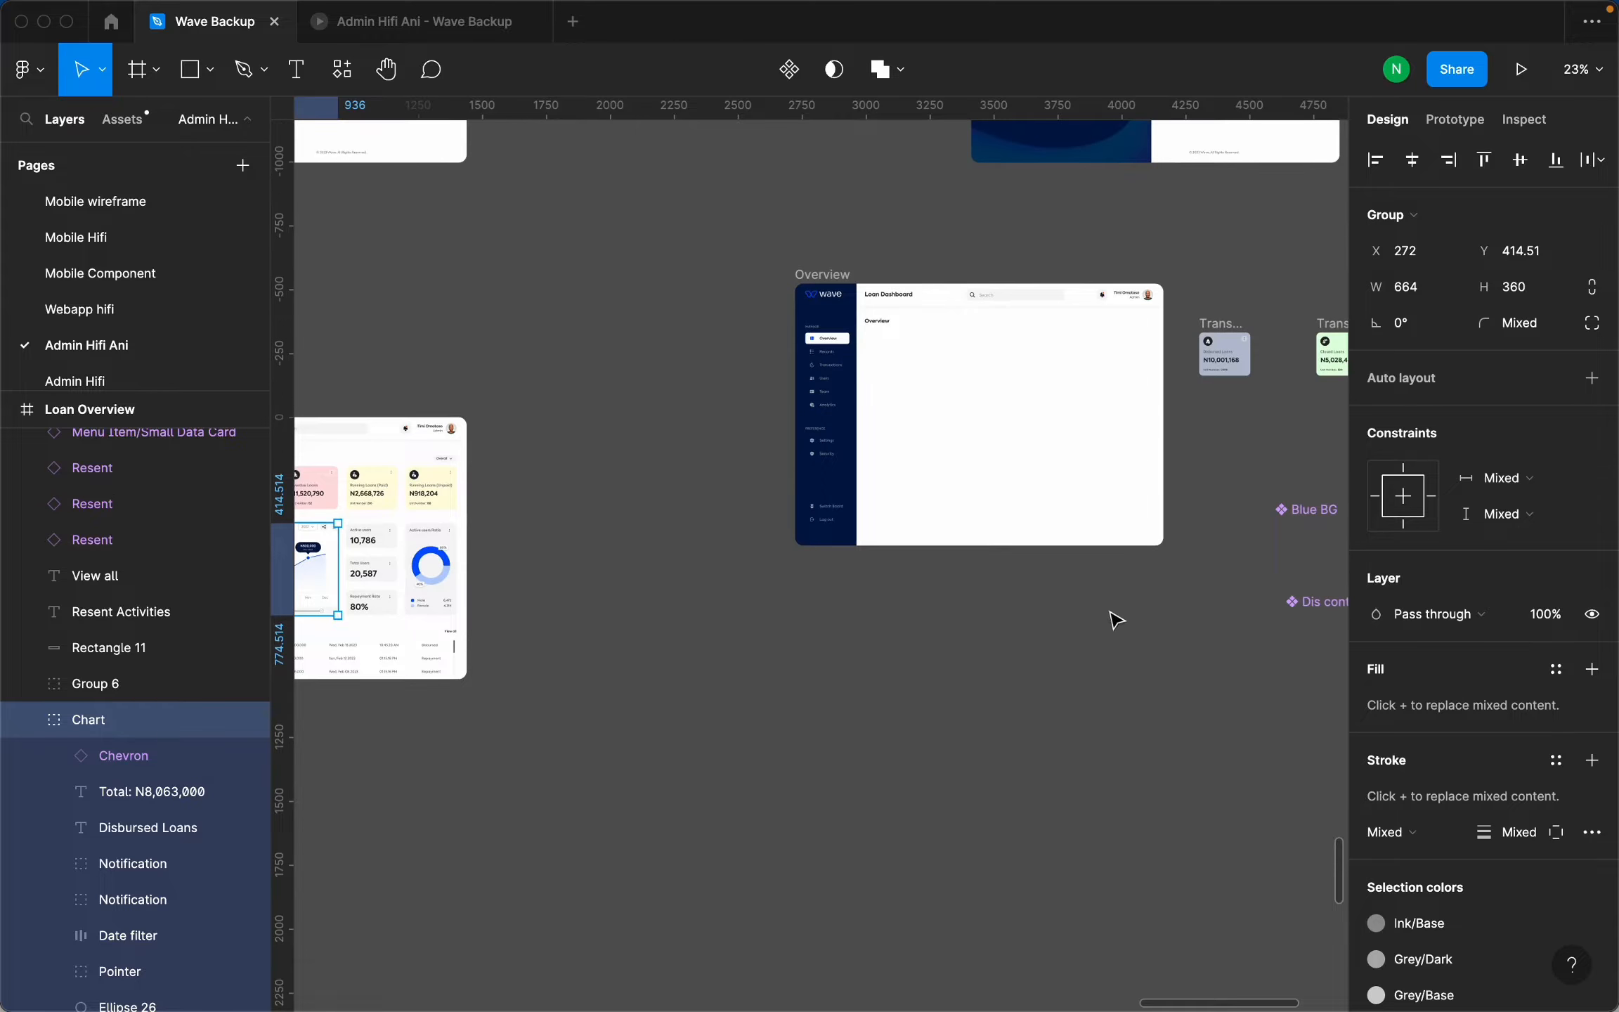
Place the Disbursed Loans chart group on the empty canvas below the Overview frame.
scroll(1010, 768, "down", 3)
scroll(998, 690, "up", 3)
left_click(967, 535)
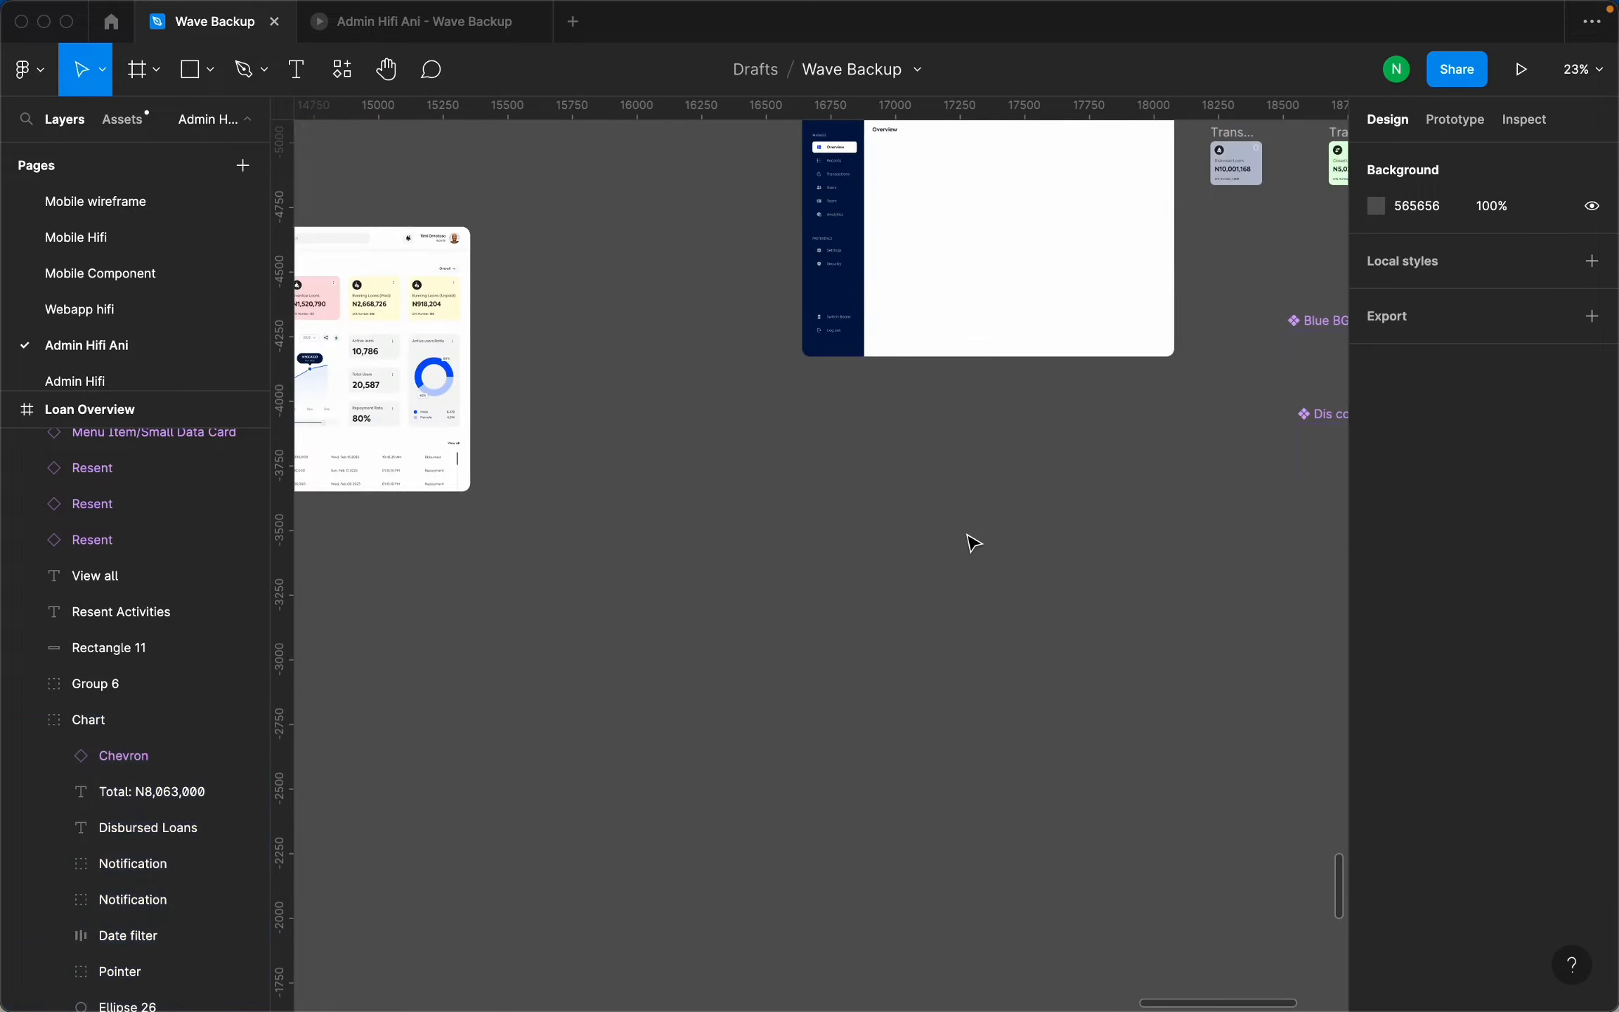
scroll(967, 532, "up", 1)
key("super+z")
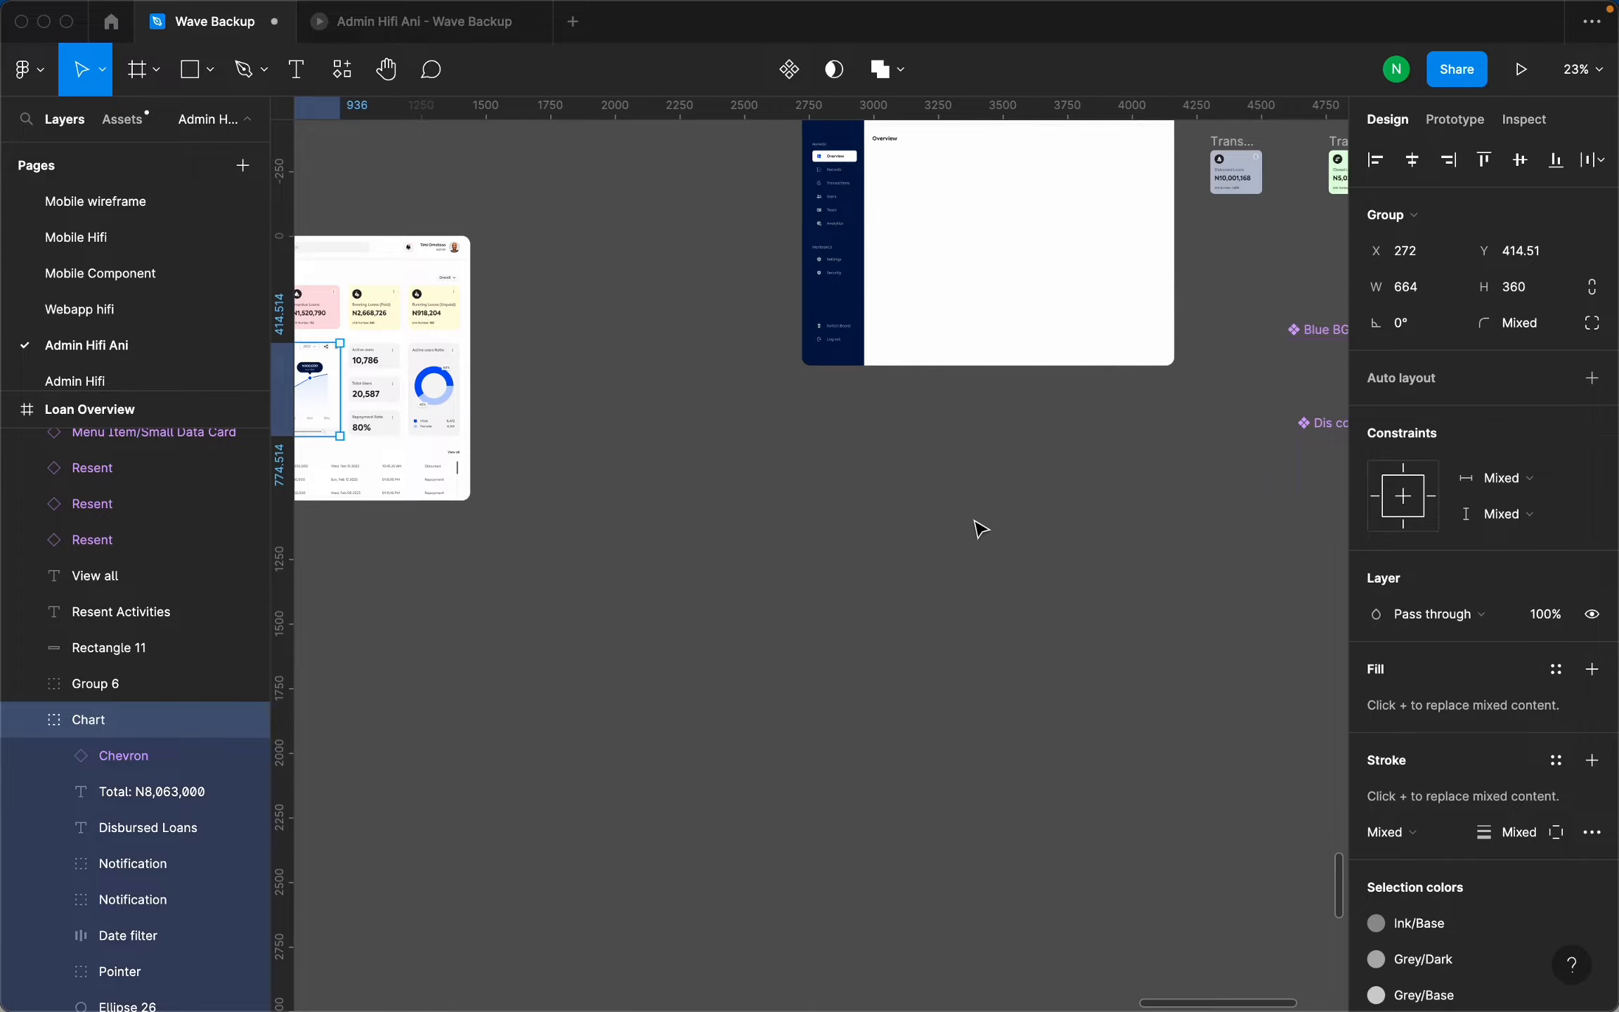
scroll(882, 578, "down", 5)
left_click_drag(698, 502, 936, 518)
scroll(936, 519, "up", 10)
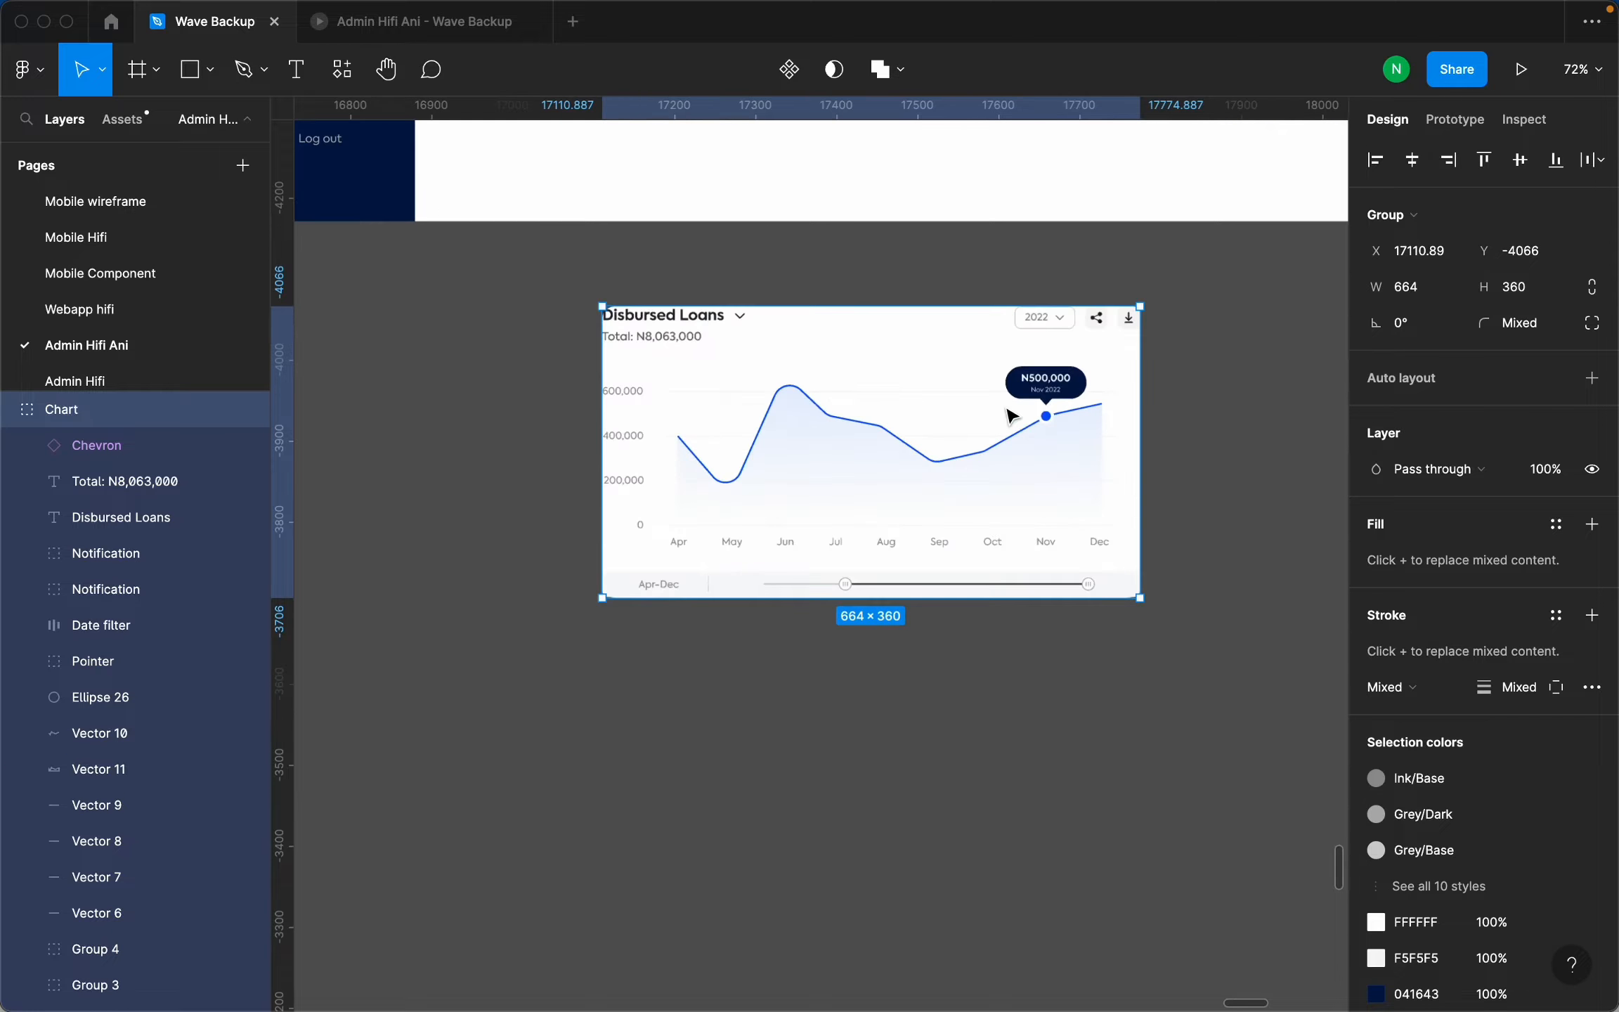
left_click_drag(956, 394, 812, 436)
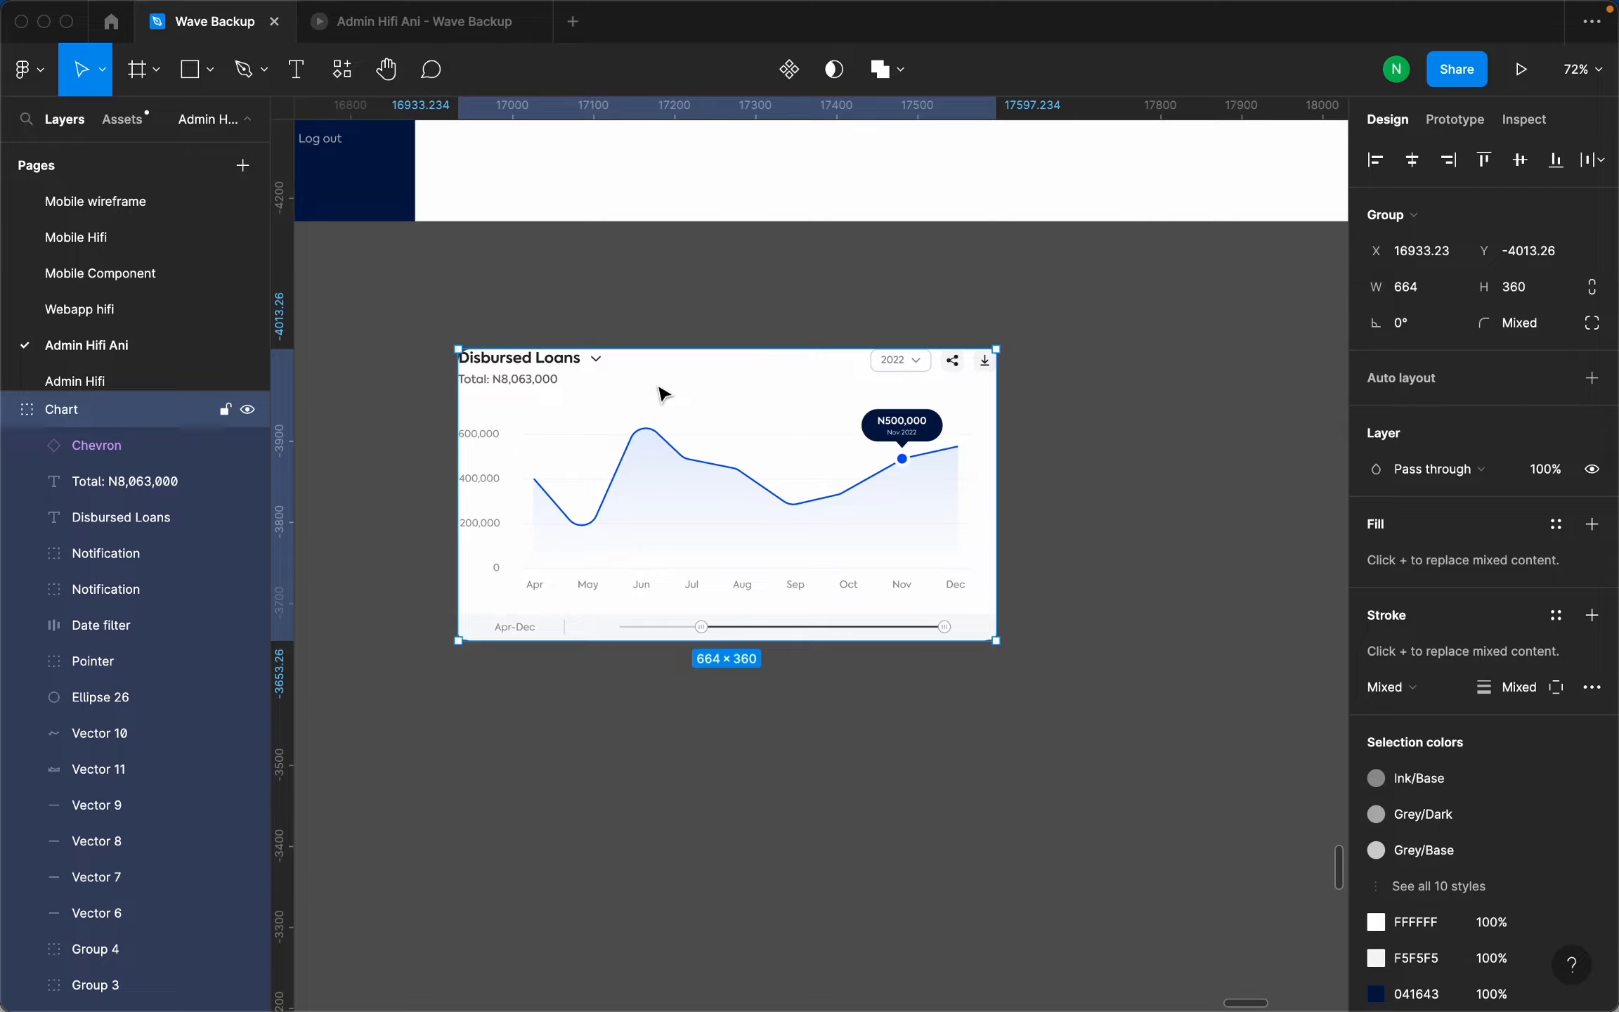
Remove the rounded corners from the white background rectangle of the Disbursed Loans chart.
left_click(687, 275)
left_click(676, 357)
double_click(689, 398)
left_click(1520, 294)
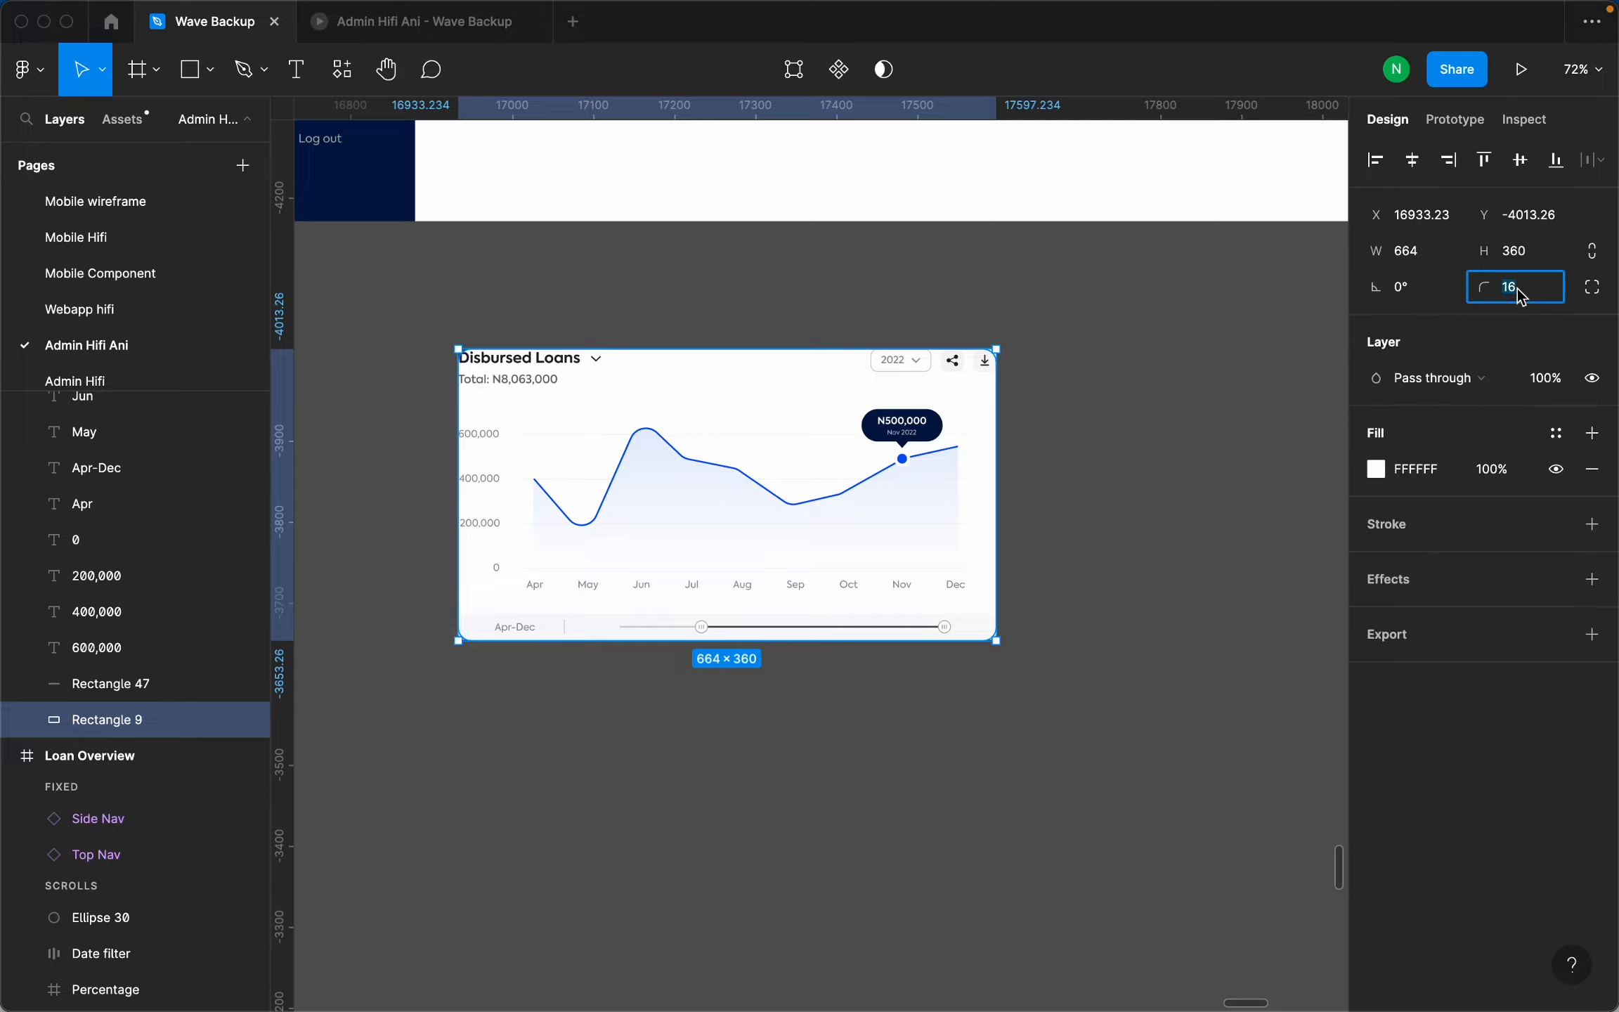
key("Return")
left_click(1117, 492)
Draw an open nine-point zigzag line with the Pen tool below the chart, about 747 wide and 207 high.
scroll(1117, 504, "down", 2)
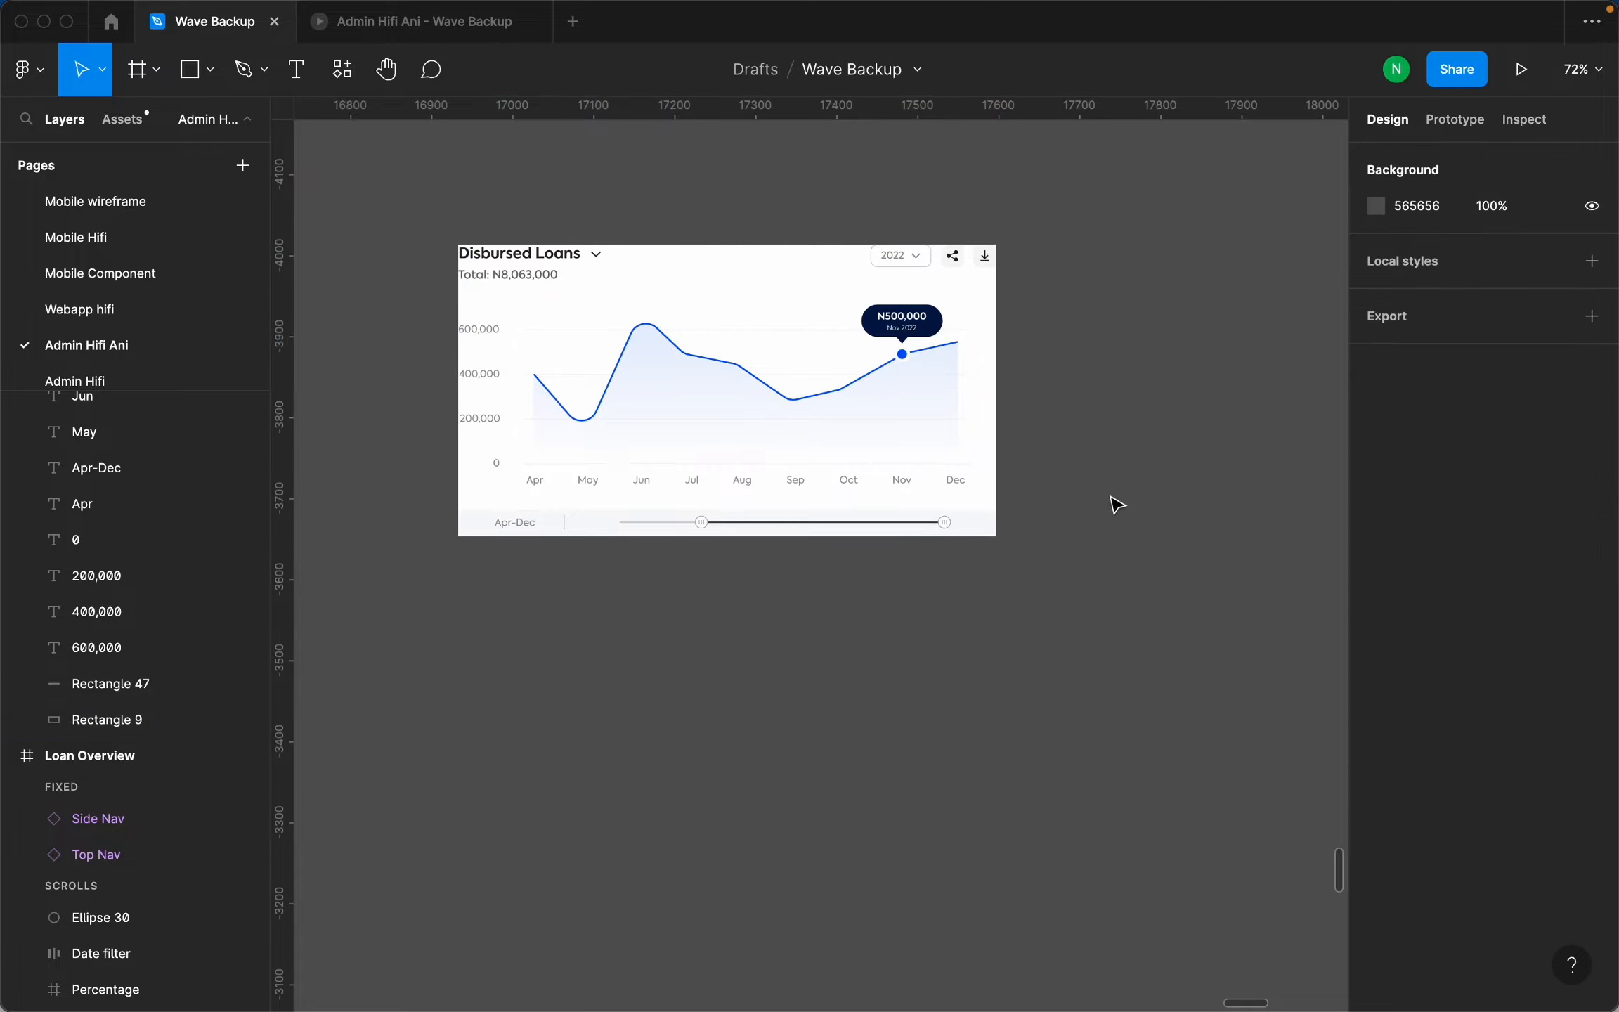
left_click(243, 77)
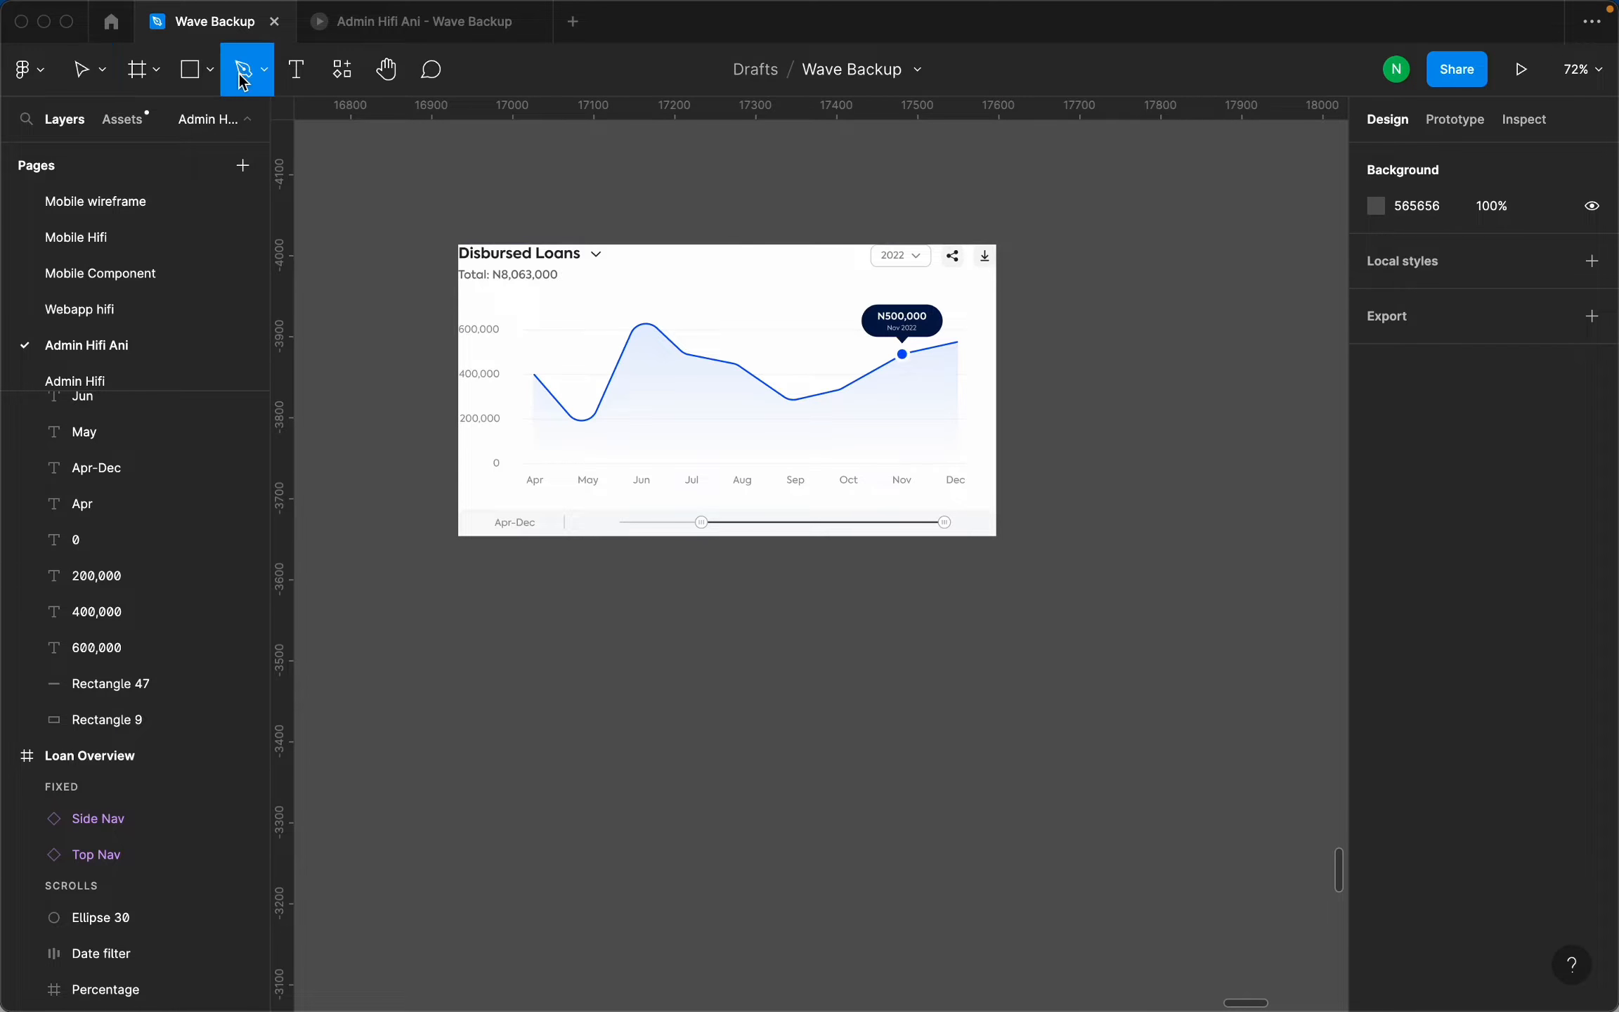
left_click(264, 69)
left_click(260, 123)
left_click(528, 669)
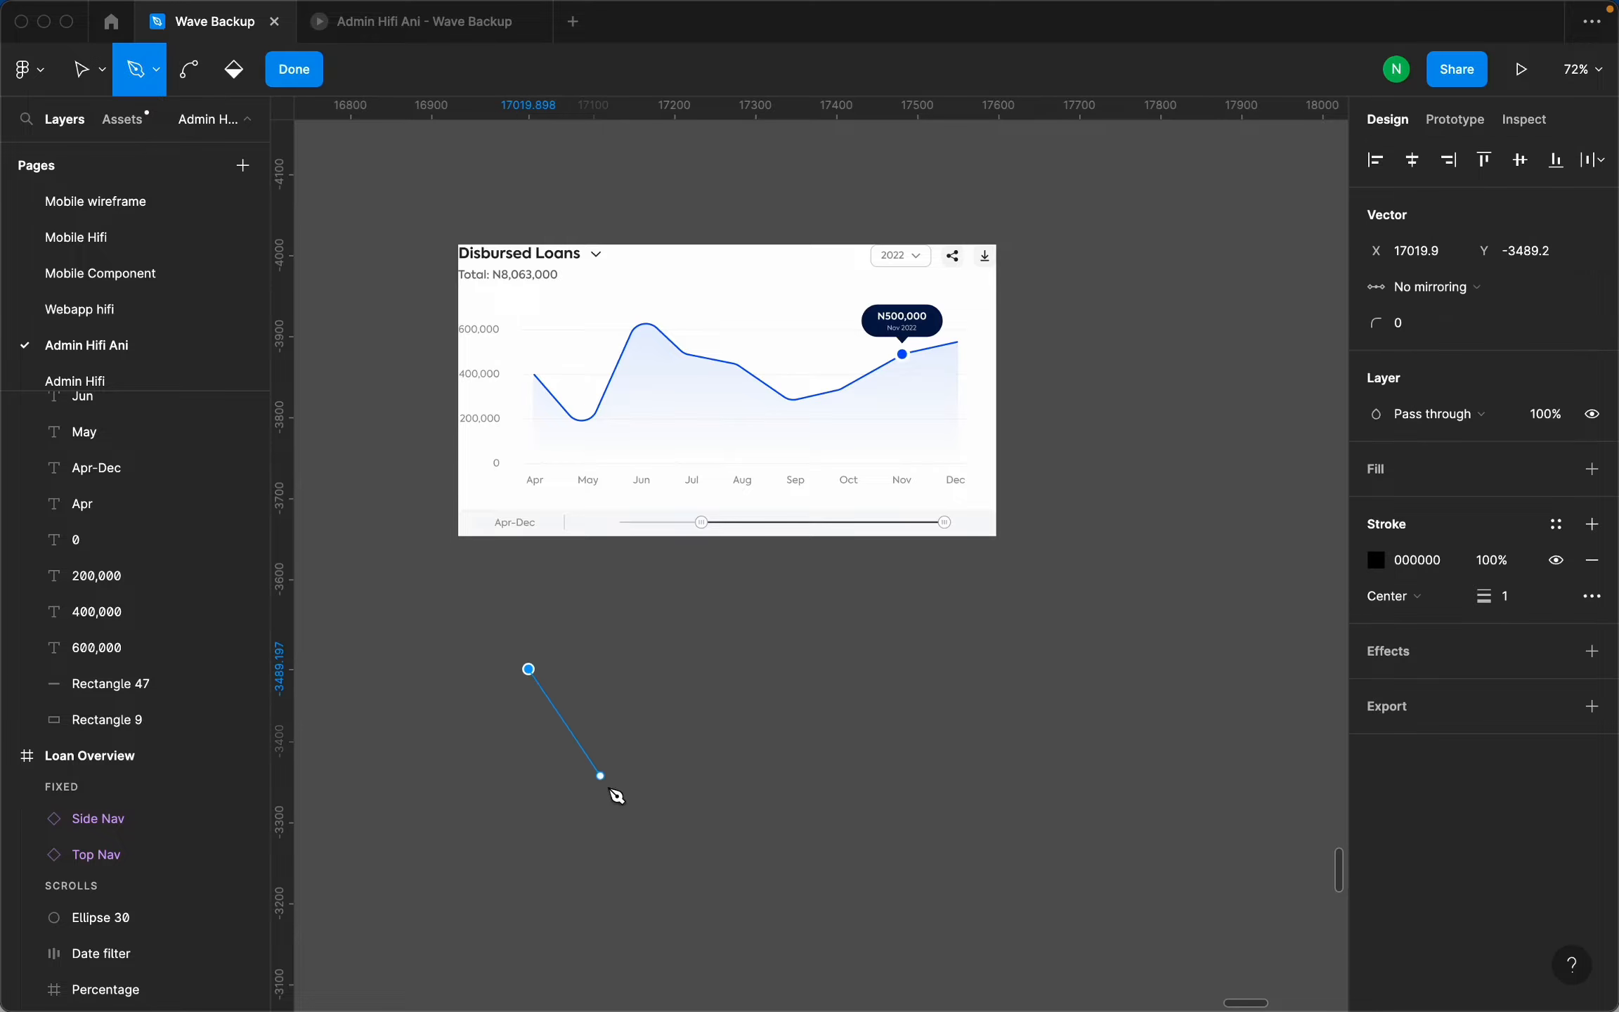
left_click(590, 781)
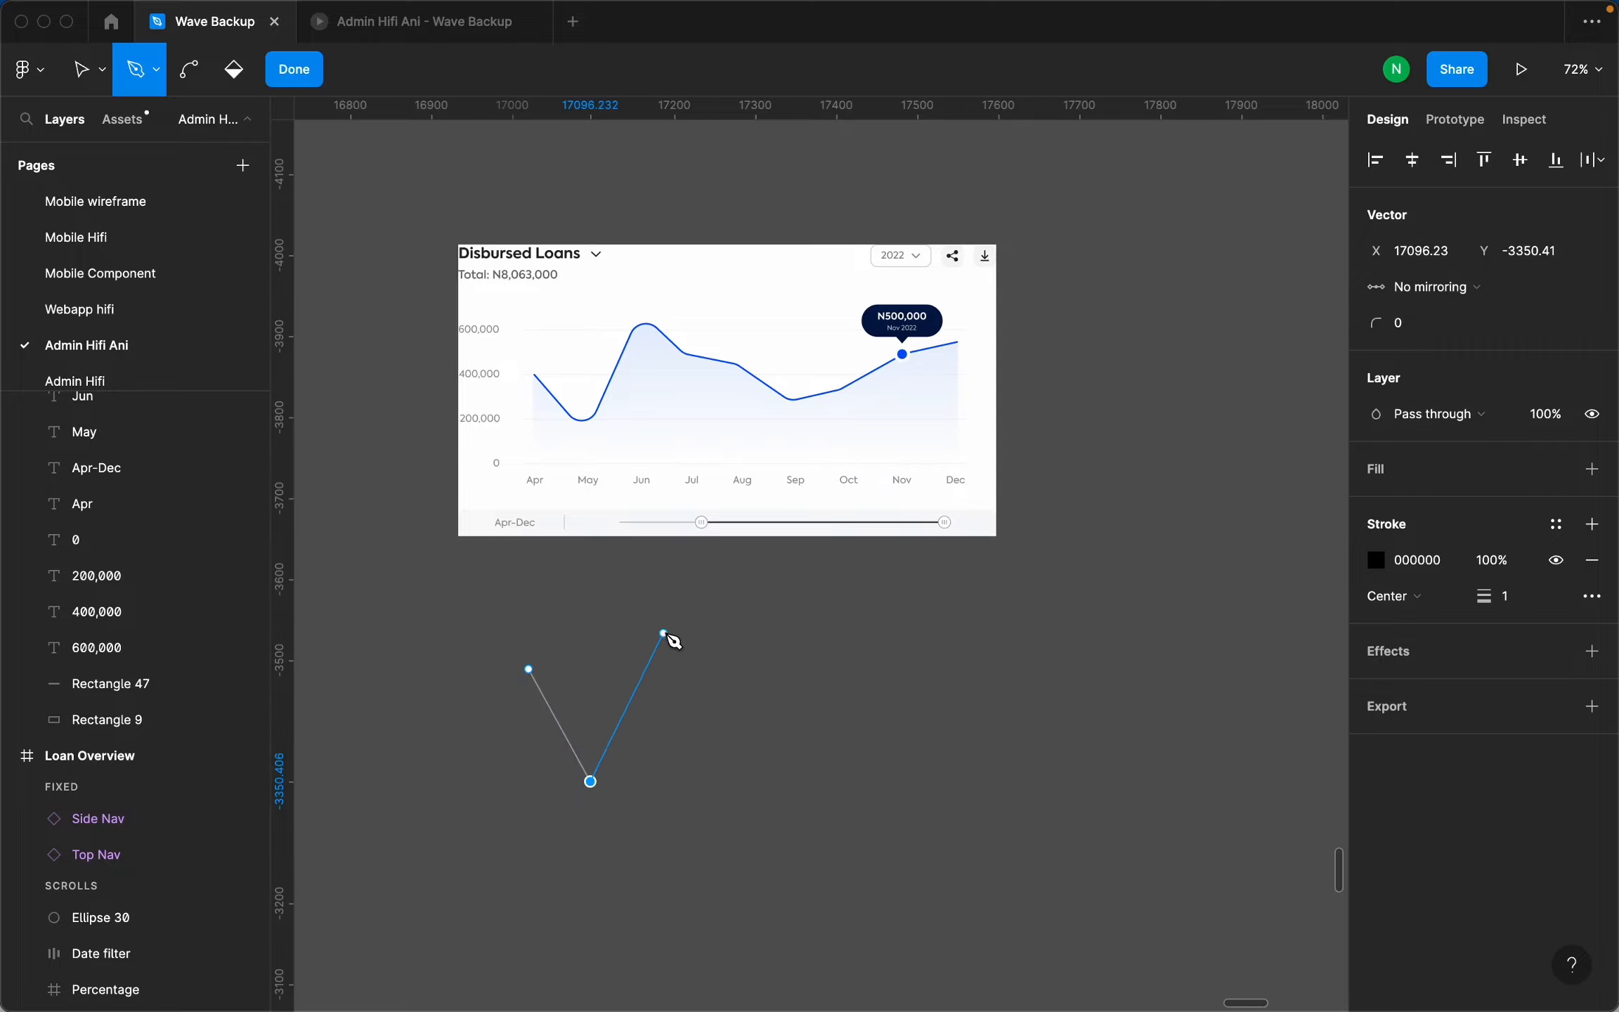
left_click(669, 613)
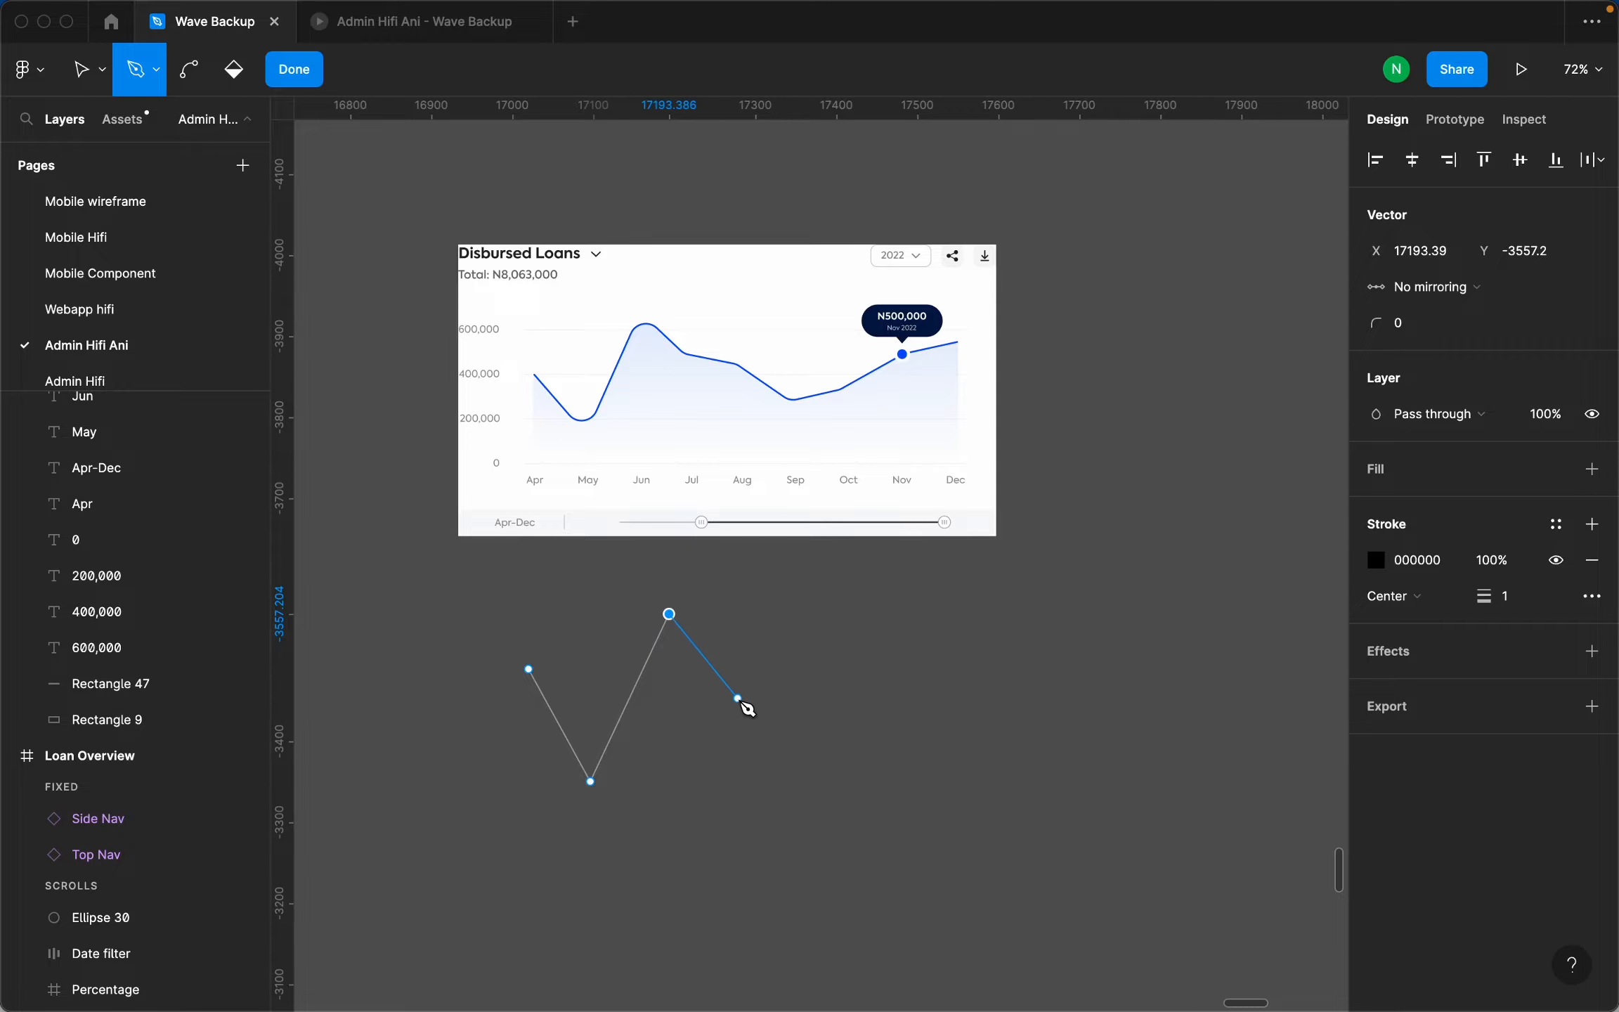
left_click(737, 698)
left_click(838, 704)
left_click(907, 773)
left_click(988, 710)
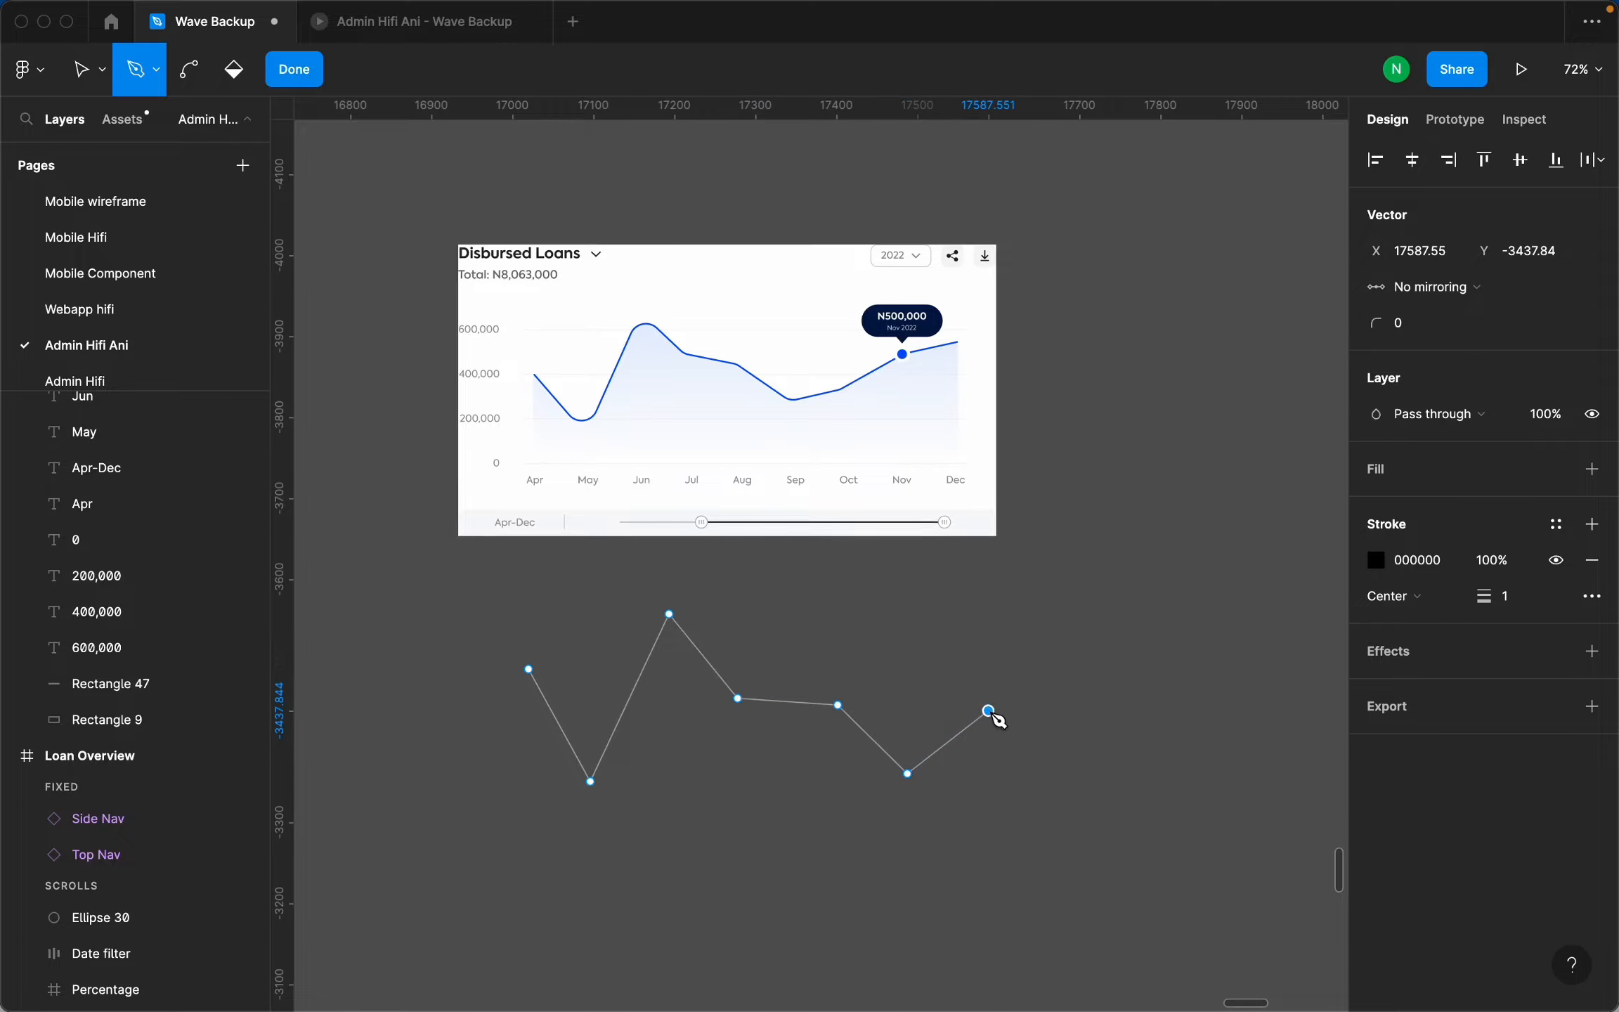
left_click(1026, 657)
left_click(1133, 614)
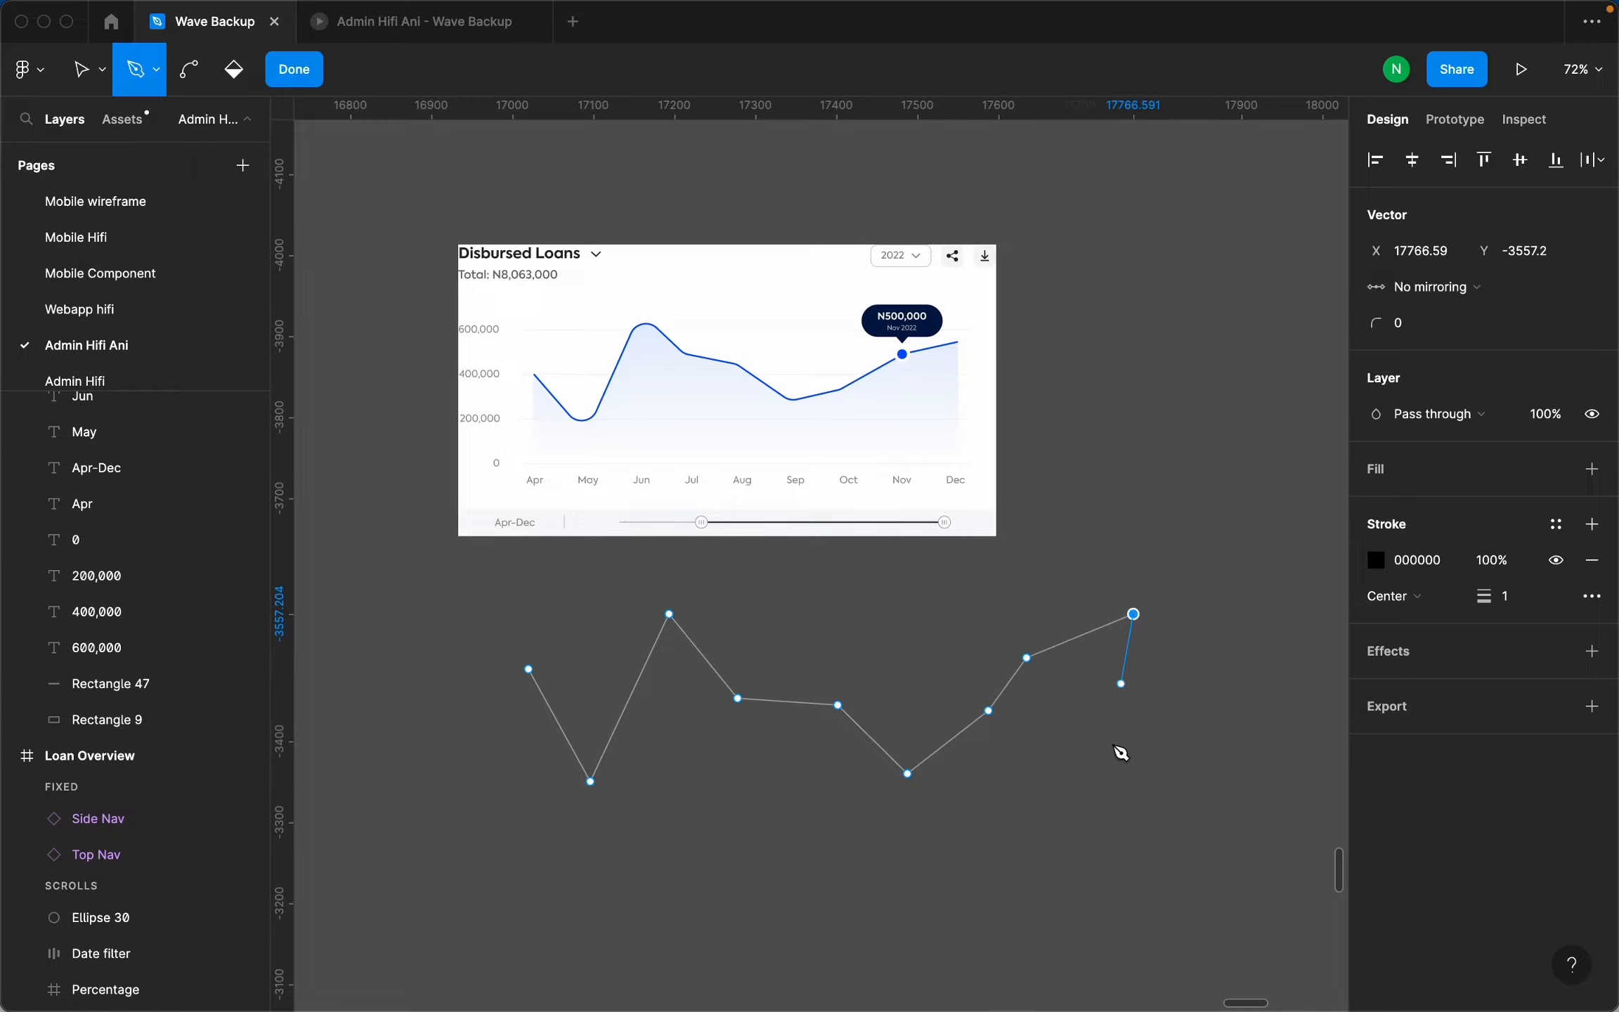
key("Escape")
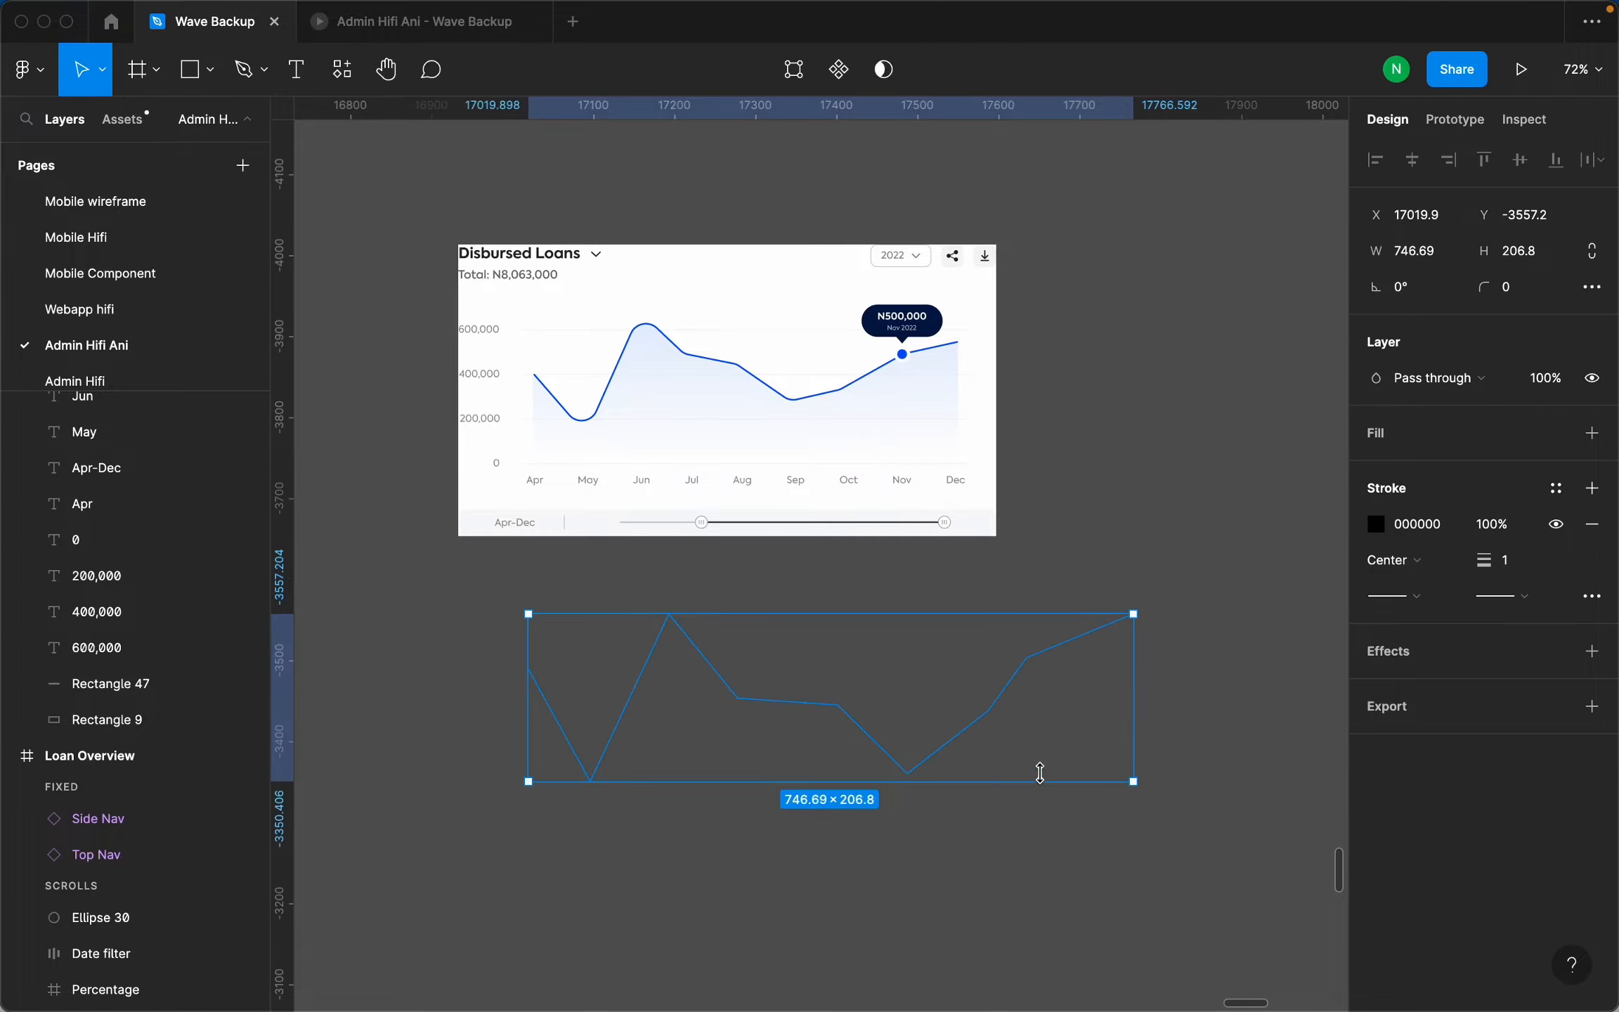
Shift the zigzag line to sit more directly beneath the chart and set its stroke width to 2.
left_click_drag(904, 770, 856, 819)
left_click(1556, 488)
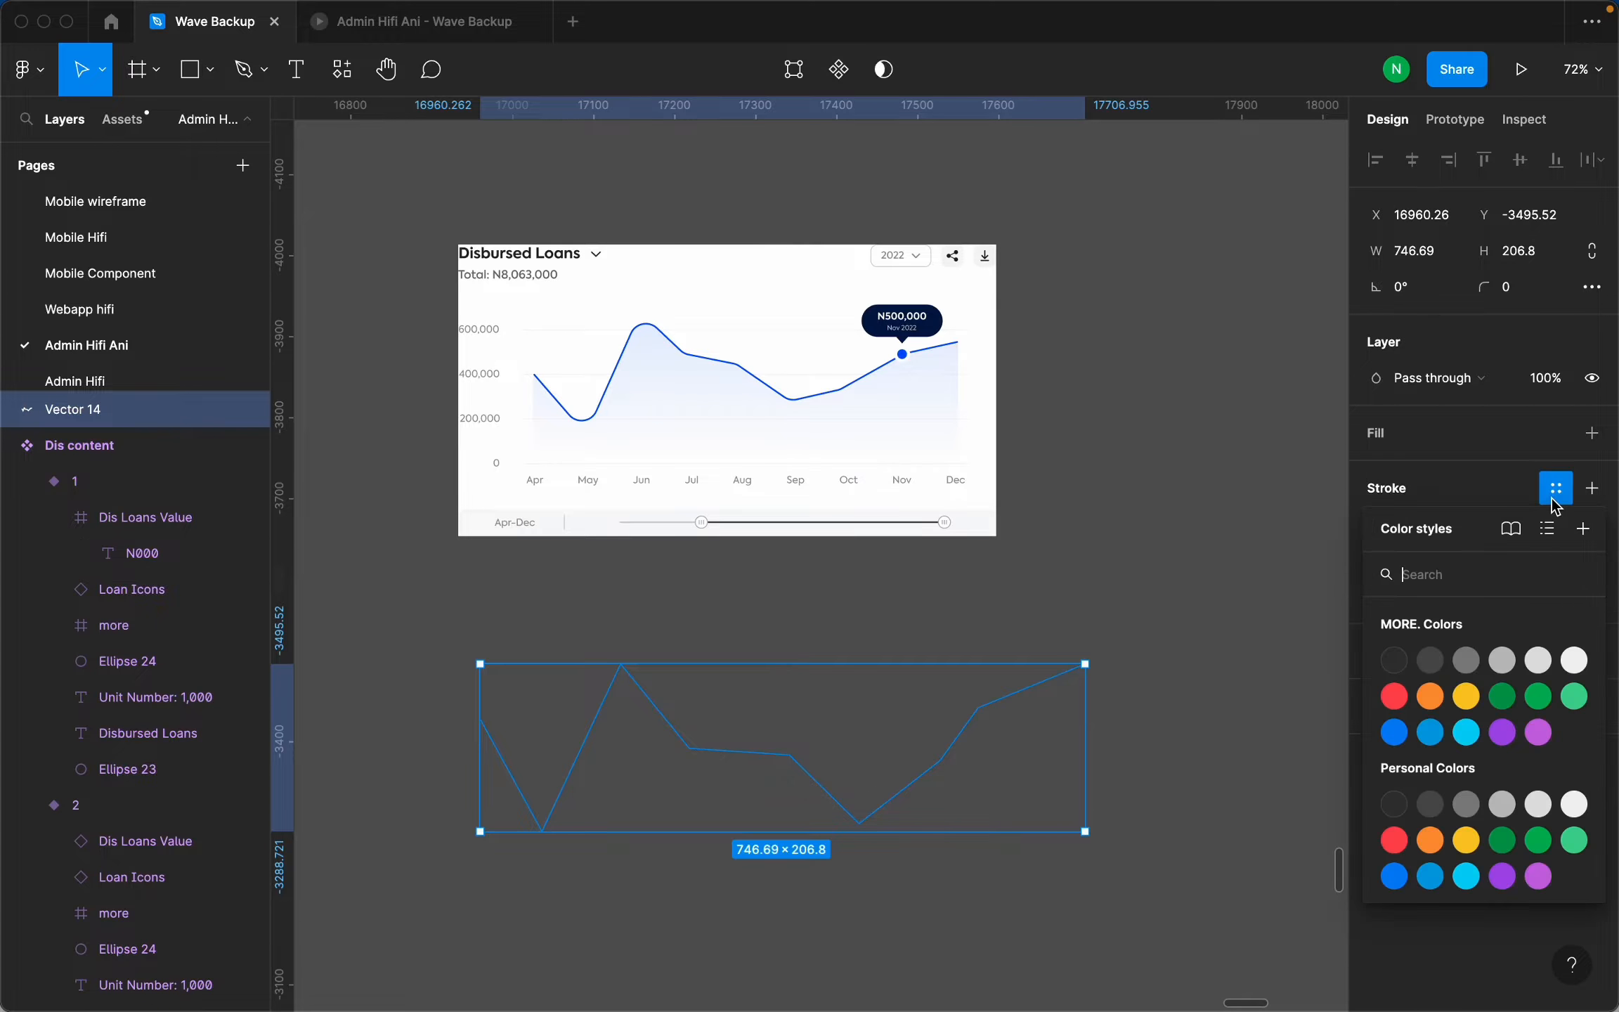
left_click(1462, 488)
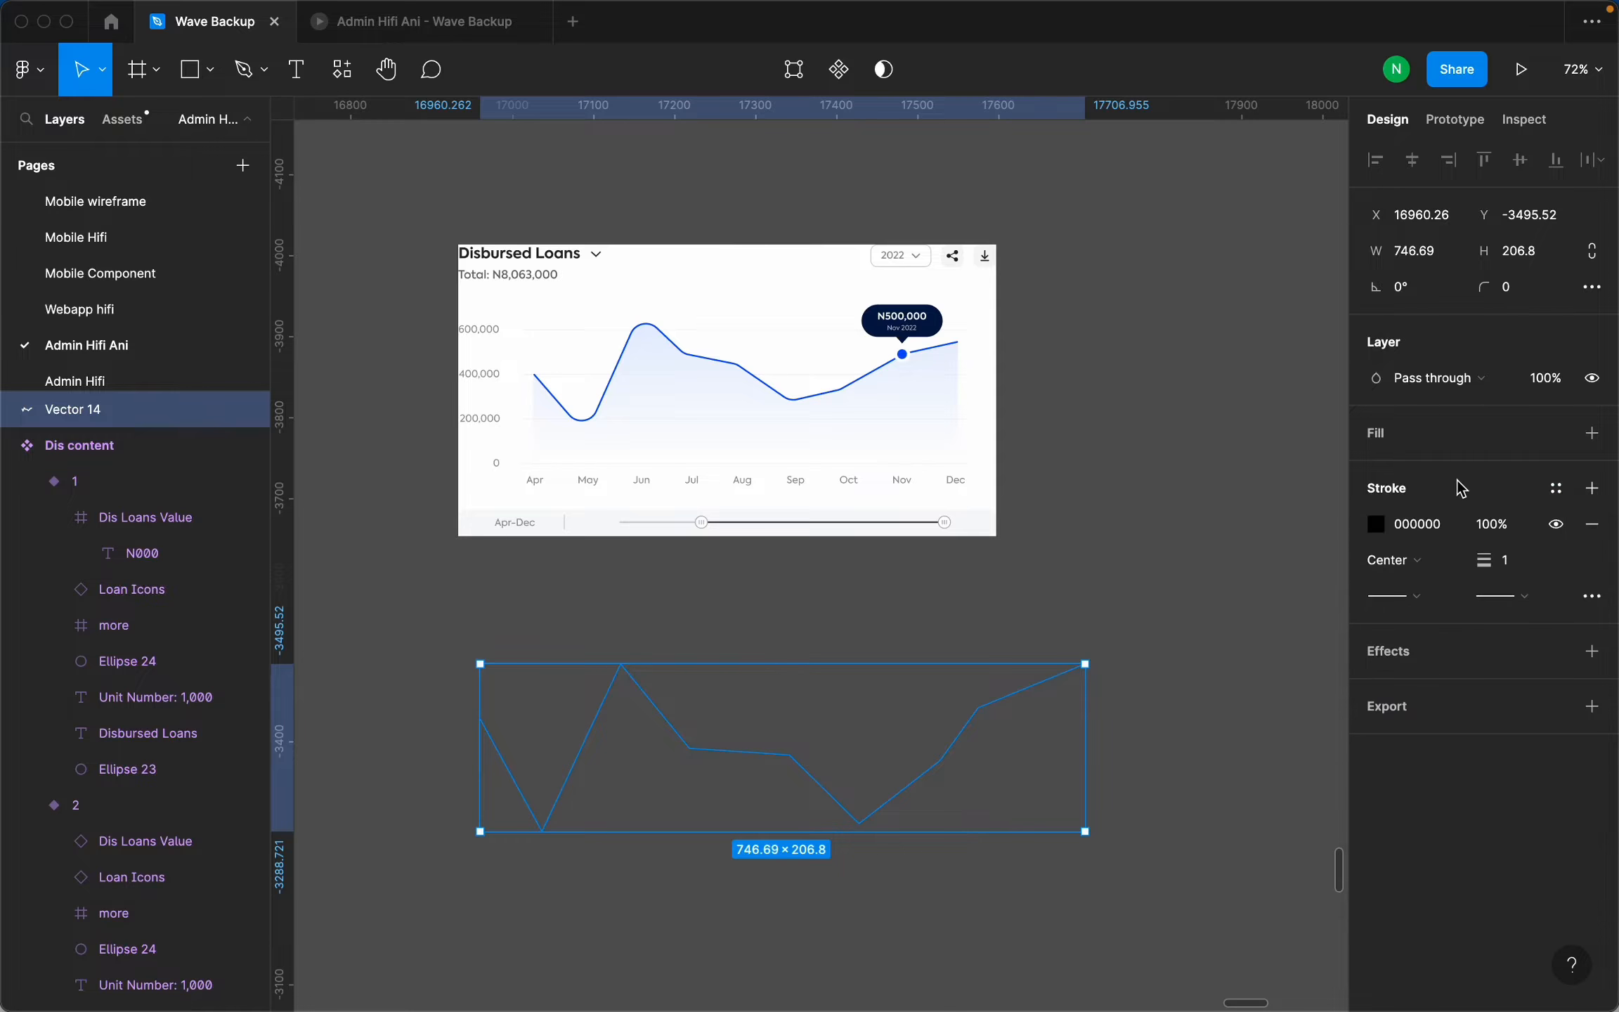
left_click(1518, 561)
key("Up")
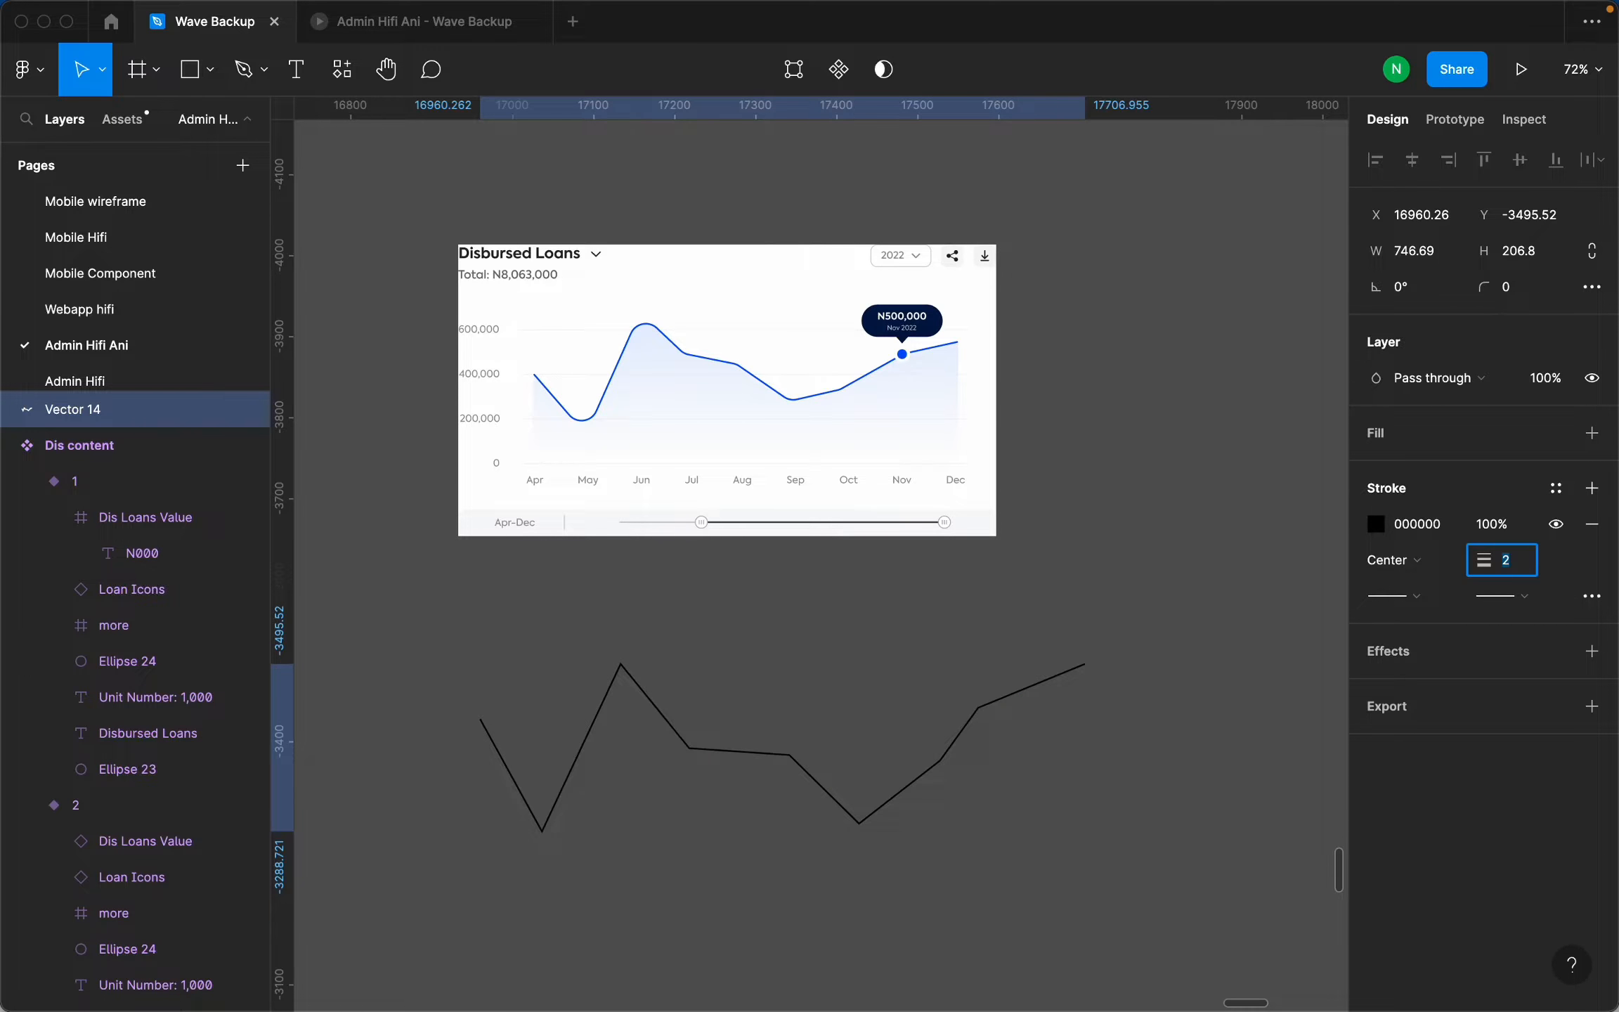
Set the zigzag line's stroke to blue 1352F1 by sampling the colour of the existing chart's curve.
left_click(1378, 527)
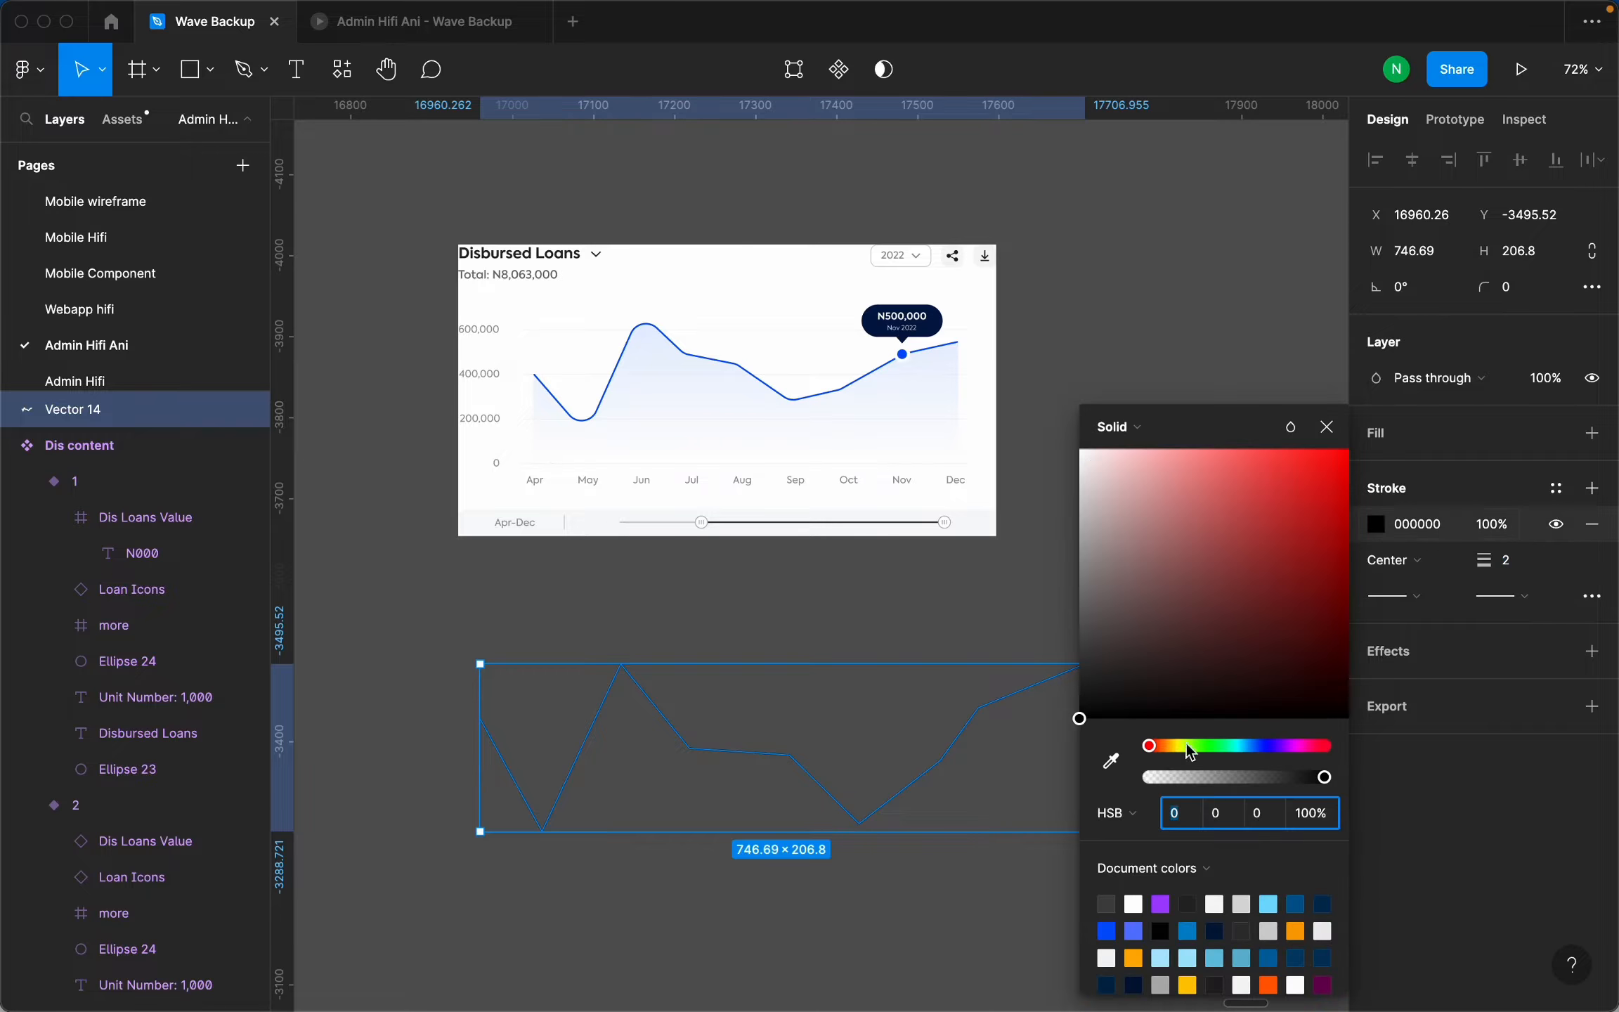
left_click(1111, 760)
scroll(619, 379, "up", 10)
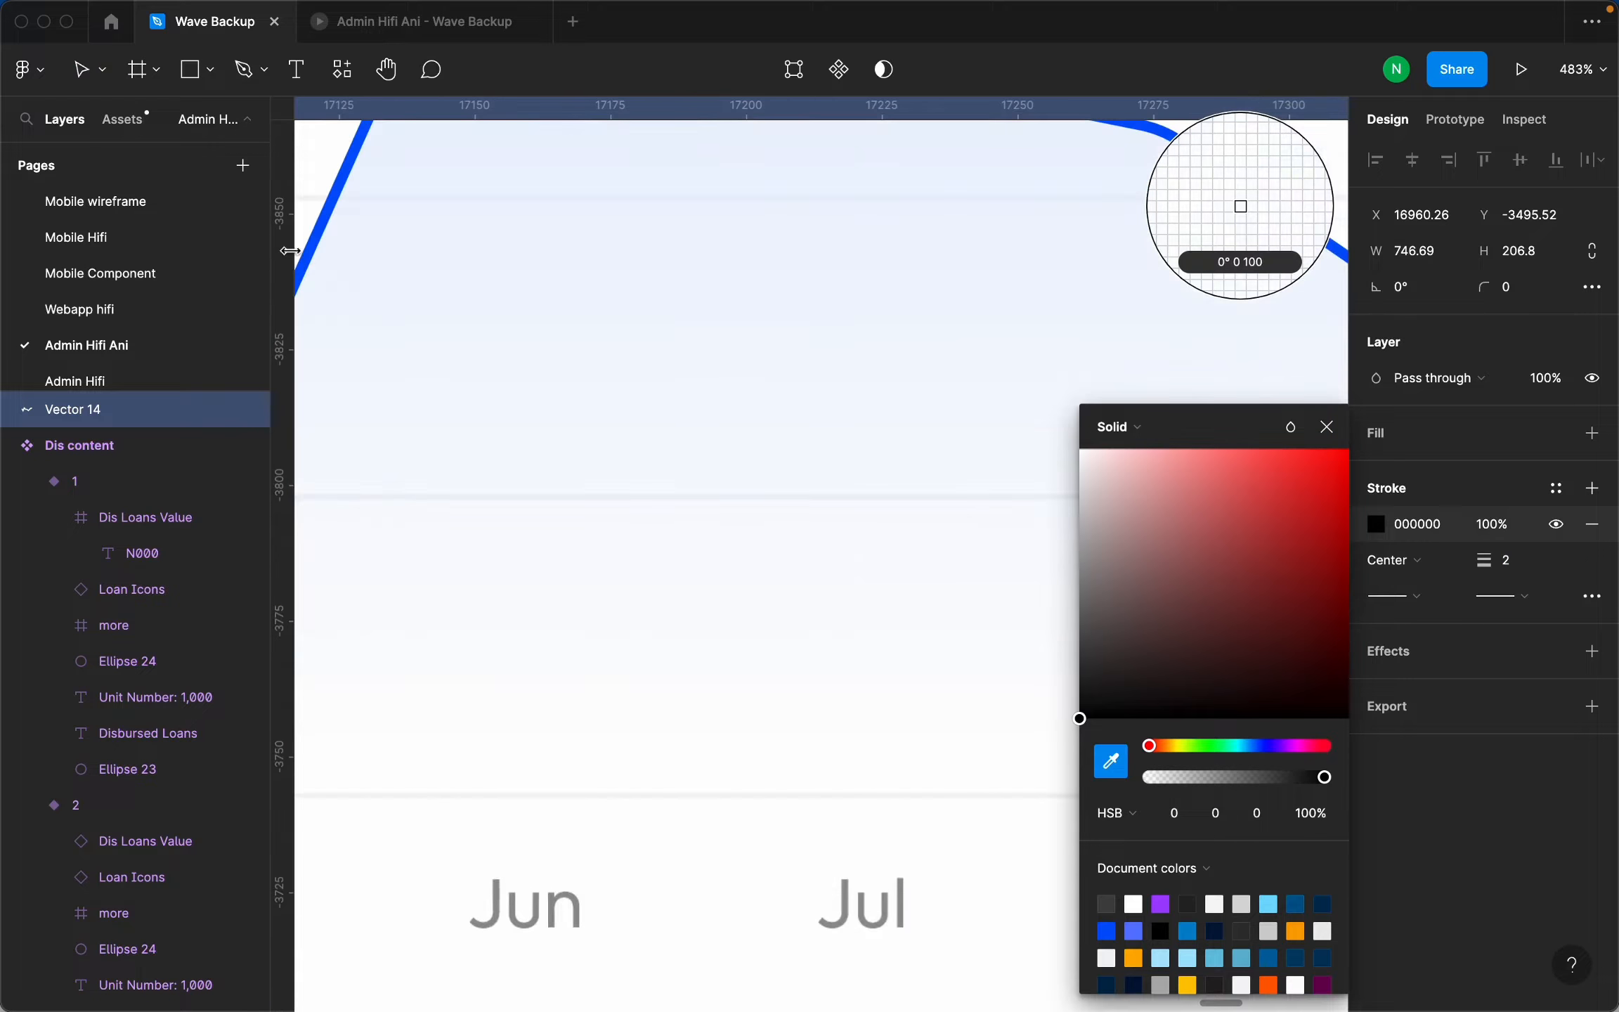
scroll(658, 414, "up", 2)
scroll(719, 412, "down", 4)
scroll(411, 275, "down", 1)
scroll(410, 275, "up", 7)
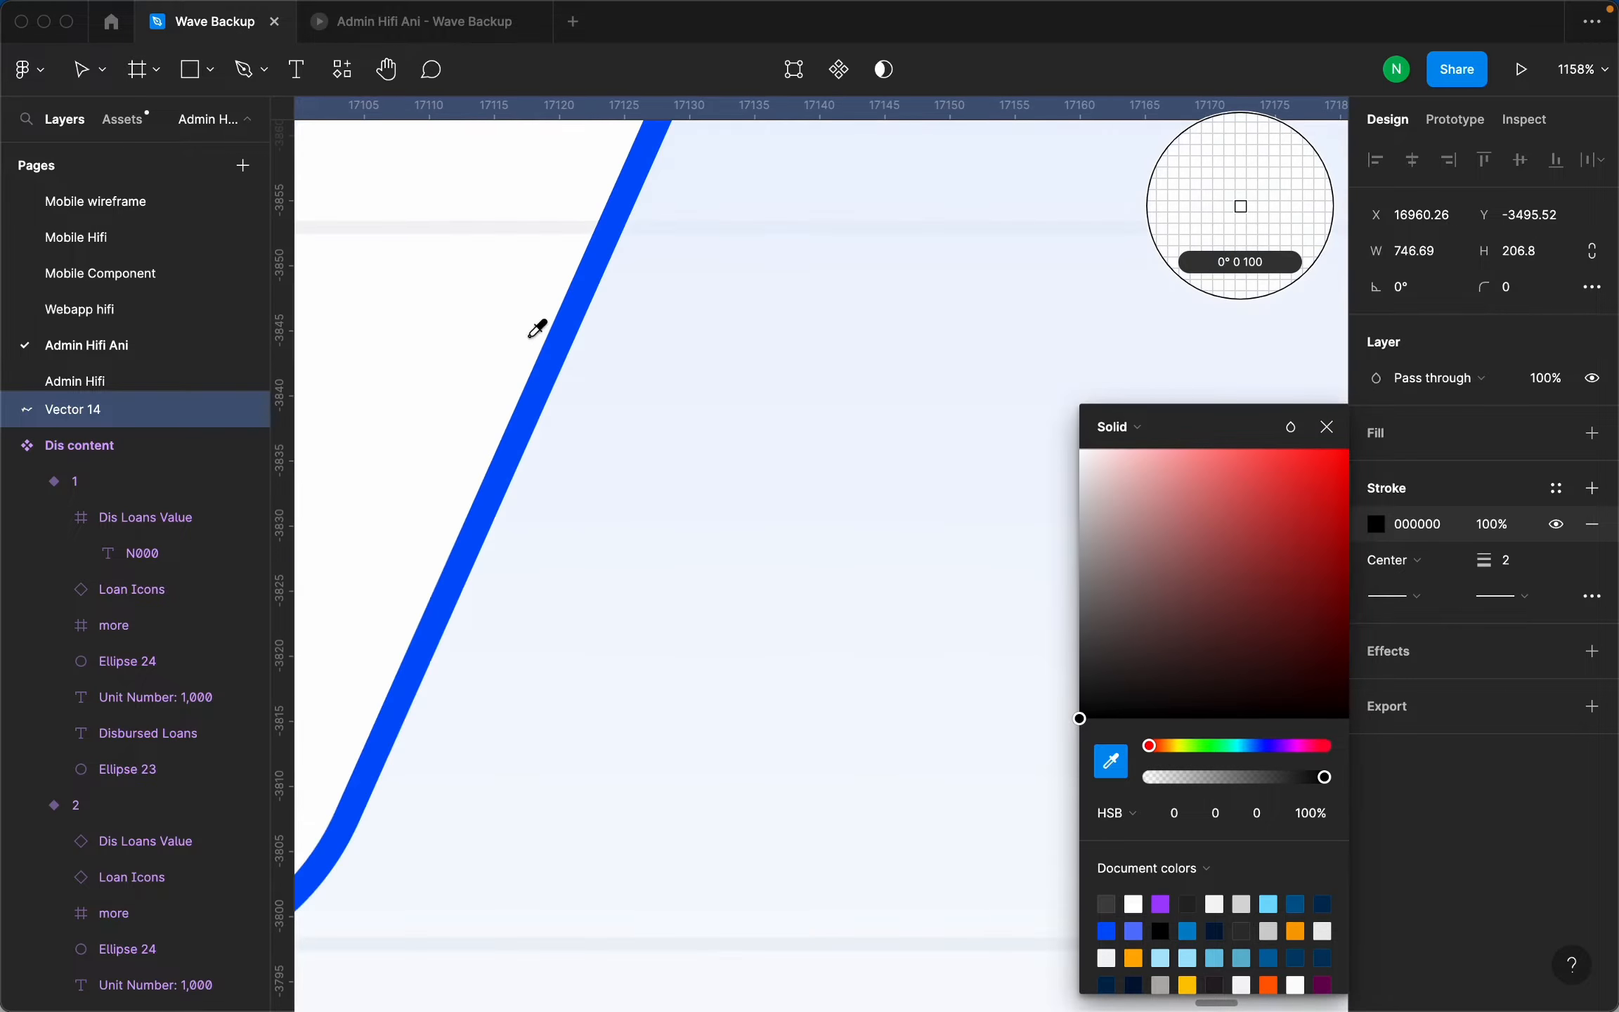
left_click(550, 361)
scroll(759, 535, "down", 10)
scroll(759, 444, "down", 3)
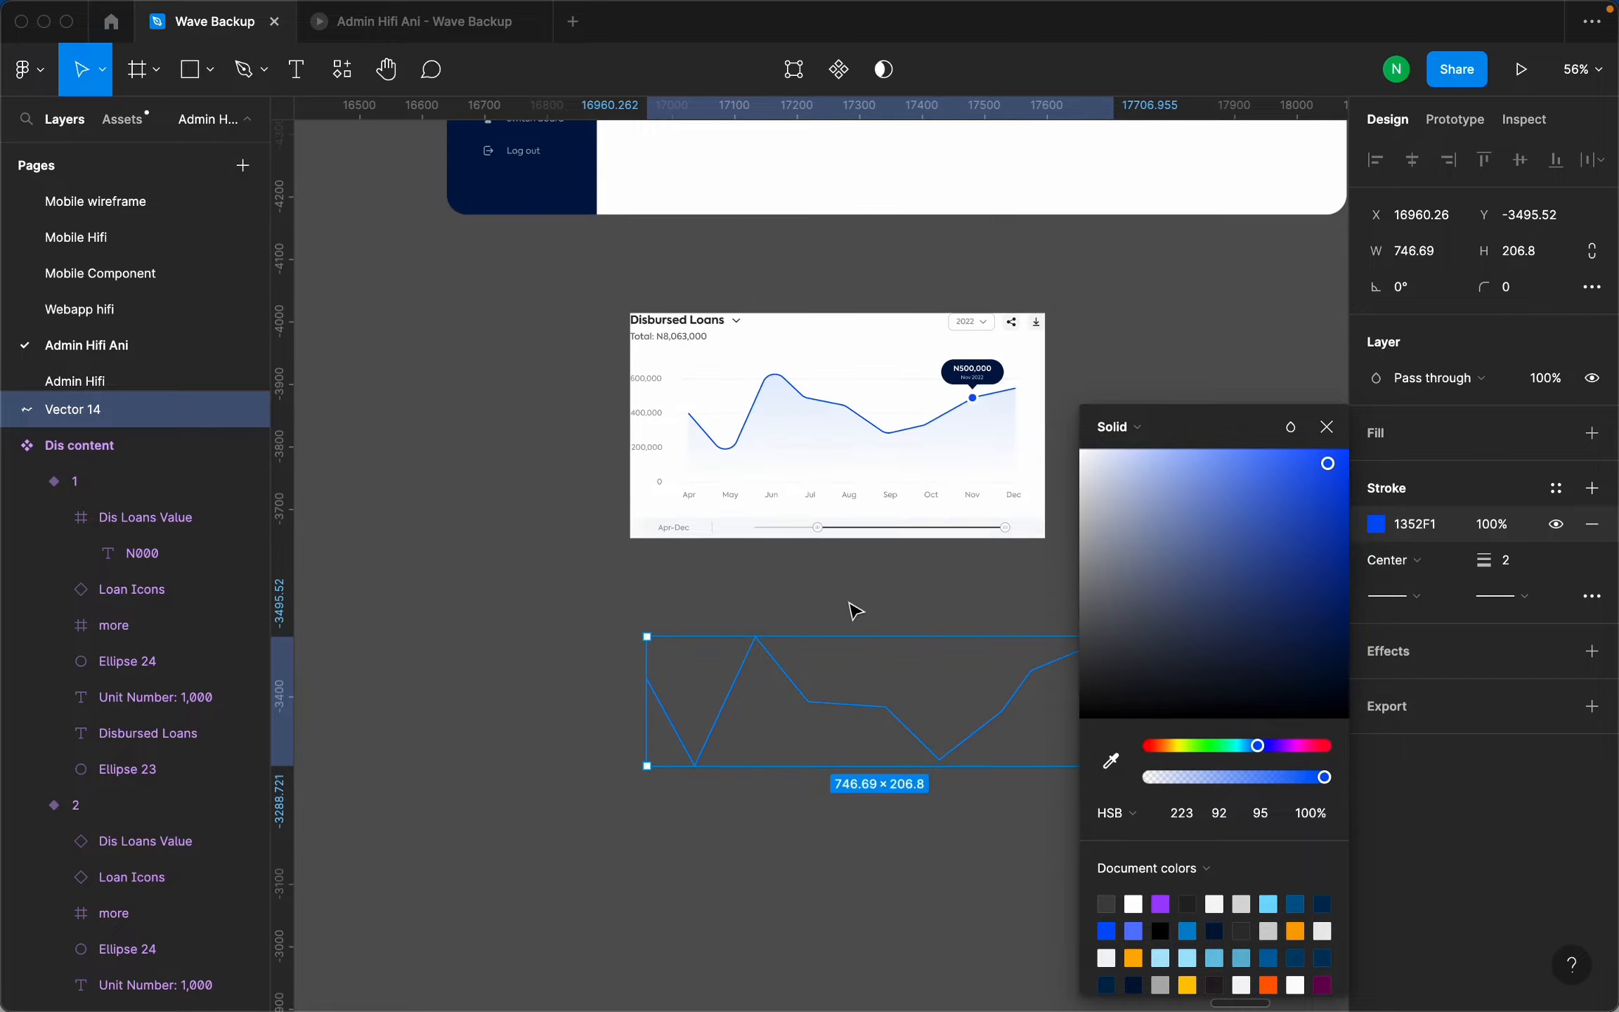
left_click(1327, 427)
left_click(1185, 572)
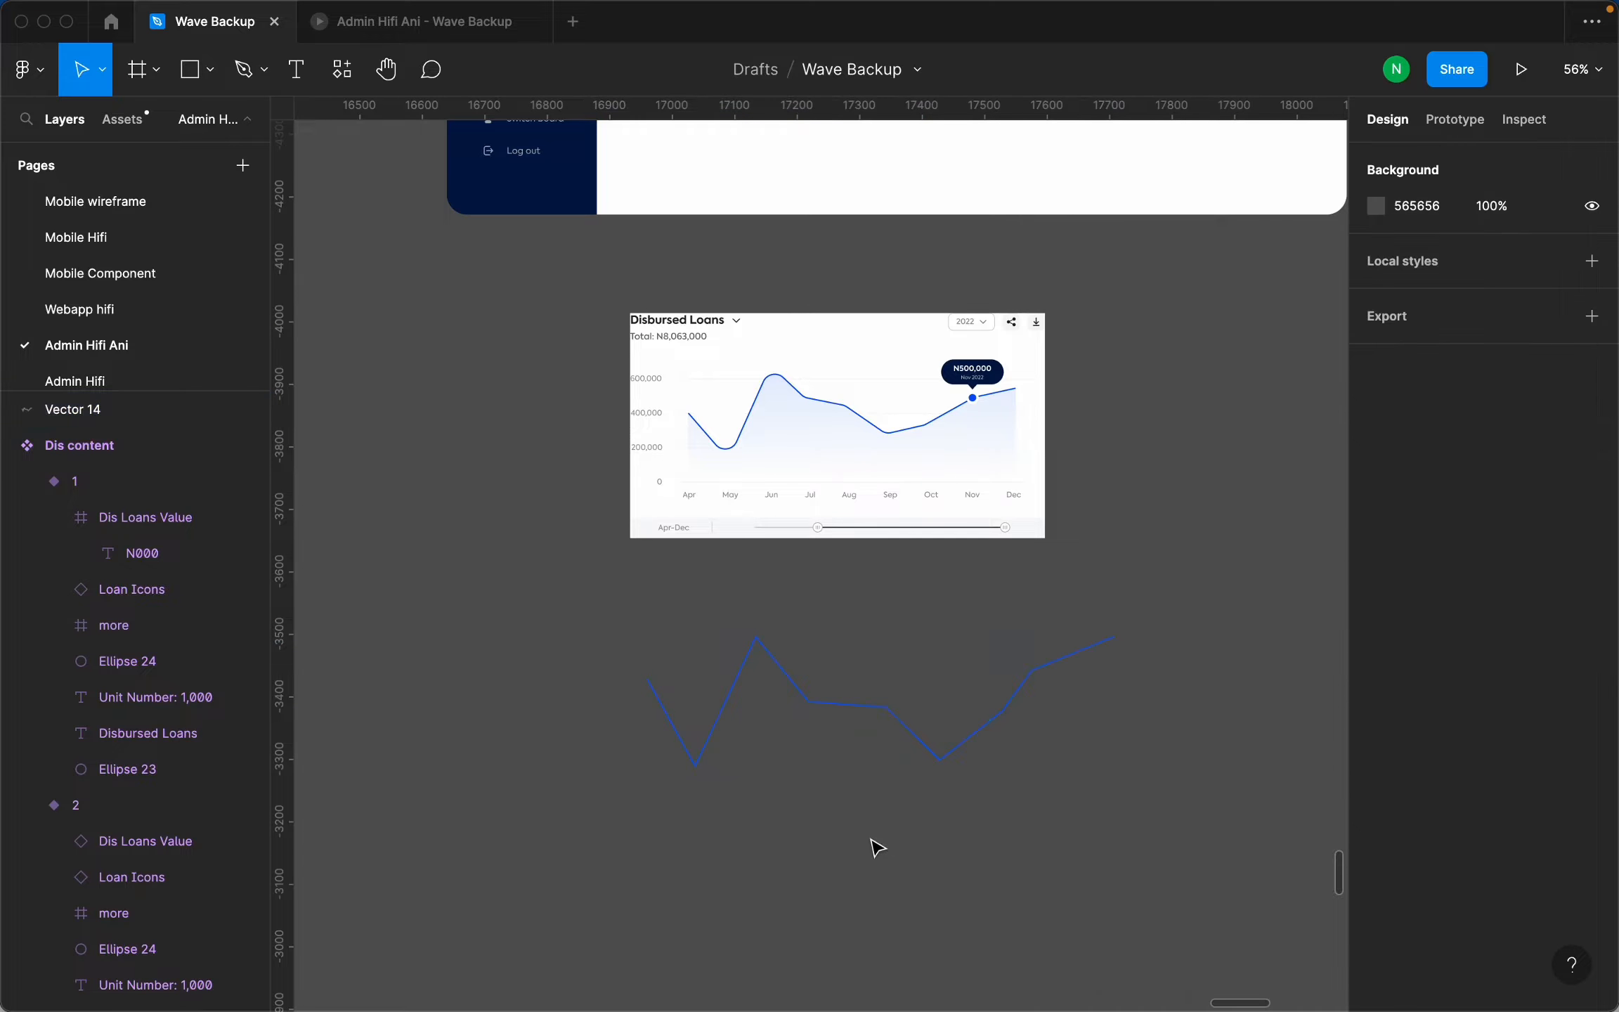
scroll(877, 848, "up", 3)
scroll(813, 769, "down", 3)
left_click(820, 628)
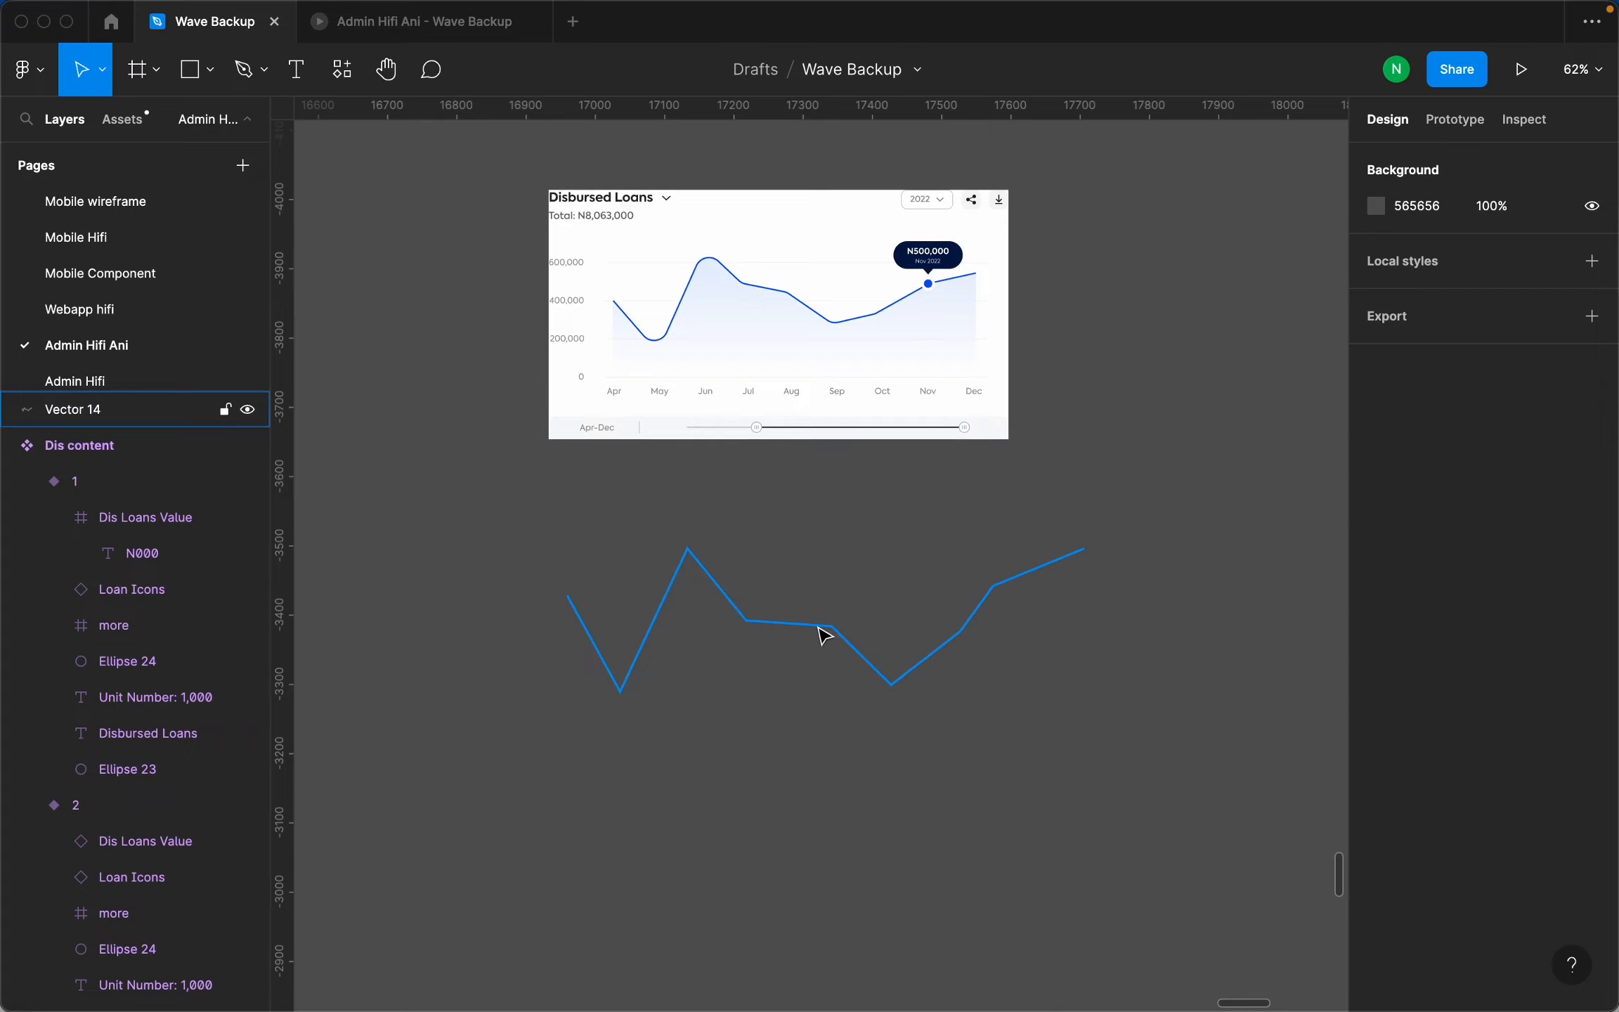
left_click(914, 452)
scroll(762, 351, "up", 3)
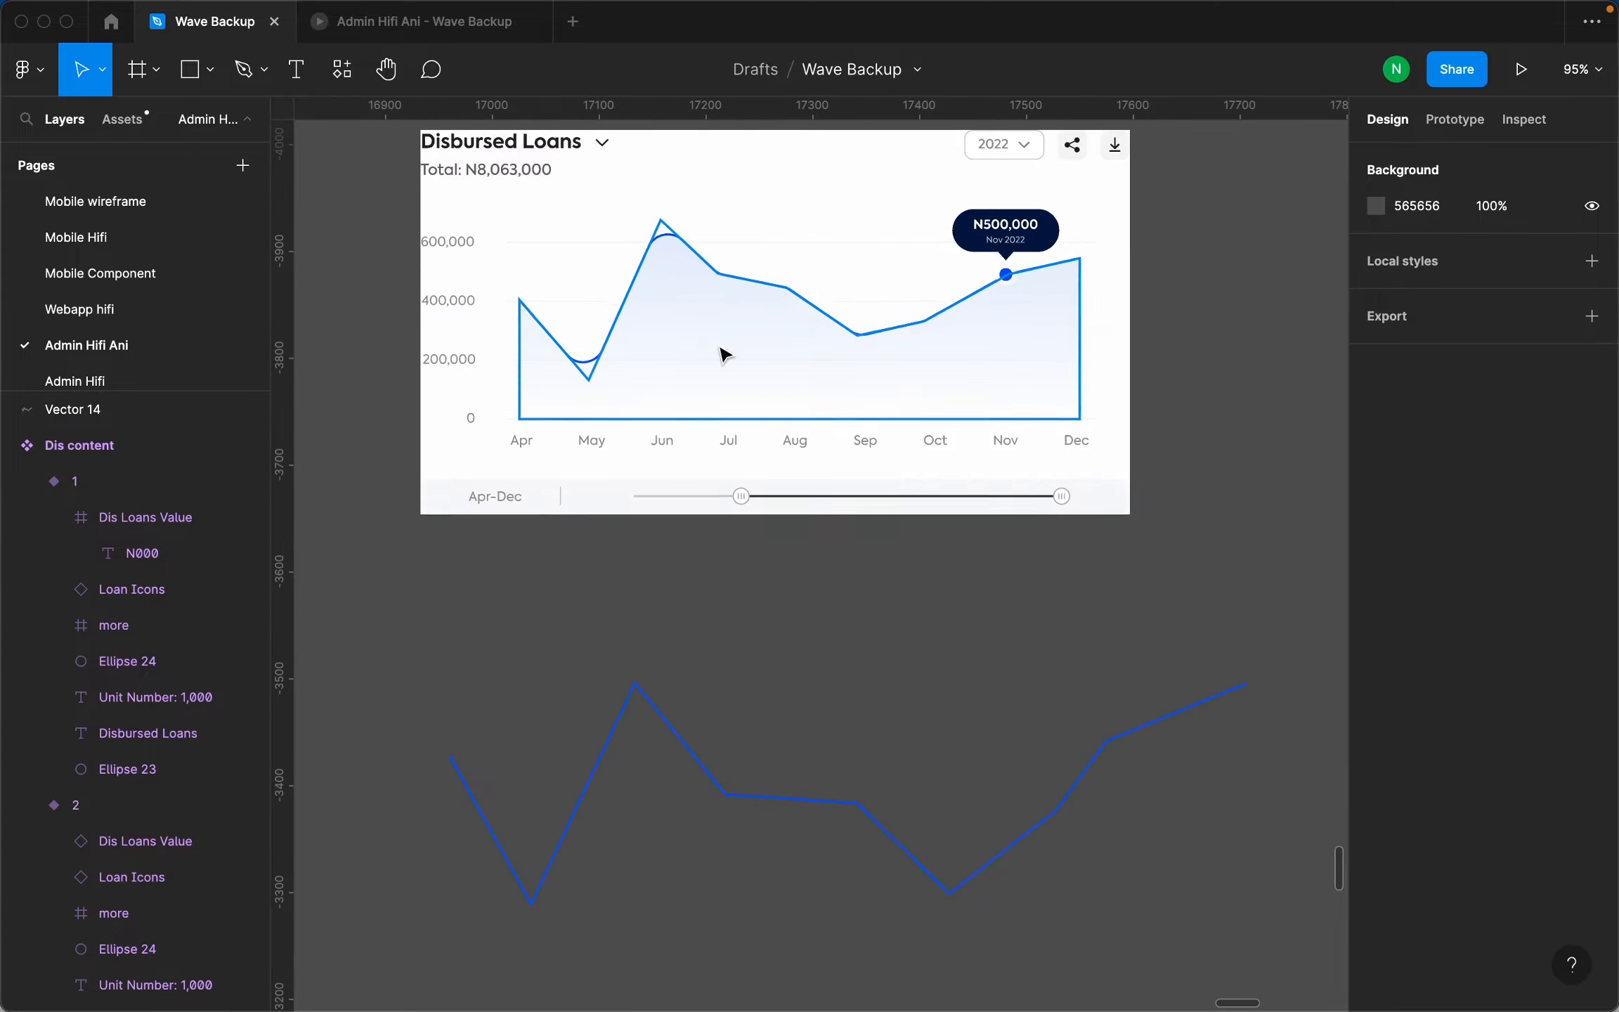
scroll(724, 355, "up", 3)
scroll(737, 327, "down", 5)
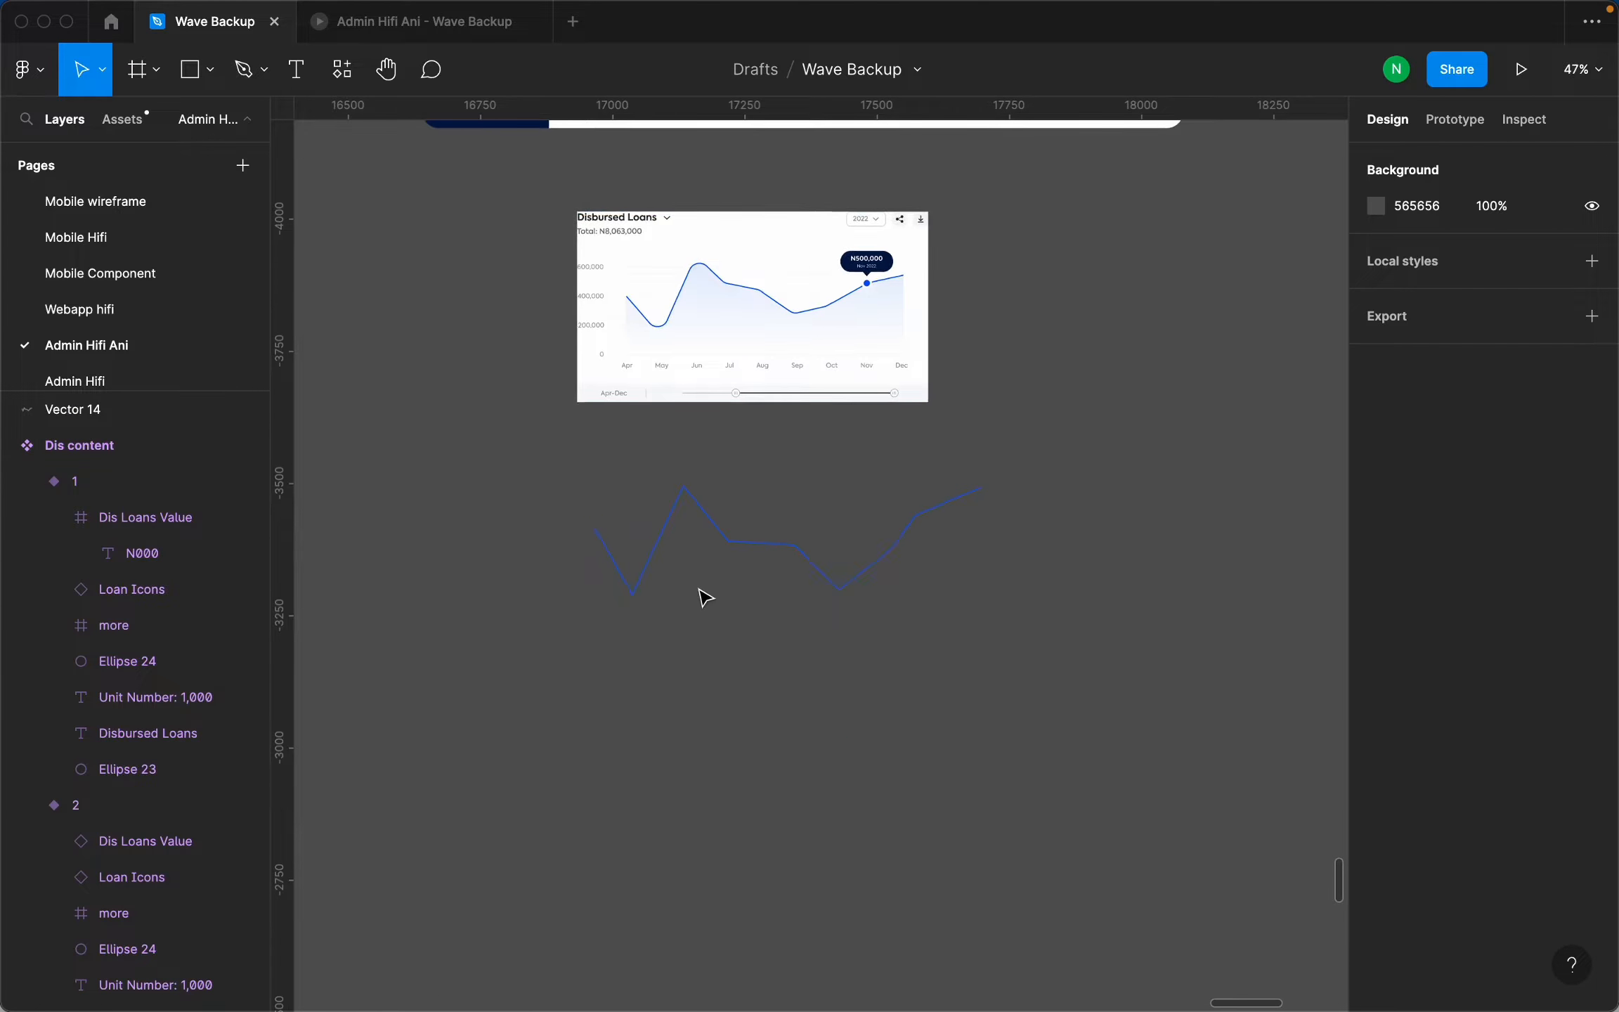
Start a second pen path just below the zigzag line's start, run it up to the start point and trace down to the first low point.
scroll(705, 598, "up", 4)
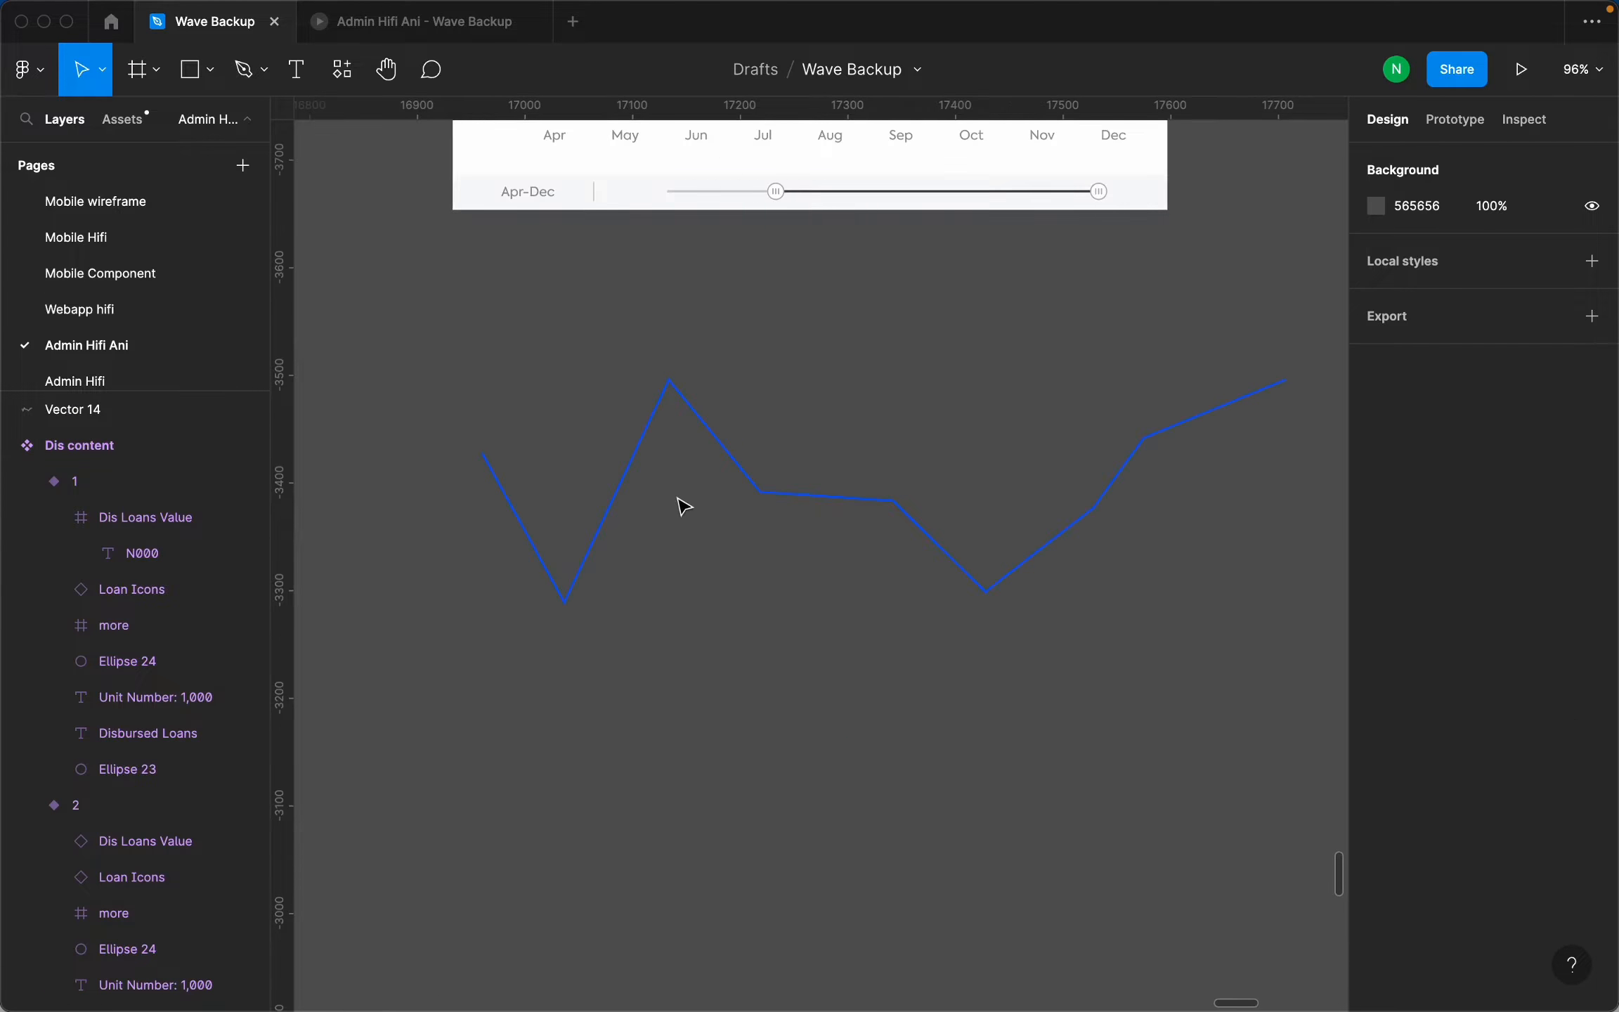
left_click(246, 69)
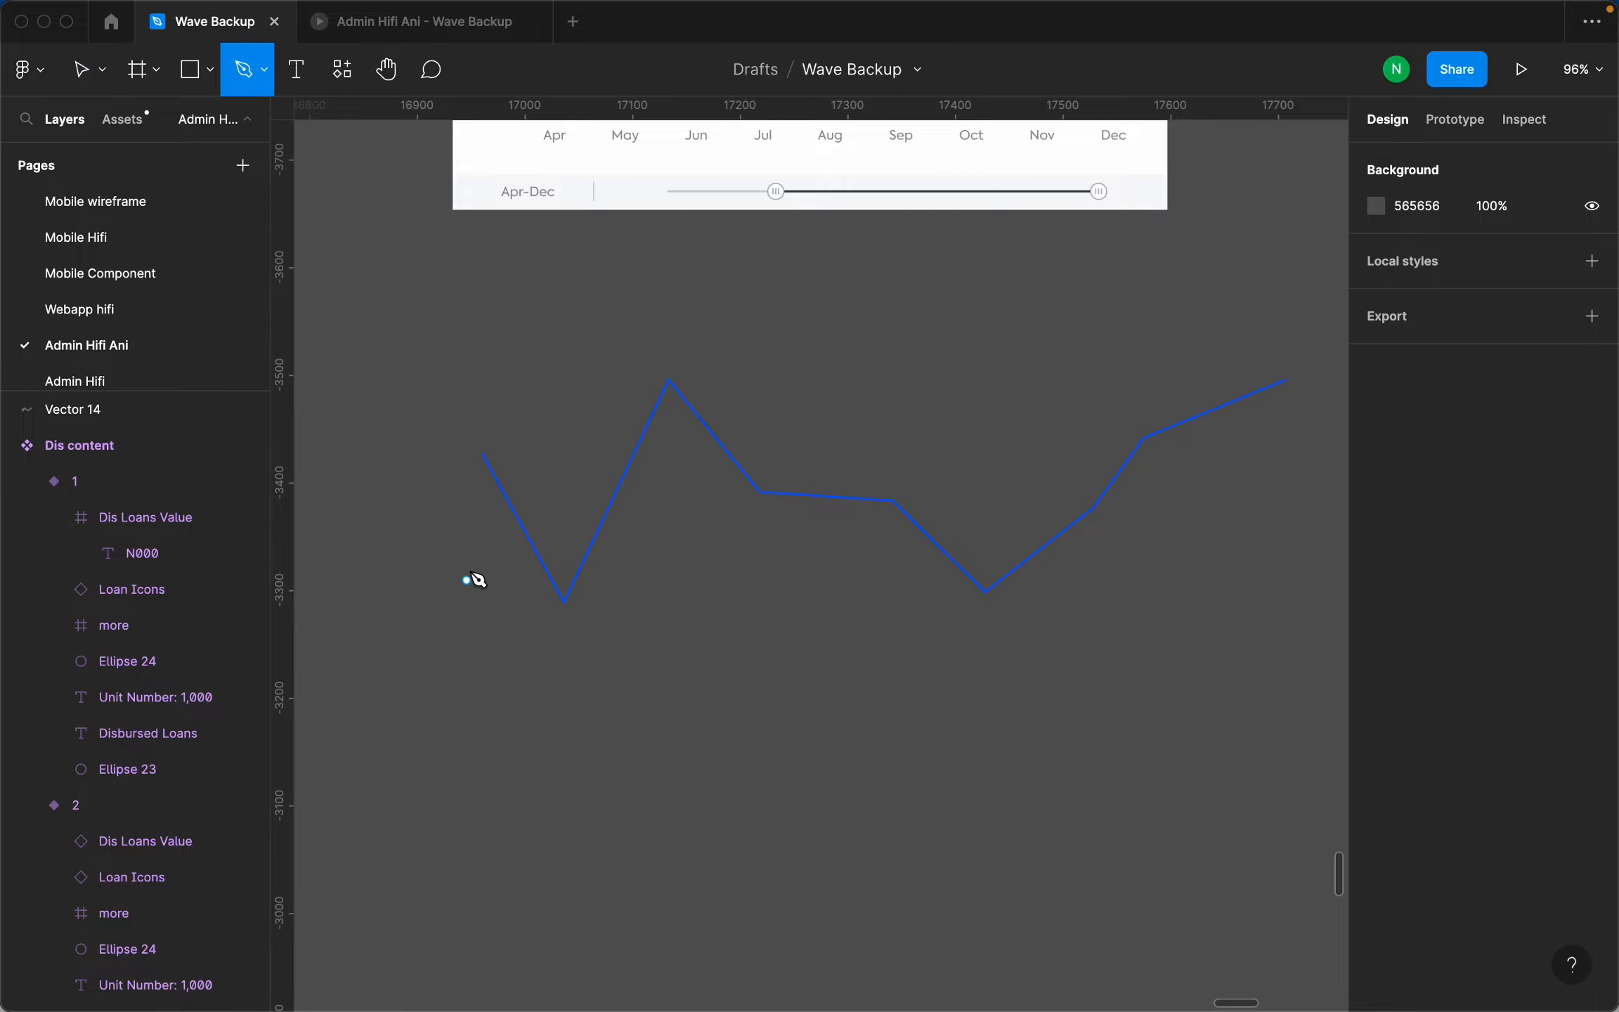
scroll(485, 520, "up", 6)
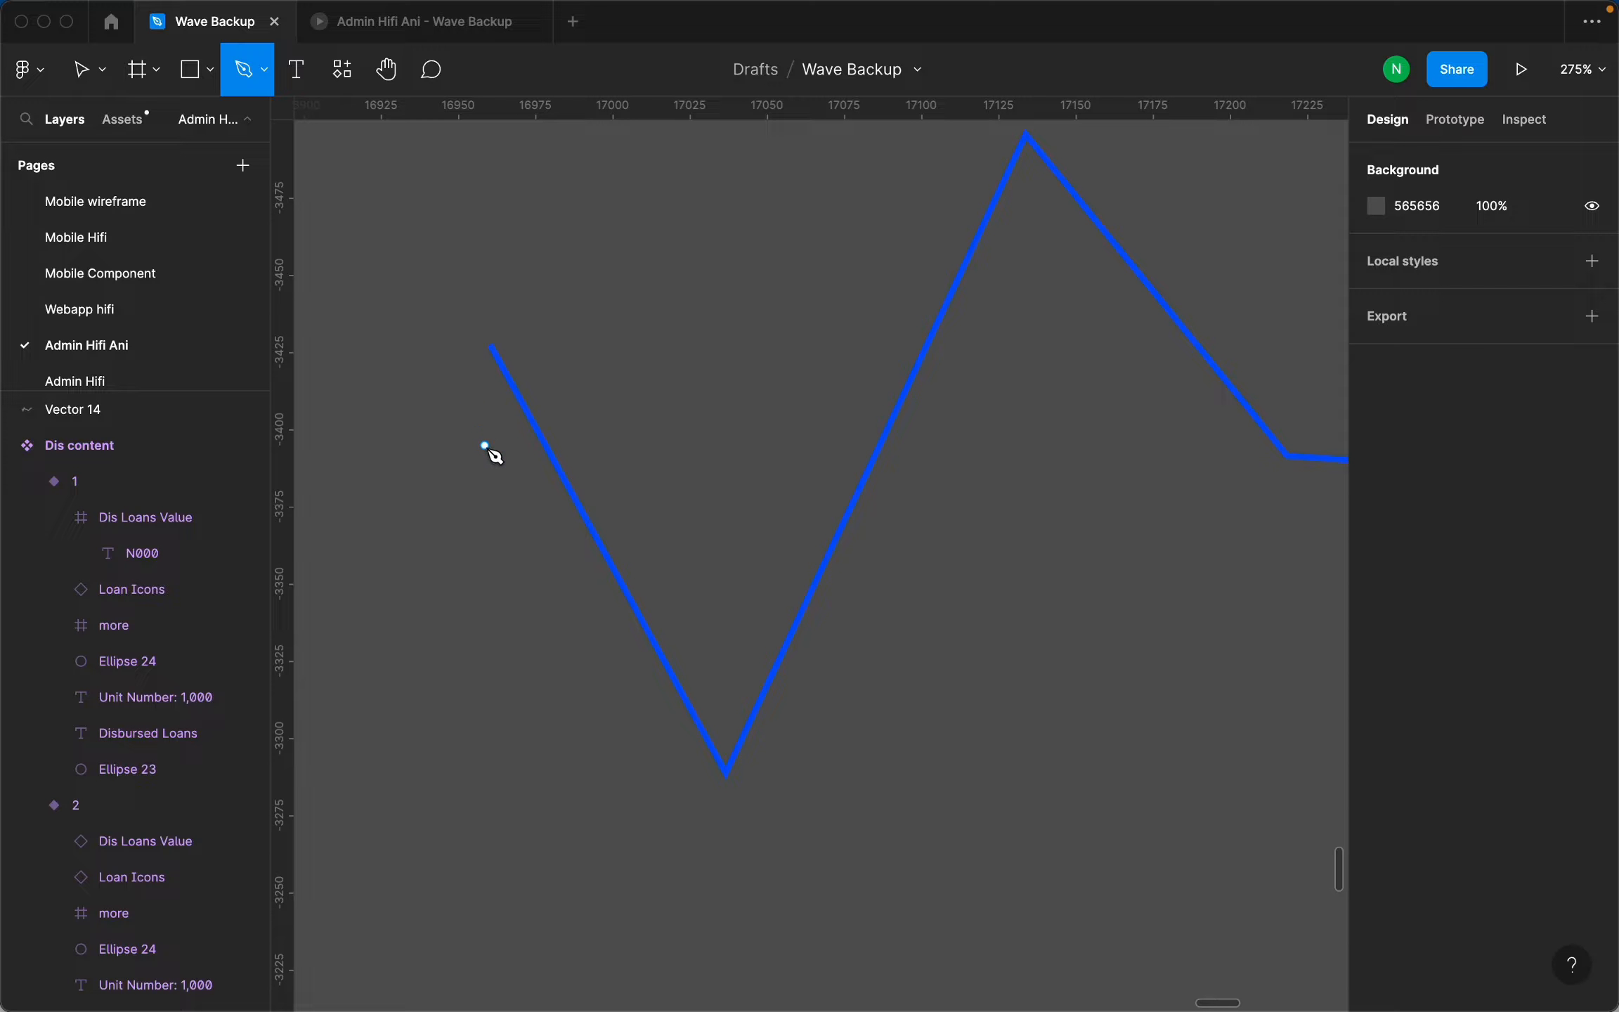
left_click(493, 347)
scroll(501, 351, "up", 9)
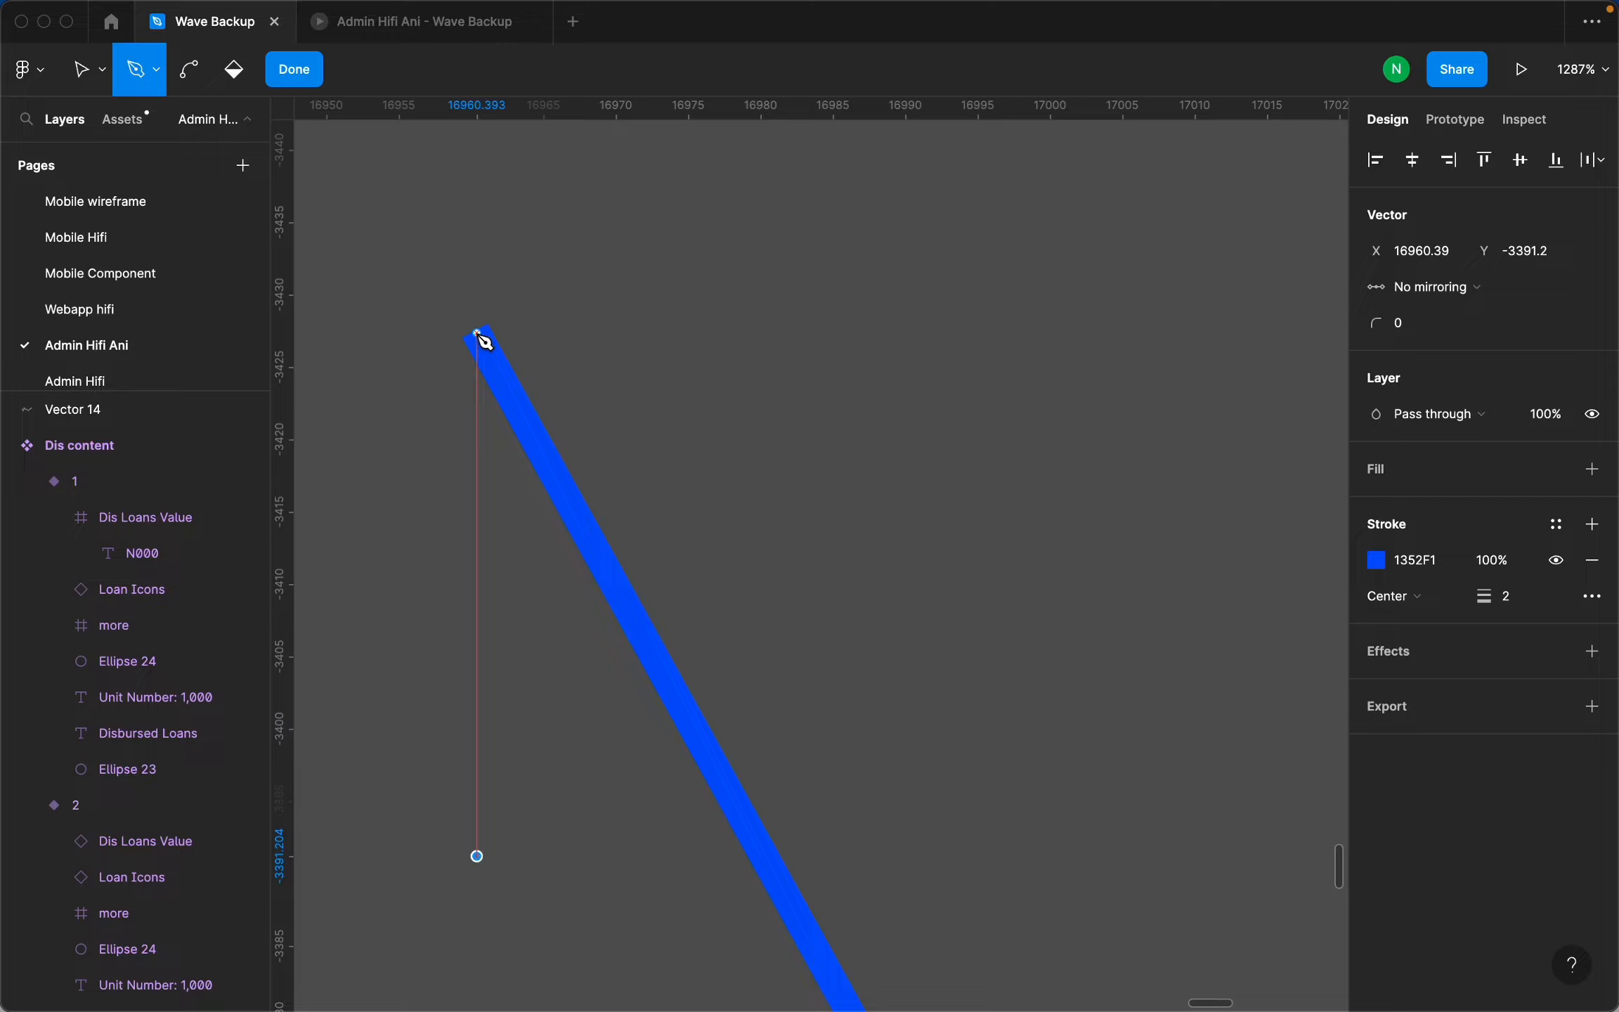
left_click(478, 334)
scroll(502, 397, "down", 5)
scroll(689, 707, "up", 4)
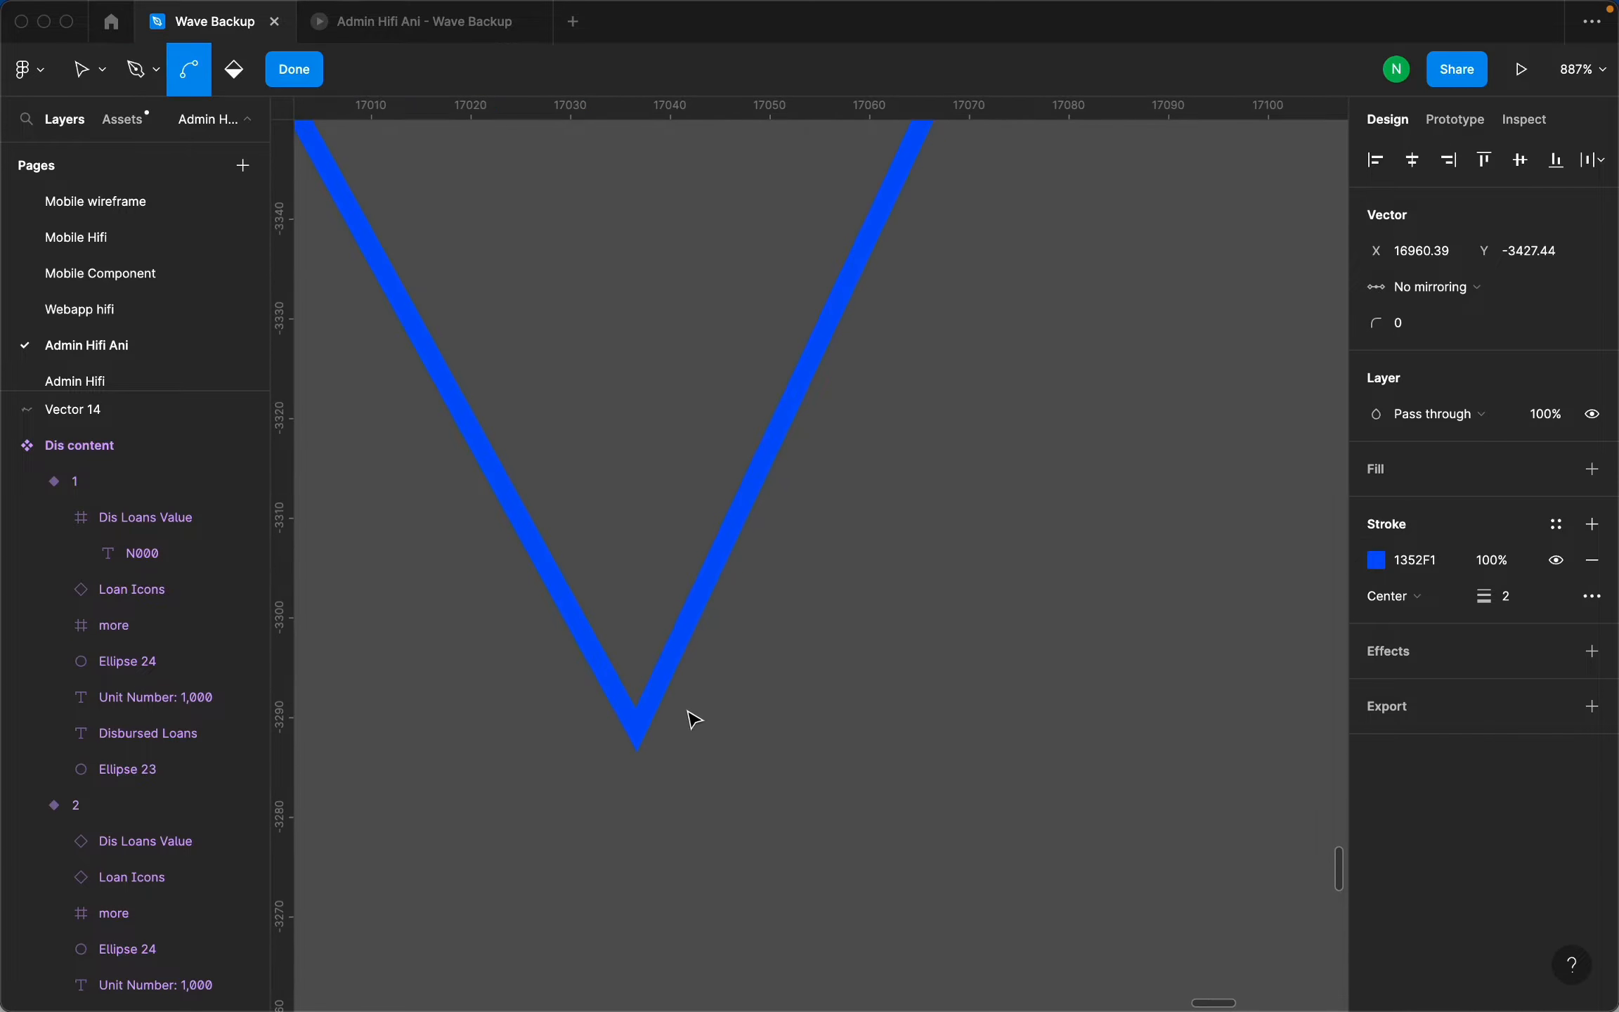
scroll(629, 719, "up", 5)
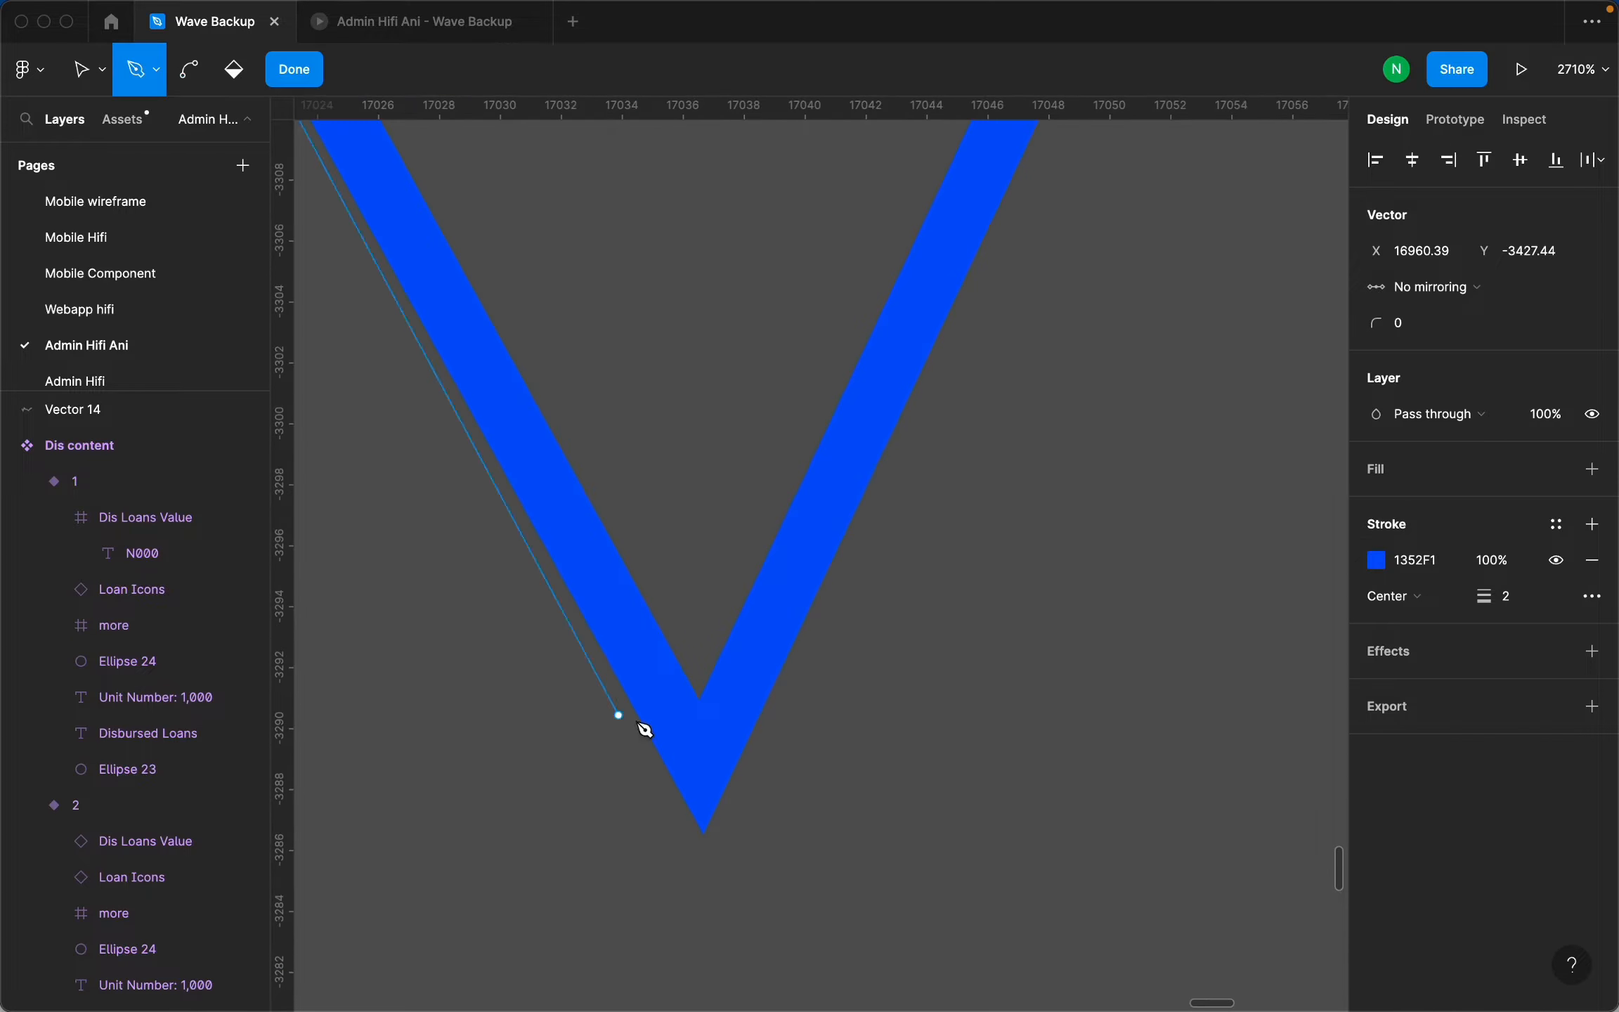
left_click(700, 772)
Continue the second pen path along the blue line, up to its first peak and down to the next bend.
scroll(701, 773, "down", 5)
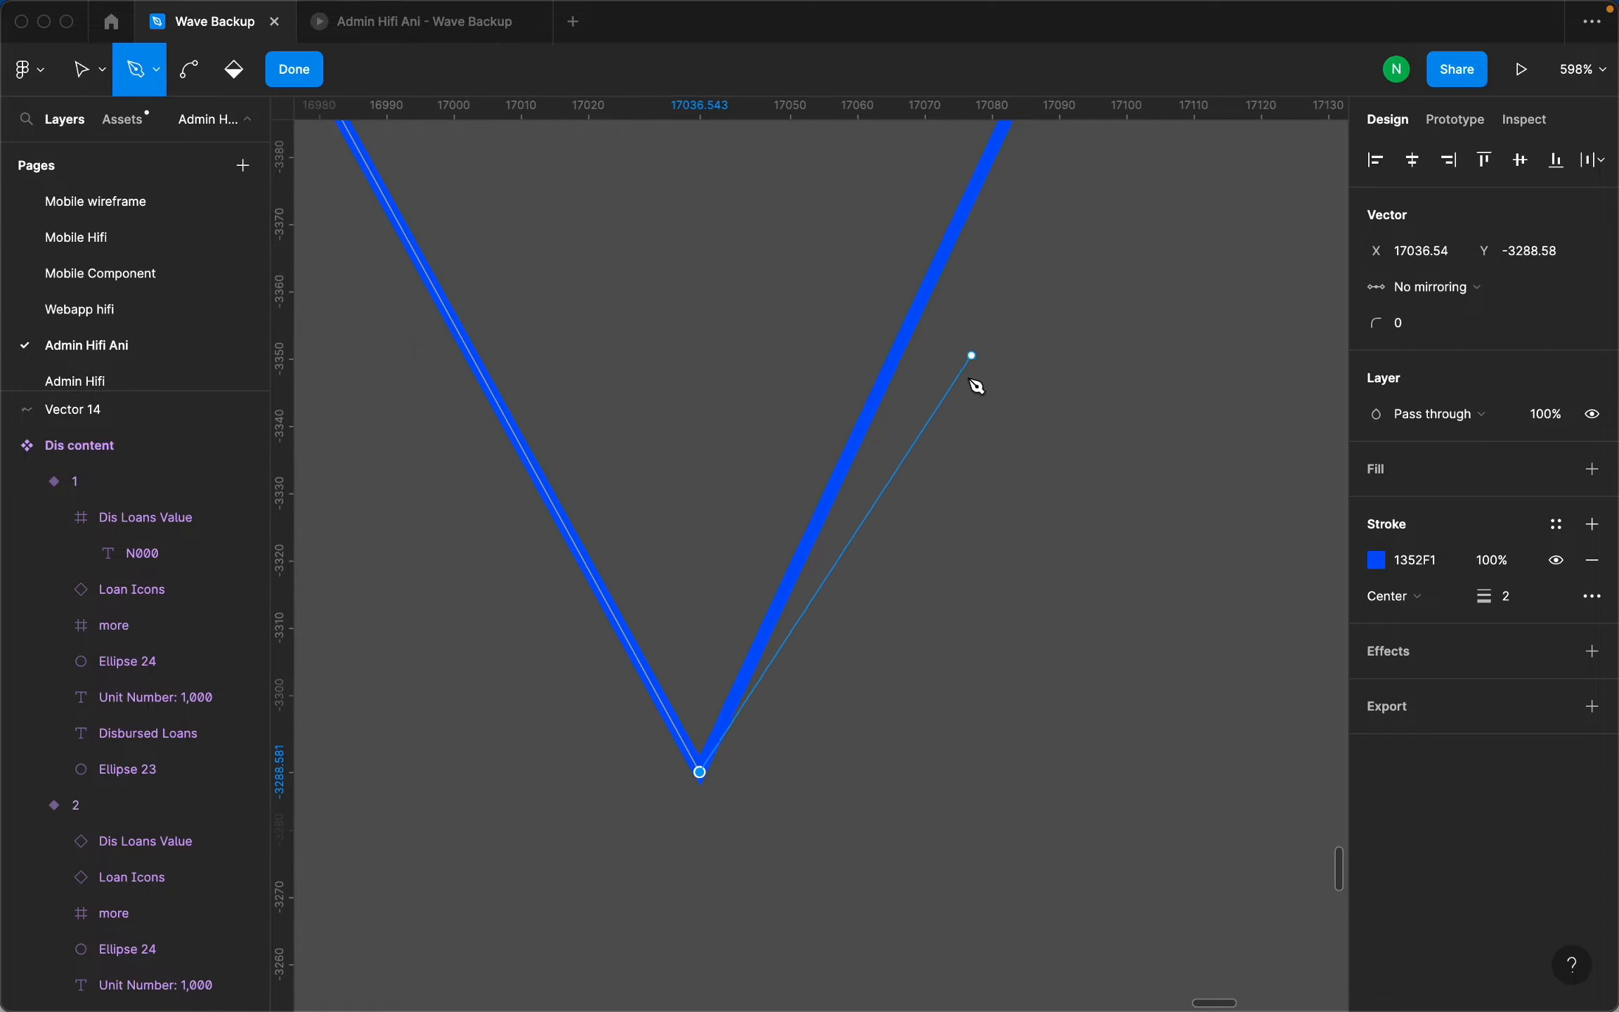
scroll(978, 385, "up", 5)
scroll(799, 483, "down", 3)
scroll(1016, 336, "up", 10)
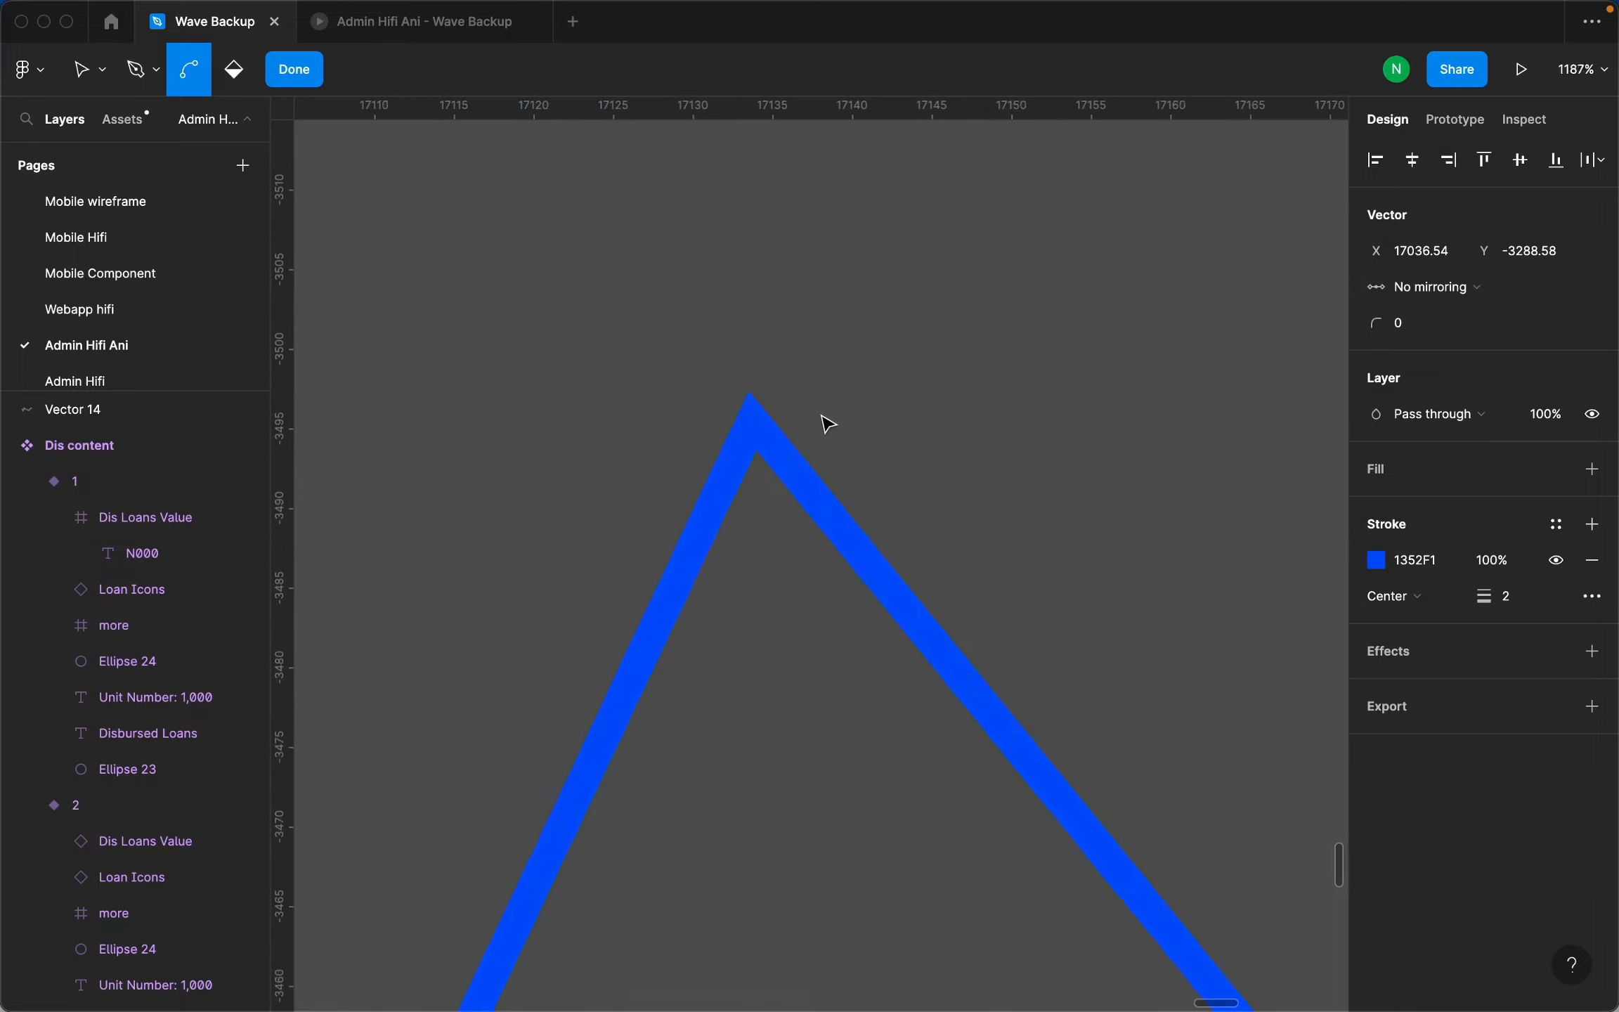
left_click(705, 430)
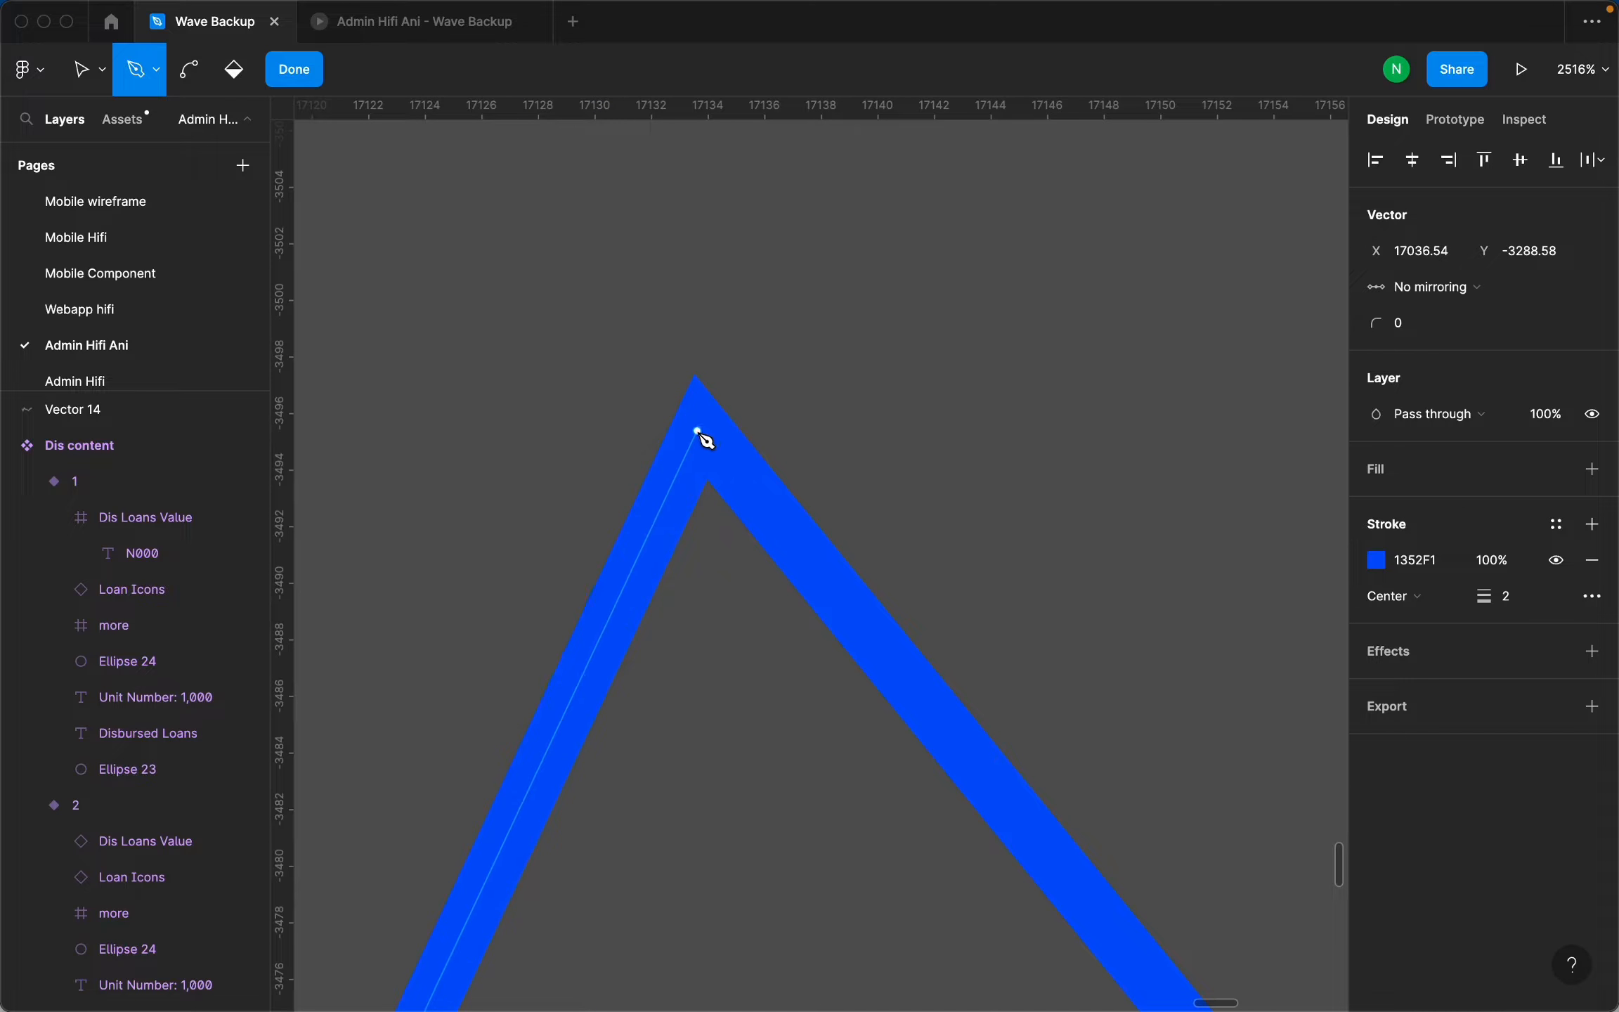
scroll(705, 433, "down", 10)
scroll(1076, 917, "up", 10)
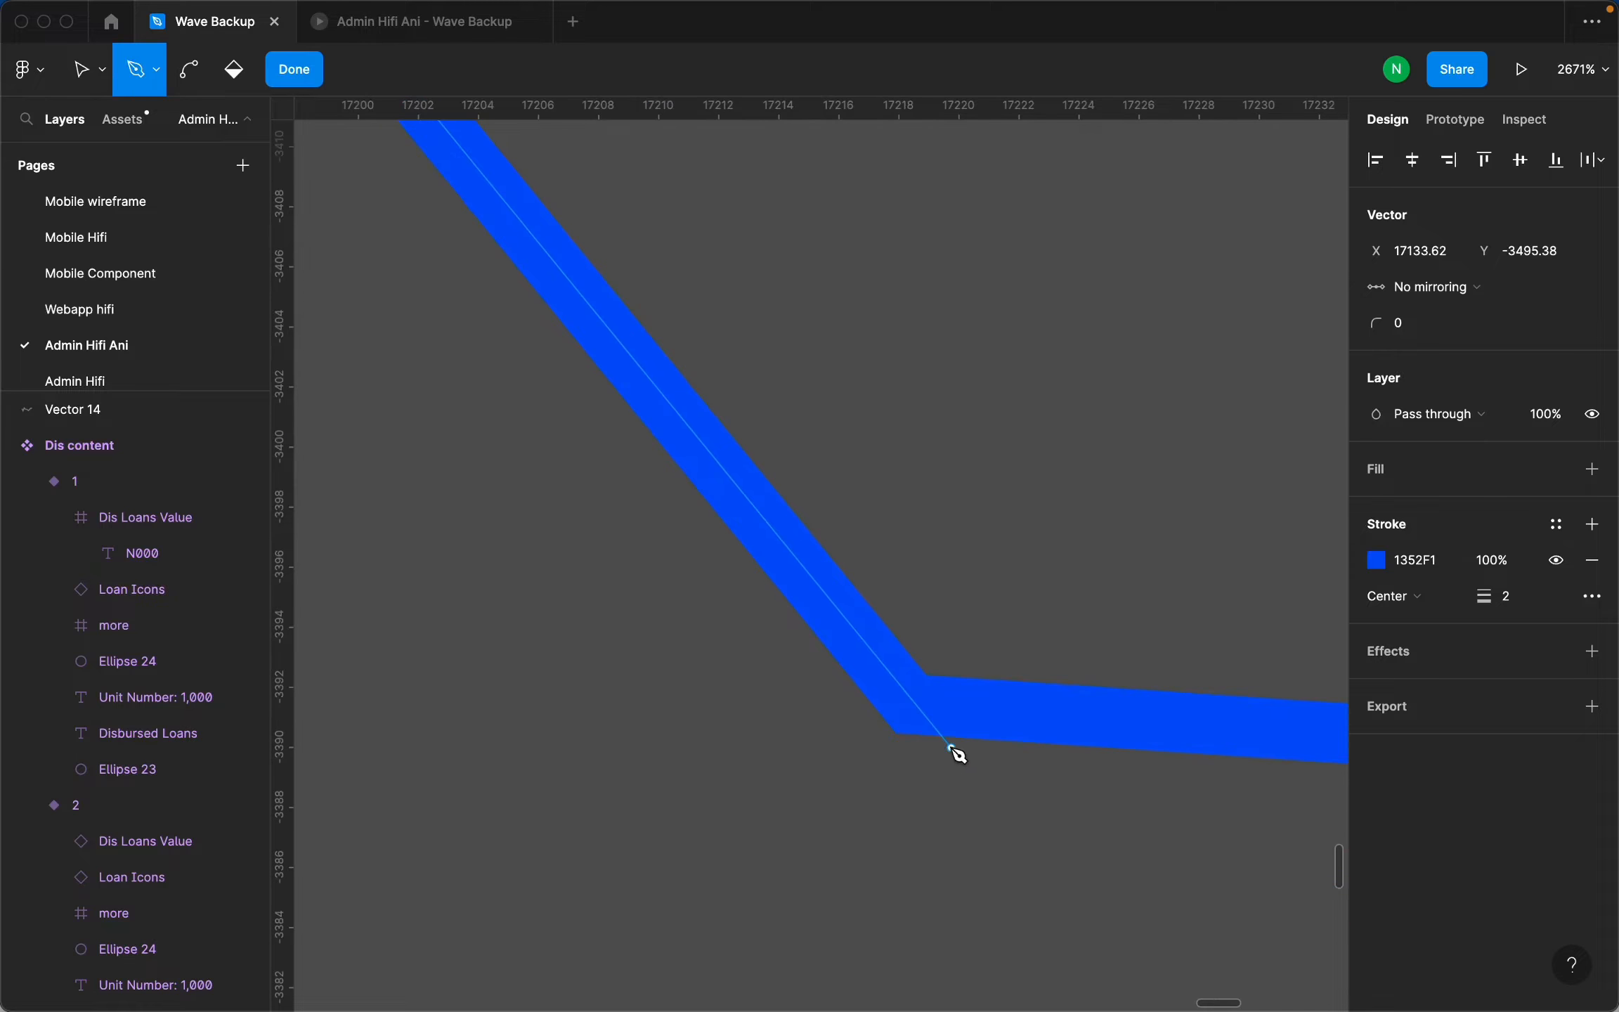
left_click(910, 708)
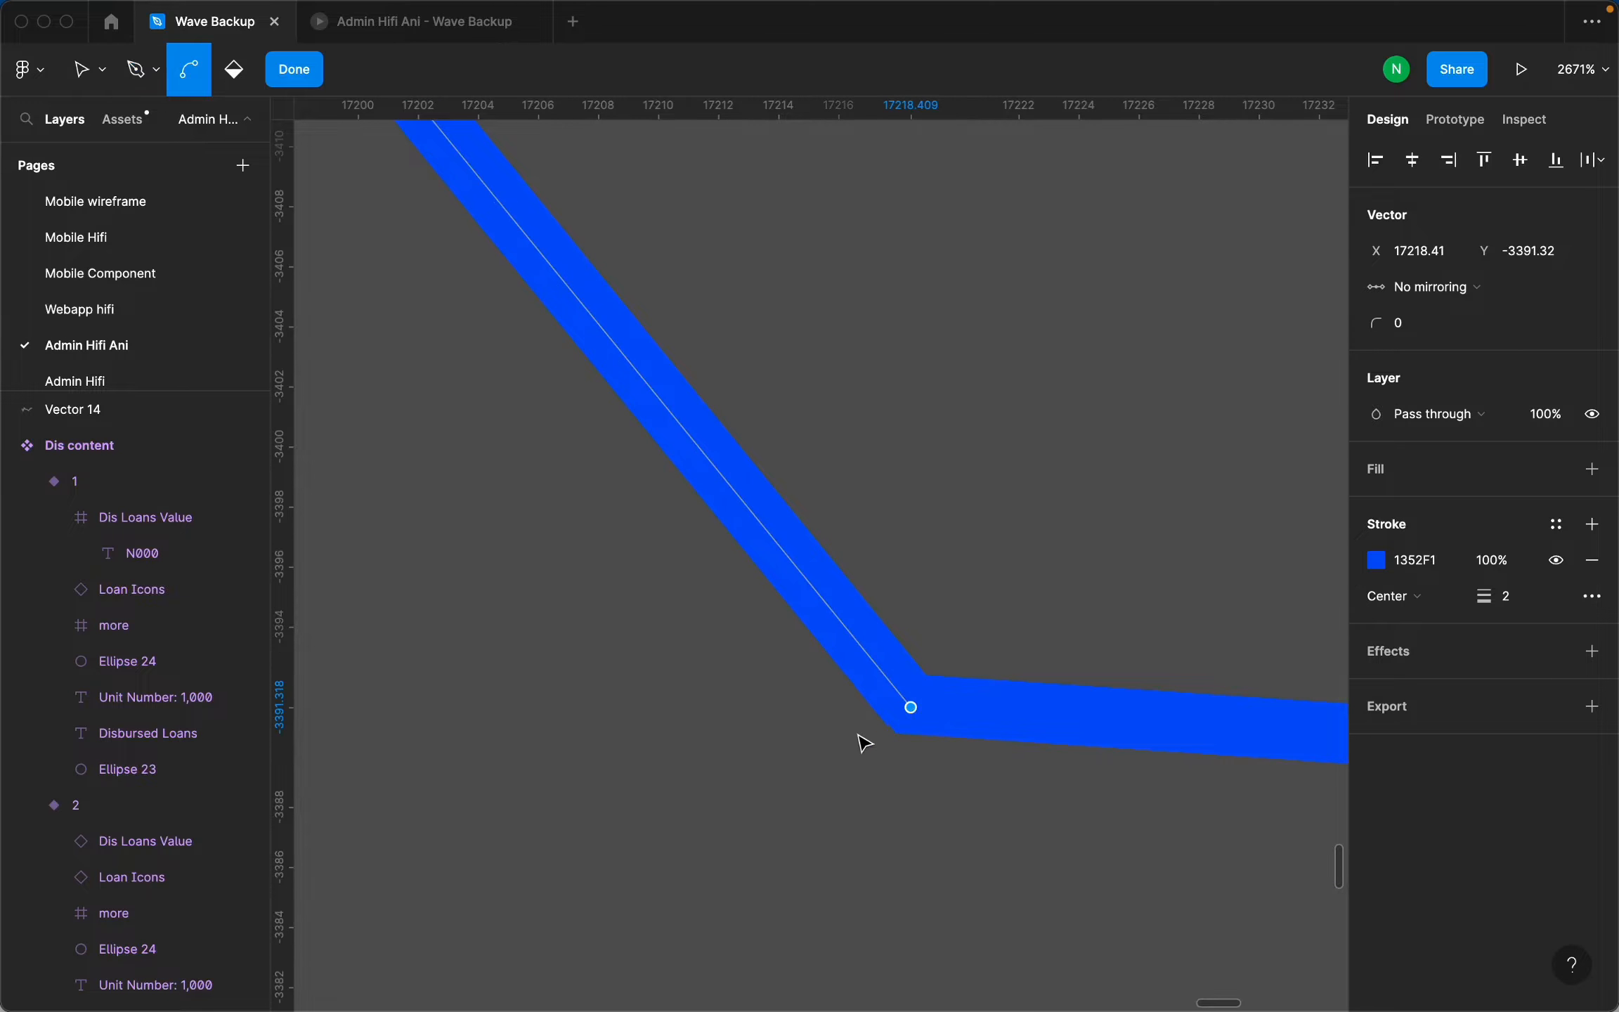
Trace the second path along the nearly flat segment and down to the line's second low point.
scroll(1235, 817, "down", 10)
scroll(948, 823, "up", 8)
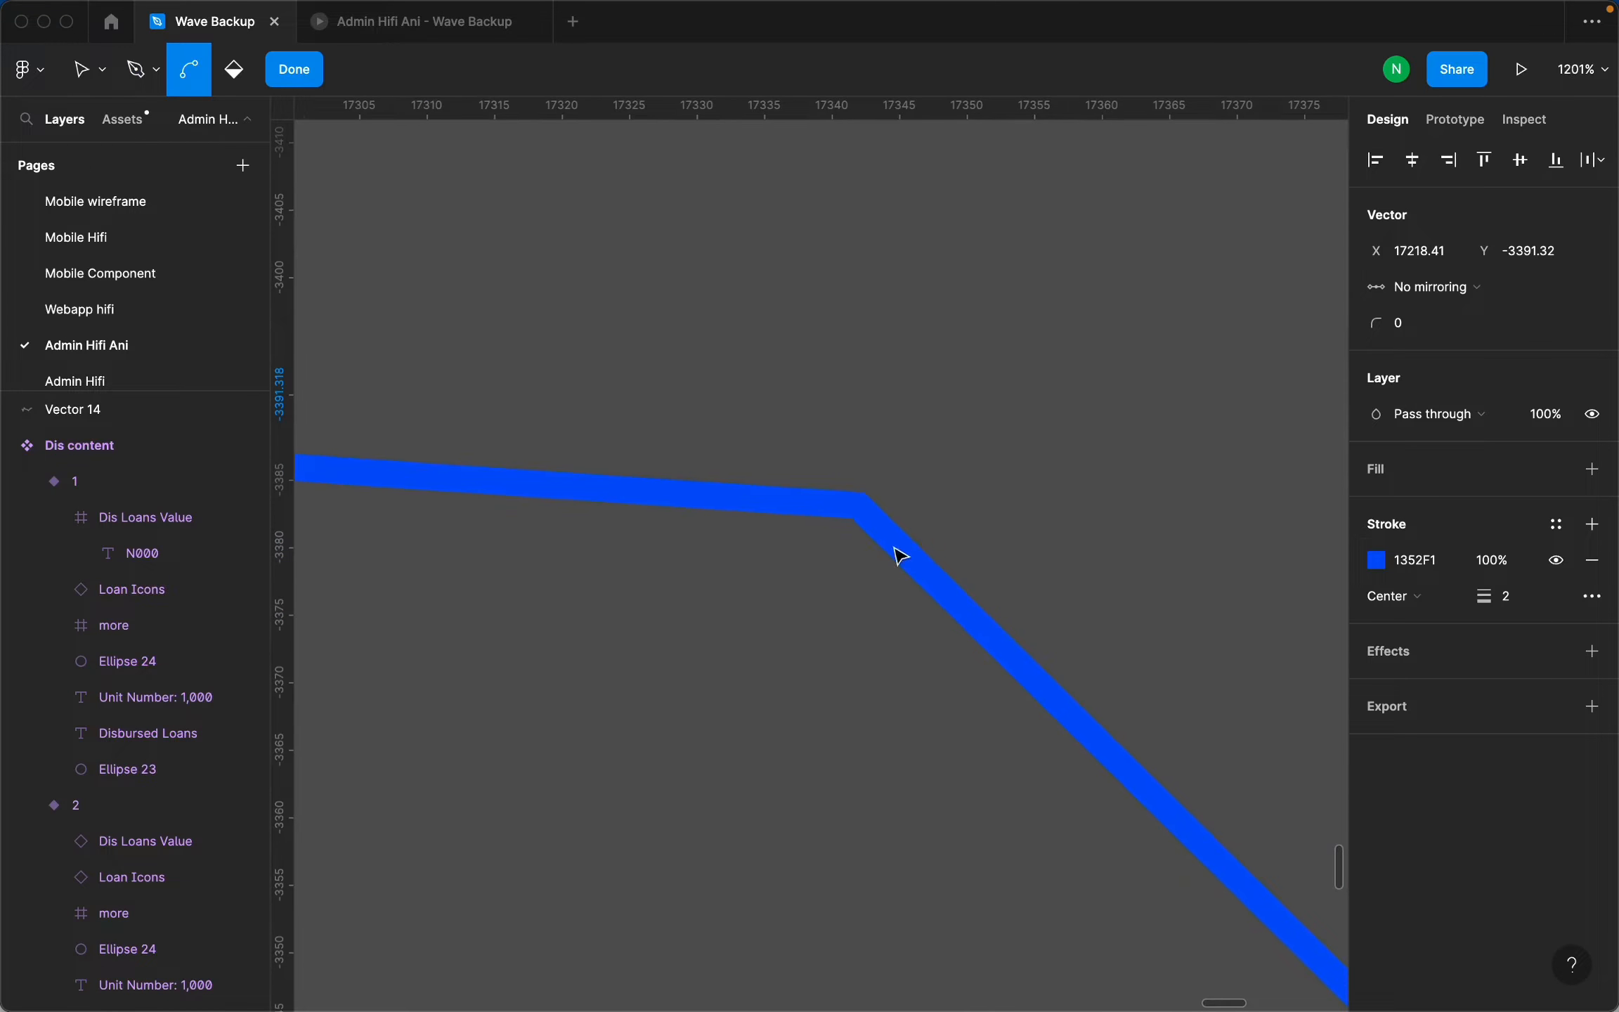
key("p")
scroll(895, 551, "up", 4)
left_click(843, 487)
scroll(816, 531, "down", 10)
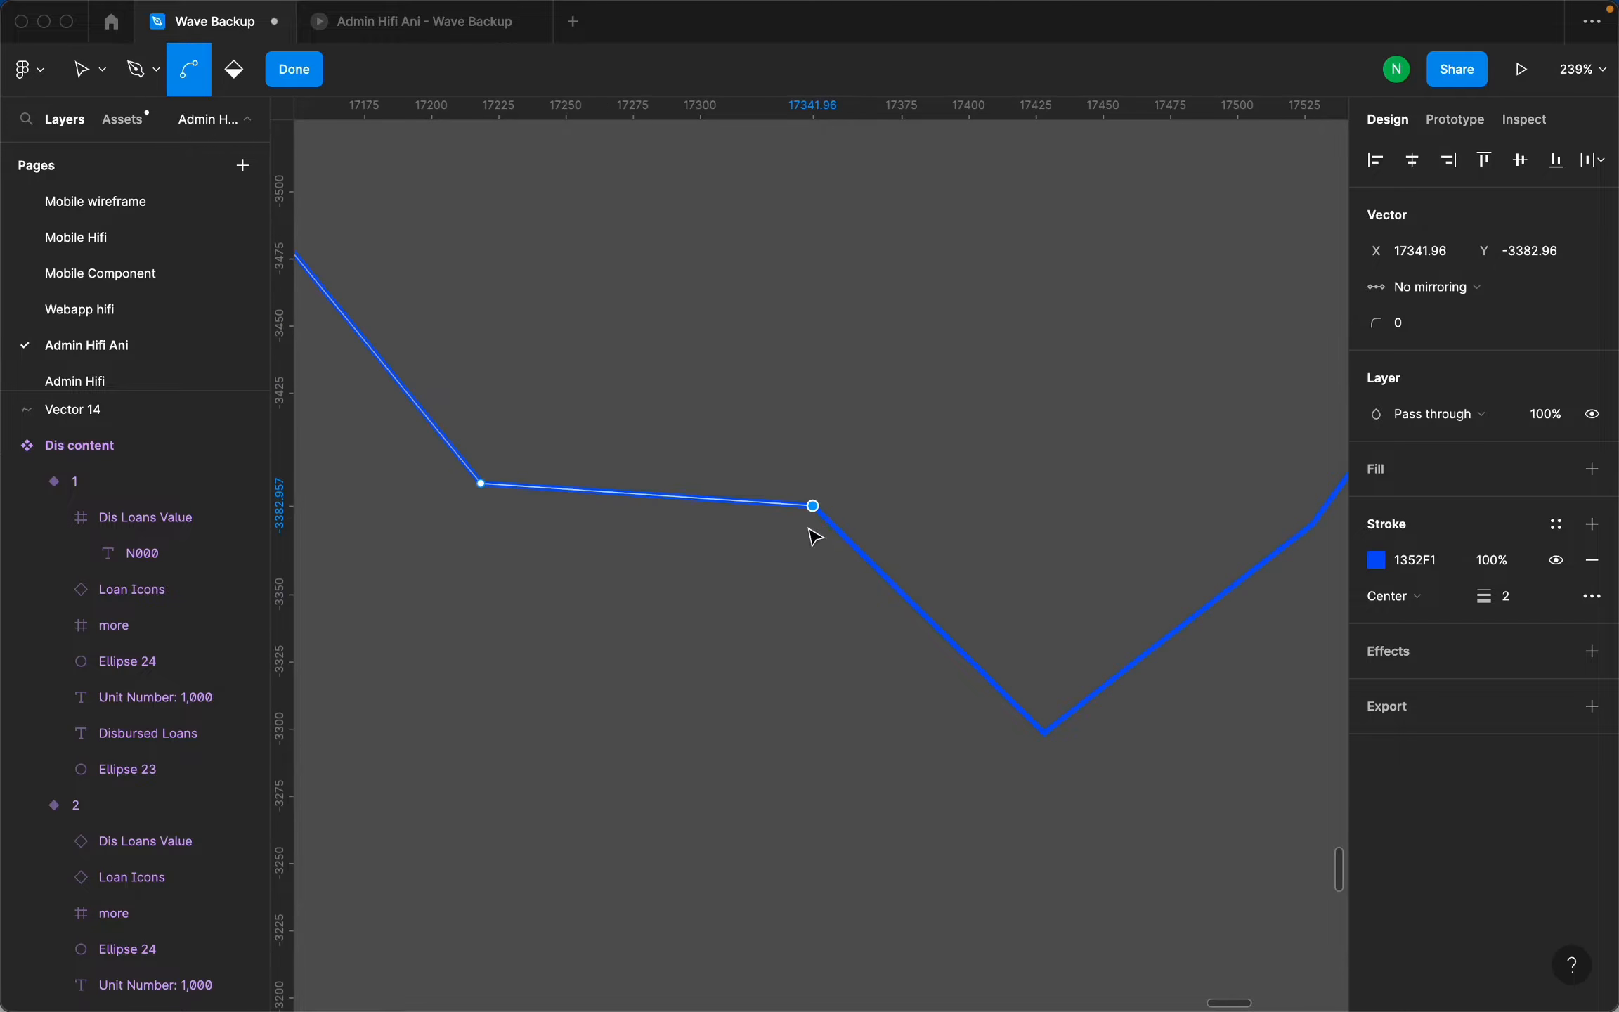
scroll(1109, 769, "up", 10)
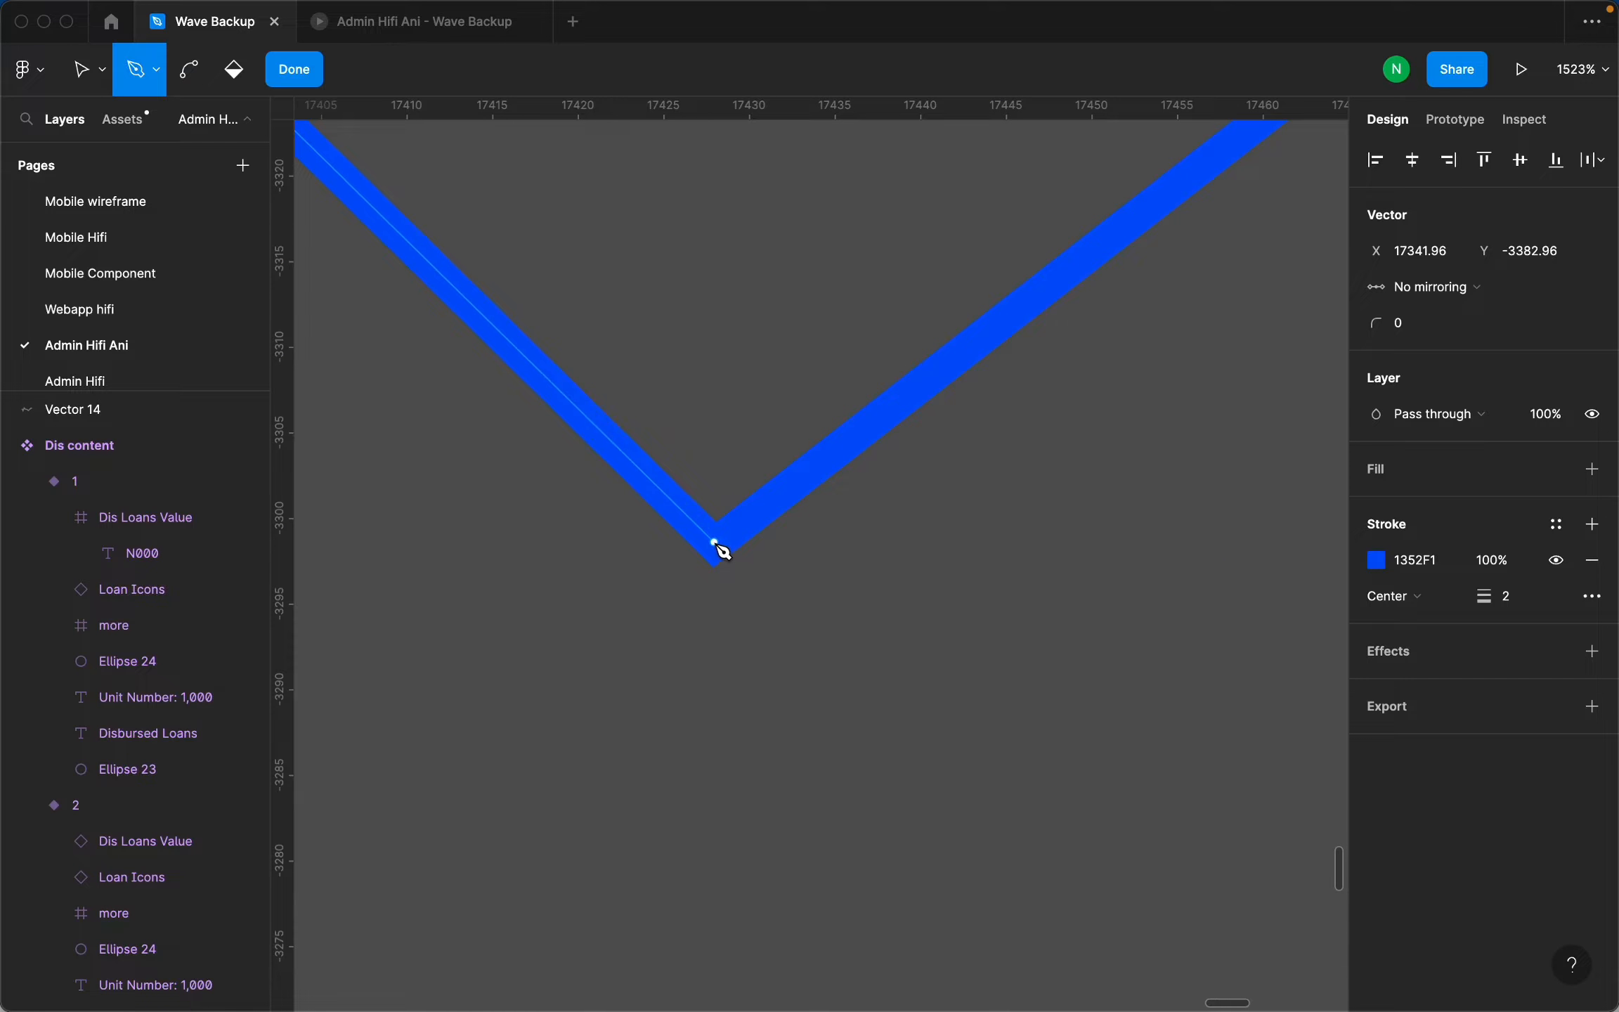
left_click(726, 547)
Trace the second path up from the second low point through the next two bends of the blue line.
scroll(773, 584, "down", 10)
scroll(1001, 380, "up", 6)
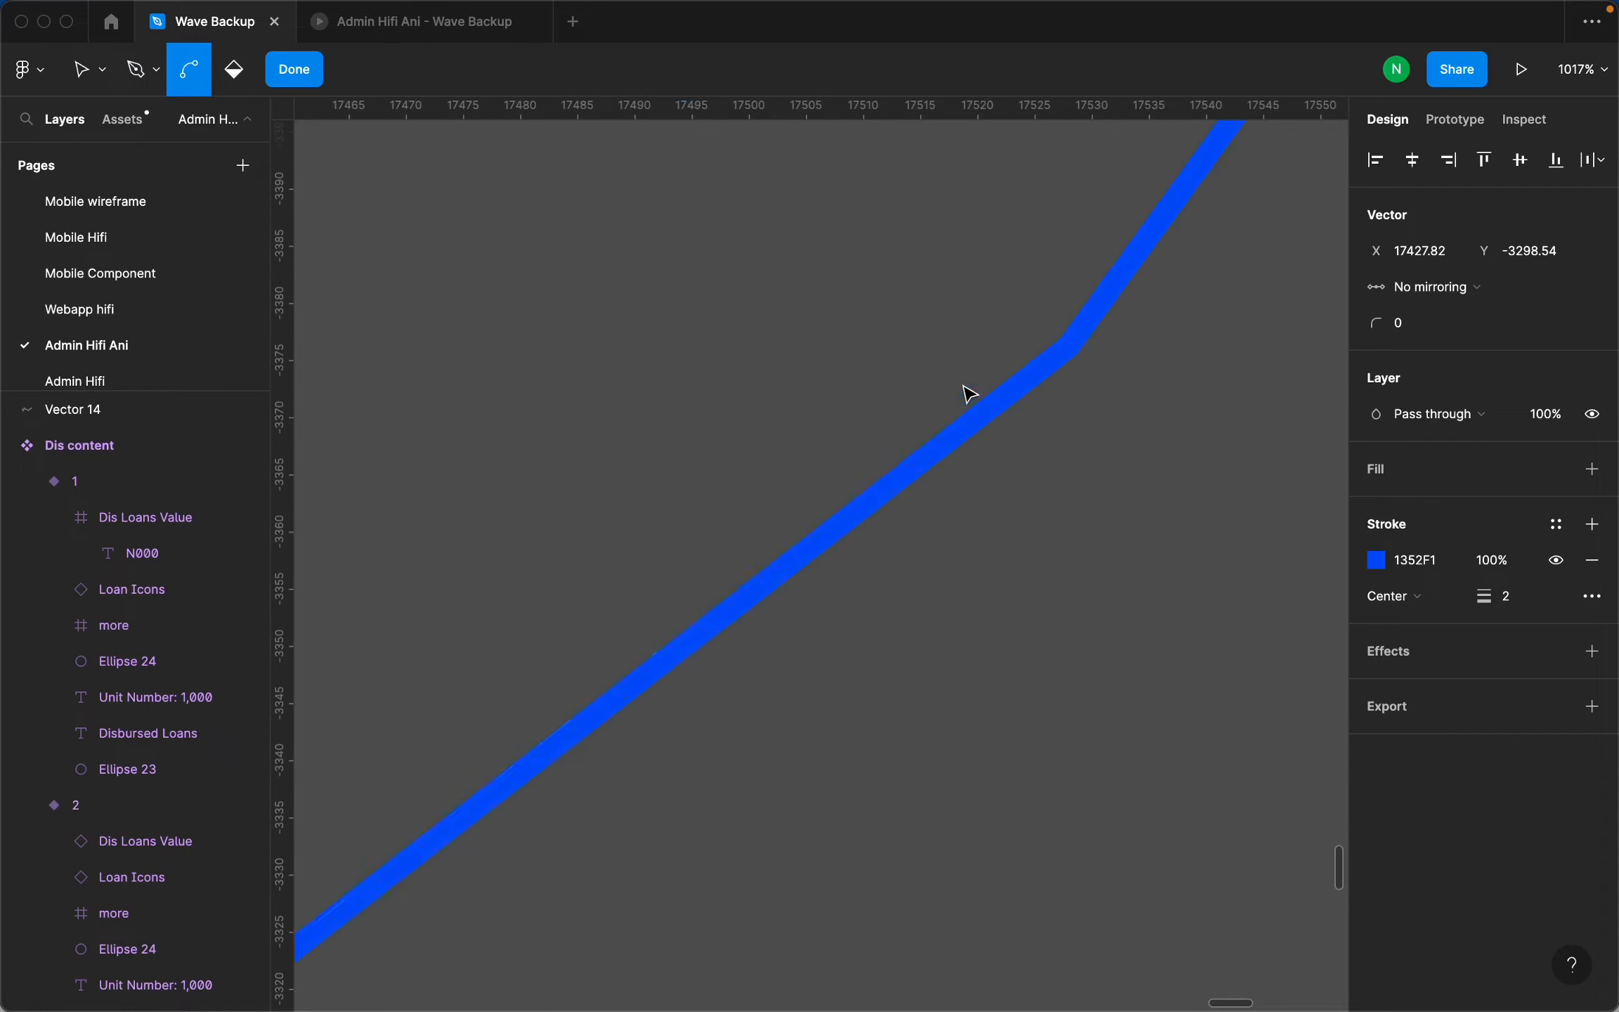
left_click(1070, 345)
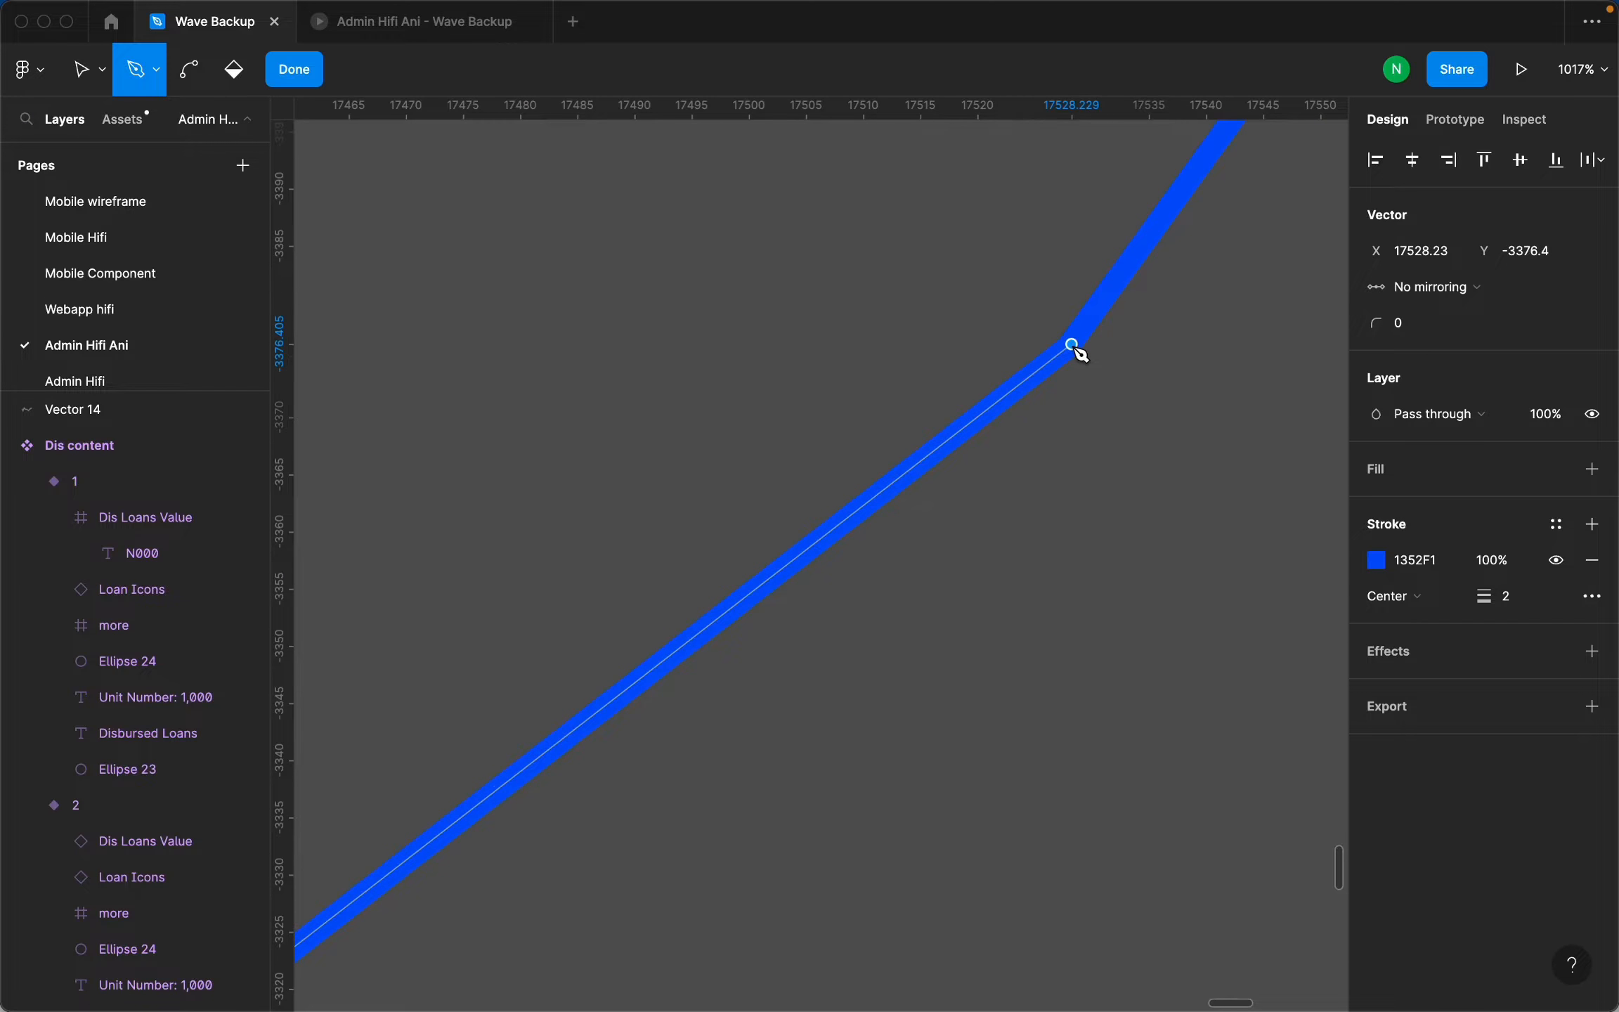
scroll(1073, 351, "down", 6)
scroll(1128, 492, "up", 5)
scroll(1096, 674, "down", 5)
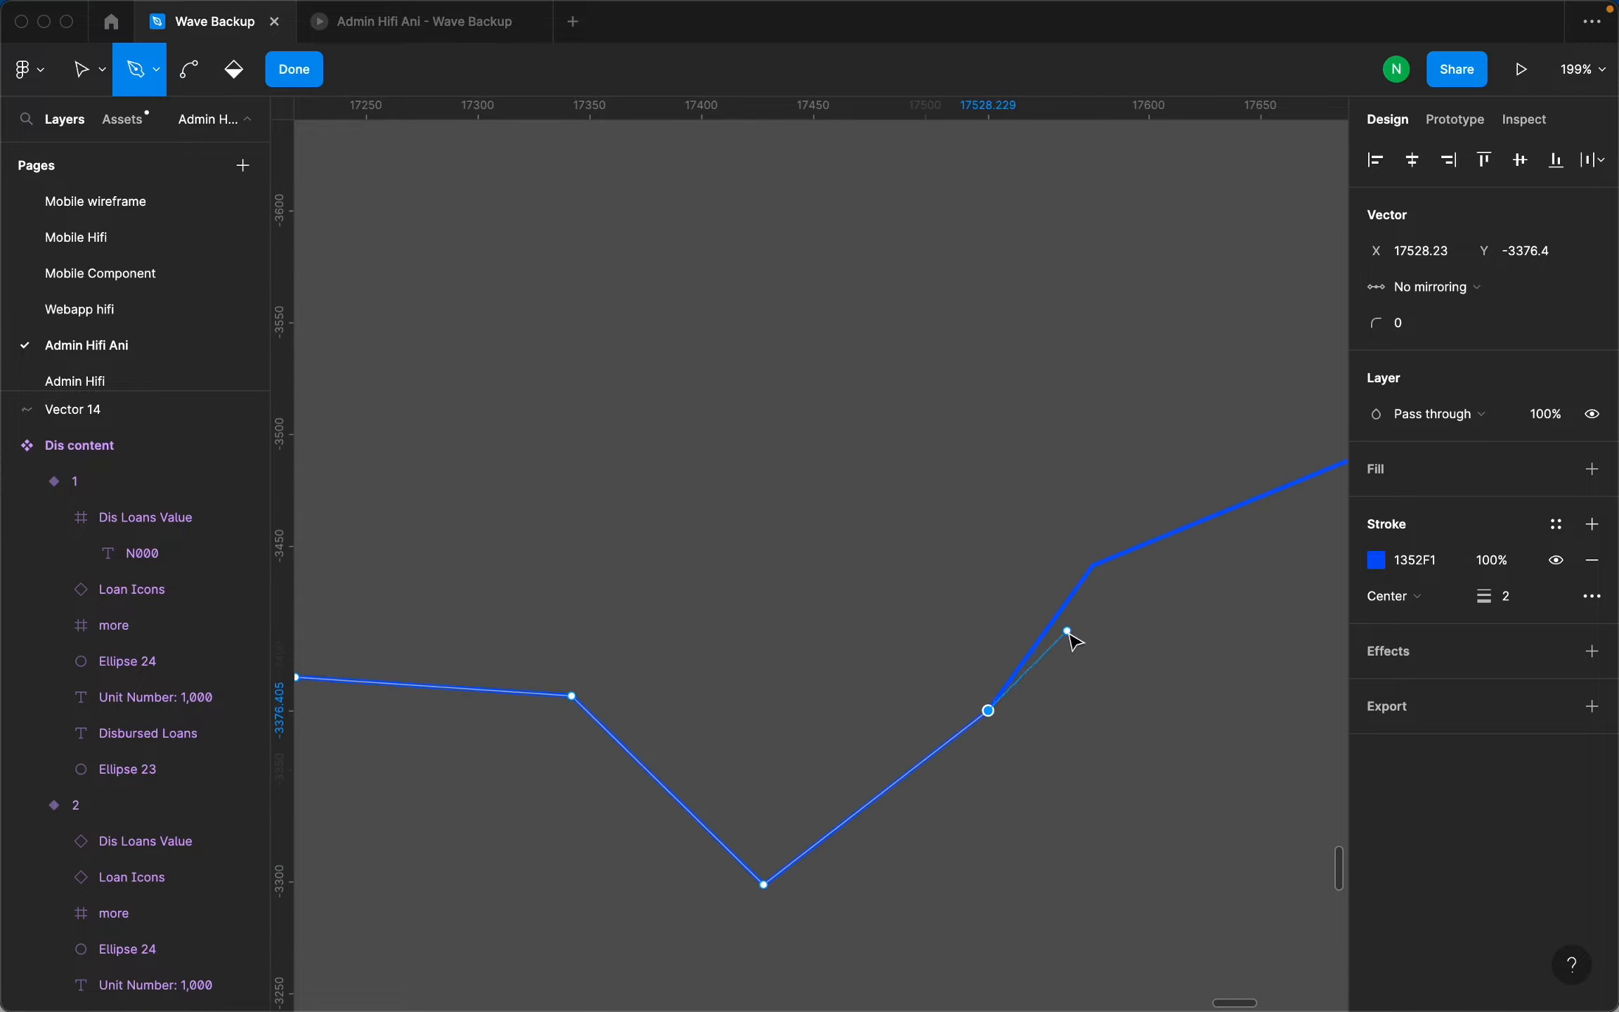
scroll(1125, 548, "up", 3)
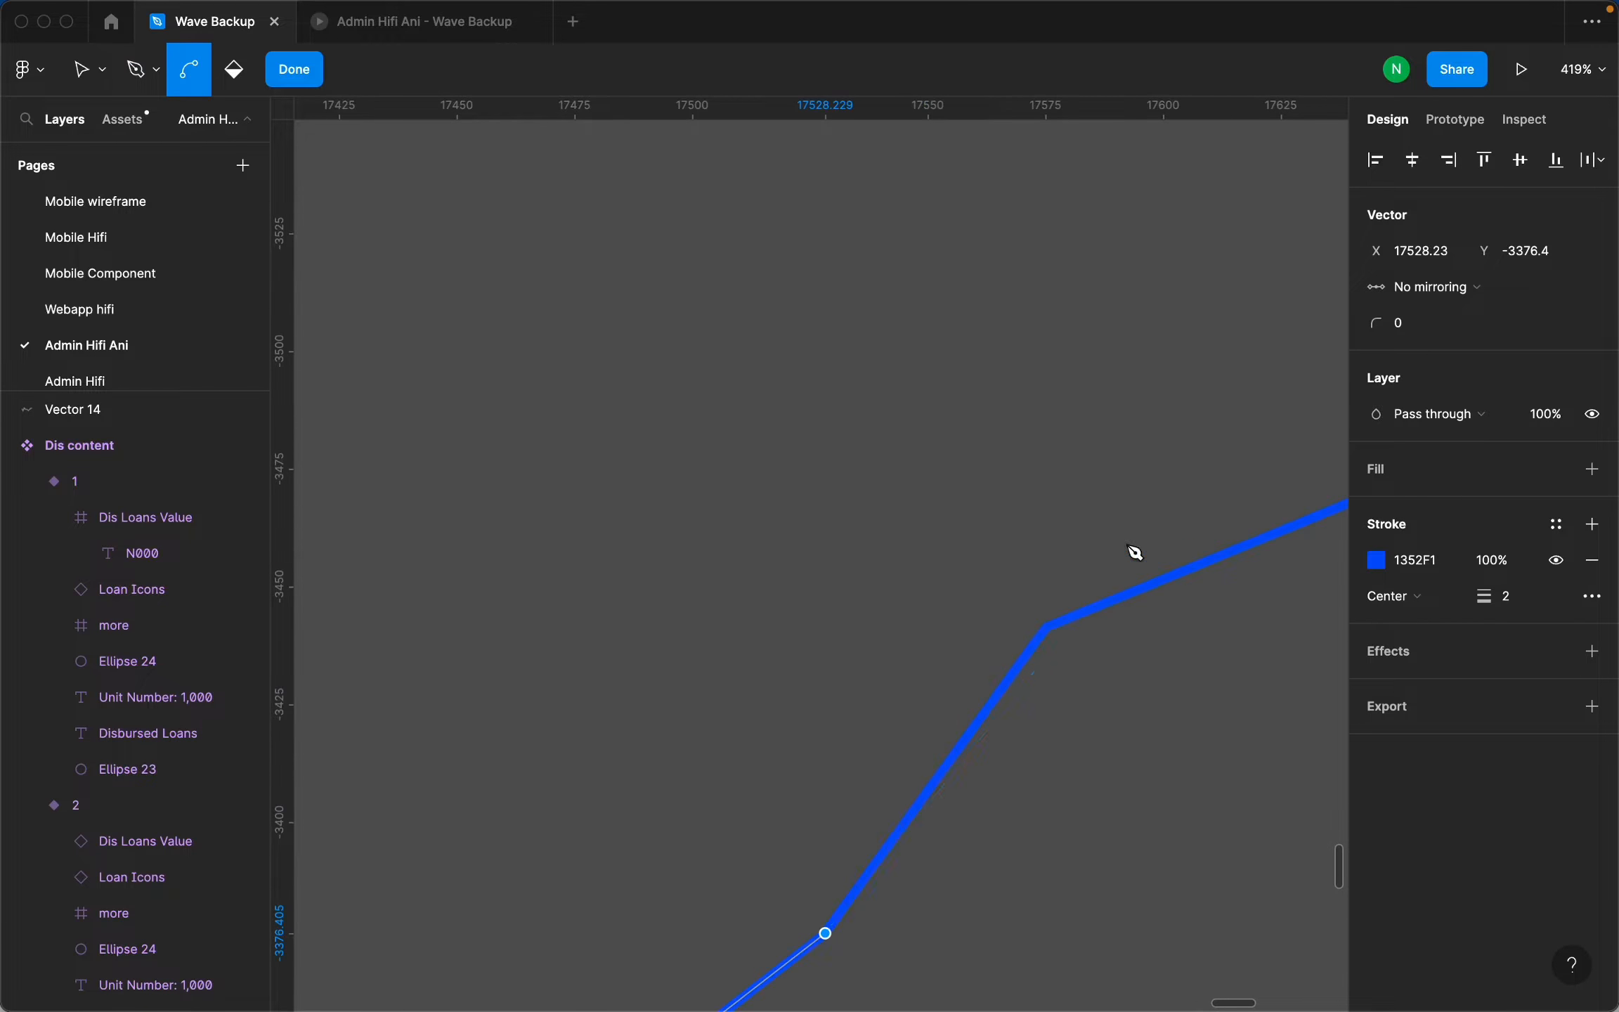
left_click(1047, 632)
Extend the second path along the final rising segment to the blue line's end point.
scroll(1146, 611, "down", 5)
scroll(1139, 603, "up", 5)
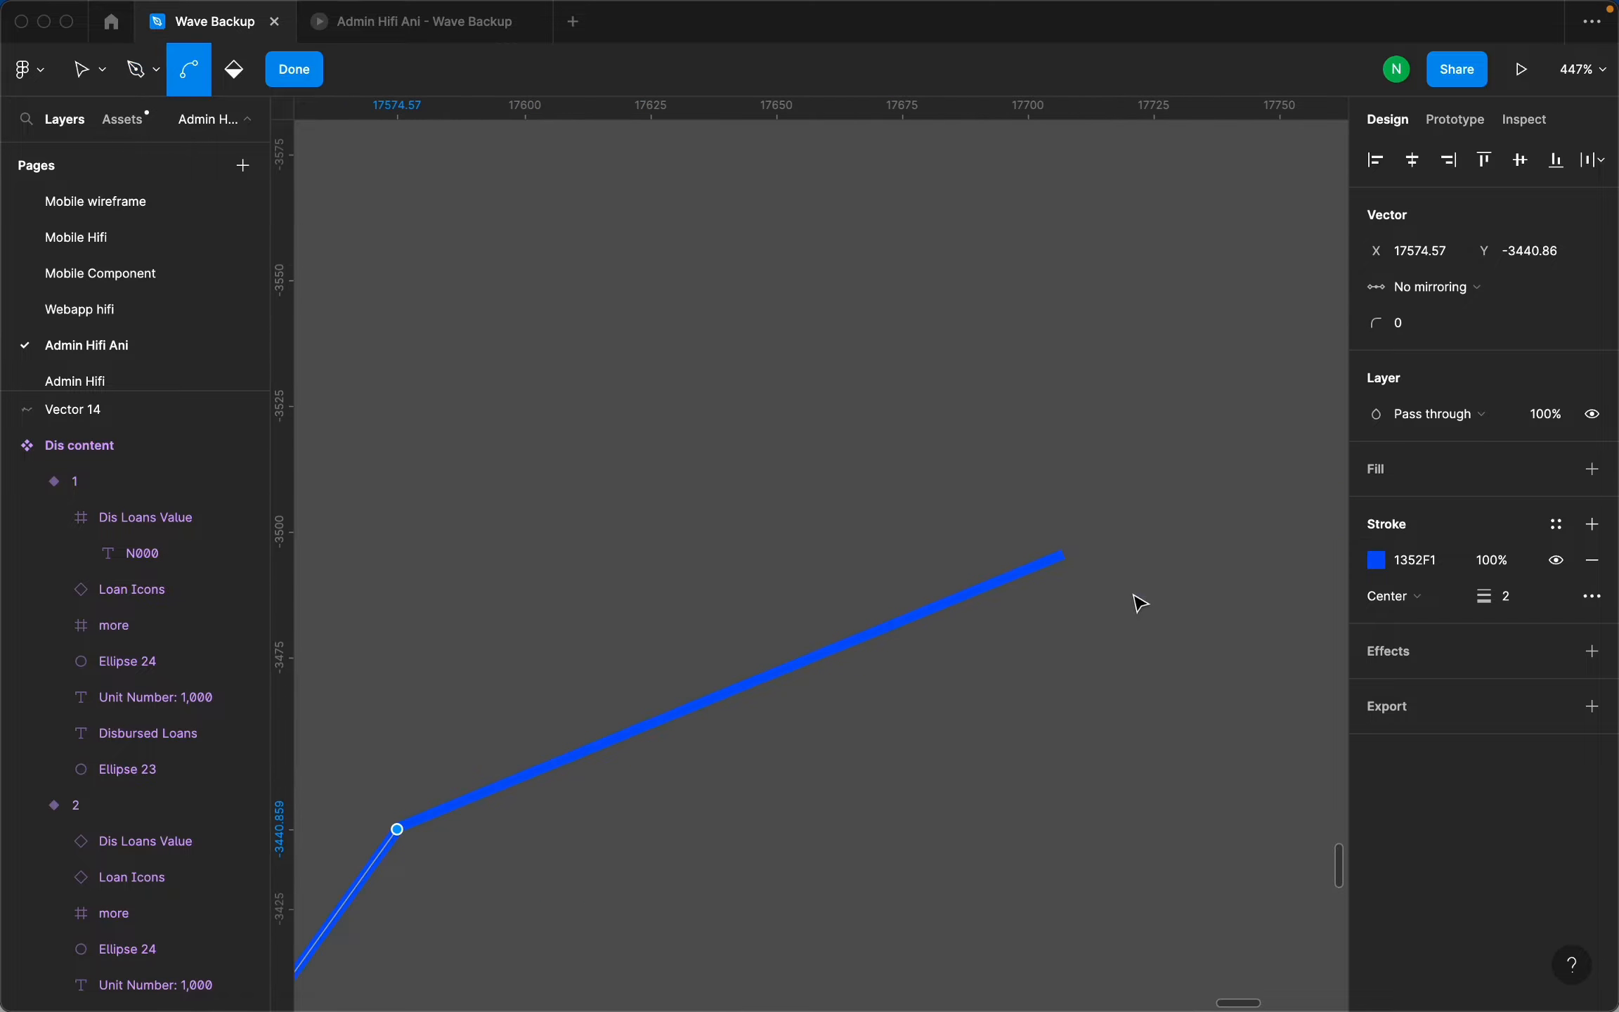
scroll(1069, 573, "up", 10)
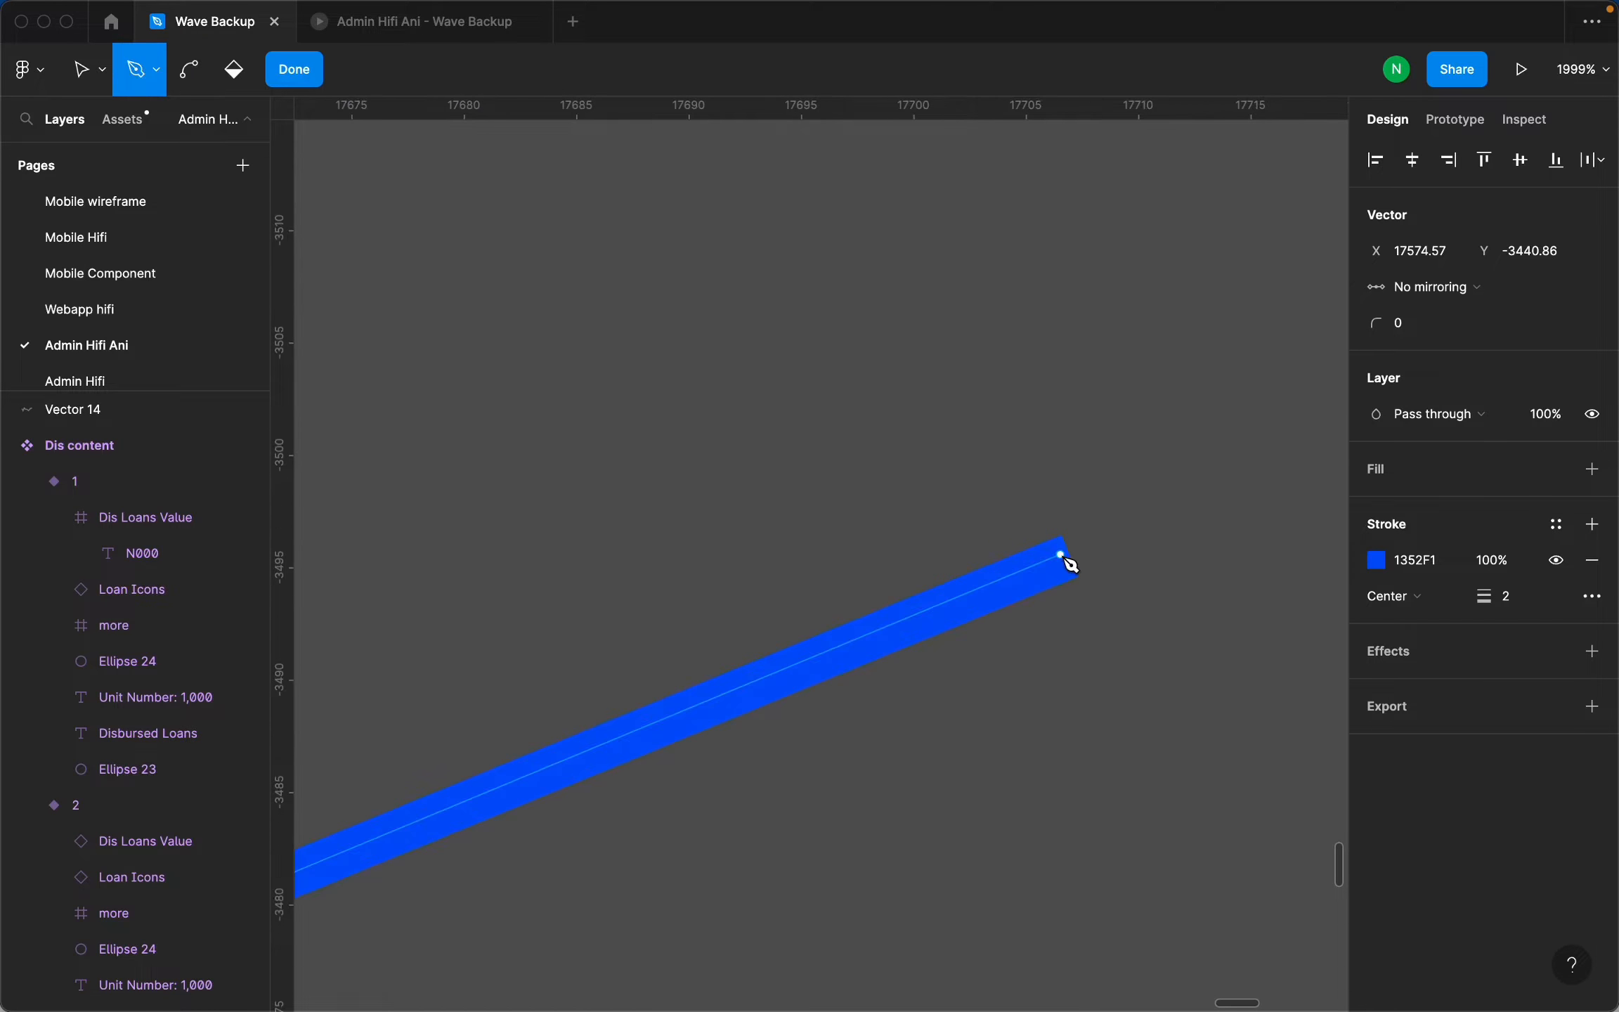
left_click(1070, 558)
Close the path with straight right, bottom and left edges, making a shape about 746 wide and 354 high, and finish vector editing.
scroll(1075, 572, "down", 10)
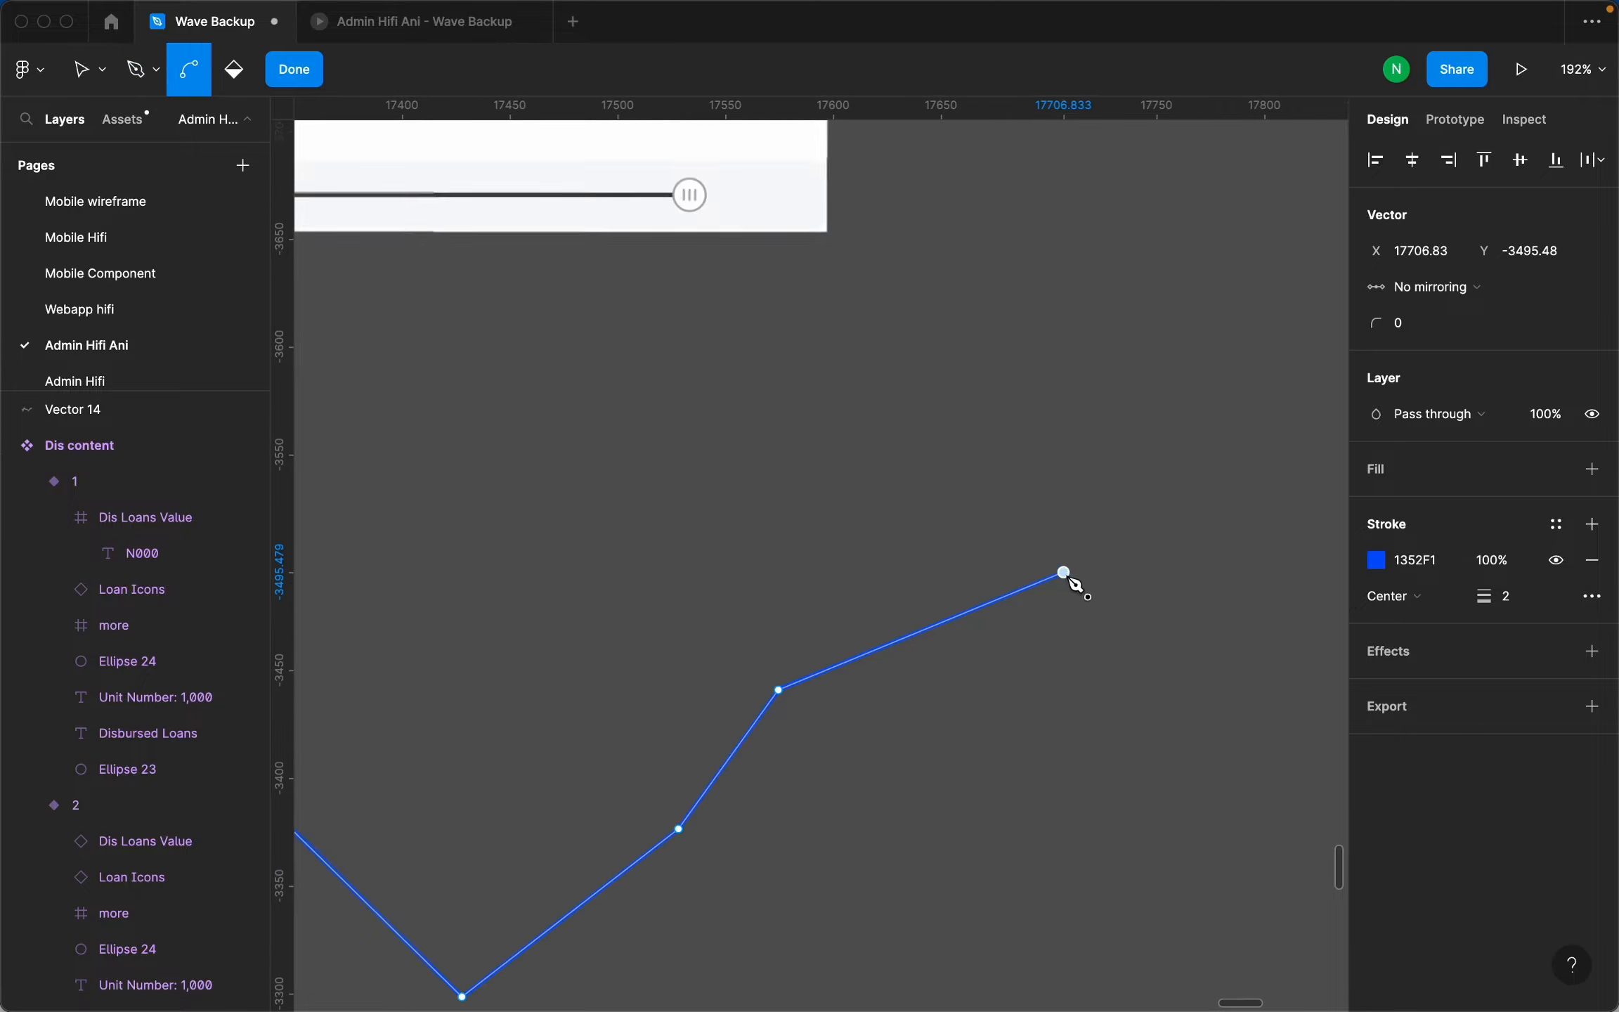
scroll(1062, 534, "up", 5)
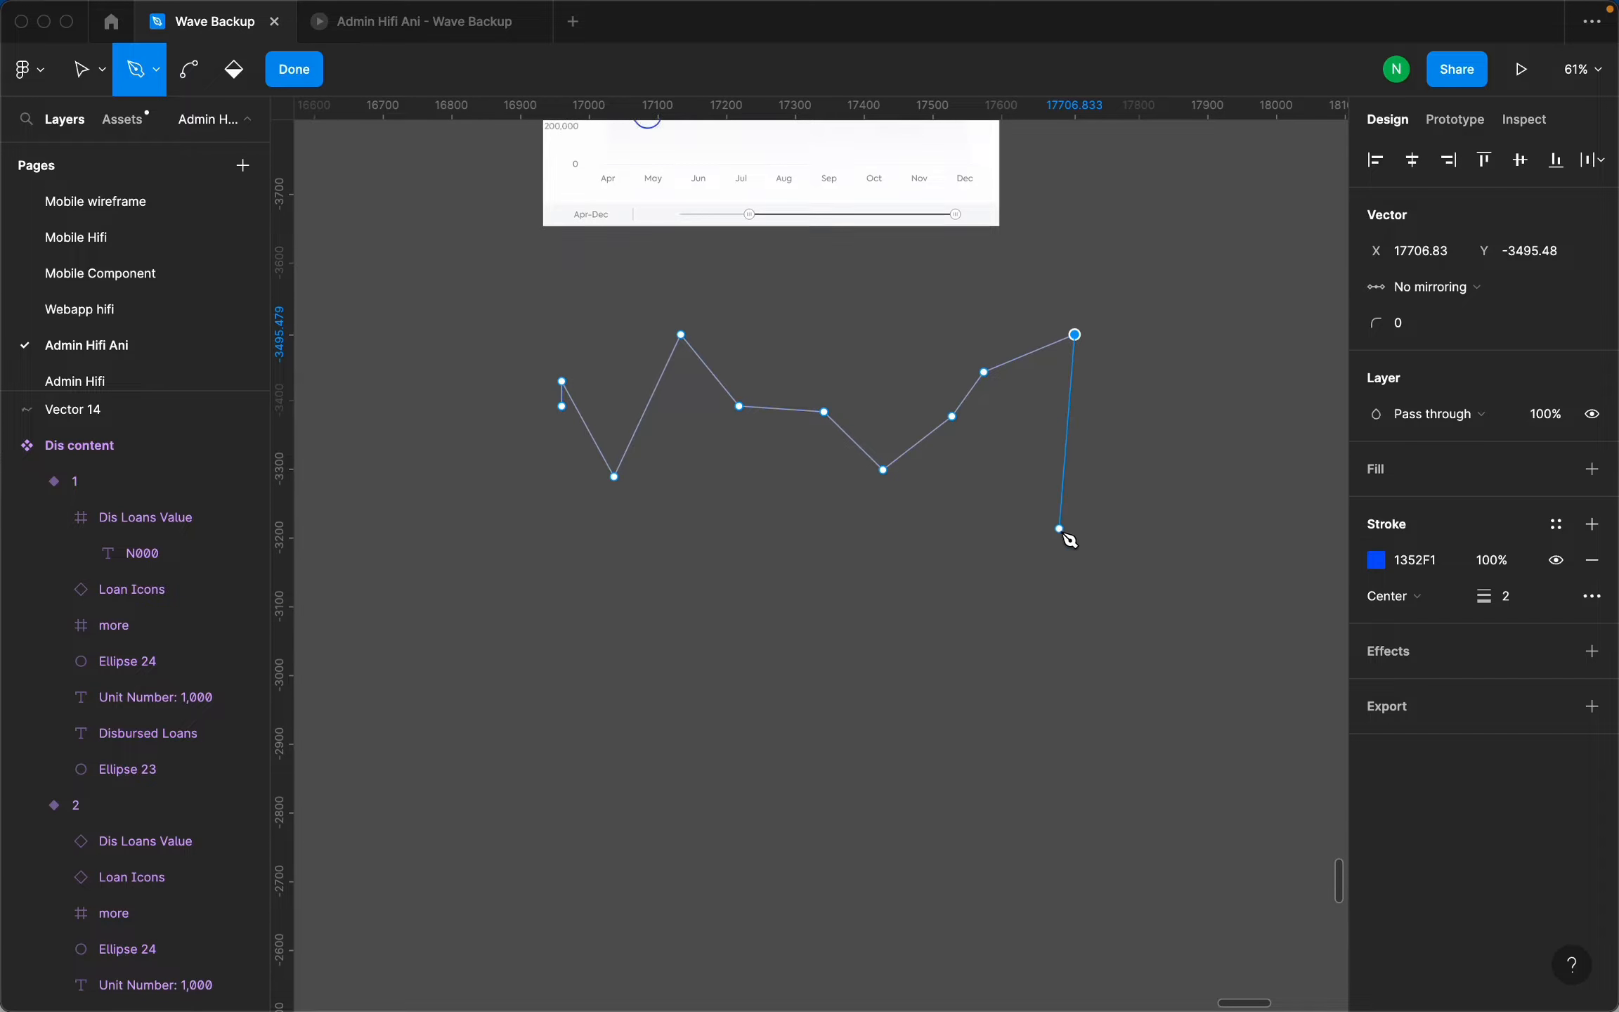
scroll(1072, 538, "down", 5)
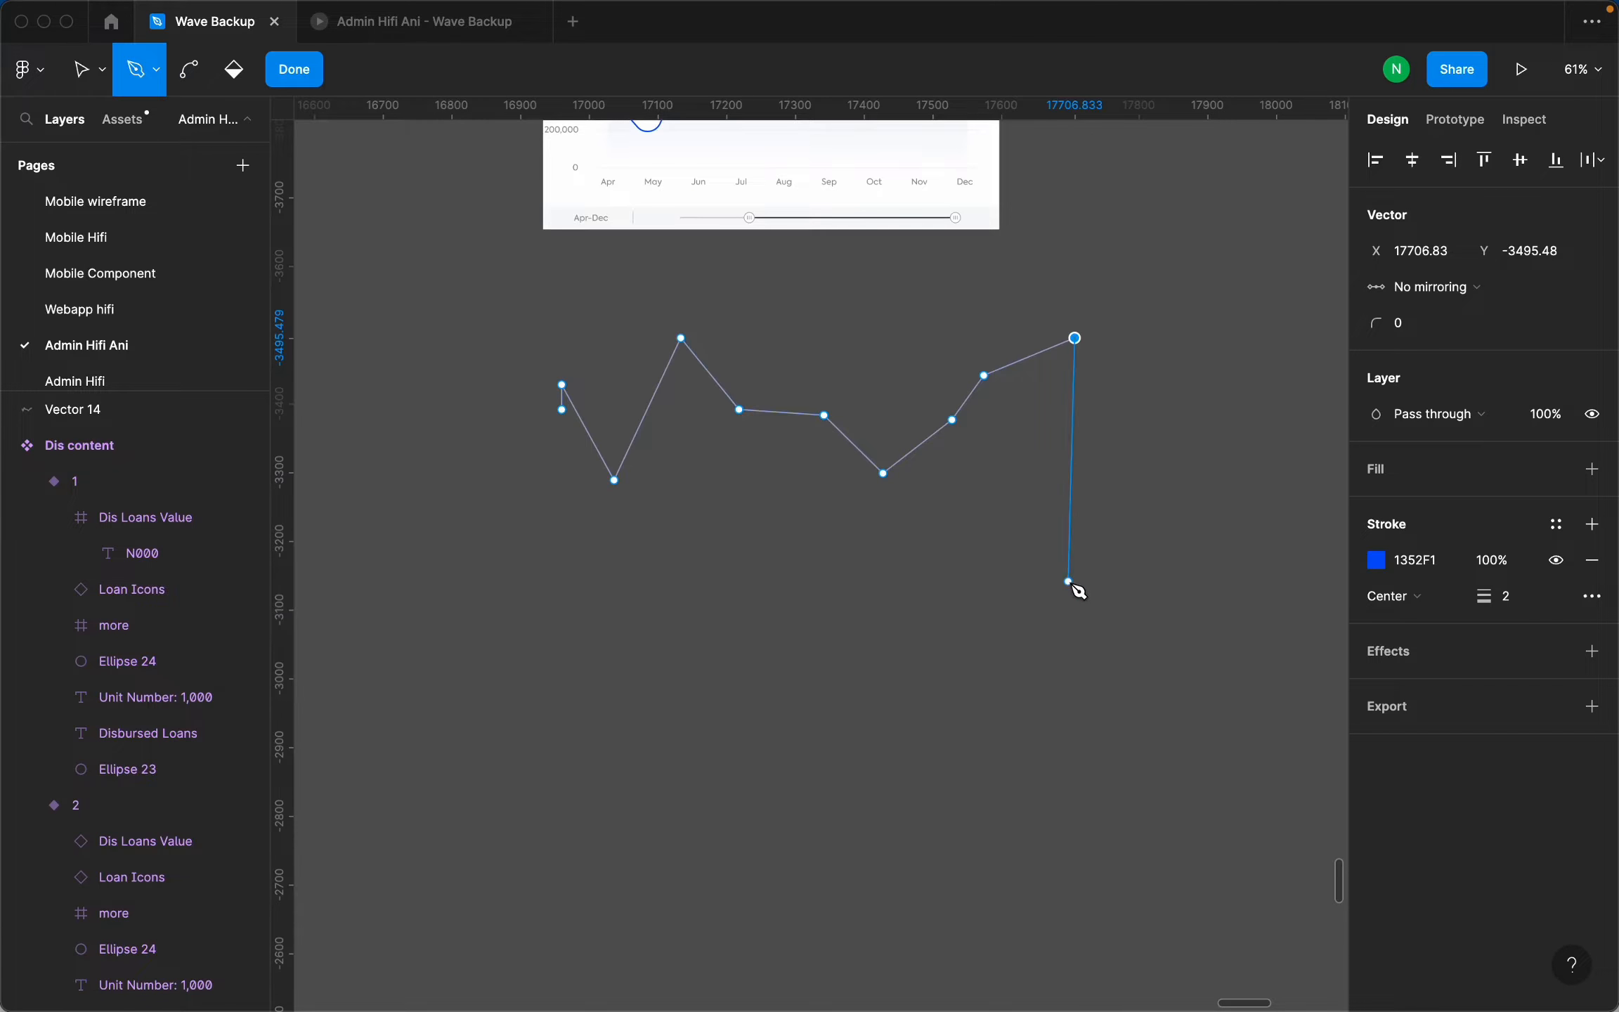
scroll(1075, 587, "up", 3)
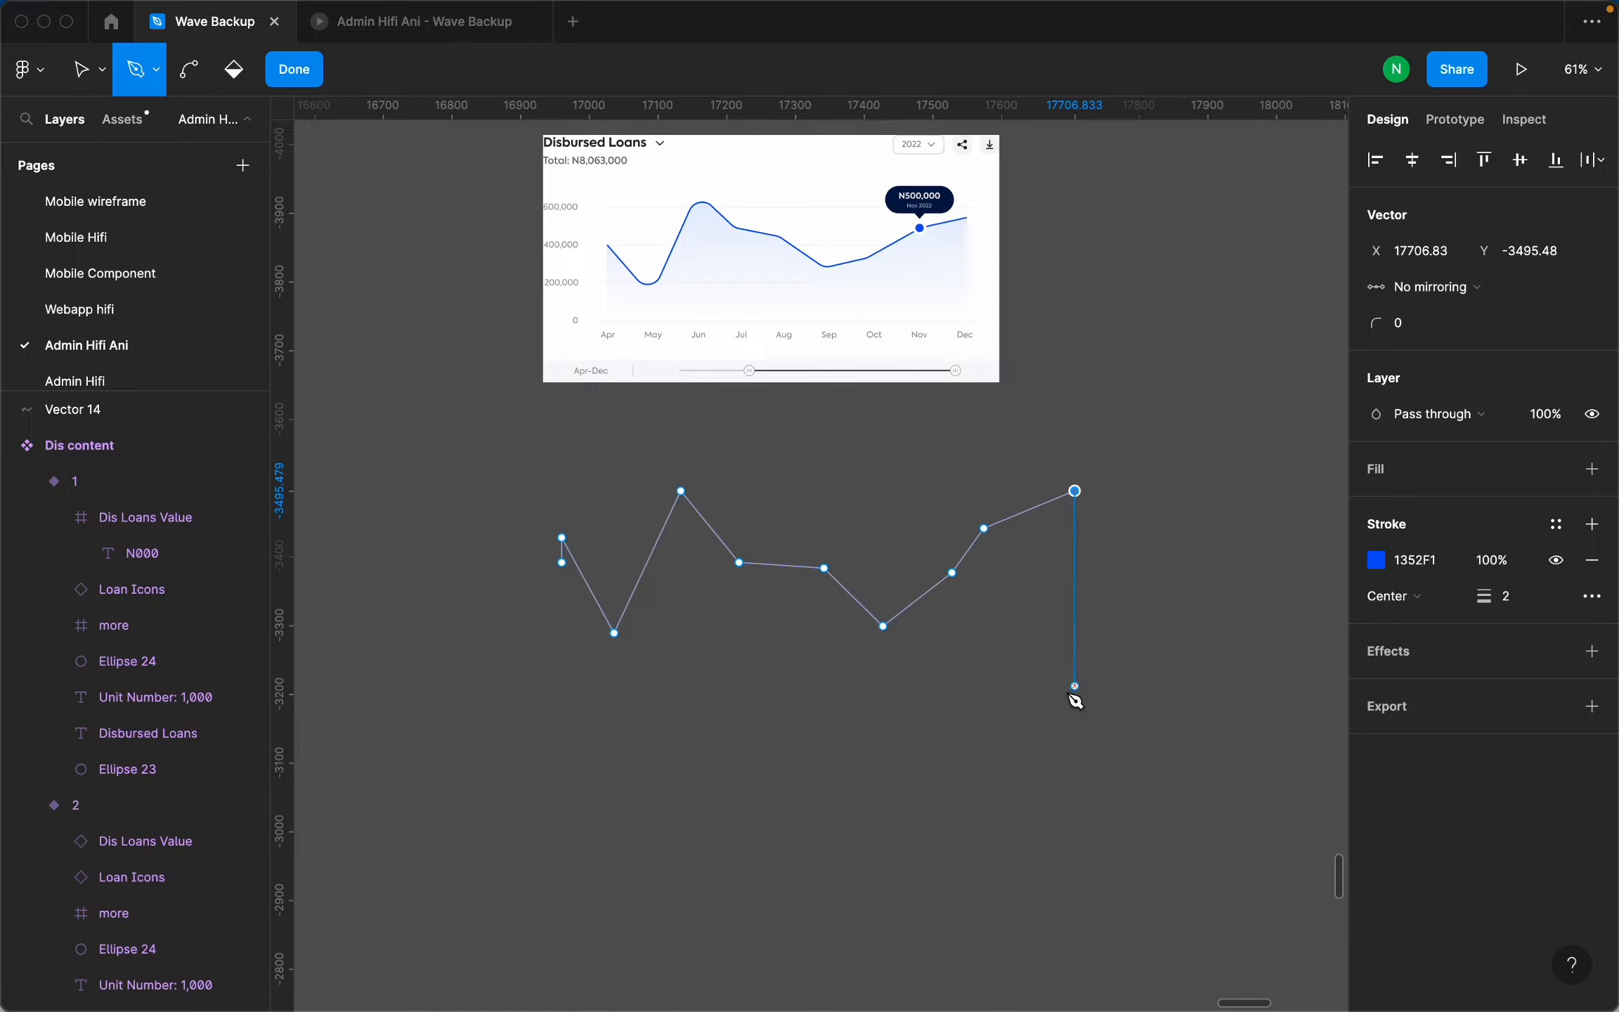
left_click(1074, 733)
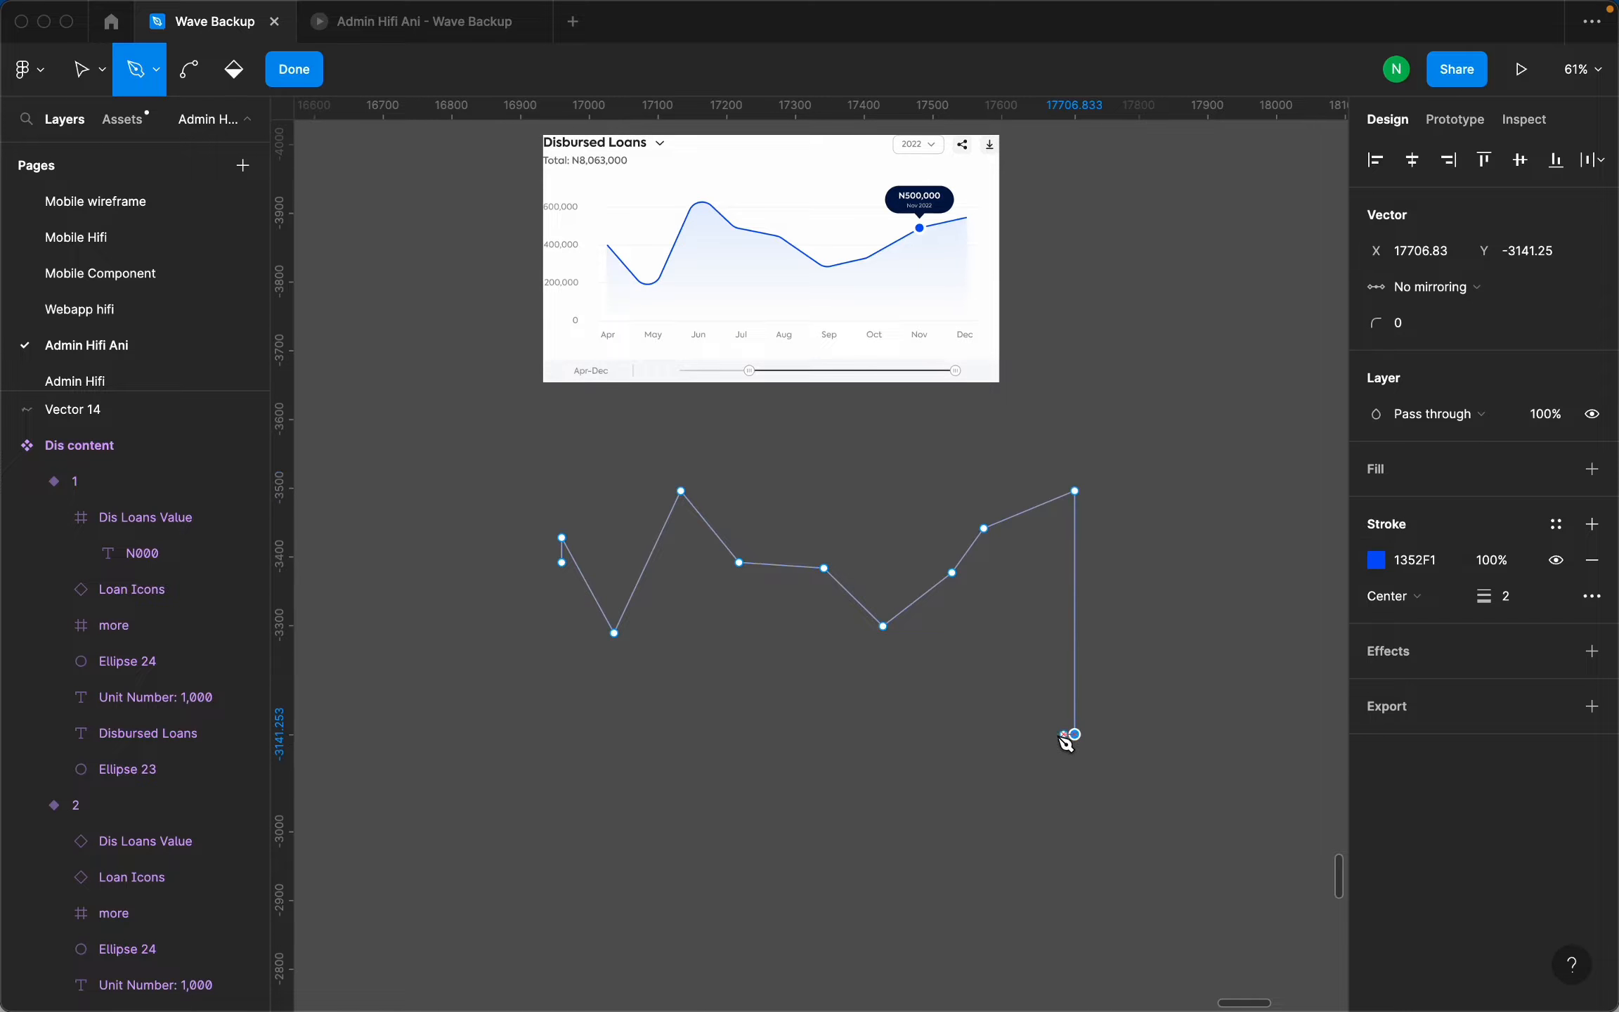
left_click(561, 734)
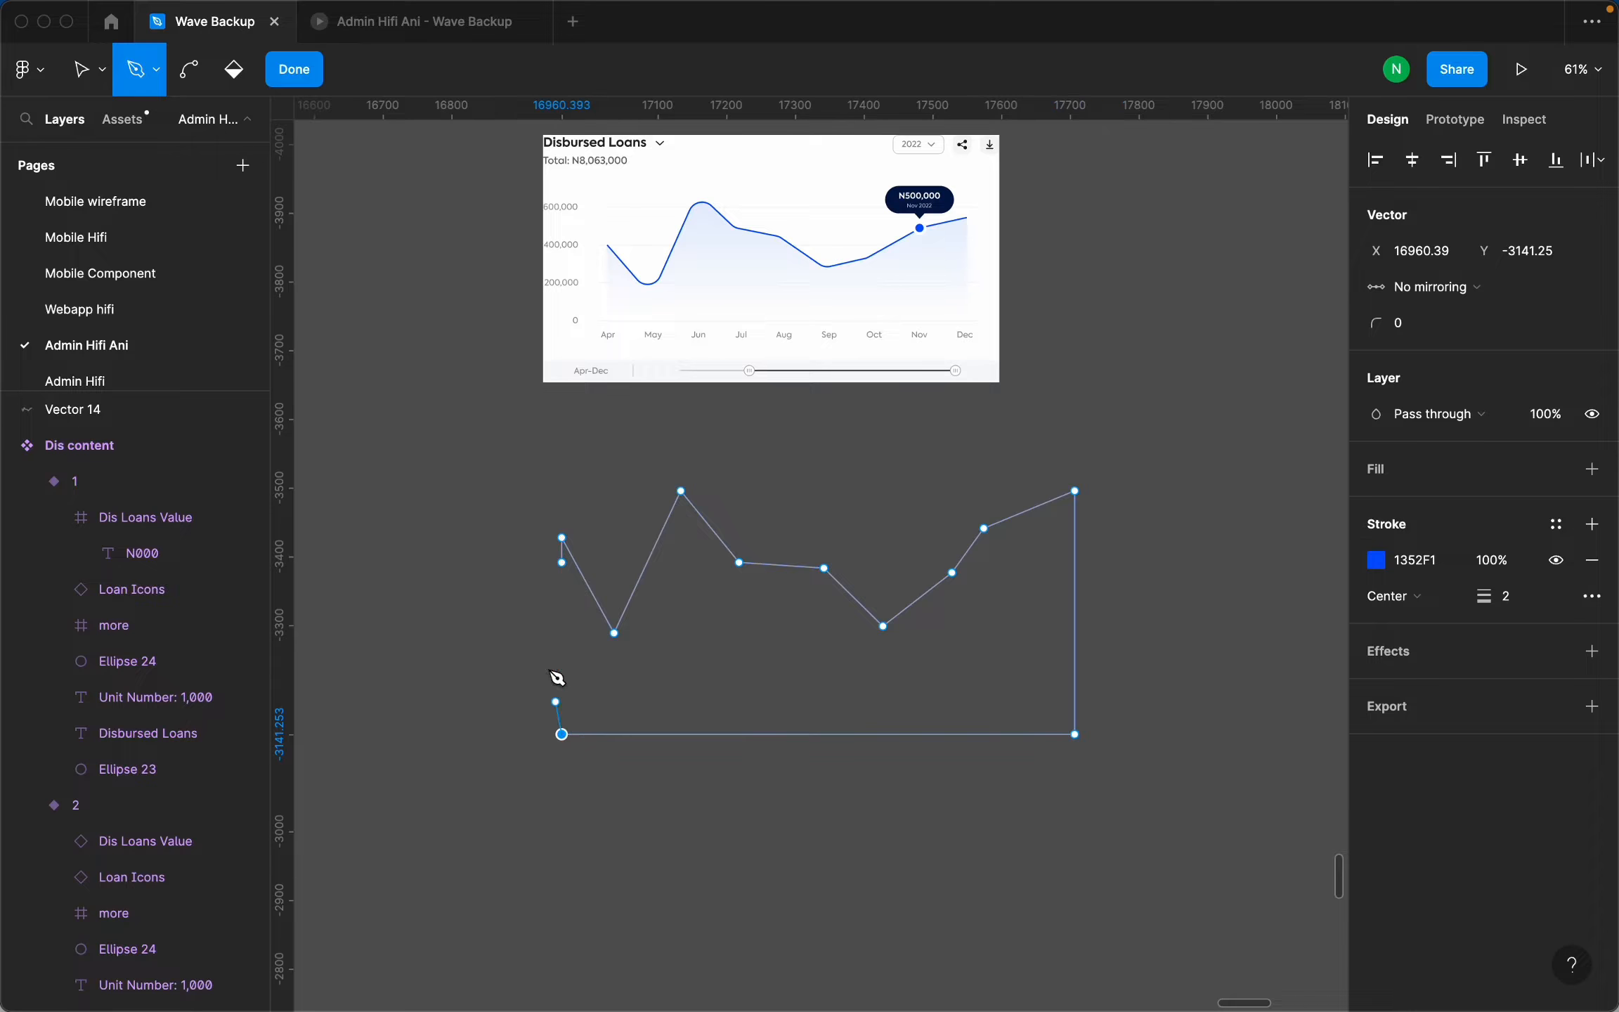
scroll(556, 601, "up", 5)
left_click(594, 491)
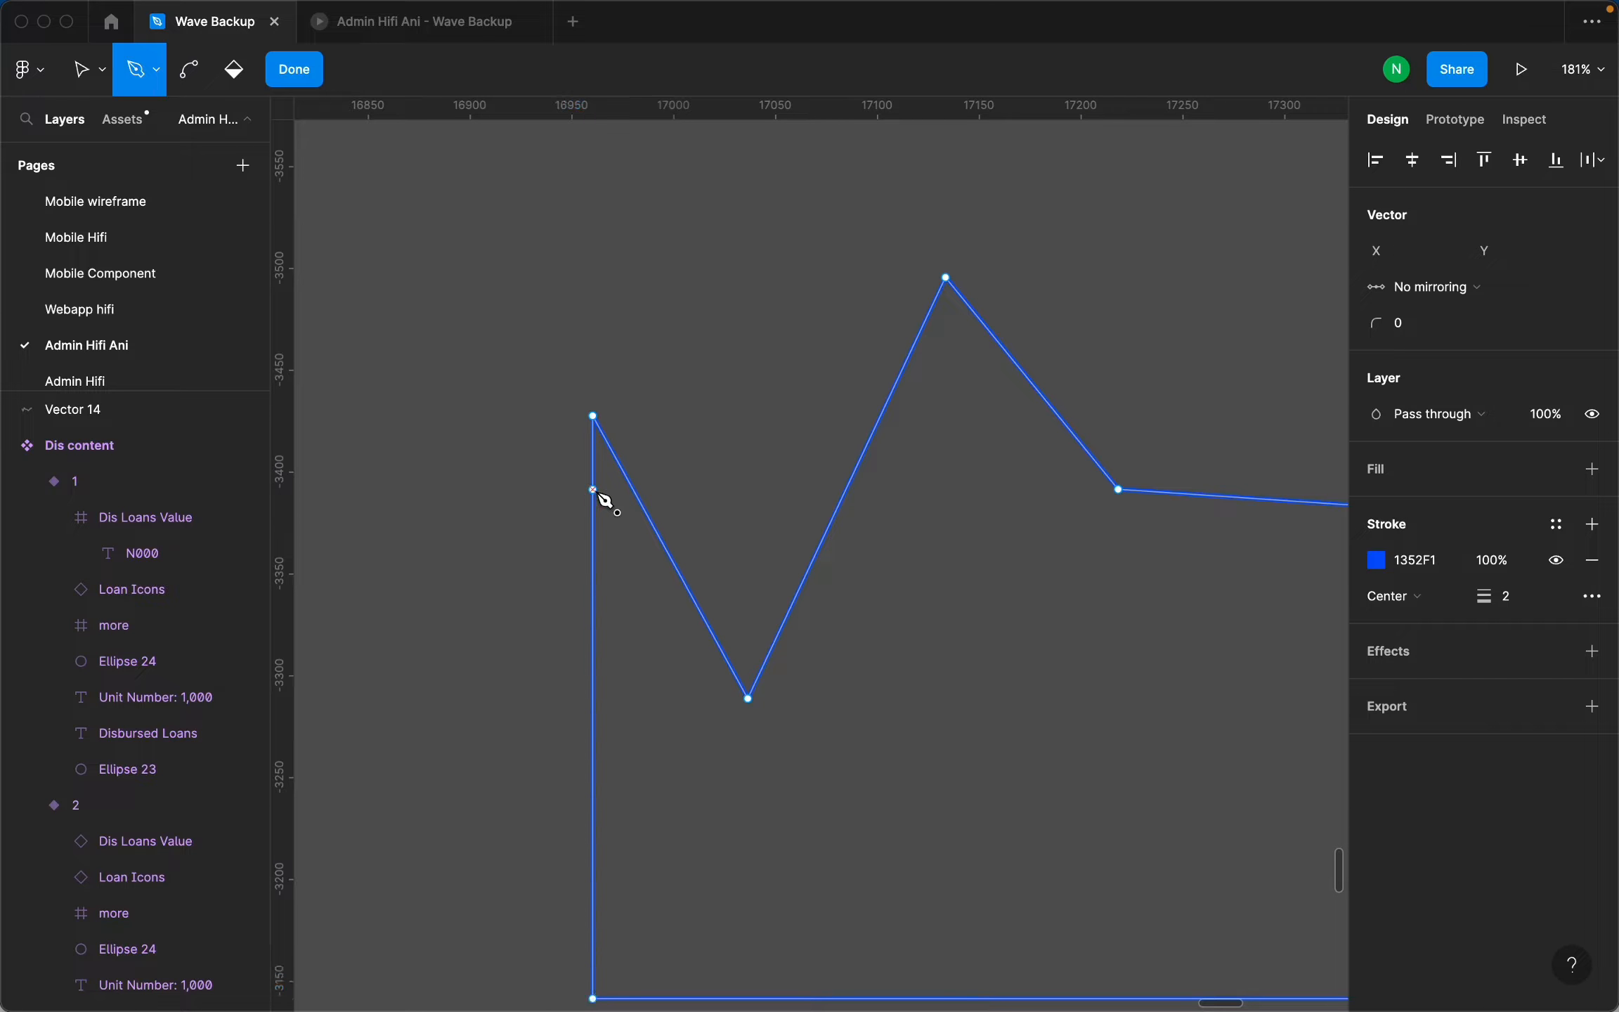
scroll(603, 505, "down", 5)
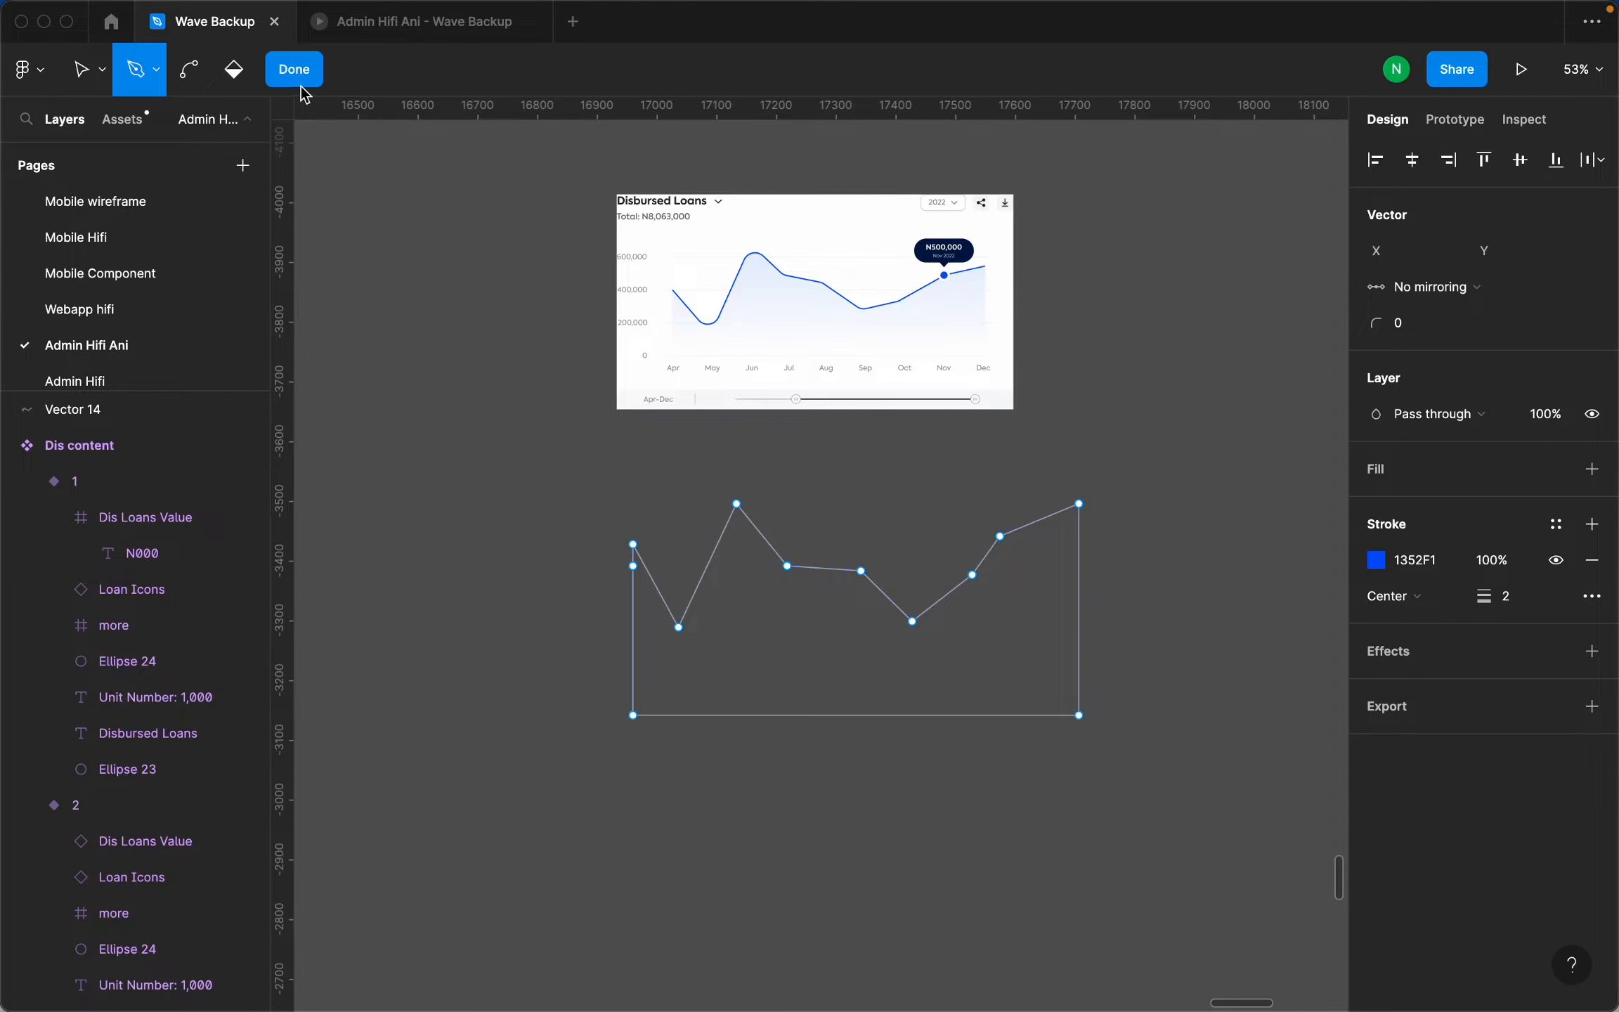
left_click(294, 69)
left_click_drag(1033, 687, 996, 870)
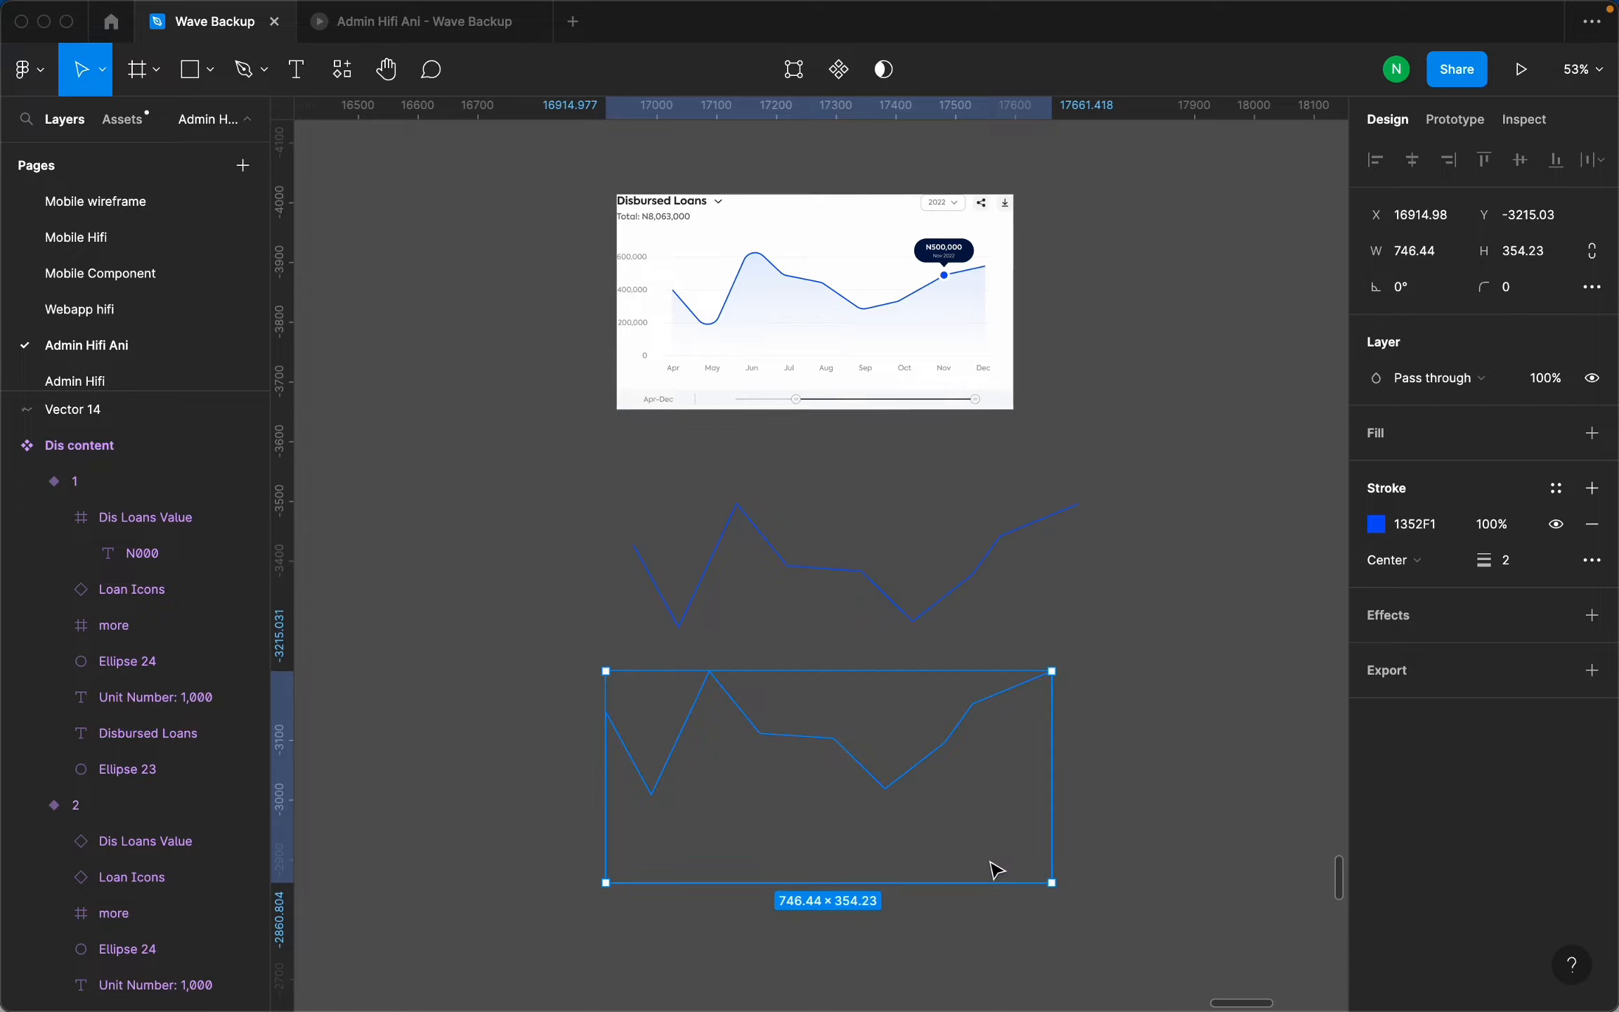
left_click(971, 588)
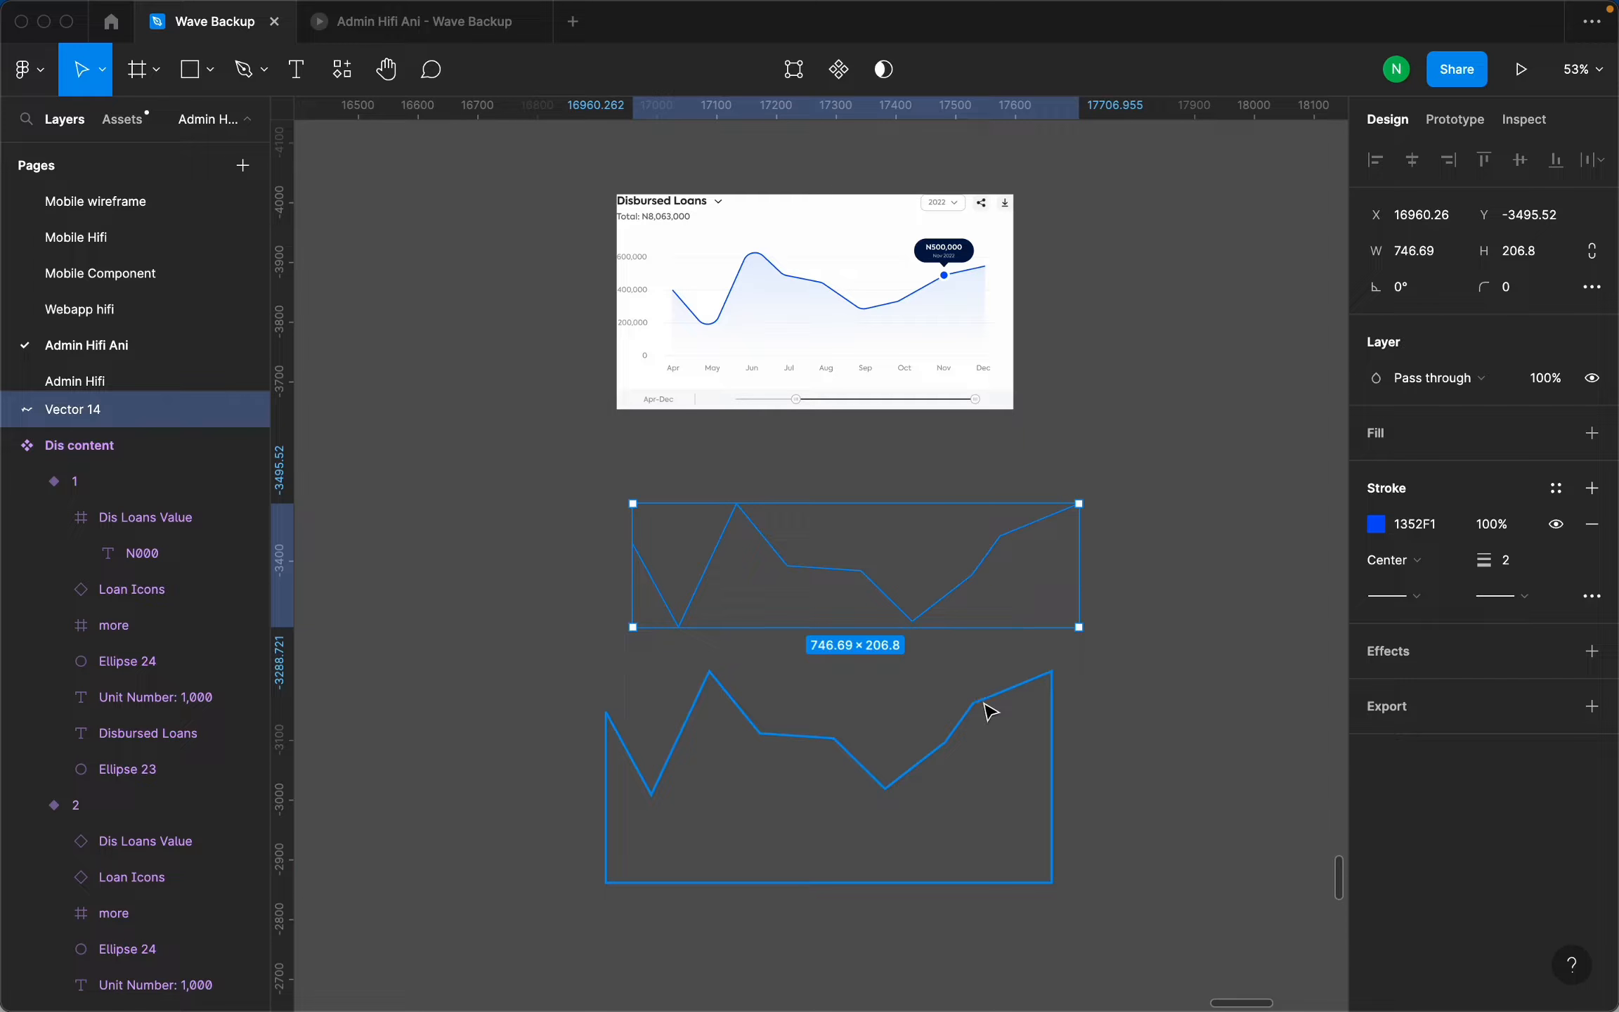
key("super+z")
key("super+z")
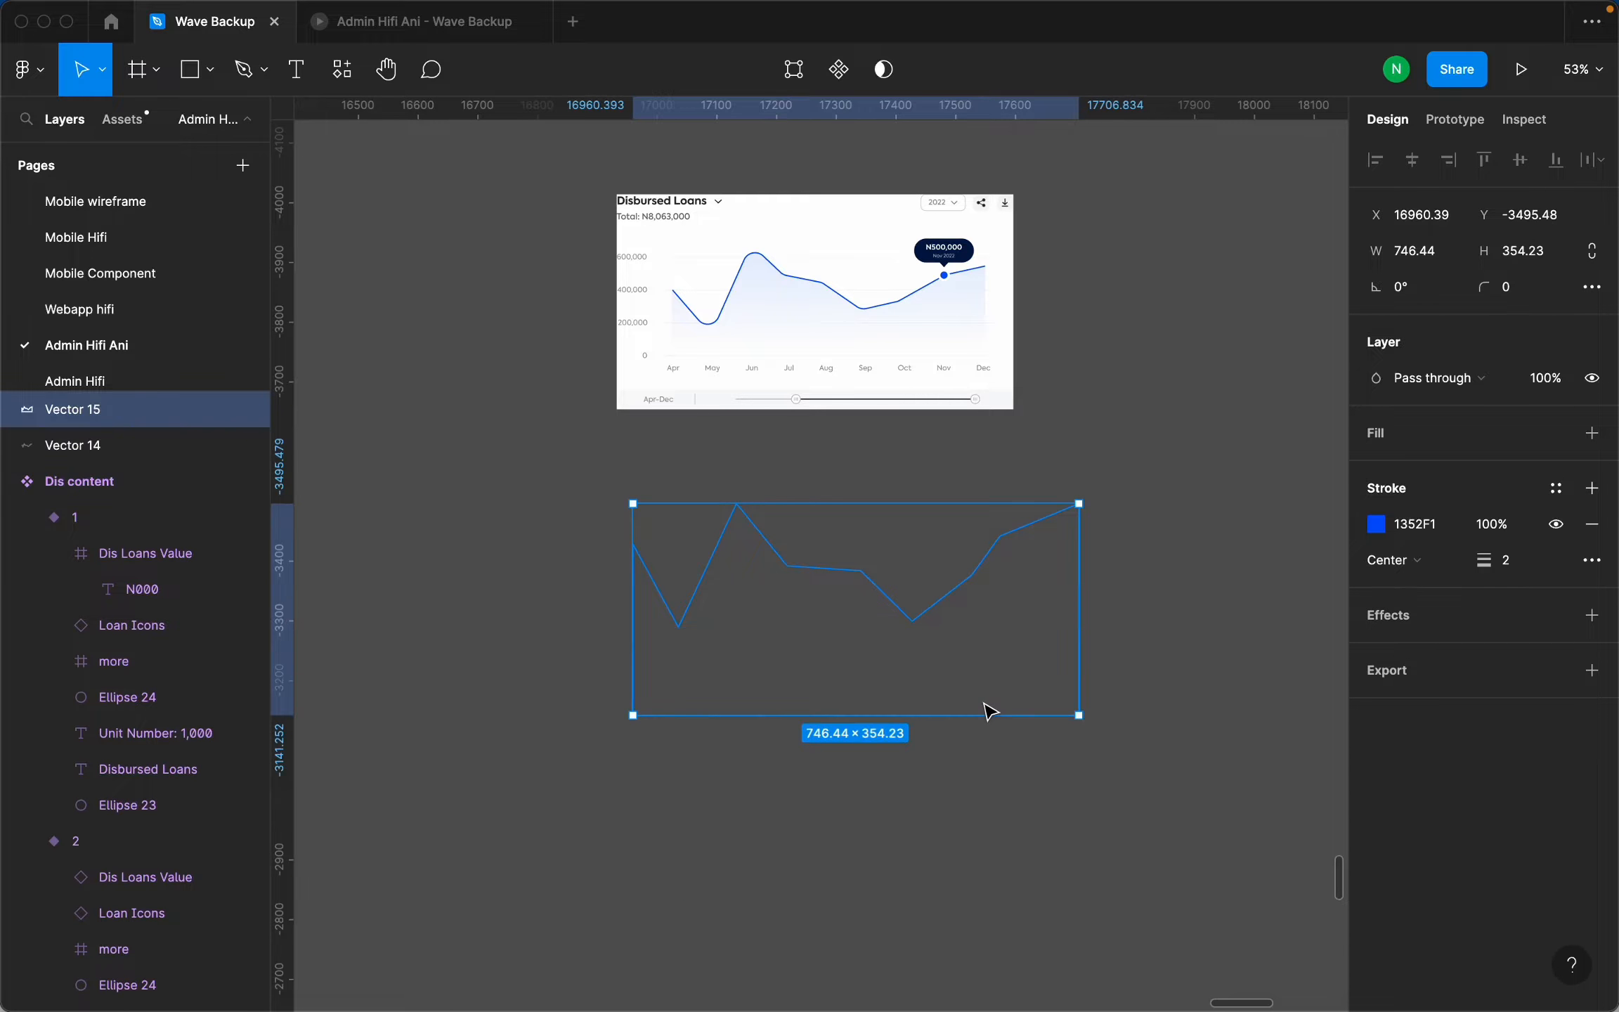
Remove the closed shape's stroke and give it a solid blue 1352F1 fill sampled from the existing chart's curve.
left_click(1593, 524)
left_click(1377, 437)
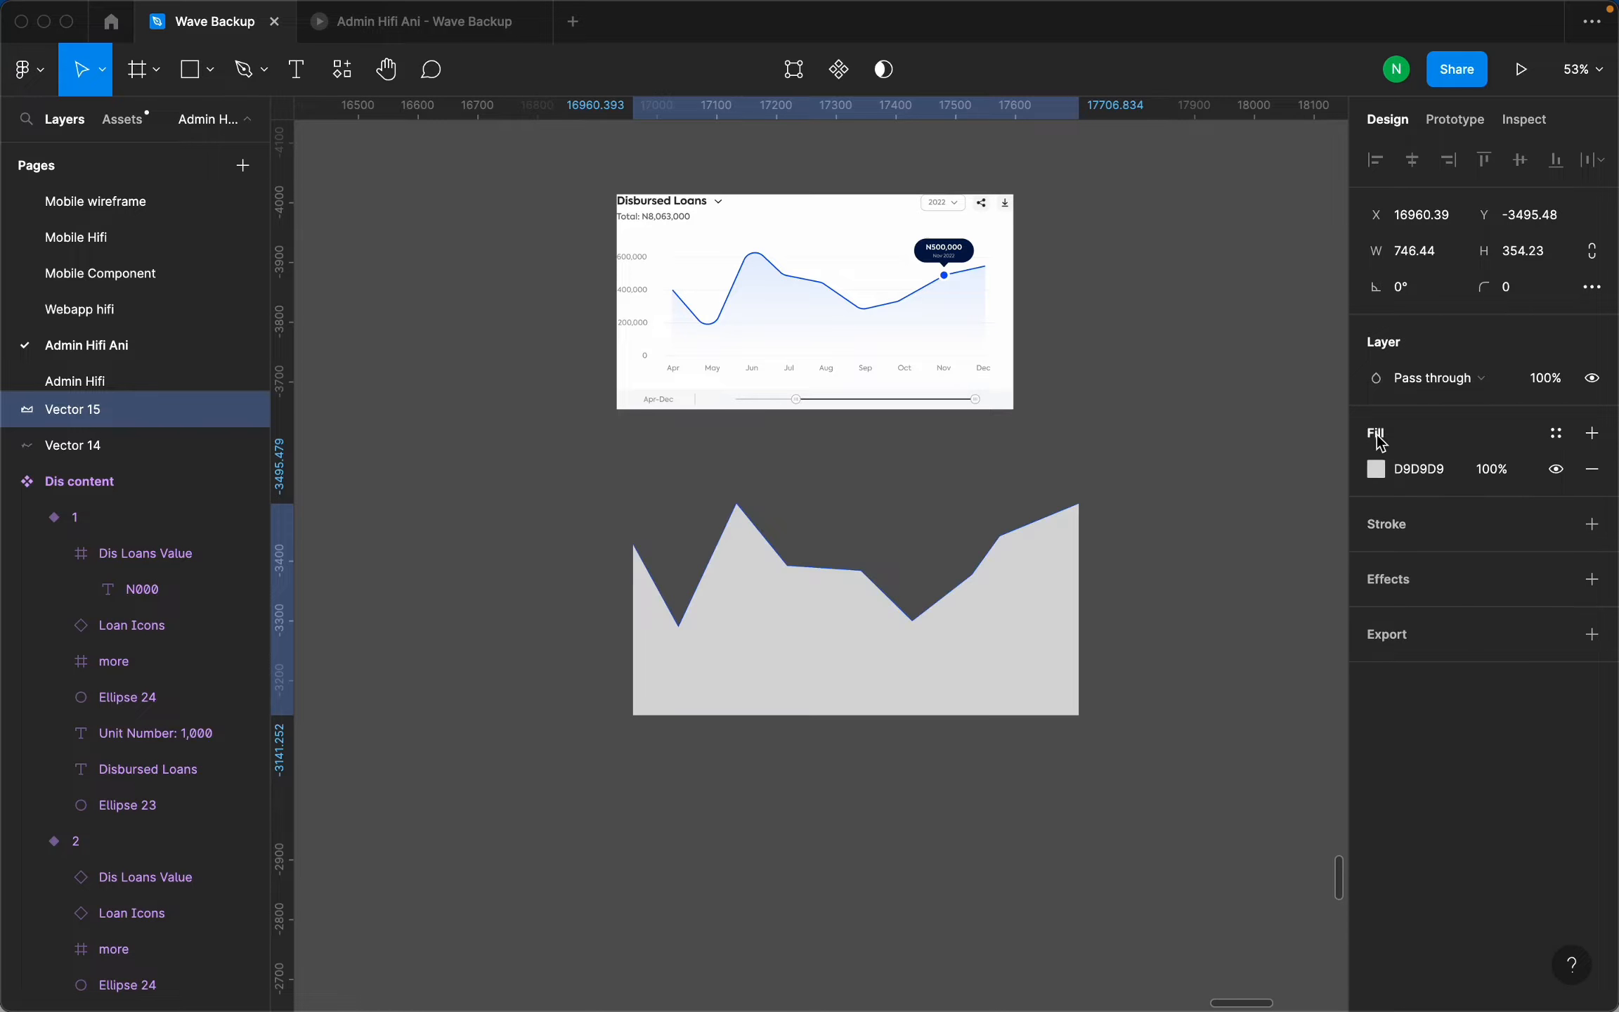
left_click(1376, 469)
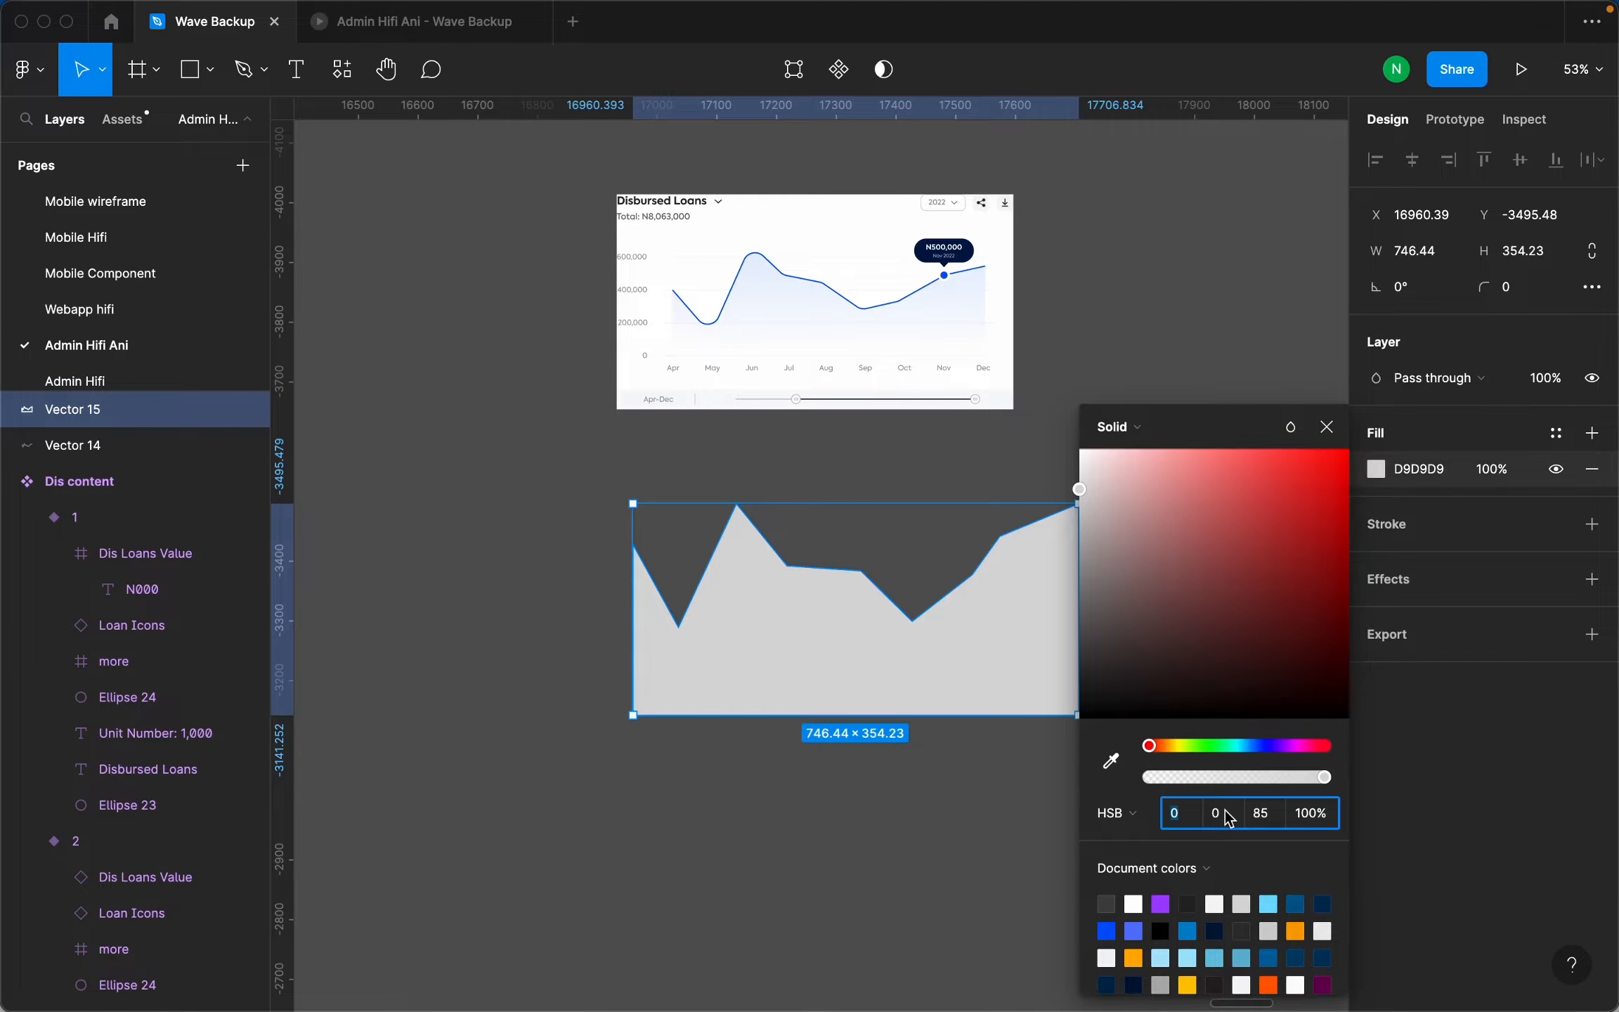
left_click(1111, 762)
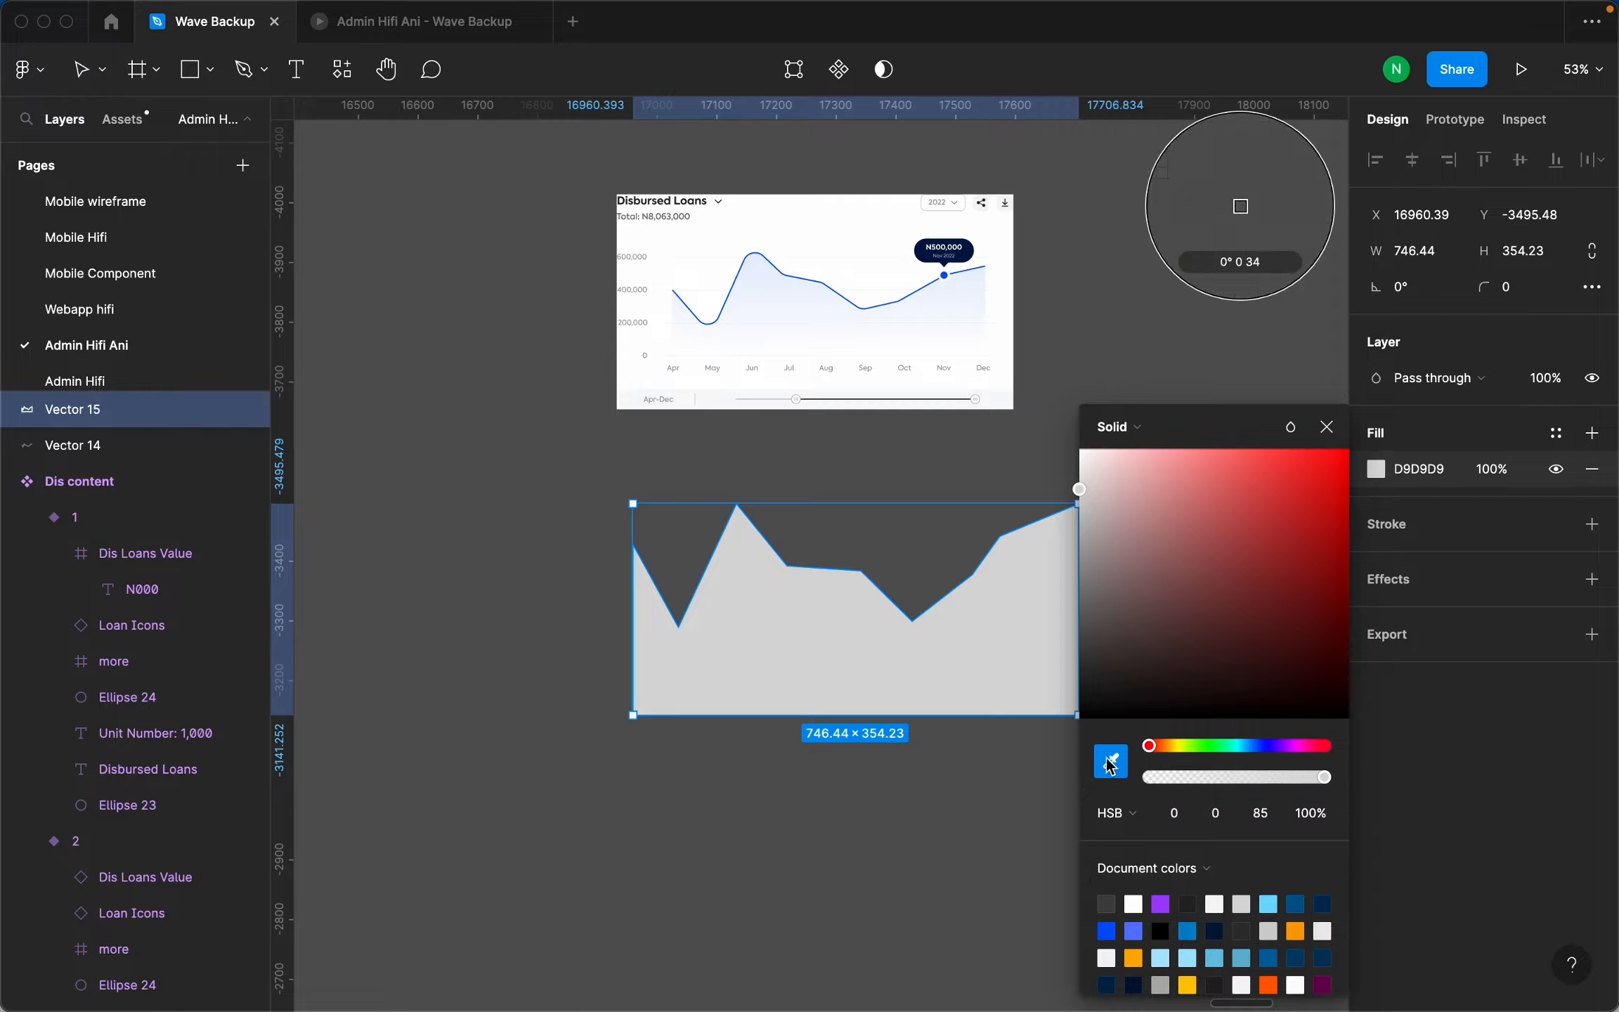
scroll(755, 277, "up", 10)
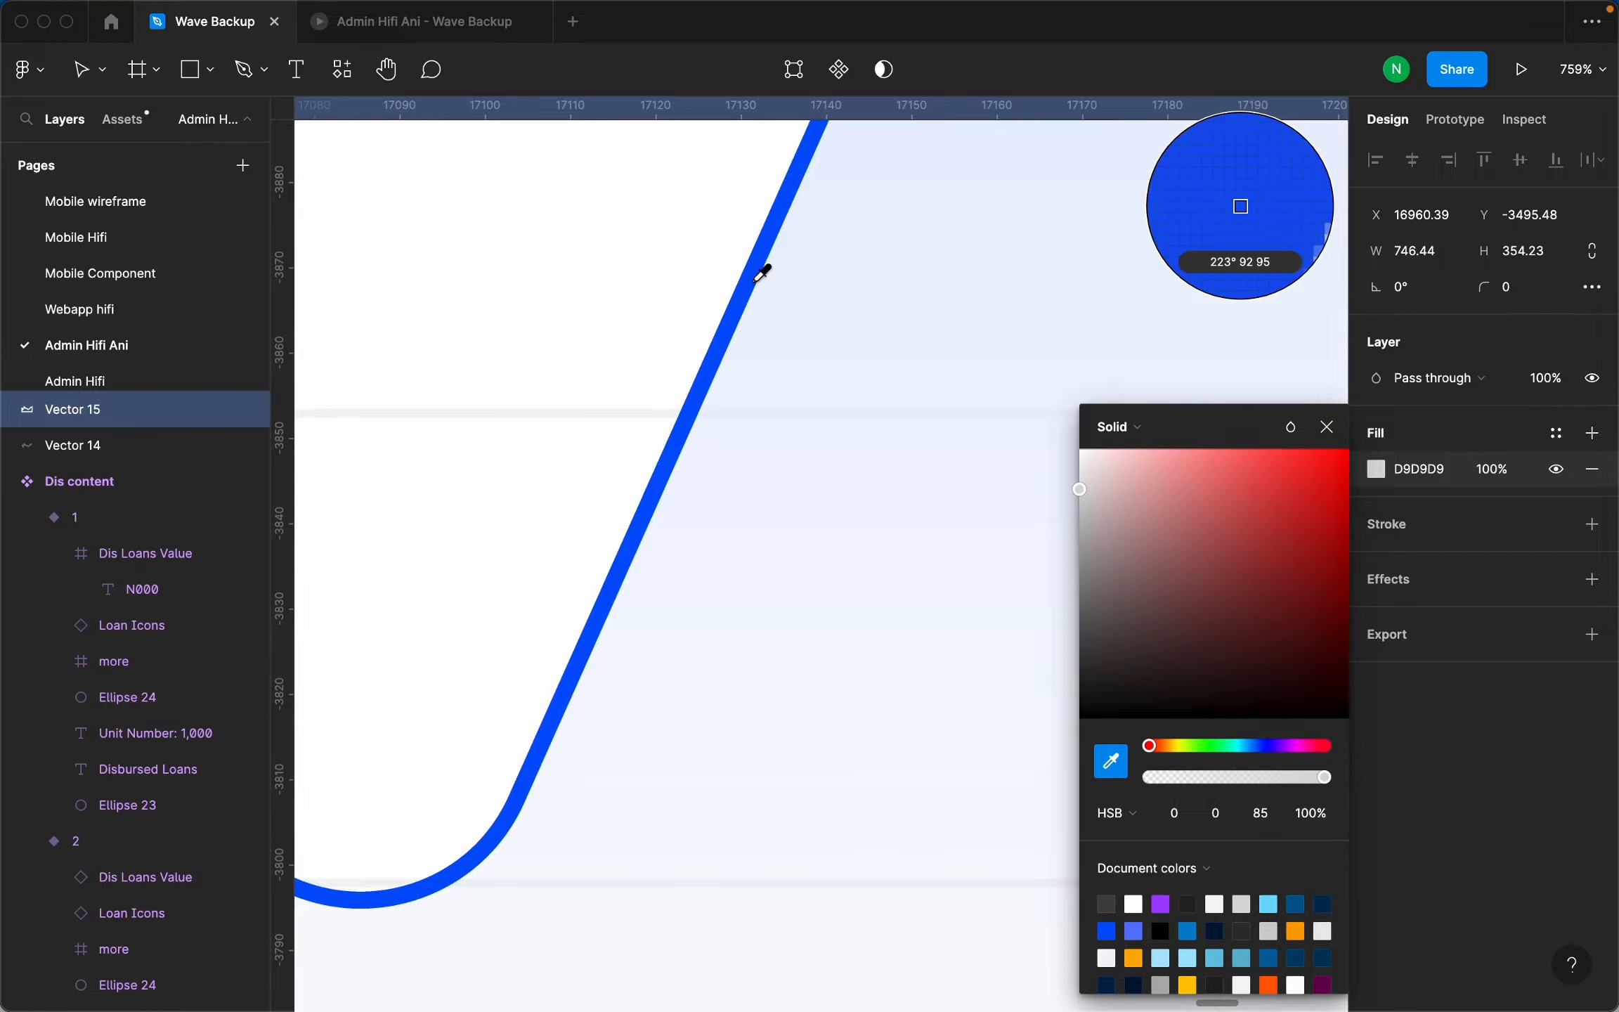
left_click(762, 274)
scroll(799, 434, "down", 10)
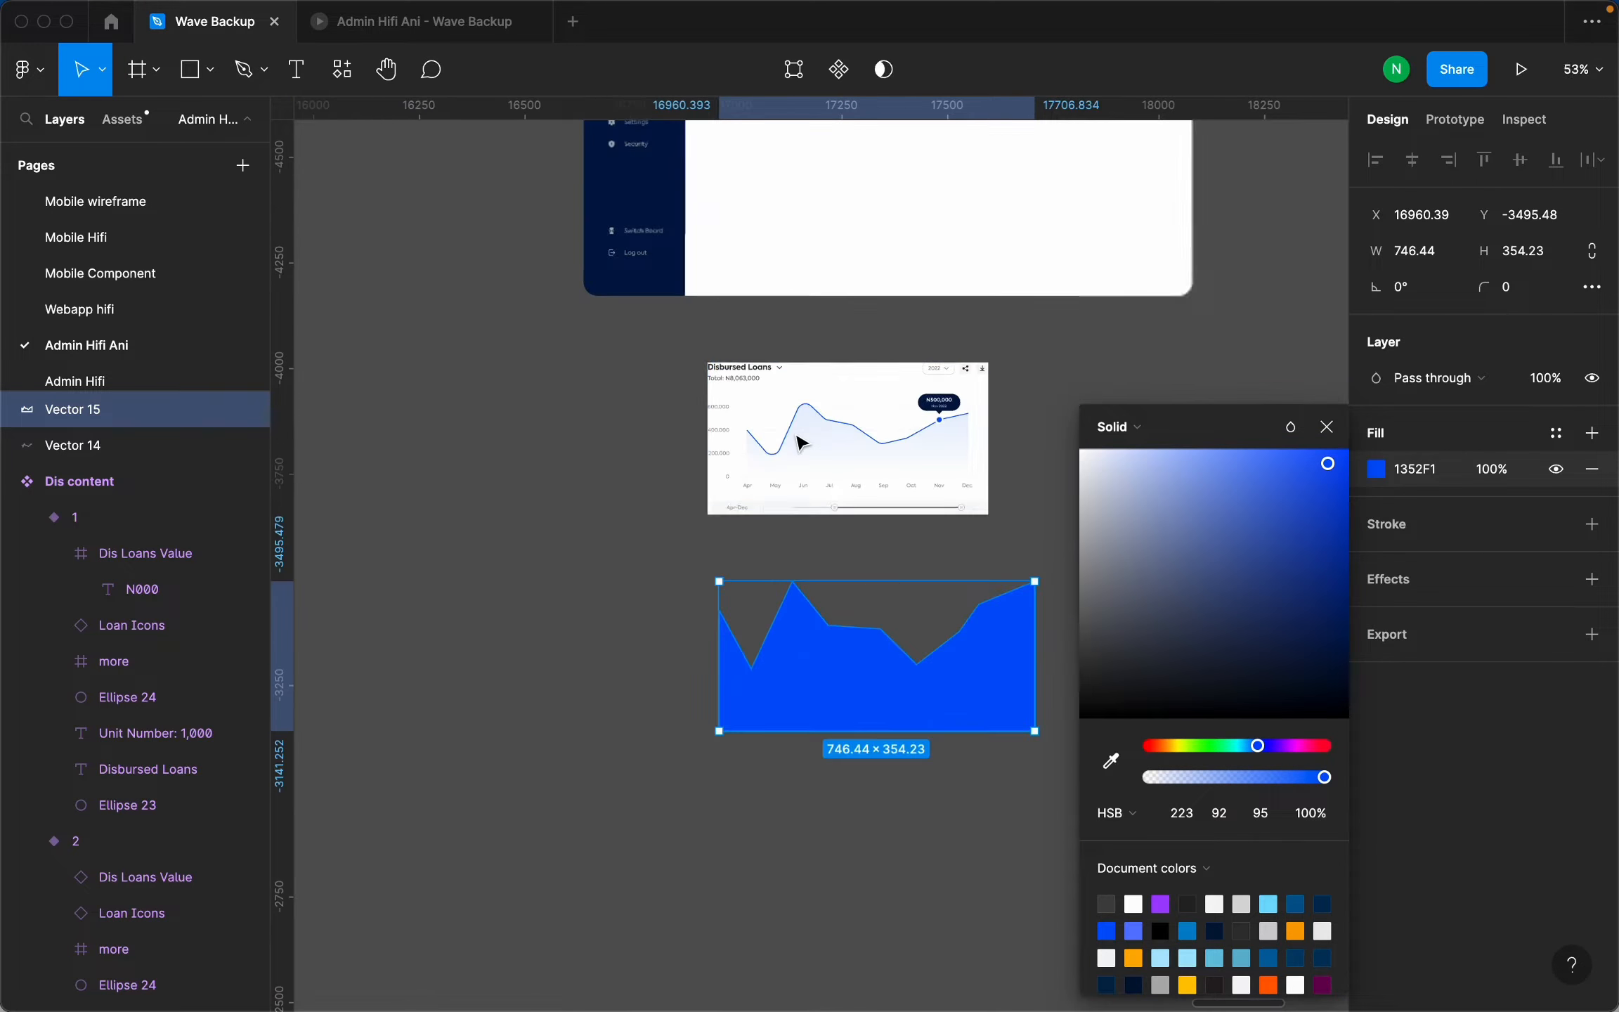
left_click(1326, 429)
Move the filled shape's layer, Vector 15, beneath the line's layer, Vector 14, and deselect it.
left_click(1131, 560)
left_click(947, 664)
scroll(935, 664, "up", 5)
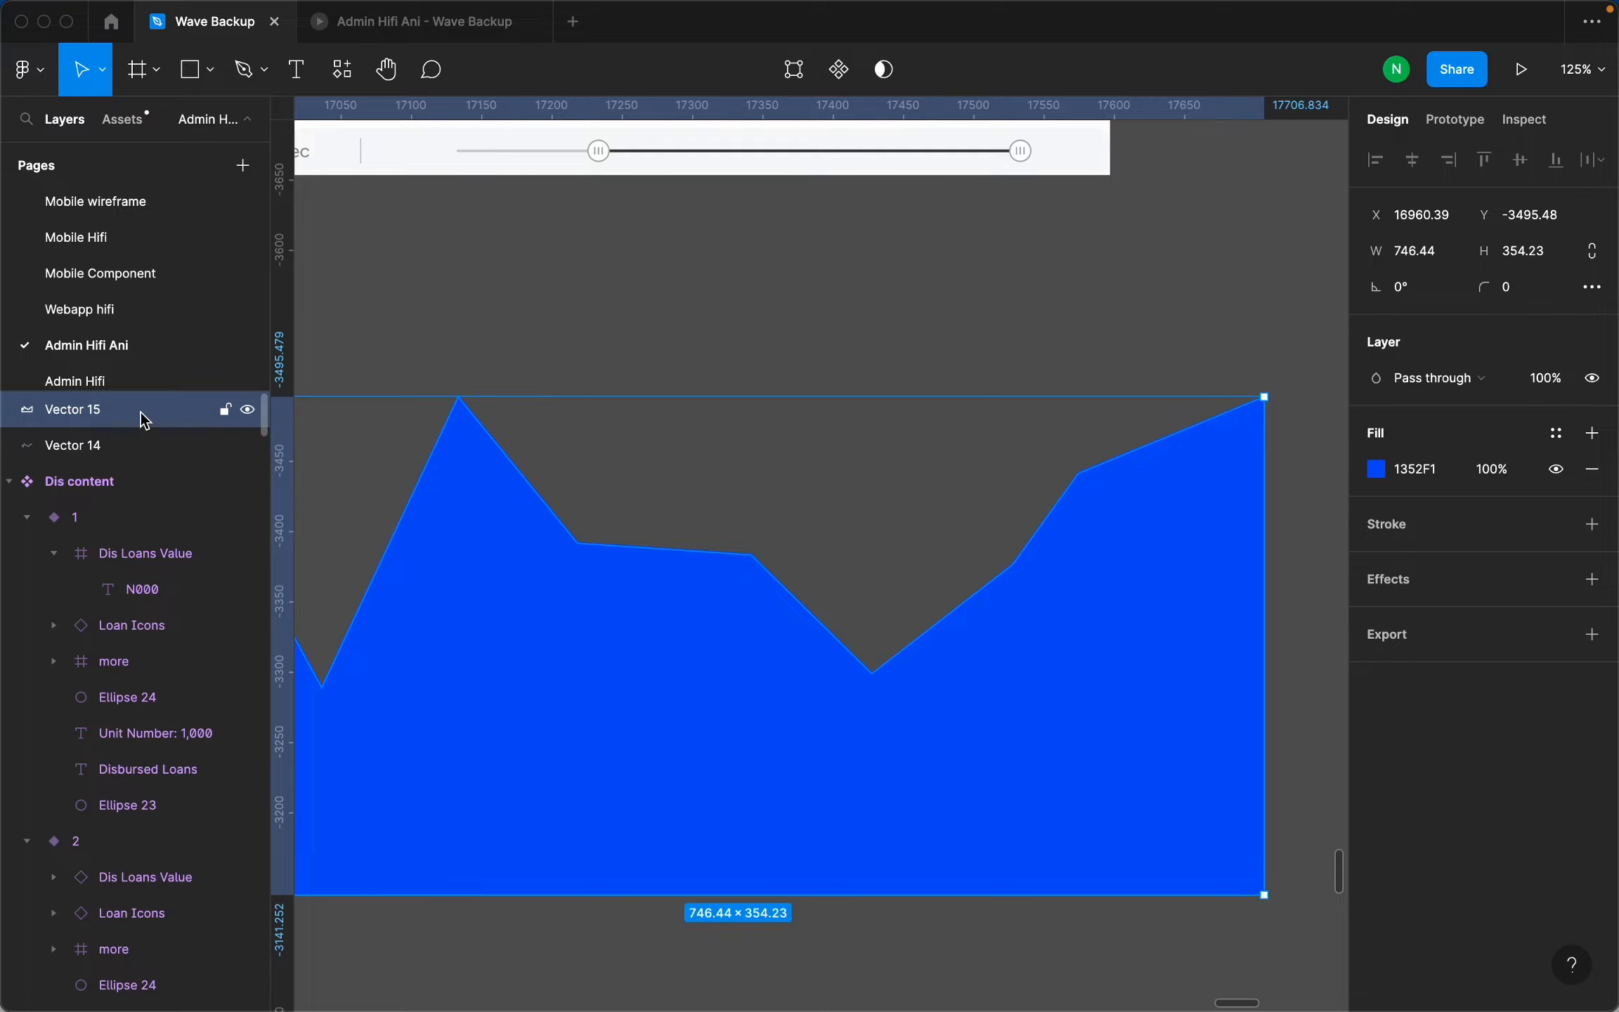
left_click_drag(139, 420, 137, 461)
left_click(846, 339)
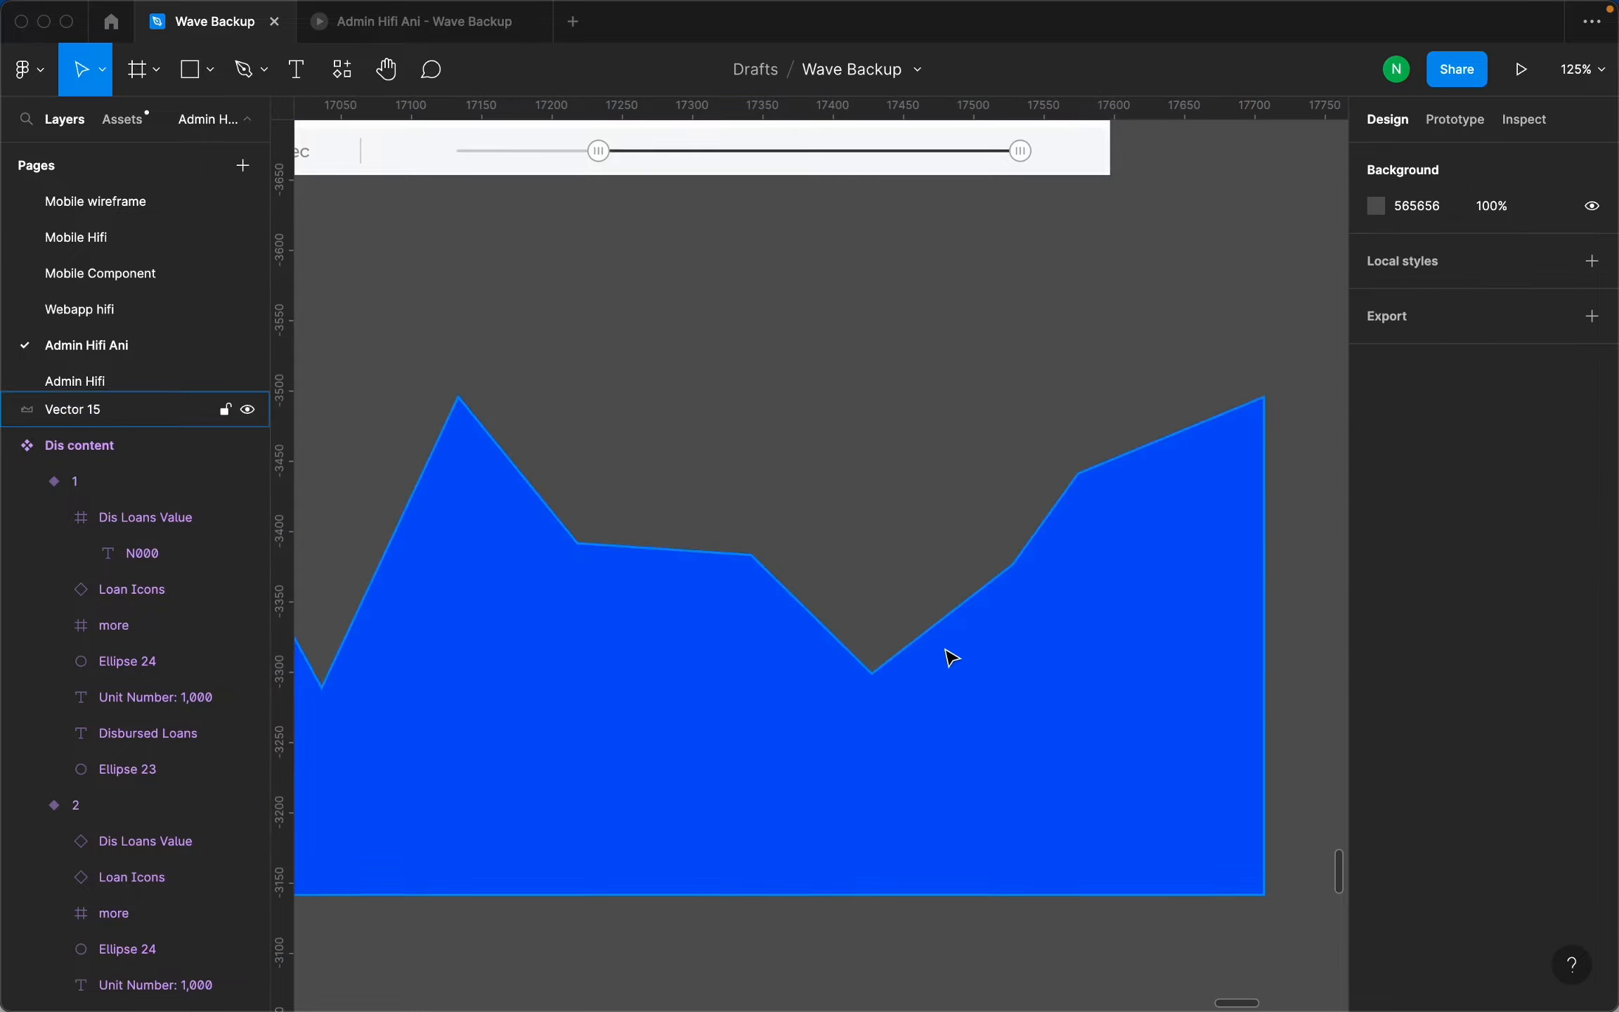
Move the filled shape straight down to about Y -3259 so it sits below the blue line.
scroll(945, 652, "down", 4)
left_click_drag(1012, 688, 1017, 817)
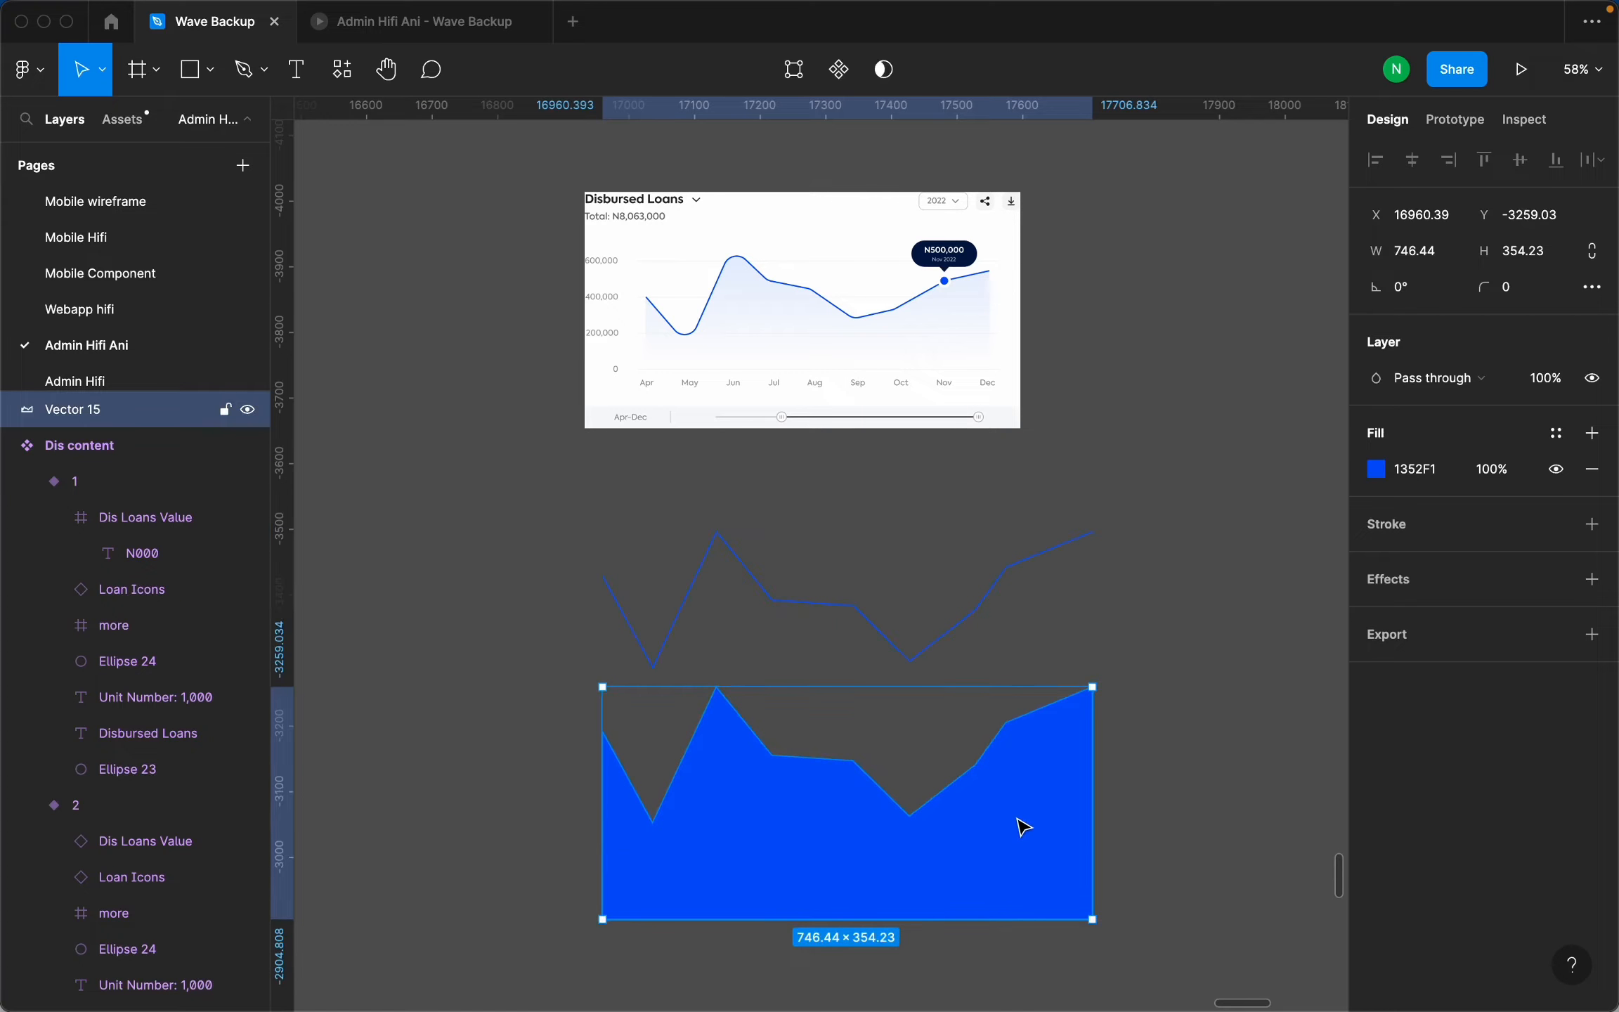
scroll(883, 762, "up", 5)
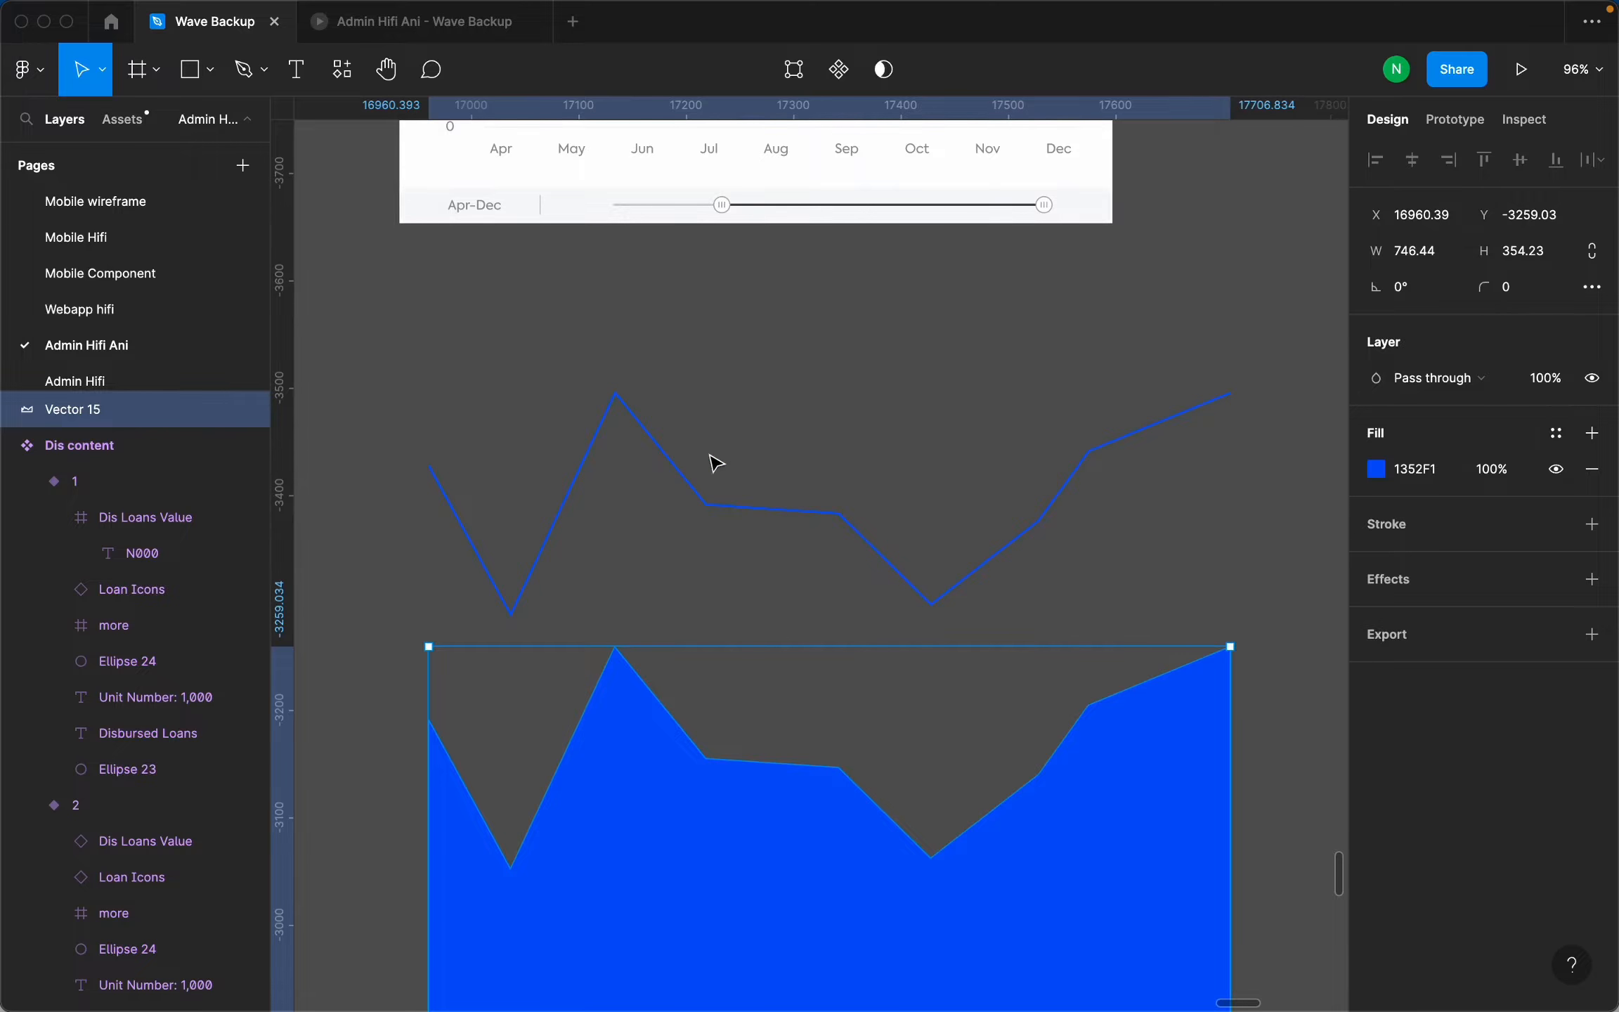
scroll(824, 459, "up", 5)
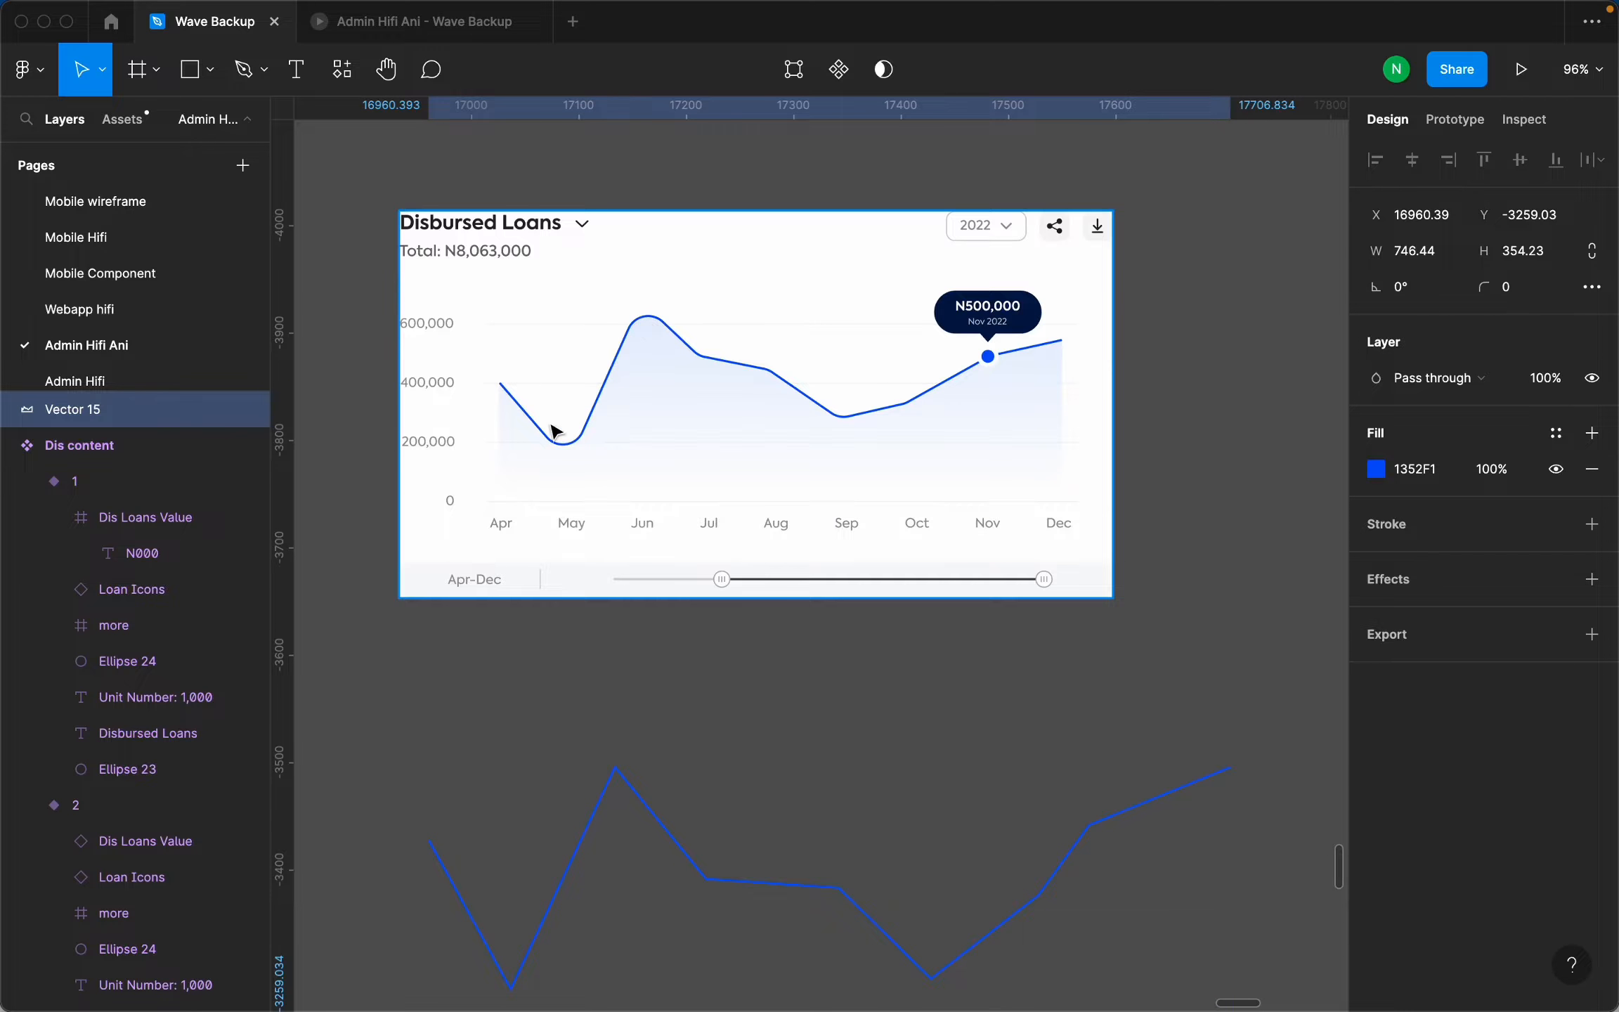
Round the blue line's vertices with a corner radius of 20 and deselect it.
scroll(712, 497, "down", 3)
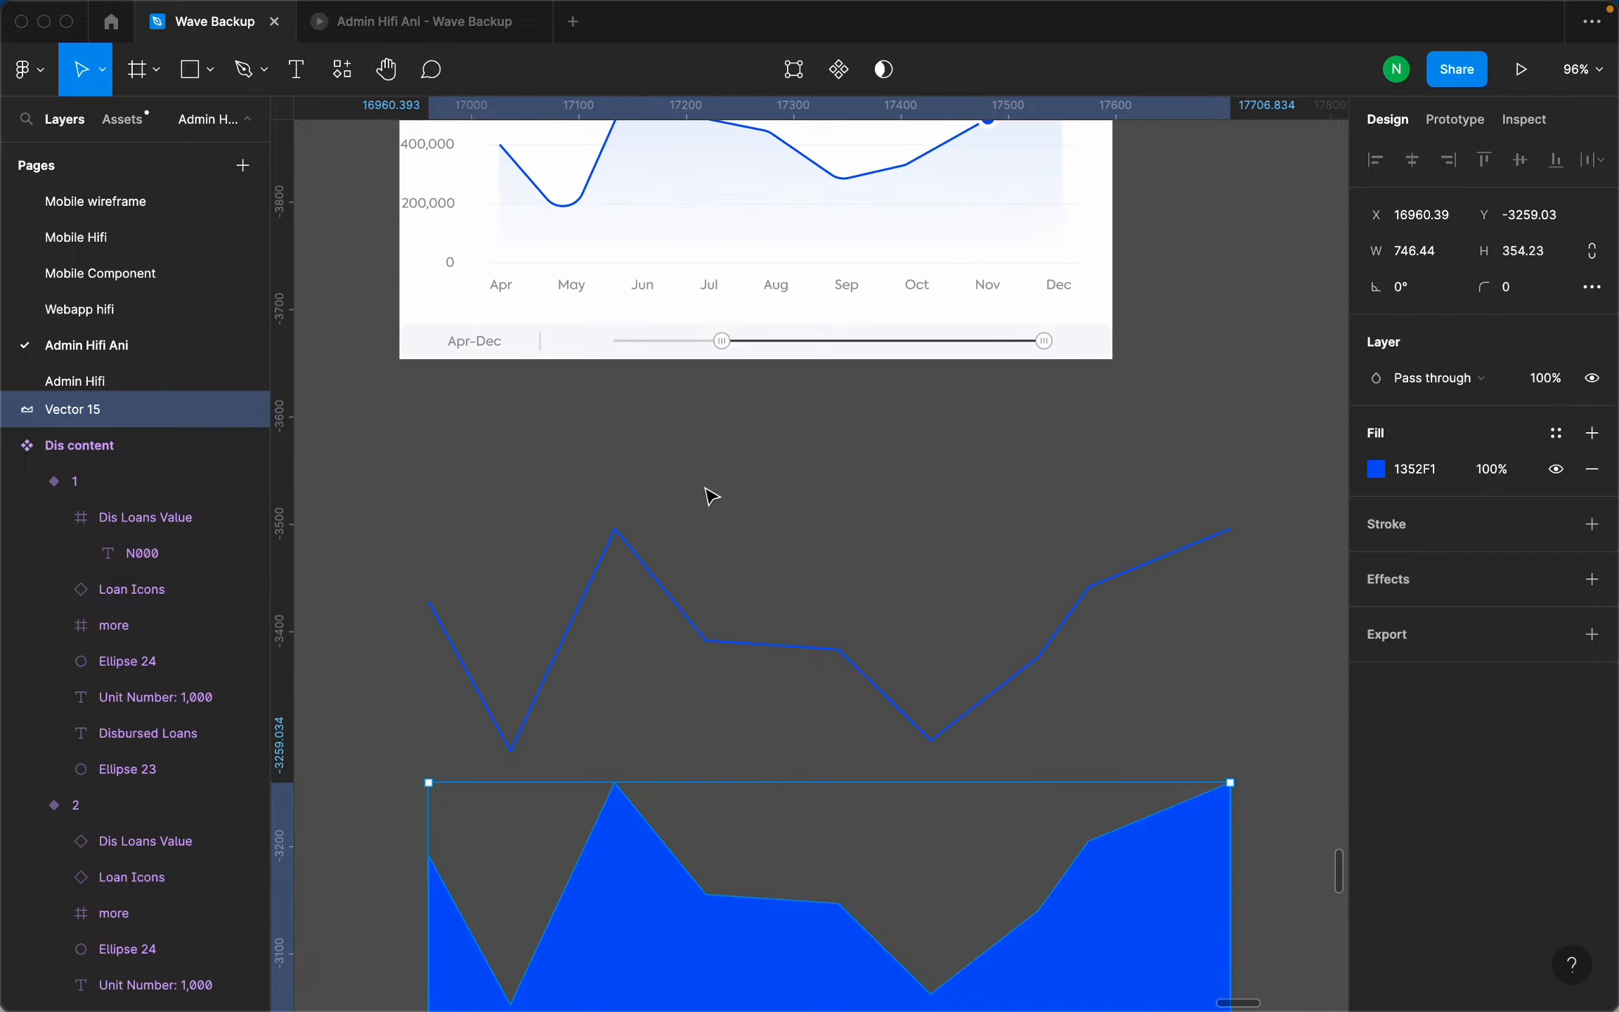
left_click(616, 537)
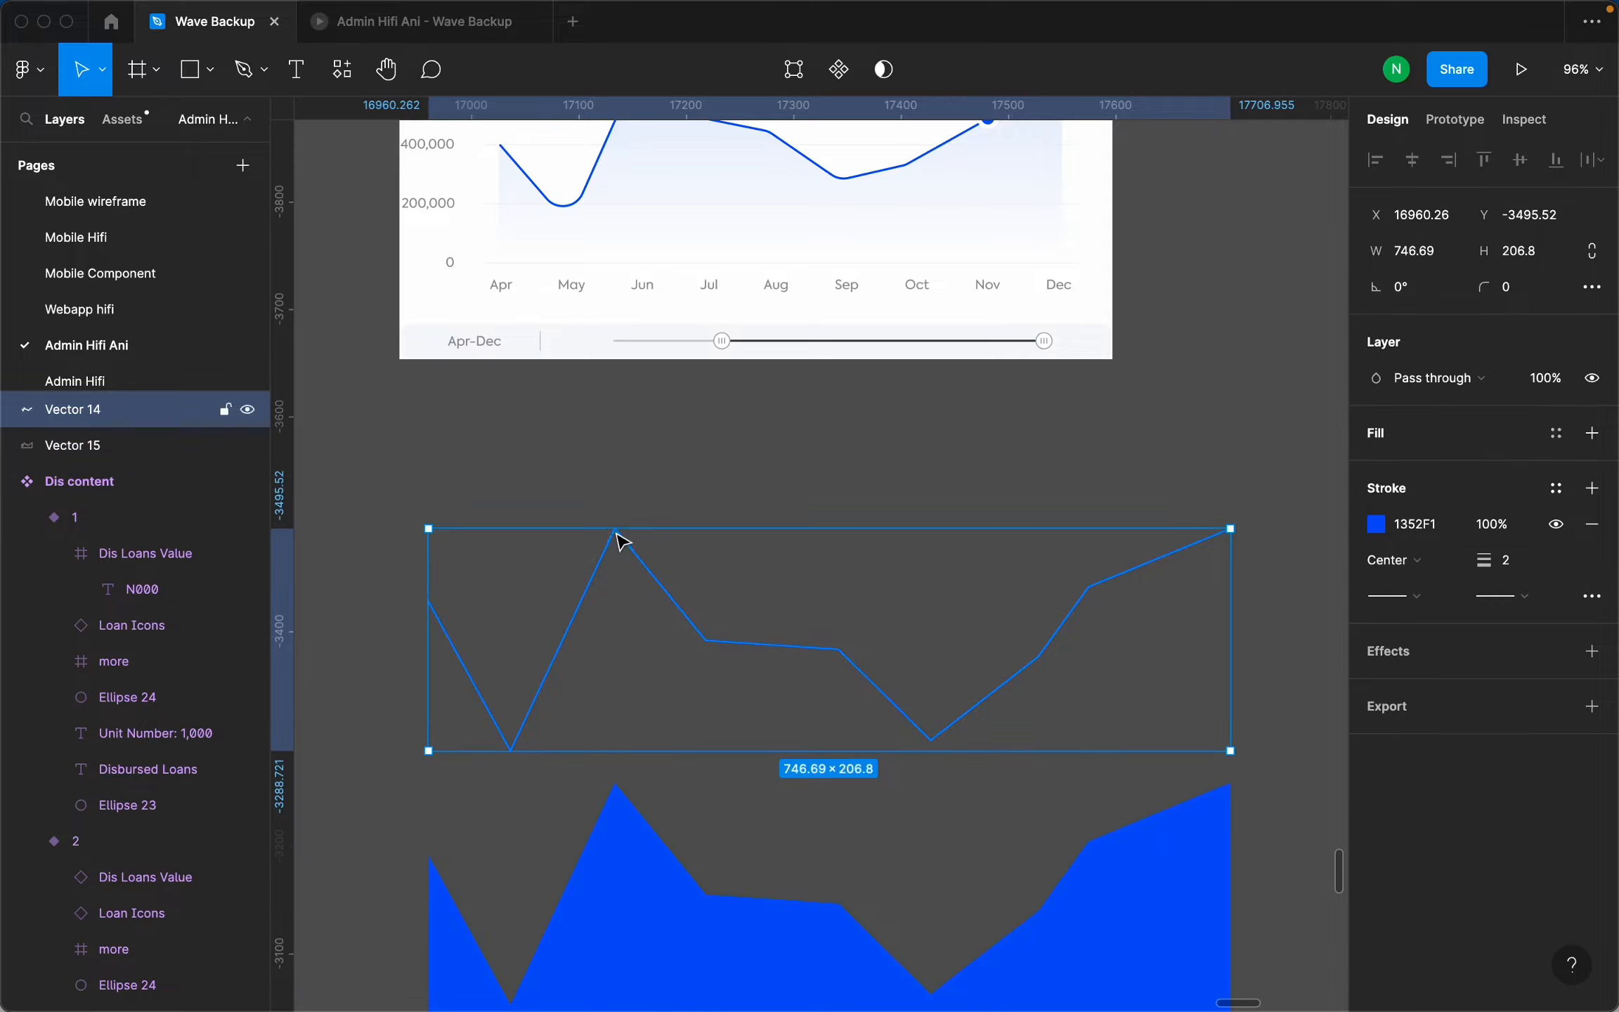
left_click(1519, 290)
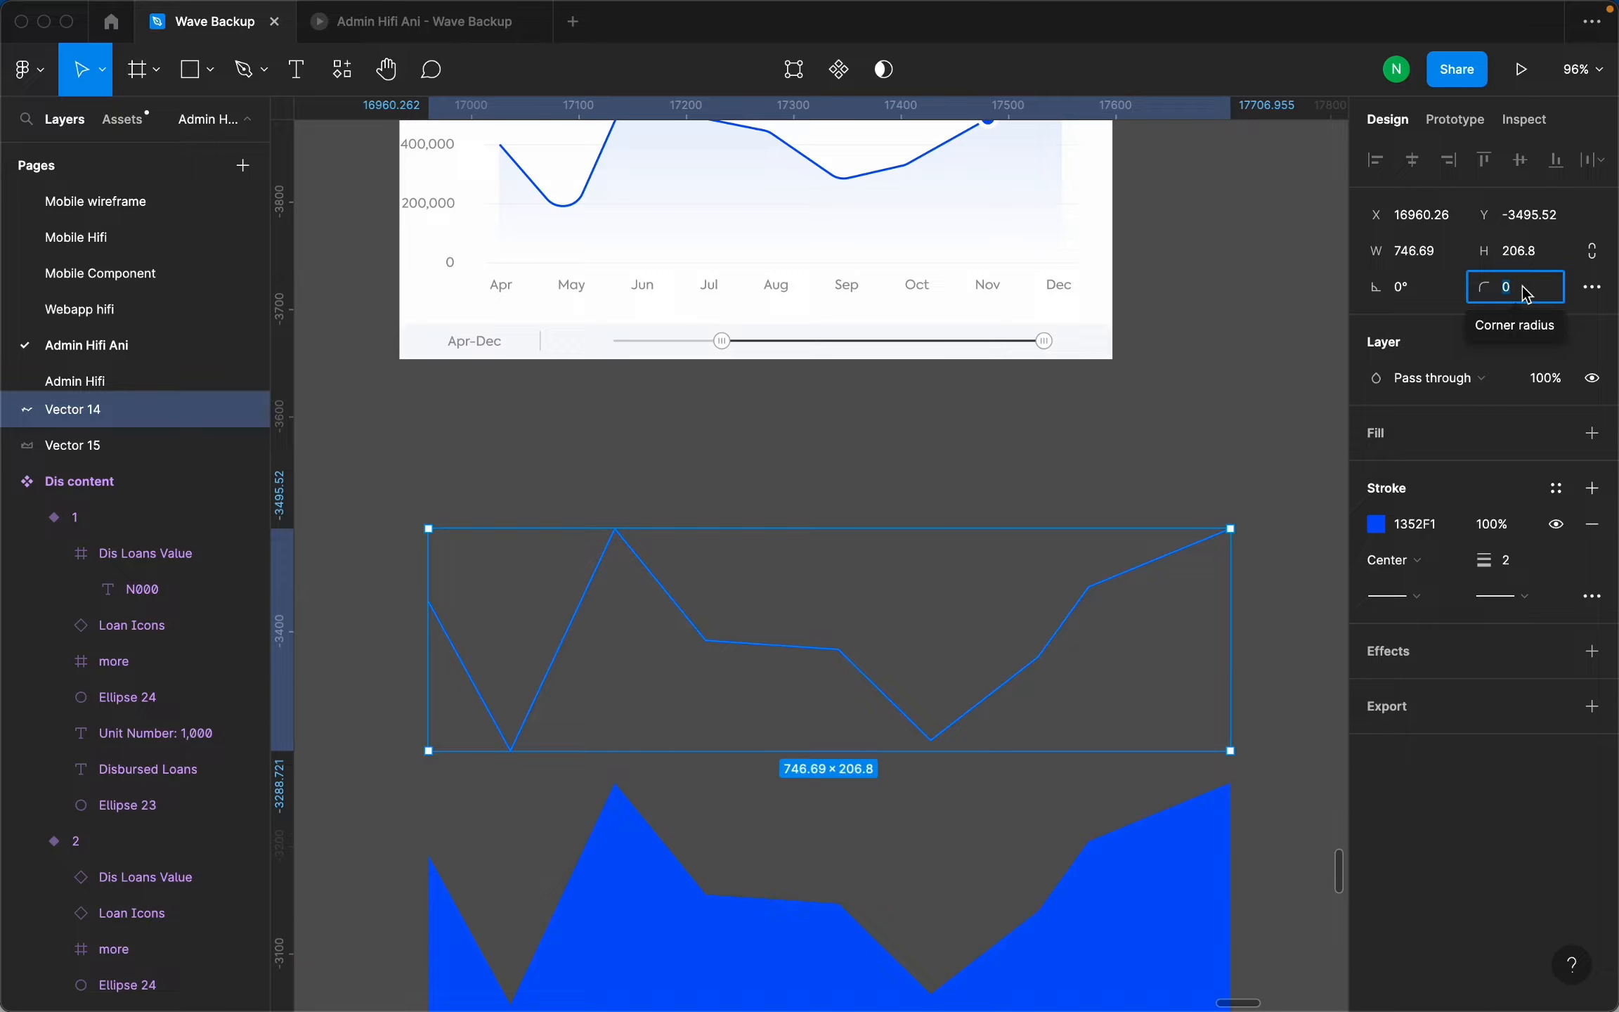
type("20")
key("Return")
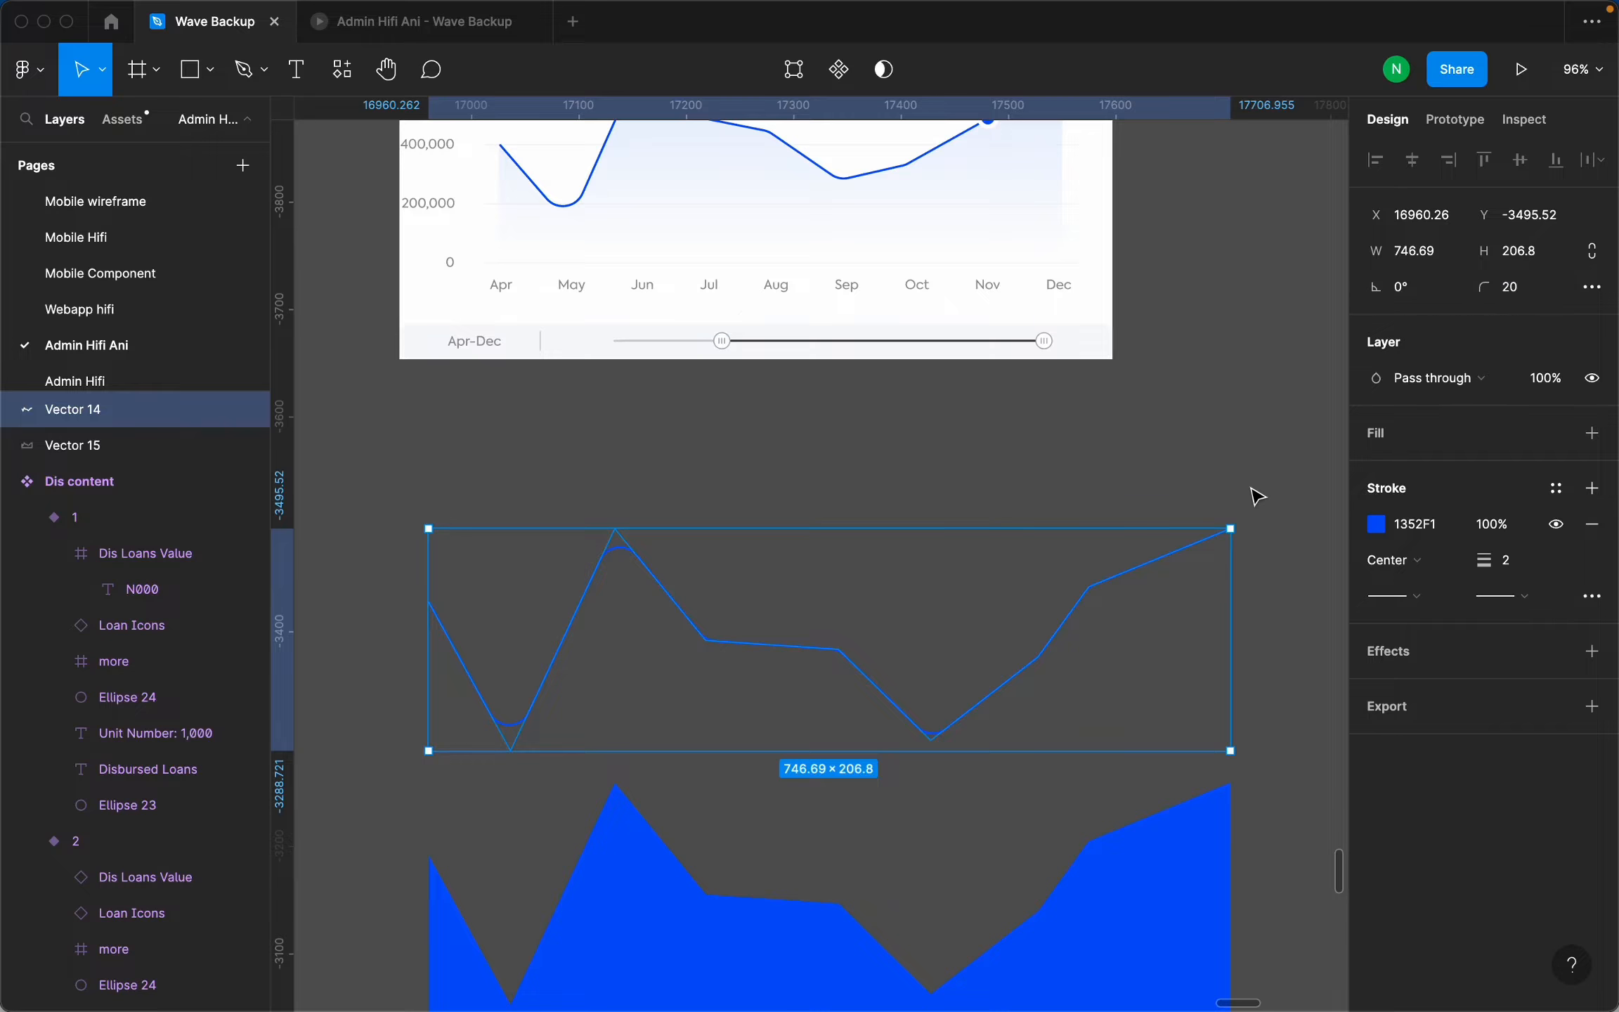
left_click(1258, 496)
scroll(1258, 497, "up", 2)
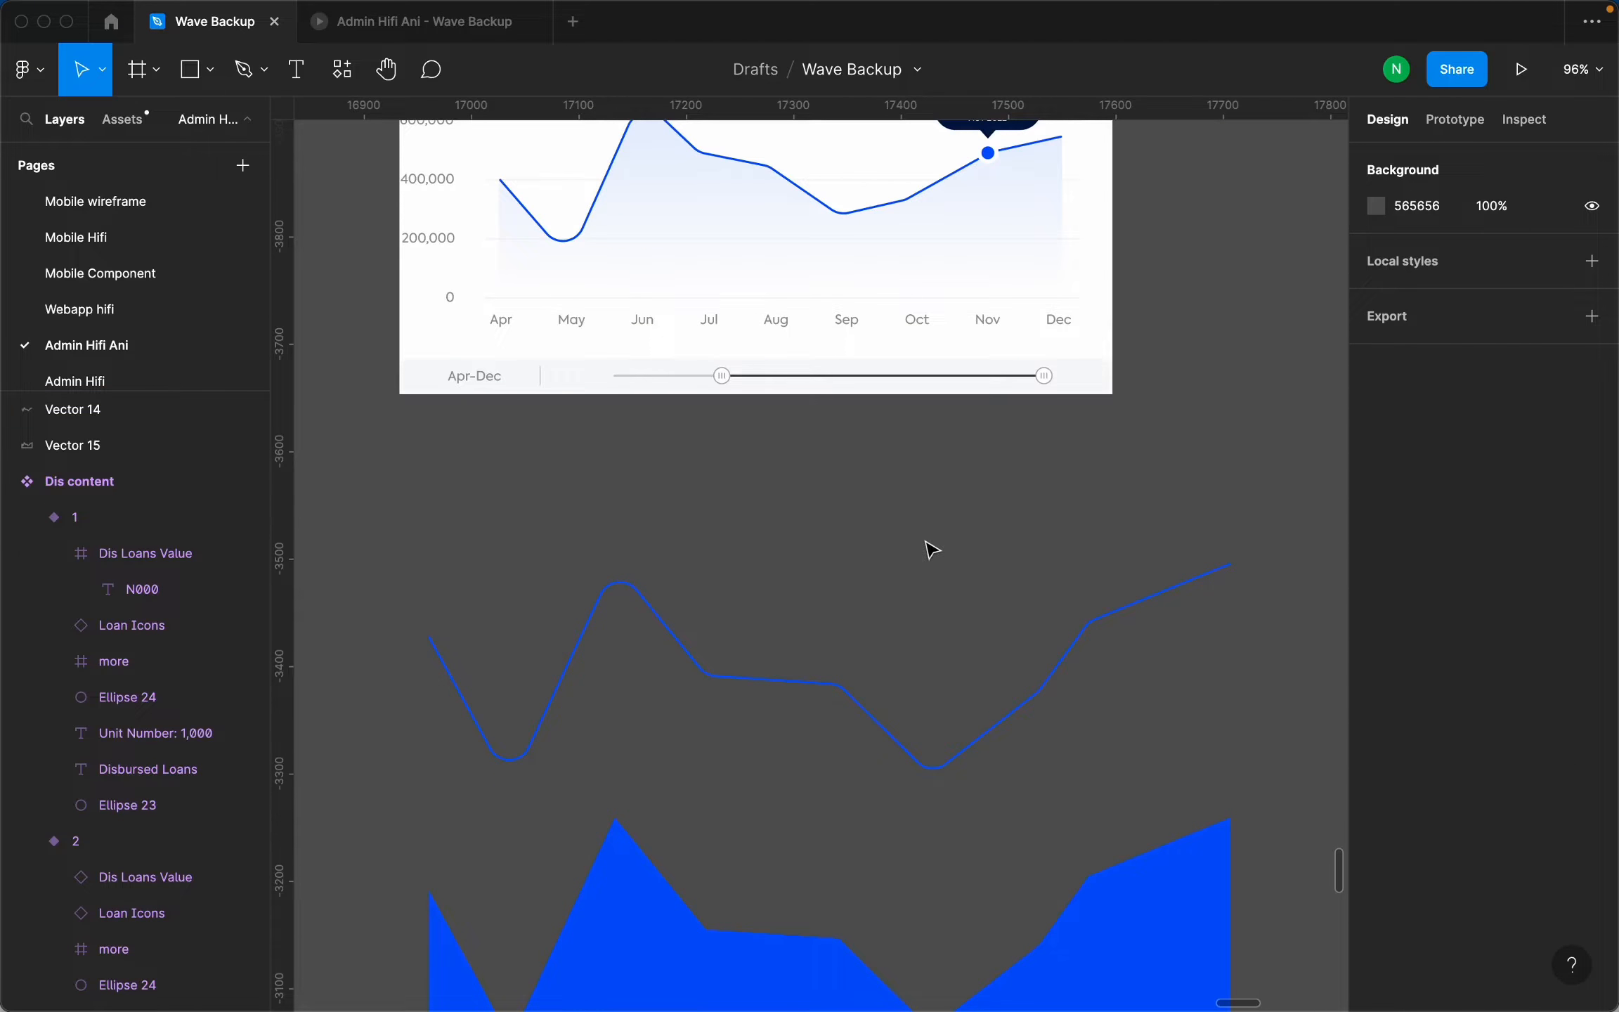
scroll(993, 513, "up", 3)
Apply a corner radius of 20 to the filled blue shape below the line.
scroll(933, 514, "down", 8)
scroll(934, 513, "down", 8)
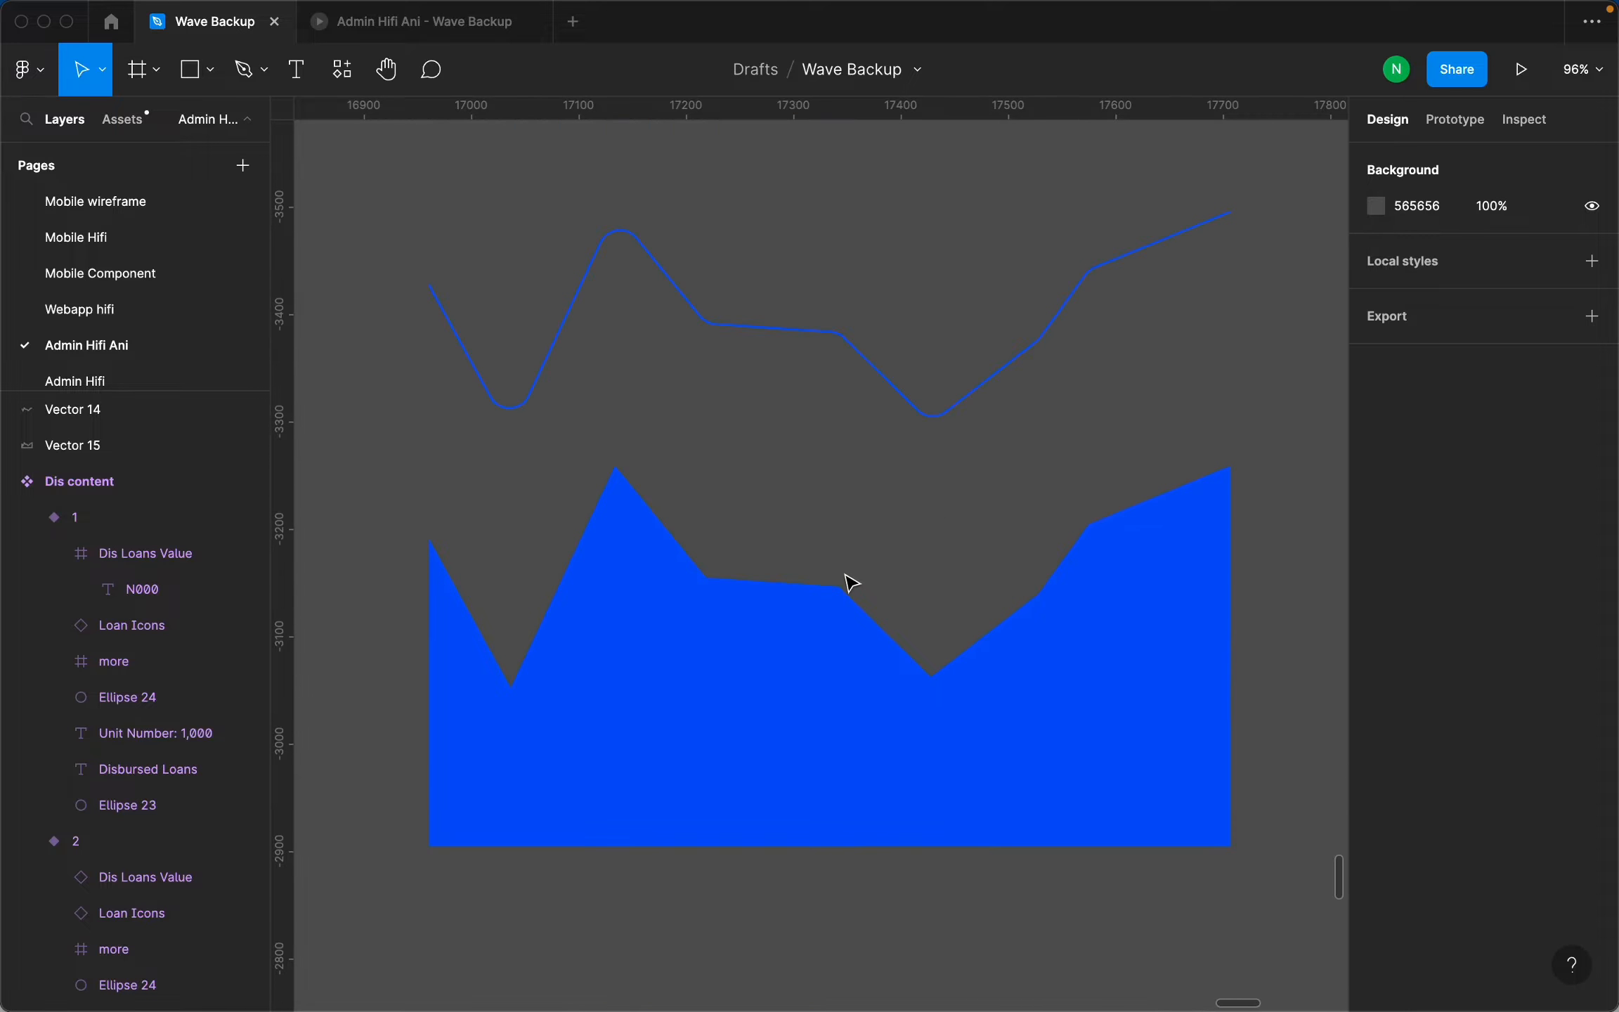
left_click(834, 614)
left_click(1534, 297)
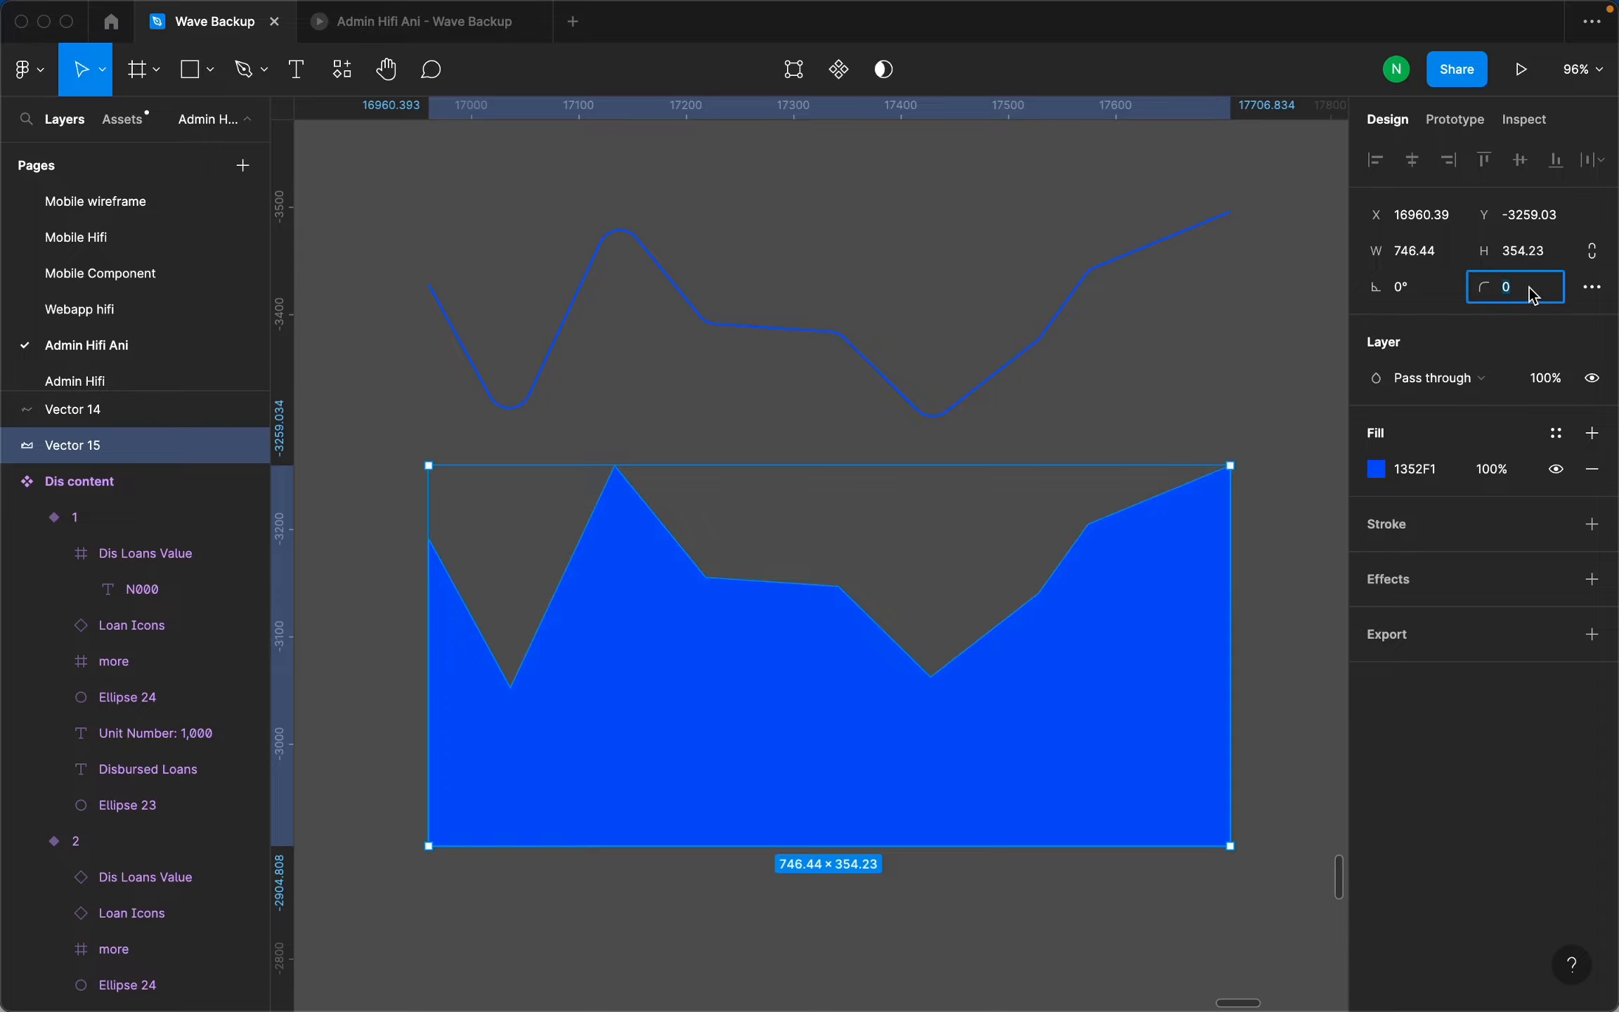
type("20")
key("Return")
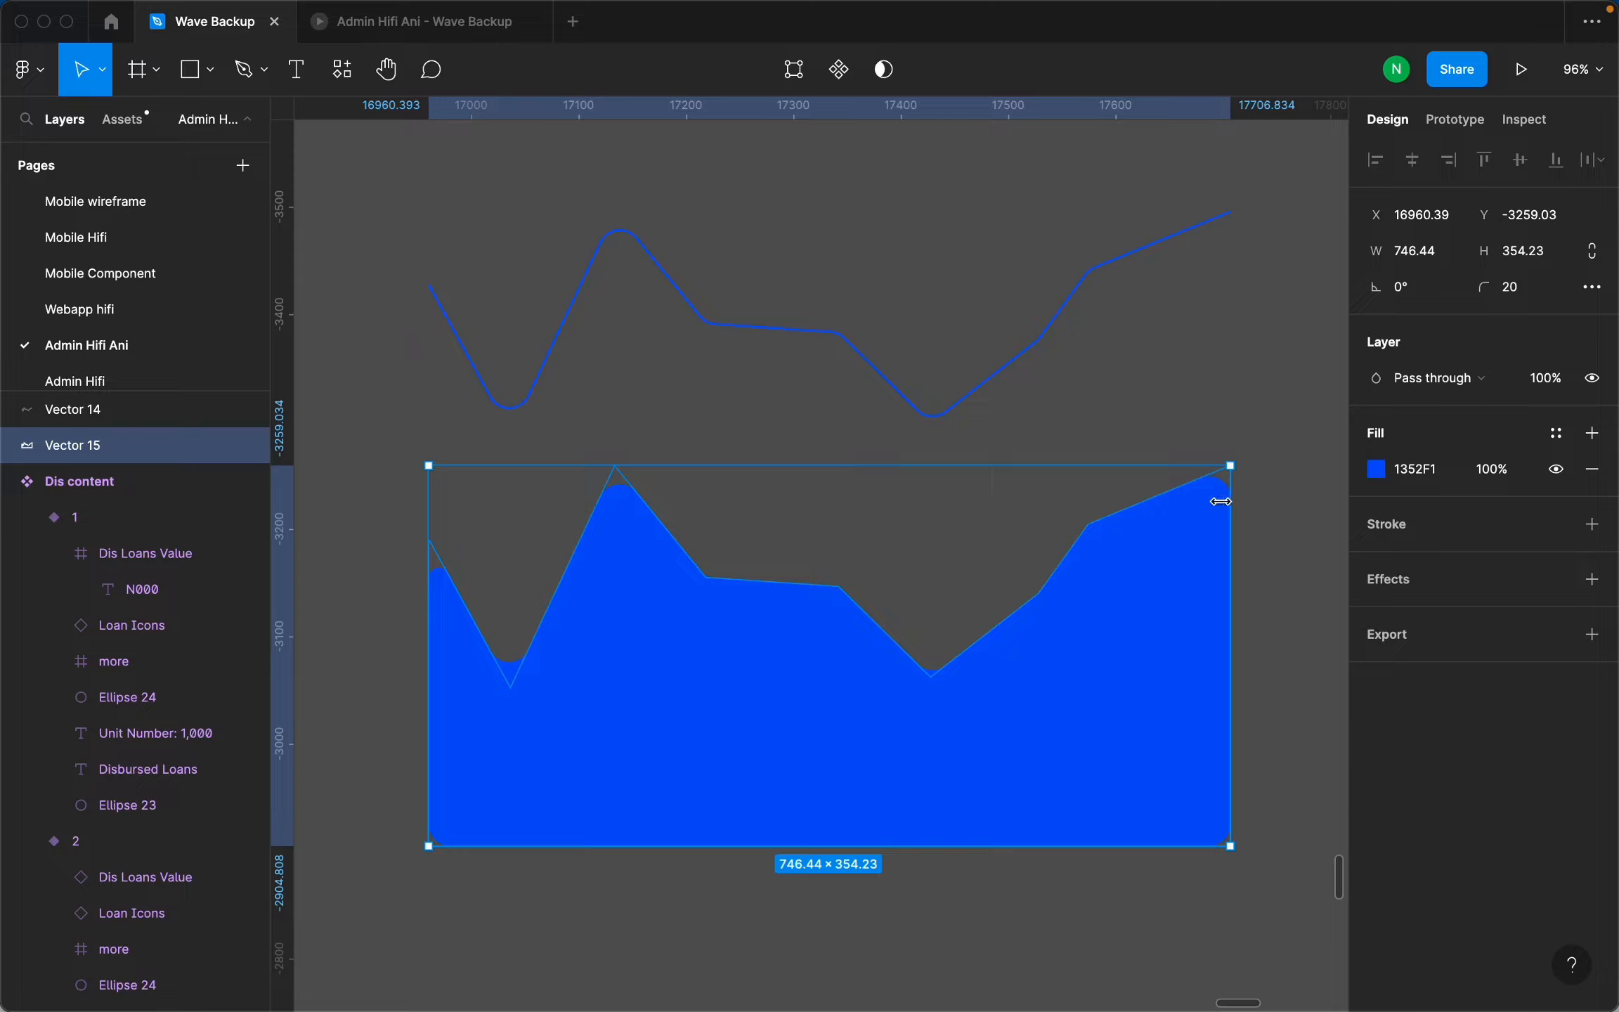
Edit the filled shape's vector points and set the upper-left corner point's radius to 0.
scroll(1233, 510, "up", 5)
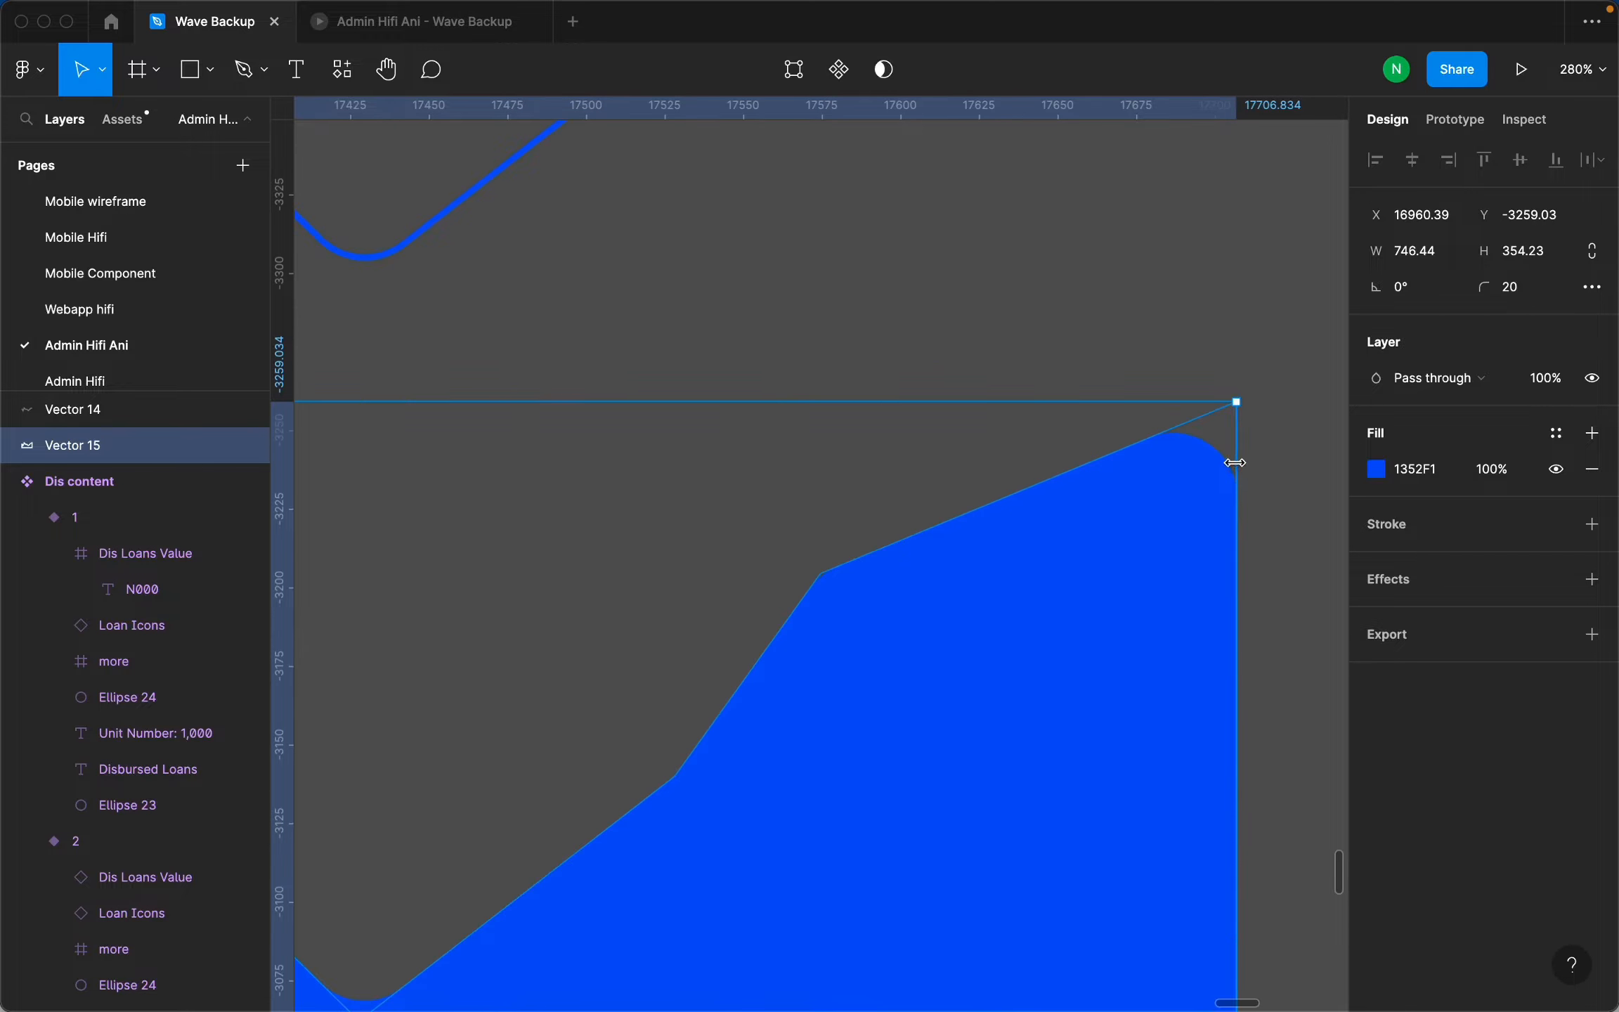
scroll(1235, 462, "down", 5)
scroll(492, 554, "up", 2)
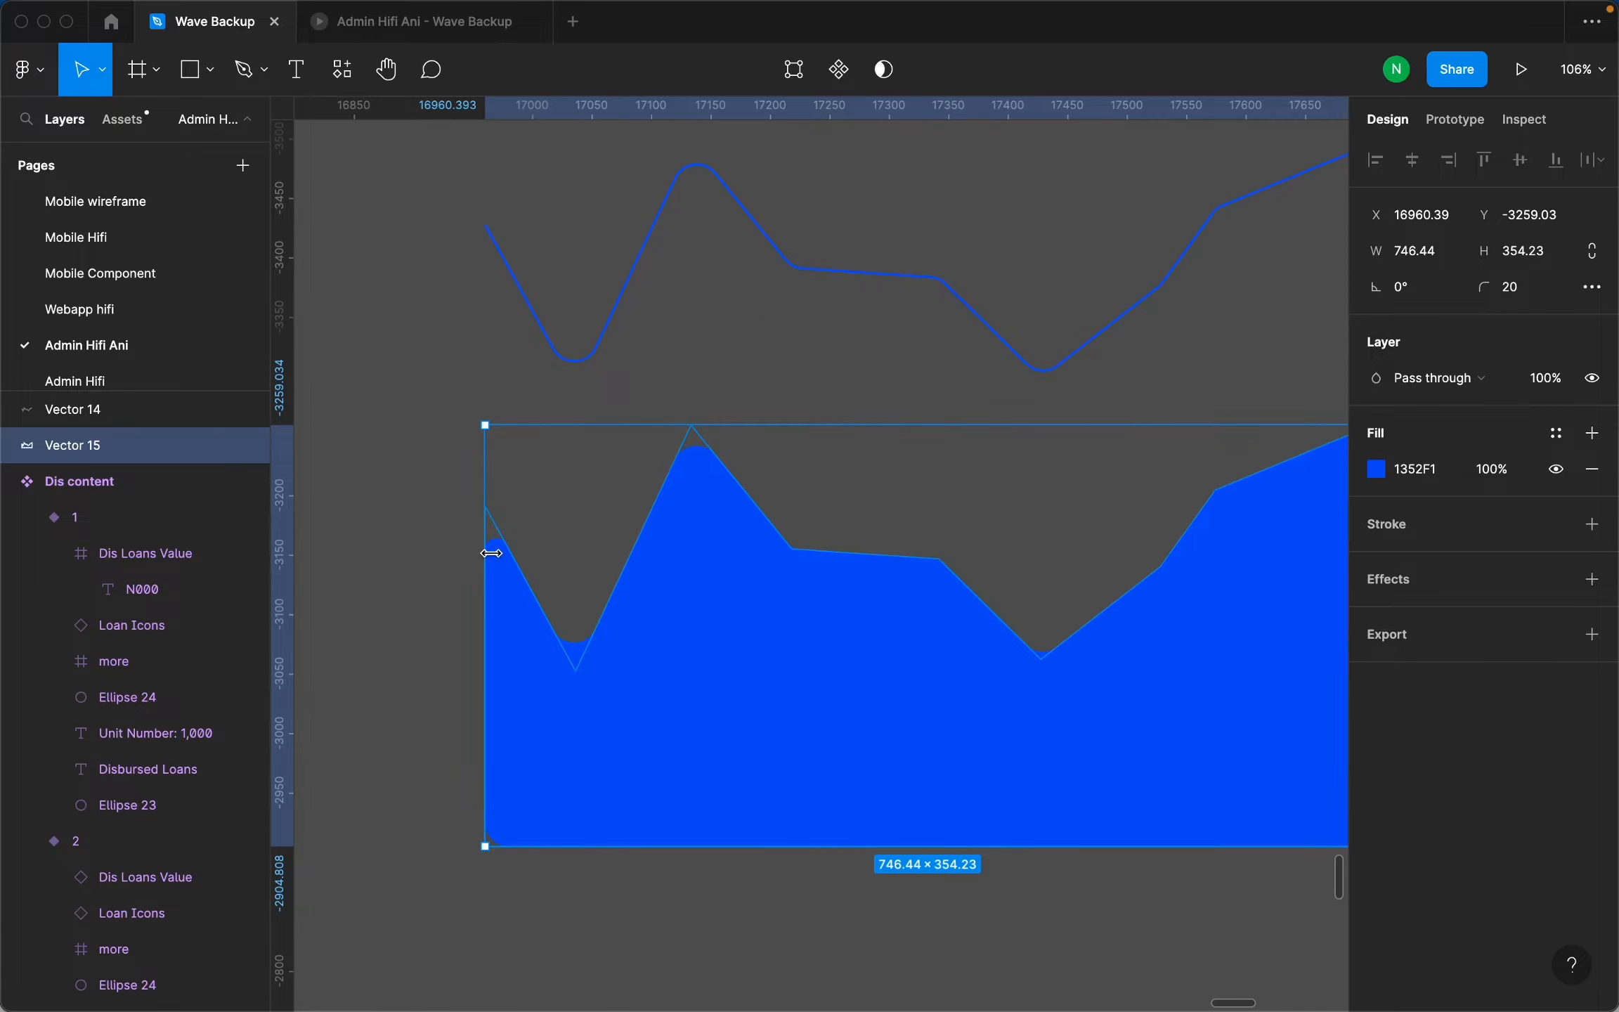
double_click(781, 675)
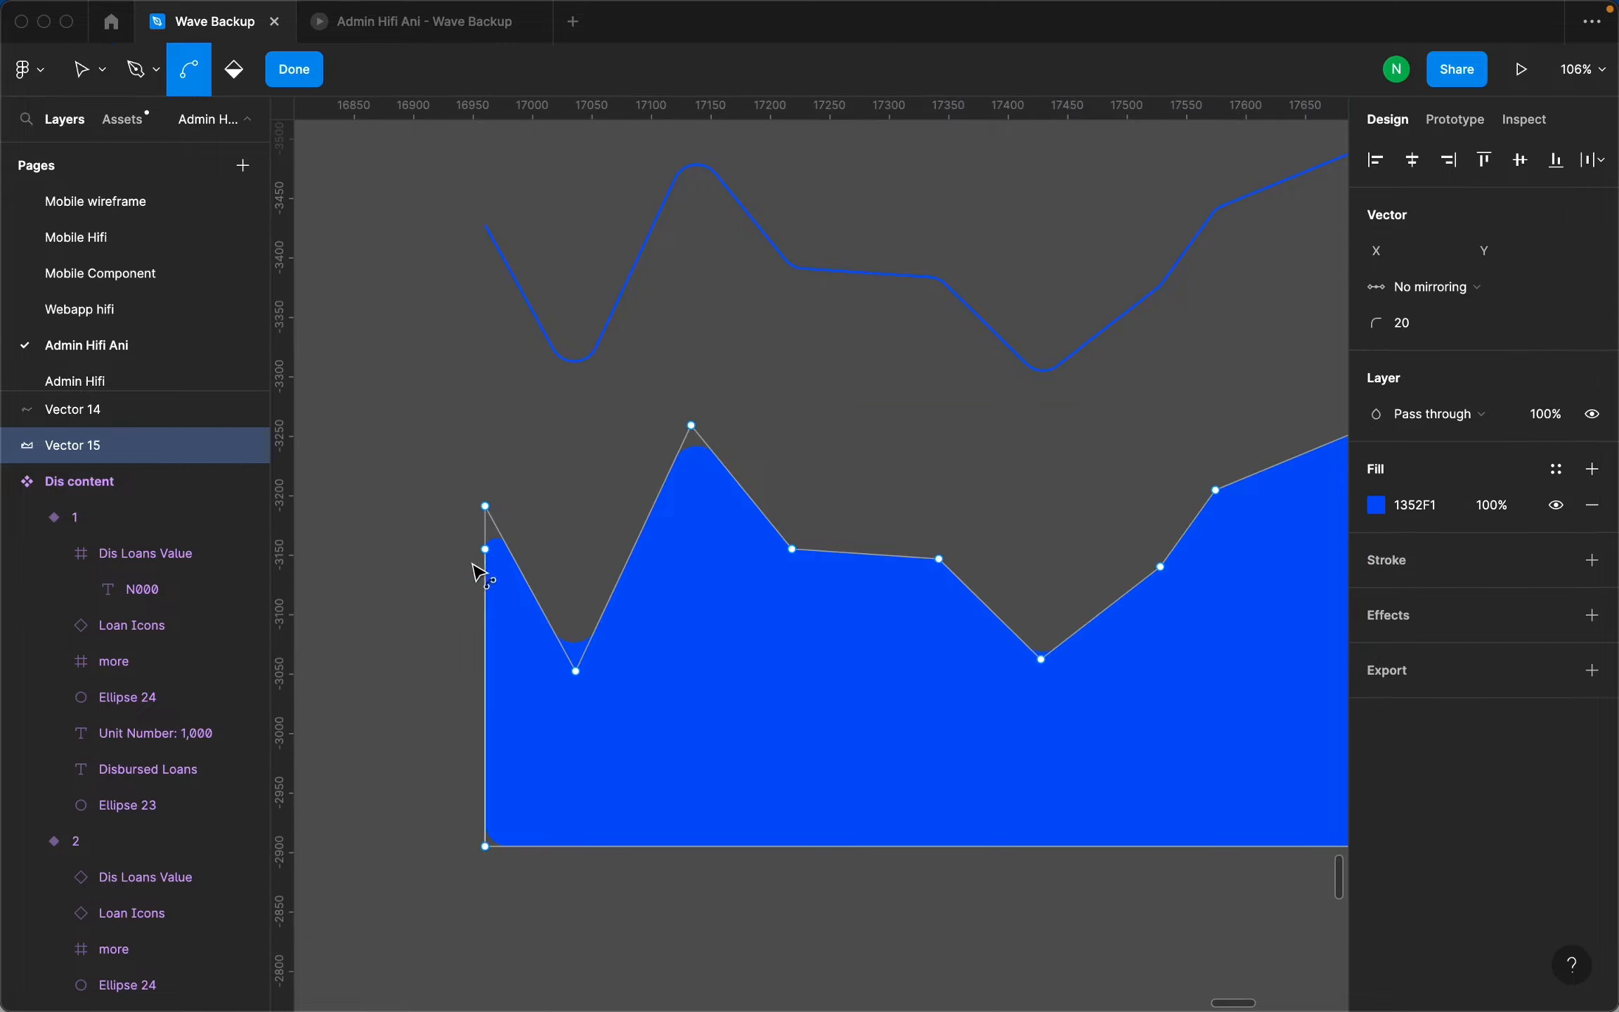
scroll(492, 527, "up", 3)
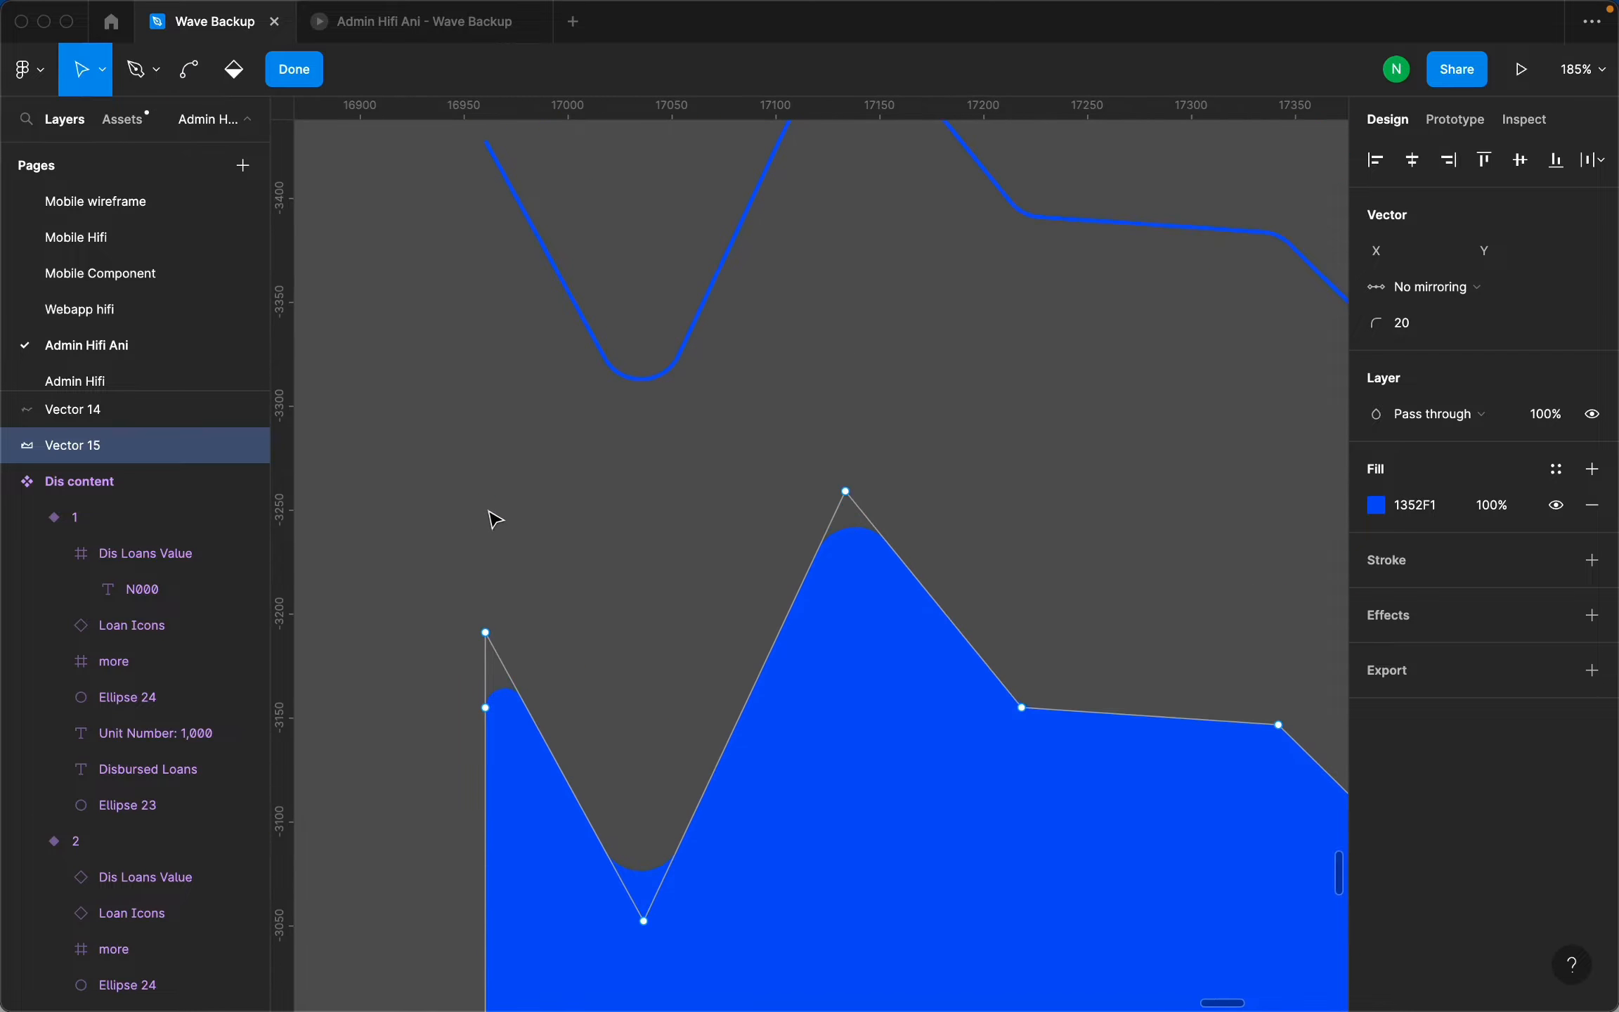
left_click(486, 633)
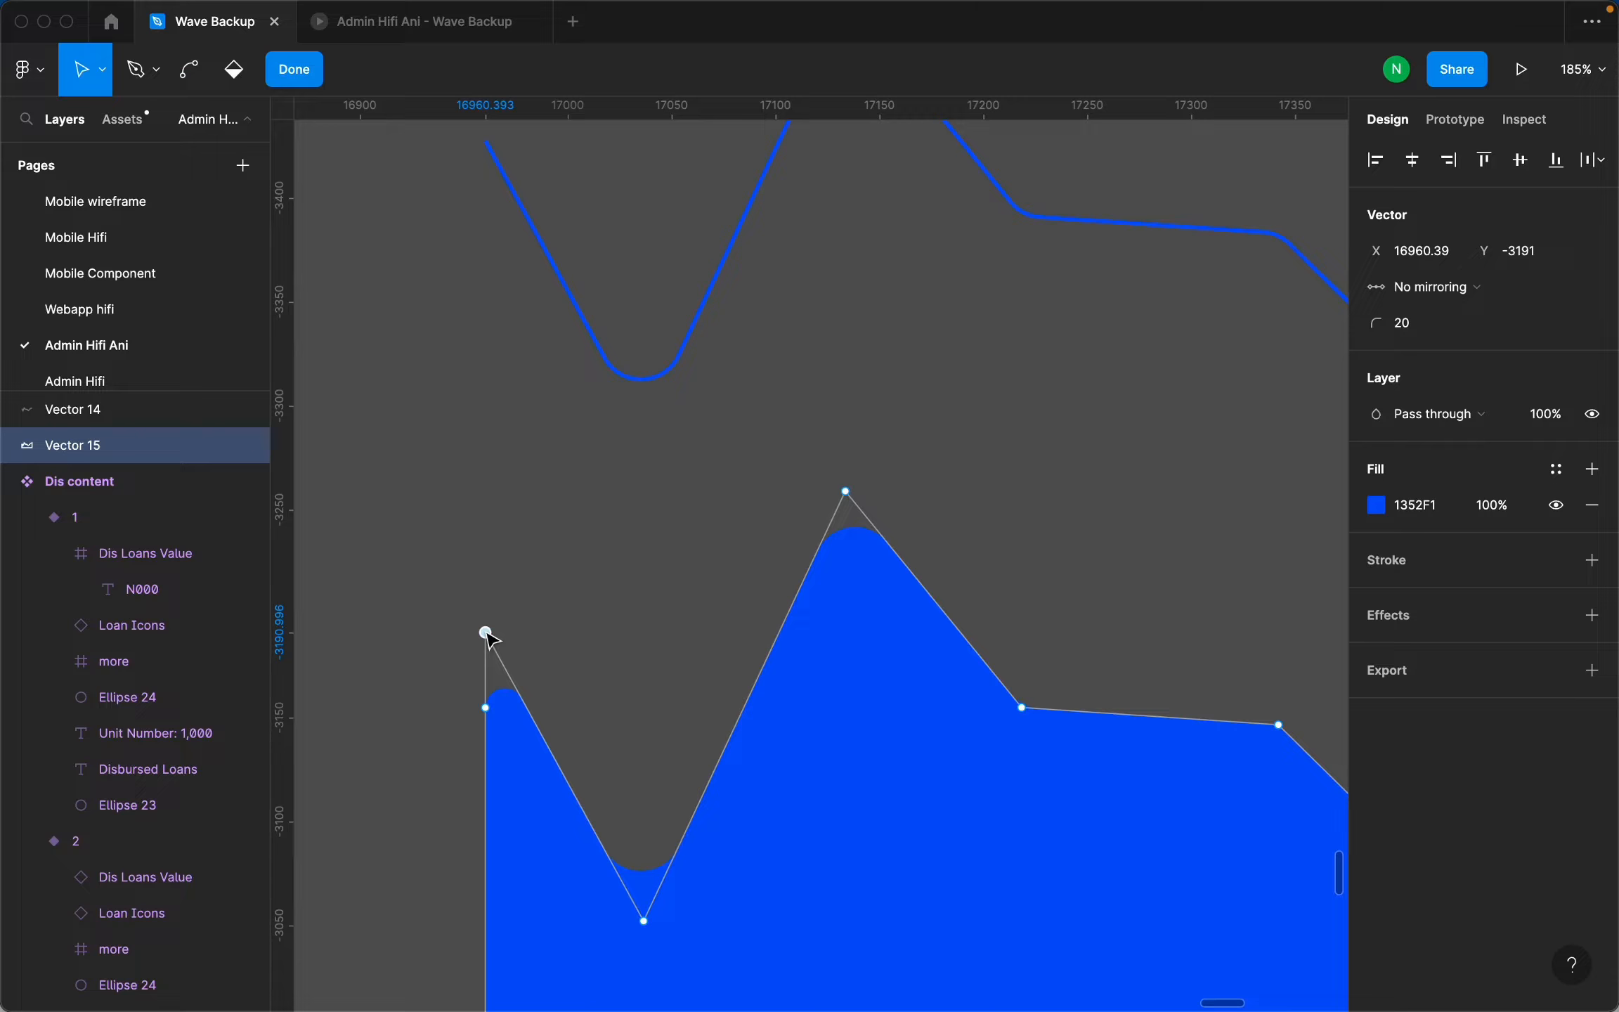
left_click(1434, 330)
Set the filled shape's upper-right corner point radius to 0, finish vector editing and deselect the shape.
scroll(679, 441, "down", 5)
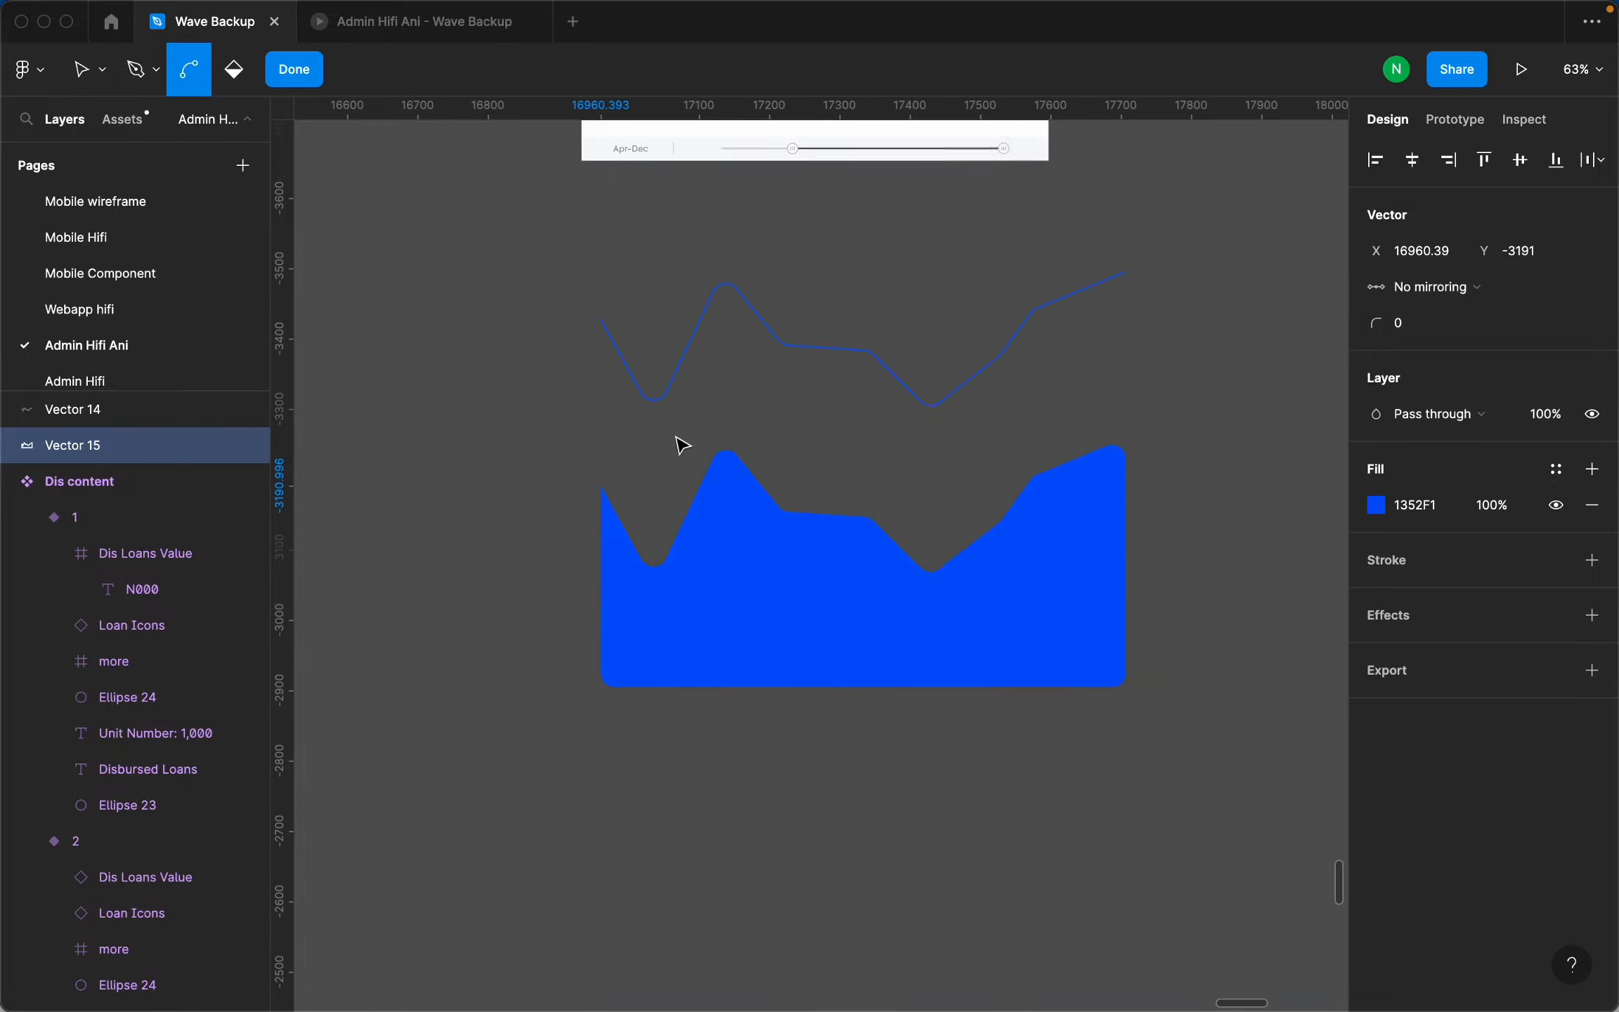
scroll(1026, 480, "up", 5)
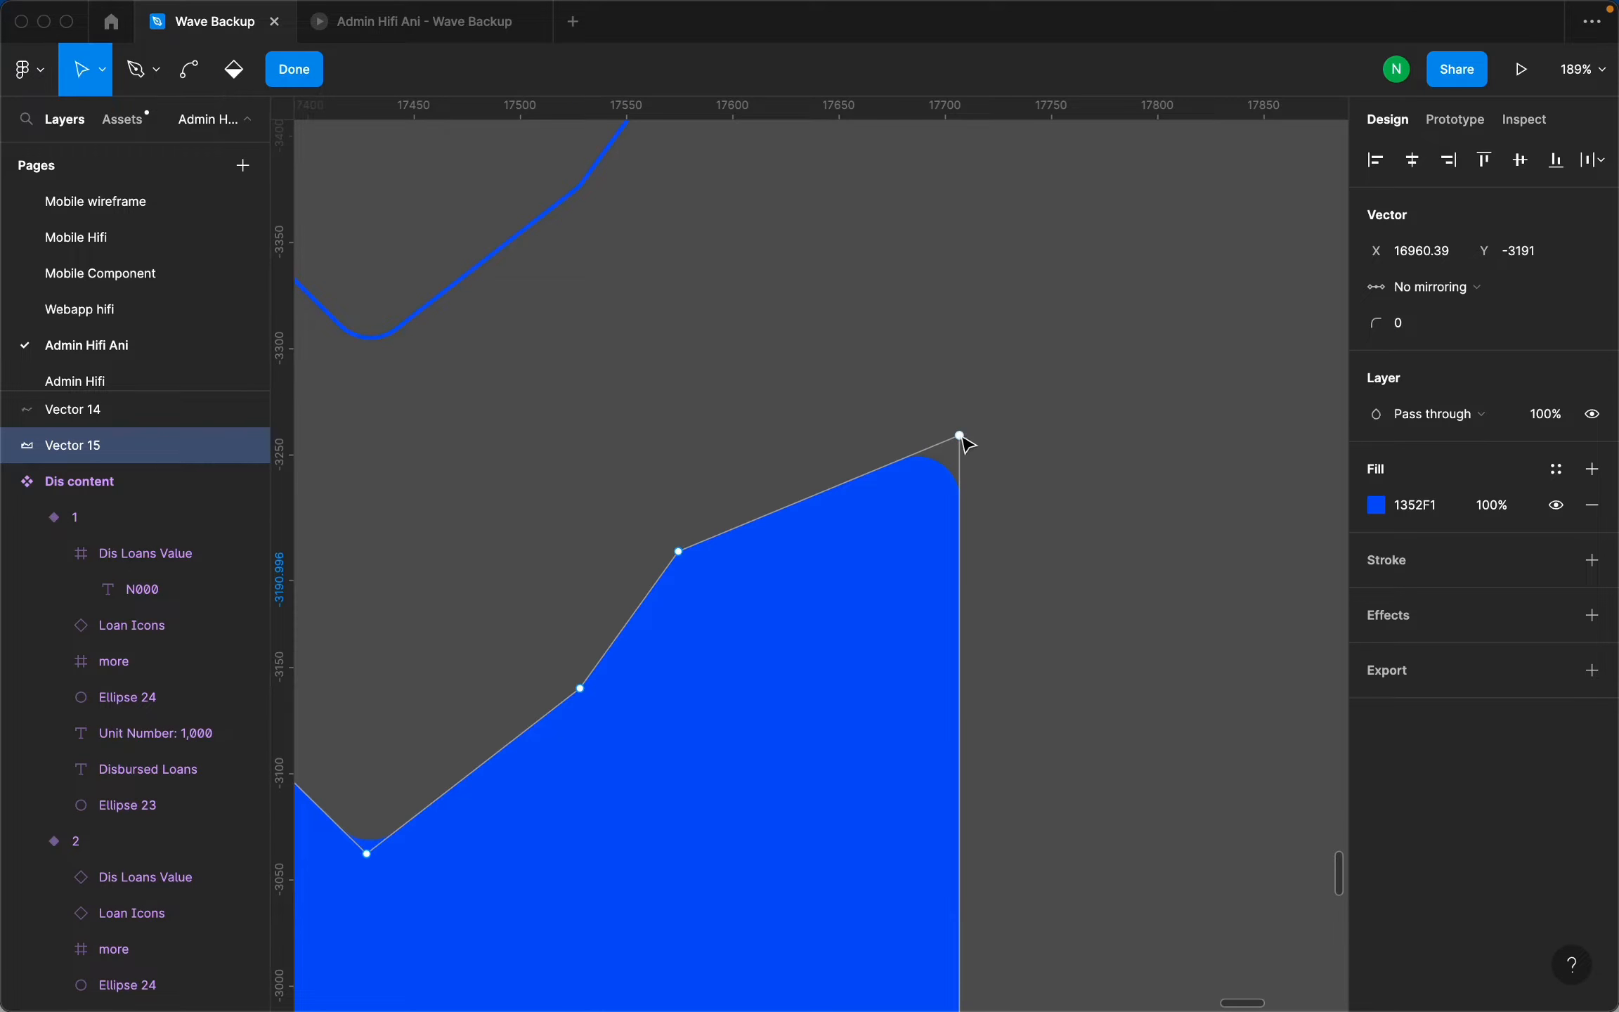
left_click(961, 437)
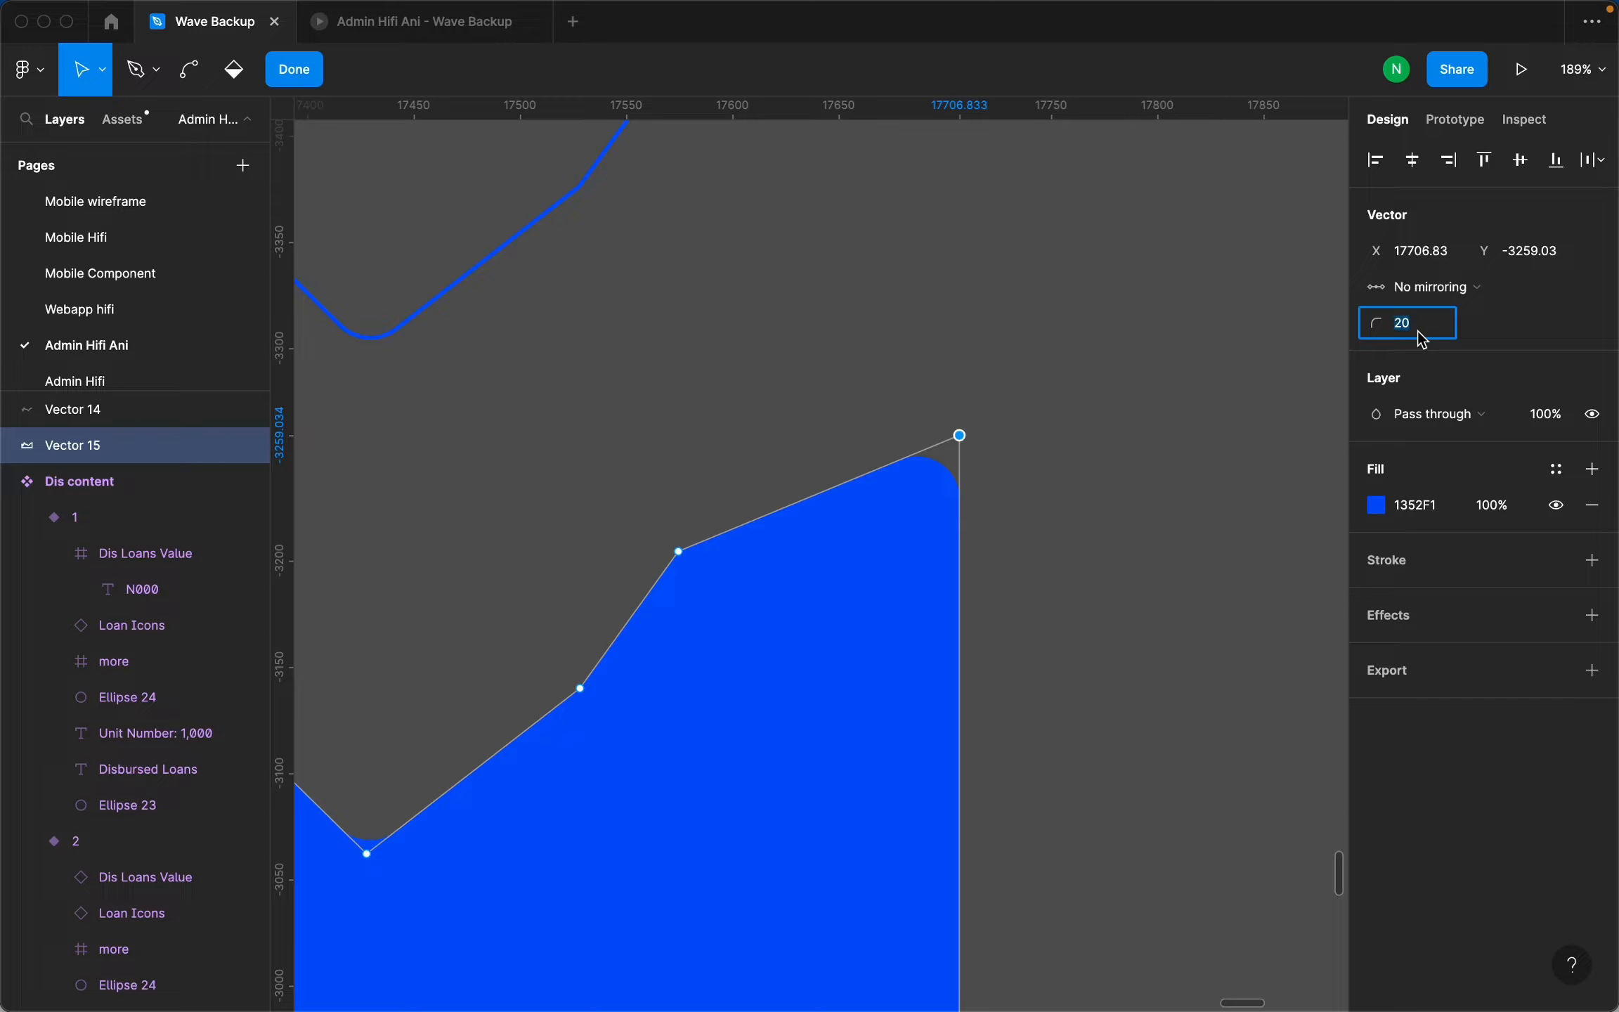
type("0")
key("super+a")
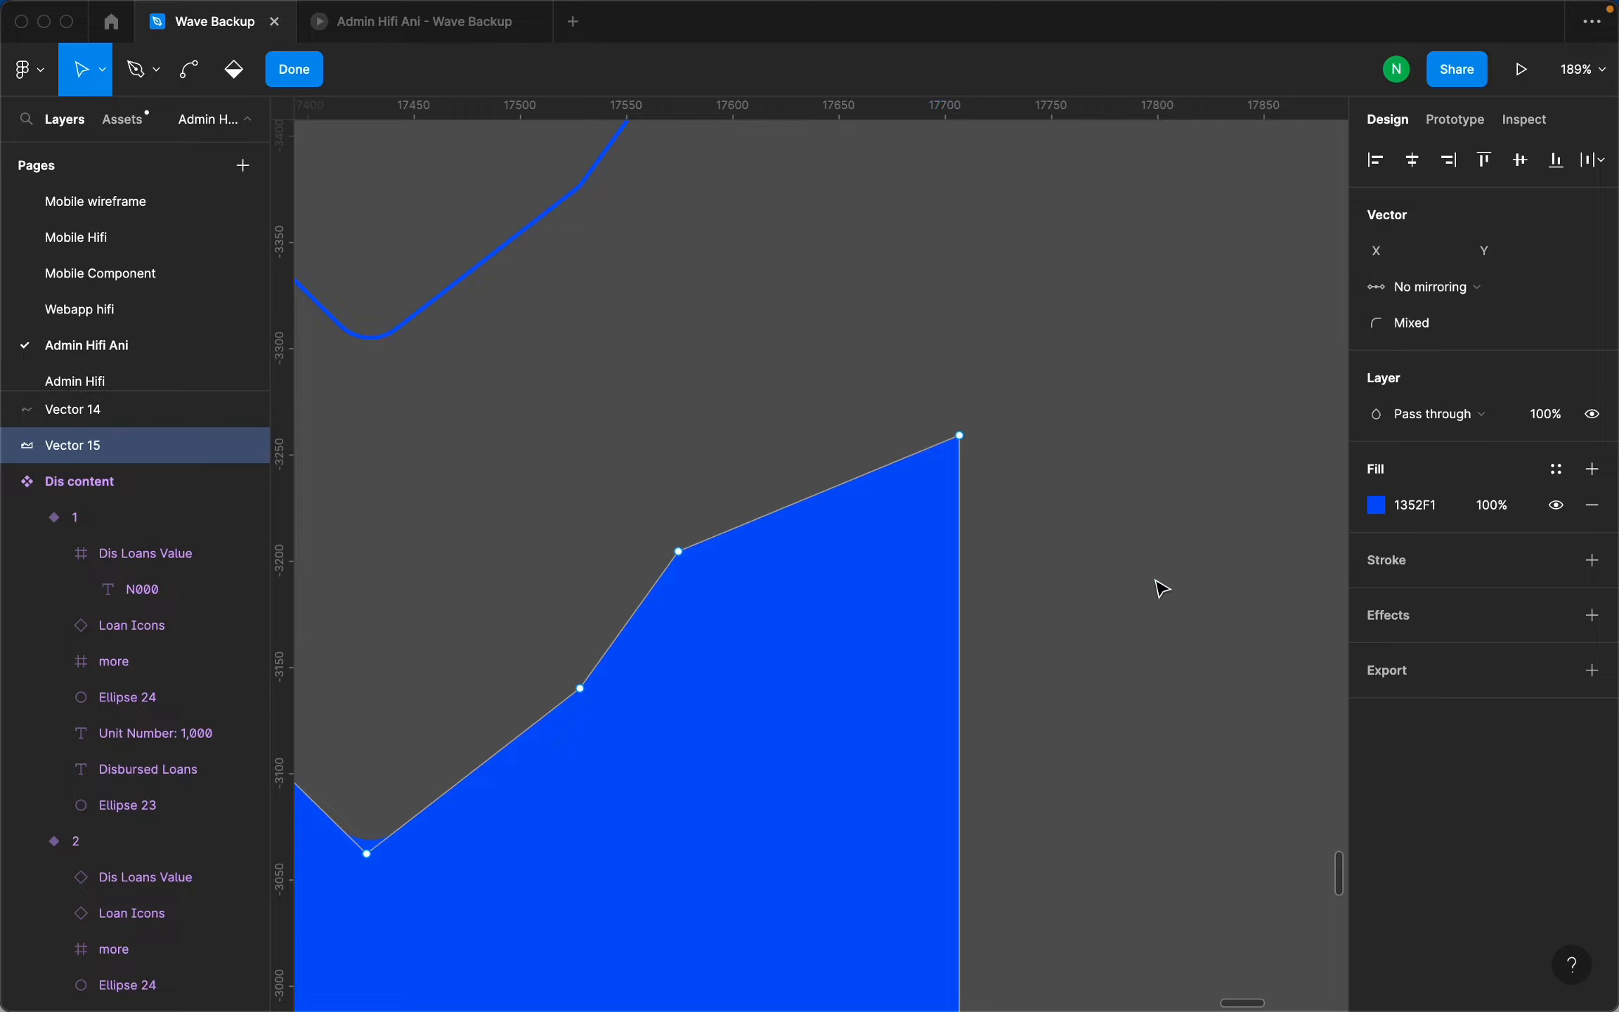
scroll(1054, 586, "down", 5)
left_click(272, 85)
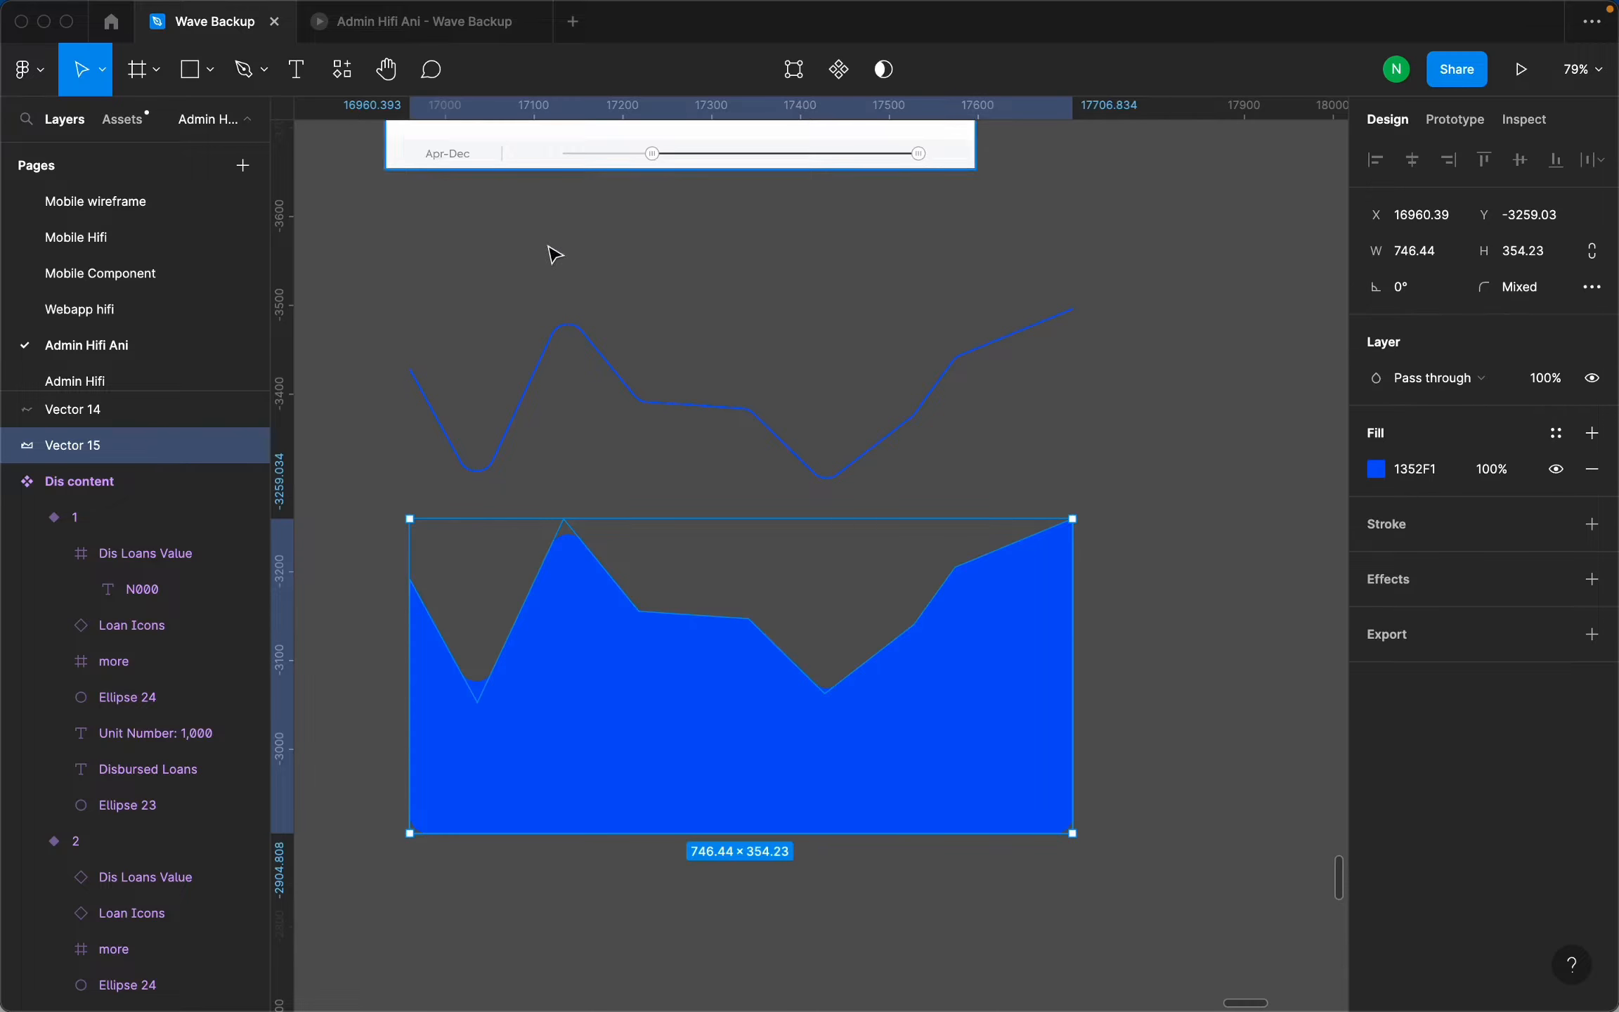
left_click(1012, 499)
Change the filled shape's solid fill to a linear gradient.
scroll(1012, 499, "down", 3)
scroll(952, 377, "up", 3)
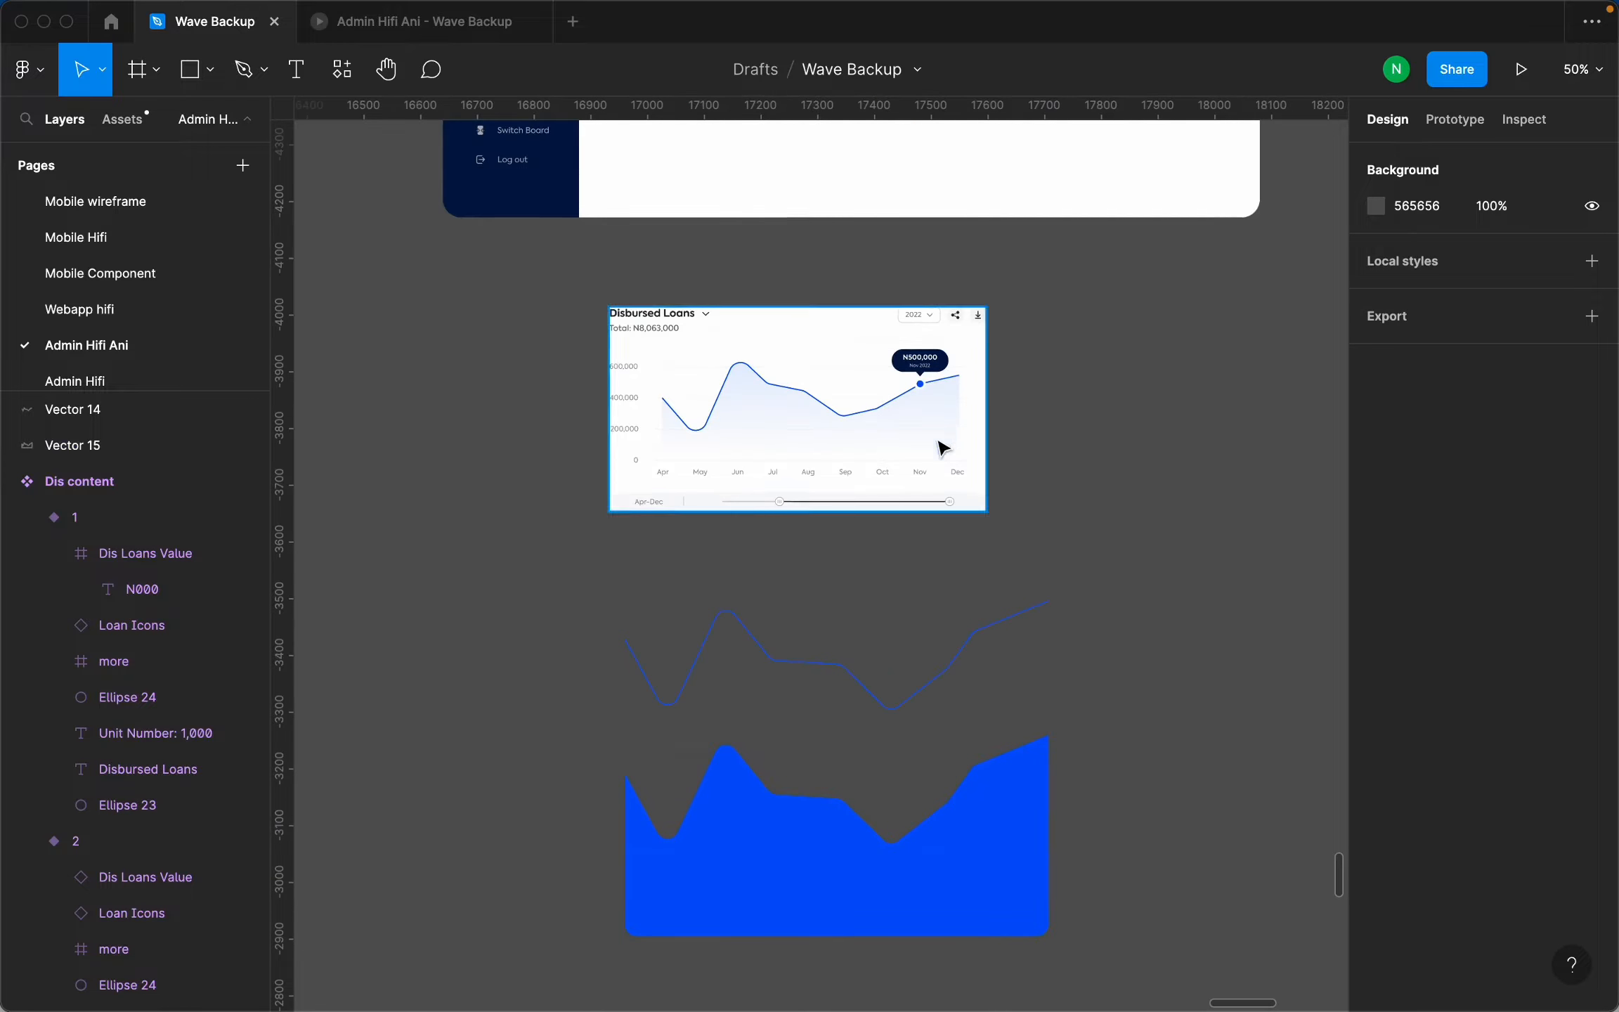
scroll(940, 432, "up", 5)
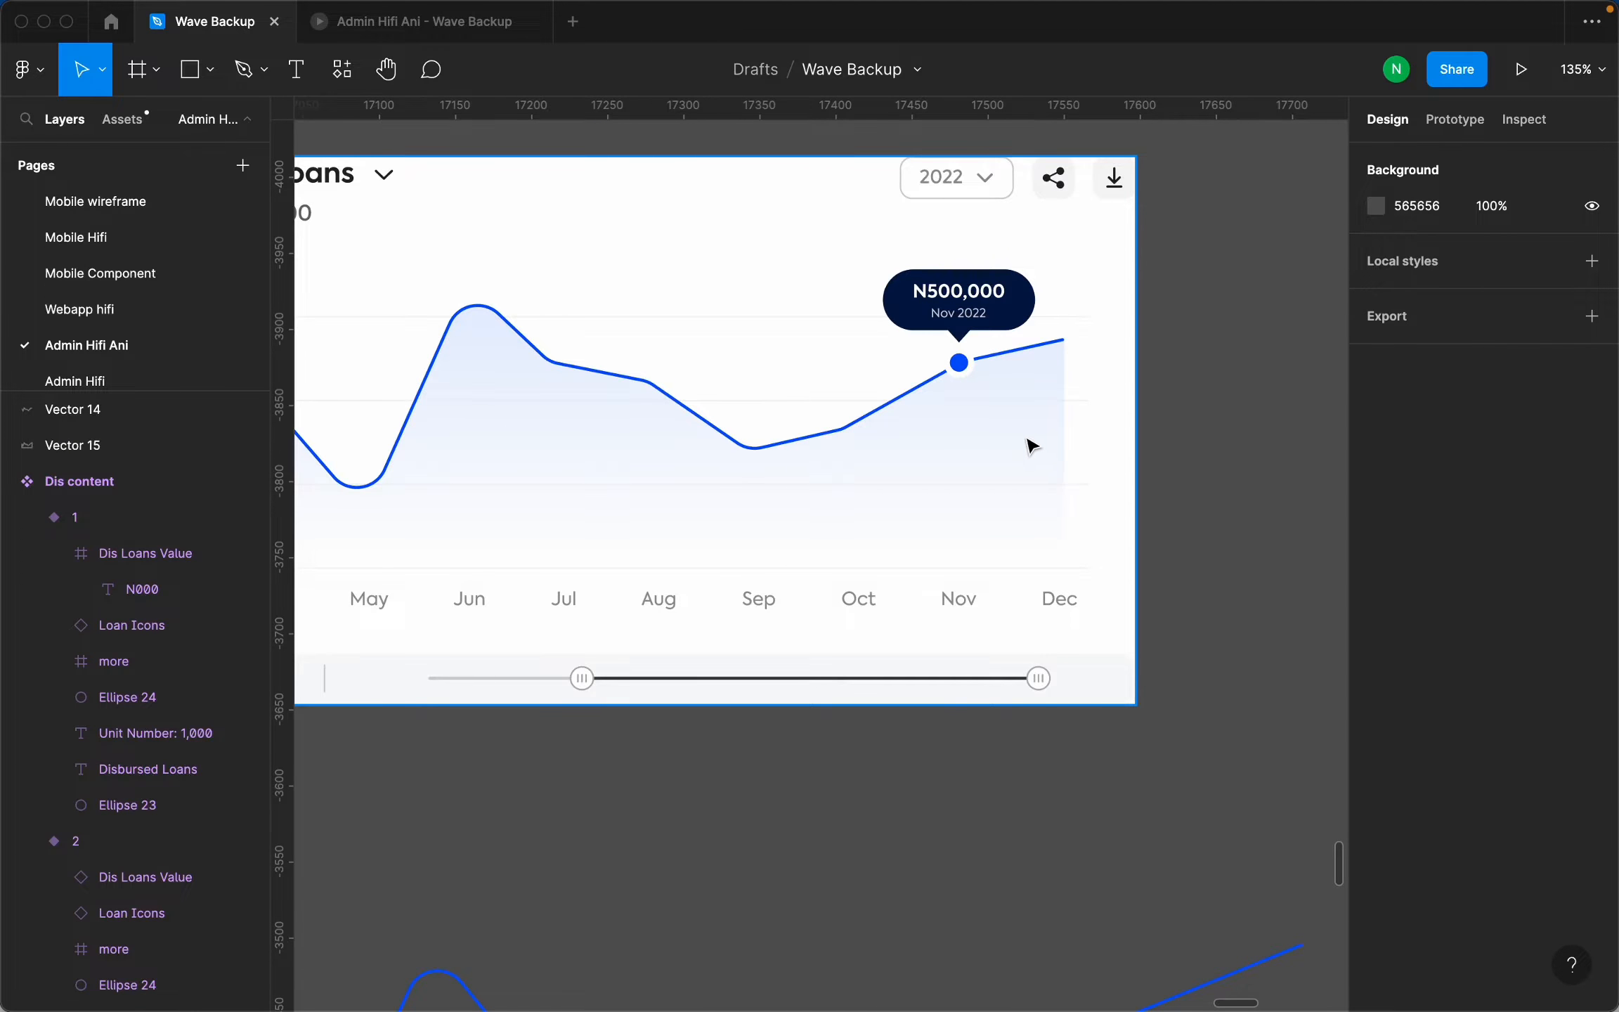
scroll(1012, 429, "down", 10)
scroll(950, 535, "down", 4)
left_click(950, 535)
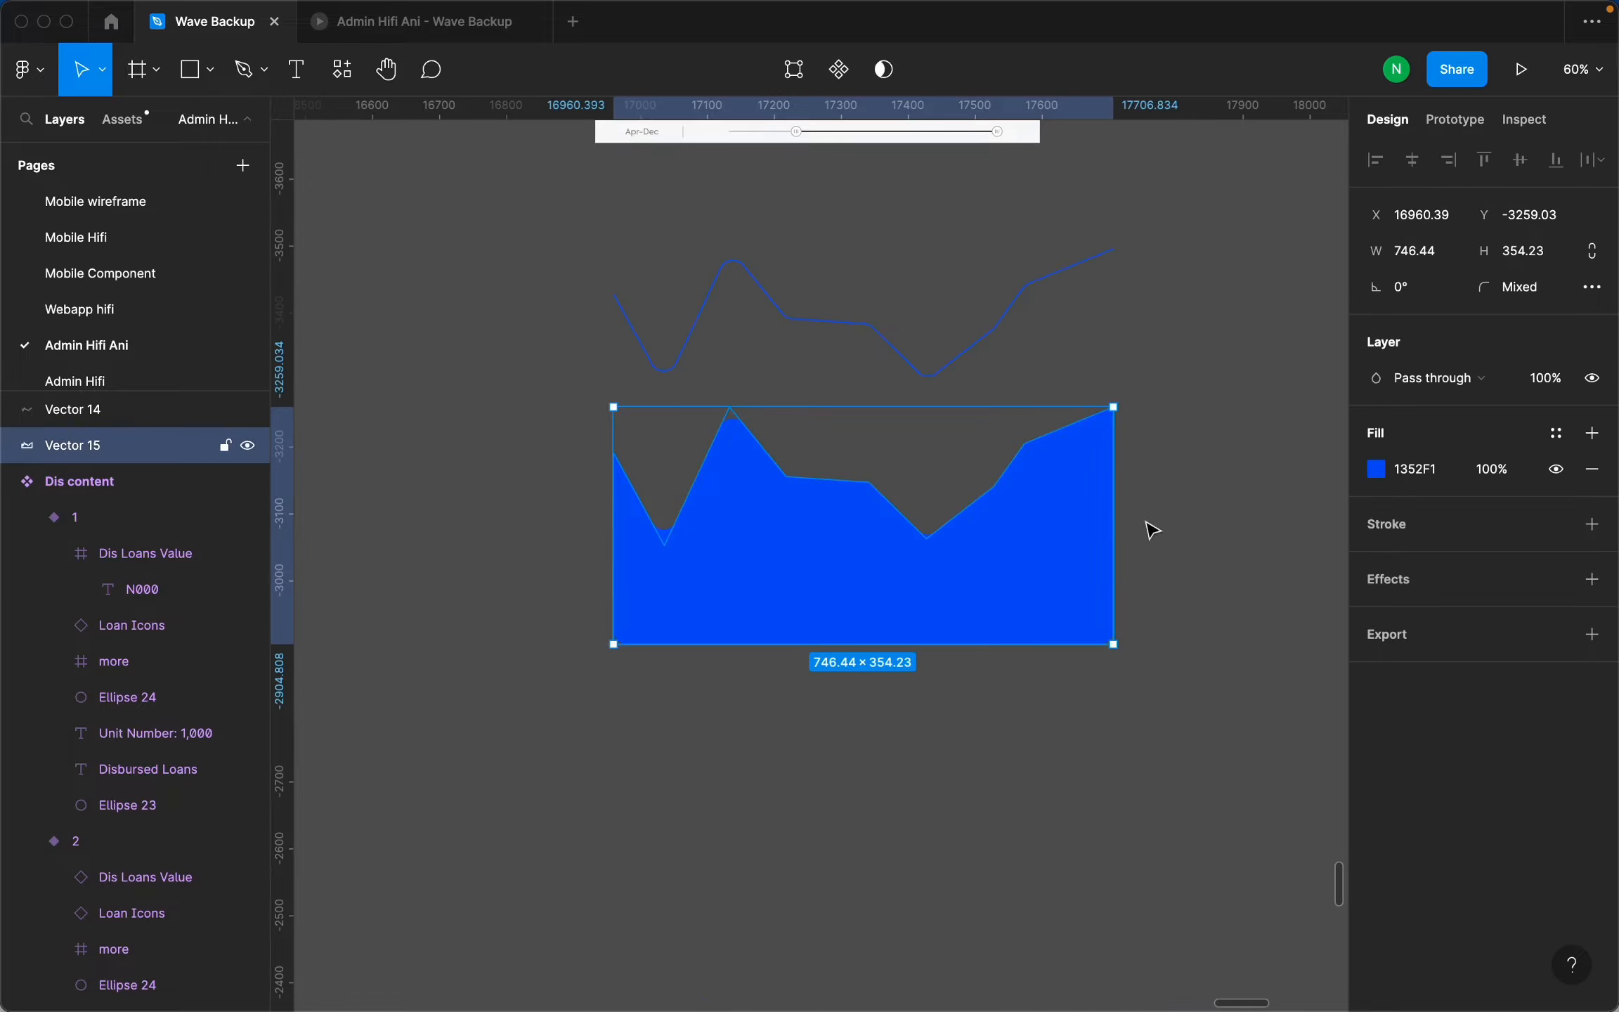
left_click(1376, 469)
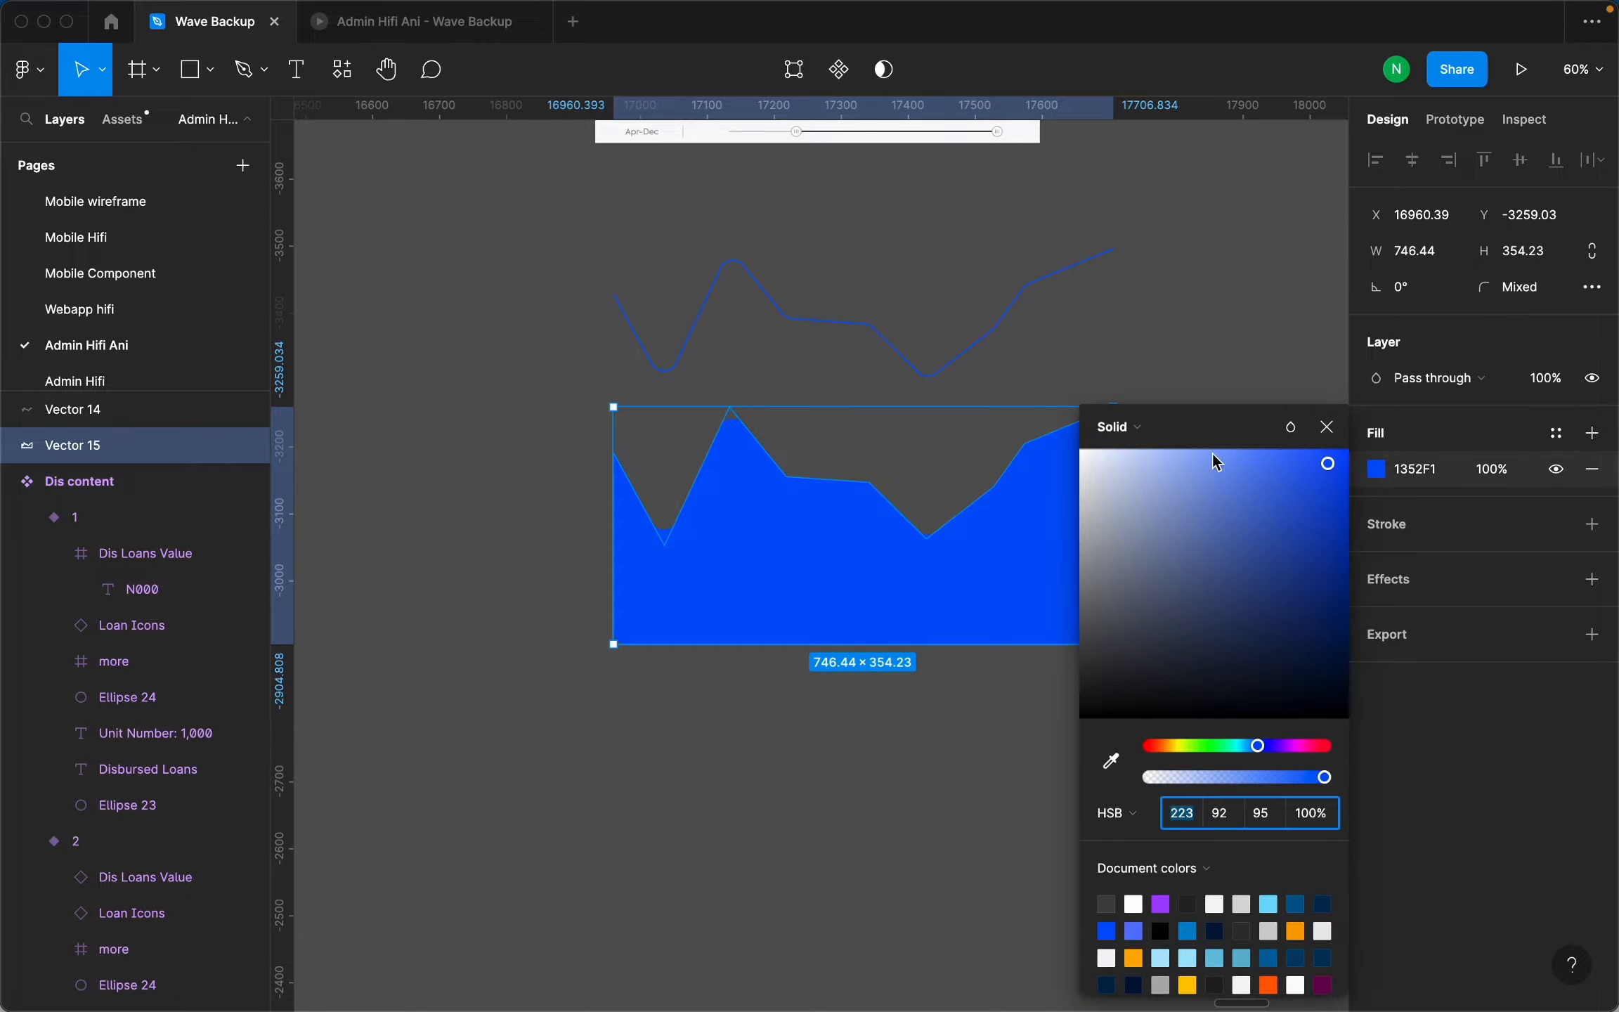
left_click(1153, 429)
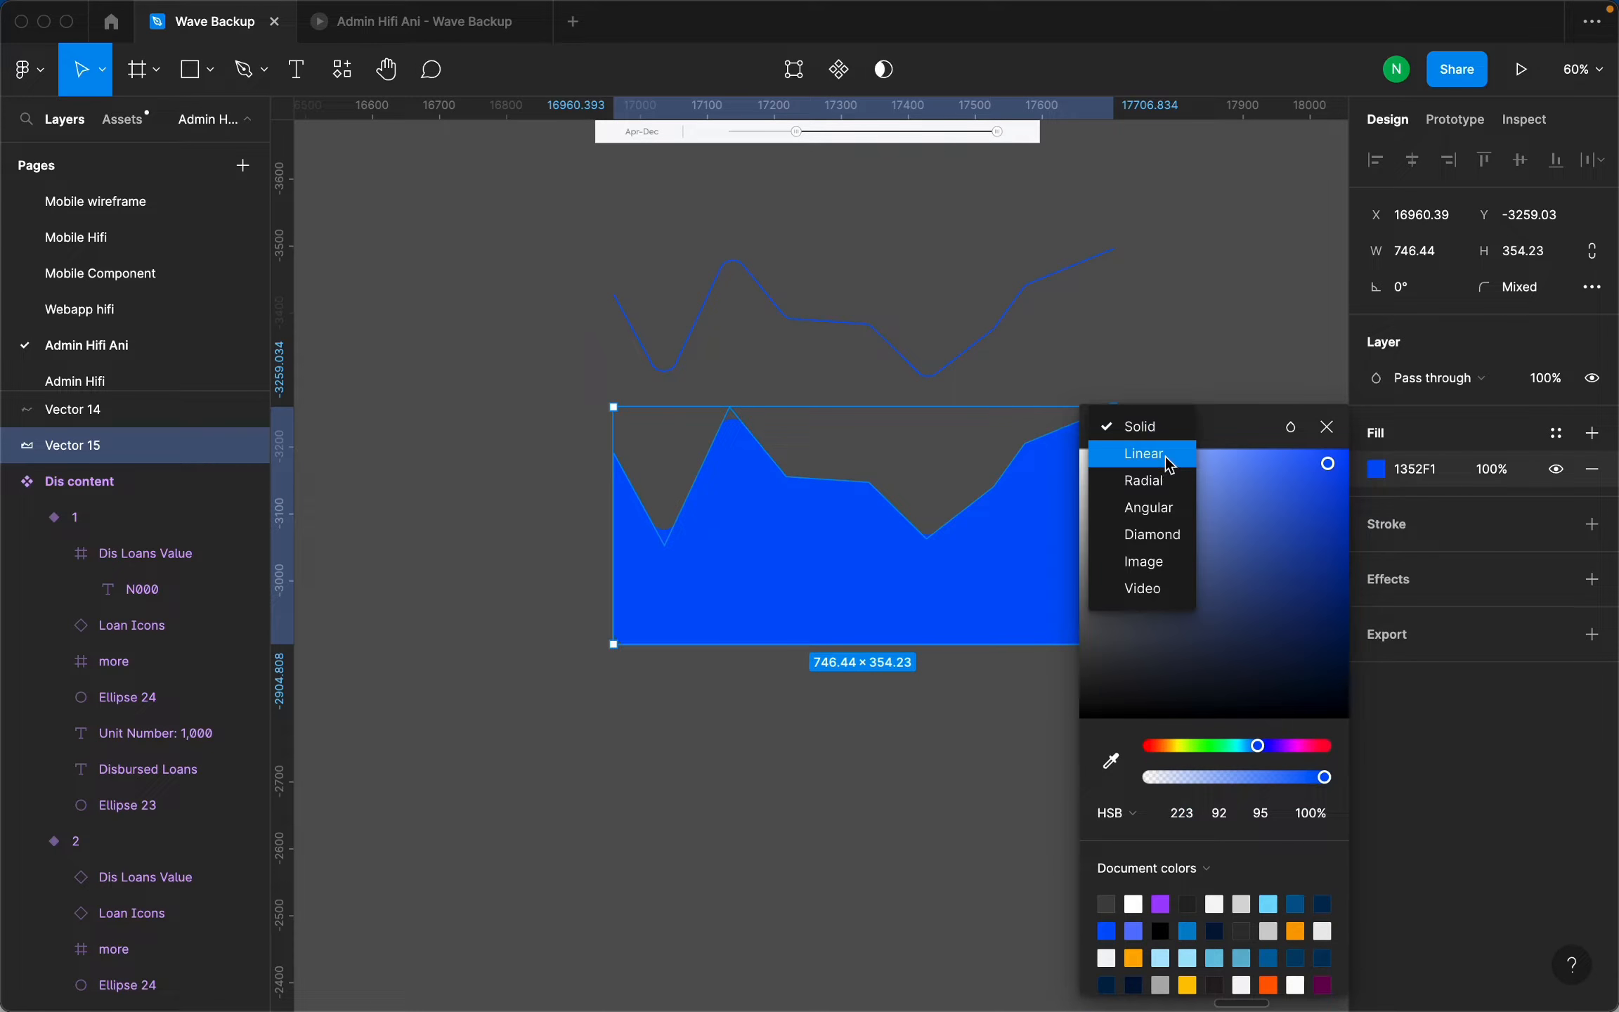
left_click(1145, 454)
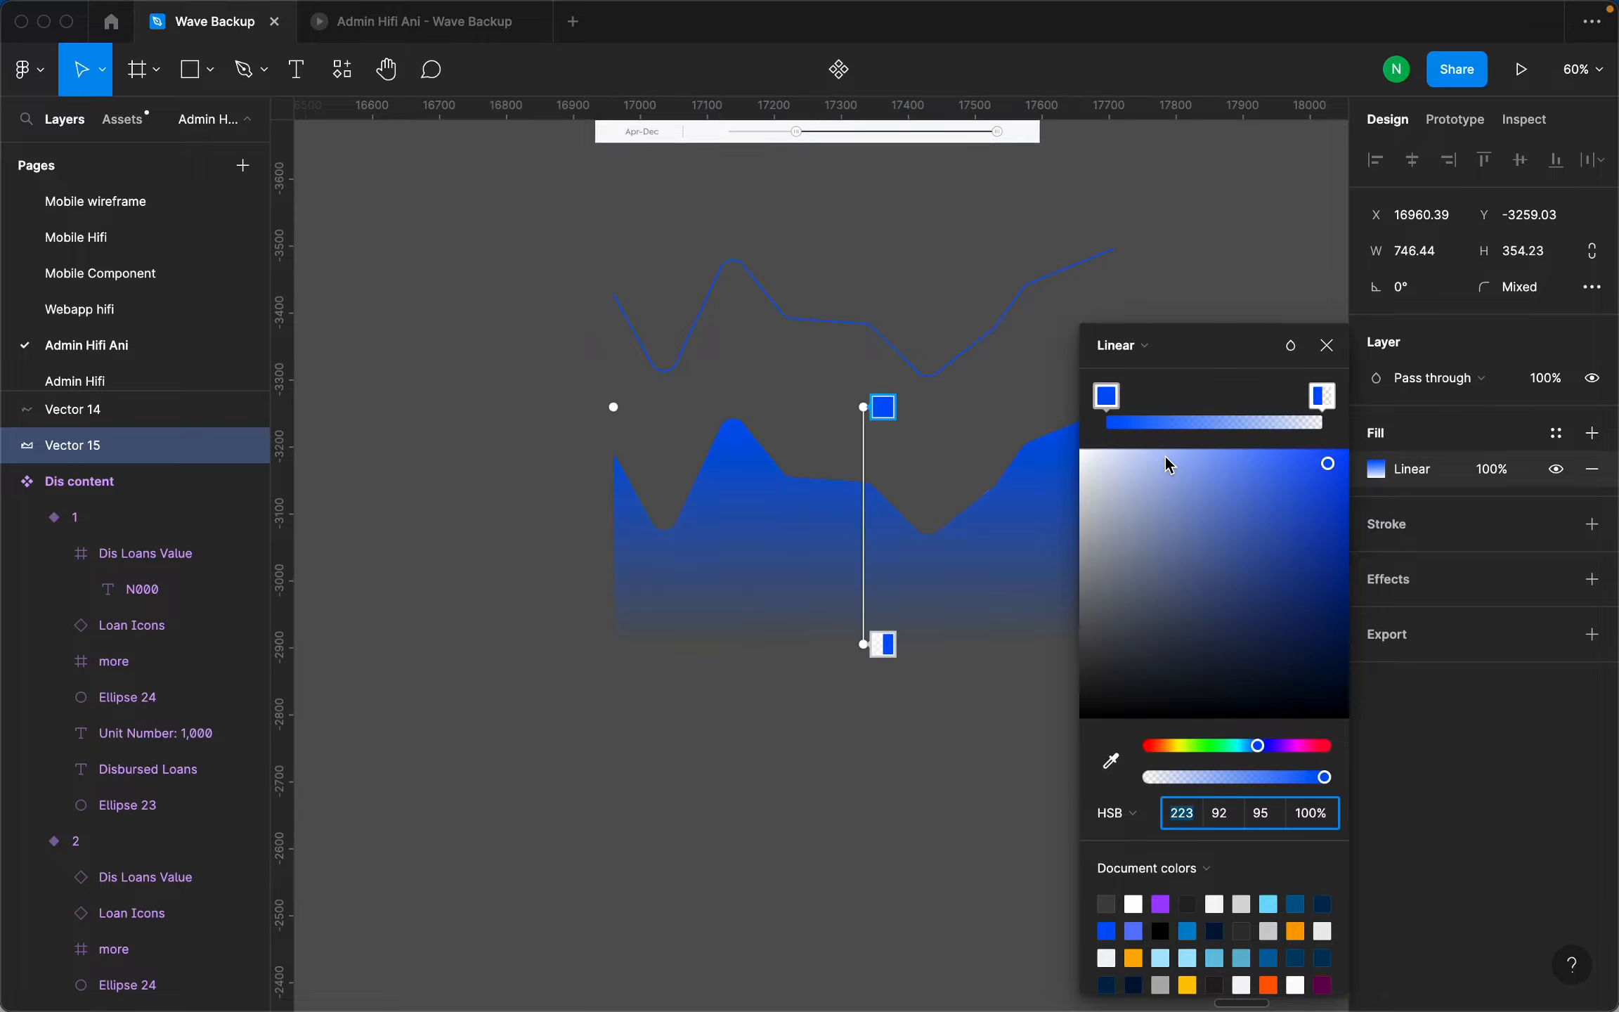
Set the gradient's upper color stop to a very pale blue, about HSB 223, 8, 100.
left_click(885, 412)
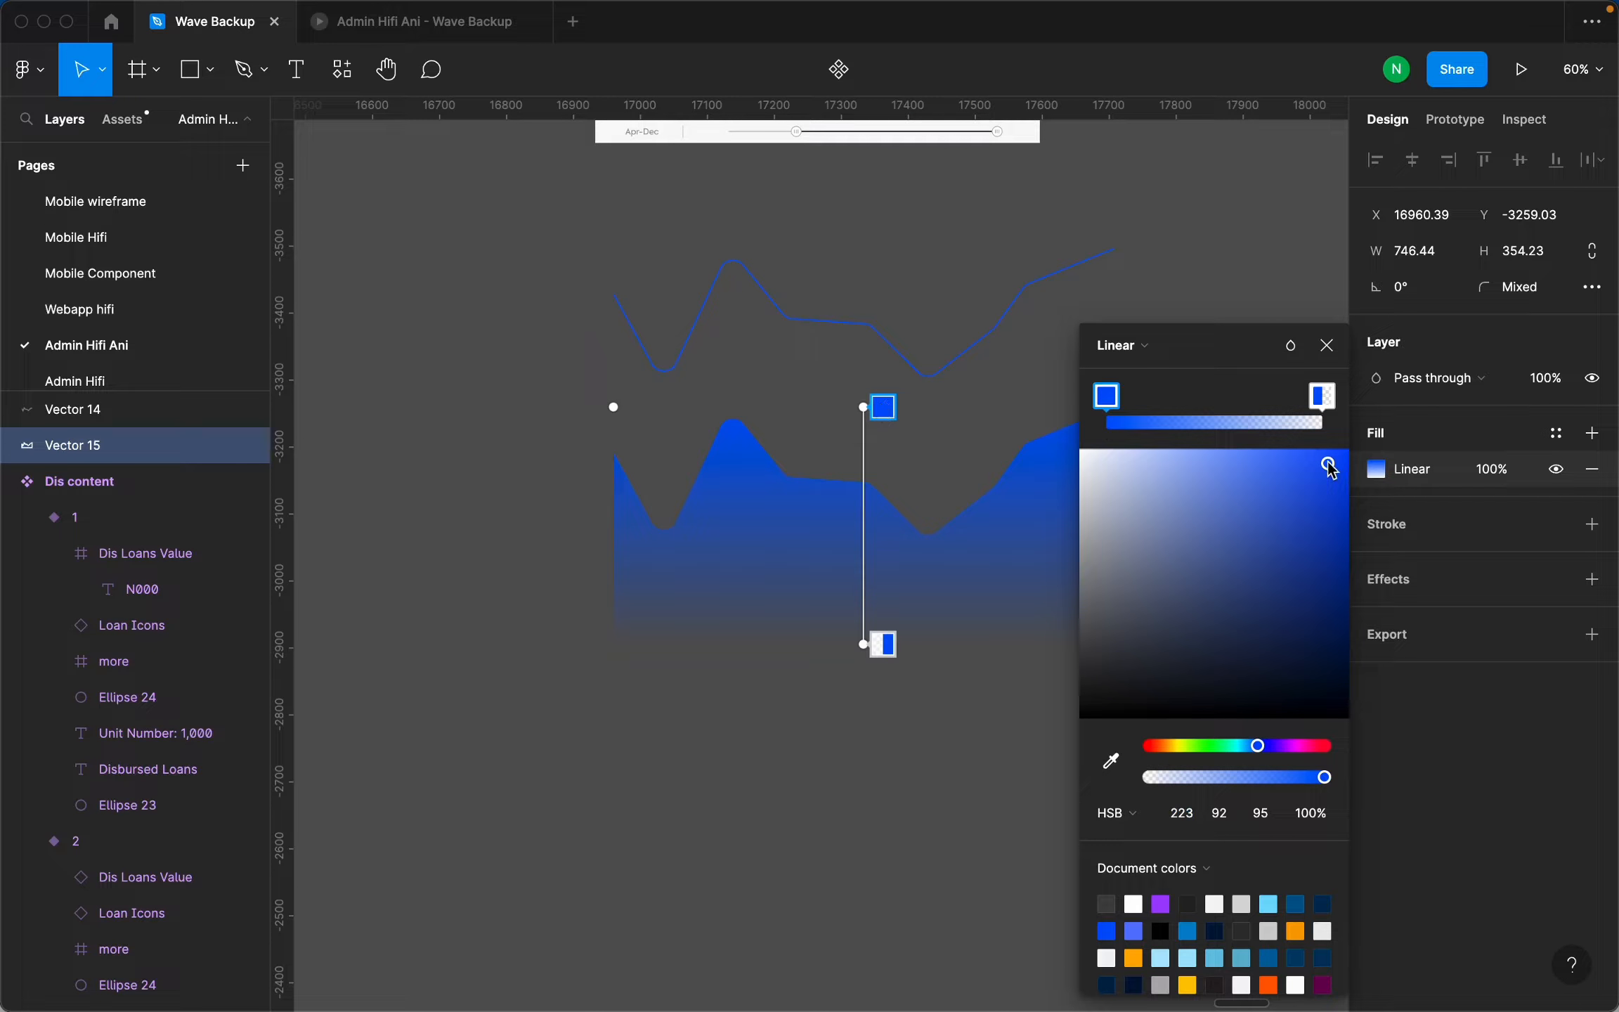
left_click_drag(1330, 467, 1144, 469)
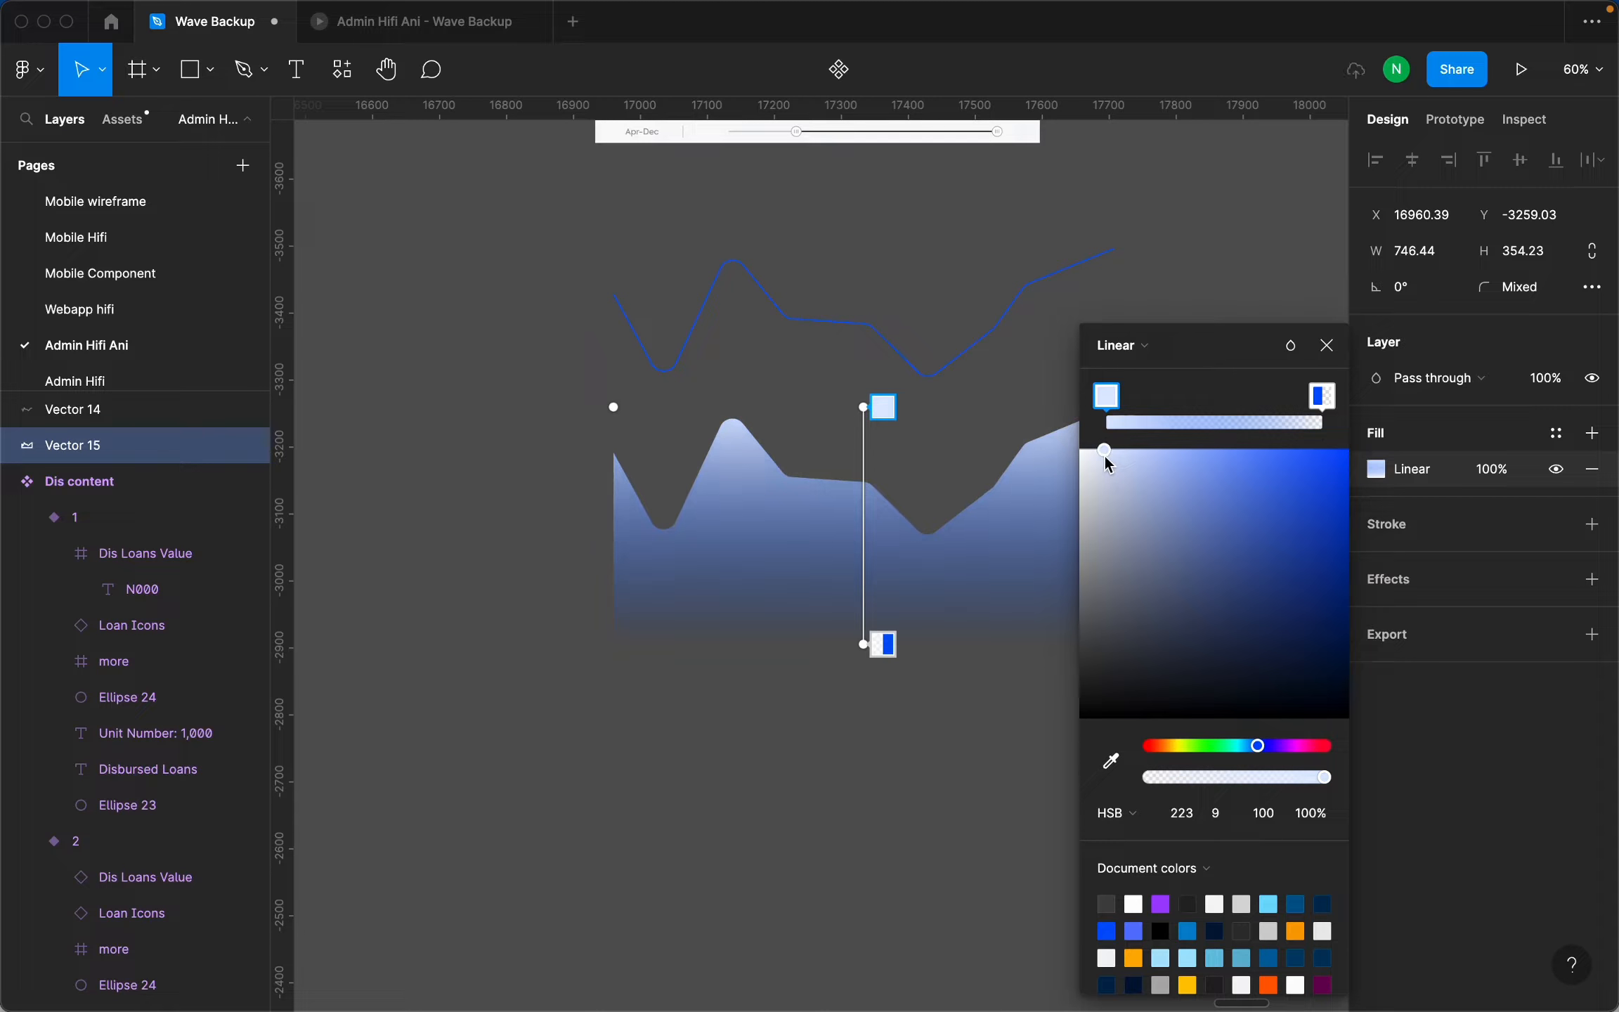
scroll(919, 478, "up", 3)
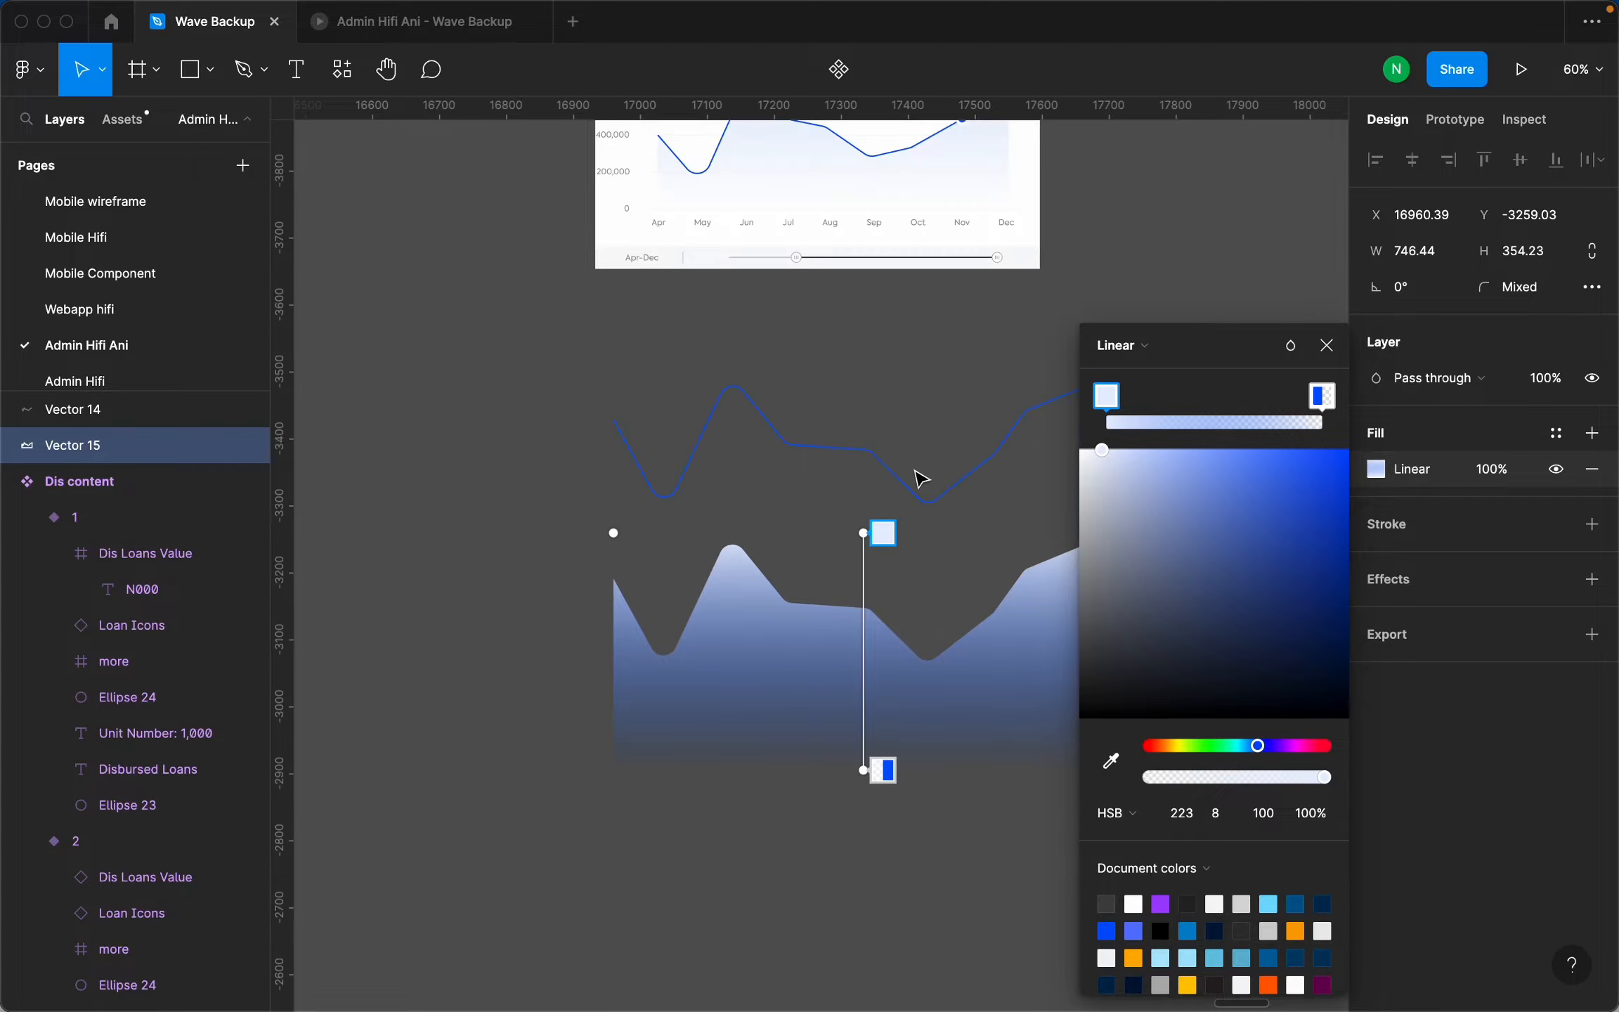
Lighten the gradient's lower transparent stop to pale blue, about HSB 223, 19, 100, and close the color picker.
left_click(883, 771)
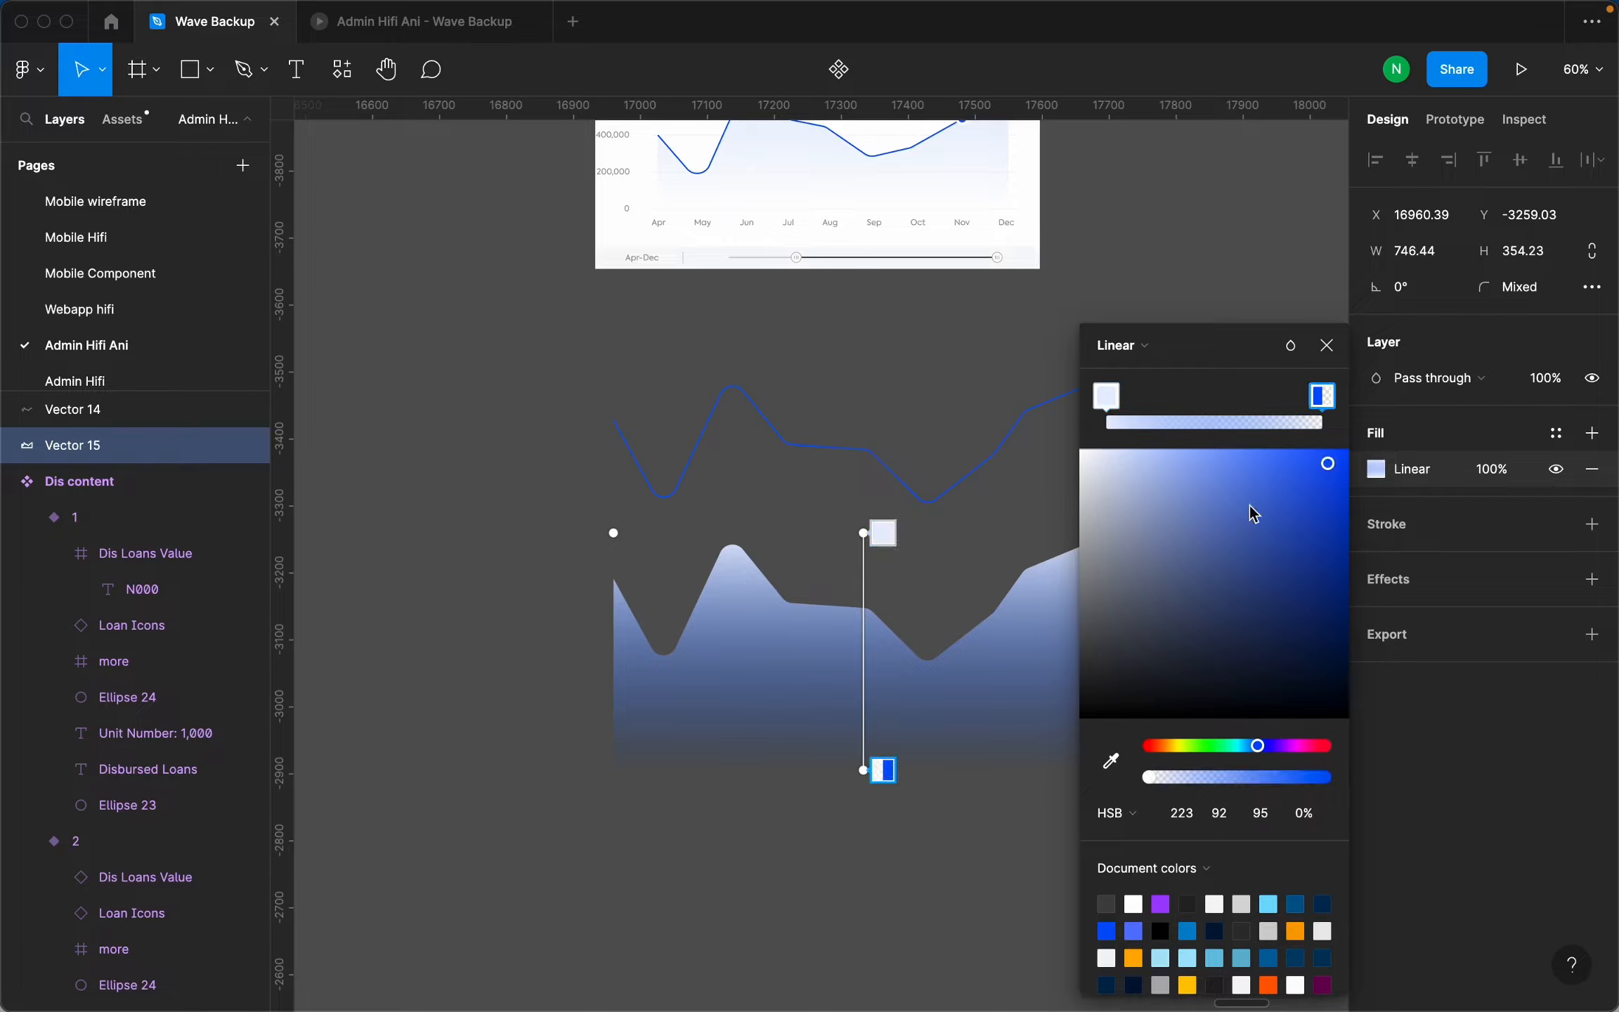
left_click_drag(1325, 471, 1165, 468)
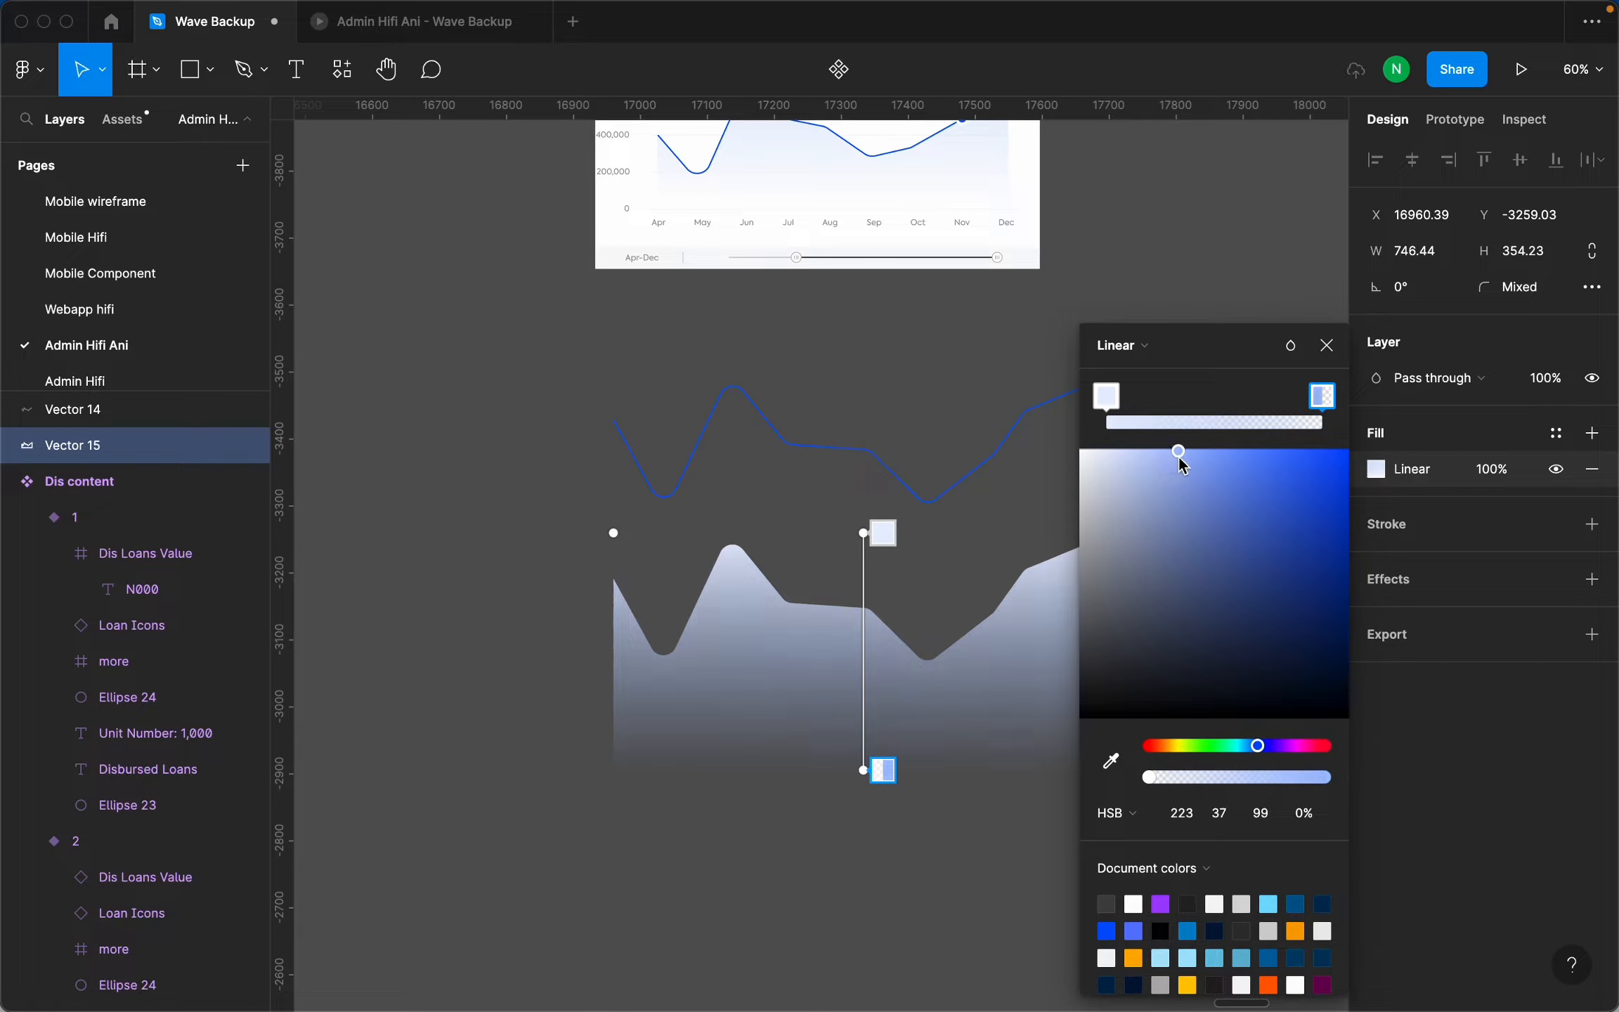
left_click_drag(1180, 458, 1132, 457)
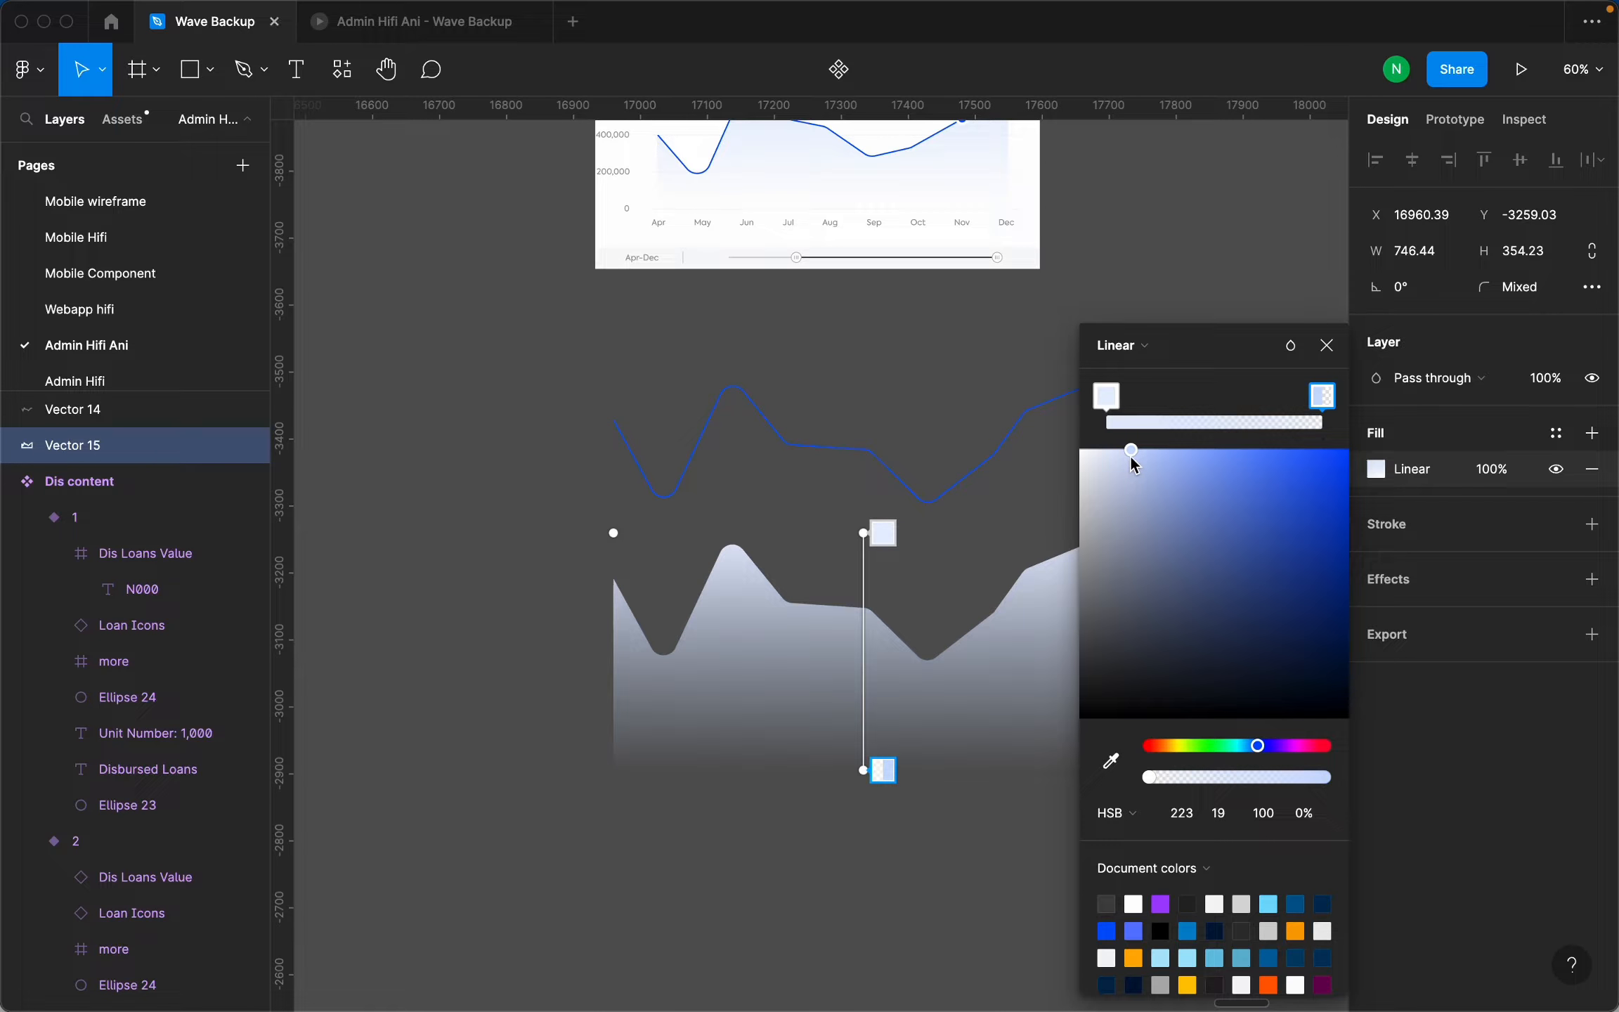
left_click(1327, 345)
Move the gradient shape straight up to Y -3495.52 so its upper edge follows the blue line, and deselect it.
scroll(1008, 608, "down", 5)
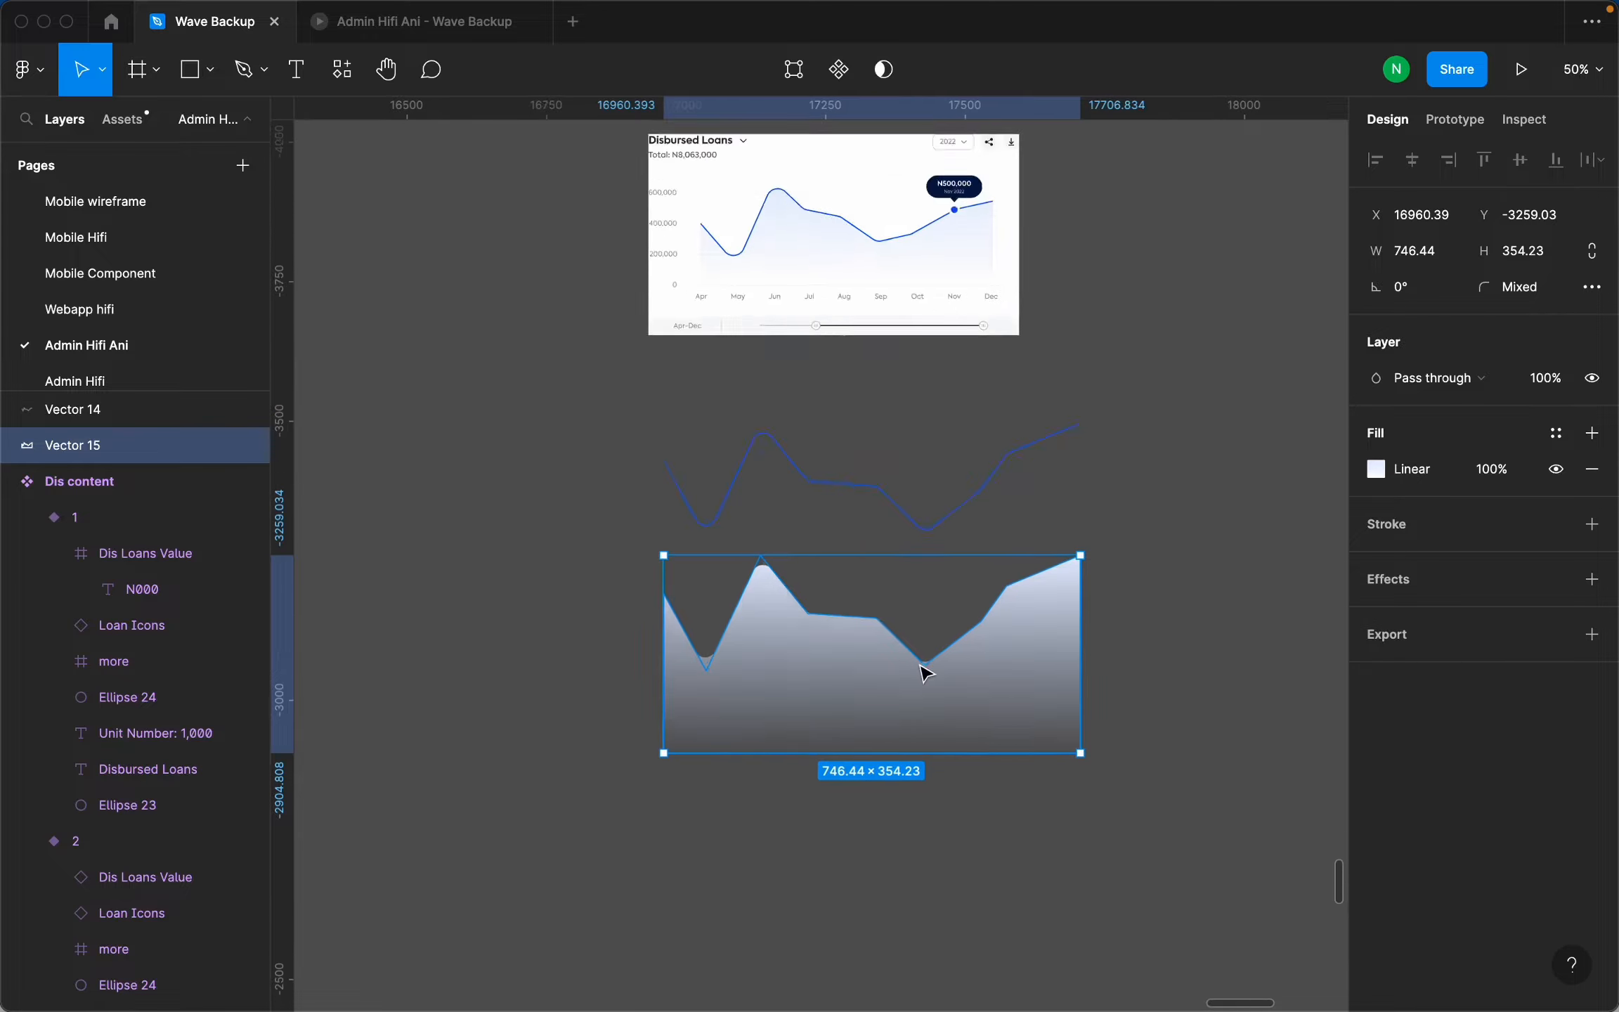
scroll(926, 673, "up", 2)
left_click_drag(875, 662, 857, 538)
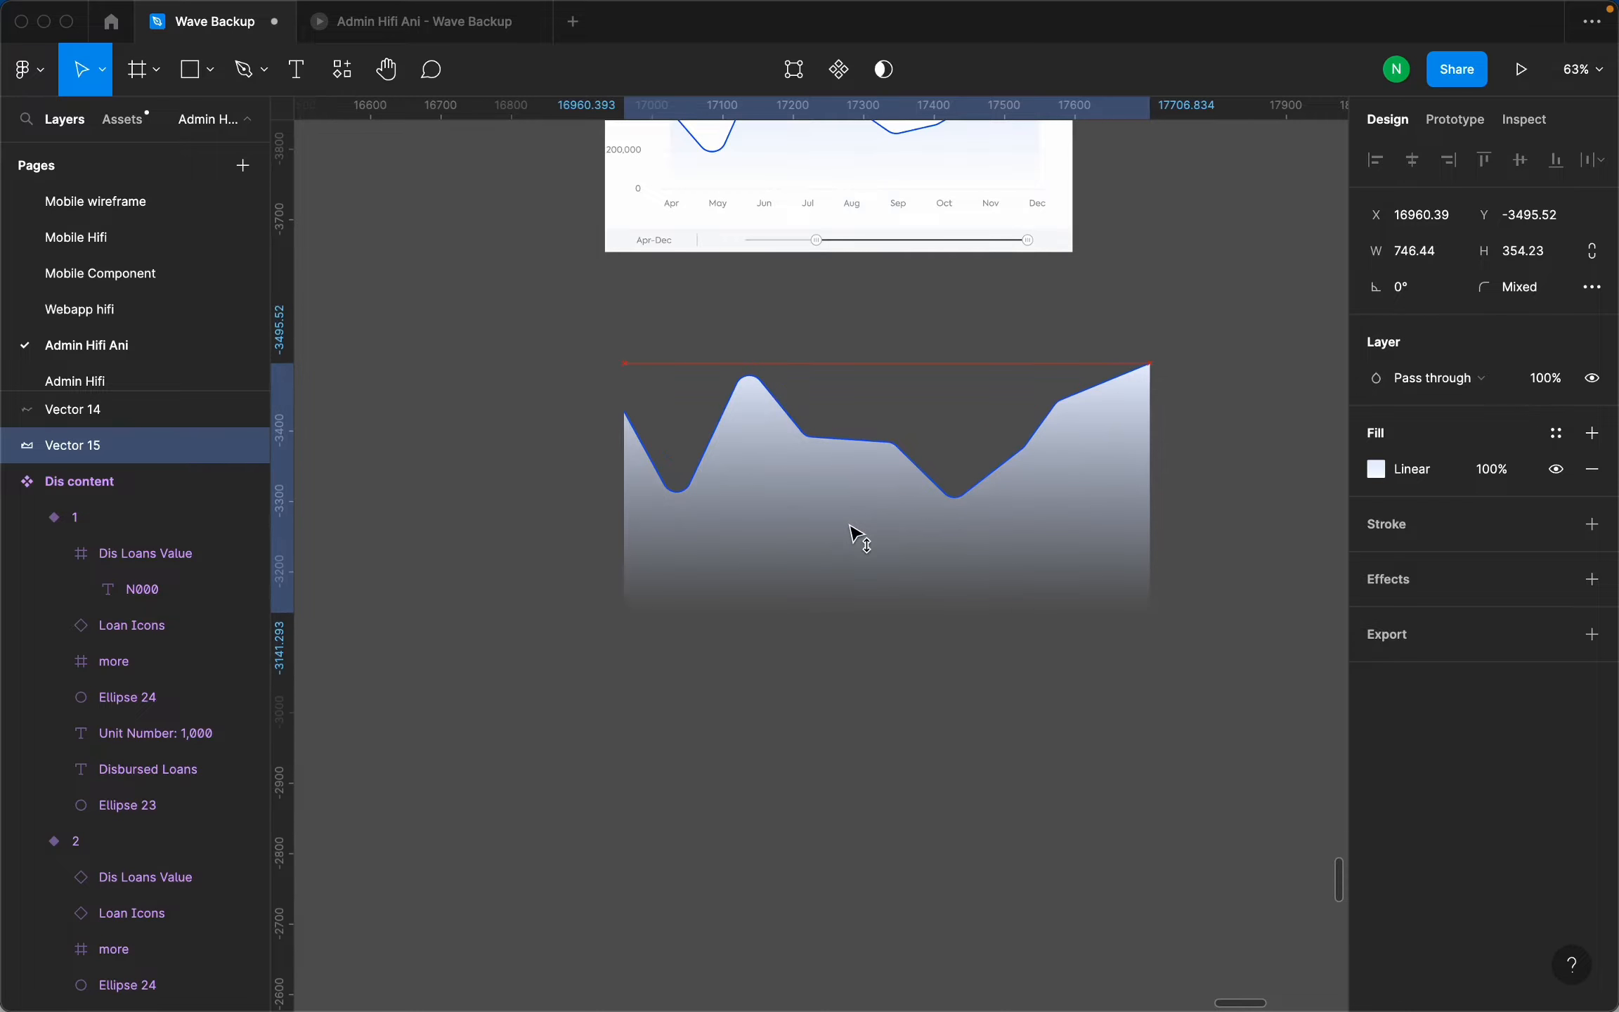
scroll(777, 412, "up", 5)
scroll(968, 755, "down", 5)
left_click(969, 755)
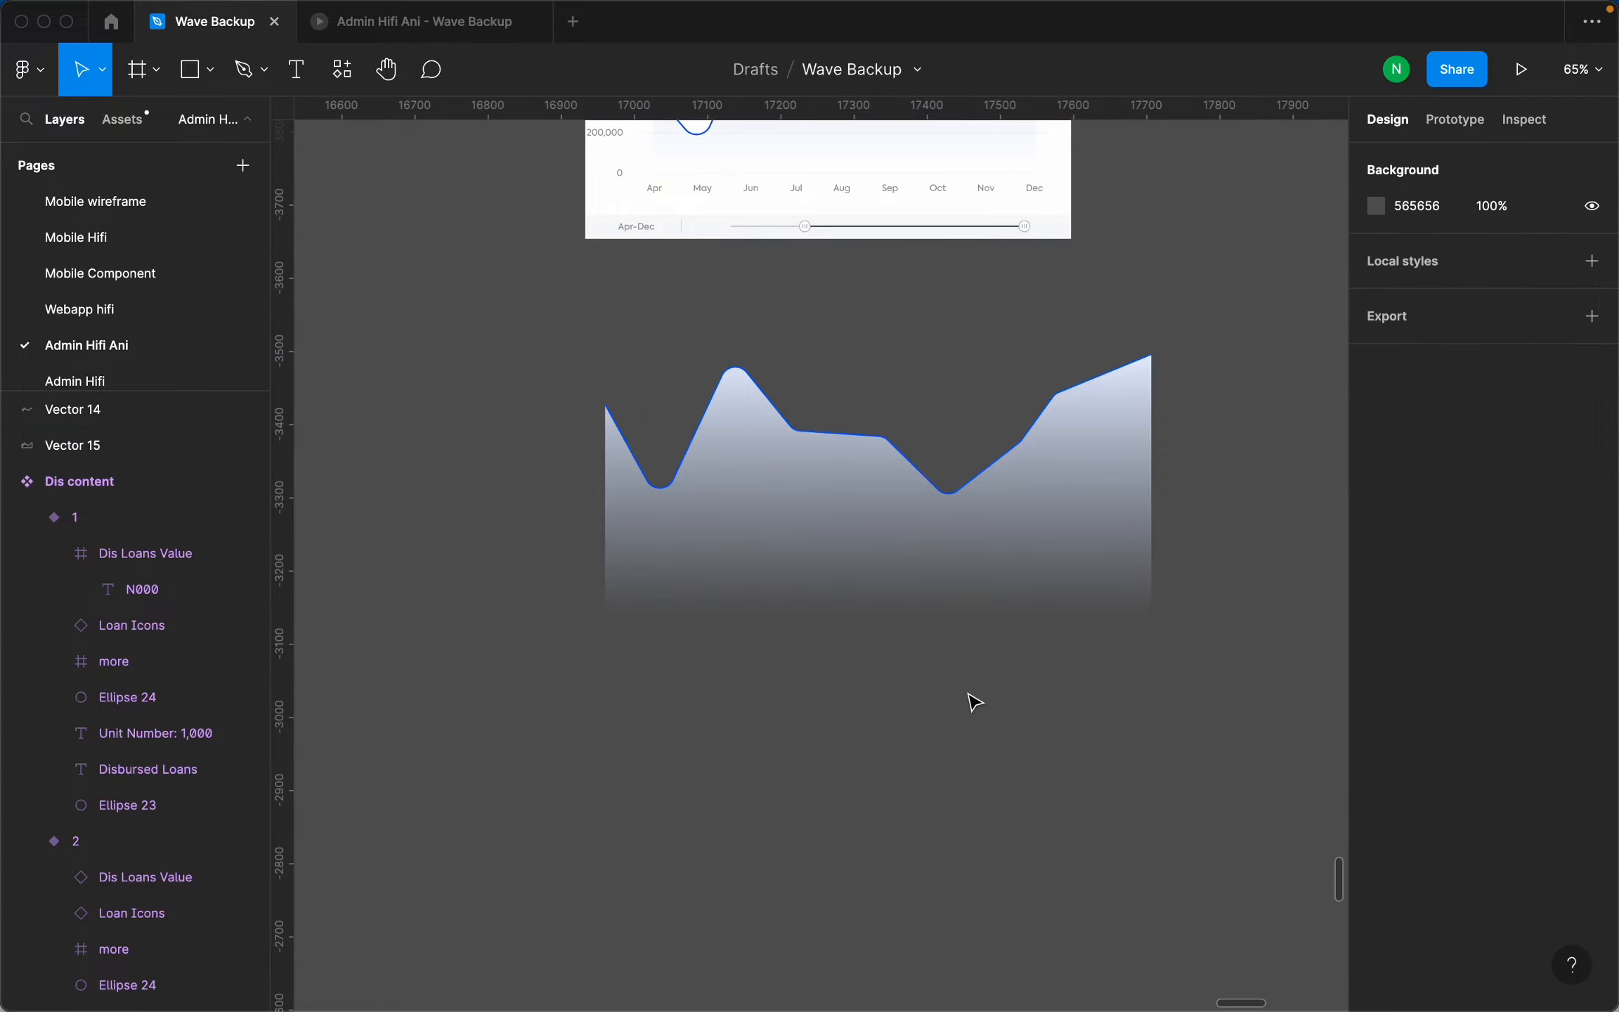
Scale the line and gradient shape down together proportionally, slightly narrower than the Disbursed Loans card, and deselect them.
scroll(974, 702, "down", 5)
left_click_drag(1085, 724, 715, 535)
key("k")
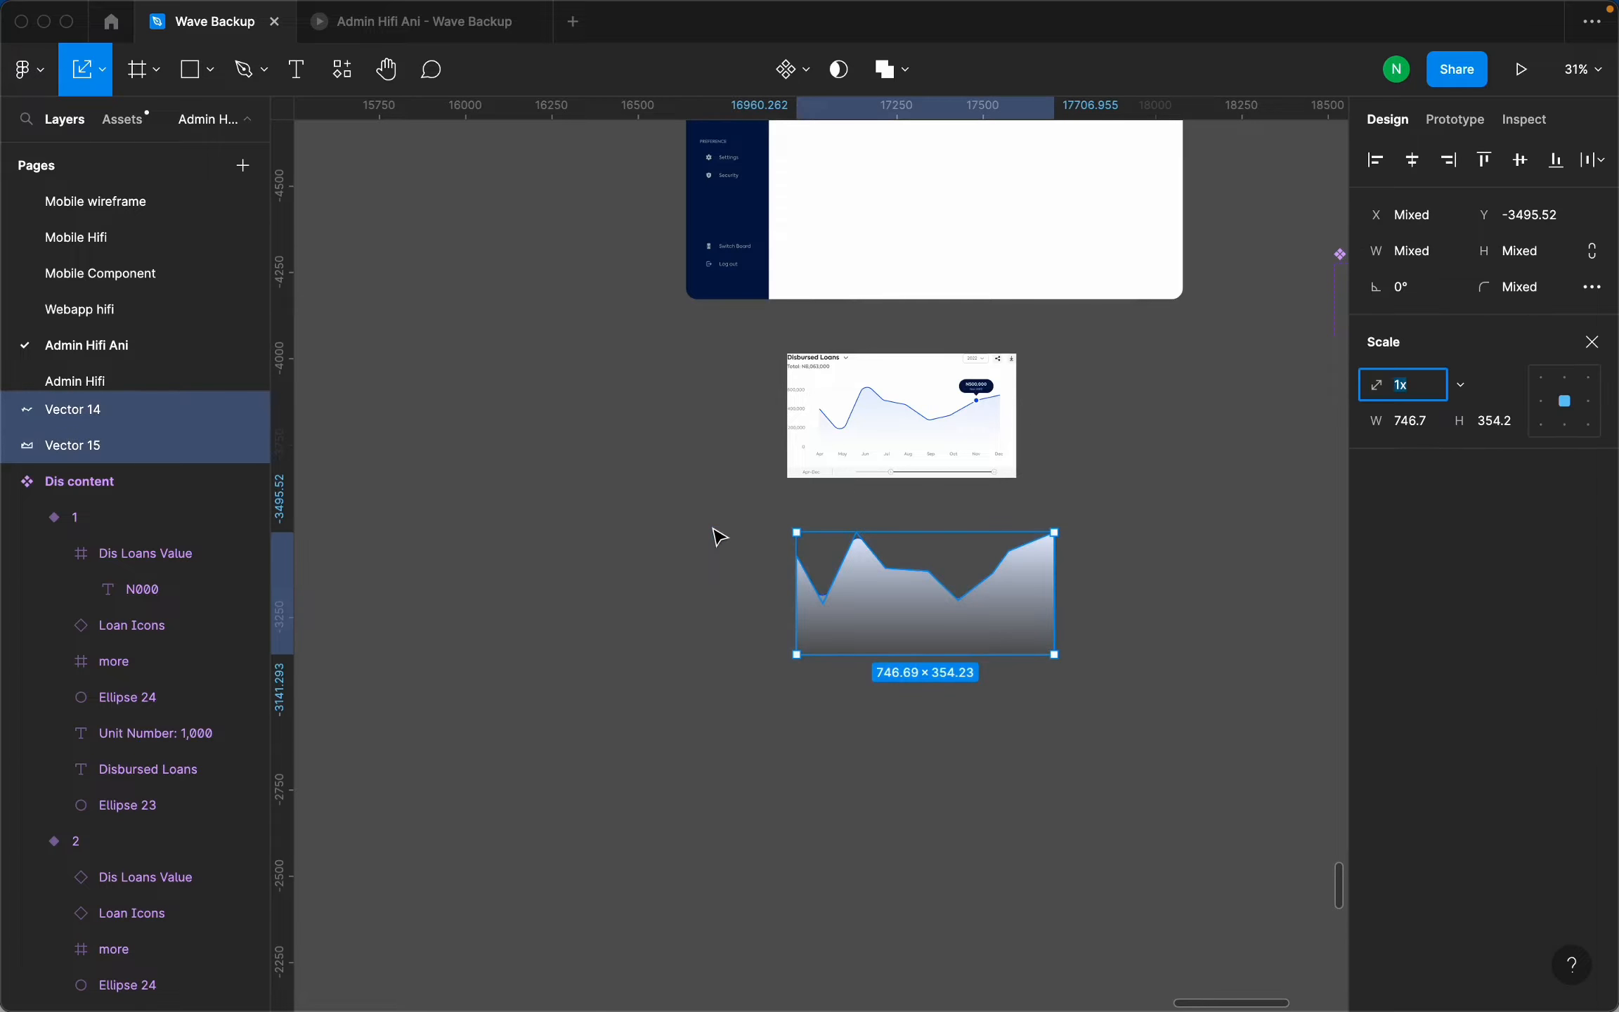
left_click_drag(1055, 653, 1001, 624)
left_click(1103, 632)
scroll(1047, 727, "up", 3)
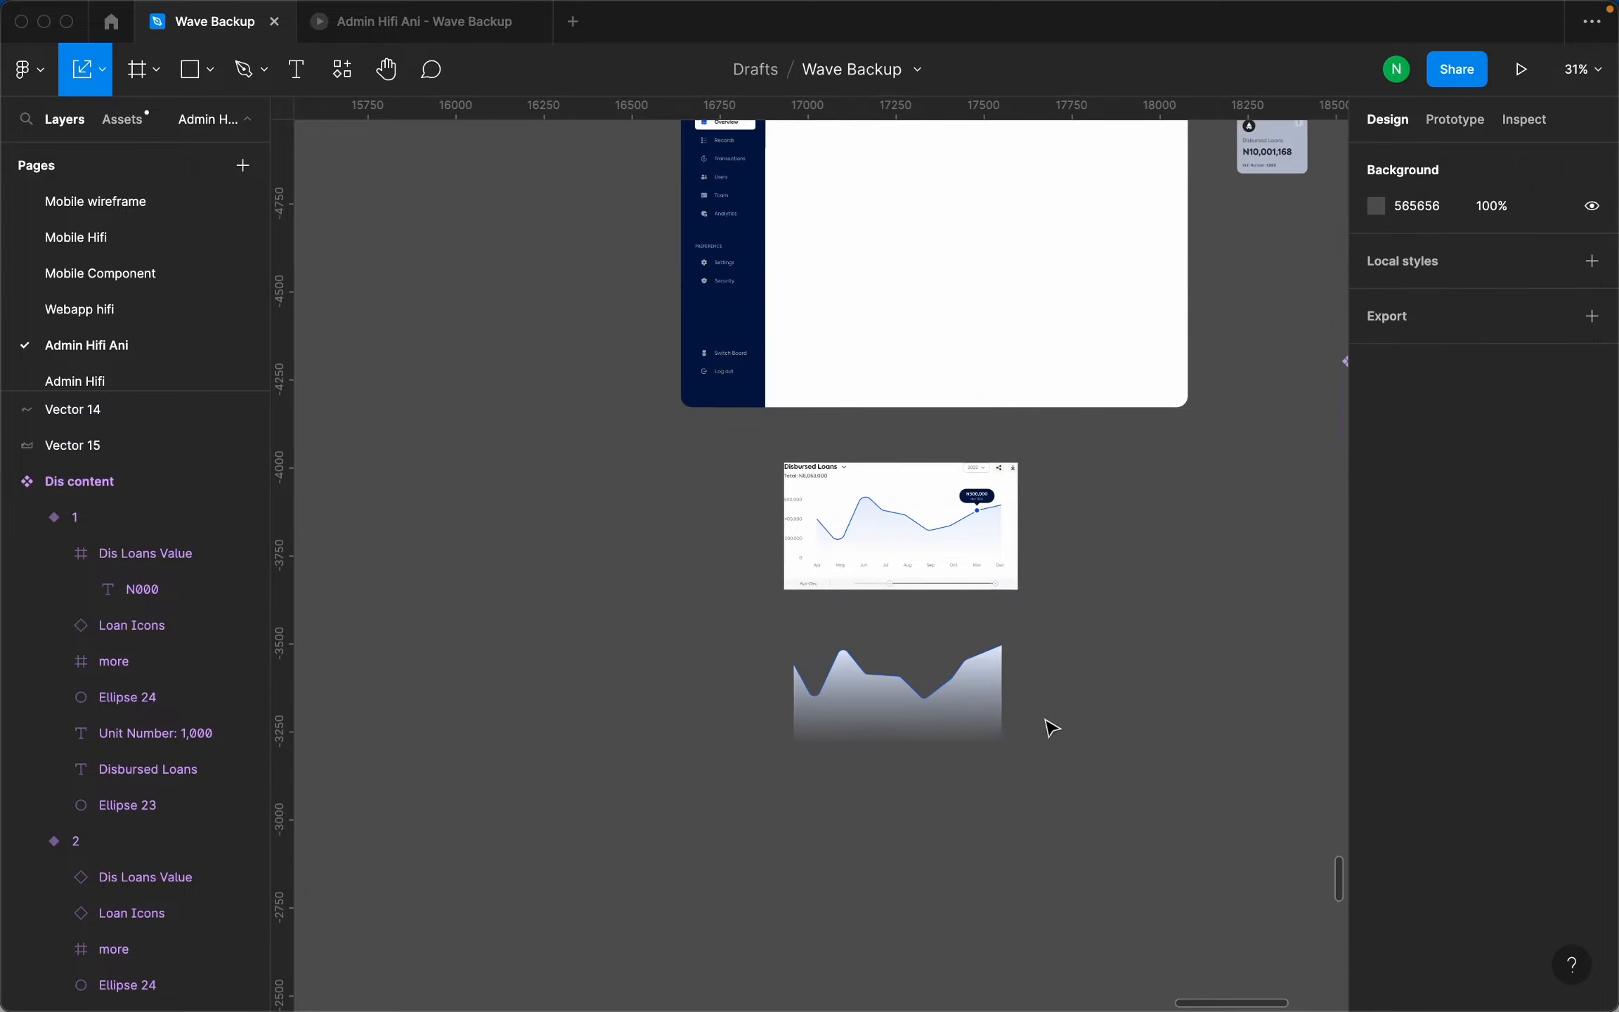
Move the line and gradient shape into the Overview frame to check the pale gradient against its white background.
left_click_drag(1083, 762, 789, 640)
left_click_drag(900, 697, 889, 249)
scroll(889, 249, "up", 5)
left_click(914, 542)
scroll(1142, 390, "up", 5)
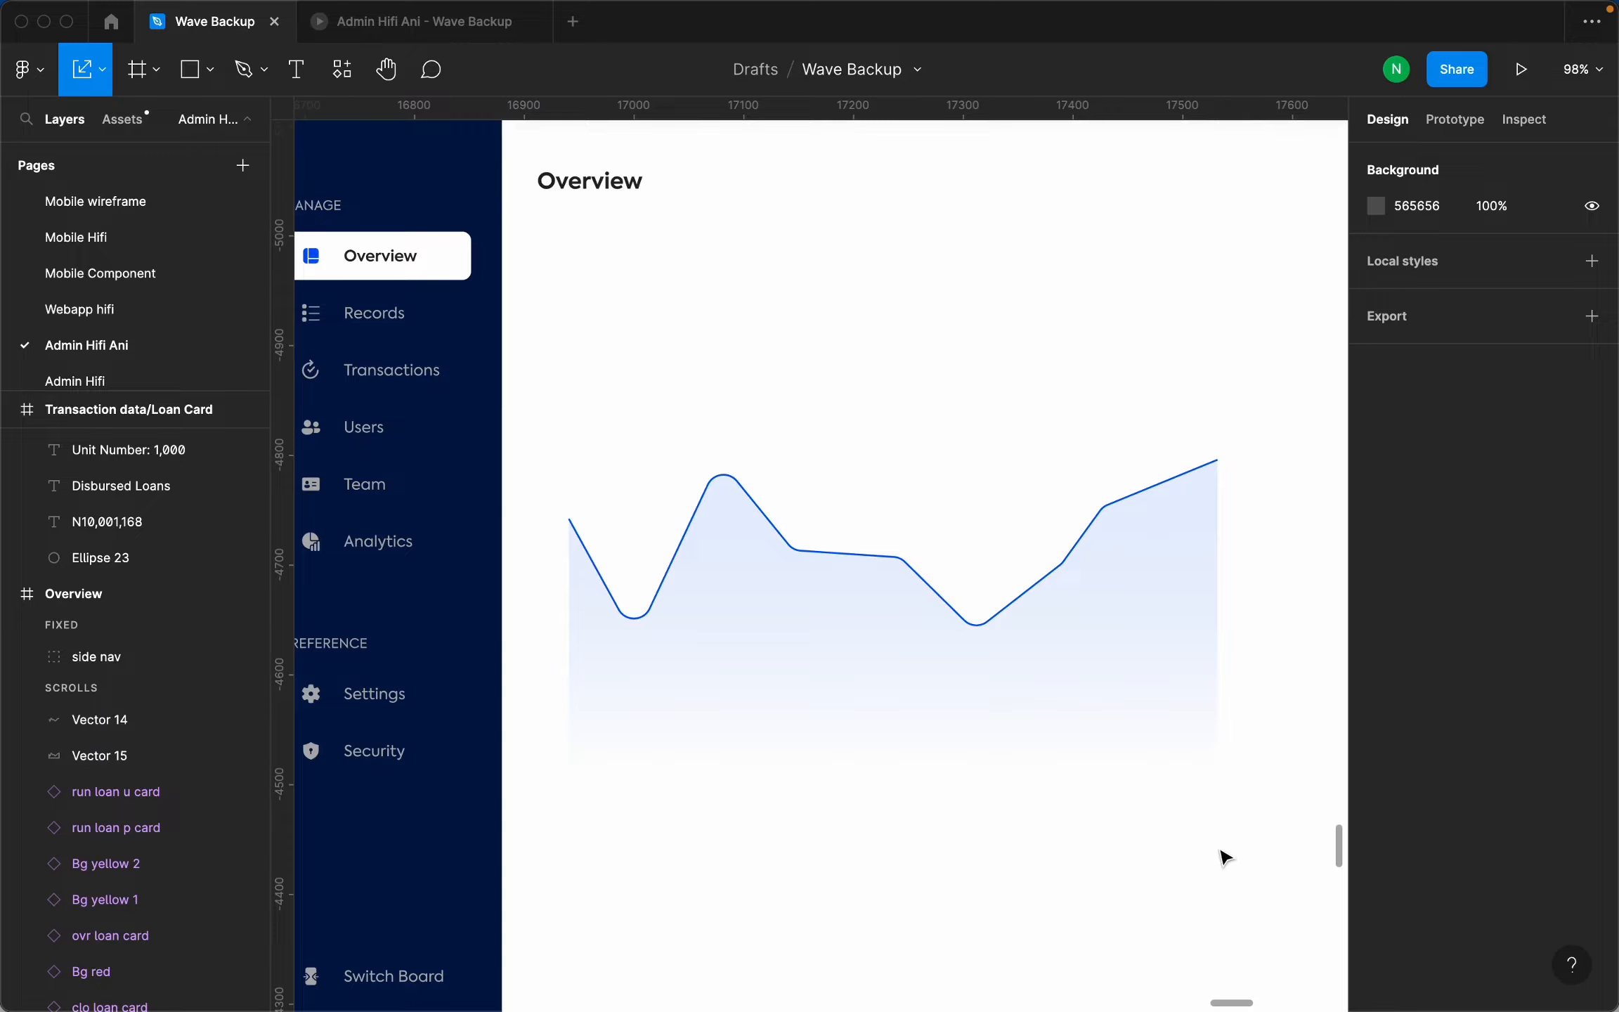
Move the line and gradient shape out of the Overview frame onto the empty canvas beside the Disbursed Loans card.
scroll(997, 618, "down", 5)
left_click_drag(1119, 687, 918, 572)
scroll(977, 620, "down", 4)
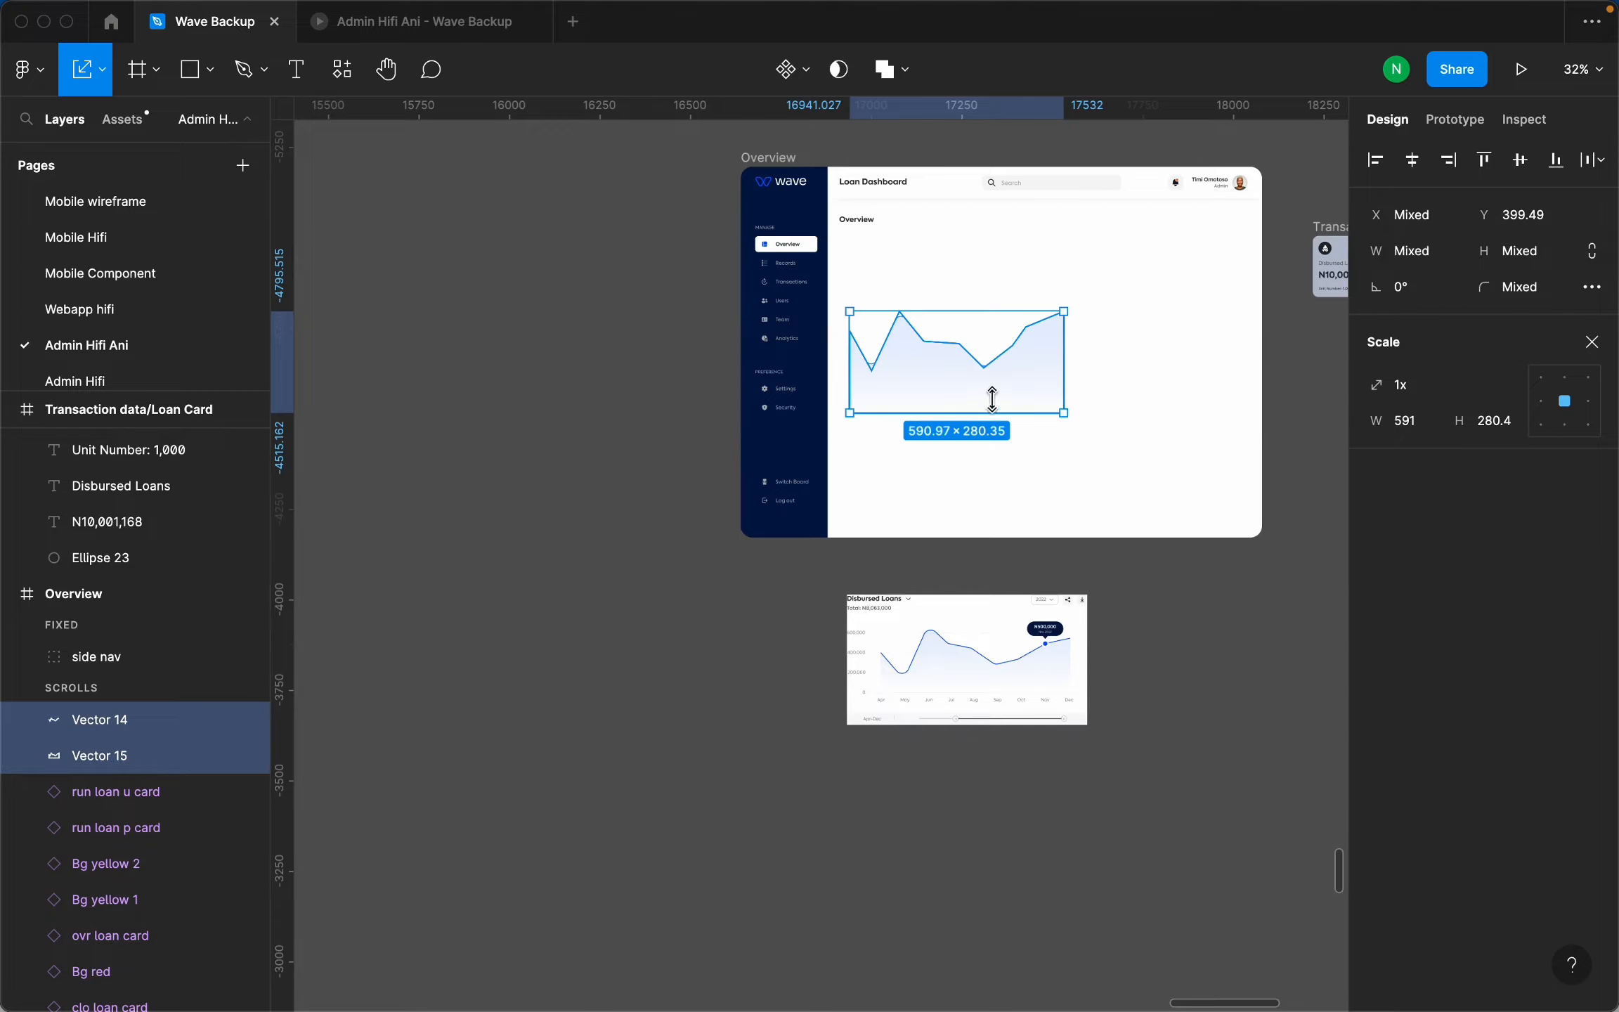
left_click_drag(992, 399, 668, 697)
Inspect the total text and the value-axis labels of the Disbursed Loans card.
scroll(801, 657, "up", 10)
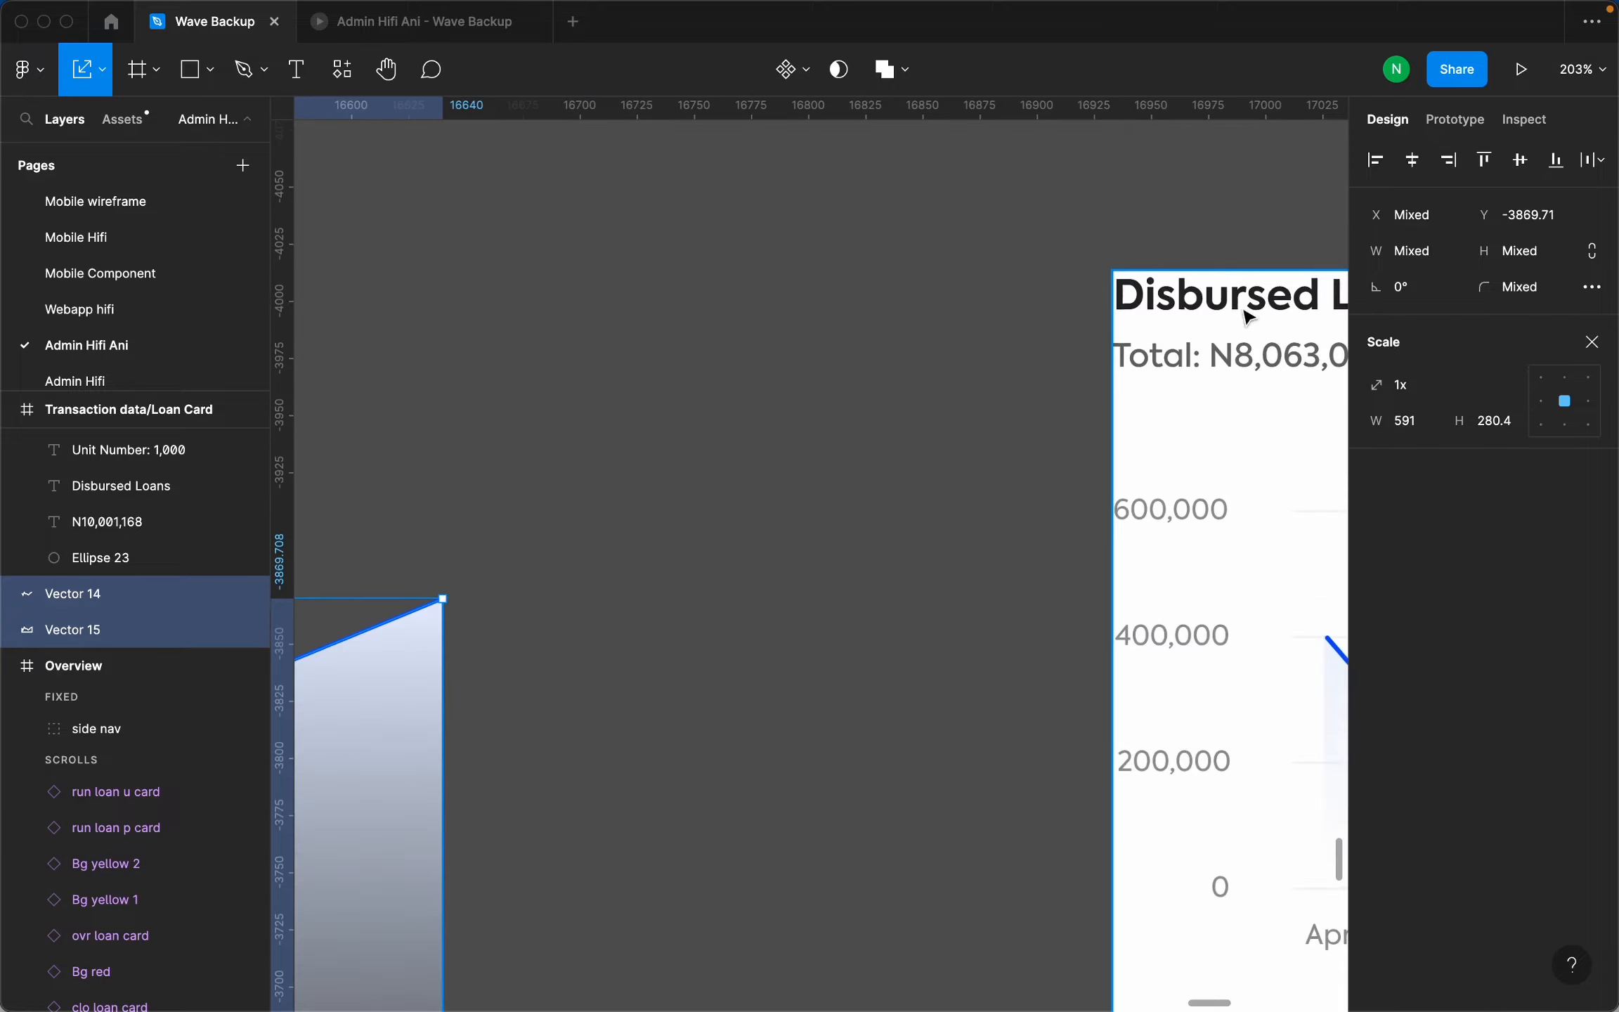
scroll(1246, 318, "down", 4)
left_click(1188, 318)
left_click(1182, 338)
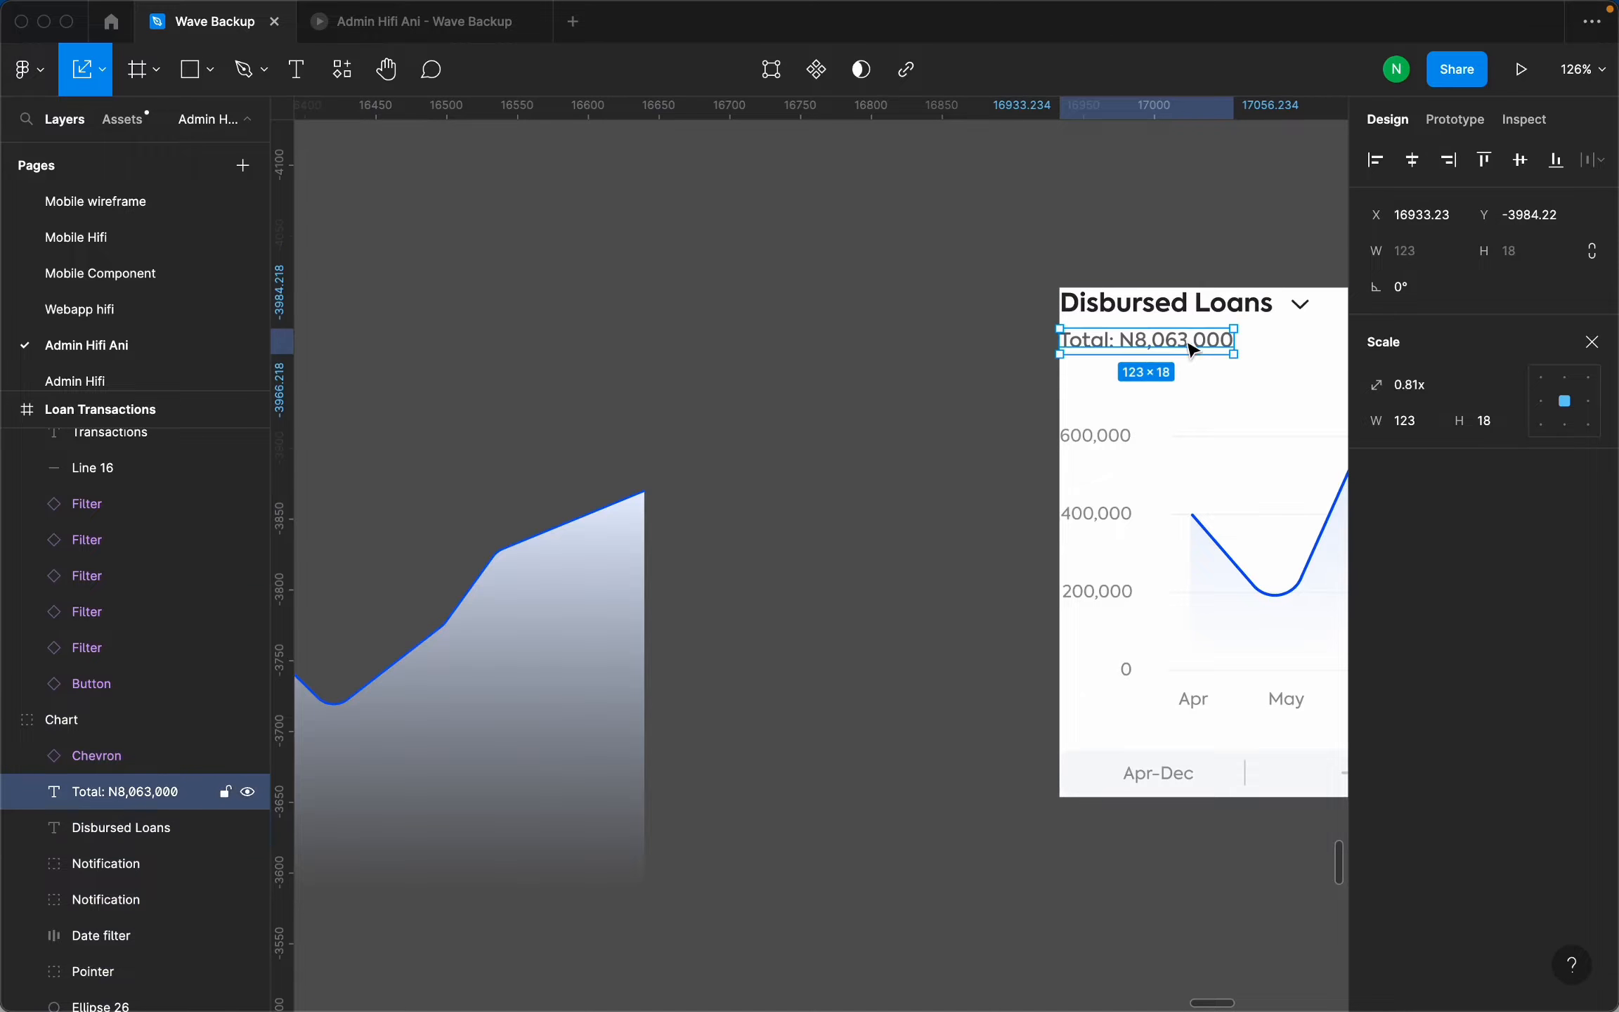
left_click(1117, 437)
left_click(1117, 512)
left_click(1100, 594)
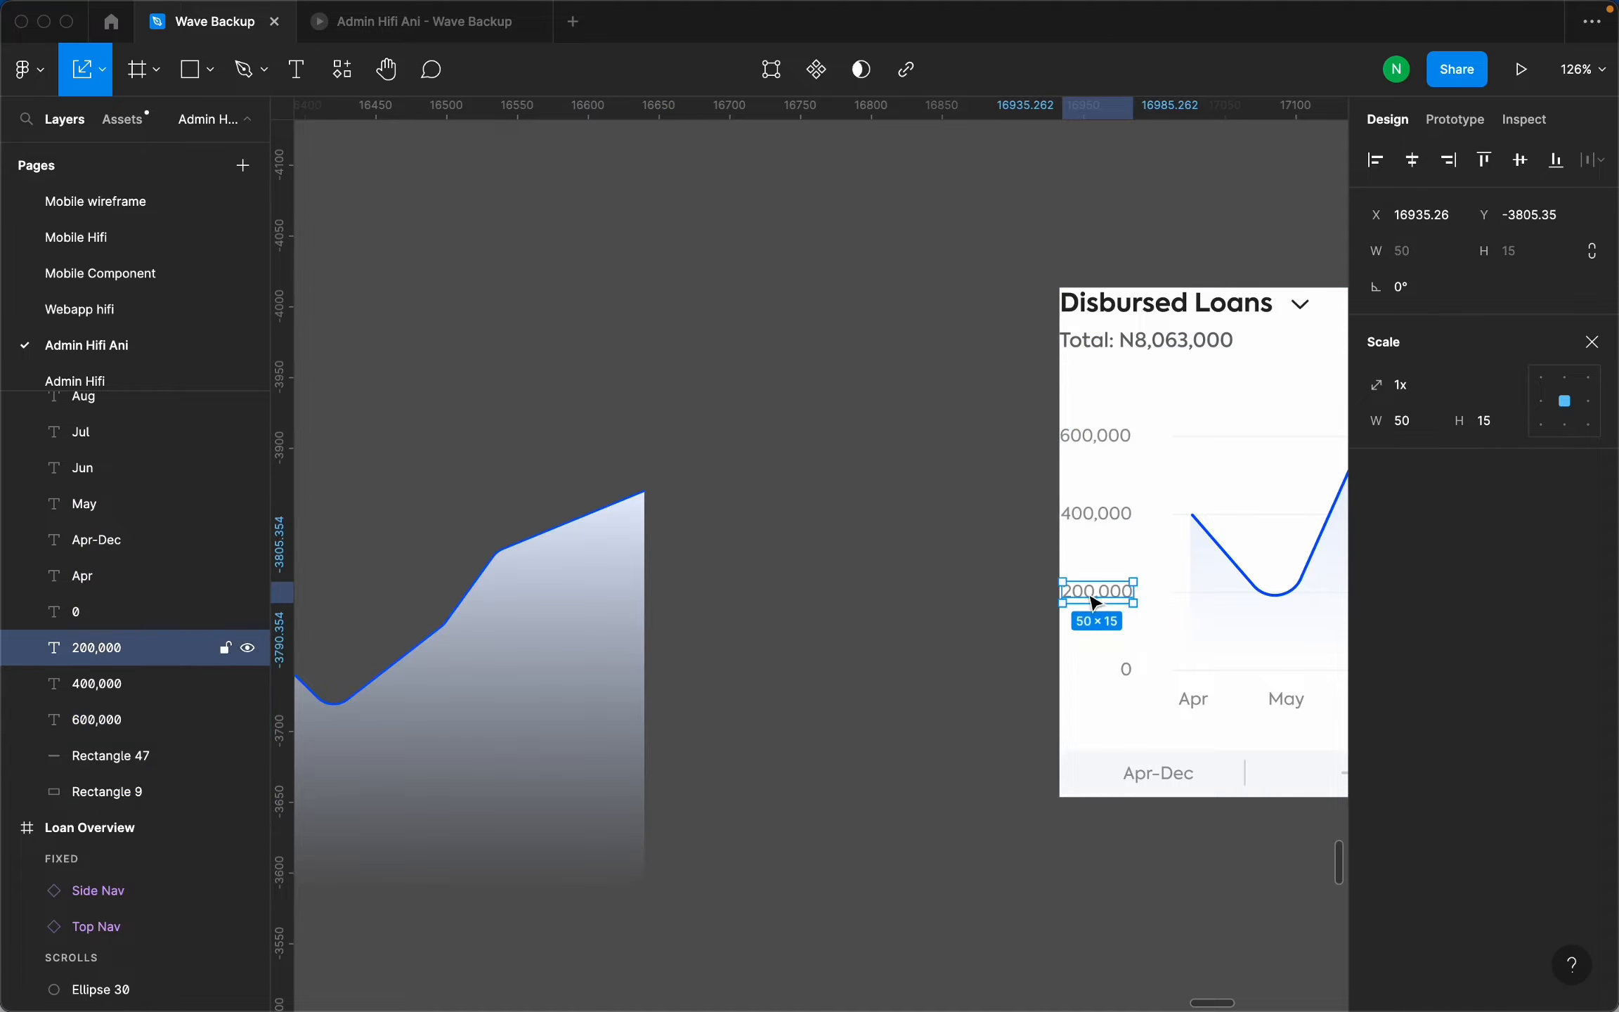
Inspect the horizontal gridlines of the Disbursed Loans chart at 600,000, 400,000, 200,000 and 0.
scroll(1121, 560, "down", 2)
scroll(1091, 483, "up", 8)
left_click(971, 435)
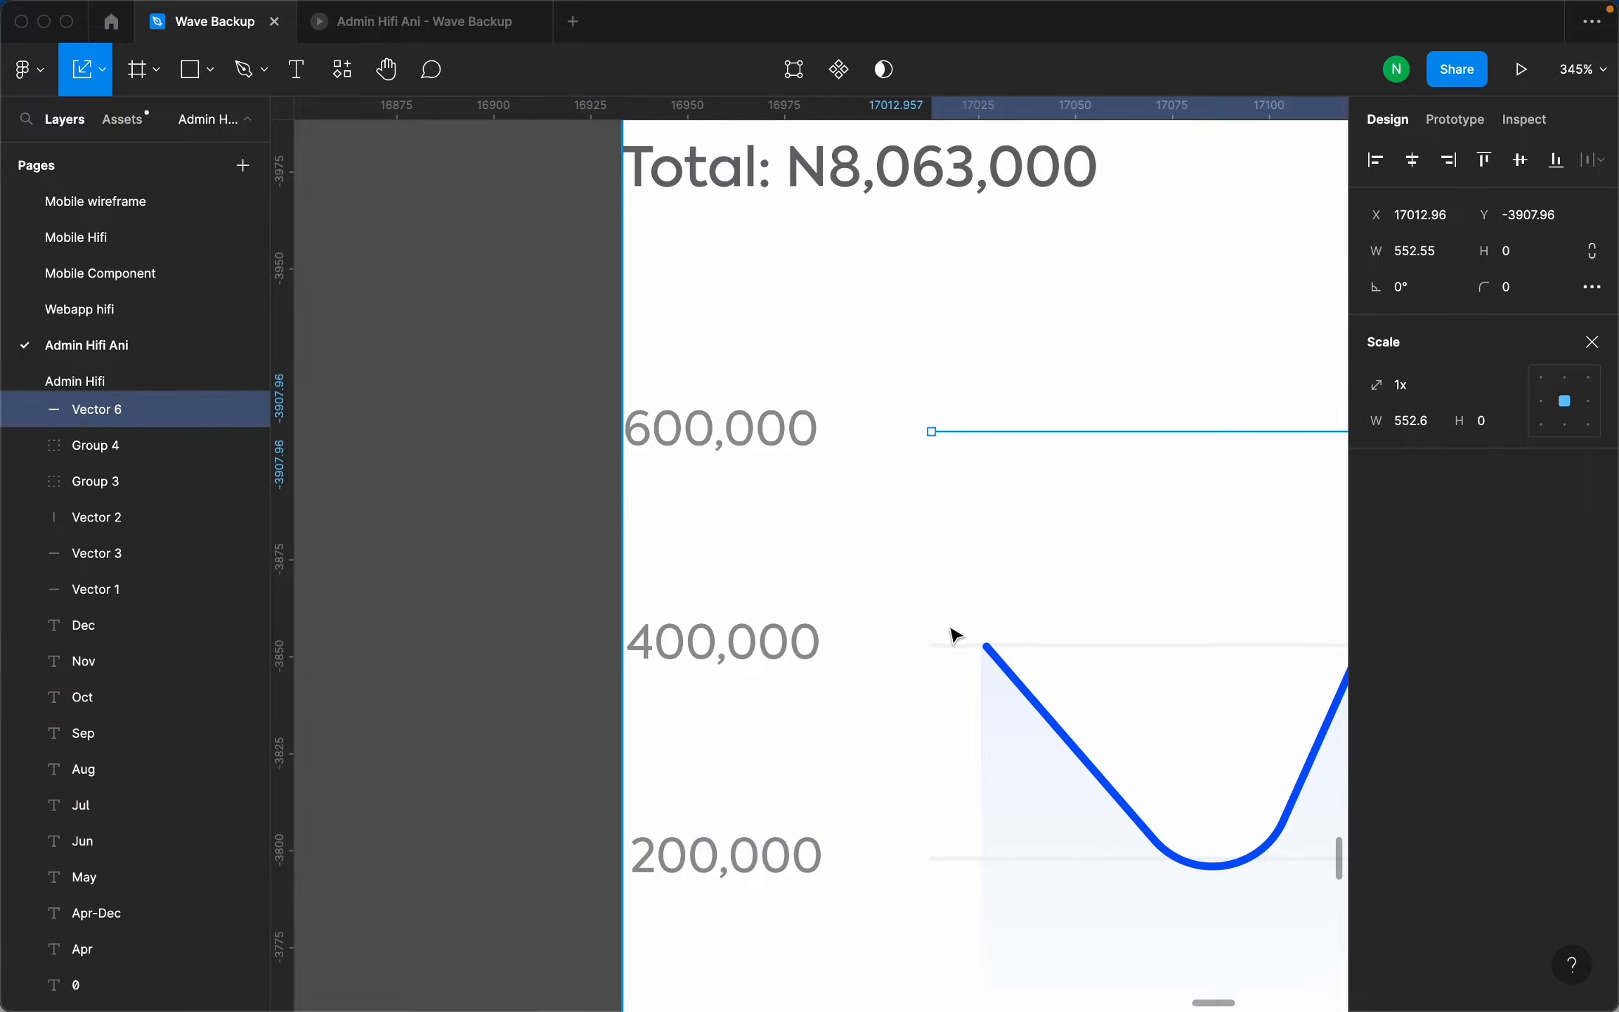
left_click(937, 646)
left_click(946, 851)
scroll(899, 702, "down", 5)
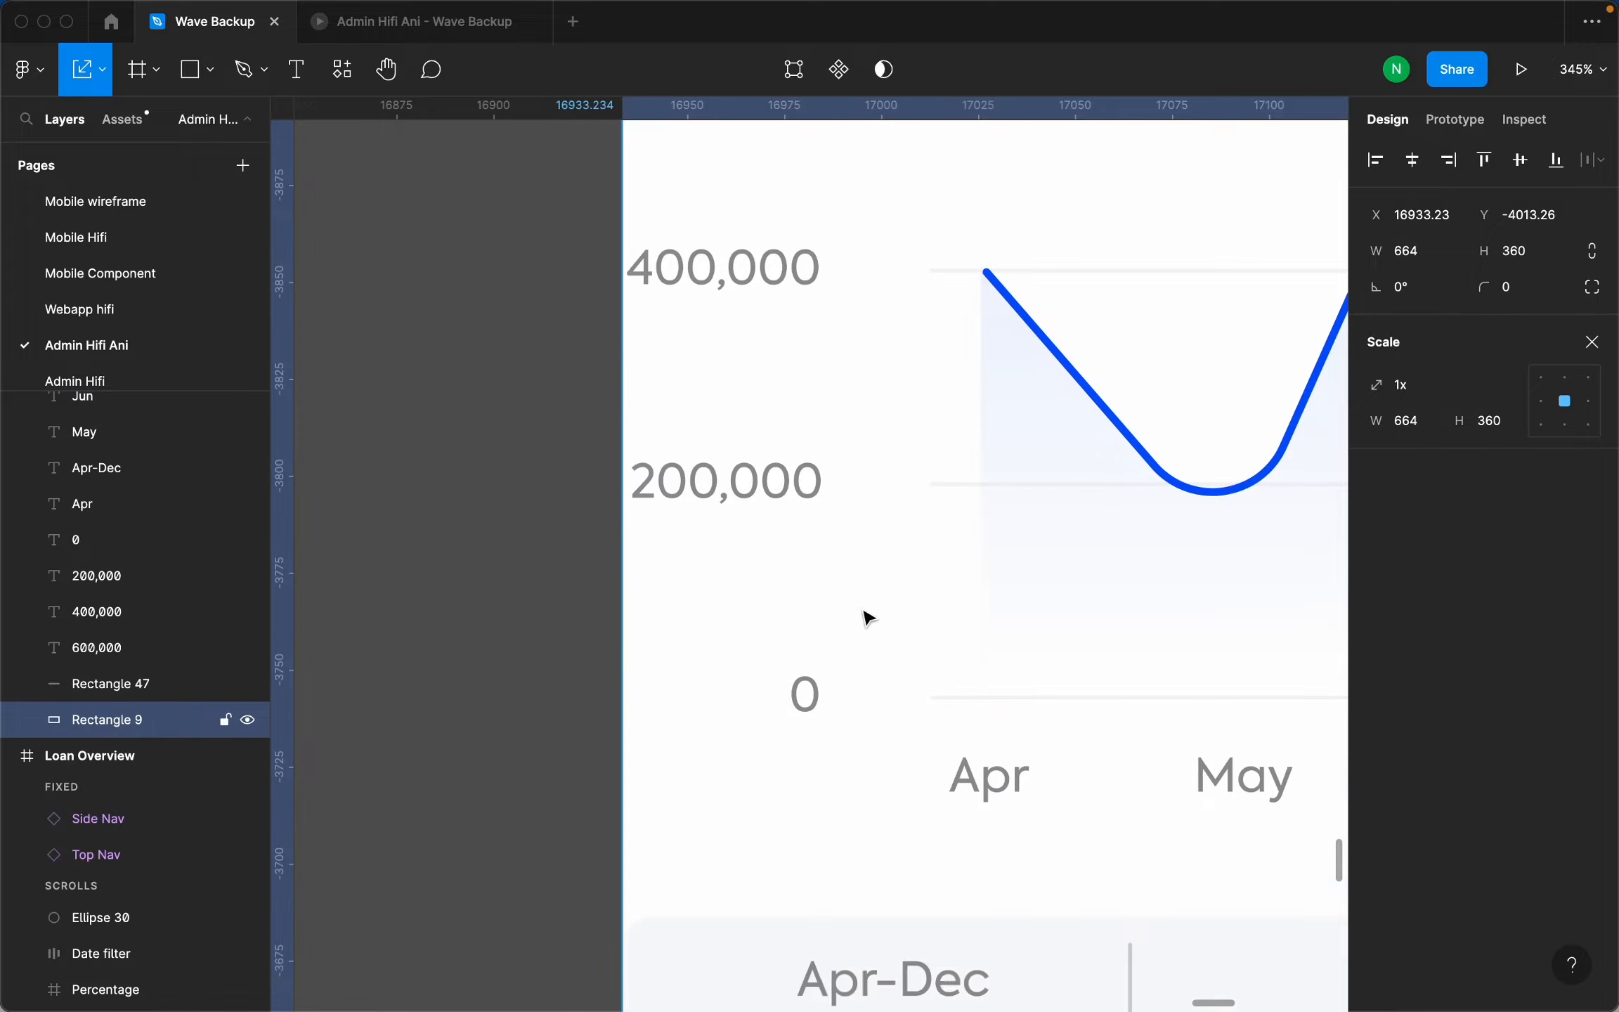
left_click(940, 485)
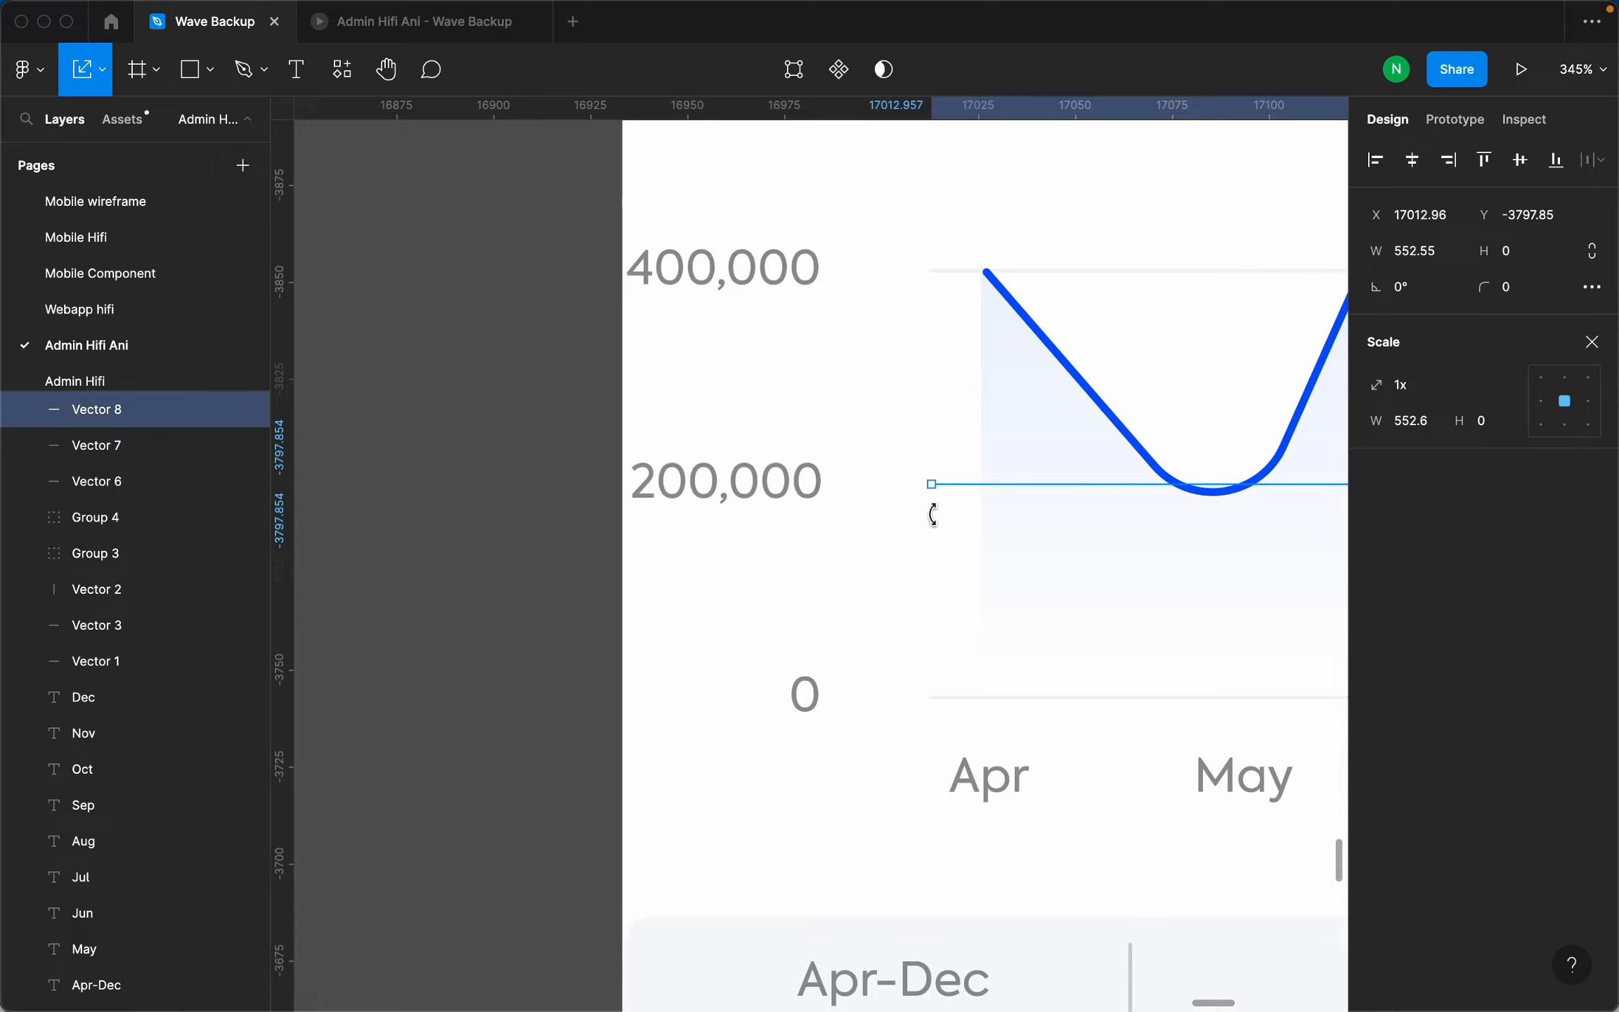
left_click(943, 697)
scroll(801, 643, "down", 10)
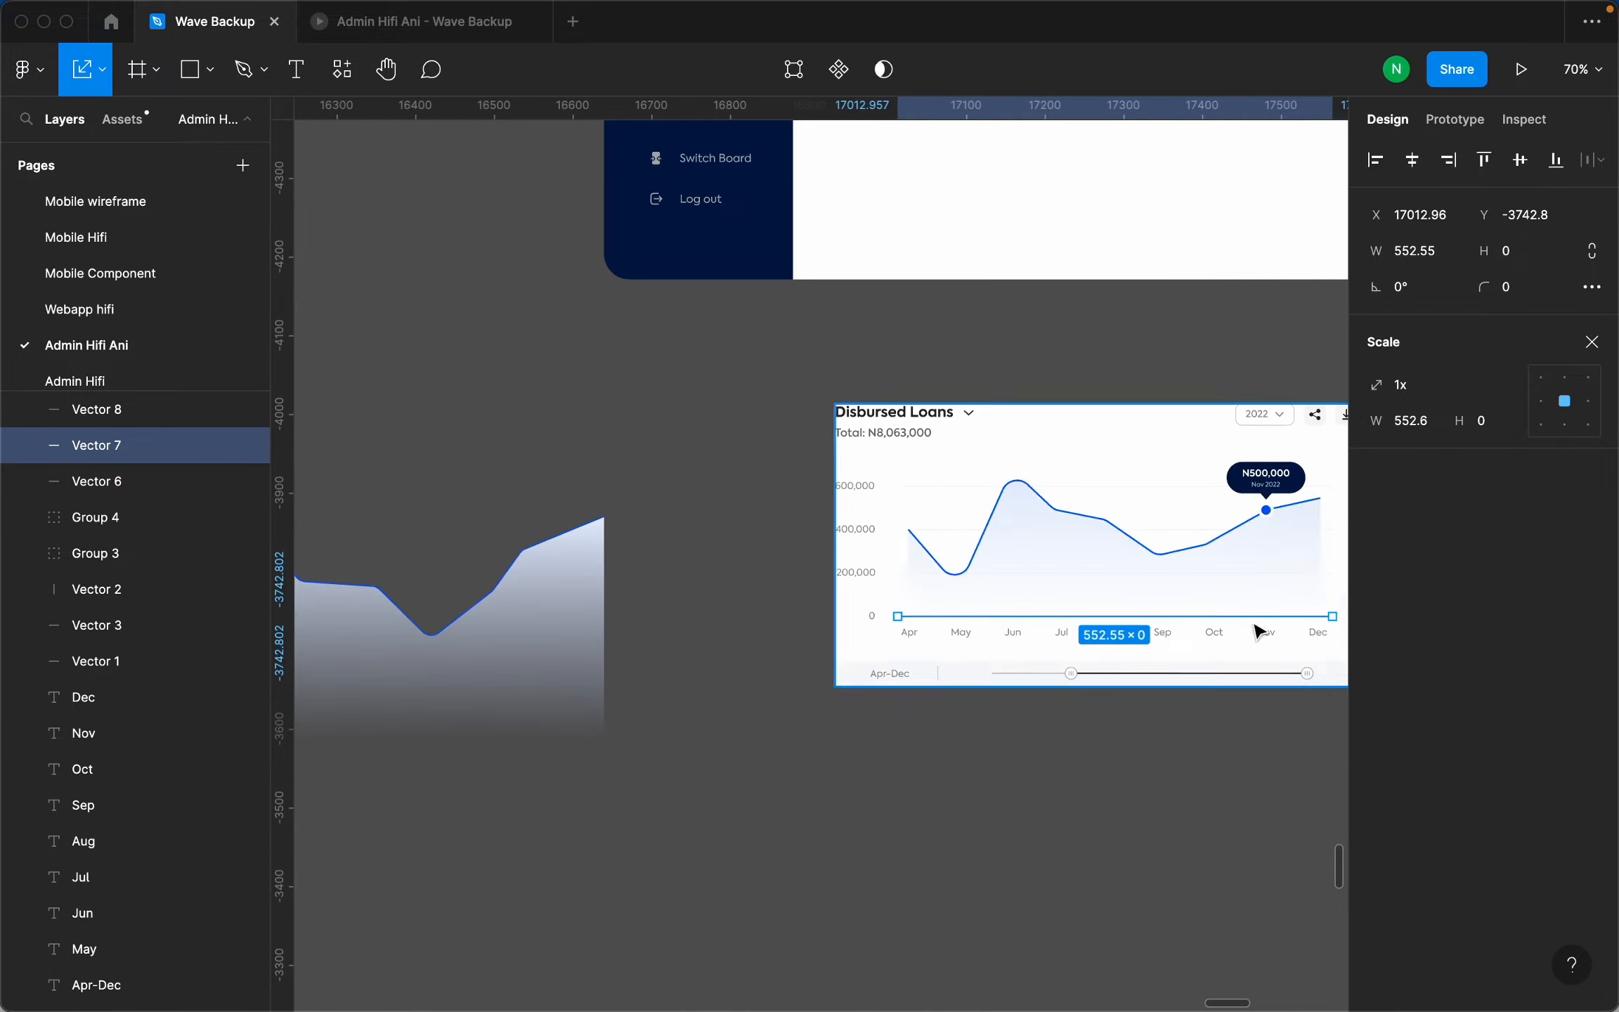
Examine the line and shaded area of the Disbursed Loans chart as a whole.
scroll(1040, 560, "down", 5)
scroll(1166, 562, "up", 4)
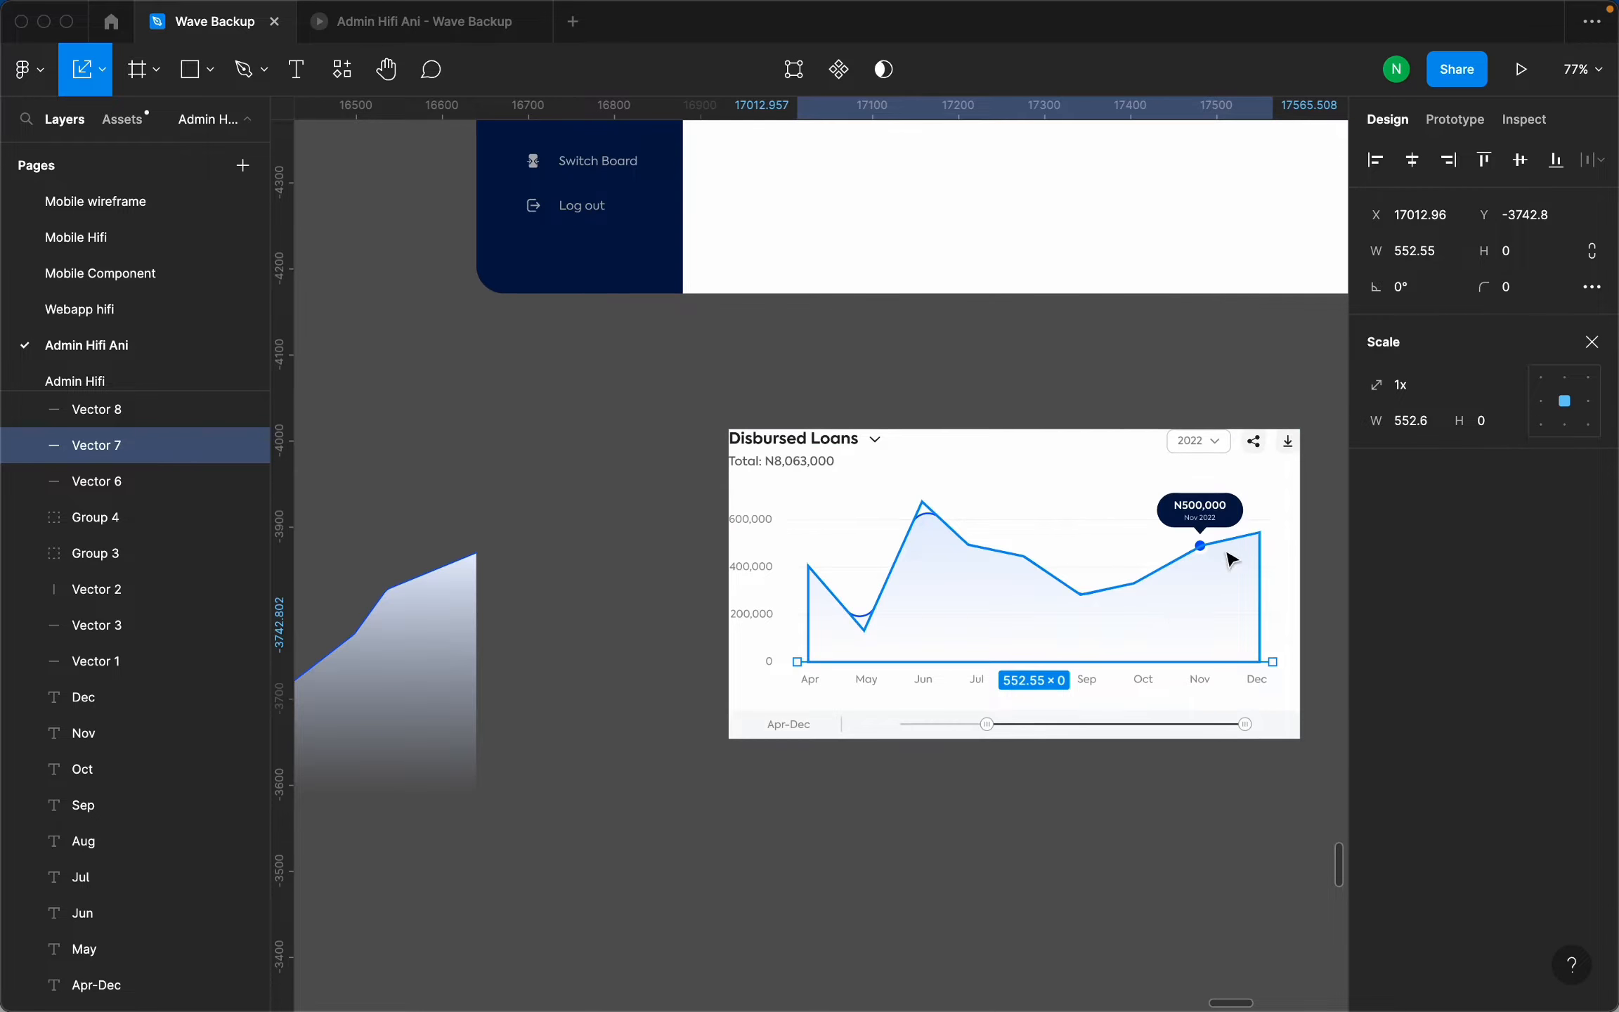
scroll(1244, 492, "up", 6)
scroll(1265, 578, "down", 4)
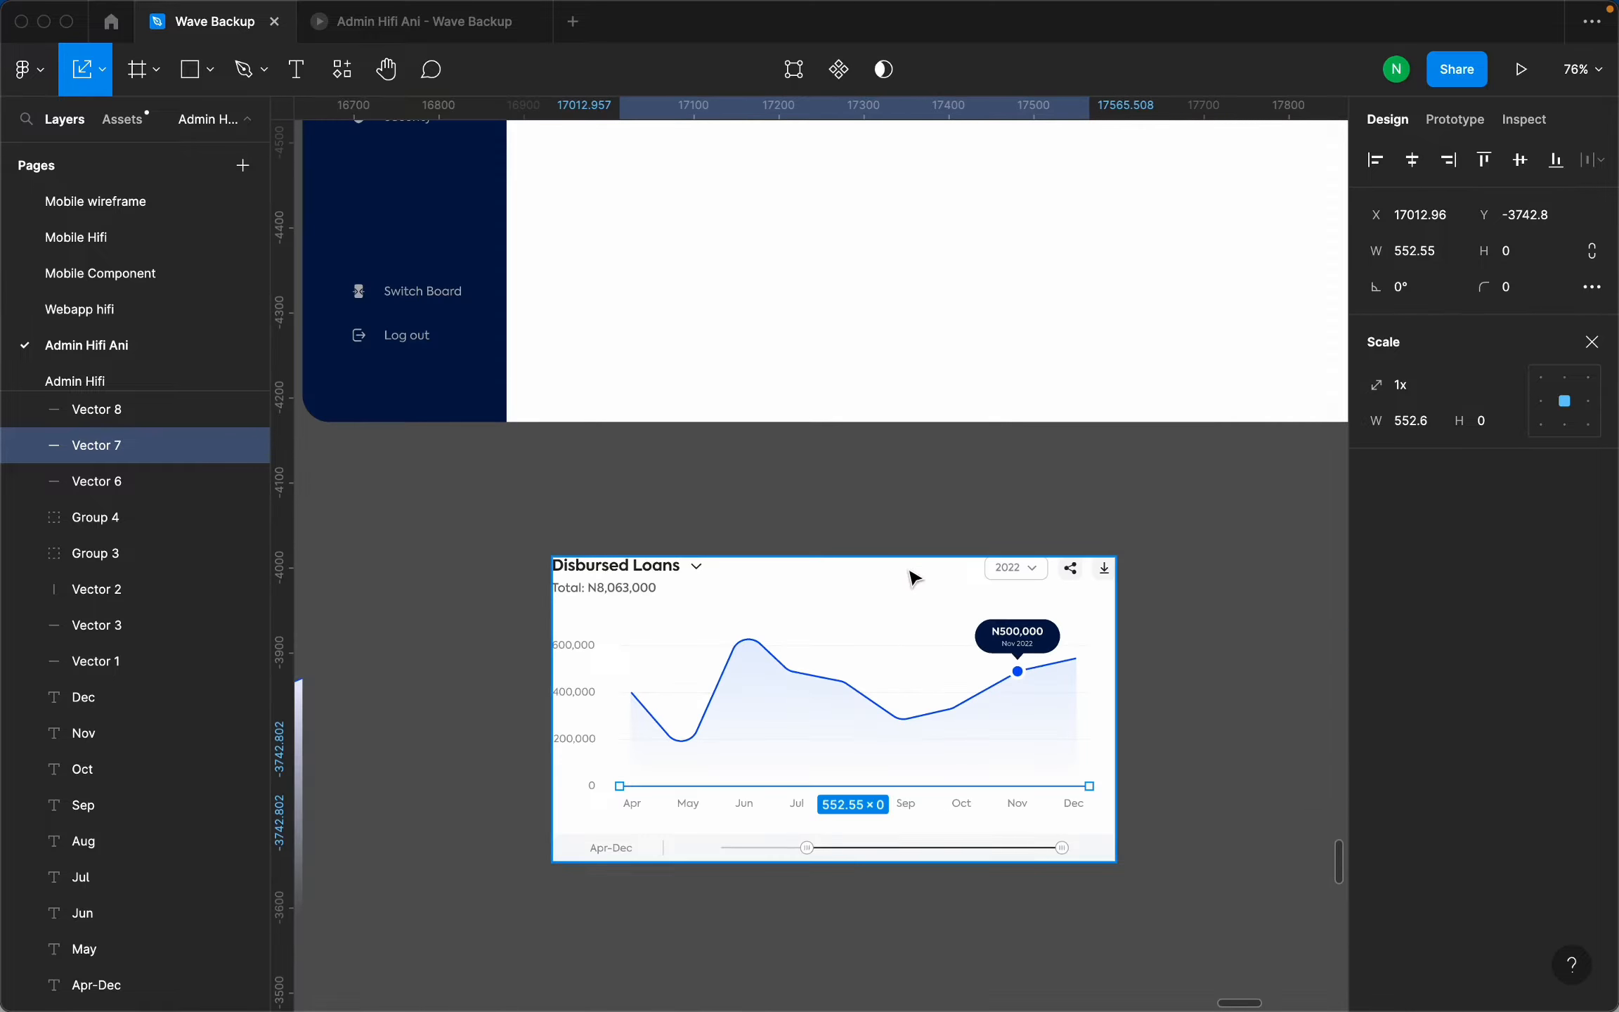
scroll(910, 571, "down", 3)
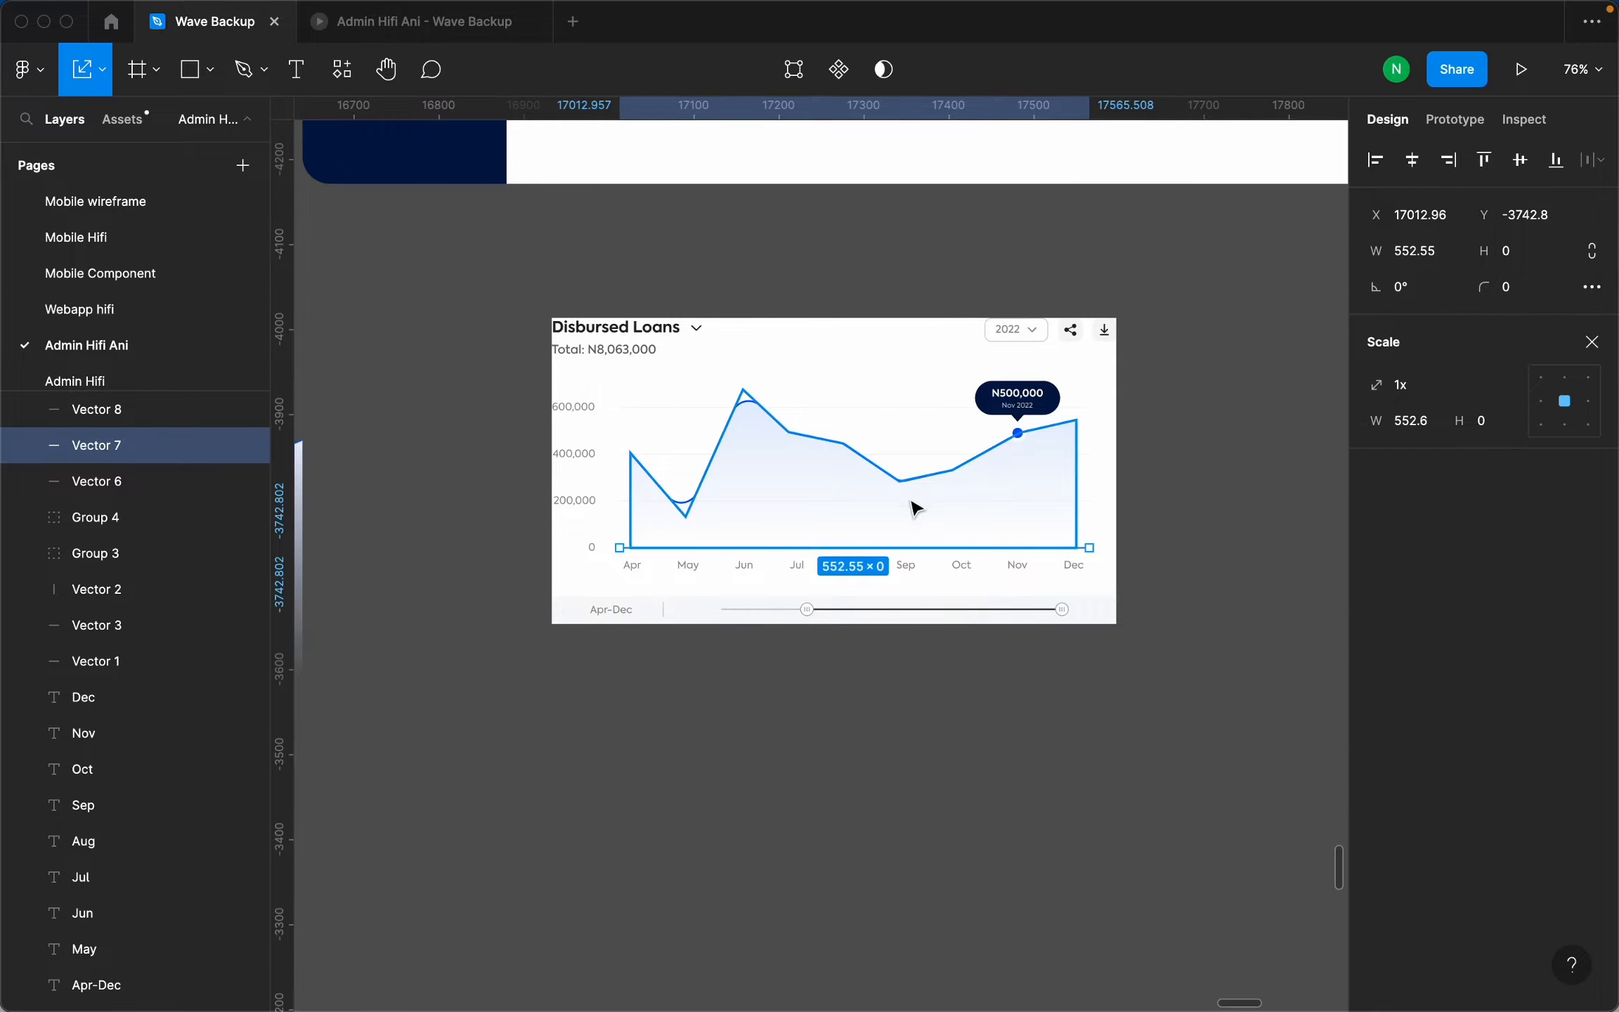
scroll(1015, 604, "down", 5)
Move the line and gradient shape together to the empty canvas beyond the Overview frame's card components, at Y -5115.35.
left_click(1117, 563)
scroll(698, 611, "up", 3)
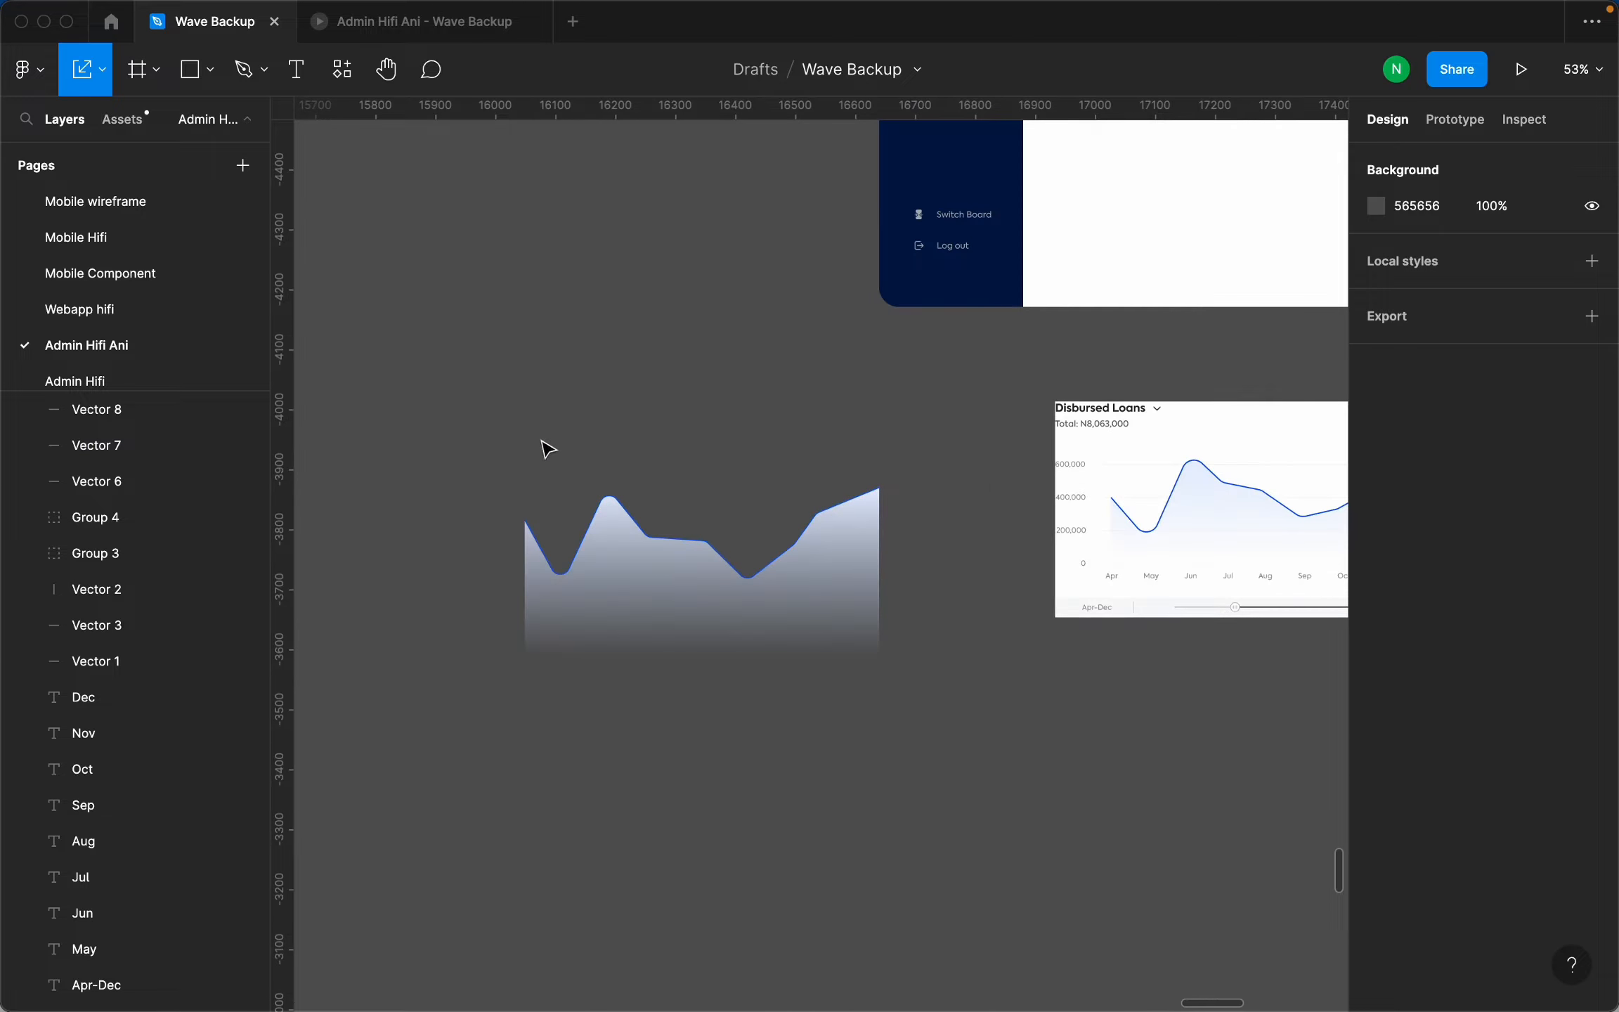
left_click_drag(480, 415, 819, 694)
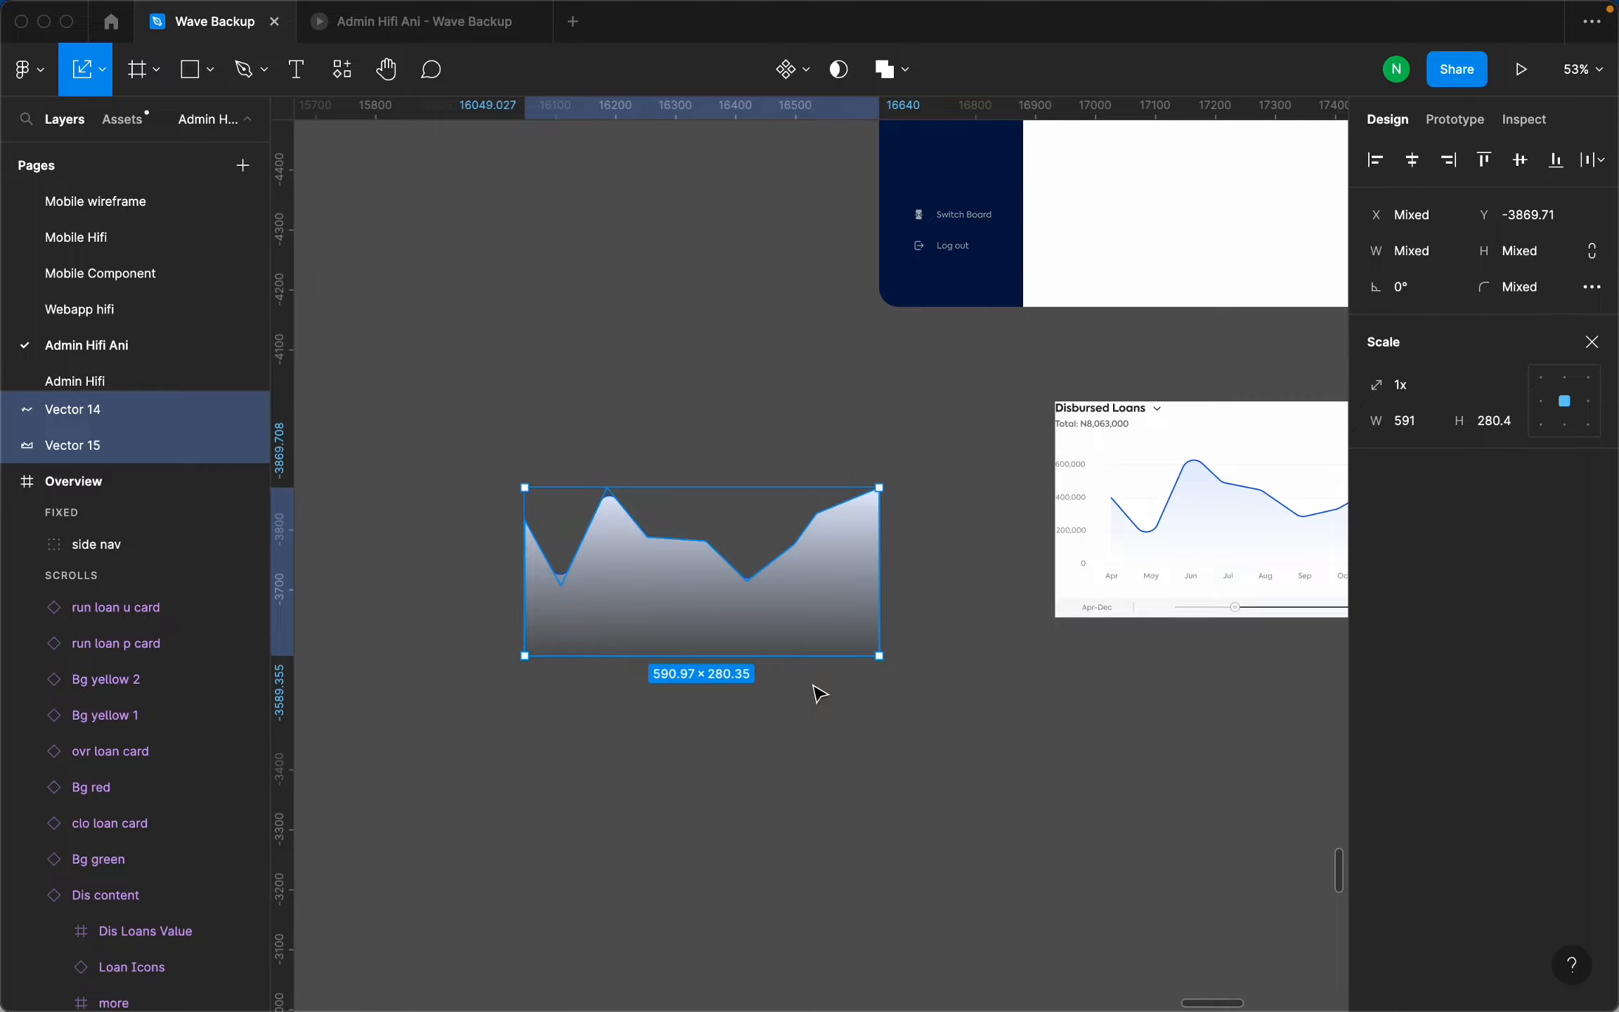
scroll(720, 562, "down", 6)
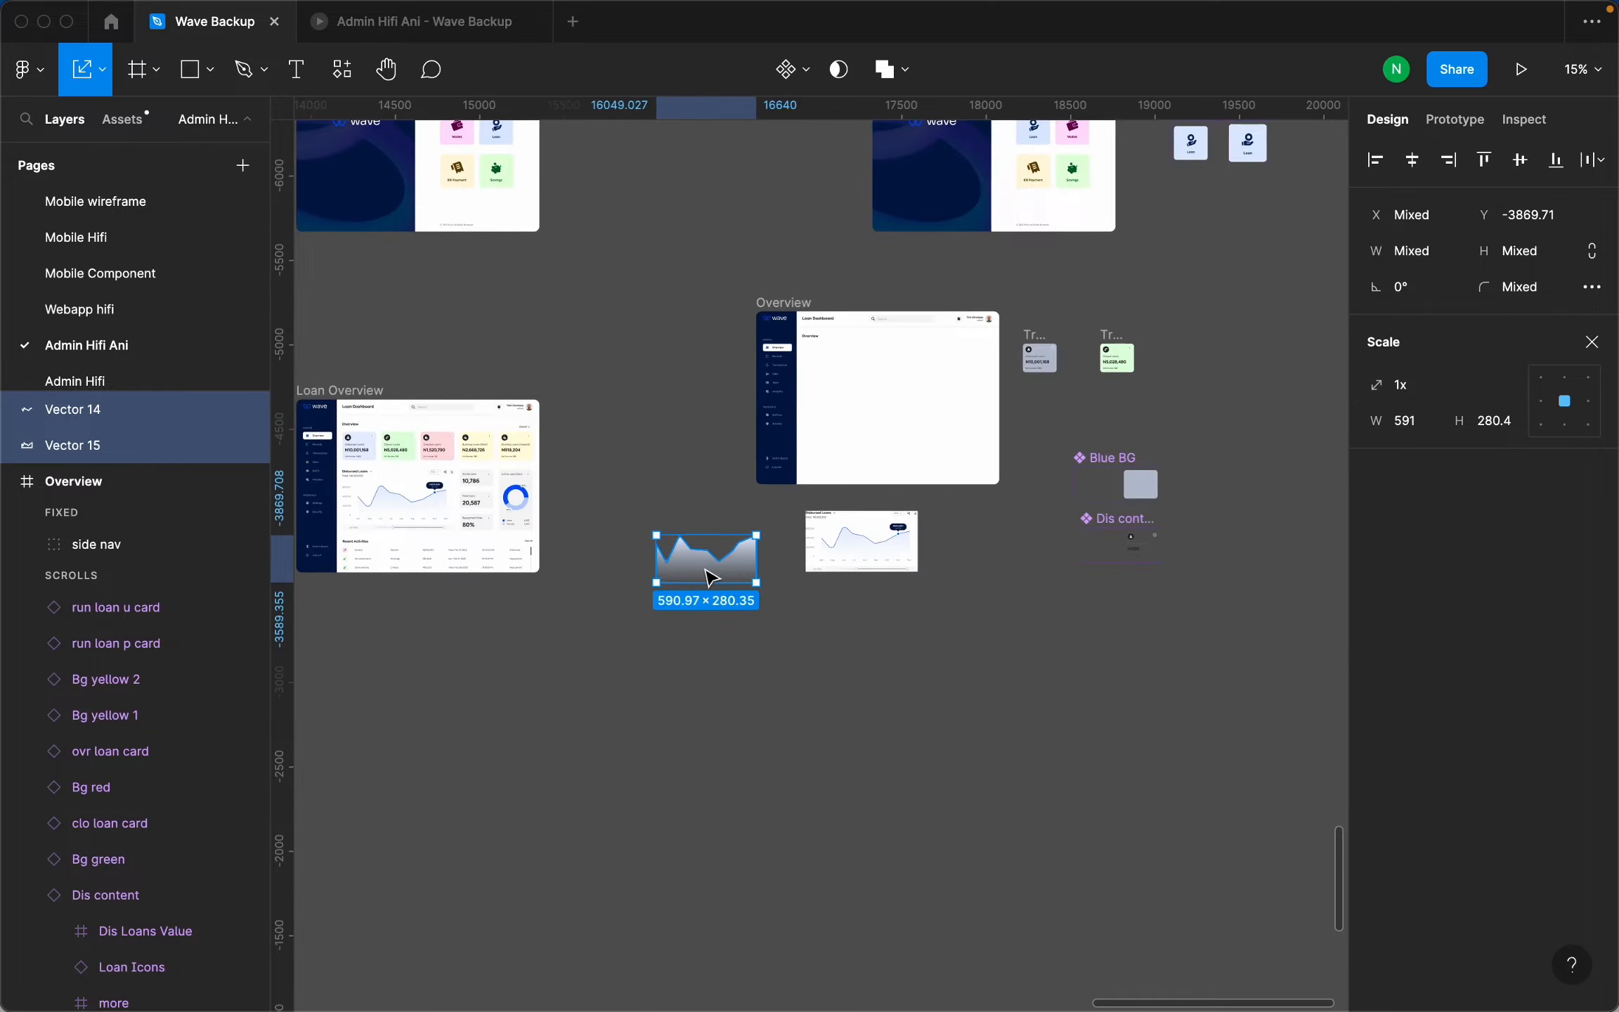
left_click_drag(709, 577, 1028, 420)
scroll(1028, 420, "down", 4)
scroll(1028, 421, "up", 3)
scroll(969, 387, "up", 10)
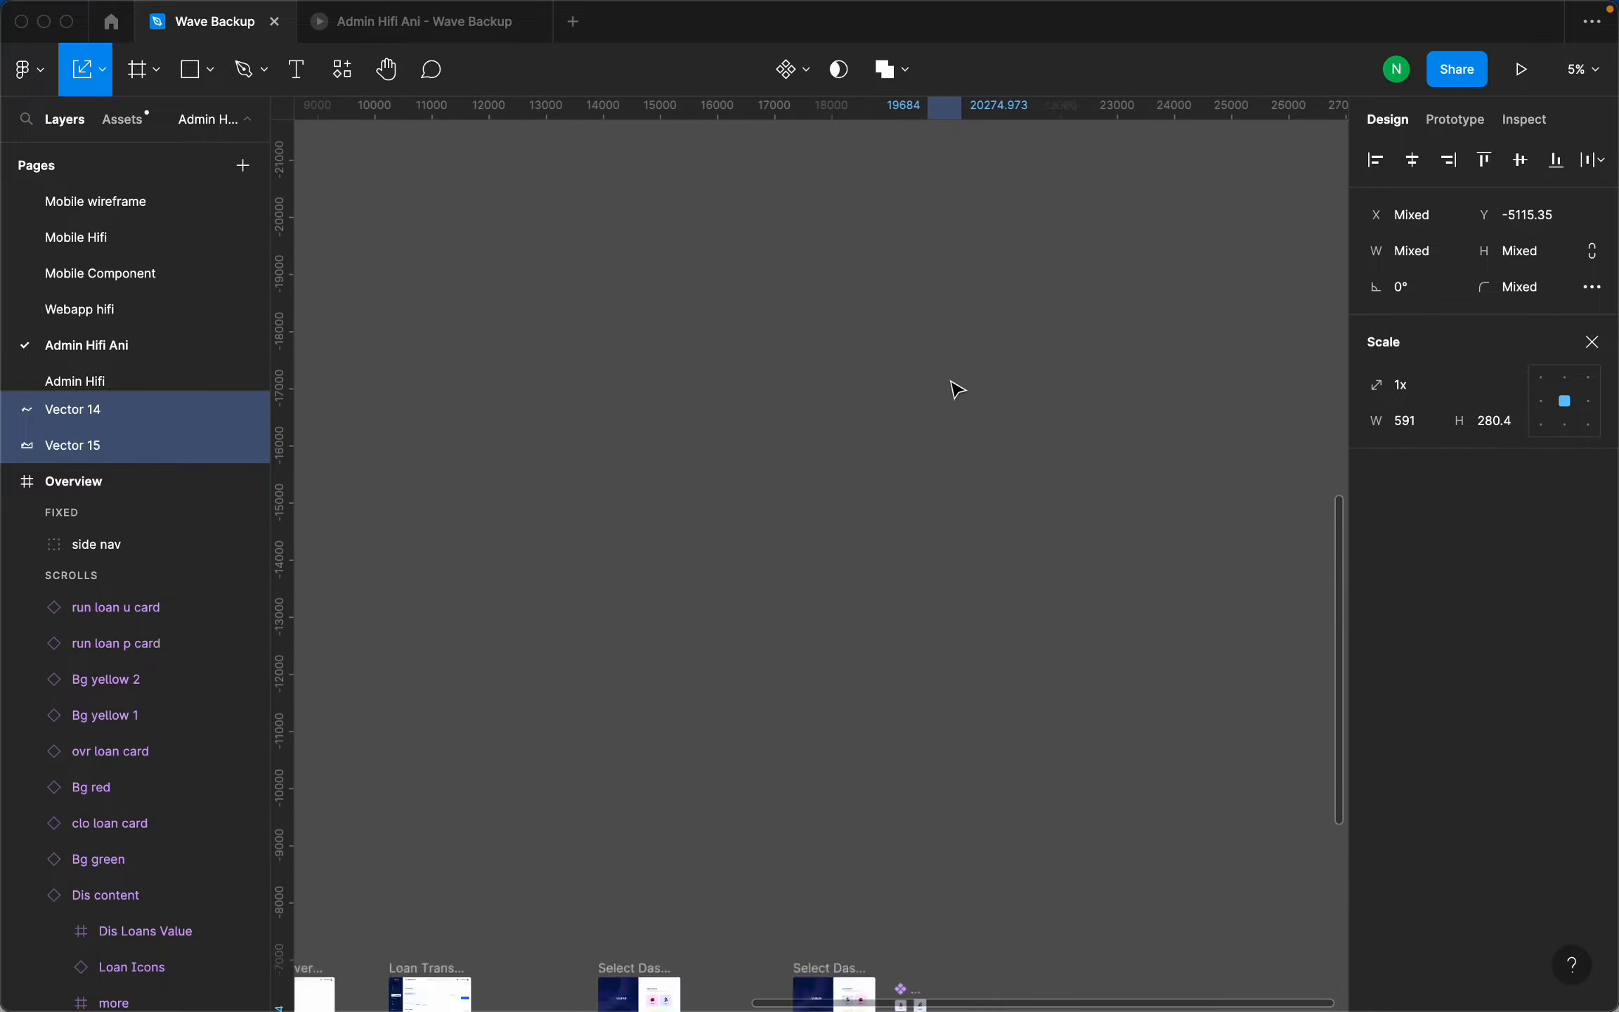
scroll(814, 390, "down", 5)
left_click_drag(622, 320, 836, 432)
scroll(639, 354, "up", 5)
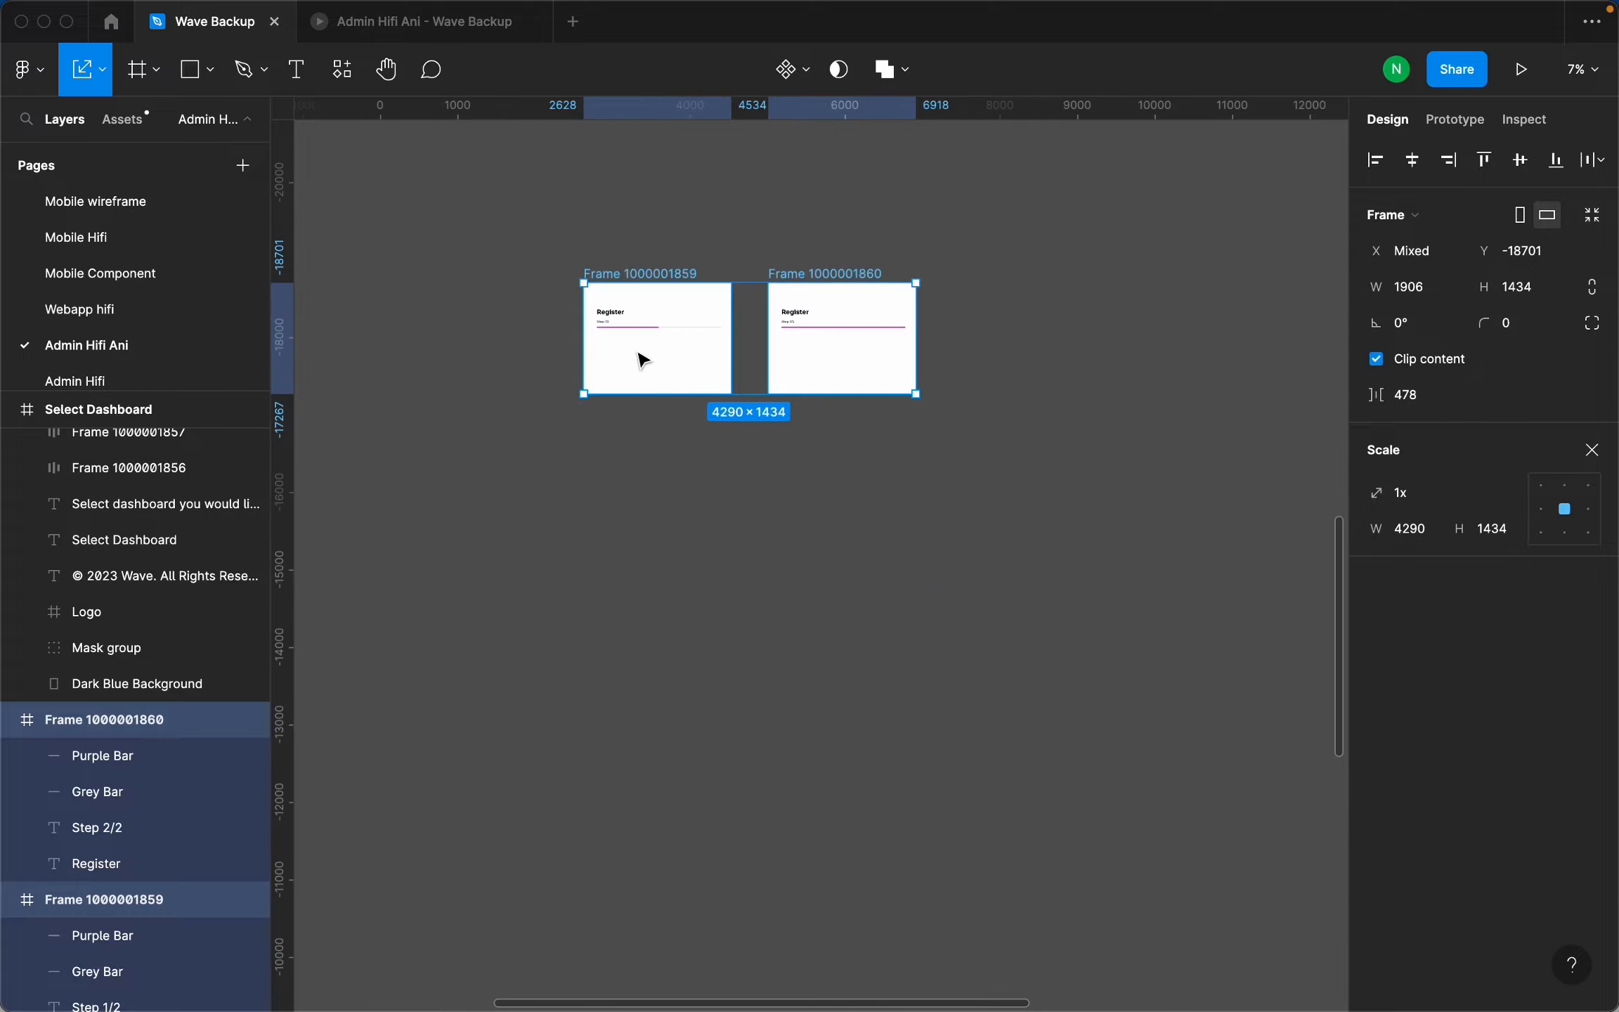
scroll(619, 316, "down", 3)
scroll(597, 279, "down", 2)
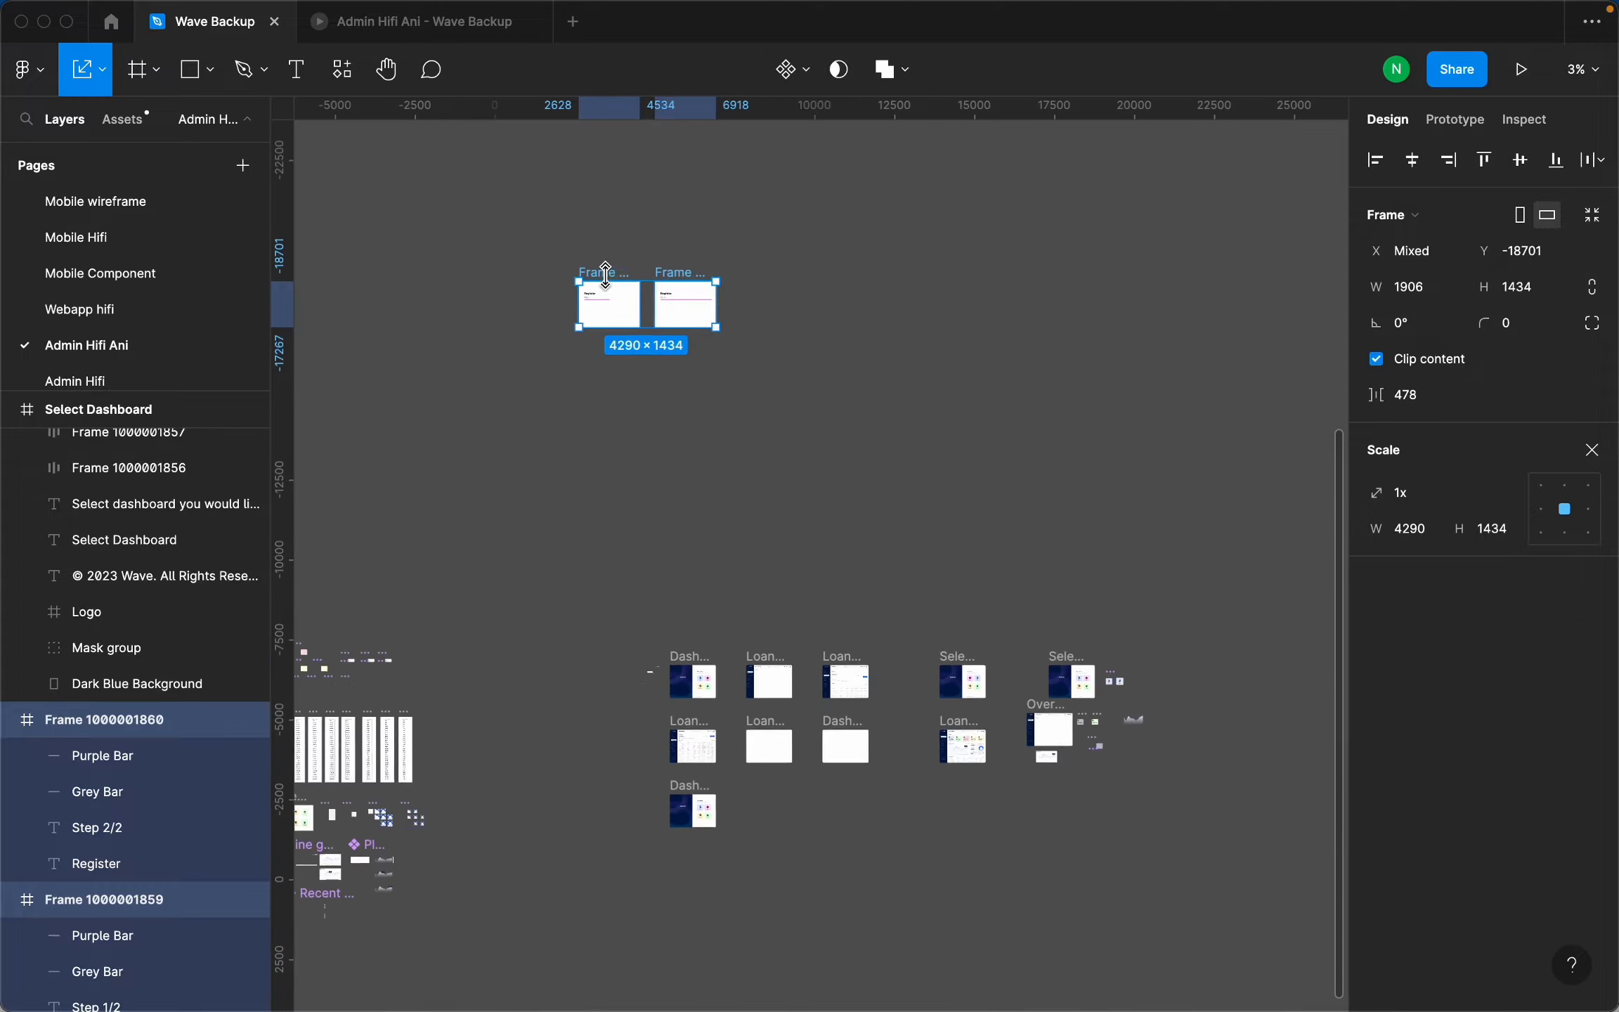
left_click_drag(615, 280, 1197, 695)
scroll(1180, 685, "up", 8)
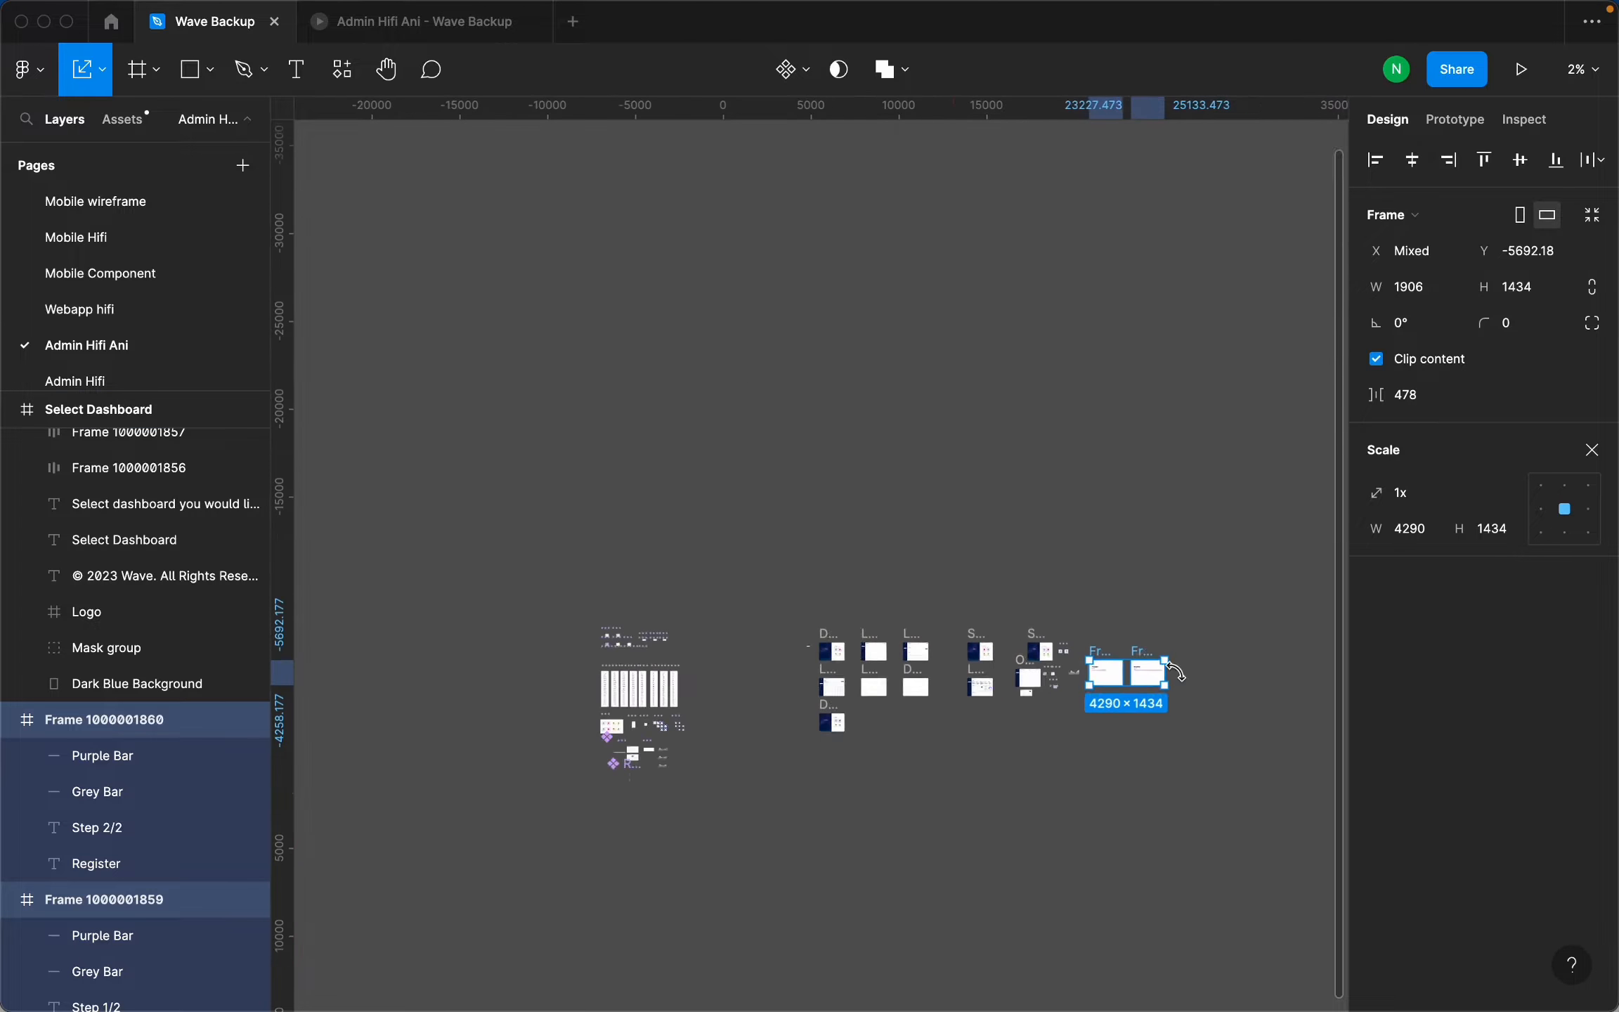
scroll(1176, 625, "down", 4)
key("Escape")
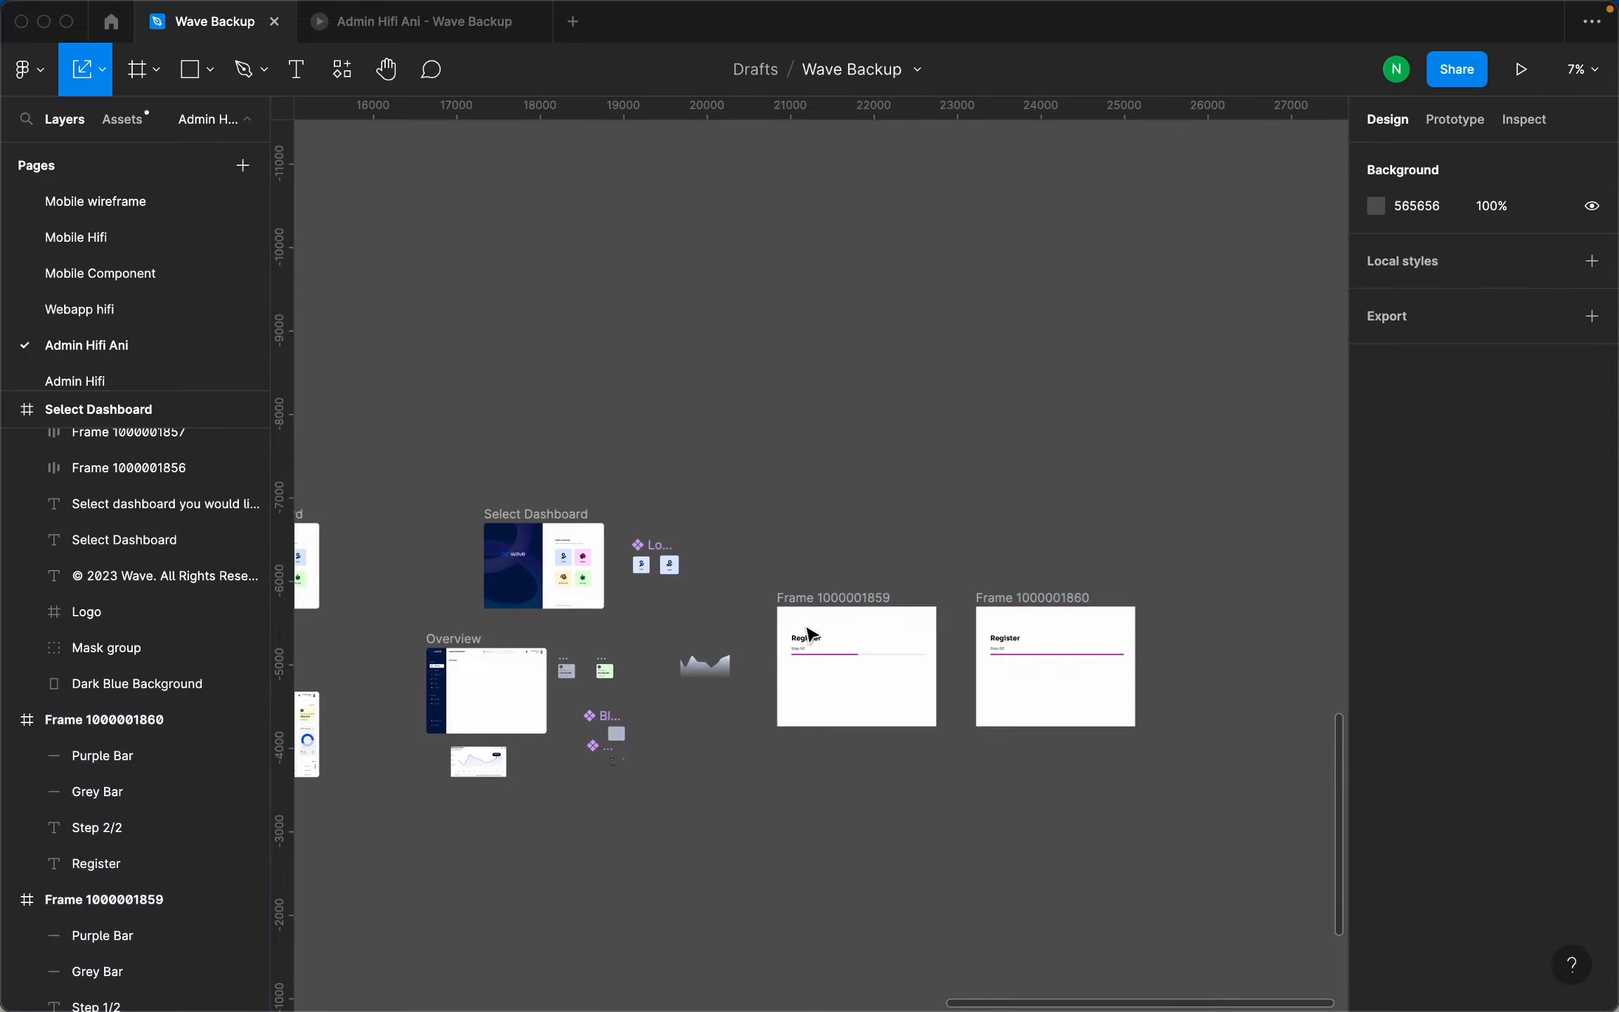
left_click_drag(792, 631, 867, 347)
scroll(766, 676, "up", 5)
key("Escape")
left_click_drag(766, 535, 1204, 585)
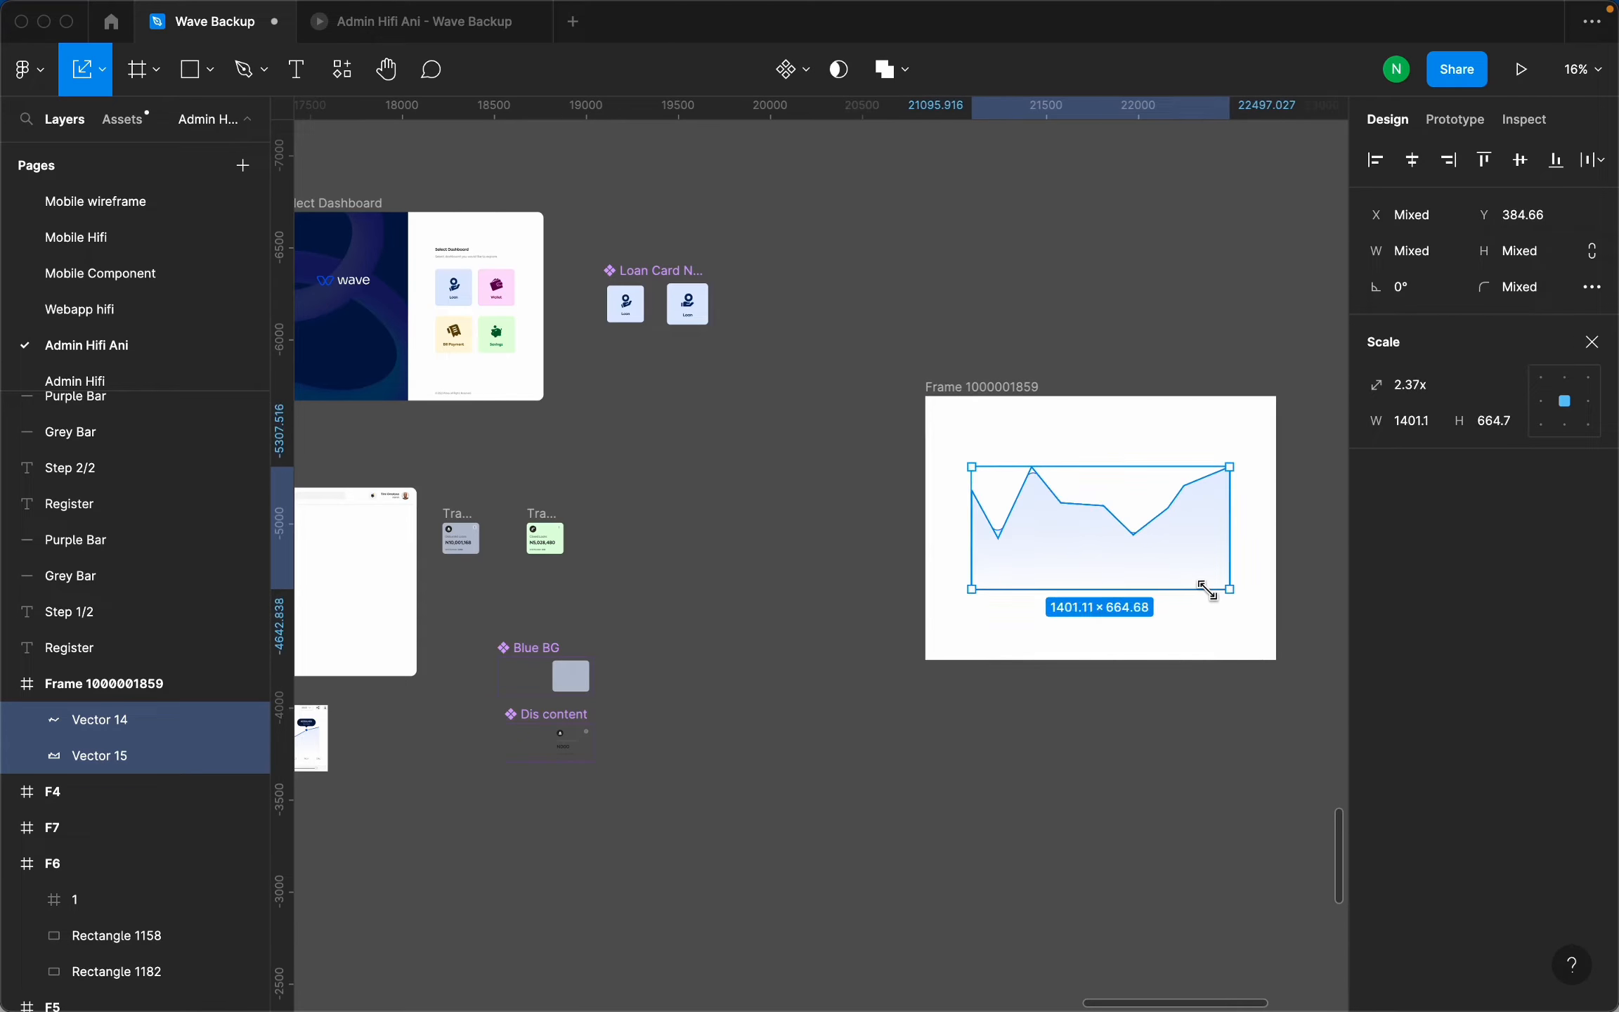
scroll(882, 589, "down", 5)
scroll(1157, 571, "up", 8)
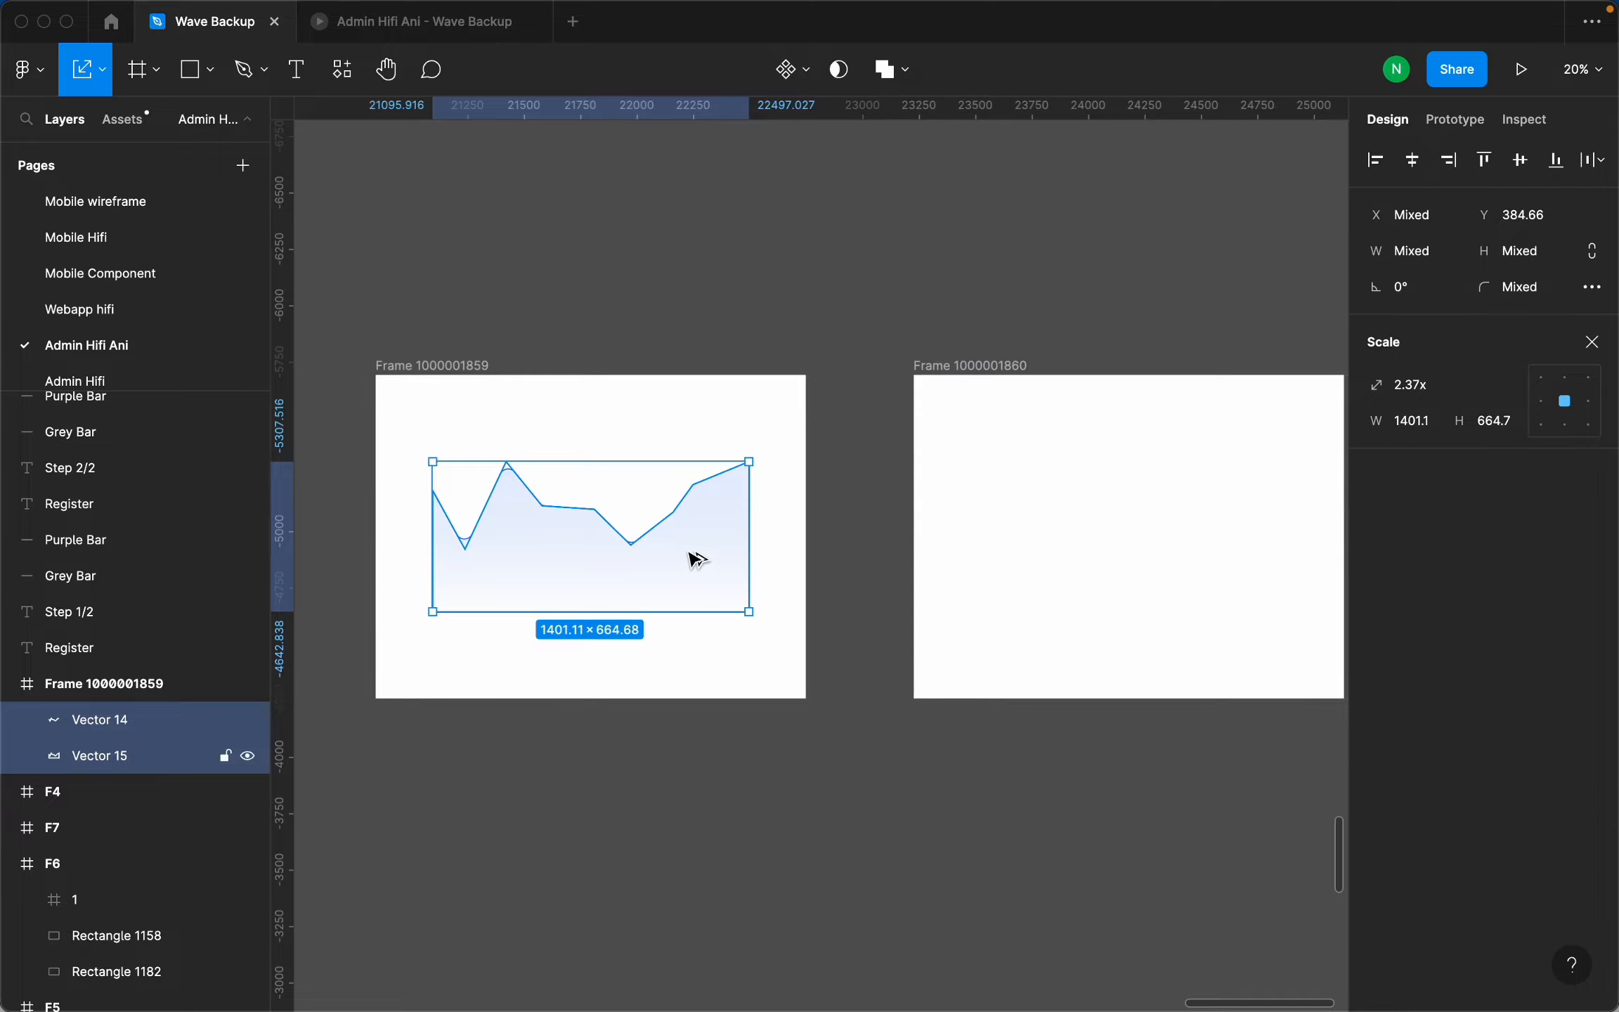
left_click_drag(693, 557, 1247, 560)
scroll(853, 577, "down", 4)
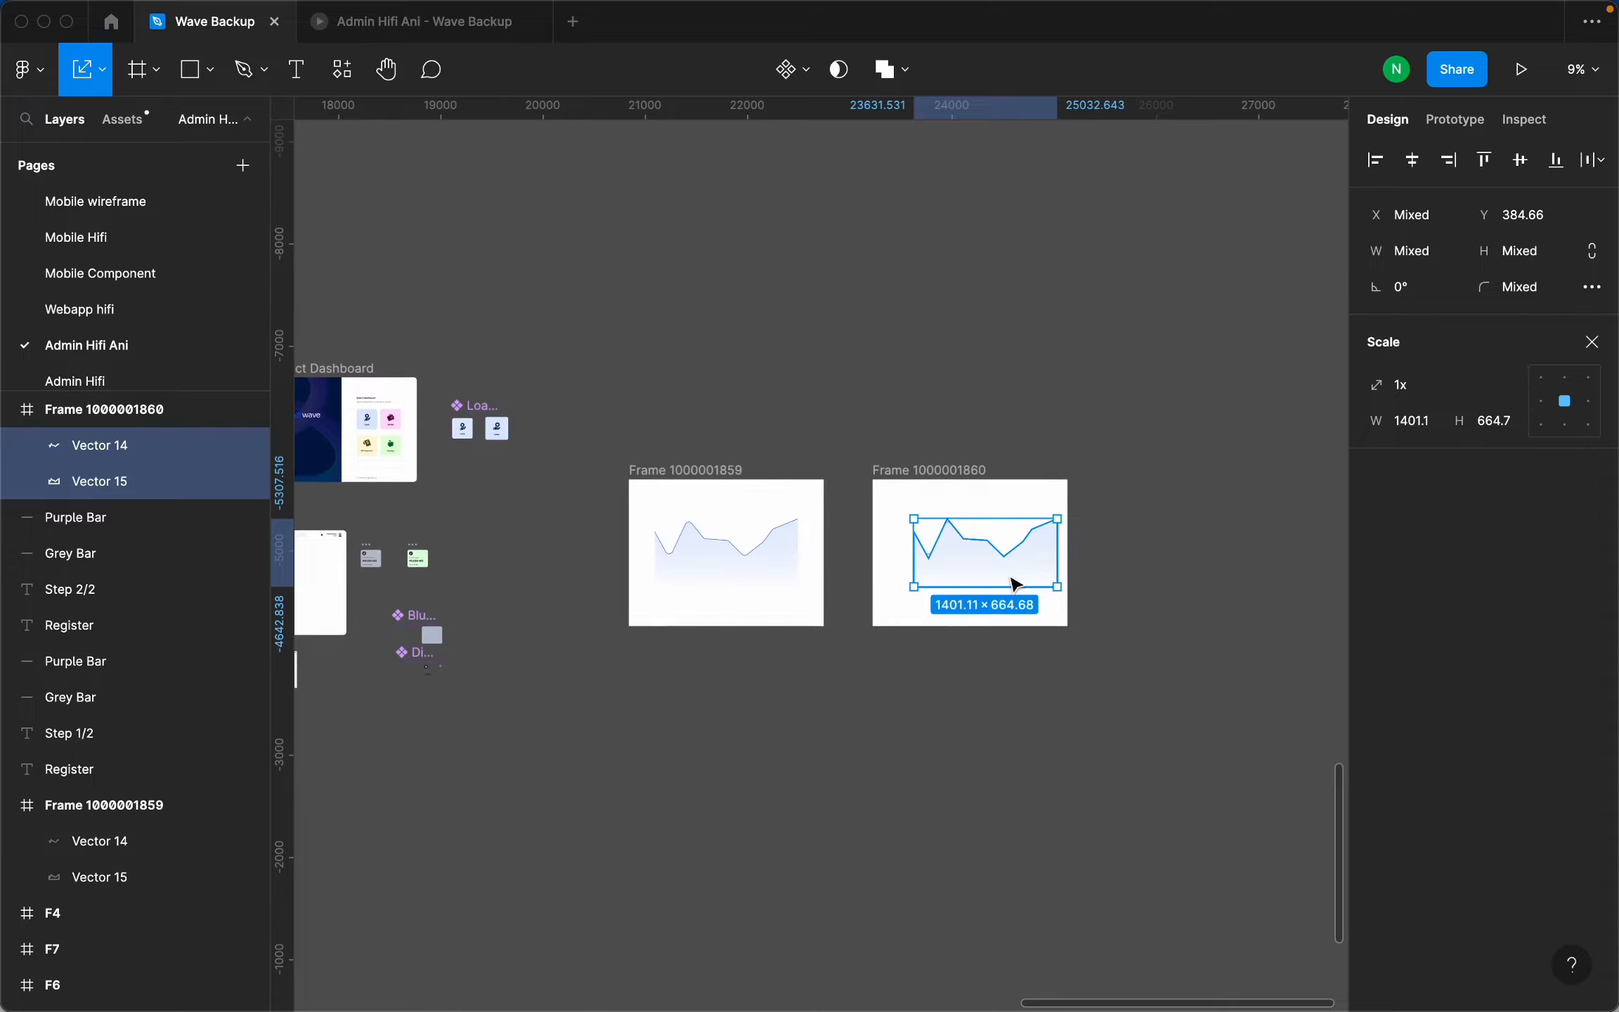
left_click_drag(1017, 583, 1001, 582)
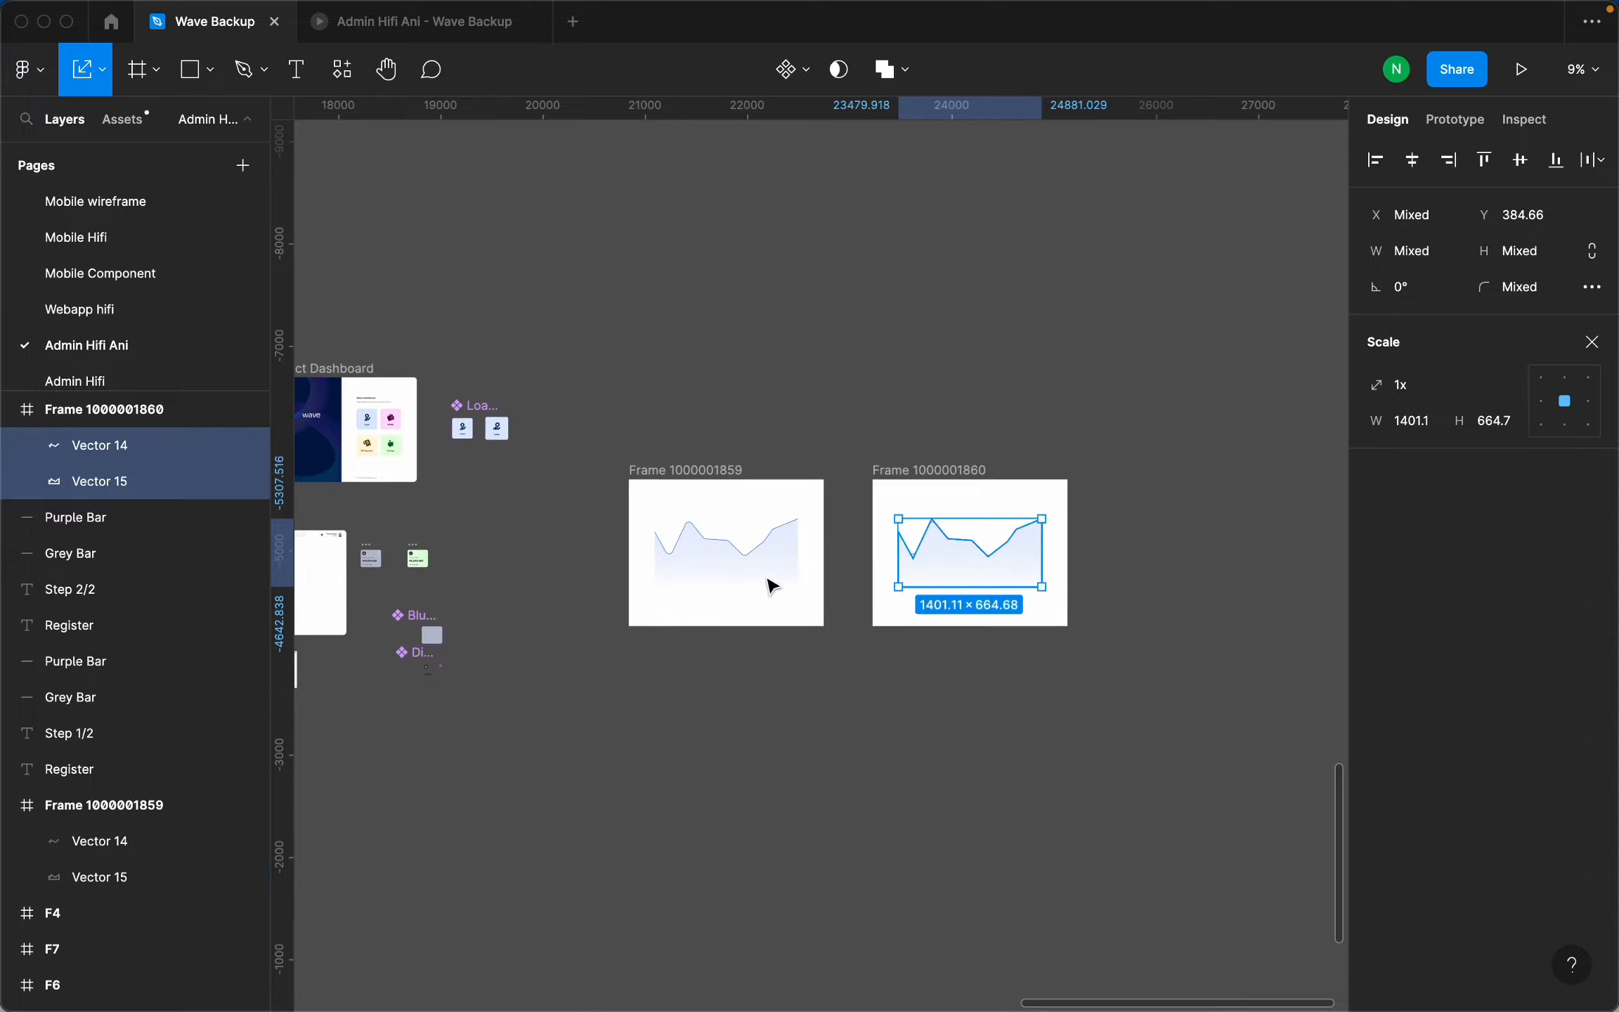
left_click_drag(797, 603, 610, 532)
left_click_drag(724, 556, 729, 562)
left_click(807, 409)
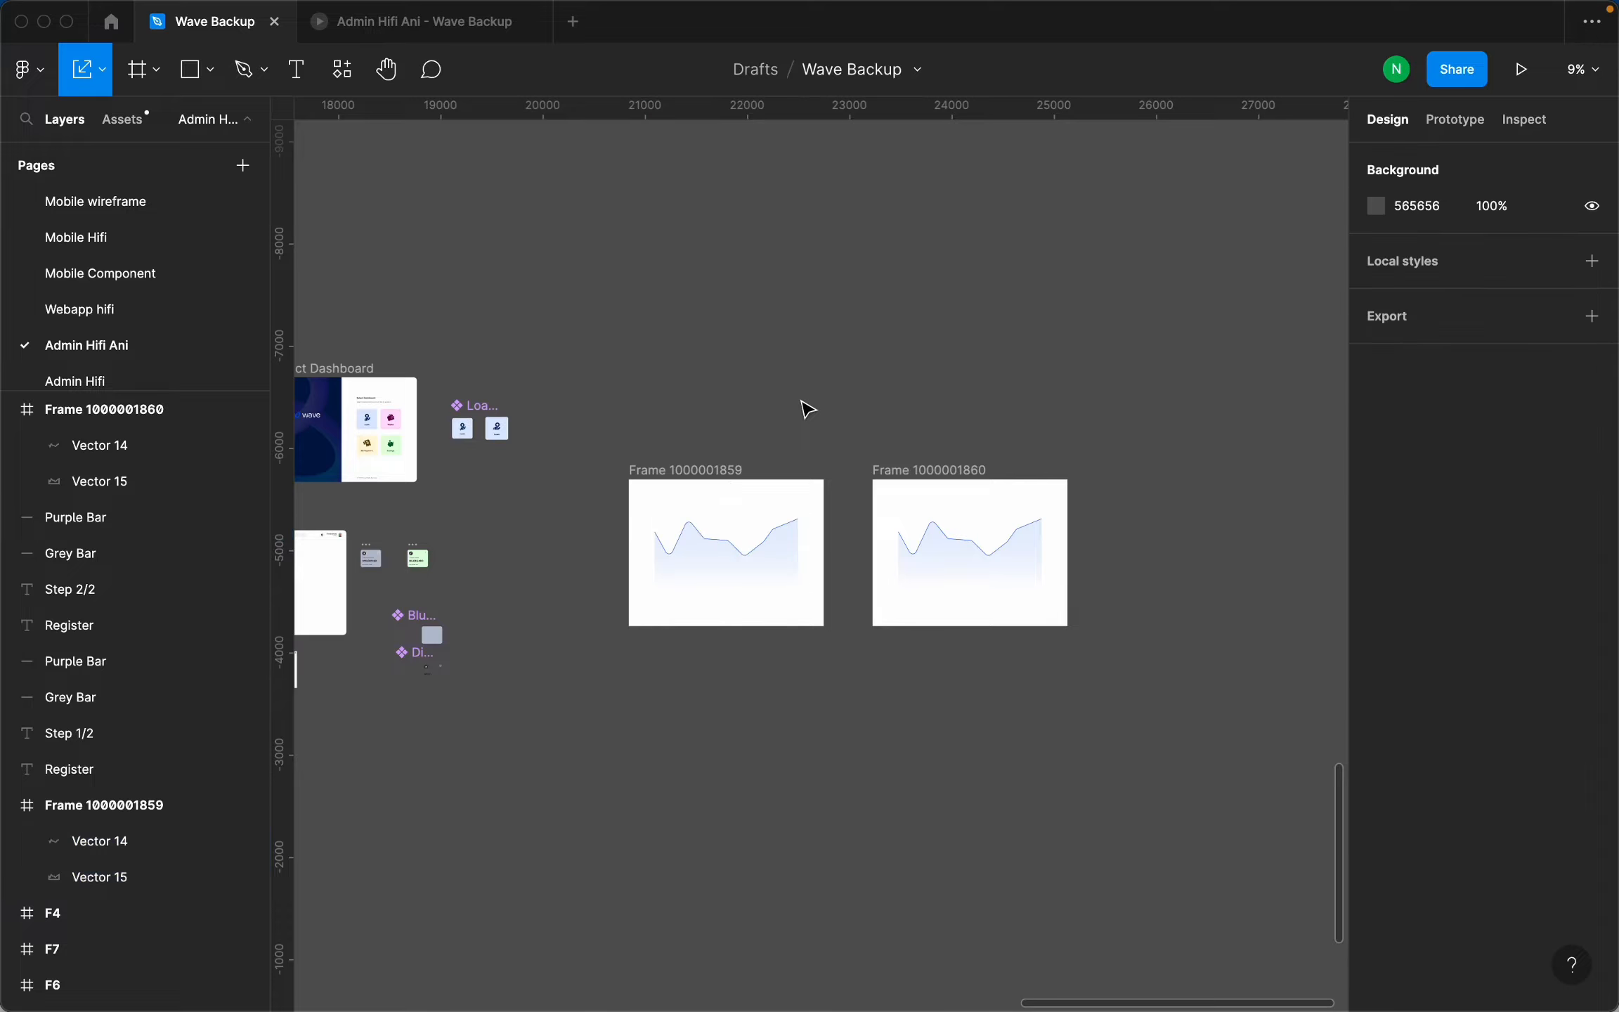
left_click(790, 529)
left_click(926, 576)
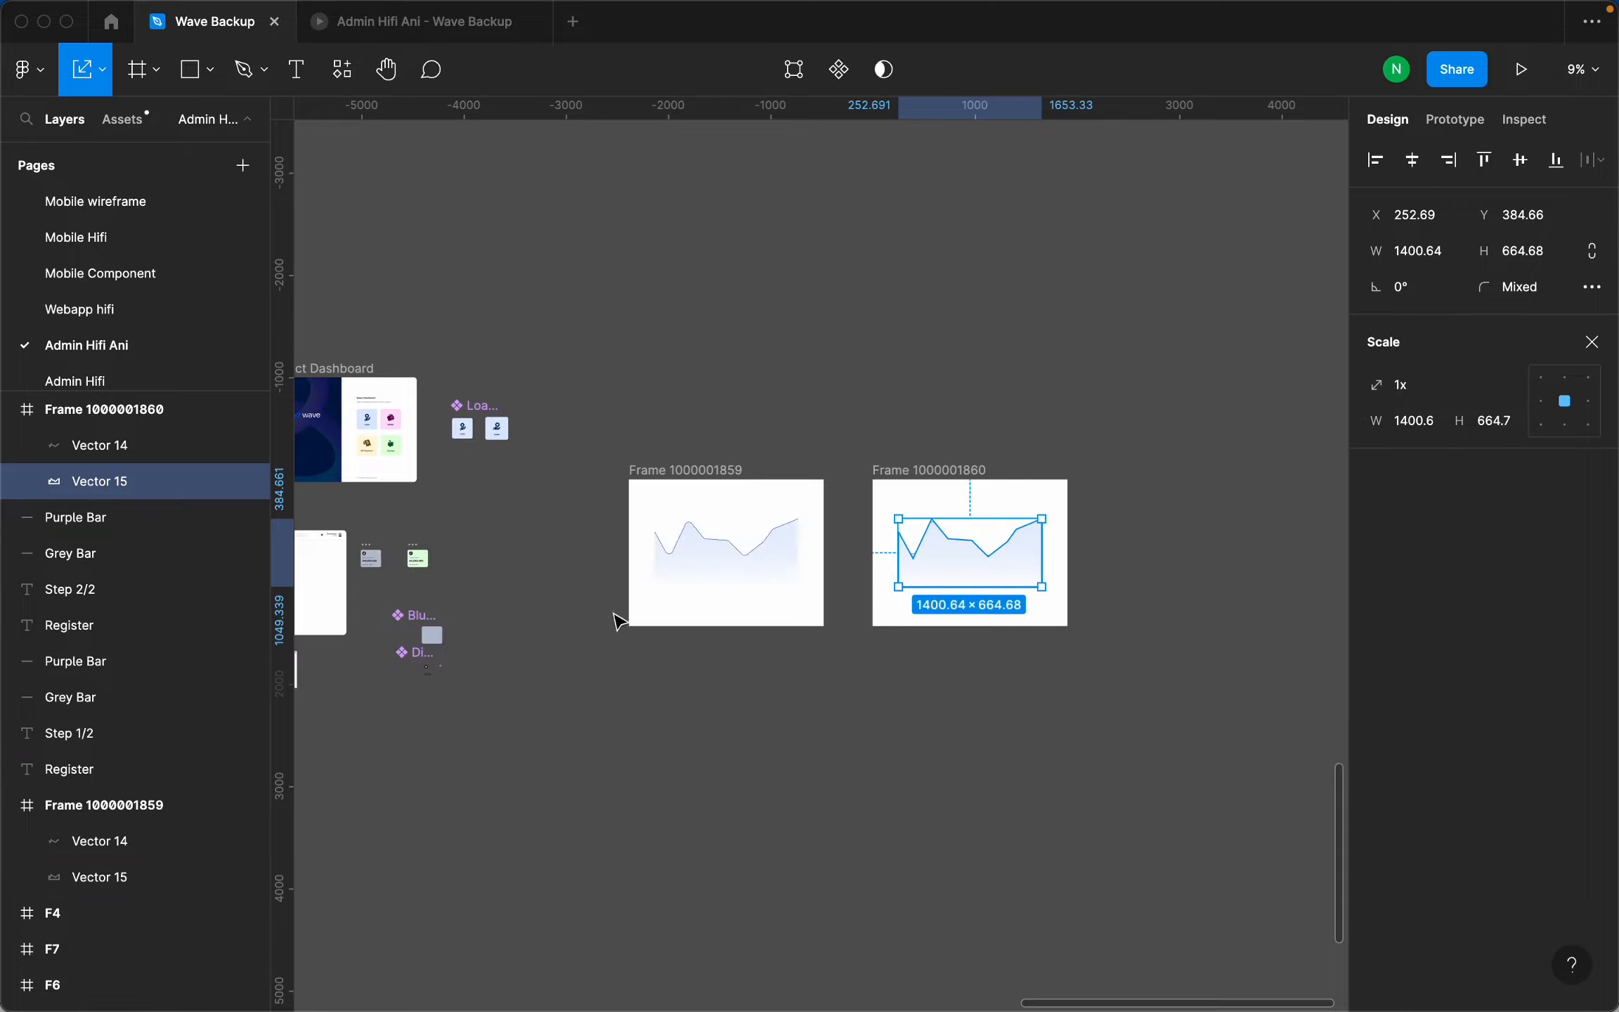
scroll(687, 594, "up", 5)
left_click(699, 582)
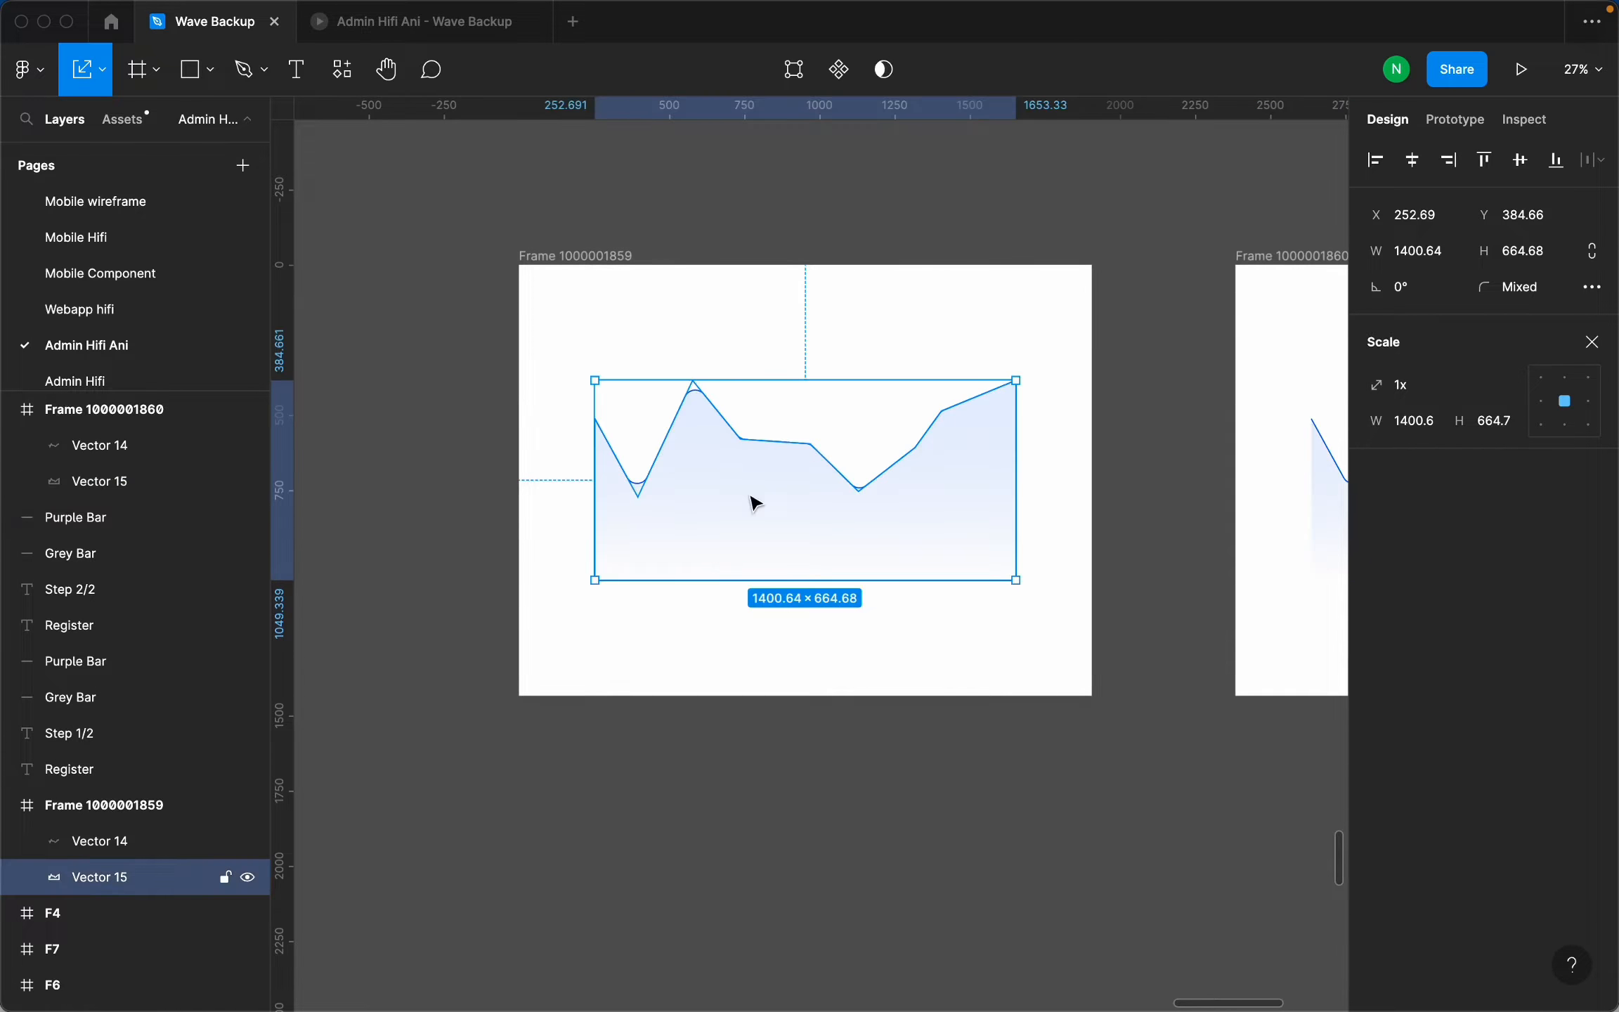
scroll(778, 485, "down", 5)
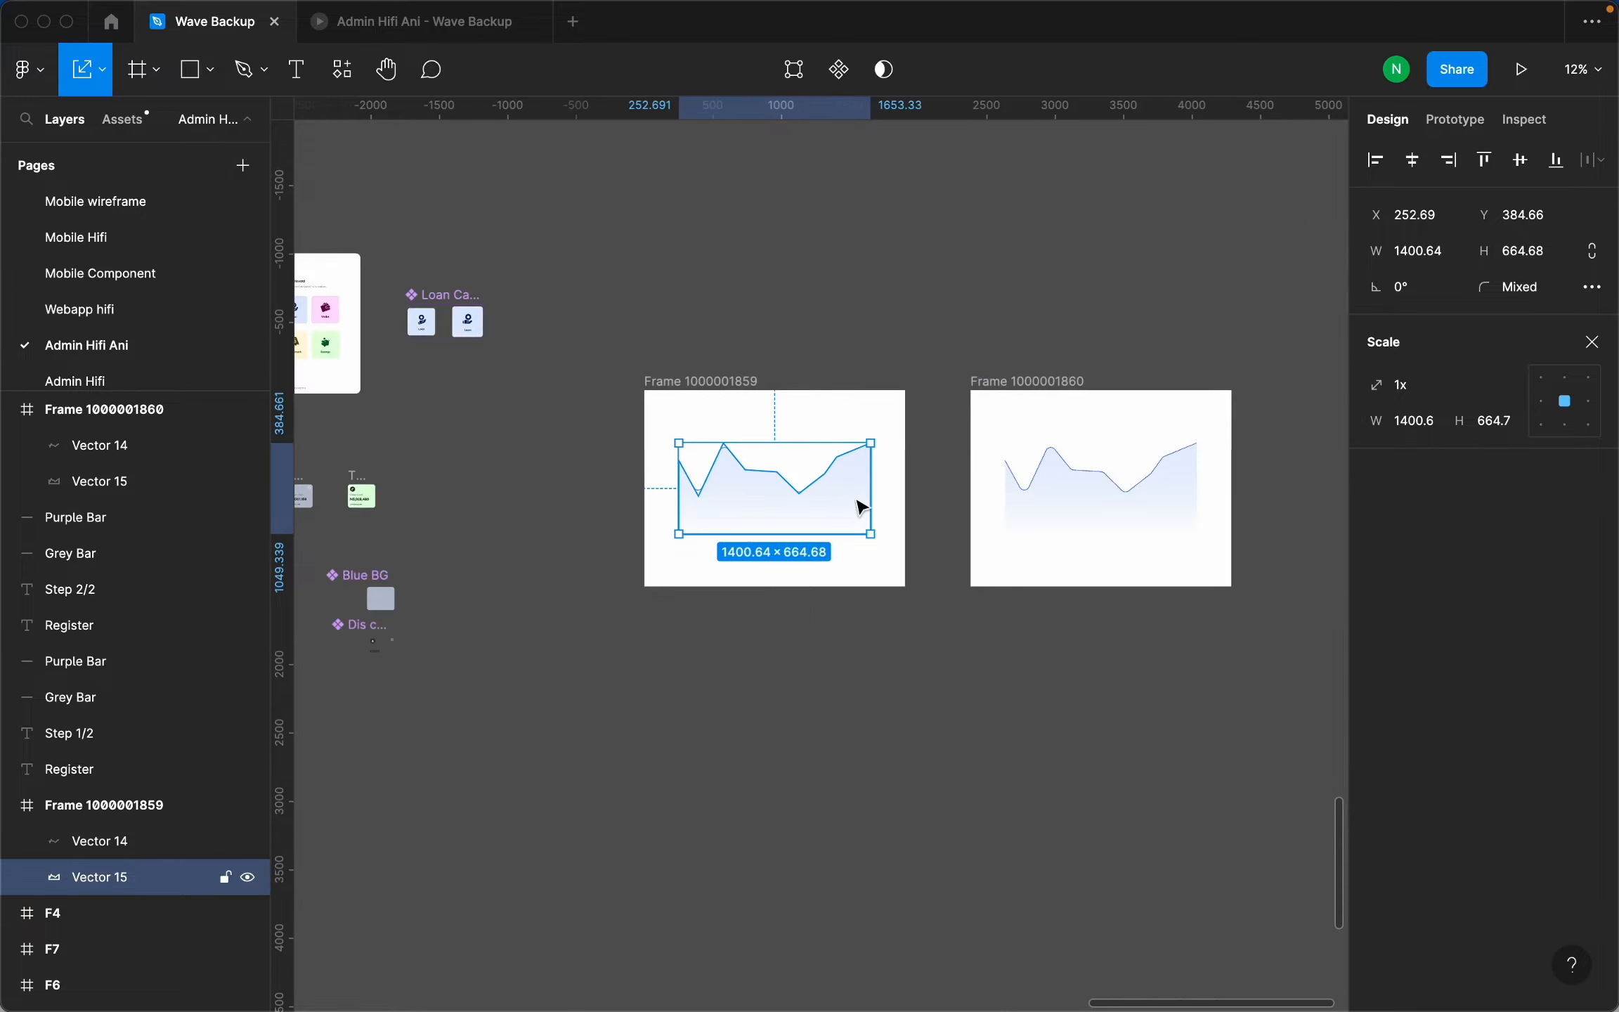
scroll(1118, 492, "up", 7)
left_click(1103, 492)
scroll(1084, 488, "down", 4)
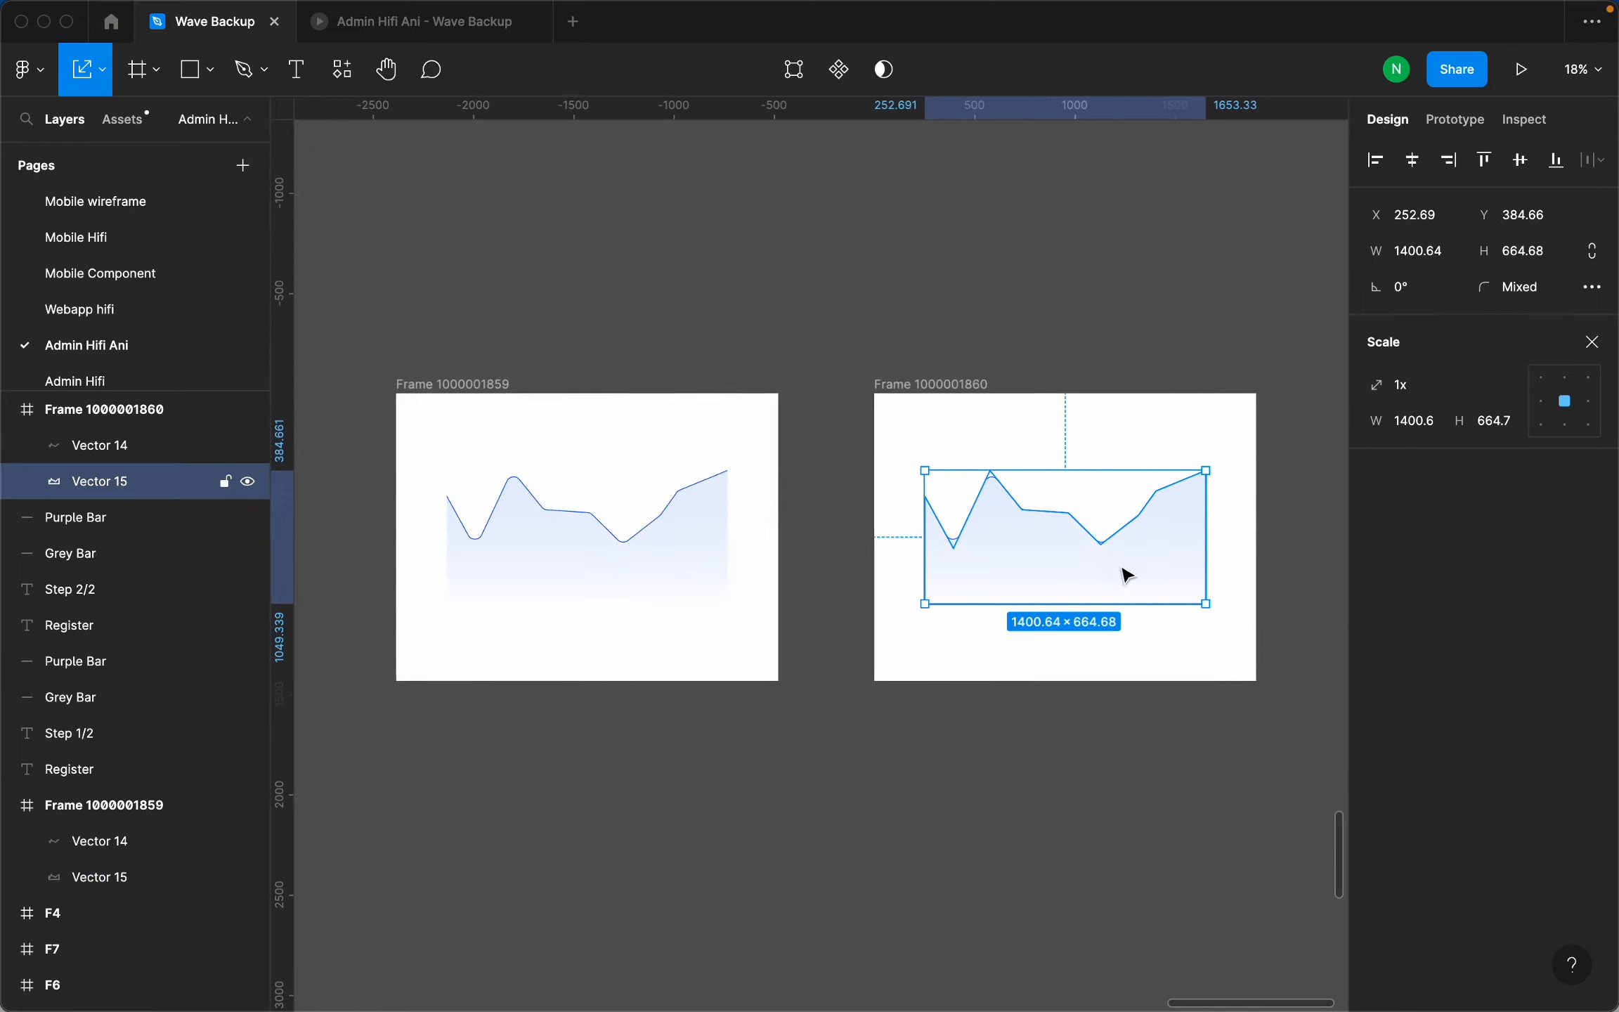
left_click(764, 562)
scroll(471, 622, "up", 3)
scroll(696, 576, "down", 3)
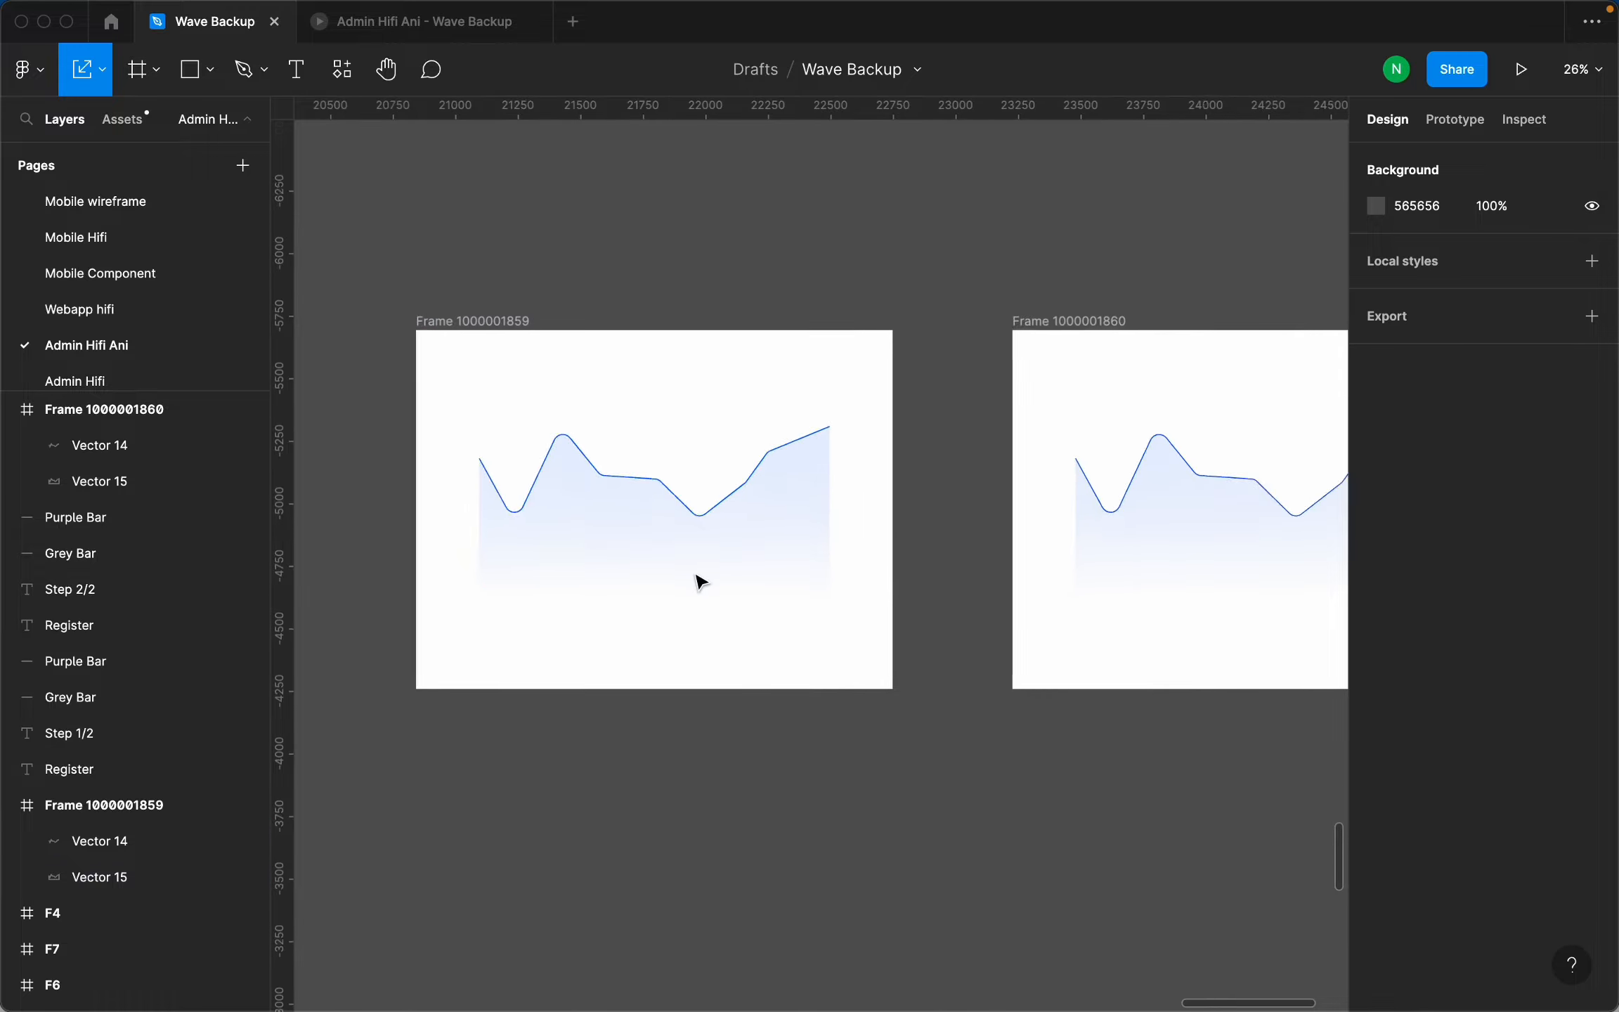
scroll(585, 510, "up", 3)
scroll(587, 516, "up", 5)
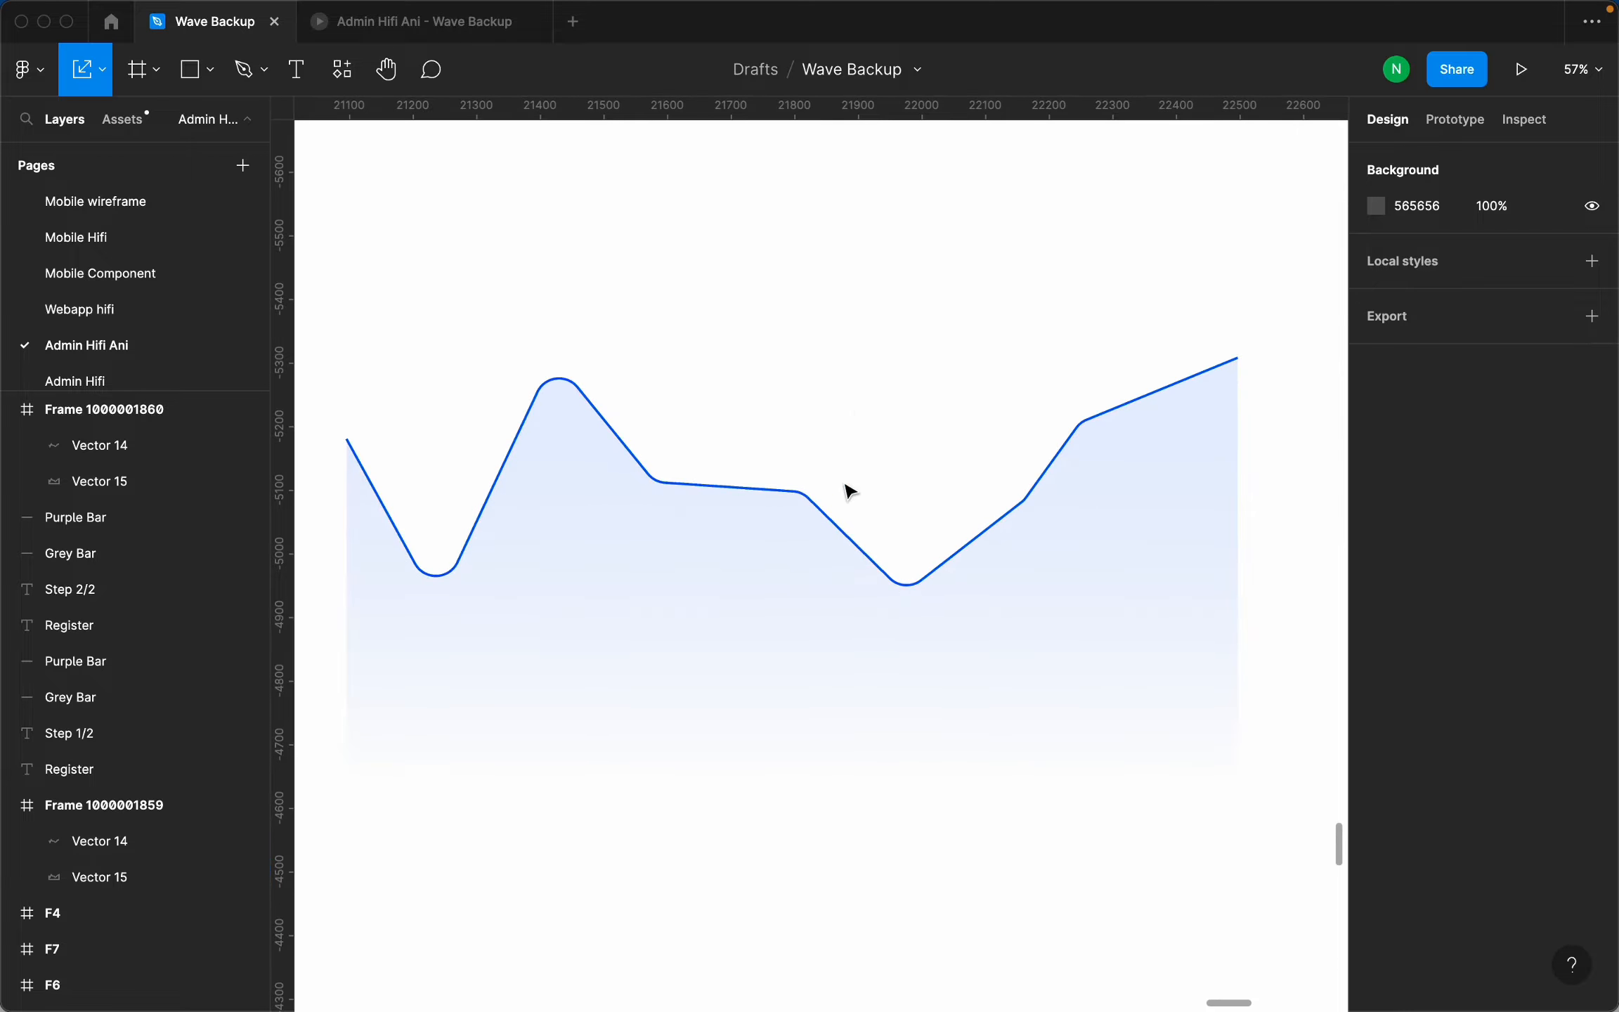
left_click(816, 506)
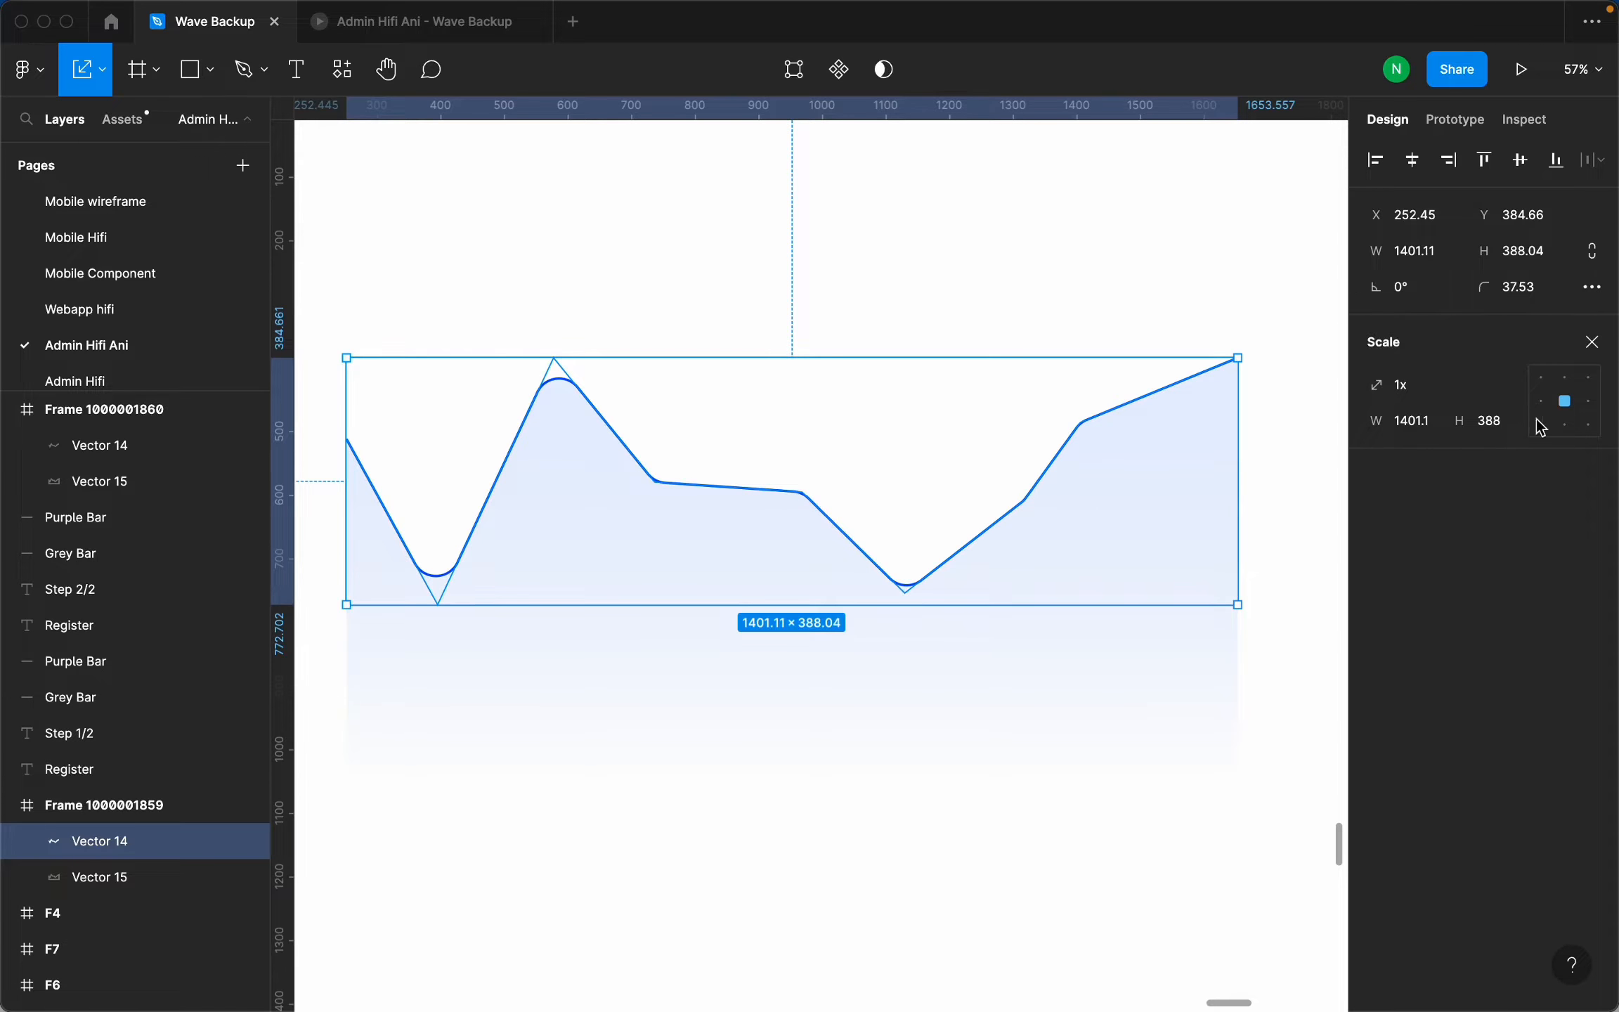
left_click(1591, 342)
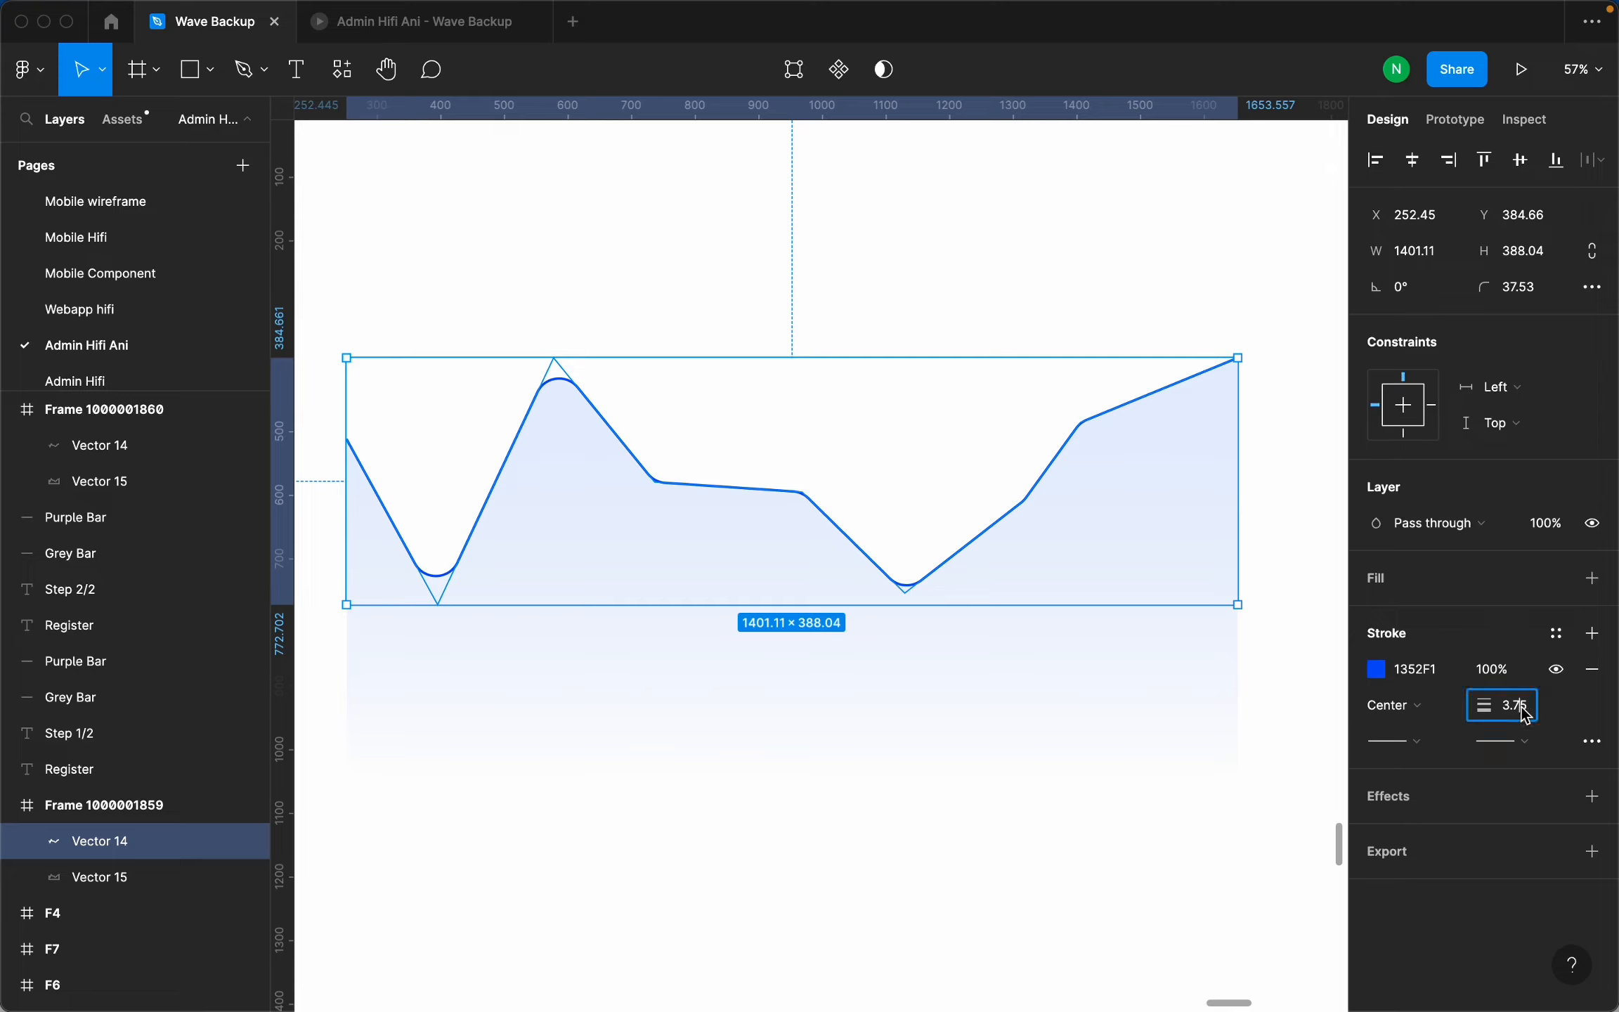
type("4")
key("Return")
scroll(733, 787, "down", 5)
scroll(961, 592, "up", 5)
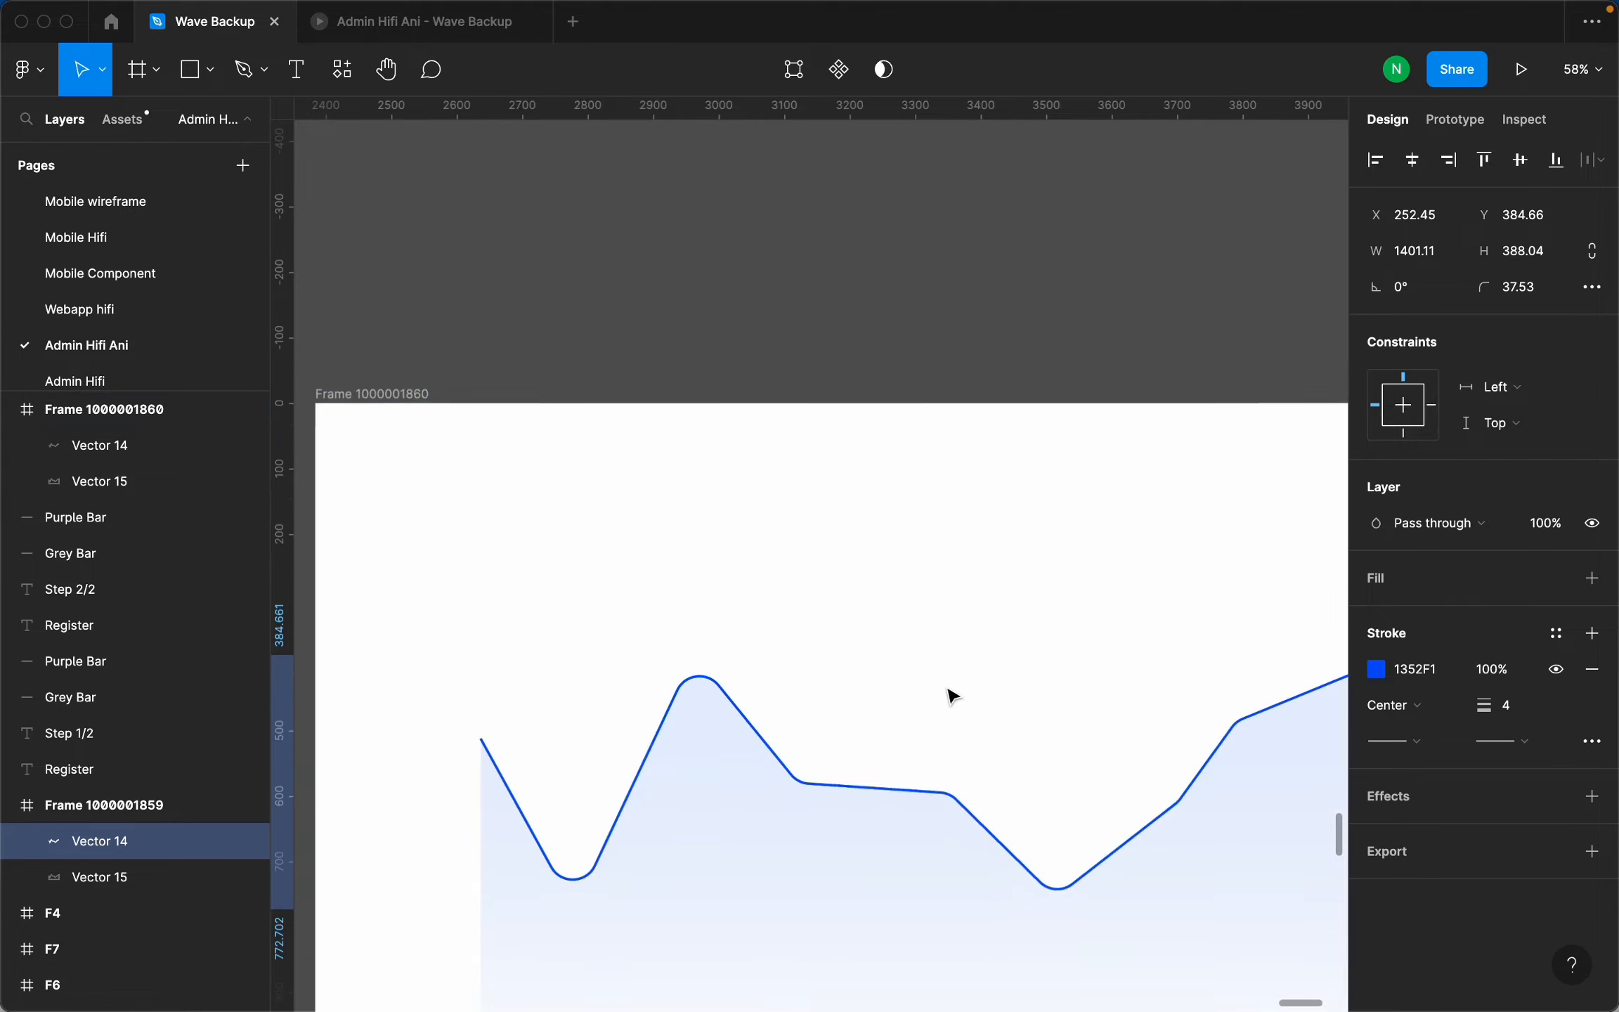
left_click(930, 794)
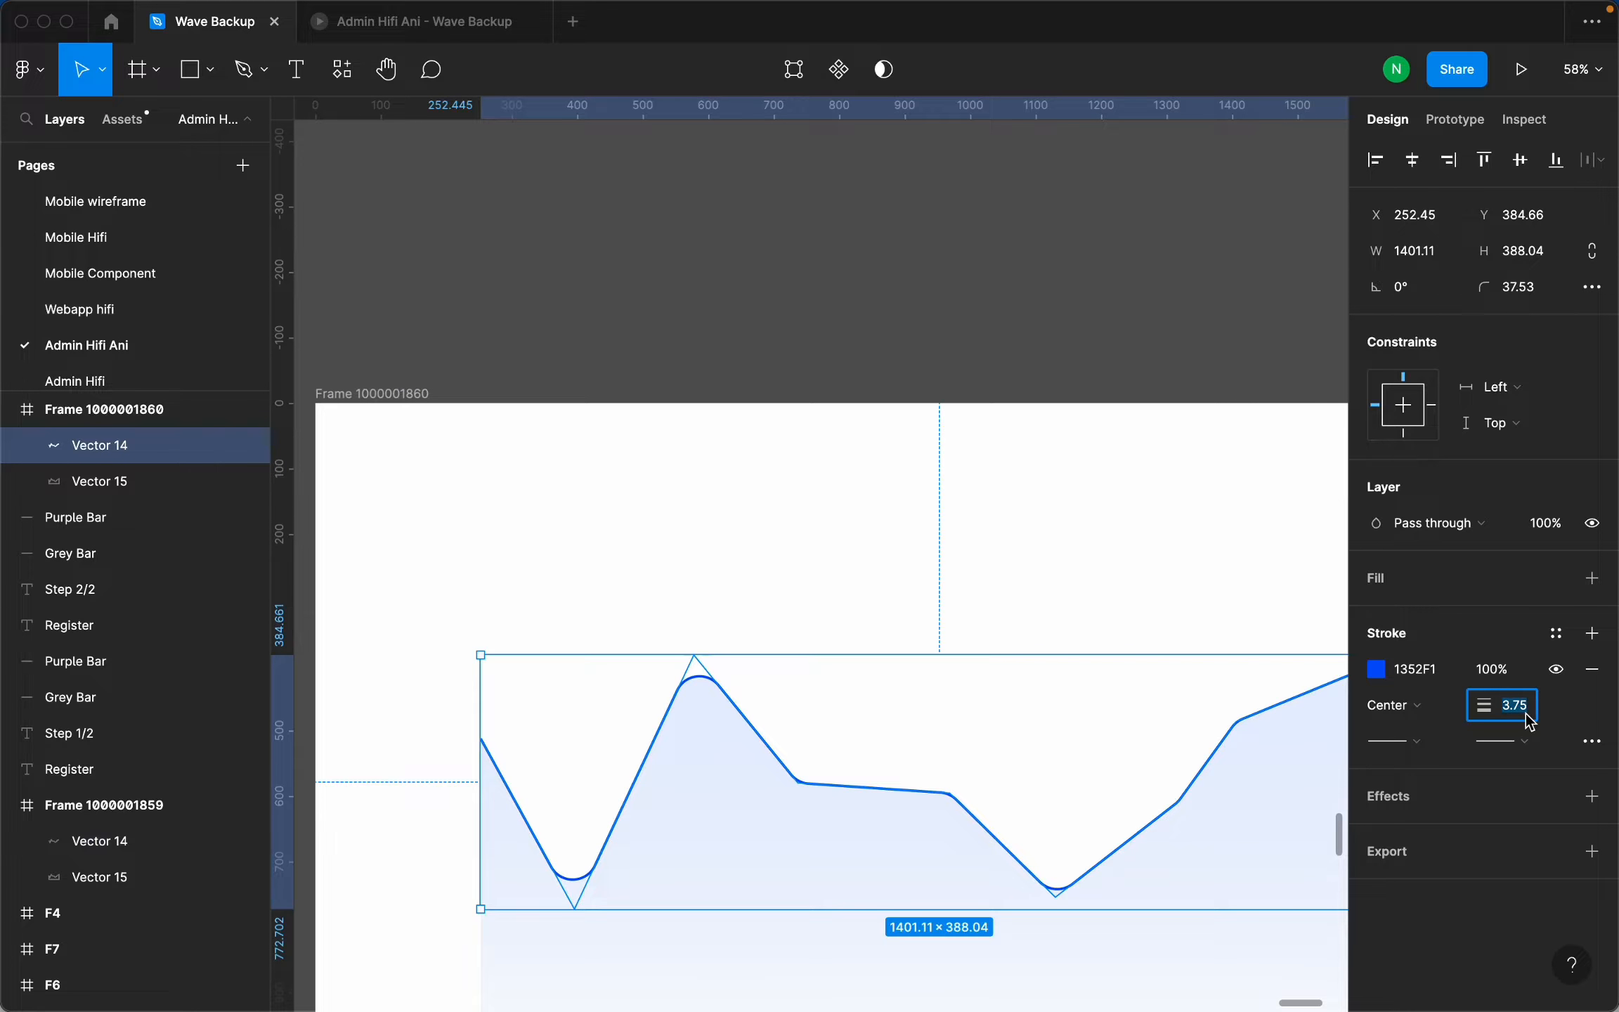
scroll(867, 752, "down", 5)
left_click(965, 516)
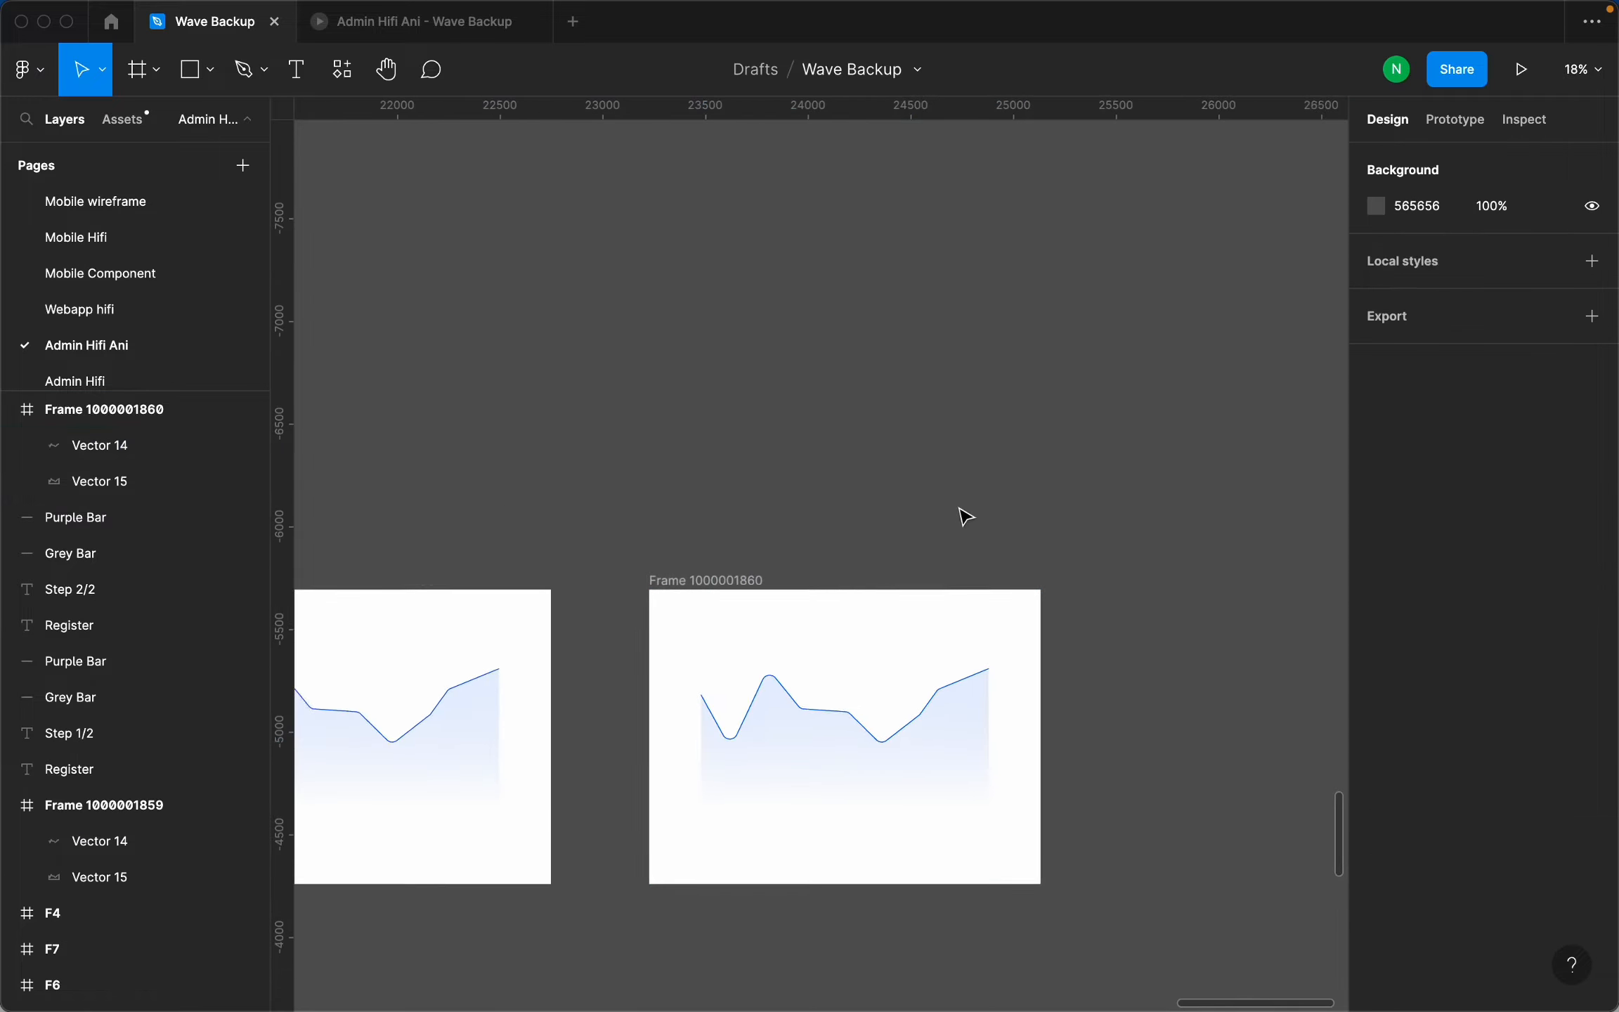
scroll(964, 517, "down", 3)
scroll(679, 680, "up", 5)
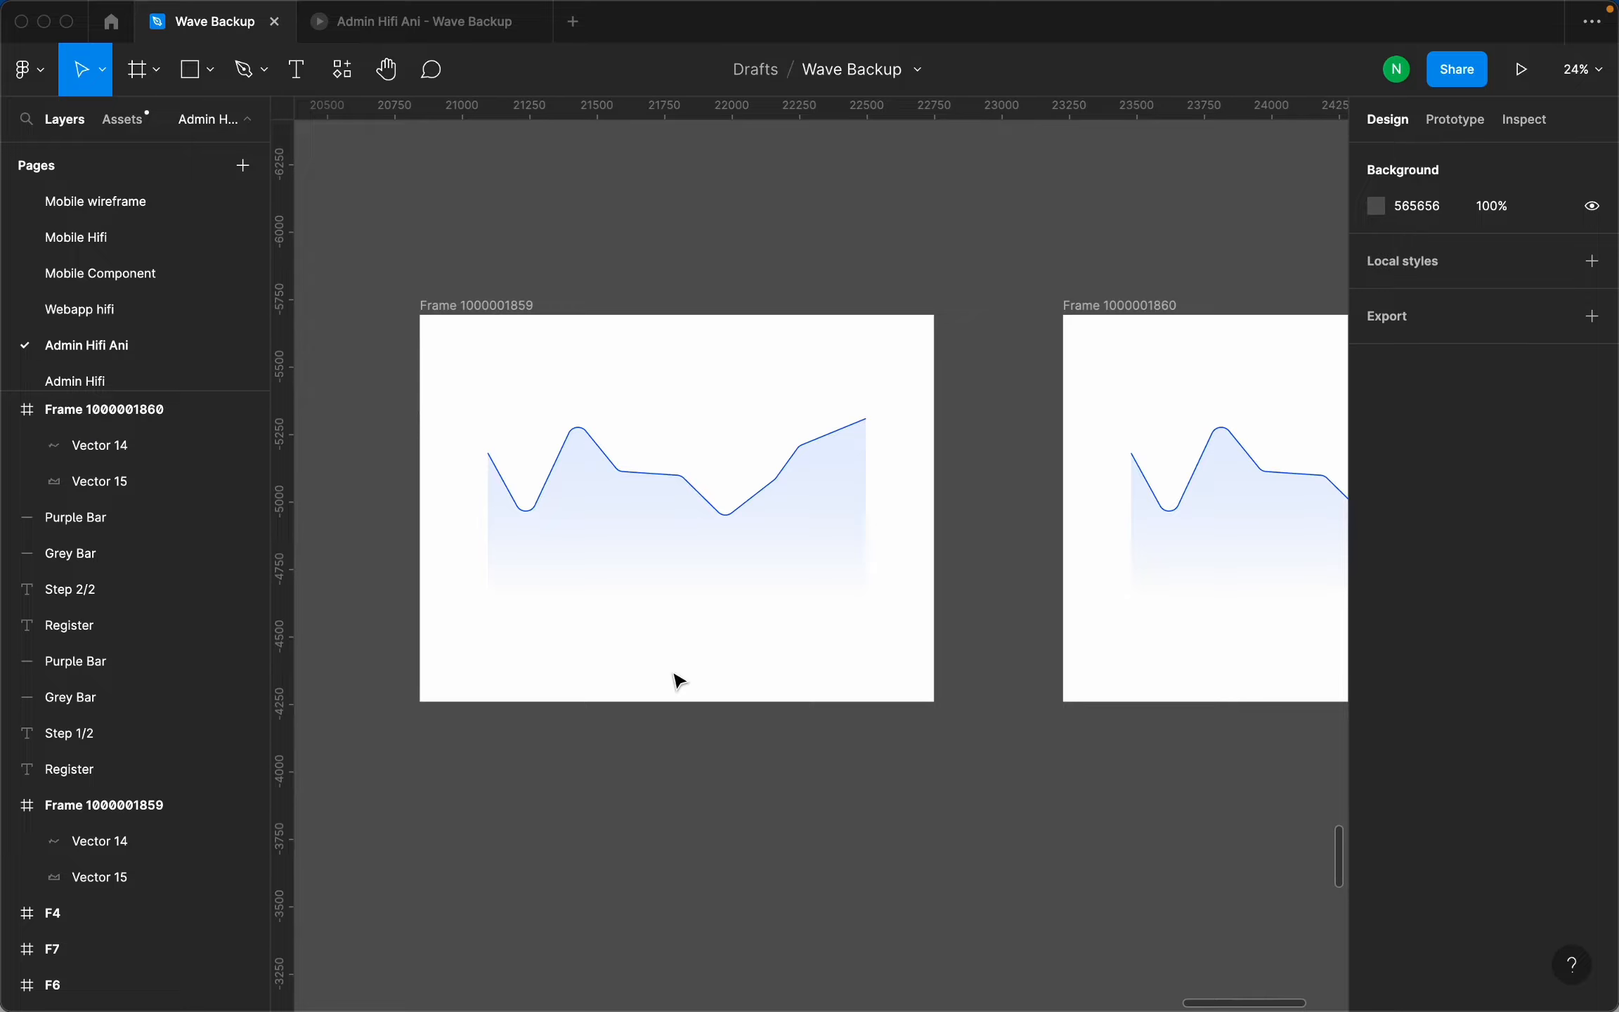
scroll(555, 541, "up", 2)
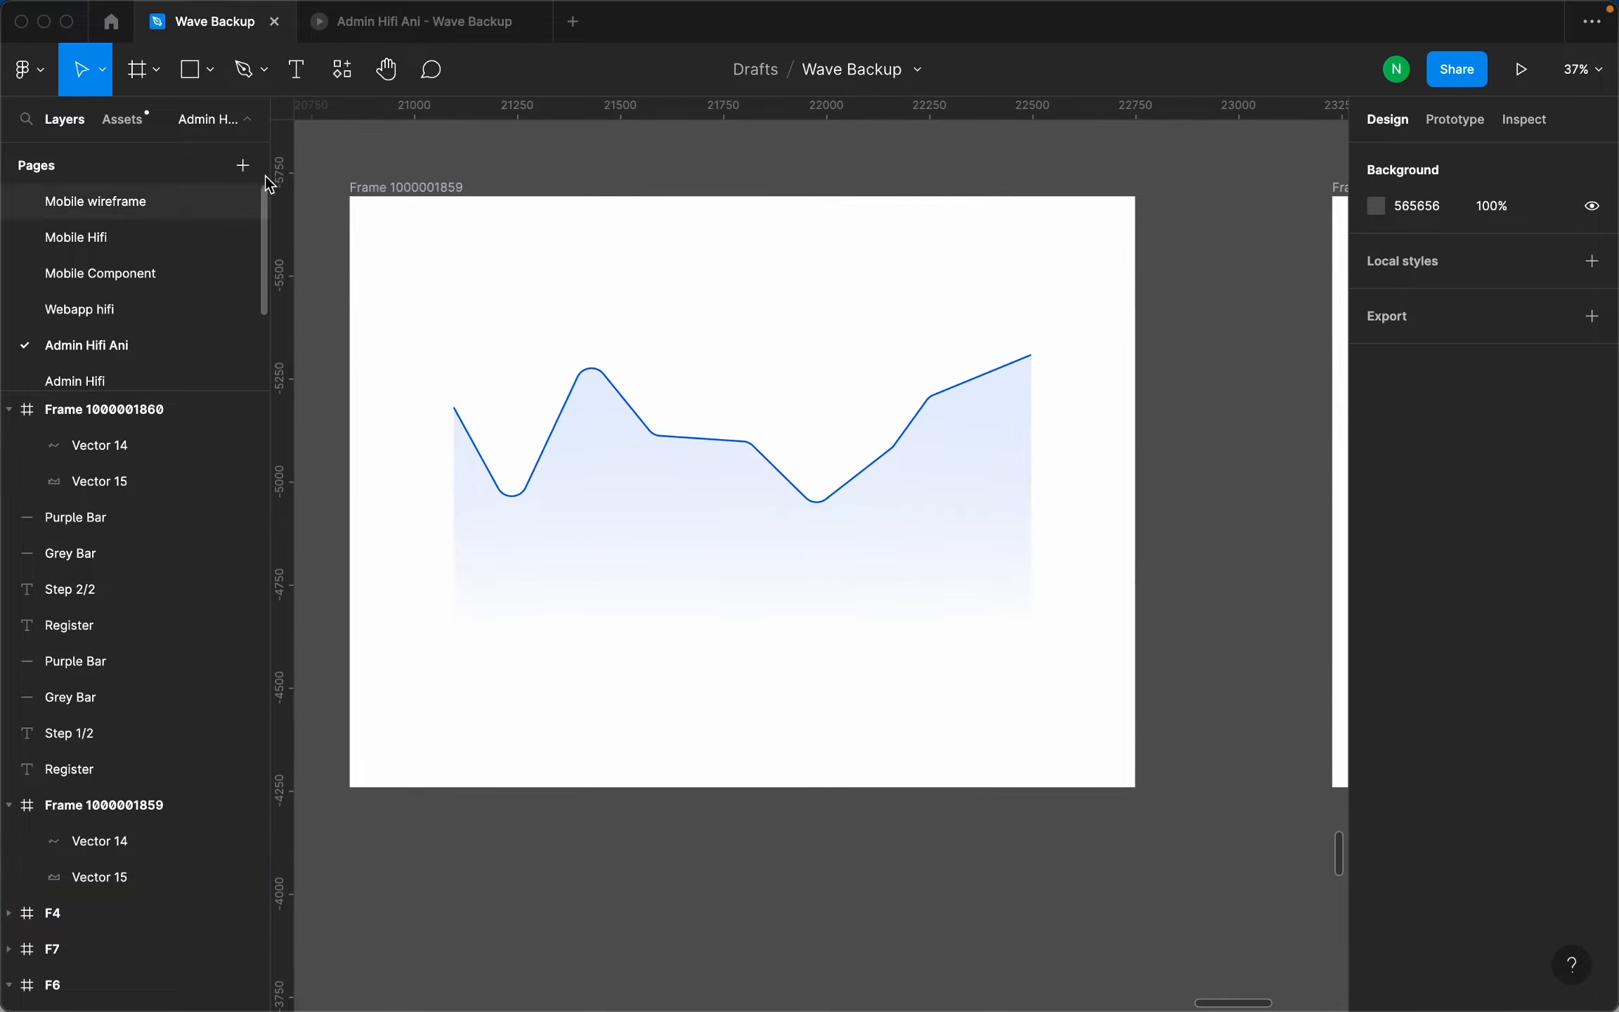
left_click(189, 69)
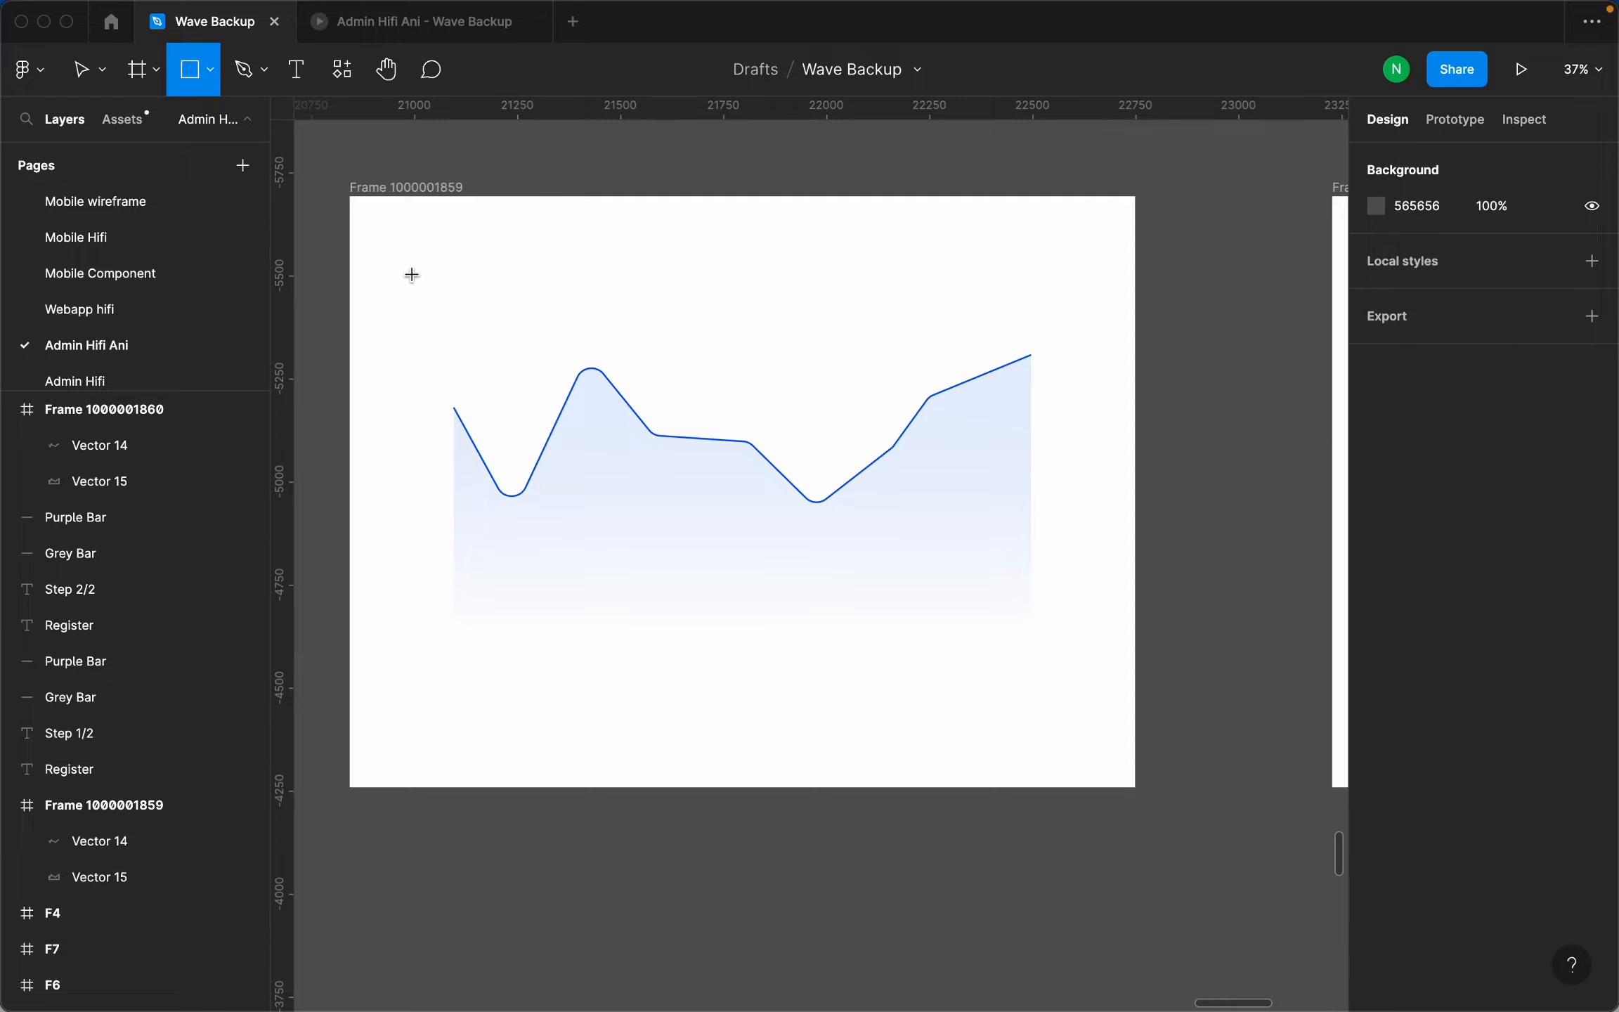
mouse_move(407, 281)
left_mouse_down()
mouse_move(861, 602)
mouse_move(1112, 669)
mouse_move(1102, 686)
left_mouse_up()
left_click_drag(852, 435, 841, 457)
mouse_move(740, 310)
left_mouse_down()
mouse_move(752, 440)
mouse_move(763, 328)
left_mouse_up()
Change the covering rectangle's fill to white (FFFFFF) and deselect it.
left_click(1376, 615)
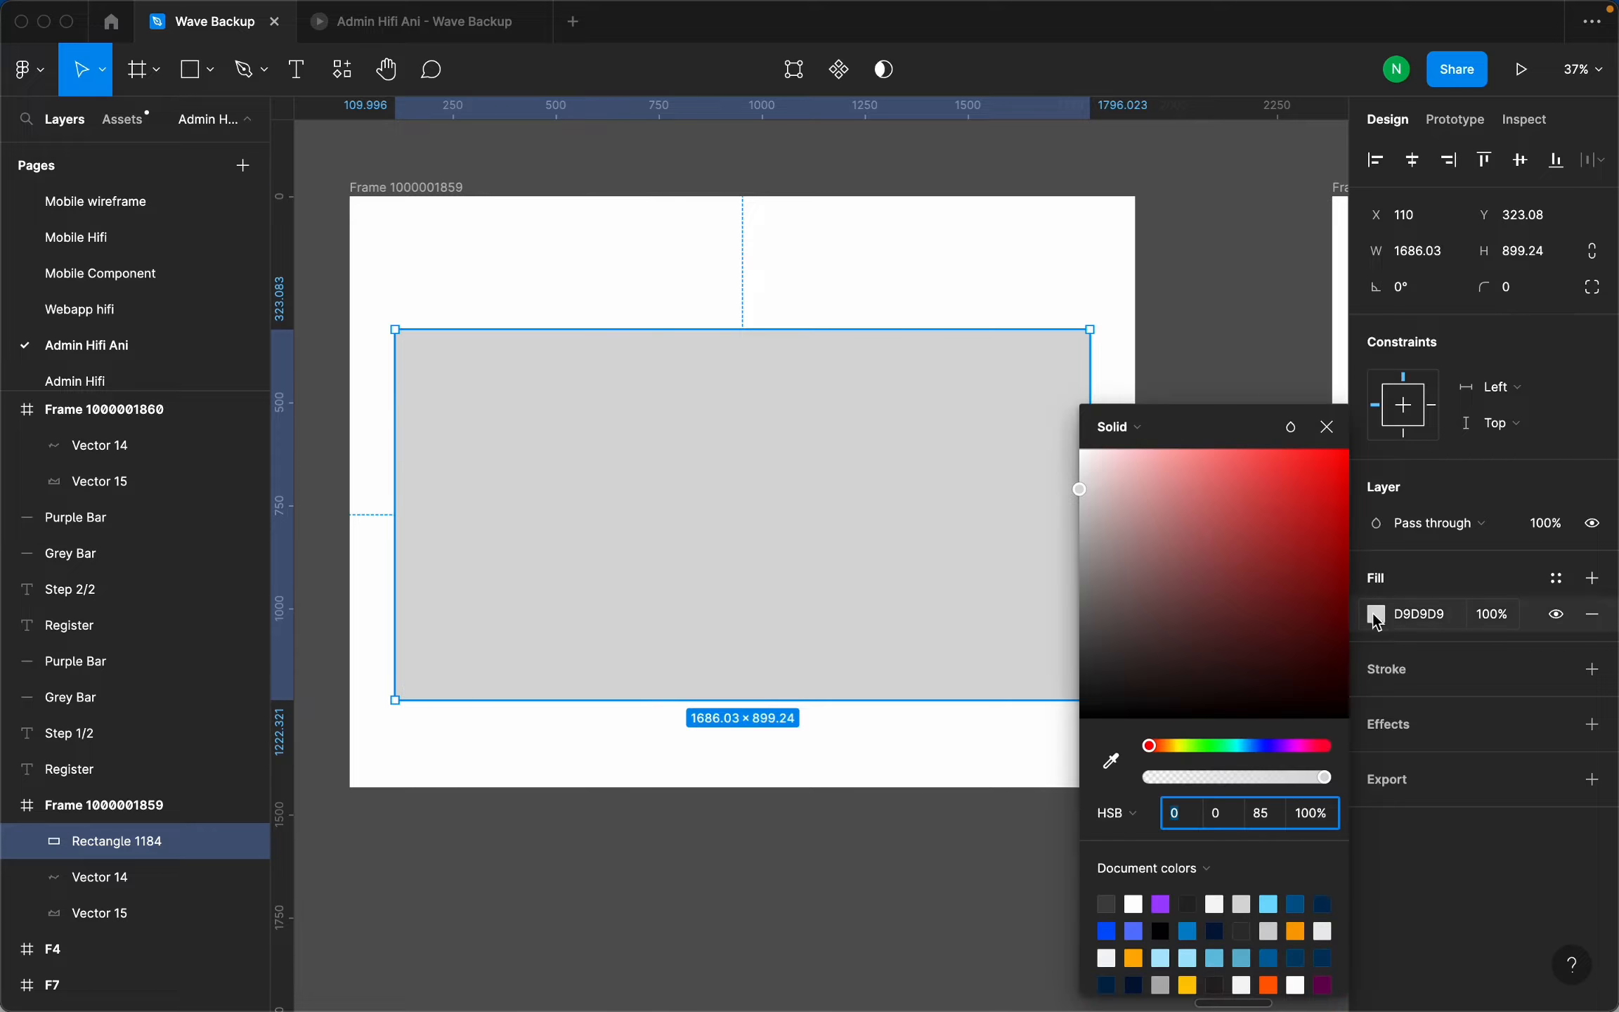
left_click_drag(1131, 478, 925, 343)
left_click(805, 267)
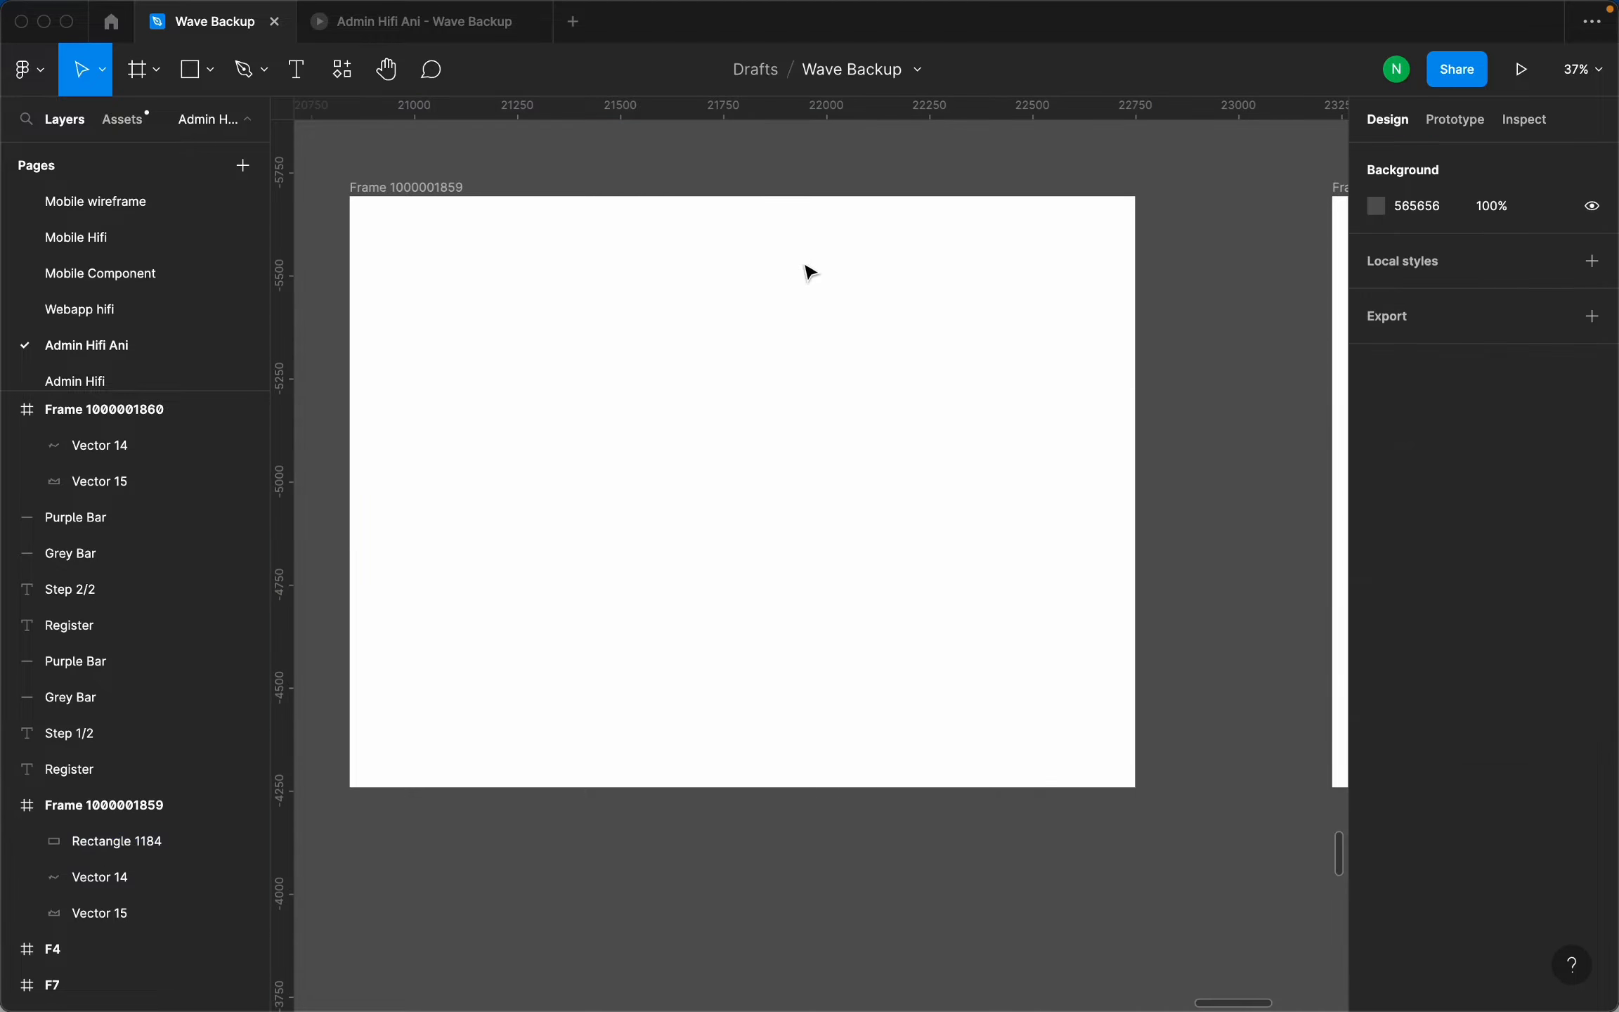
scroll(681, 449, "down", 5)
left_click(743, 310)
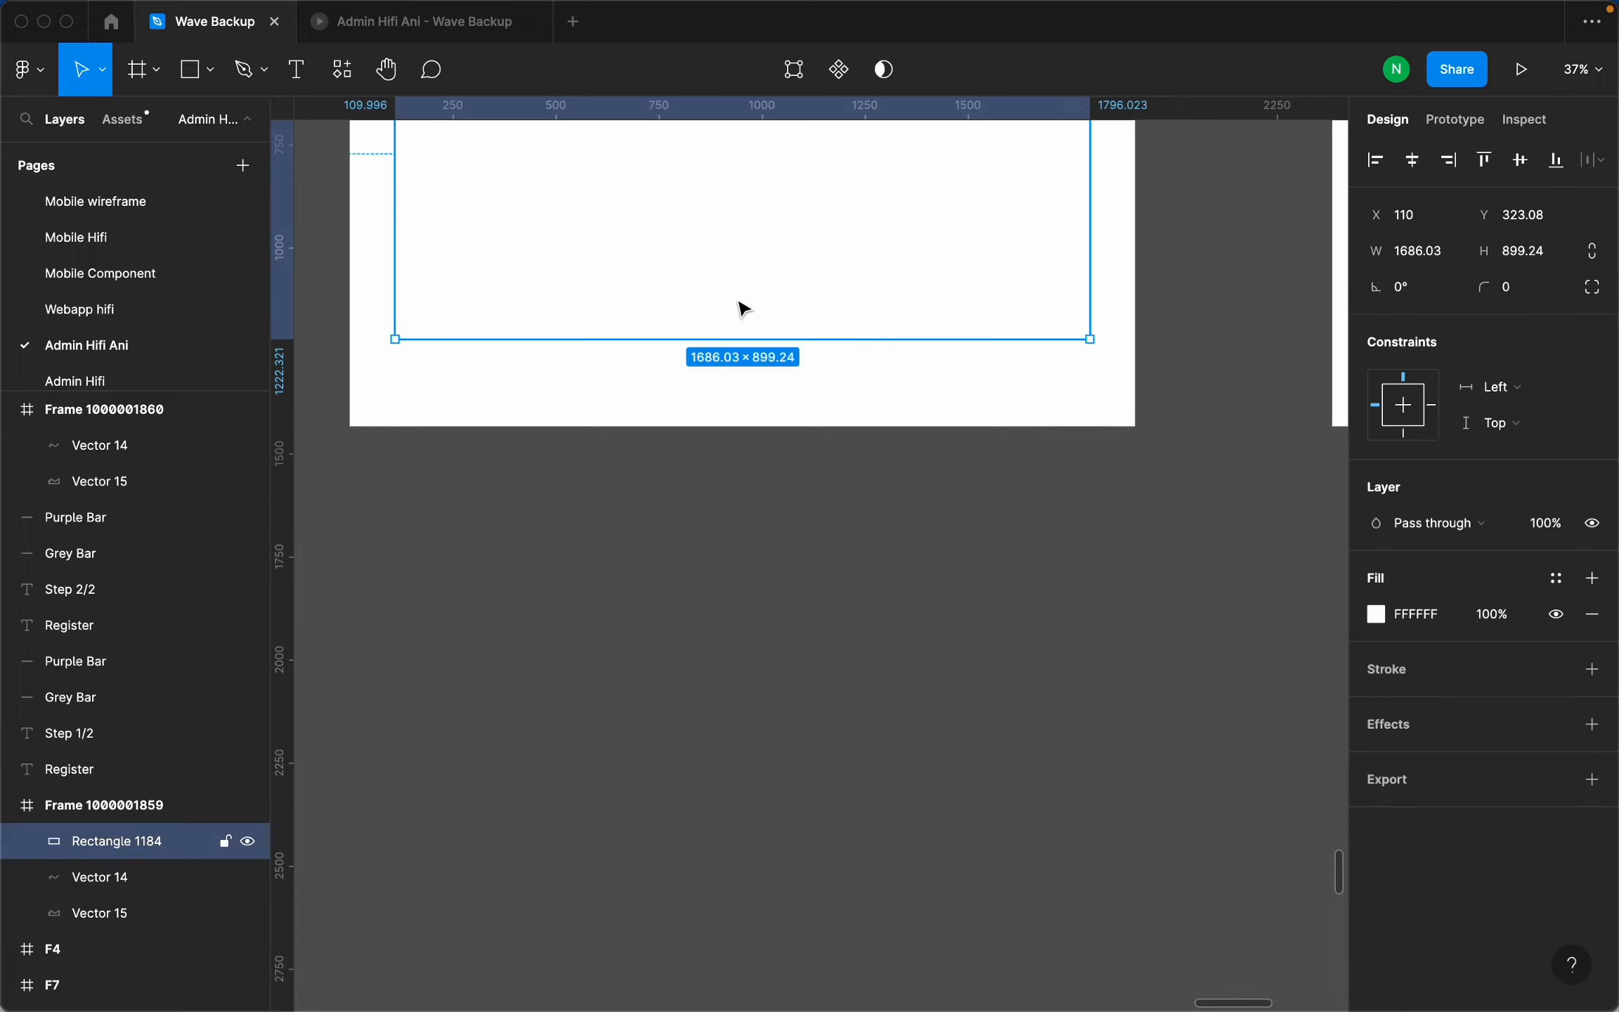
scroll(724, 322, "up", 3)
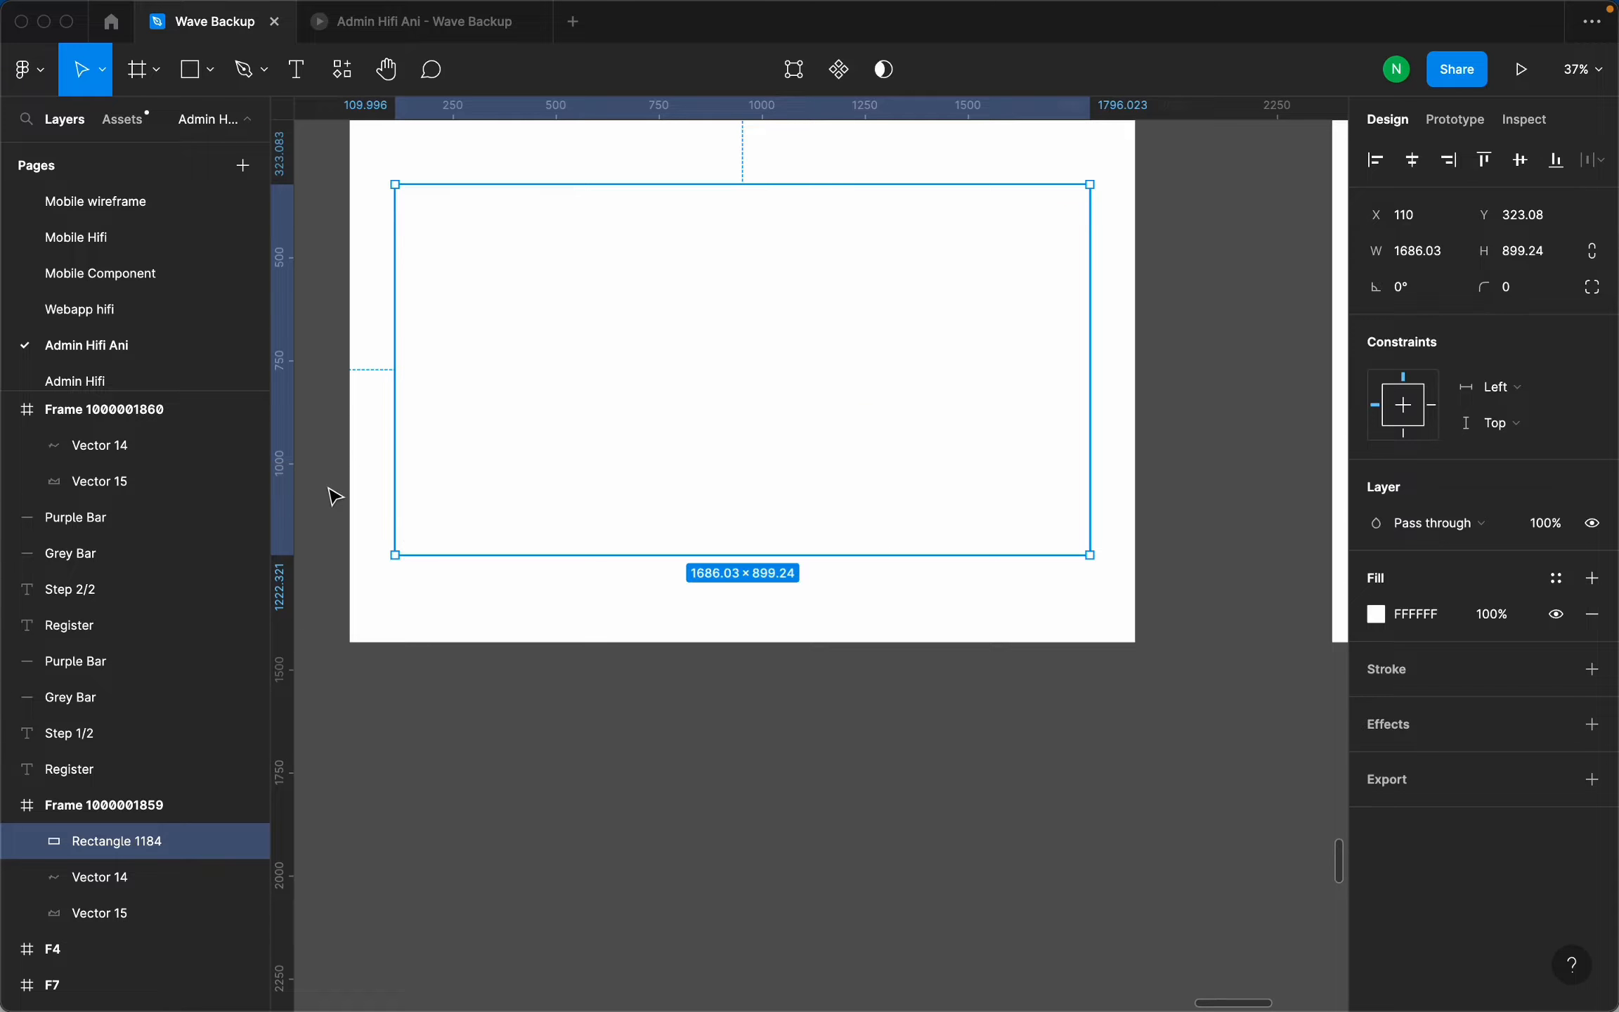
double_click(125, 845)
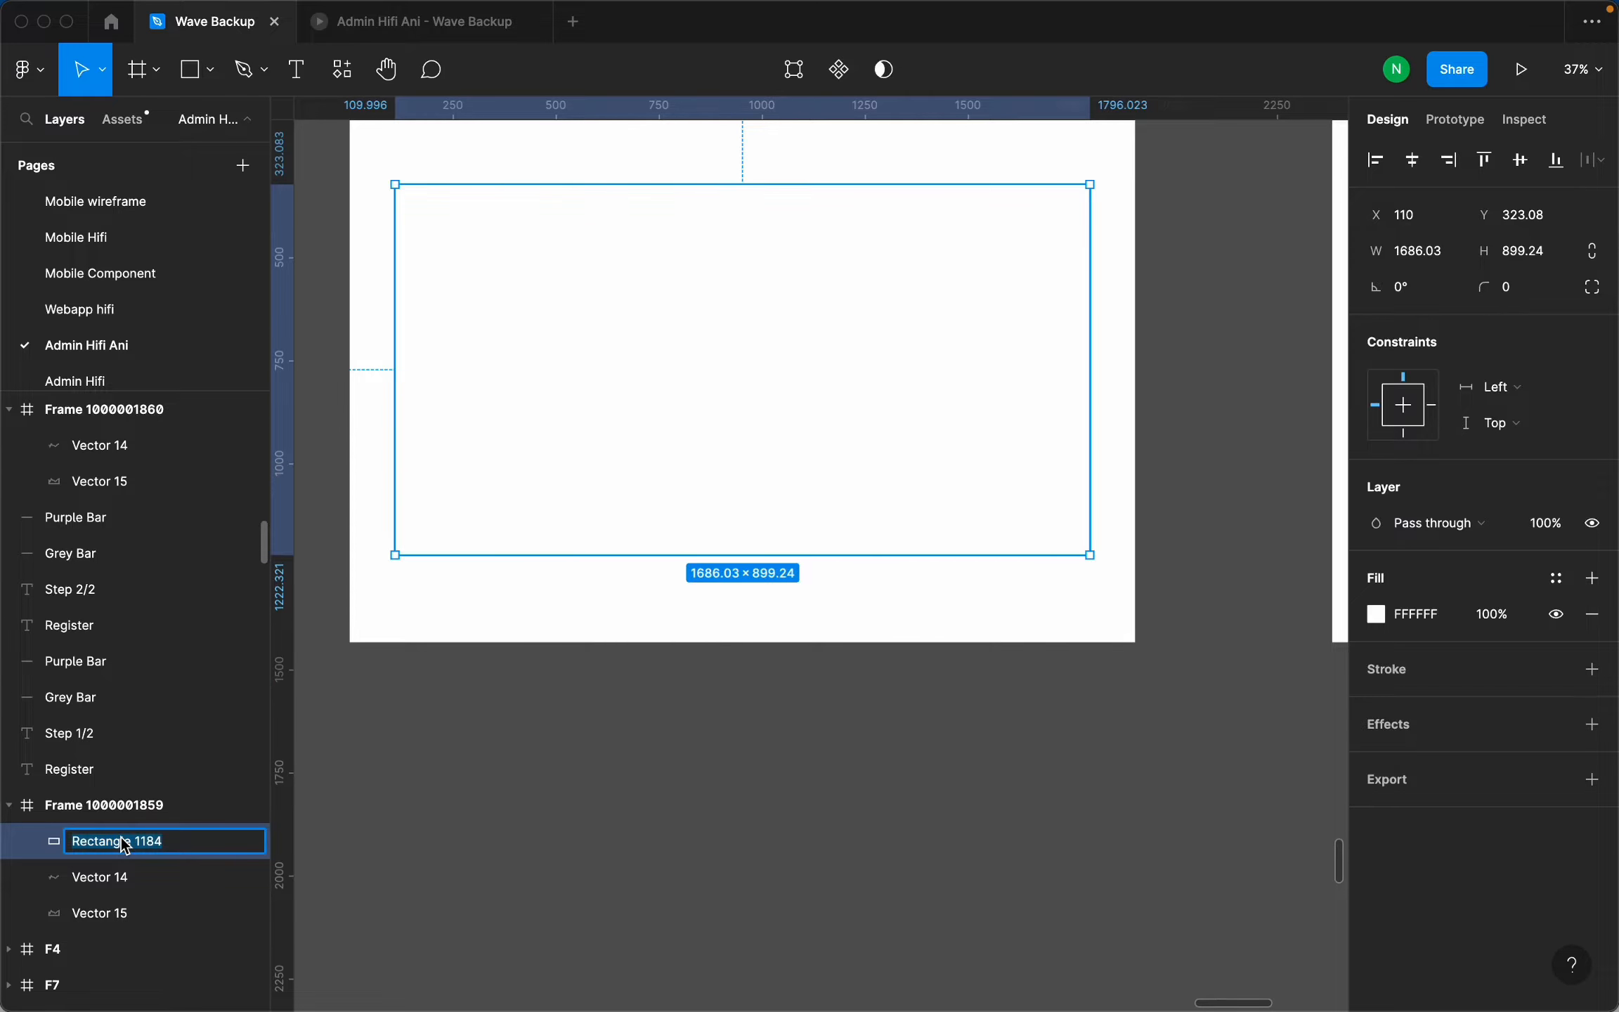
type("white cover")
key("Return")
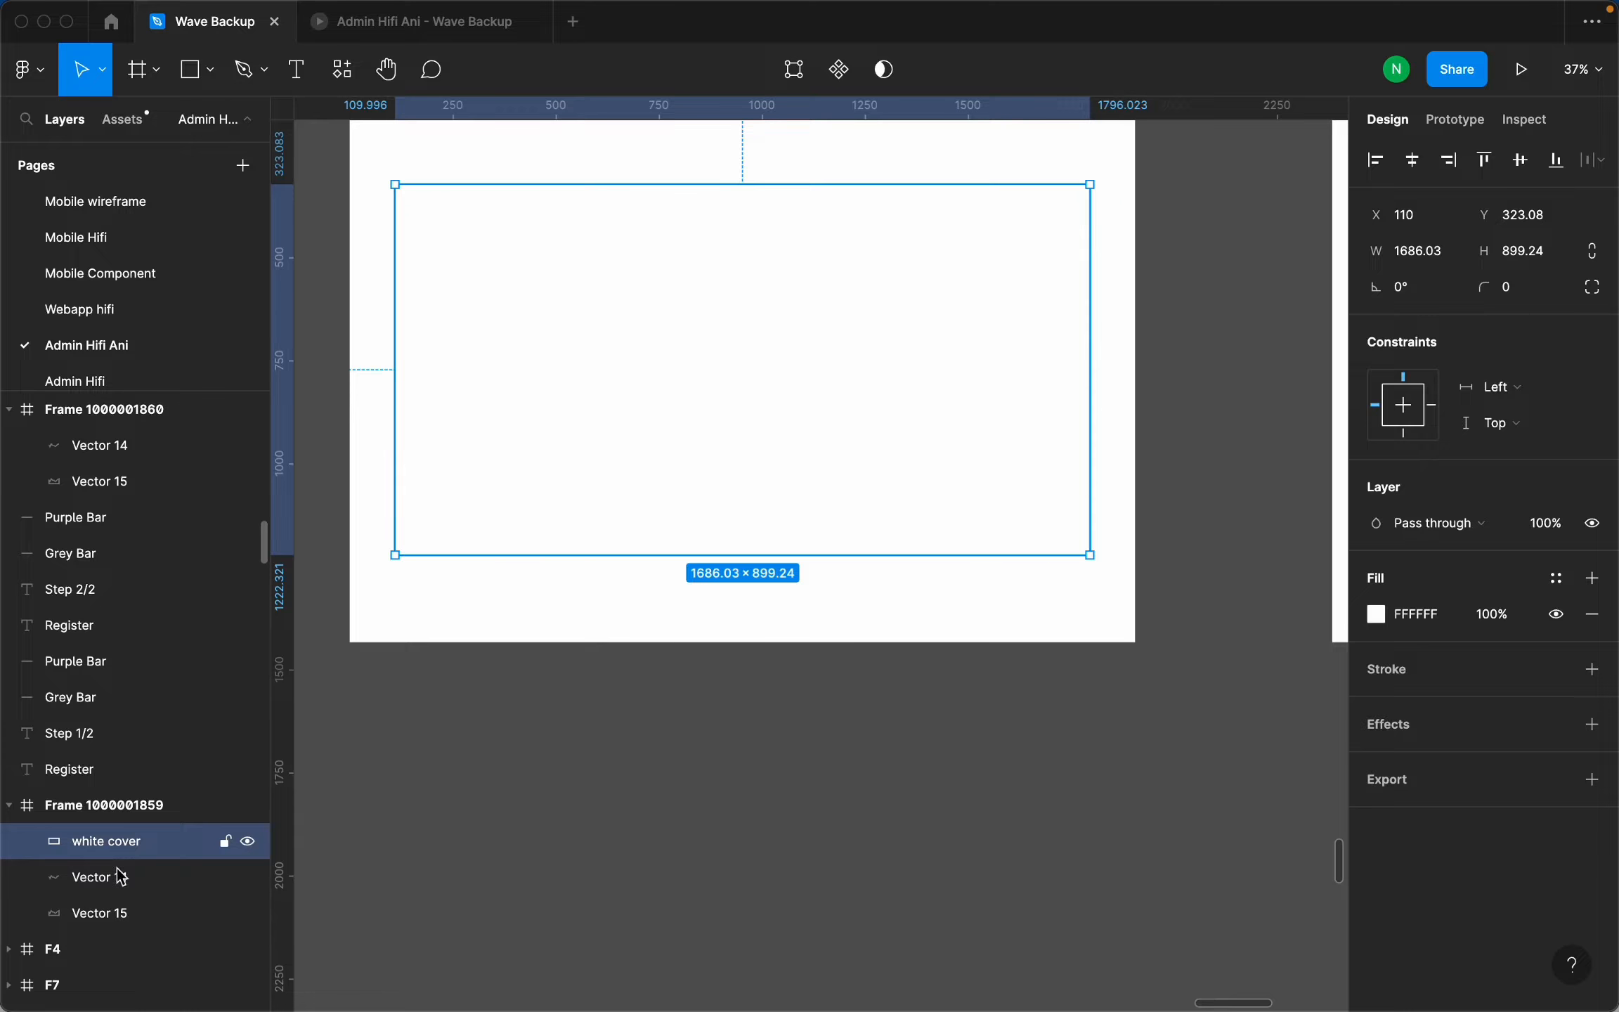
scroll(460, 801, "down", 5)
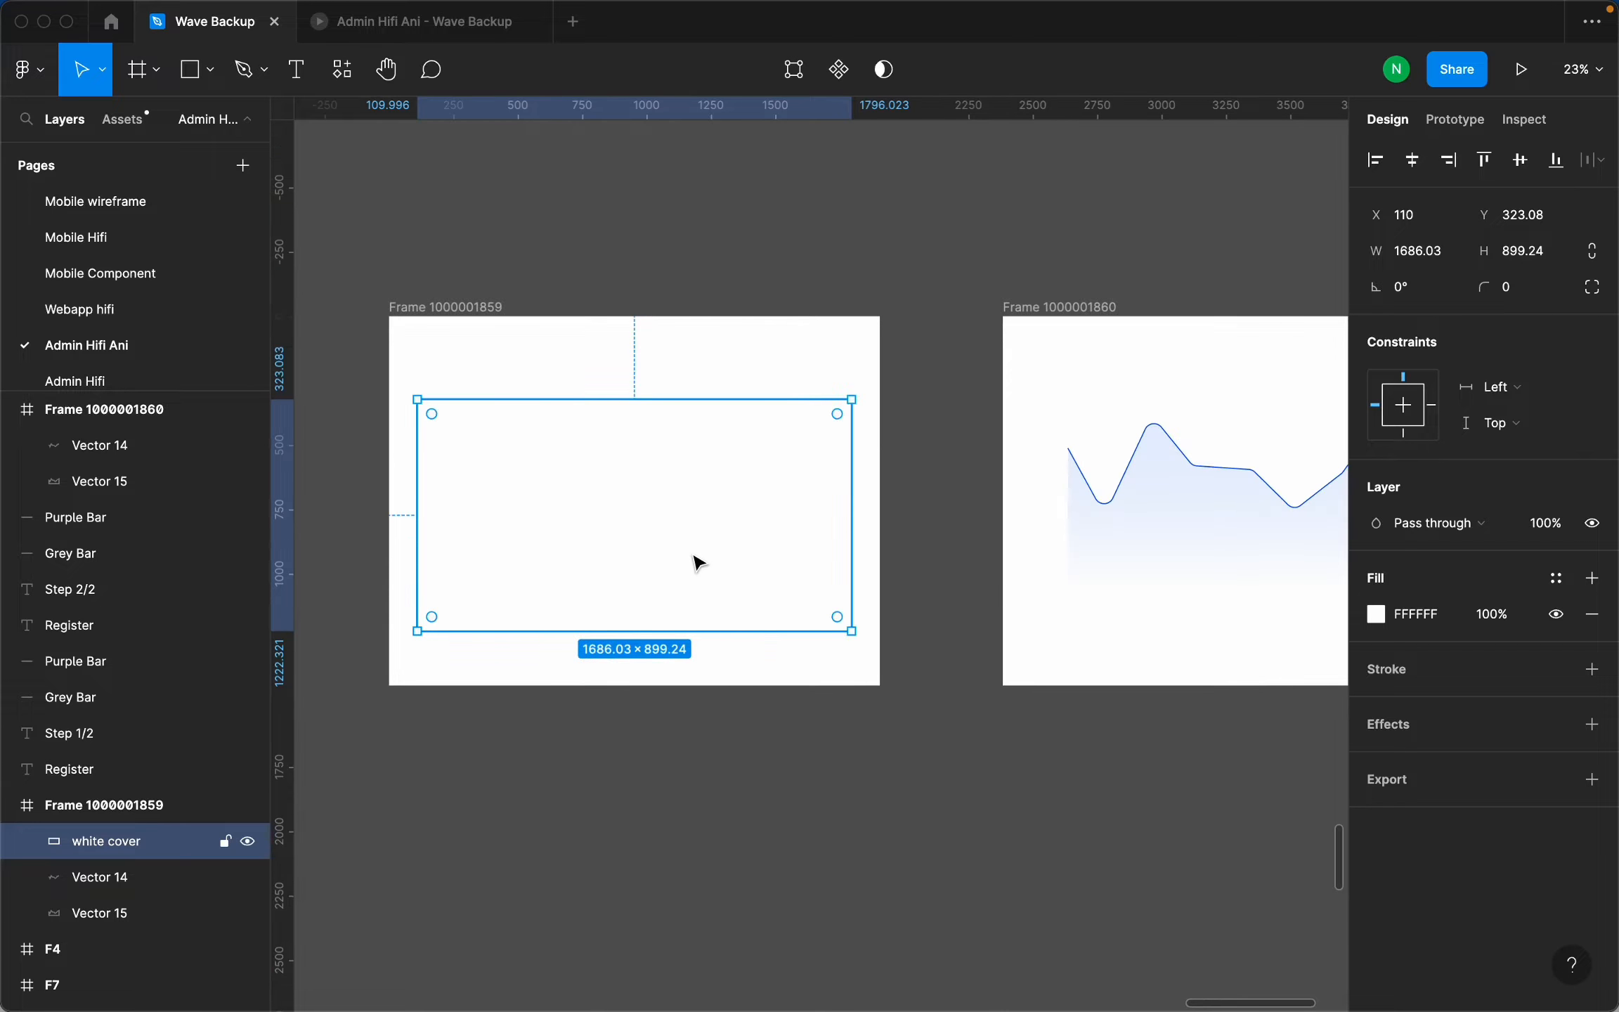
left_click(1117, 311)
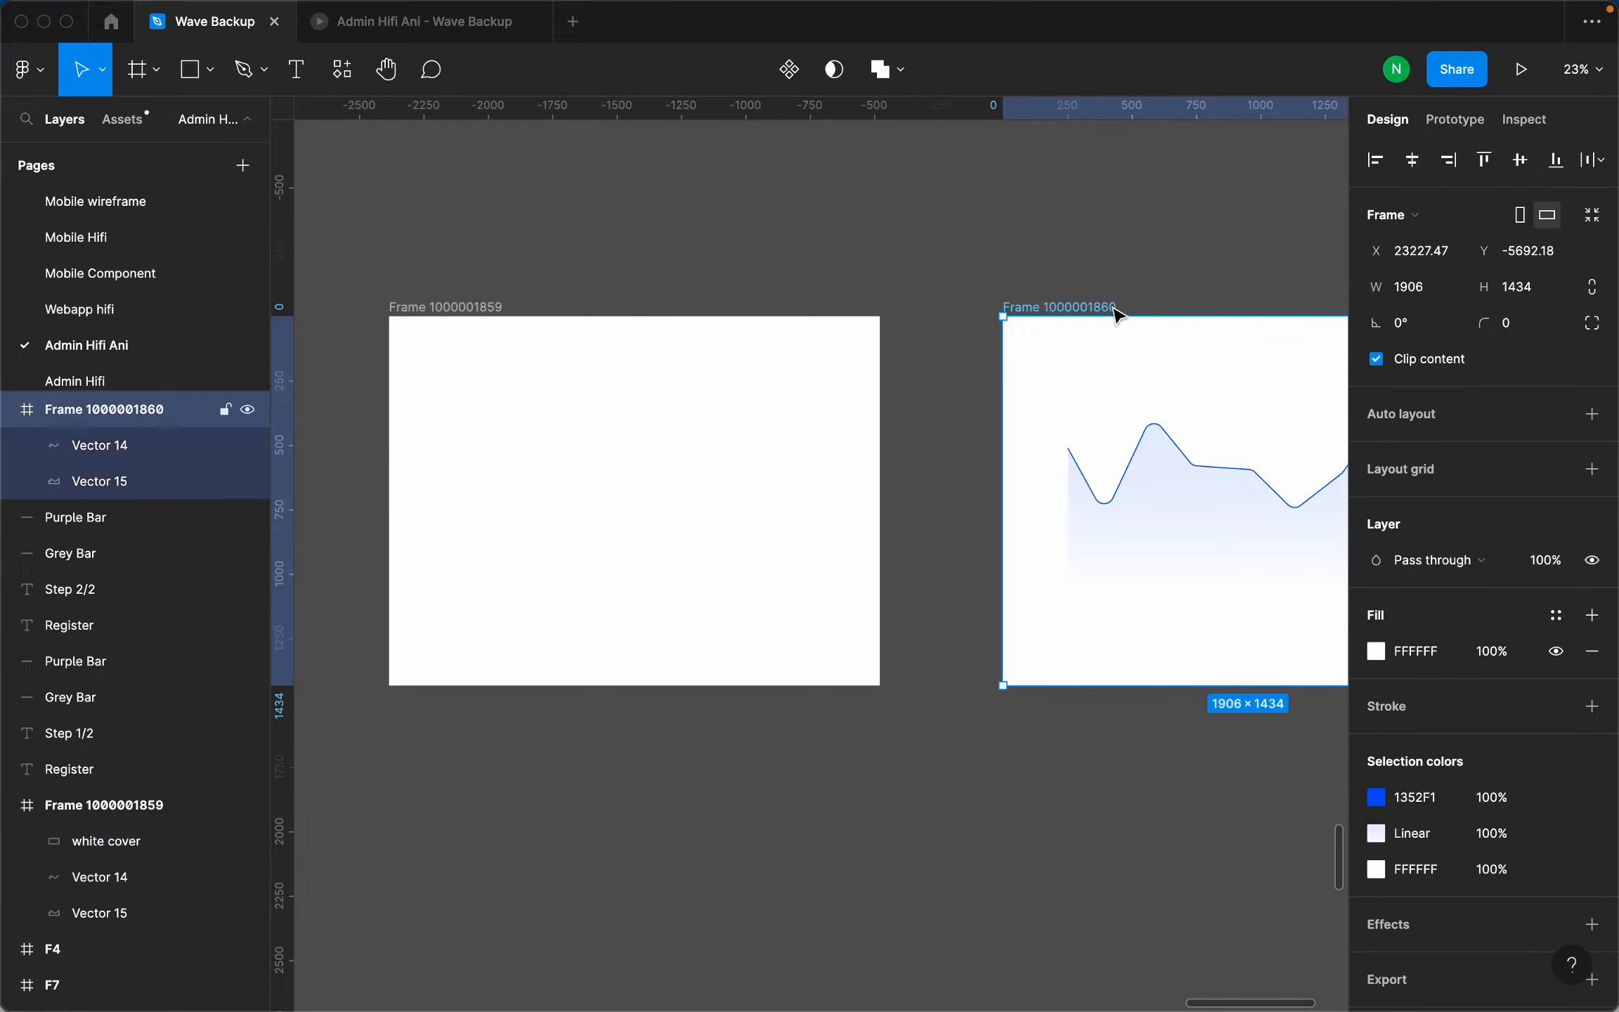
key("super+v")
scroll(791, 519, "down", 3)
scroll(1119, 484, "up", 3)
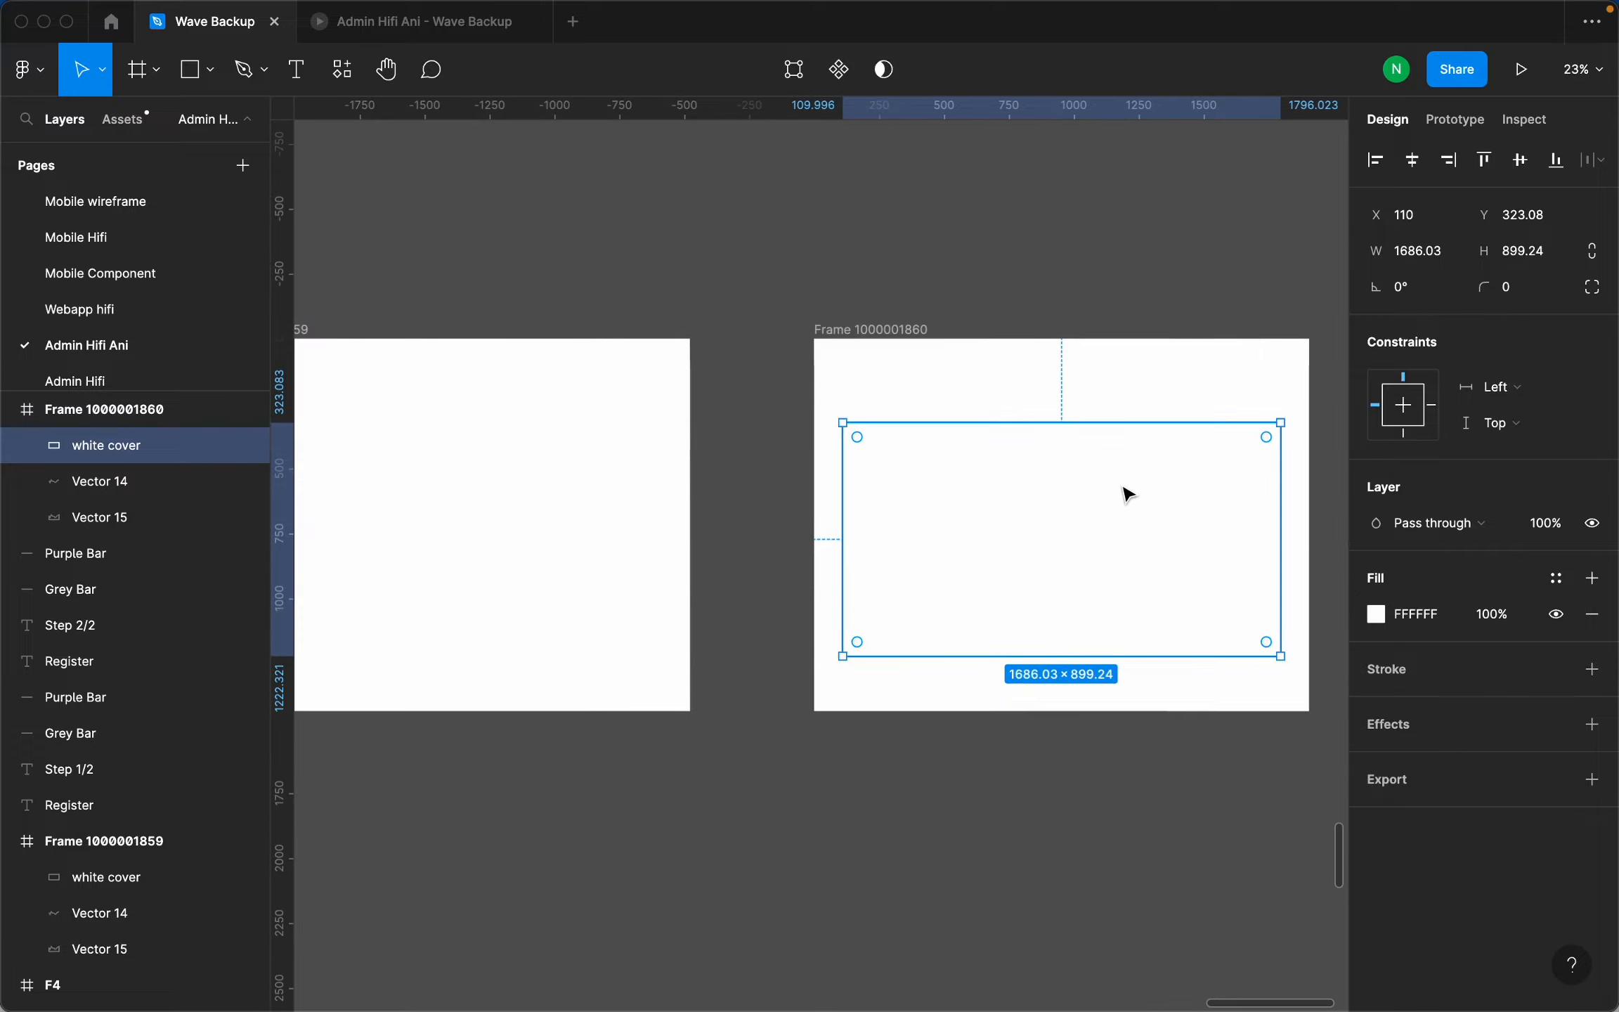
scroll(1083, 530, "down", 3)
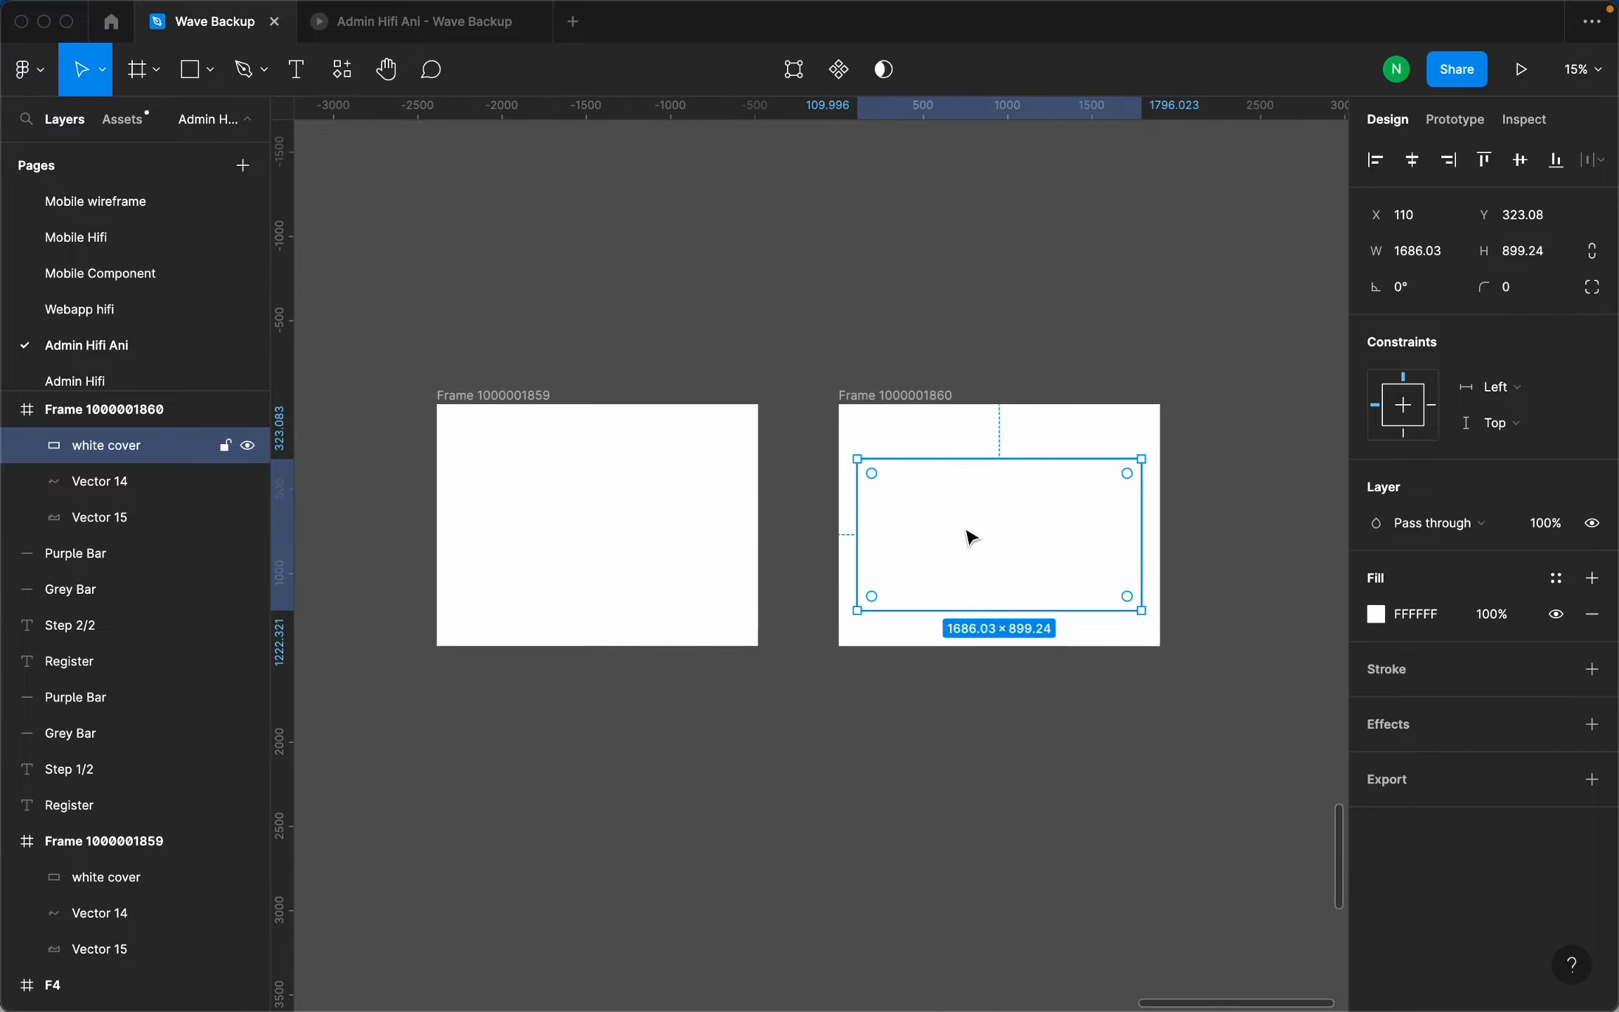
scroll(935, 562, "up", 1)
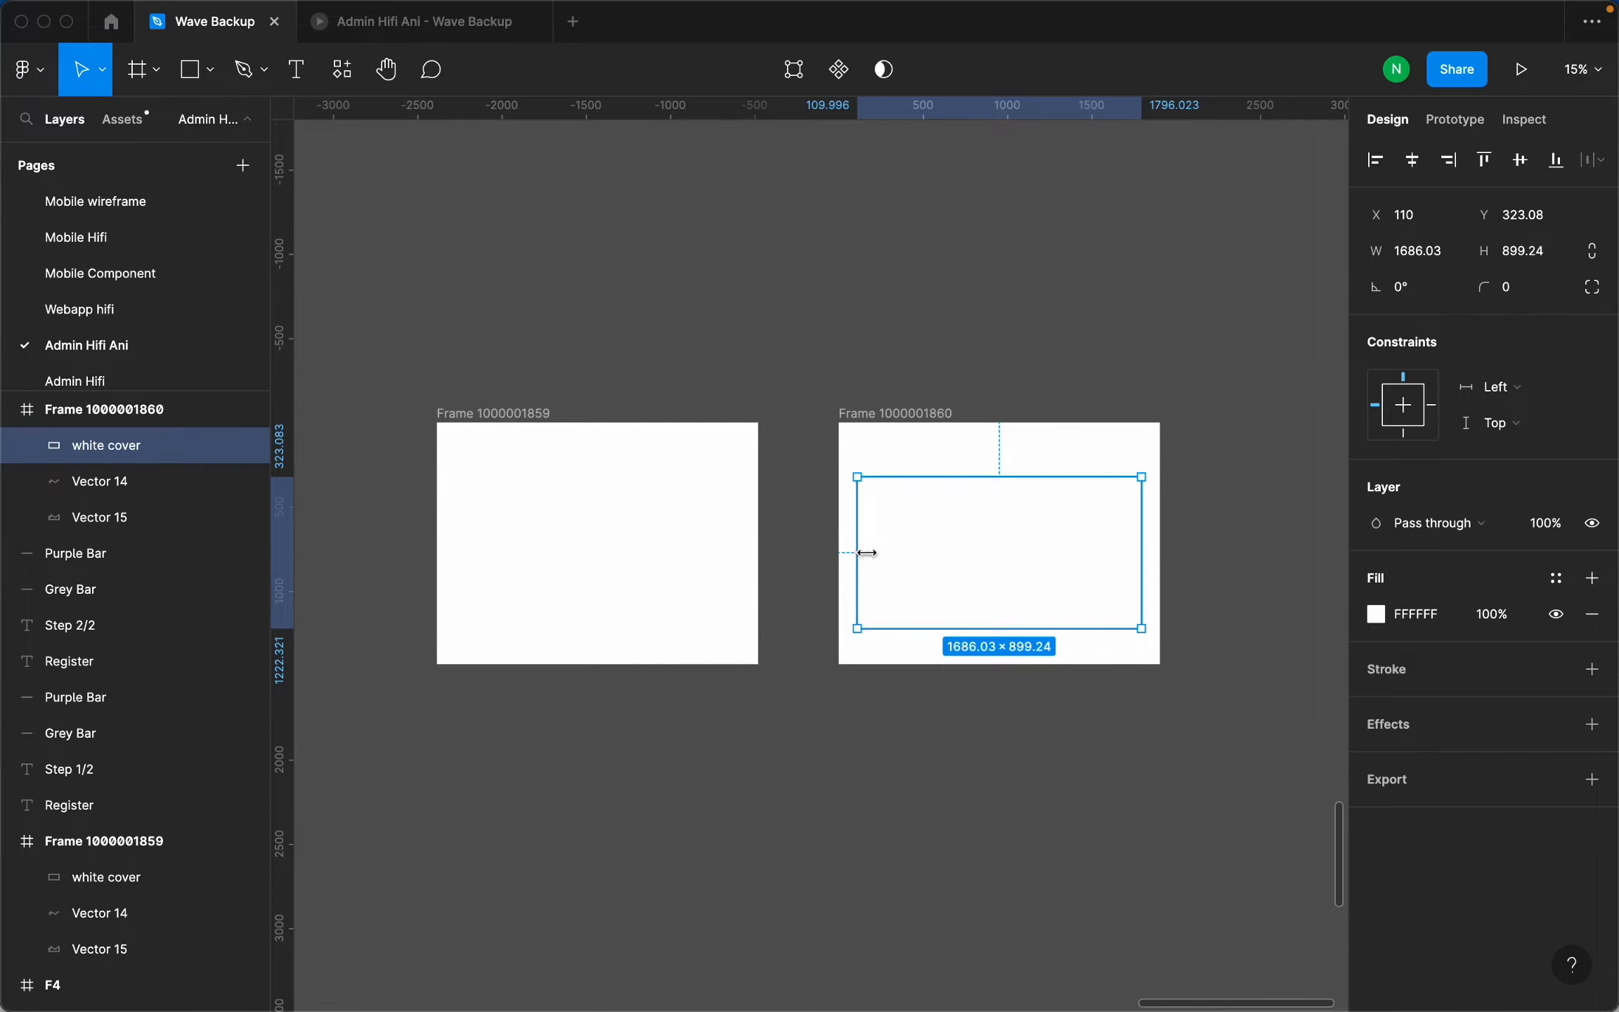
left_click_drag(867, 553, 1125, 557)
left_click(1100, 349)
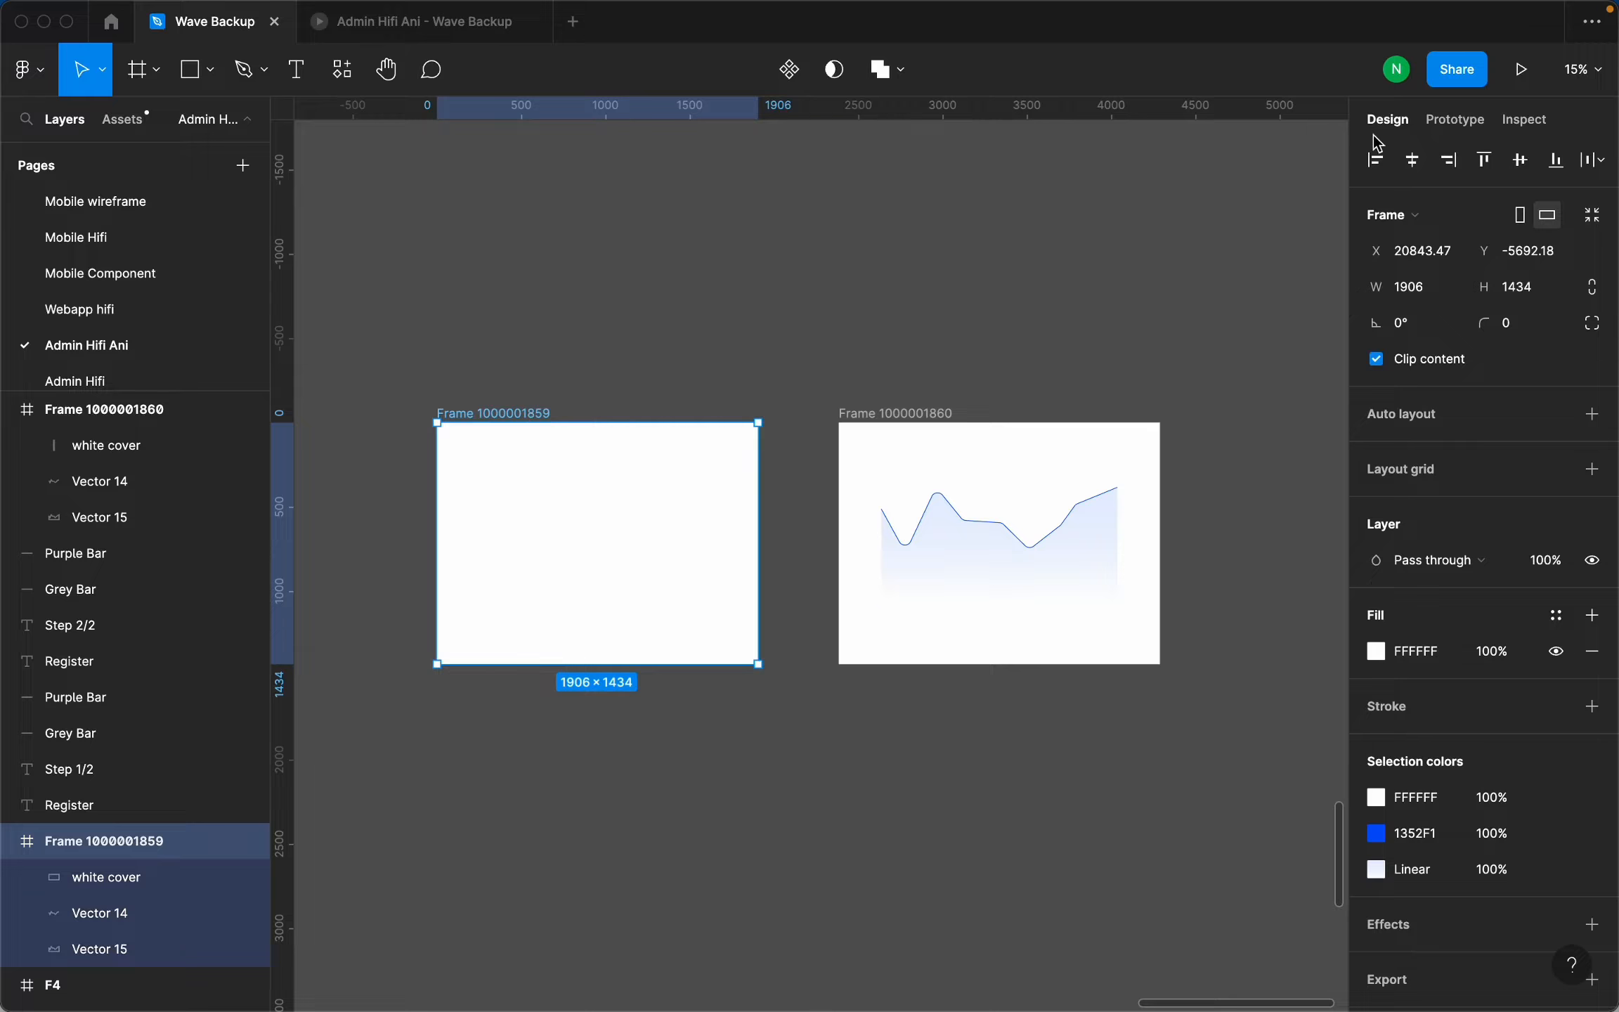
left_click(1455, 121)
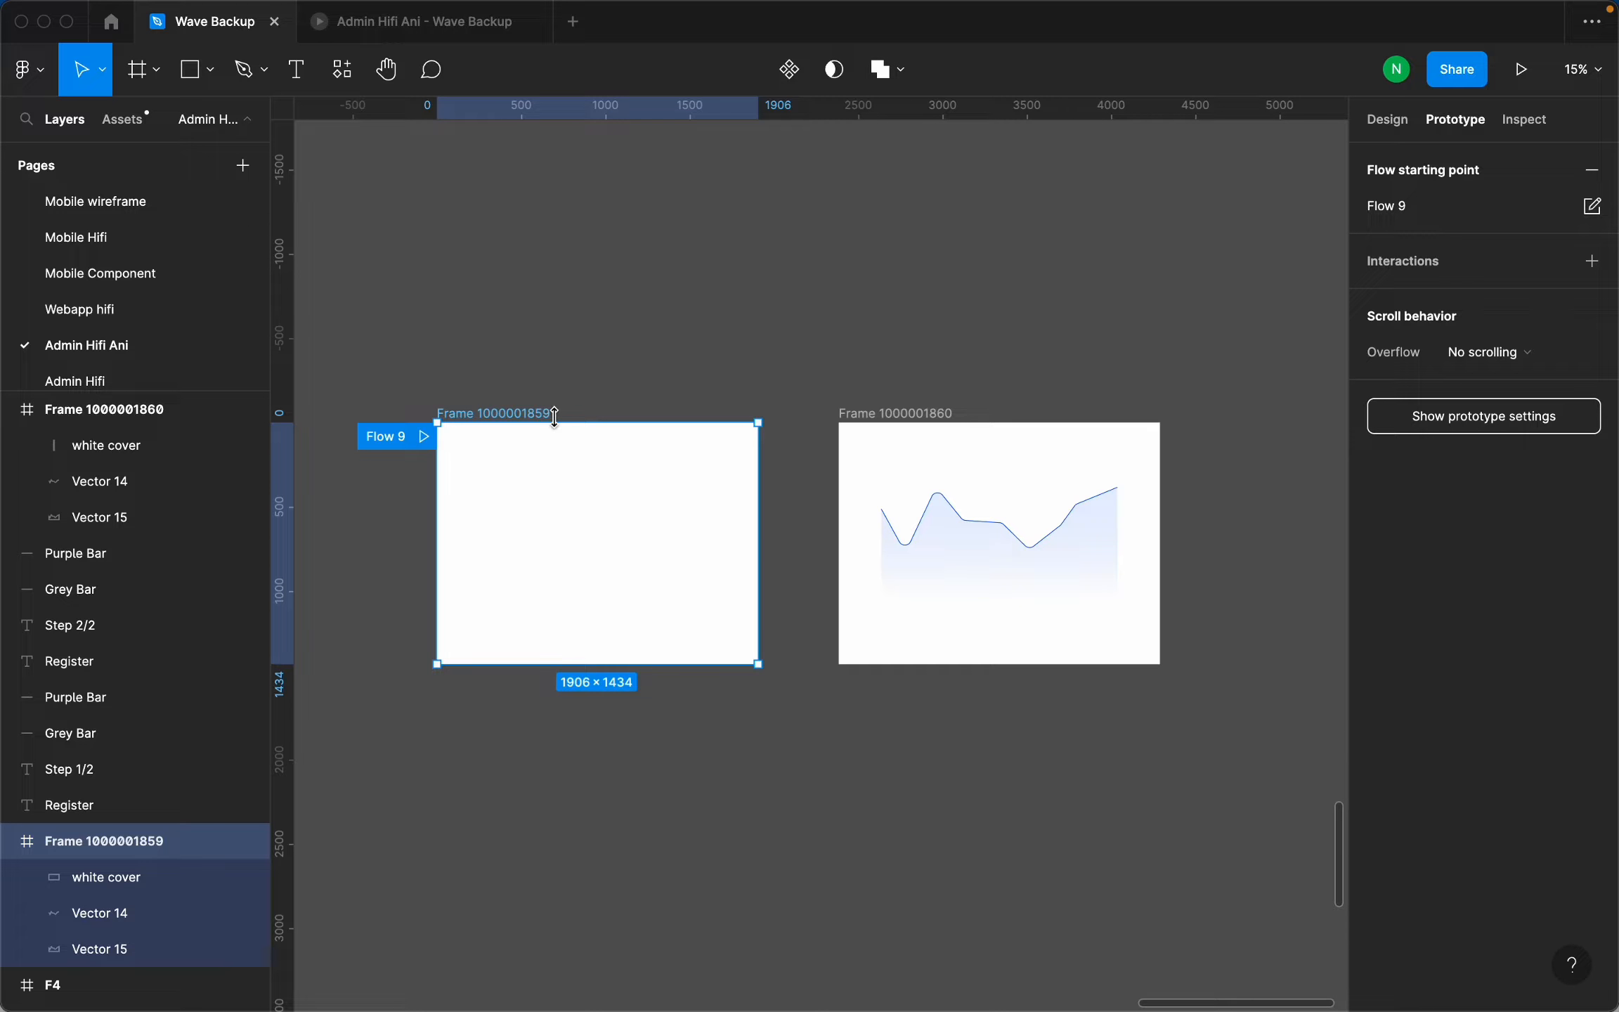
left_click_drag(758, 543, 859, 565)
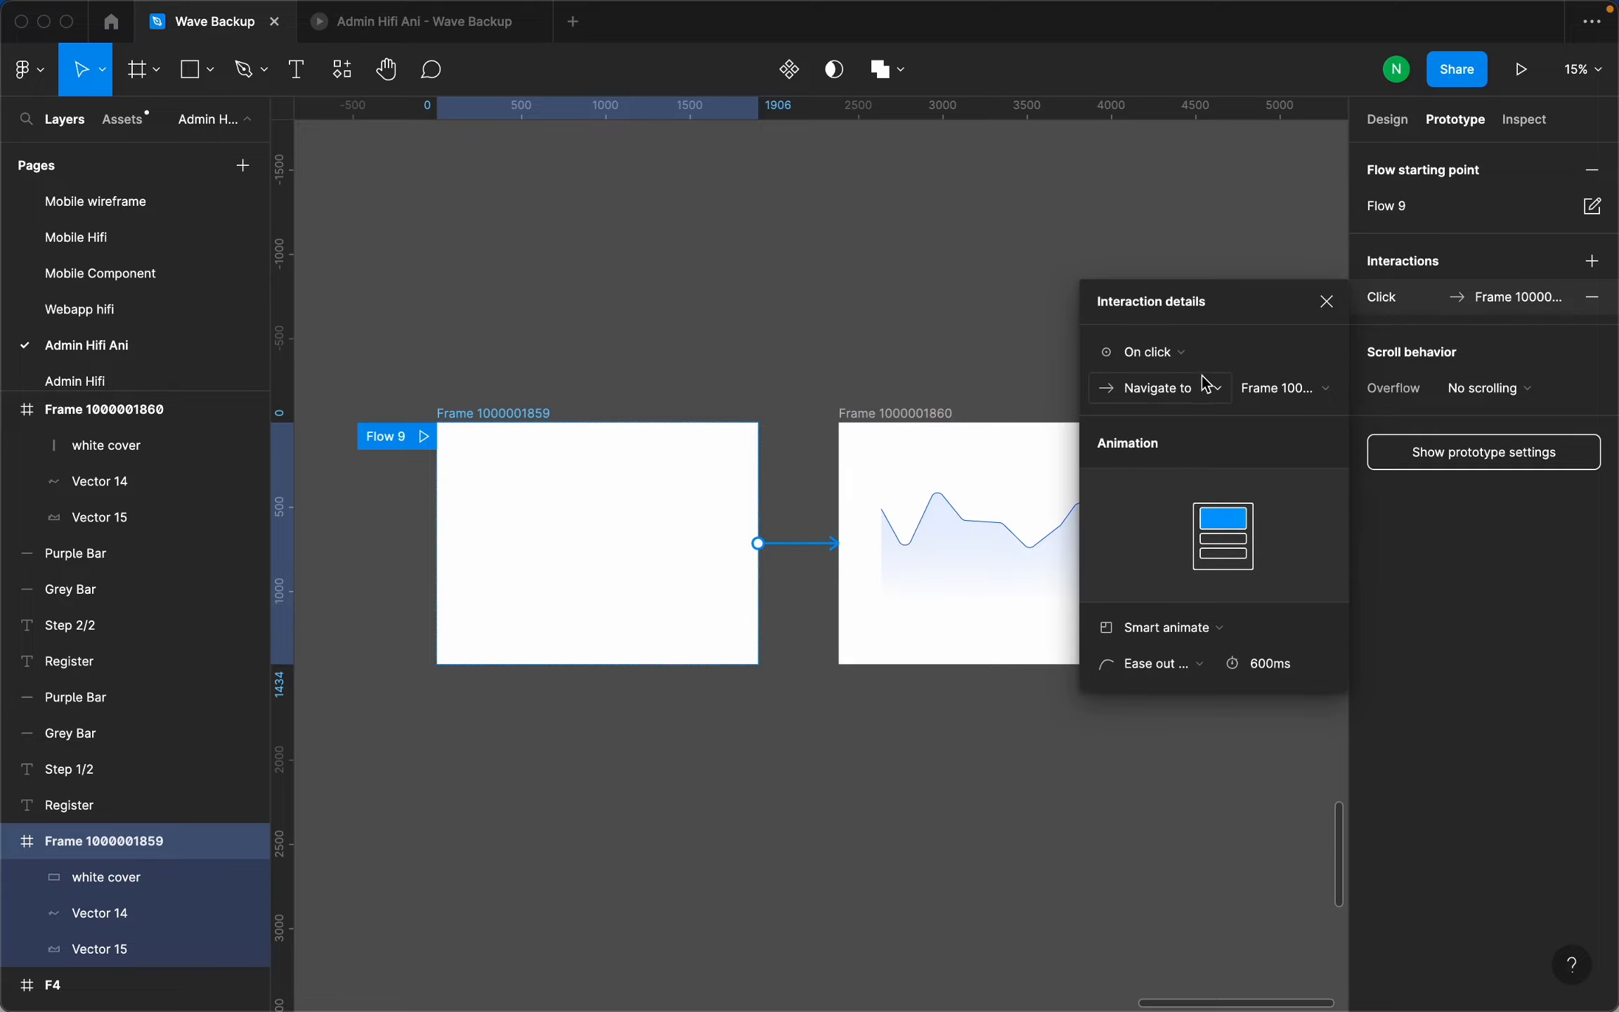
left_click(1195, 361)
left_click(1220, 634)
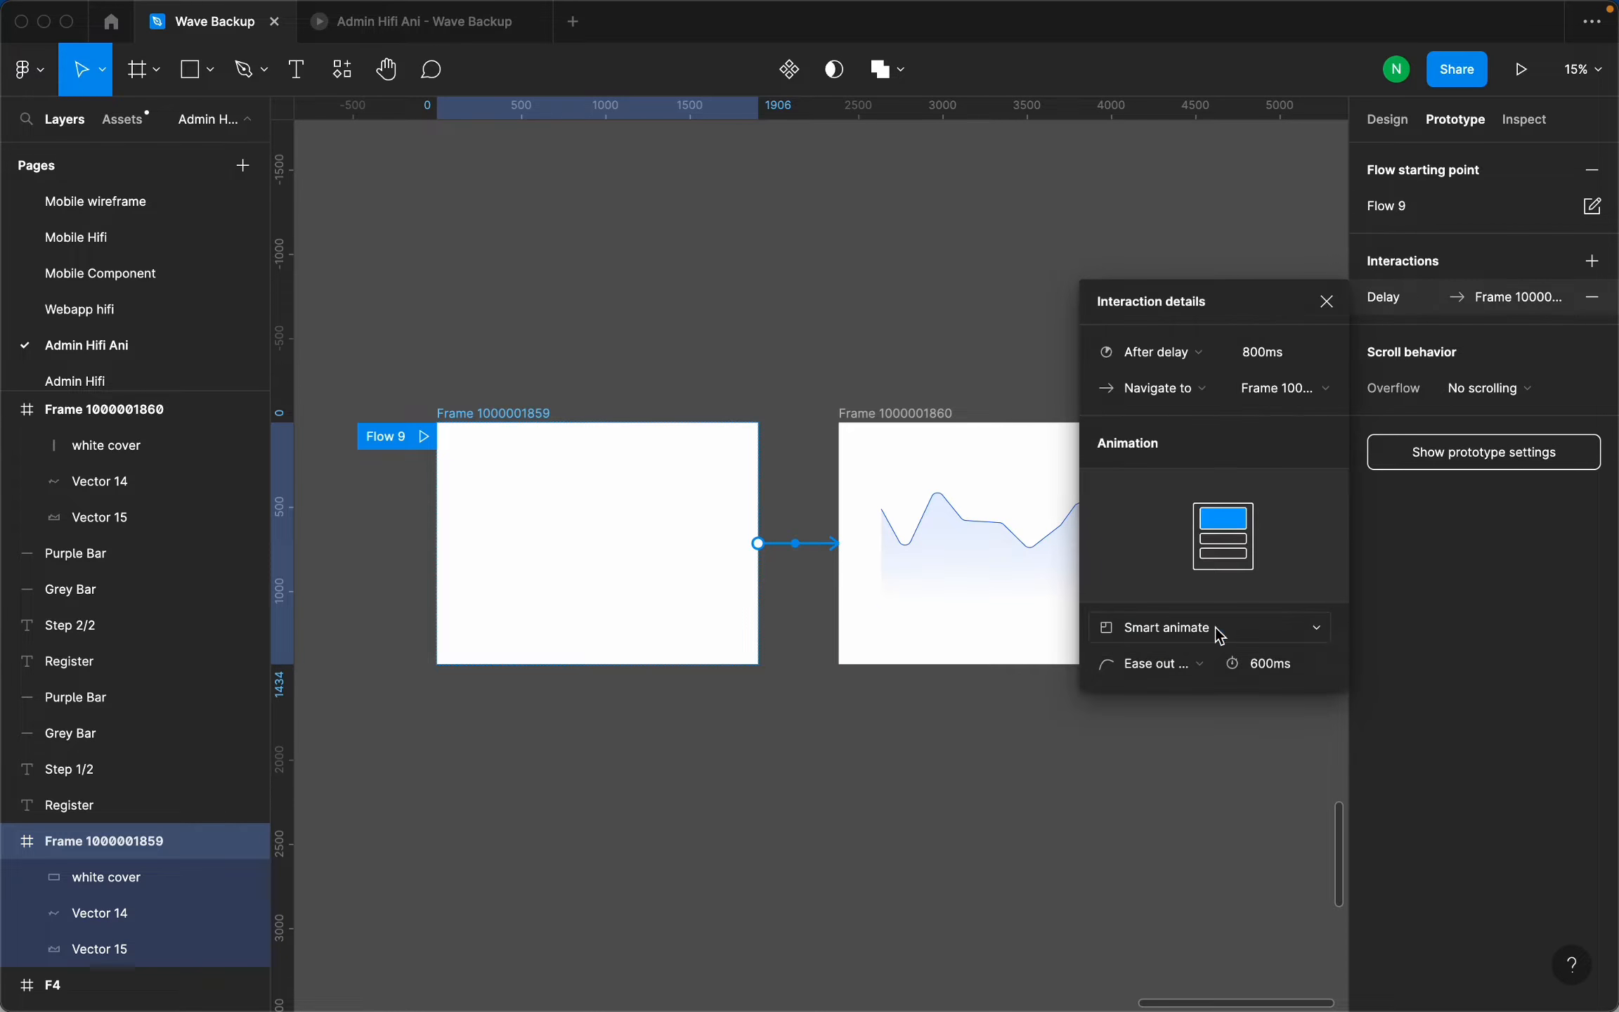
Set the interaction's delay to 100ms and its animation easing to Slow.
left_click(1299, 364)
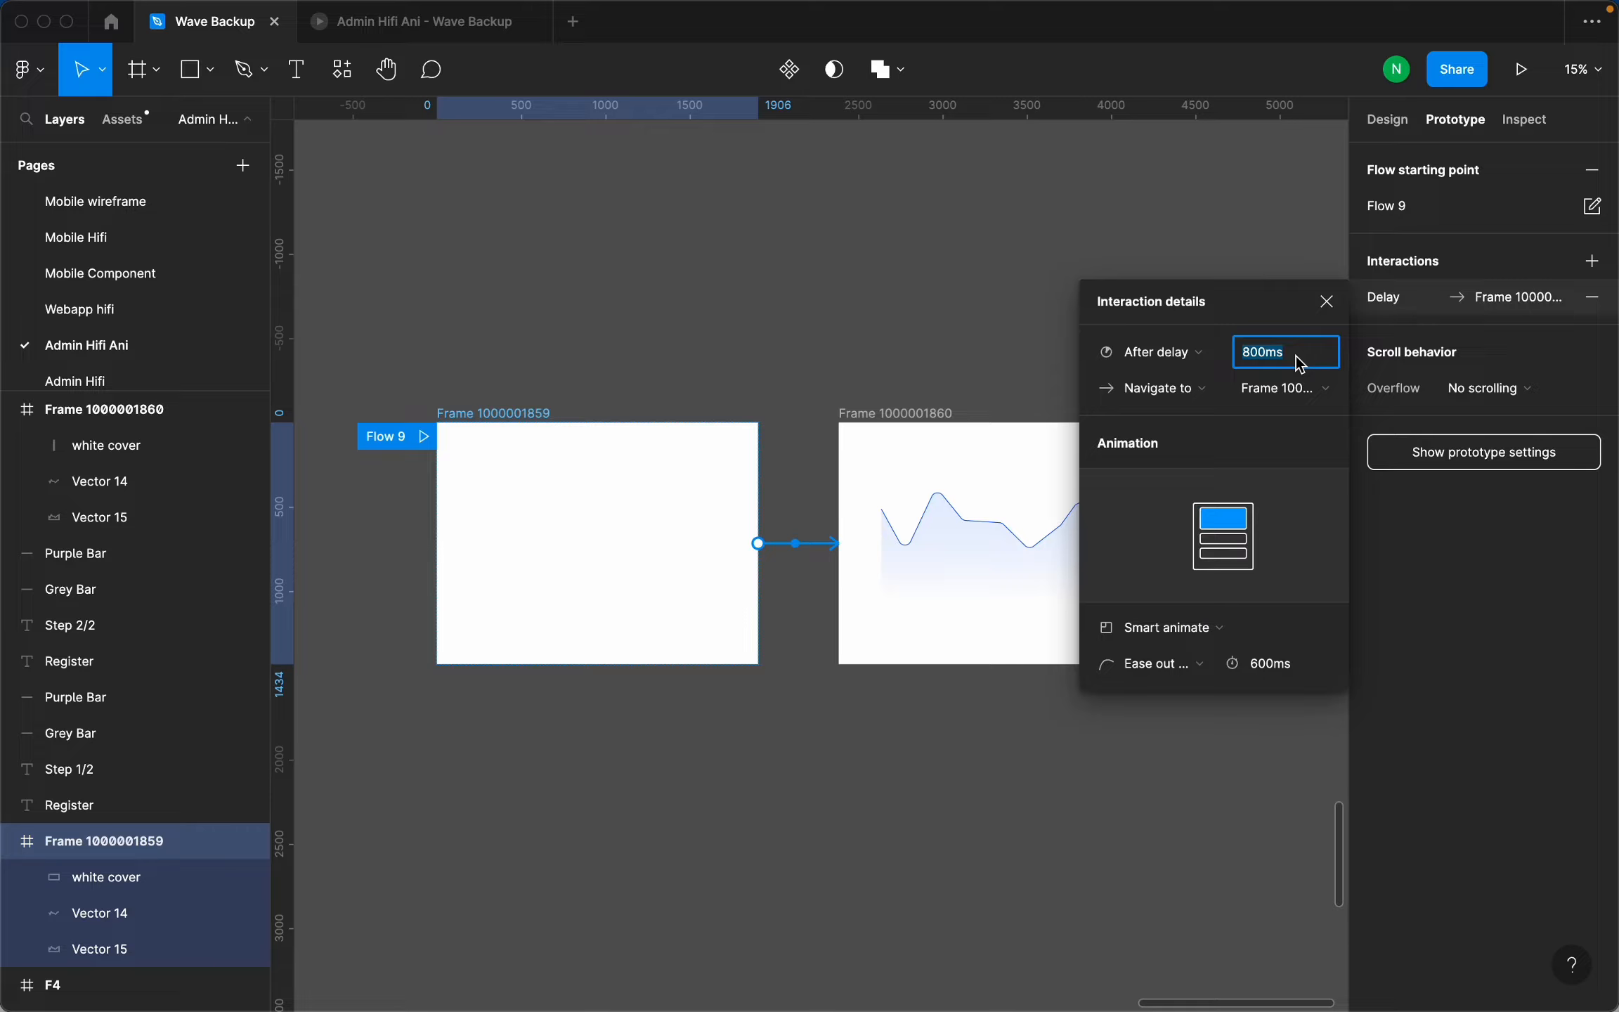
type("100")
key("Return")
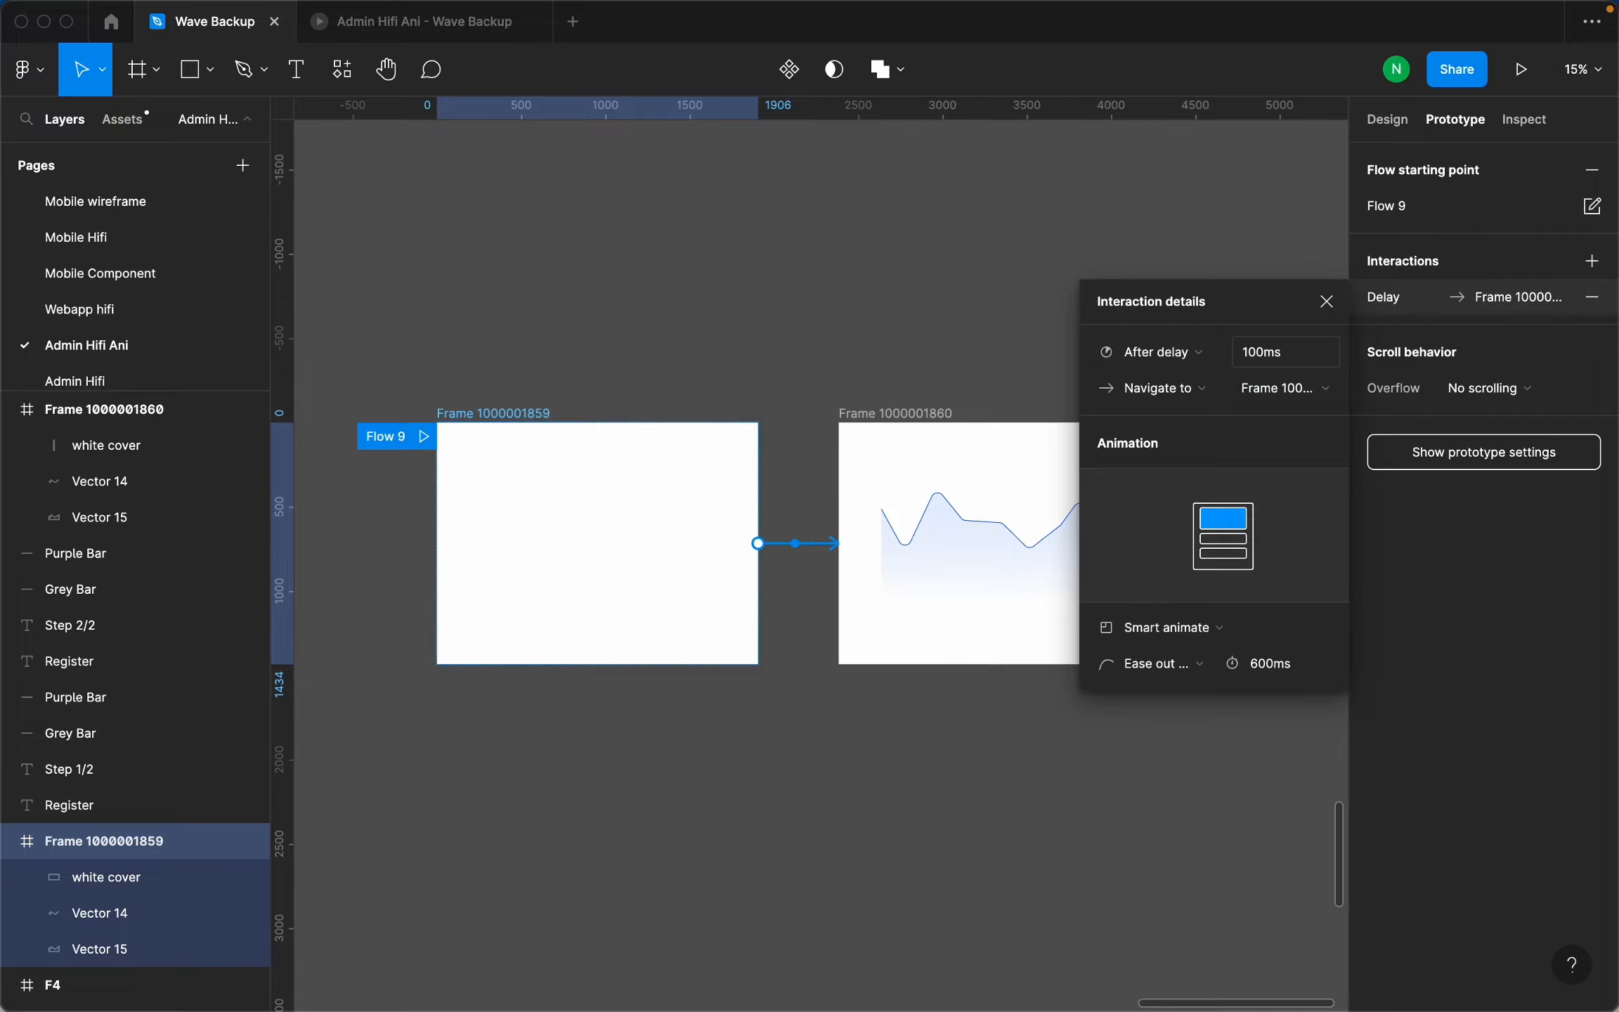
left_click(1159, 663)
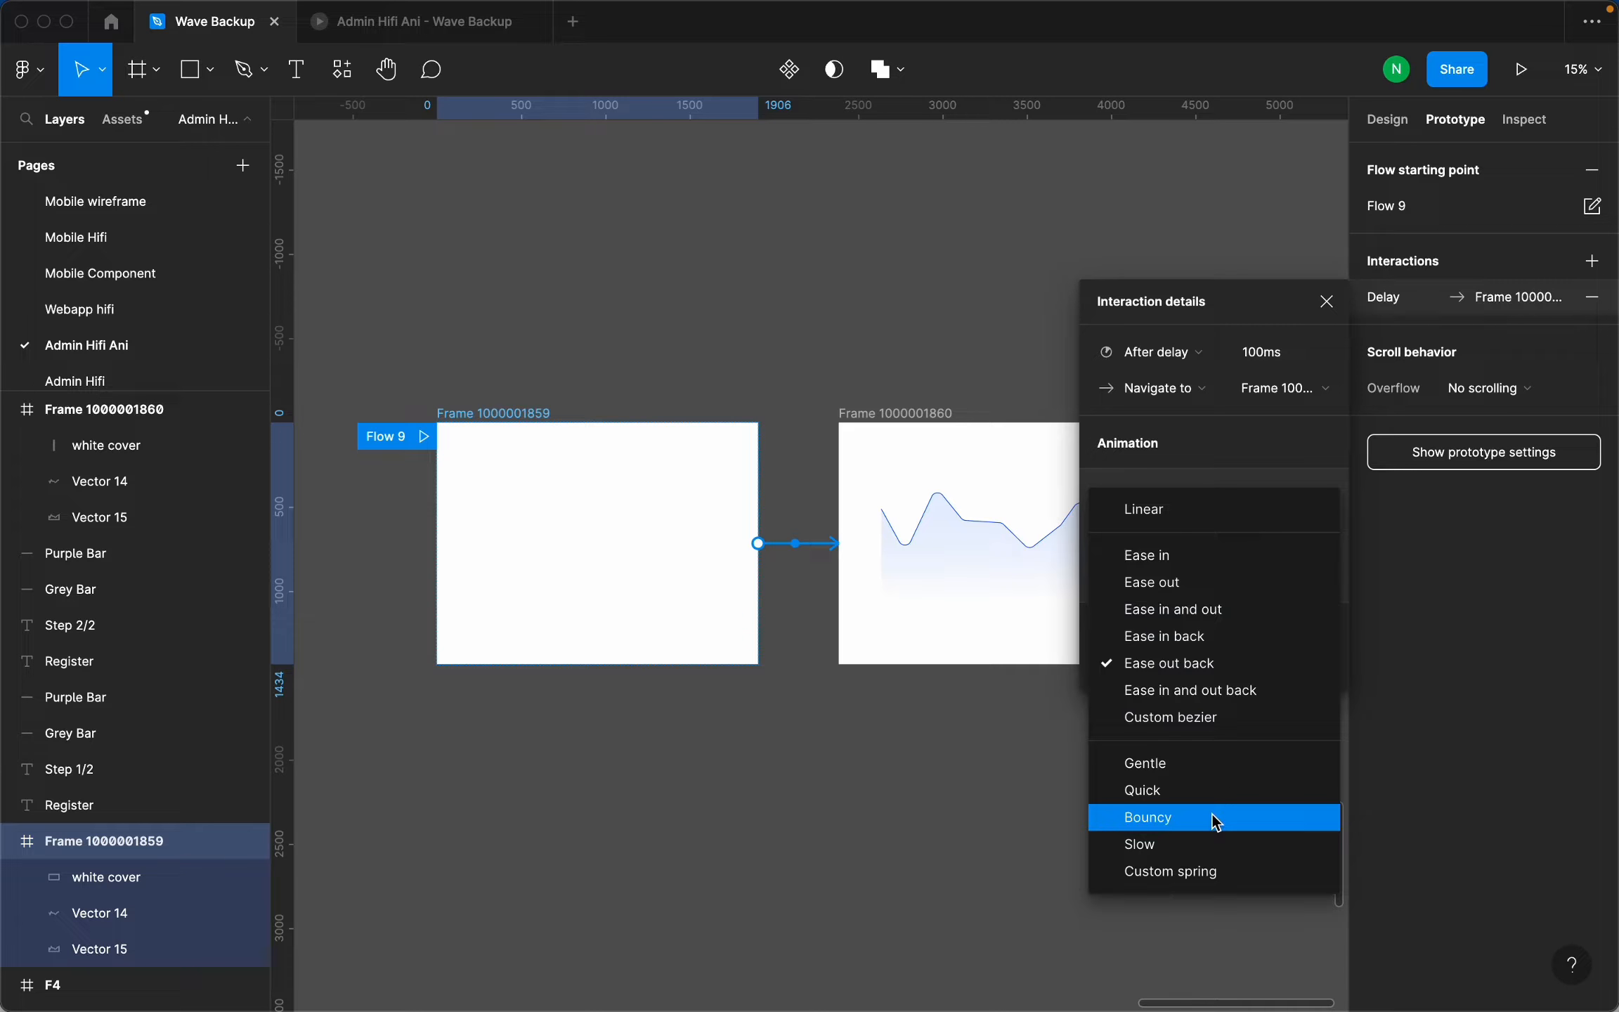
left_click(1211, 845)
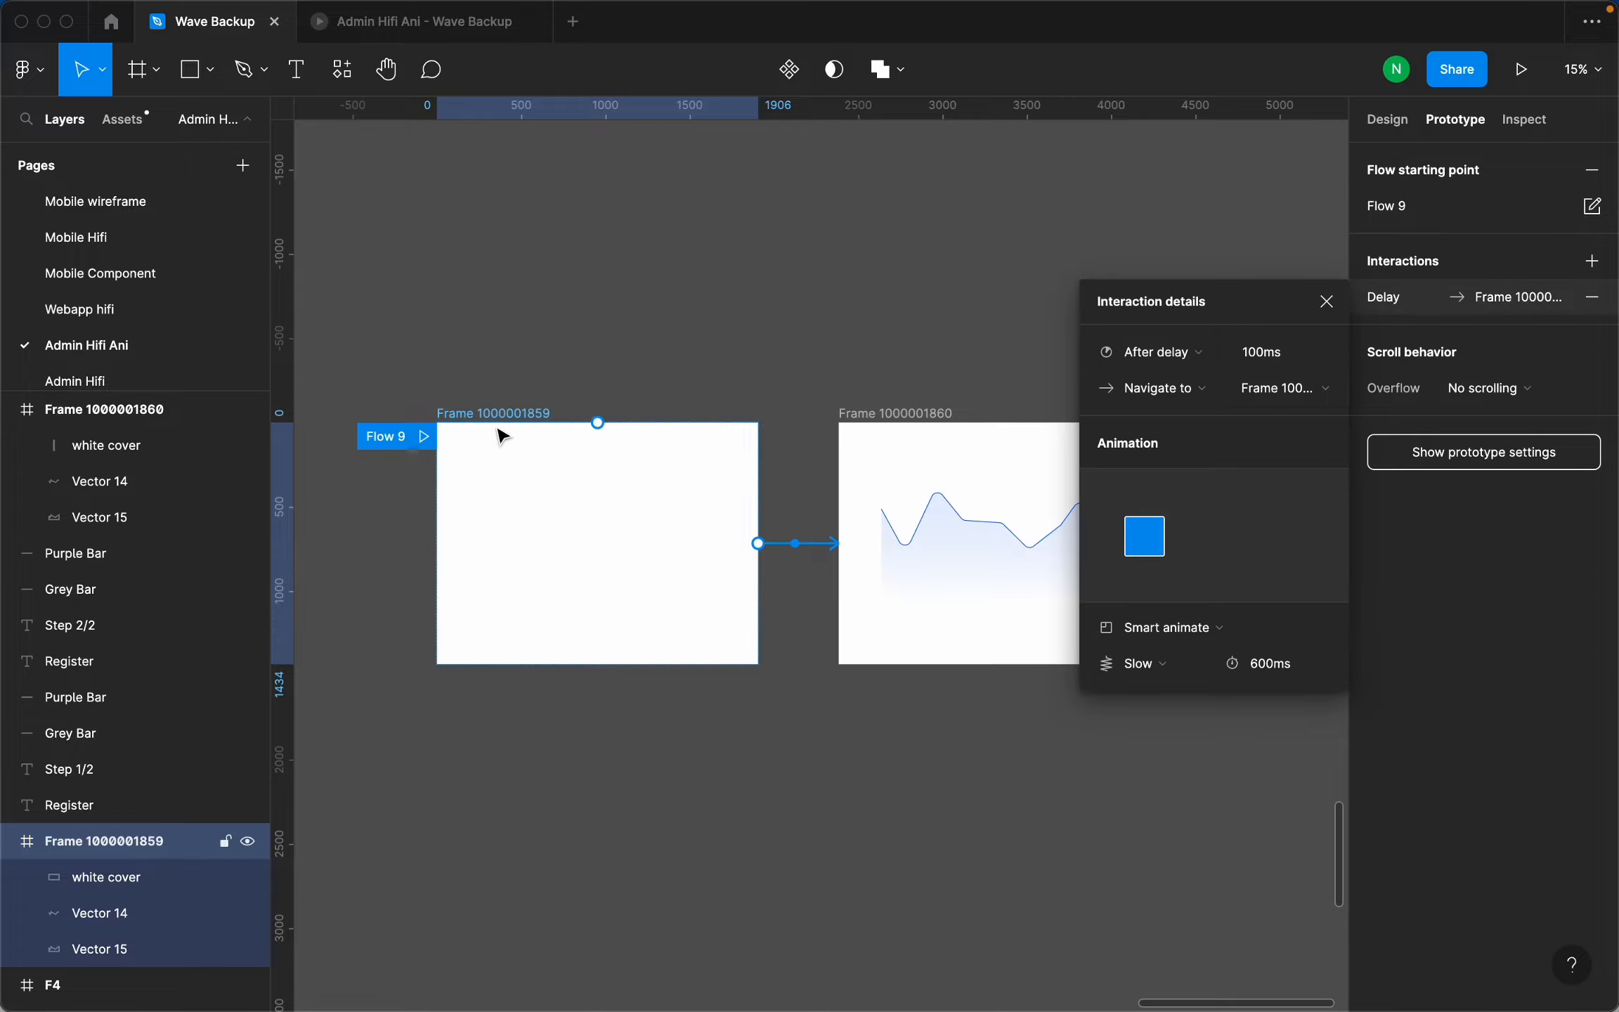
Preview Flow 9 with the whole frame fitted to the screen.
left_click(427, 434)
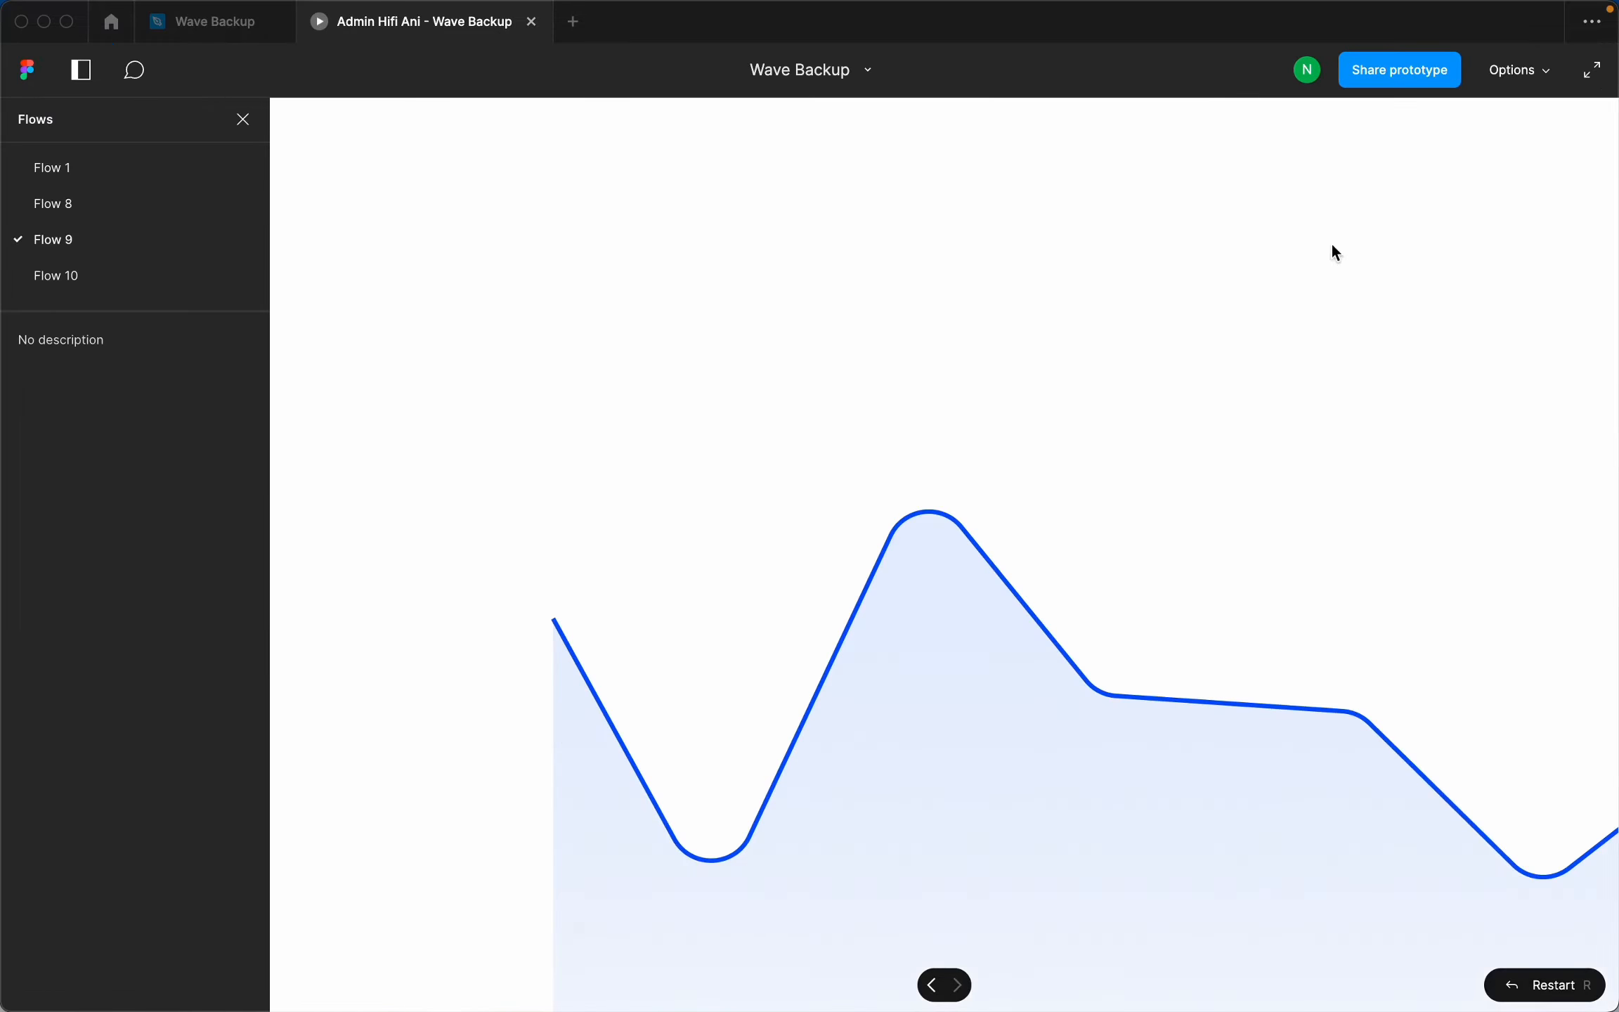
left_click(1492, 77)
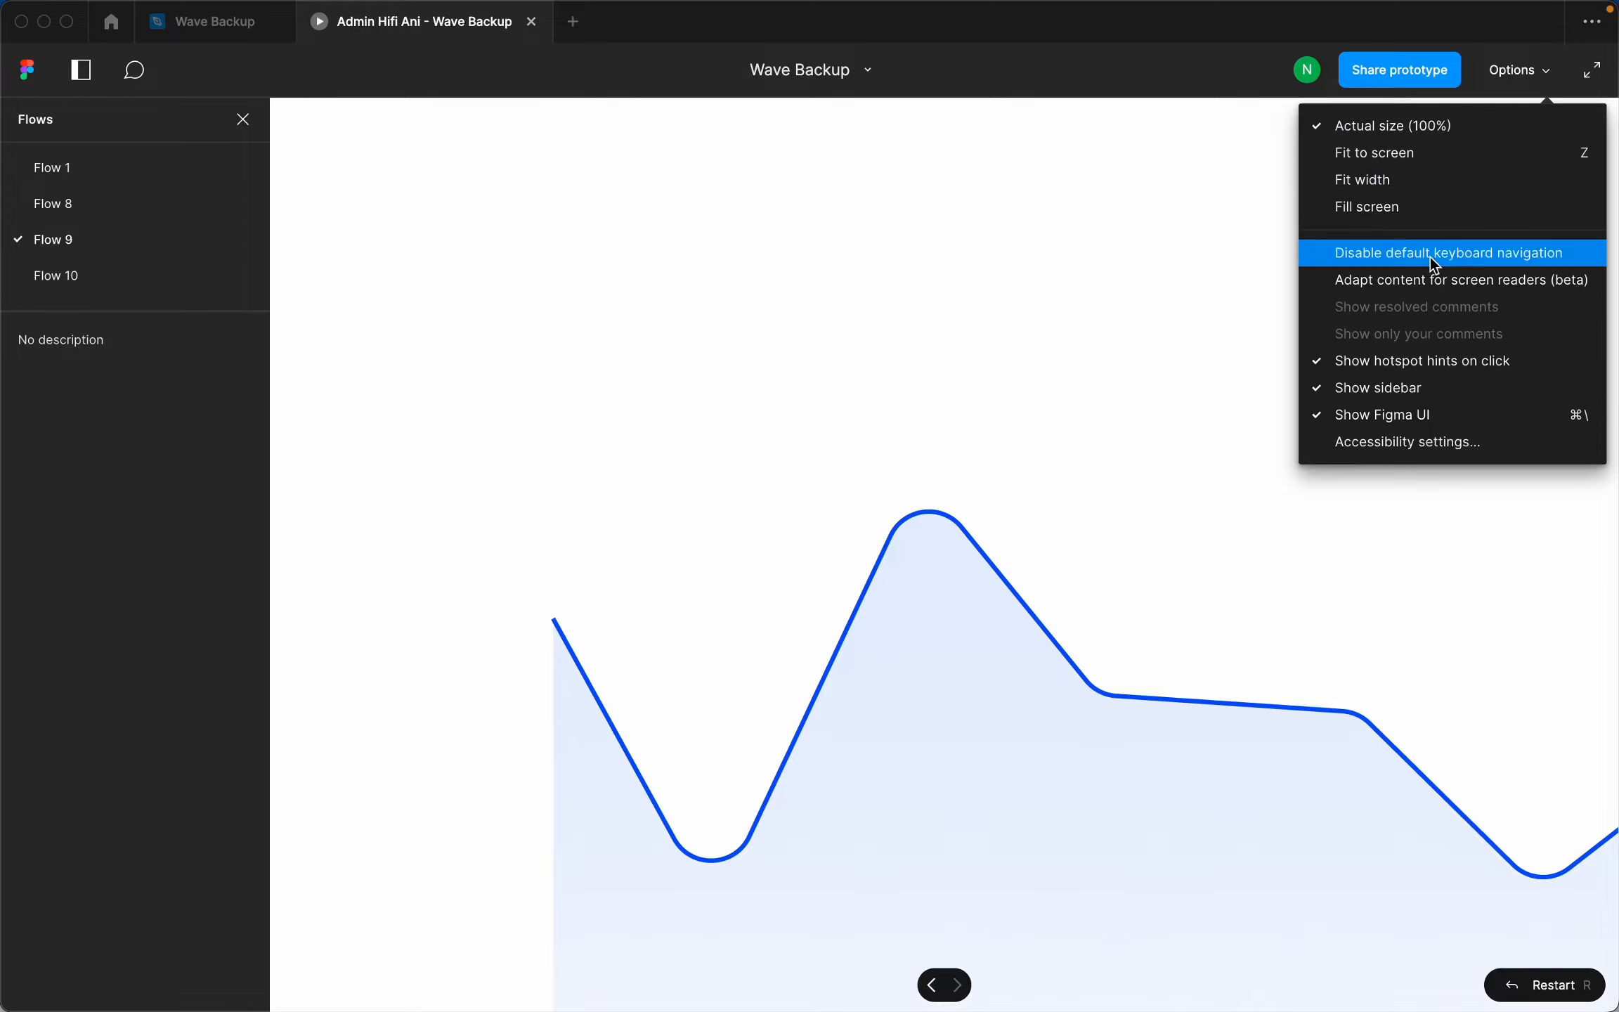
left_click(1426, 206)
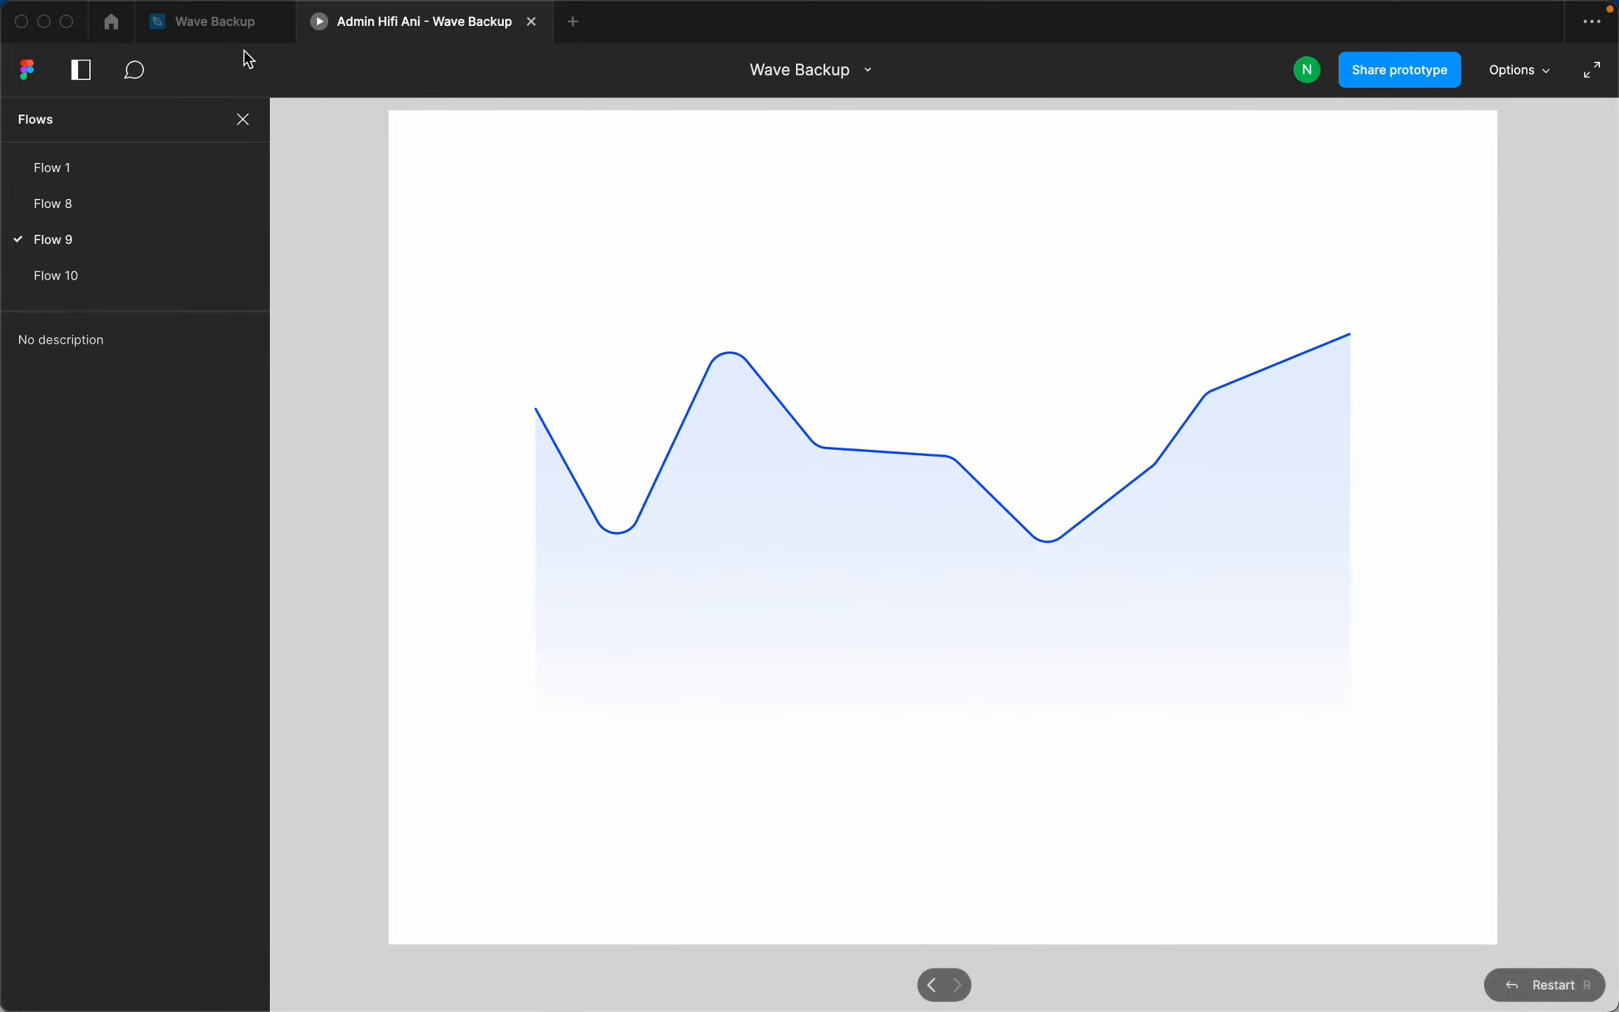
Return to the design file and change the transition to Ease out with a duration of 1000ms.
left_click(229, 26)
left_click(833, 550)
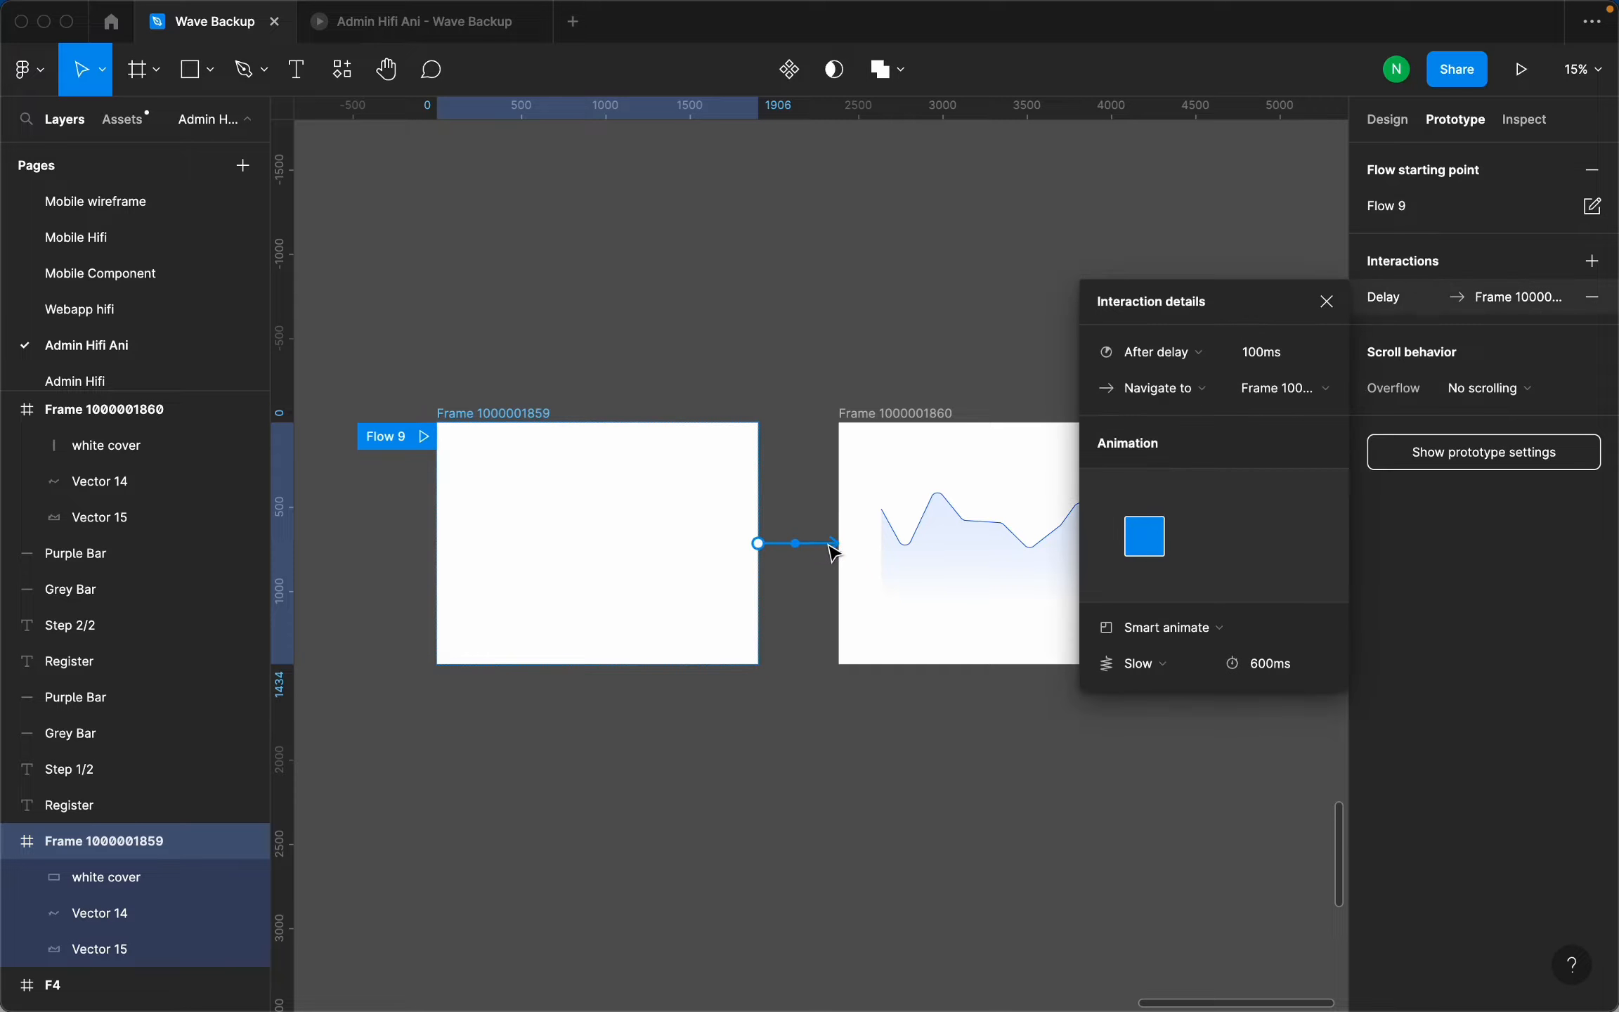
left_click(1169, 676)
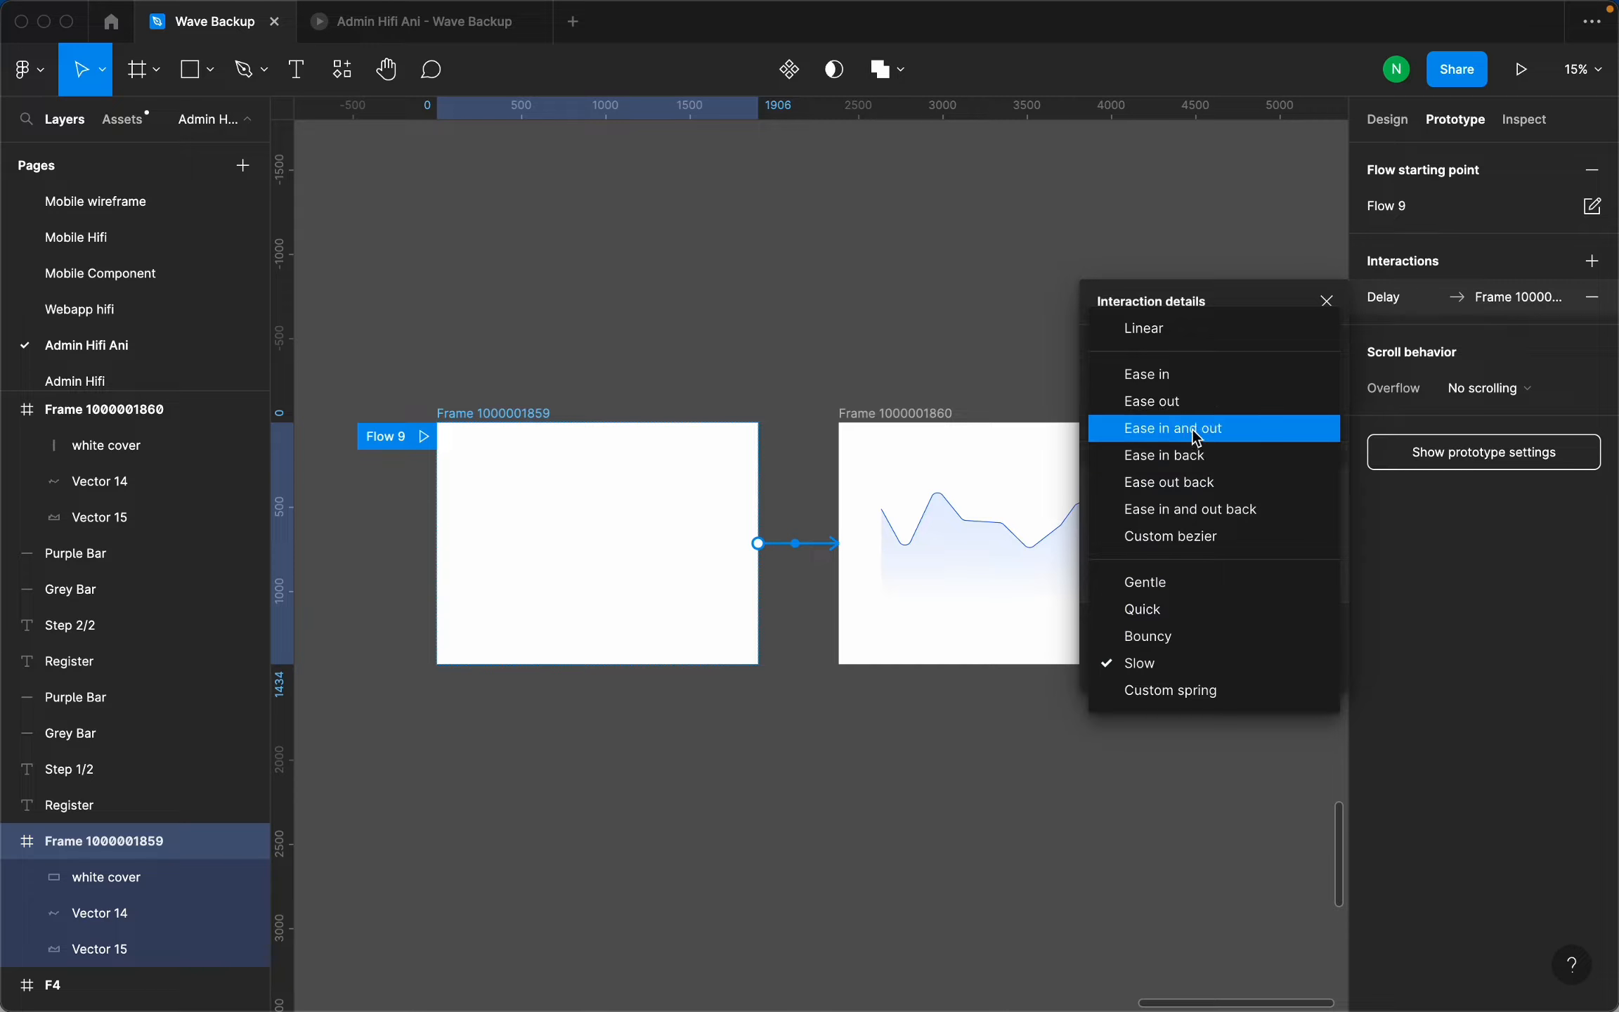
left_click(1186, 401)
left_click(1282, 668)
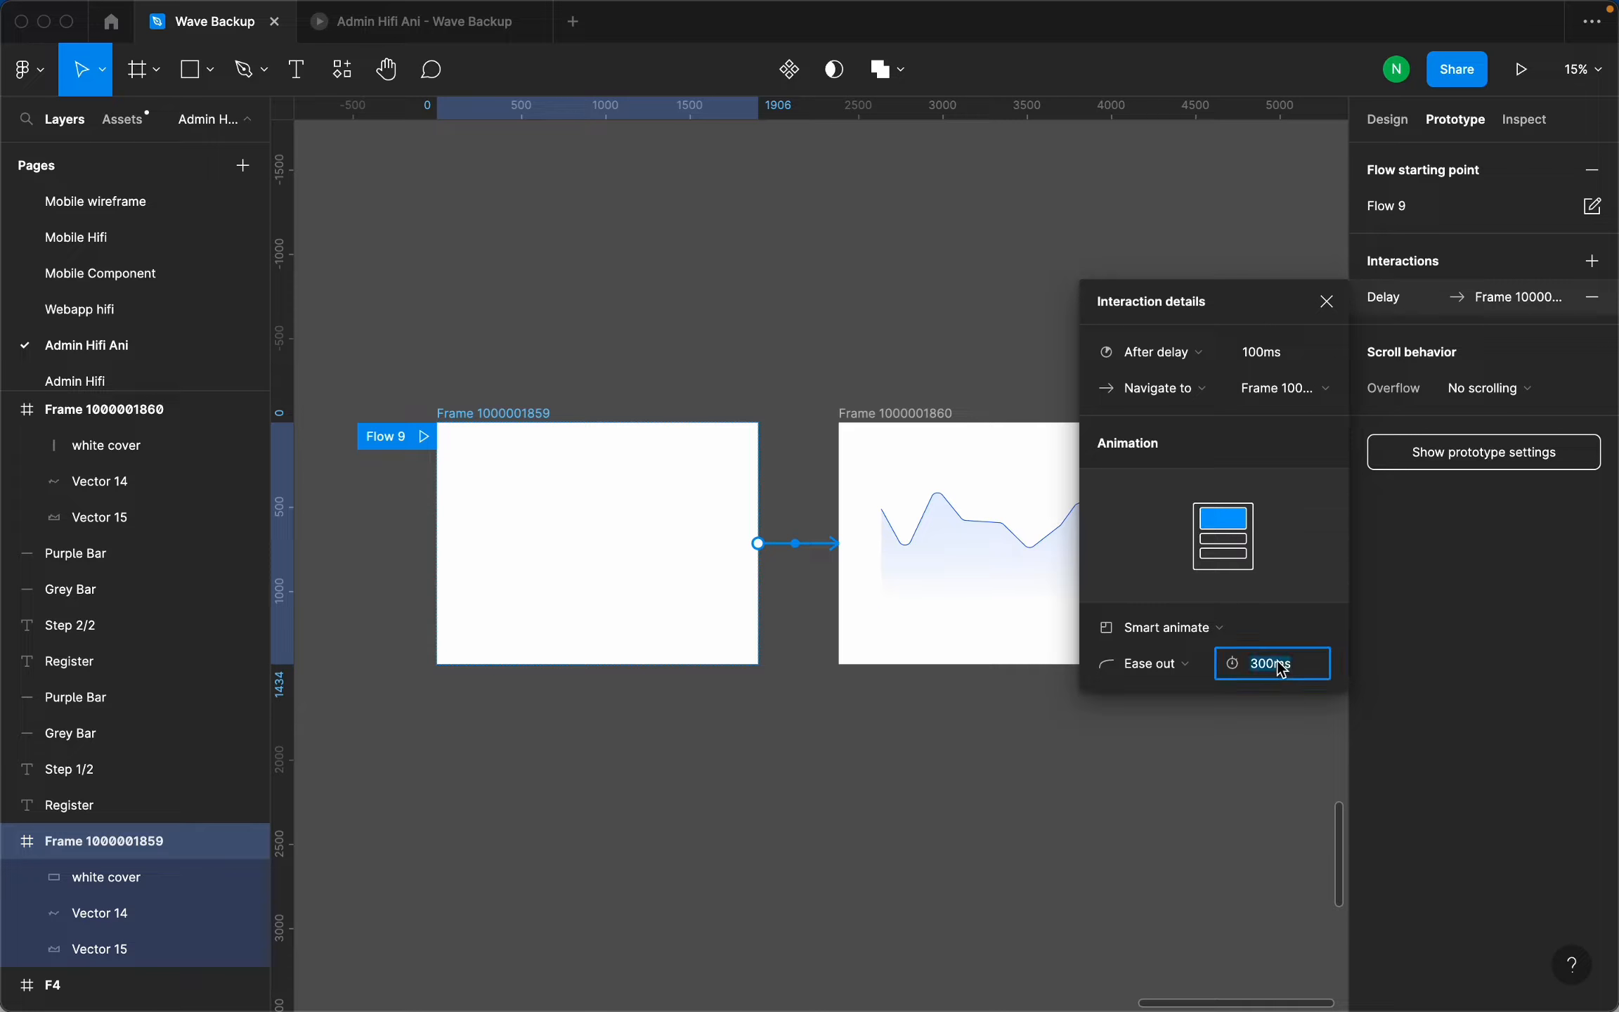
type("1000")
key("Return")
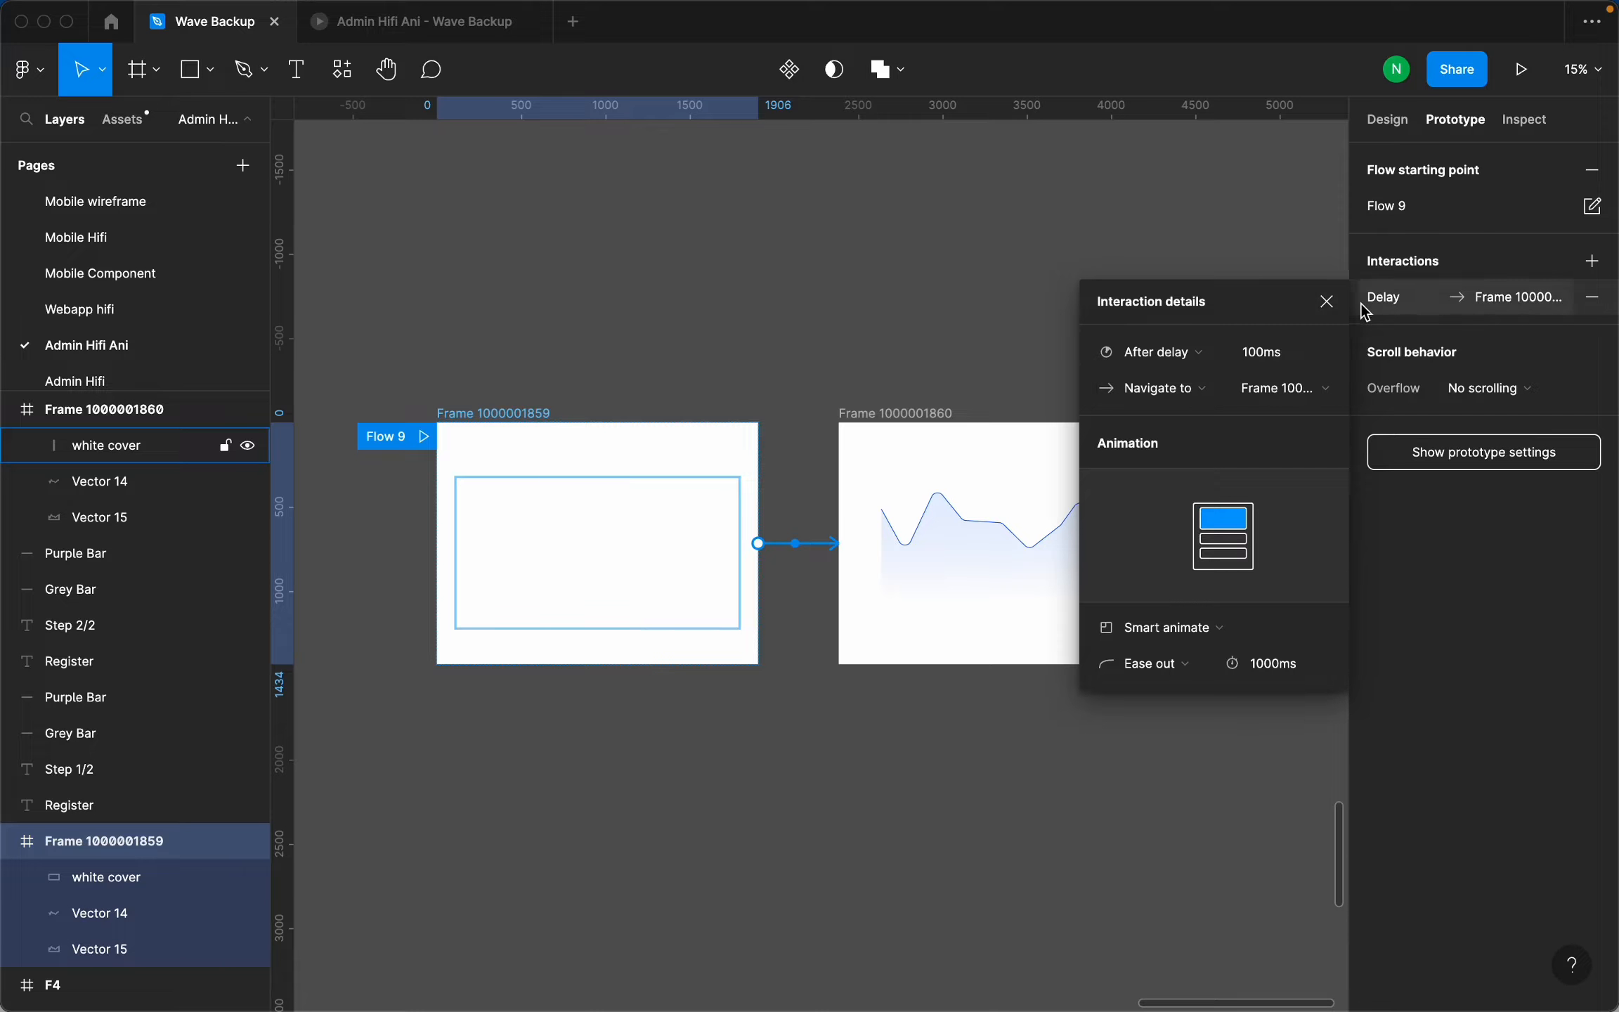
Close the interaction settings, preview Flow 9 with the new transition, and return to the design file.
left_click(1326, 302)
left_click(492, 25)
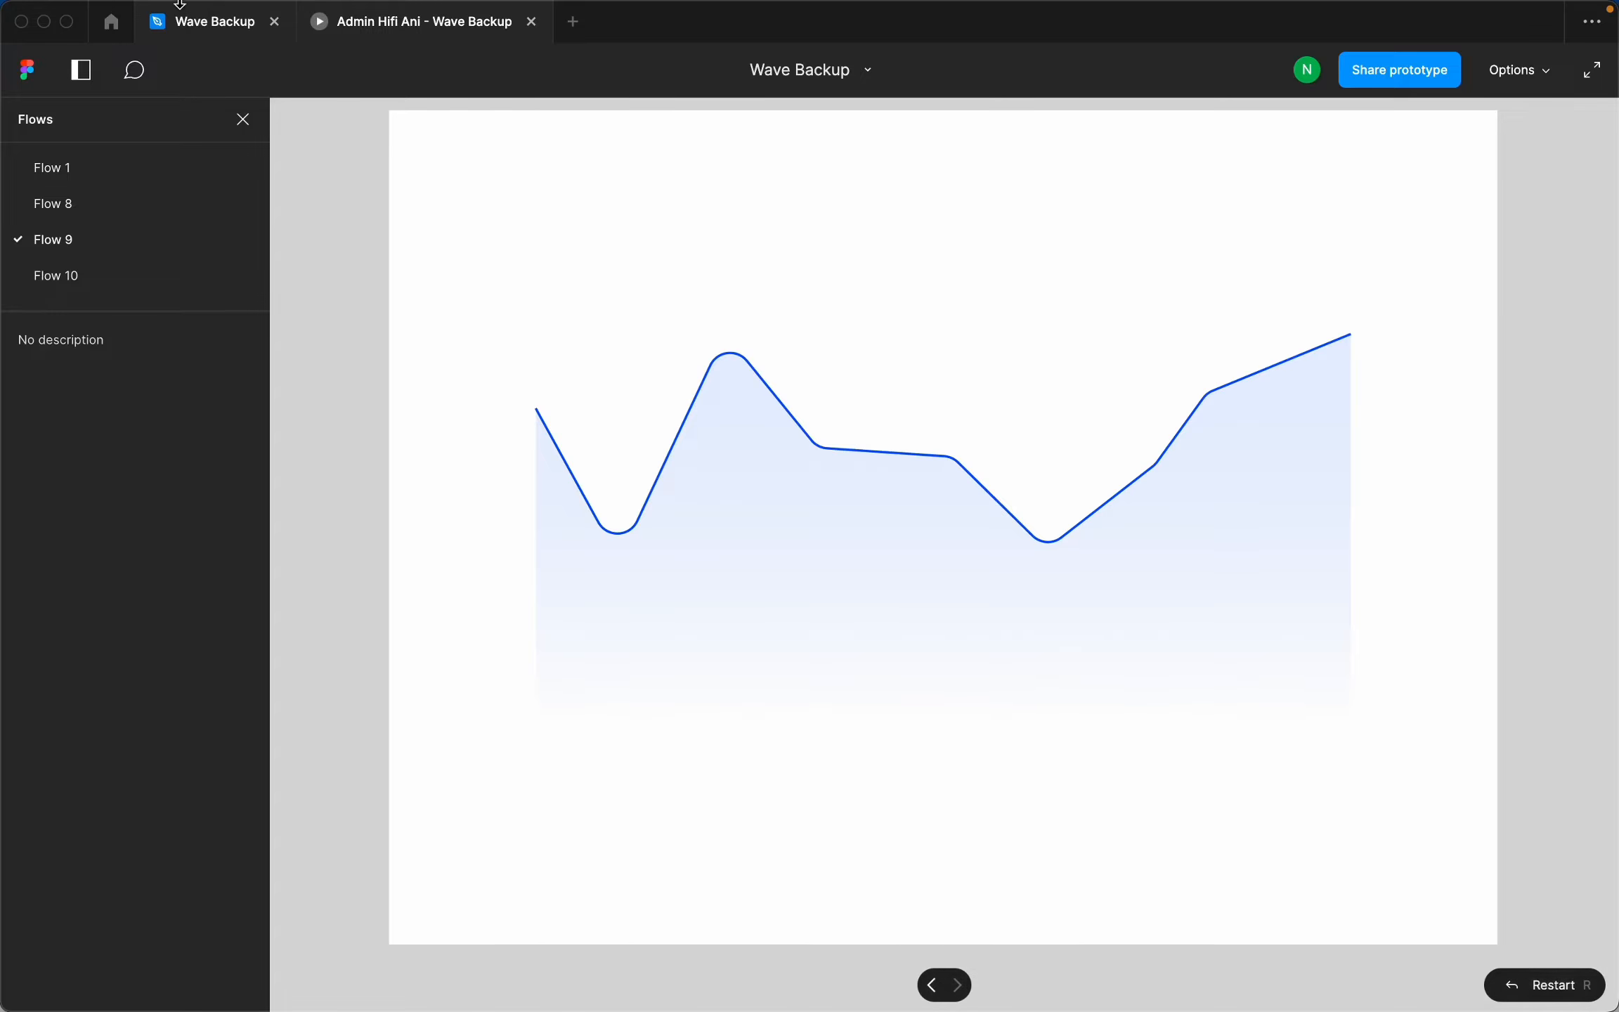
left_click(211, 25)
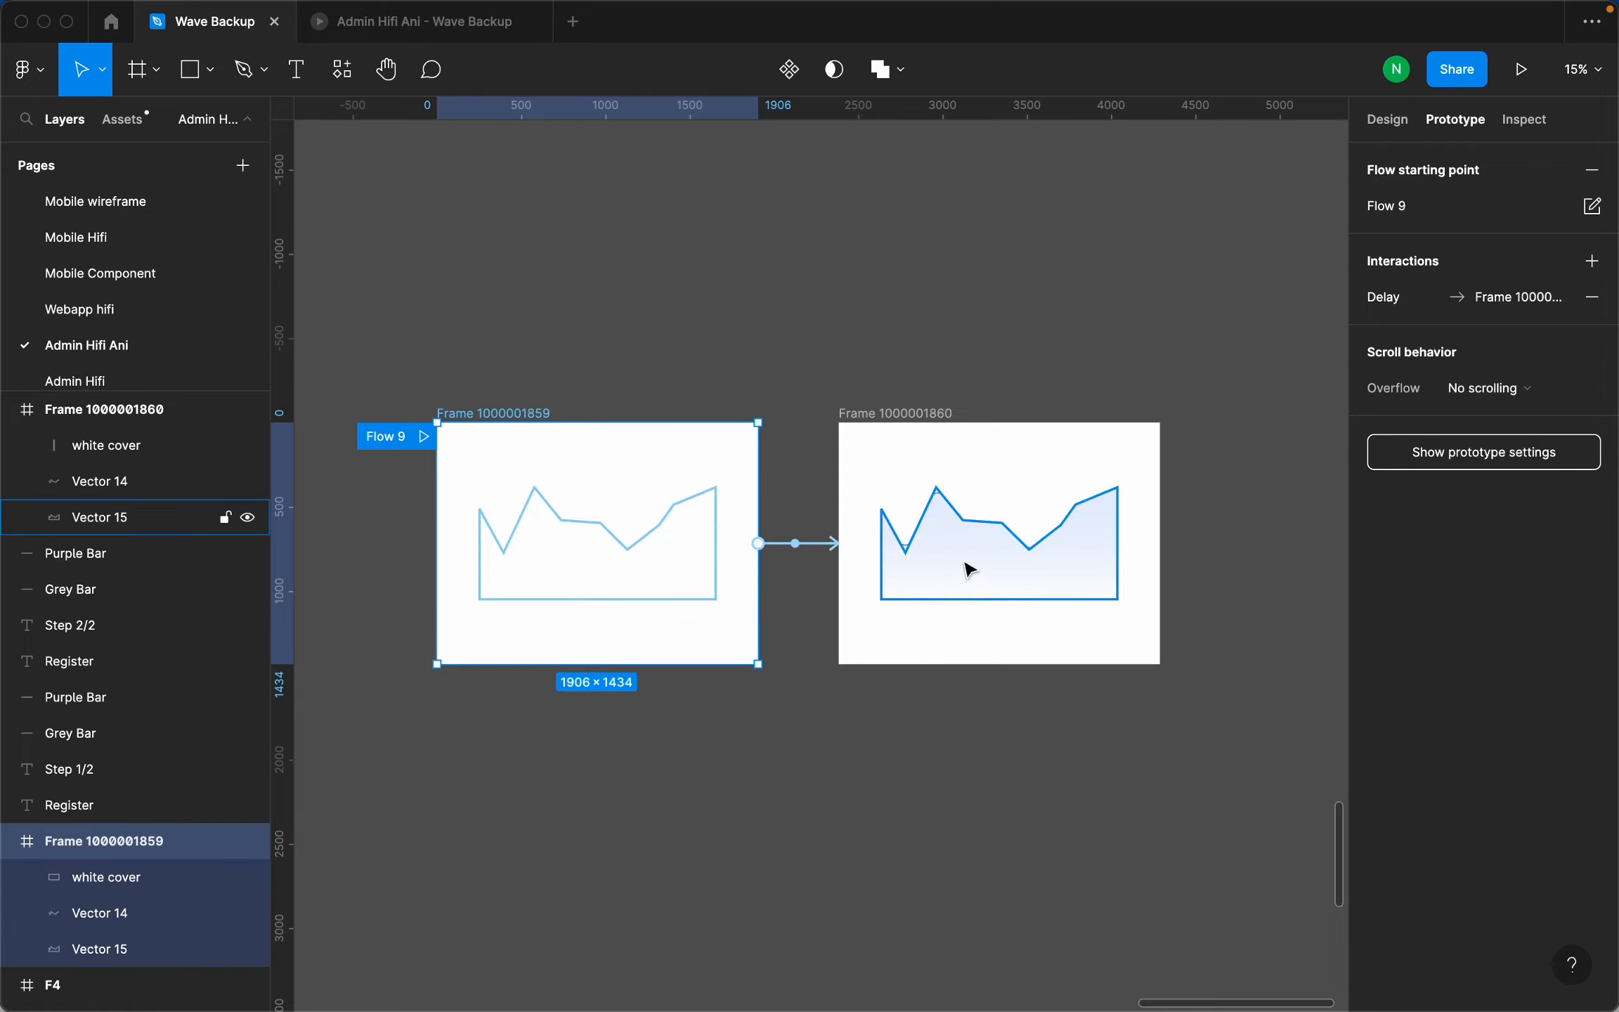
scroll(1159, 580, "down", 5)
scroll(1047, 583, "up", 2)
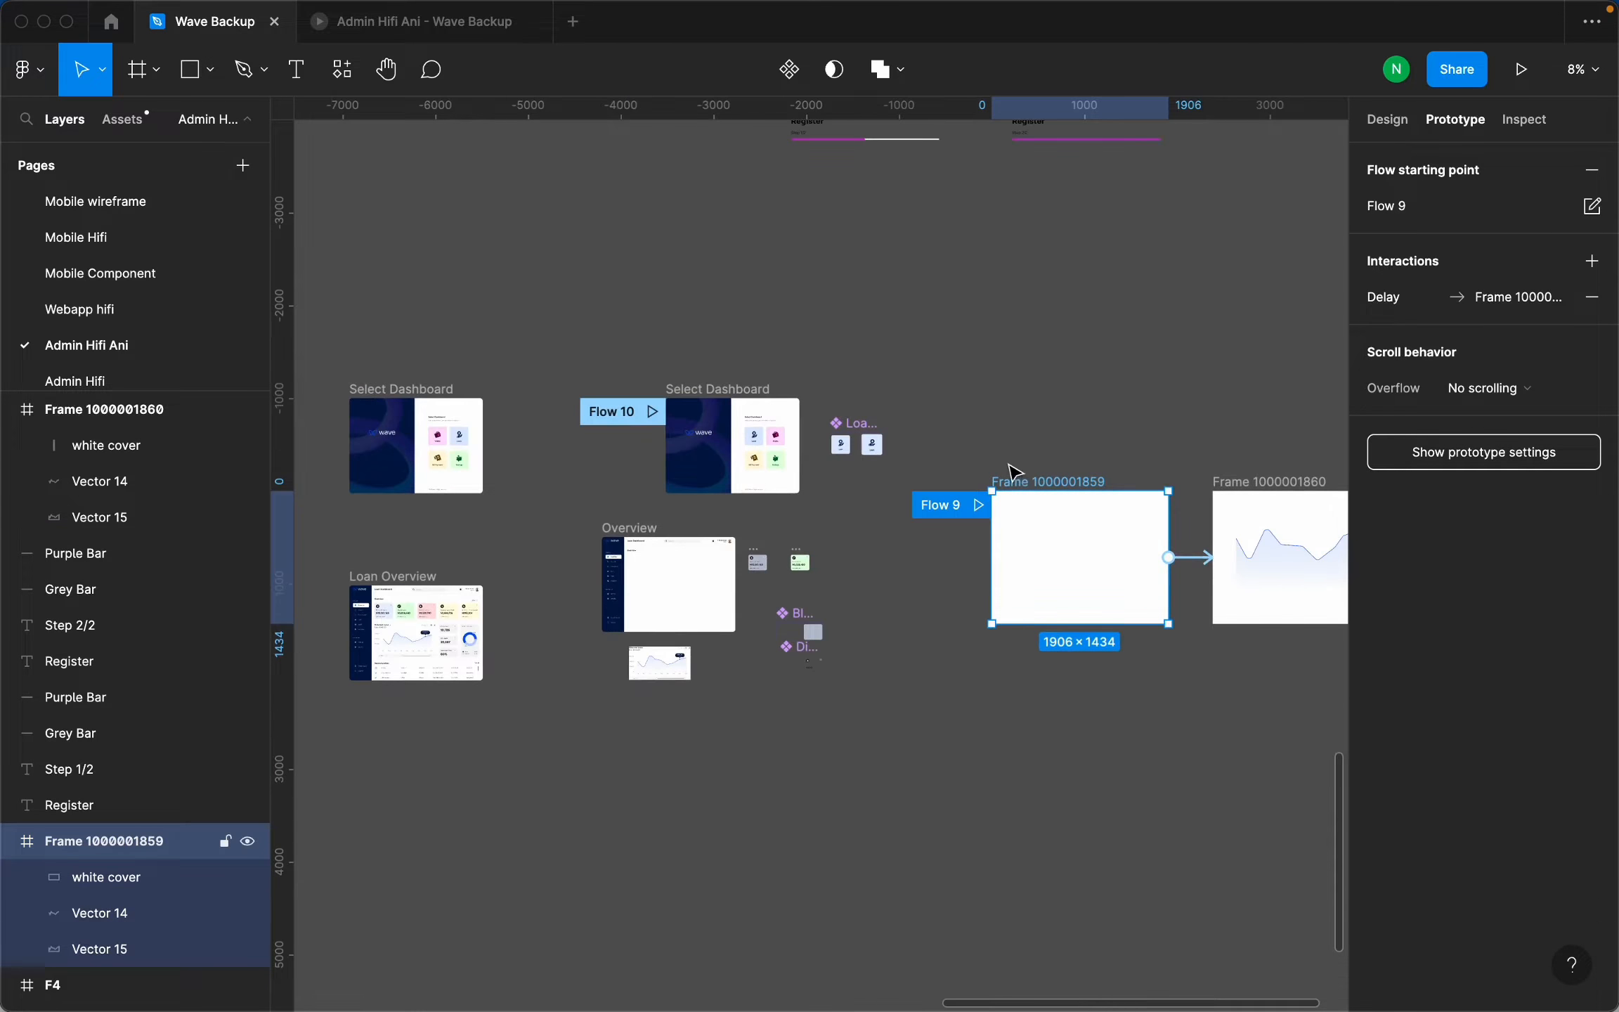
Move the two line chart frames together onto empty canvas above all the other frames.
left_click(972, 457)
scroll(977, 502, "down", 3)
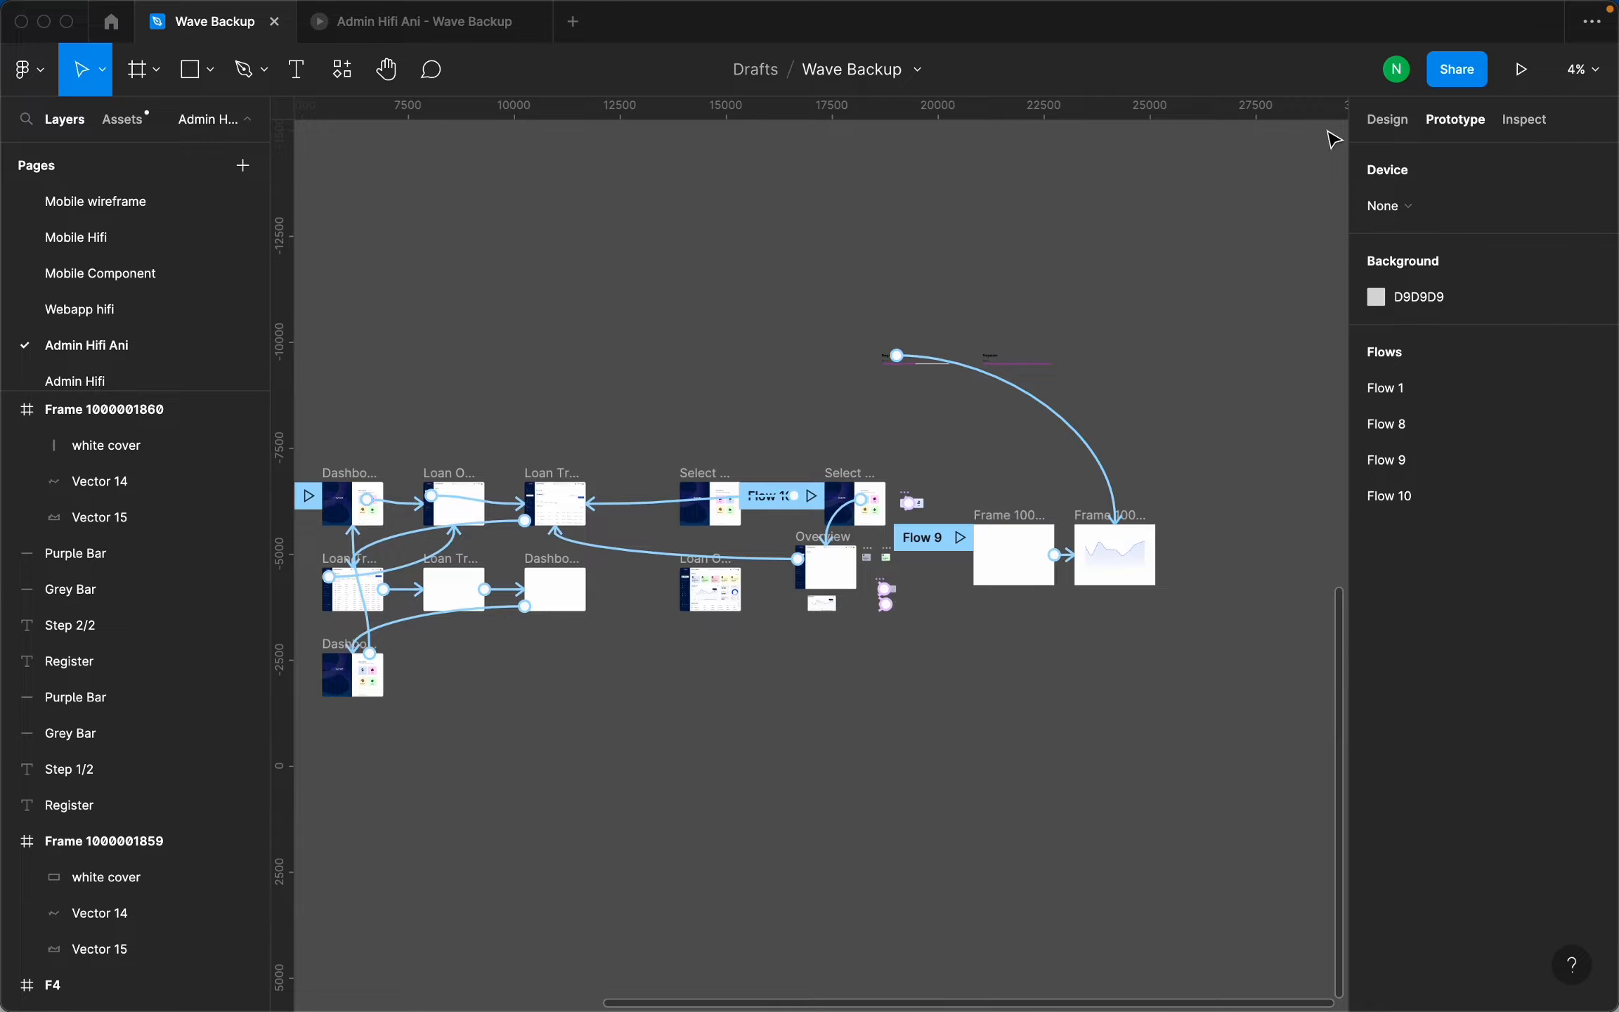
left_click(1376, 131)
left_click_drag(959, 488, 1185, 632)
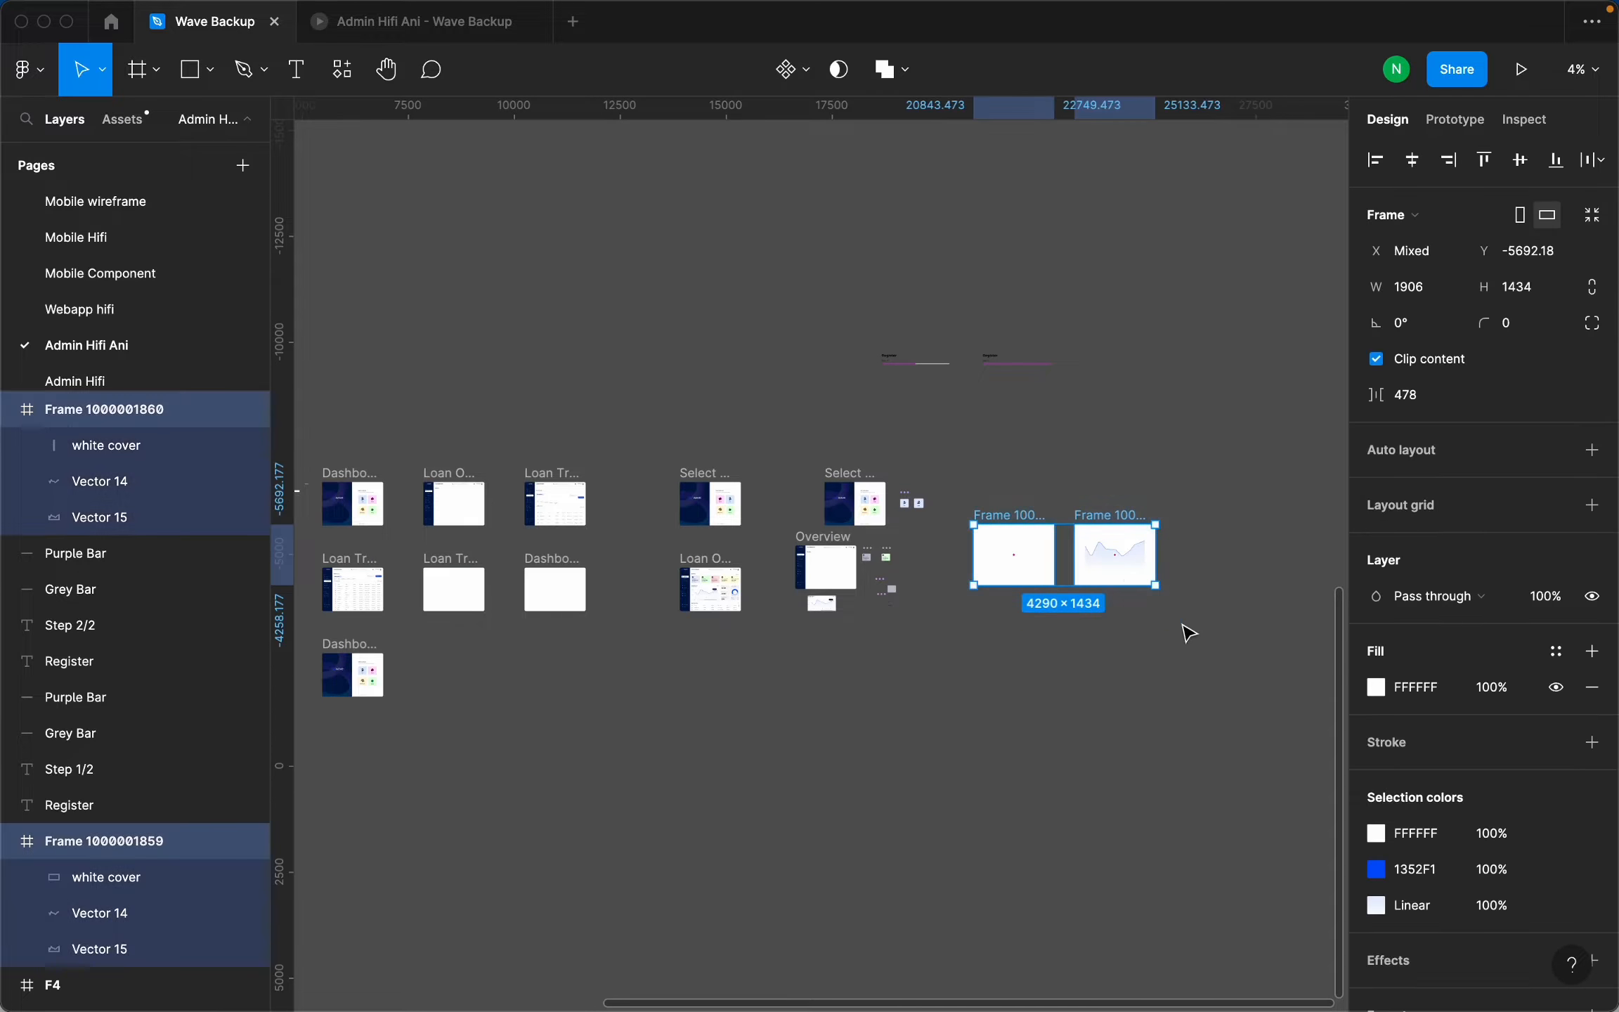
scroll(1068, 580, "down", 2)
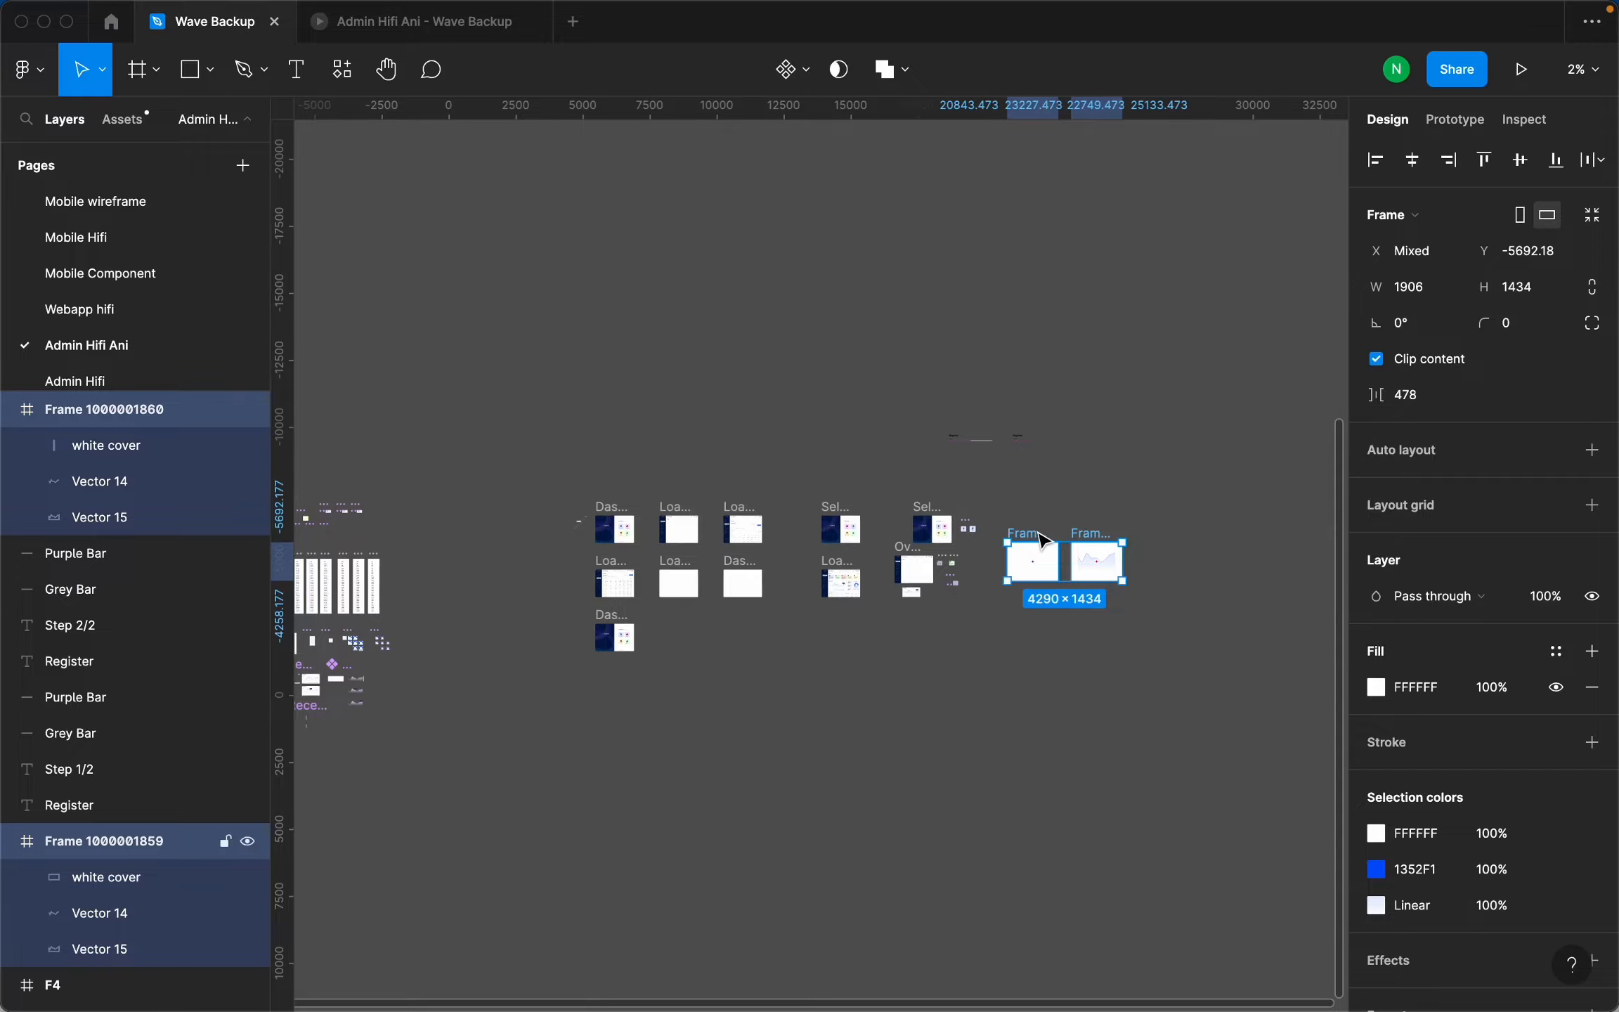
left_click_drag(1043, 540, 634, 157)
Find the Line graph component set on the canvas, select it and display its prototype connections.
scroll(1021, 600, "down", 2)
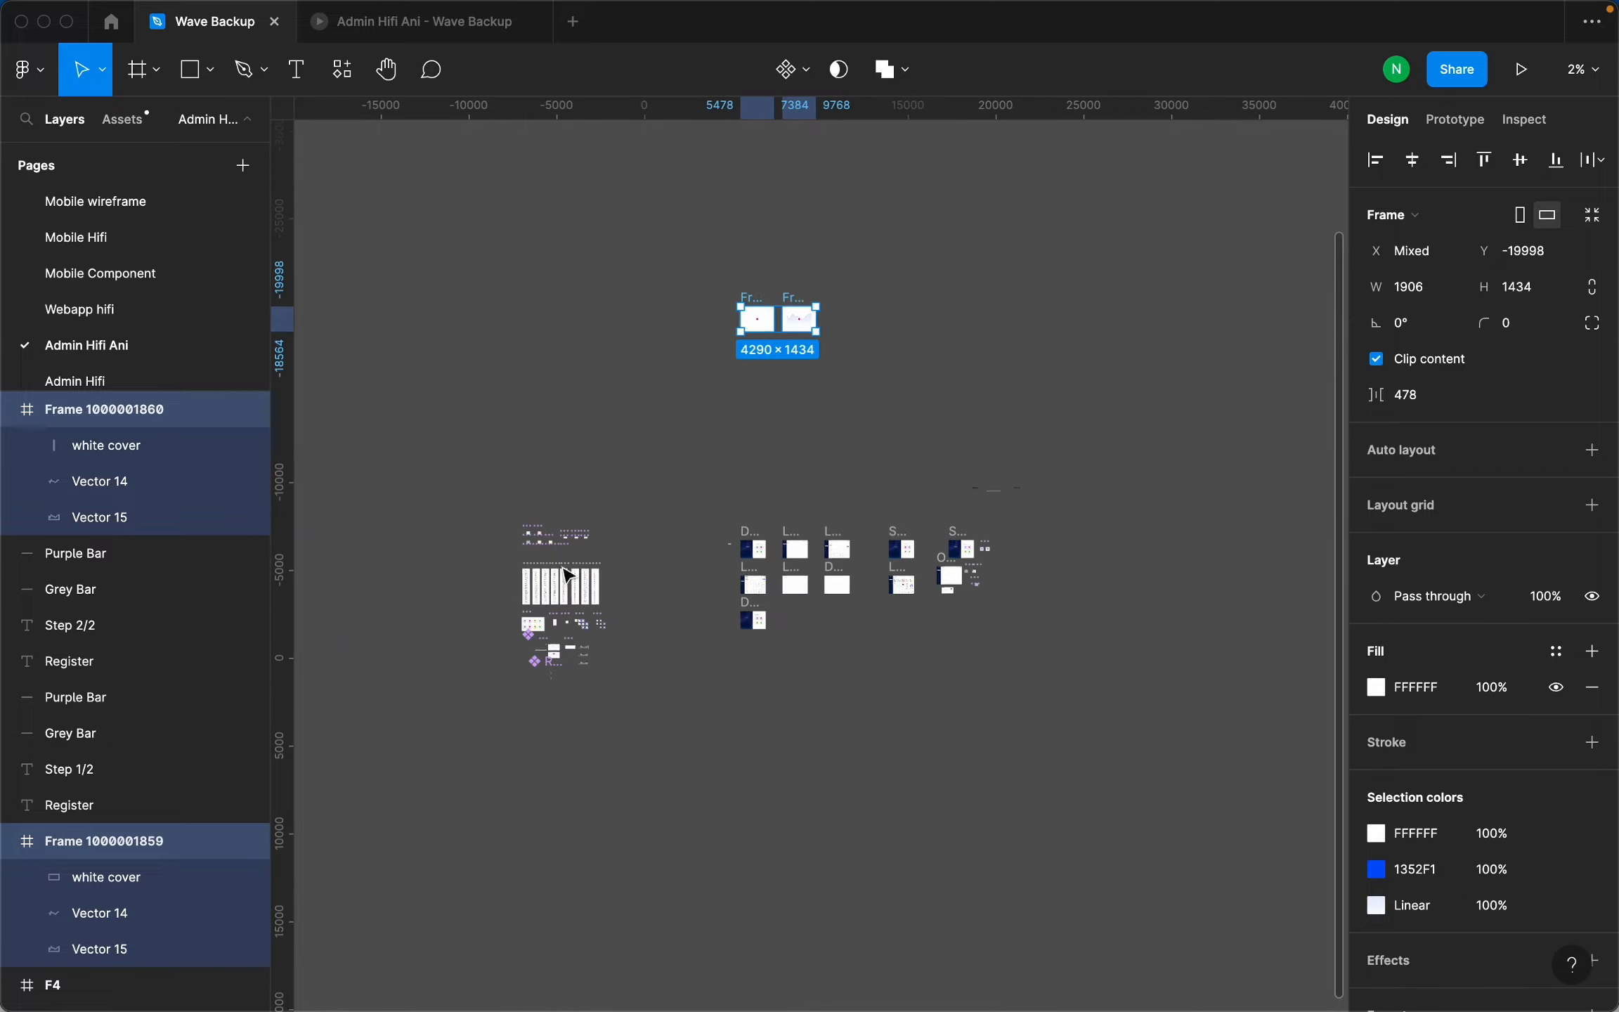
scroll(568, 576, "up", 10)
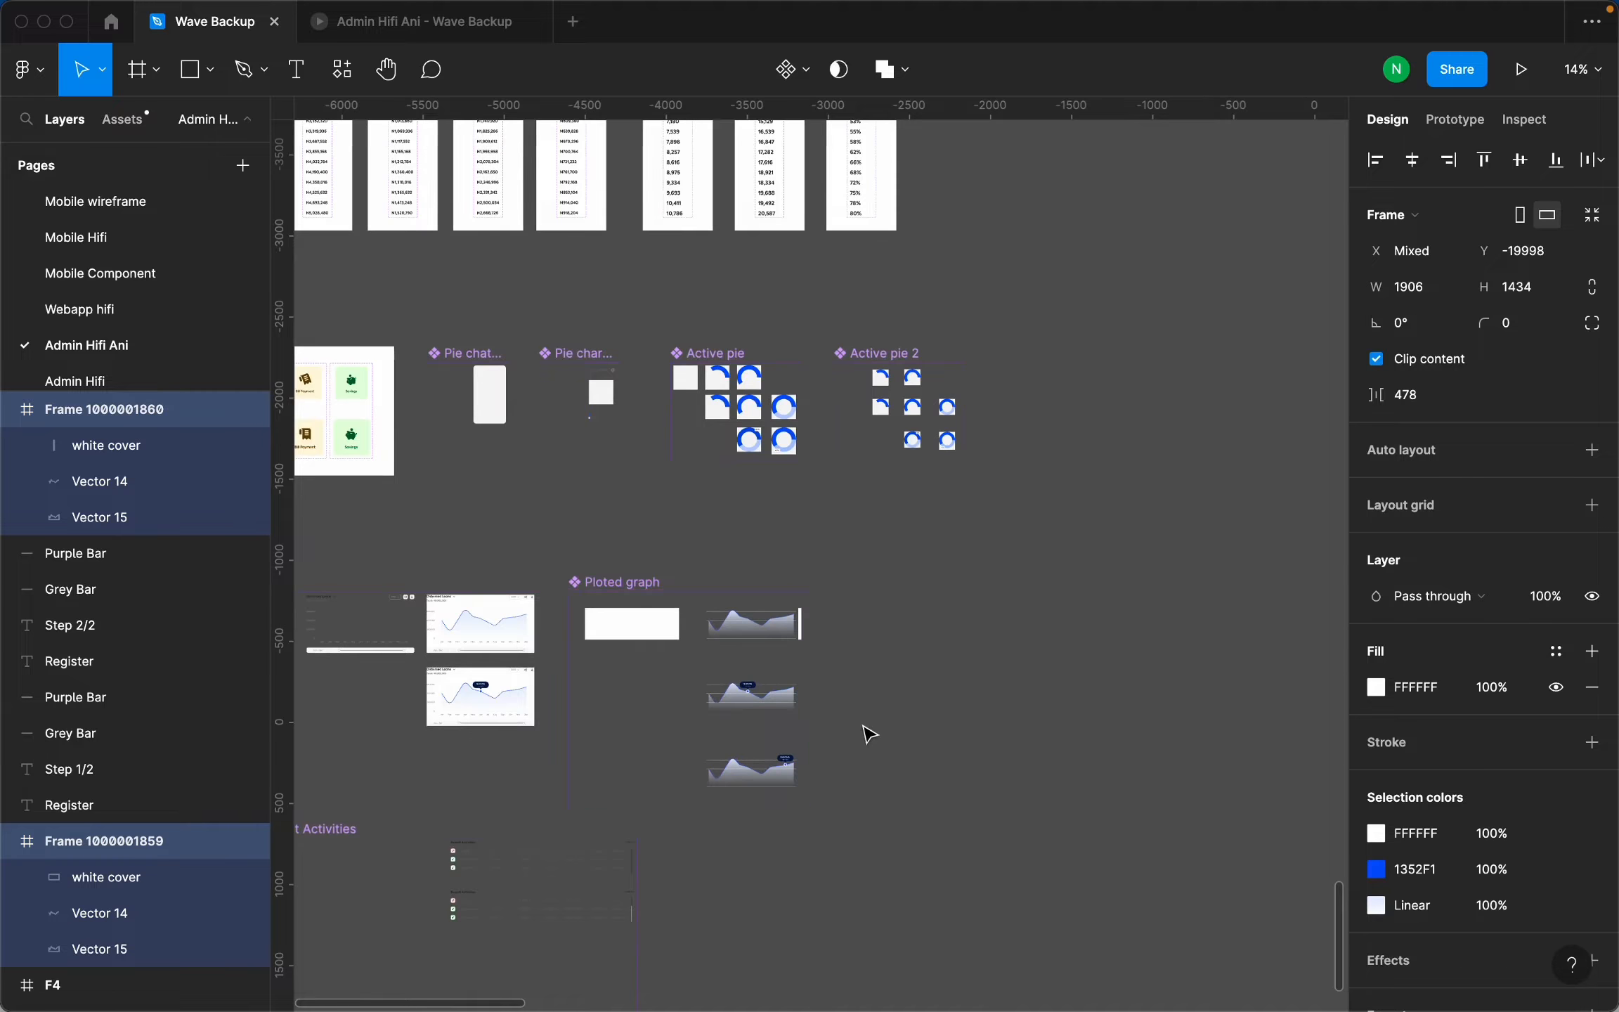
scroll(863, 726, "down", 3)
scroll(581, 686, "up", 6)
scroll(936, 659, "down", 3)
scroll(834, 660, "down", 2)
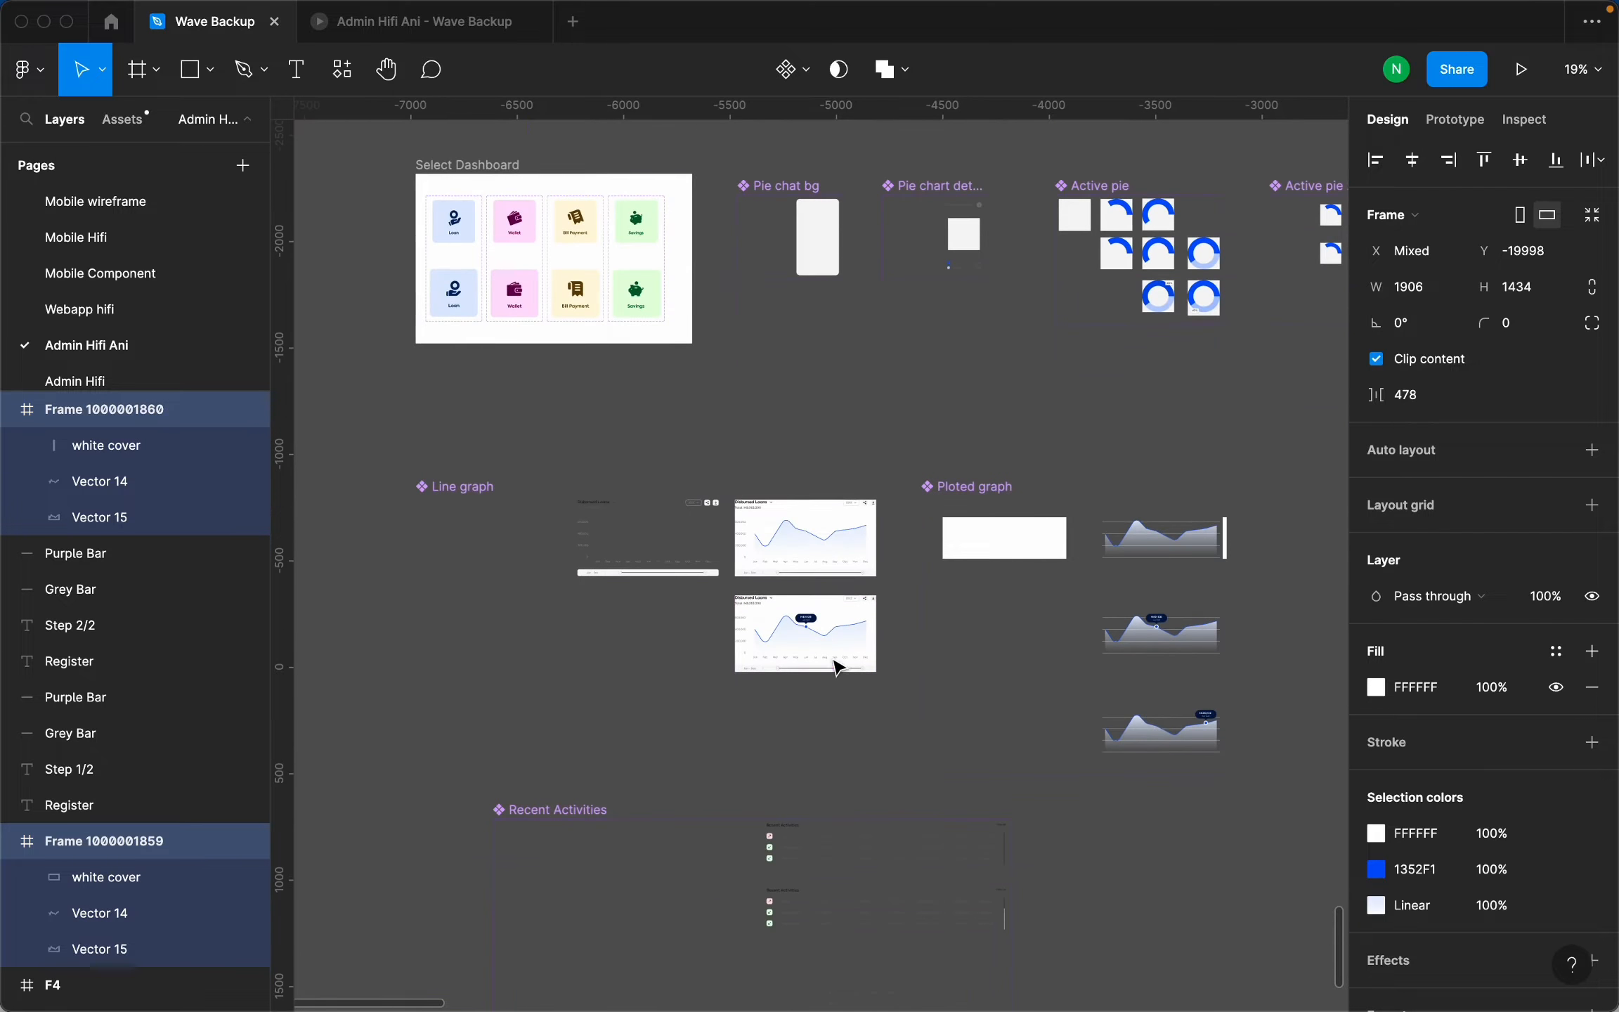
scroll(520, 586, "up", 3)
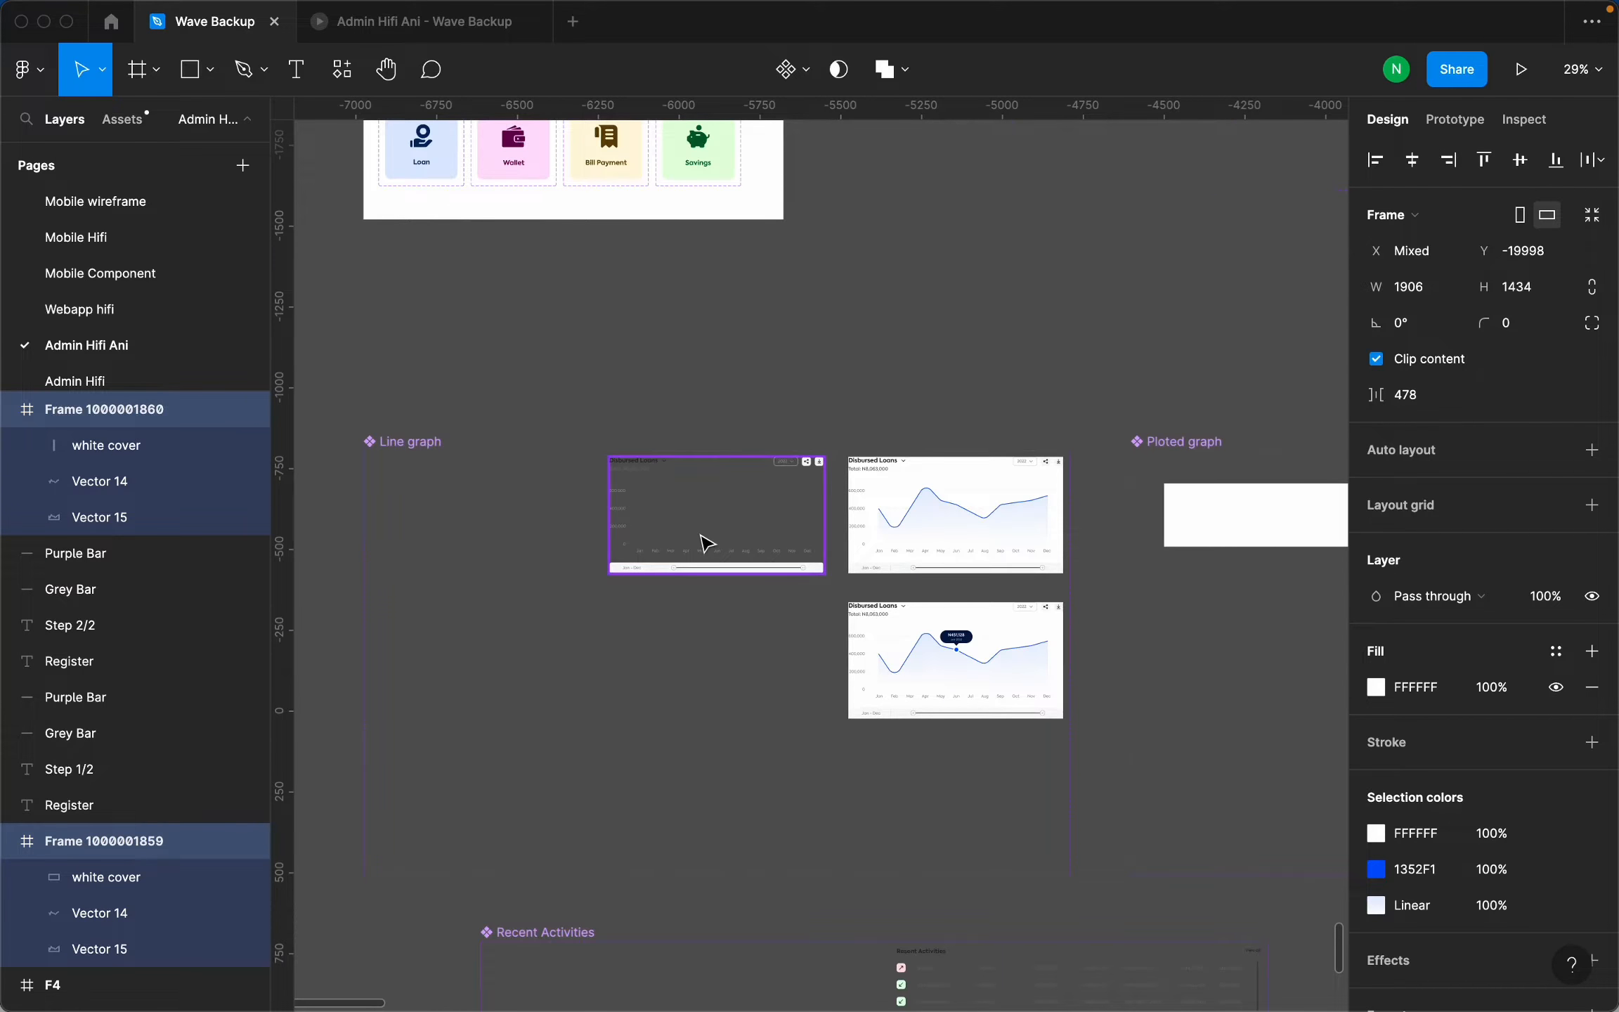
left_click(388, 442)
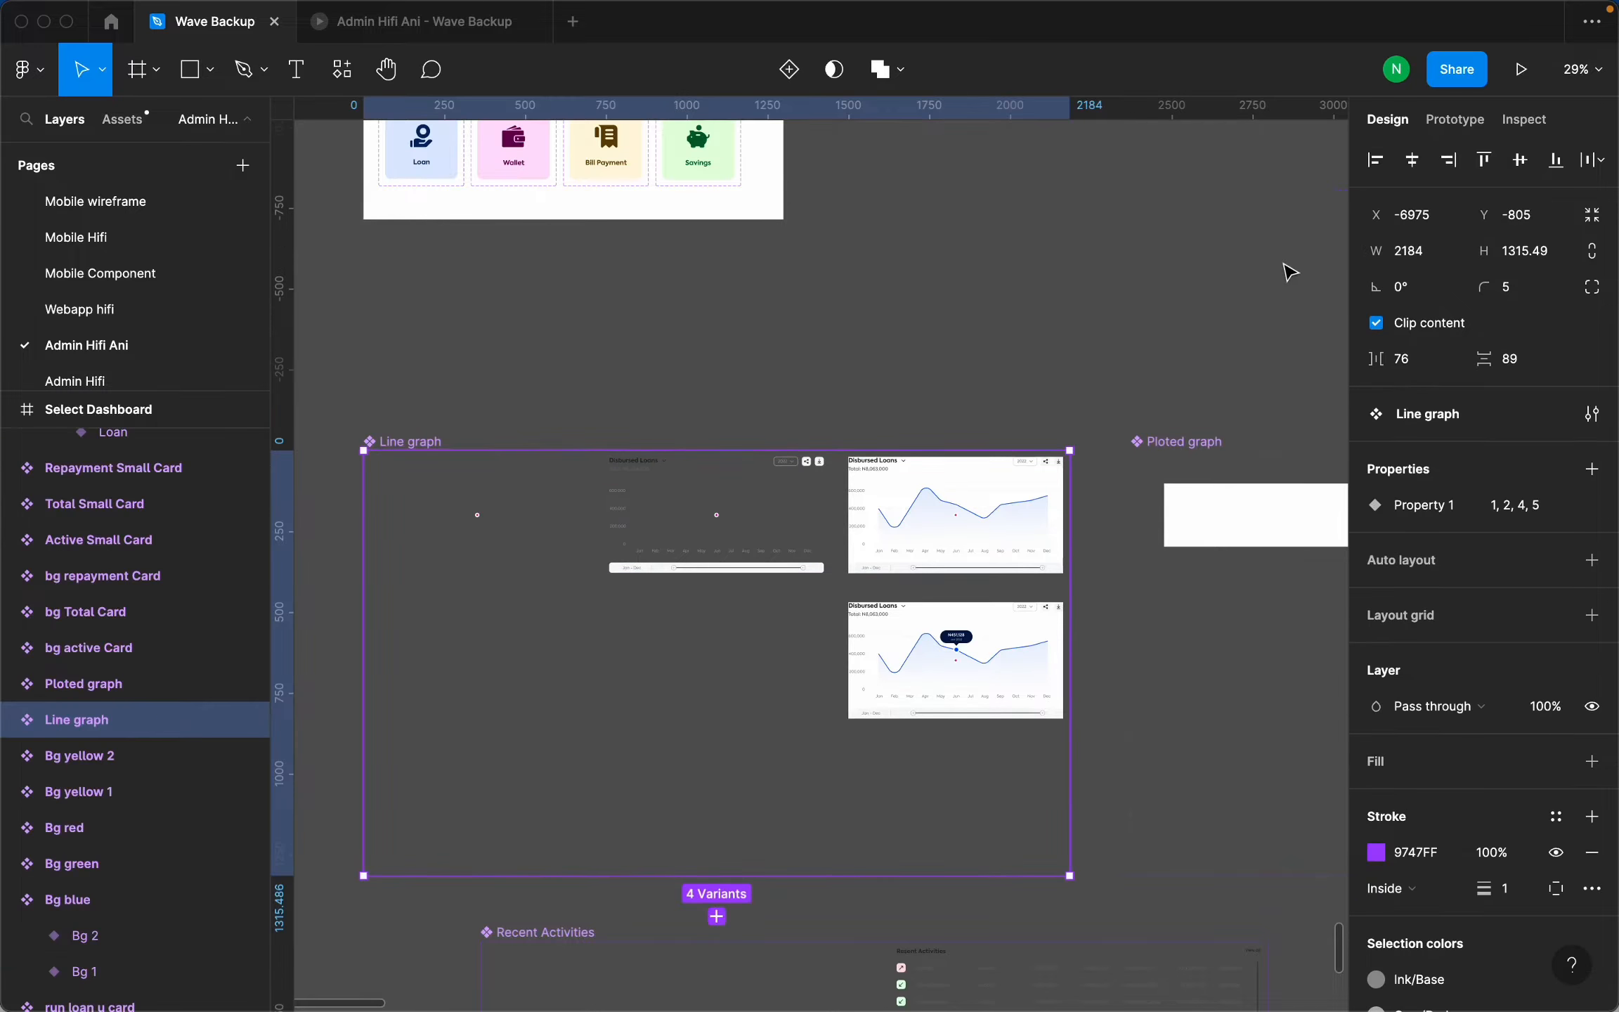
left_click(1468, 126)
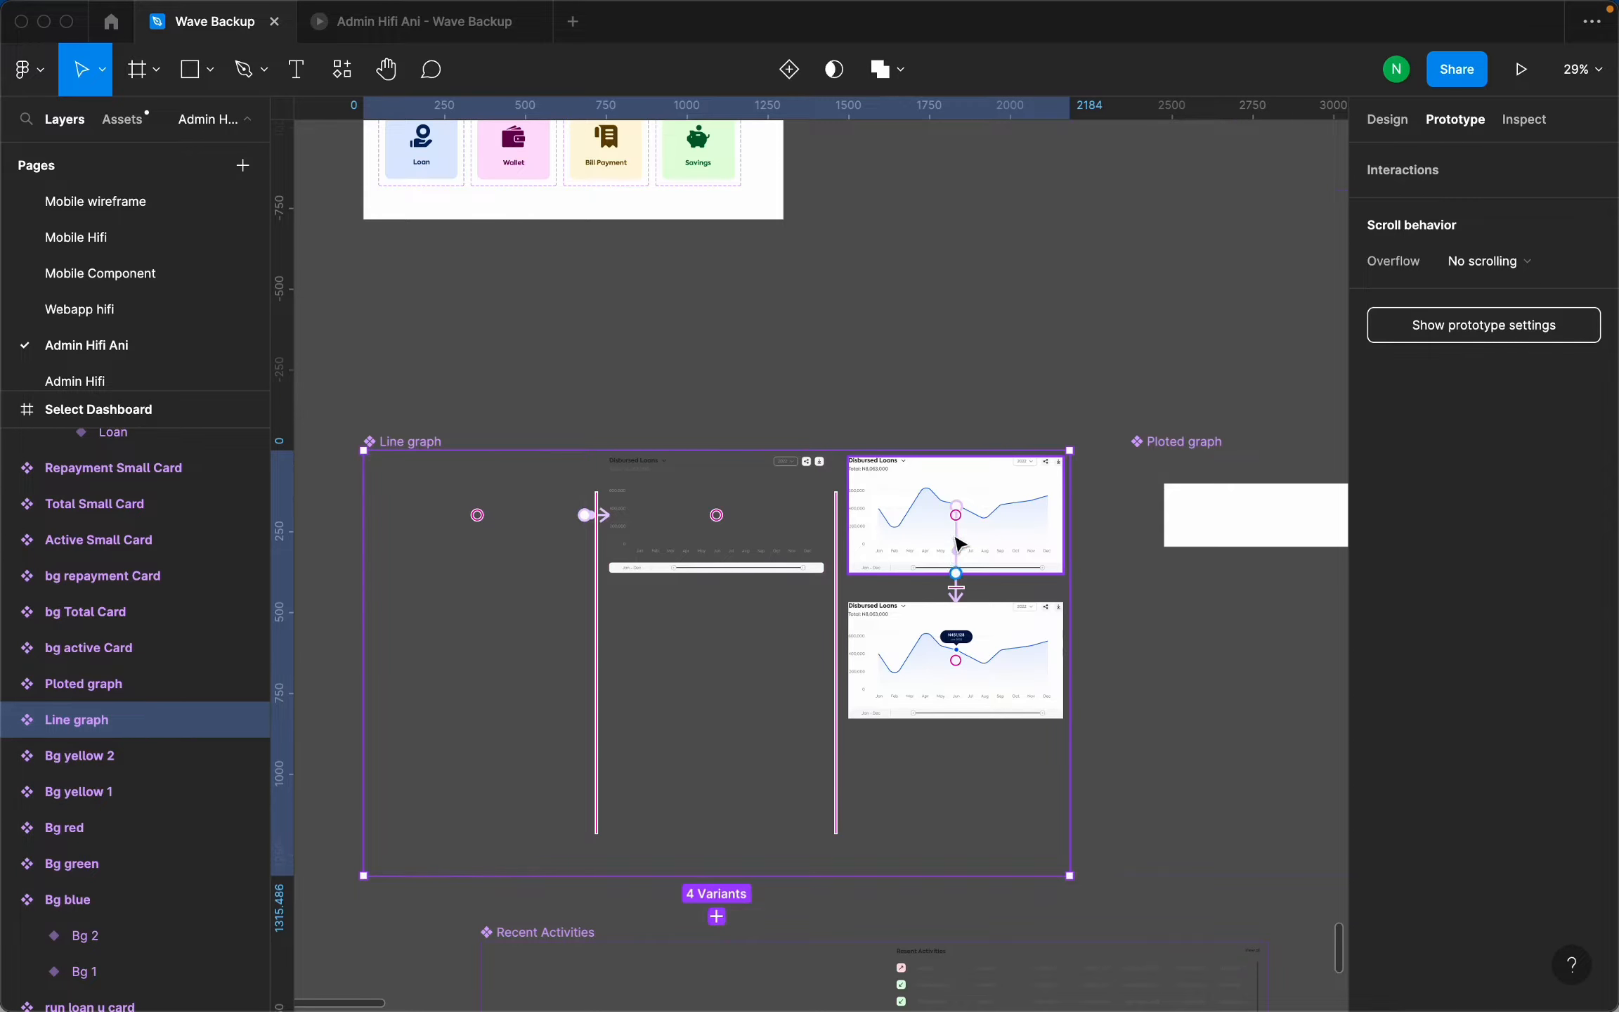
Delete variants 4 and 5, which show the plotted Disbursed Loans chart, from the Line graph component set.
left_click(1026, 421)
left_click(1025, 496)
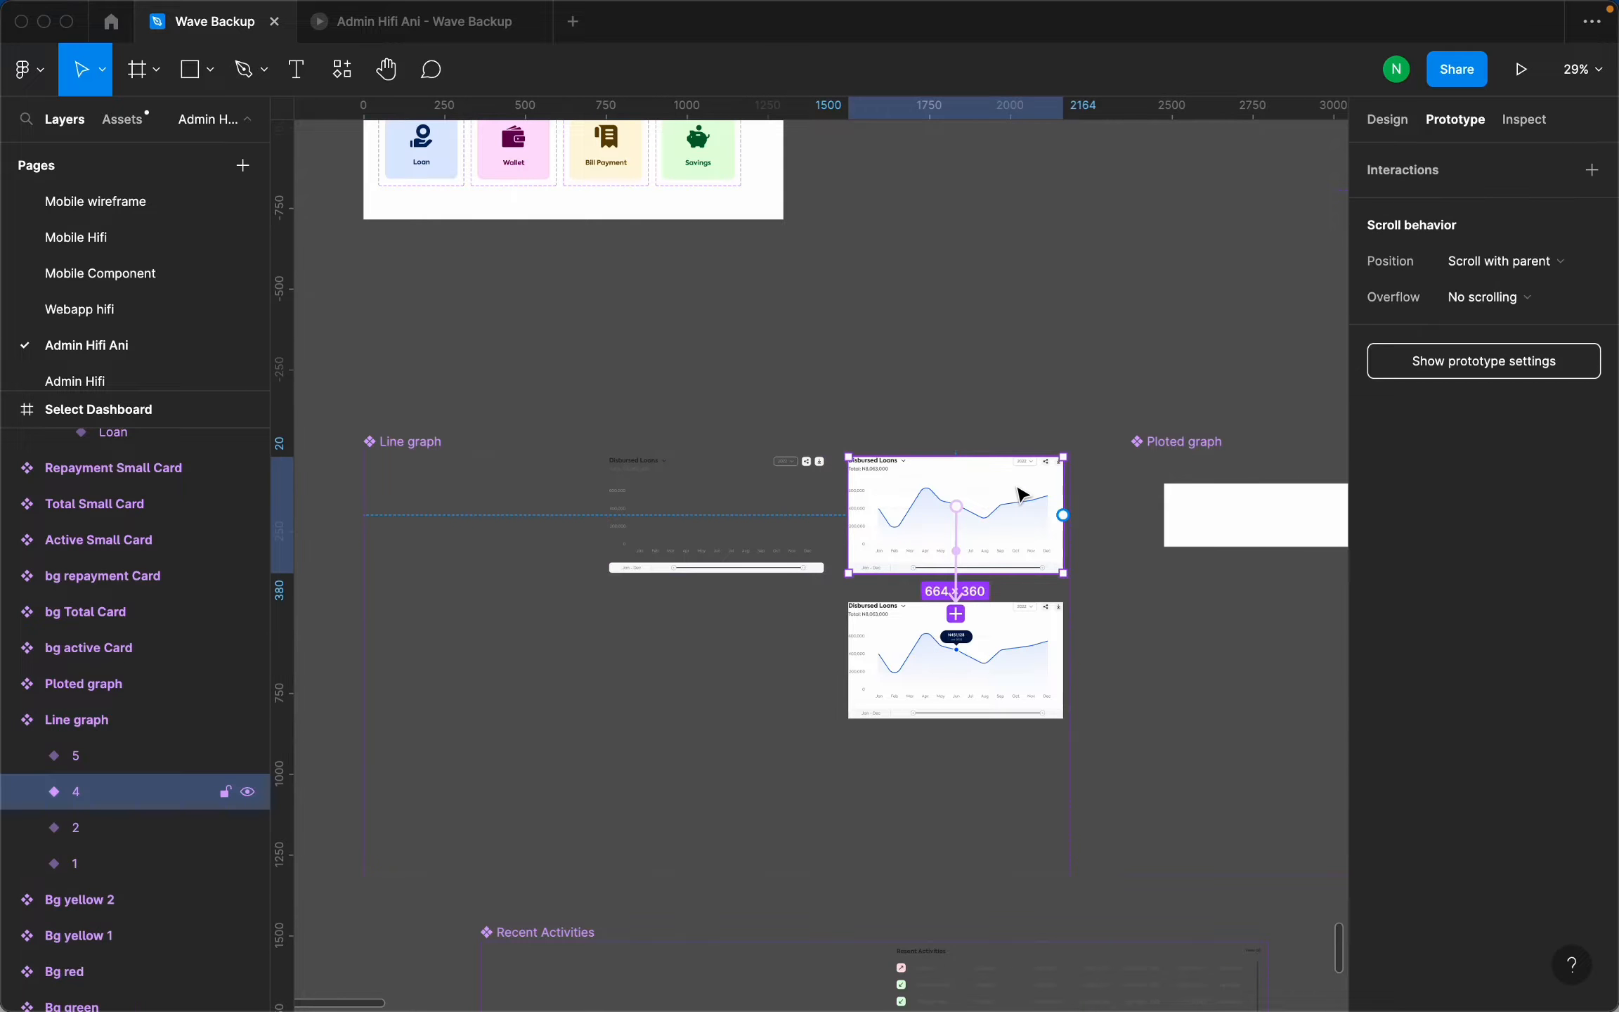
left_click(1037, 634, "shift")
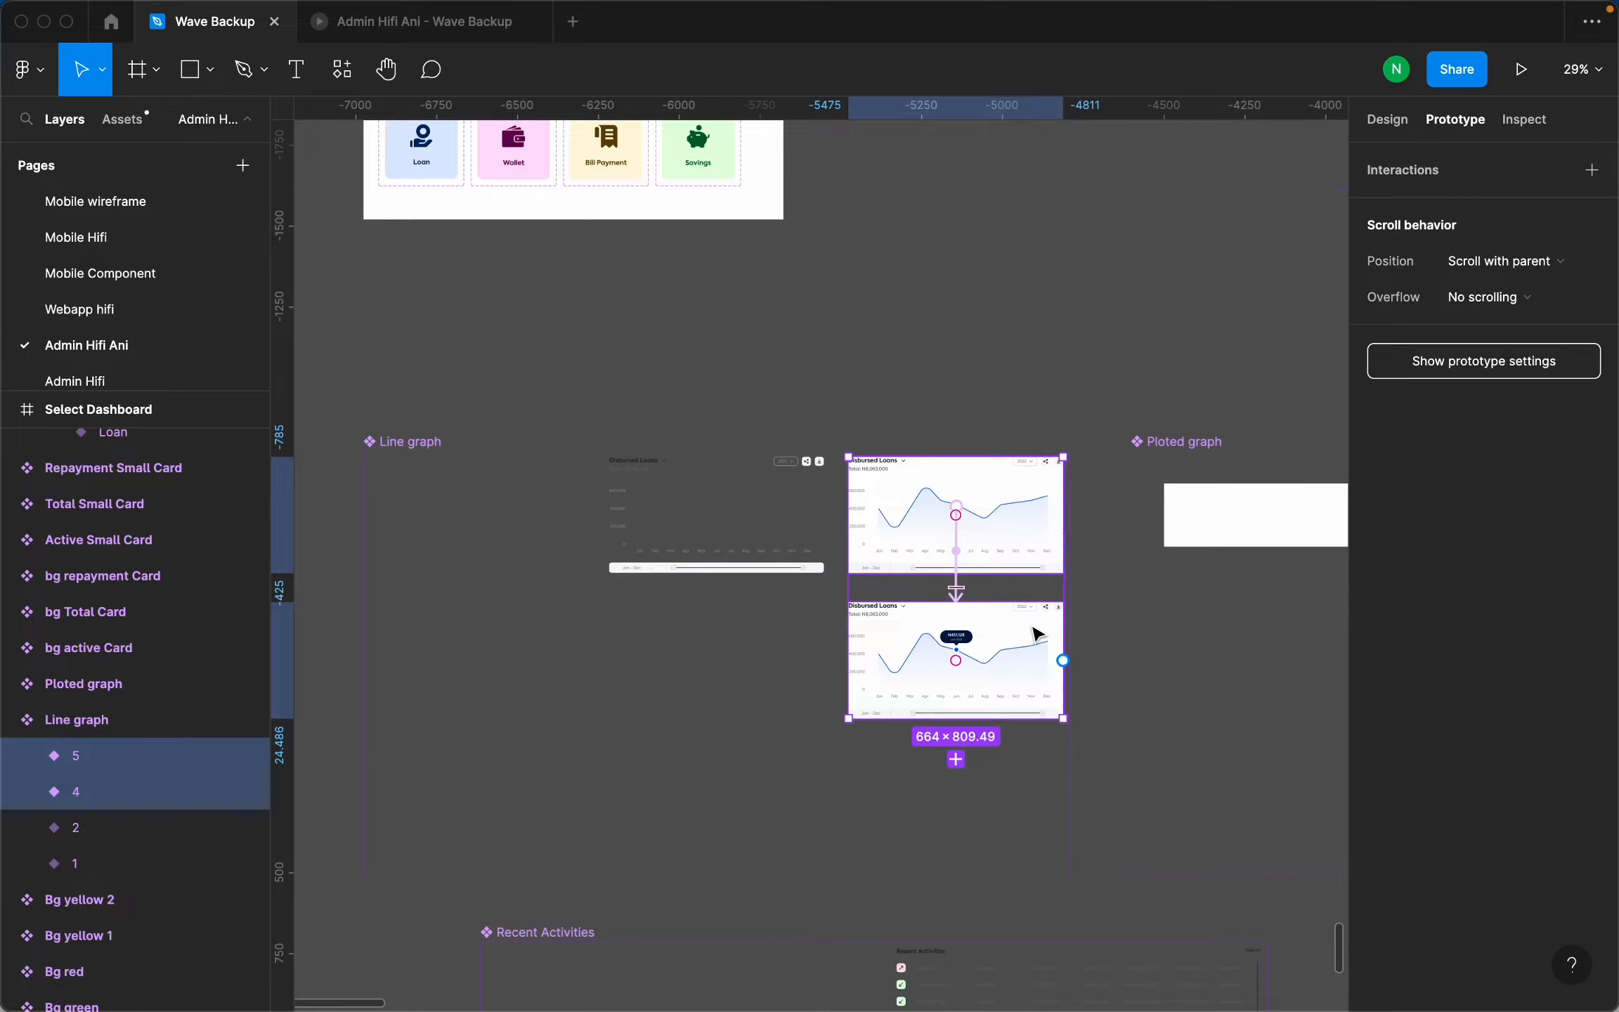
key("Delete")
Examine the Line graph component set's remaining variants 1 and 2, including the Disbursed Loans axes and their connection.
scroll(390, 503, "up", 5)
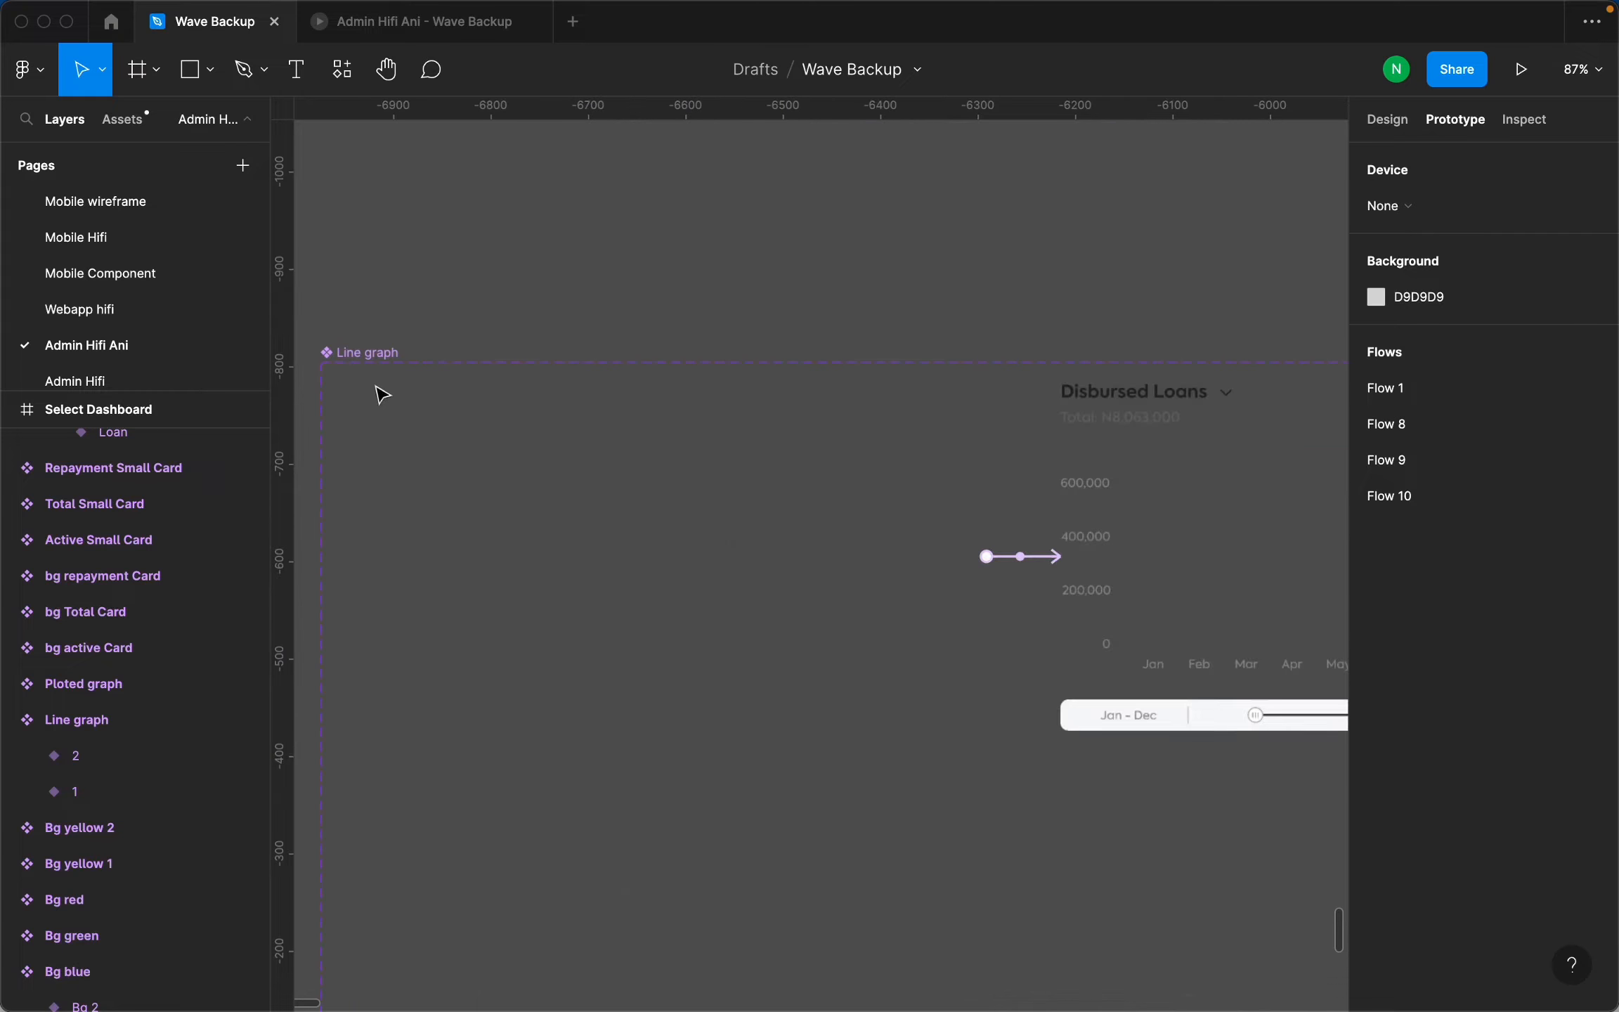
left_click(141, 720)
scroll(903, 555, "down", 3)
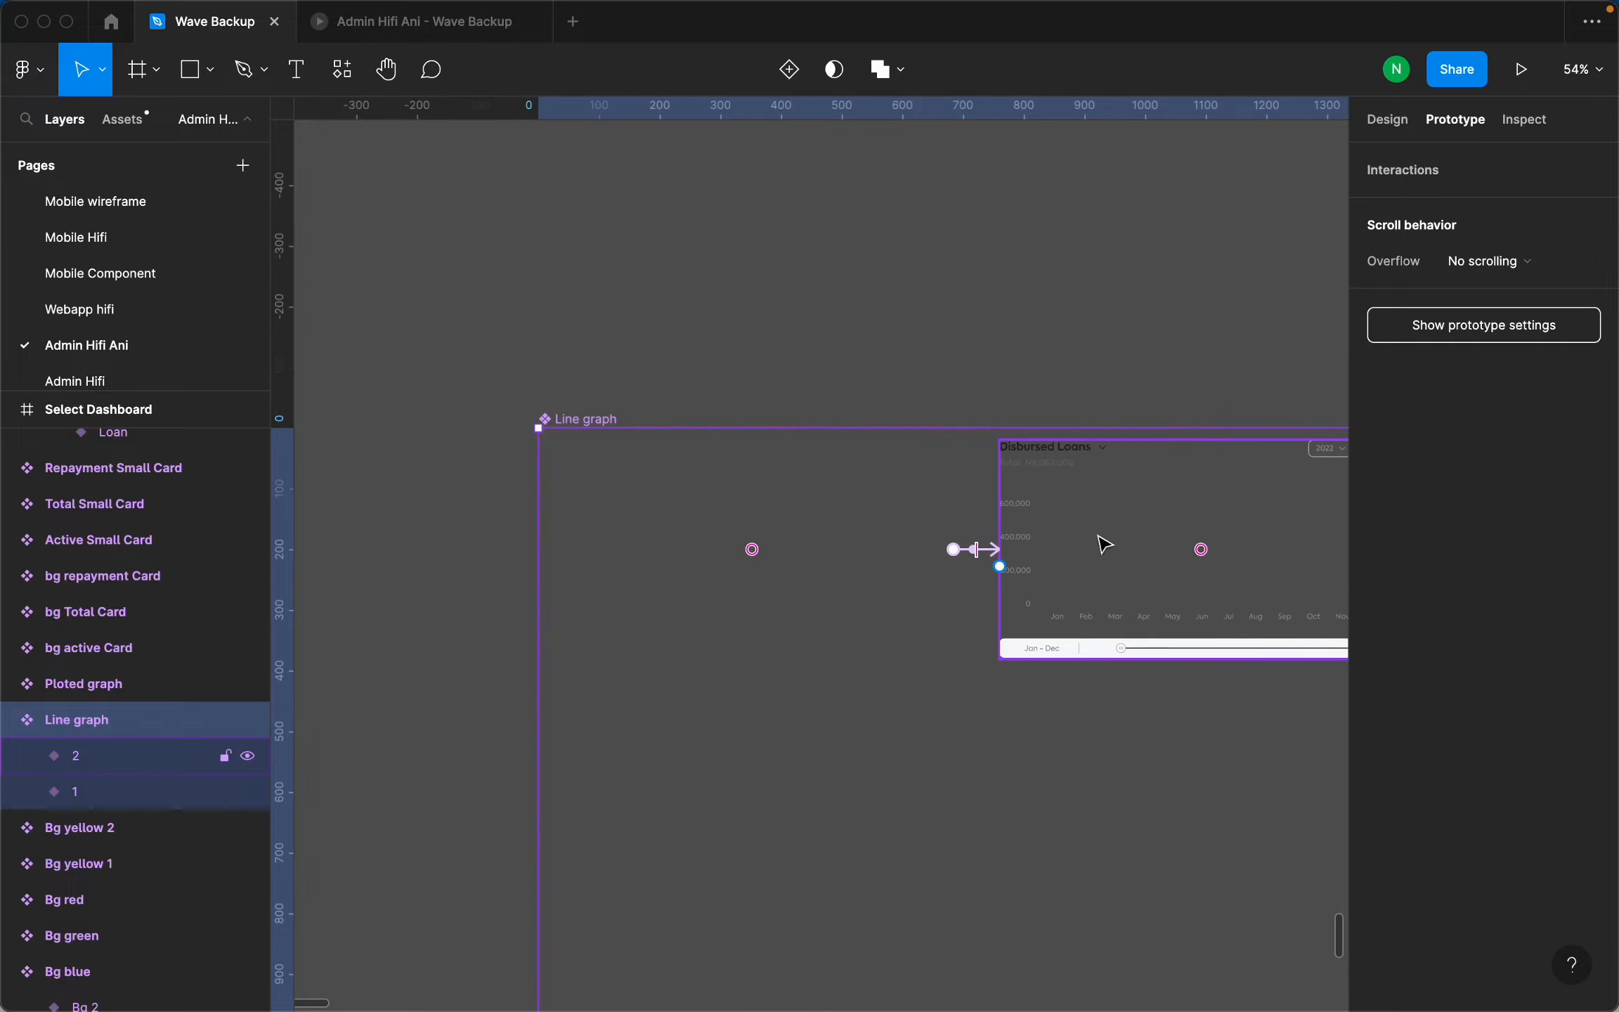
scroll(1048, 621, "up", 3)
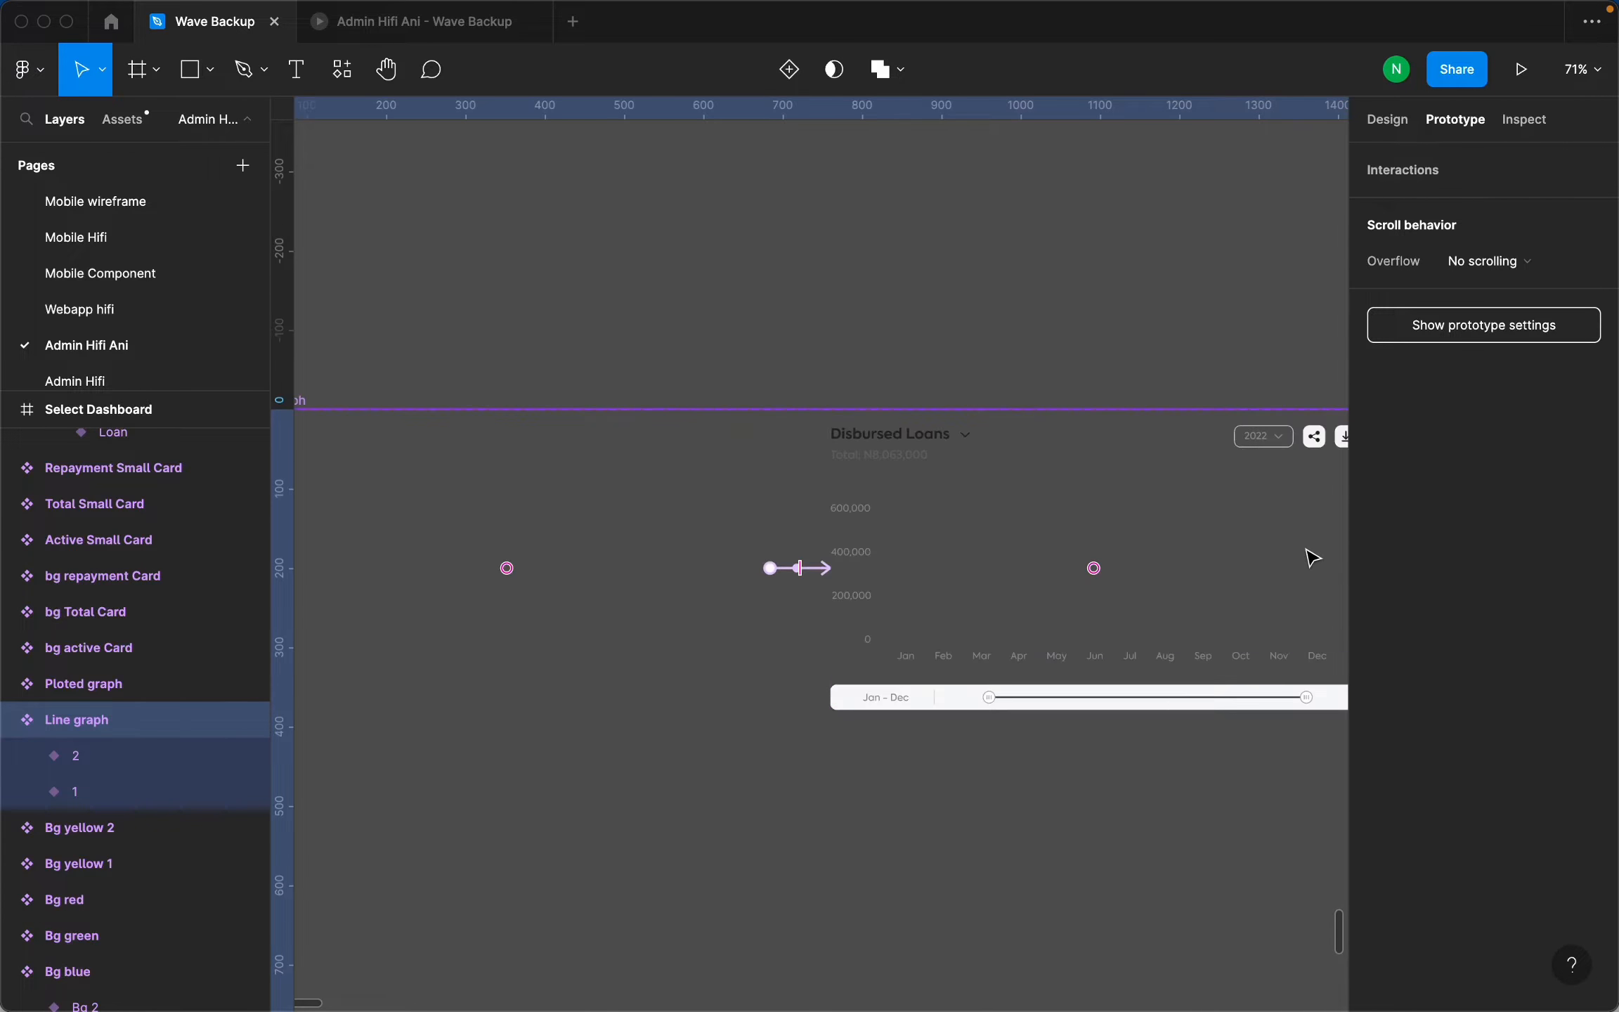
scroll(1076, 618, "up", 3)
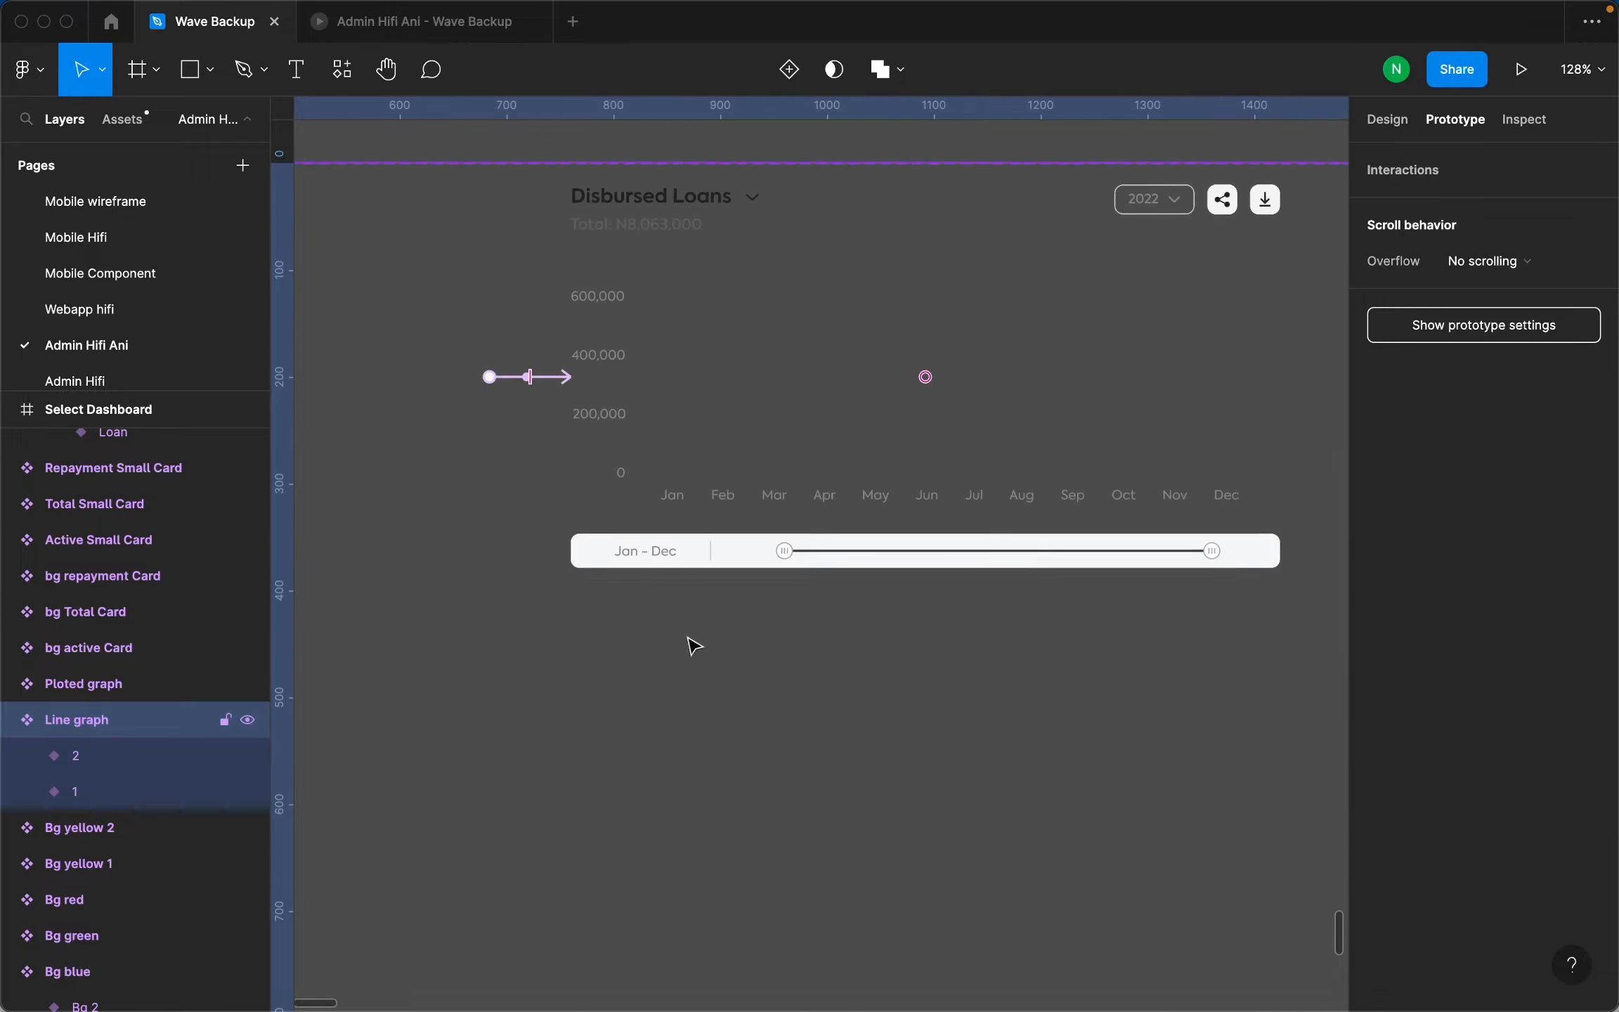
scroll(1156, 484, "down", 10)
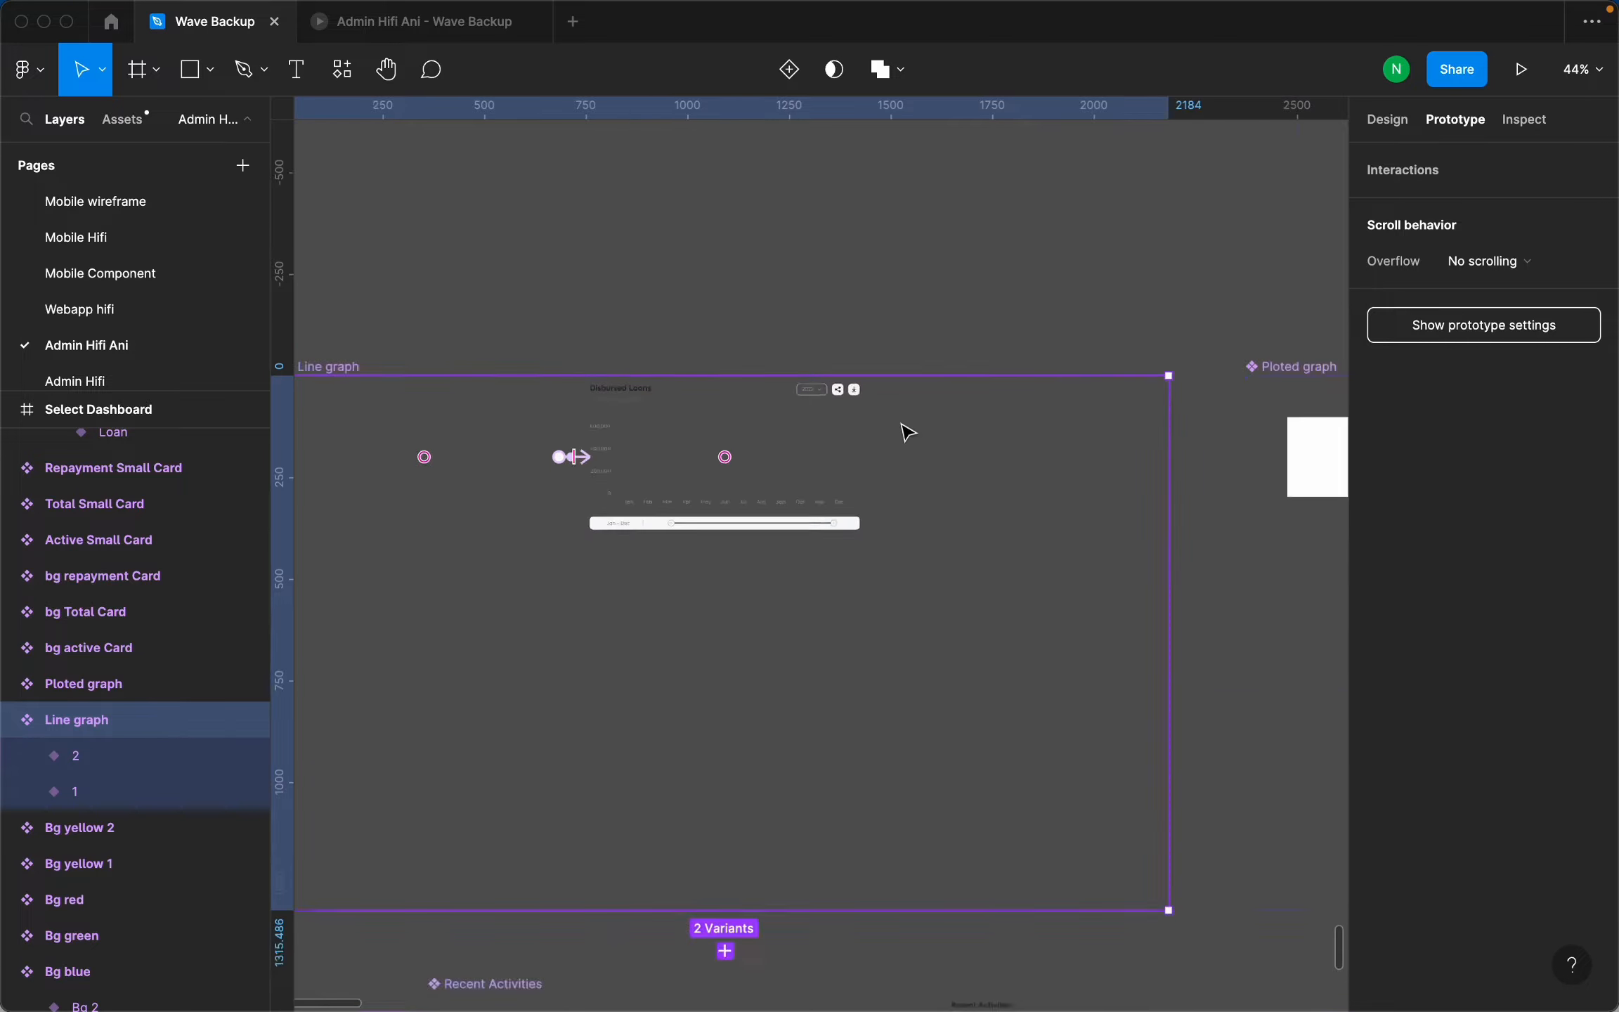
scroll(1188, 475, "down", 2)
Select variant 2 of the Ploted graph component set and inspect the interaction details of its transition to variant 4.
scroll(1168, 469, "up", 5)
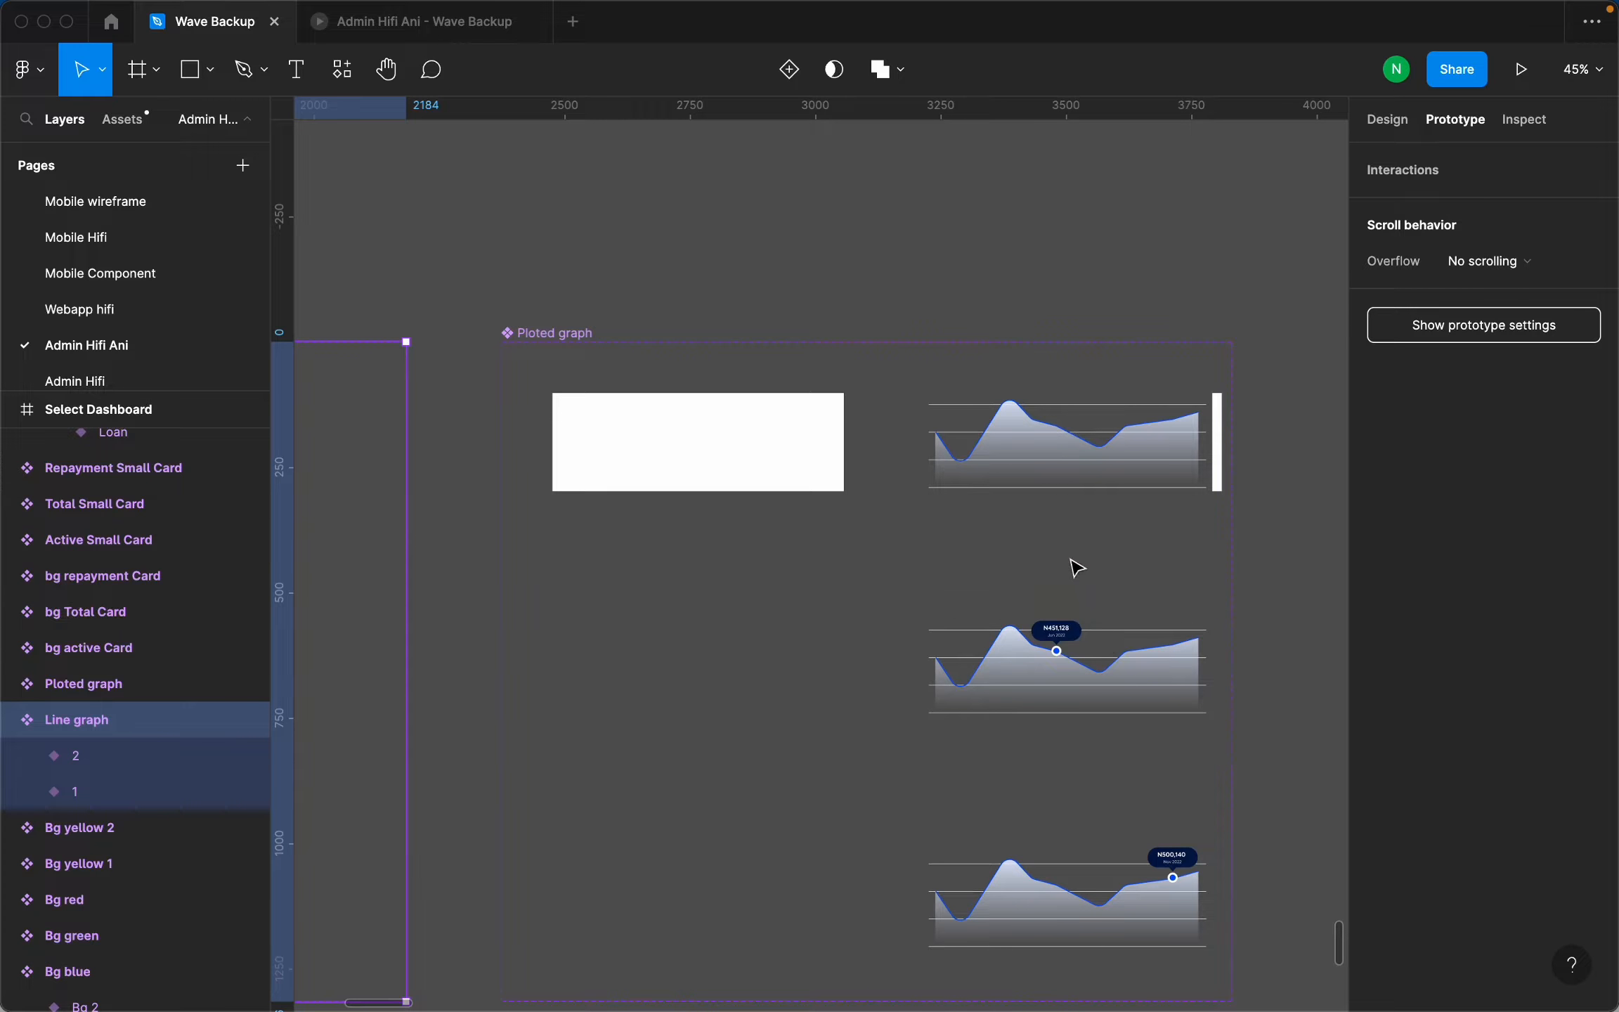
scroll(633, 503, "up", 3)
left_click(679, 440)
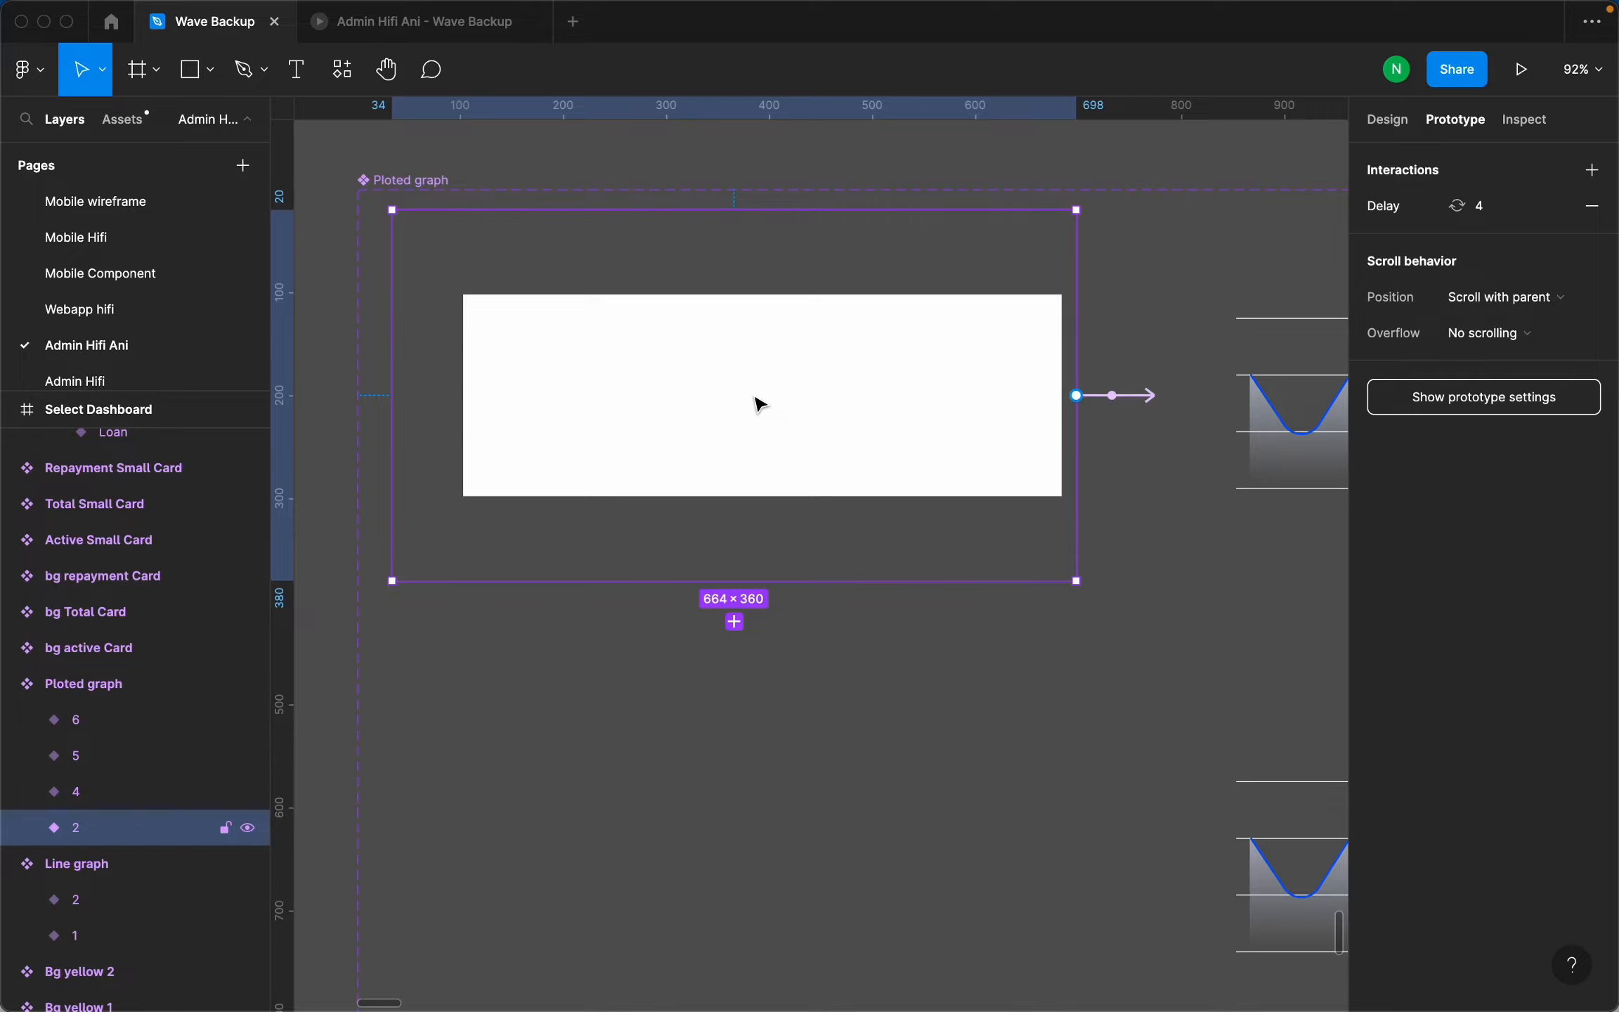
scroll(715, 431, "down", 5)
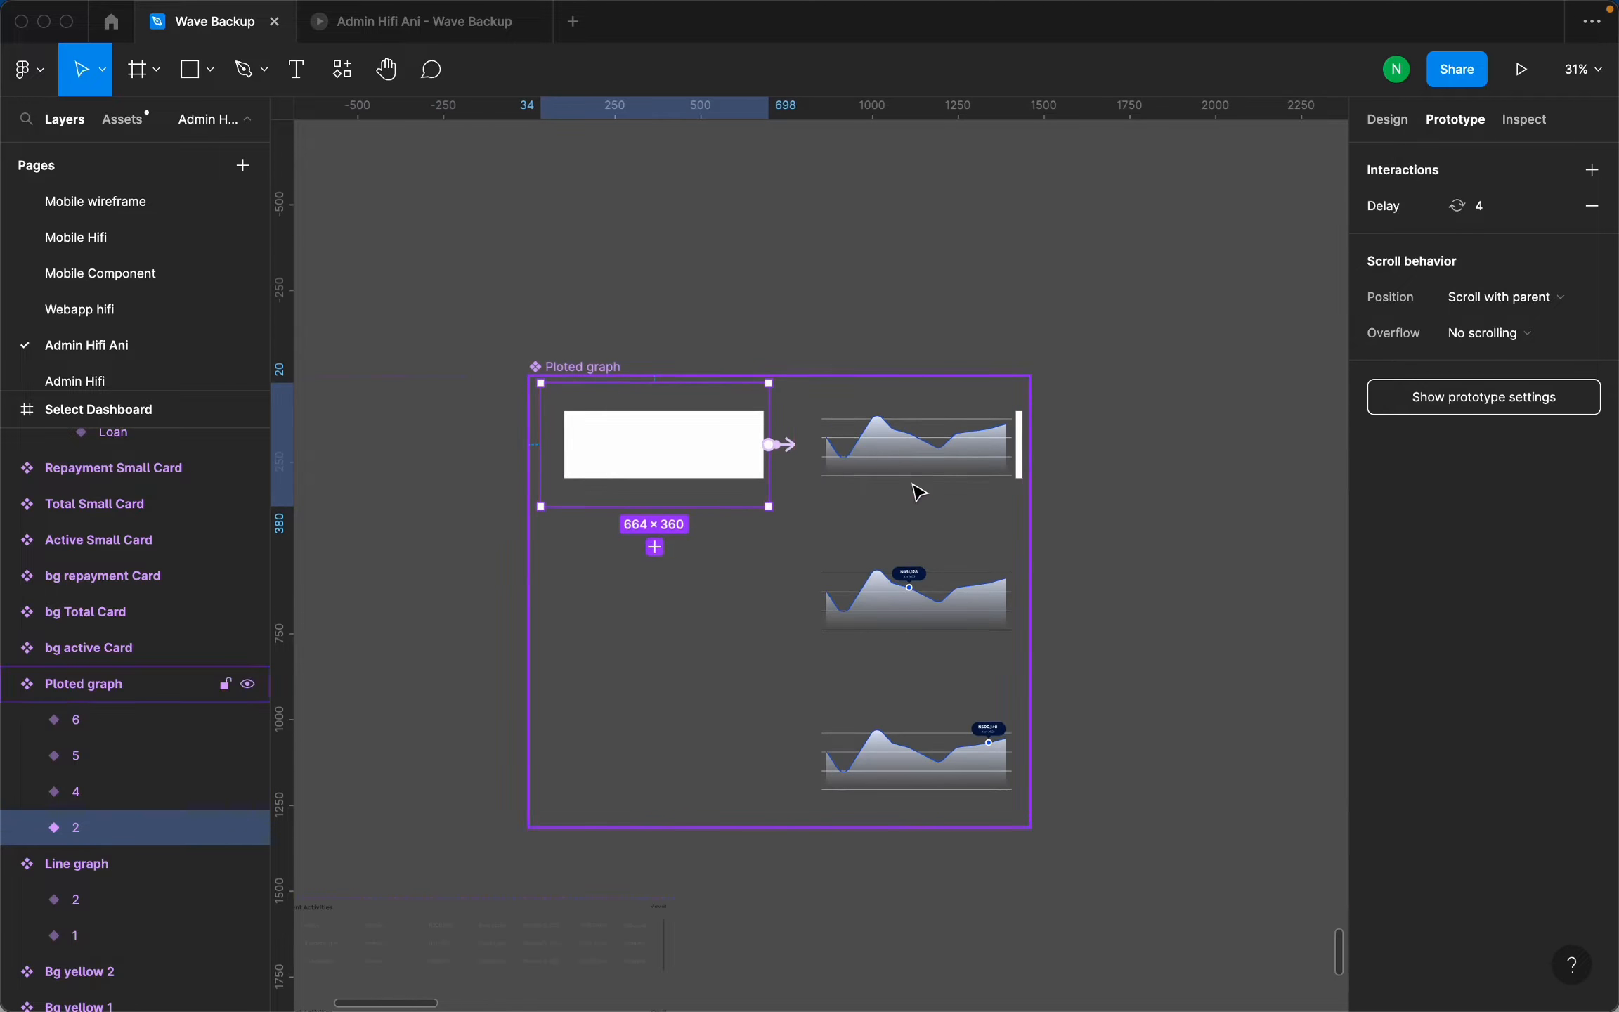
scroll(801, 411, "up", 5)
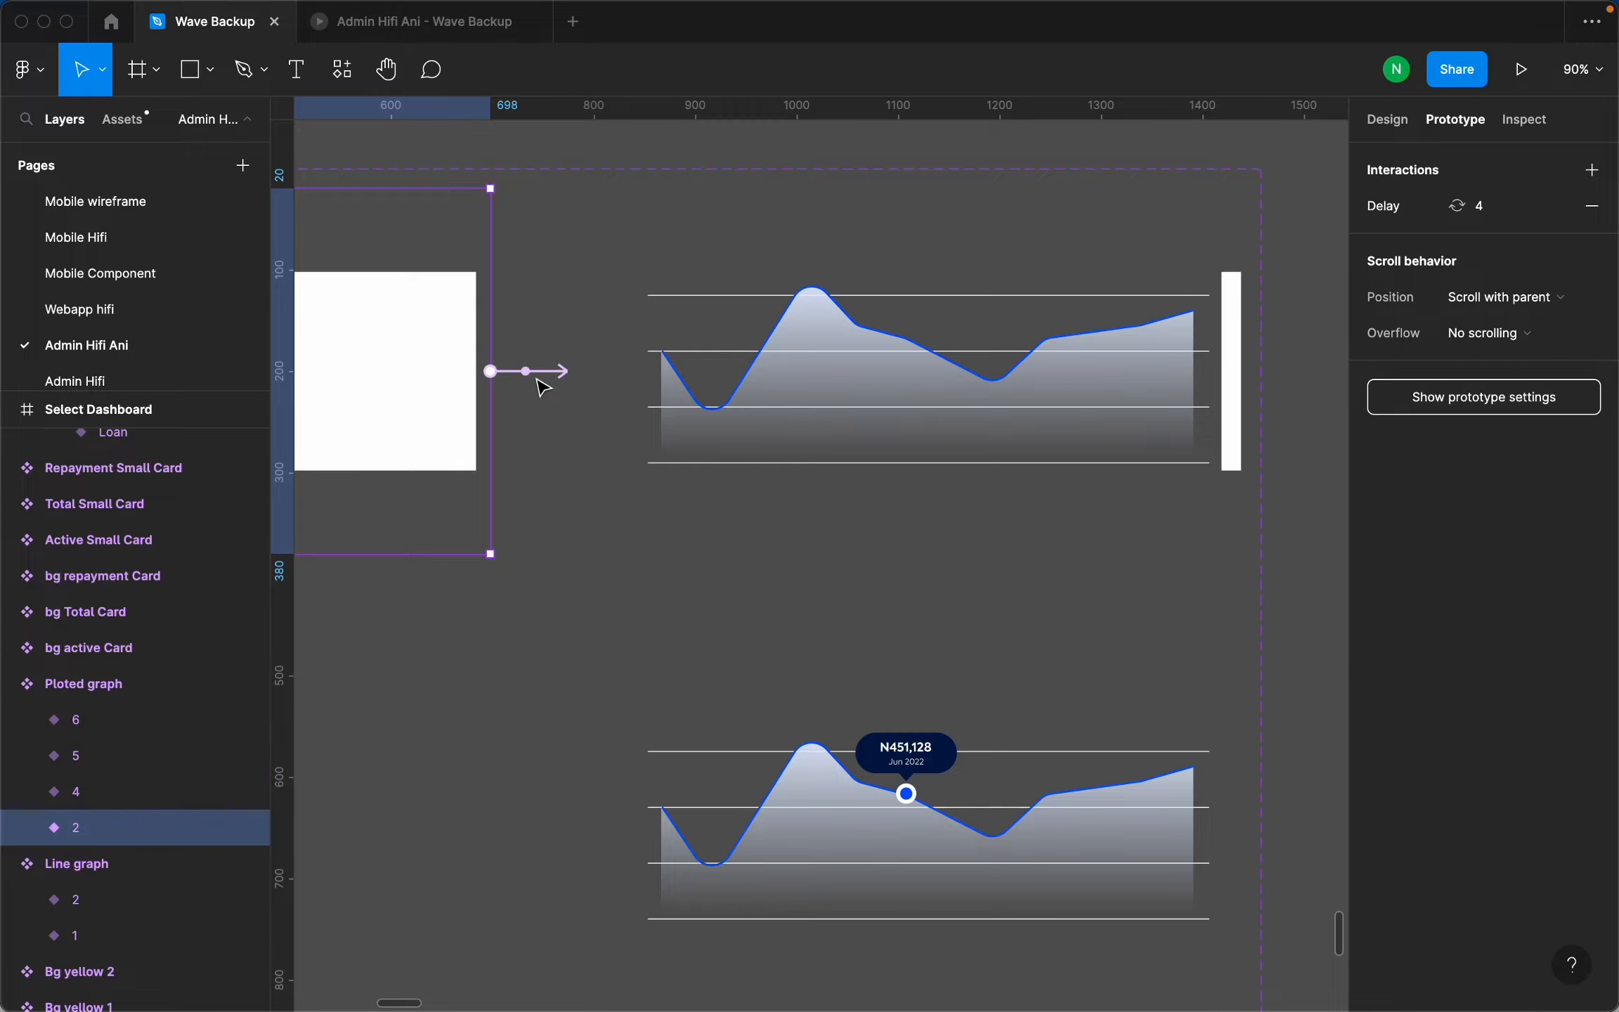
left_click(534, 374)
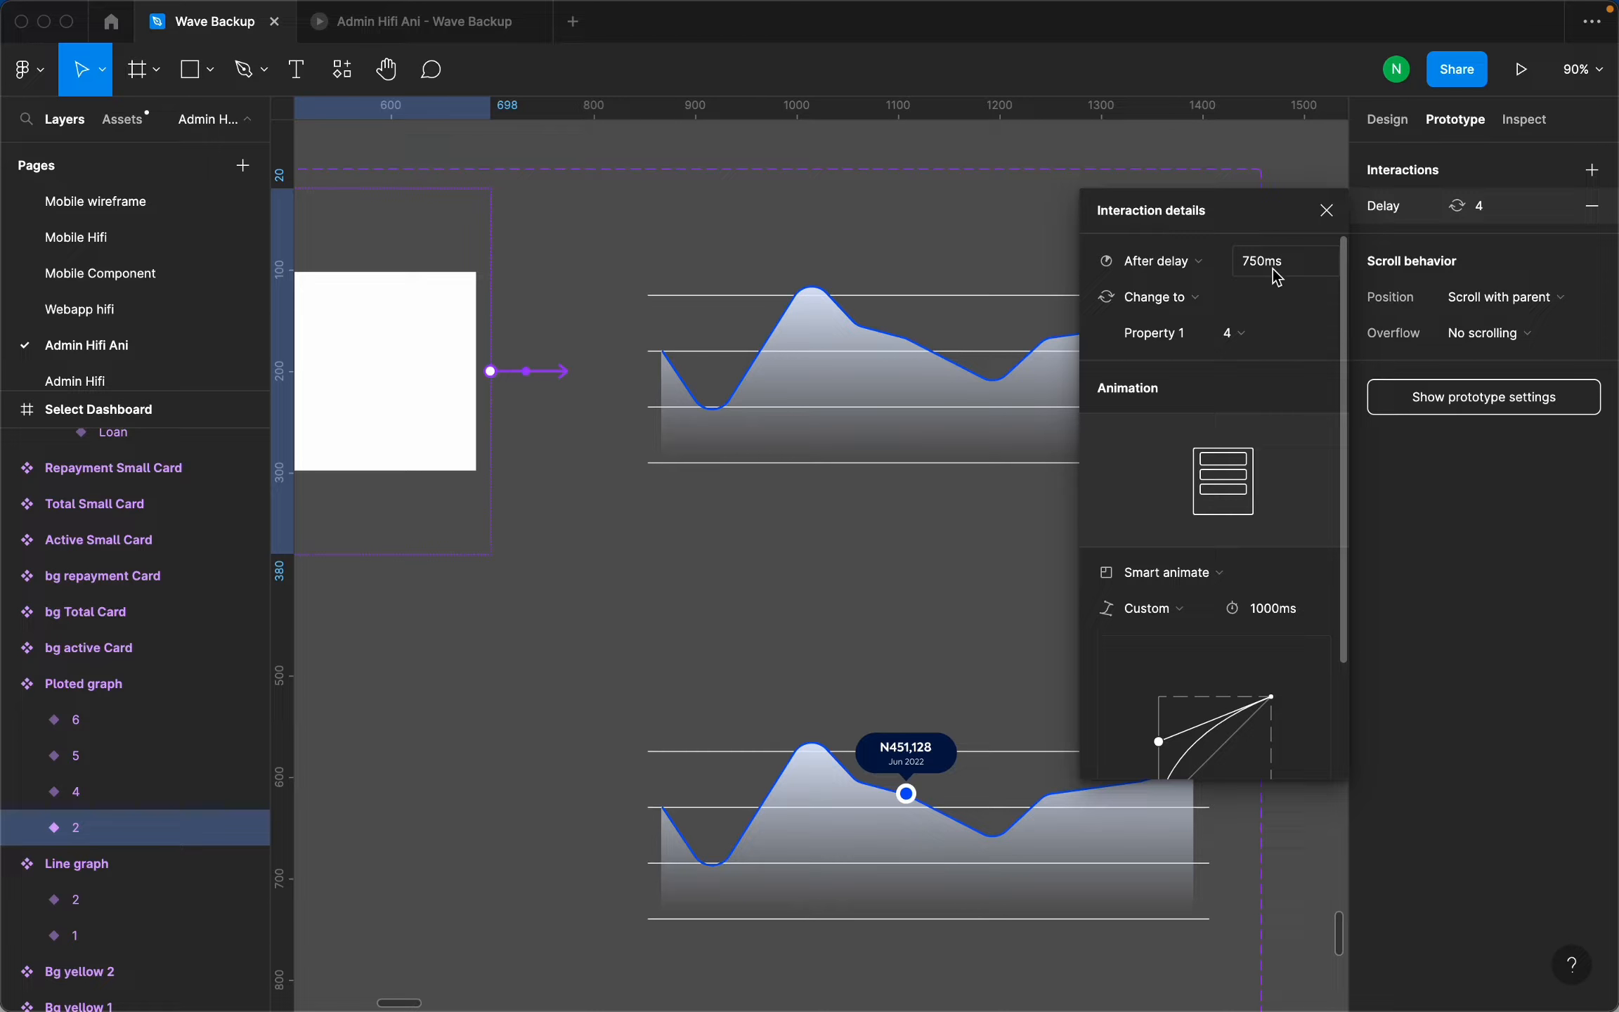
left_click(417, 409)
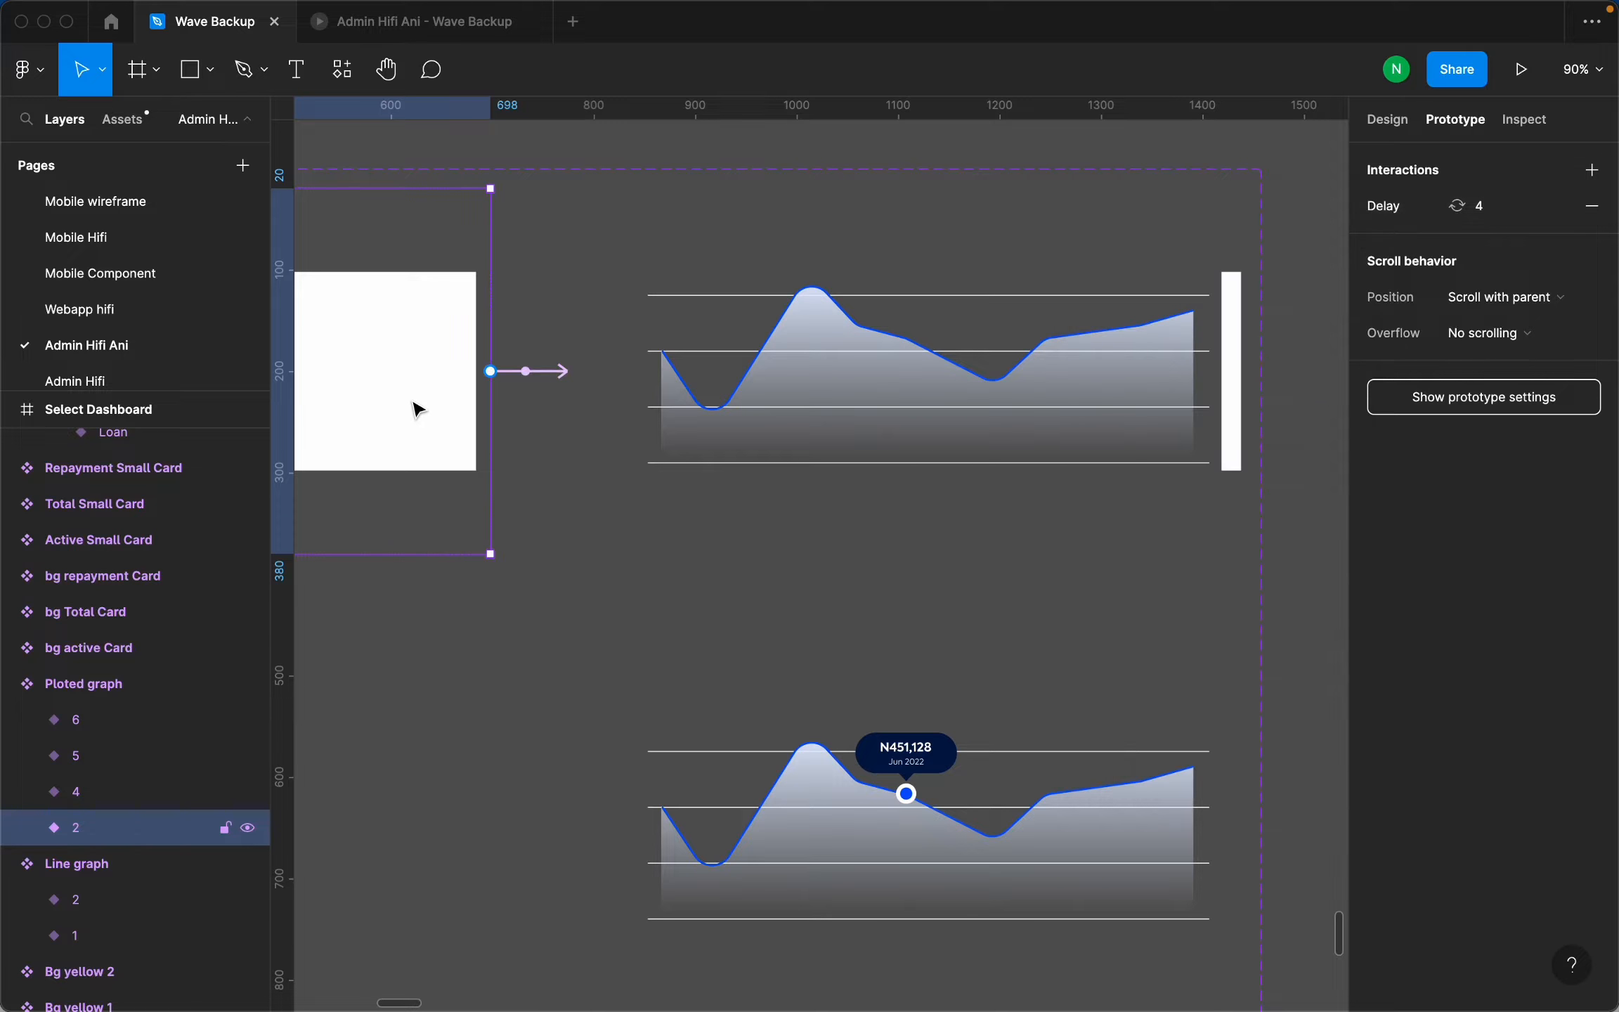
left_click(549, 380)
left_click(548, 379)
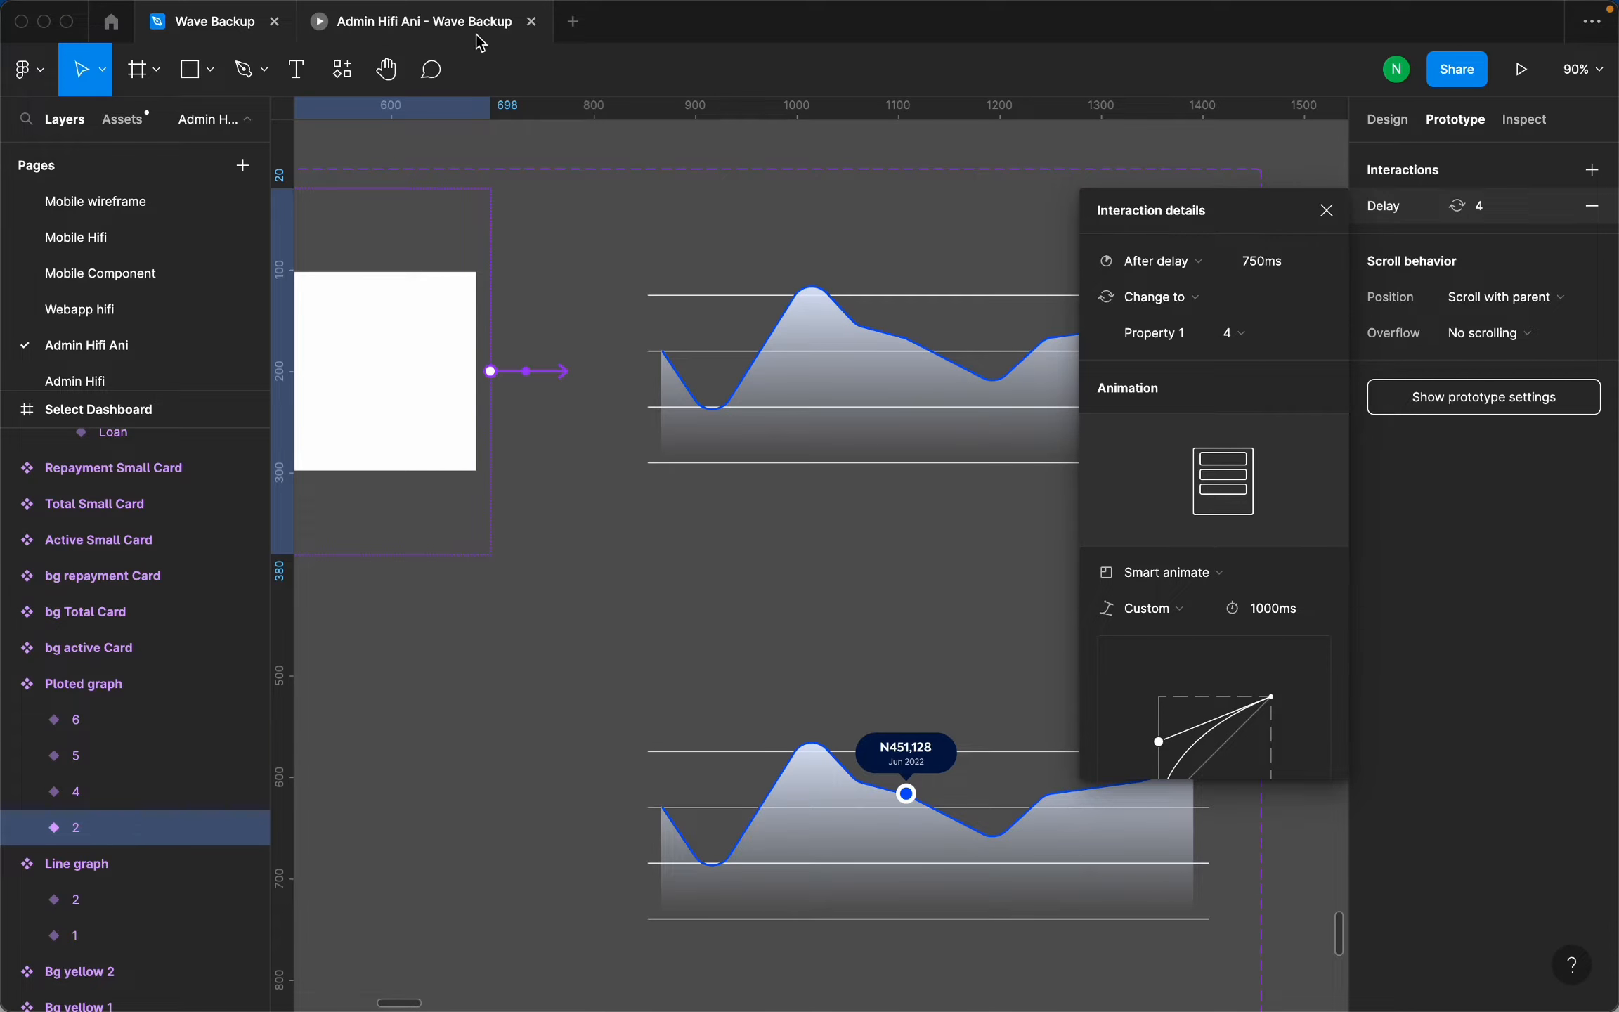
mouse_move(477, 41)
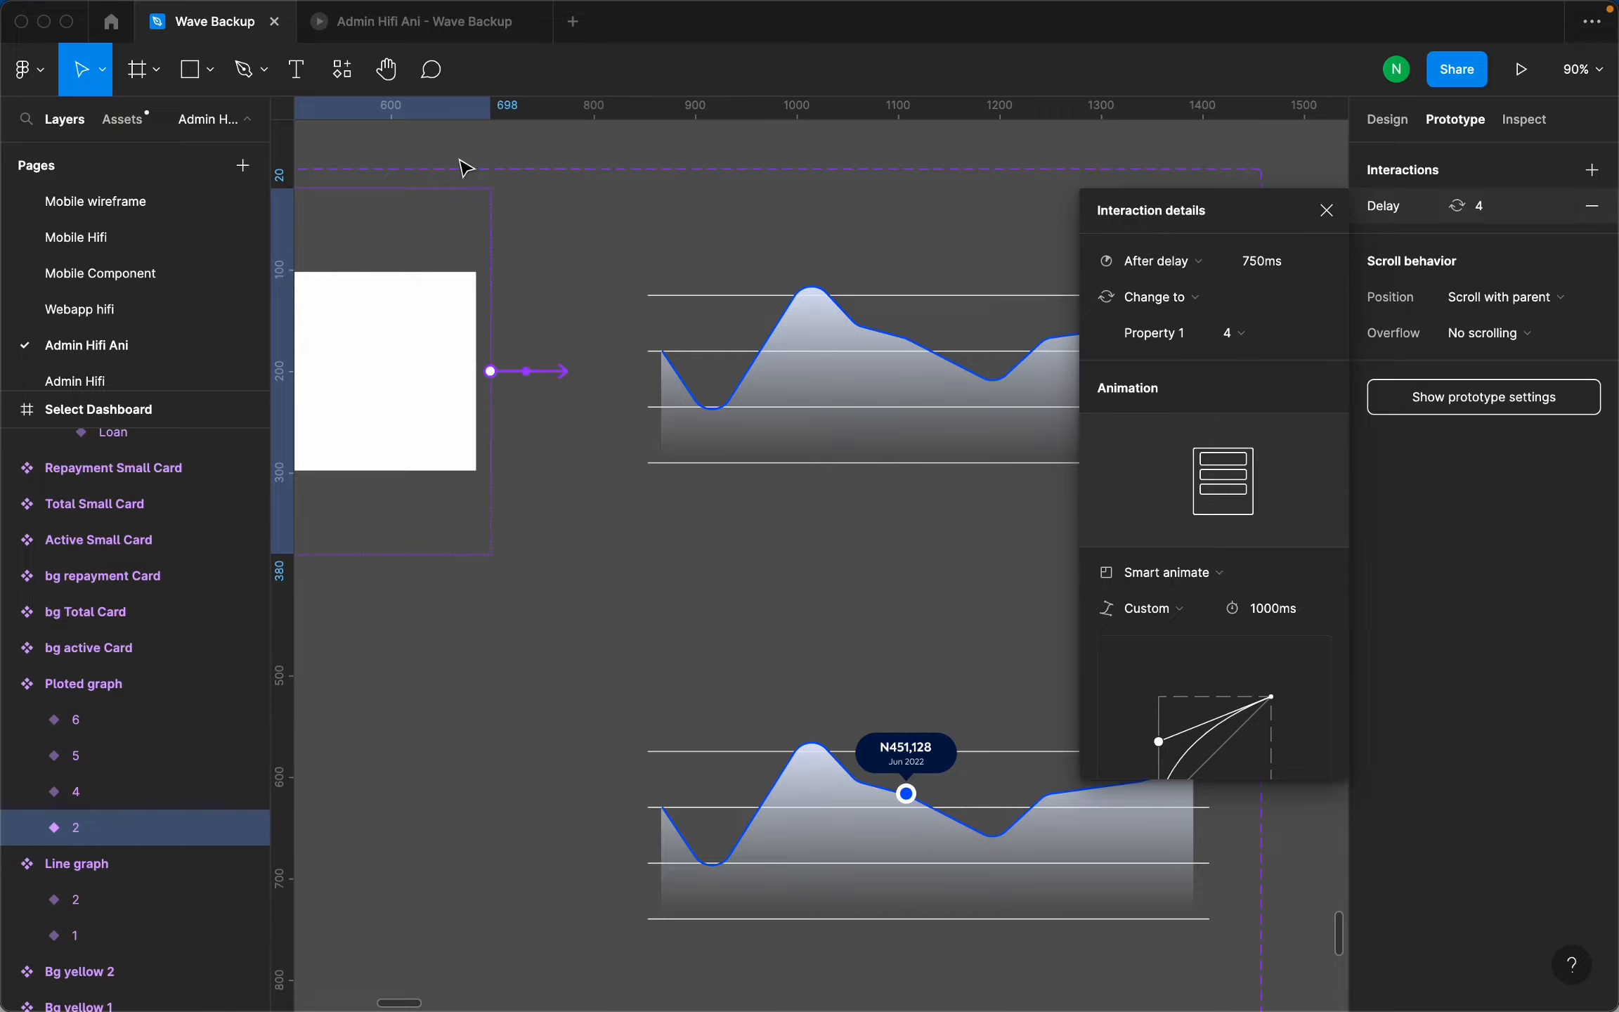
Compare the axes variant of the Line graph component set with the white cover variant of the Ploted graph set.
scroll(887, 488, "down", 8)
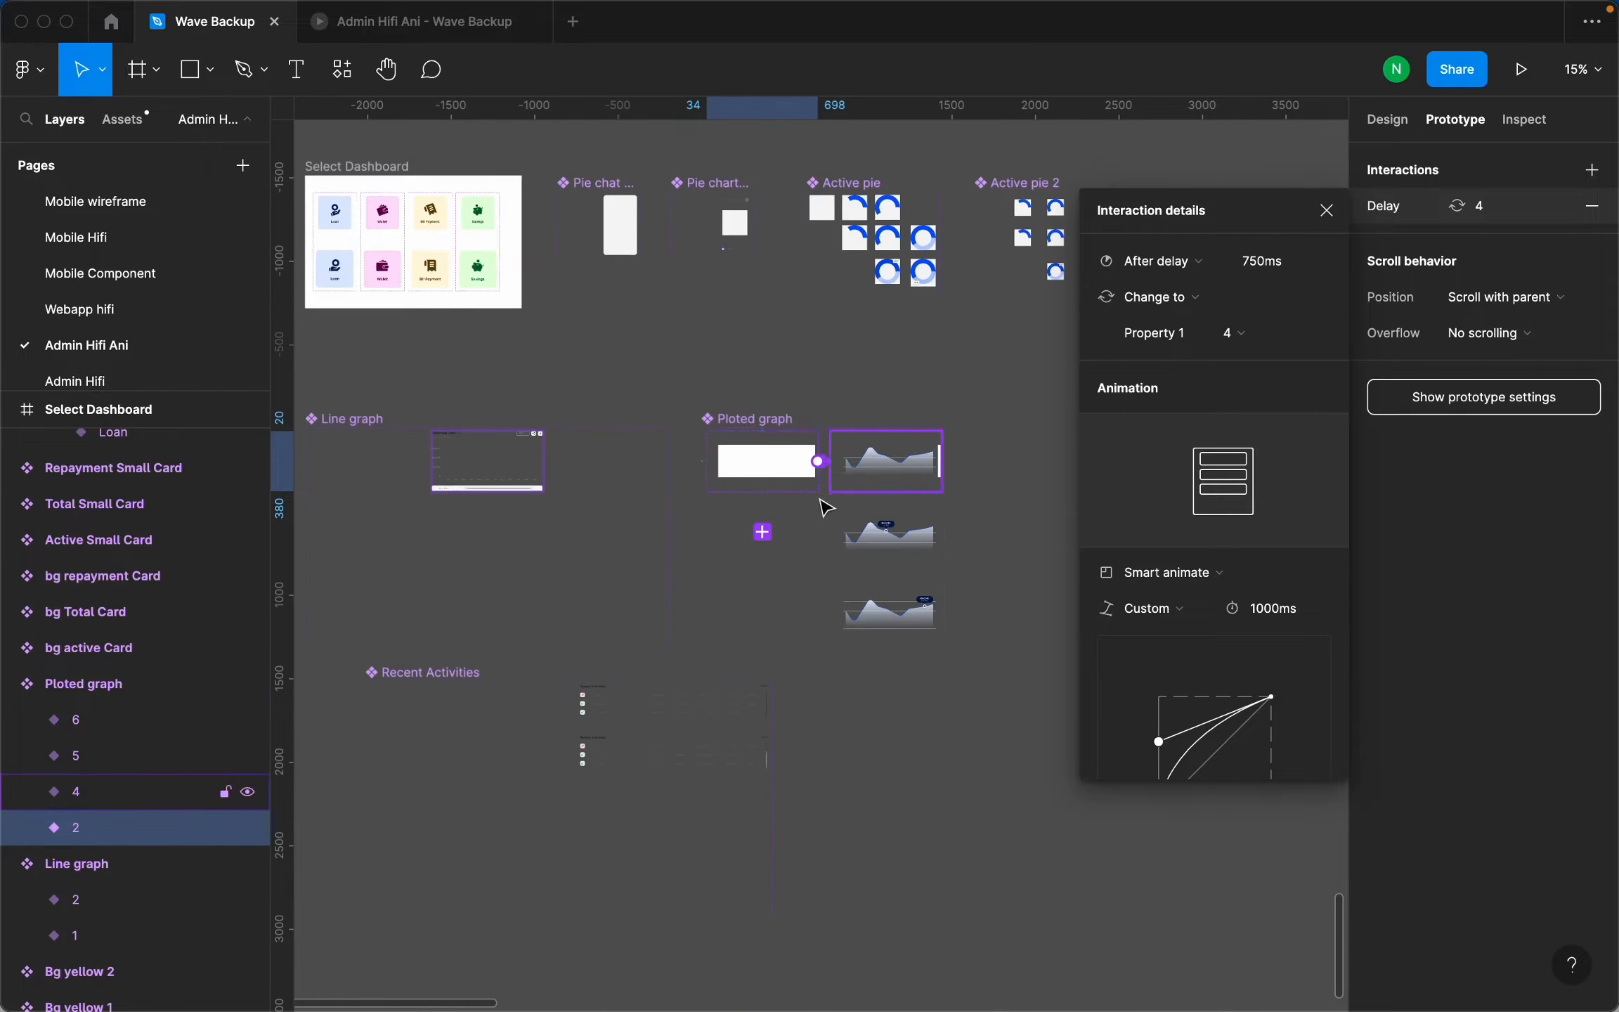
scroll(376, 477, "up", 6)
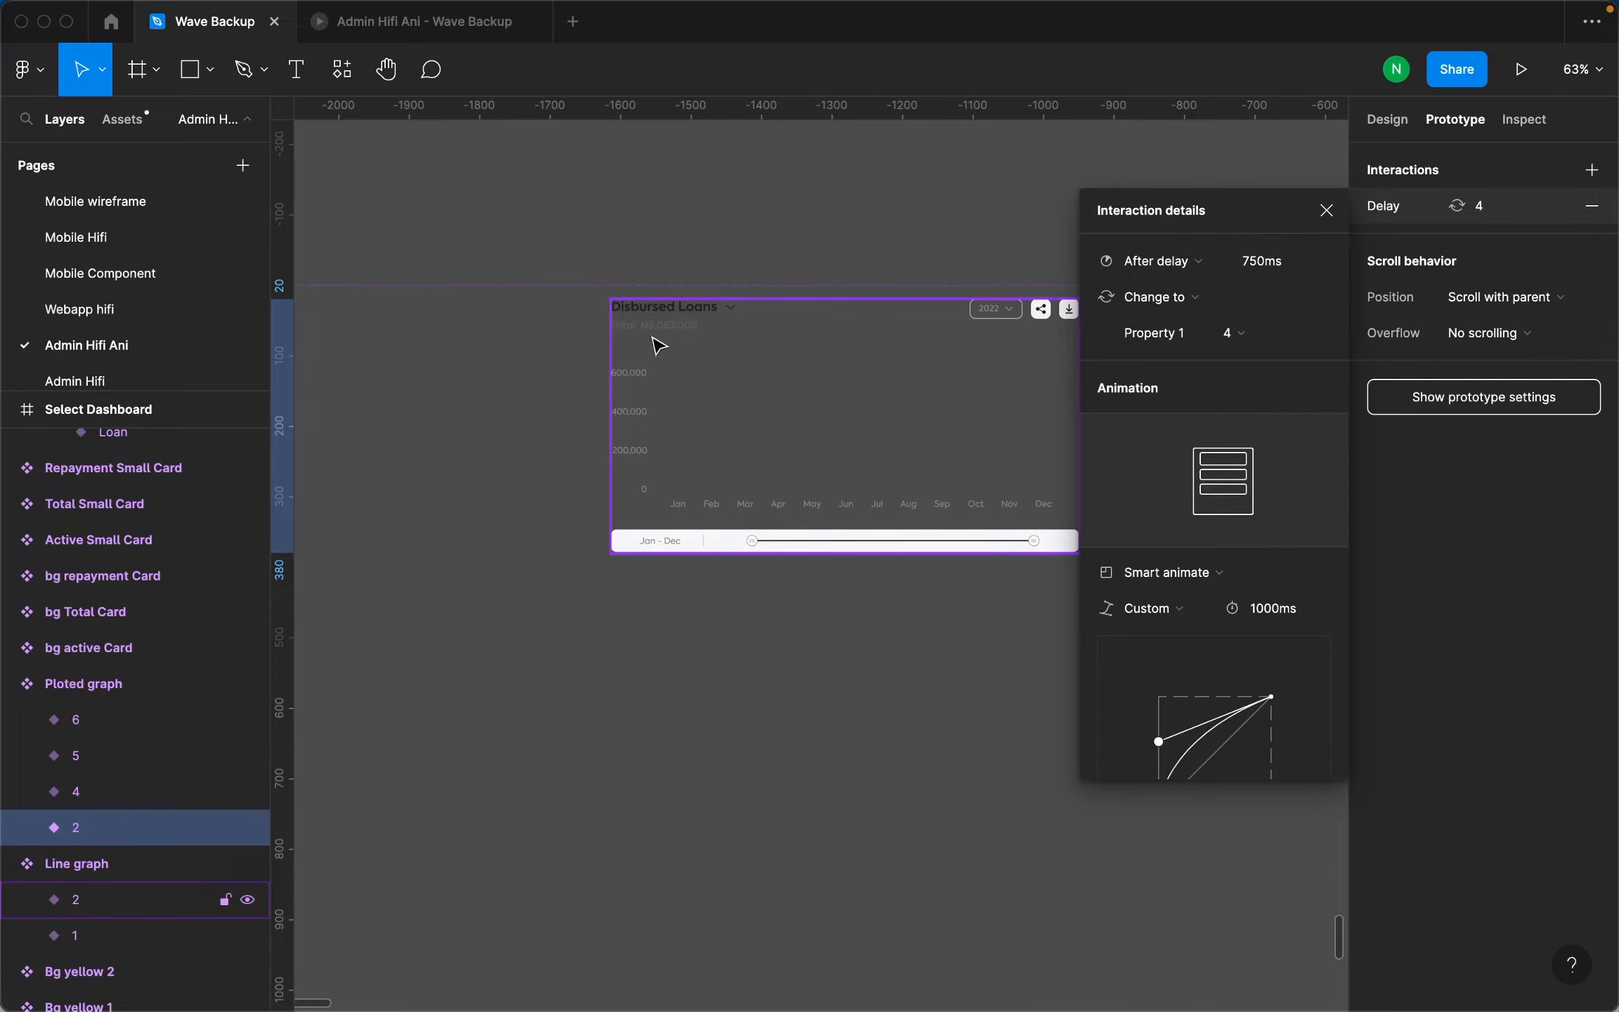
scroll(658, 428, "down", 5)
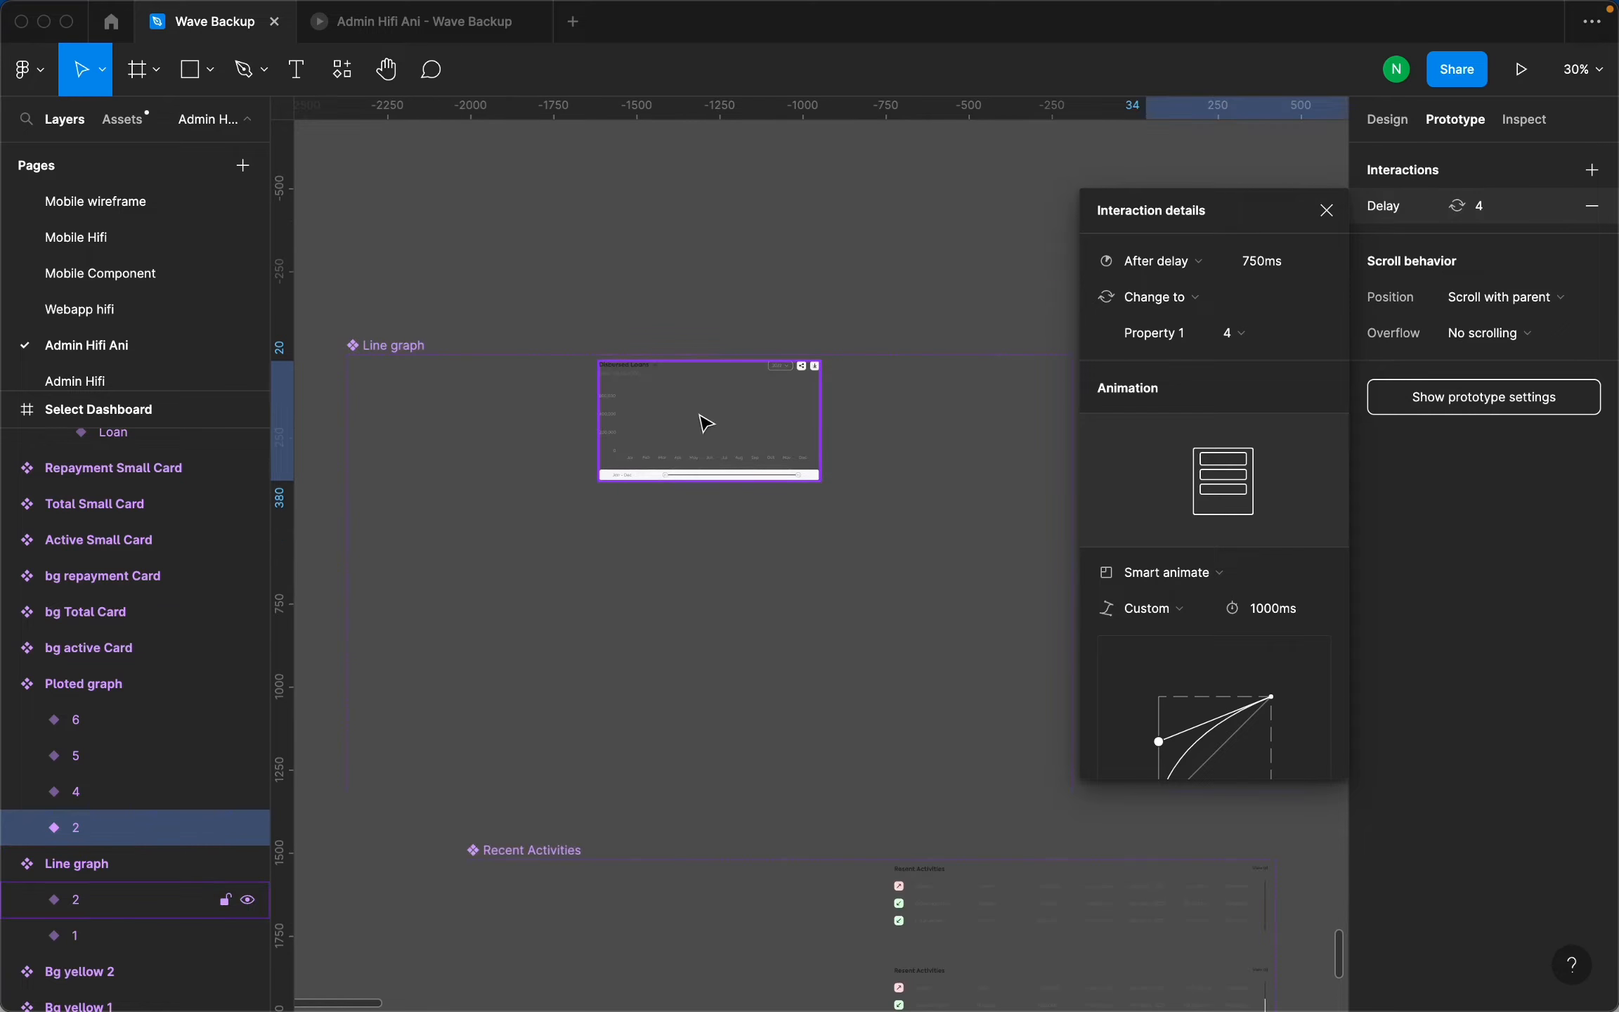
scroll(679, 409, "down", 5)
scroll(808, 422, "up", 8)
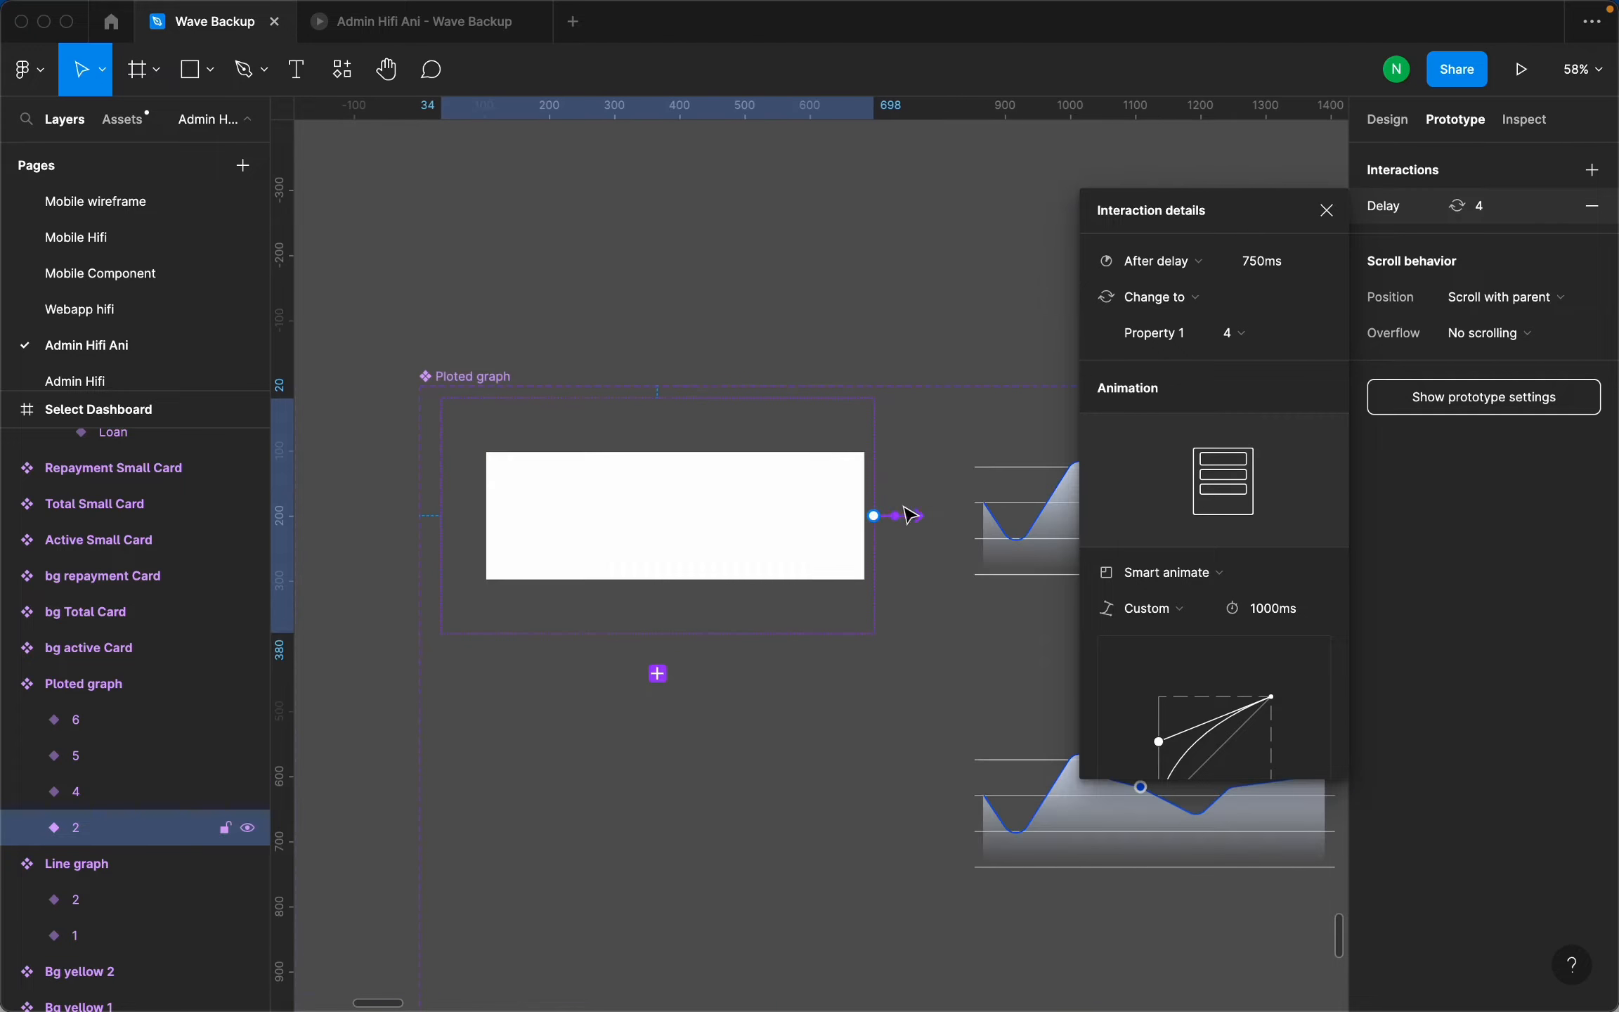
scroll(1027, 534, "down", 6)
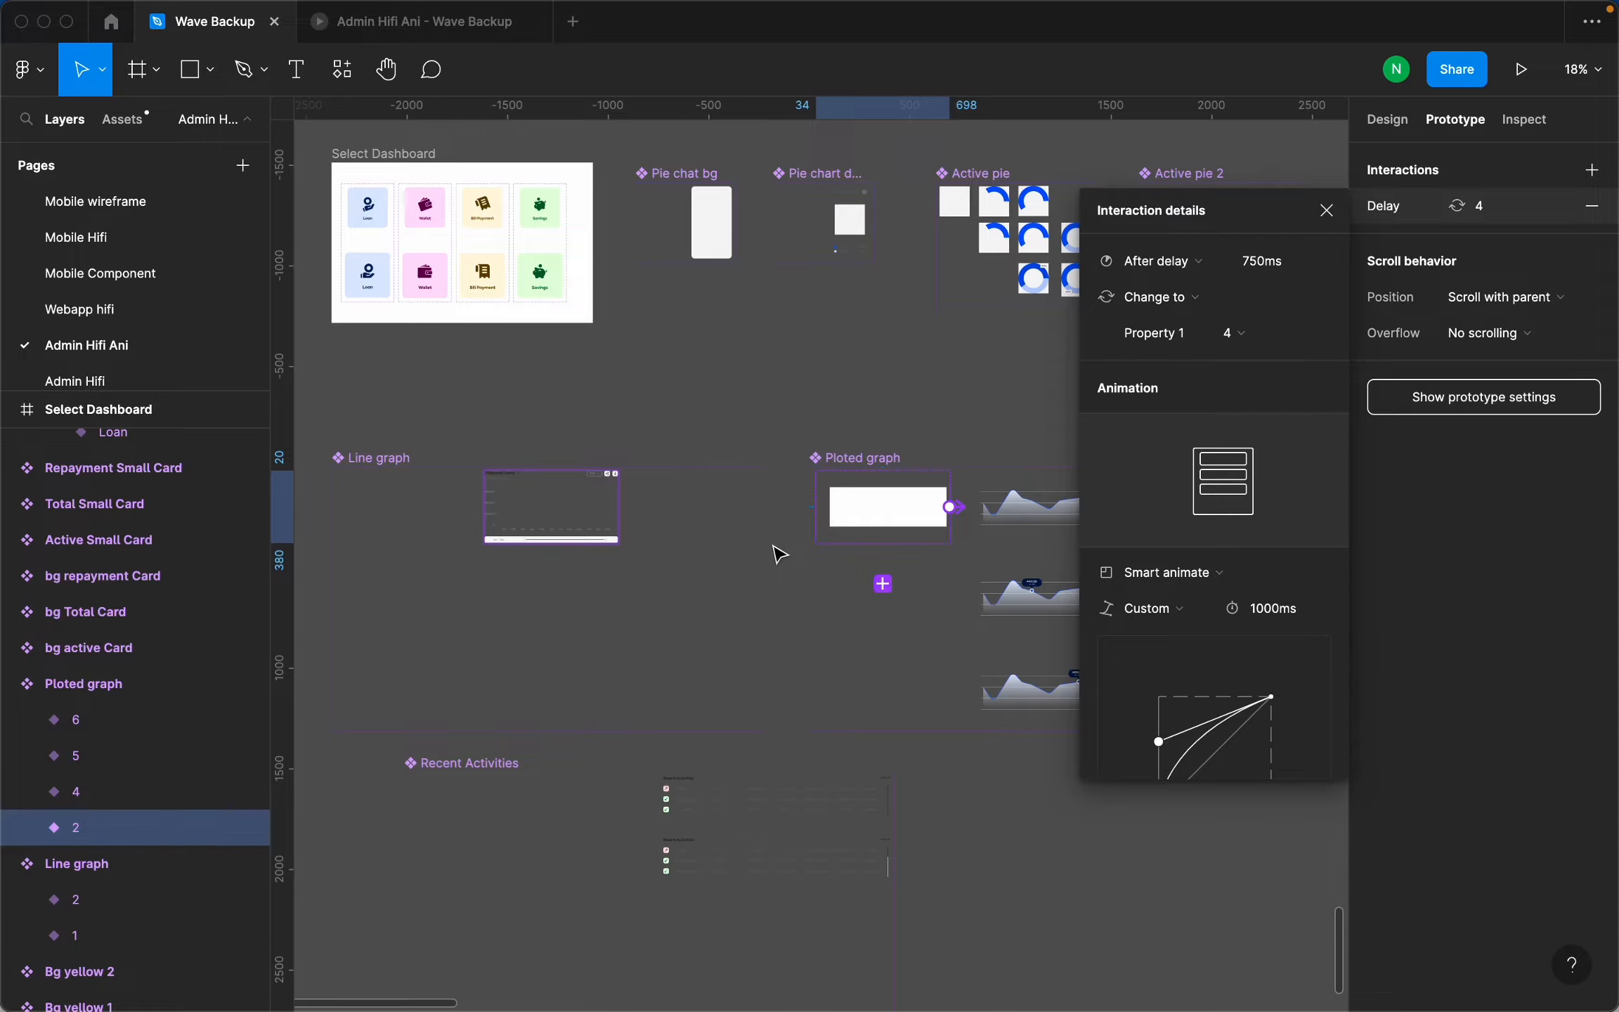
scroll(494, 560, "up", 4)
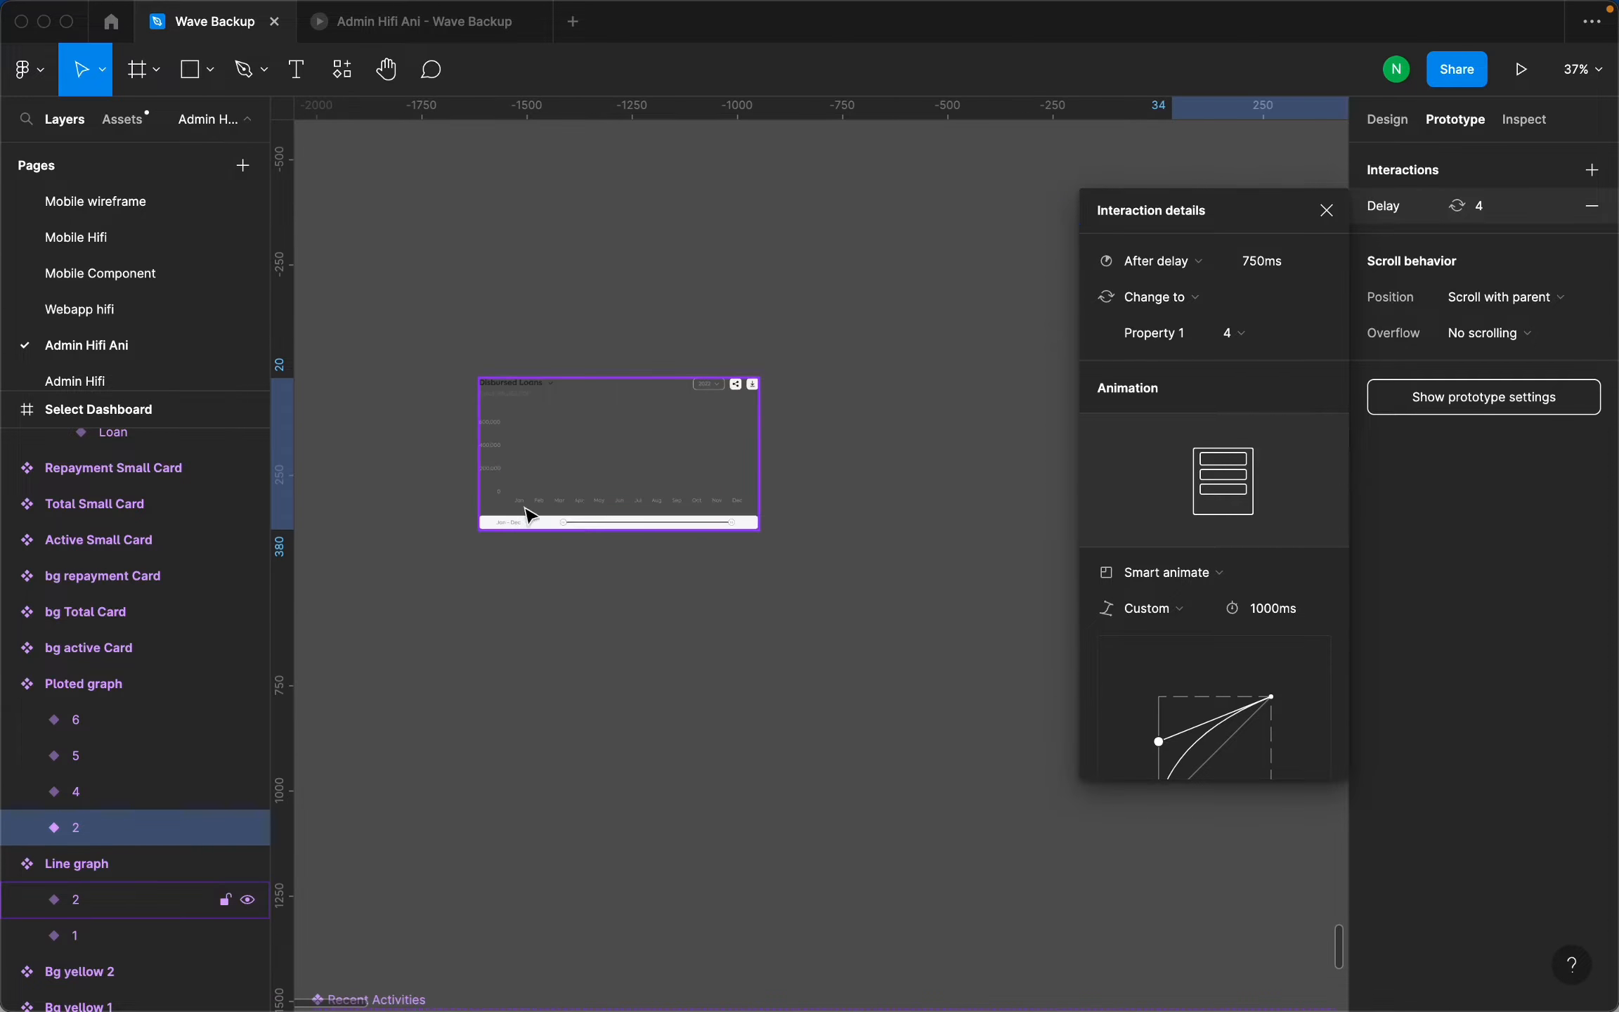
Inspect the interaction details of the Line graph transition from variant 1 to 2 and view both graph component sets.
left_click(595, 478)
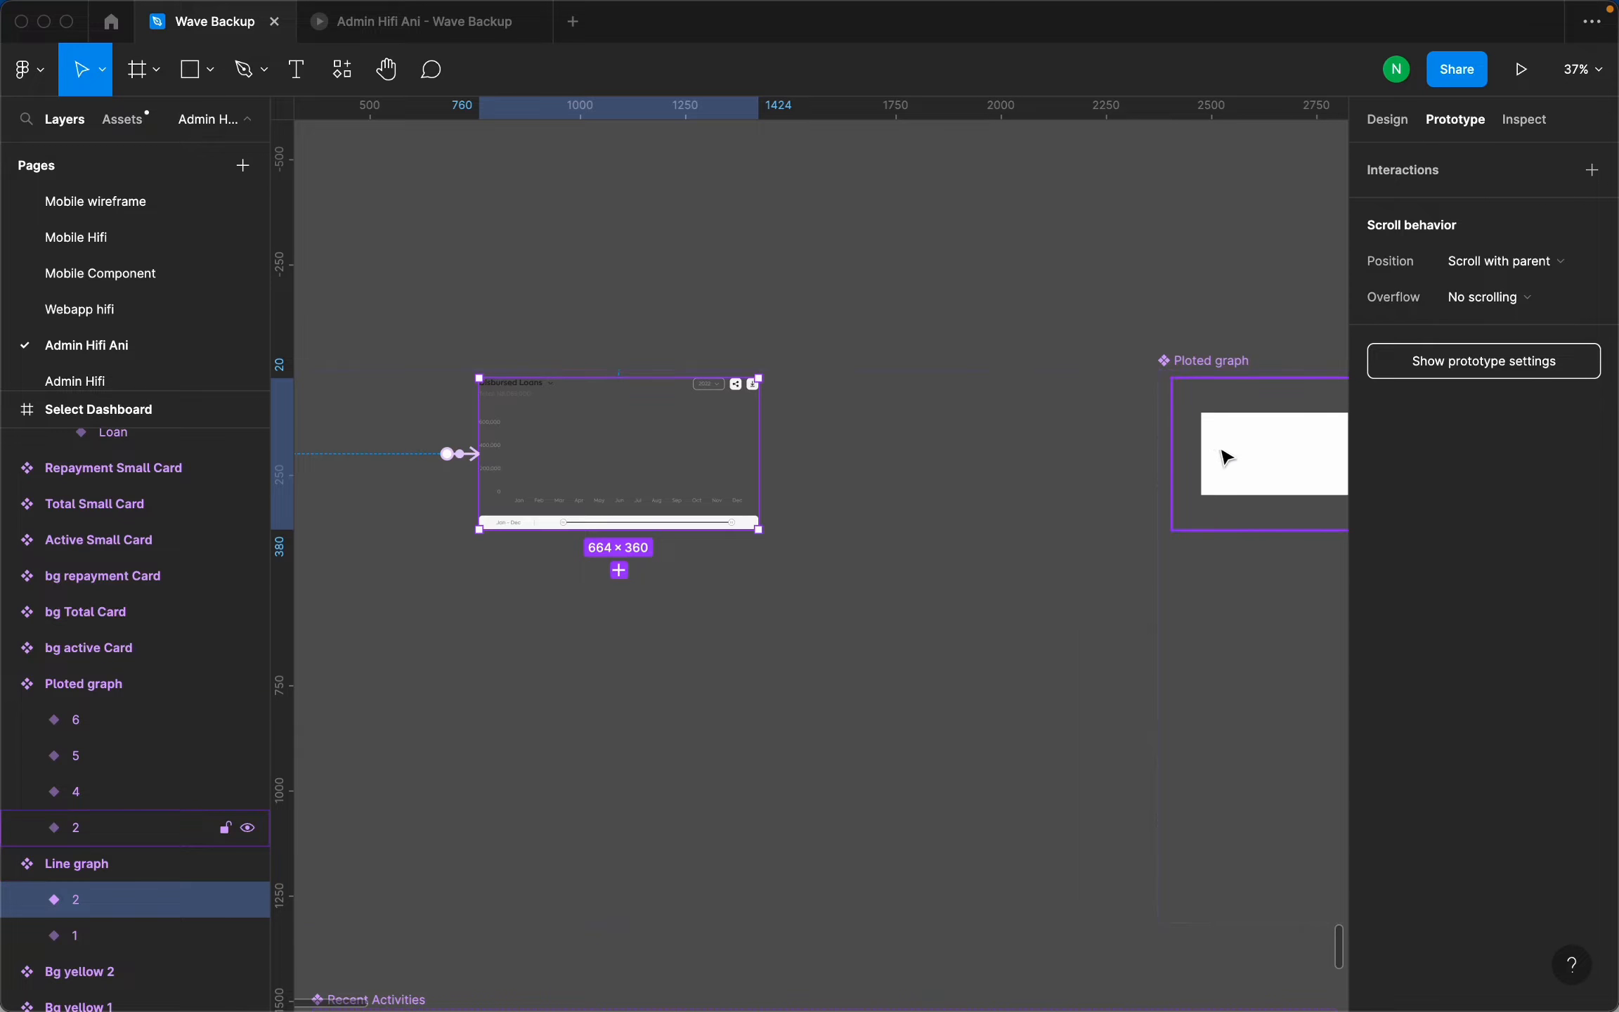
scroll(1227, 457, "down", 2)
scroll(711, 459, "up", 4)
left_click(710, 460)
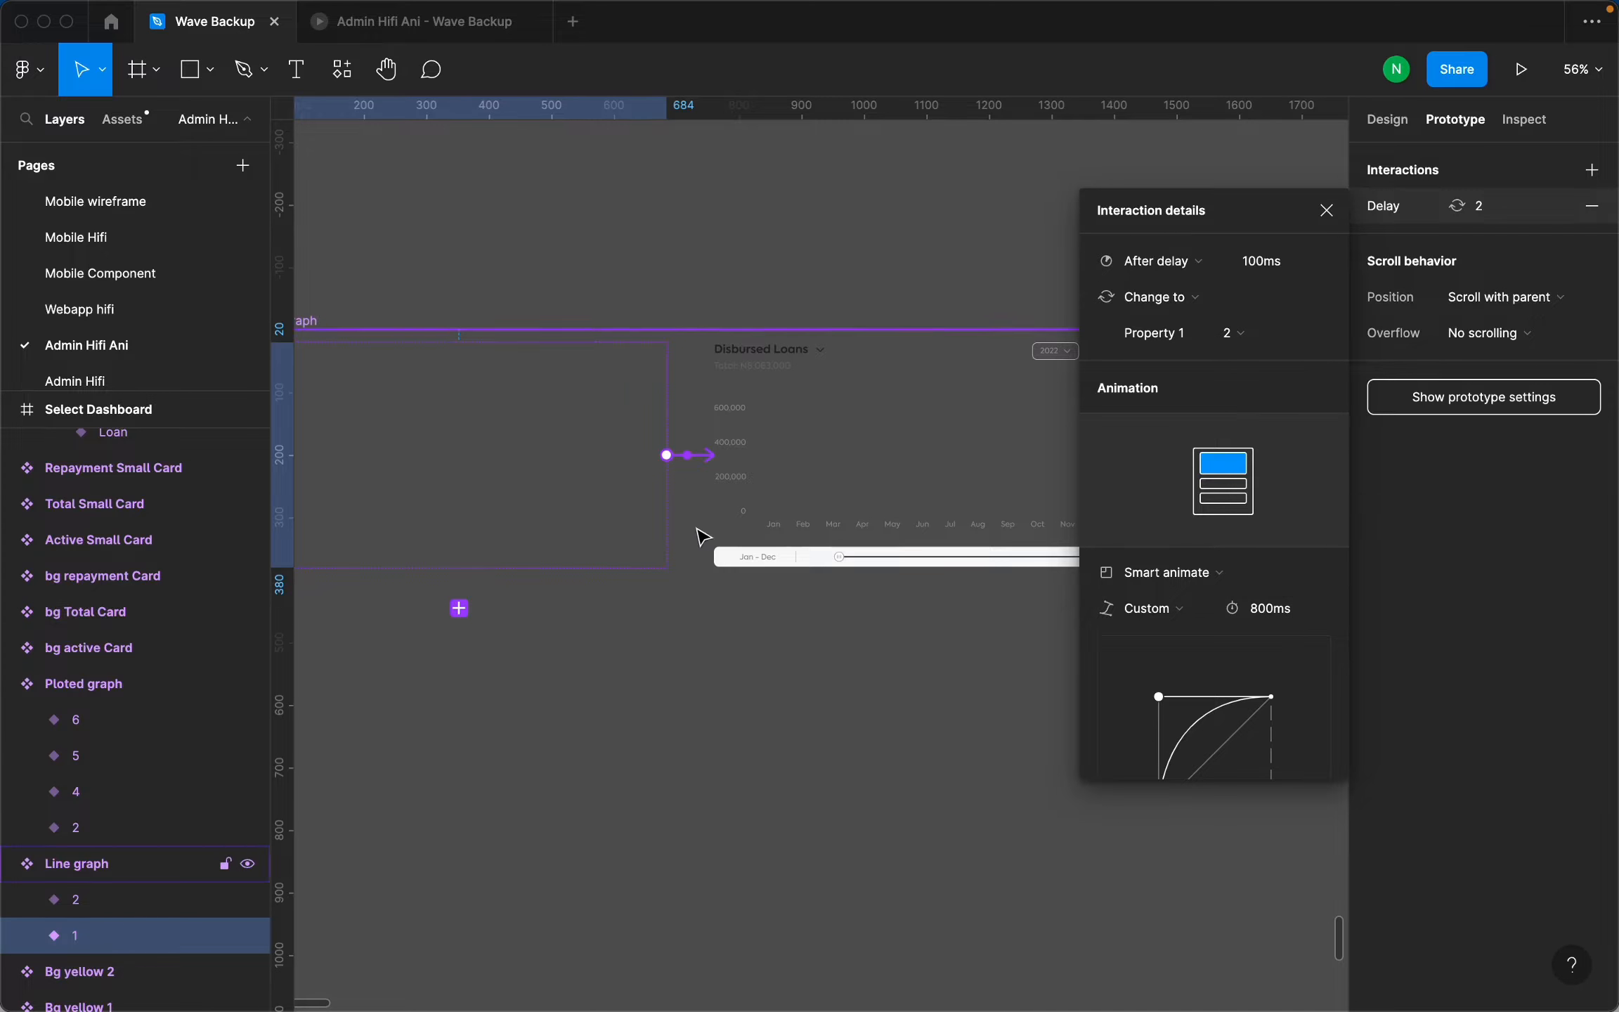
scroll(820, 463, "down", 10)
scroll(672, 506, "down", 2)
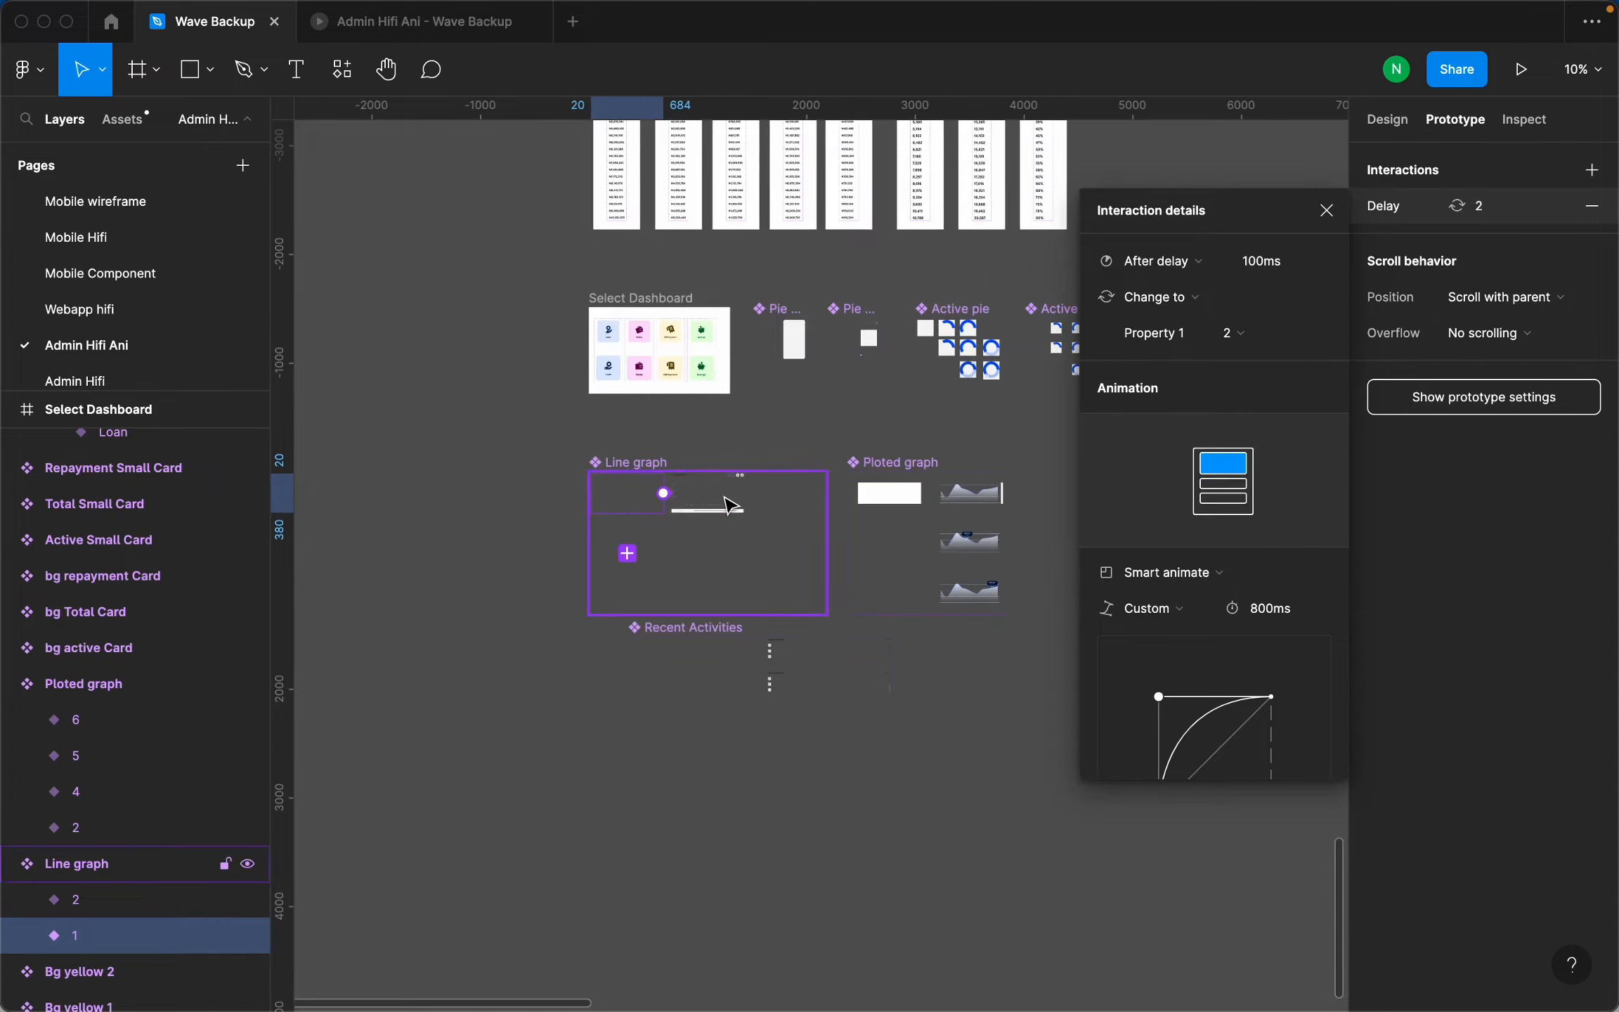
scroll(722, 499, "up", 7)
scroll(585, 486, "down", 5)
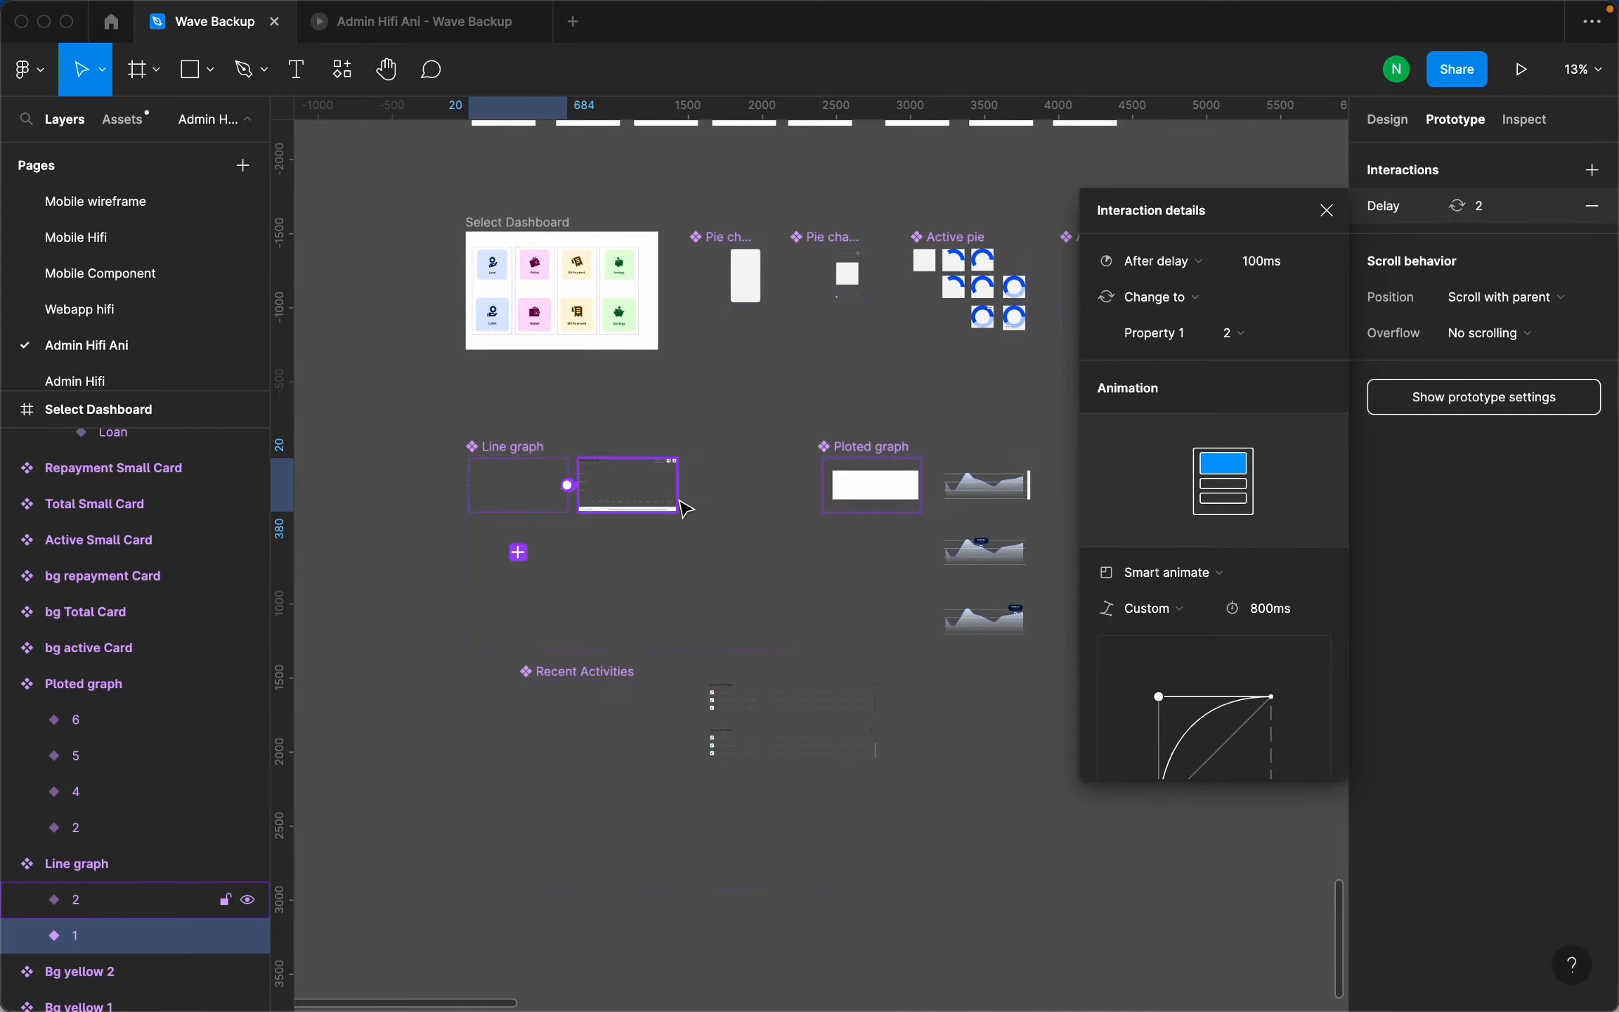
scroll(671, 504, "up", 5)
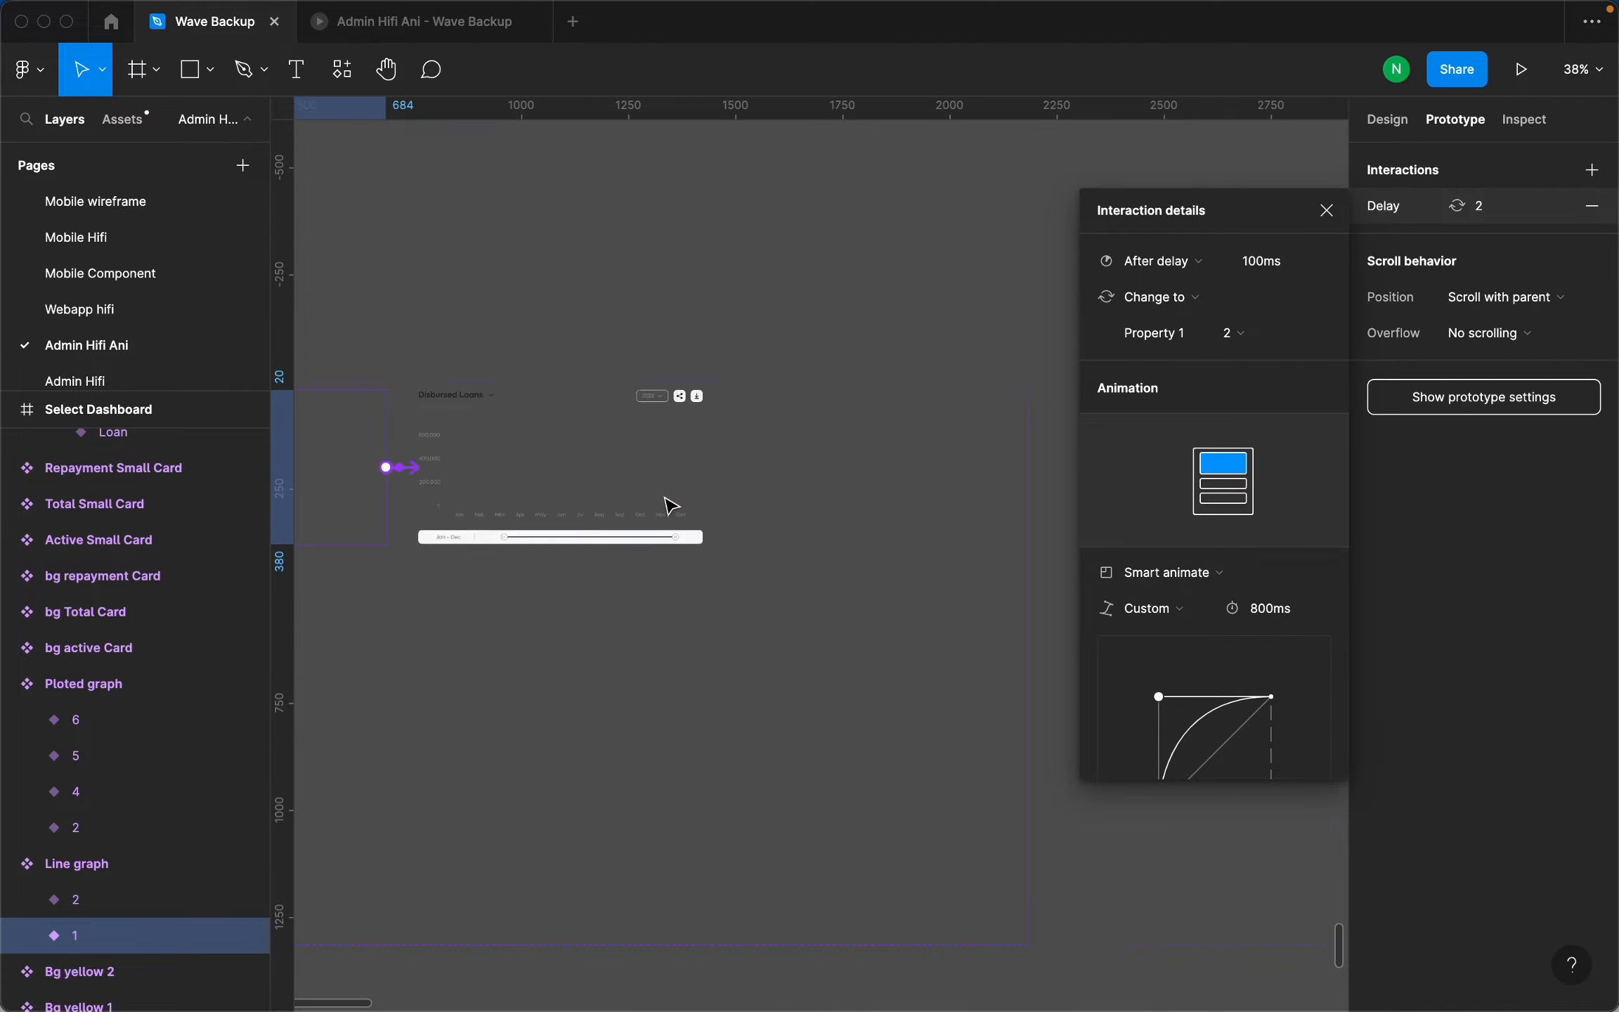
Select variant 2 of the Ploted graph set and examine its transition to variant 4, including the delay, duration and custom easing curve.
scroll(682, 503, "down", 5)
scroll(734, 506, "up", 8)
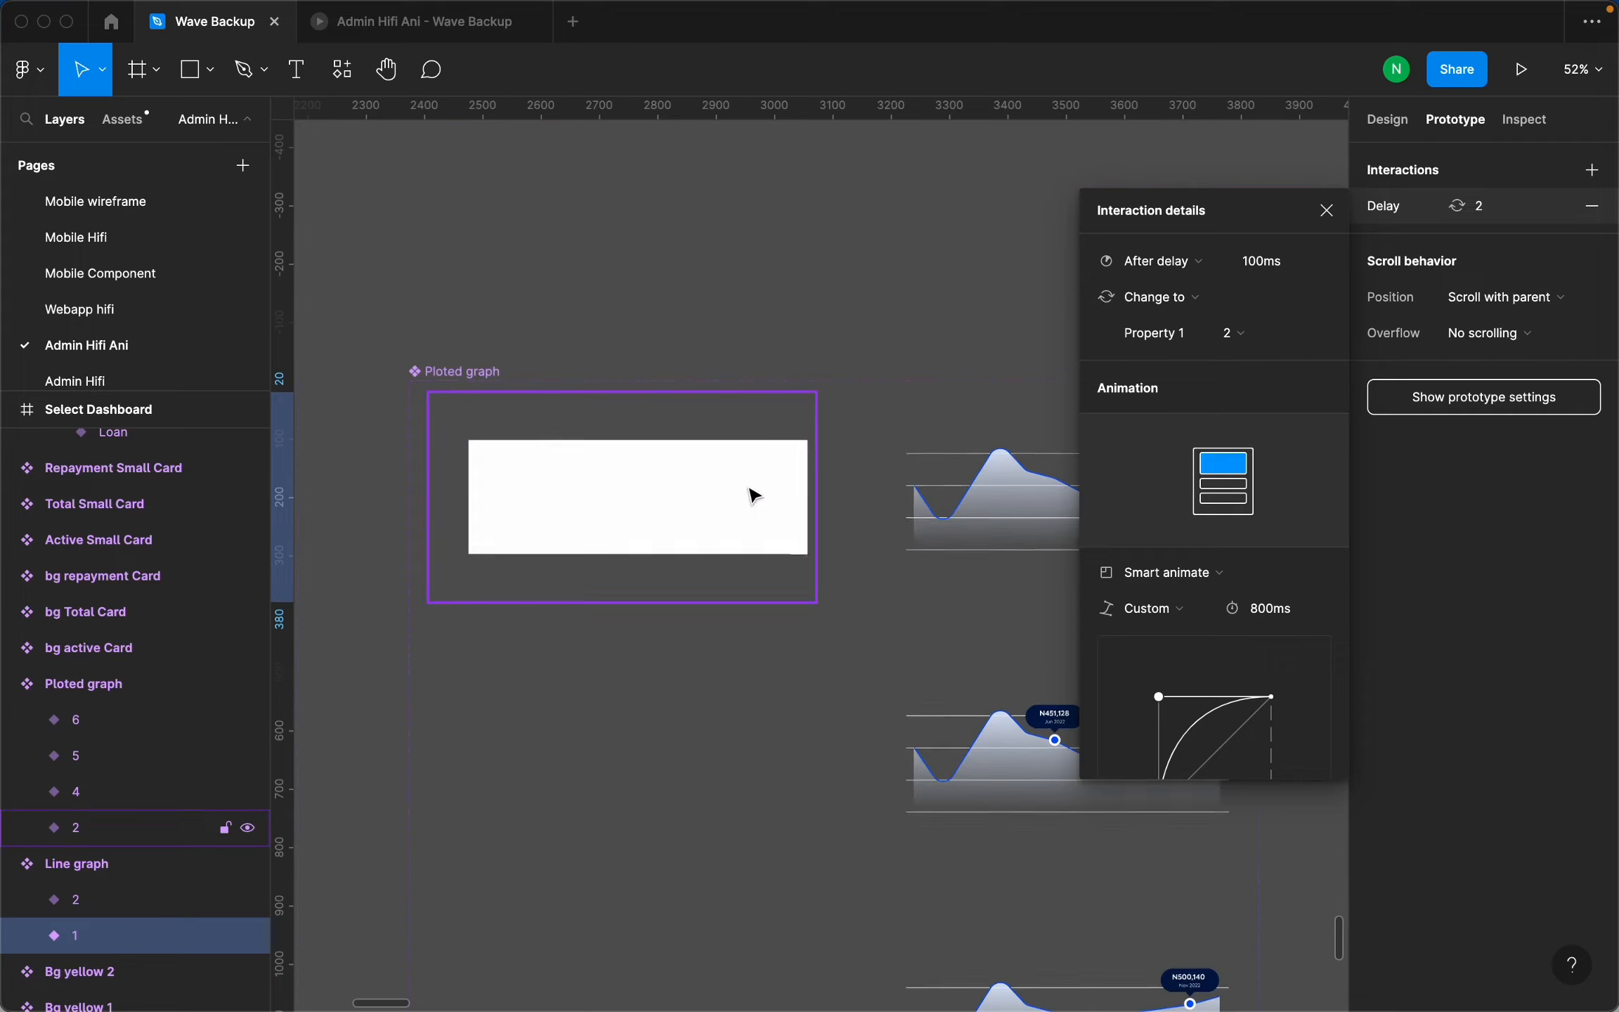
left_click(636, 520)
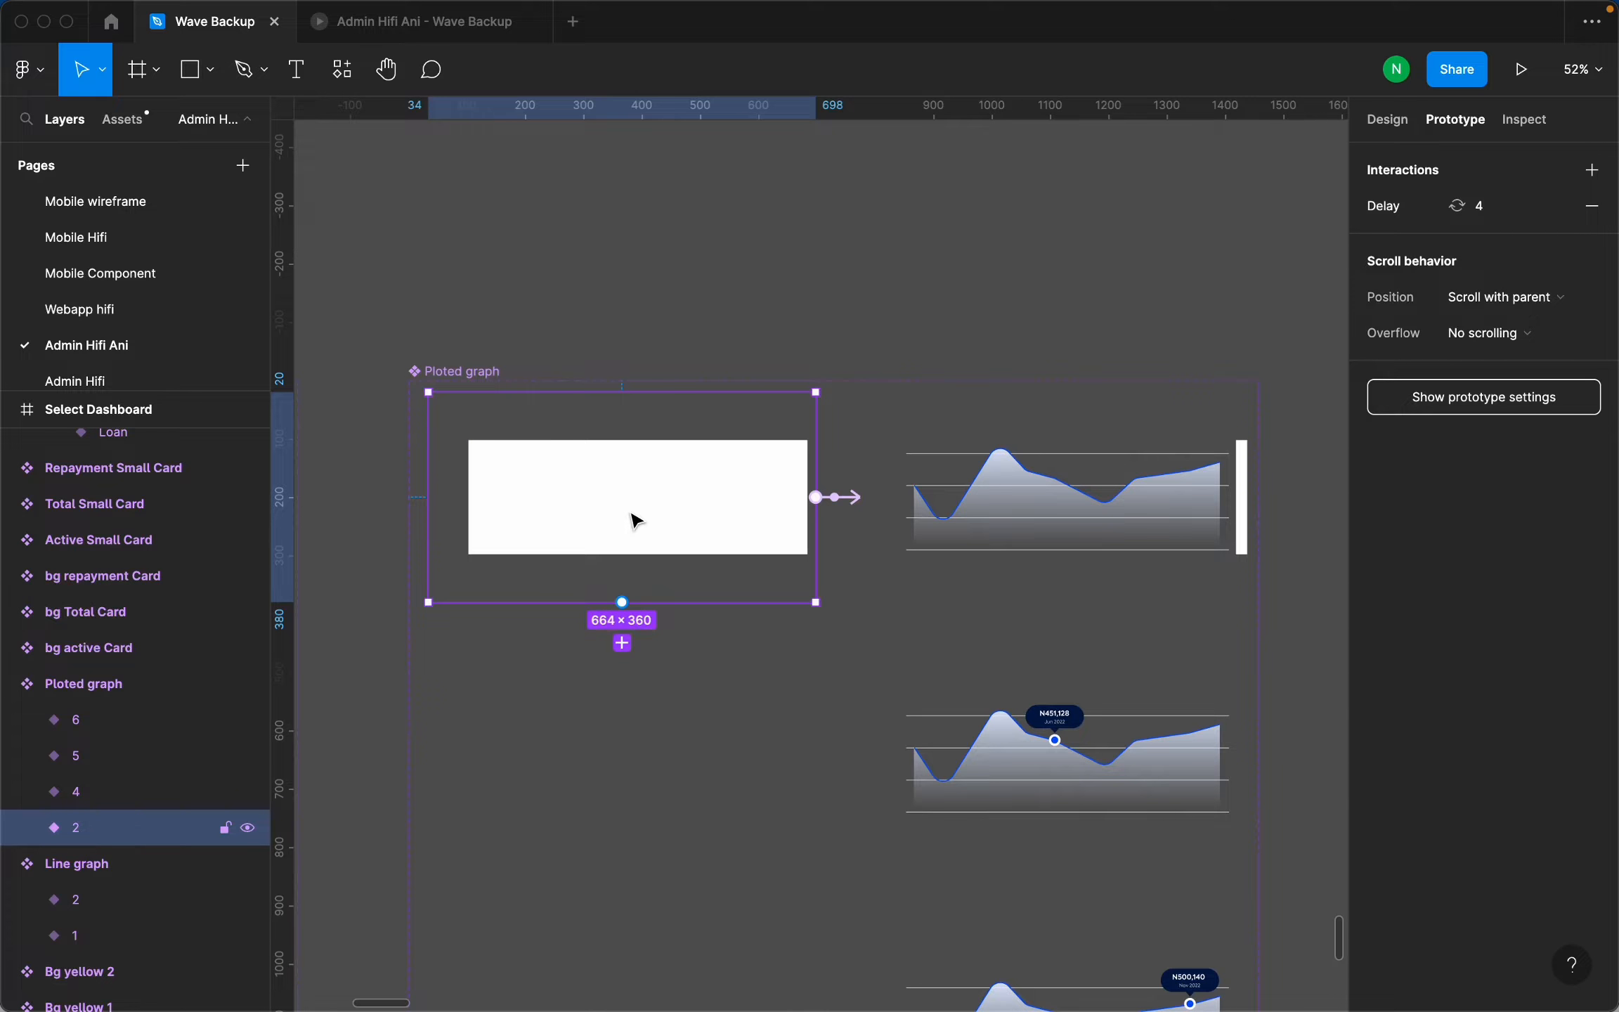
left_click(857, 500)
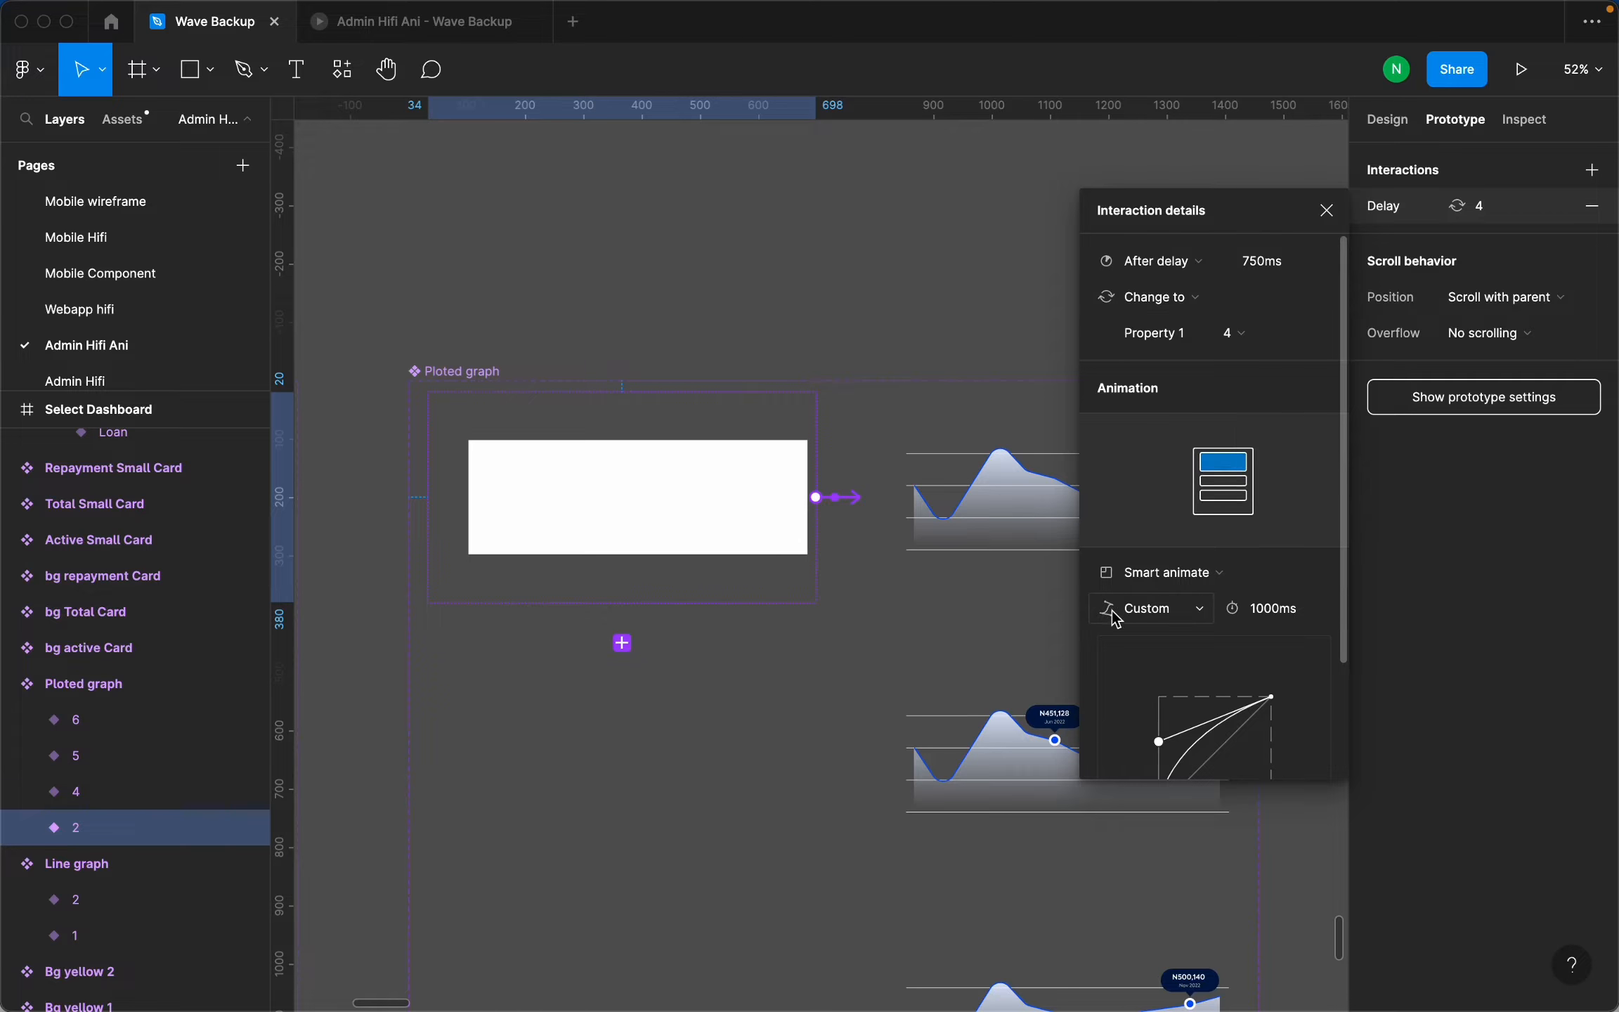
scroll(1167, 612, "down", 1)
scroll(1183, 574, "down", 3)
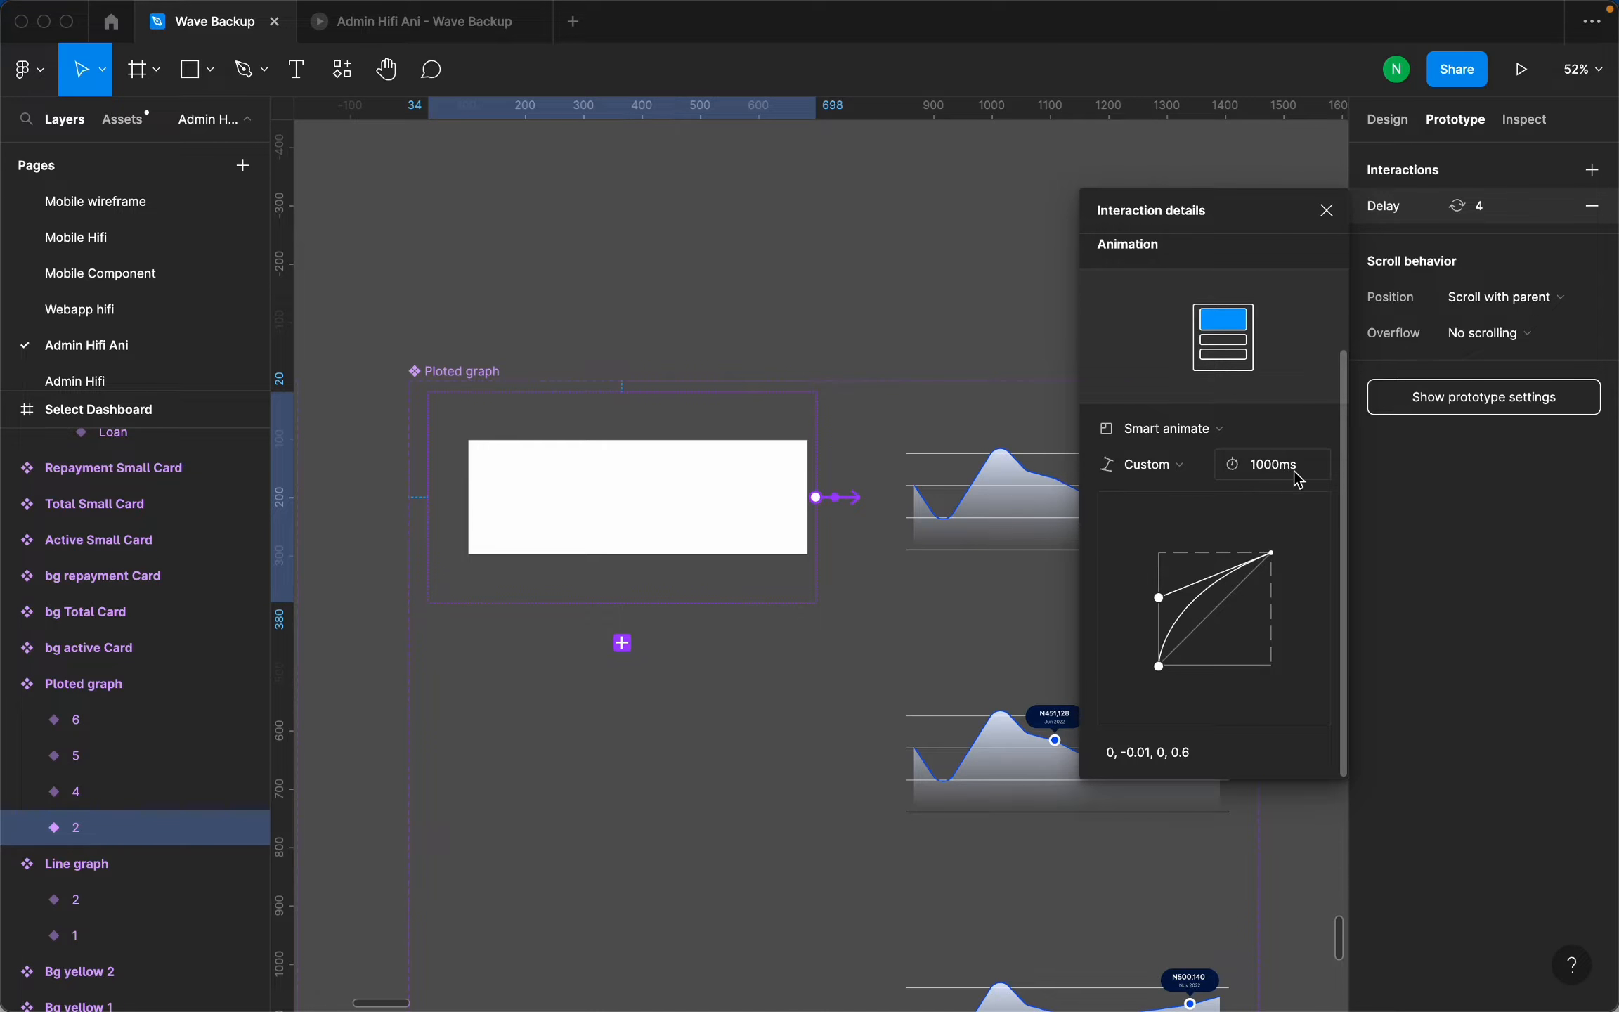
scroll(808, 582, "down", 3)
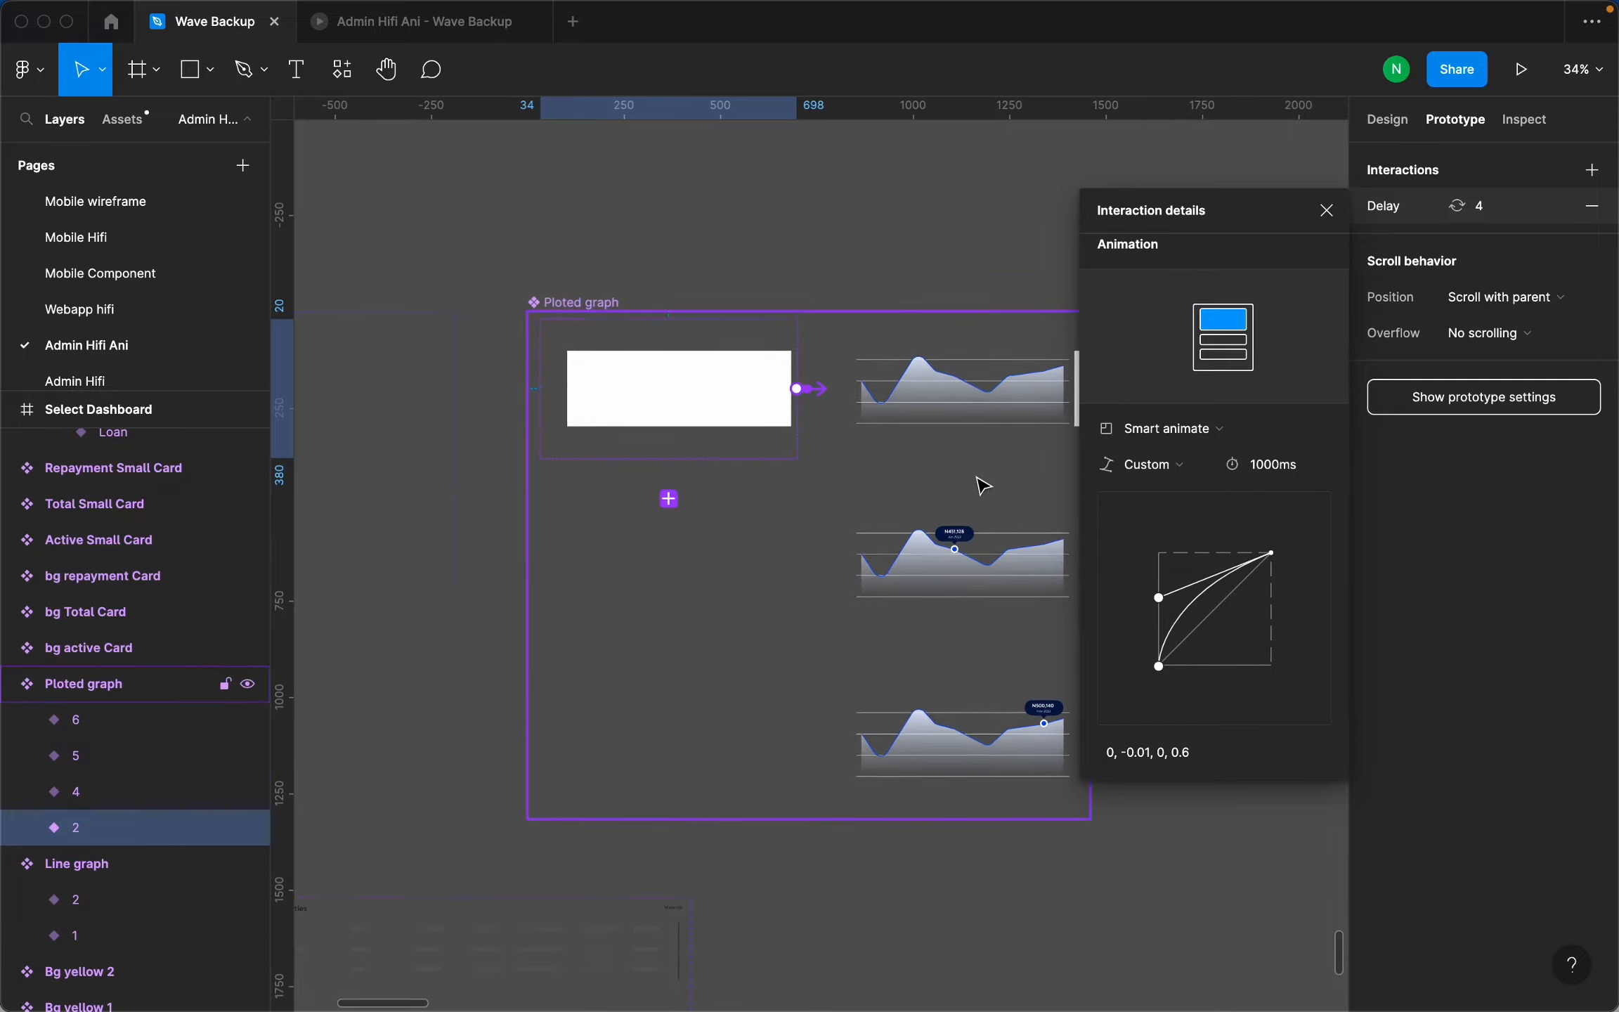
Set the layer opacity of the jun Ellipse in Ploted graph variant 4 to 100%.
scroll(983, 485, "up", 5)
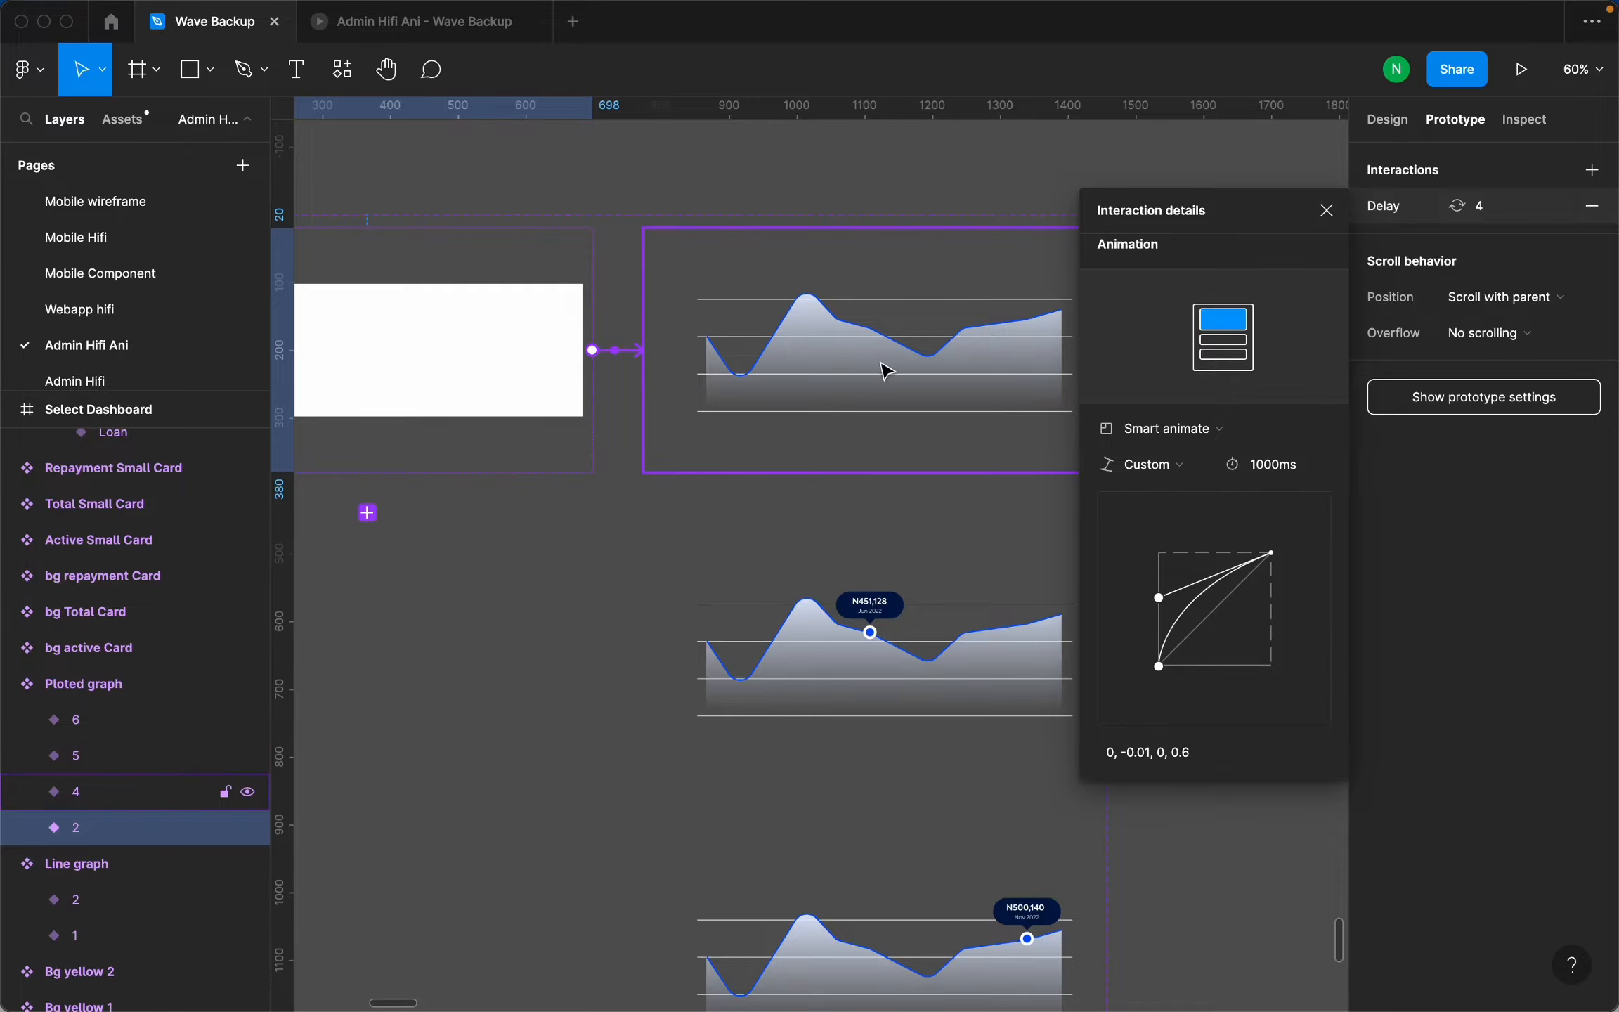
left_click(883, 344)
scroll(882, 343, "up", 5)
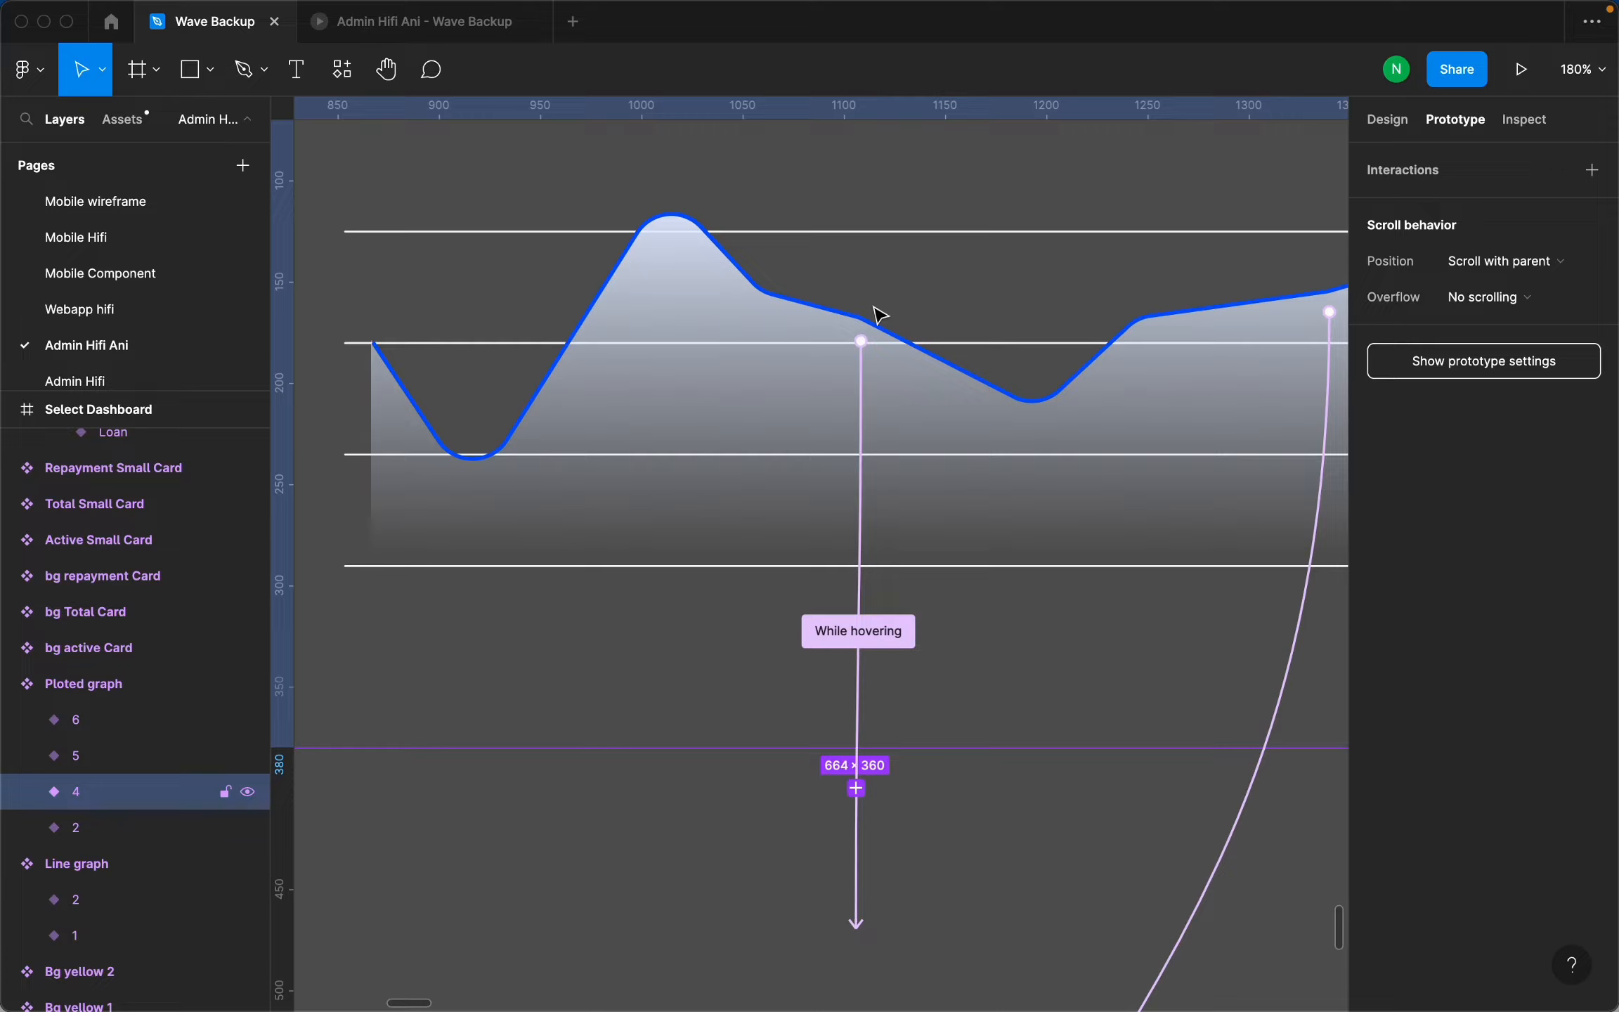
left_click(879, 312)
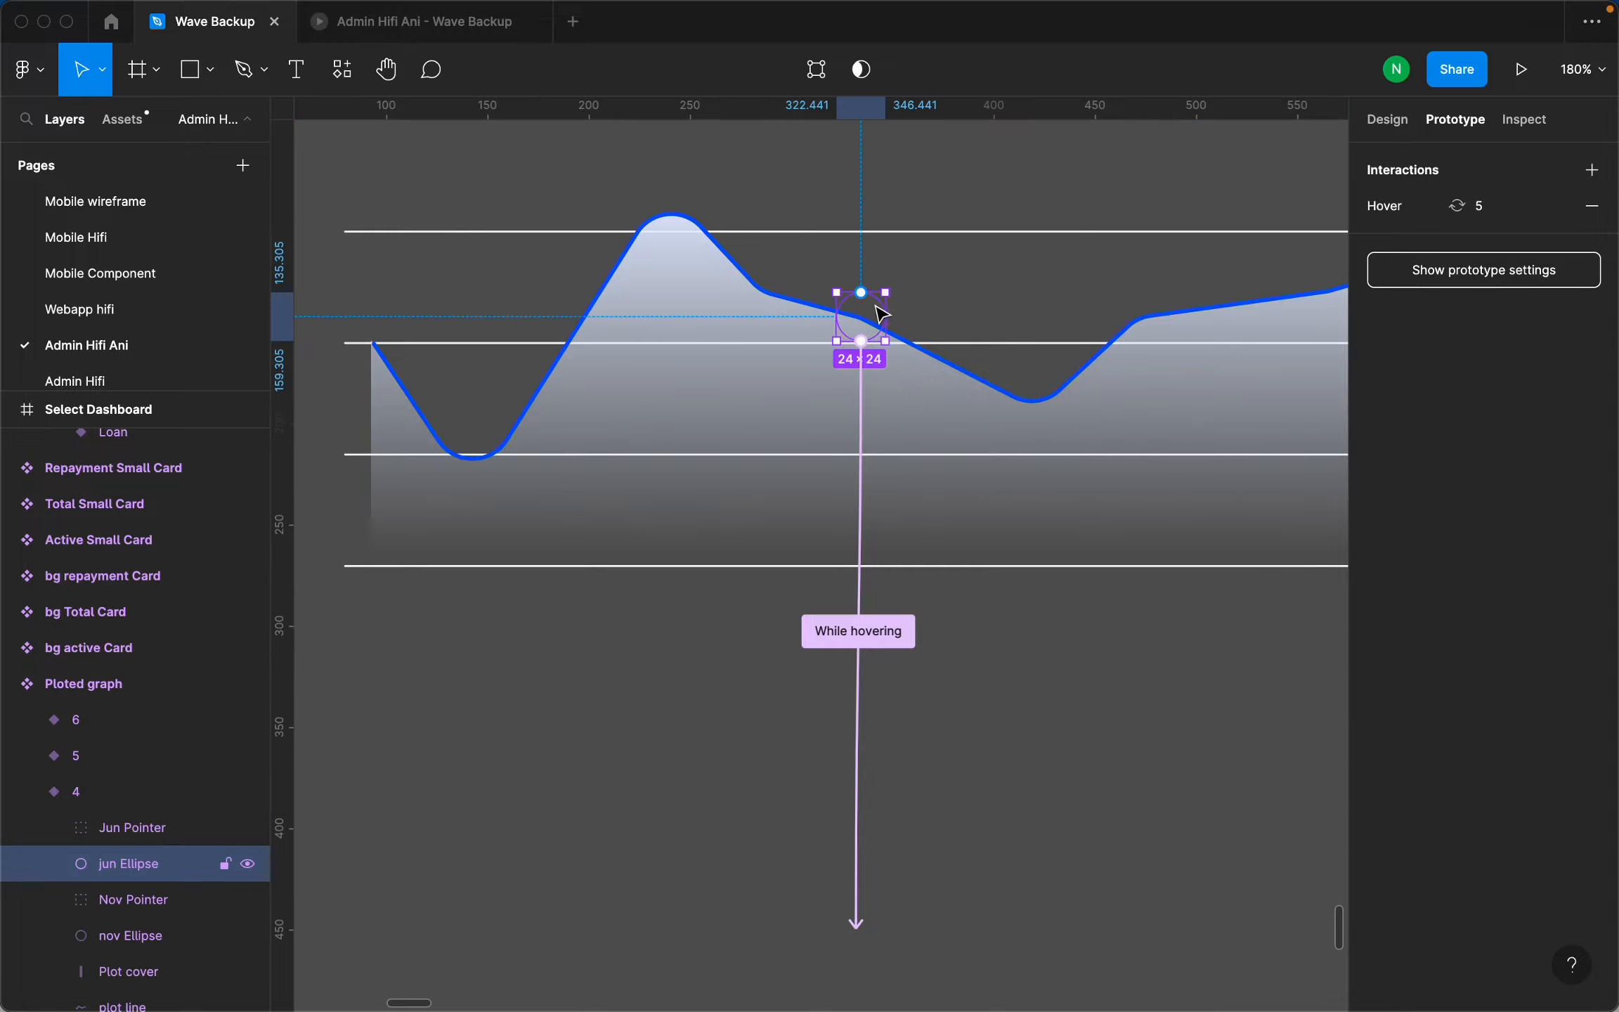
left_click(1389, 121)
left_click(1550, 615)
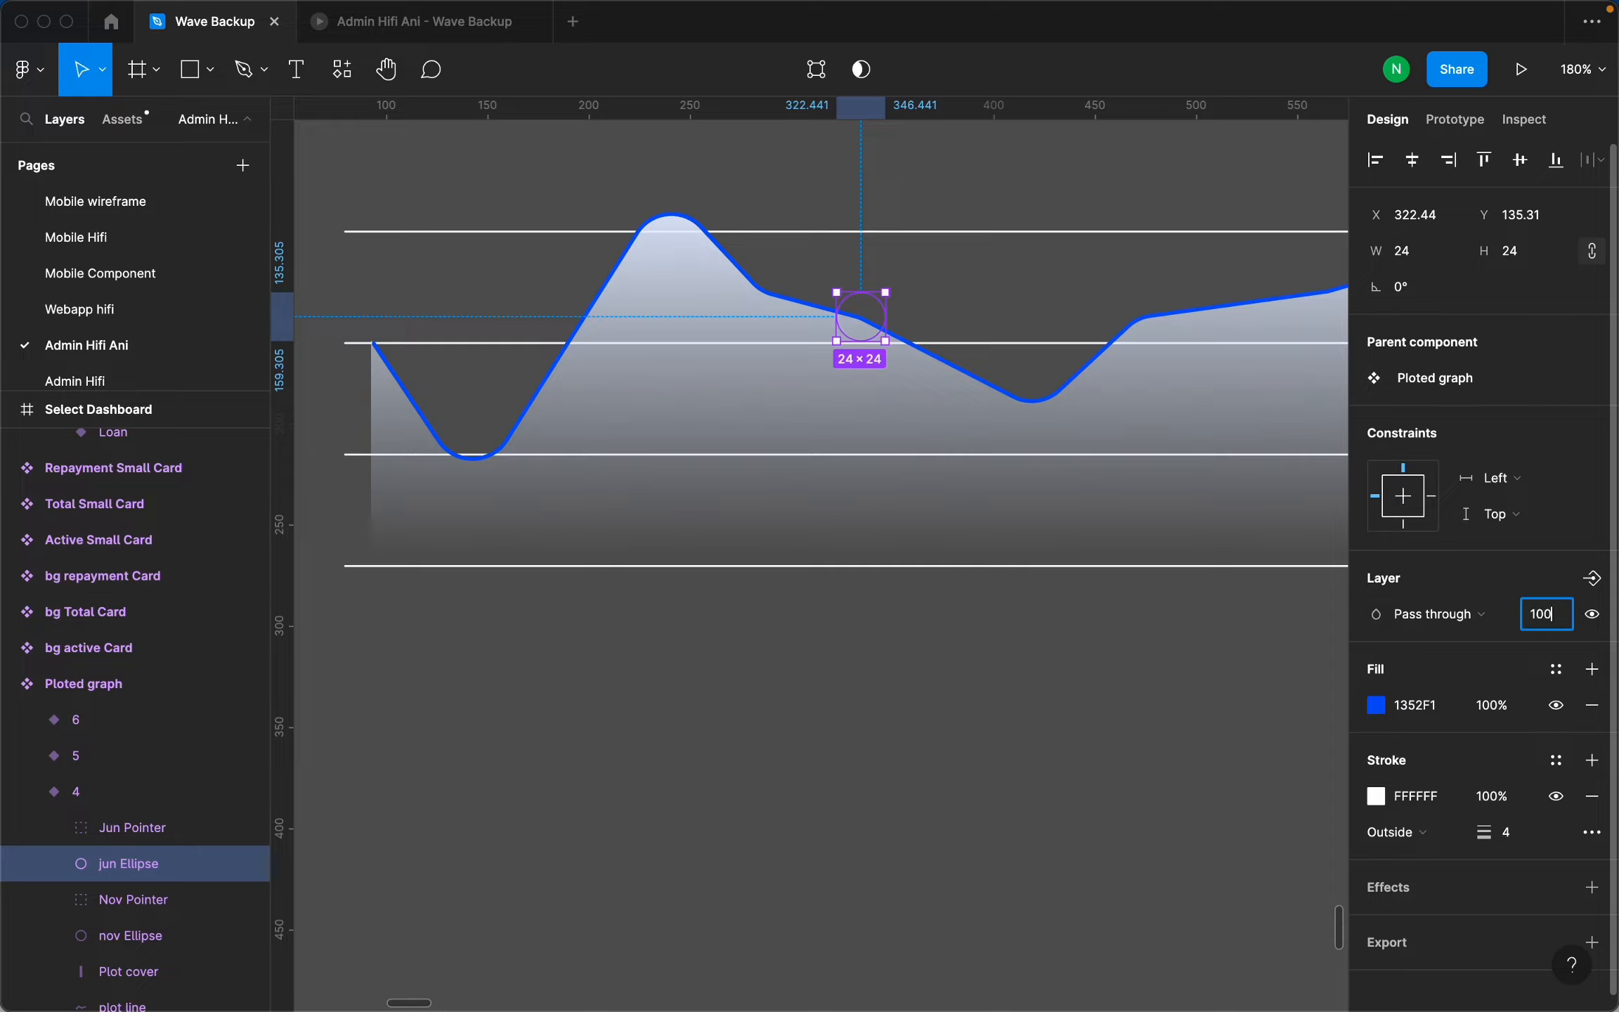
type("100")
key("Return")
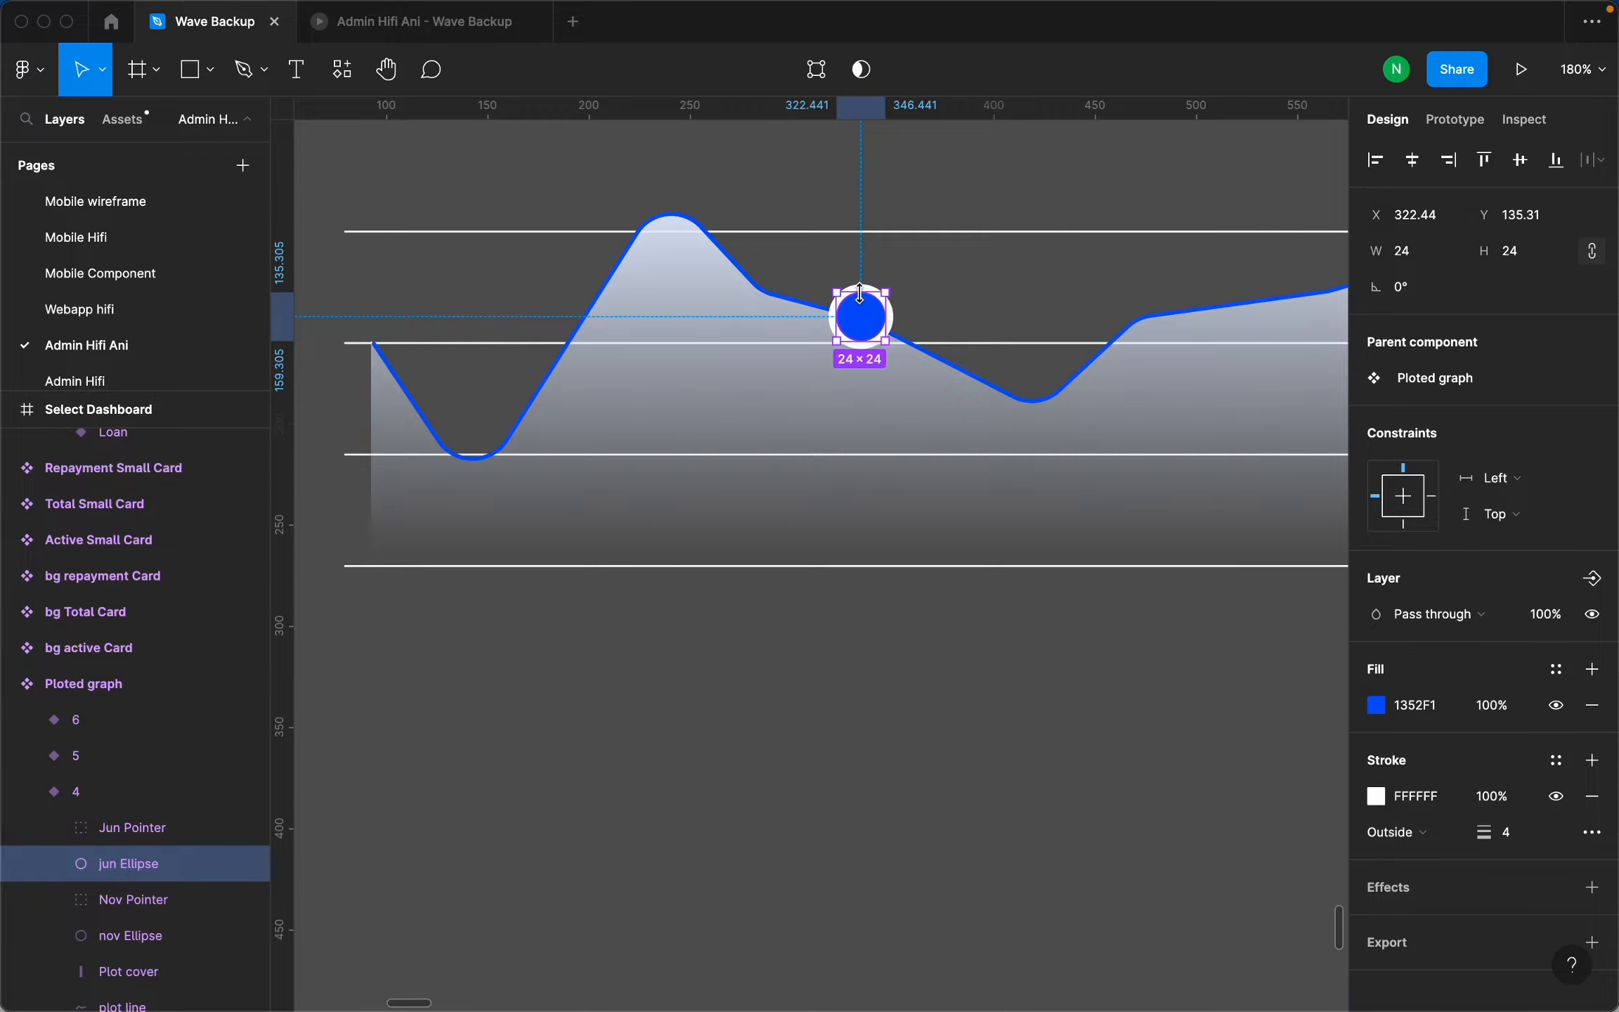
Set the layer opacity of the nov Ellipse in Ploted graph variant 4 to 100%.
scroll(864, 309, "down", 5)
scroll(886, 669, "down", 5)
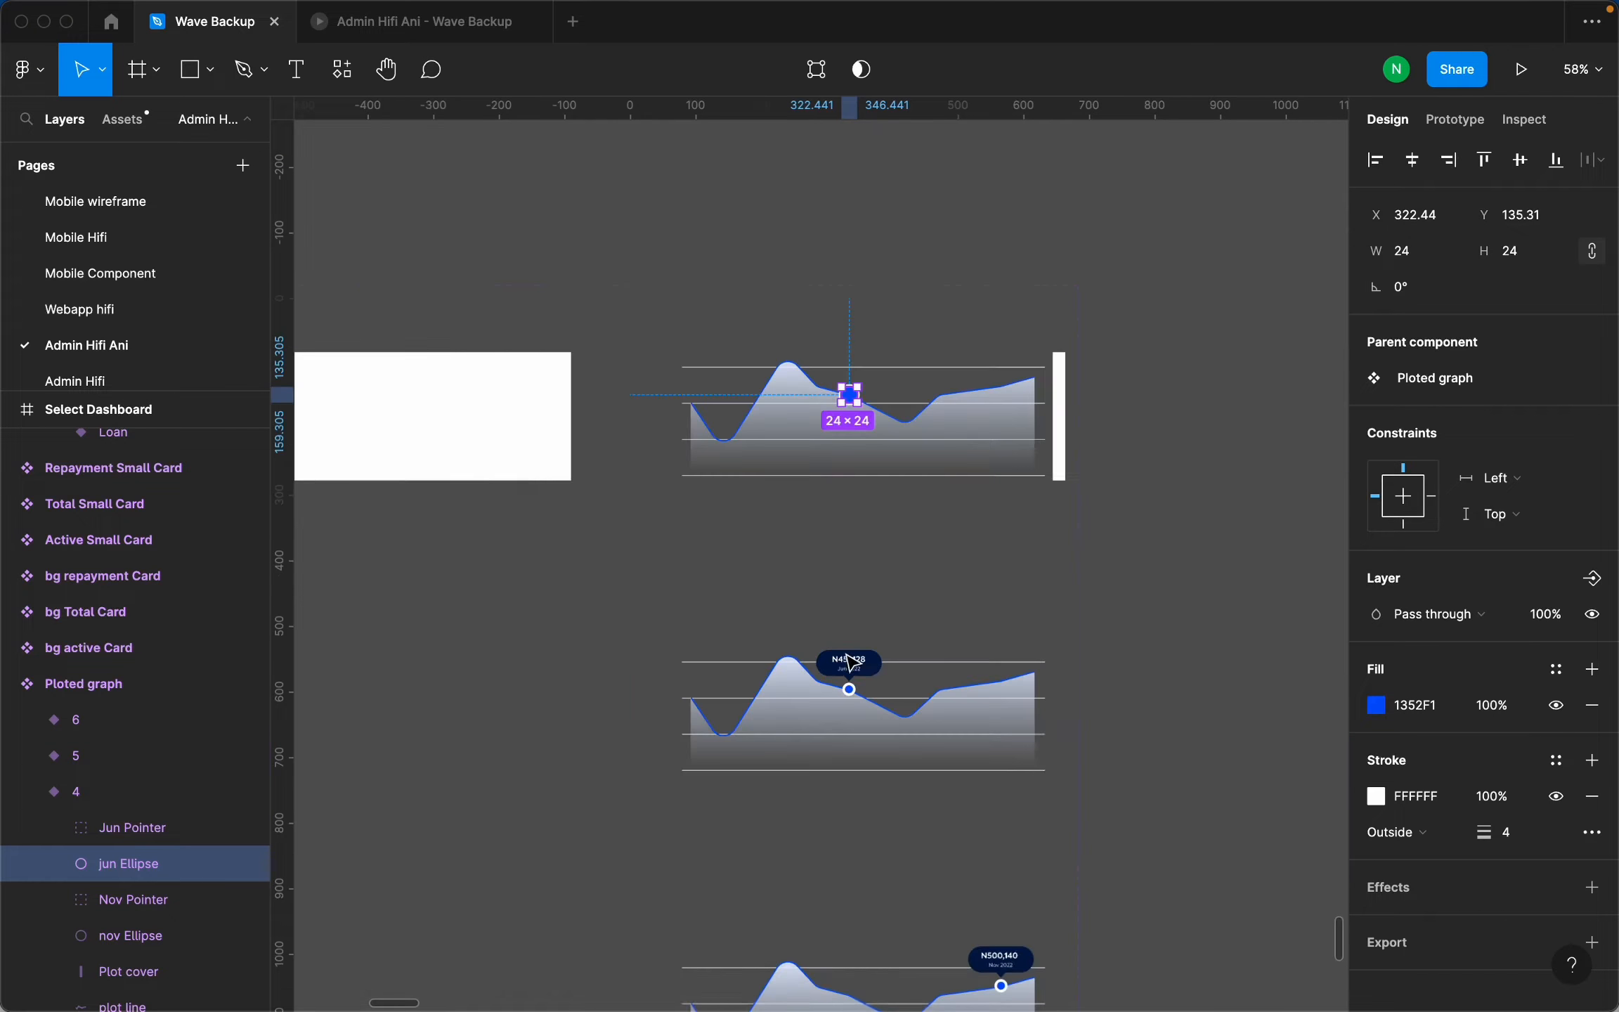
scroll(870, 696, "up", 5)
scroll(869, 699, "down", 4)
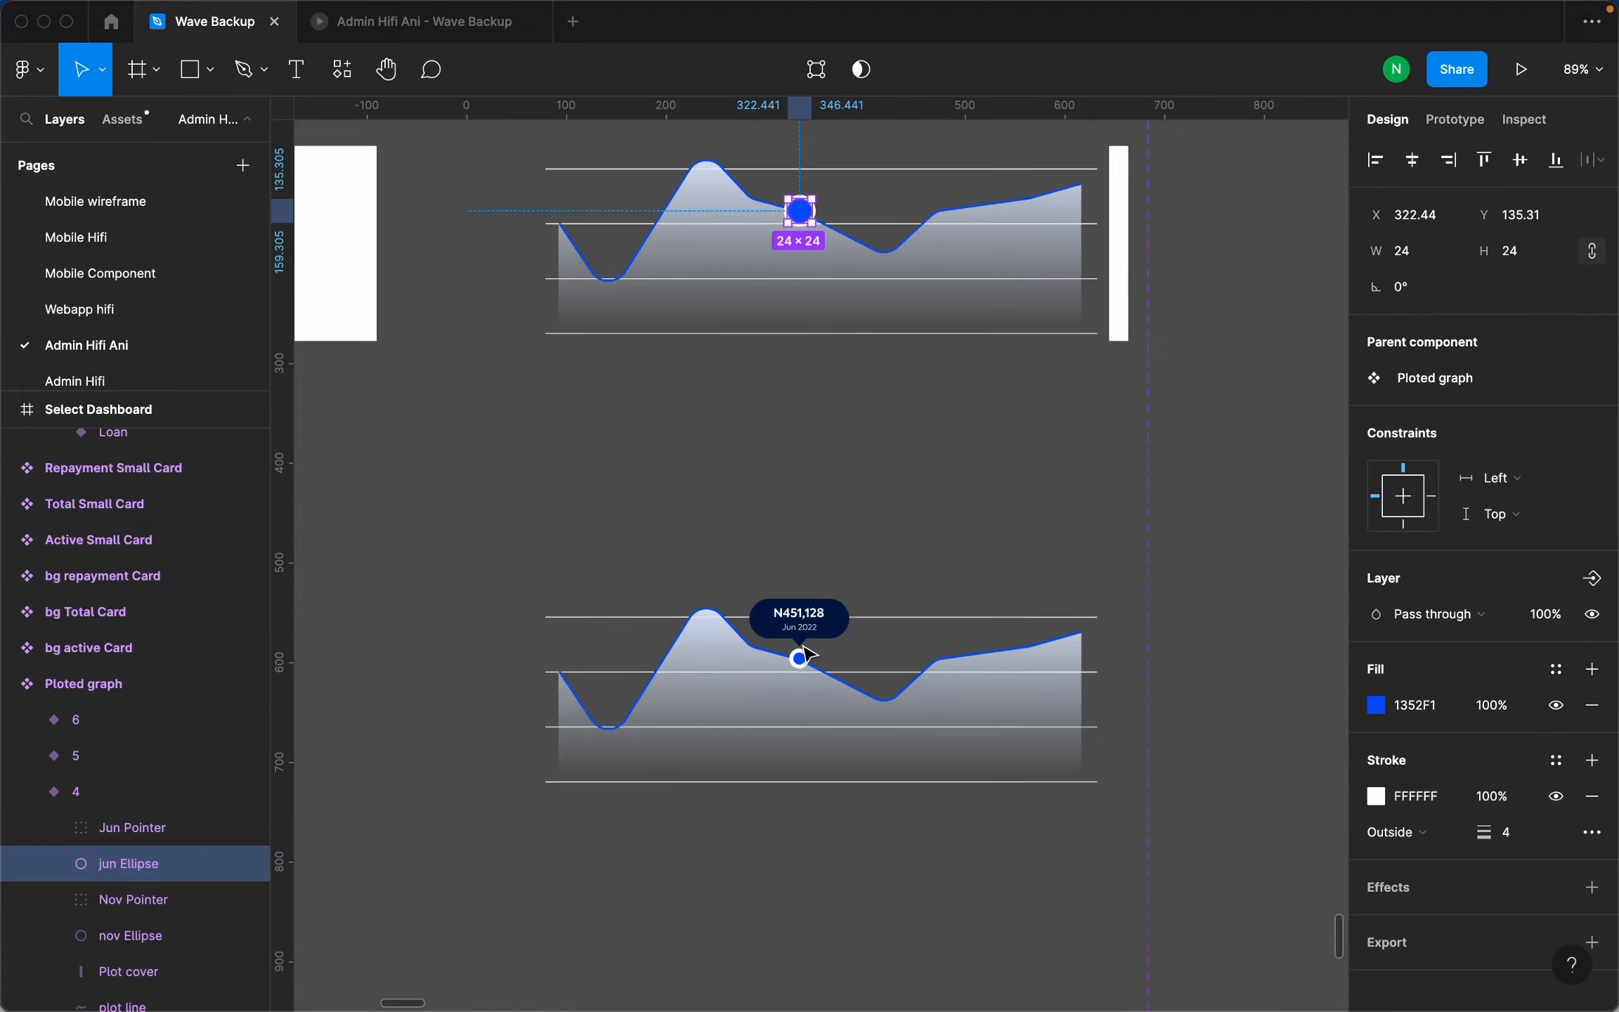
scroll(1023, 224, "down", 1)
left_click(1032, 191)
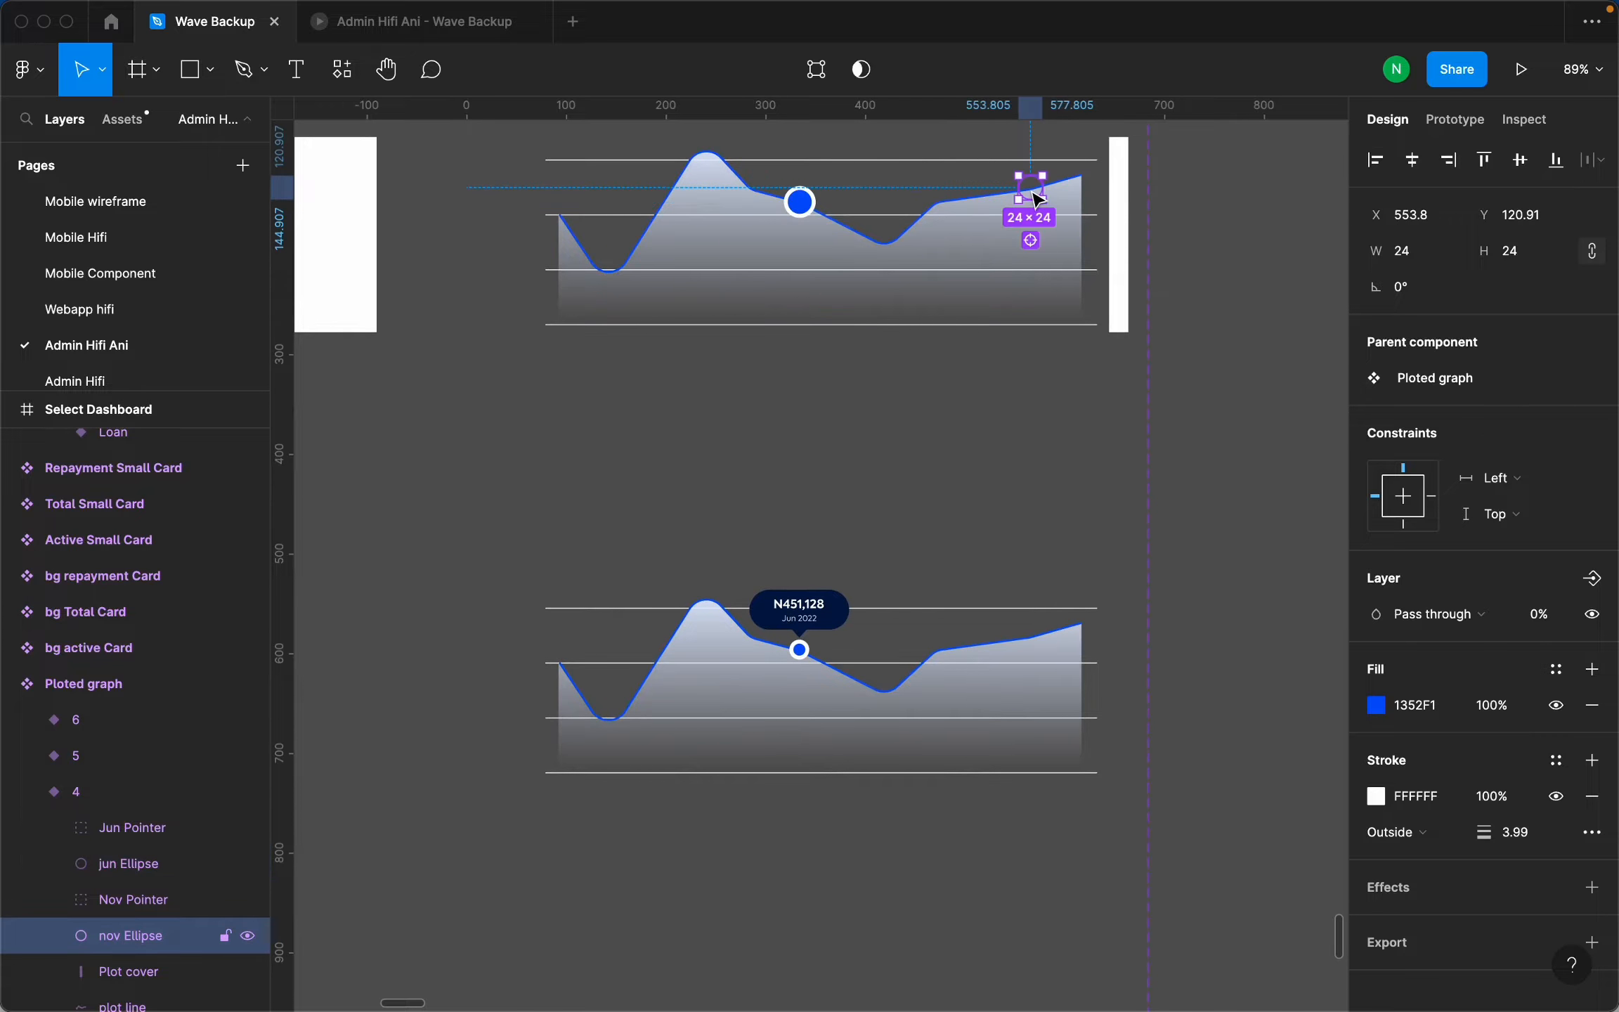
left_click(1553, 623)
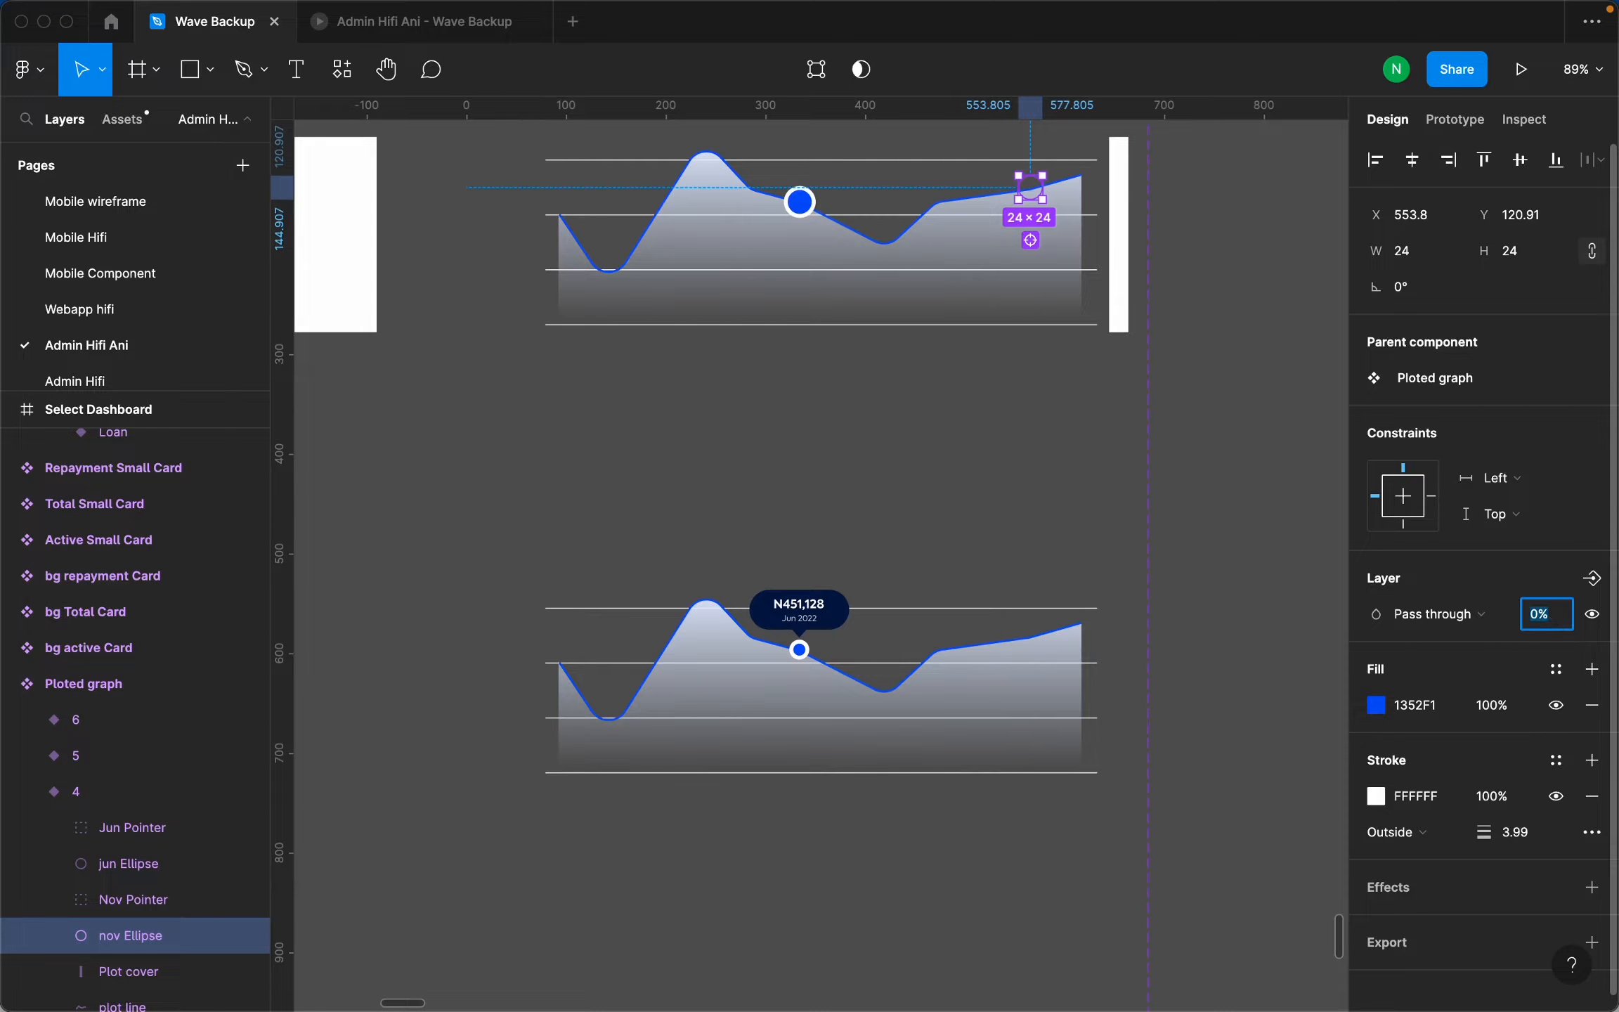
type("100")
key("Return")
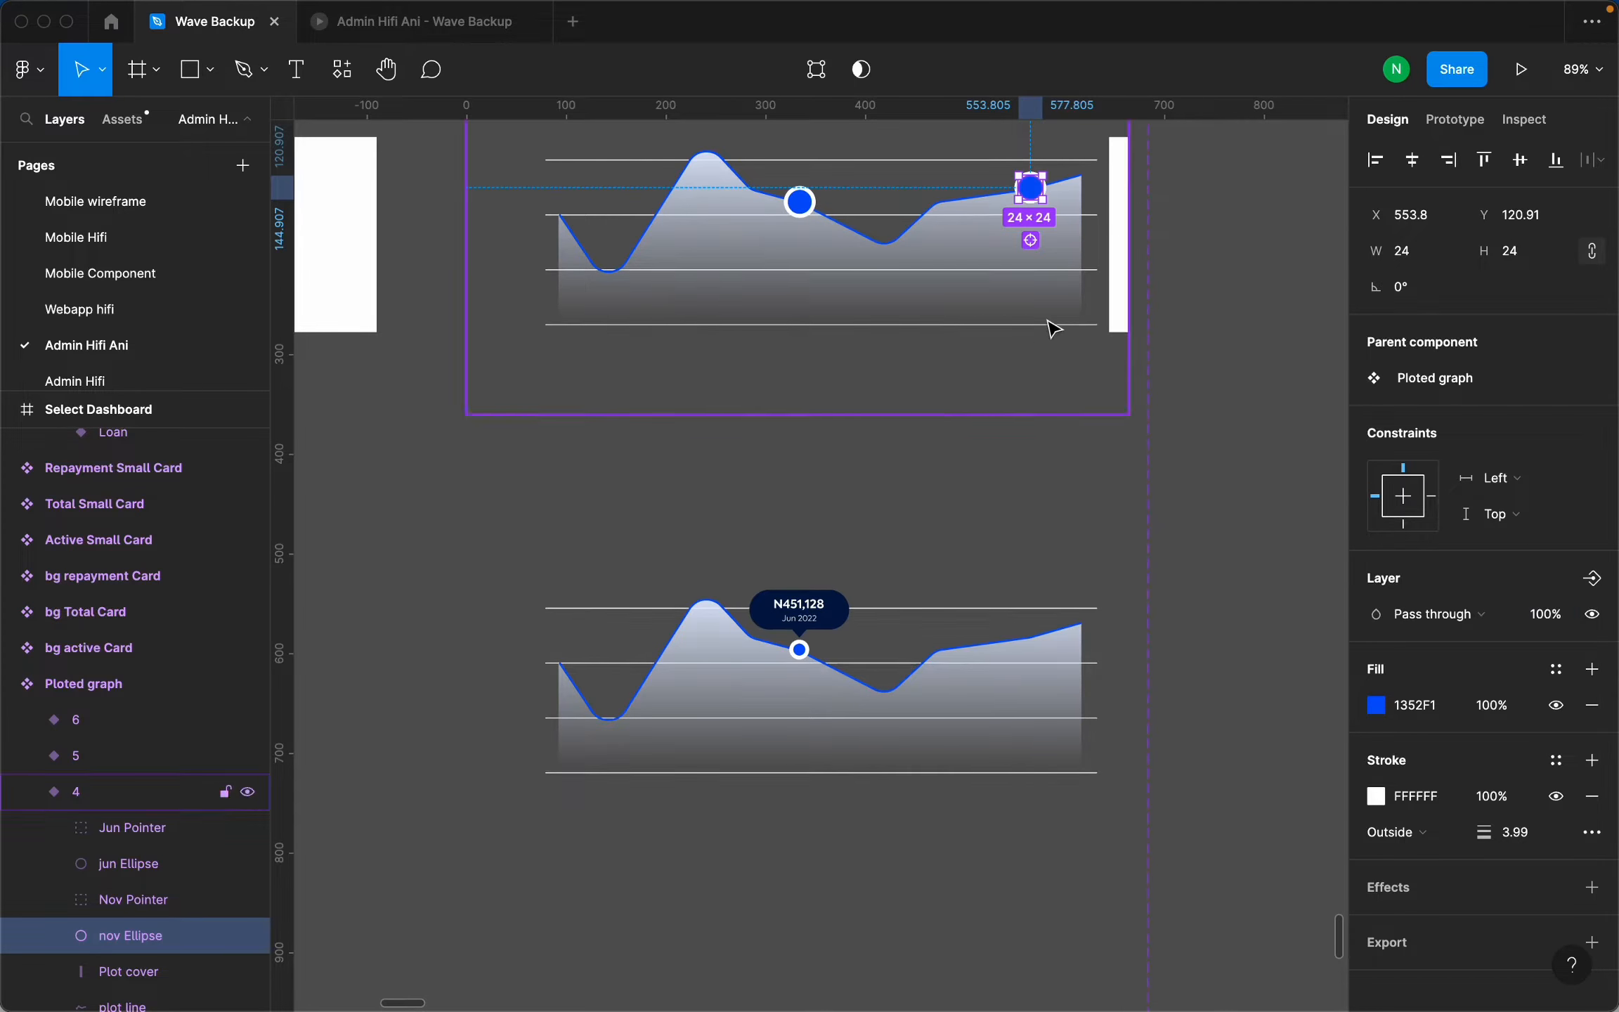
Compare variant 4's ellipses with the markers in variants 5 and 6, and undo the opacity changes on both ellipses.
scroll(1047, 422, "up", 5)
scroll(1047, 435, "down", 10)
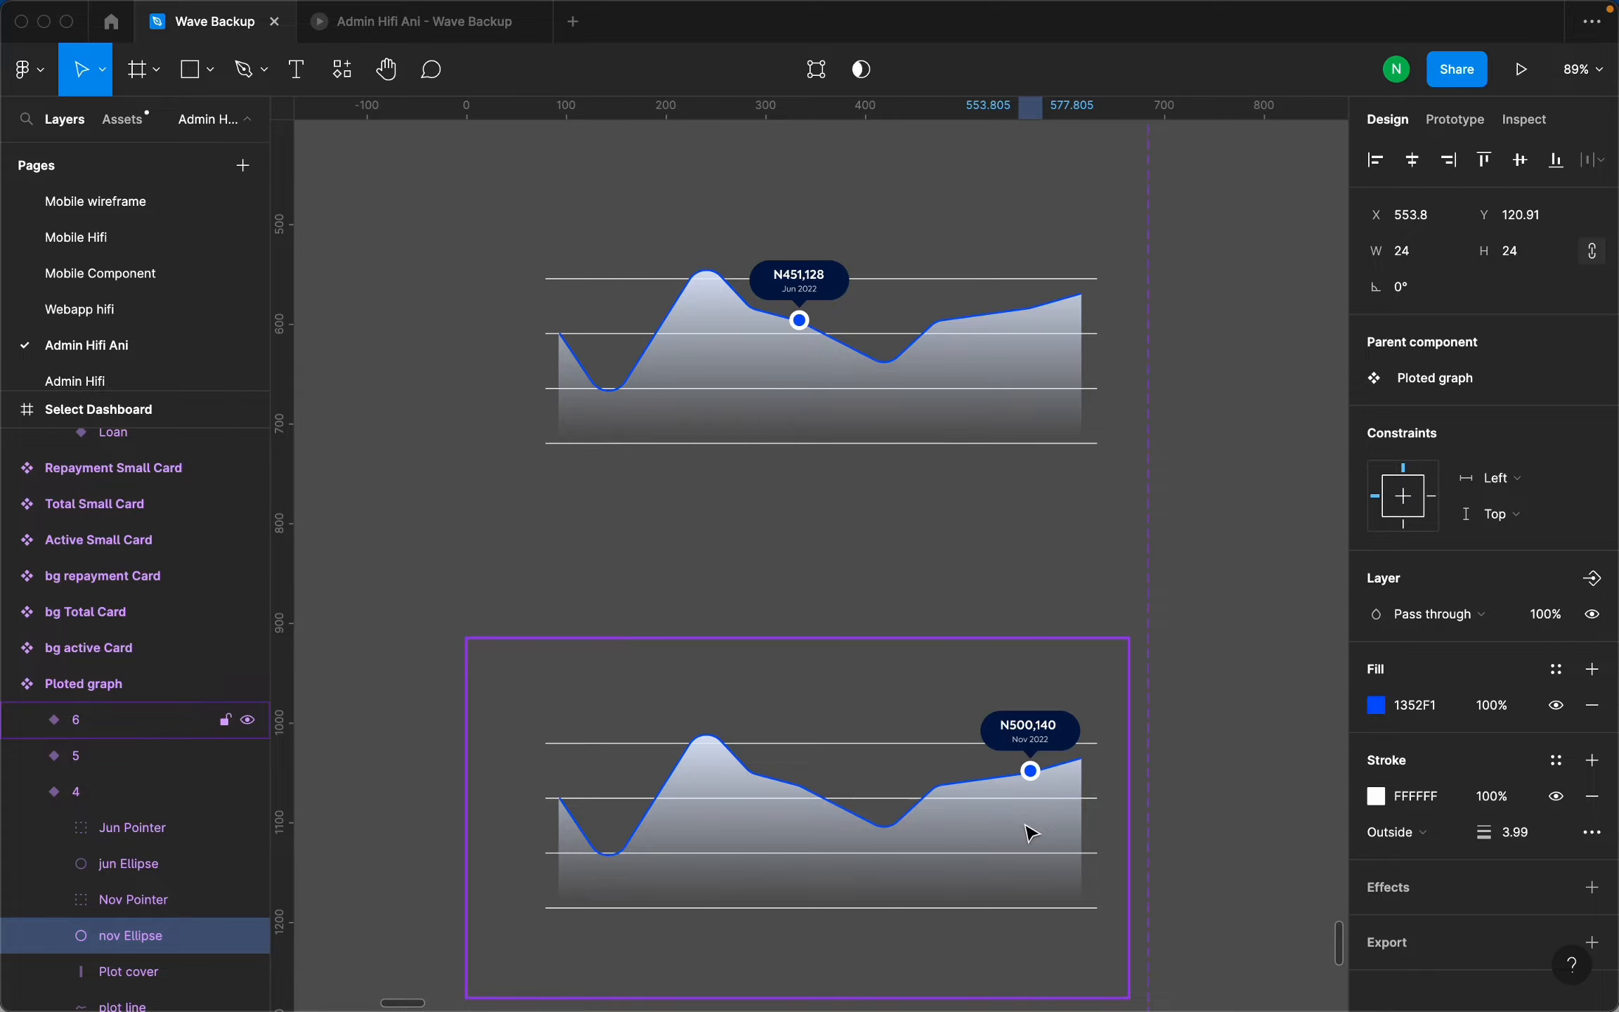
scroll(1031, 834, "up", 6)
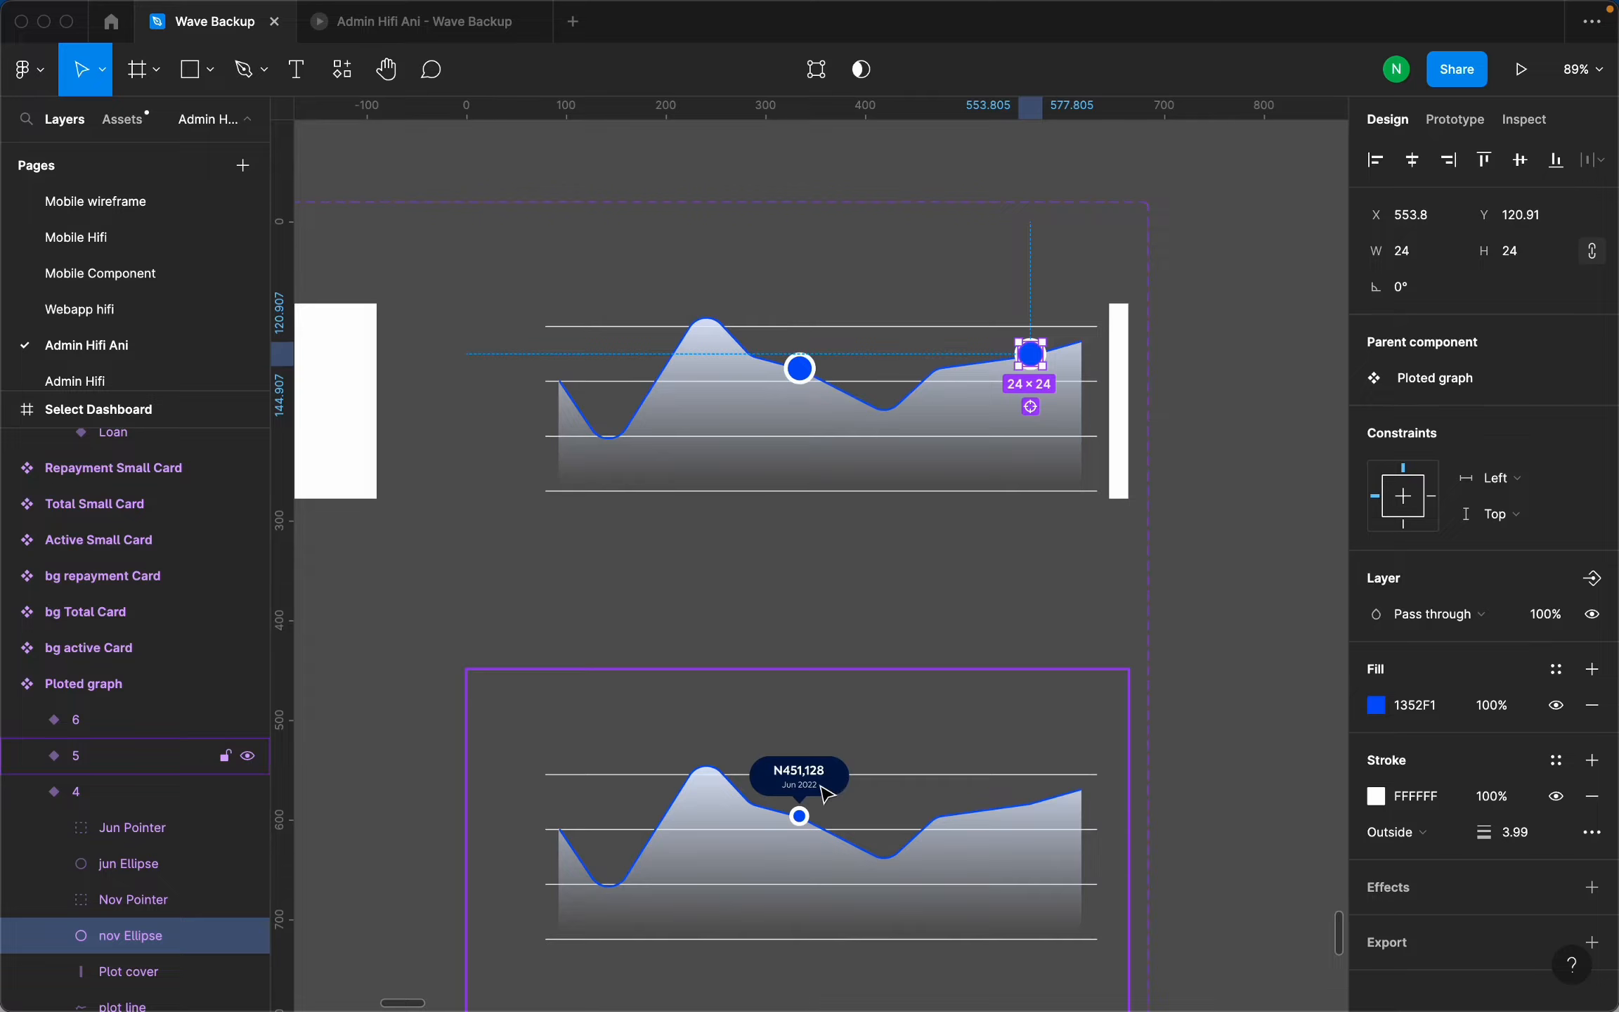
key("super+z")
key("super+z")
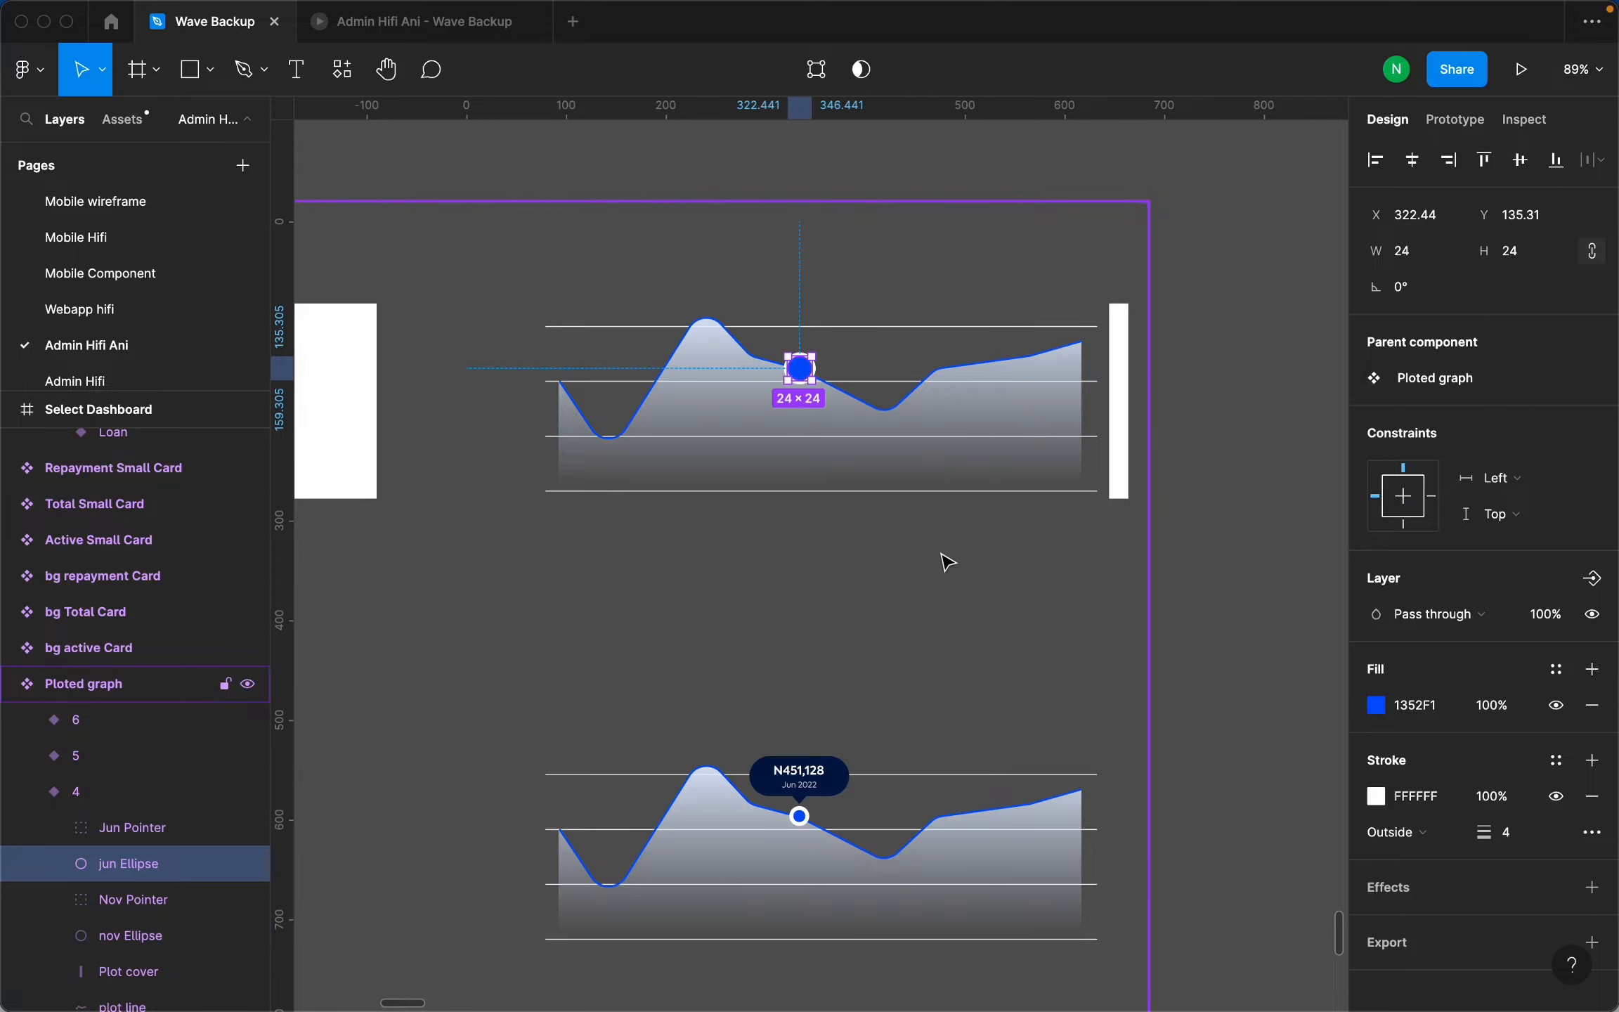
key("super+z")
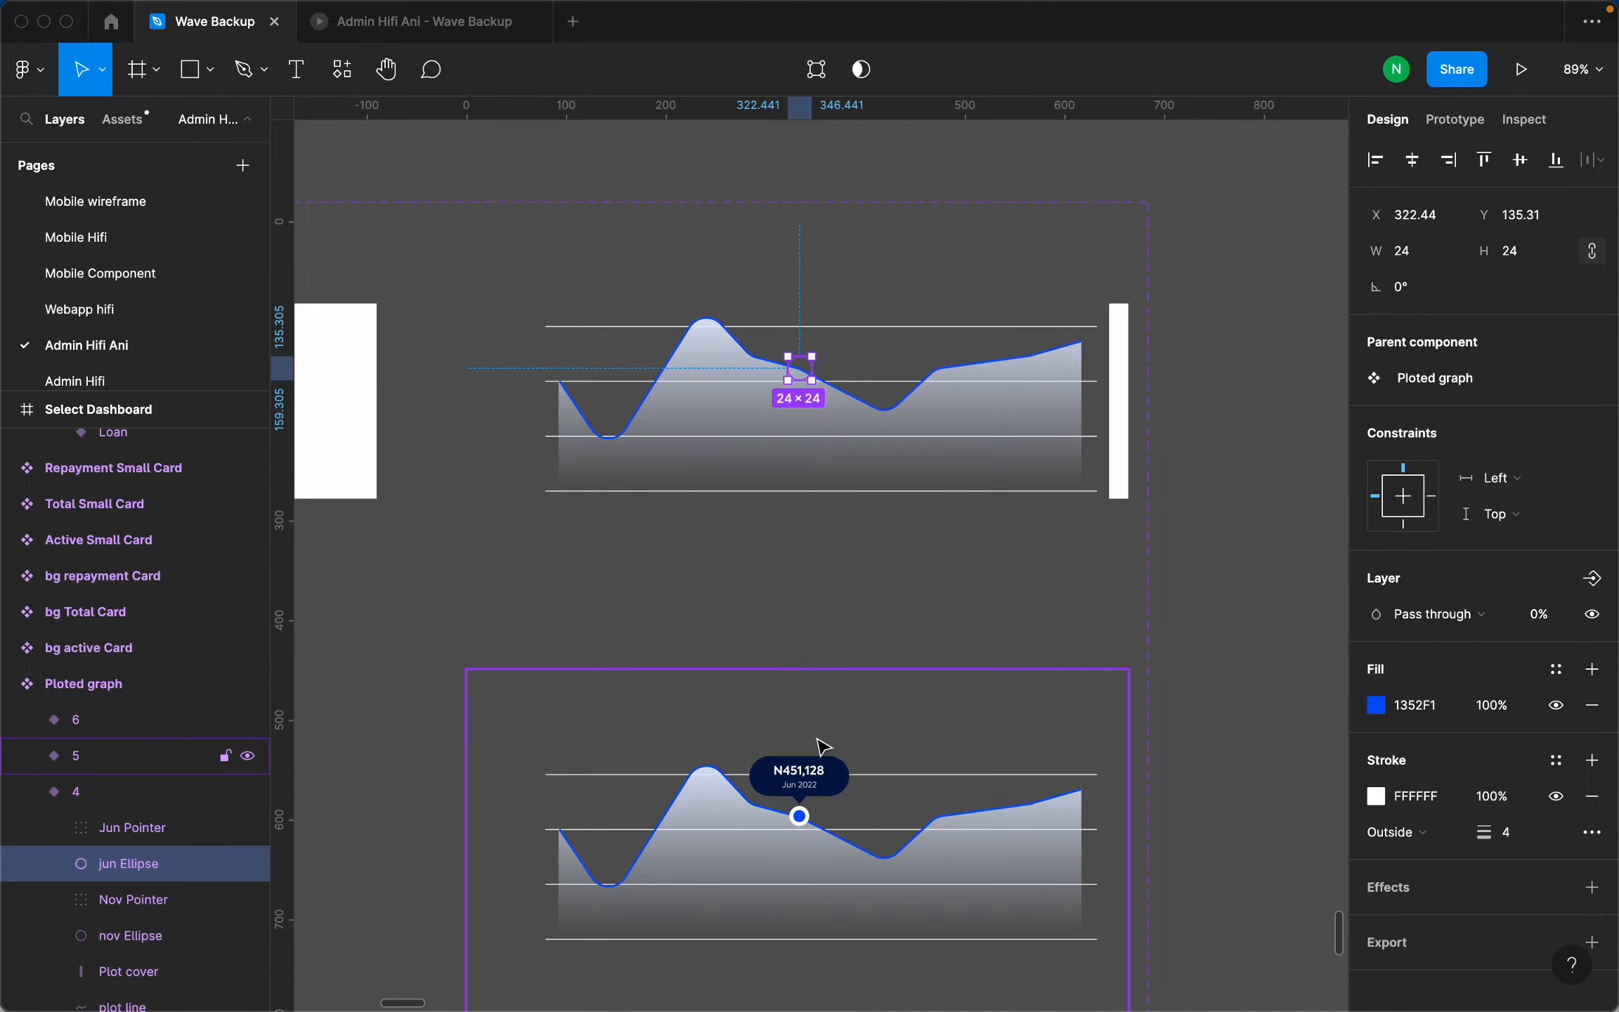
Compare variants 4 and 5 of the Ploted graph set and select the Jun Pointer group in variant 5 for inspection.
left_click(829, 784)
scroll(829, 783, "up", 5, "ctrl")
scroll(857, 253, "up", 5)
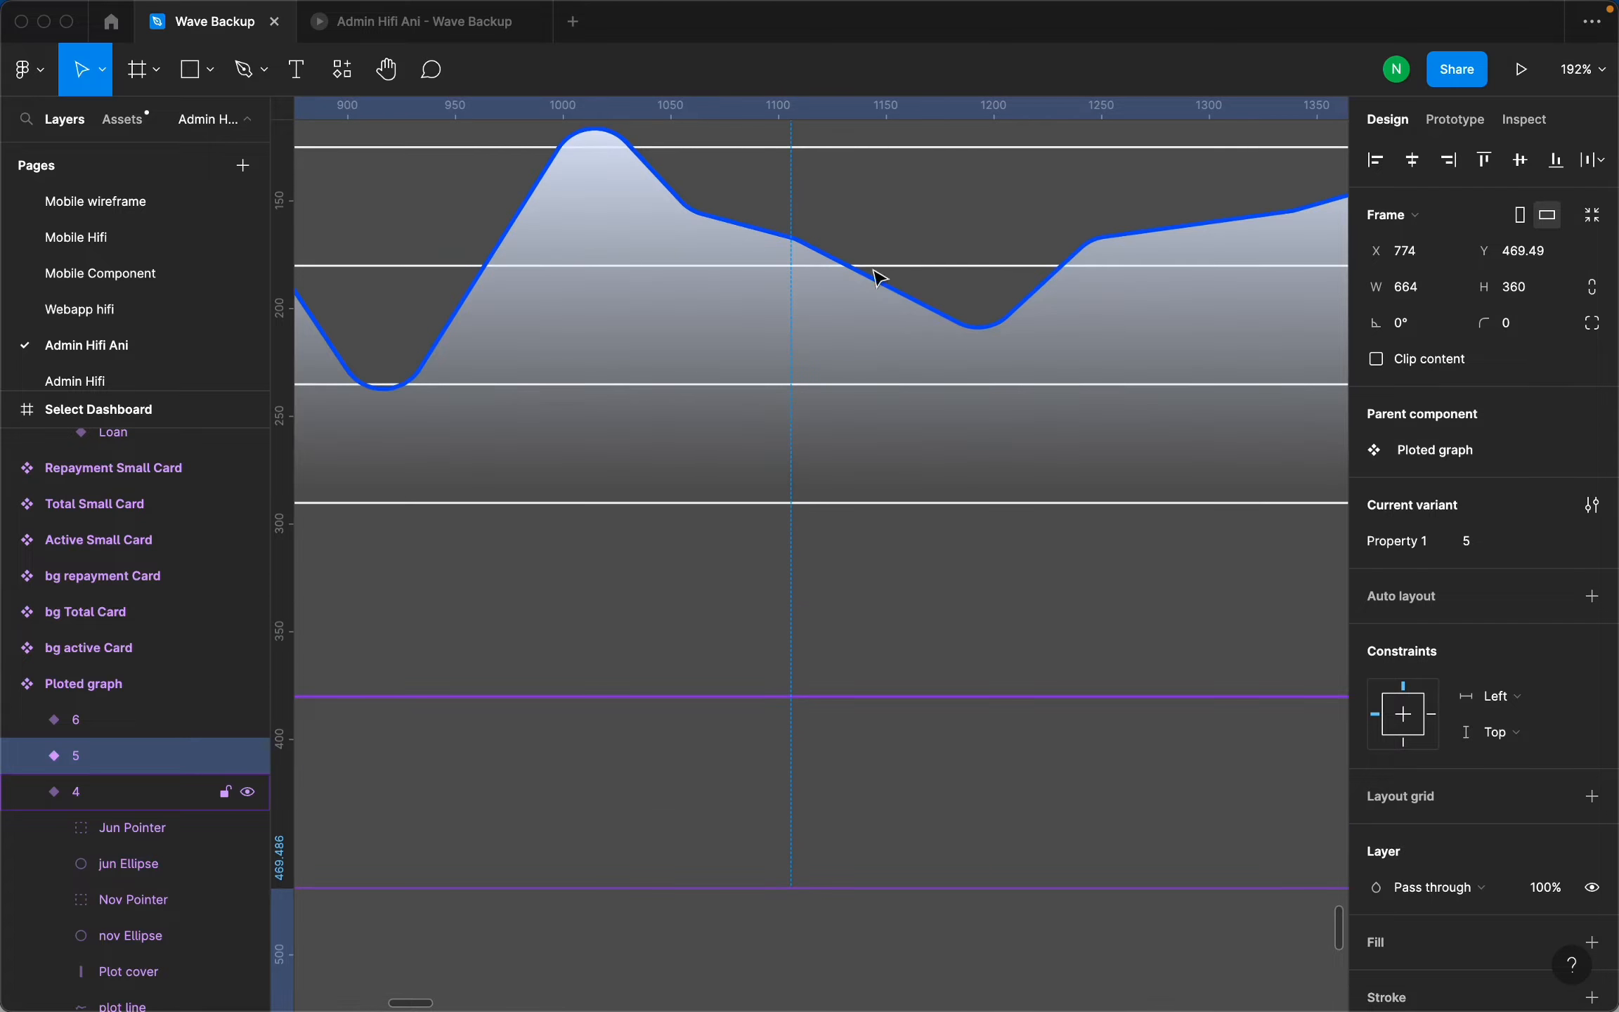
left_click(826, 226)
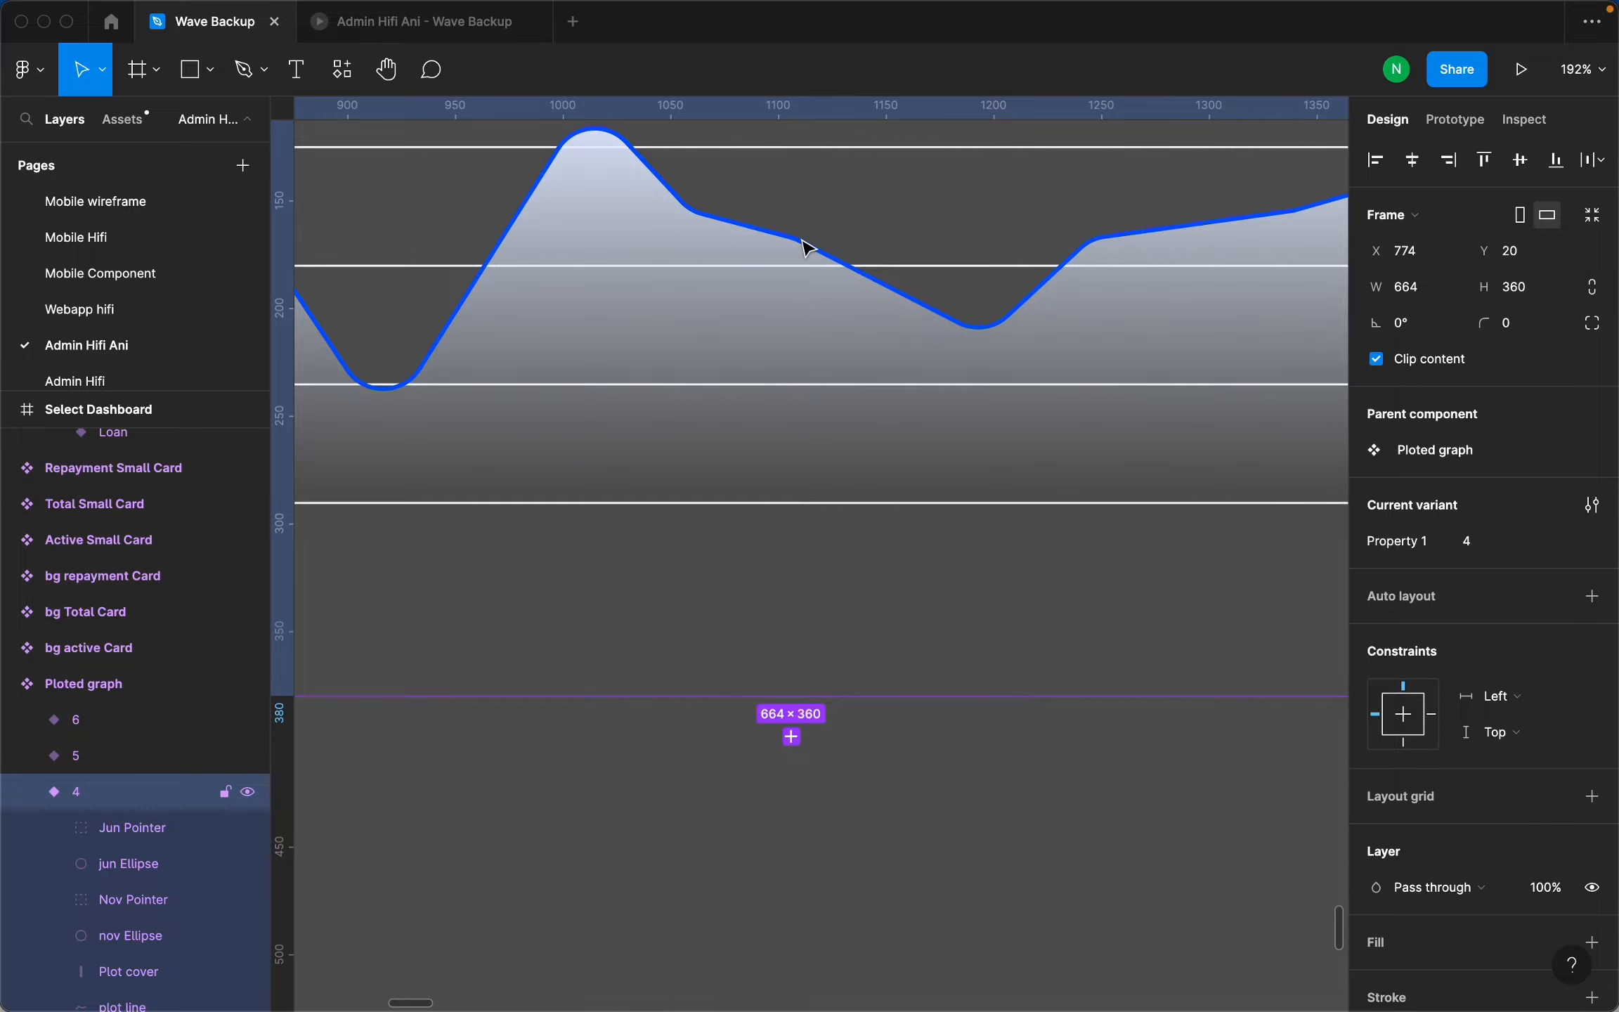
scroll(821, 243, "up", 5)
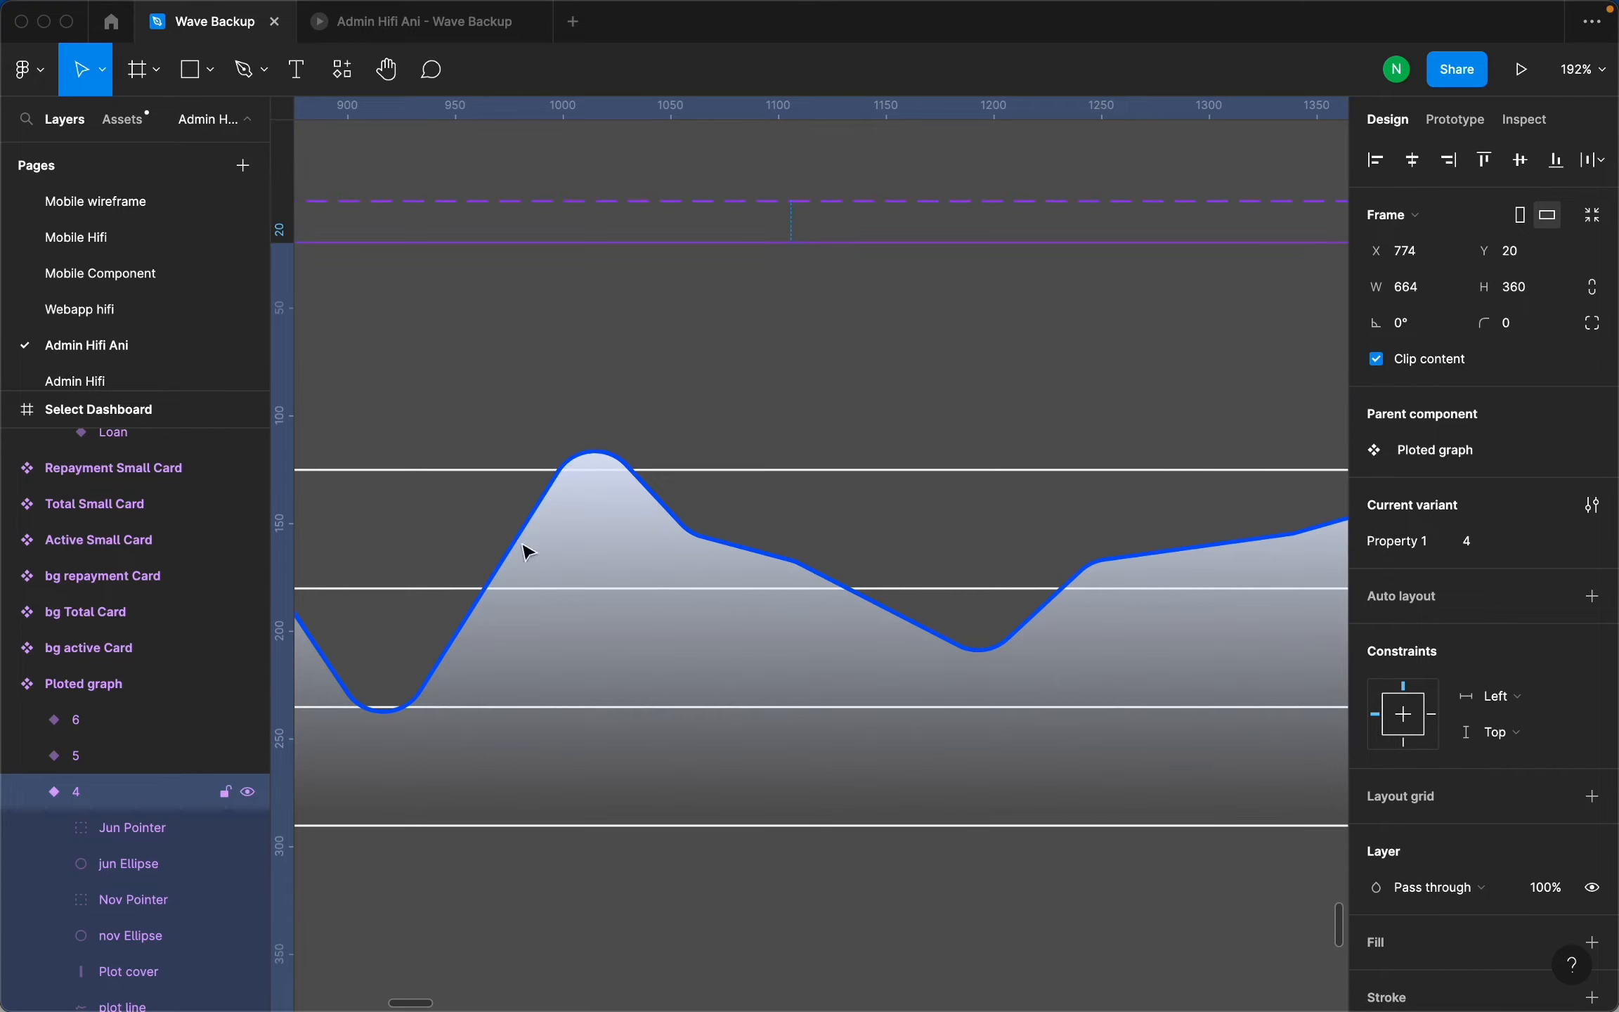
scroll(120, 769, "down", 1)
left_click(36, 746)
scroll(1163, 660, "down", 5)
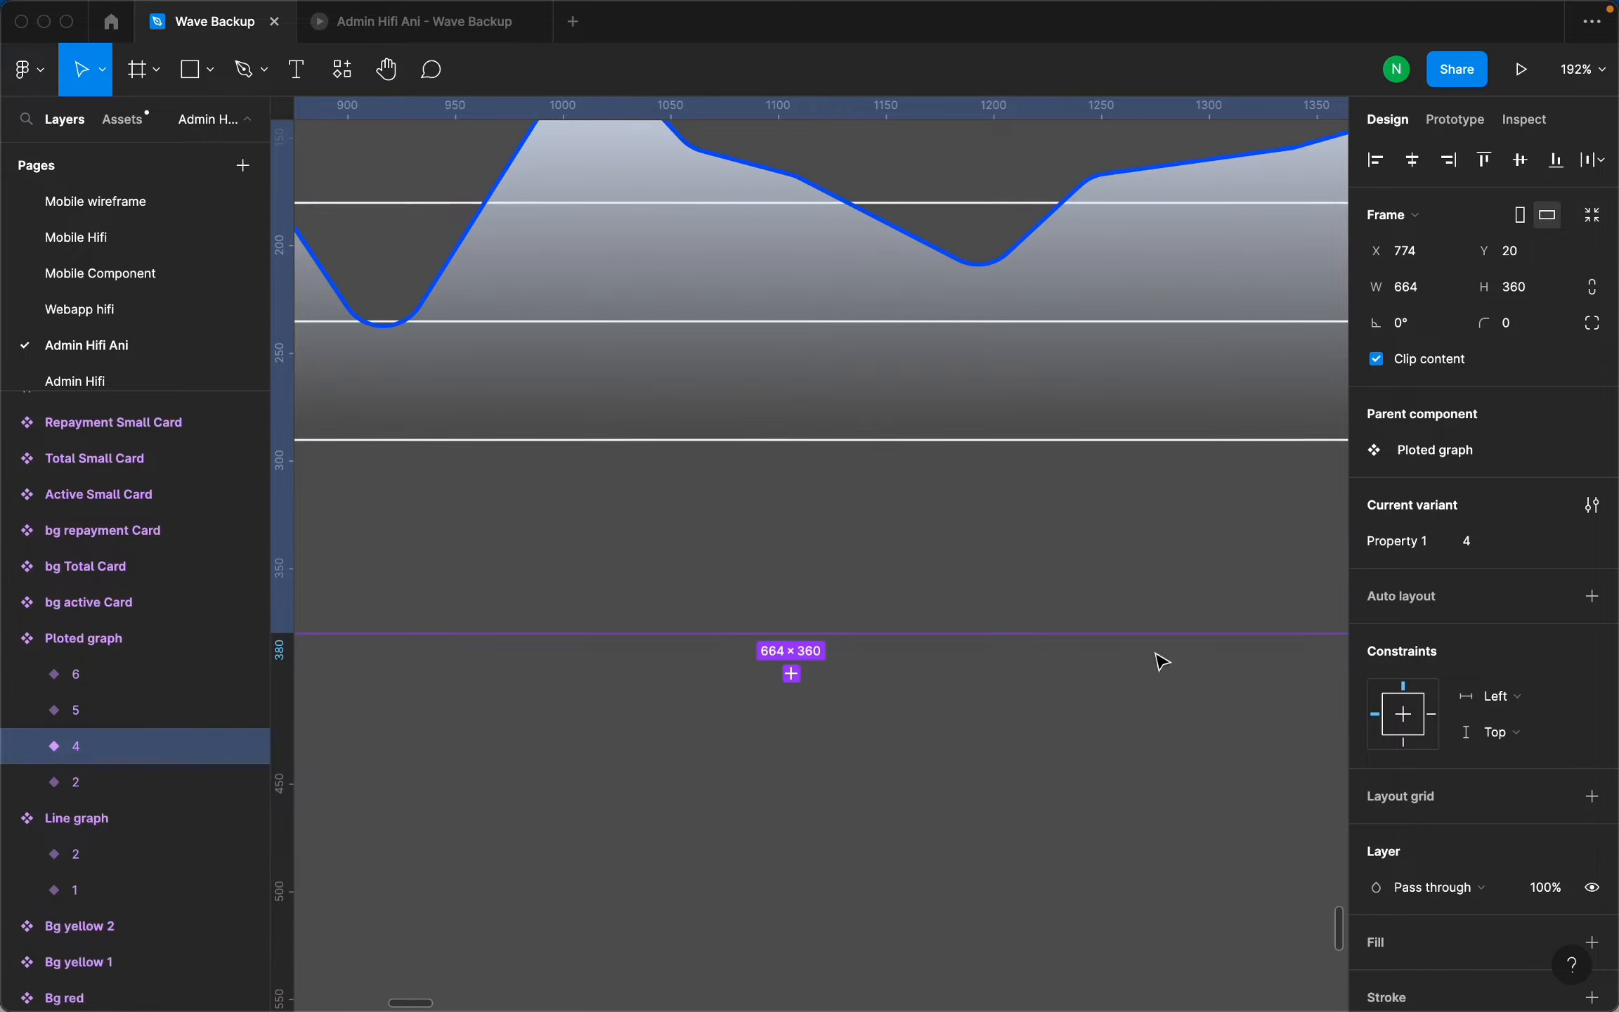
scroll(875, 759, "up", 10)
left_click(852, 744)
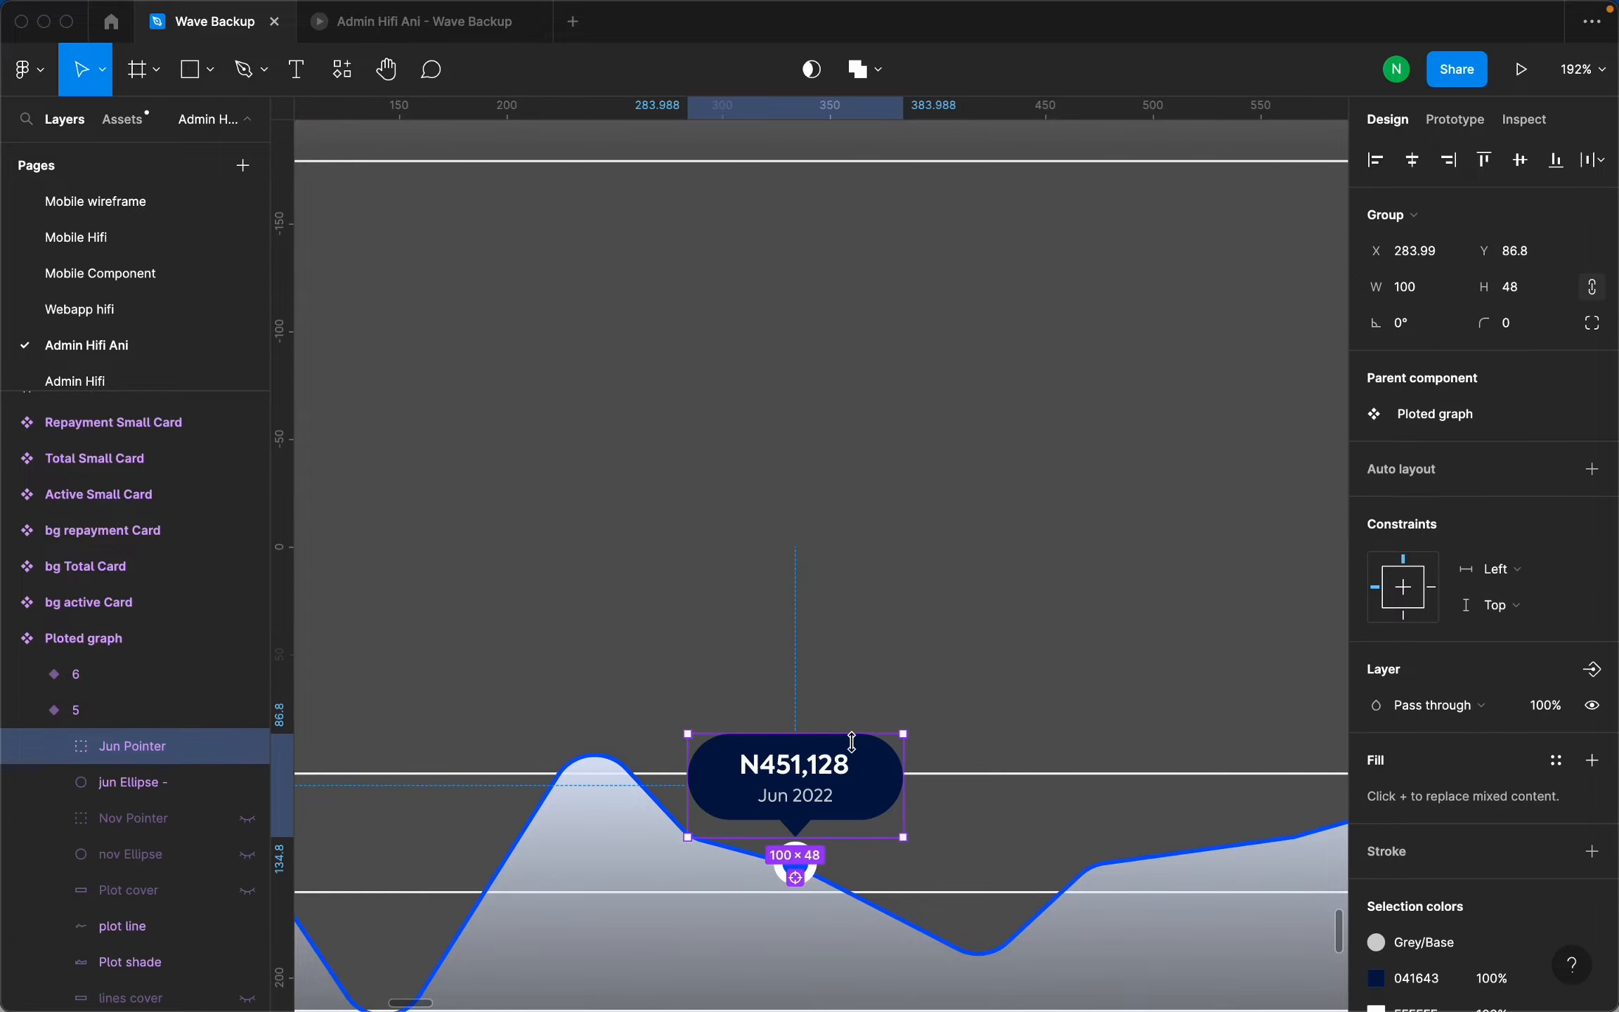
scroll(108, 711, "up", 3)
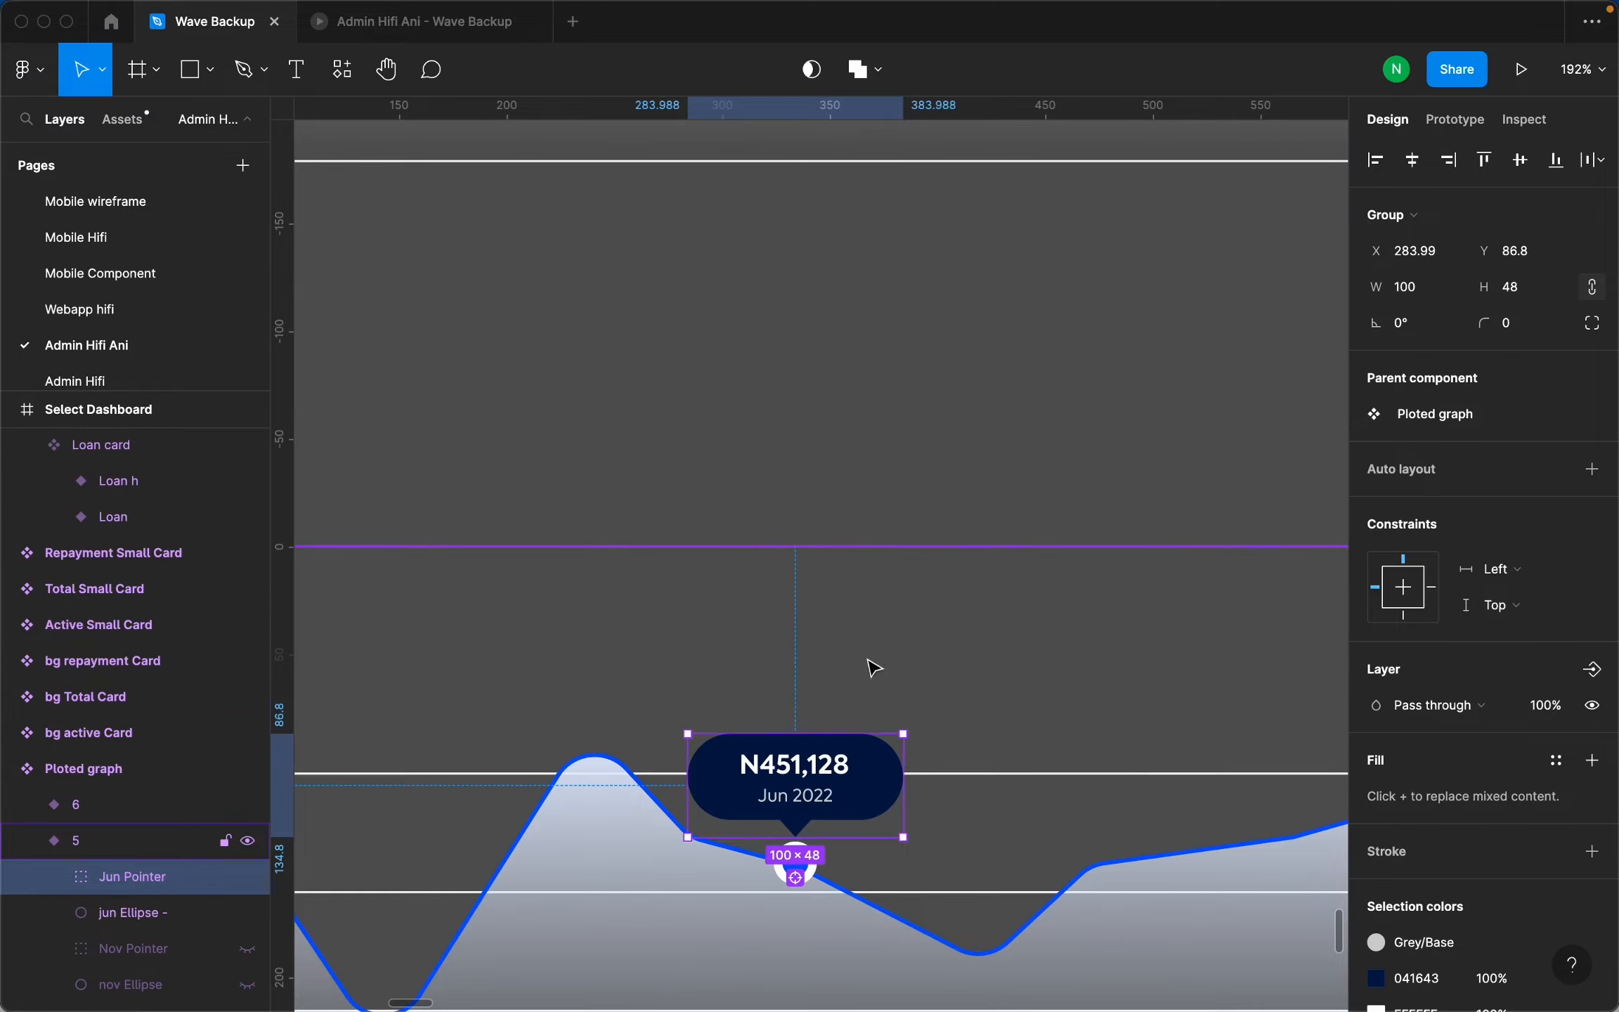
scroll(816, 549, "up", 5)
Expand Ploted graph variant 4's layers and set the layer opacity of its Jun Pointer group to 100%.
left_click(872, 399)
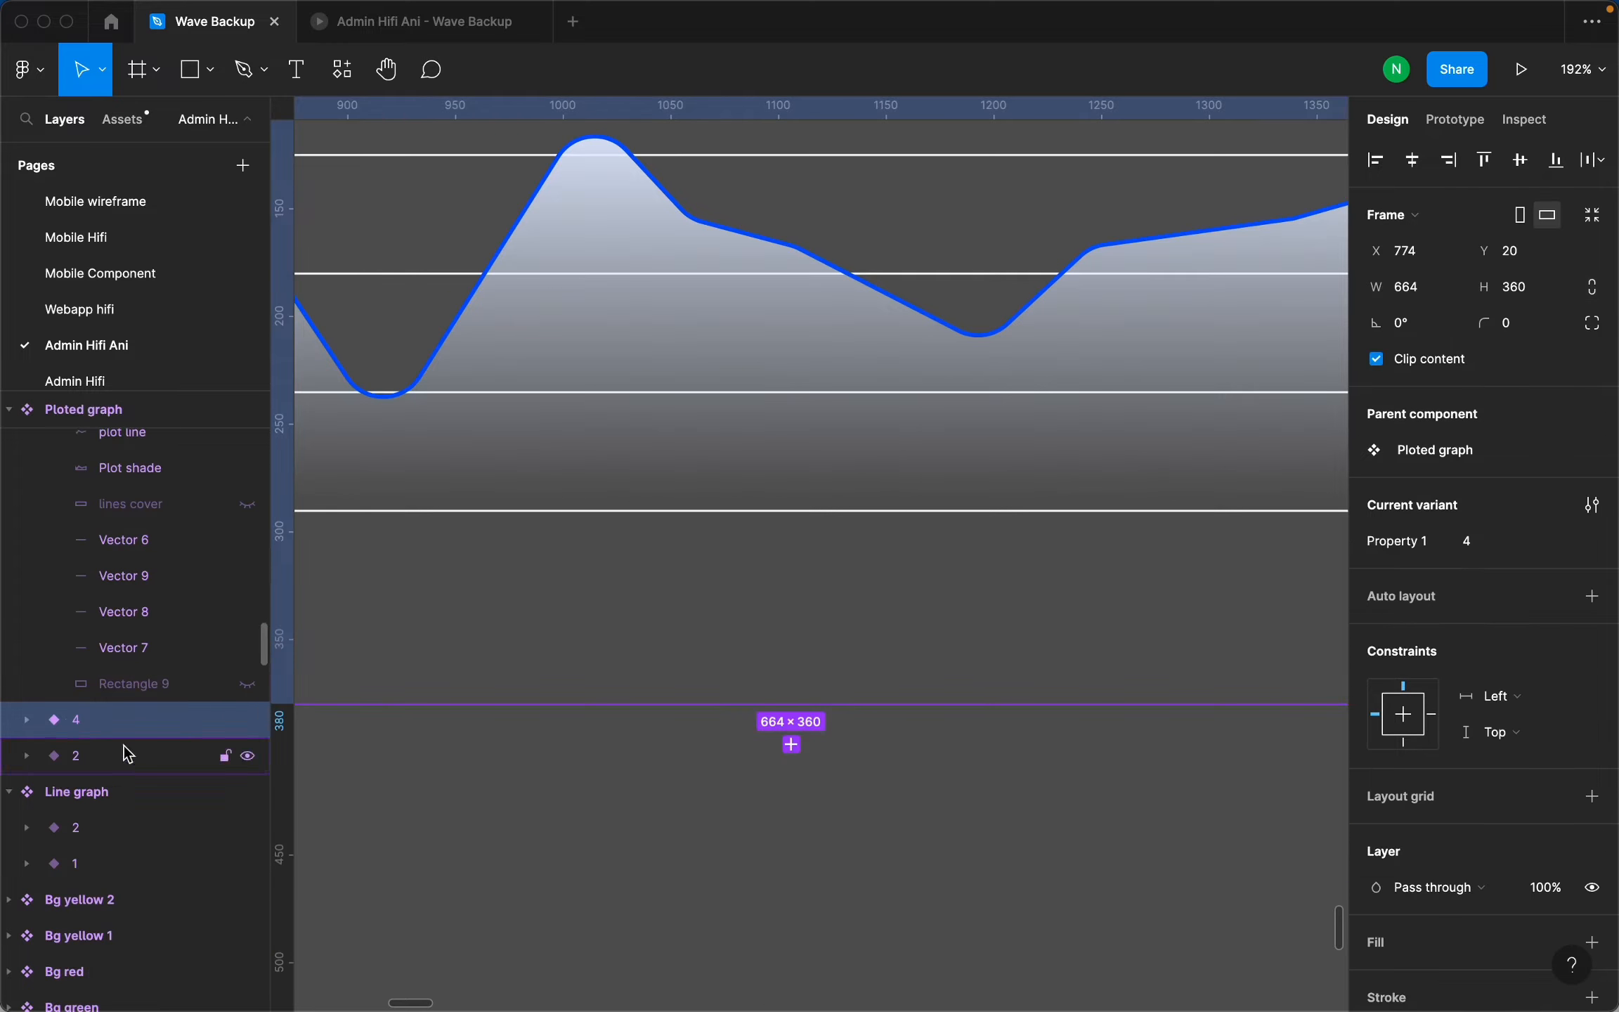
left_click(26, 719)
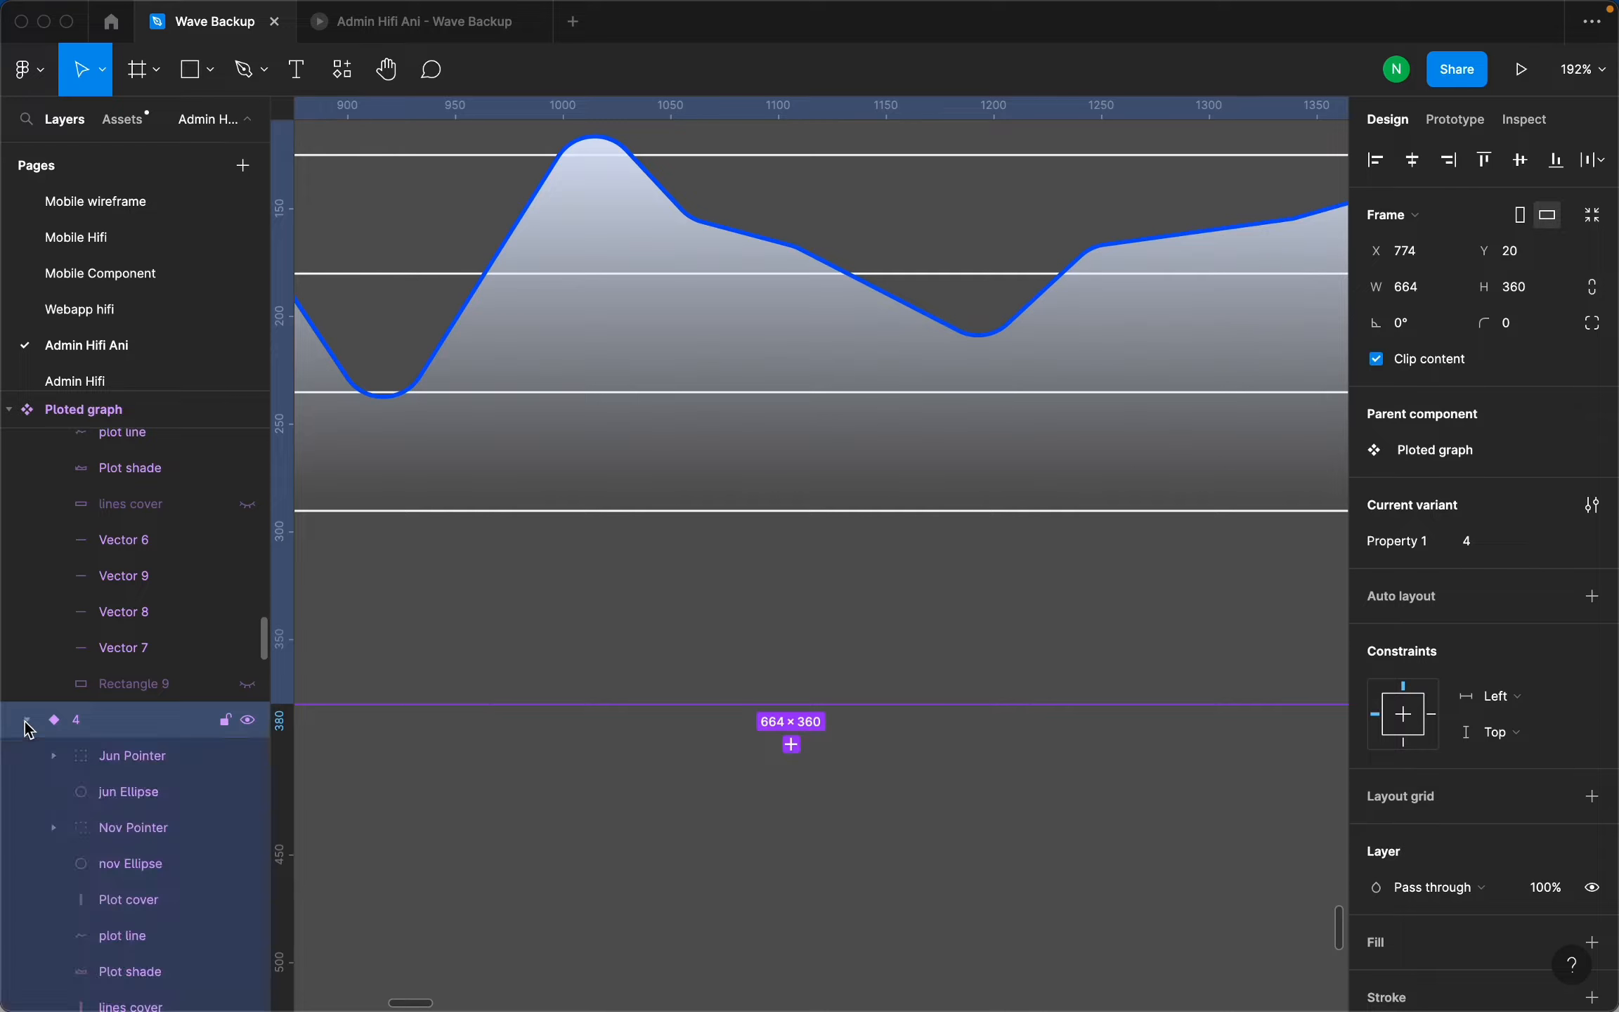
left_click(172, 771)
scroll(798, 232, "up", 5)
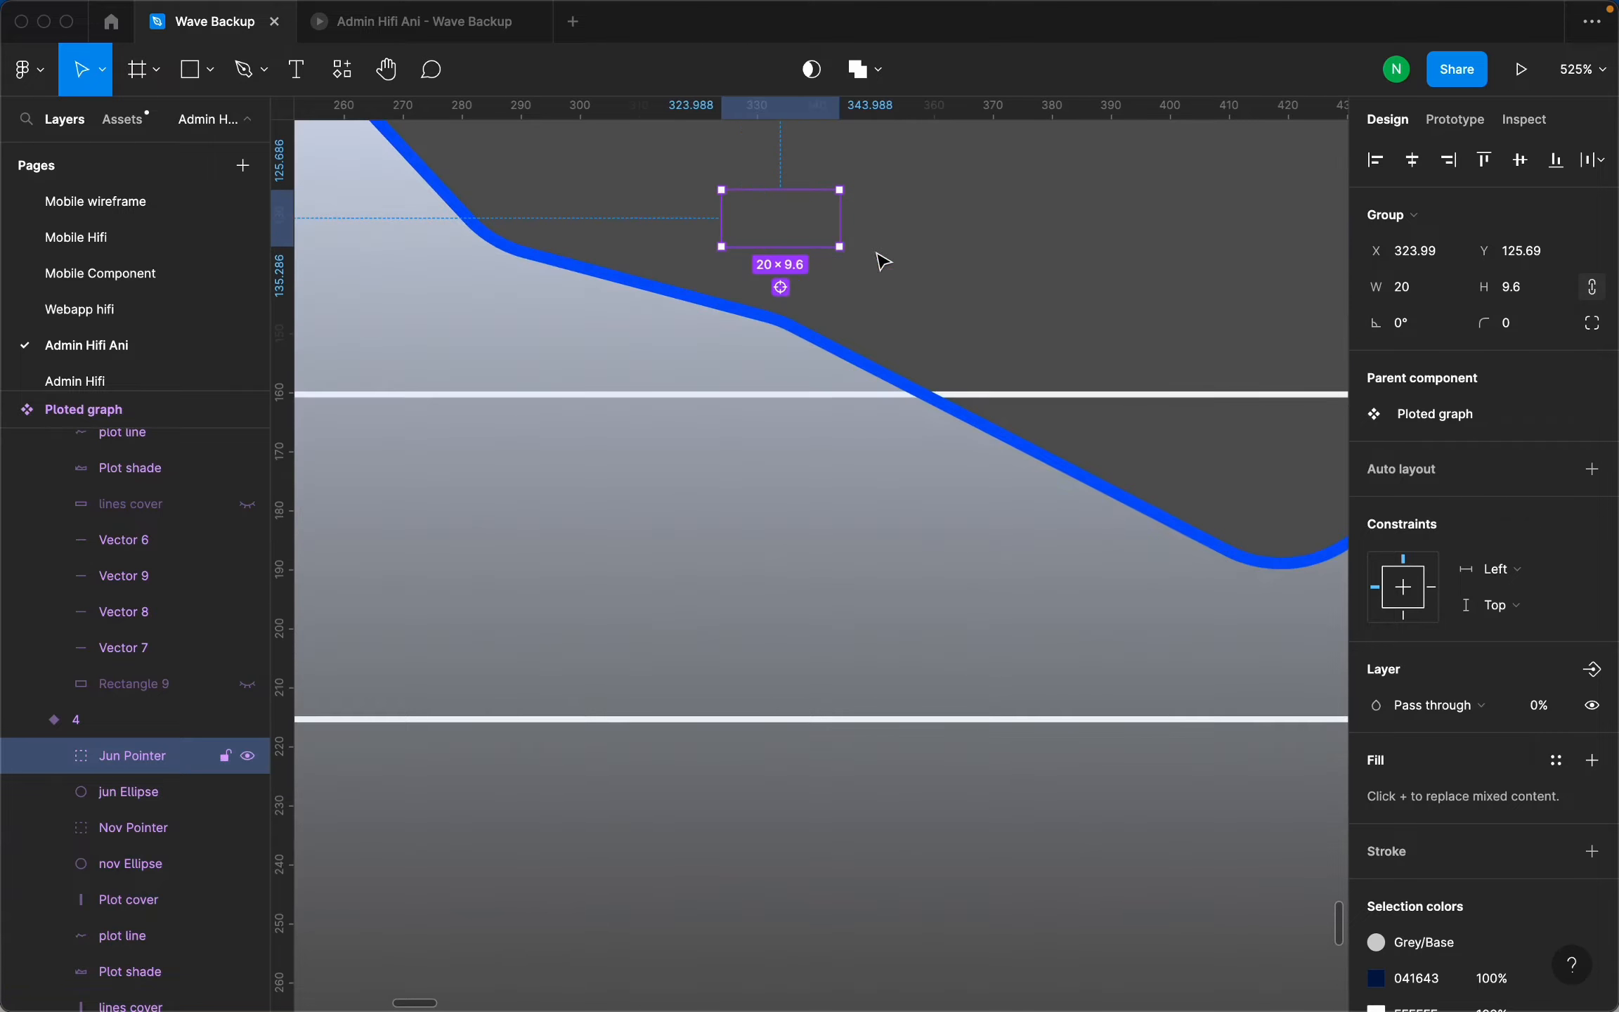
left_click(1546, 707)
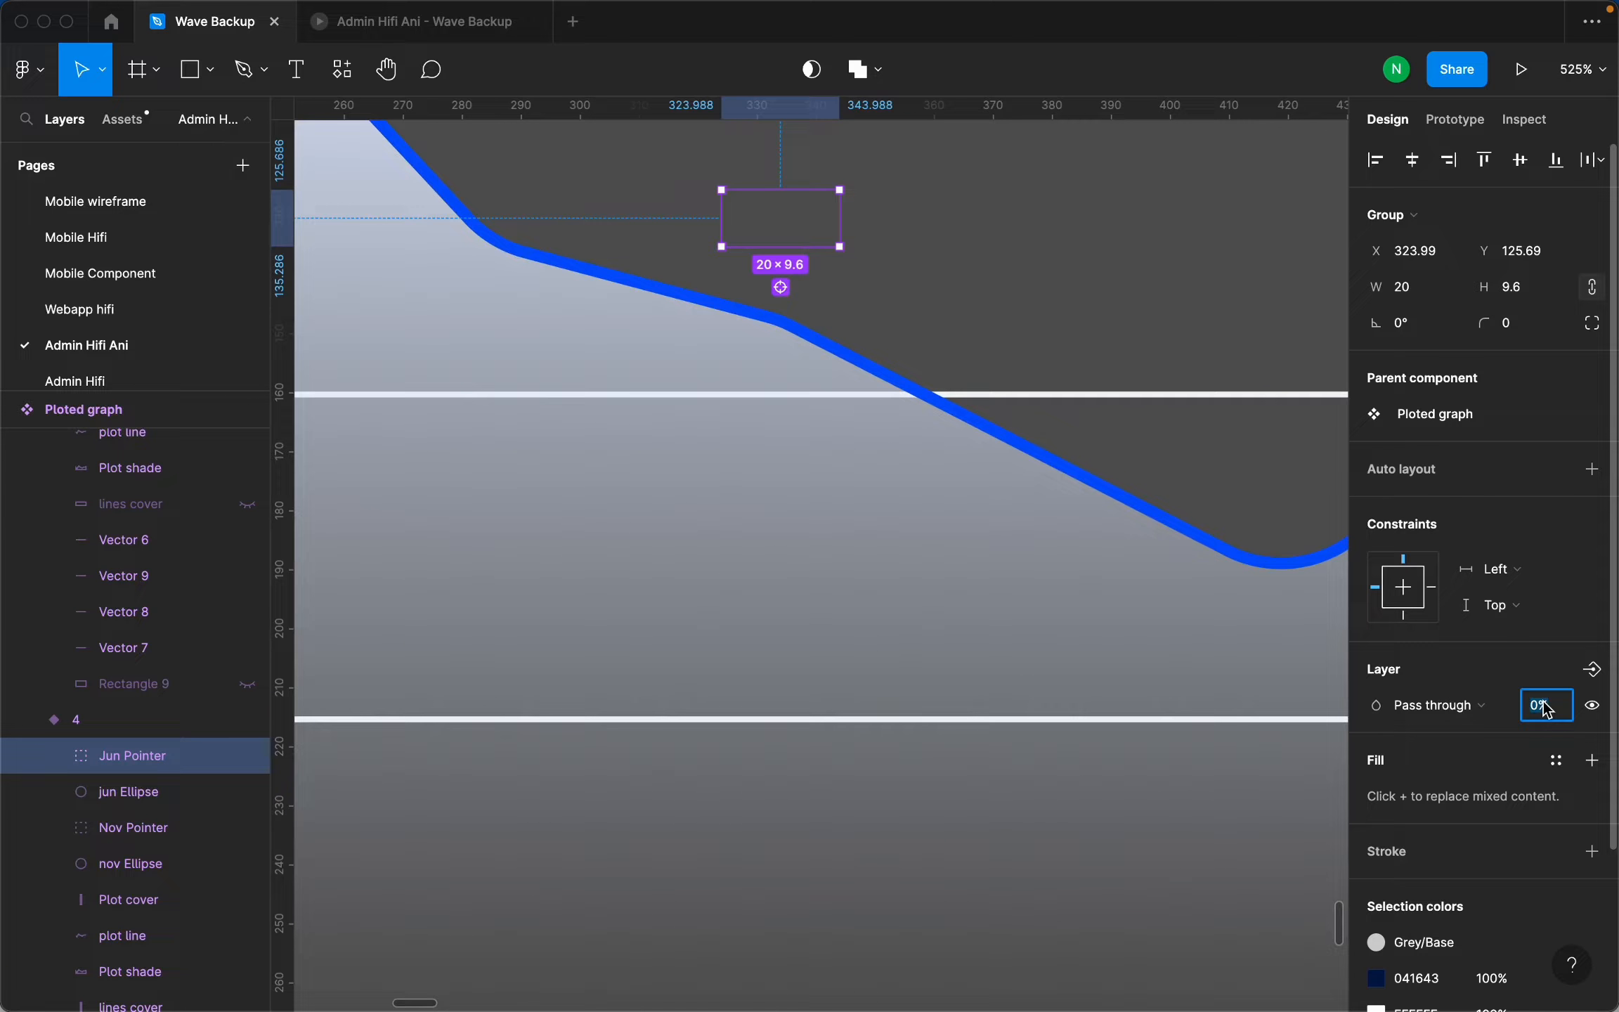
key("Return")
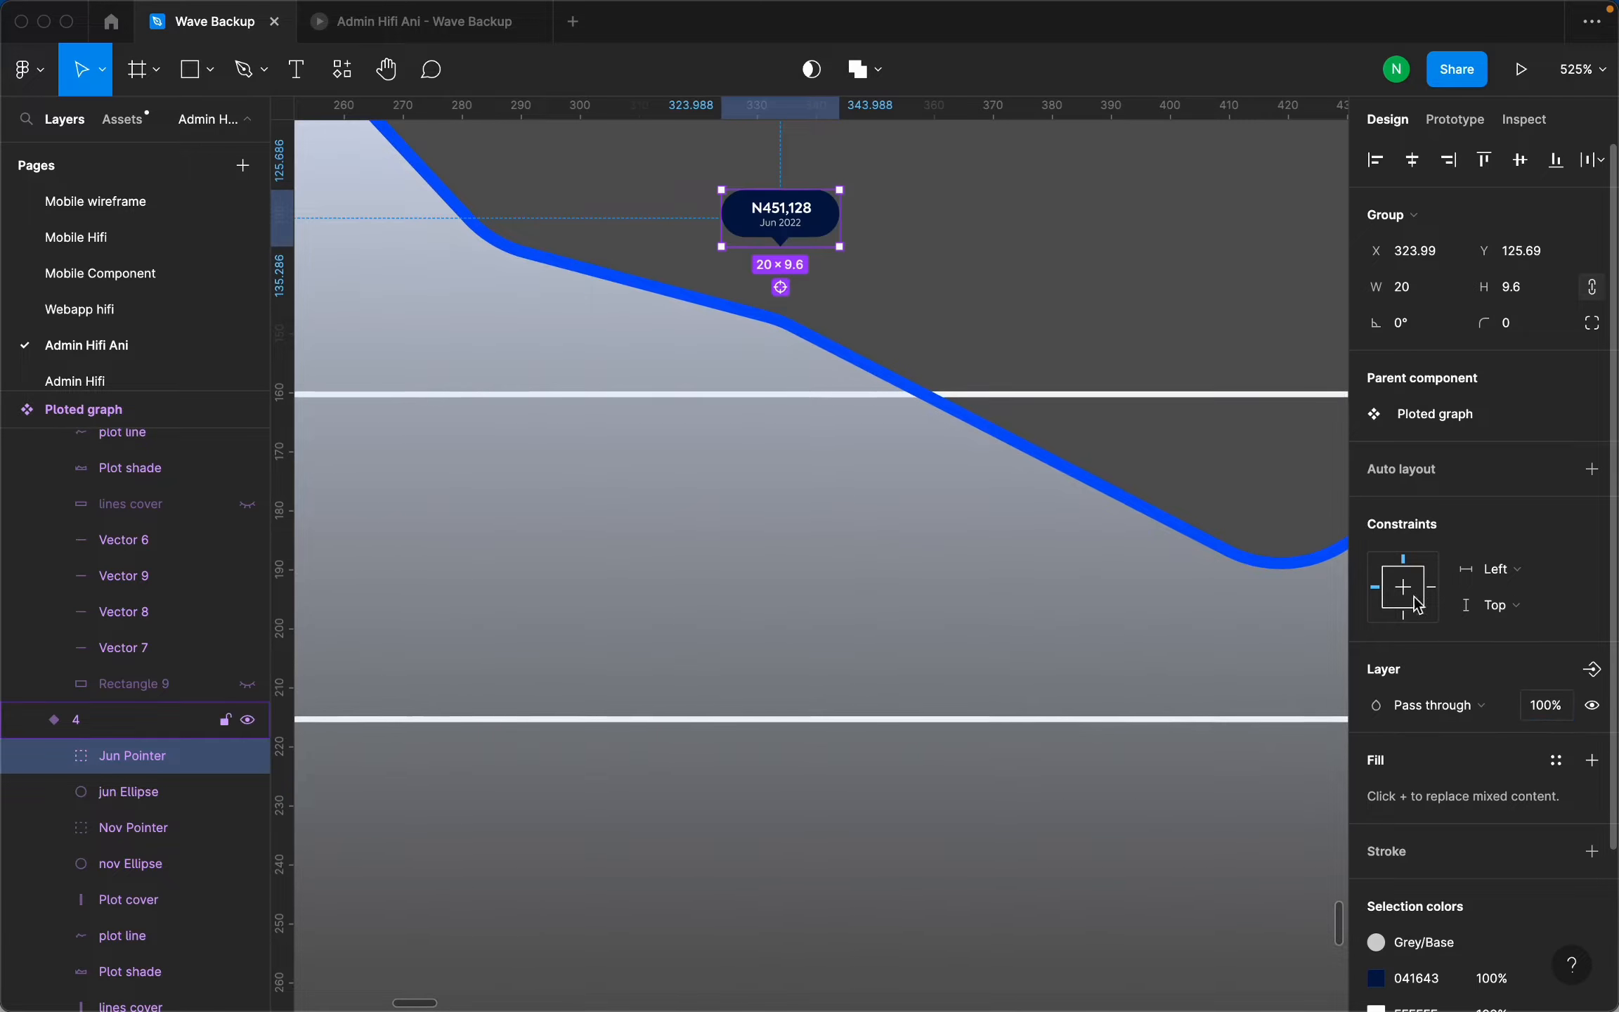
Compare the Jun Pointer in Ploted graph variant 4, including its layer opacity, with the enlarged pointer in variant 5.
scroll(1107, 597, "down", 3)
scroll(956, 411, "up", 3)
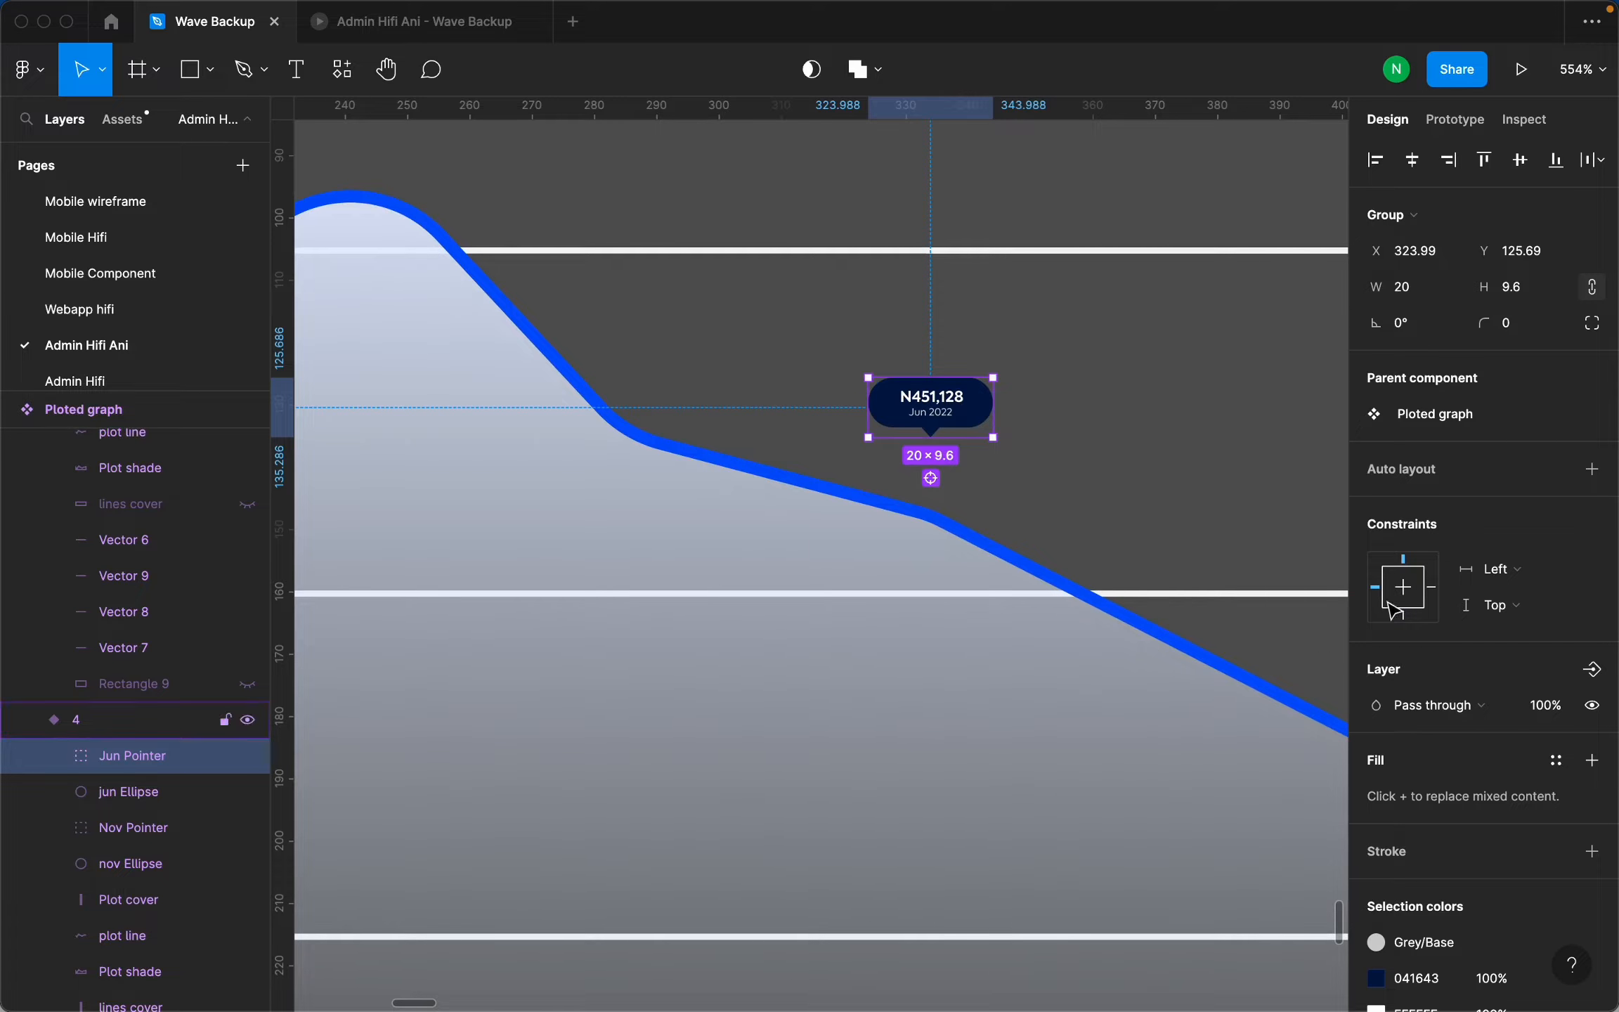
left_click(1558, 714)
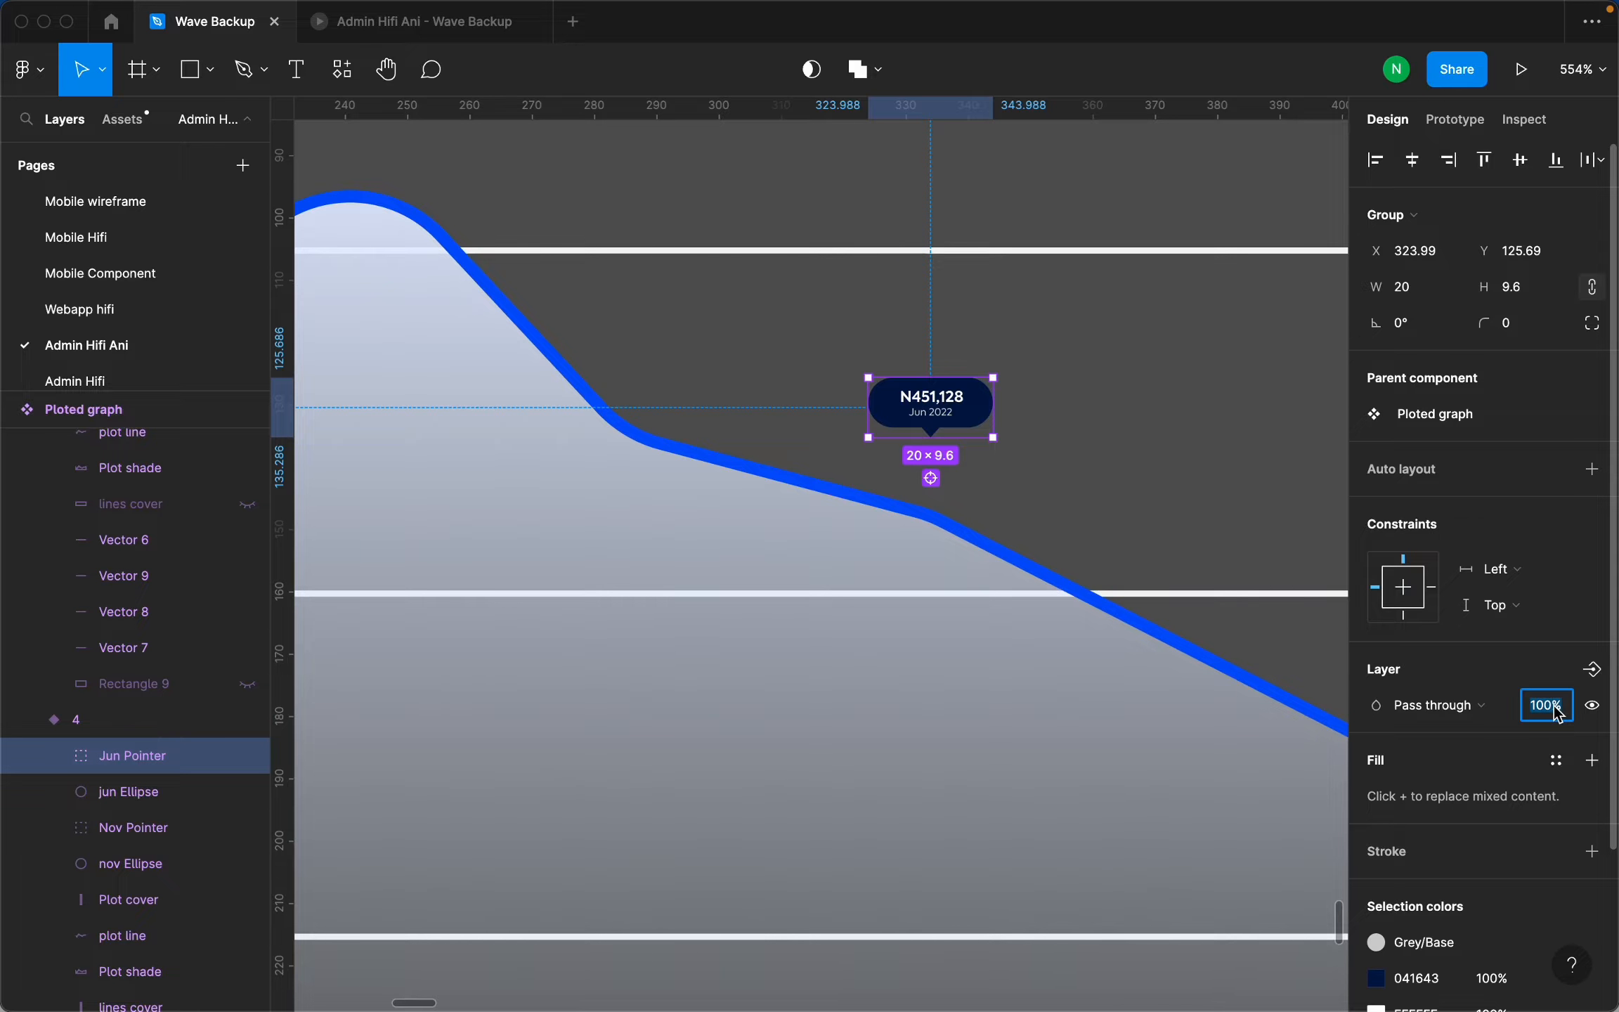
scroll(923, 534, "down", 10)
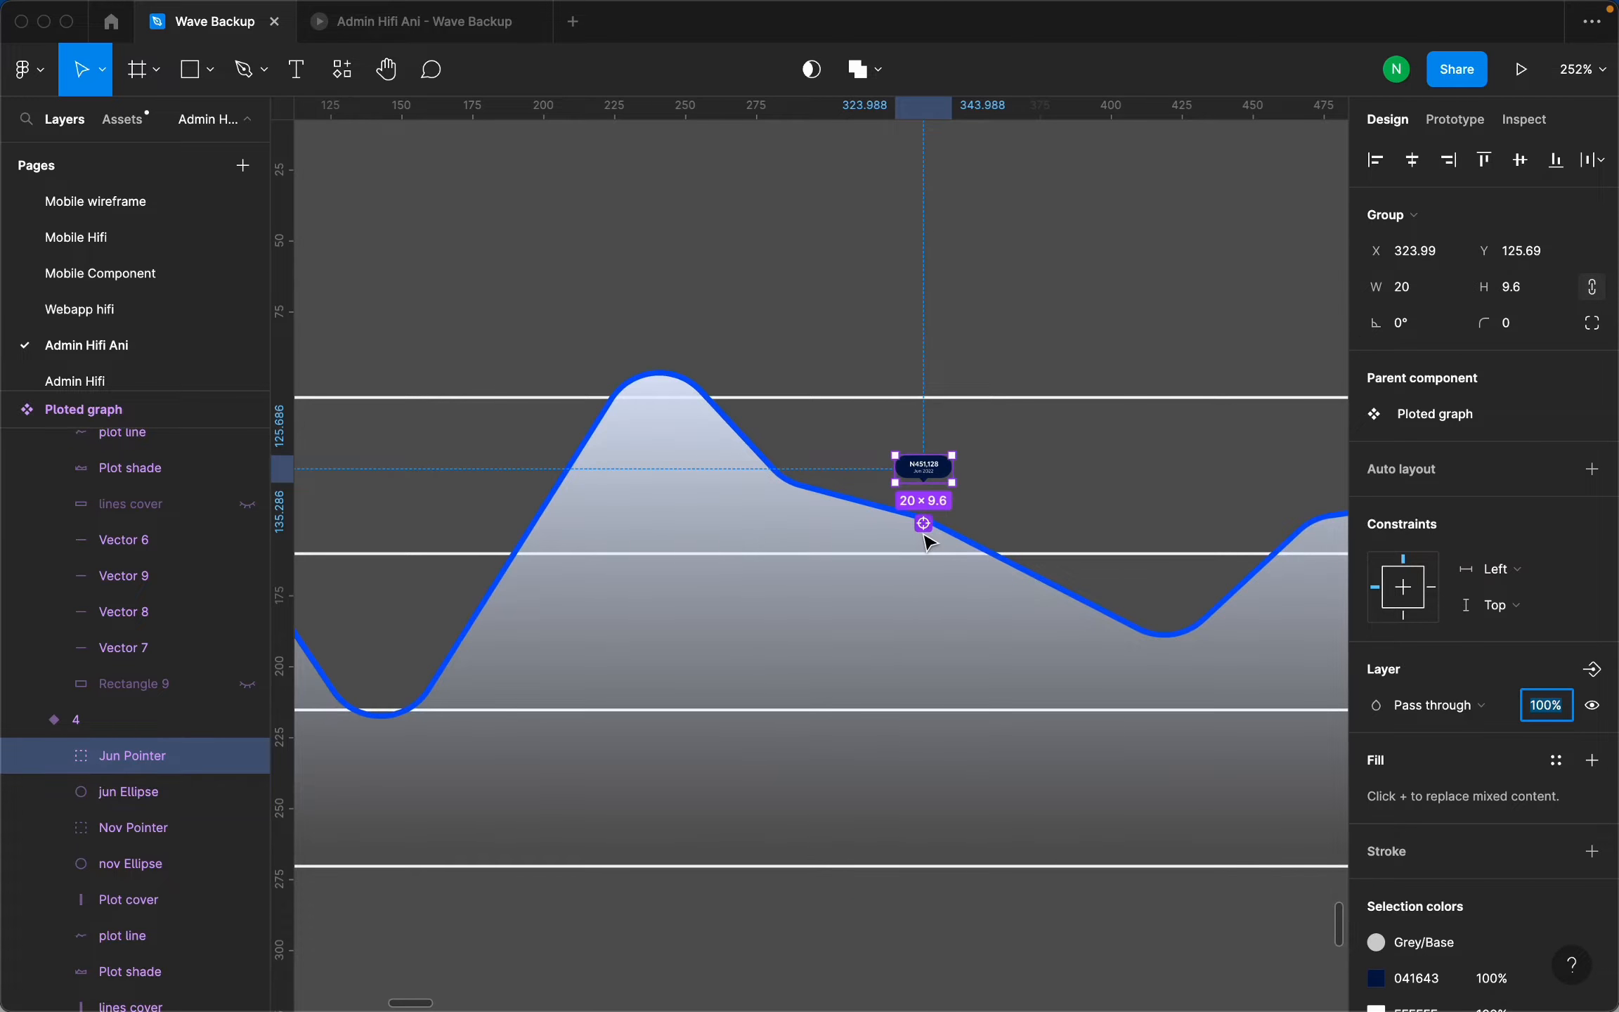
scroll(934, 544, "down", 5)
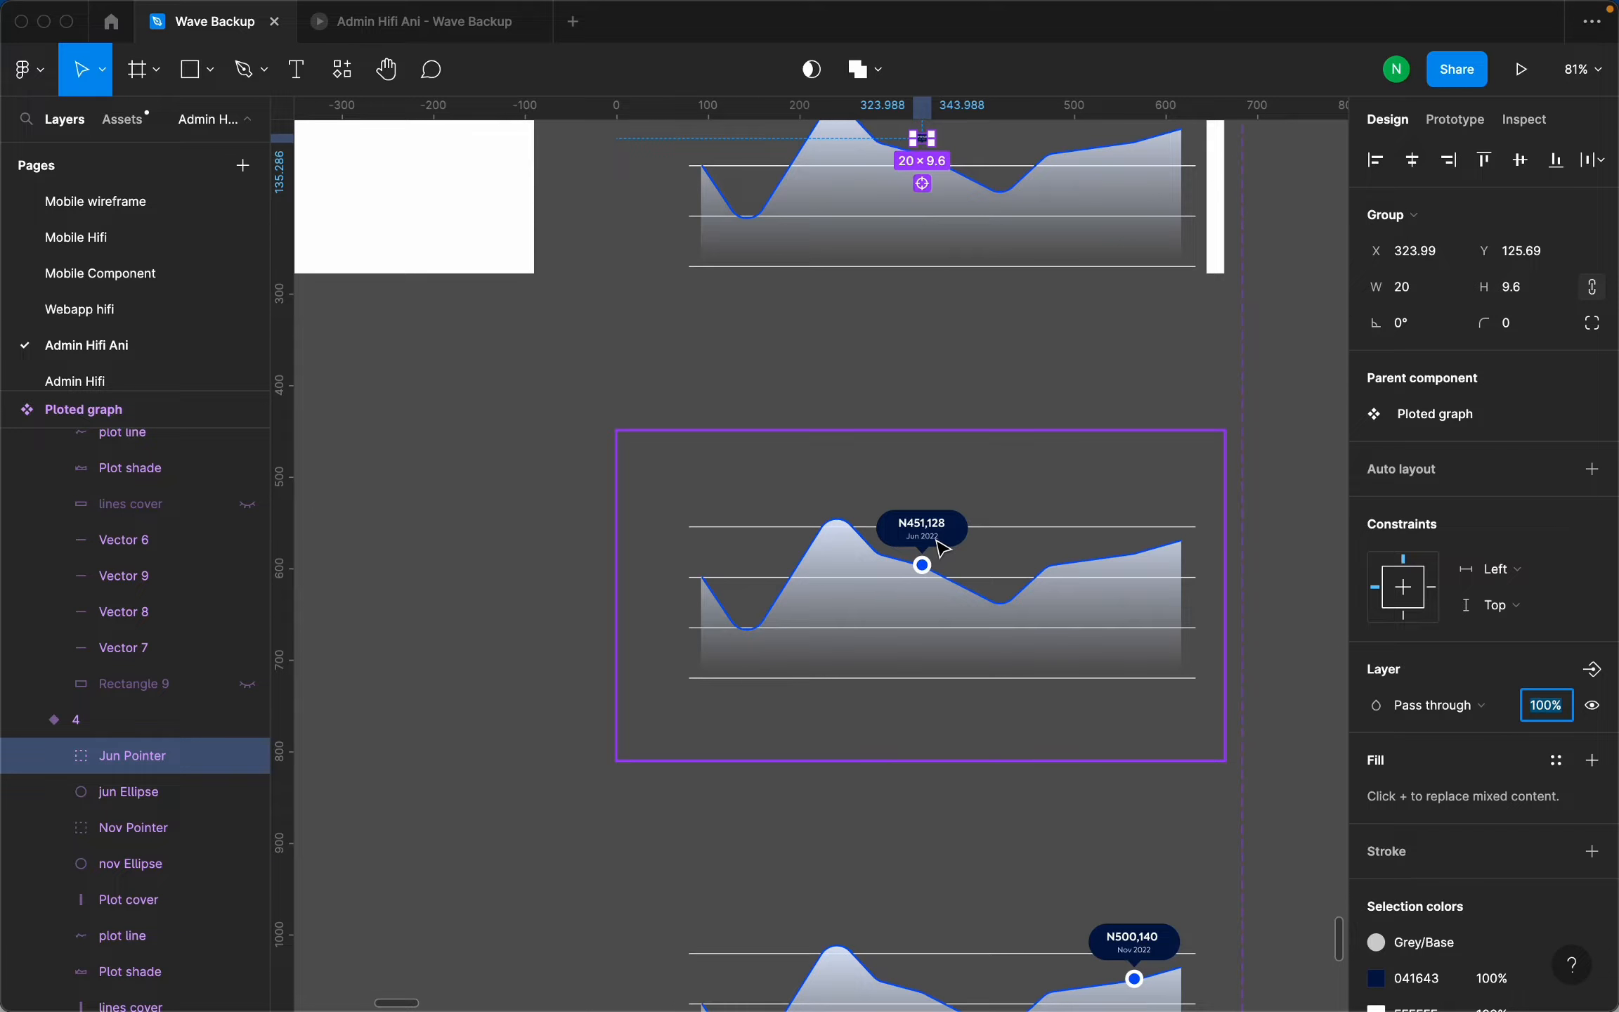
scroll(940, 549, "up", 2)
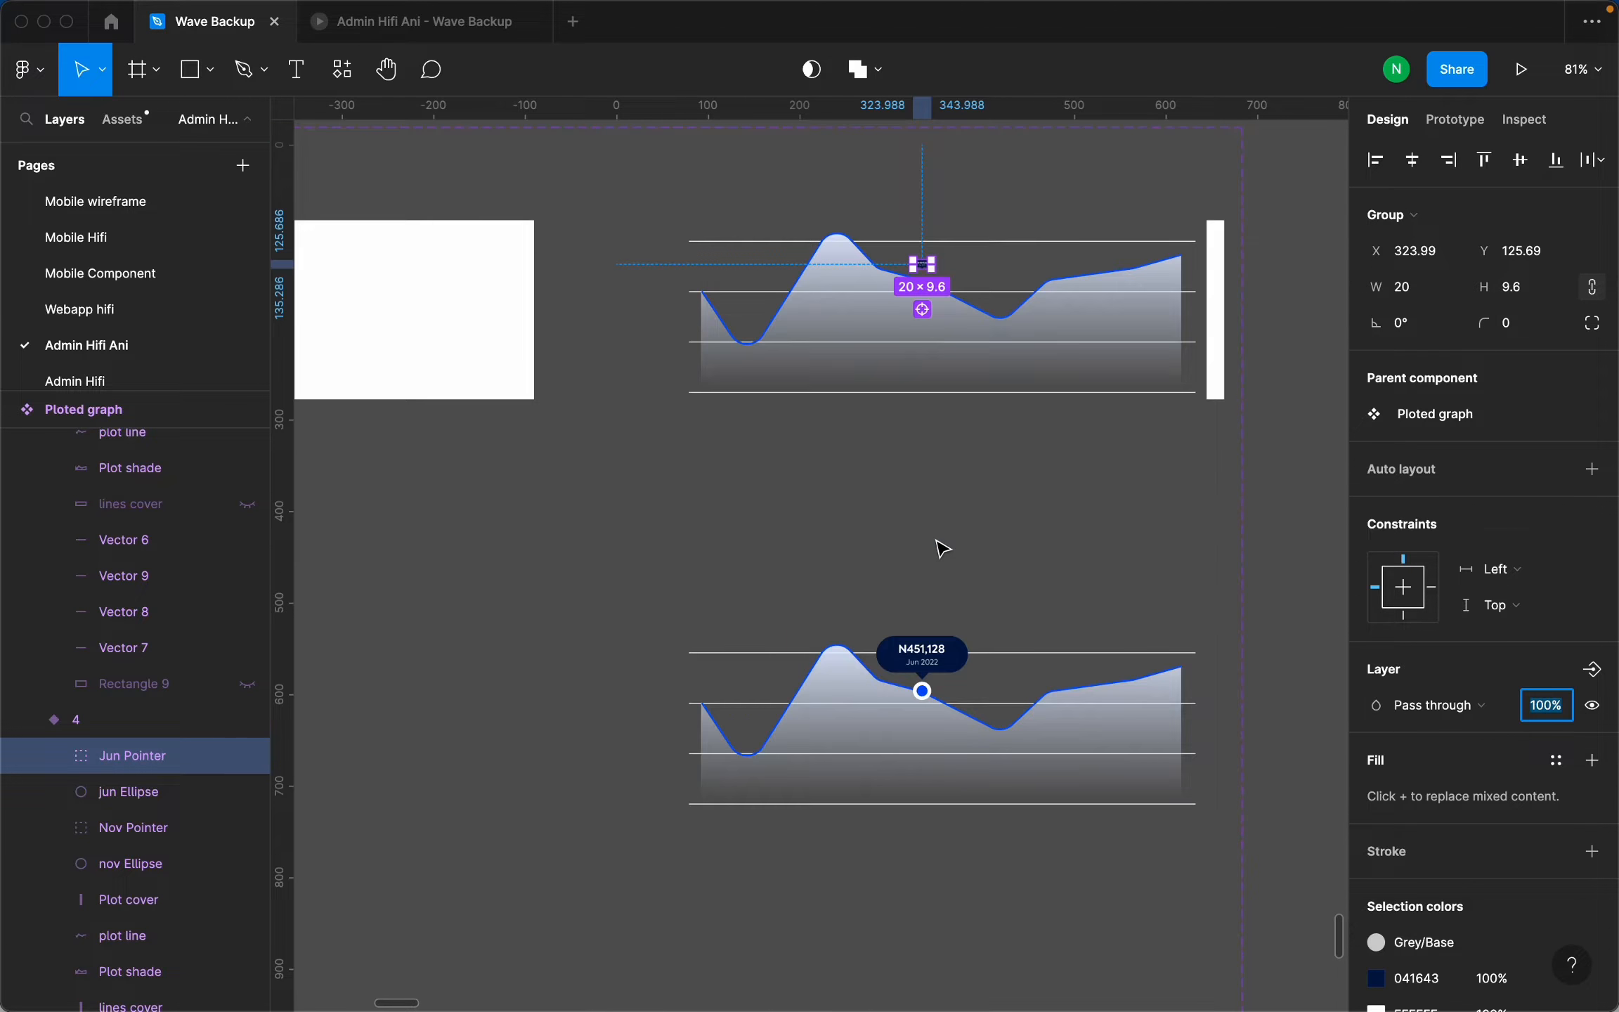
left_click(1022, 519)
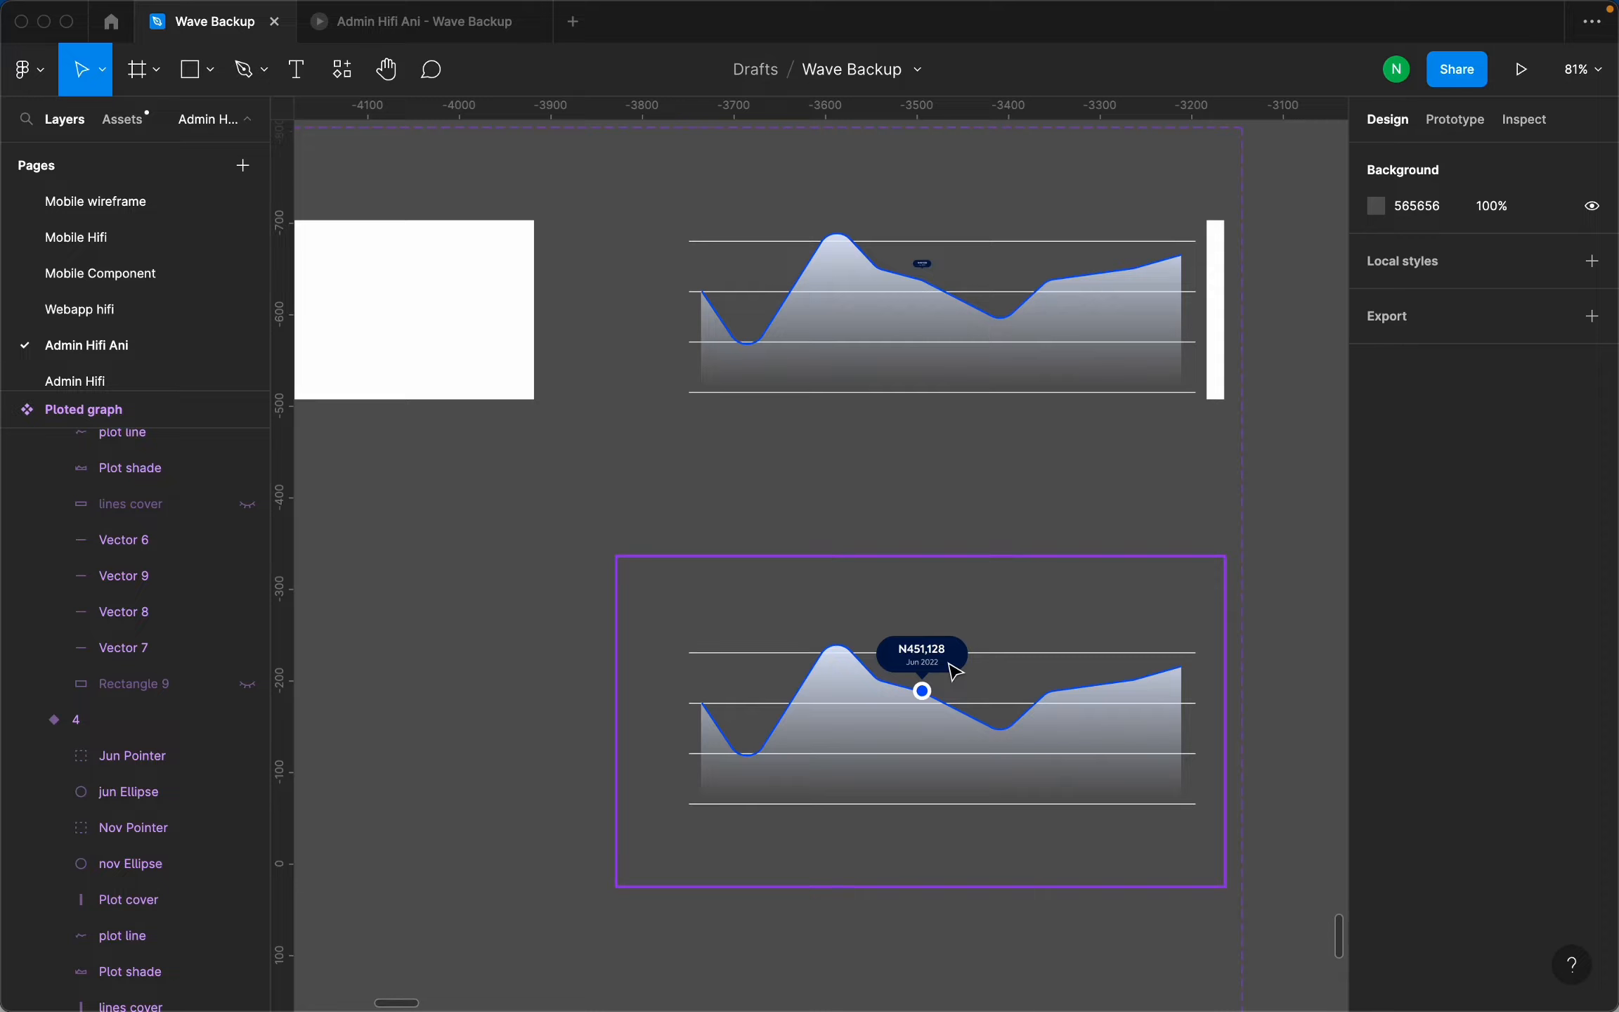
Undo the opacity change on the Jun Pointer of Ploted graph variant 4 and select that variant.
scroll(954, 671, "up", 4)
scroll(950, 562, "up", 4)
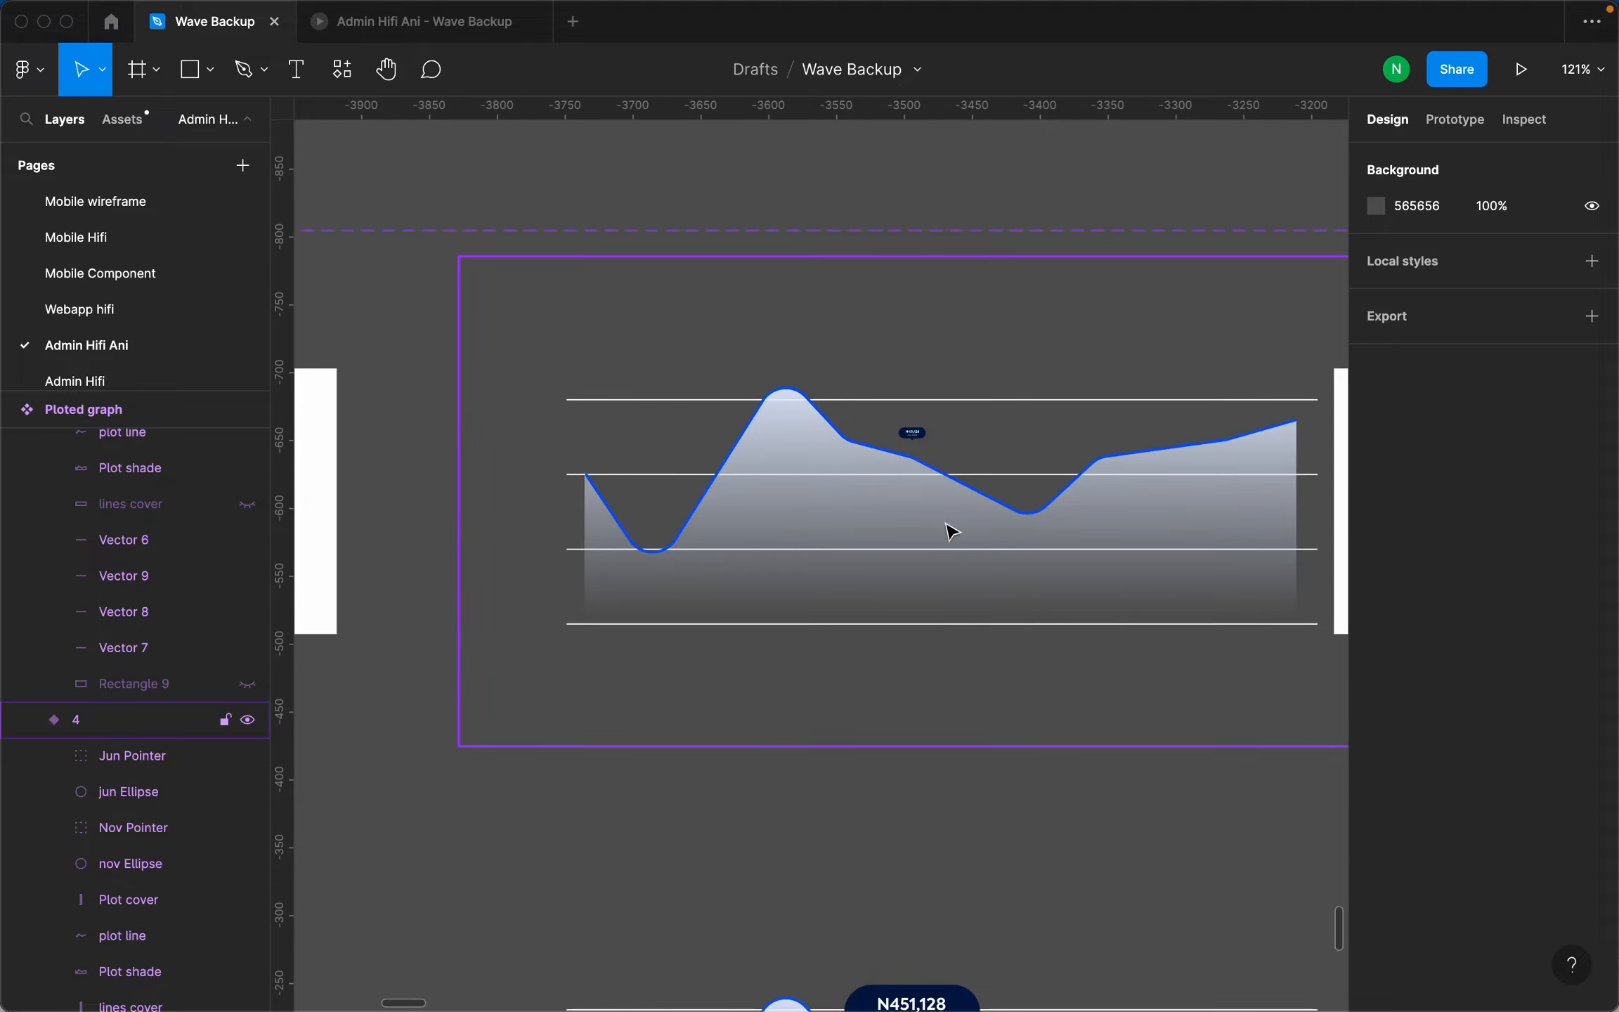
left_click(934, 442)
left_click(925, 439, "super")
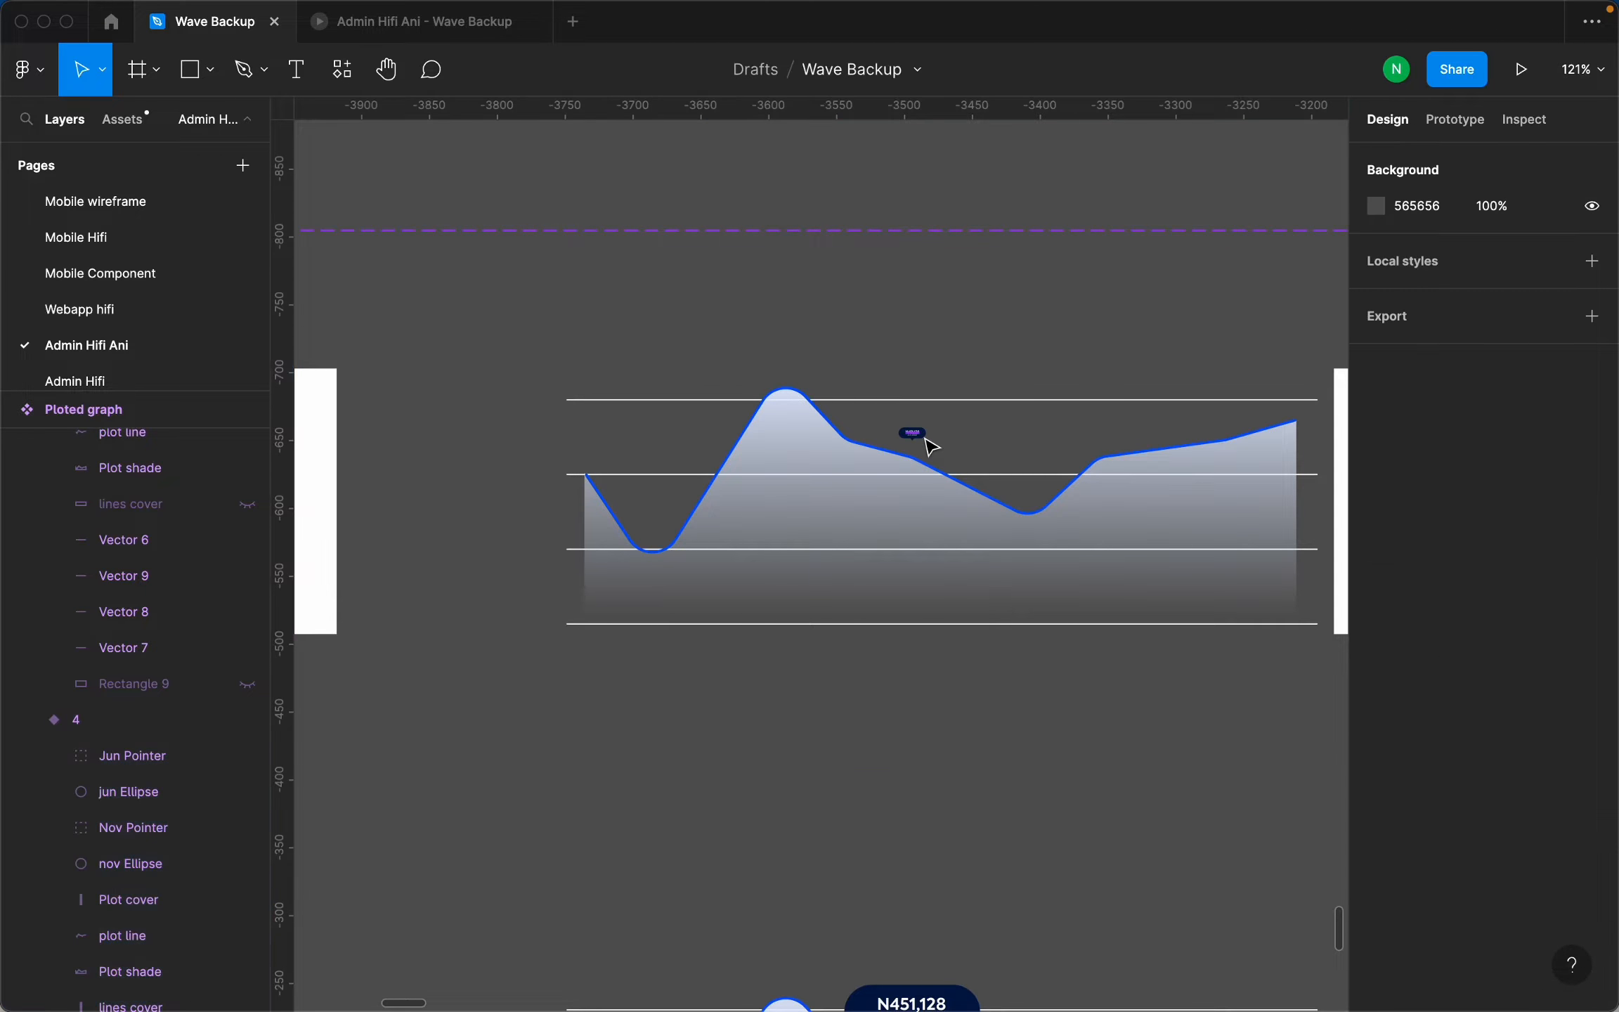
left_click(925, 438, "super")
left_click(933, 449)
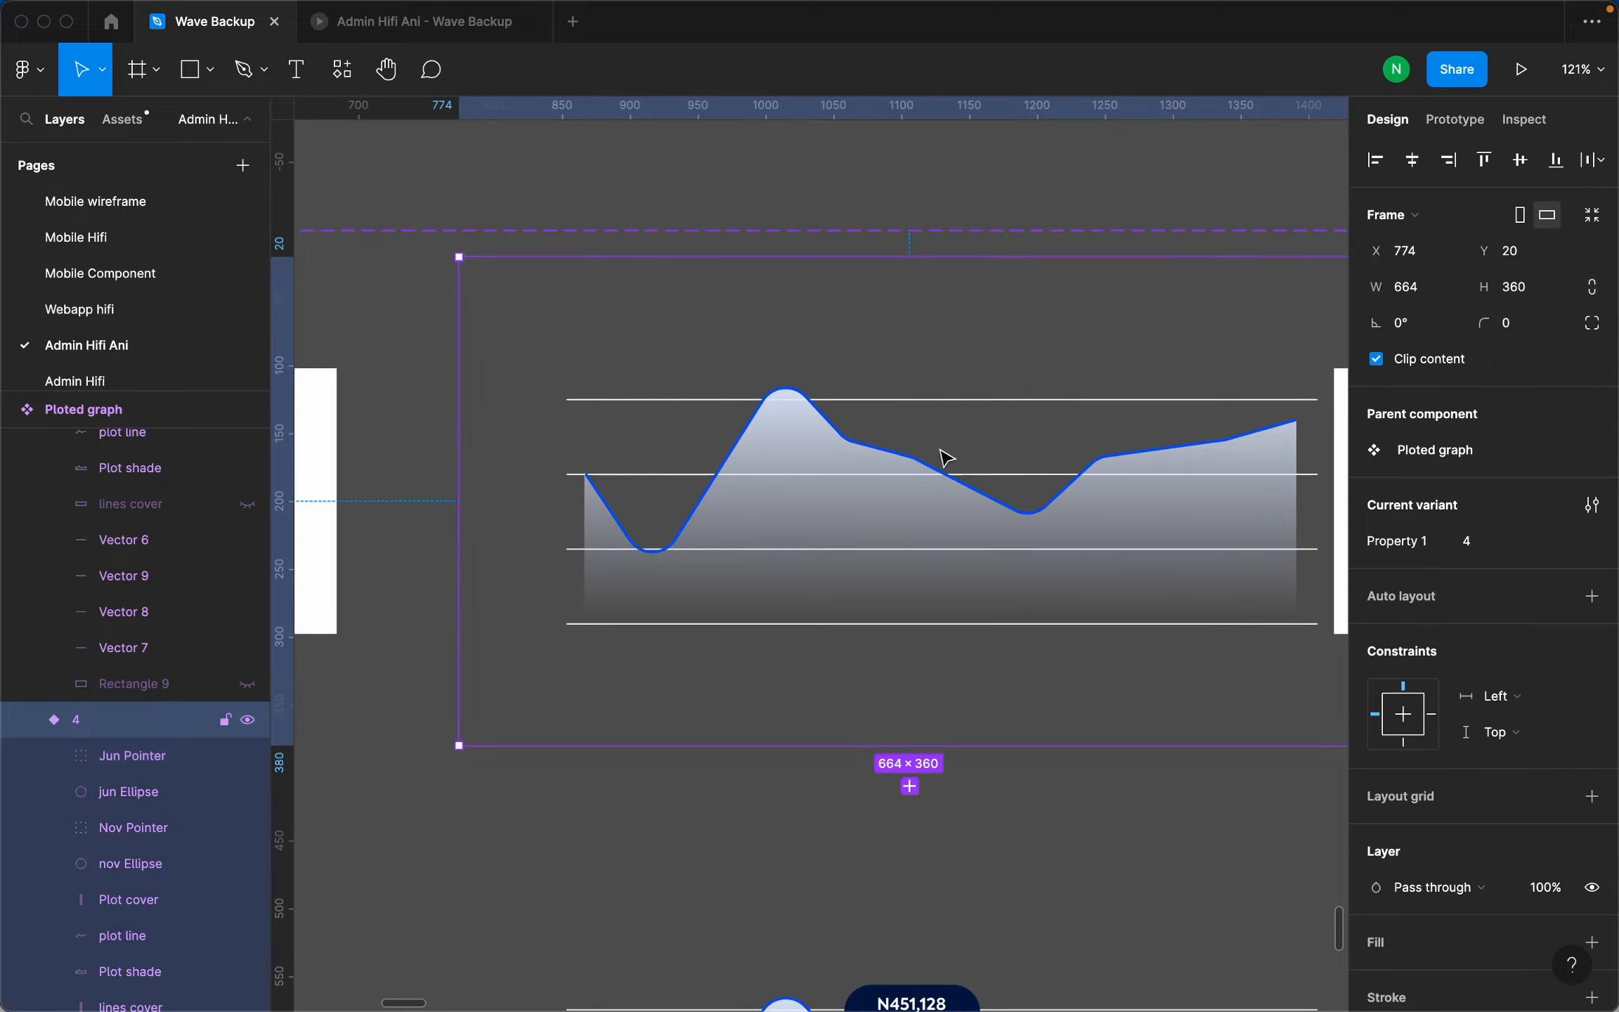
Locate the Line graph component set and select its variant 2 for inspection.
scroll(1226, 427, "down", 5)
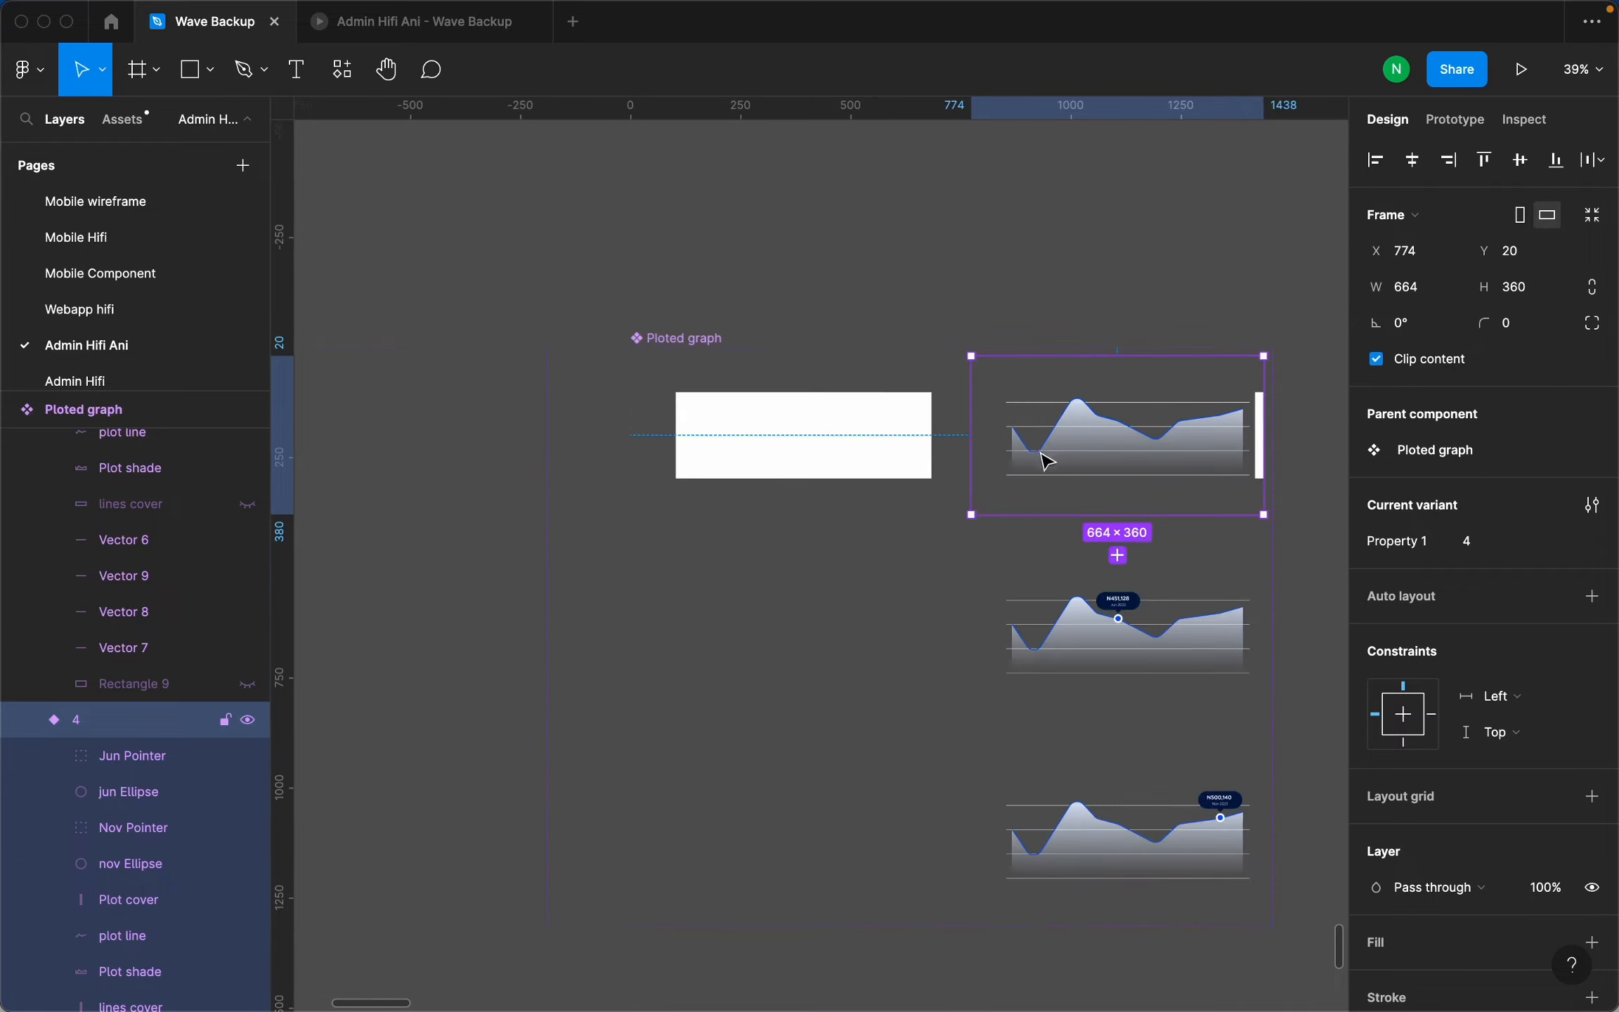
scroll(1201, 746, "down", 4)
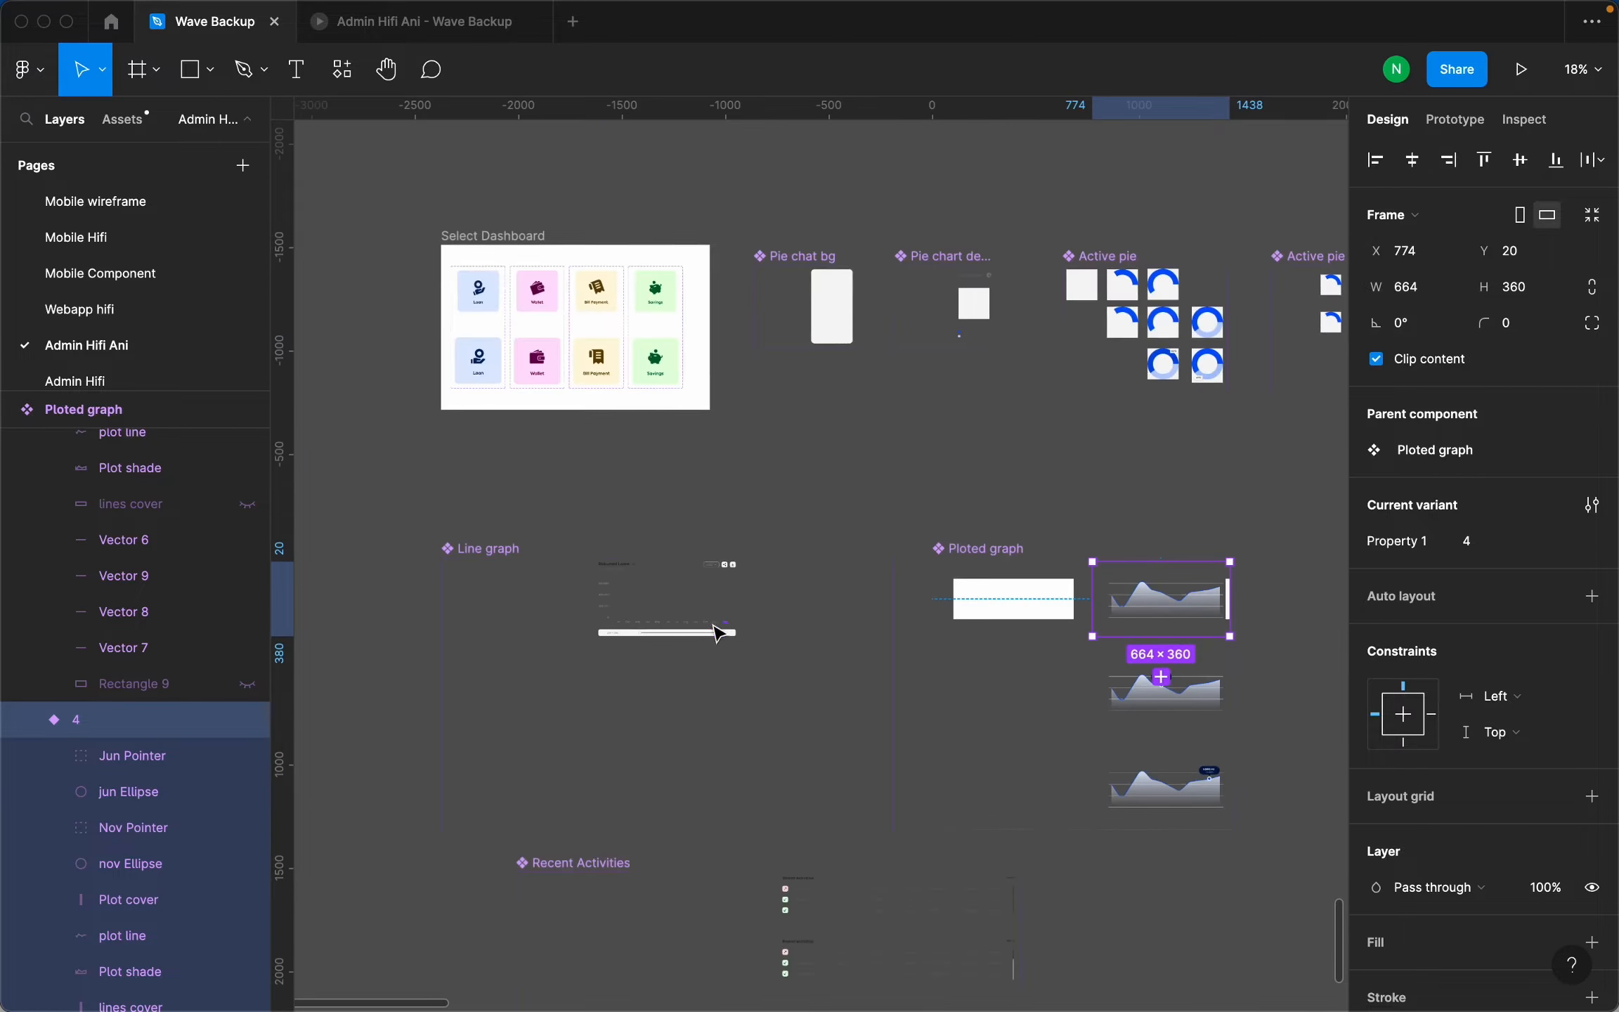
scroll(636, 598, "up", 6)
scroll(657, 638, "down", 5)
scroll(703, 611, "up", 3)
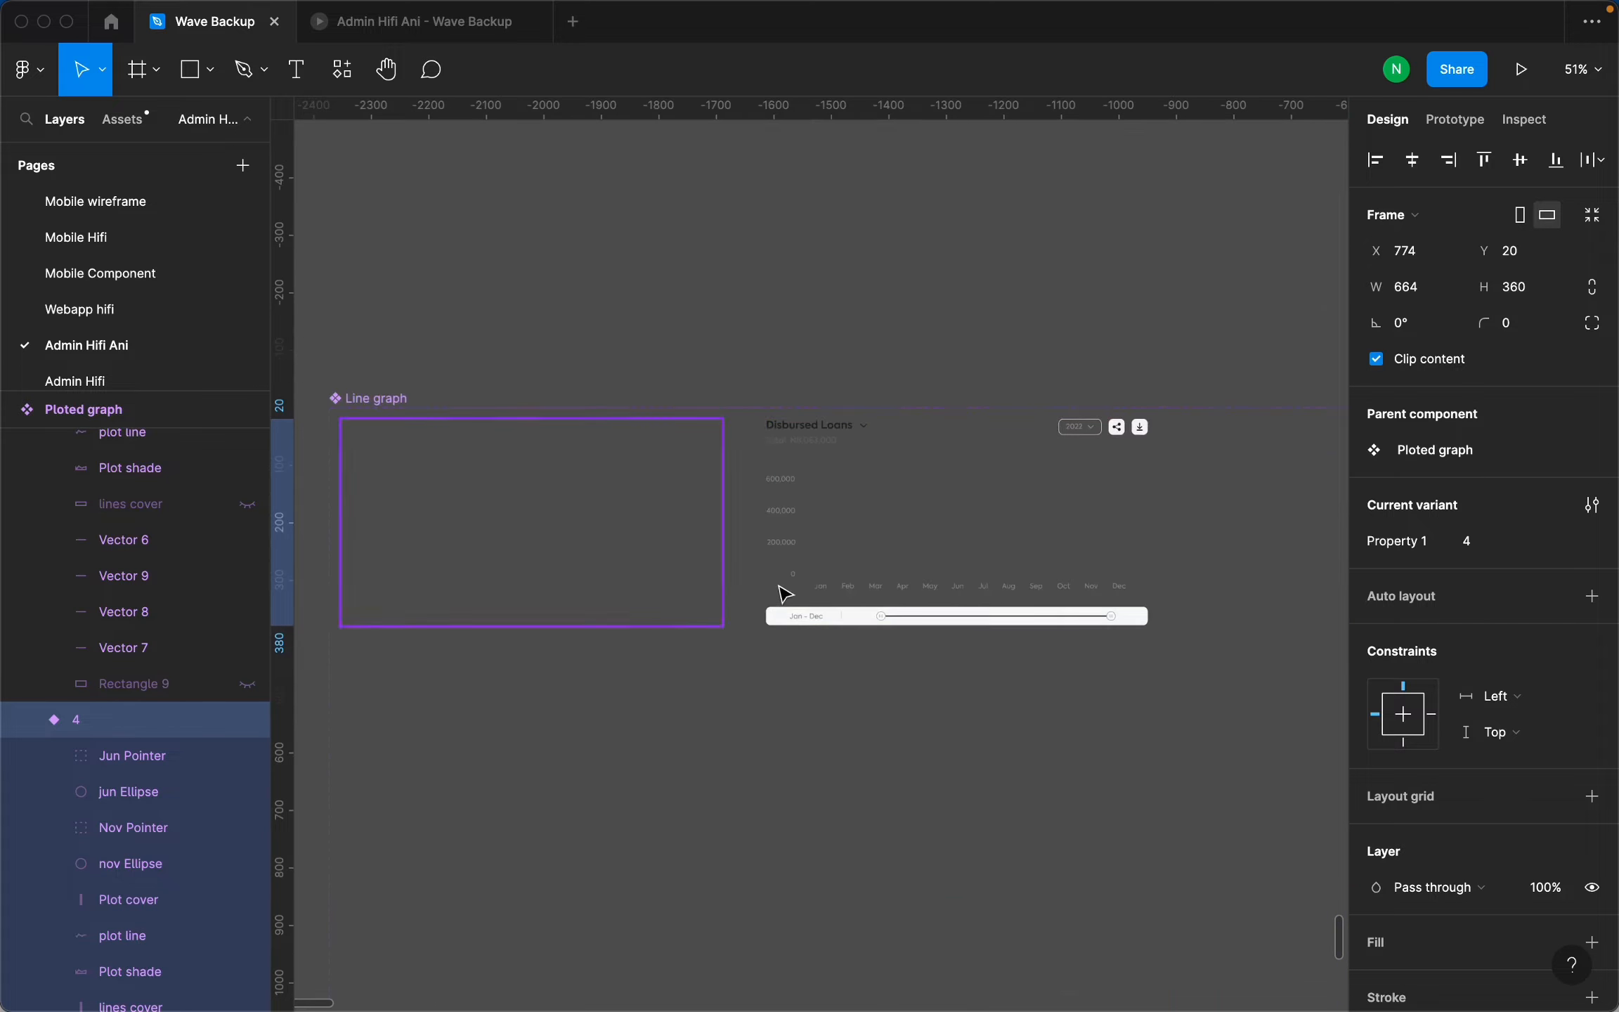
left_click(833, 552)
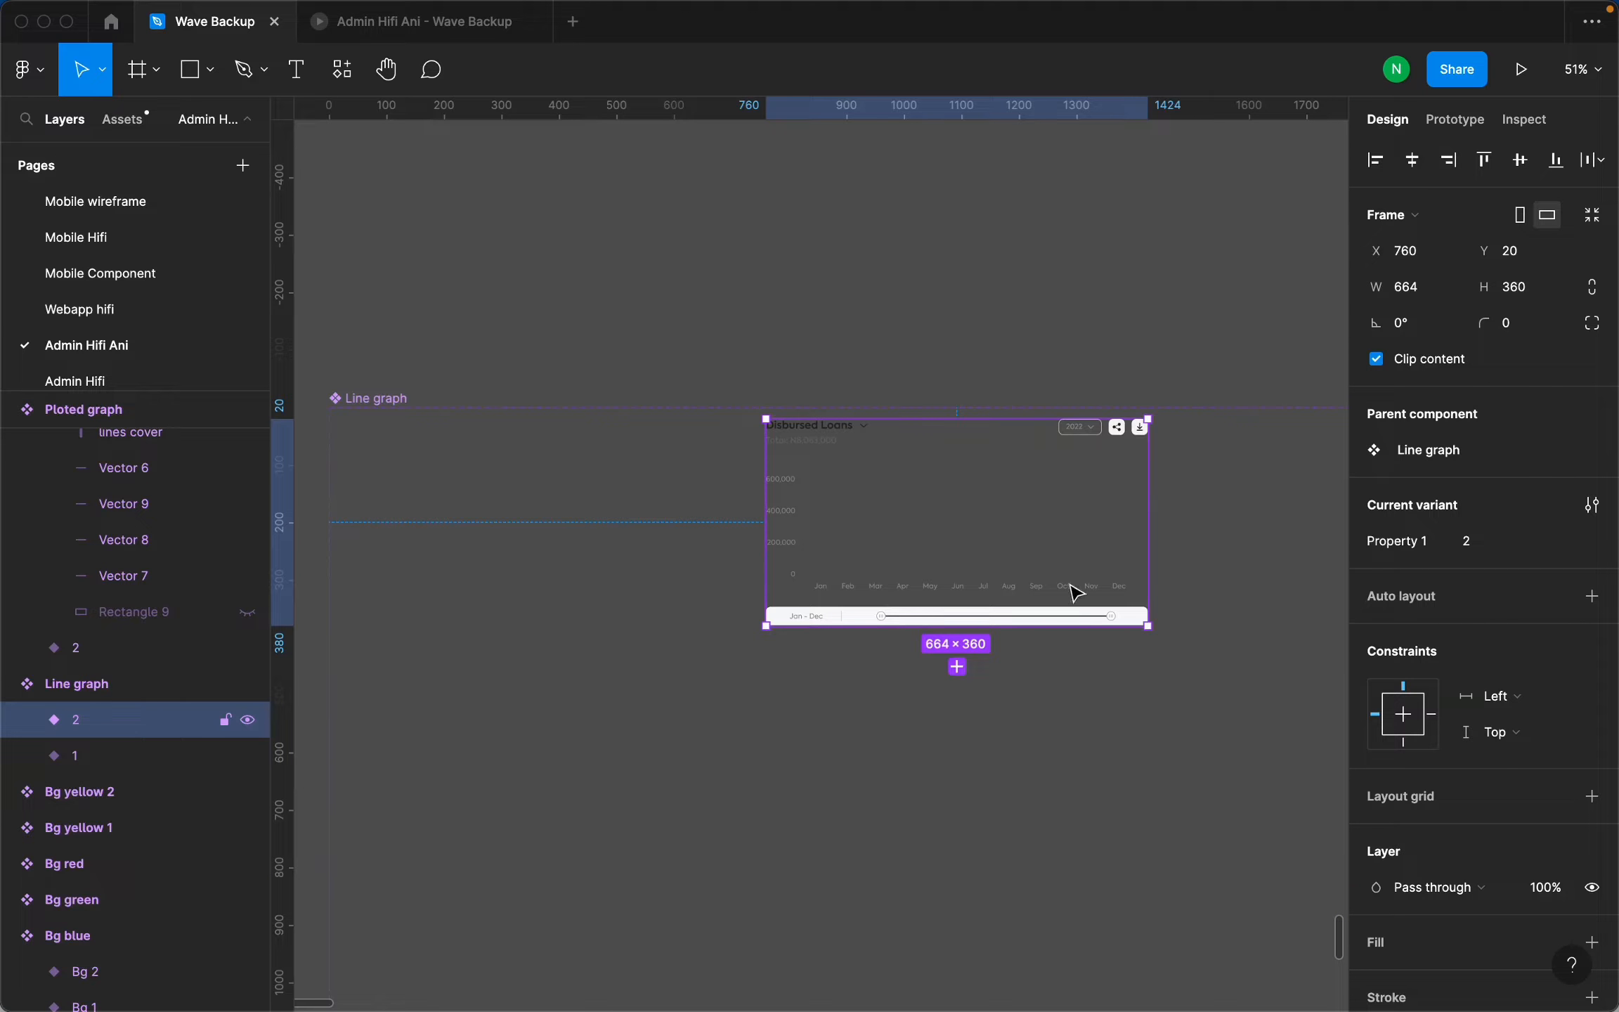
Turn off Clip content for Line graph variant 1 to examine the elements placed beyond its frame.
left_click(680, 524)
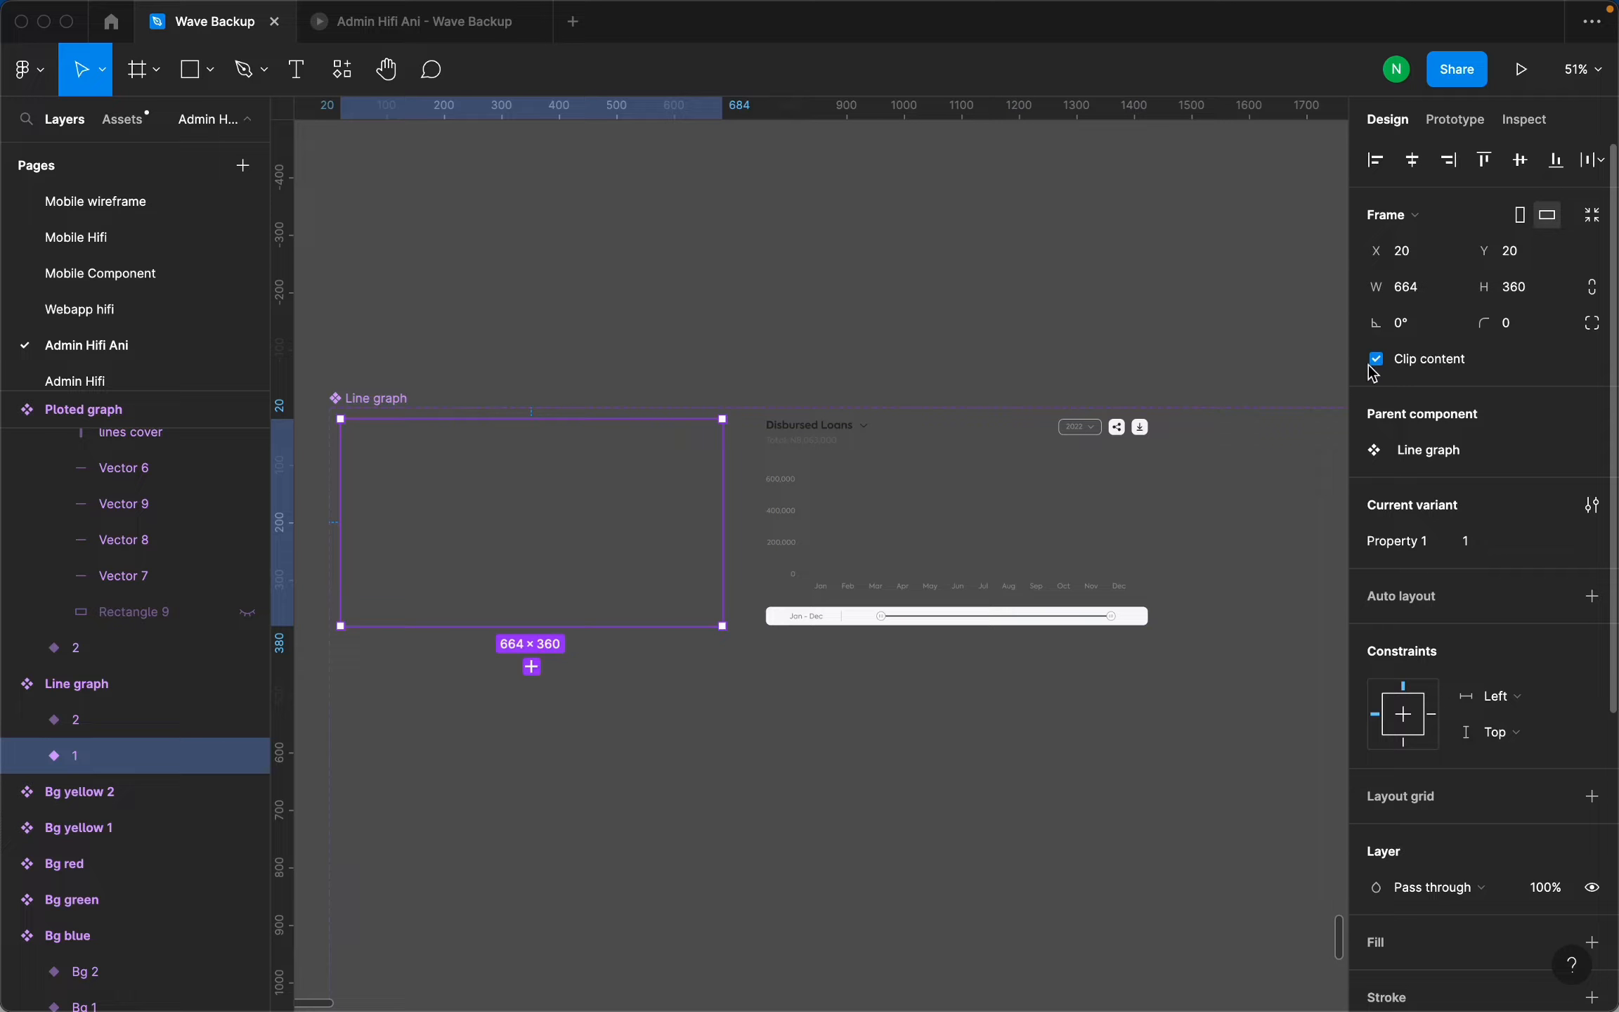
scroll(802, 578, "down", 5)
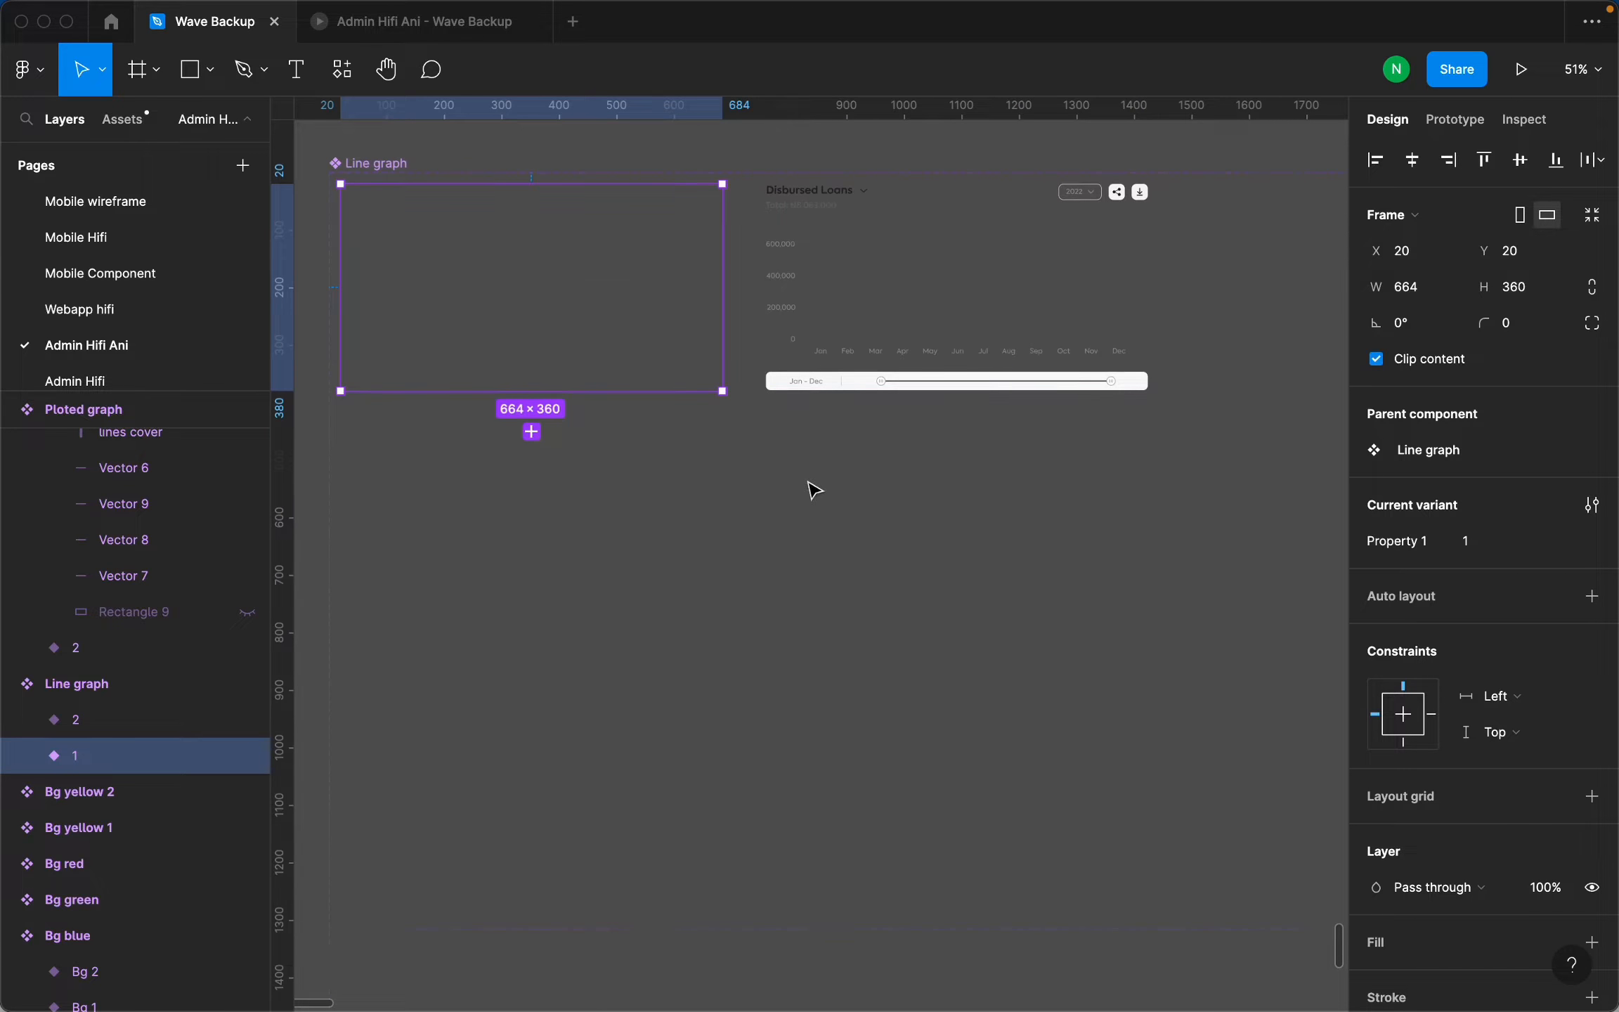
key("super+z")
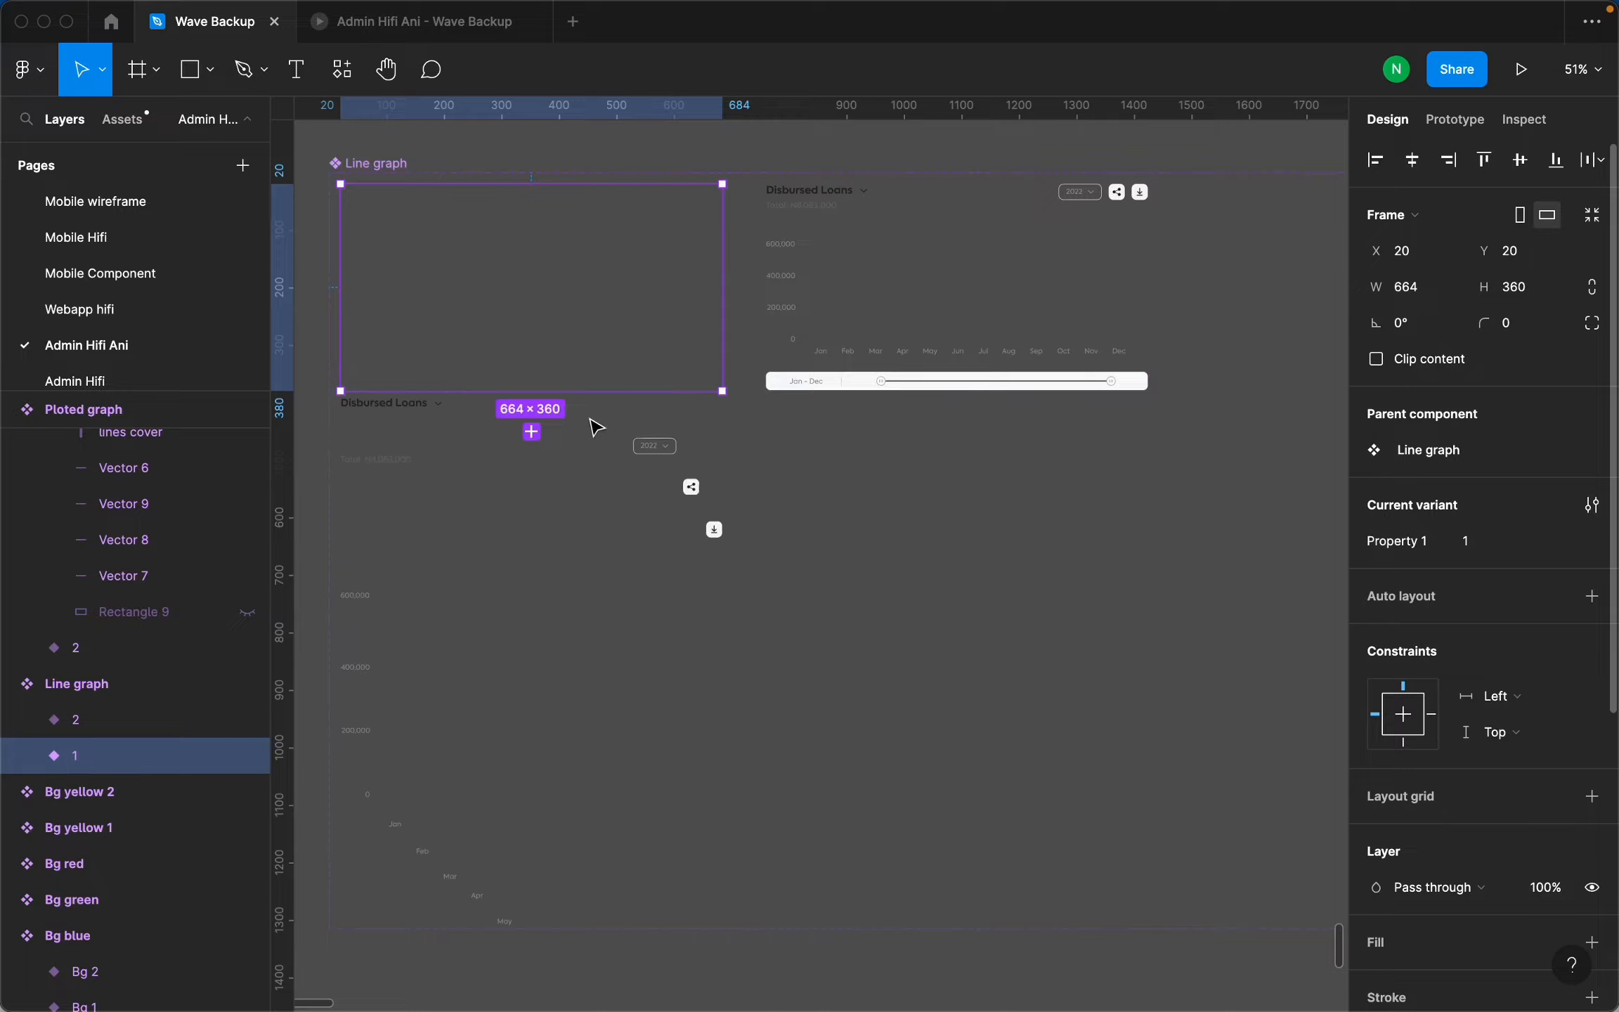
scroll(882, 252, "up", 1)
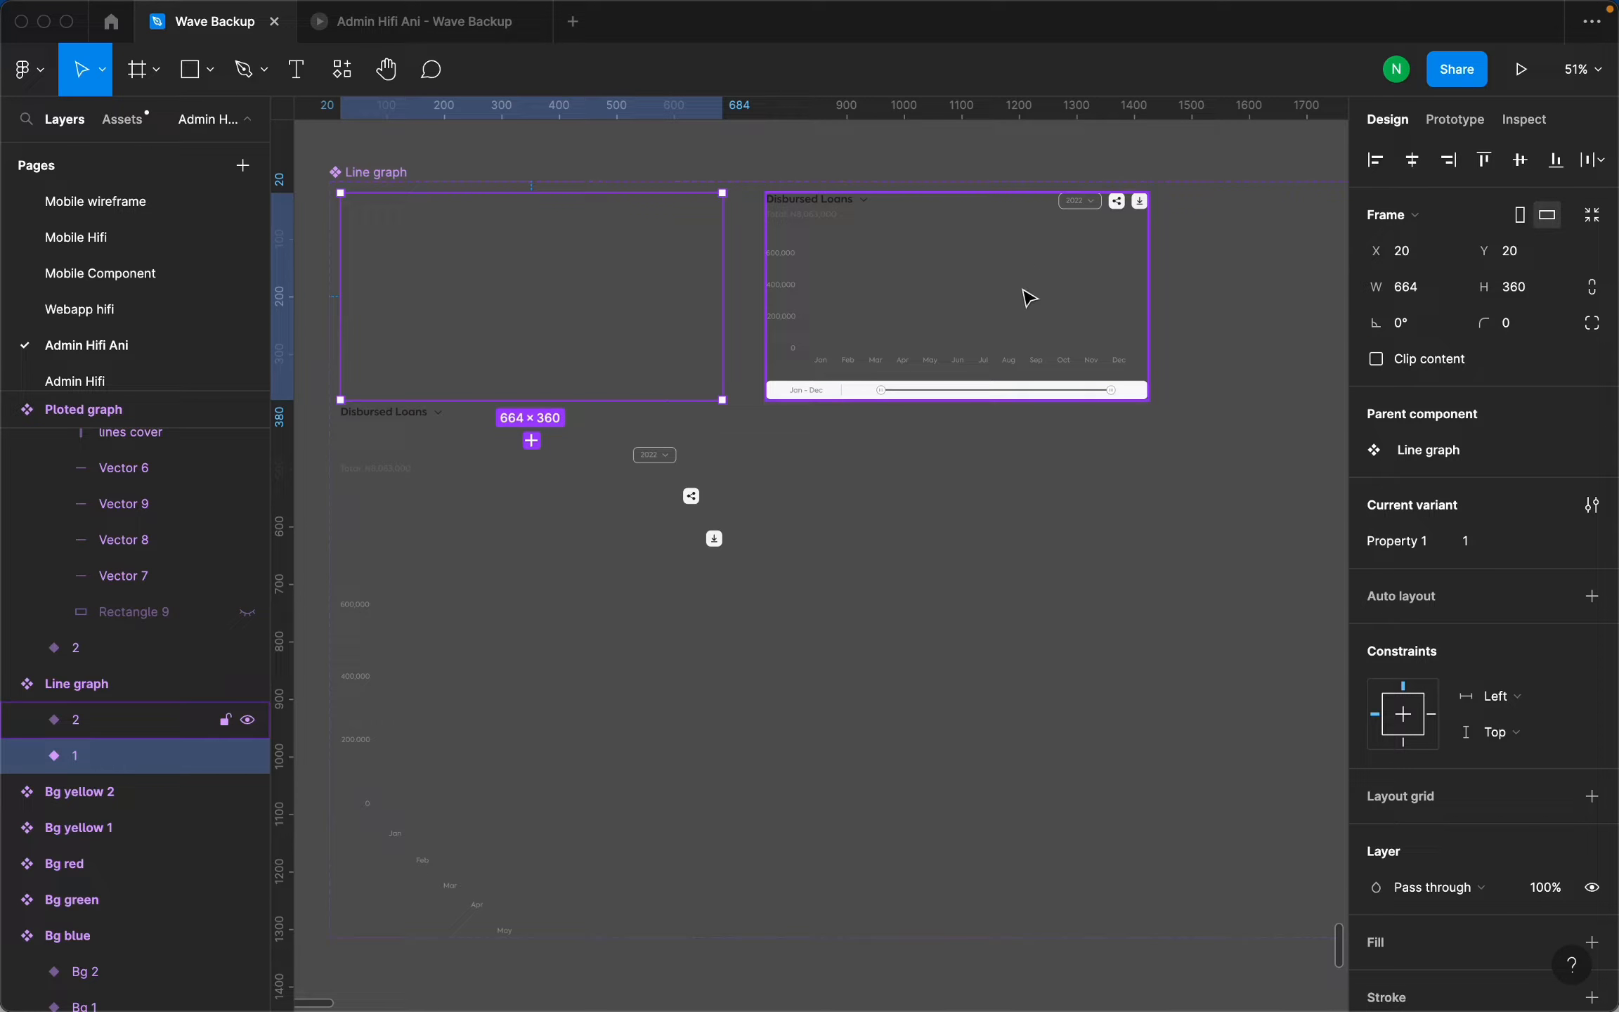
scroll(457, 433, "down", 2)
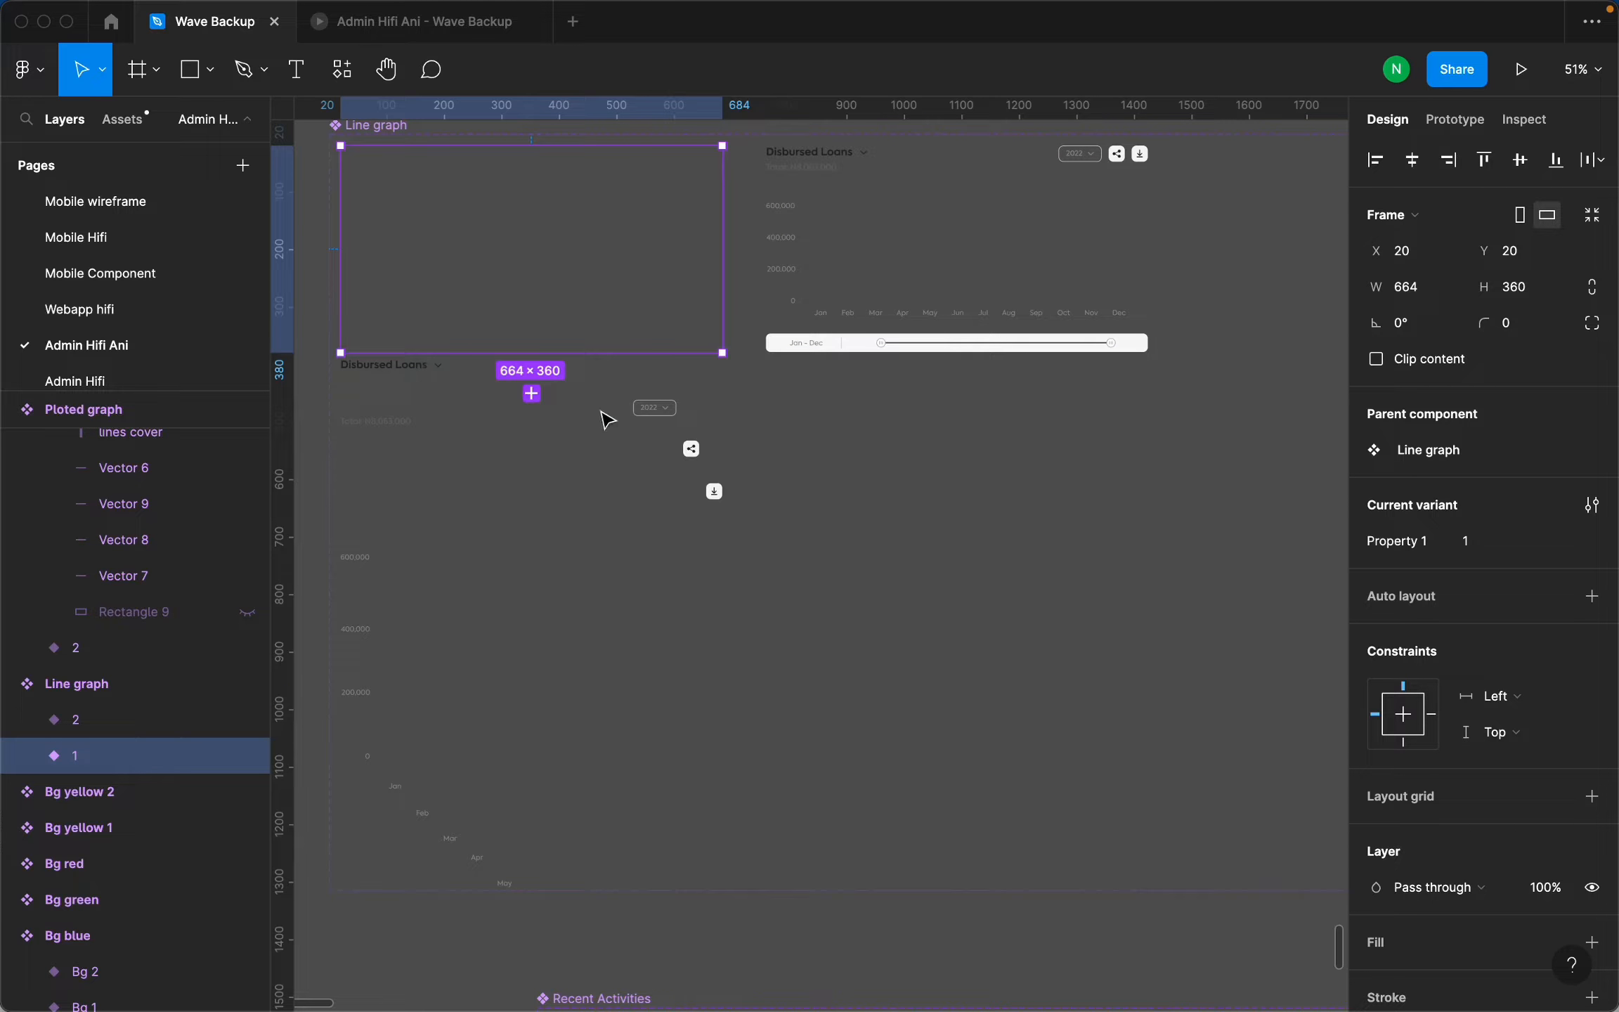
scroll(668, 553, "down", 5, "ctrl")
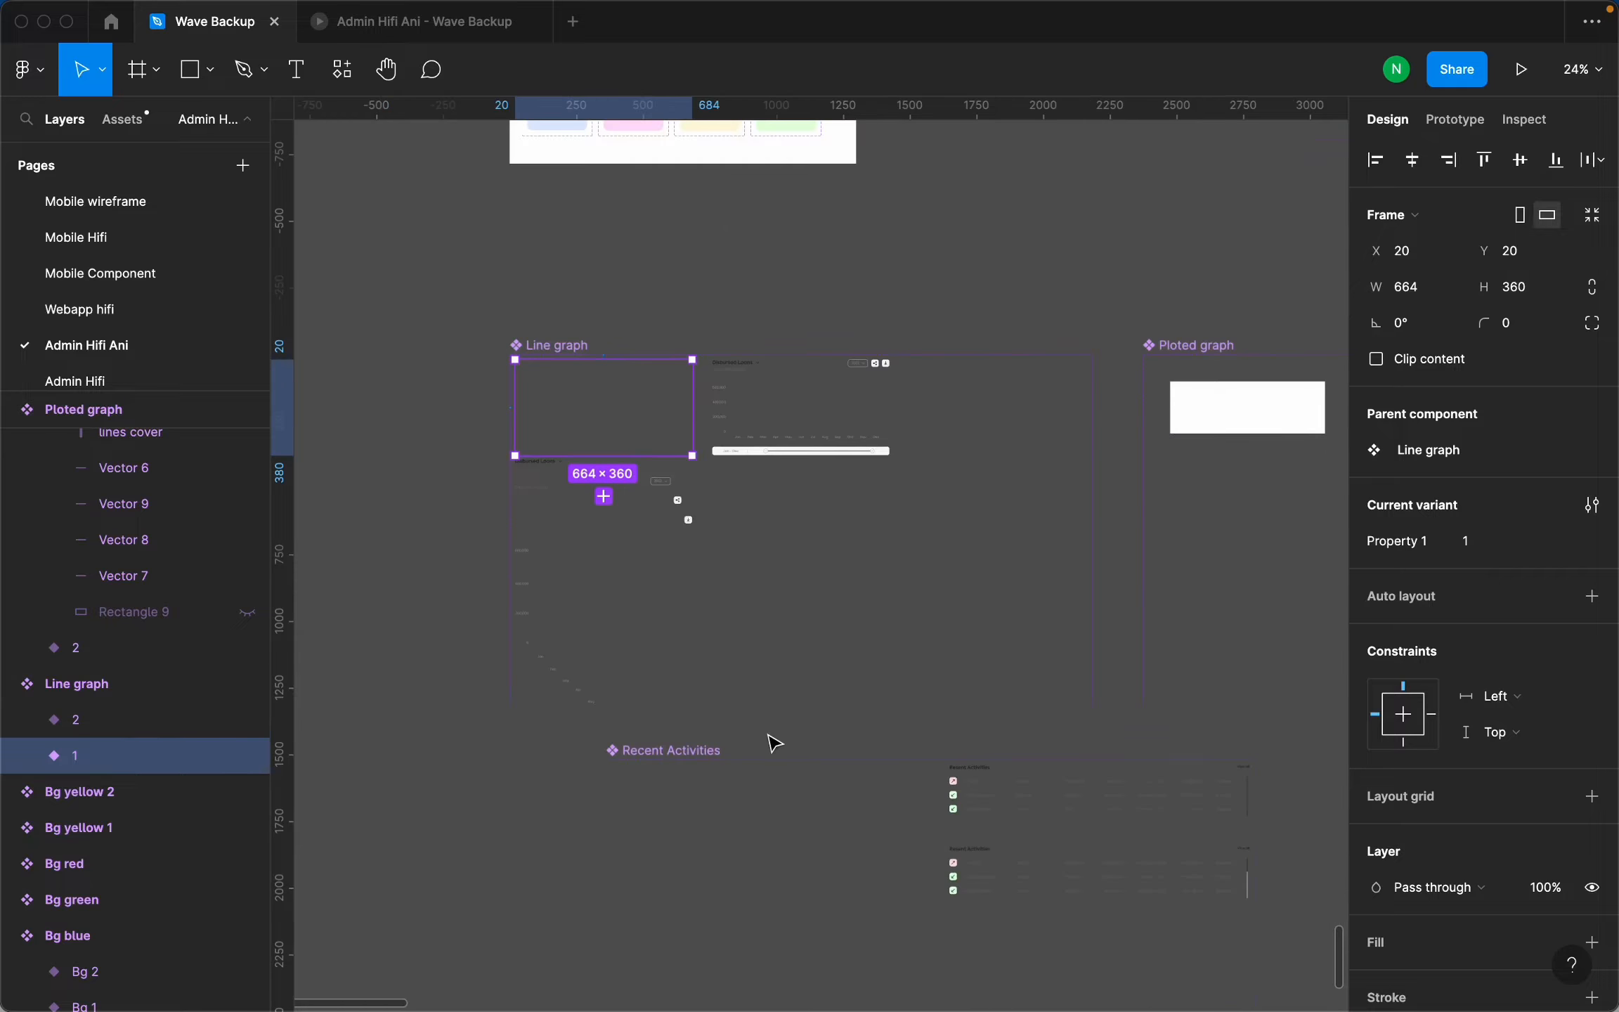
Turn off Clip content for the whole Line graph set and examine the staggered month labels and the Jan - Dec slider.
left_click(564, 347)
left_click(1376, 323)
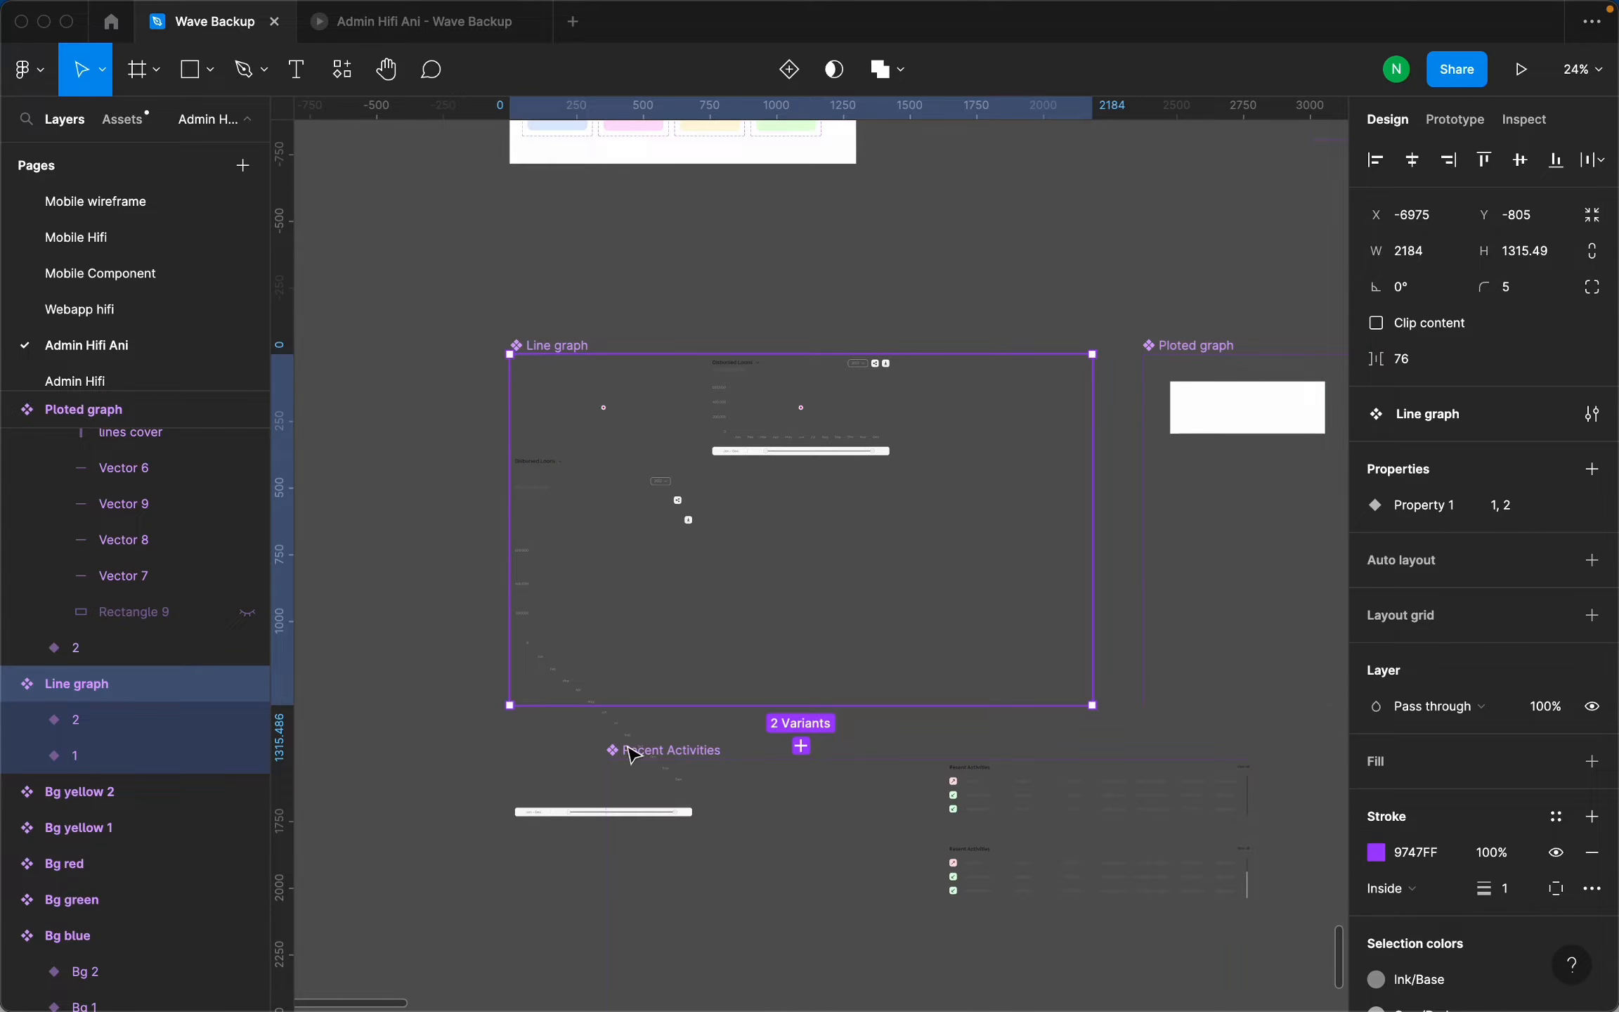
scroll(568, 596, "up", 5, "ctrl")
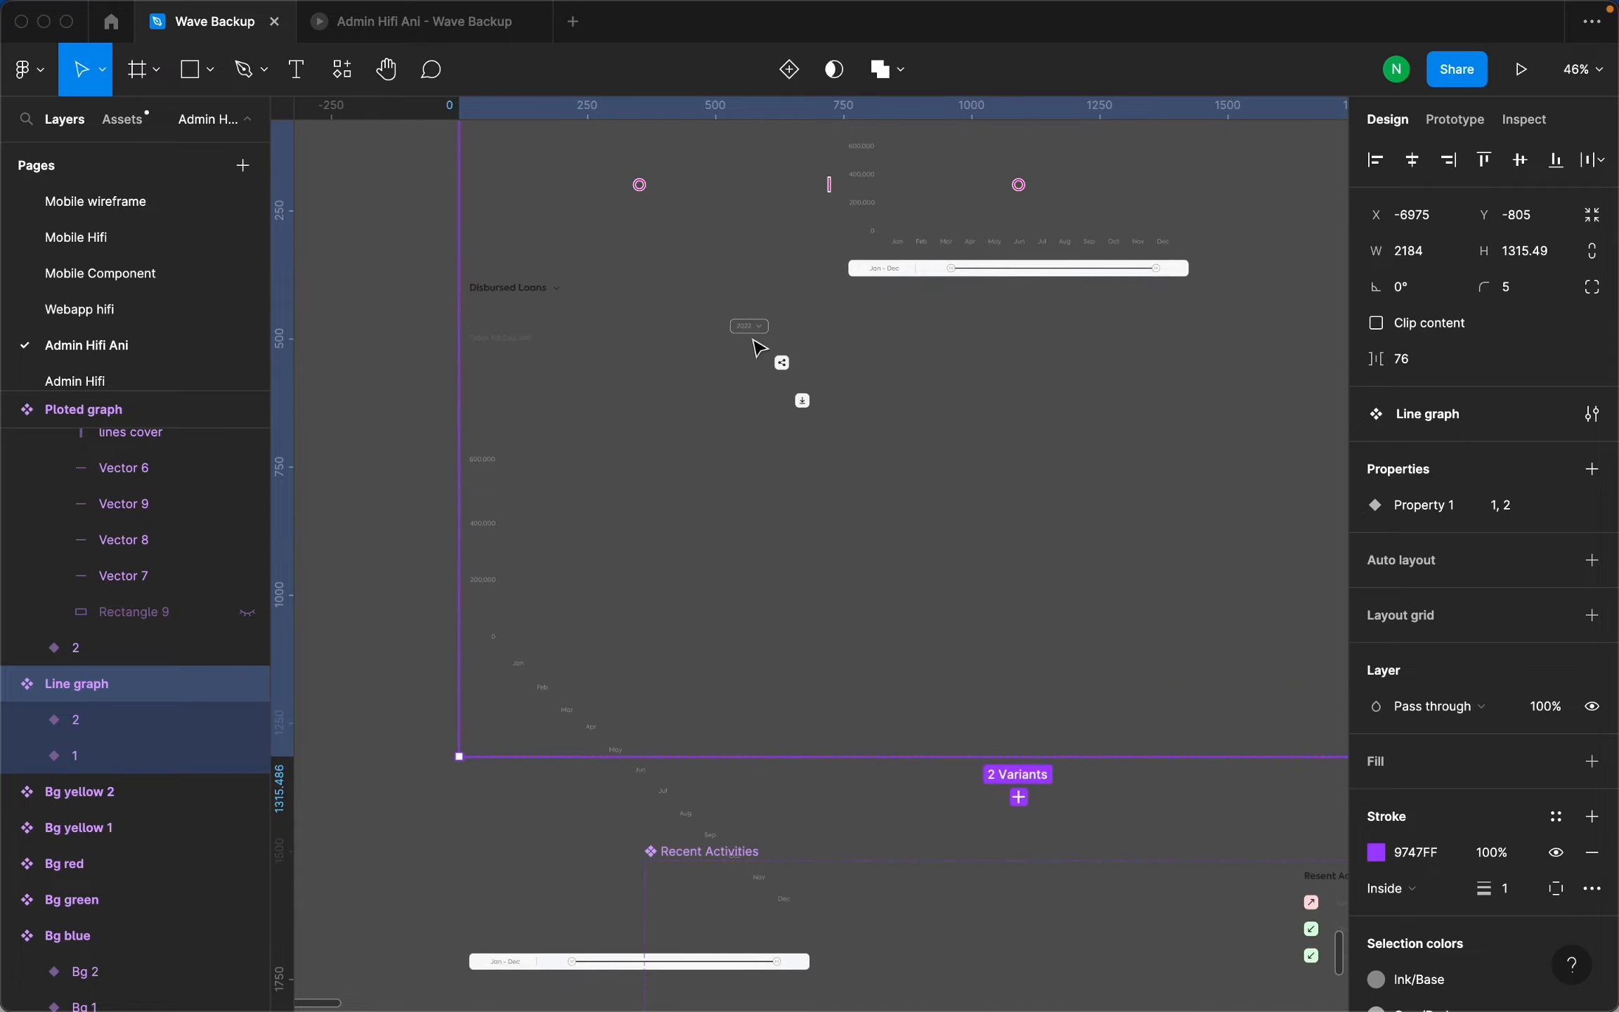
scroll(495, 597, "down", 5)
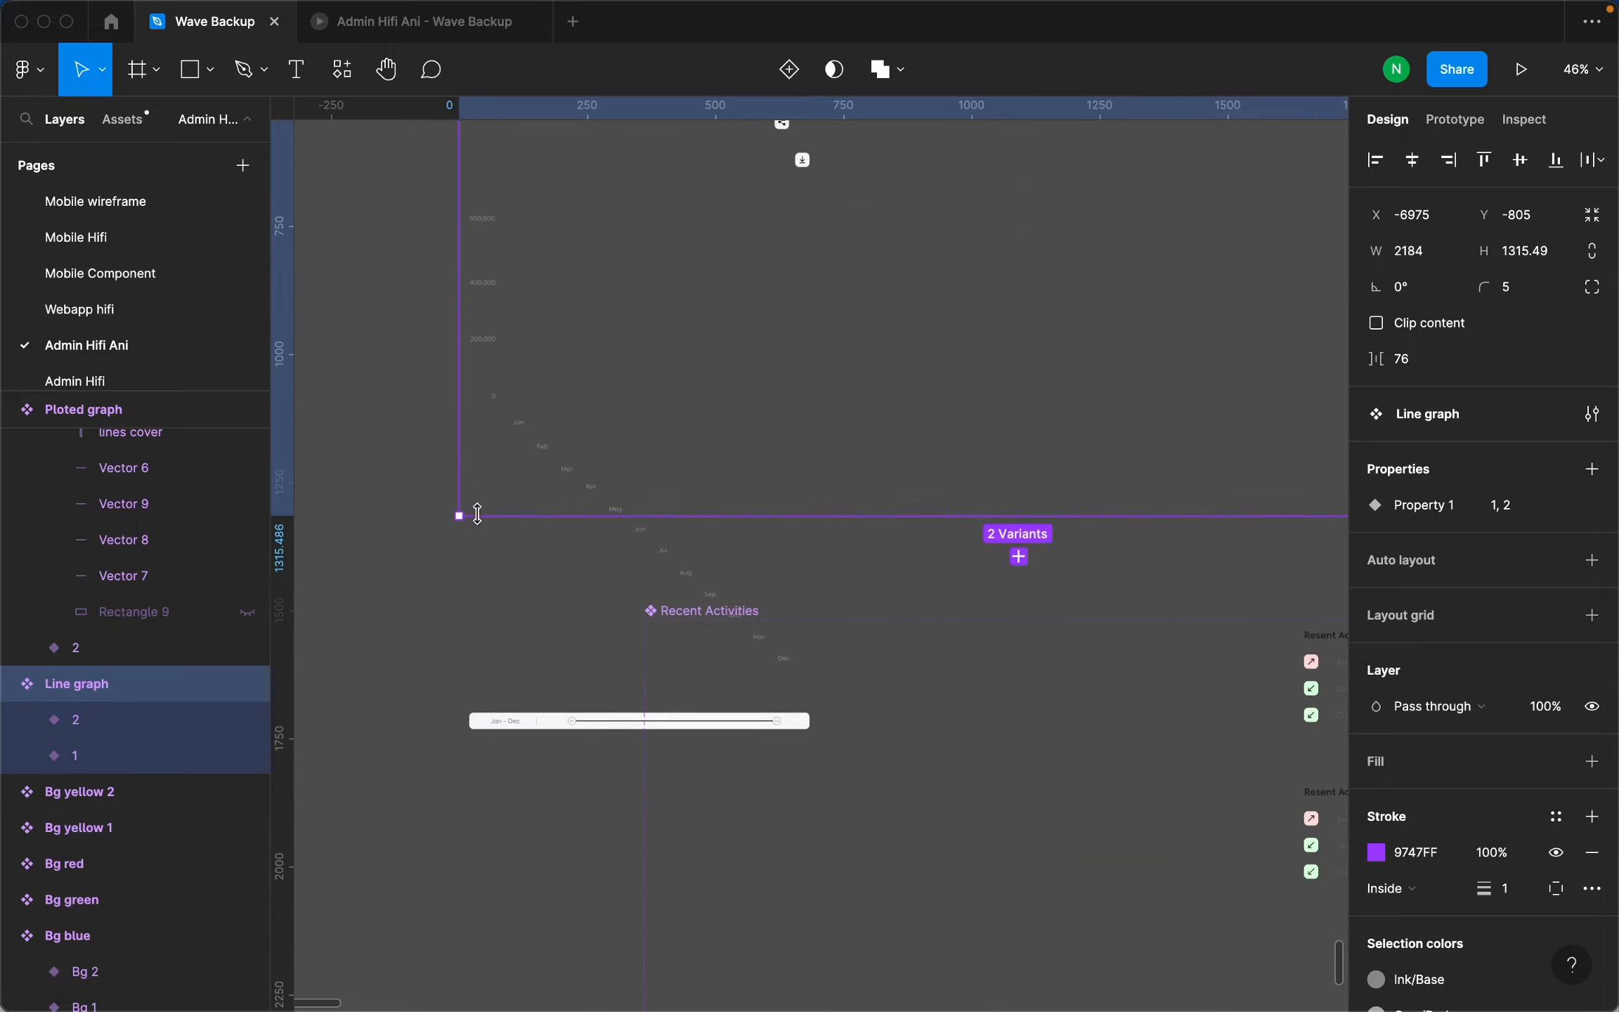
scroll(529, 454, "up", 3, "ctrl")
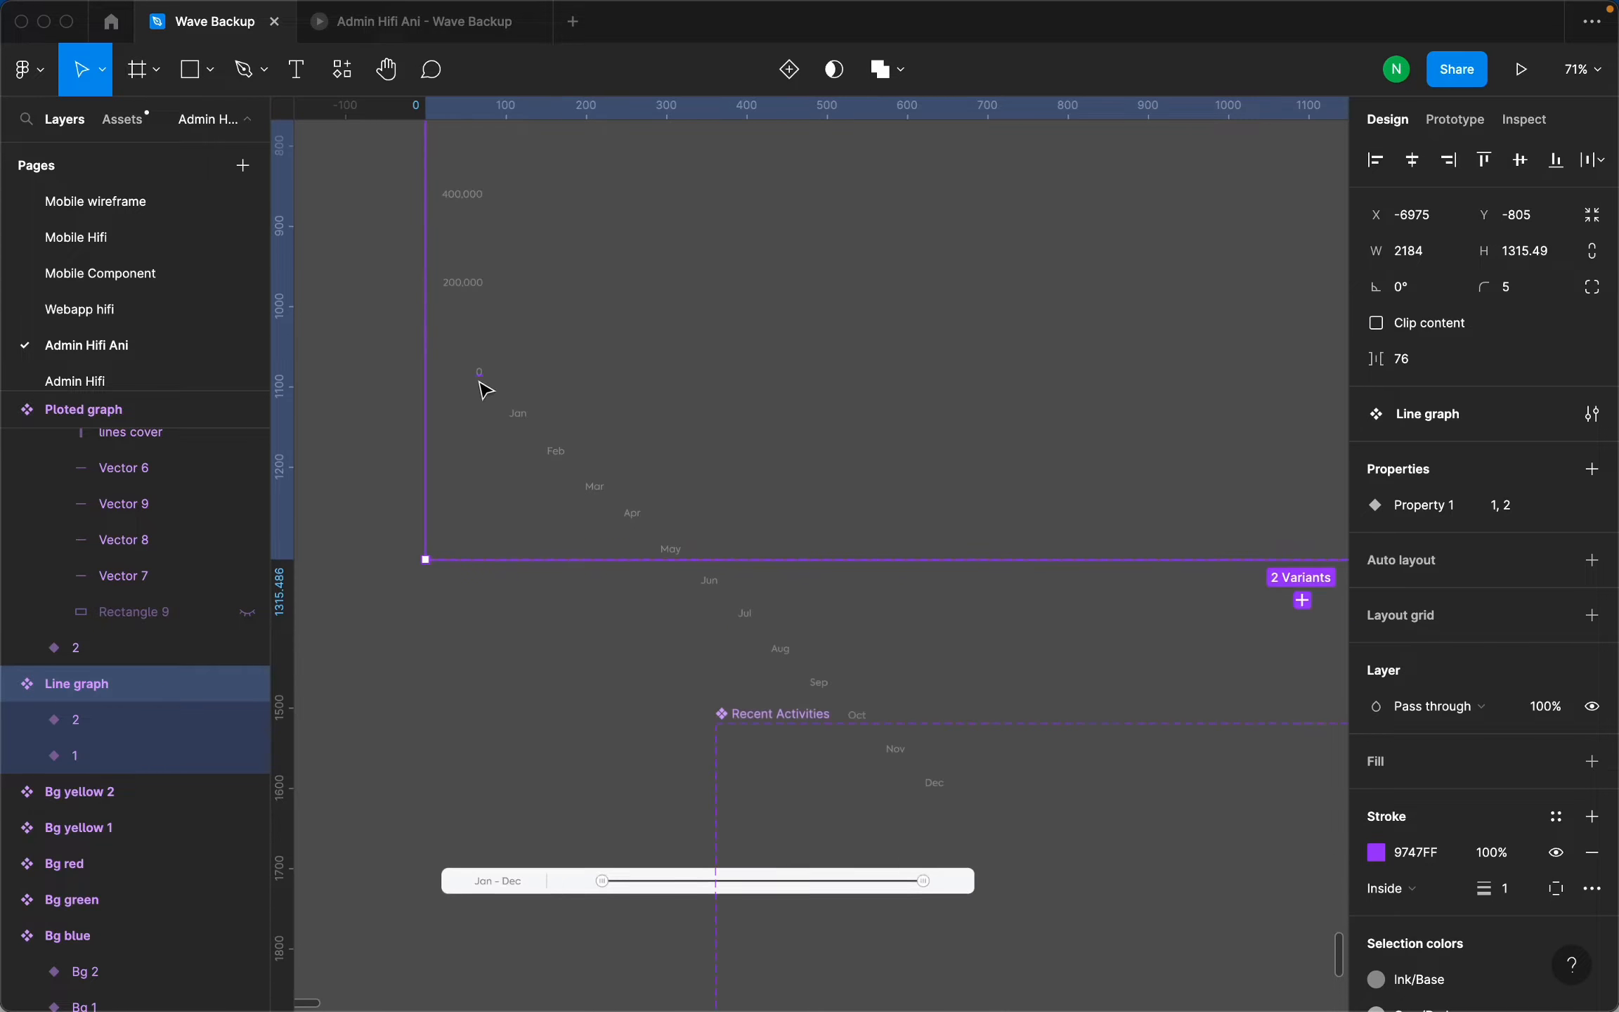
scroll(900, 799, "down", 1)
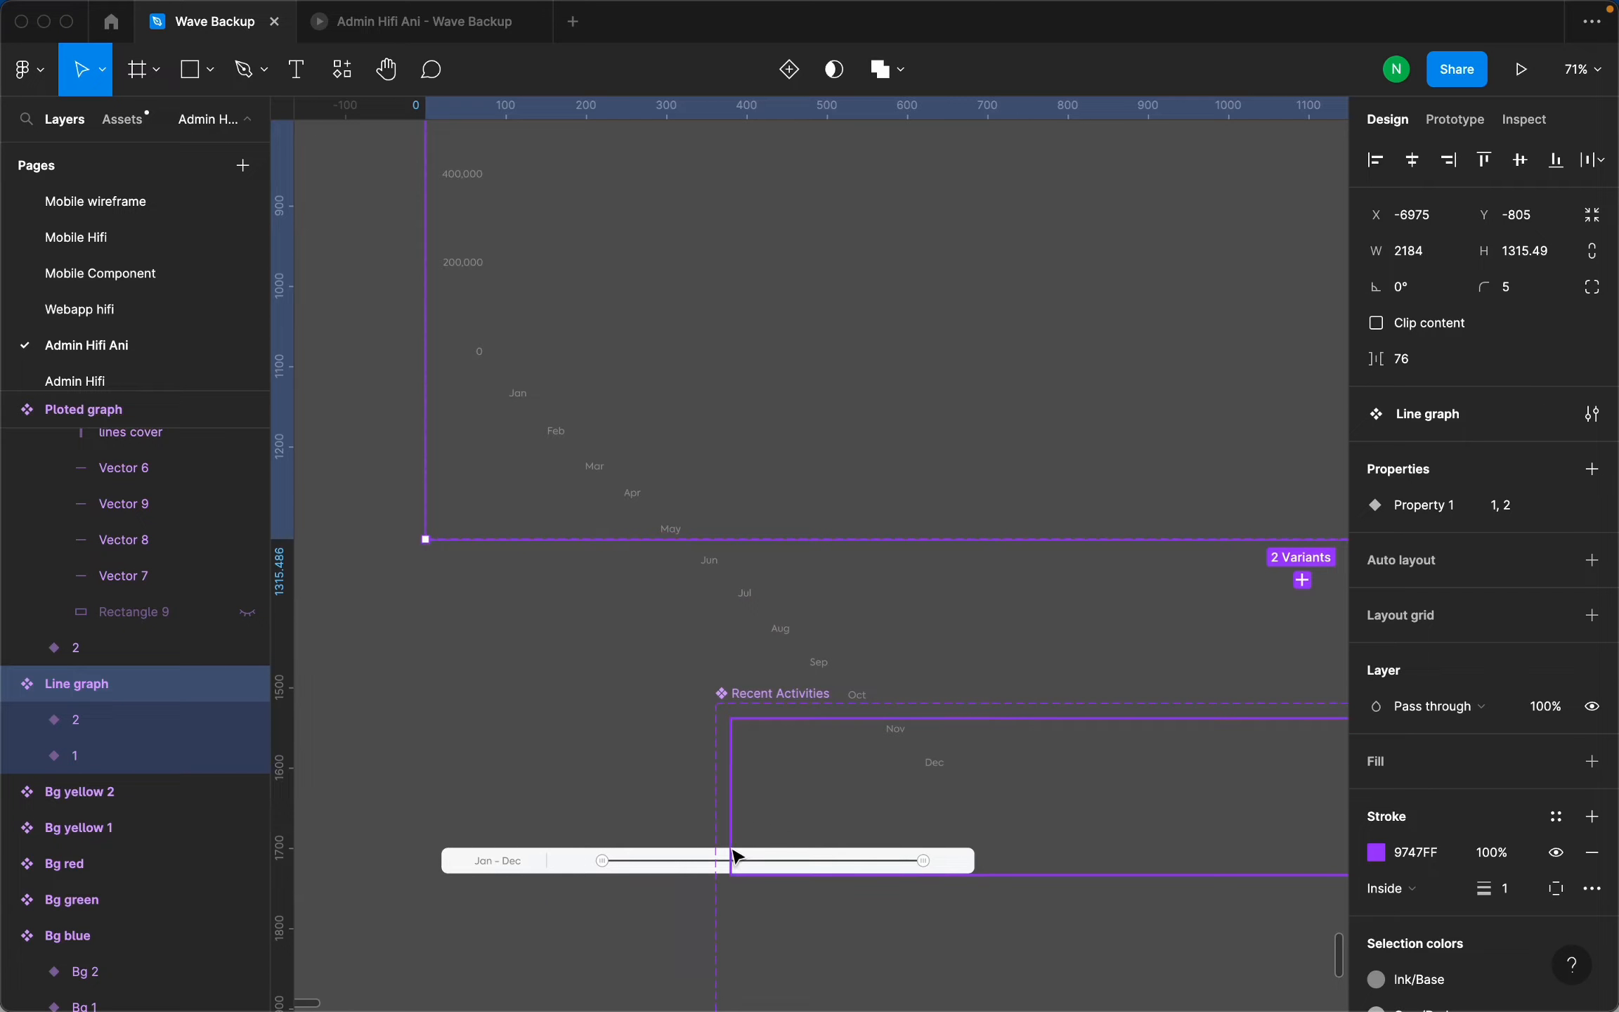
scroll(781, 765, "up", 15)
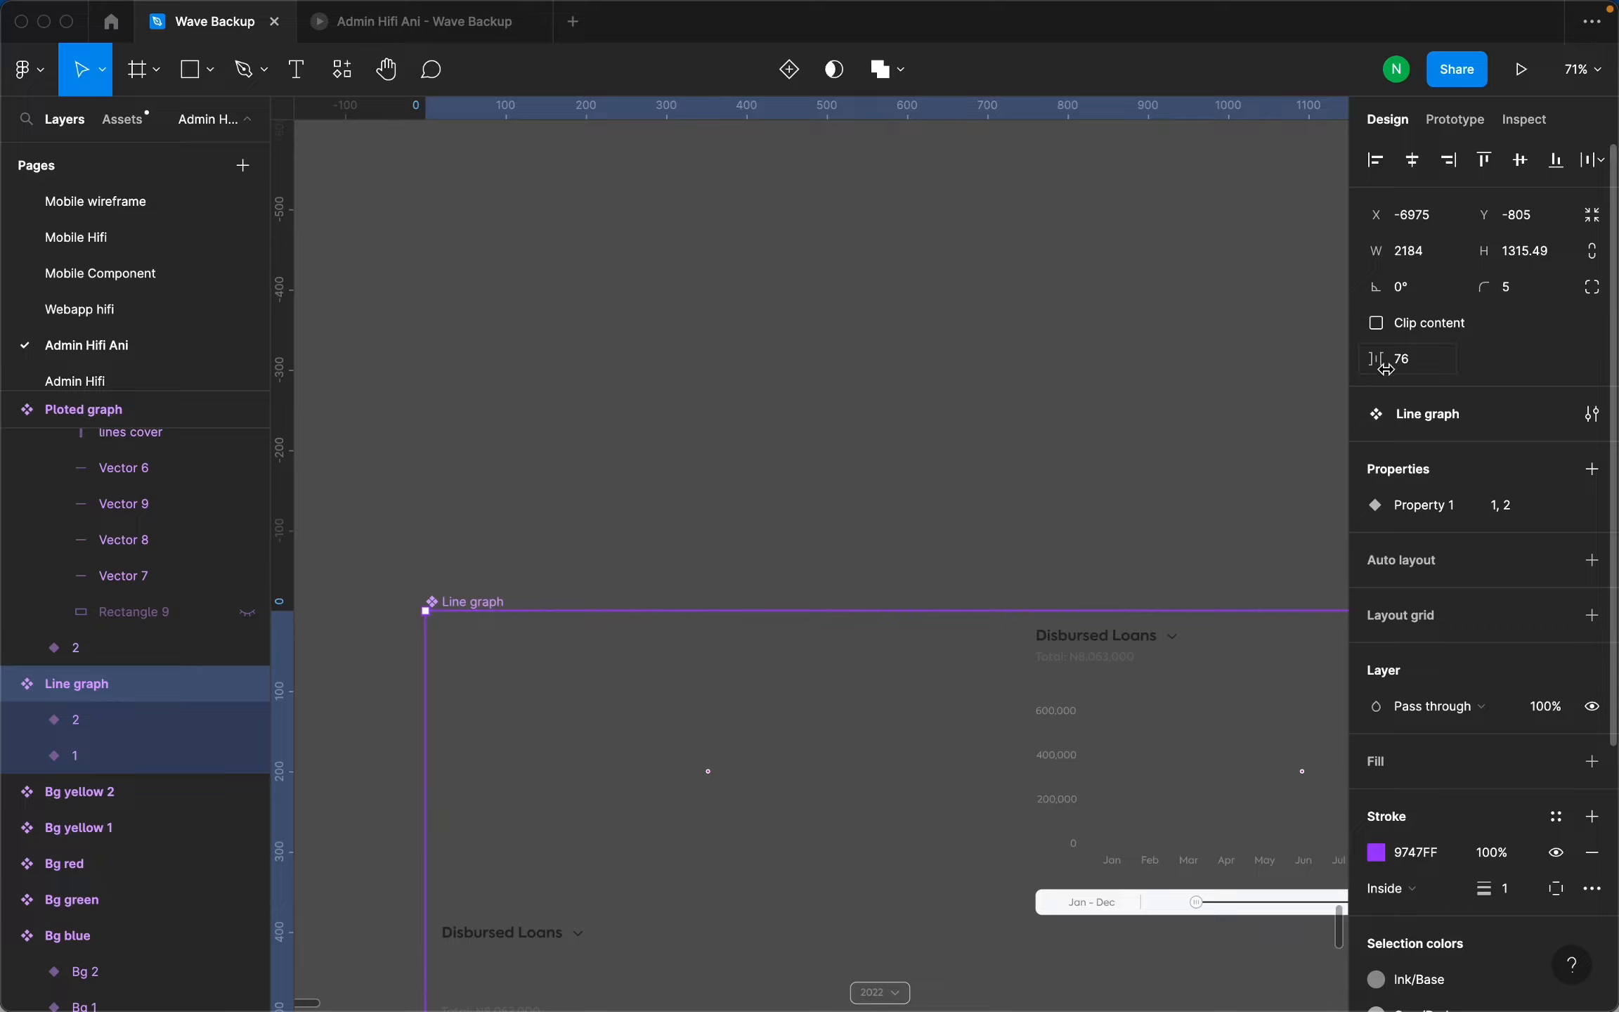
scroll(571, 552, "down", 2)
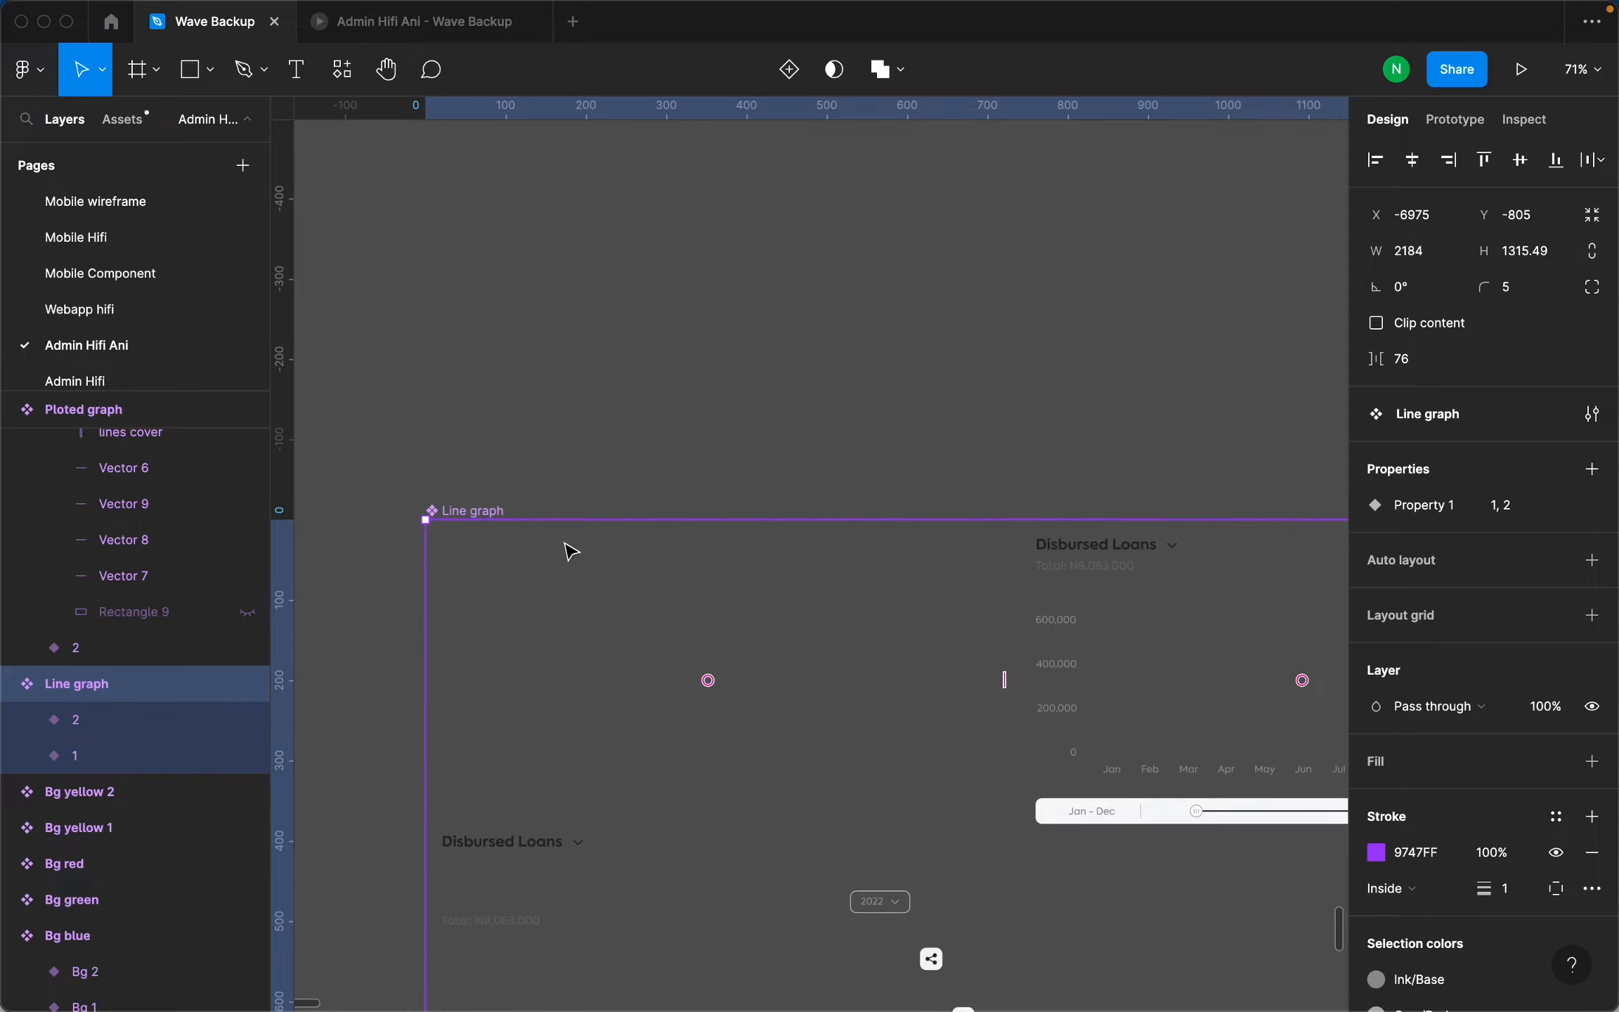
Turn Clip content back on for the Line graph set and its variant 1.
left_click(1376, 323)
left_click(593, 614)
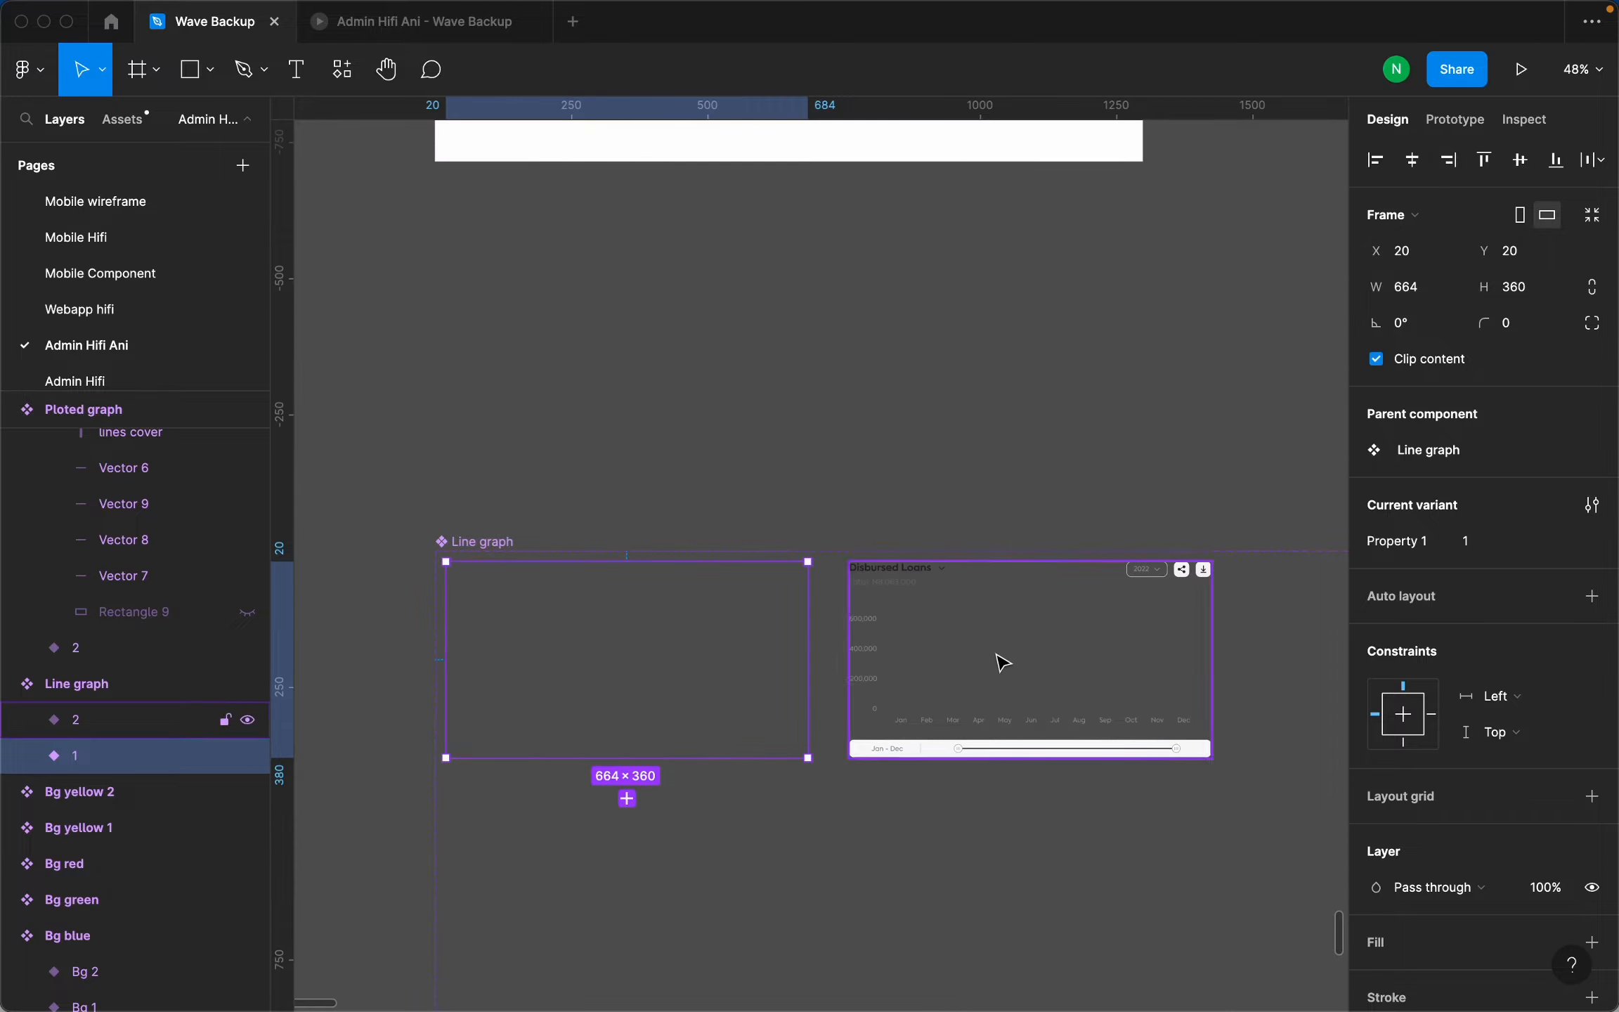
scroll(997, 658, "up", 3)
scroll(698, 578, "down", 10)
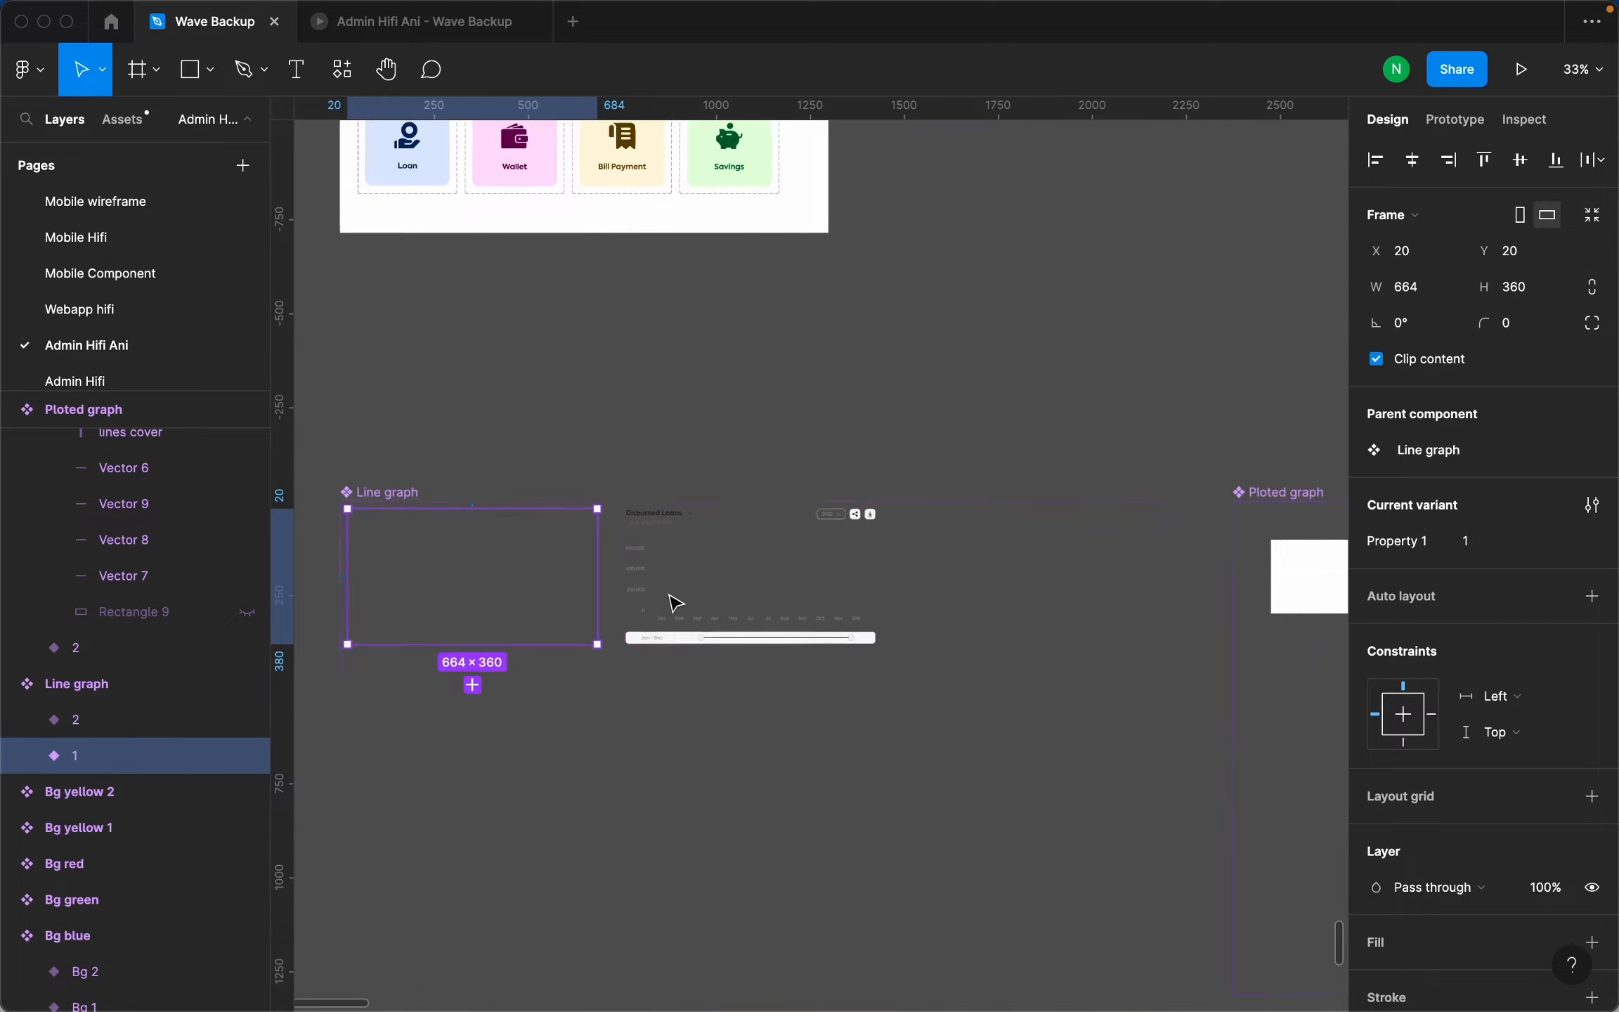
Inspect the Plot cover in Ploted graph variant 2 and the grid lines Vector 6 and Vector 9 in variant 4.
scroll(1068, 615, "up", 5)
left_click(542, 524)
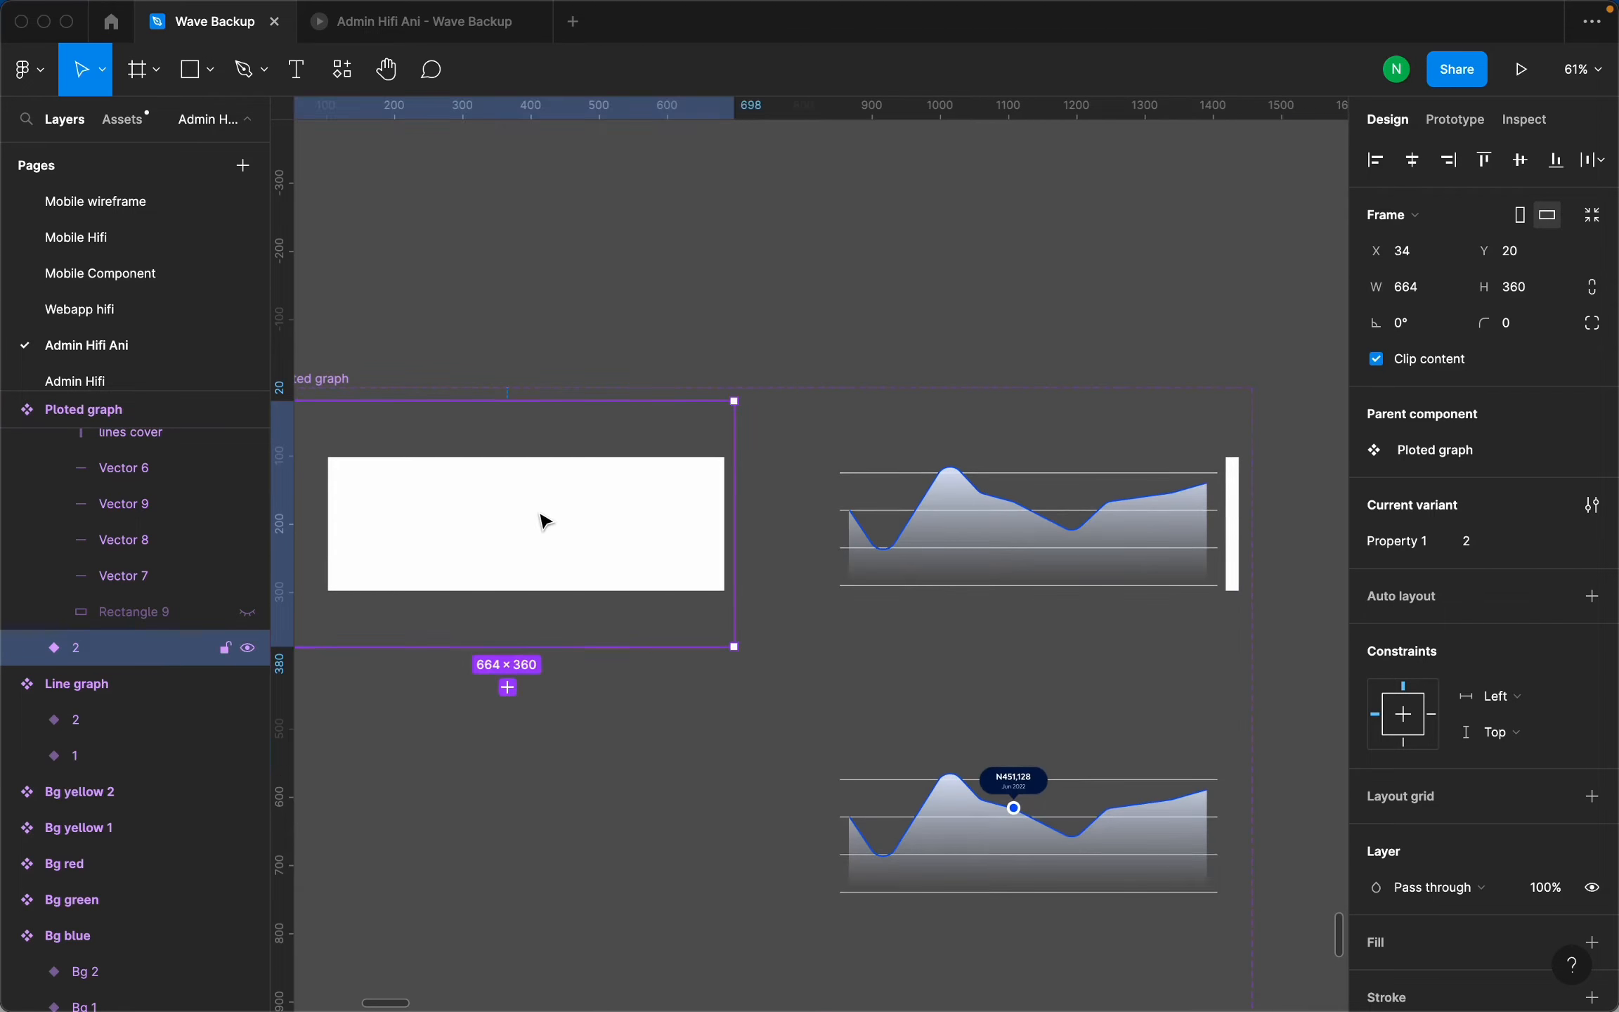
left_click(442, 520)
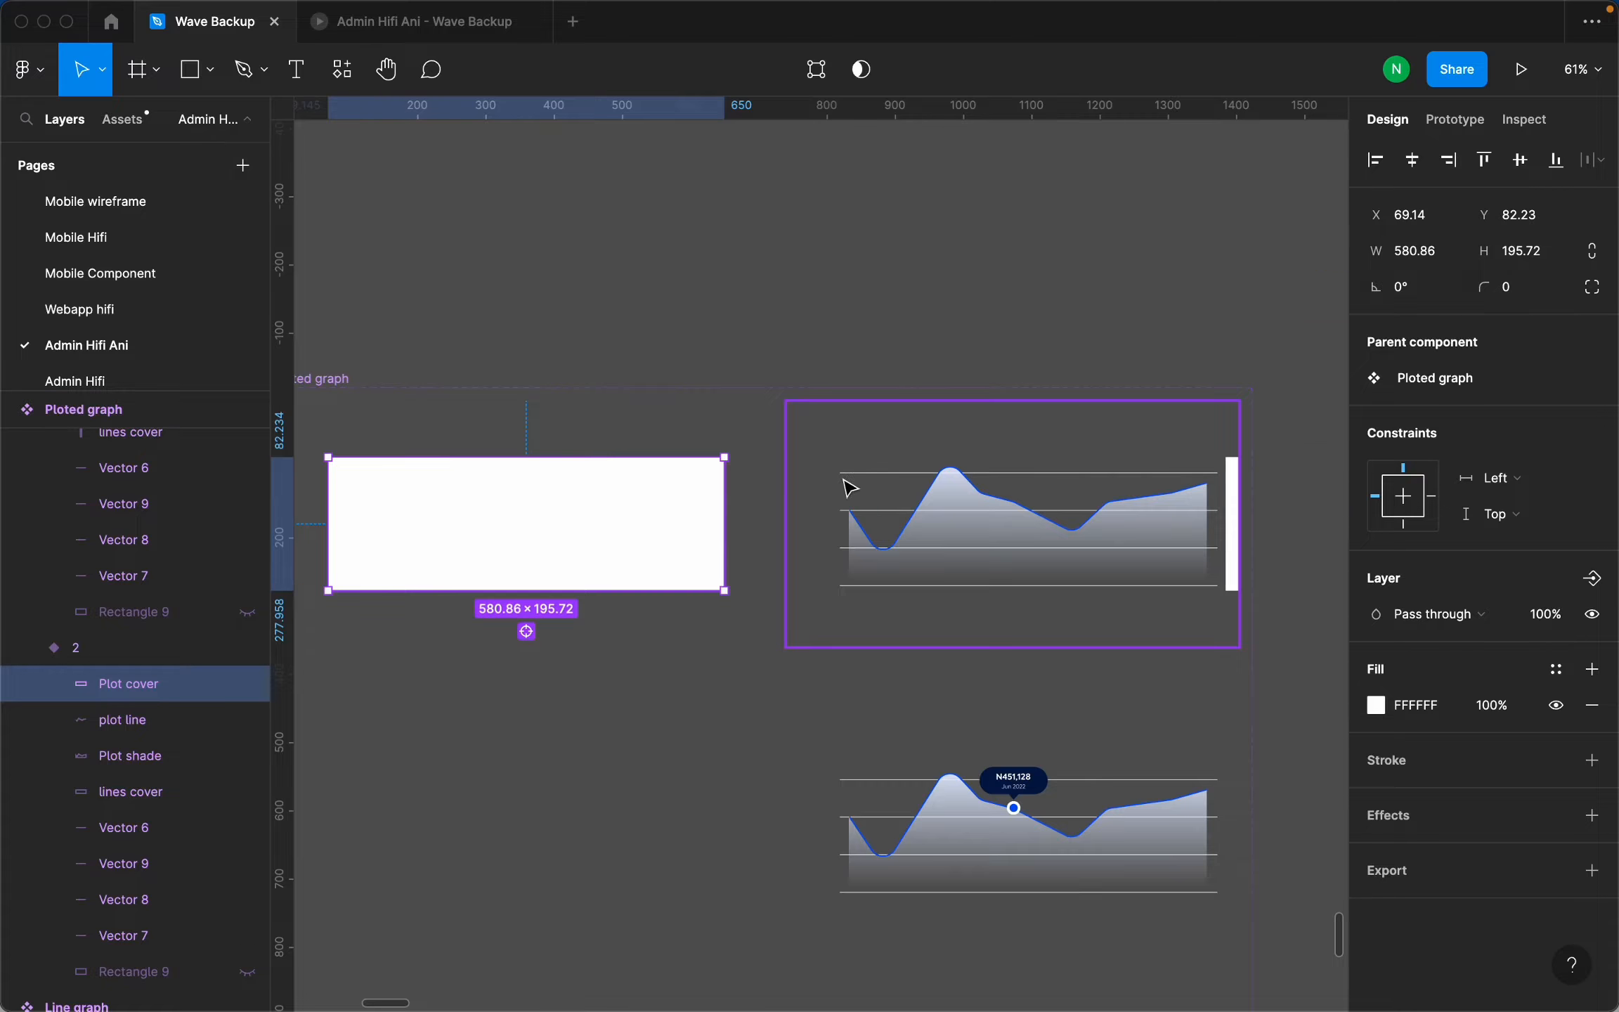
scroll(850, 487, "up", 5)
left_click(874, 474)
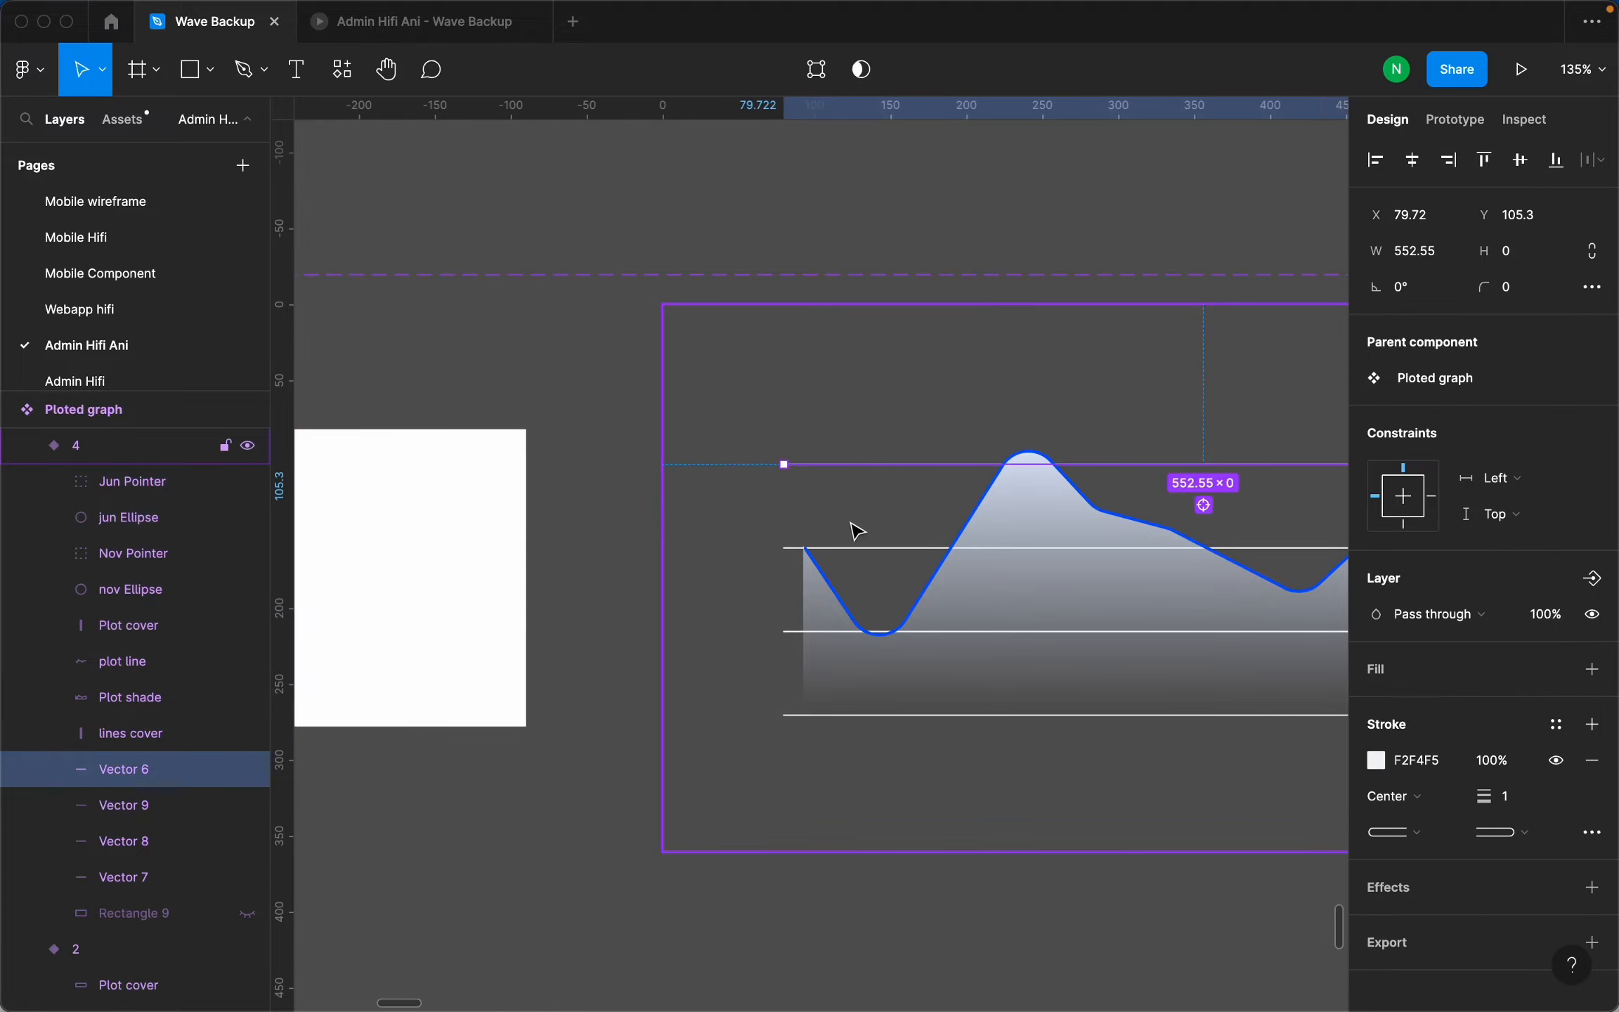
left_click(858, 549)
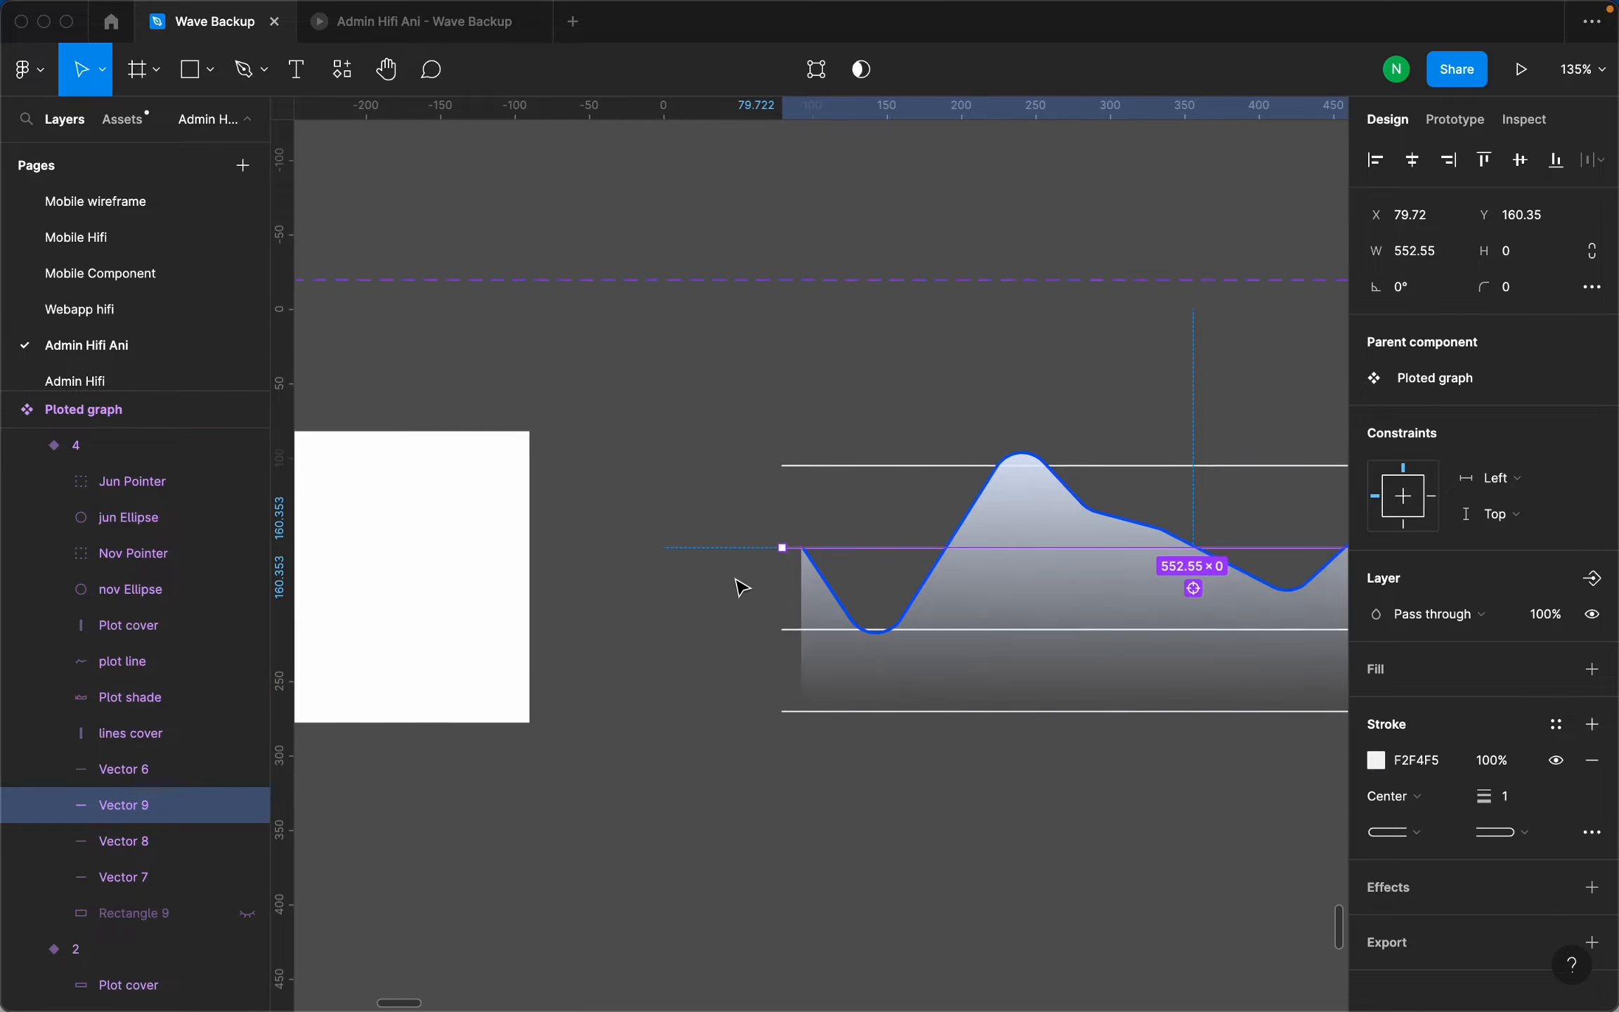
scroll(737, 586, "down", 5)
left_click(858, 348)
Locate the Loan Overview frame and select its Line graph instance for inspection.
scroll(875, 520, "down", 5)
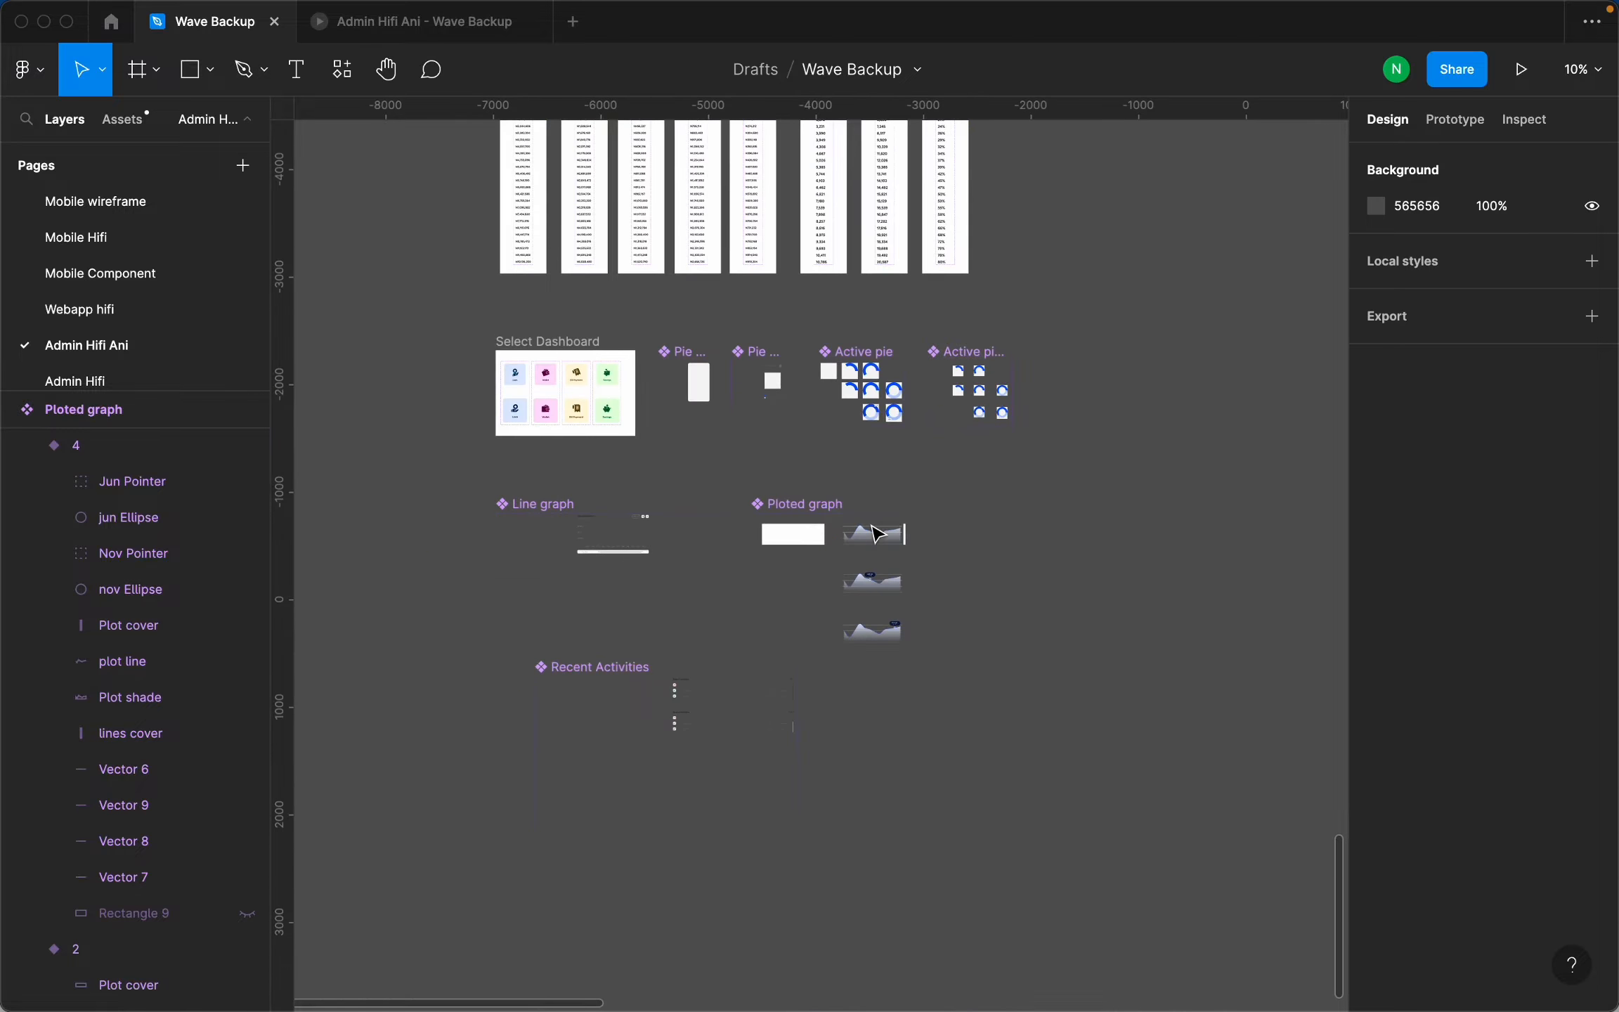
scroll(795, 580, "down", 3)
scroll(723, 571, "right", 15)
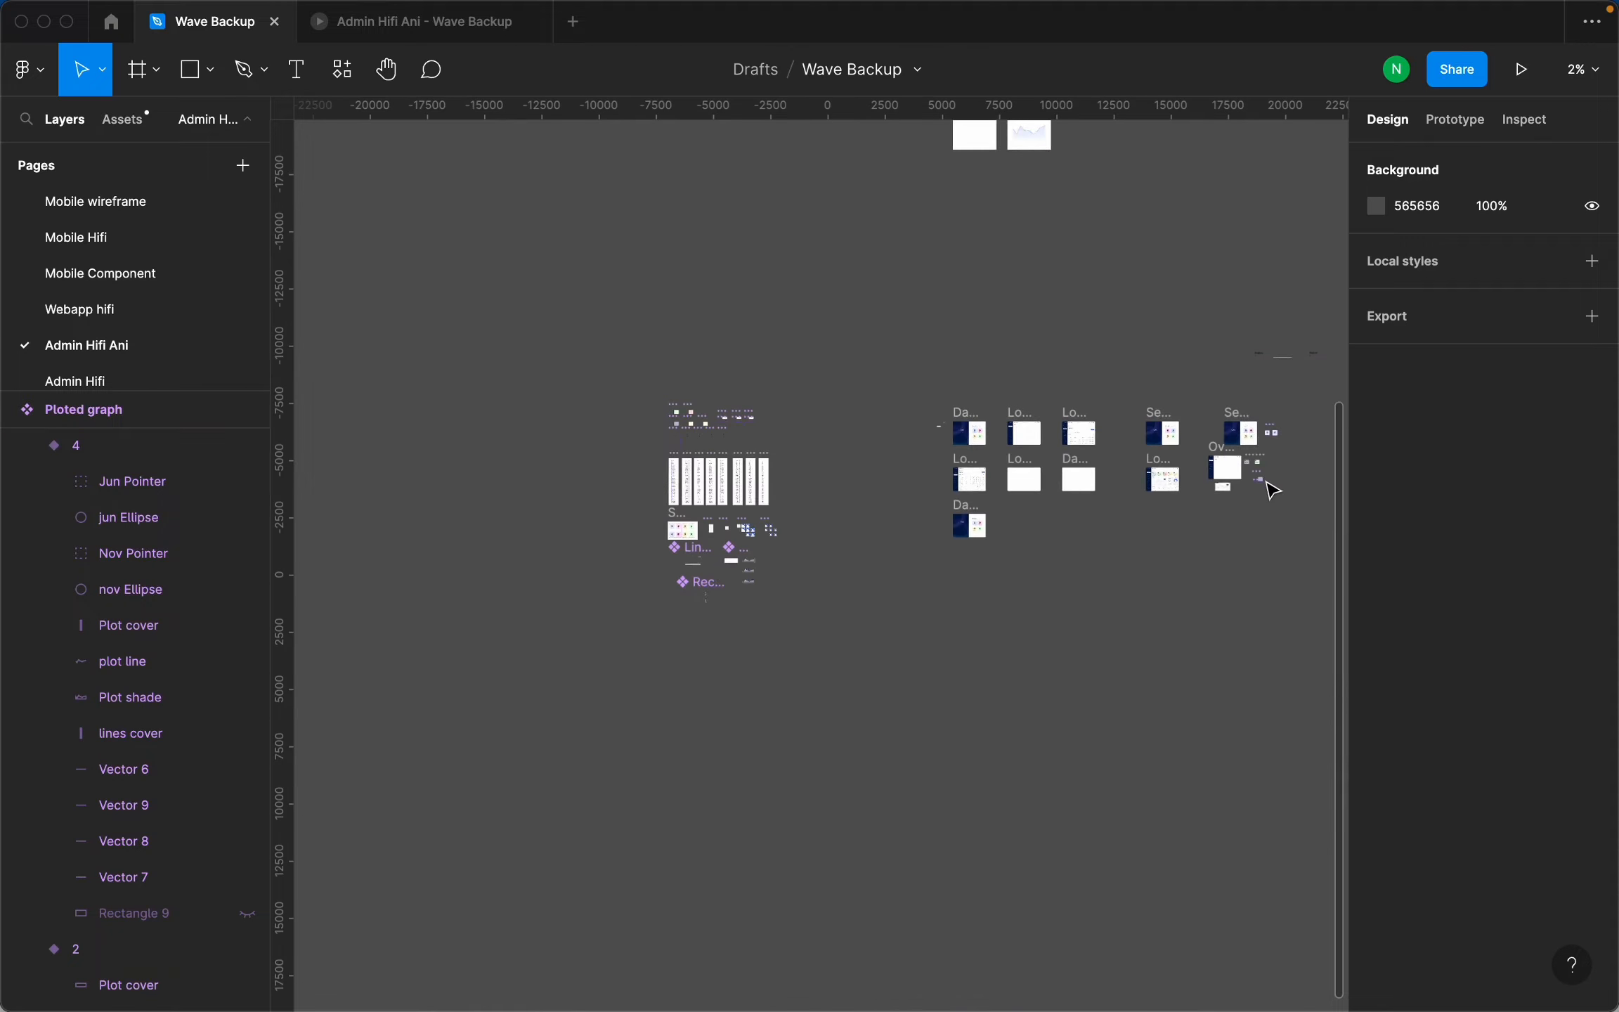
scroll(422, 501, "up", 5)
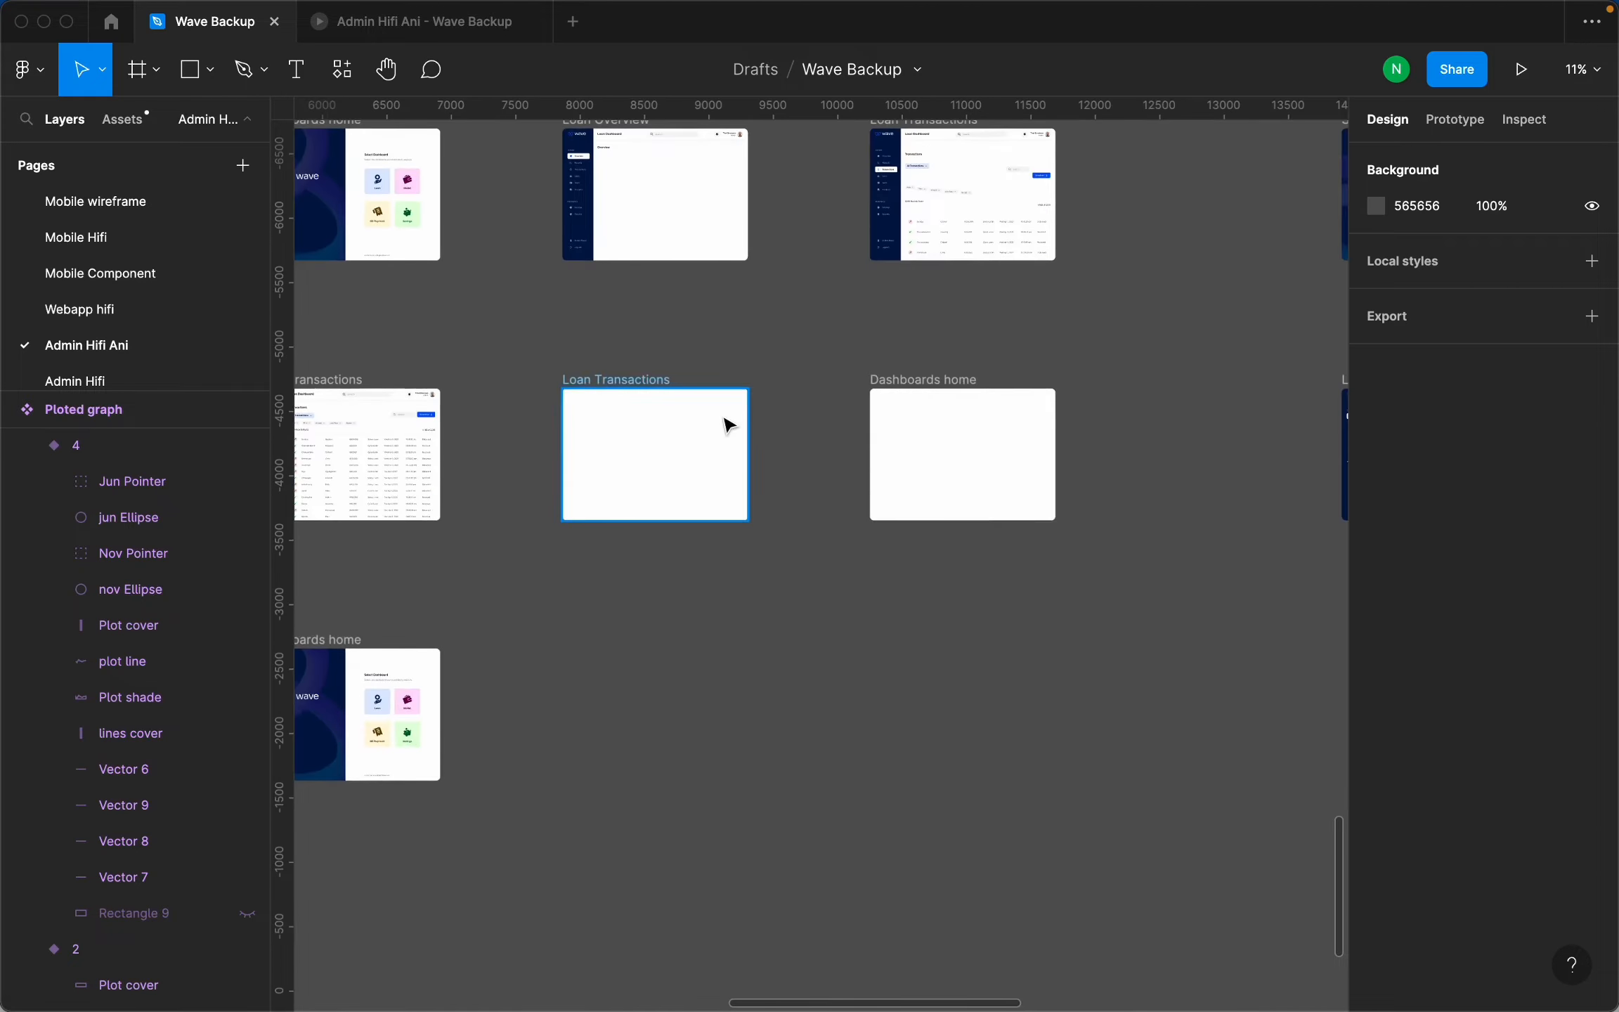
scroll(745, 432, "down", 5)
scroll(706, 325, "up", 2)
scroll(711, 334, "up", 5)
left_click(799, 365)
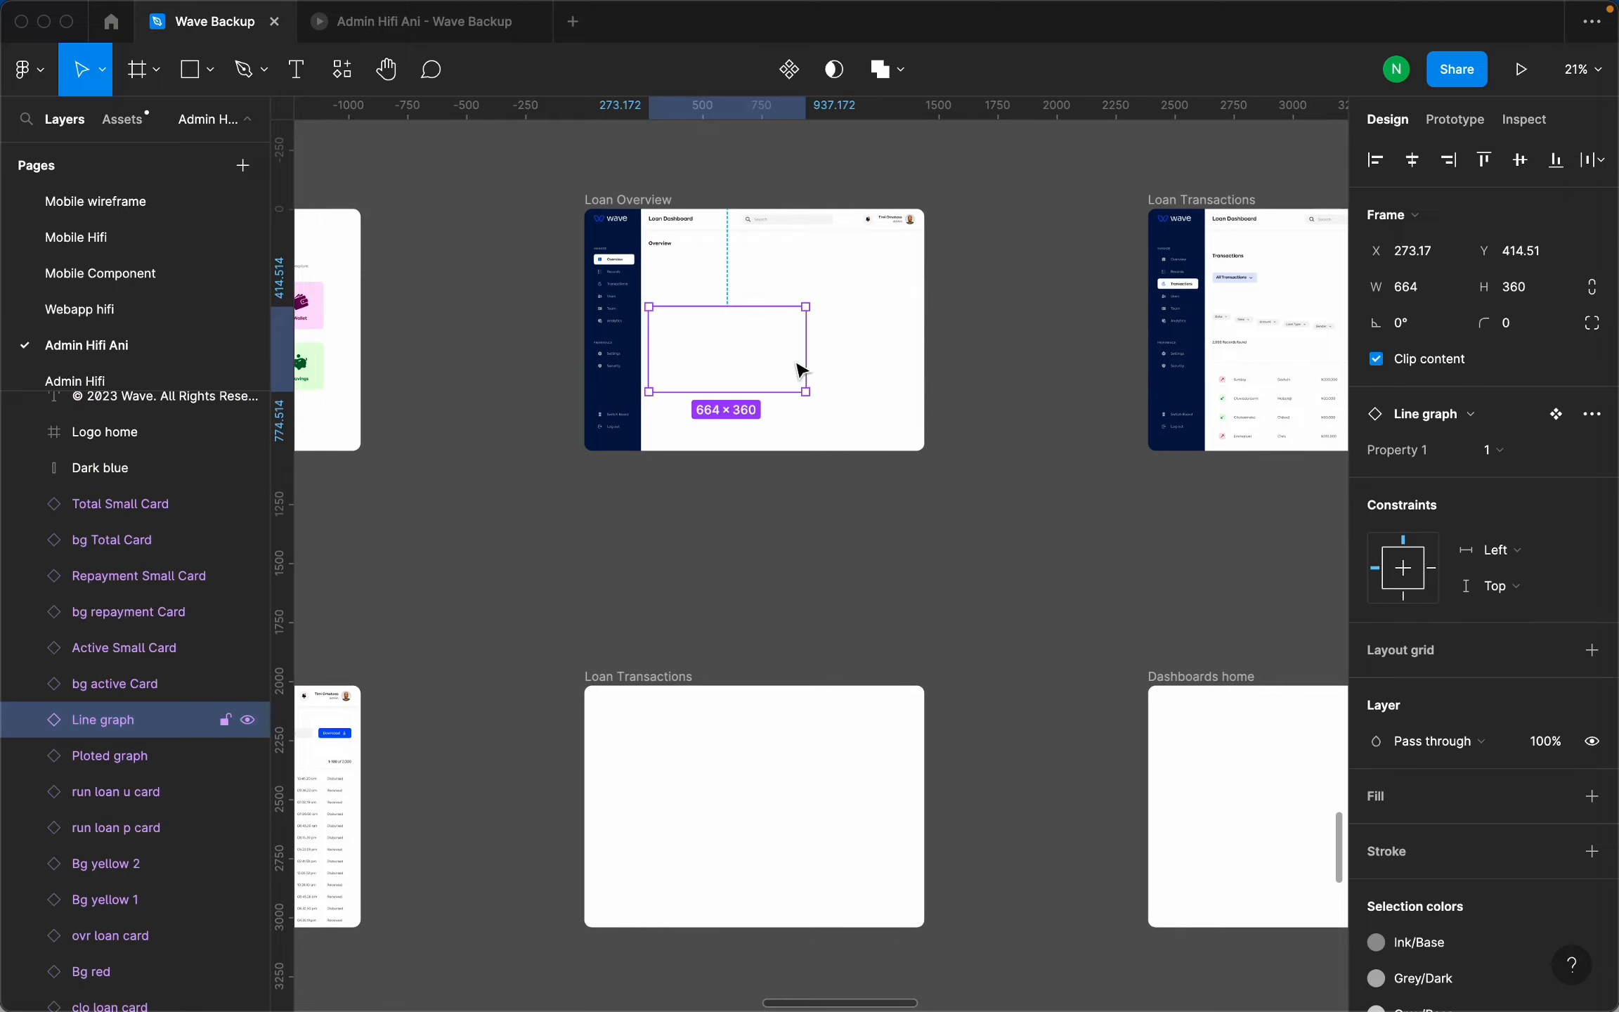
scroll(806, 366, "up", 4)
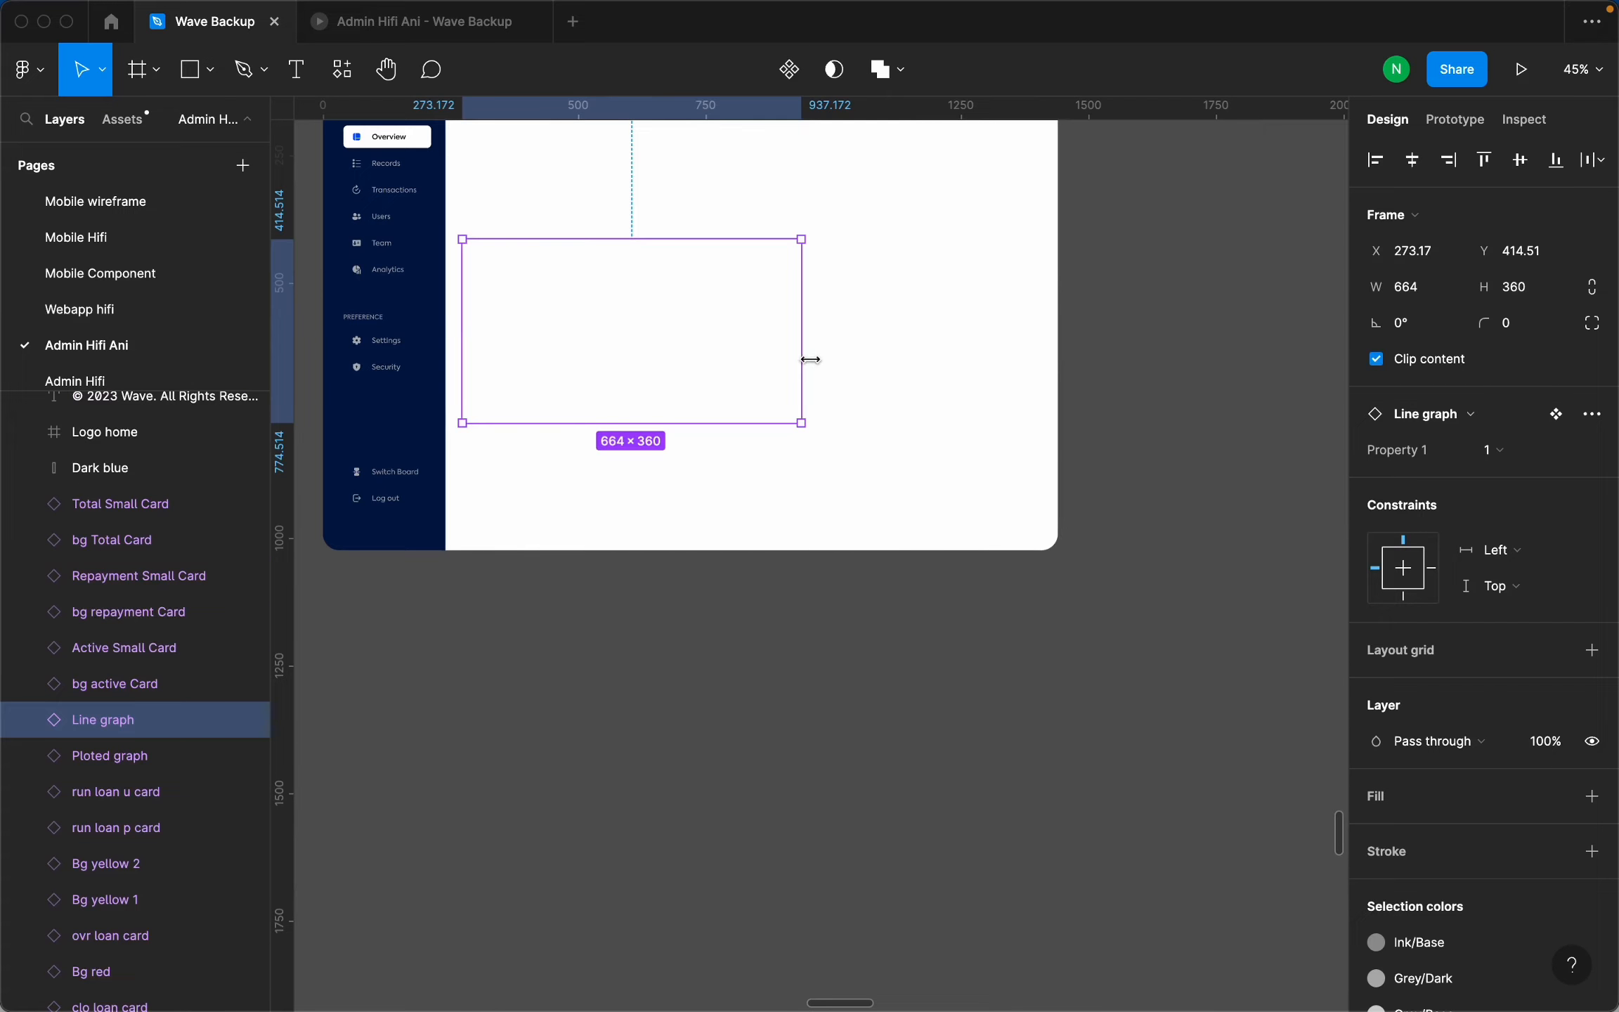
Copy the Line graph and Ploted graph instances from the Loan Overview frame and paste them into the Overview frame.
left_click(794, 443)
left_click_drag(794, 443, 607, 286)
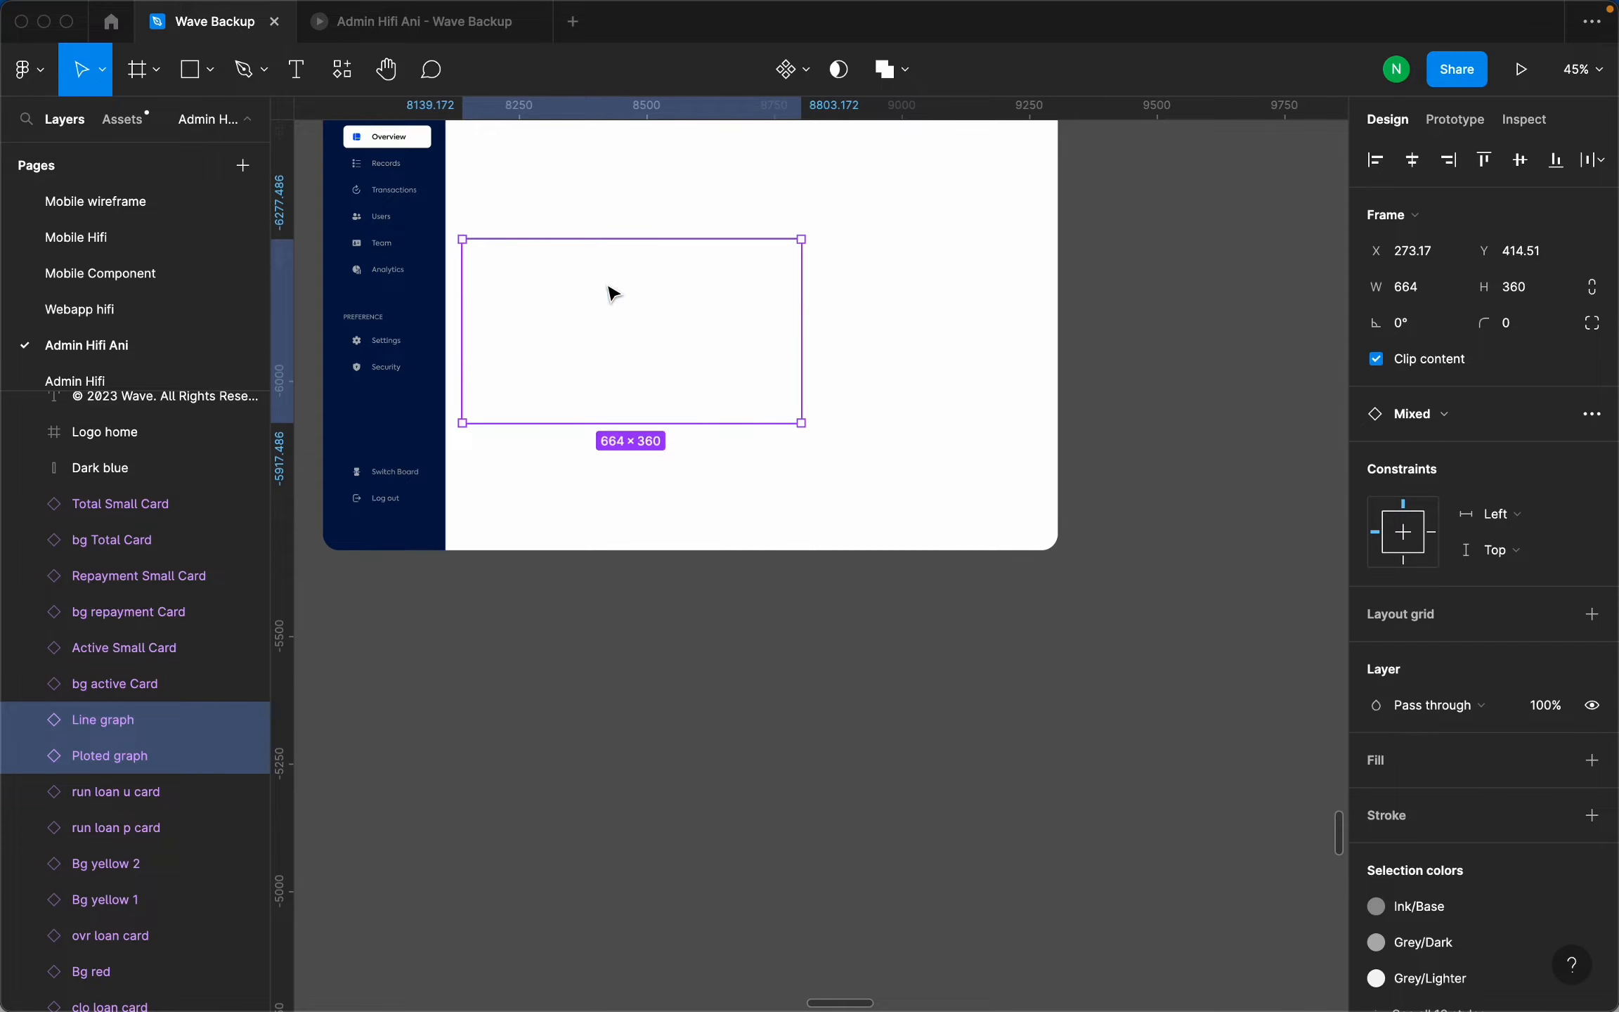
scroll(507, 367, "down", 5)
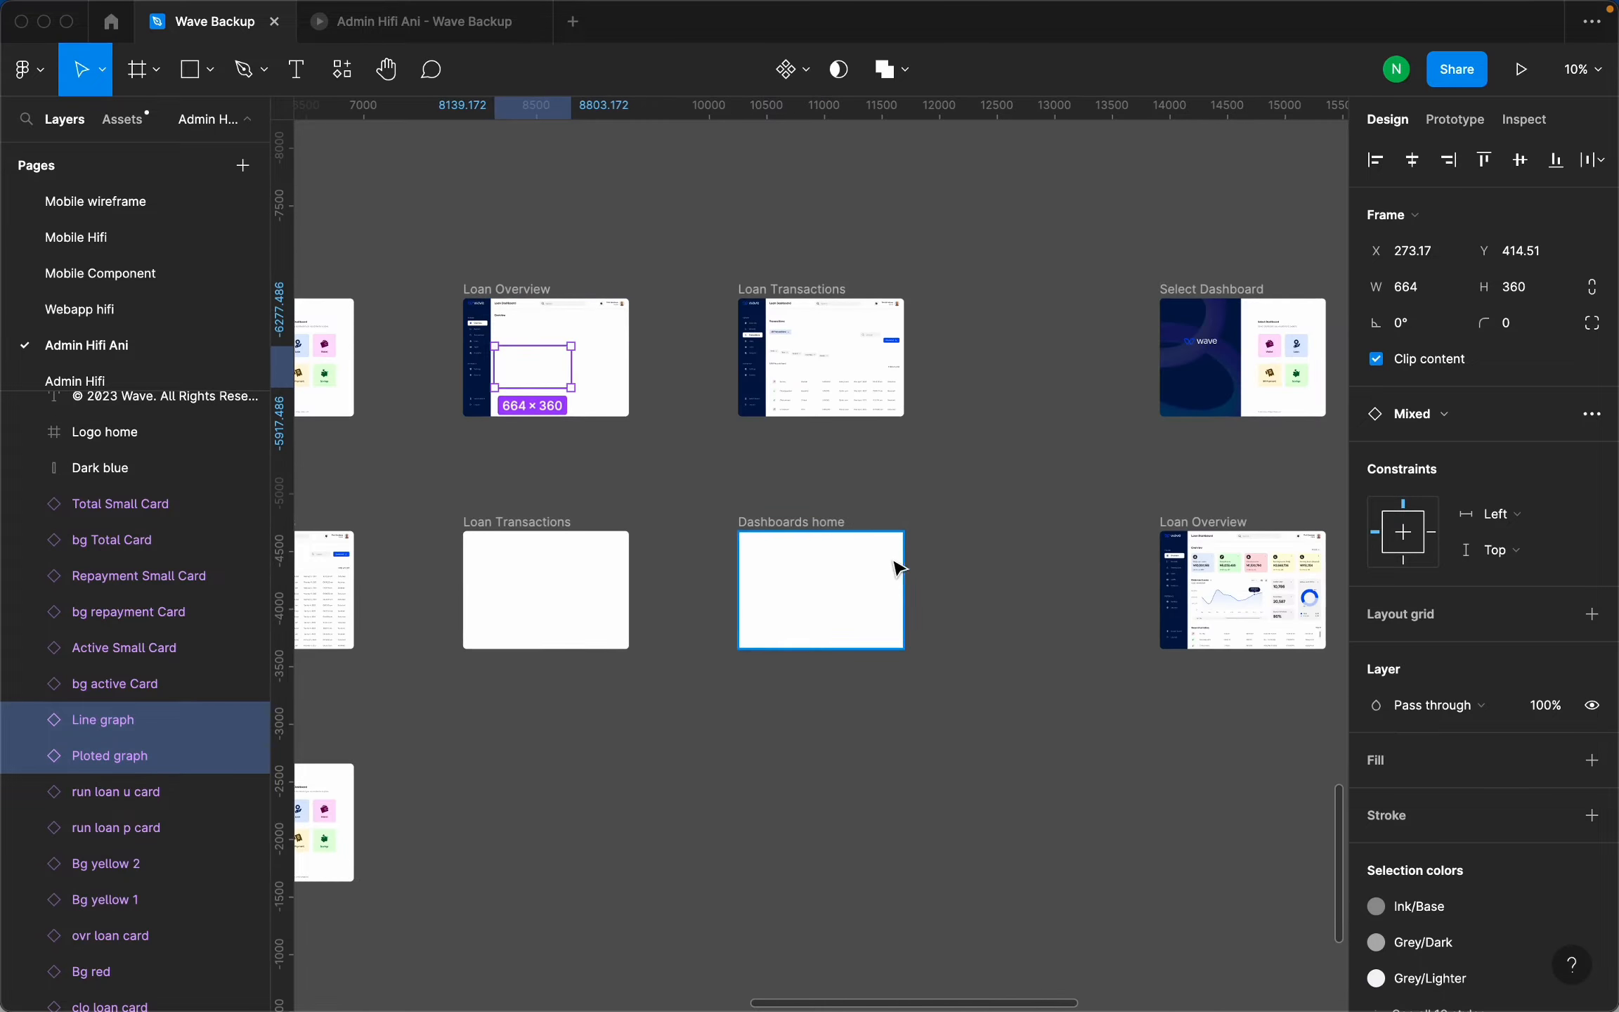
scroll(893, 564, "down", 4)
scroll(1102, 576, "up", 6)
scroll(1170, 460, "up", 3)
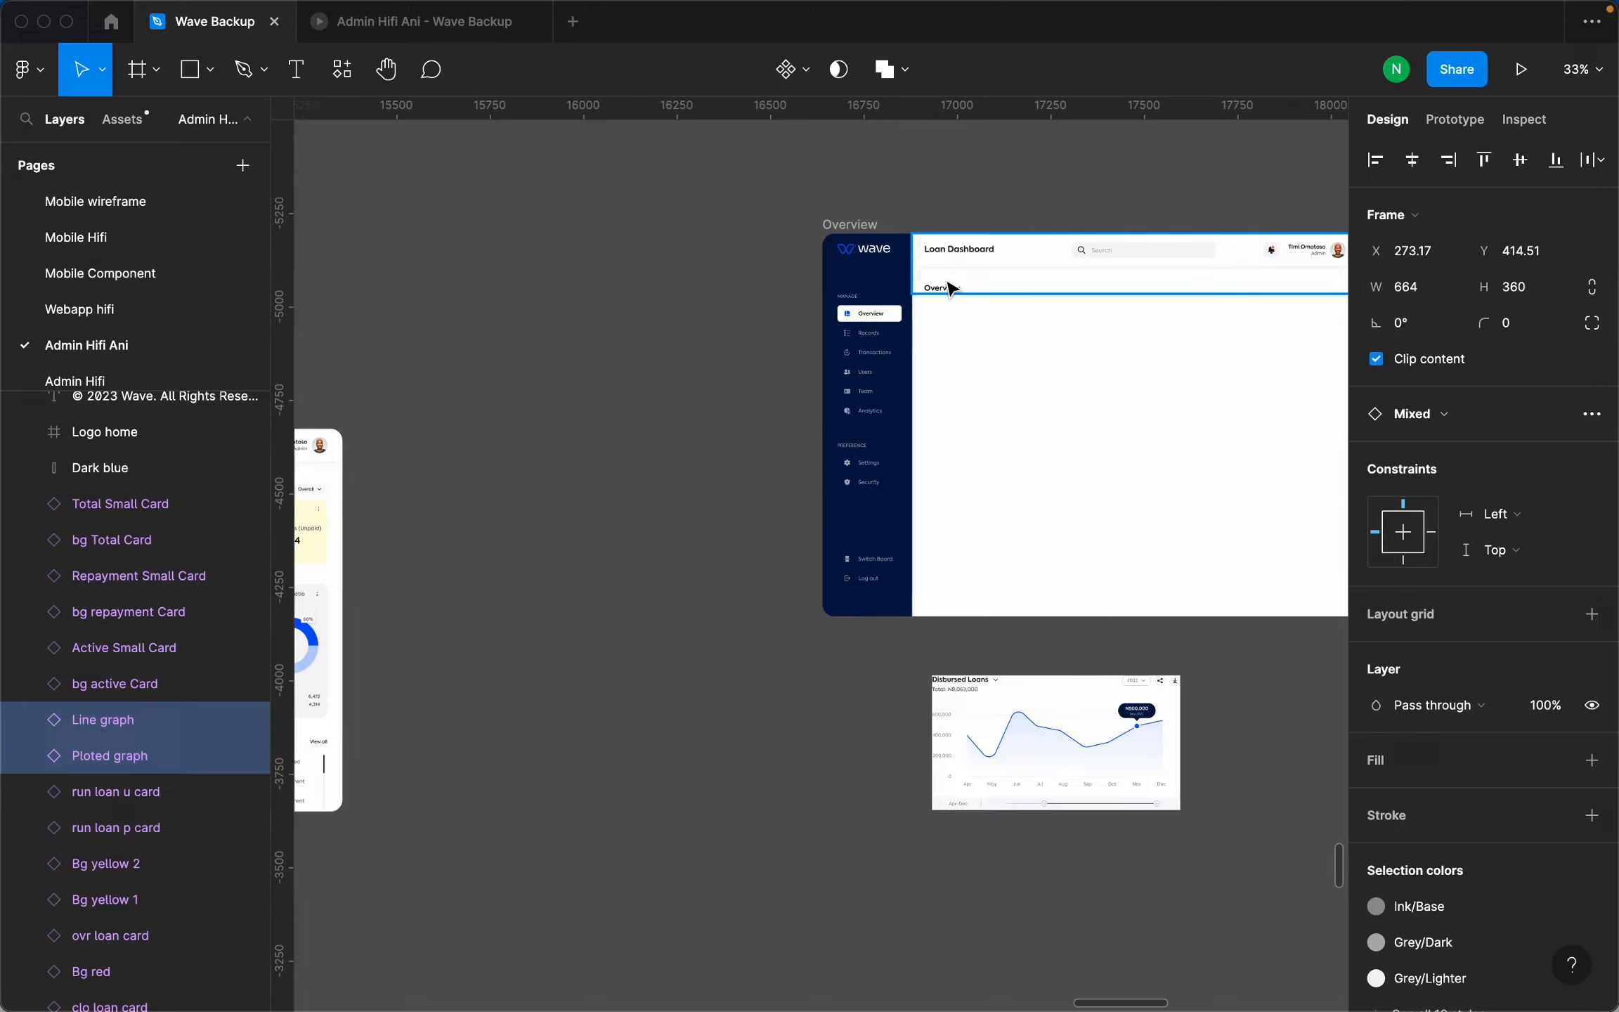
left_click(869, 225)
key("ctrl+v")
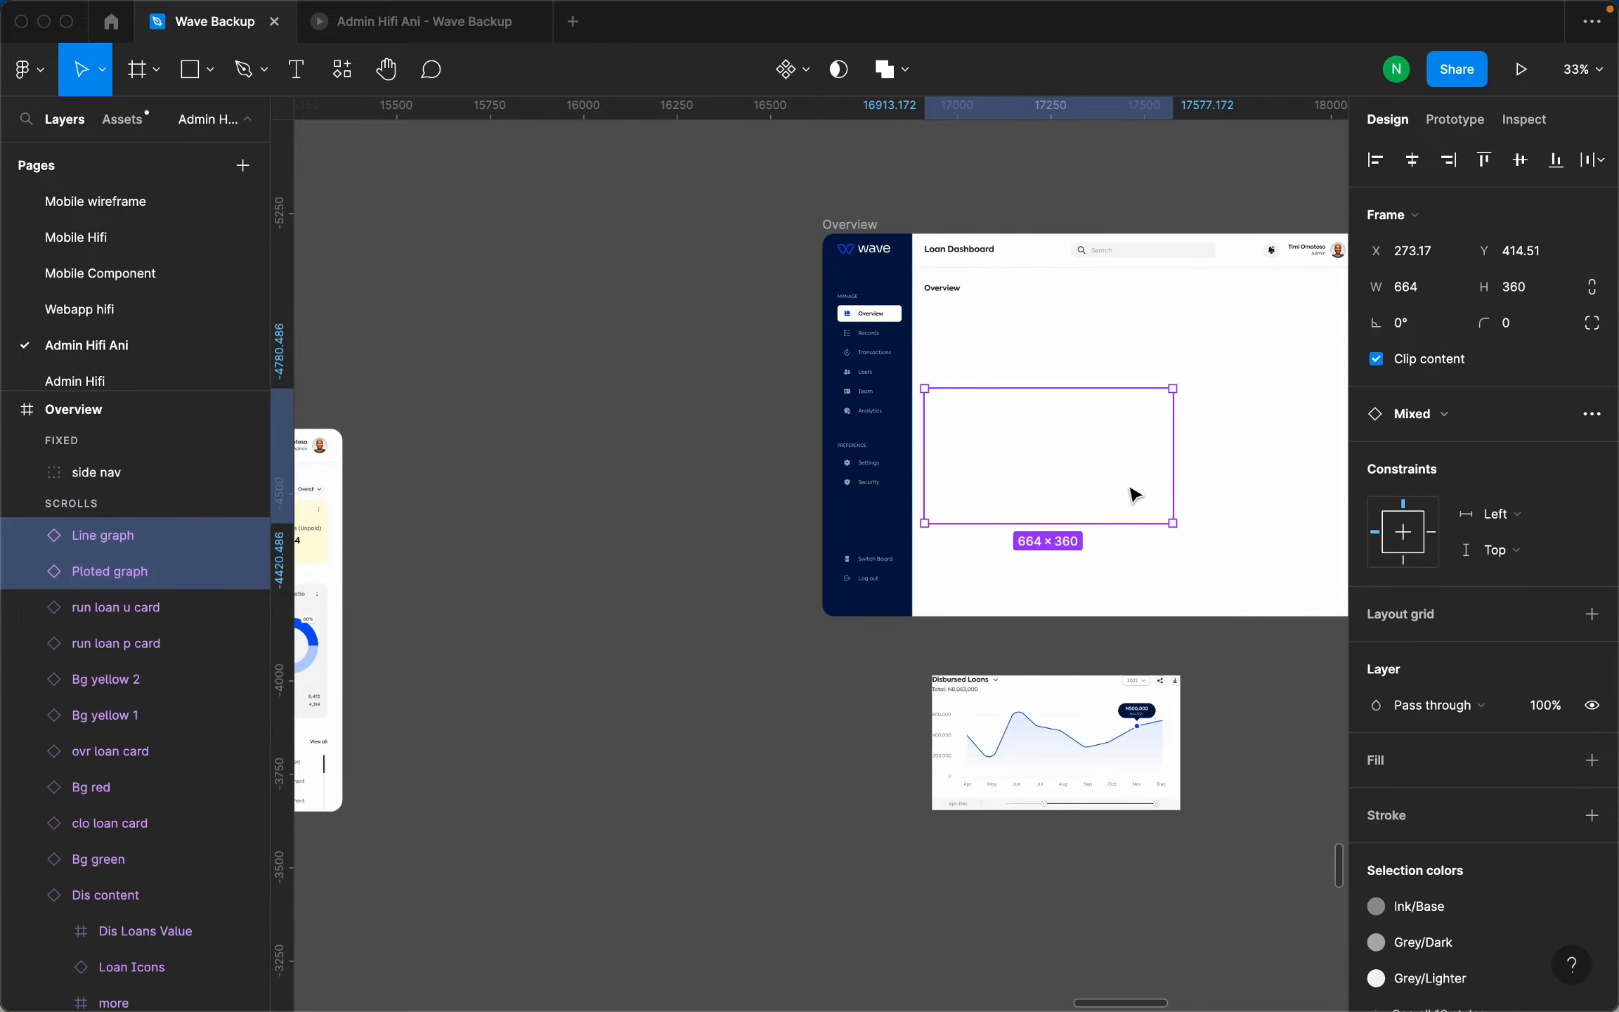
Look through the prototype flows in the preview, including Flow 8 and Flow 10.
left_click(436, 25)
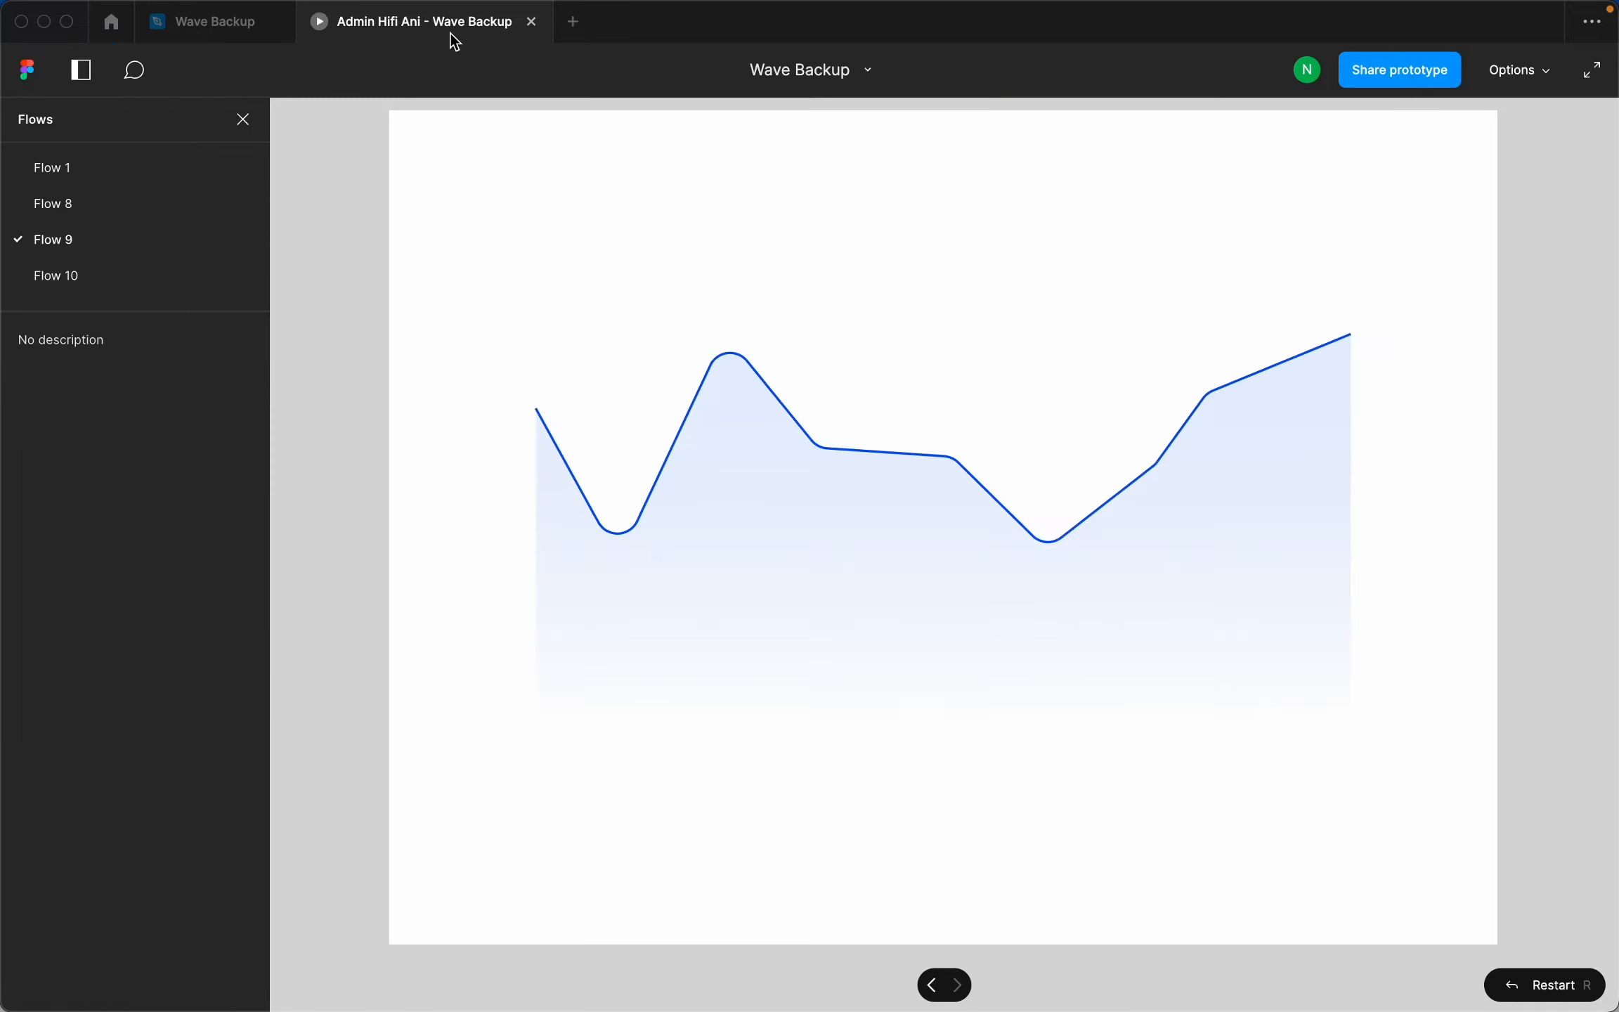
left_click(138, 178)
left_click(129, 228)
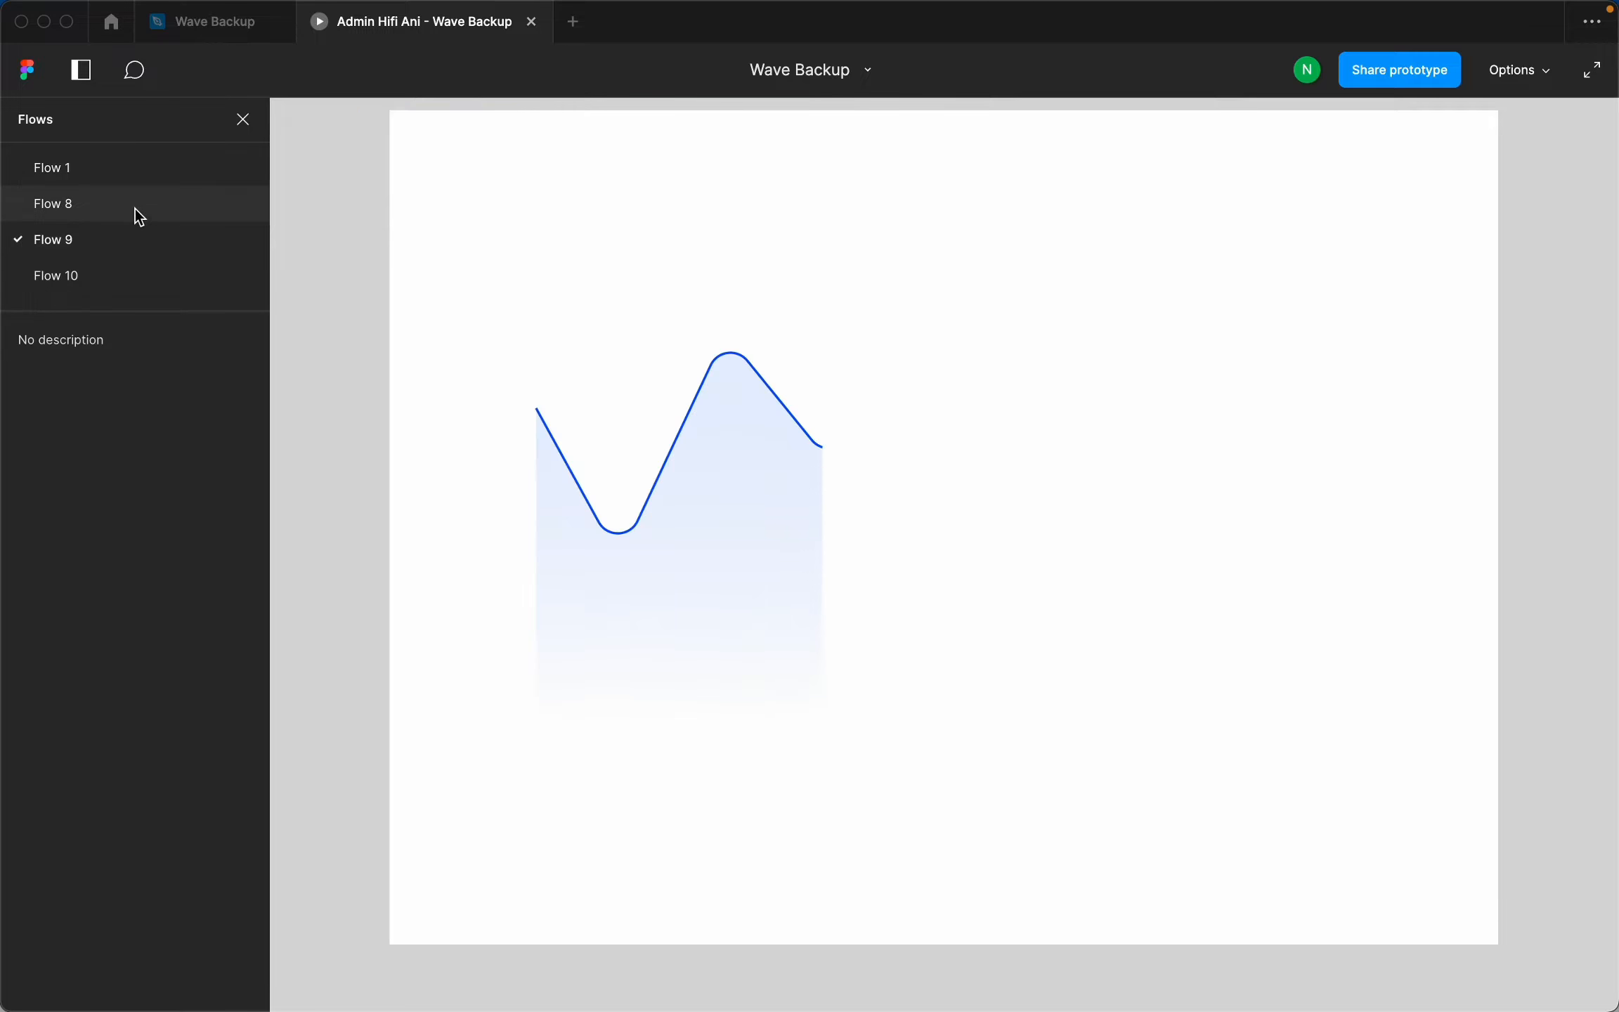
left_click(136, 208)
left_click(123, 237)
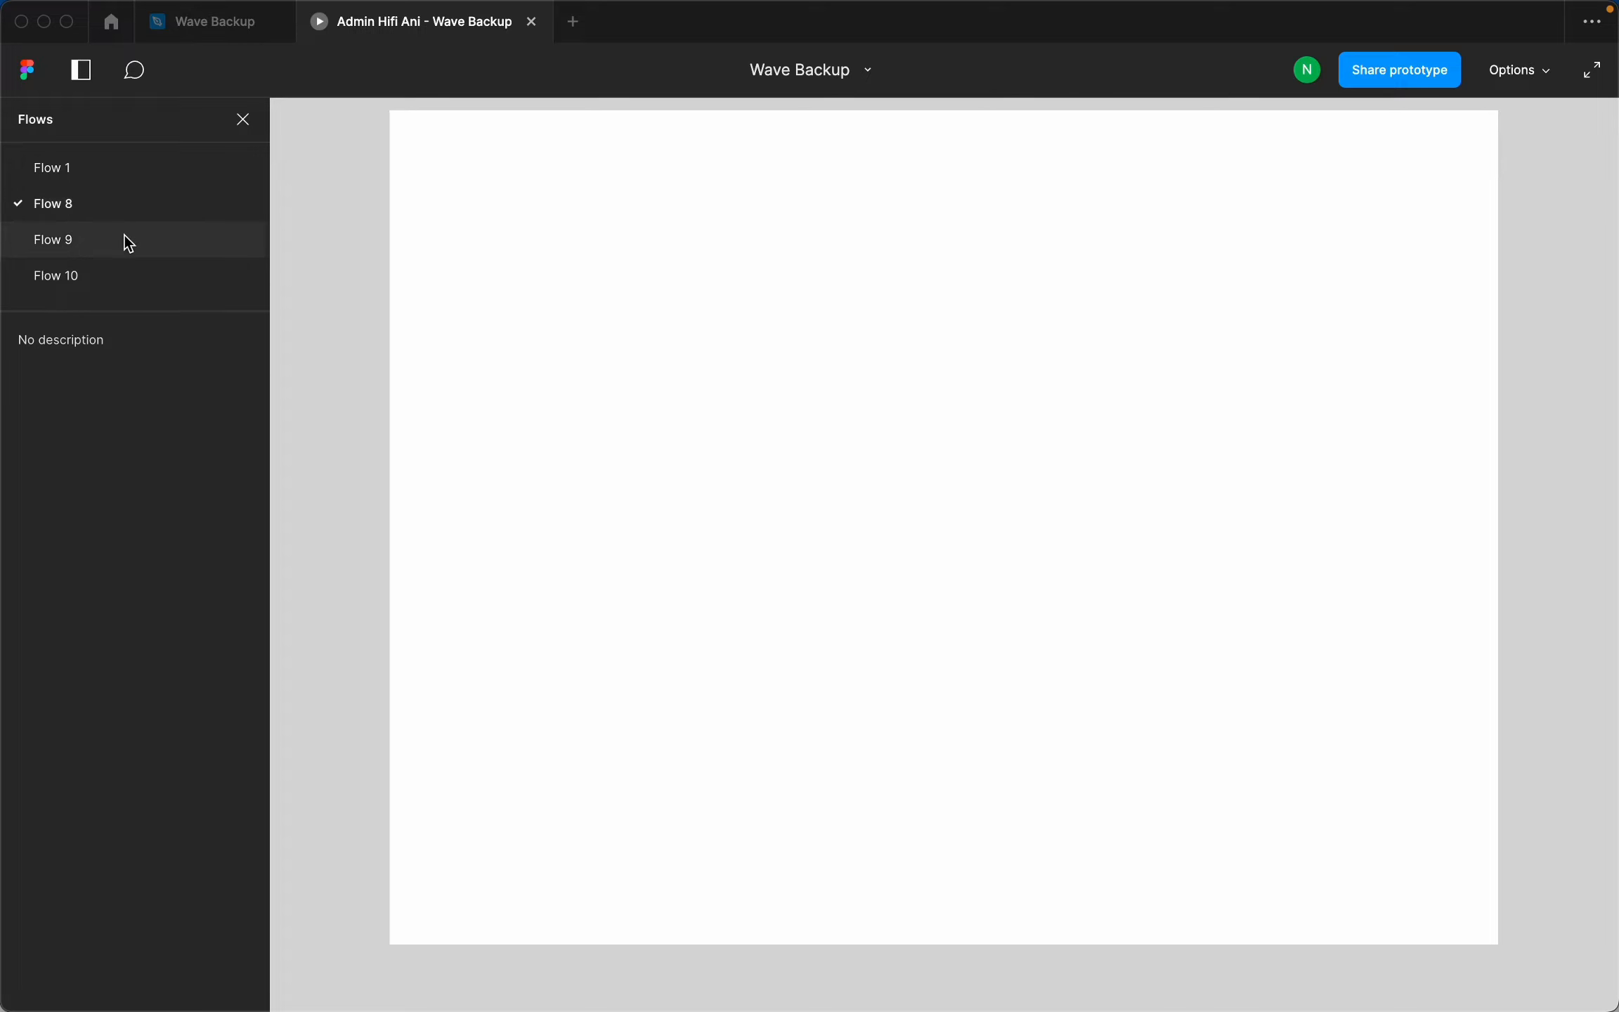
left_click(123, 267)
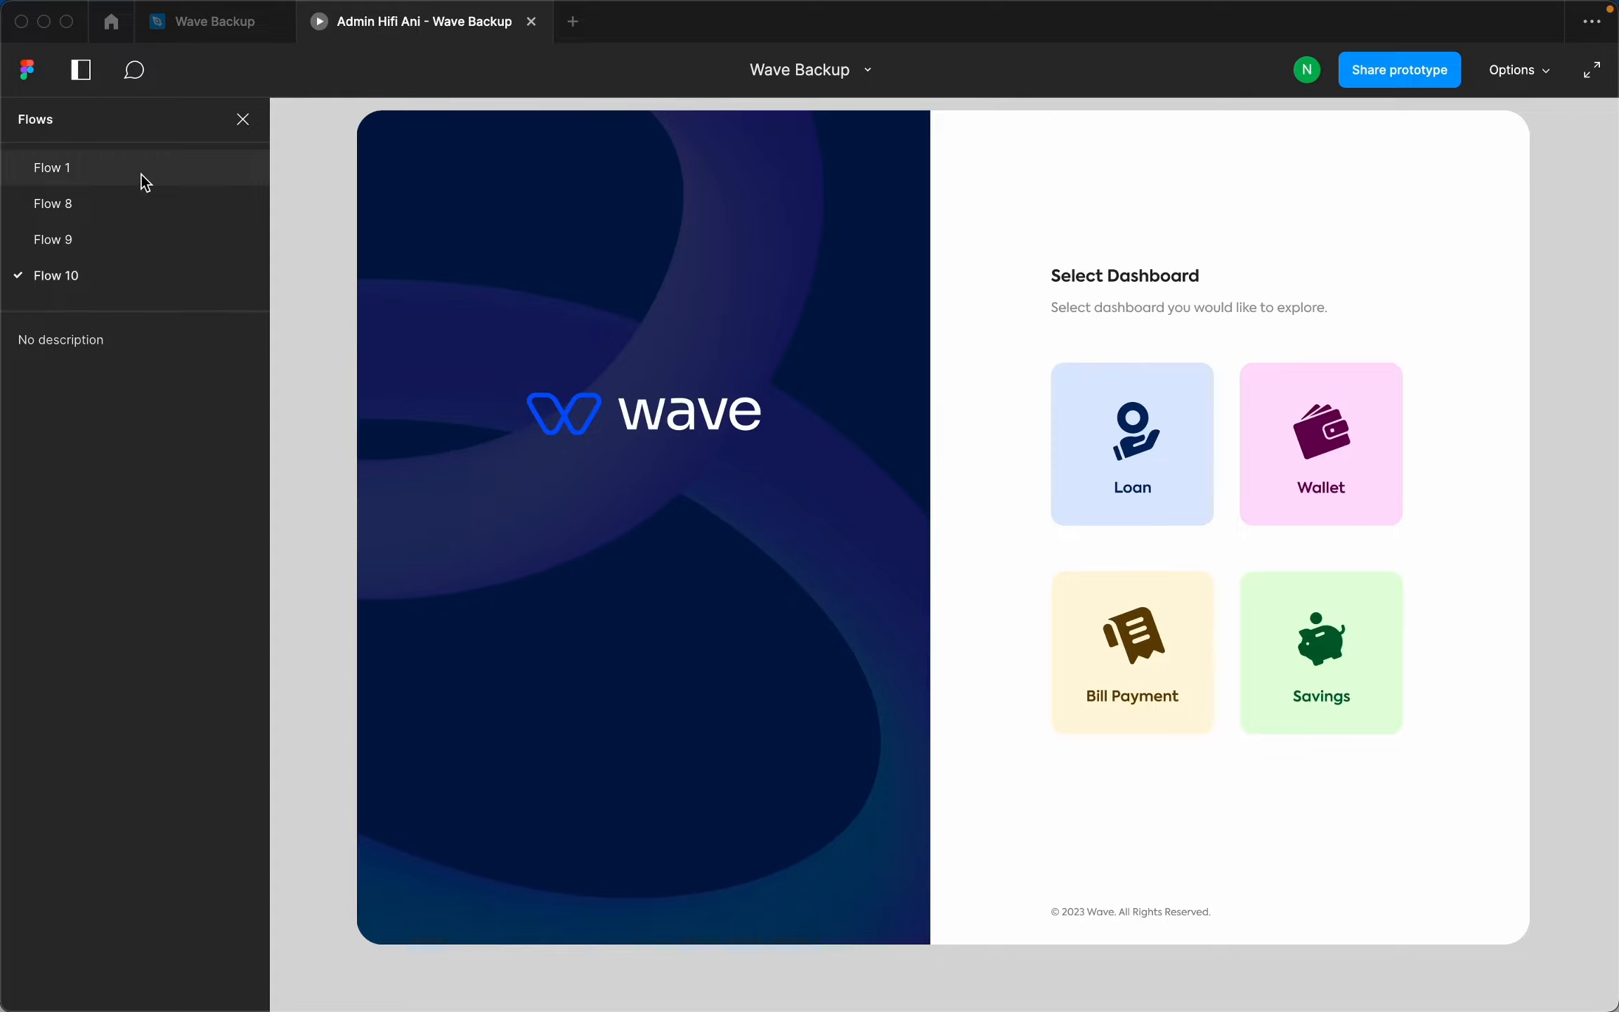
left_click(141, 174)
Check the Select Dashboard frames in the design file for their prototype settings and flow starting point.
left_click(232, 21)
scroll(984, 611, "down", 5)
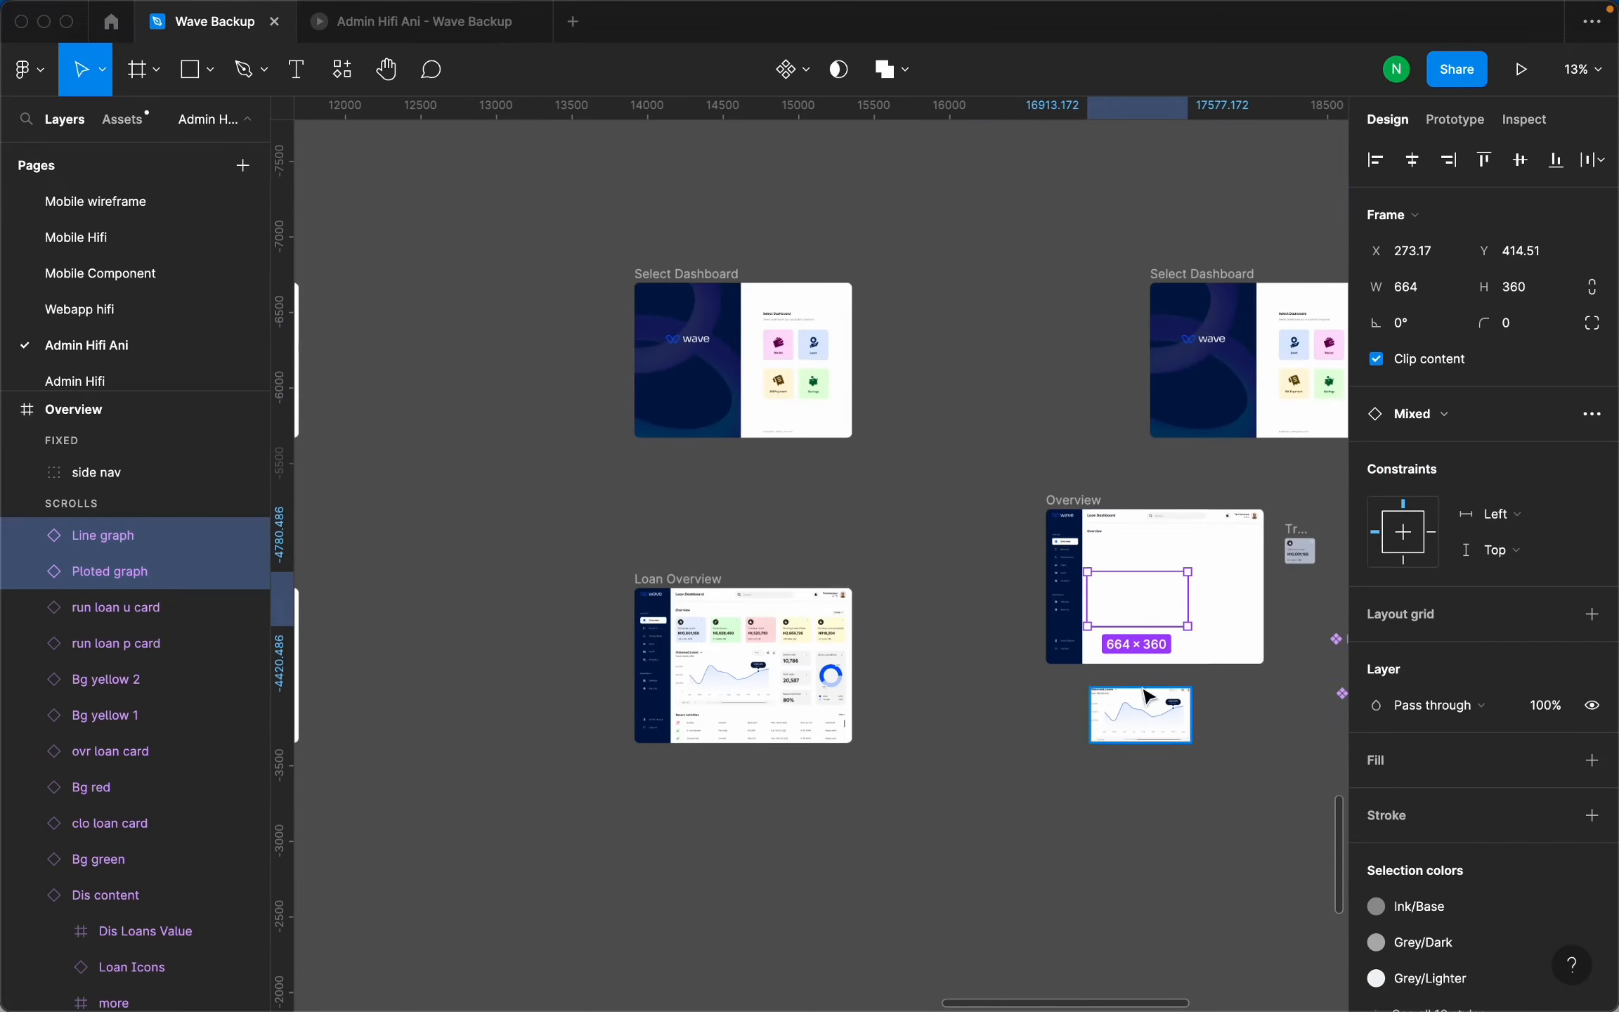
left_click(866, 436)
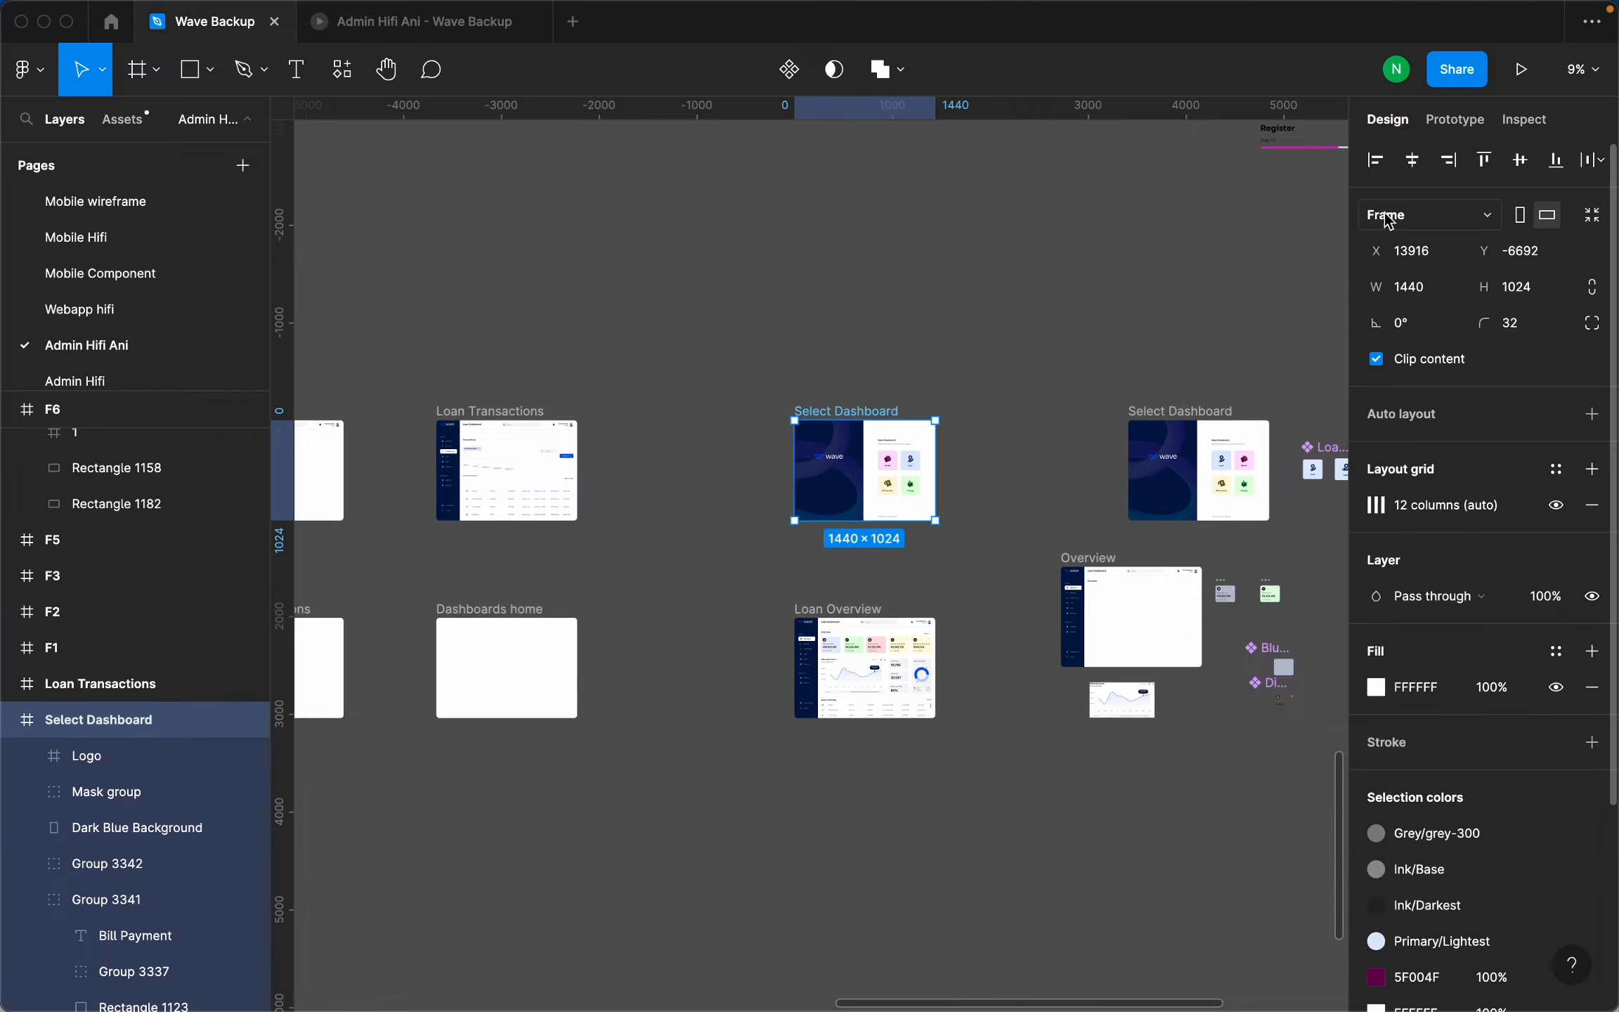
left_click(1454, 119)
scroll(977, 449, "up", 3)
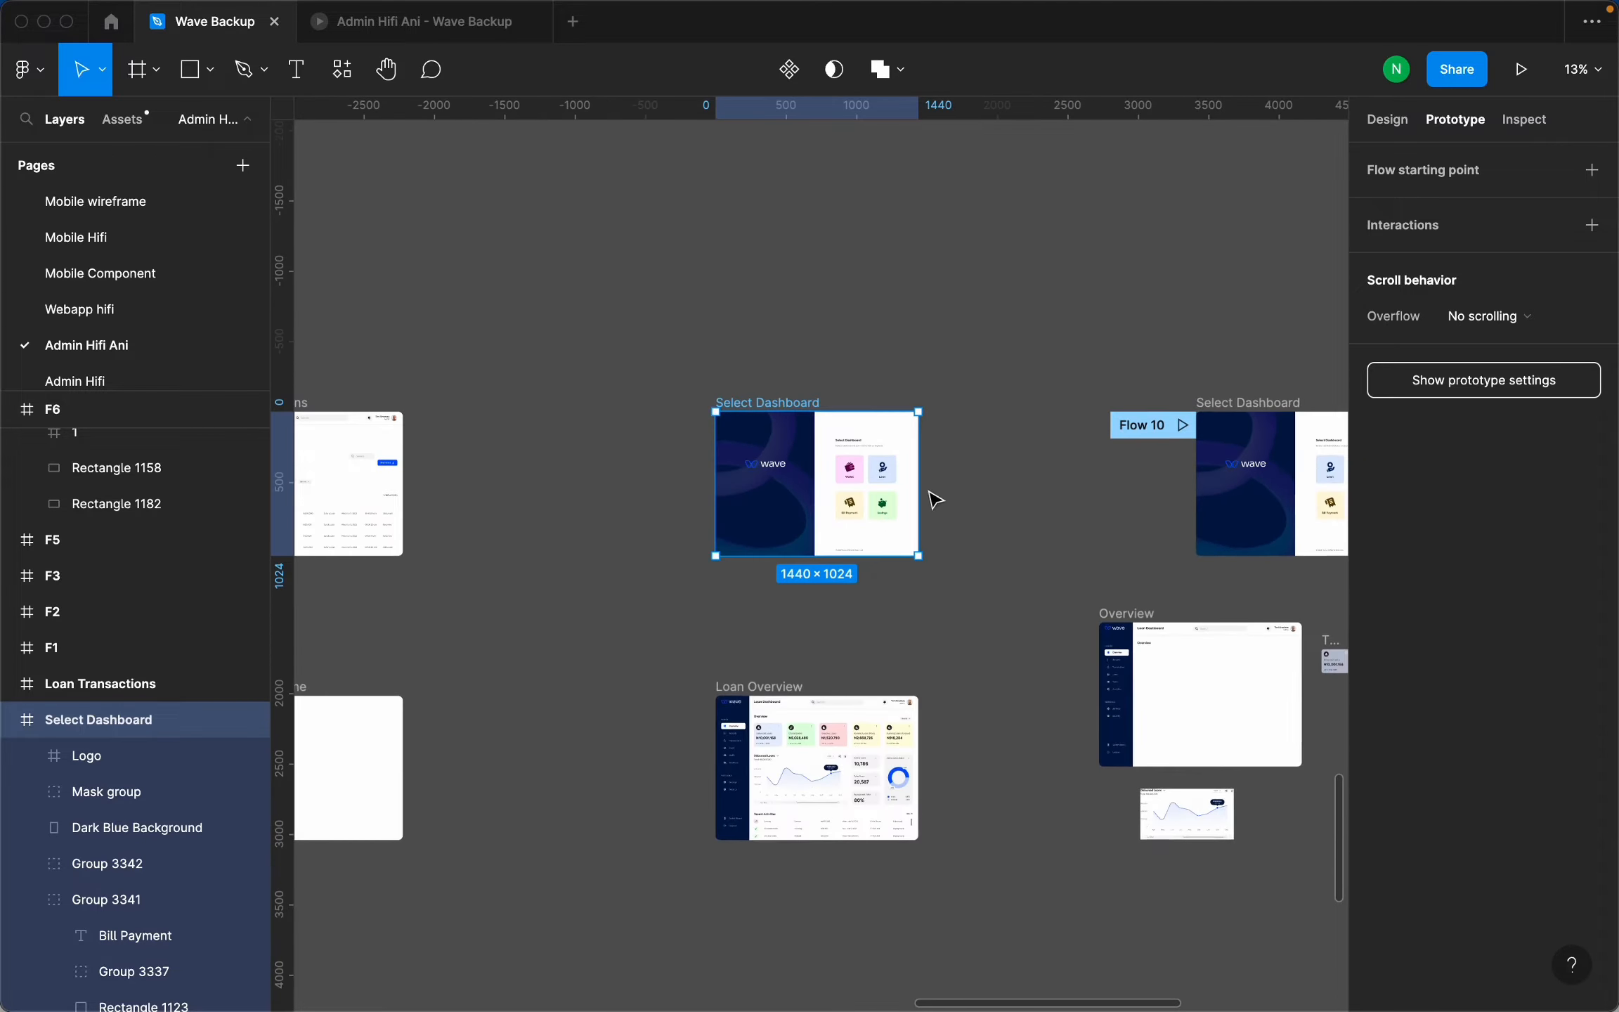
scroll(935, 500, "down", 5)
scroll(1075, 513, "up", 5)
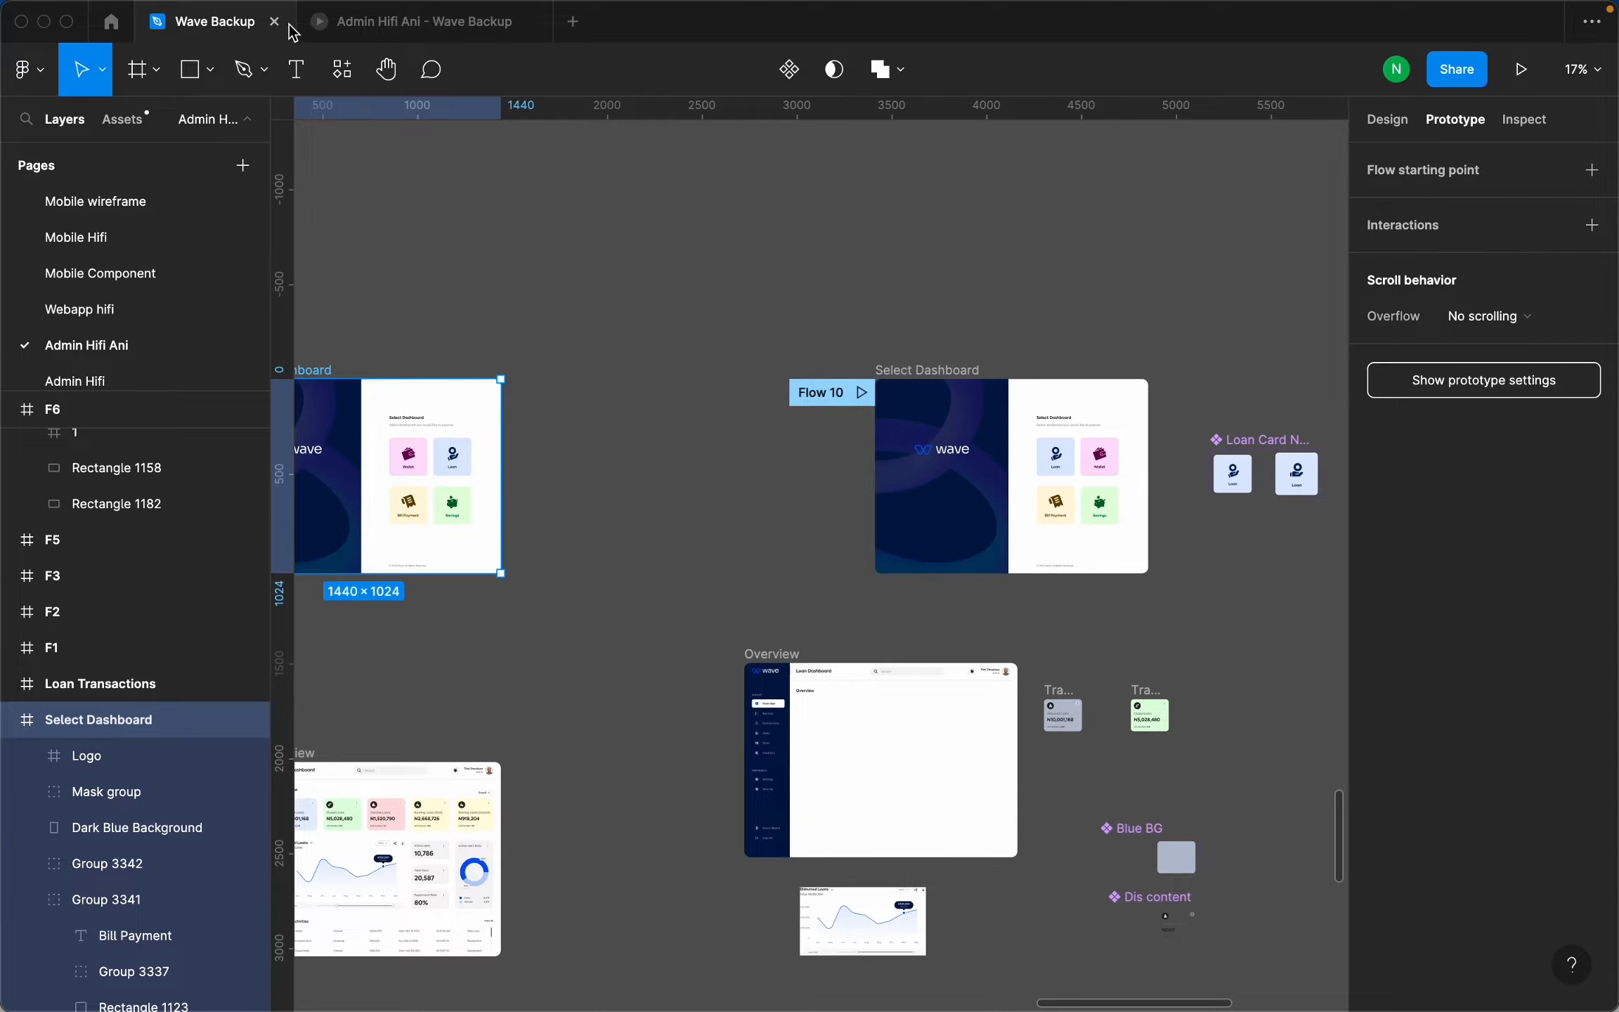
Preview Flow 10 with the flows sidebar hidden and play through to the Loan Dashboard.
left_click(379, 25)
left_click(141, 278)
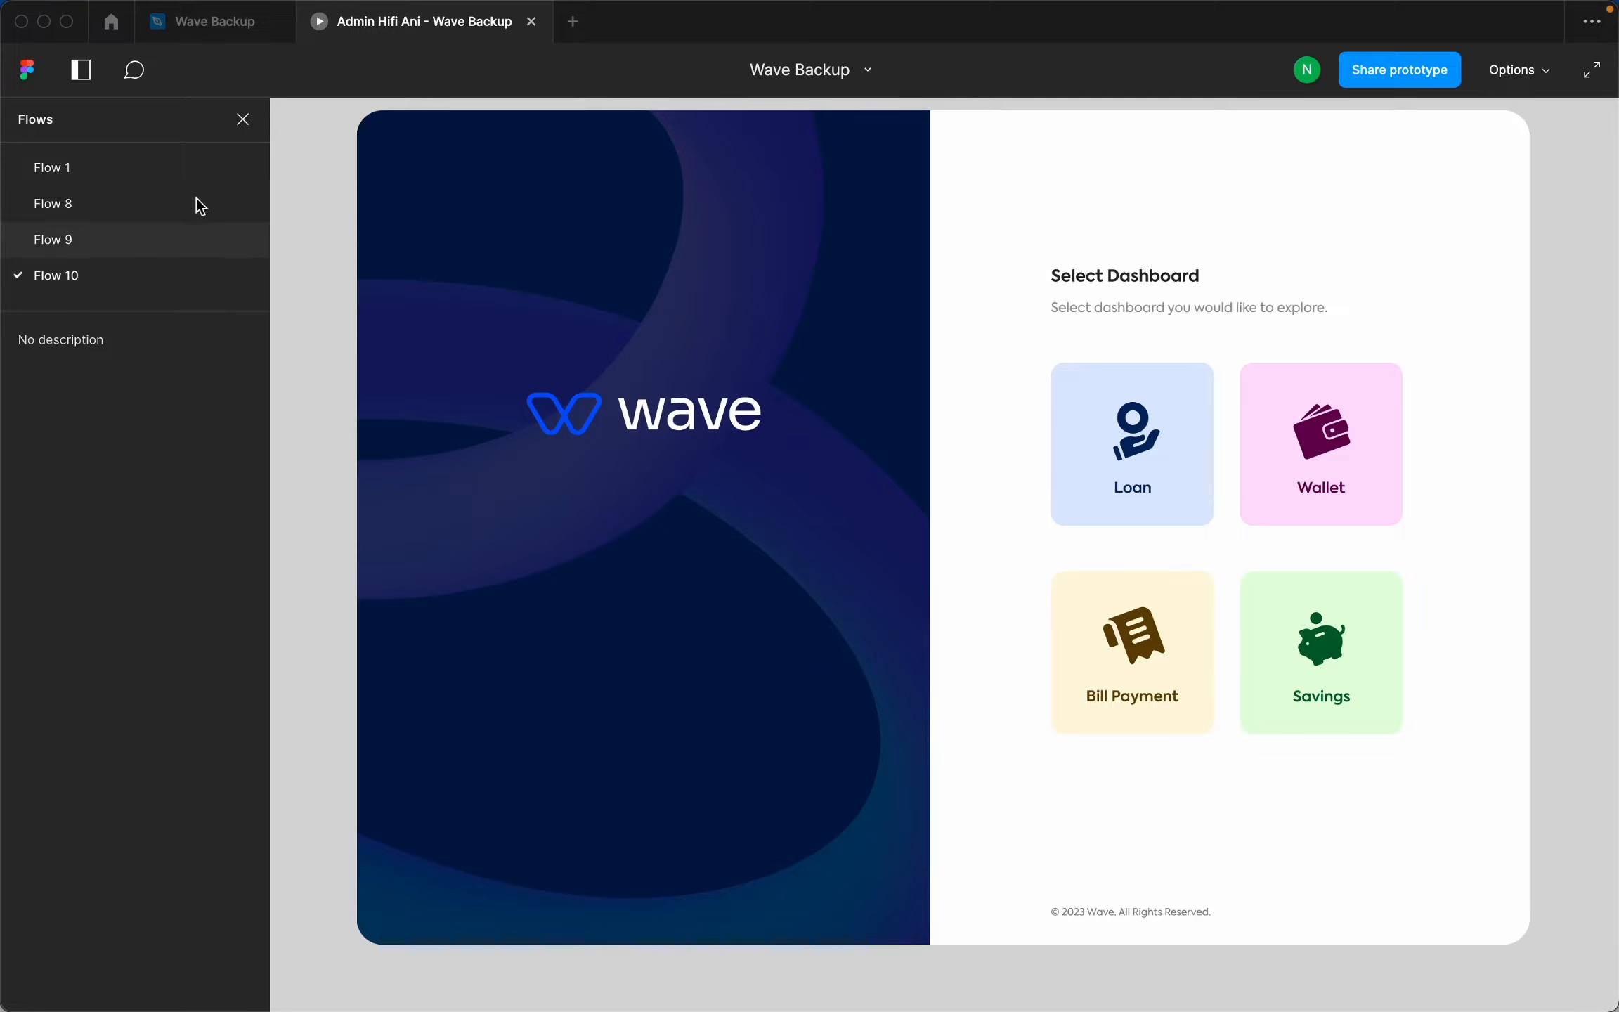
left_click(81, 70)
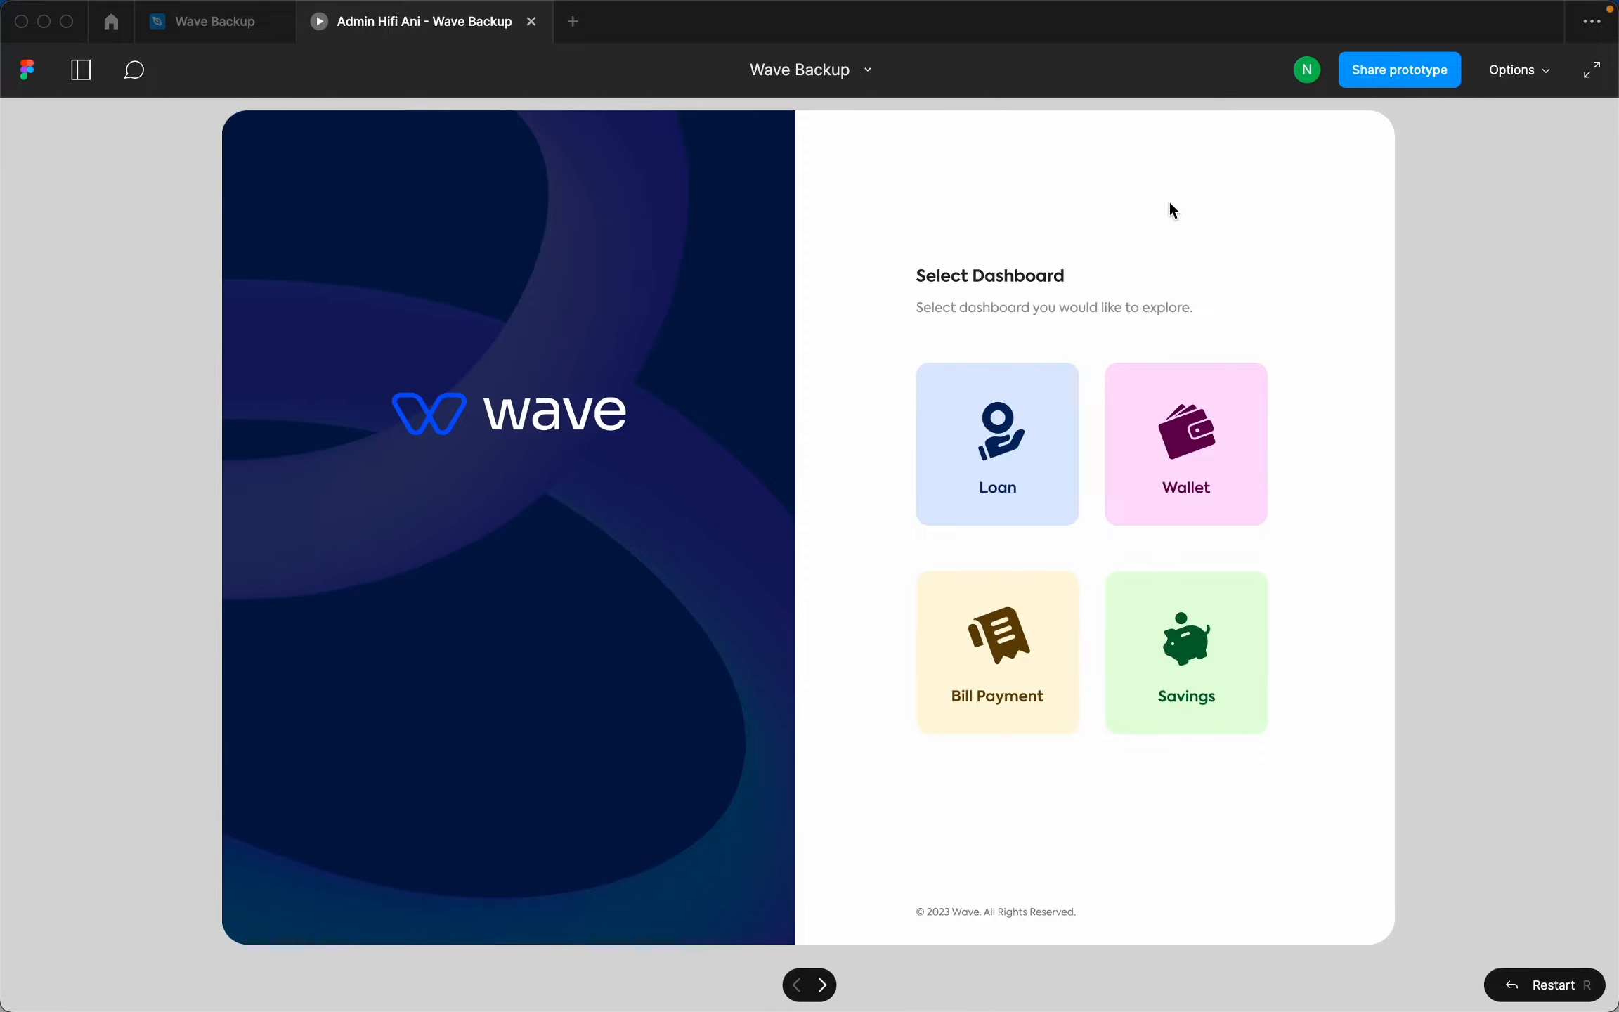
left_click(1511, 71)
left_click(1485, 206)
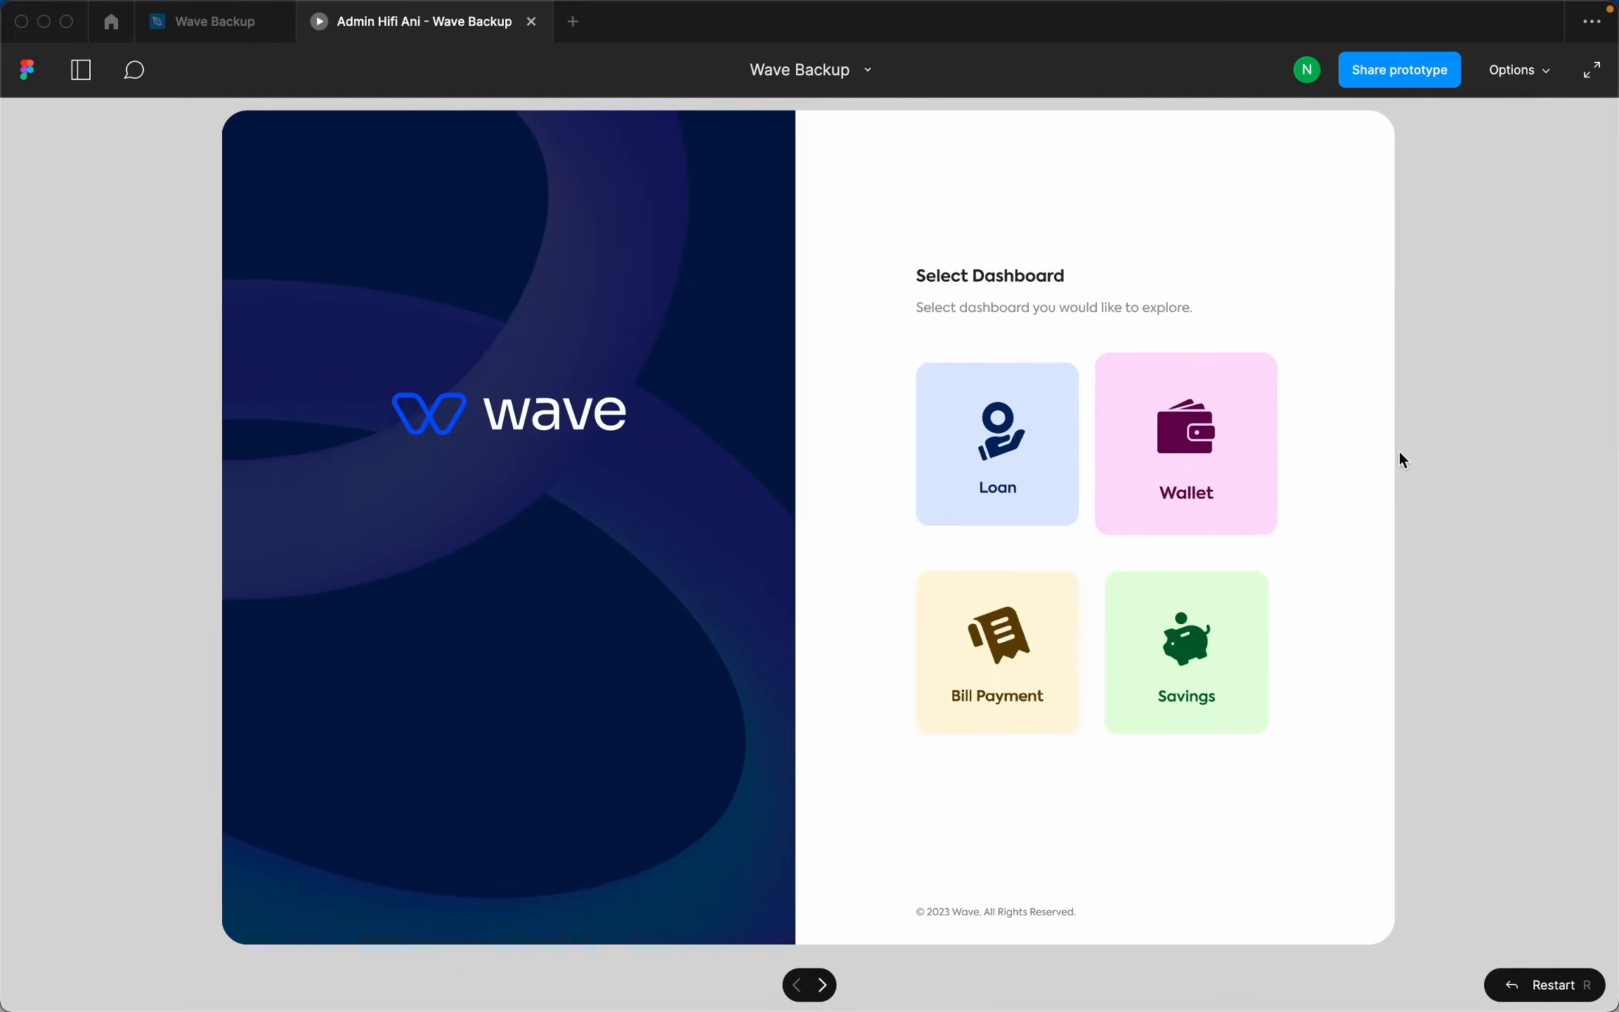
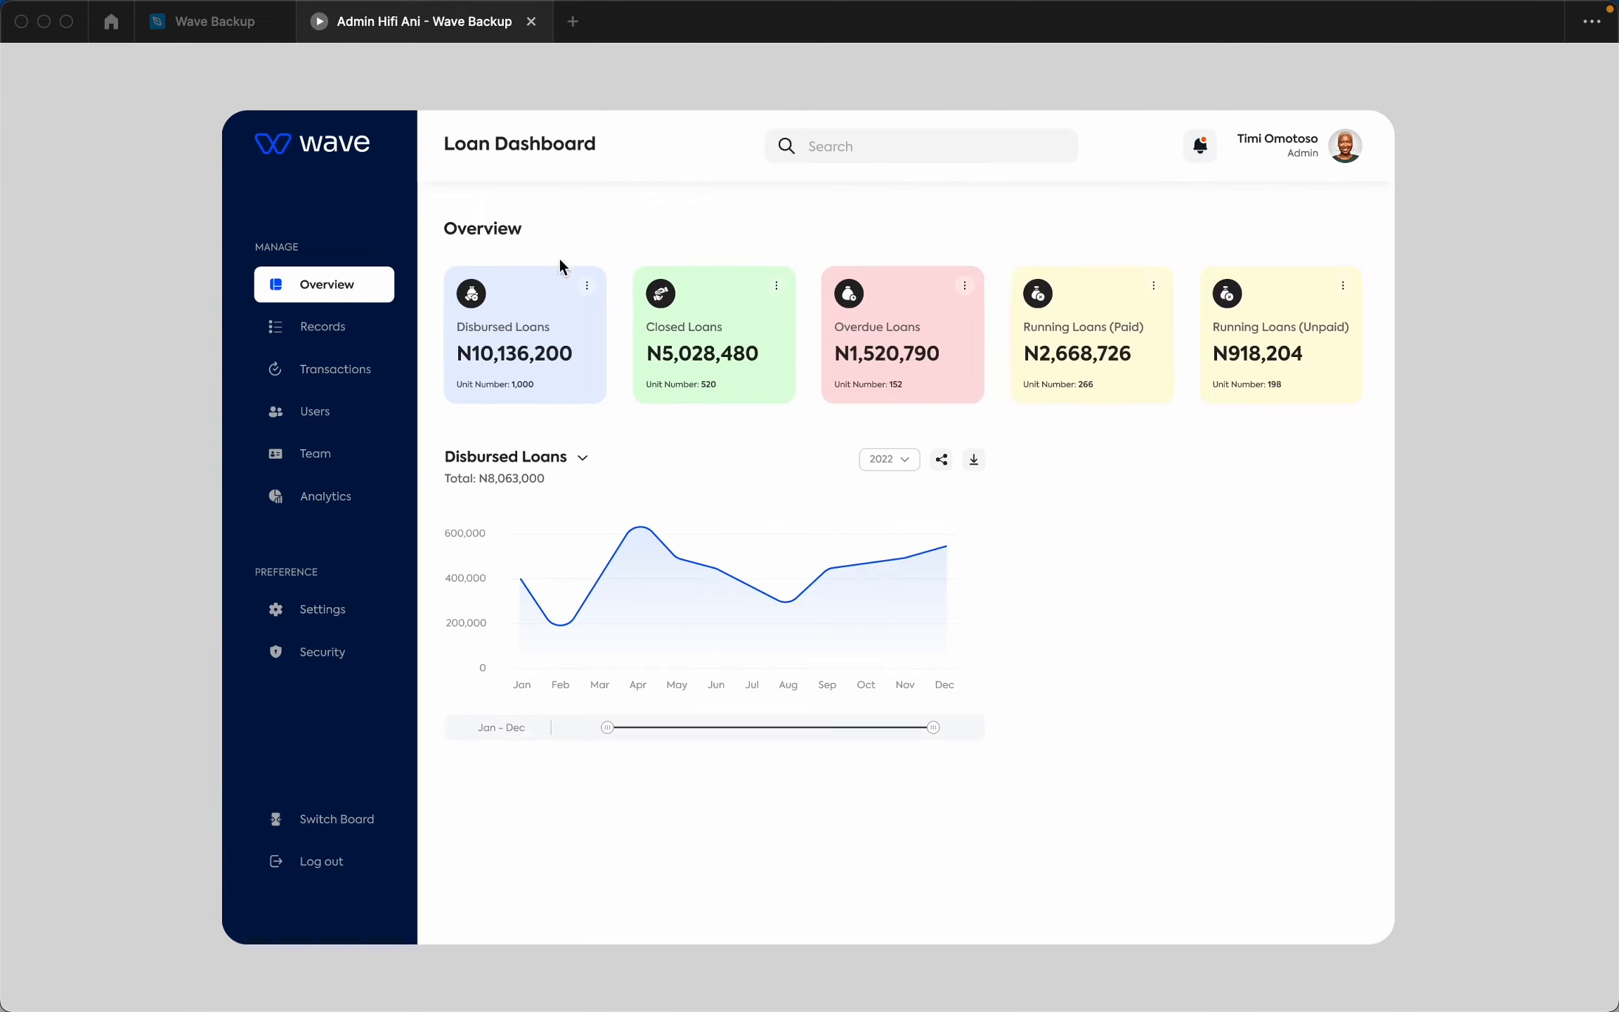
Inspect the prototype interactions and design properties of the two graph instances in the Overview frame.
left_click(244, 28)
scroll(745, 492, "down", 5)
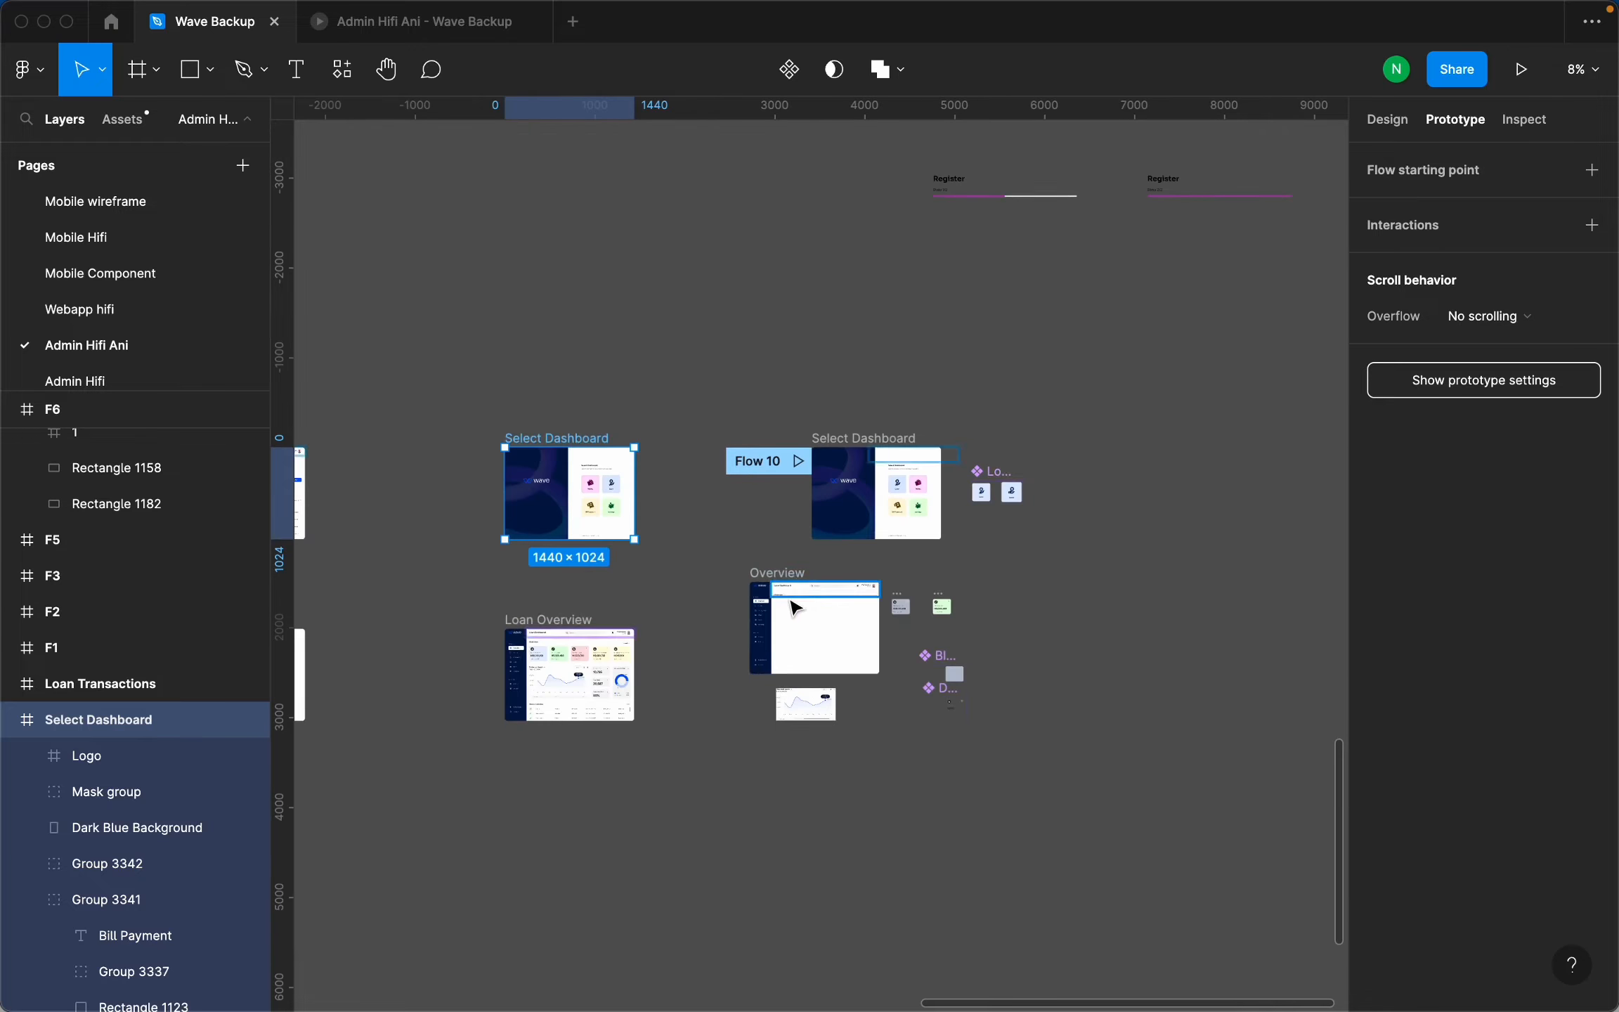
scroll(829, 633, "up", 5)
scroll(841, 618, "down", 6)
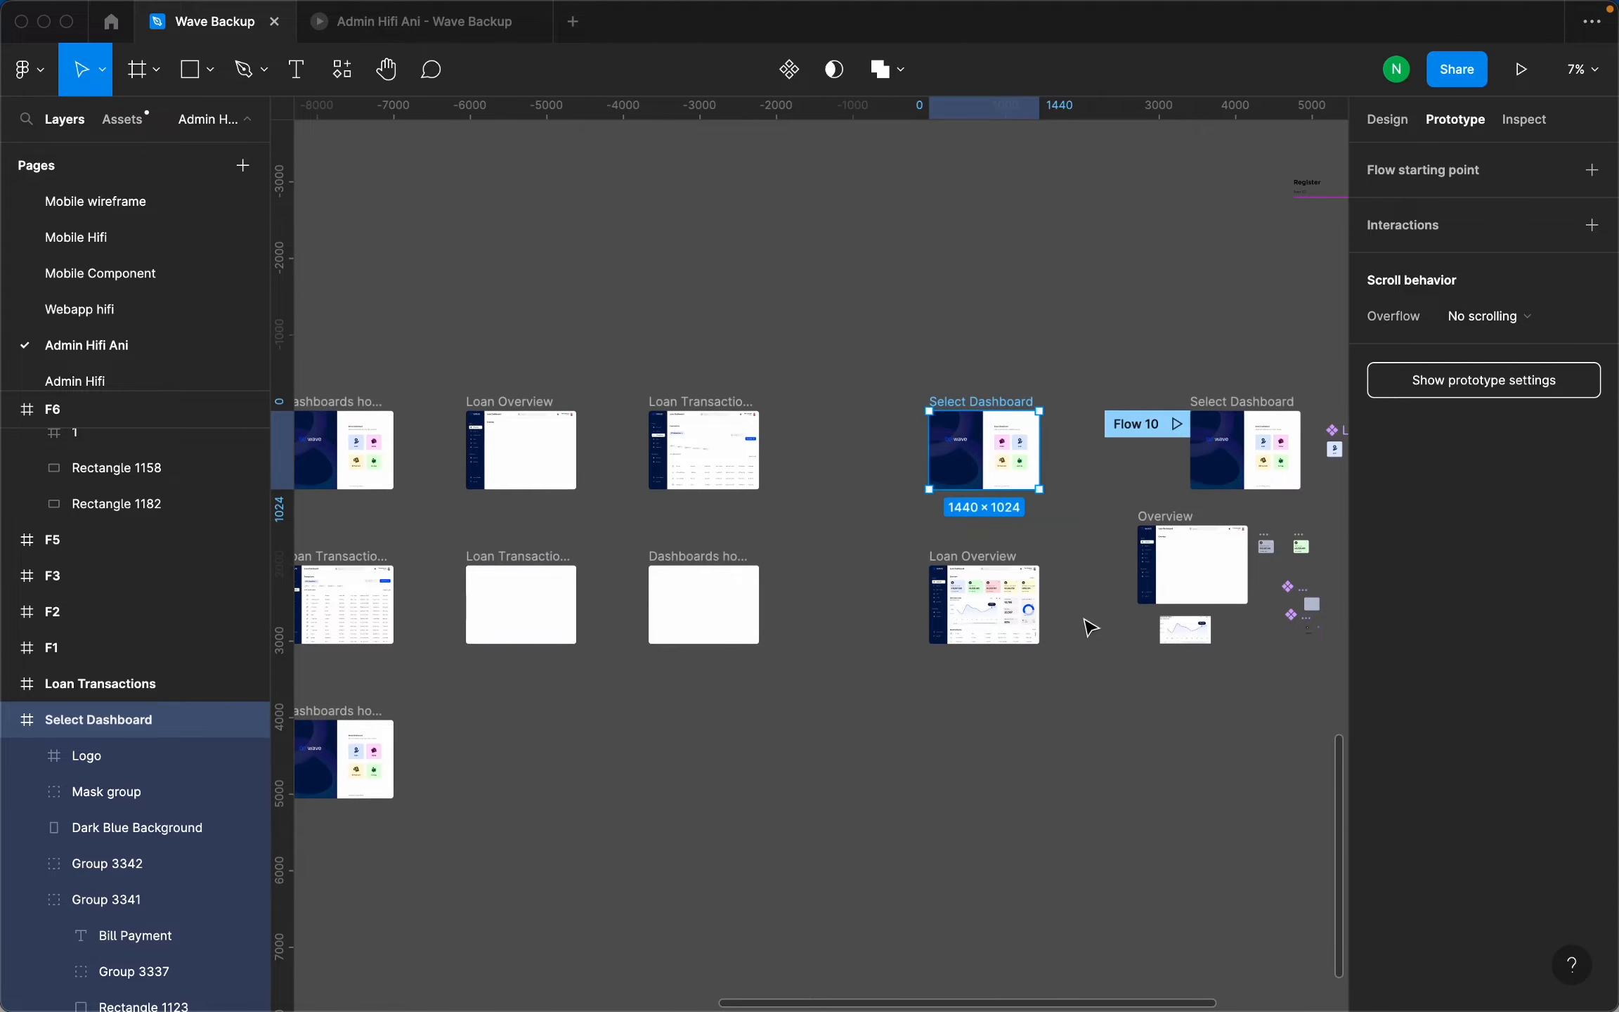
scroll(1191, 585, "up", 4)
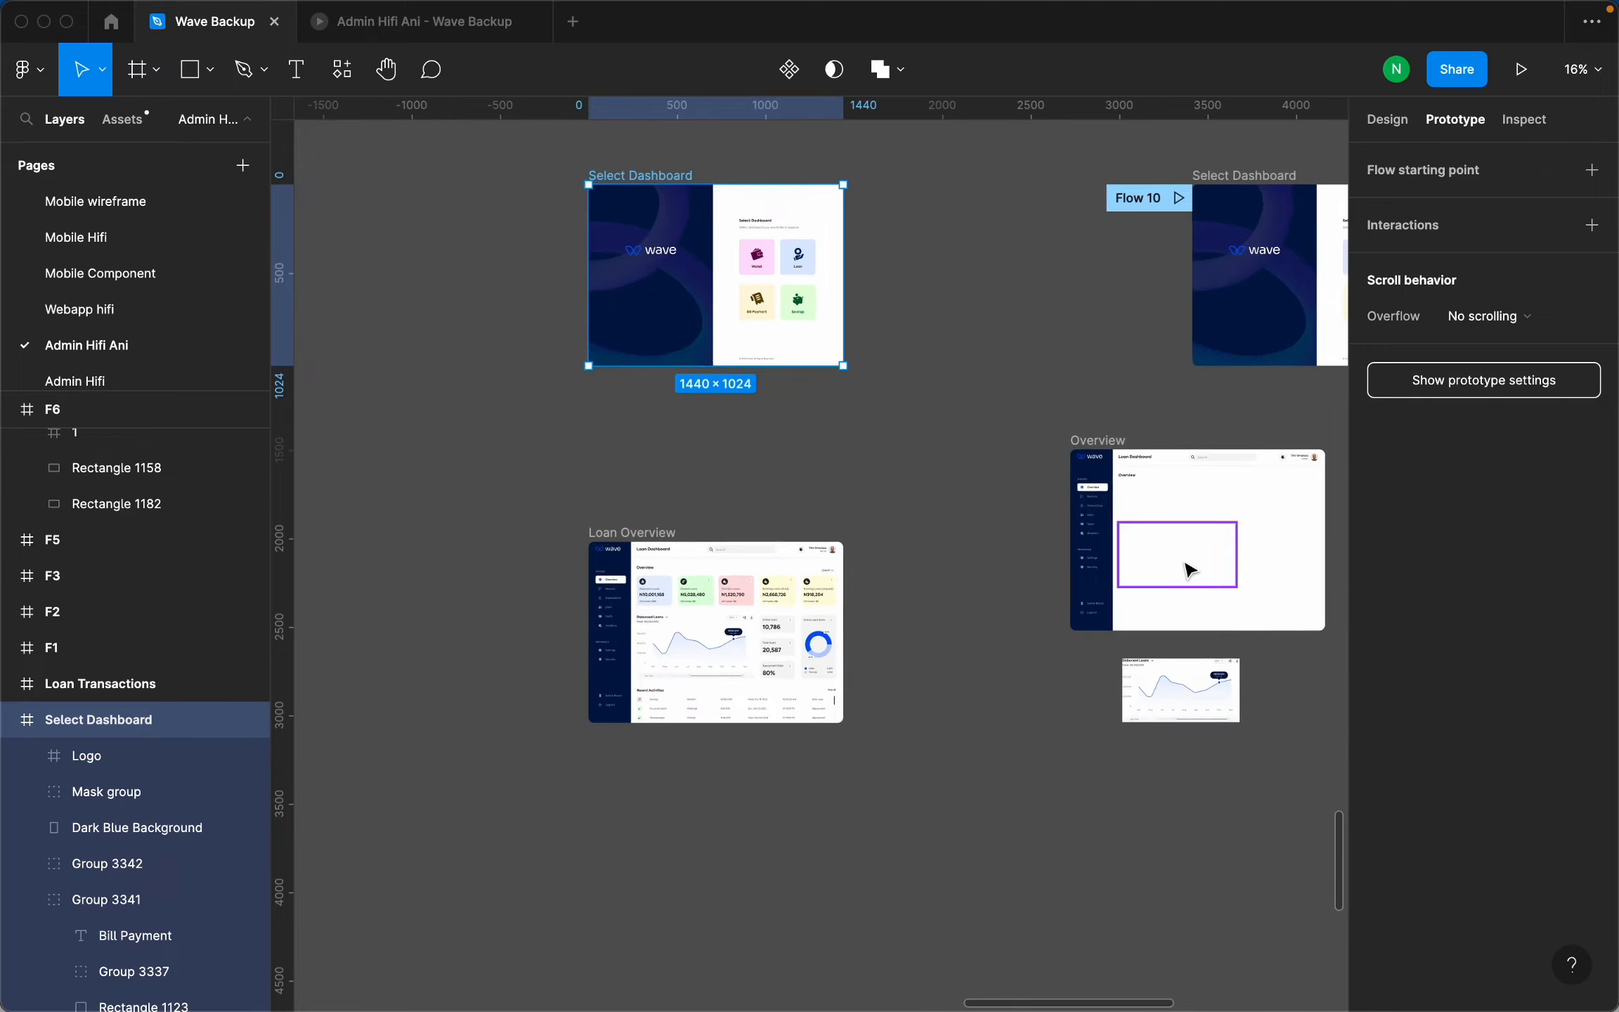
left_click(1184, 544)
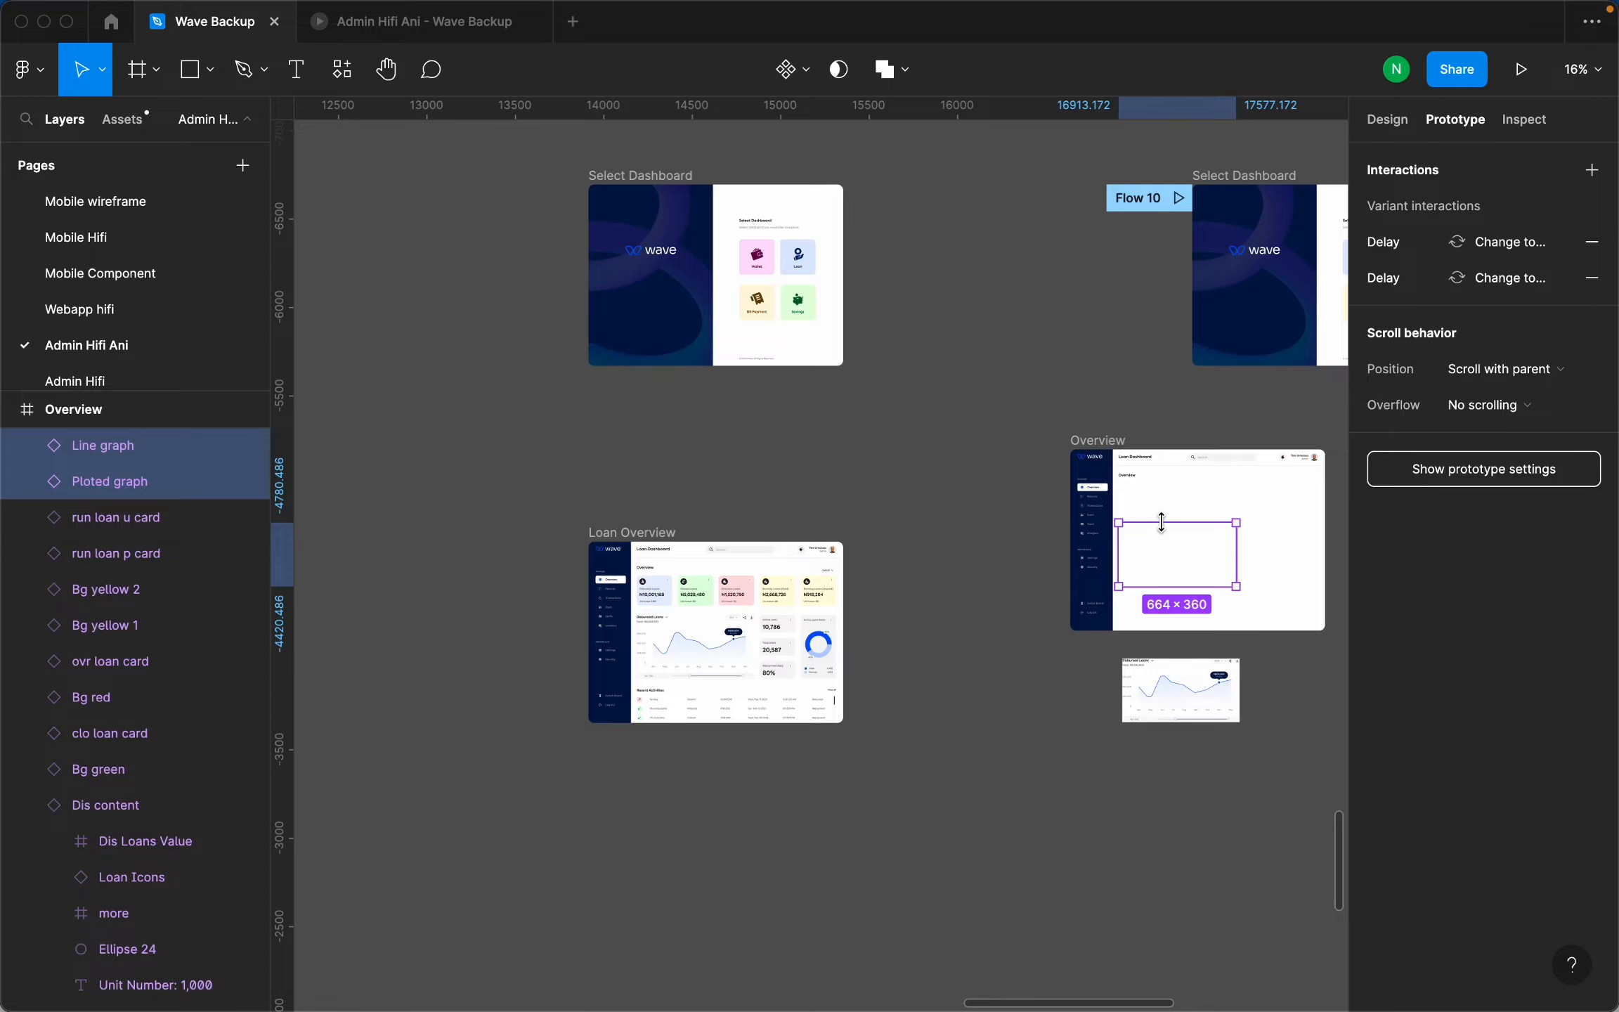
left_click(1400, 121)
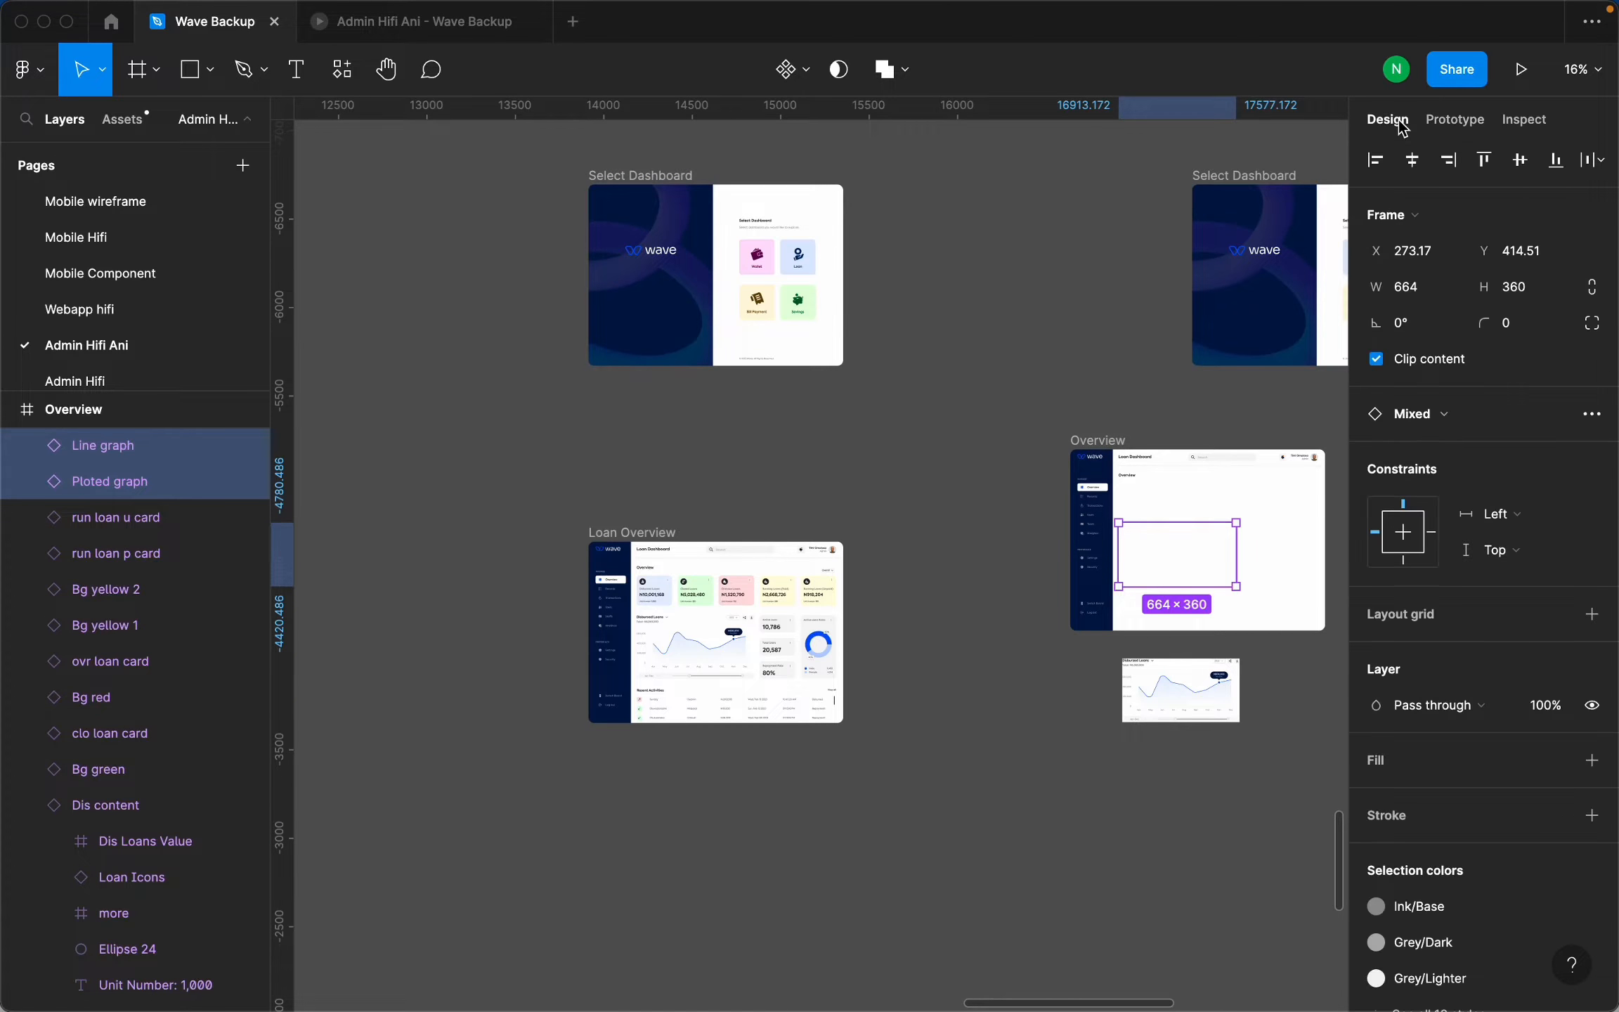
Restart the prototype preview and replay the Loan Dashboard animation from the Loan card twice.
left_click(480, 39)
key("r")
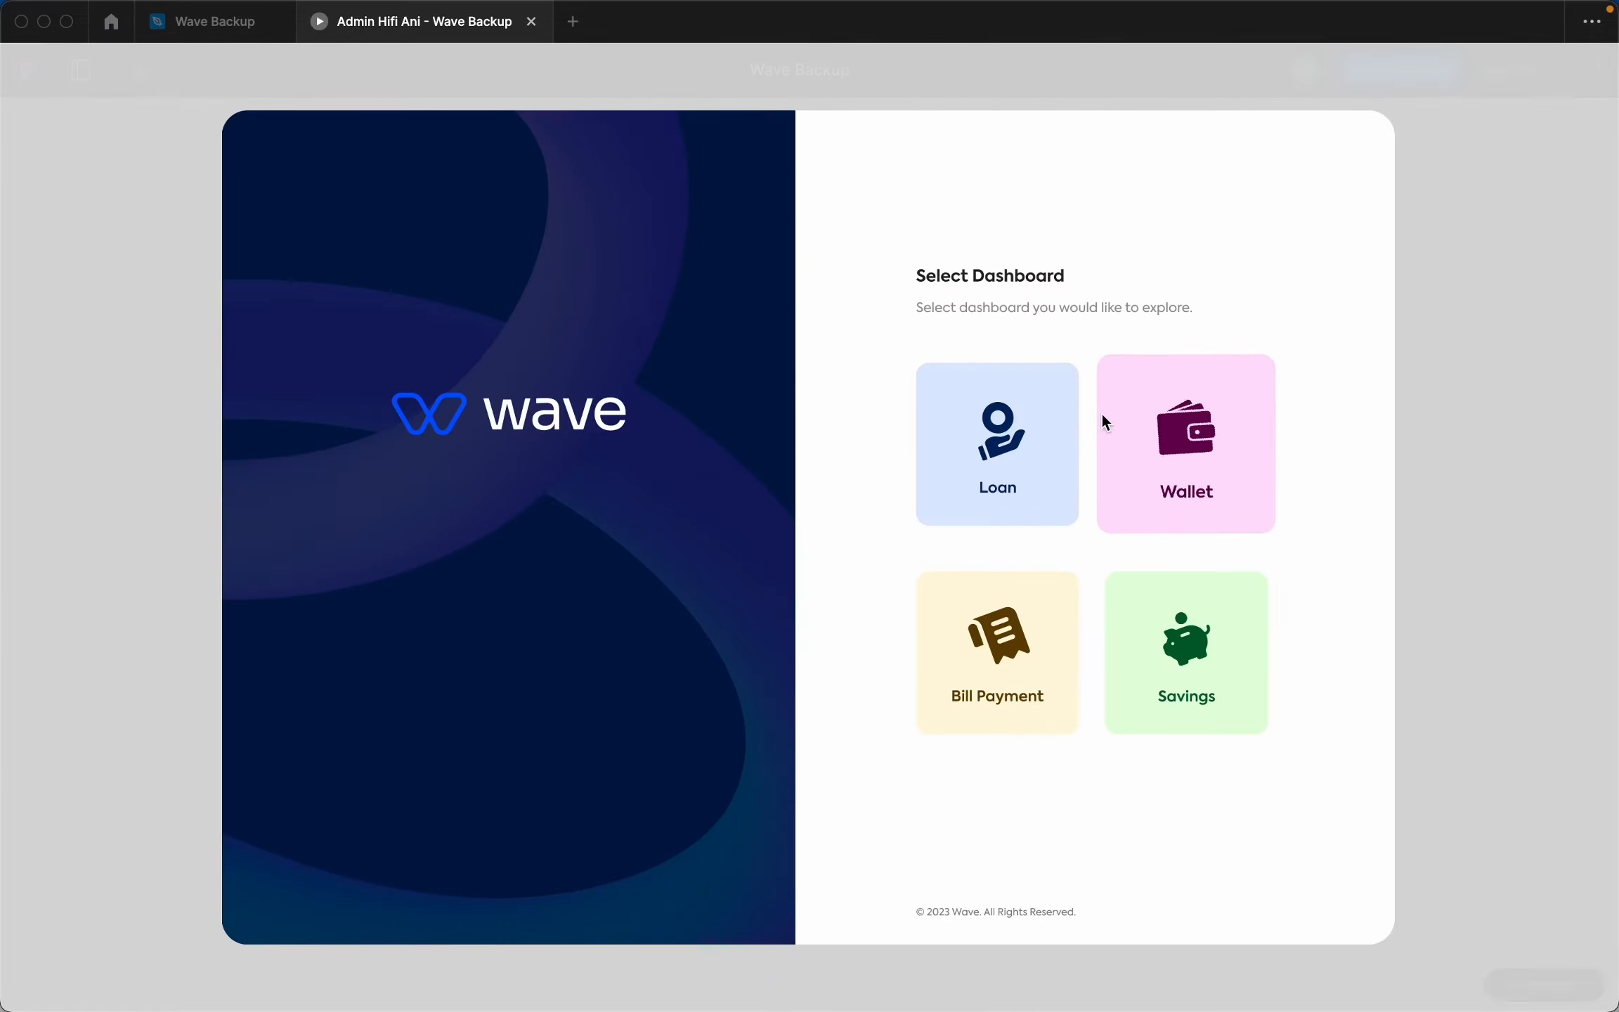
left_click(1056, 460)
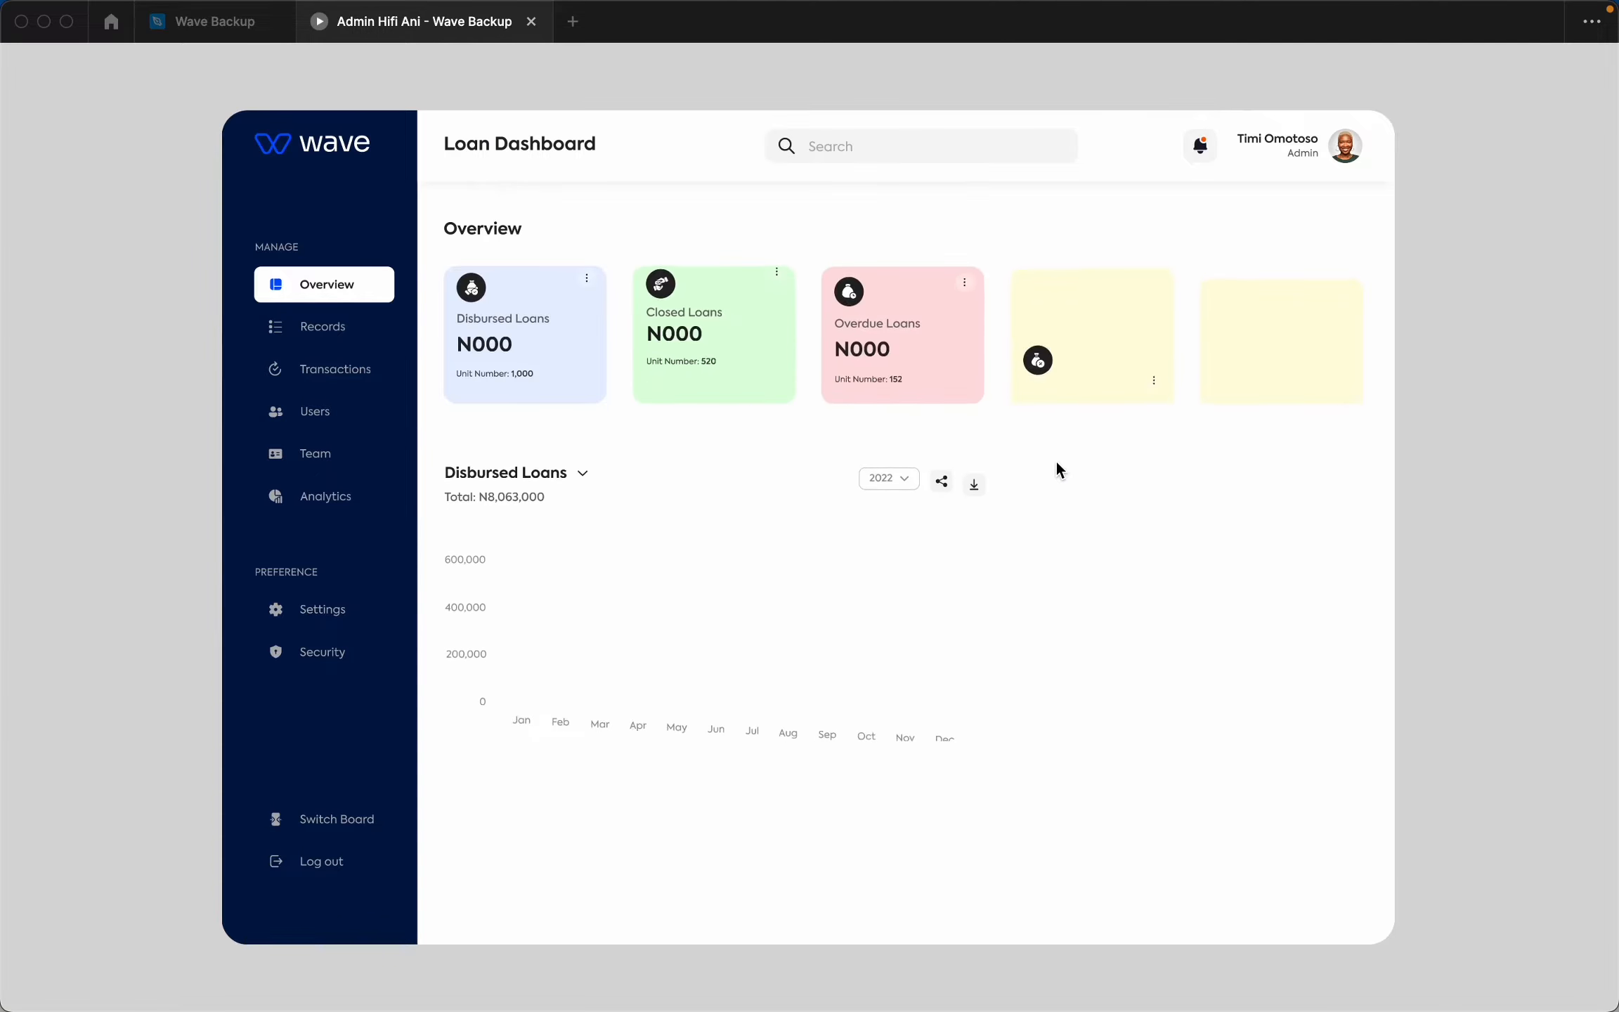
key("r")
left_click(1068, 491)
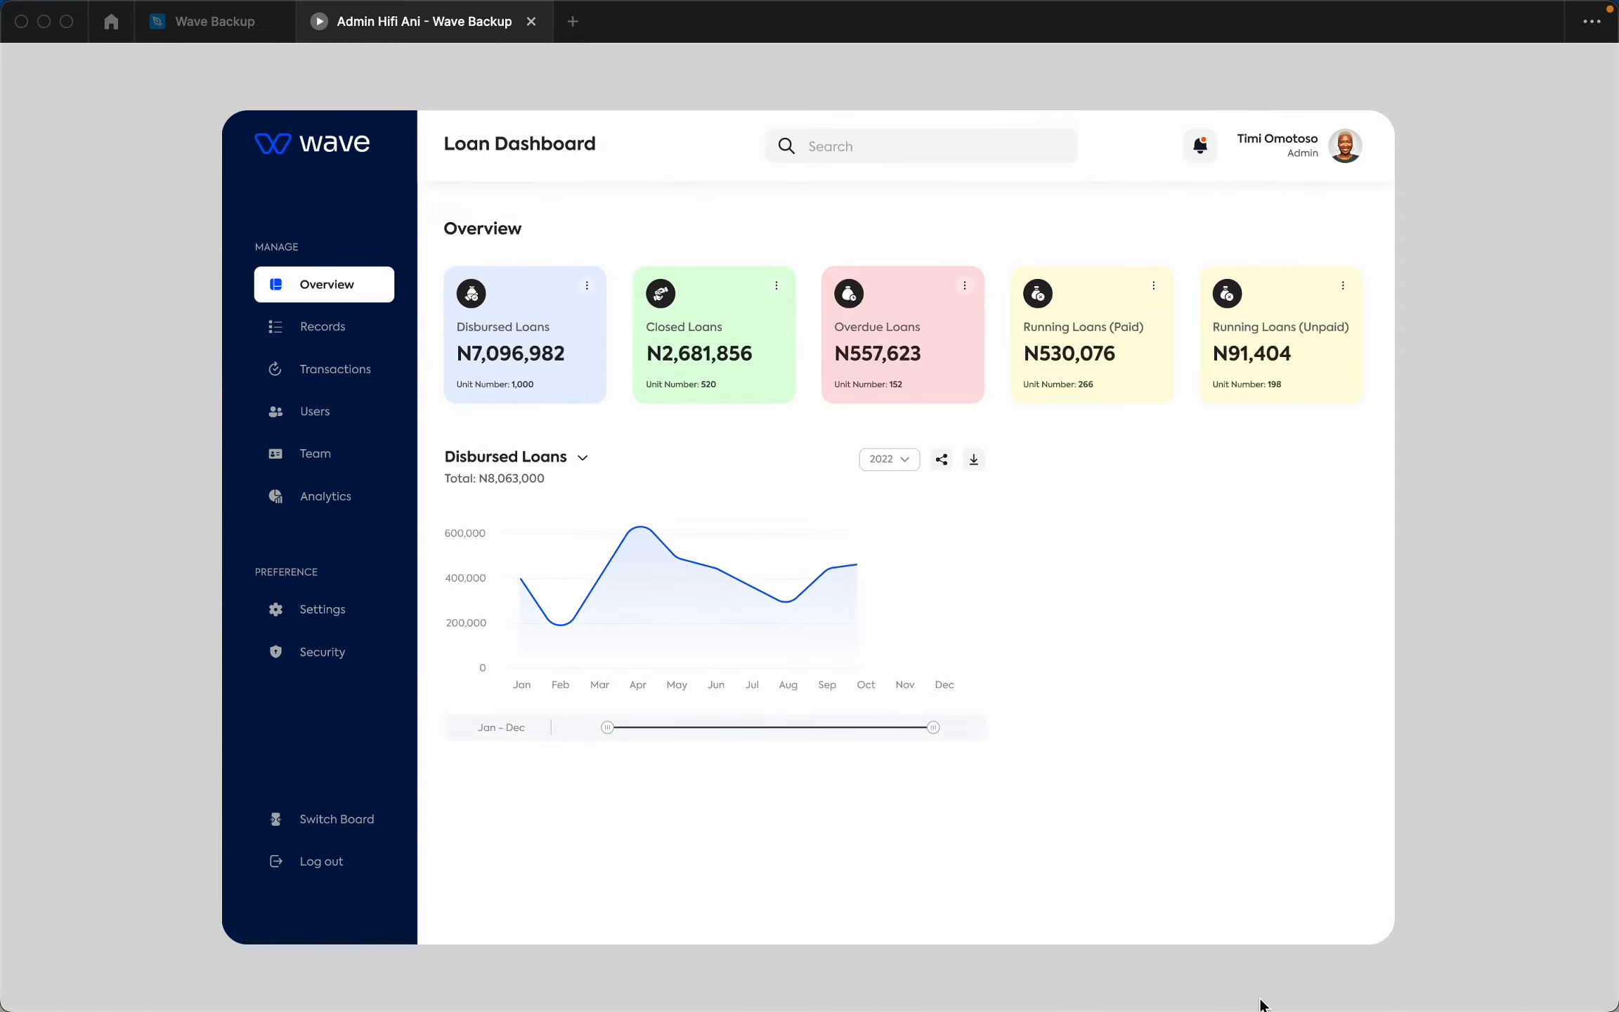
Examine the Active users, Total Users and Repayment Rate cards in the finished Loan Overview design.
left_click(226, 29)
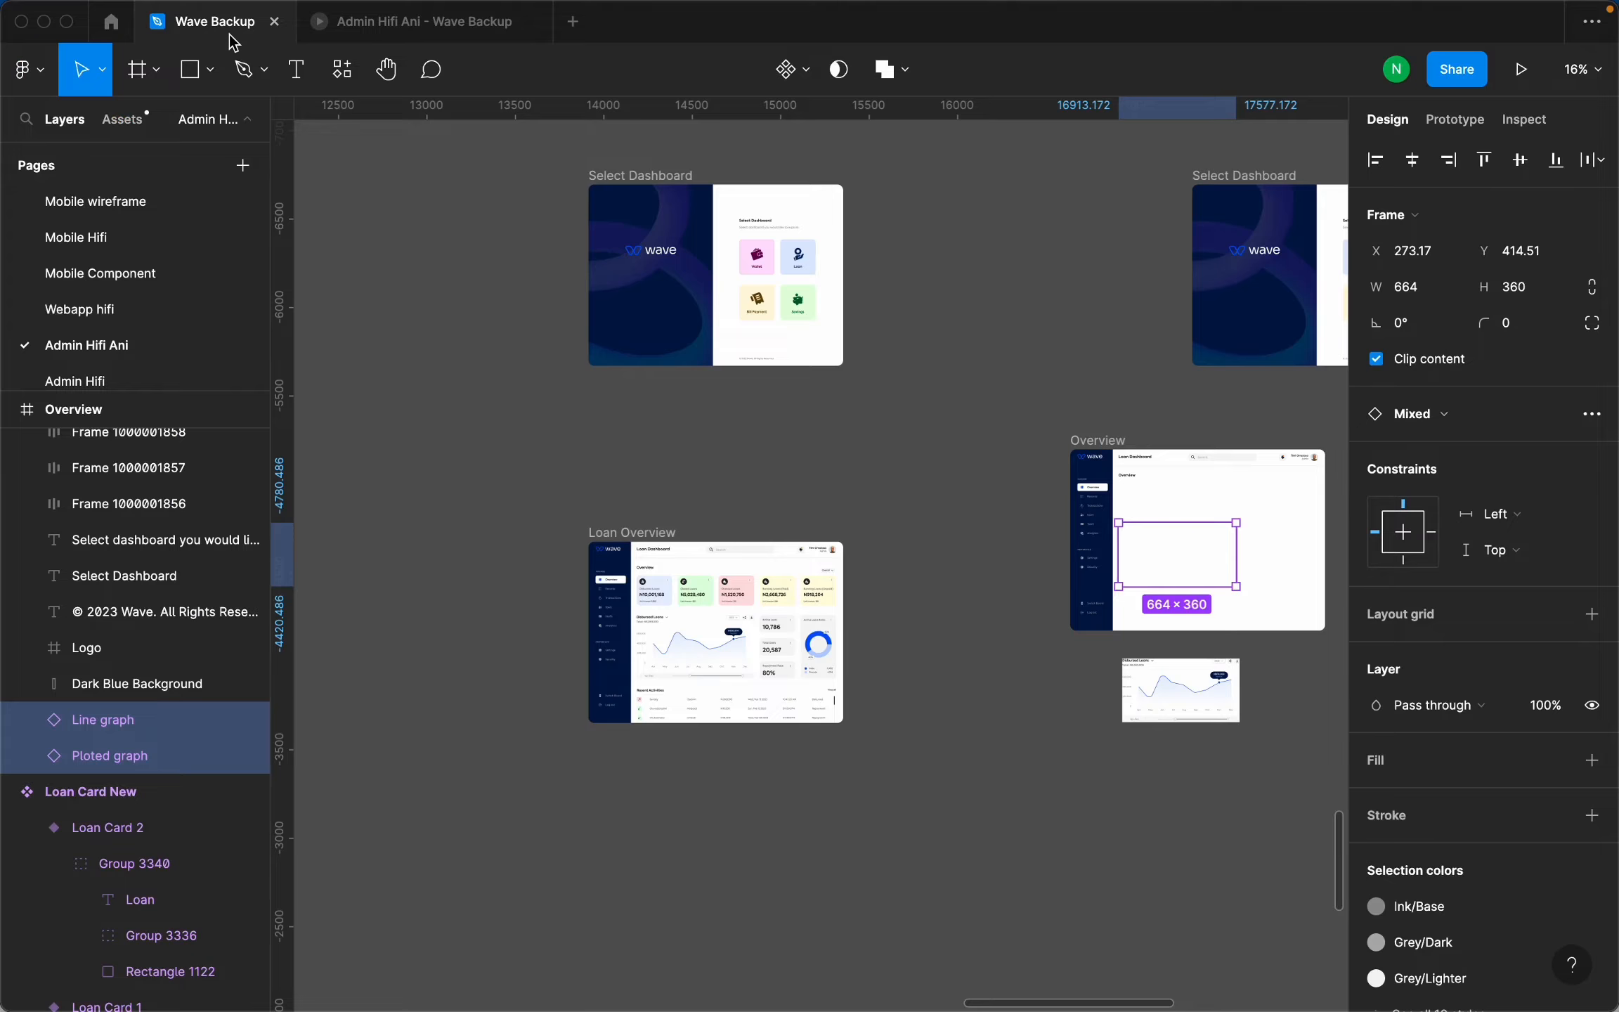
scroll(896, 495, "down", 5)
left_click(936, 422)
scroll(1050, 534, "up", 8)
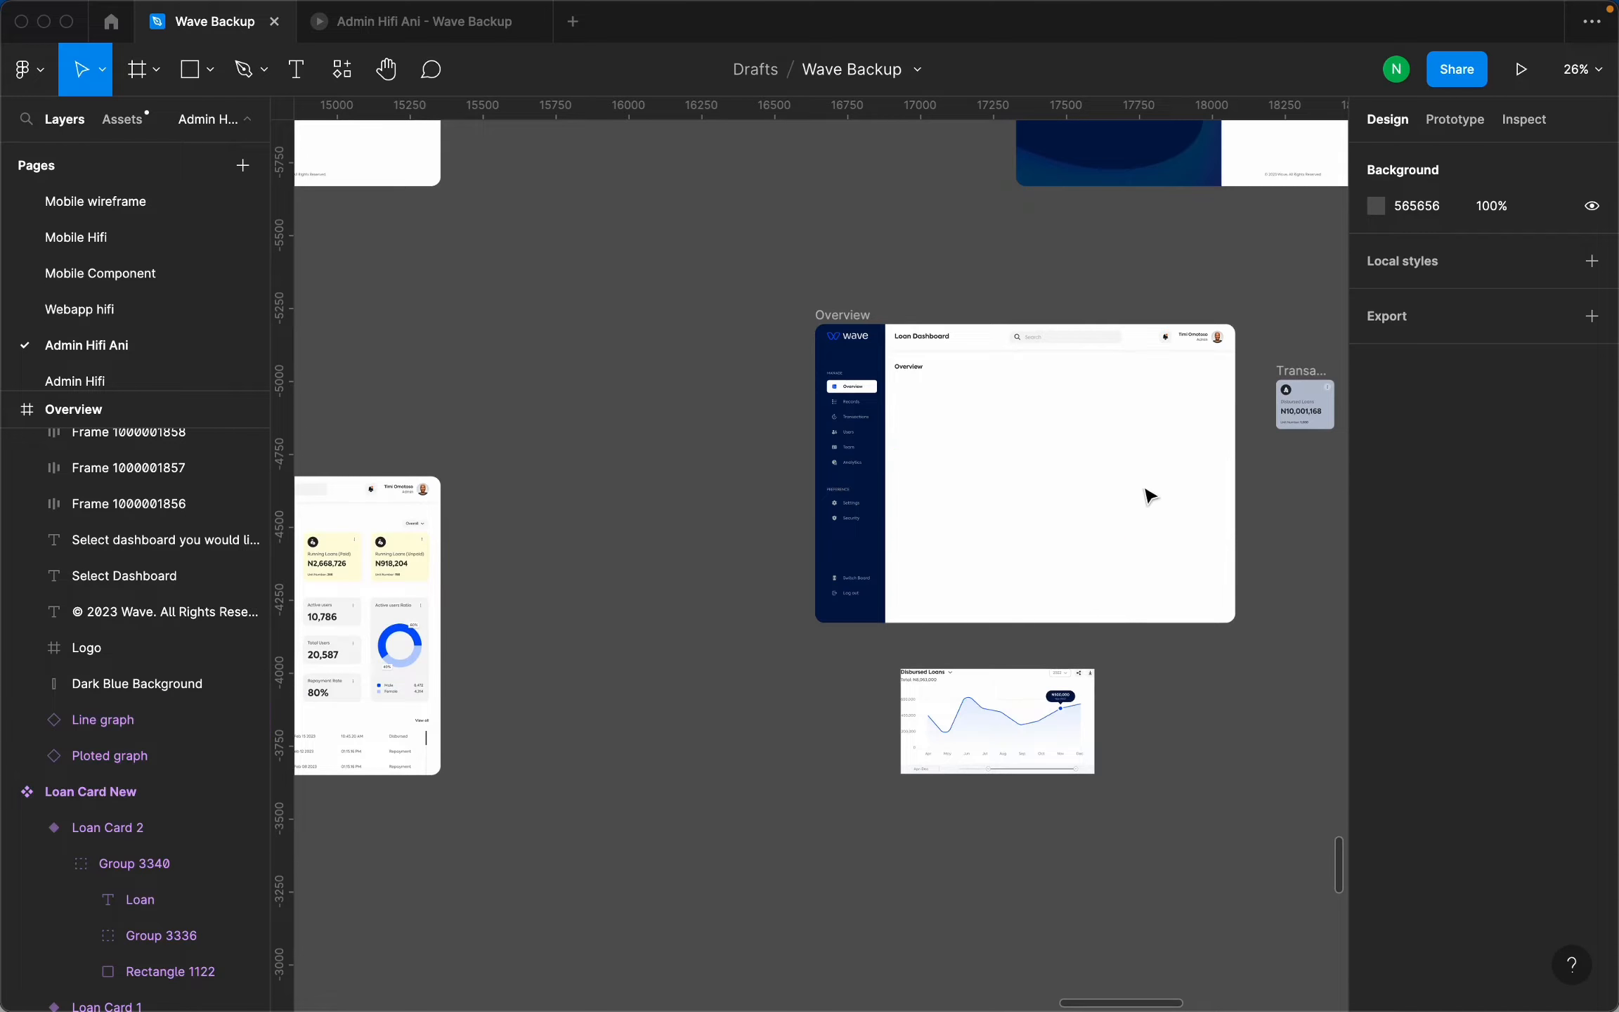
scroll(914, 538, "down", 5)
scroll(744, 594, "up", 10)
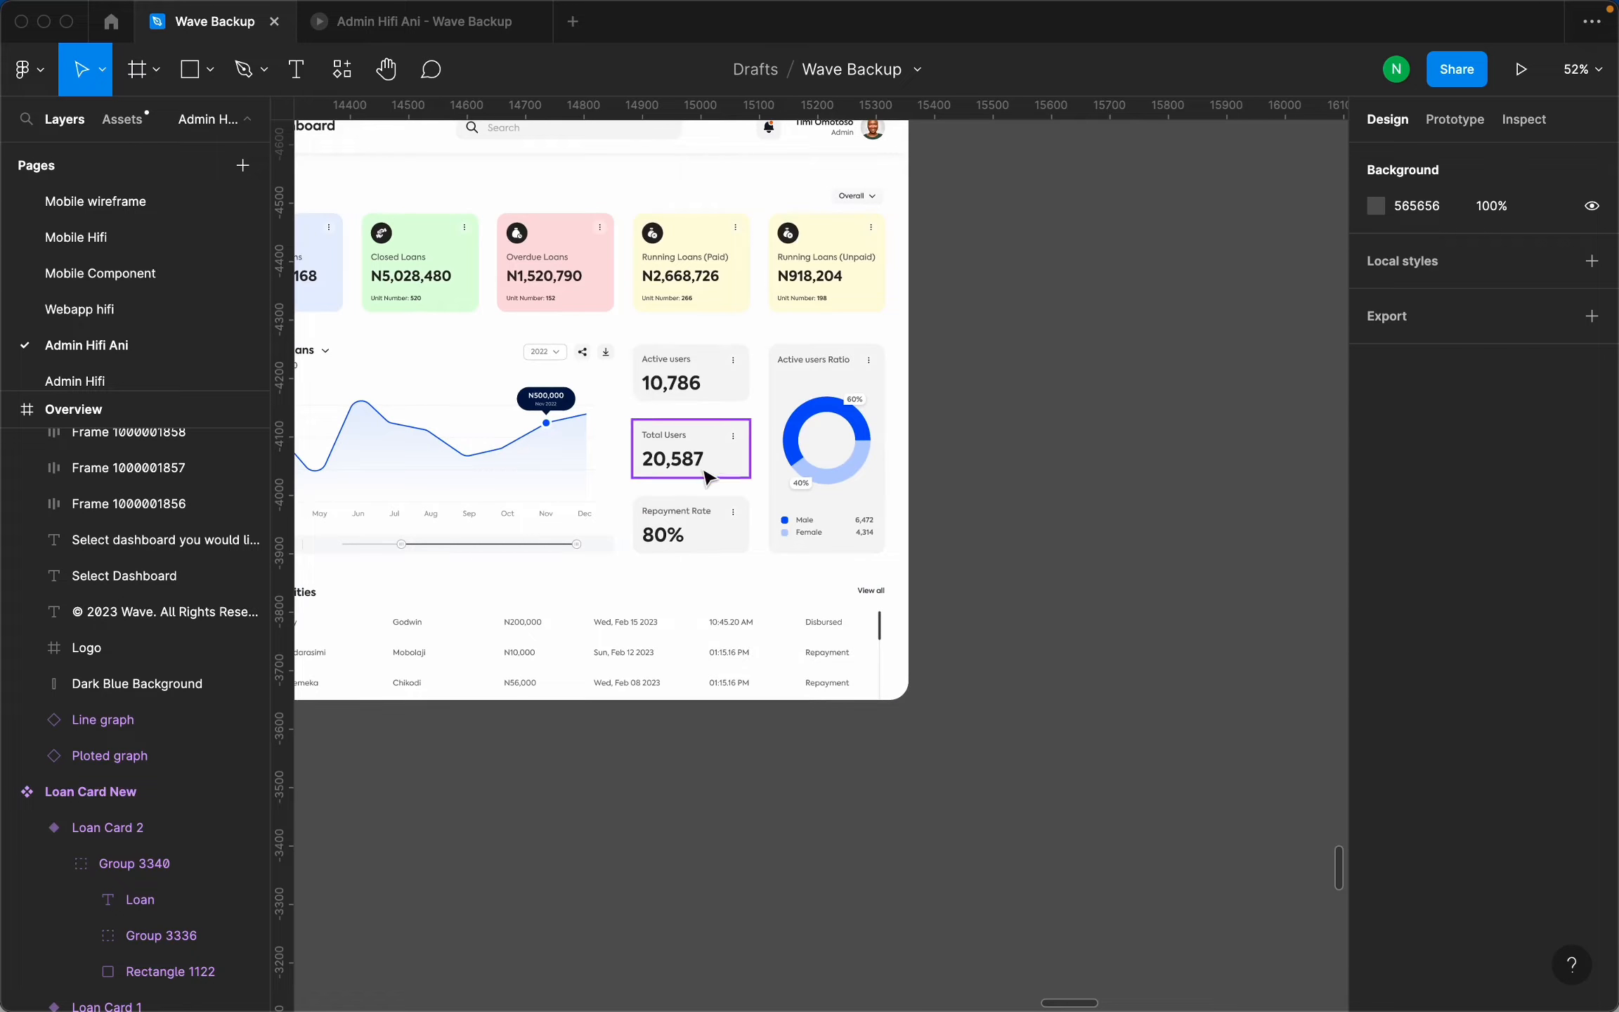
scroll(648, 397, "up", 6)
scroll(861, 544, "down", 6)
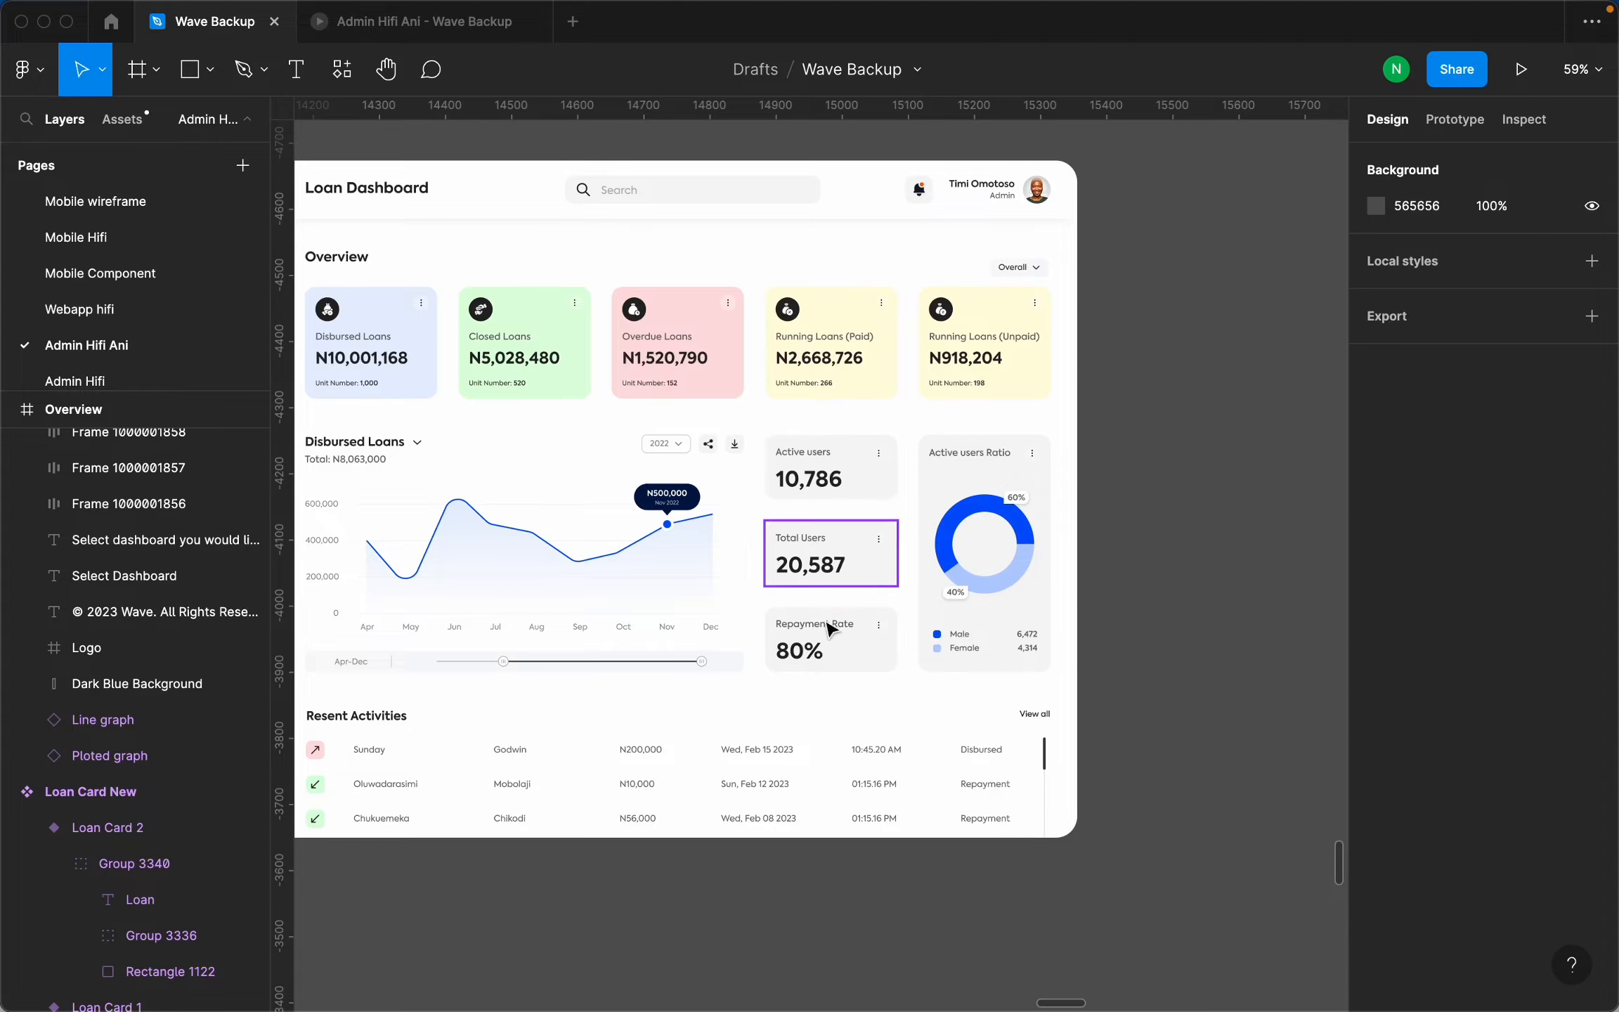
scroll(866, 474, "up", 5)
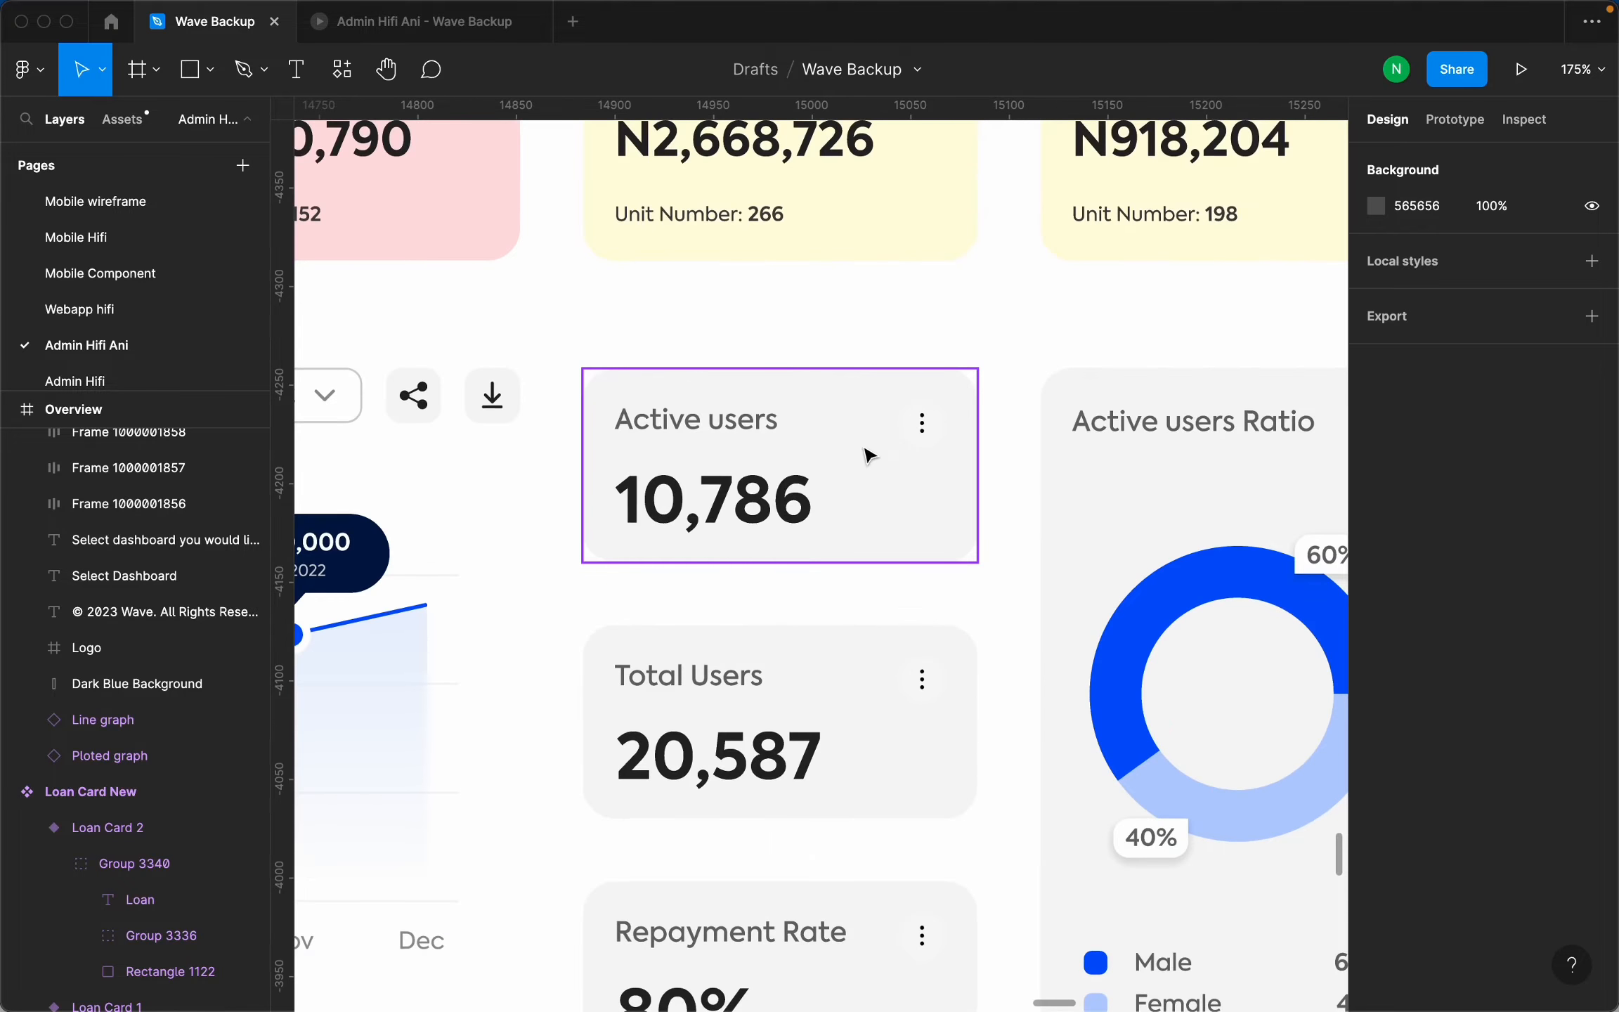
scroll(849, 487, "down", 4)
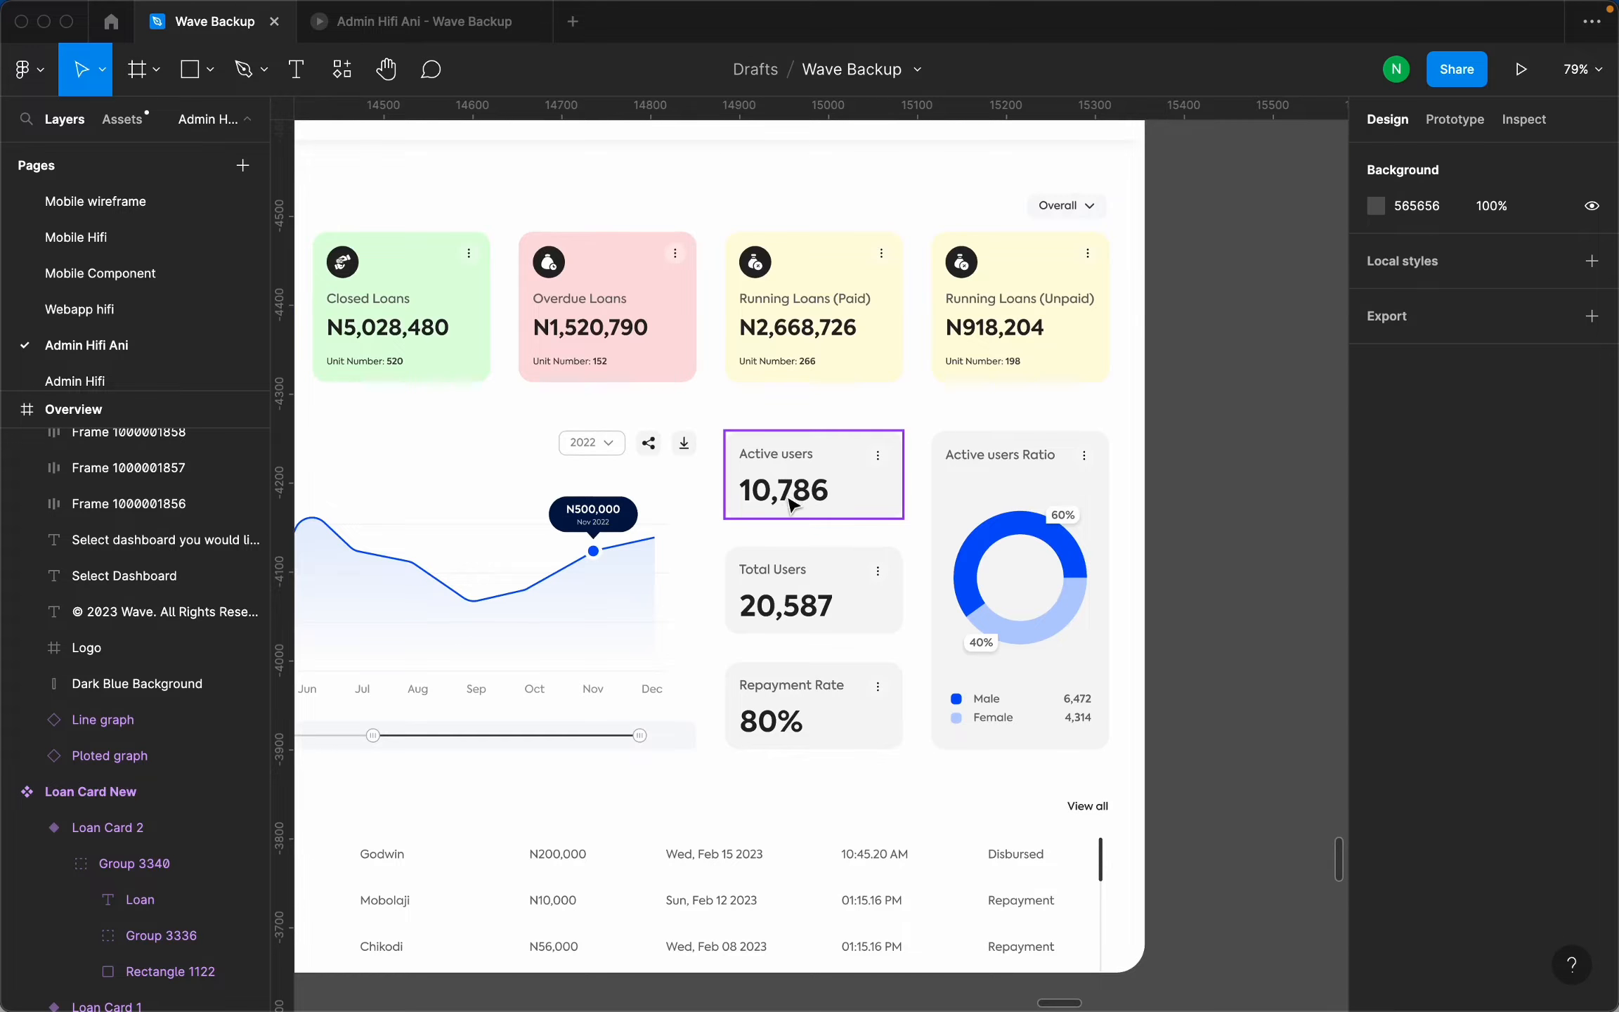
scroll(793, 505, "up", 2)
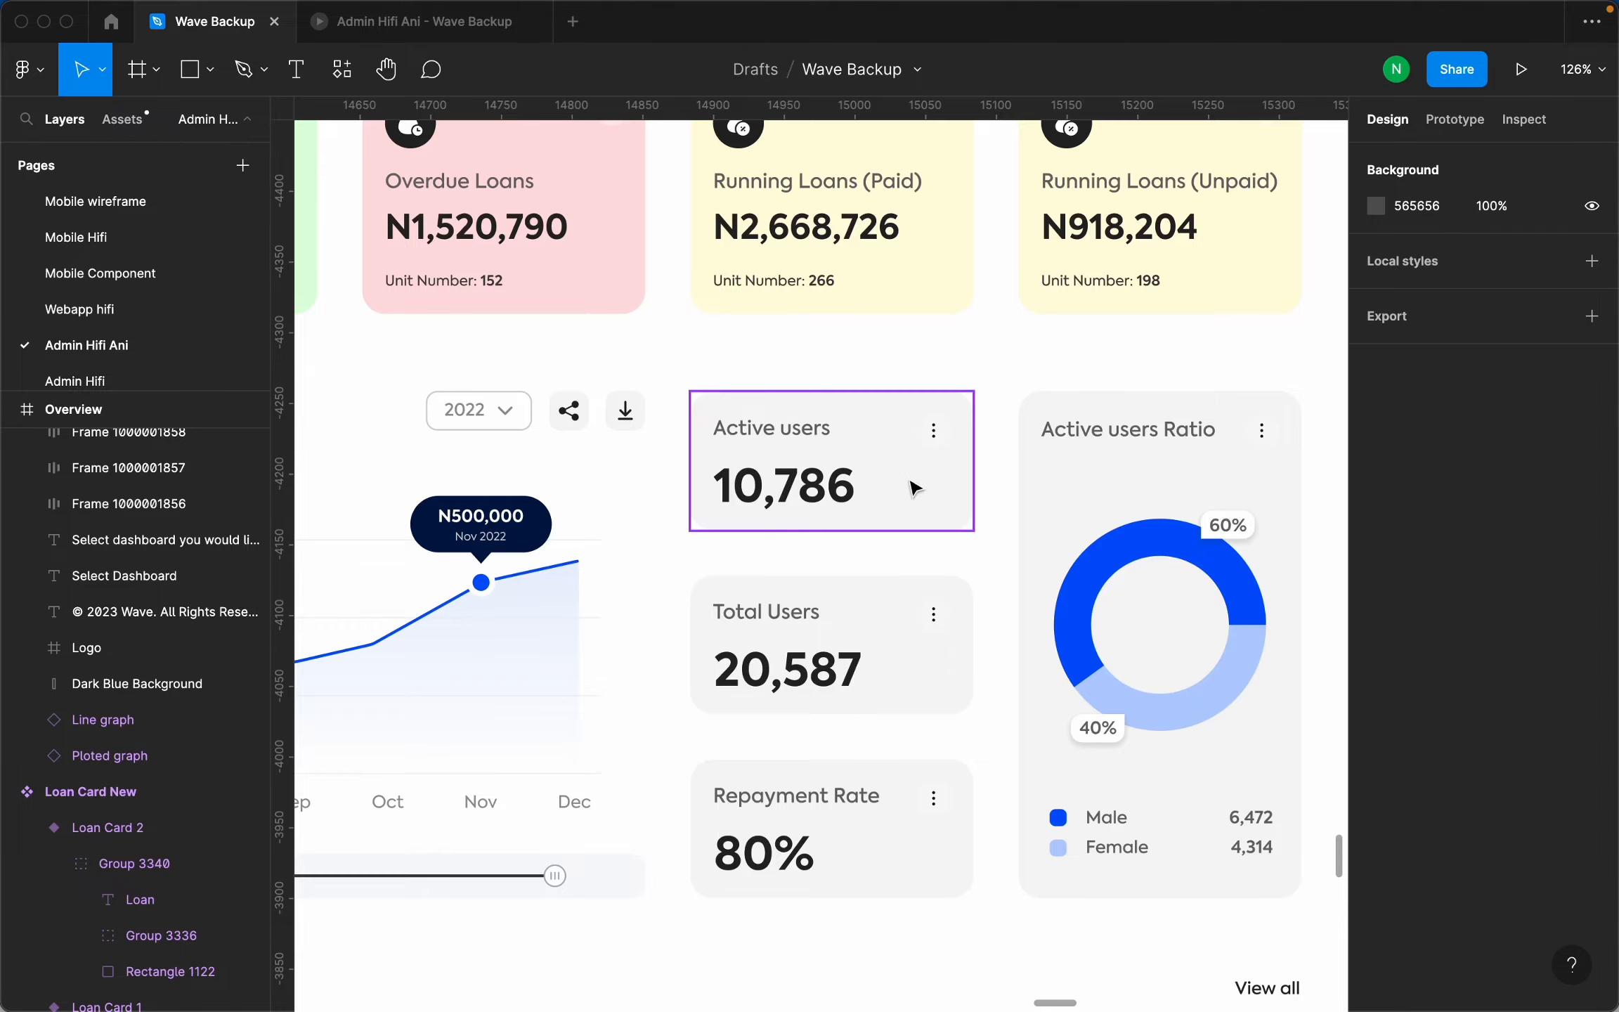
Locate the small card components on the canvas and select the bg active Card component set for inspection.
scroll(910, 482, "down", 15)
scroll(501, 440, "up", 6)
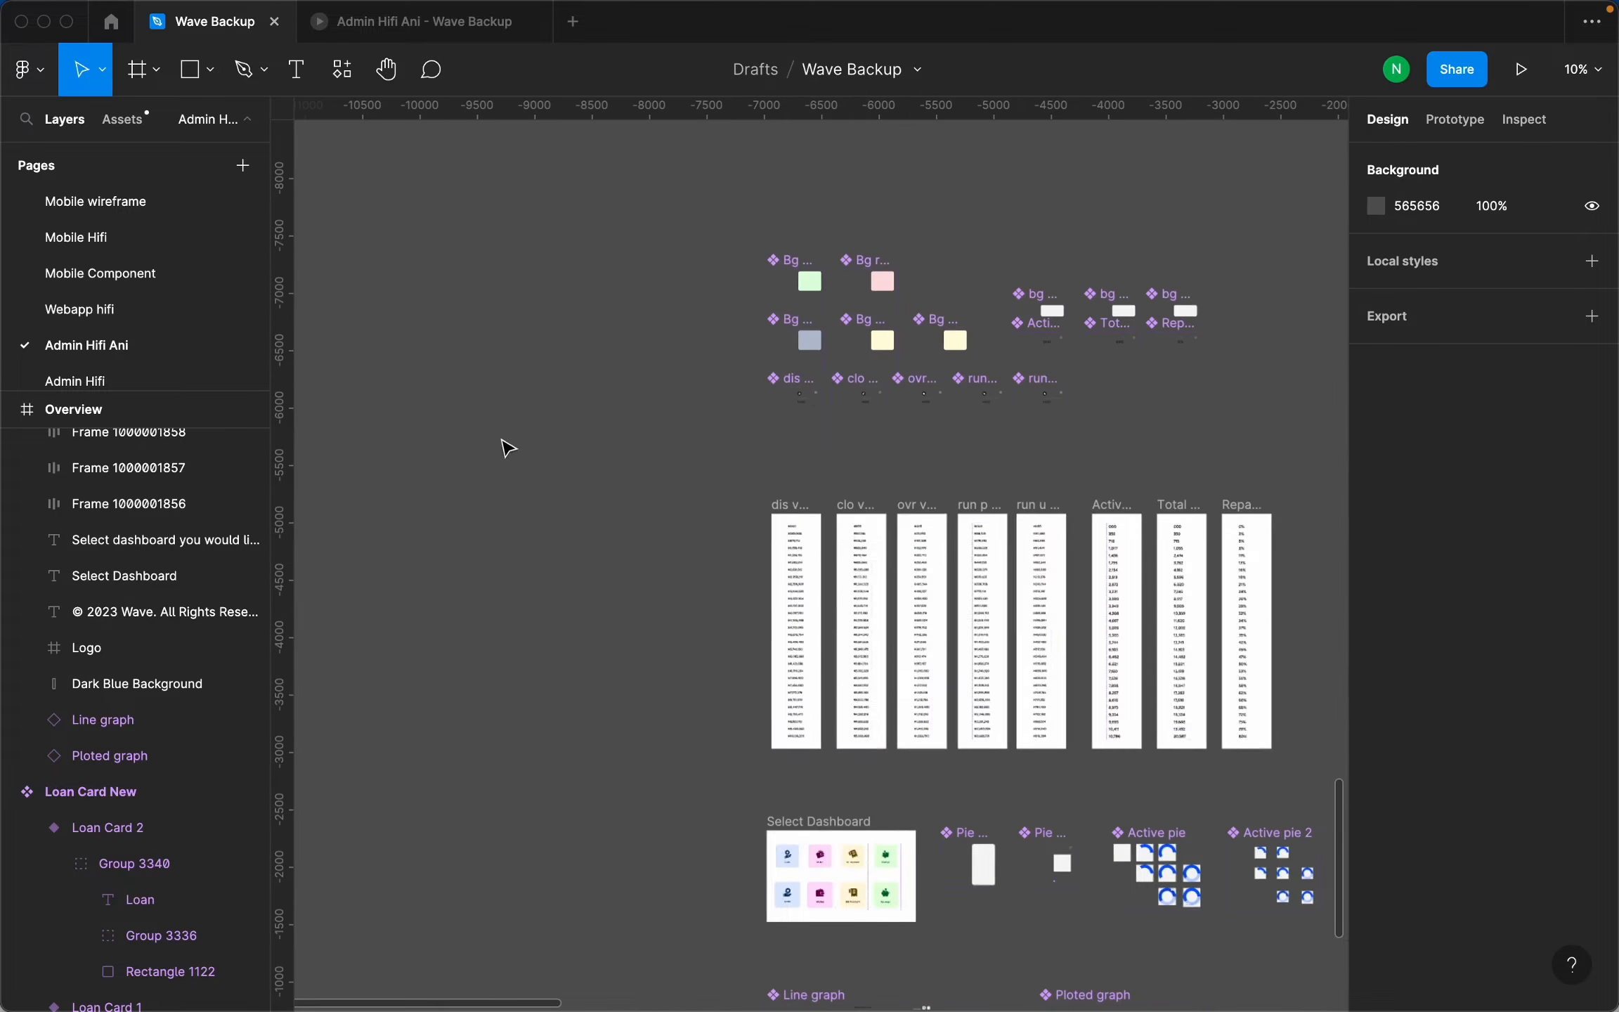
scroll(1159, 302, "up", 10)
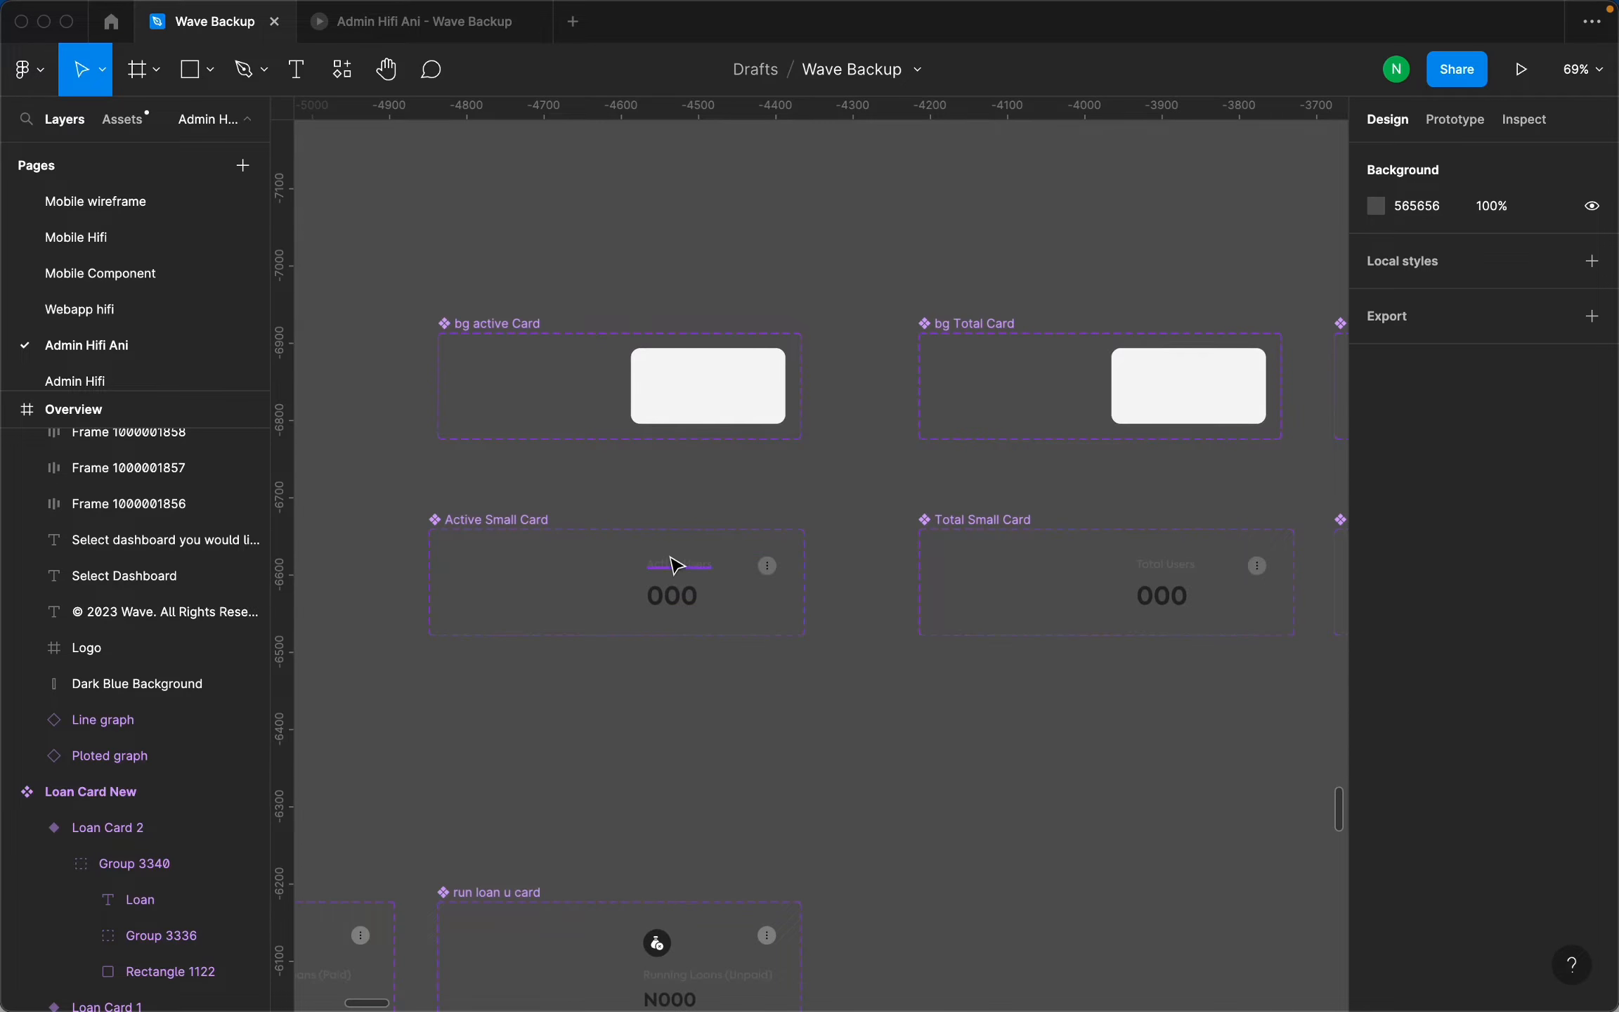
scroll(676, 565, "down", 4)
scroll(675, 488, "up", 8)
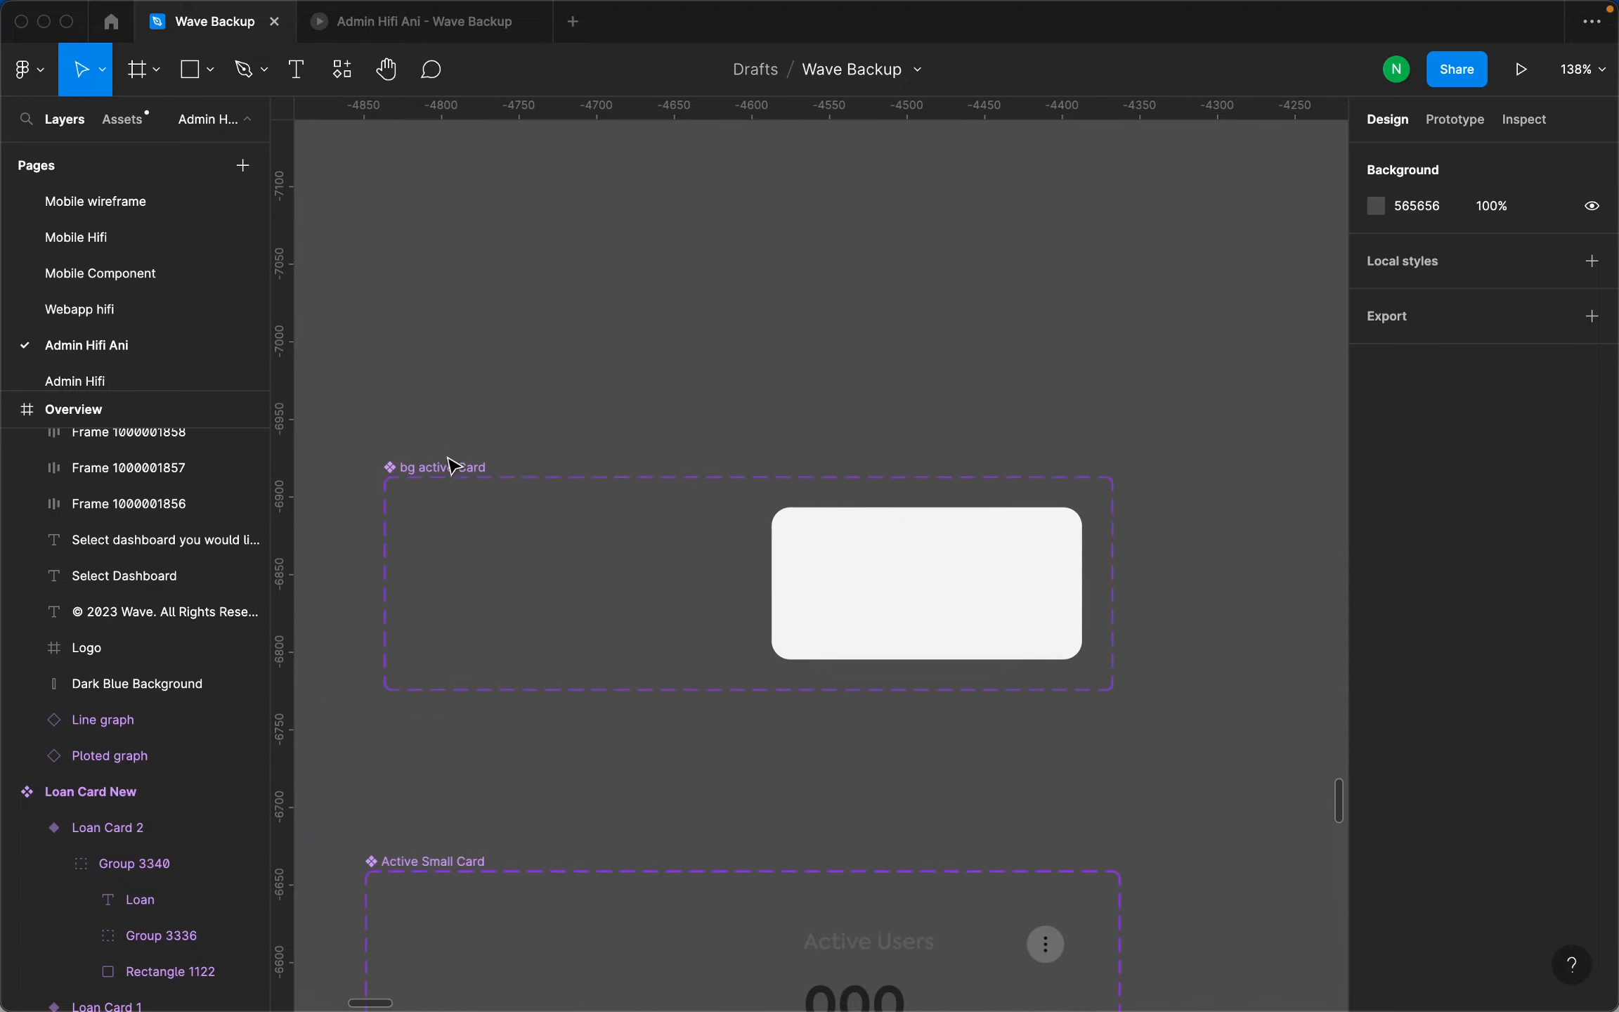
left_click(453, 466)
scroll(464, 478, "down", 2)
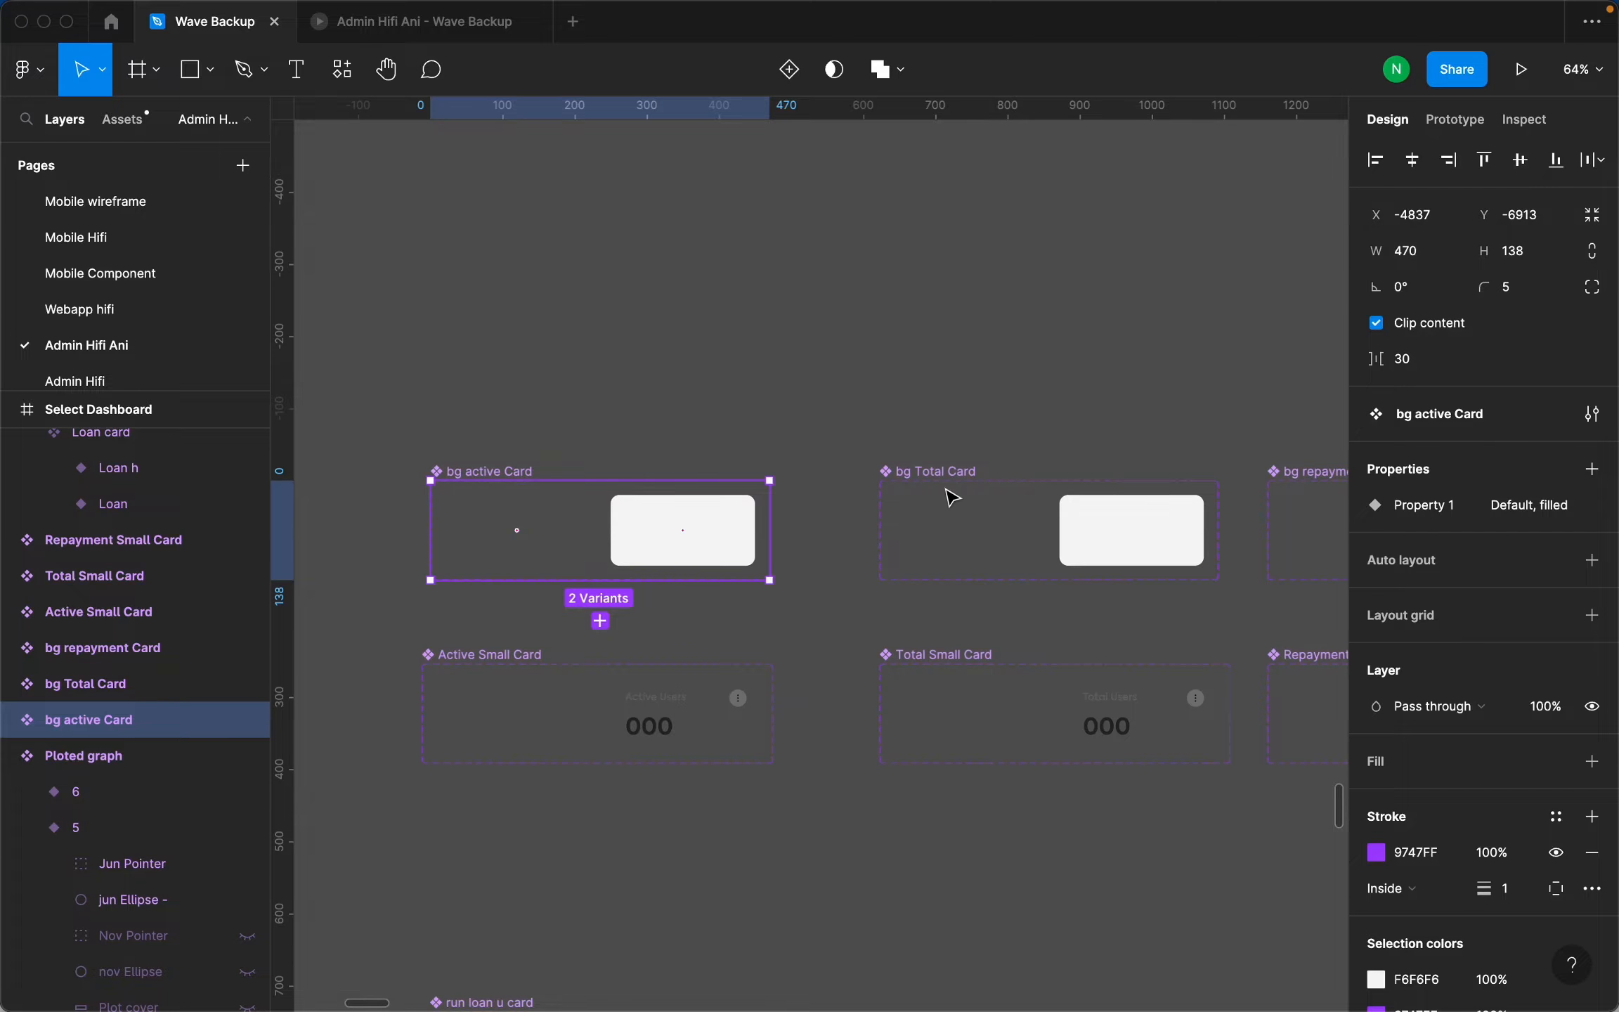
Examine the Default variant of Active Small Card and the Active users number instance nested in its content variant.
scroll(953, 497, "down", 4)
scroll(970, 585, "up", 8)
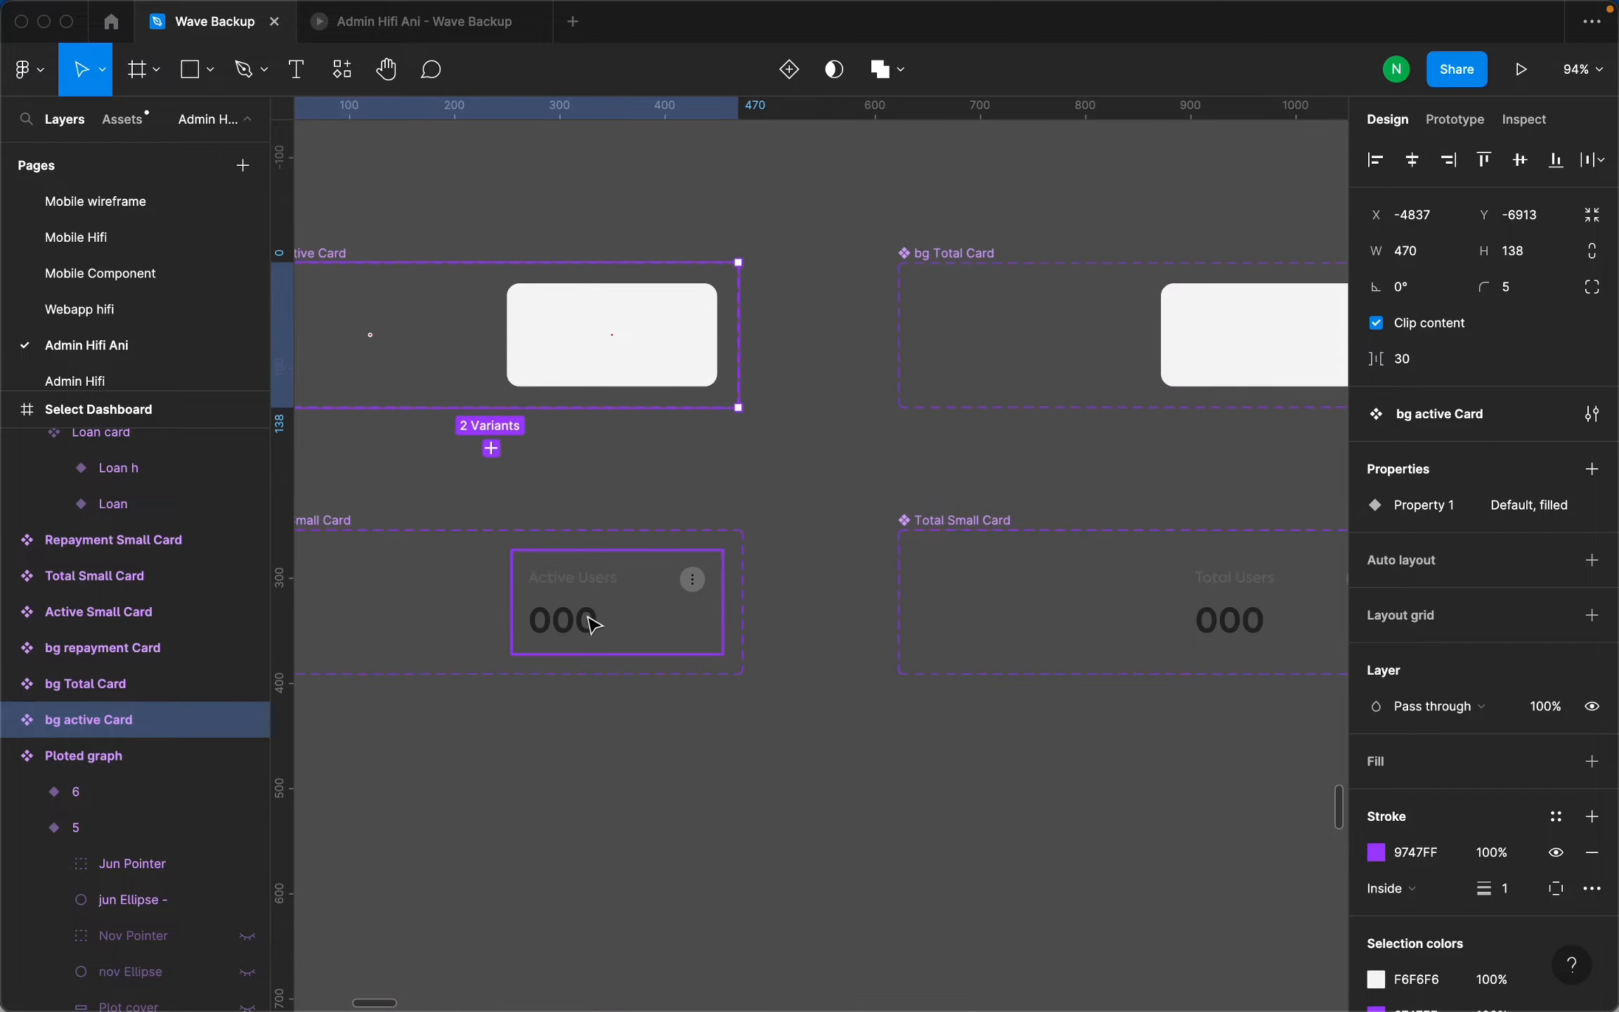
scroll(585, 621, "down", 5)
scroll(555, 601, "up", 6)
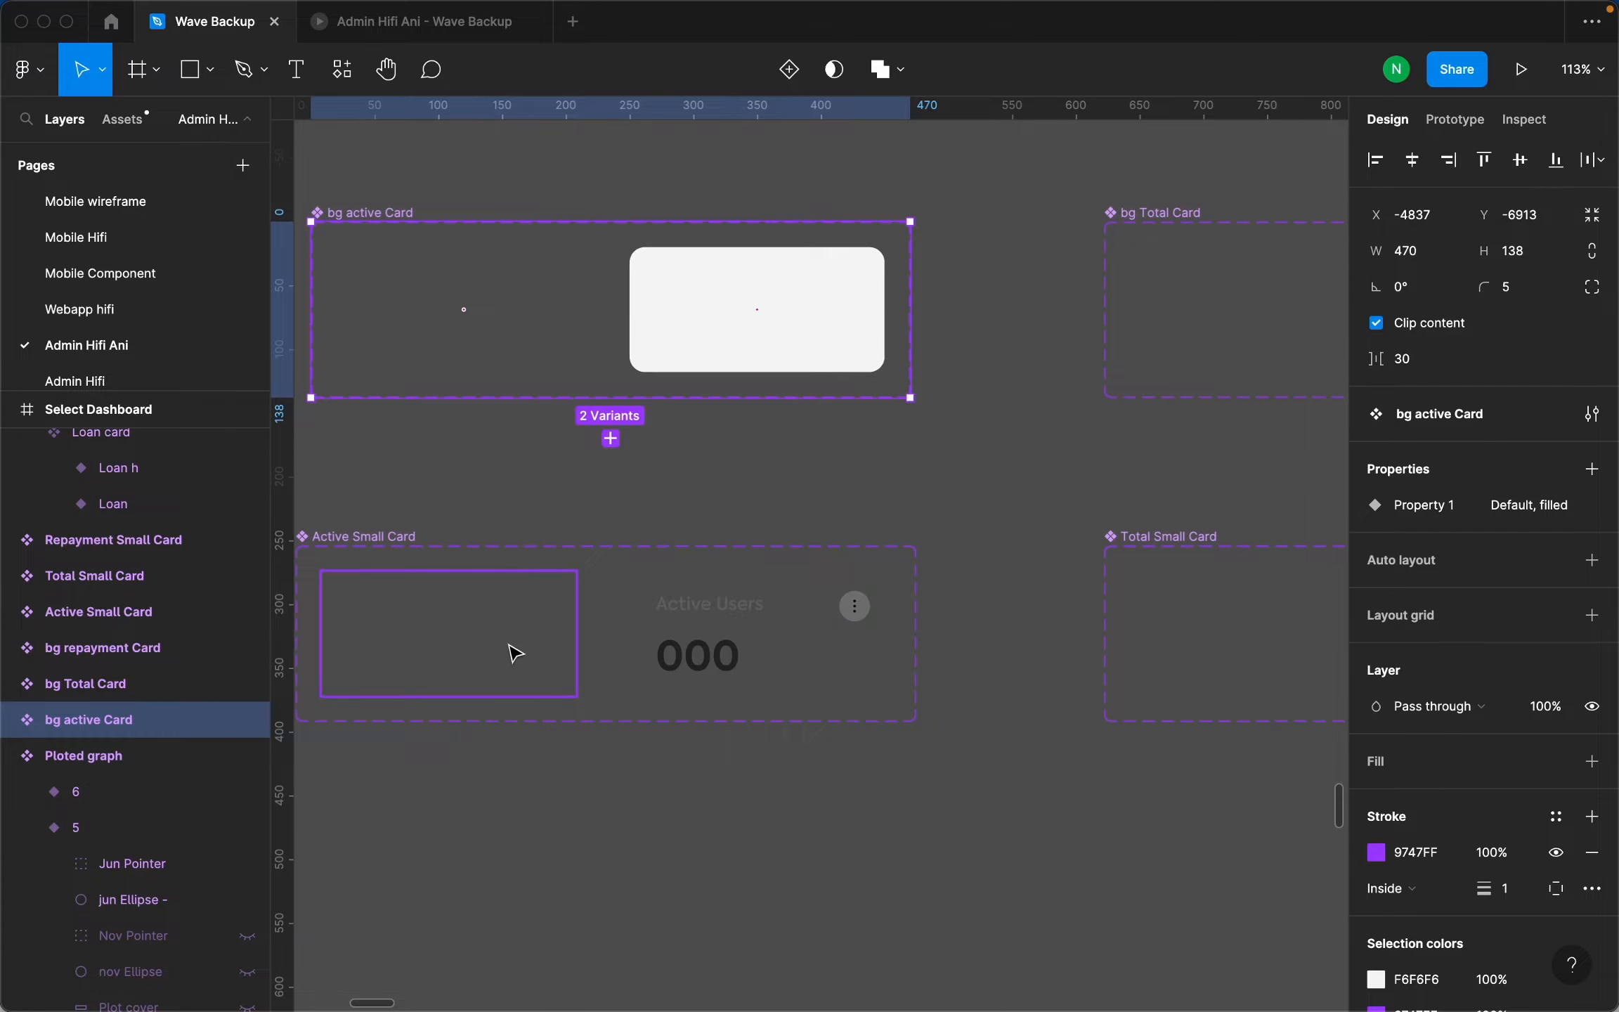
left_click(509, 655)
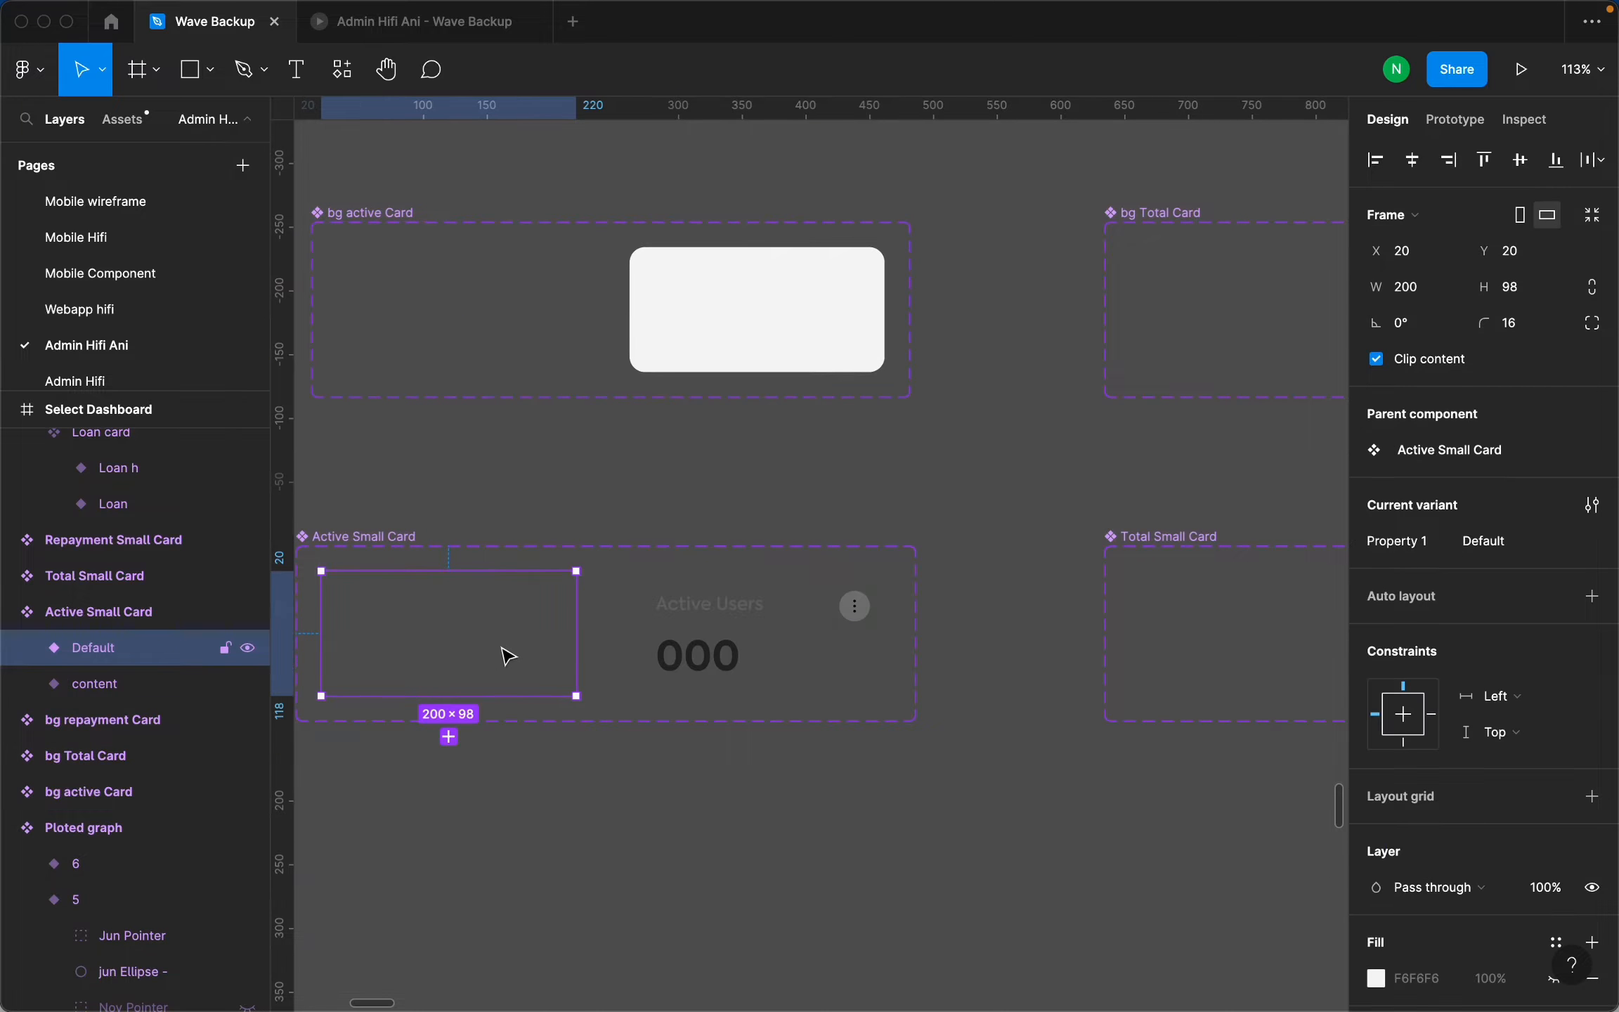
double_click(731, 664)
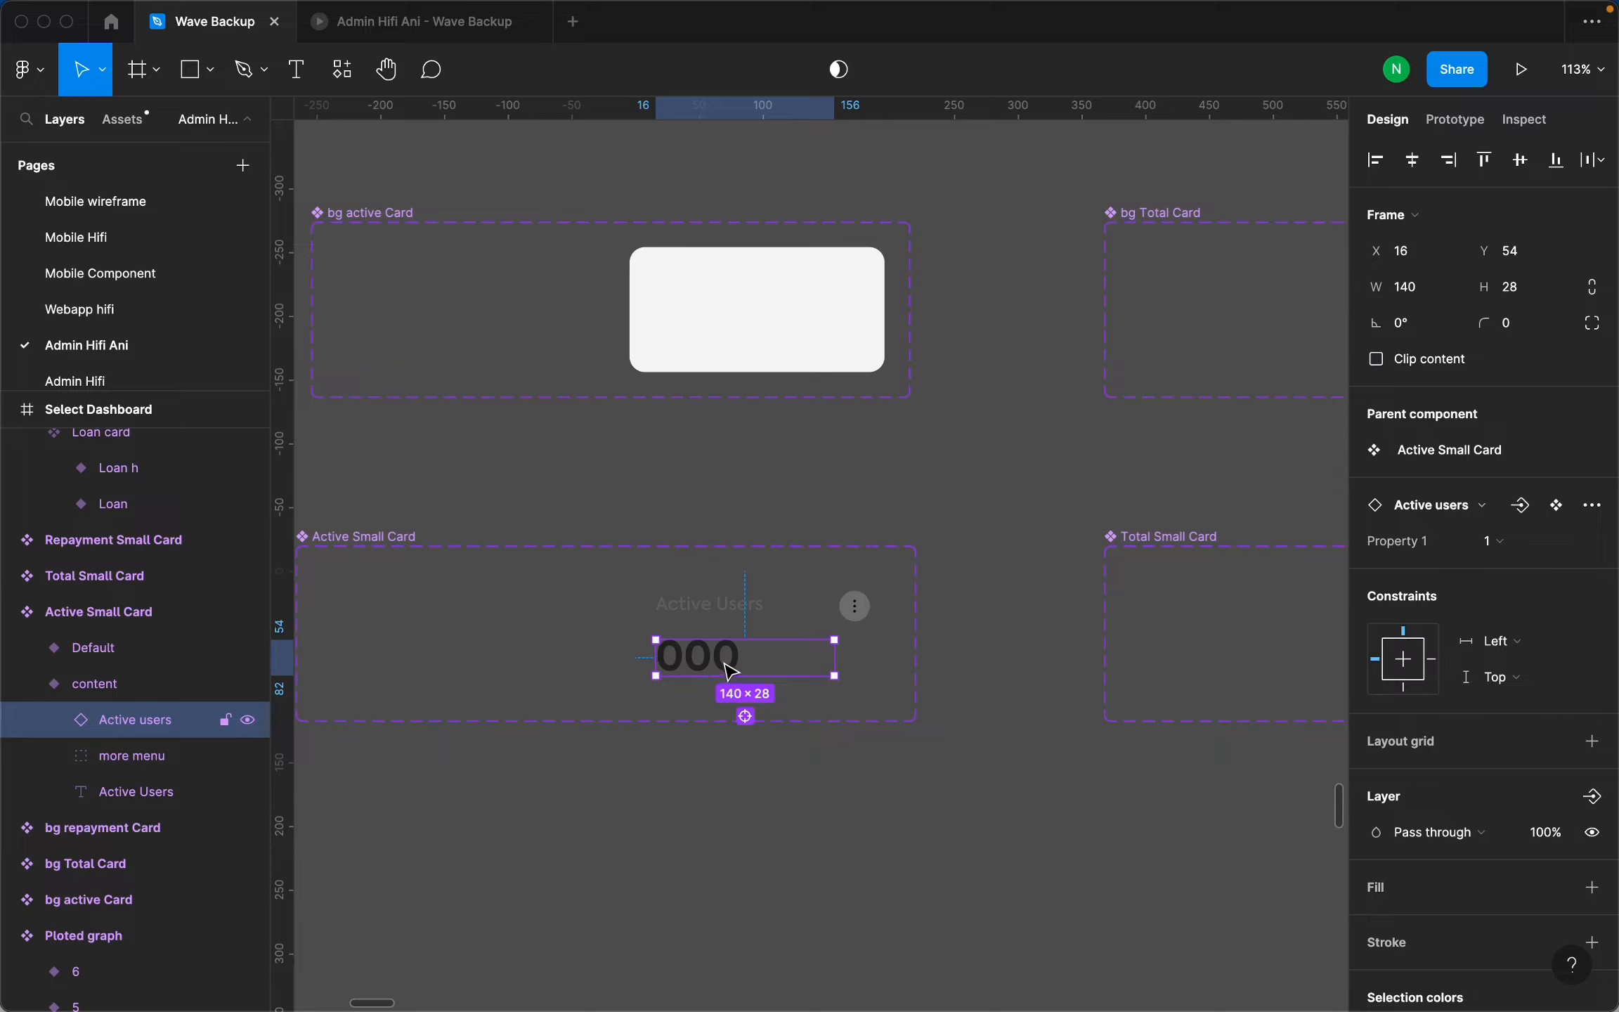
Inspect the Total Small Card component set and the Repayment rate instance inside Repayment Small Card's content variant.
scroll(731, 664, "down", 5)
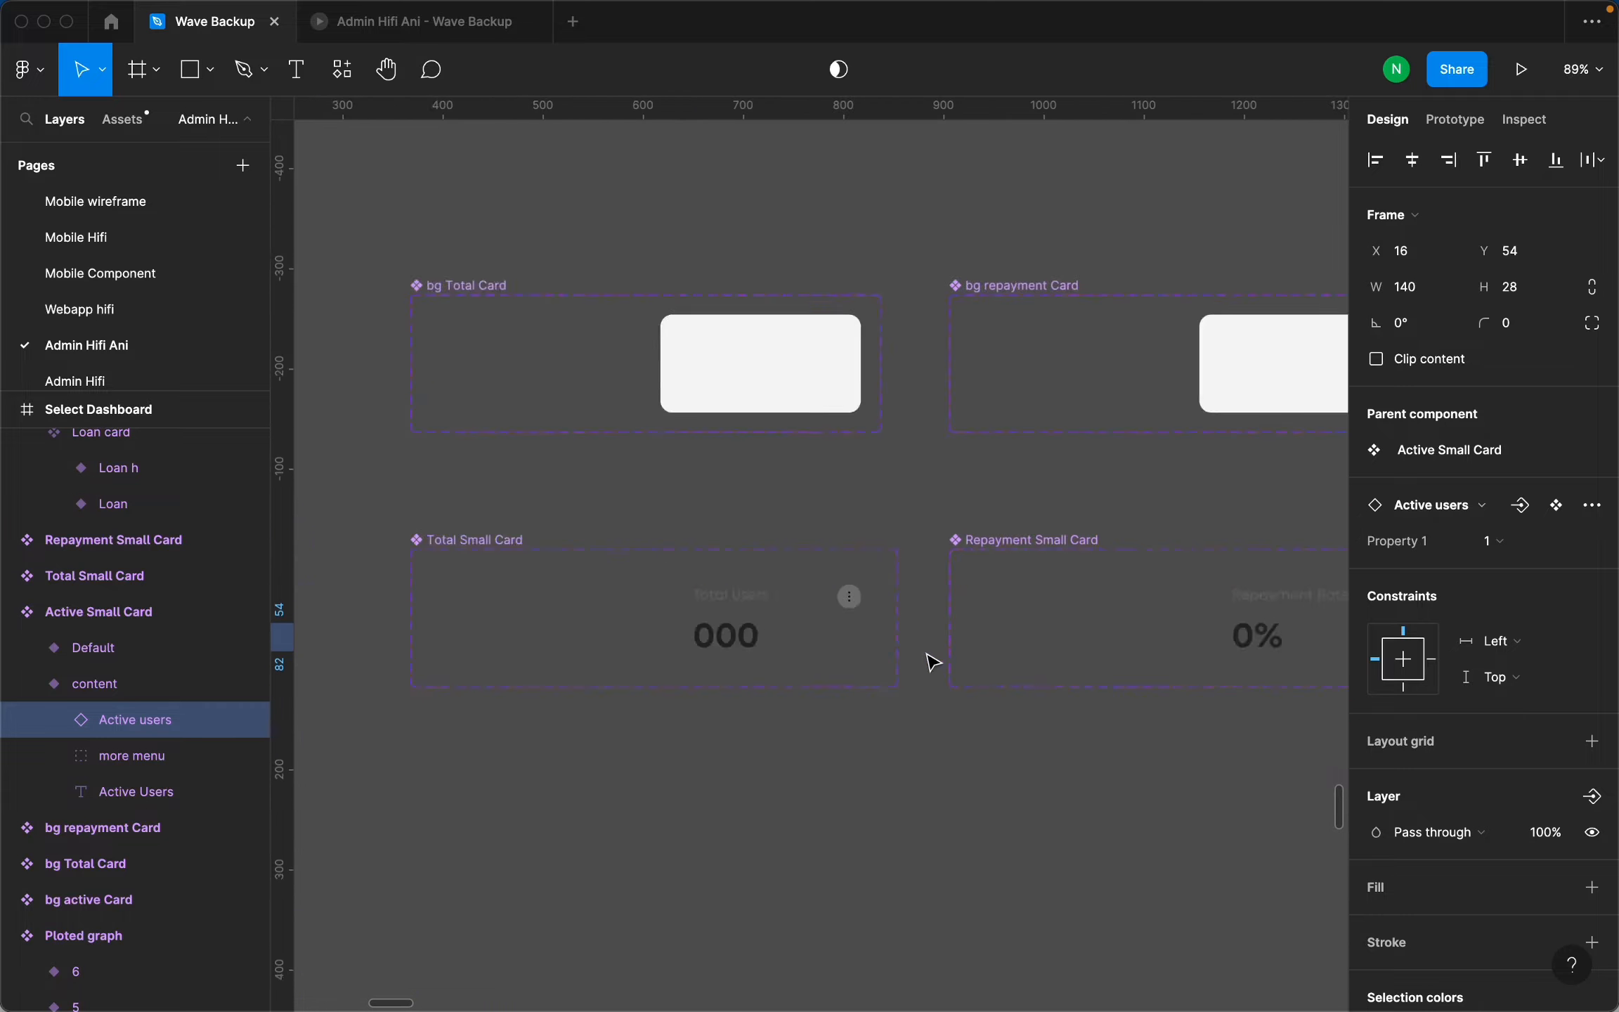
left_click(612, 564)
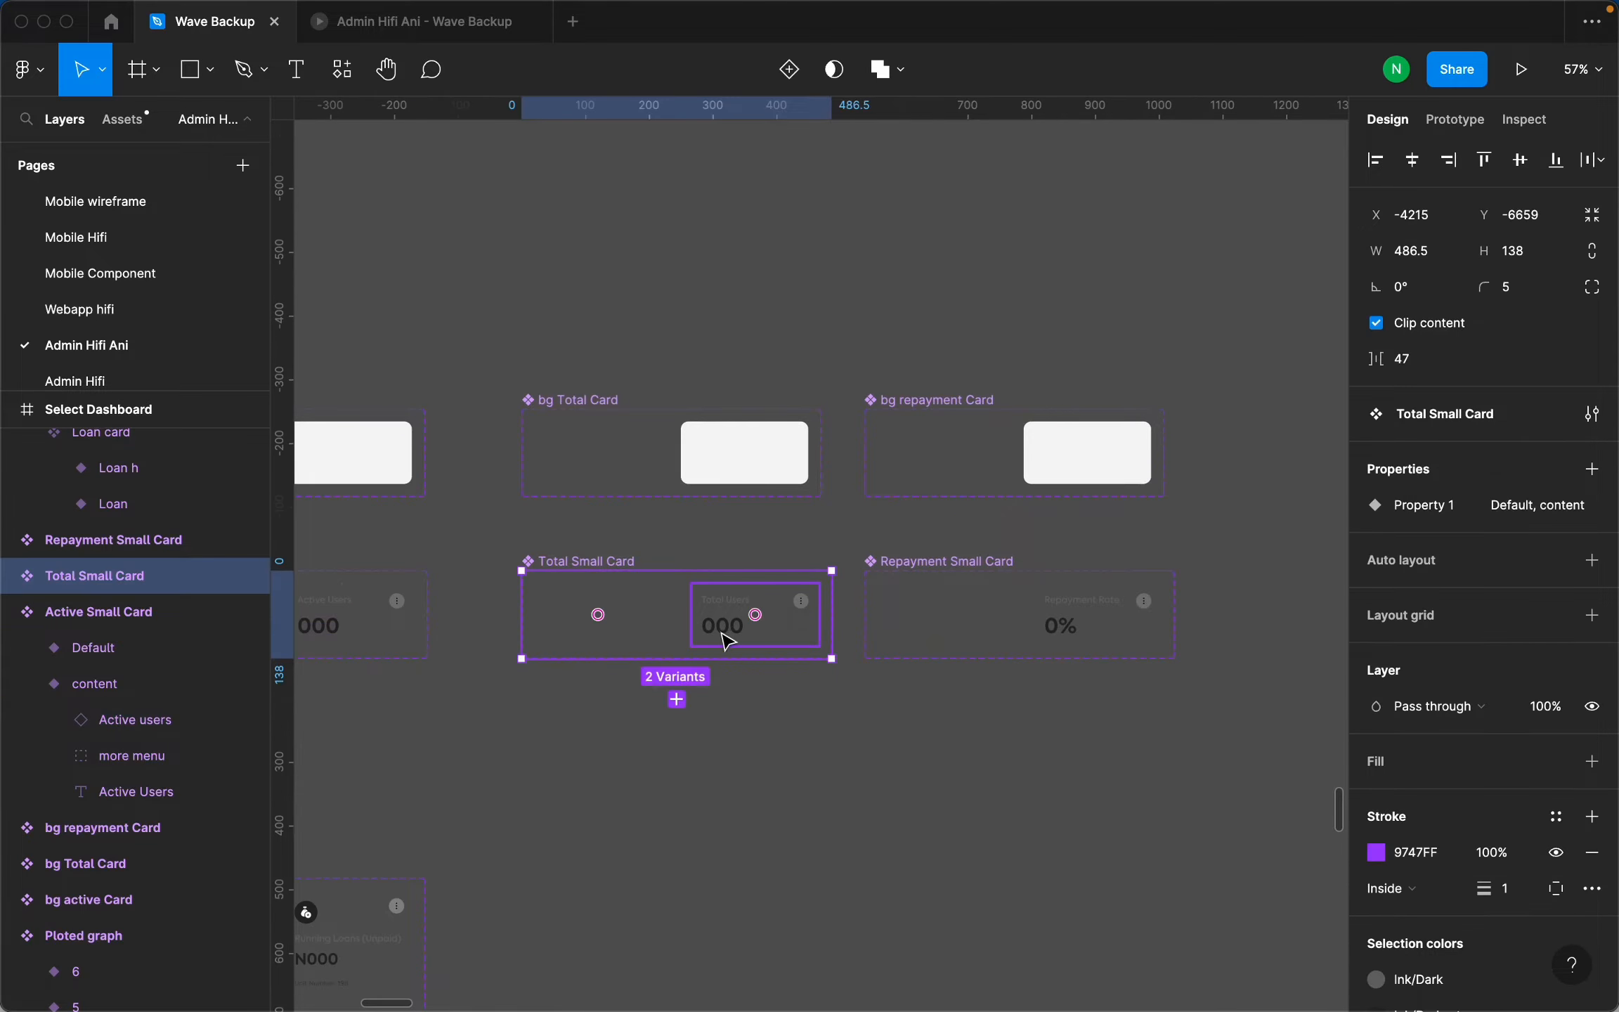
scroll(1088, 624, "up", 5)
double_click(983, 631)
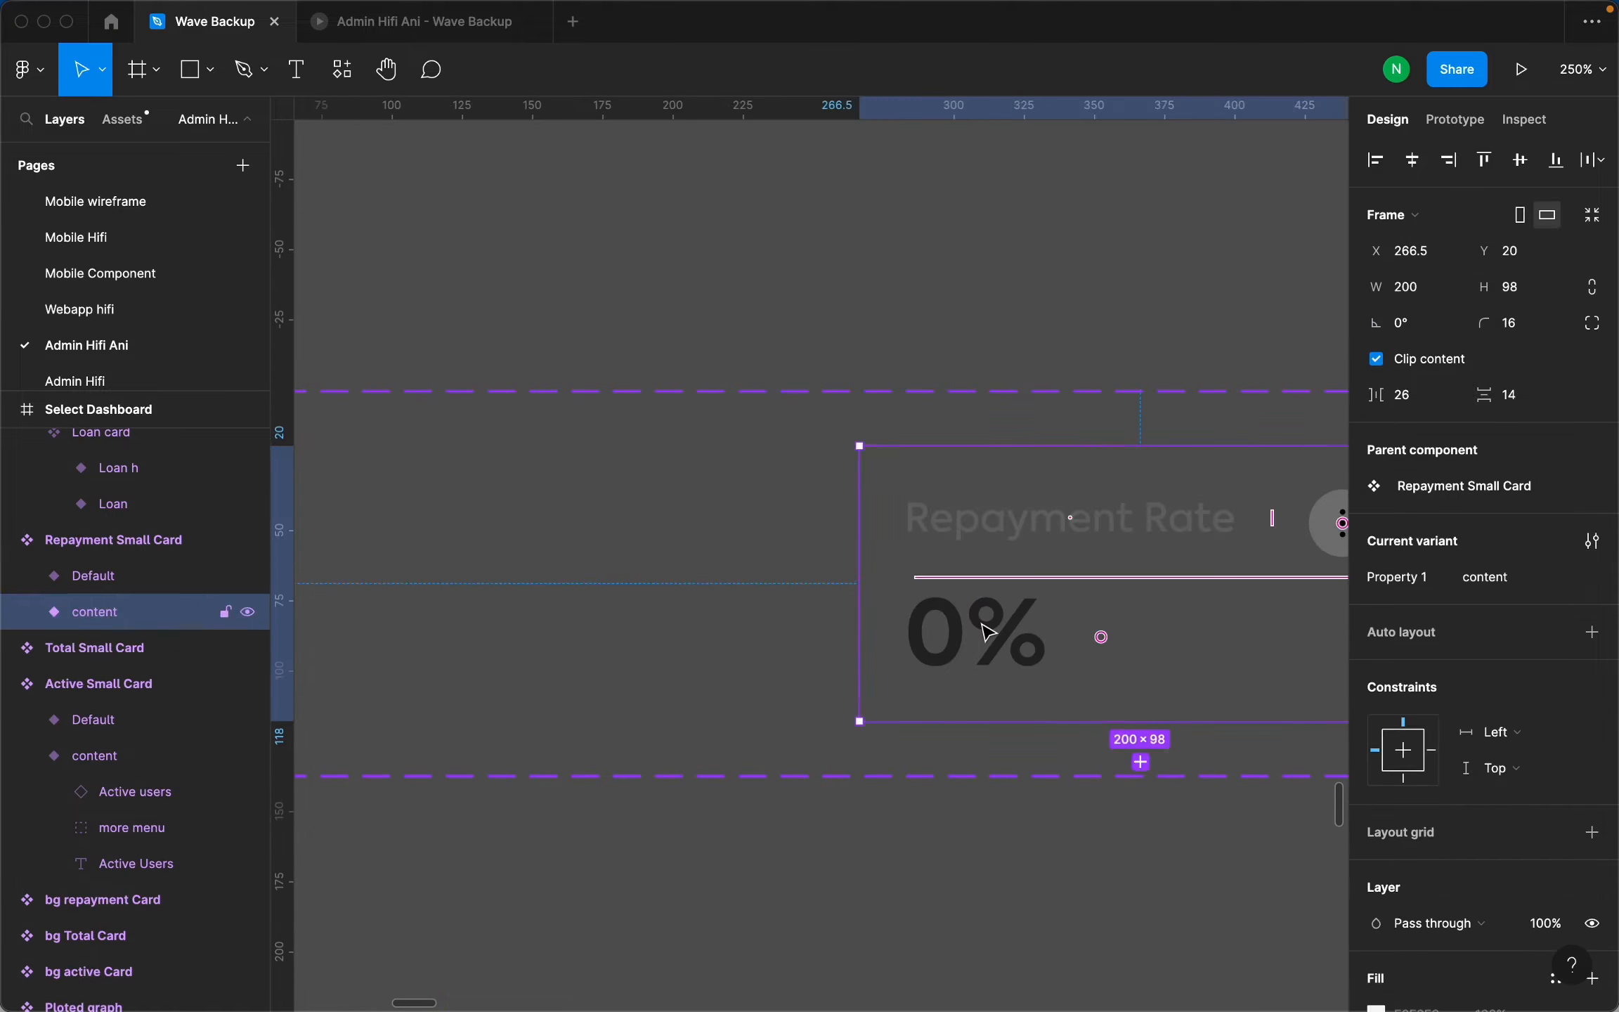
Locate the Active users, Total users and Repayment values frames on the canvas and review their counting sequences.
scroll(1016, 632, "down", 6)
scroll(1014, 629, "down", 6)
scroll(1016, 631, "down", 6)
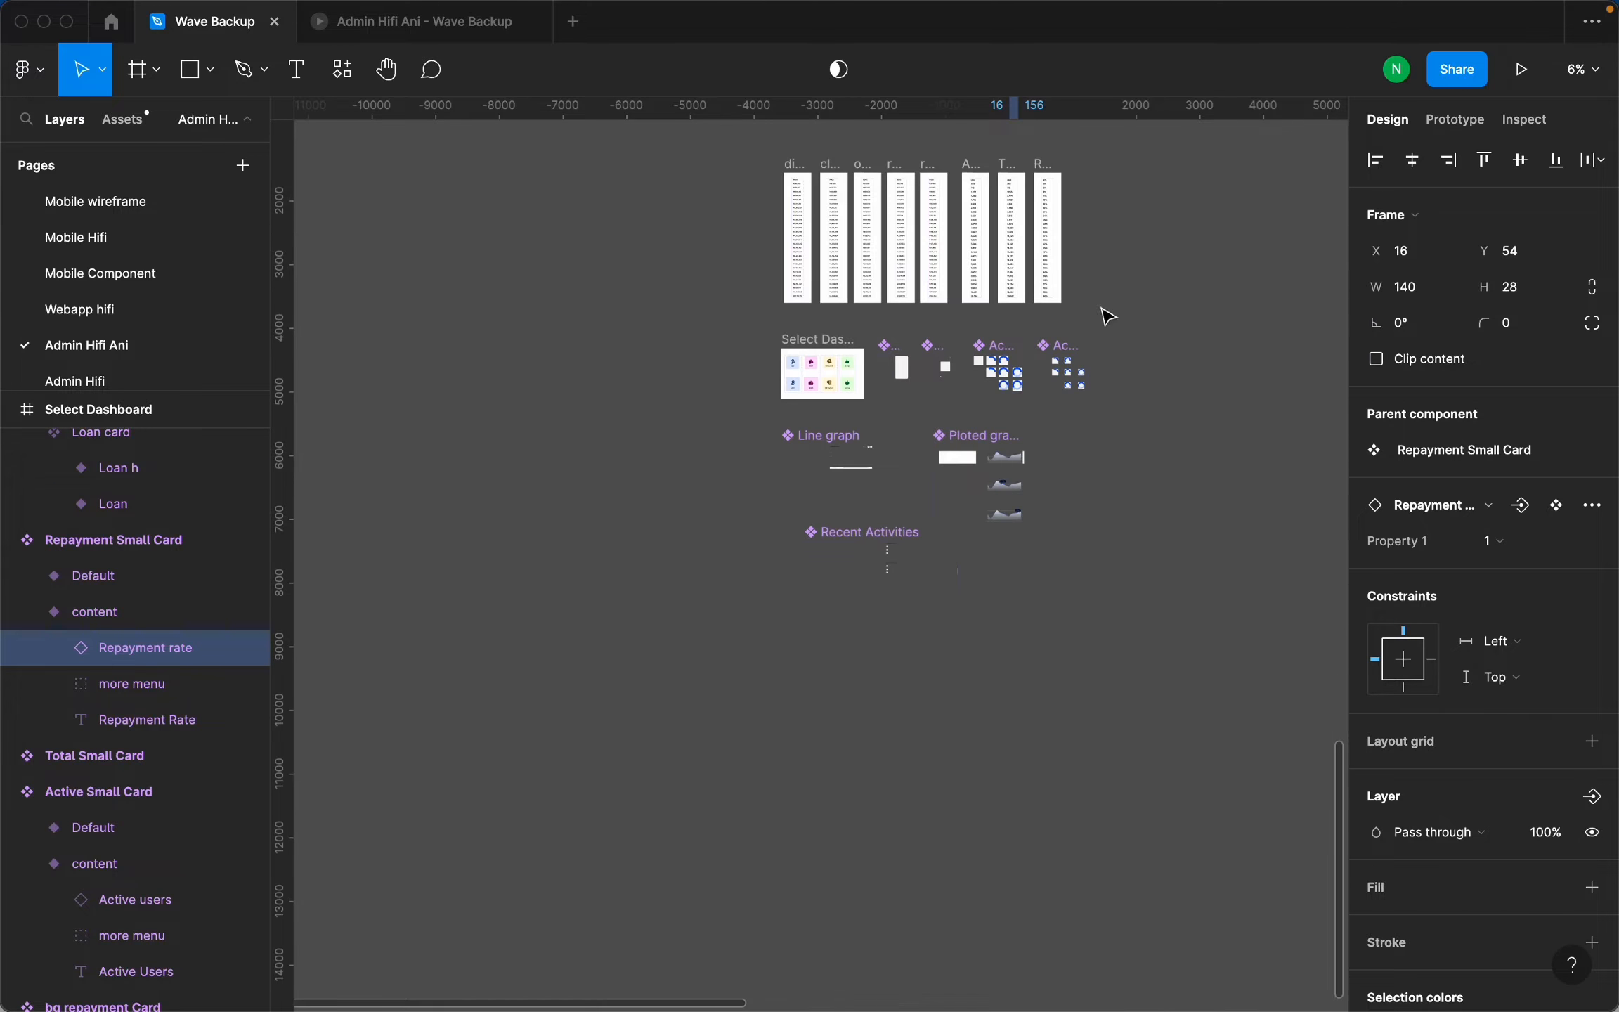
scroll(1102, 295, "up", 3)
scroll(1021, 505, "up", 6)
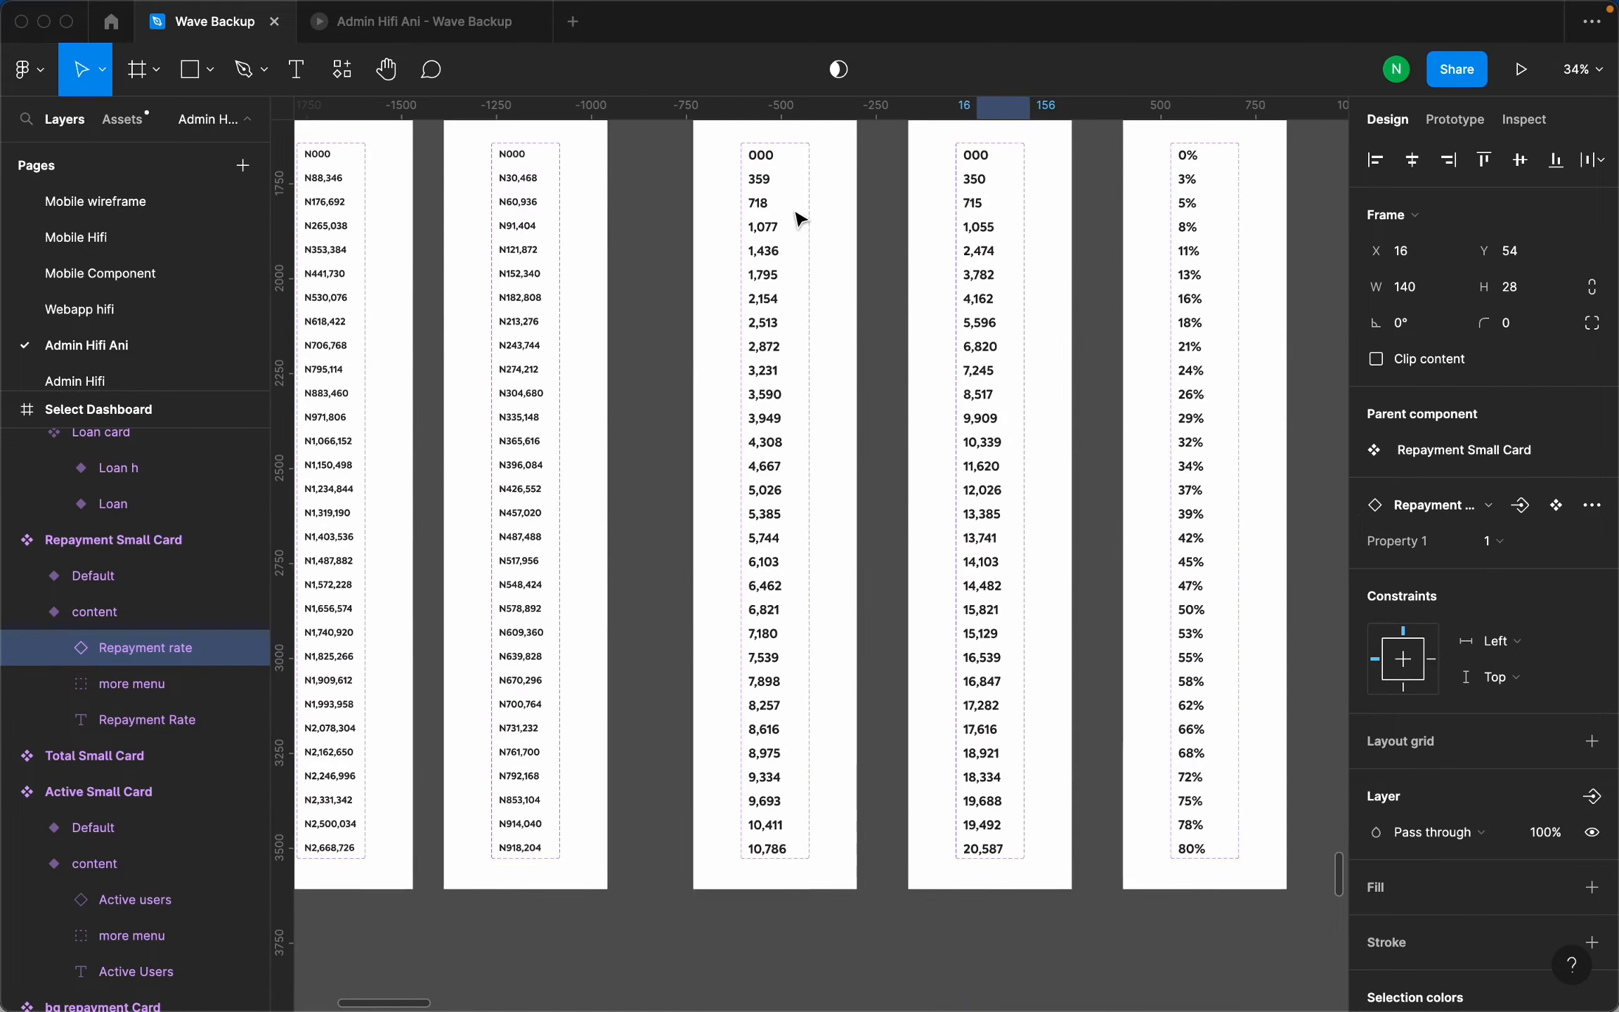
scroll(766, 365, "up", 5)
scroll(765, 418, "down", 3)
scroll(790, 383, "down", 3)
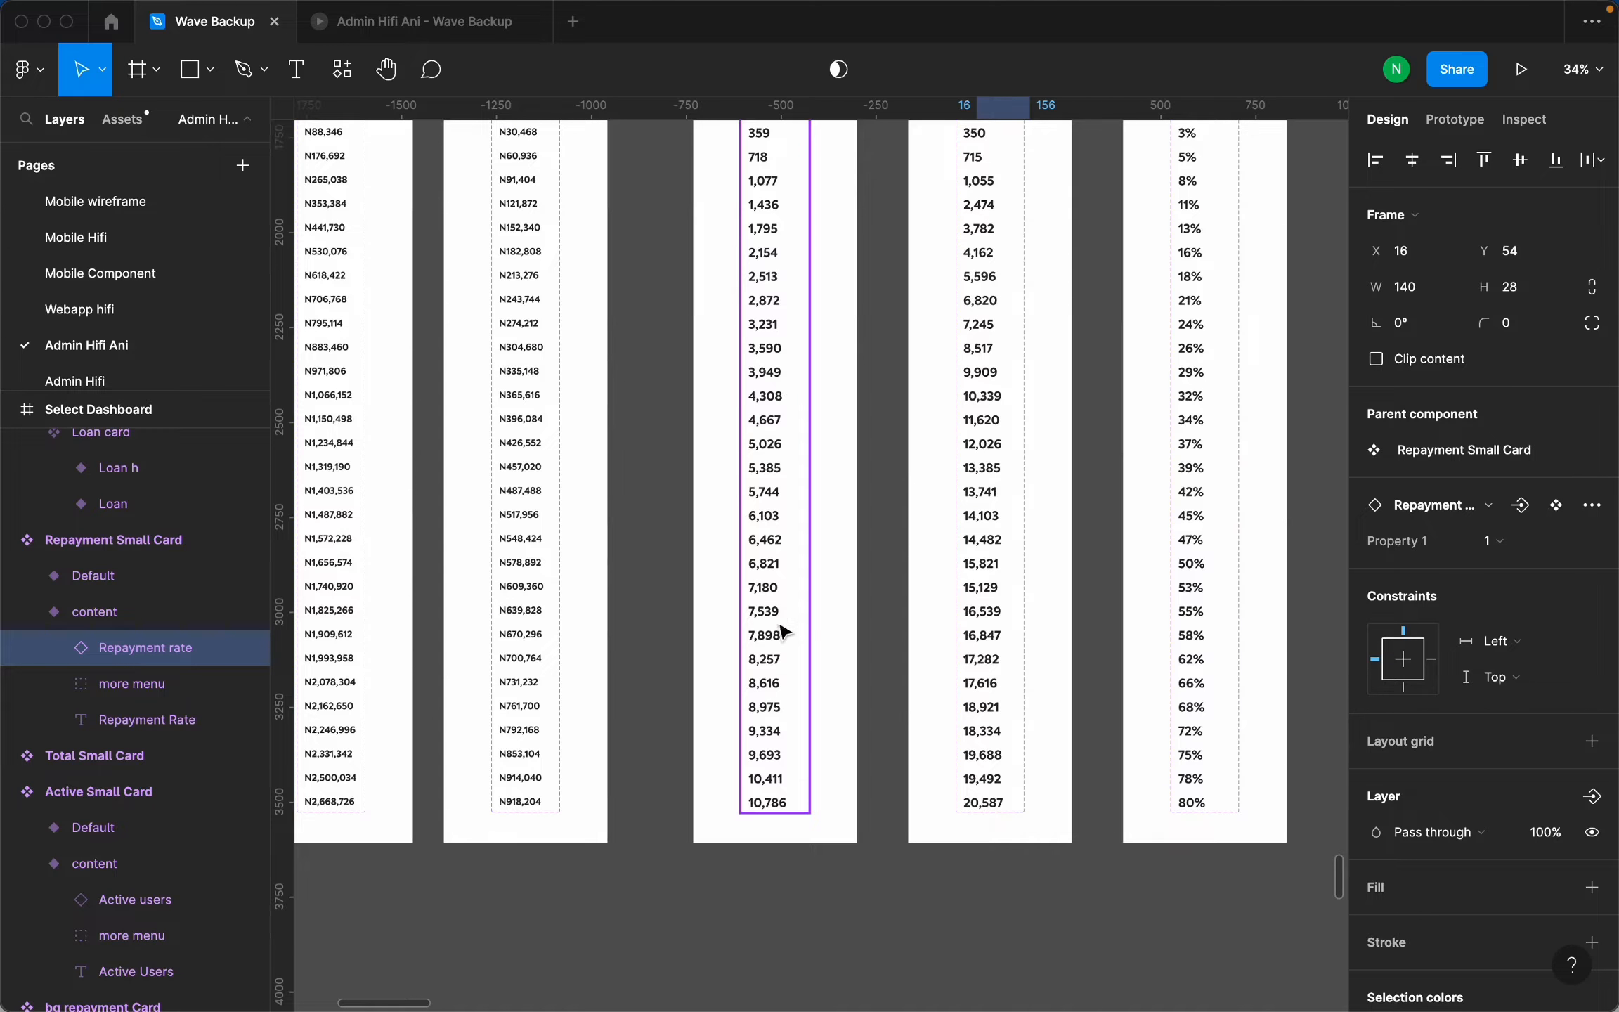
scroll(815, 608, "up", 2)
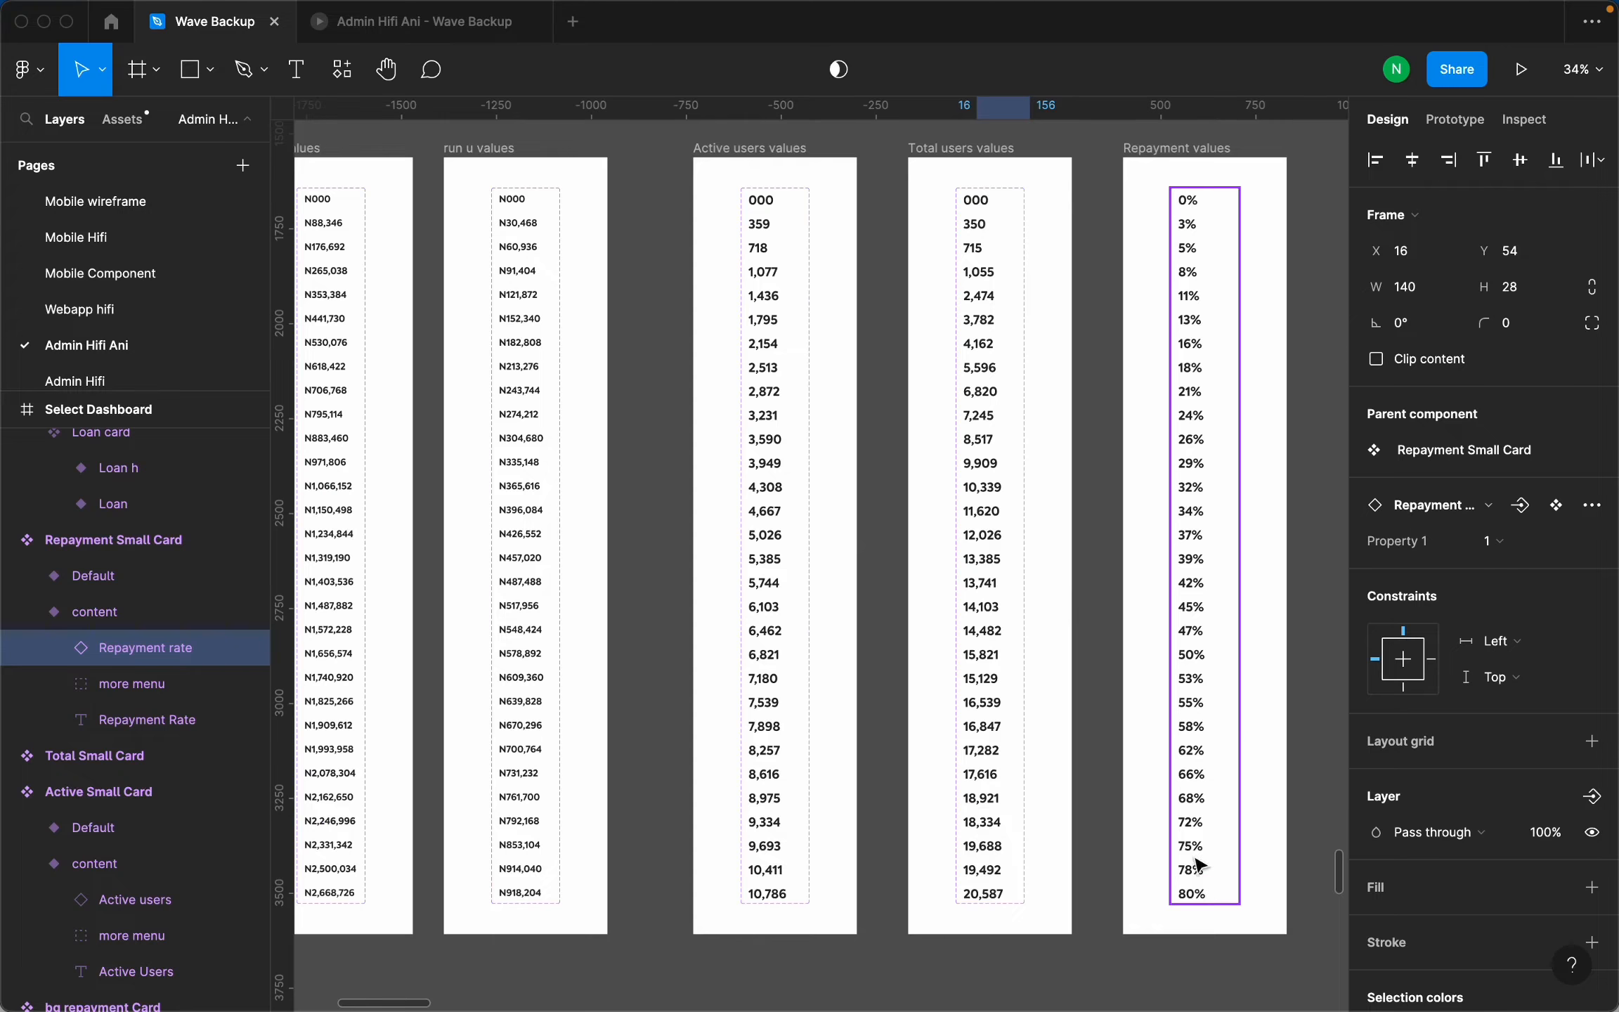
scroll(766, 589, "down", 10)
scroll(769, 562, "up", 6)
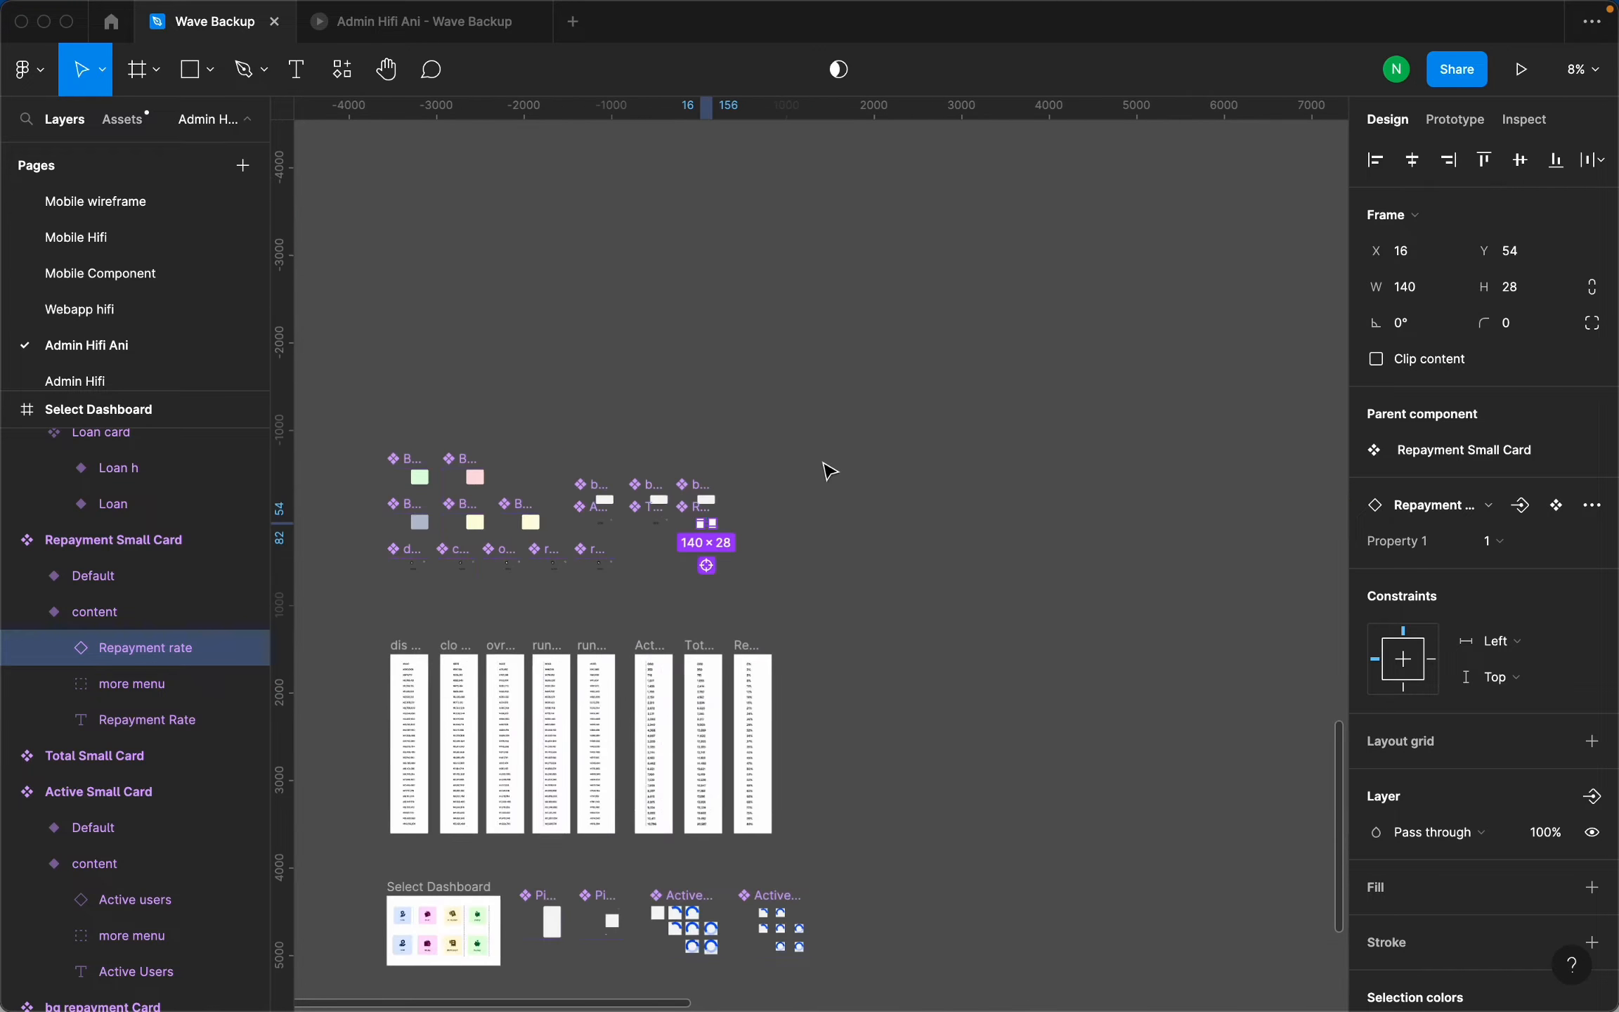
scroll(695, 527, "up", 5)
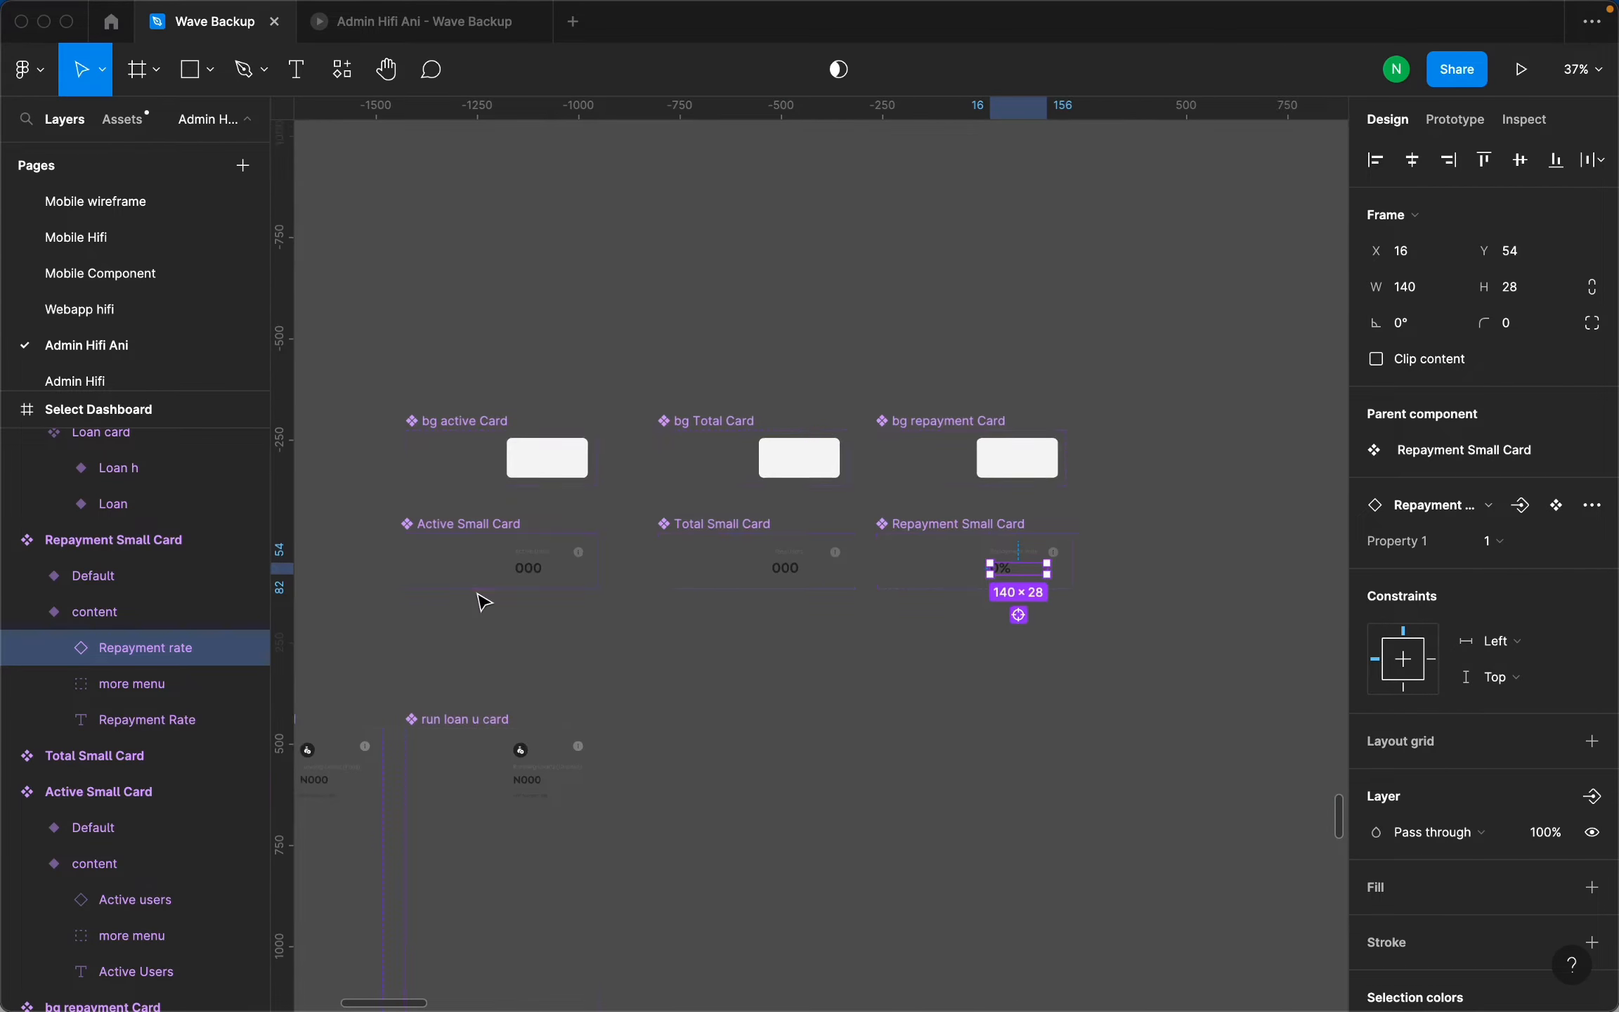
scroll(555, 583, "down", 7)
scroll(569, 562, "down", 4)
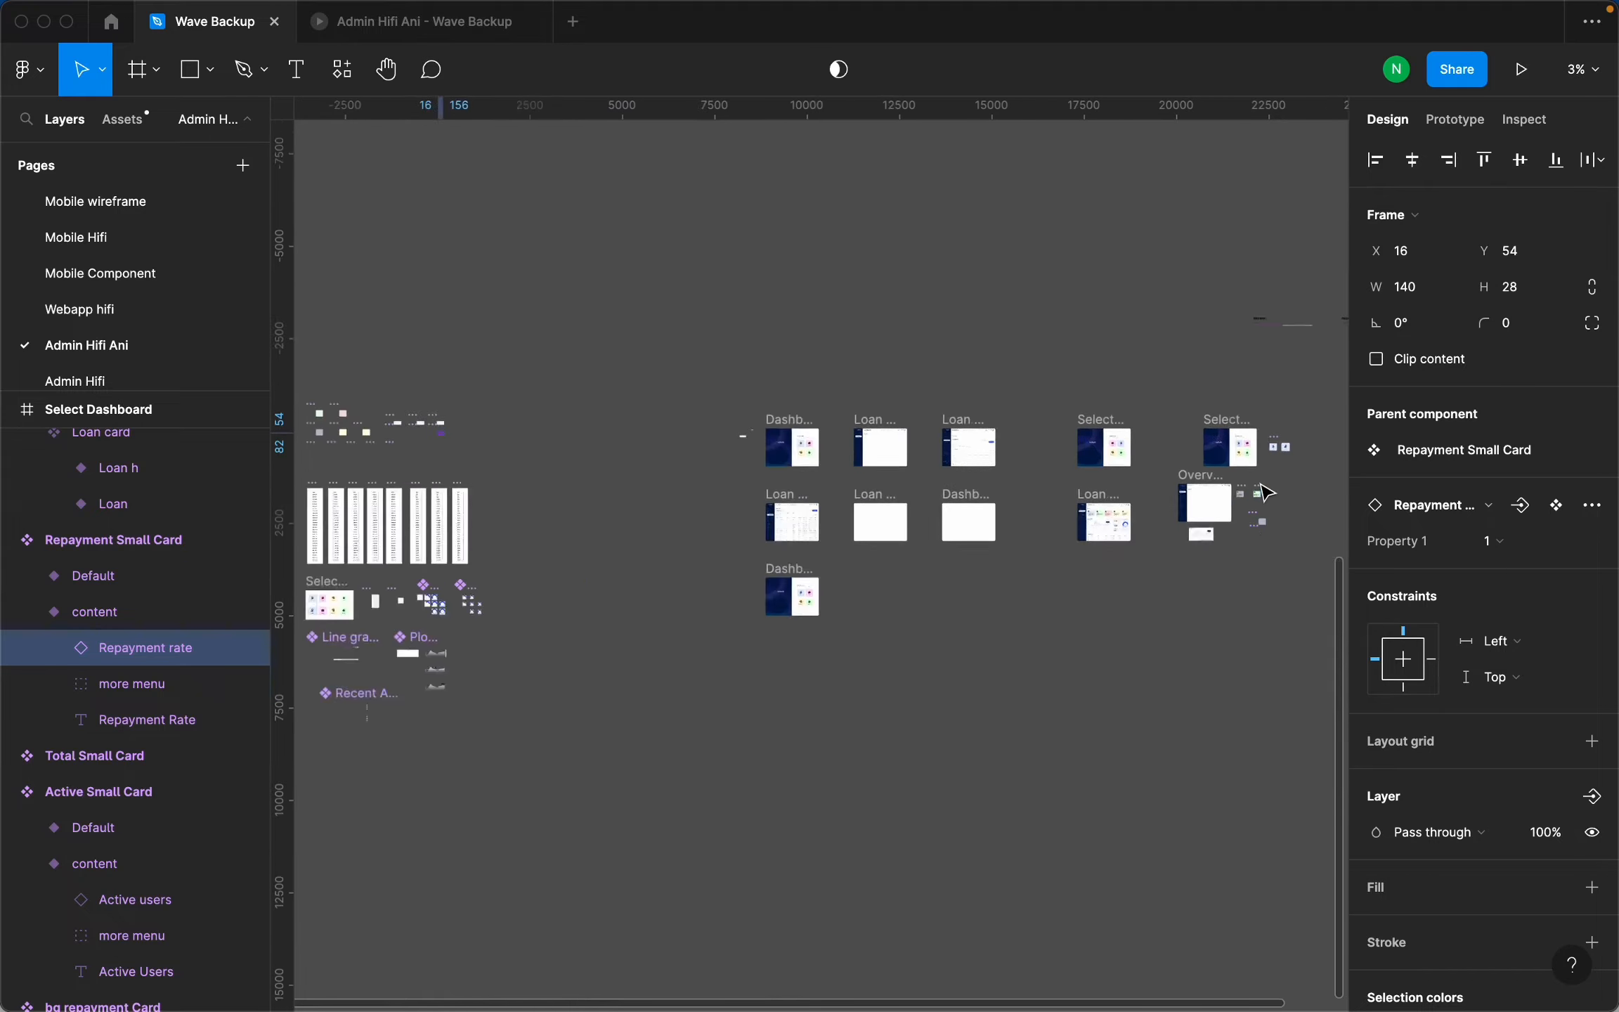
scroll(1103, 555, "up", 9)
scroll(1075, 562, "down", 10)
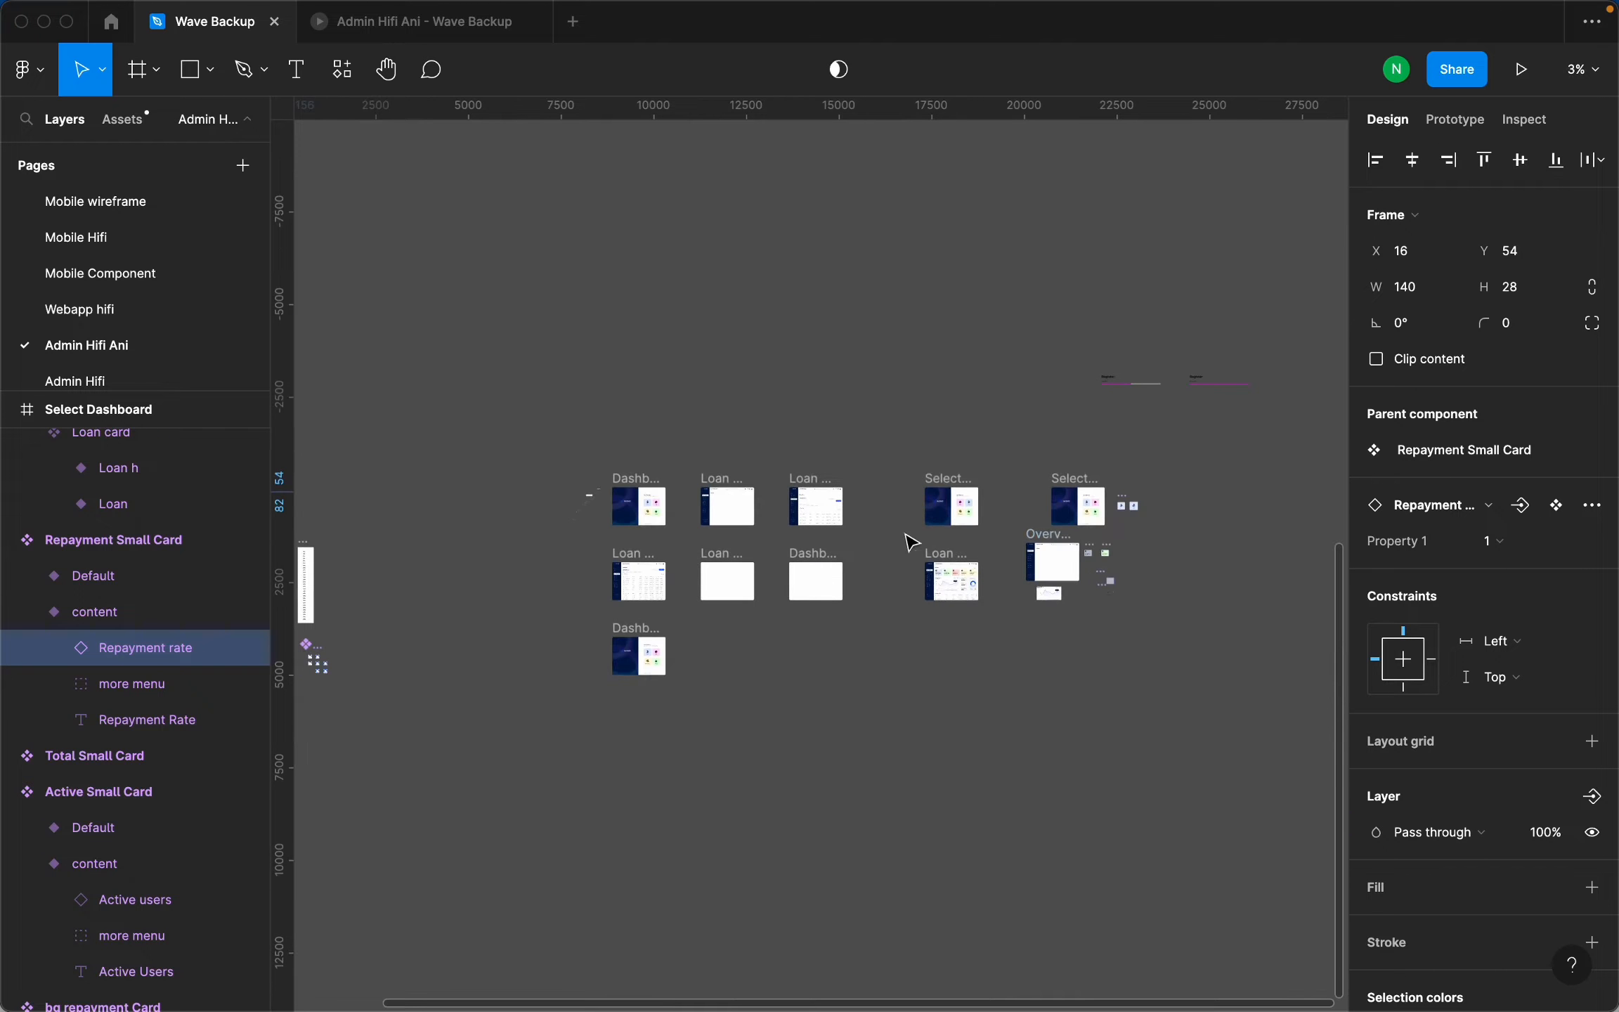
scroll(906, 561, "down", 3)
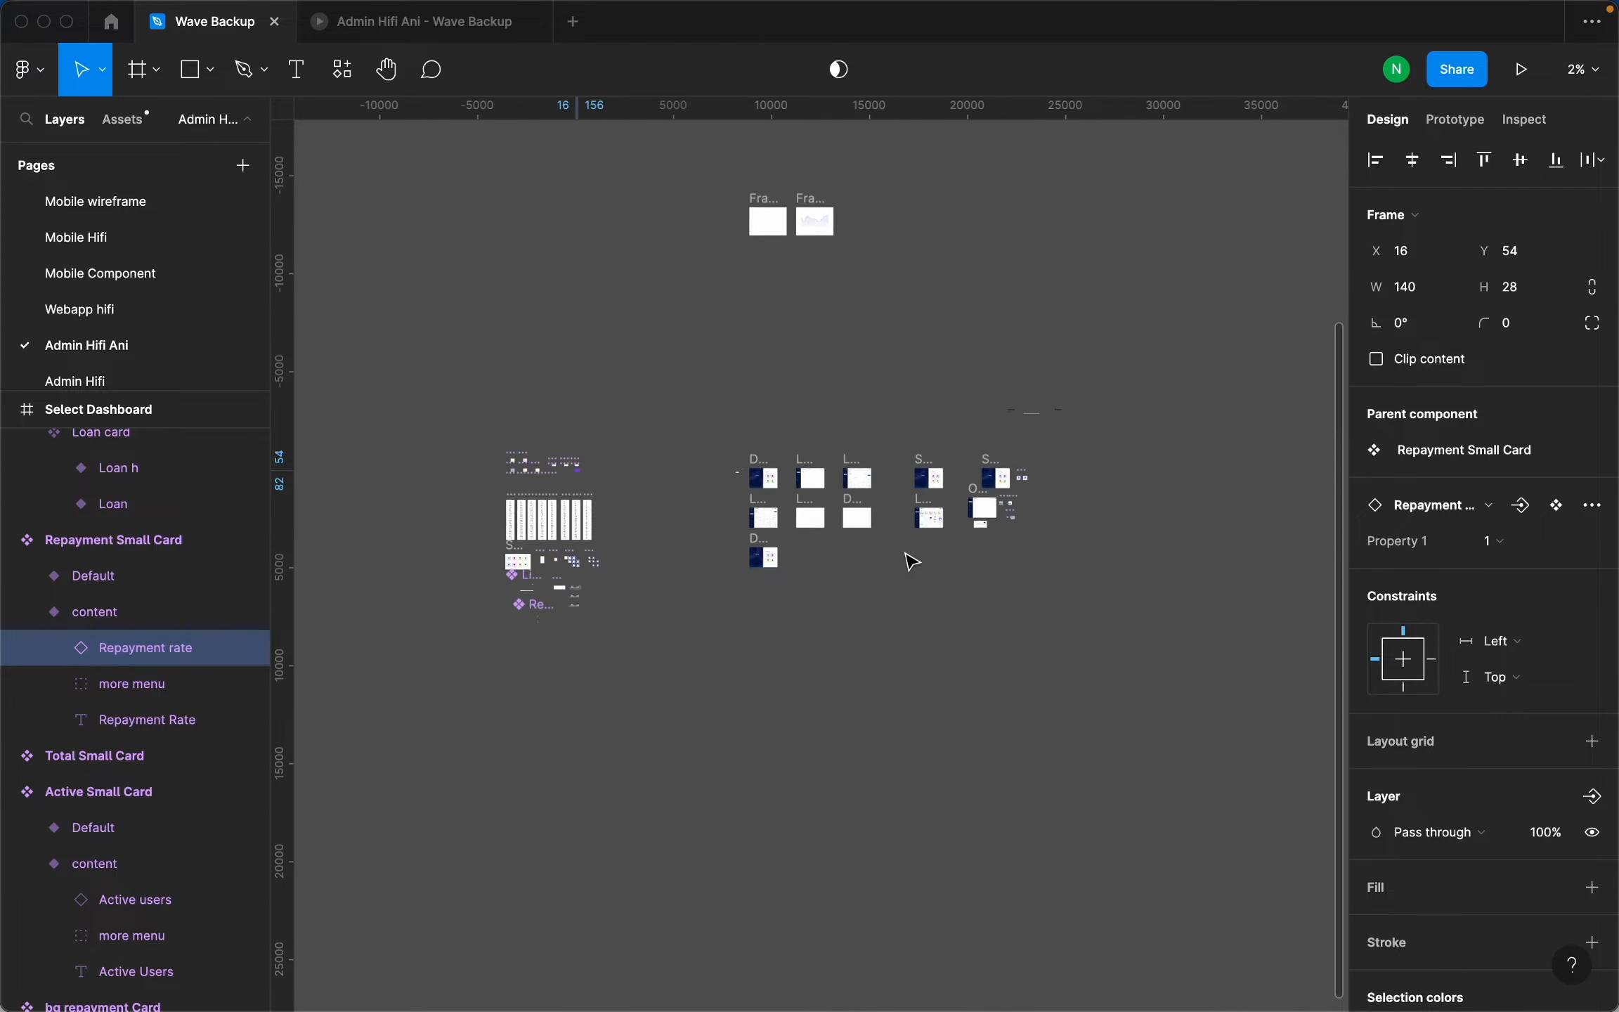
Open the interaction details of bg active Card's Default variant to check its delay and animation to the filled variant.
scroll(547, 492, "up", 12)
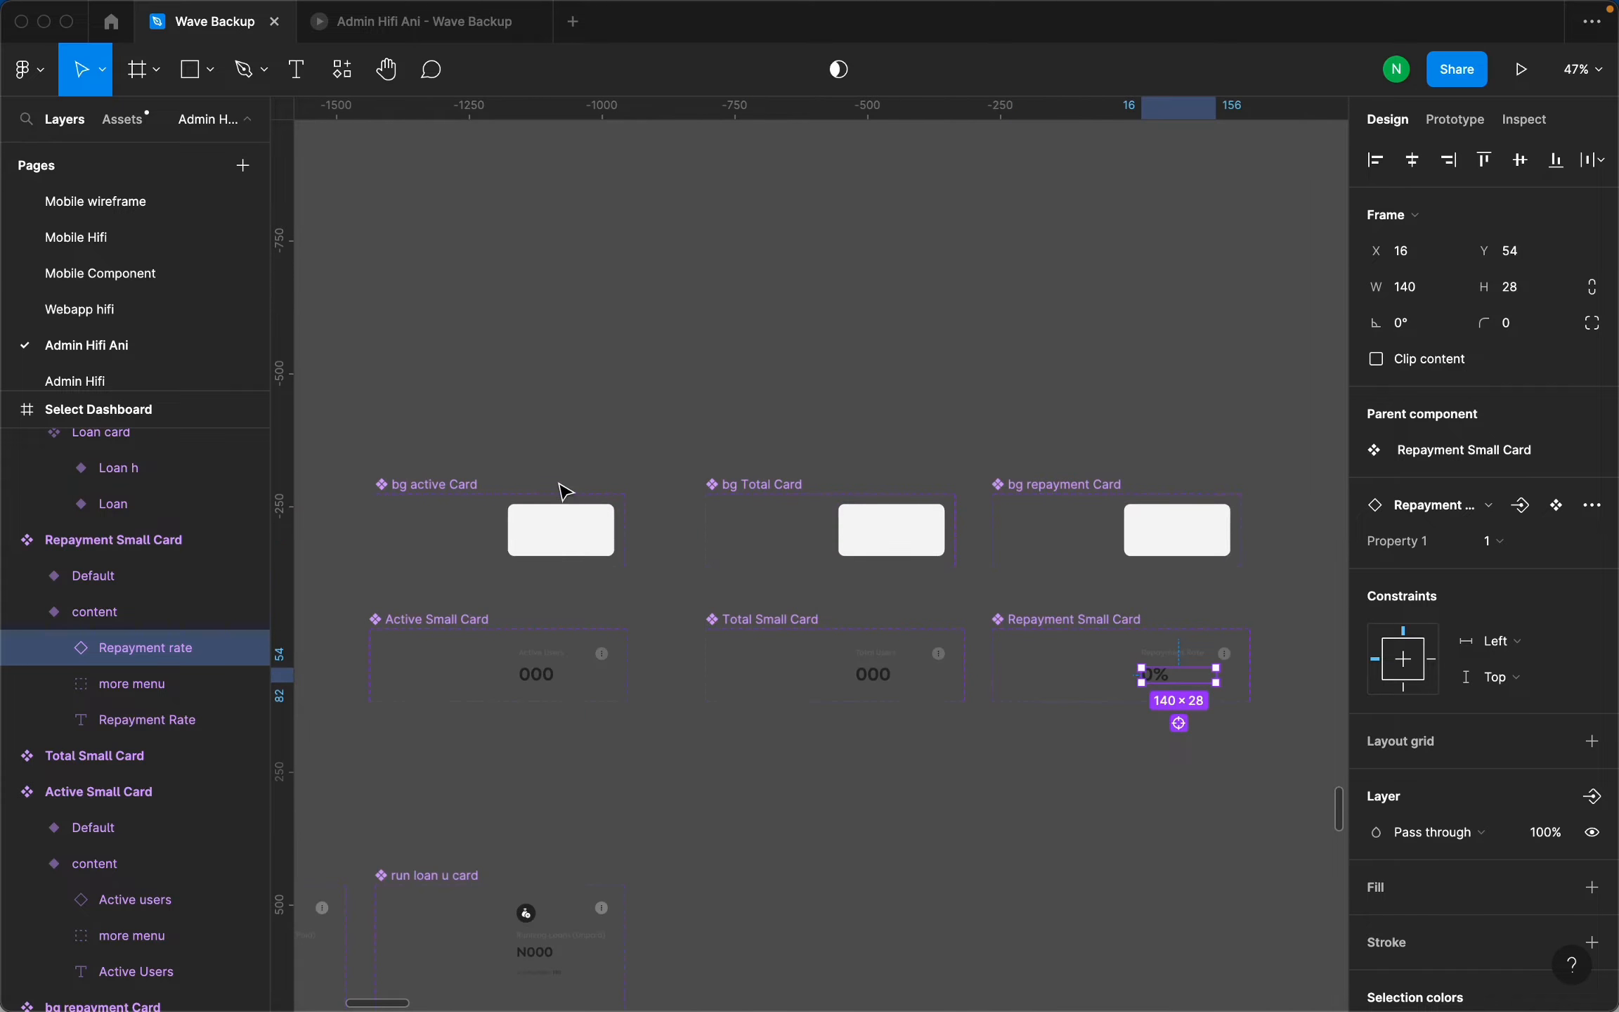
left_click(434, 484)
scroll(435, 488, "up", 5)
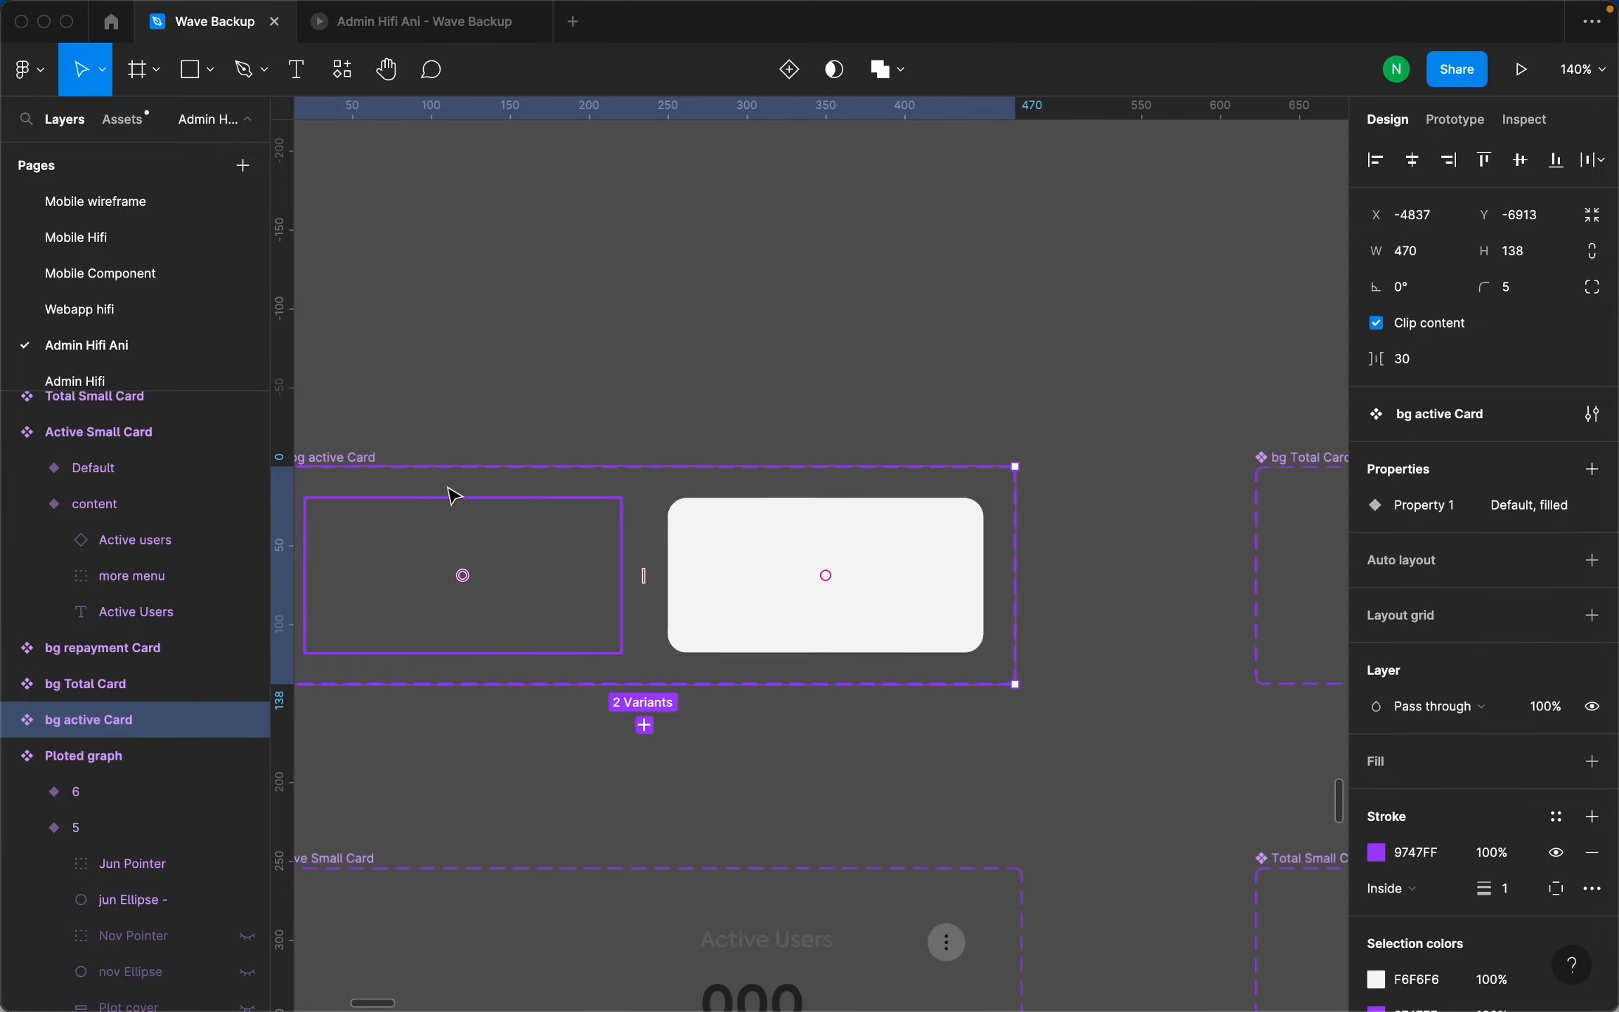
left_click(602, 576)
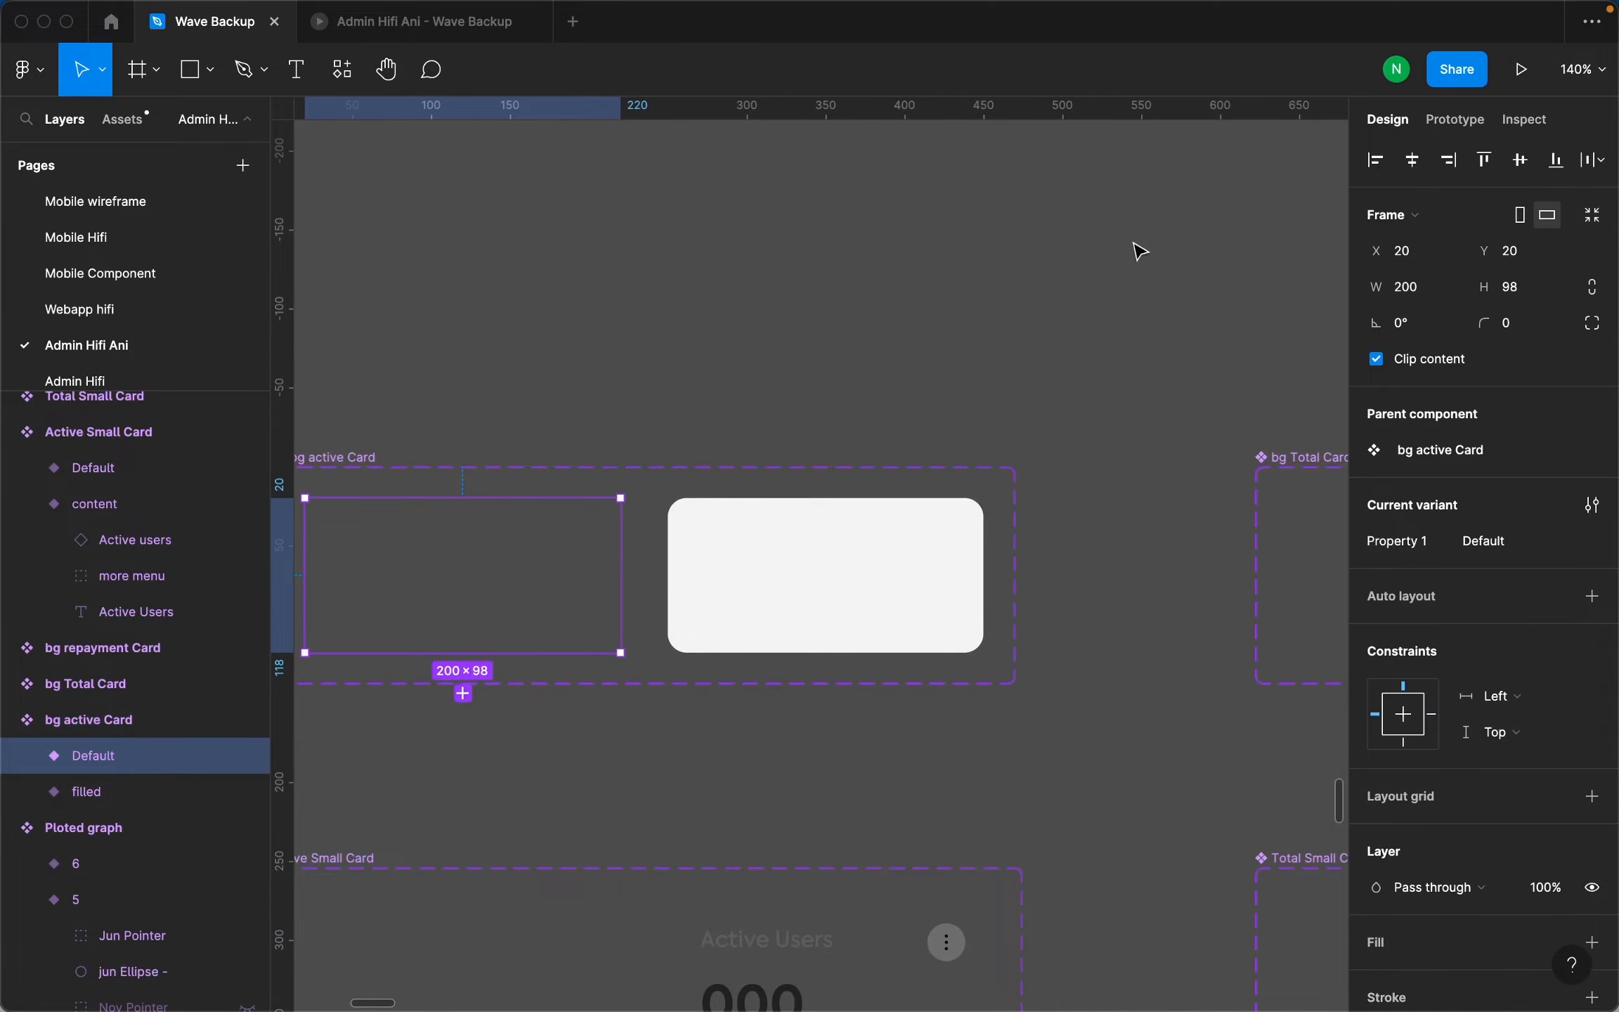
left_click(1456, 120)
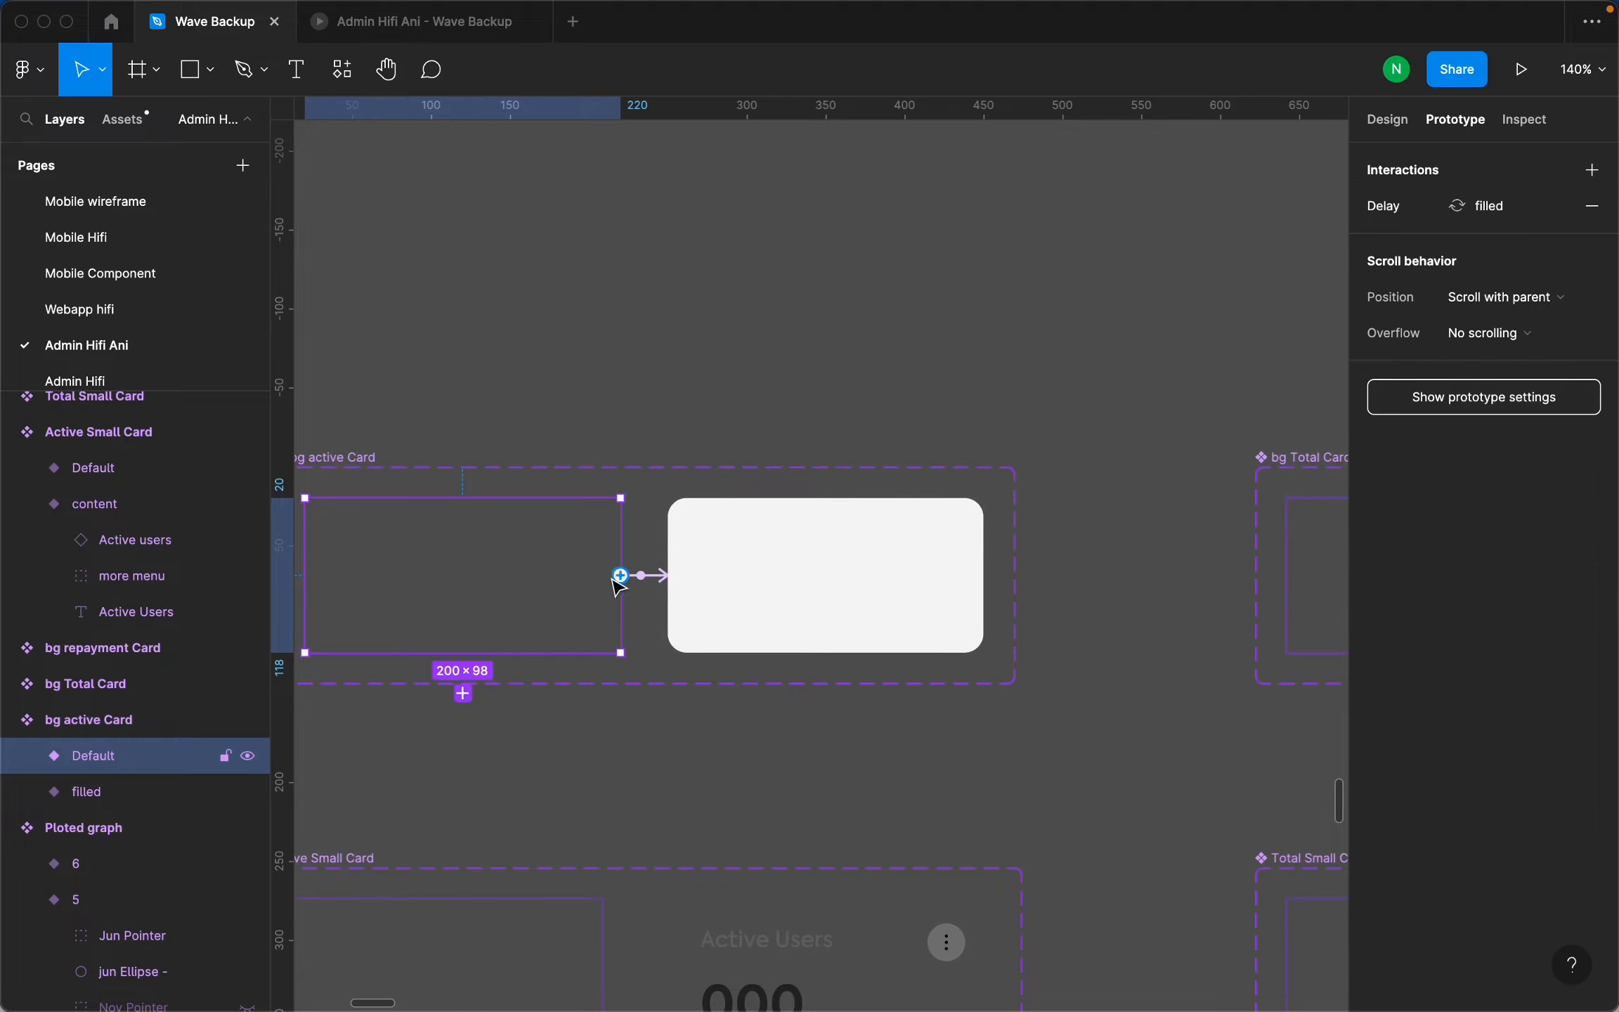
left_click(662, 577)
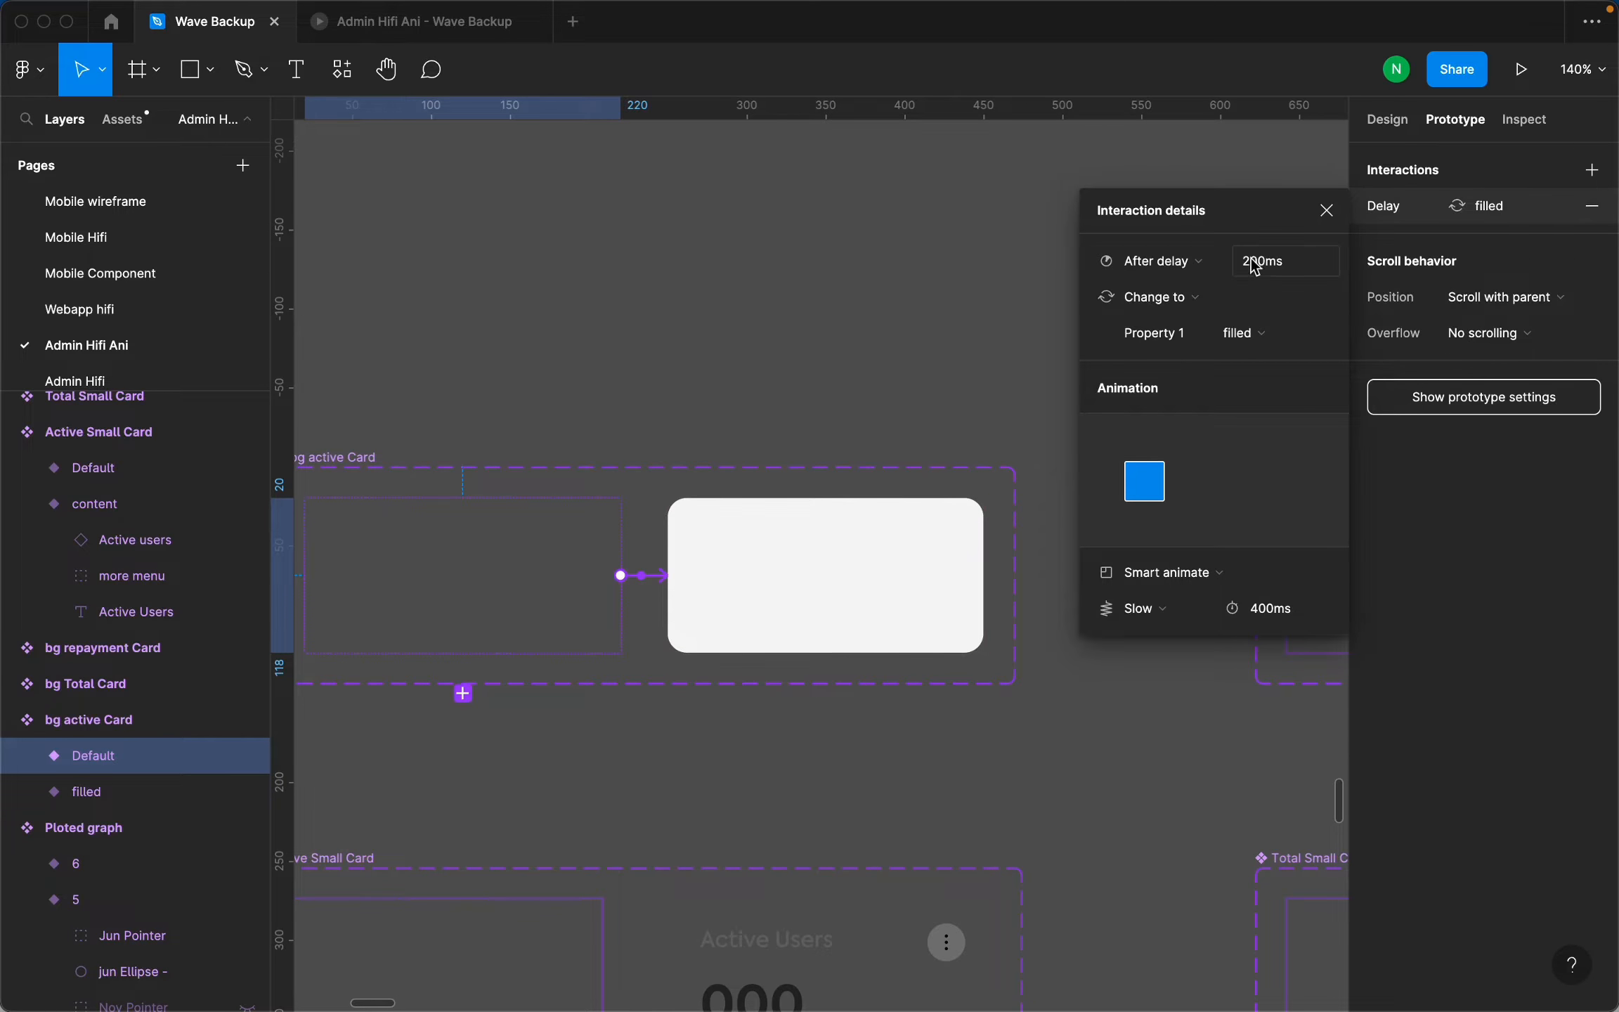
Inspect the delay and animation settings of bg Total Card's interaction from Default to filled.
scroll(602, 568, "down", 5)
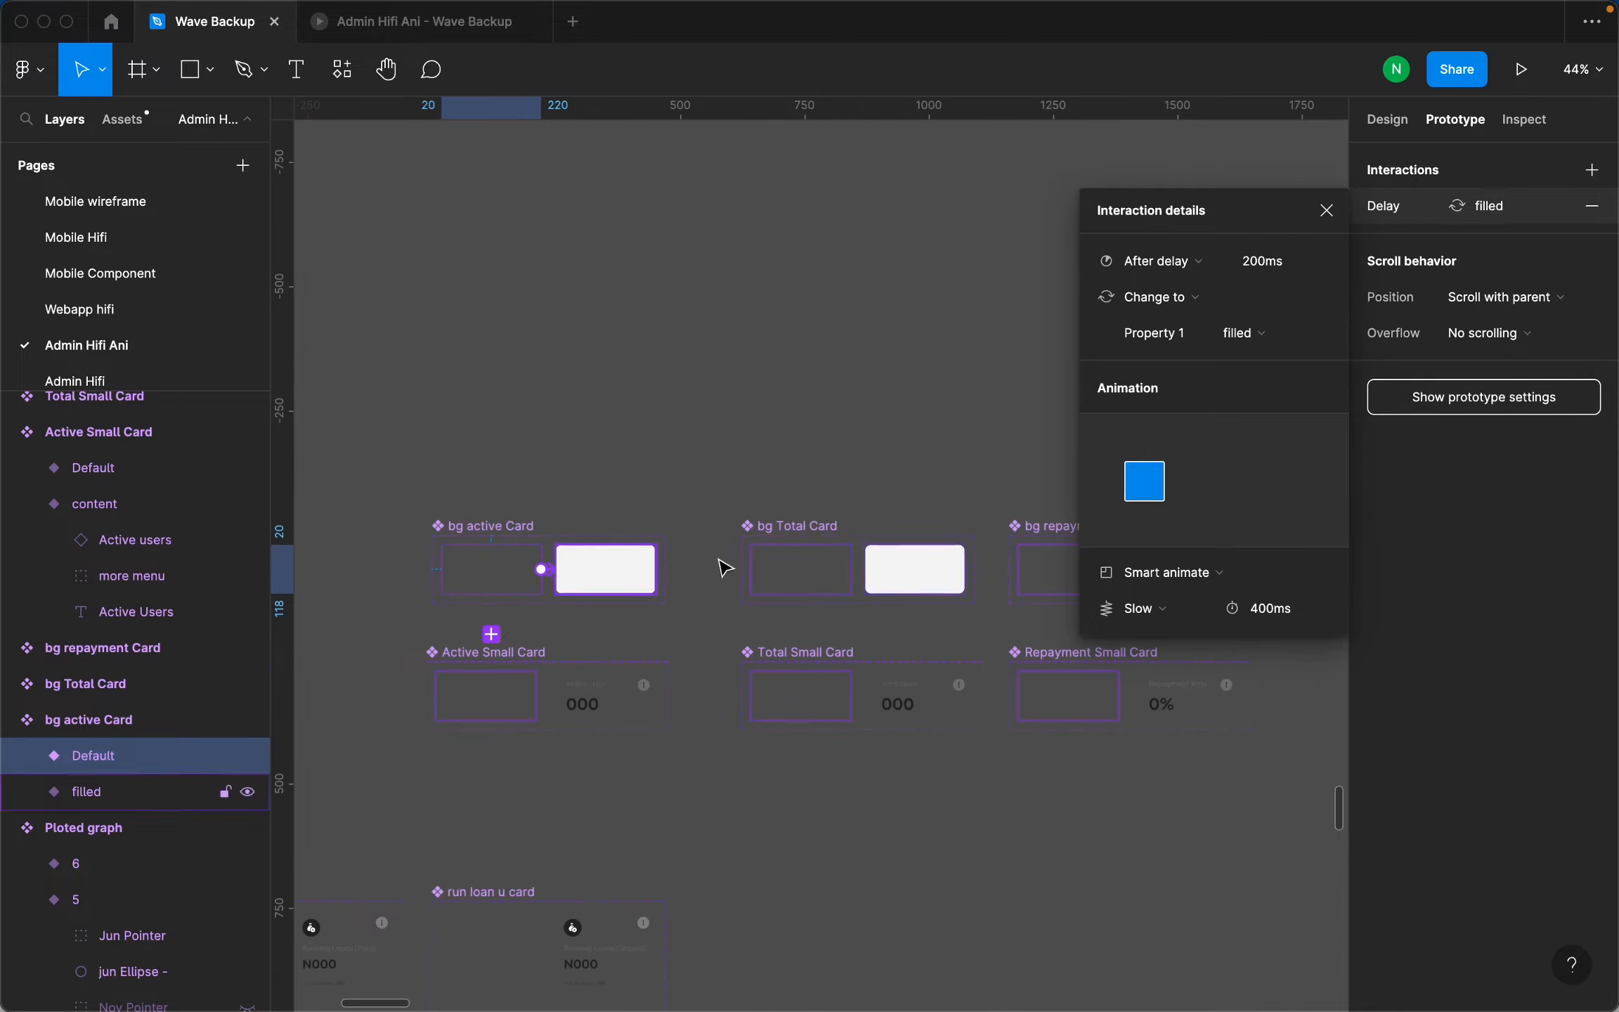
scroll(847, 549, "up", 4)
left_click(698, 523)
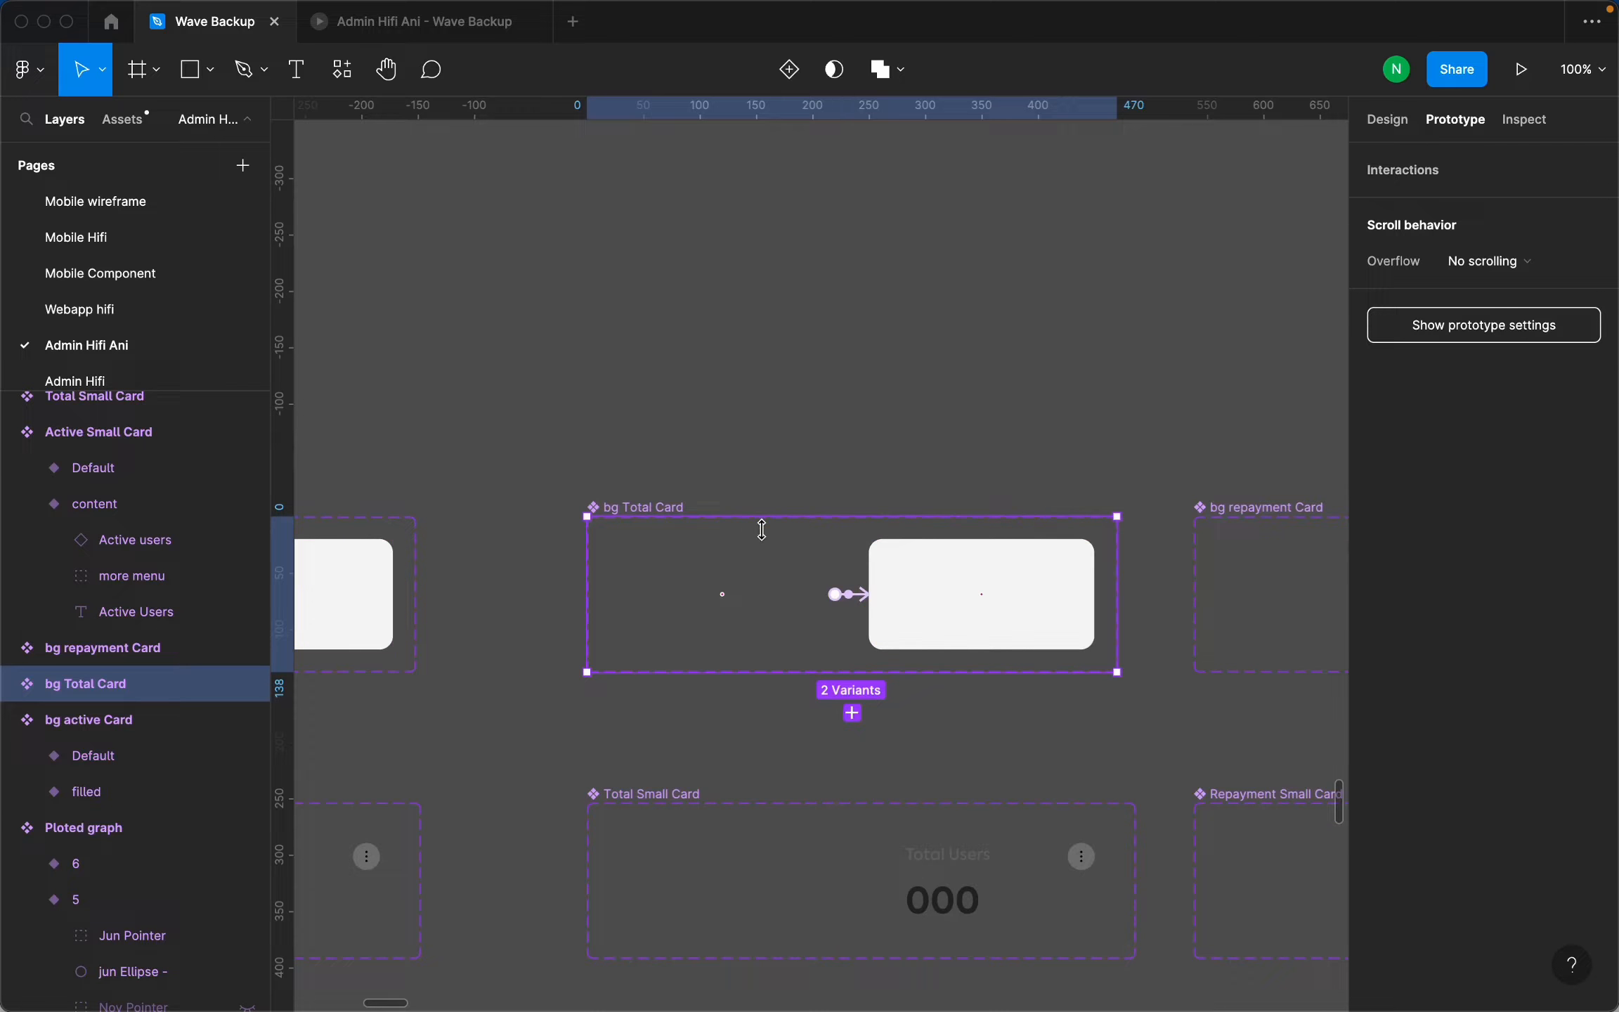
left_click(867, 598)
Review the delay and animation settings between the Default and filled variants of bg repayment Card, closing the details when finished.
scroll(597, 594, "down", 5)
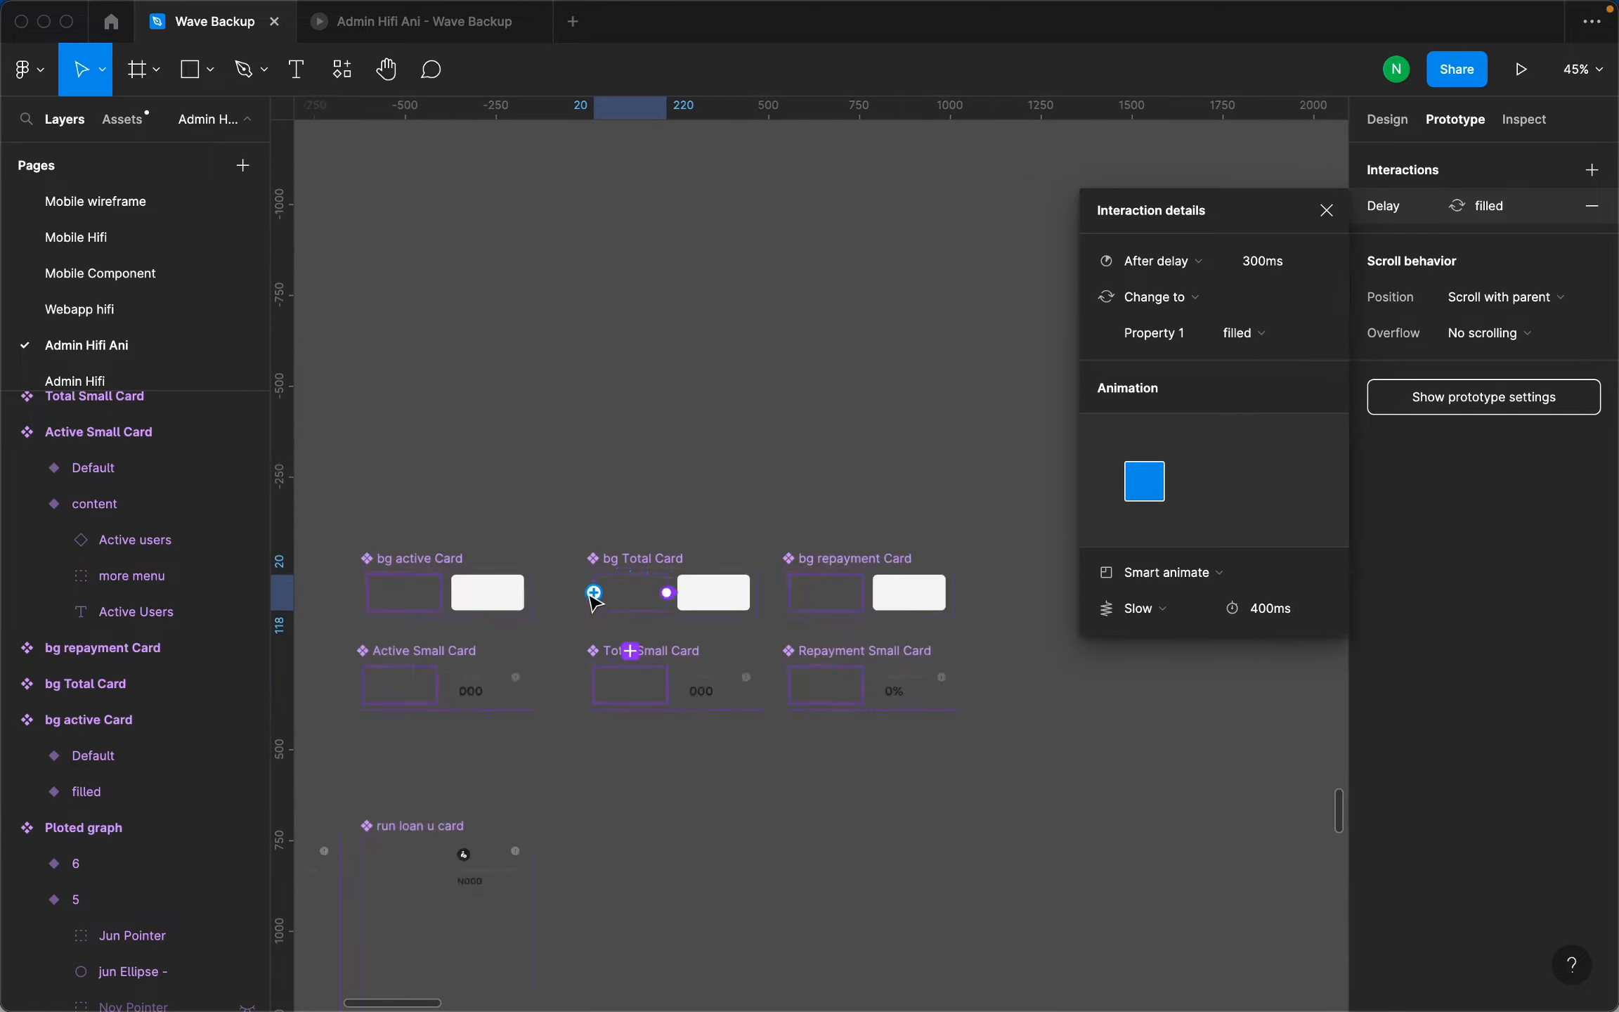
scroll(770, 589, "up", 4)
left_click(817, 596)
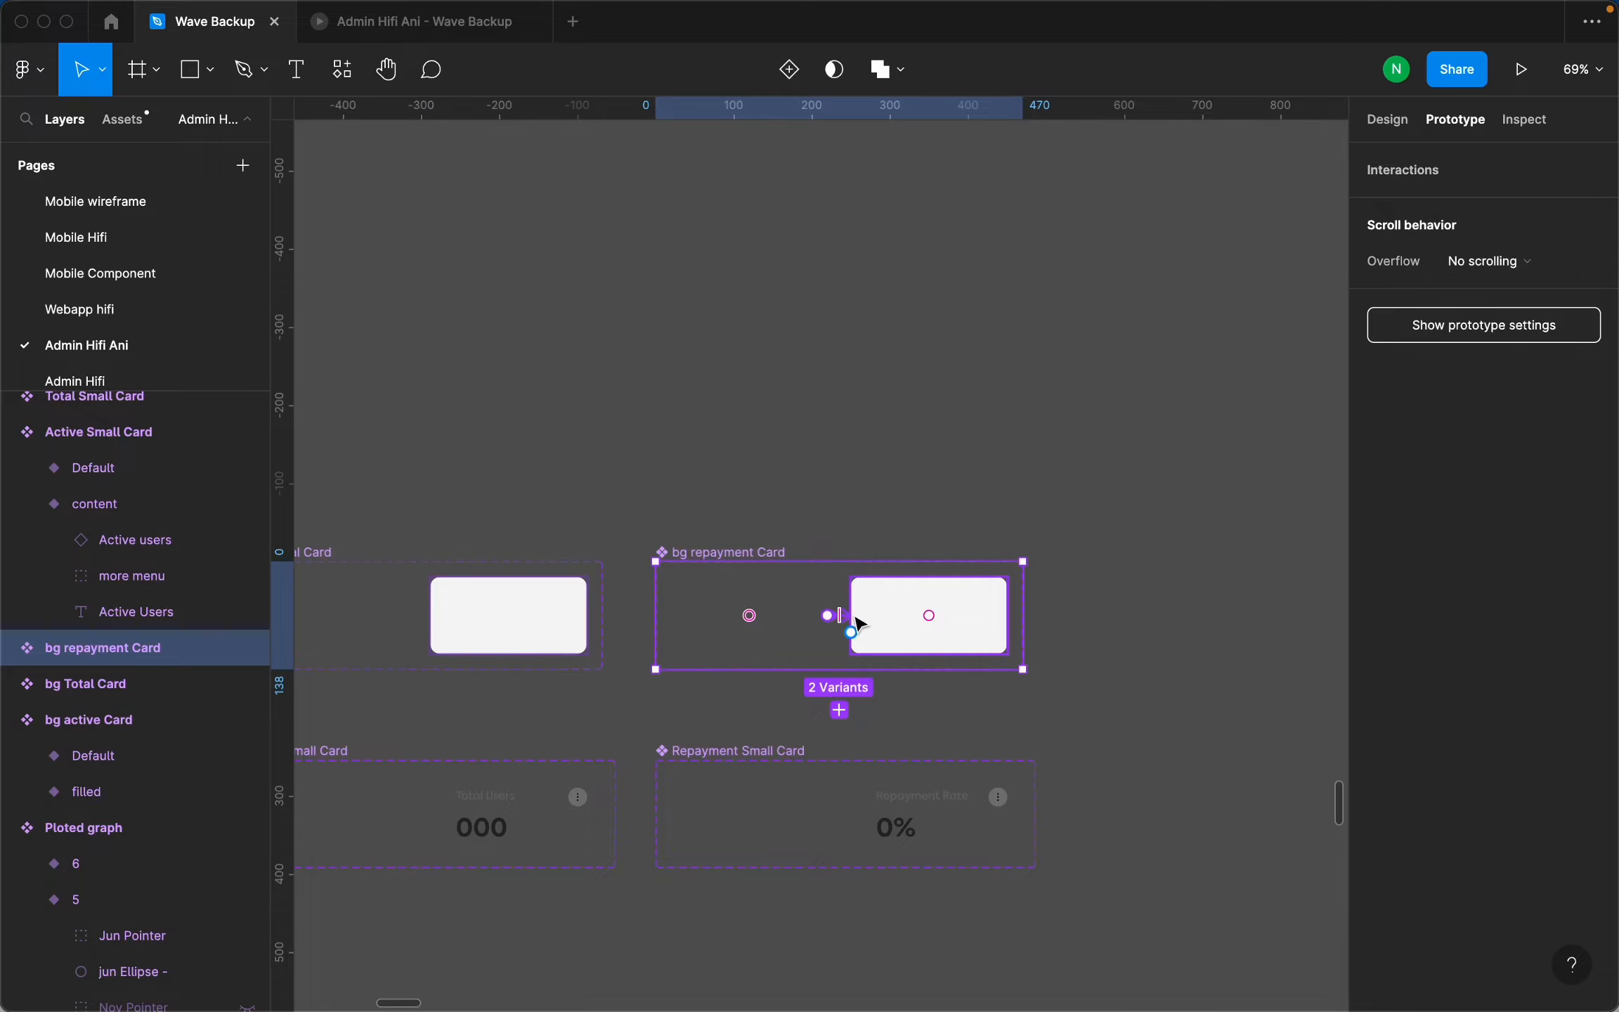
left_click_drag(829, 615, 854, 623)
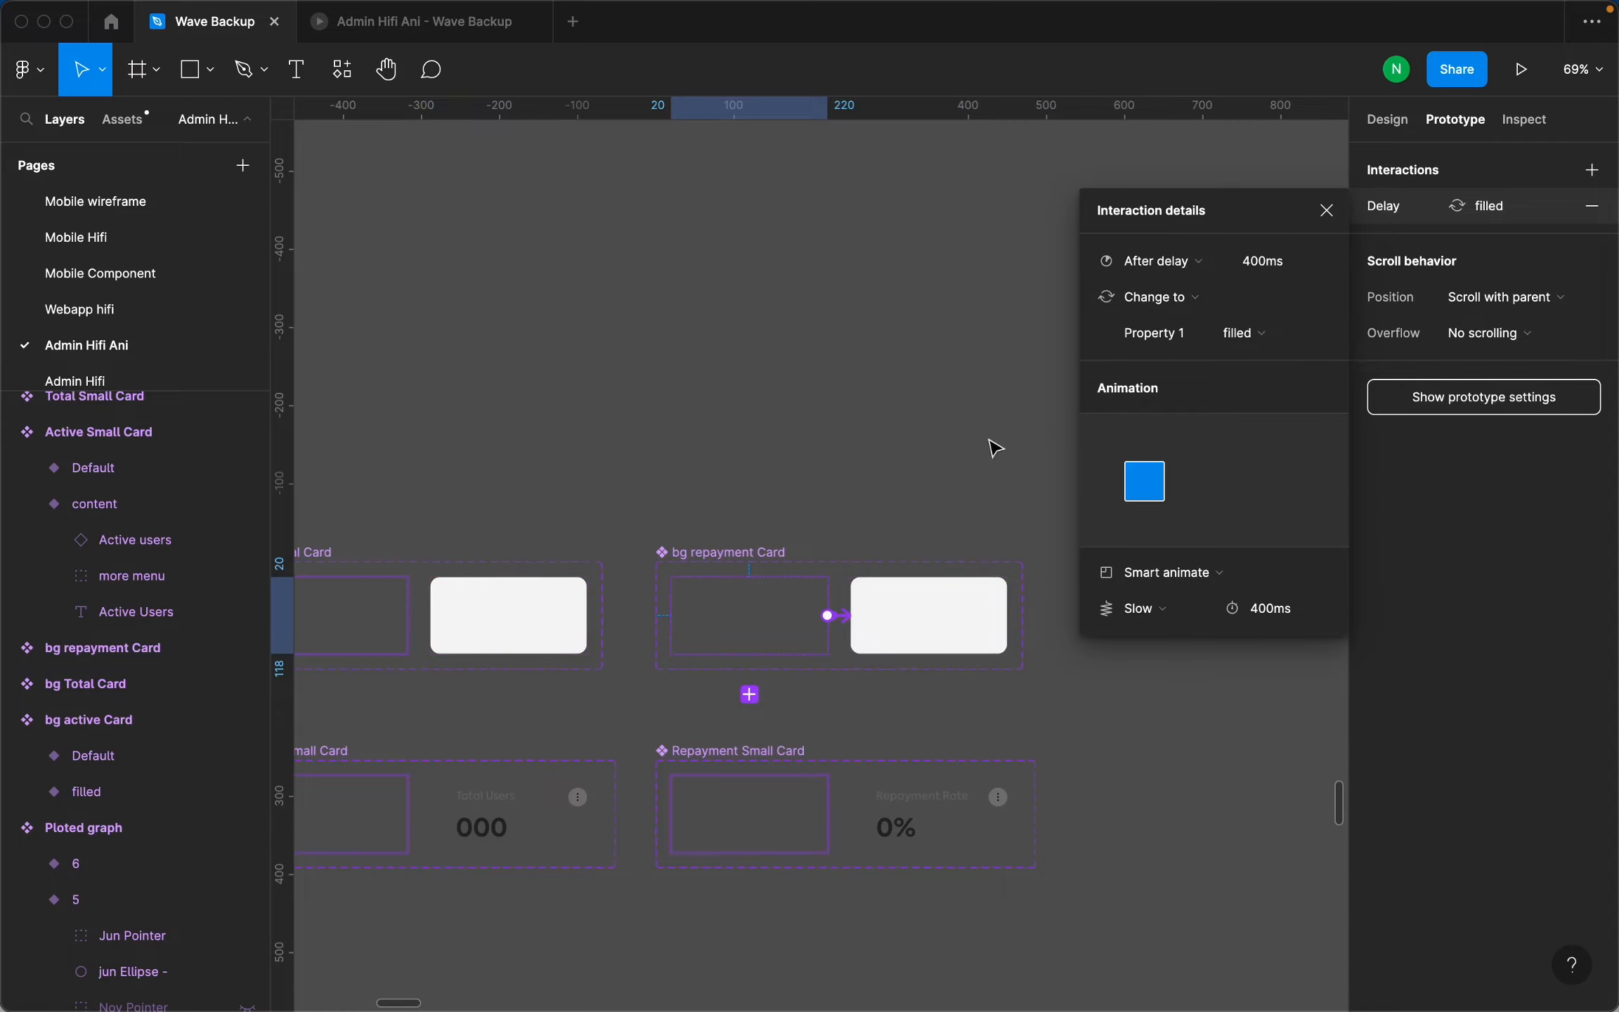
left_click(641, 731)
Check the delay and animation settings of Active Small Card's interaction from Default to content.
scroll(445, 788, "down", 5)
scroll(679, 698, "up", 5)
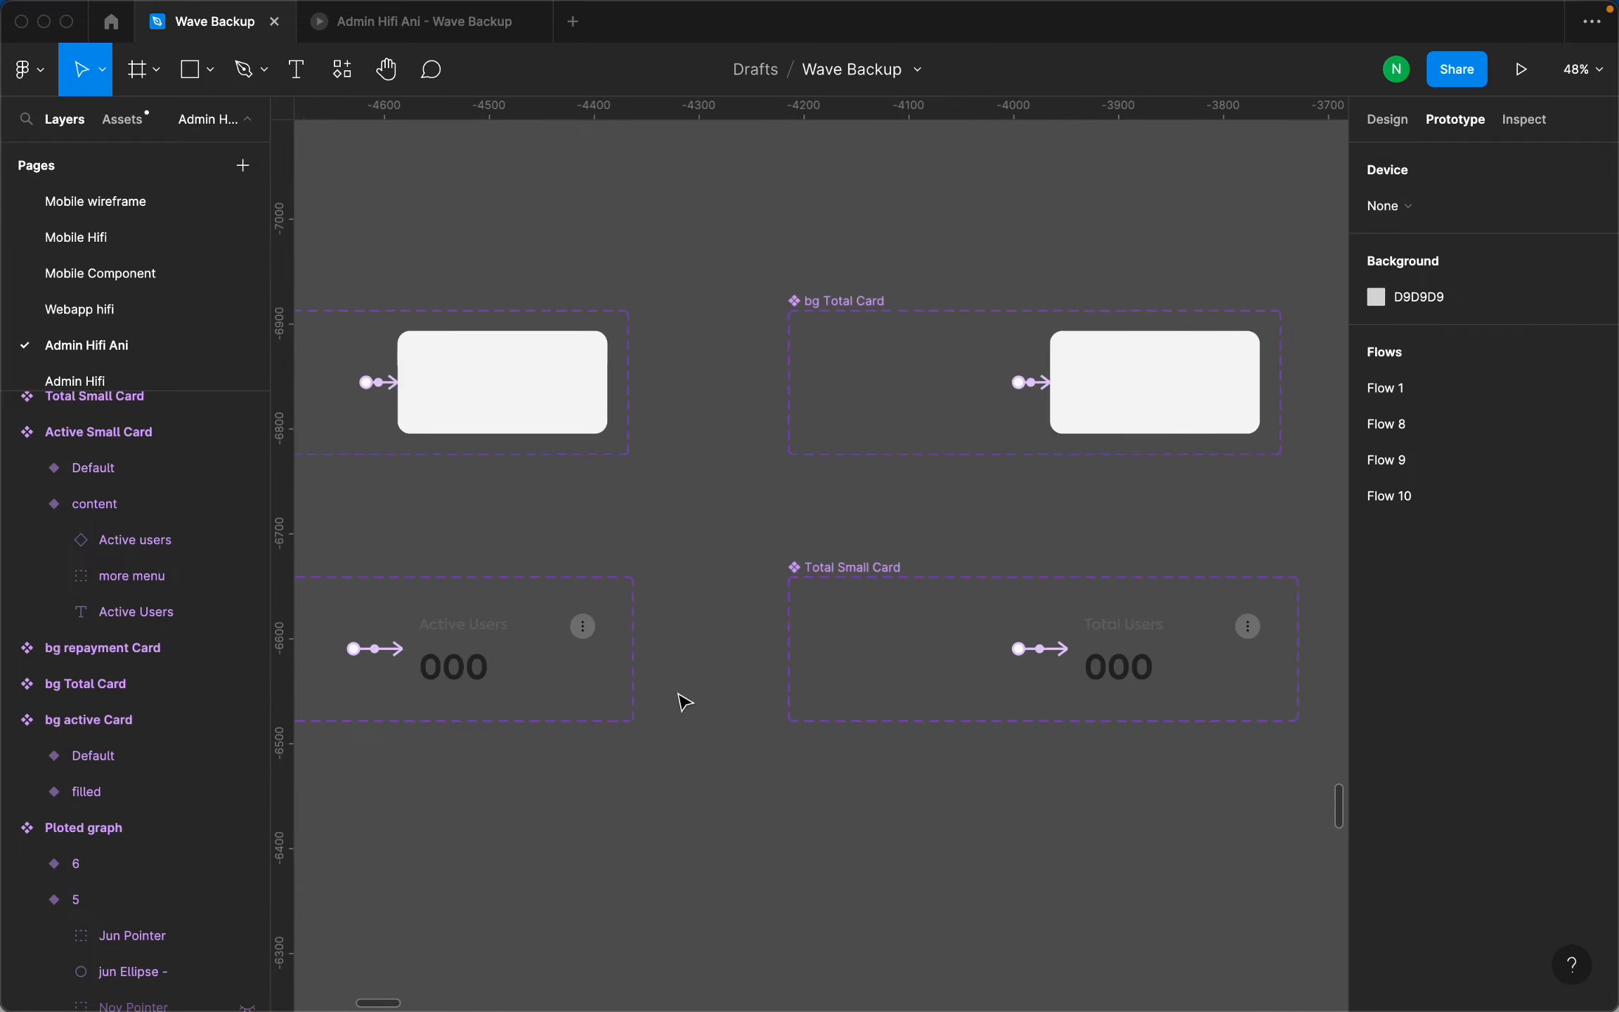
scroll(532, 643, "up", 3)
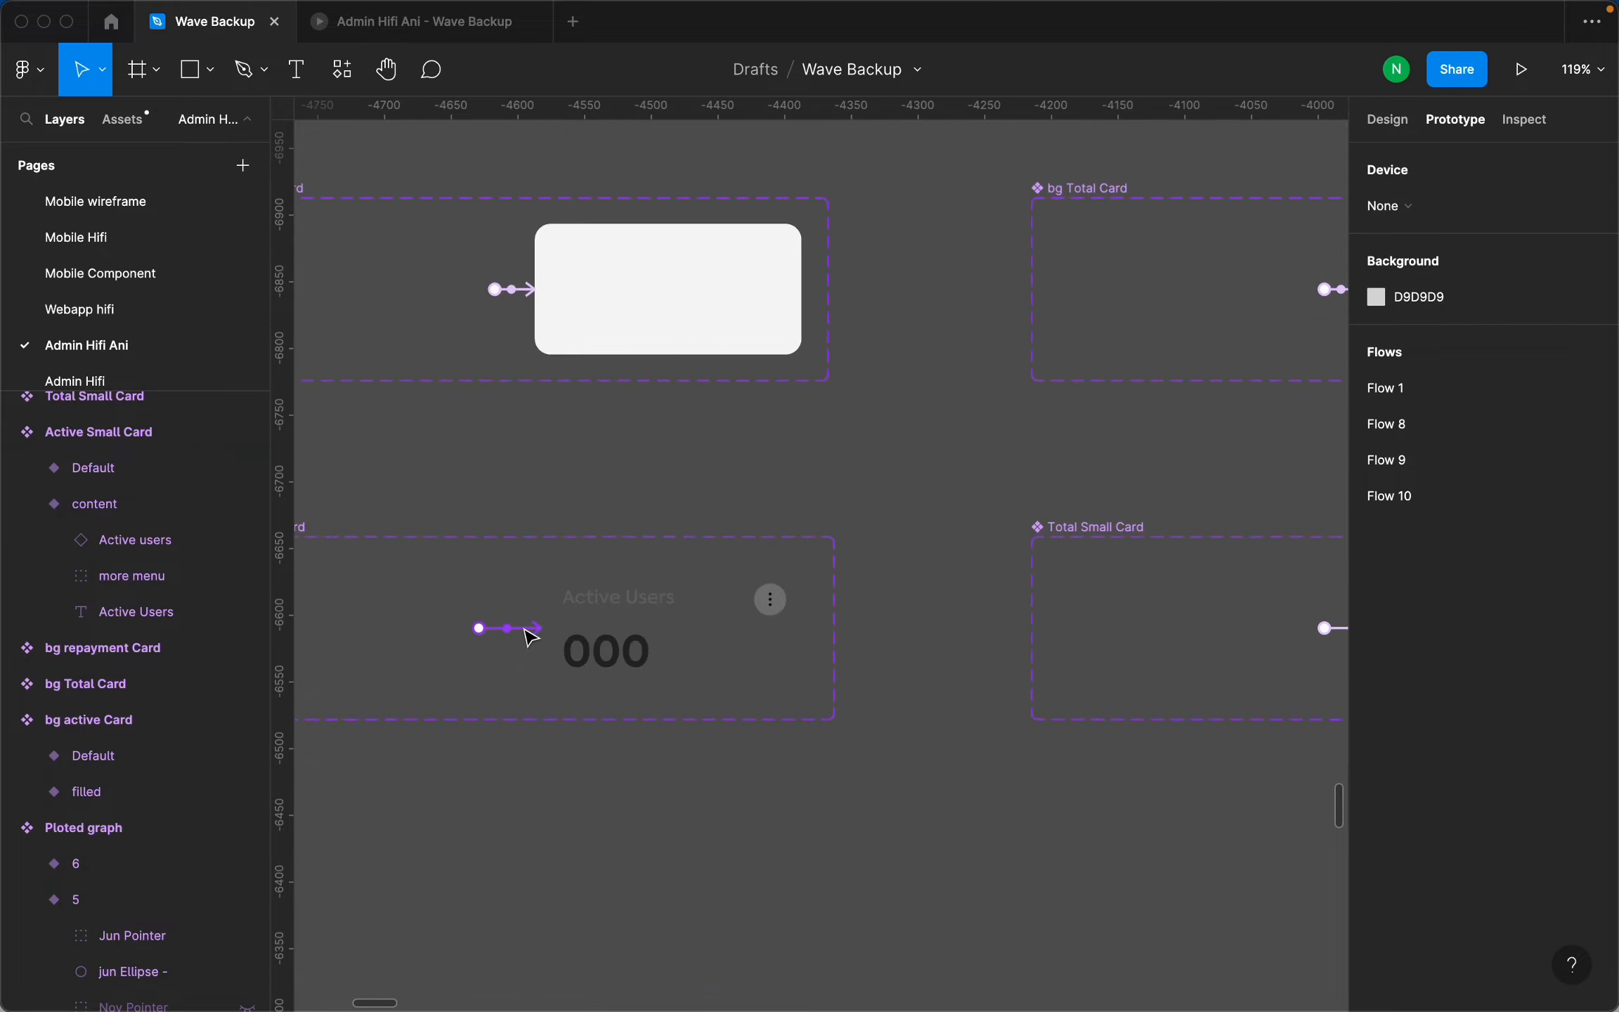
left_click(529, 629)
scroll(373, 696, "down", 5)
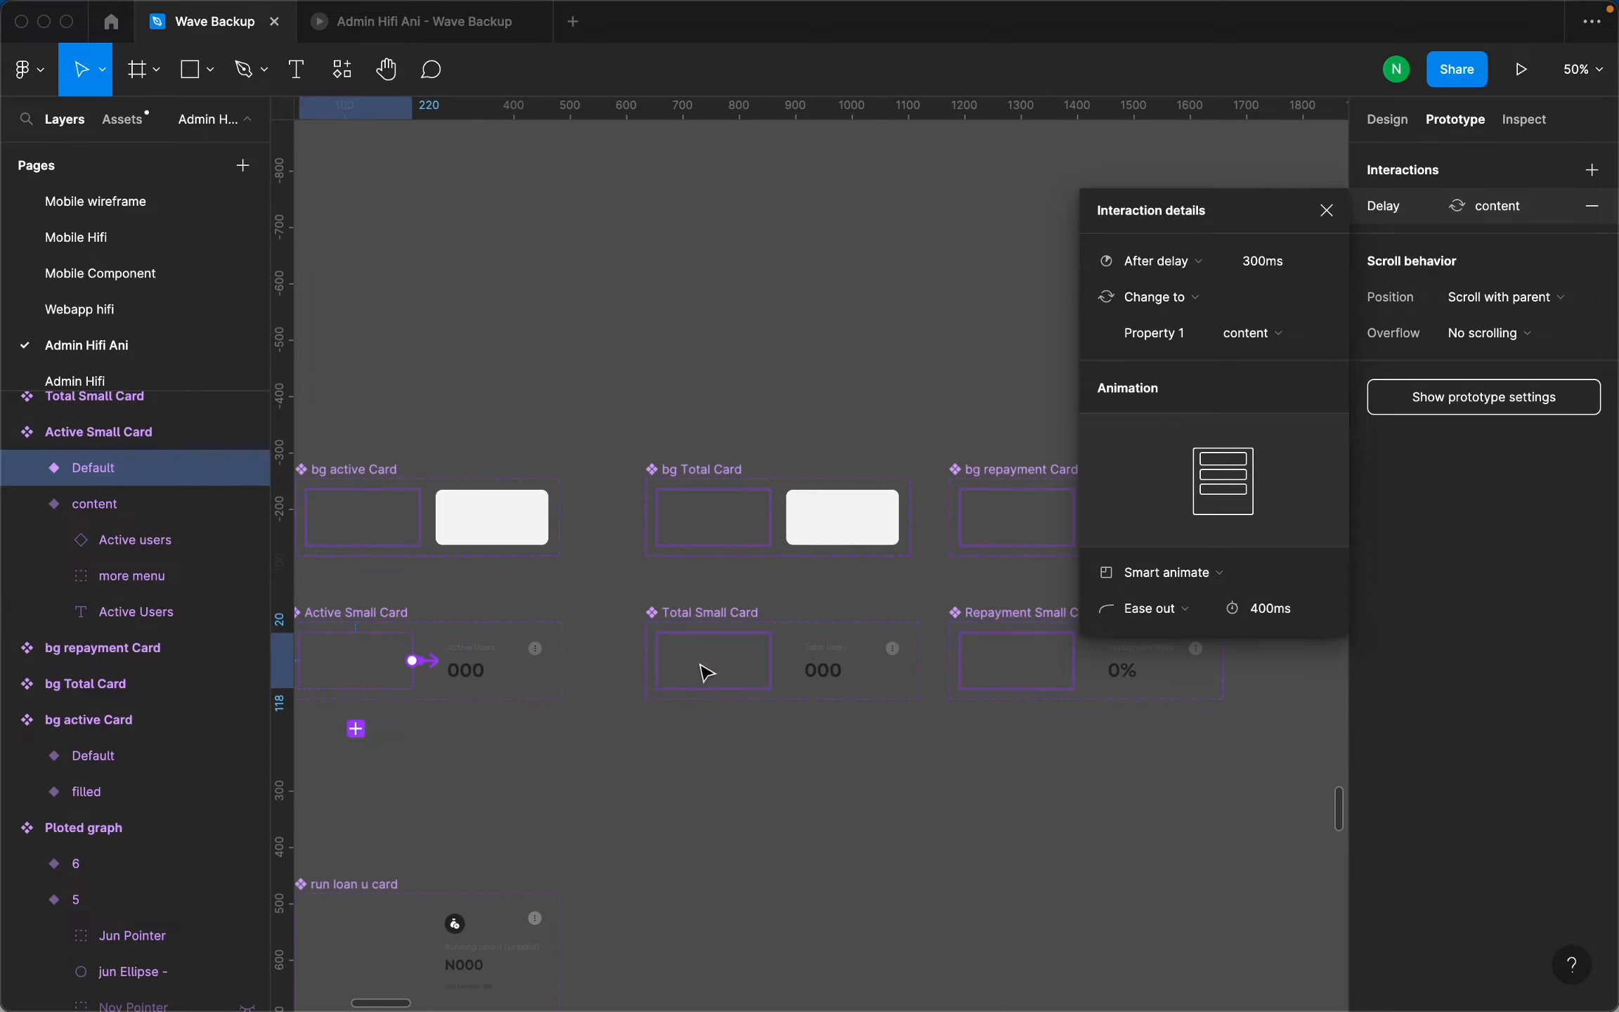
Compare the interaction delay of bg Total Card with that of Total Small Card.
left_click(766, 643)
scroll(777, 661, "up", 5)
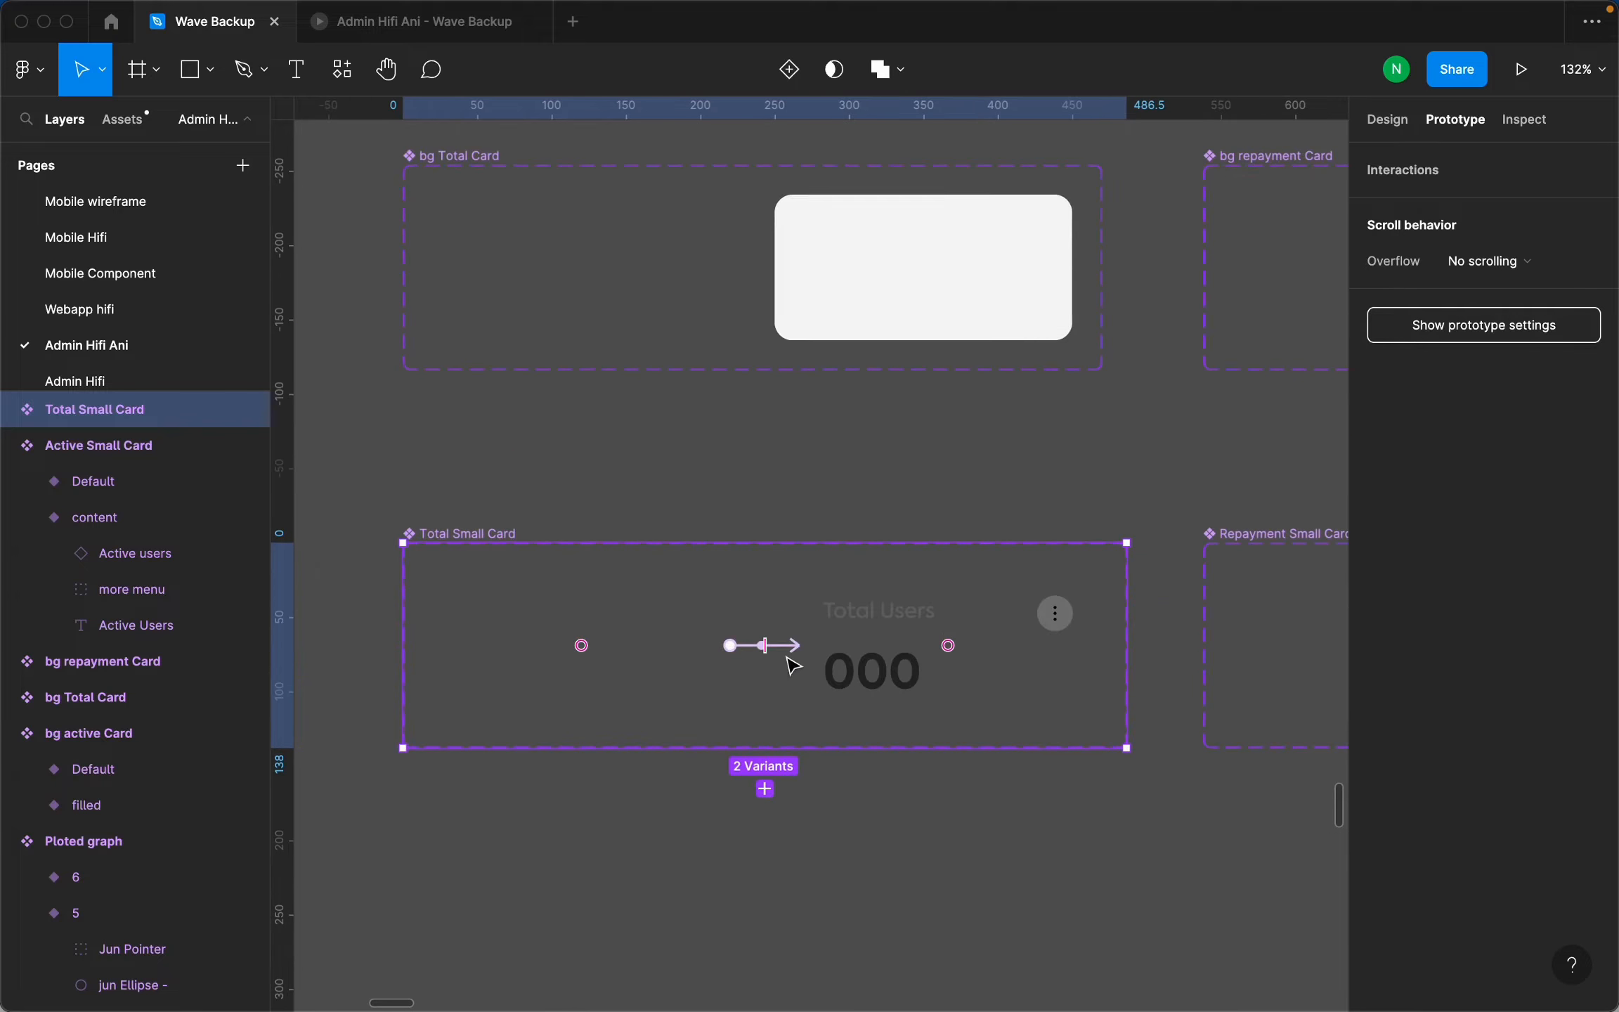
left_click(733, 304)
left_click(755, 268)
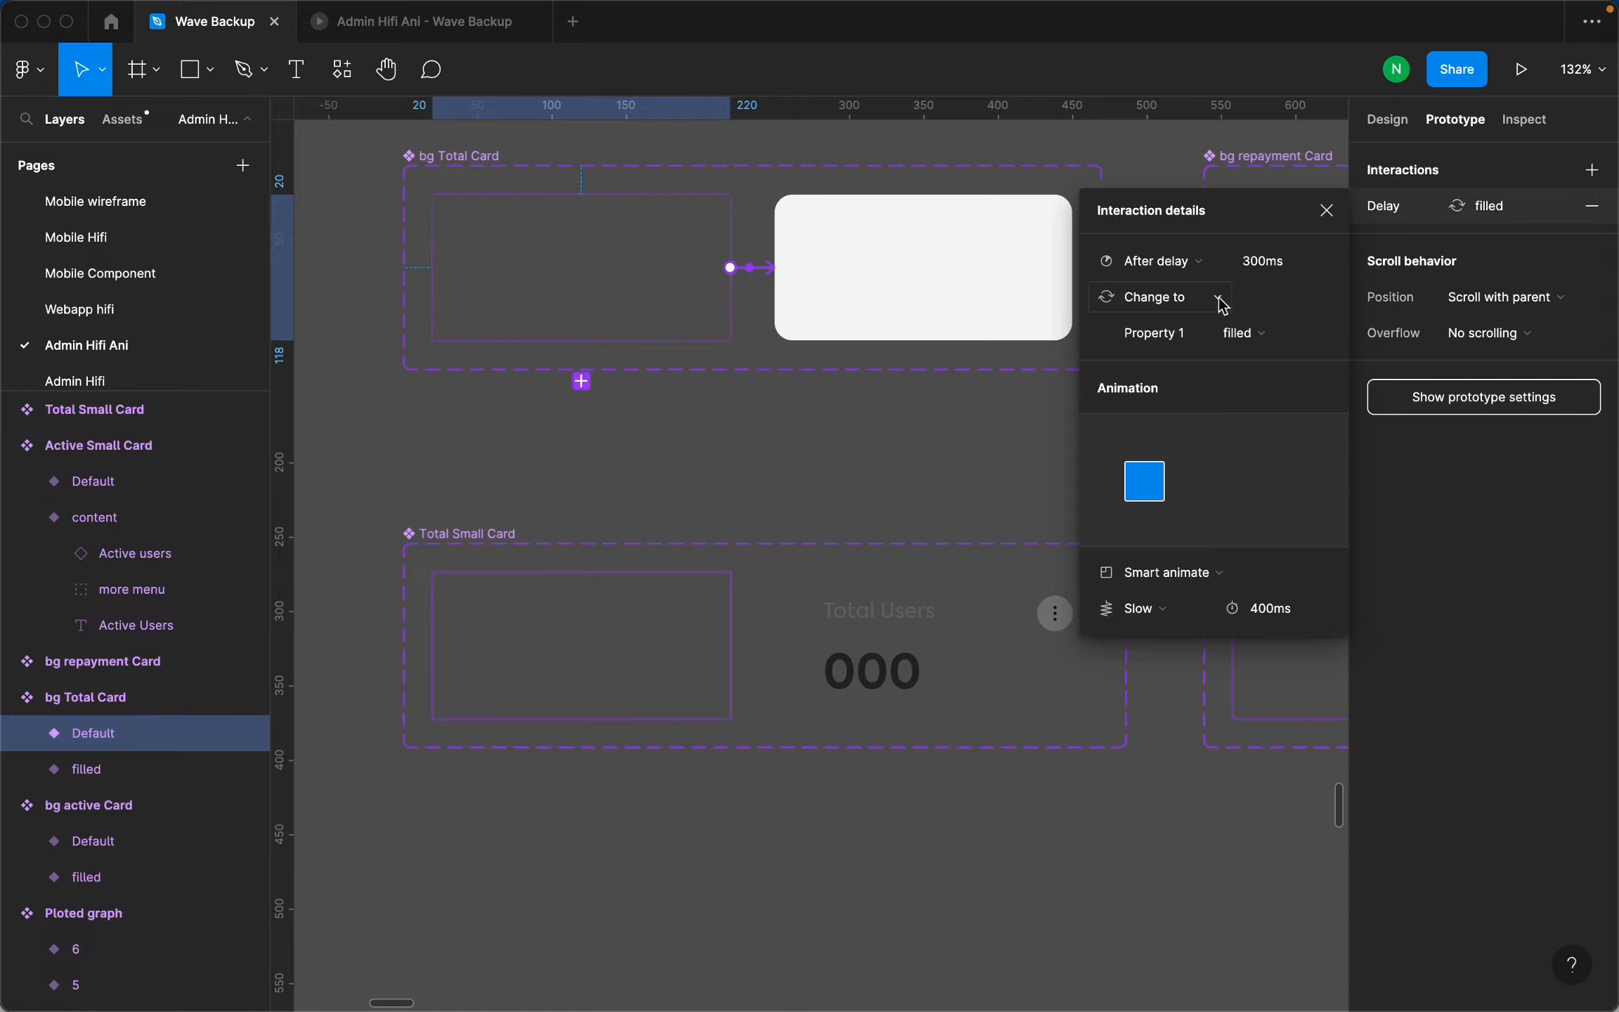
left_click(789, 657)
left_click(788, 647)
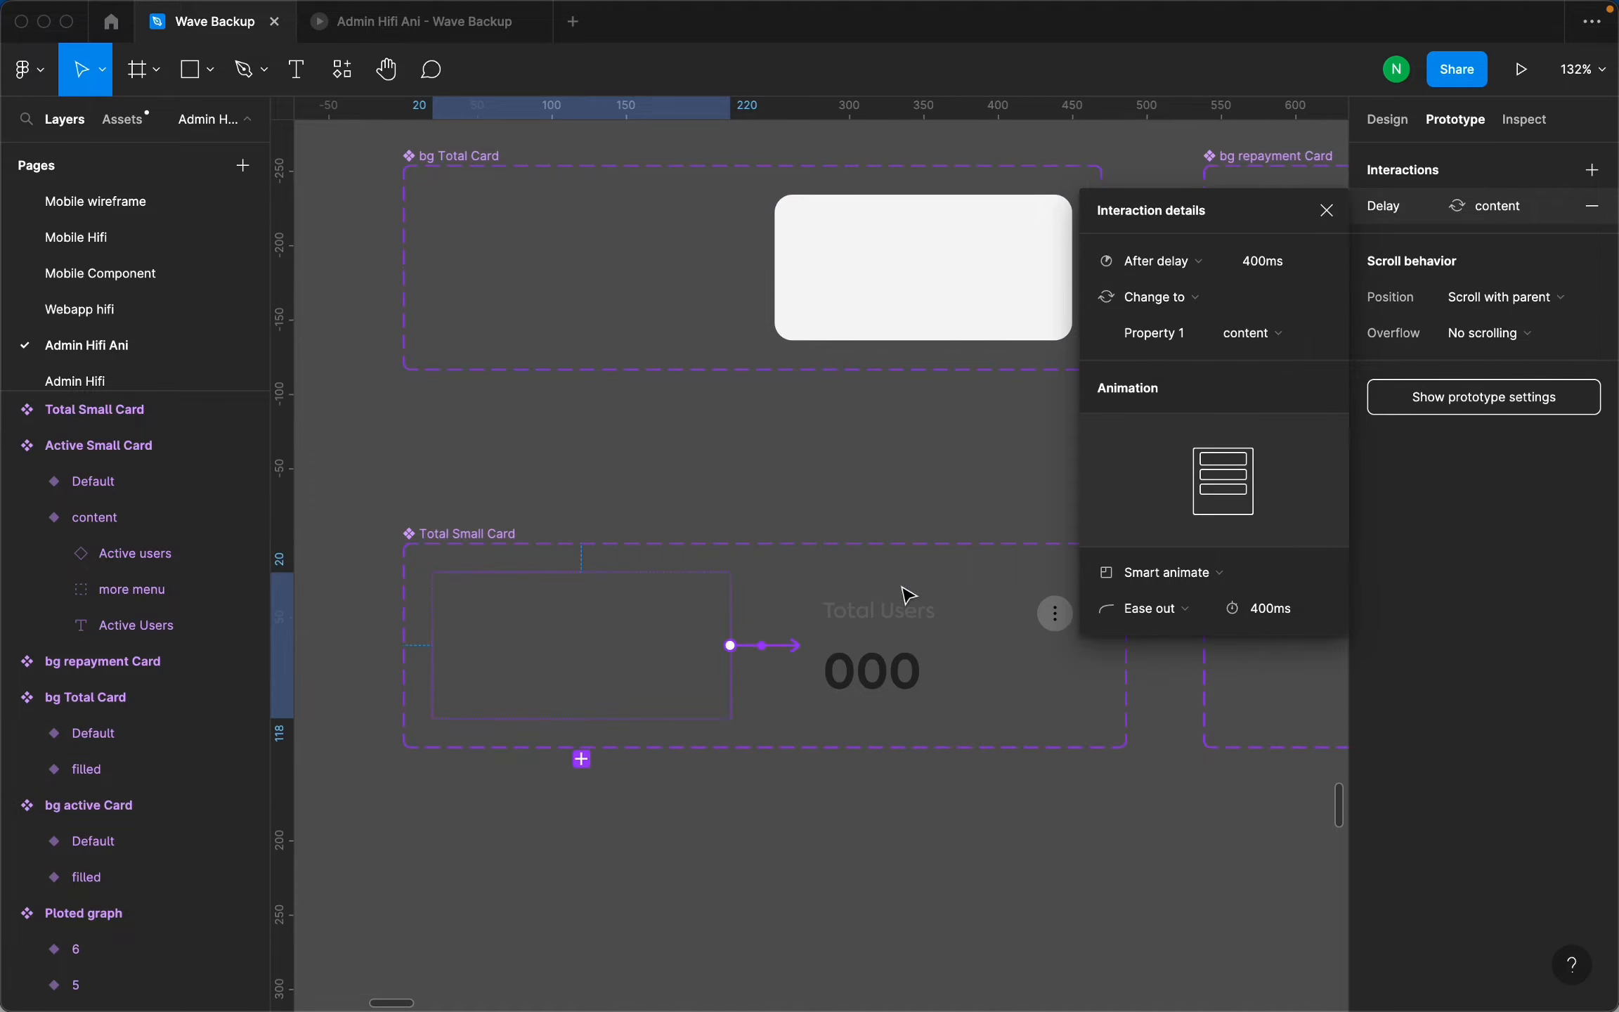
Reopen the interaction details of bg repayment Card's Default variant to recheck its delay.
scroll(542, 618, "down", 5)
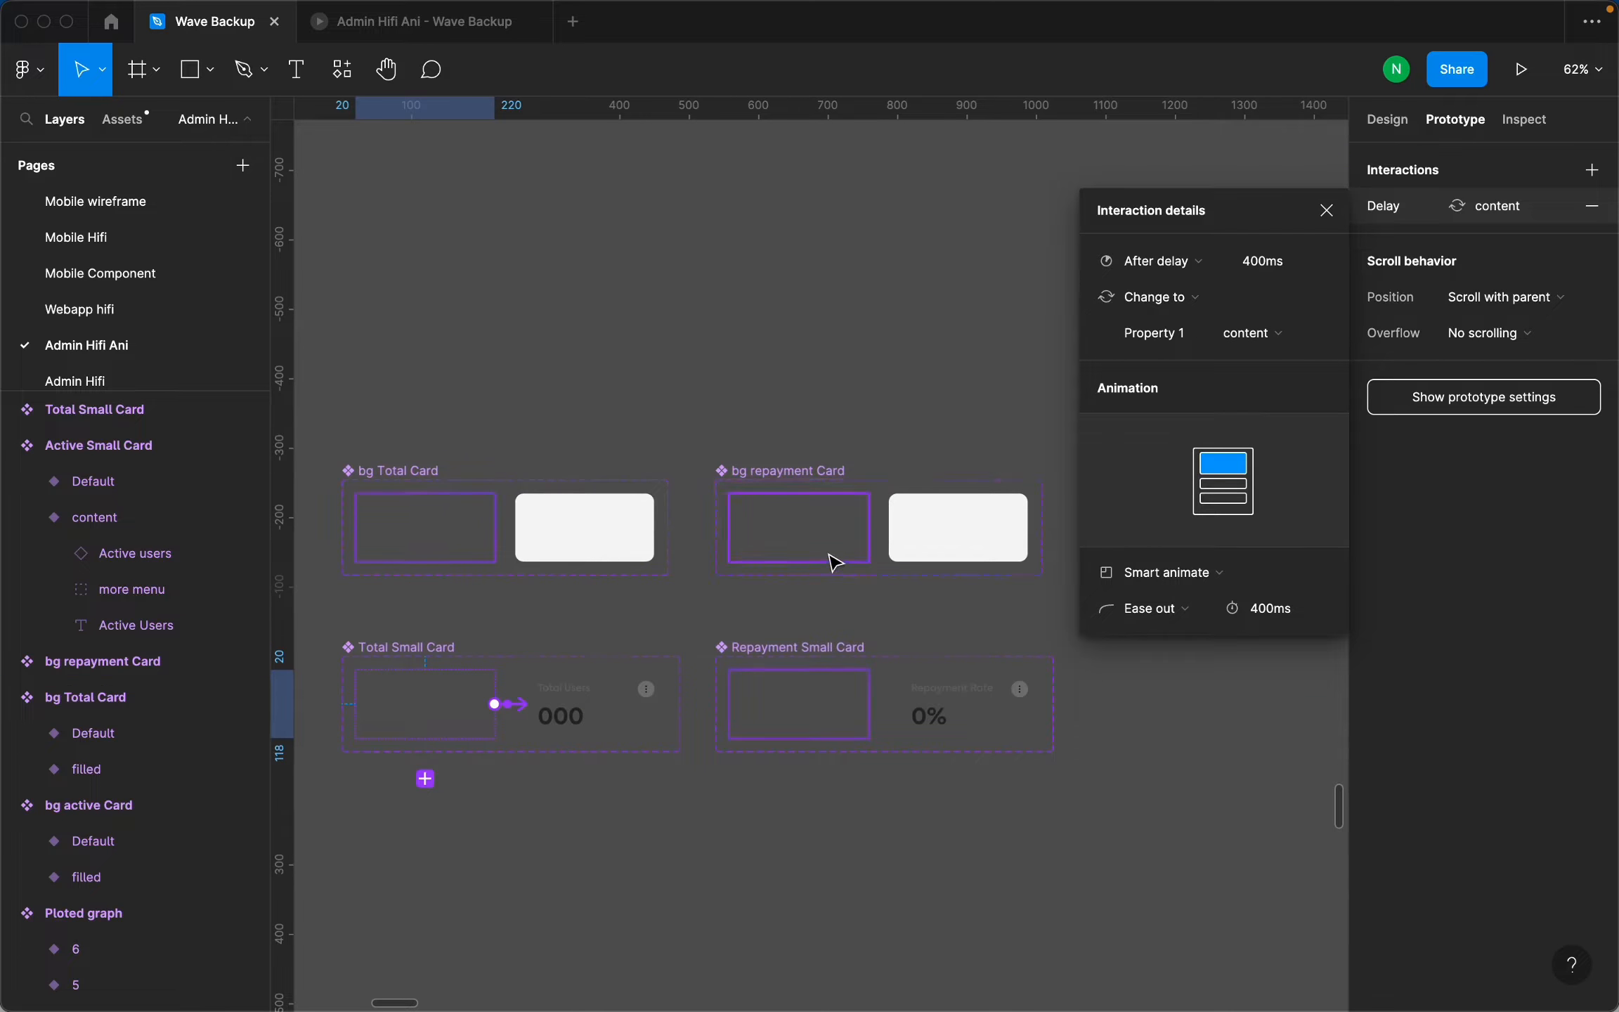
scroll(836, 562, "up", 5)
left_click(905, 523)
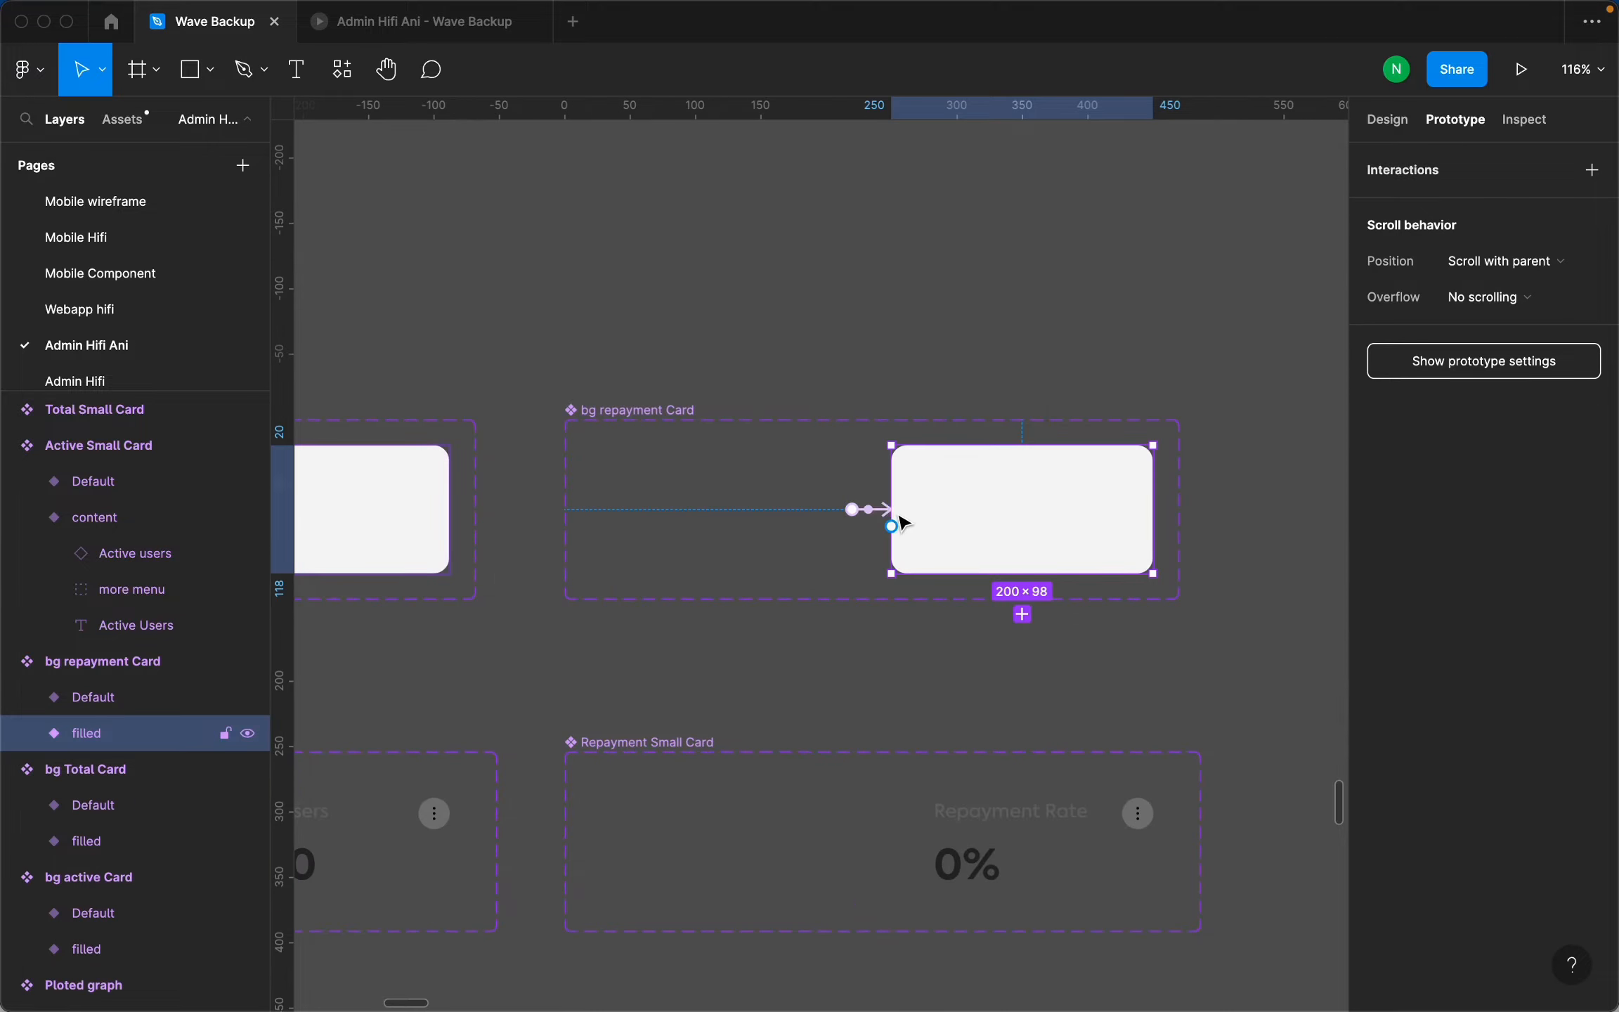
left_click(884, 513)
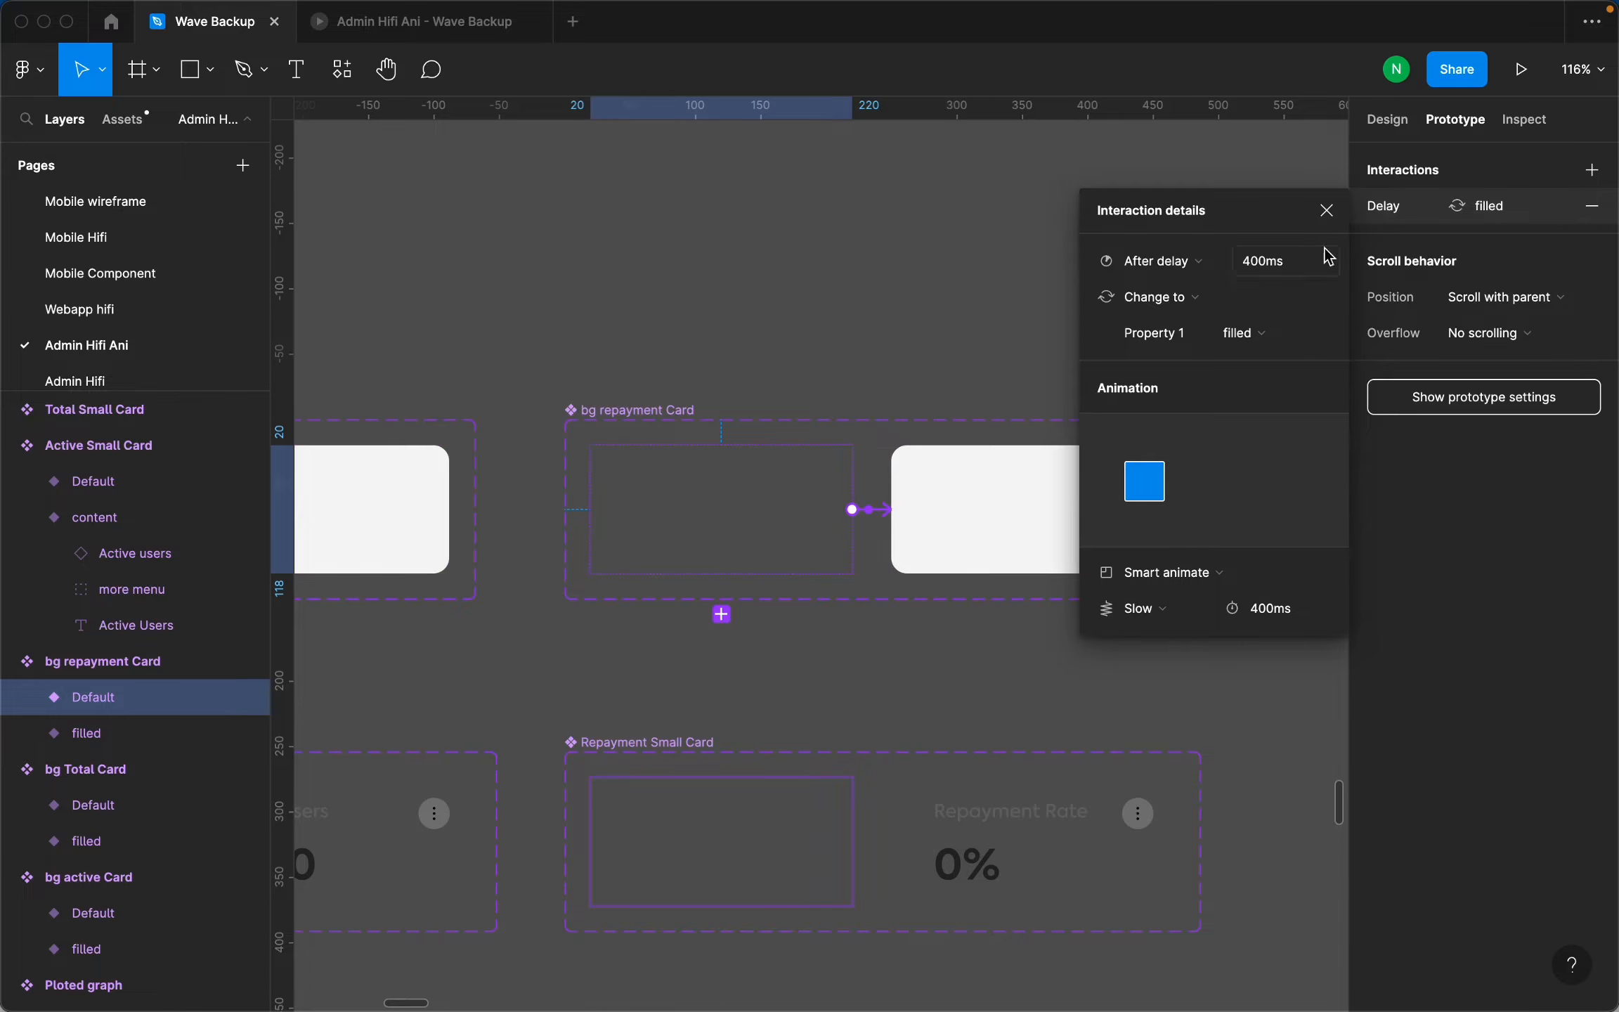
Compare the interaction delays of the Default variants of Repayment Small Card and Total Small Card.
left_click(870, 866)
left_click(908, 843)
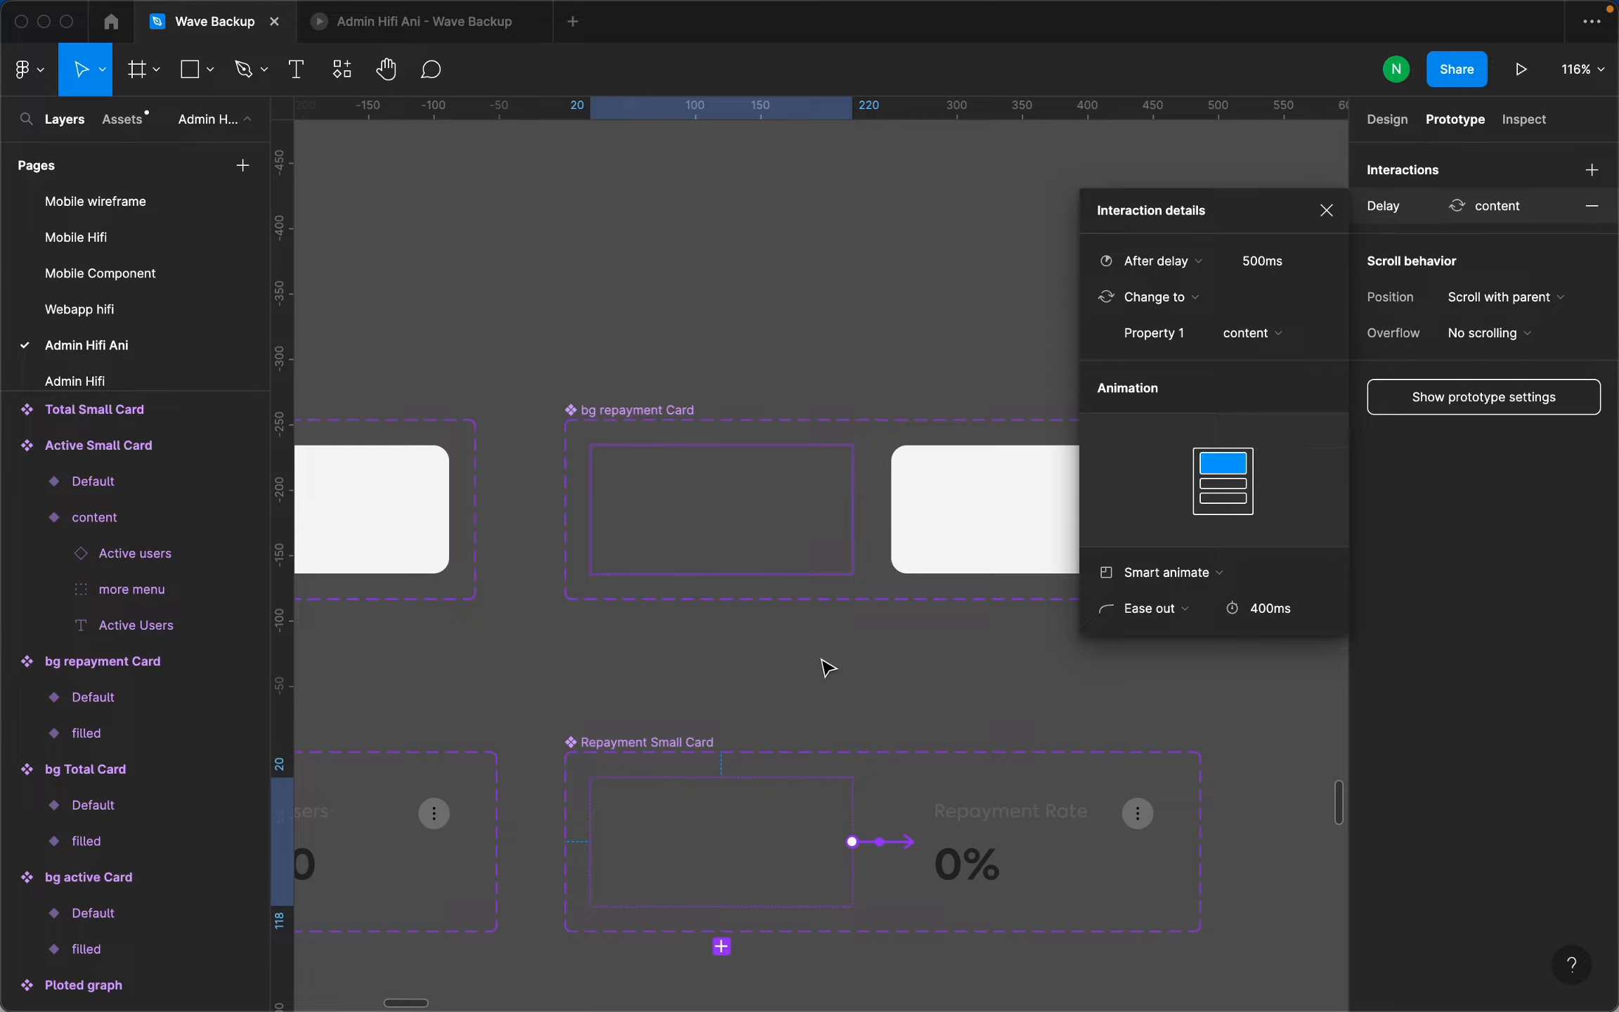
scroll(851, 644, "down", 5)
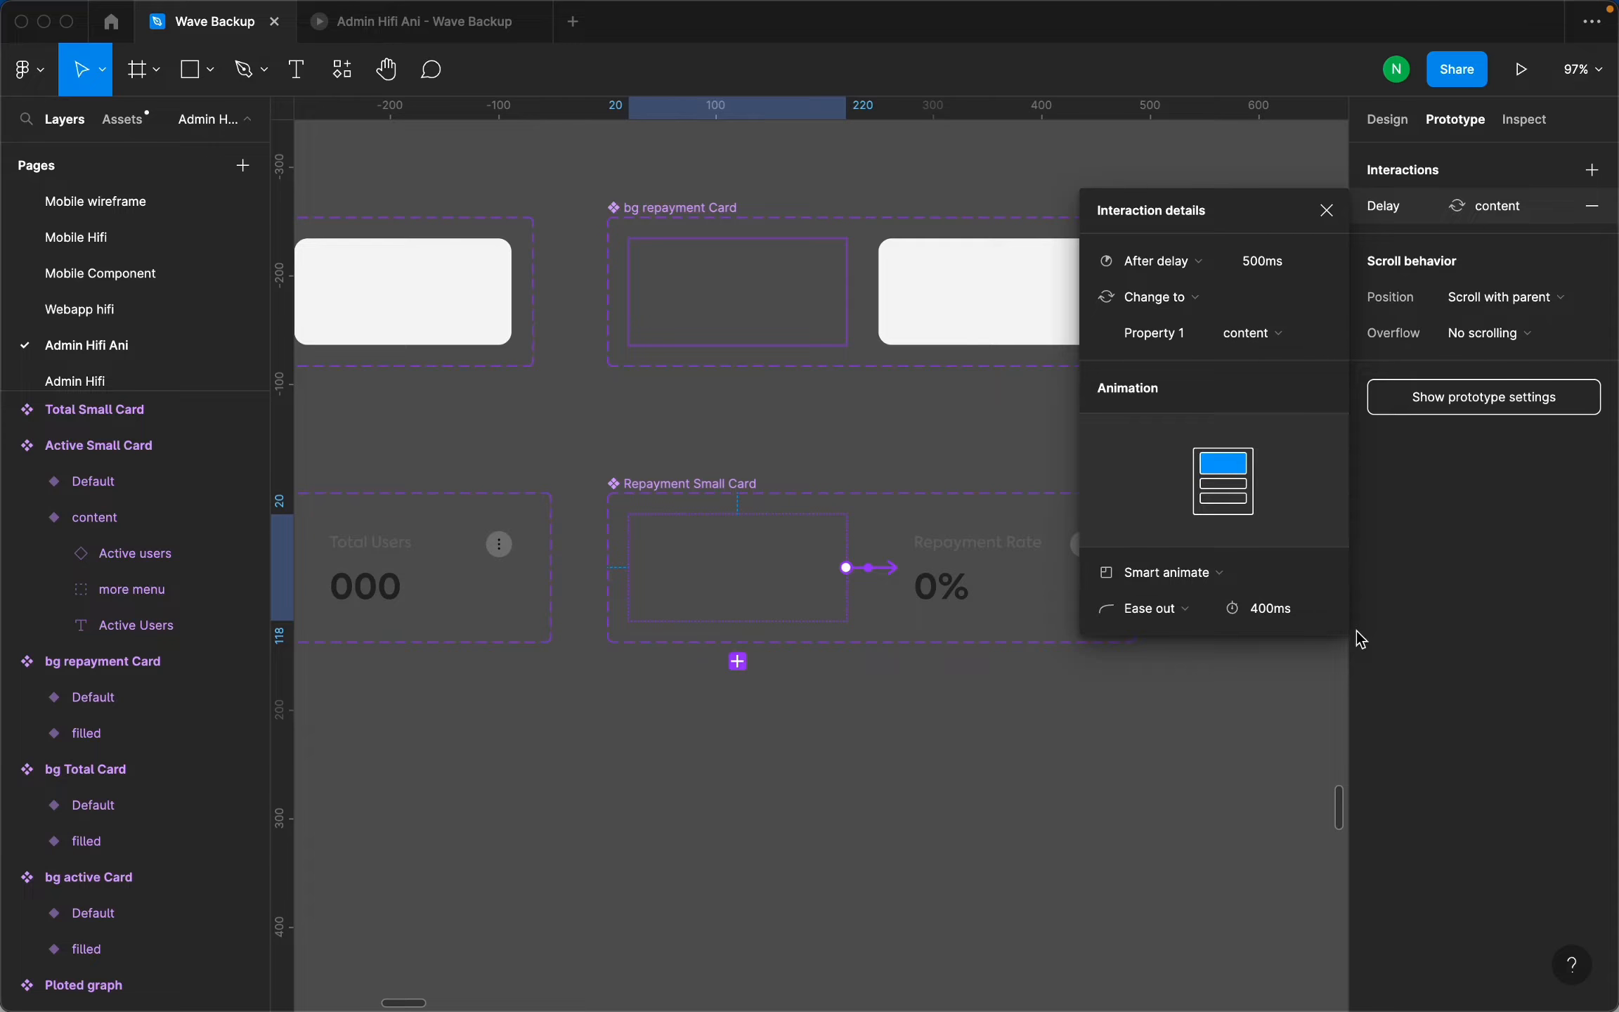
left_click(457, 585)
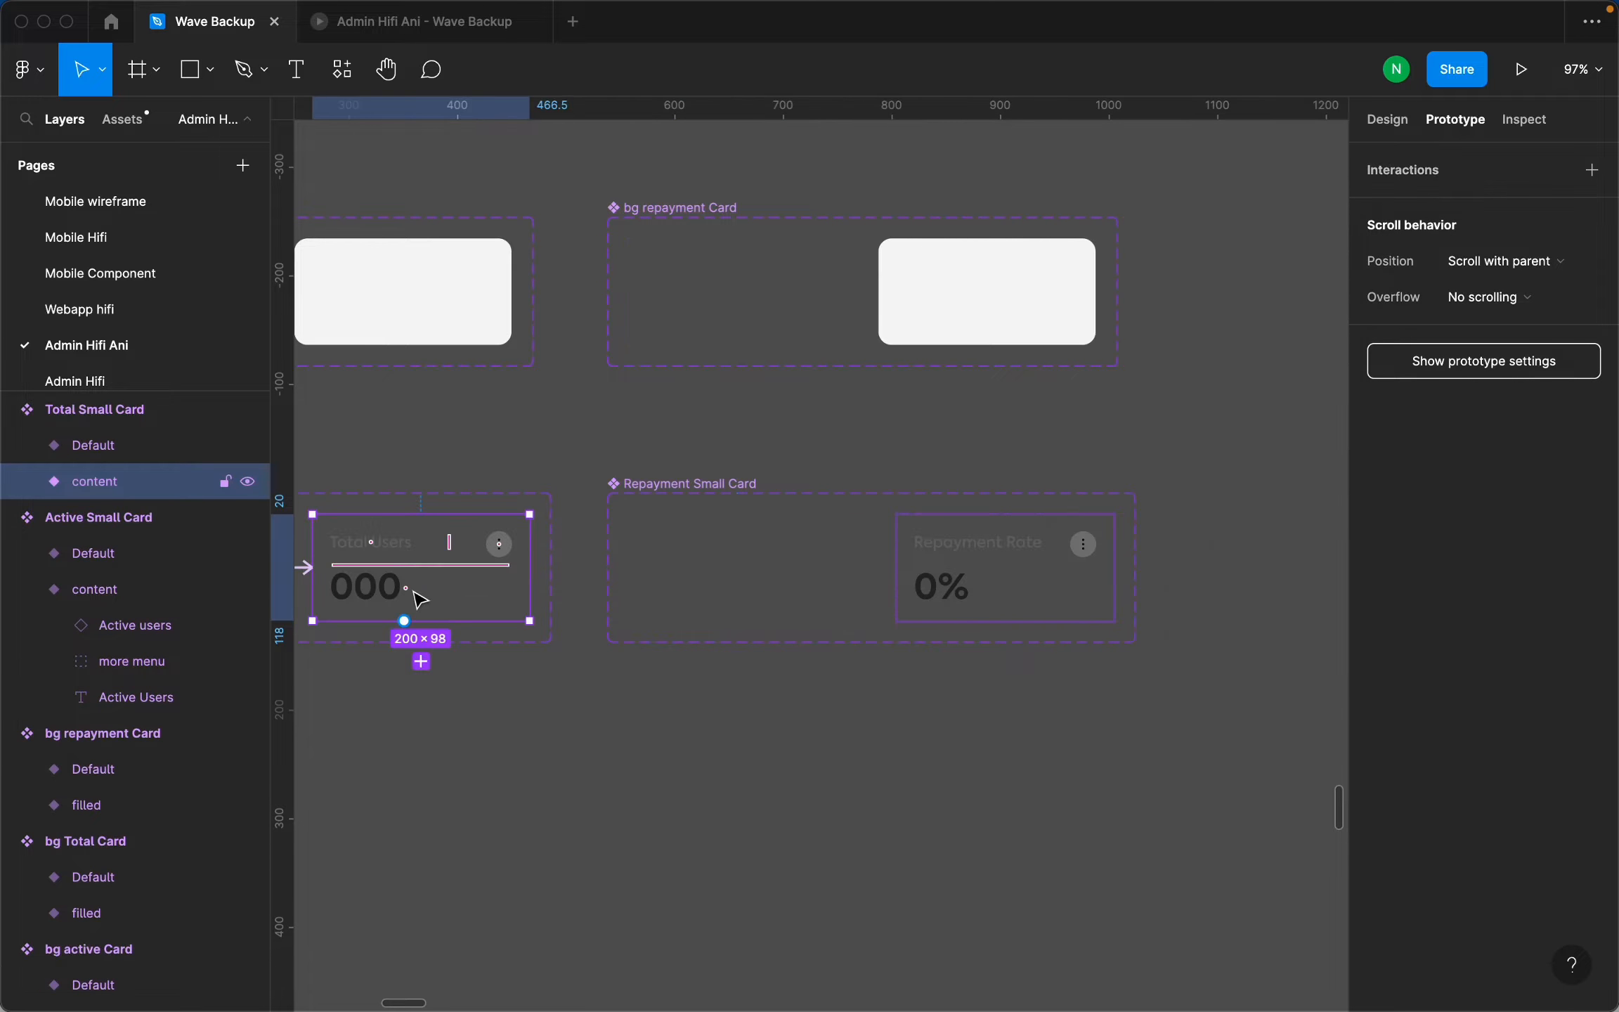
scroll(837, 606, "down", 5)
scroll(593, 589, "up", 7)
left_click(547, 587)
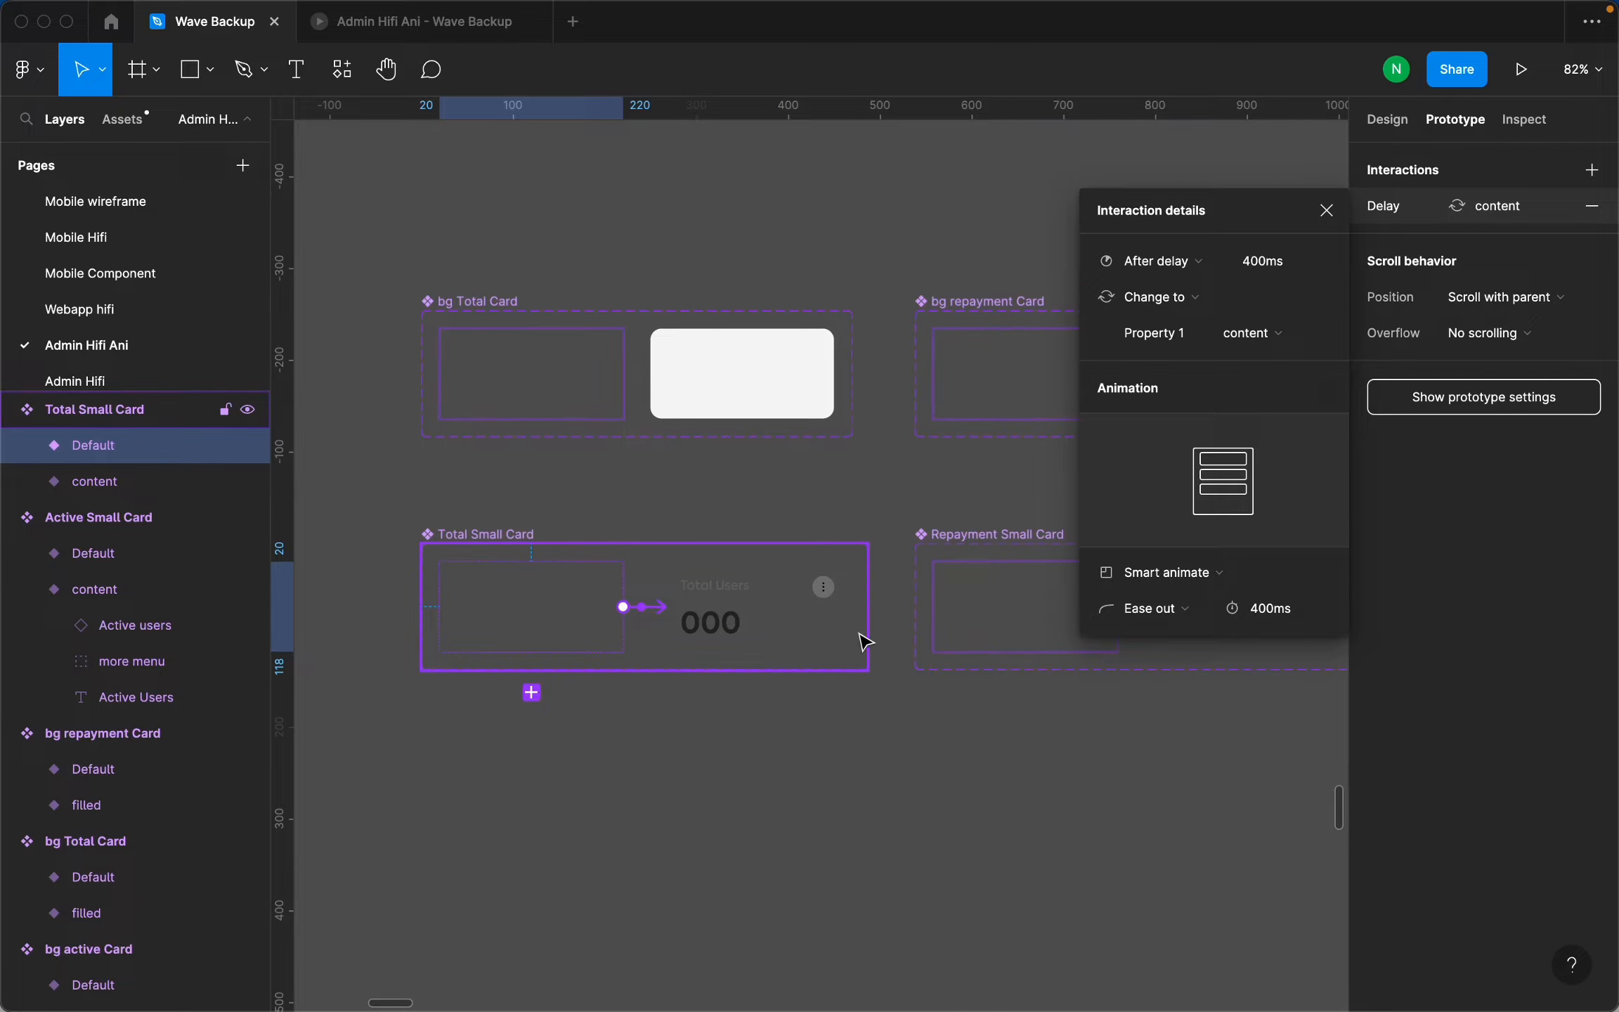
left_click(993, 621)
Select and copy the Active, Total and Repayment Small Card instances with their bg cards in the animated loan dashboard frame.
scroll(970, 632, "down", 2)
scroll(970, 632, "down", 3)
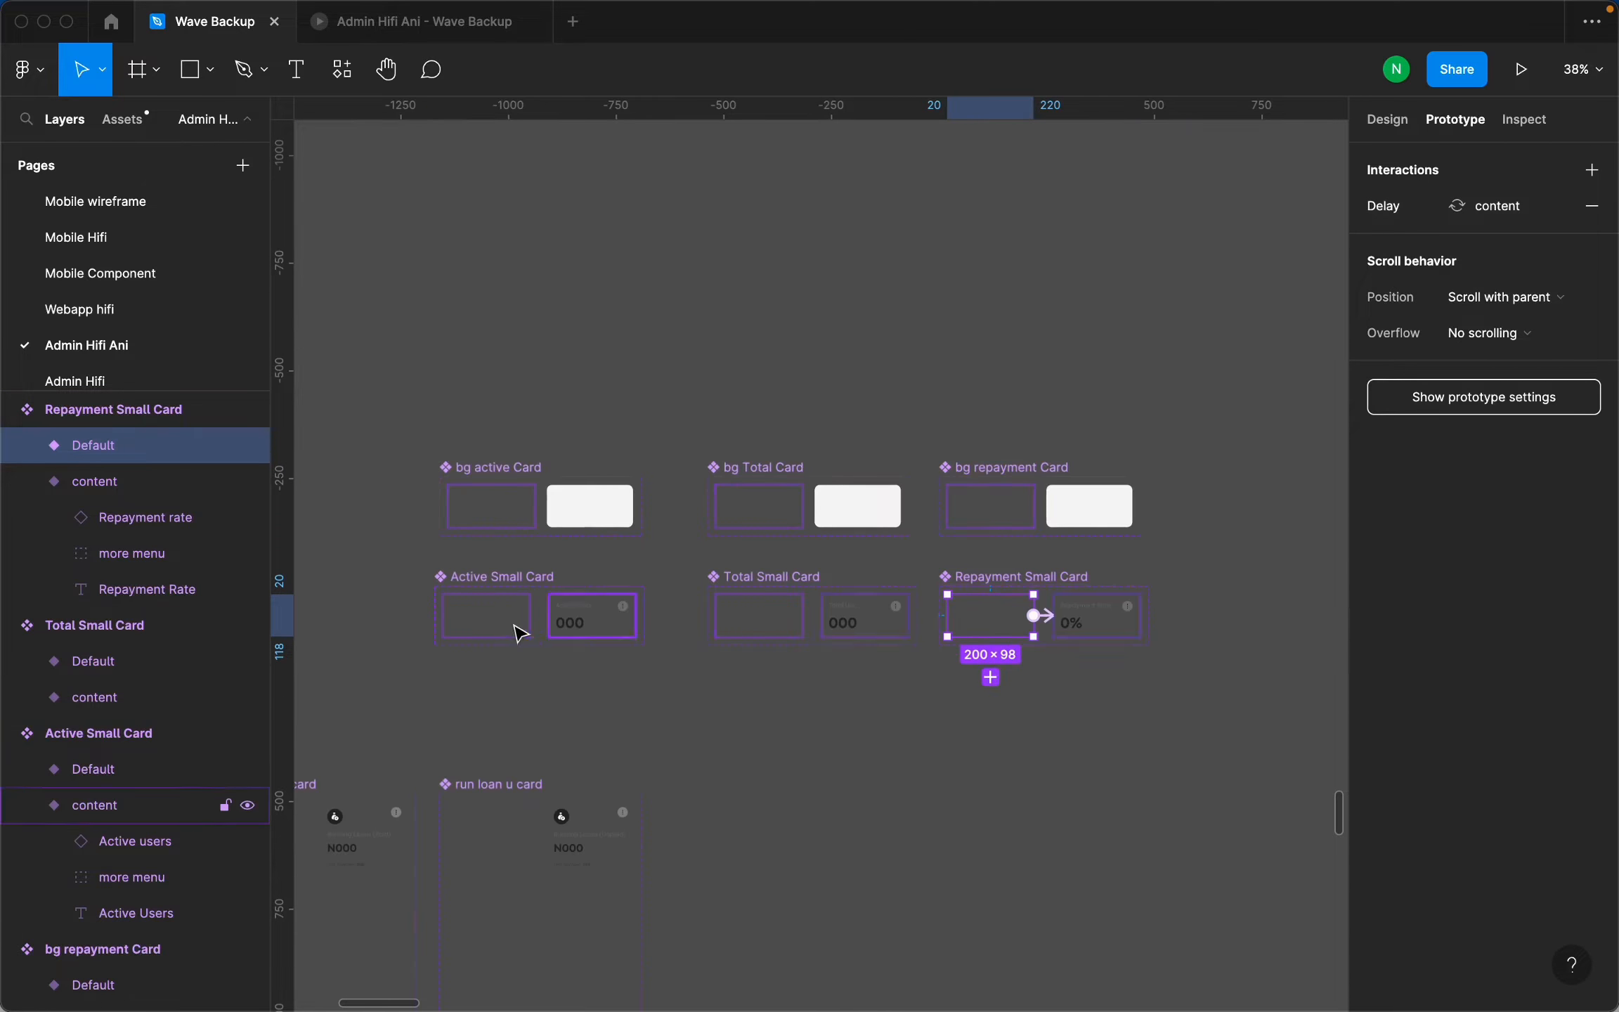
scroll(773, 569, "down", 2)
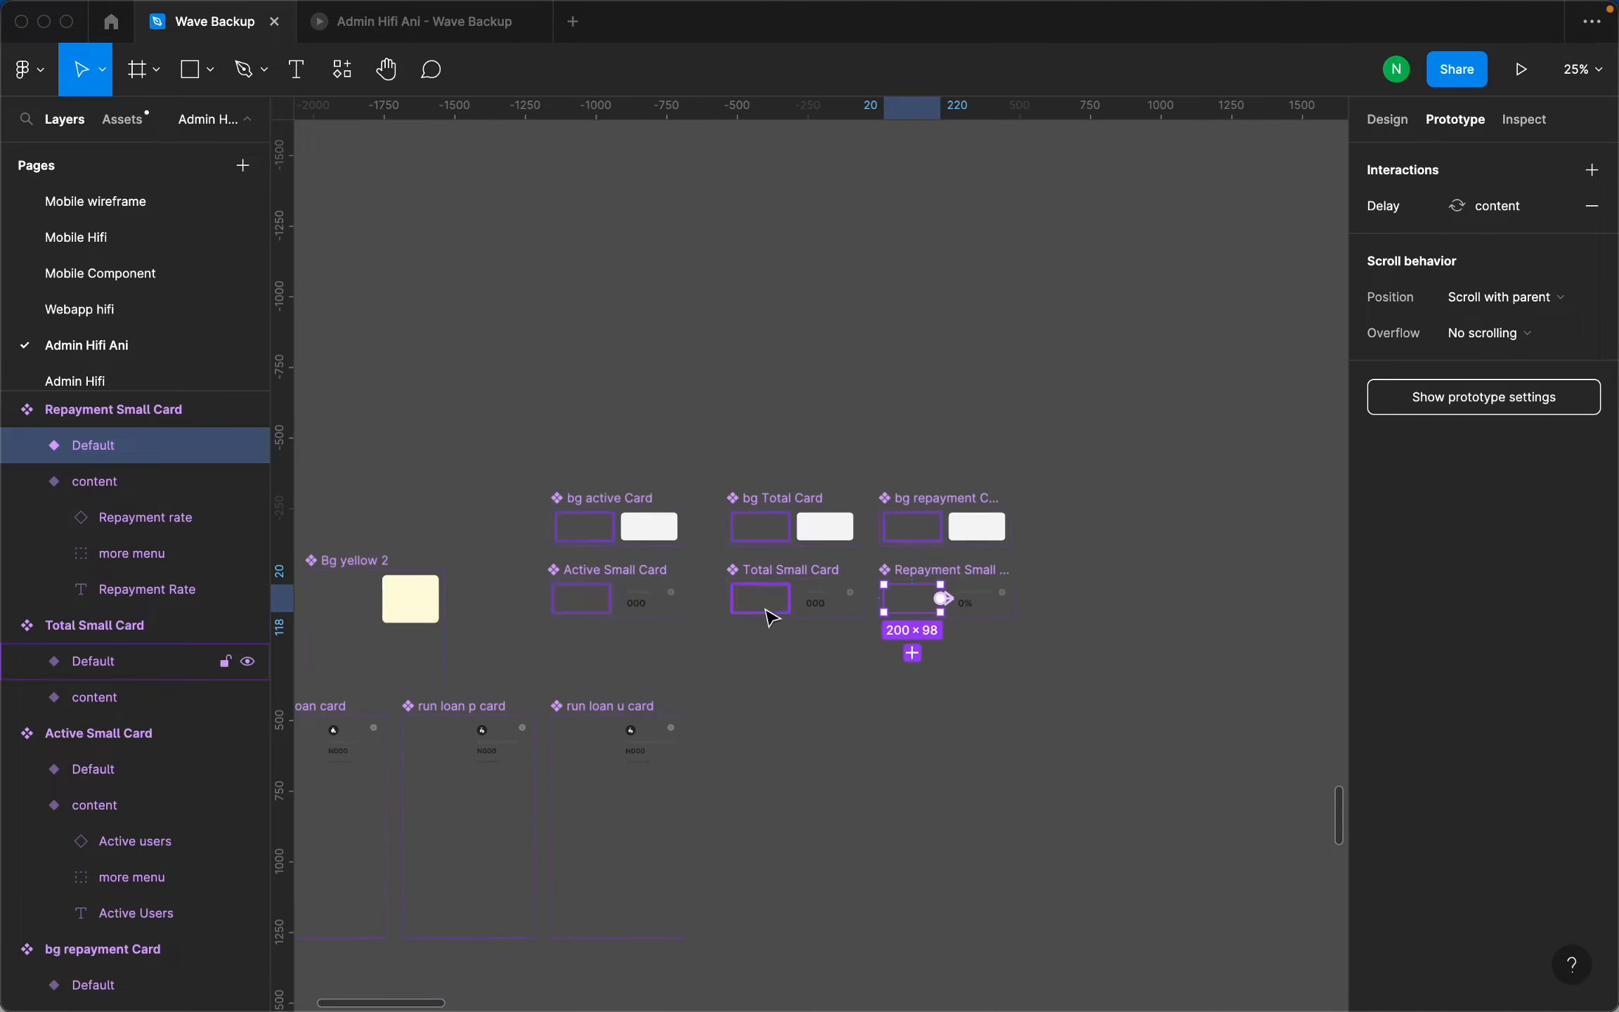
left_click(784, 620)
scroll(797, 608, "down", 8)
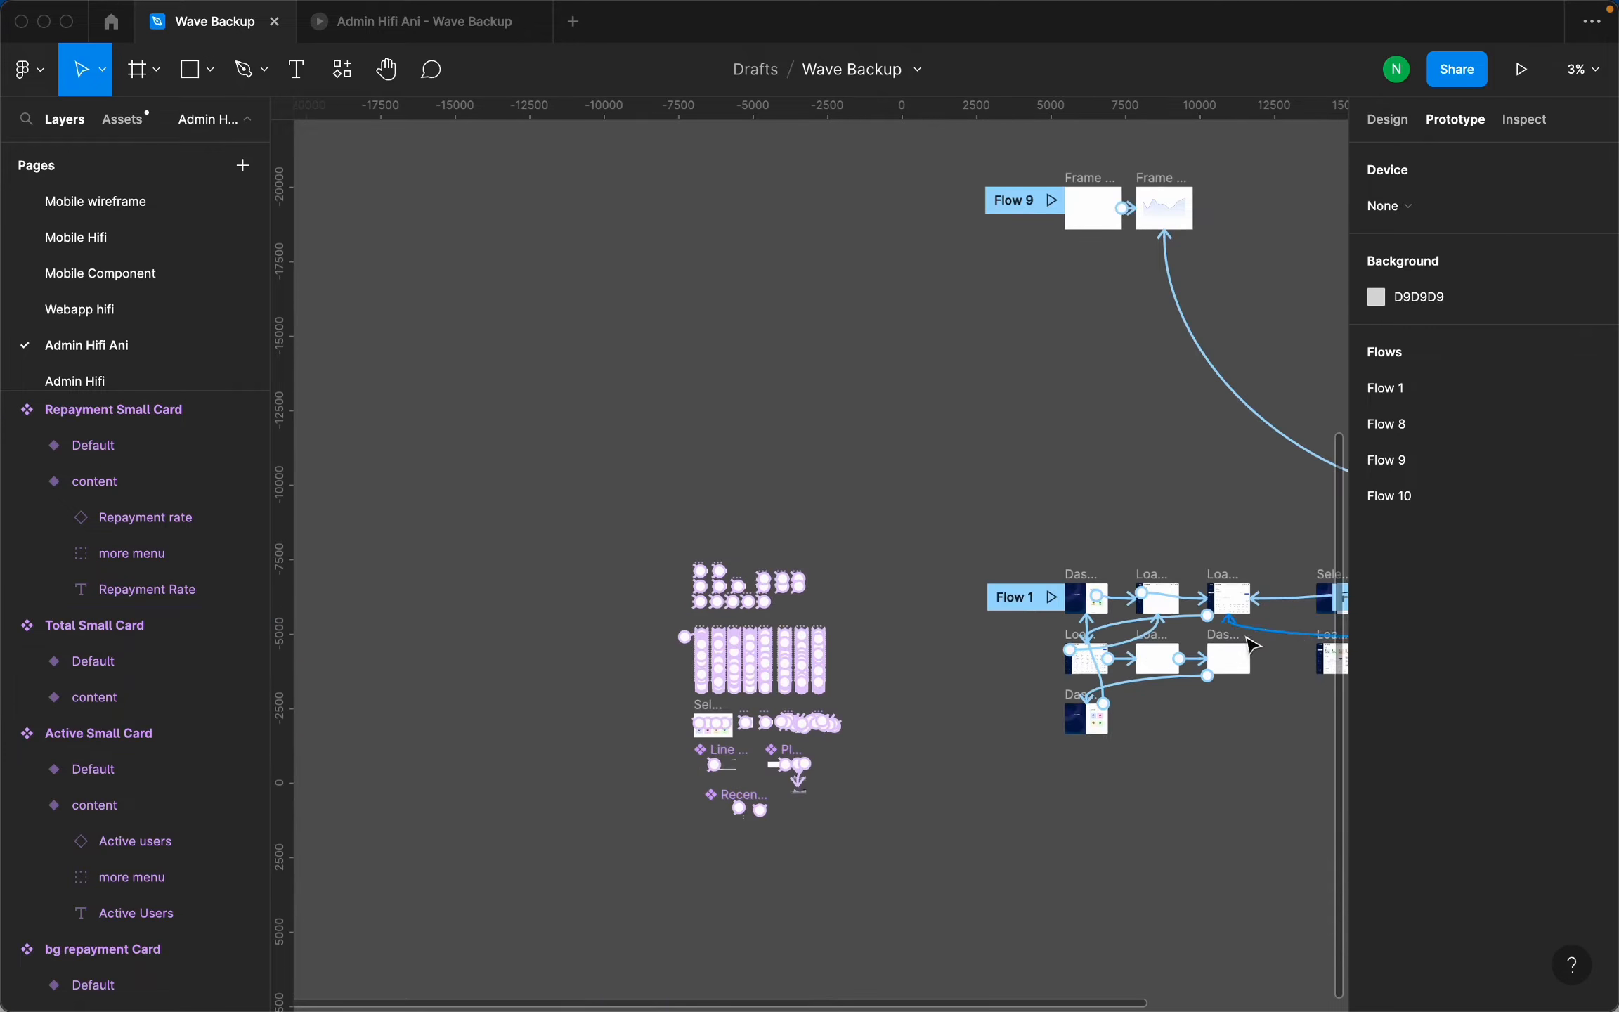
scroll(1146, 647, "up", 6)
scroll(832, 550, "down", 5)
scroll(1335, 569, "up", 5)
scroll(651, 531, "down", 10)
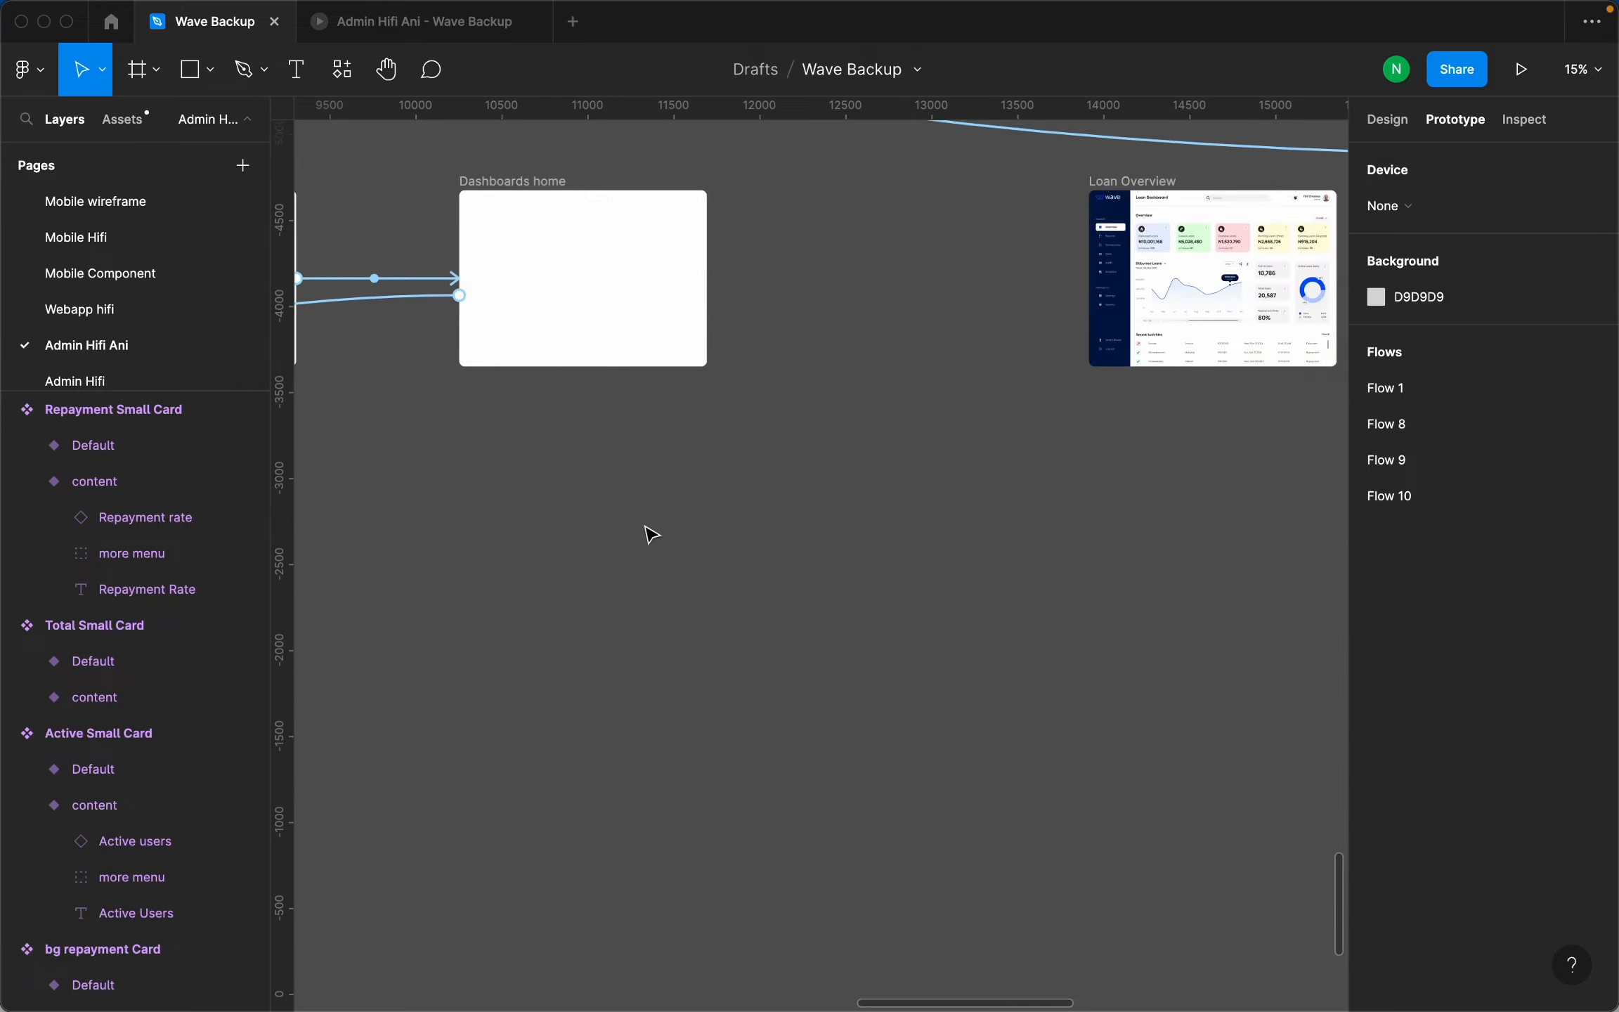
scroll(815, 540, "up", 10)
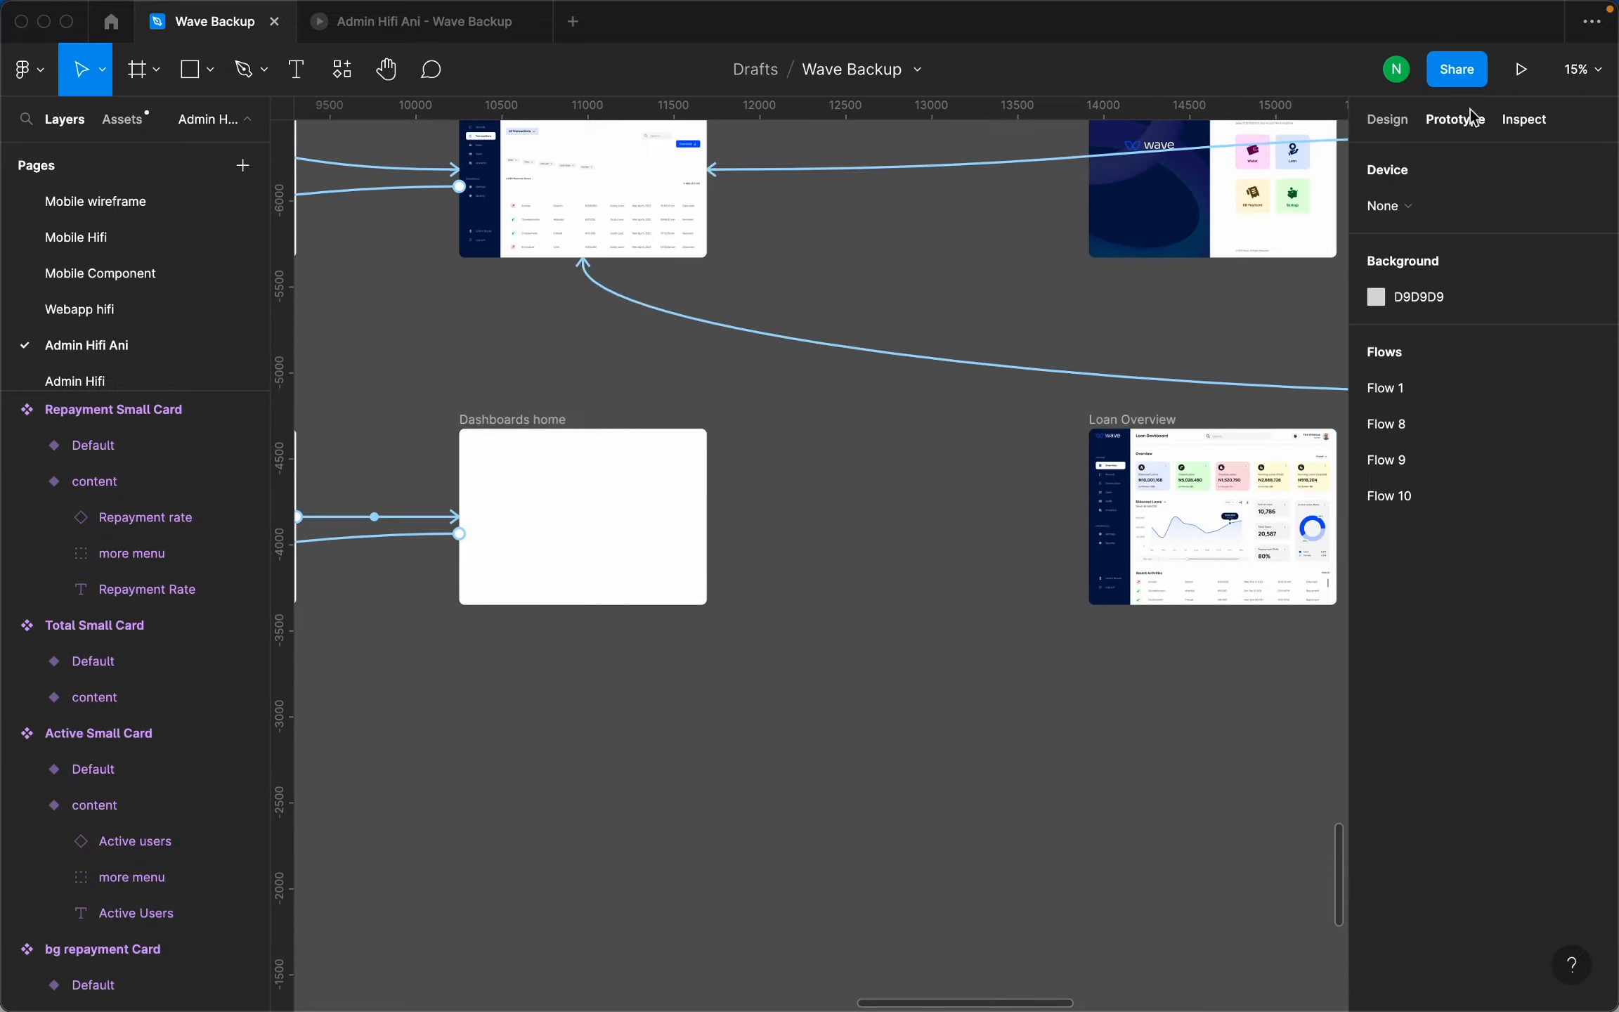
left_click(1388, 119)
scroll(773, 295, "down", 5)
scroll(752, 296, "up", 10)
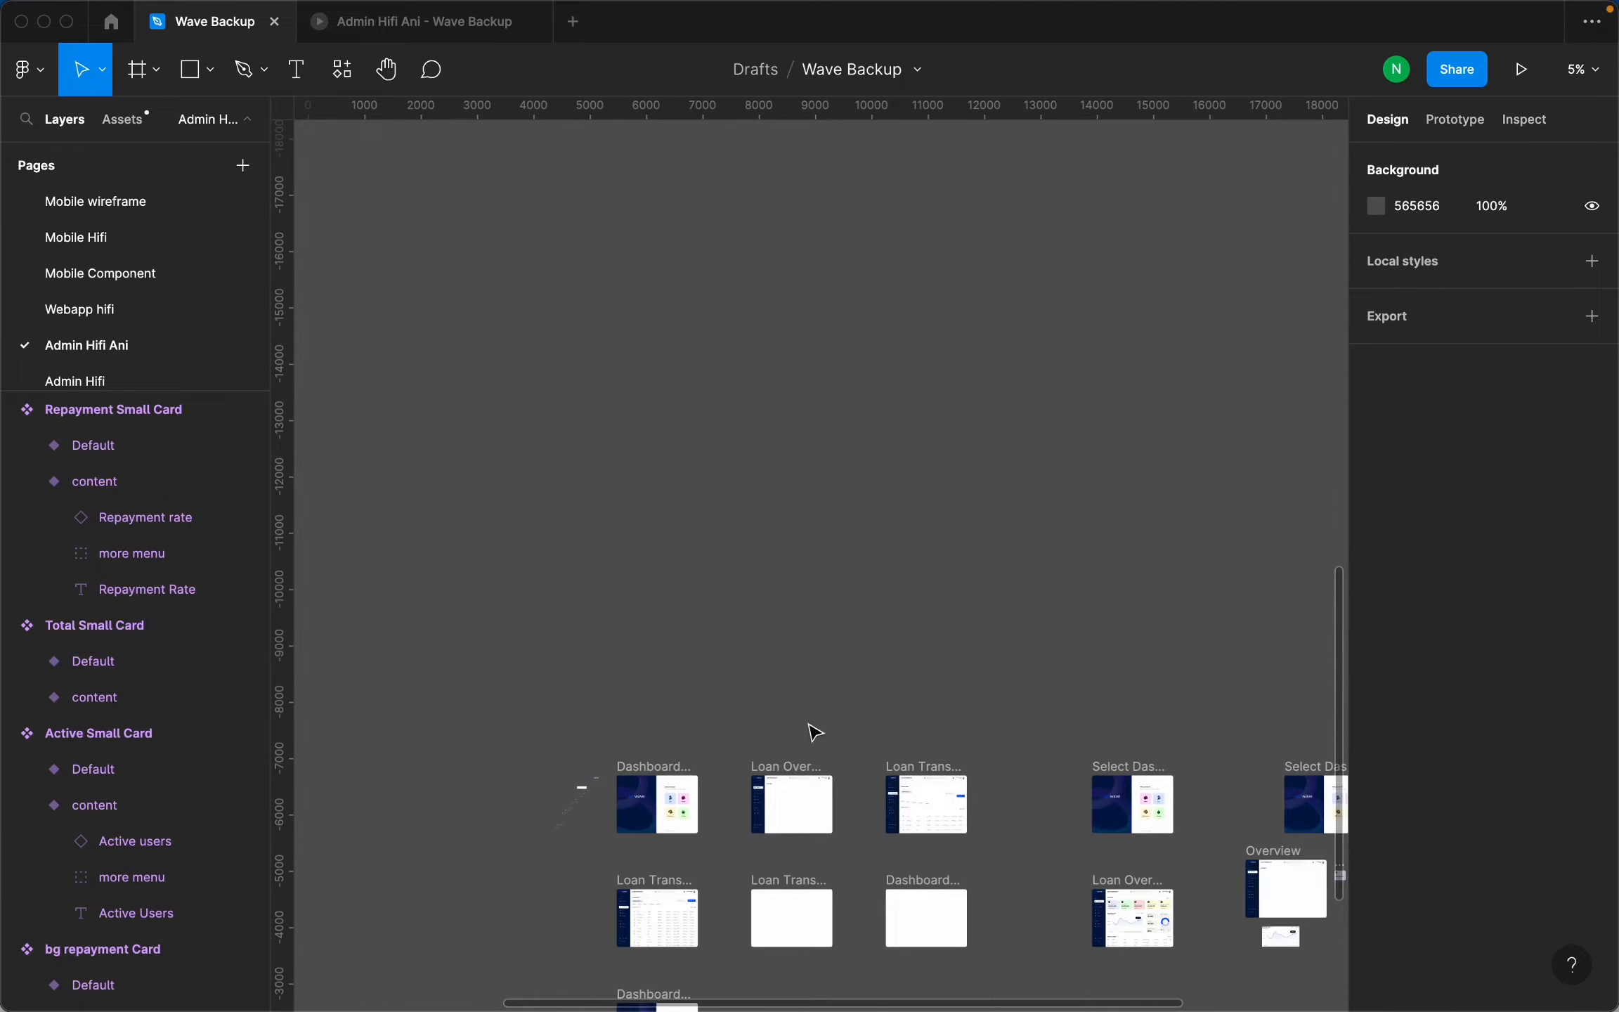
scroll(815, 730, "up", 10)
left_click(781, 723)
left_click(782, 659, "shift")
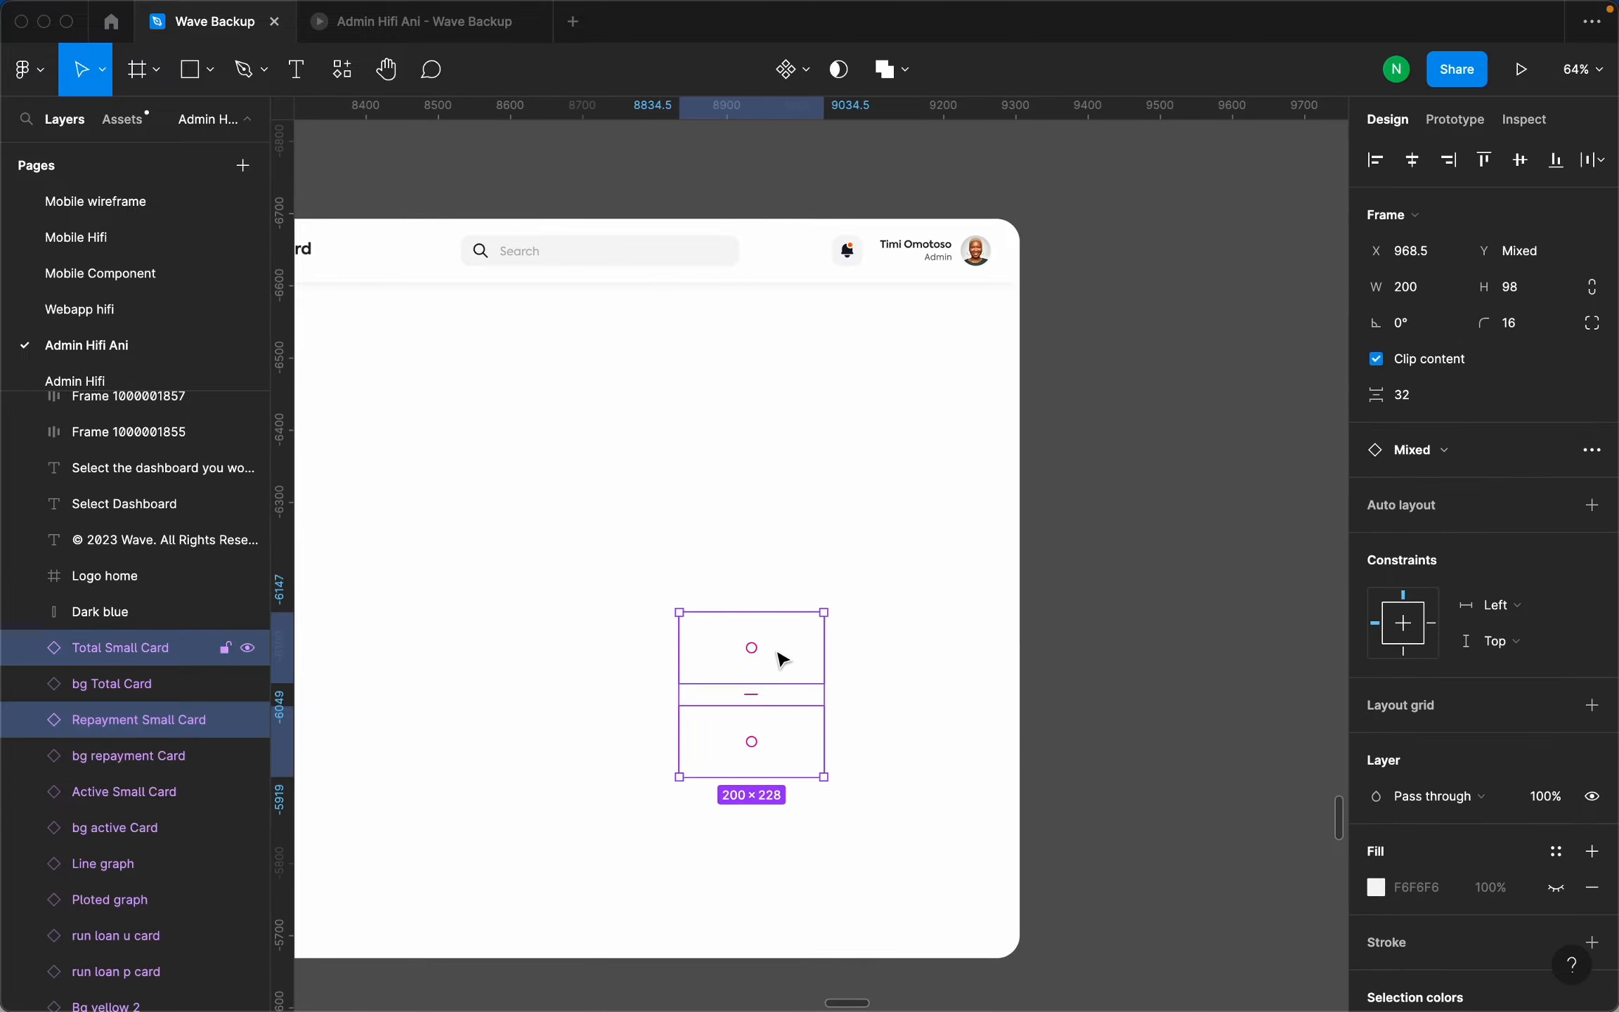
left_click(803, 807)
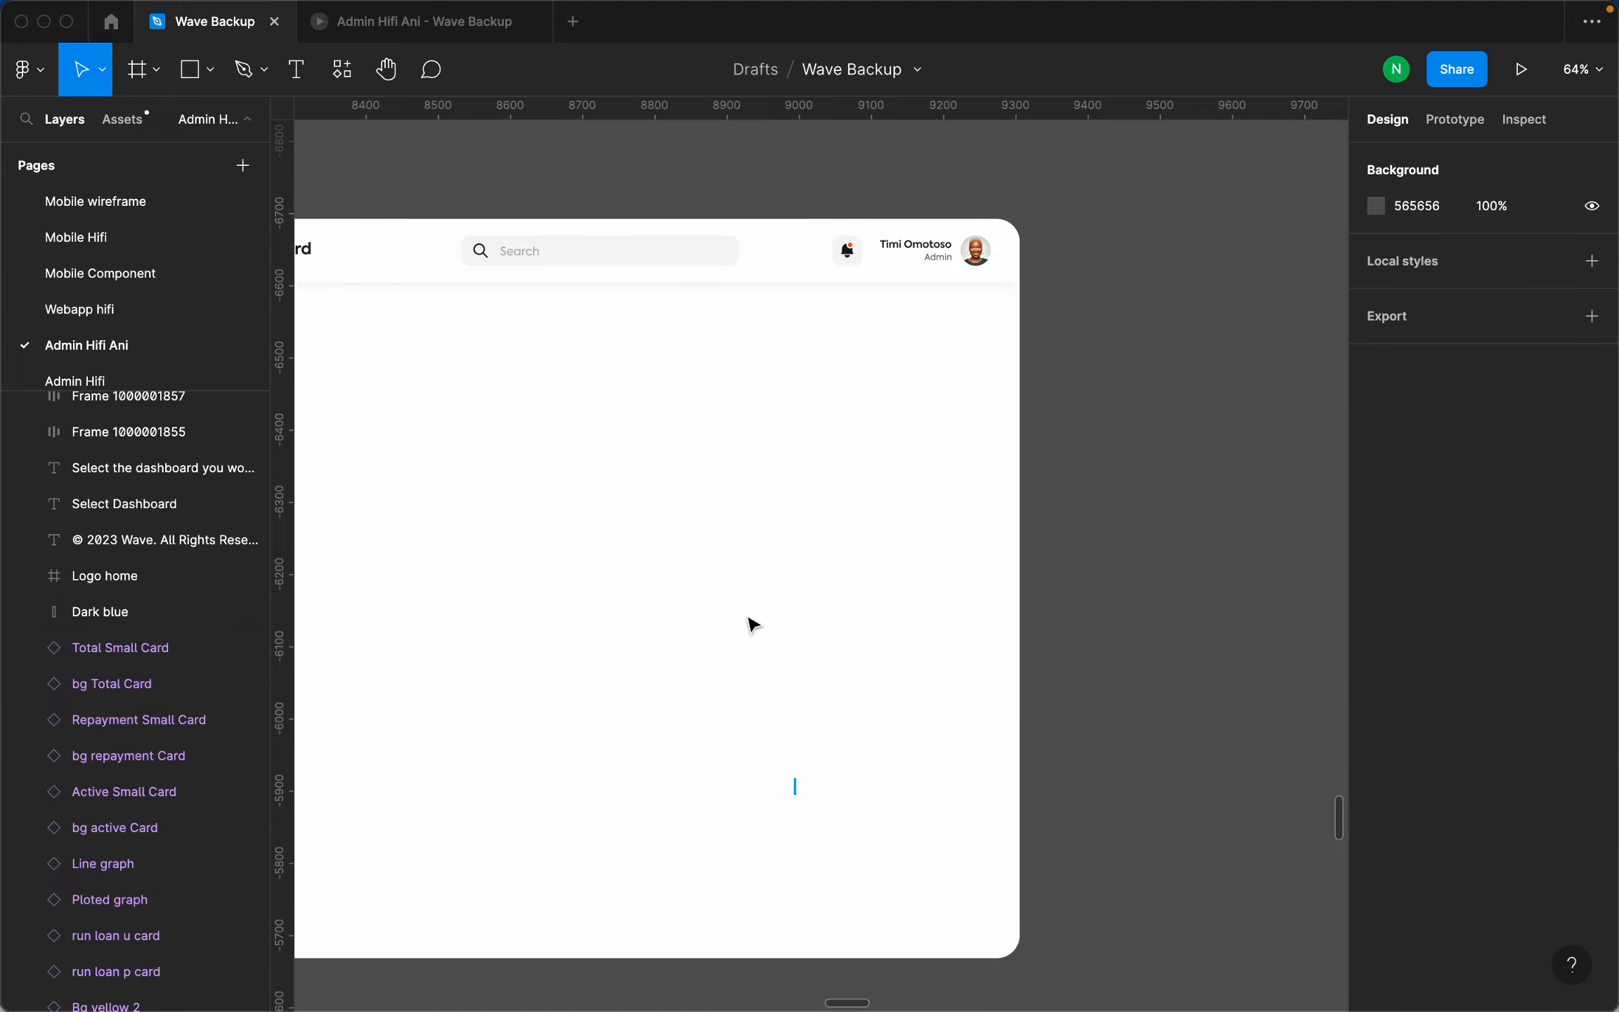
left_click_drag(796, 782, 730, 519)
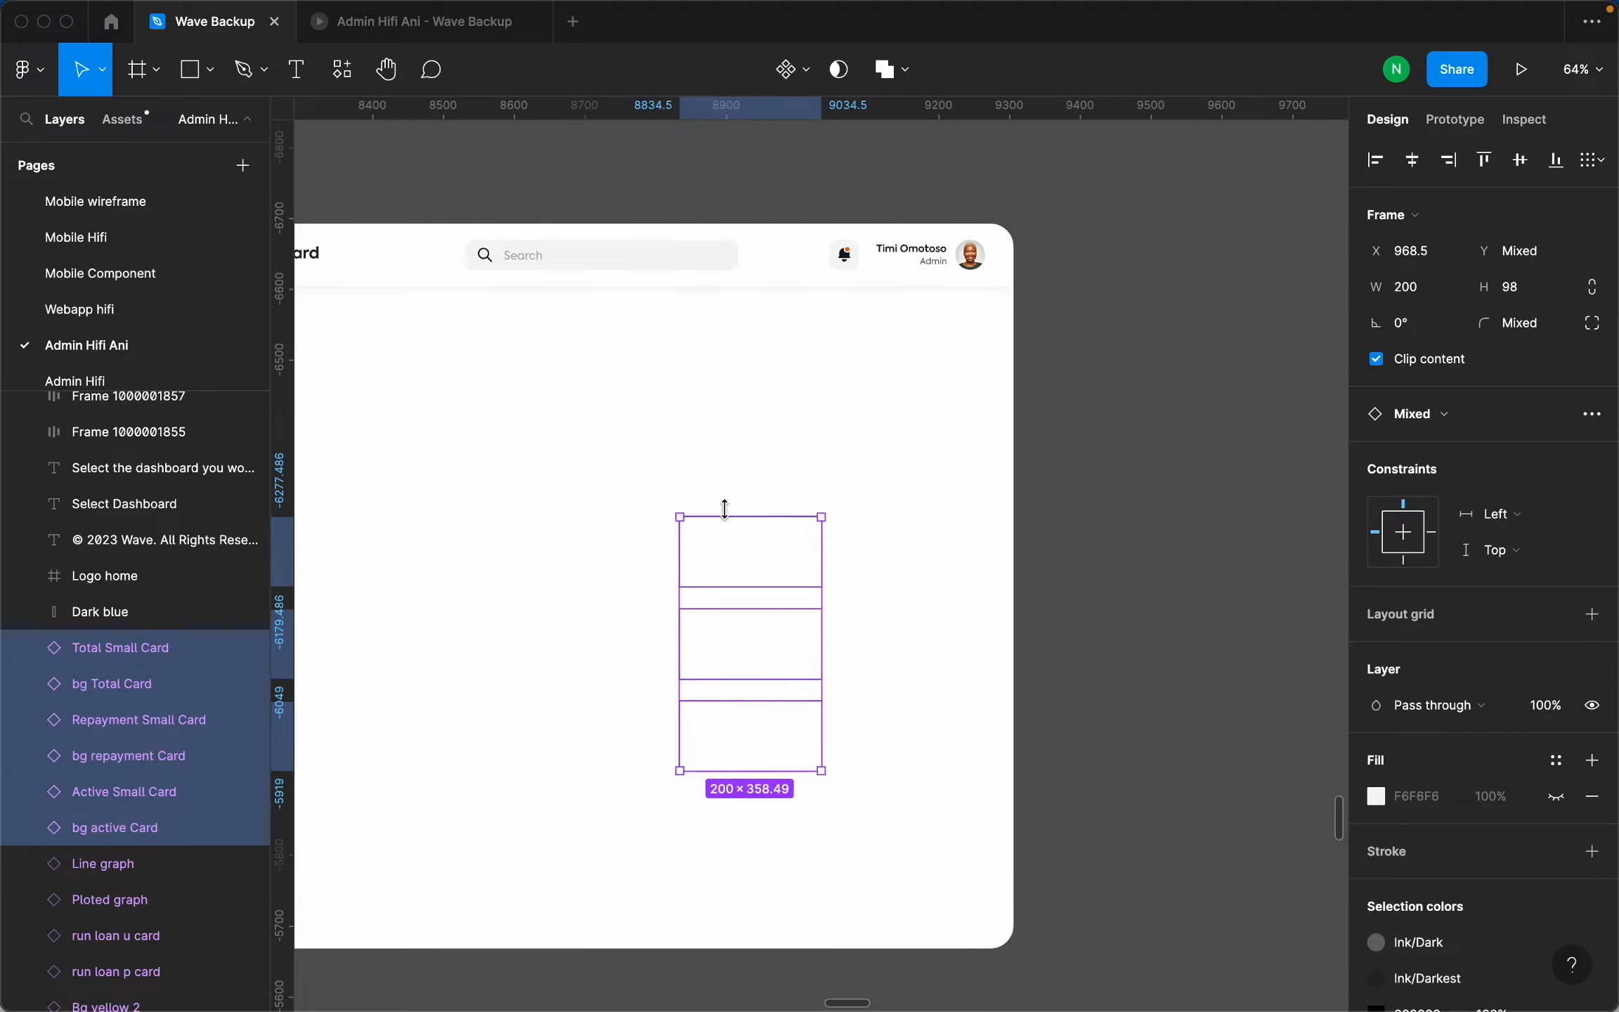
Paste the six copied card and background instances into the Overview frame at the same relative position.
scroll(734, 534, "down", 15)
scroll(839, 568, "up", 10)
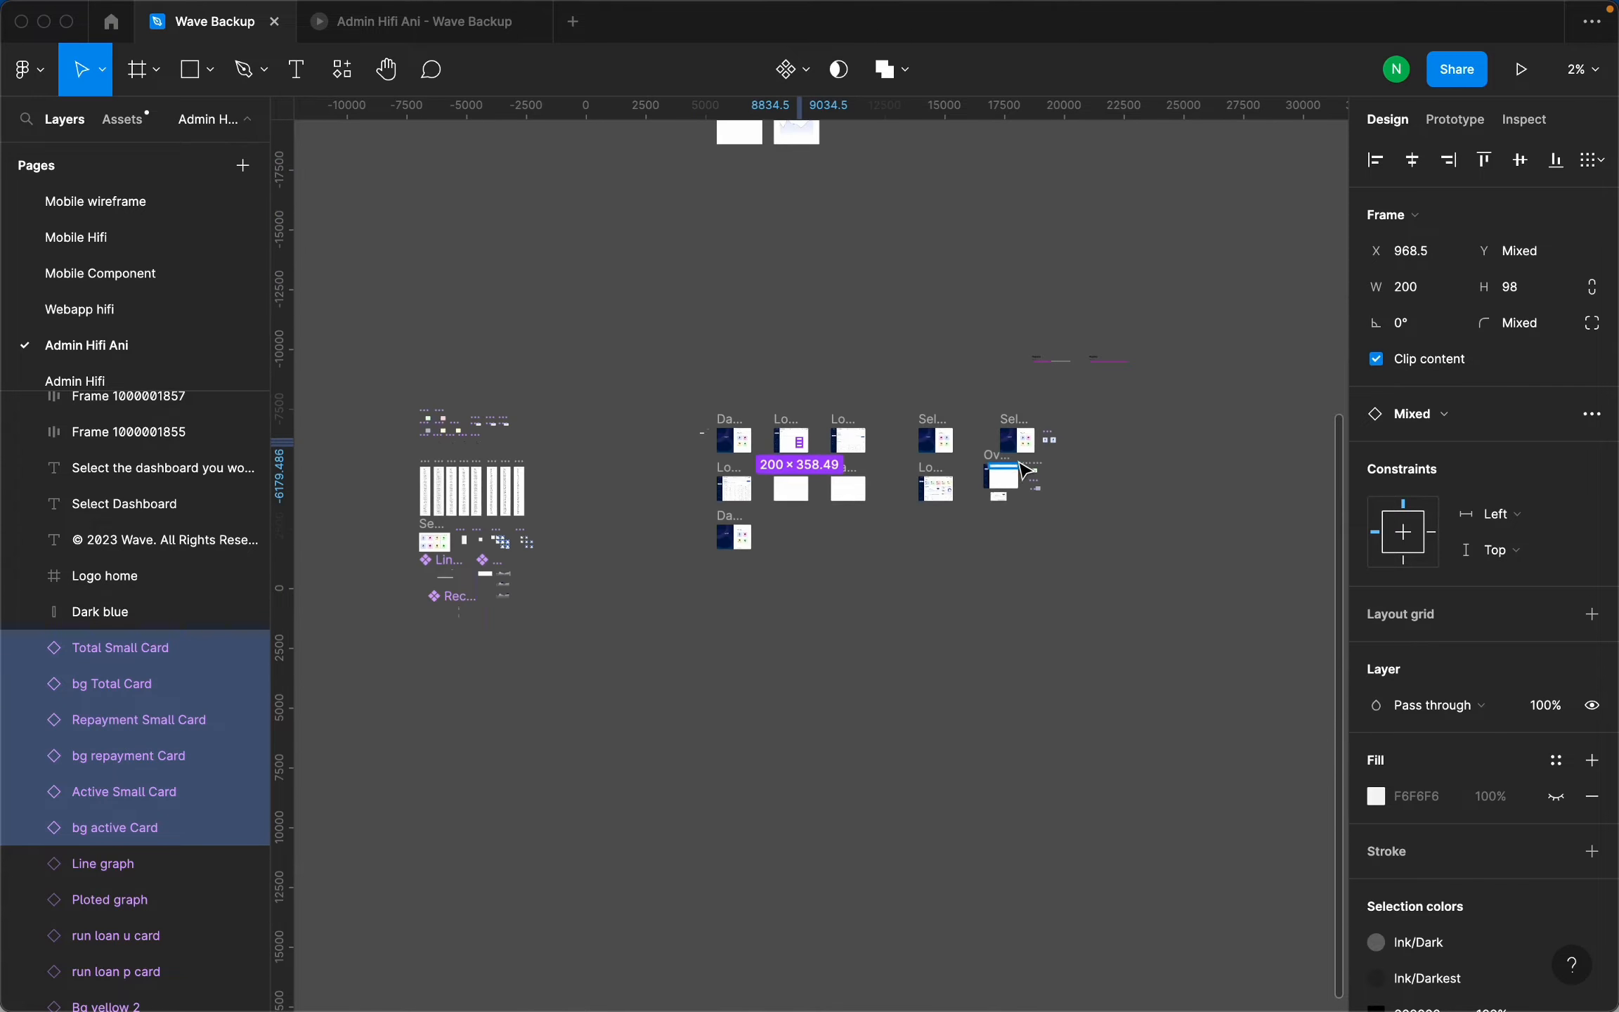
left_click(713, 472)
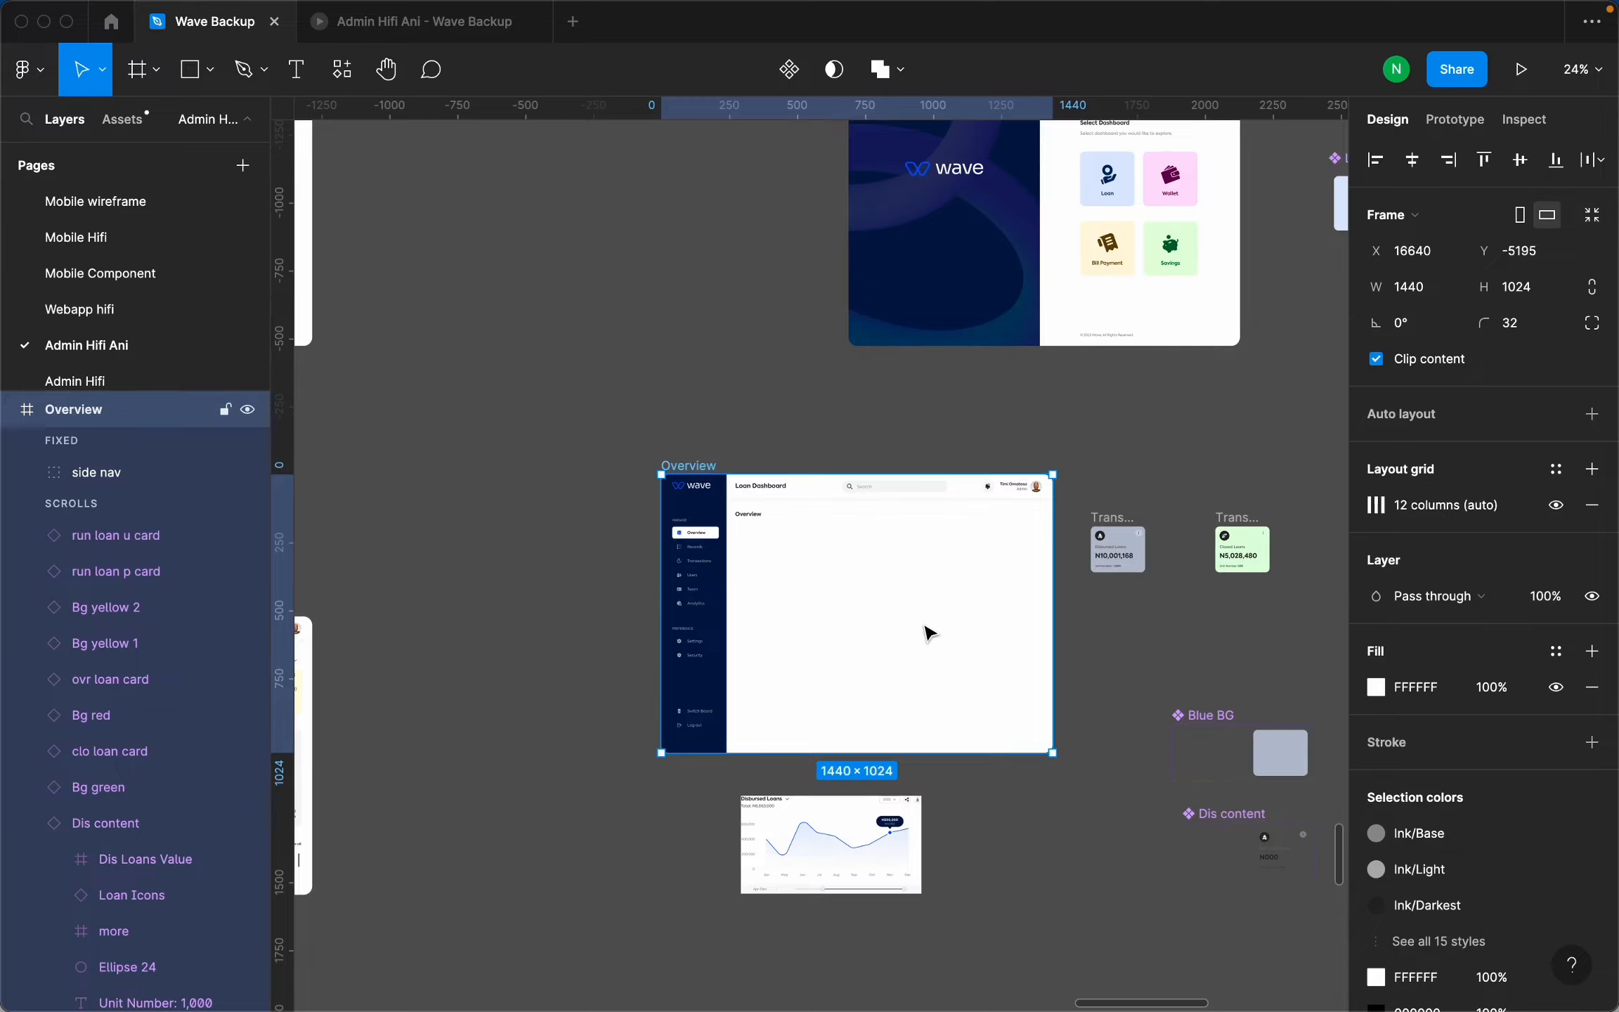
key("super+v")
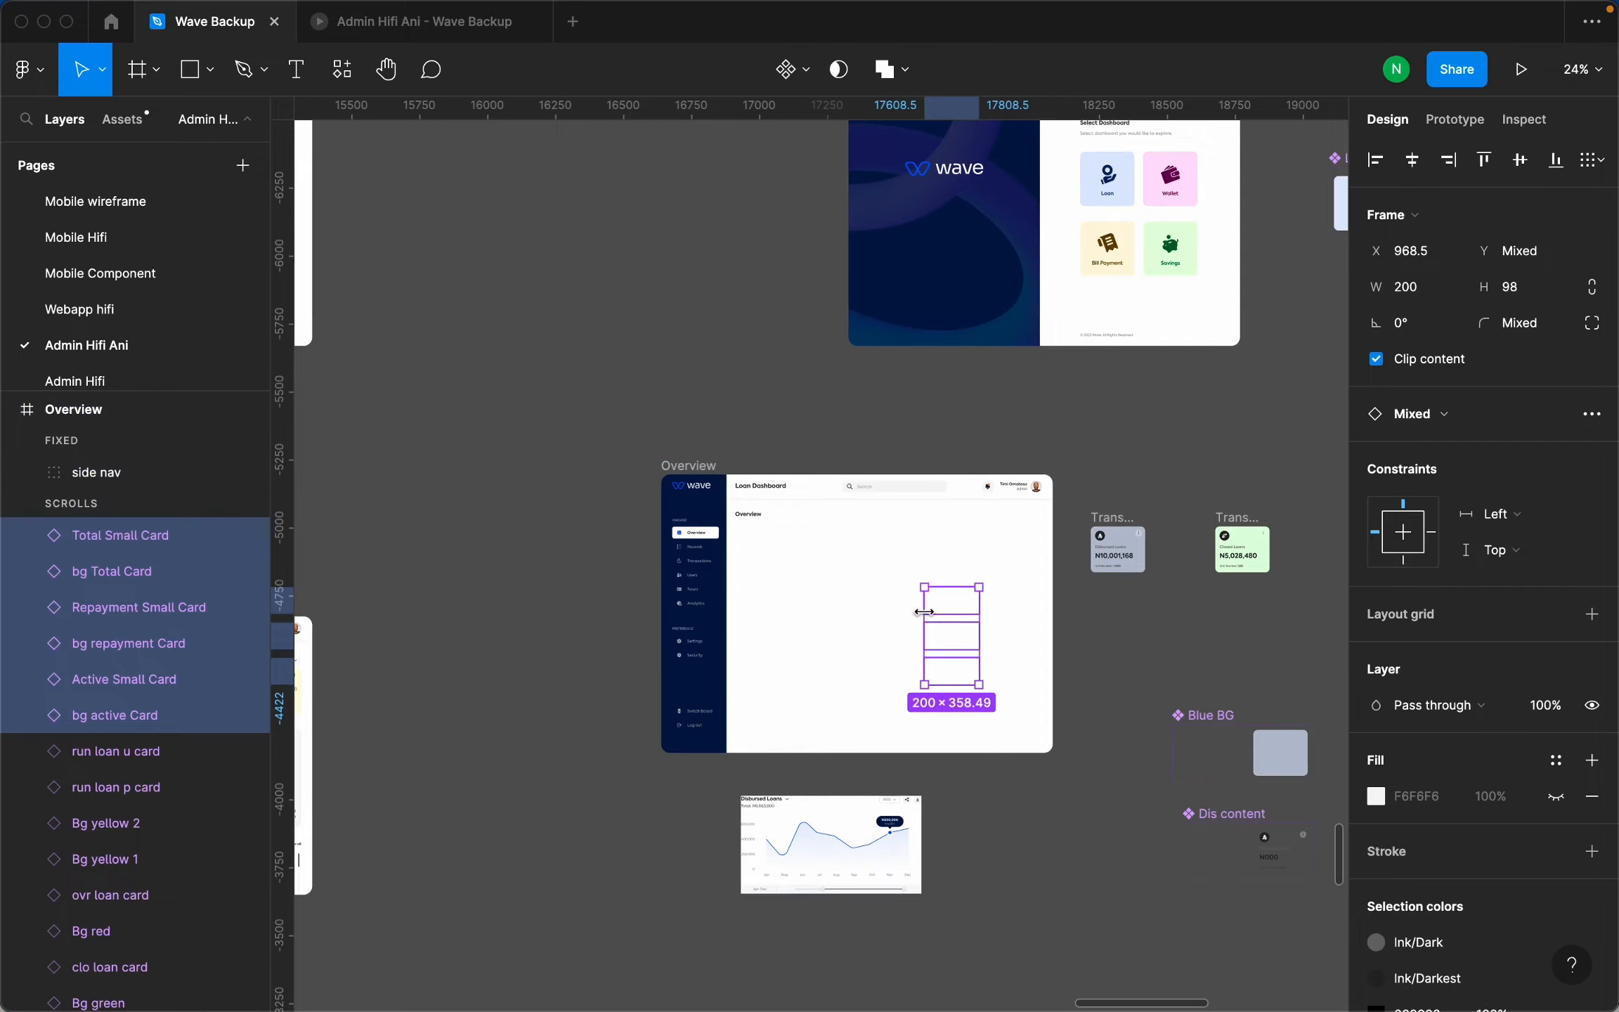
scroll(923, 612, "up", 5)
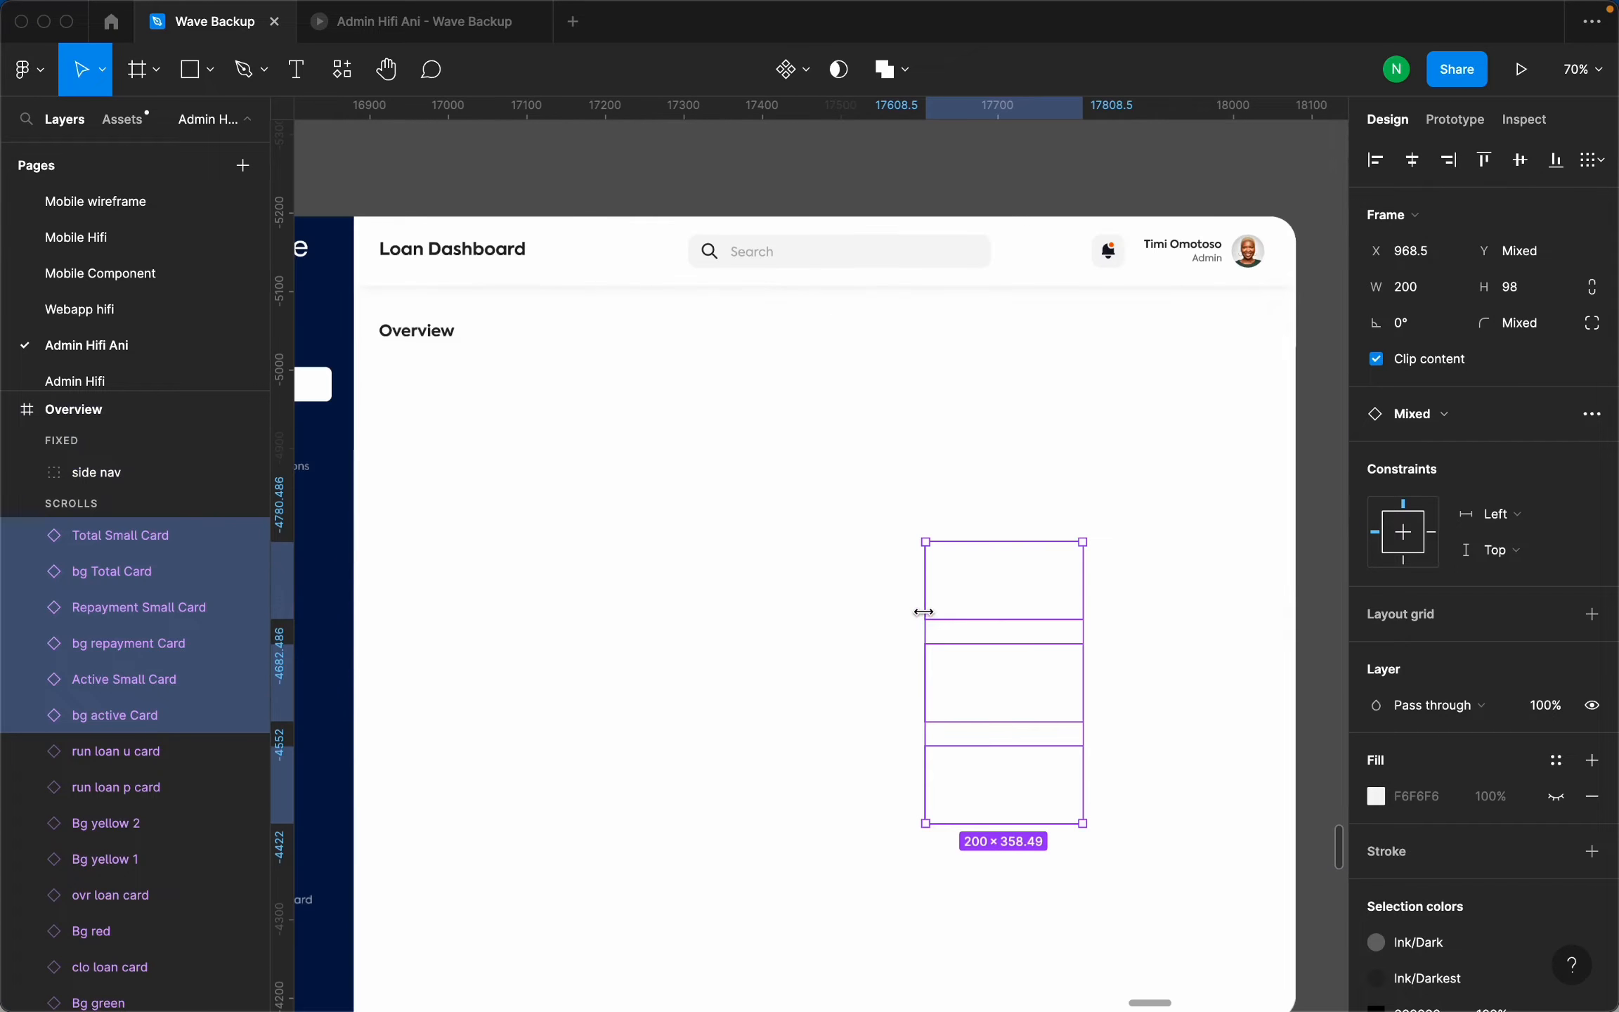
Move Active Small Card aside to check bg active Card beneath it, and undo the move.
left_click(1037, 589)
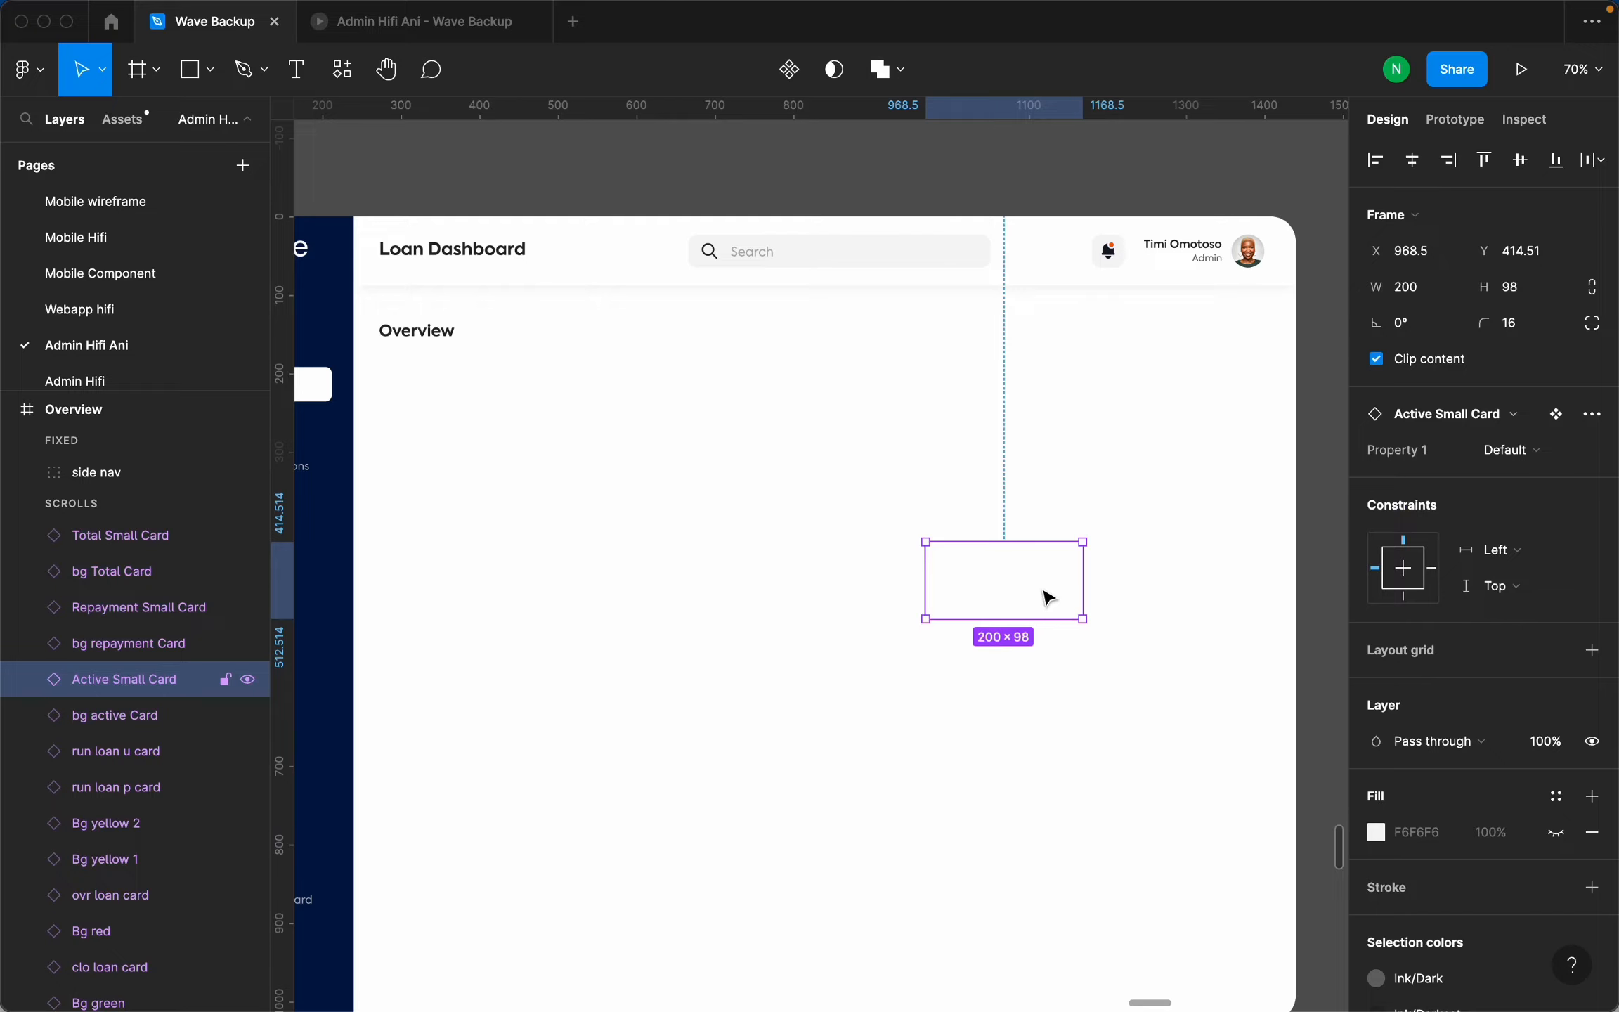
left_click_drag(1049, 598, 1161, 599)
left_click(1007, 583)
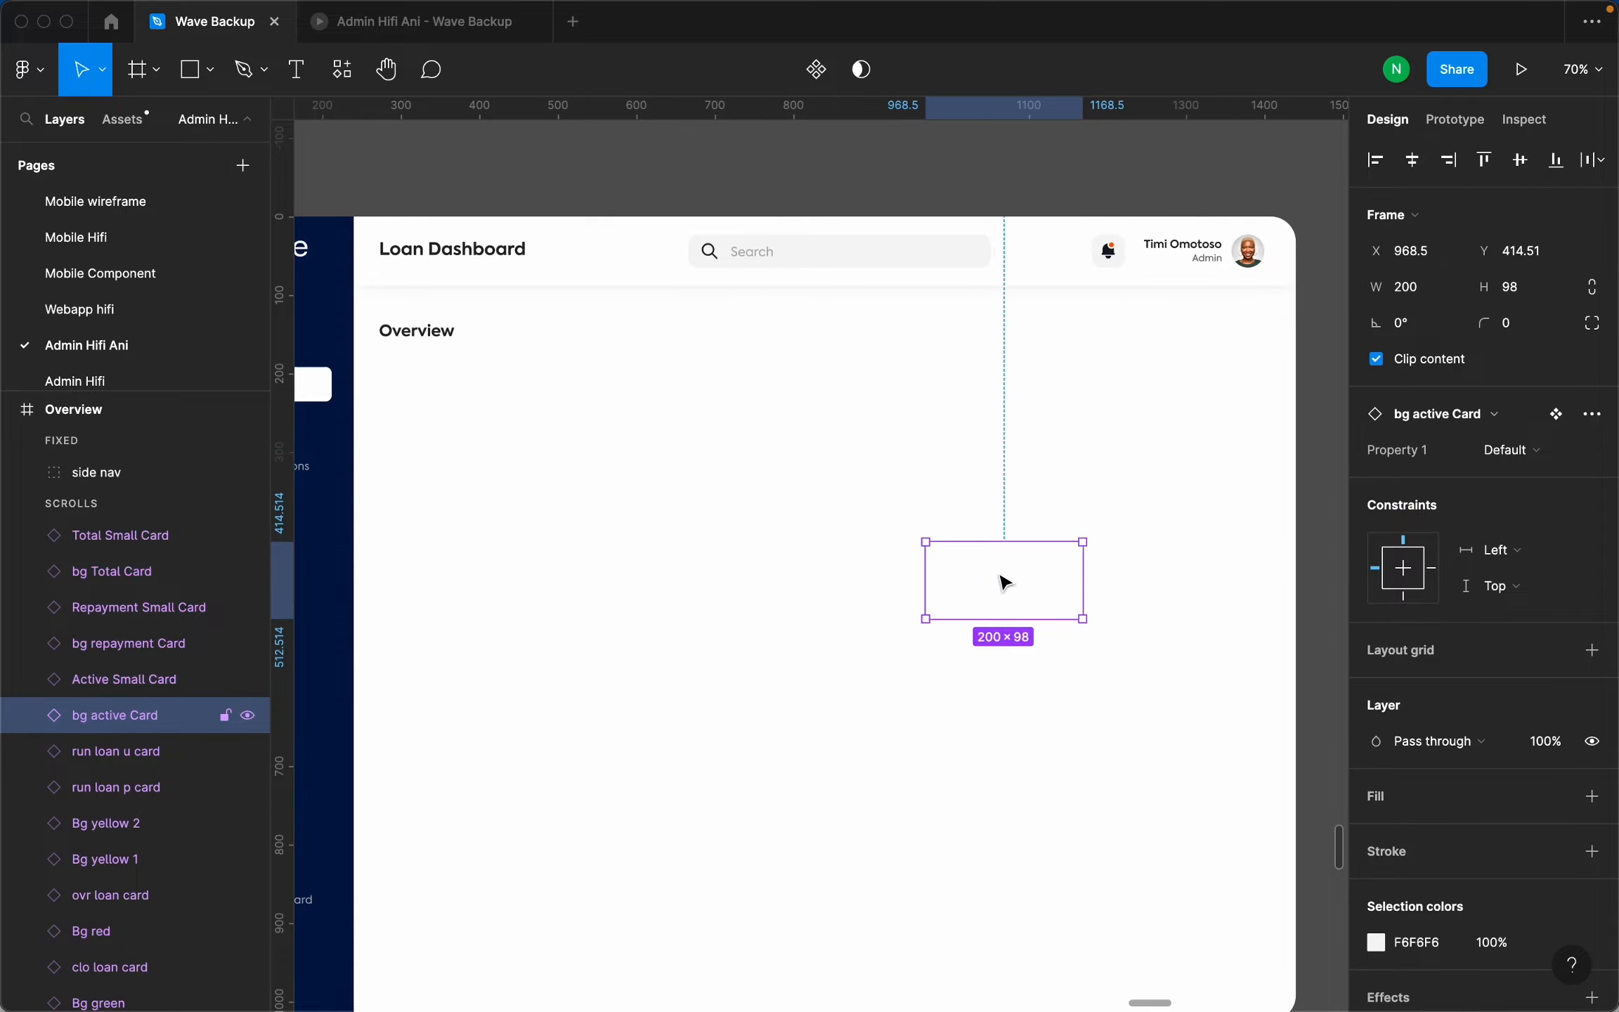
key("super+z")
key("super+z")
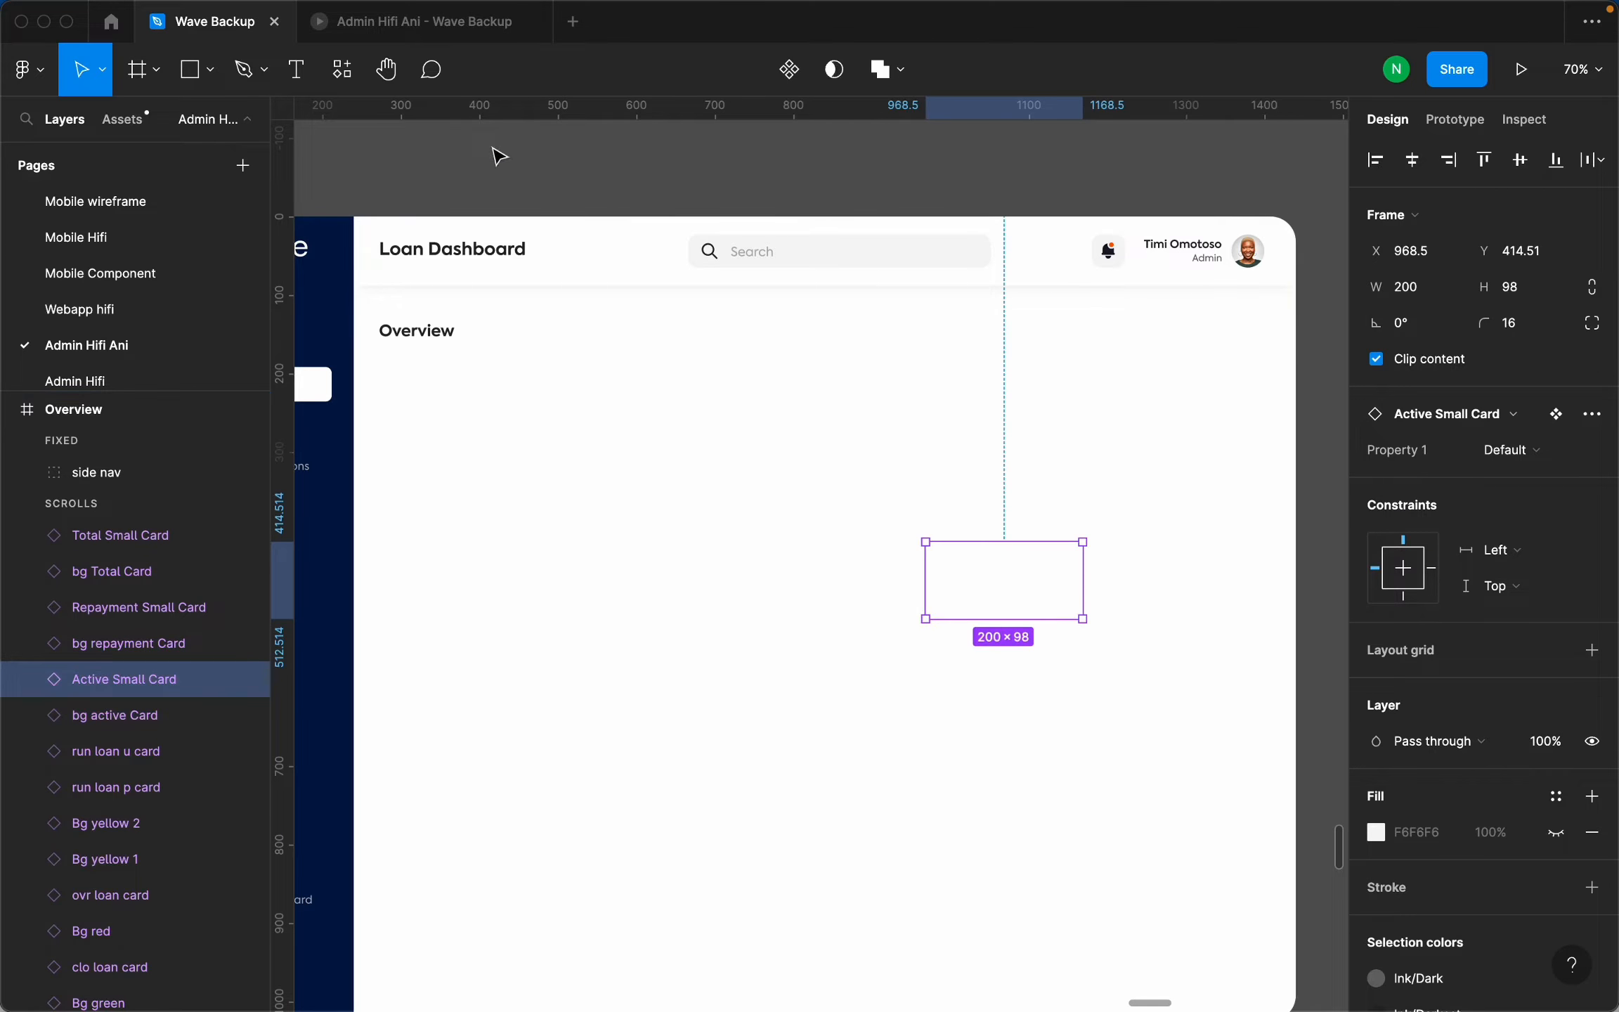
Switch to the Admin Hifi Ani prototype preview and replay the Loan dashboard animation three times, restarting between runs.
left_click(436, 24)
key("r")
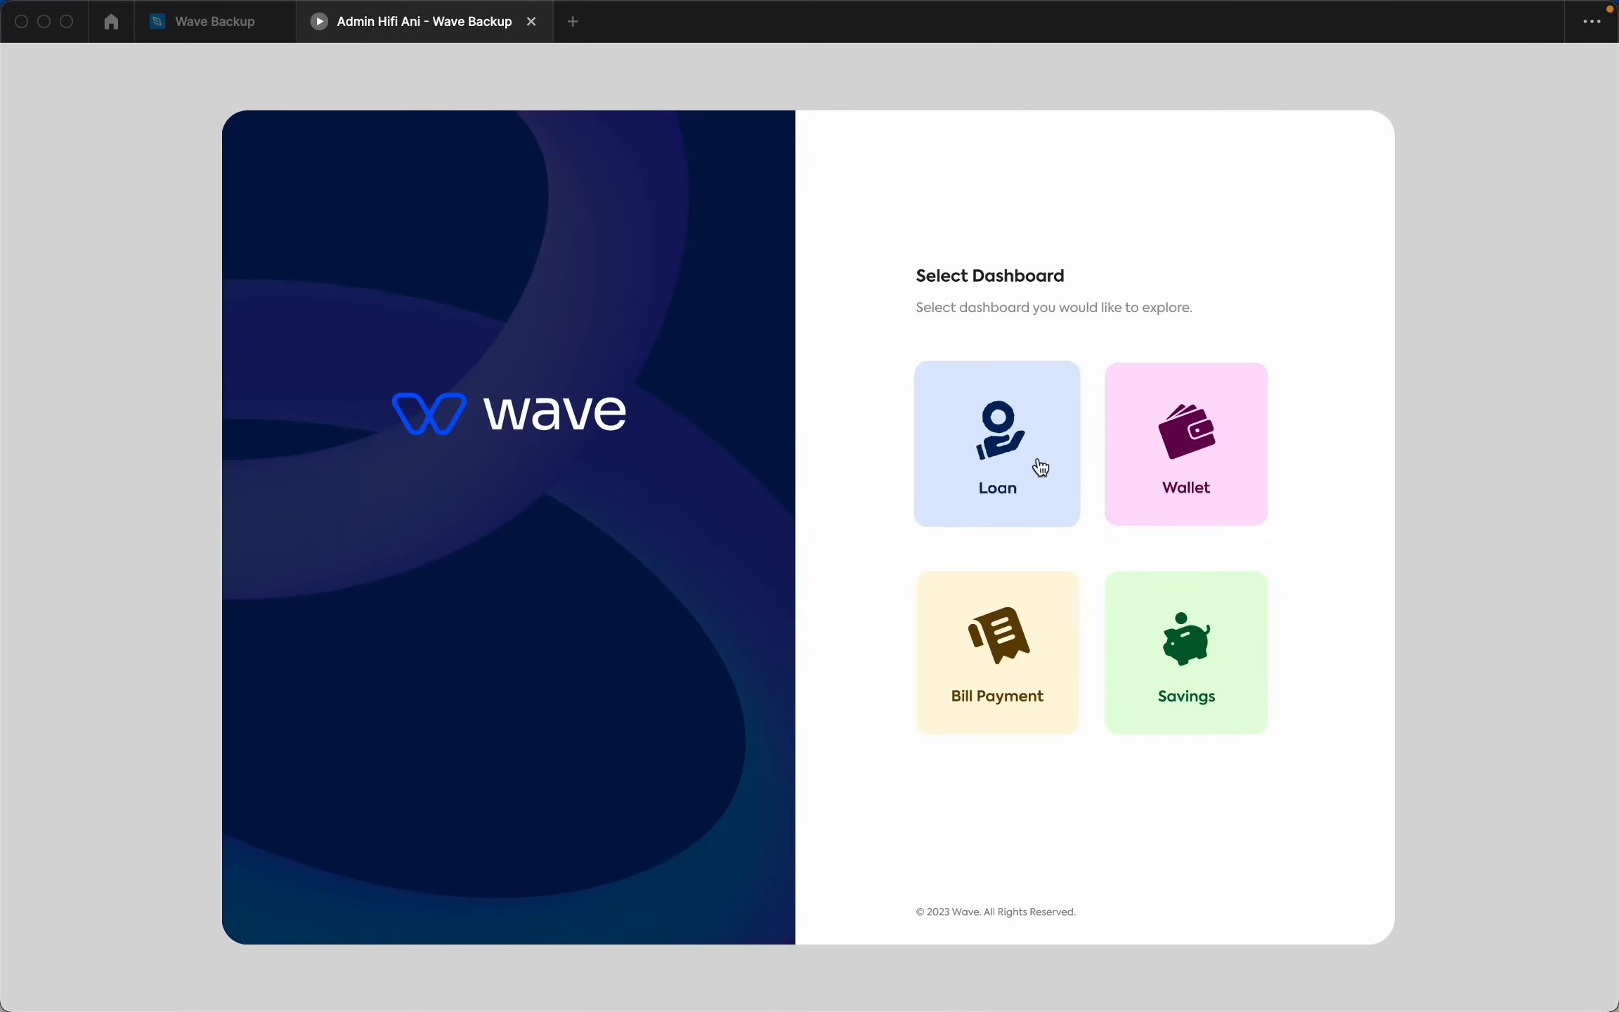
left_click(1034, 464)
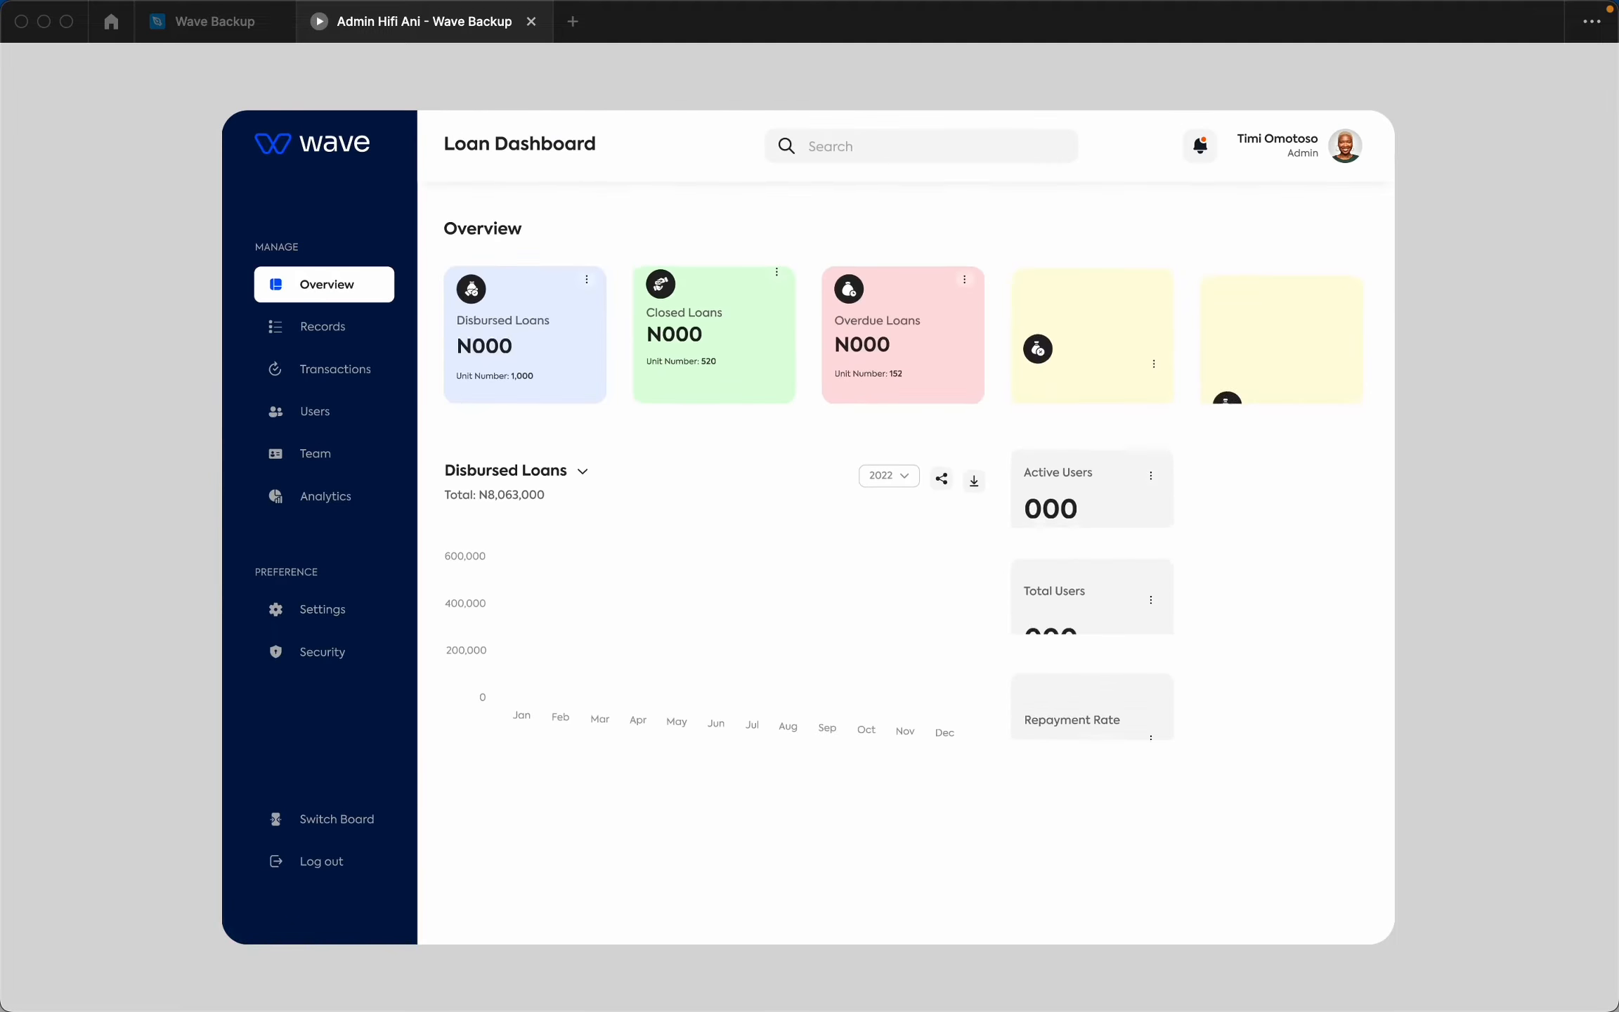
key("r")
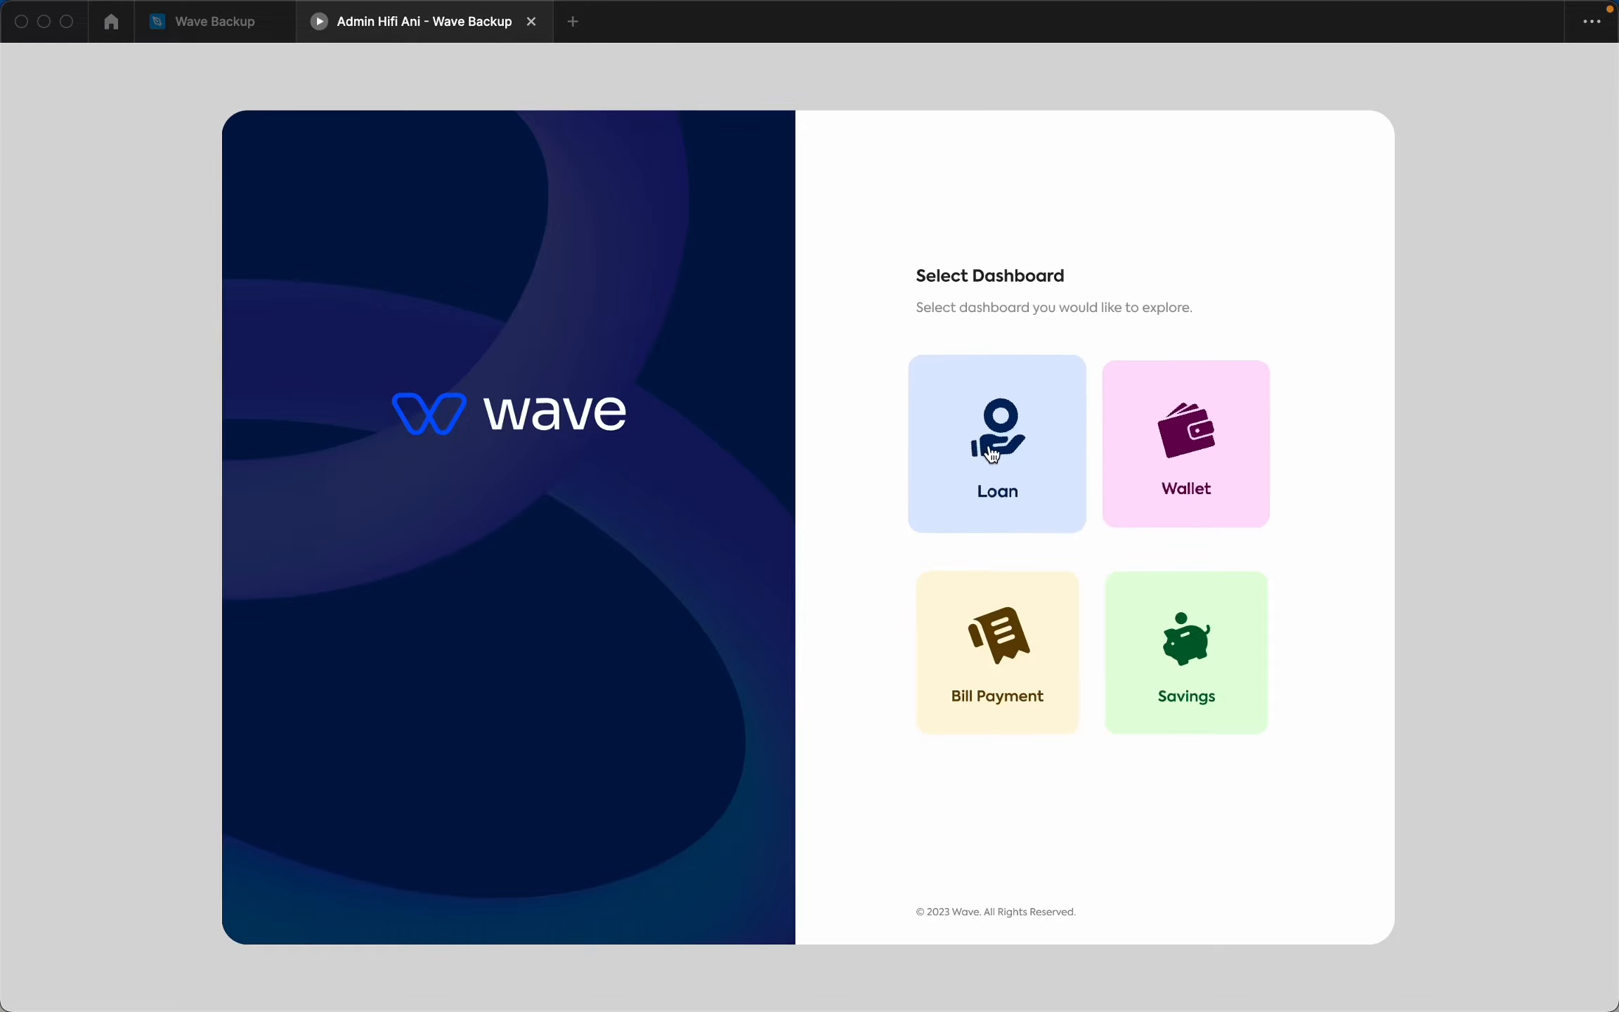
left_click(1032, 486)
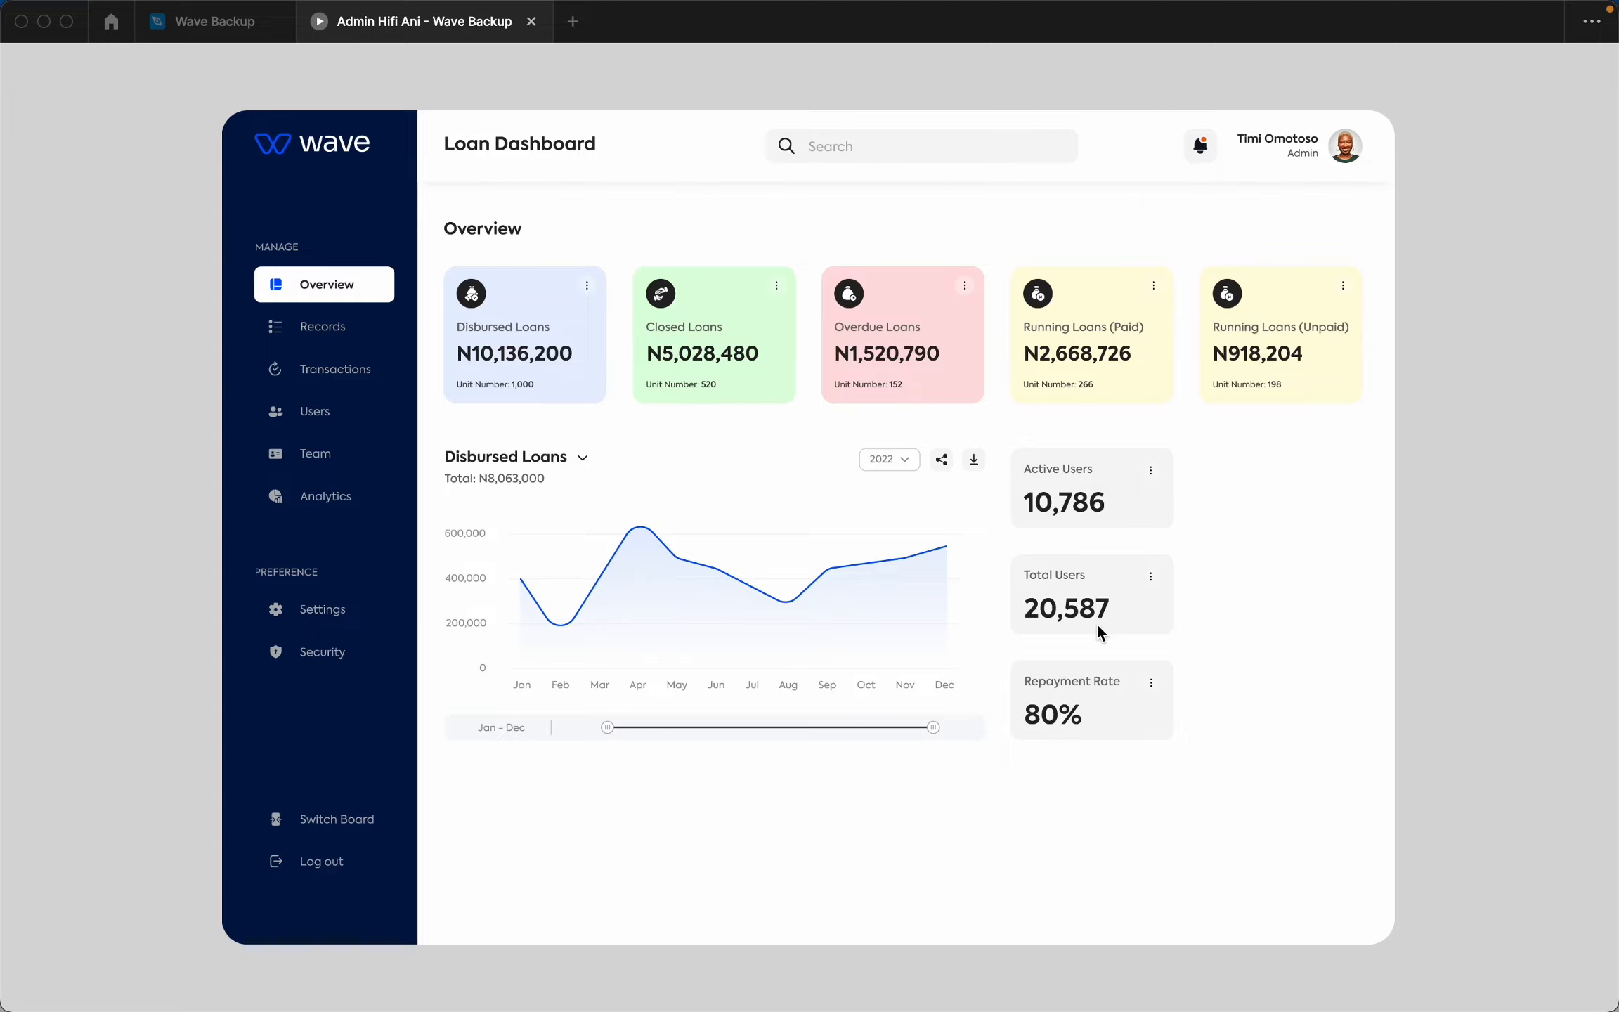
key("r")
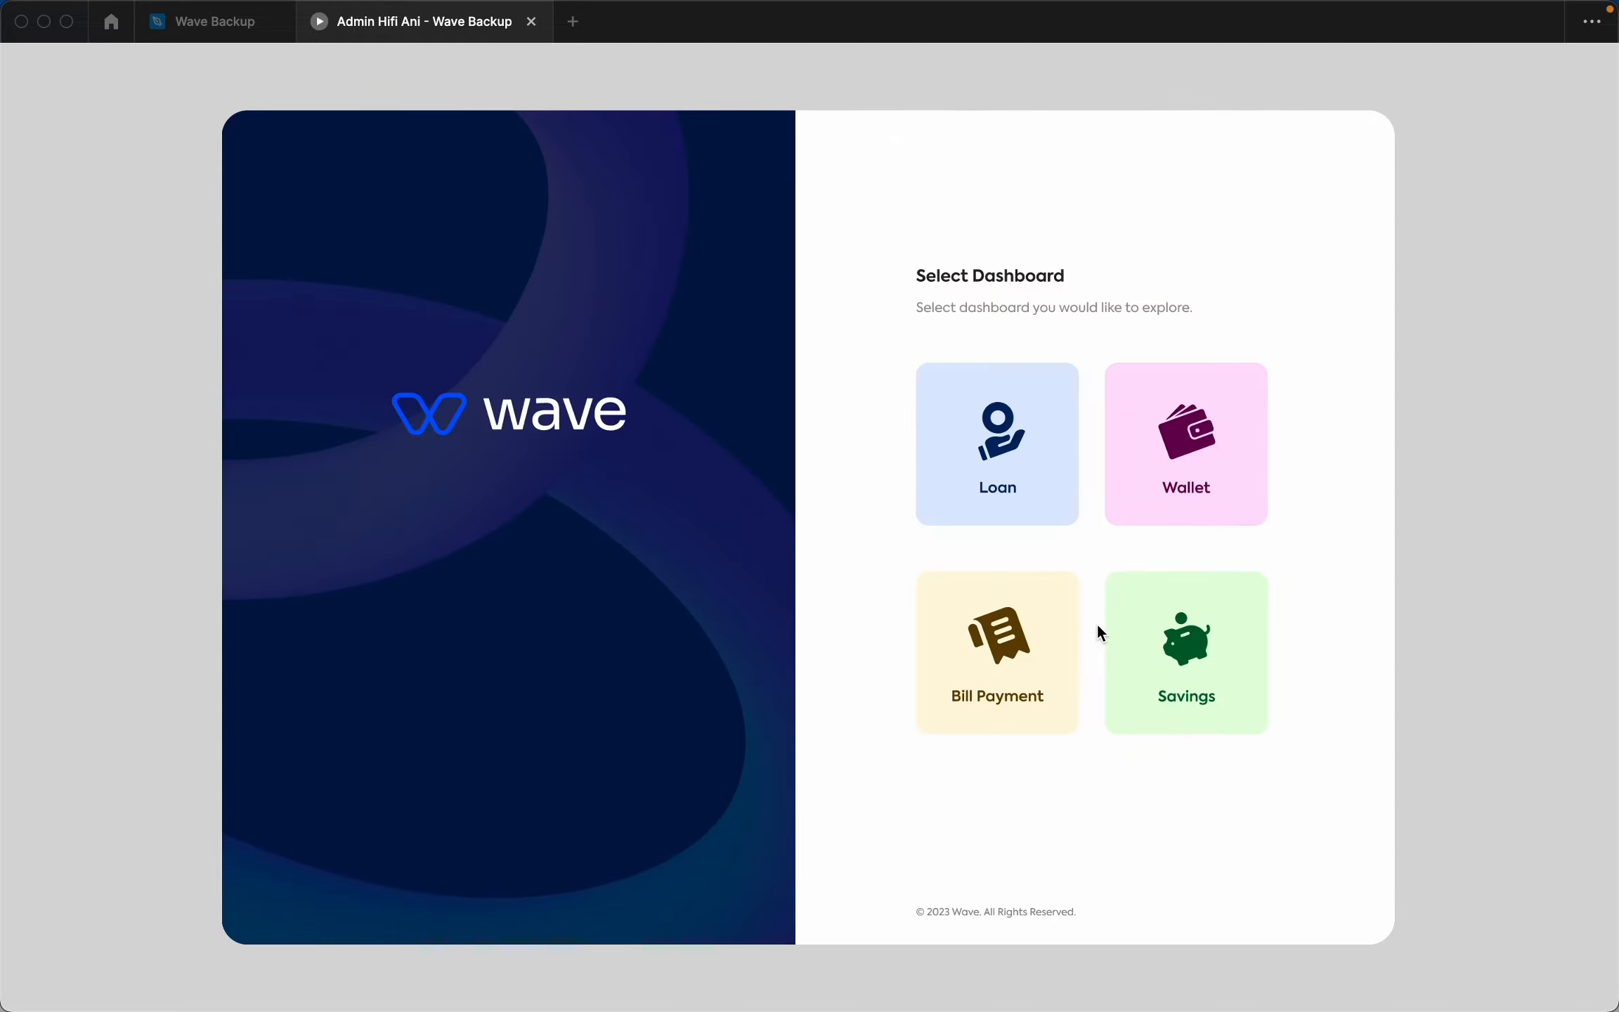
left_click(983, 461)
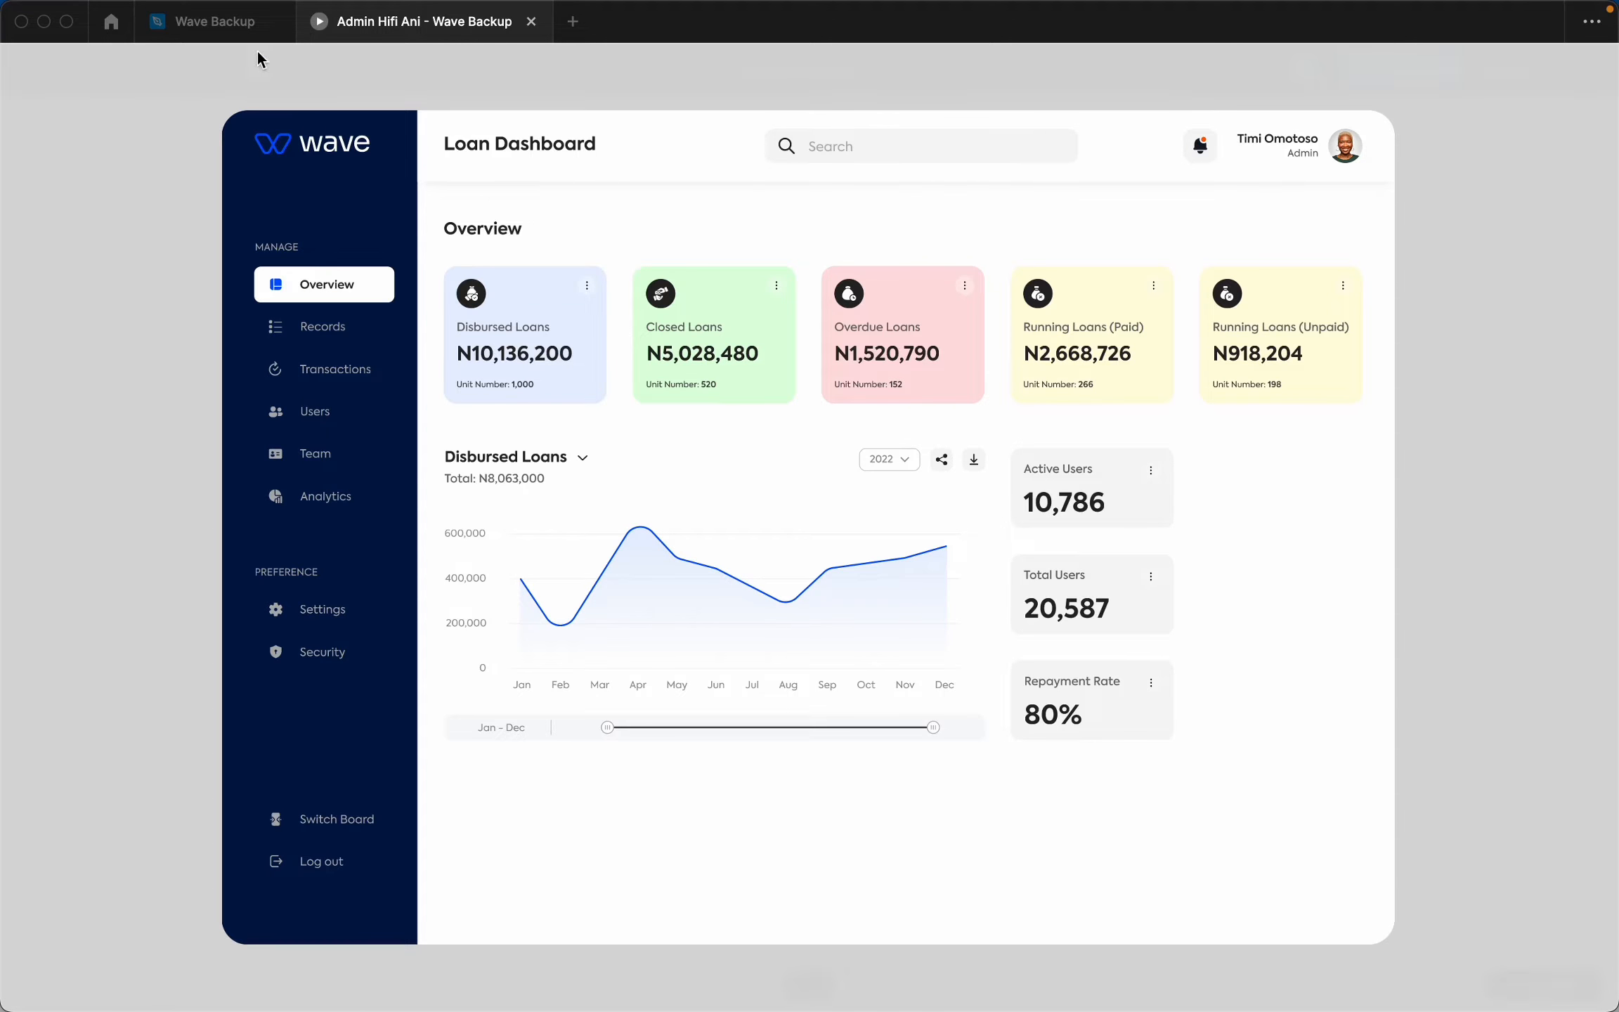
Return to the Wave Backup design file and copy the Active users Ratio card with its percentage labels from the Loan Overview frame.
left_click(218, 21)
scroll(788, 583, "down", 5)
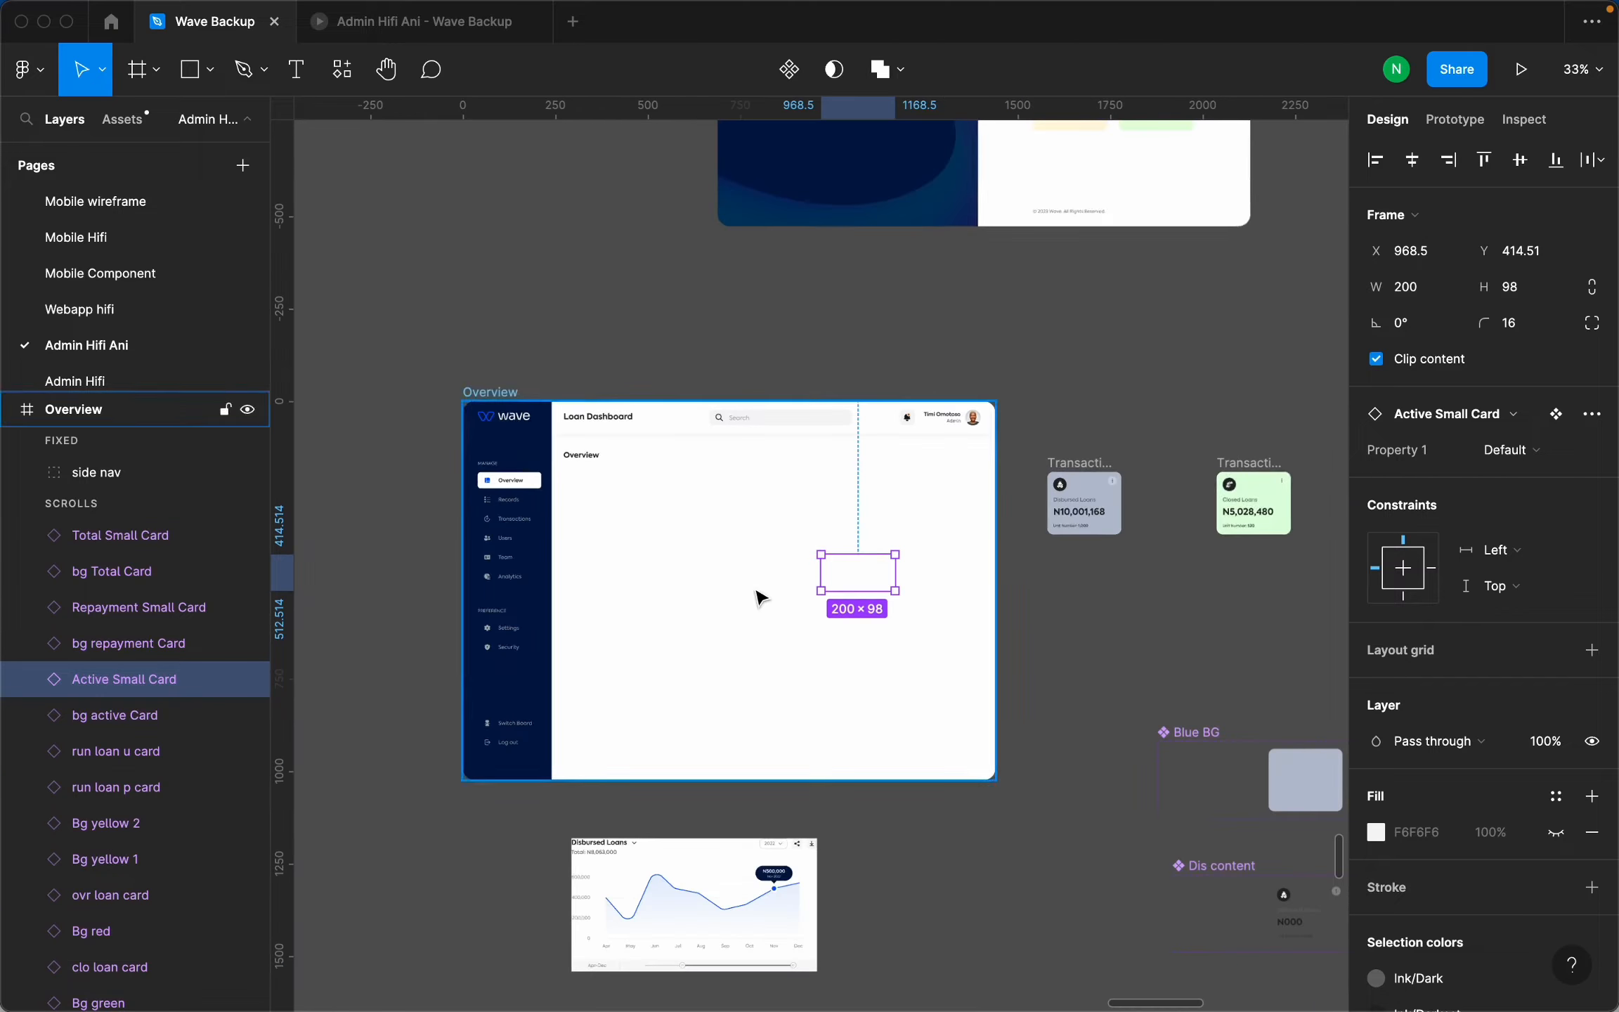
left_click(1047, 618)
scroll(869, 620, "down", 5)
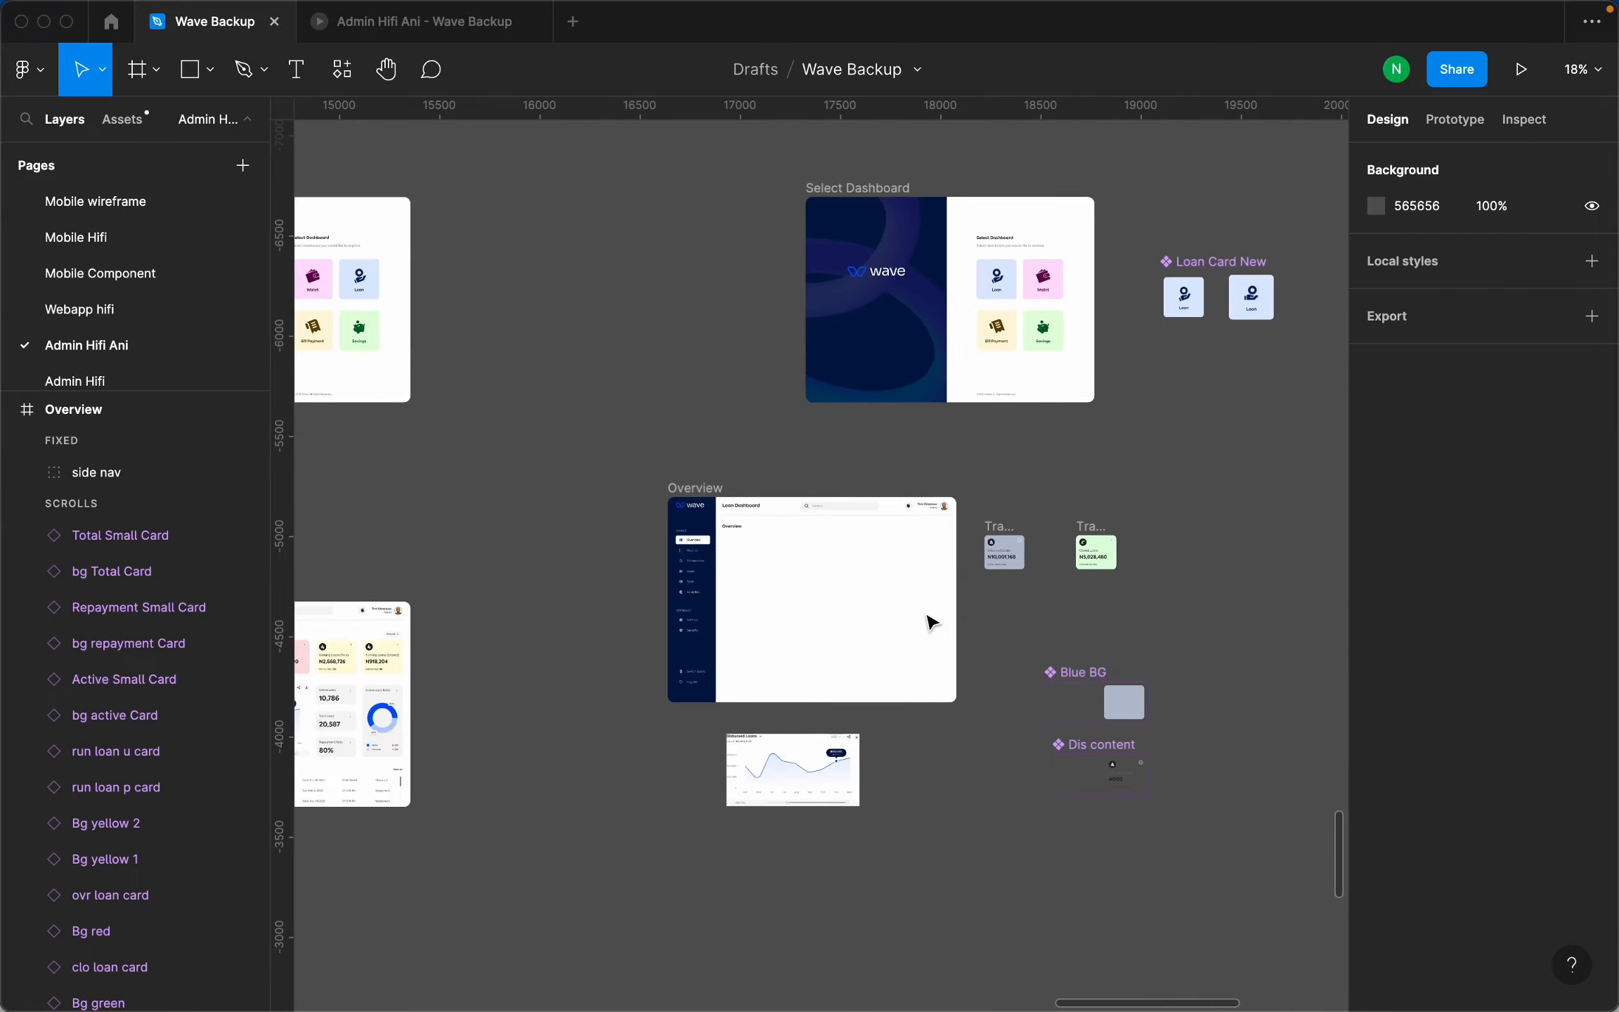
scroll(576, 717, "up", 10)
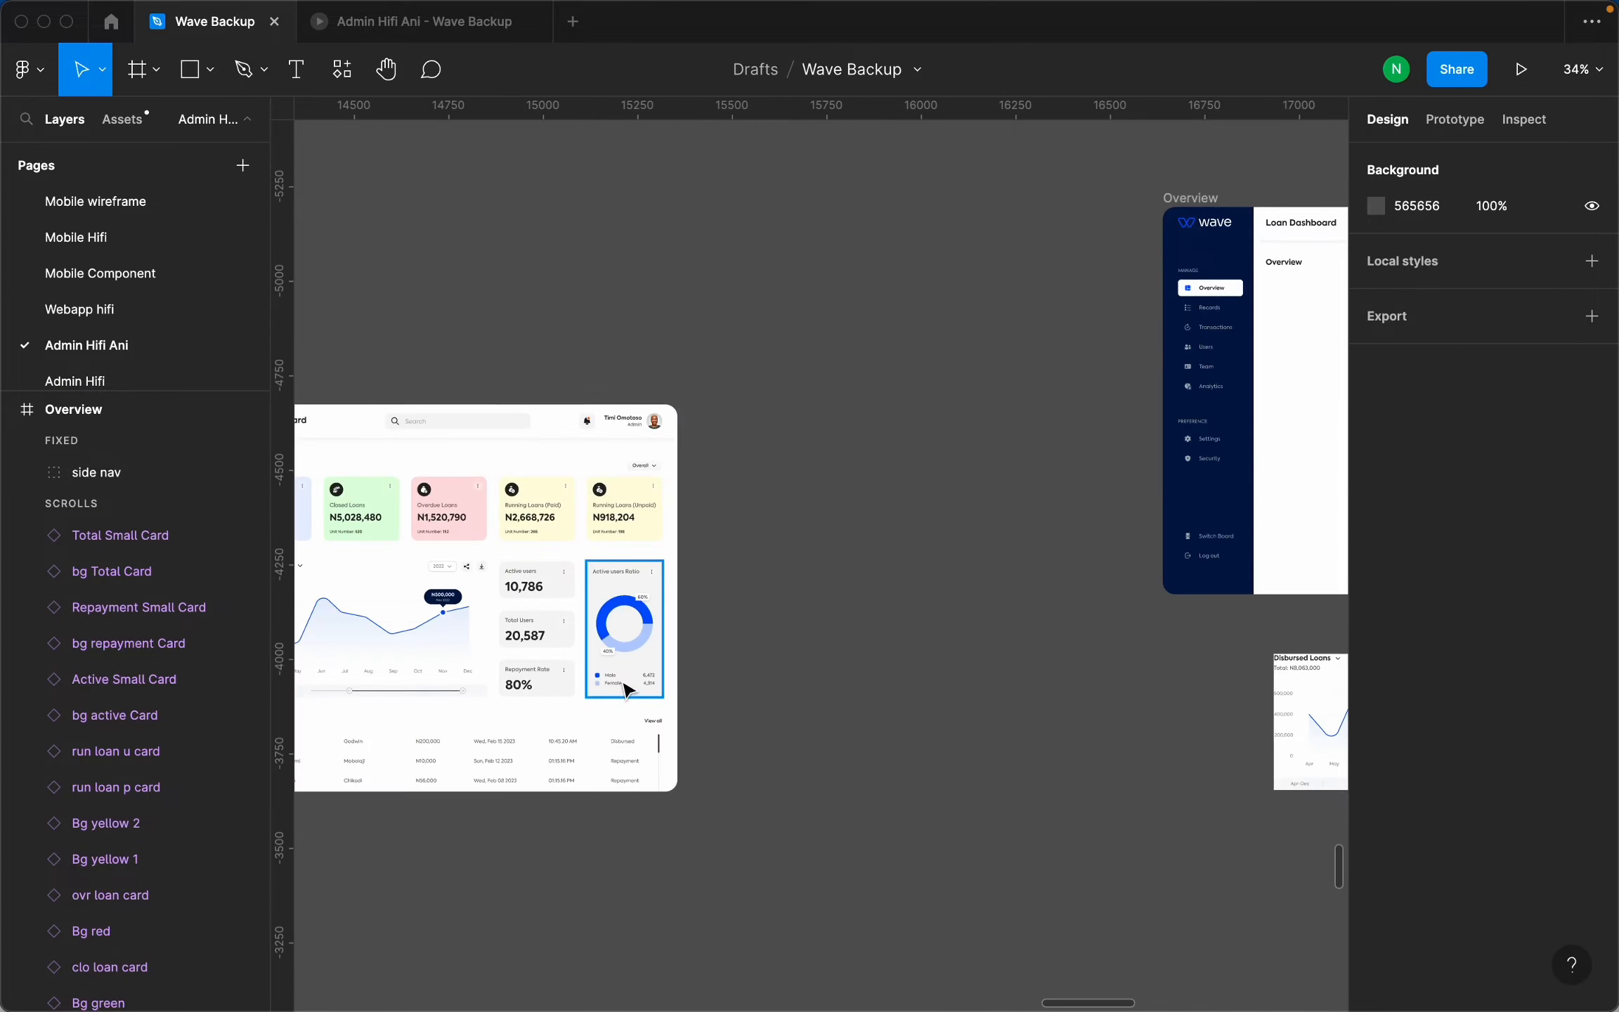
left_click_drag(701, 657, 552, 434)
Paste the Active users Ratio card with its percentage labels on the empty canvas below the Disbursed Loans chart.
scroll(552, 434, "down", 10)
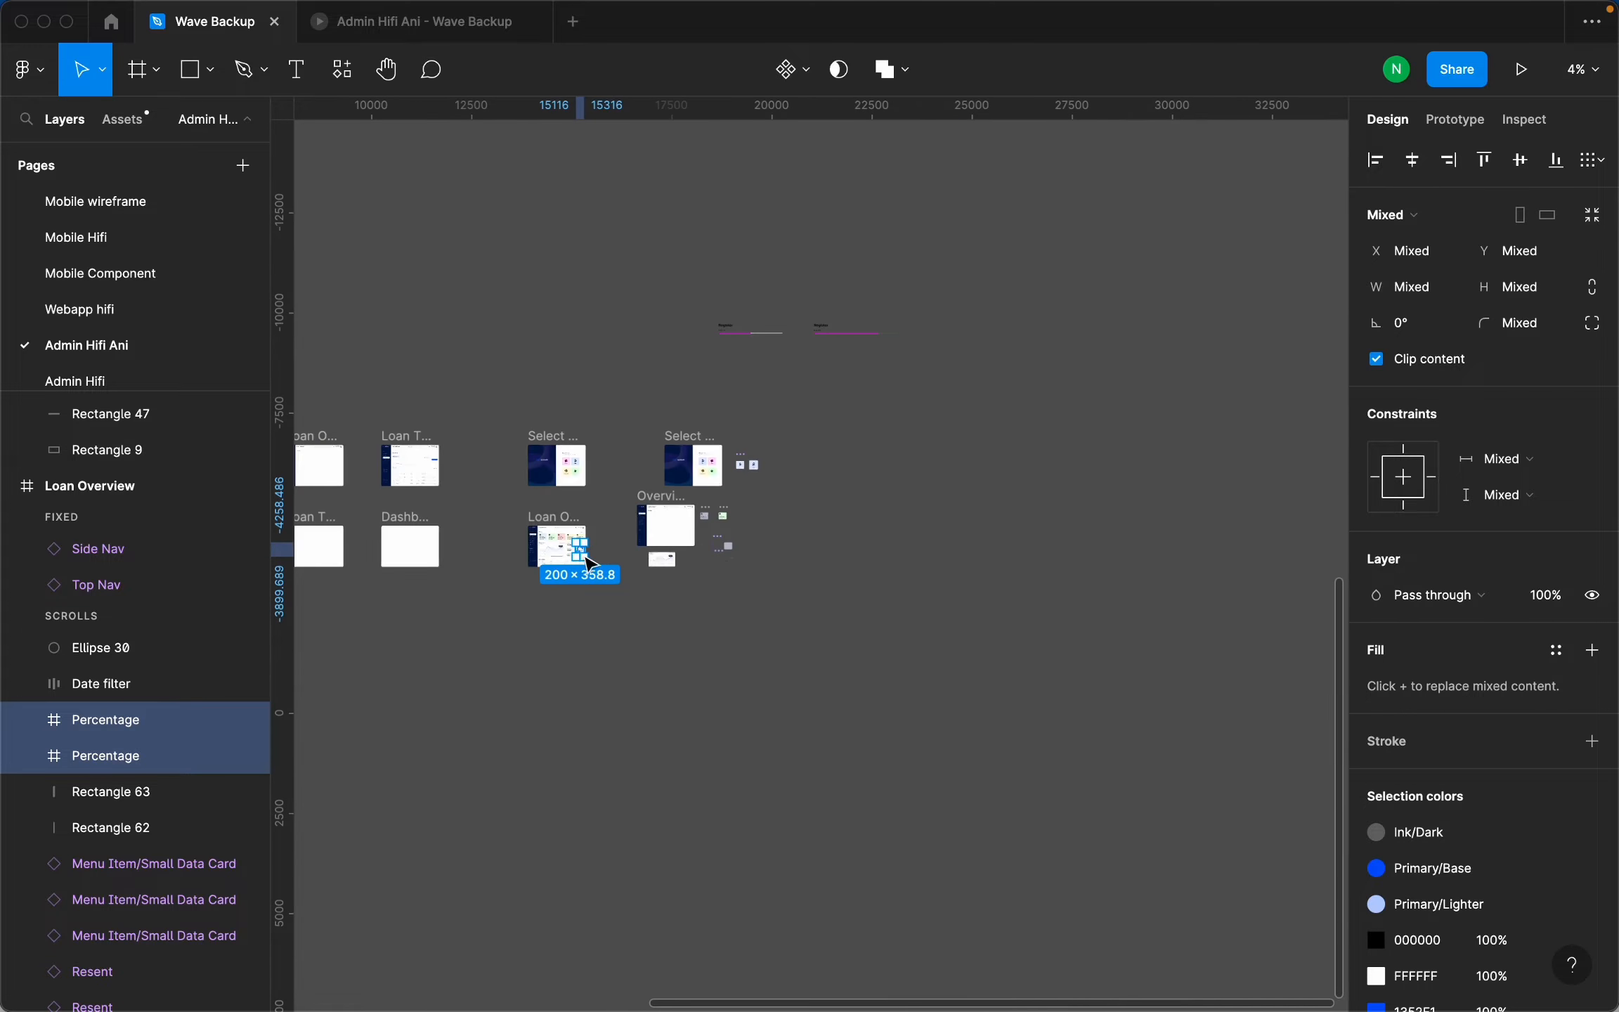
scroll(526, 617, "up", 5)
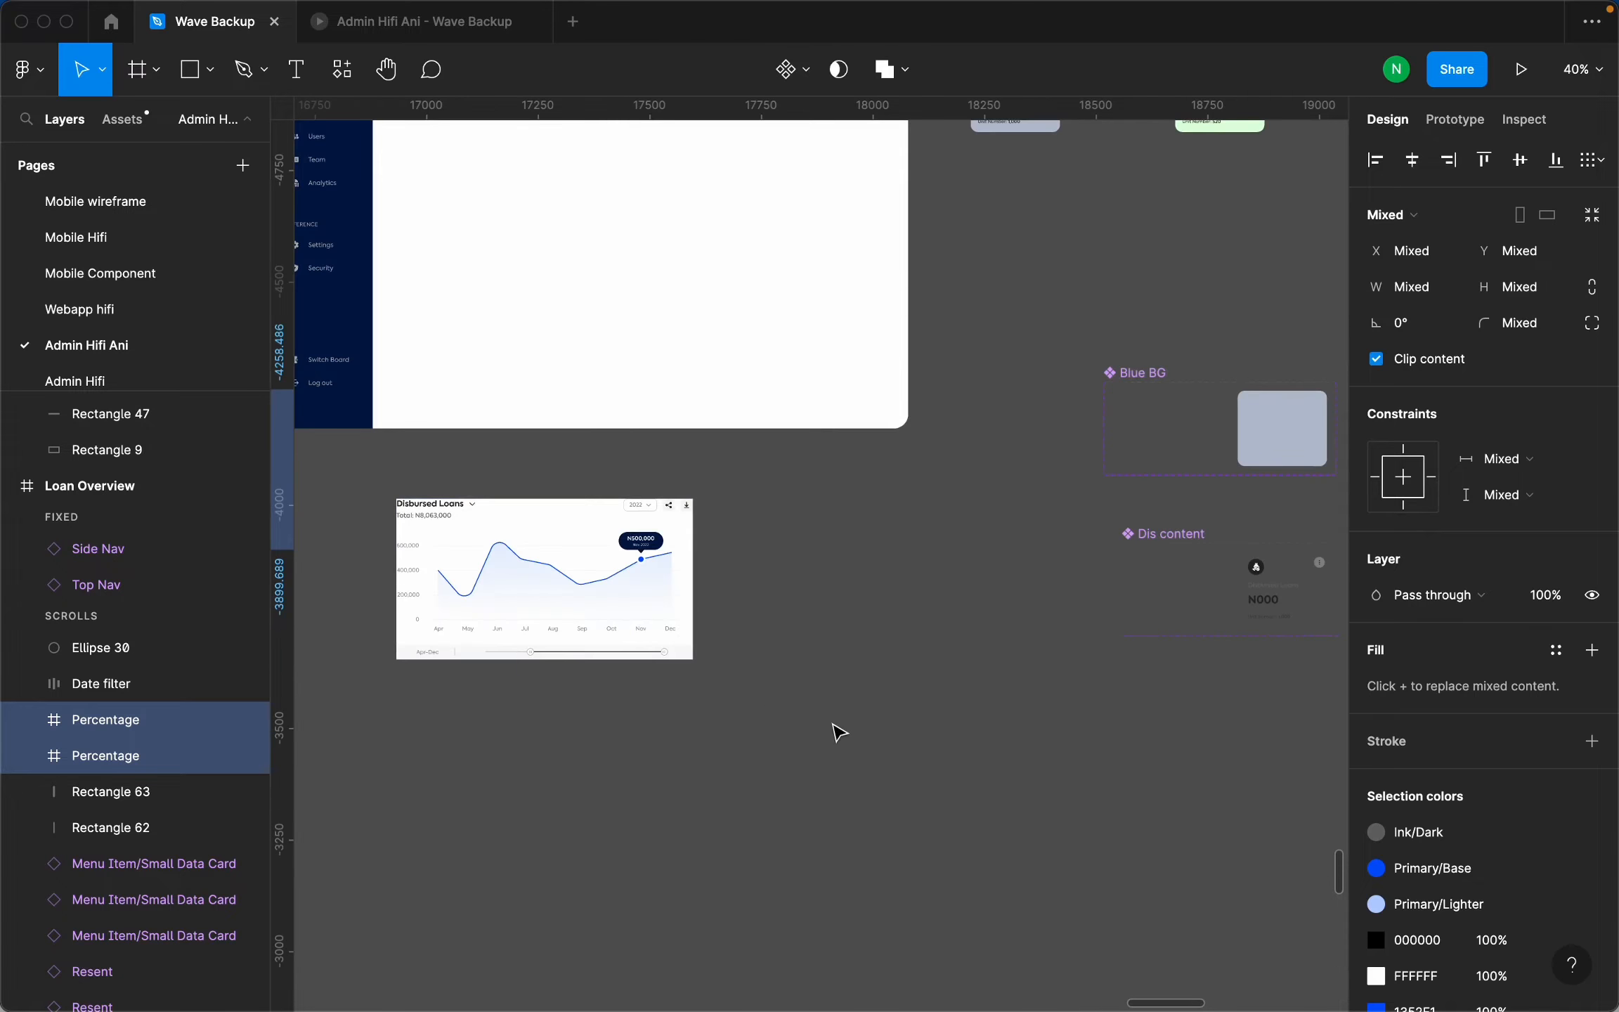
left_click(840, 732)
key("super+v")
left_click_drag(834, 577, 840, 822)
scroll(835, 693, "down", 3)
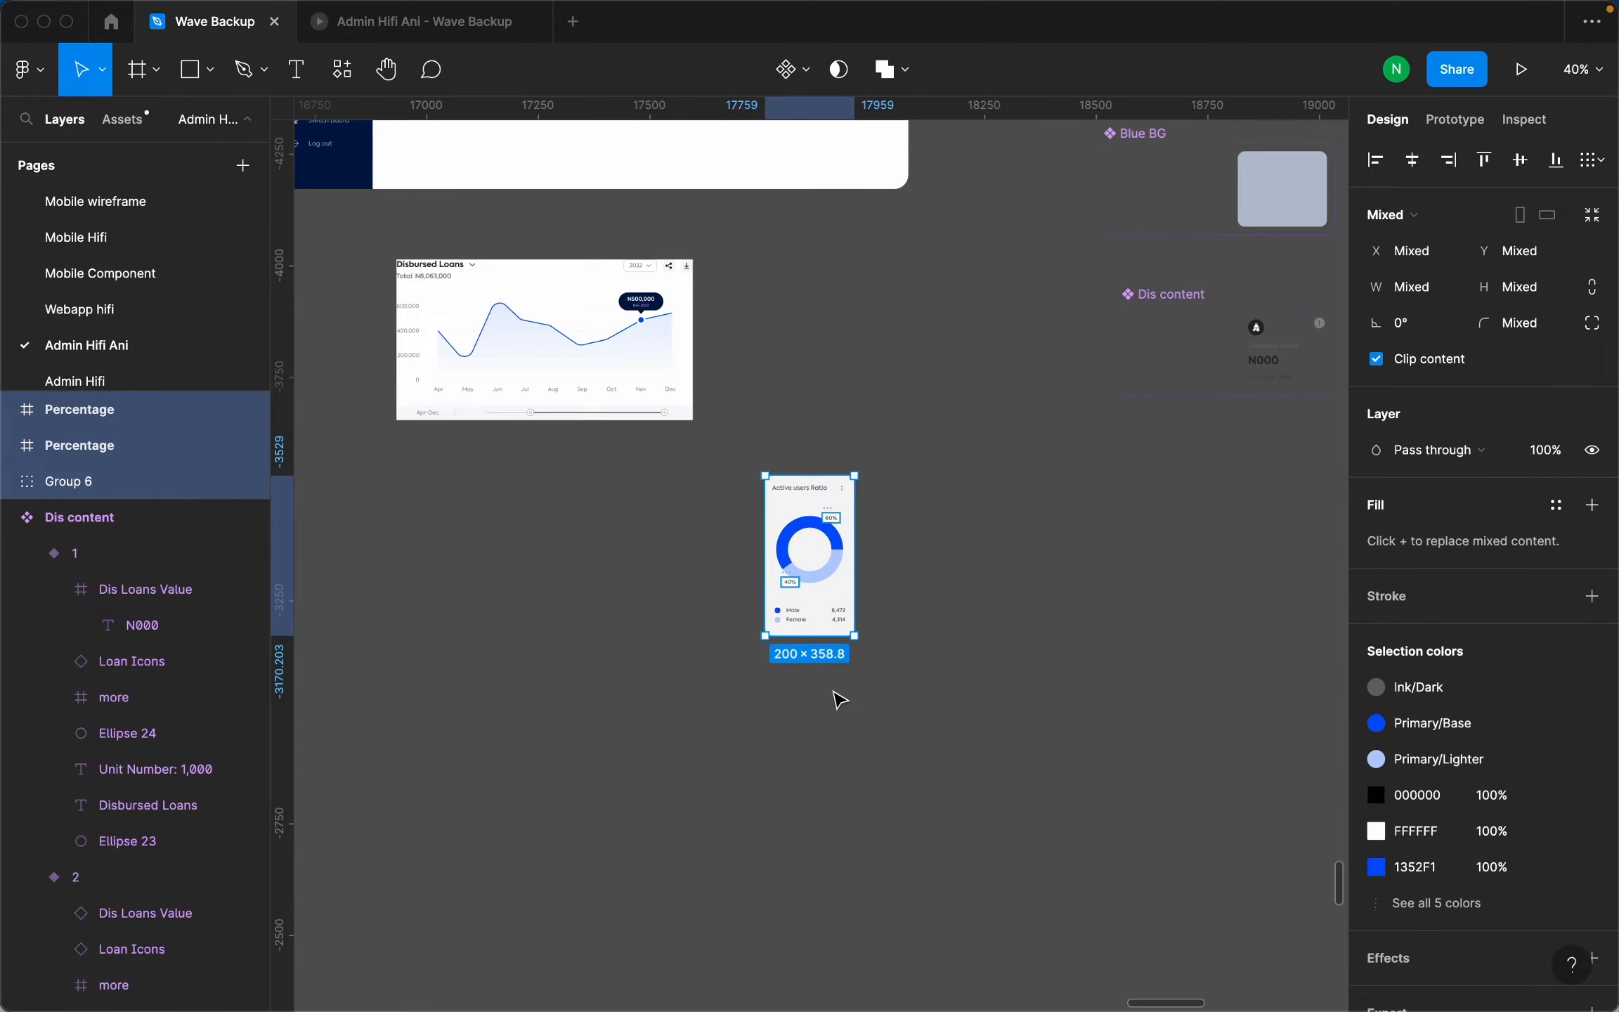
Try moving parts of the pasted Active users Ratio card aside to examine its separate pieces, undoing each move.
scroll(835, 650, "up", 5)
left_click(907, 402)
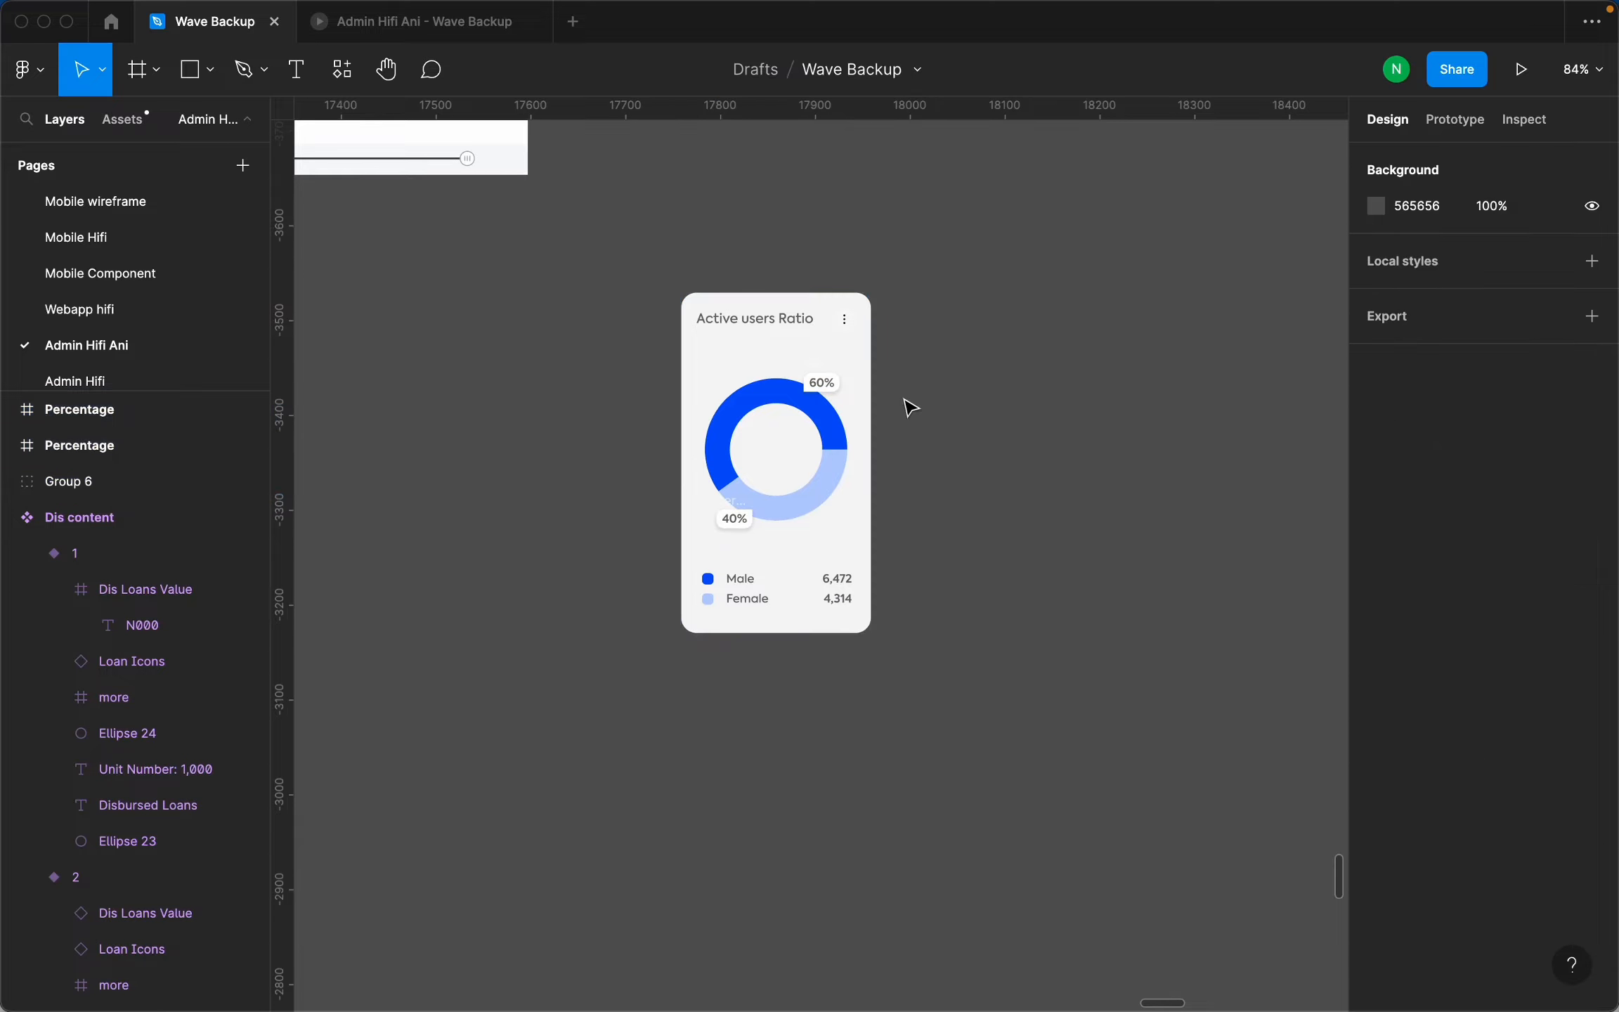
left_click_drag(908, 528, 665, 364)
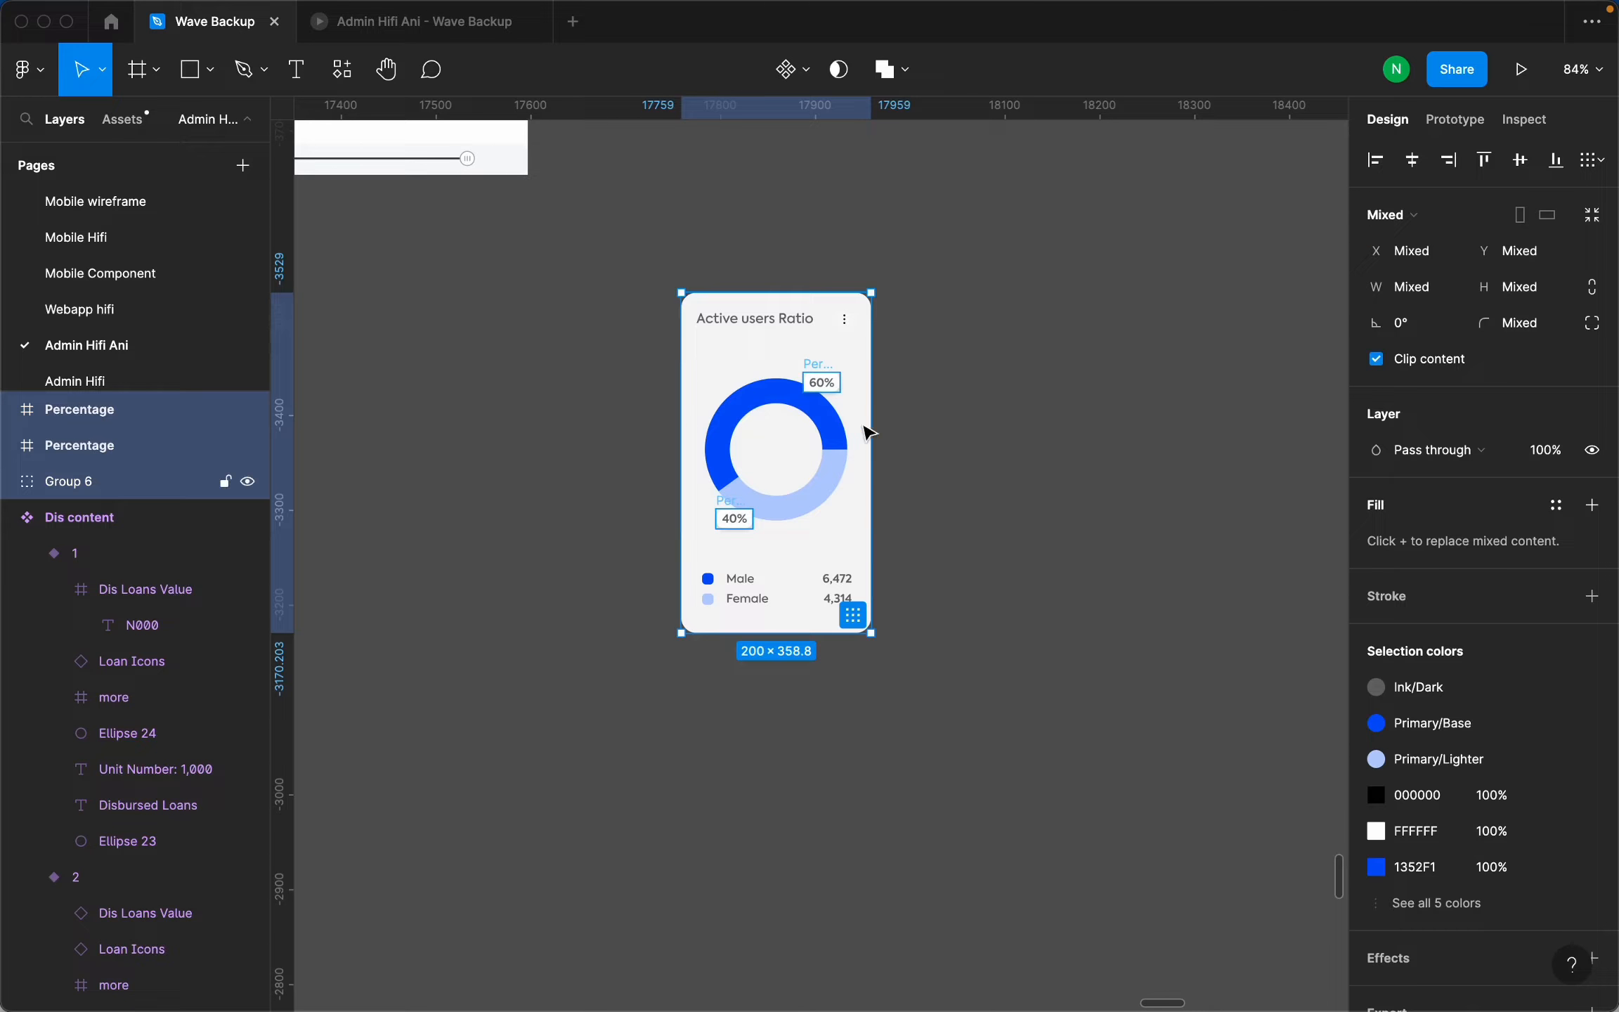
left_click(866, 354, "shift")
left_click_drag(828, 431, 1073, 442)
key("super+z")
left_click(911, 548)
left_click_drag(909, 540, 976, 454)
key("super+z")
left_click(976, 332)
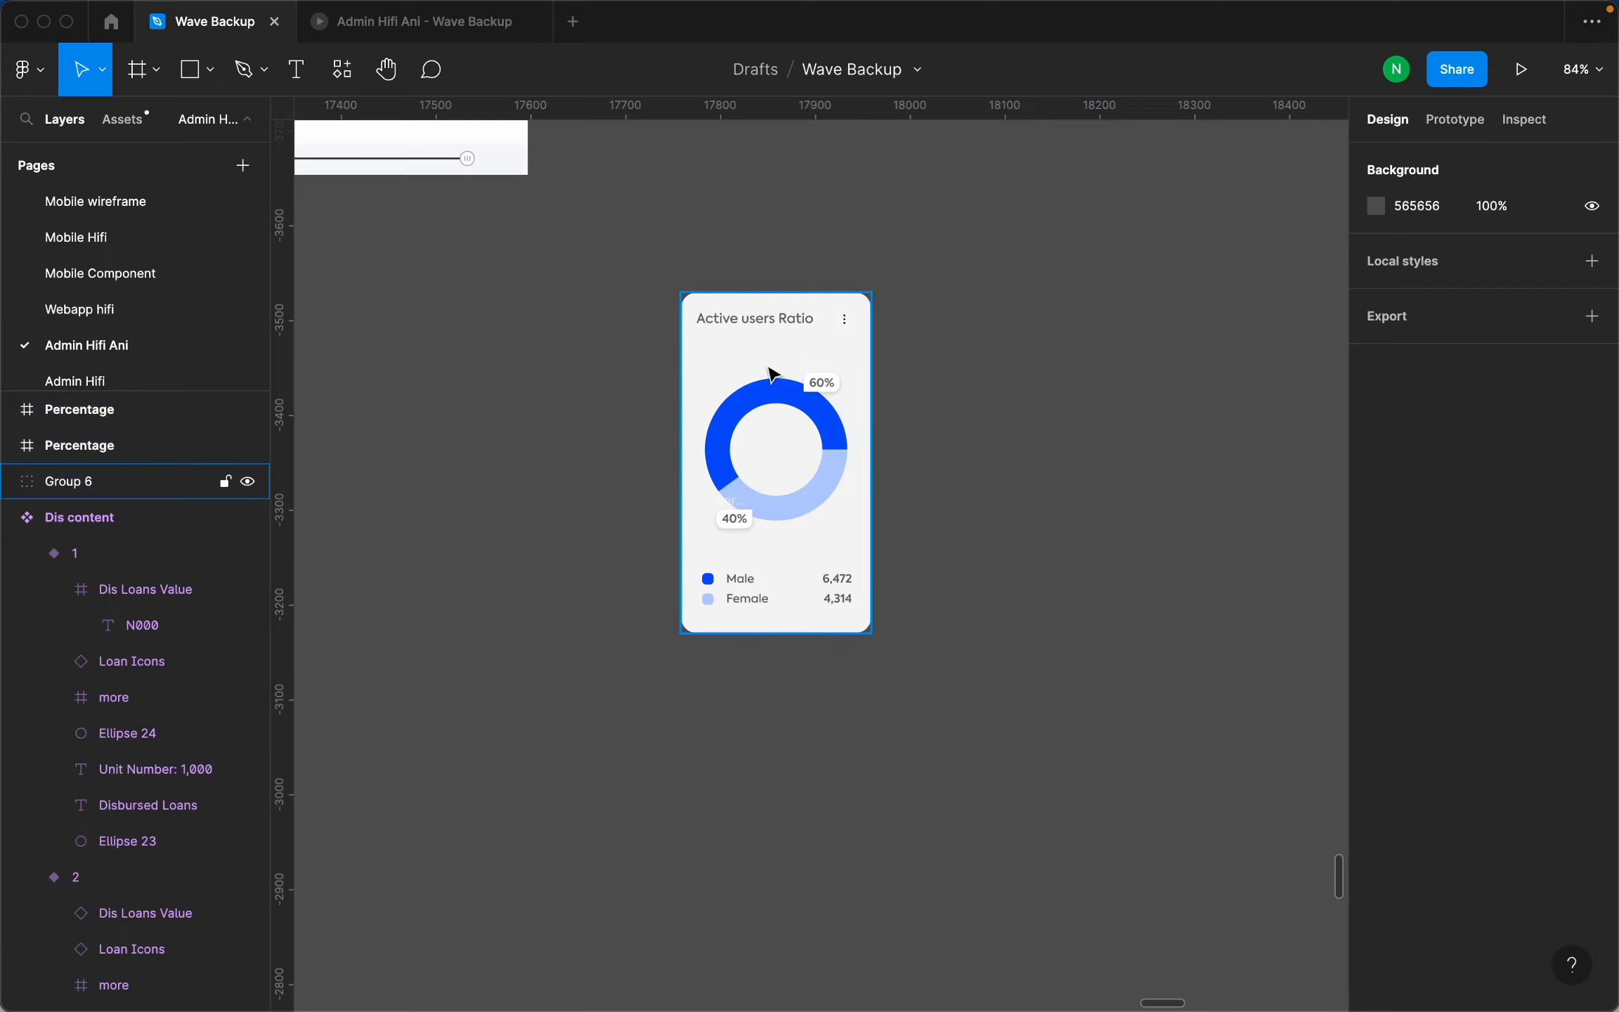
Inspect the layers inside the pasted Active users Ratio card group.
left_click(803, 399)
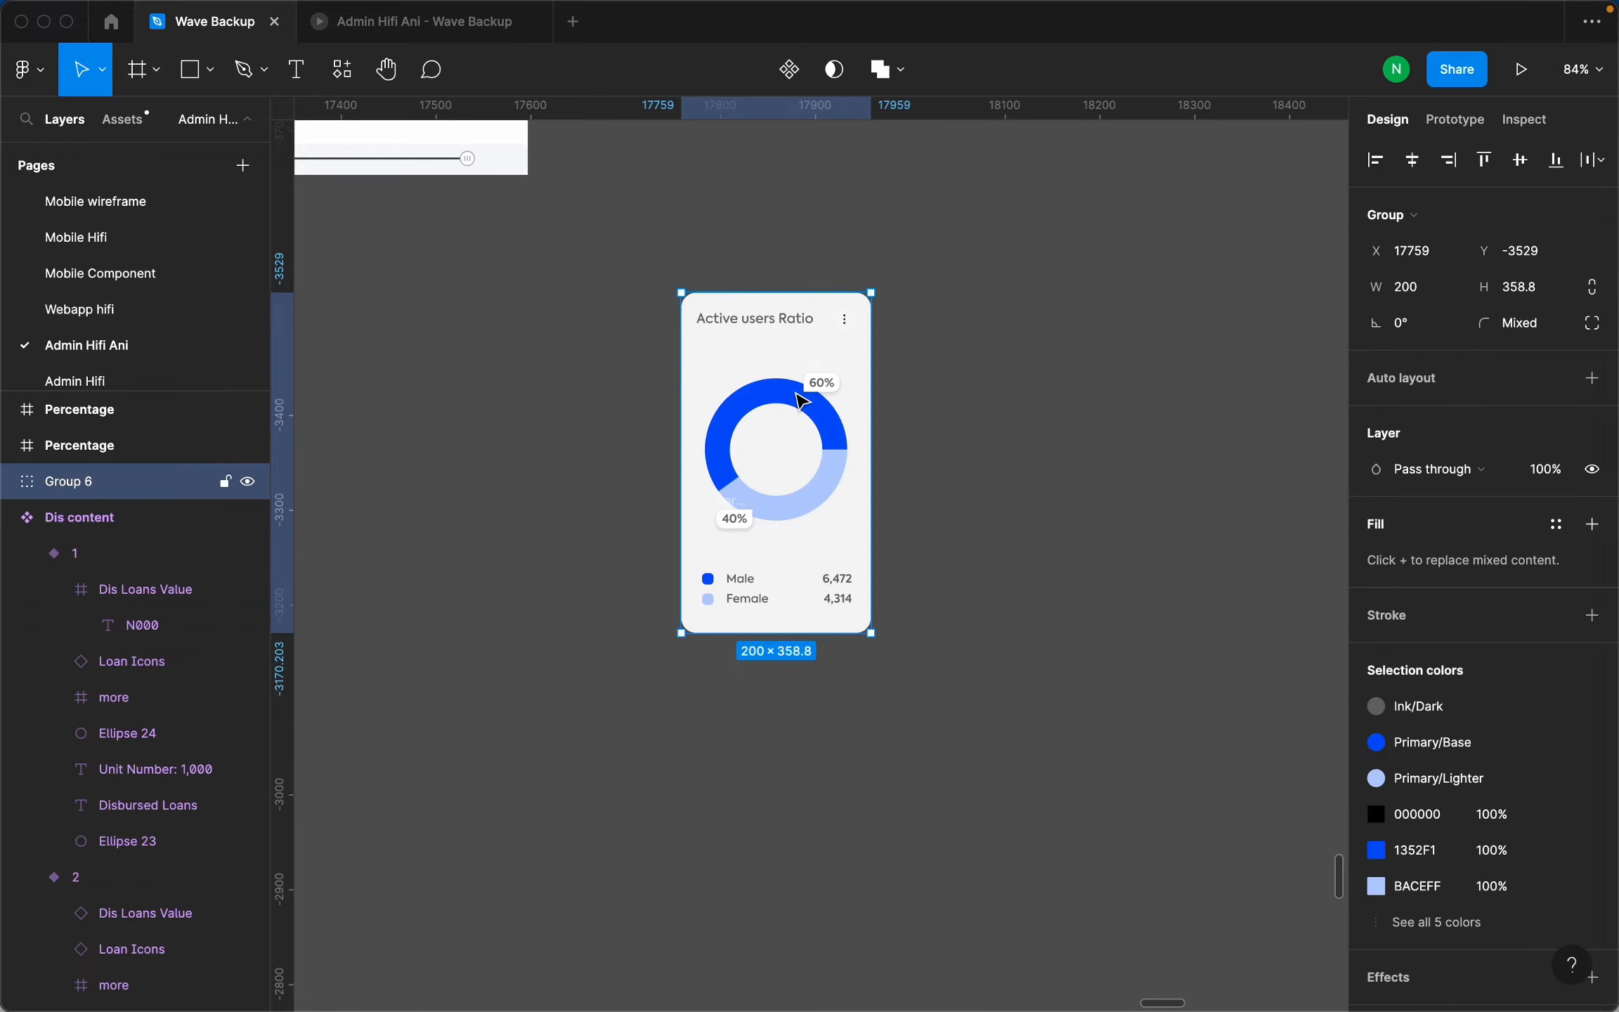
double_click(803, 401)
left_click(900, 405)
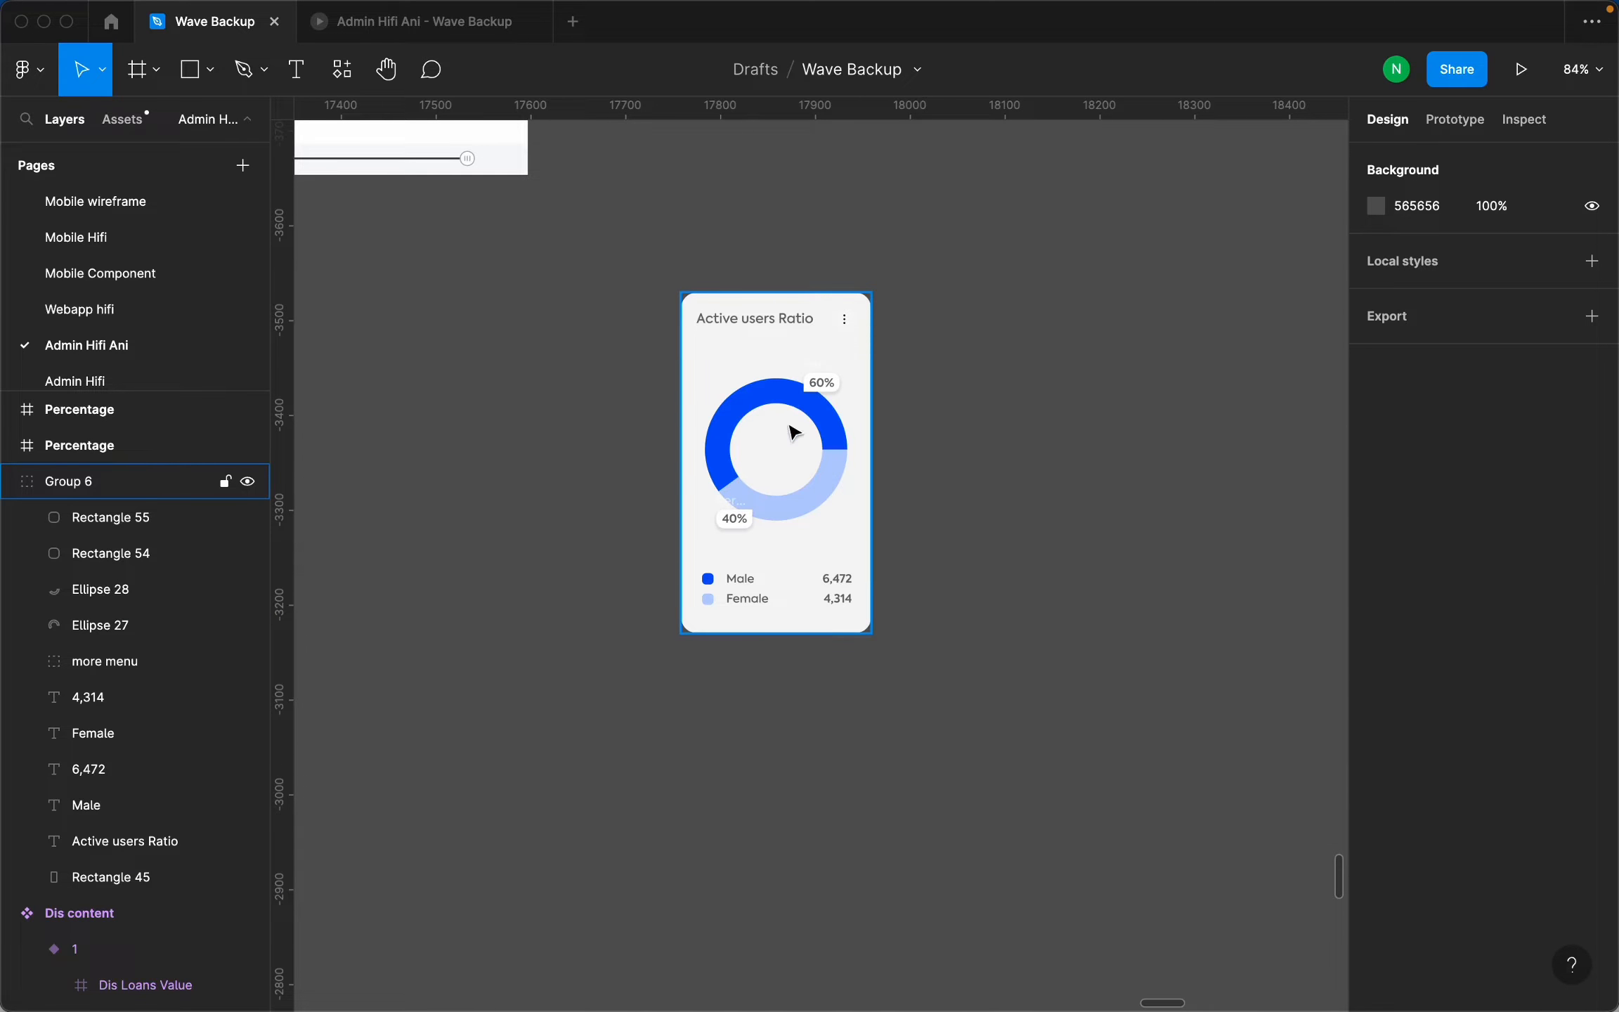
Examine the empty and filled variants of the Pie chat bg component, including where Rectangle 45 sits in the empty variant.
scroll(1023, 455, "down", 15)
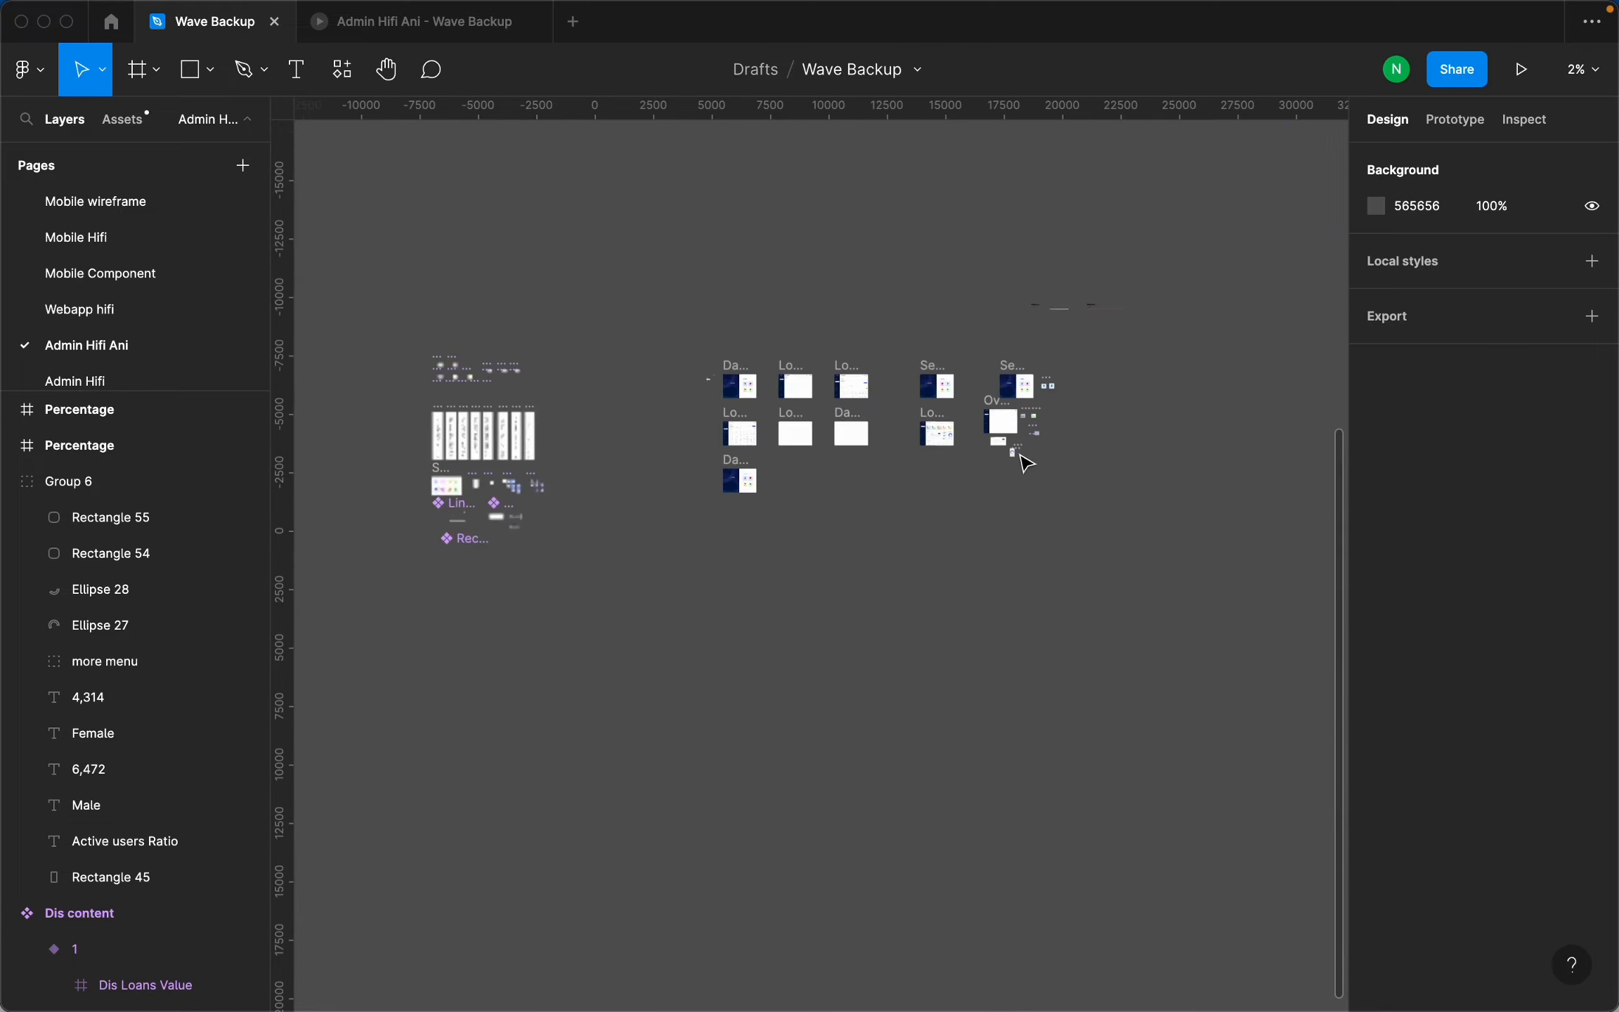
scroll(550, 402, "up", 10)
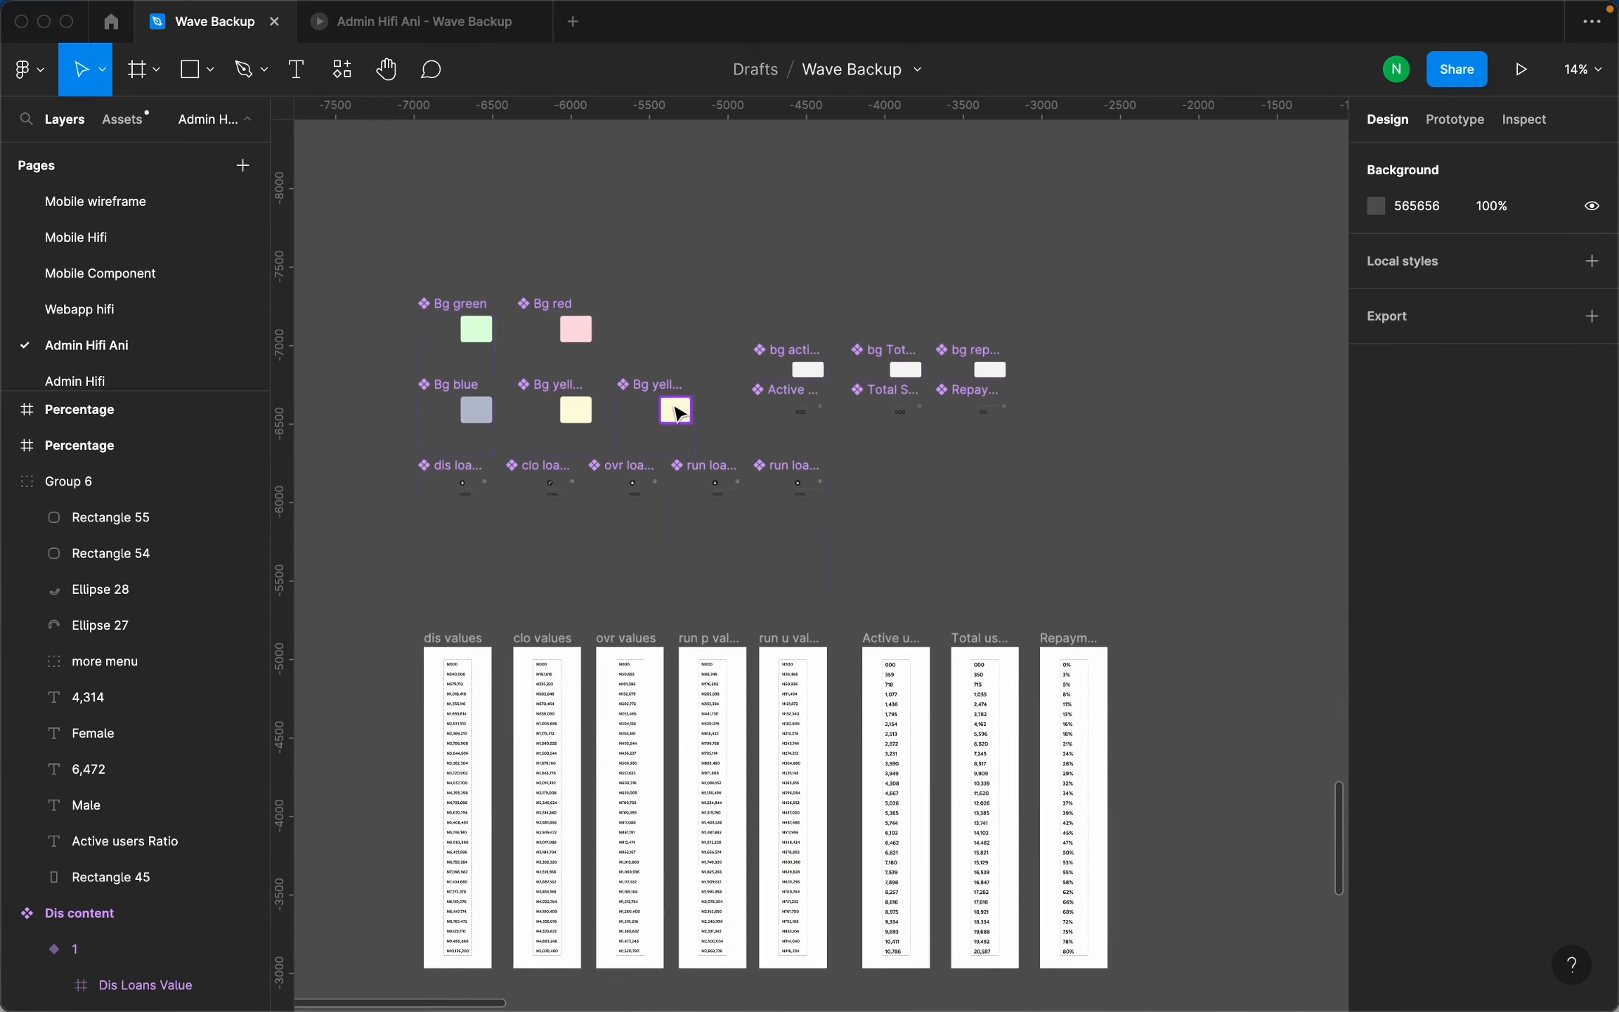
scroll(676, 409, "down", 5)
scroll(682, 450, "up", 10)
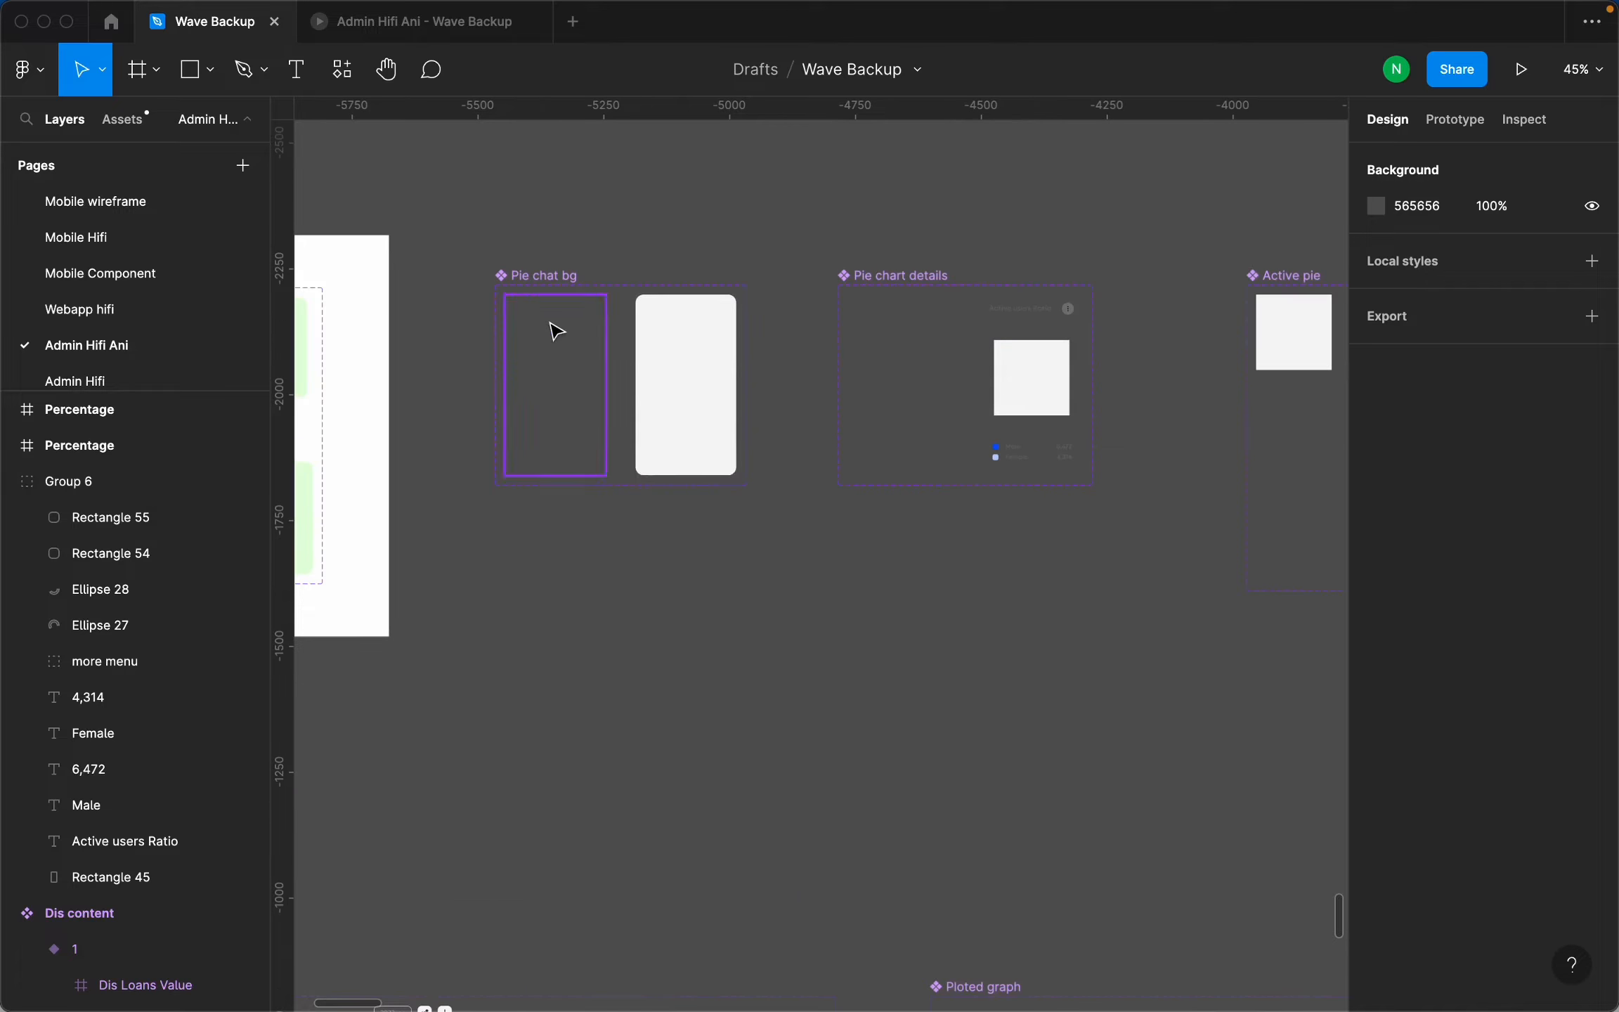
left_click(553, 326)
scroll(645, 397, "up", 5)
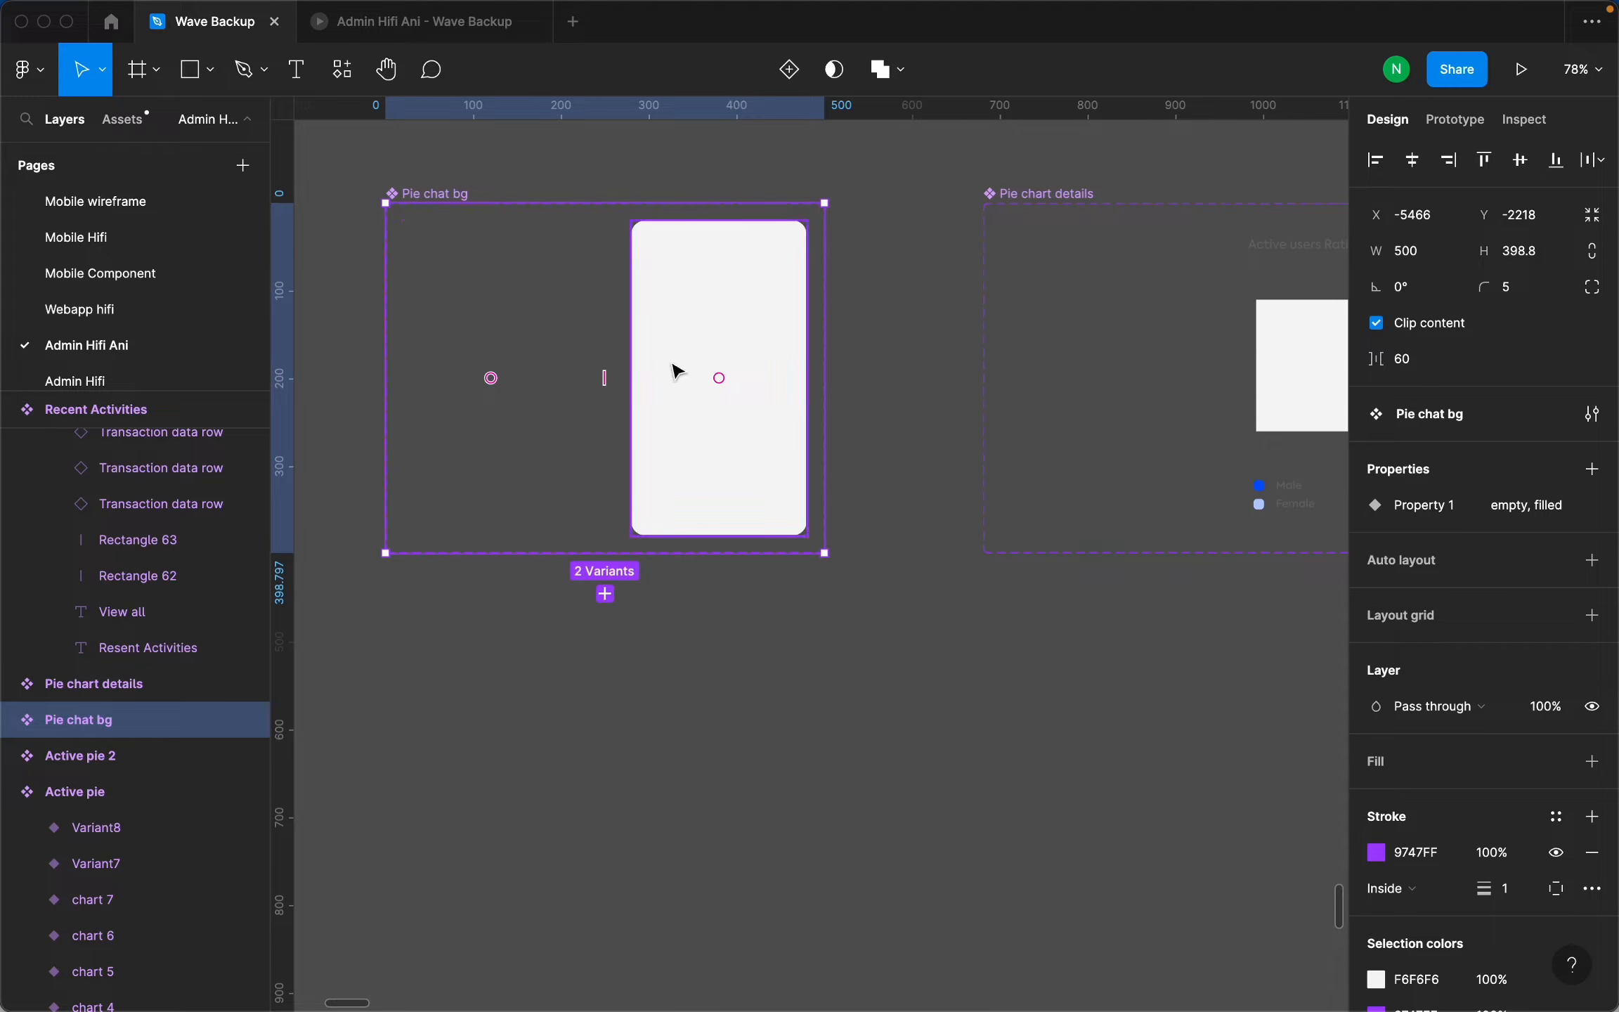
left_click(511, 462)
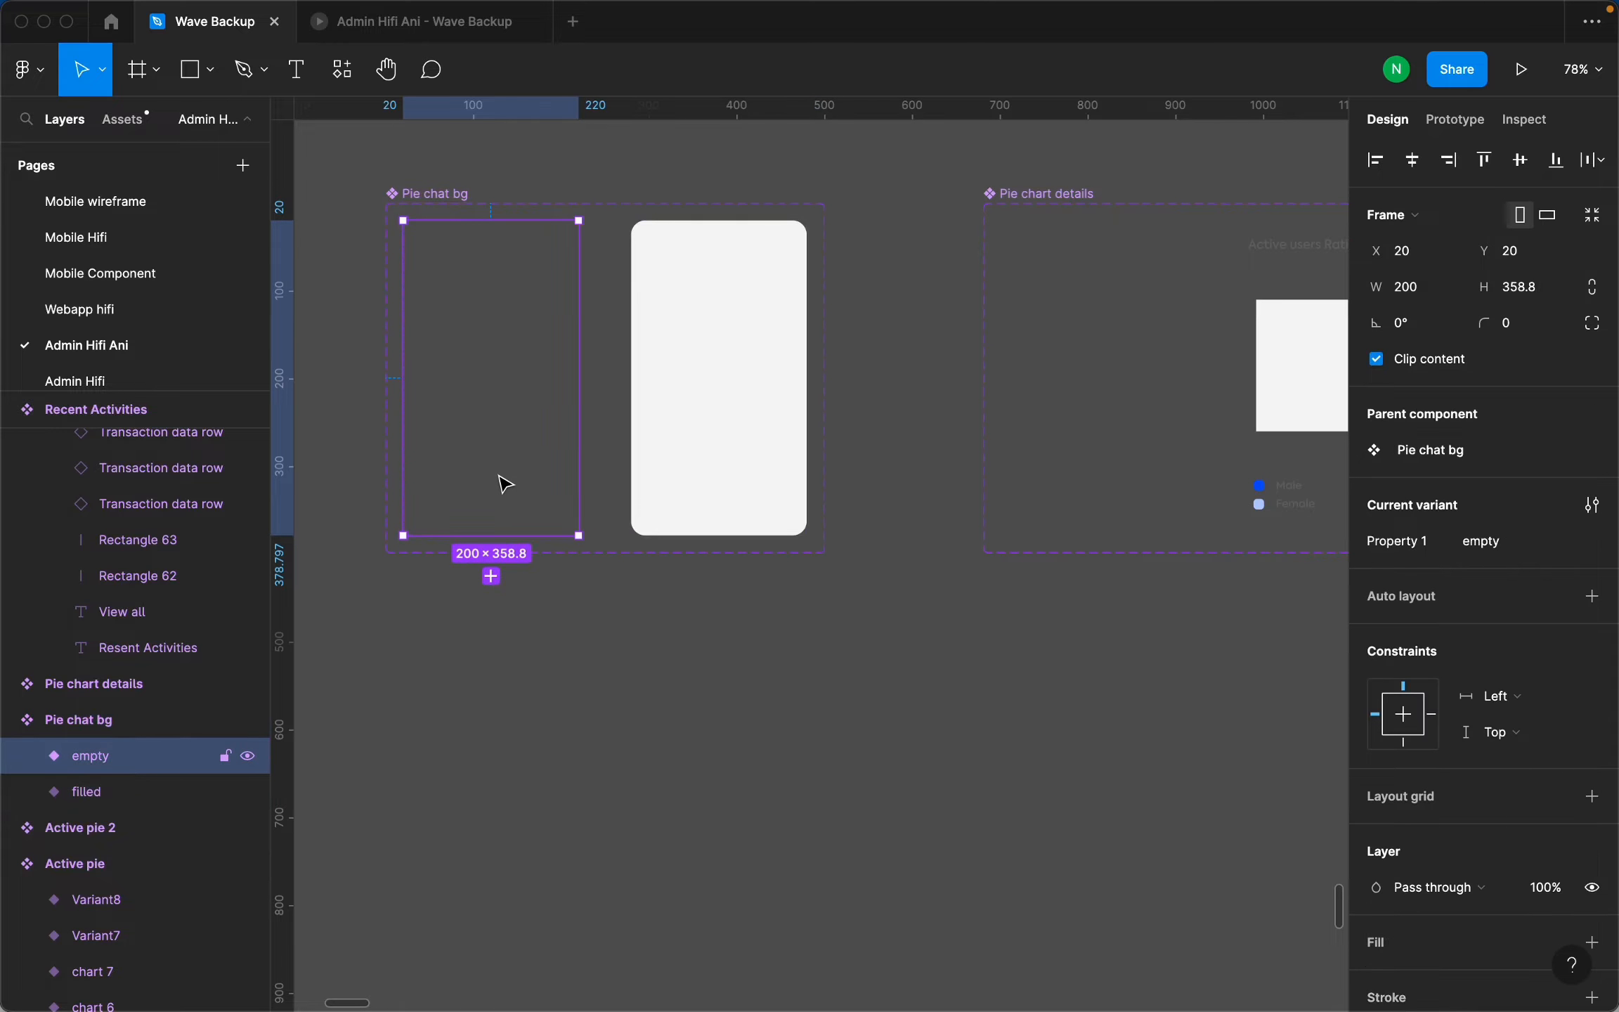
left_click(438, 195)
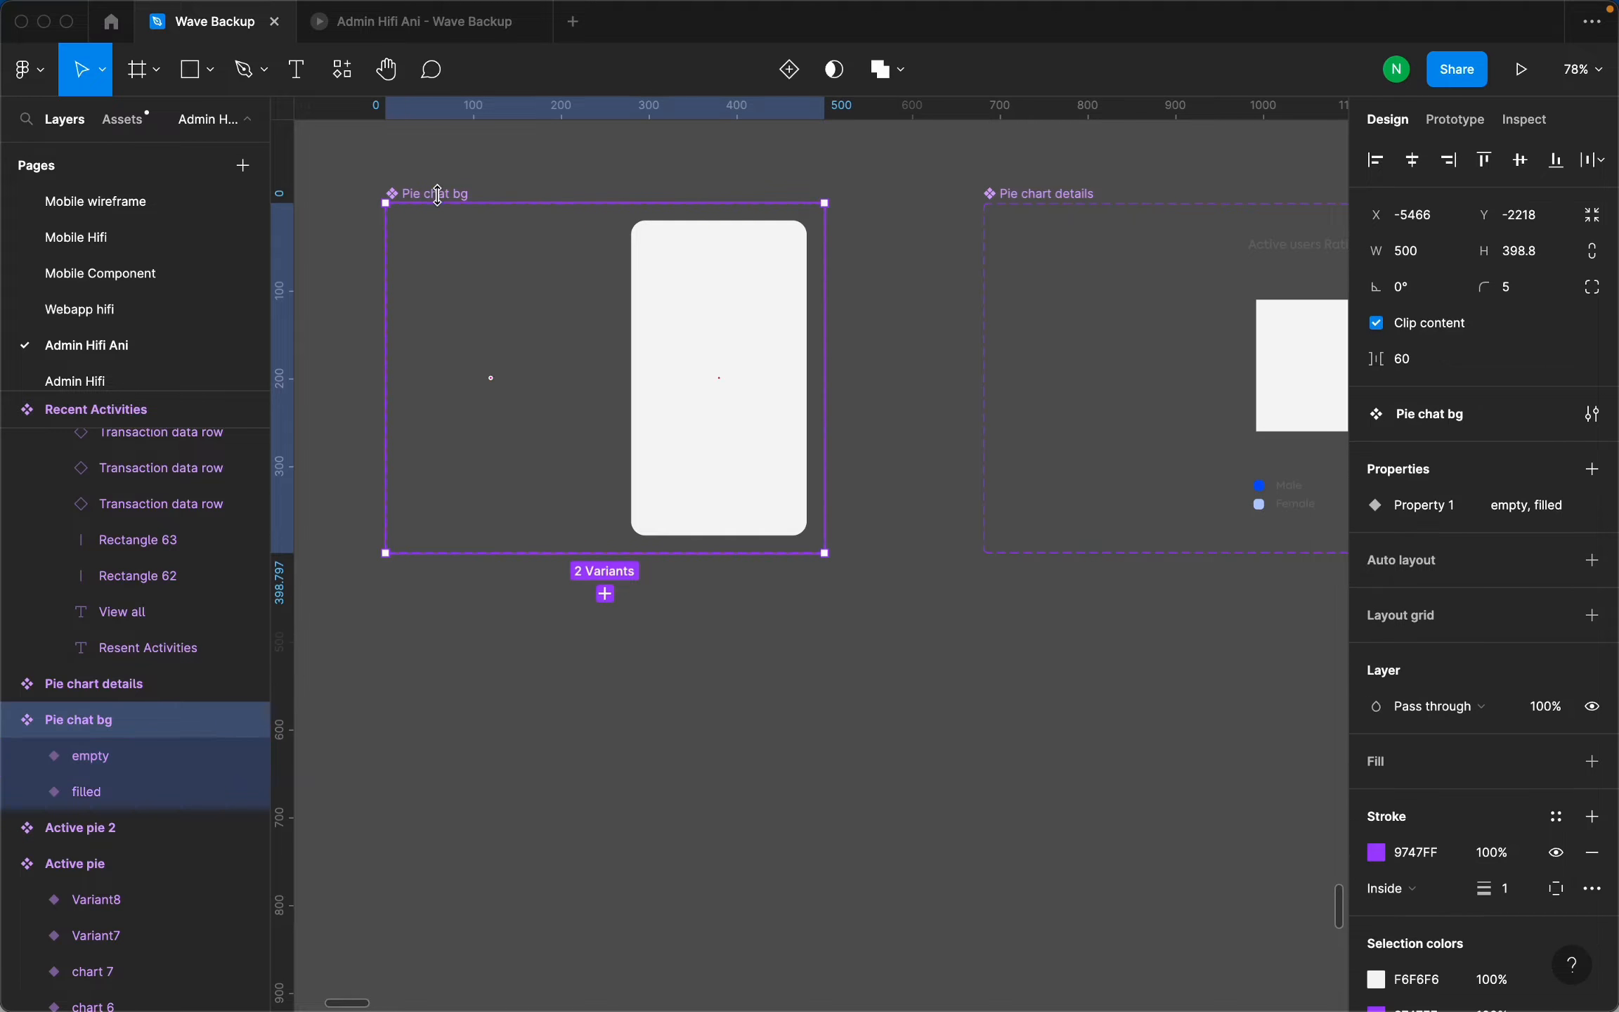
left_click(481, 471)
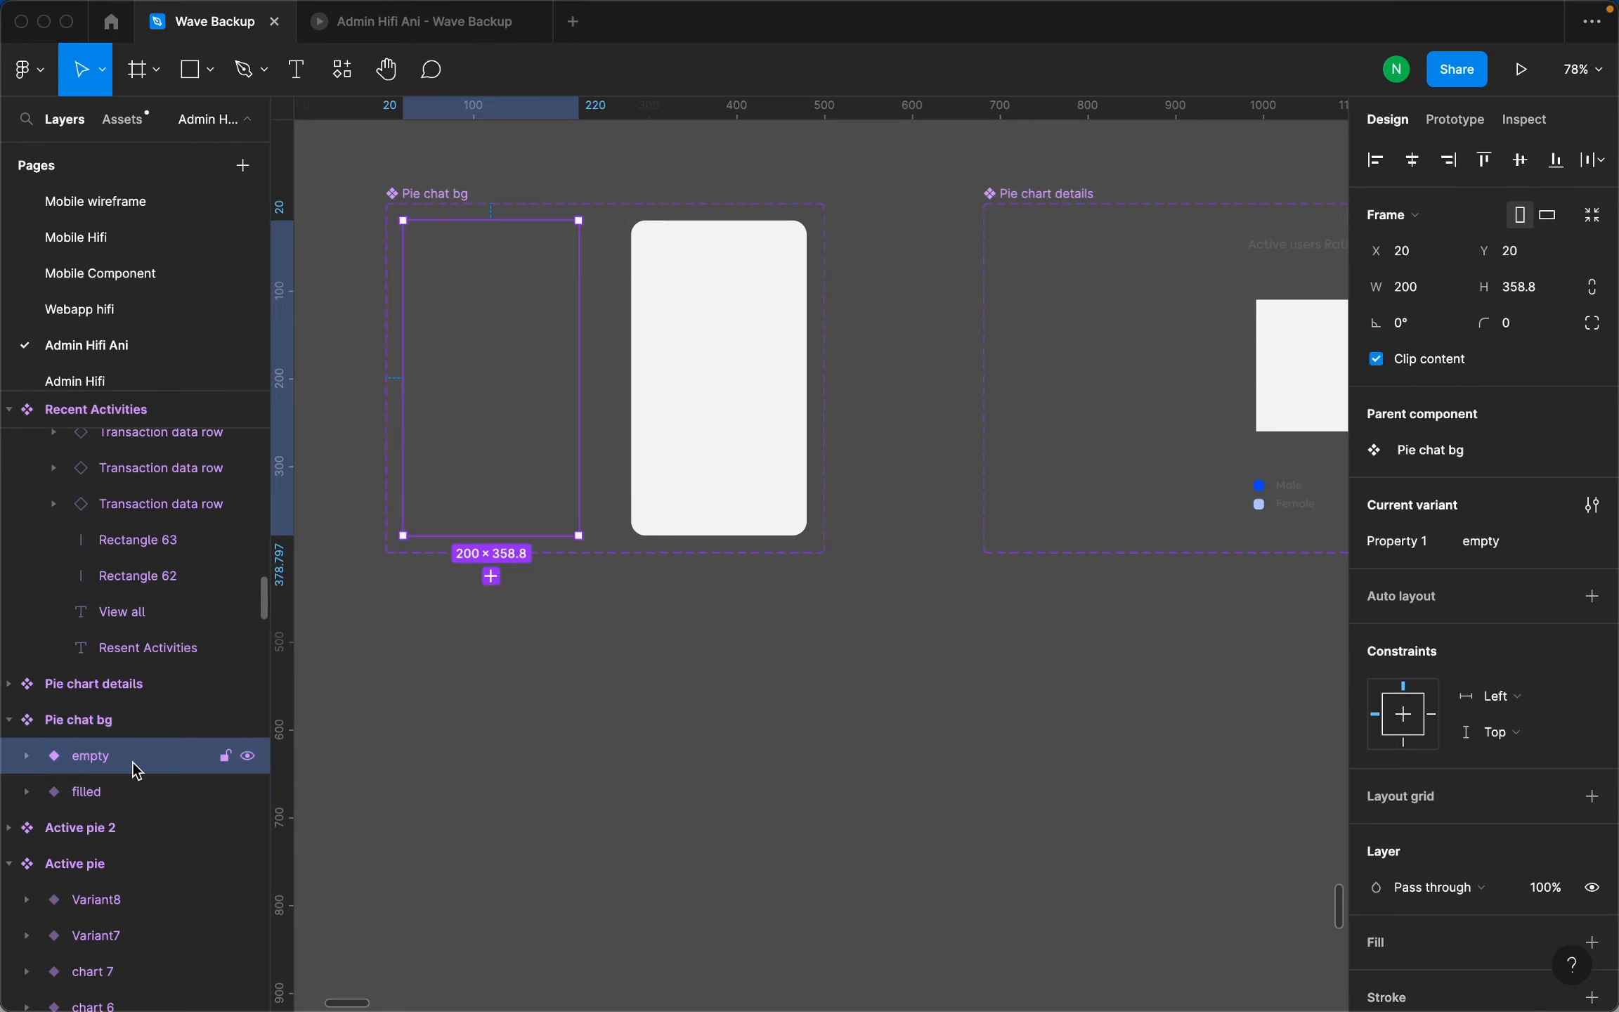
left_click(27, 756)
left_click(141, 801)
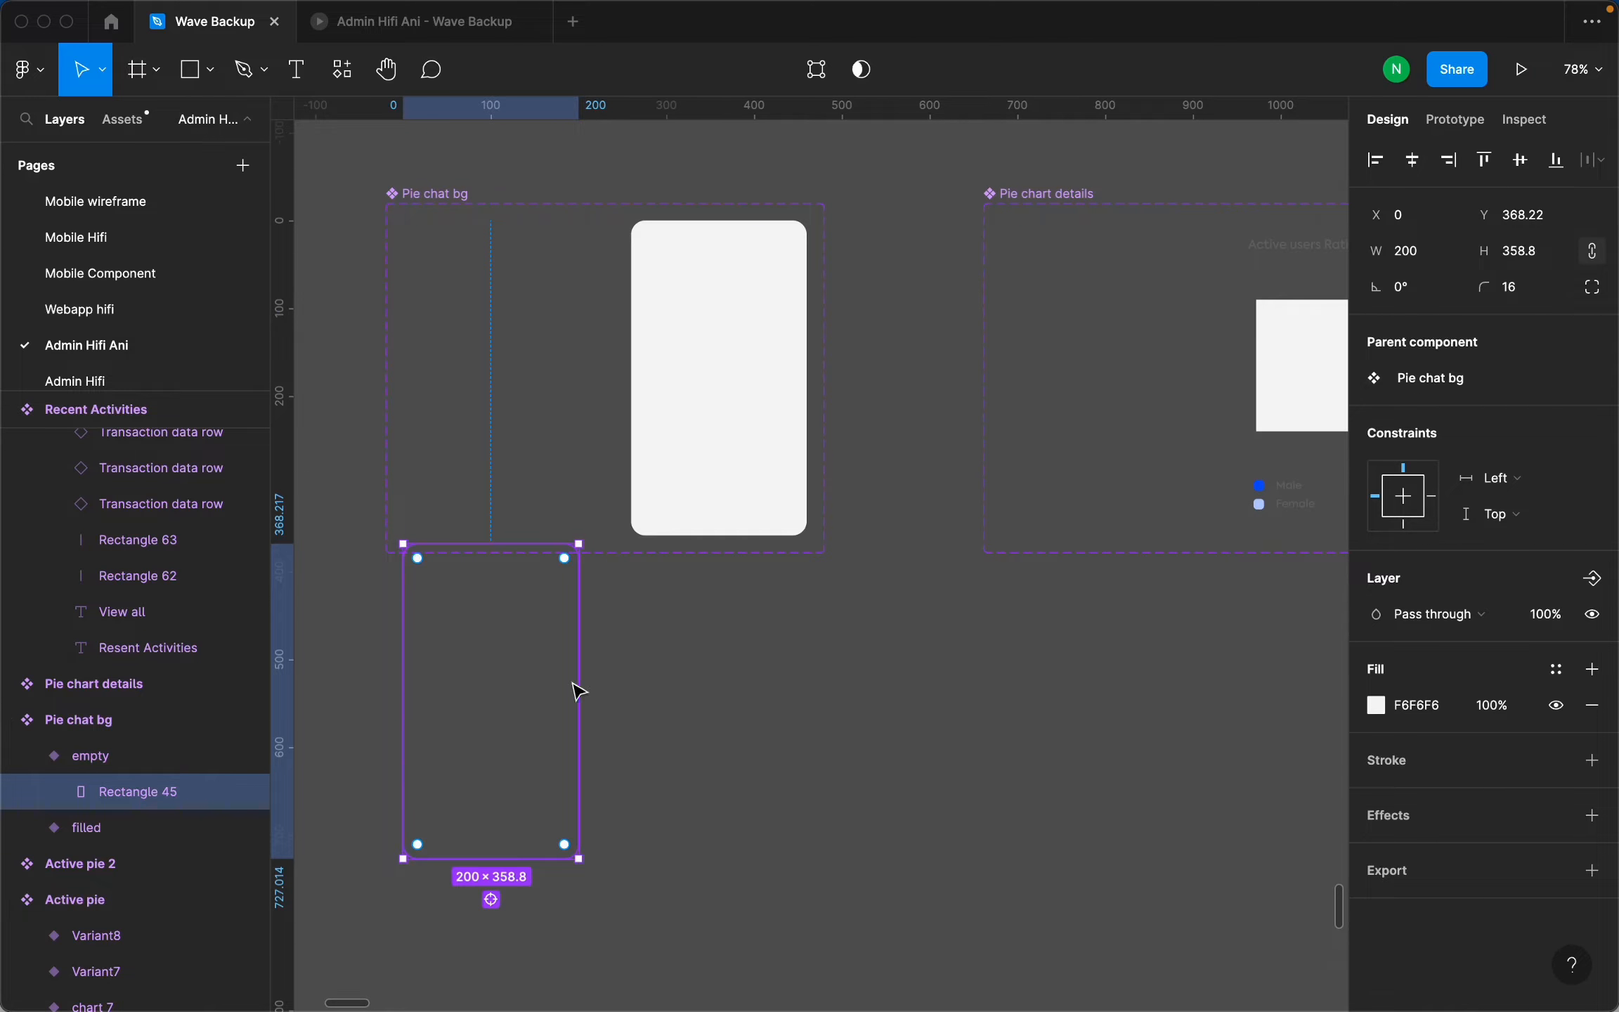
left_click(709, 391)
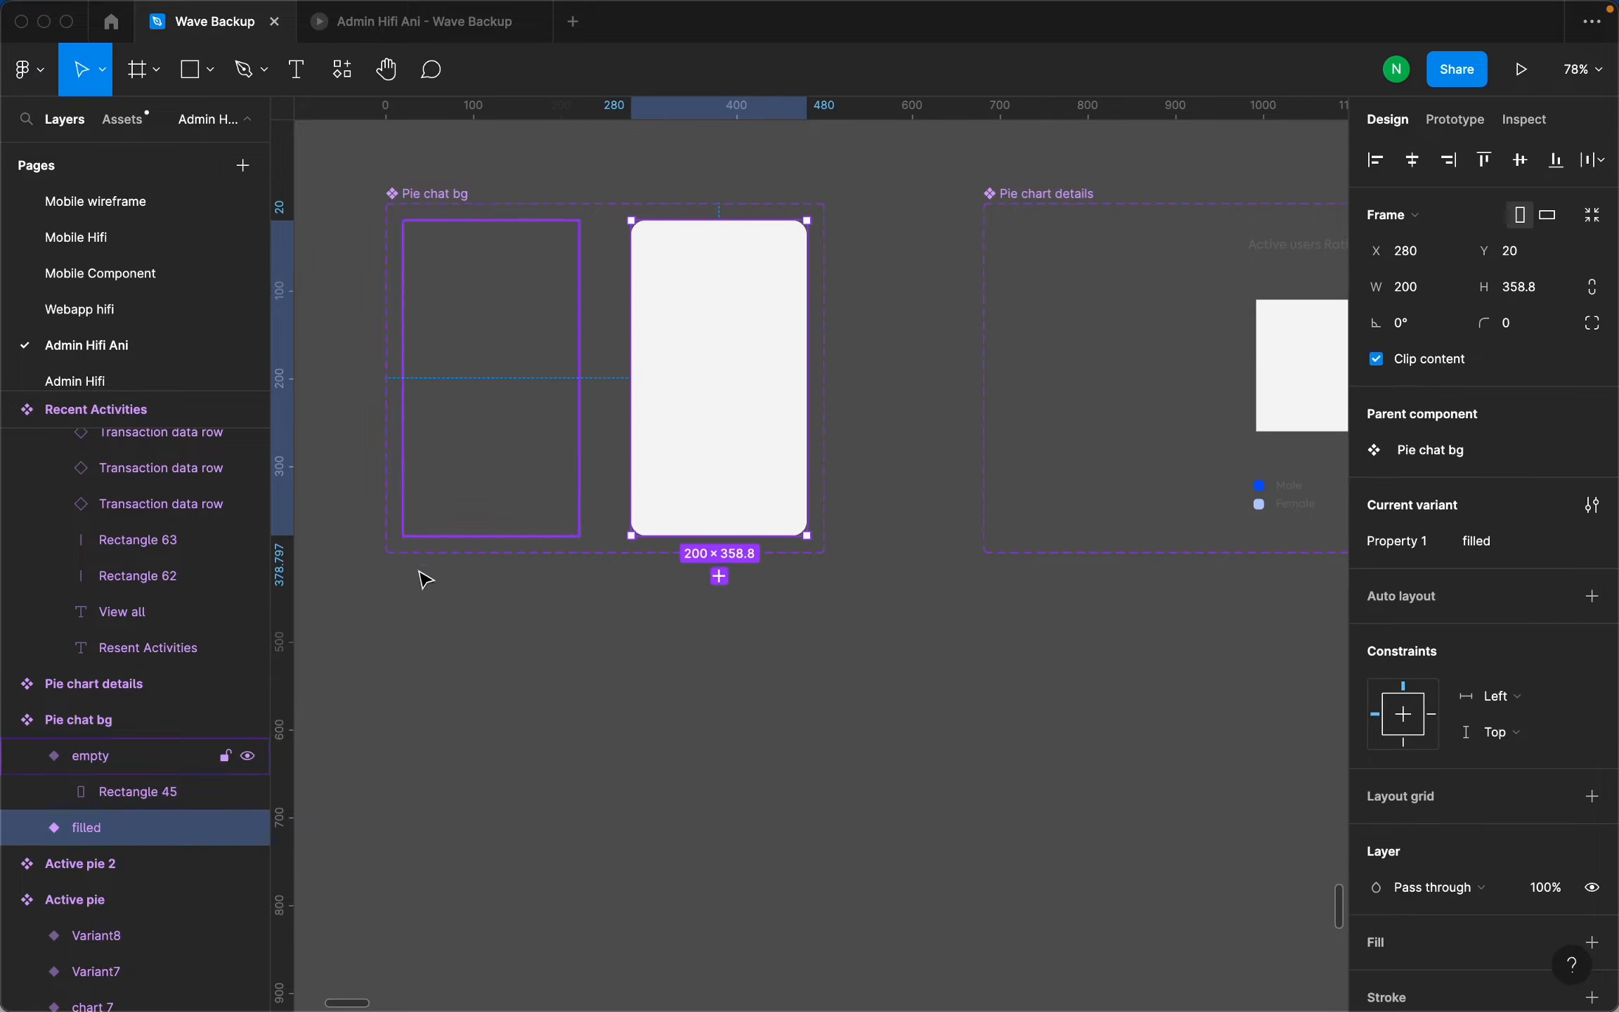
left_click(30, 757)
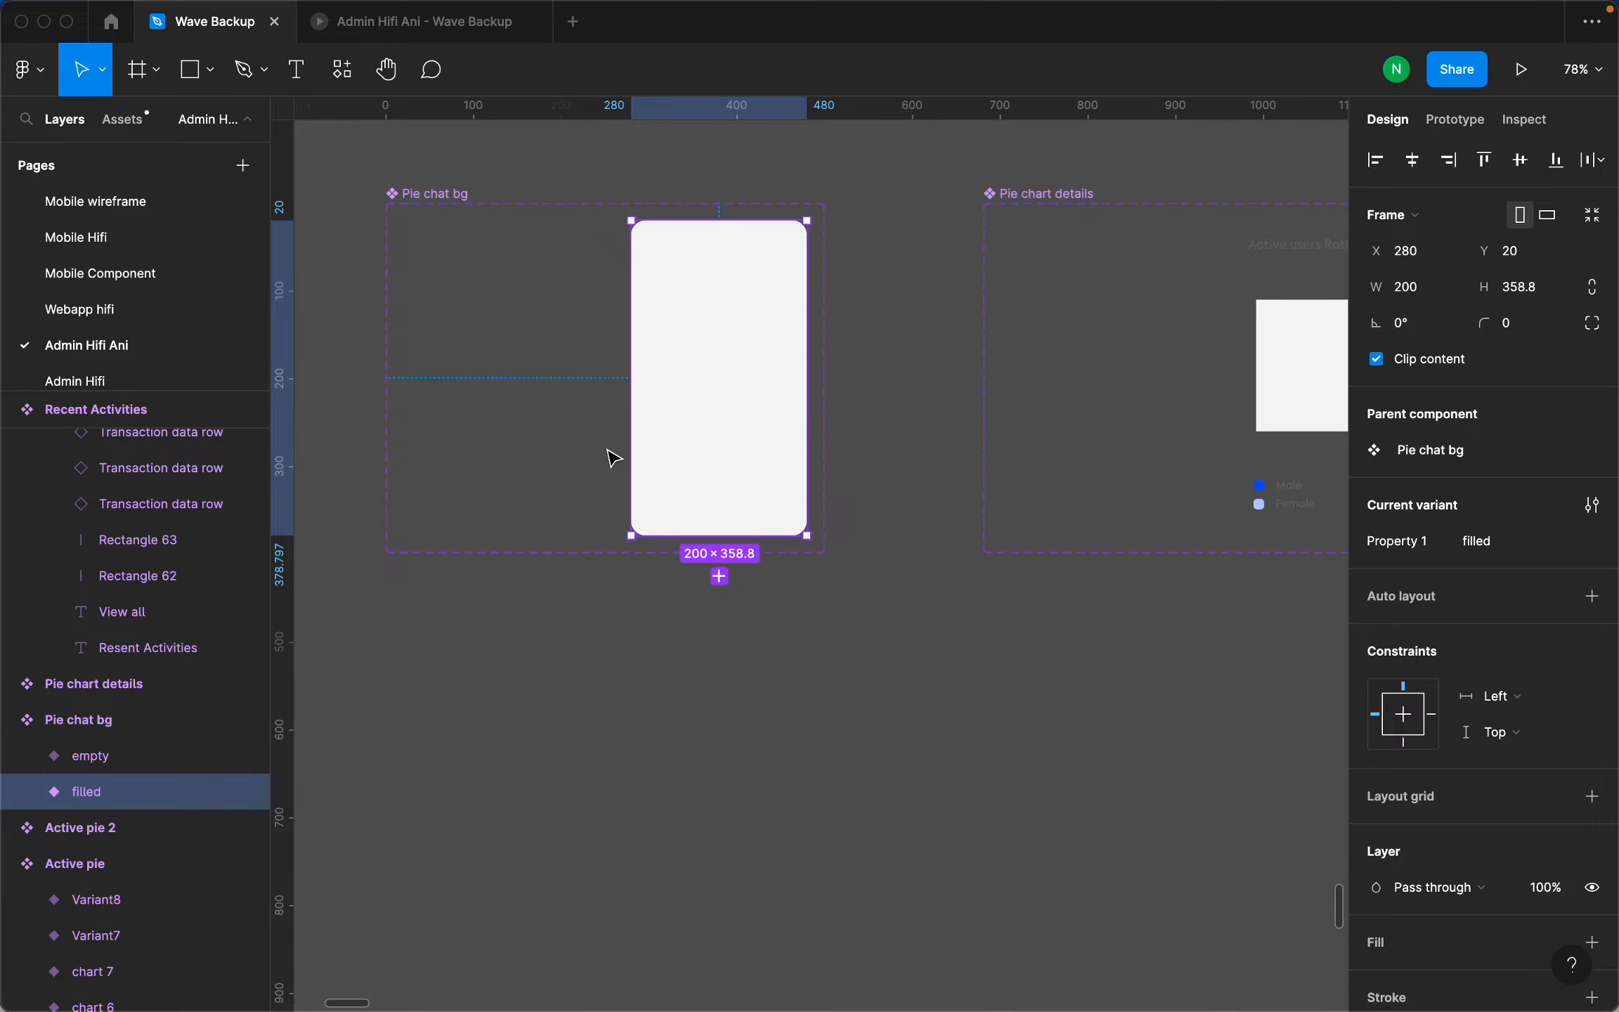
Inspect variant A 1 of the Pie chart details component and the position of its nested Rectangle 55.
scroll(534, 430, "down", 3)
scroll(900, 402, "up", 5)
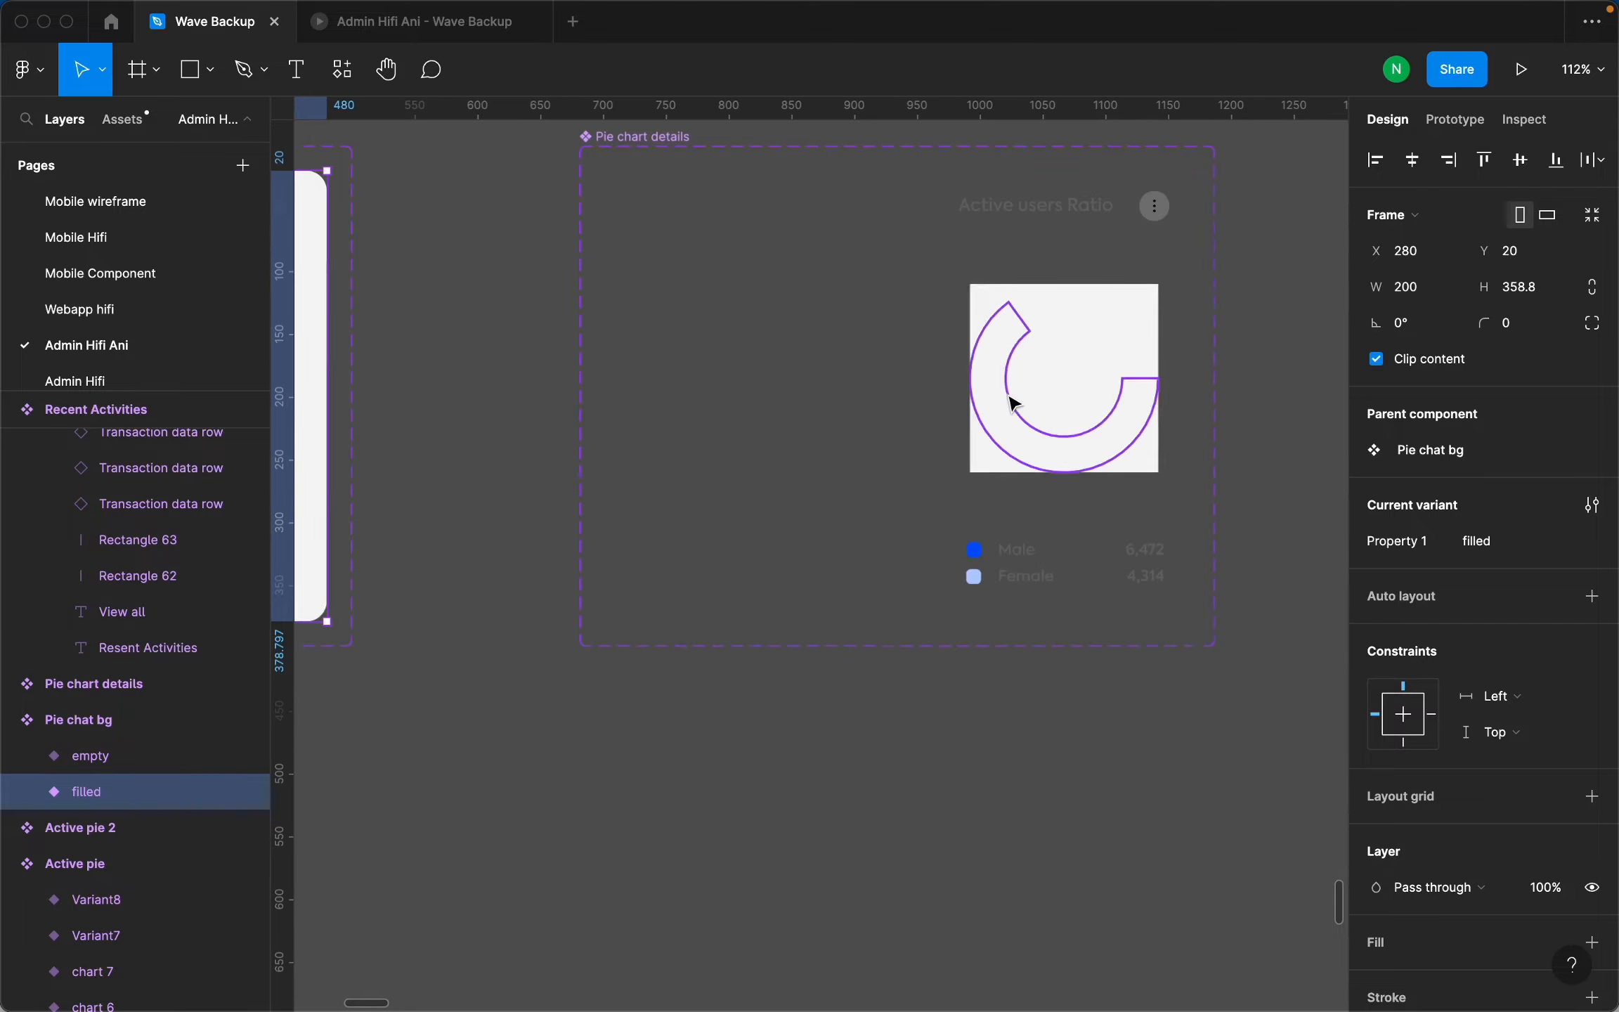
left_click(705, 413)
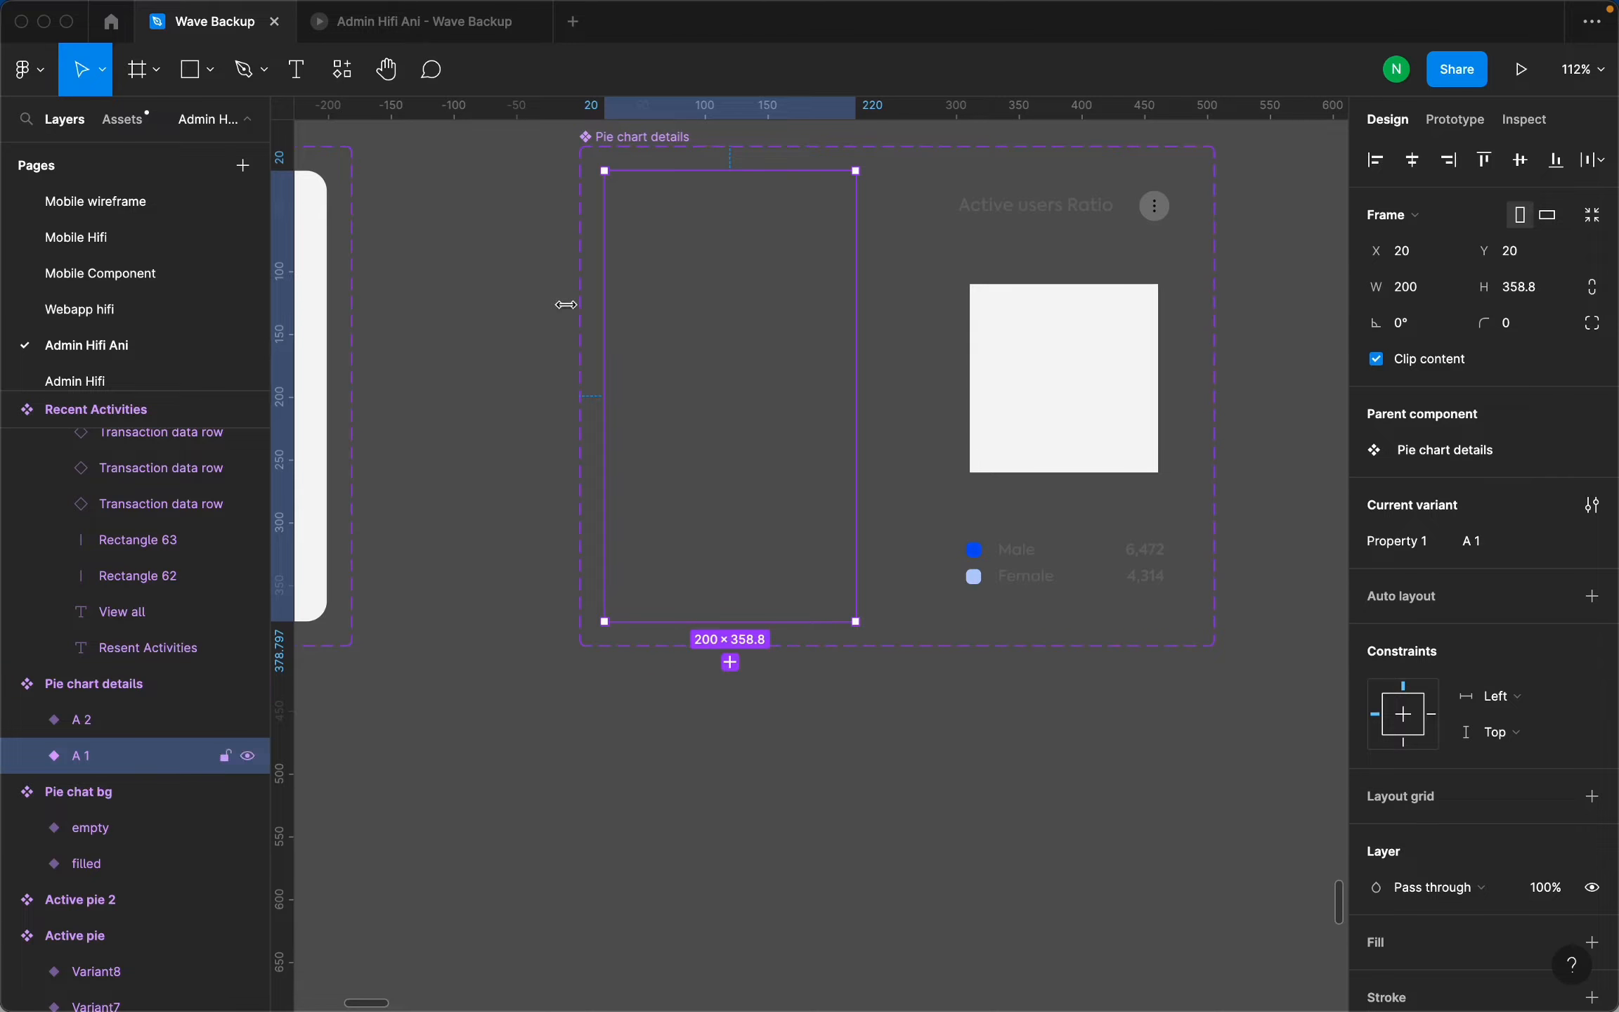
left_click(27, 756)
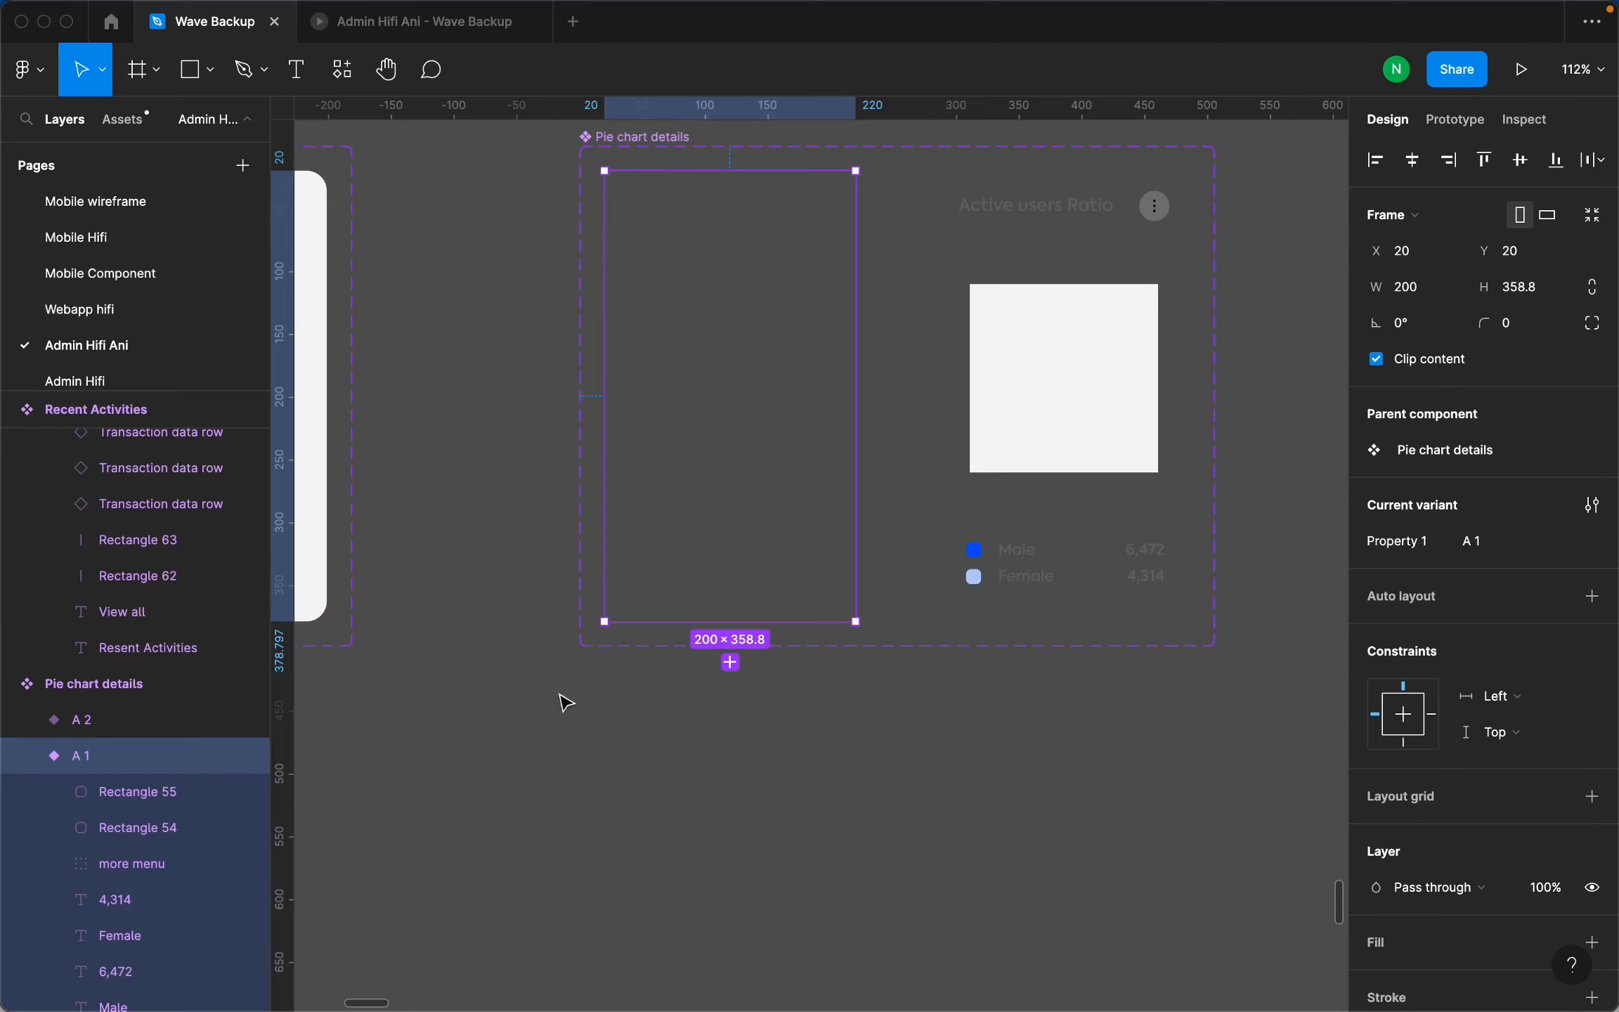
left_click(114, 799)
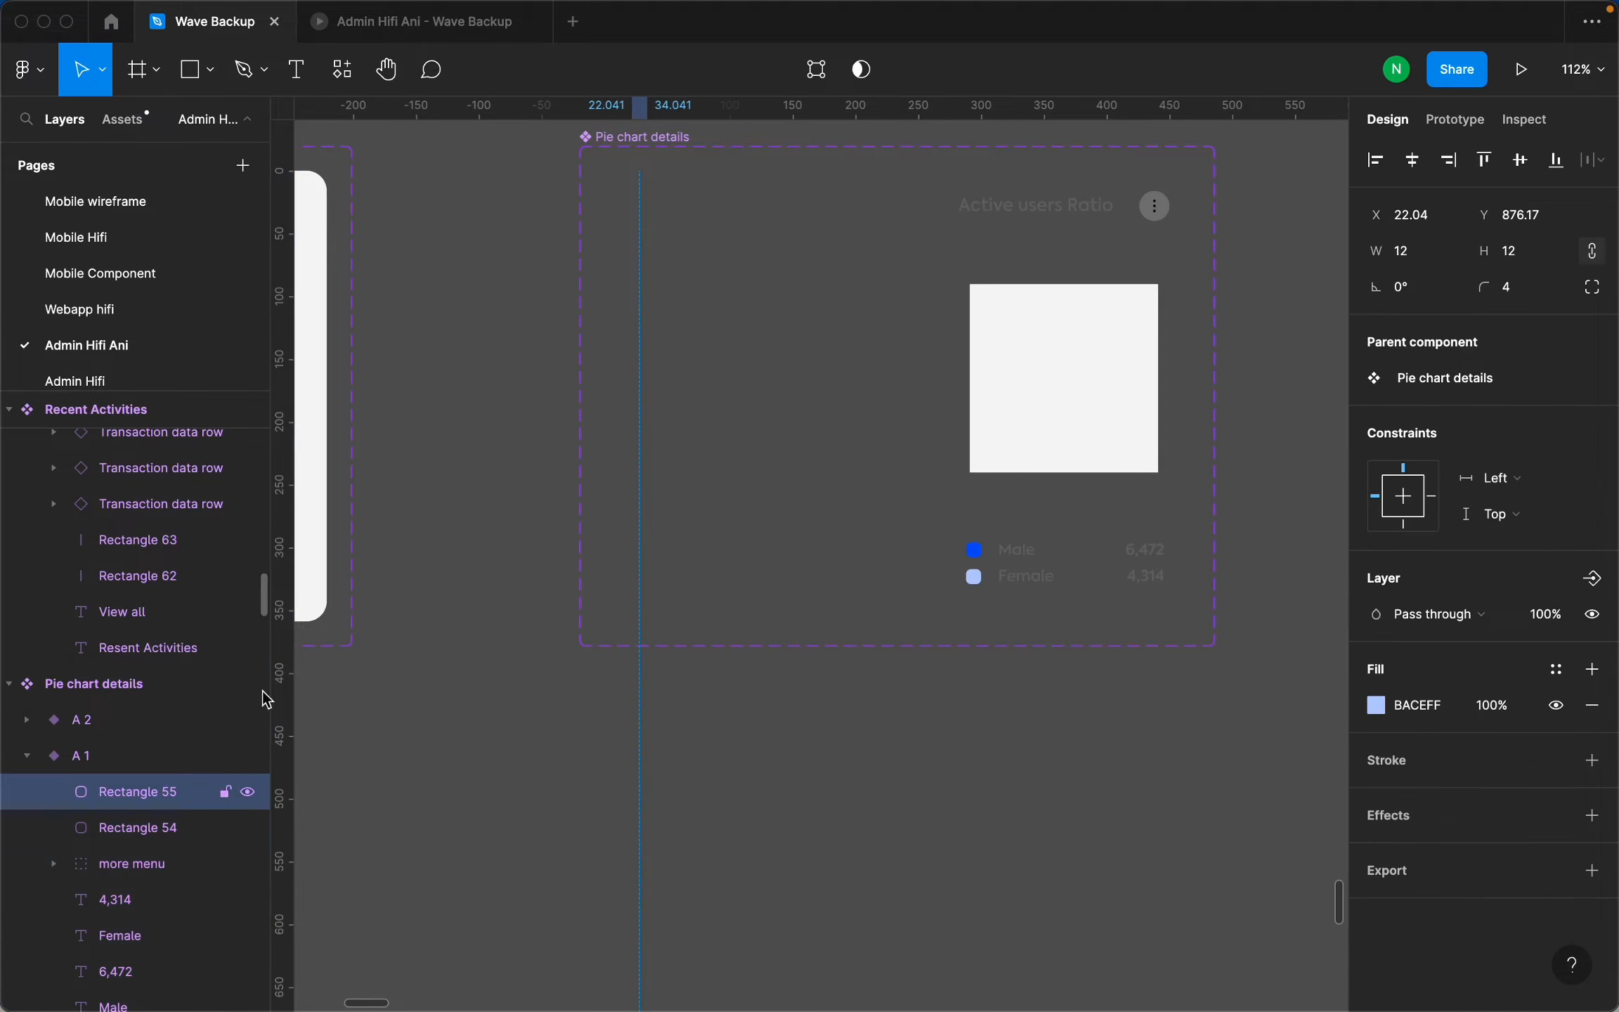
left_click(664, 260)
scroll(130, 843, "down", 1)
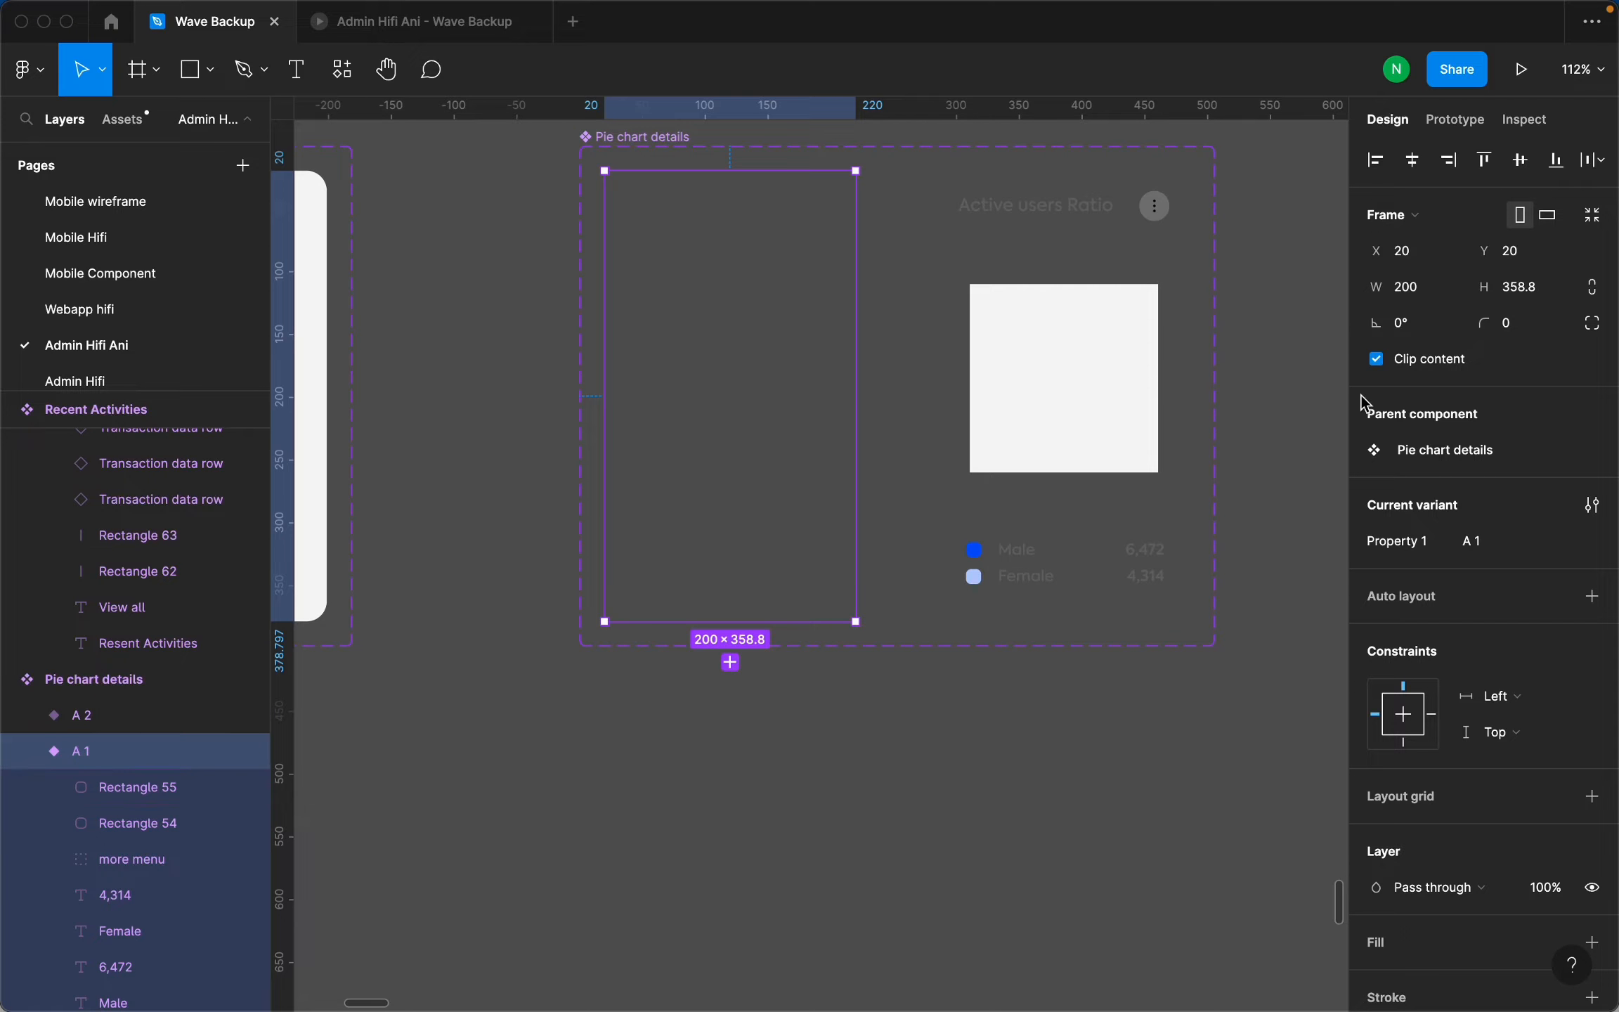
Disable Clip content on the Pie chart details component set and examine the title, menu and legend elements placed below its frame.
left_click(633, 144)
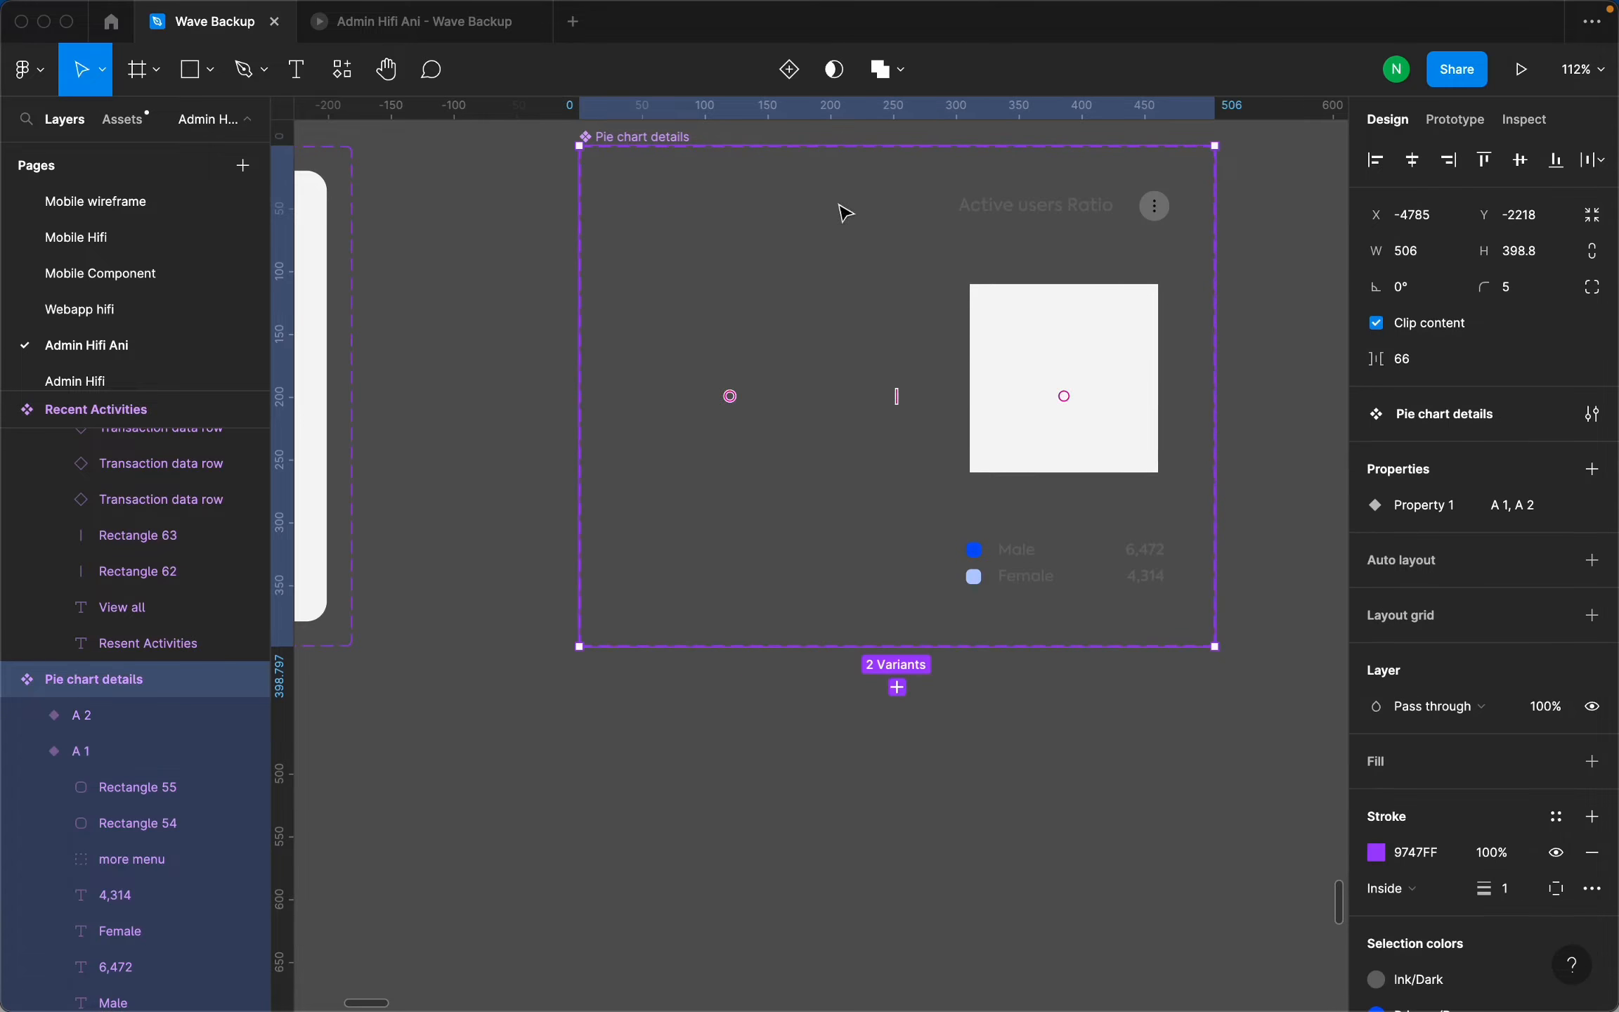
left_click(1379, 324)
scroll(680, 738, "down", 3)
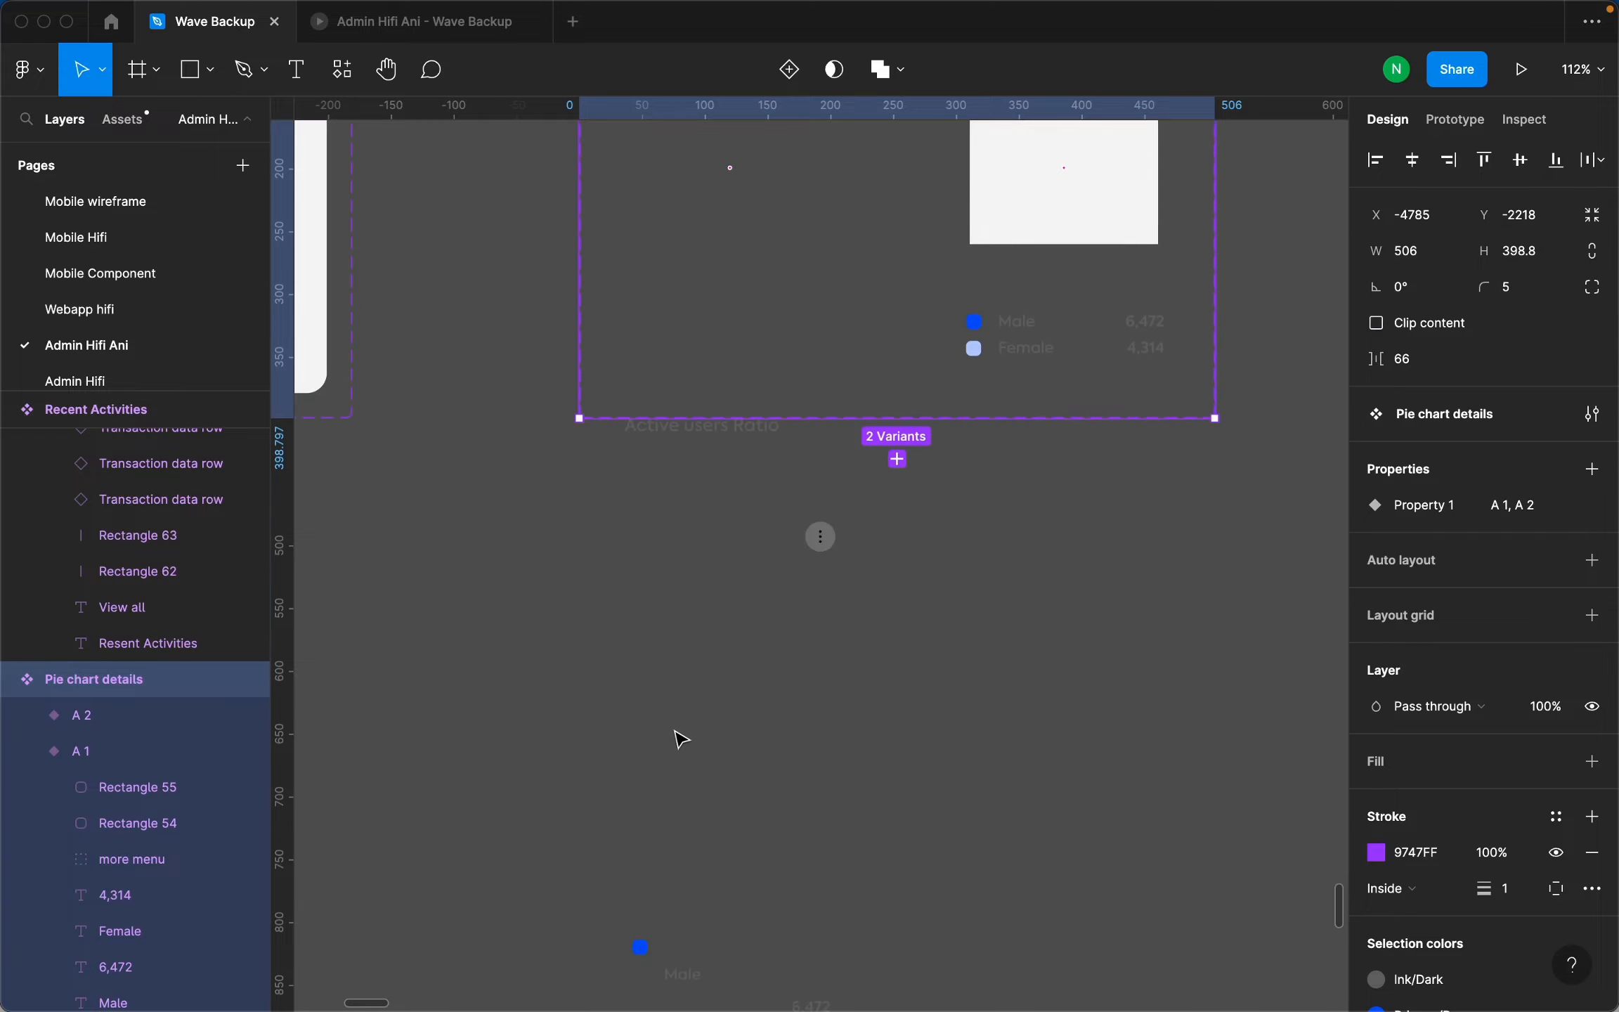
scroll(703, 453, "down", 3)
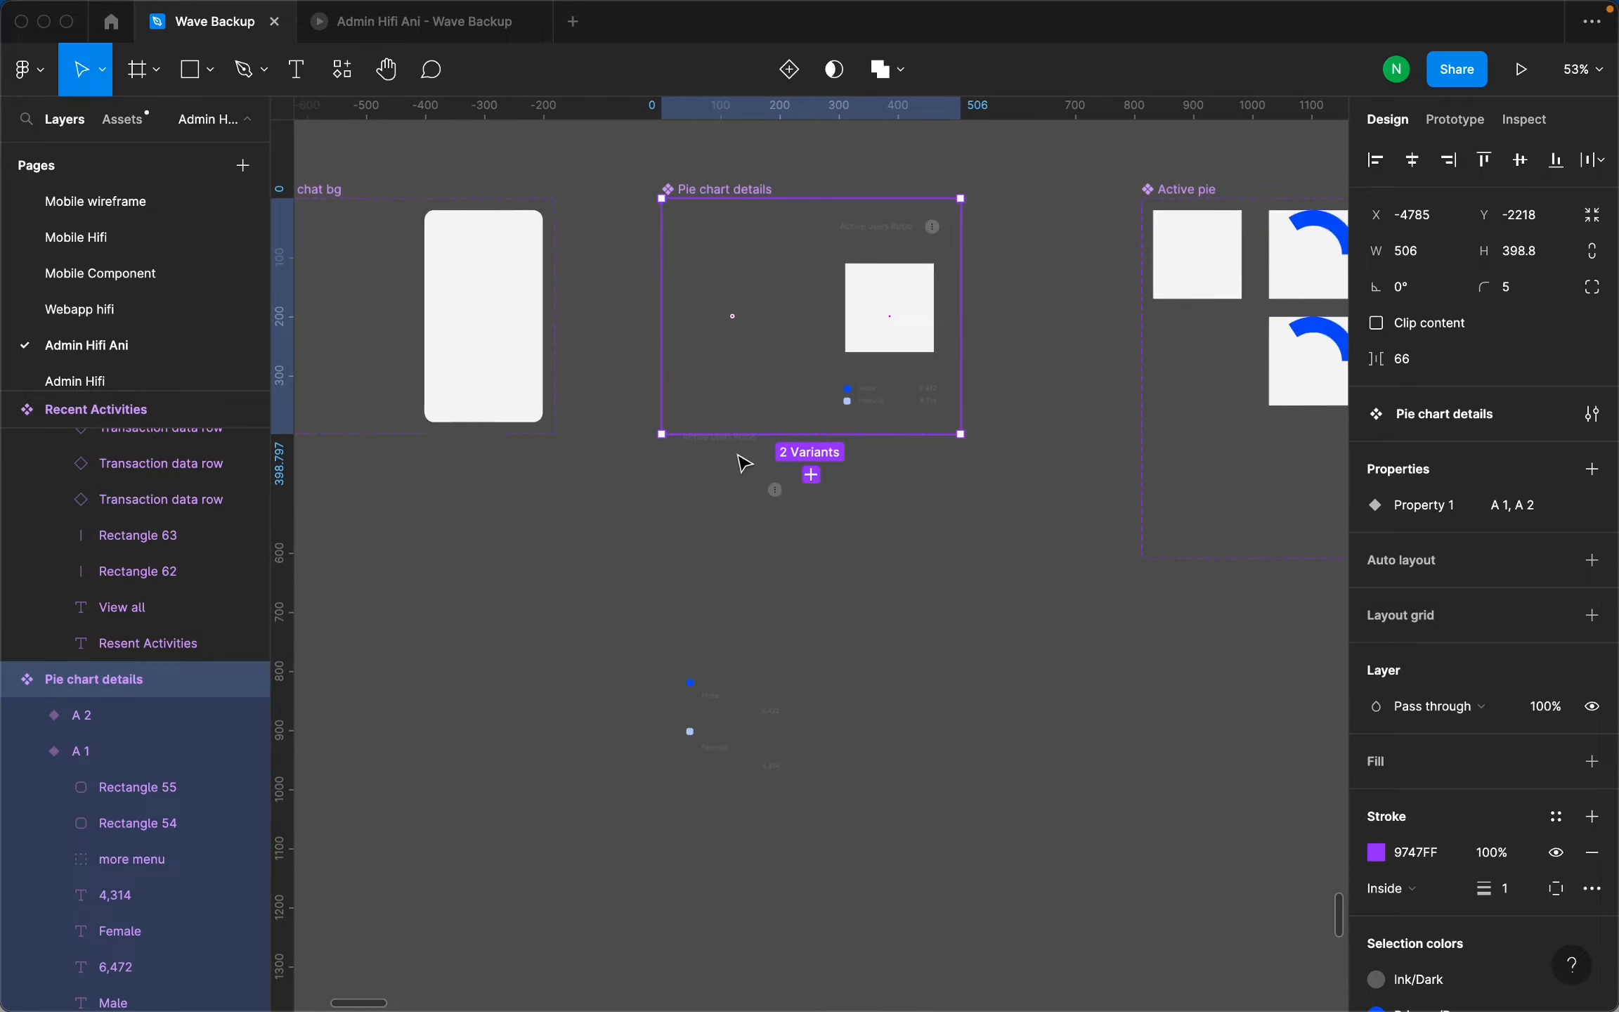
scroll(780, 485, "up", 5)
scroll(801, 476, "down", 7)
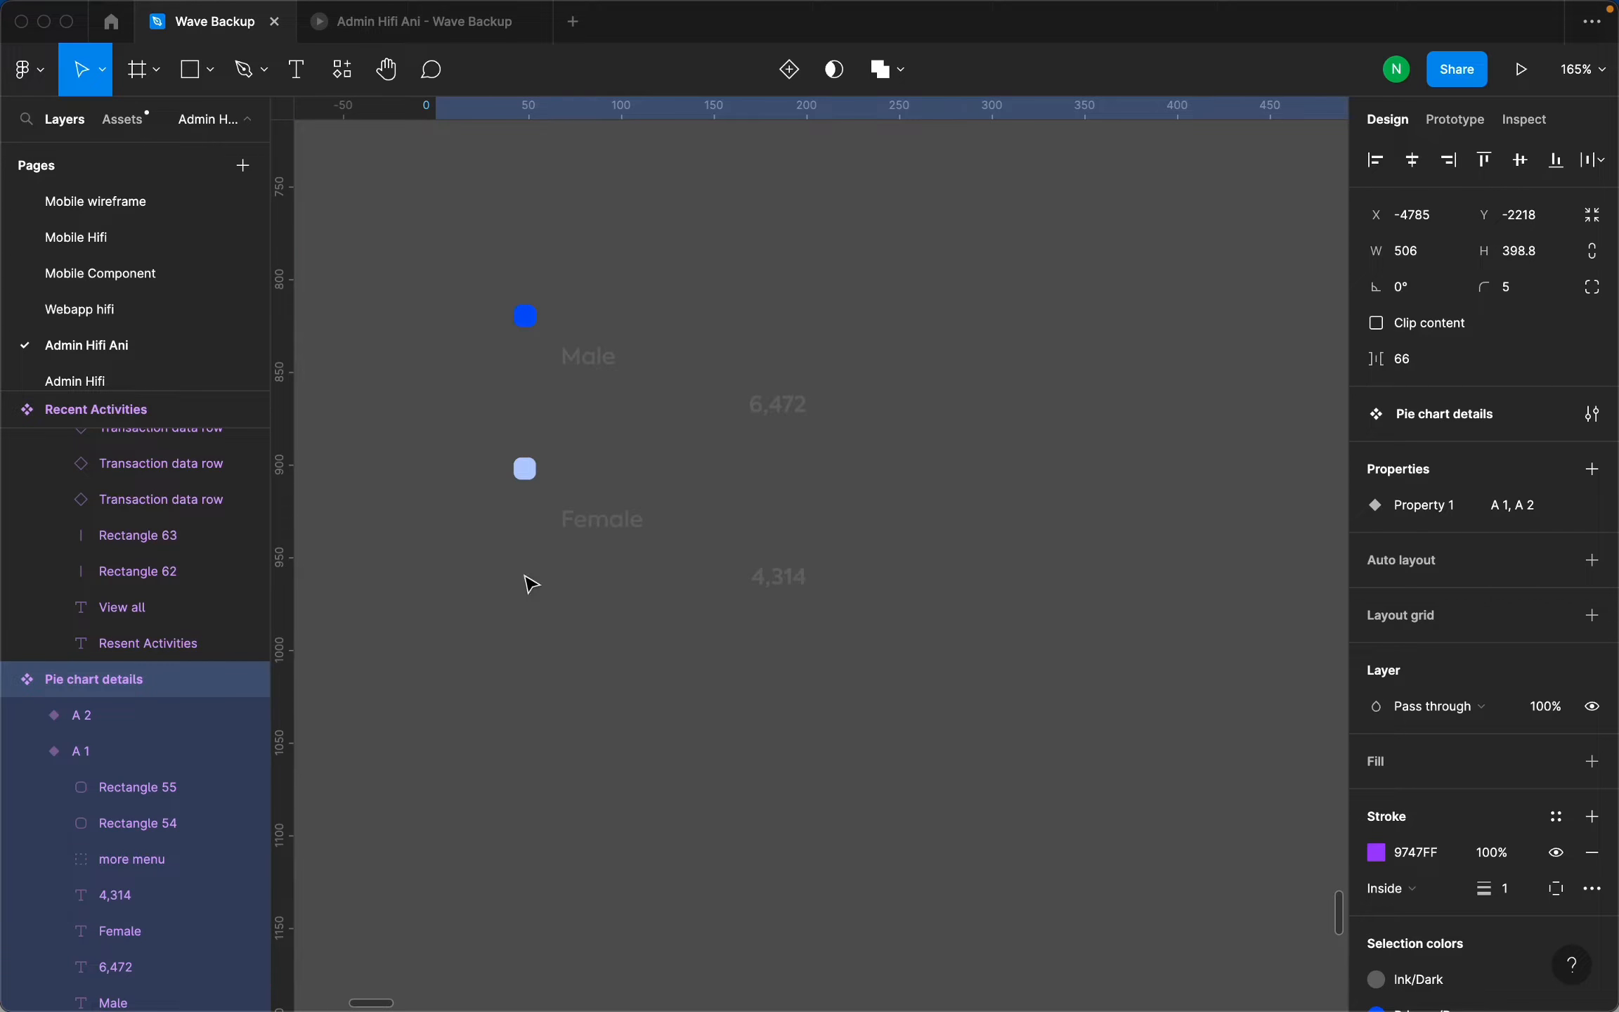
scroll(632, 548, "down", 5)
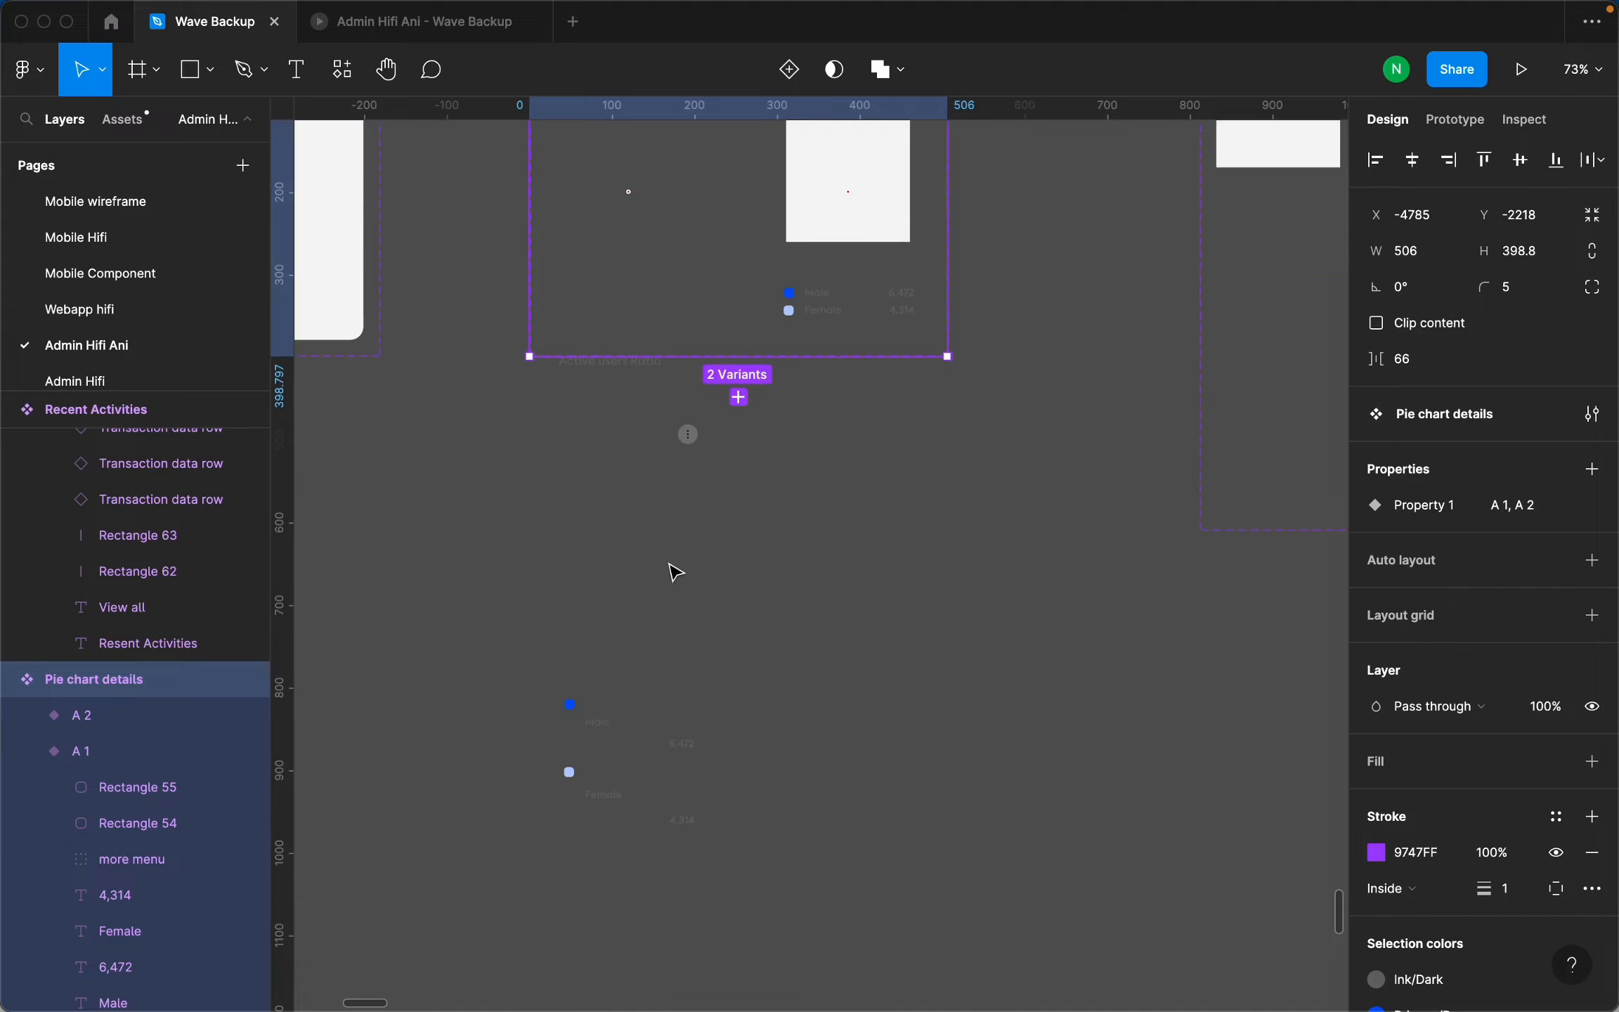
scroll(803, 342, "up", 3)
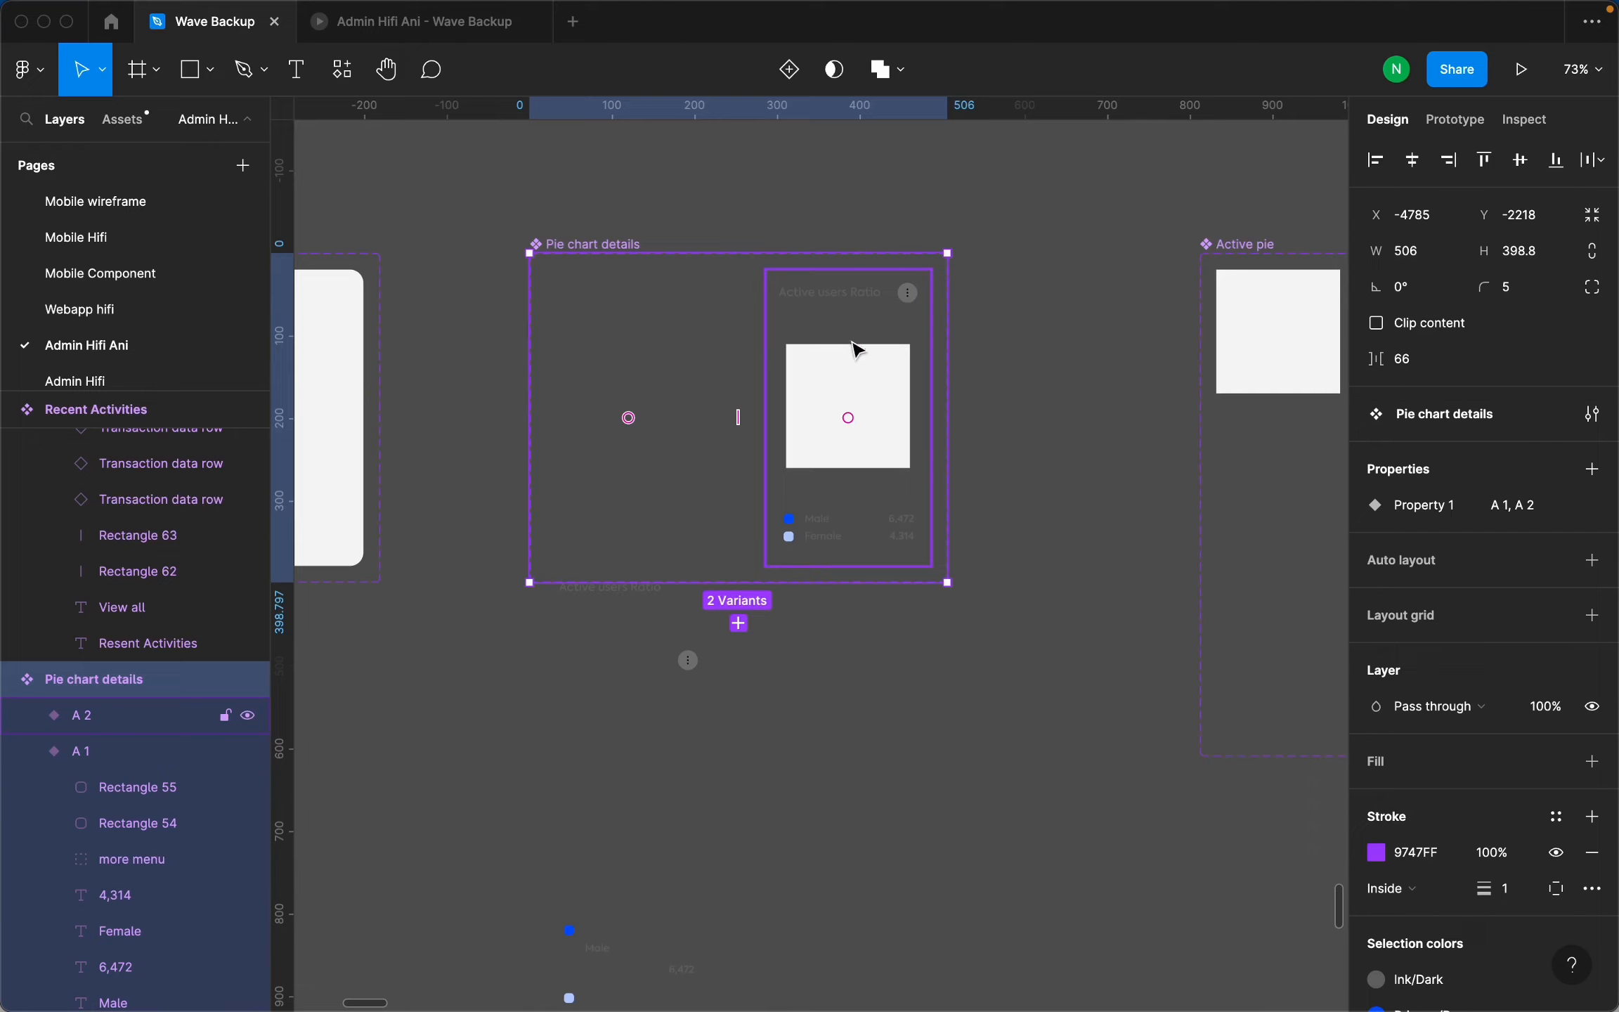
Inspect the Active pie instance nested in variant A 2 of the Pie chart details component.
left_click(870, 423)
left_click(871, 415)
scroll(872, 400, "up", 4)
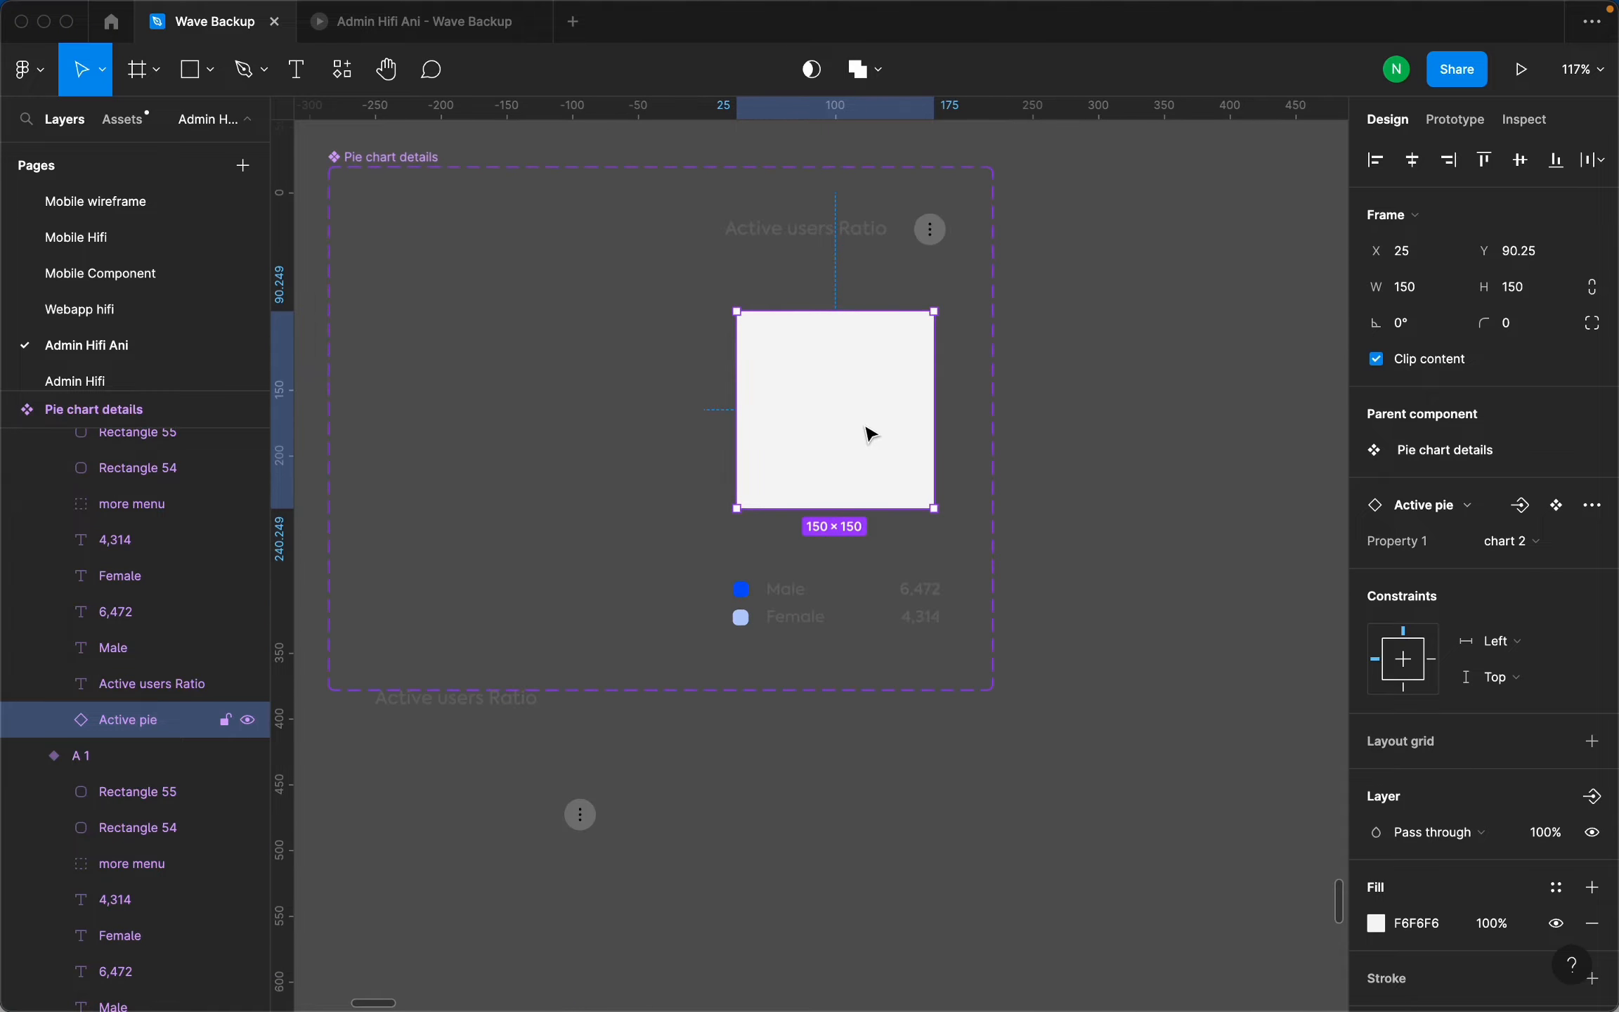
scroll(875, 394, "up", 4)
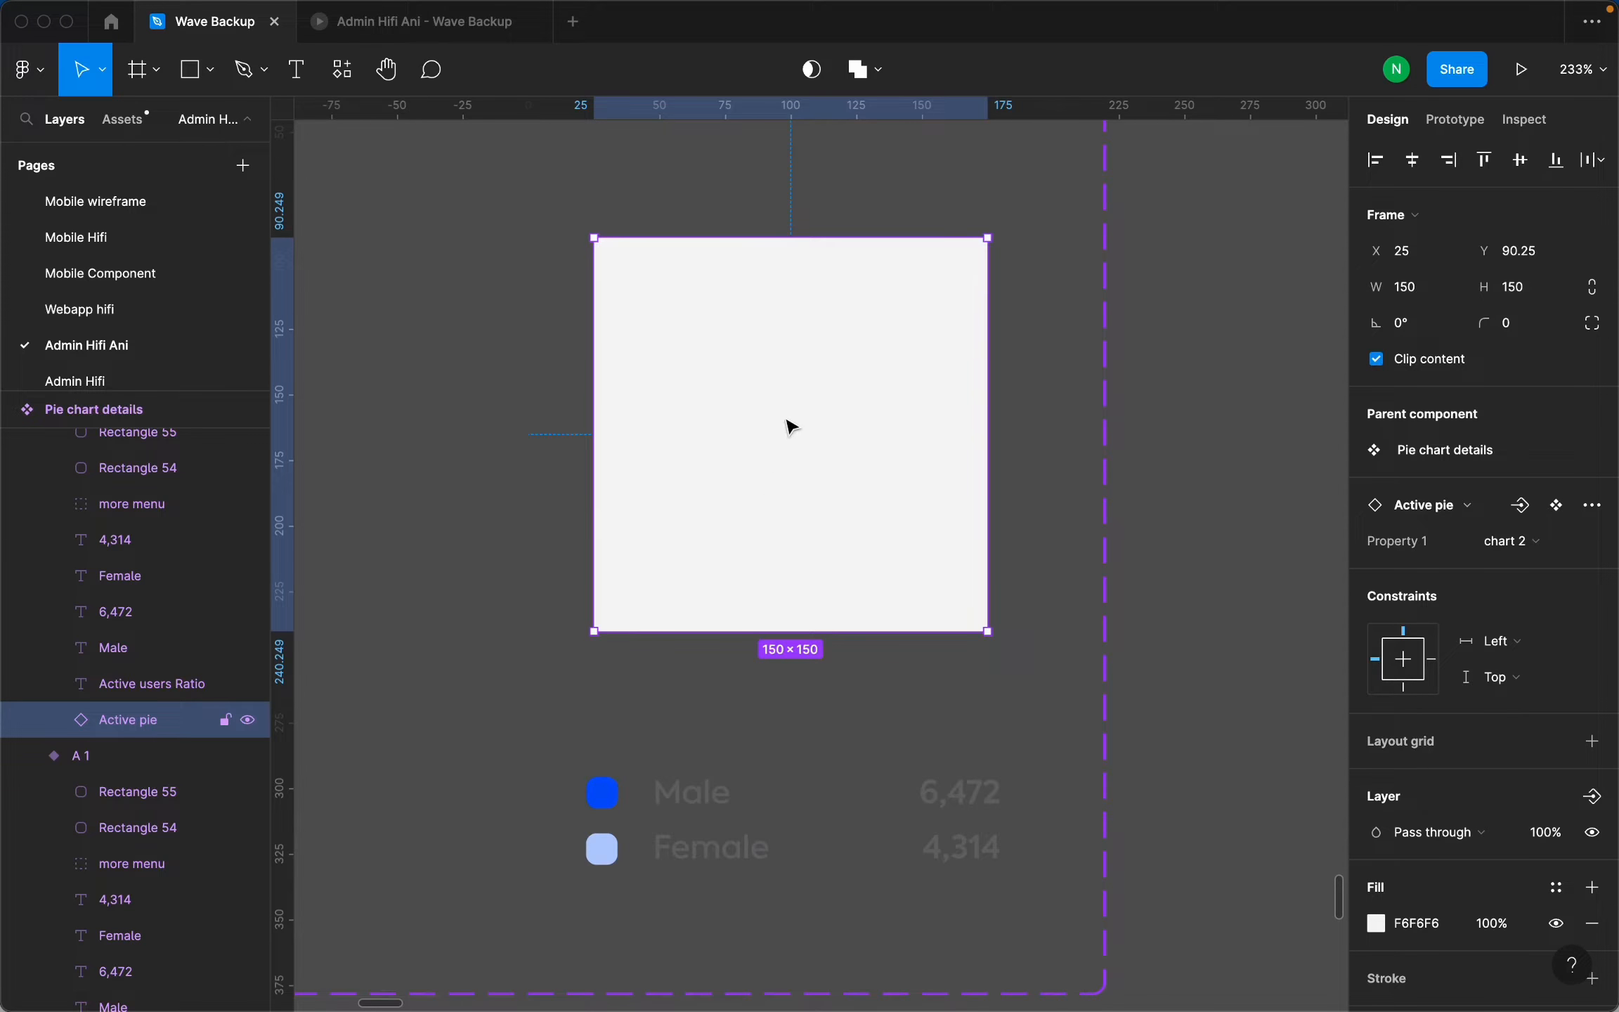
scroll(759, 437, "down", 5)
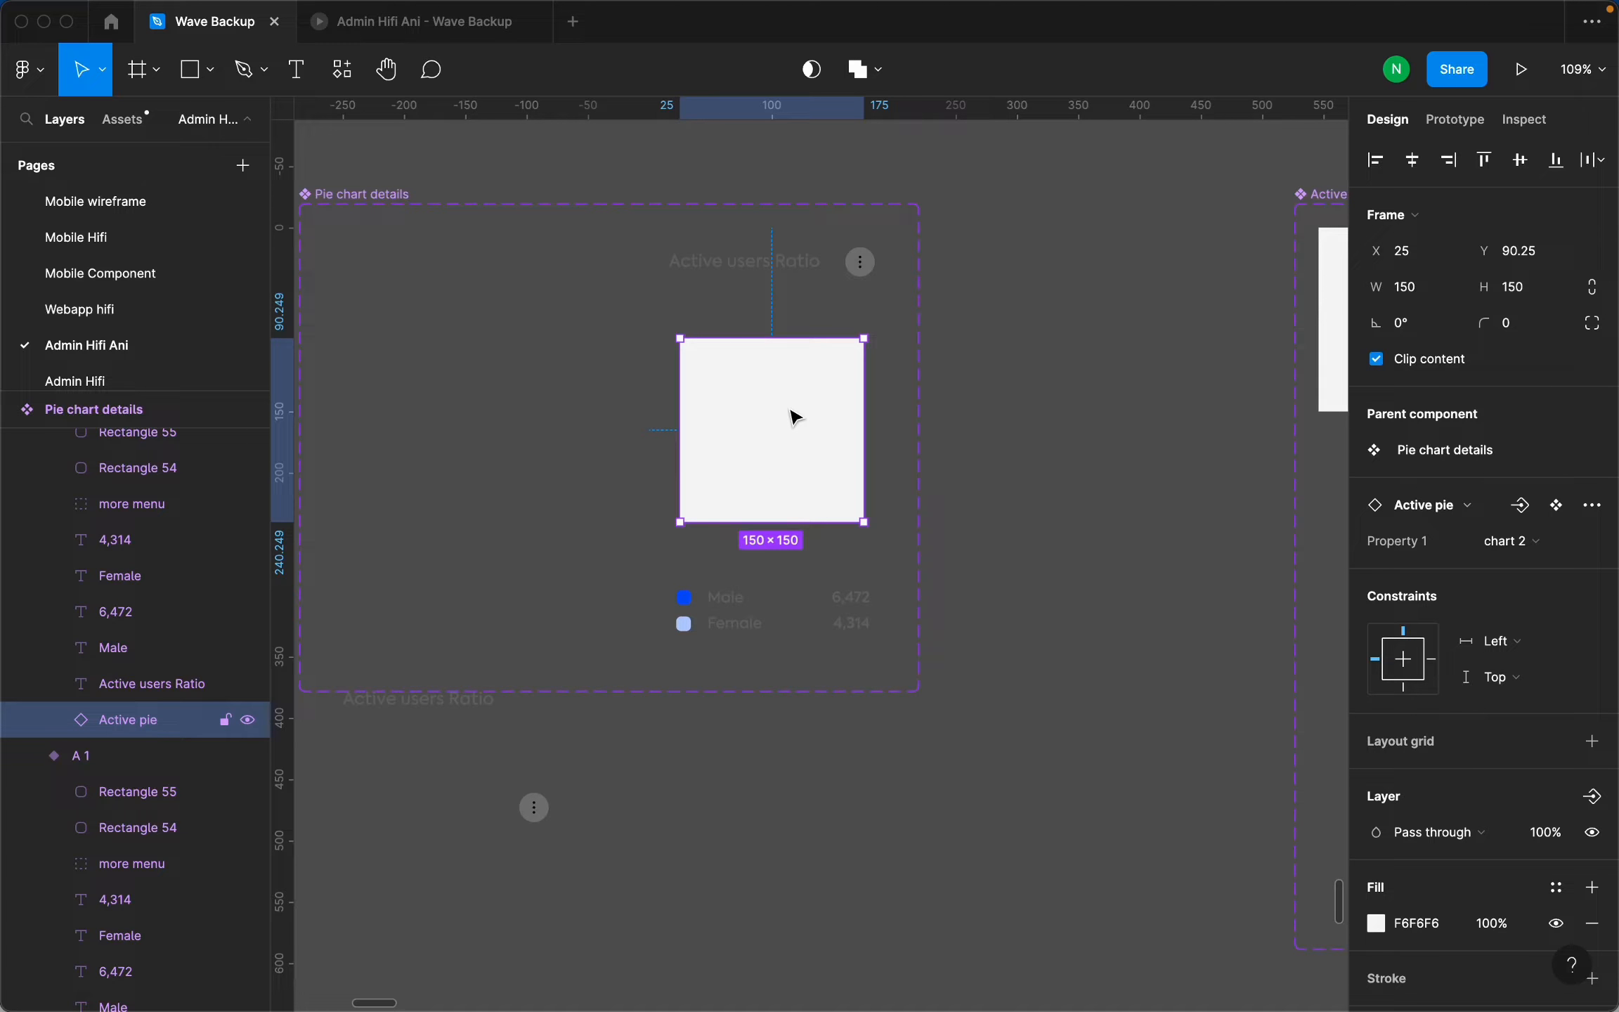
Examine Variant2 of the clo loan card component and its nested clo Loans Value instance for comparison.
scroll(713, 436, "down", 15)
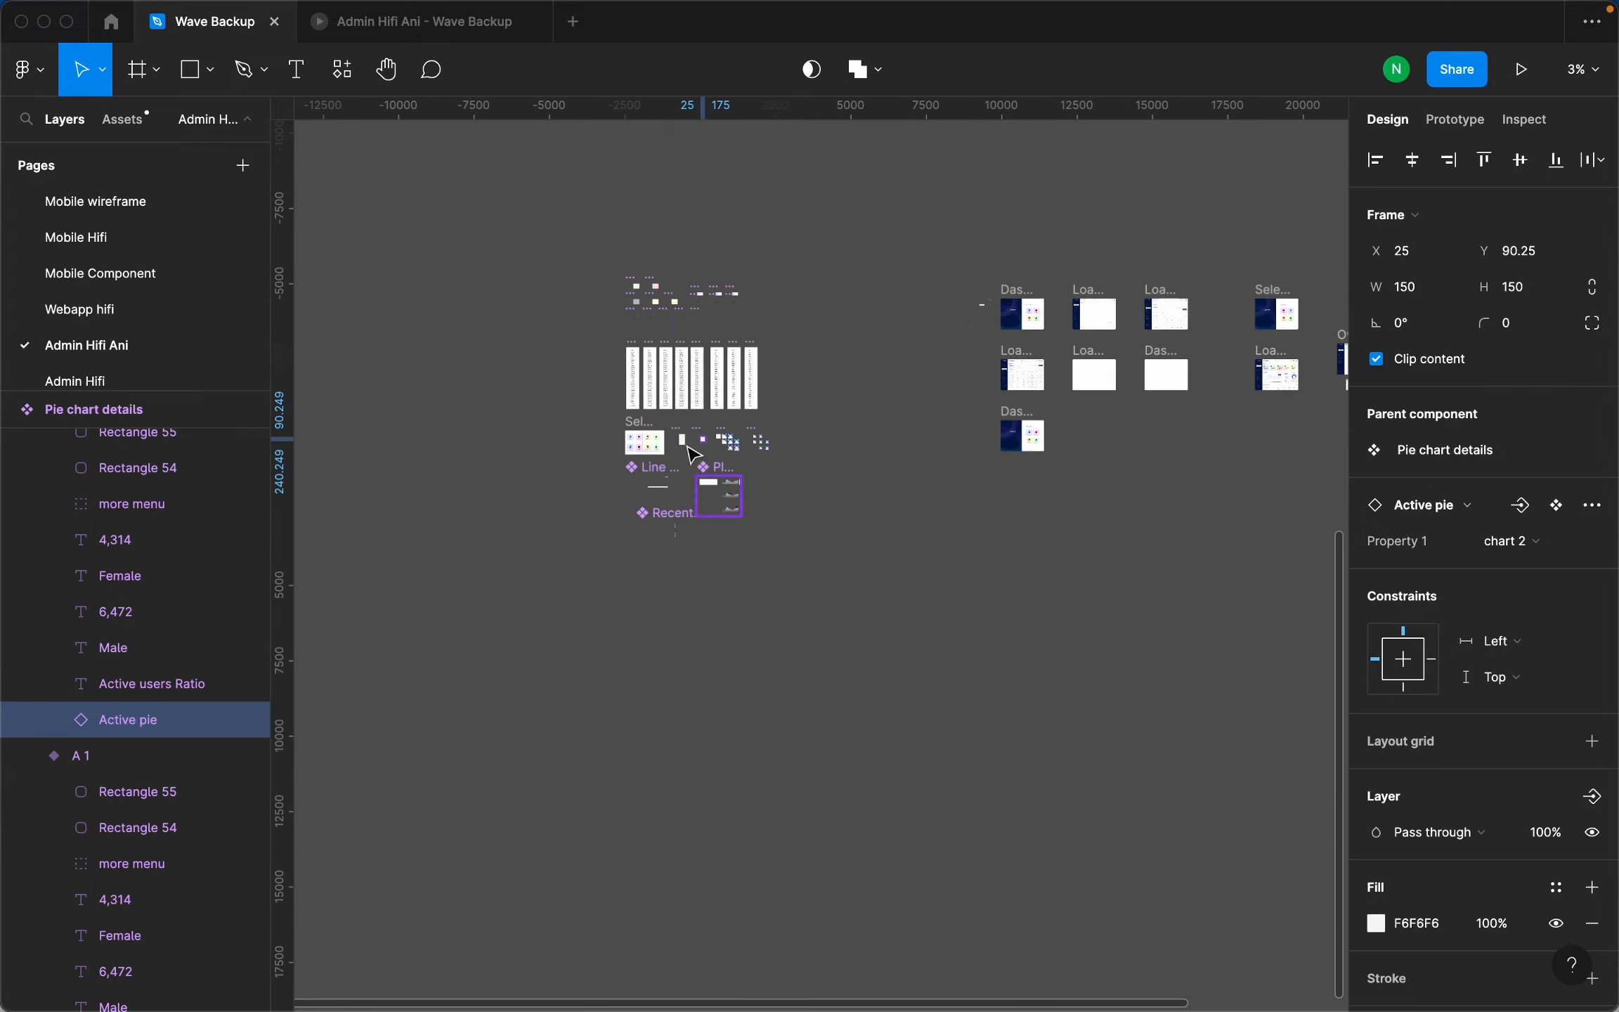
scroll(689, 285, "up", 7)
scroll(513, 450, "up", 7)
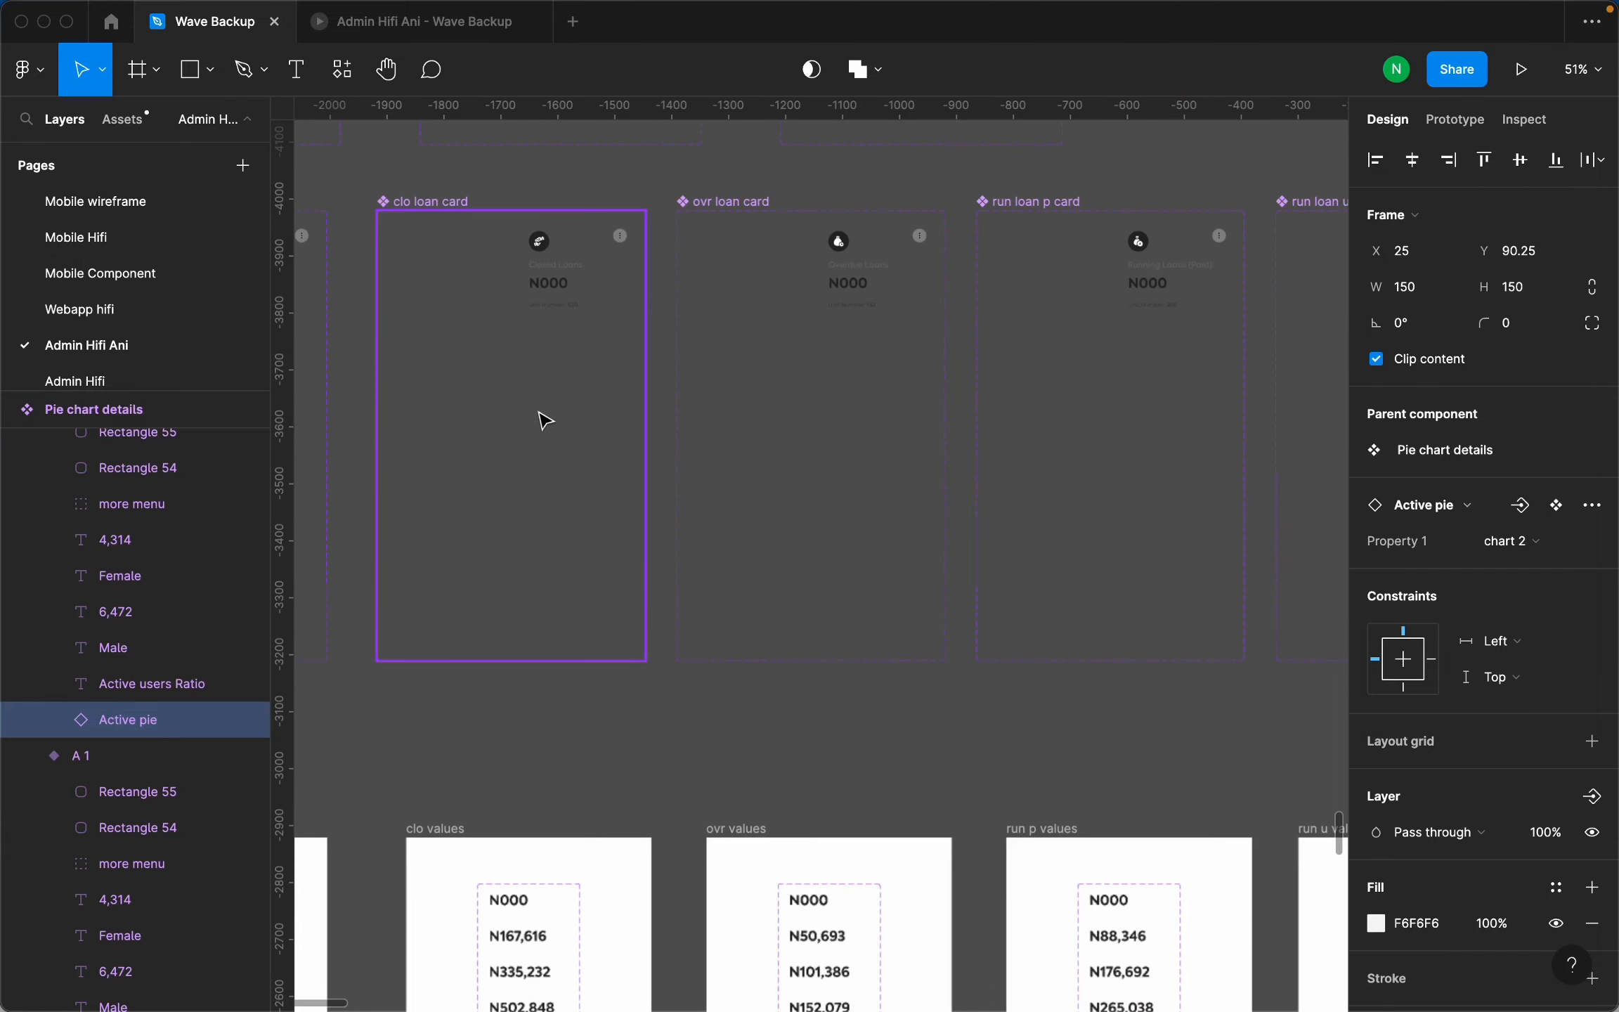
double_click(569, 290)
scroll(566, 295, "up", 4)
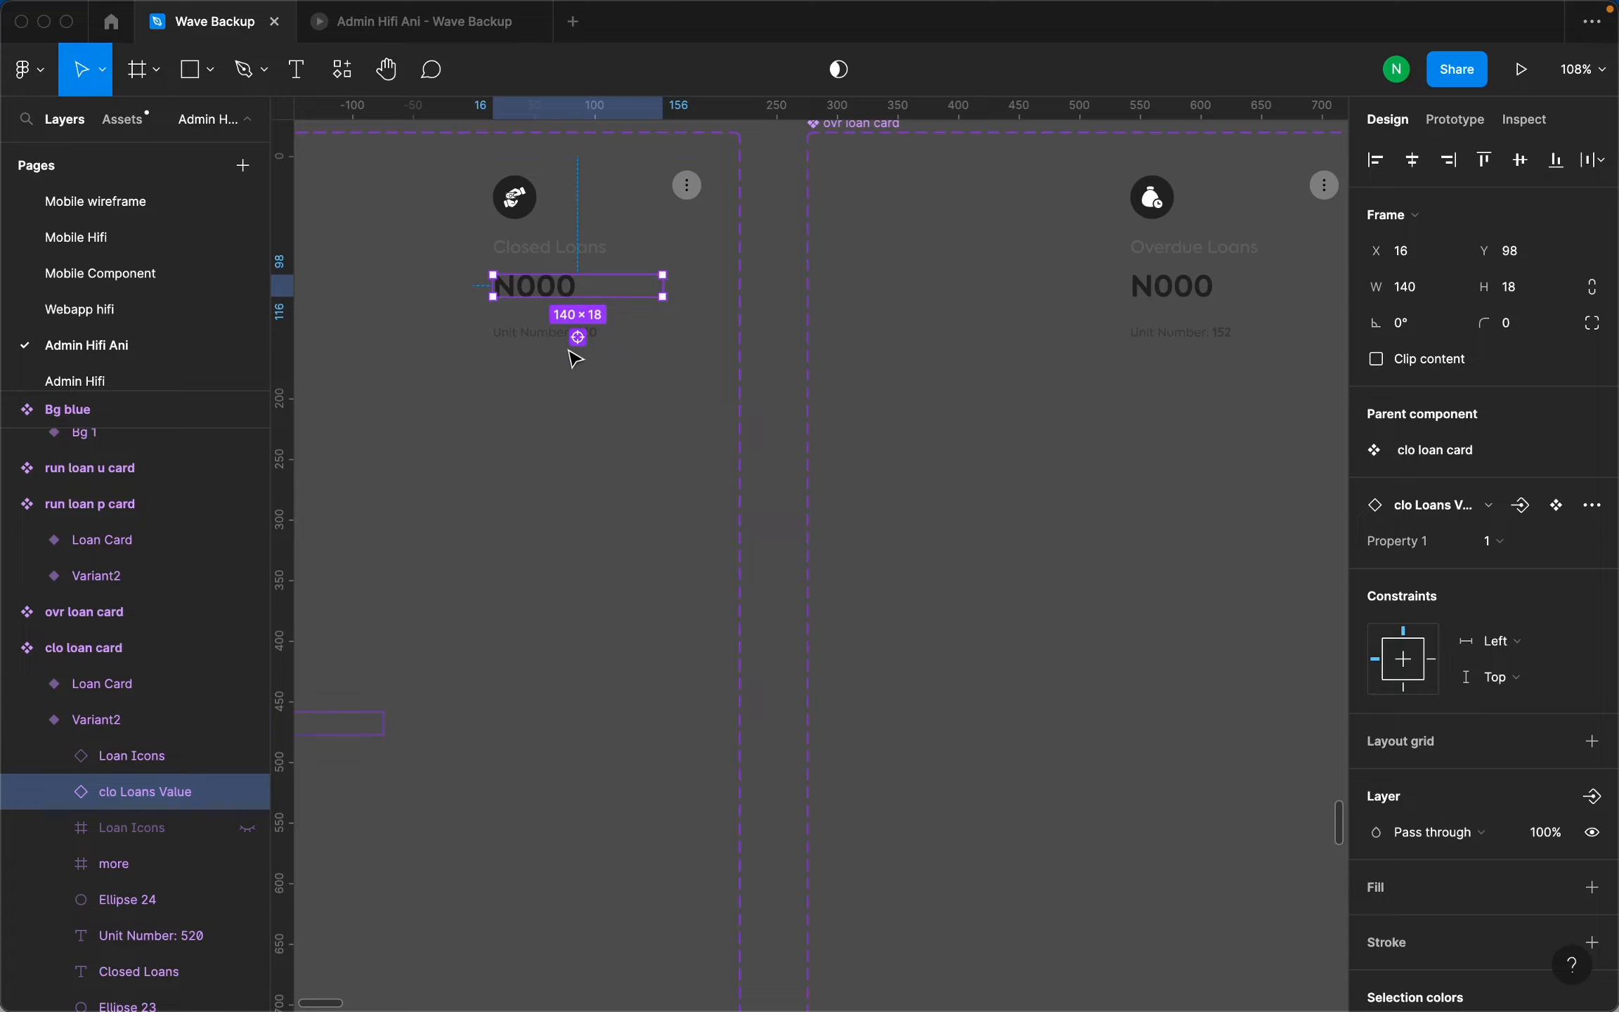
left_click(546, 363)
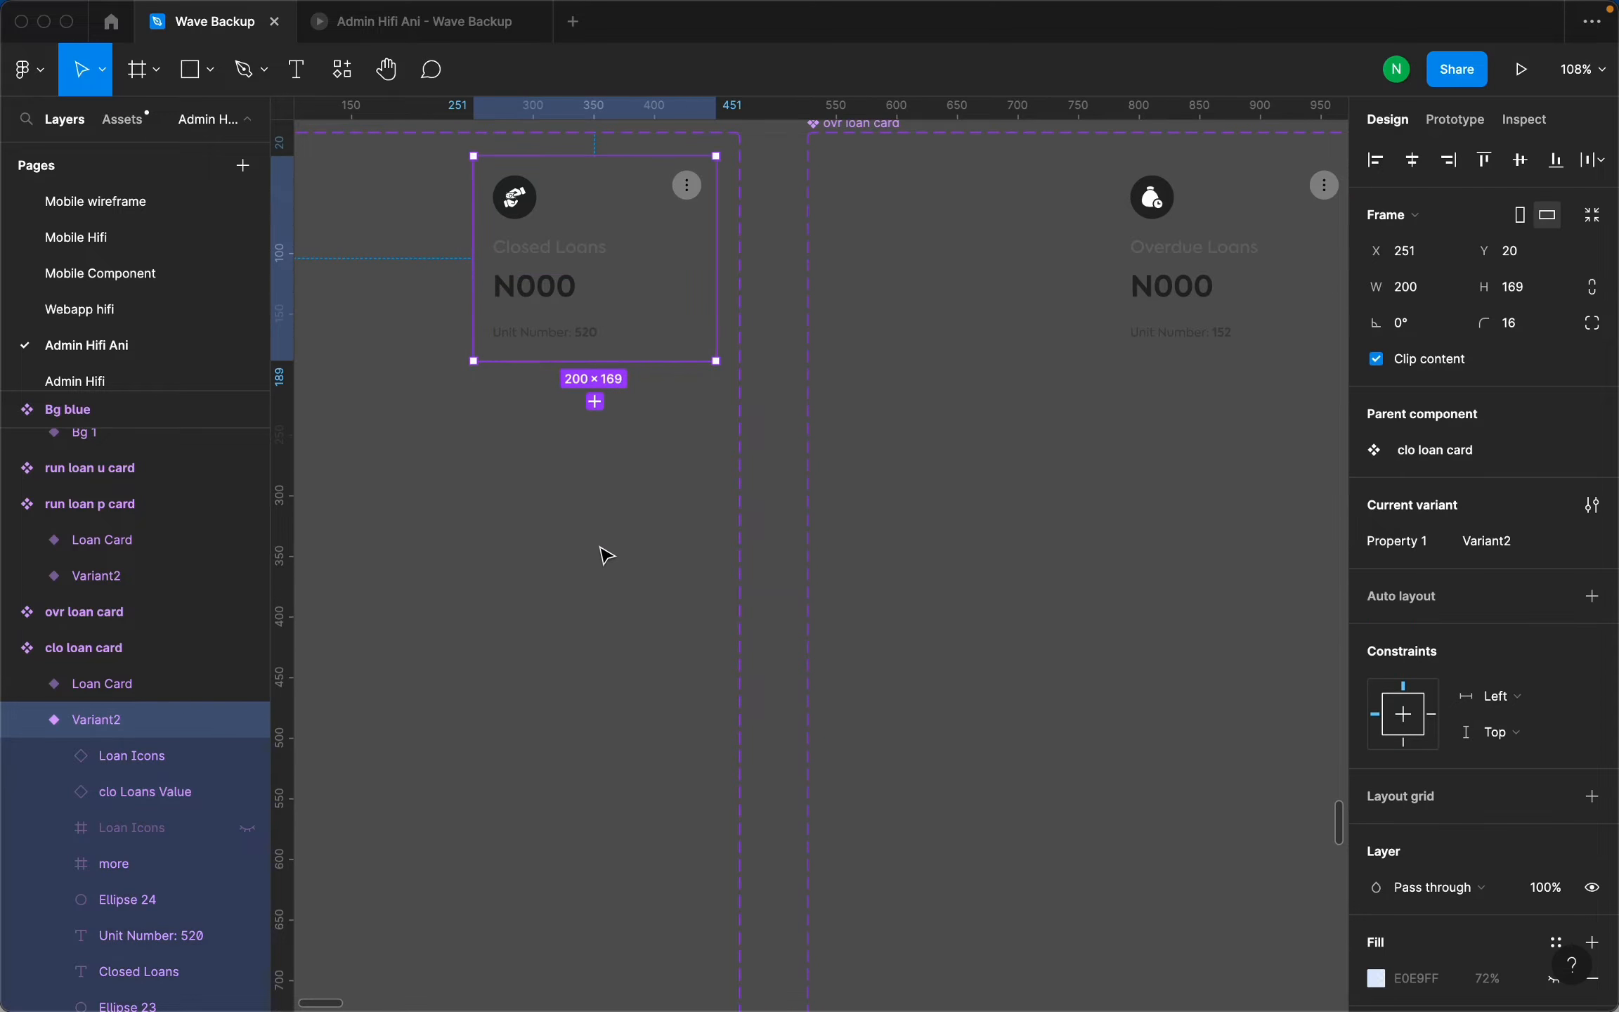
Go back to the Active pie instance in variant A 2 and examine the chart variants of the Active pie component.
scroll(606, 556, "down", 10)
scroll(736, 583, "up", 10)
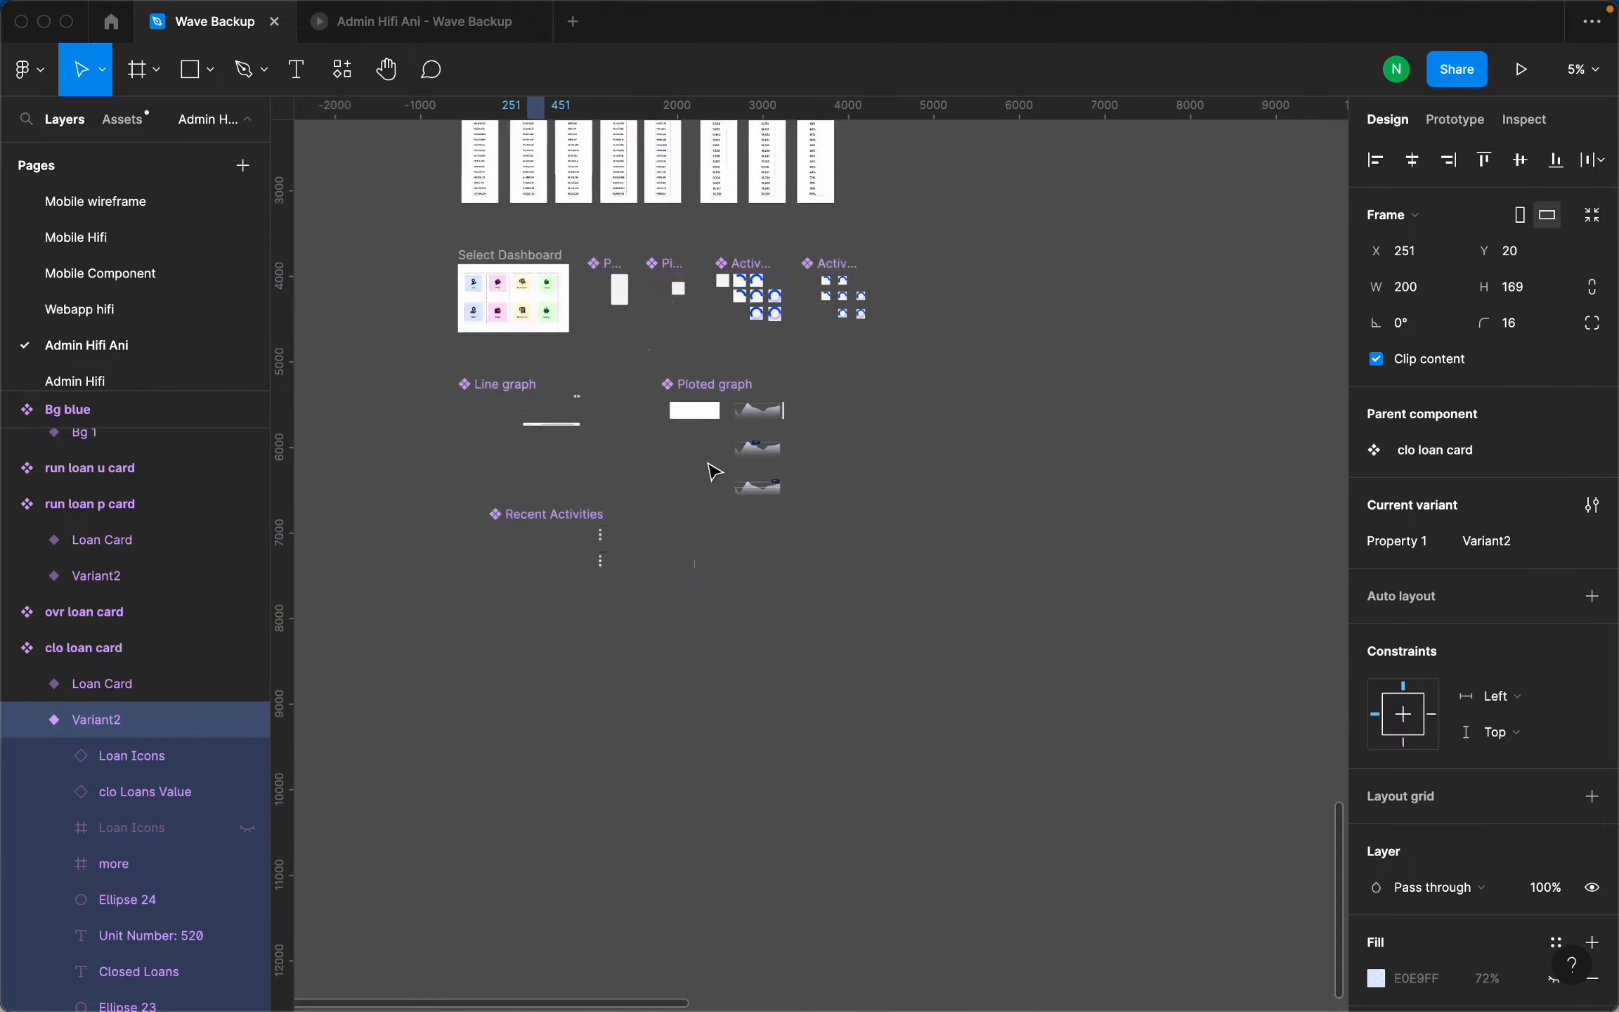
scroll(661, 500, "up", 5)
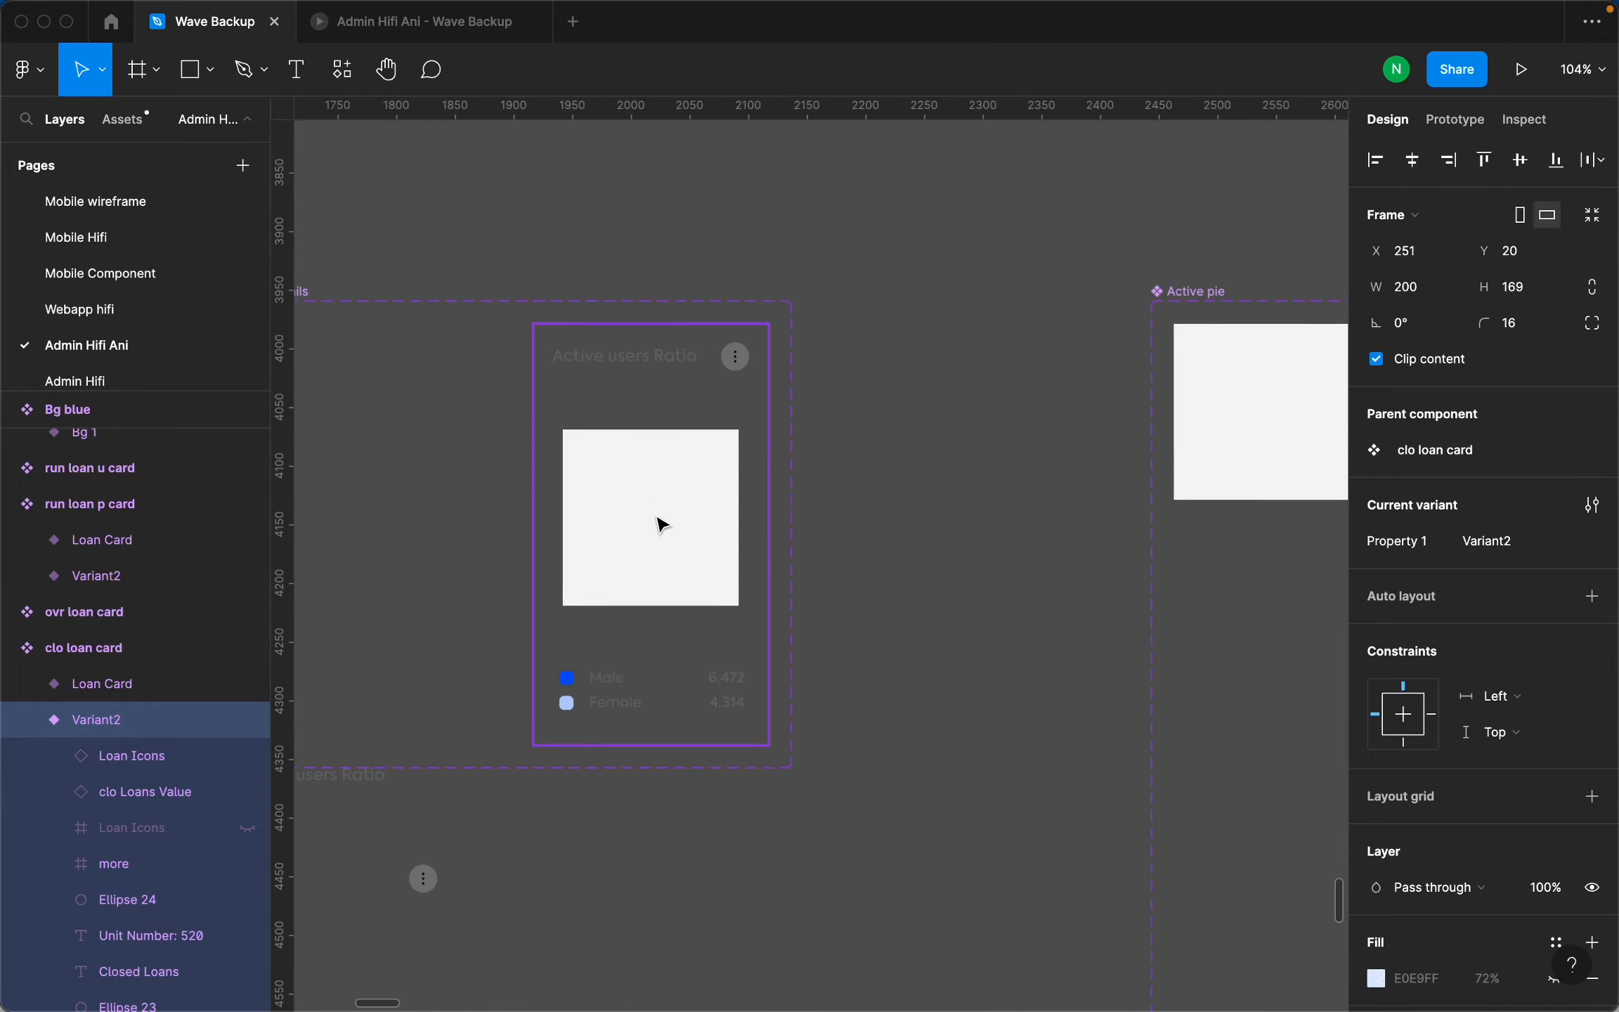
double_click(661, 491)
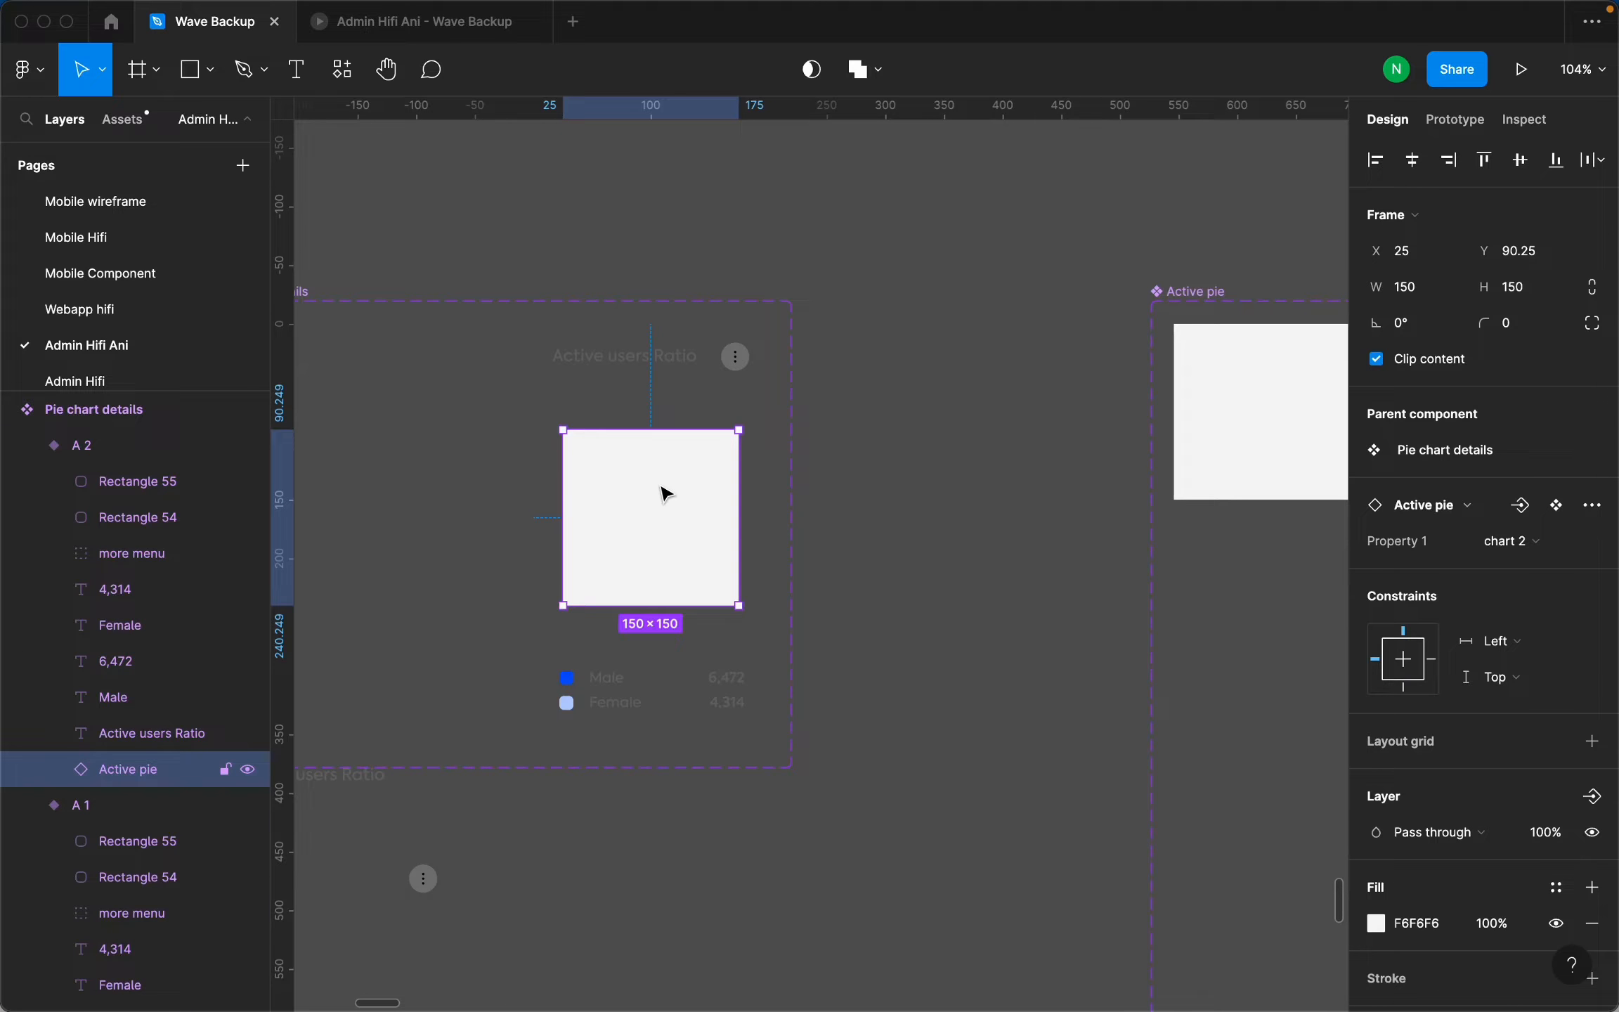
scroll(688, 376, "down", 8)
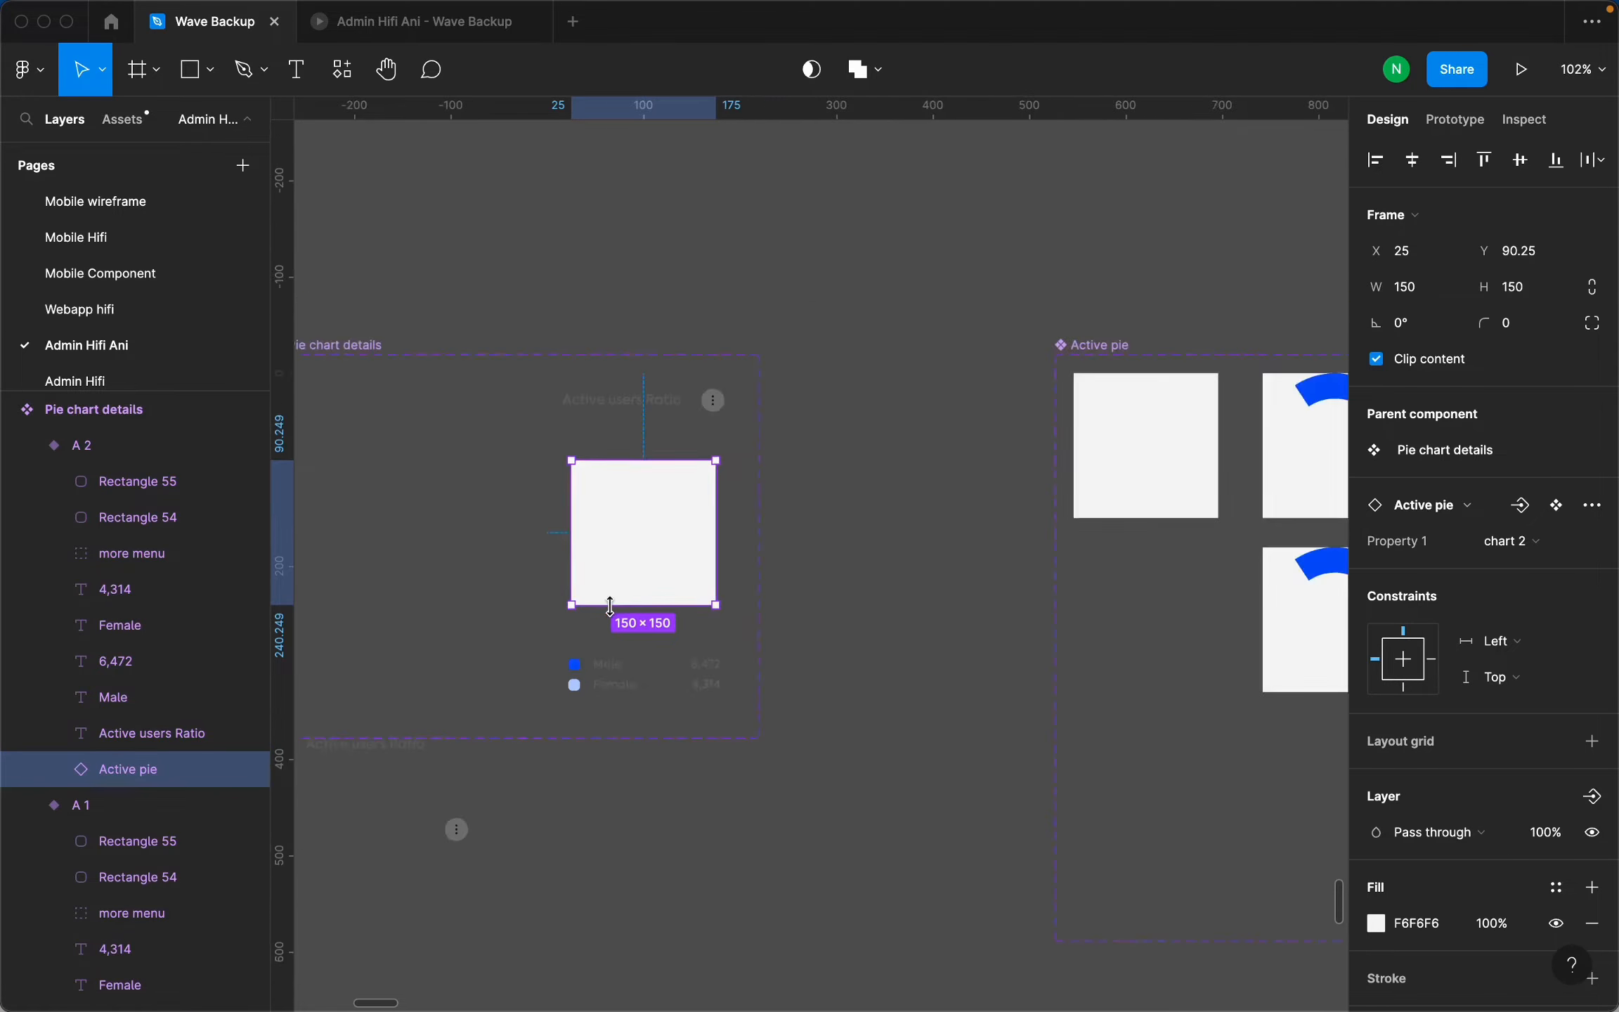
scroll(578, 499, "up", 6)
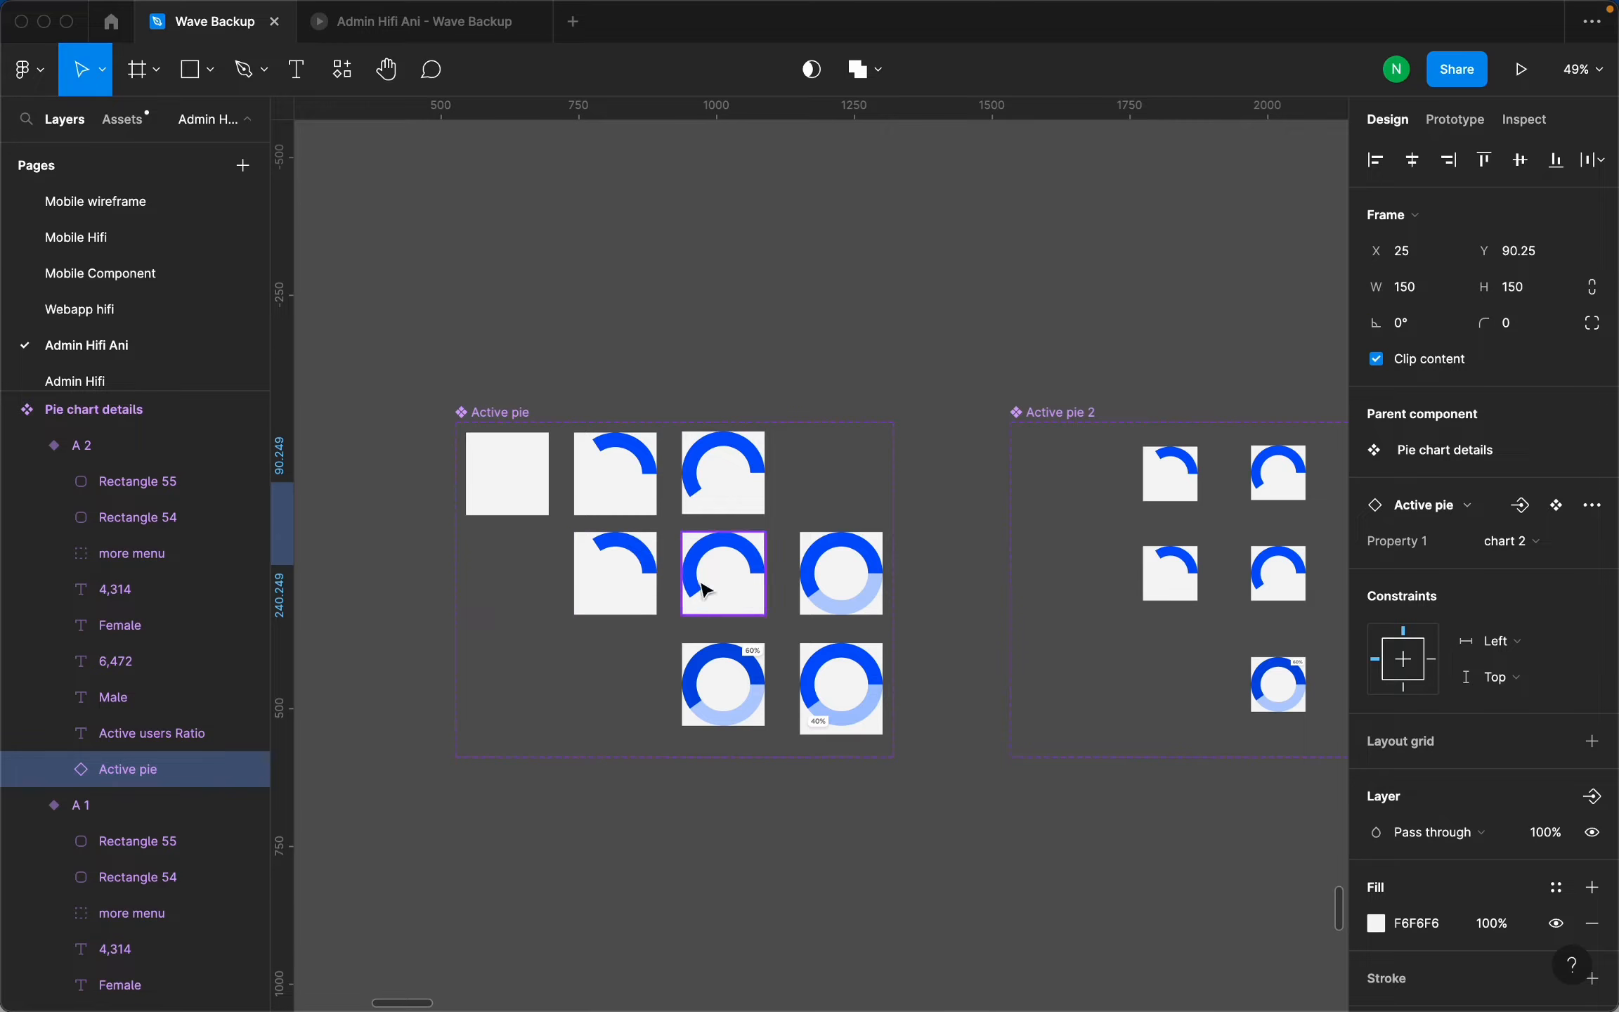
Compare the chart variants of the Active pie component set with the Active pie instance inside Pie chart details.
scroll(598, 562, "up", 4)
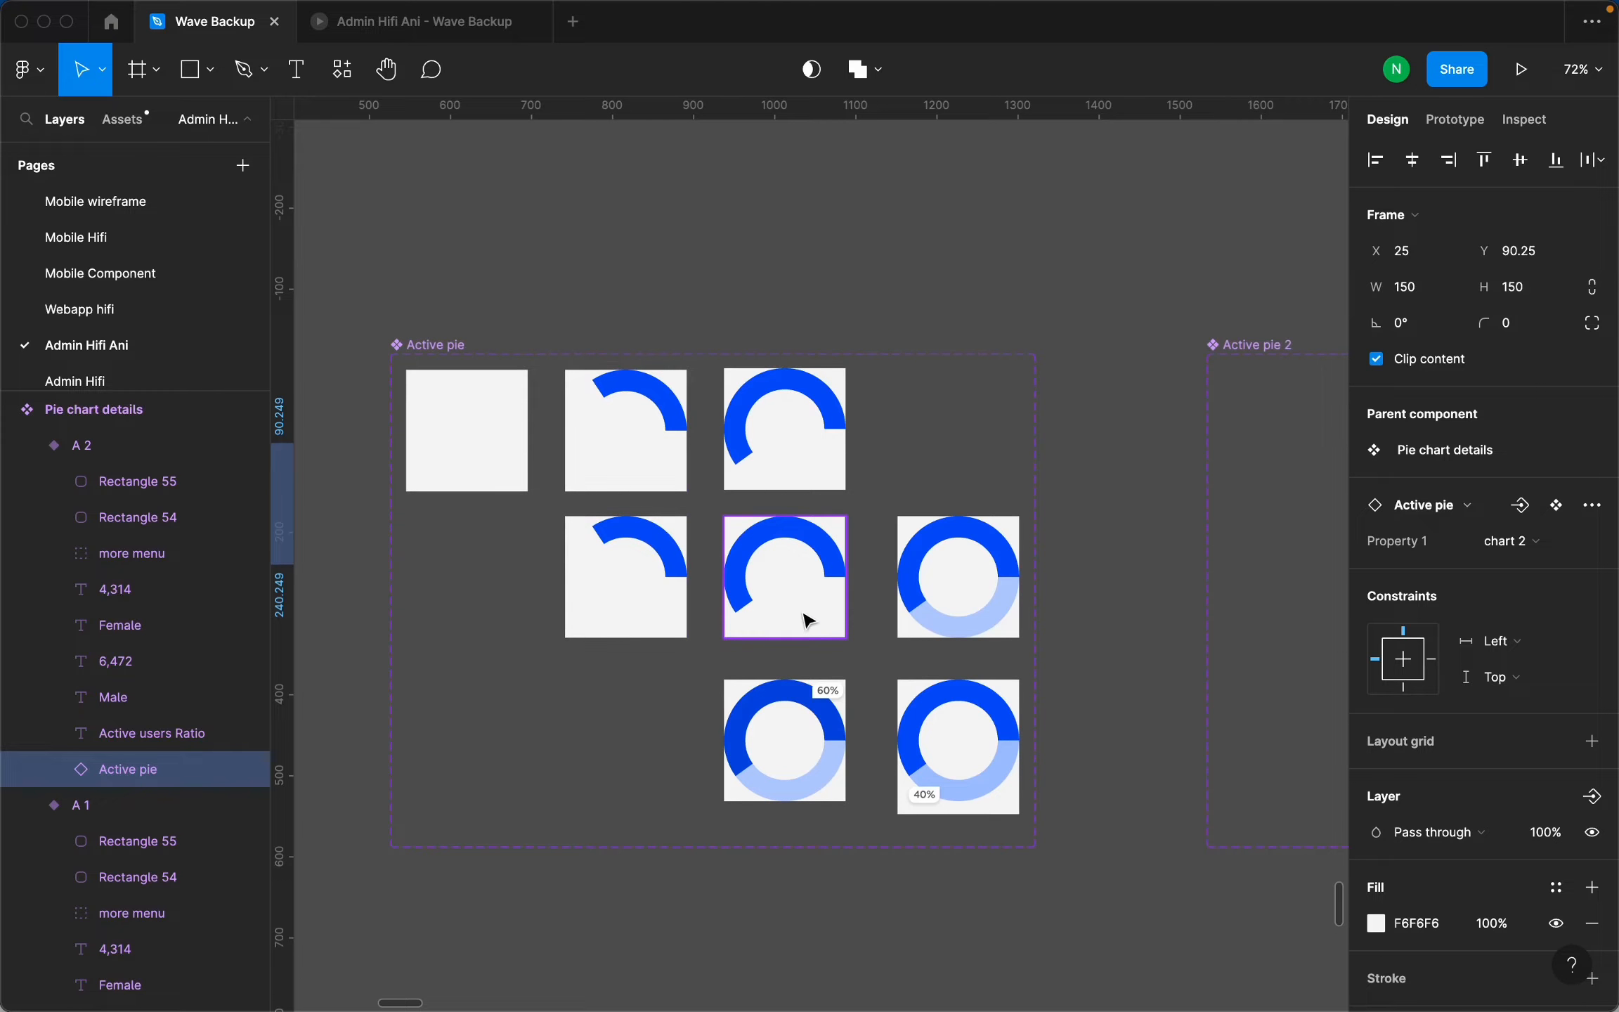
scroll(976, 614, "down", 4)
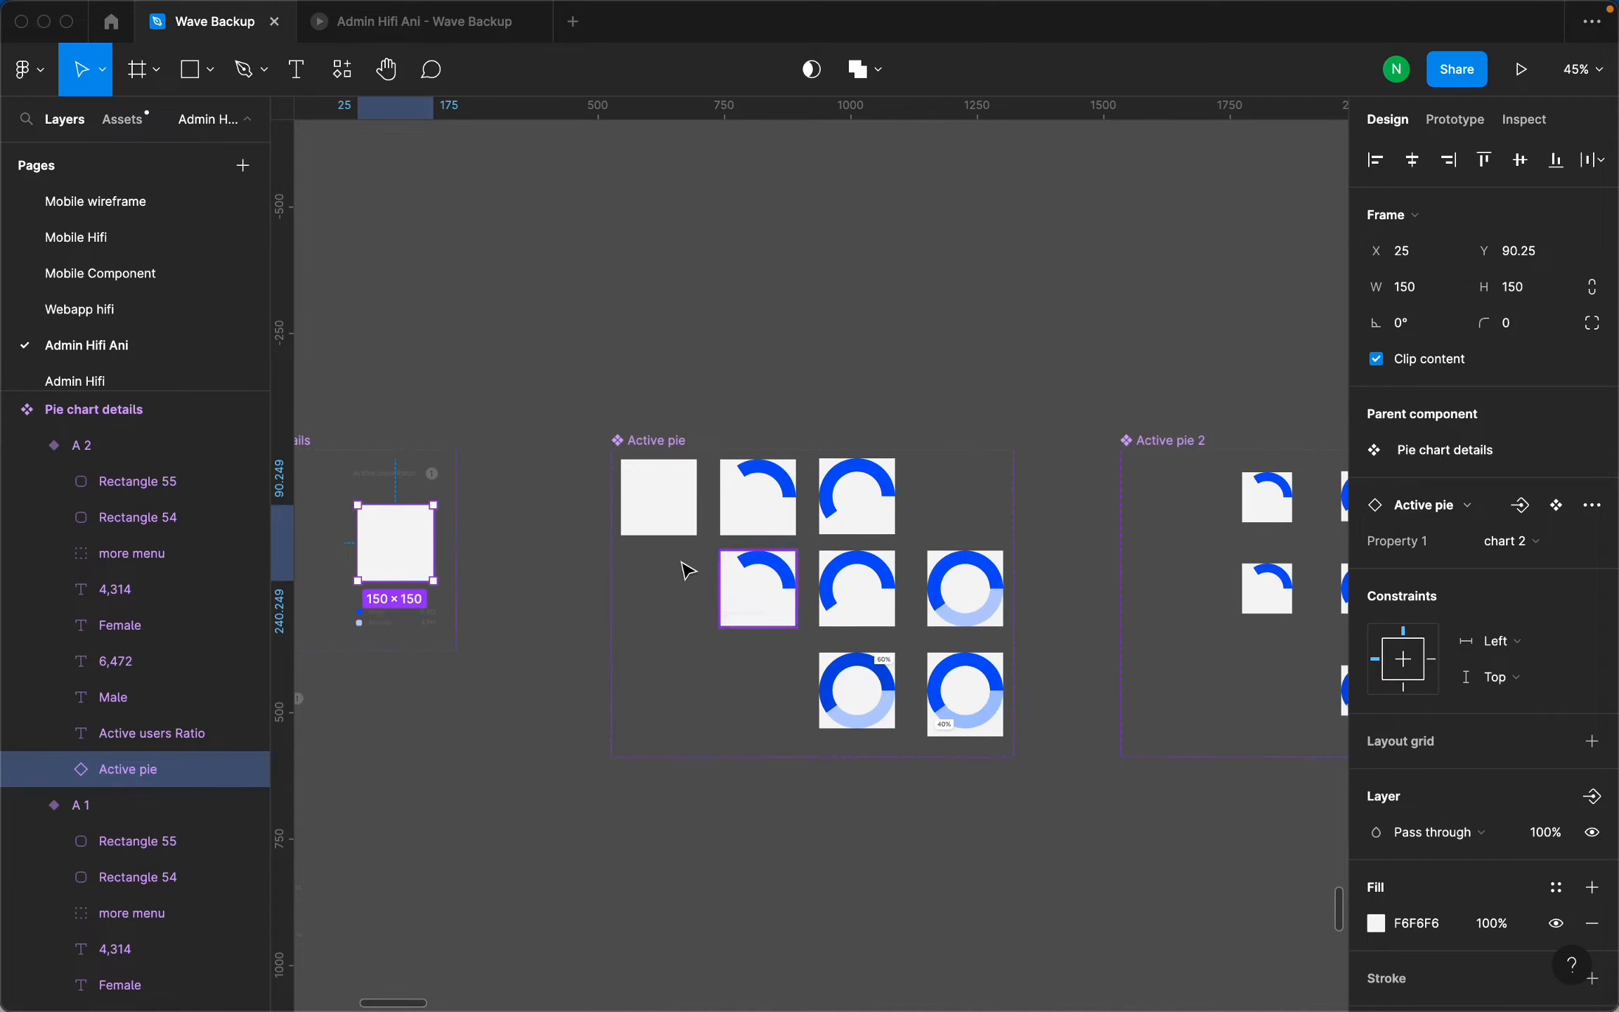
scroll(689, 566, "up", 4)
scroll(1001, 532, "down", 5)
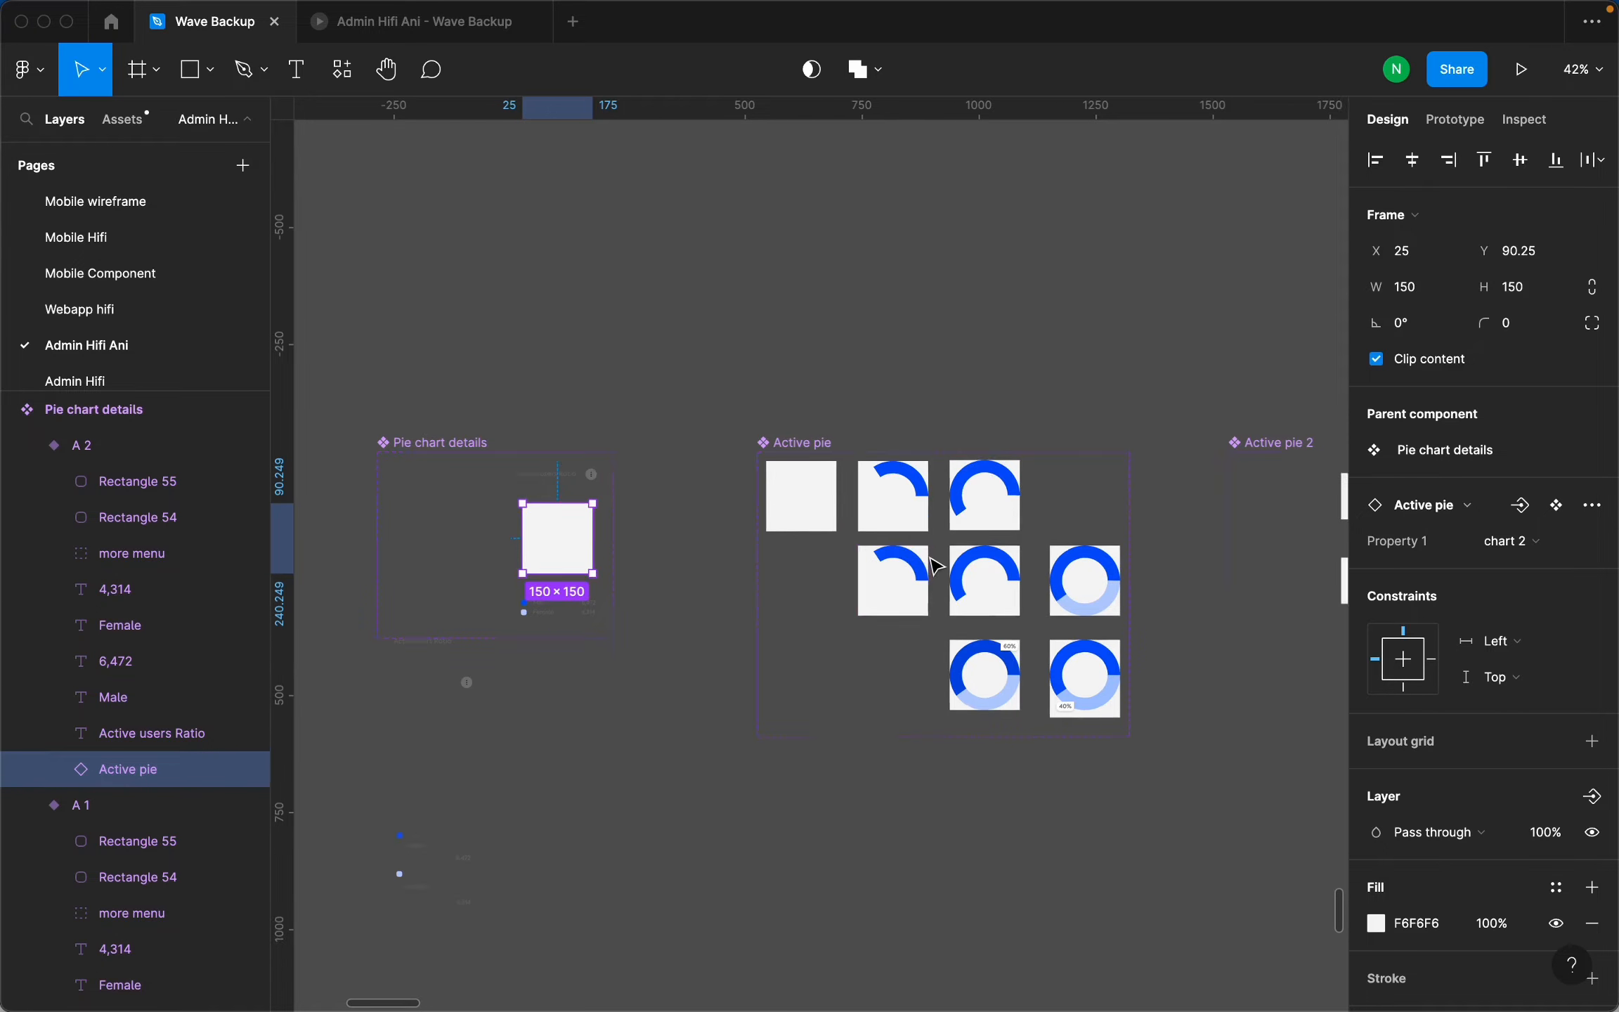
scroll(851, 576, "down", 3)
scroll(855, 558, "up", 3)
scroll(780, 529, "up", 3)
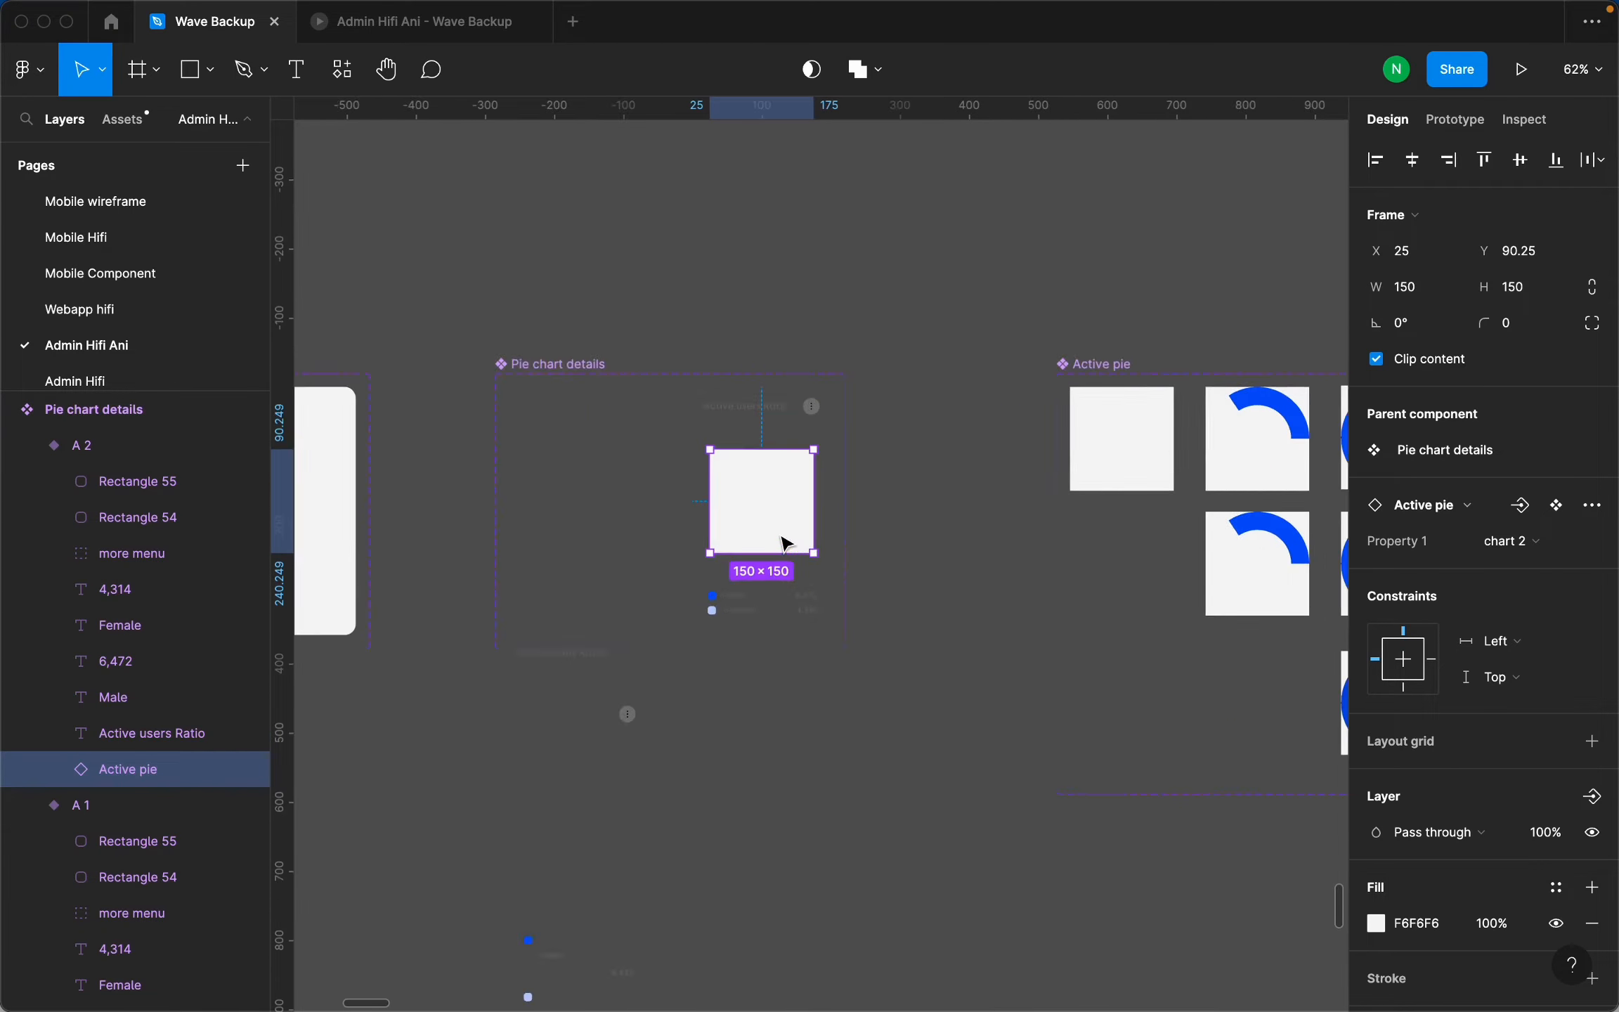
Turn Clip content back on for the Pie chart details component set.
scroll(801, 529, "up", 3)
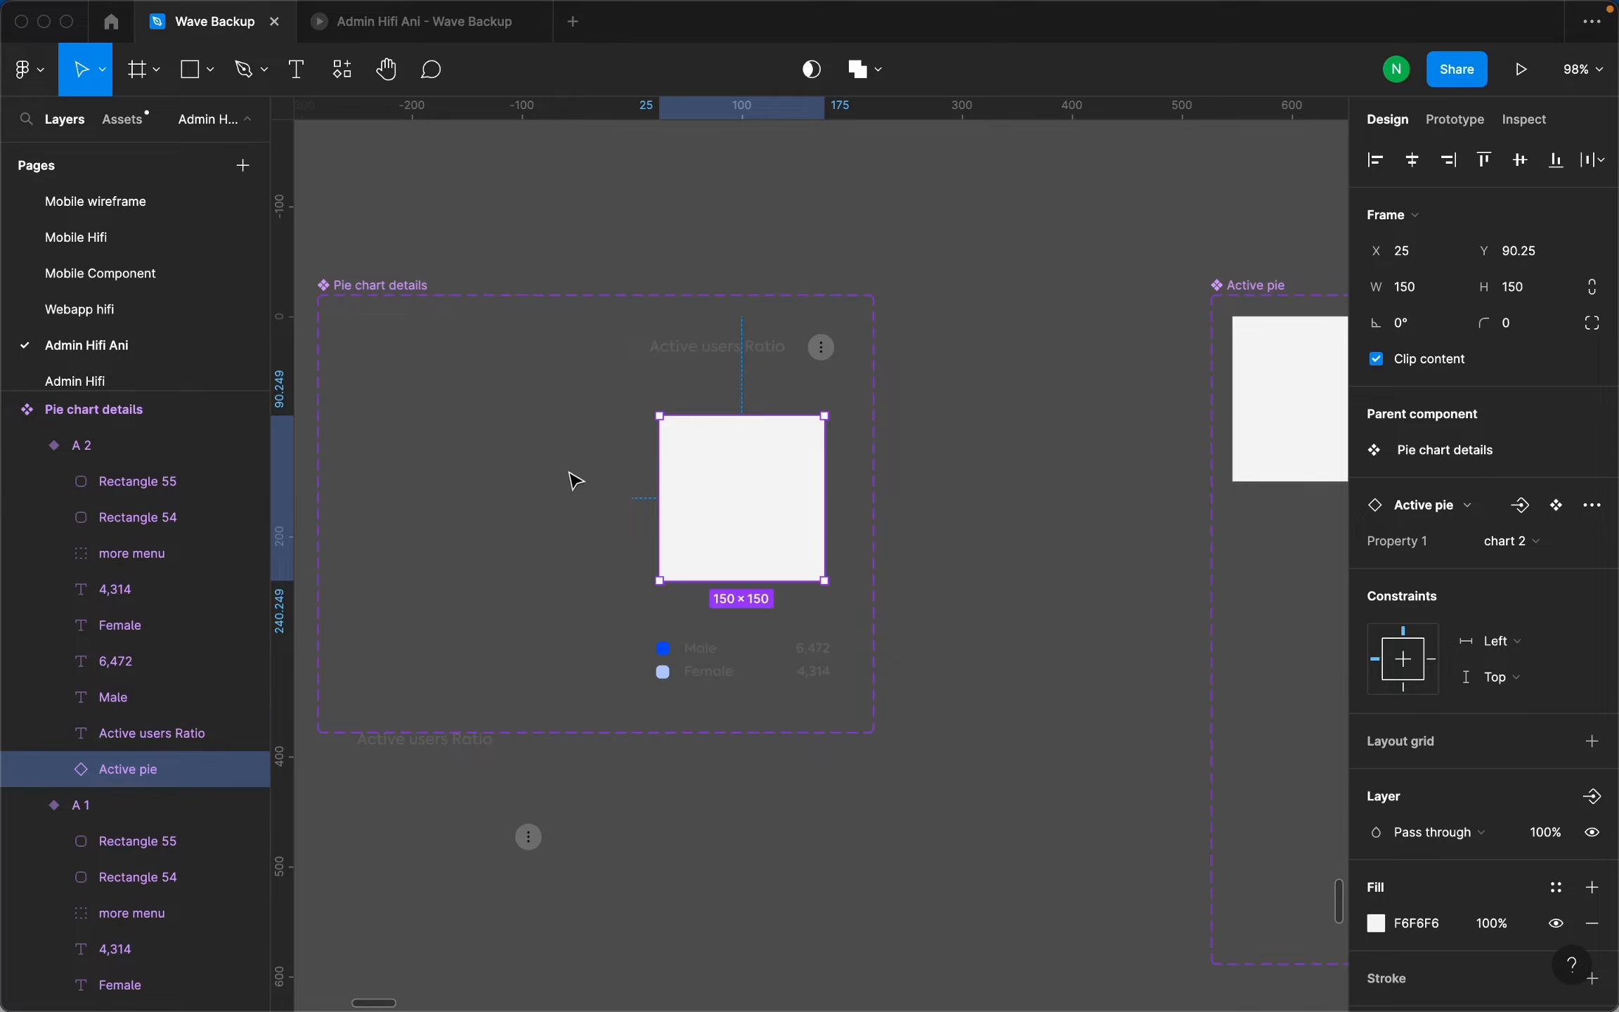
left_click(485, 461)
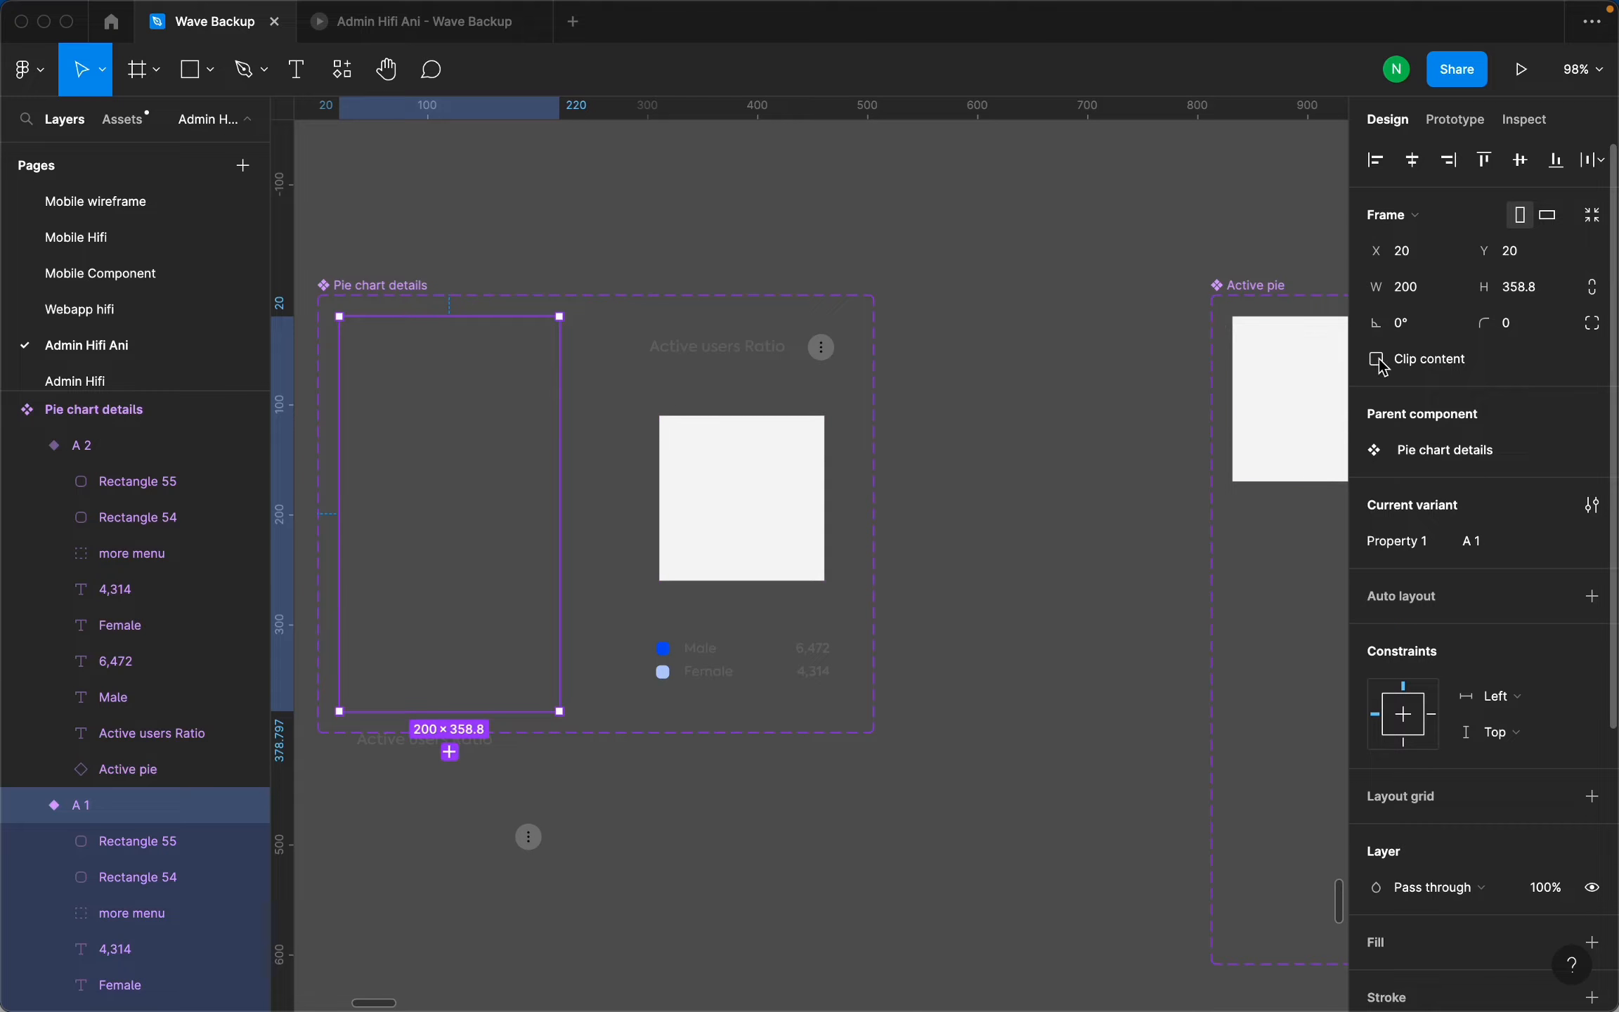
left_click(379, 295)
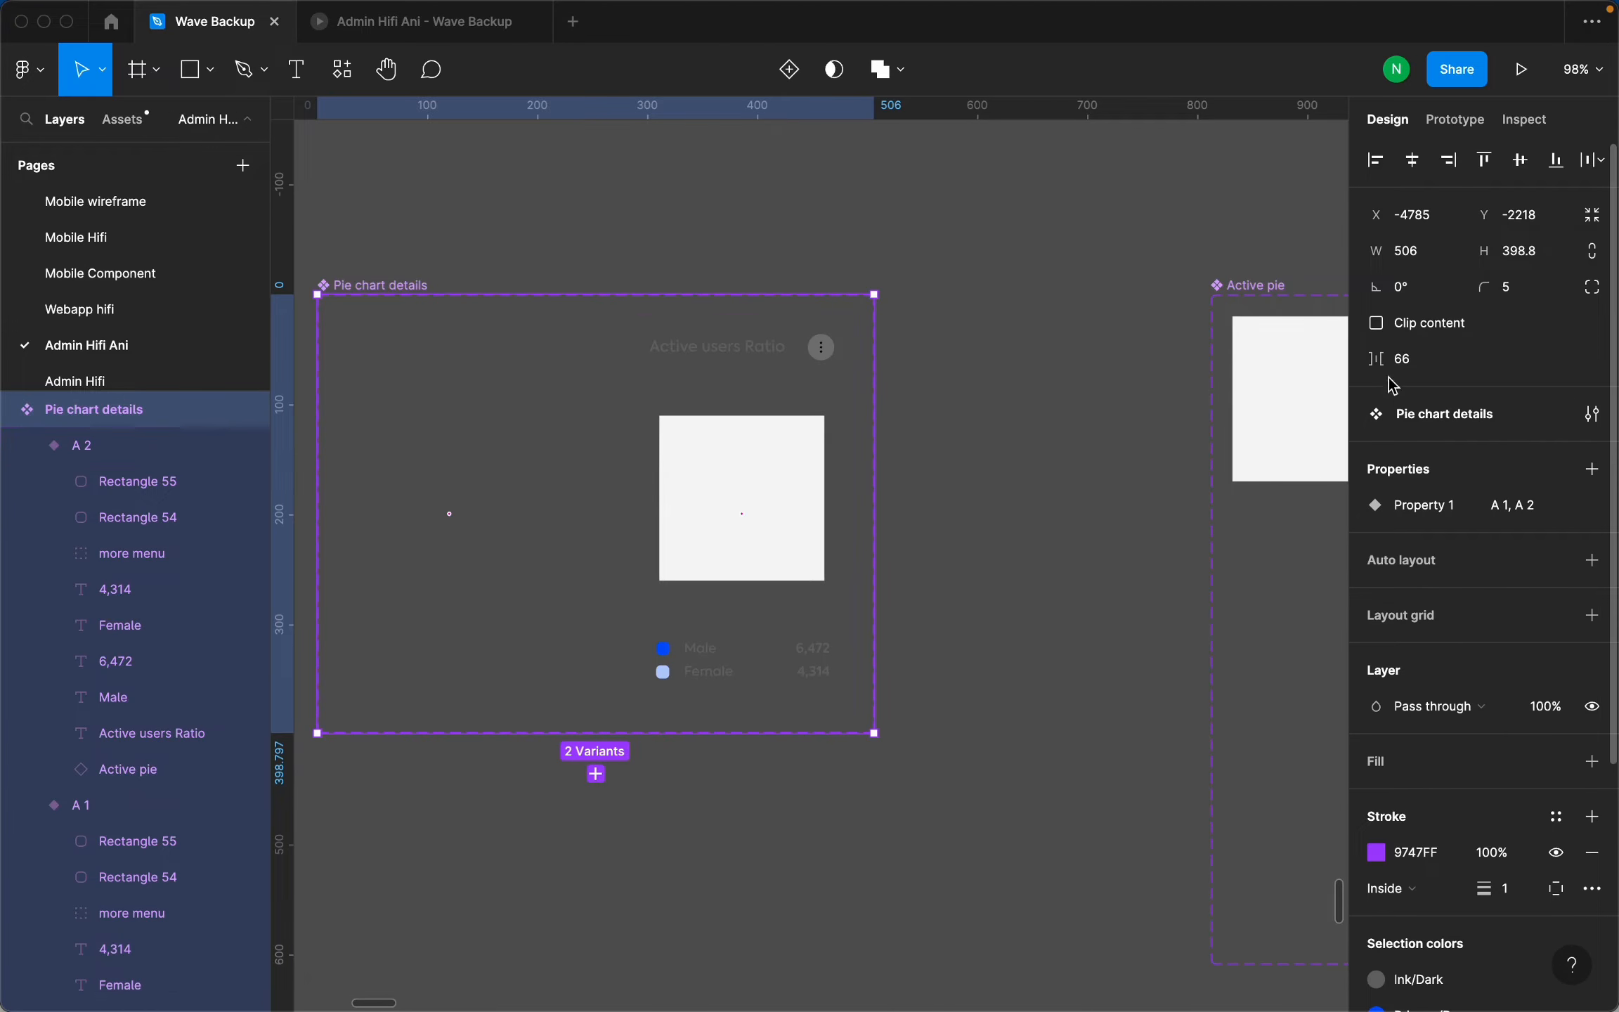
scroll(579, 500, "down", 3)
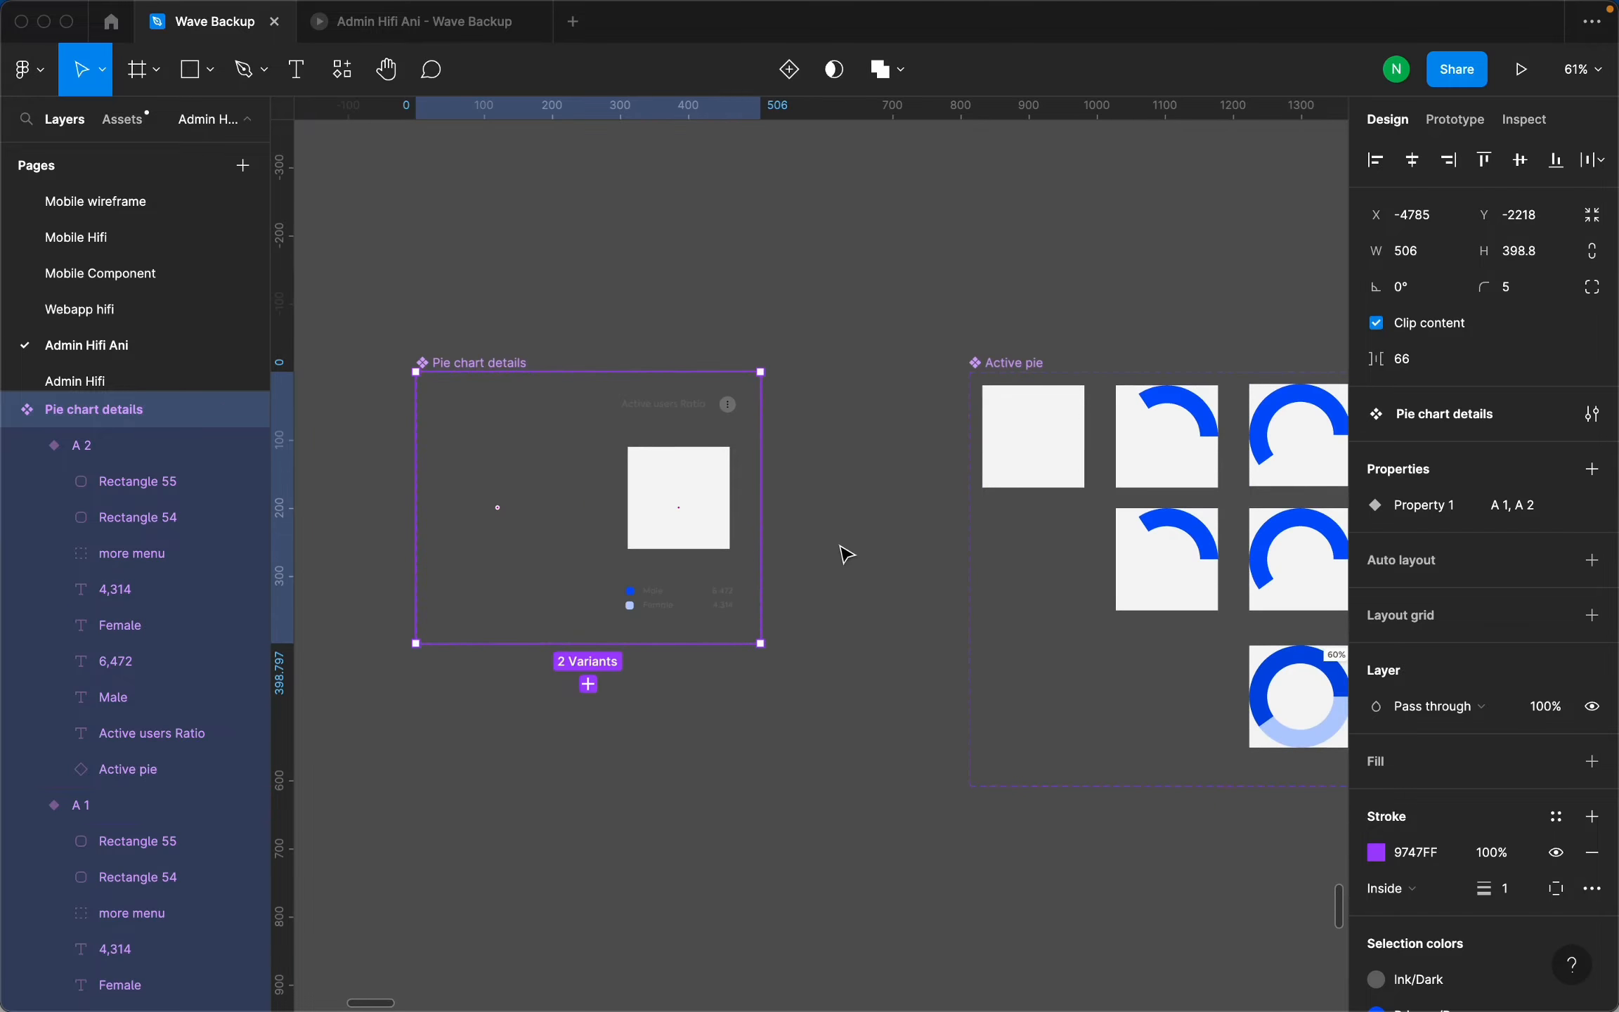
Inspect the After delay interaction that changes the empty variant of Pie chat bg to filled.
scroll(842, 549, "down", 5)
scroll(492, 534, "up", 8)
left_click(390, 199)
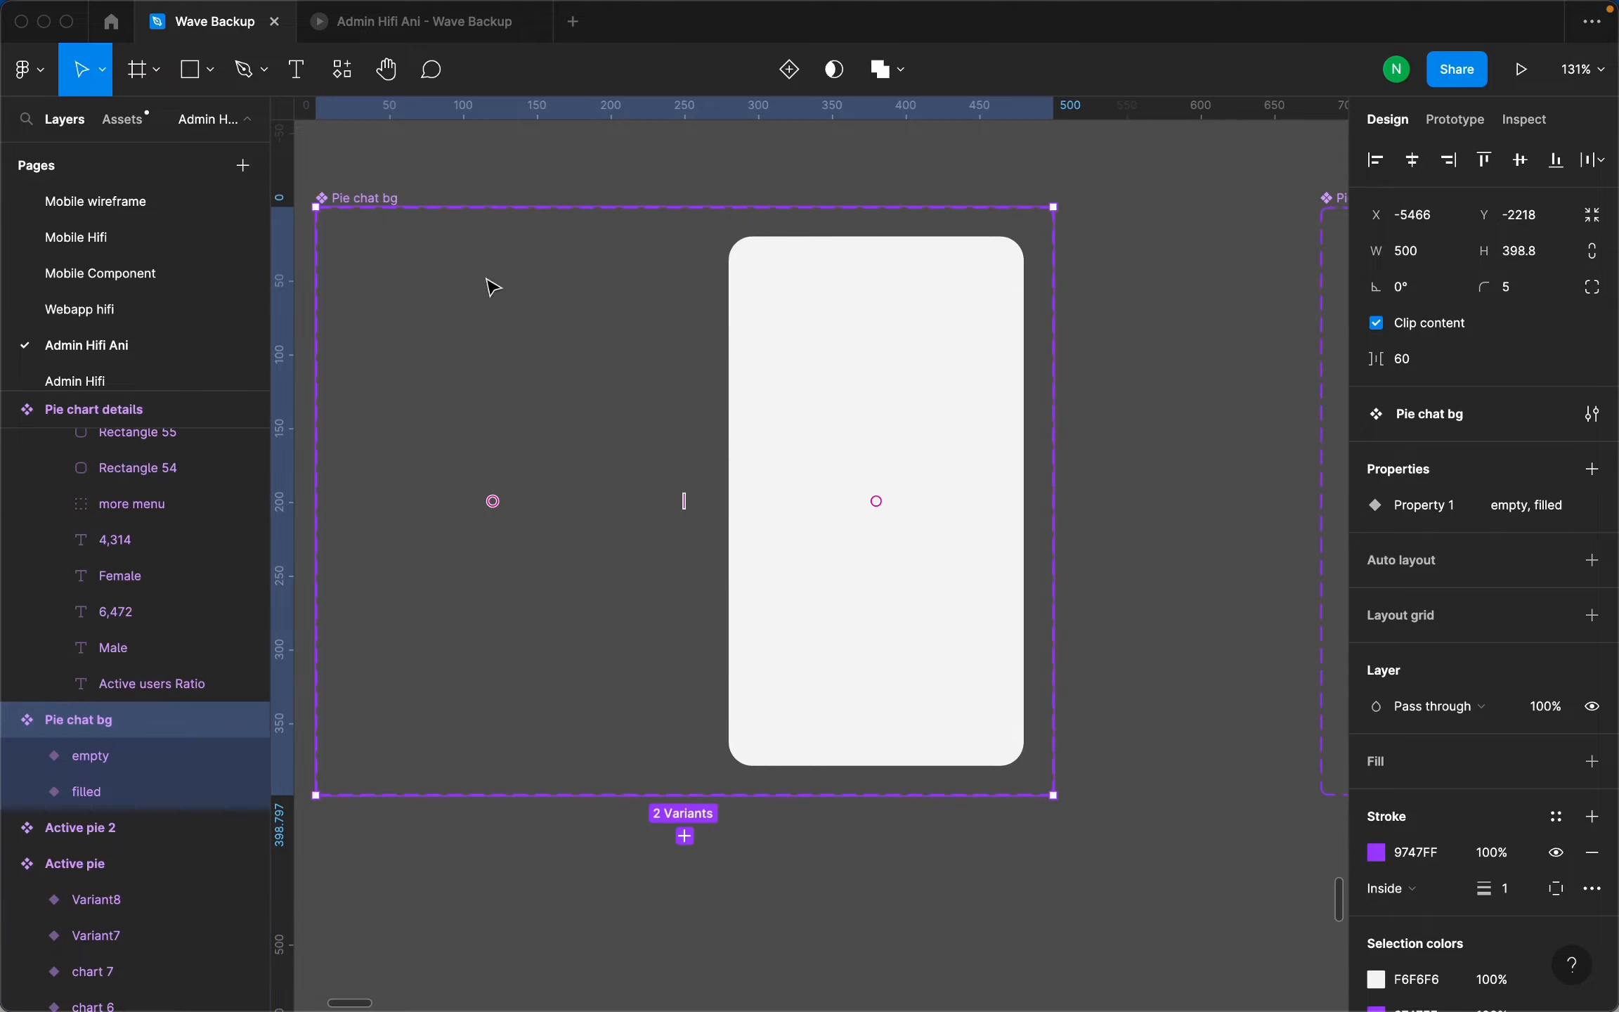
left_click(636, 431)
left_click(1454, 118)
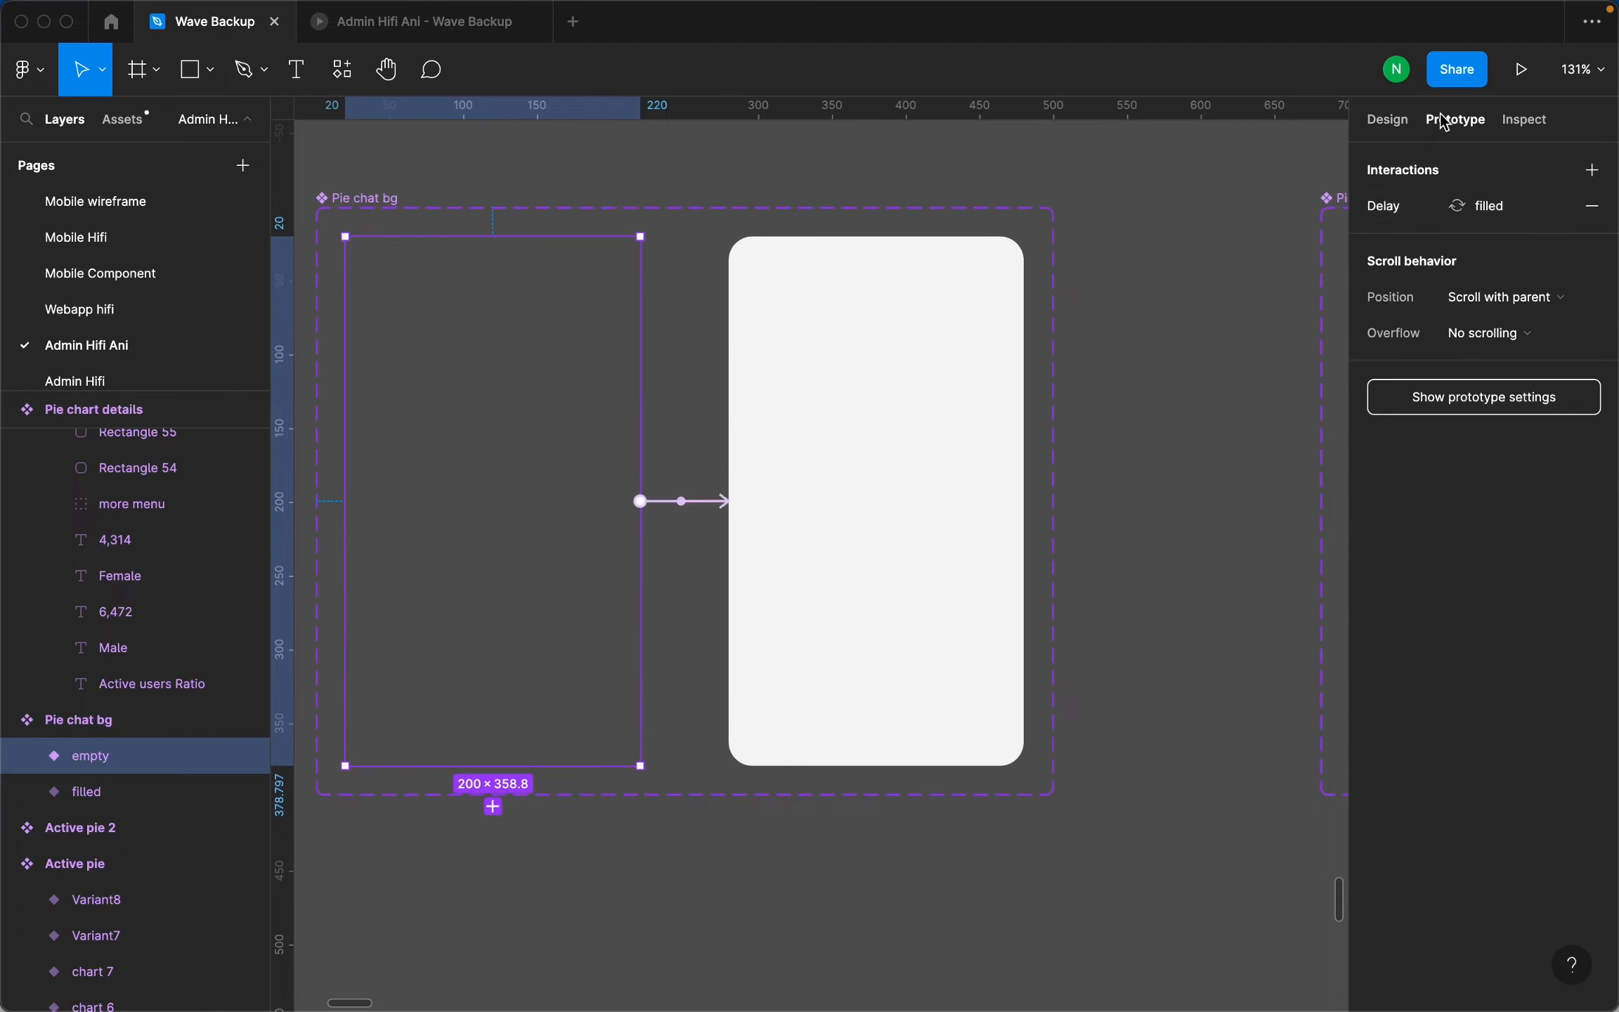
left_click(691, 503)
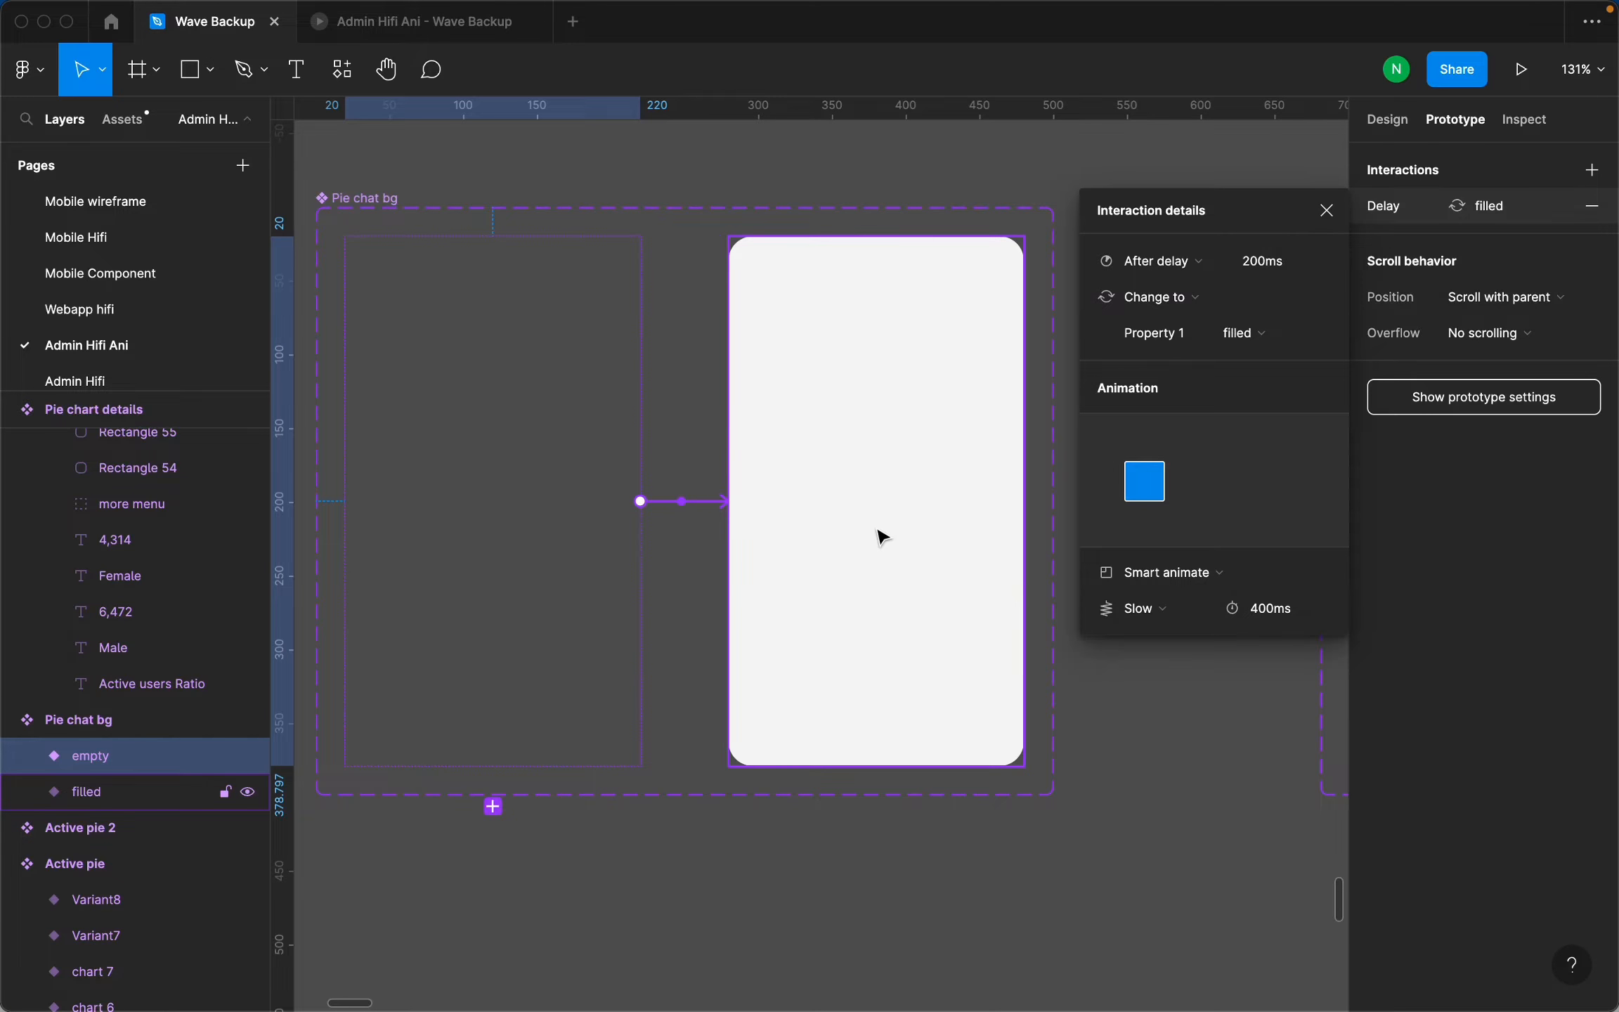
Inspect the After delay interaction from variant A 1 to A 2 in the Pie chart details component.
scroll(712, 628, "down", 5)
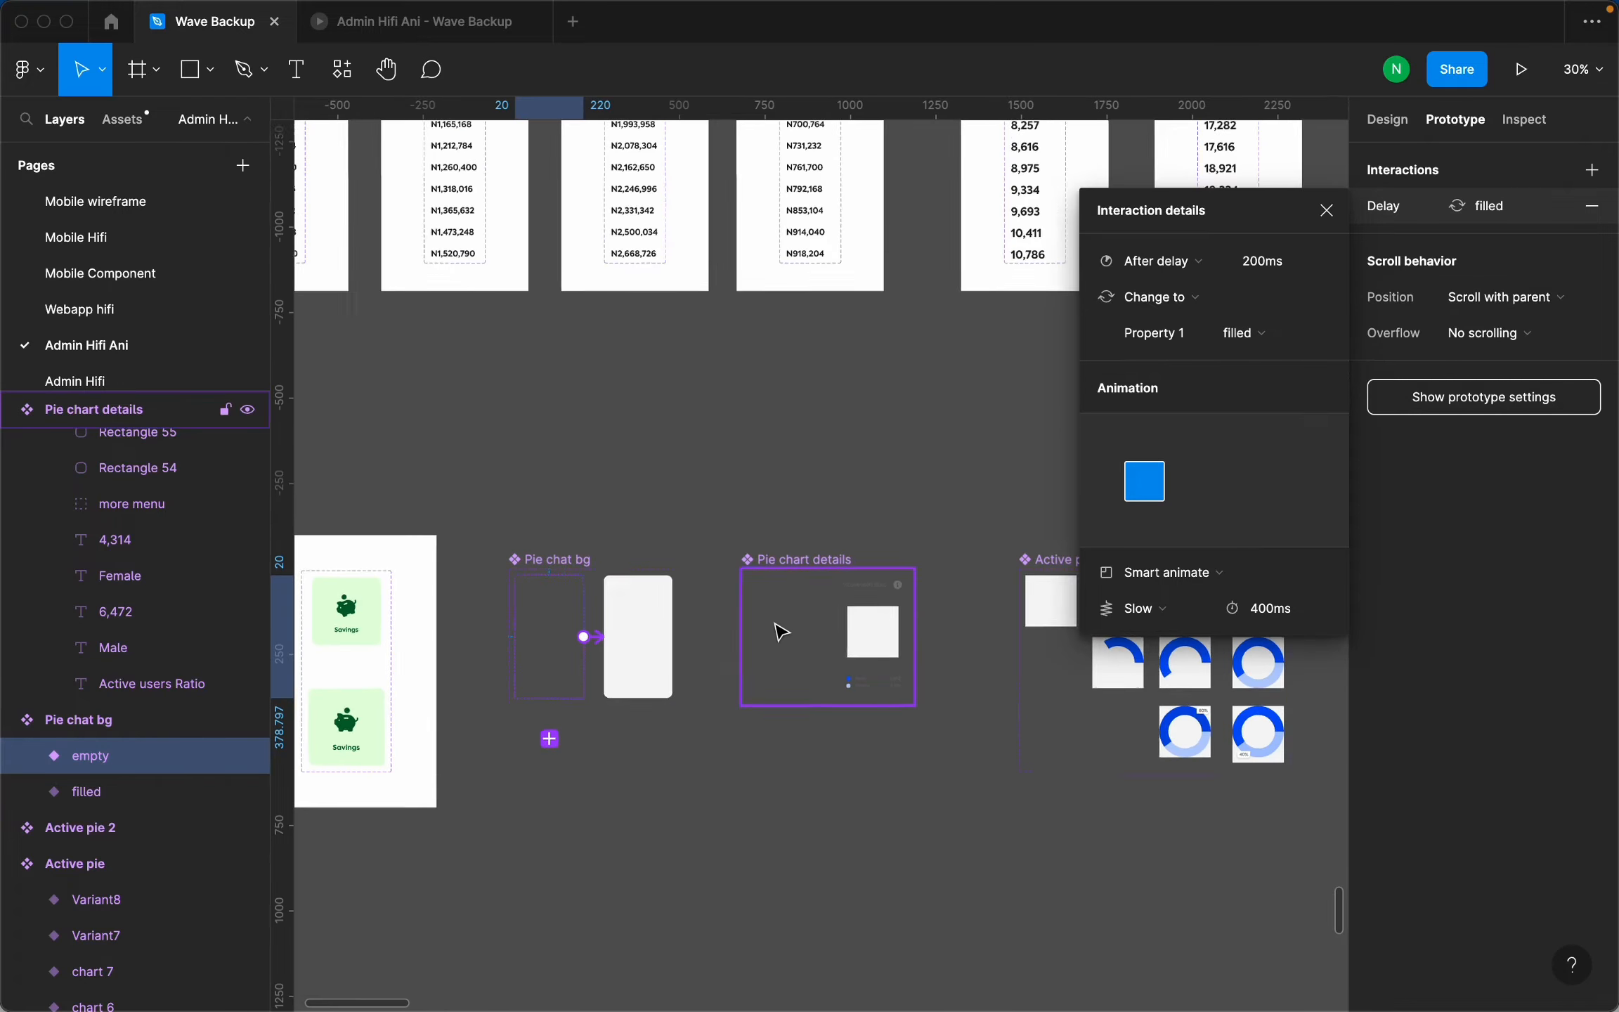
scroll(776, 629, "up", 5)
left_click(769, 535)
left_click(1026, 688)
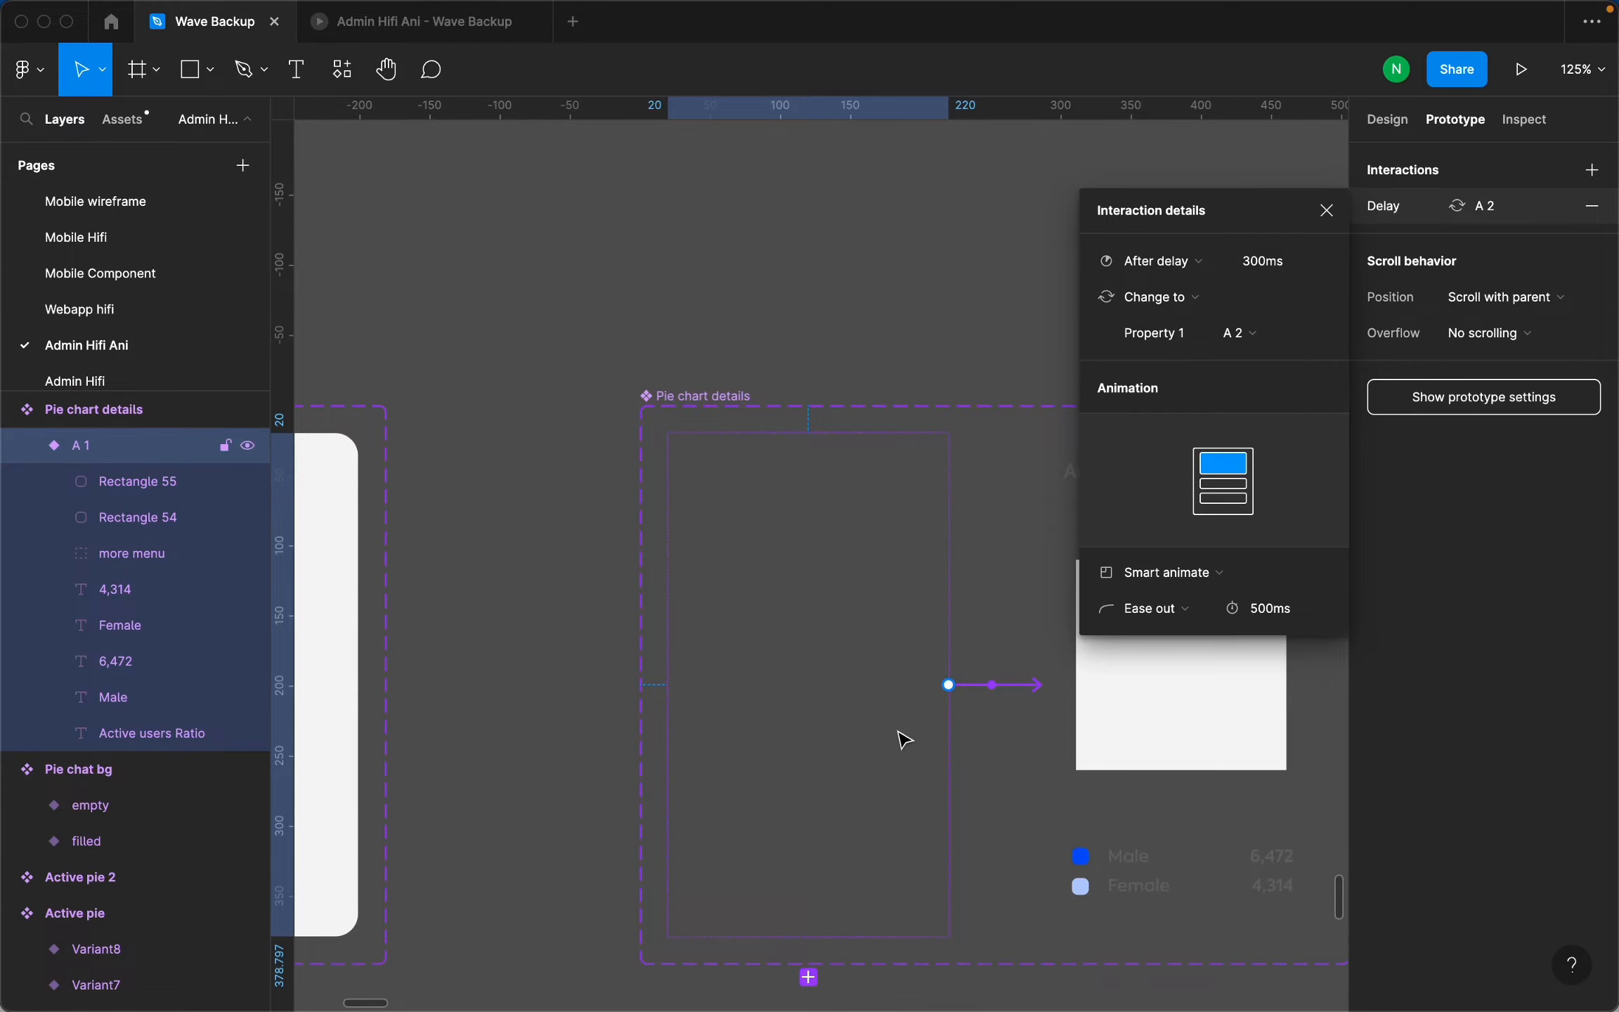
Locate Pie chart details among the surrounding components and reopen its A 1 to A 2 interaction to review the delay and animation duration.
scroll(906, 739, "down", 10)
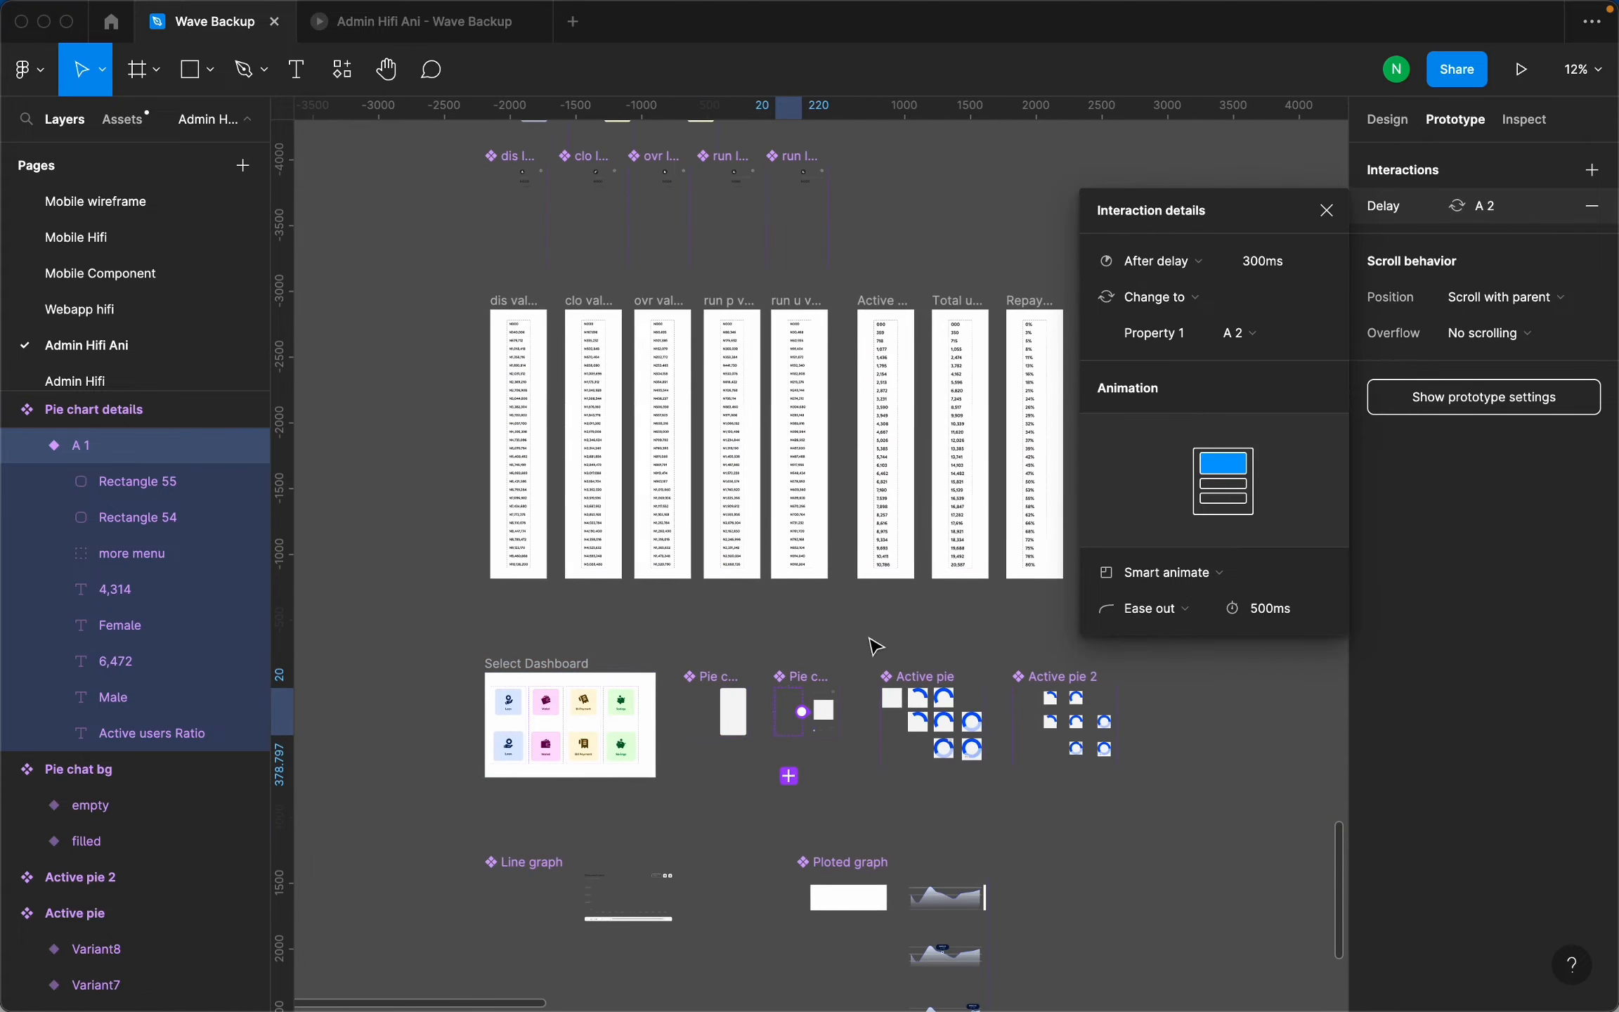
scroll(793, 708, "up", 5)
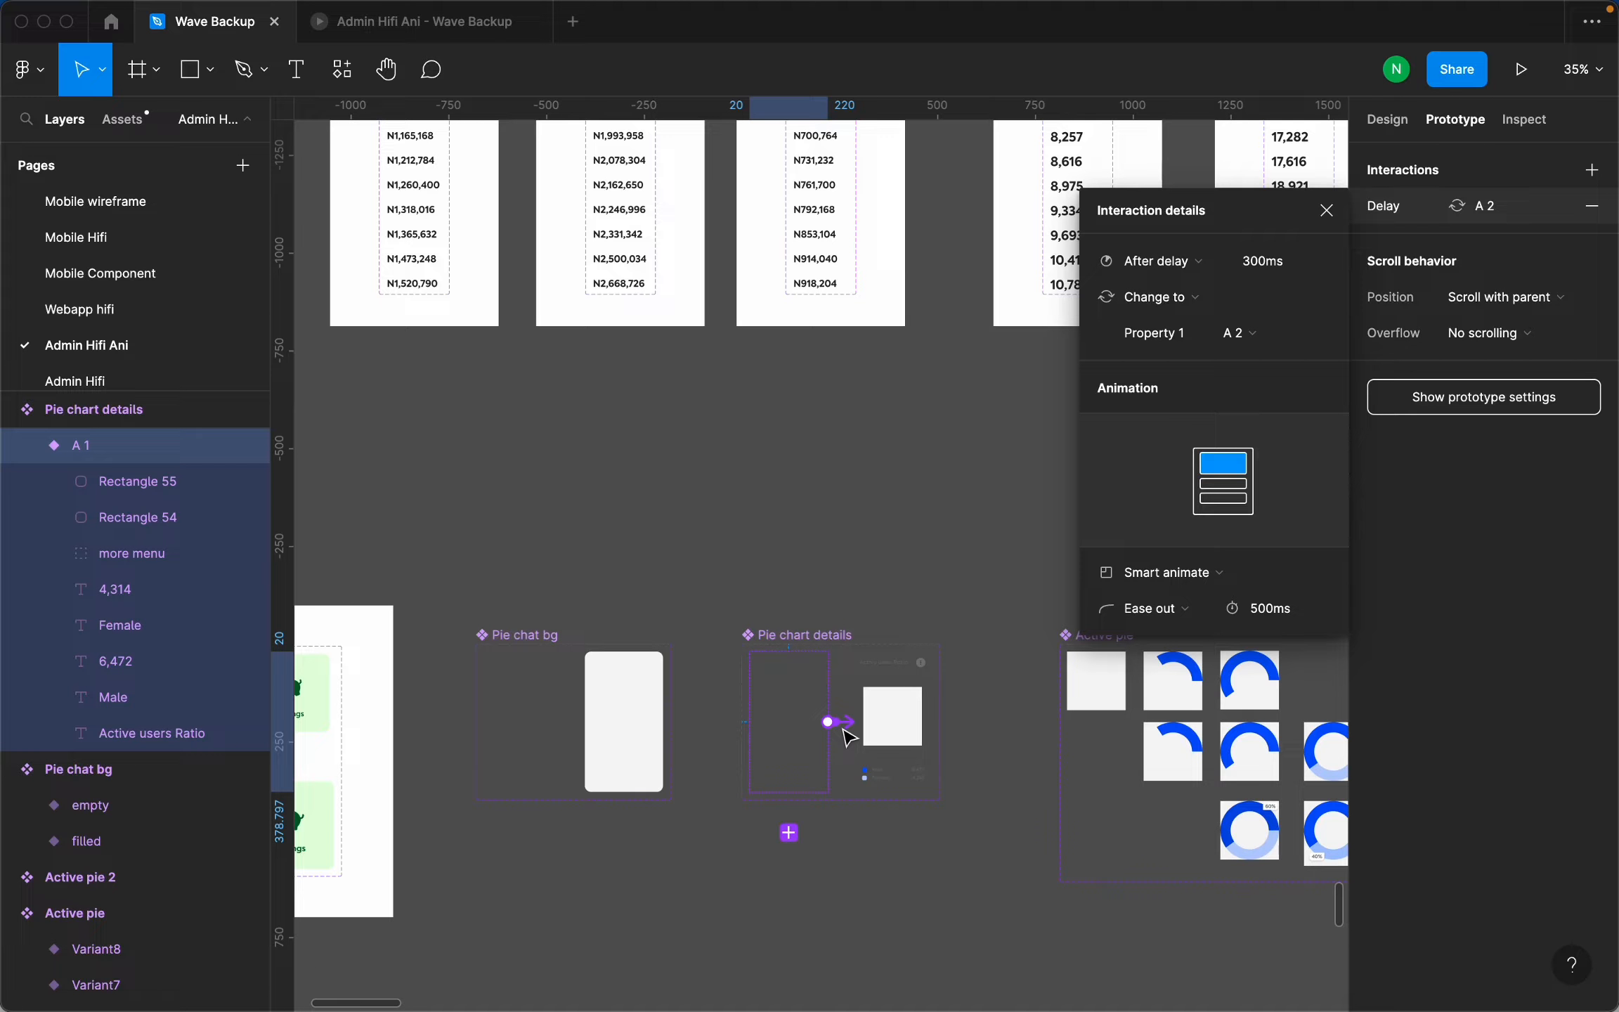
scroll(866, 711, "up", 3)
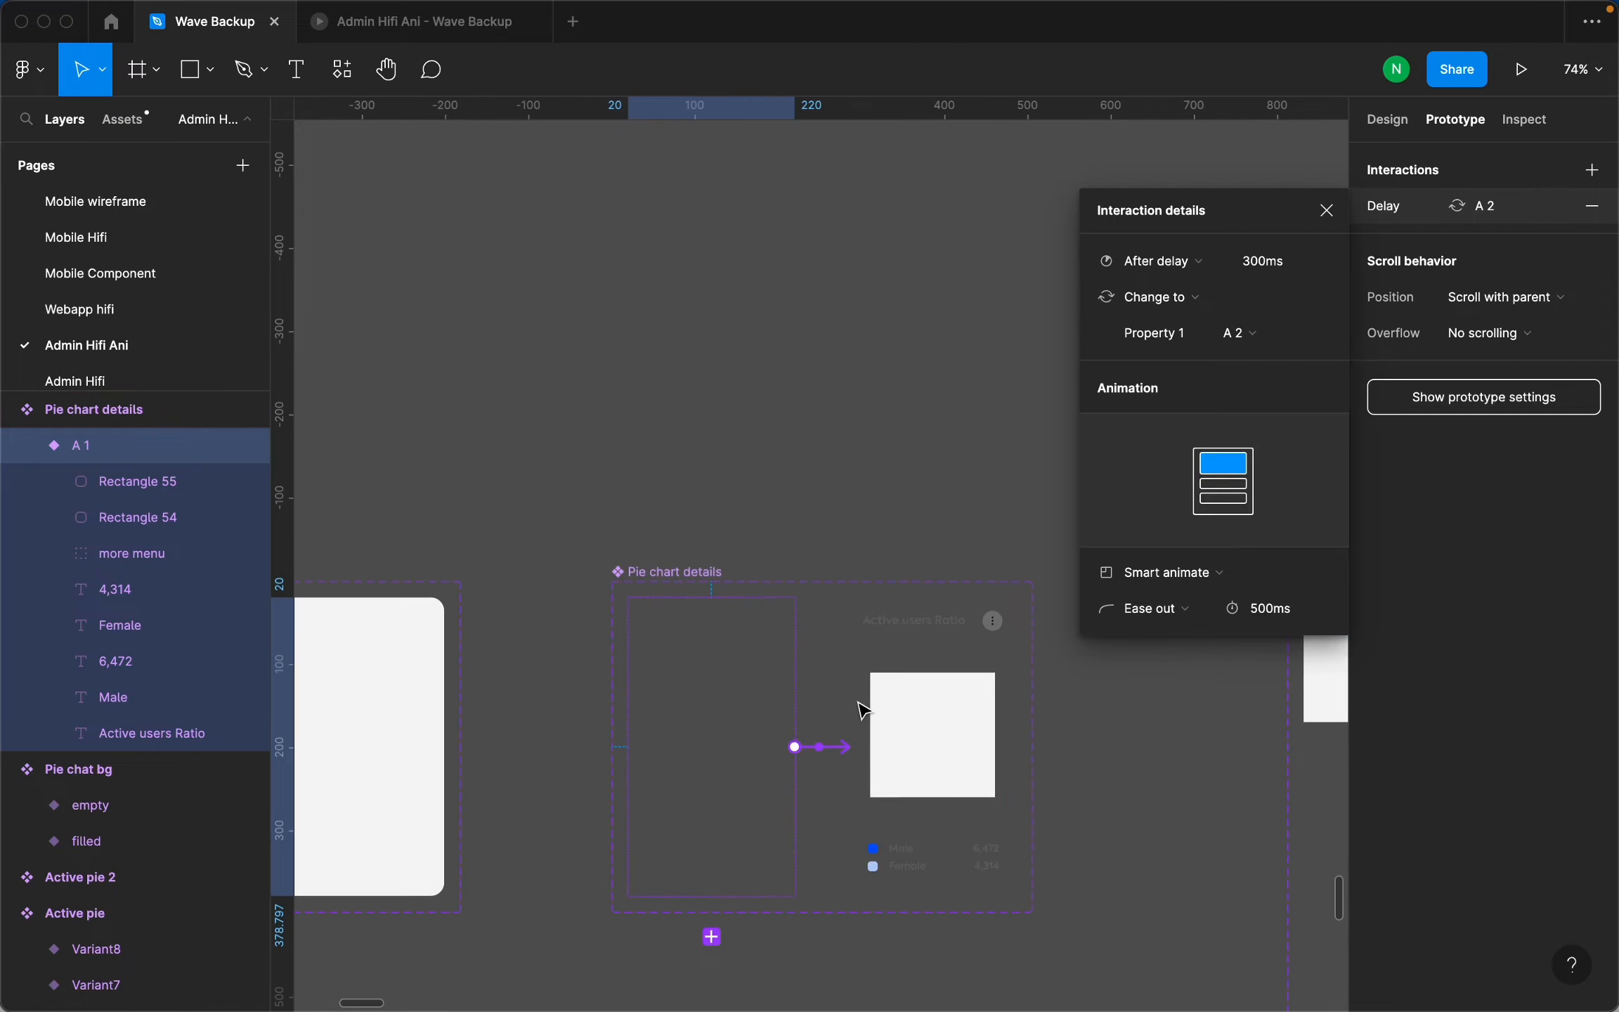
left_click(717, 442)
scroll(731, 506, "down", 2)
scroll(773, 586, "up", 3)
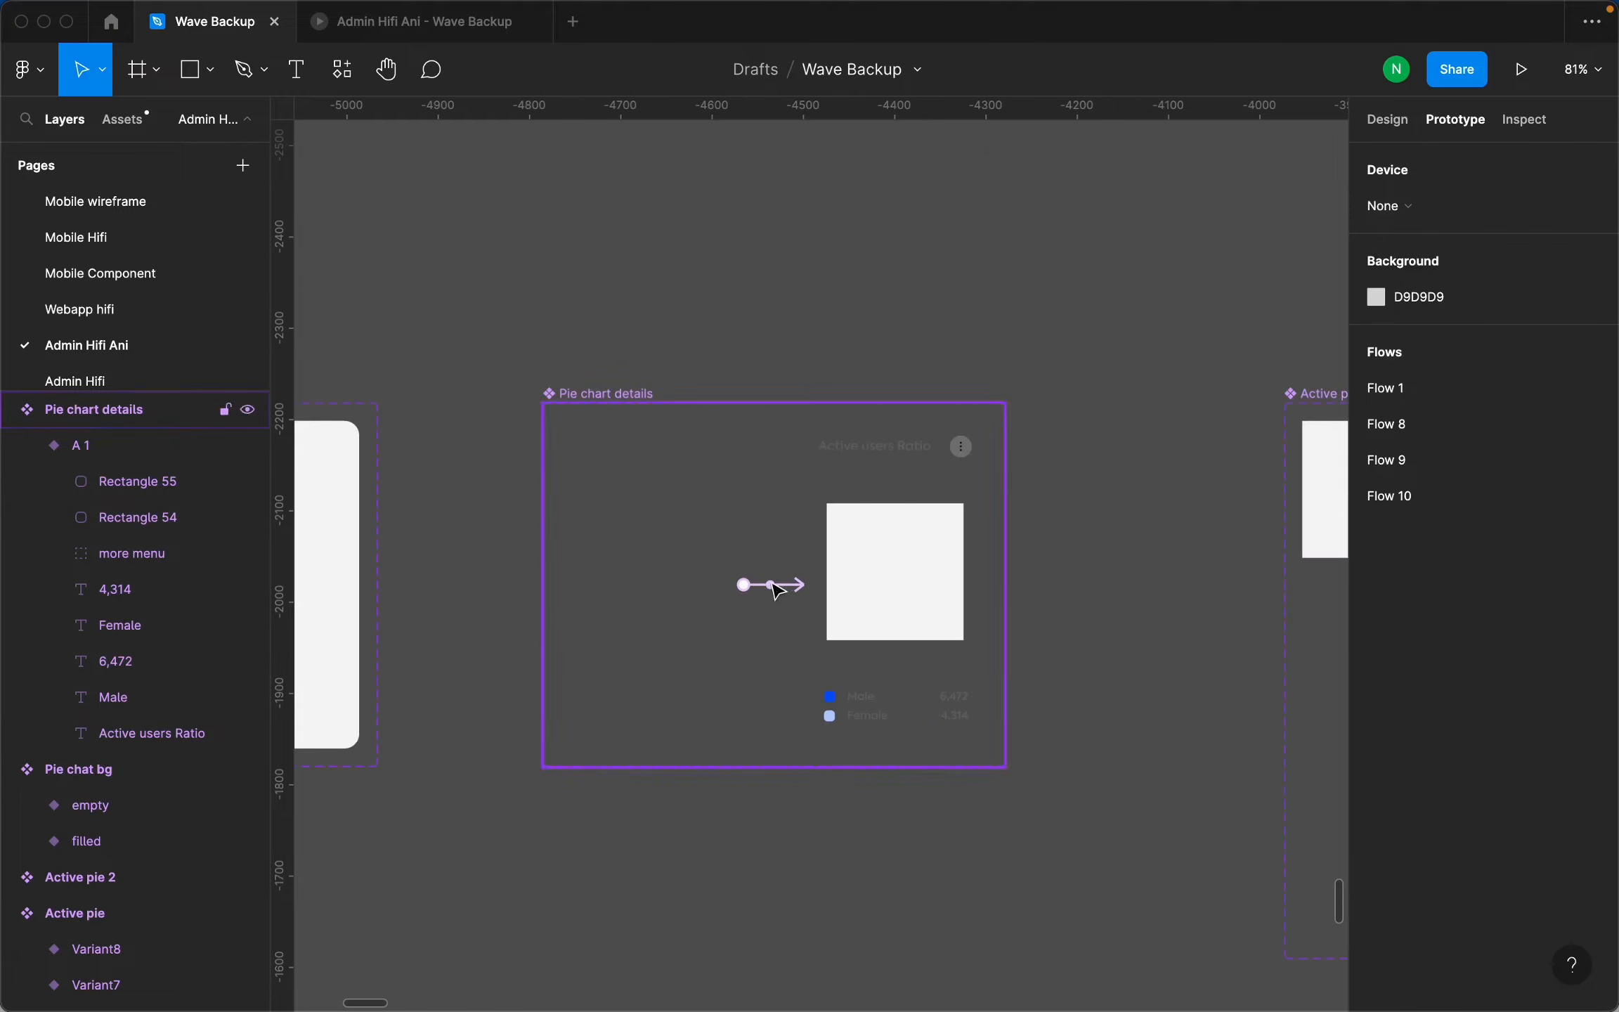
scroll(776, 585, "up", 1)
left_click(777, 585)
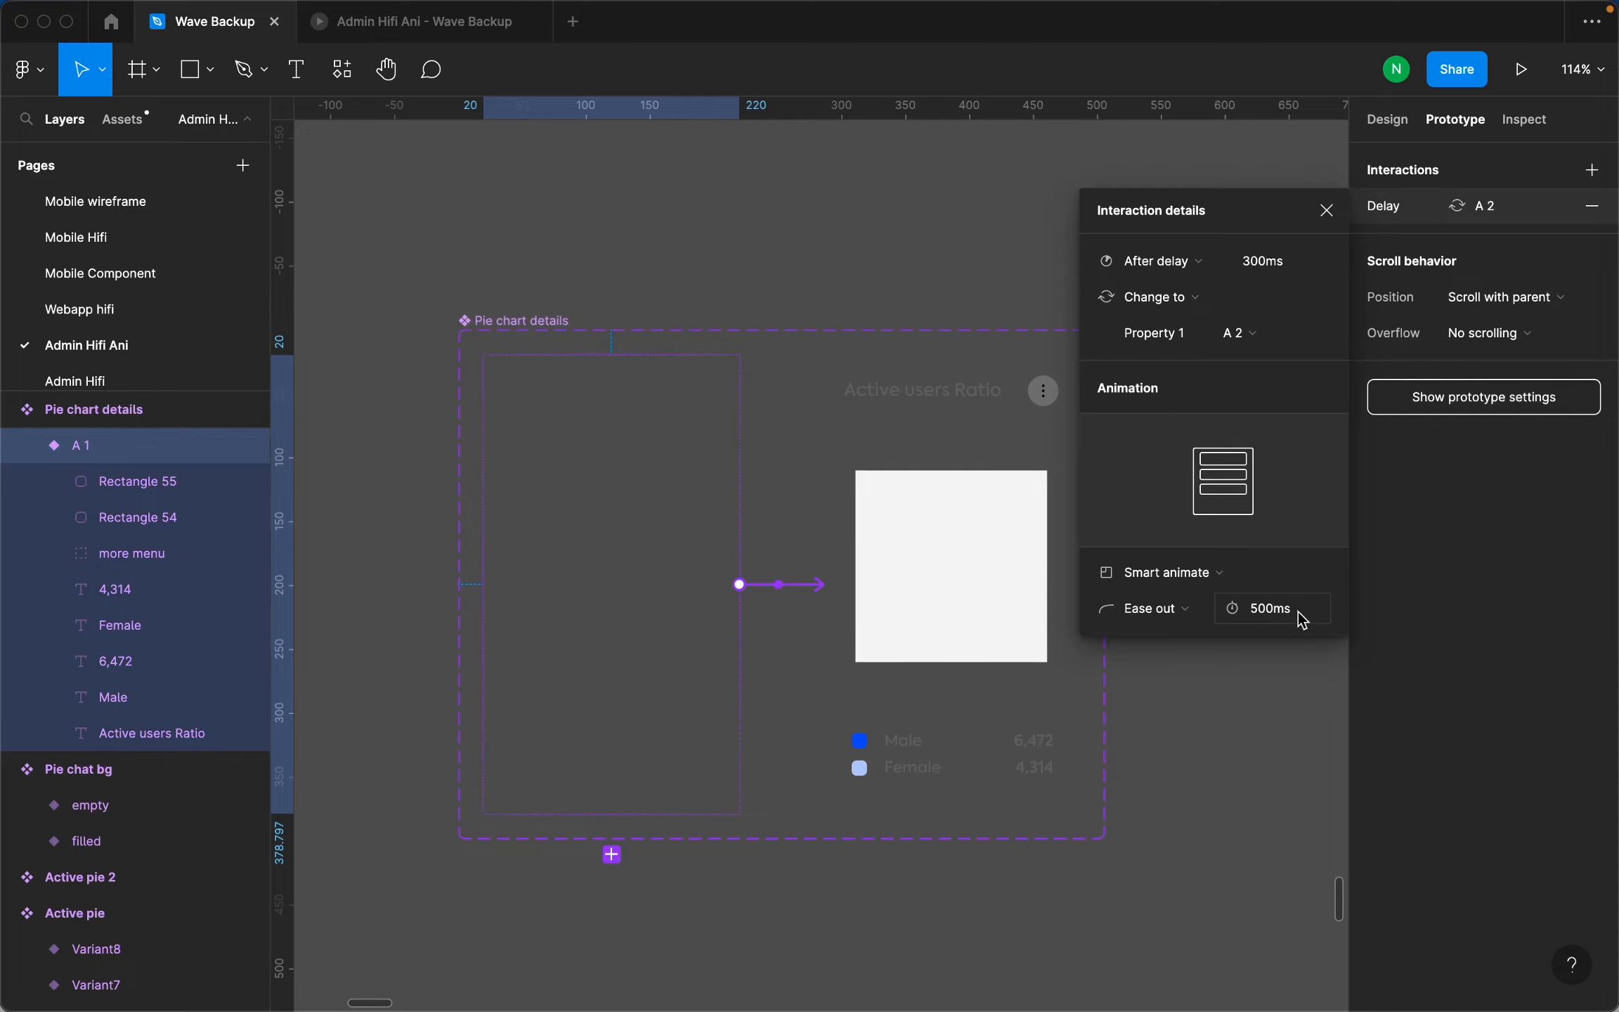
Recheck the timing of the empty to filled interaction in Pie chat bg, then close its details.
scroll(685, 537, "down", 4)
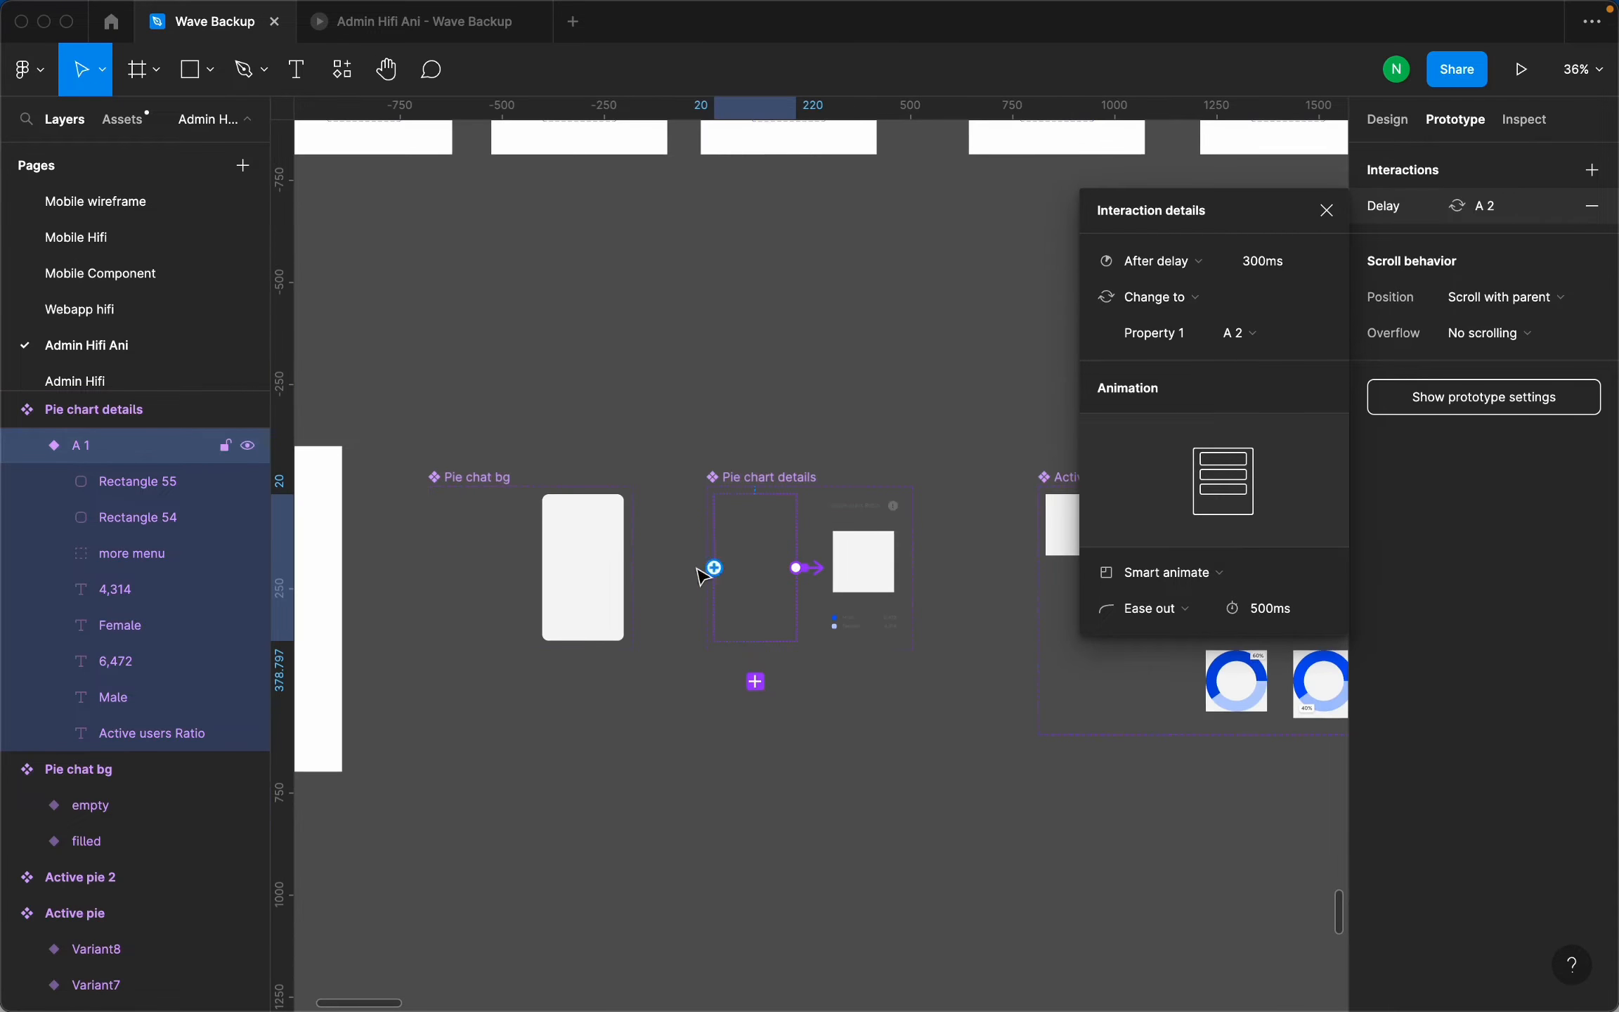
left_click(507, 539)
scroll(485, 562, "up", 5)
left_click(542, 575)
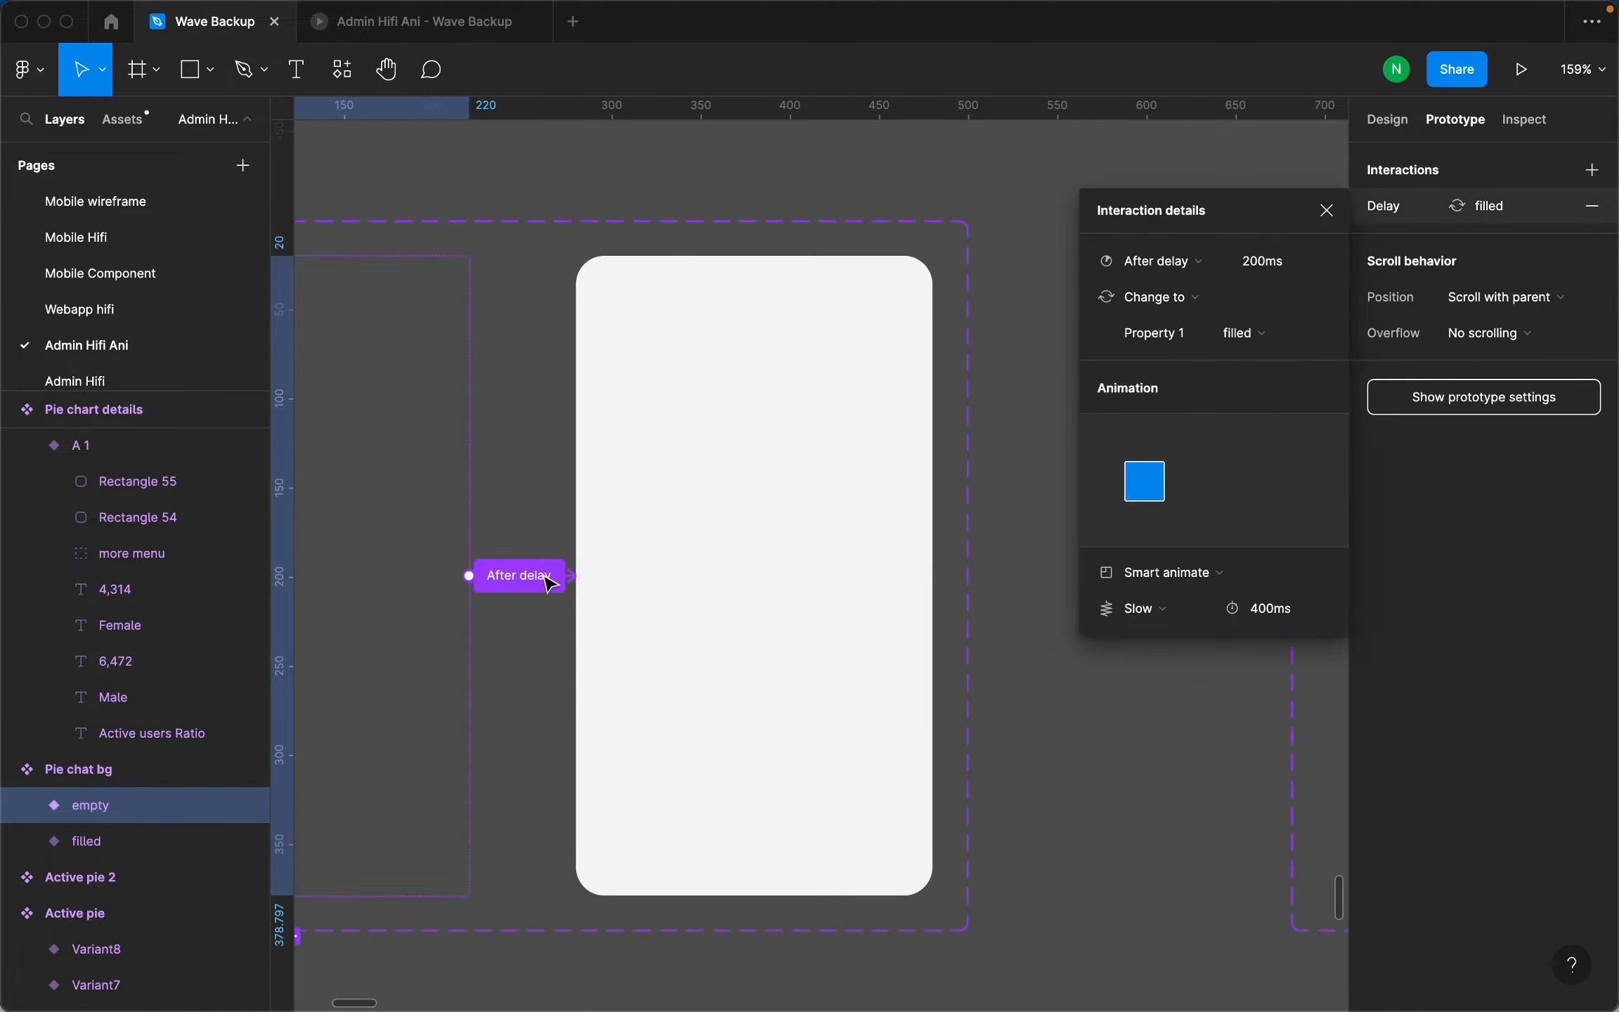
scroll(546, 488, "down", 10)
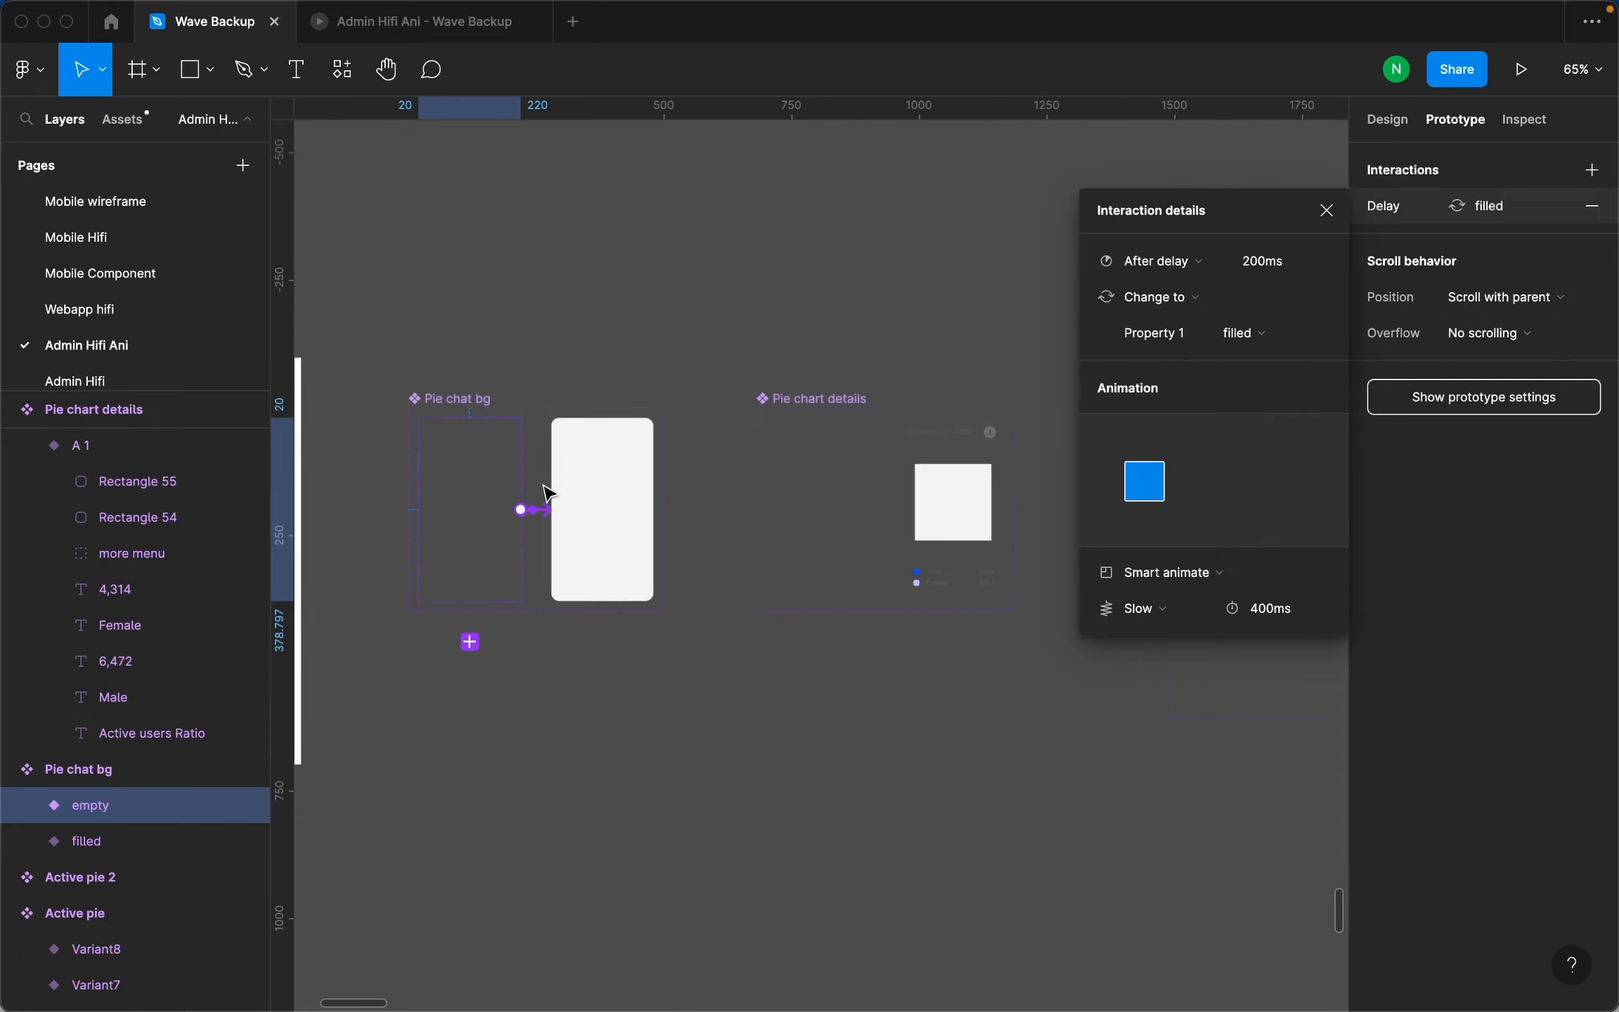
left_click(613, 387)
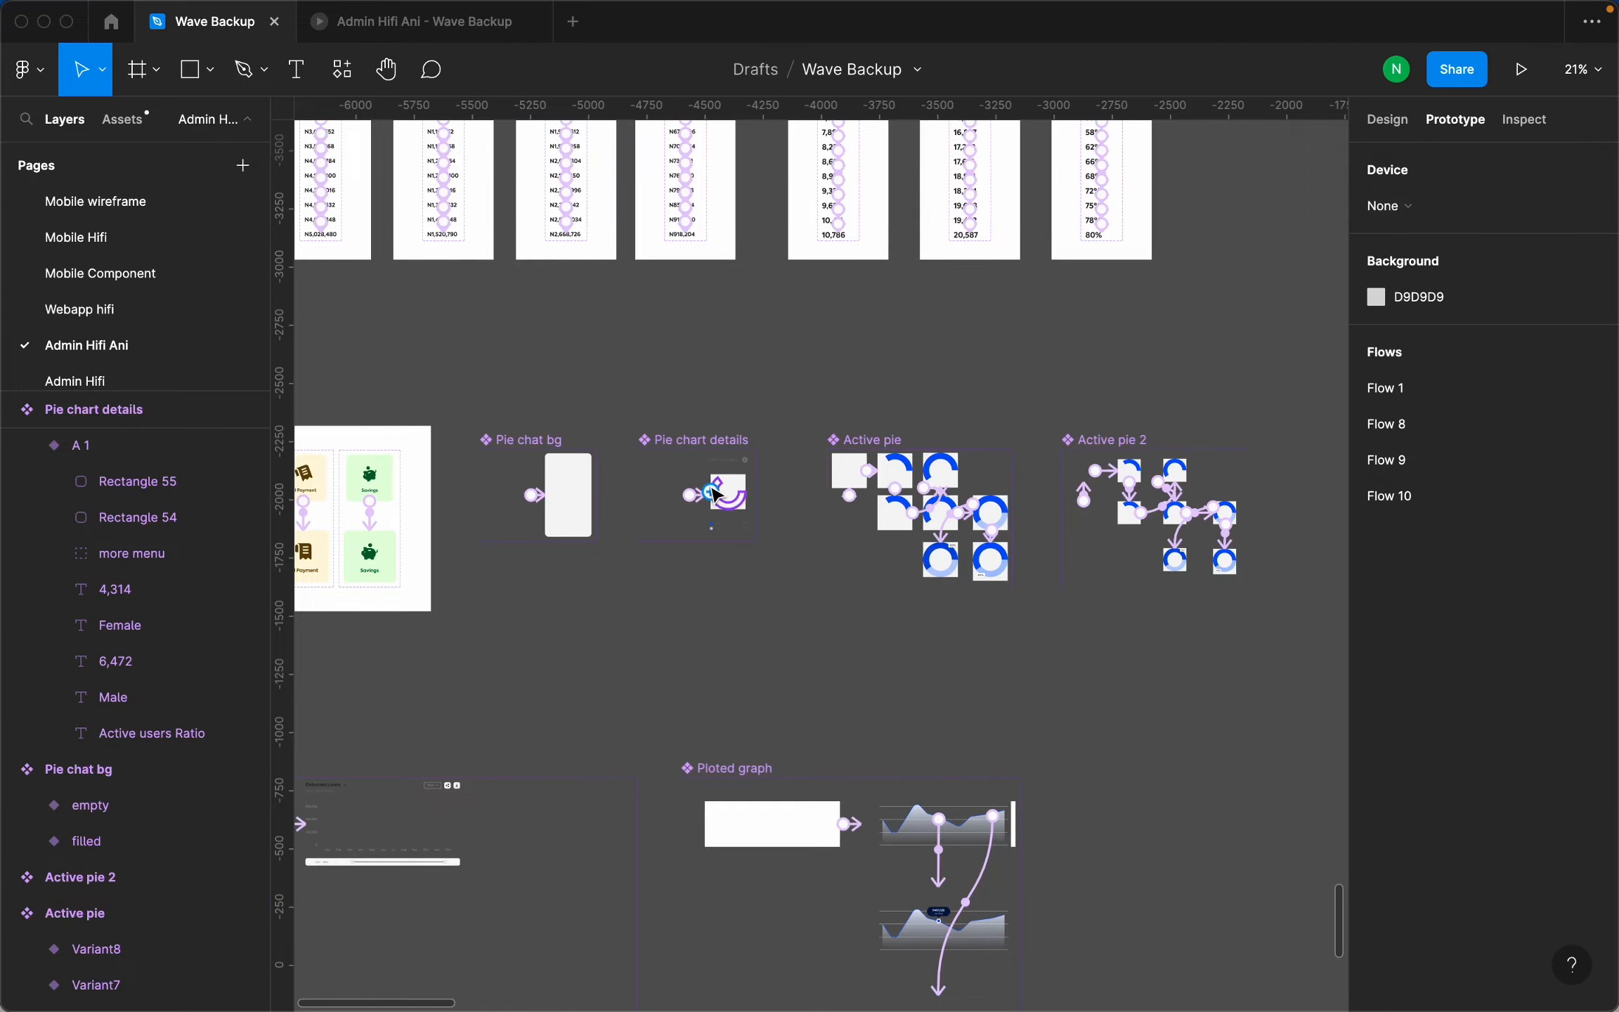
Survey the layout and prototype connections of the pie chart, Line graph, Ploted graph and Recent Activities components.
scroll(822, 513, "down", 5)
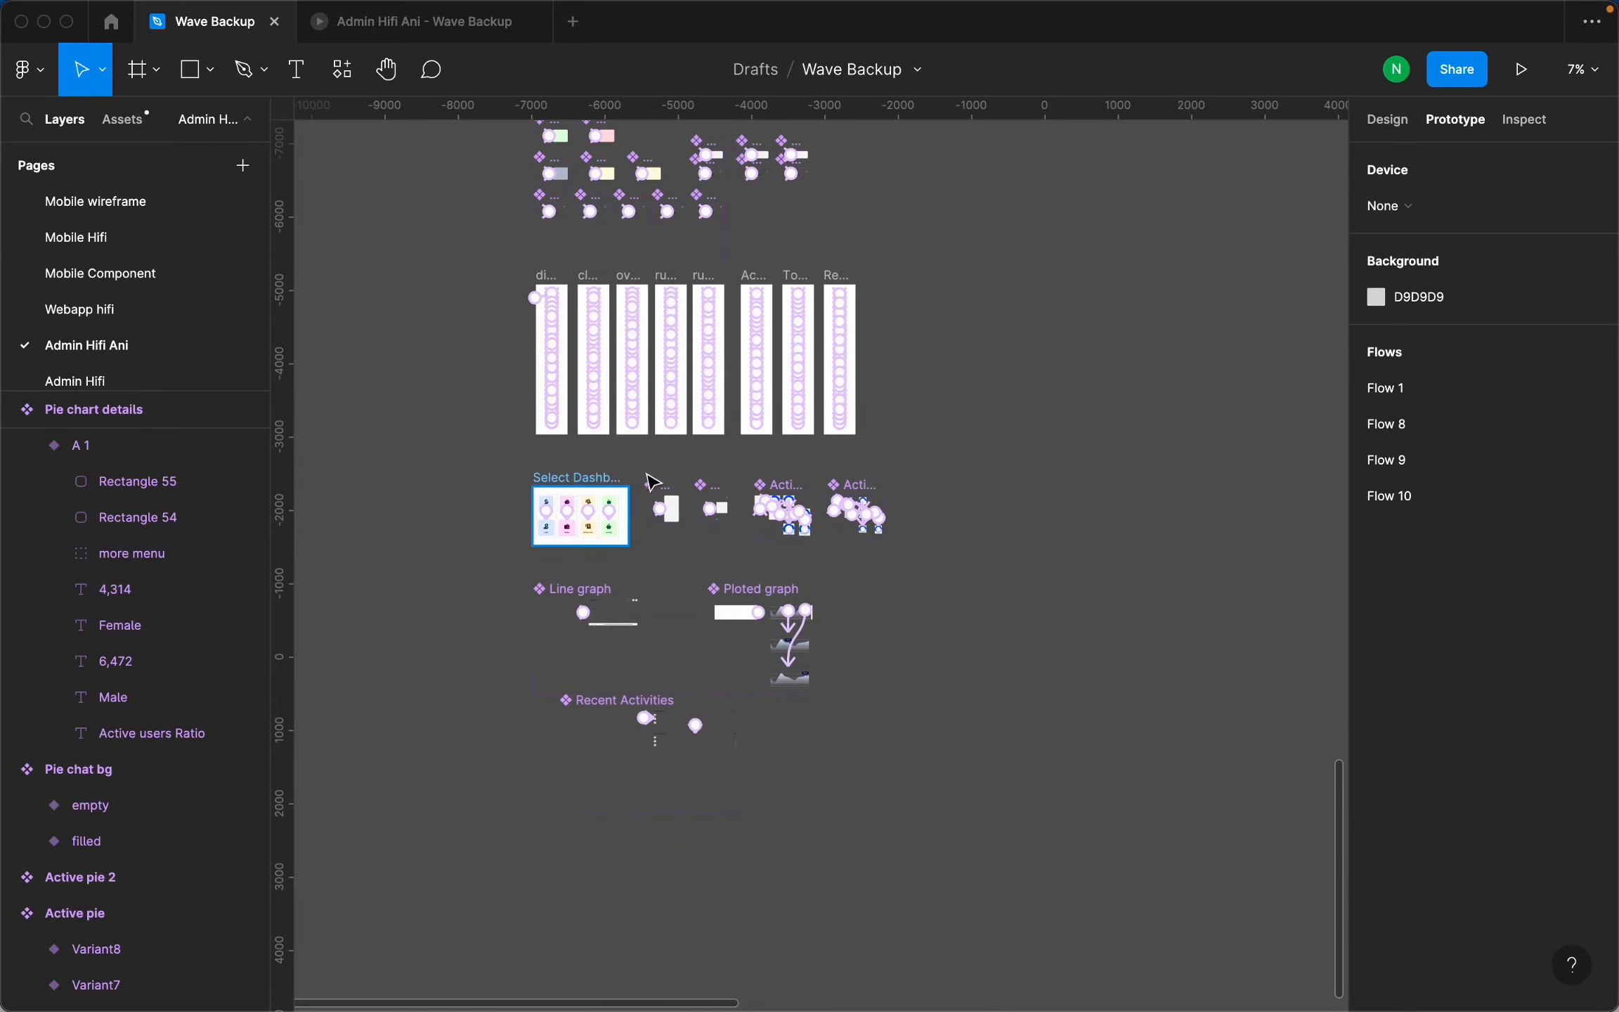
scroll(947, 414, "up", 5)
scroll(899, 412, "down", 4)
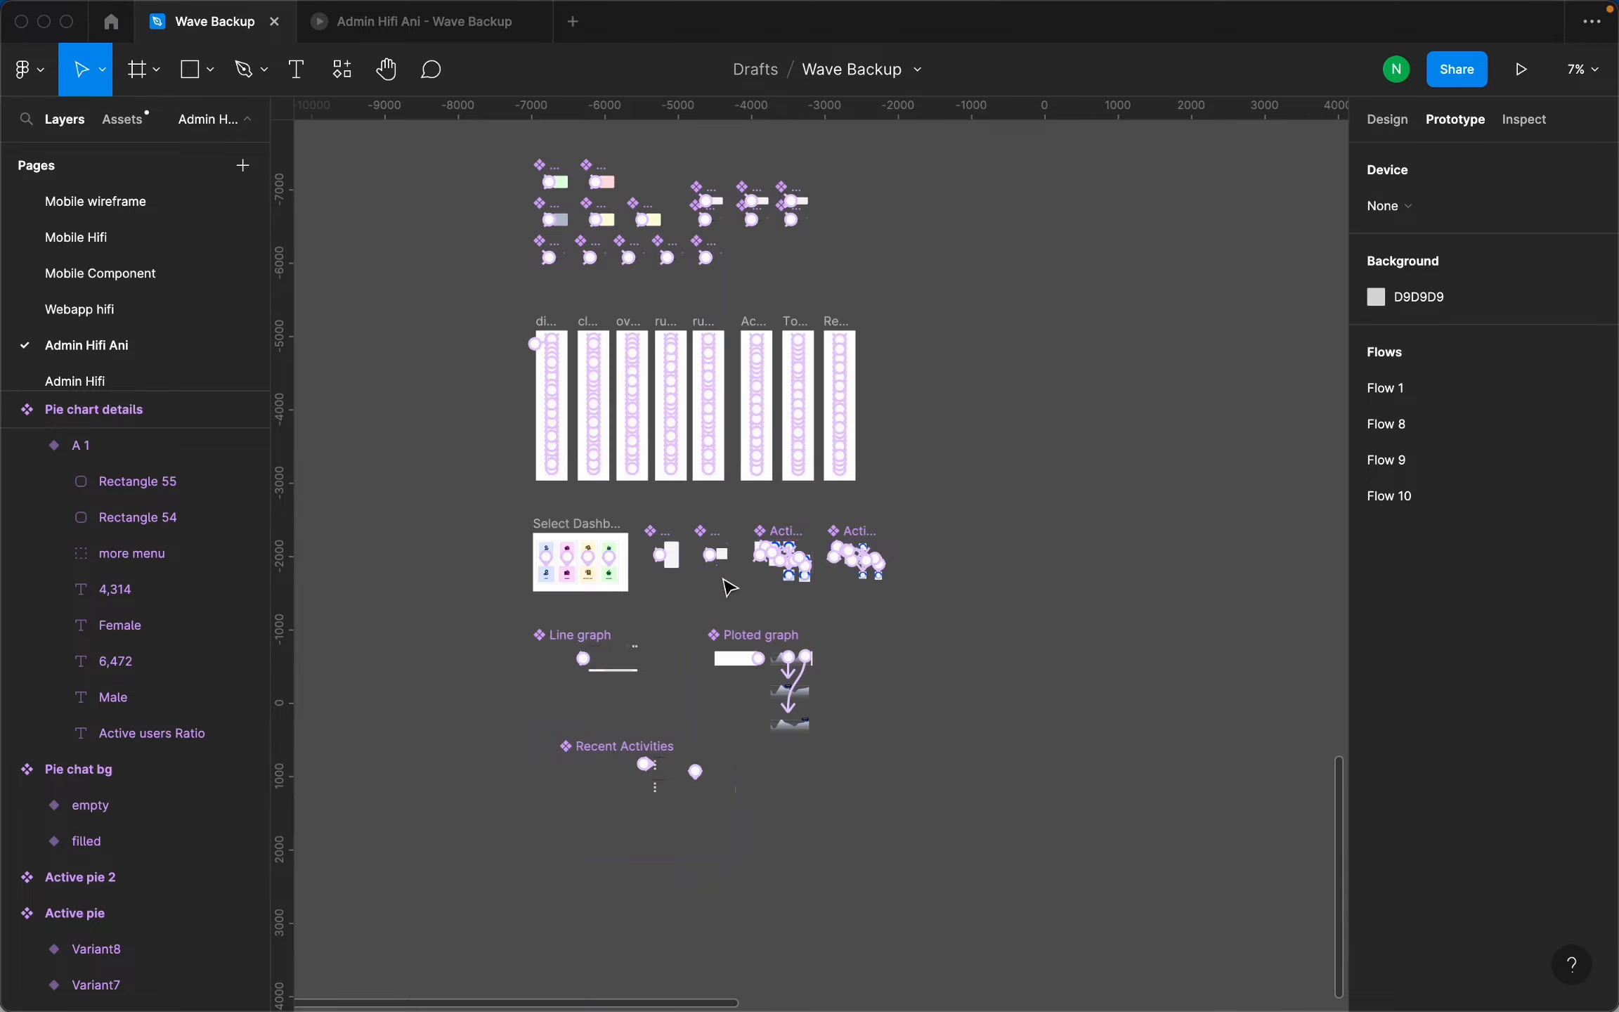
scroll(729, 587, "up", 5)
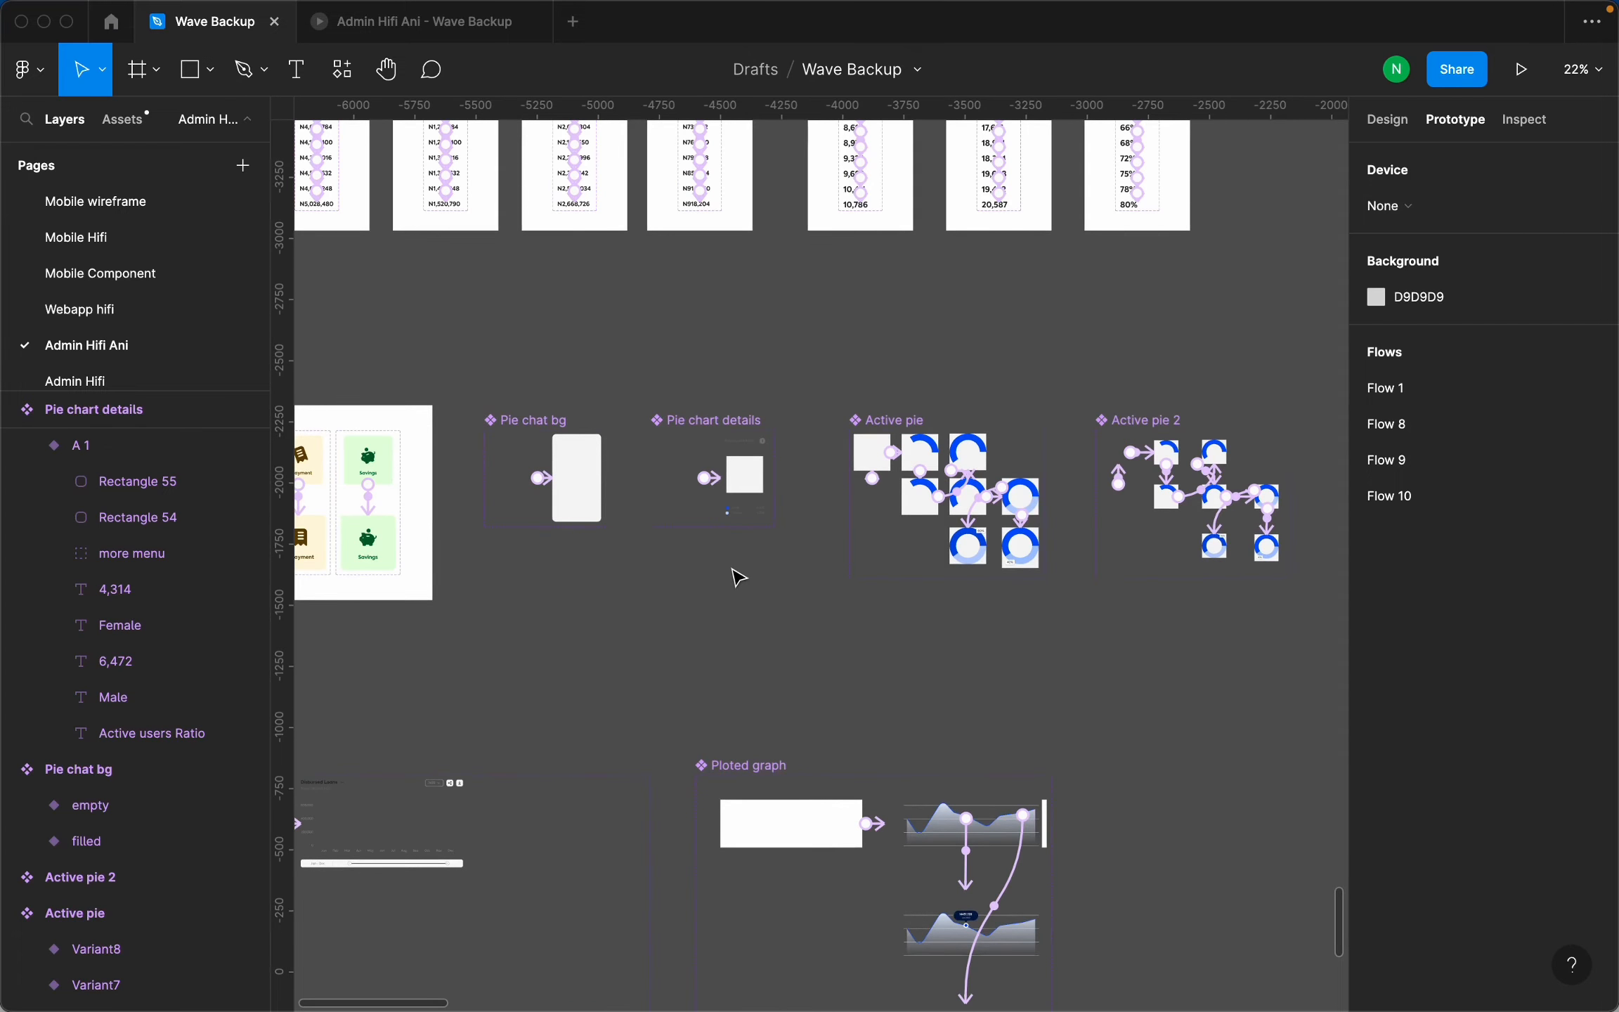
scroll(717, 571, "down", 3)
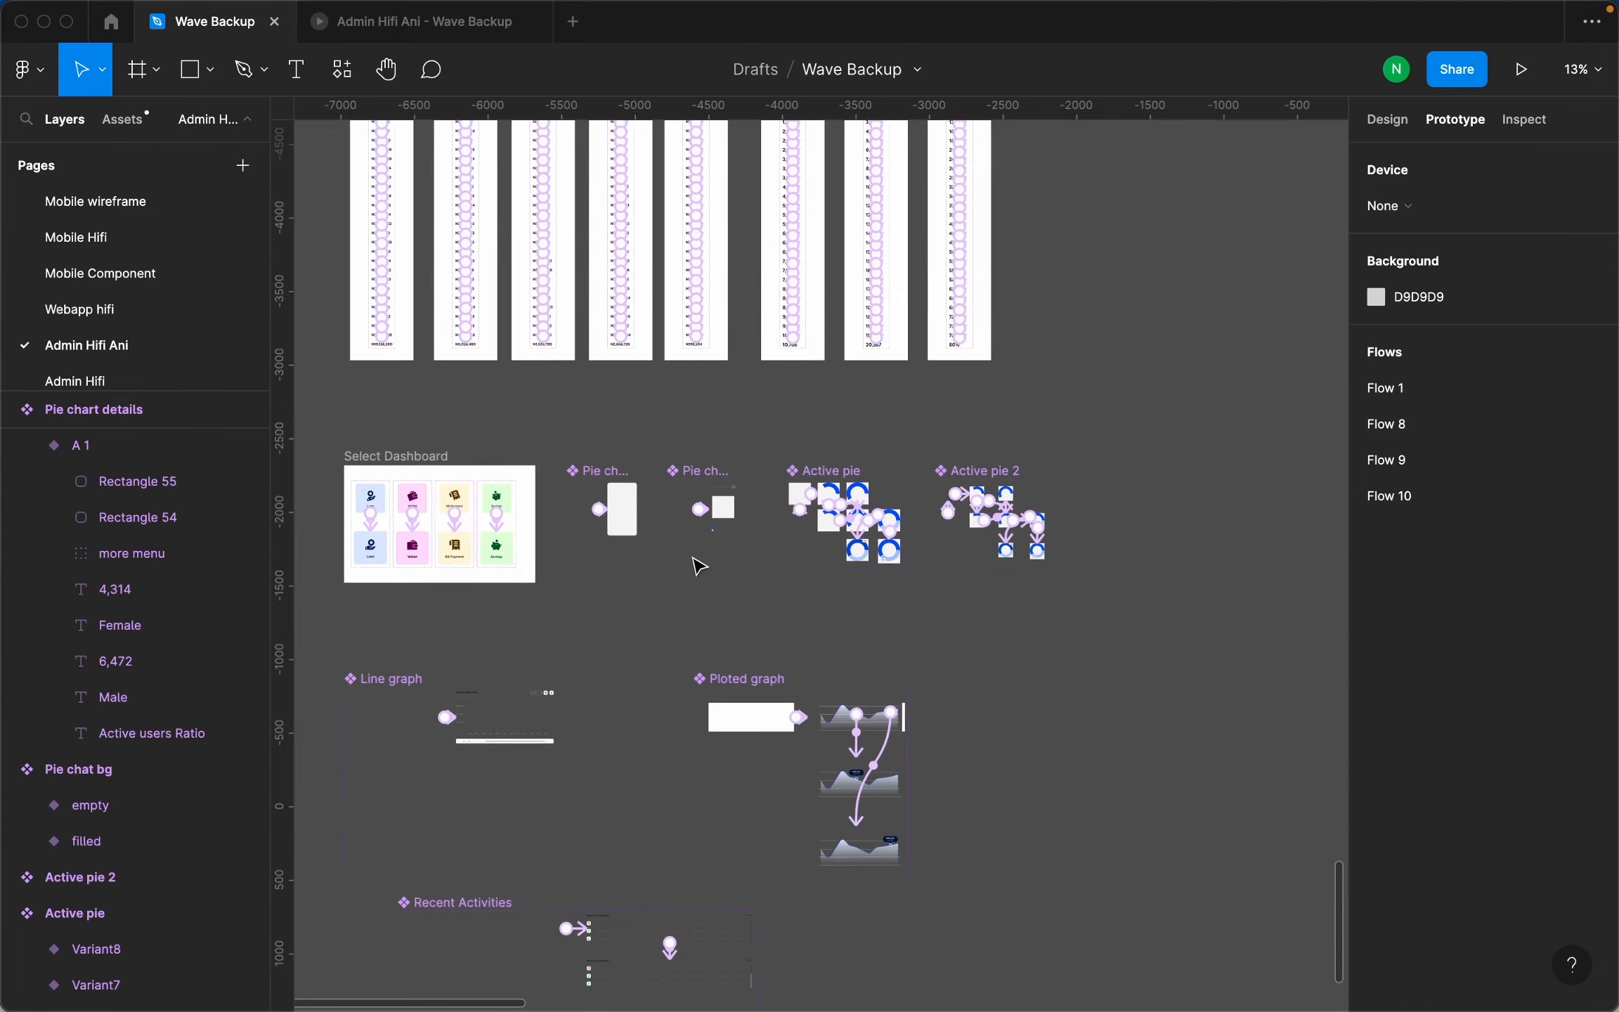
scroll(644, 551, "down", 3)
scroll(712, 554, "up", 6)
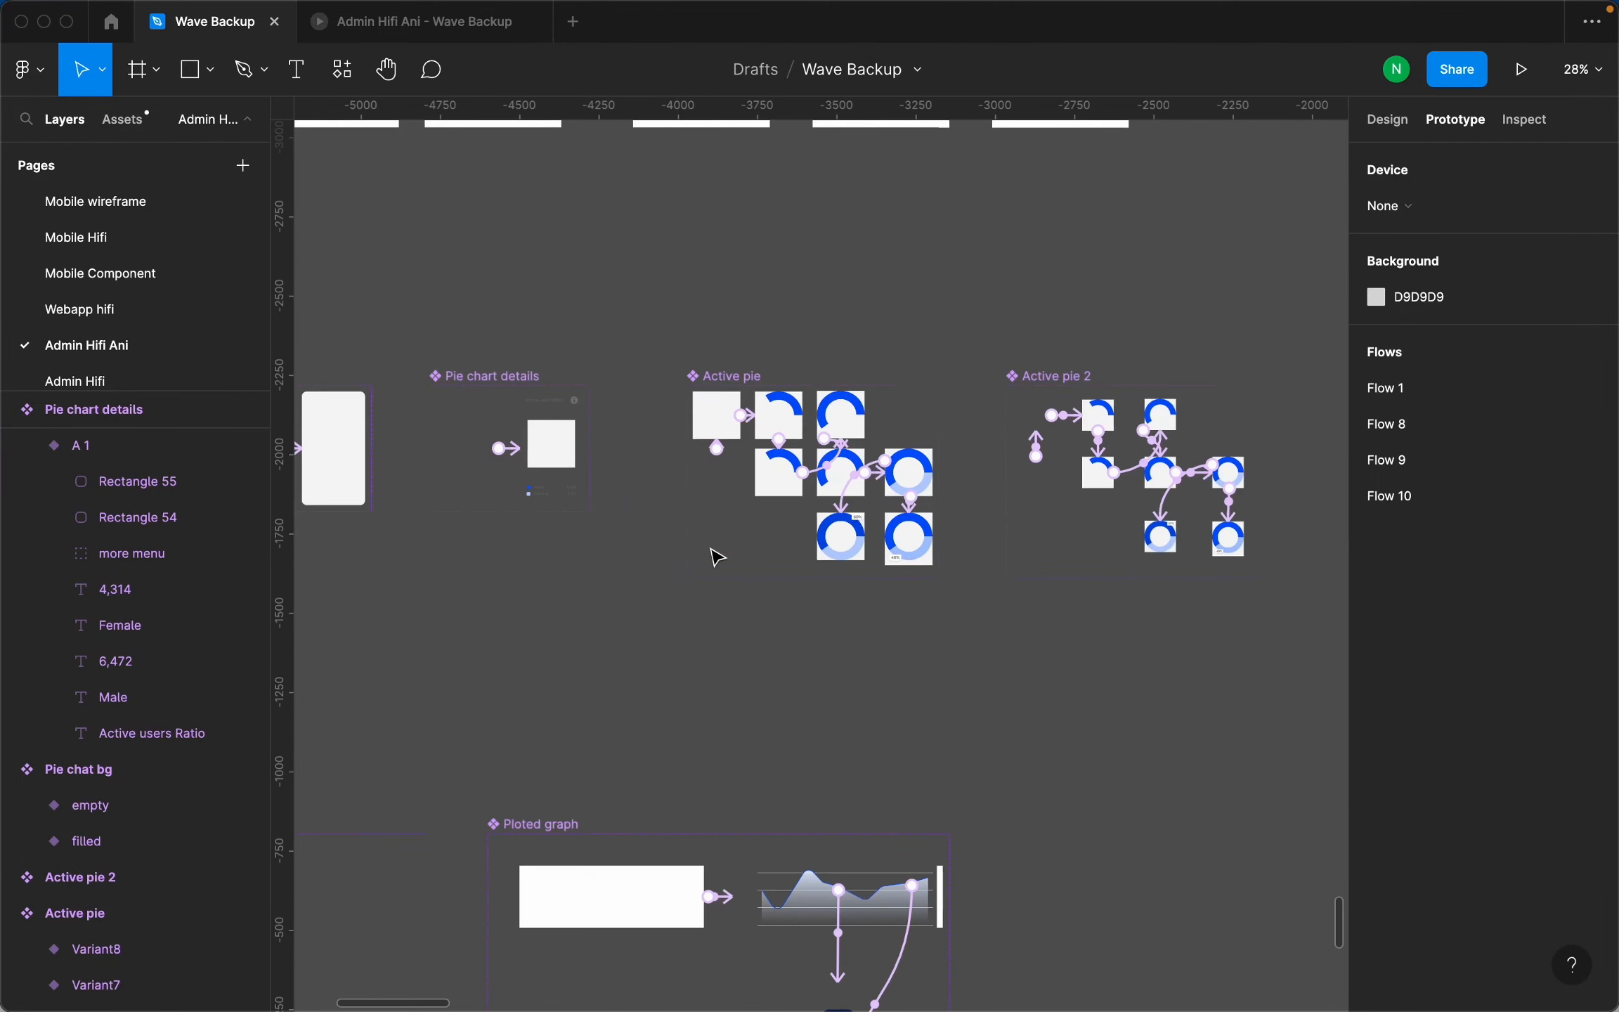
scroll(731, 548, "down", 3)
scroll(735, 548, "down", 3)
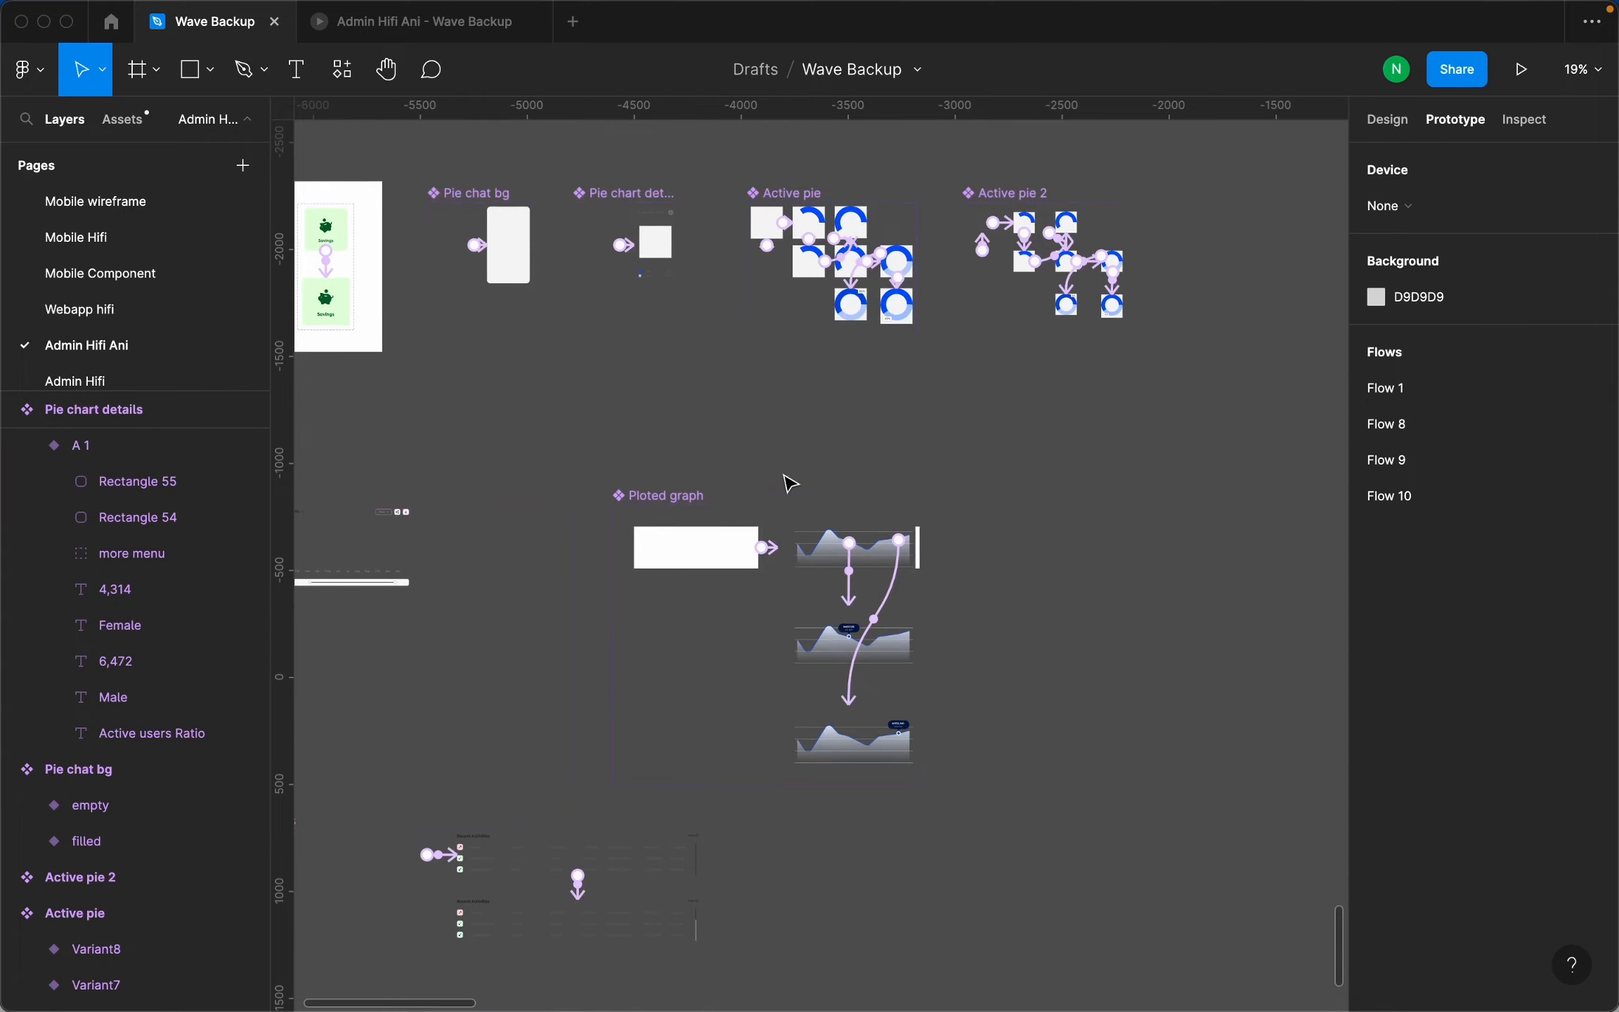
scroll(788, 481, "down", 3)
scroll(787, 478, "up", 5)
Examine the After delay and While hovering connections between the chart variants of the Active pie component.
scroll(746, 676, "up", 10)
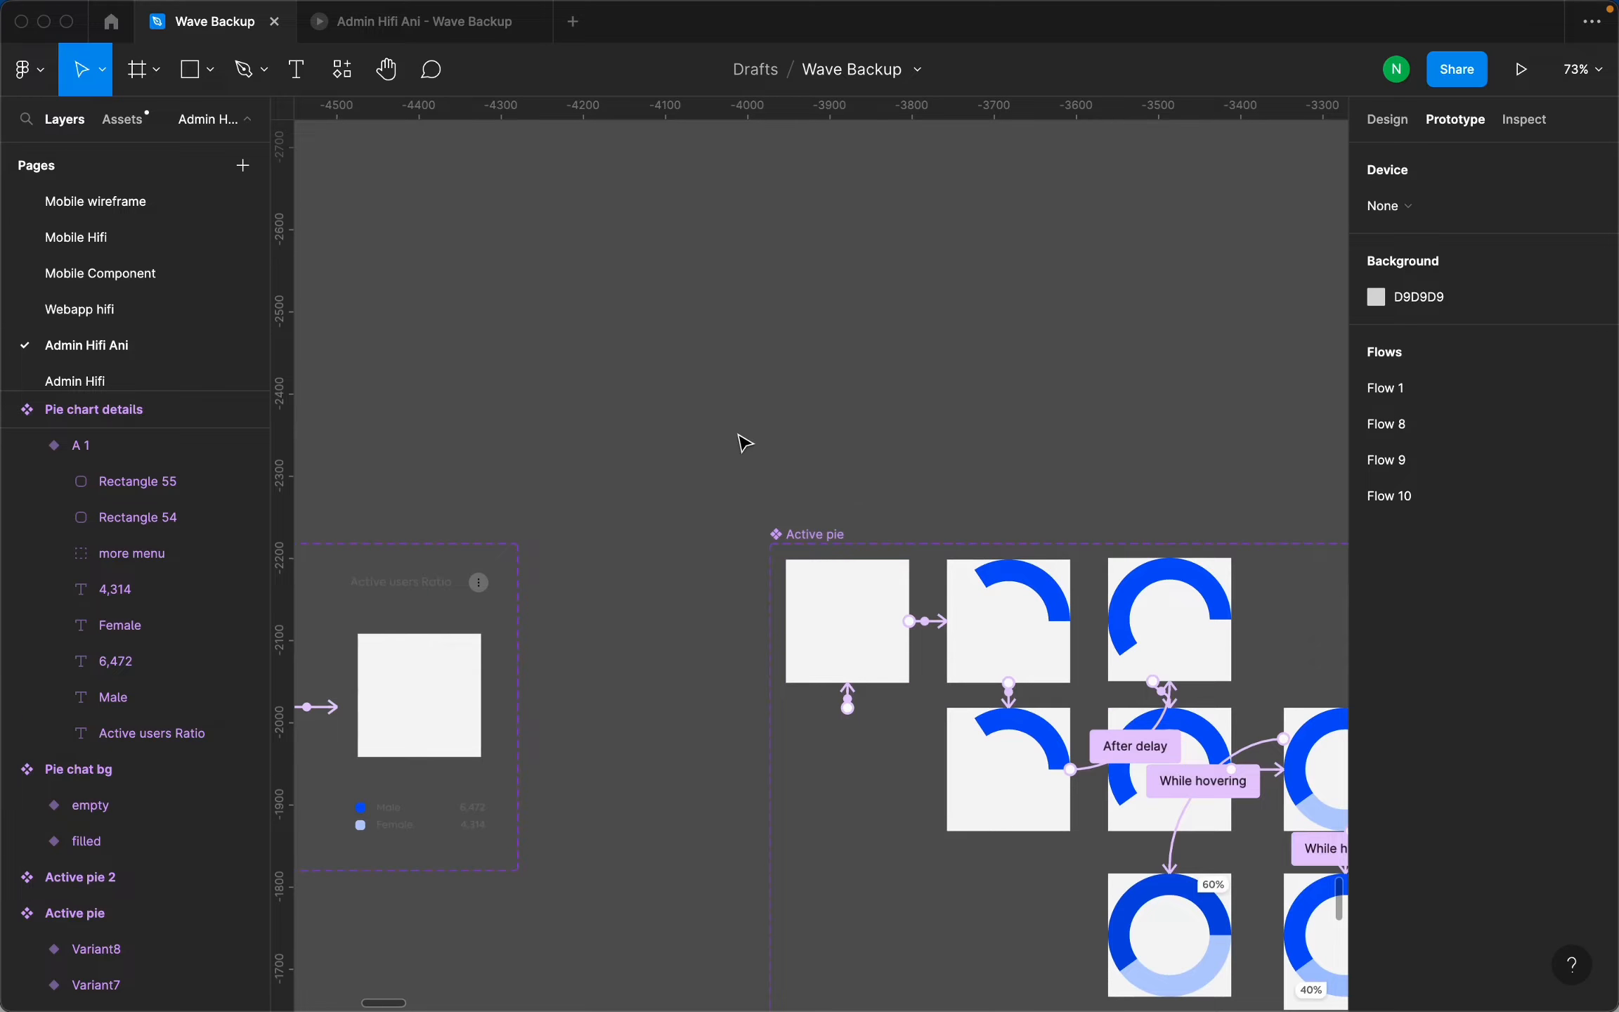
scroll(747, 442, "down", 2)
scroll(878, 506, "up", 5)
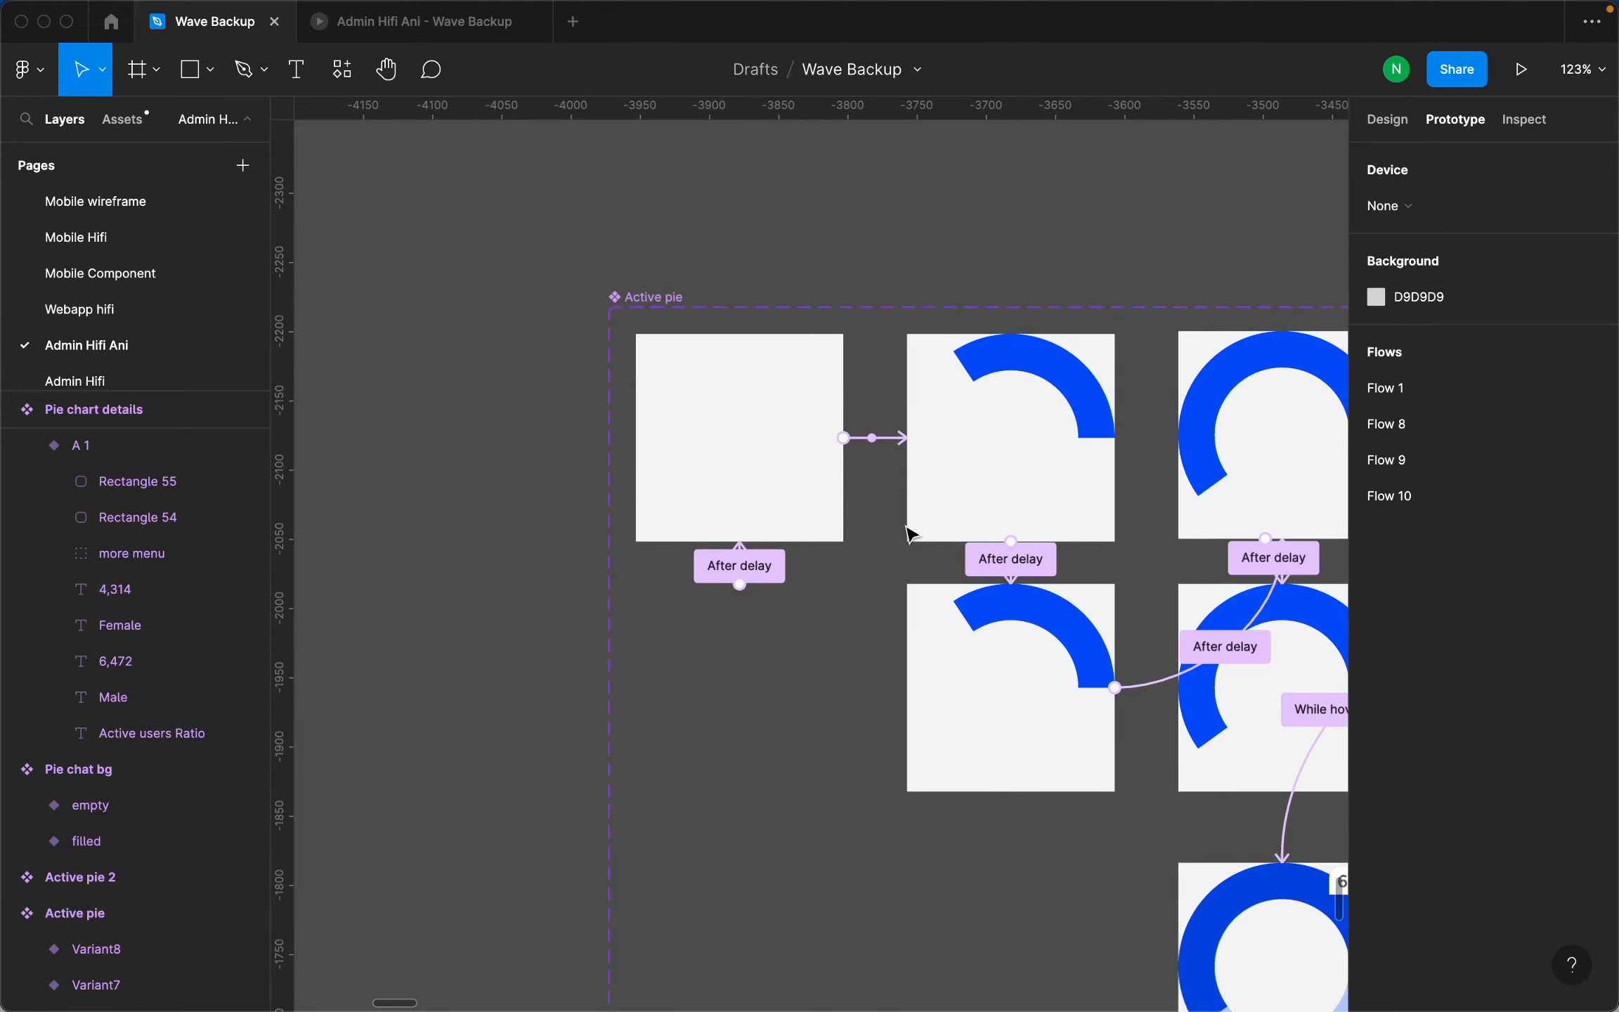
scroll(871, 506, "down", 10)
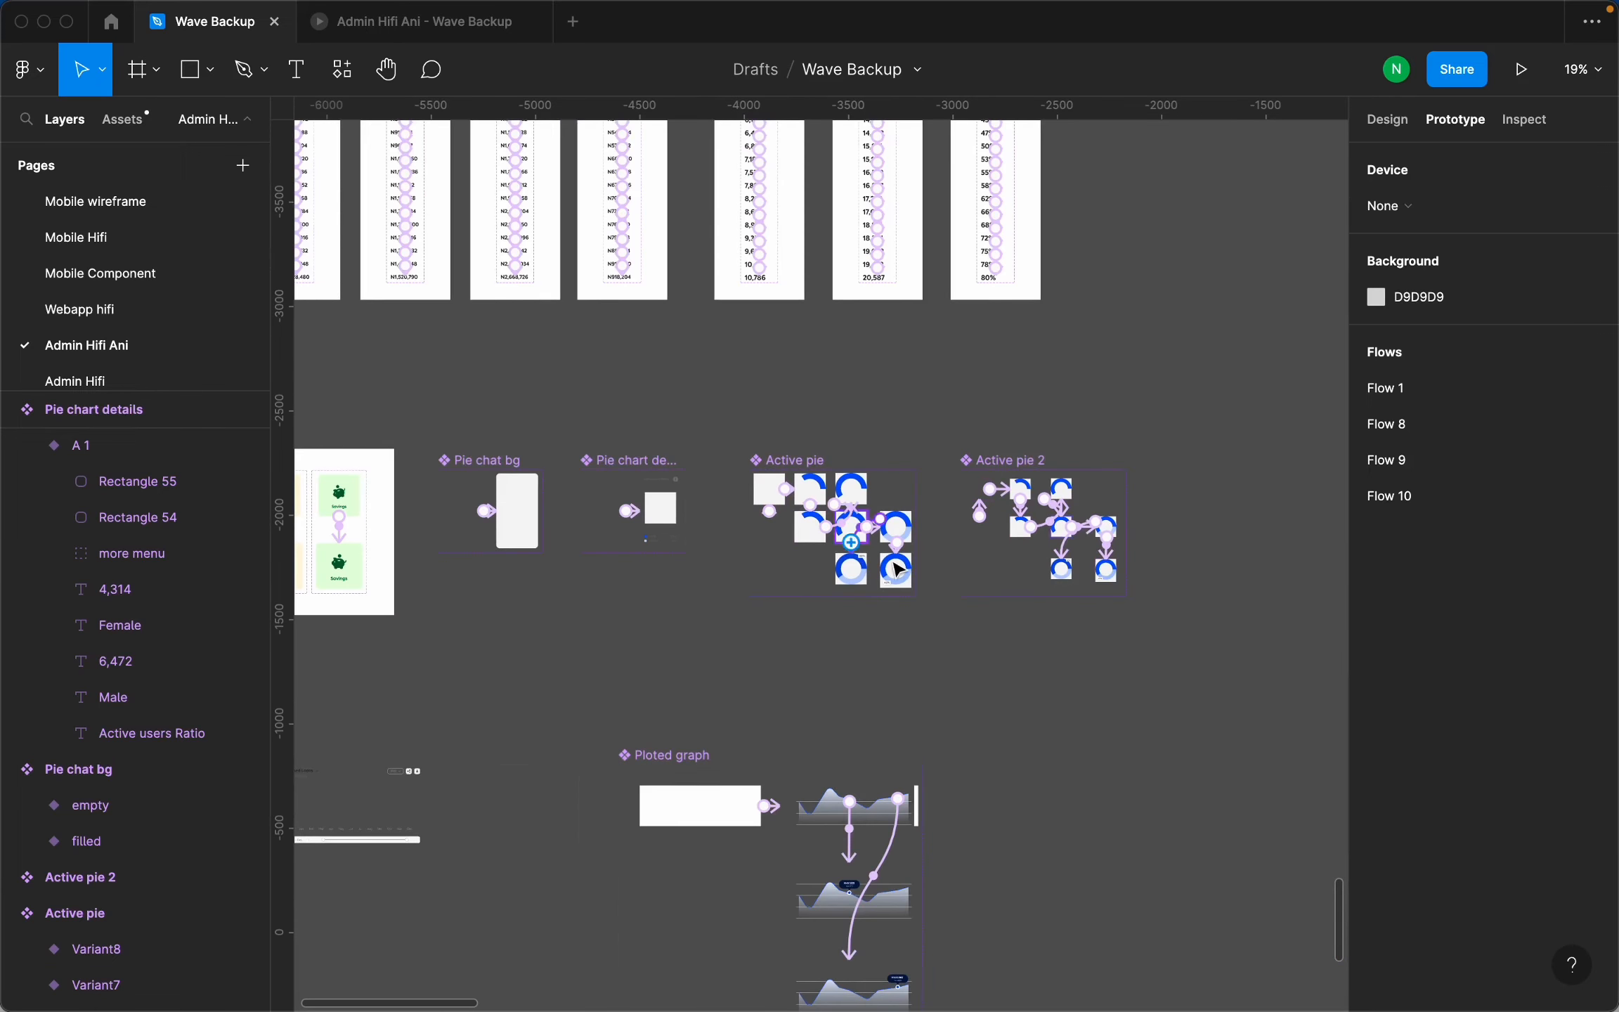
scroll(863, 494, "up", 10)
scroll(863, 494, "down", 10)
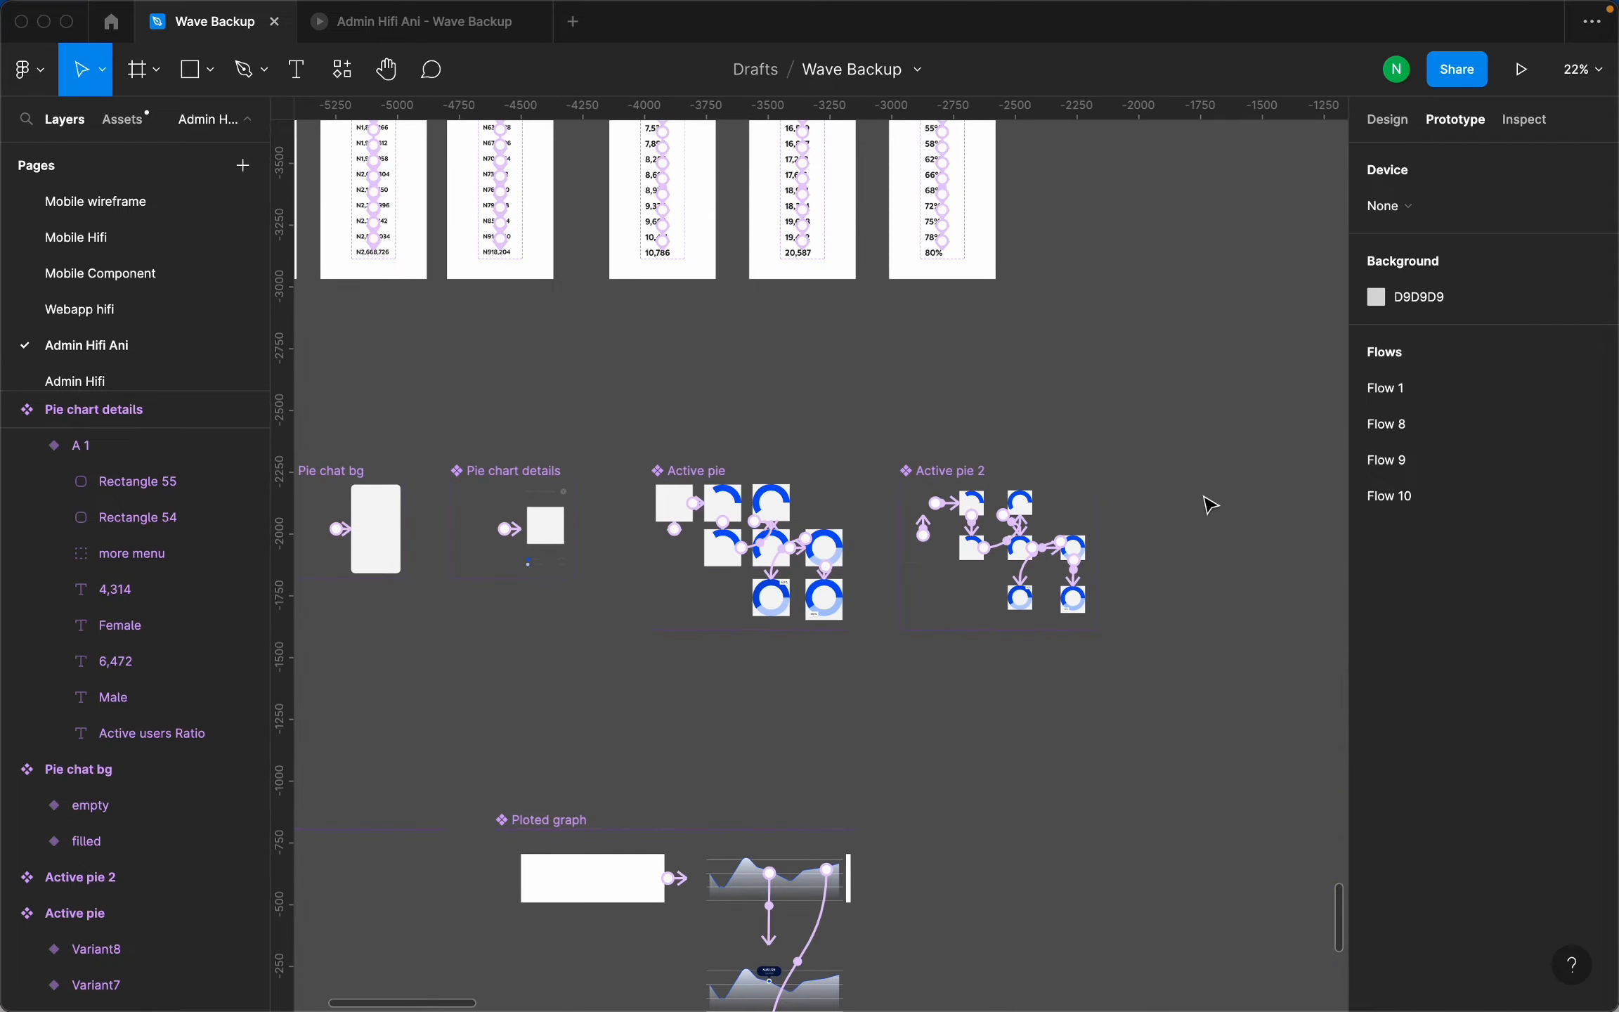
Draw a frame about 827 × 989 on the empty canvas beside the Overview screen's transaction cards.
scroll(562, 541, "down", 8)
scroll(748, 567, "down", 5)
scroll(1203, 531, "up", 8)
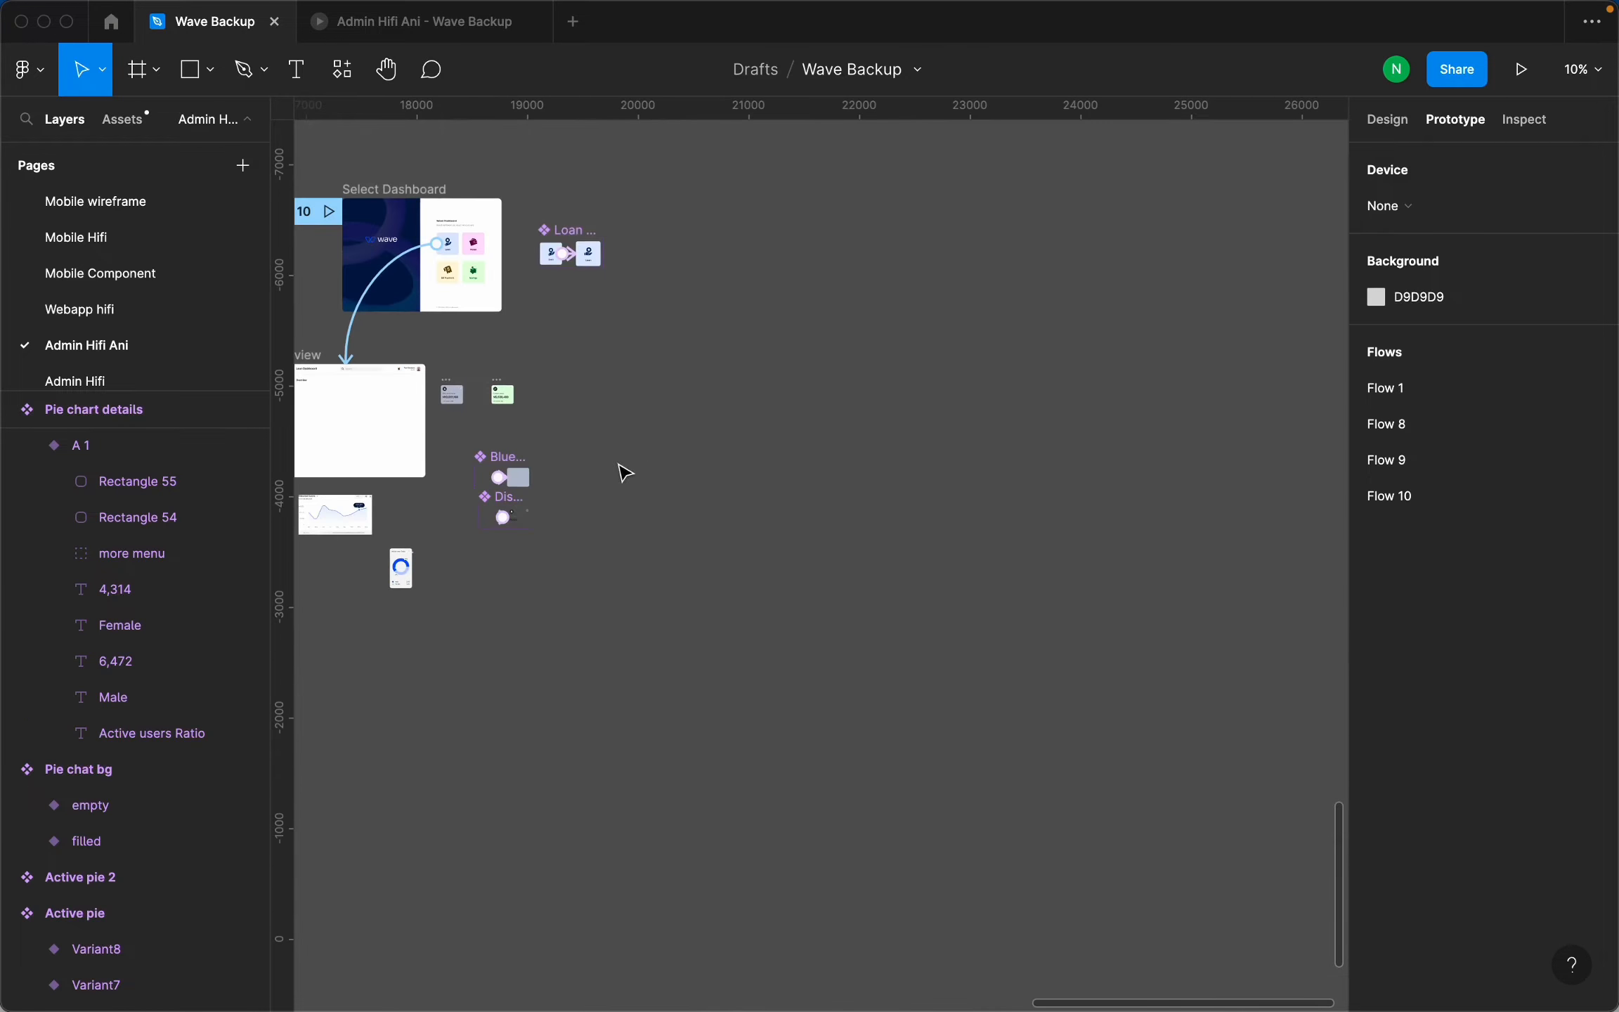
scroll(529, 459, "up", 6)
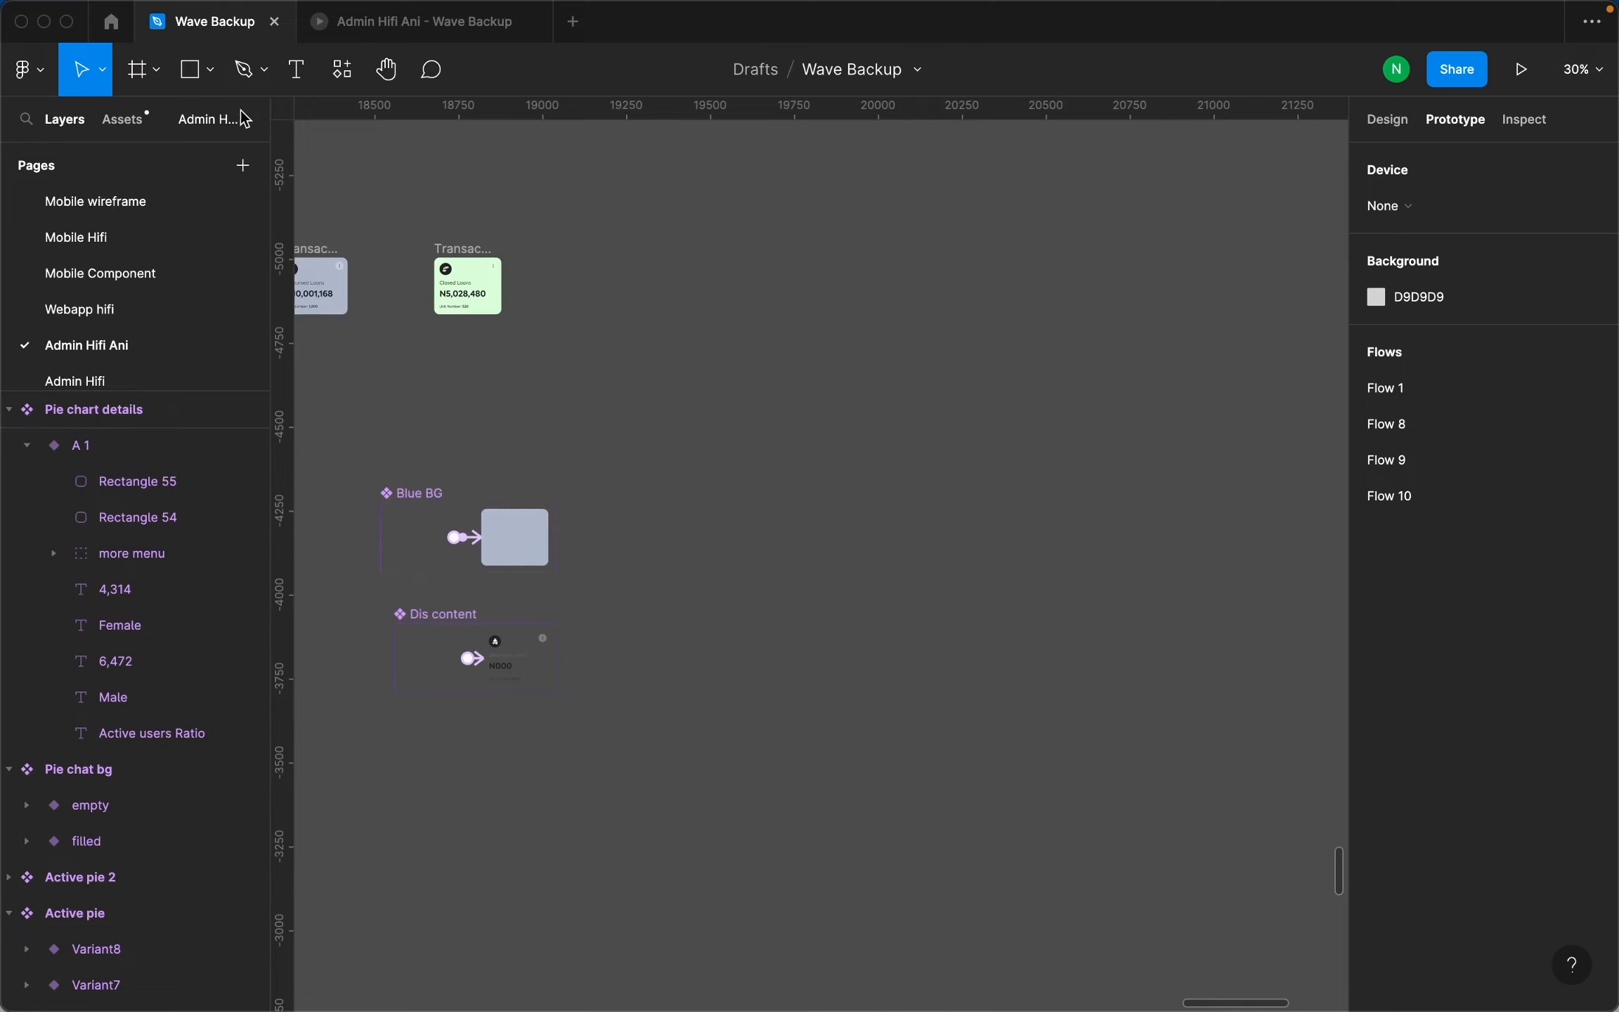
left_click(156, 69)
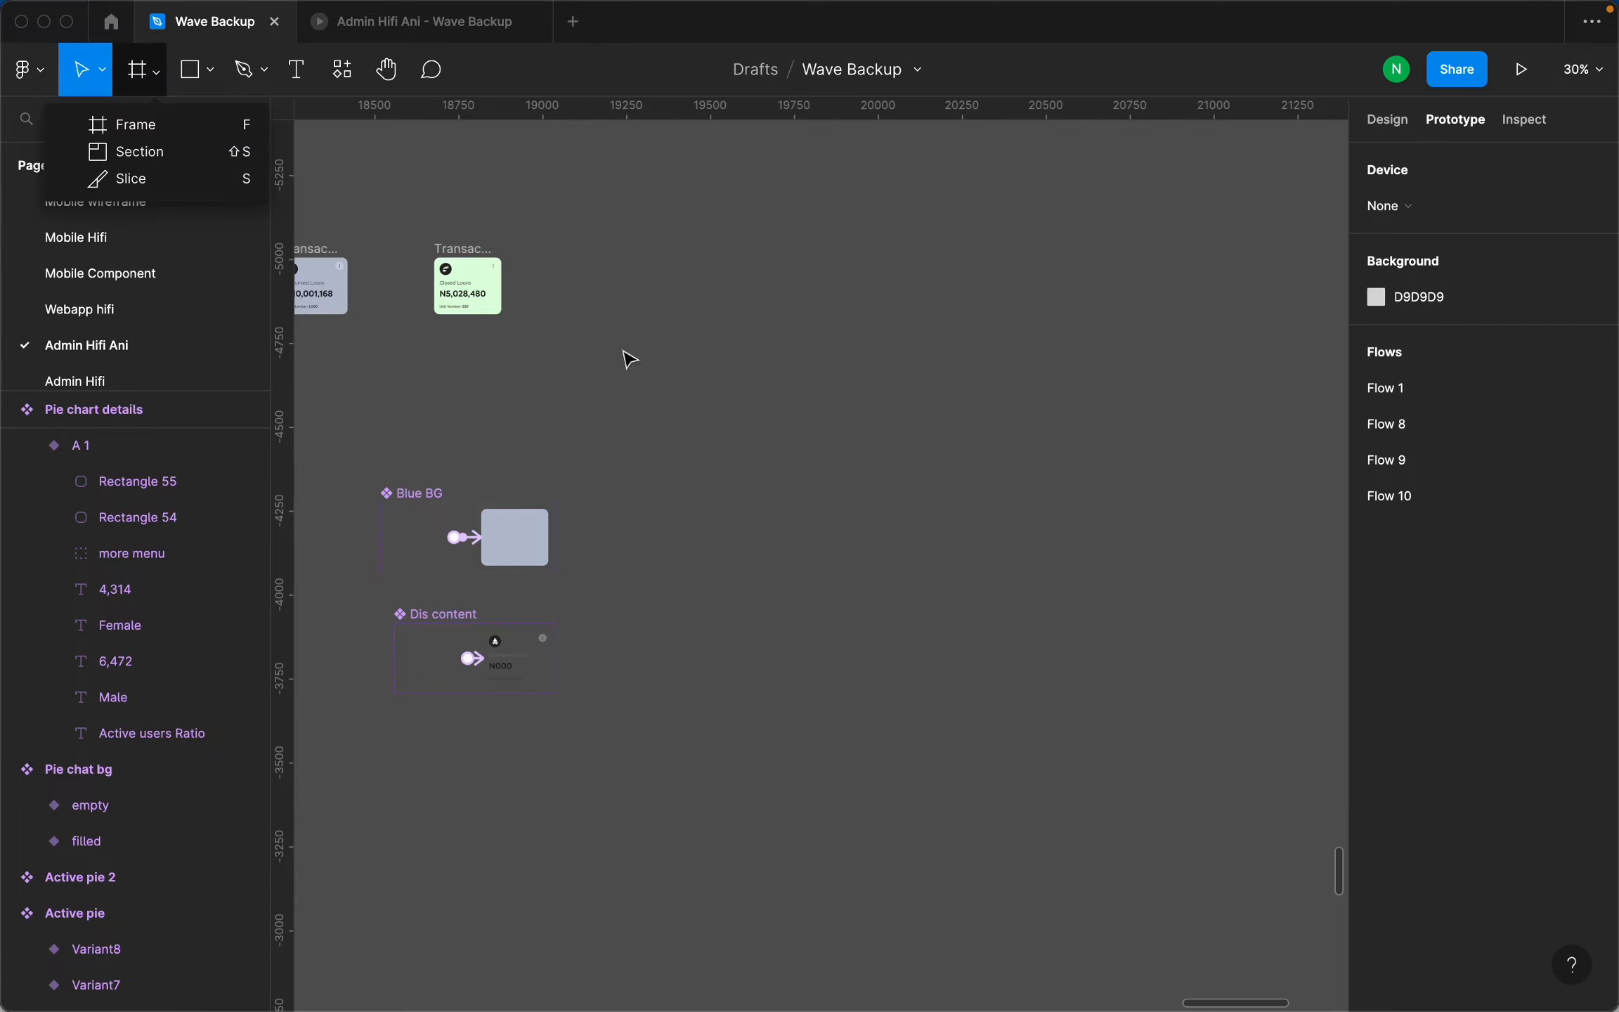
scroll(749, 478, "down", 6)
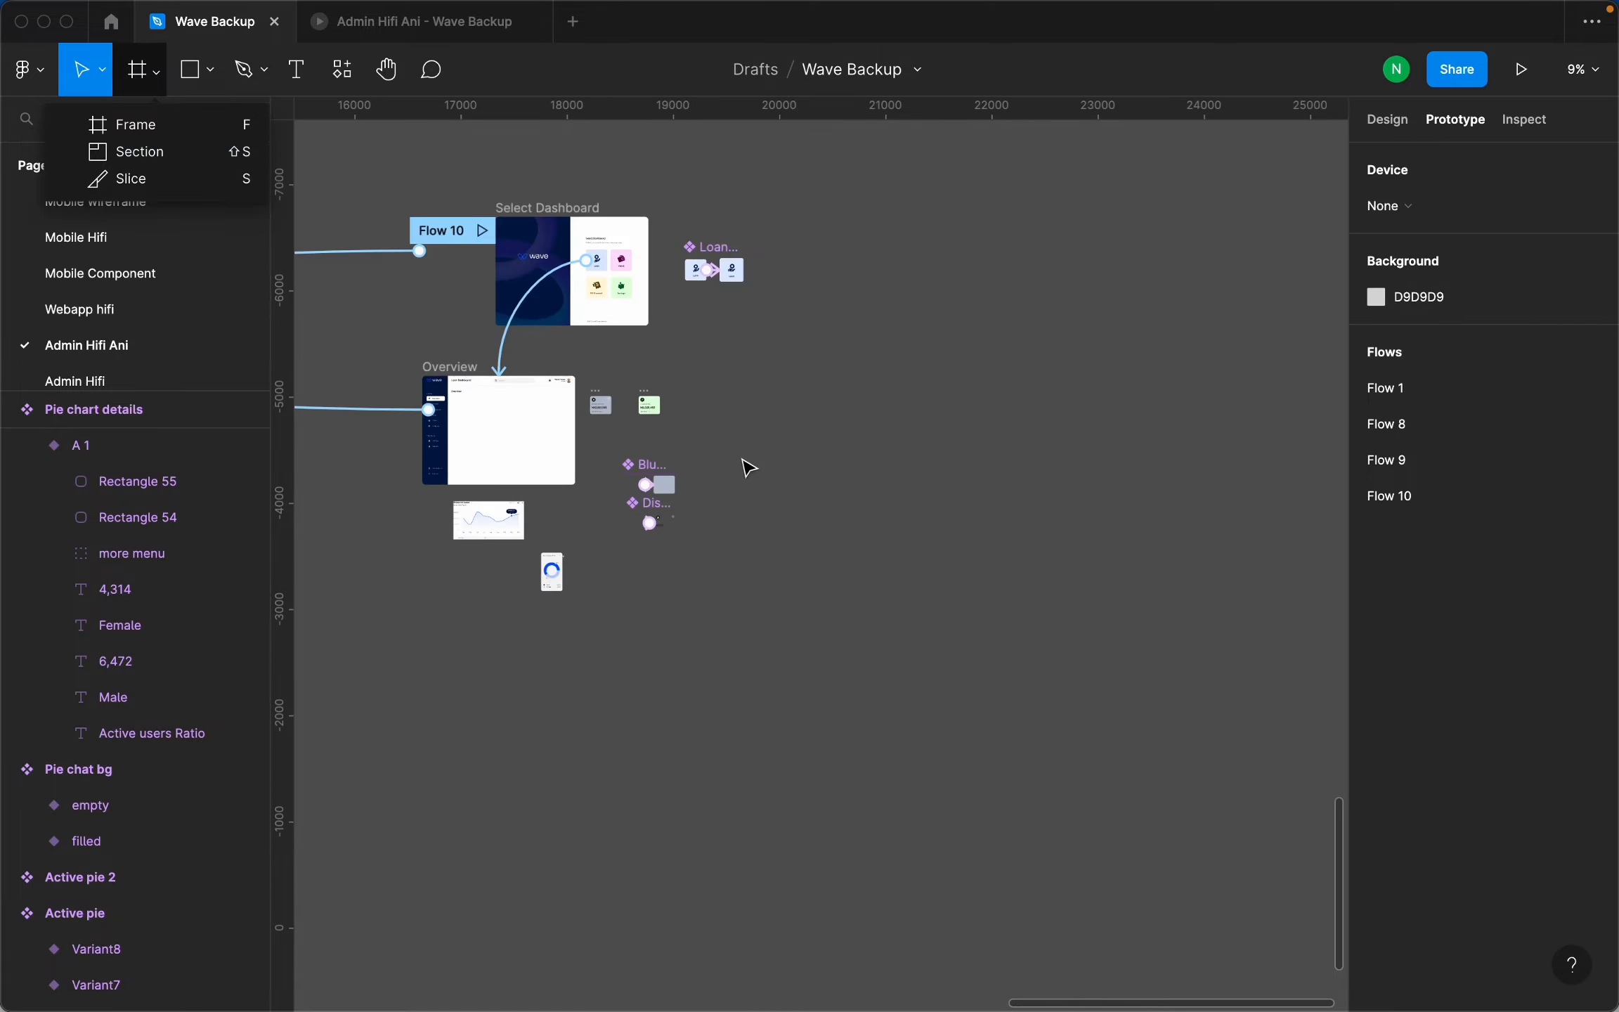
left_click(139, 124)
scroll(957, 462, "up", 3)
mouse_move(768, 309)
left_mouse_down()
mouse_move(957, 585)
mouse_move(923, 481)
mouse_move(946, 521)
left_mouse_up()
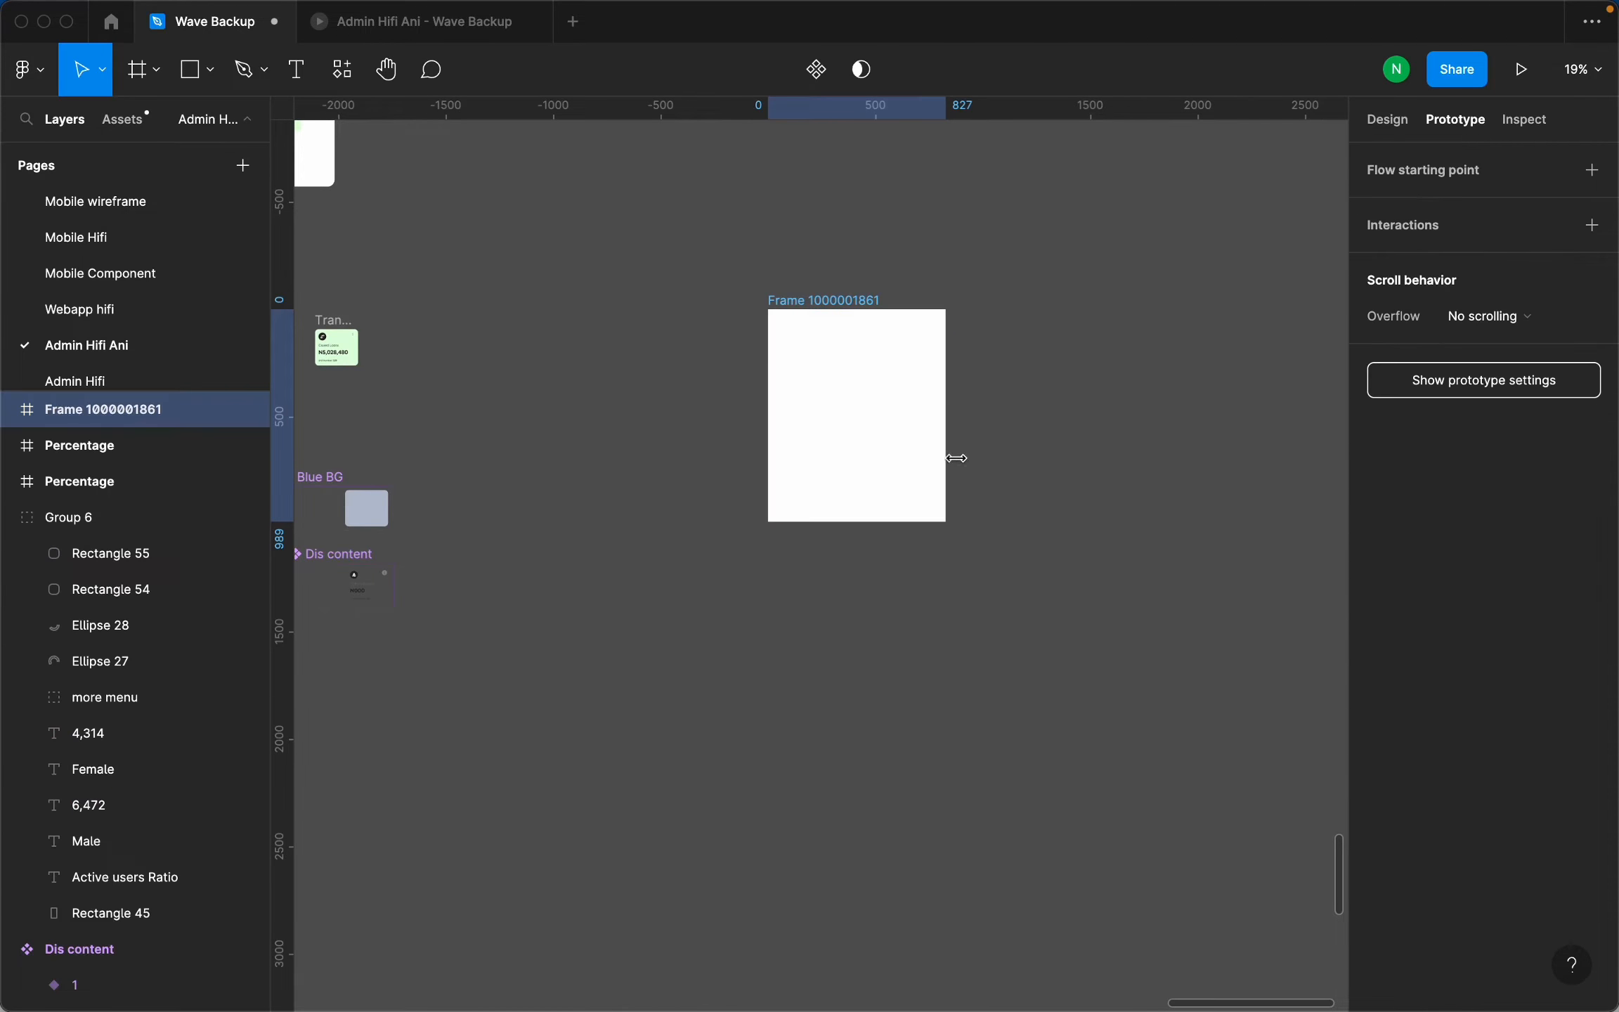
Draw a circle about 525 × 525 below the new frame and open it into an arc with about -62.5% sweep.
left_click(1389, 121)
scroll(963, 402, "up", 3)
left_click(886, 444)
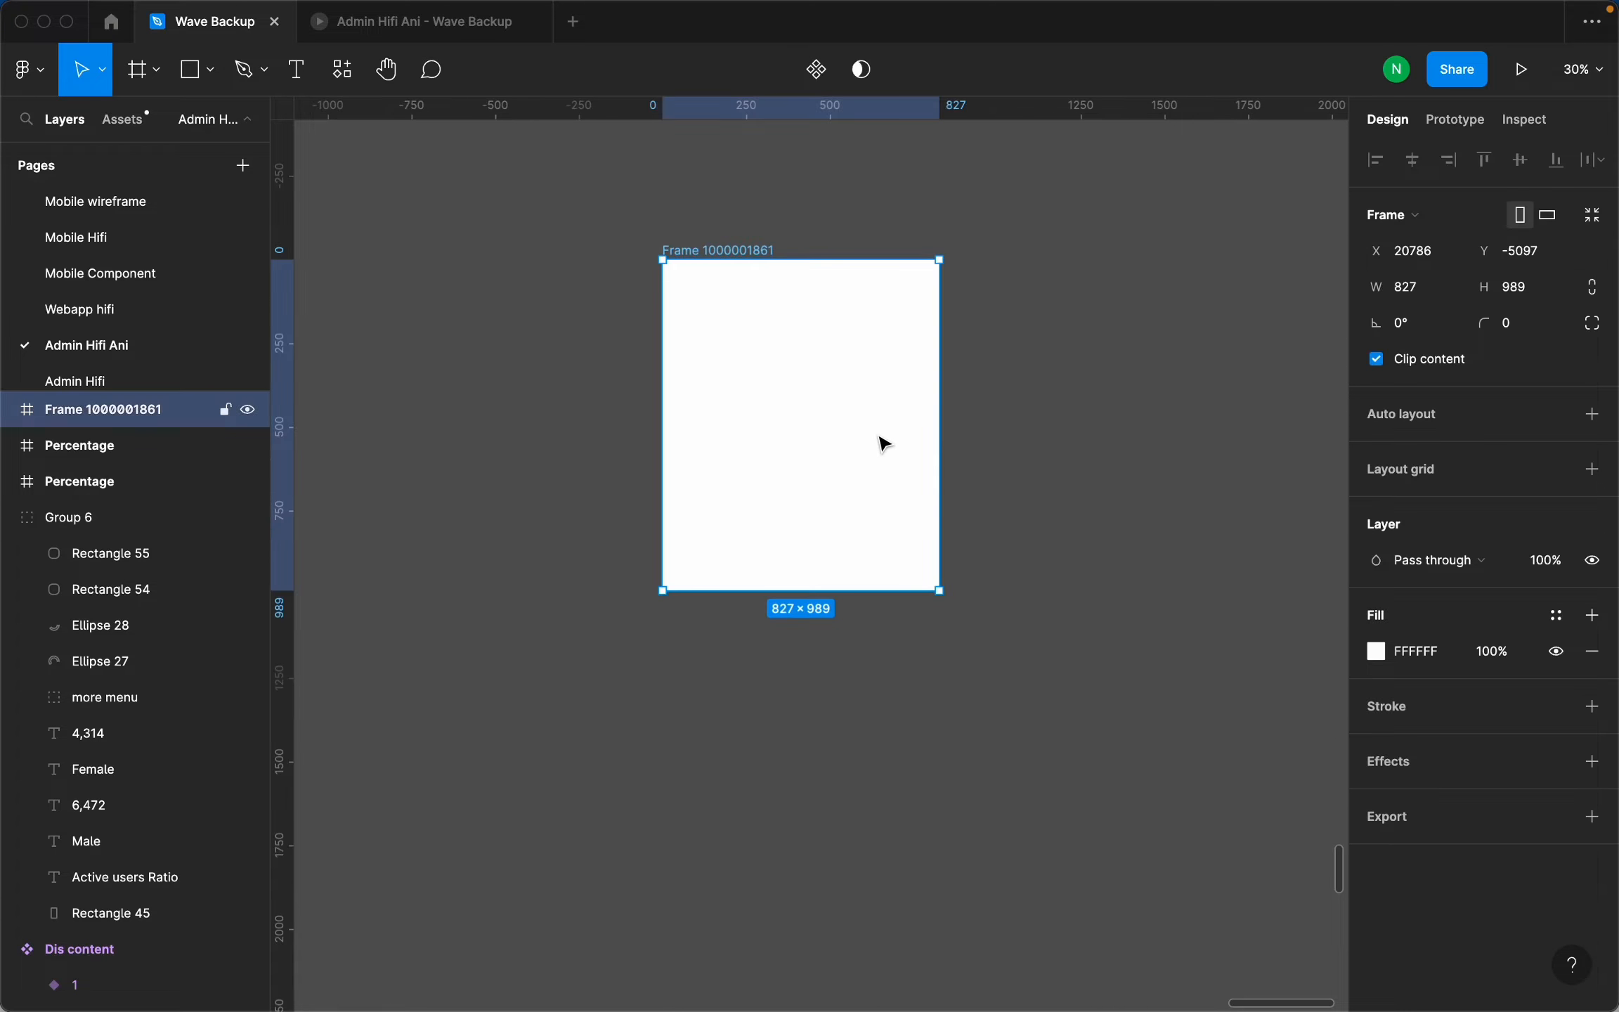
left_click(218, 74)
left_click(224, 209)
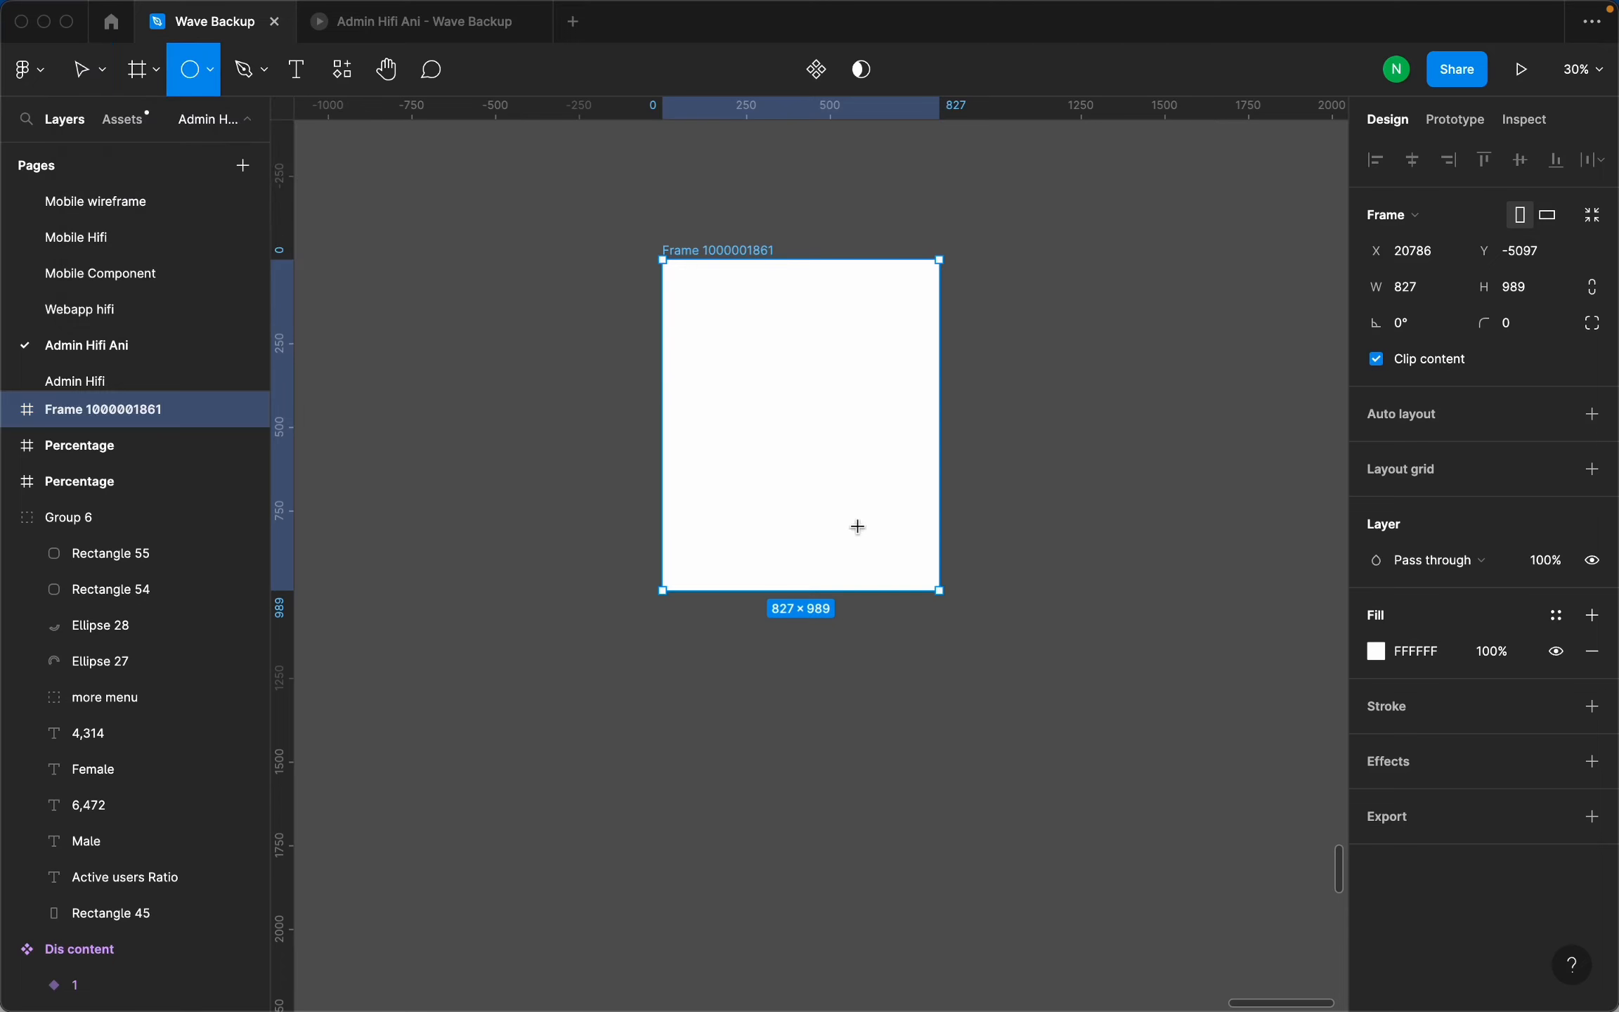
mouse_move(764, 683)
left_mouse_down()
mouse_move(970, 888)
mouse_move(926, 842)
left_mouse_up()
scroll(926, 842, "up", 5)
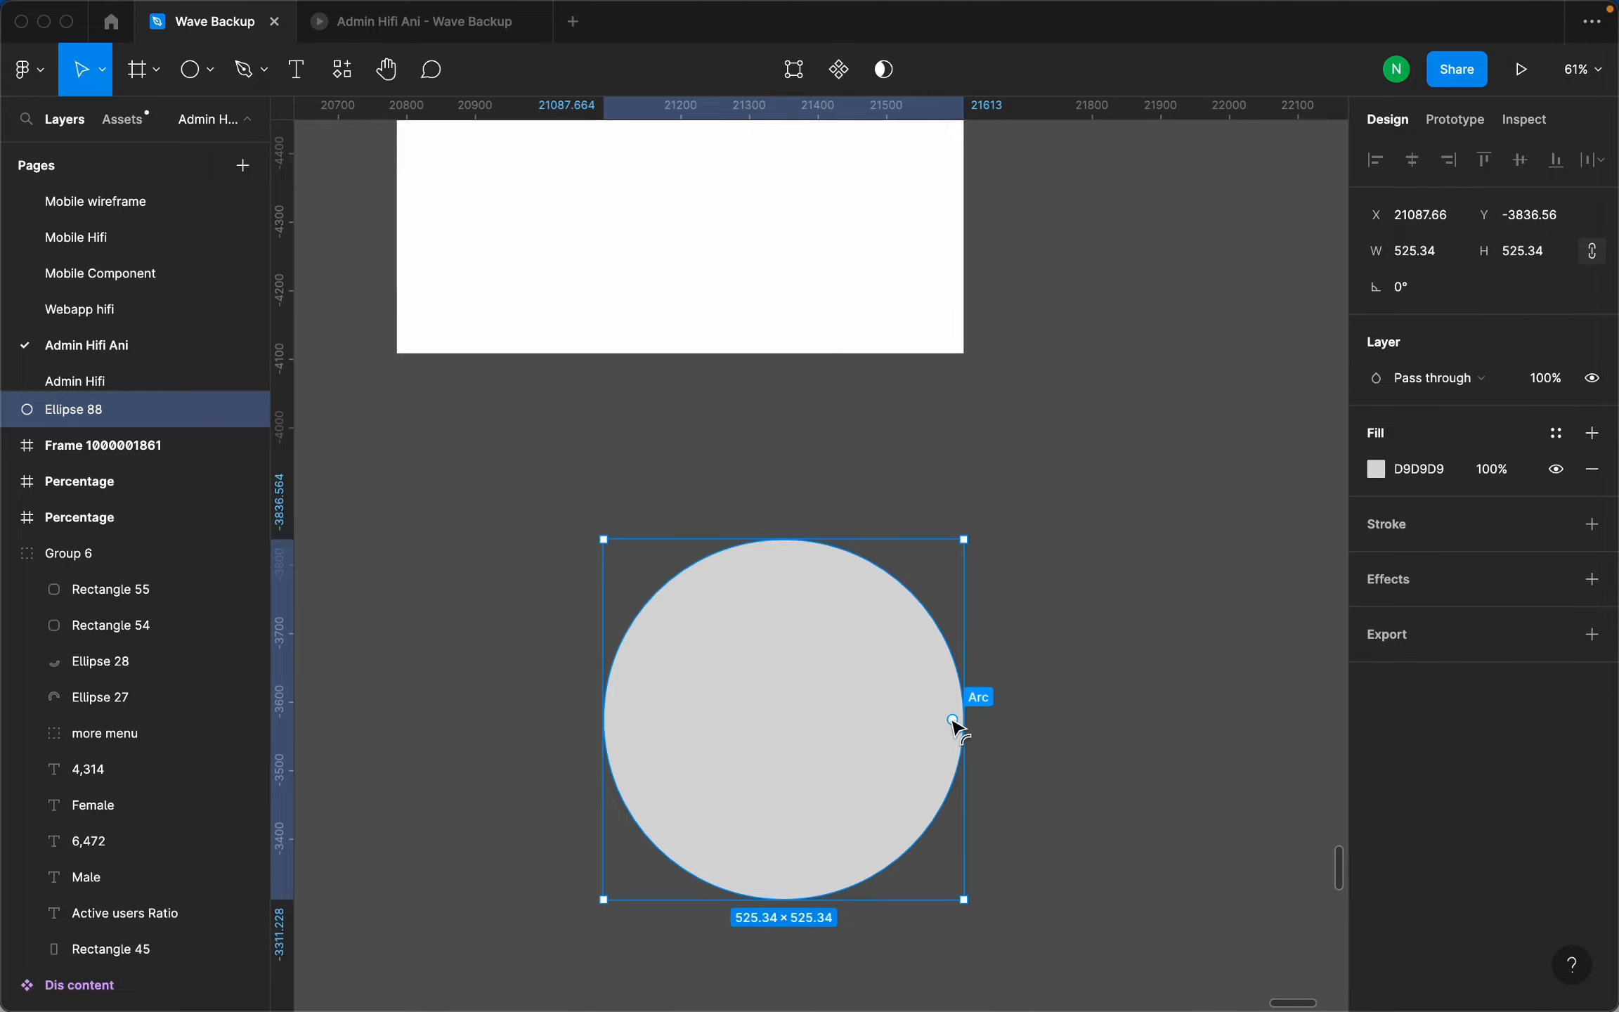
left_click_drag(956, 727, 726, 784)
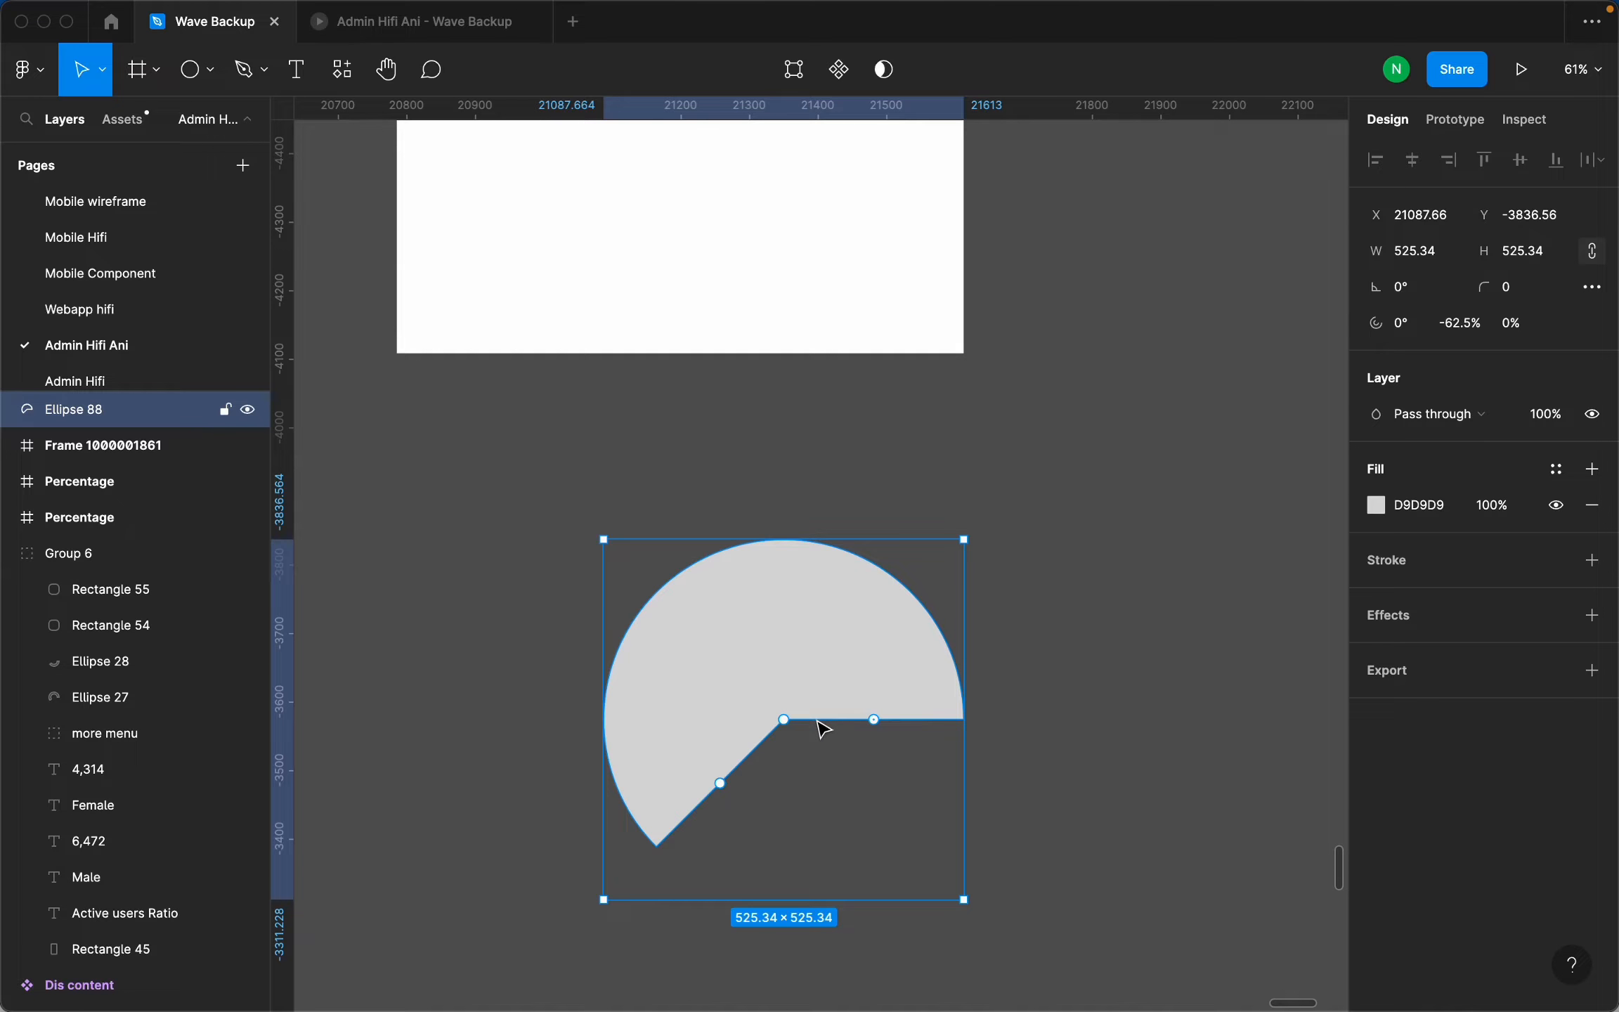
Try a sweep of 60% on the arc, then undo it.
left_click(1471, 331)
type("60")
key("Return")
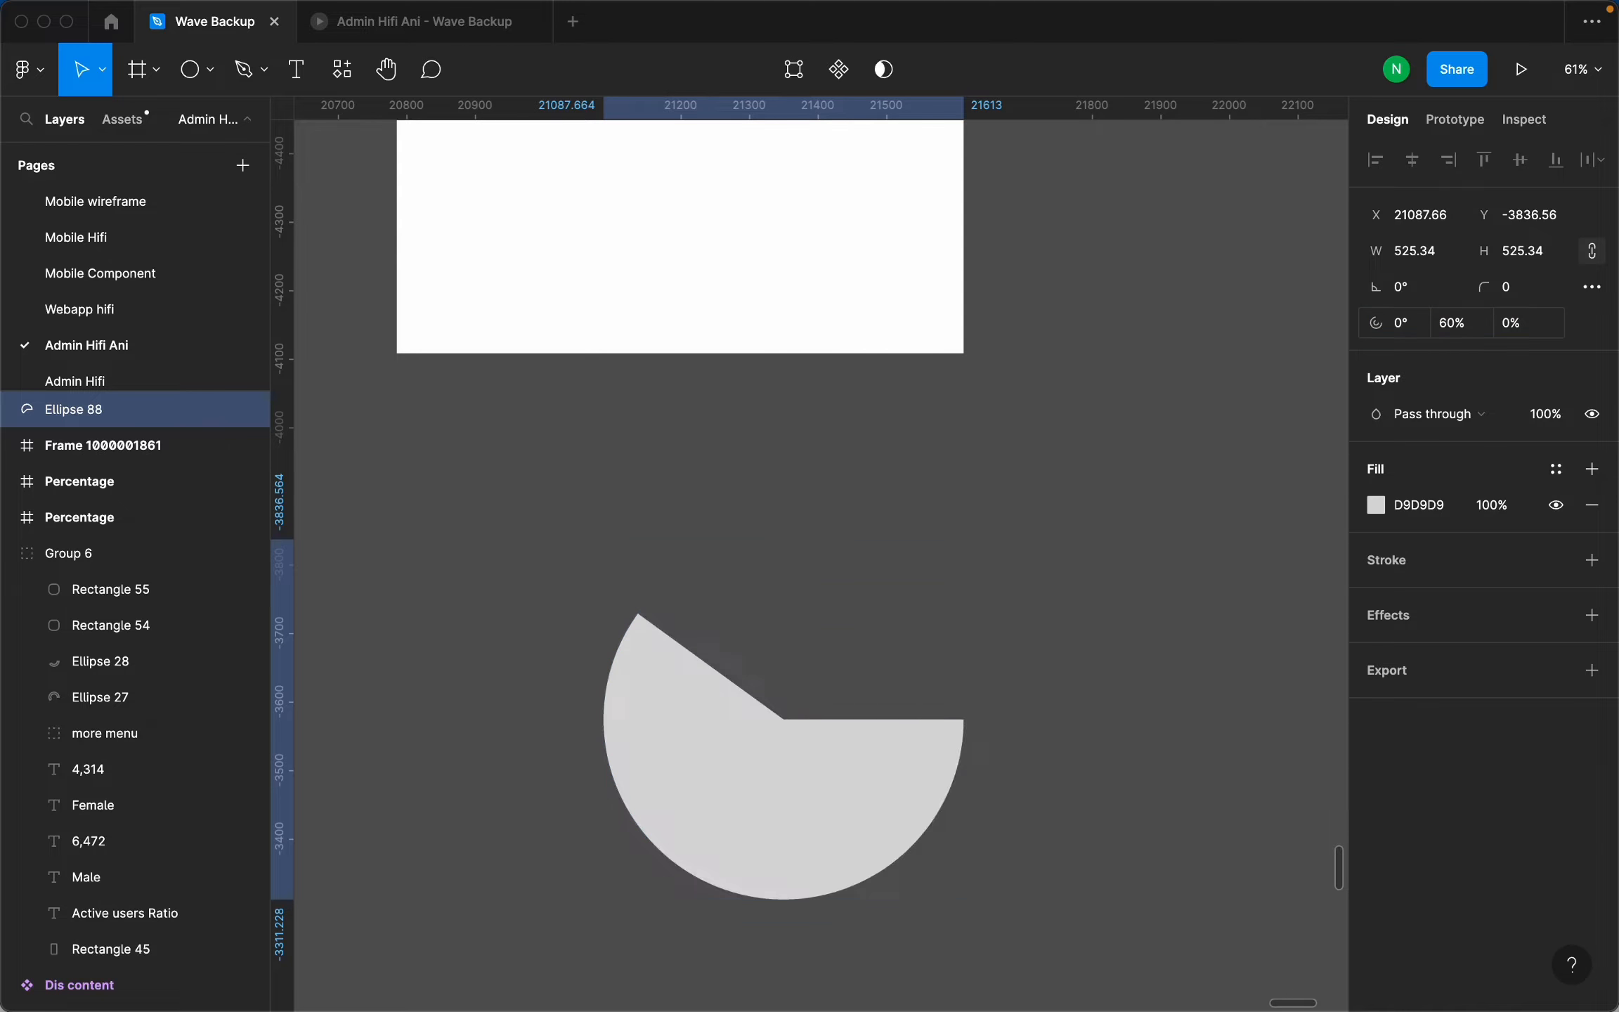
key("super+z")
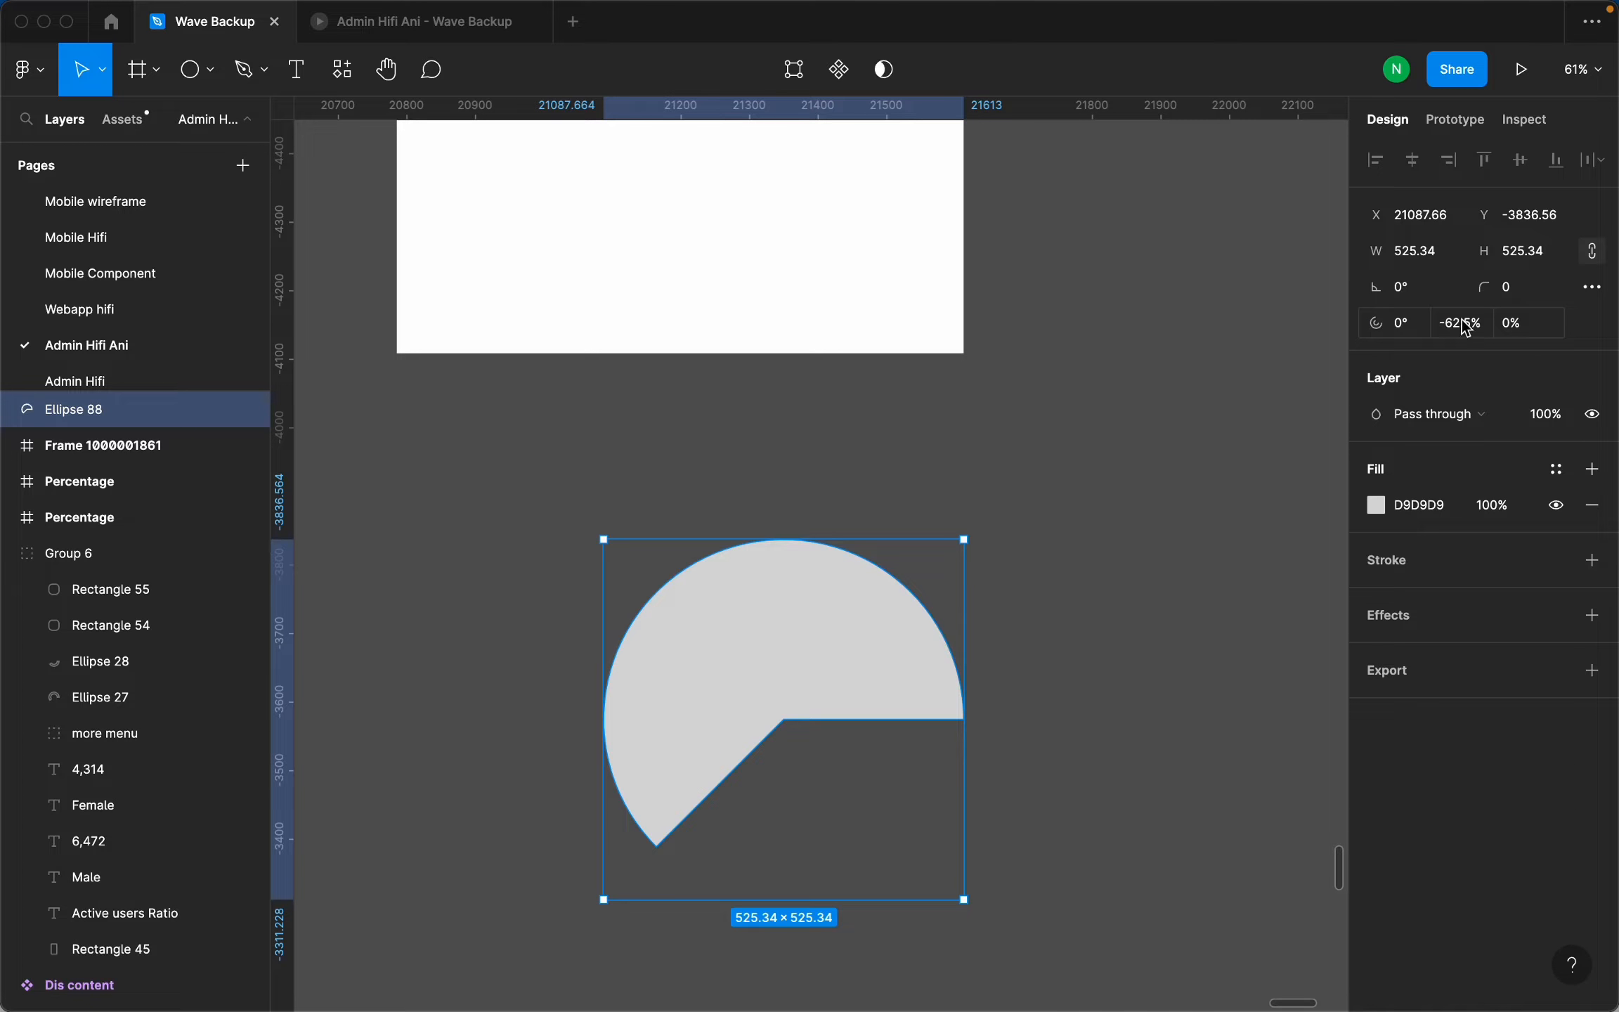
Set the arc's sweep to -60%.
left_click(1468, 328)
key("BackSpace")
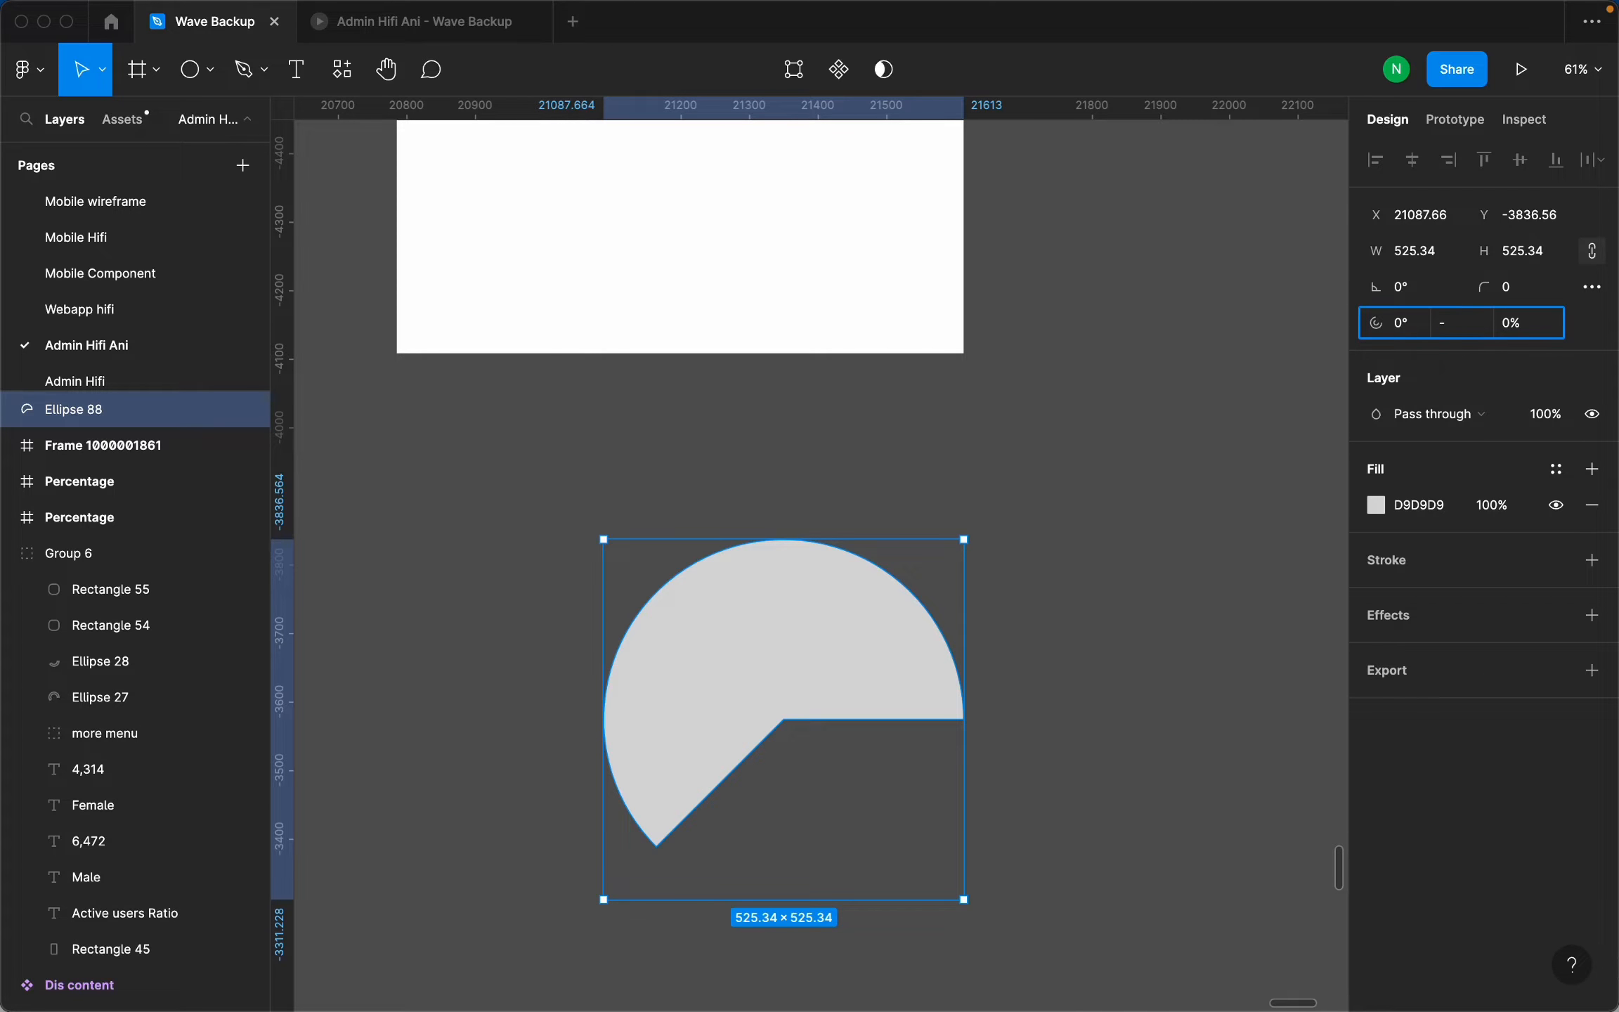
type("-60")
key("Return")
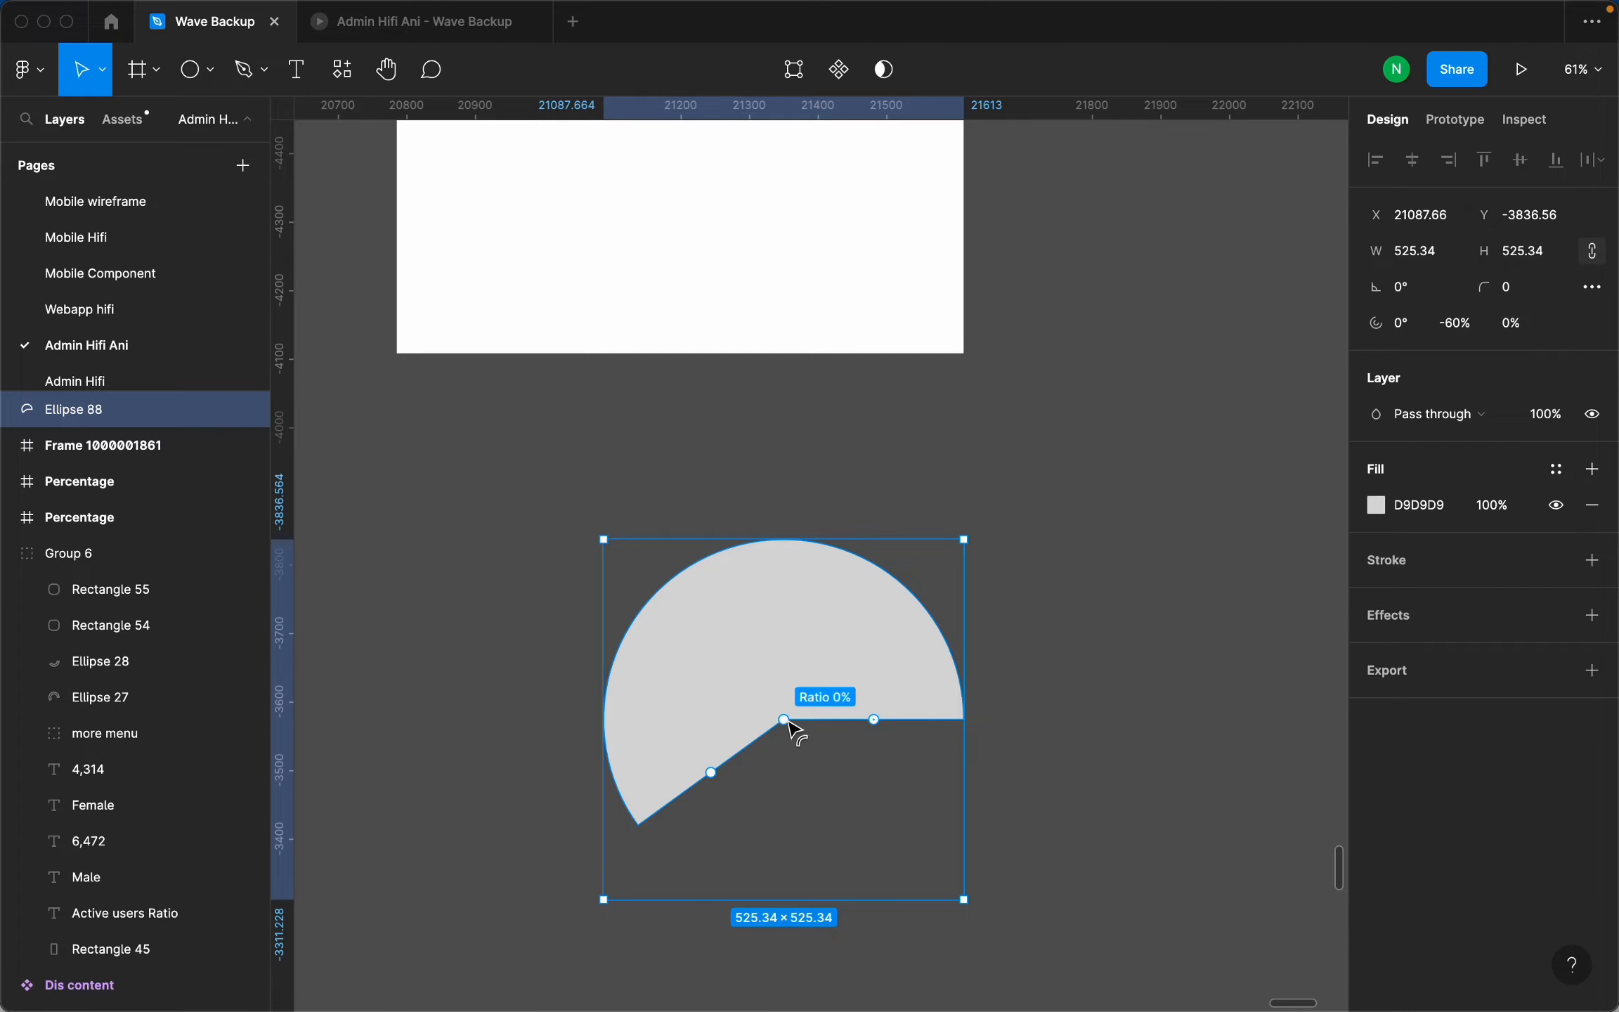
Hollow out the arc into a ring segment and set its ratio to 65%.
mouse_move(784, 719)
left_mouse_down()
mouse_move(780, 671)
mouse_move(791, 719)
left_mouse_up()
left_click_drag(784, 720, 756, 605)
left_click(1520, 326)
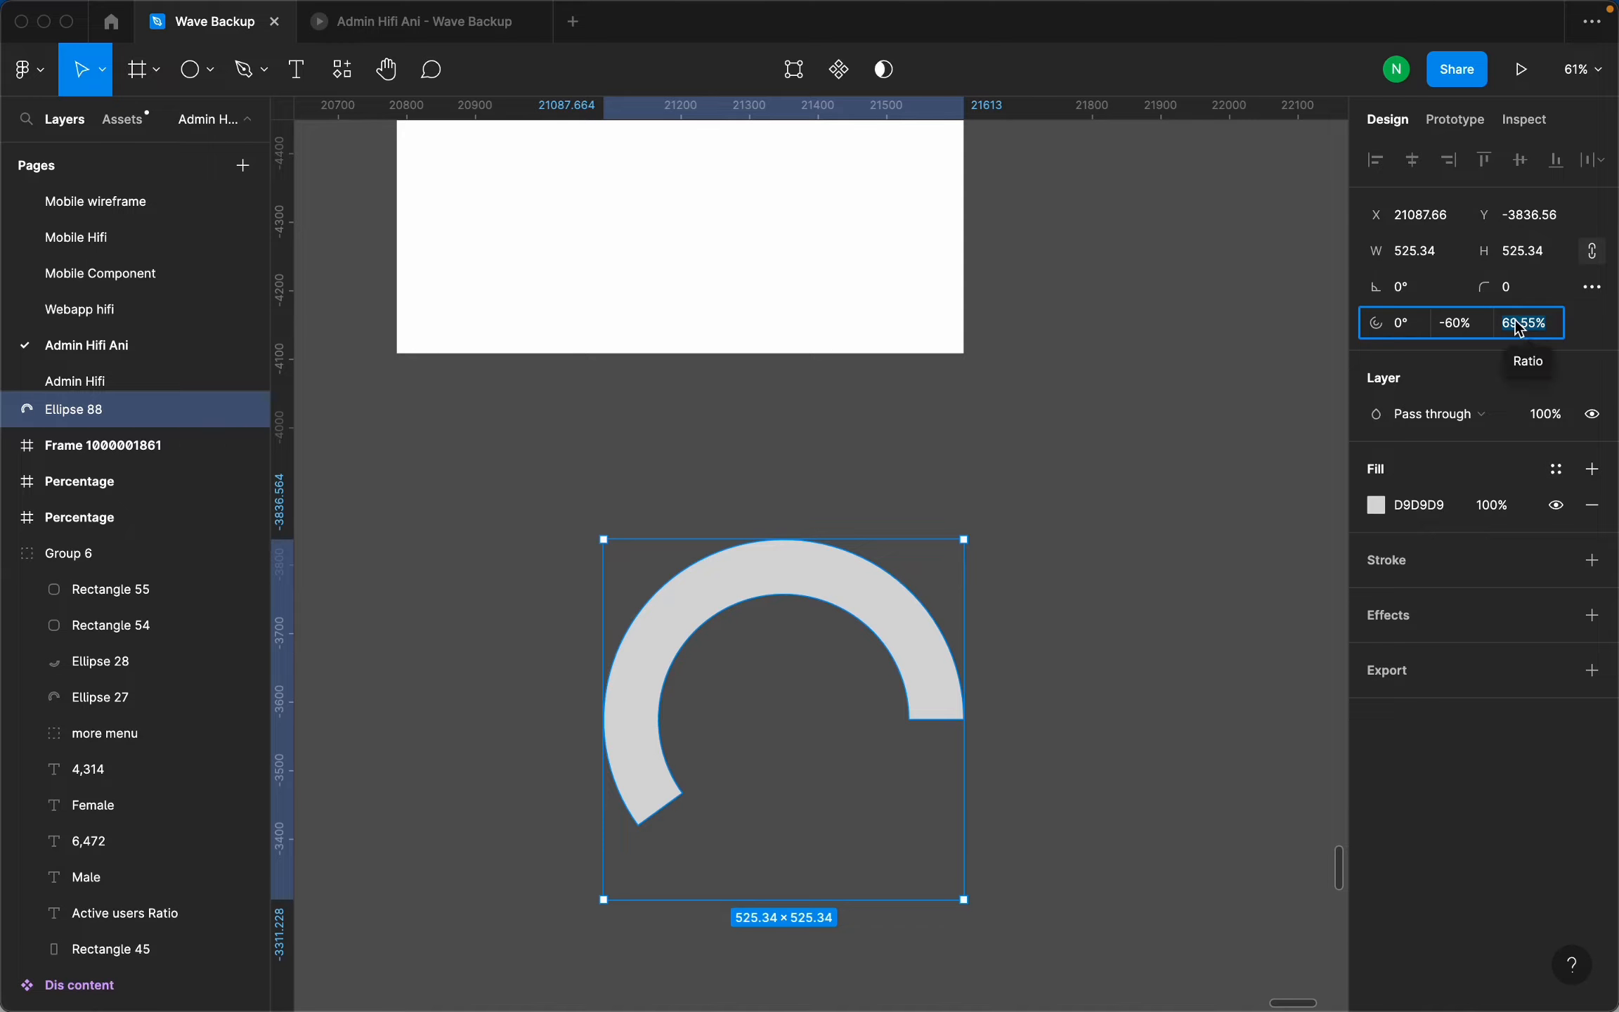
type("7")
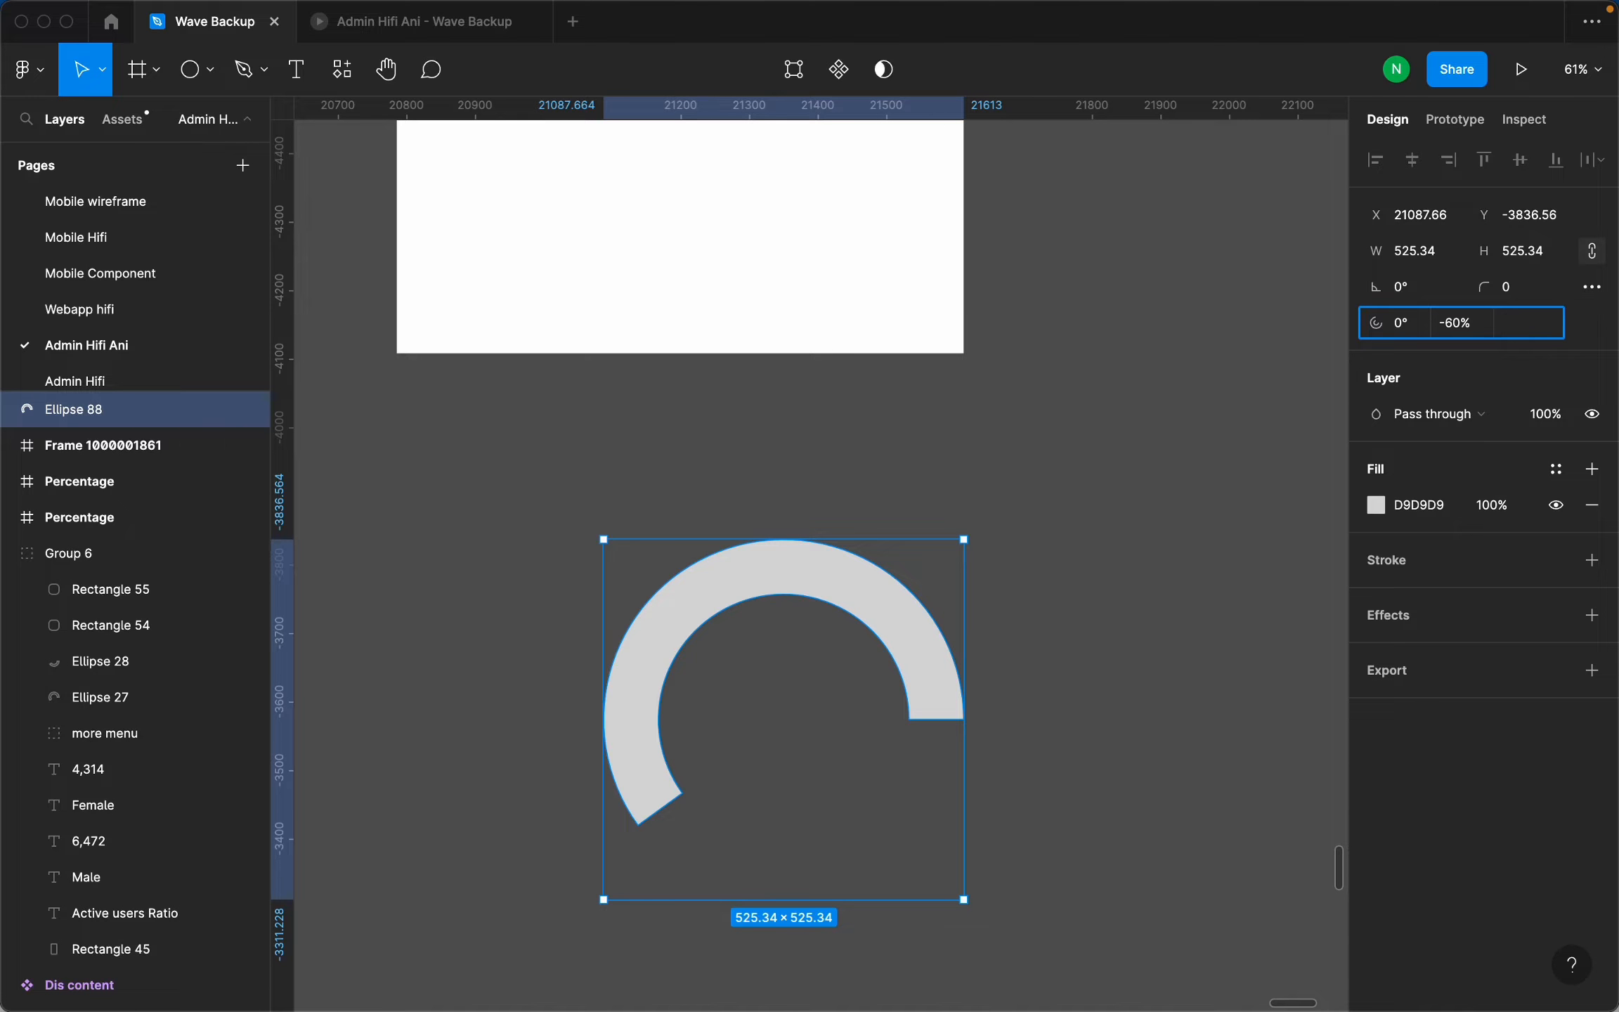
type("65")
key("Return")
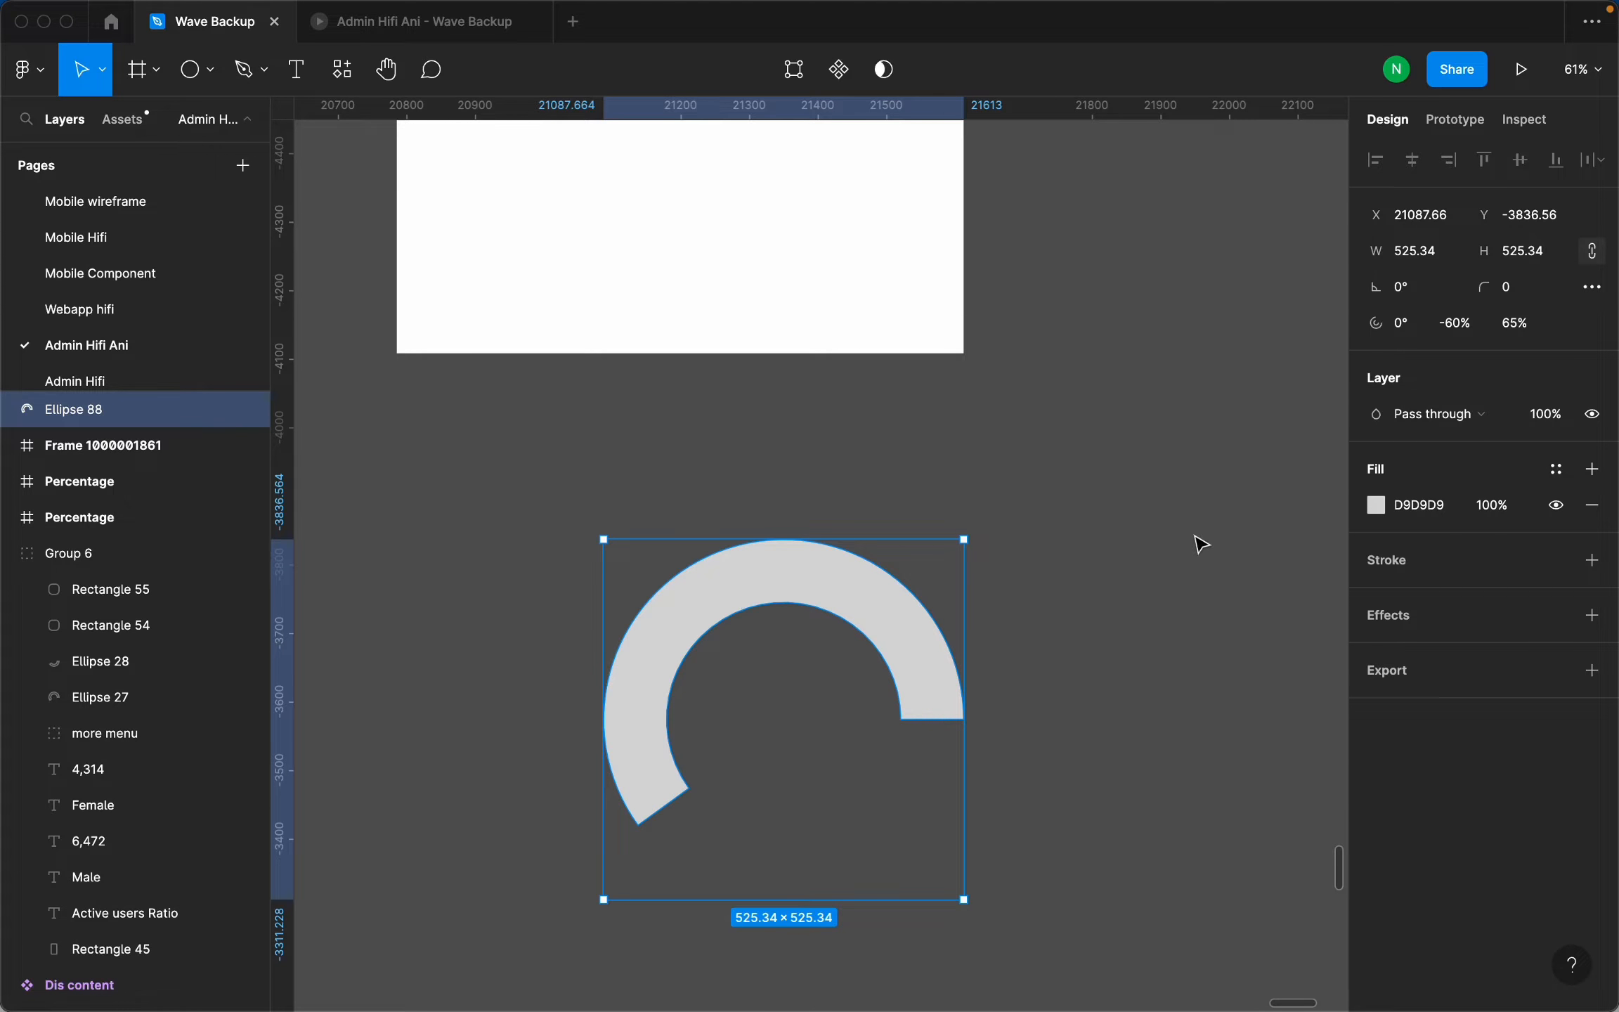
Fill the arc with the blue 1352F1 sampled from the Active users Ratio donut chart.
left_click(1059, 692)
left_click(861, 636)
scroll(949, 650, "down", 5)
key("i")
scroll(949, 650, "down", 5)
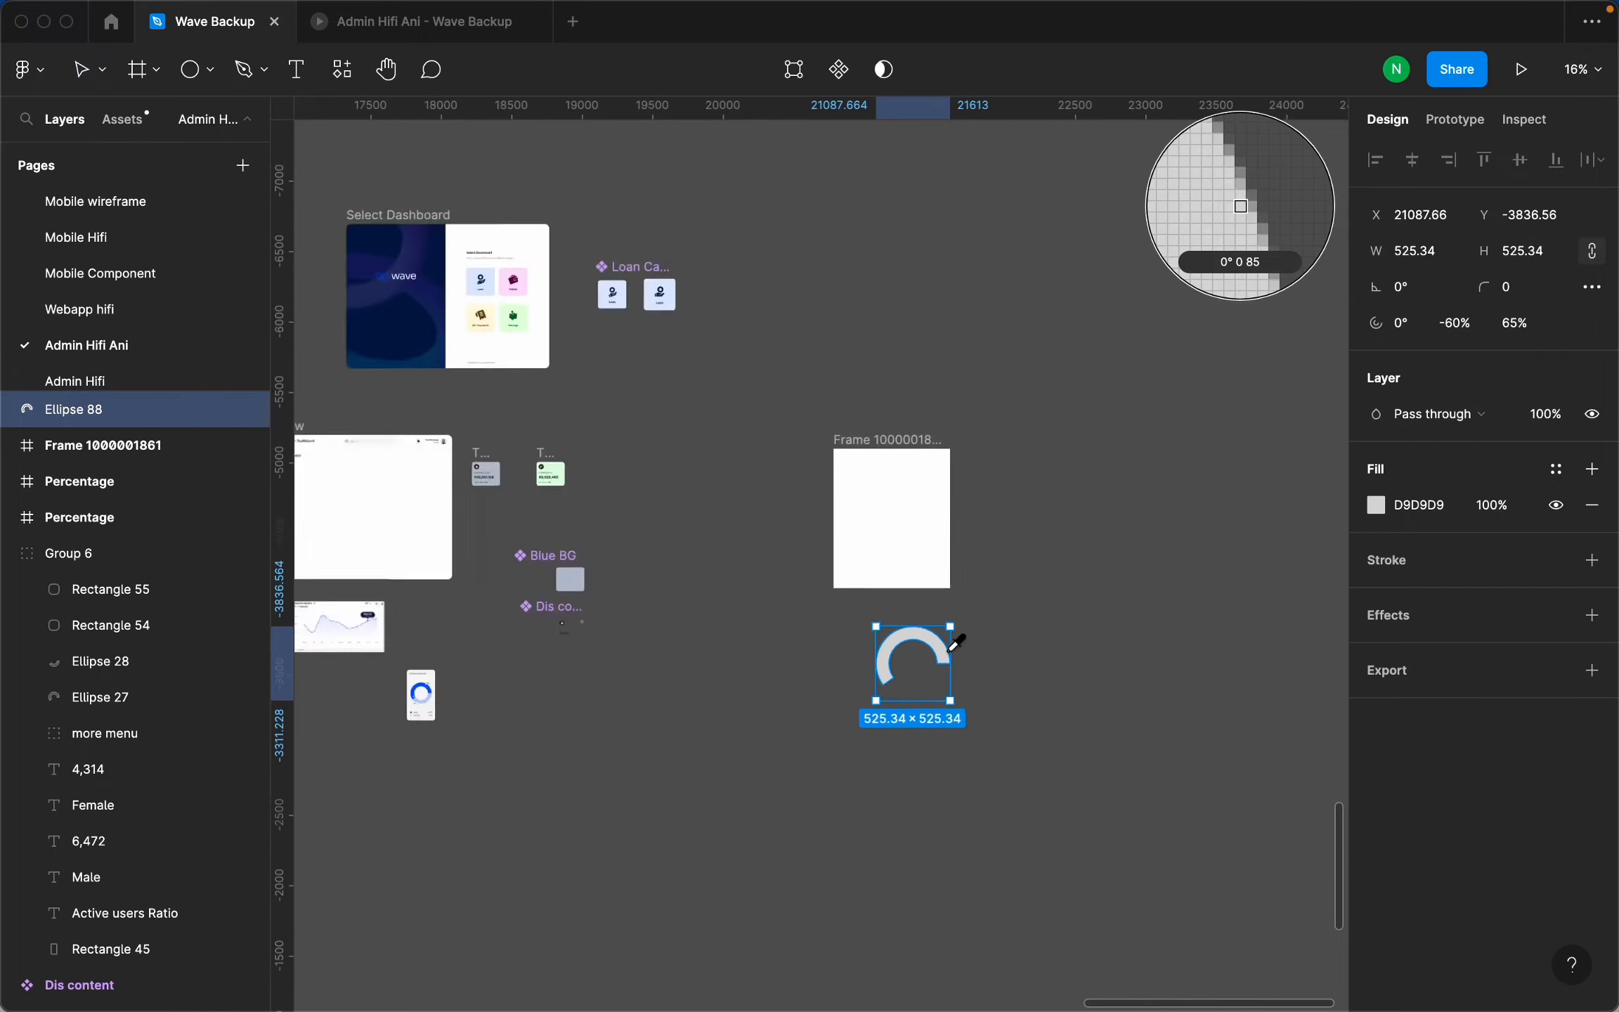
scroll(584, 606, "up", 7)
scroll(1069, 924, "up", 5)
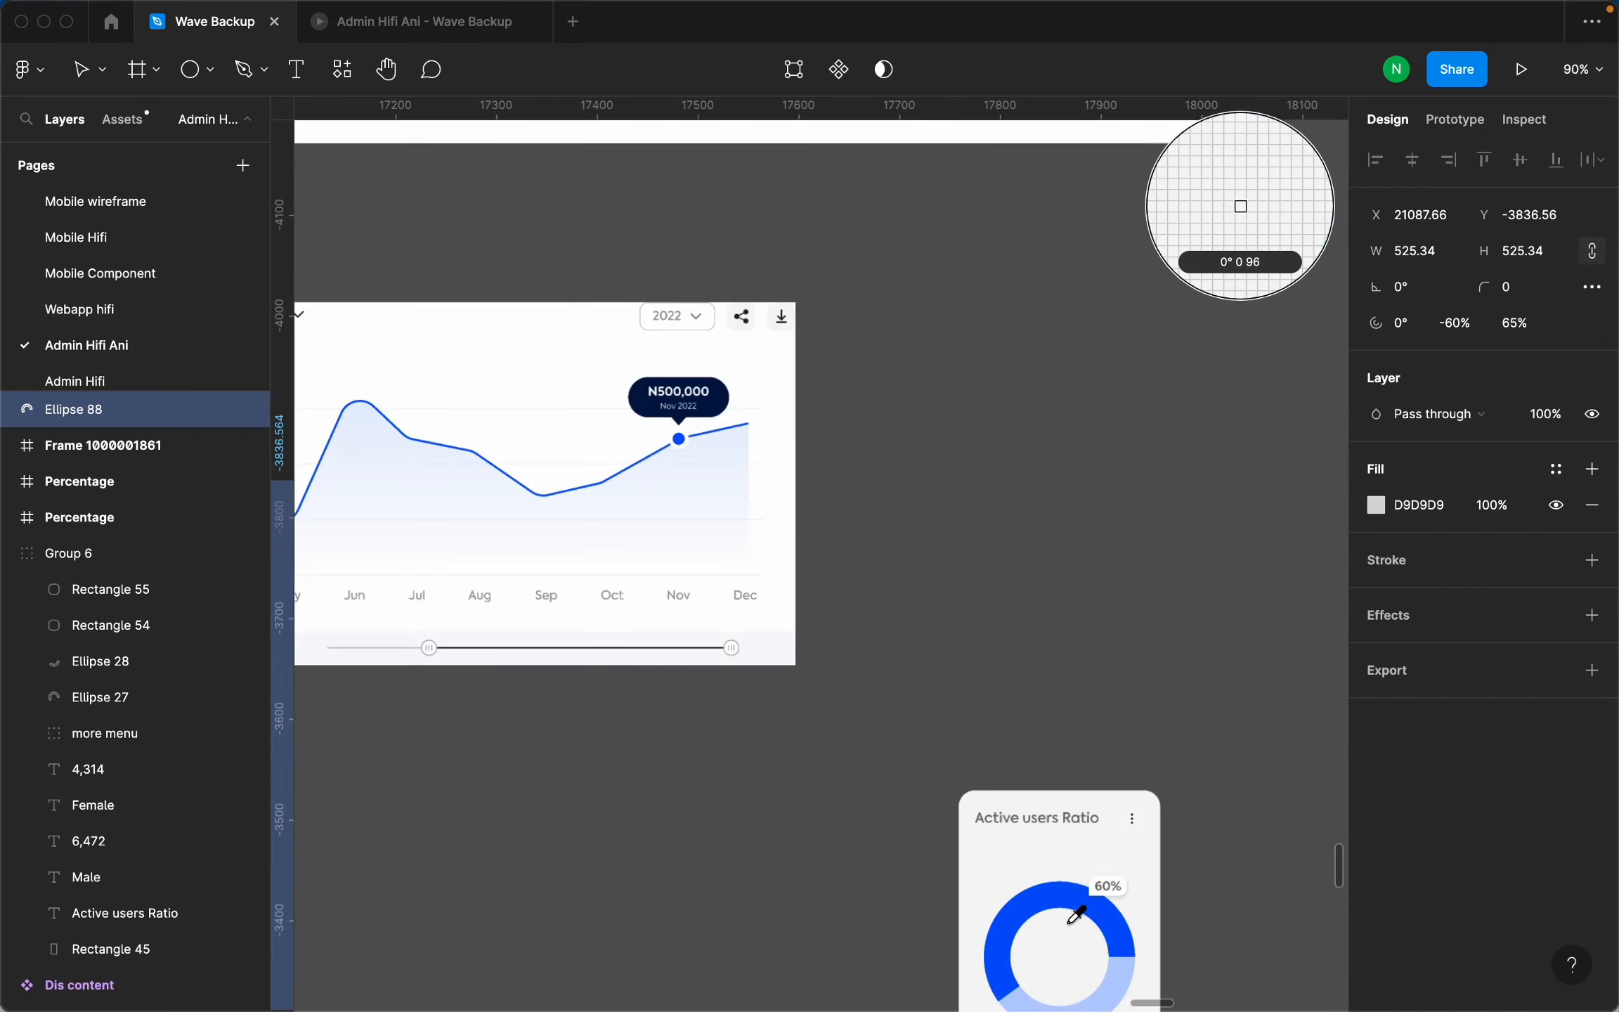
left_click(1071, 913)
Move the blue arc into the centre of the white frame and duplicate the frame beside it.
scroll(703, 675, "down", 3)
scroll(829, 809, "up", 6)
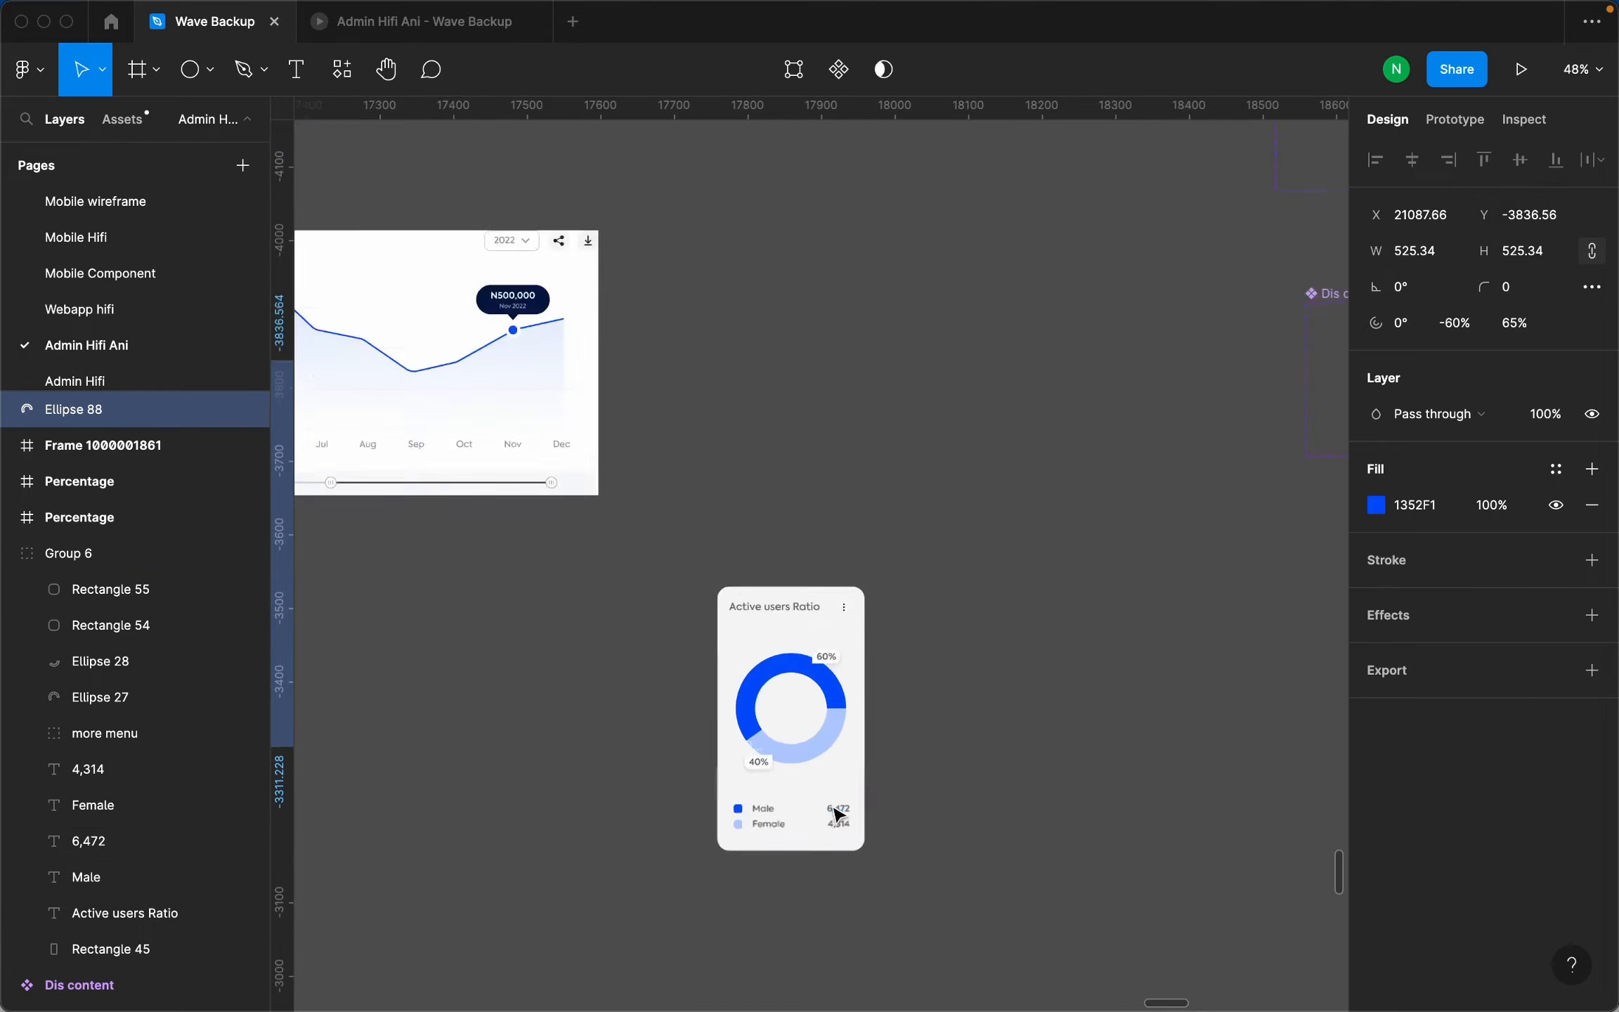
scroll(695, 703, "down", 8)
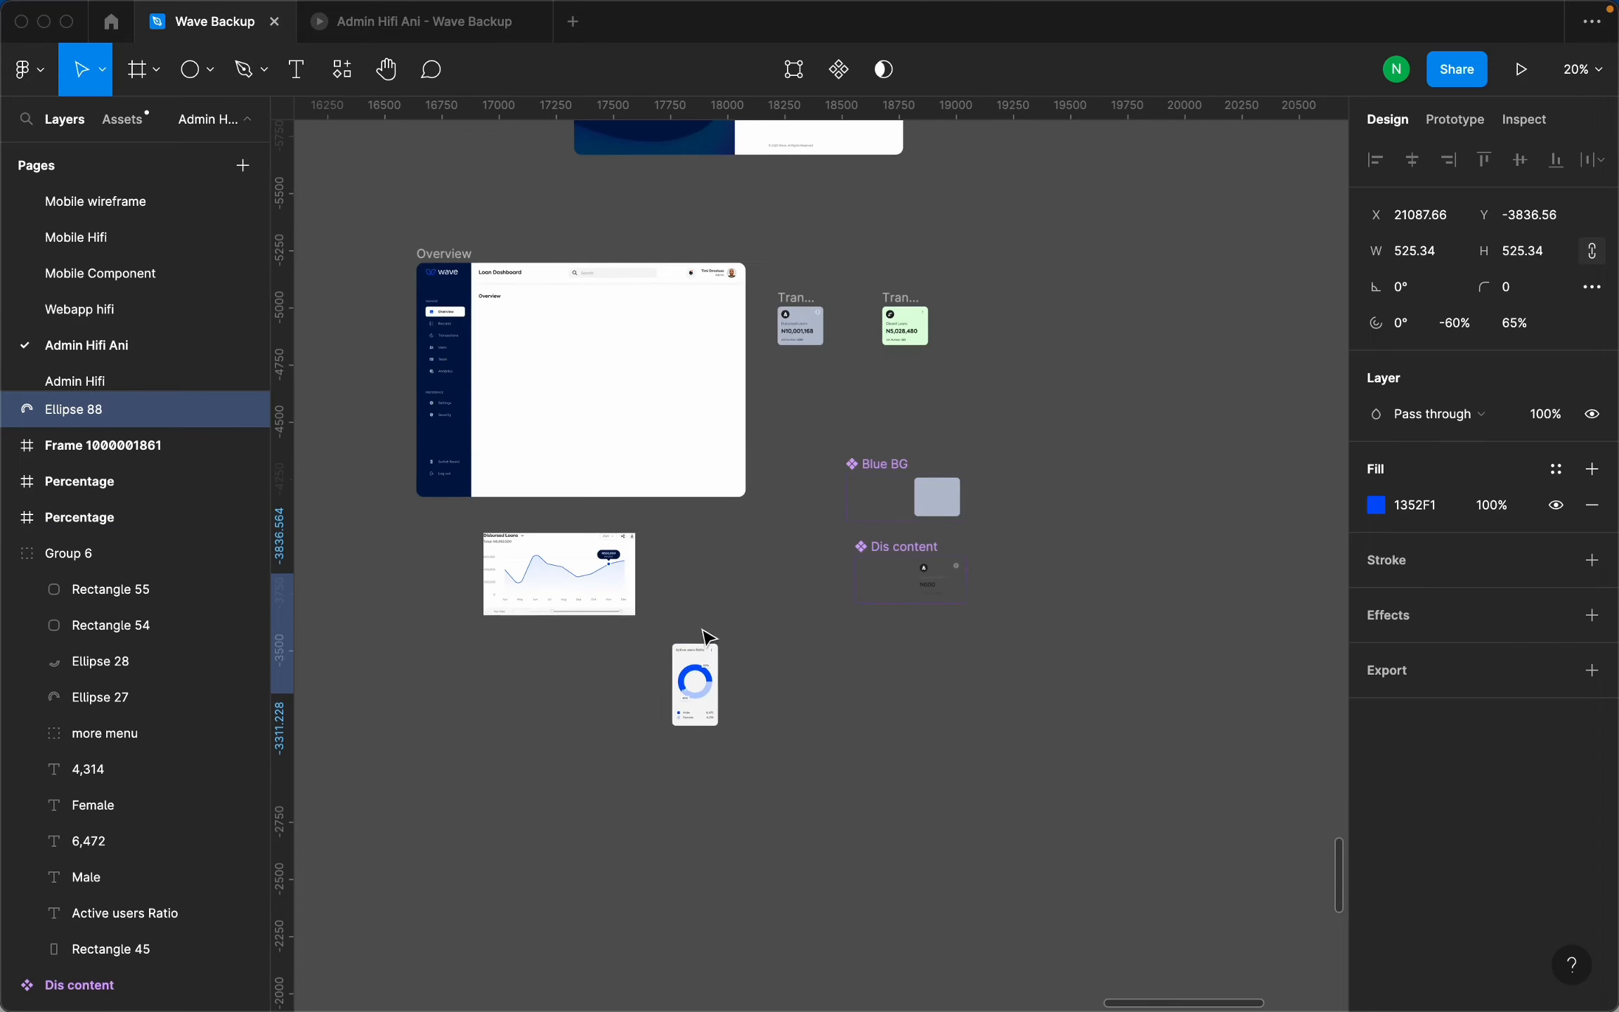
scroll(1167, 643, "down", 4)
scroll(1019, 657, "up", 10)
scroll(716, 609, "down", 5)
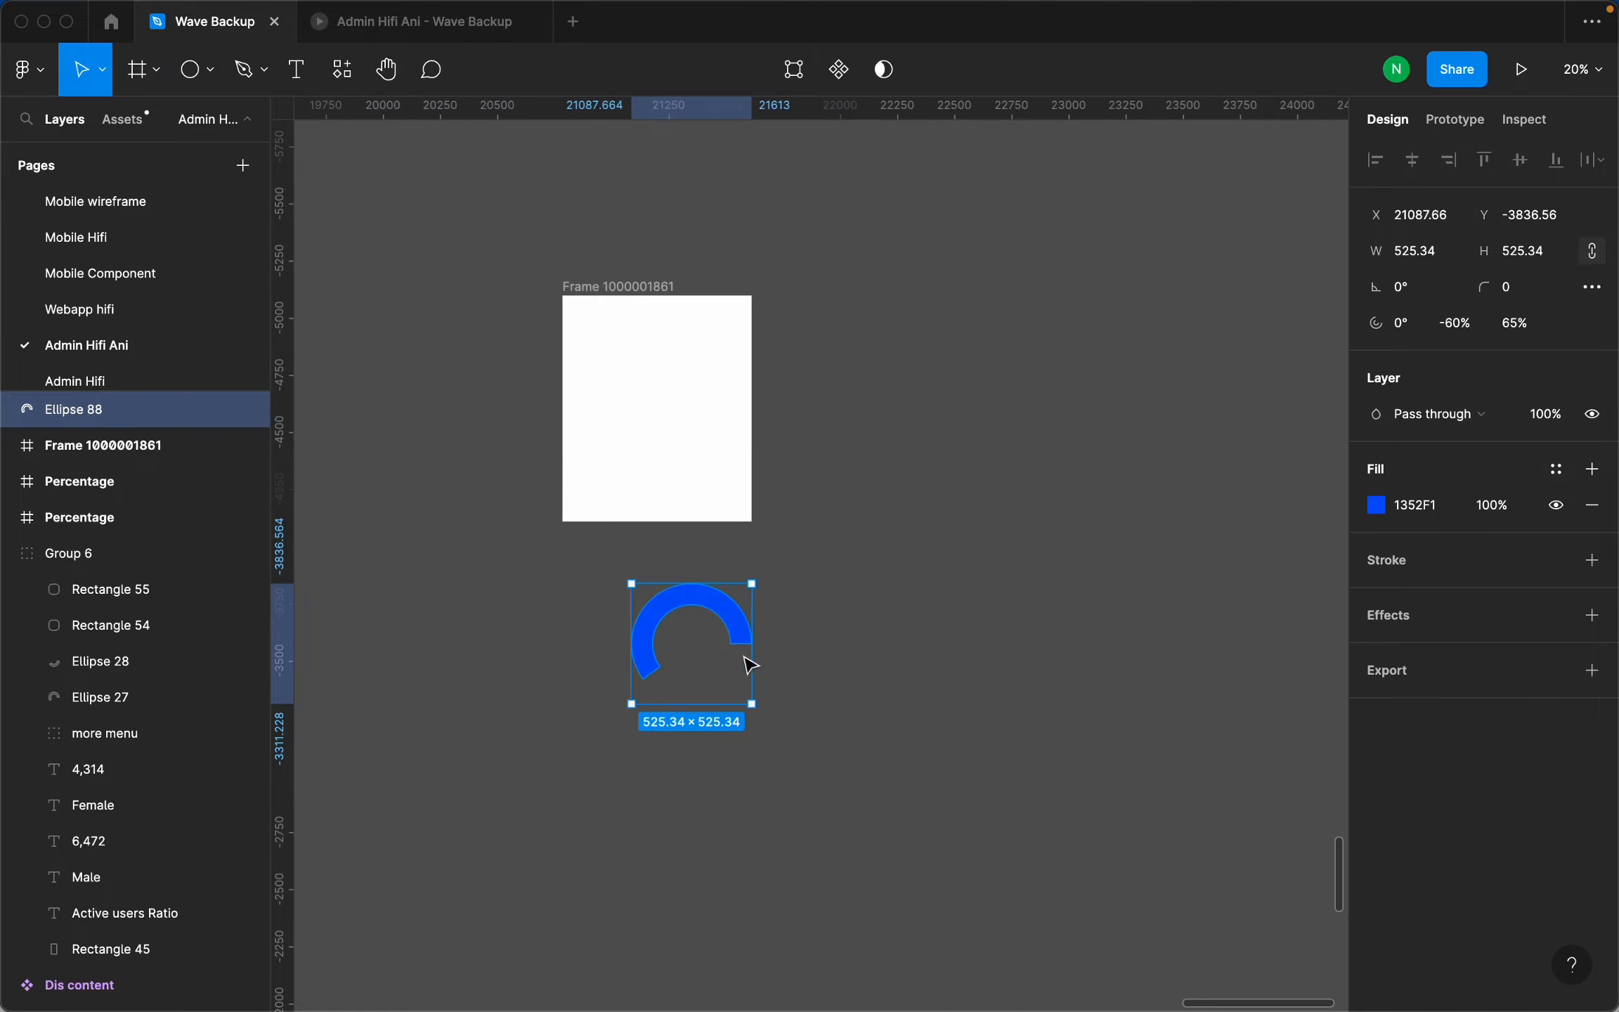
scroll(687, 618, "up", 3)
scroll(701, 651, "down", 4)
left_click(836, 580)
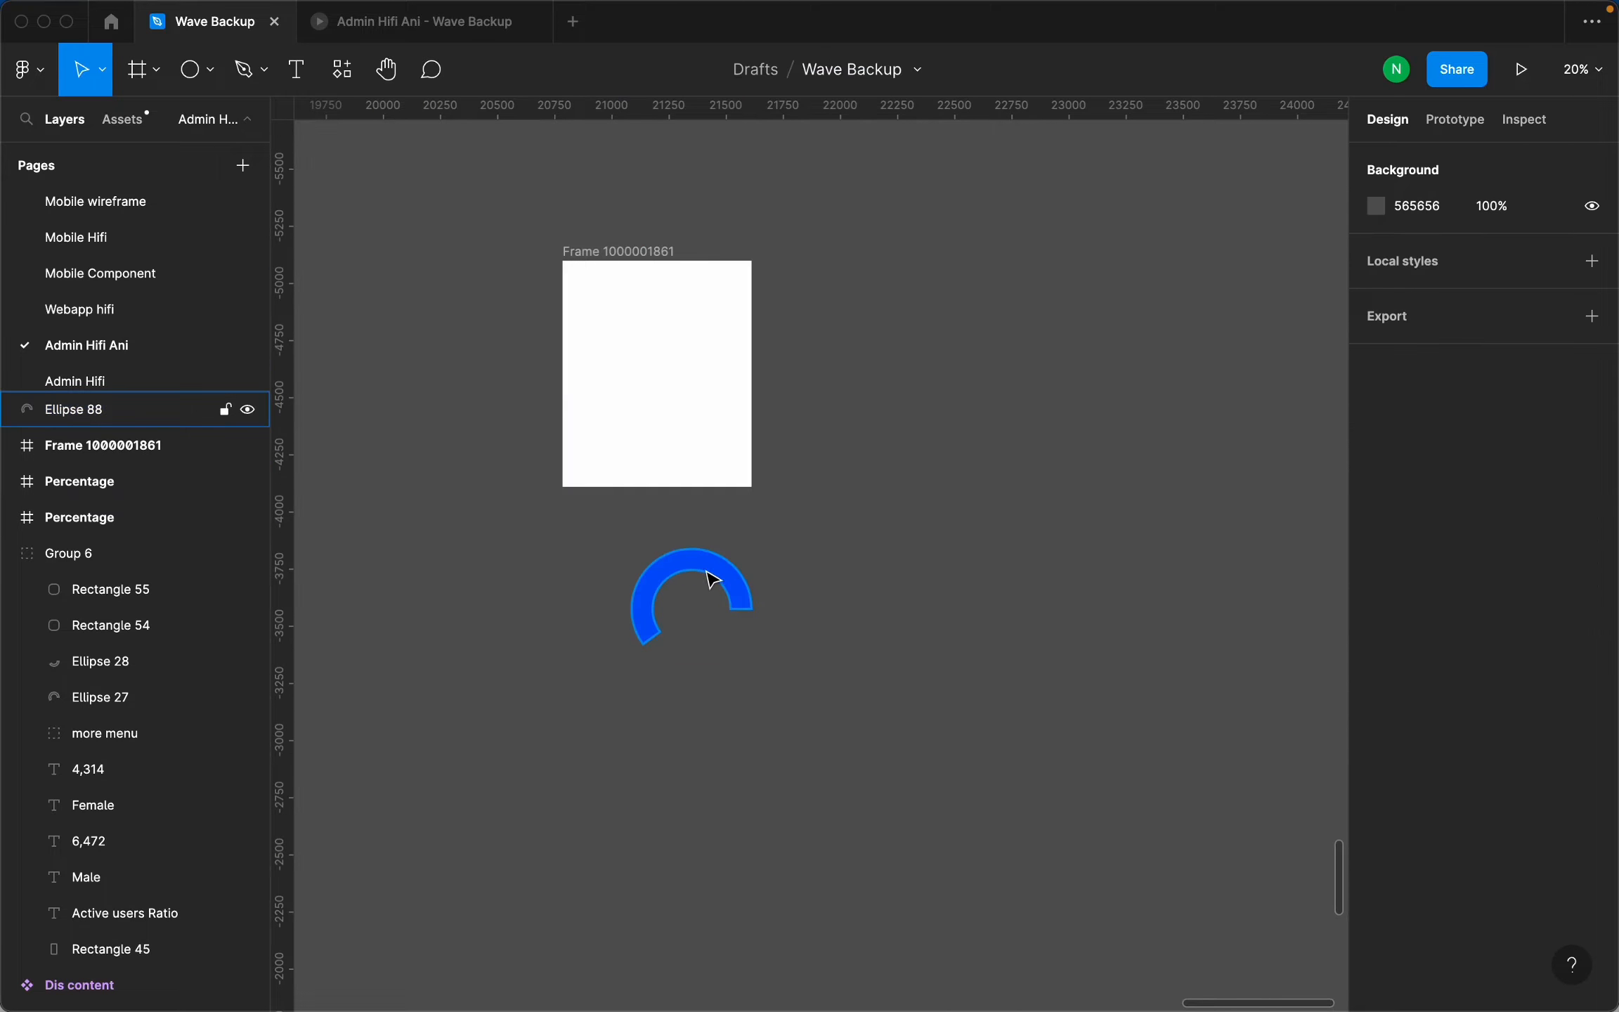
left_click_drag(716, 579, 834, 346)
scroll(683, 425, "down", 4)
scroll(753, 382, "up", 4)
scroll(815, 440, "up", 1)
scroll(834, 448, "up", 2)
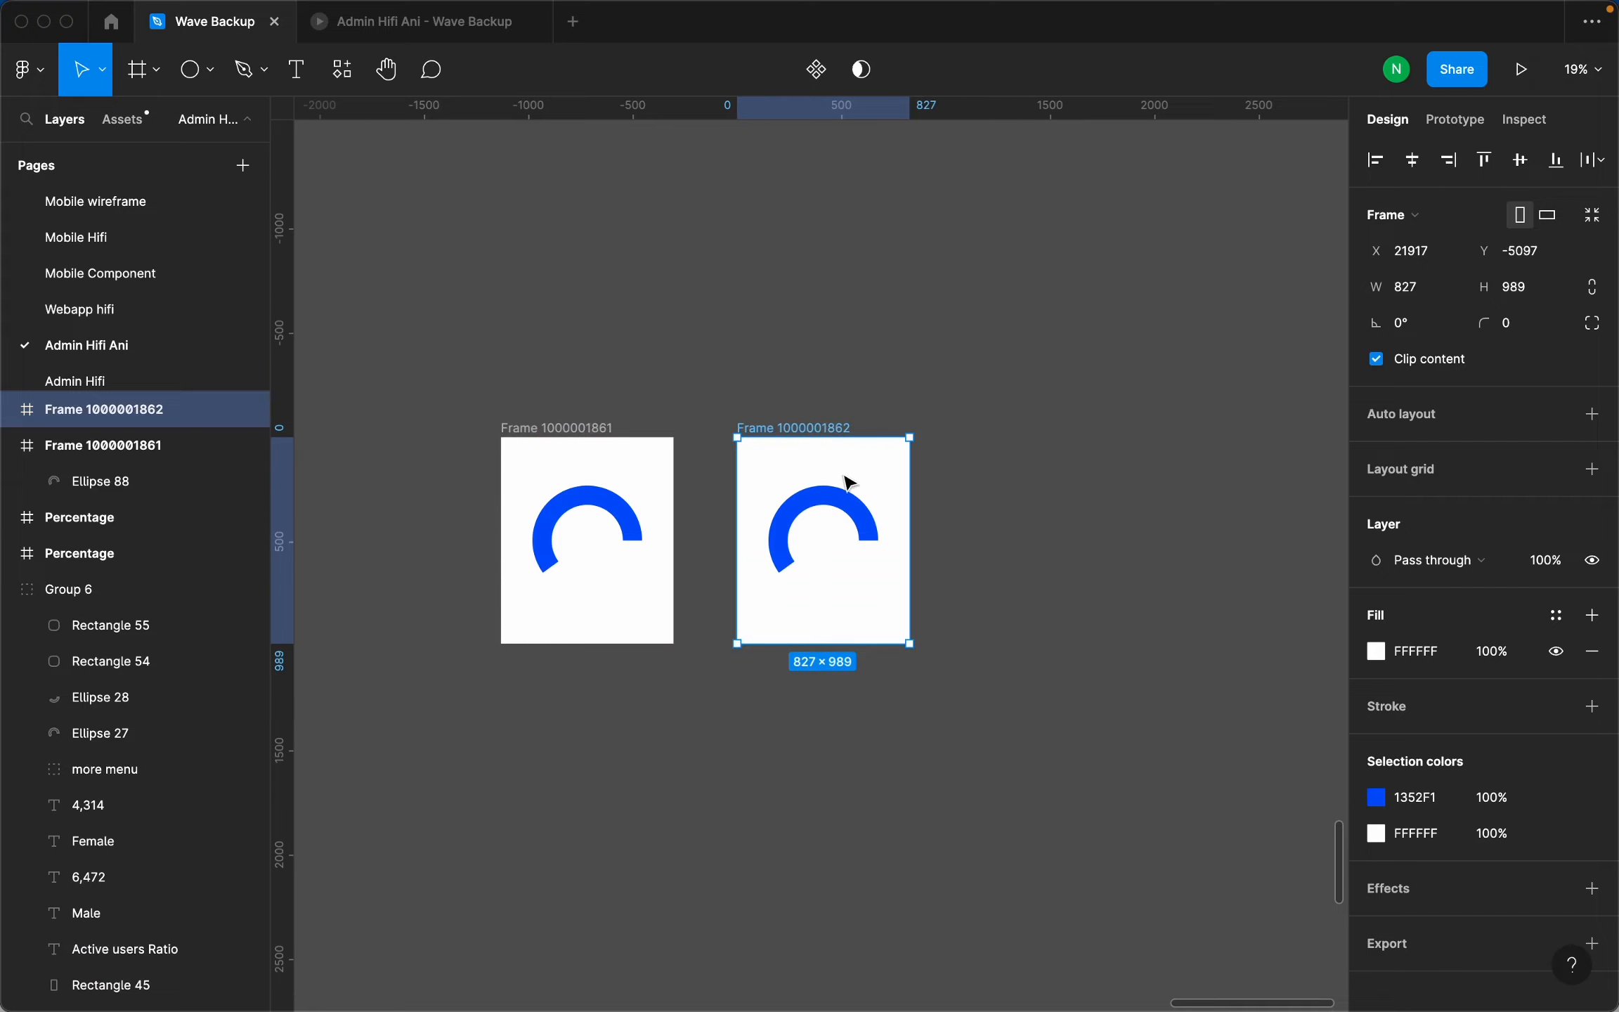
Shorten the arc in the original frame to a -25% sweep.
left_click(849, 513)
scroll(819, 560, "up", 3)
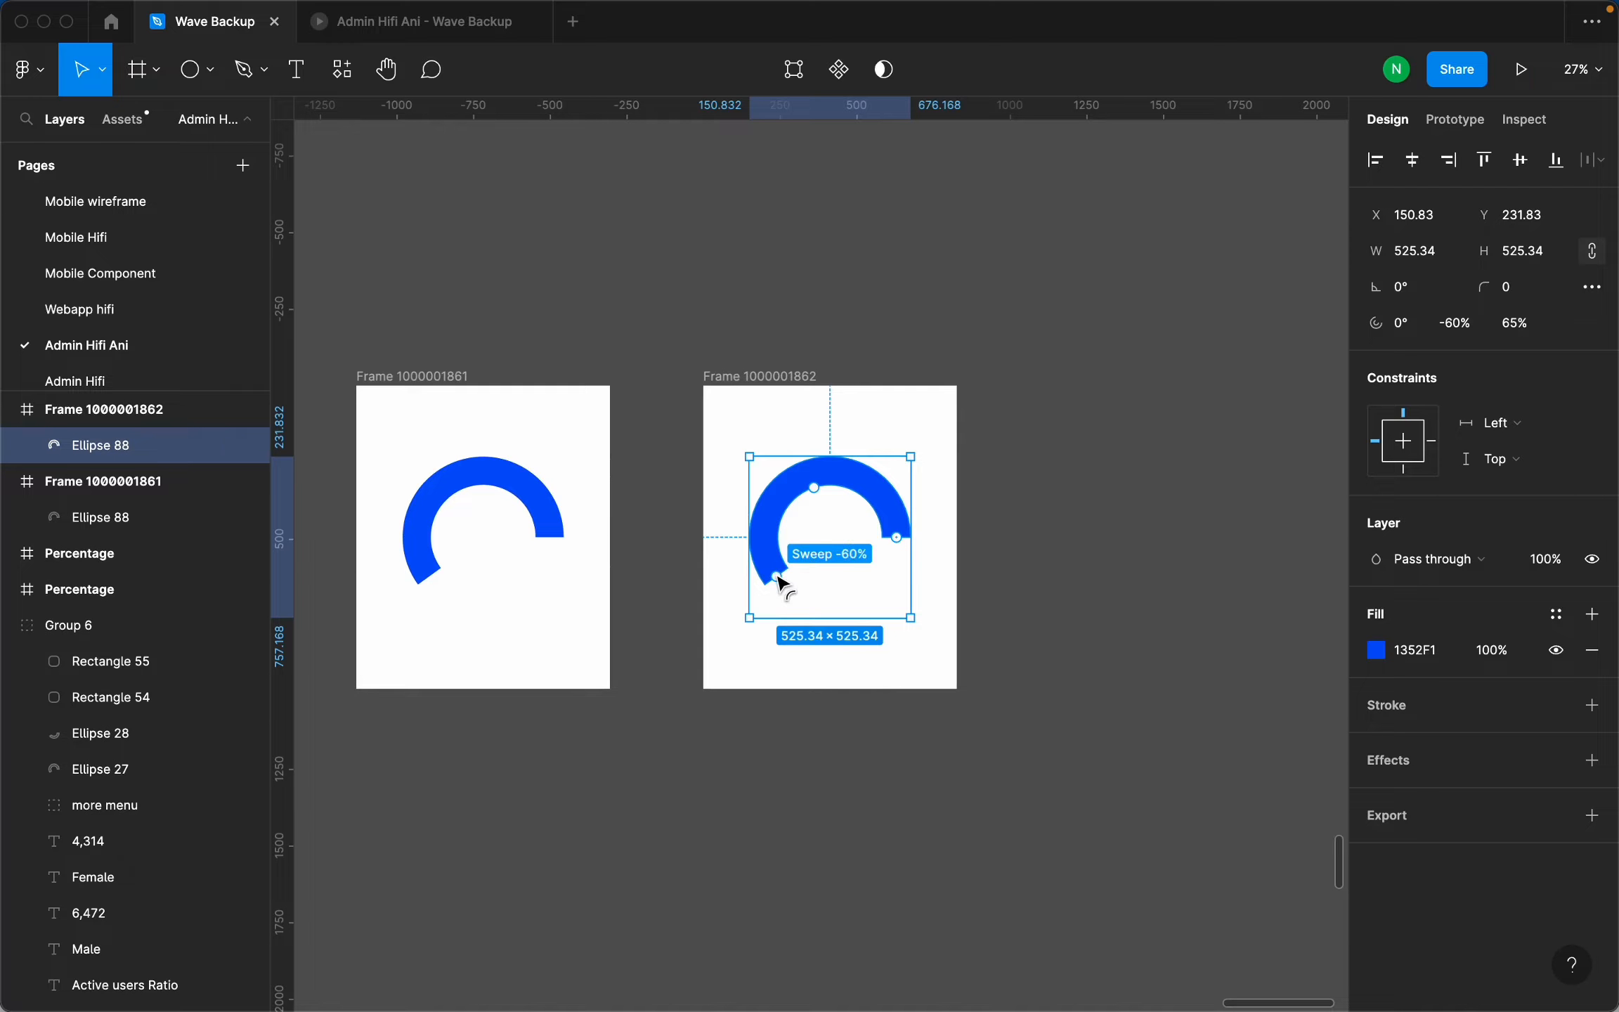
left_click(430, 569)
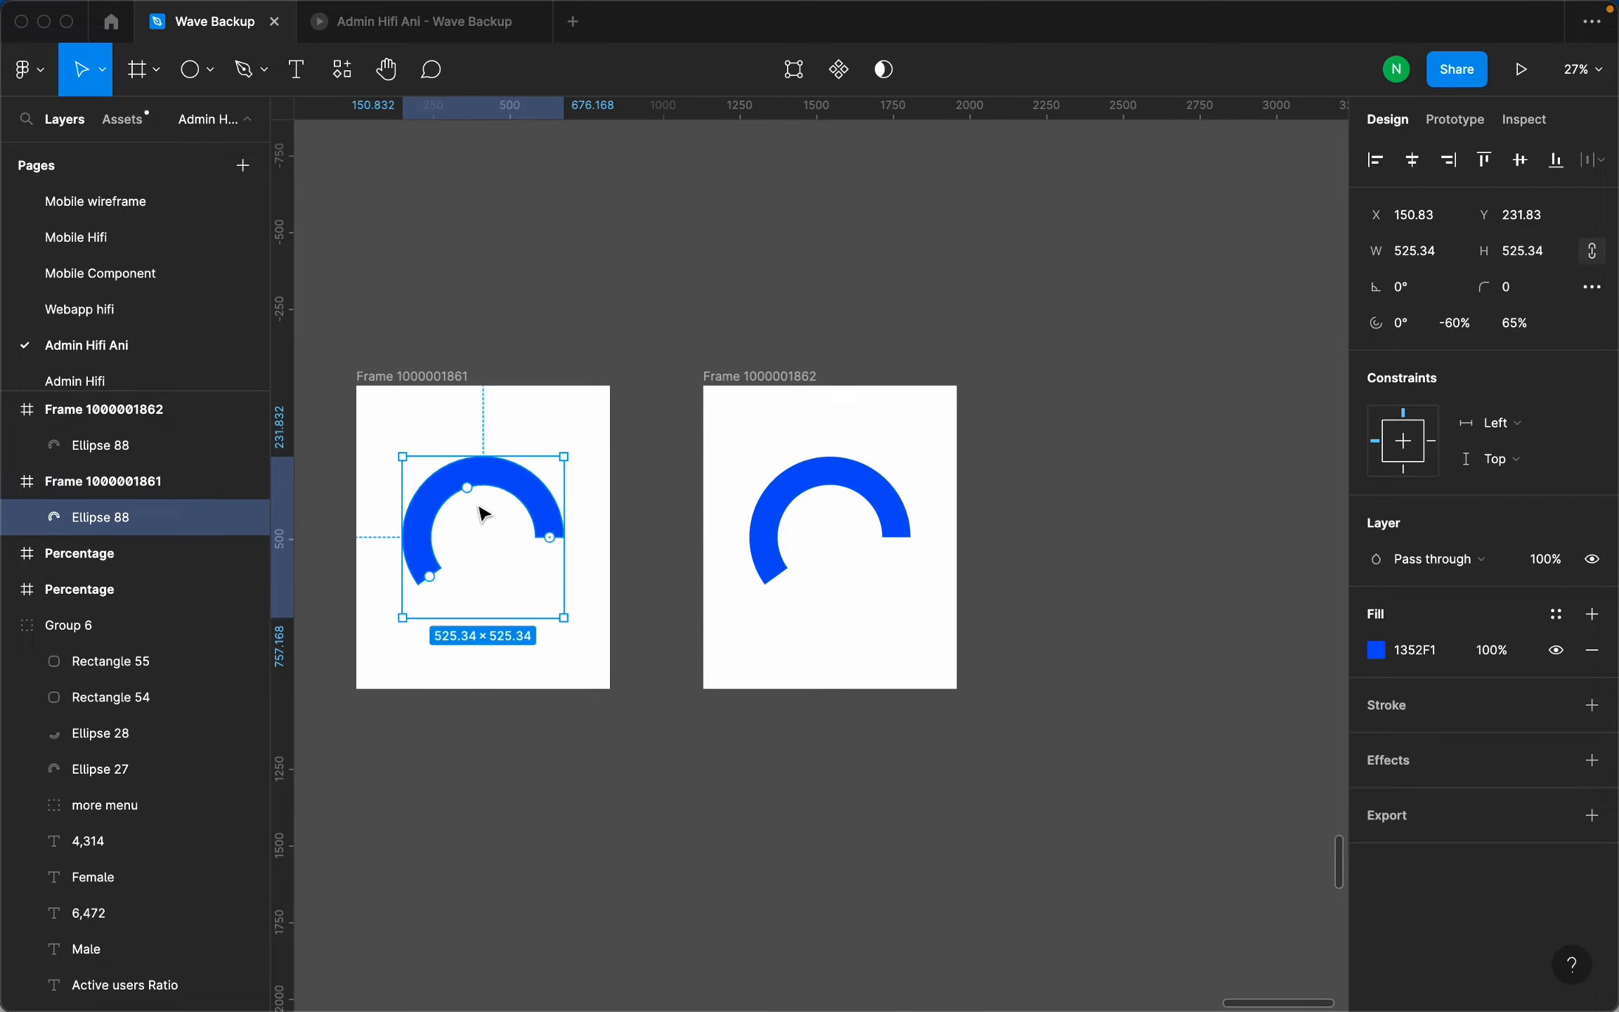
scroll(432, 587, "up", 8)
left_click_drag(439, 604, 579, 365)
scroll(578, 365, "down", 5)
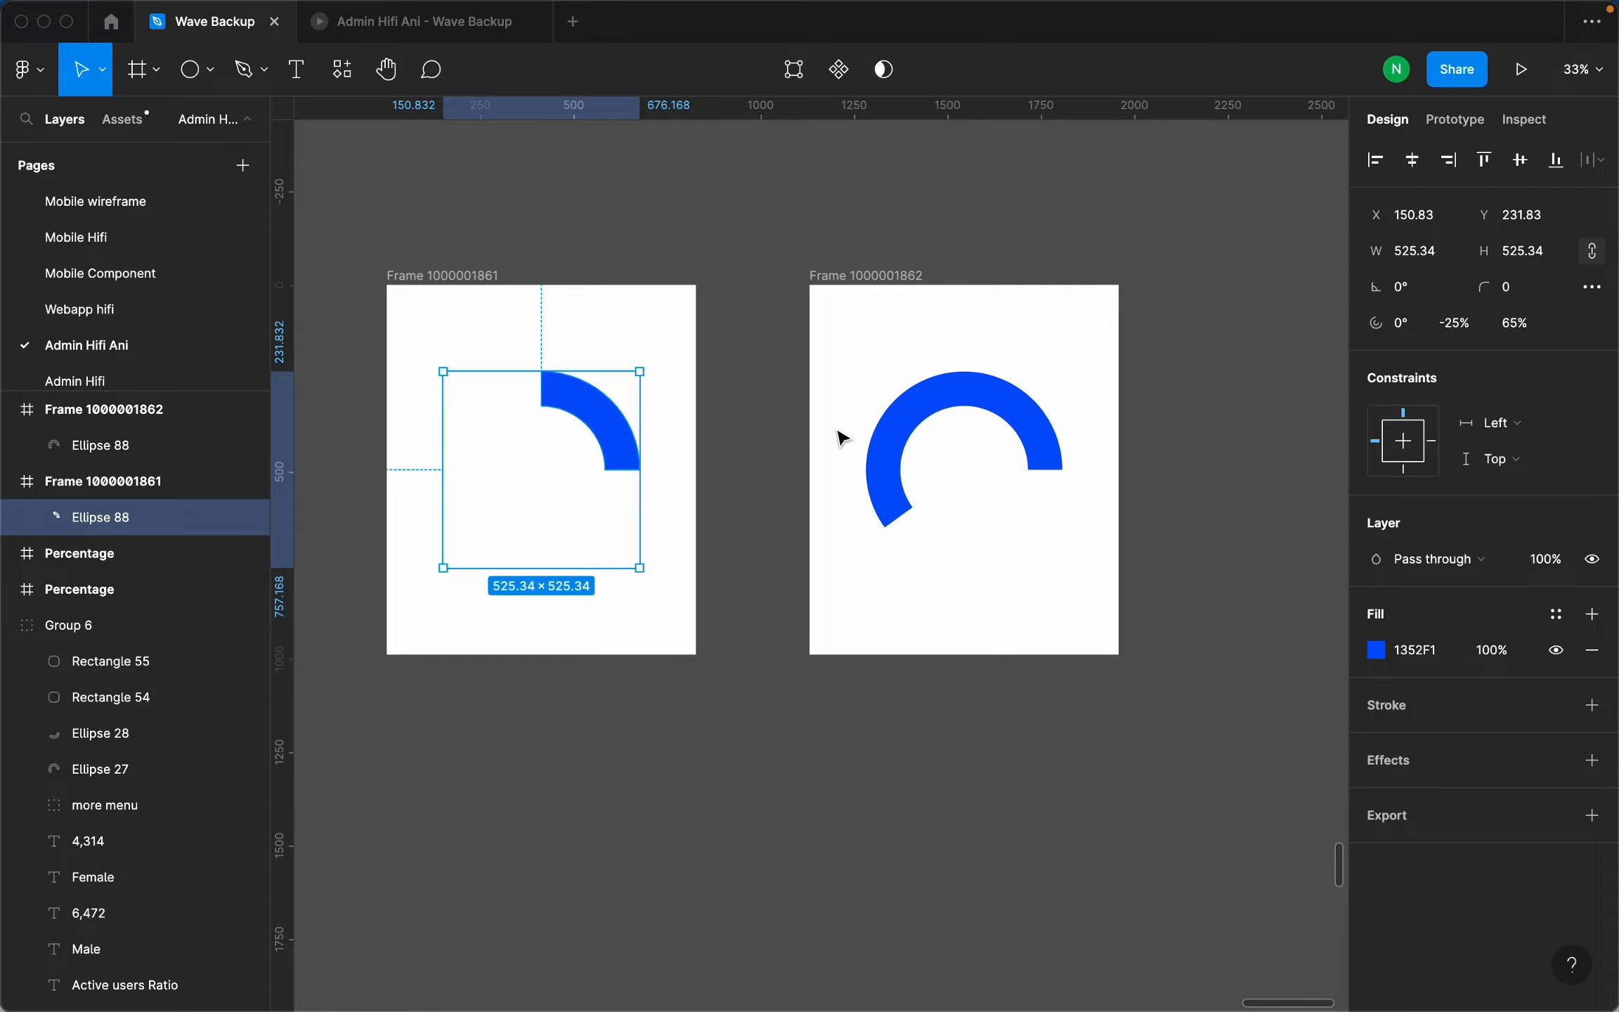
left_click(934, 408)
mouse_move(904, 524)
left_mouse_down()
mouse_move(969, 423)
mouse_move(914, 450)
mouse_move(898, 514)
left_mouse_up()
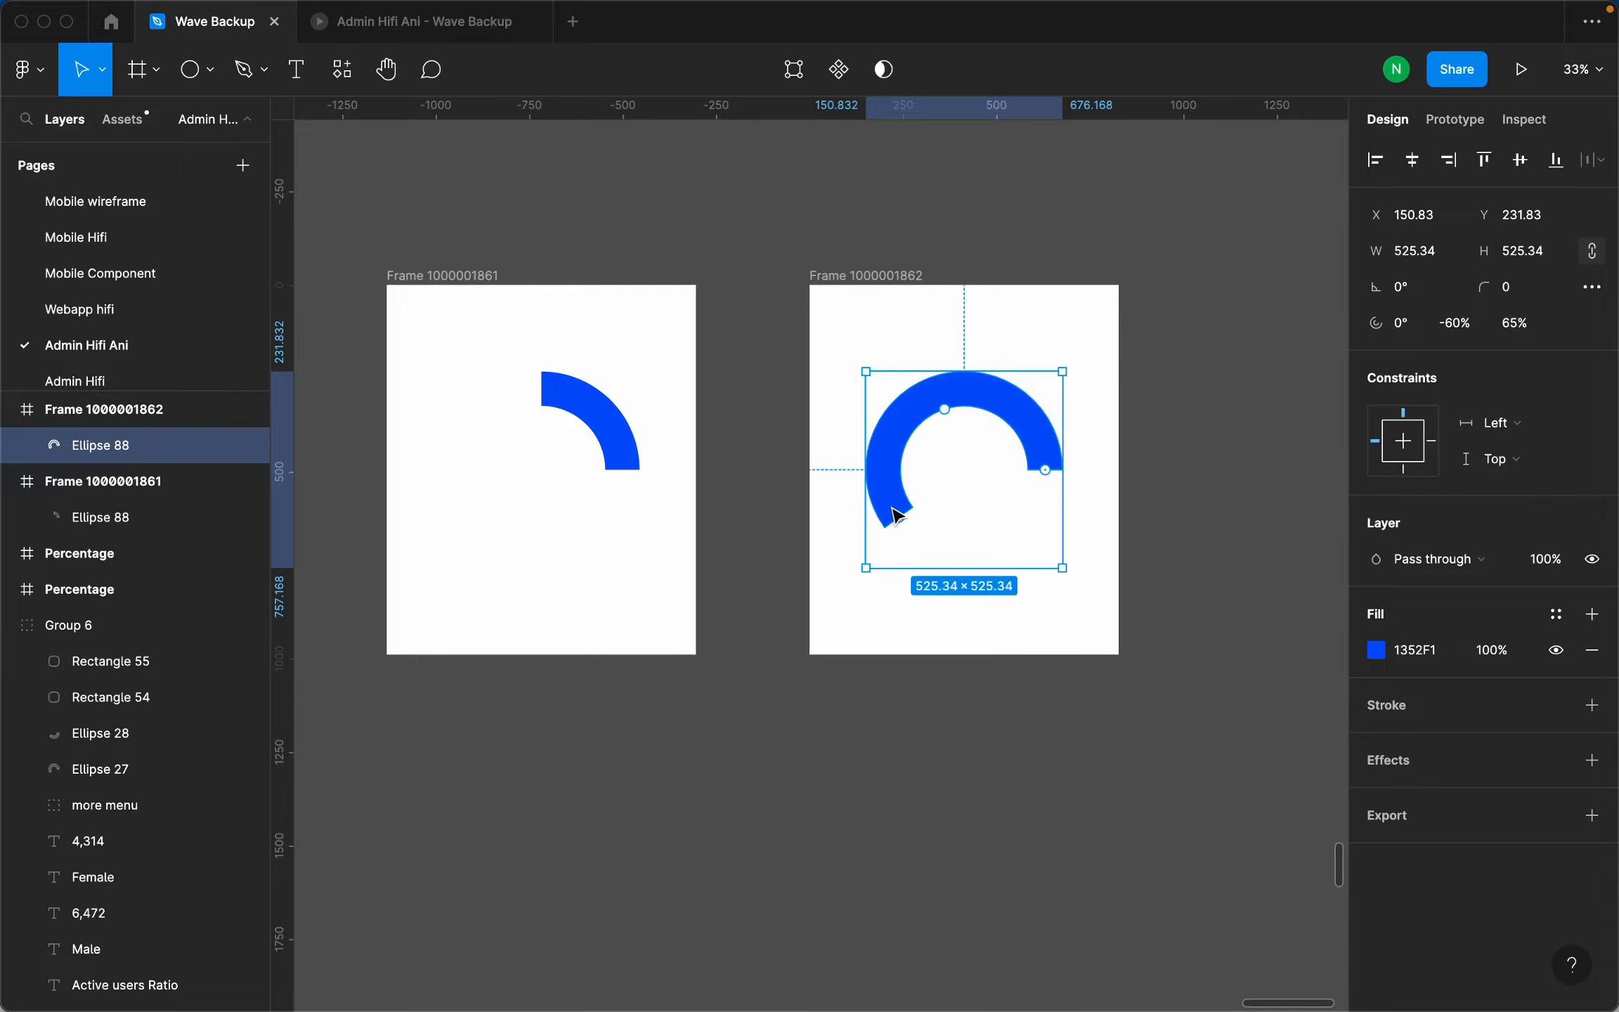
left_click(1193, 456)
Connect the short-arc frame to the long-arc frame with an After delay interaction.
left_click(487, 268)
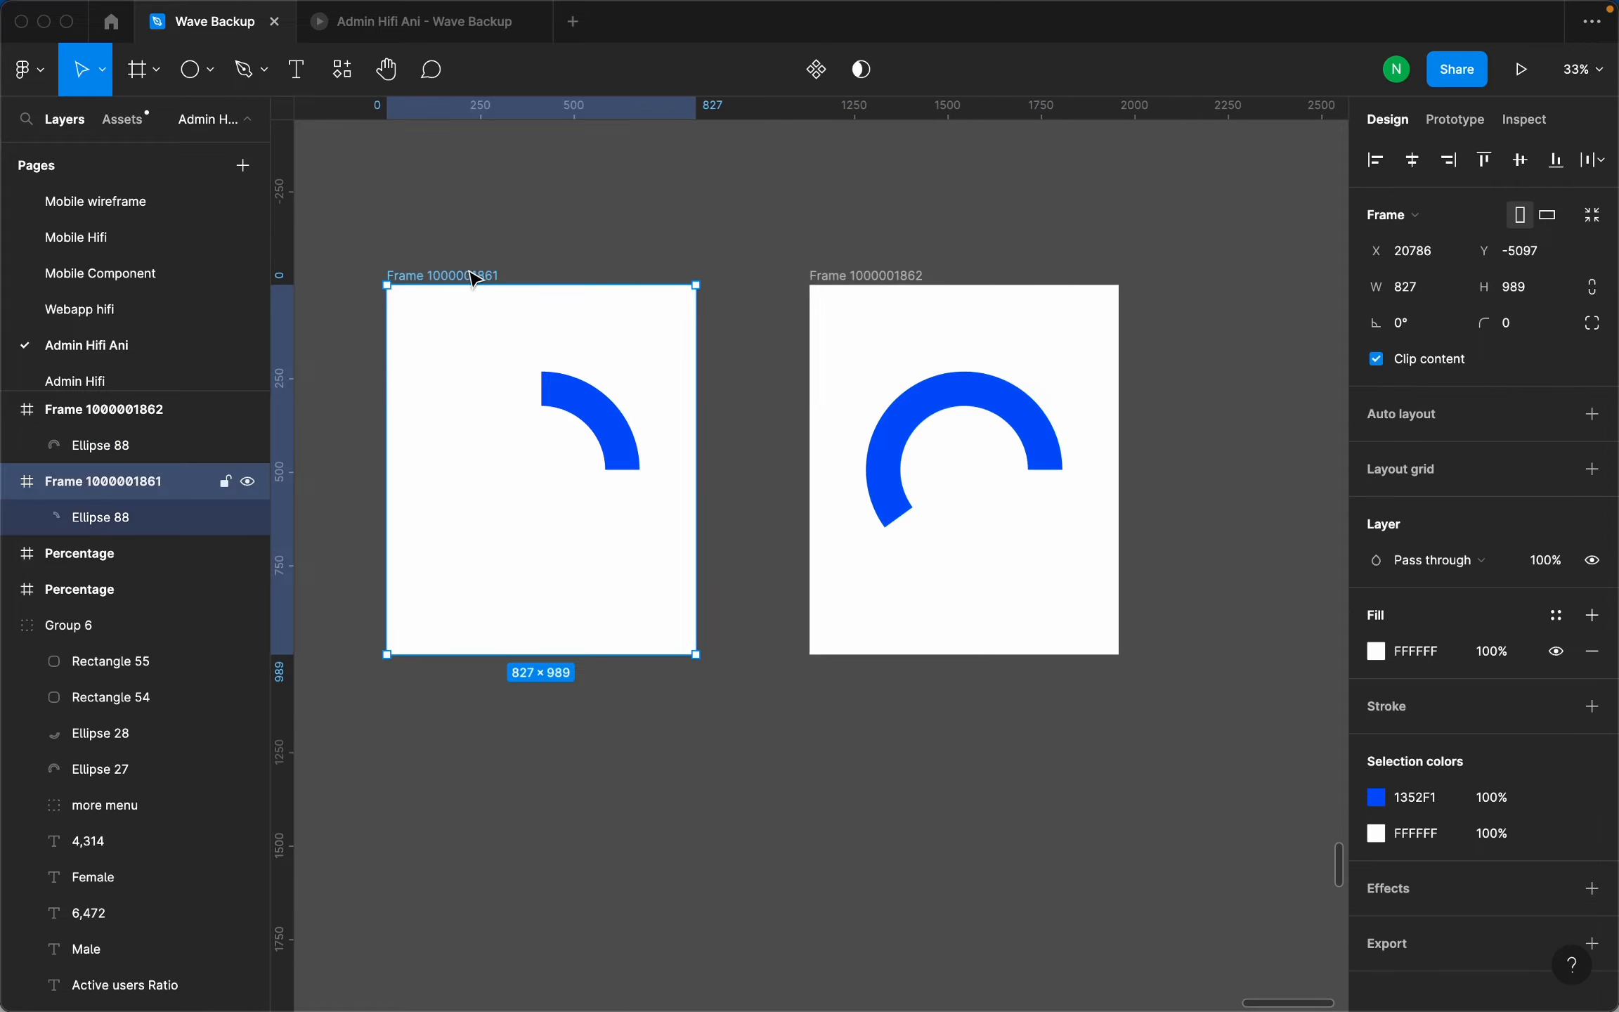
left_click(1458, 121)
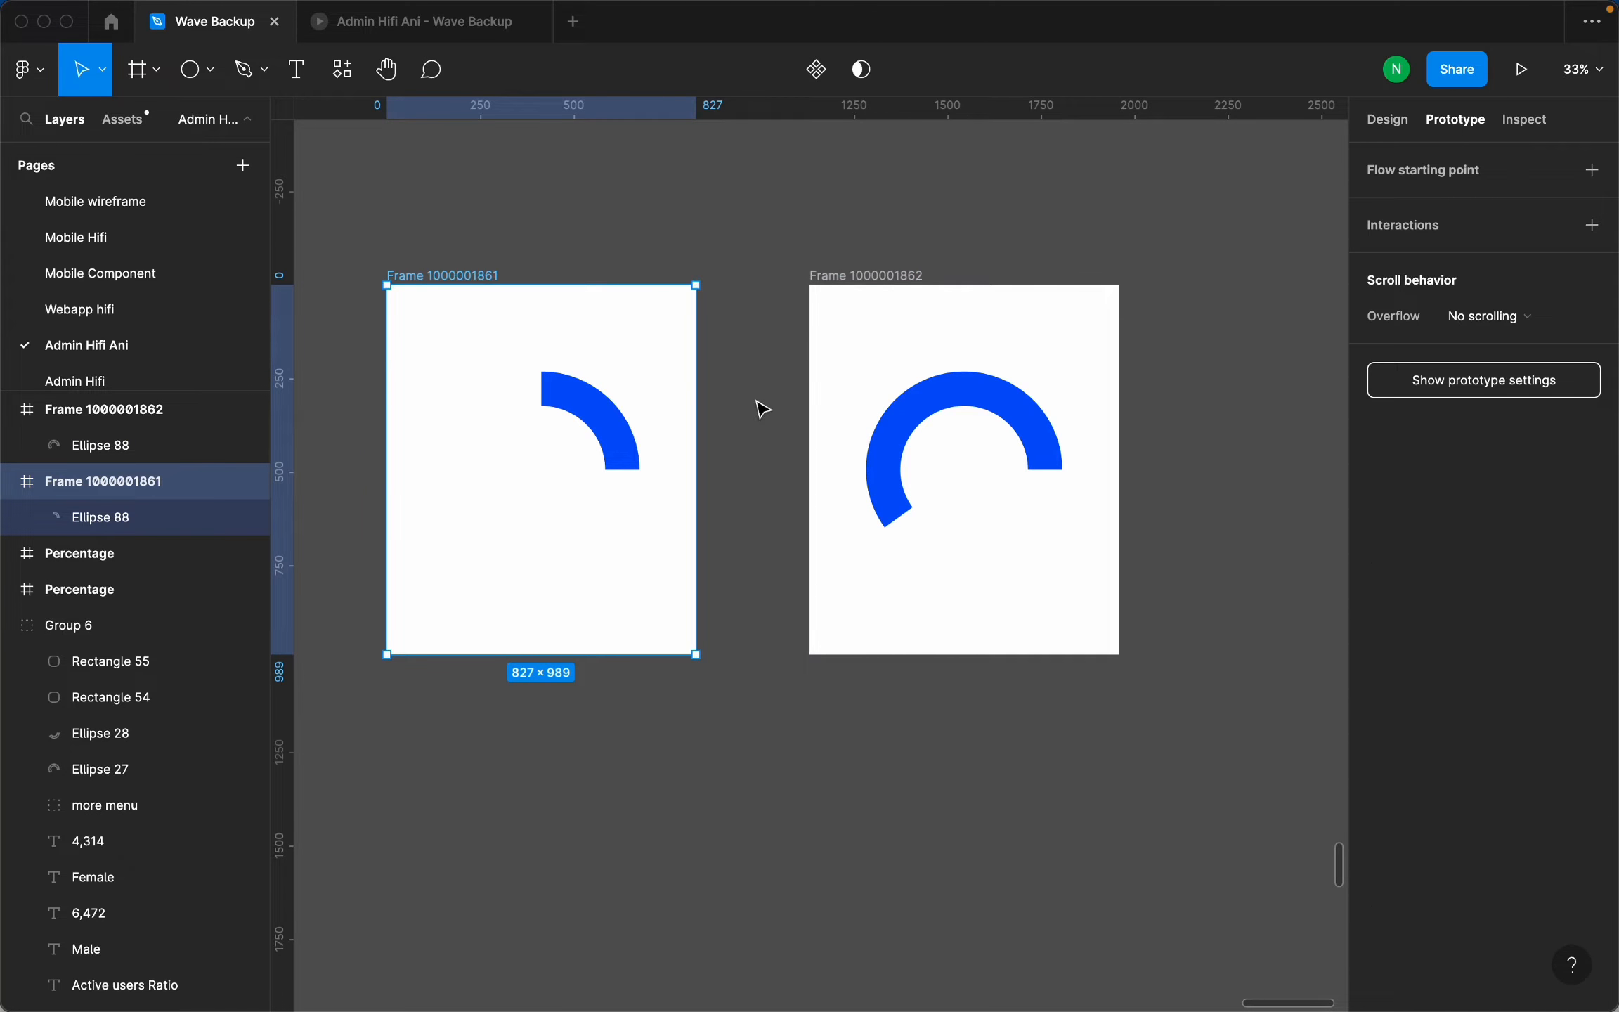
left_click_drag(696, 470, 822, 473)
left_click(1197, 352)
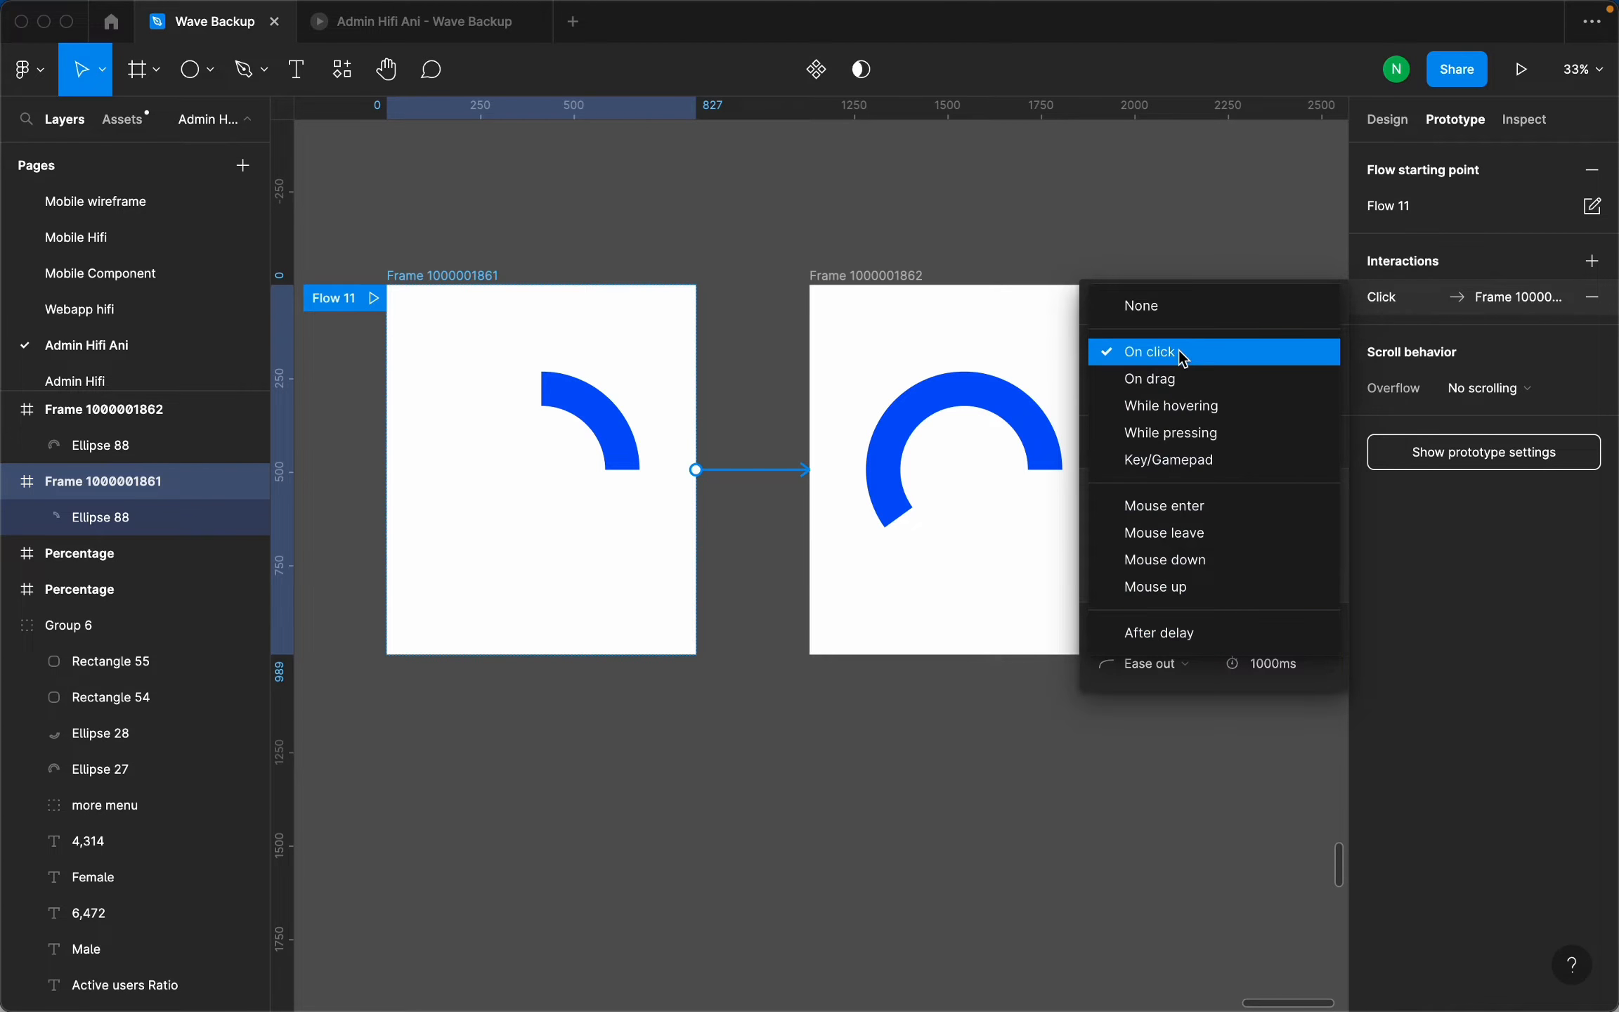
left_click(1216, 632)
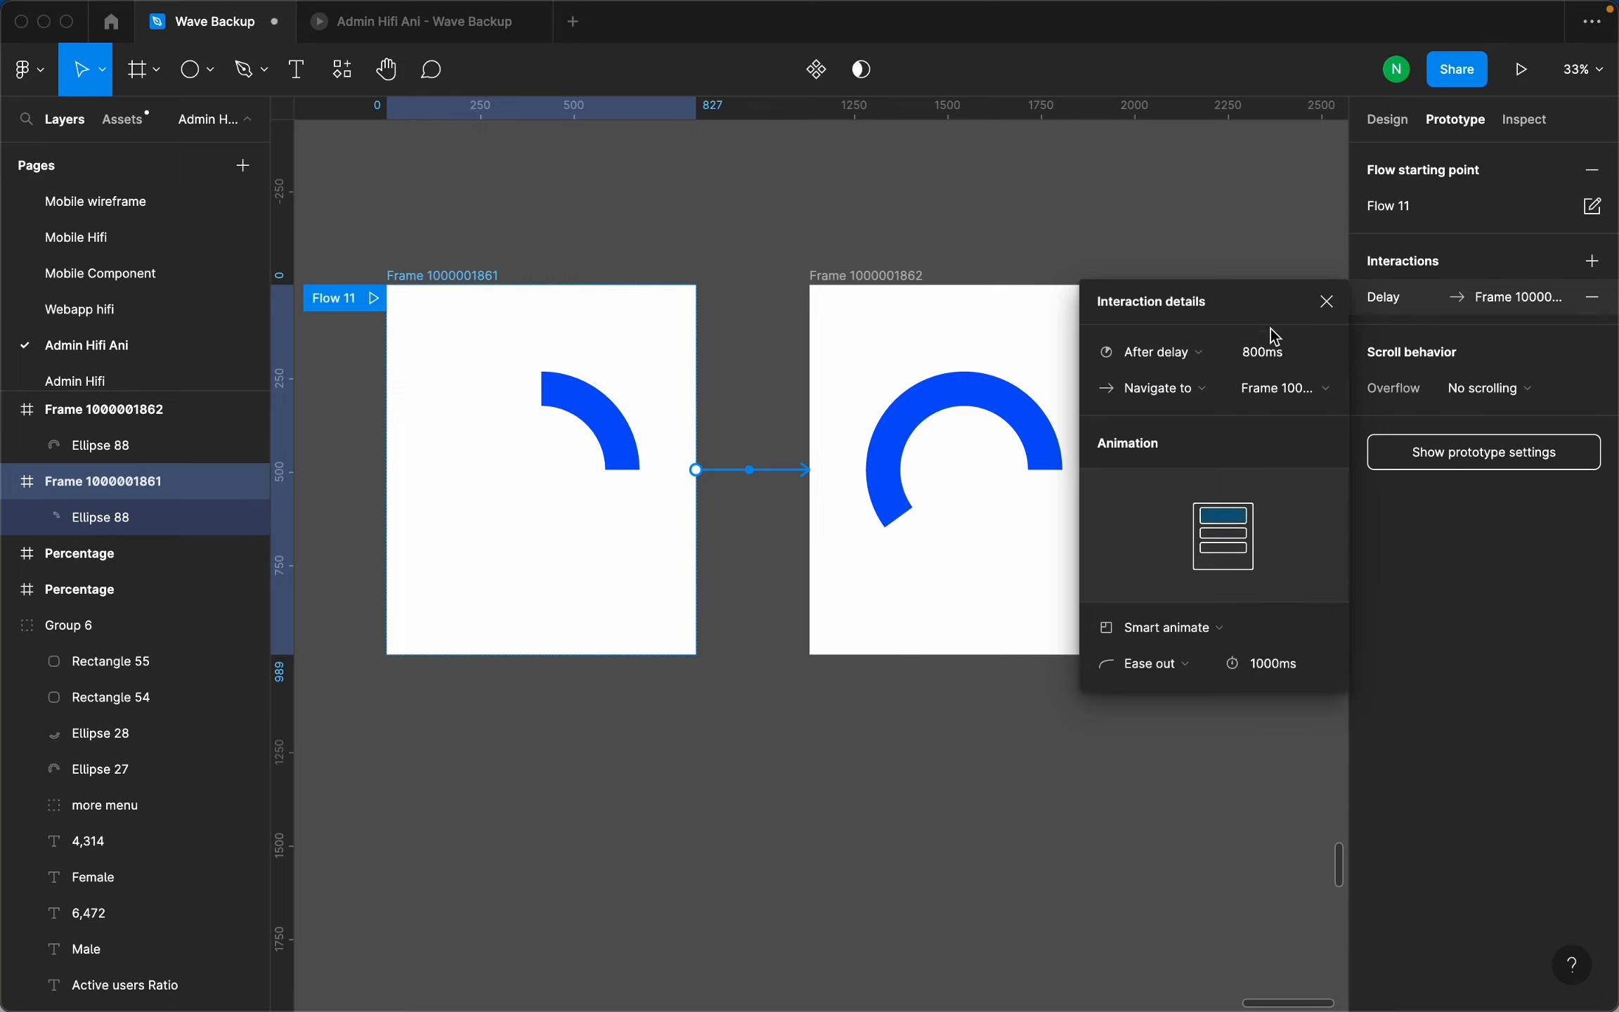
Set the interaction's delay to 200 ms and its Smart animate duration to 800 ms.
left_click(1274, 355)
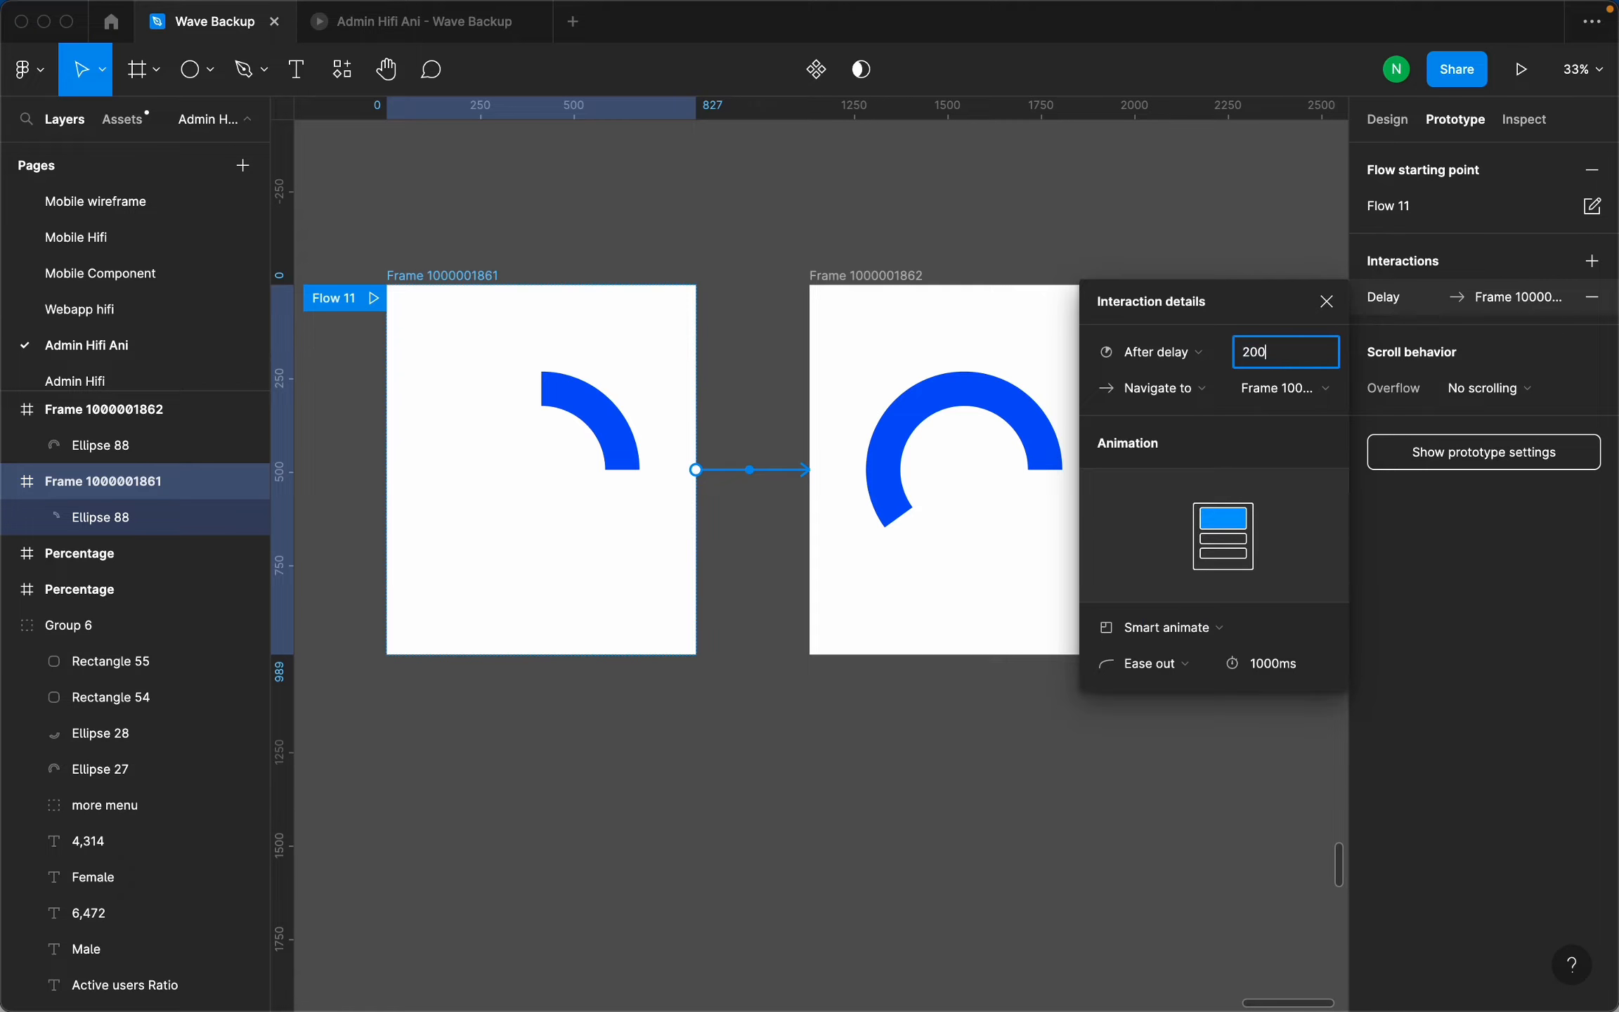
key("Return")
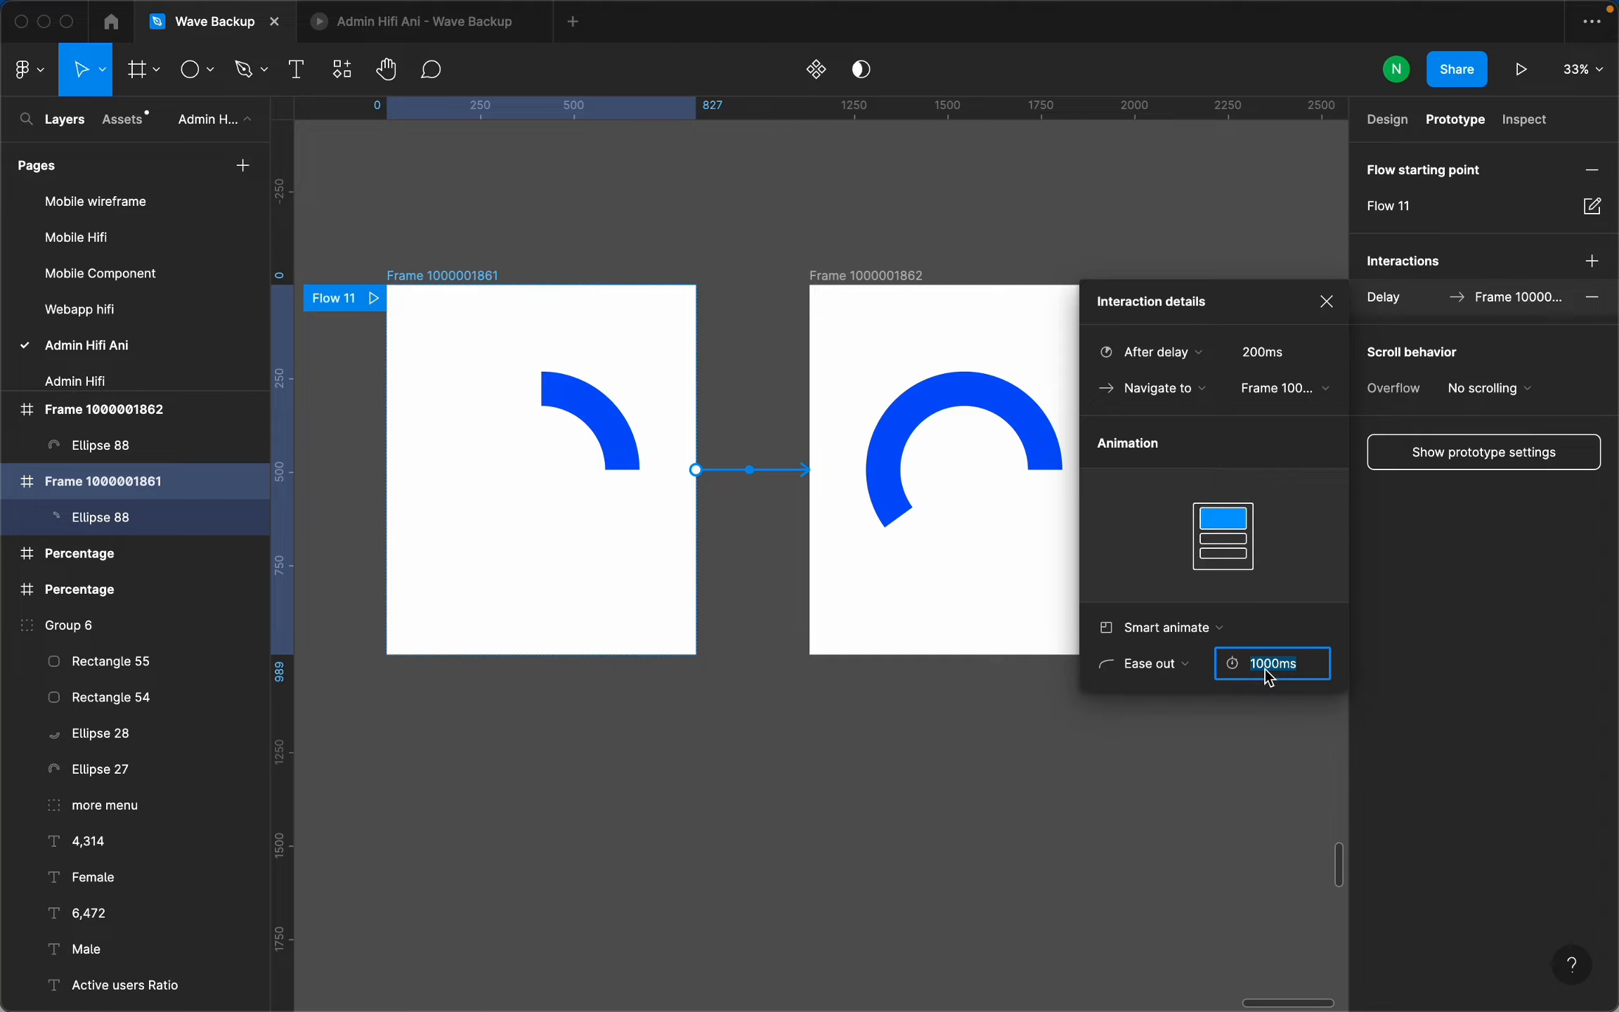
type("800")
key("Return")
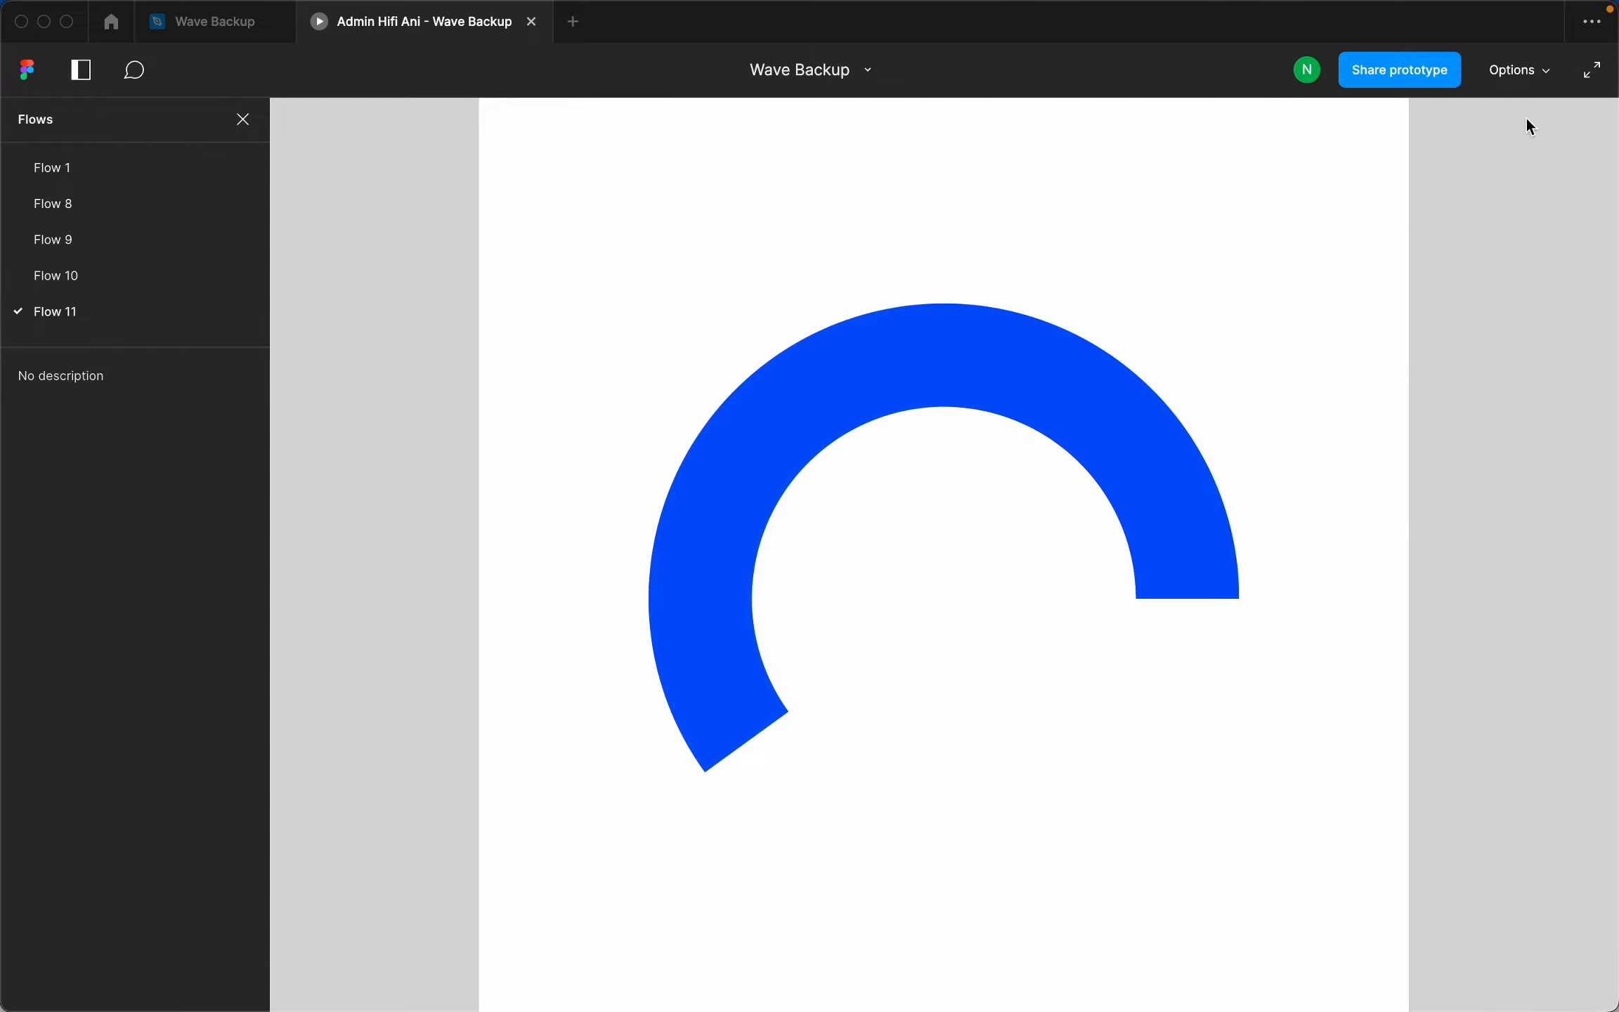
Scale the prototype preview to show the whole frame and check how the arc animates against the design frames.
left_click(1529, 70)
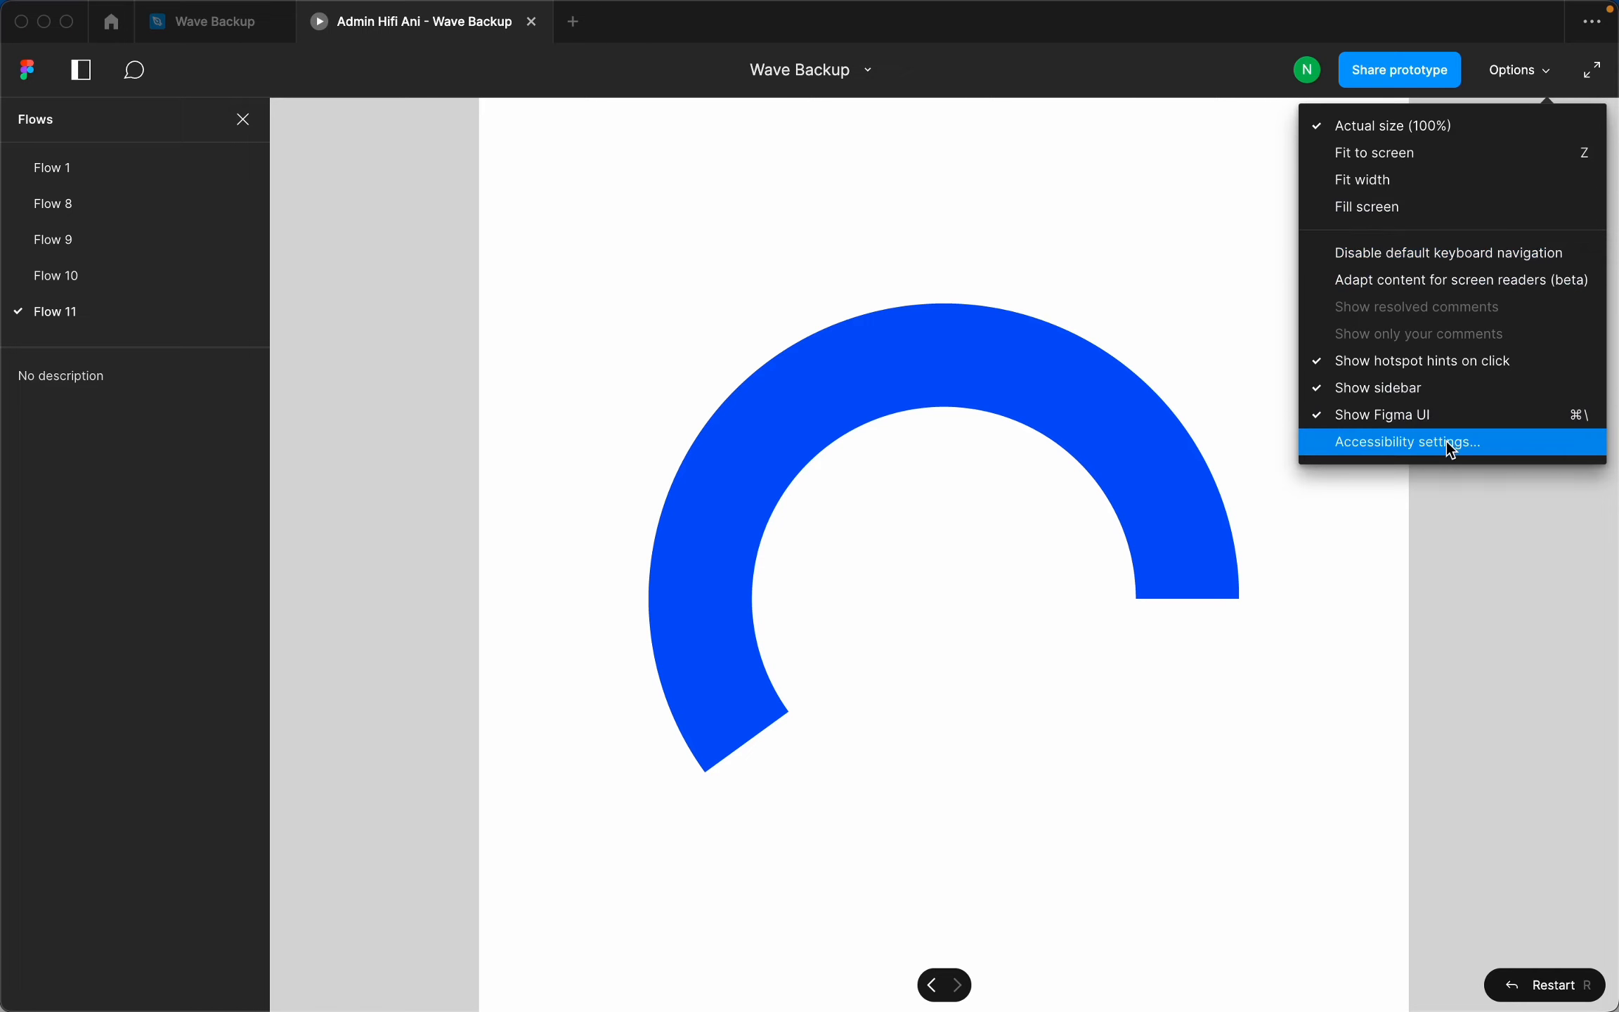
left_click(1409, 209)
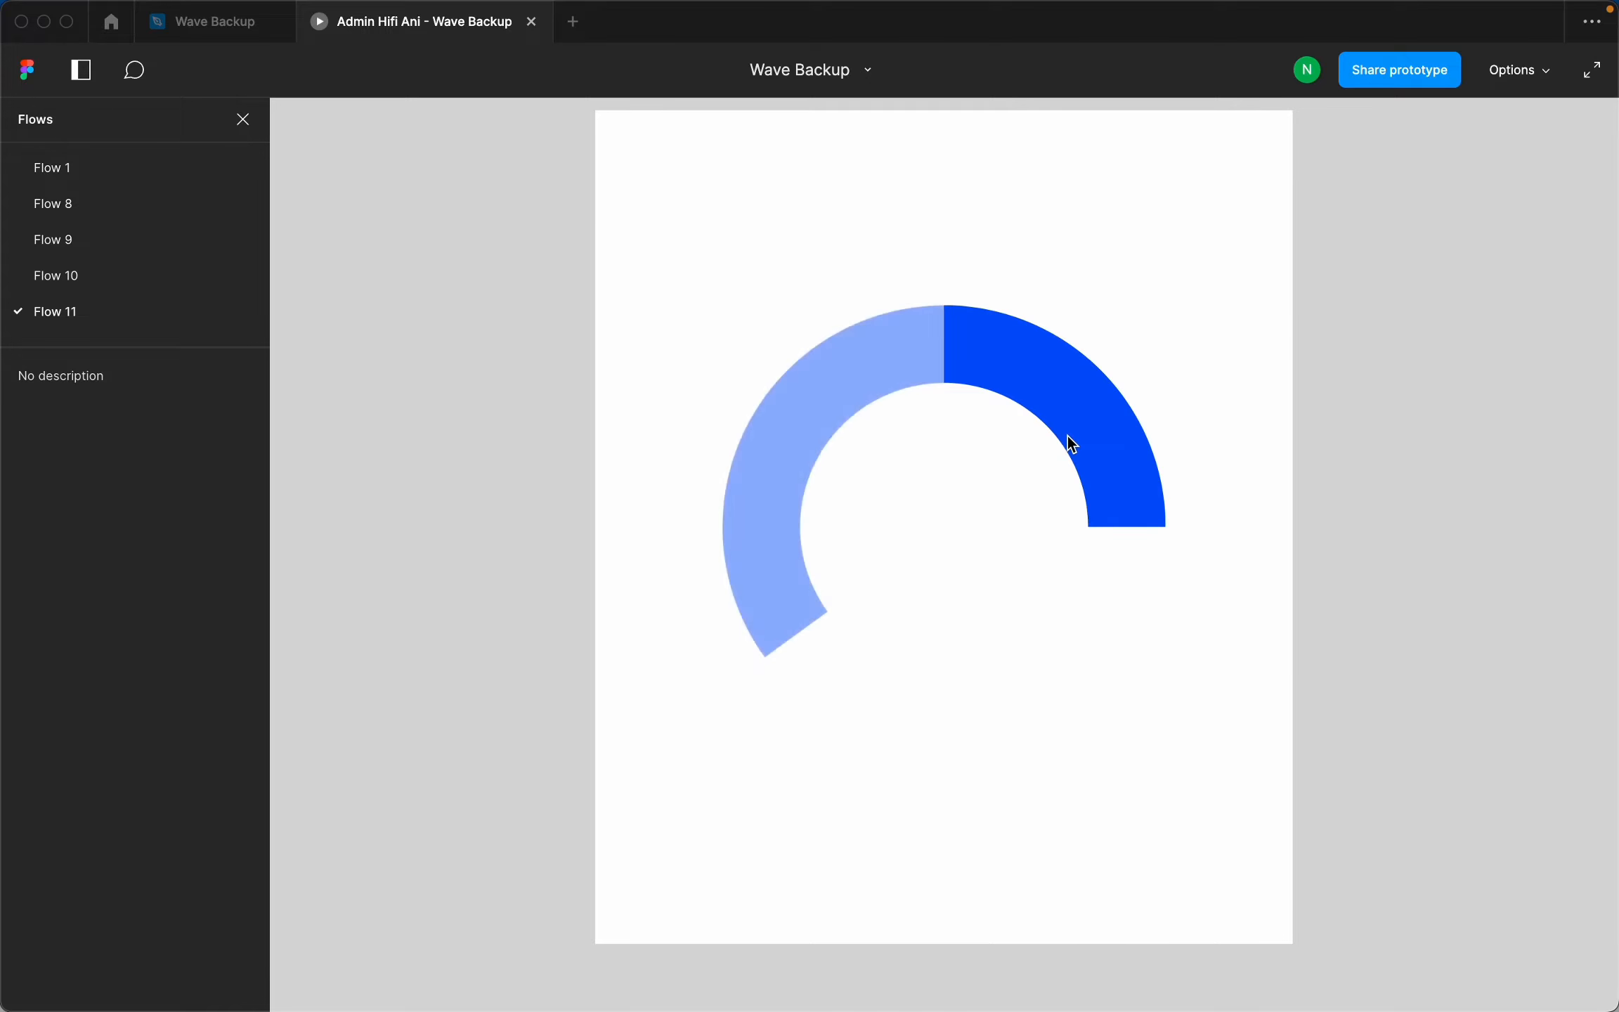
left_click(231, 22)
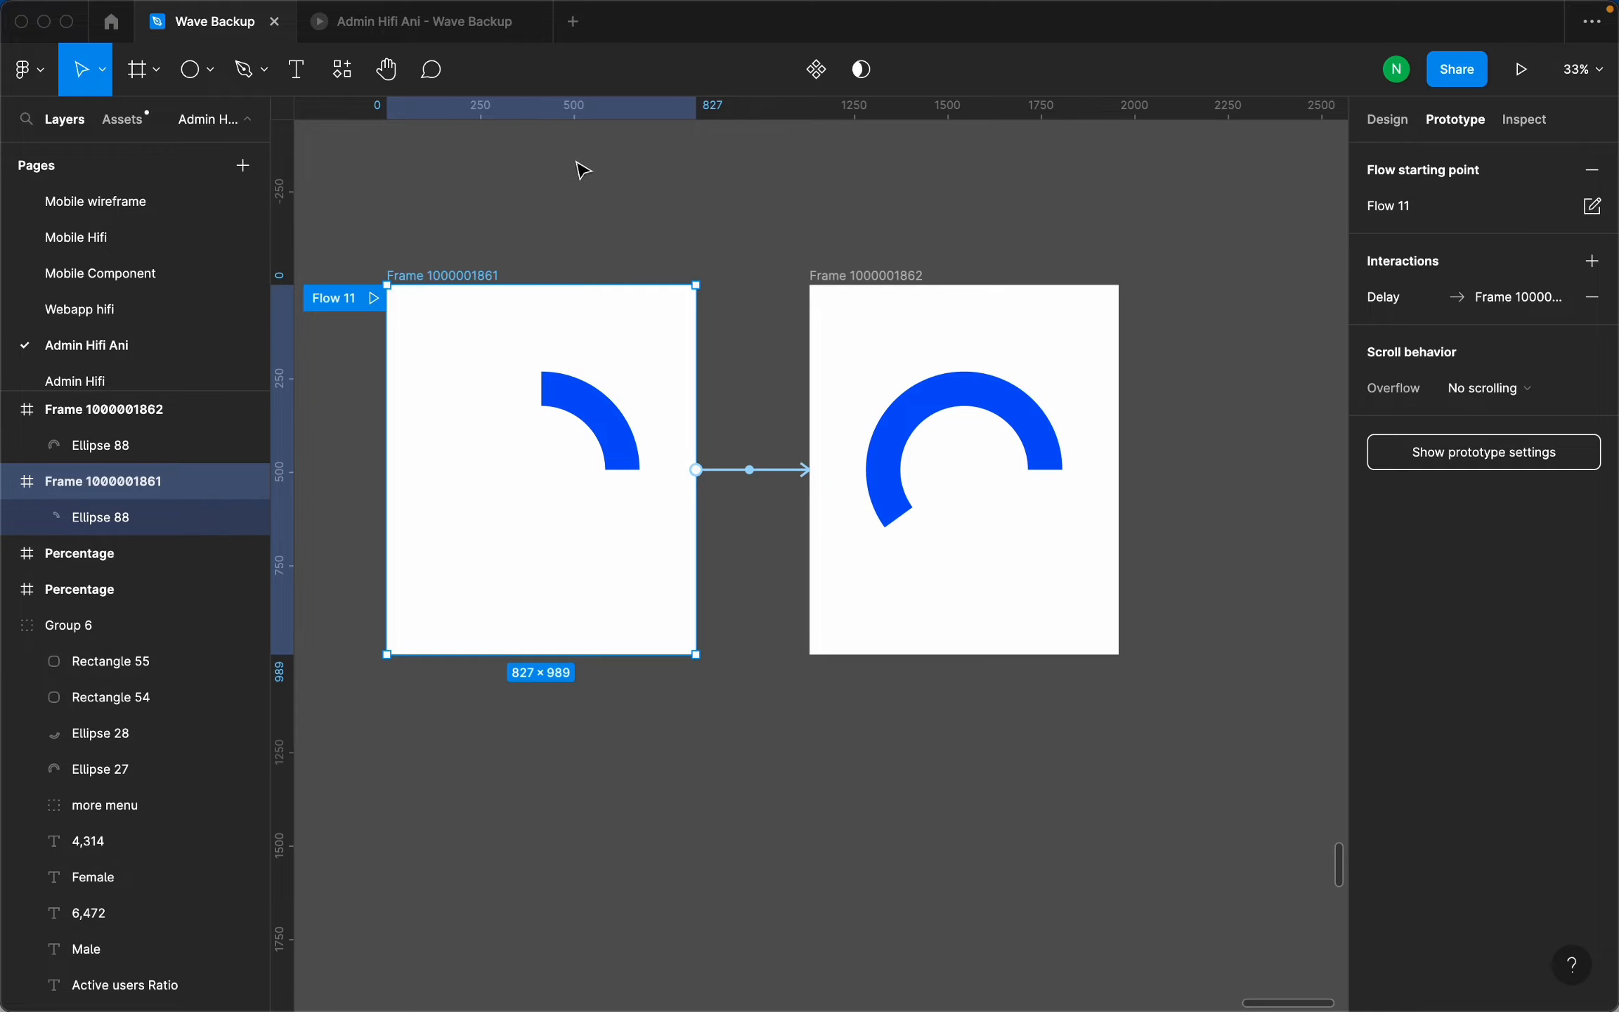
left_click(447, 30)
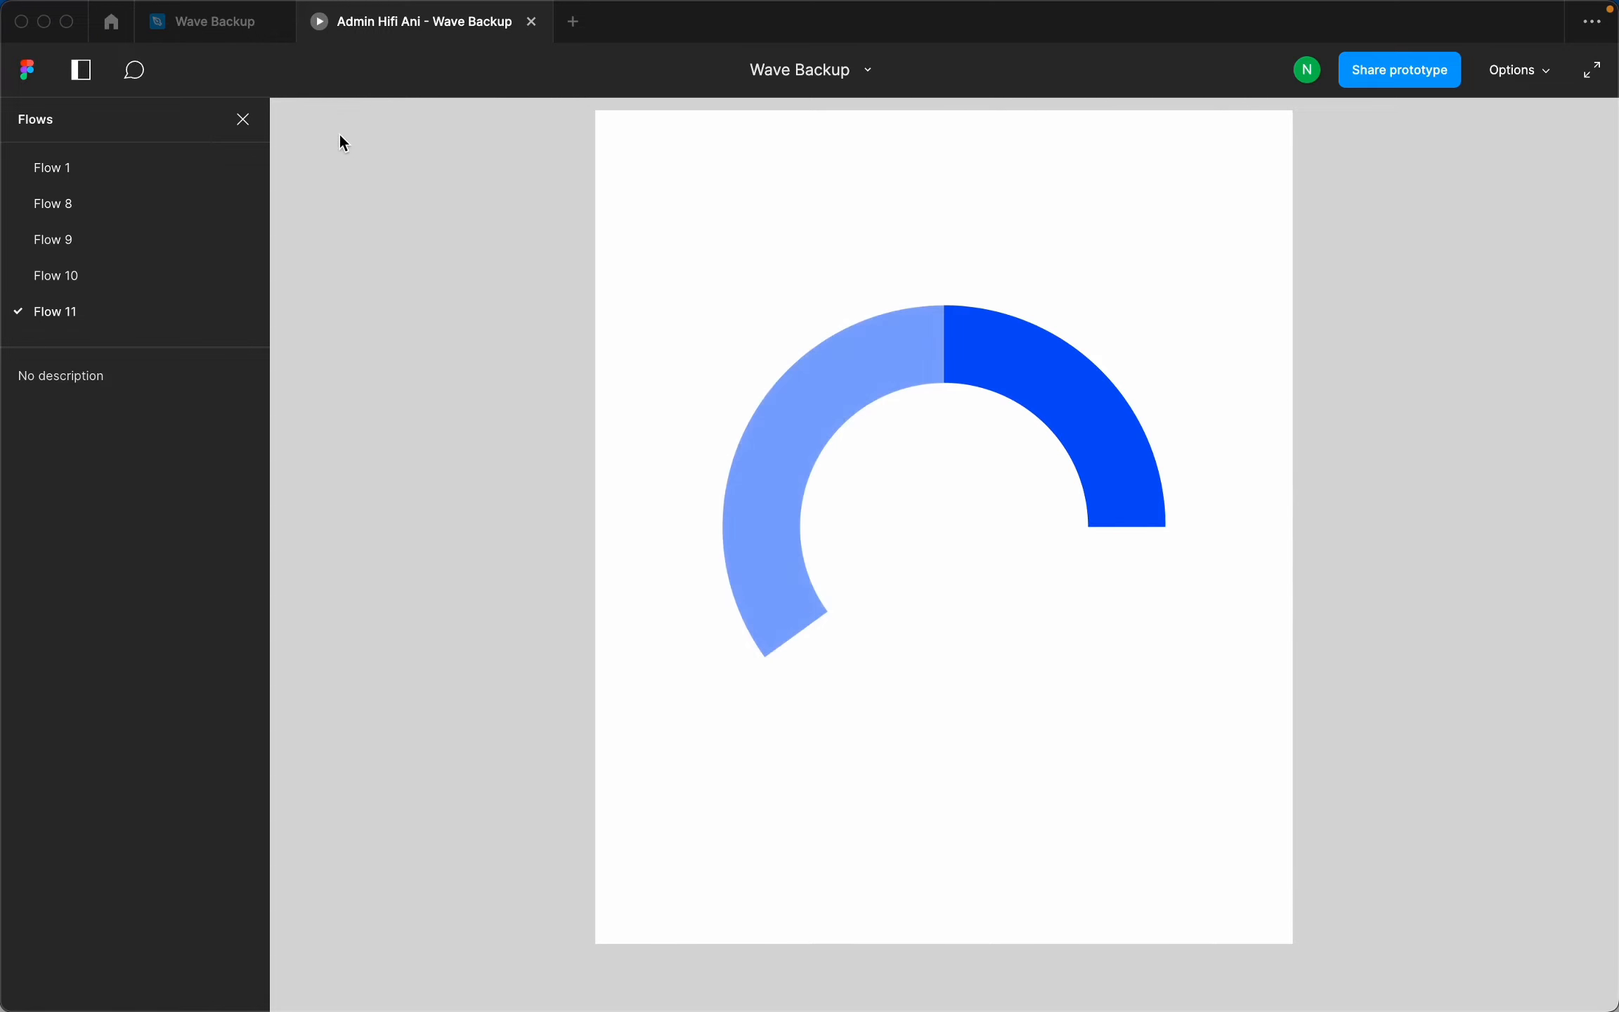
left_click(229, 21)
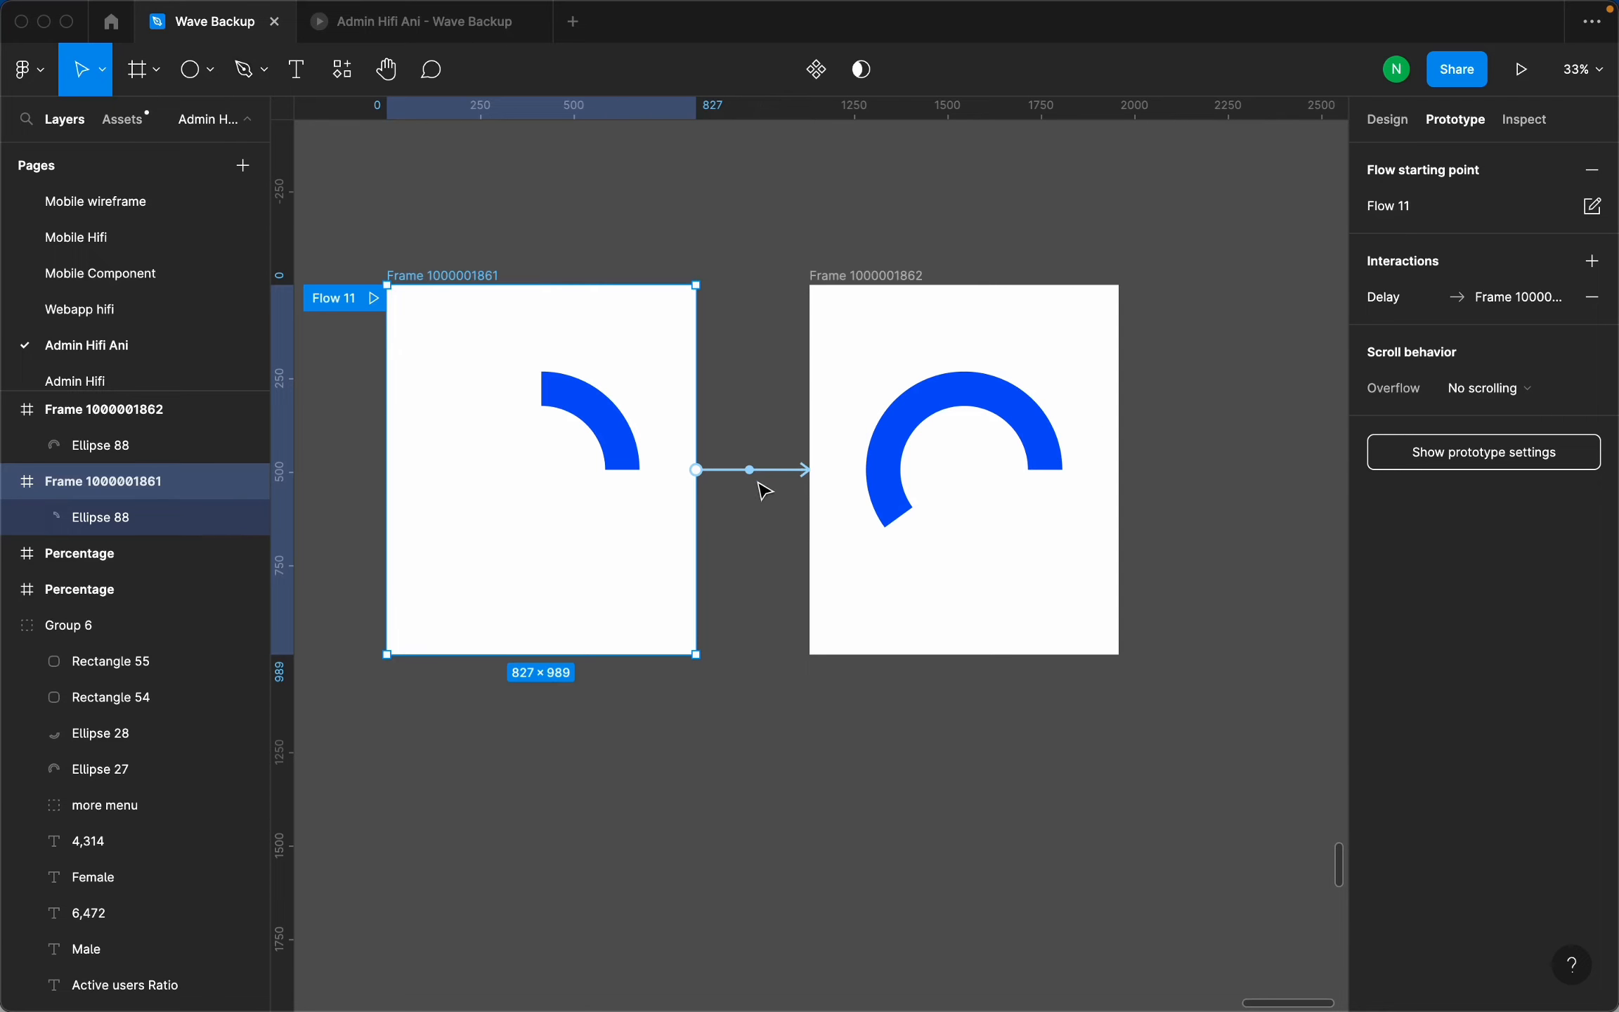
Replace the short arc in the first frame with a copy of the long arc, rotated clockwise so its upper end is at the ring's top.
left_click(731, 276)
left_click(615, 443)
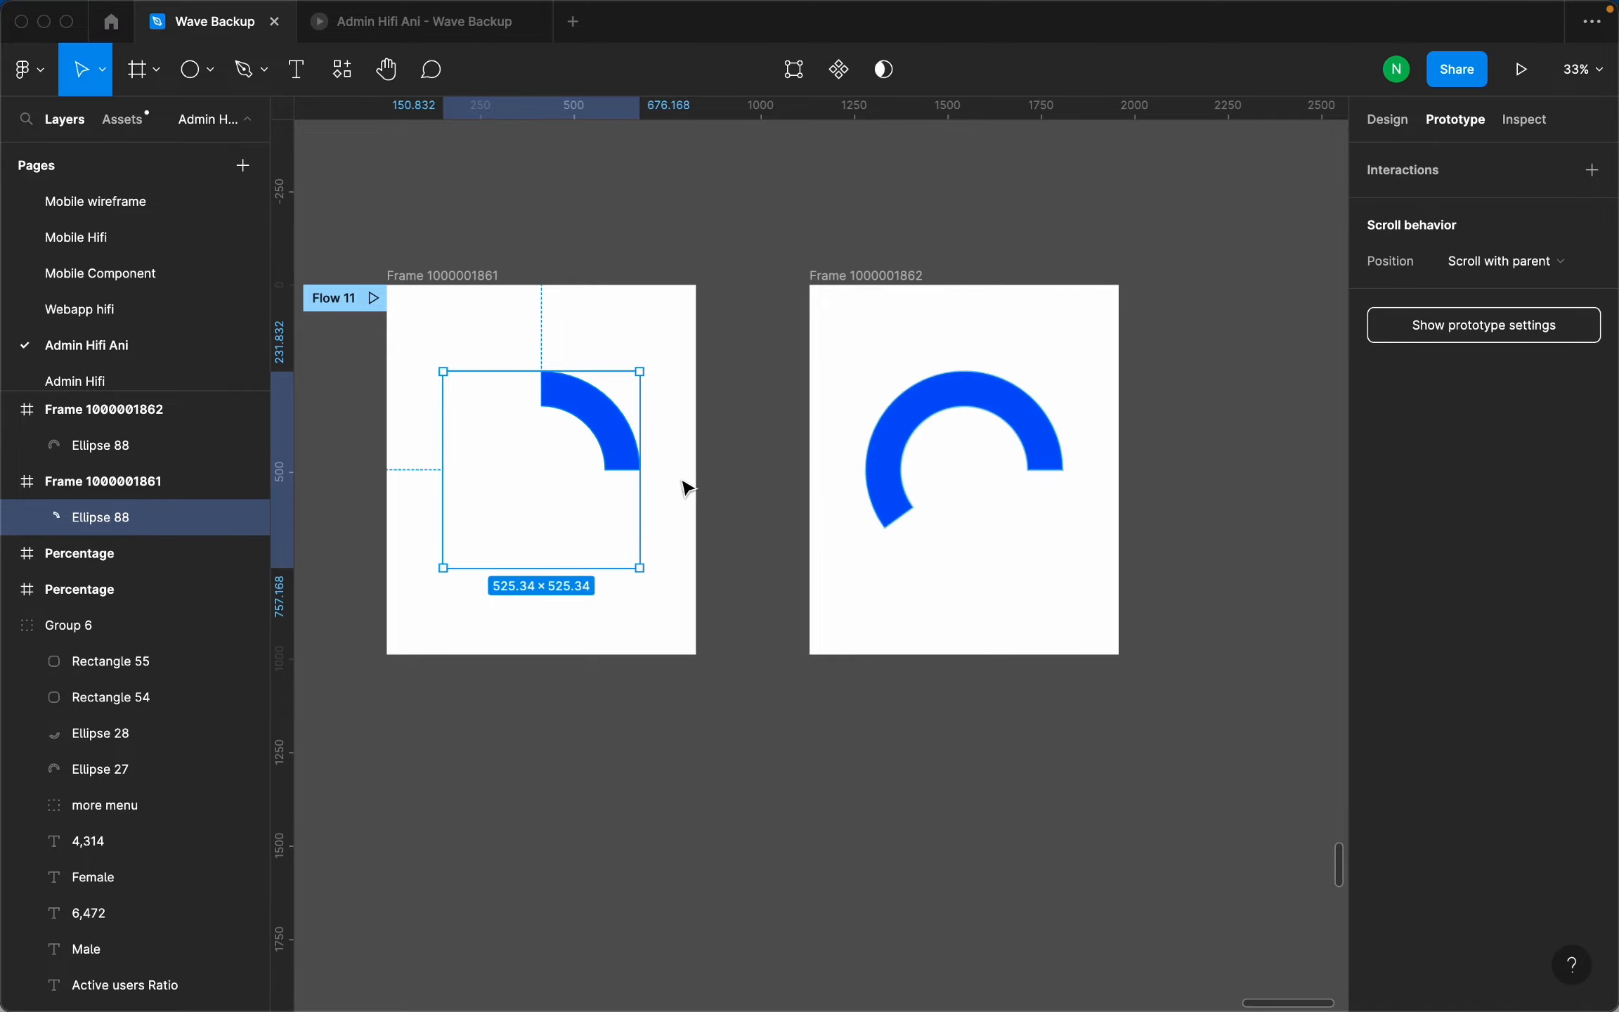
left_click(933, 407)
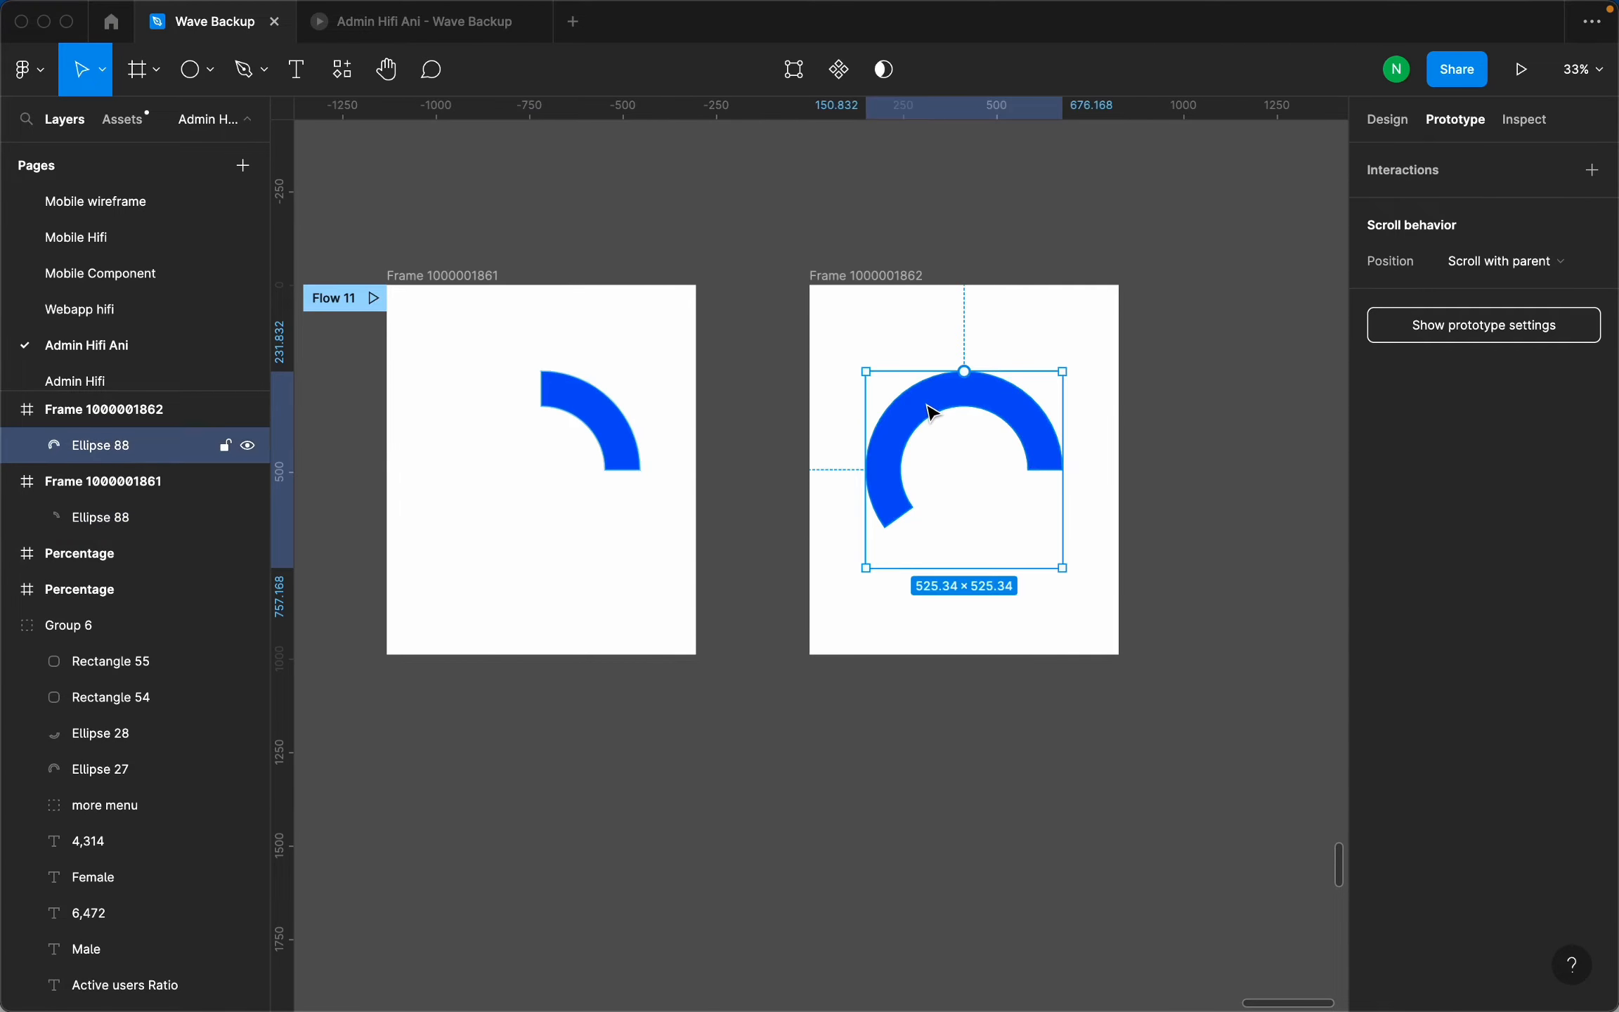
left_click(575, 393)
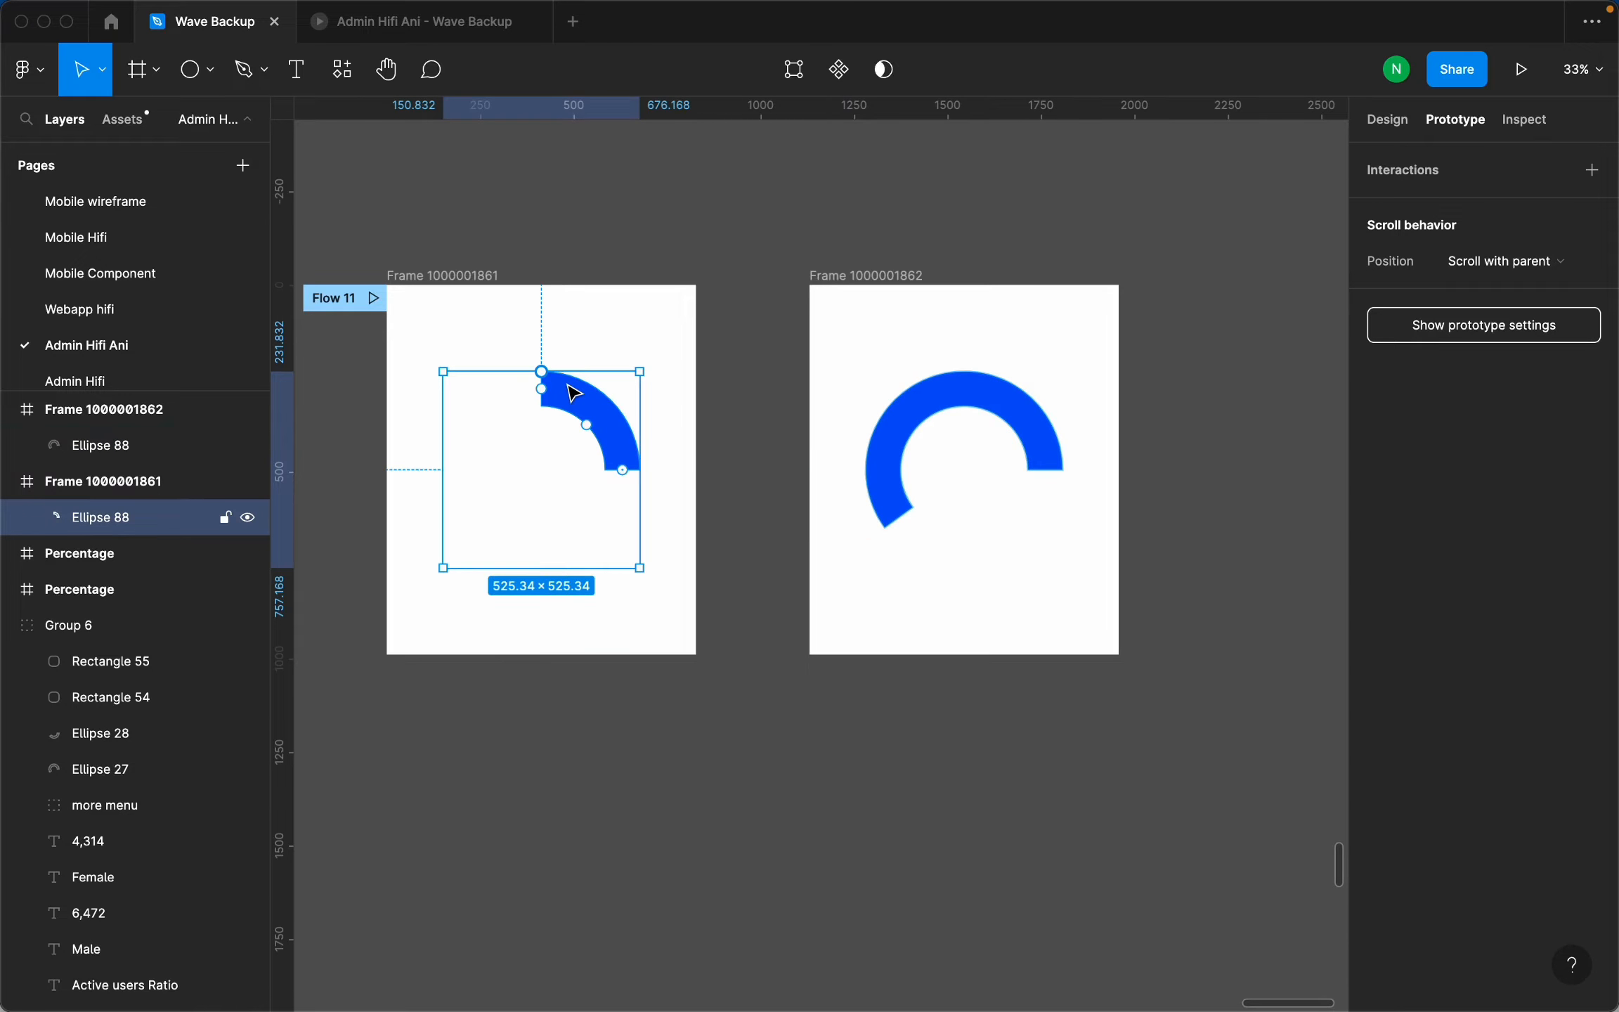
key("Delete")
left_click(972, 408)
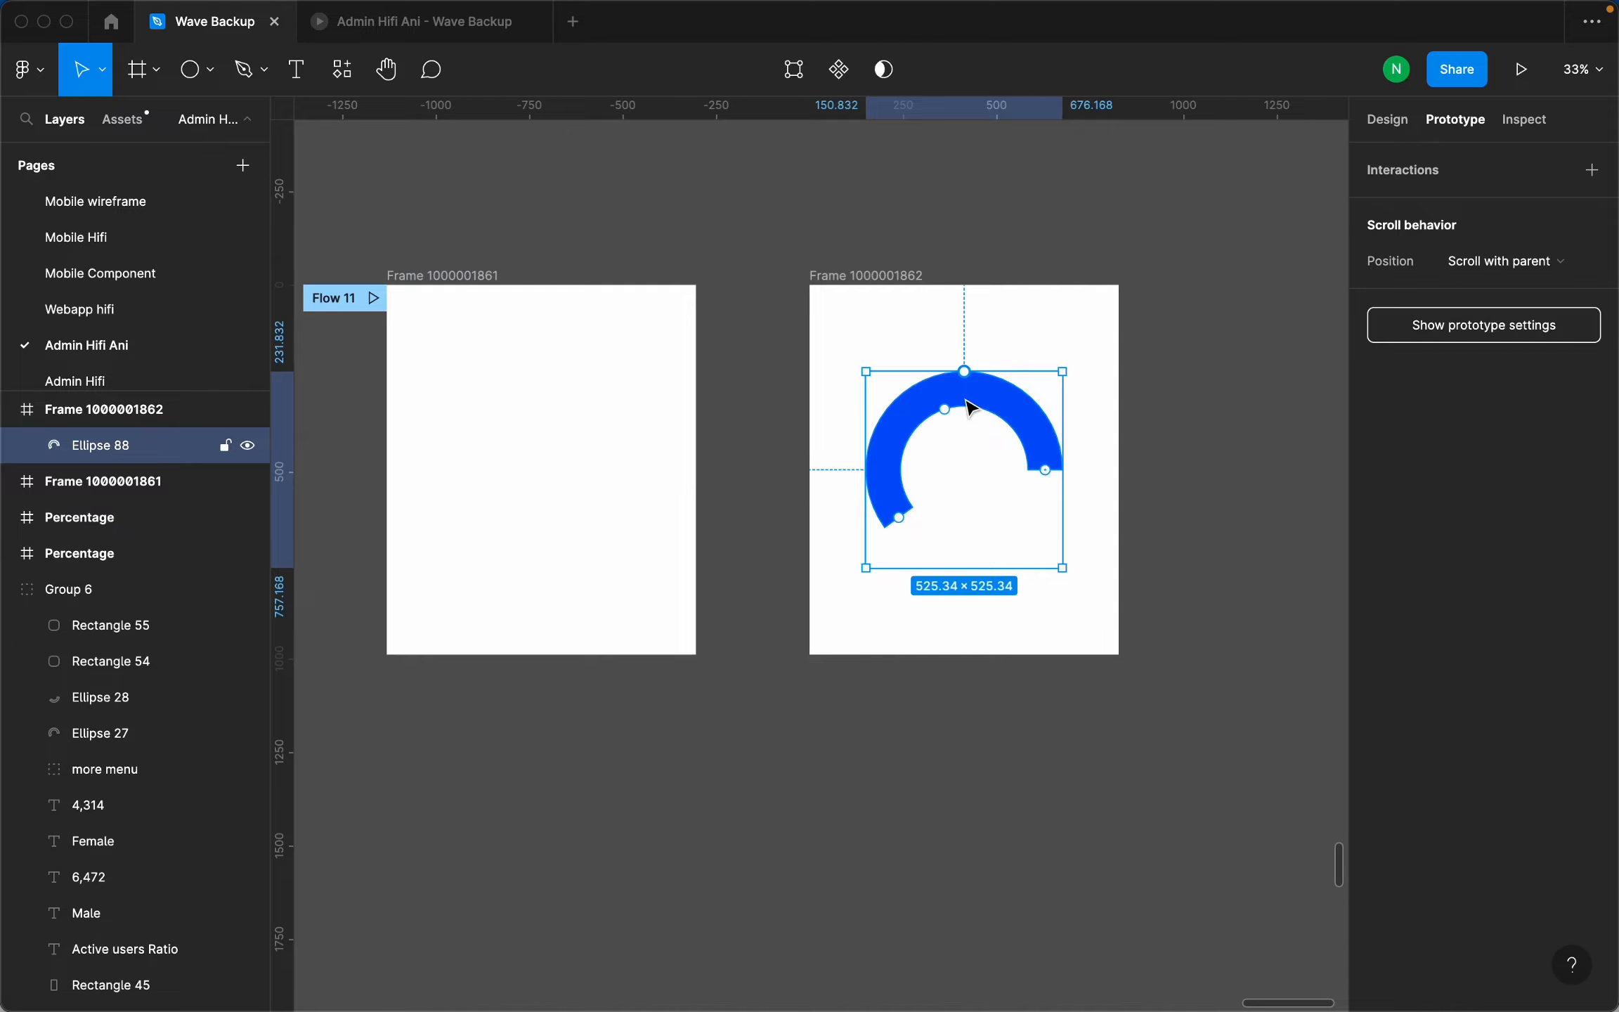
left_click(538, 398)
key("super+v")
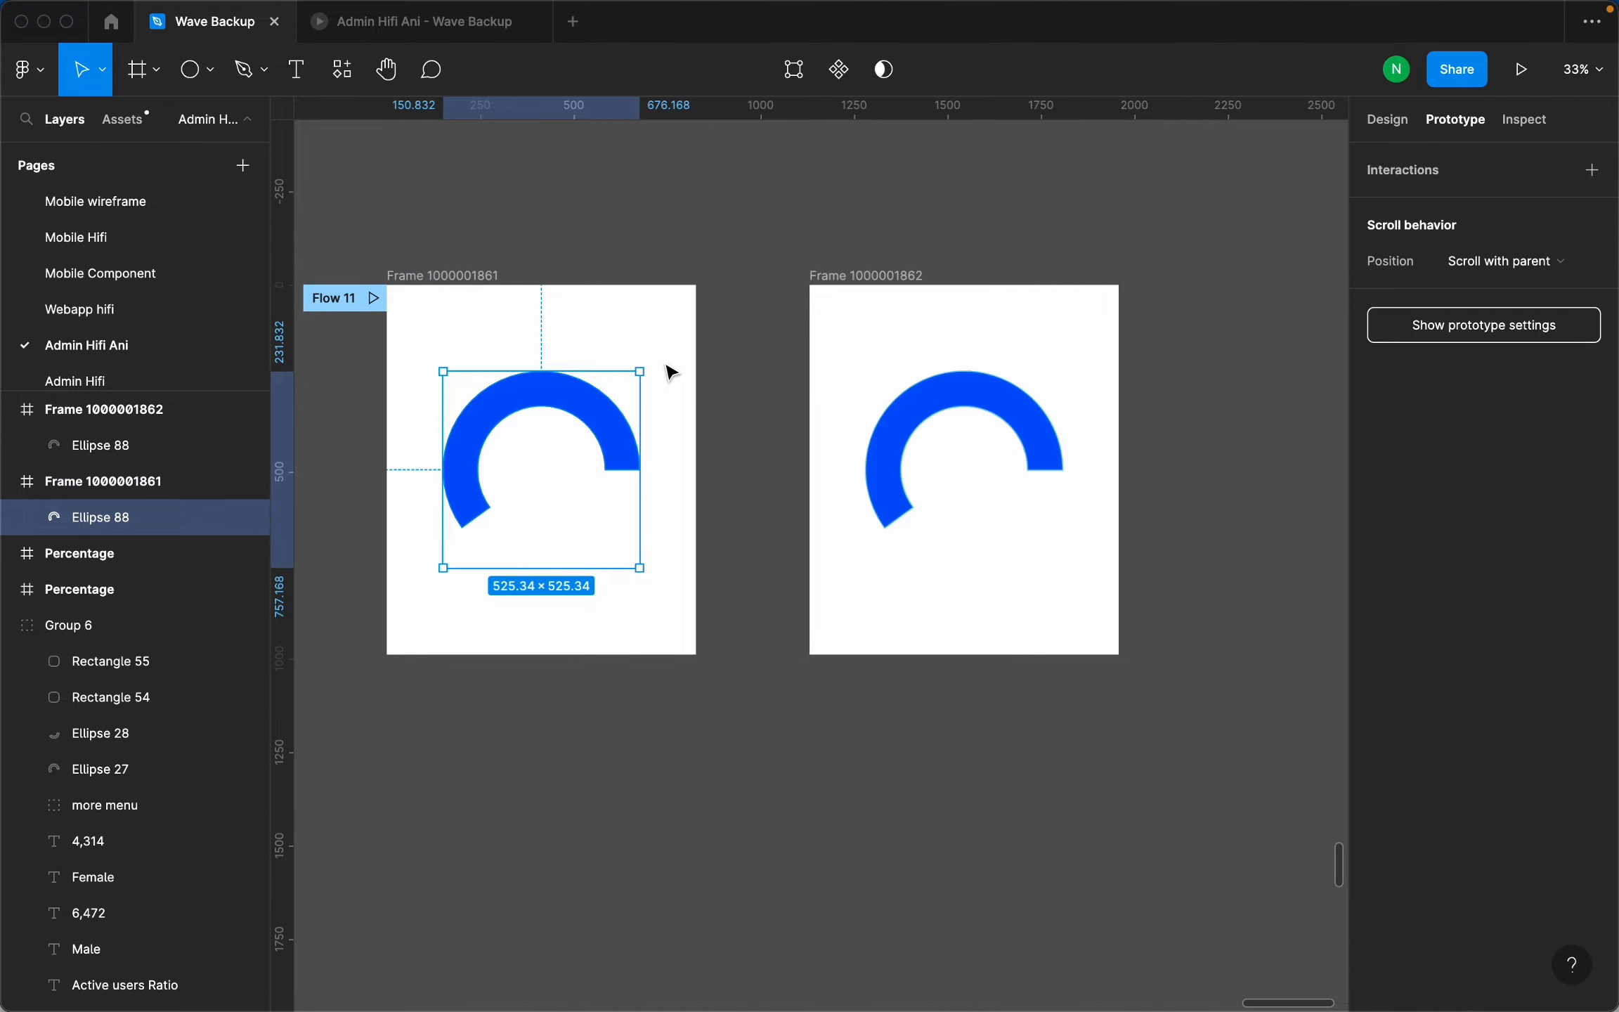
left_click_drag(652, 367, 564, 607)
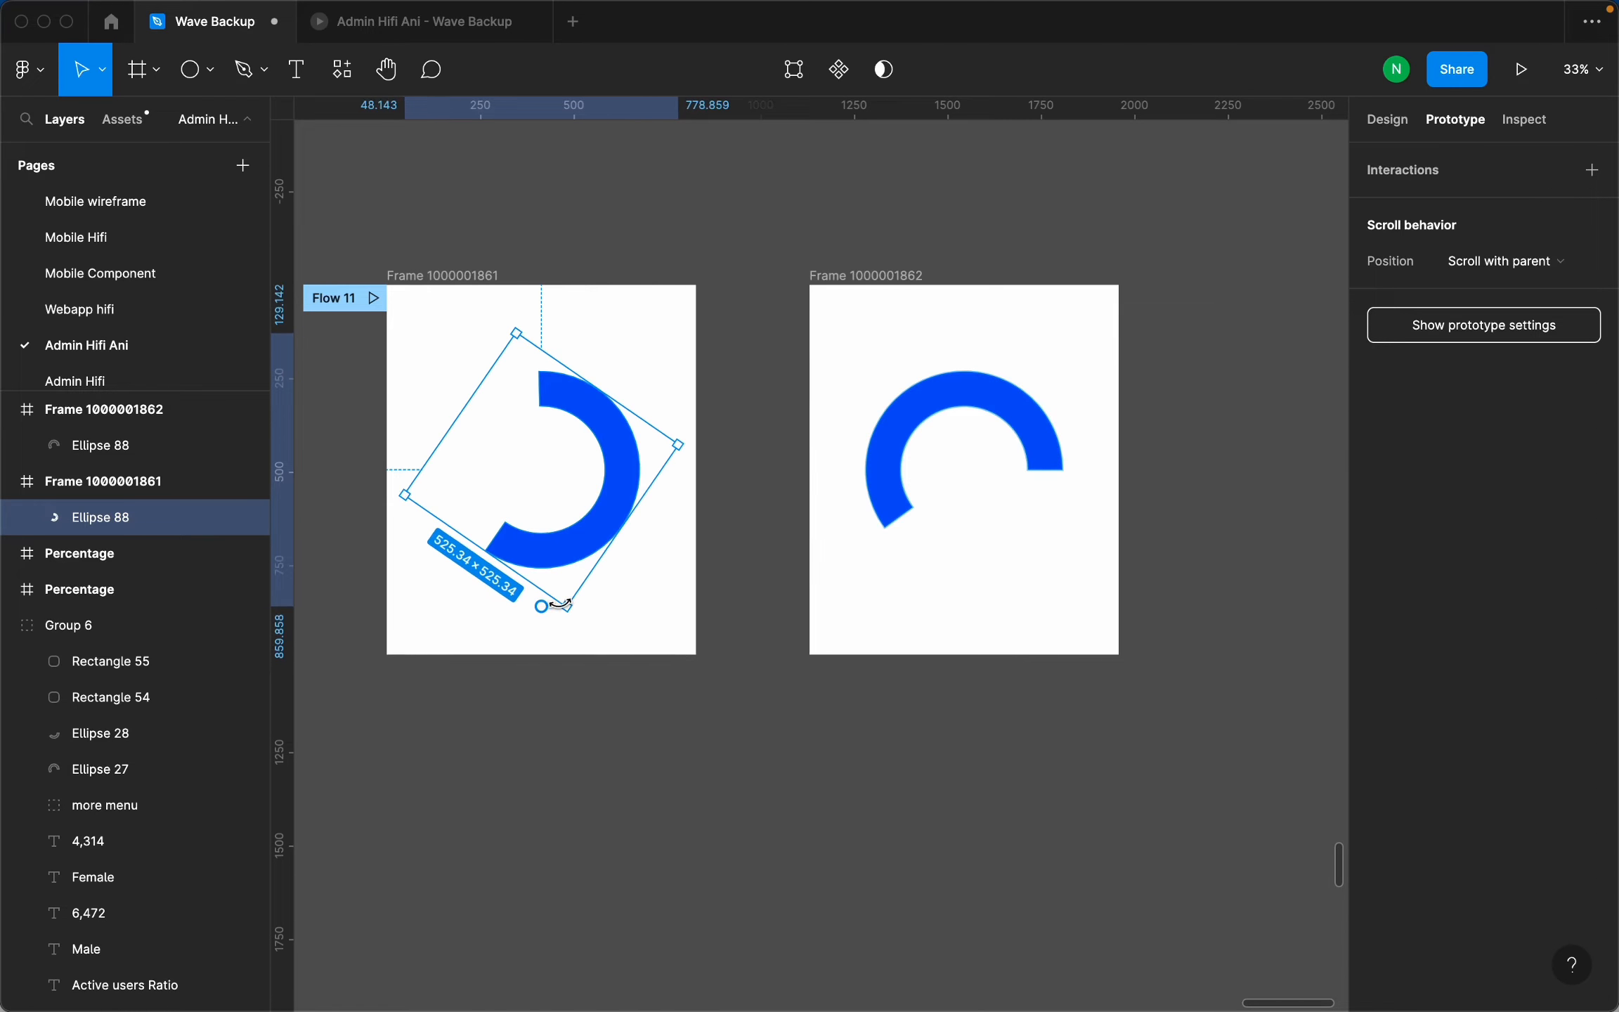
Draw a rectangle about 514 × 307 over the lower half of the rotated arc, its upper edge at the ring's centre line.
left_click(212, 76)
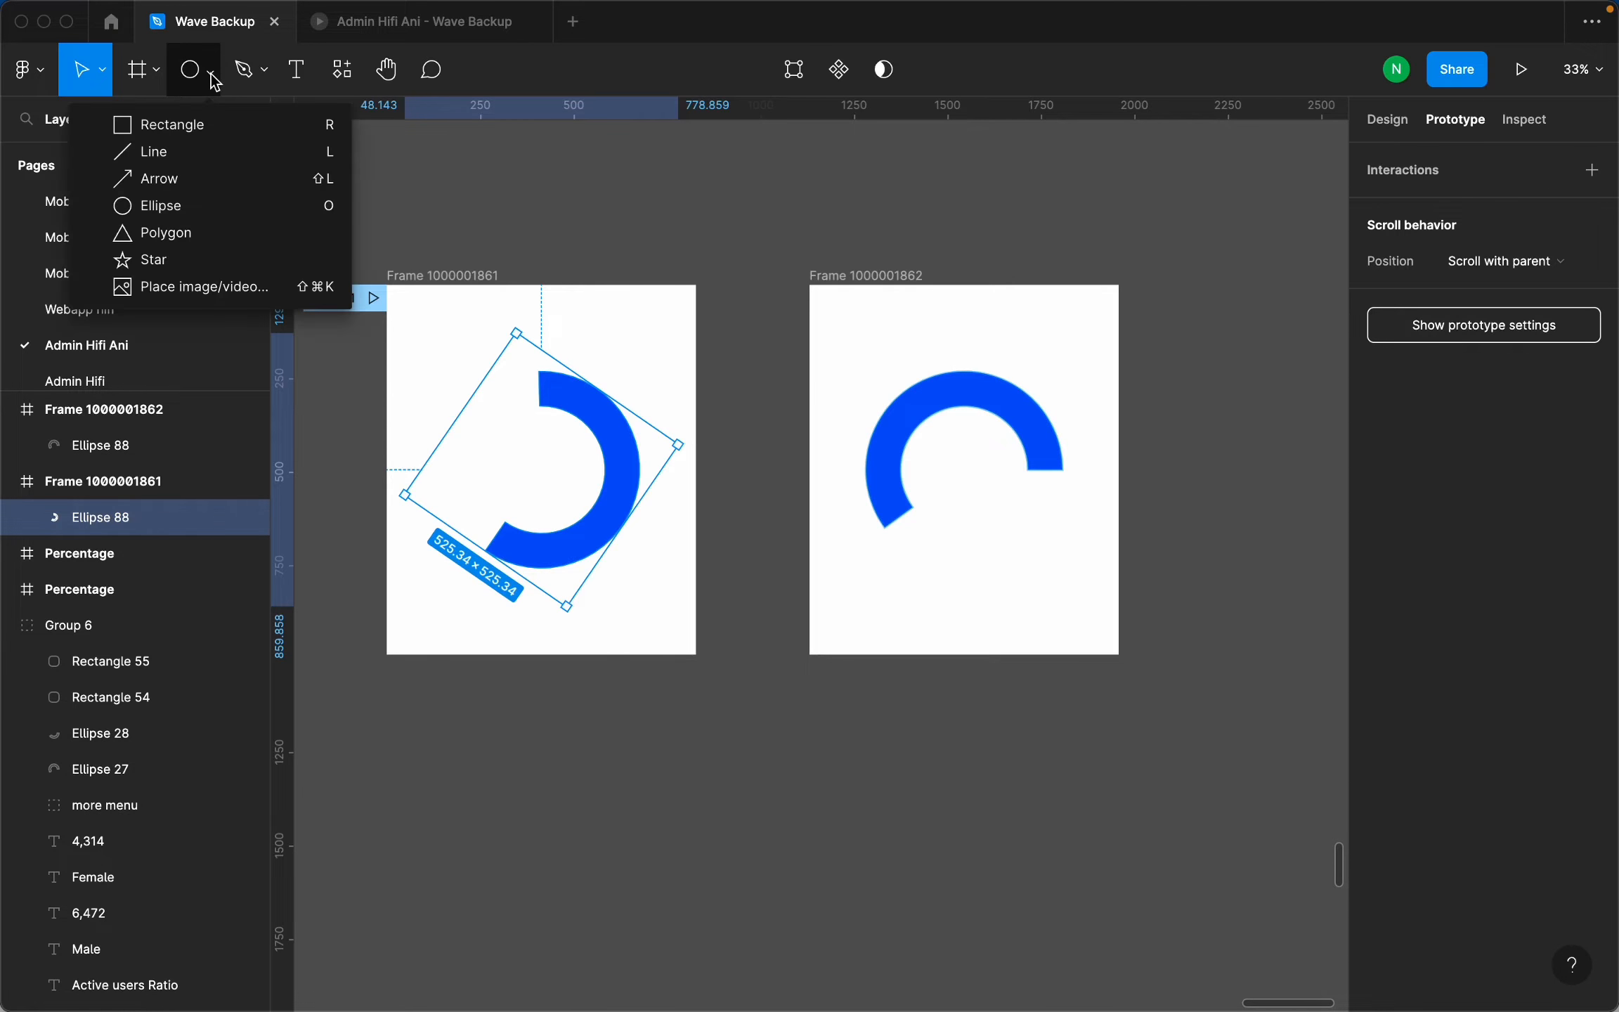
left_click(207, 128)
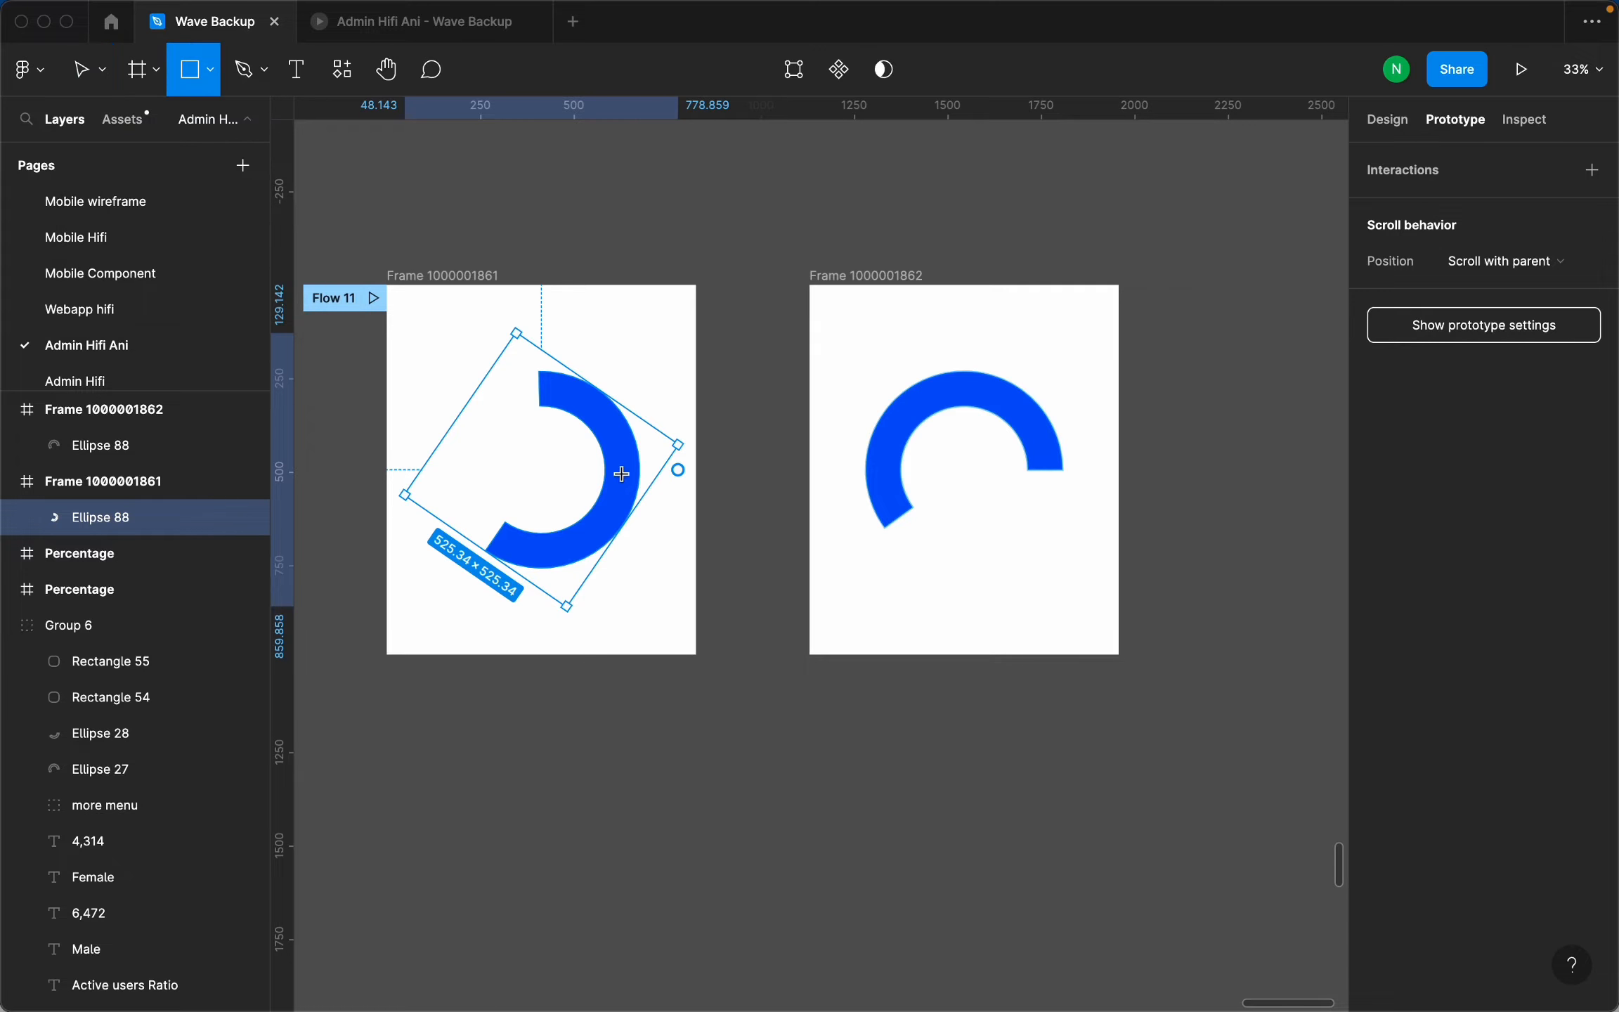
mouse_move(678, 492)
left_mouse_down()
mouse_move(463, 524)
mouse_move(461, 583)
left_mouse_up()
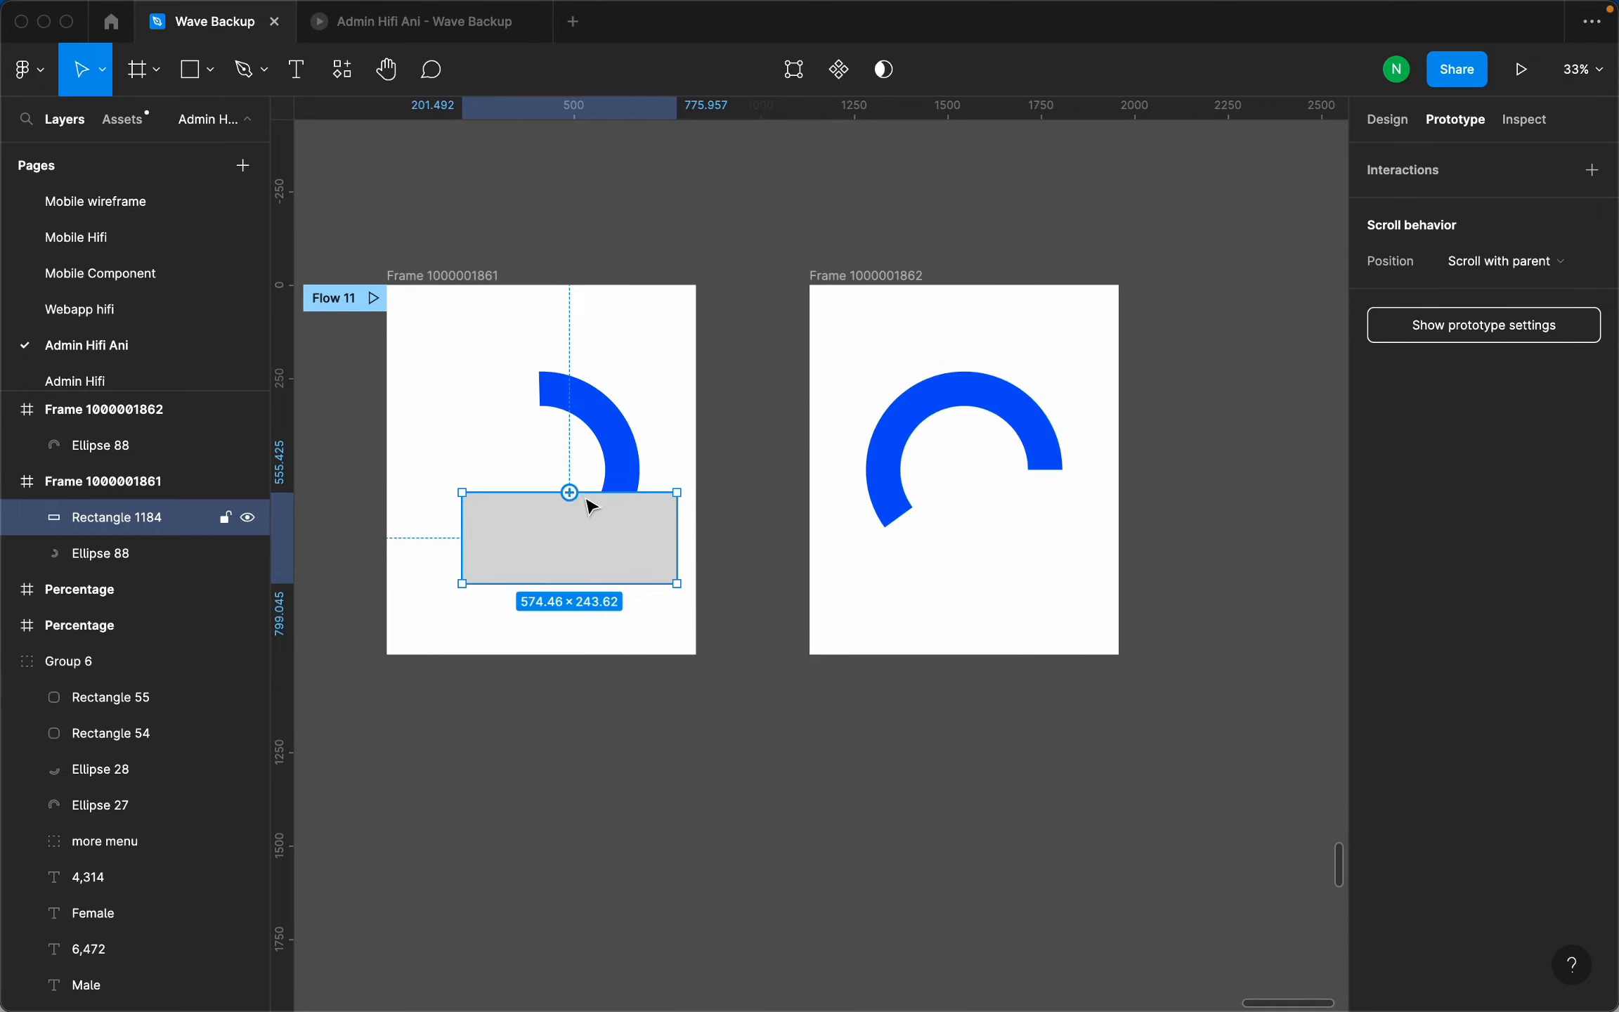
left_click_drag(598, 493, 600, 468)
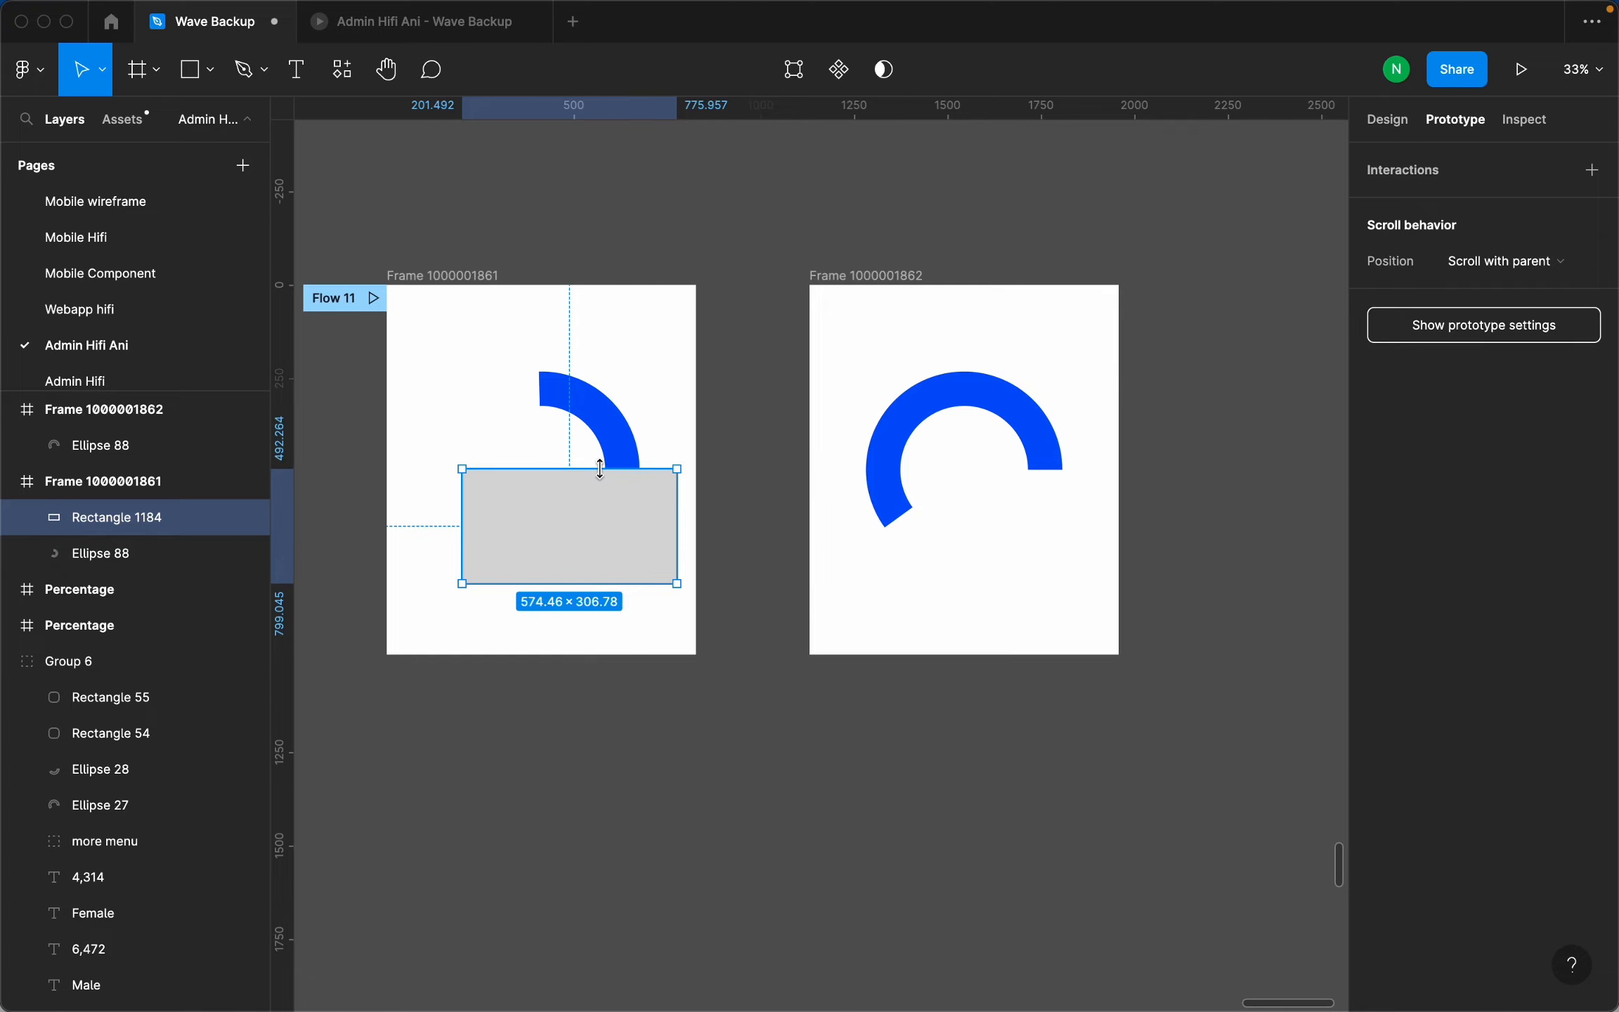
left_click(1385, 123)
left_click_drag(462, 507, 484, 511)
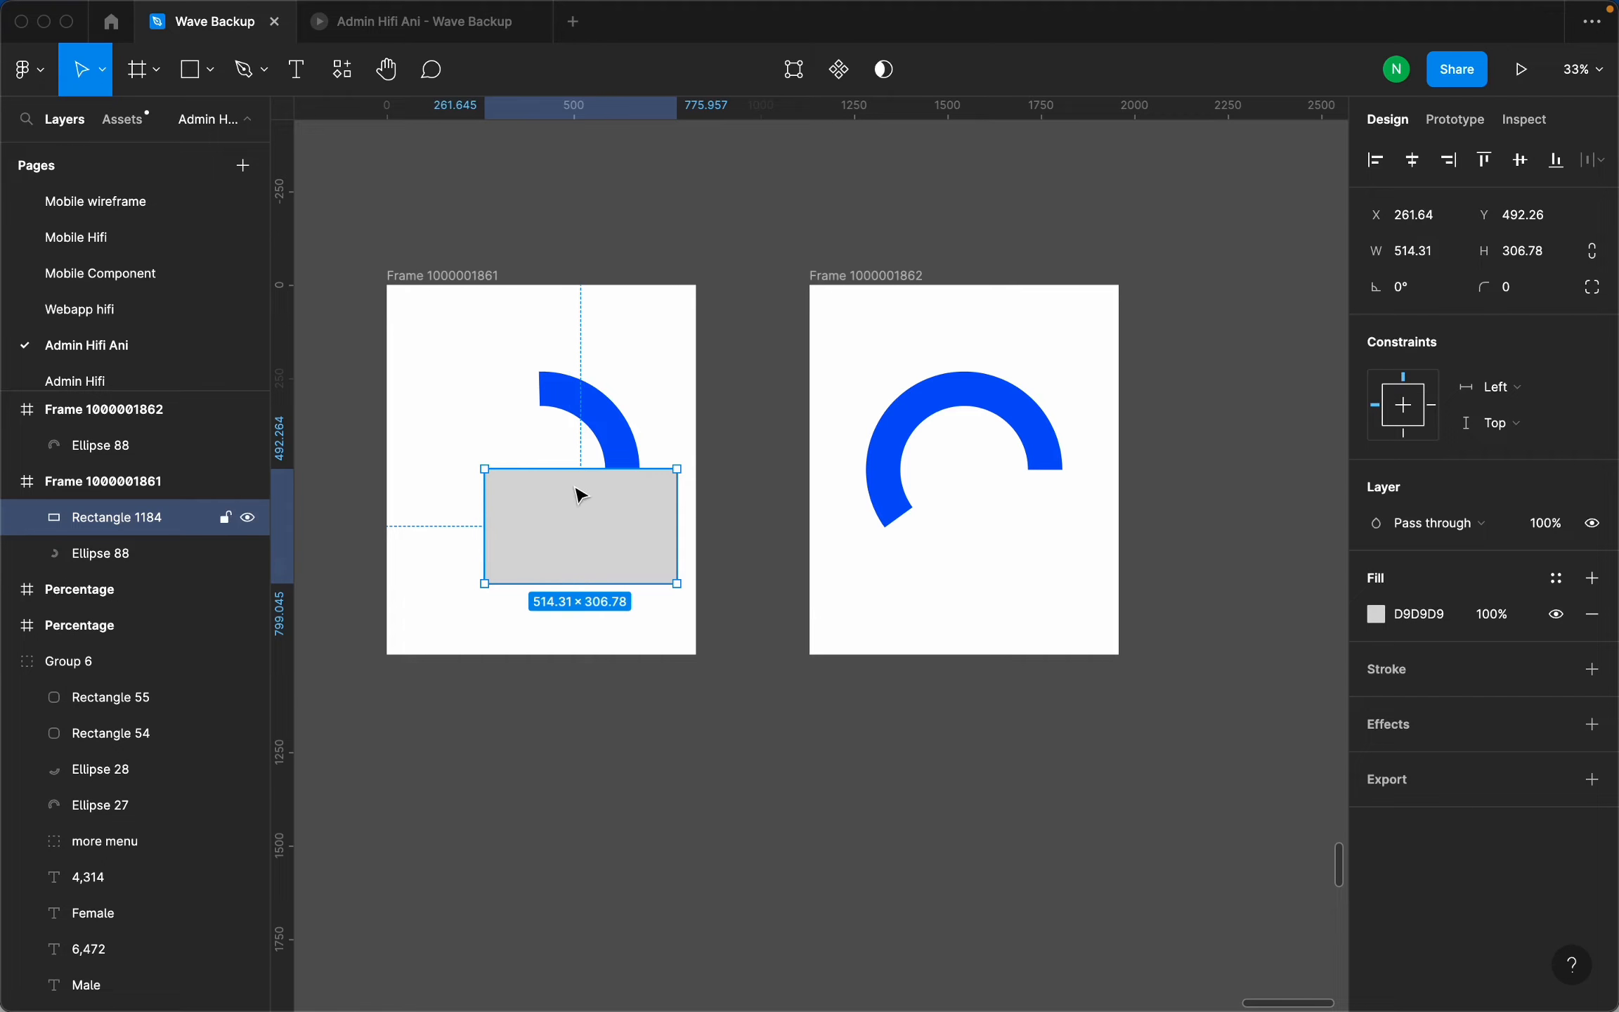
Fill the covering rectangle with the frame's white, FFFFFF, sampled using the eyedropper.
key("i")
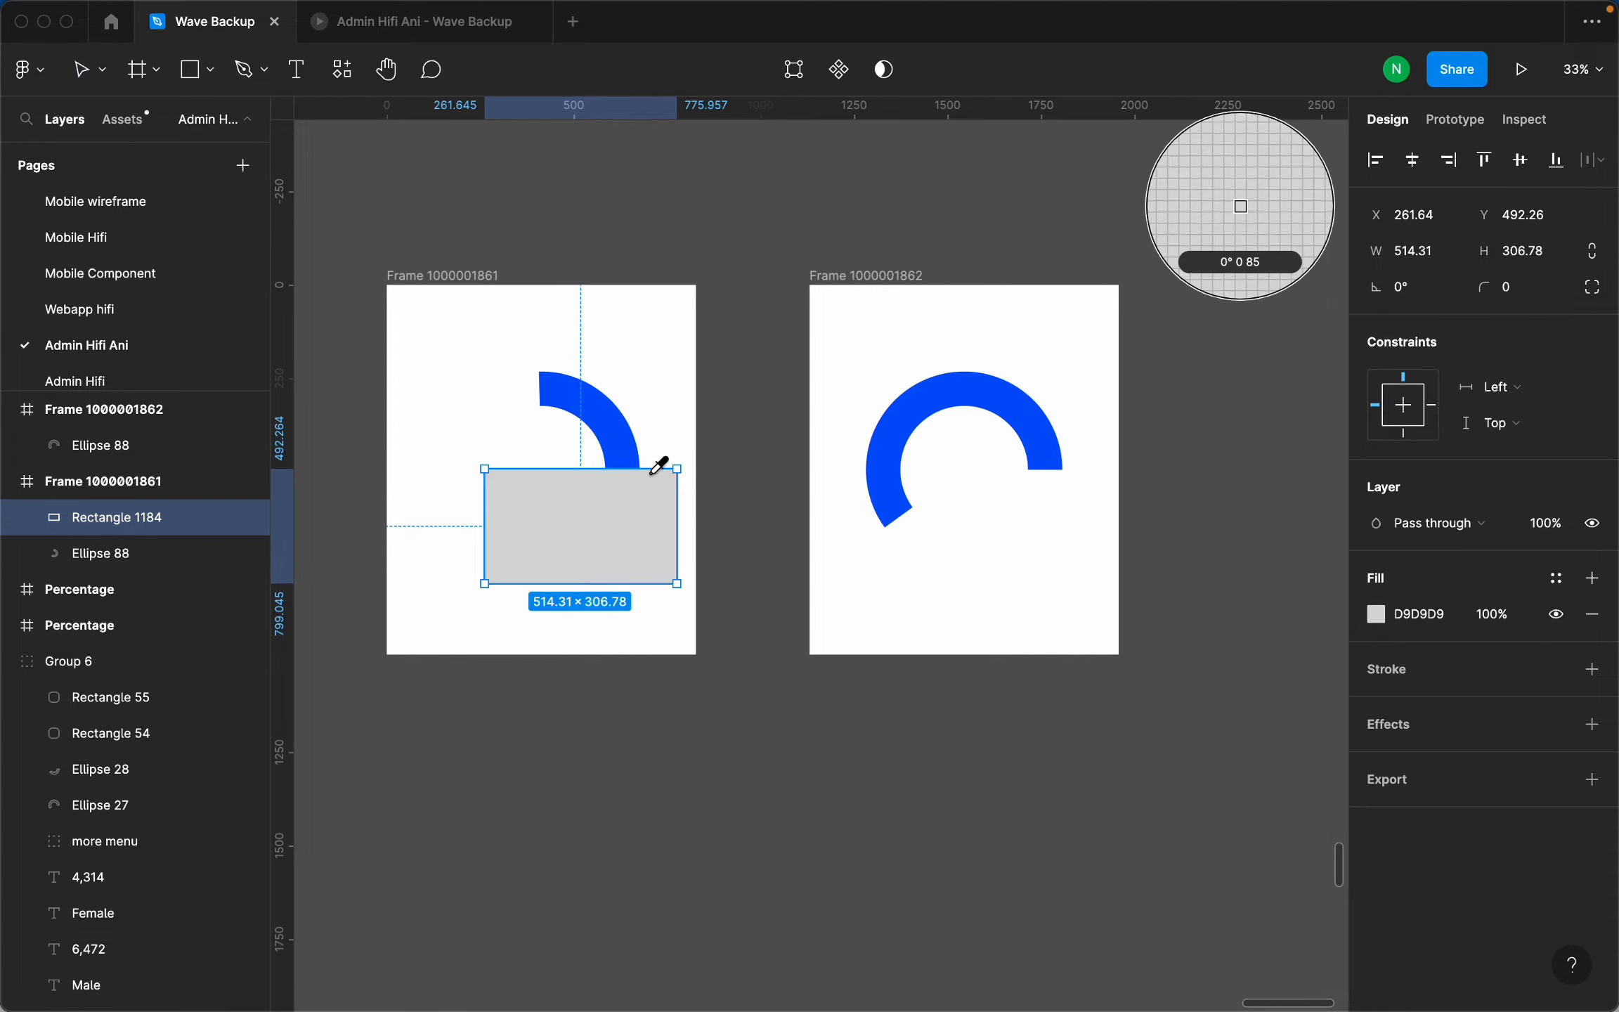
left_click(673, 441)
left_click(731, 562)
left_click(517, 512)
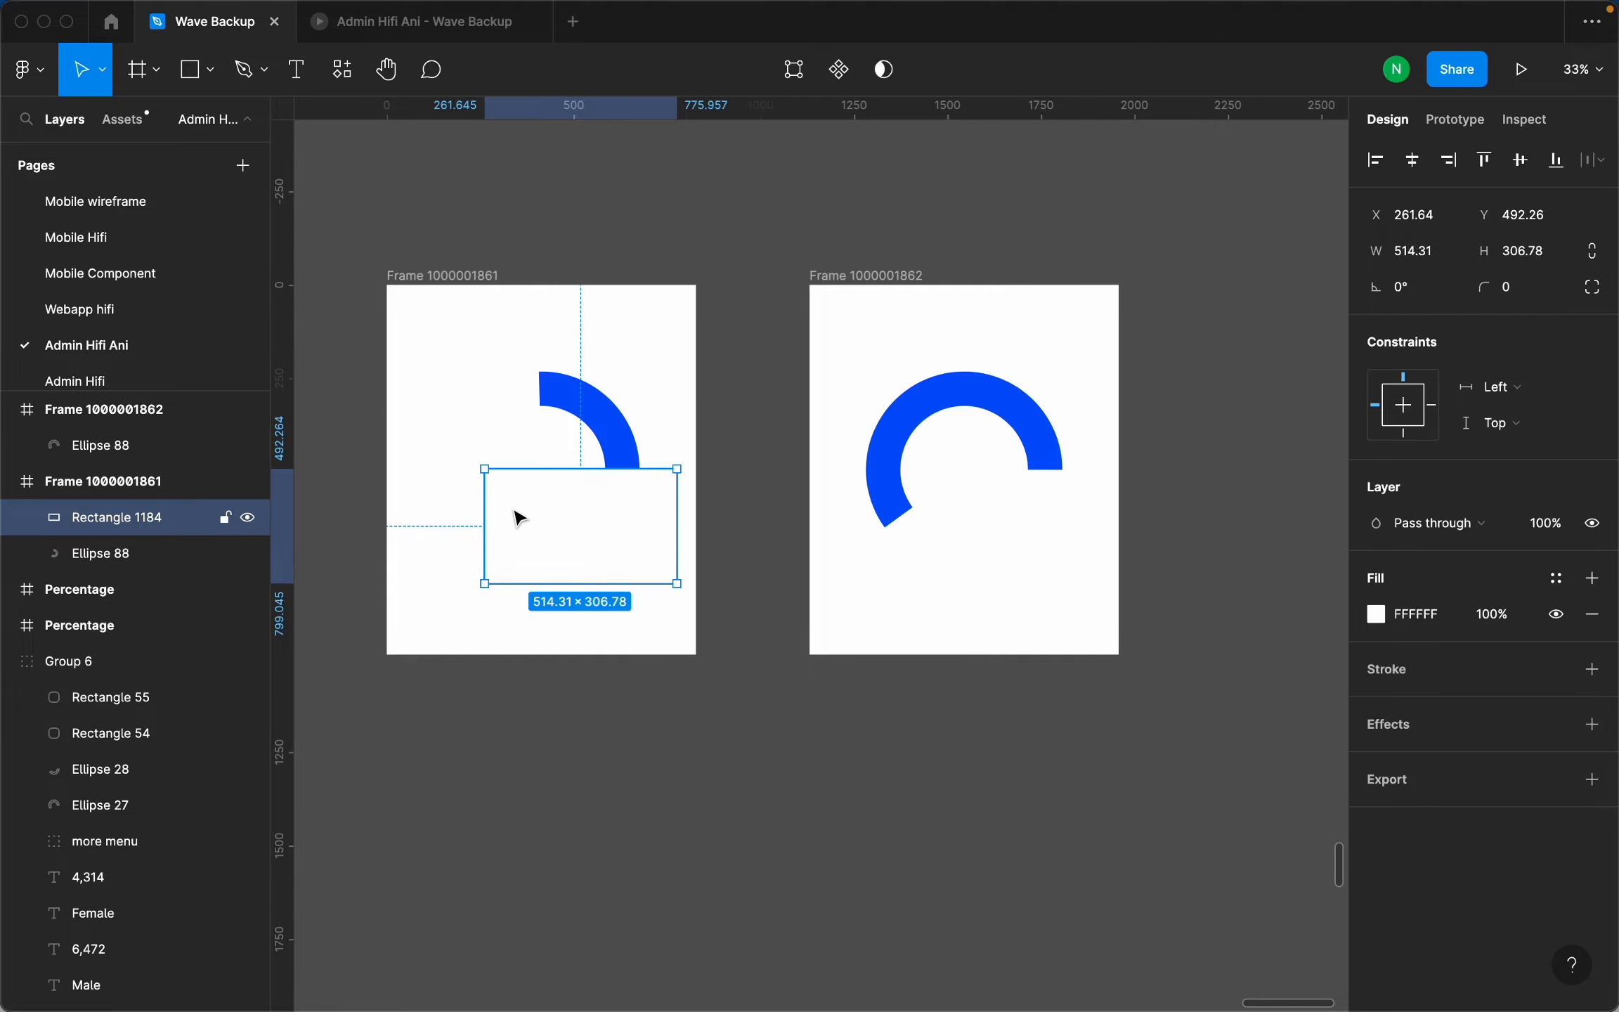
left_click(963, 413)
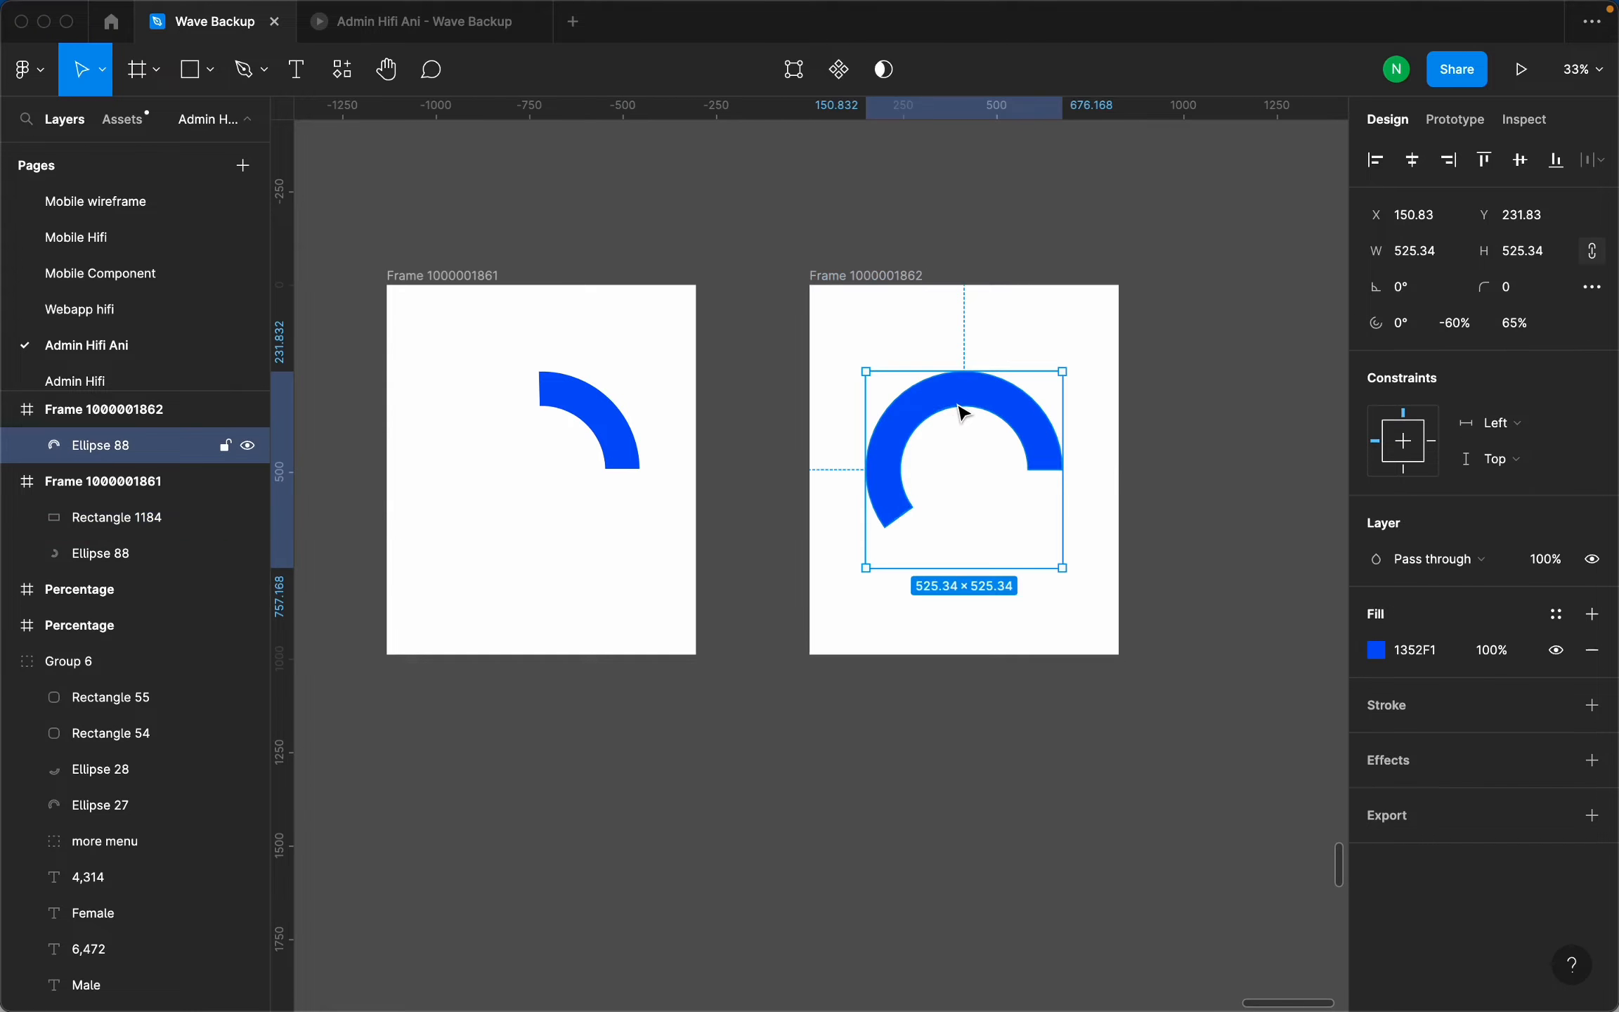
key("super+d")
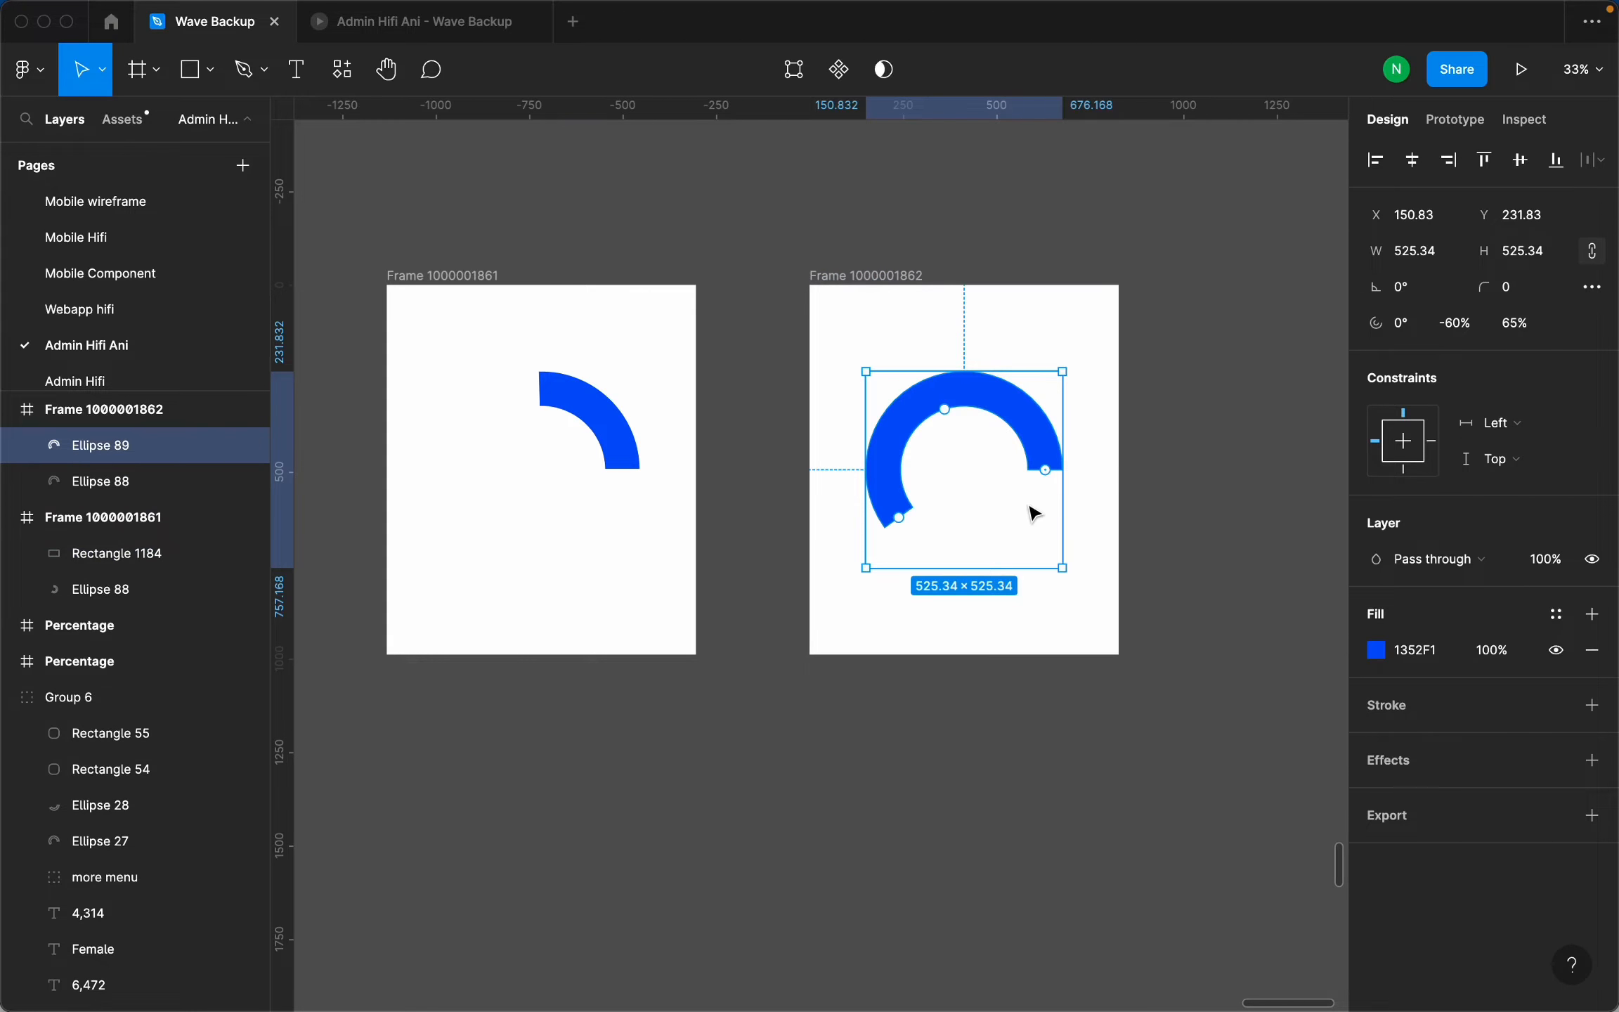
key("super+z")
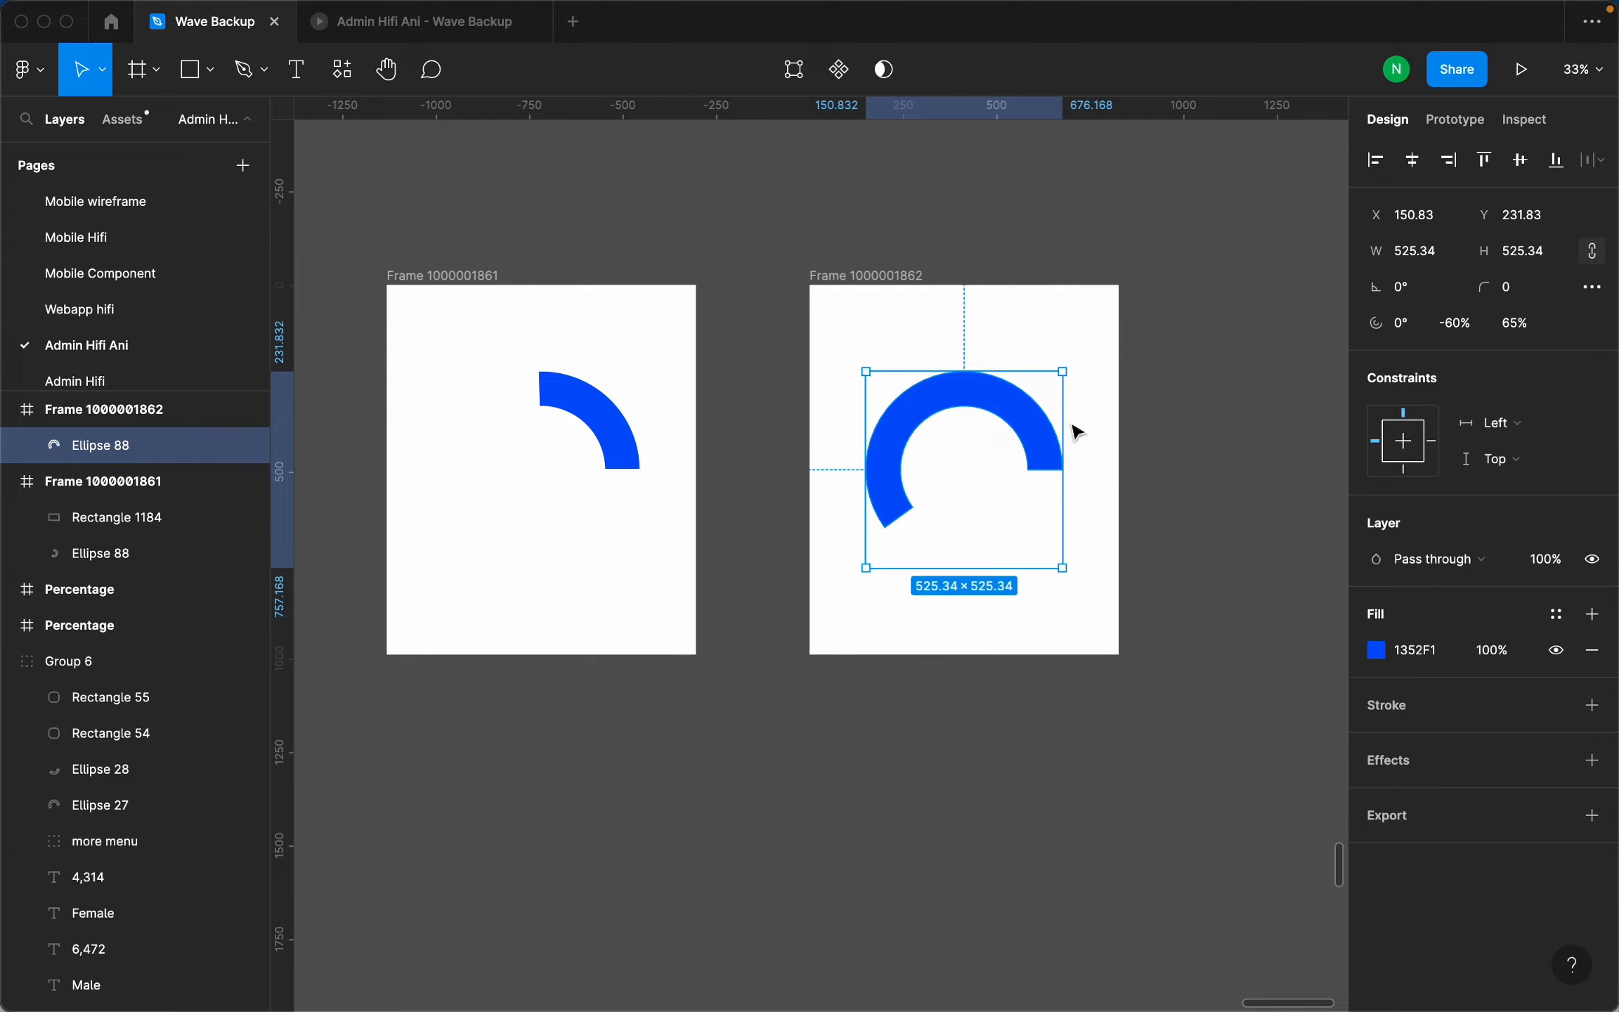
left_click(607, 523)
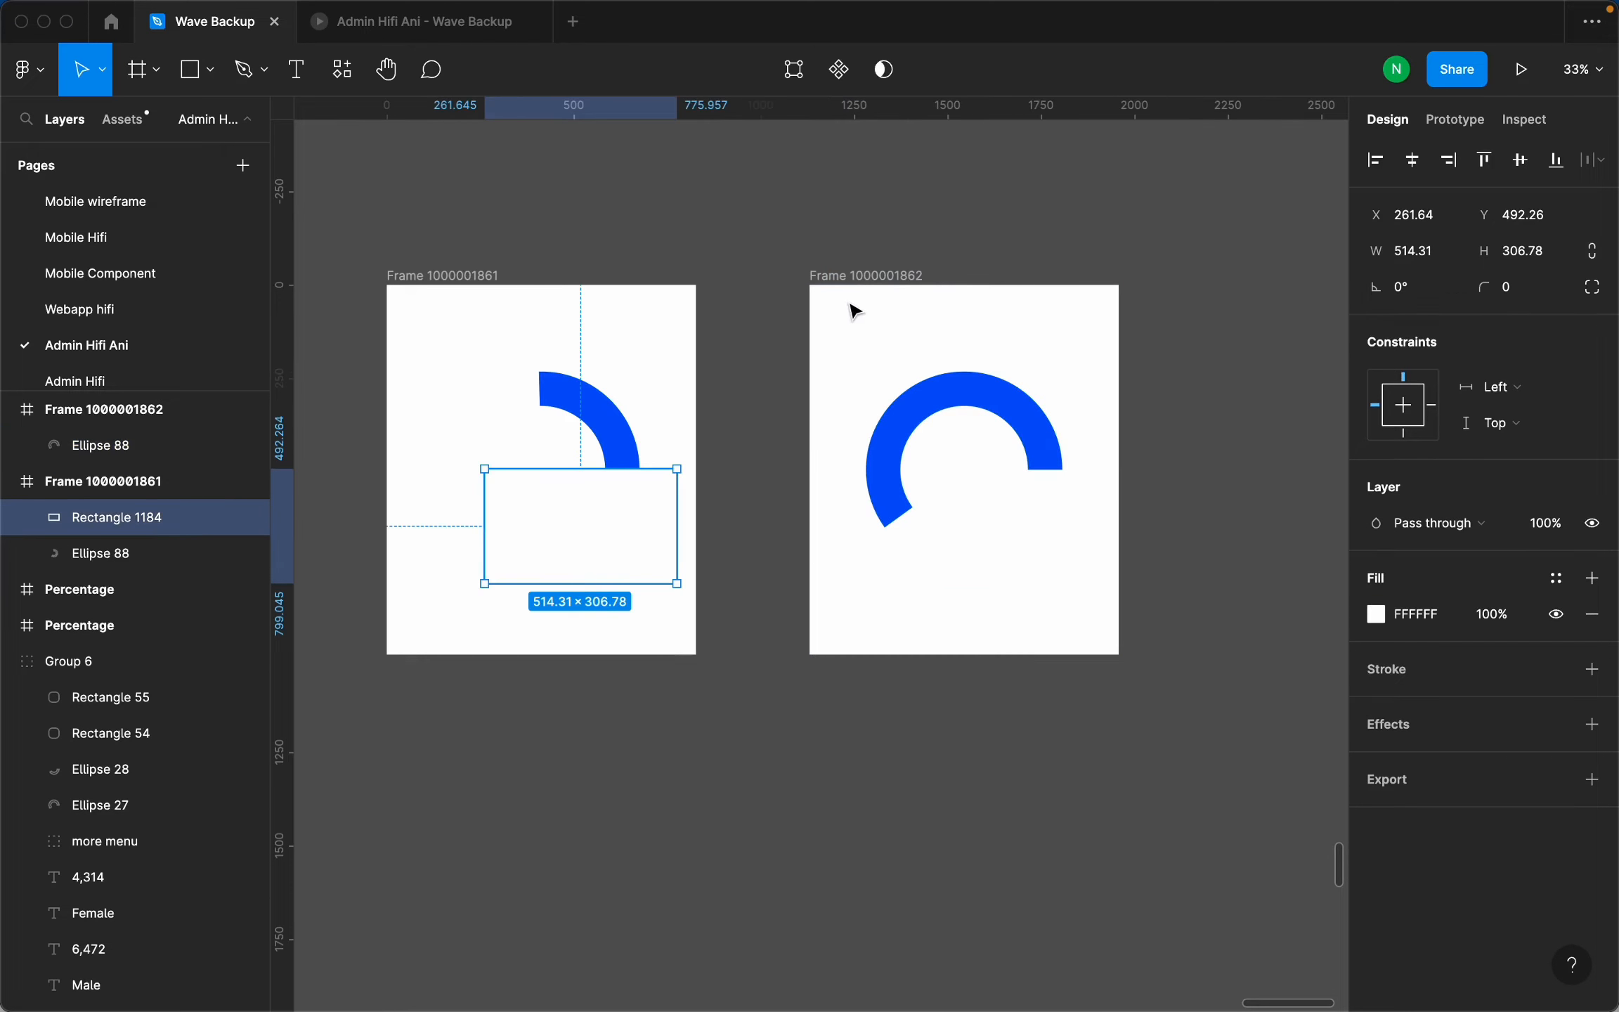
left_click(861, 279)
key("super+shift+z")
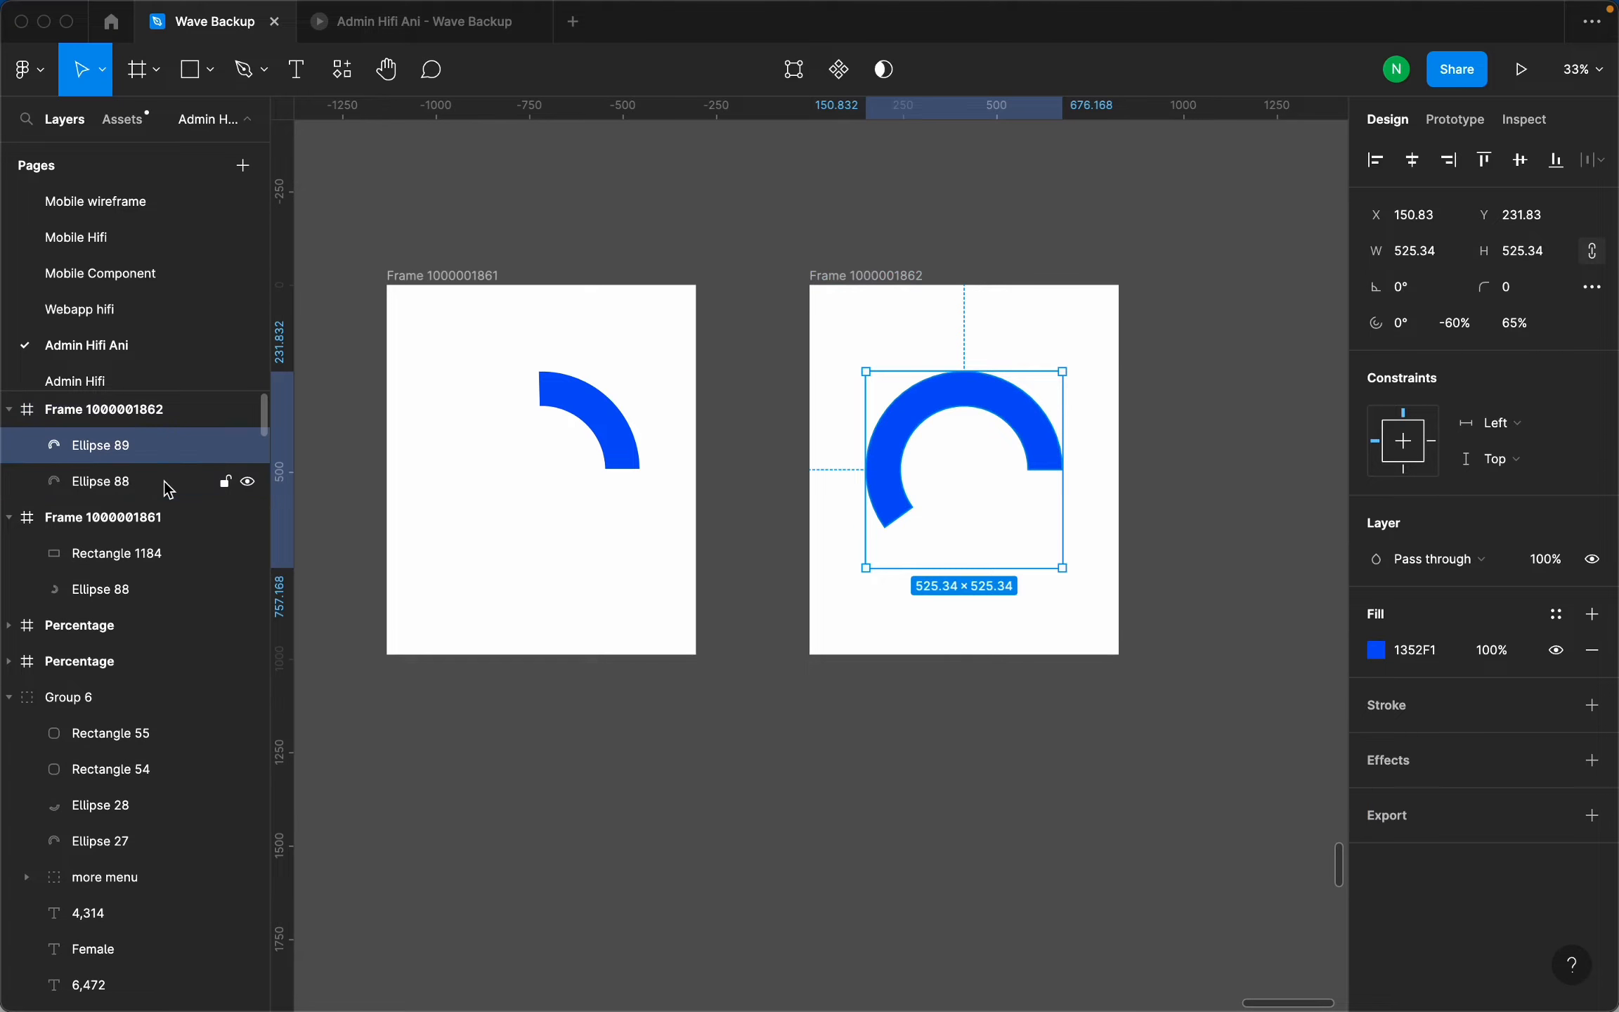
key("super+z")
Copy the white covering rectangle into the second frame at the same position over the arc.
left_click(569, 521)
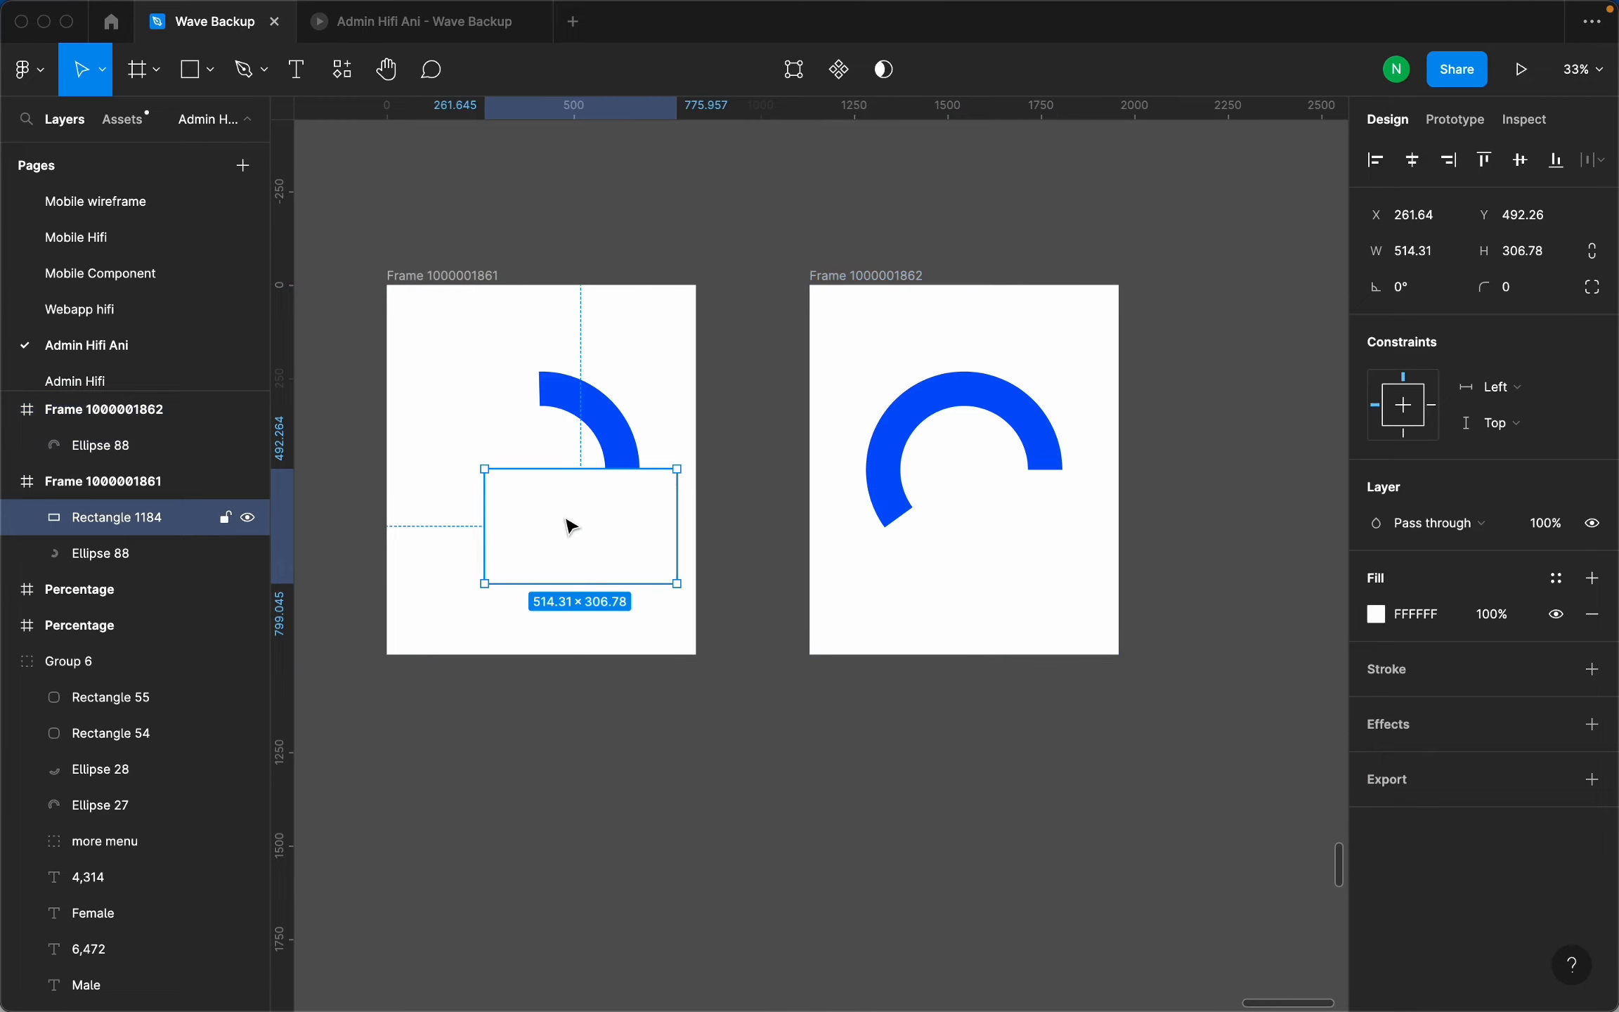
key("super+c")
left_click(879, 277)
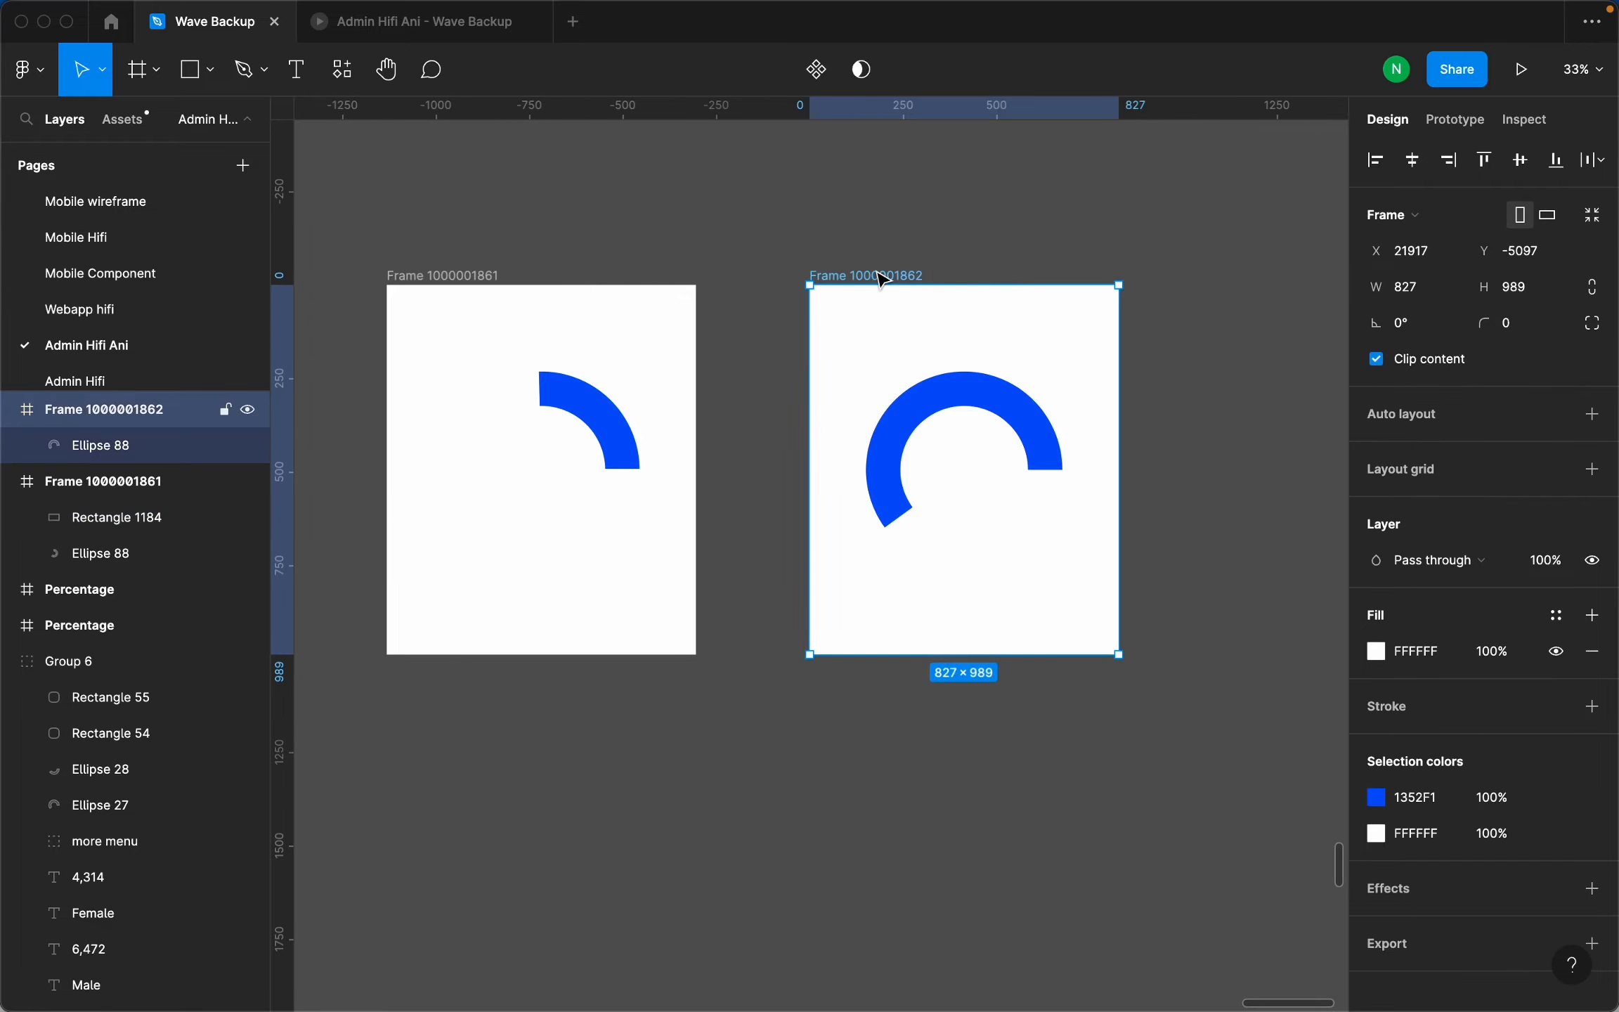
key("super+v")
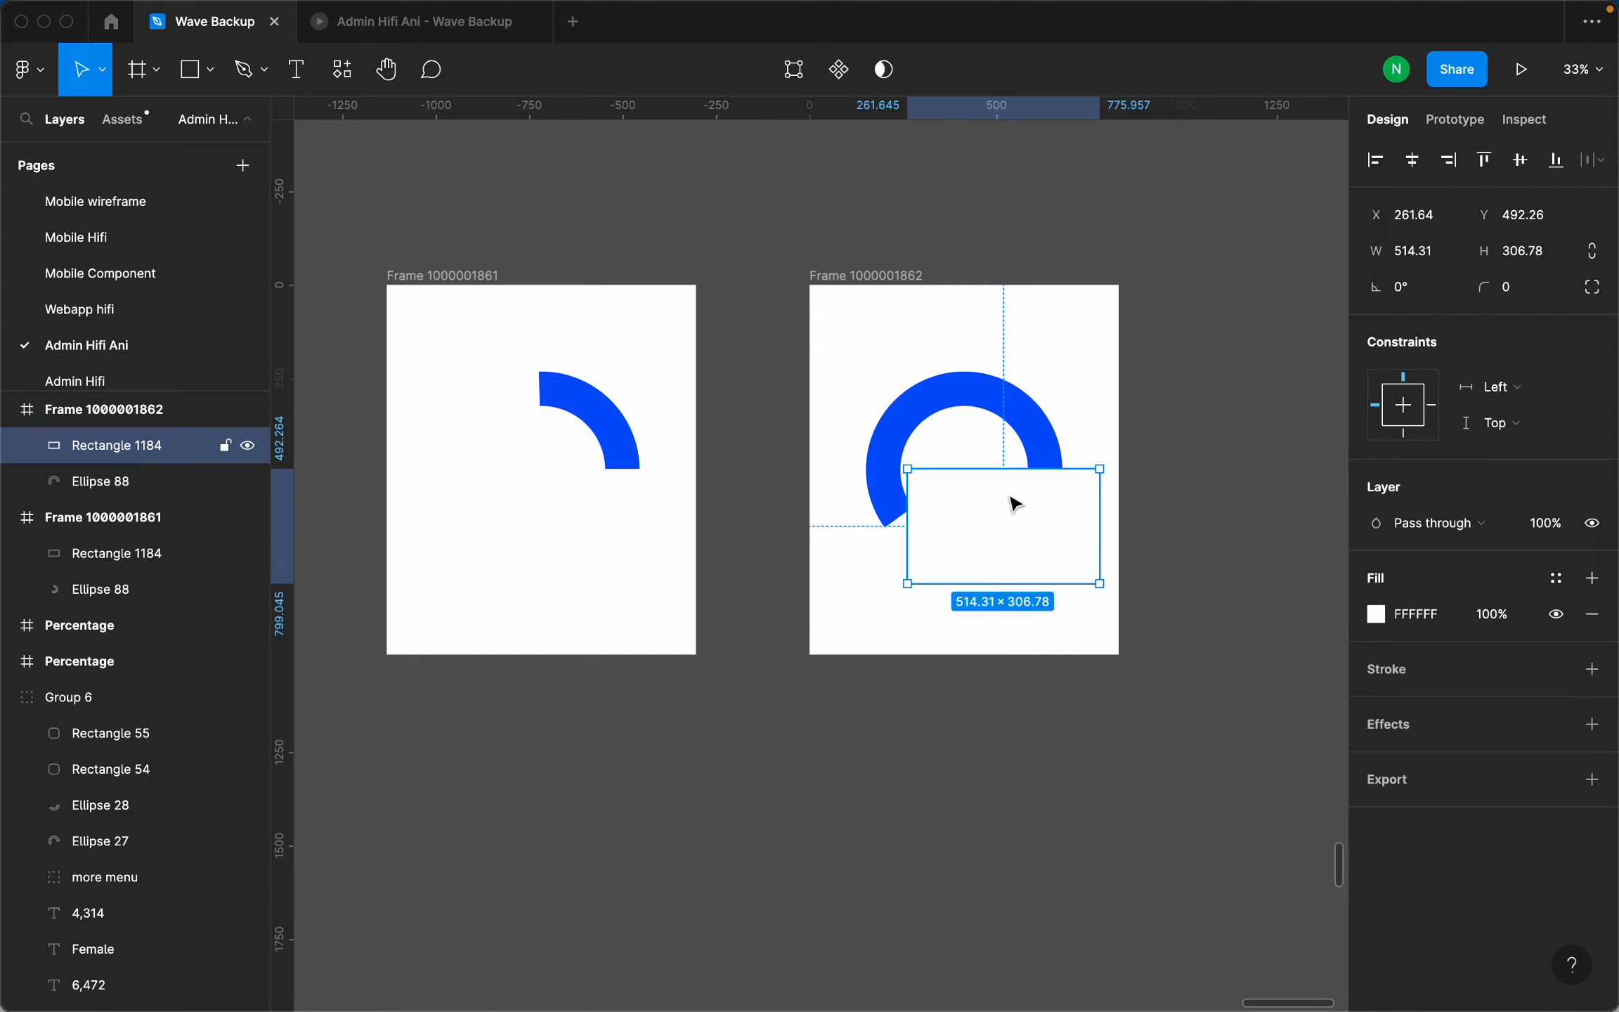
Rotate the arc in the second frame clockwise to about -12.88° so its end is hidden behind the white rectangle.
left_click(998, 407)
left_click_drag(1073, 362, 1088, 399)
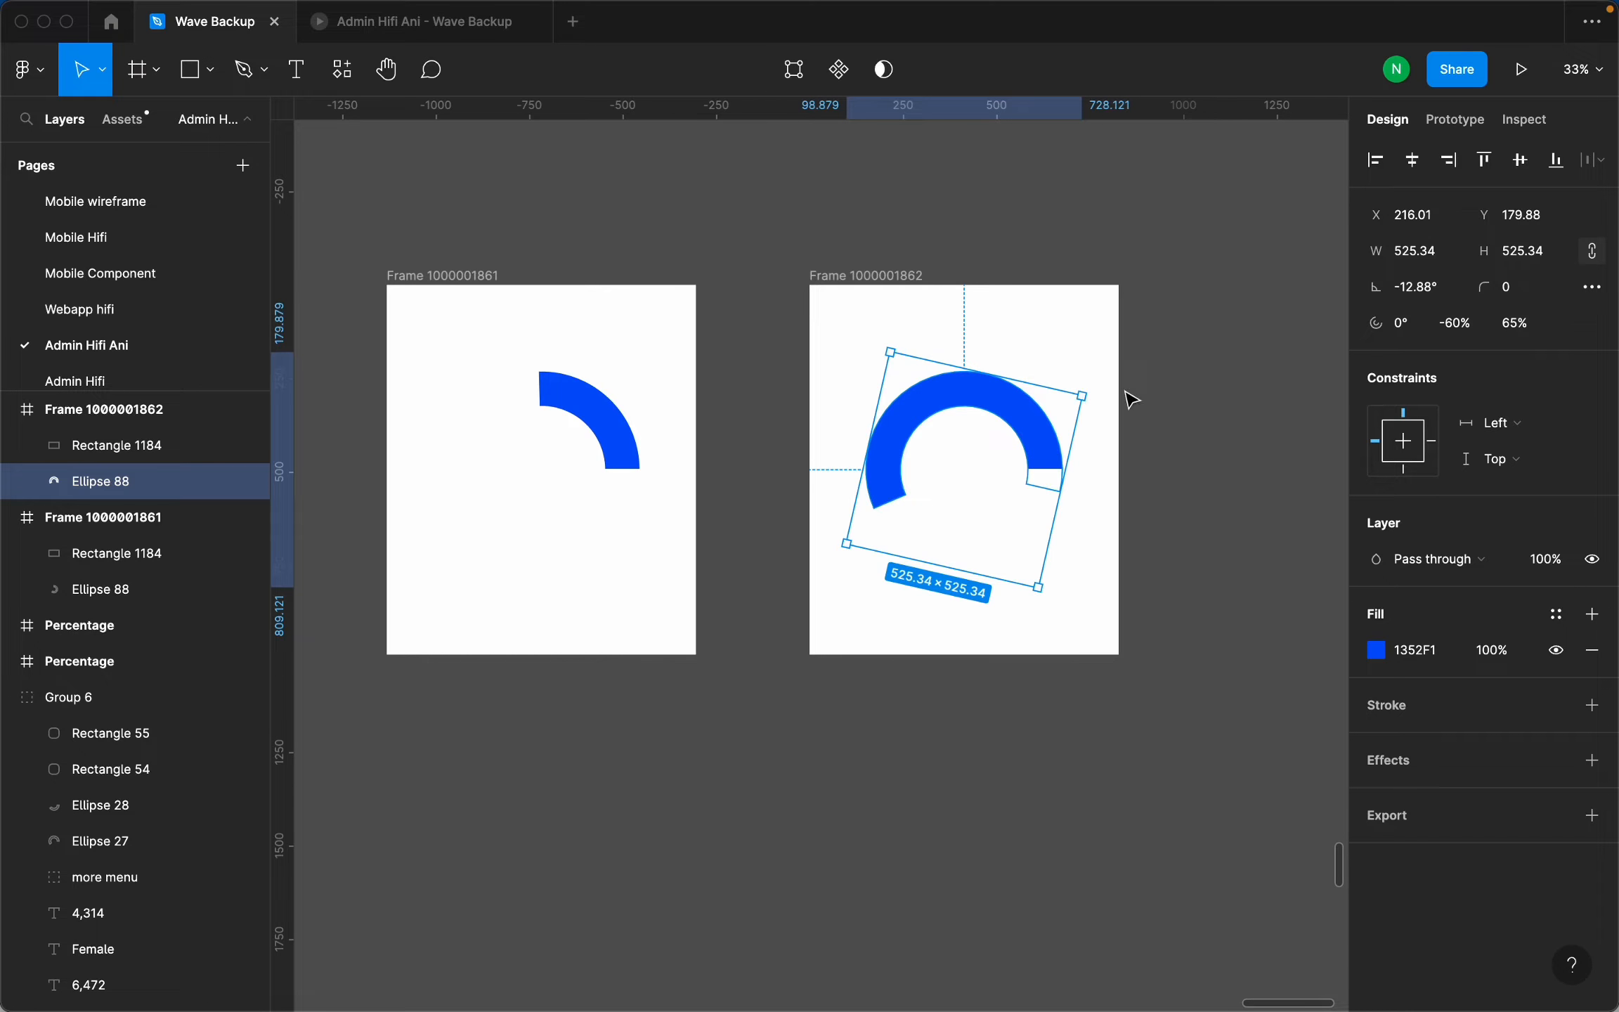
left_click(1150, 388)
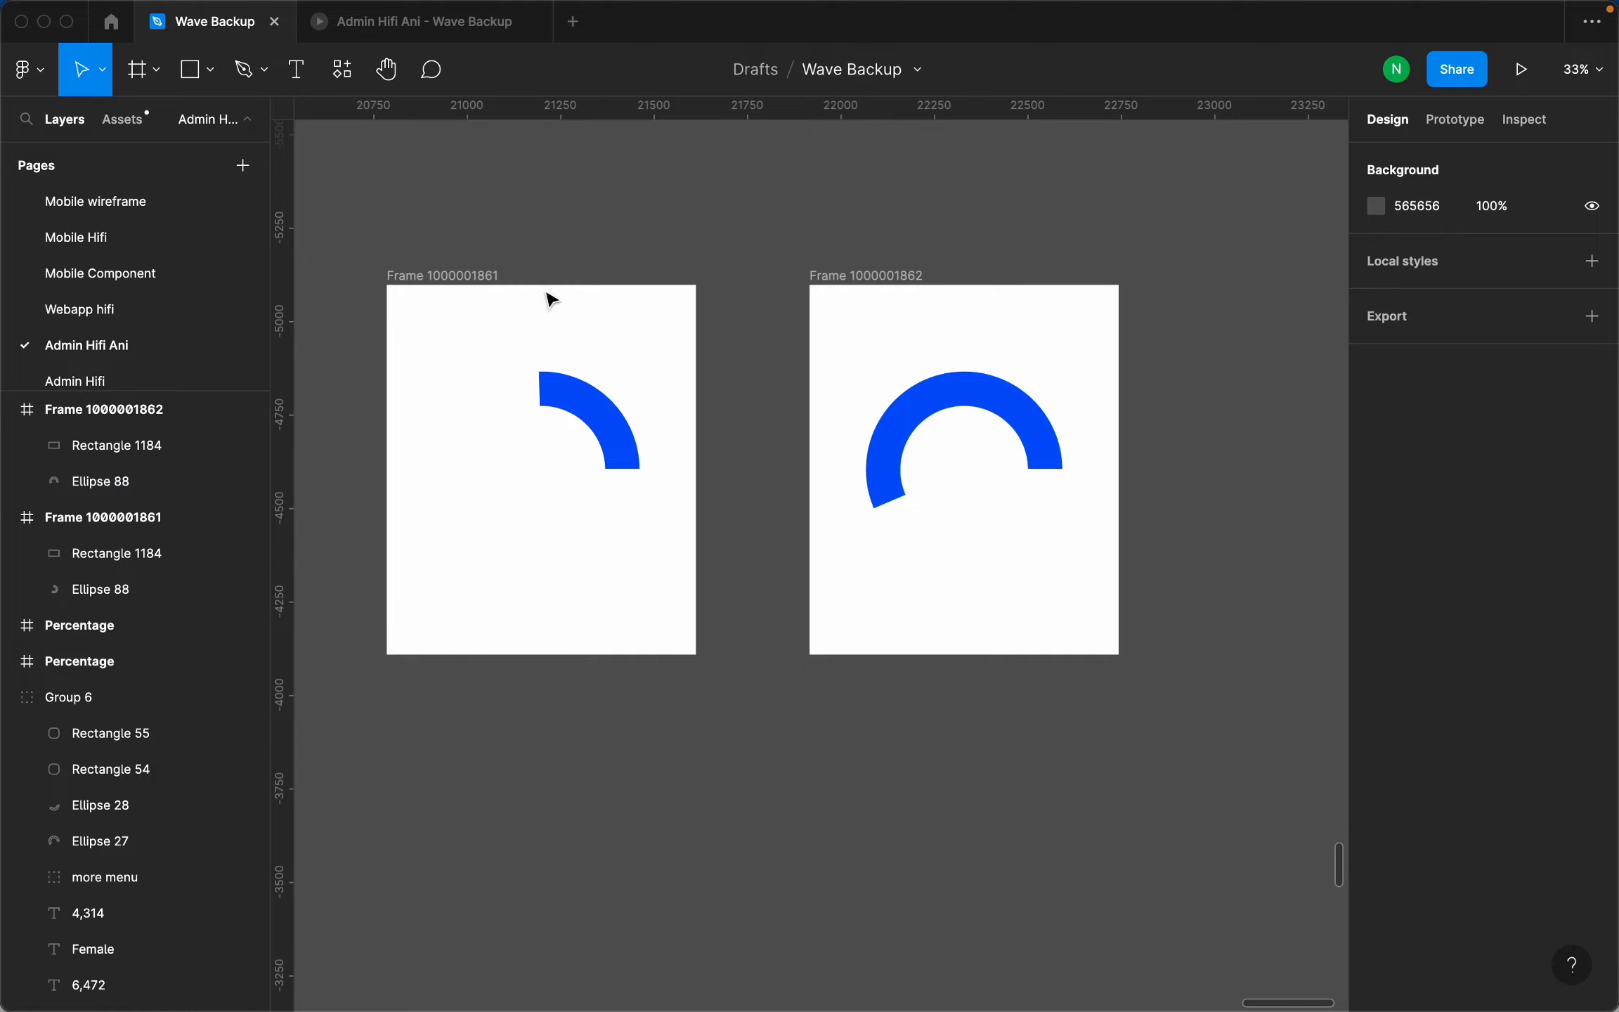
Review the details of the After delay interaction linking the first frame to the second.
left_click(471, 275)
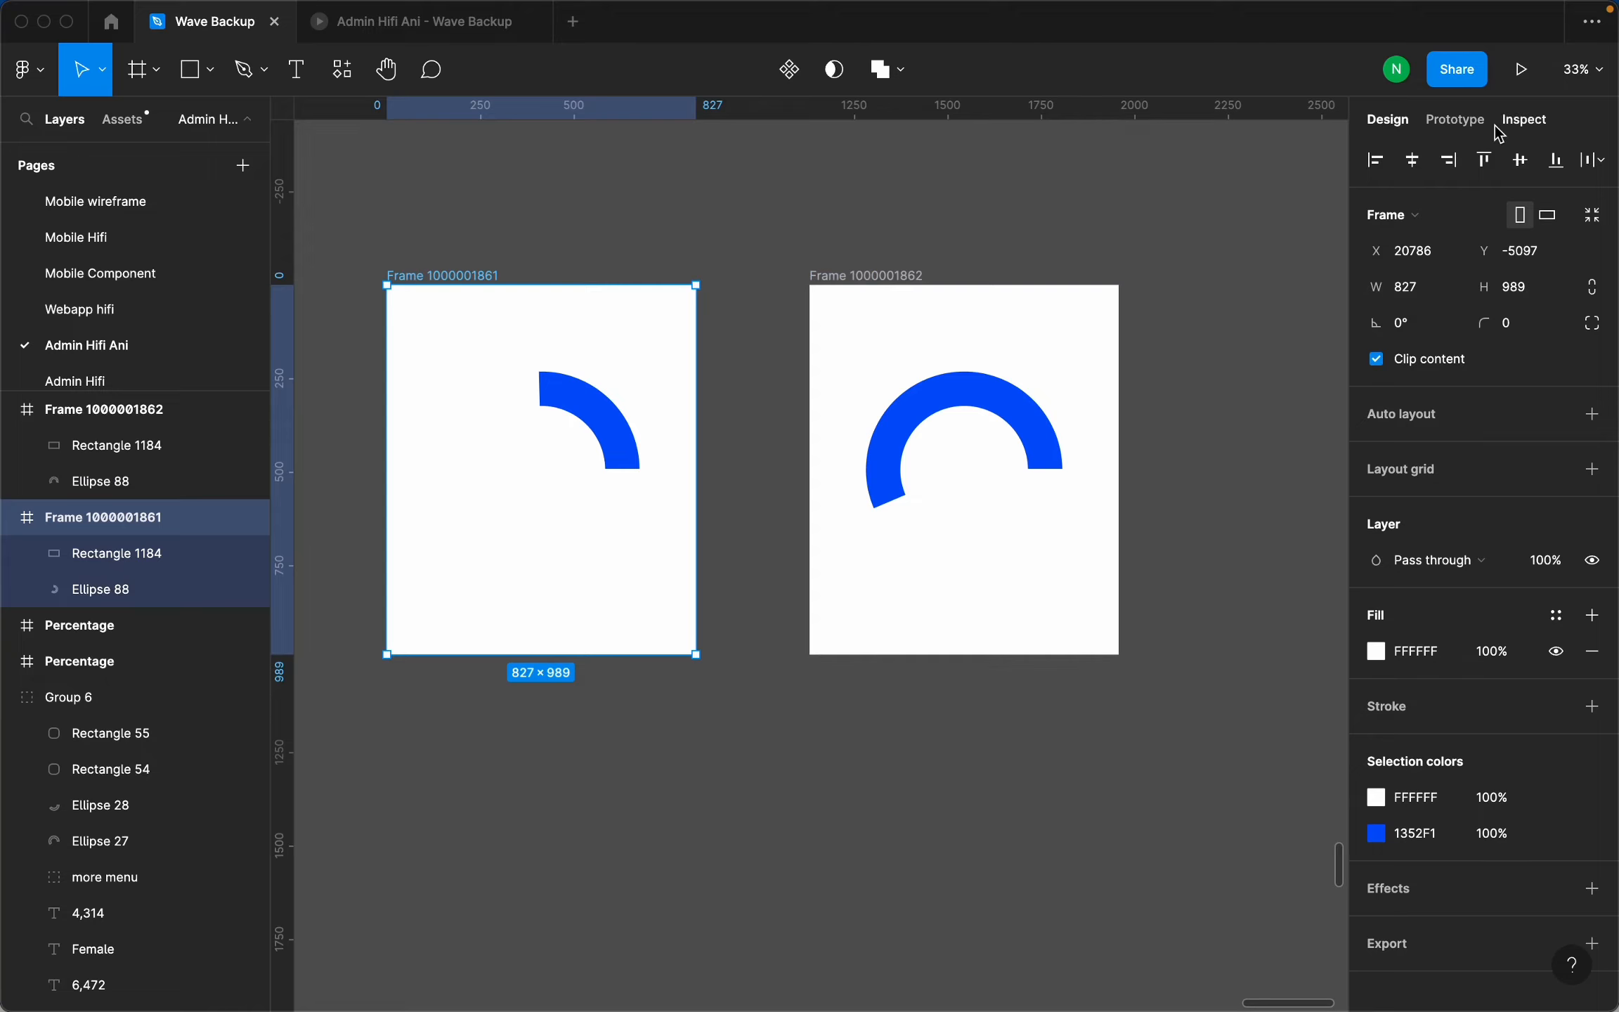
left_click(1456, 121)
left_click(807, 472)
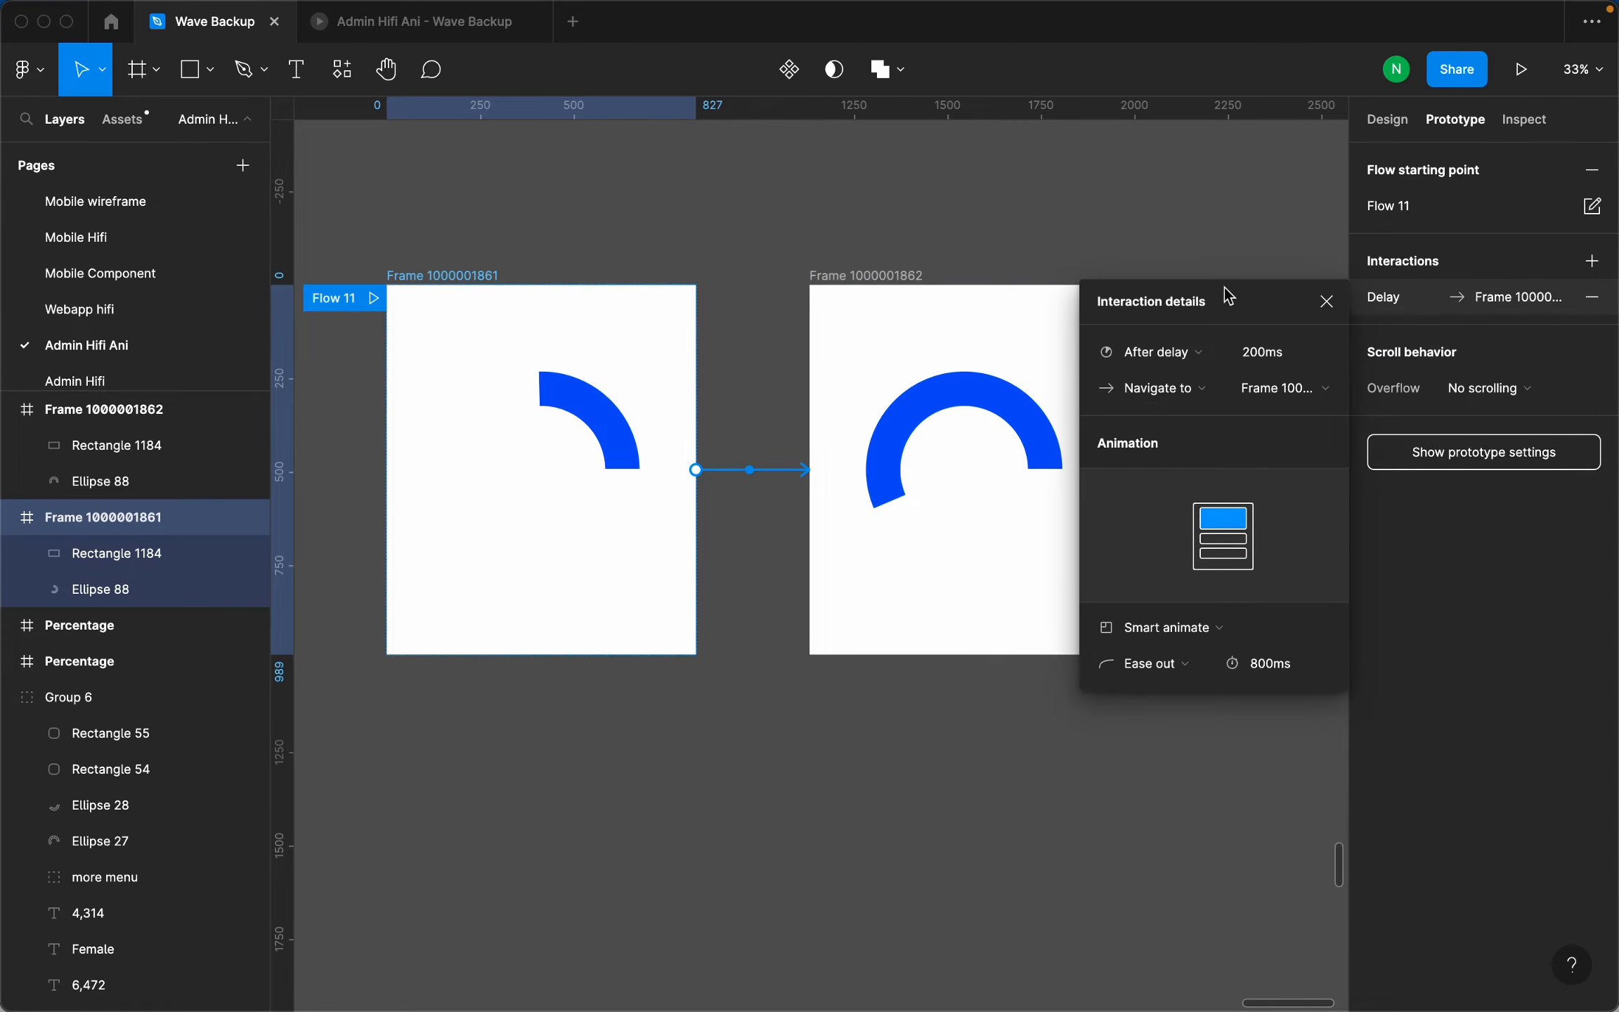
left_click(1327, 302)
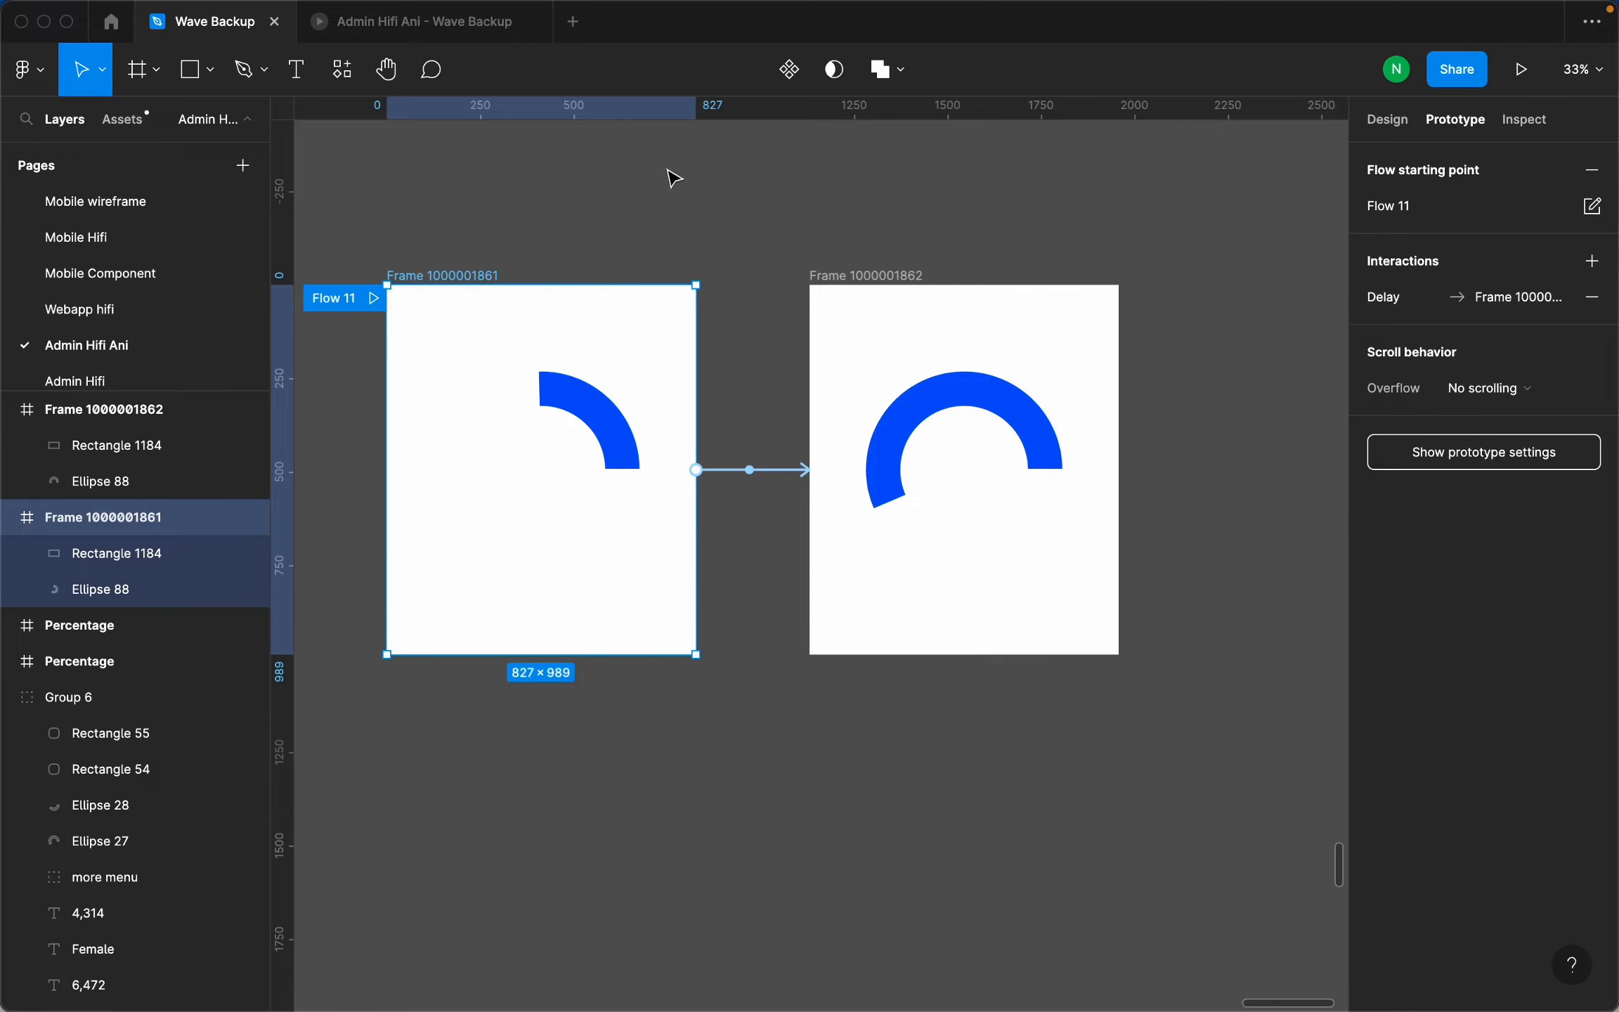
left_click(577, 229)
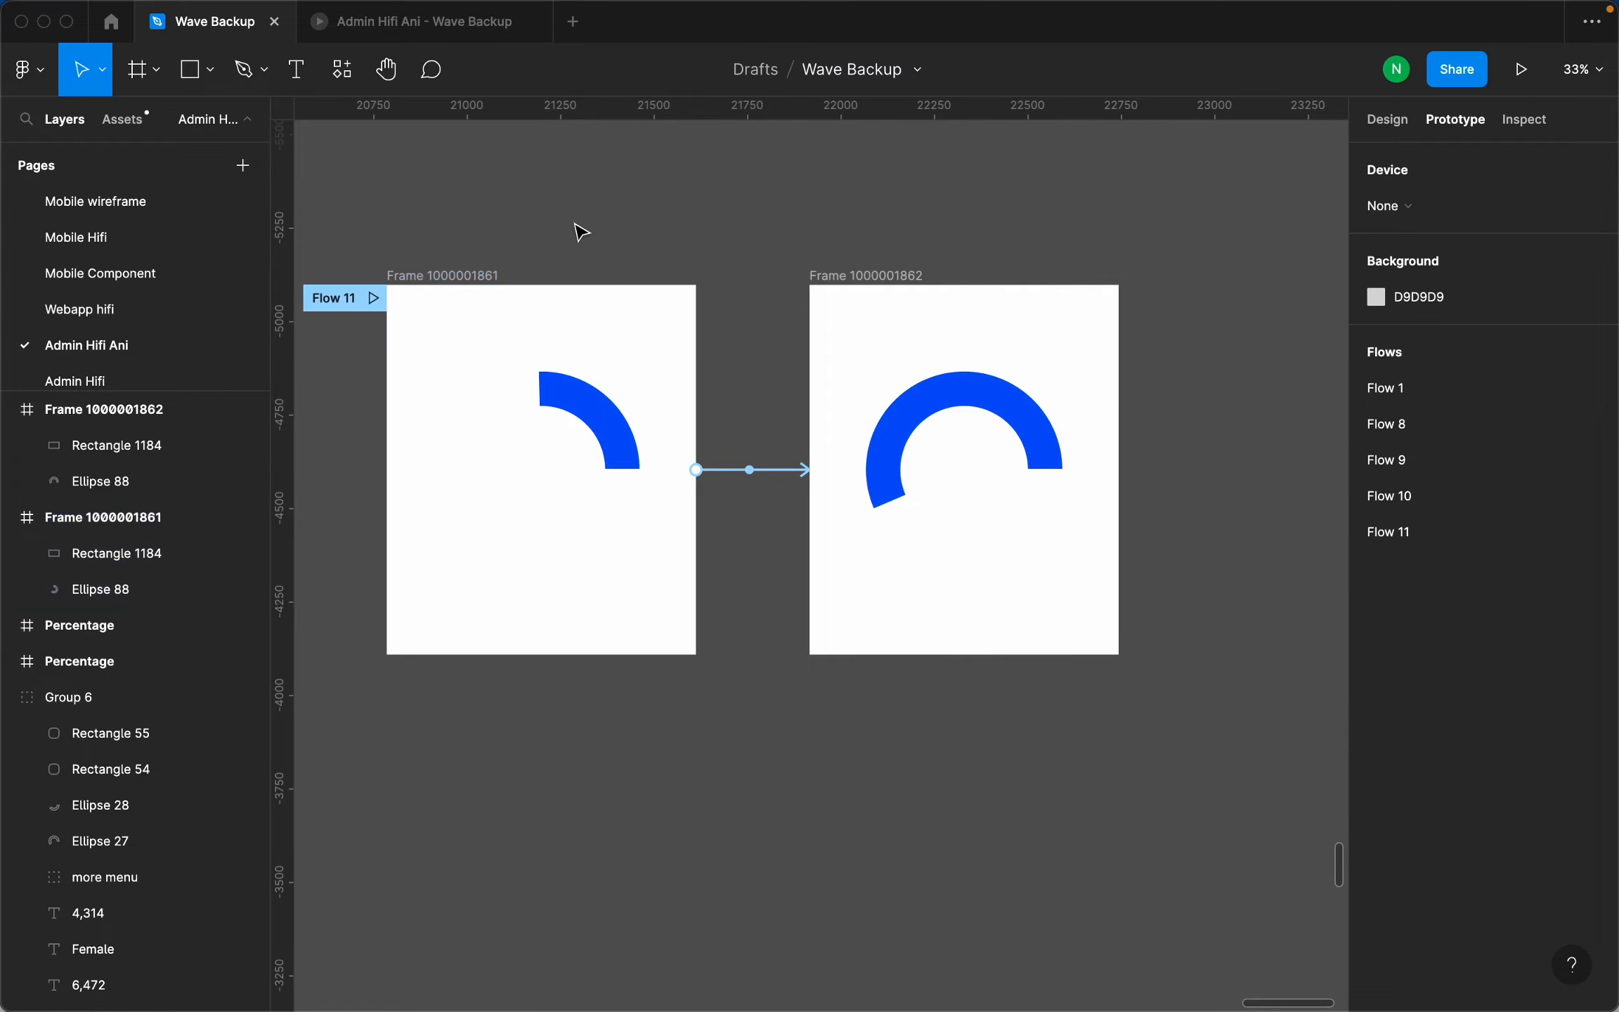
Play the Flow 11 prototype to check the masked arc's rotation animation.
left_click(377, 300)
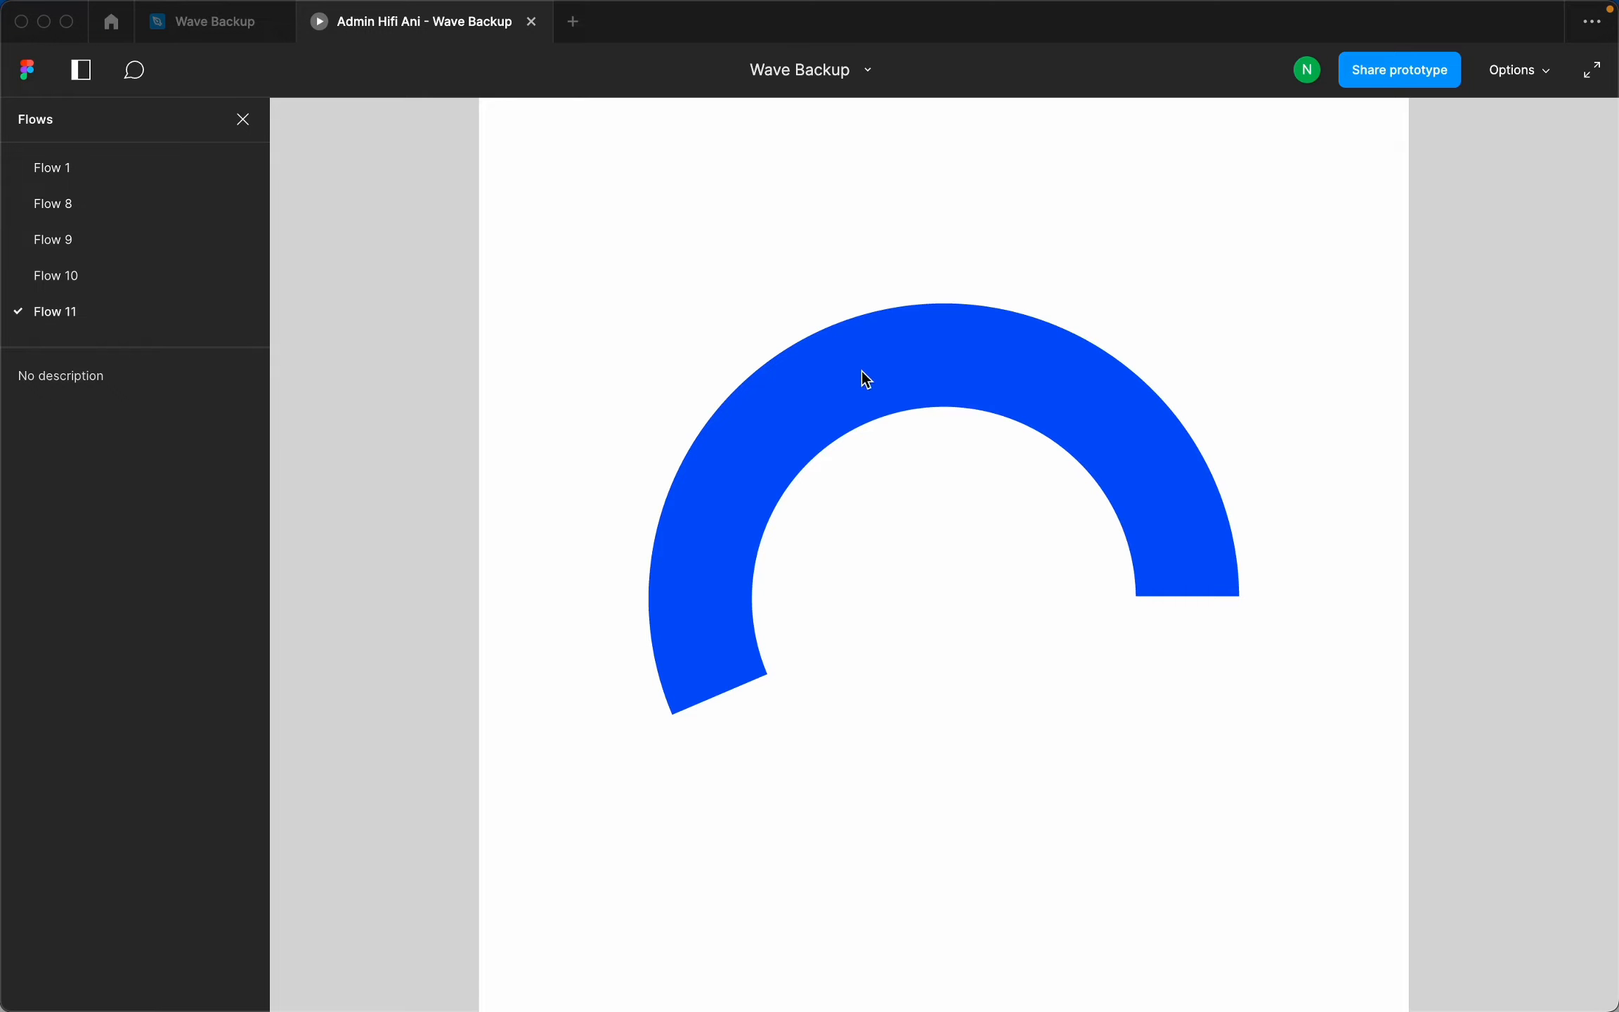
mouse_move(233, 42)
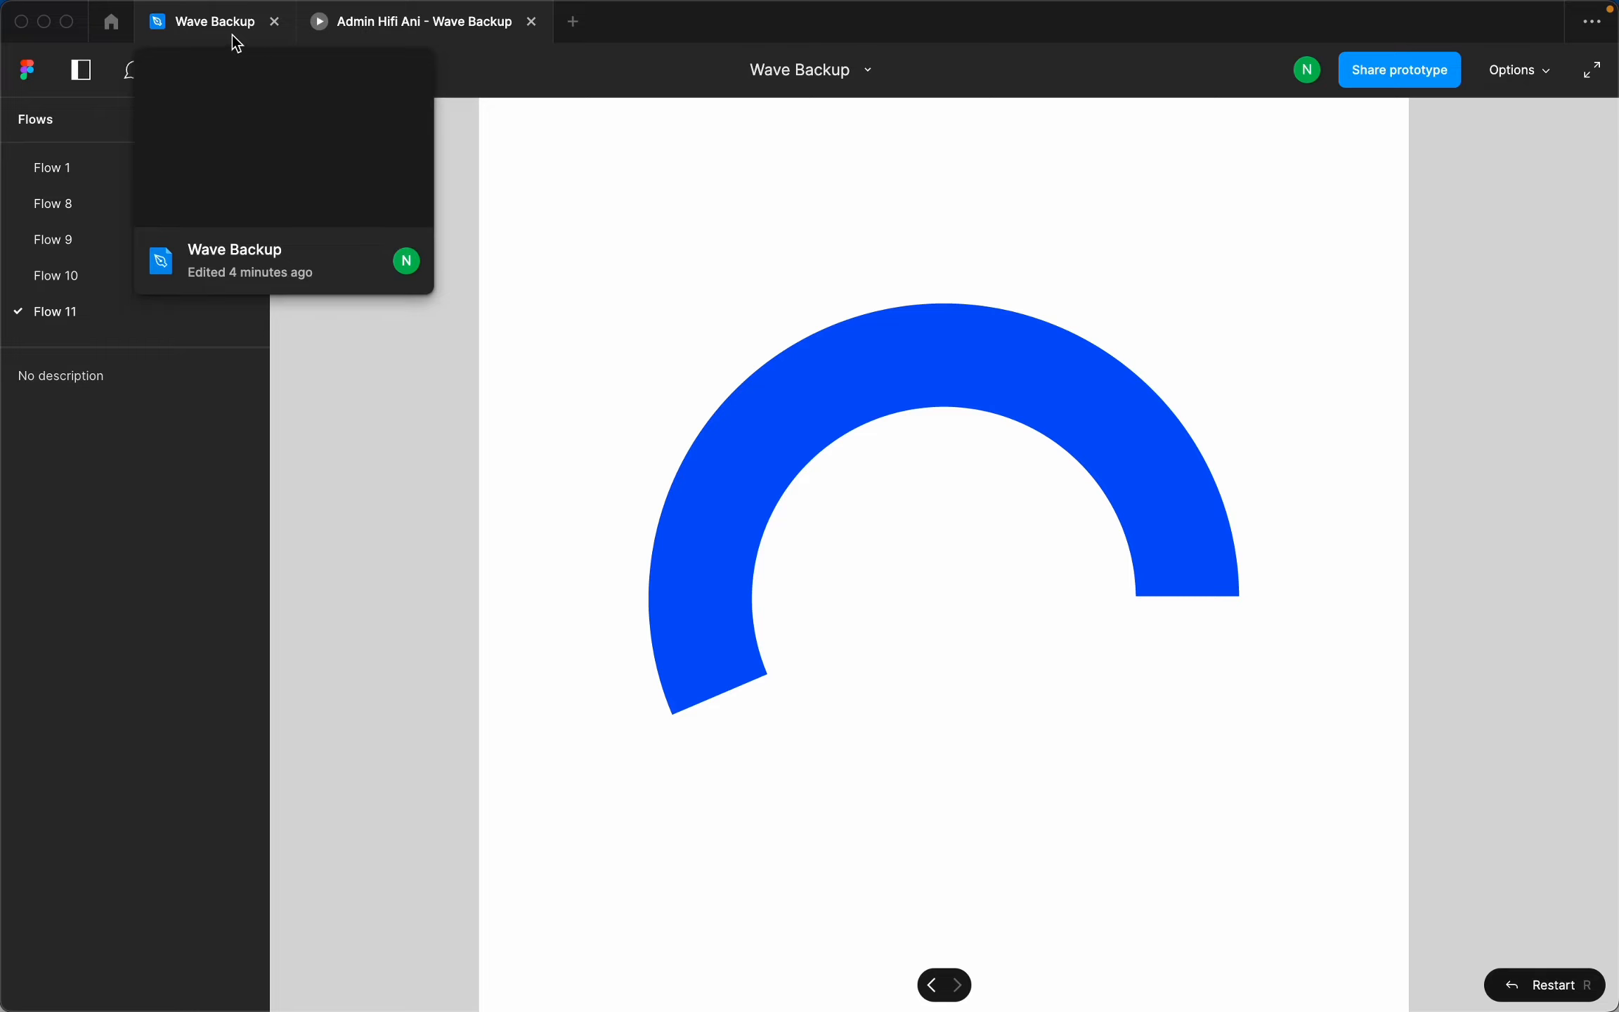
left_click(916, 409)
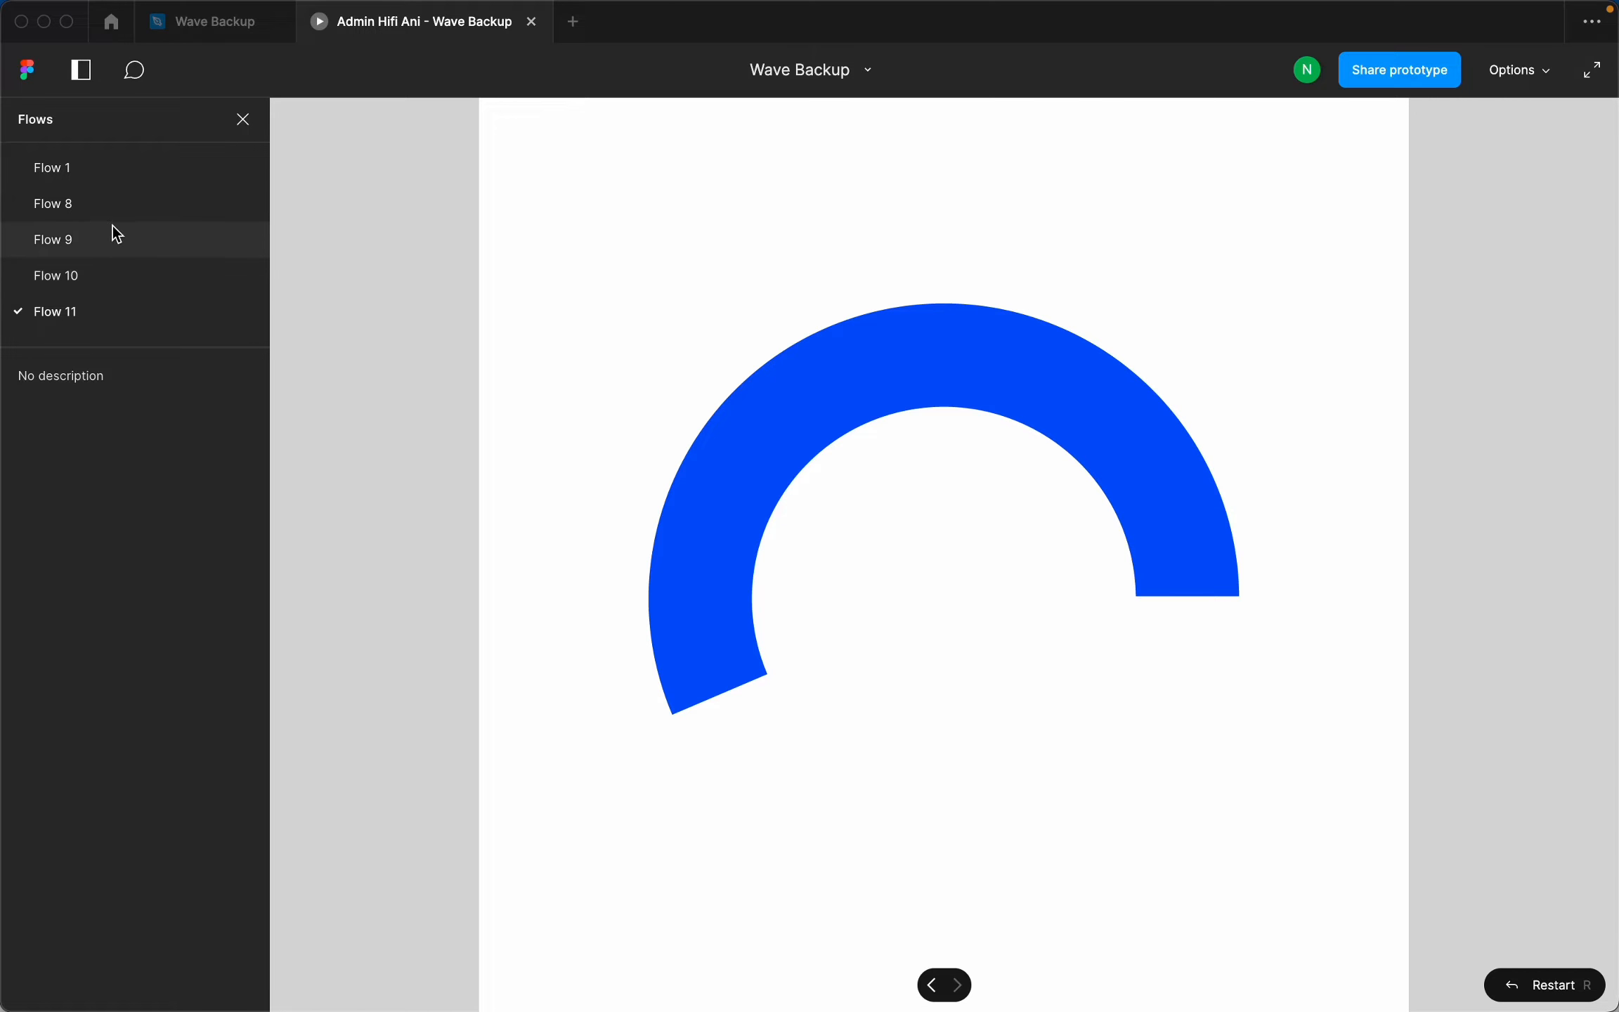
Play the Flow 10 prototype scaled to show the whole frame, and enter the Loan dashboard from the Select Dashboard screen.
left_click(116, 205)
left_click(106, 284)
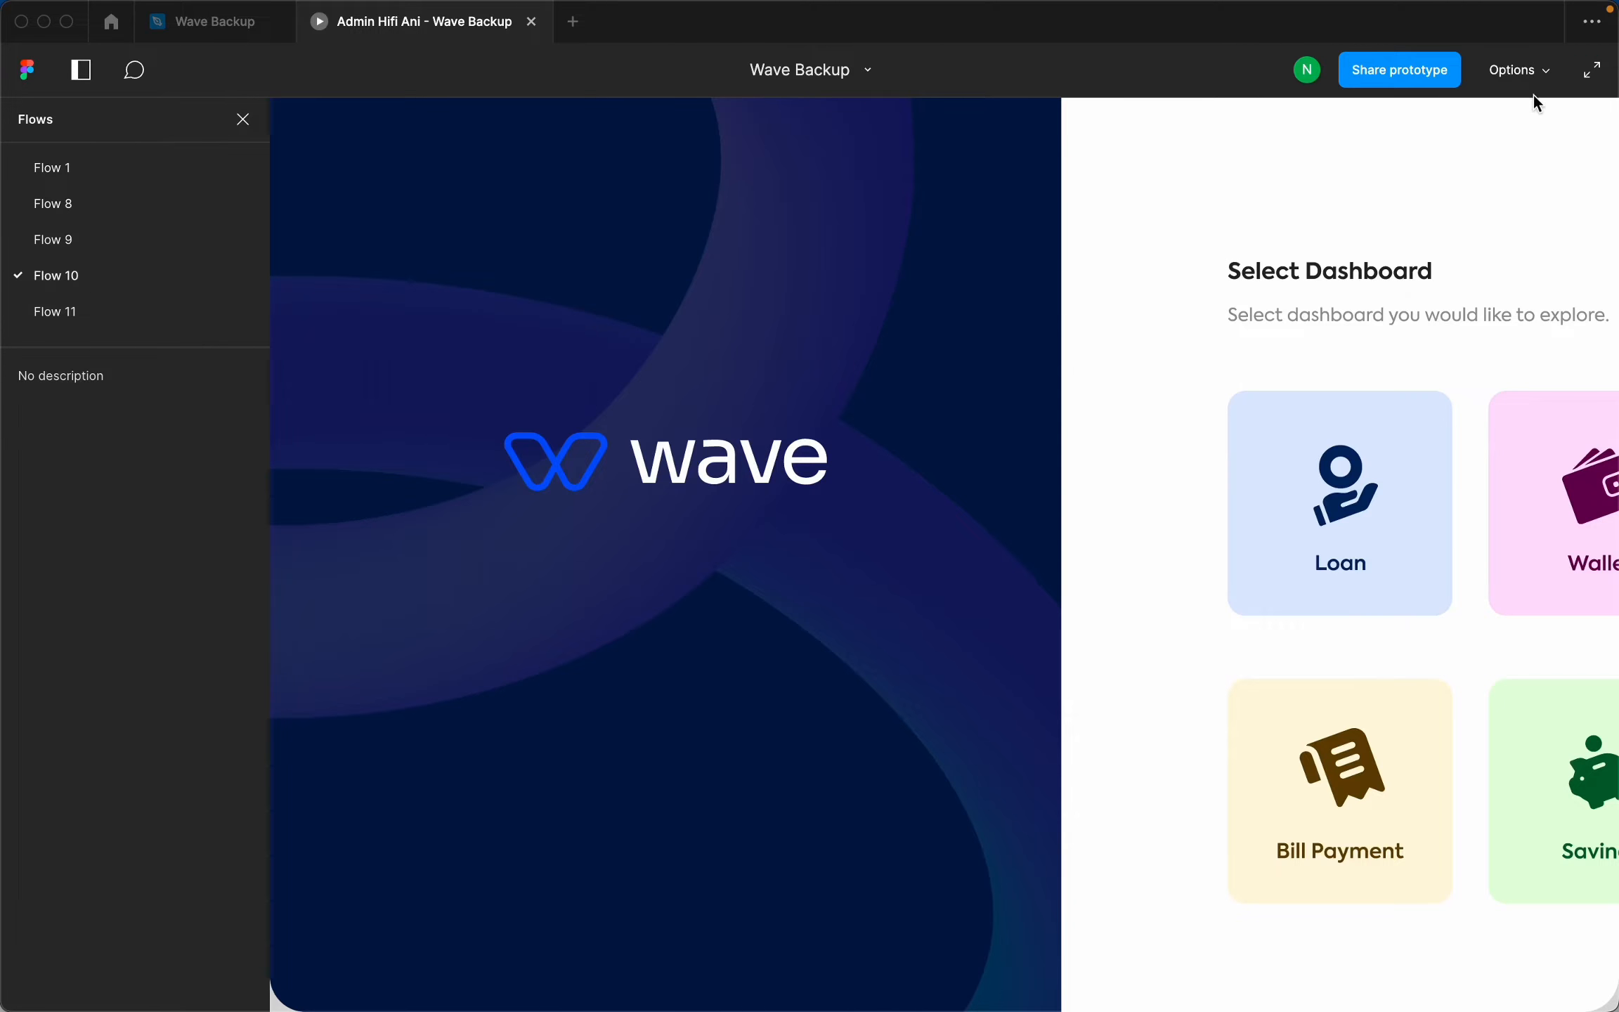
left_click(1524, 77)
left_click(1476, 211)
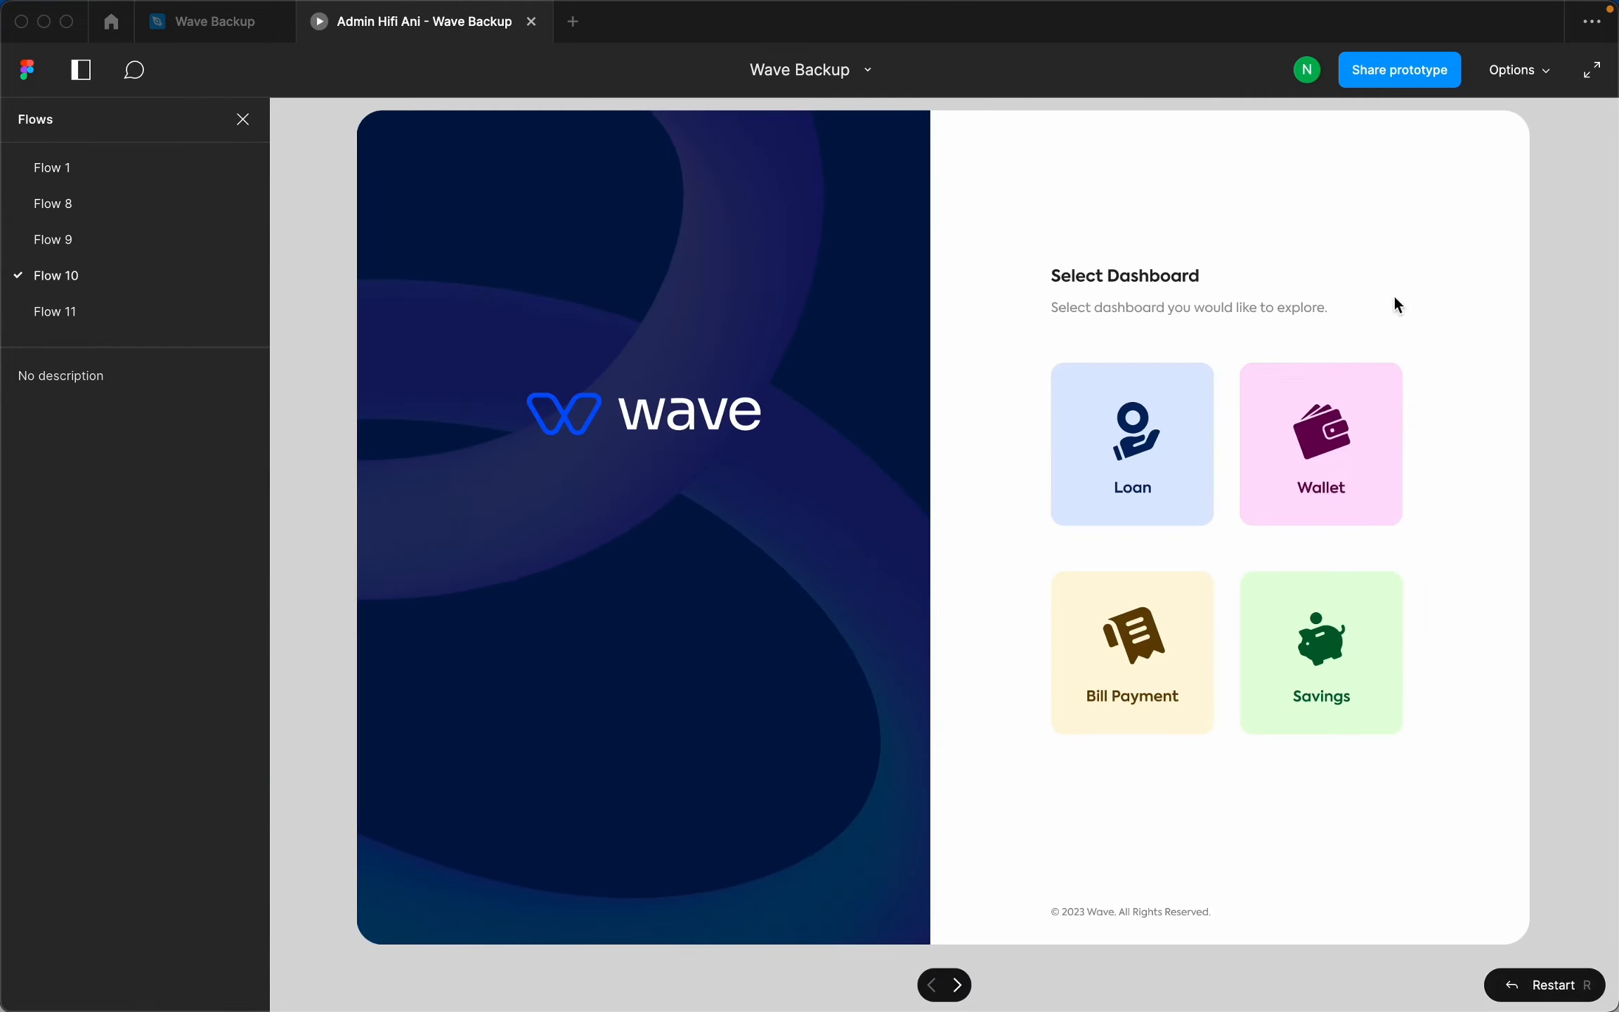
left_click(1201, 453)
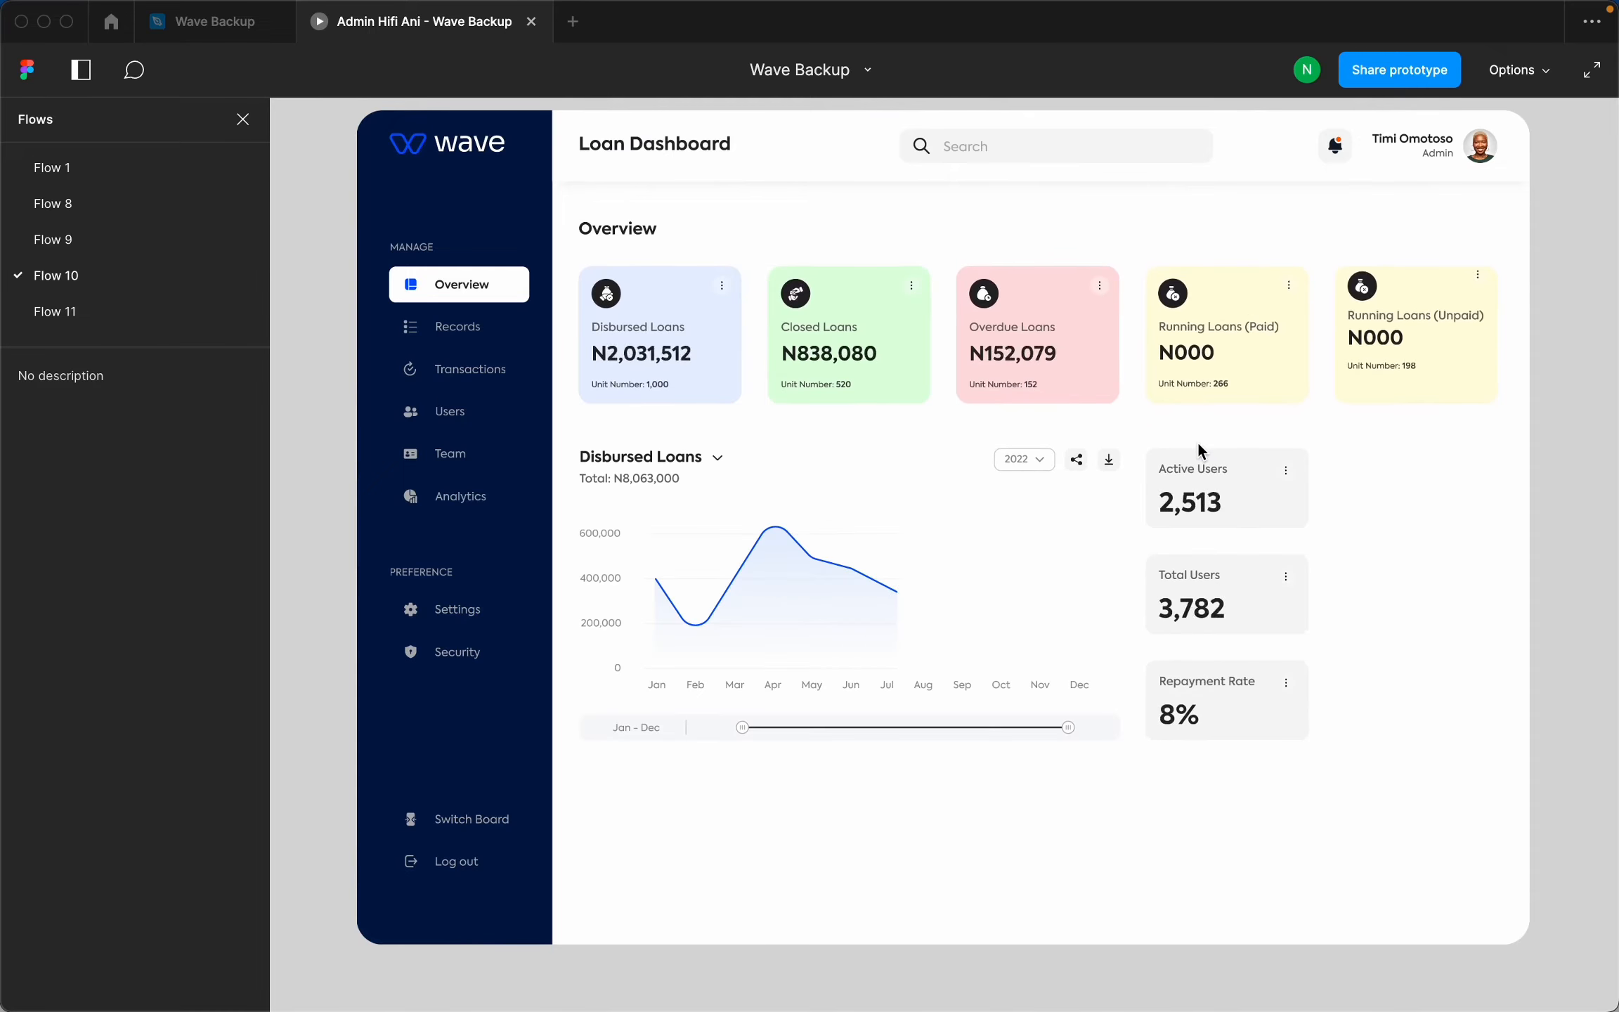
Return to the Wave Backup design file, find the Active pie component set and select its blank chart 2 variant.
left_click(225, 25)
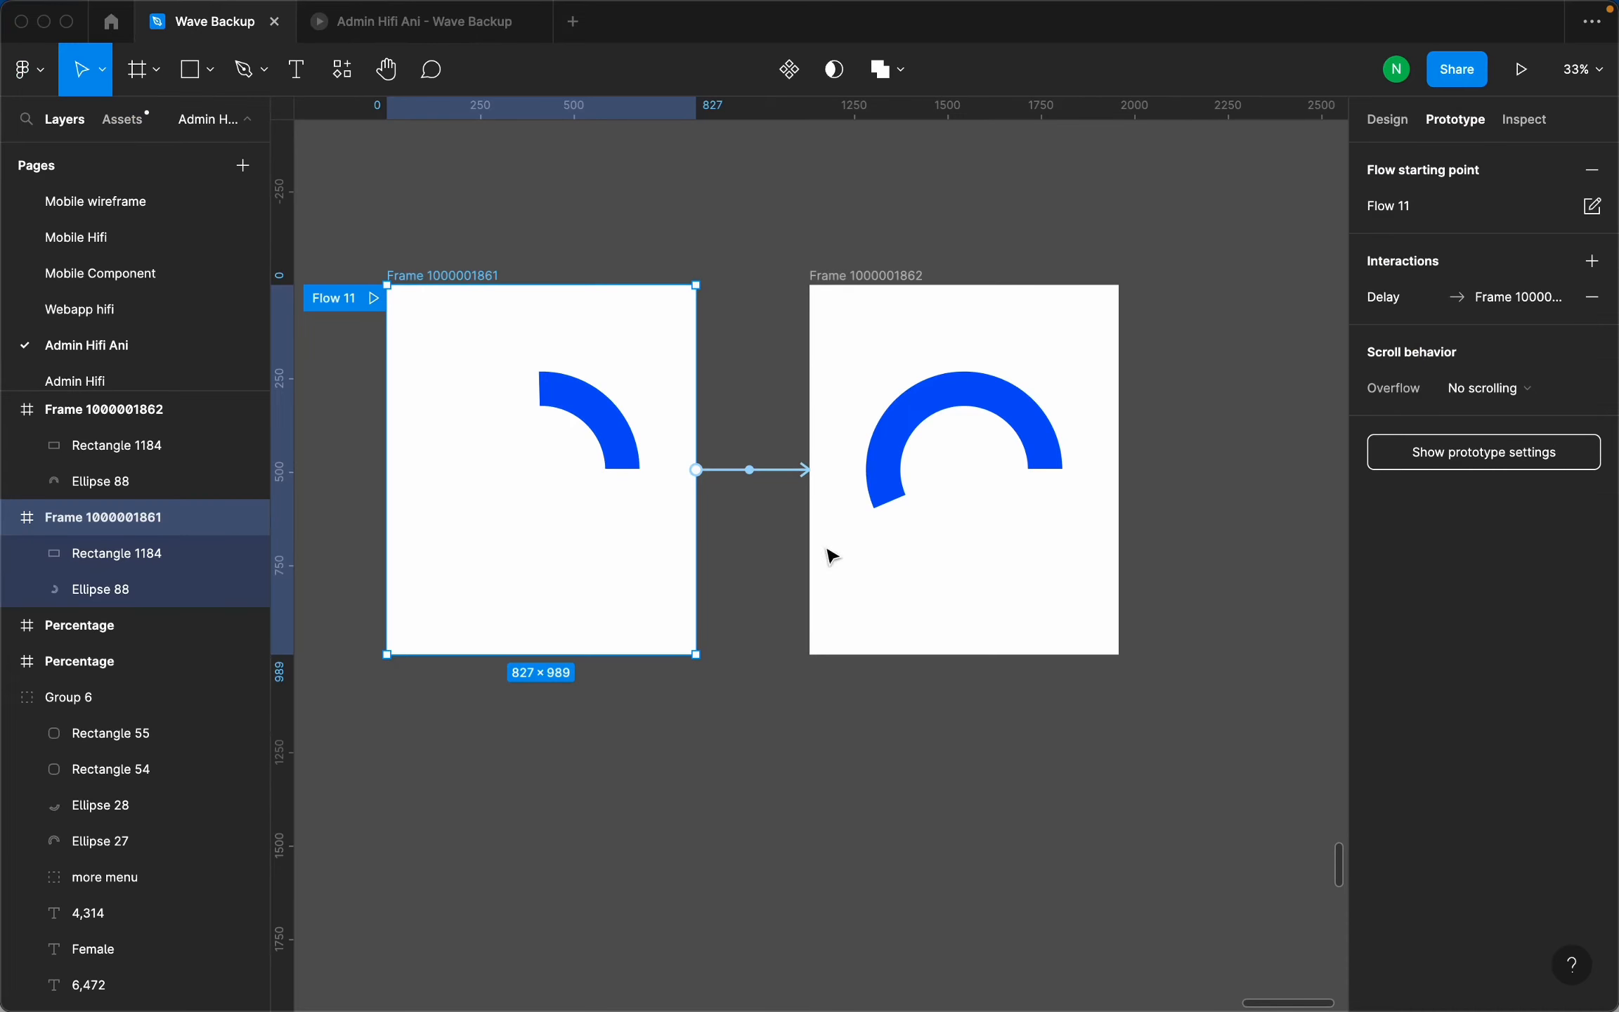
scroll(972, 585, "down", 10)
scroll(613, 616, "up", 8)
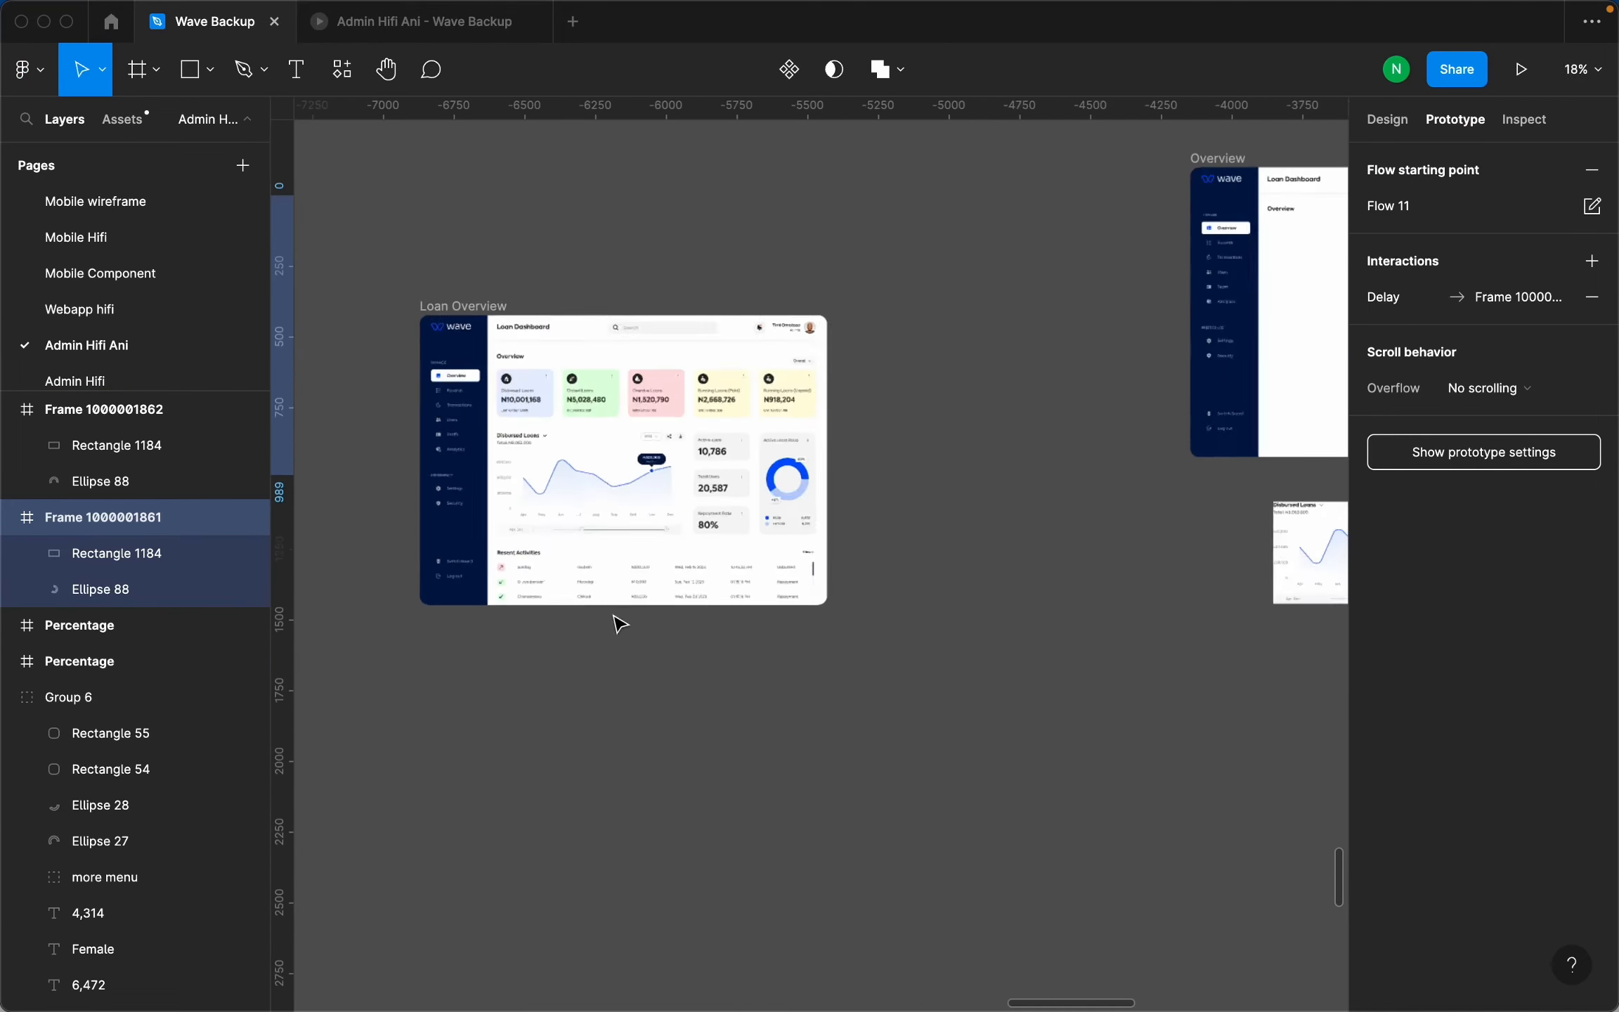
scroll(791, 509, "up", 8)
scroll(1131, 520, "down", 10)
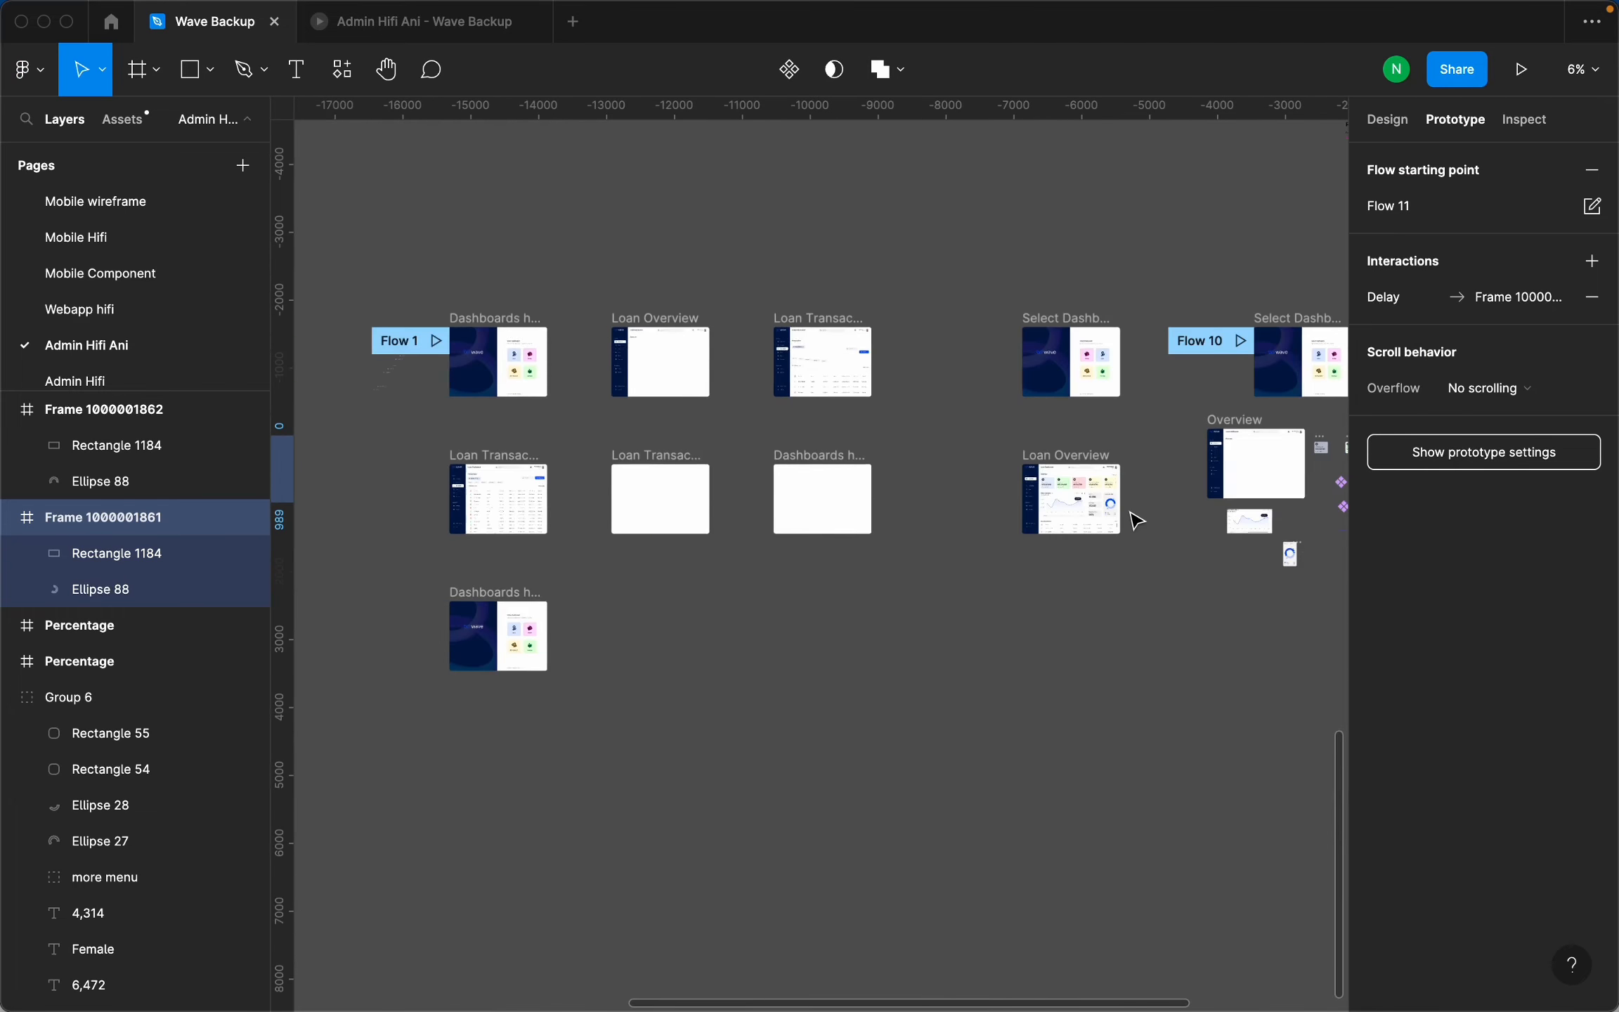
scroll(871, 606, "down", 5)
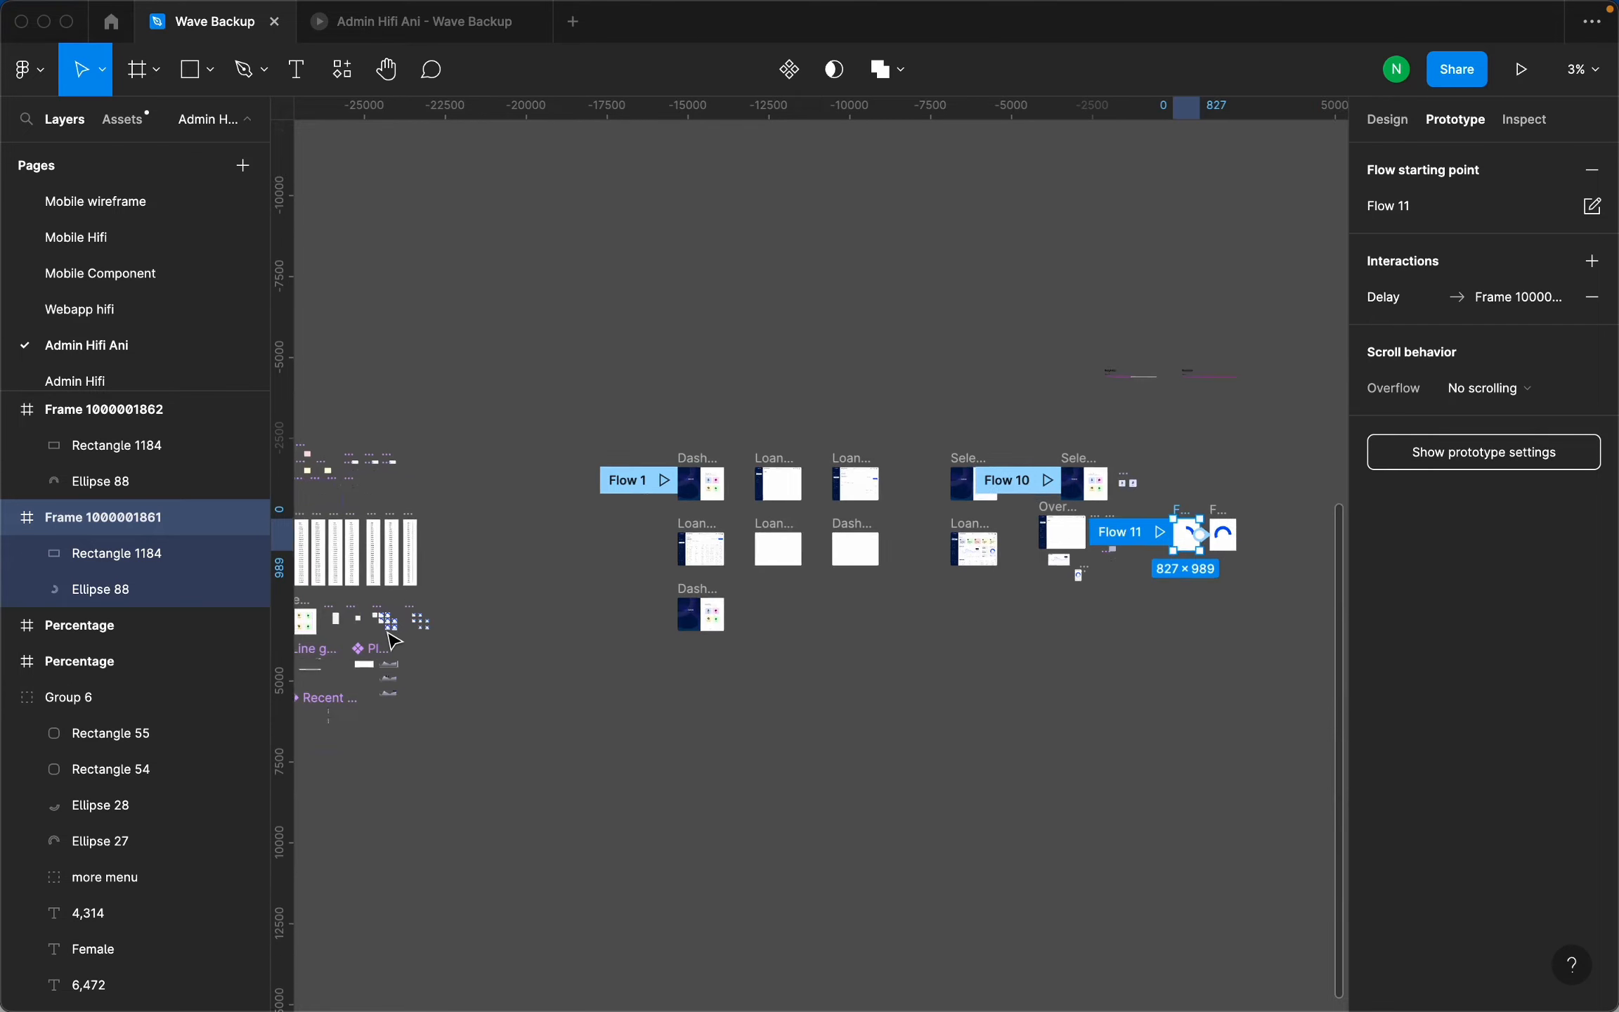
scroll(485, 632, "up", 8)
scroll(559, 629, "up", 10)
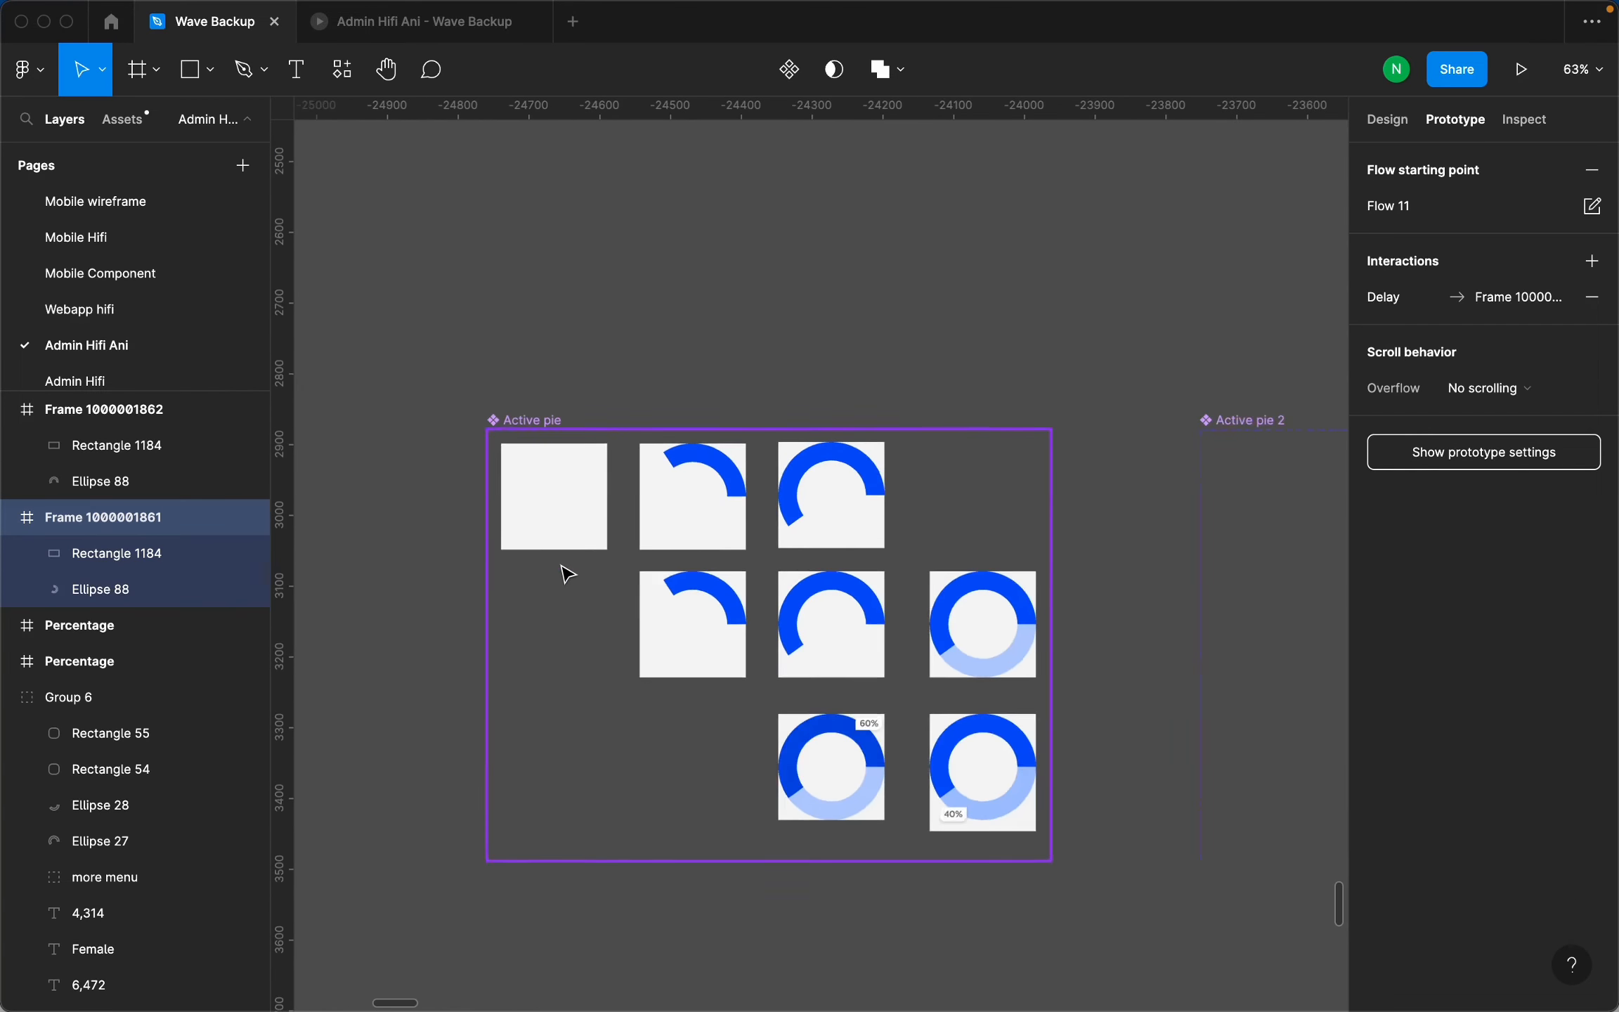
left_click(576, 442)
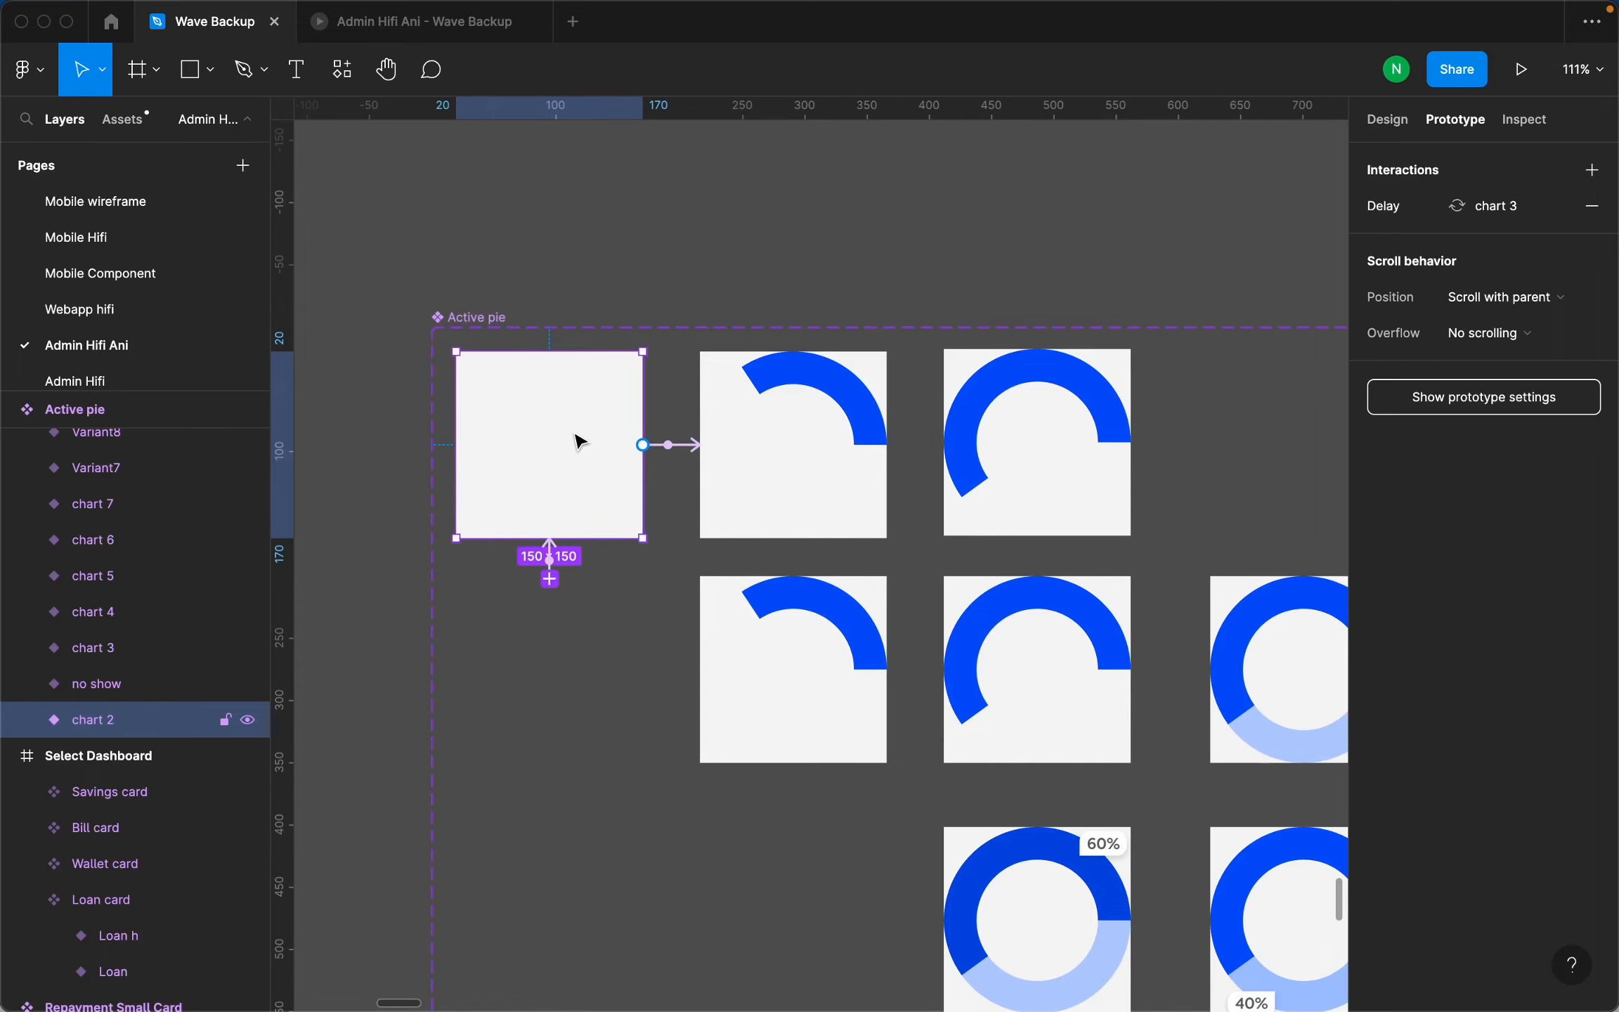
Expand the chart 2 variant's layers and examine the outlines of Ellipse 29, Ellipse 30 and Ellipse 27 individually.
scroll(579, 437, "up", 3)
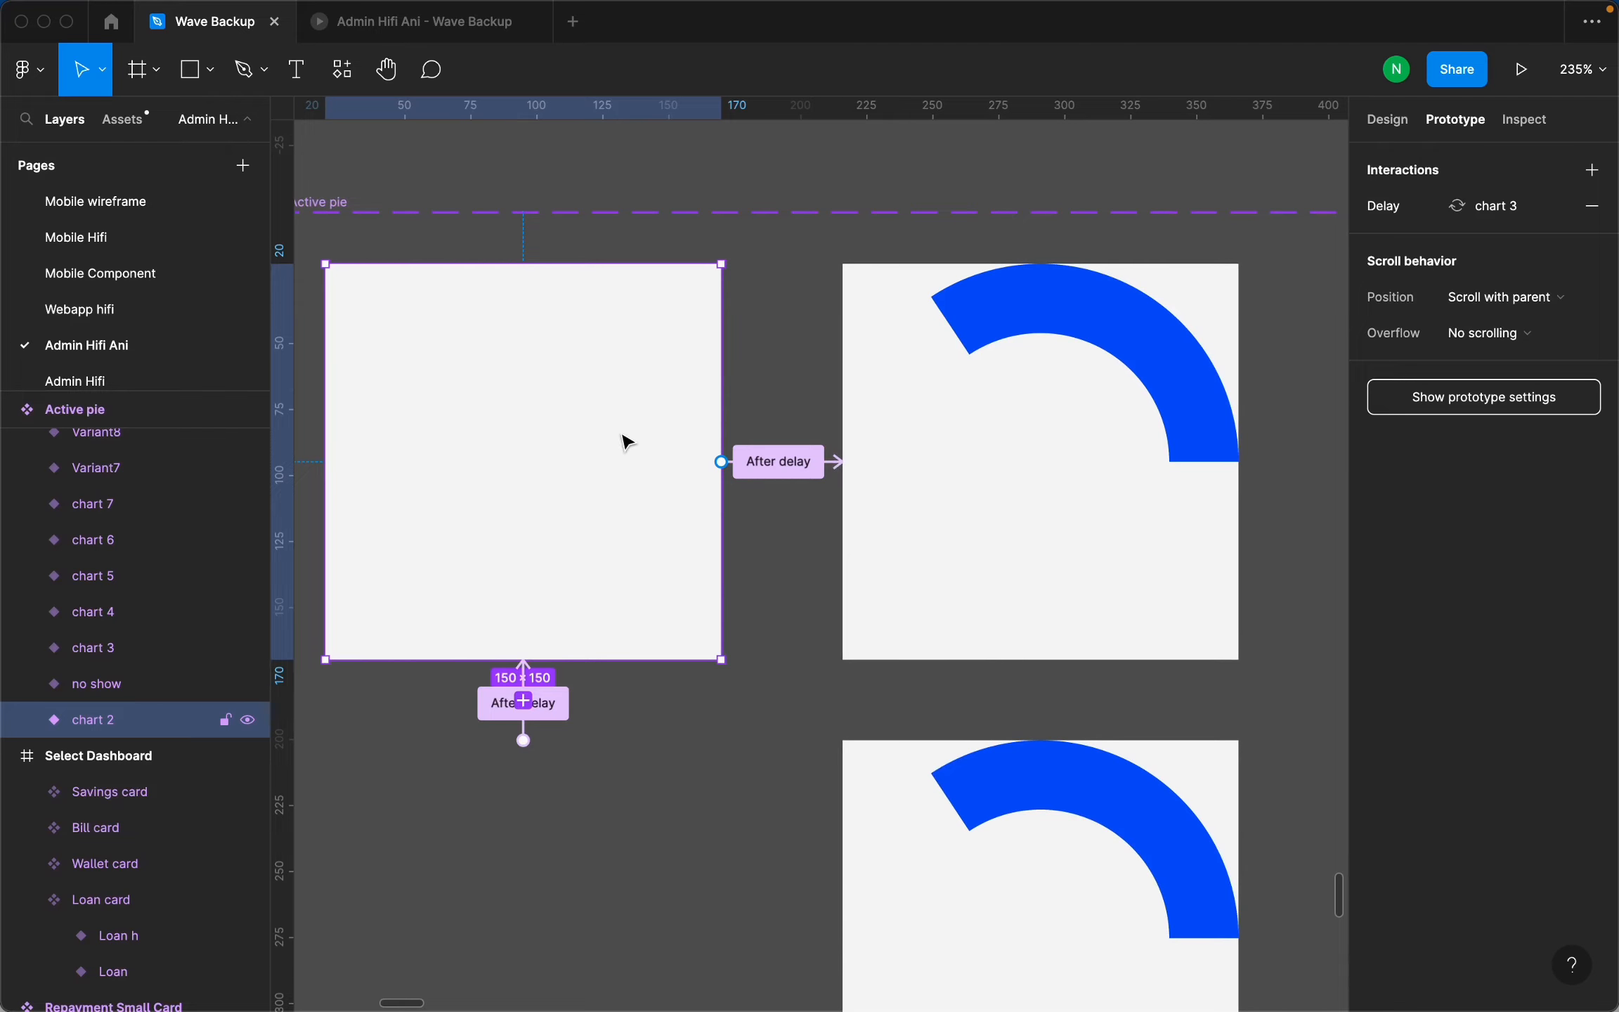
scroll(629, 433, "down", 3)
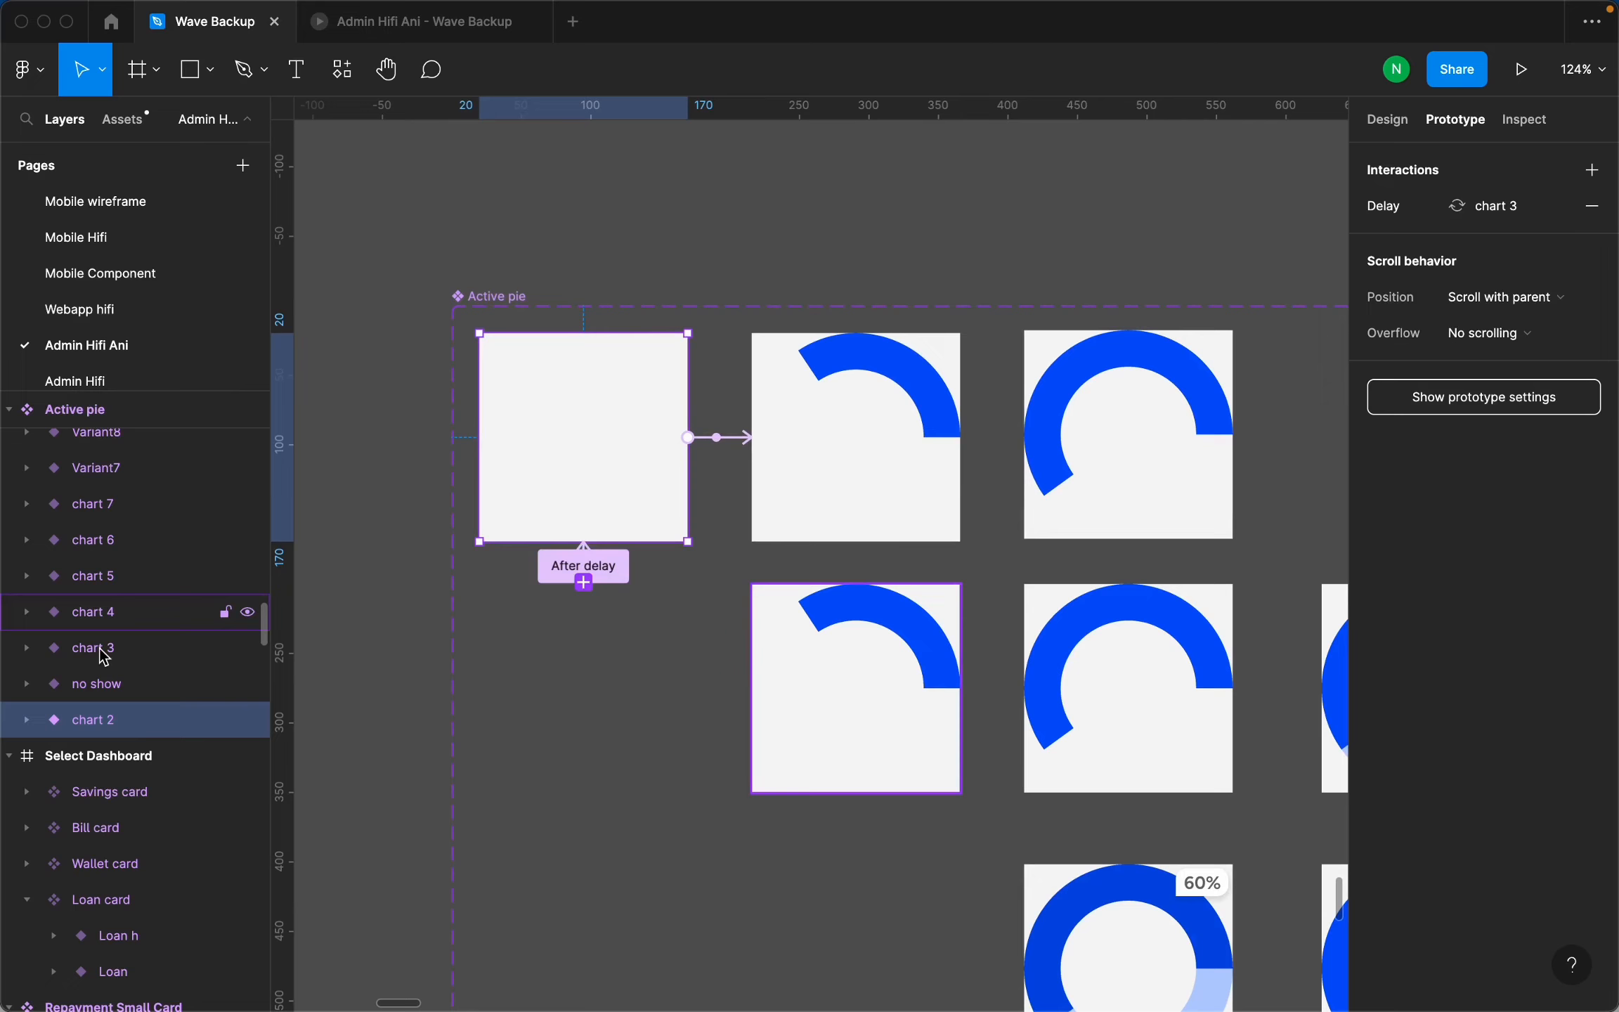
left_click(26, 720)
left_click(165, 767)
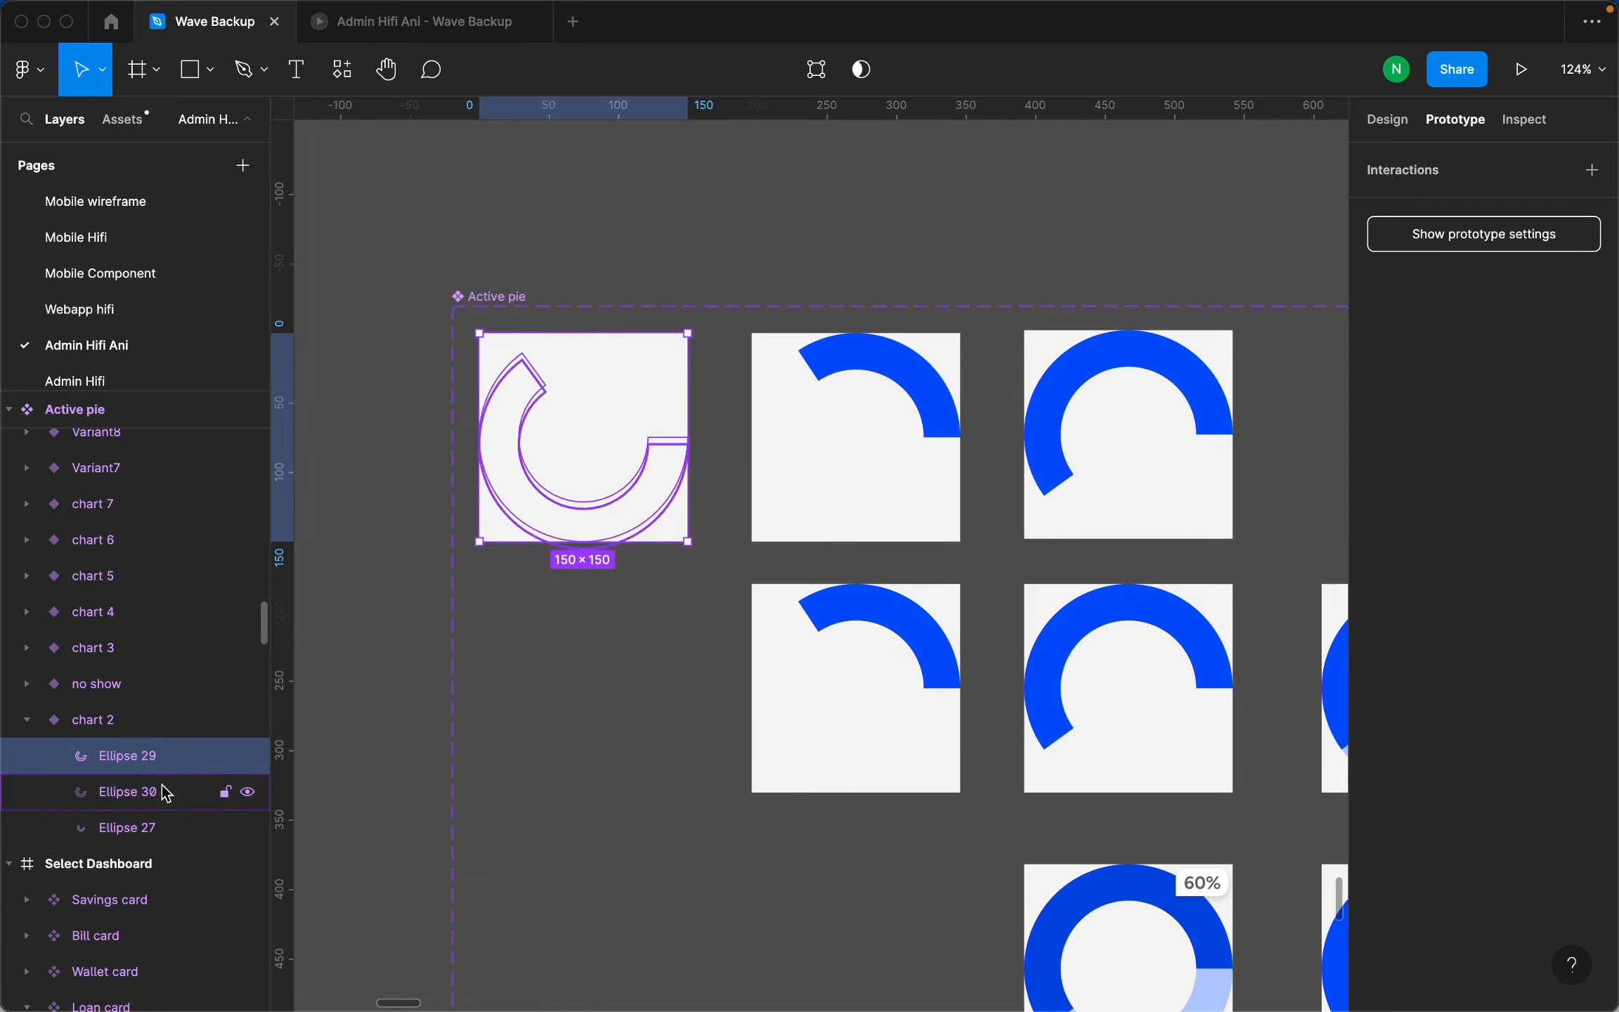
left_click(163, 790)
left_click(163, 827)
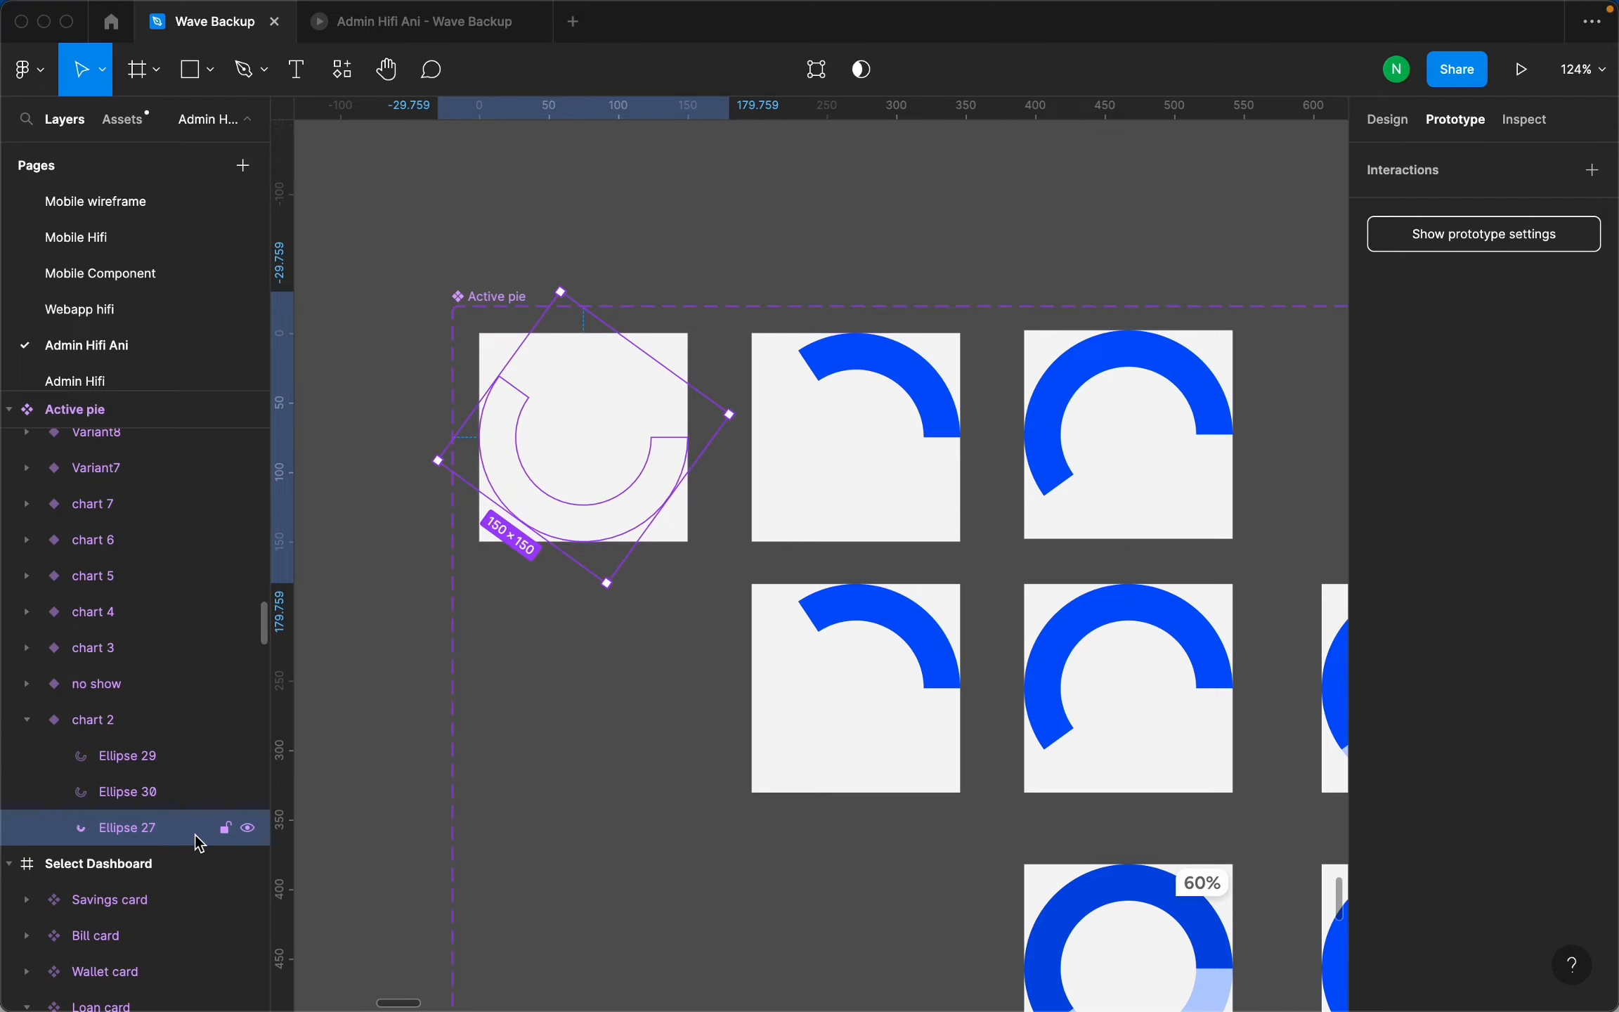
Review the details of the After delay interaction leading from the chart 2 variant to chart 3.
left_click(553, 665)
left_click(571, 456)
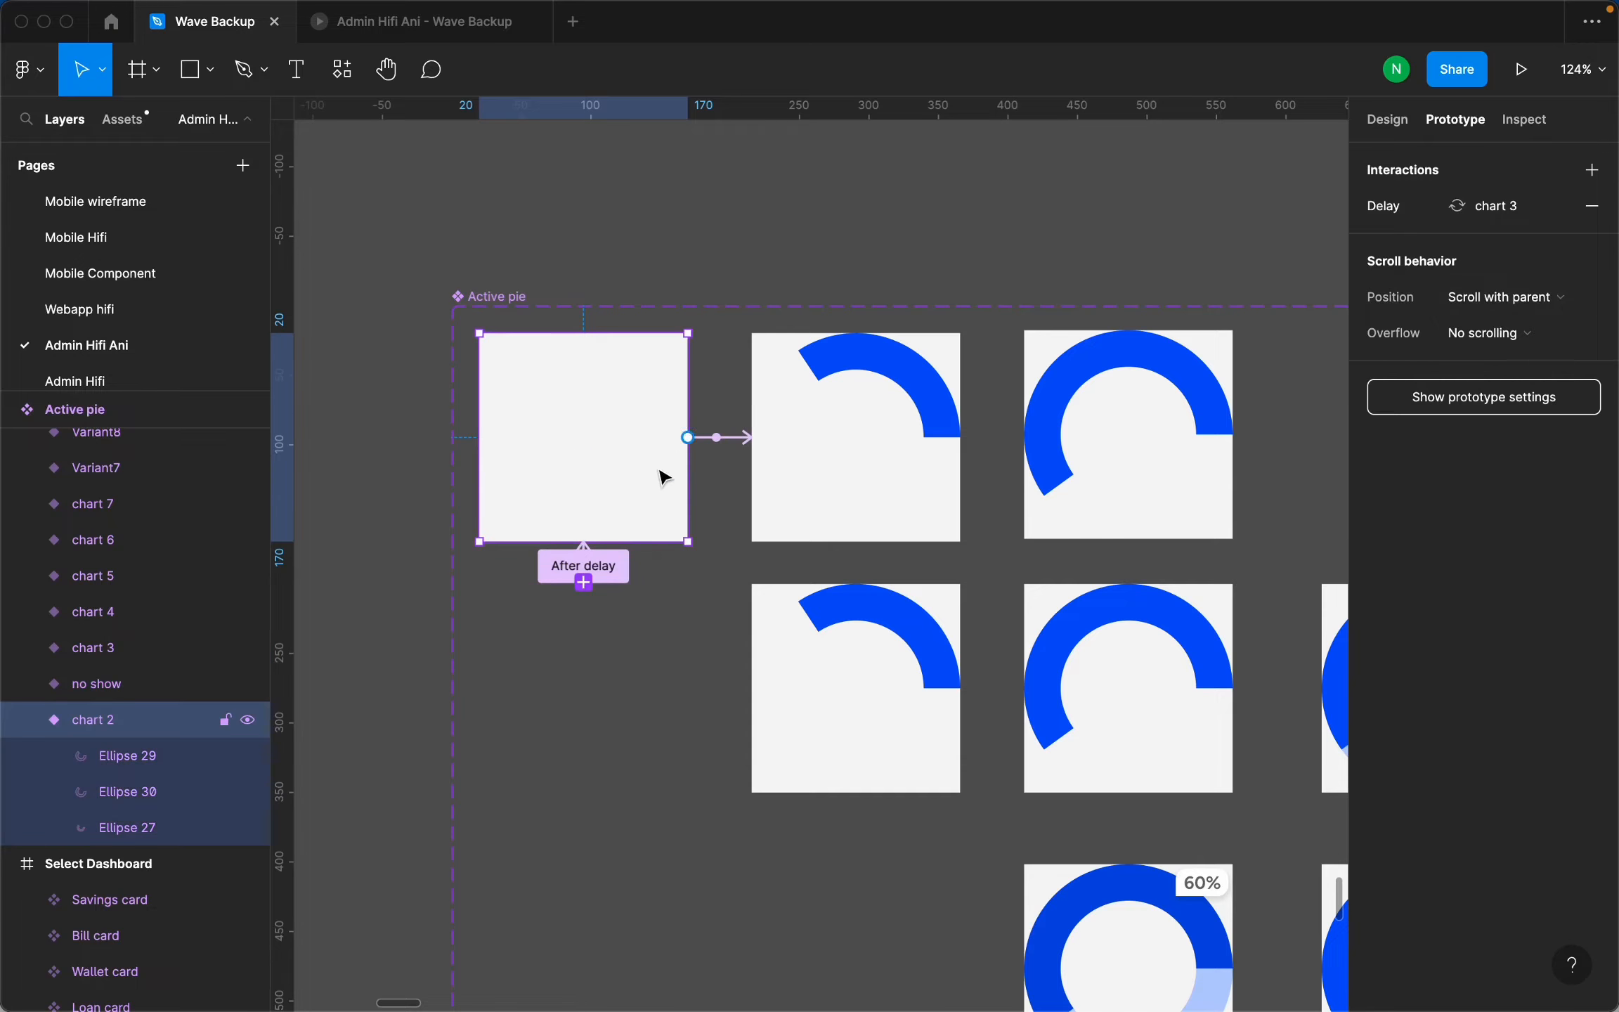
left_click(1411, 224)
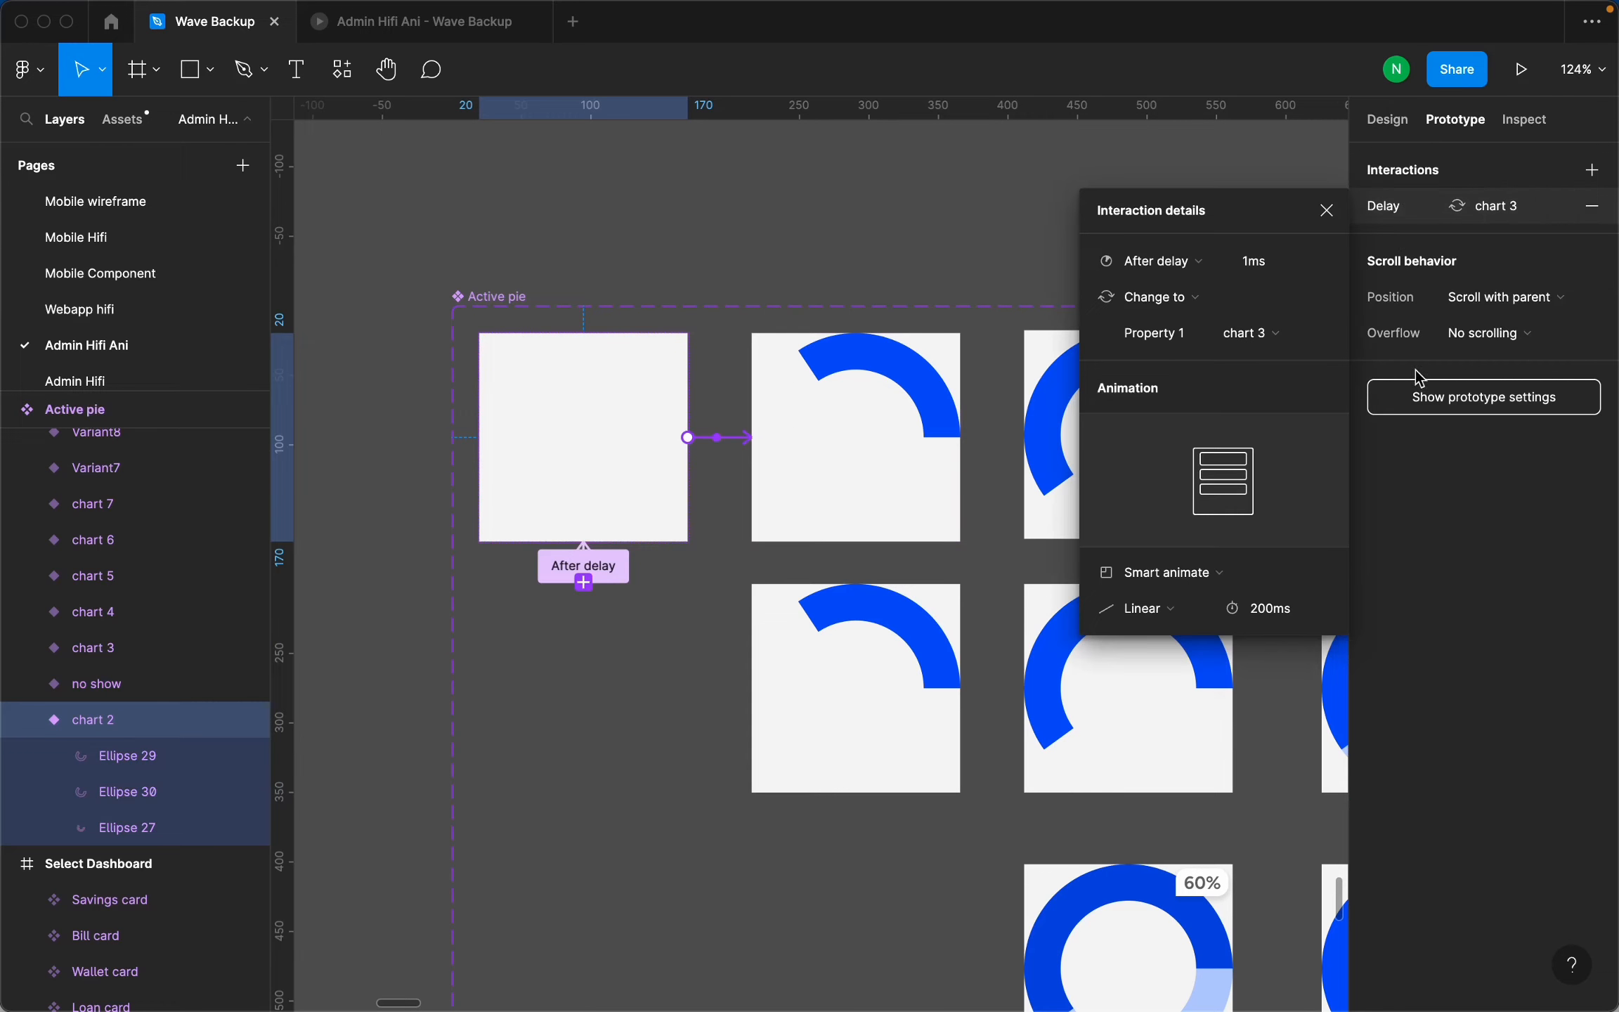
left_click(1423, 207)
Hide the covering layers Ellipse 29 and Ellipse 30 in chart 2 to expose the blue arc of Ellipse 27.
left_click(1388, 121)
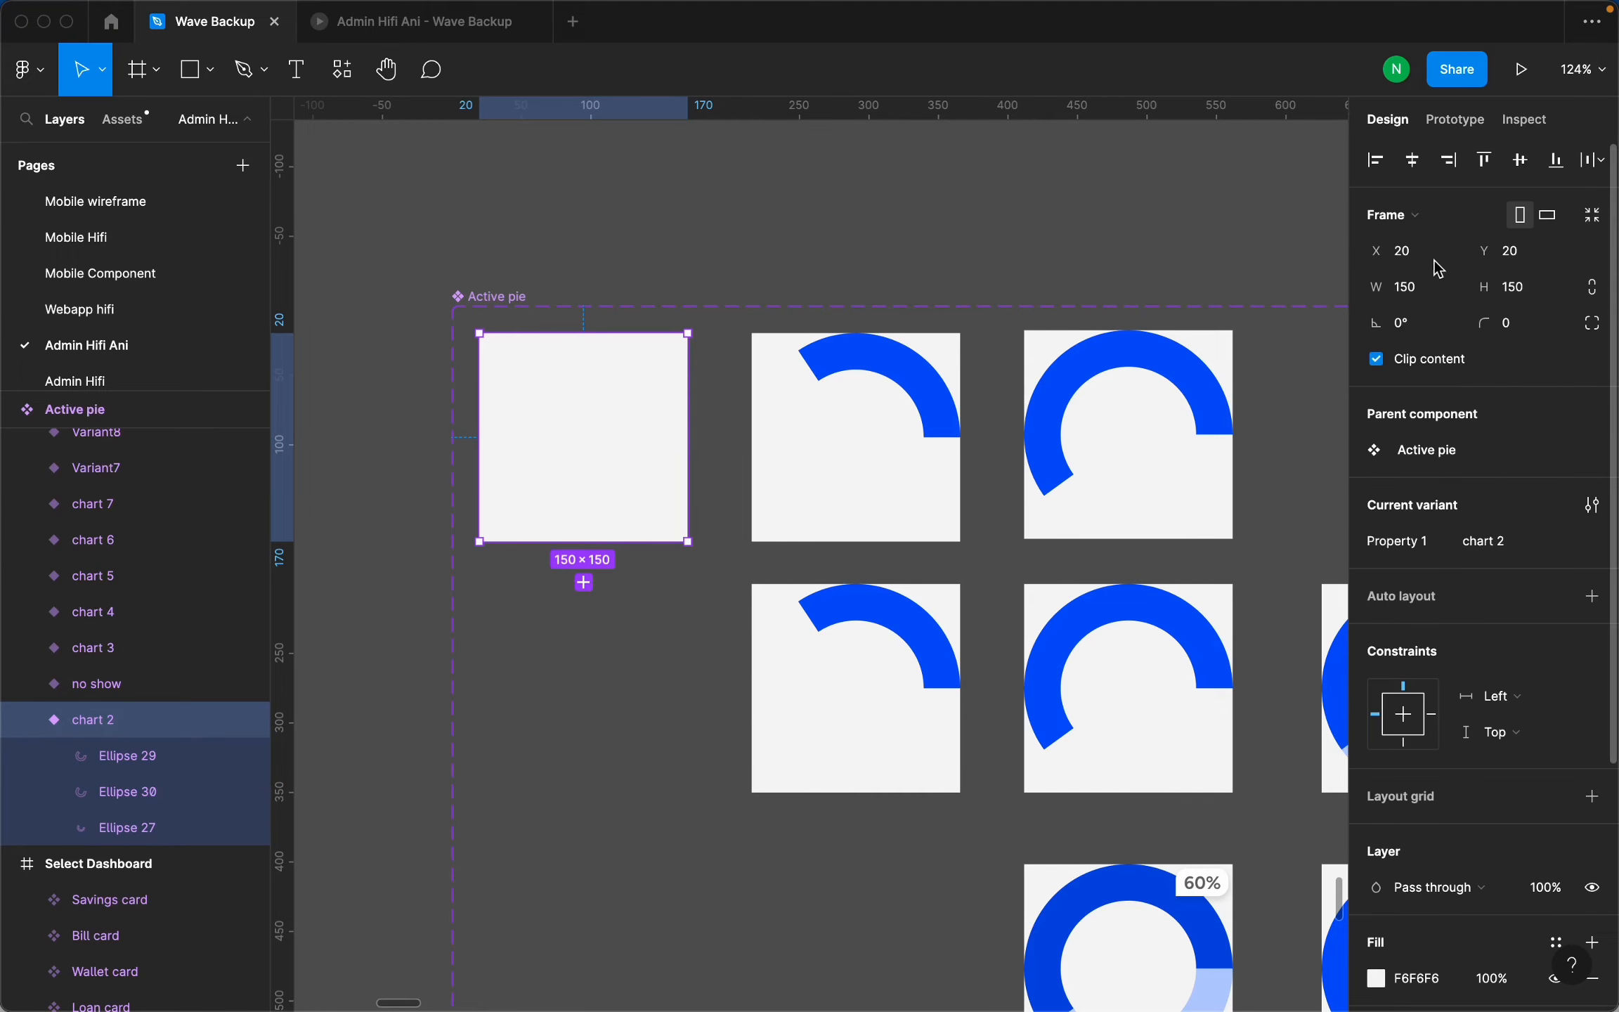
scroll(1487, 696, "down", 1)
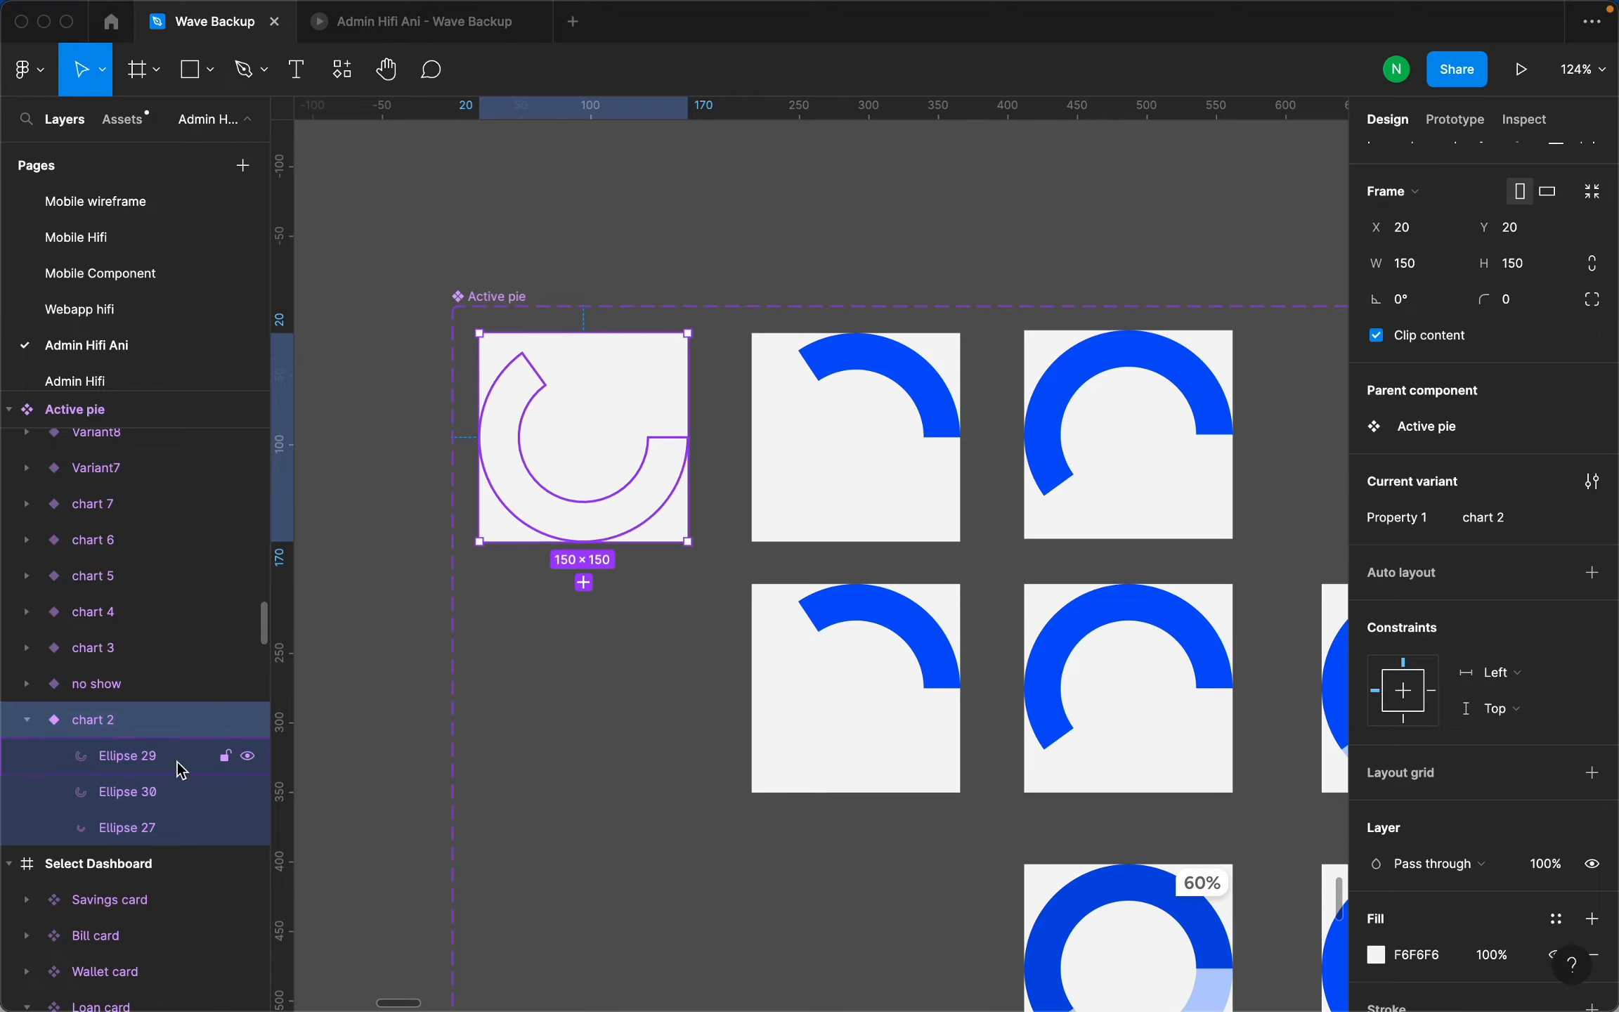
left_click(247, 756)
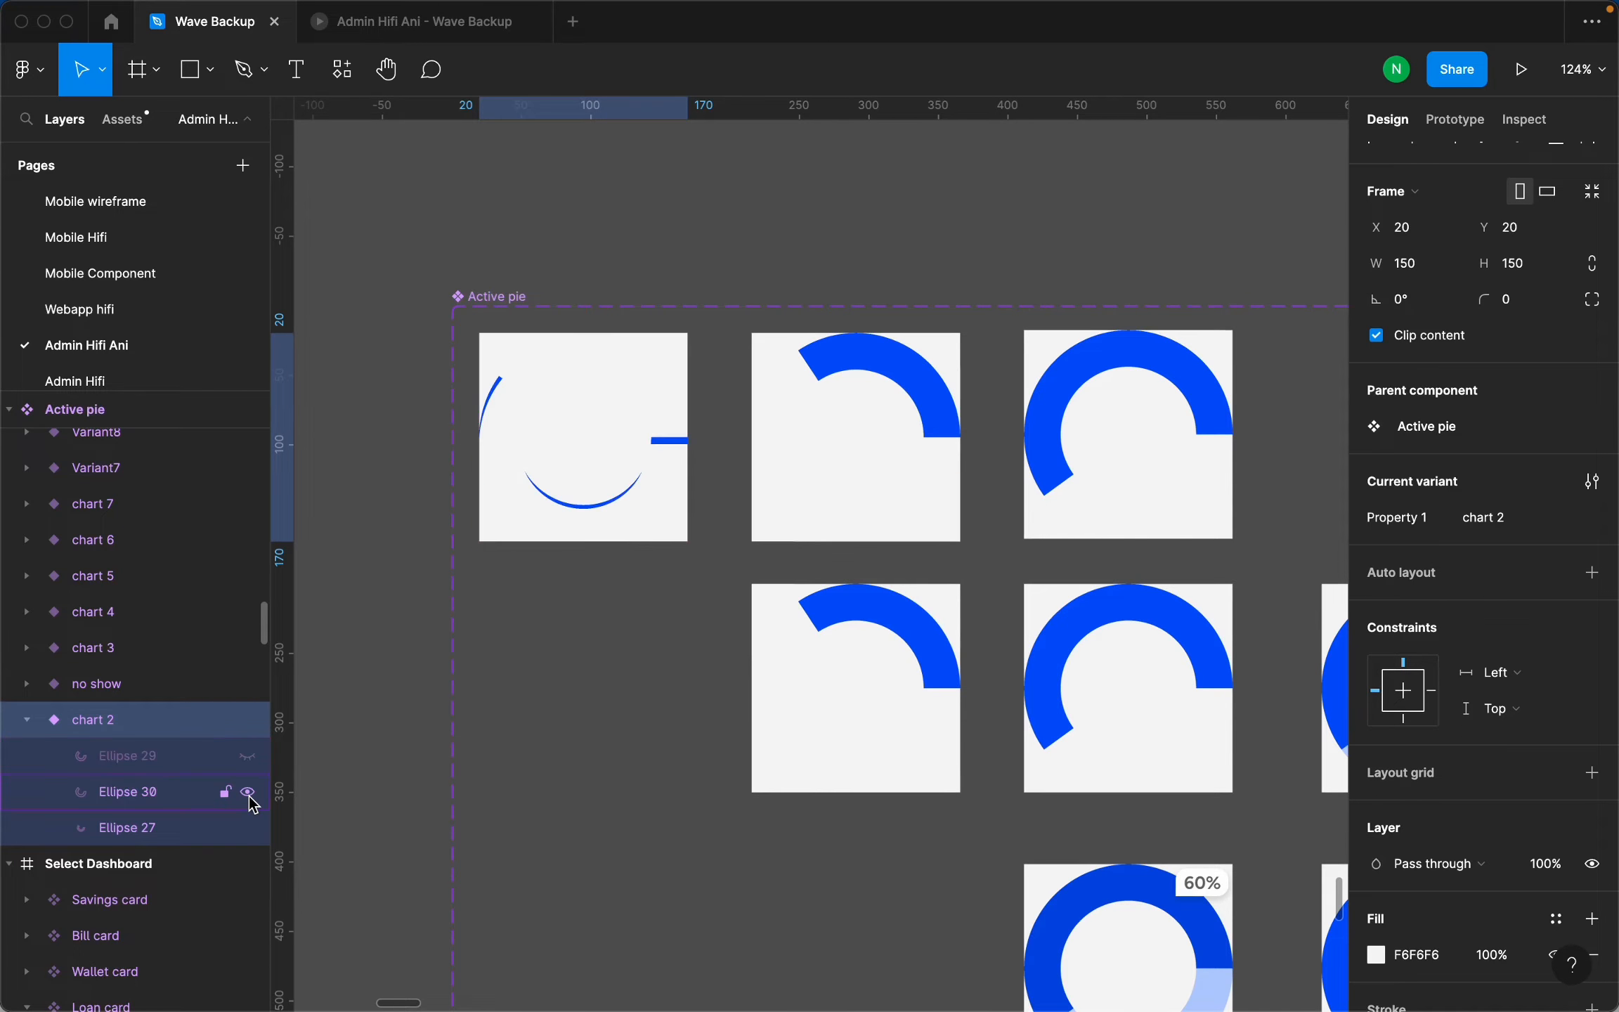
left_click(246, 791)
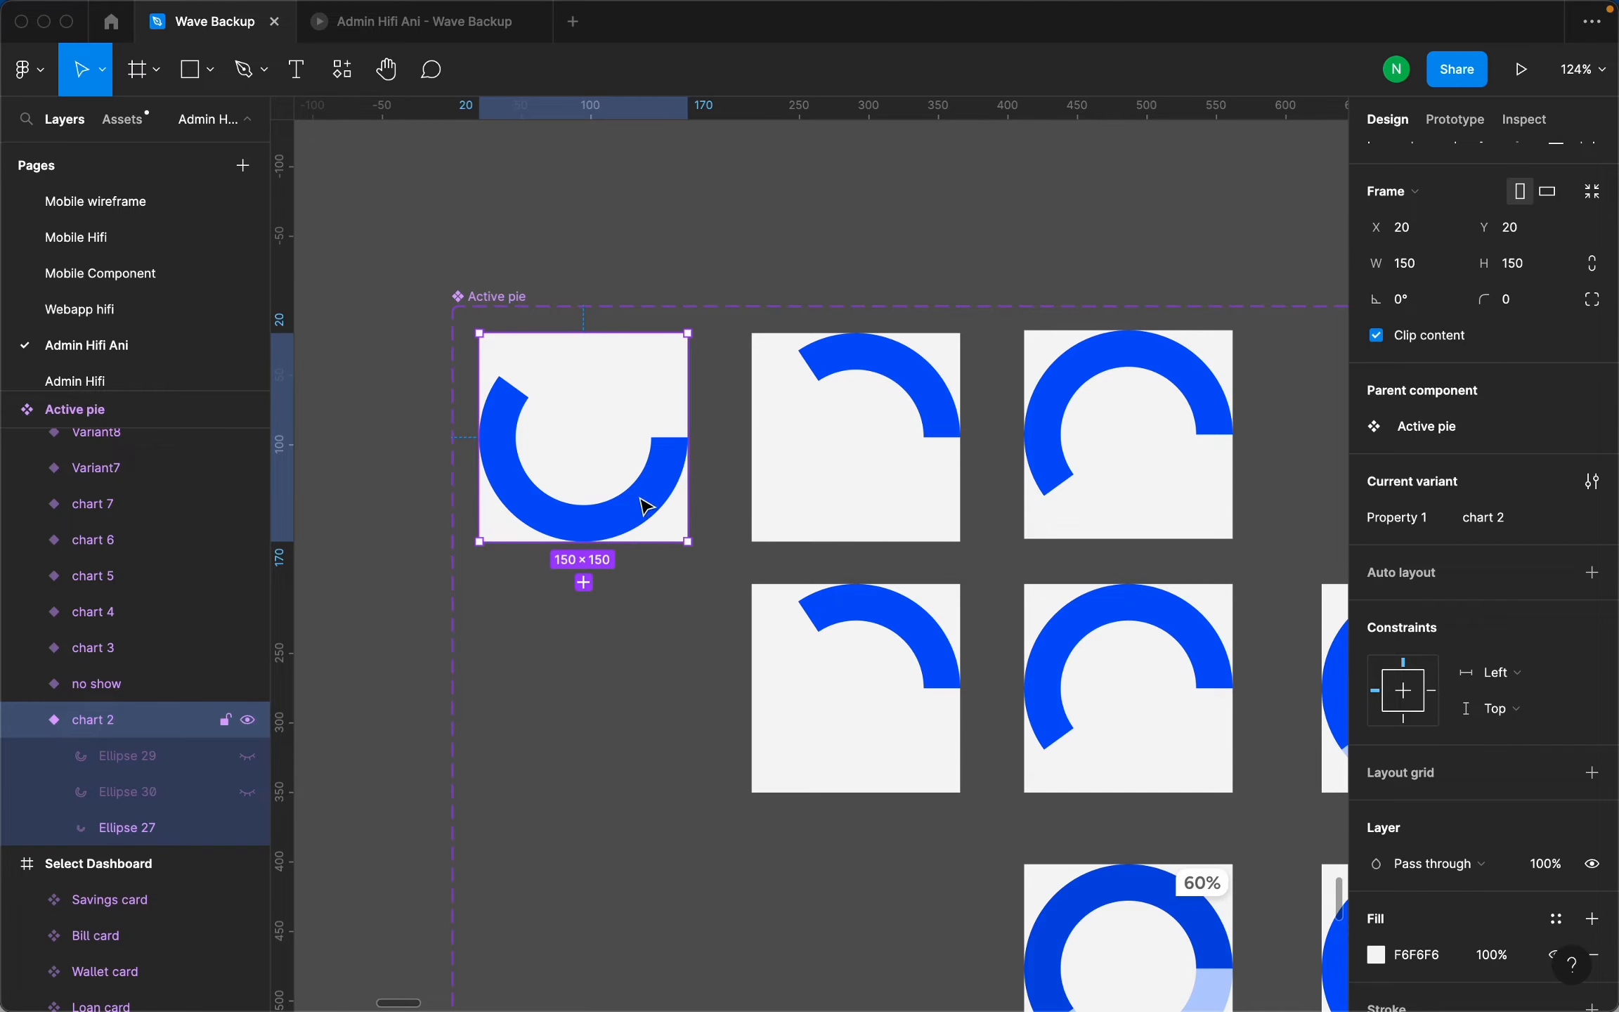
scroll(645, 507, "down", 5)
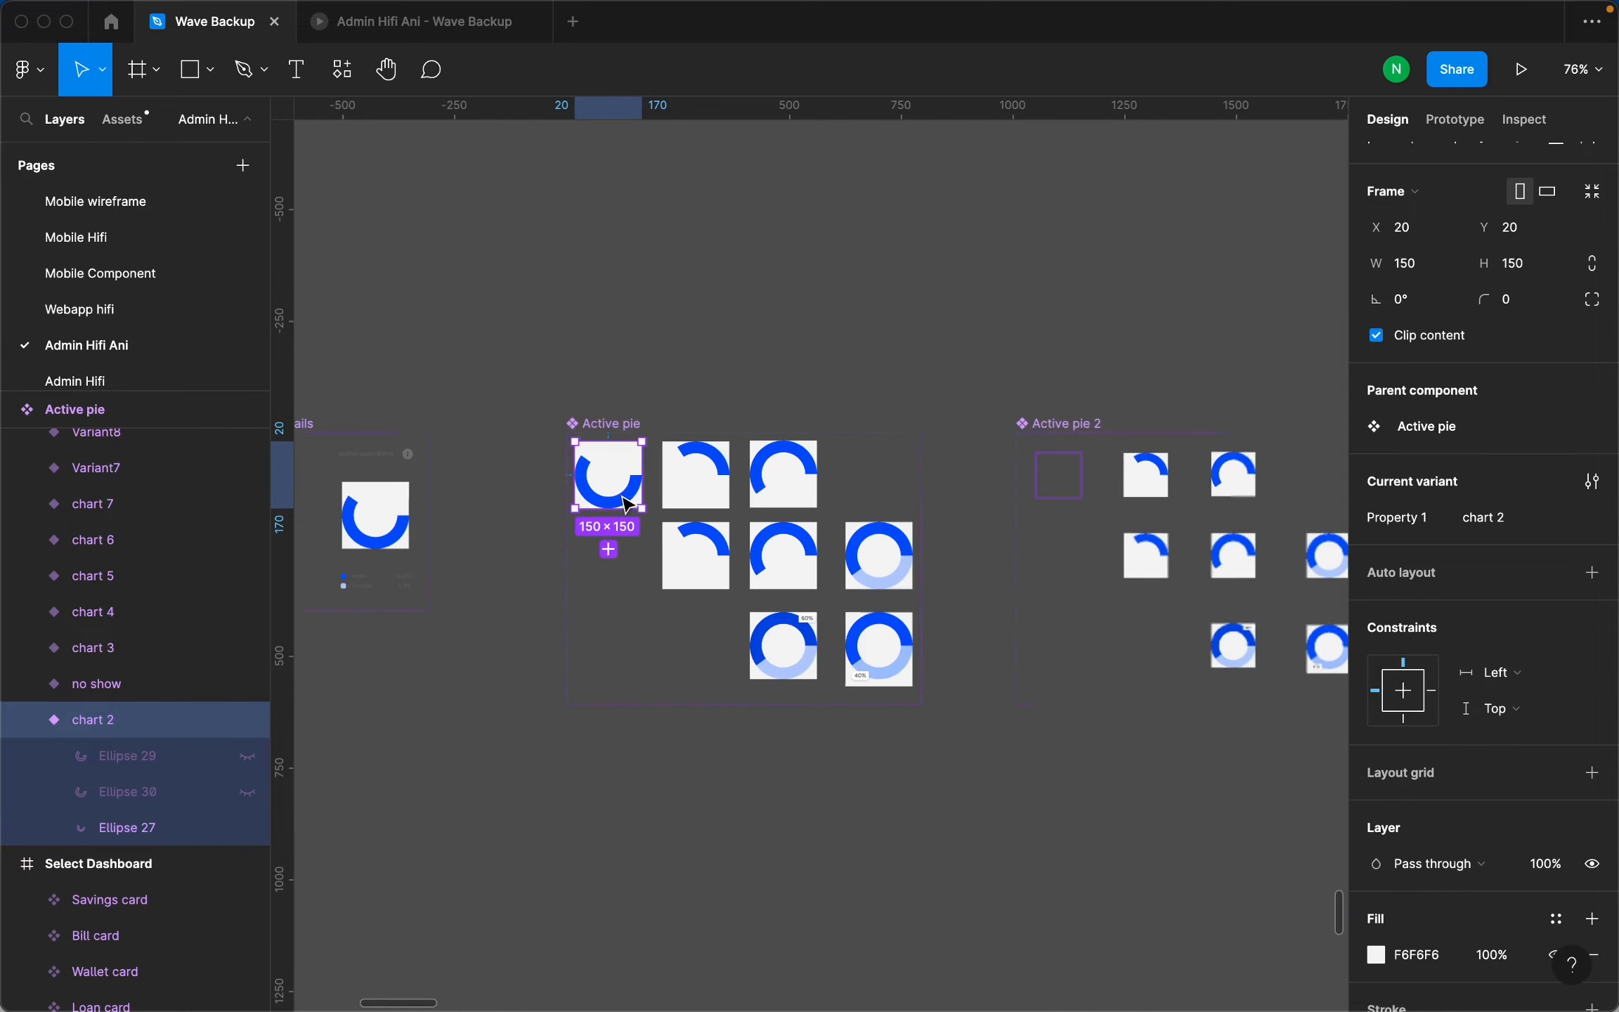
scroll(622, 496, "up", 7)
scroll(645, 499, "up", 4)
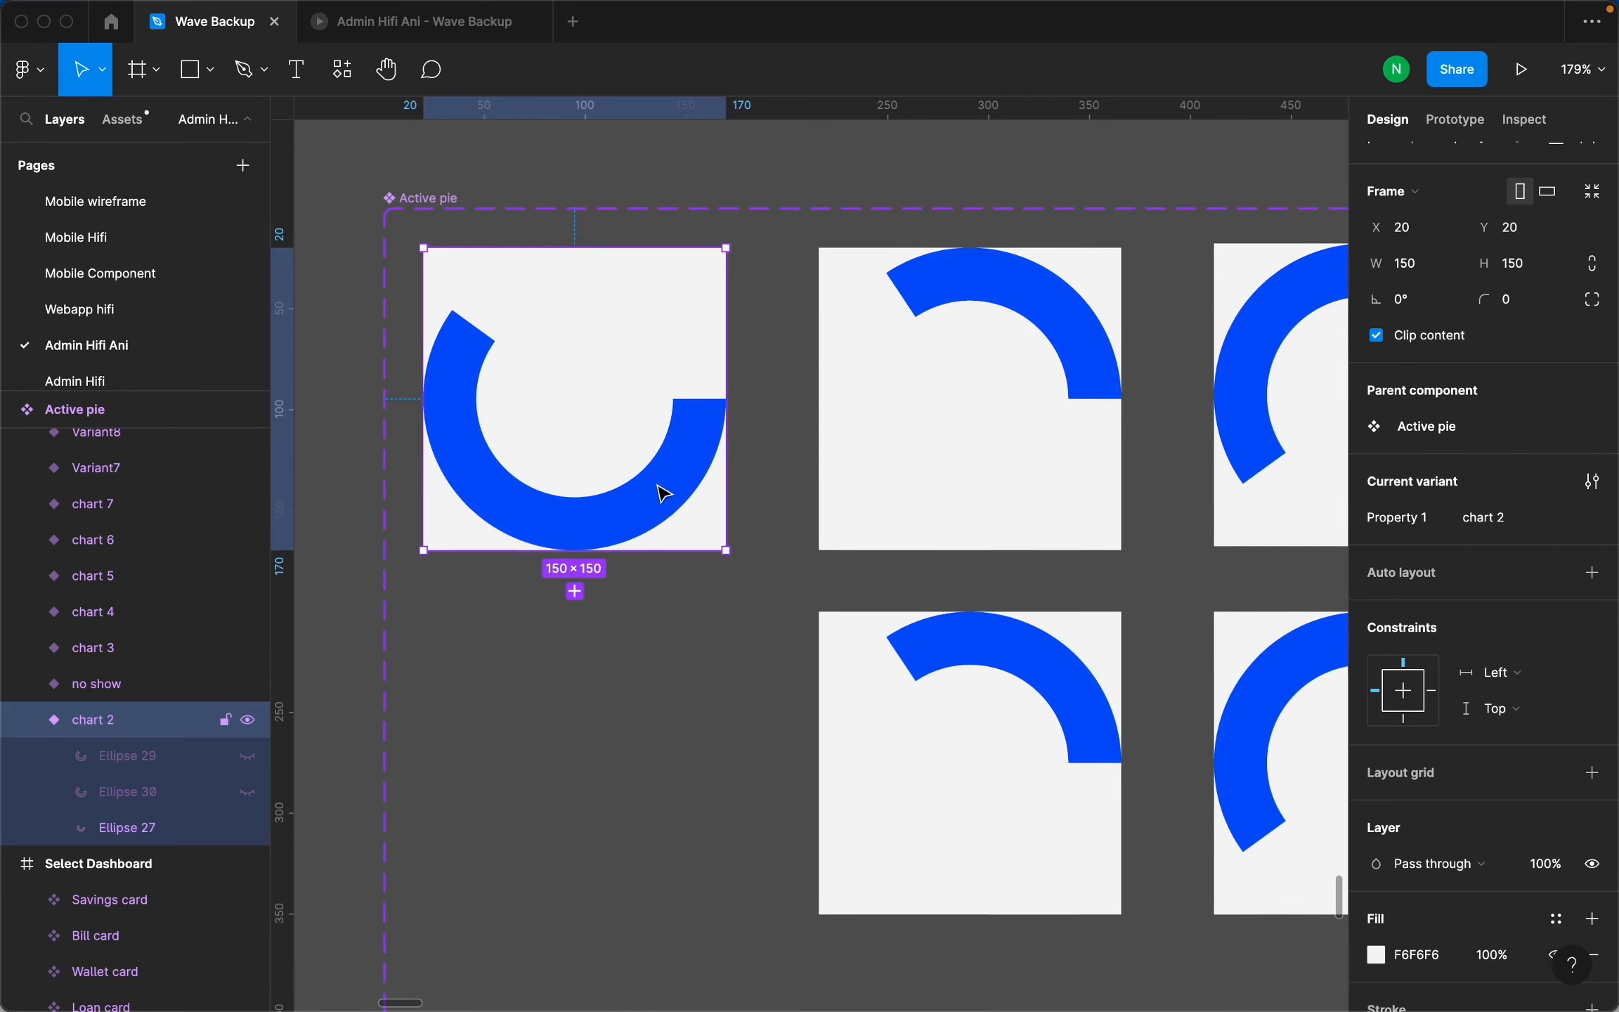
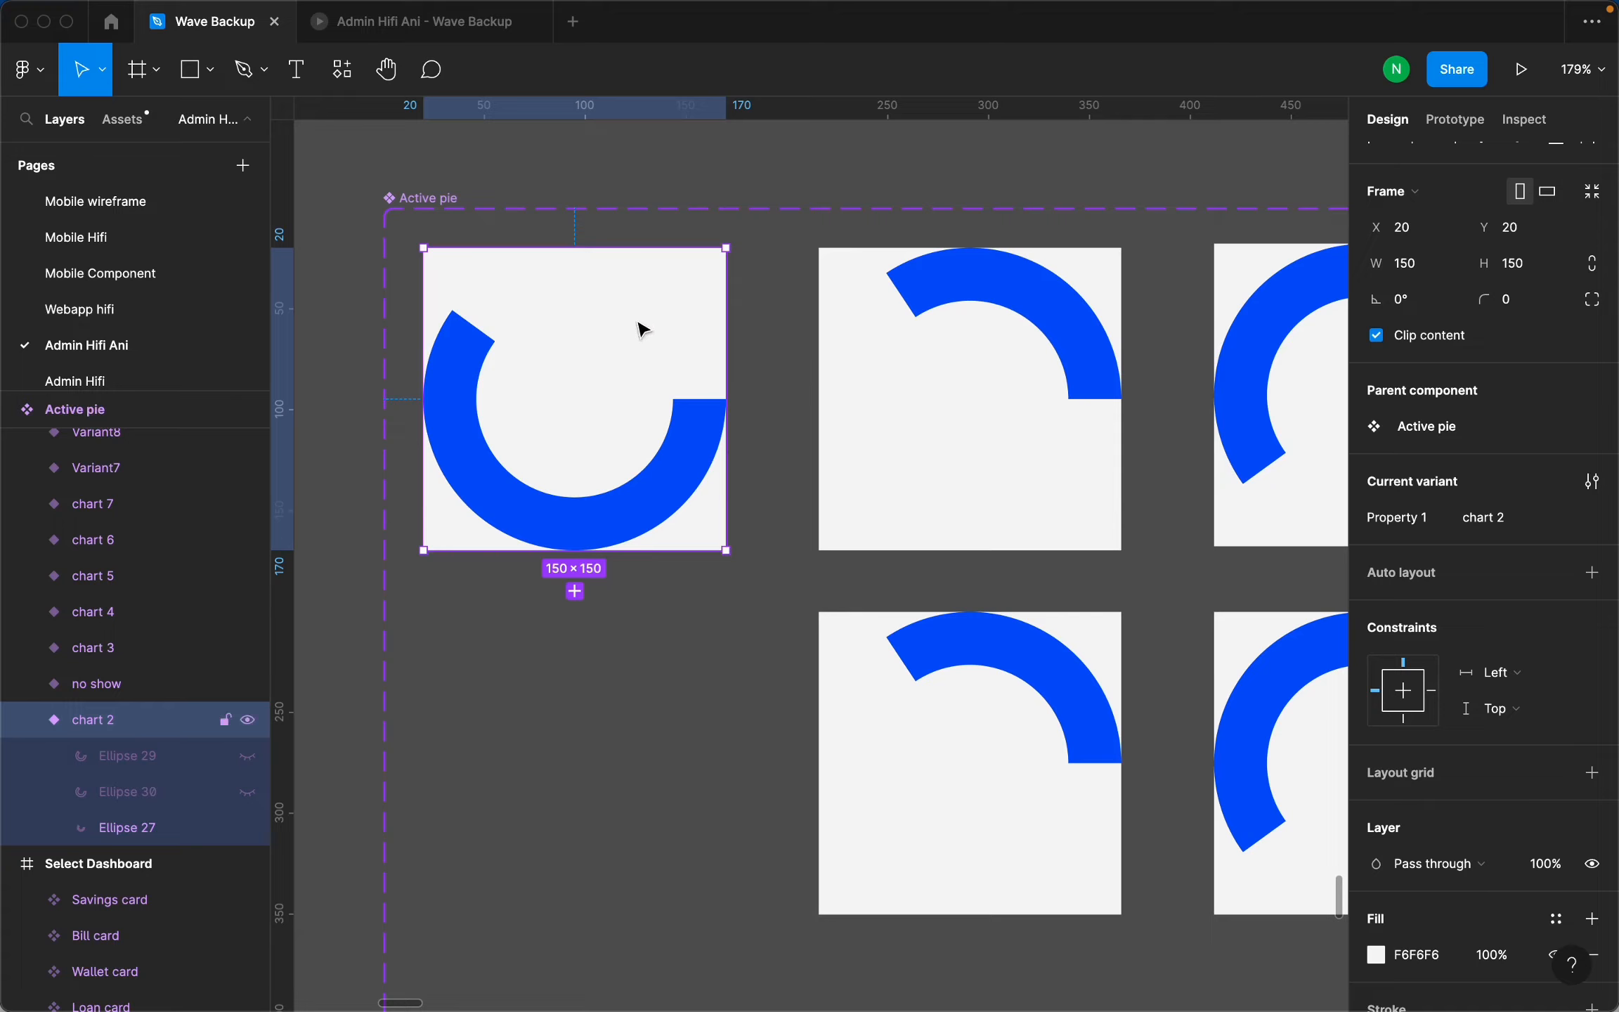
Cover chart 2's blue arc by showing Ellipse 29 and Ellipse 30, and expose it by hiding both again.
left_click(247, 755)
left_click(243, 799)
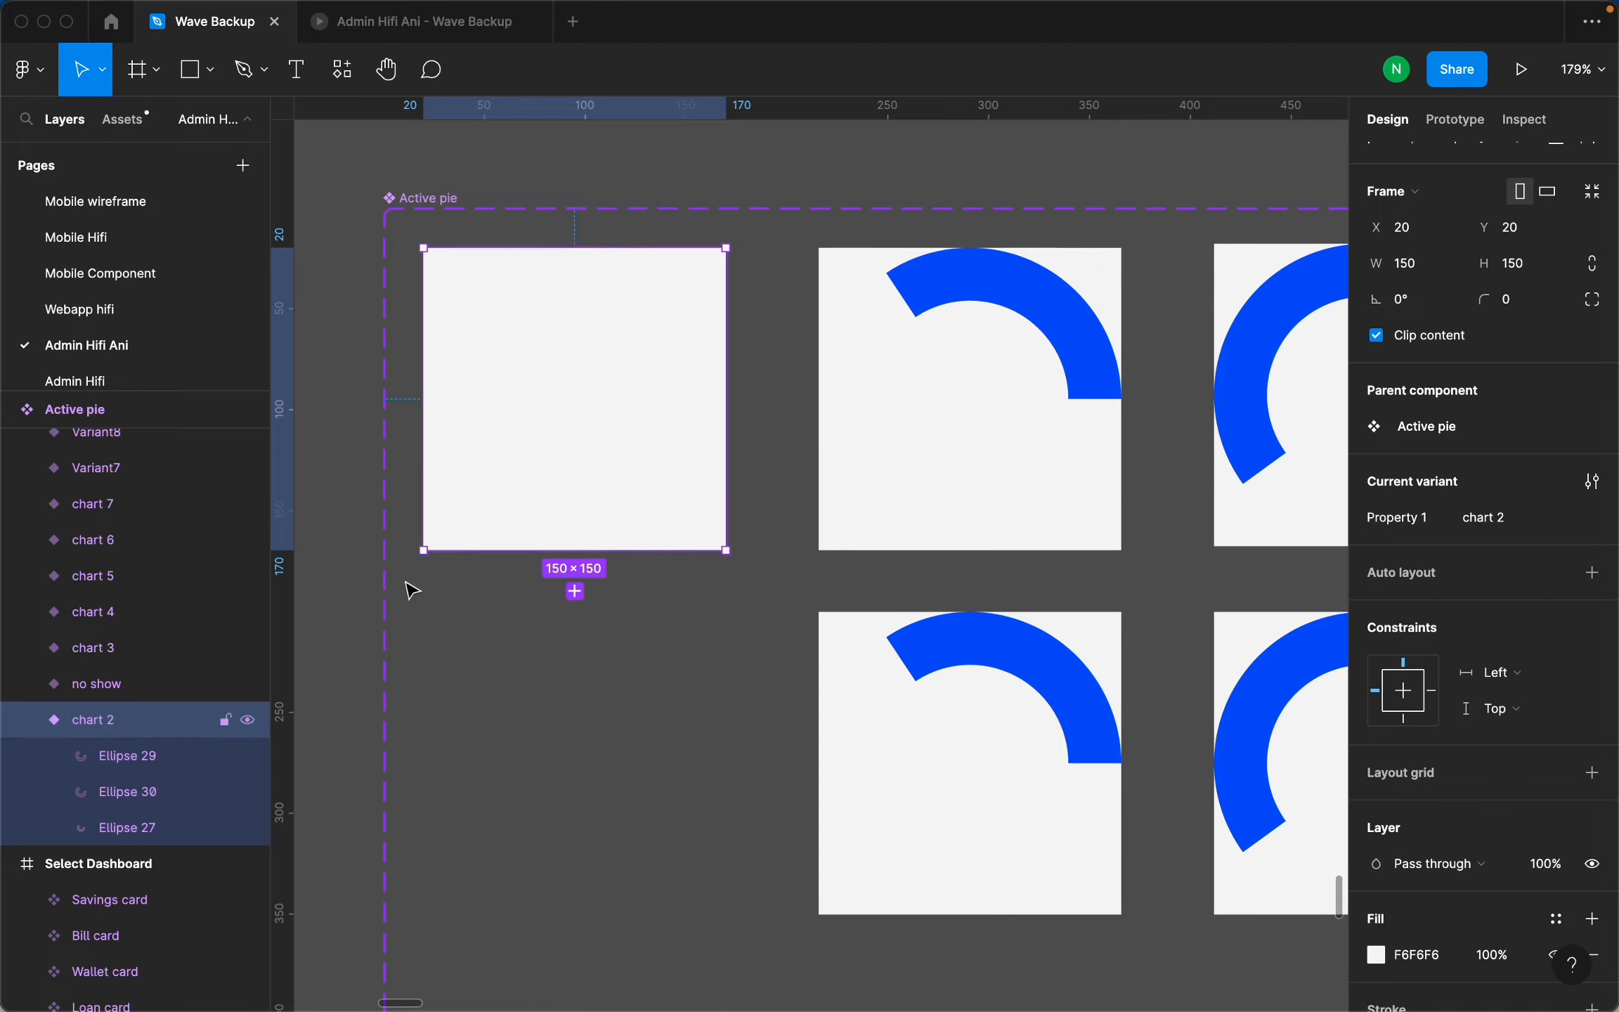
left_click(246, 755)
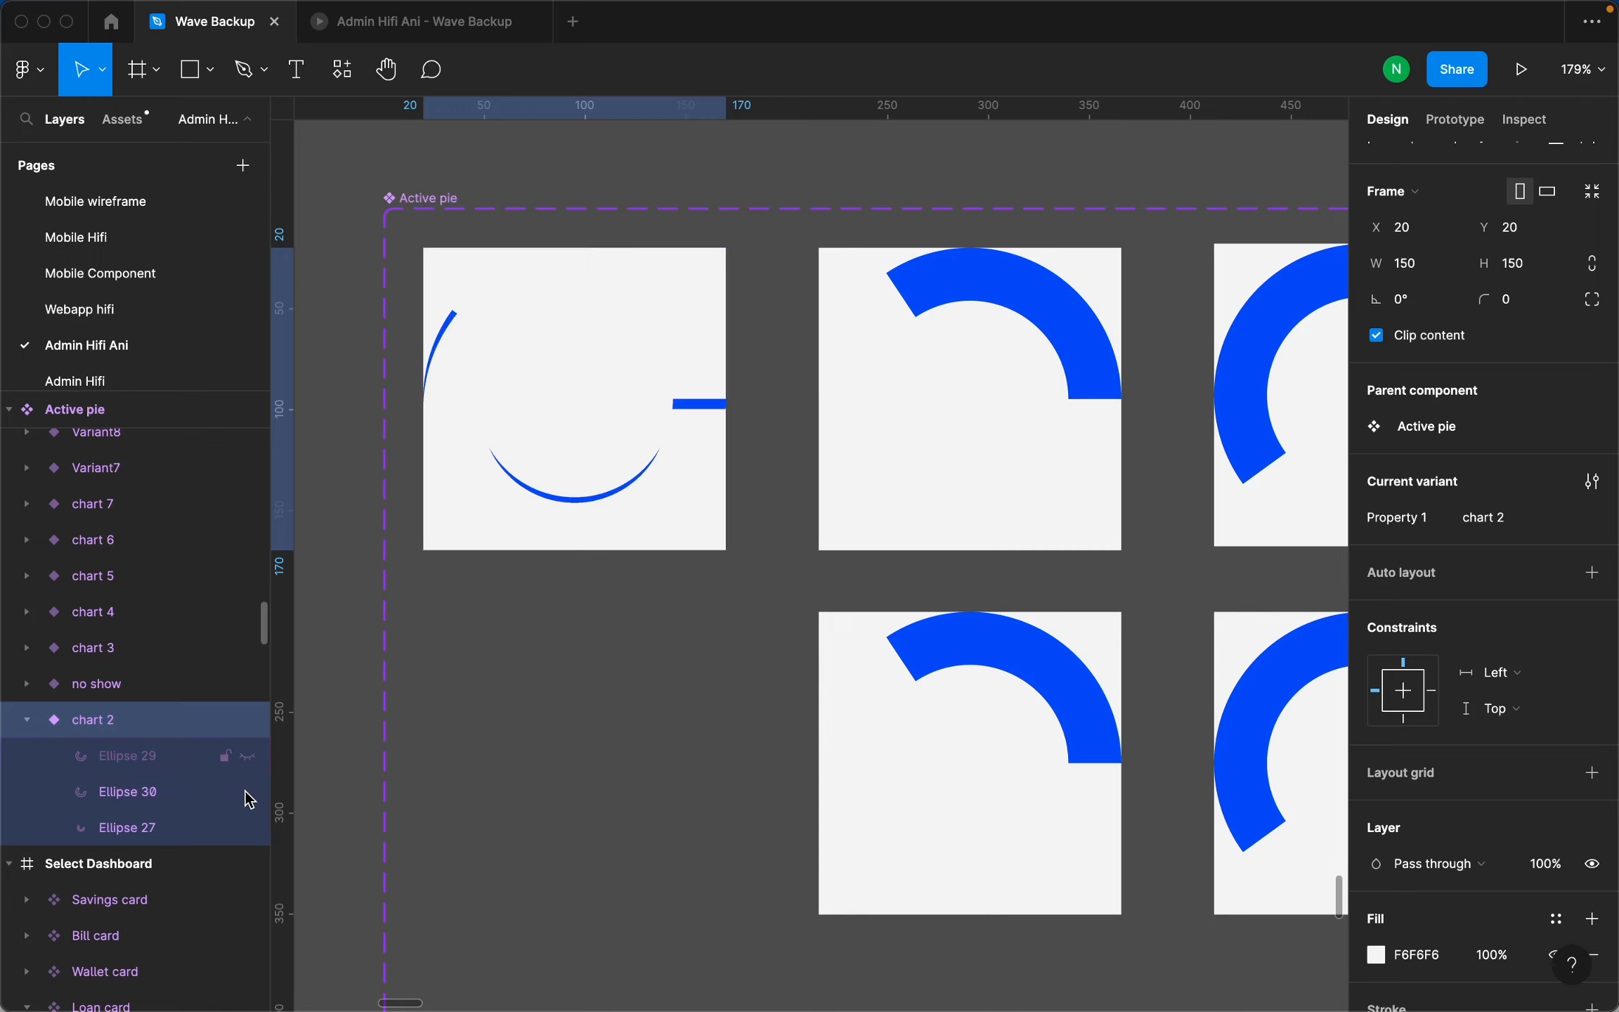
left_click(249, 788)
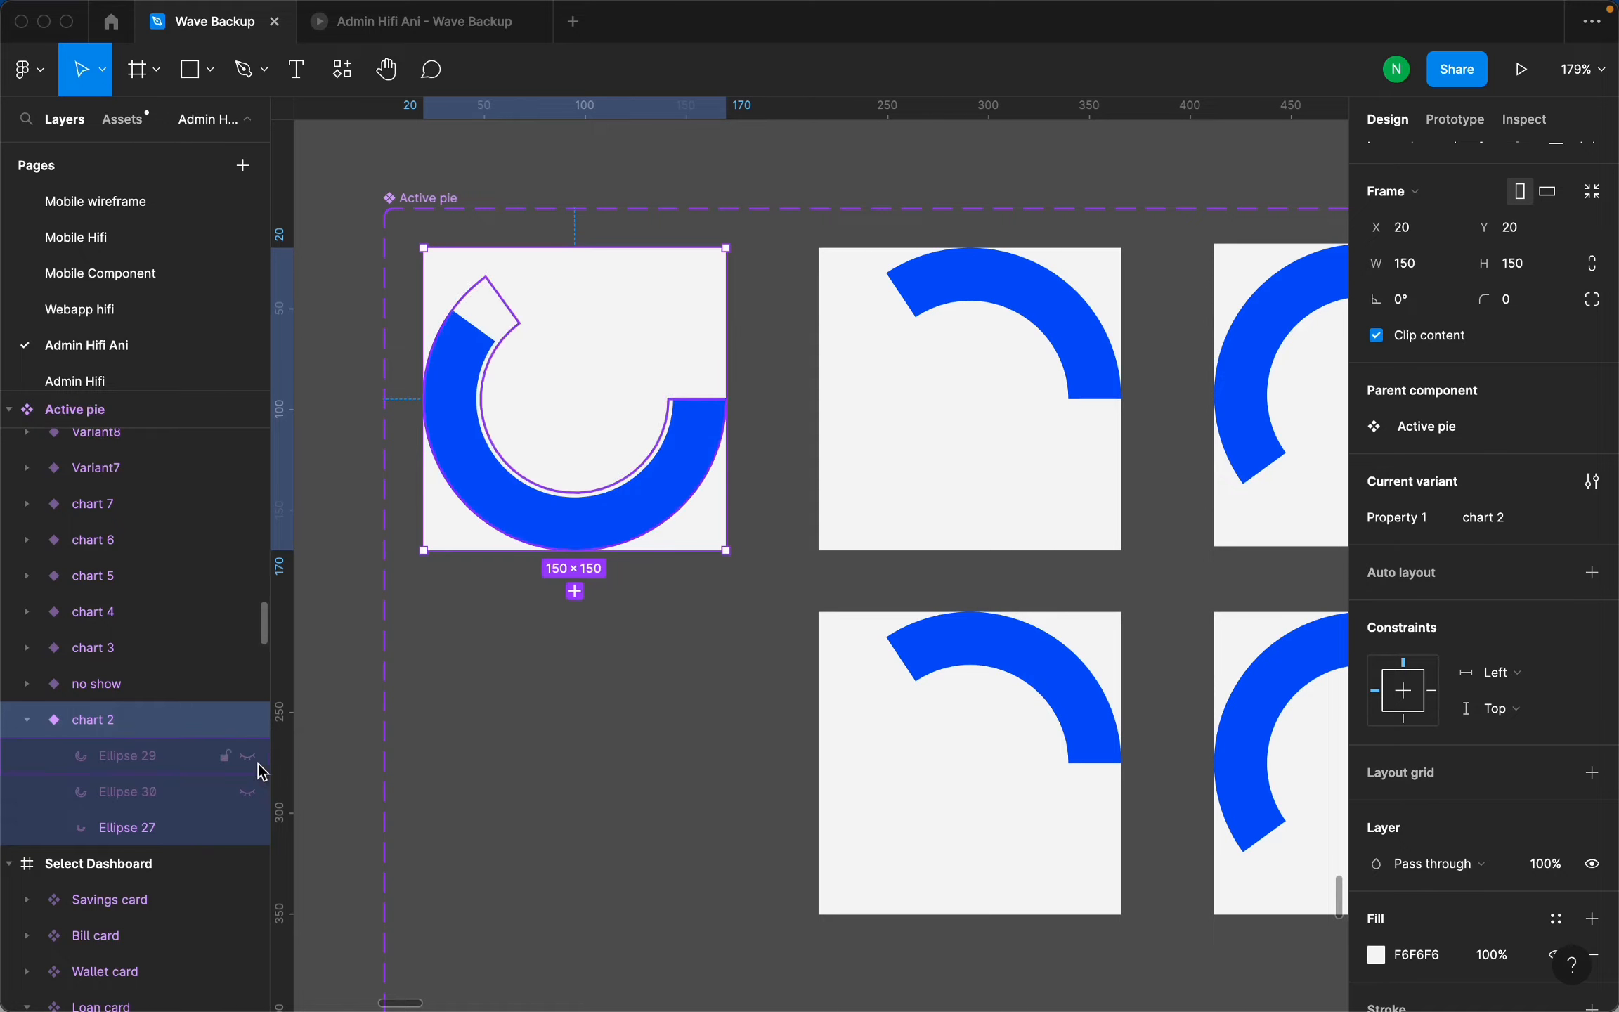
Restore the visibility of Ellipse 29 and Ellipse 30 in the chart 2 variant.
scroll(259, 766, "down", 10)
left_click(531, 426)
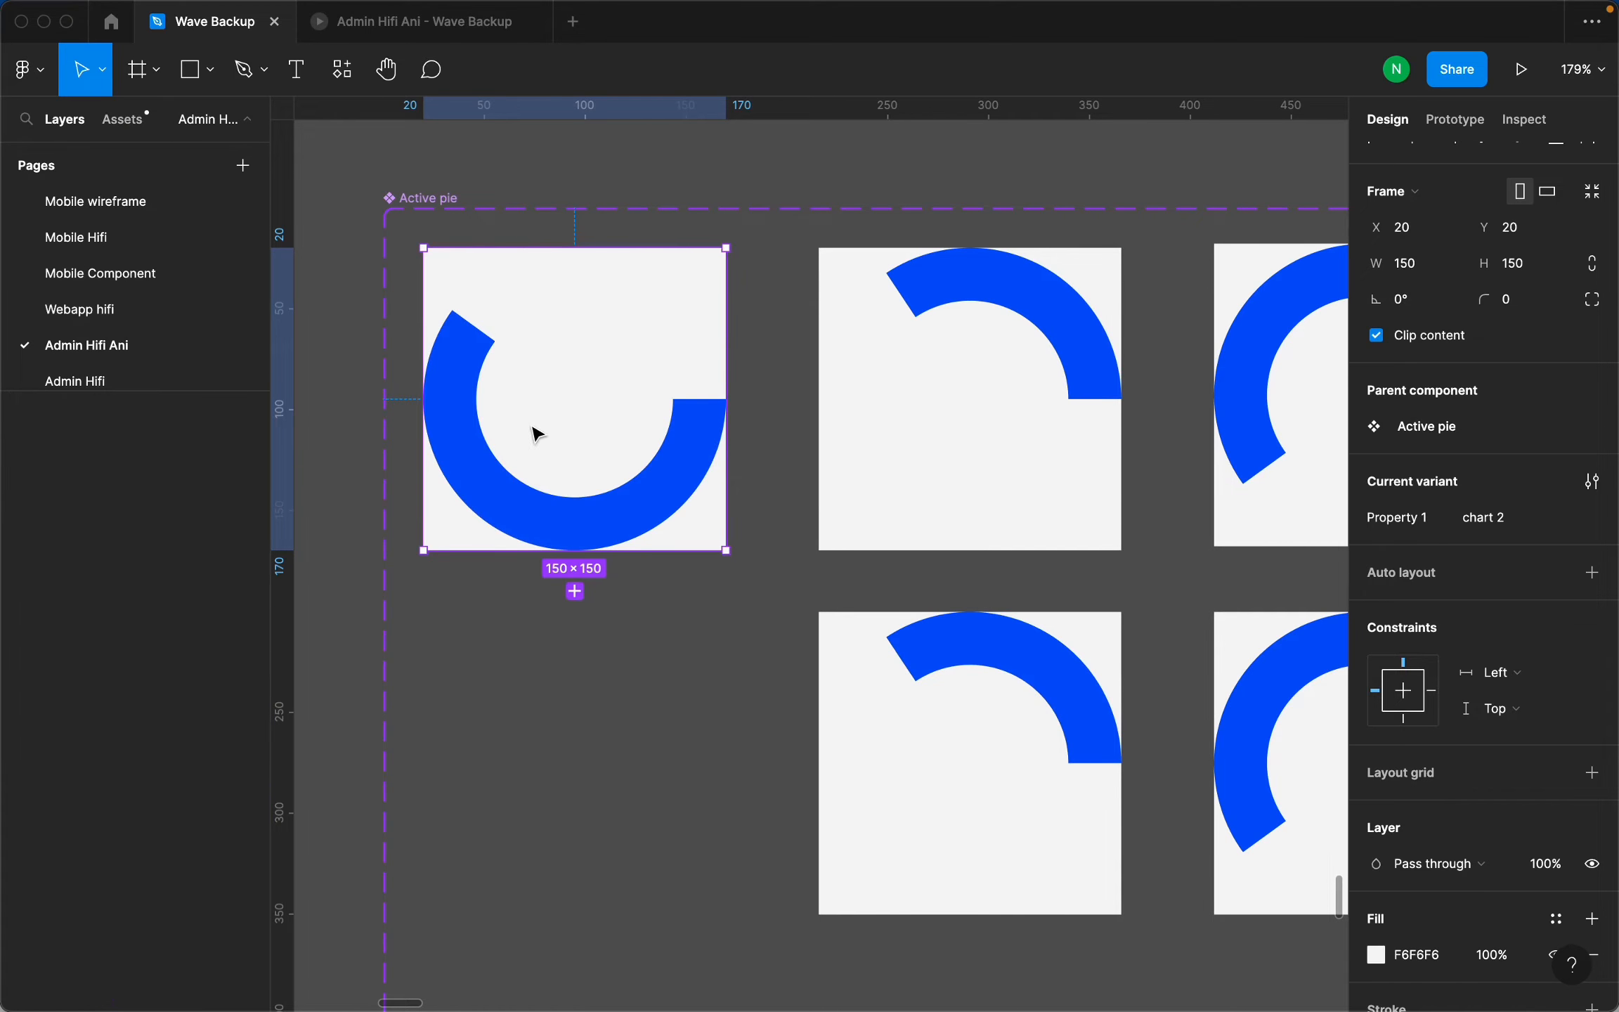
left_click(252, 482)
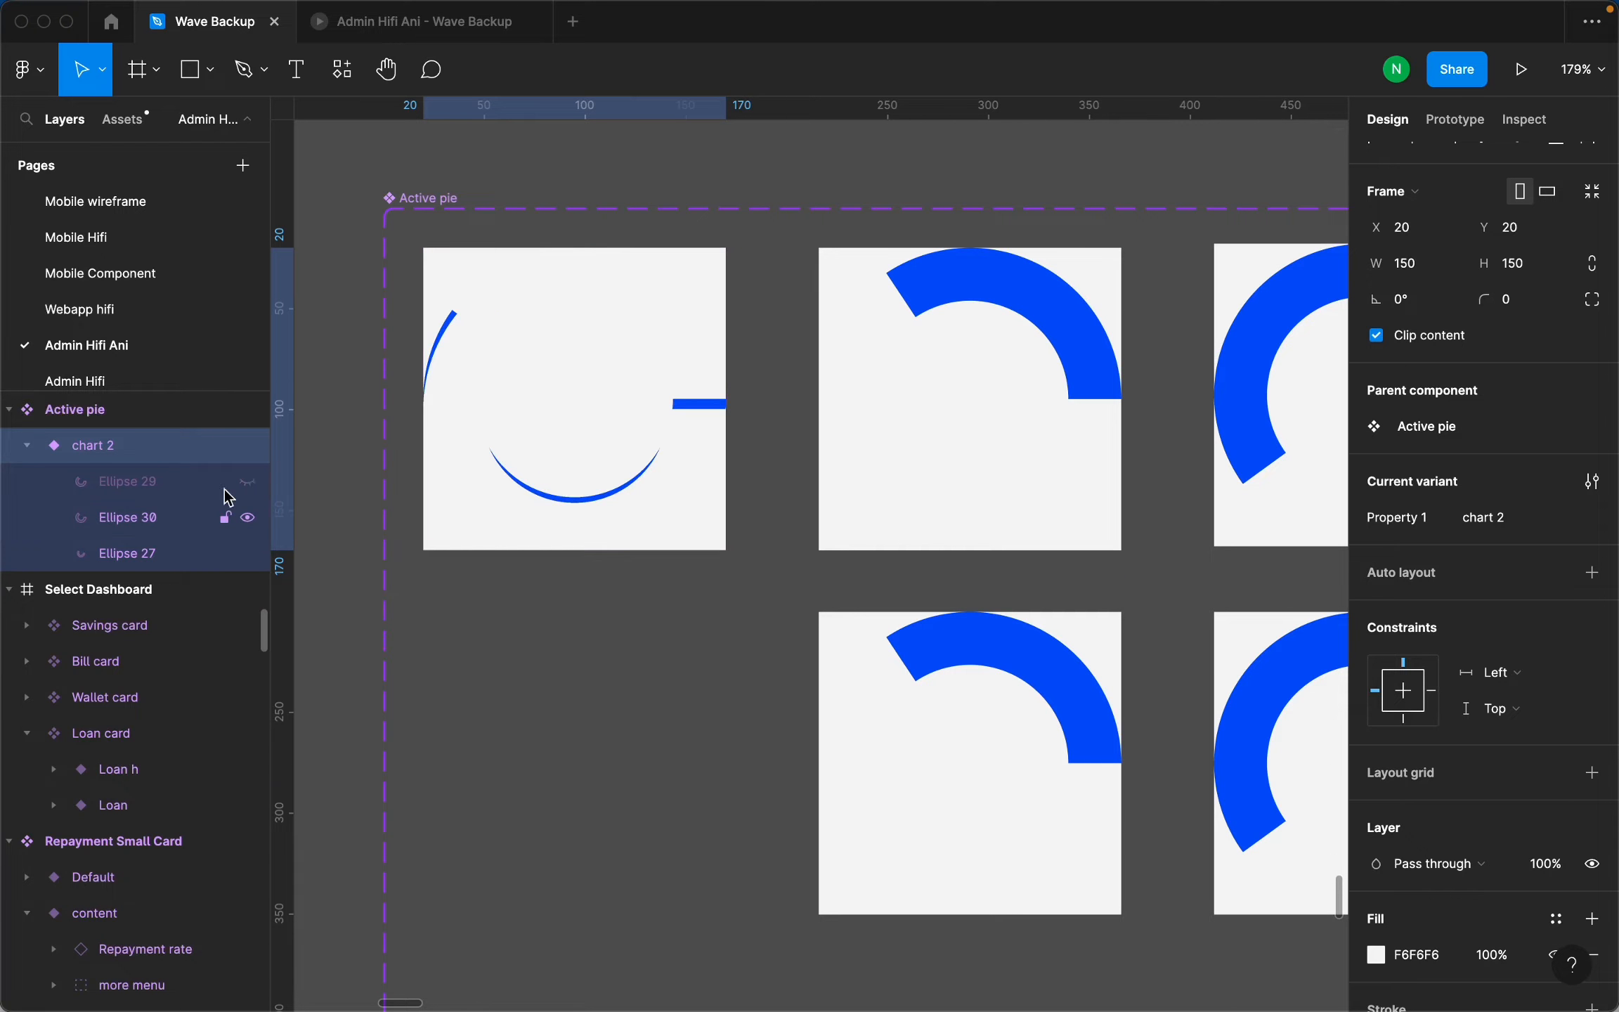
left_click(247, 518)
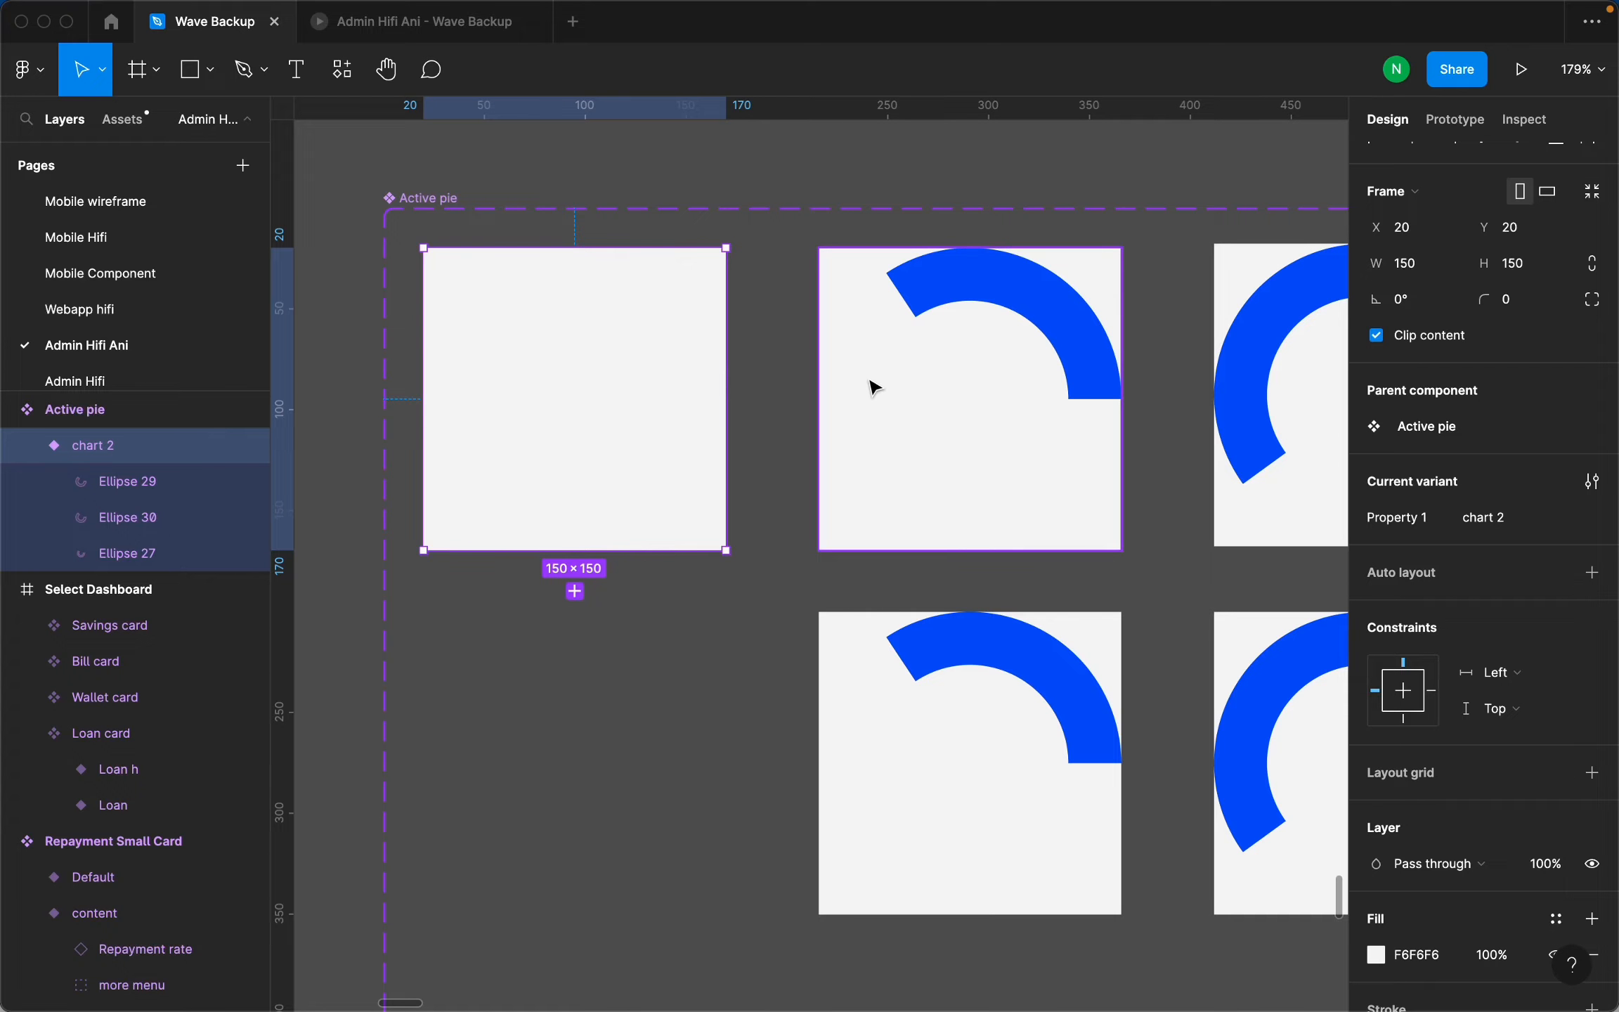
Select the chart 3 variant of Active pie and expand its layers to examine its ellipses.
left_click(968, 355)
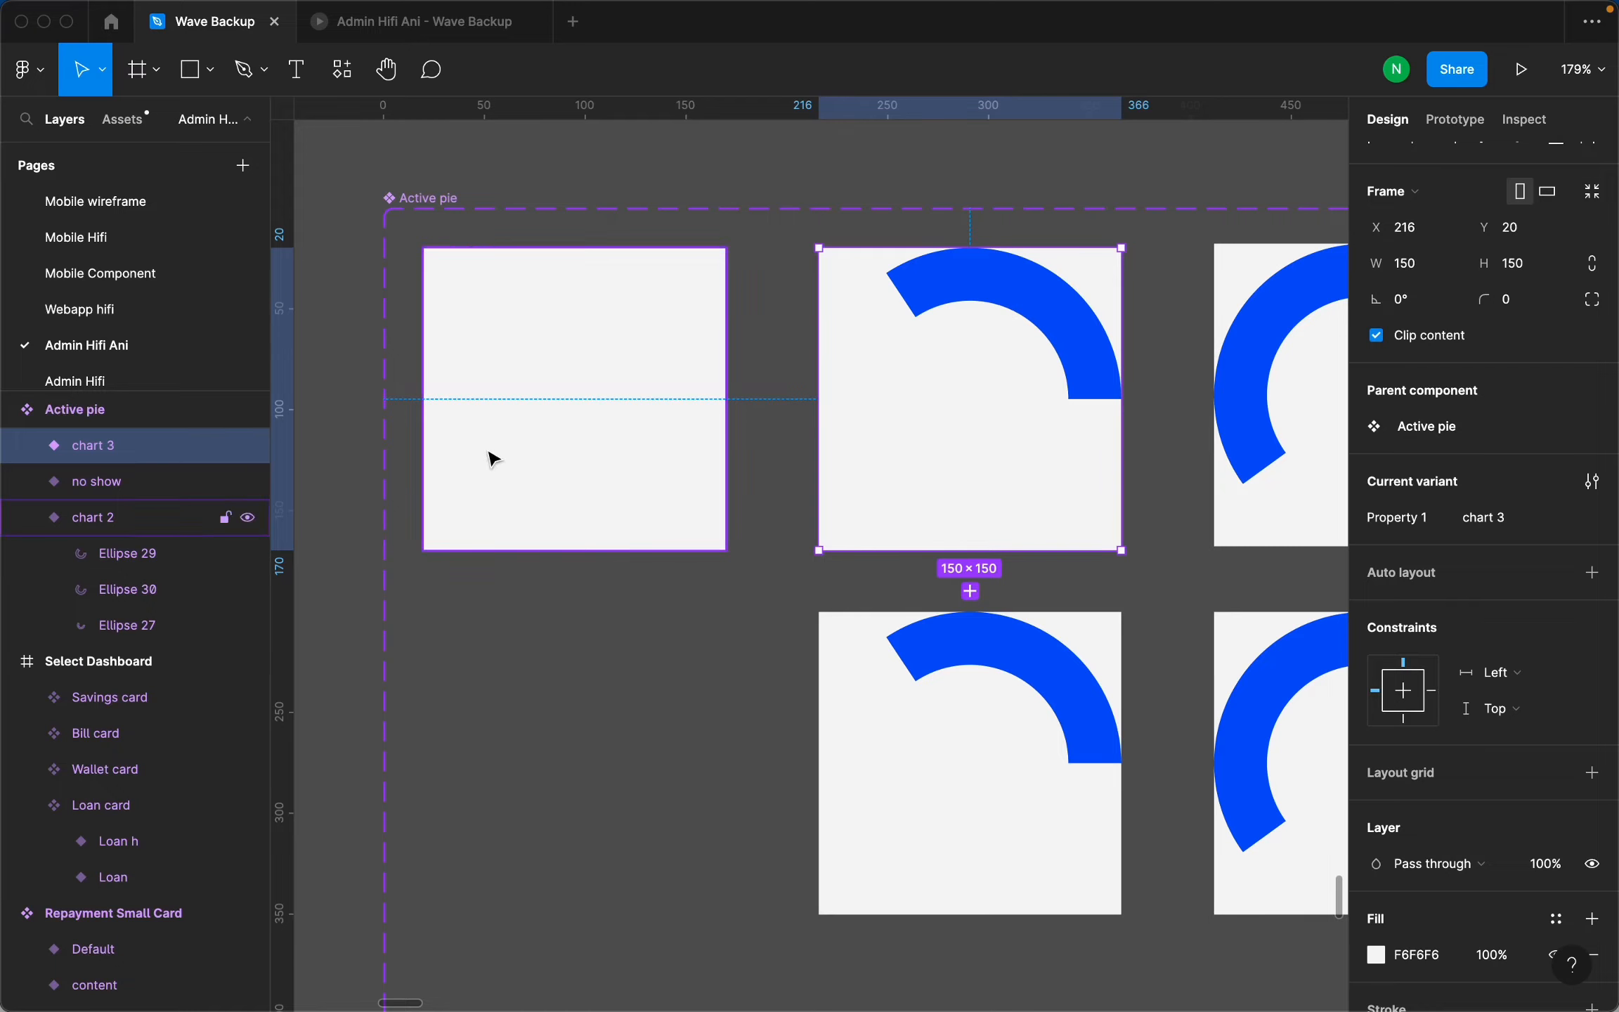
left_click(27, 445)
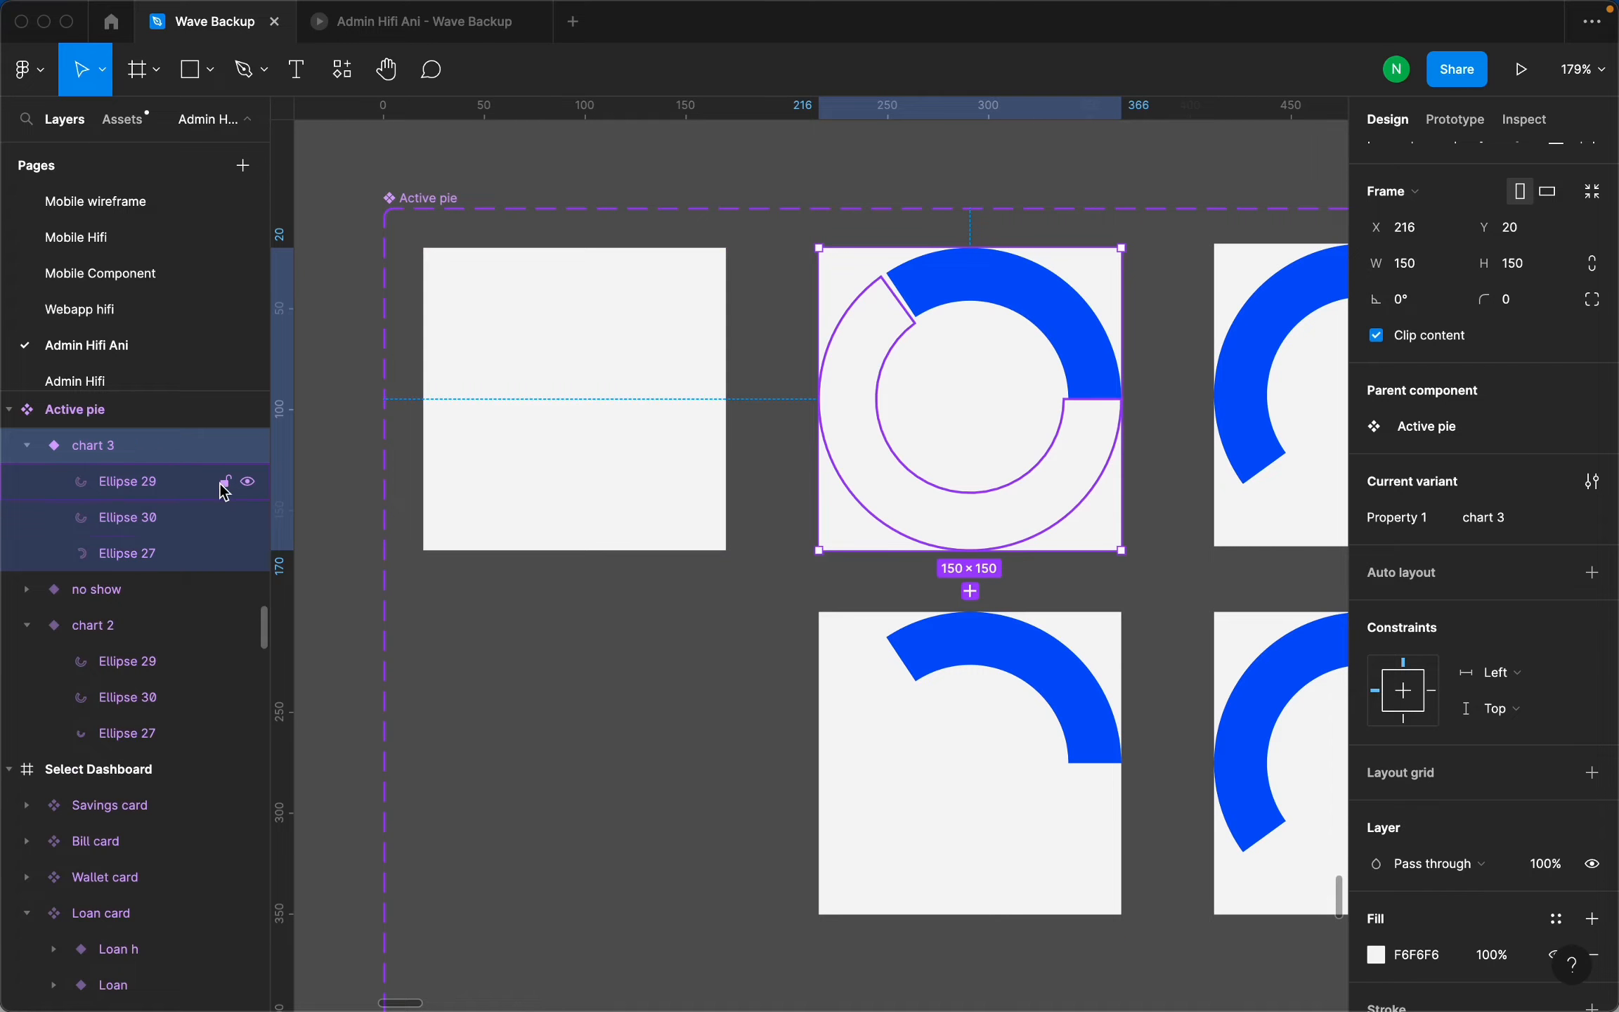
Hide Ellipse 29 and Ellipse 30 in both the chart 3 and chart 2 variants of the Active pie component.
left_click(247, 481)
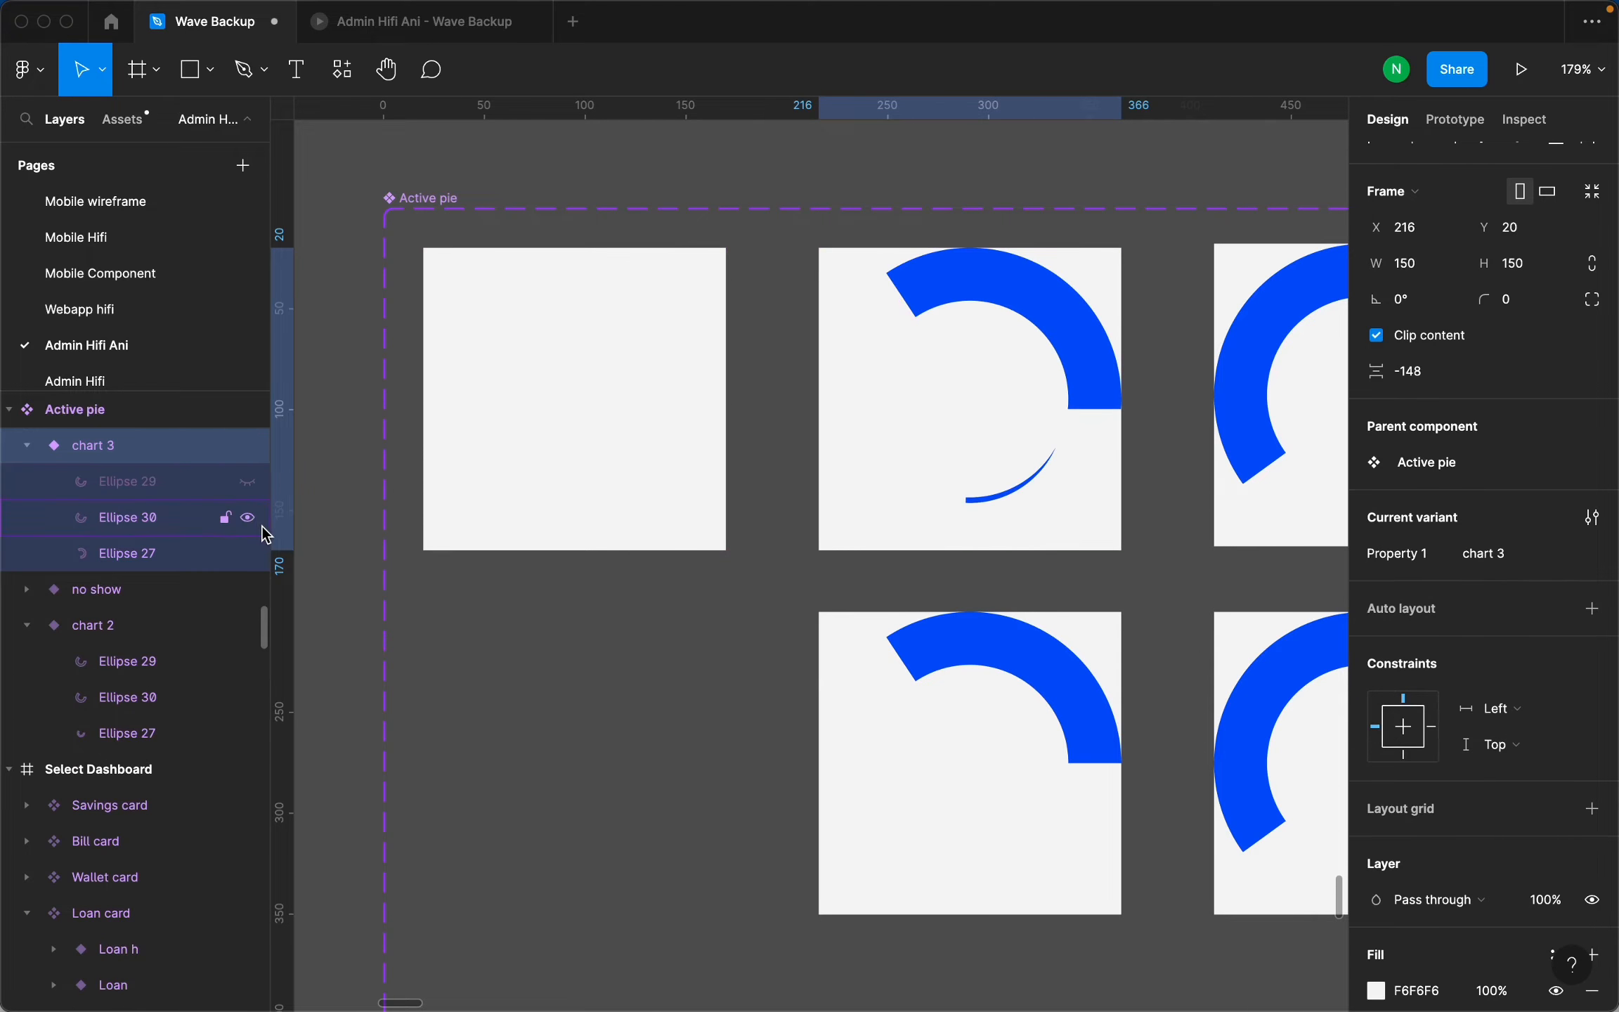
left_click(247, 517)
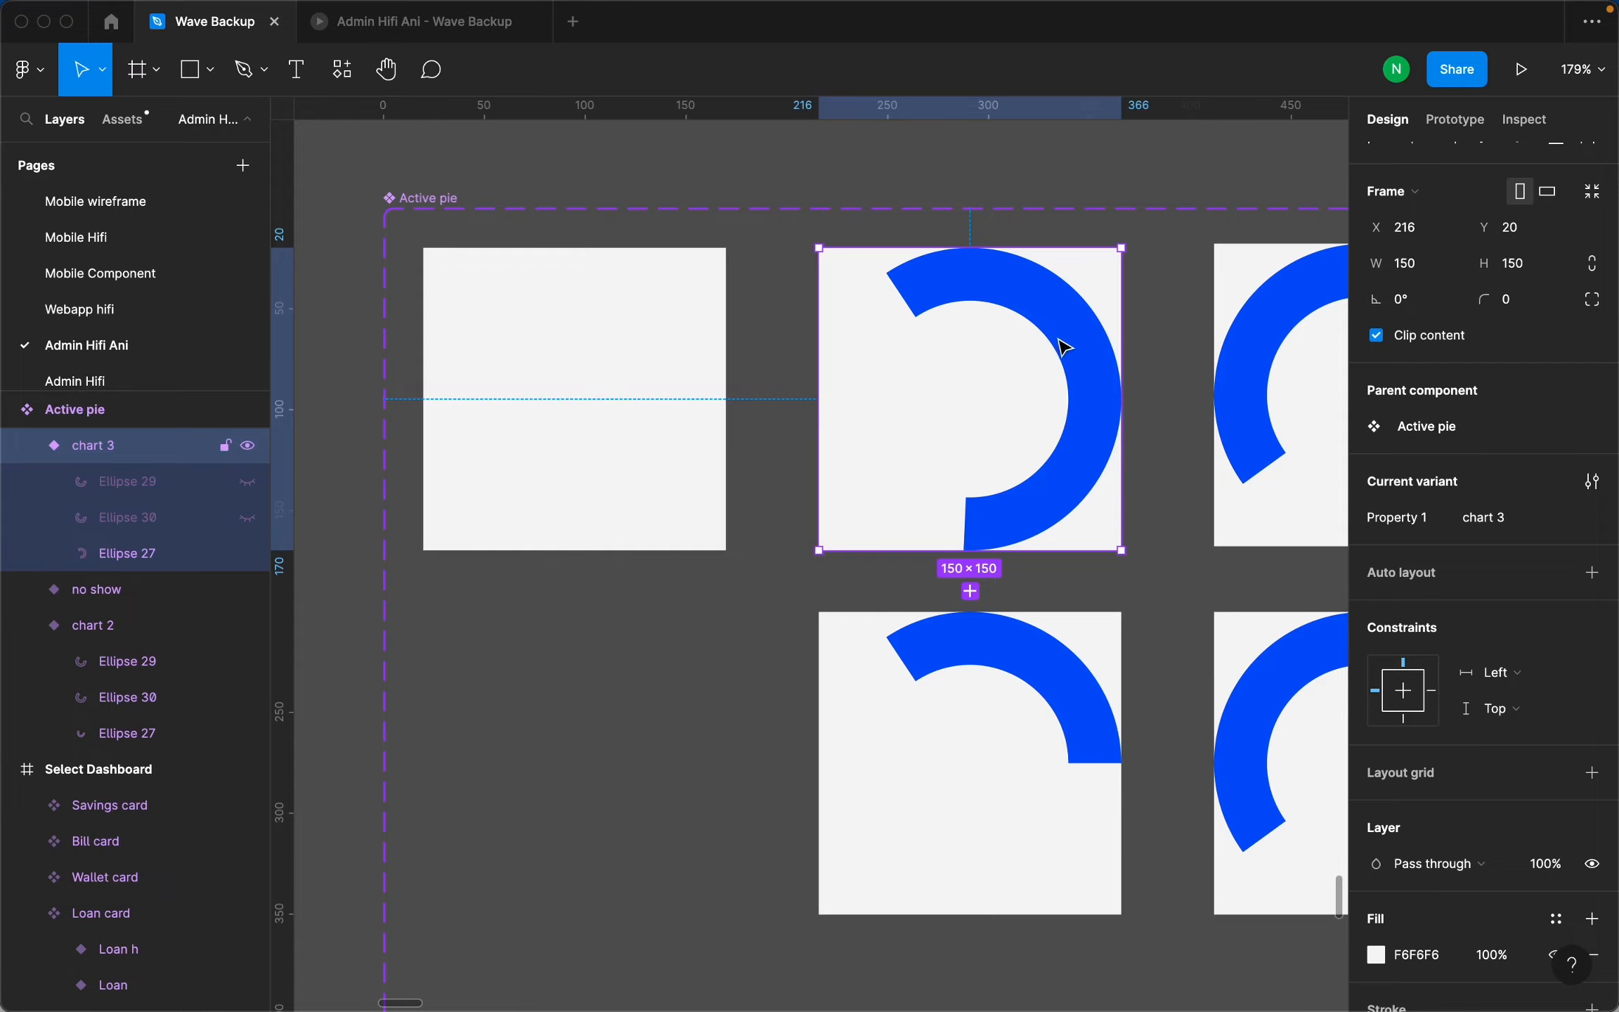
left_click(571, 466)
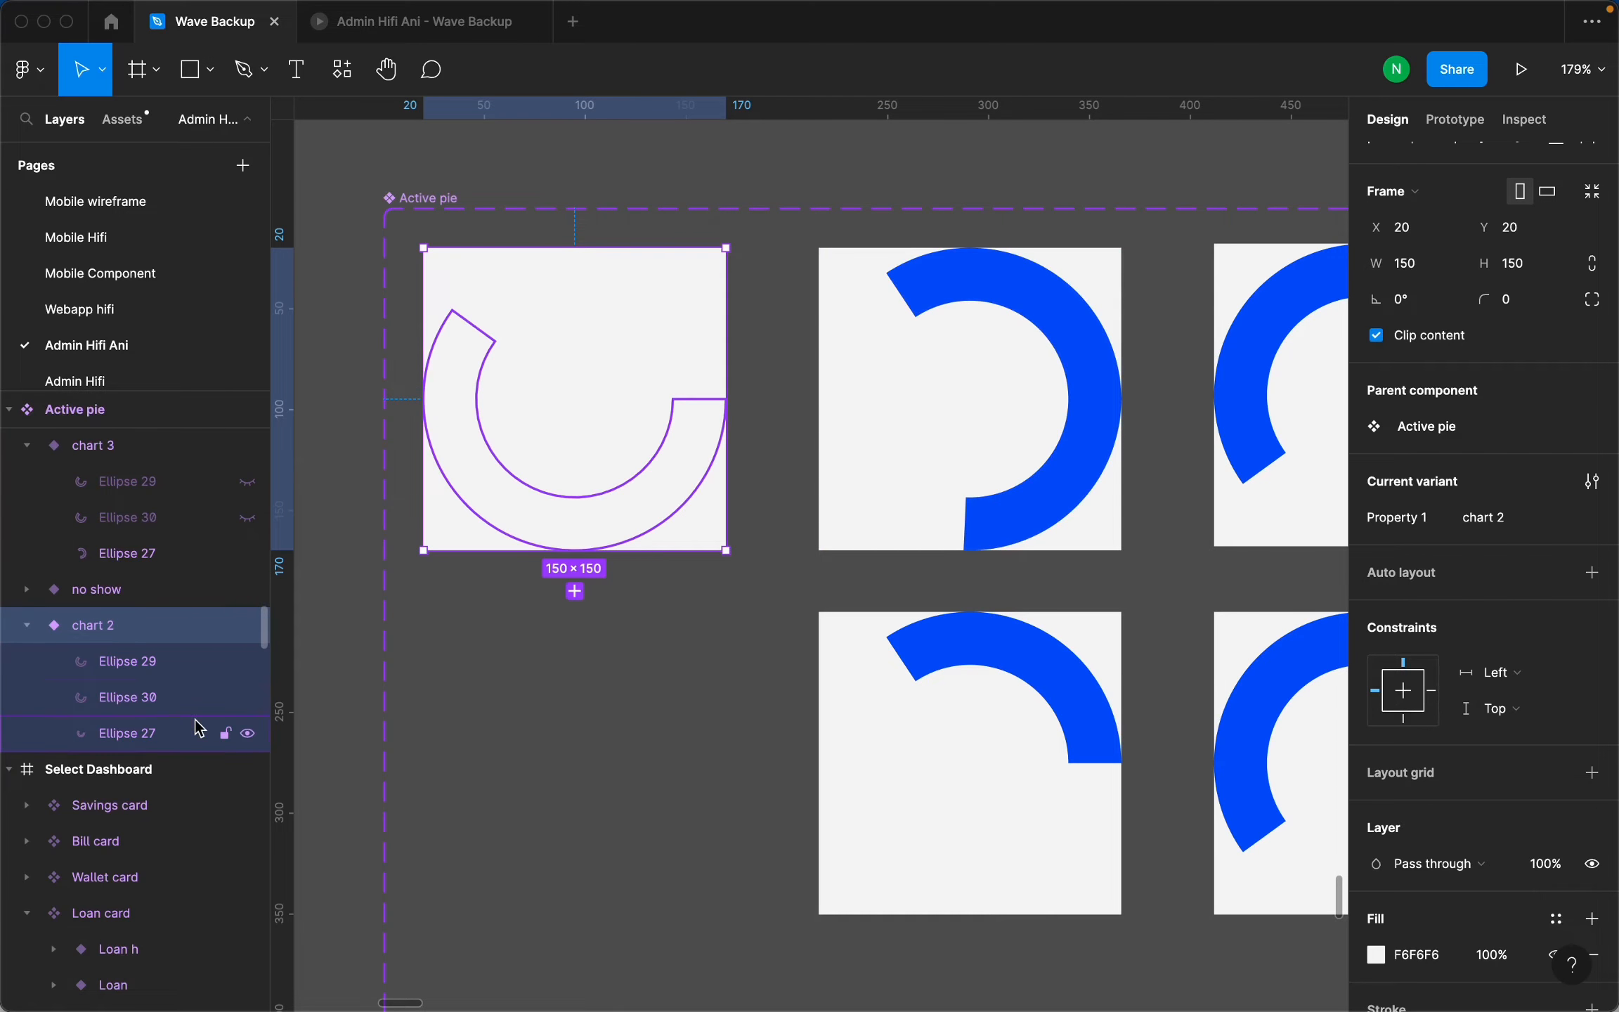
left_click(247, 697)
left_click(247, 662)
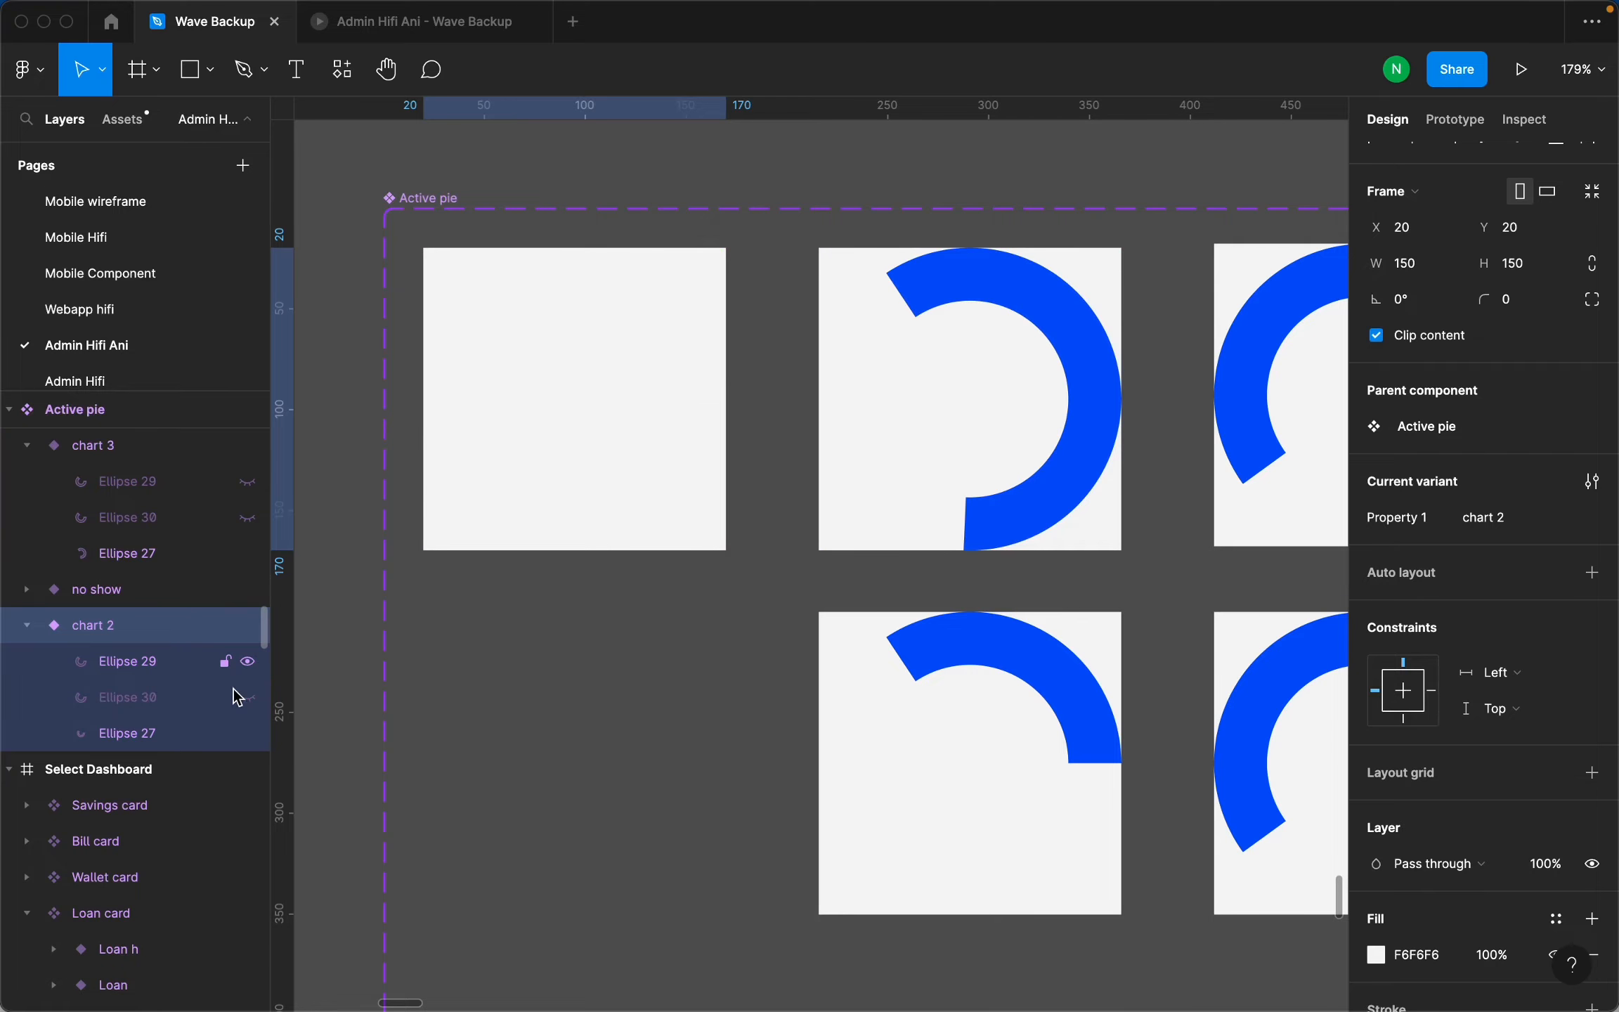
Compare the rotation and arc settings of the blue Ellipse 27 in chart 2 and chart 3.
left_click(197, 739)
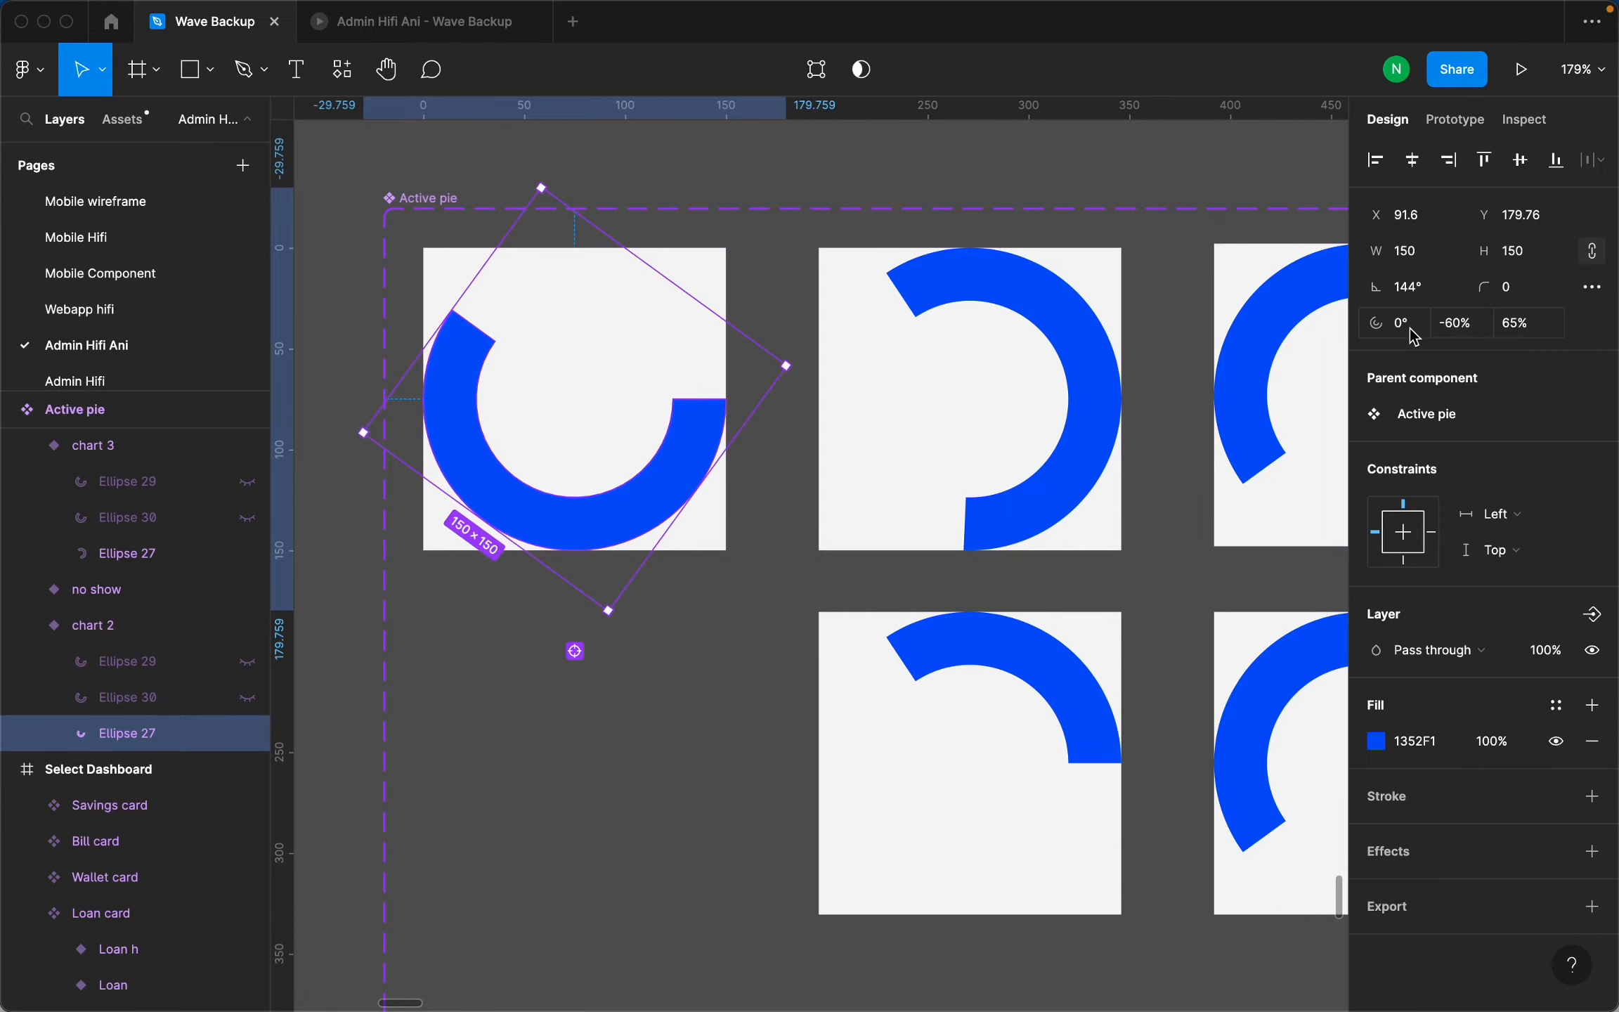
left_click(1068, 378)
double_click(1069, 377)
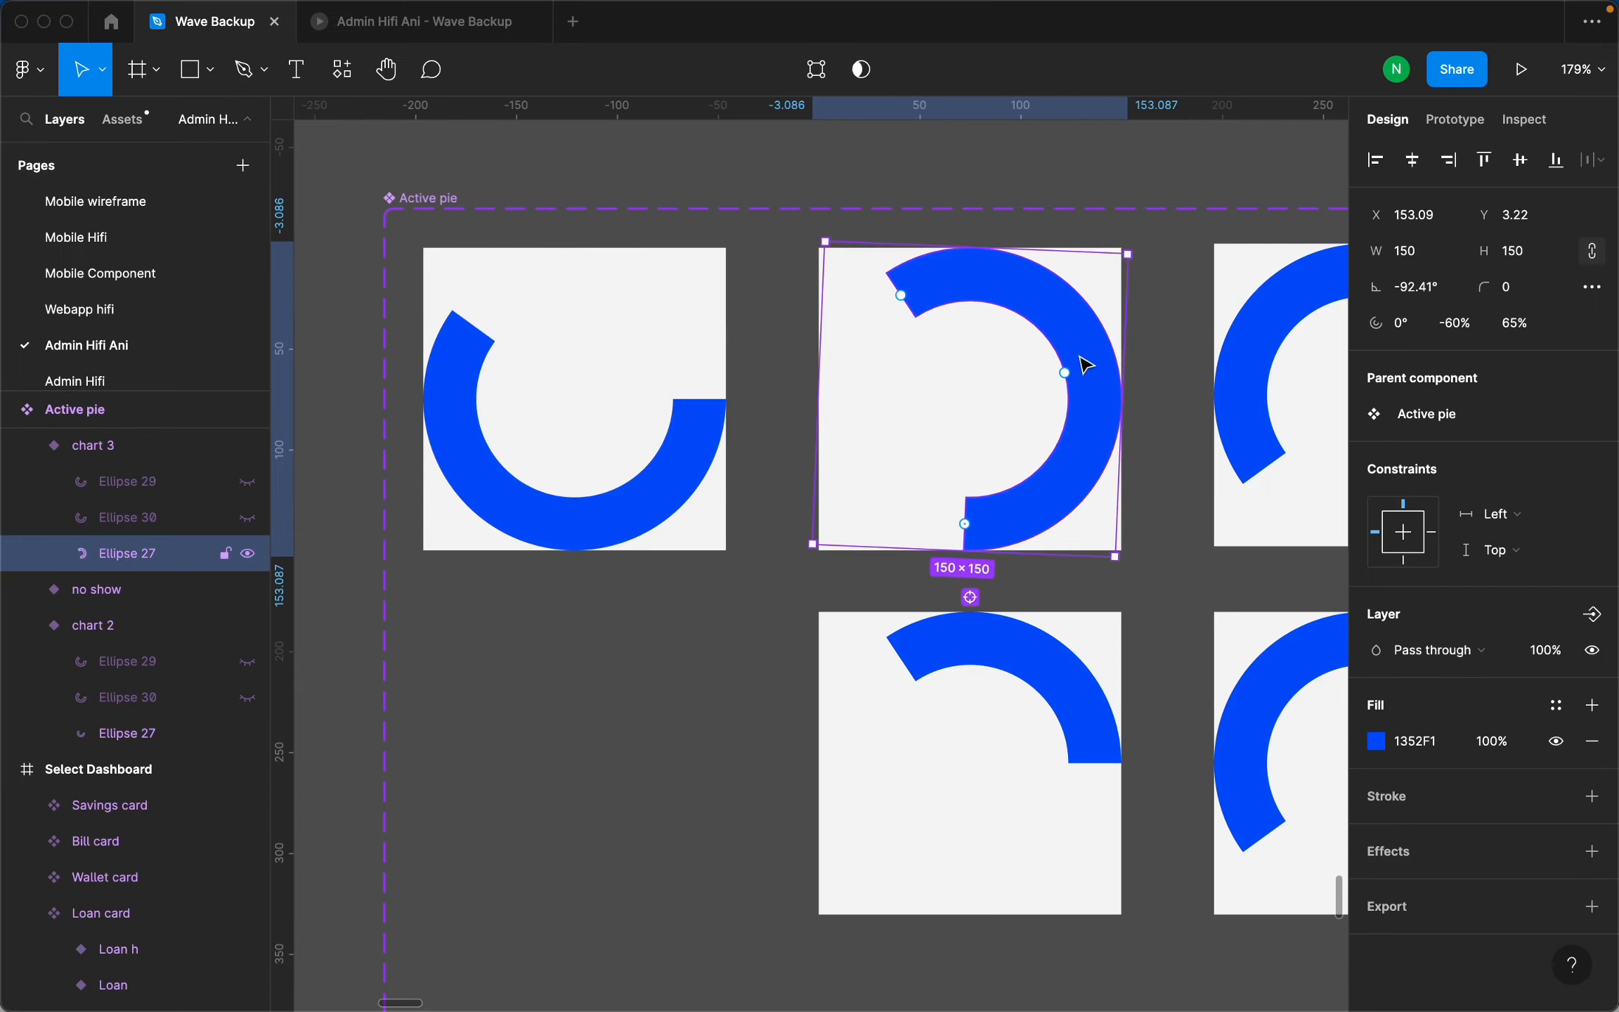
Try rotating the blue Ellipse 27 in chart 2 to about -96° and again to about -93°, undoing each rotation.
double_click(700, 482)
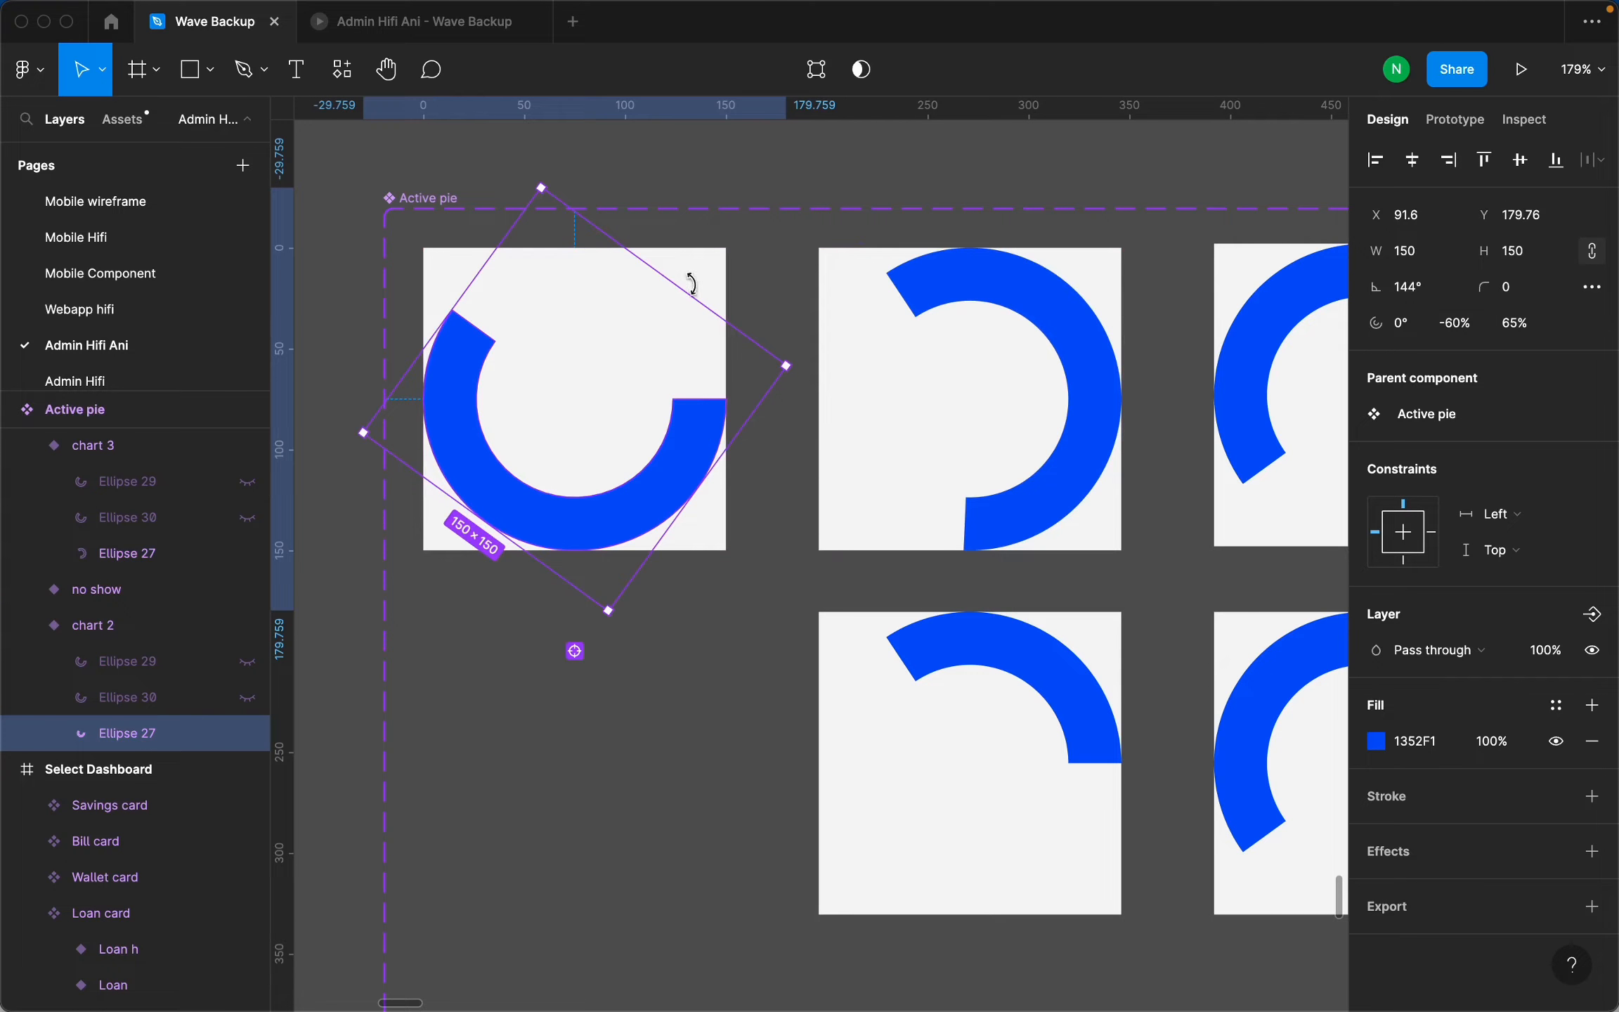
left_click_drag(692, 283, 397, 191)
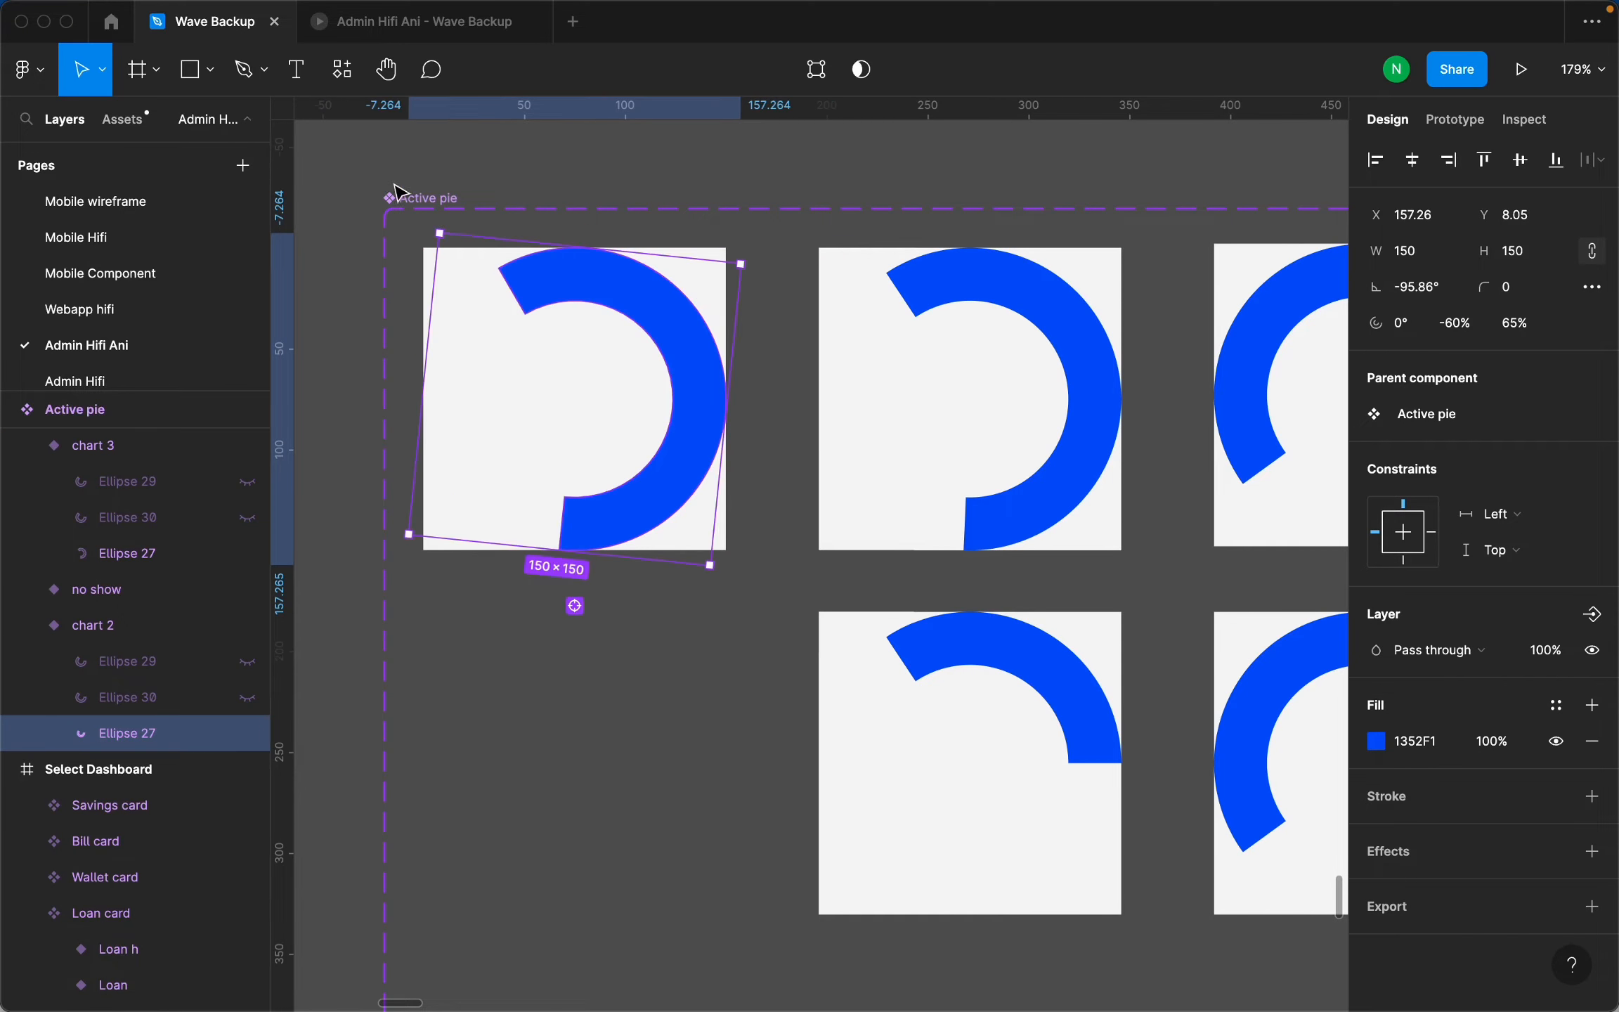
key("super+z")
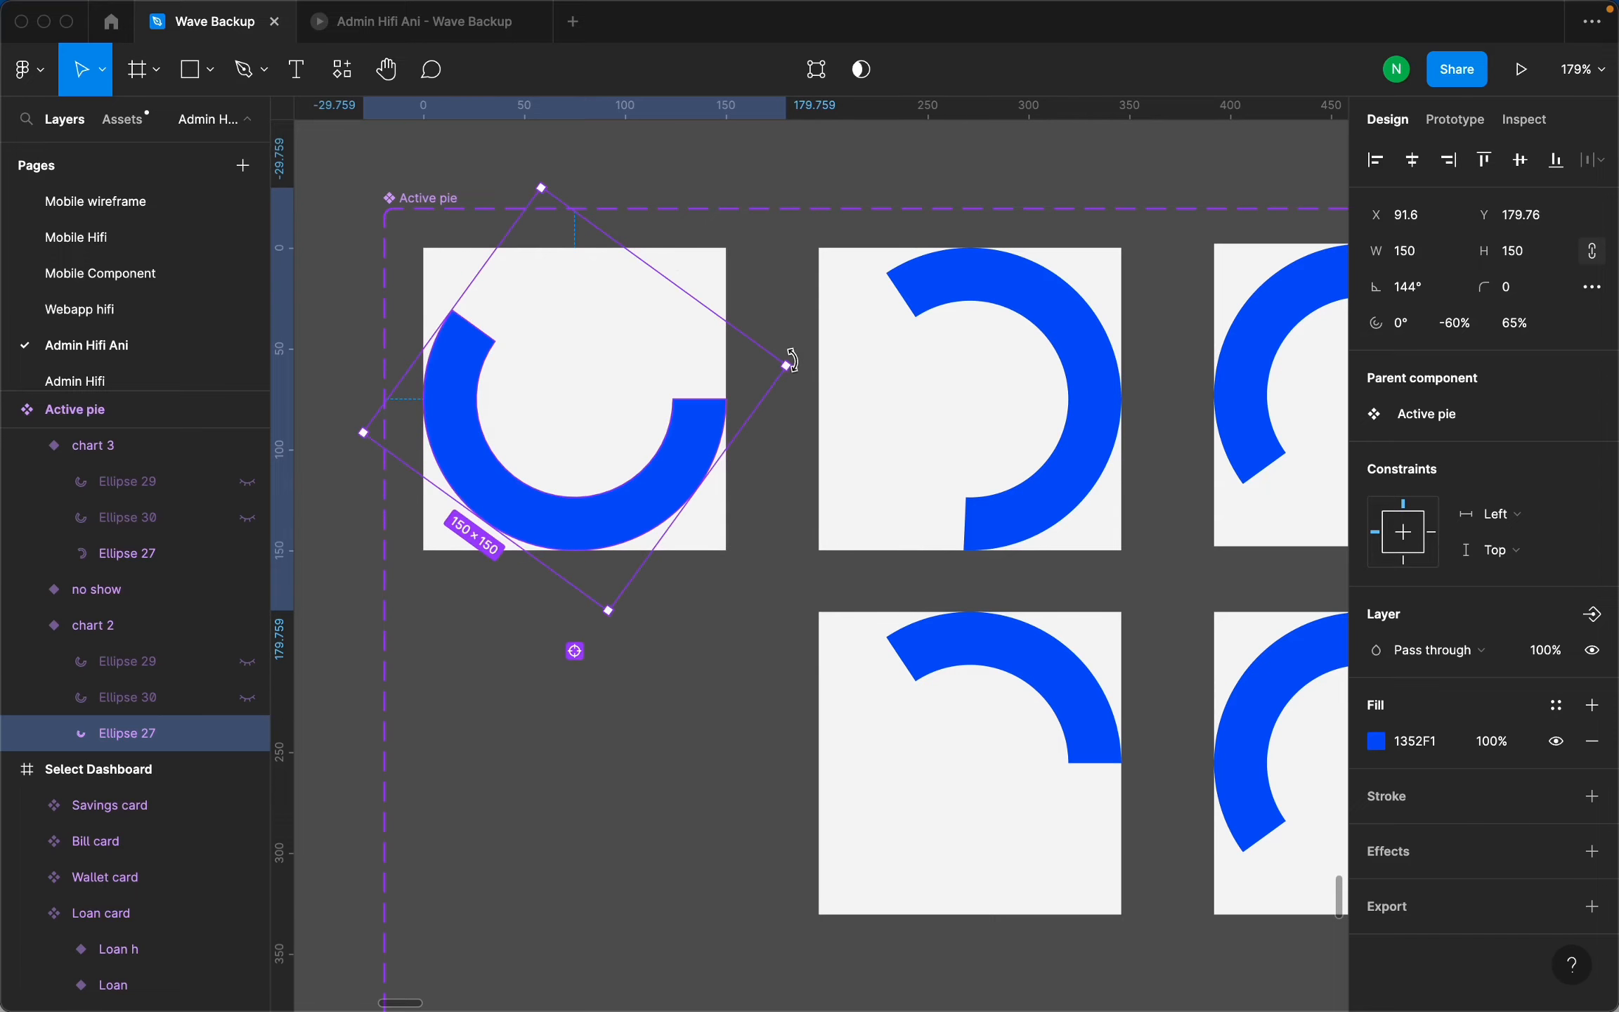
left_click(812, 374)
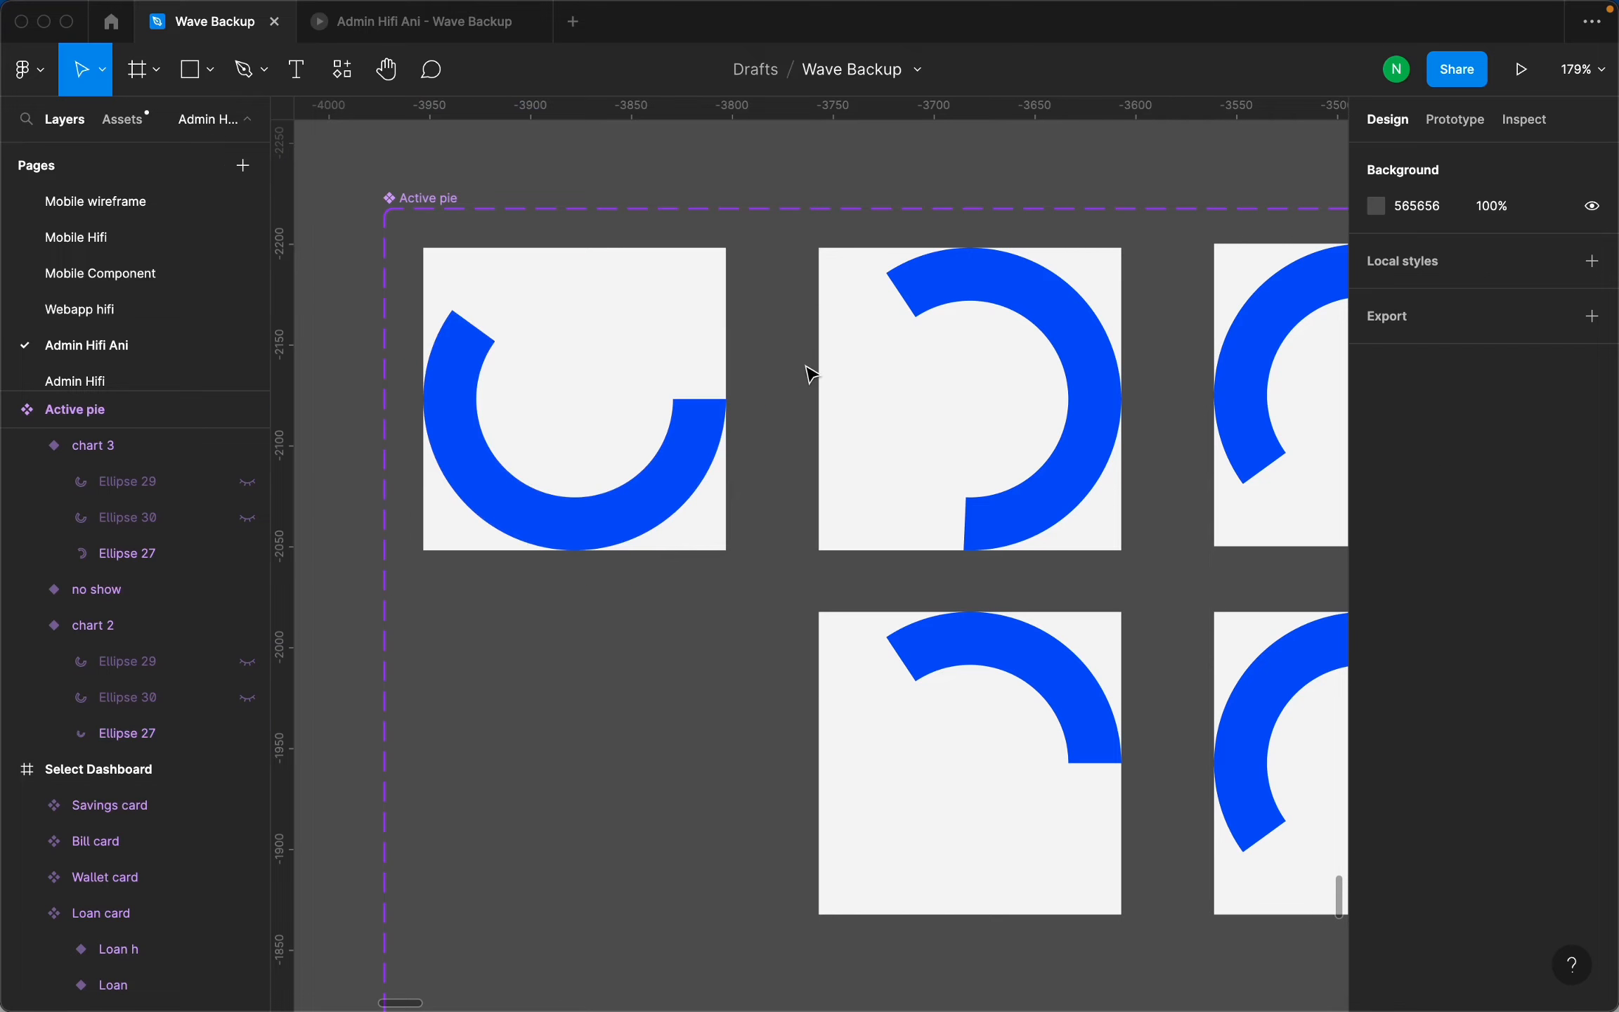
double_click(710, 423)
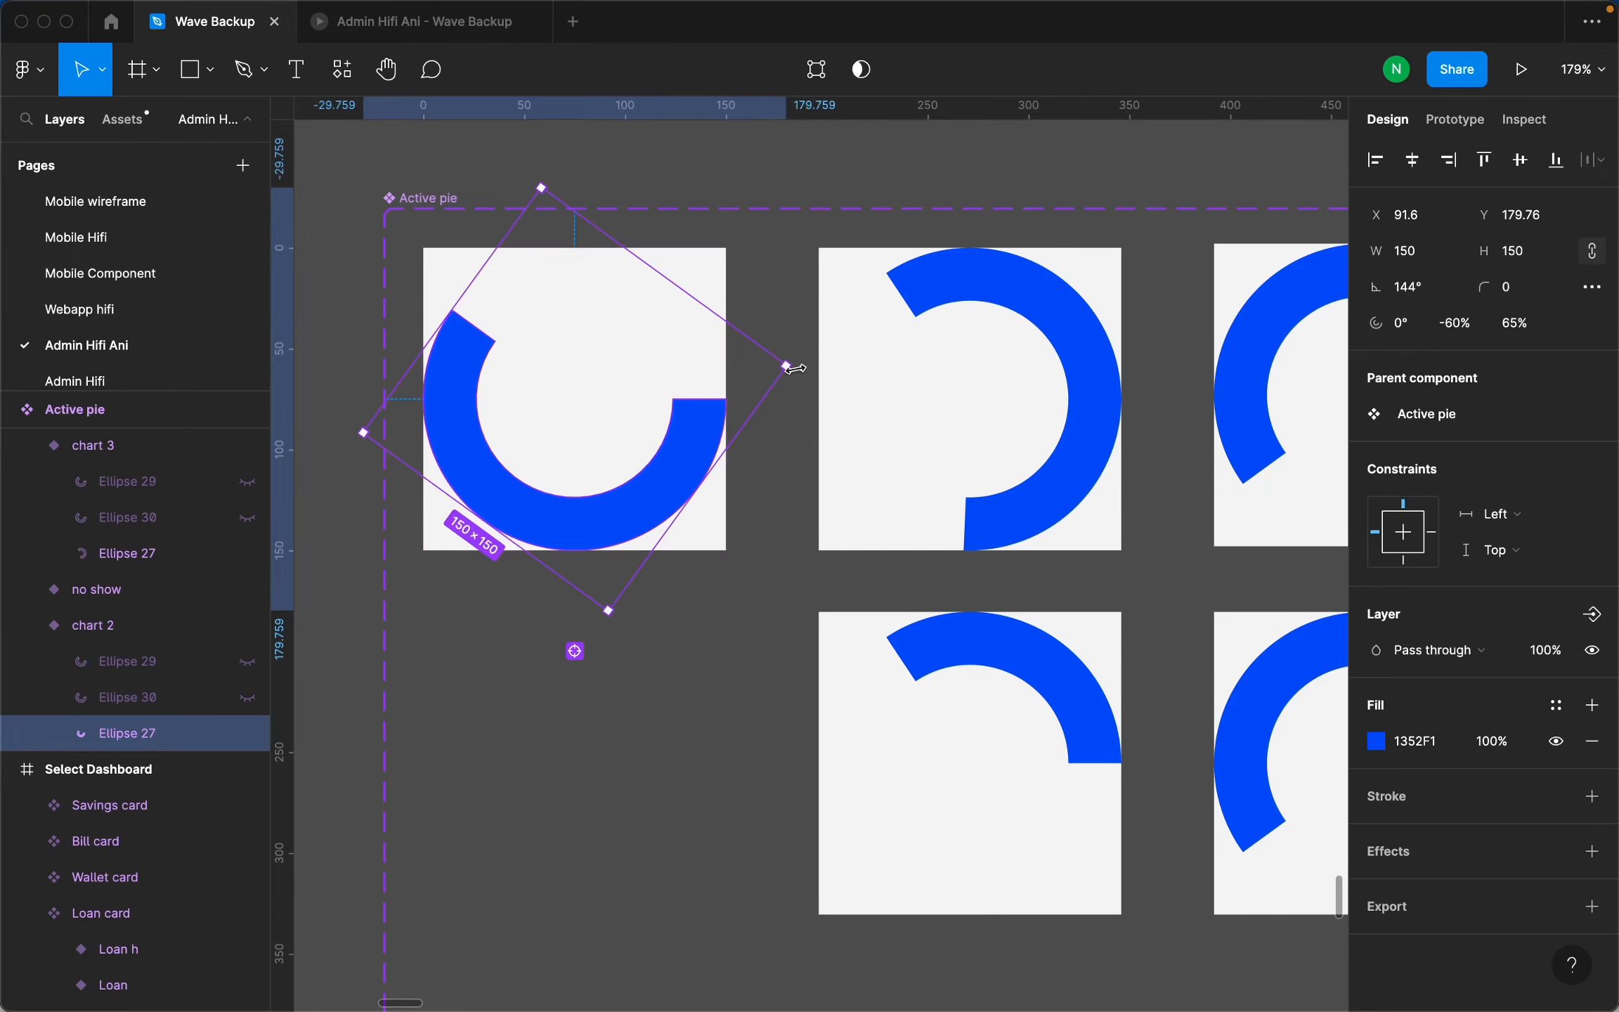
left_click_drag(803, 368, 442, 253)
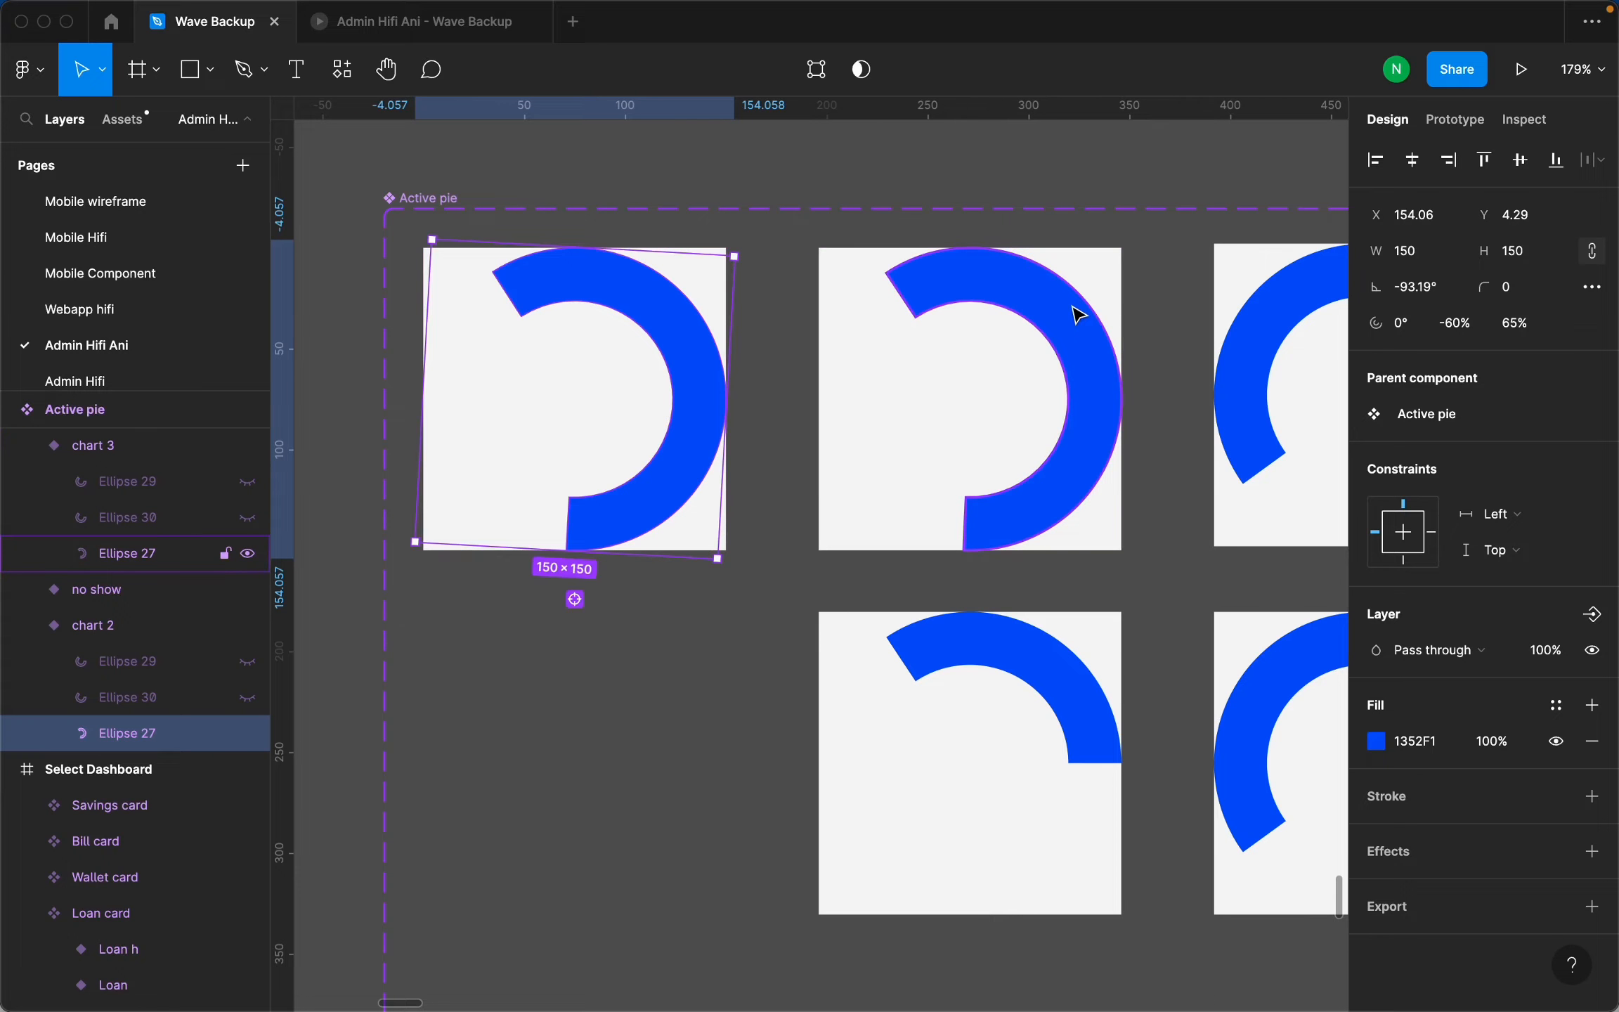
key("super+z")
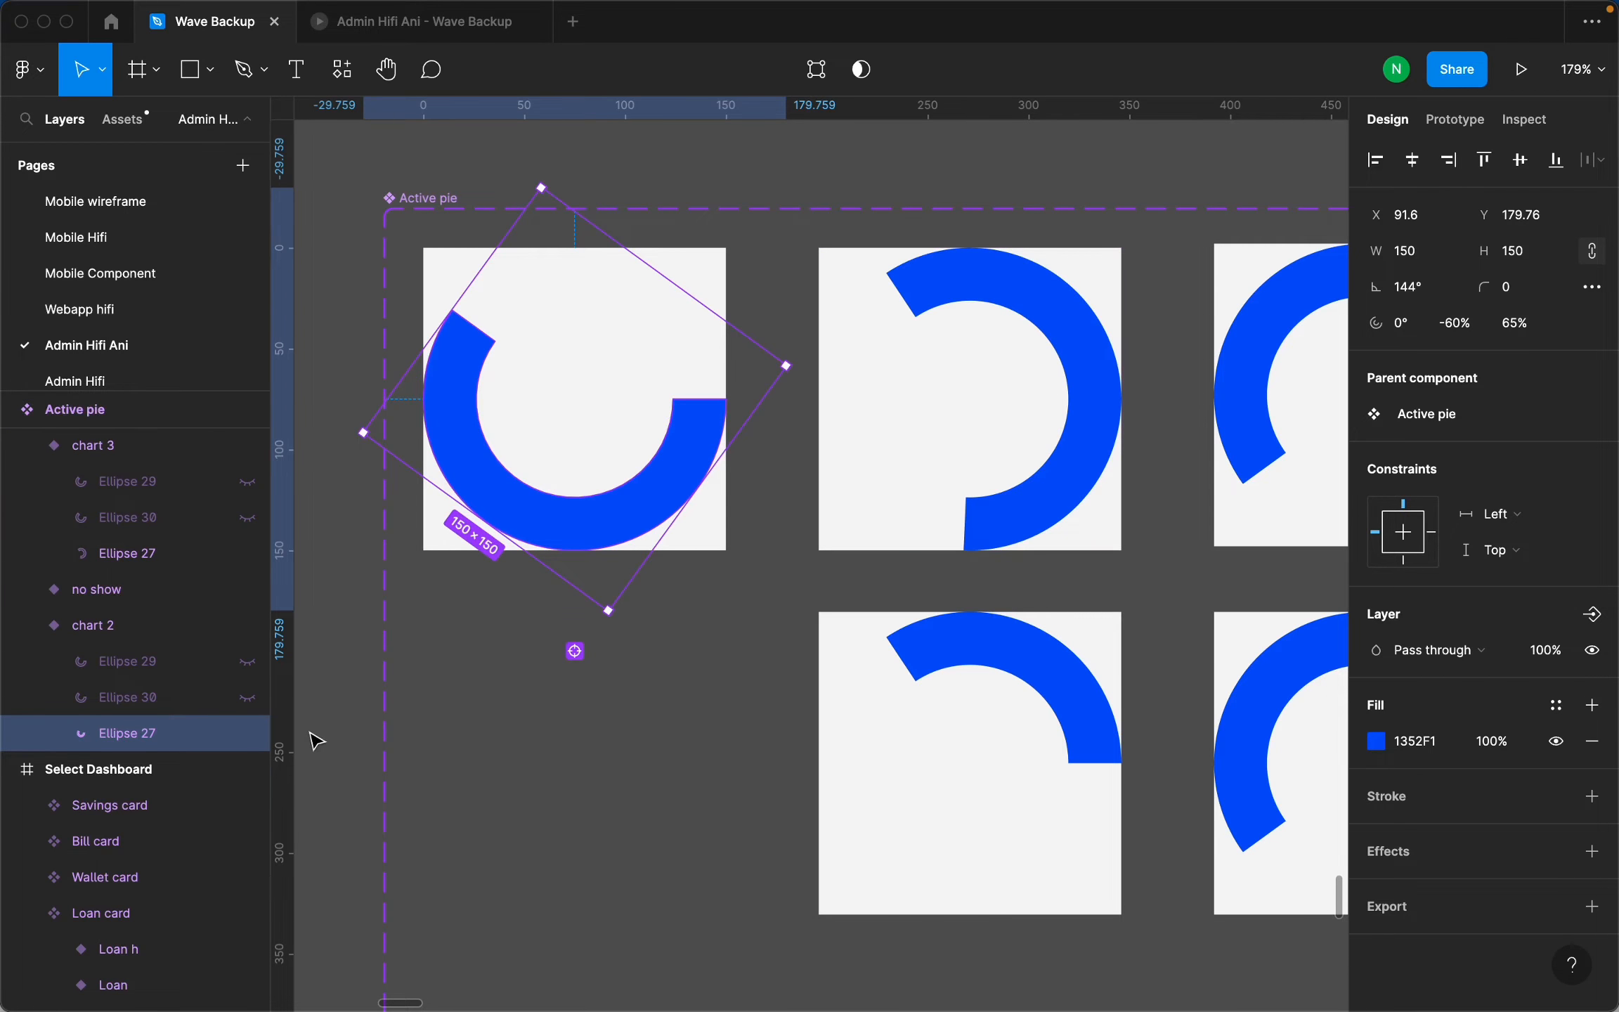
Show Ellipse 29 and Ellipse 30 again in the chart 2 and chart 3 variants.
left_click(248, 698)
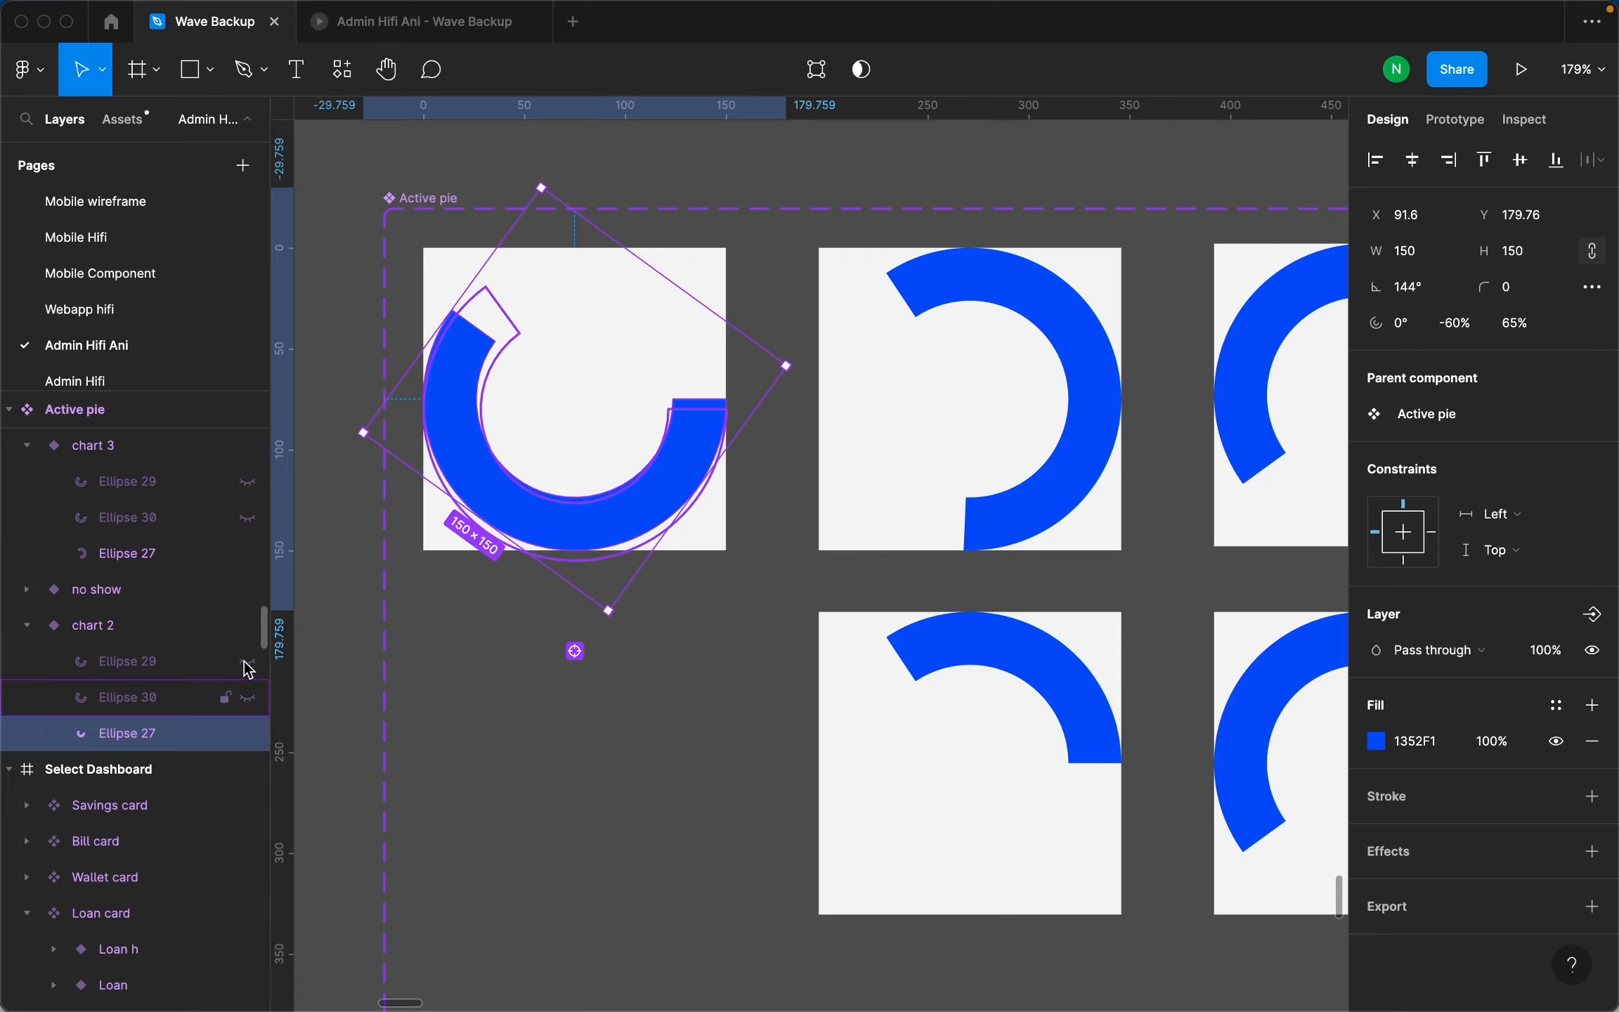
left_click(247, 663)
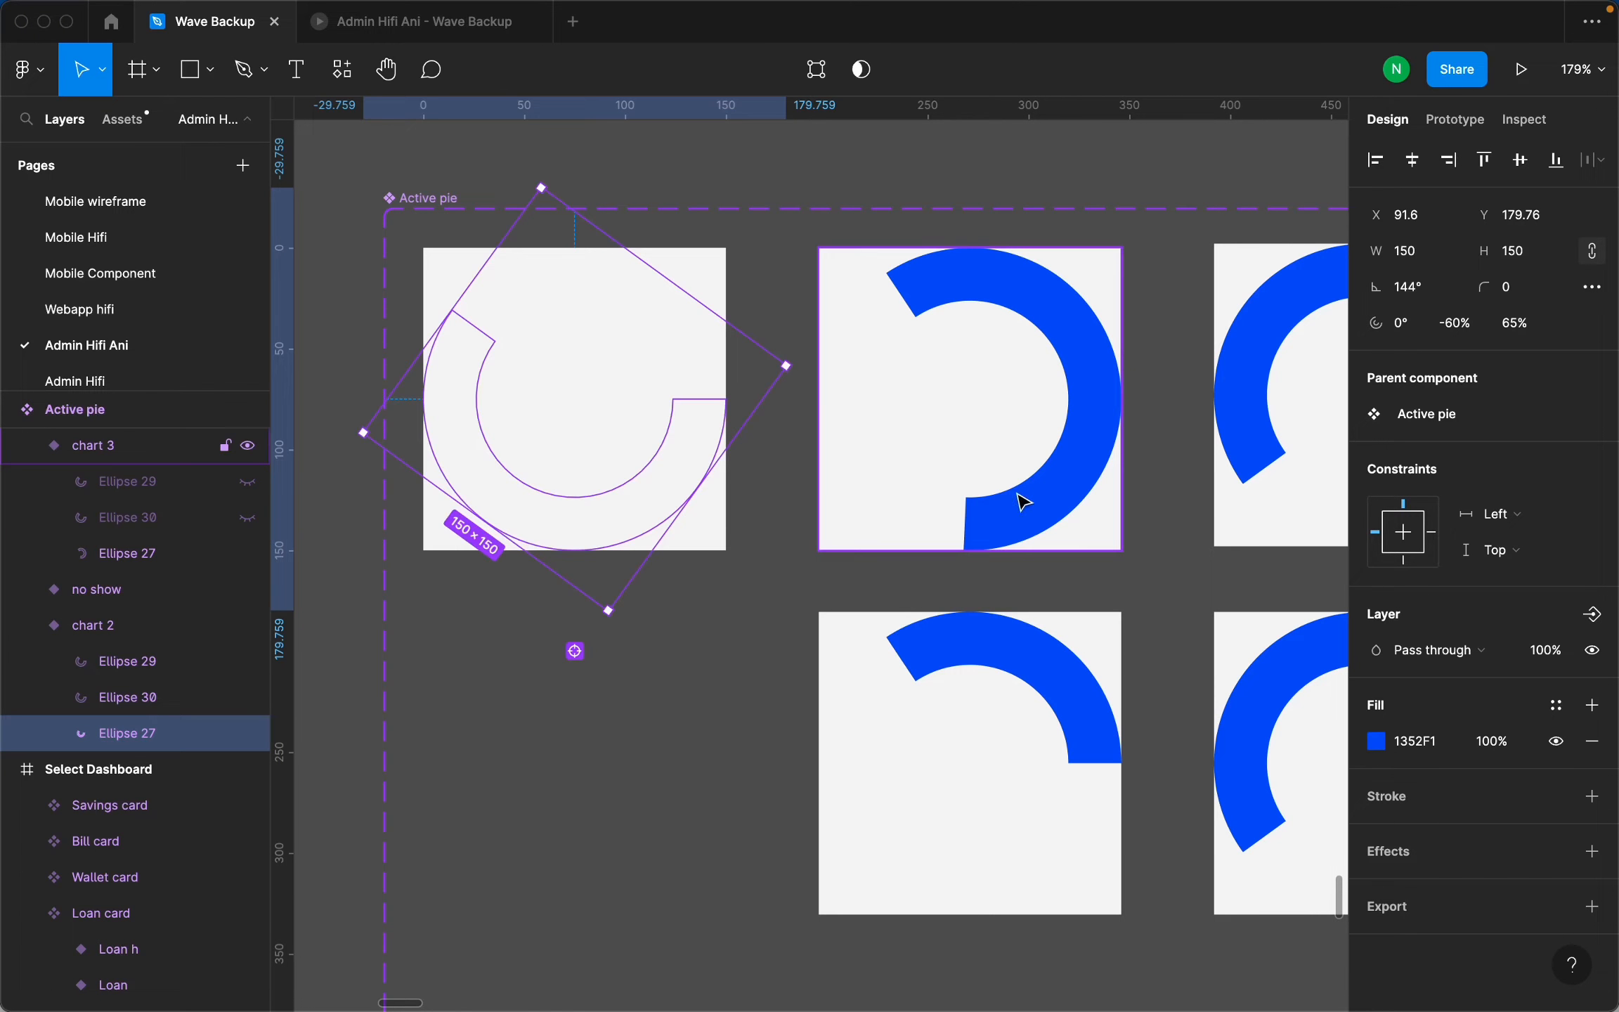
left_click(894, 520)
scroll(179, 553, "up", 3)
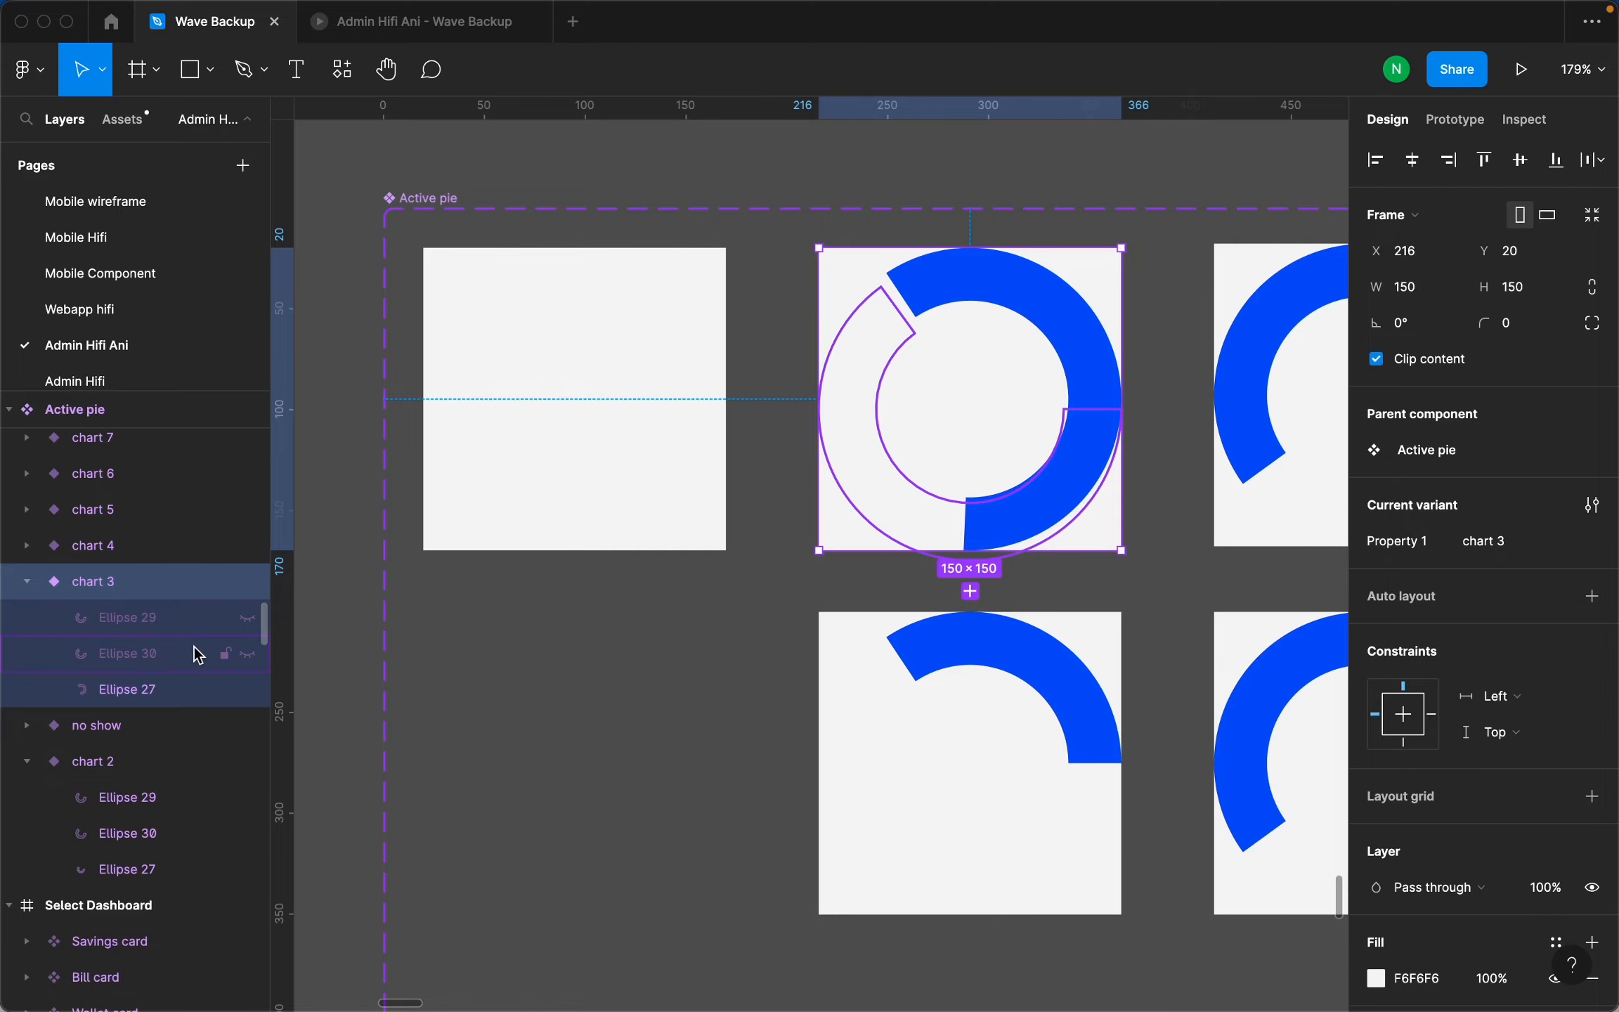
left_click(247, 655)
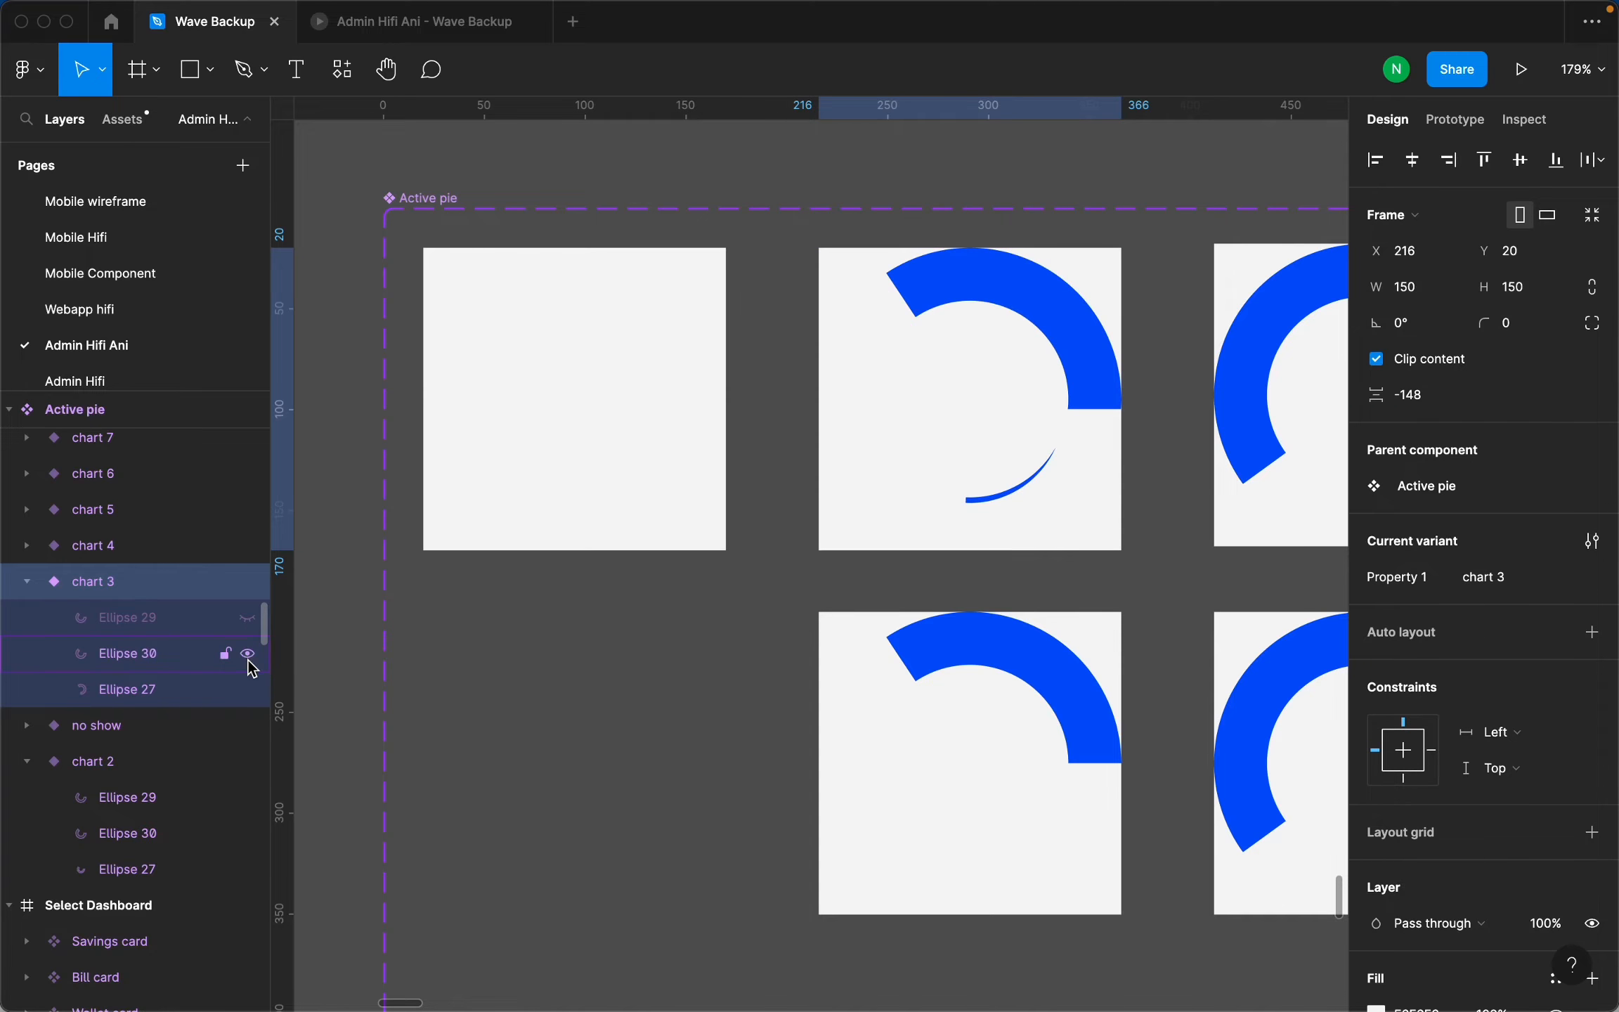
left_click(251, 619)
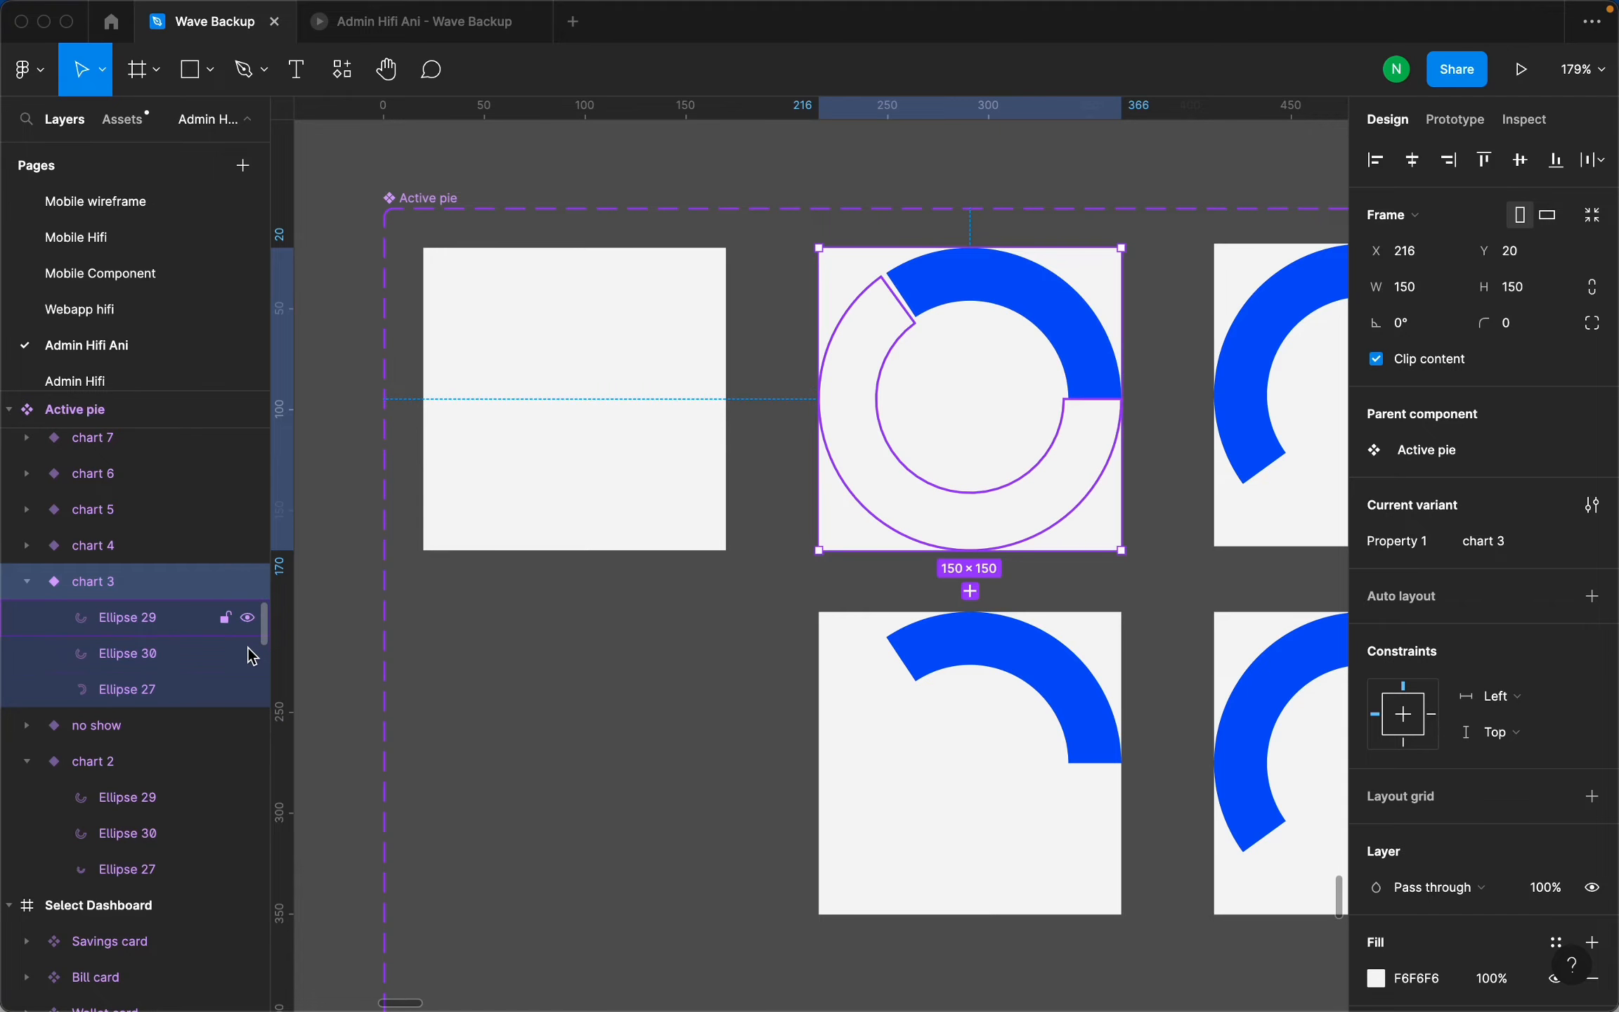
Toggle the visibility of Ellipse 29 and Ellipse 30 in chart 3 off and back on twice.
left_click(248, 617)
left_click(248, 654)
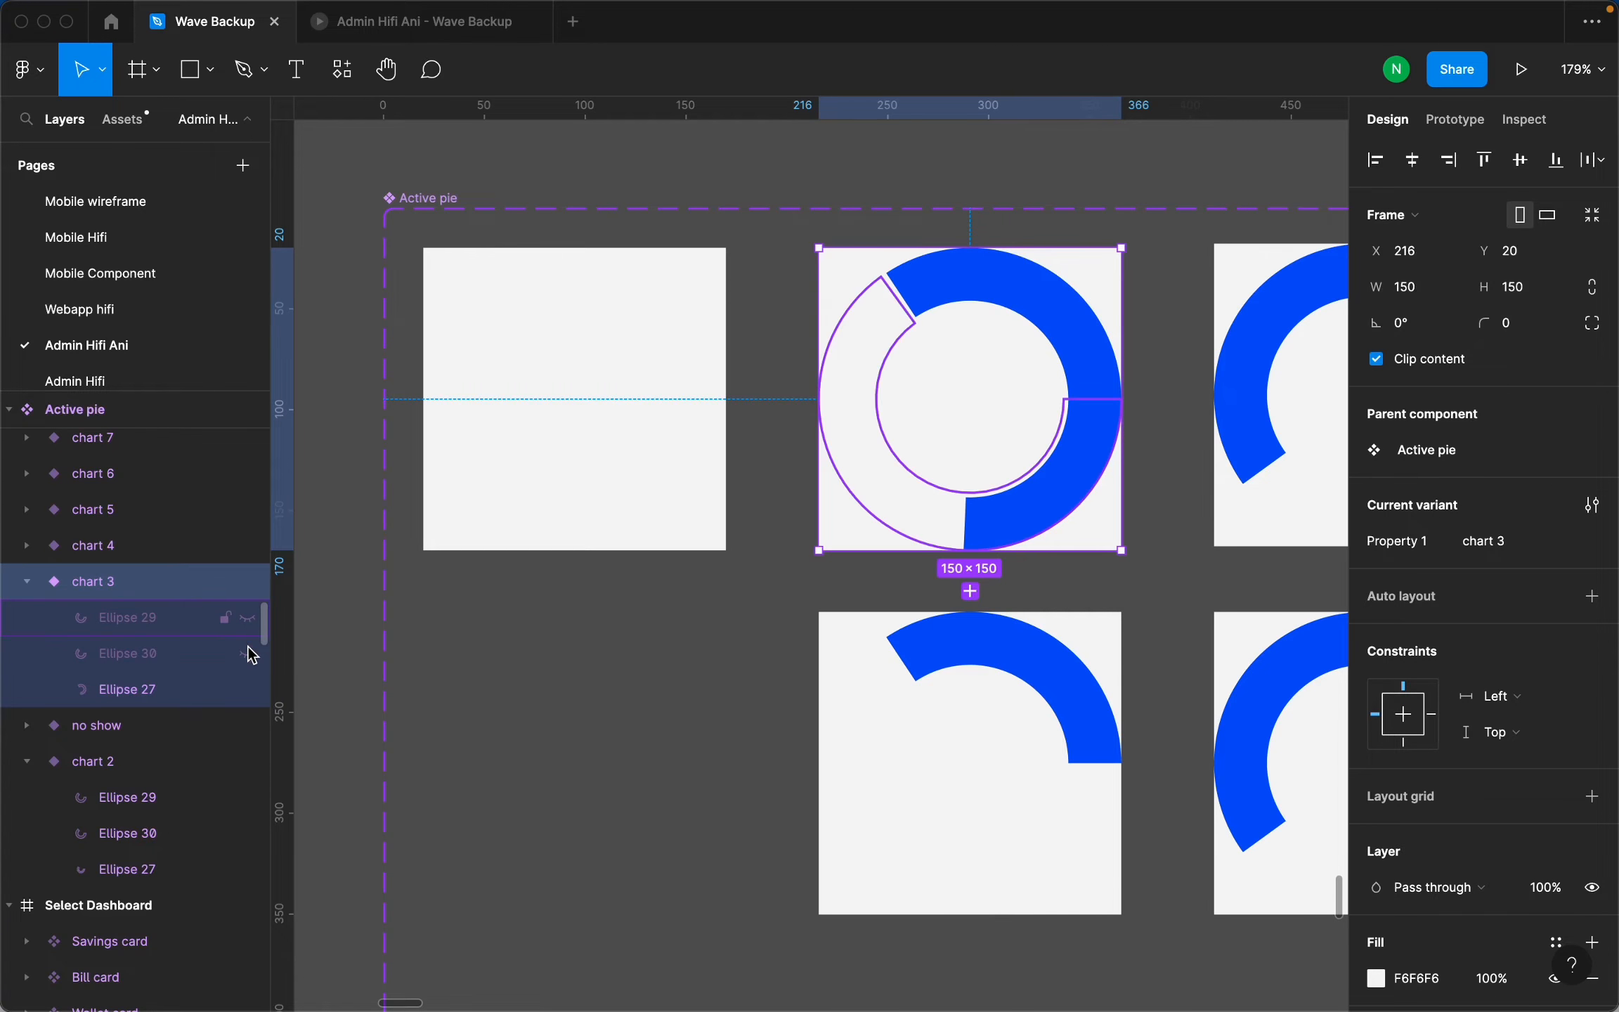
left_click(247, 654)
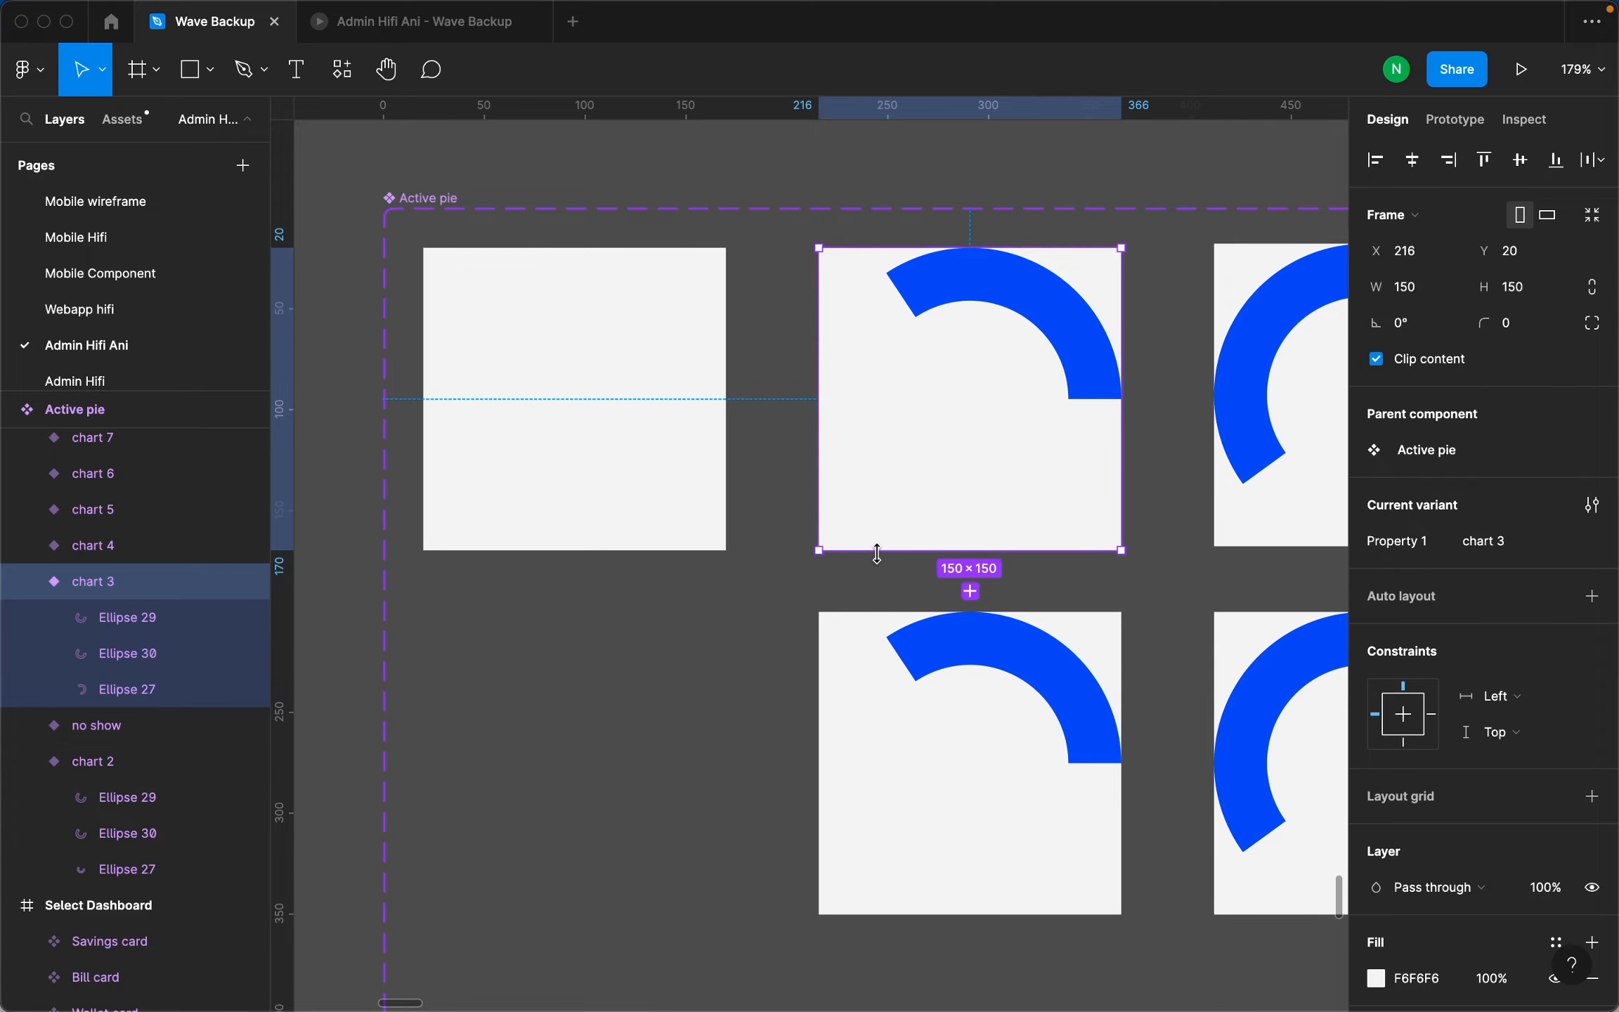
scroll(913, 597, "down", 2)
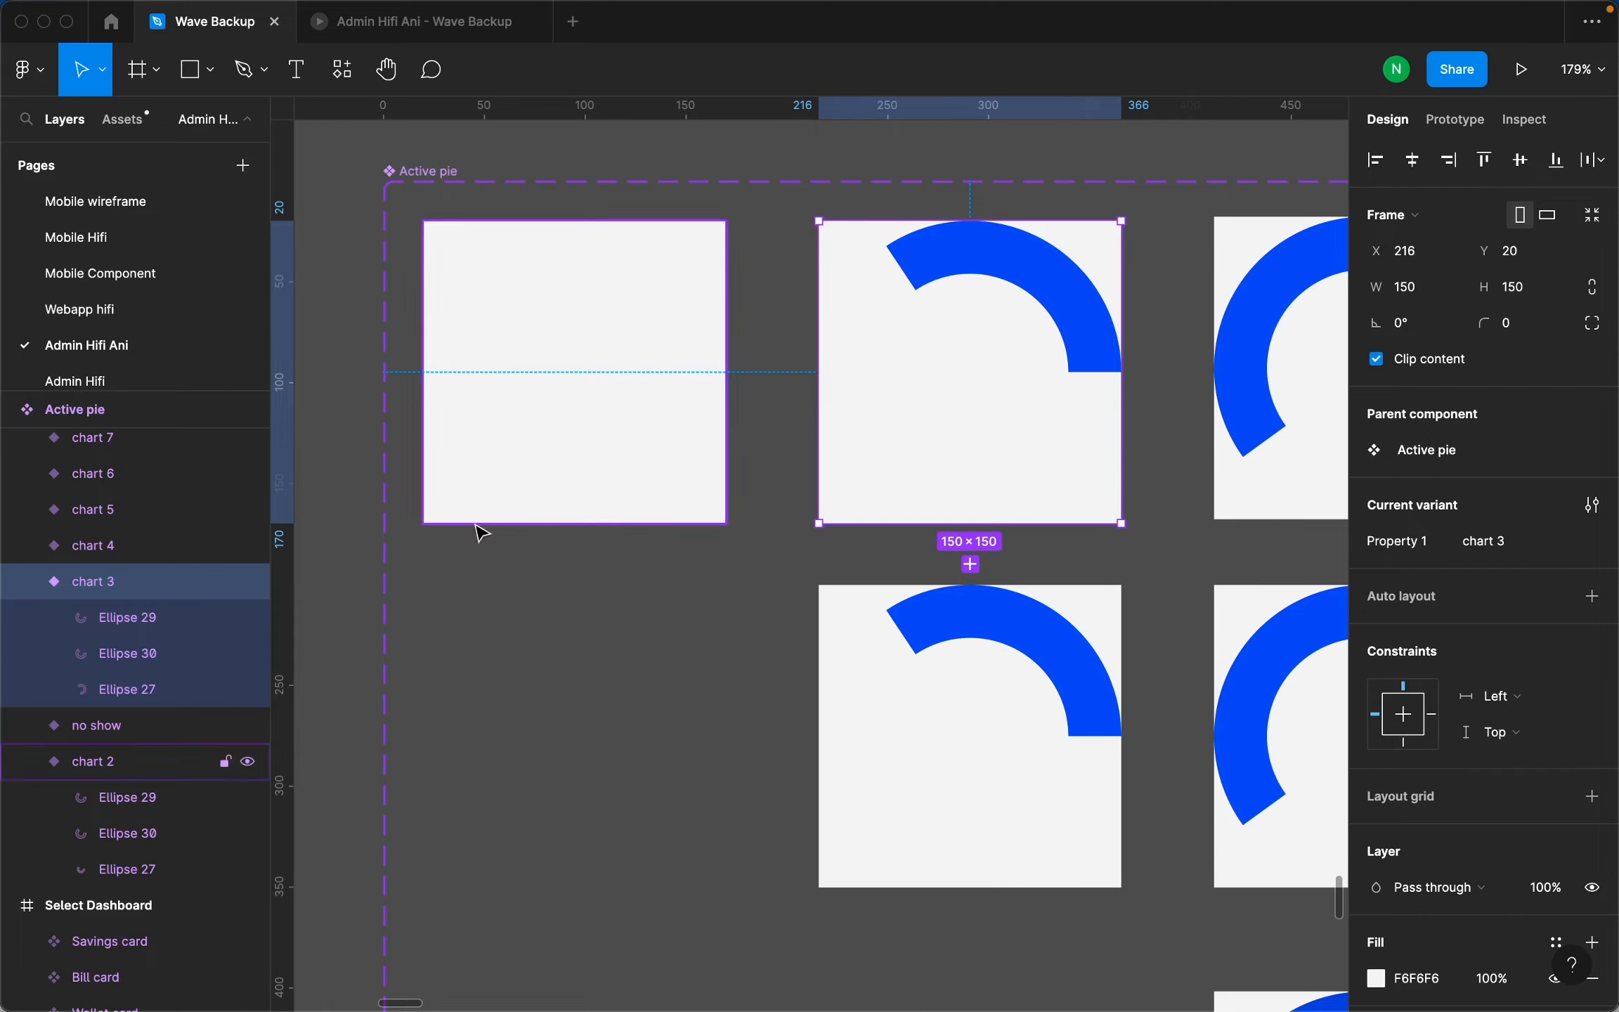
left_click(248, 653)
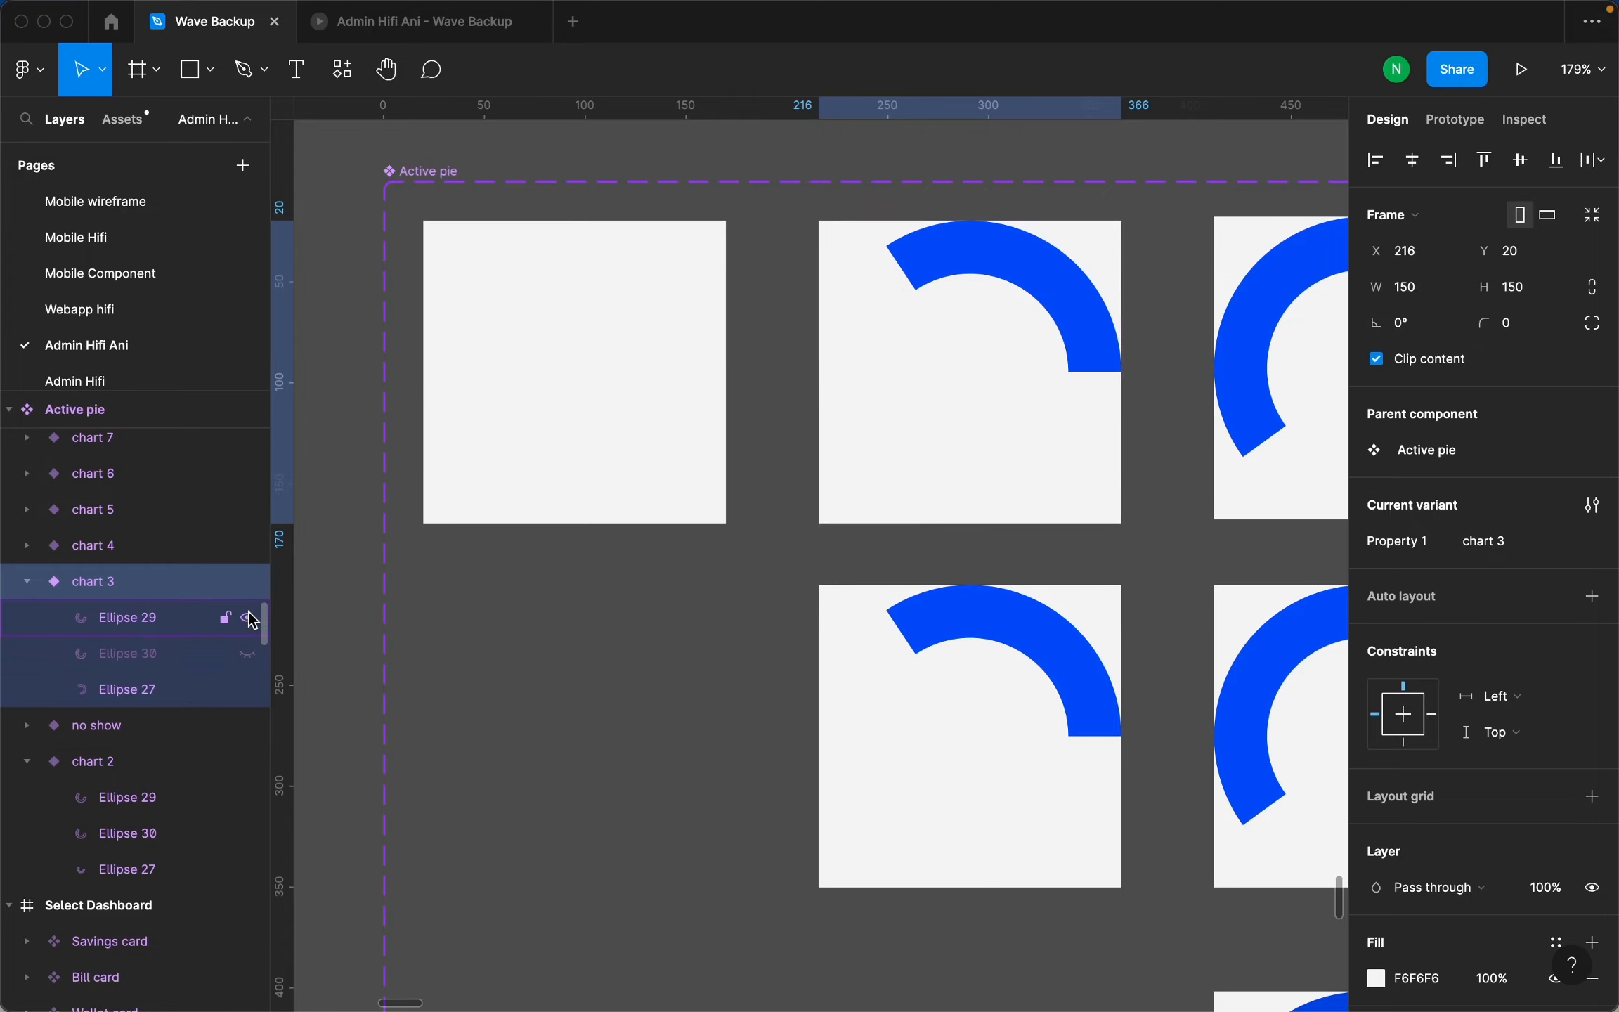
left_click(248, 618)
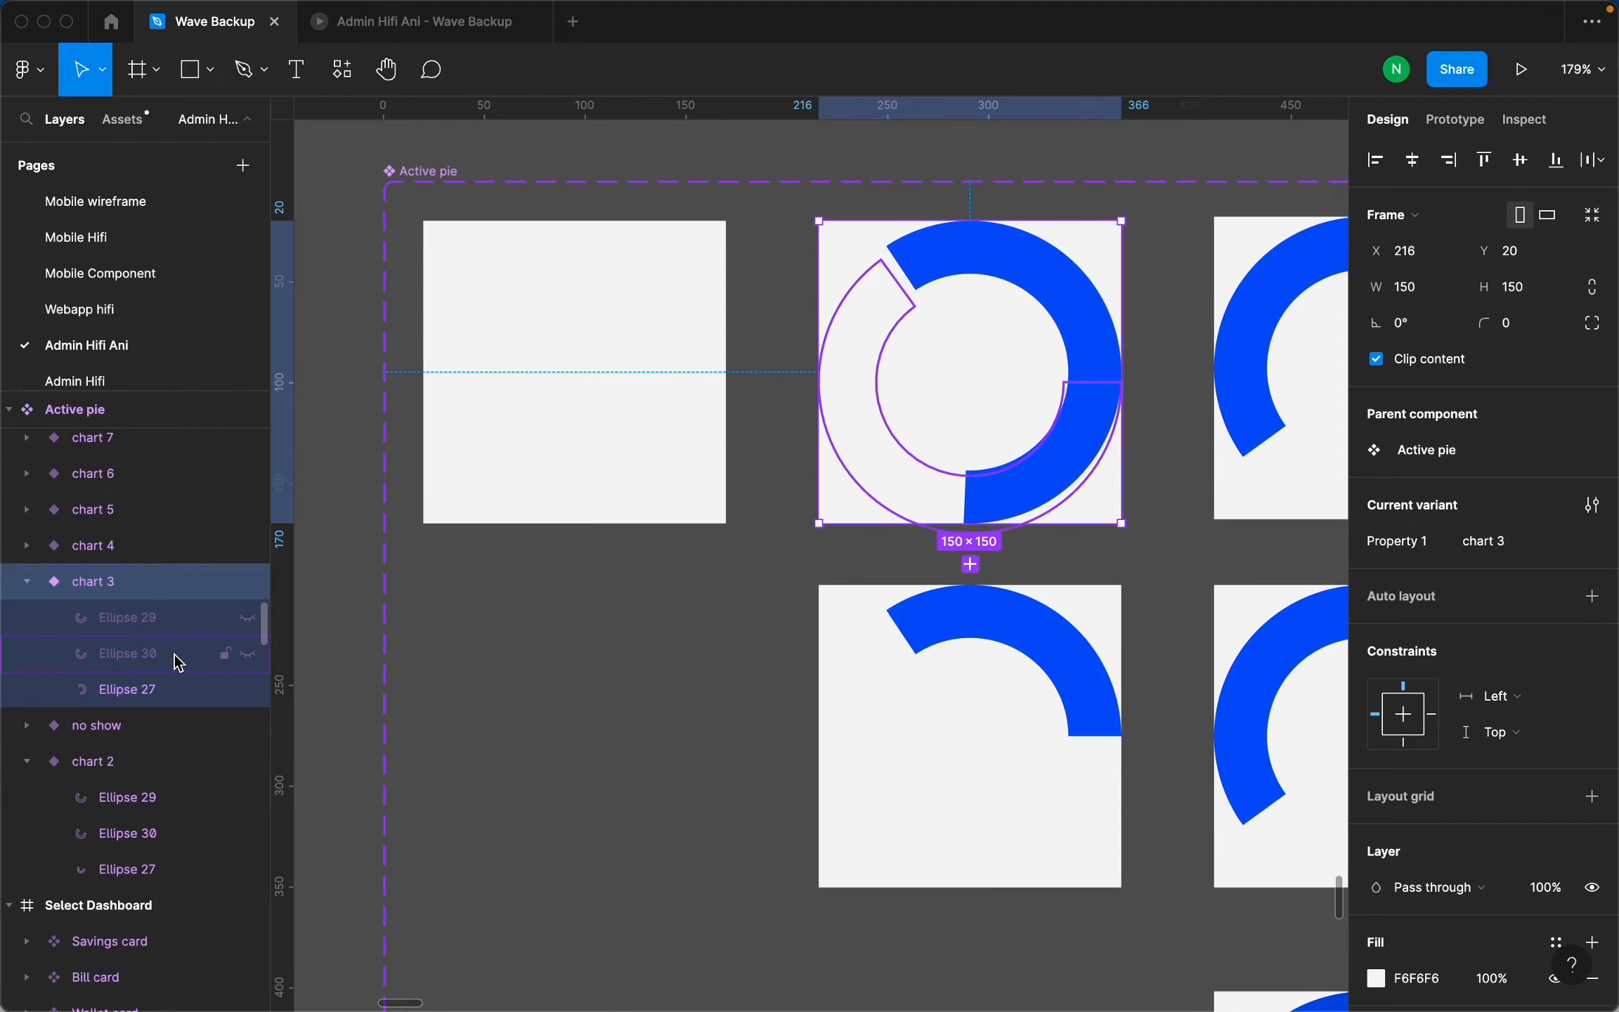
left_click(251, 650)
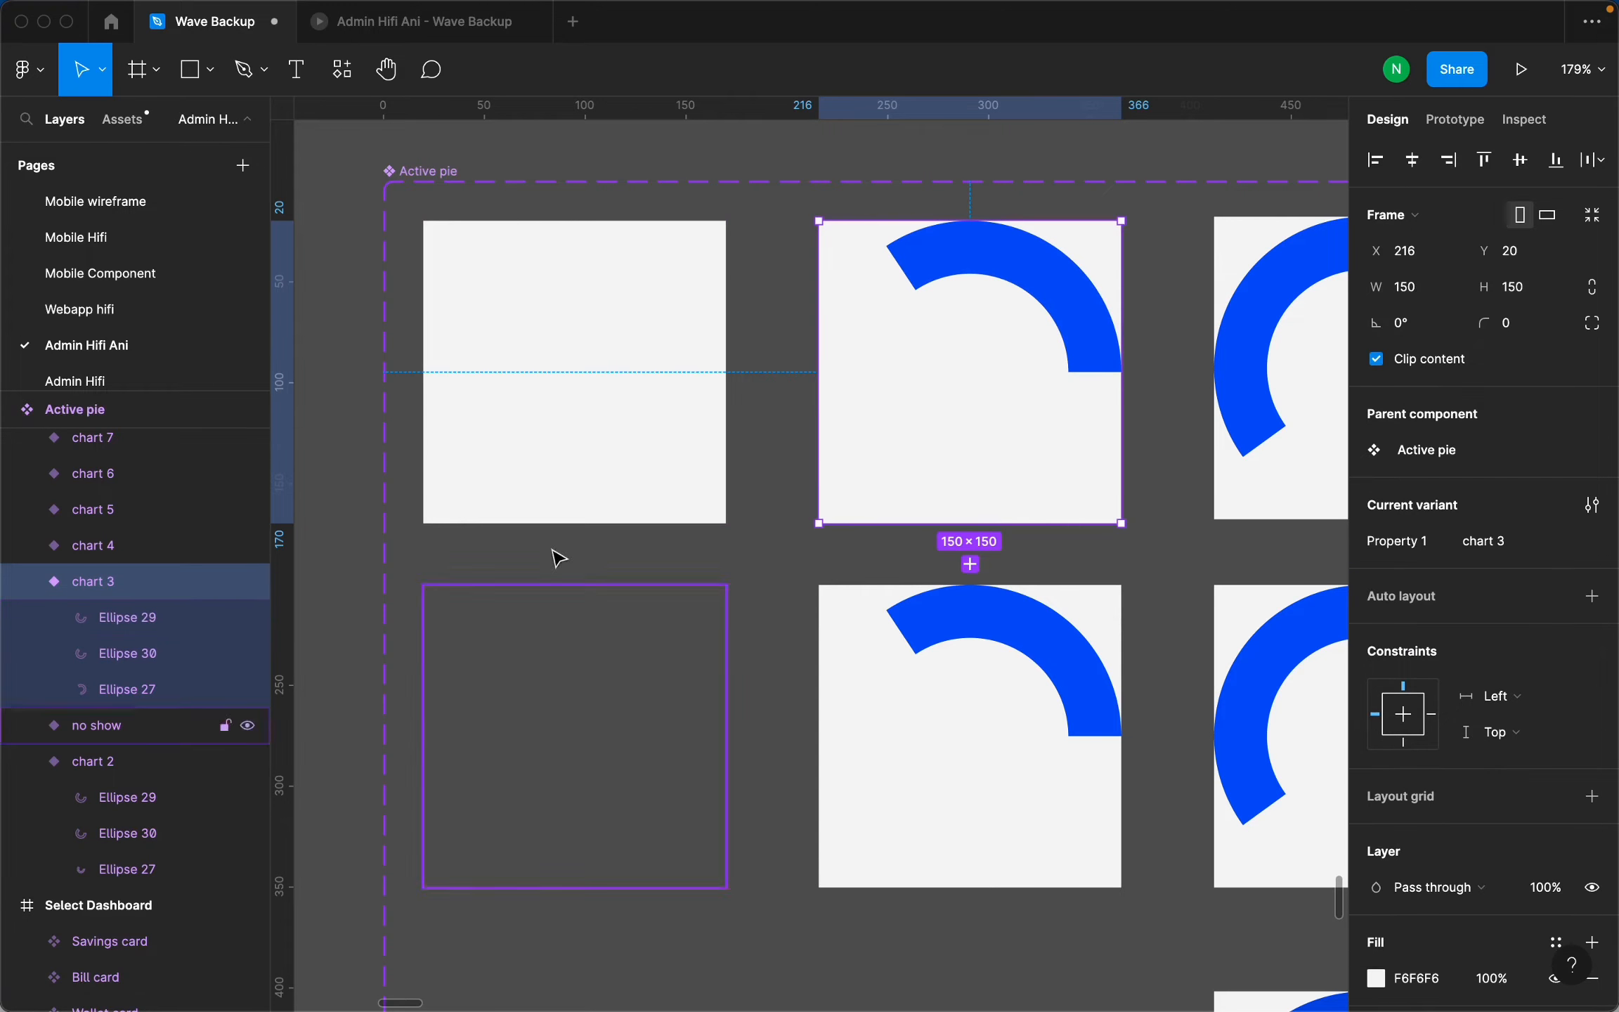
Examine the covering arc Ellipse 29 in the chart 3 and chart 4 variants.
double_click(887, 384)
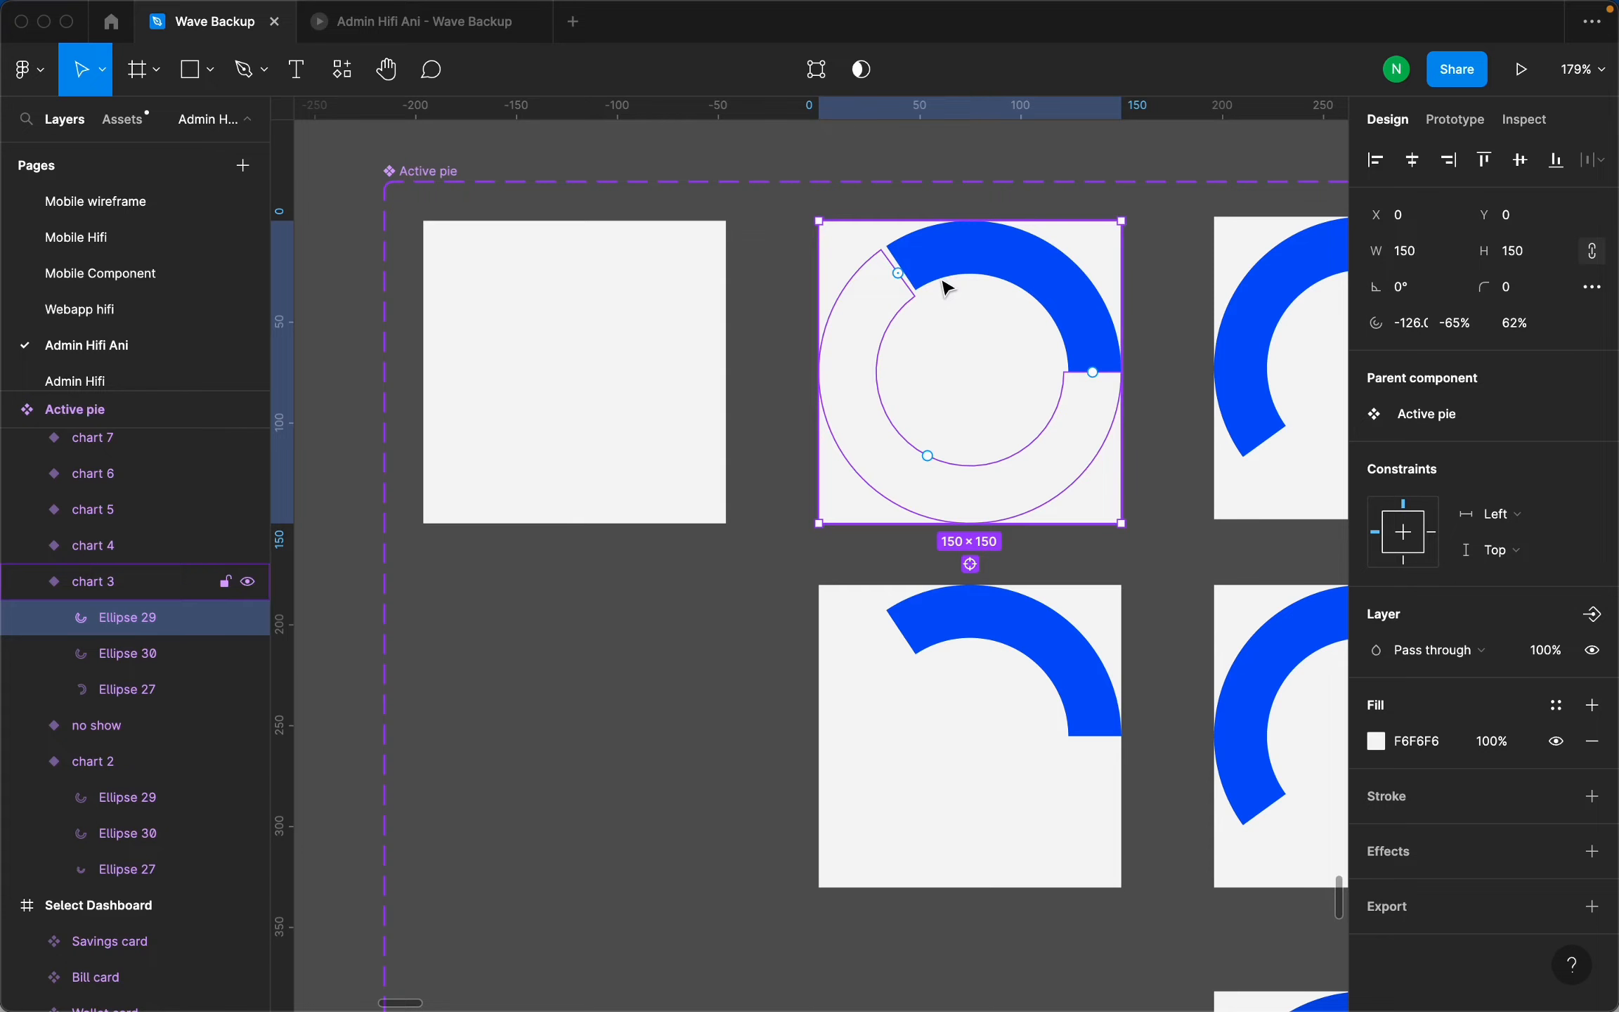
left_click(1043, 597)
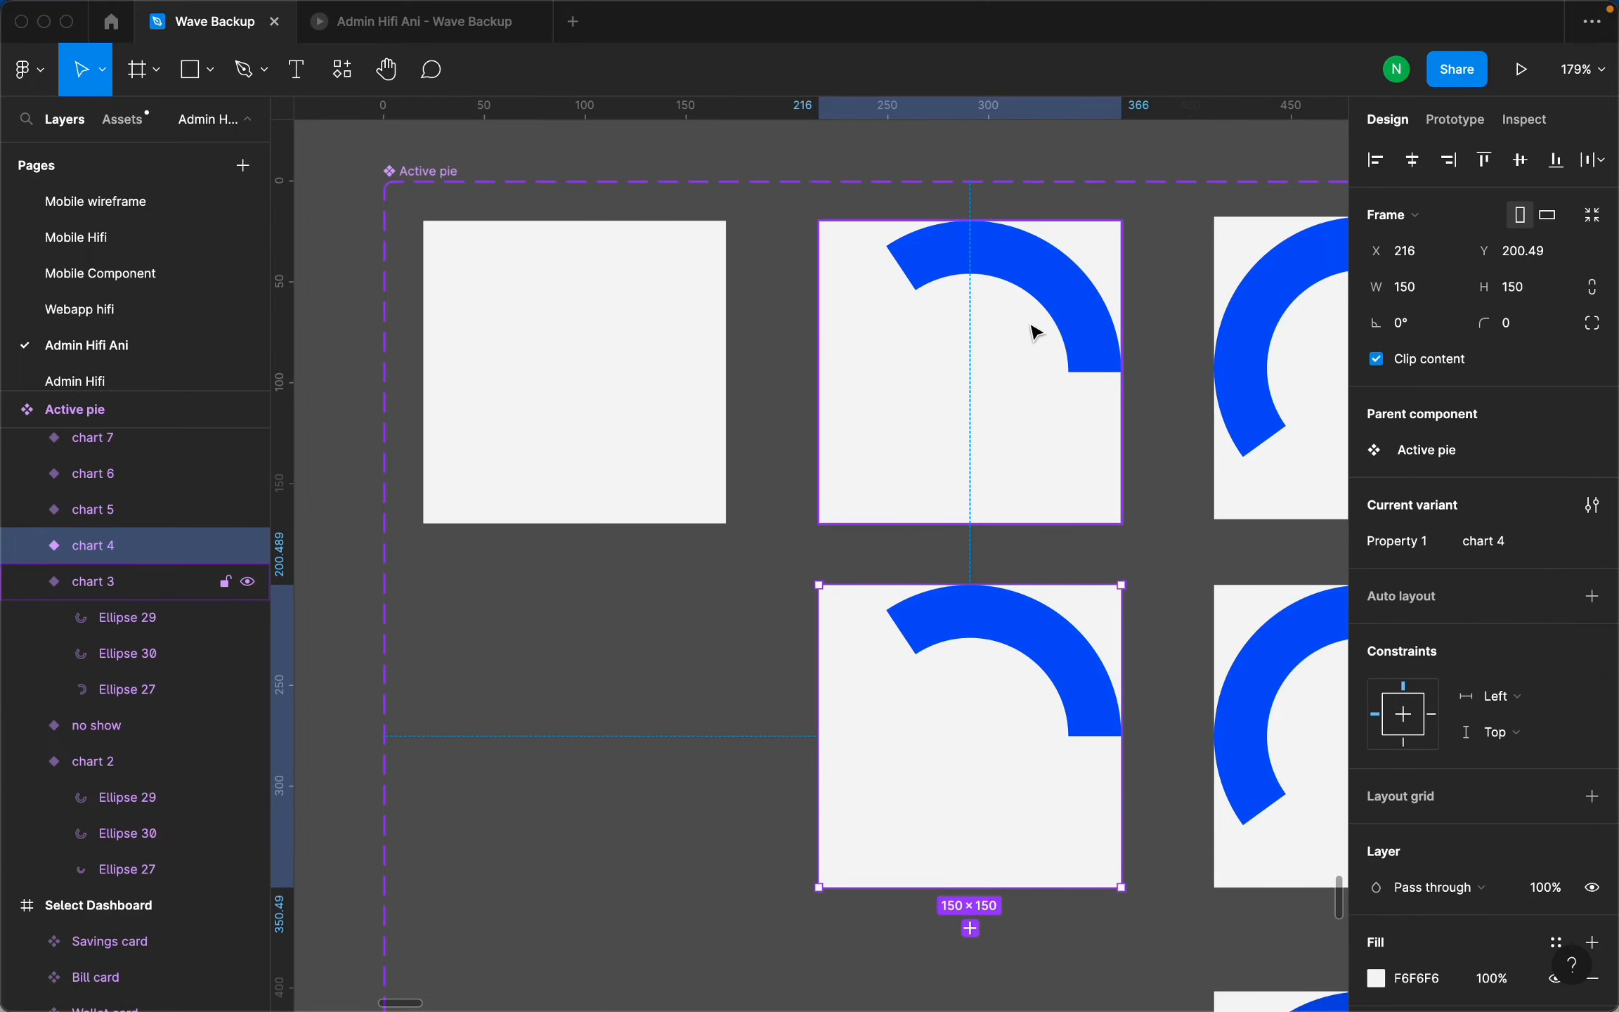
scroll(1061, 522, "down", 4)
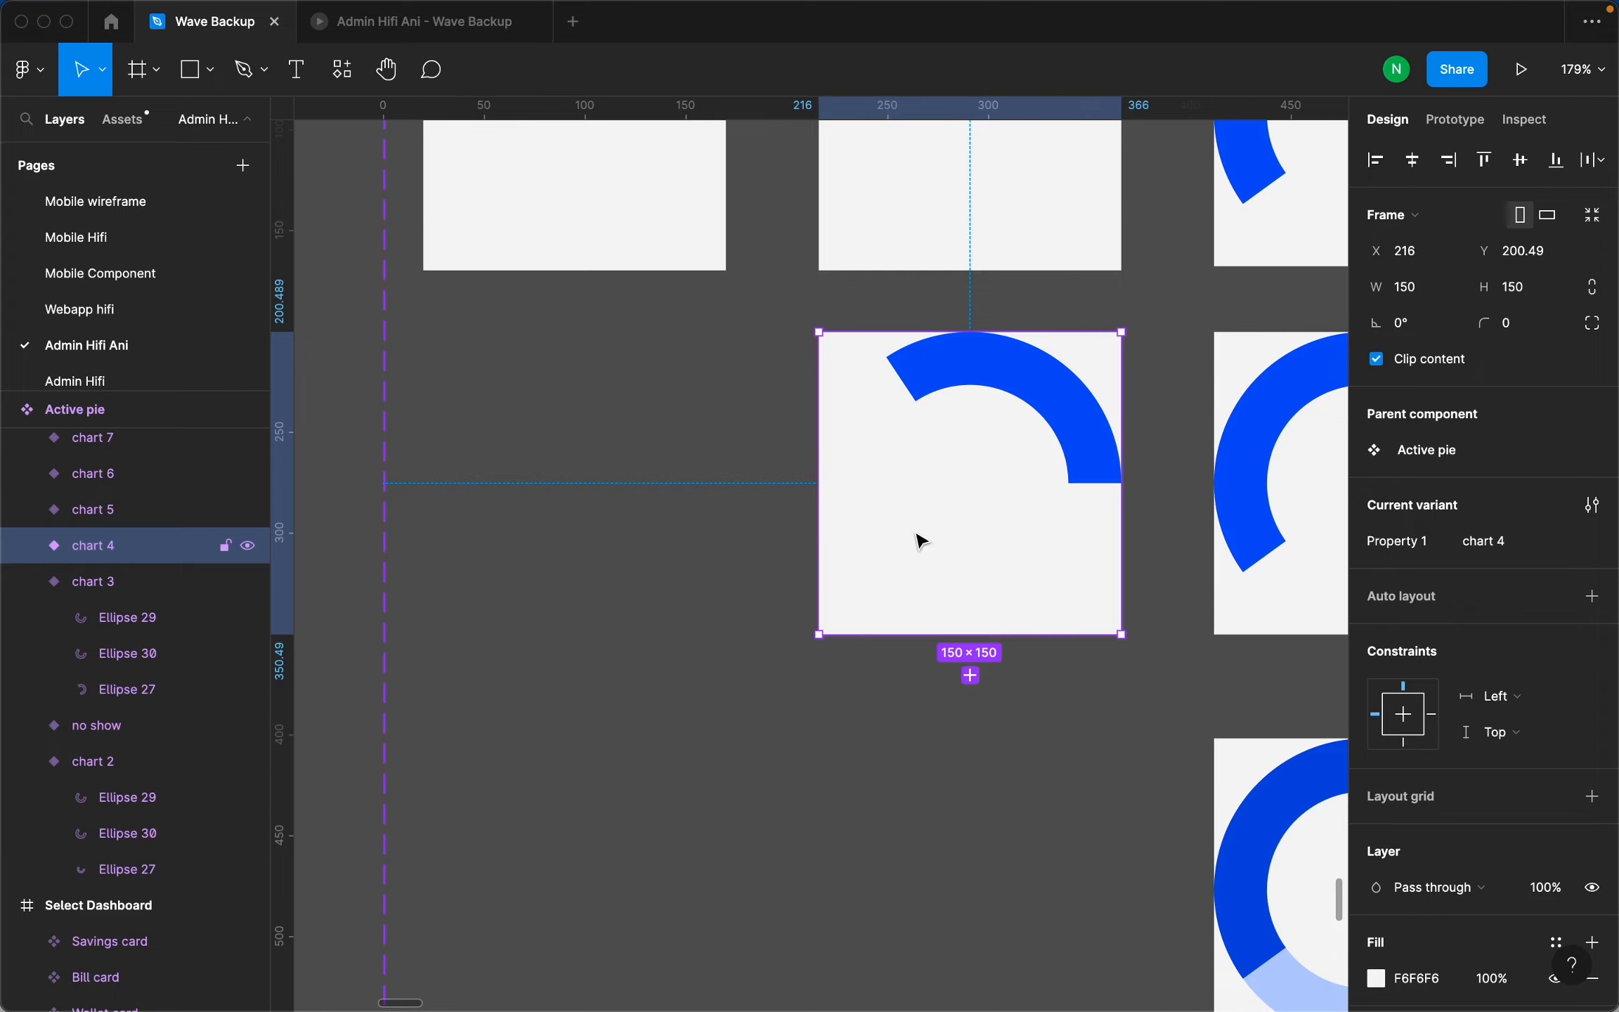
double_click(906, 565)
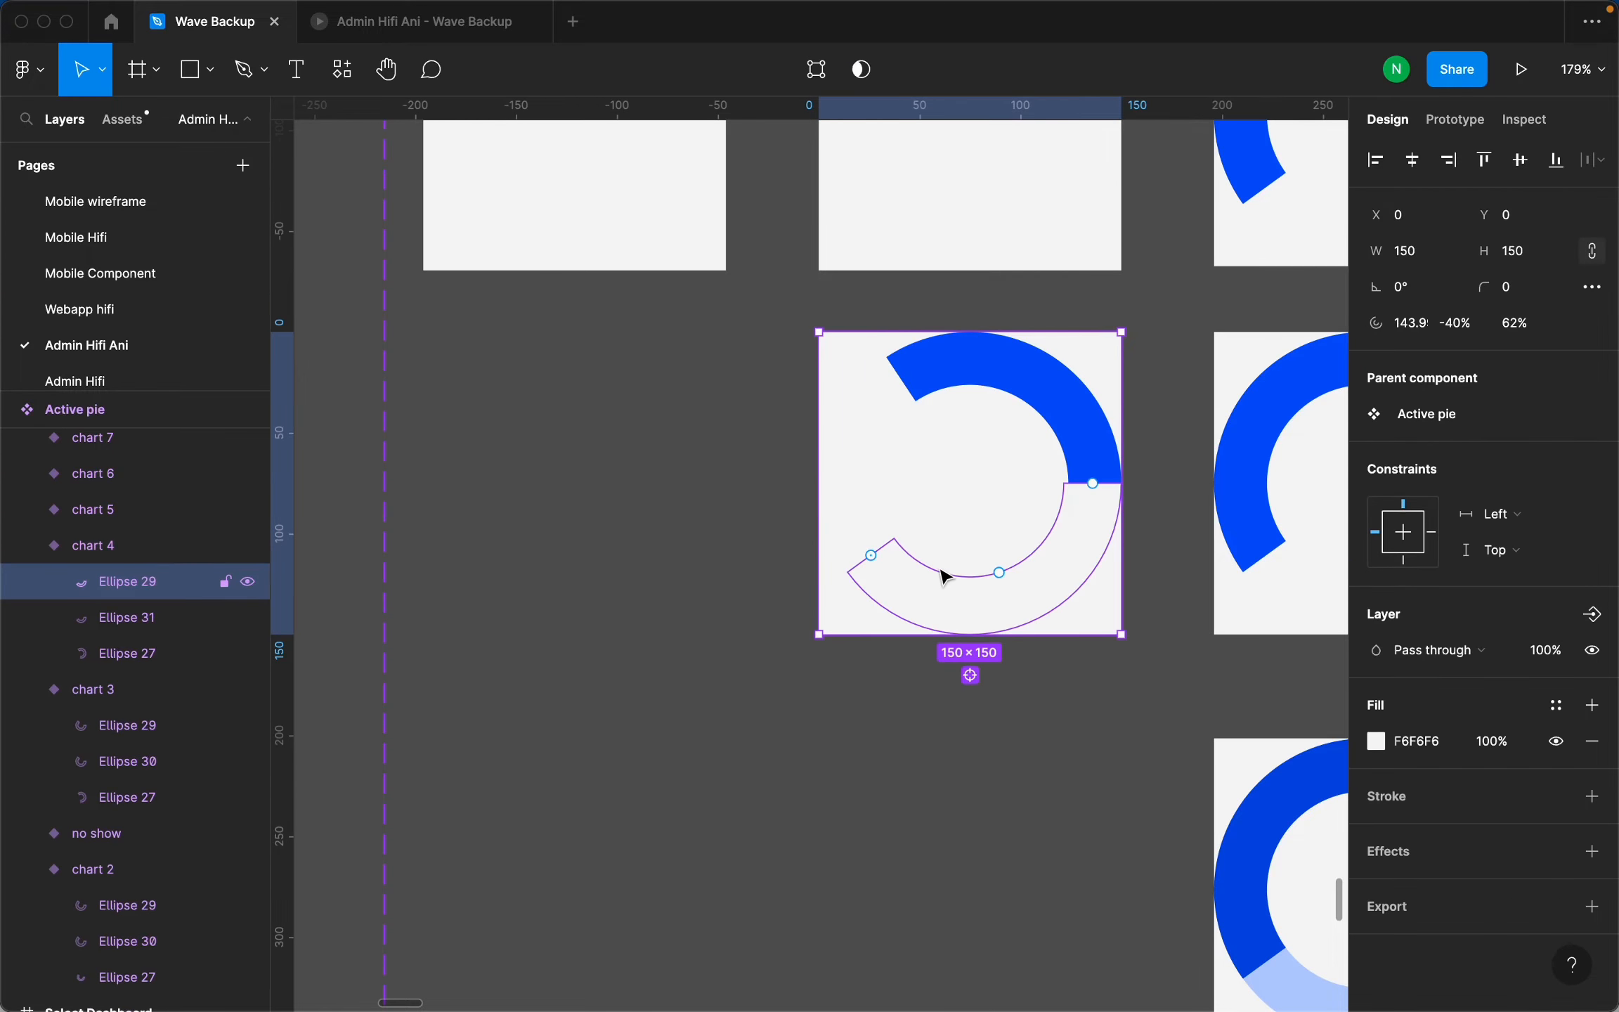
Nudge Ellipse 31 in the chart 4 variant 5 px to the right, to X 5.
left_click(1065, 618)
key("Right")
key("Right")
key("Right")
key("Right")
key("Right")
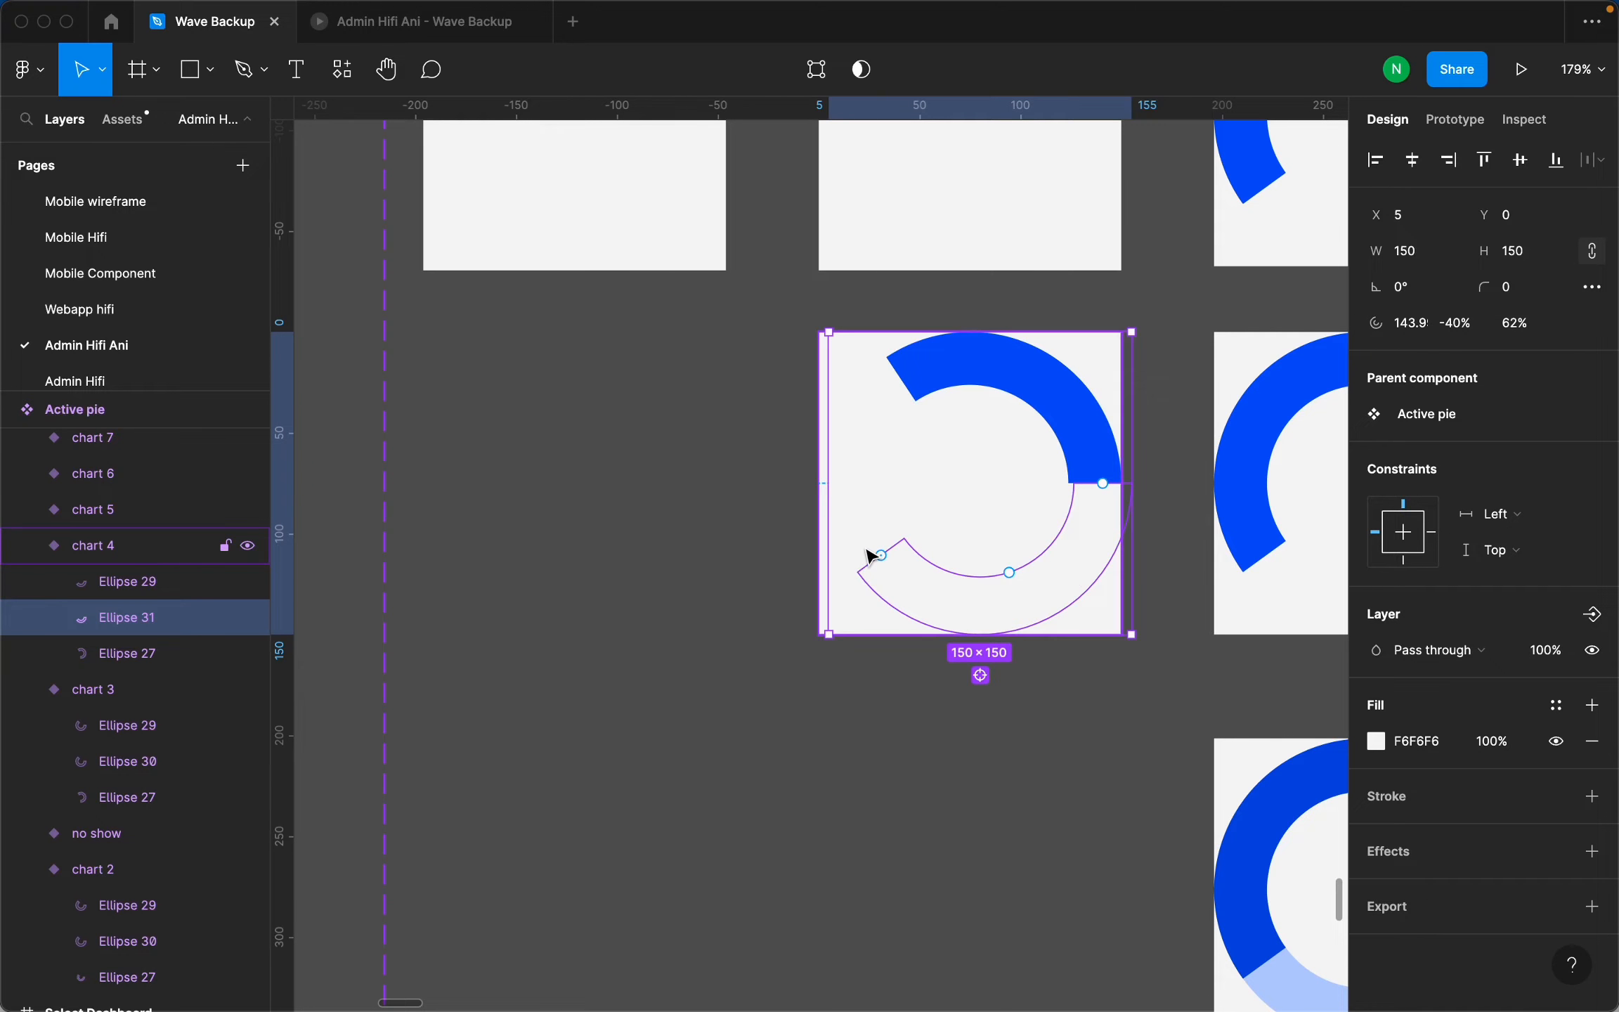
Examine the blue and covering arcs in chart 5 and the covering arc Ellipse 29 in chart 2.
scroll(826, 521, "down", 5)
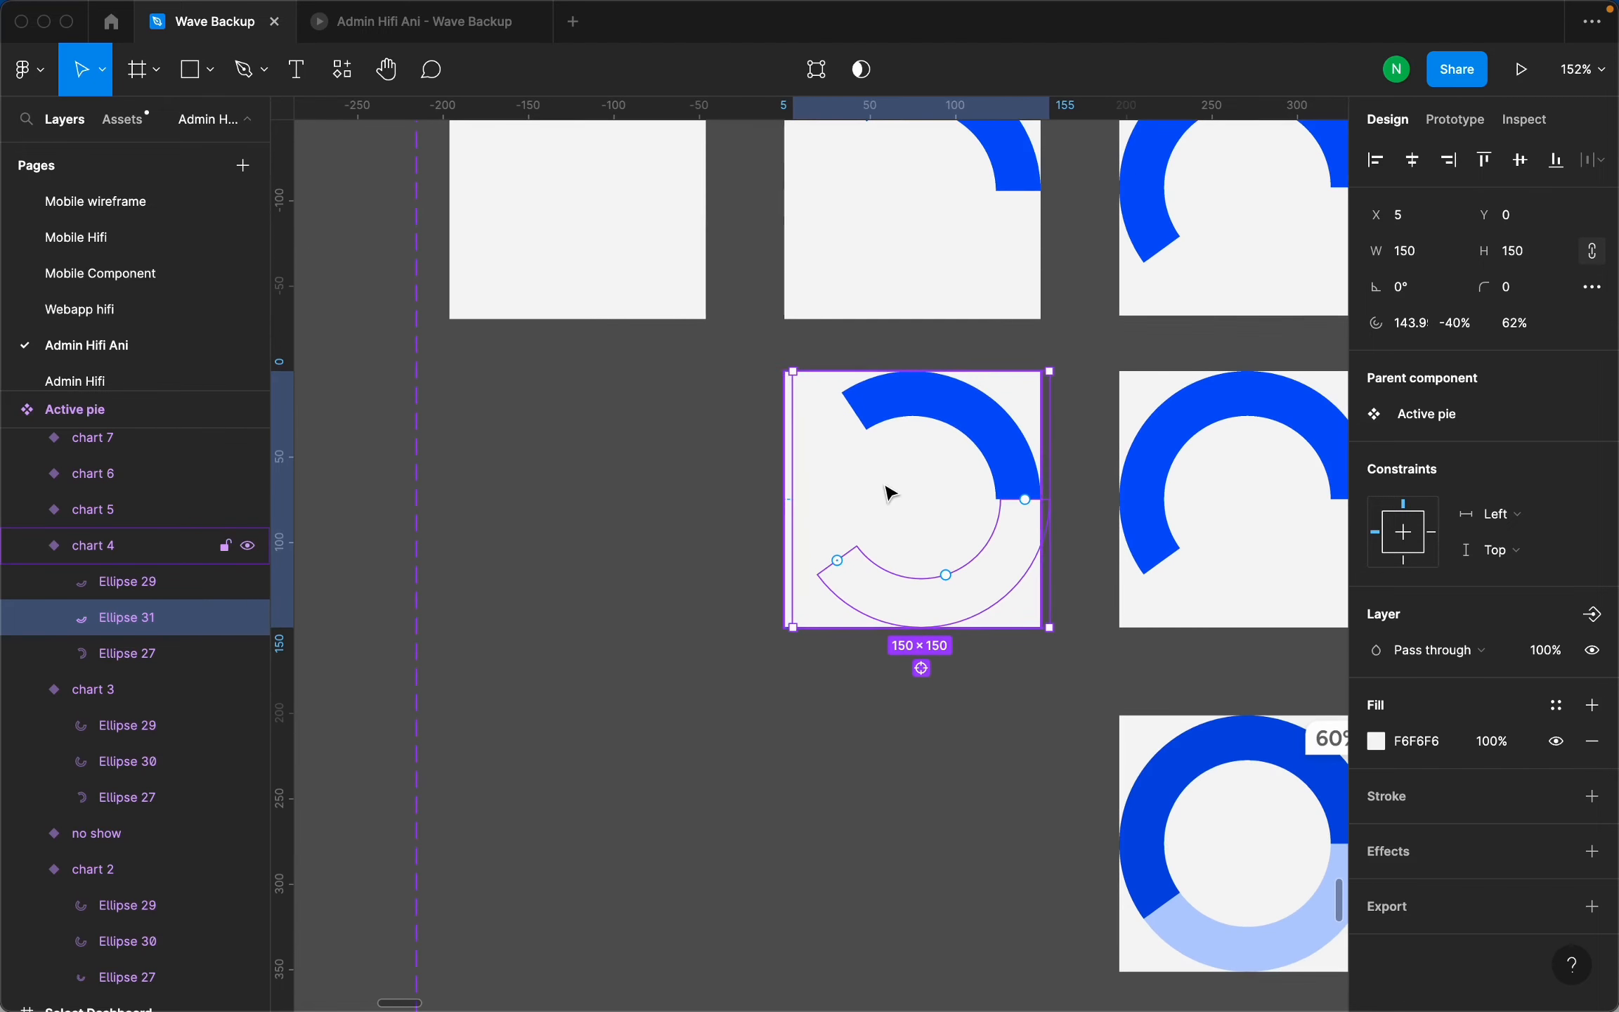
scroll(1058, 318, "up", 5)
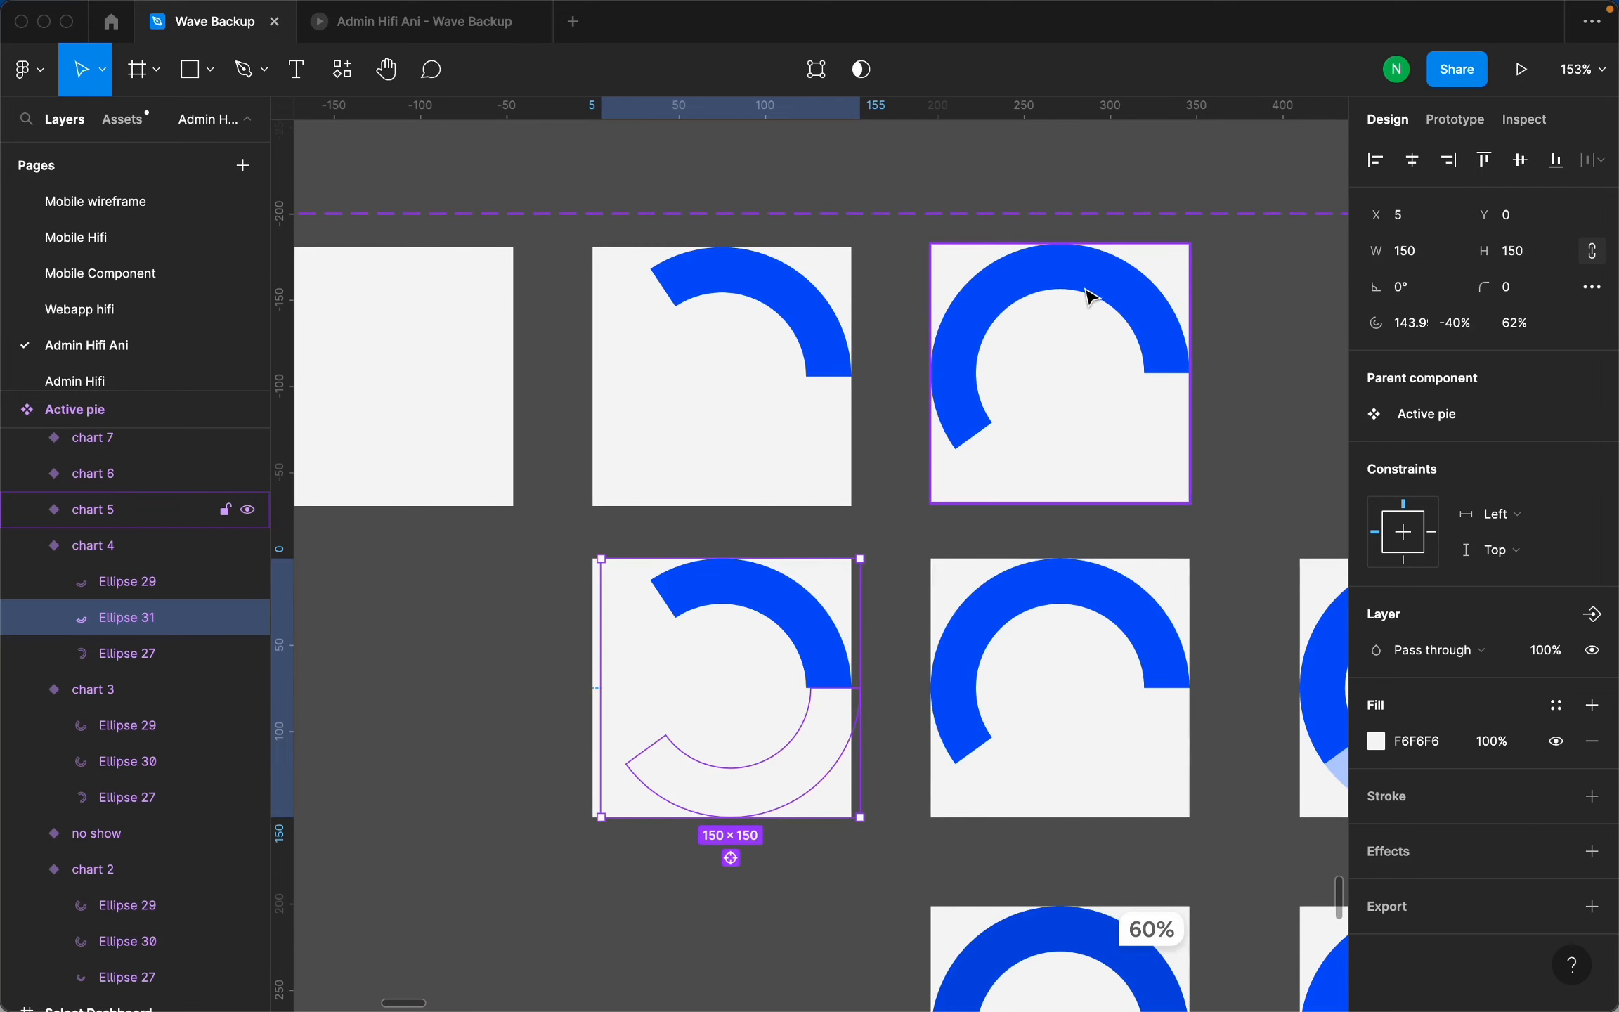
left_click(1092, 295)
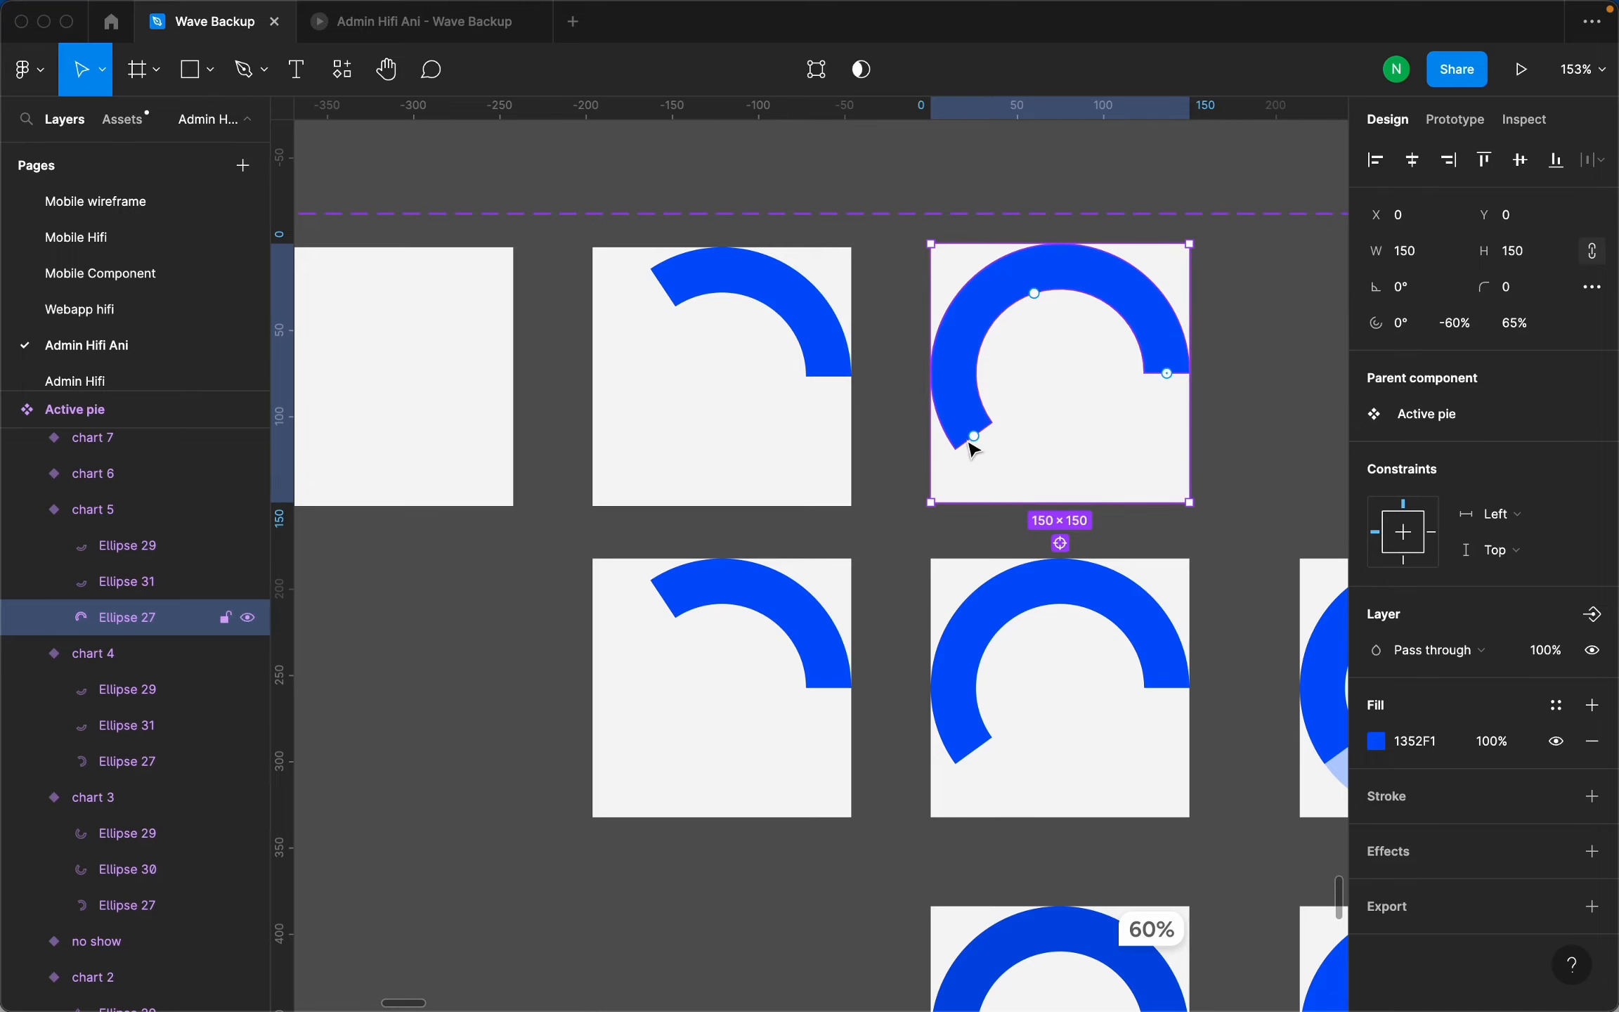
left_click(1052, 470)
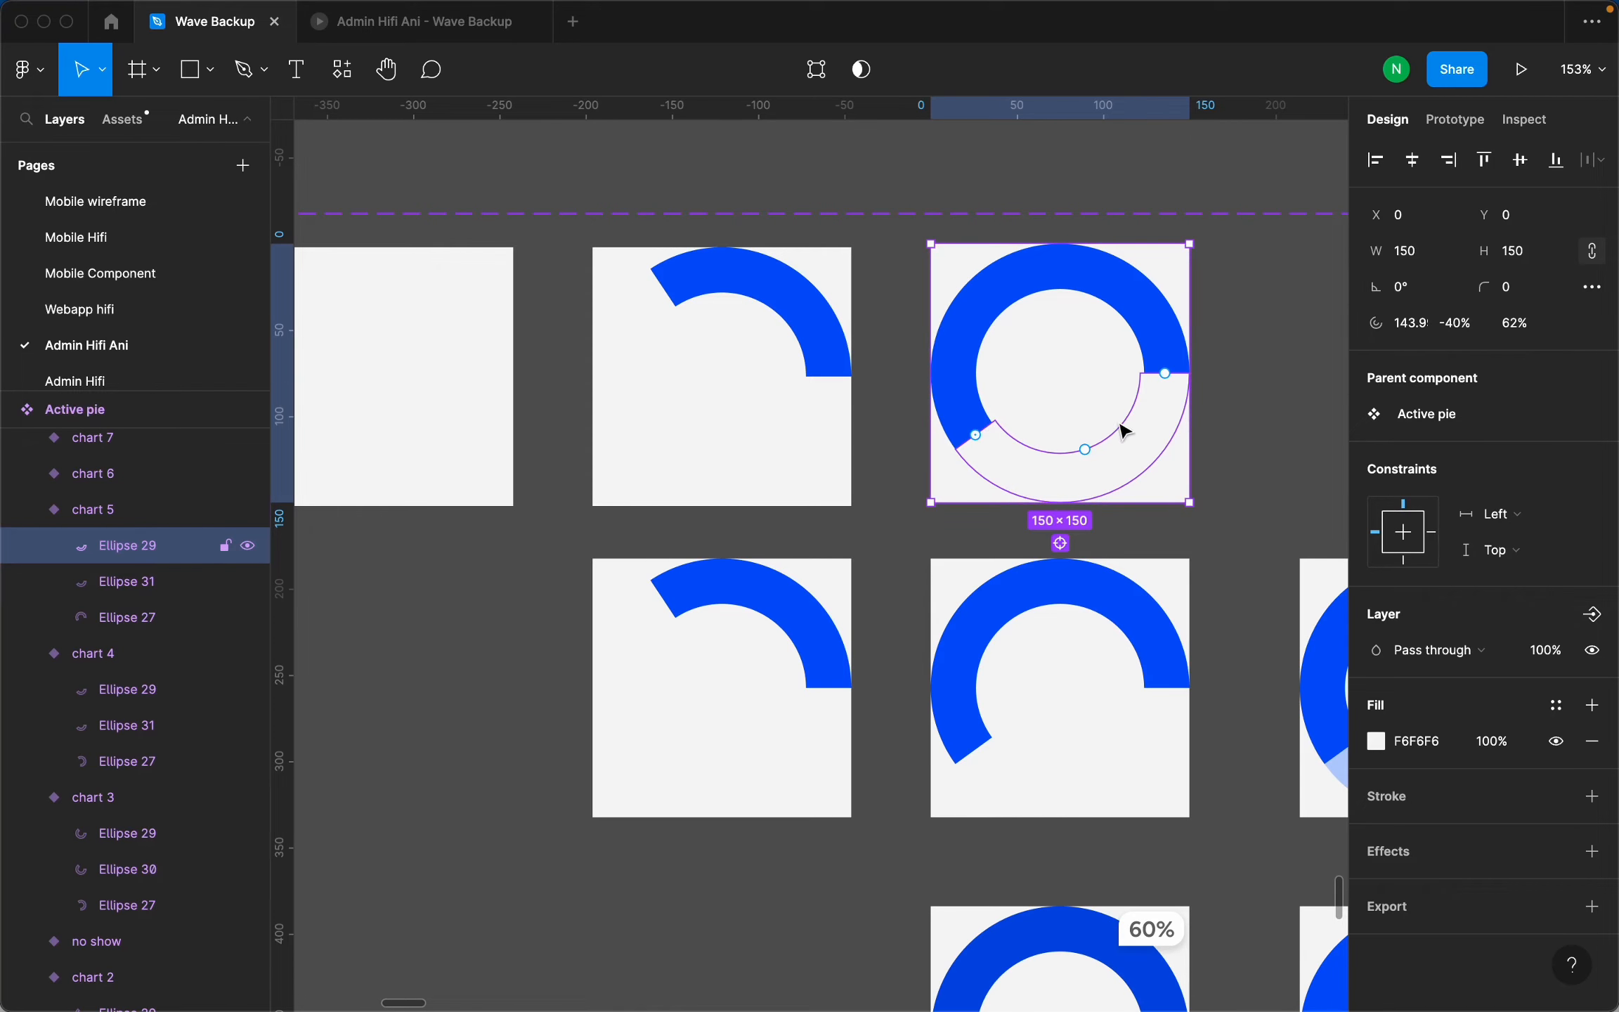
left_click(418, 387)
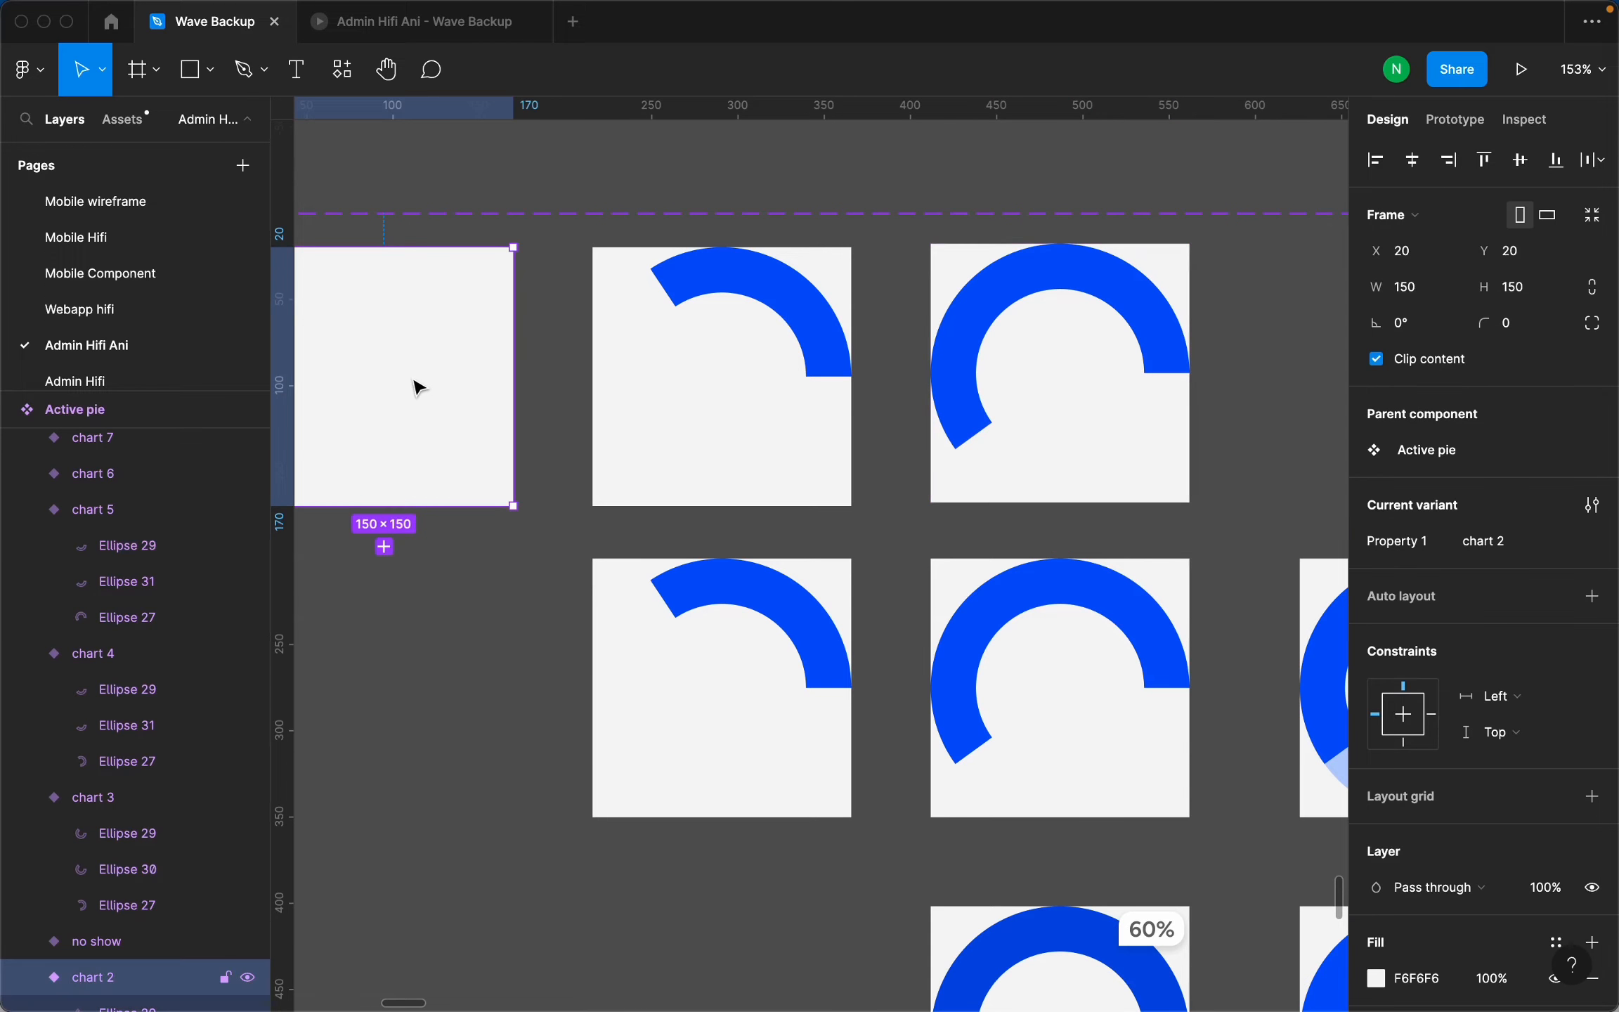
scroll(480, 405, "down", 3)
left_click(372, 444)
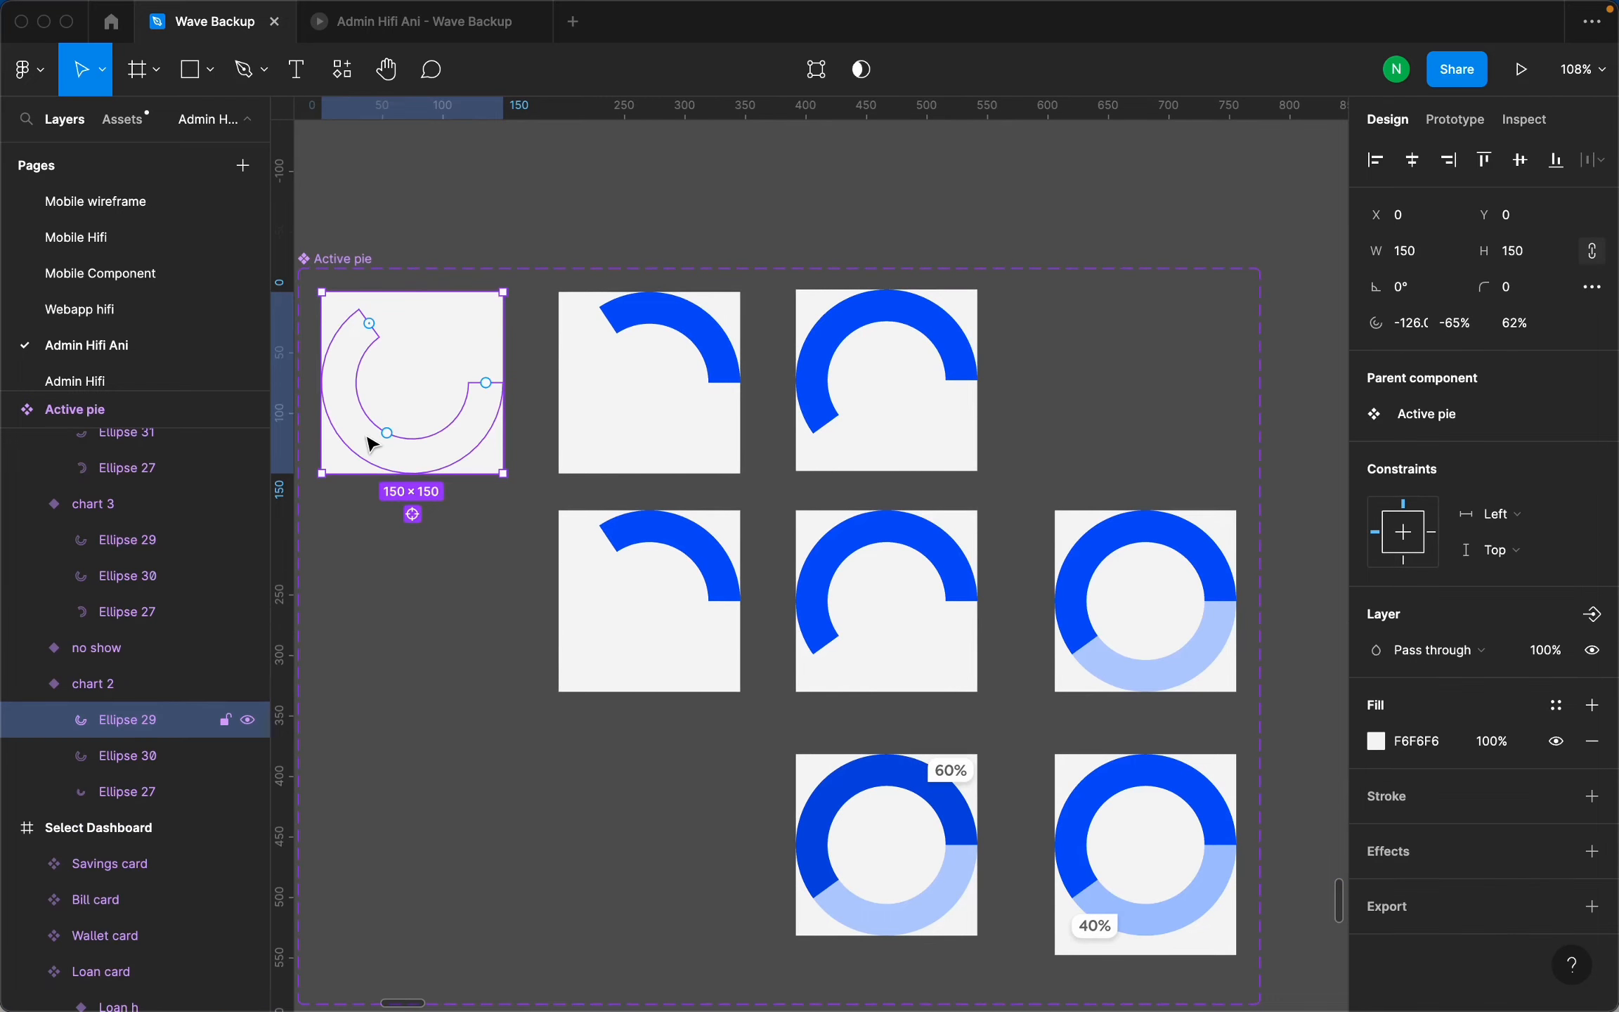
Examine the covering arc Ellipse 29 in the chart 3 variant and in the chart 4 variant.
left_click(594, 439)
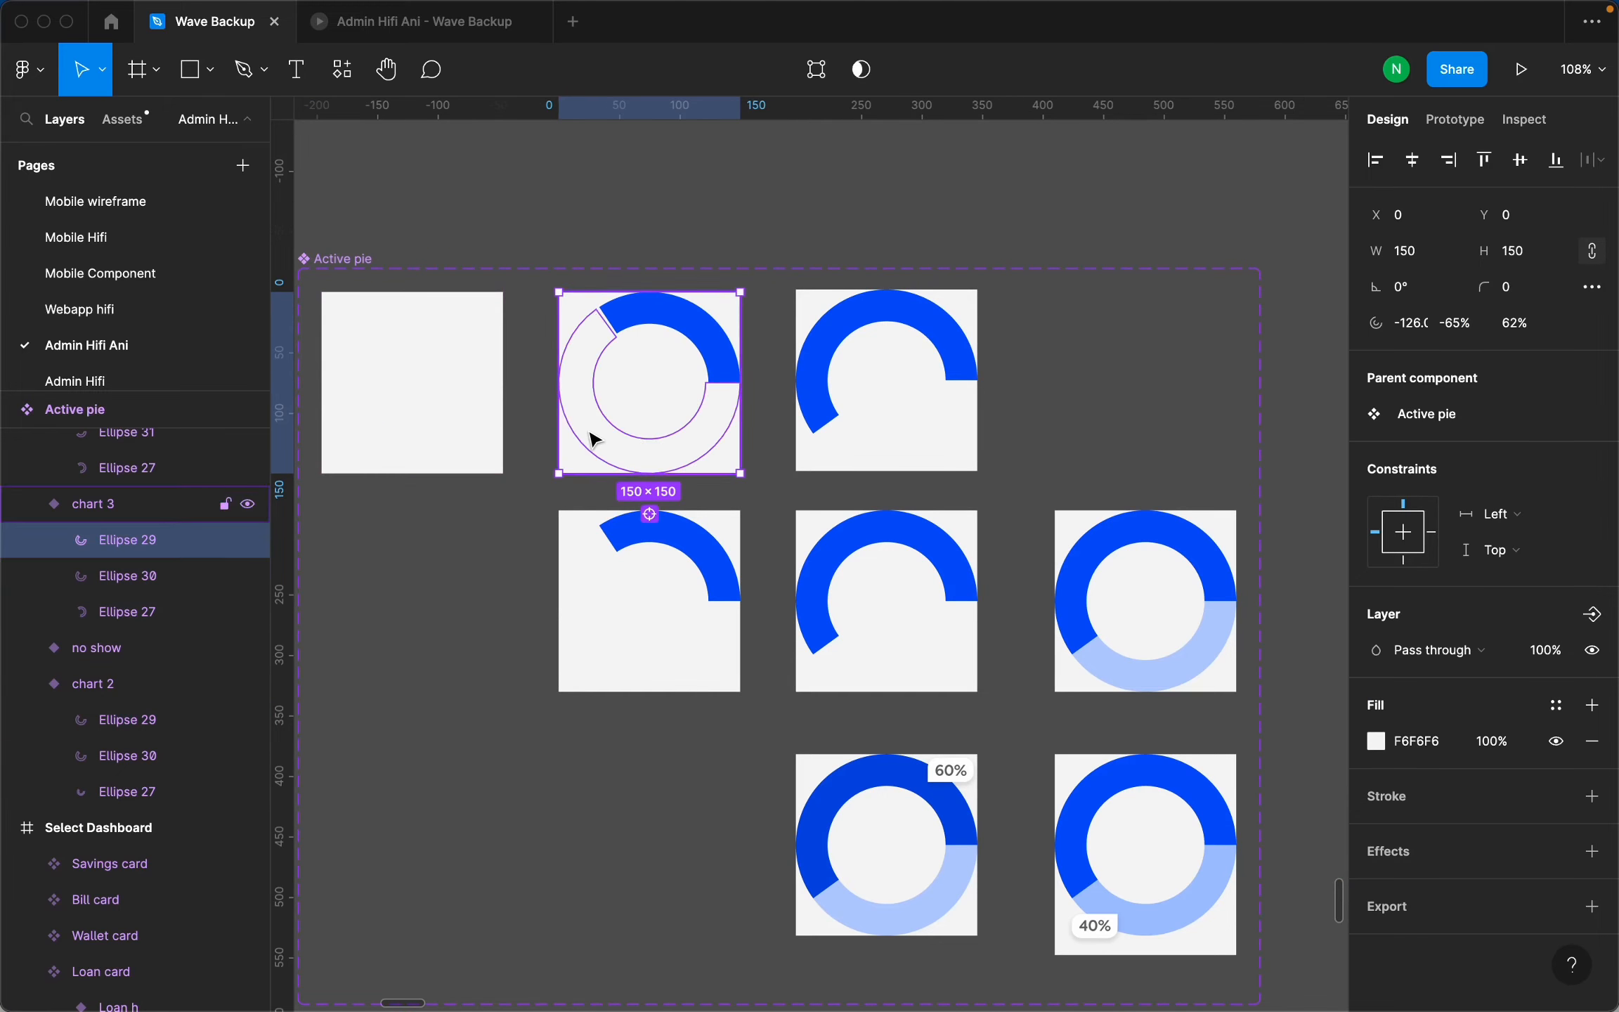
left_click(636, 620)
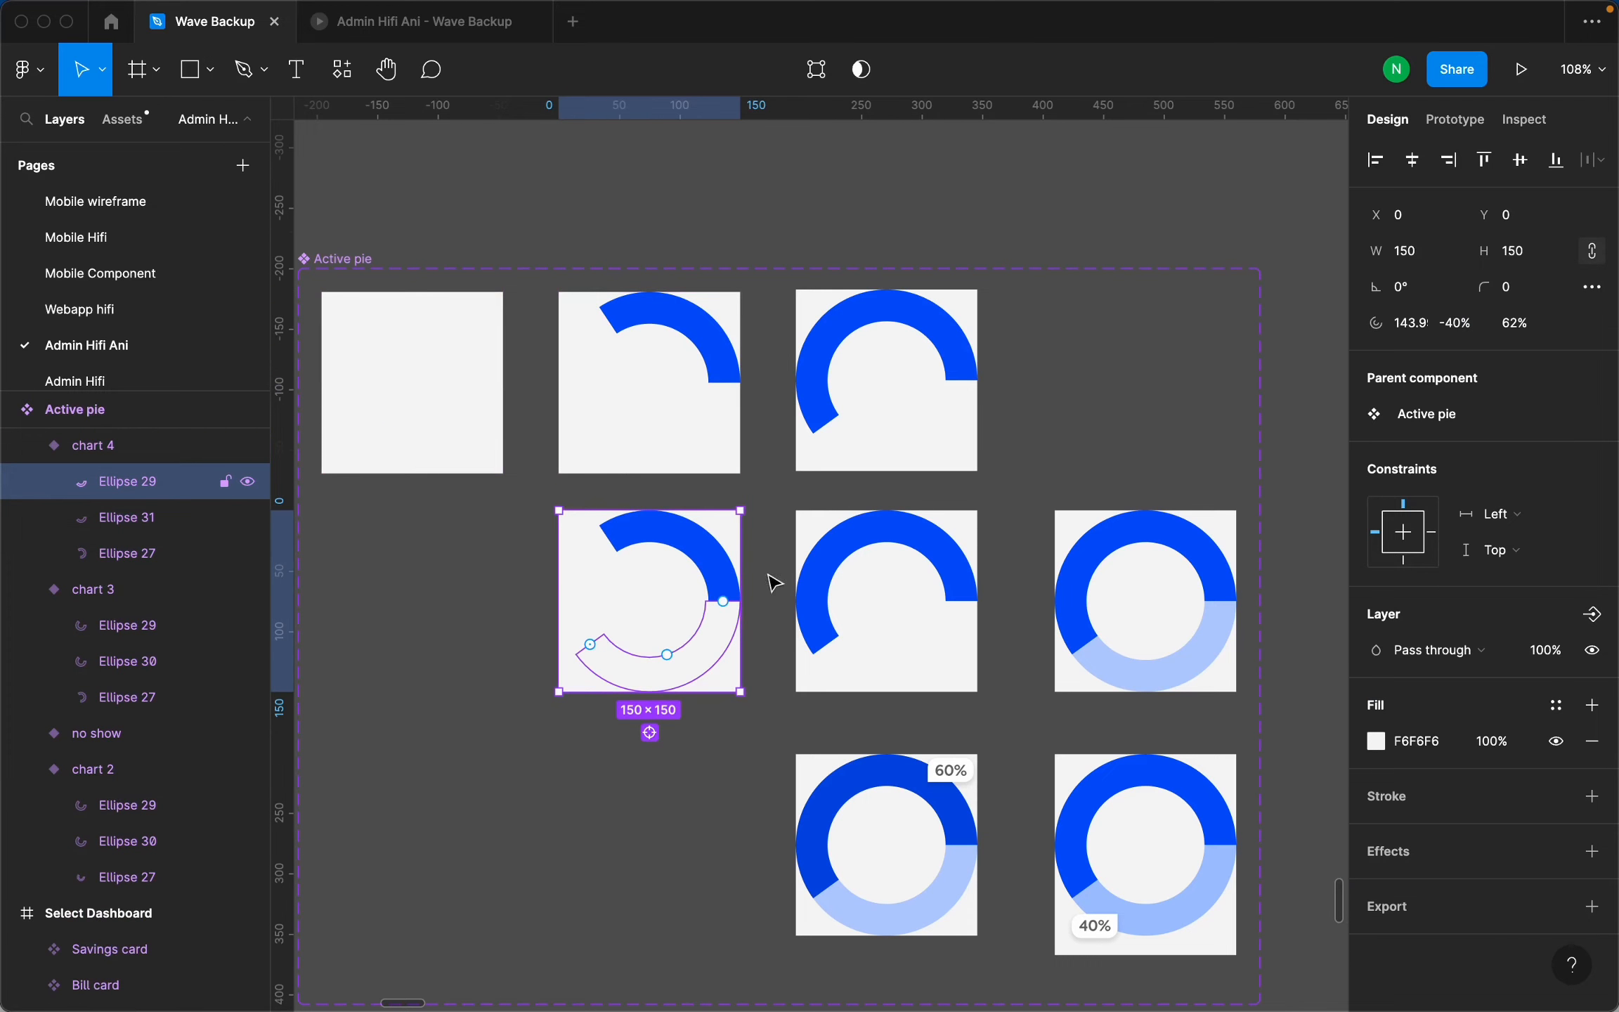
left_click(1017, 417)
scroll(951, 441, "up", 5)
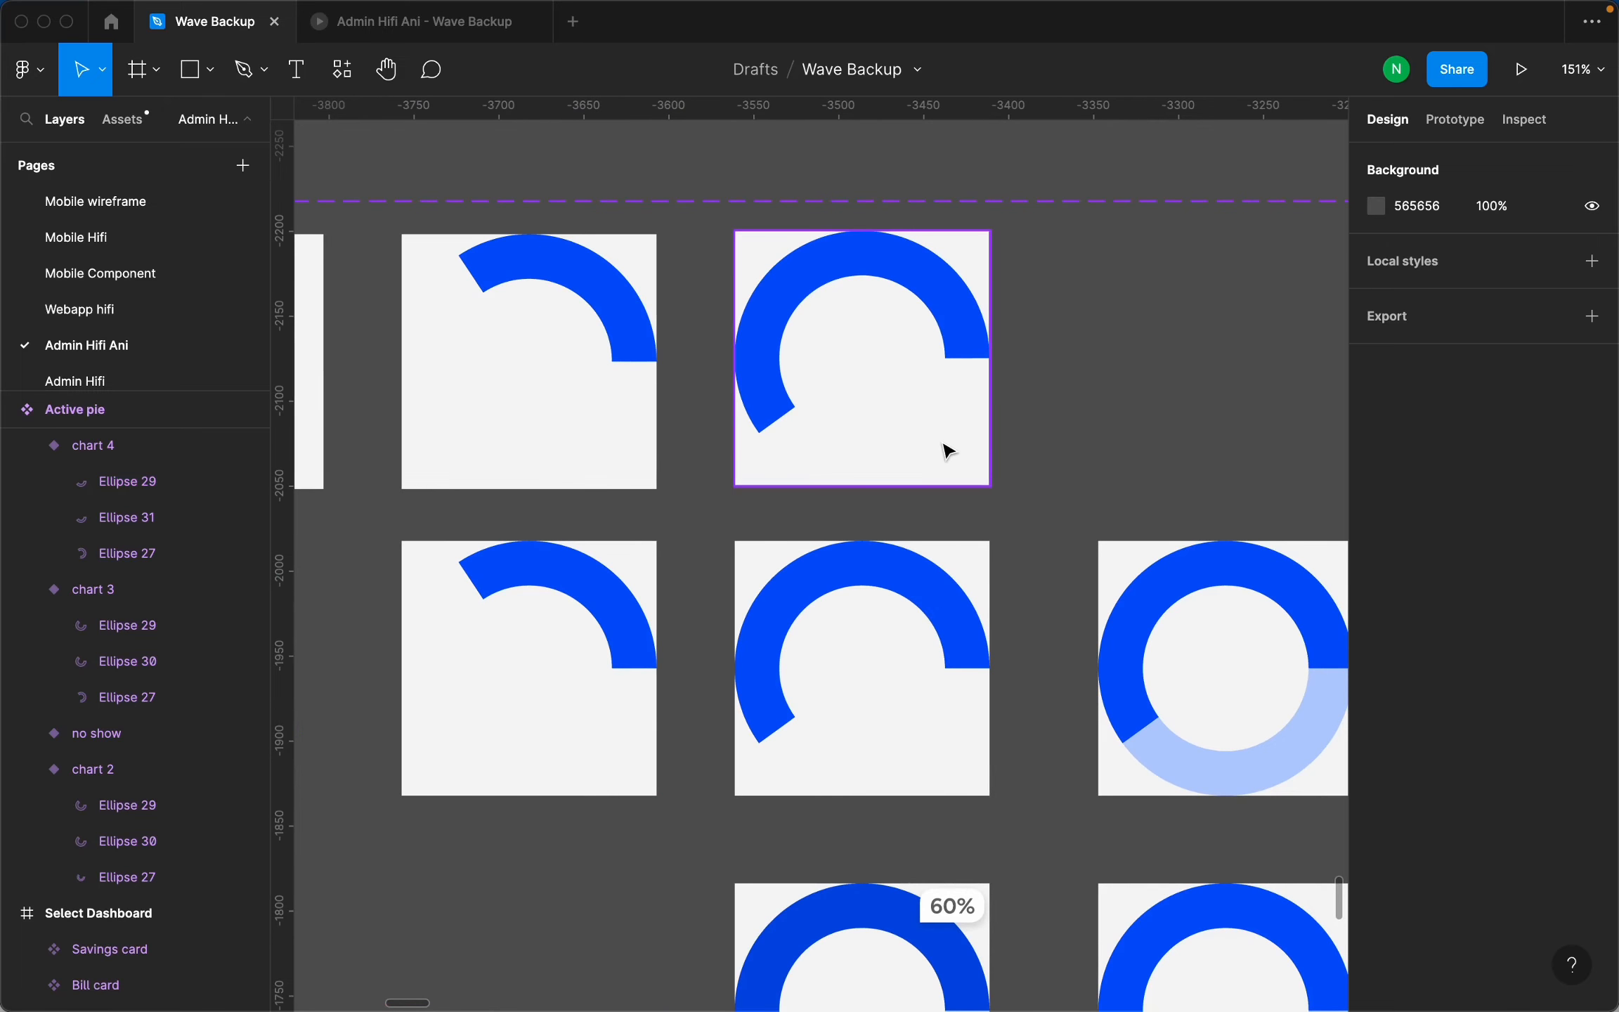
scroll(1184, 766, "down", 3)
scroll(1254, 757, "up", 3)
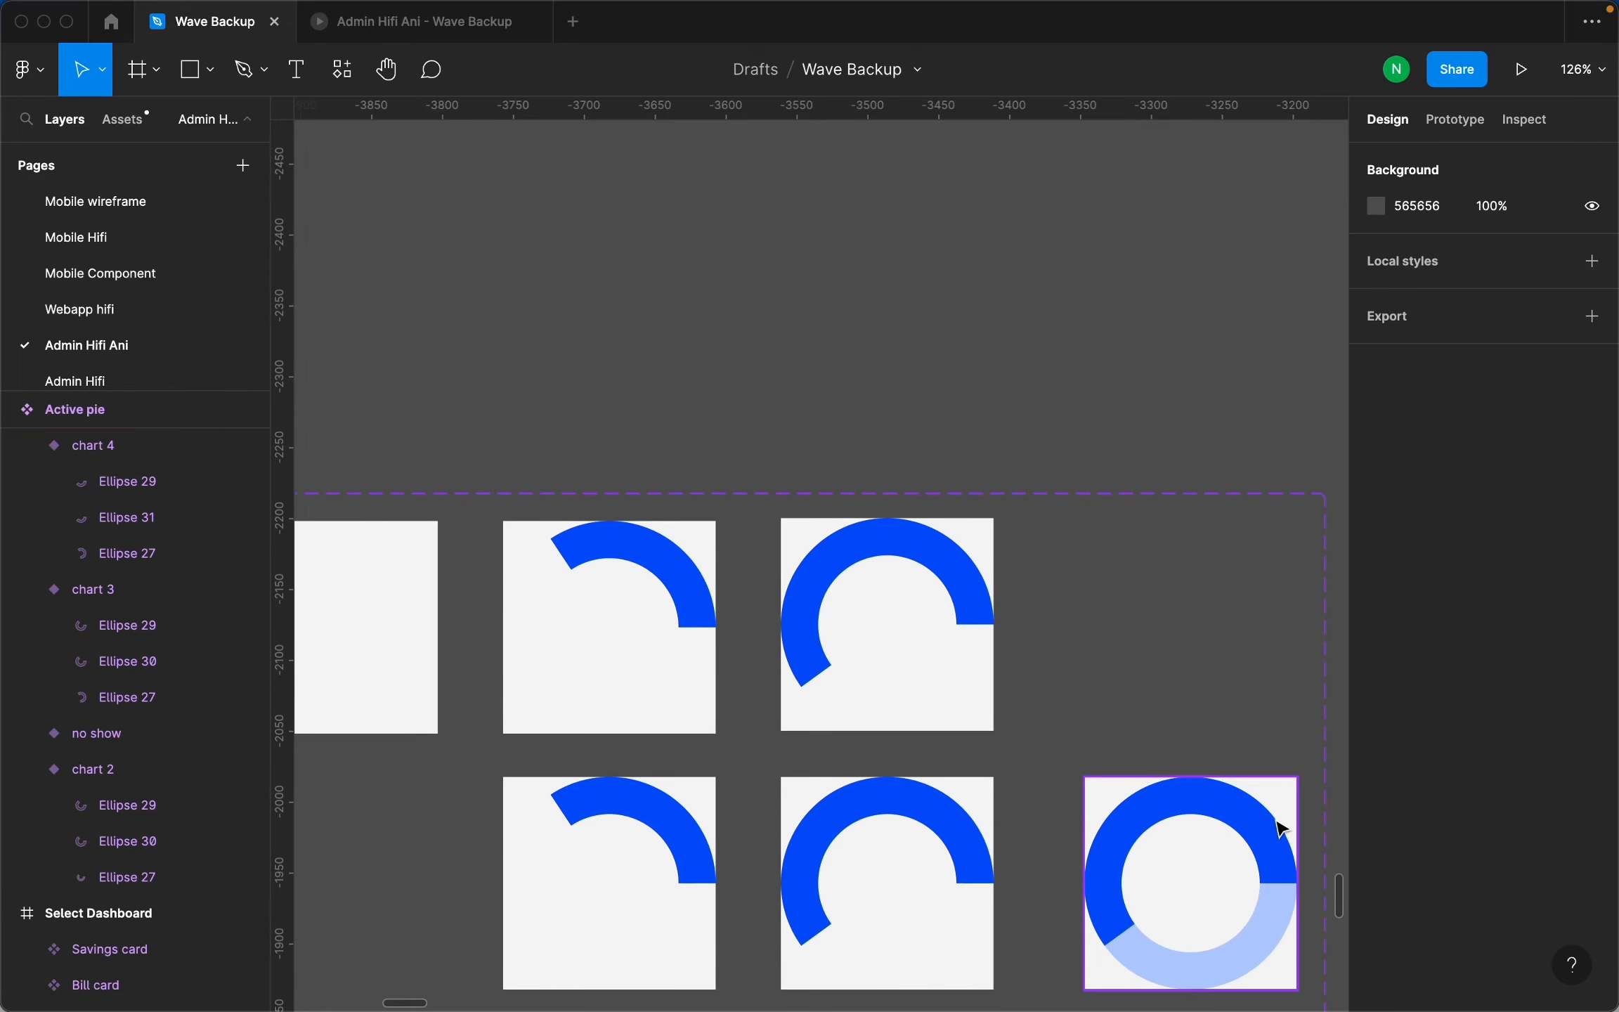
scroll(1277, 827, "down", 4)
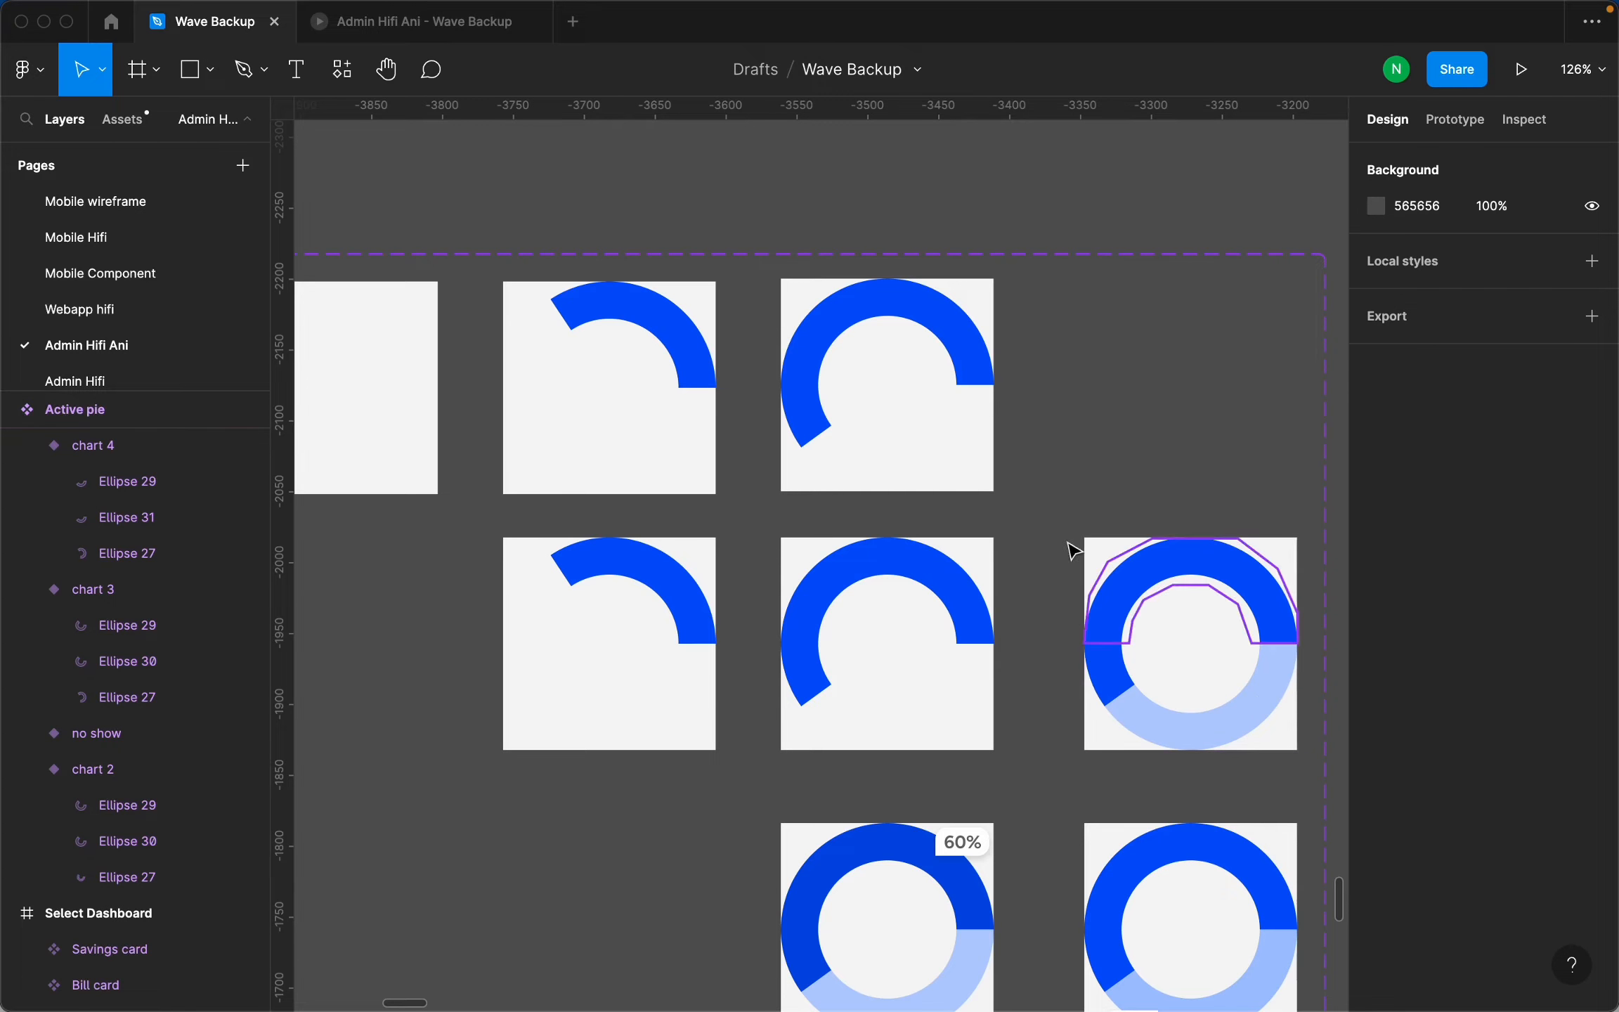
scroll(993, 485, "up", 3)
Compare the covering arc Ellipse 29 in chart 5 with the blue arc Ellipse 27 in chart 6.
double_click(935, 460)
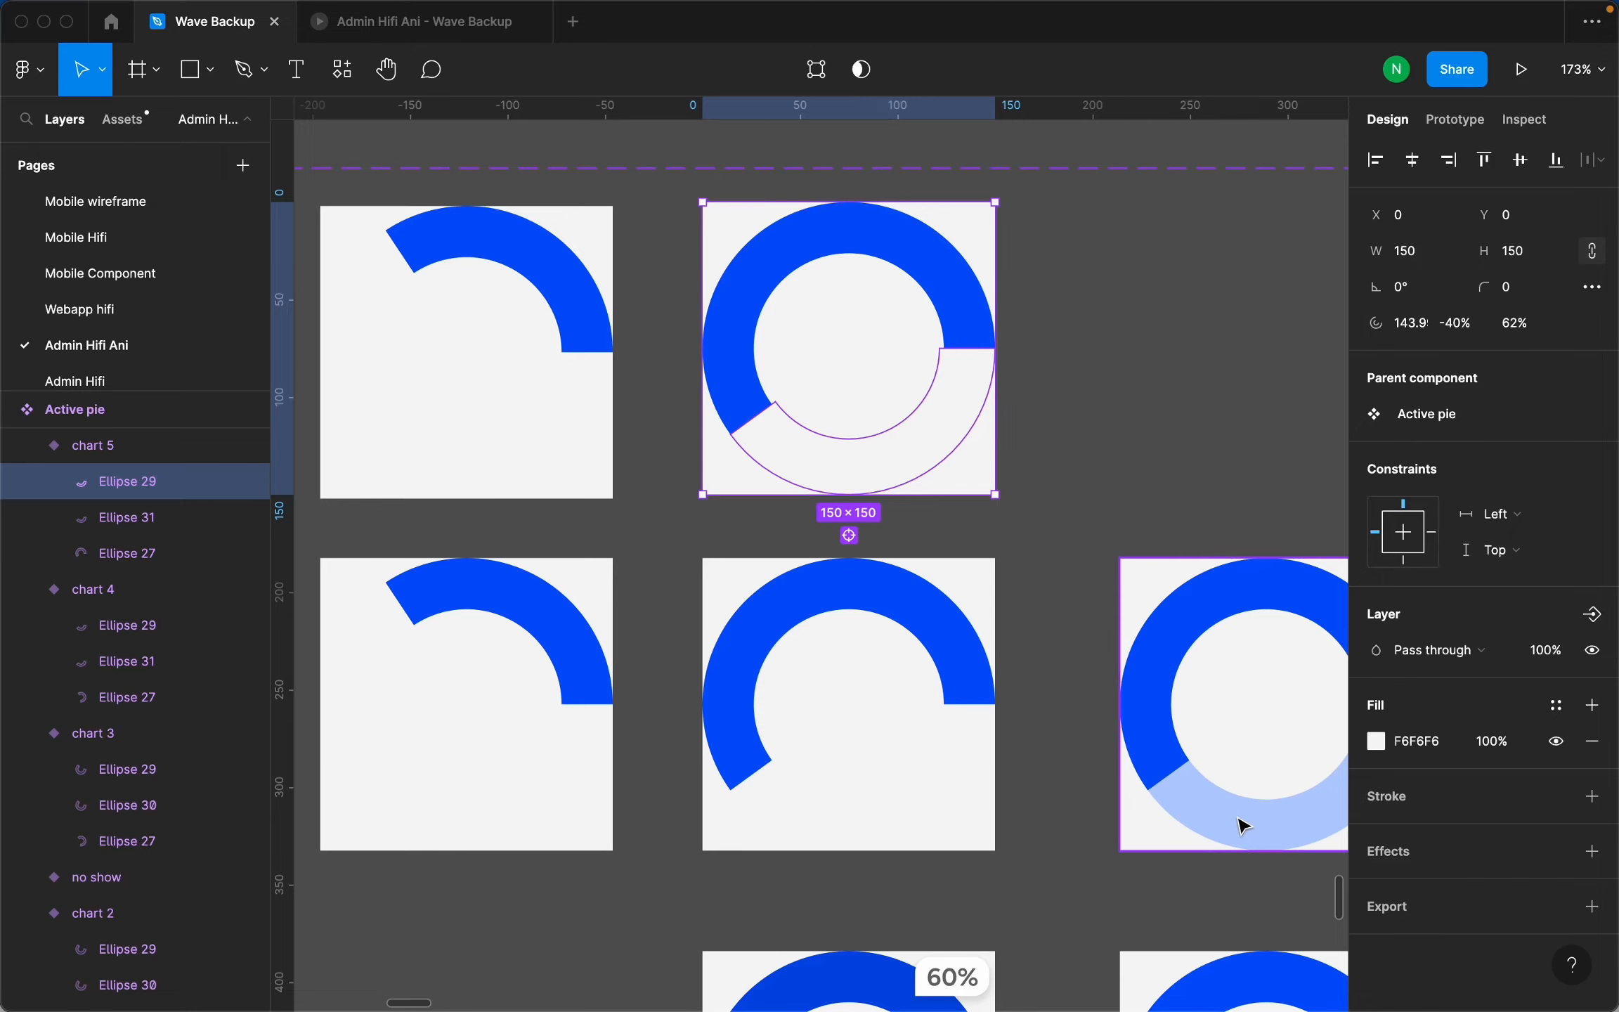
scroll(1241, 794, "down", 2)
scroll(1223, 731, "down", 2)
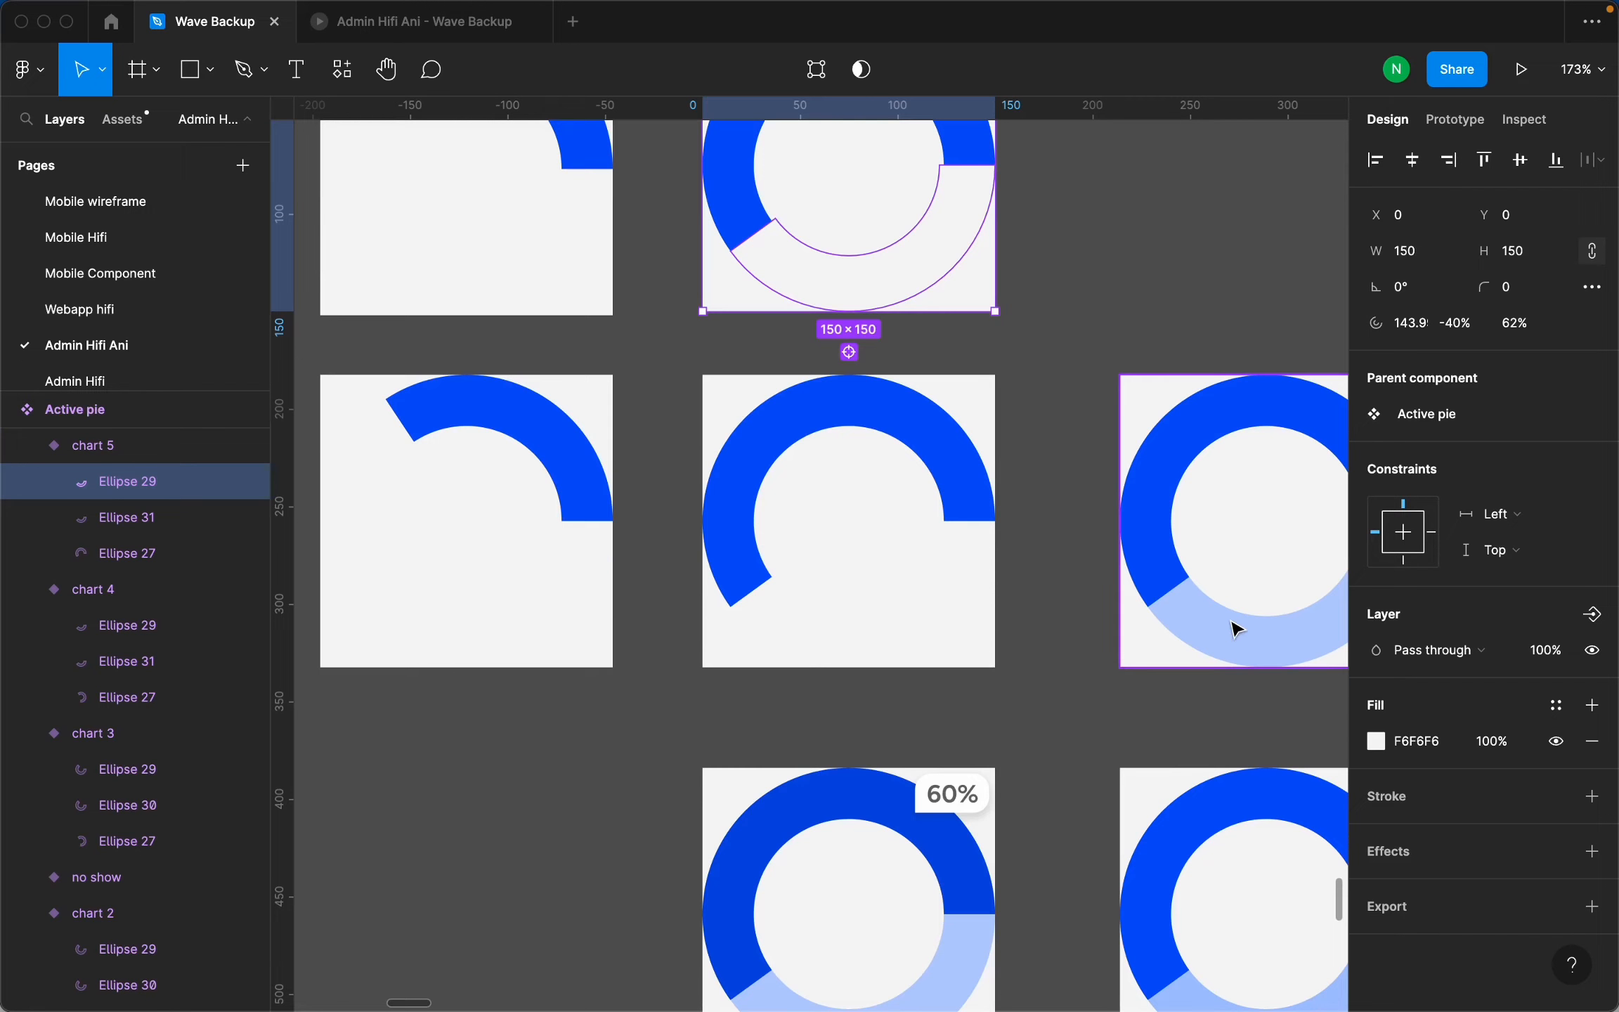
left_click(826, 638)
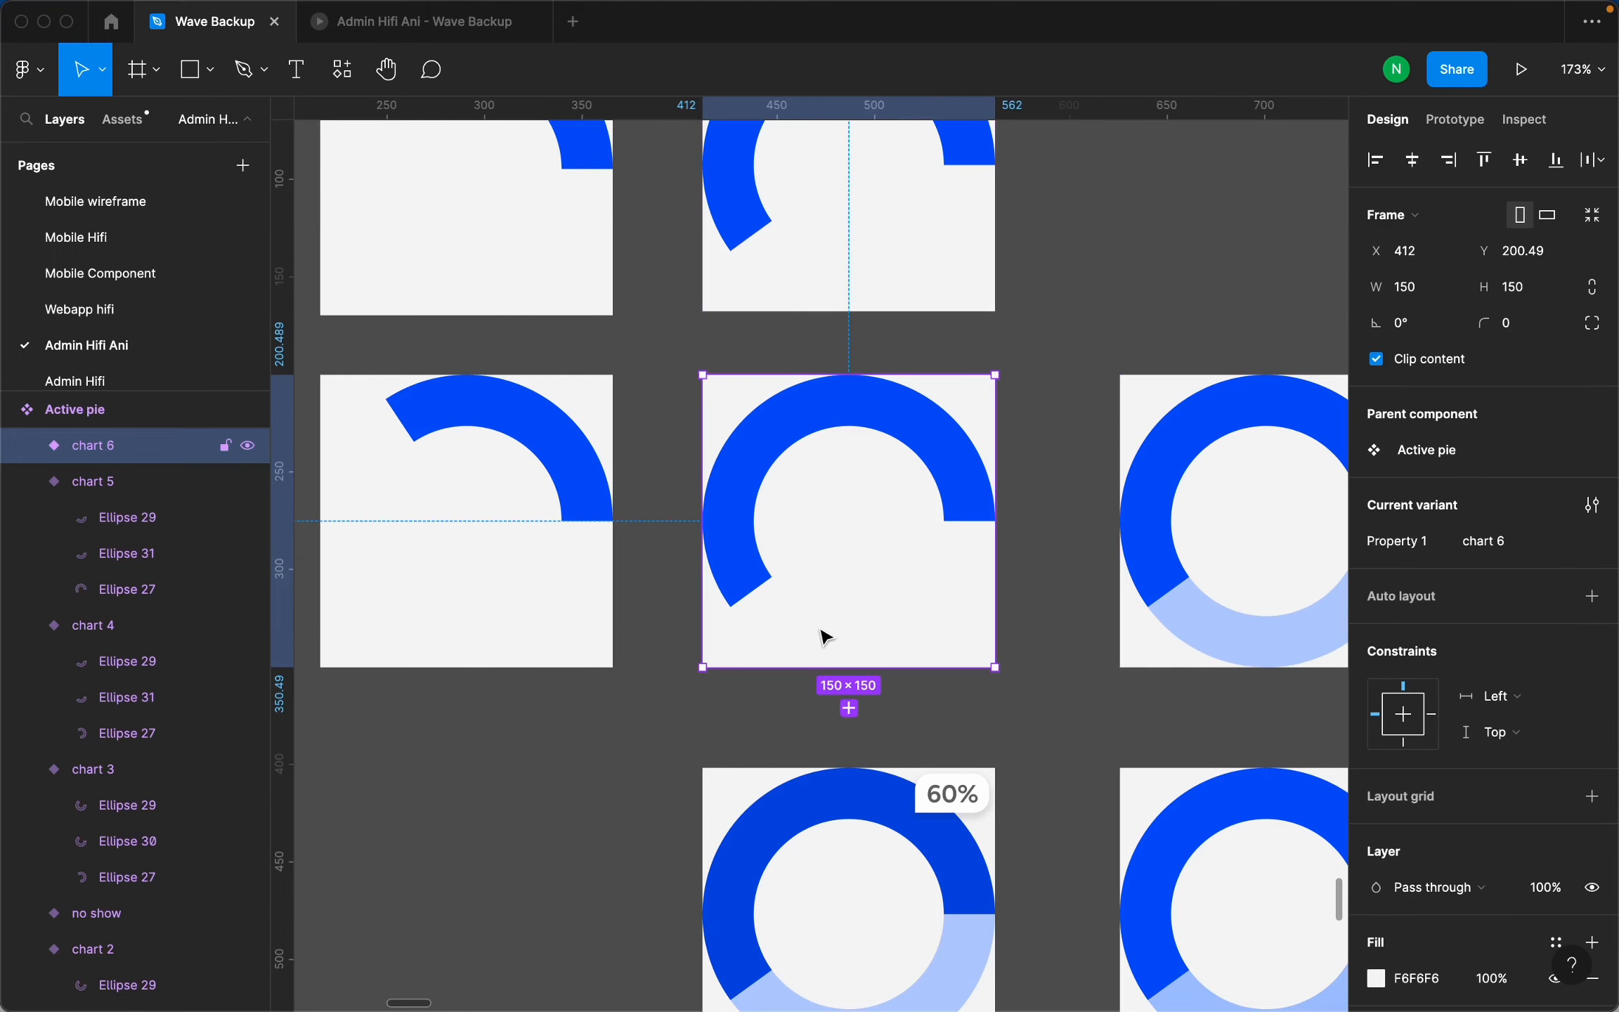
double_click(962, 494)
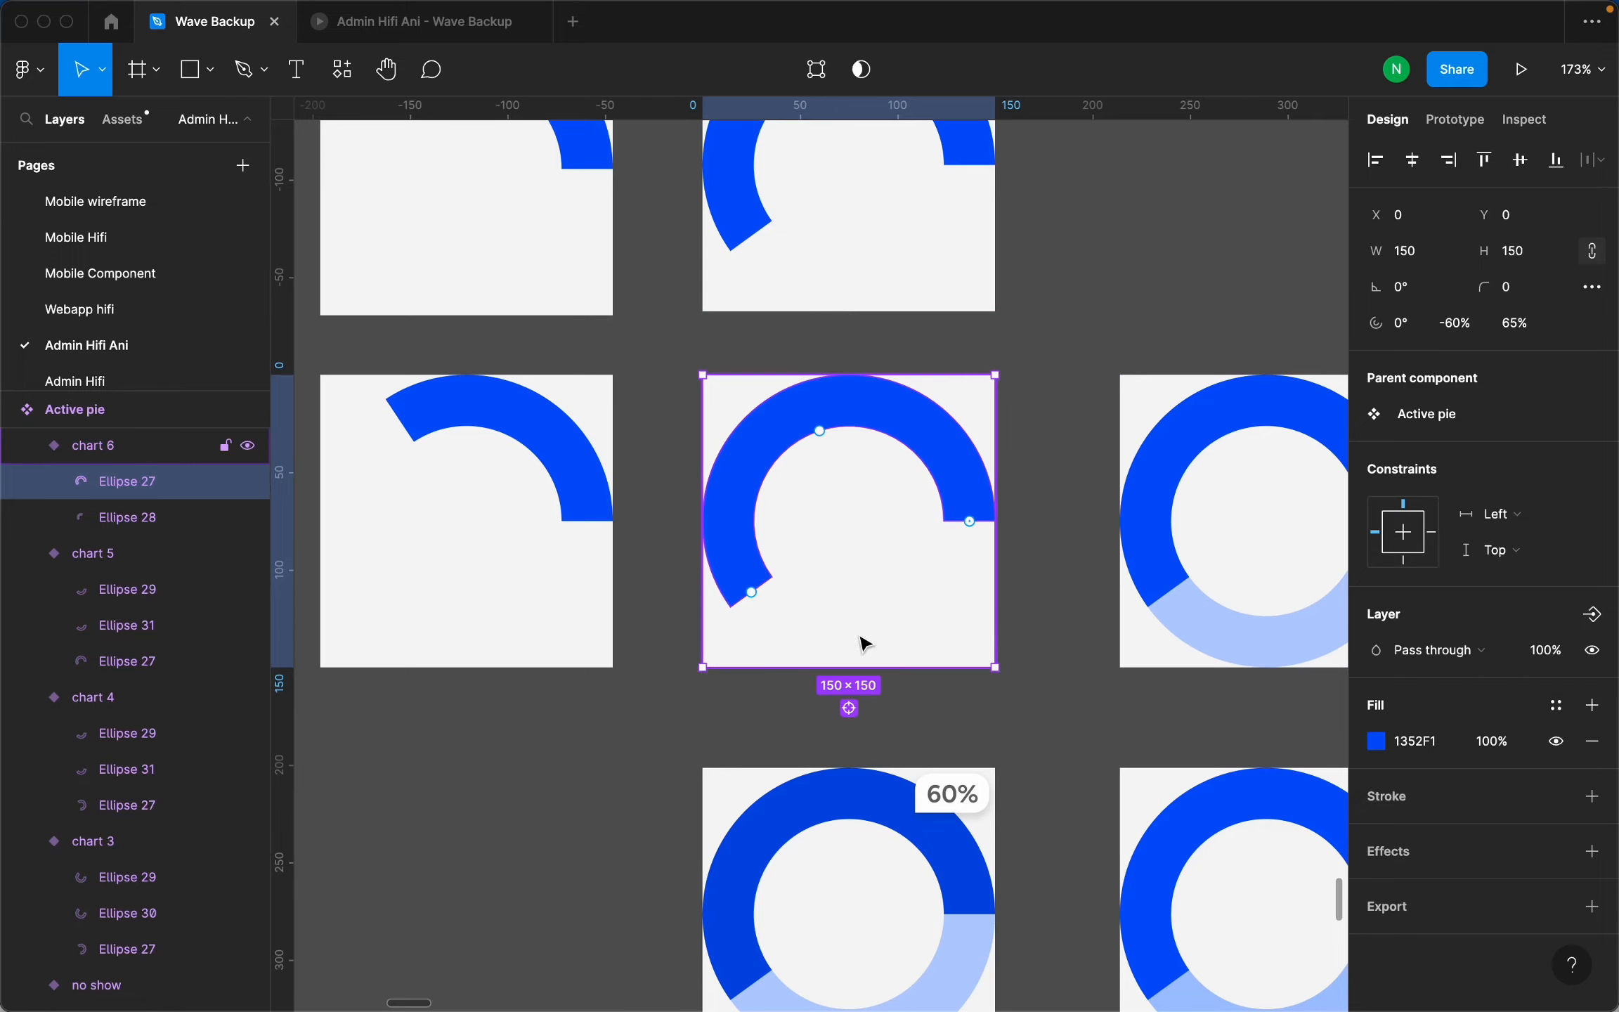
scroll(916, 607, "up", 1)
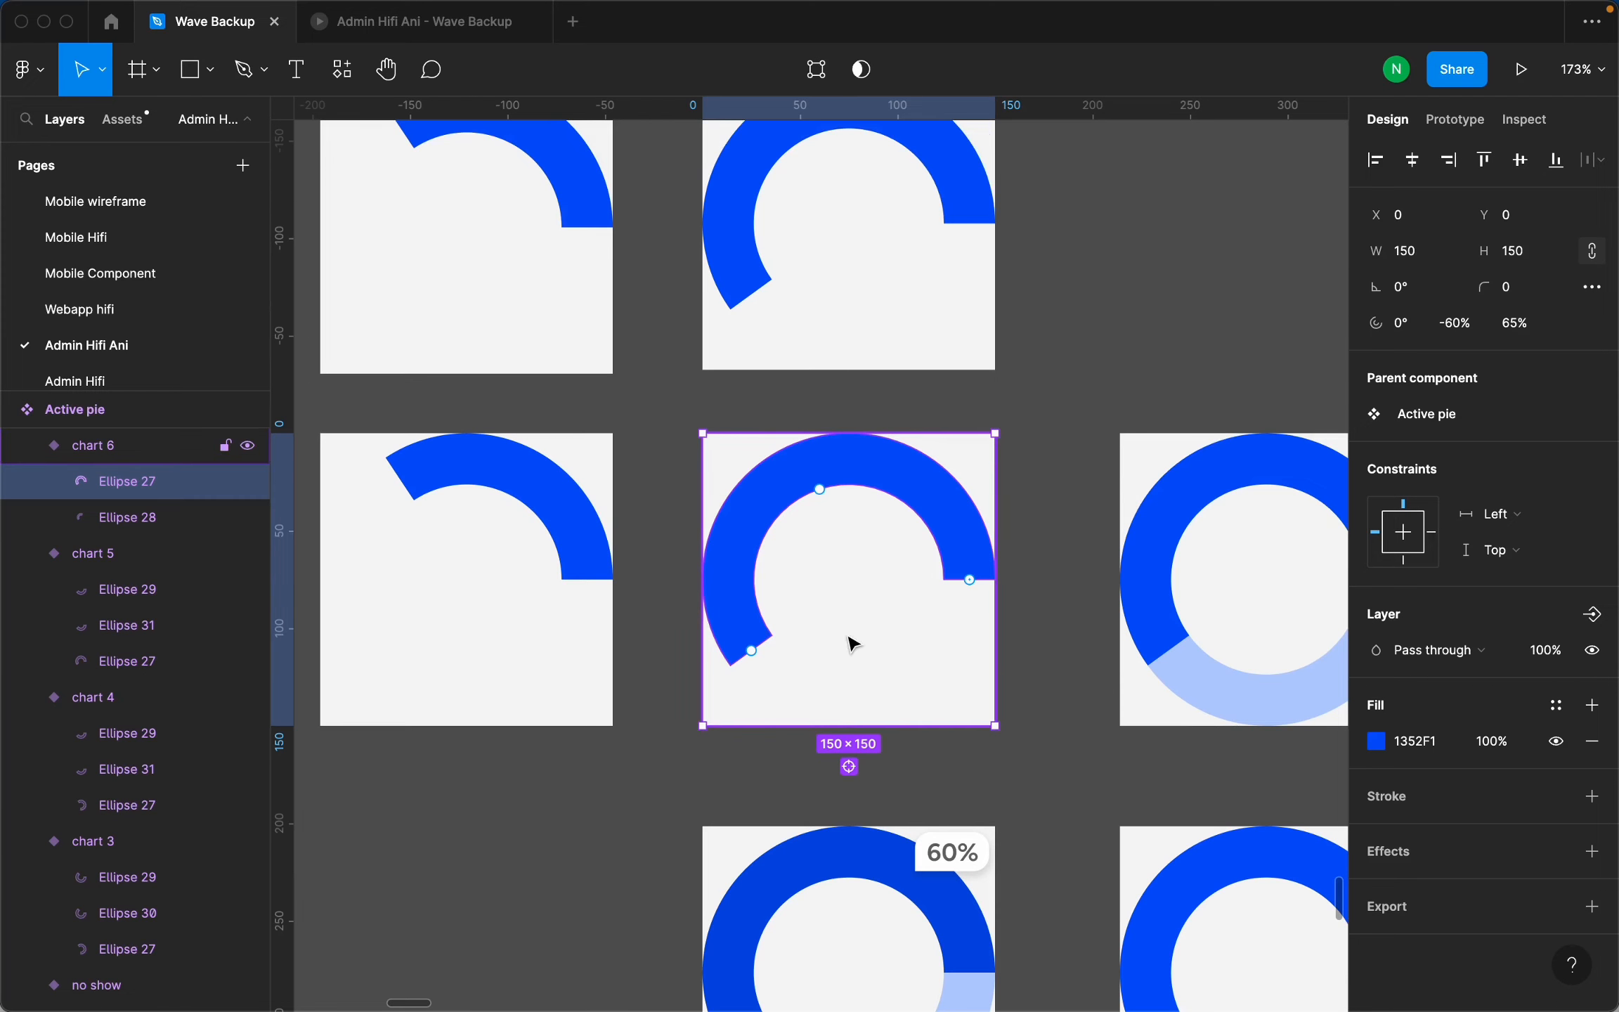
scroll(900, 589, "down", 1)
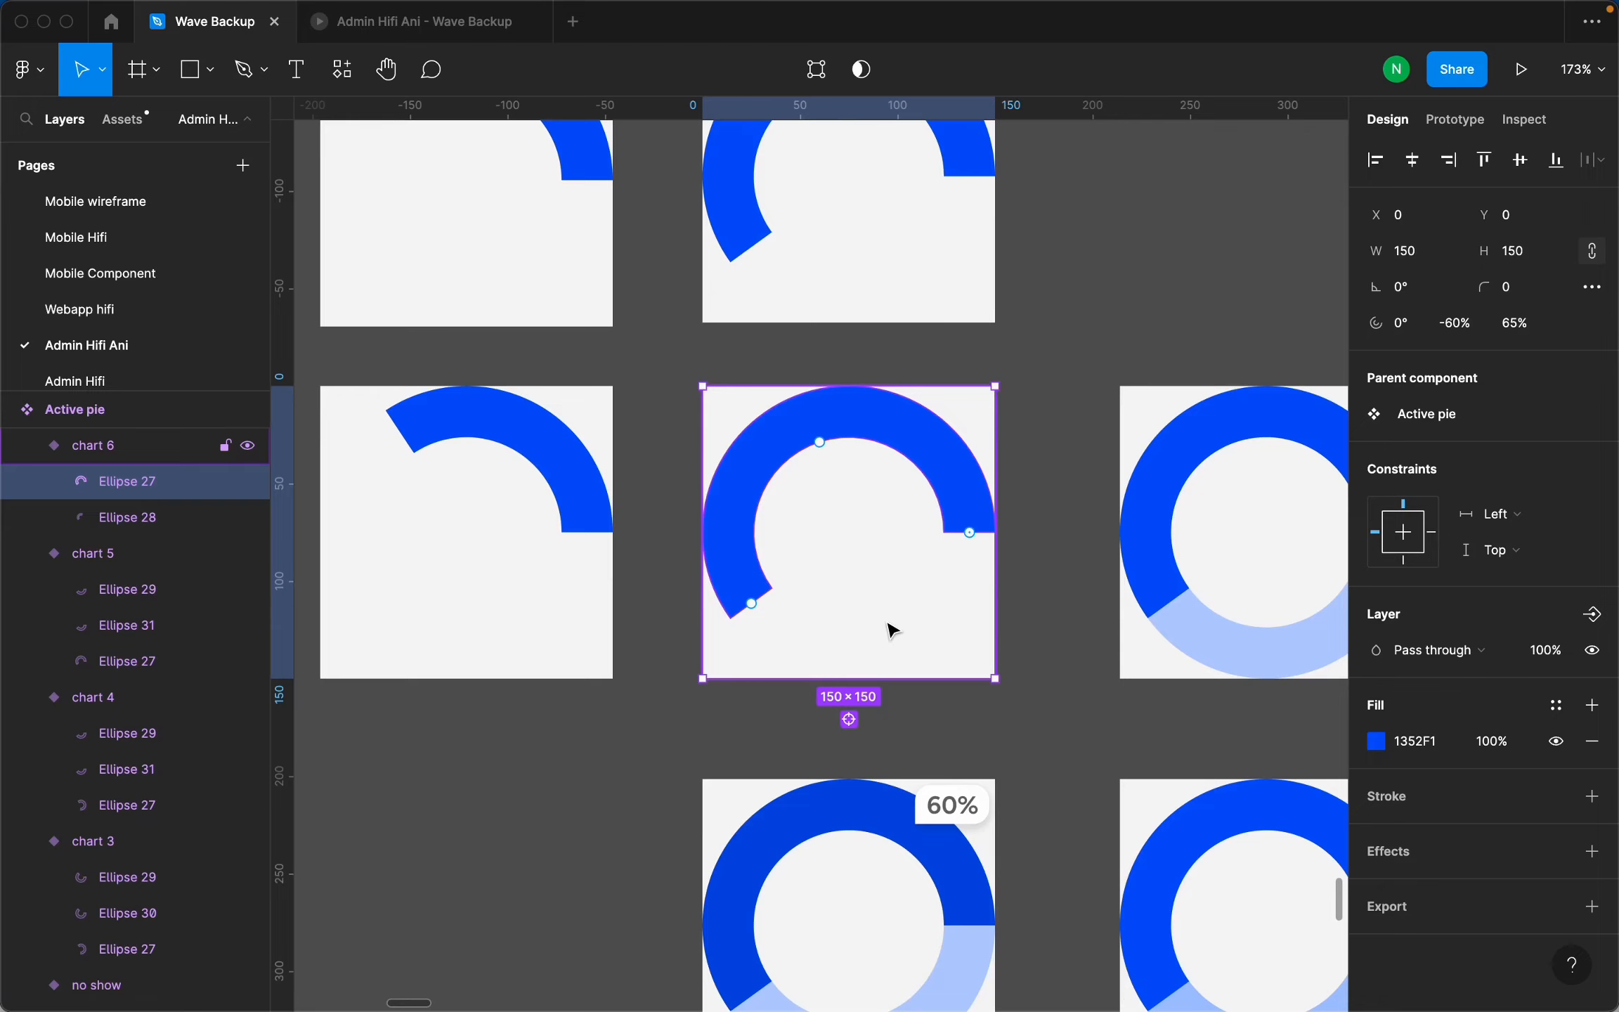
left_click(925, 262)
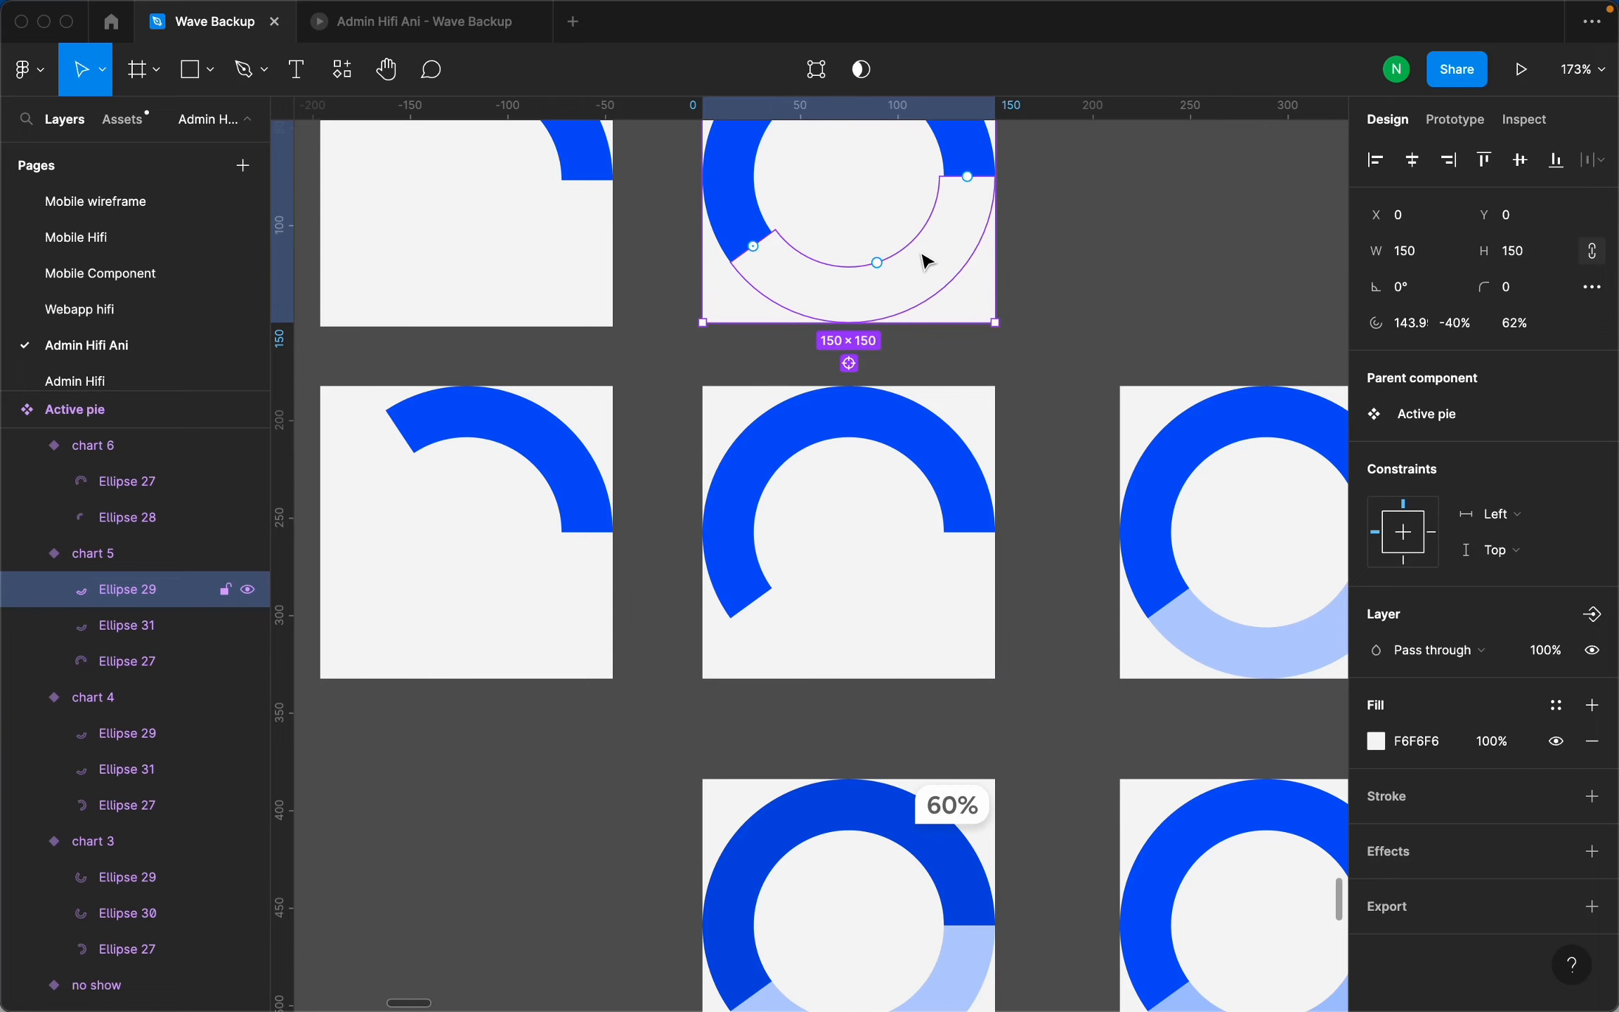
scroll(935, 232, "up", 2)
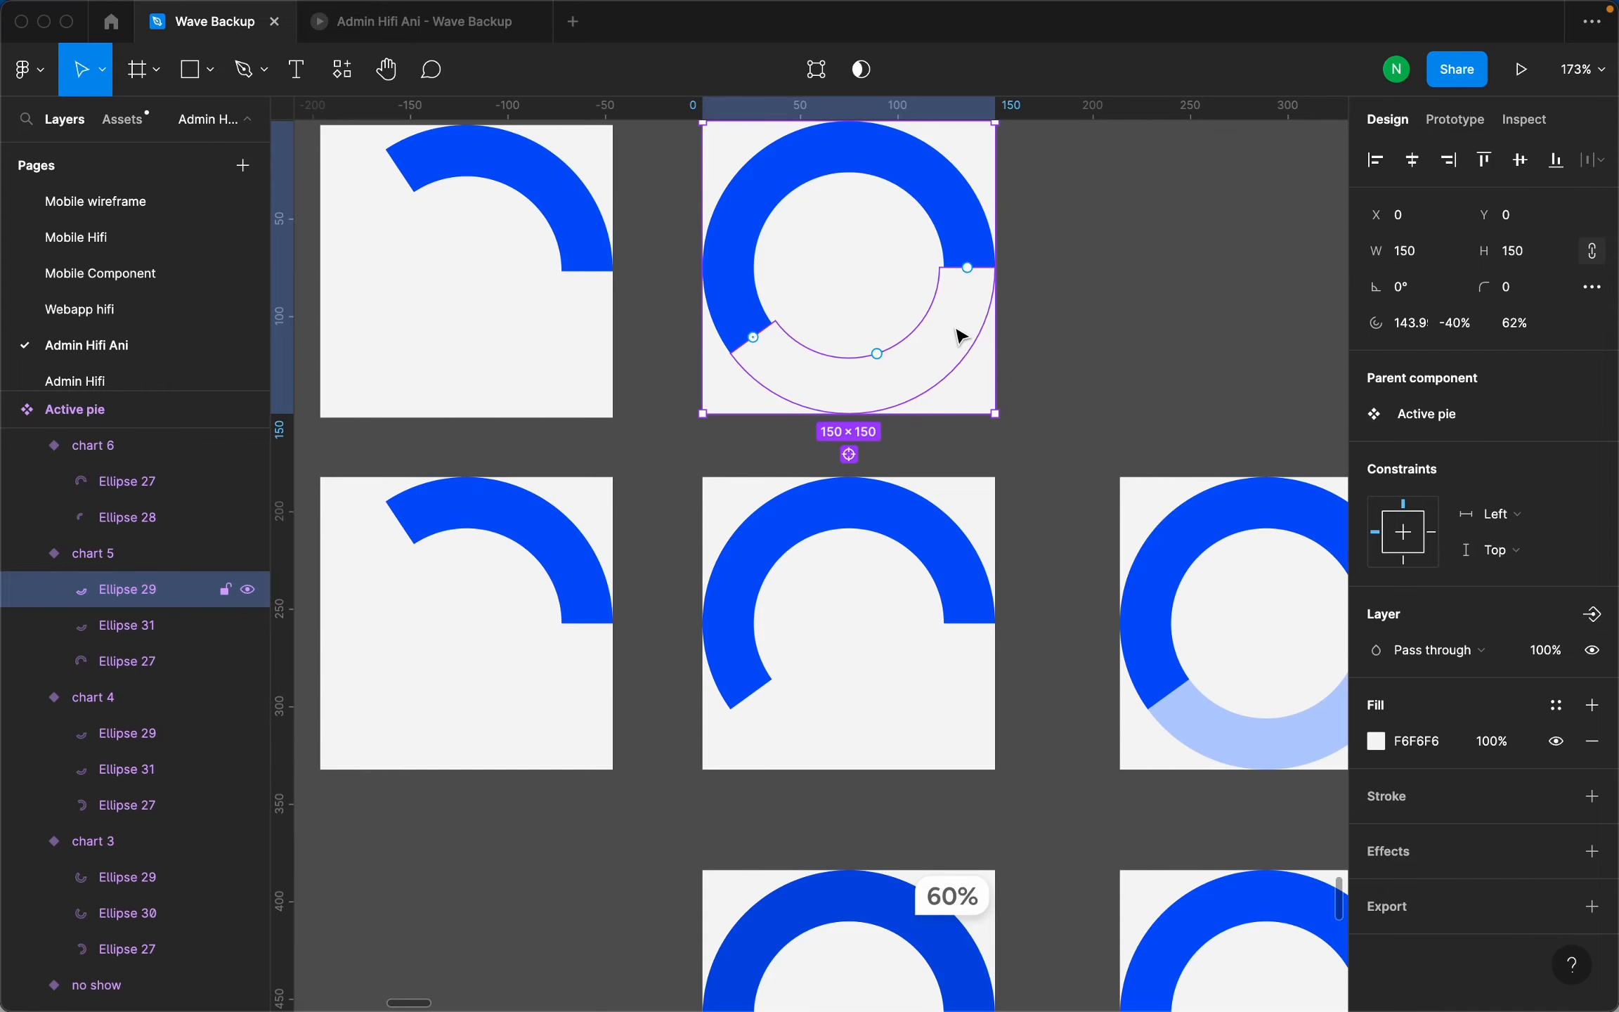
scroll(935, 379, "down", 3)
Hide the blue arc Ellipse 27 in chart 6 and select the light blue arc Ellipse 28 beneath it.
left_click(917, 617)
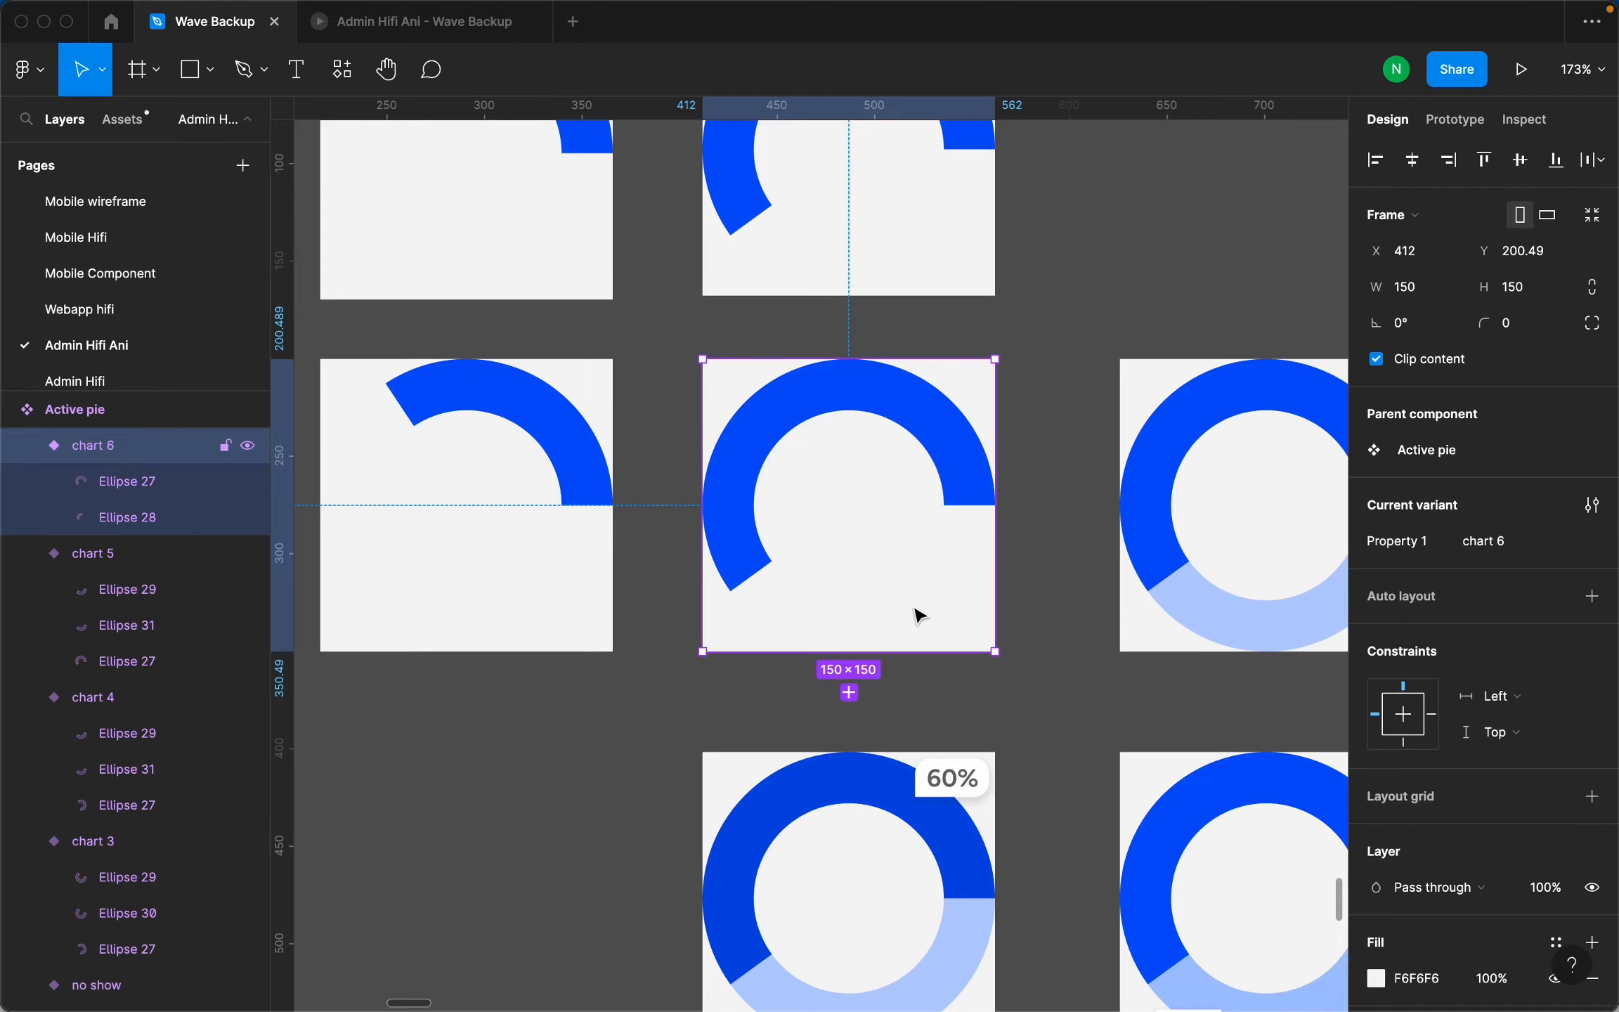
left_click(779, 430)
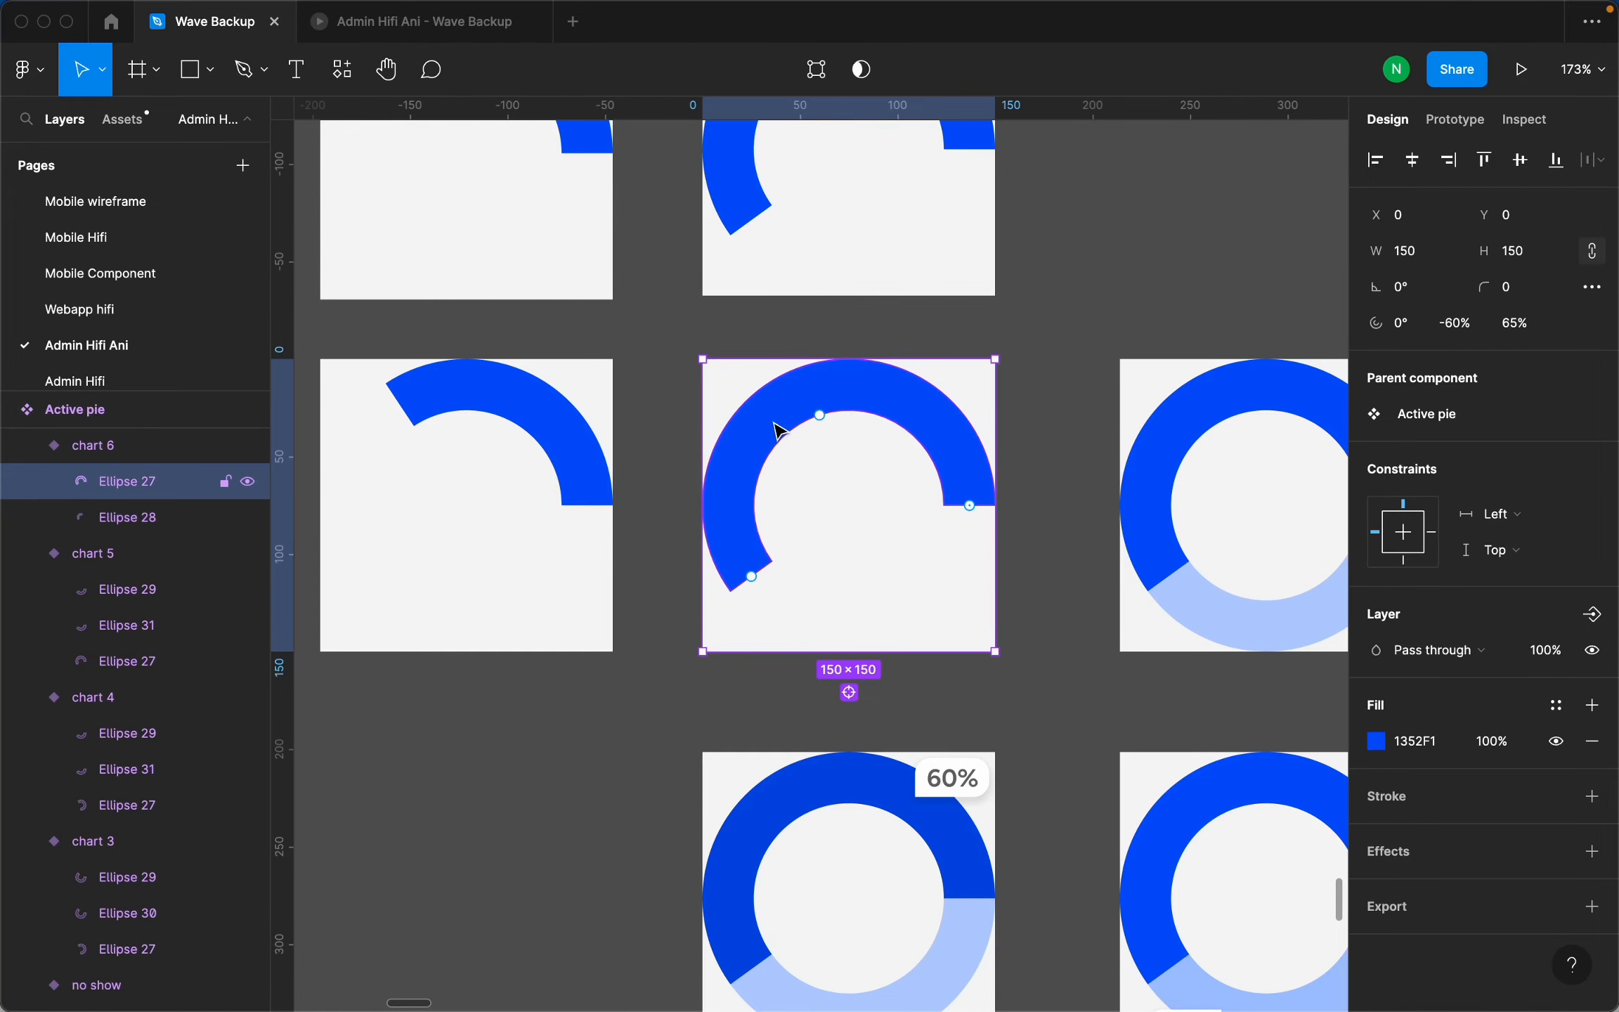
left_click(247, 482)
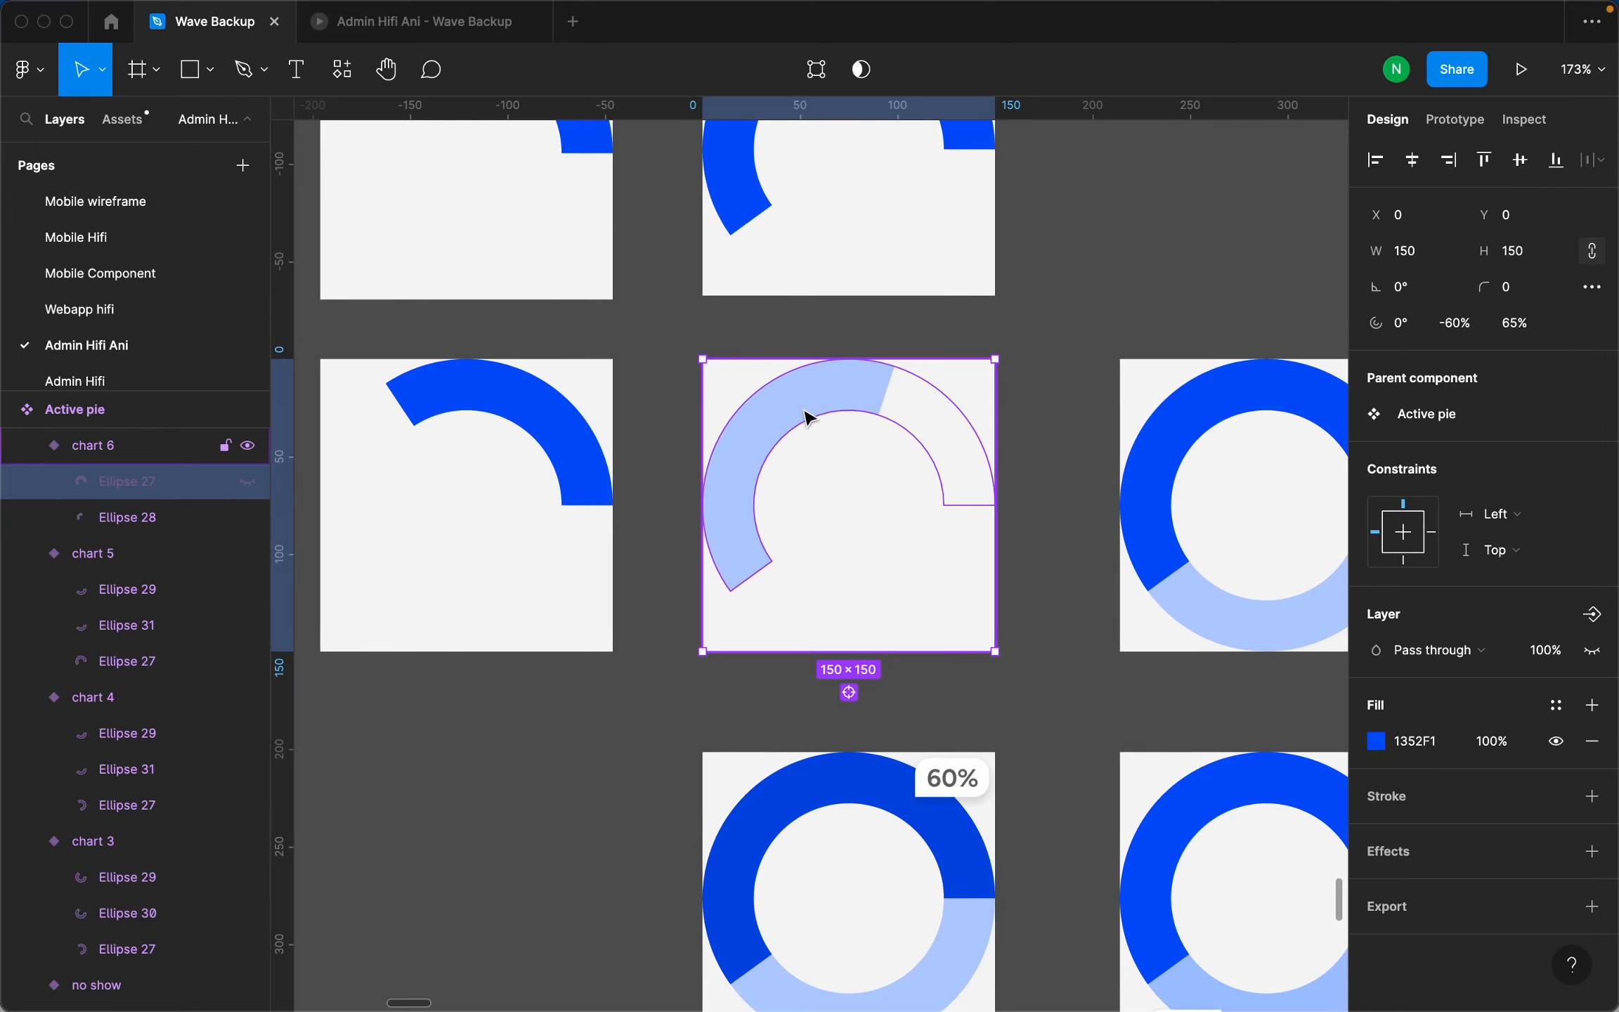
left_click(842, 497)
left_click(764, 412)
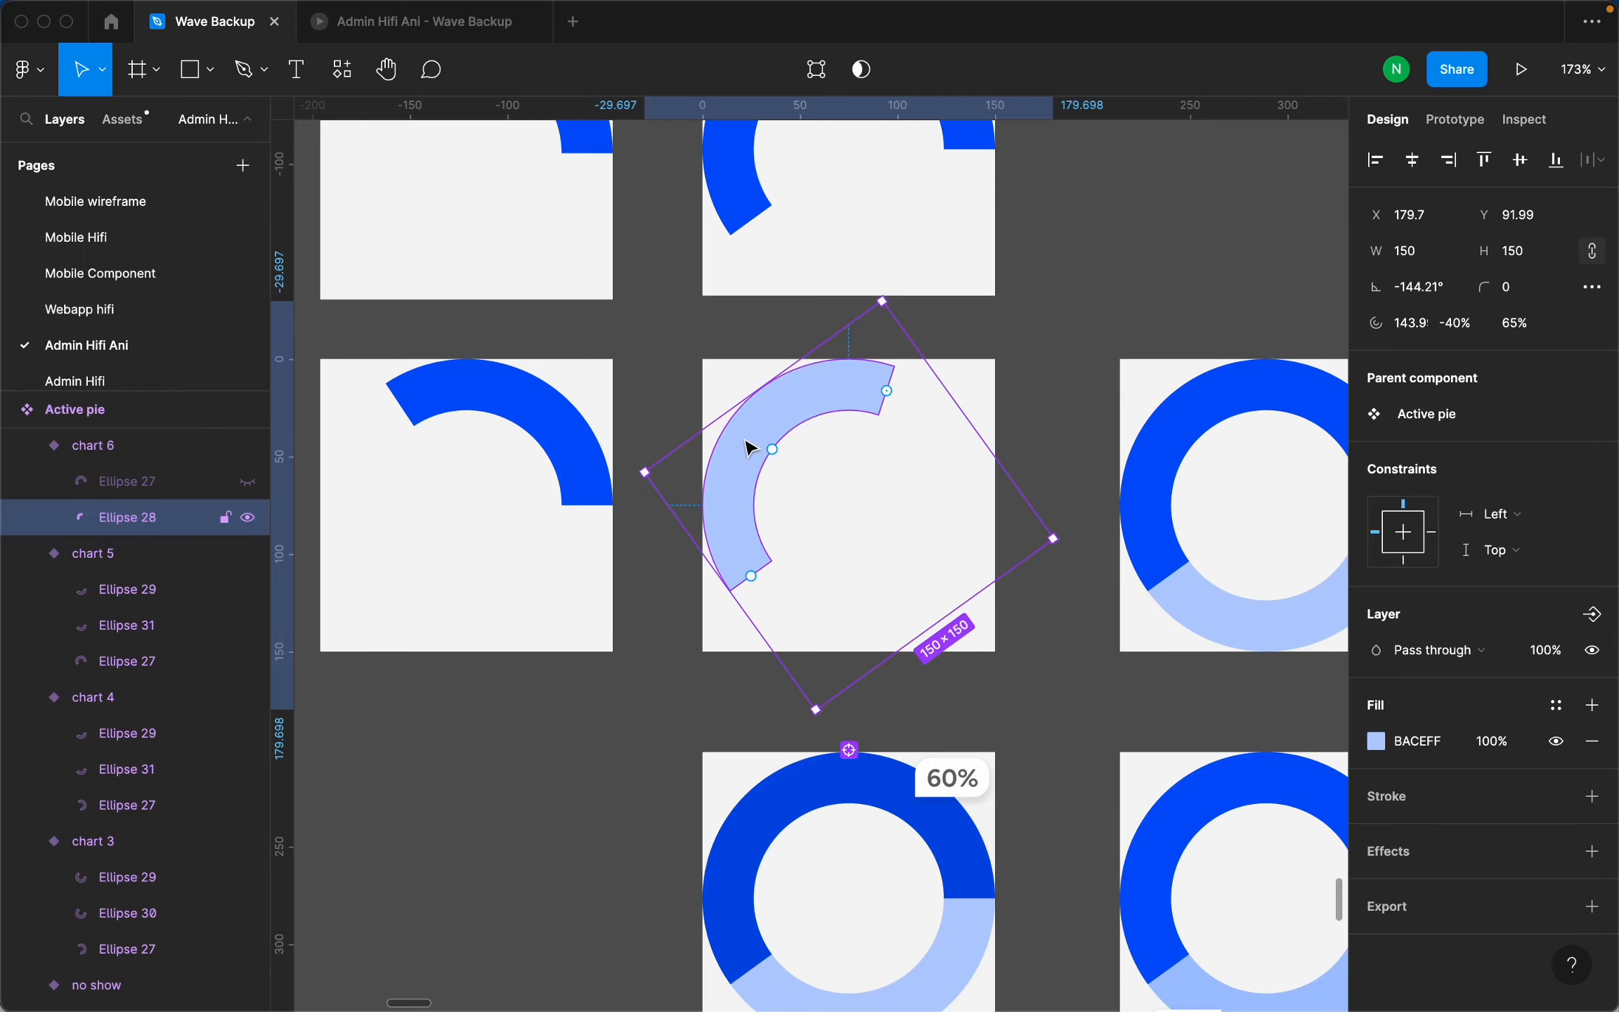
scroll(746, 447, "down", 2)
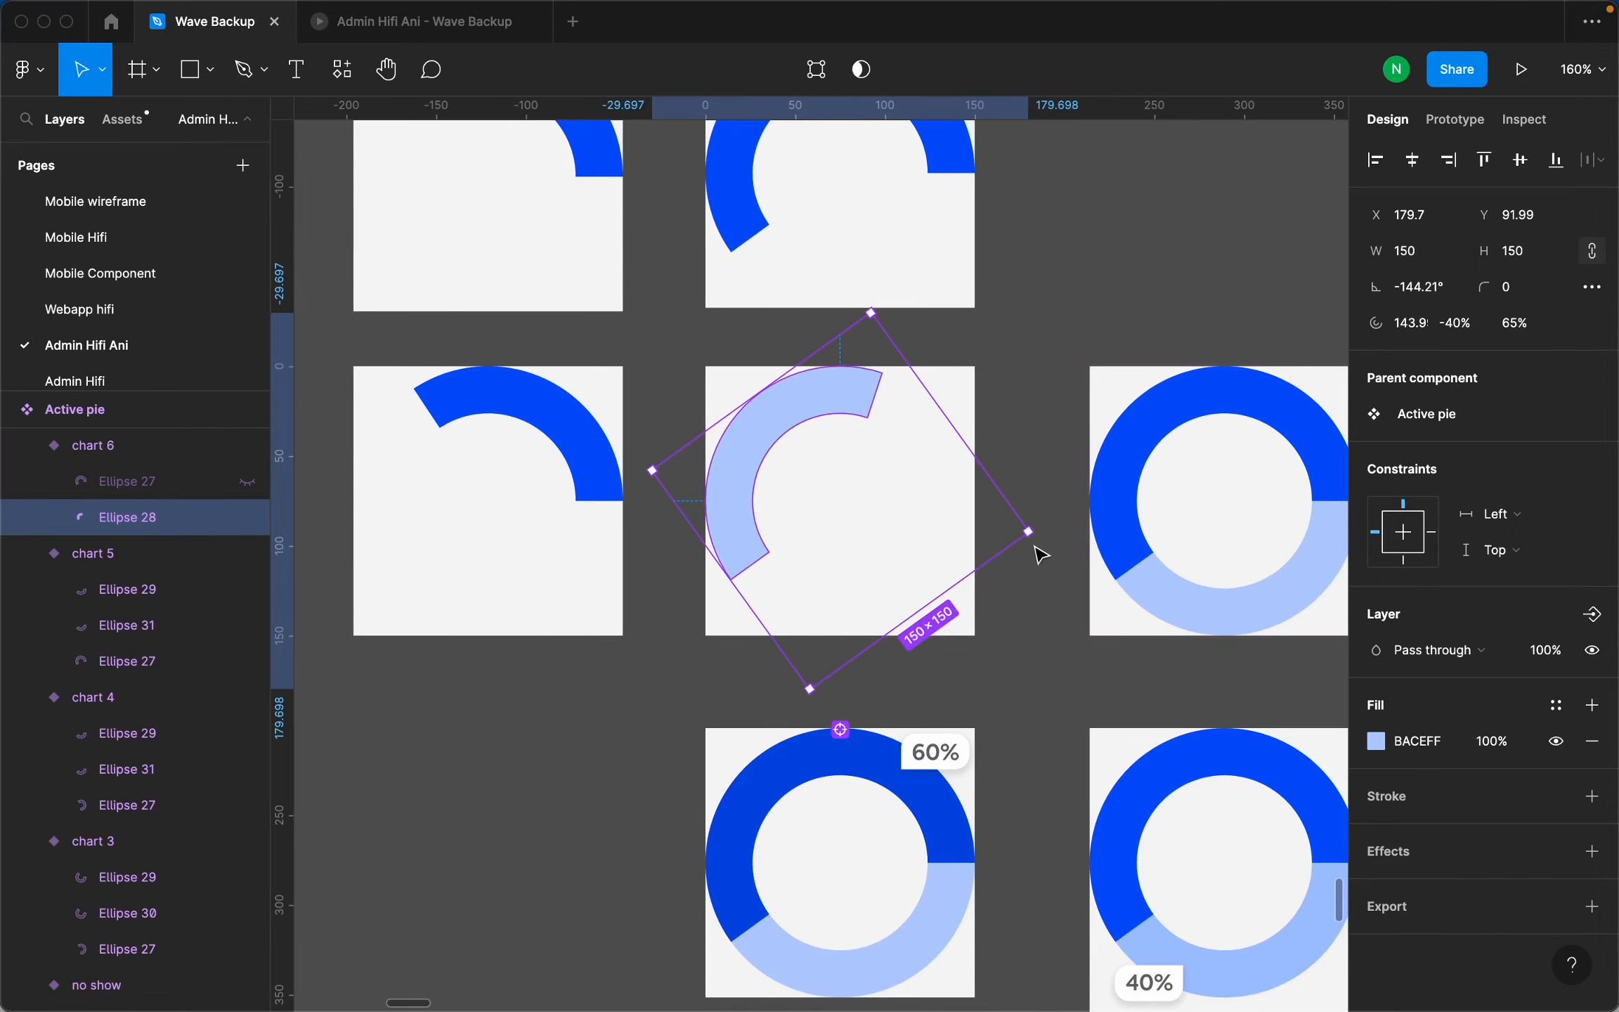
Try rotating the light blue arc Ellipse 28 in chart 6 to about 4° and make Ellipse 27 visible again.
left_click_drag(871, 346, 674, 500)
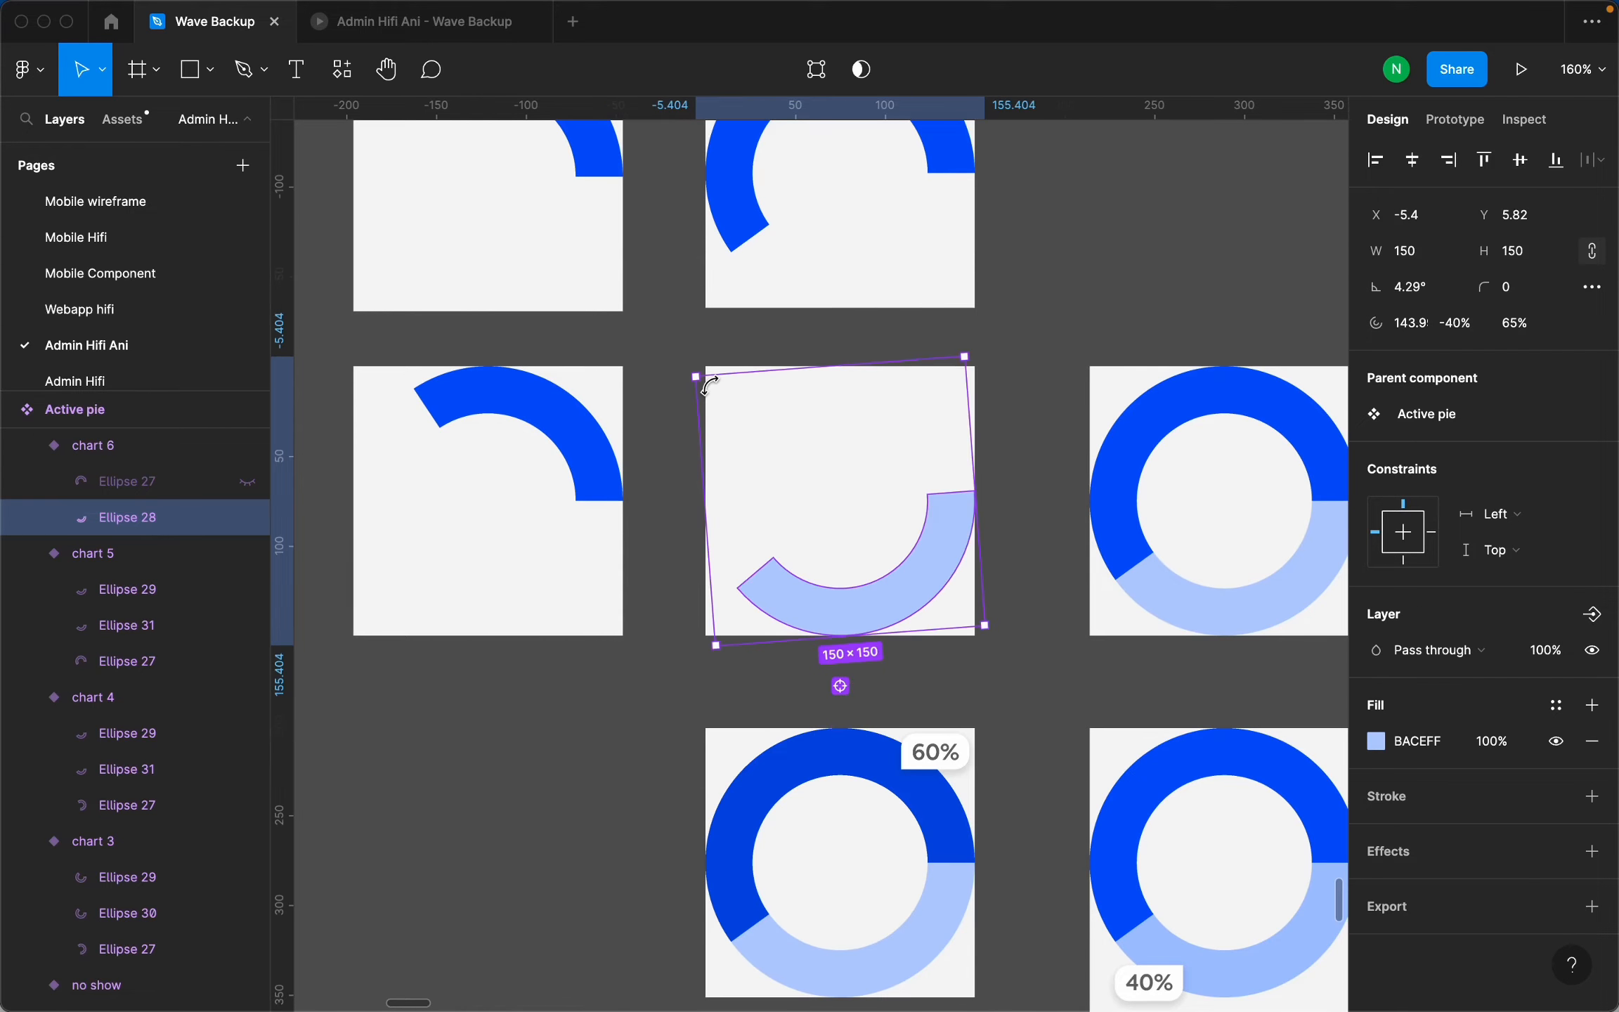
key("super+z")
left_click(887, 459)
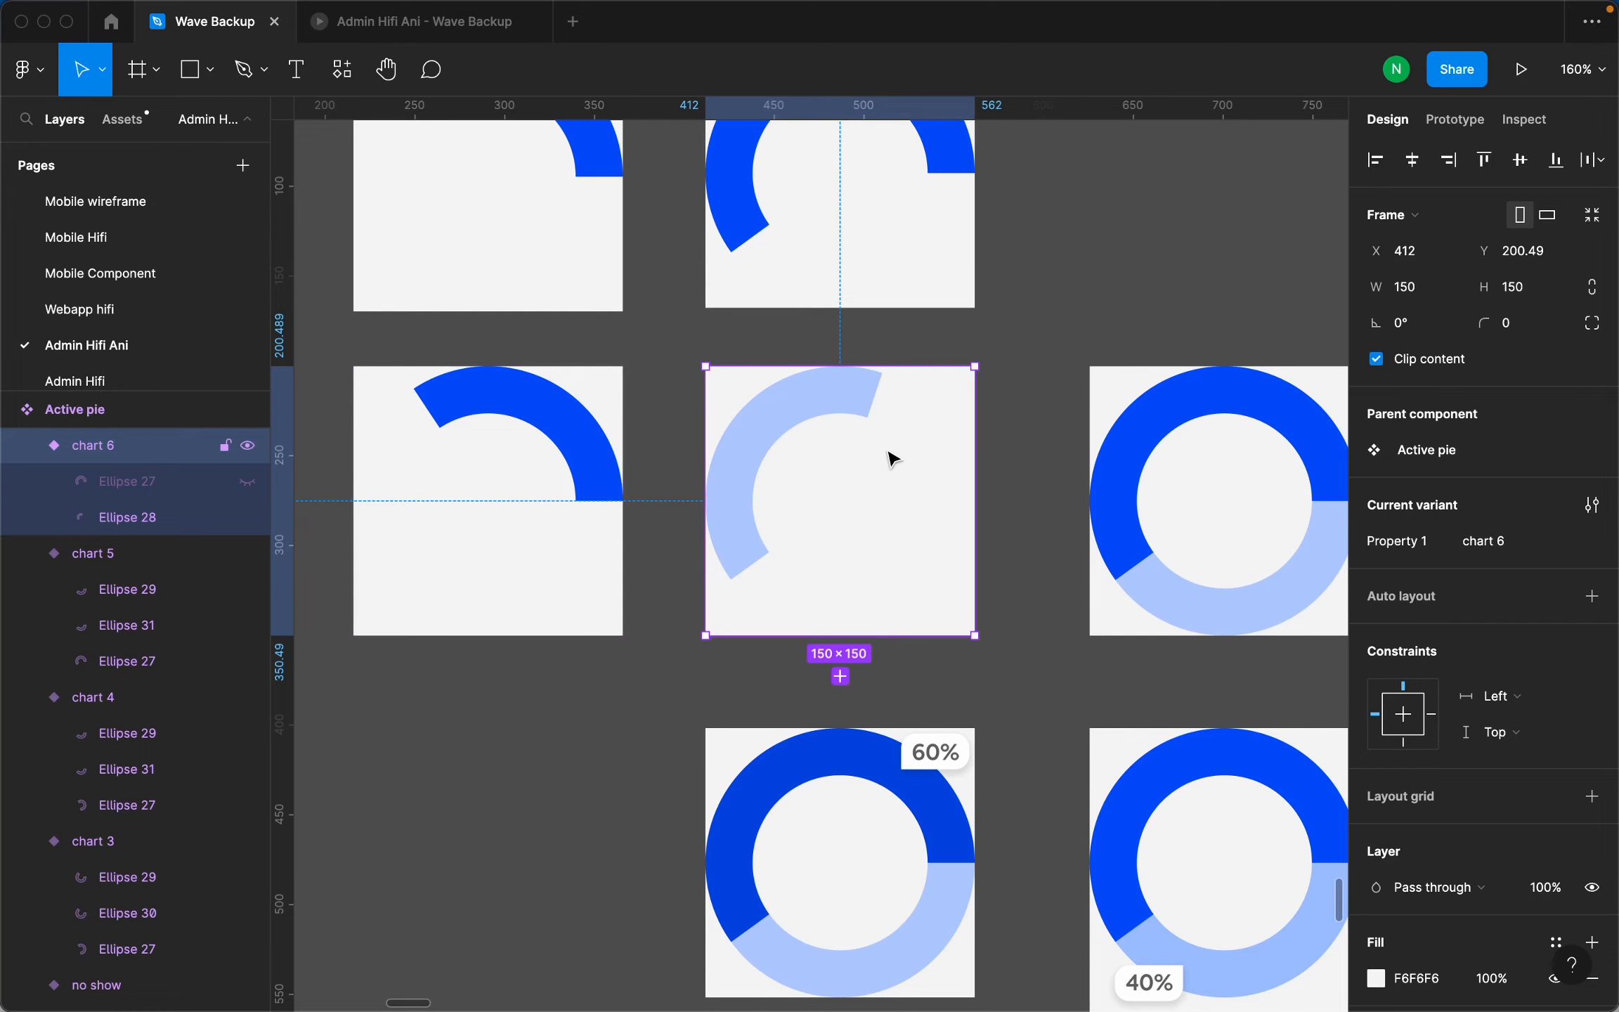
left_click(248, 481)
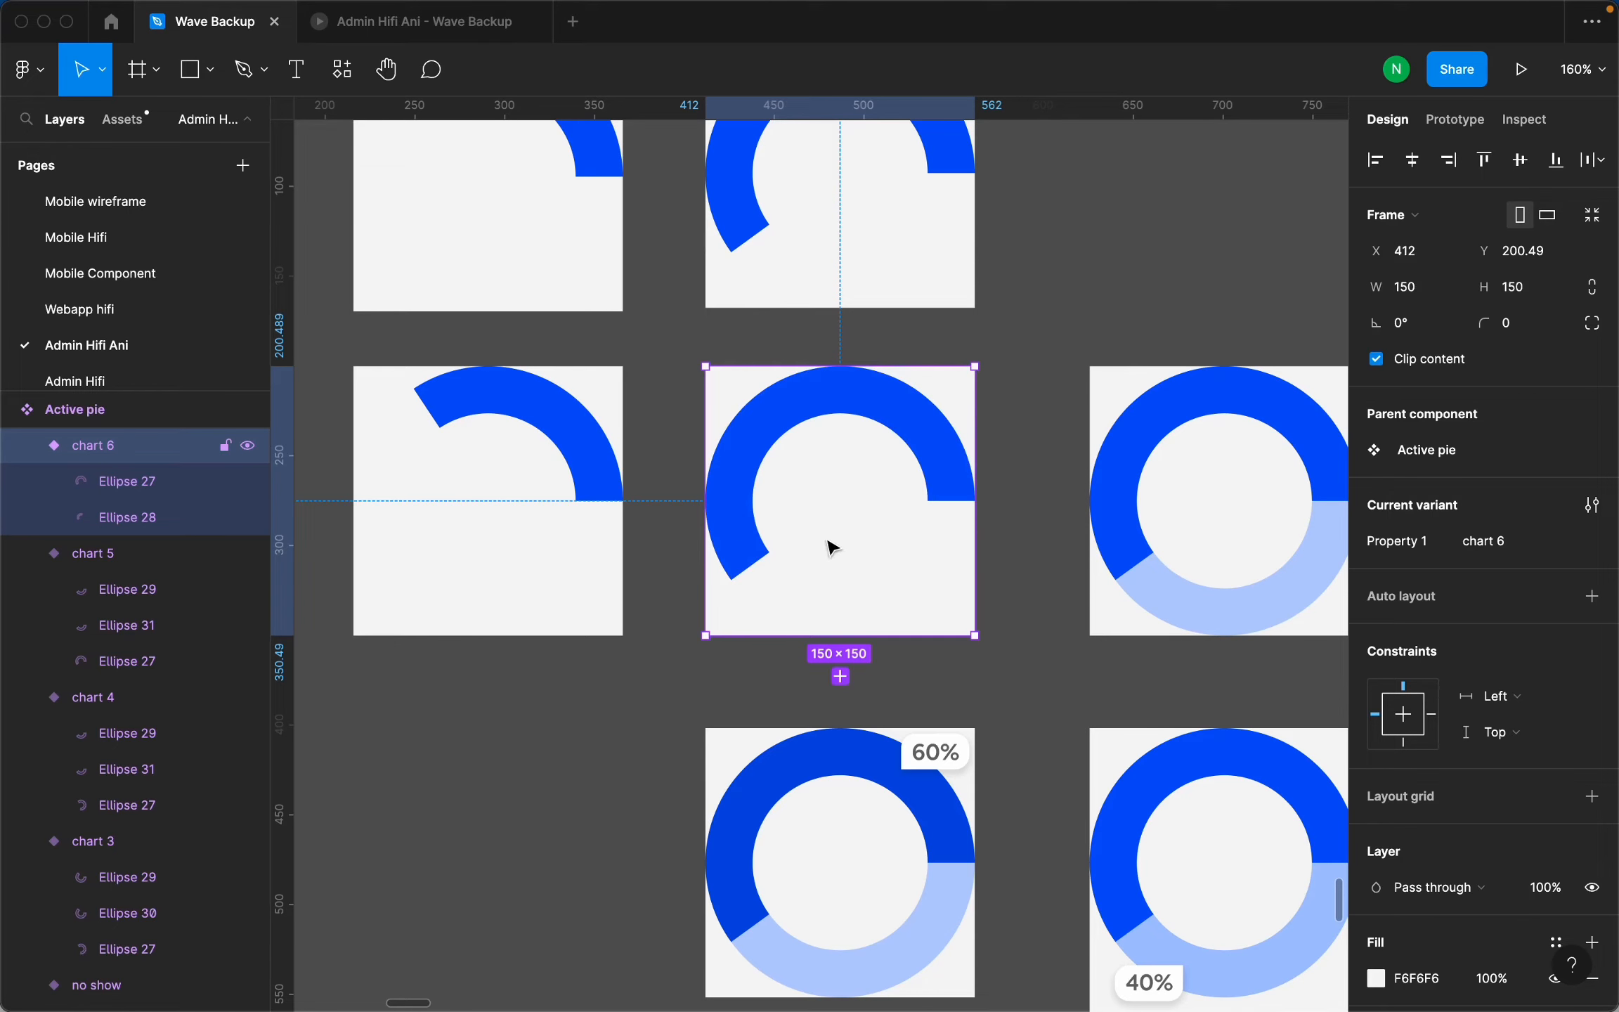
Examine the full two-tone ring in the chart 7 variant alongside the other Active pie variants.
scroll(830, 527, "down", 5)
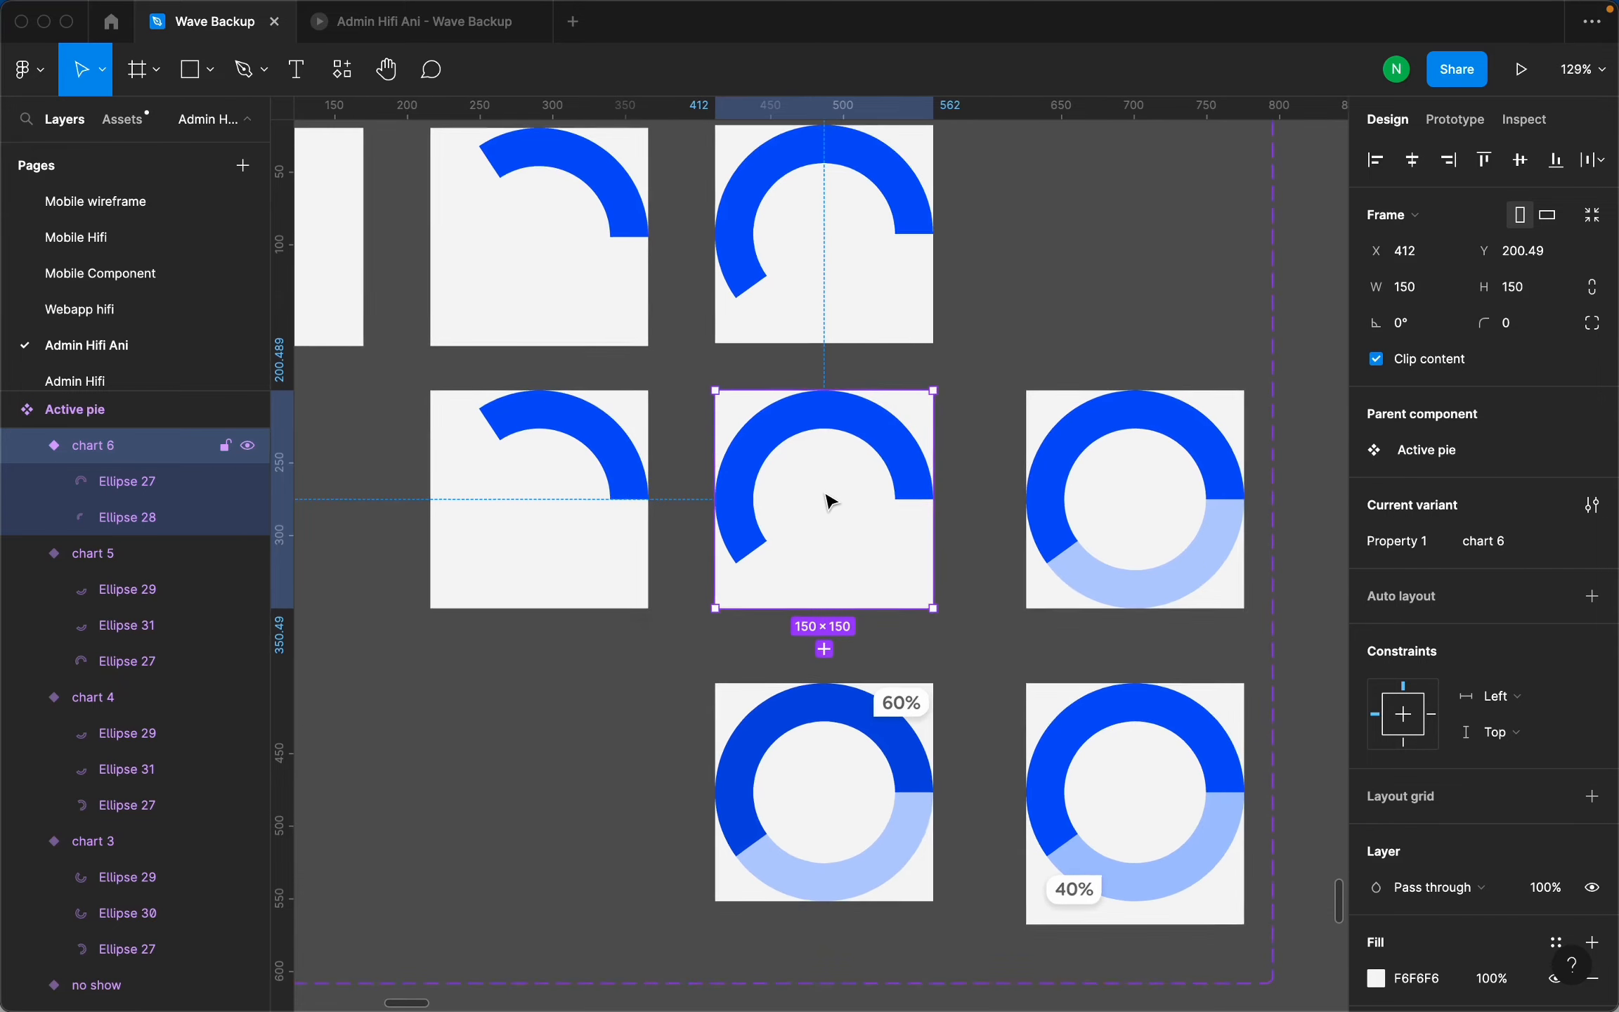
scroll(836, 469, "up", 3)
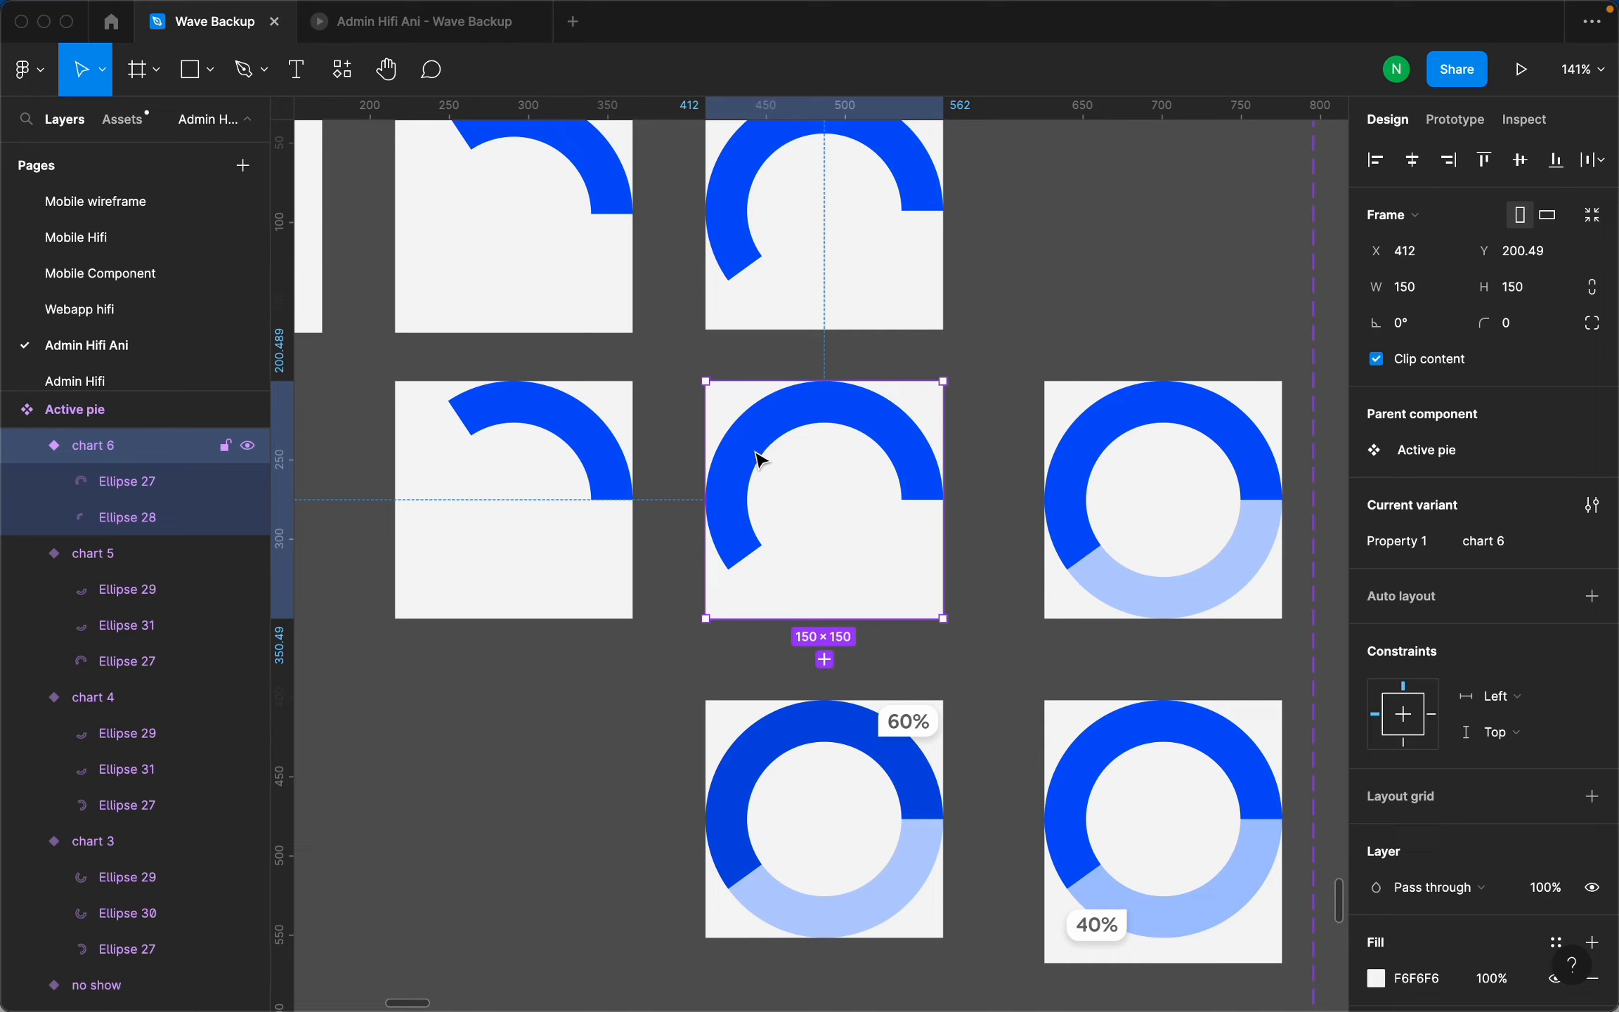
left_click(1175, 489)
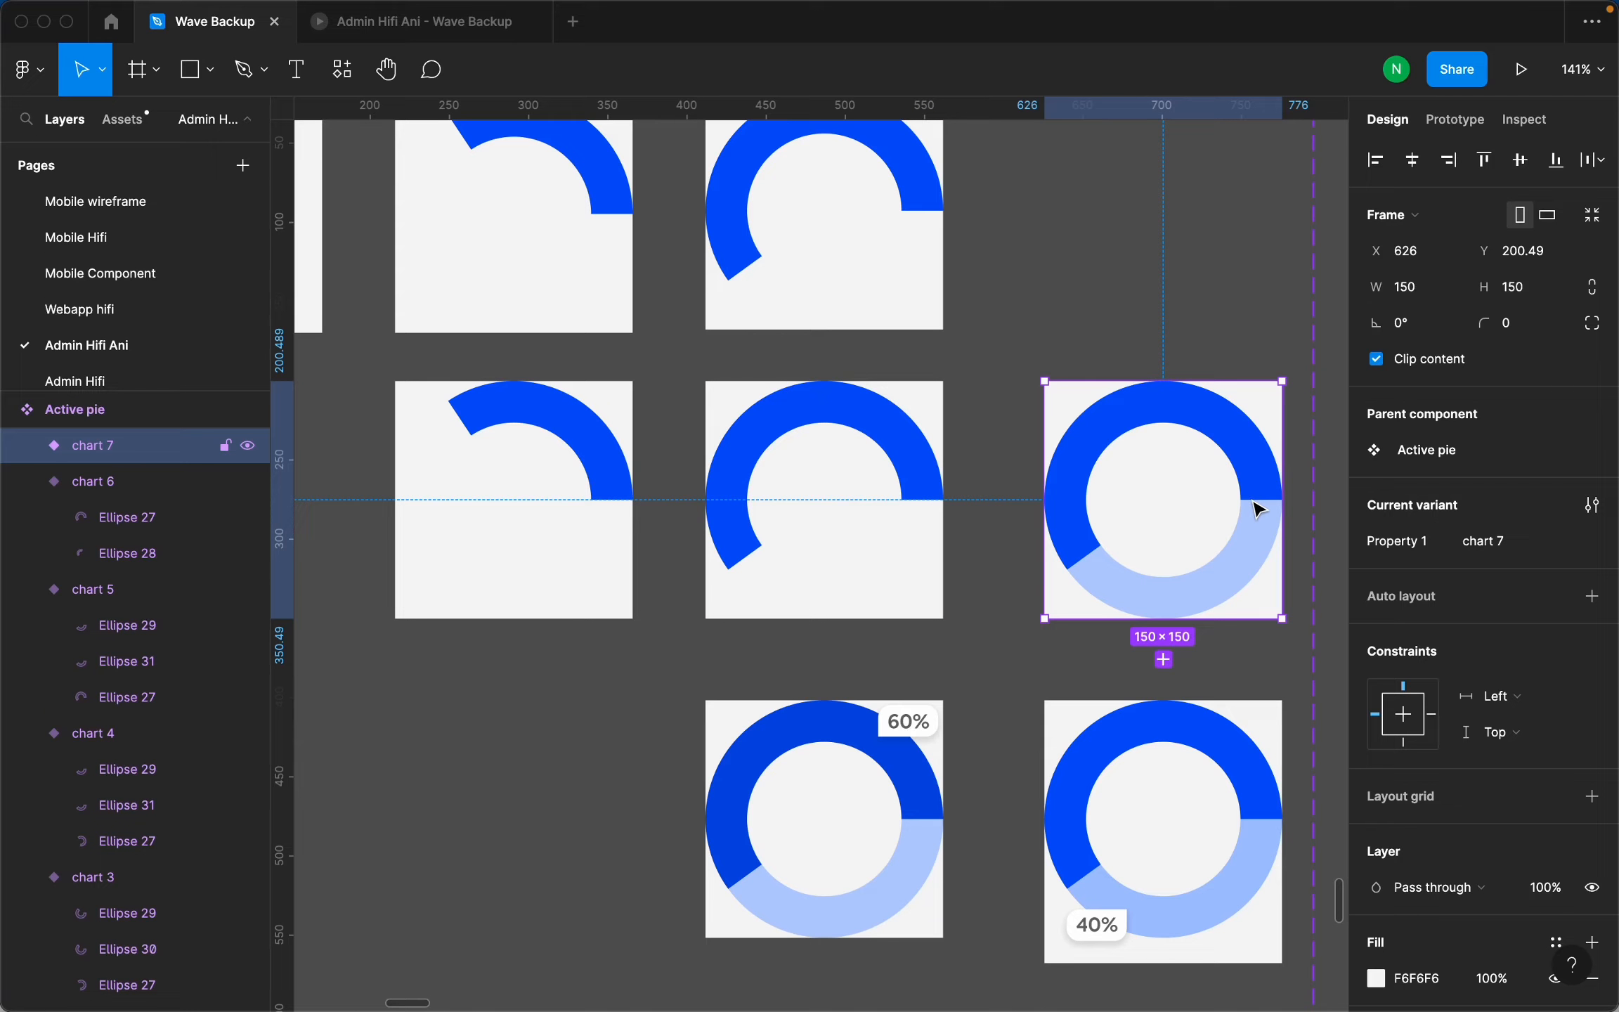
scroll(1258, 508, "down", 3)
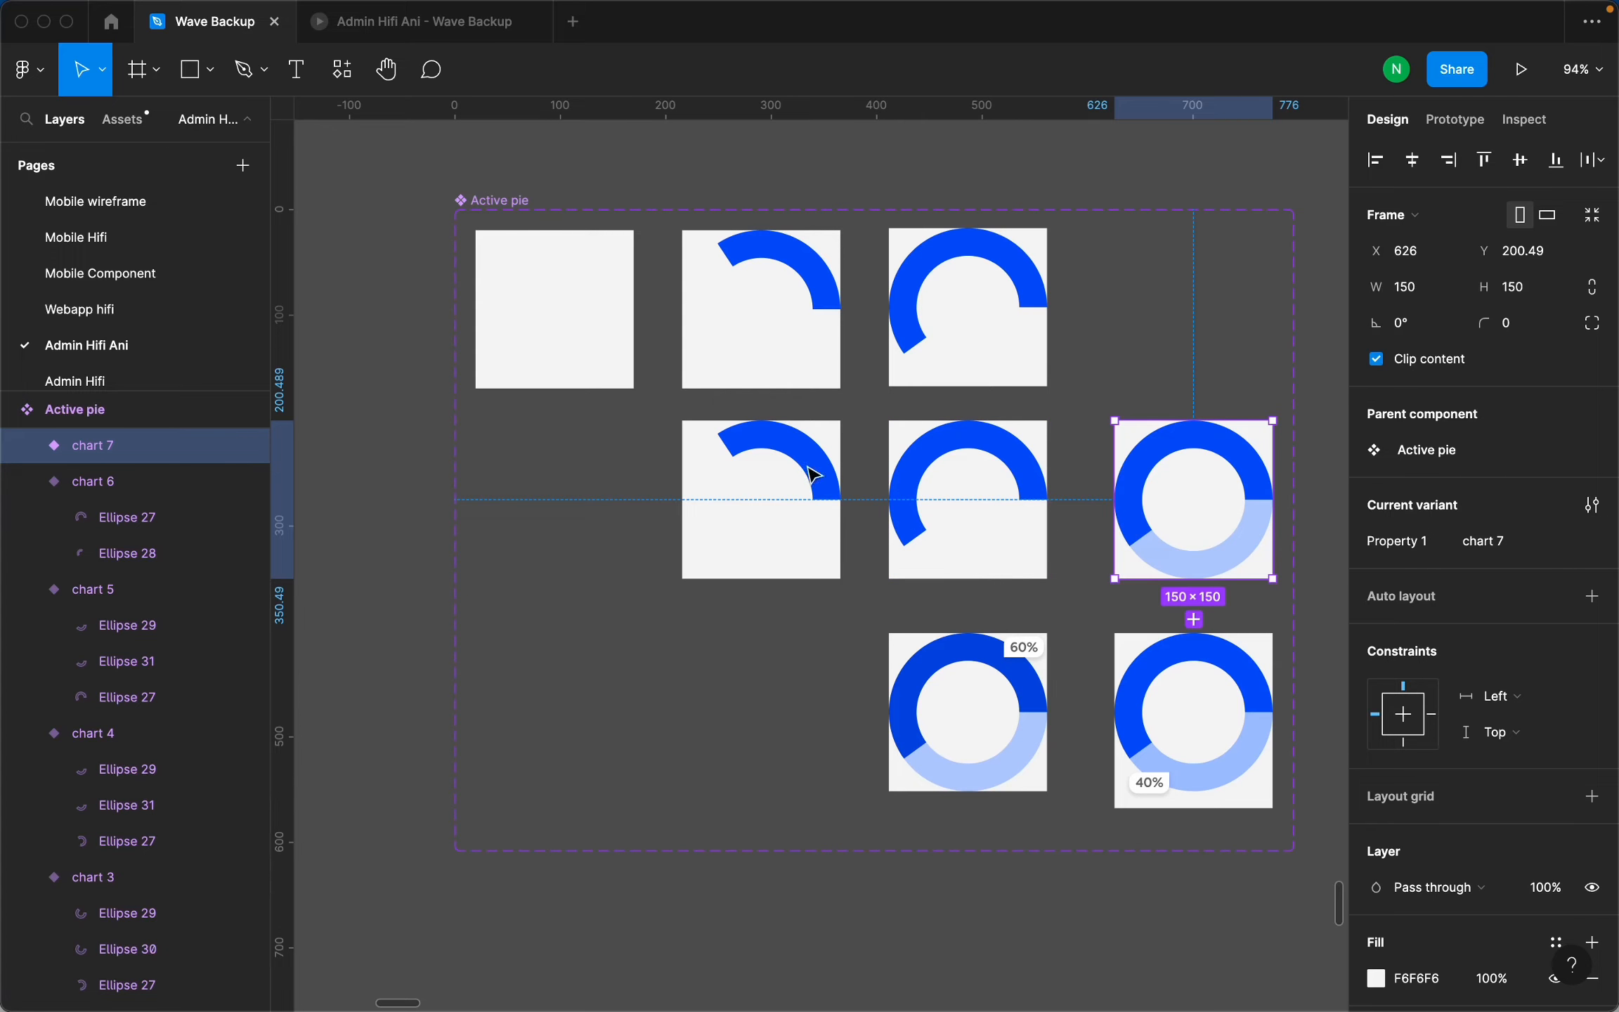
scroll(808, 472, "up", 2)
Review the details and easing options of the After delay interaction from chart 2 to chart 3.
left_click(597, 385)
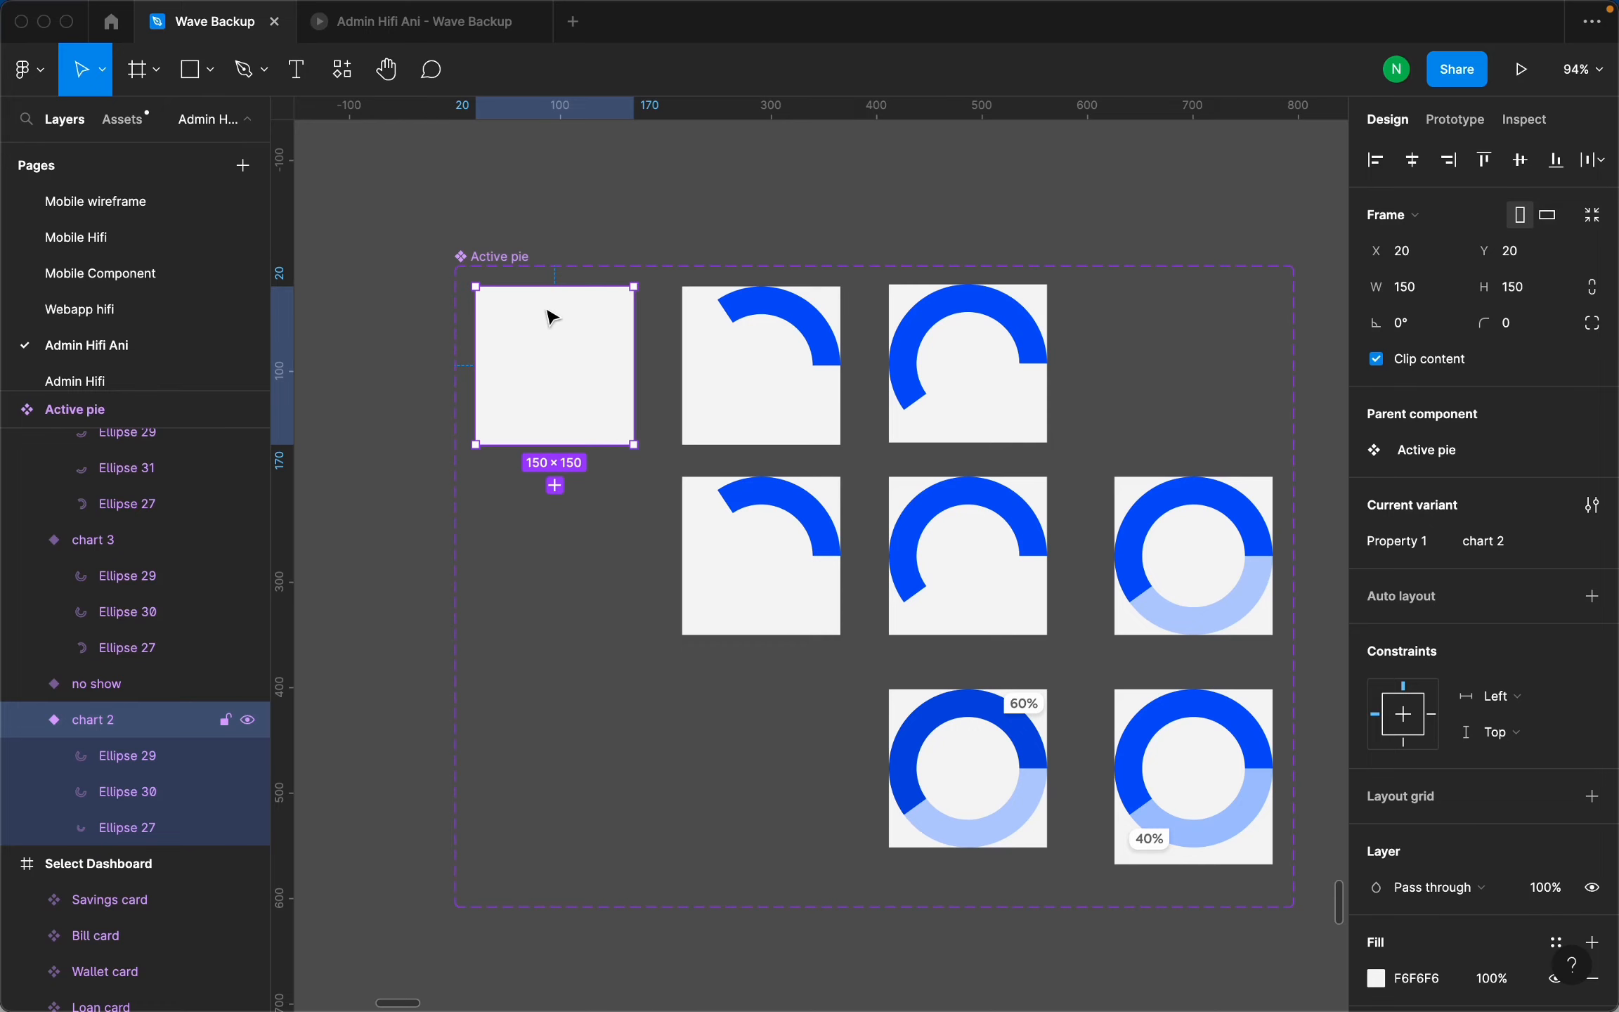
left_click(1473, 121)
scroll(615, 429, "up", 5)
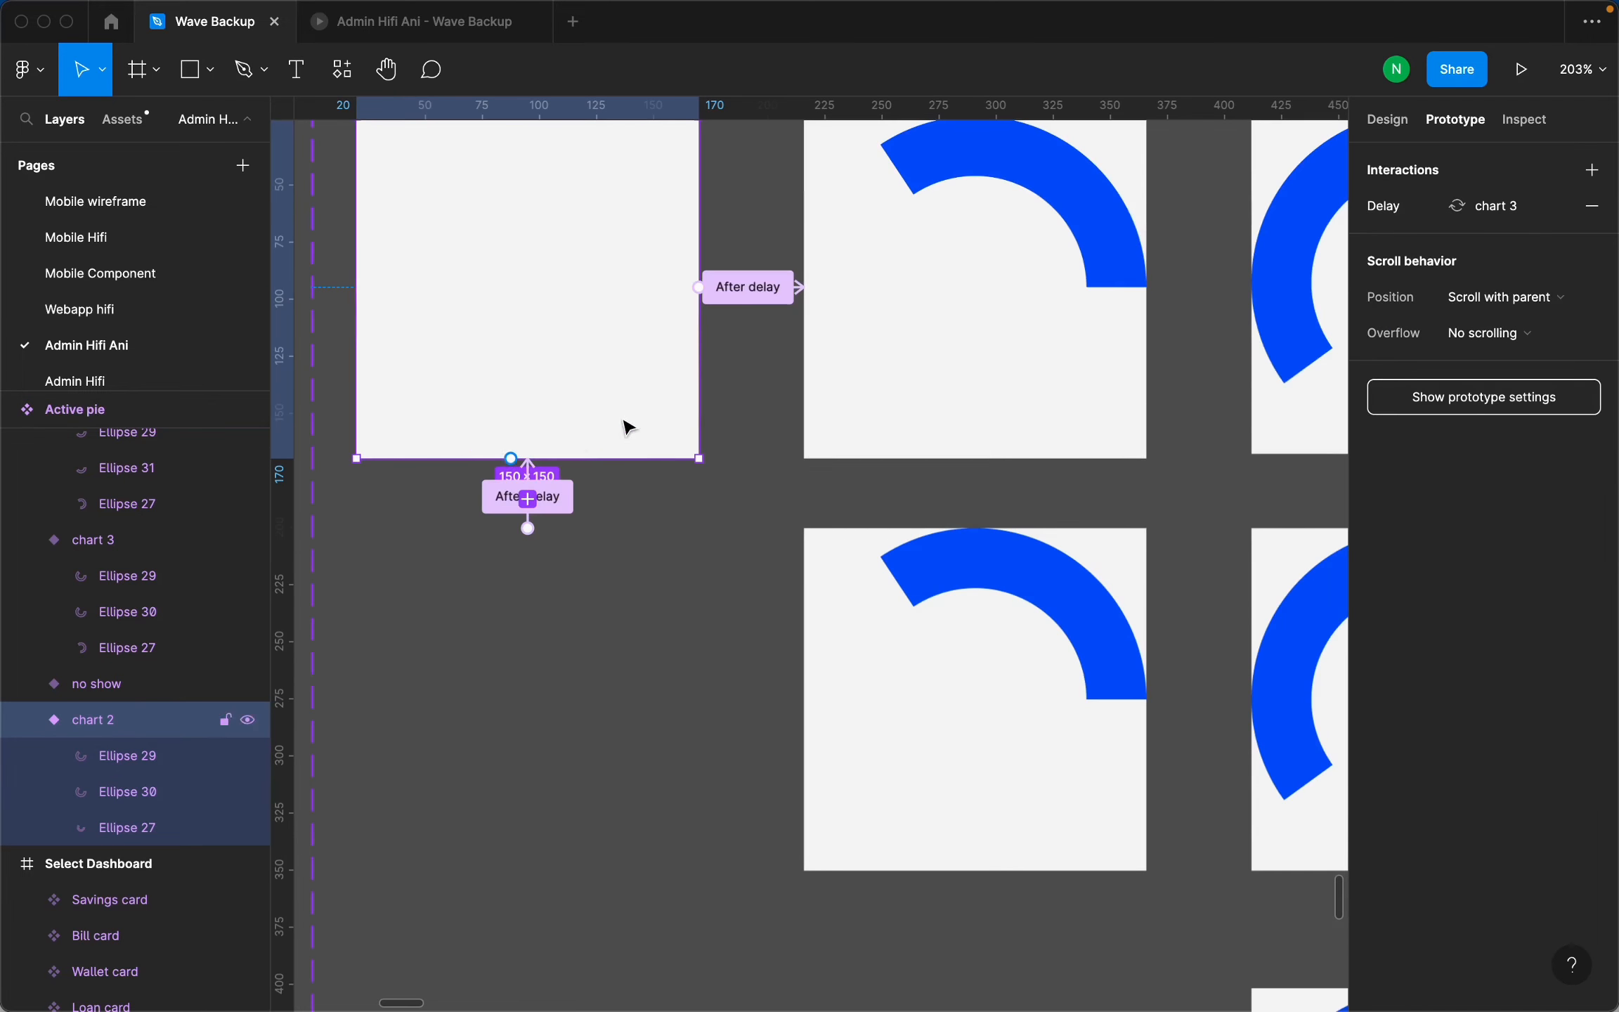
left_click(773, 295)
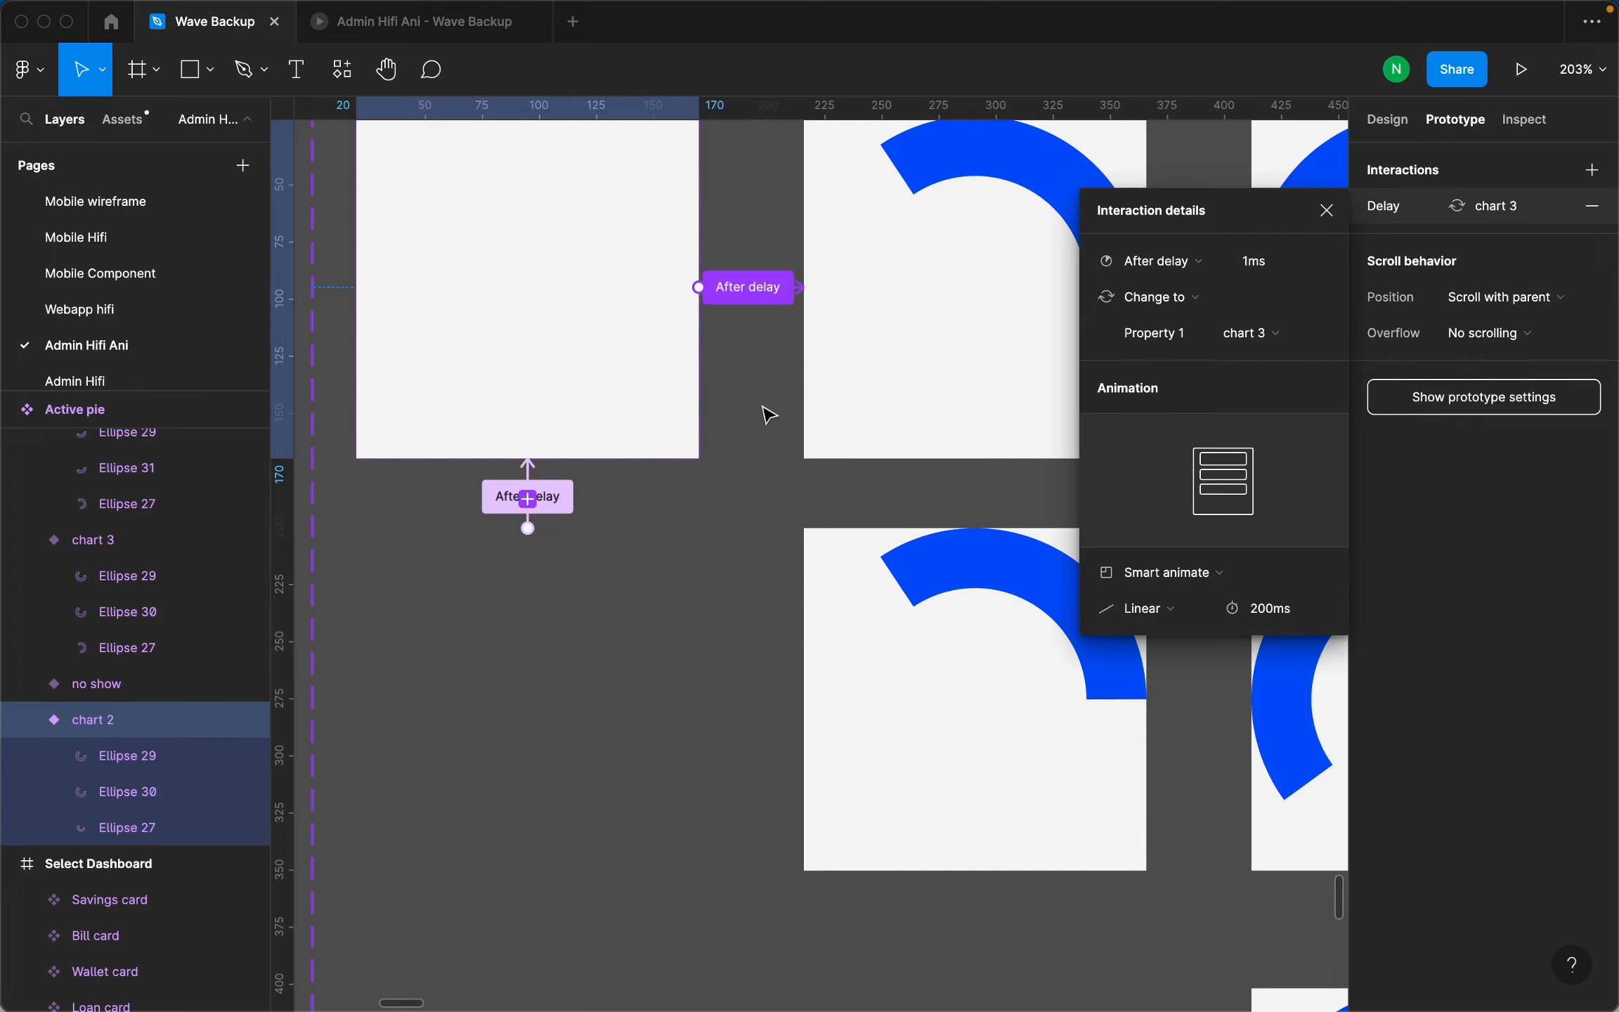
scroll(769, 415, "up", 3)
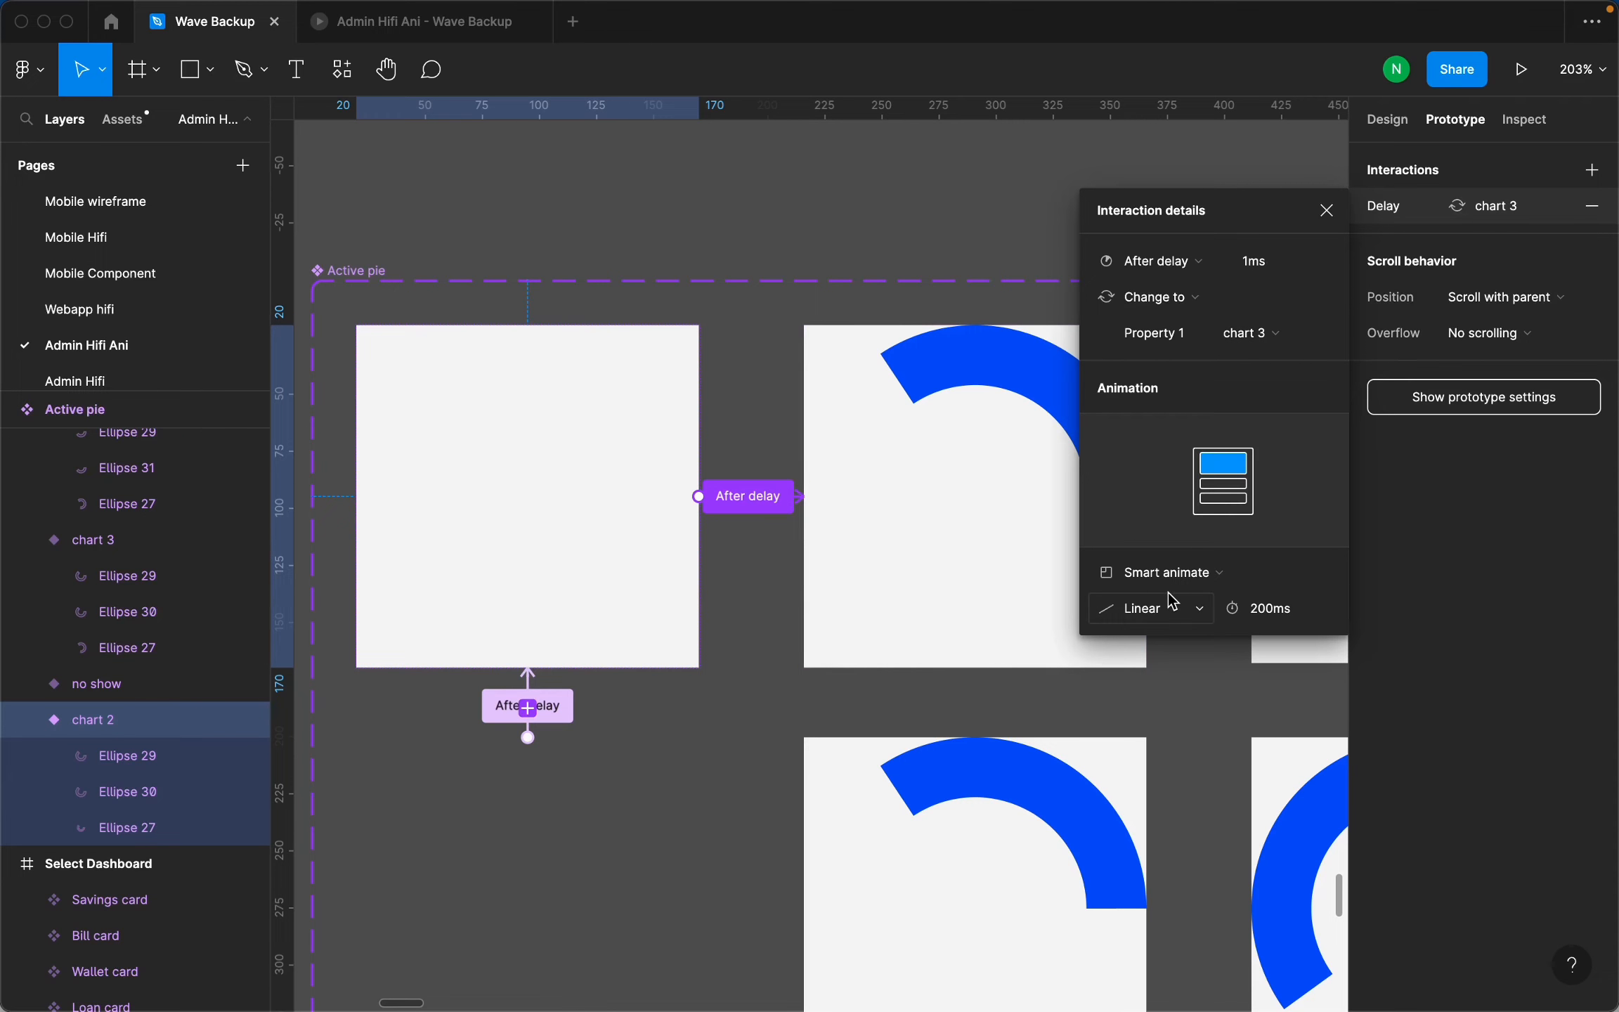
left_click(1170, 612)
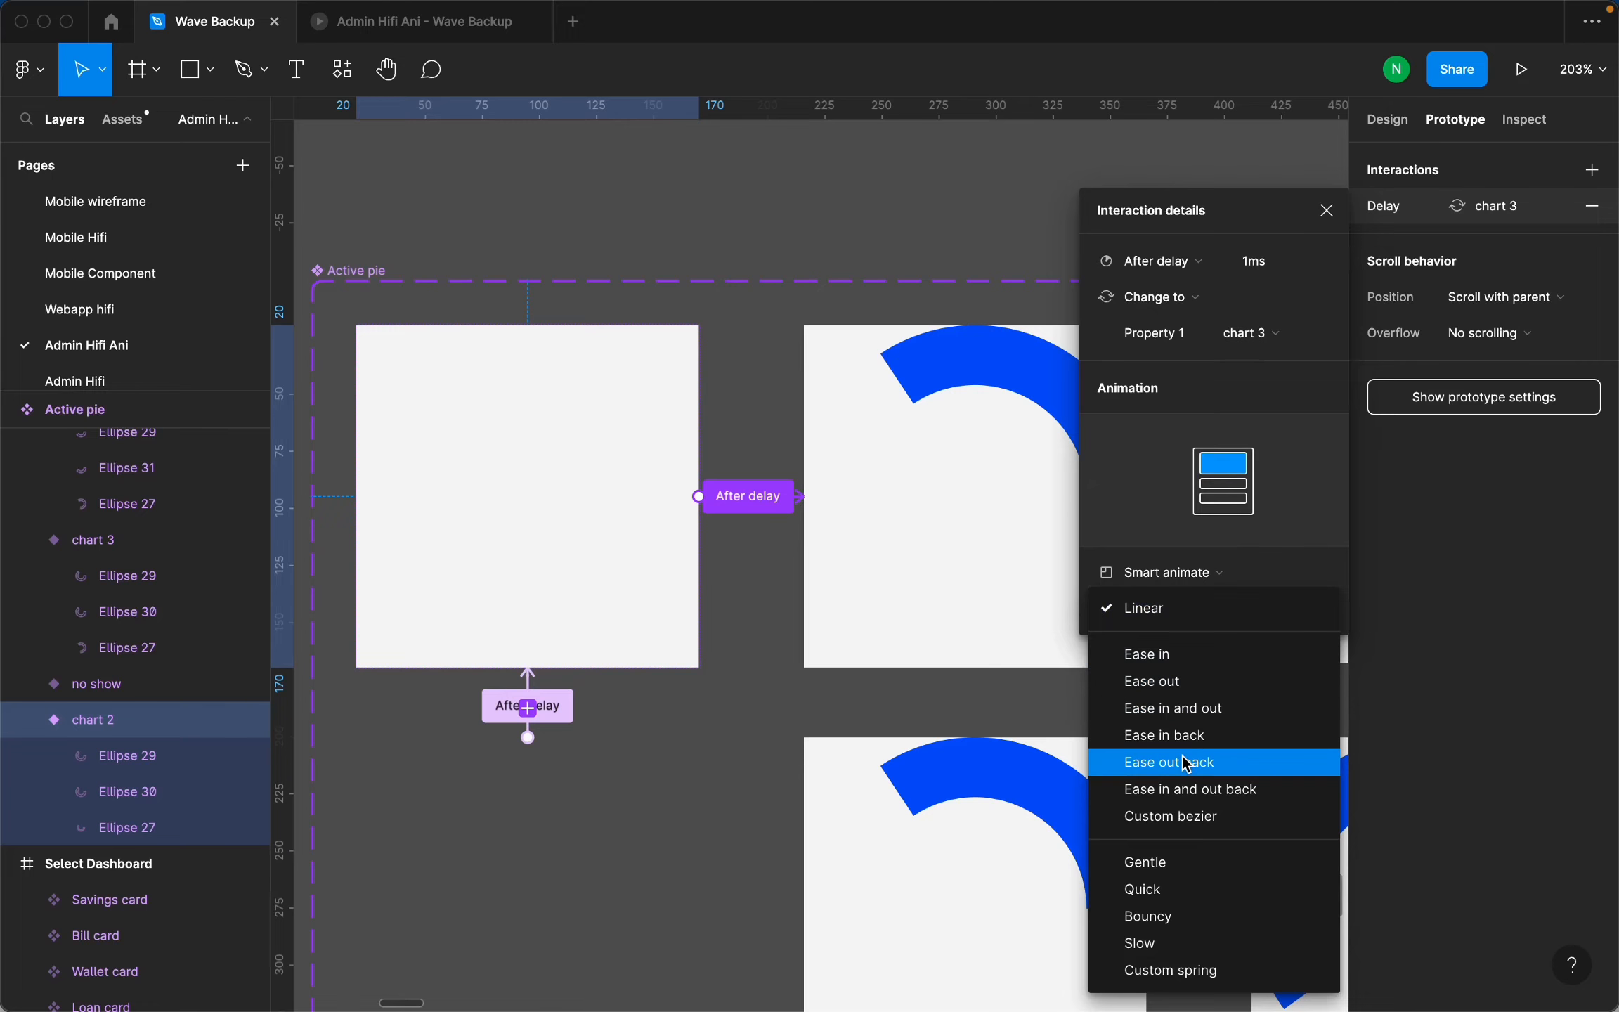
left_click(1218, 615)
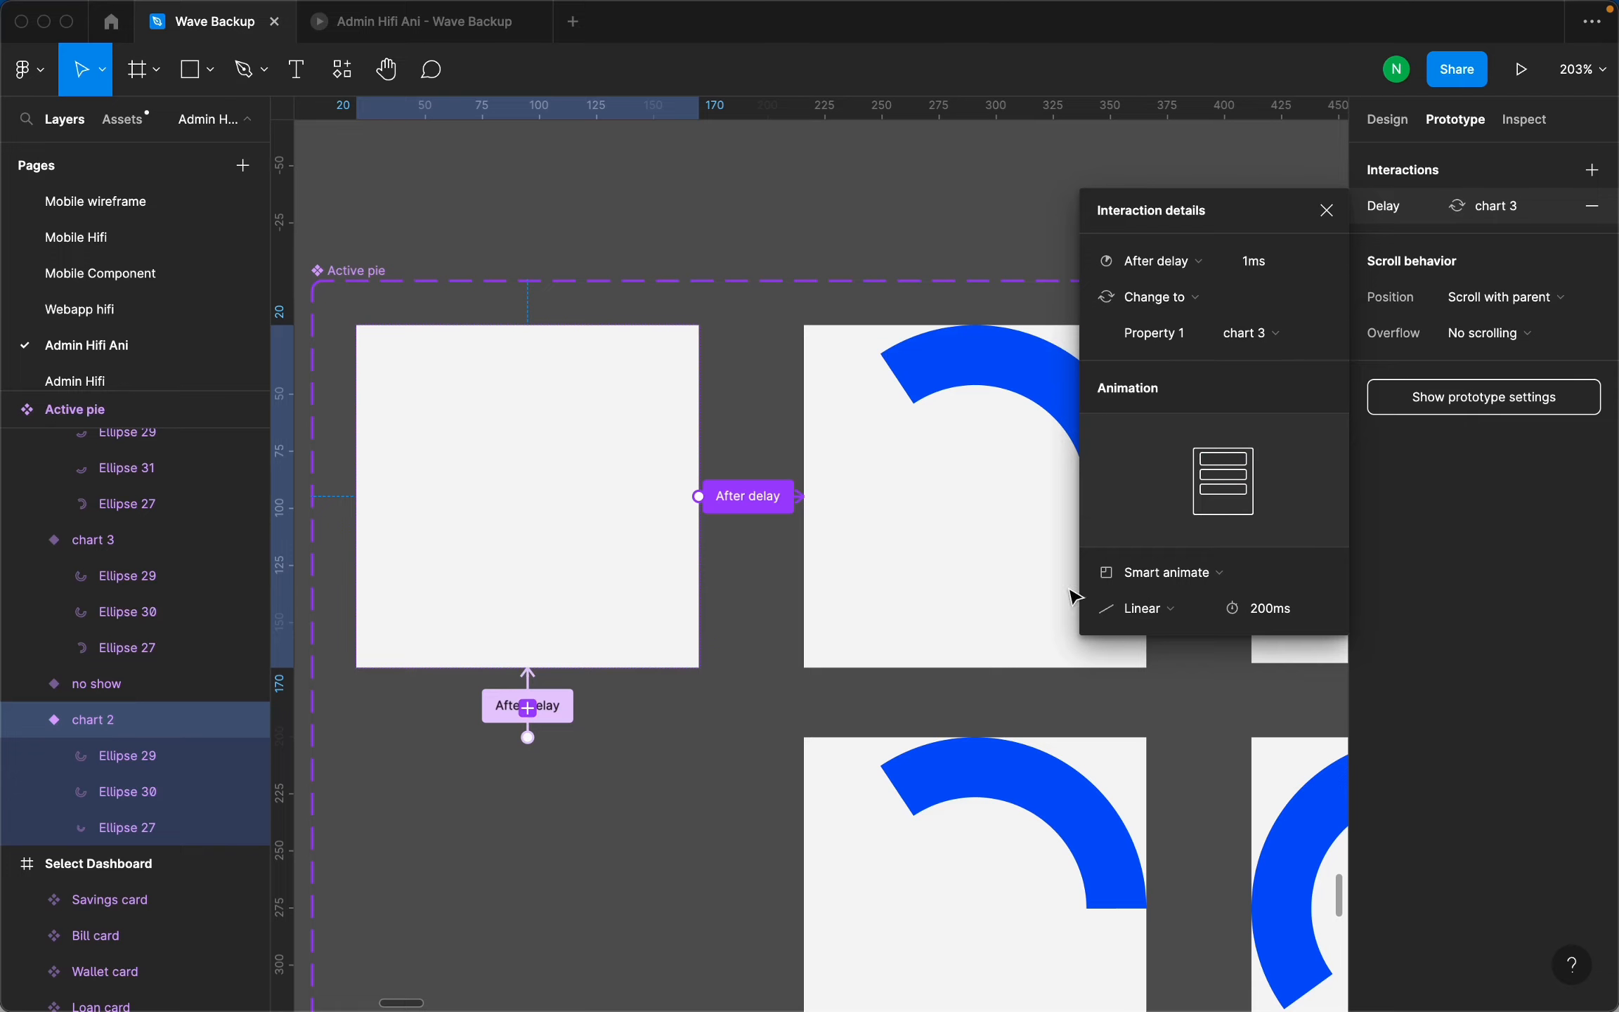
Examine the prototype interaction that leads from the chart 3 variant to chart 4.
scroll(681, 508, "down", 5)
scroll(919, 509, "up", 3)
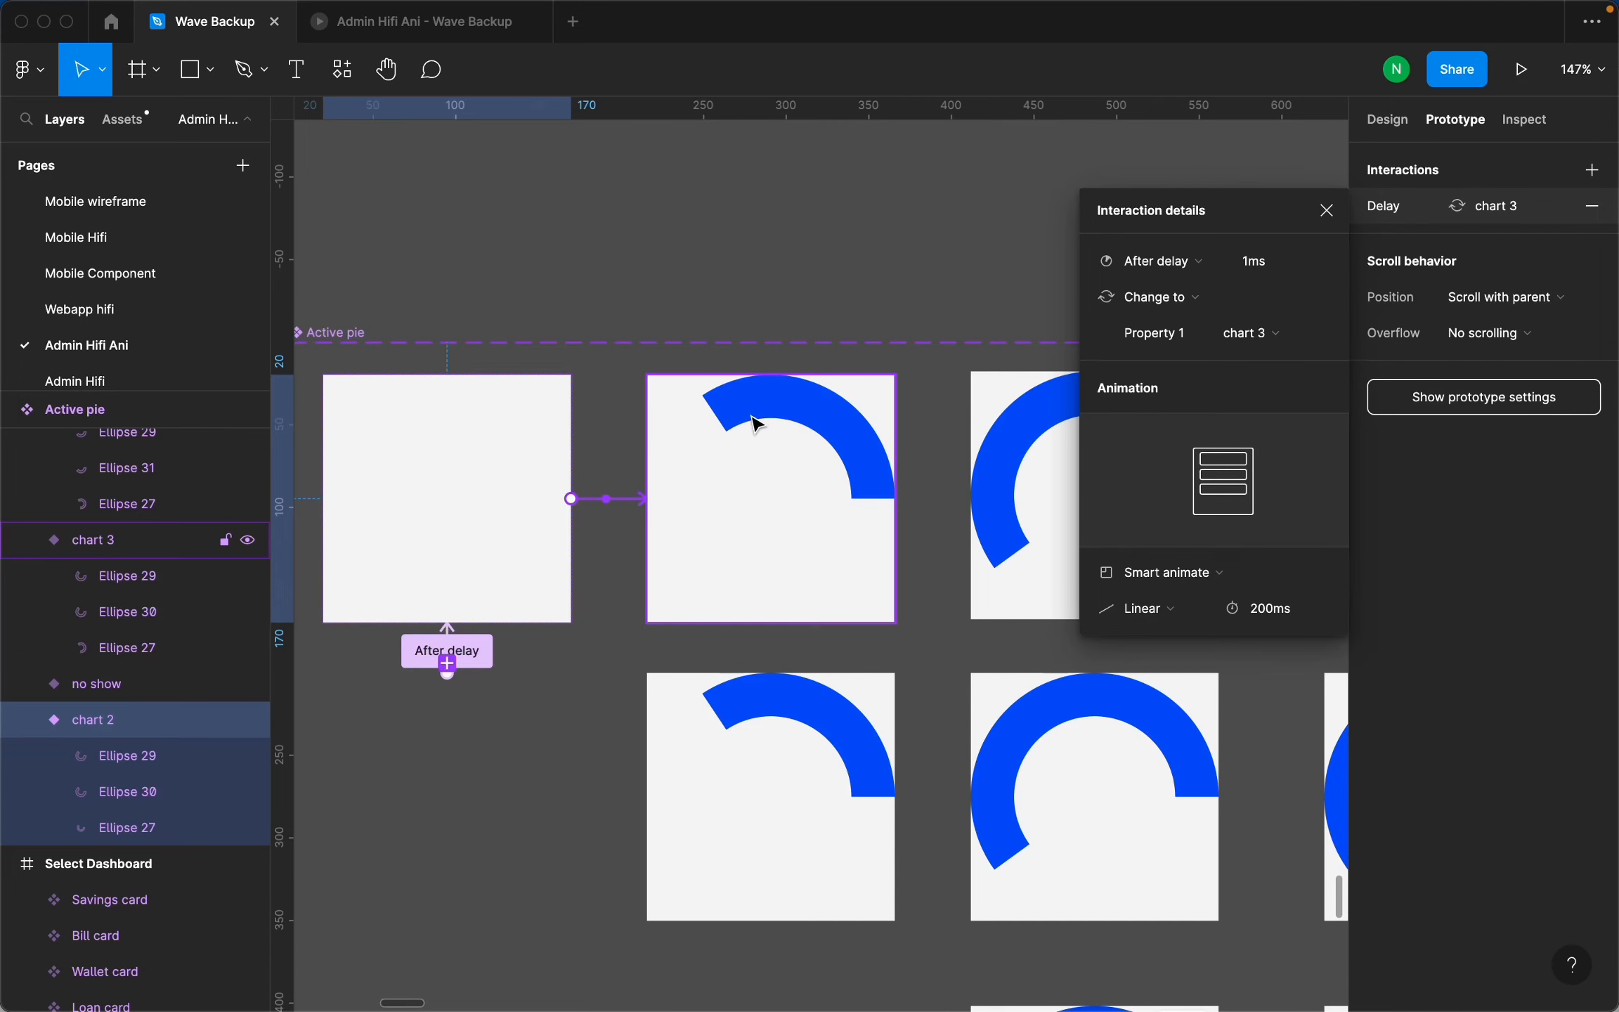
scroll(799, 444, "down", 1)
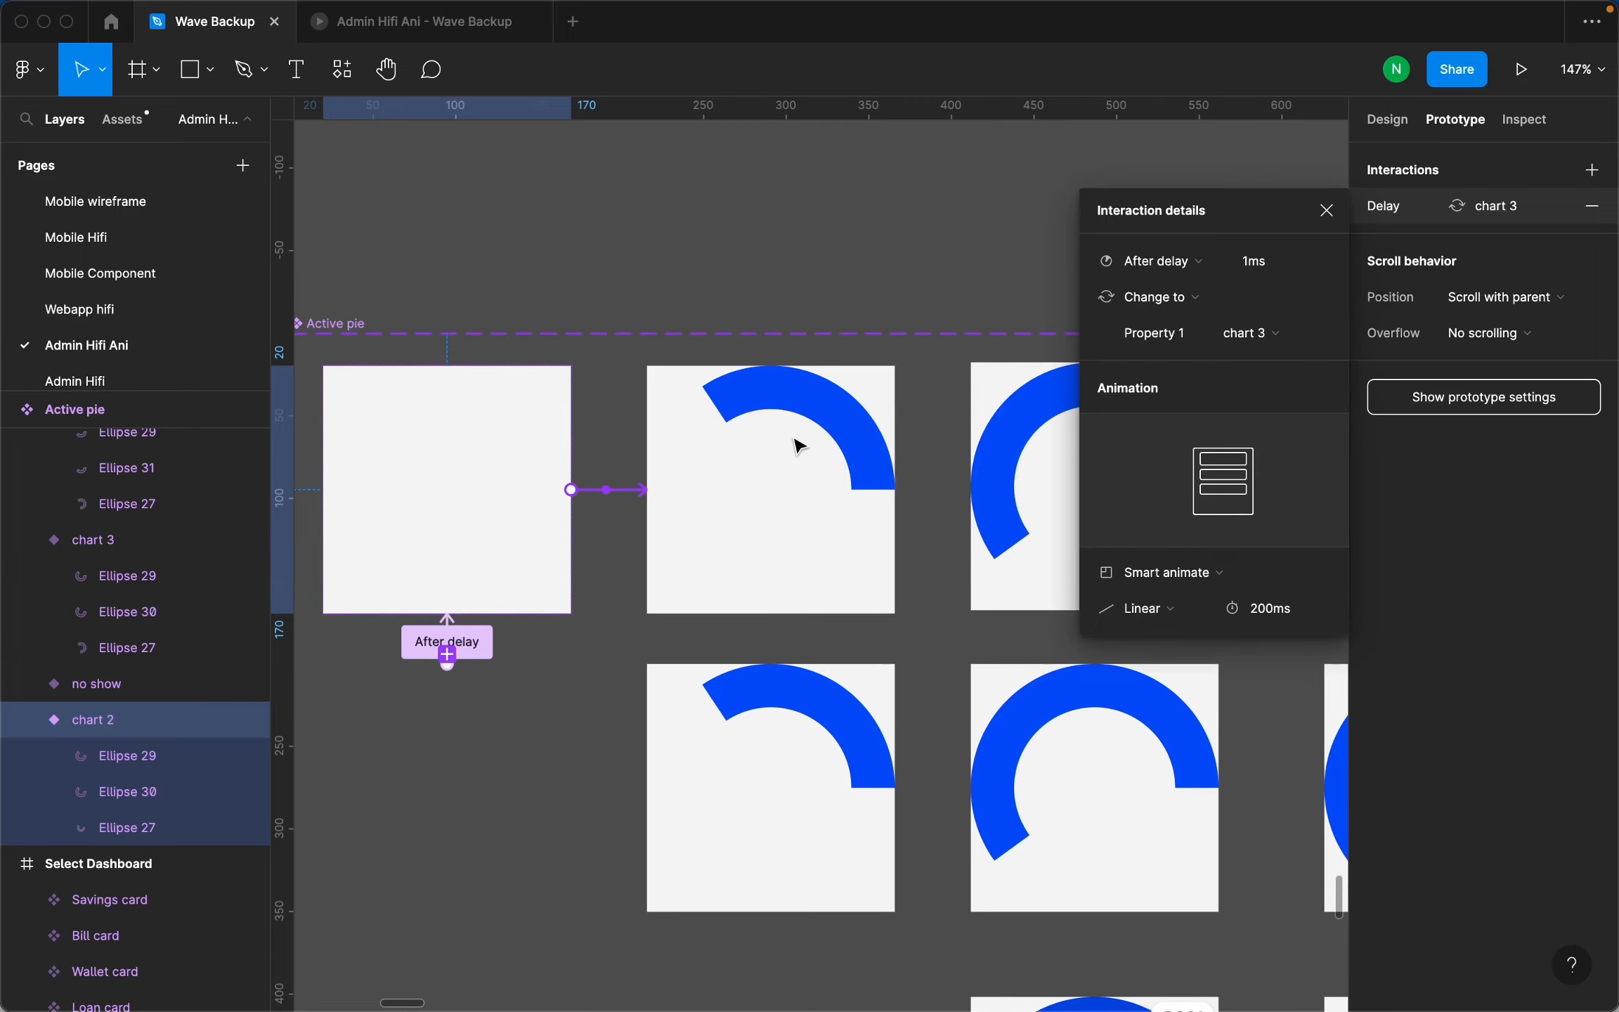
left_click(784, 591)
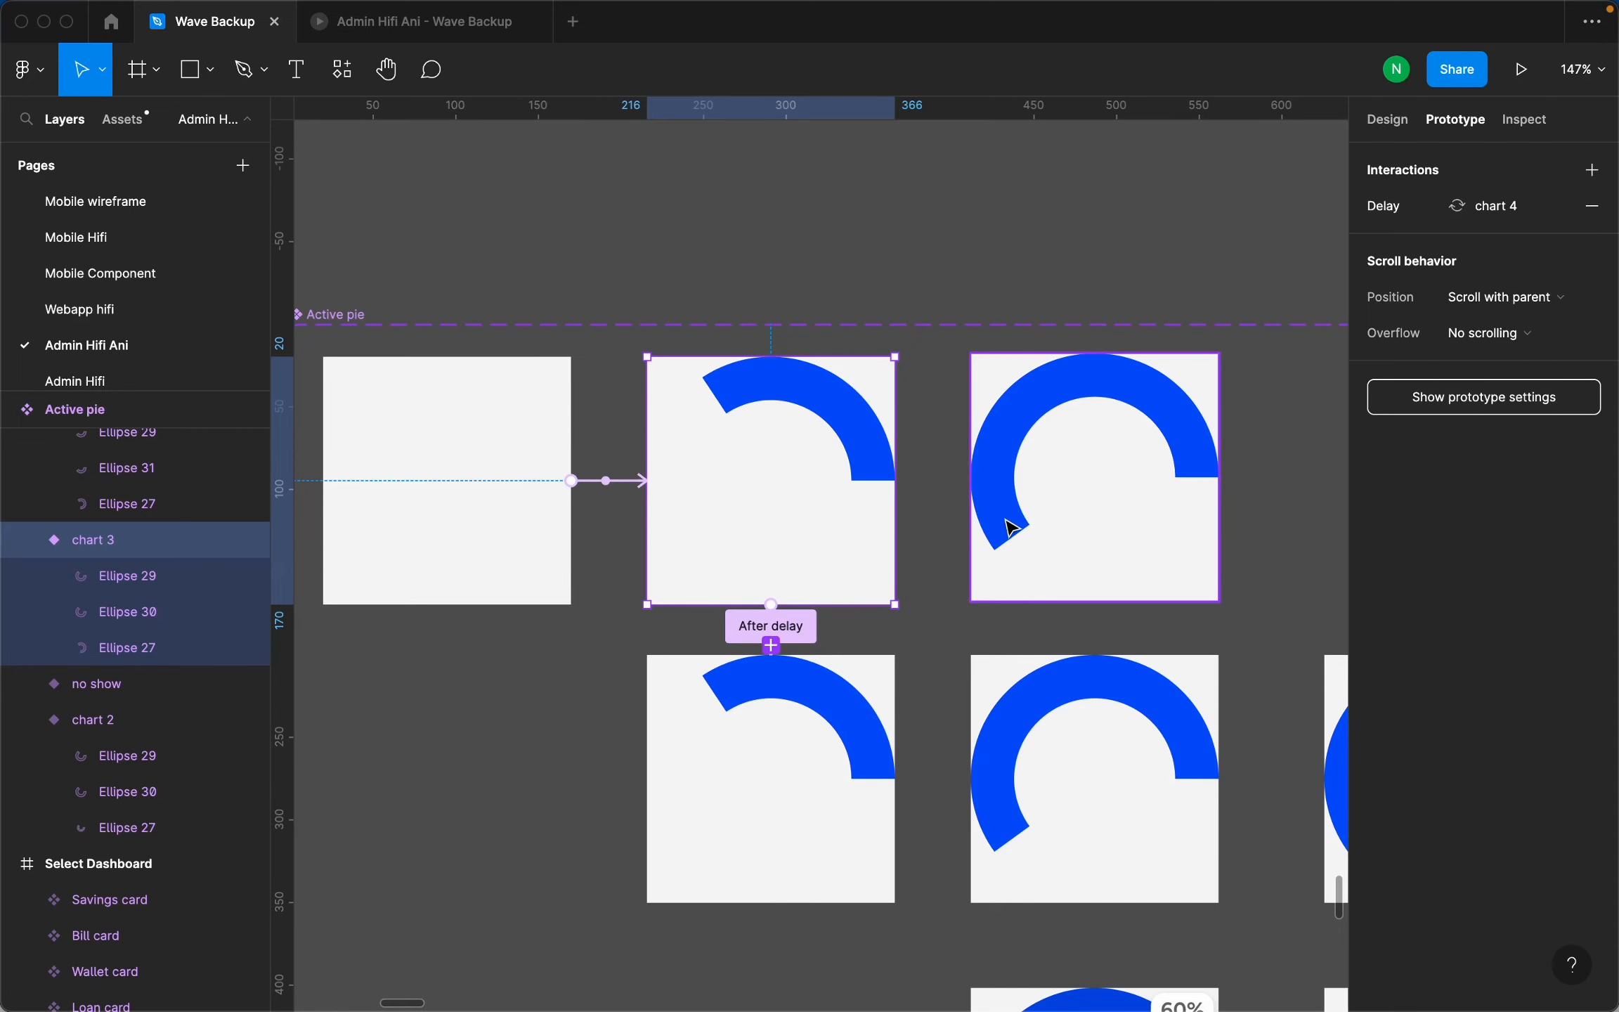
scroll(875, 474, "down", 2)
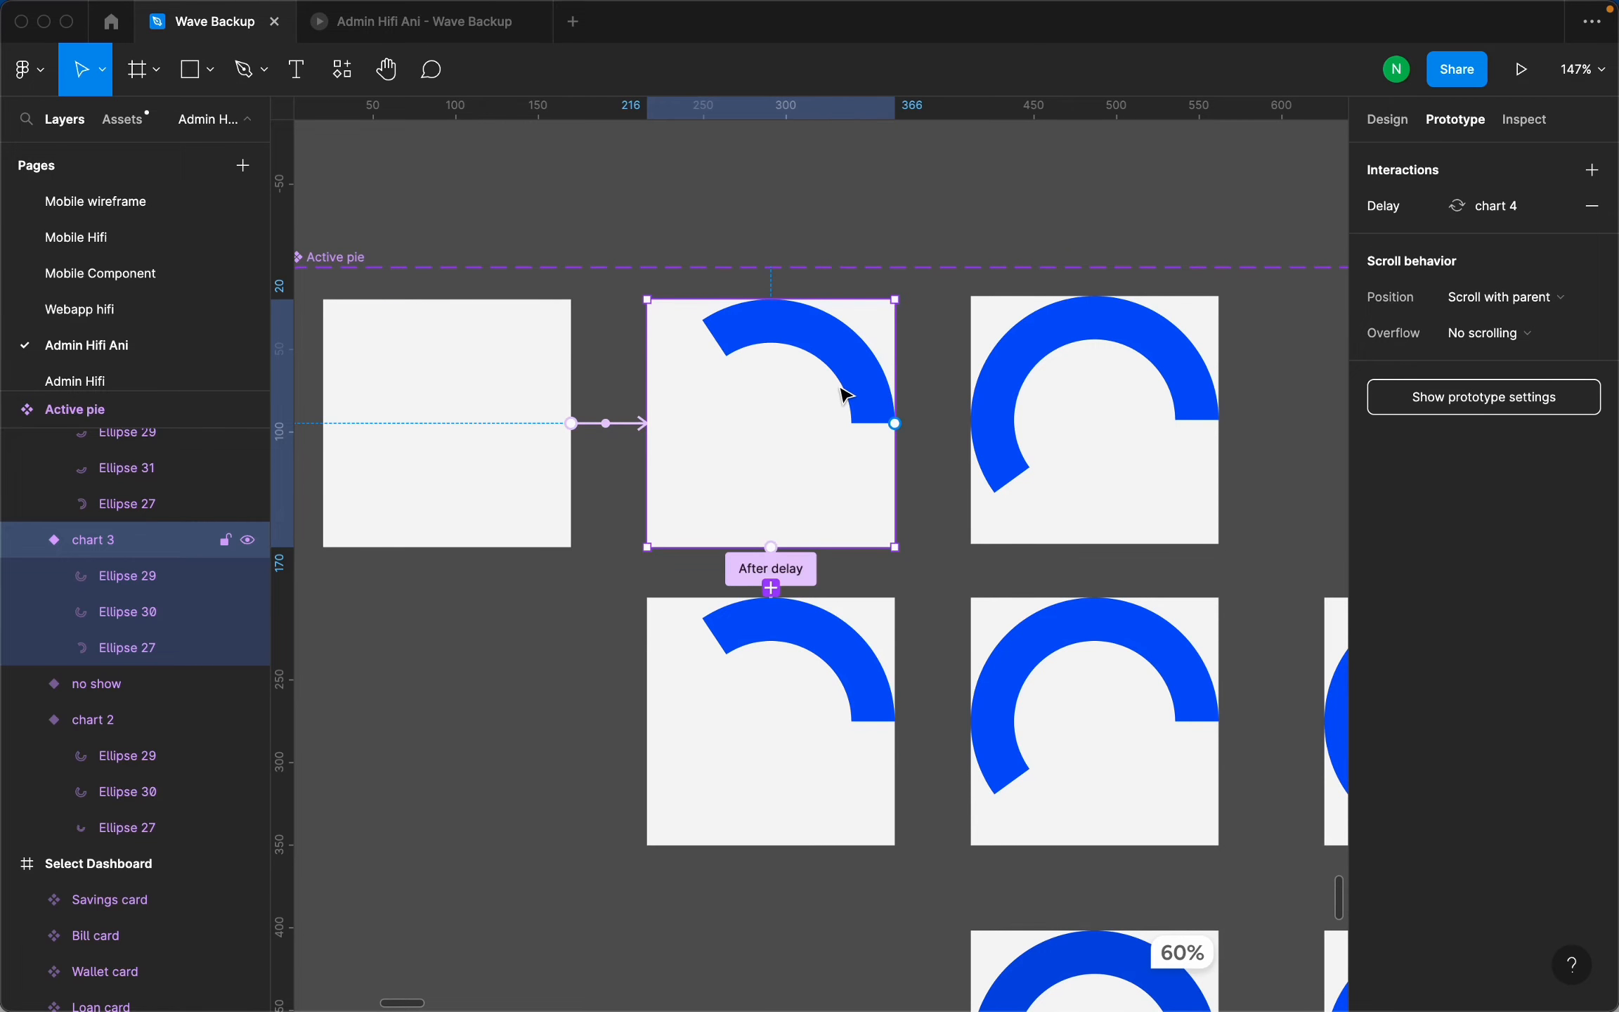
Review the details of the After delay interaction from chart 3 to chart 4 and inspect the covering Ellipse 29 in chart 3.
left_click(788, 576)
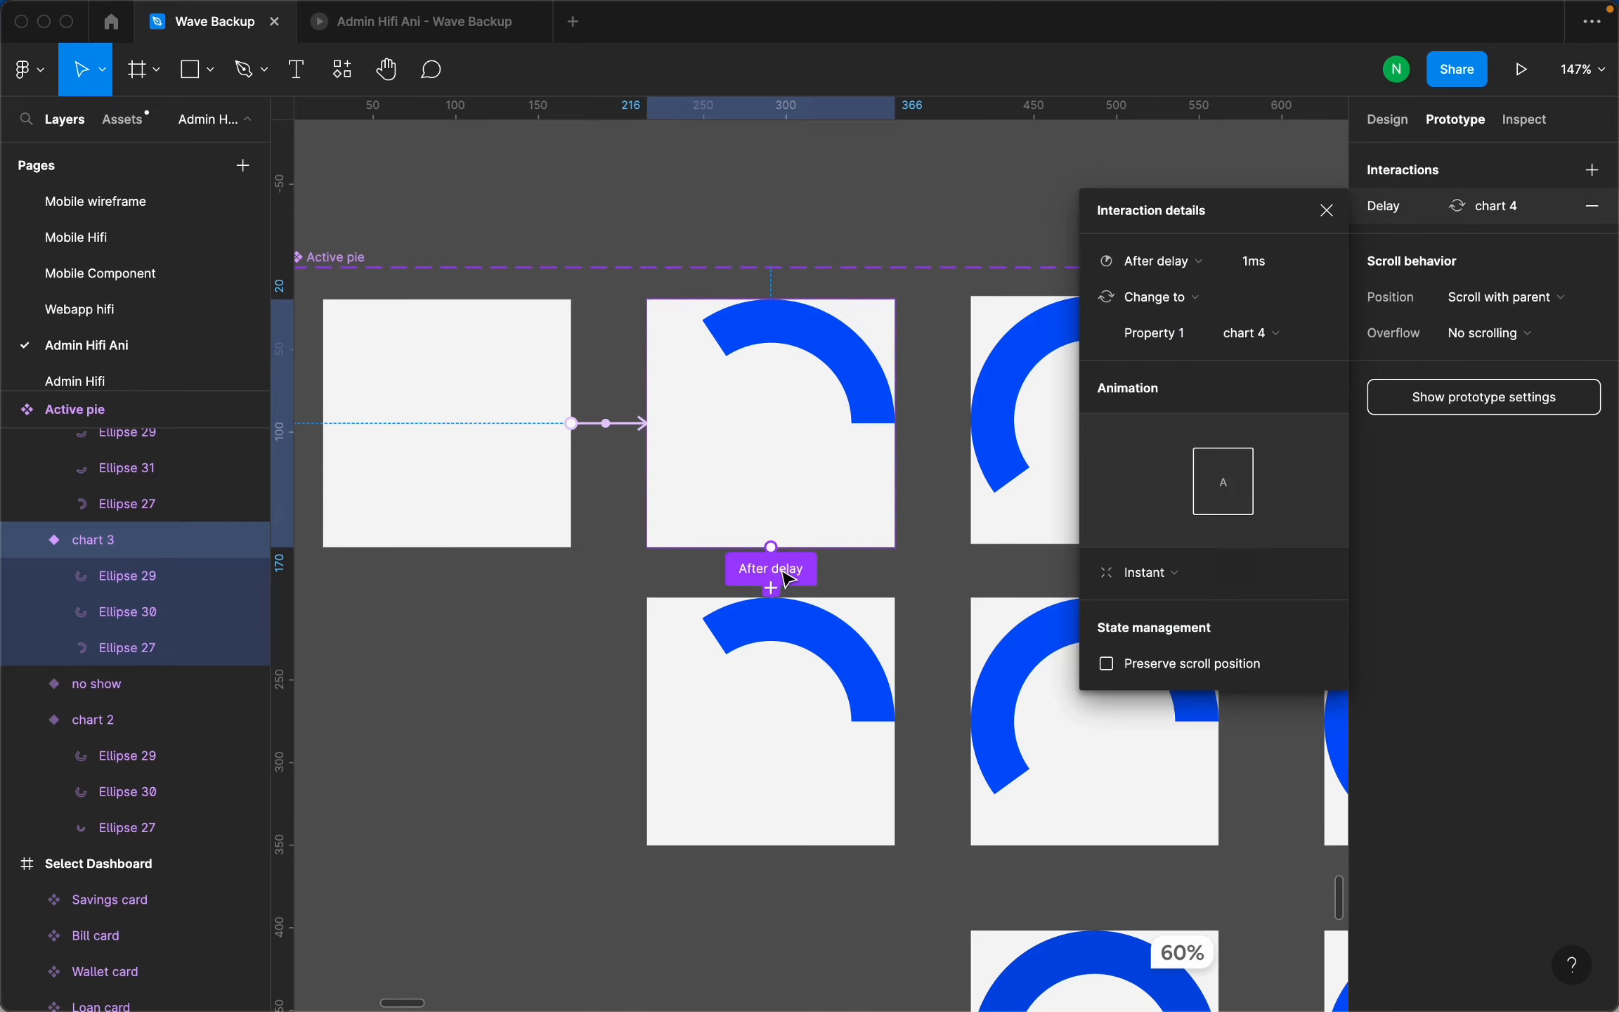
left_click(1276, 275)
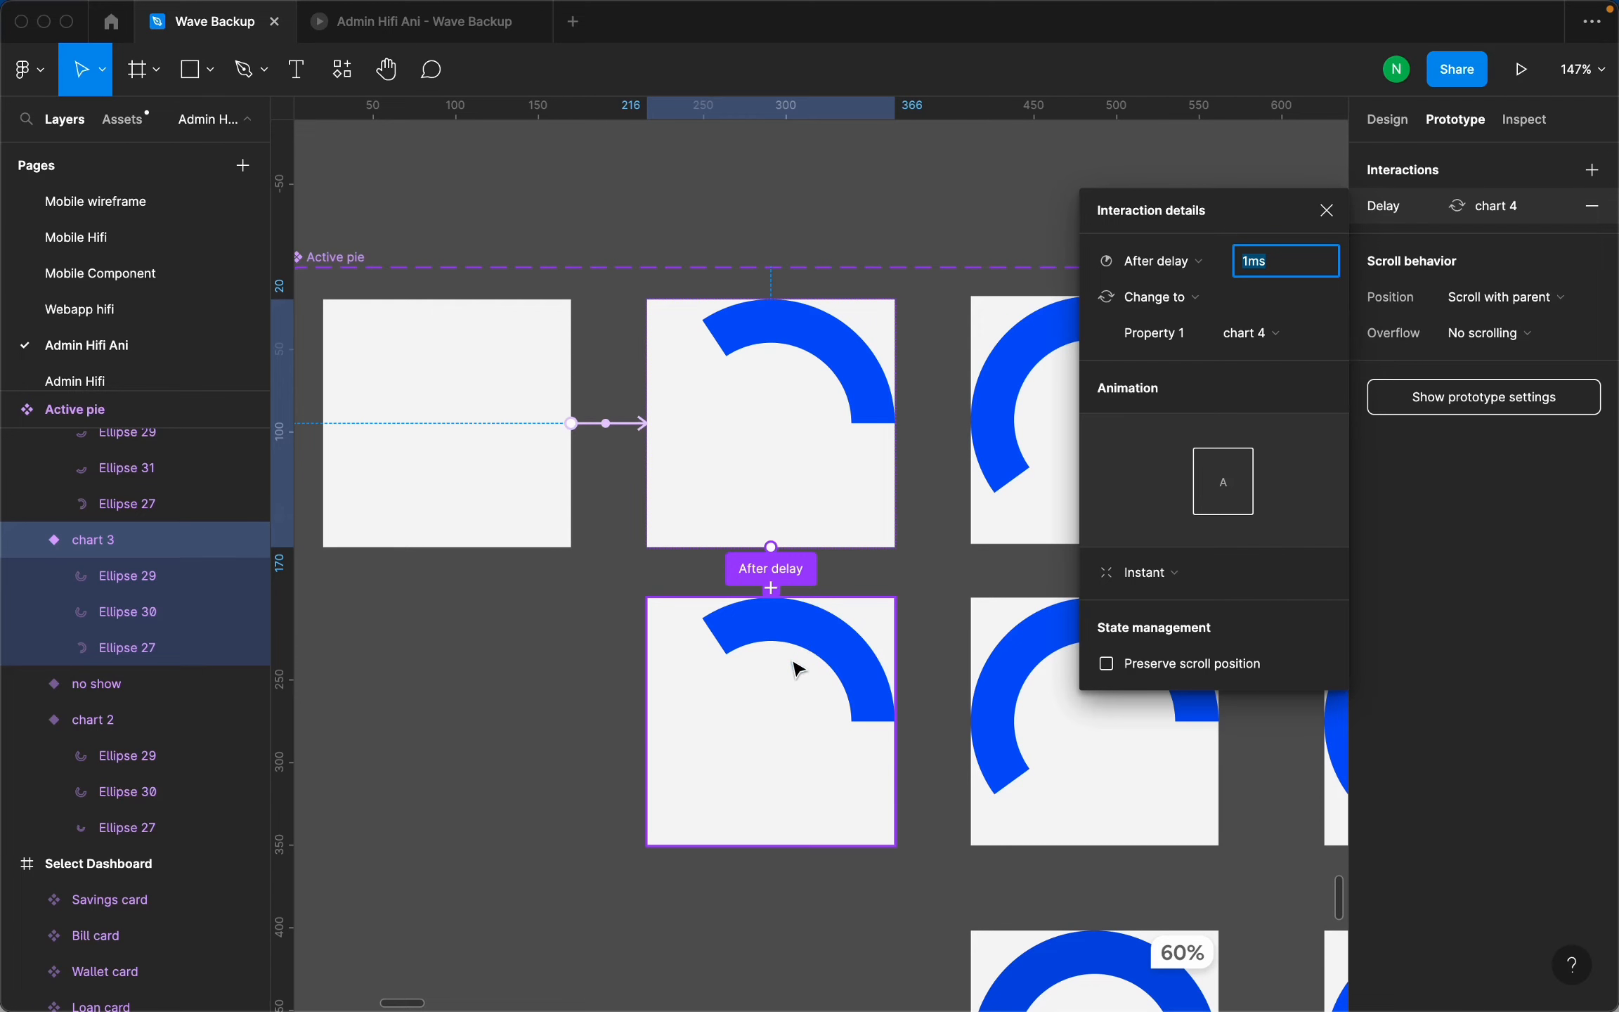
double_click(803, 512)
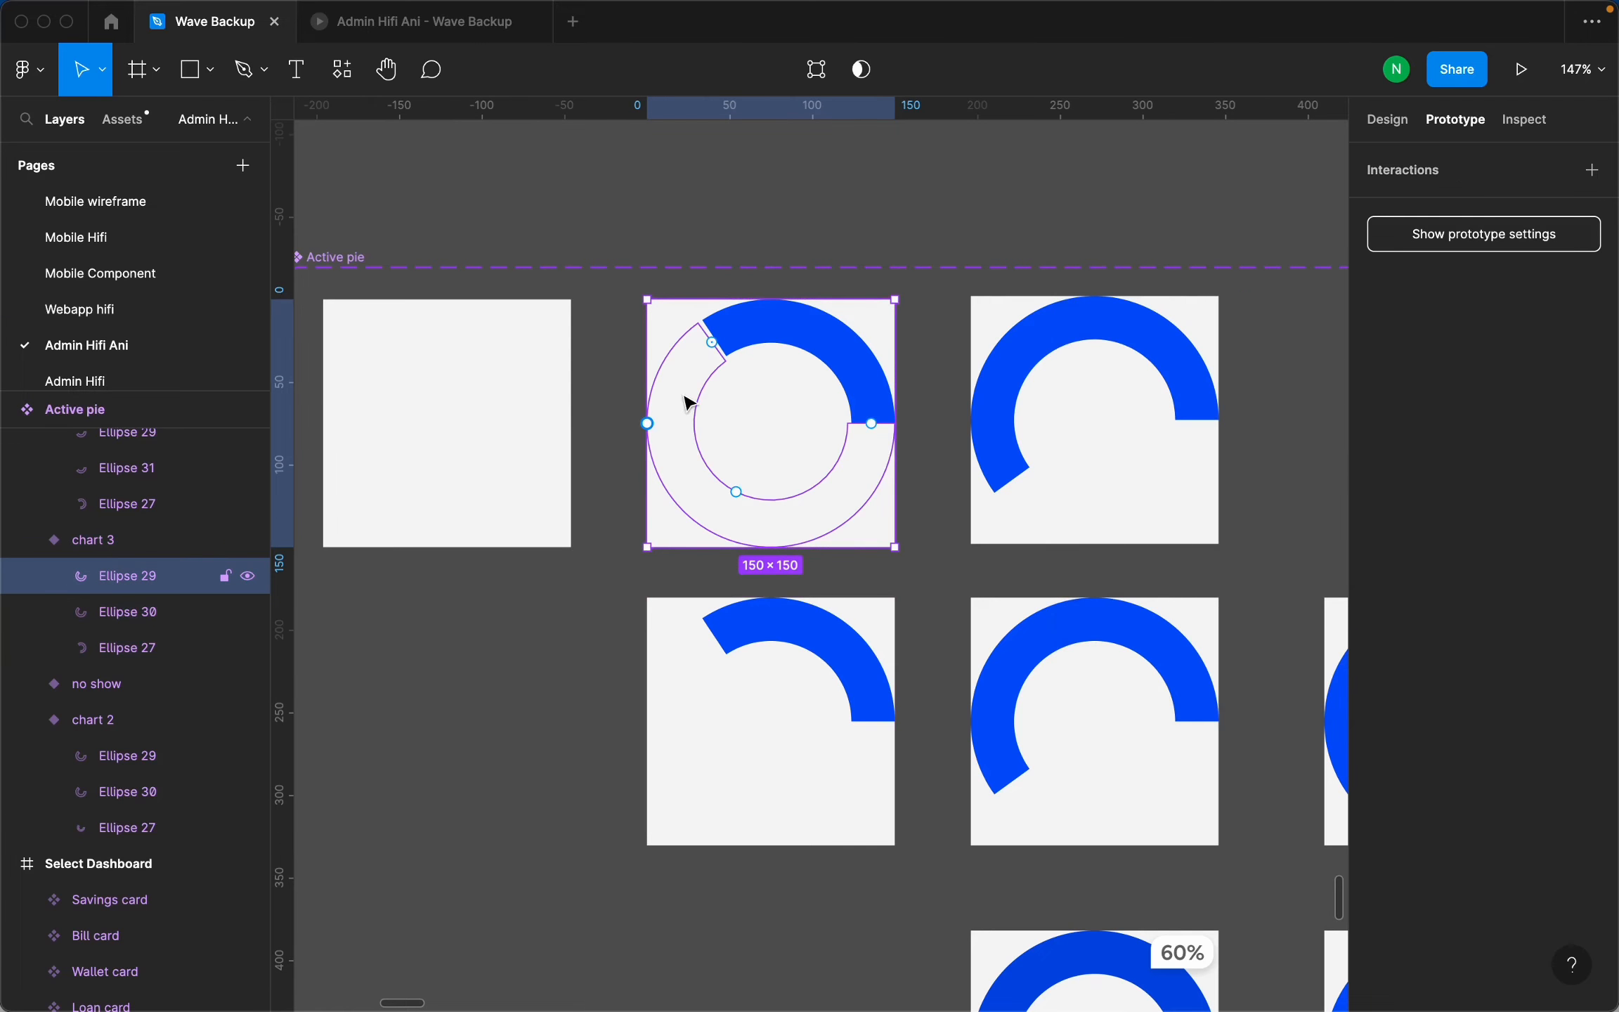
scroll(697, 385, "down", 1)
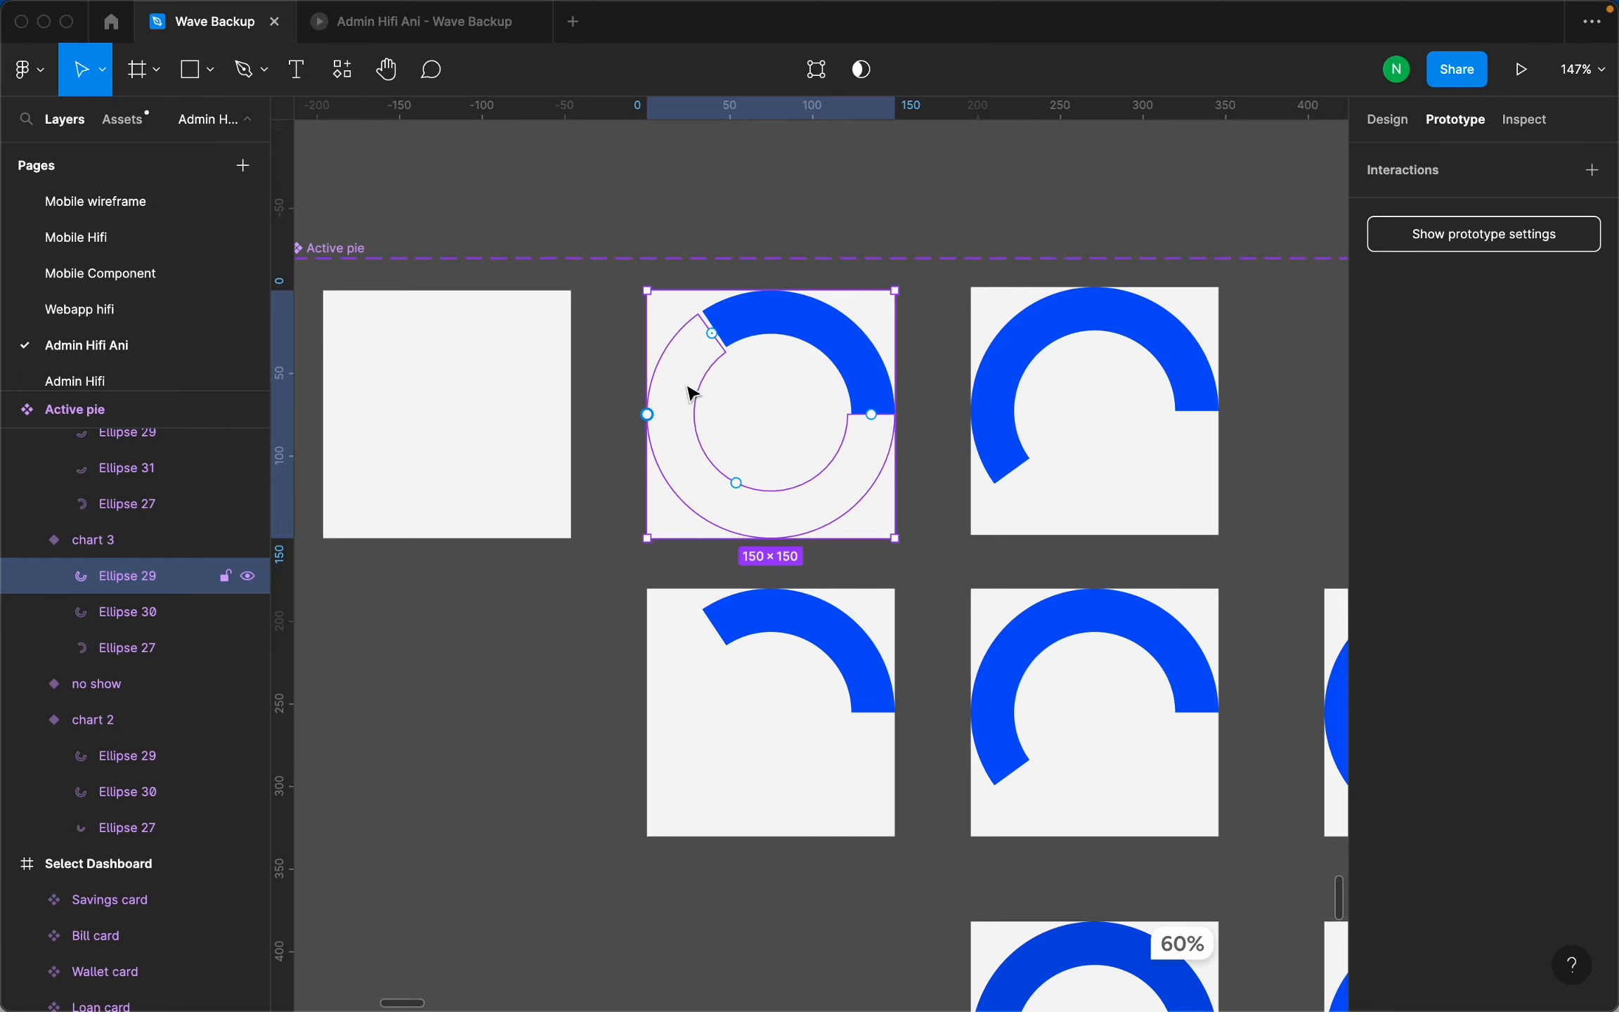
Inspect the covering Ellipse 29 in chart 4 and review the details of its After delay interaction to chart 5.
left_click(829, 810)
double_click(829, 809)
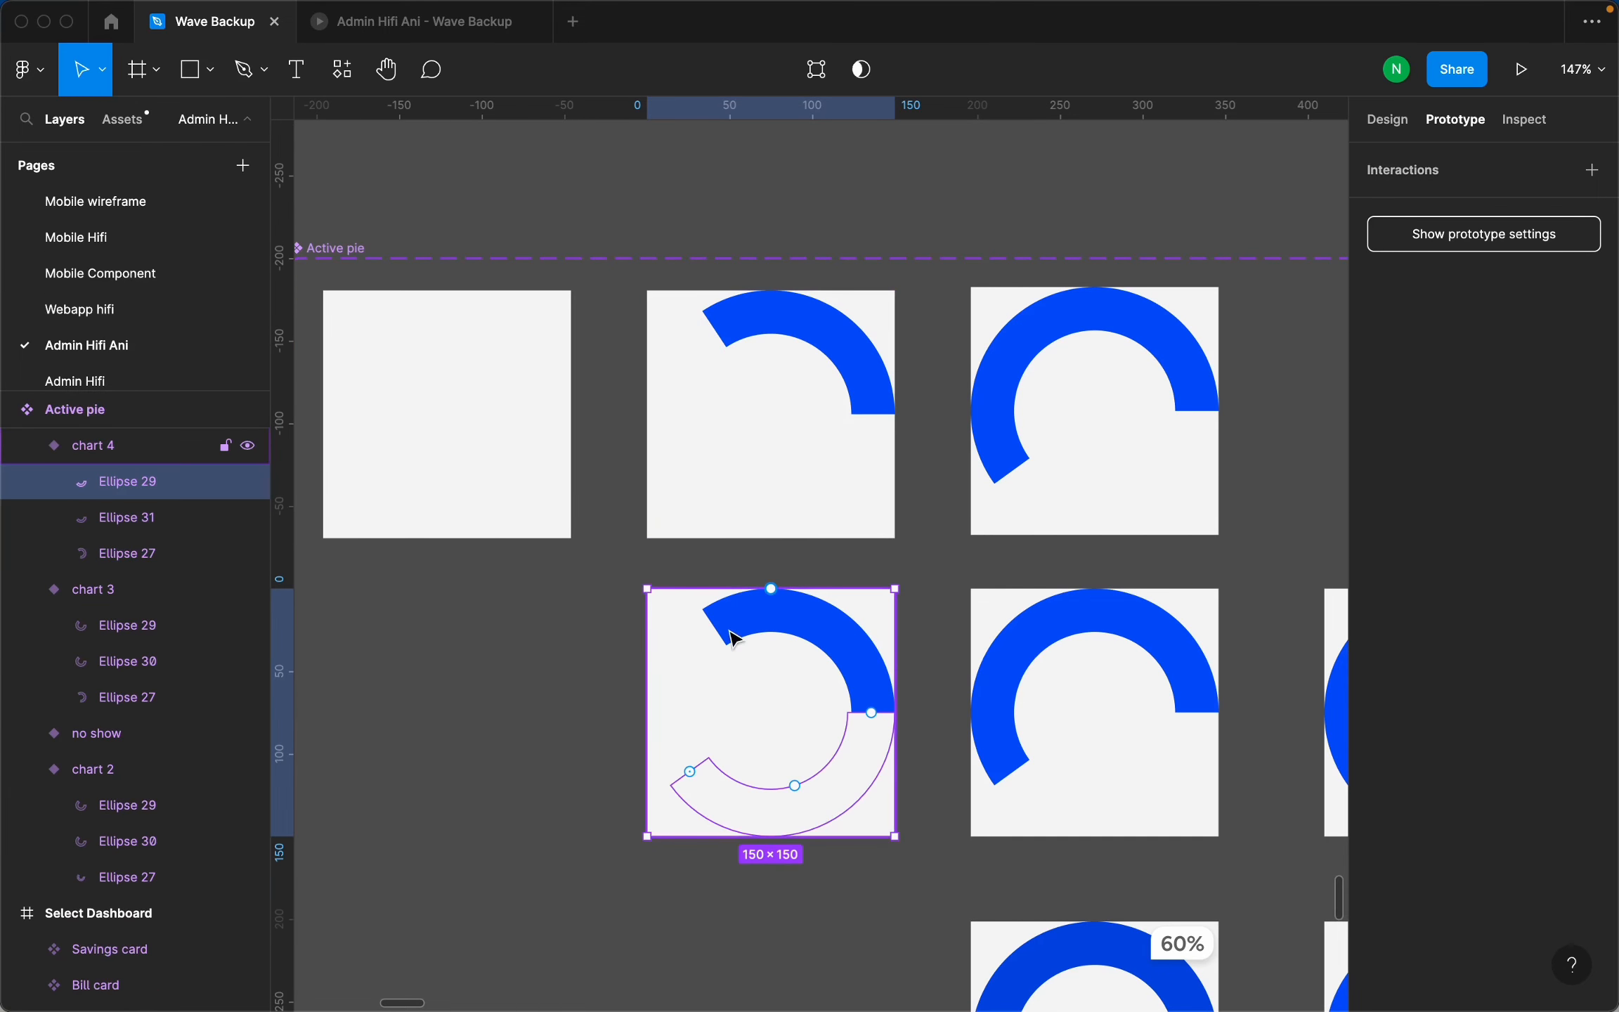
left_click(774, 669)
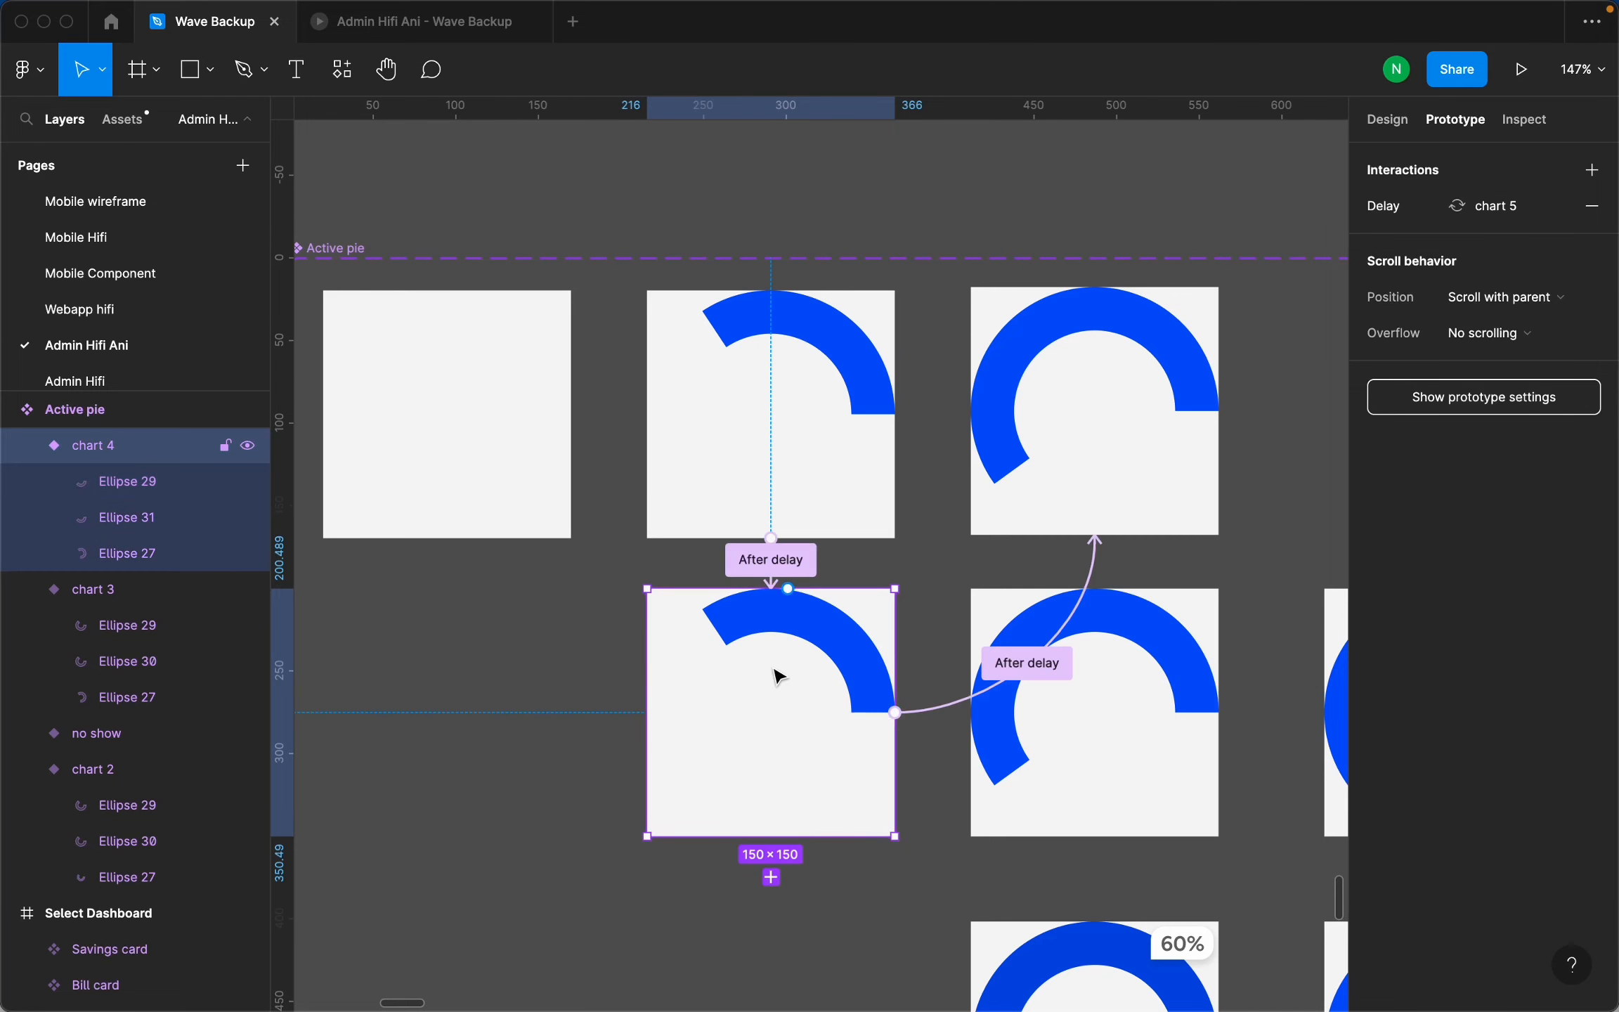
left_click(939, 717)
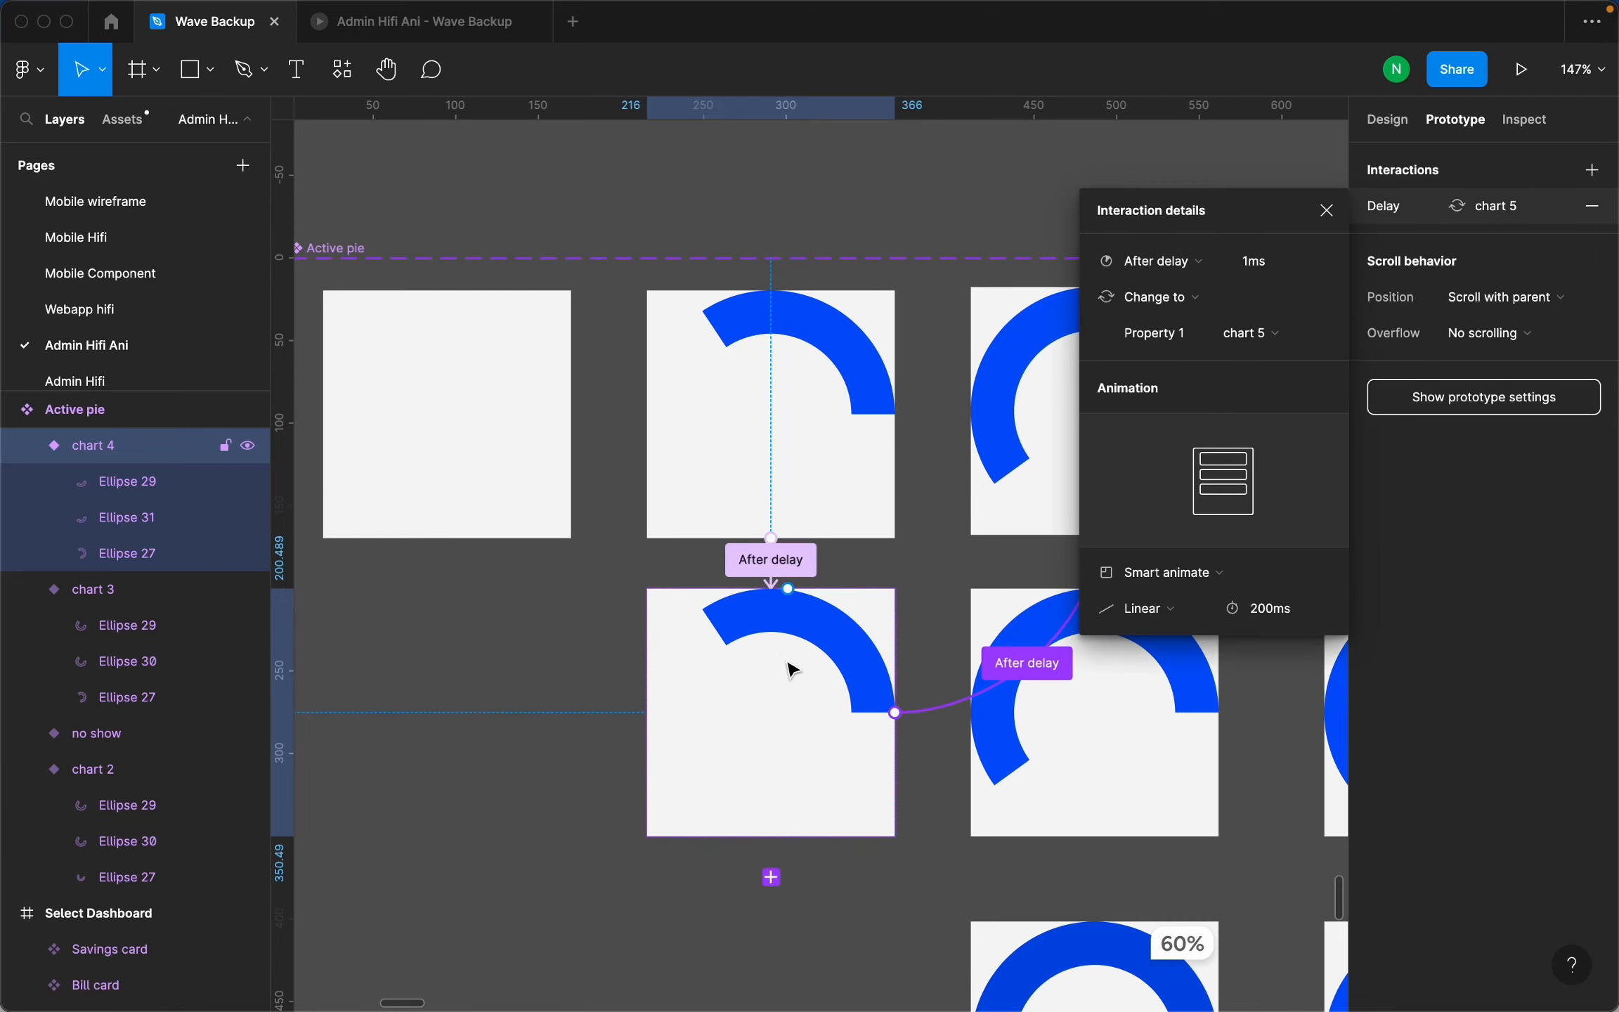
scroll(697, 607, "down", 5)
scroll(861, 538, "up", 5)
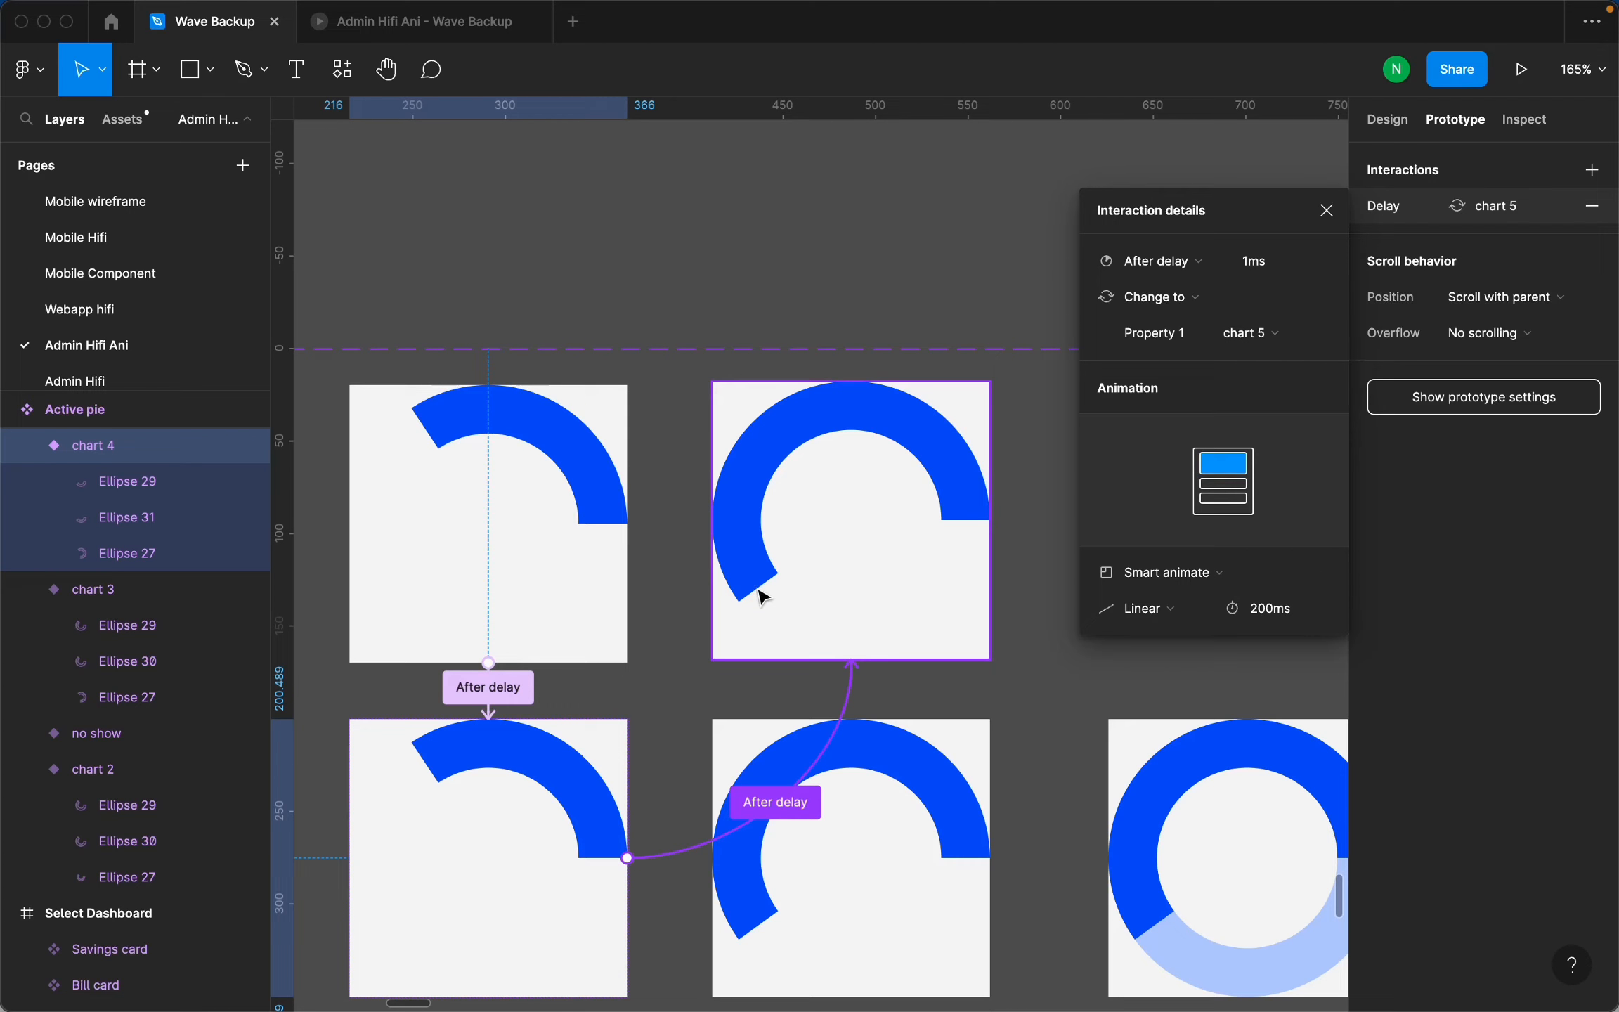
Inspect the covering Ellipse 29 in chart 5 and review the details of its After delay interaction to chart 6.
scroll(759, 598, "down", 3)
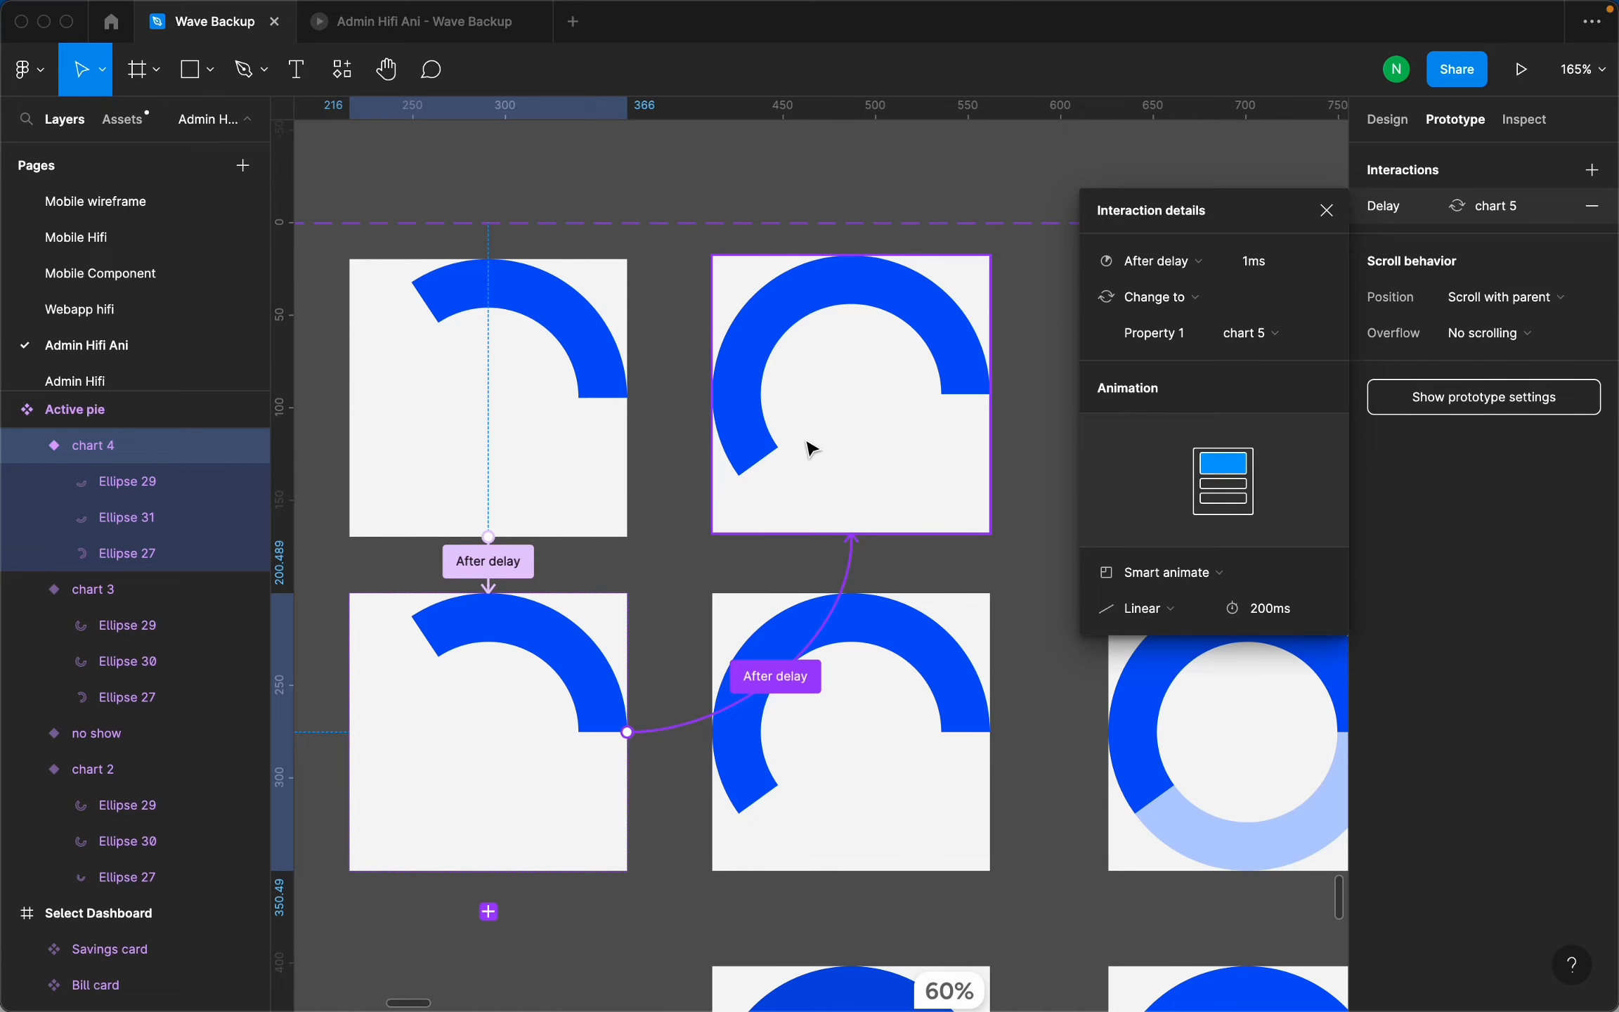
double_click(914, 498)
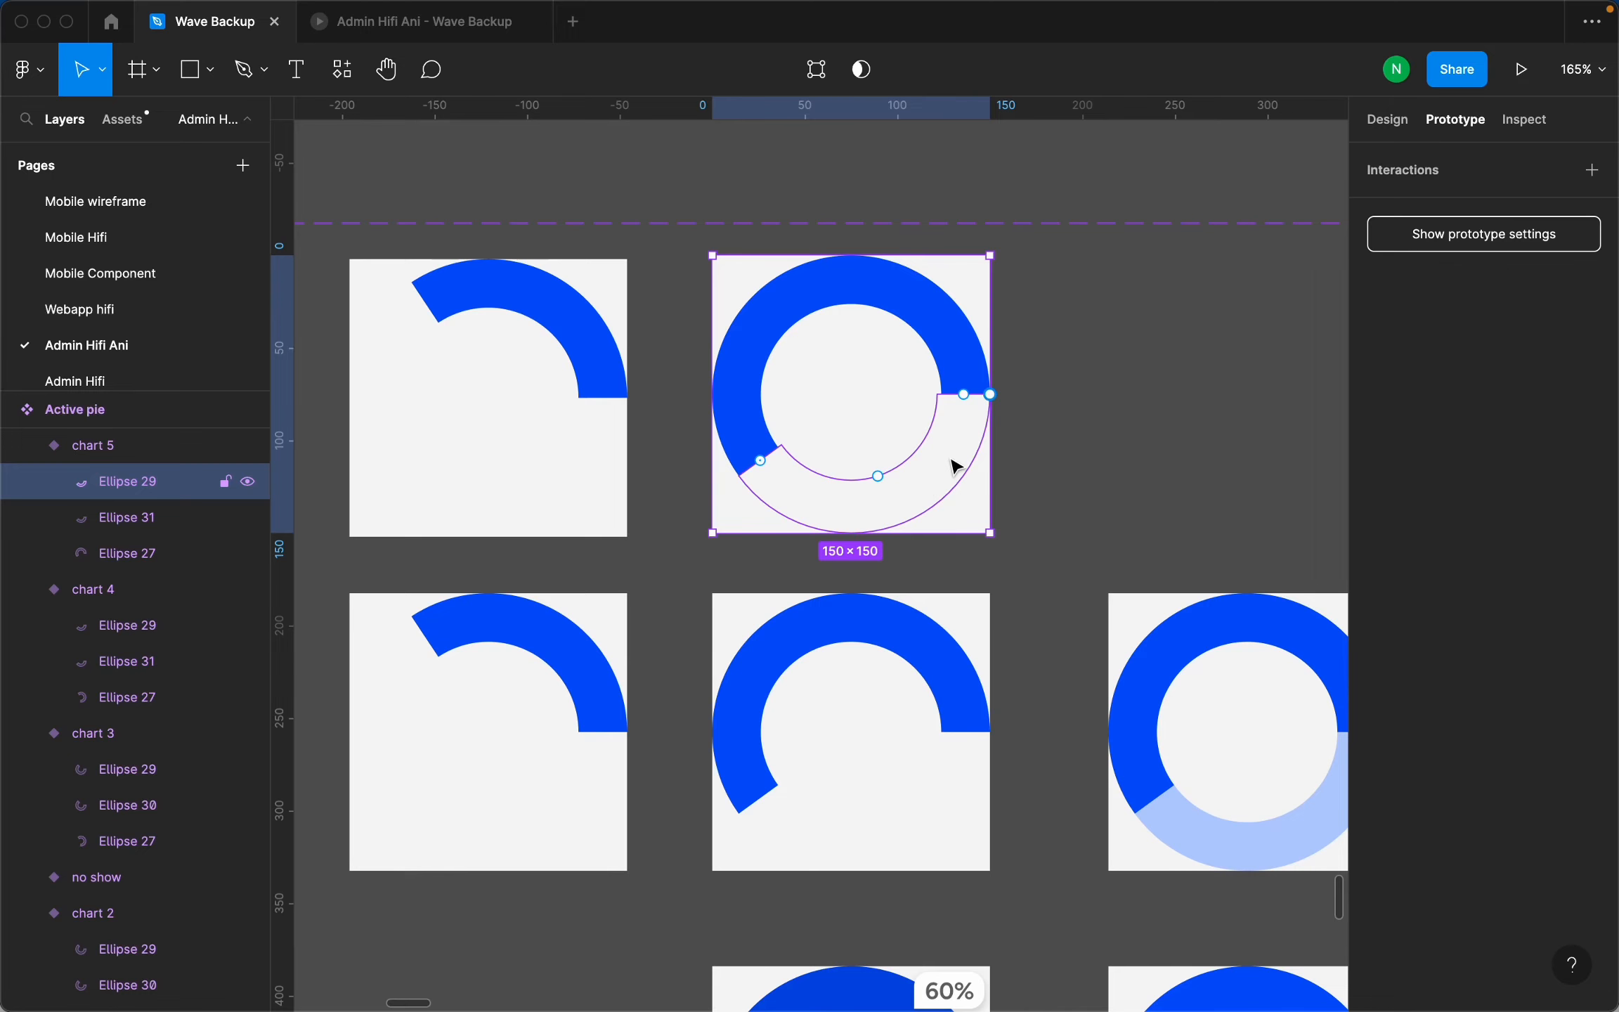
scroll(949, 464, "down", 1)
scroll(938, 485, "down", 2)
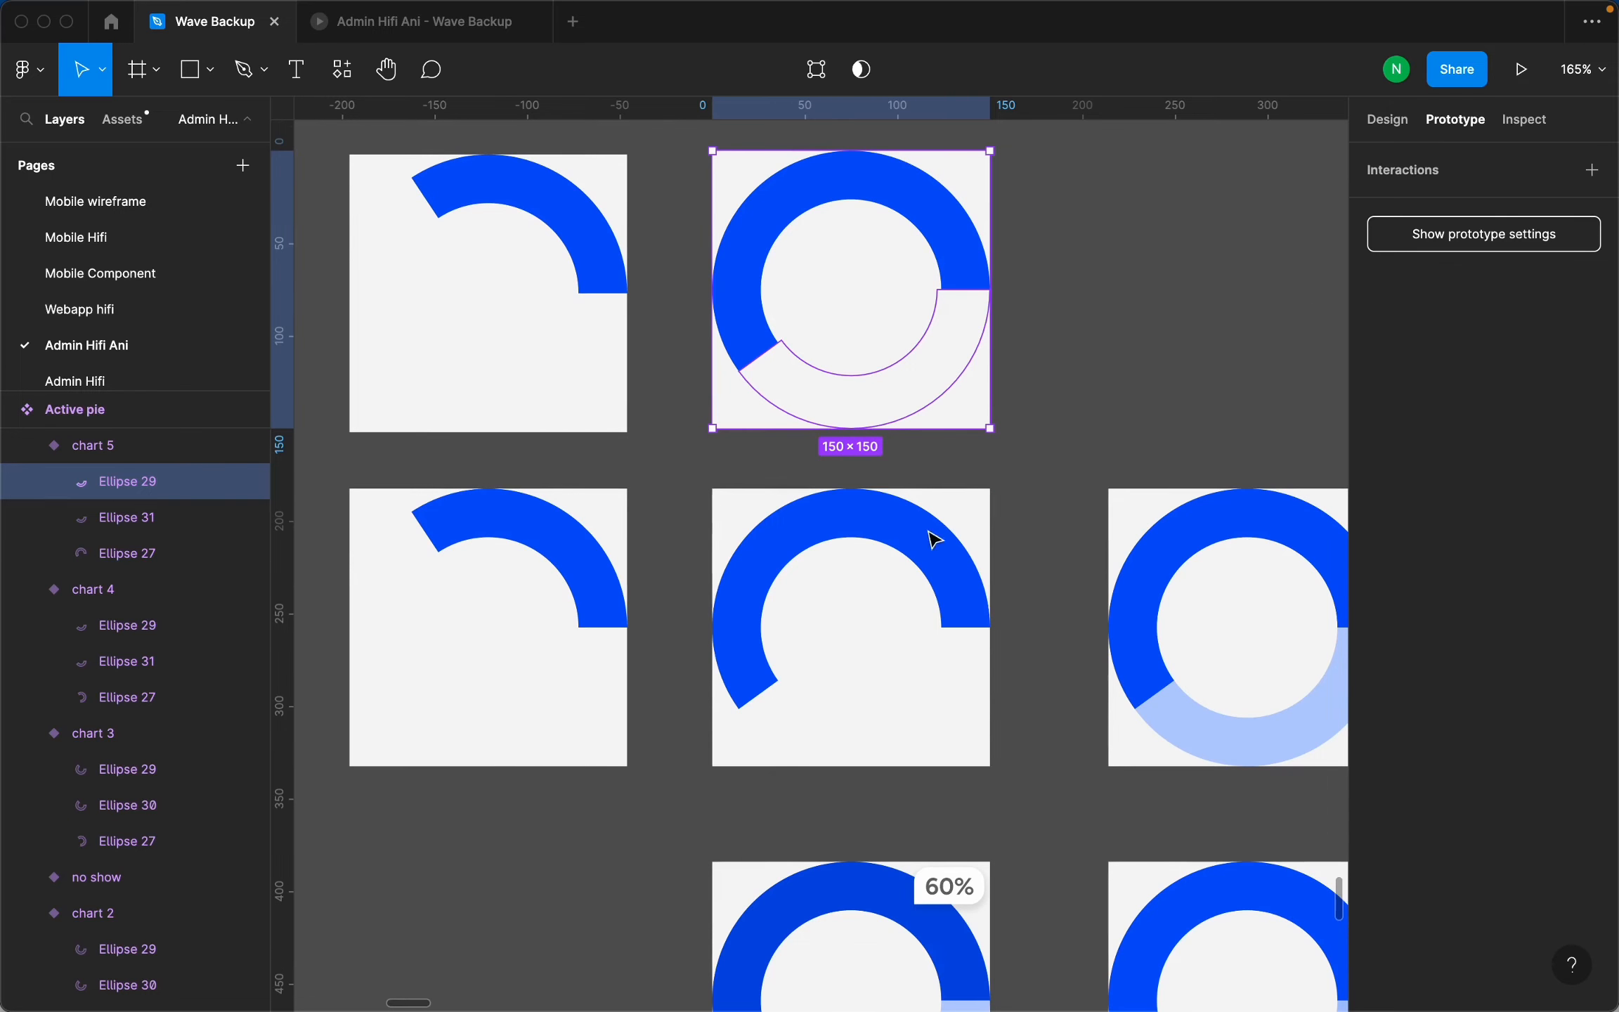
left_click(903, 720)
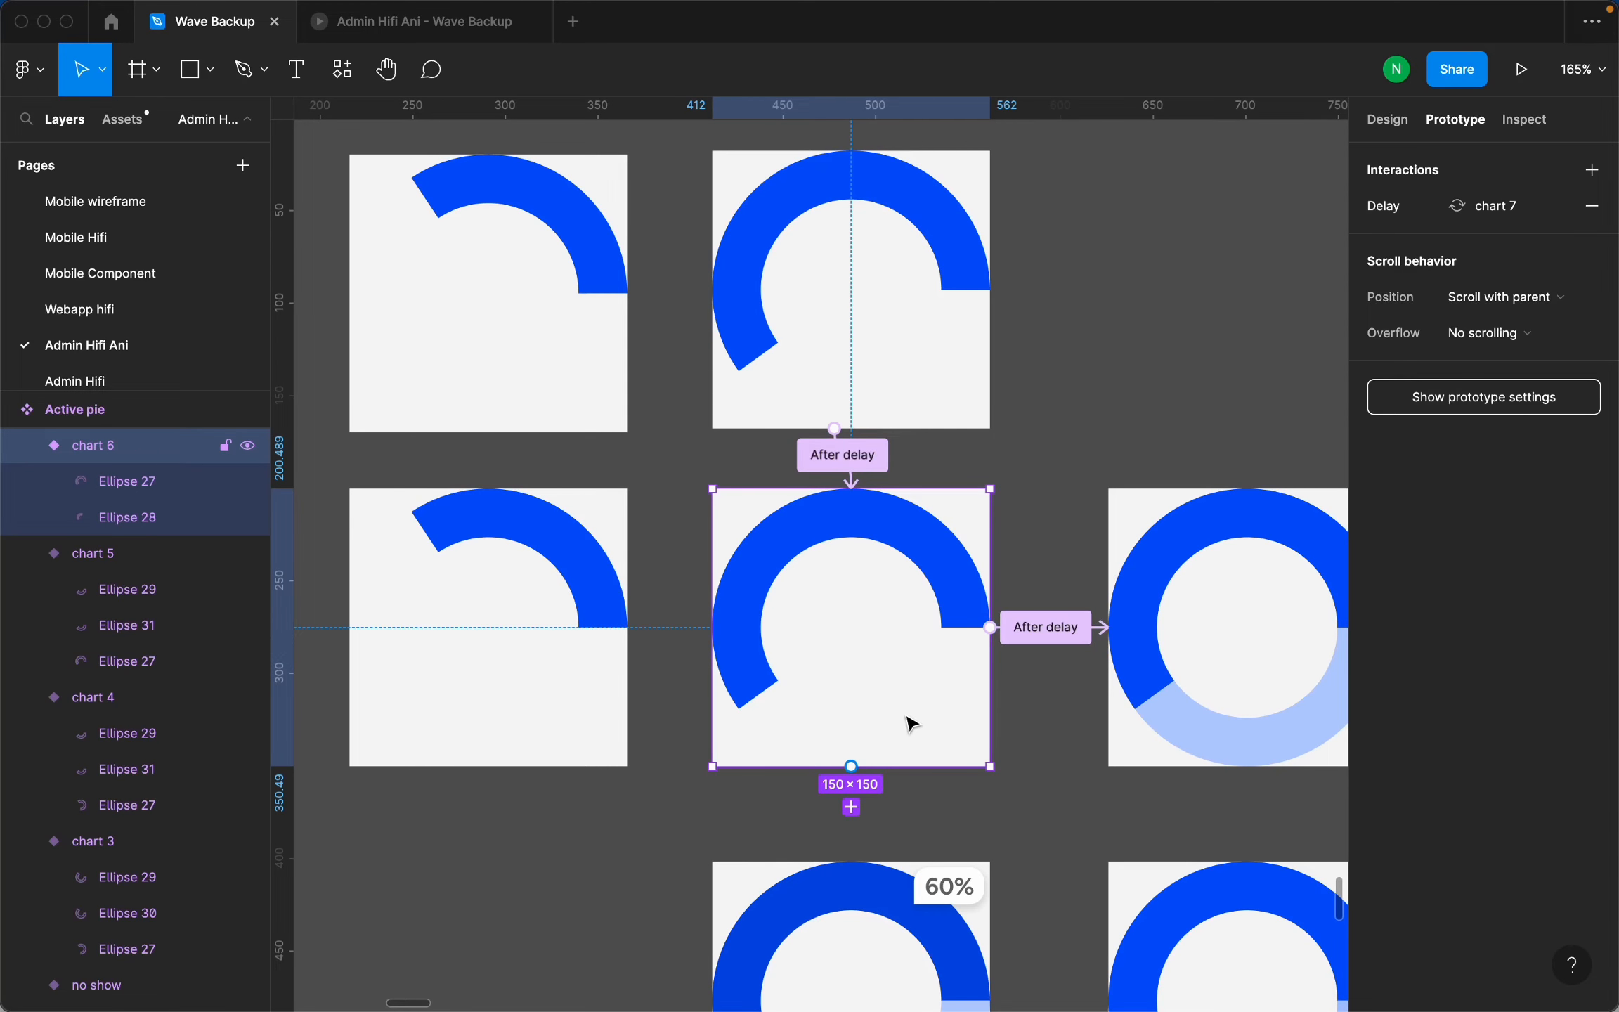
left_click(857, 470)
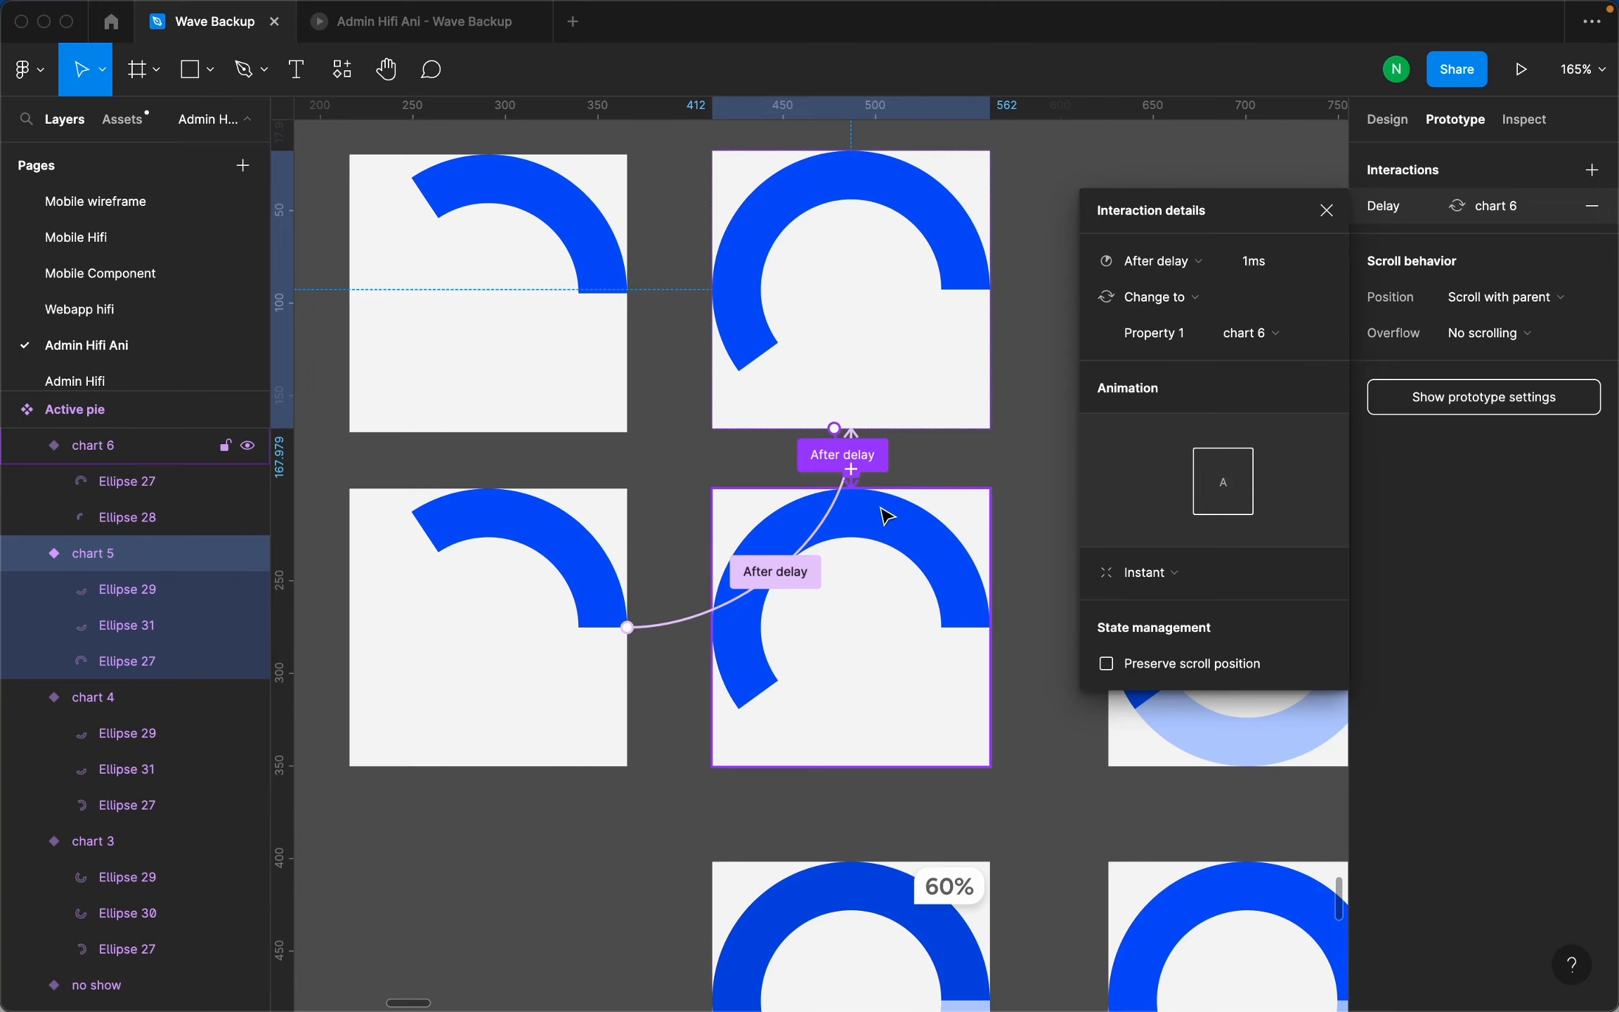
scroll(773, 584, "down", 5)
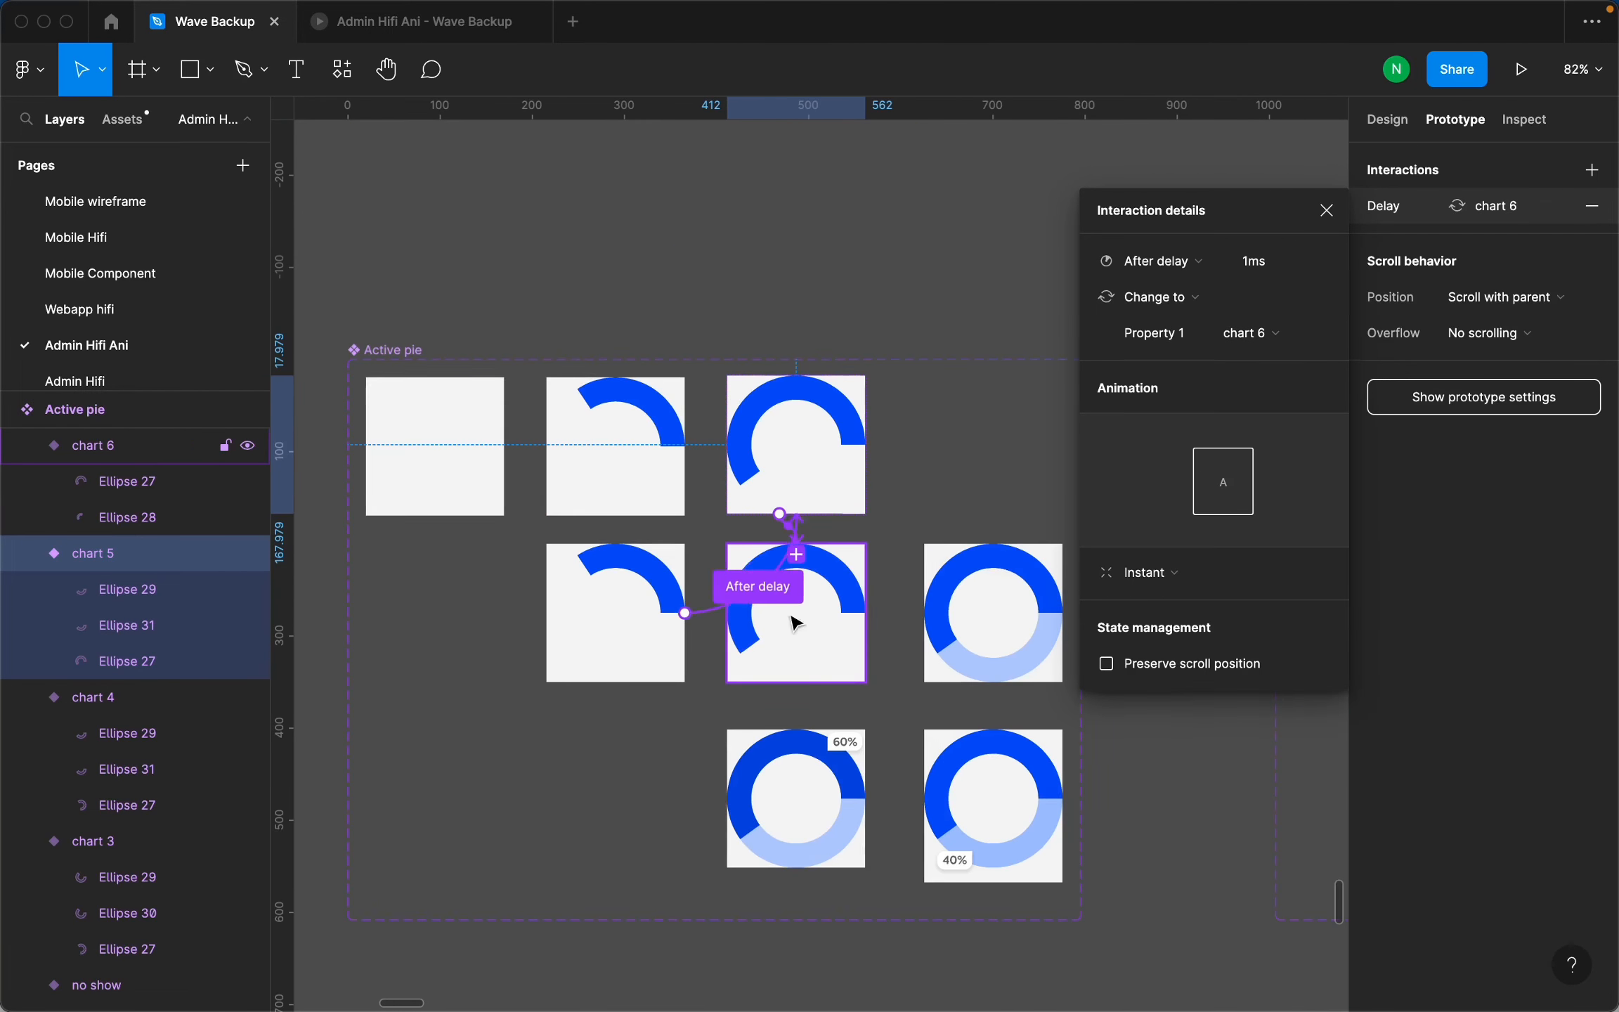
scroll(852, 603, "up", 3)
Review the details of the After delay interaction from chart 6 to the two-tone ring in chart 7.
left_click(852, 602)
left_click(937, 626)
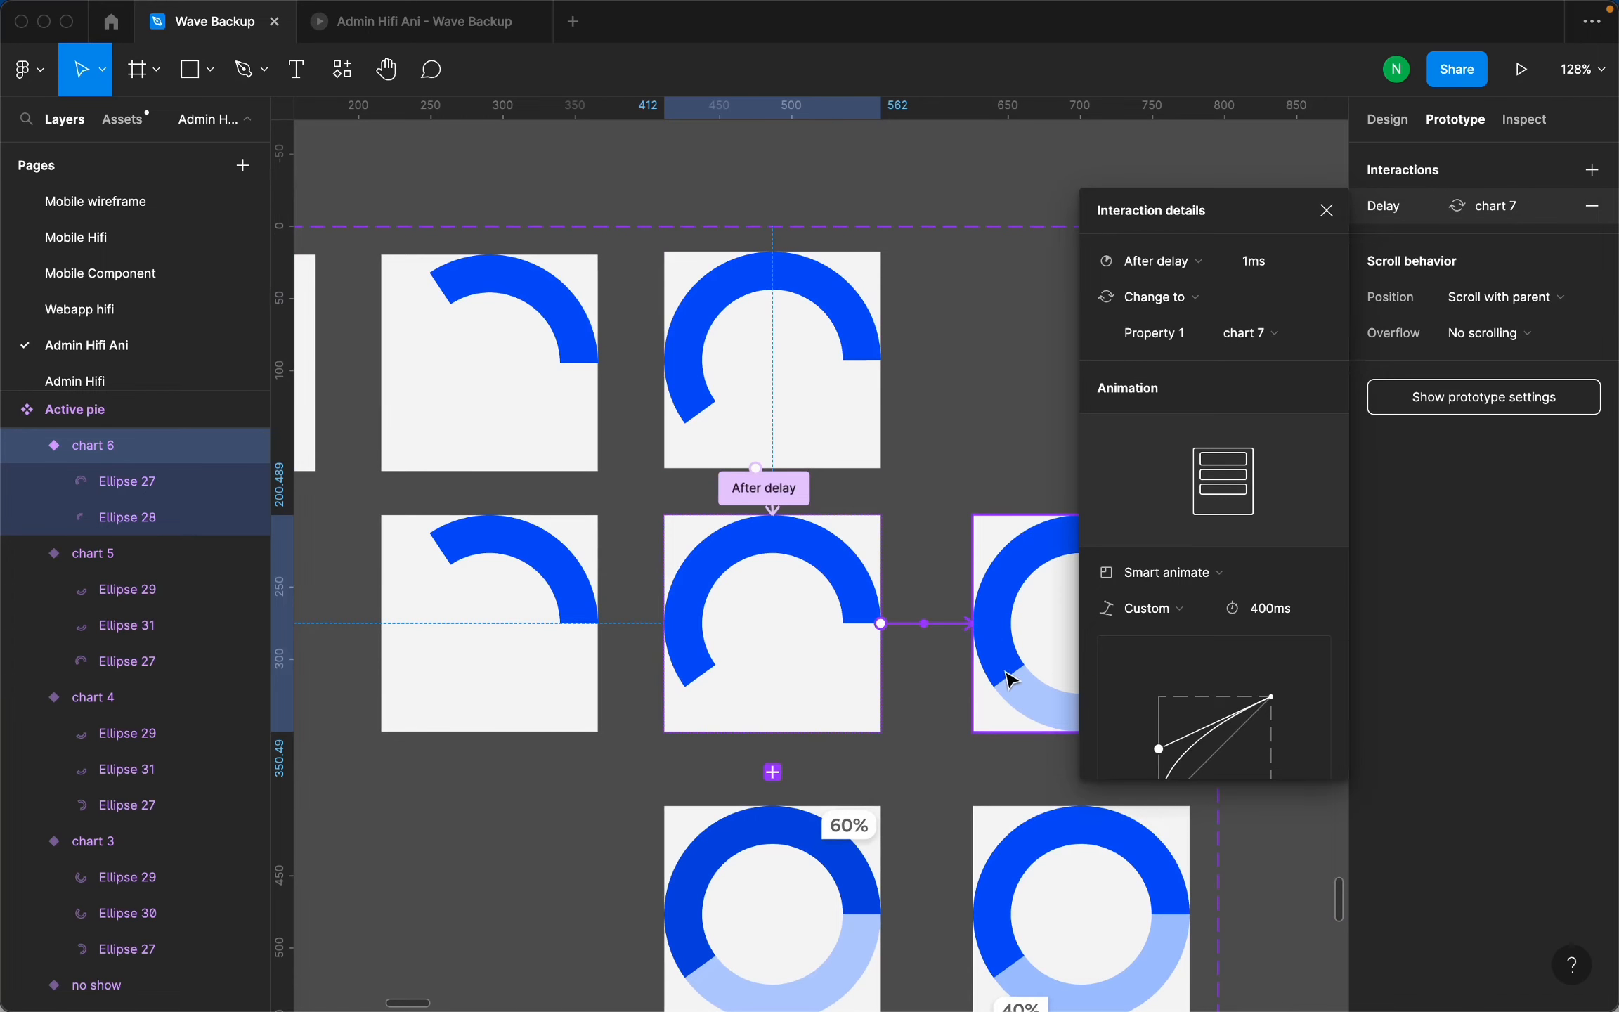
scroll(830, 541, "down", 3)
scroll(842, 560, "up", 5)
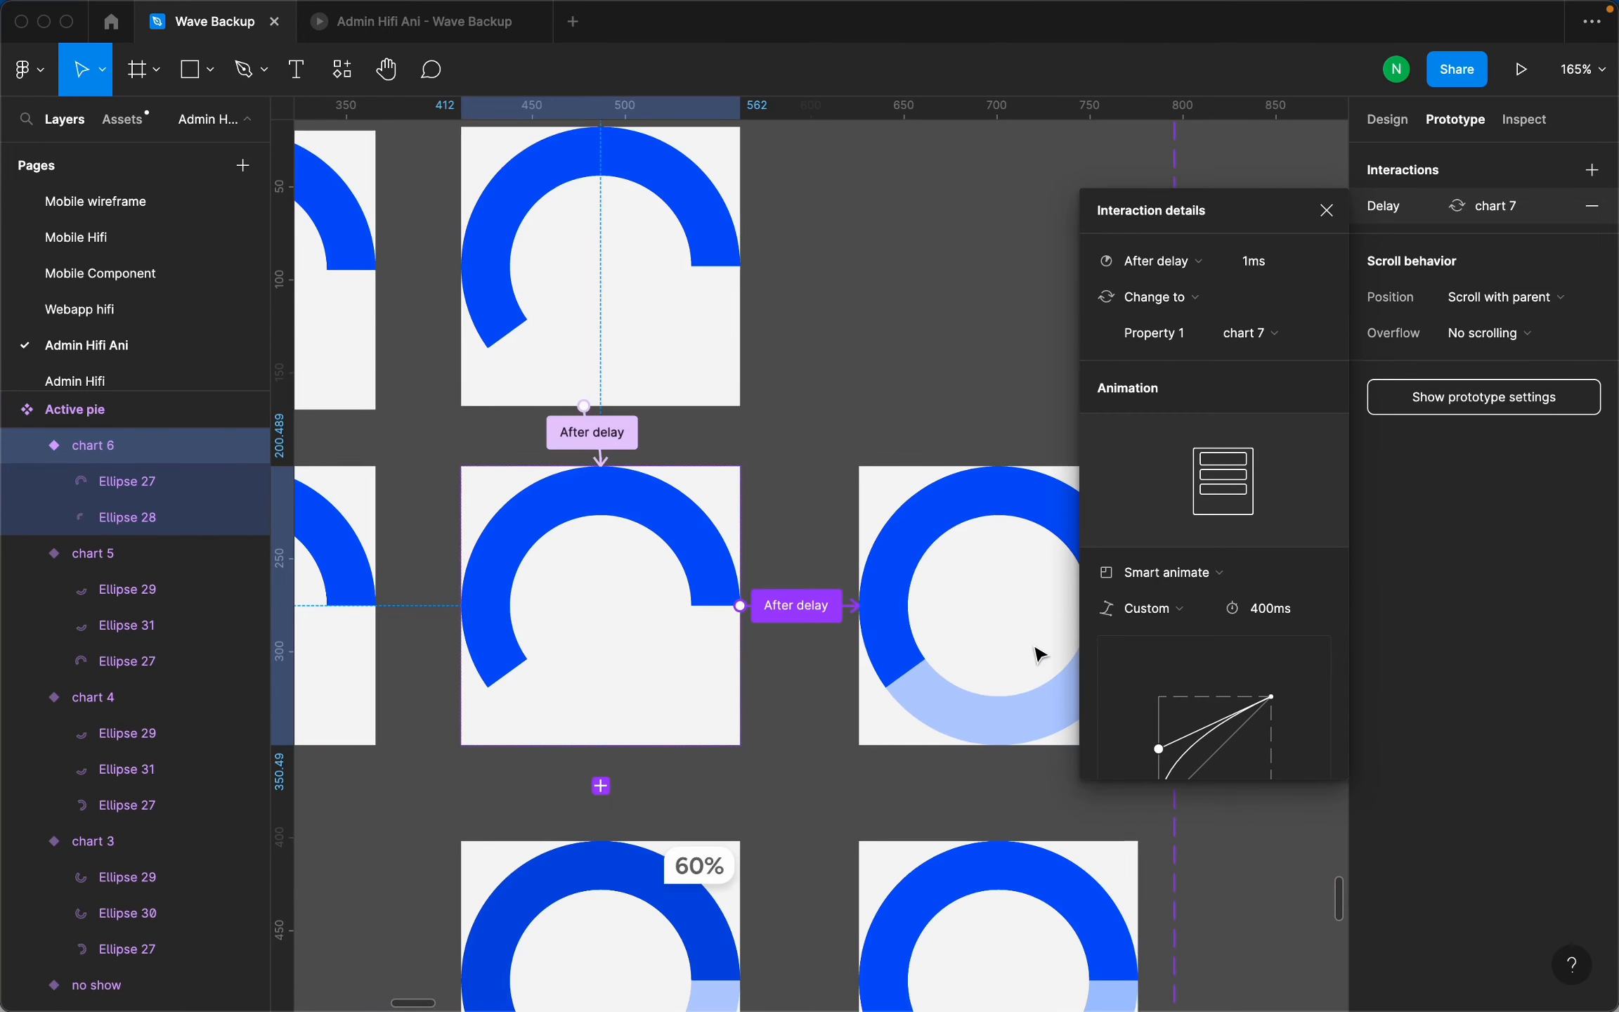
scroll(829, 603, "down", 1)
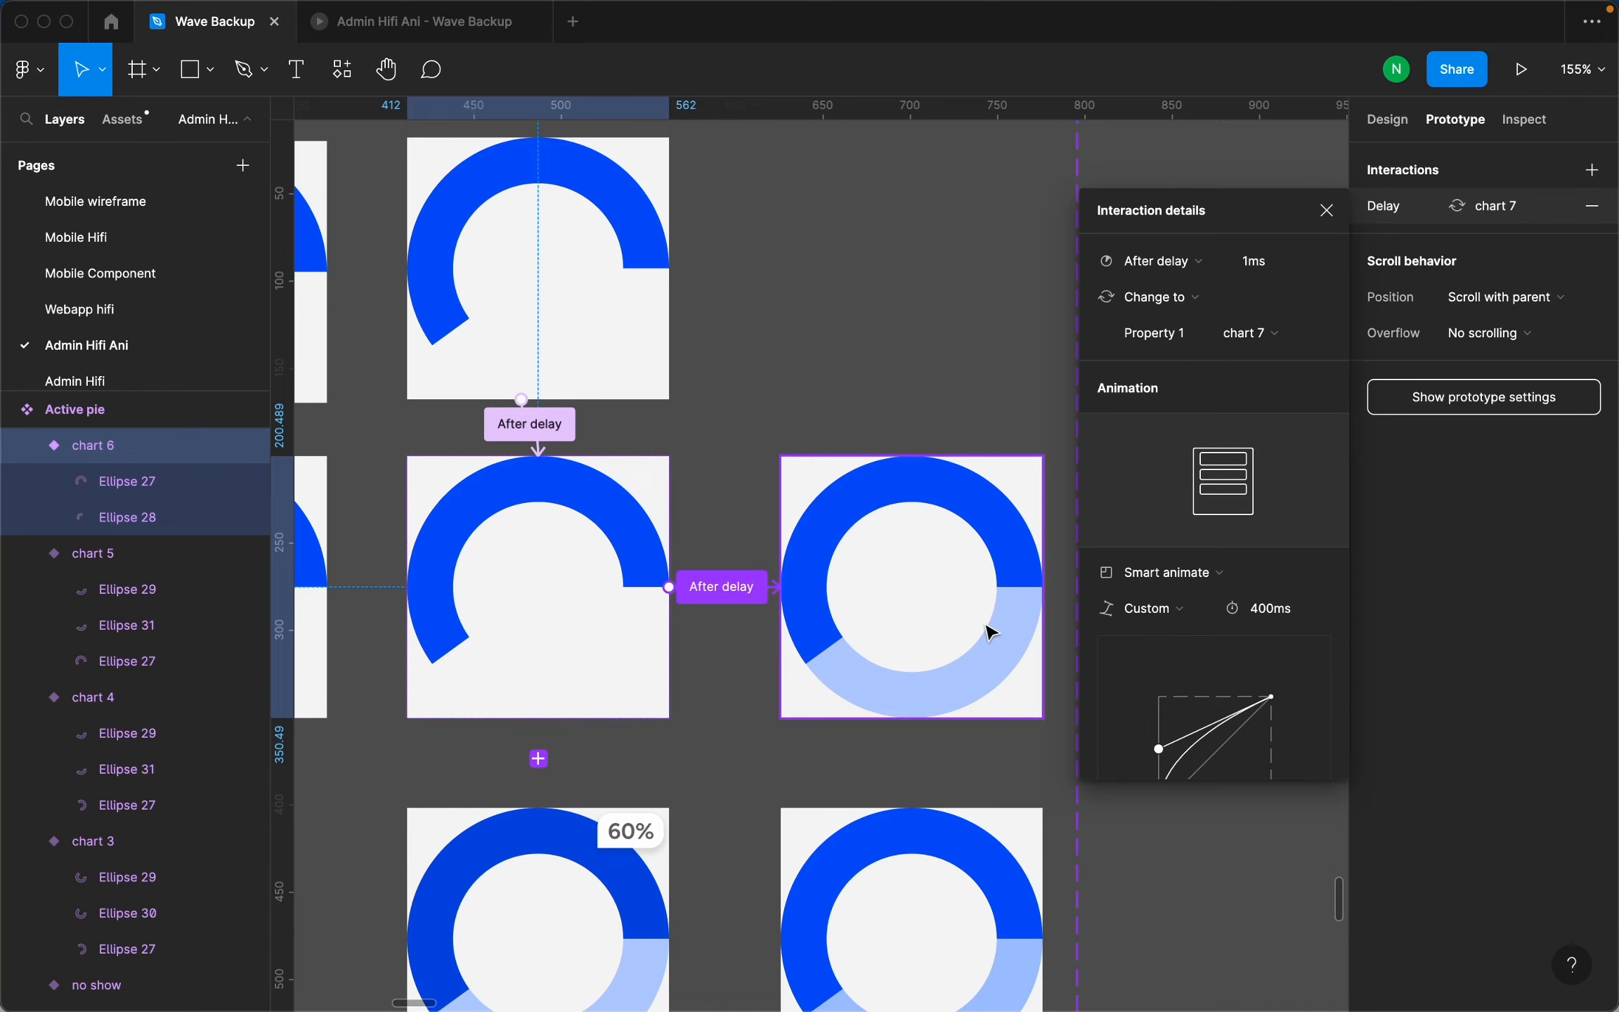
Look over the variants of the Ploted graph component and return to the Active pie component.
scroll(884, 596, "down", 10)
scroll(839, 701, "up", 6)
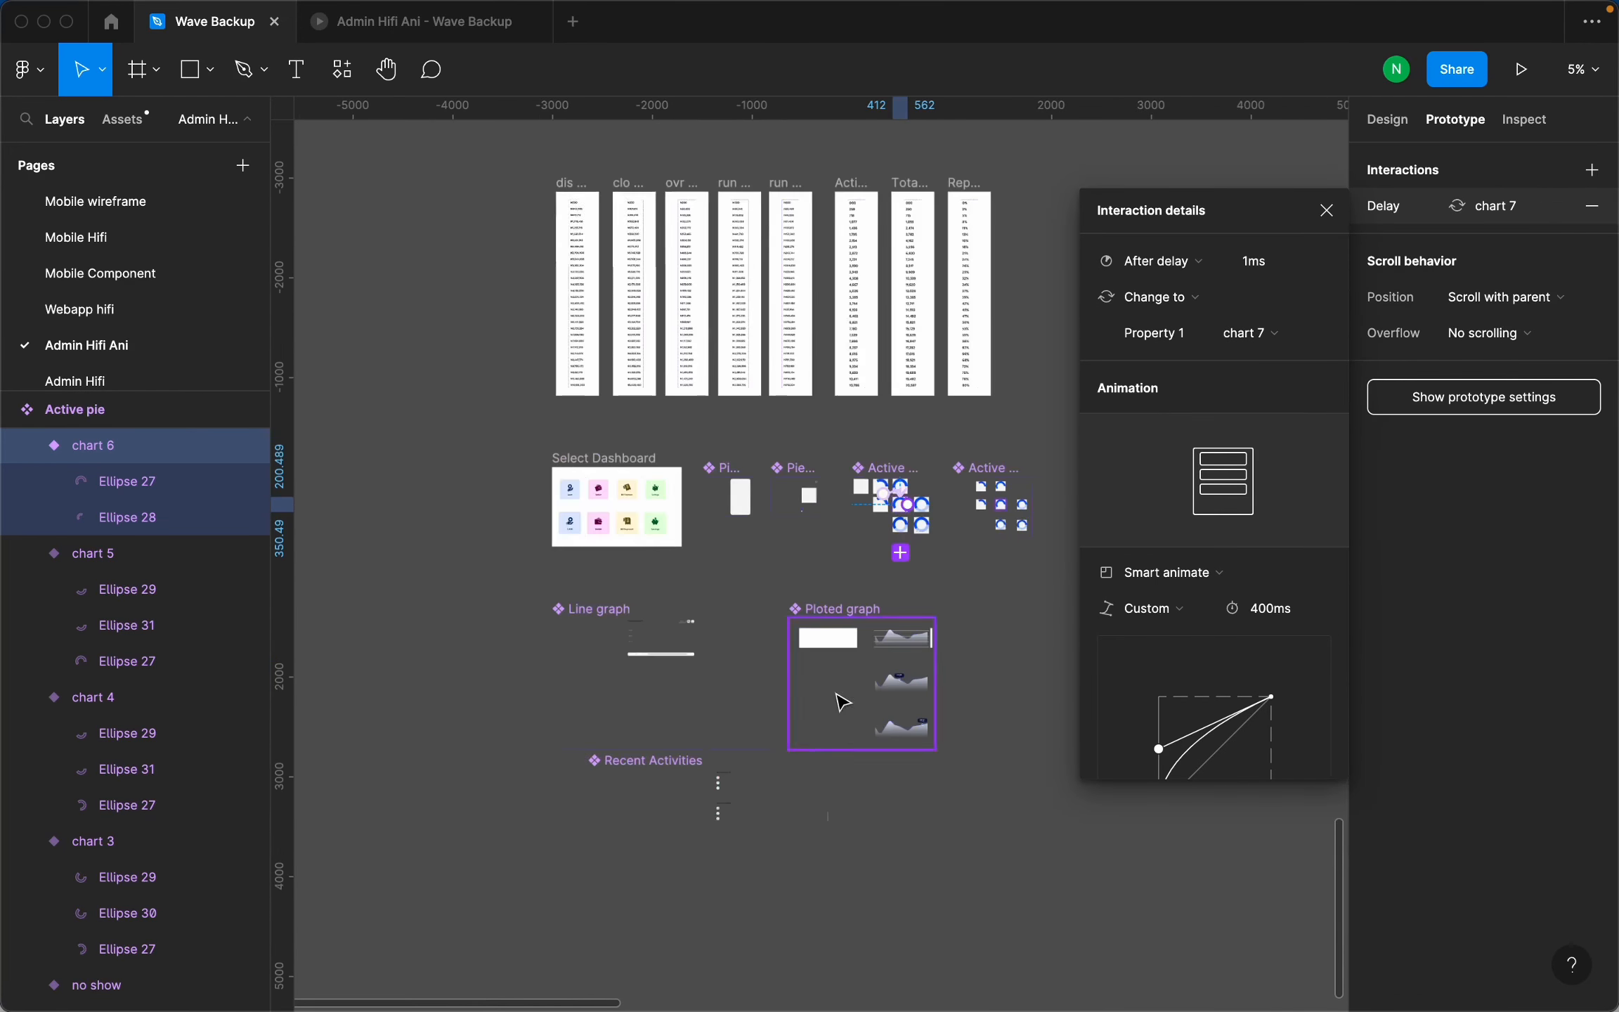
scroll(1021, 532, "down", 3)
scroll(820, 535, "up", 5)
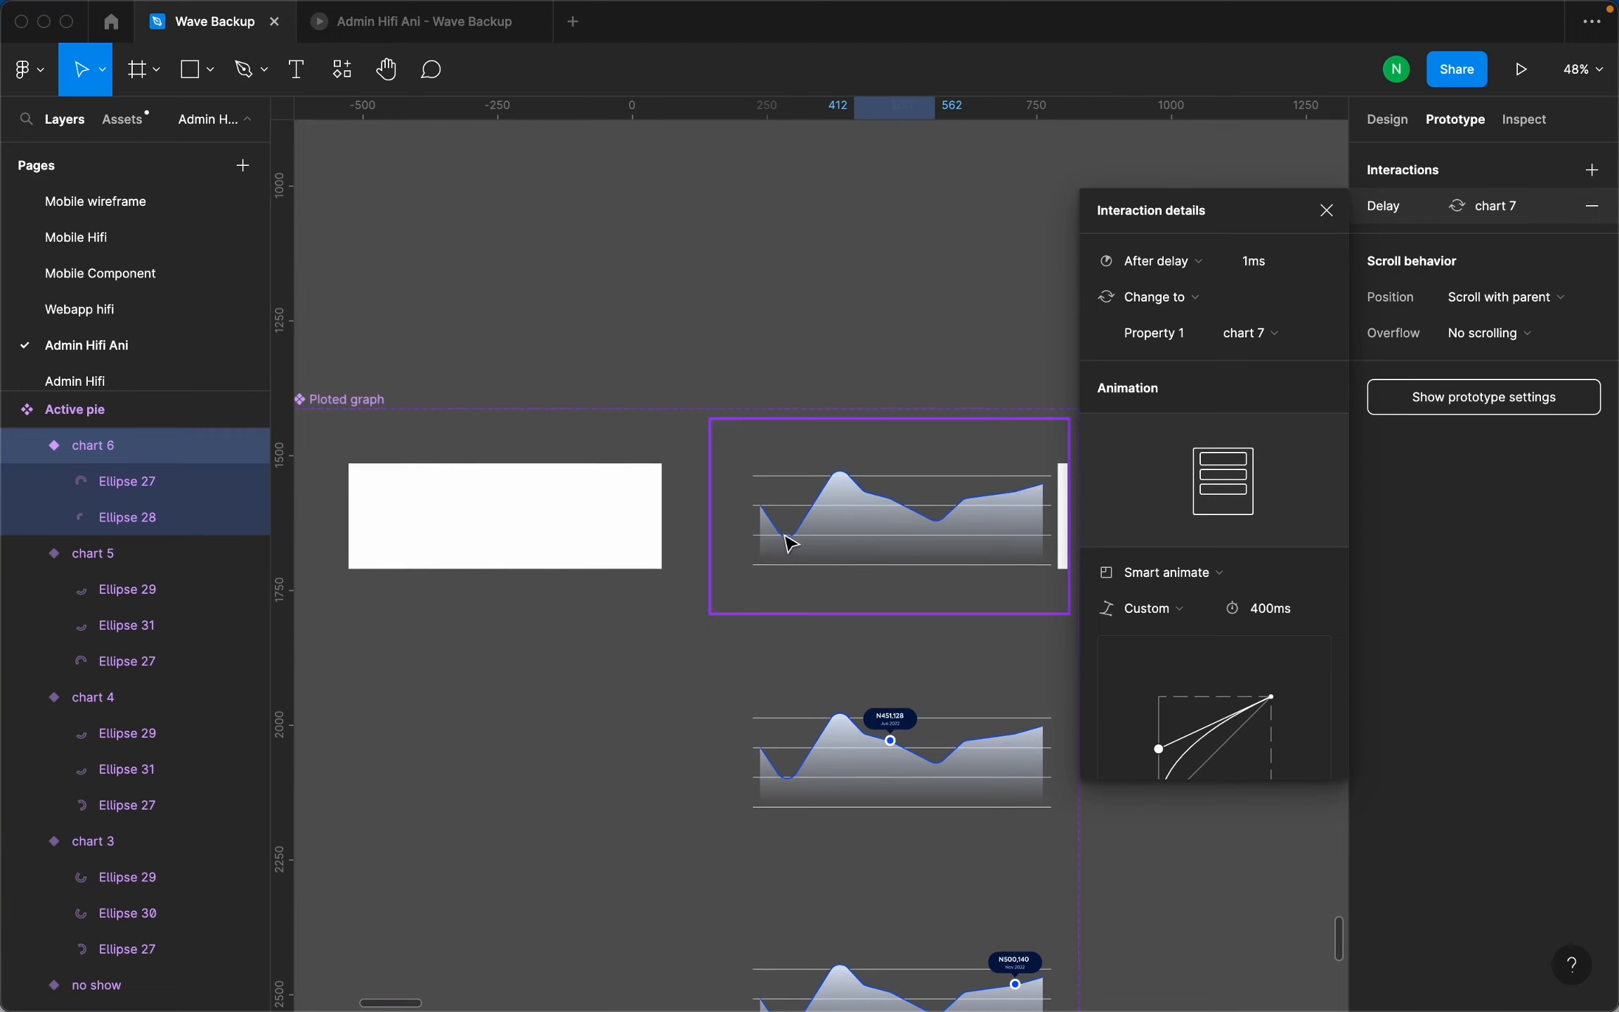
scroll(878, 524, "up", 1)
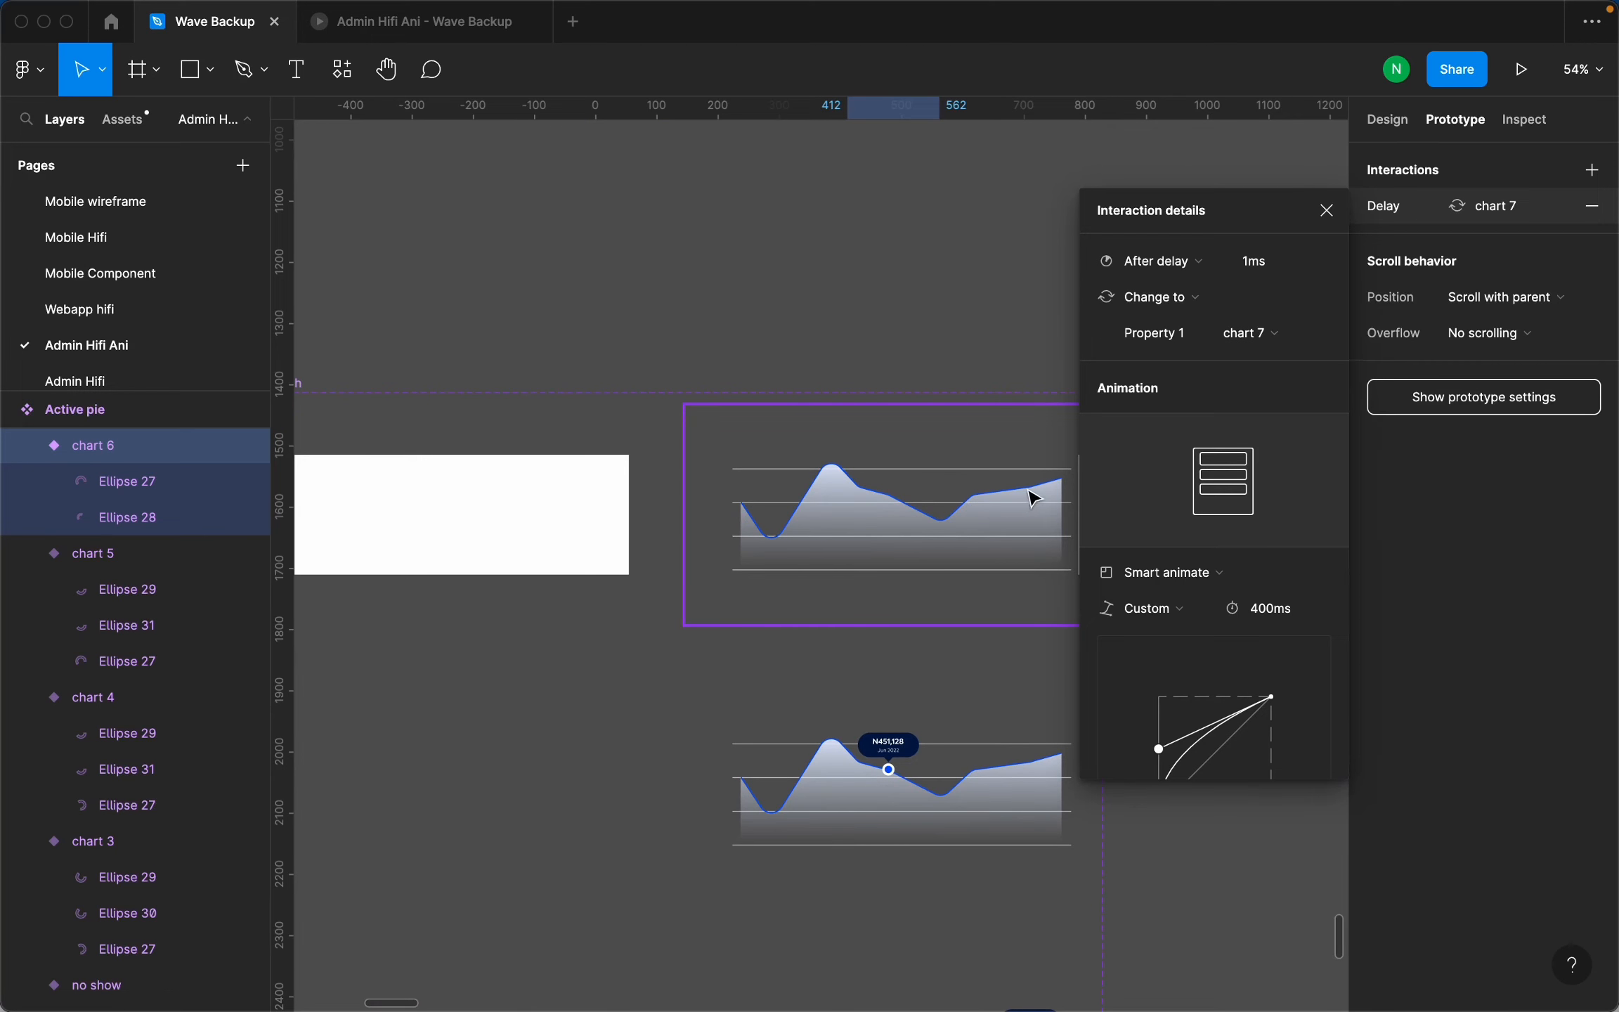
scroll(759, 436, "down", 8)
scroll(803, 376, "up", 3)
scroll(809, 580, "up", 6)
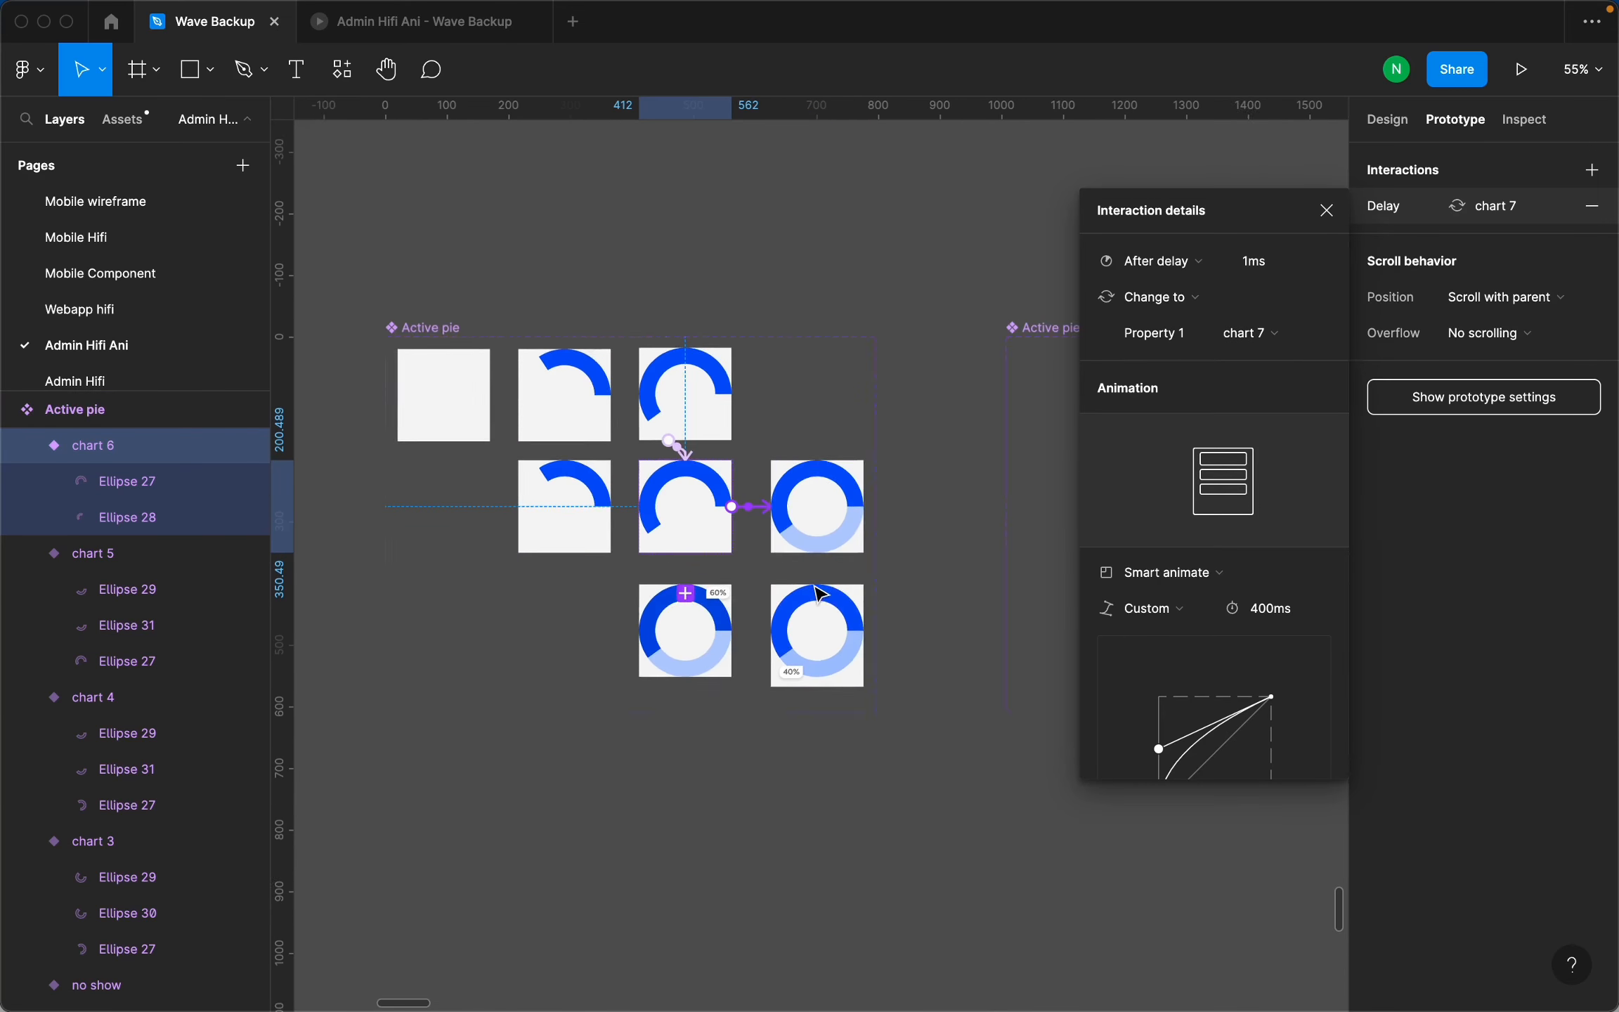
Examine the chart 7 ring, the custom easing curve of the chart 6 to chart 7 interaction, and the 60% and 40% variants.
scroll(823, 500, "up", 5)
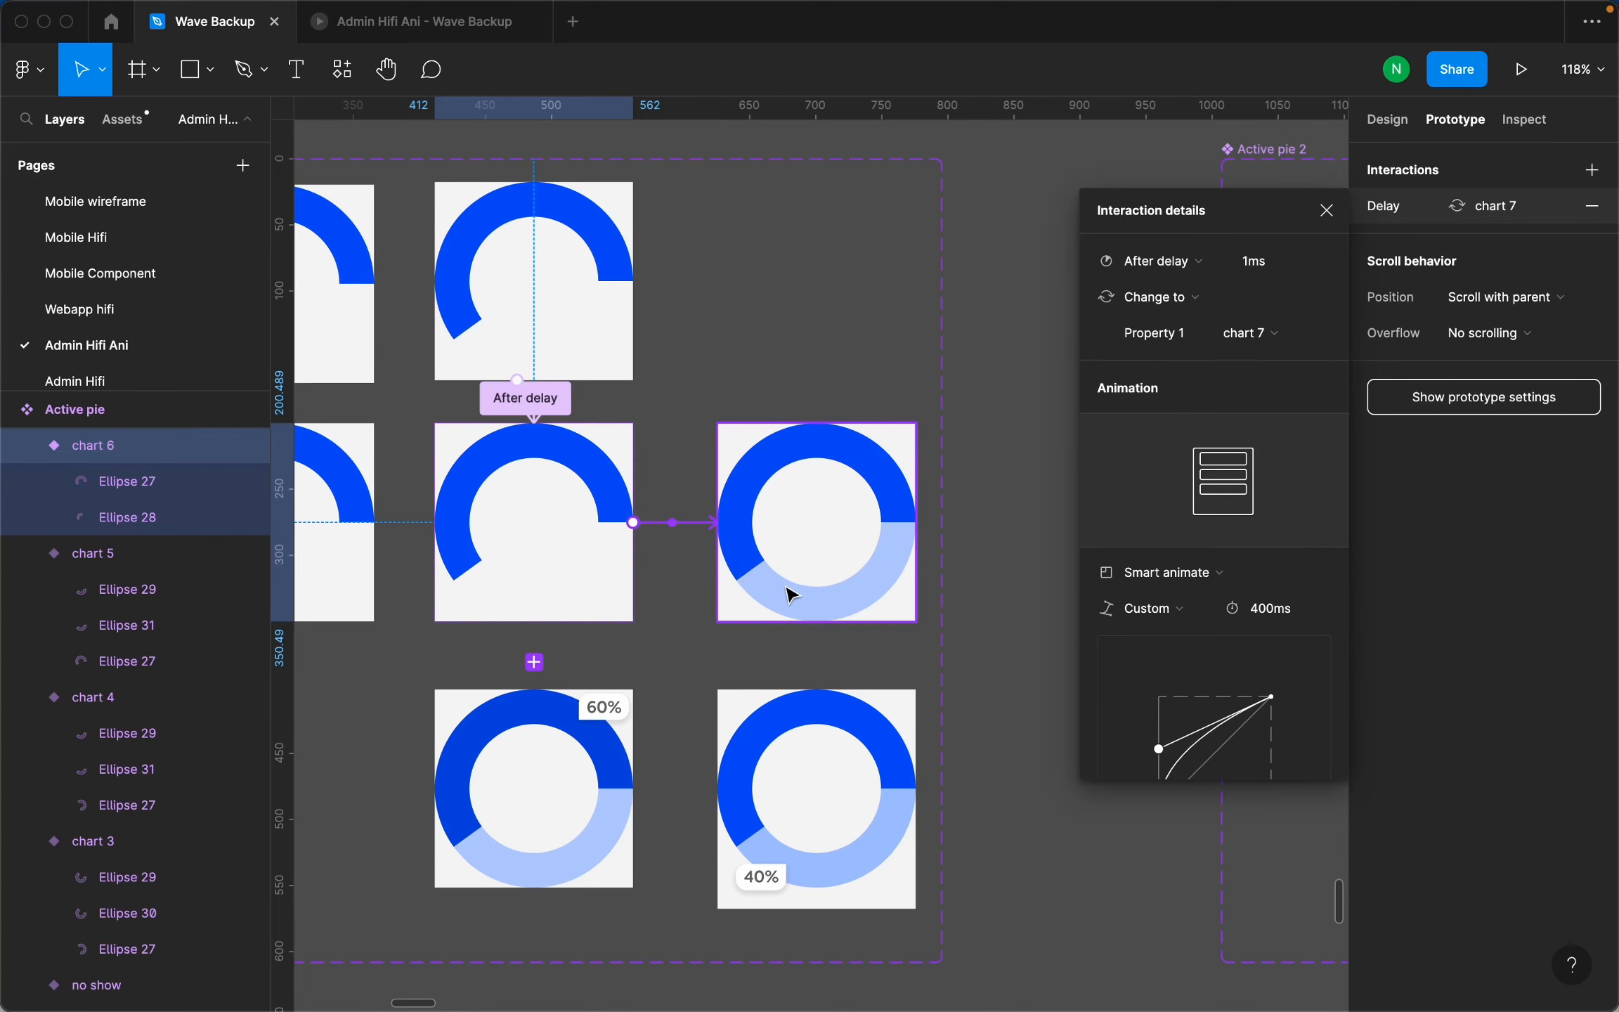
scroll(899, 571, "up", 3)
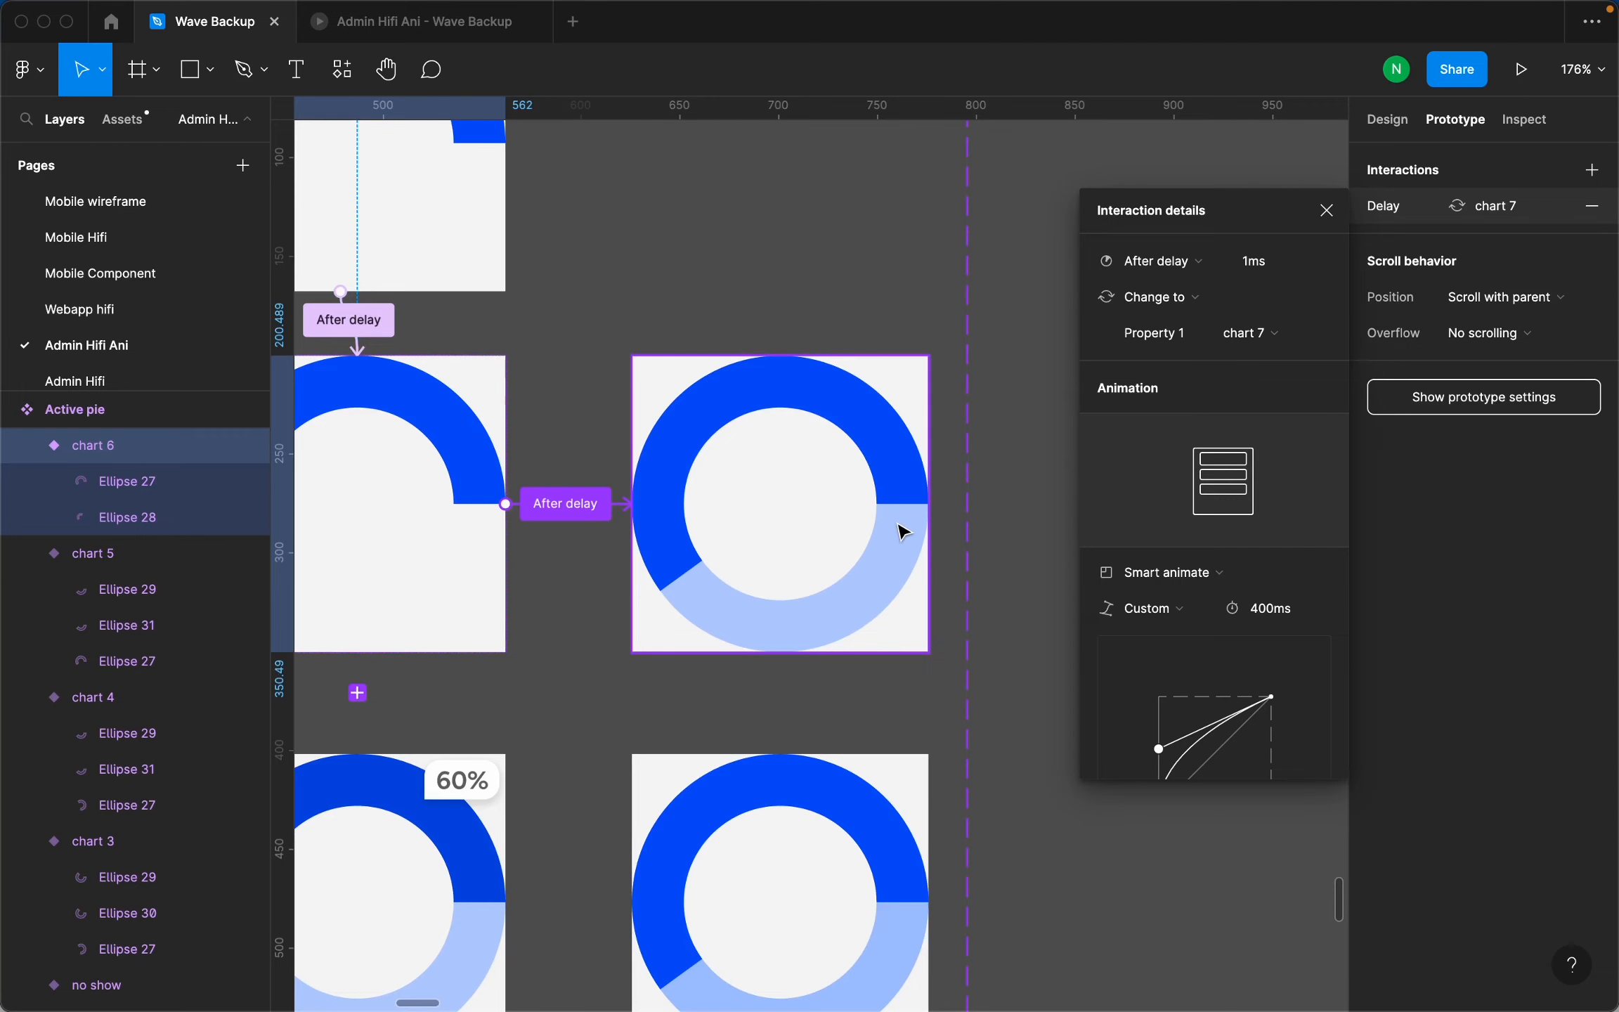
scroll(1173, 636, "down", 4)
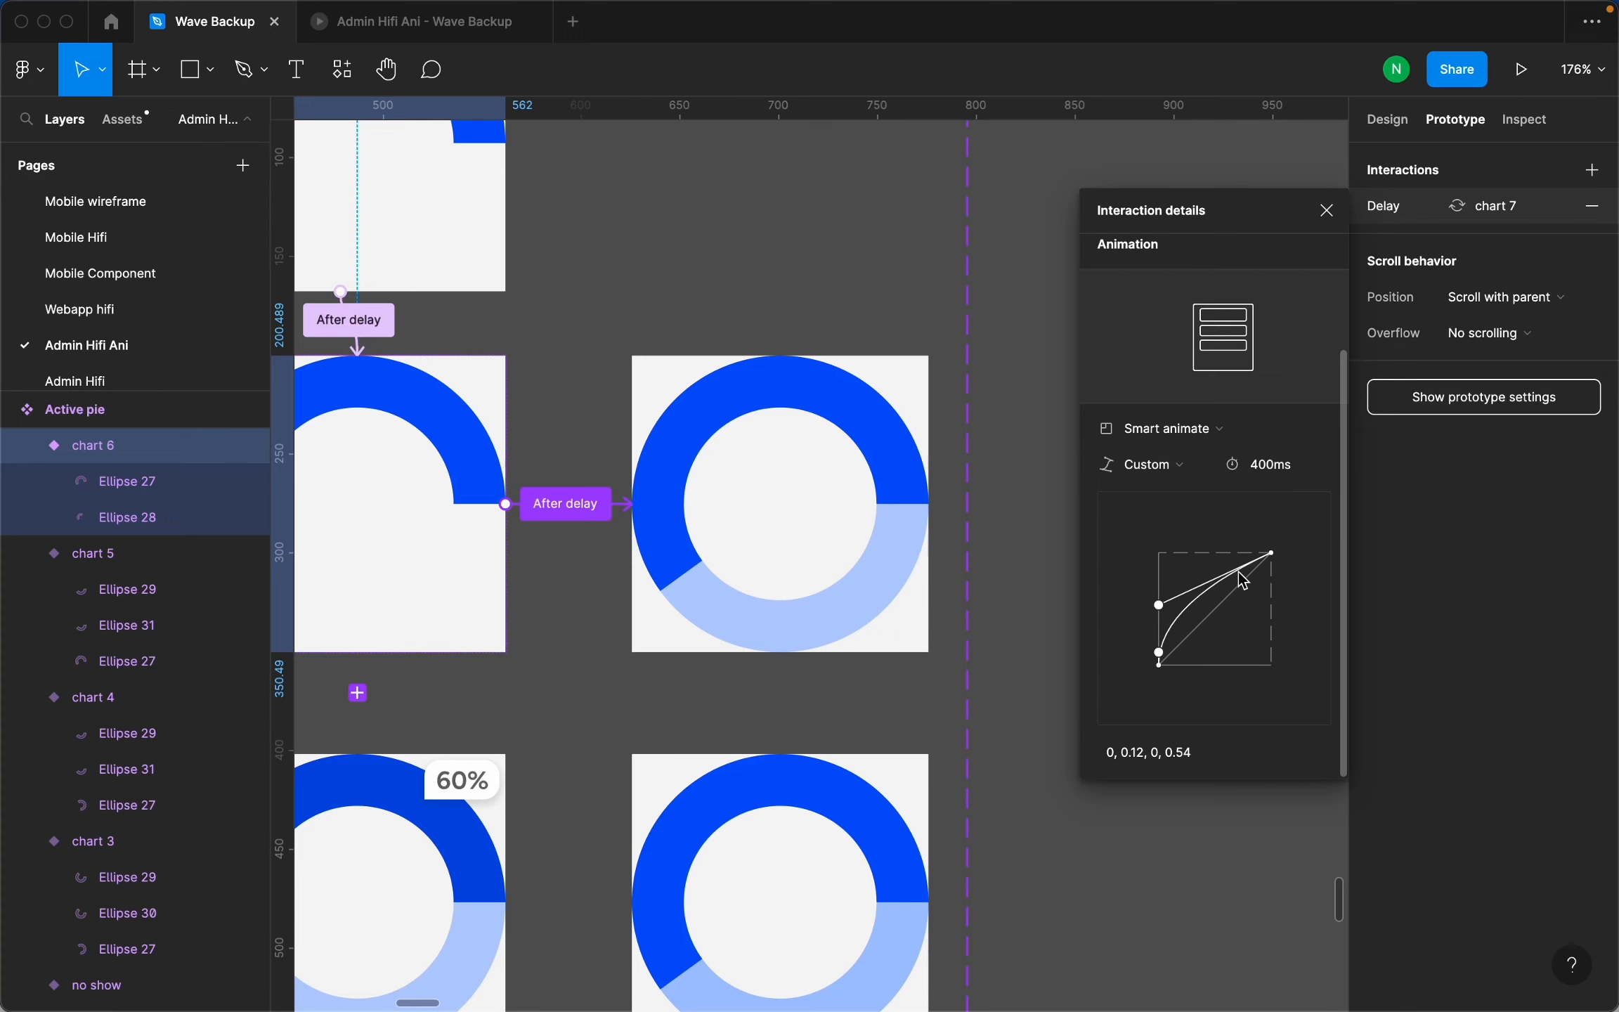
scroll(814, 590, "down", 3)
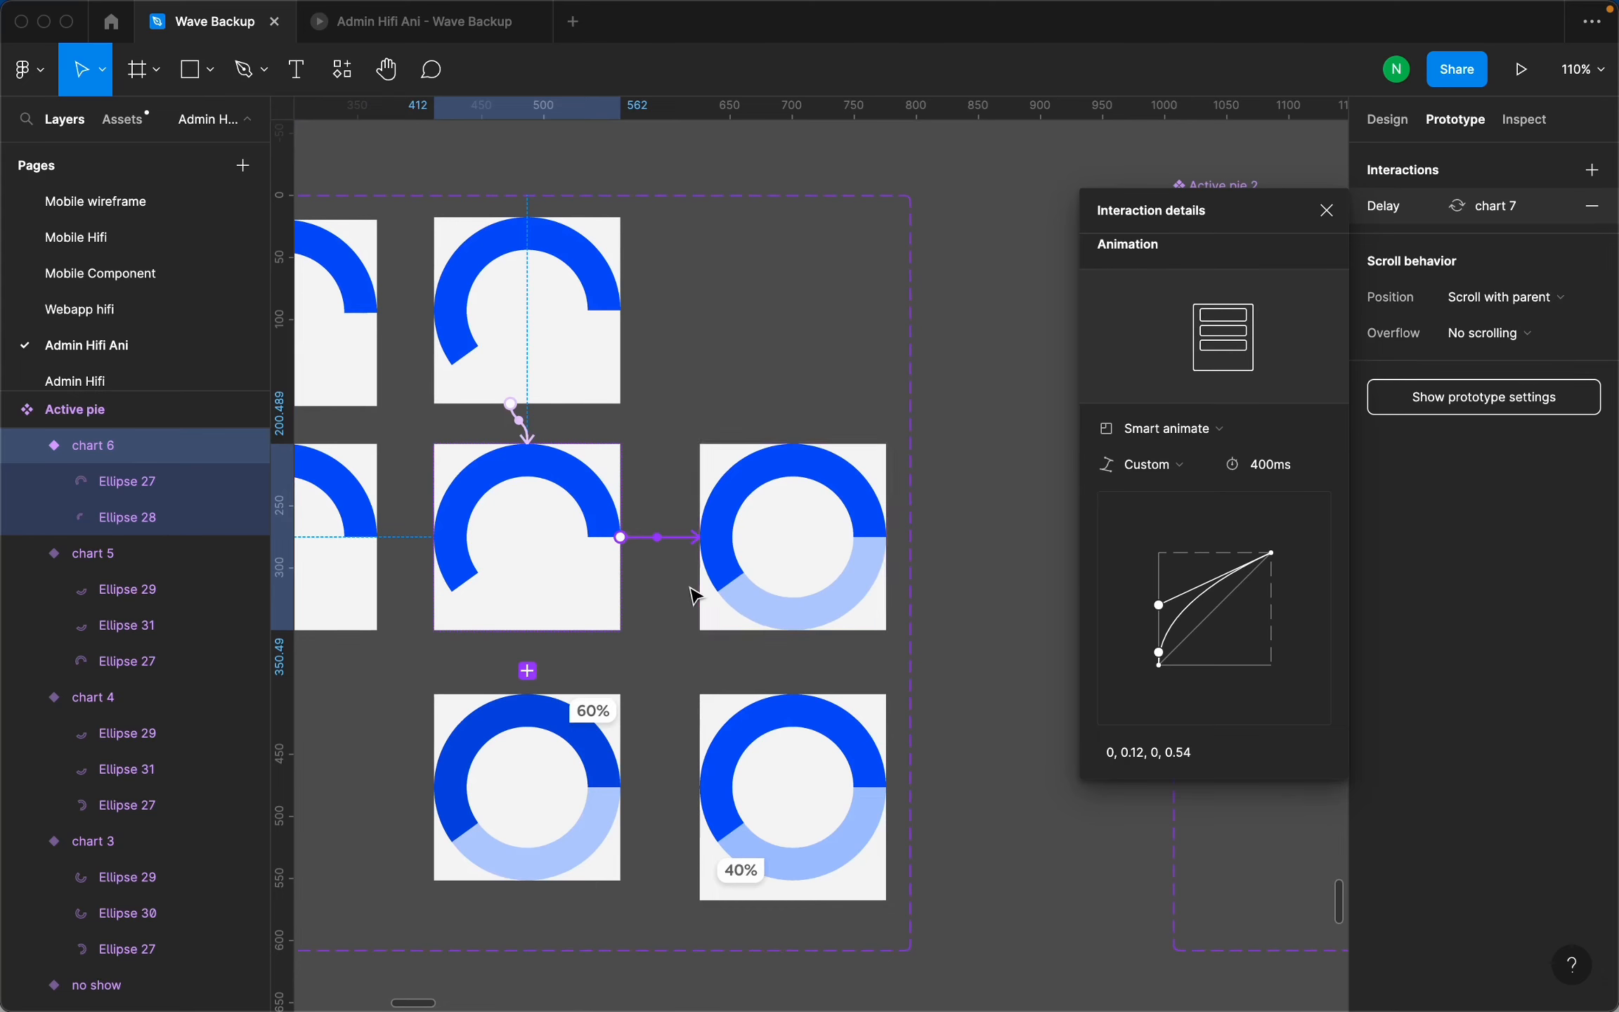
scroll(759, 531, "down", 5)
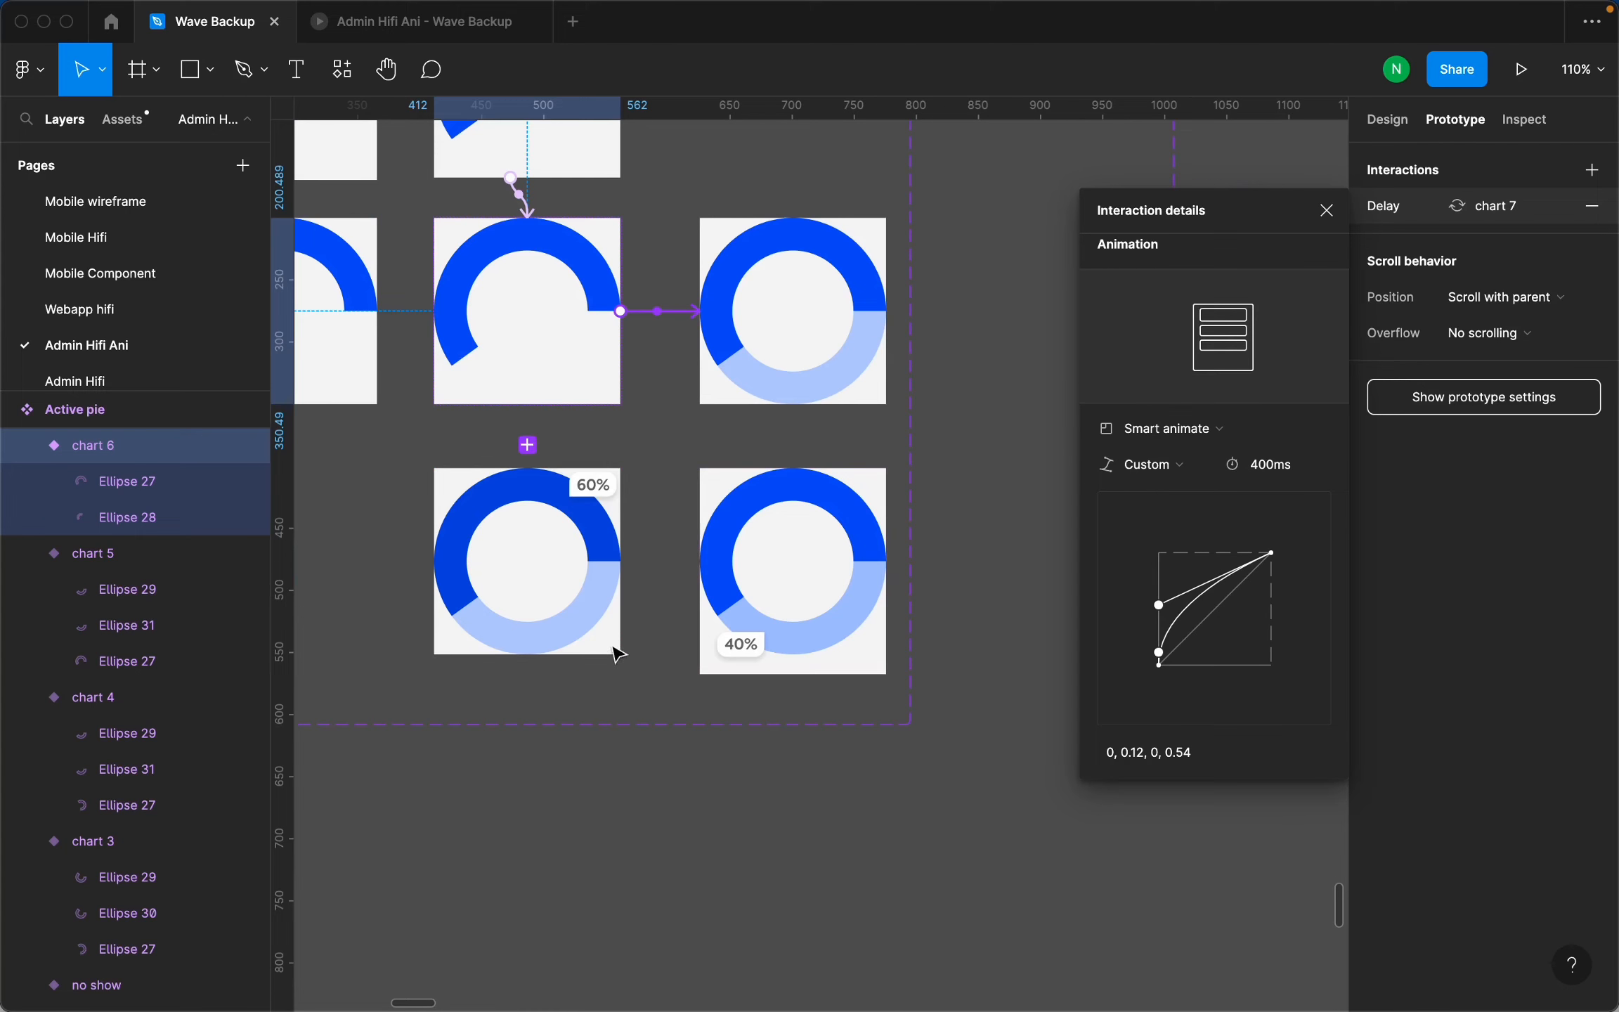
Inspect Vector 12 over the upper ring in chart 7 and review its While hovering interaction to Variant7 with the 60% label.
left_click(782, 253)
double_click(782, 253)
scroll(763, 257, "up", 5)
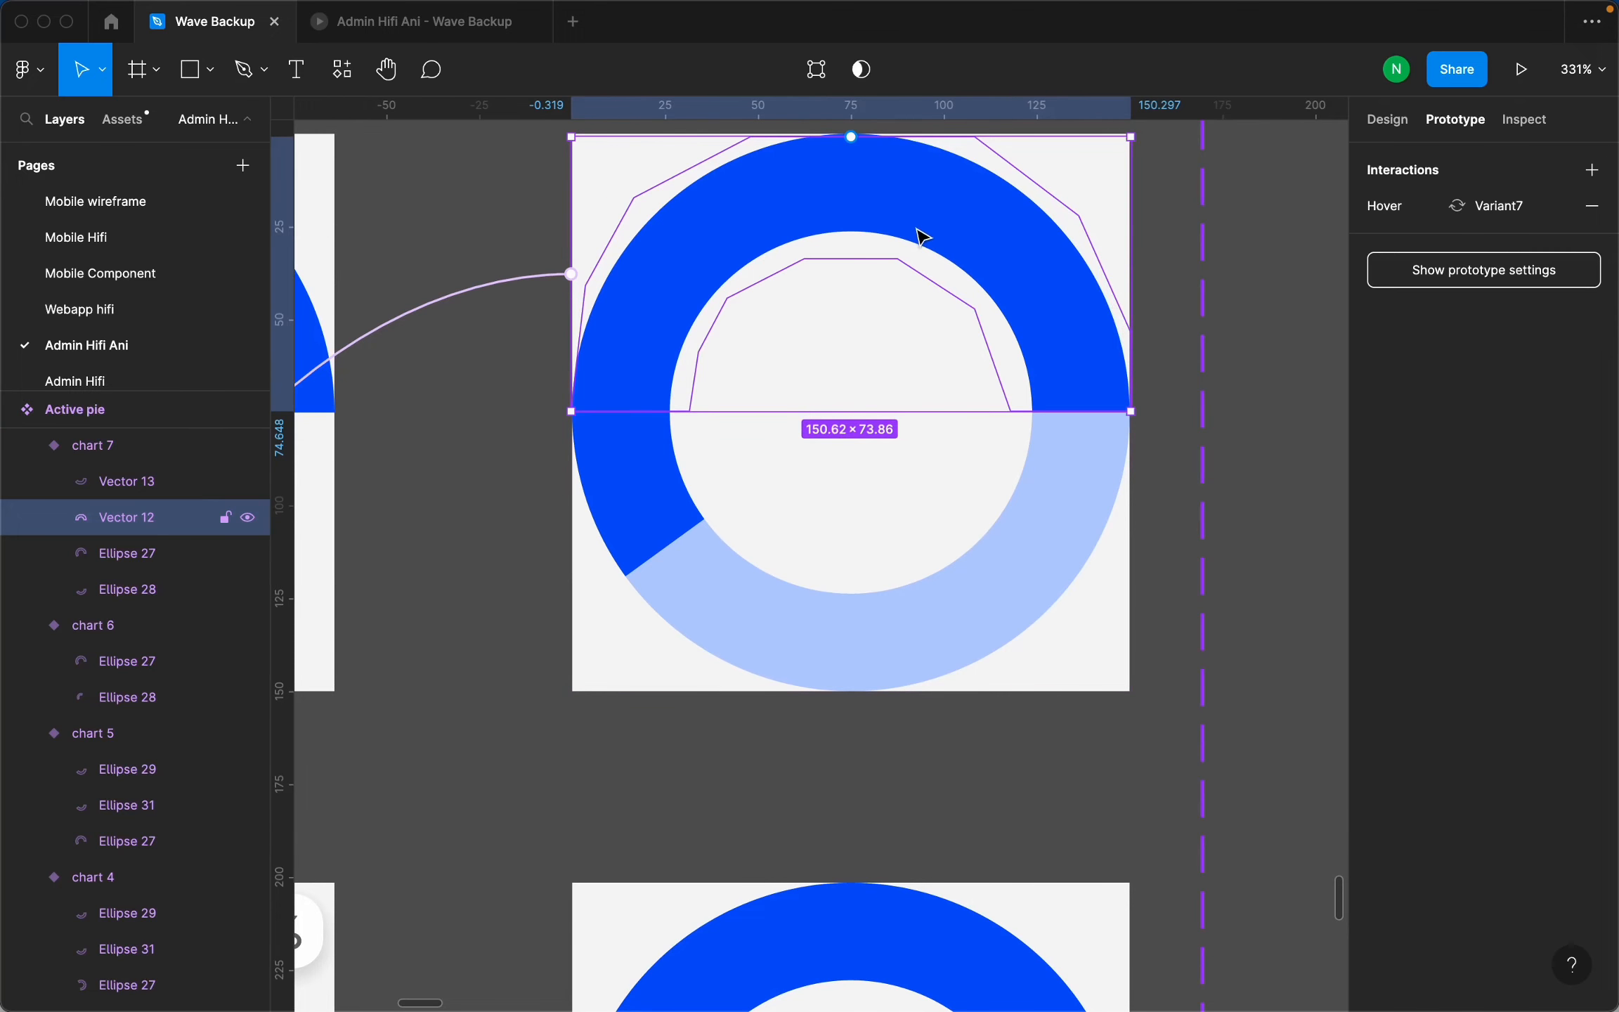
scroll(1005, 279, "down", 2)
scroll(998, 339, "down", 4)
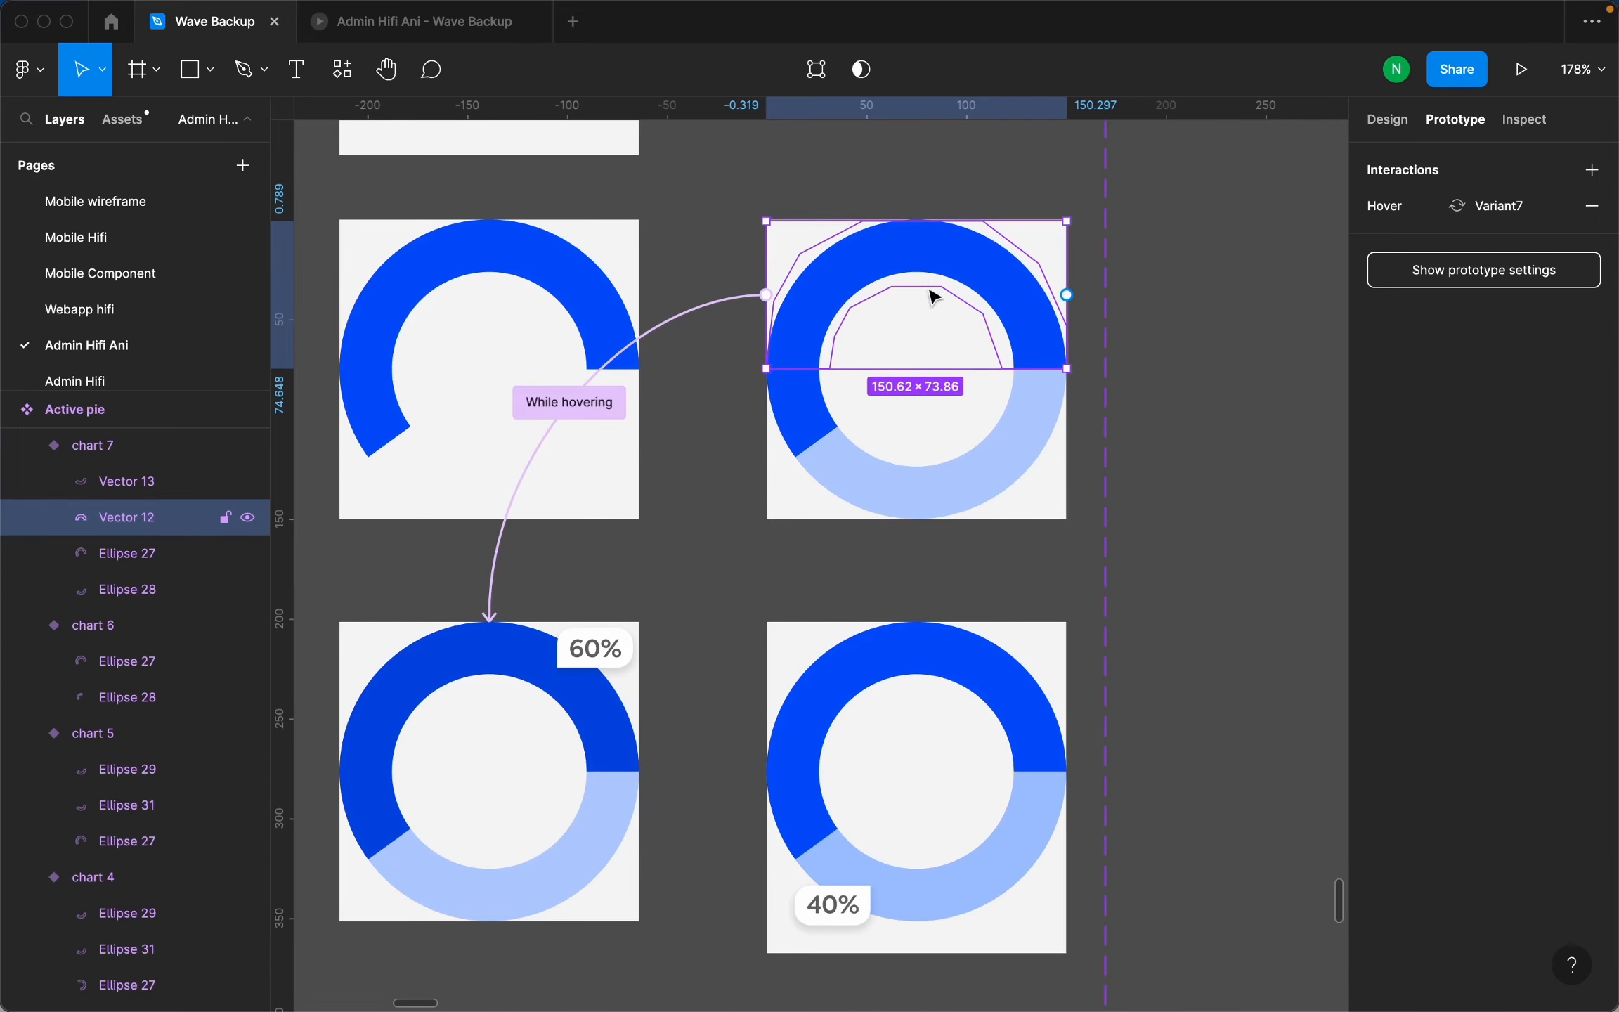
left_click(708, 306)
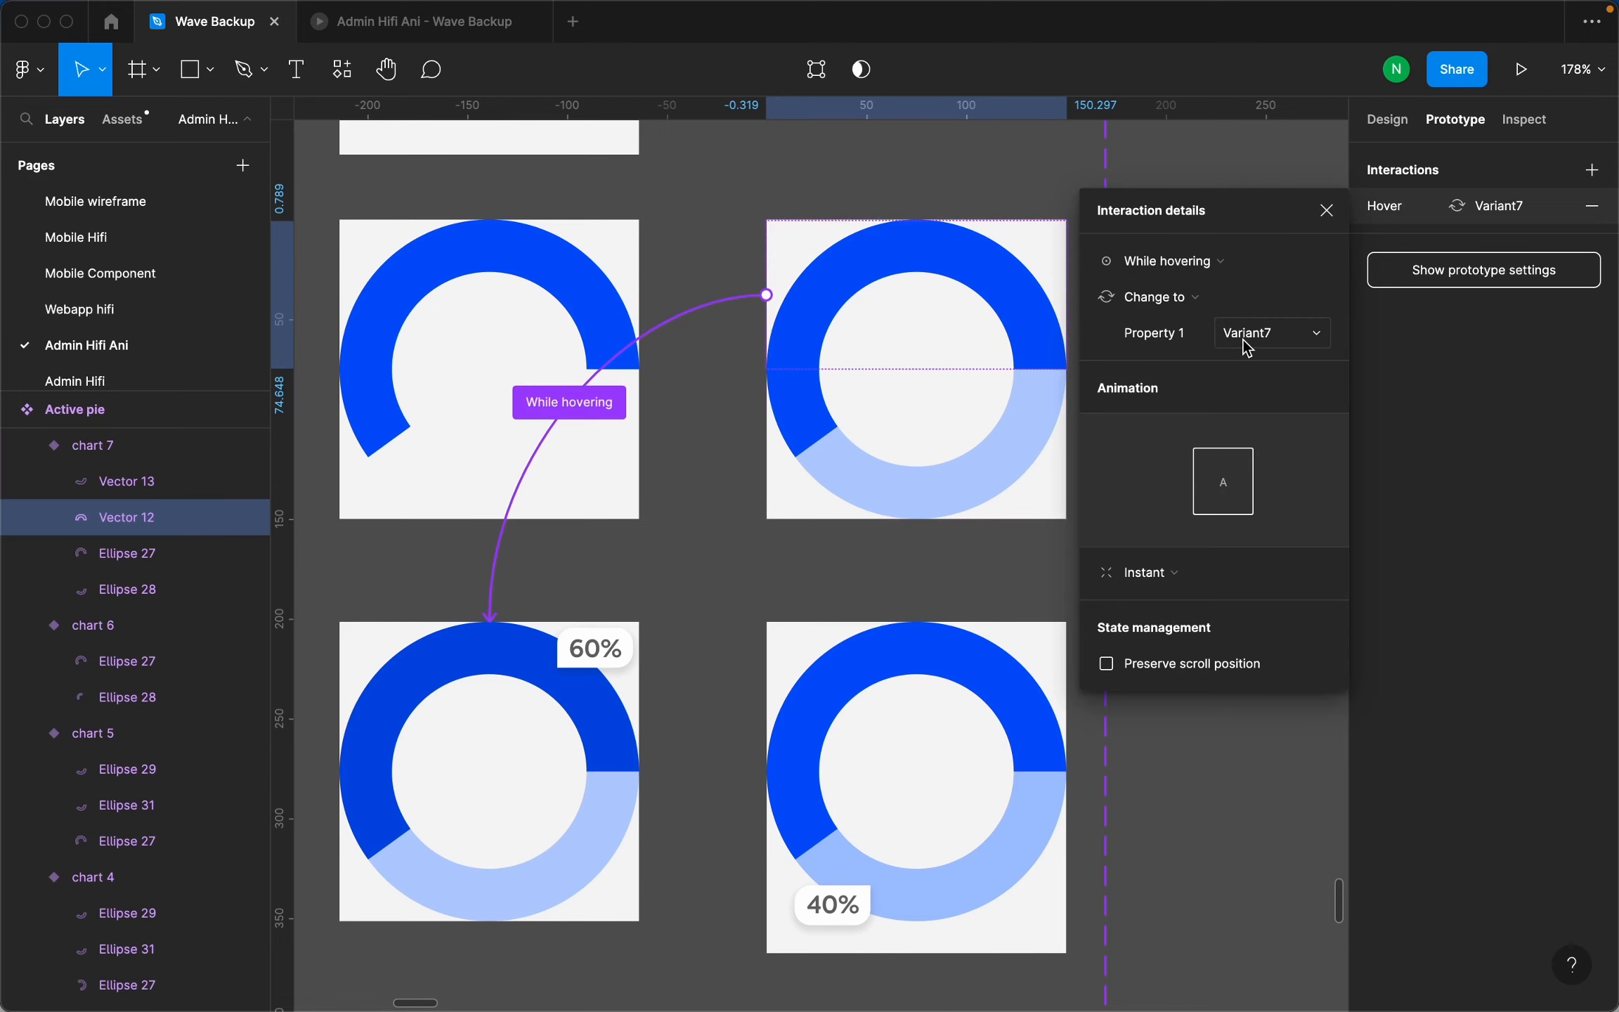
scroll(553, 661, "down", 3)
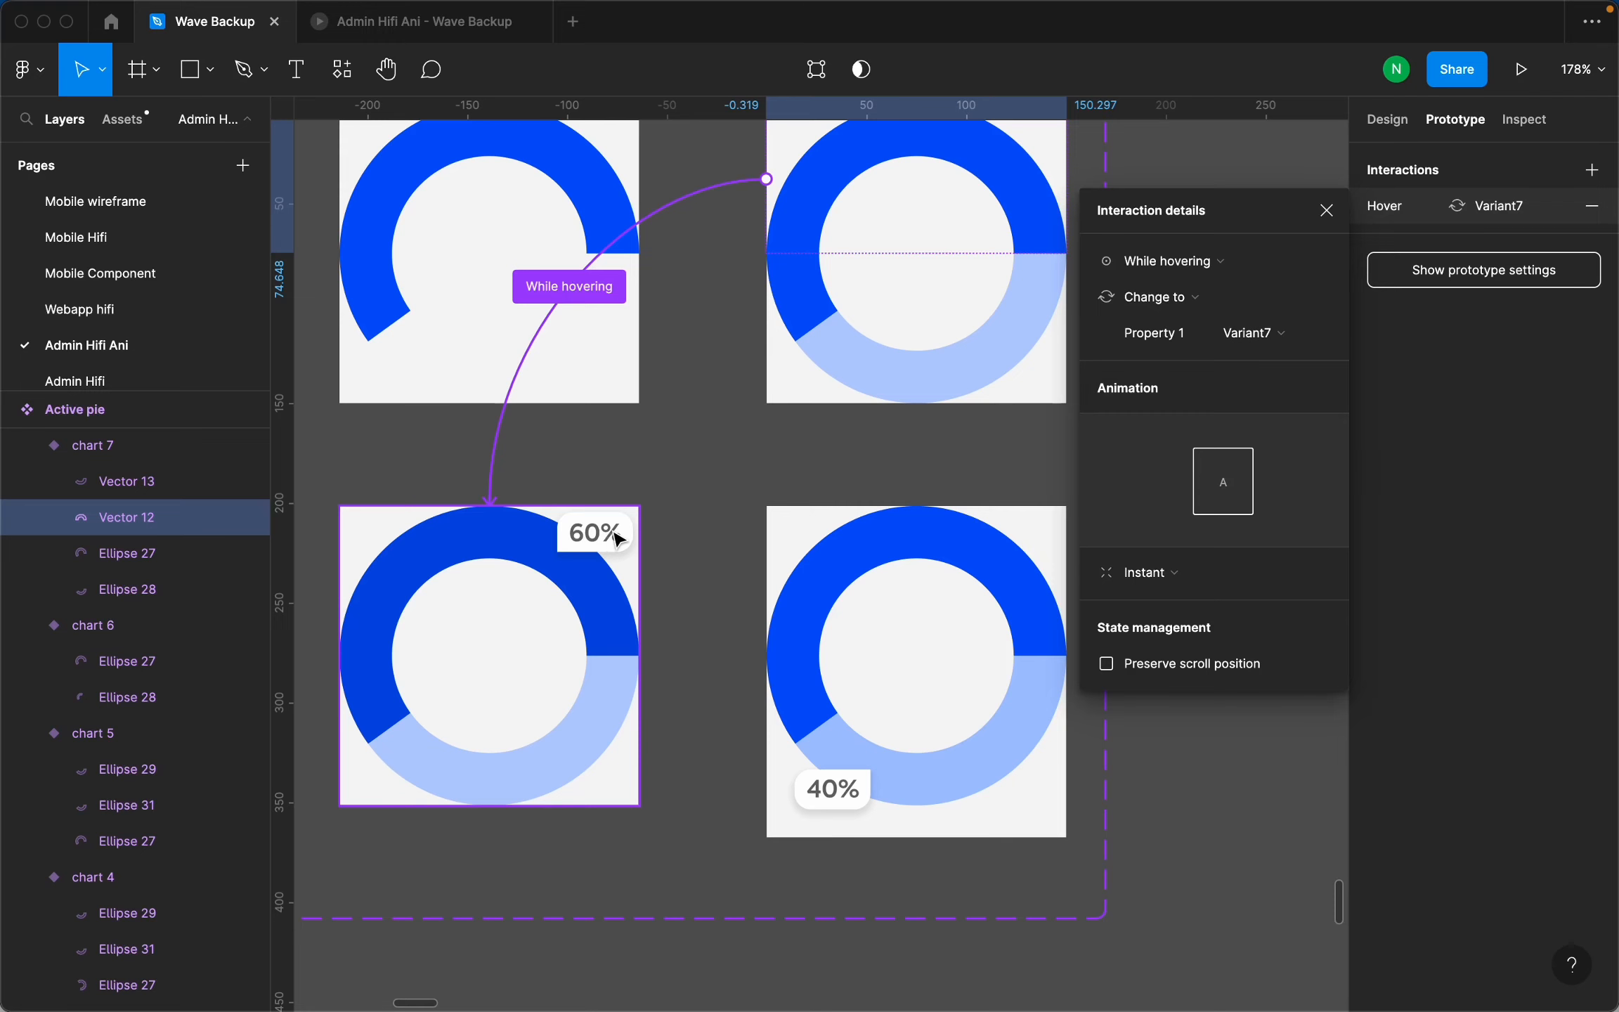
left_click(979, 154)
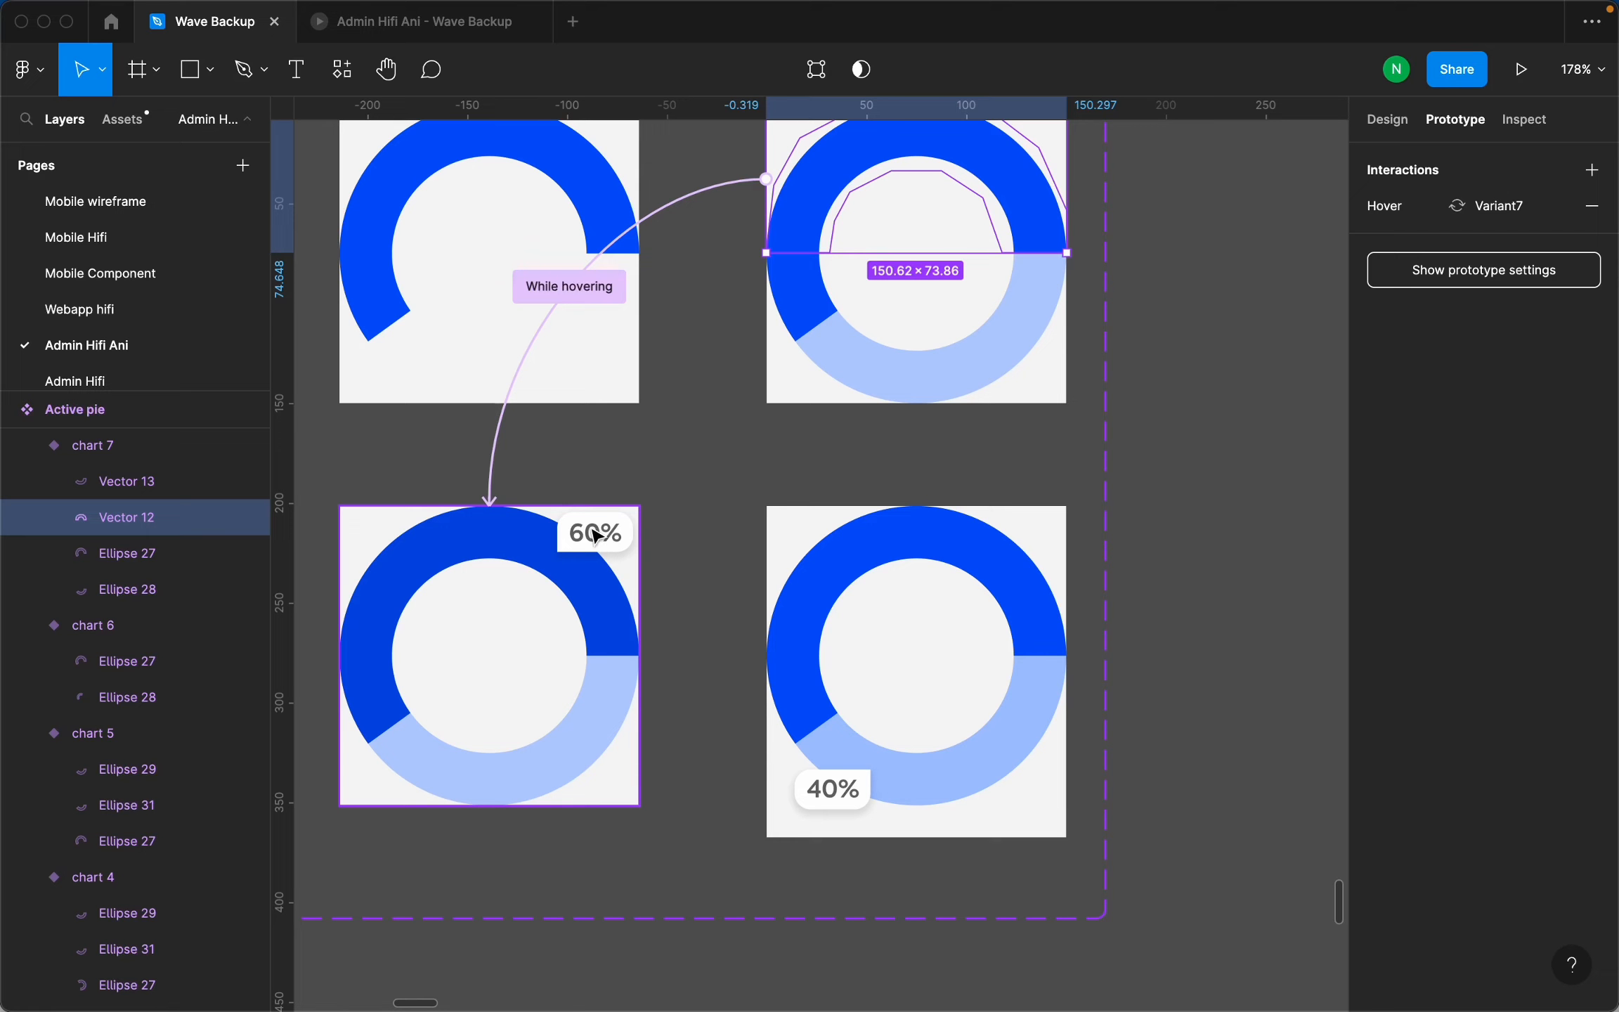
Inspect Vector 13 over the light blue arc in chart 7 and its While hovering link to the 40% variant.
left_click(923, 368)
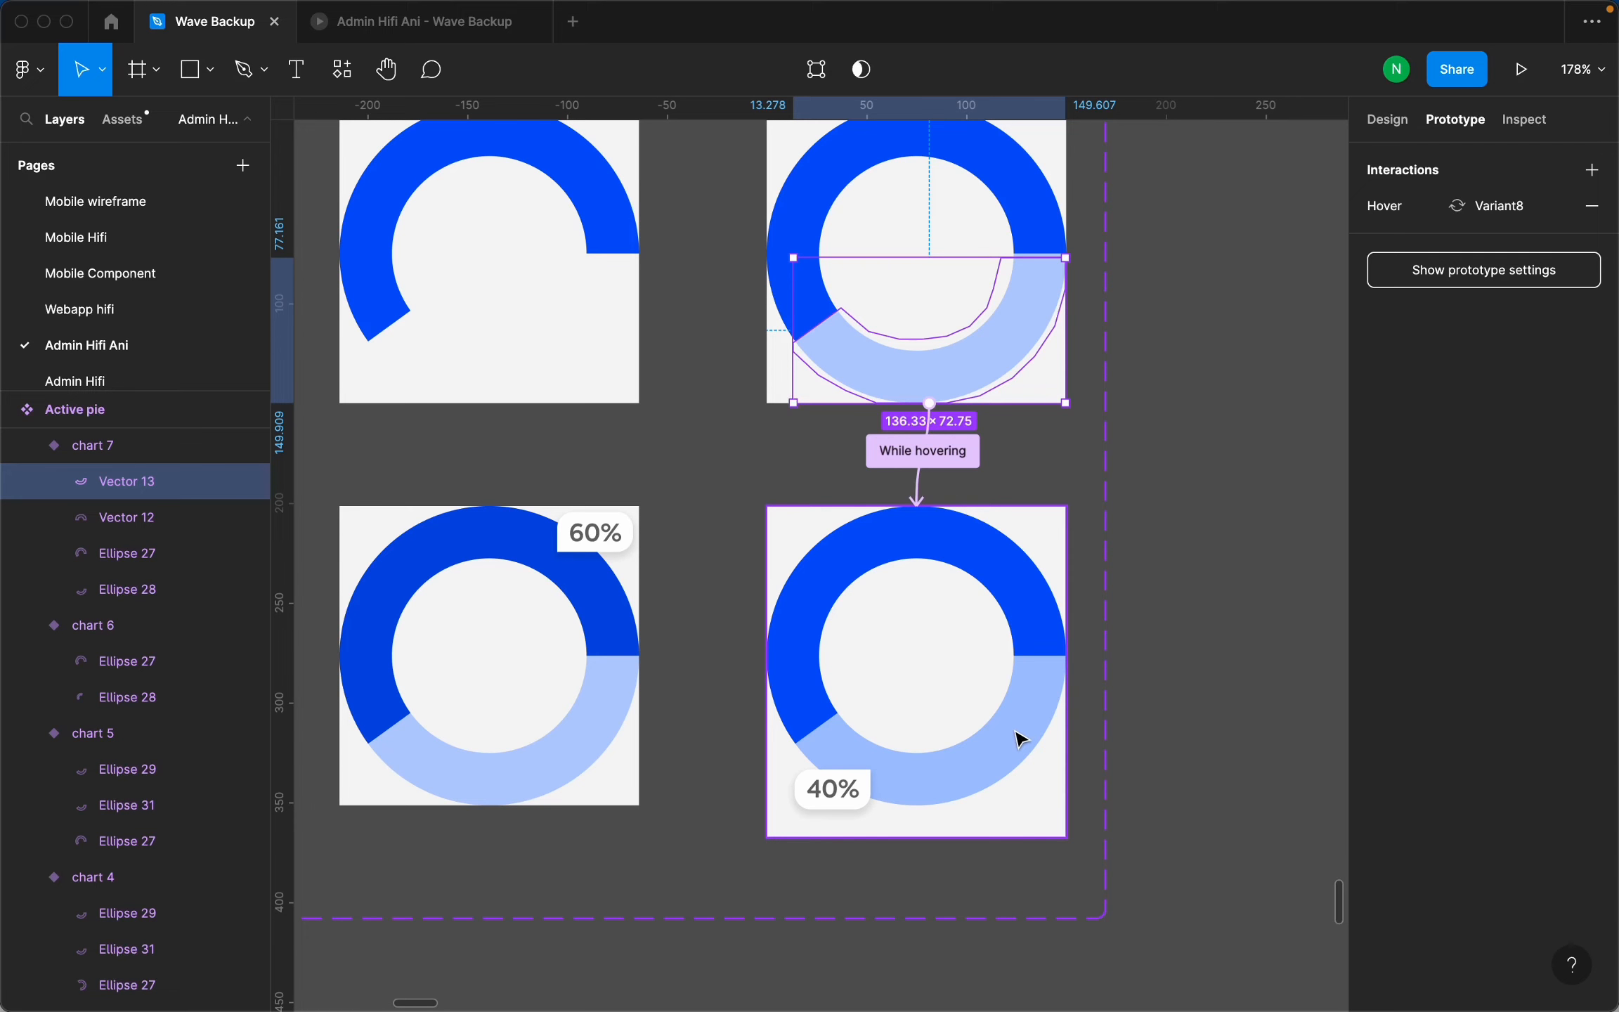
scroll(964, 724, "down", 5)
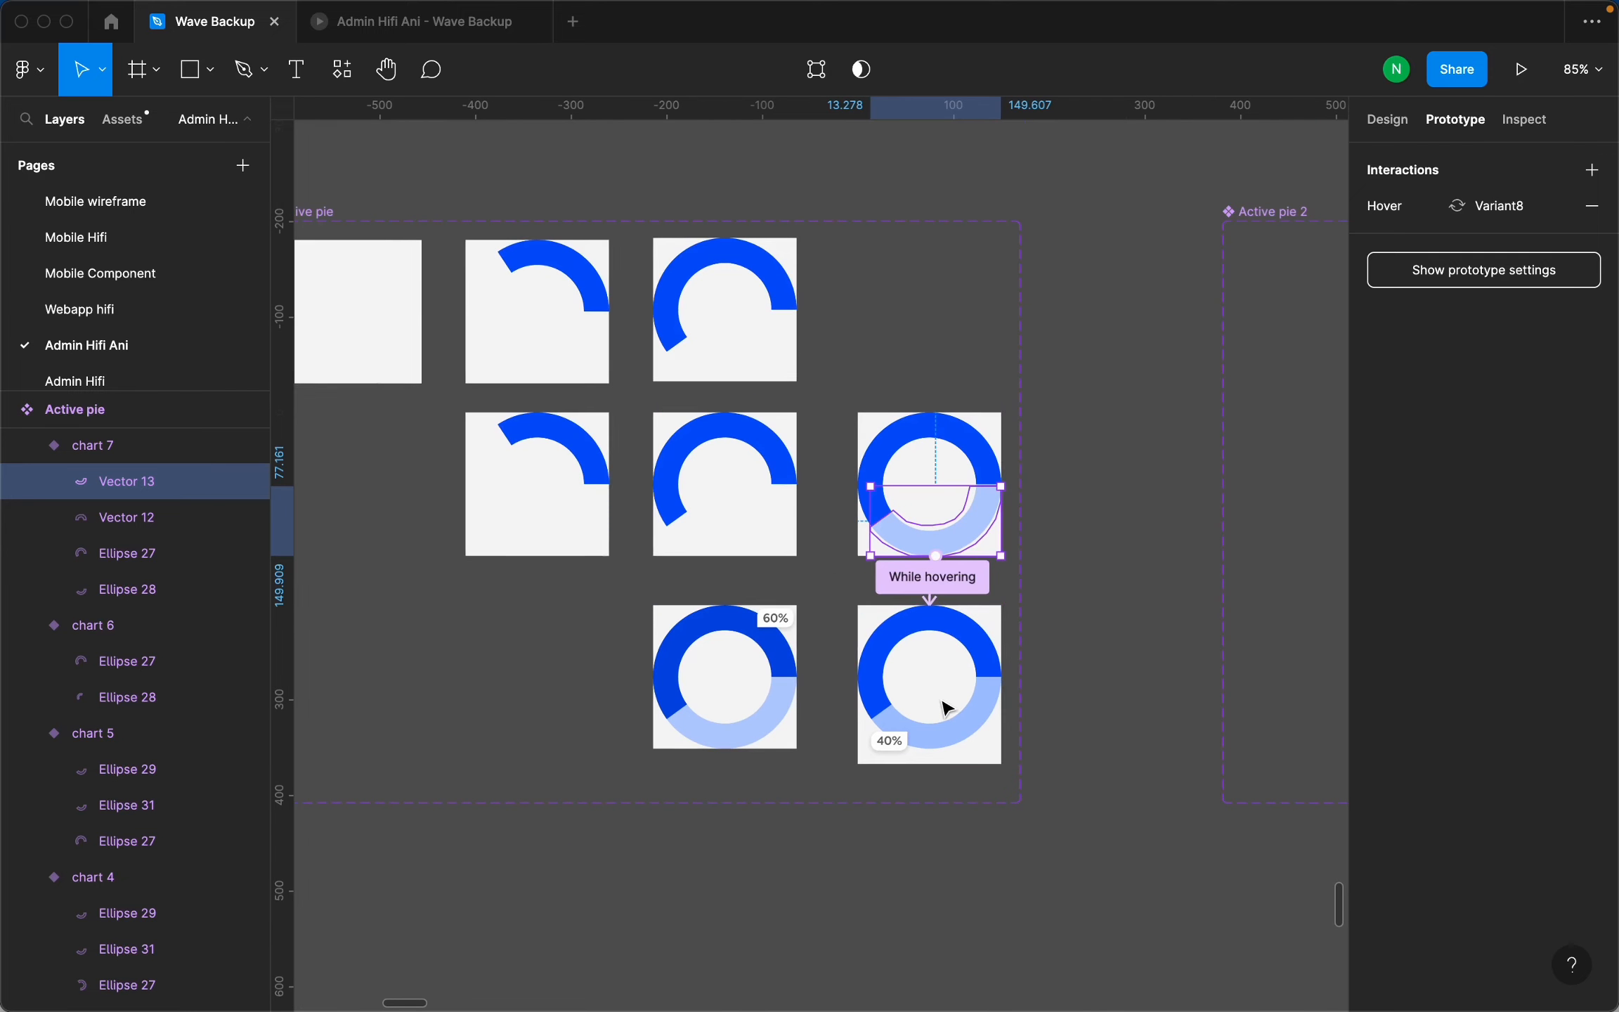
scroll(672, 694, "up", 3)
scroll(1012, 595, "down", 5)
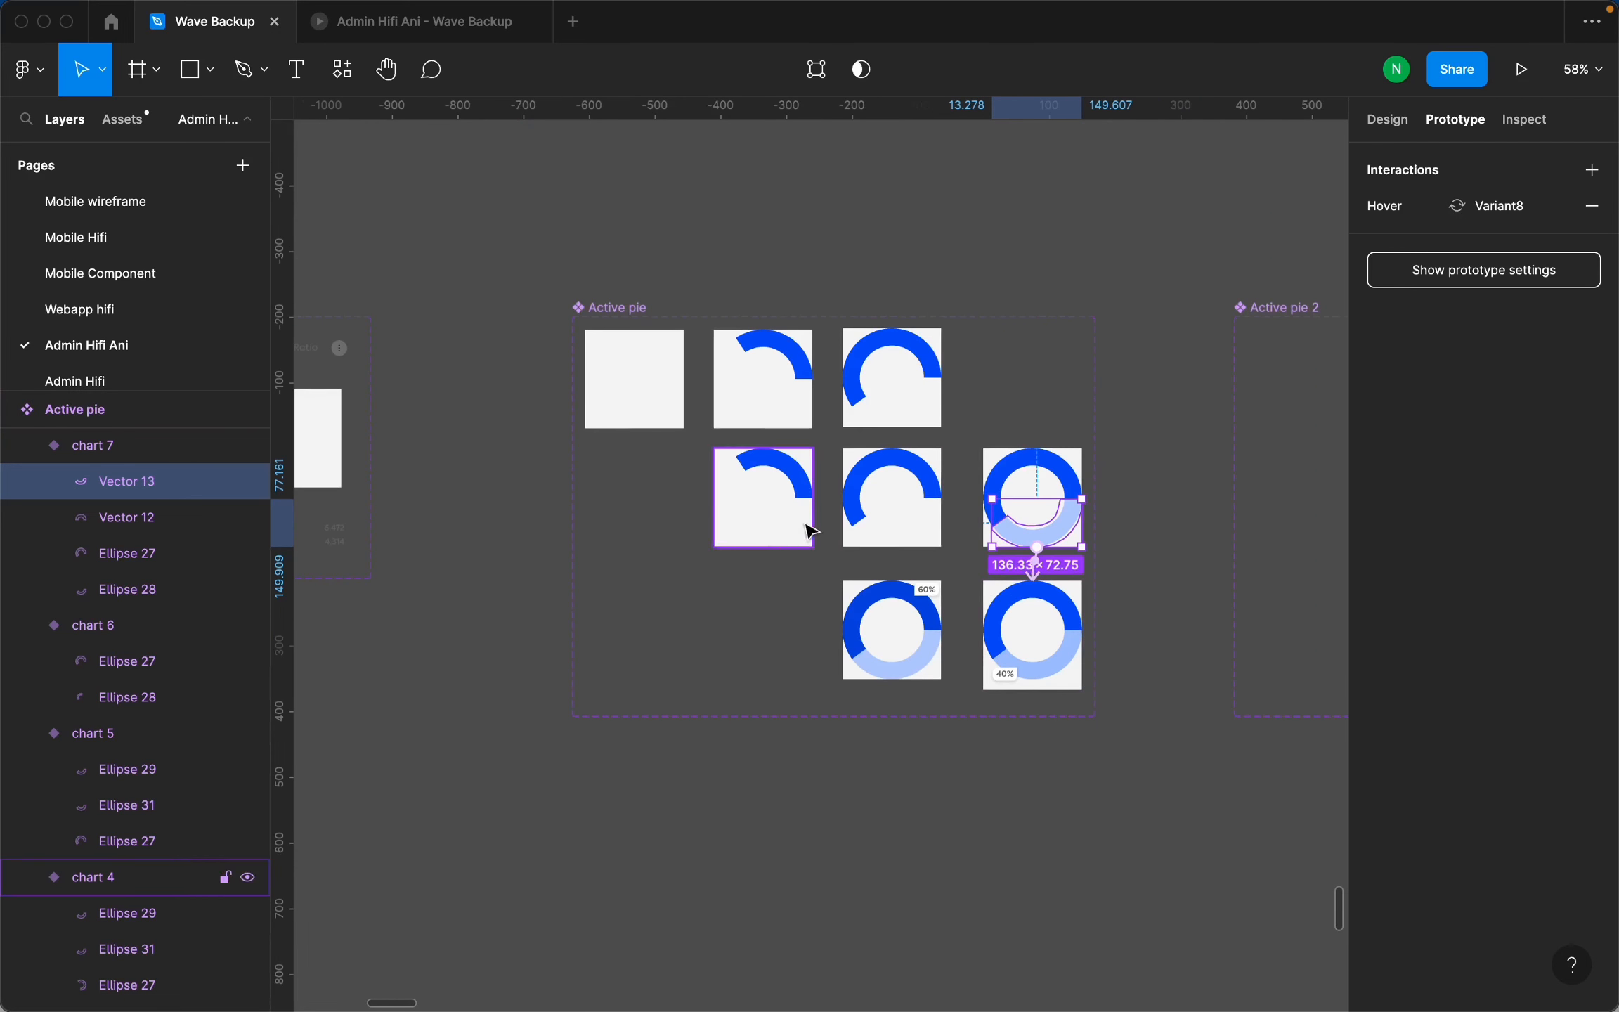
Clear the selection and examine all the prototype connections between the Active pie variants together.
scroll(692, 511, "down", 5)
left_click(688, 383)
scroll(669, 476, "up", 5)
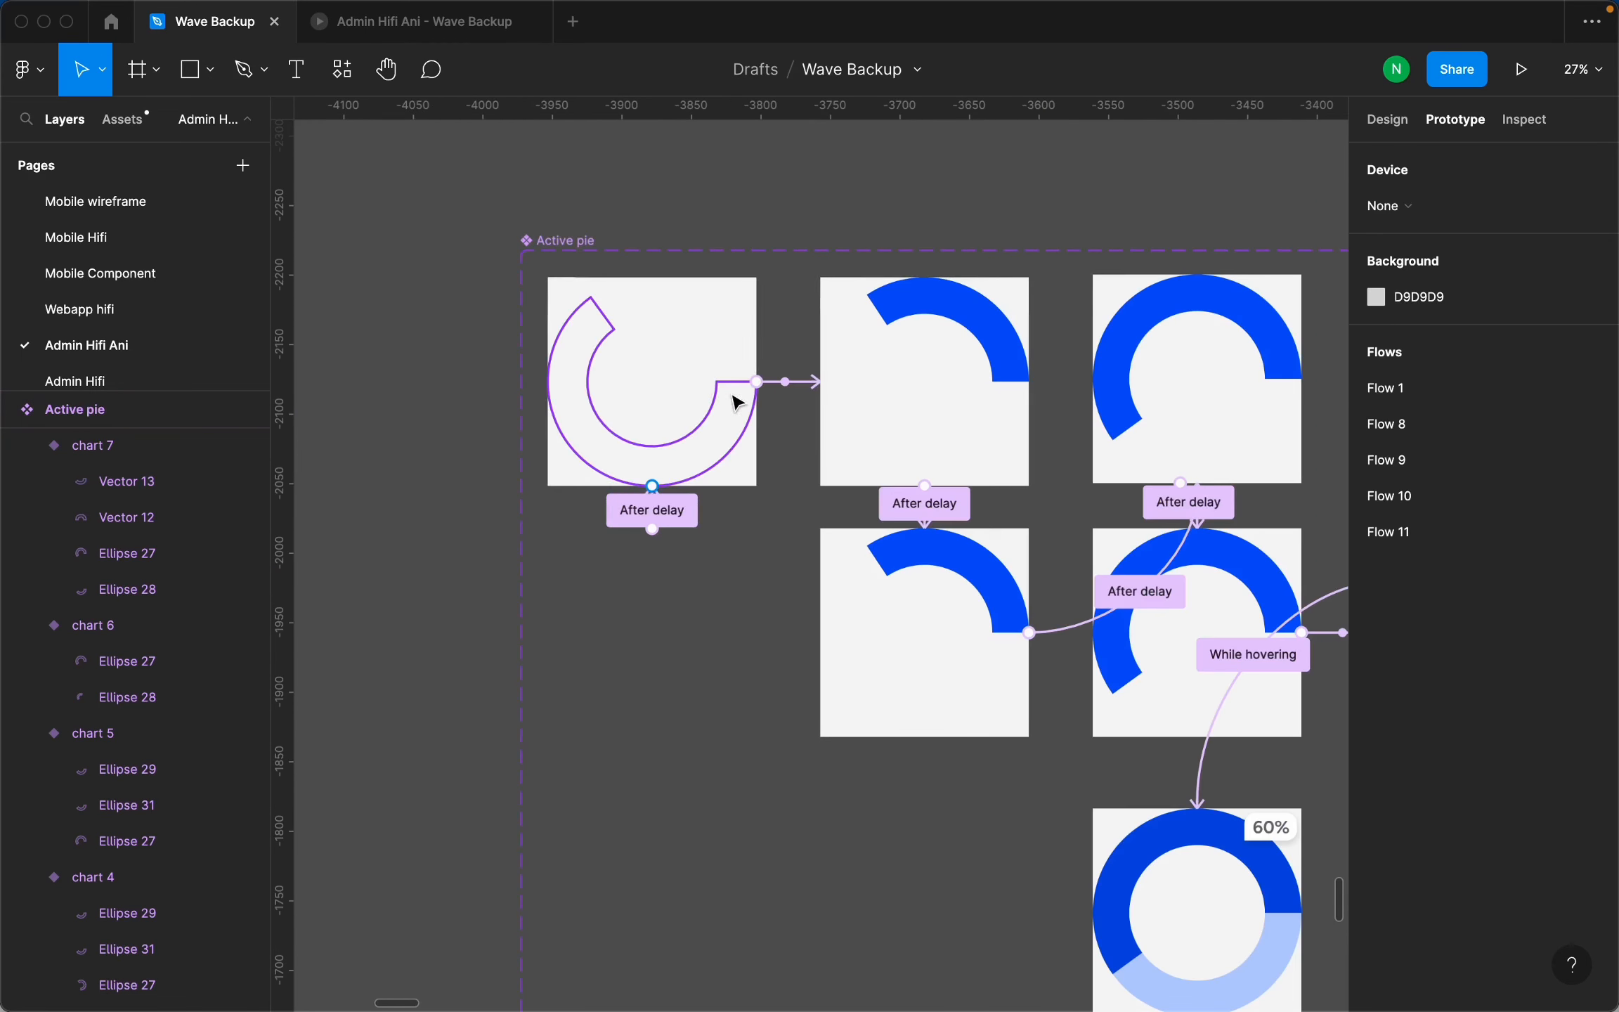
Place a copy of the Active pie's blank chart 2 variant in the lower-right area of the empty Overview frame beneath Flow 10's dashboard selection screen.
left_click(707, 347)
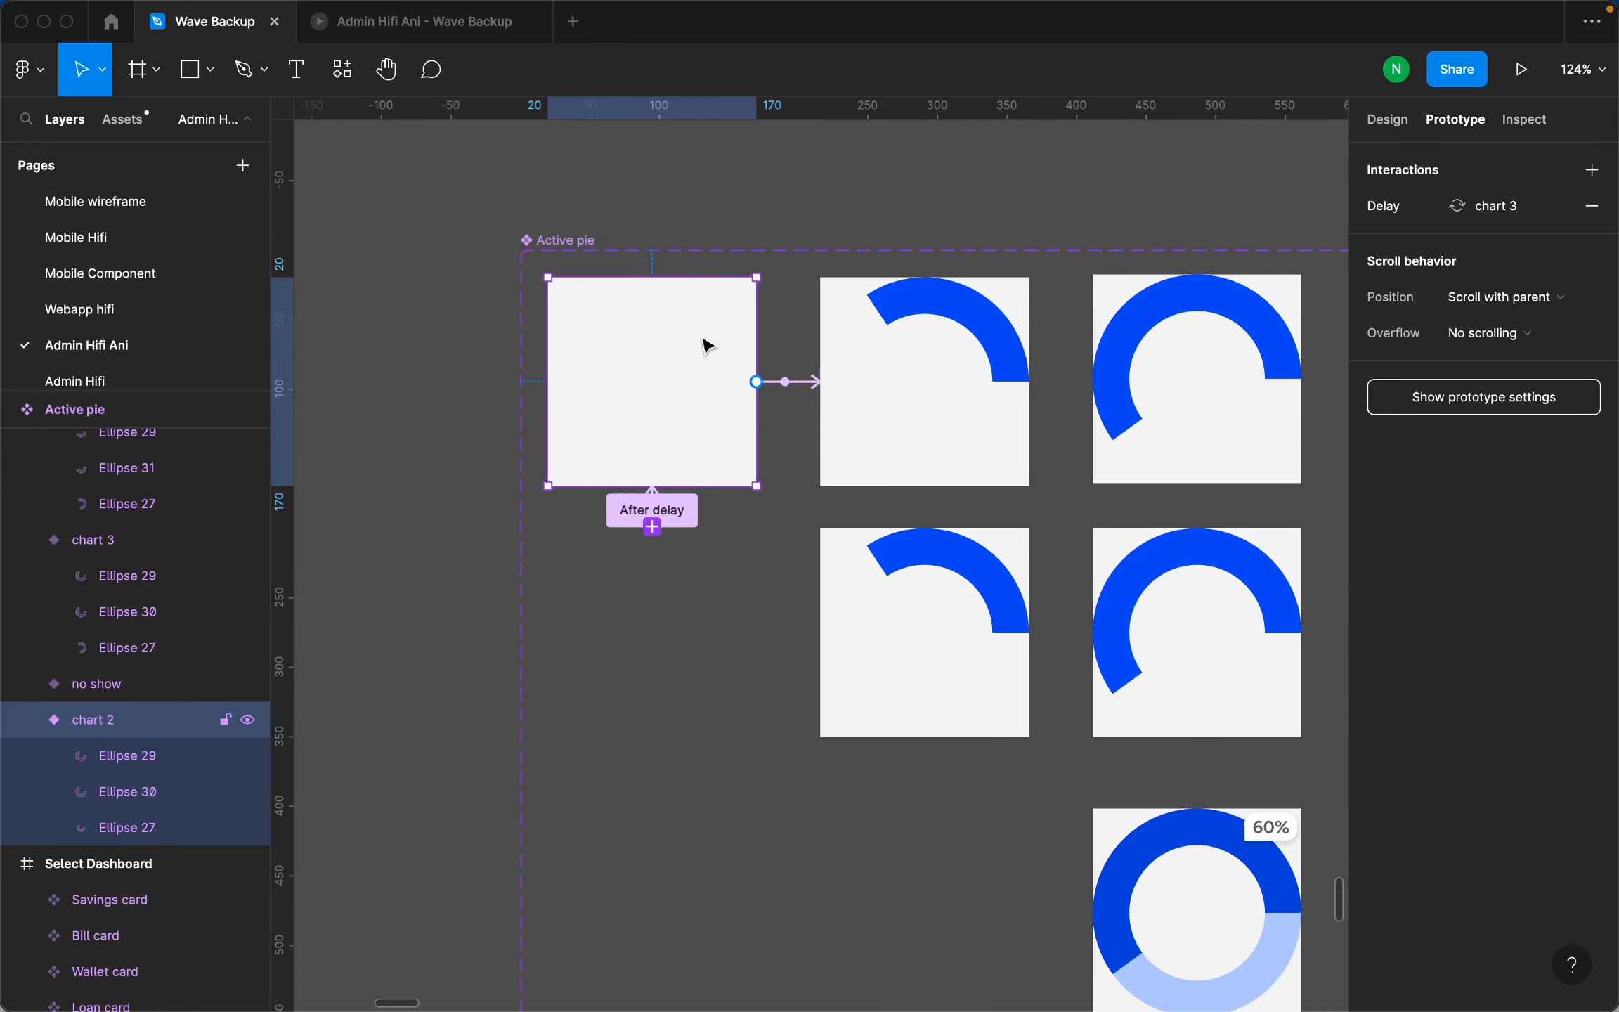
scroll(707, 347, "down", 10)
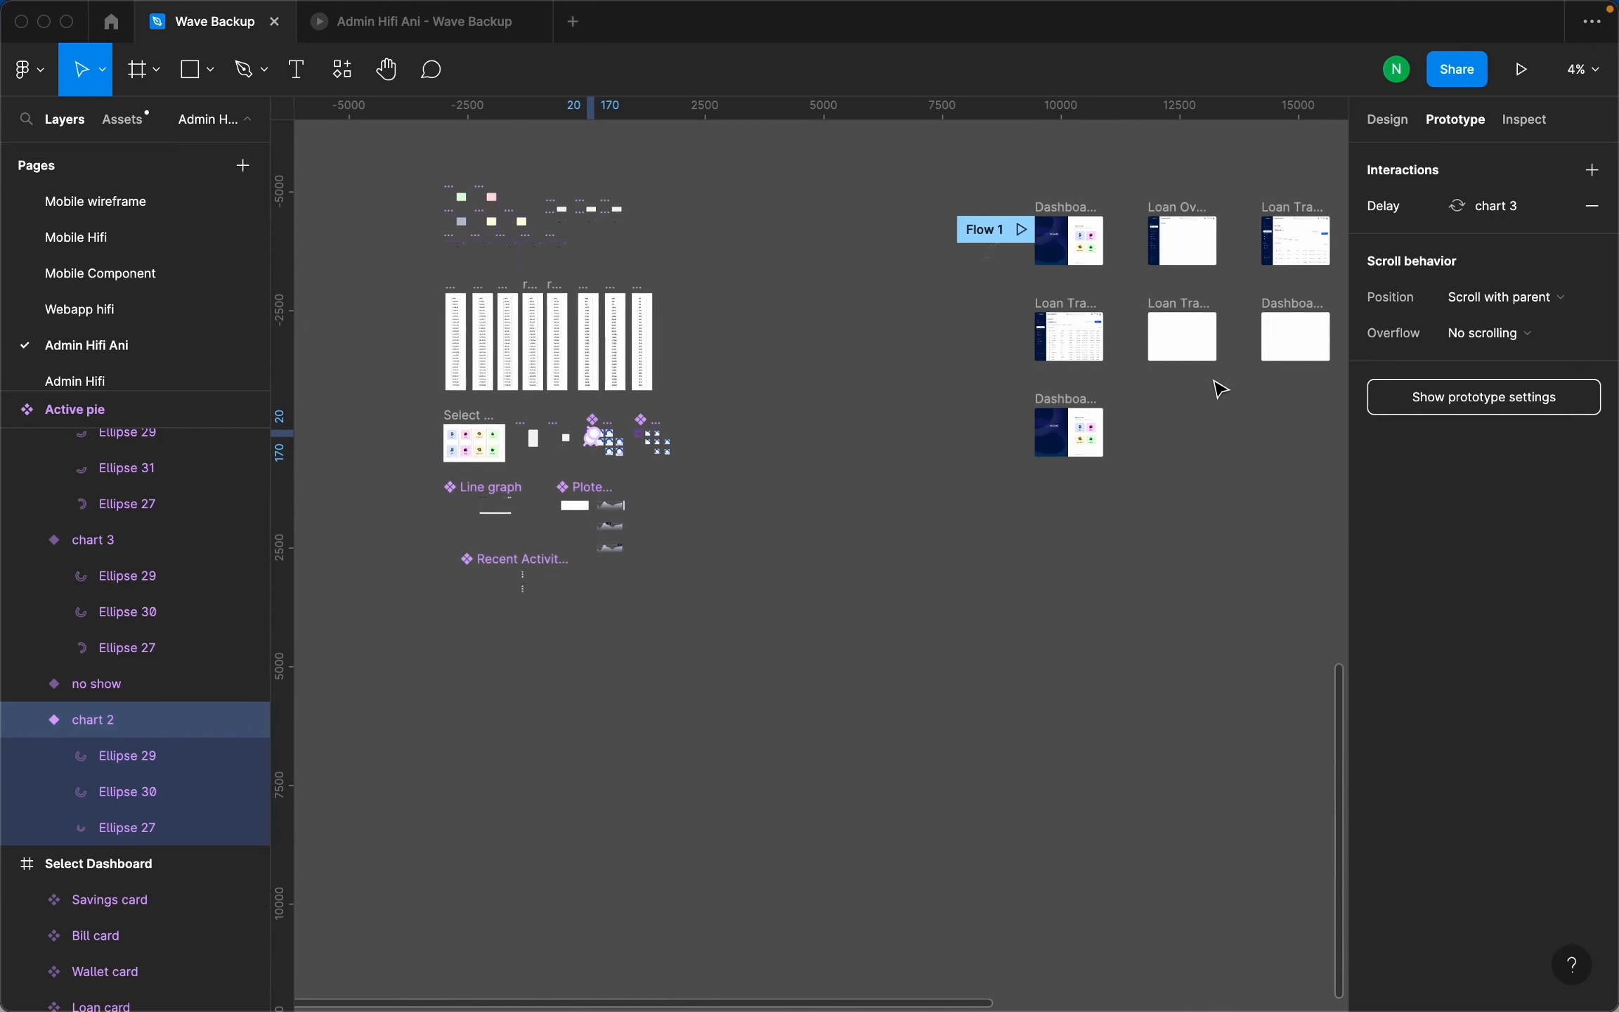
scroll(970, 385, "right", 10)
scroll(969, 385, "up", 5)
scroll(781, 468, "down", 8)
scroll(1042, 495, "up", 6)
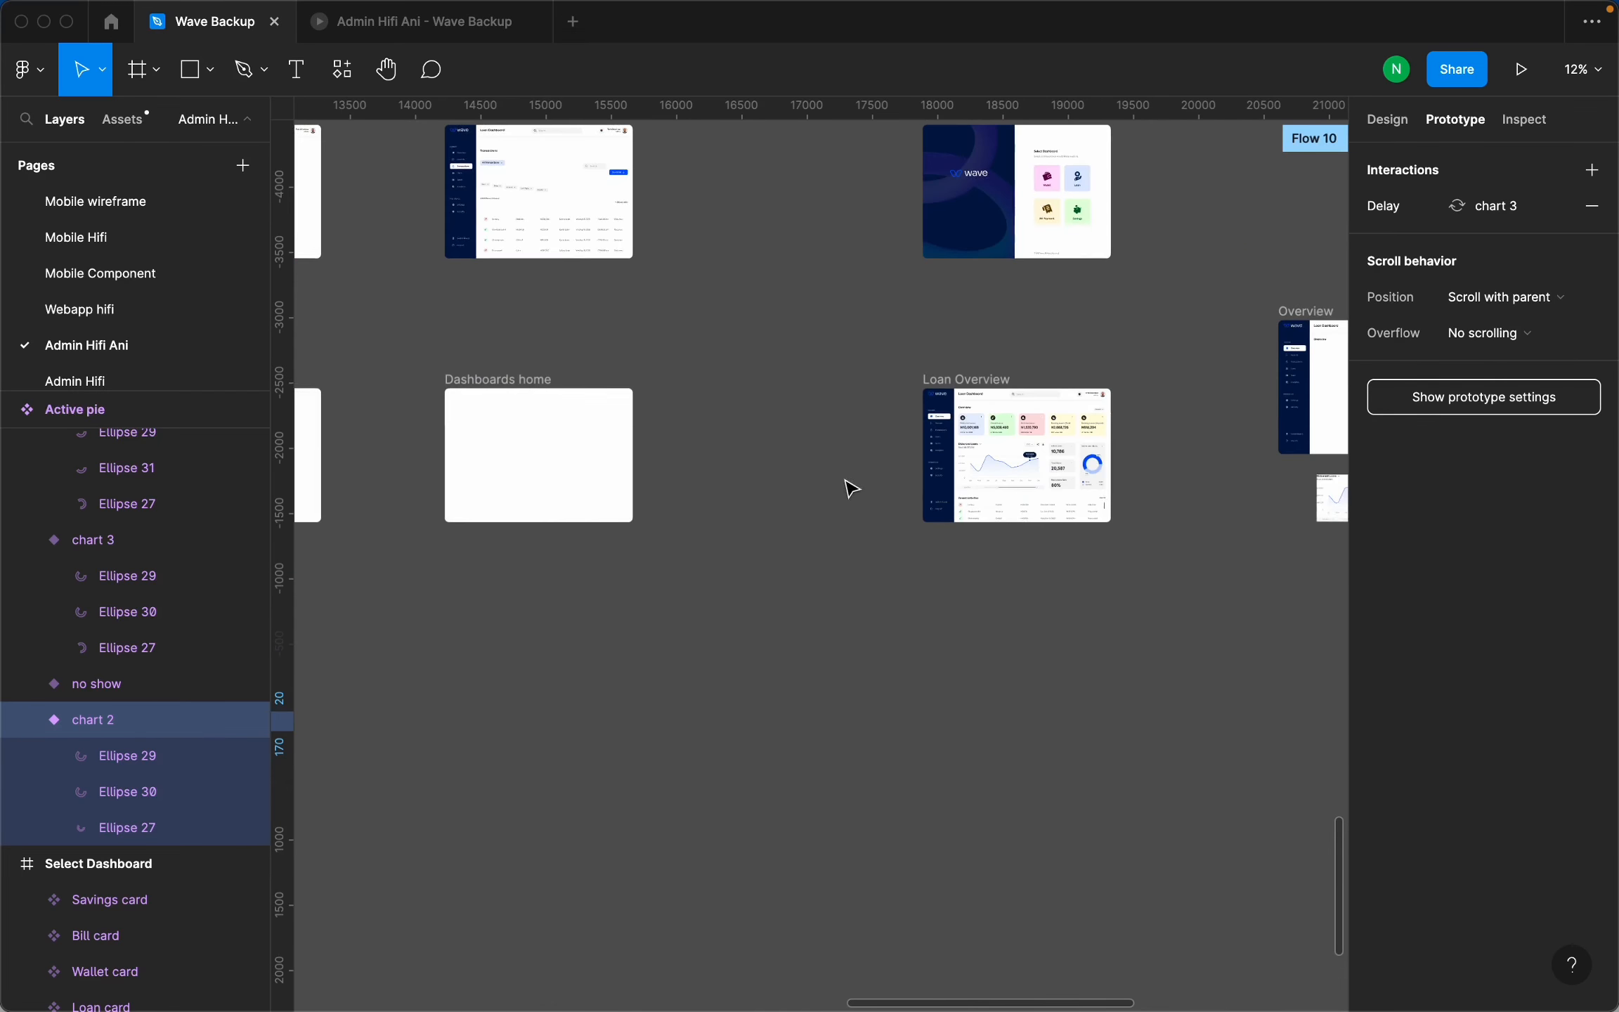
scroll(847, 481, "down", 6)
scroll(1012, 457, "up", 8)
left_click(698, 300)
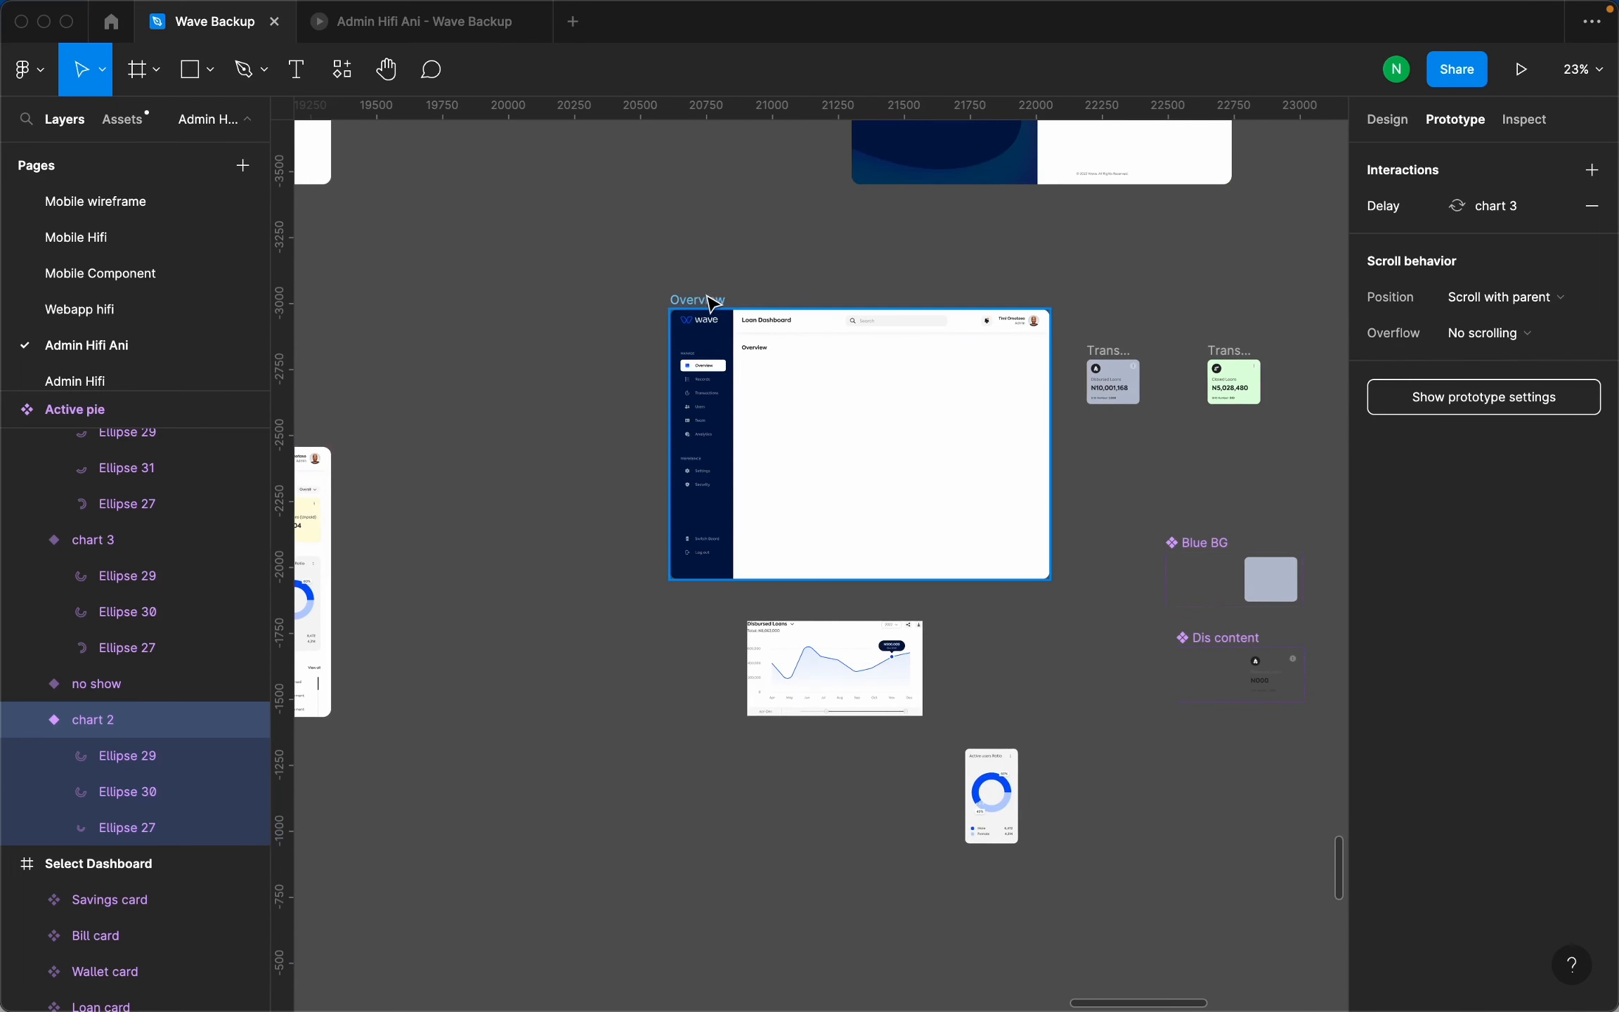
scroll(1004, 478, "up", 2)
key("Escape")
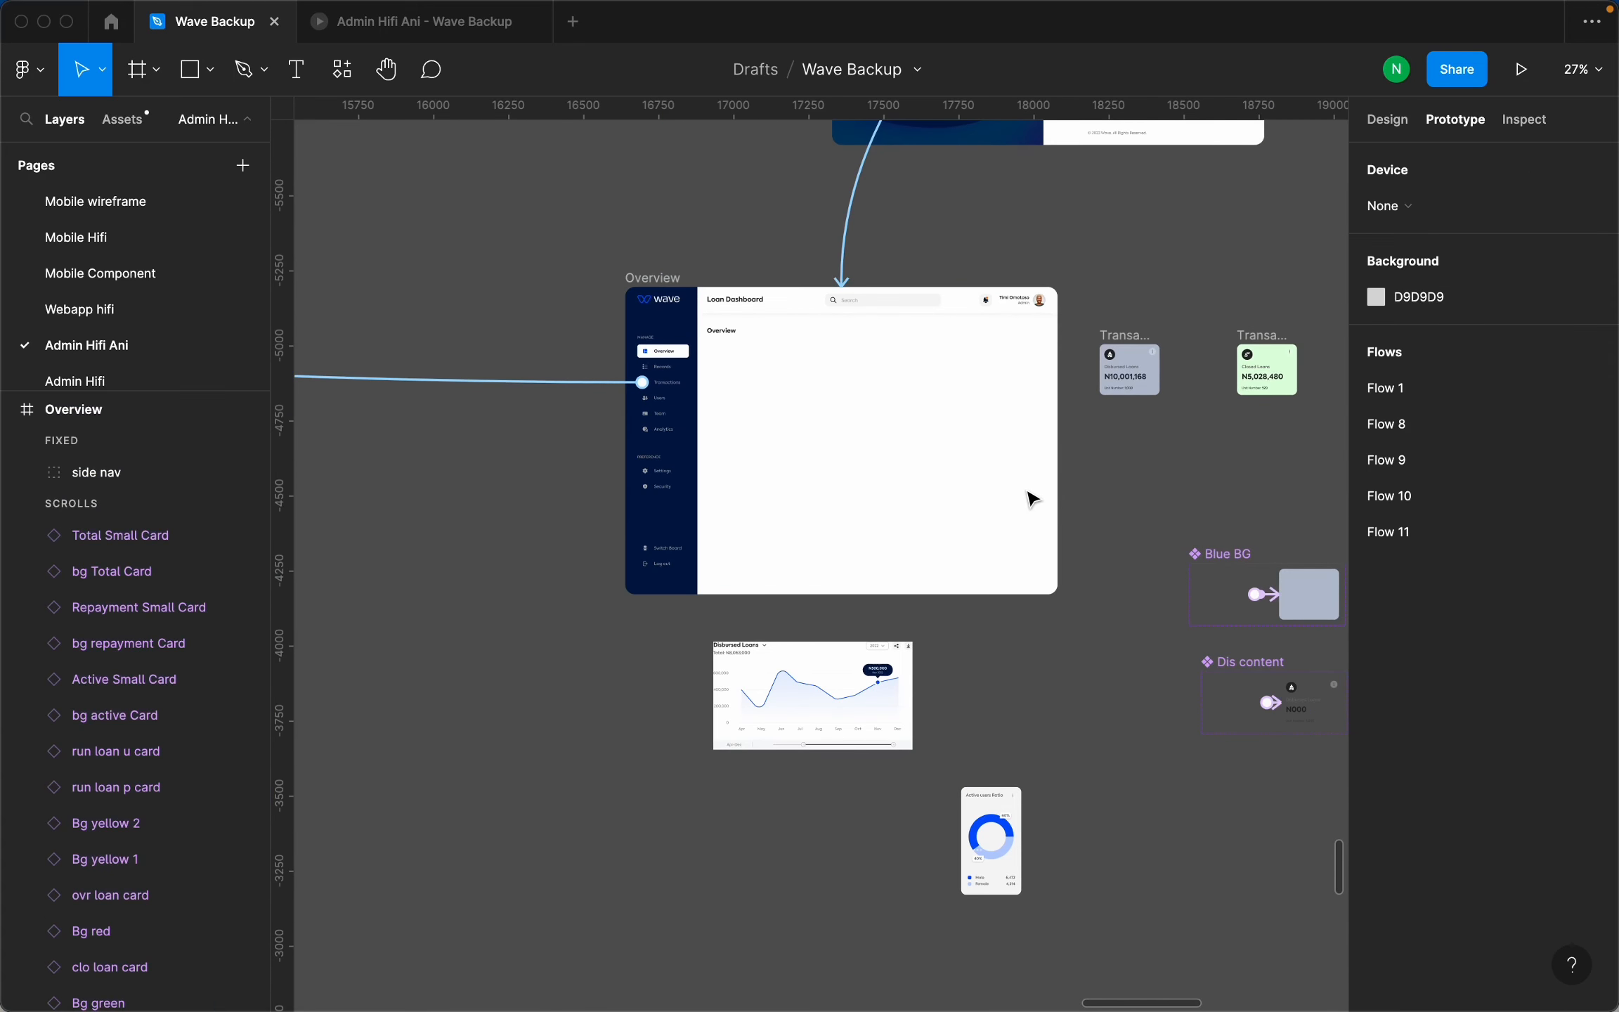
left_click(814, 555)
left_click_drag(808, 562, 1012, 541)
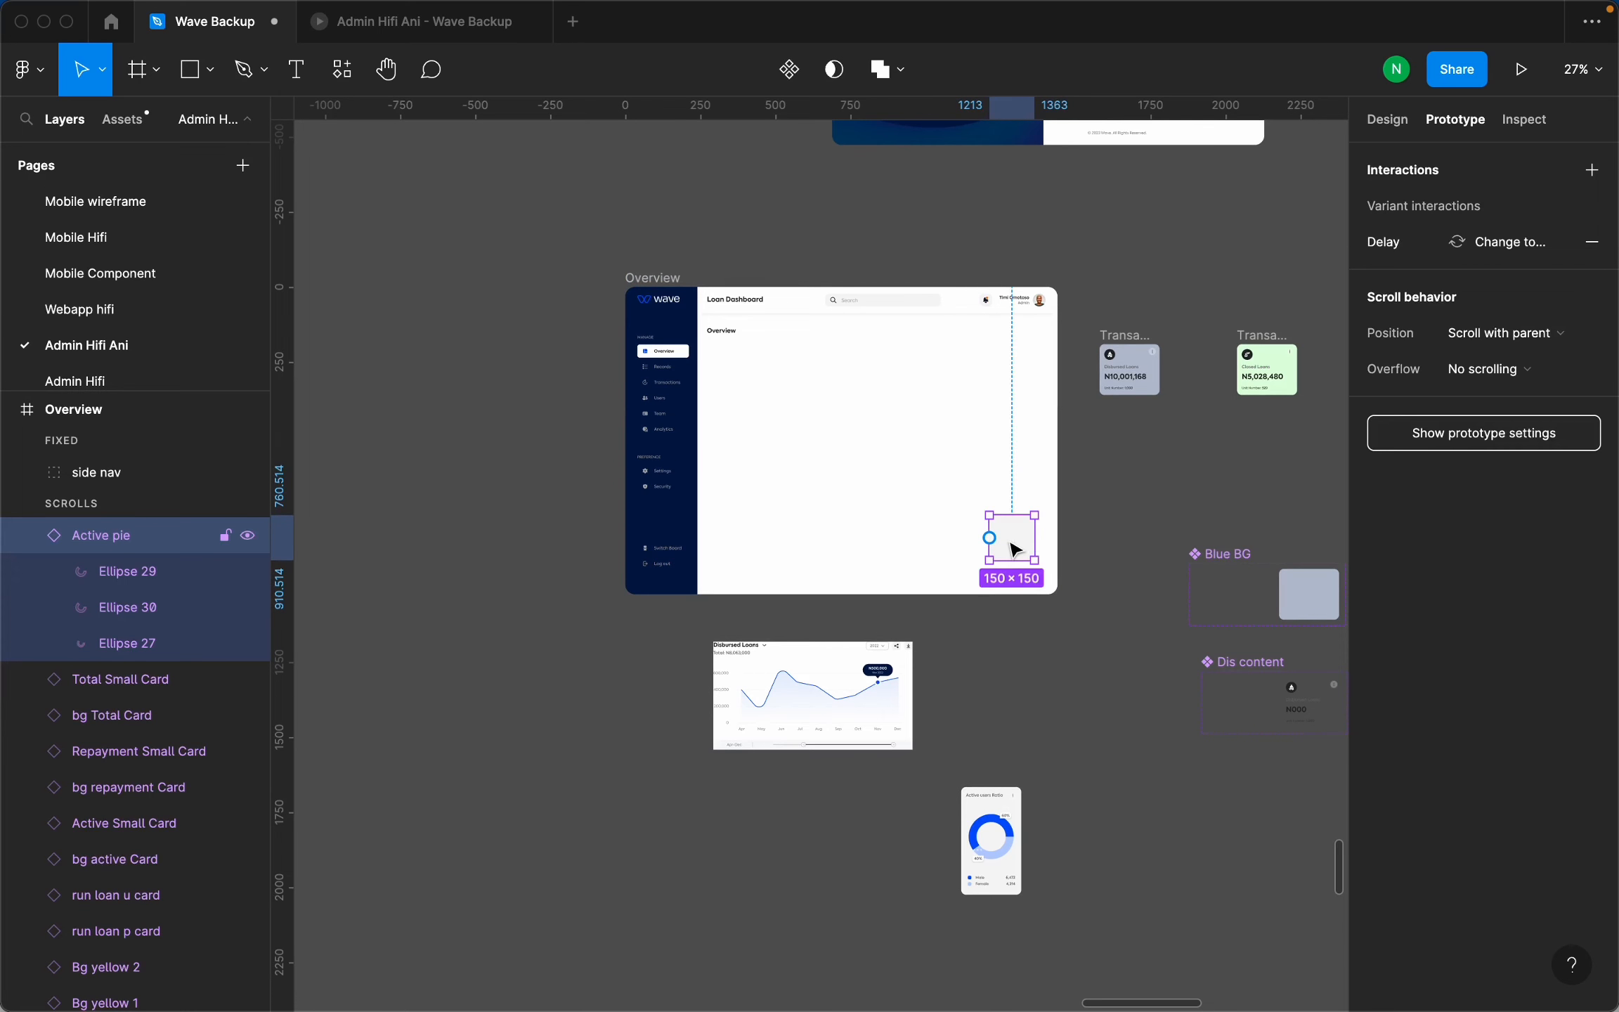
Preview the Loan dashboard in the Flow 10 prototype and watch the Active pie animation play.
left_click(444, 28)
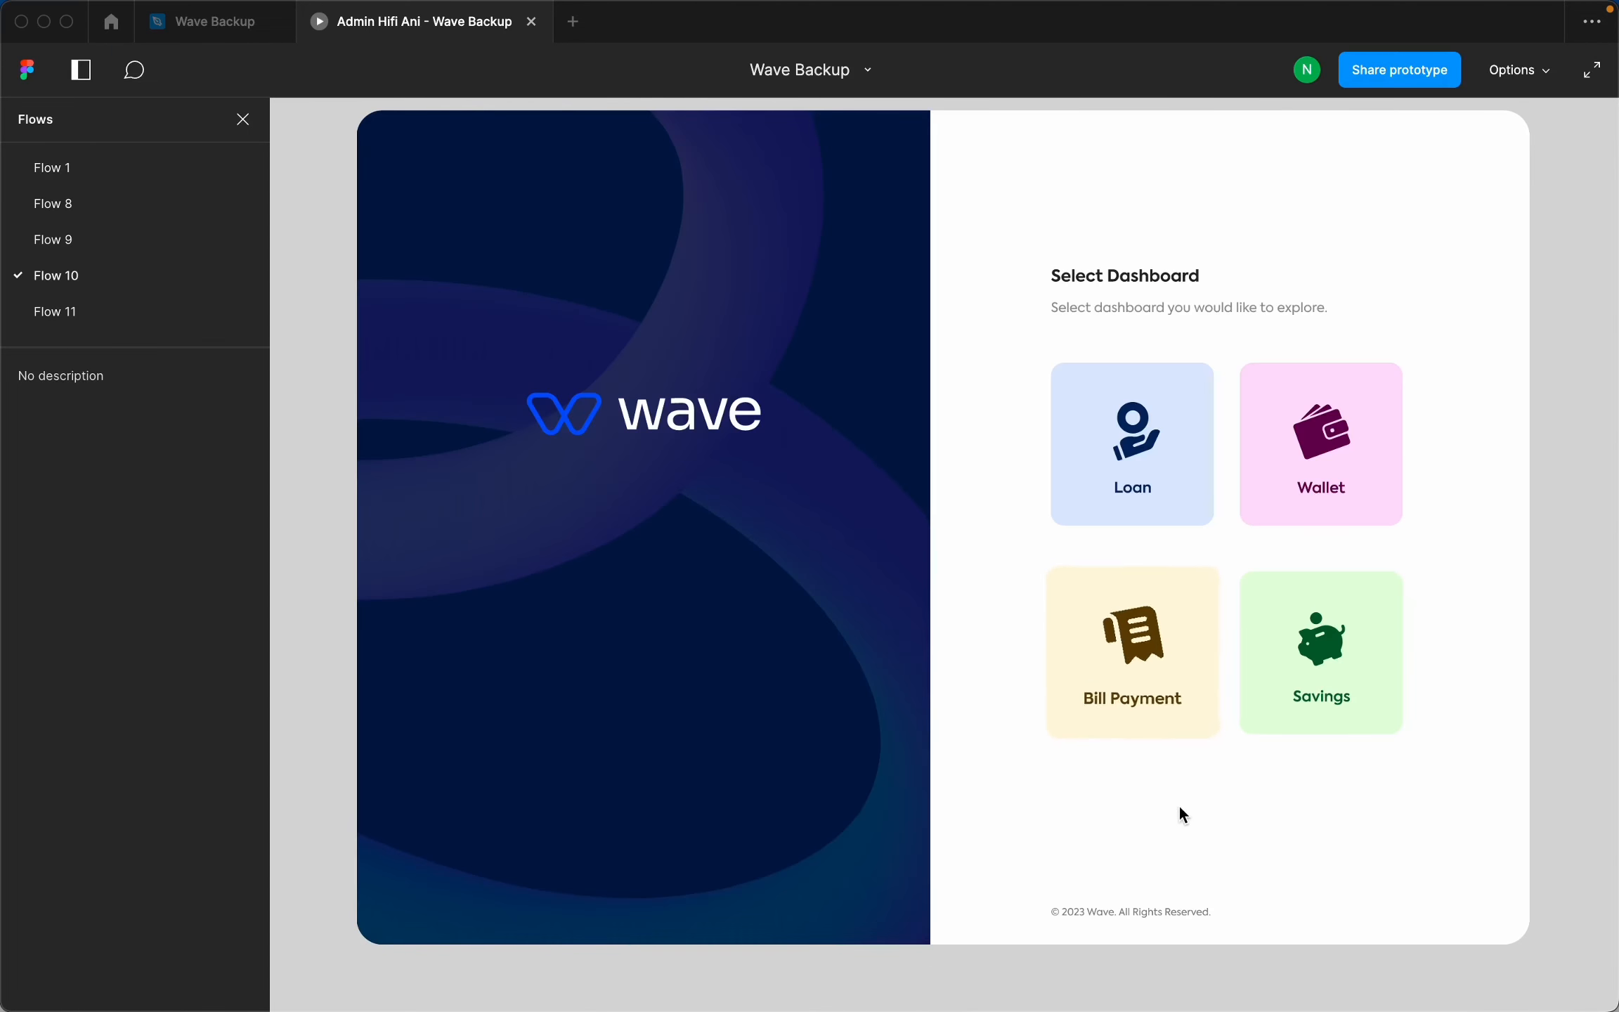
left_click(1116, 443)
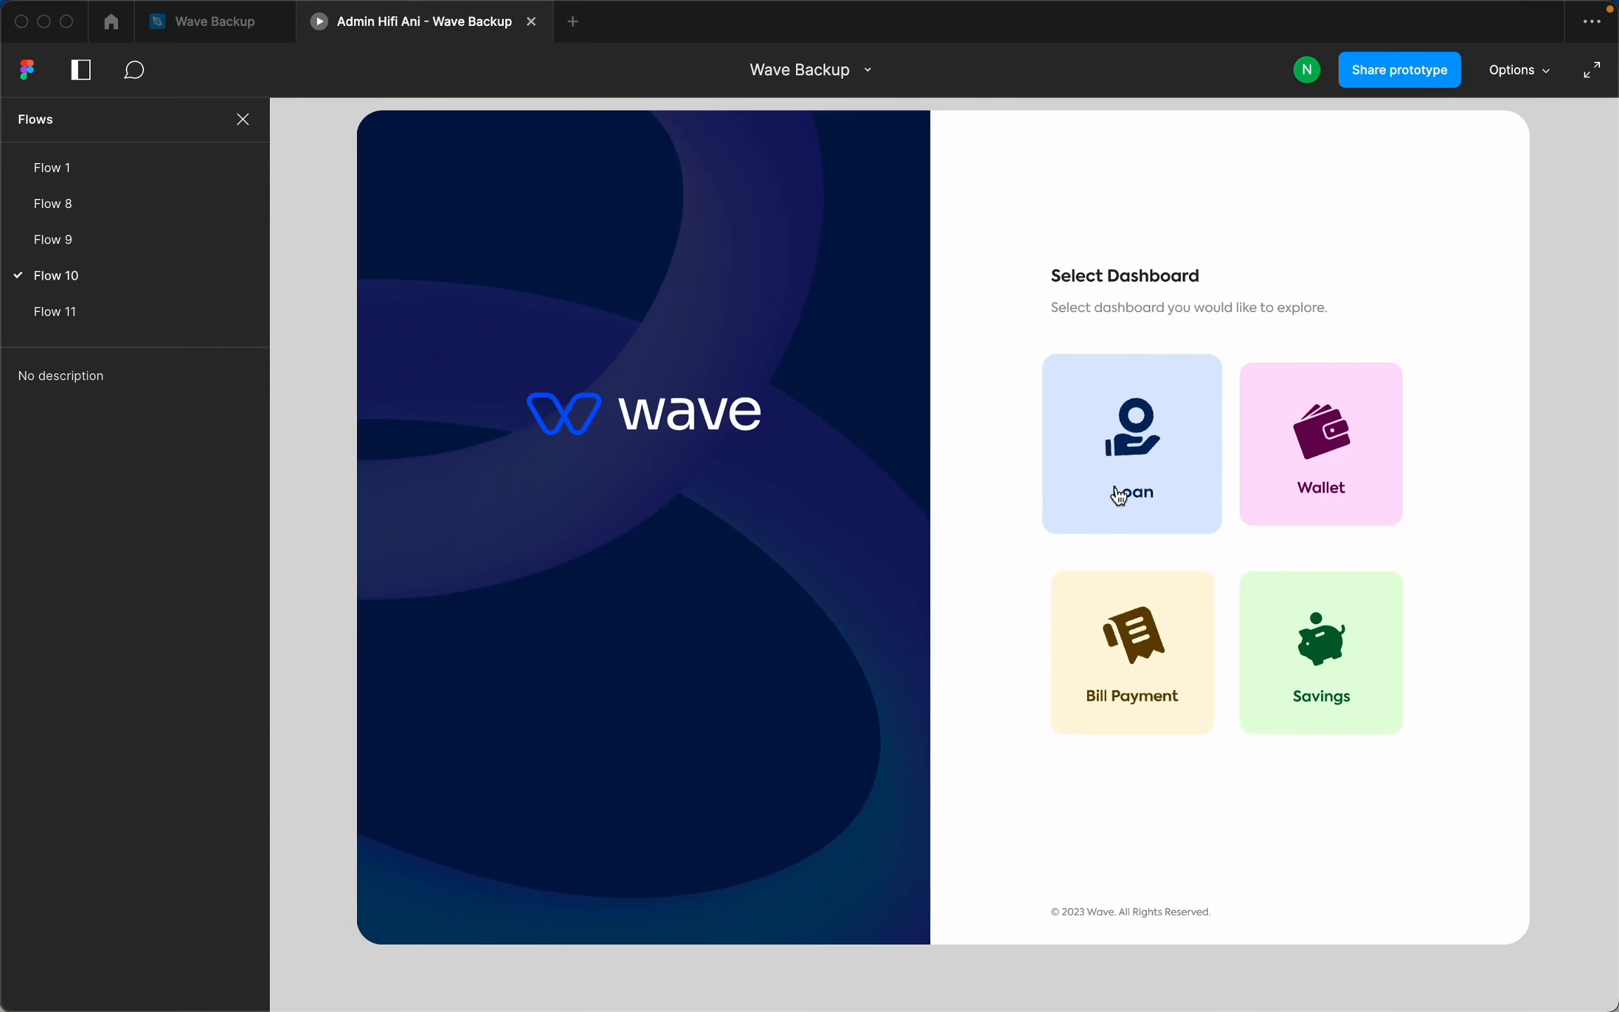
left_click(1131, 496)
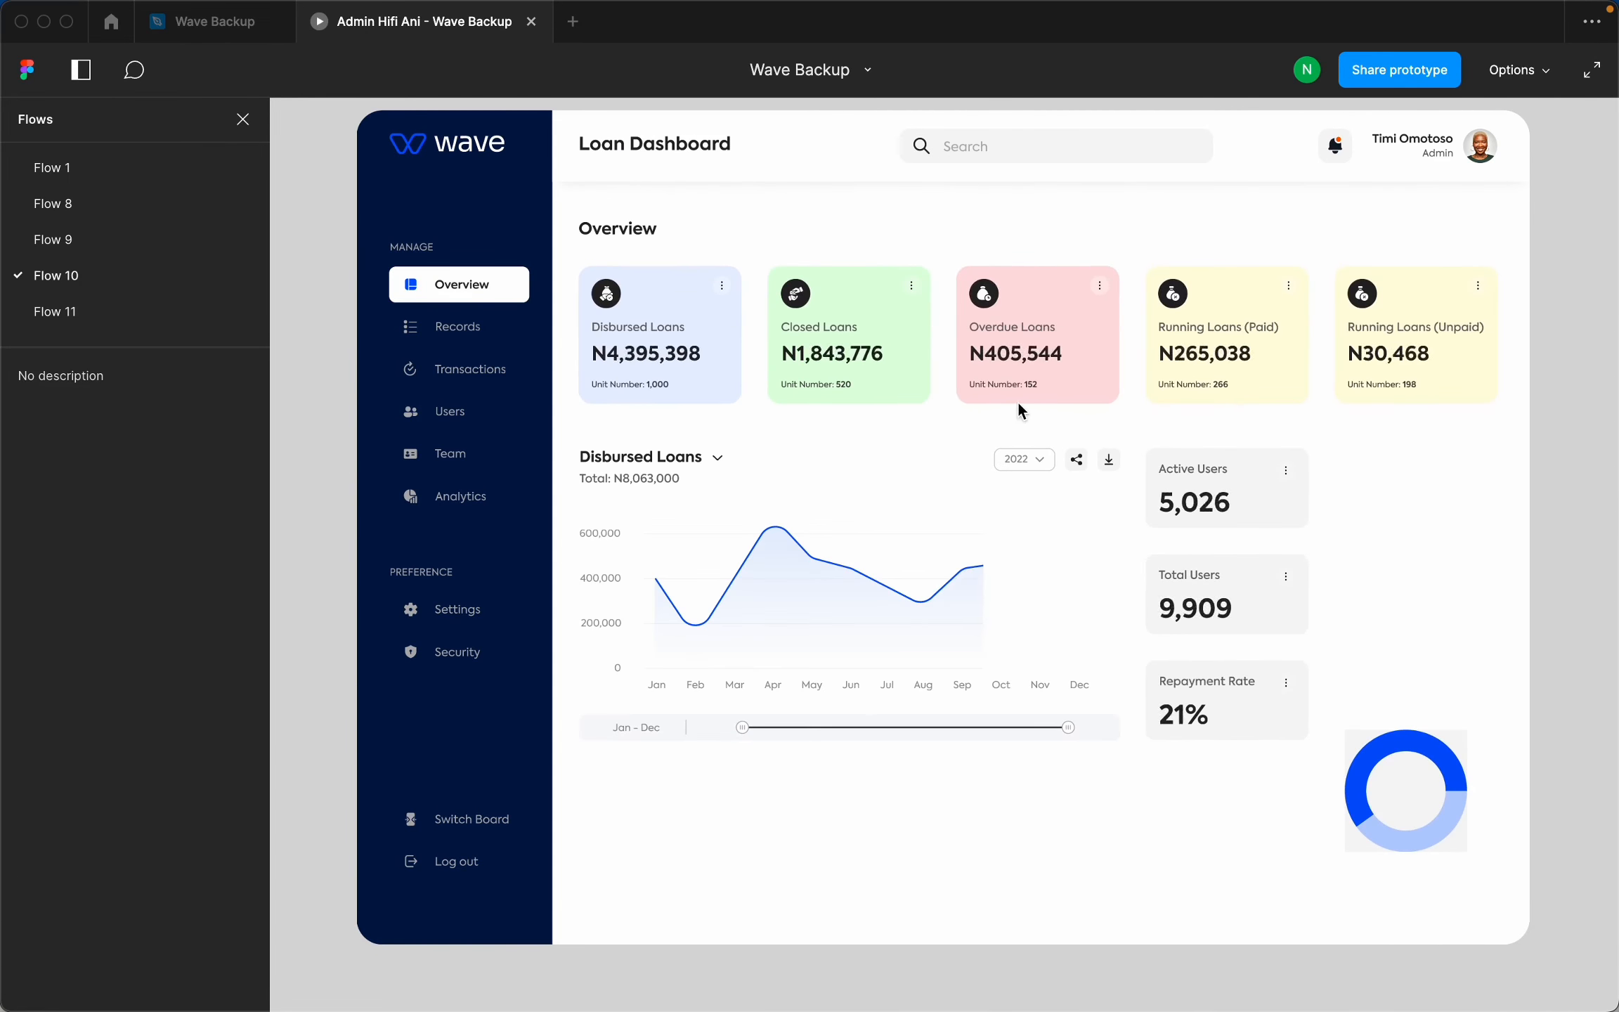
Return to the Wave Backup design file and delete the Active pie instance from the Overview frame.
left_click(239, 25)
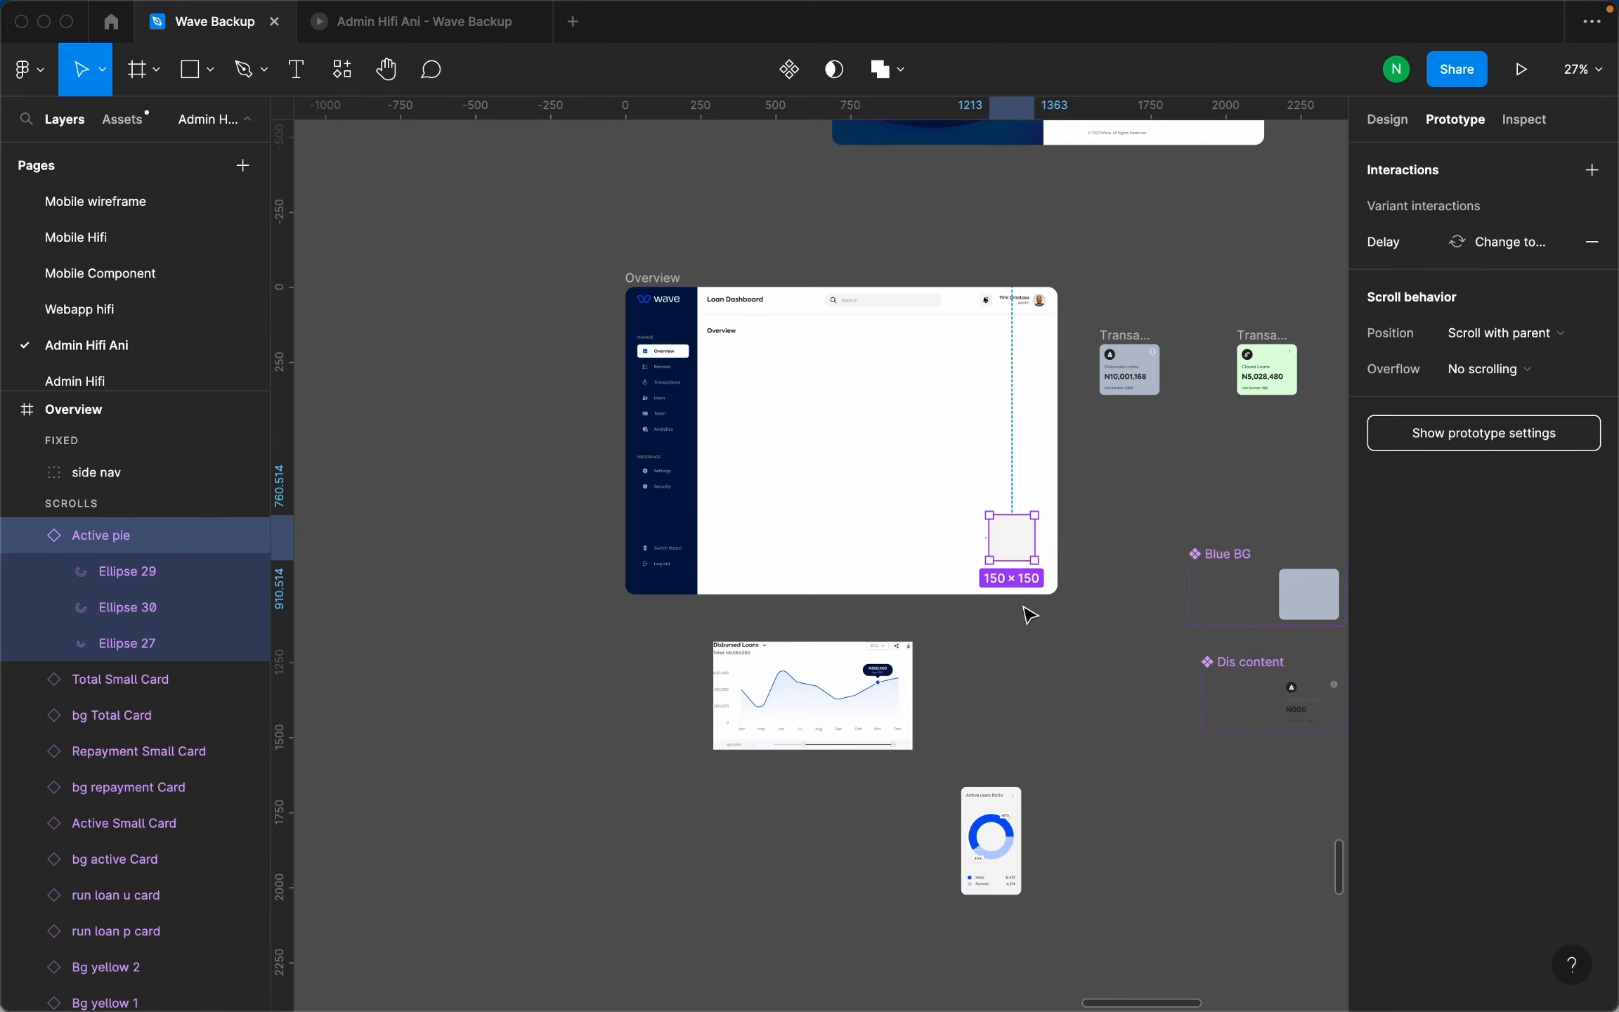
left_click(1080, 562)
left_click(1027, 557)
key("Delete")
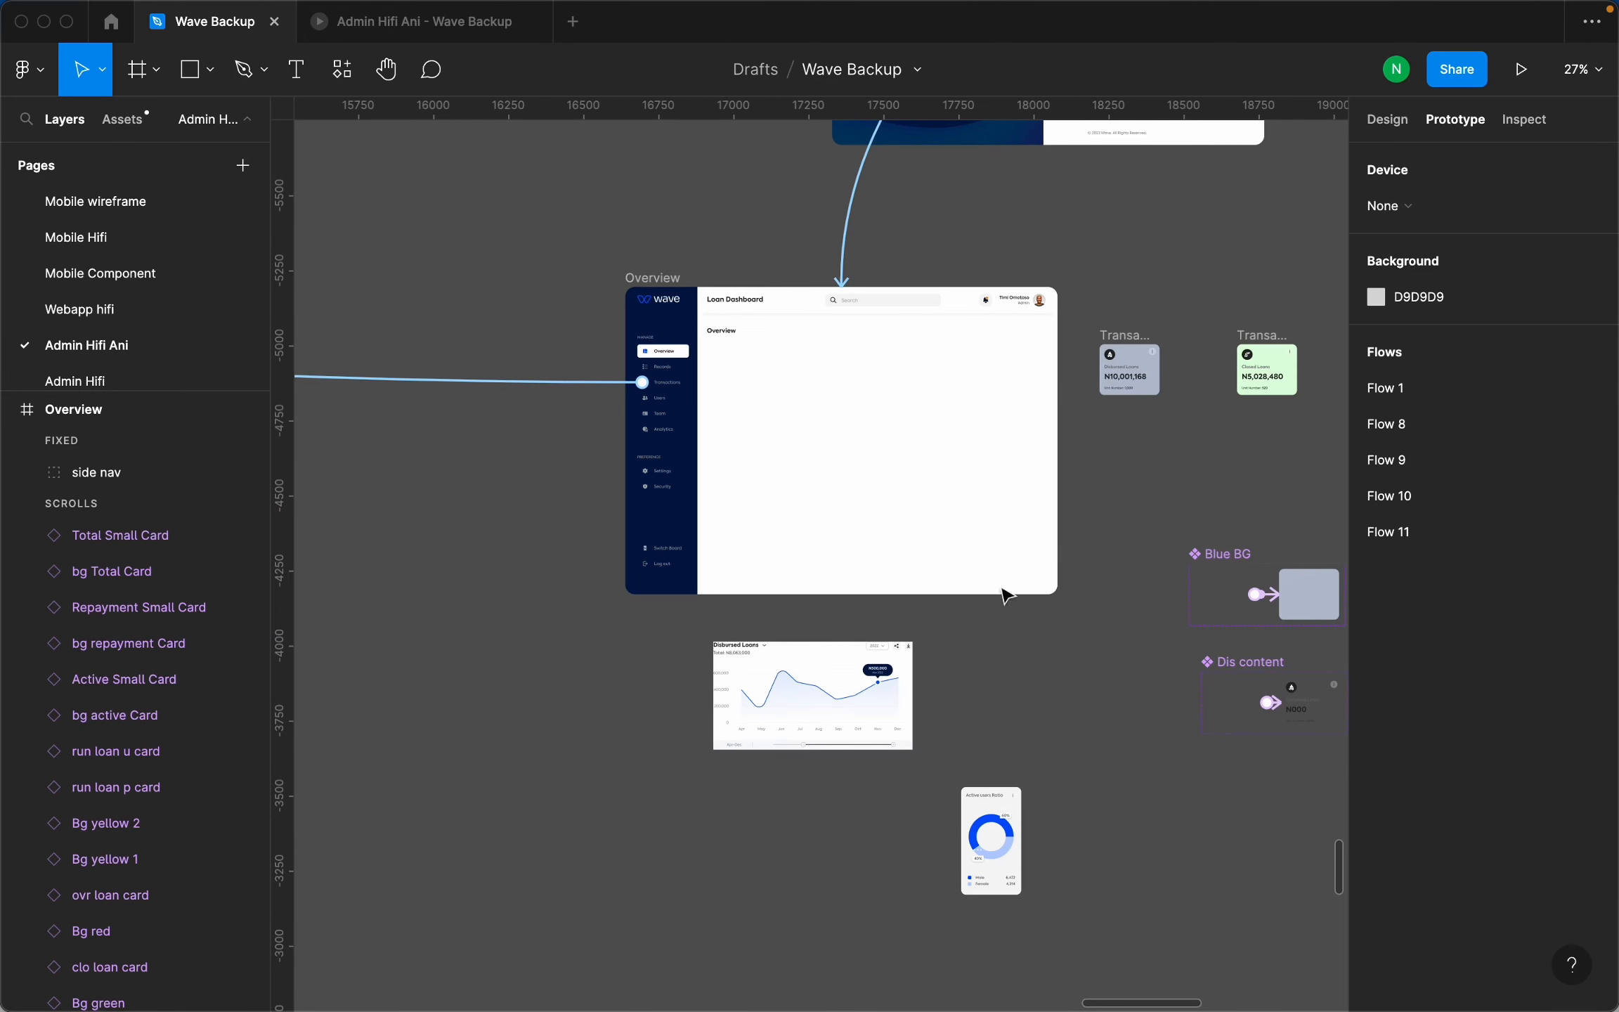
Examine the Active users Ratio card with its 60% and 40% pie chart below the Overview frame.
scroll(587, 643, "down", 5)
scroll(822, 741, "up", 5)
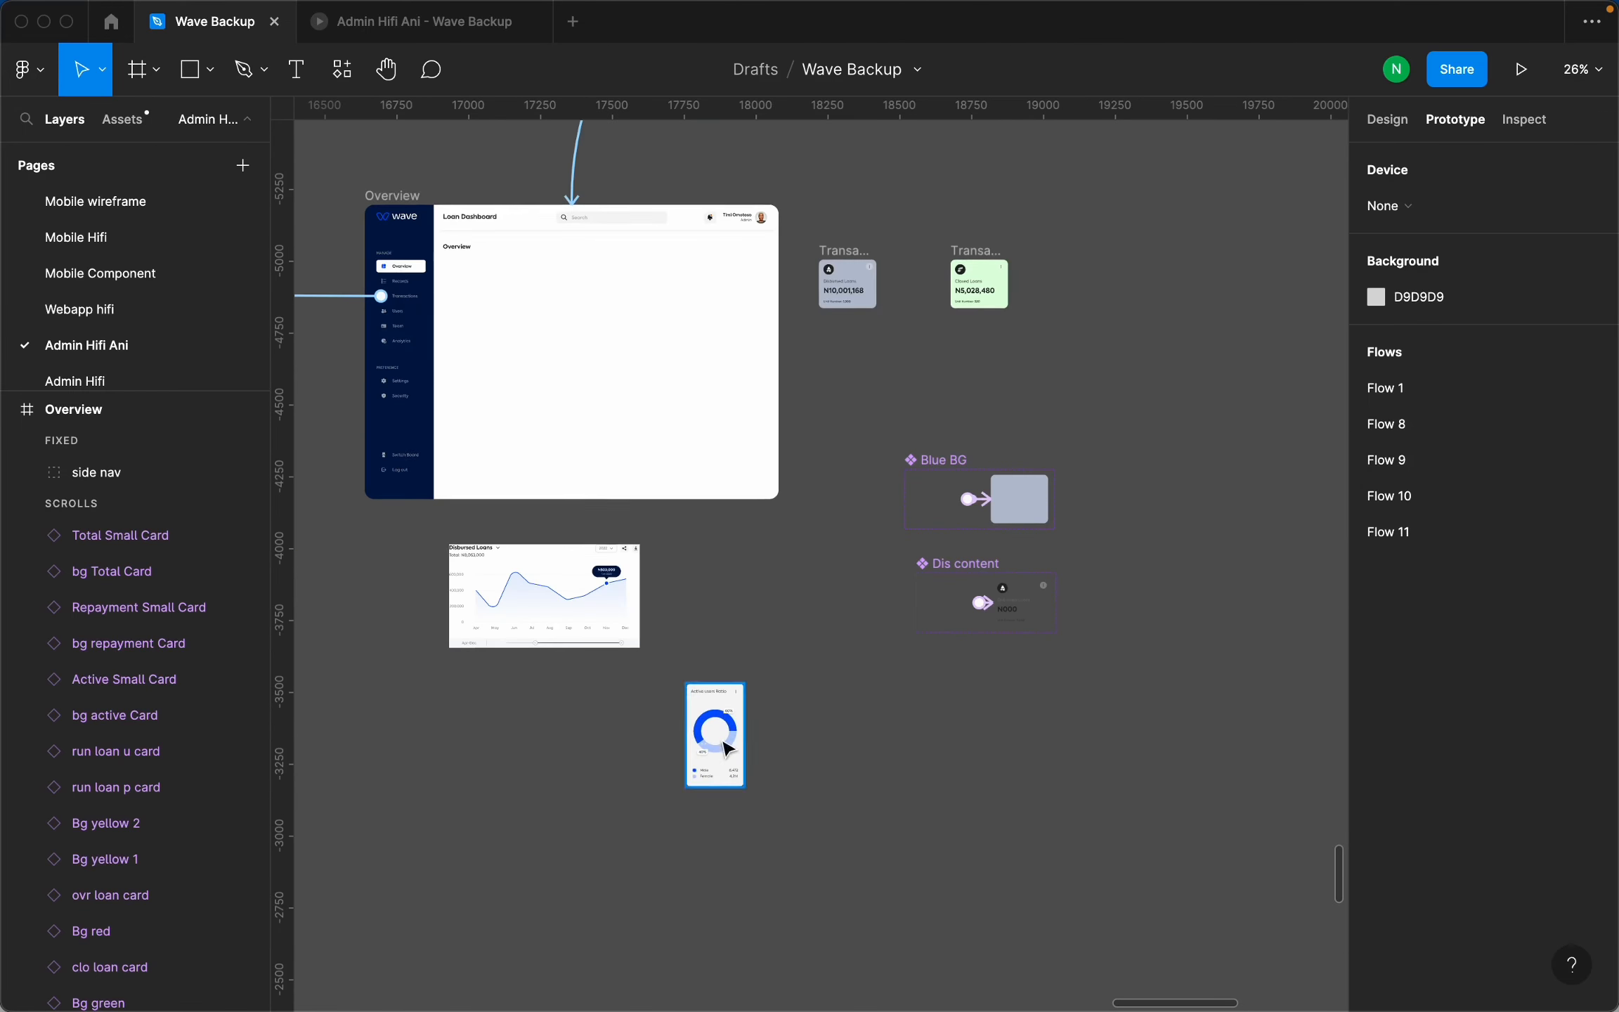
scroll(728, 748, "up", 4)
scroll(719, 633, "up", 5)
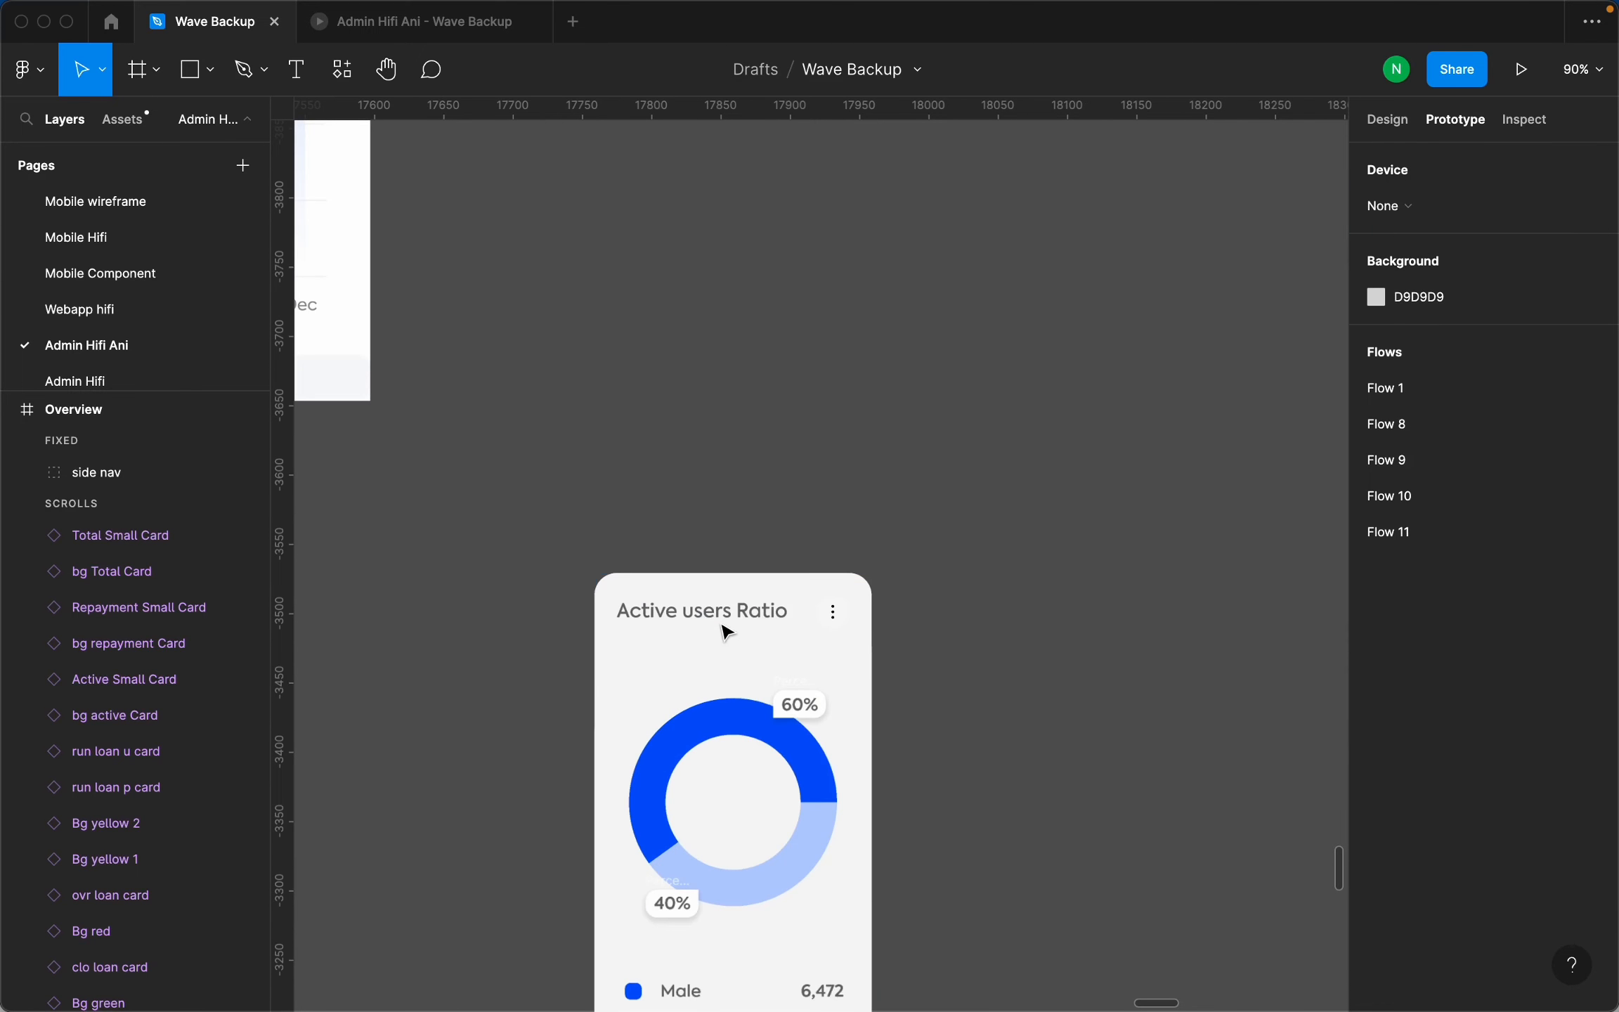
left_click(621, 594)
Inspect the Active pie instance nested in the Pie chart details component and the filled variant of Pie chat bg.
scroll(949, 671, "down", 10)
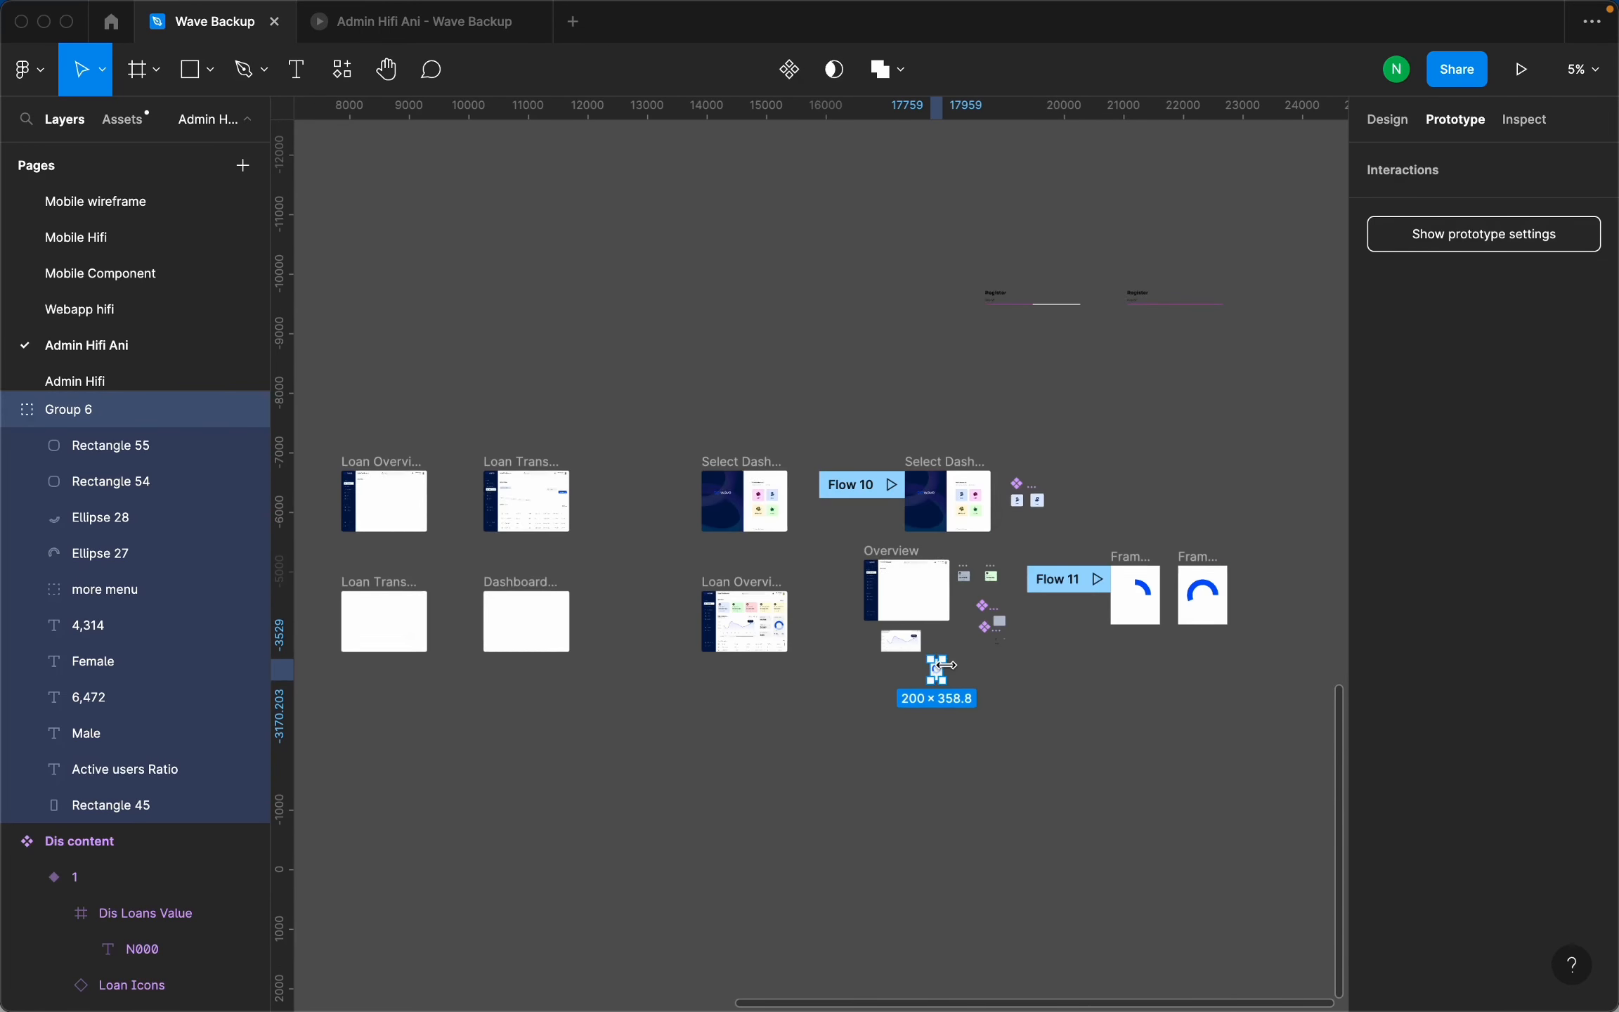
scroll(524, 679, "up", 10)
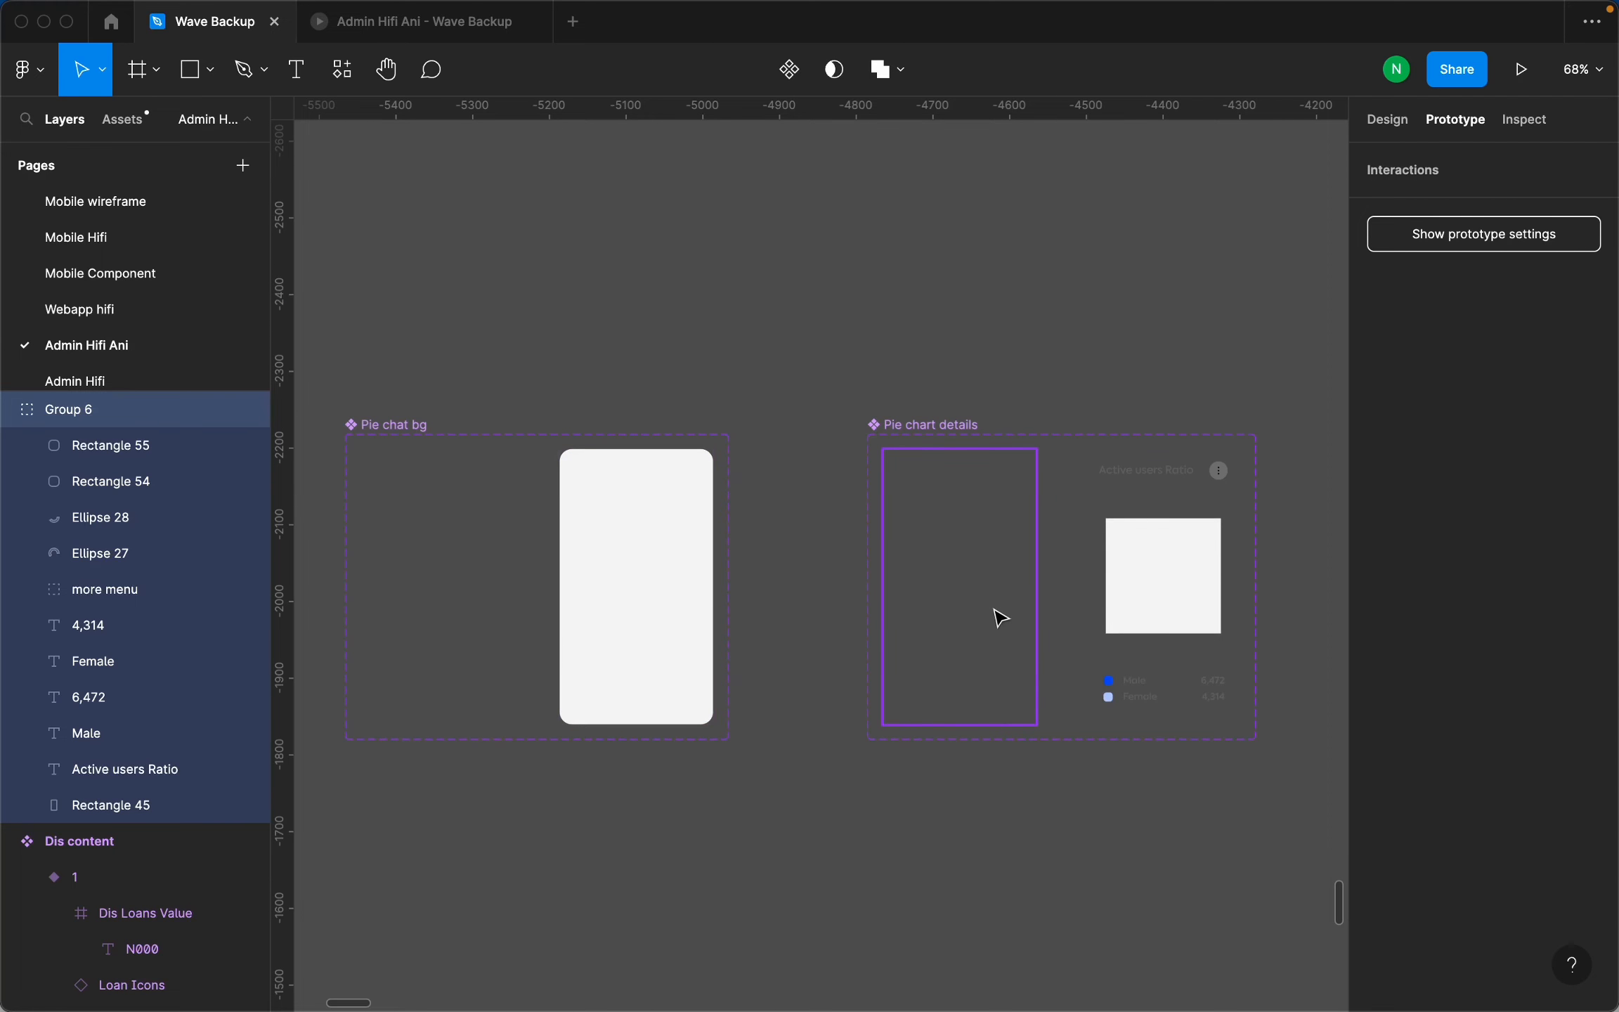
scroll(1188, 594, "up", 3)
left_click(1192, 595)
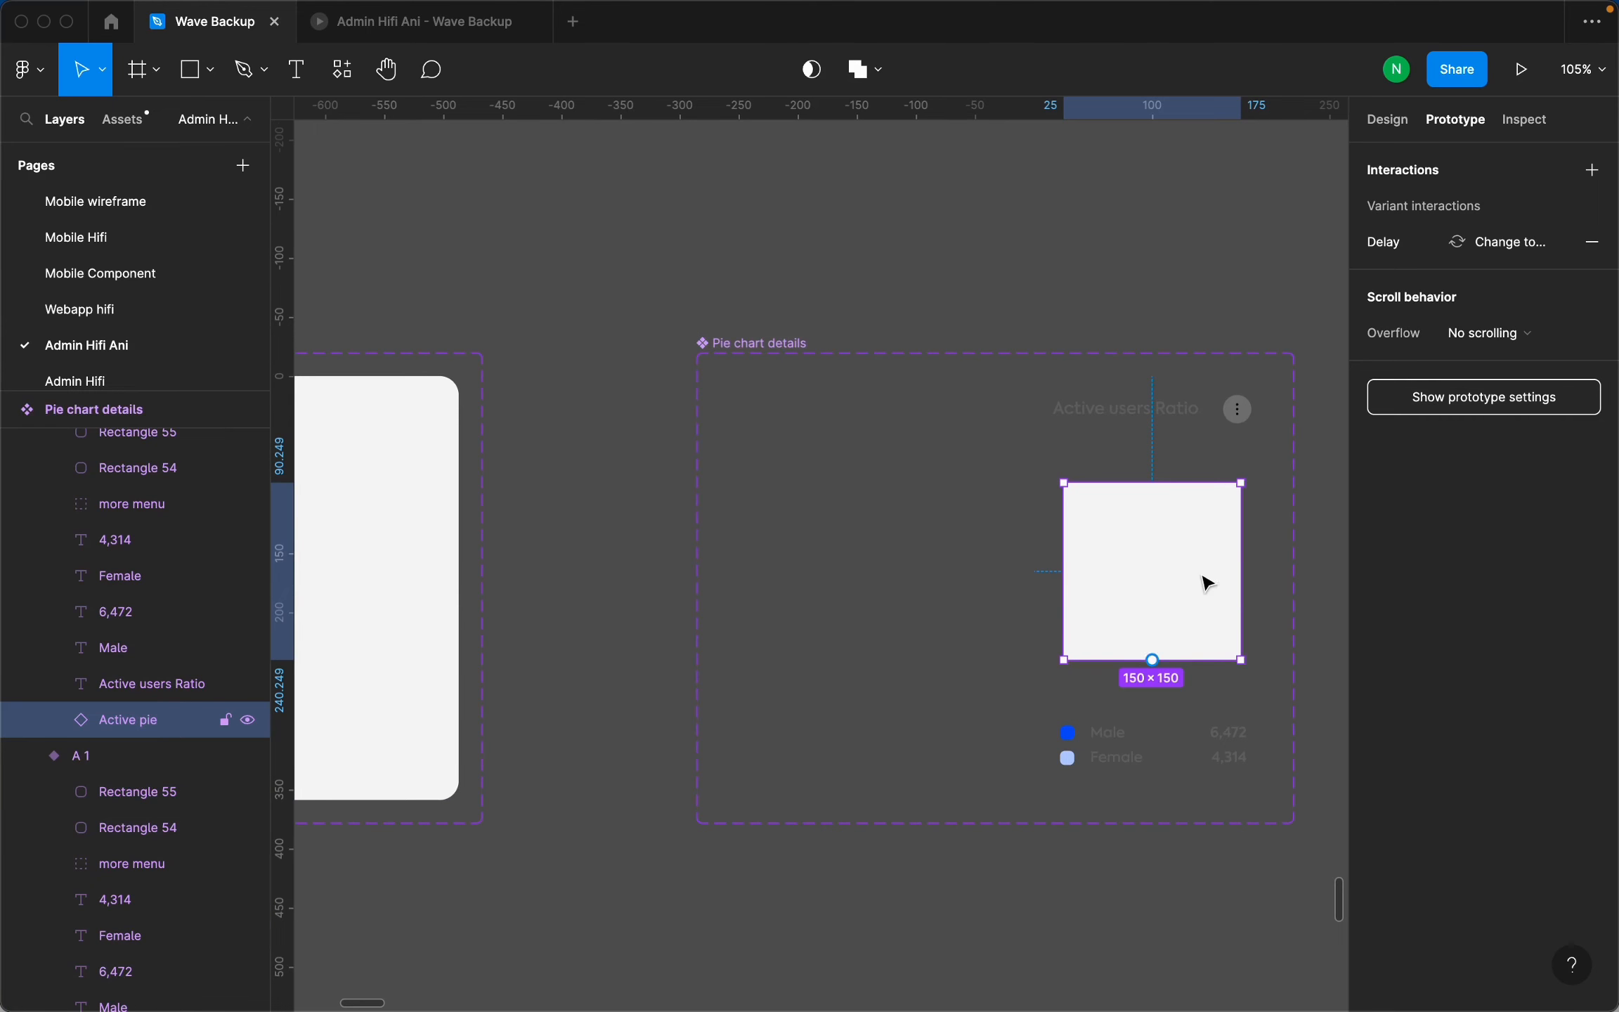
scroll(903, 582, "down", 6)
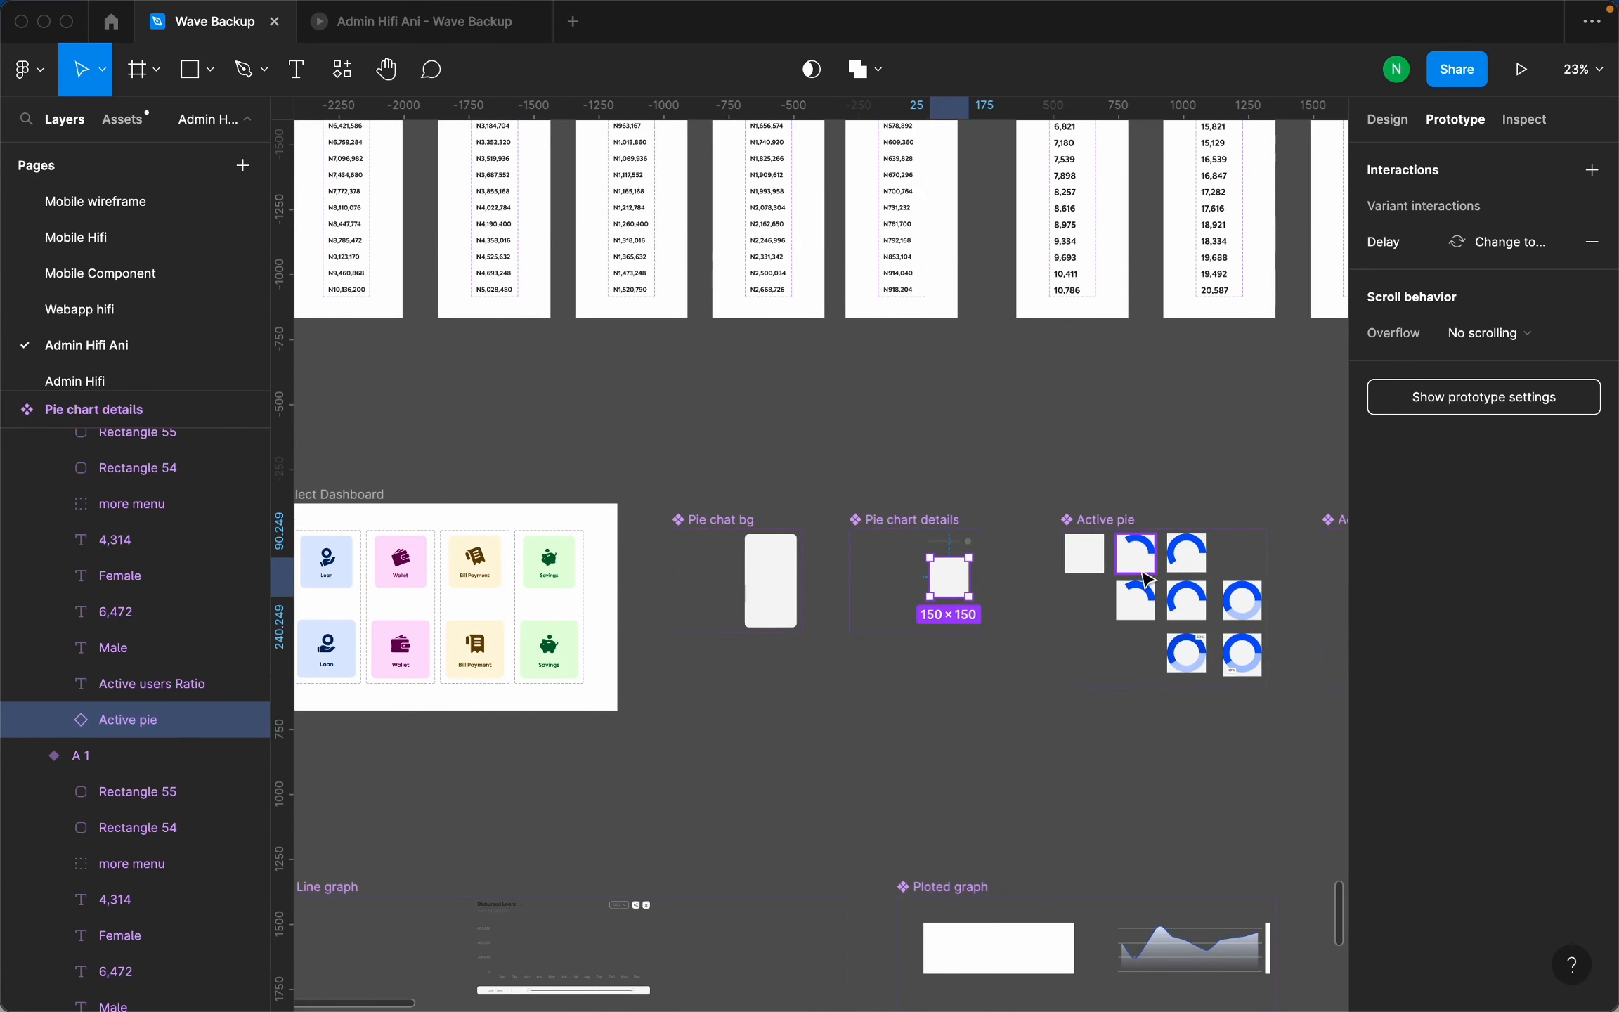
scroll(1122, 566, "up", 3)
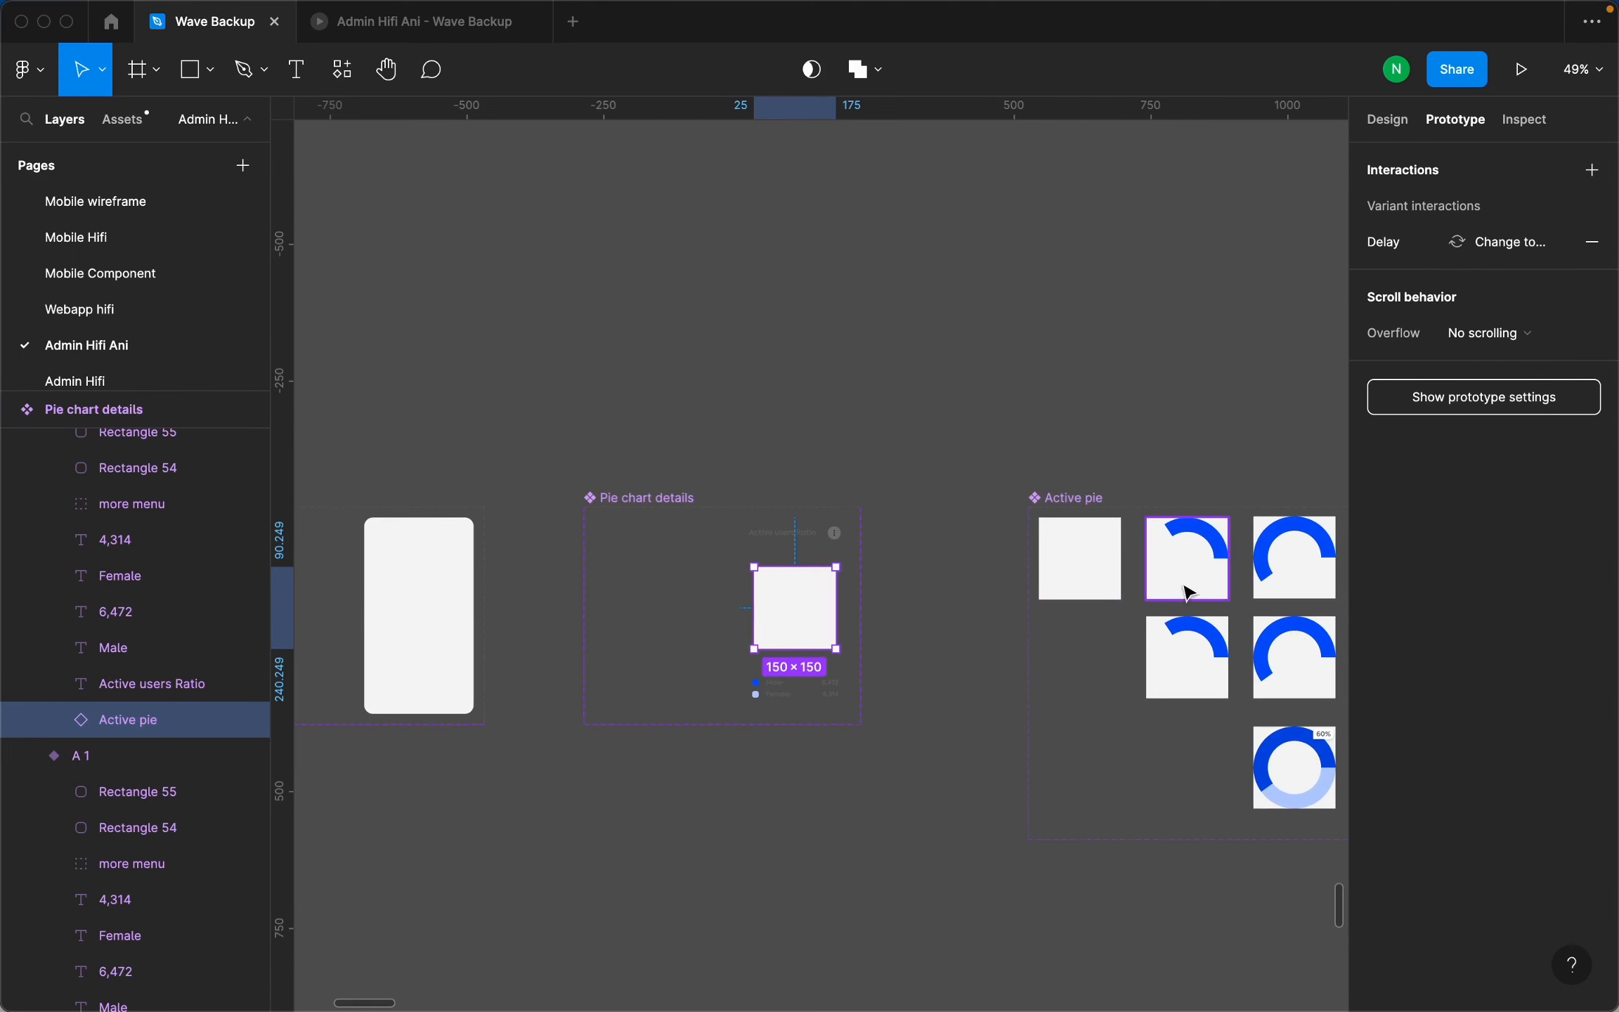
scroll(1124, 569, "up", 1)
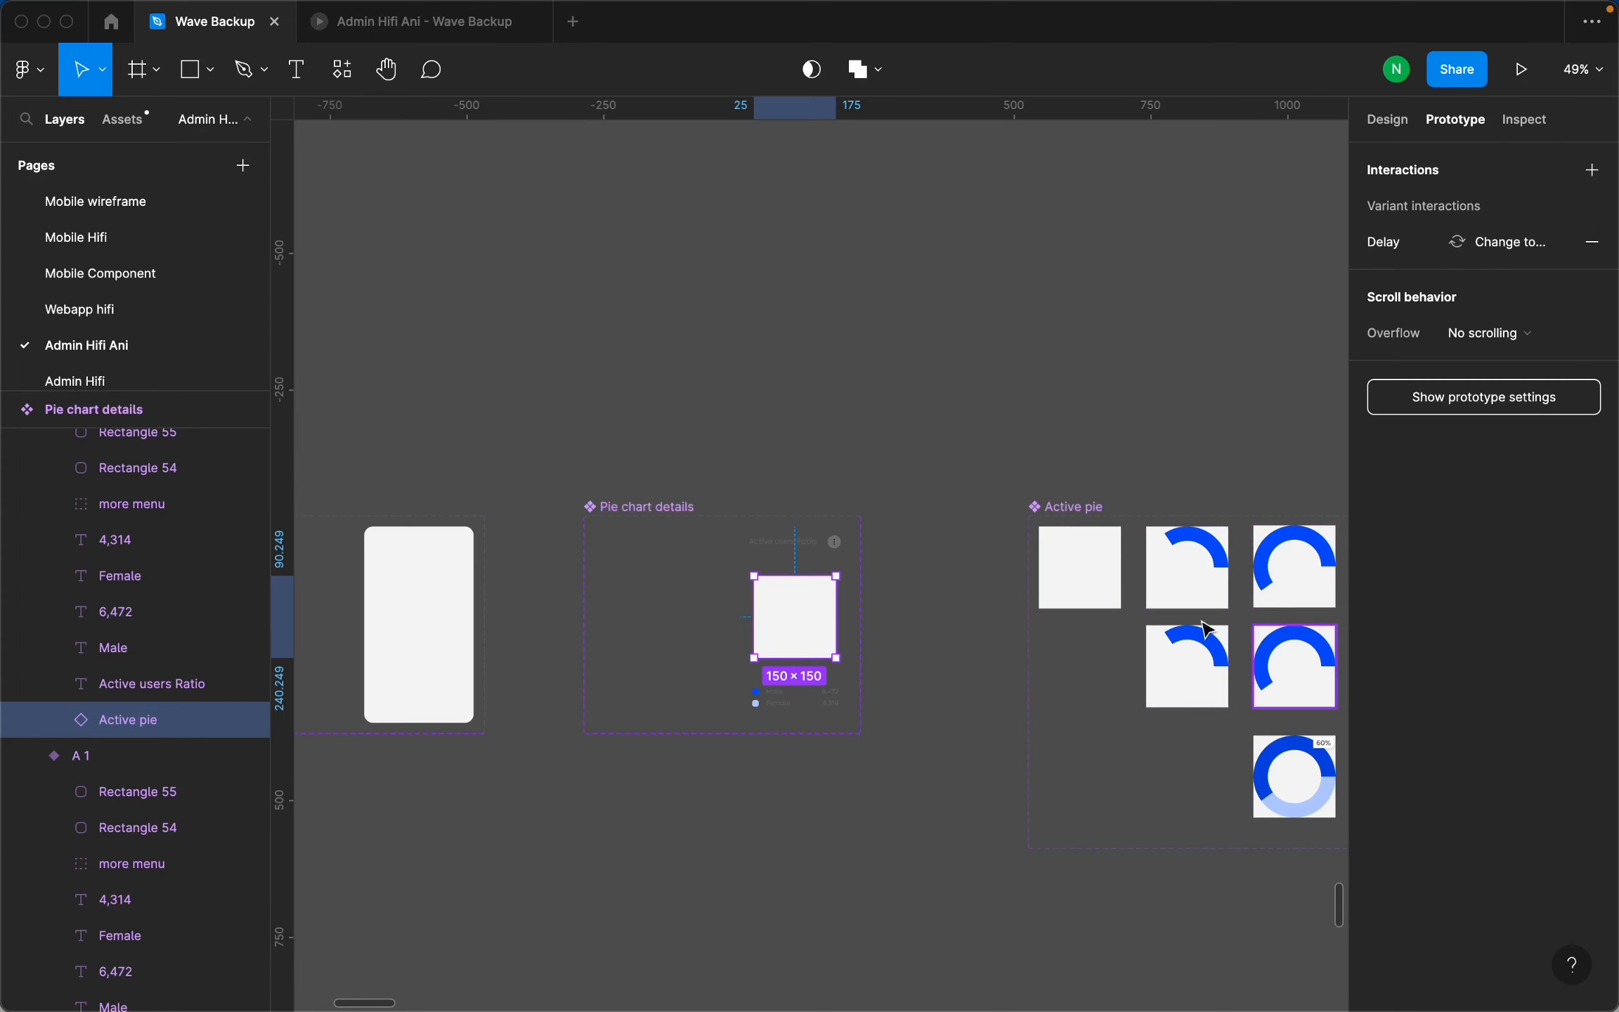
scroll(724, 625, "up", 3)
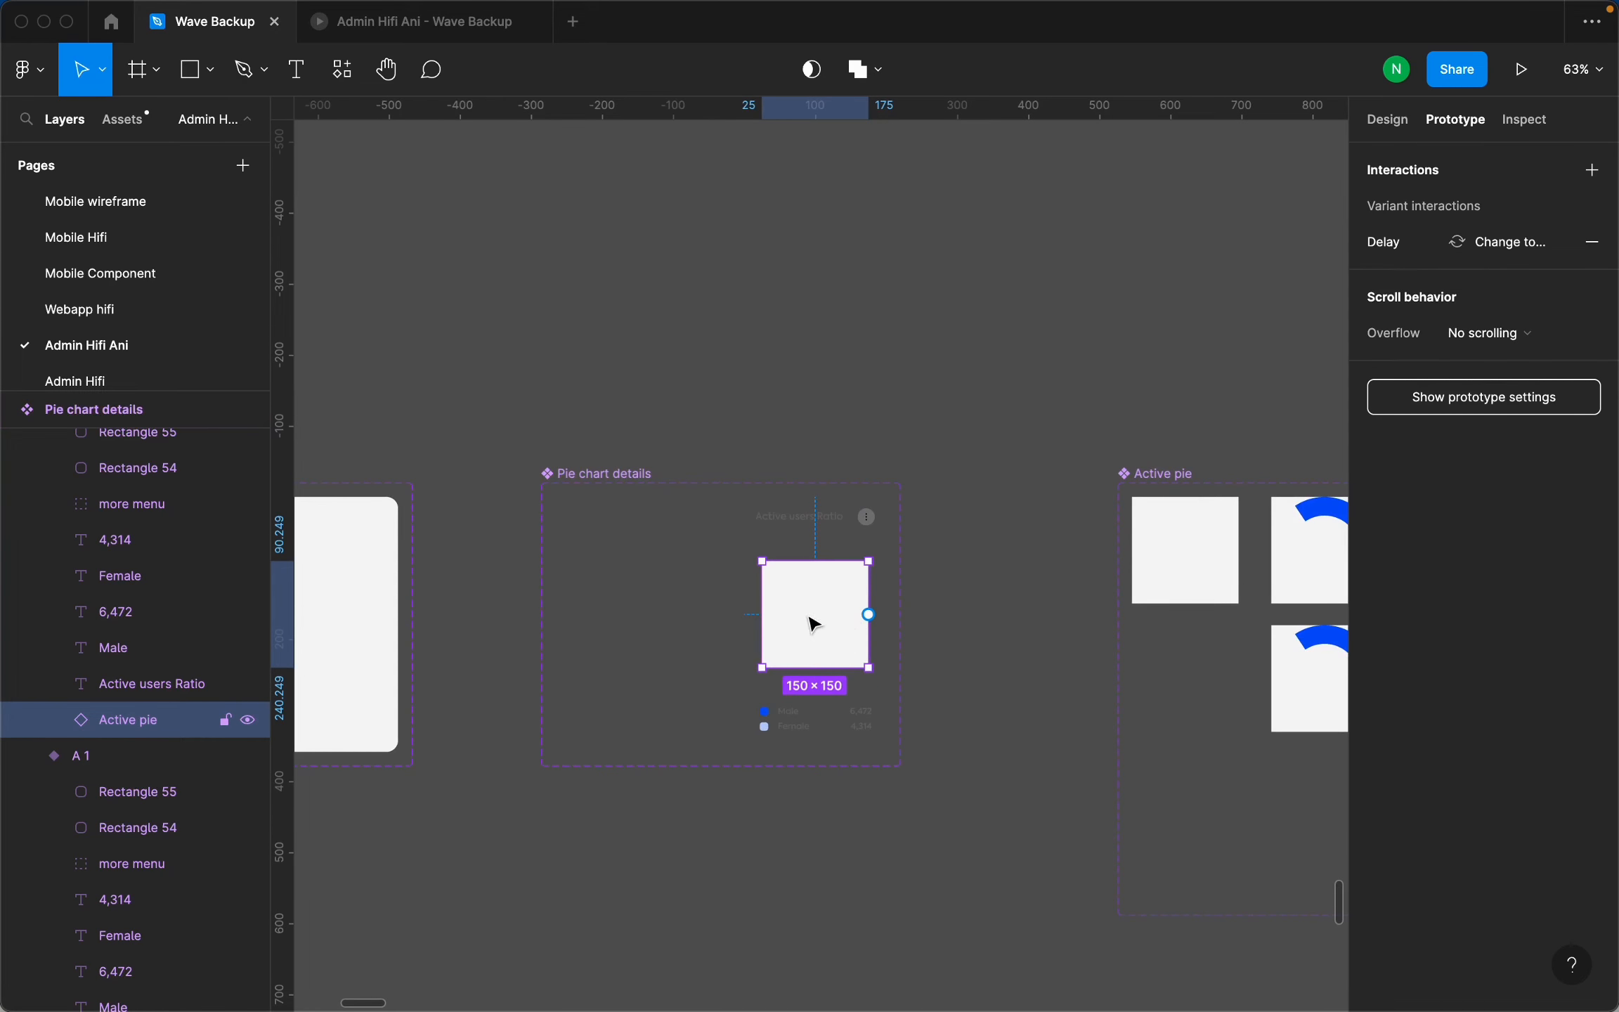
scroll(799, 618, "down", 5)
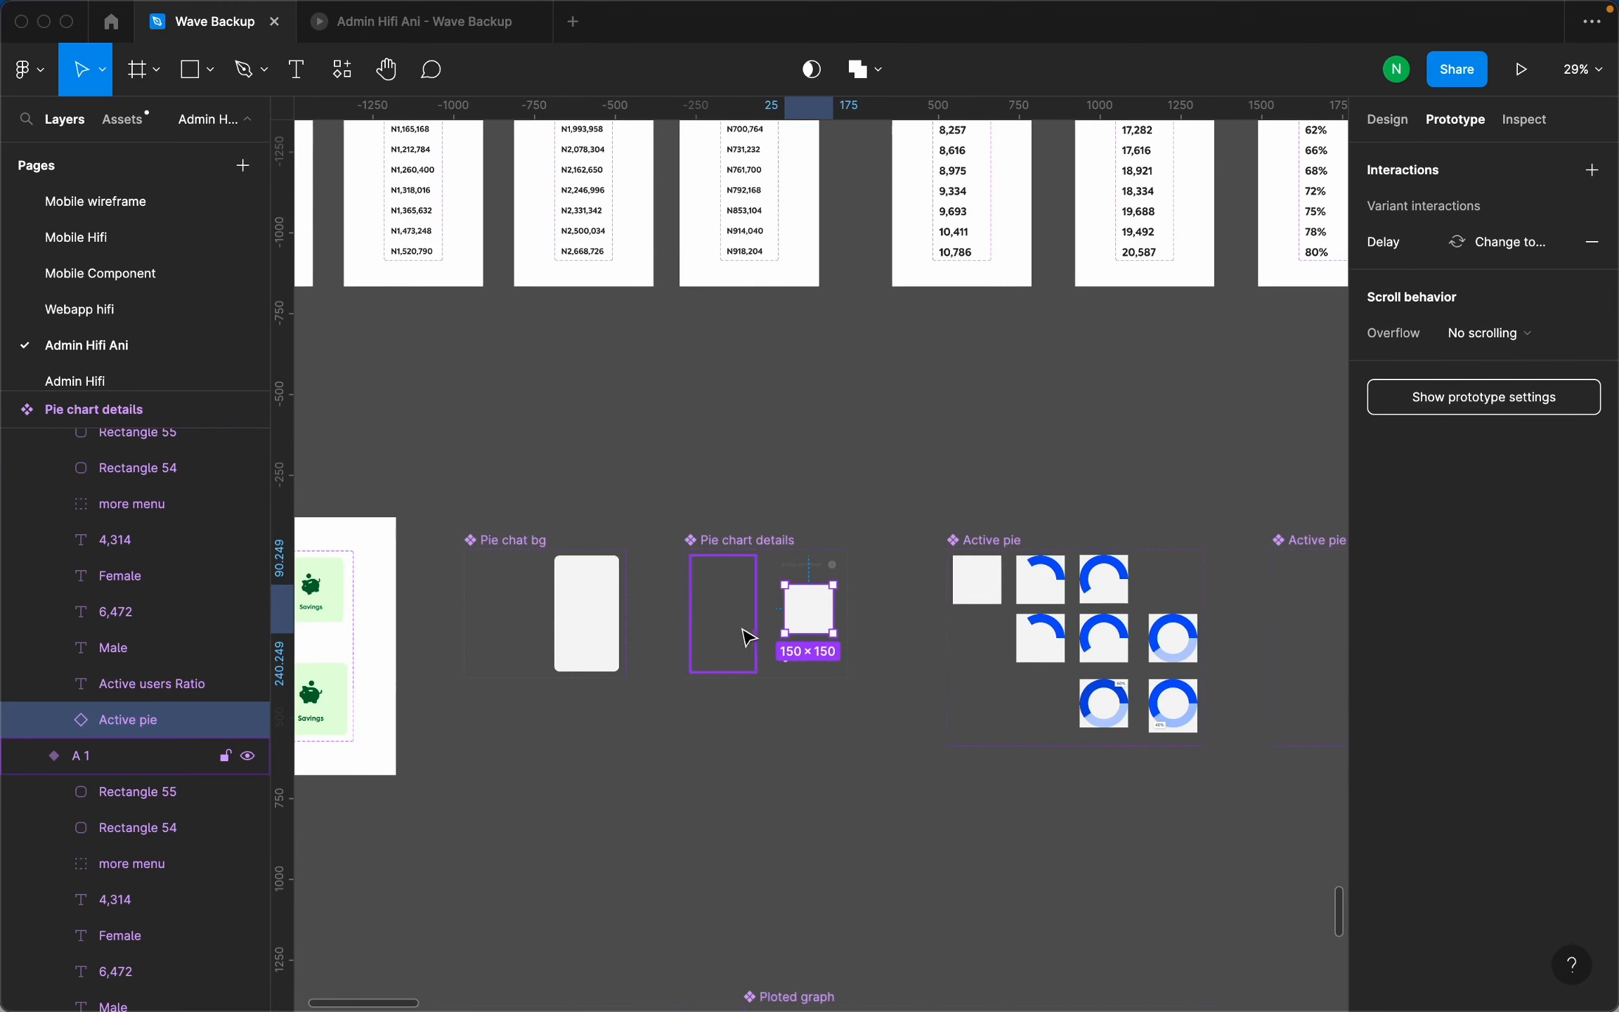
left_click(597, 620)
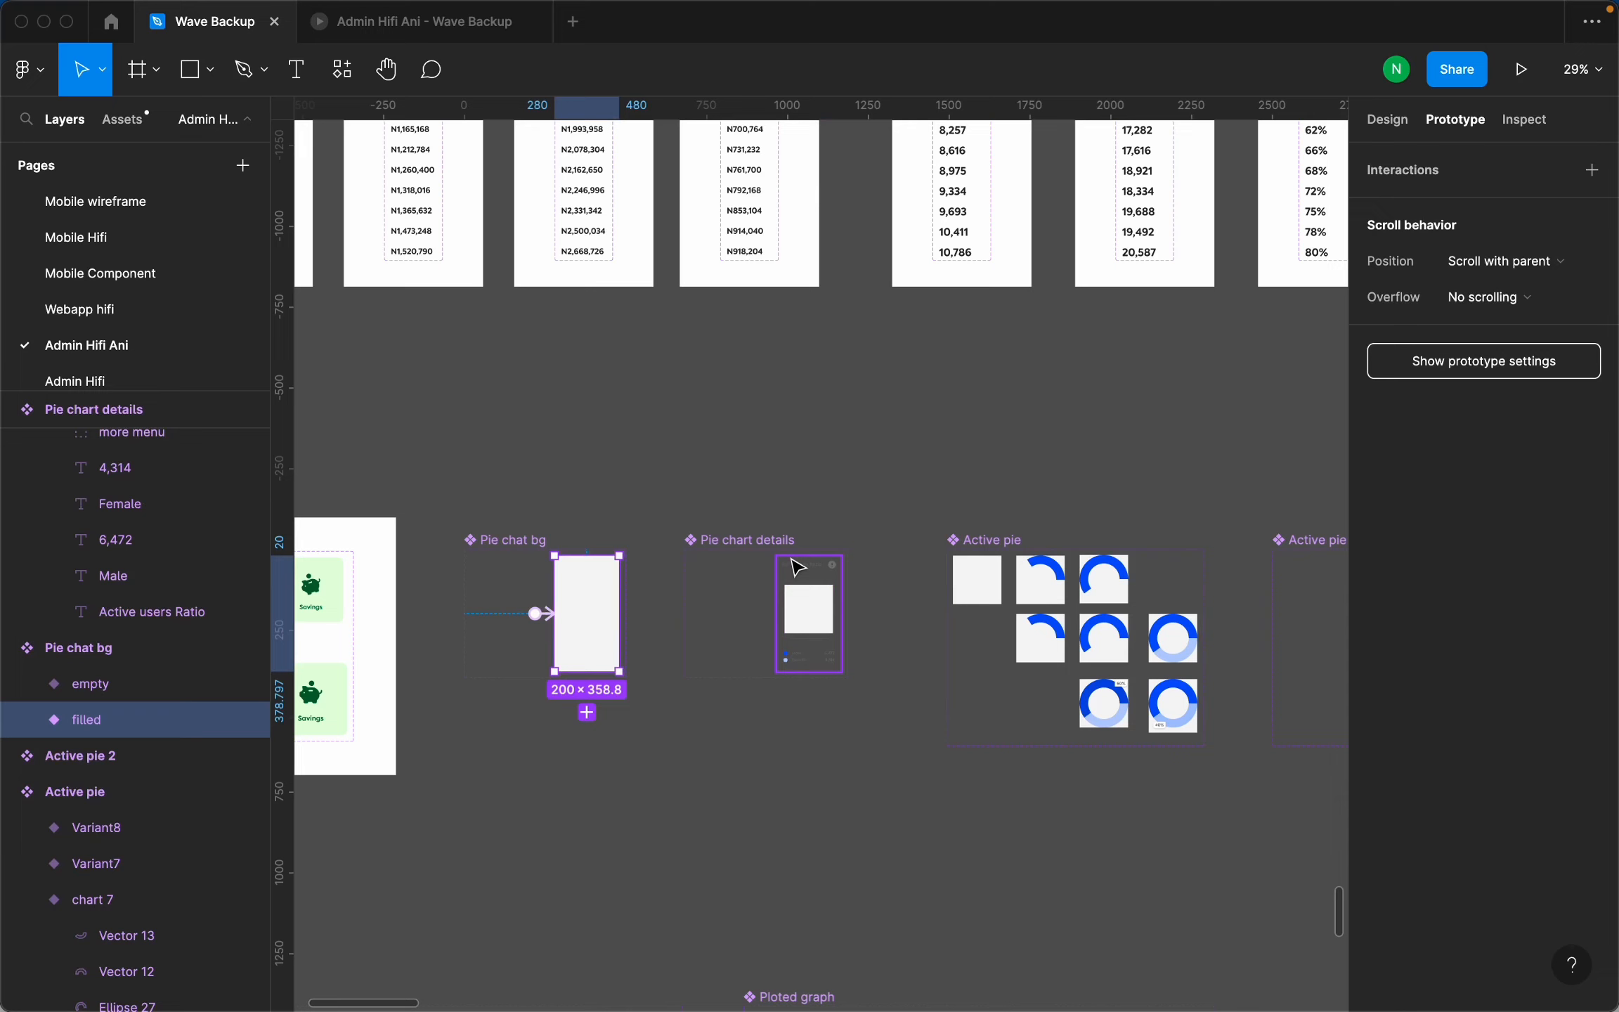
Select the overlapping Pie chart details and Pie chat bg instances together in Flow 1's Loan Overview frame.
scroll(799, 567, "down", 10)
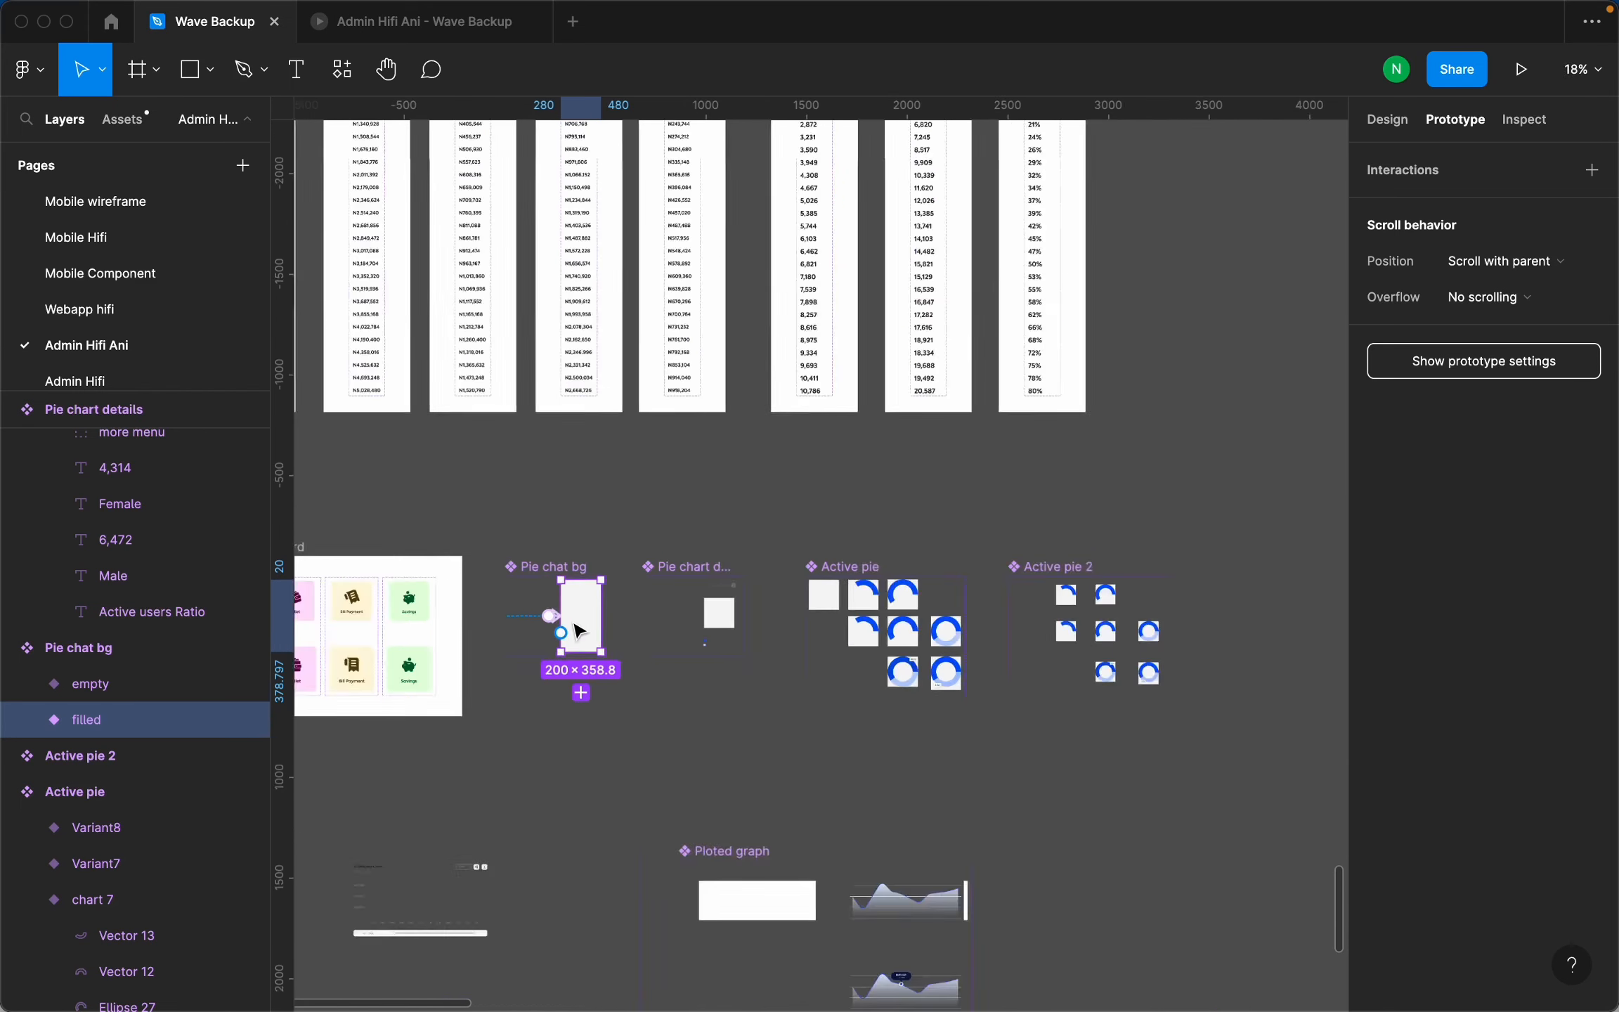
scroll(1114, 503, "up", 6)
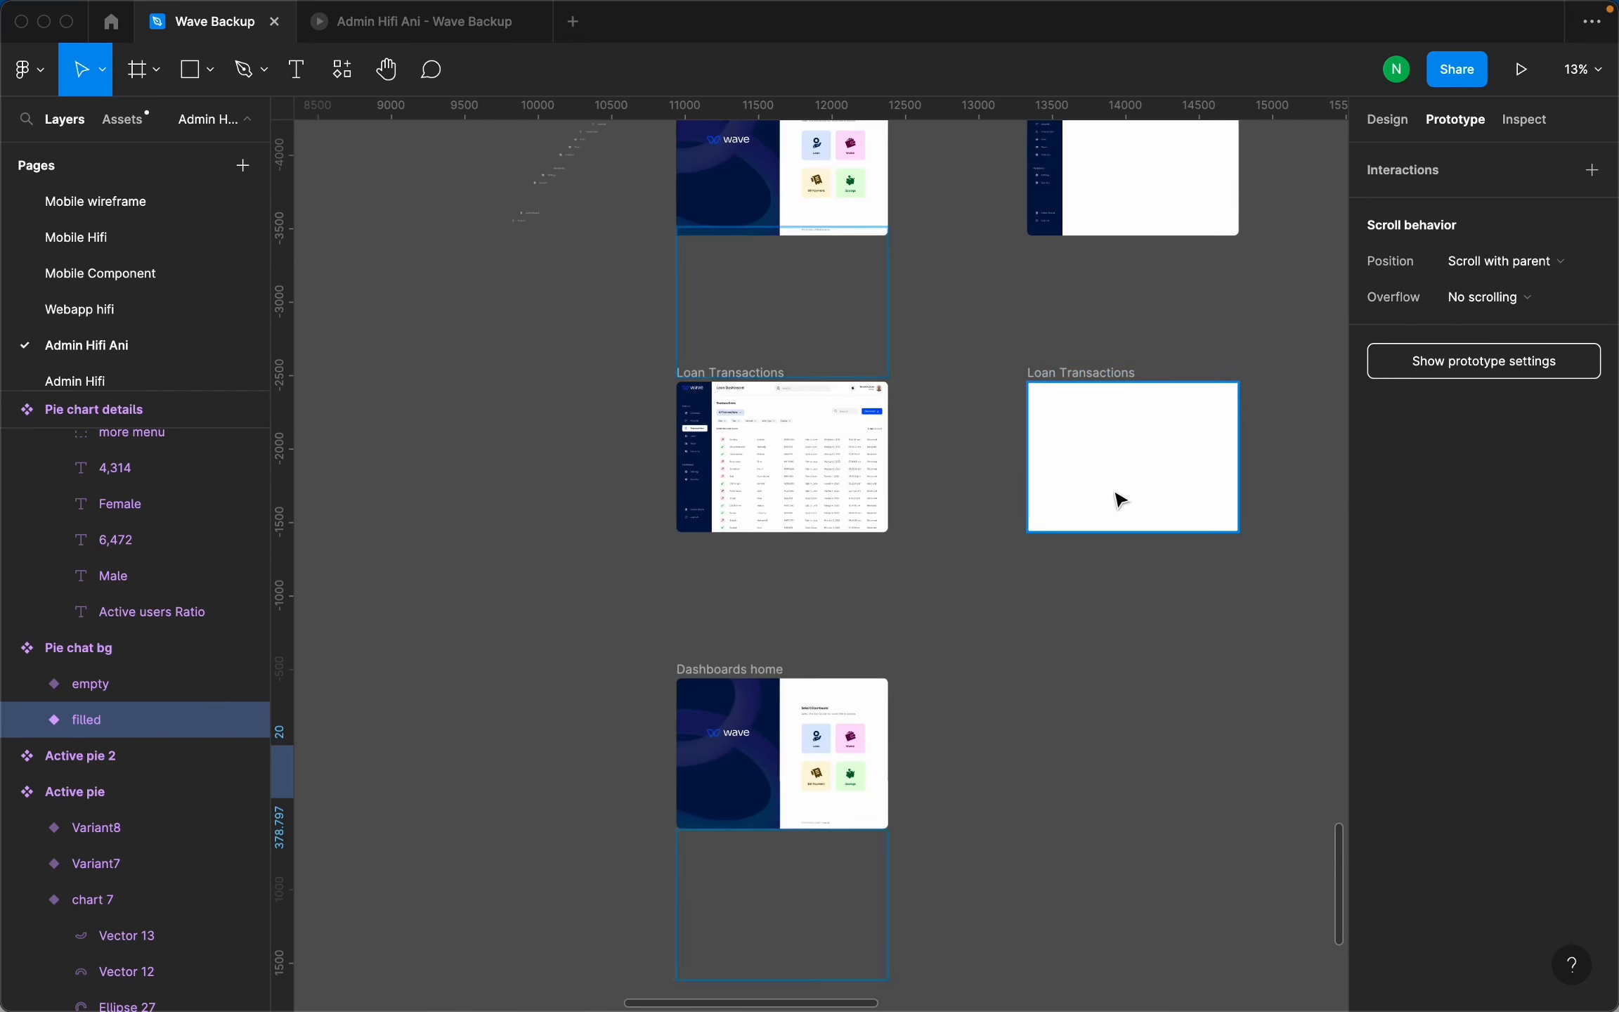
scroll(988, 451, "down", 4)
scroll(1224, 449, "up", 4)
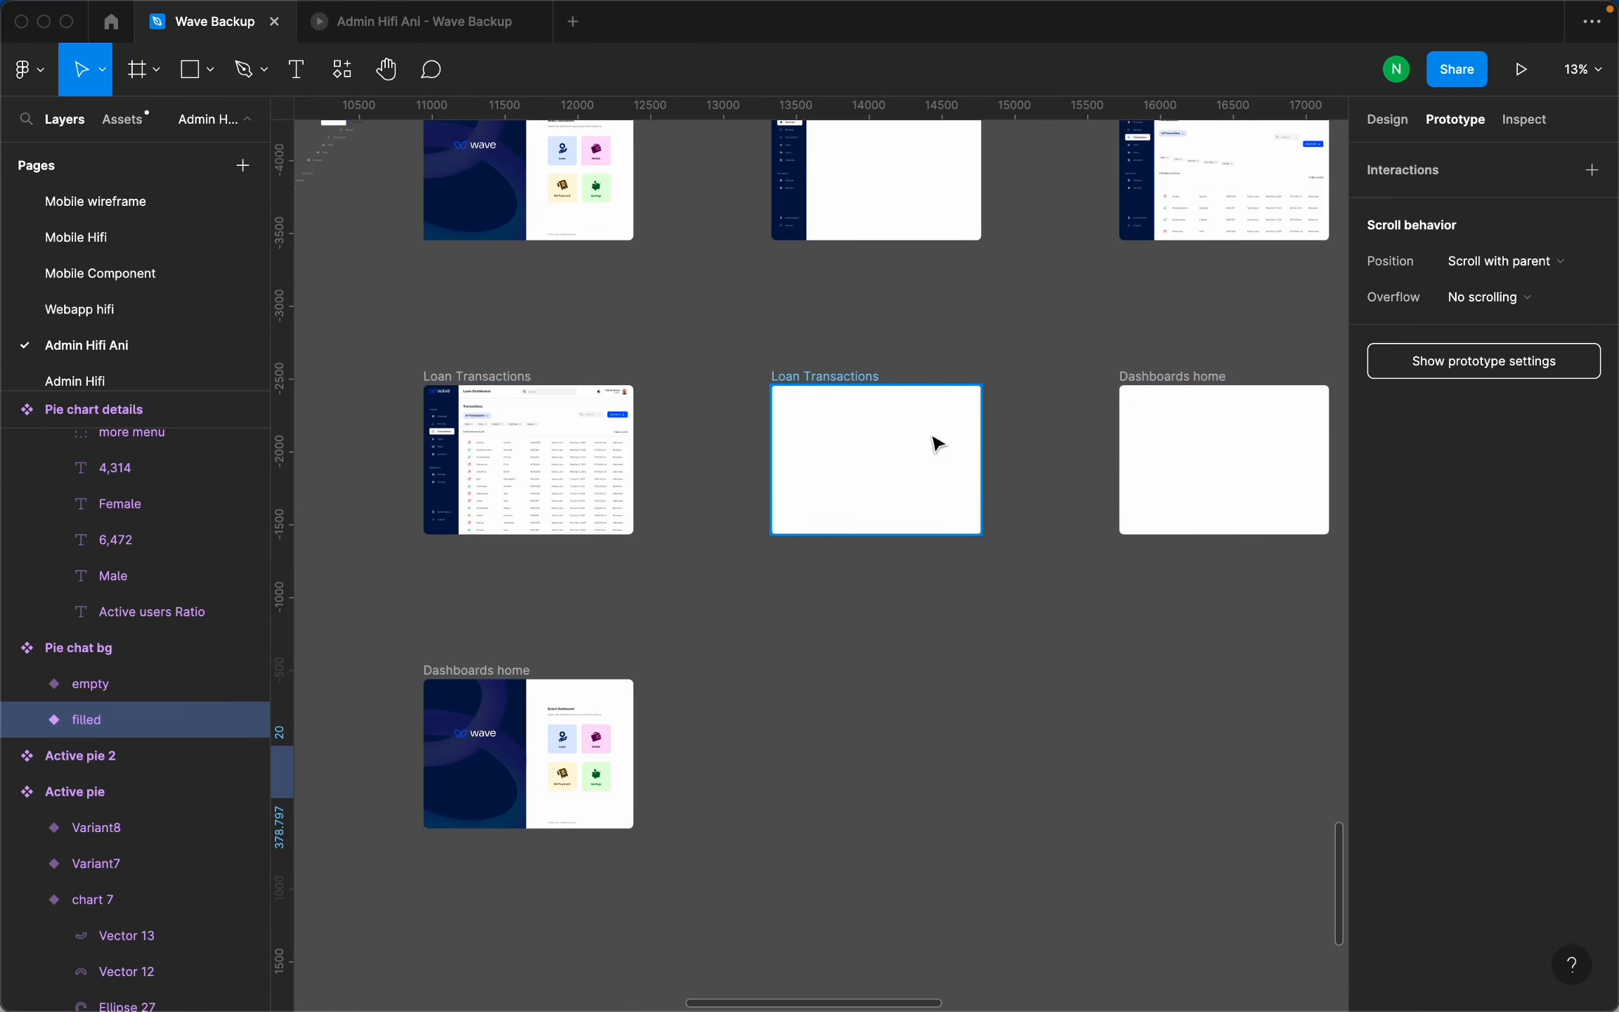
scroll(993, 495, "down", 5)
scroll(914, 429, "up", 6)
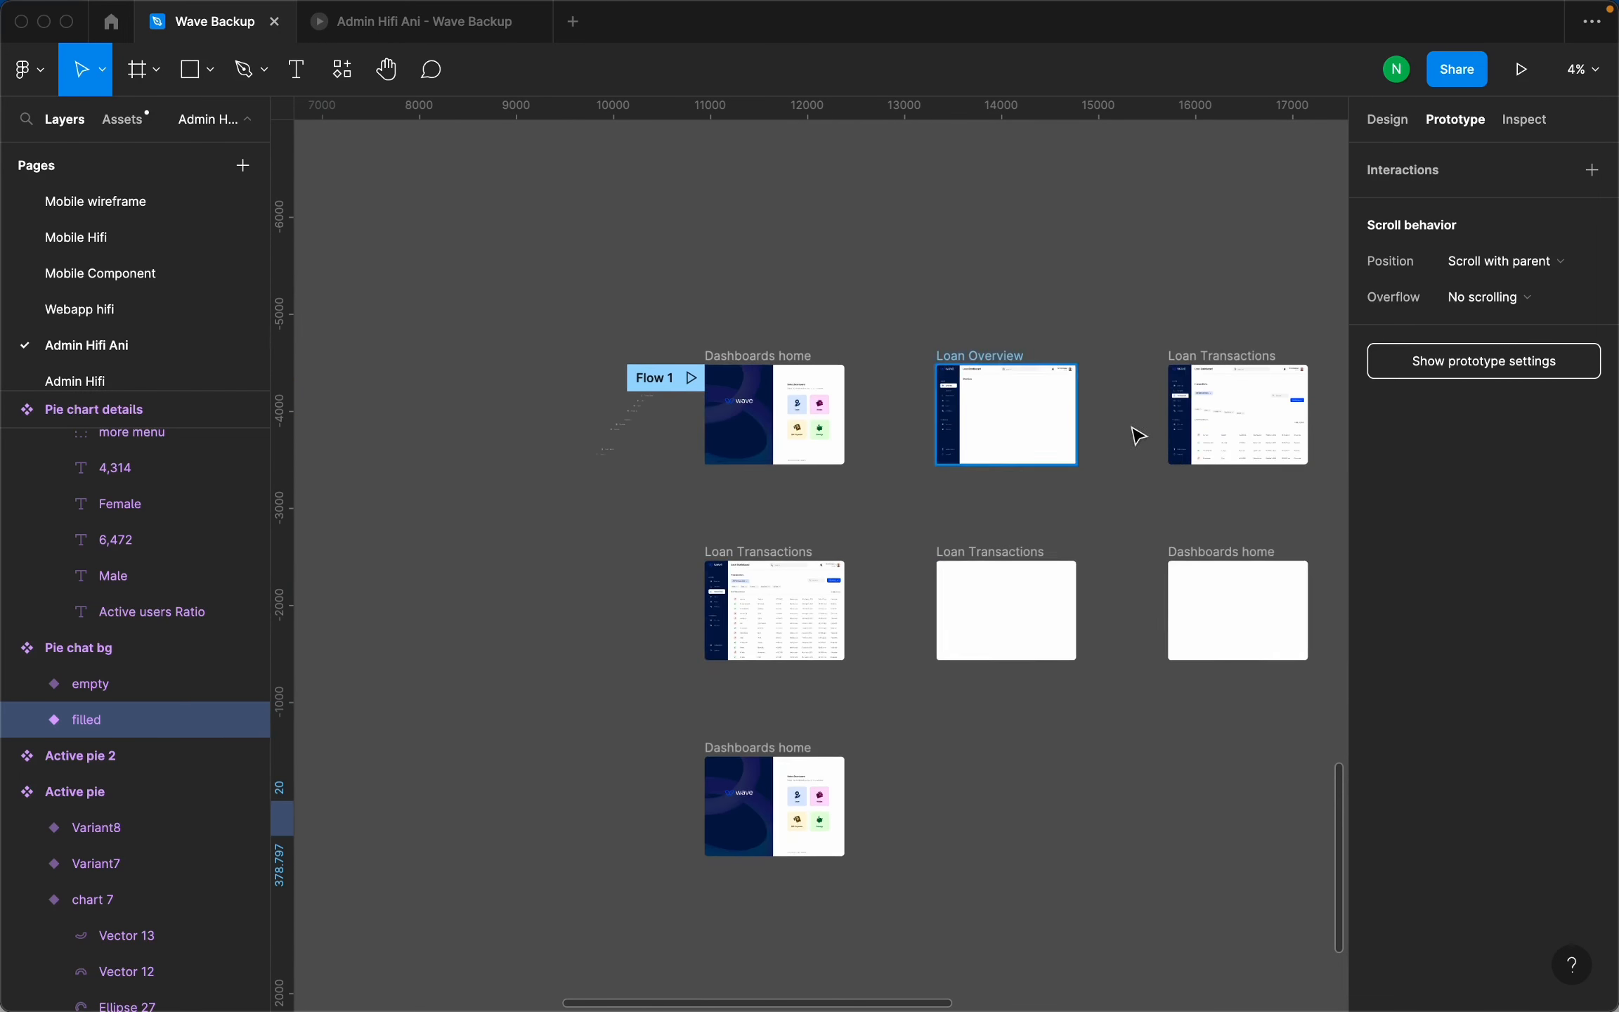
left_click(739, 320)
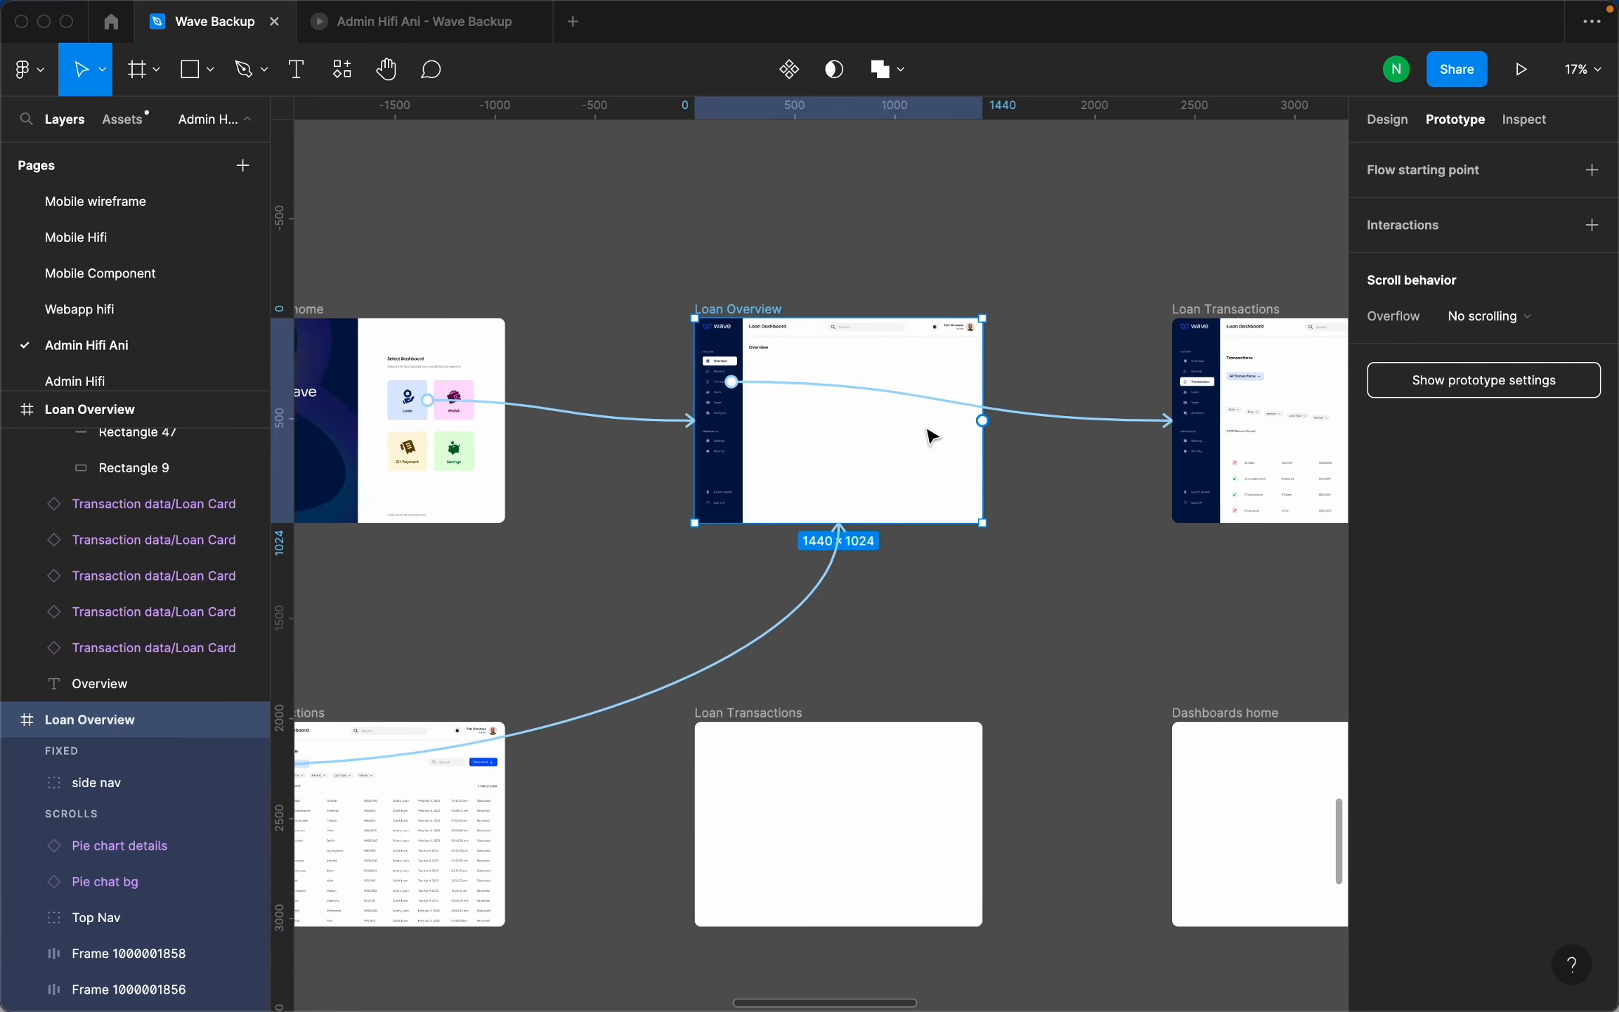
key("shift+2")
left_click(1388, 119)
scroll(1009, 413, "up", 3)
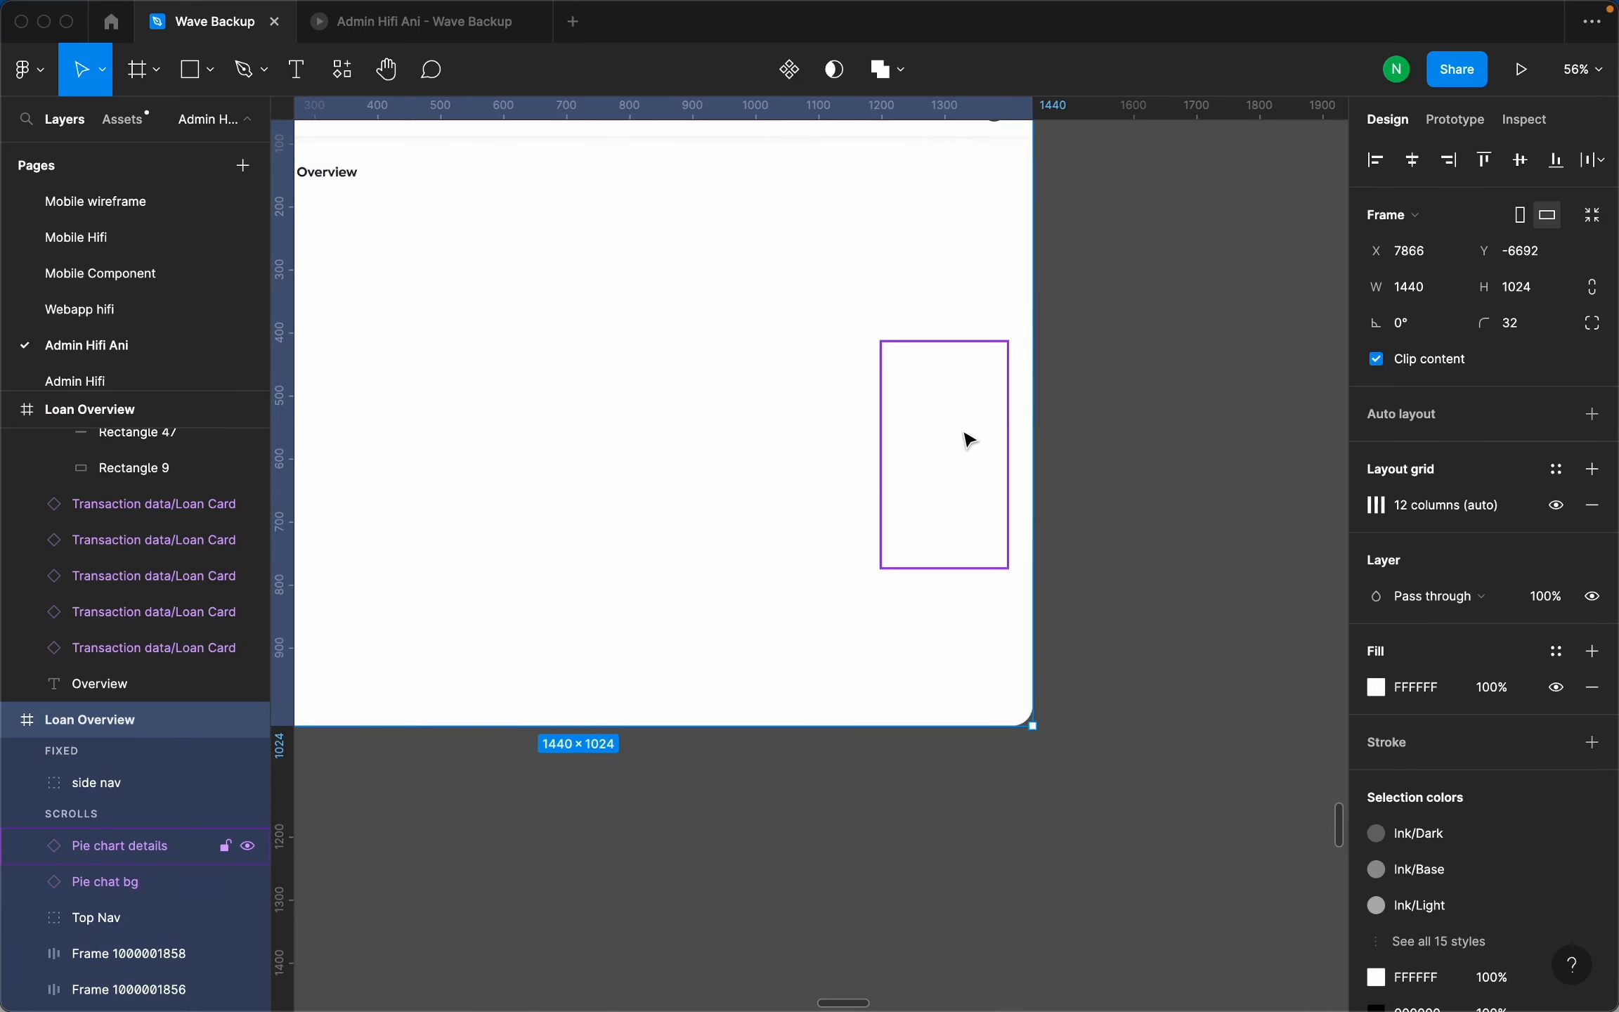
left_click(965, 439)
left_click_drag(1027, 555, 929, 466)
Copy the selected Pie chart details and Pie chat bg instances into the empty Overview frame at X 1200, Y 414.51.
scroll(776, 506, "down", 10)
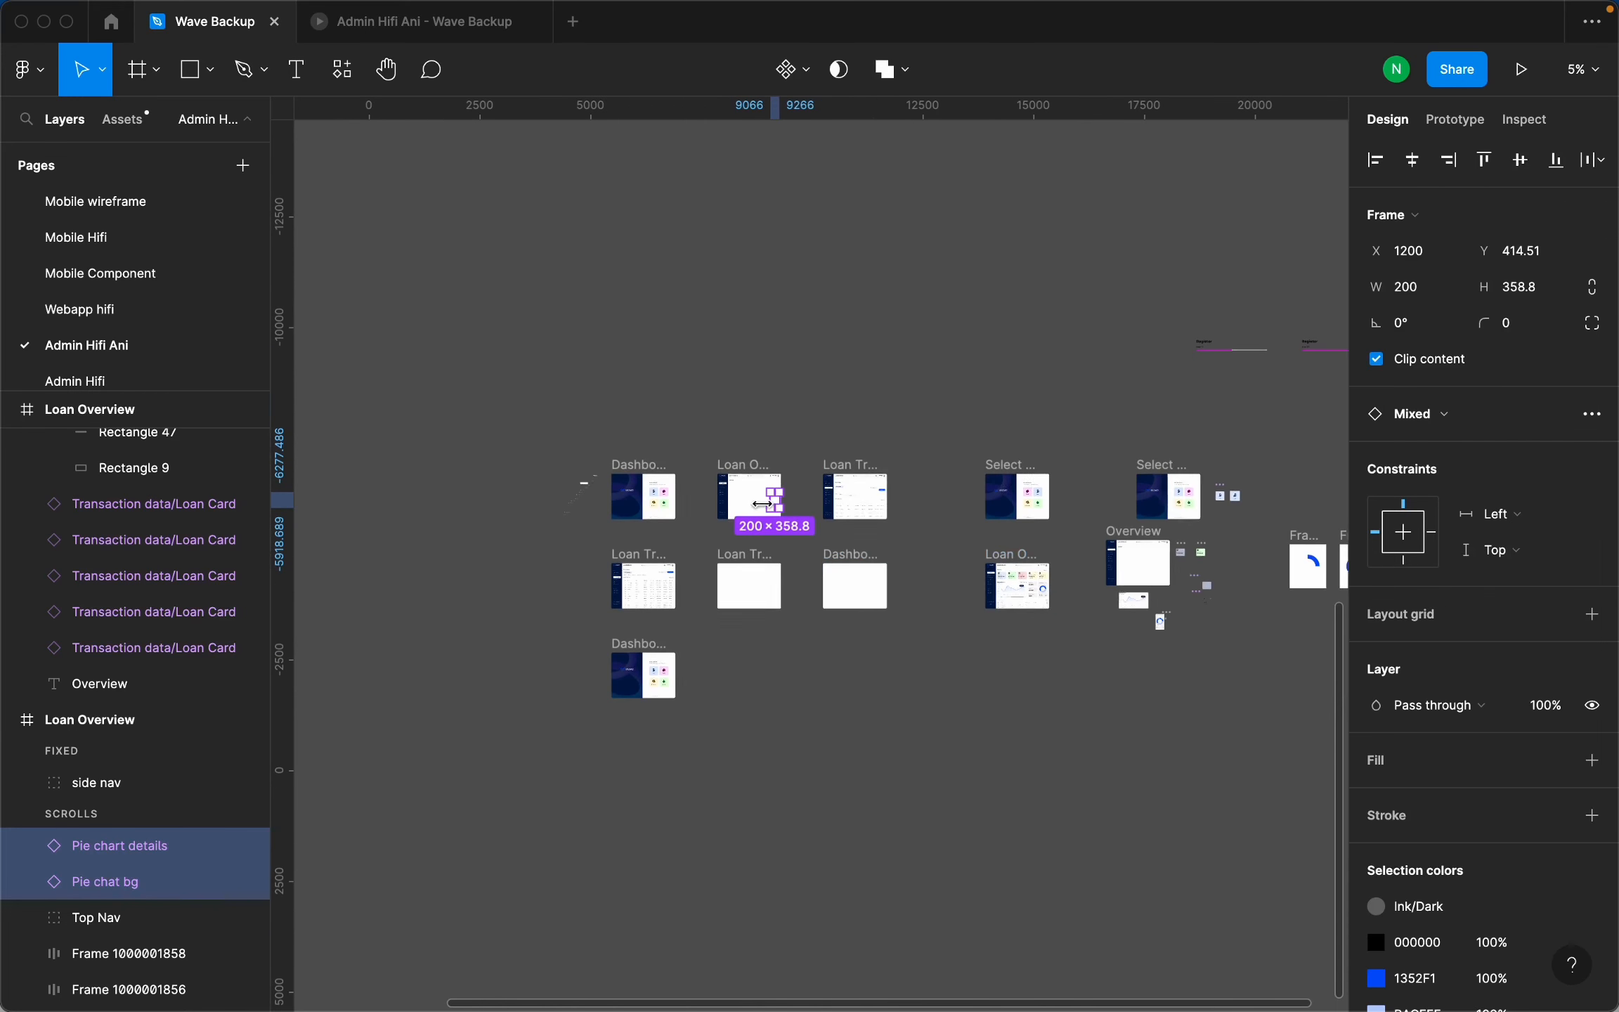
scroll(1188, 582, "up", 5)
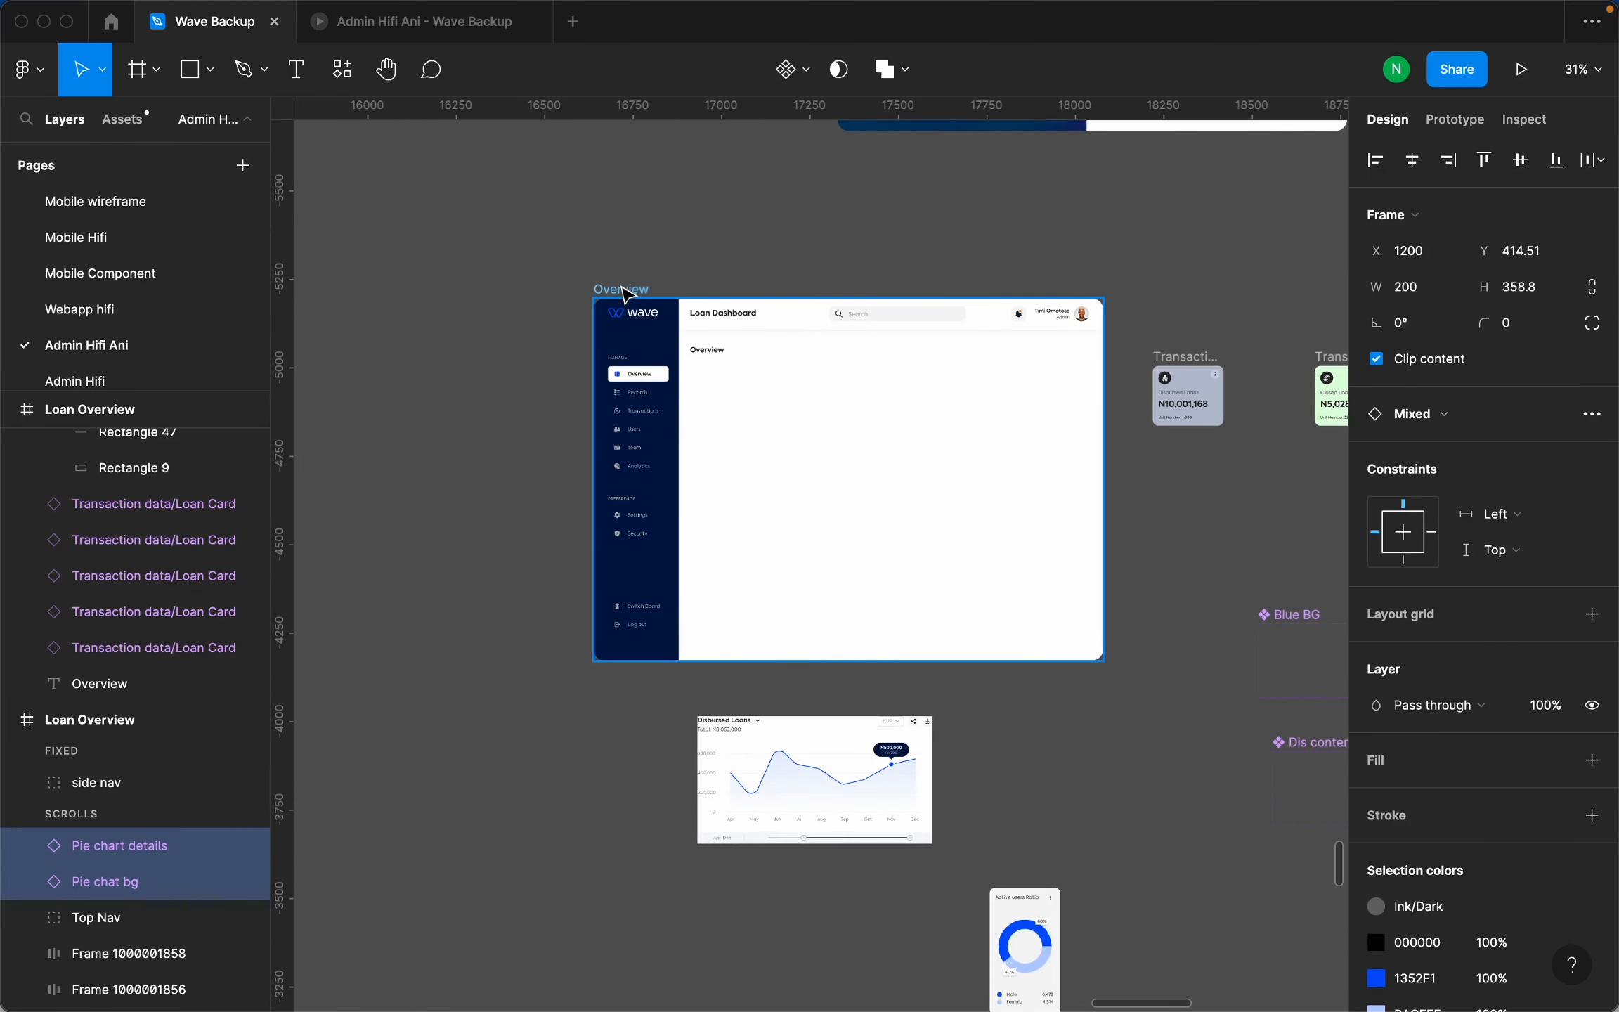
left_click(622, 291)
key("super+v")
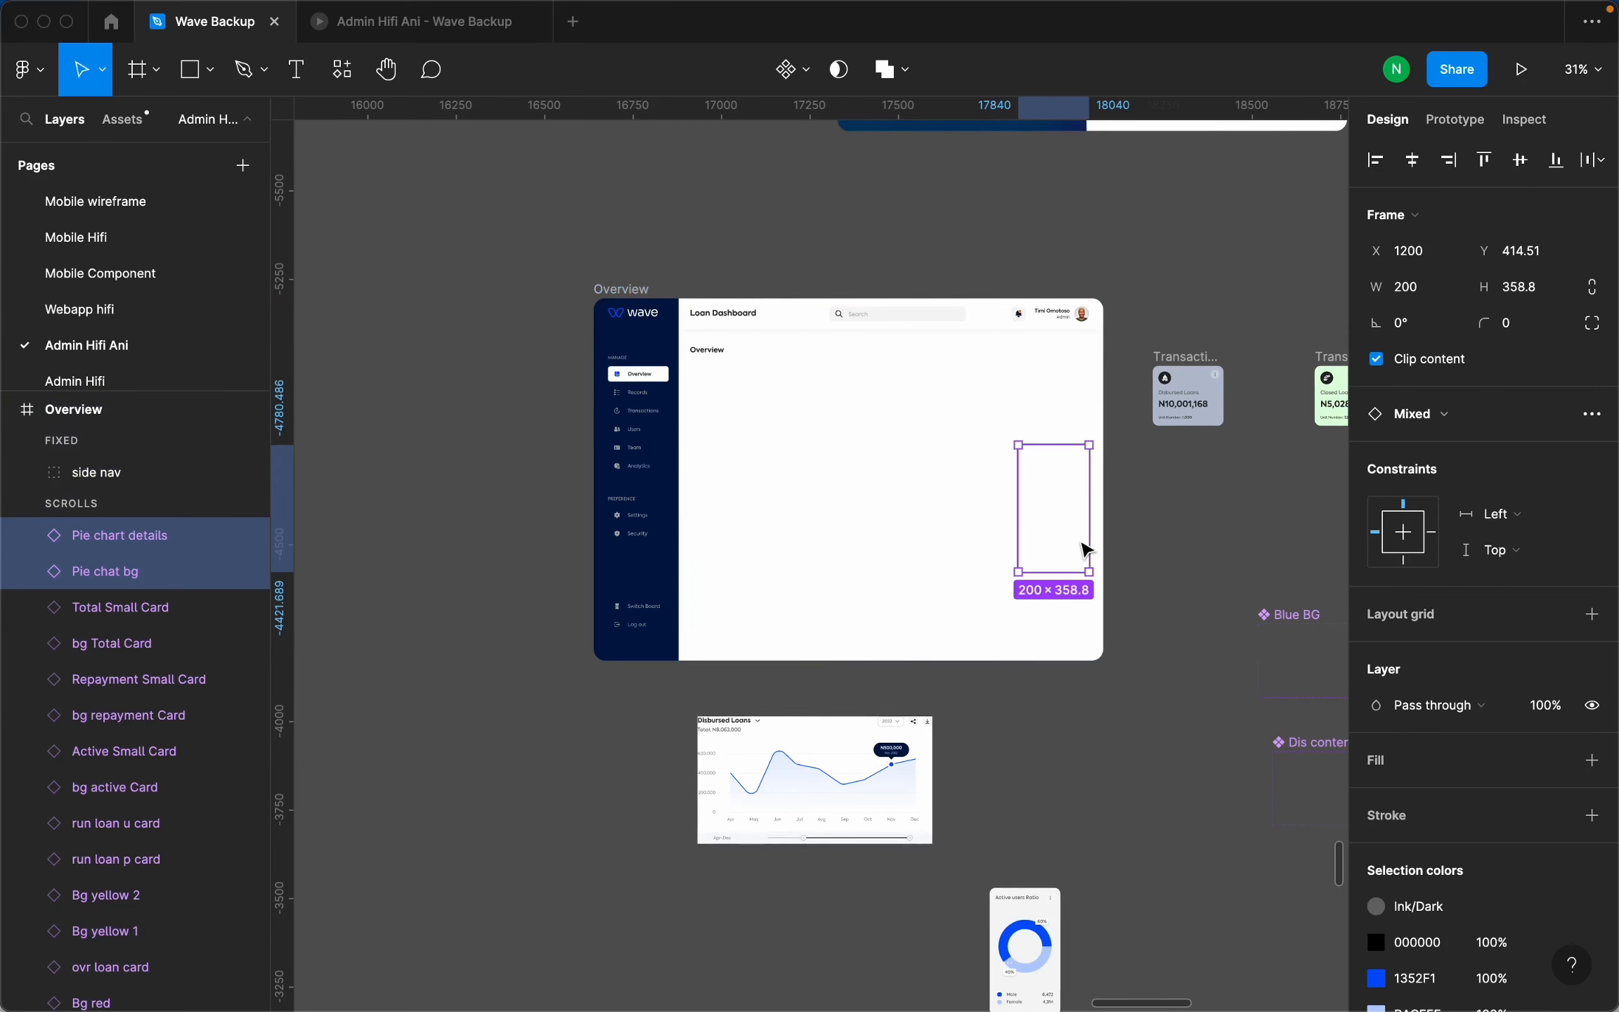
scroll(1080, 539, "up", 5)
left_click_drag(1030, 471, 1237, 488)
left_click(1026, 488)
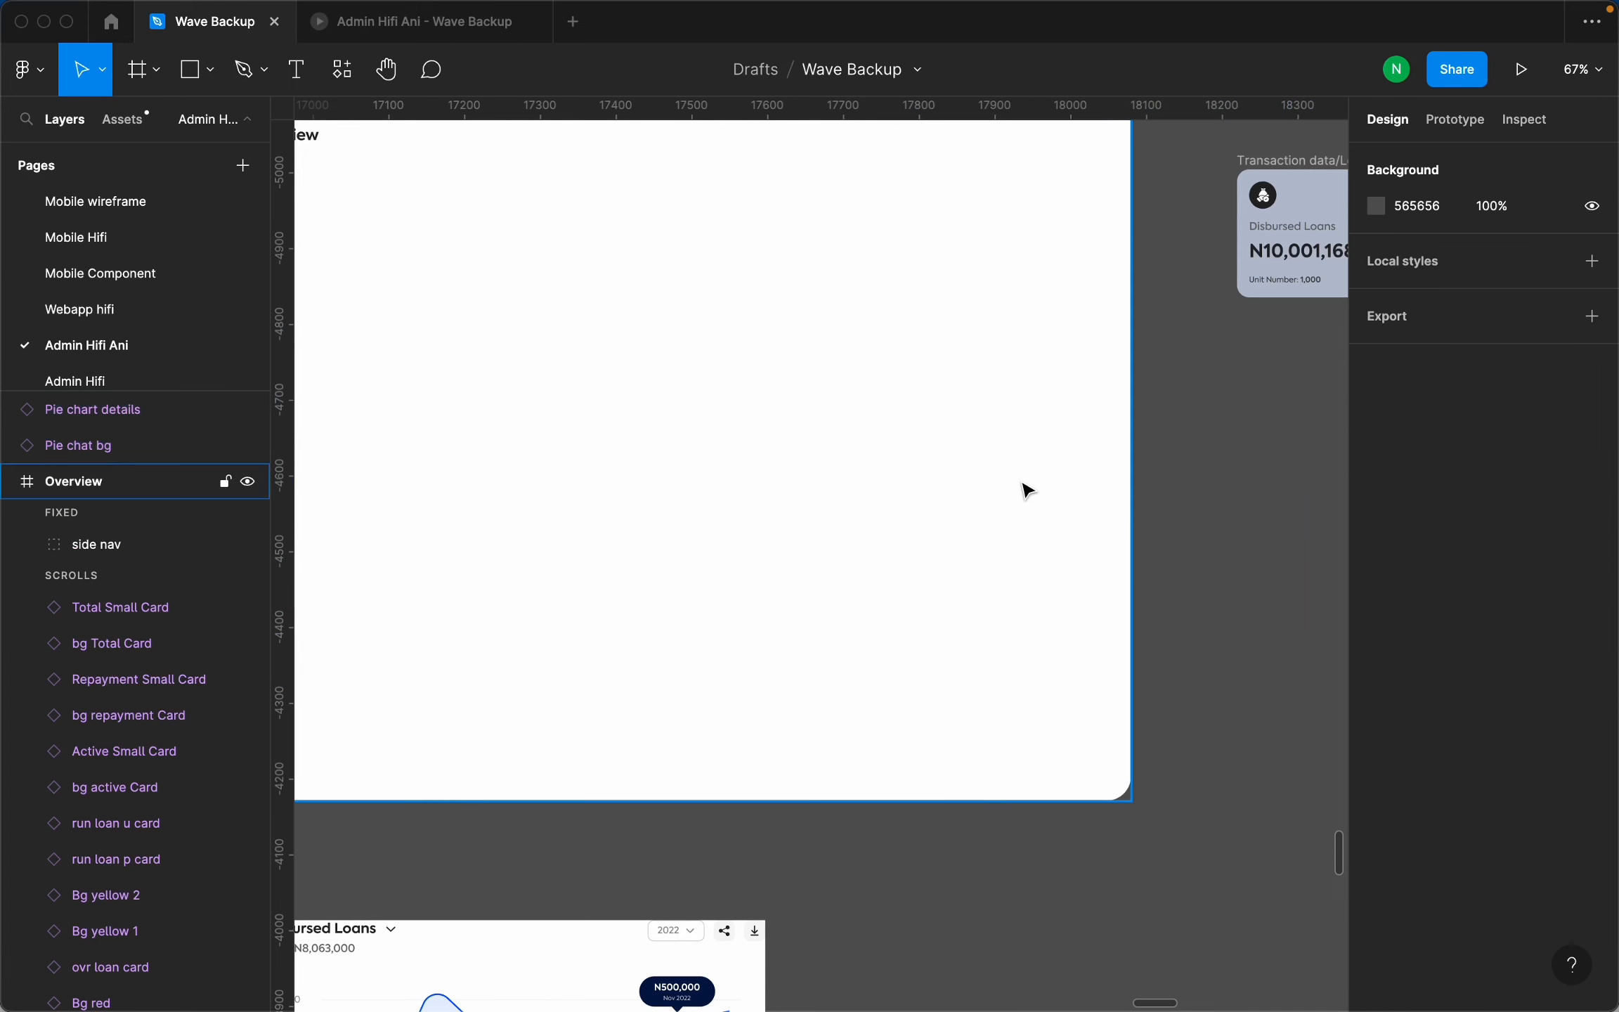
key("super+z")
key("super+z")
left_click(1123, 485)
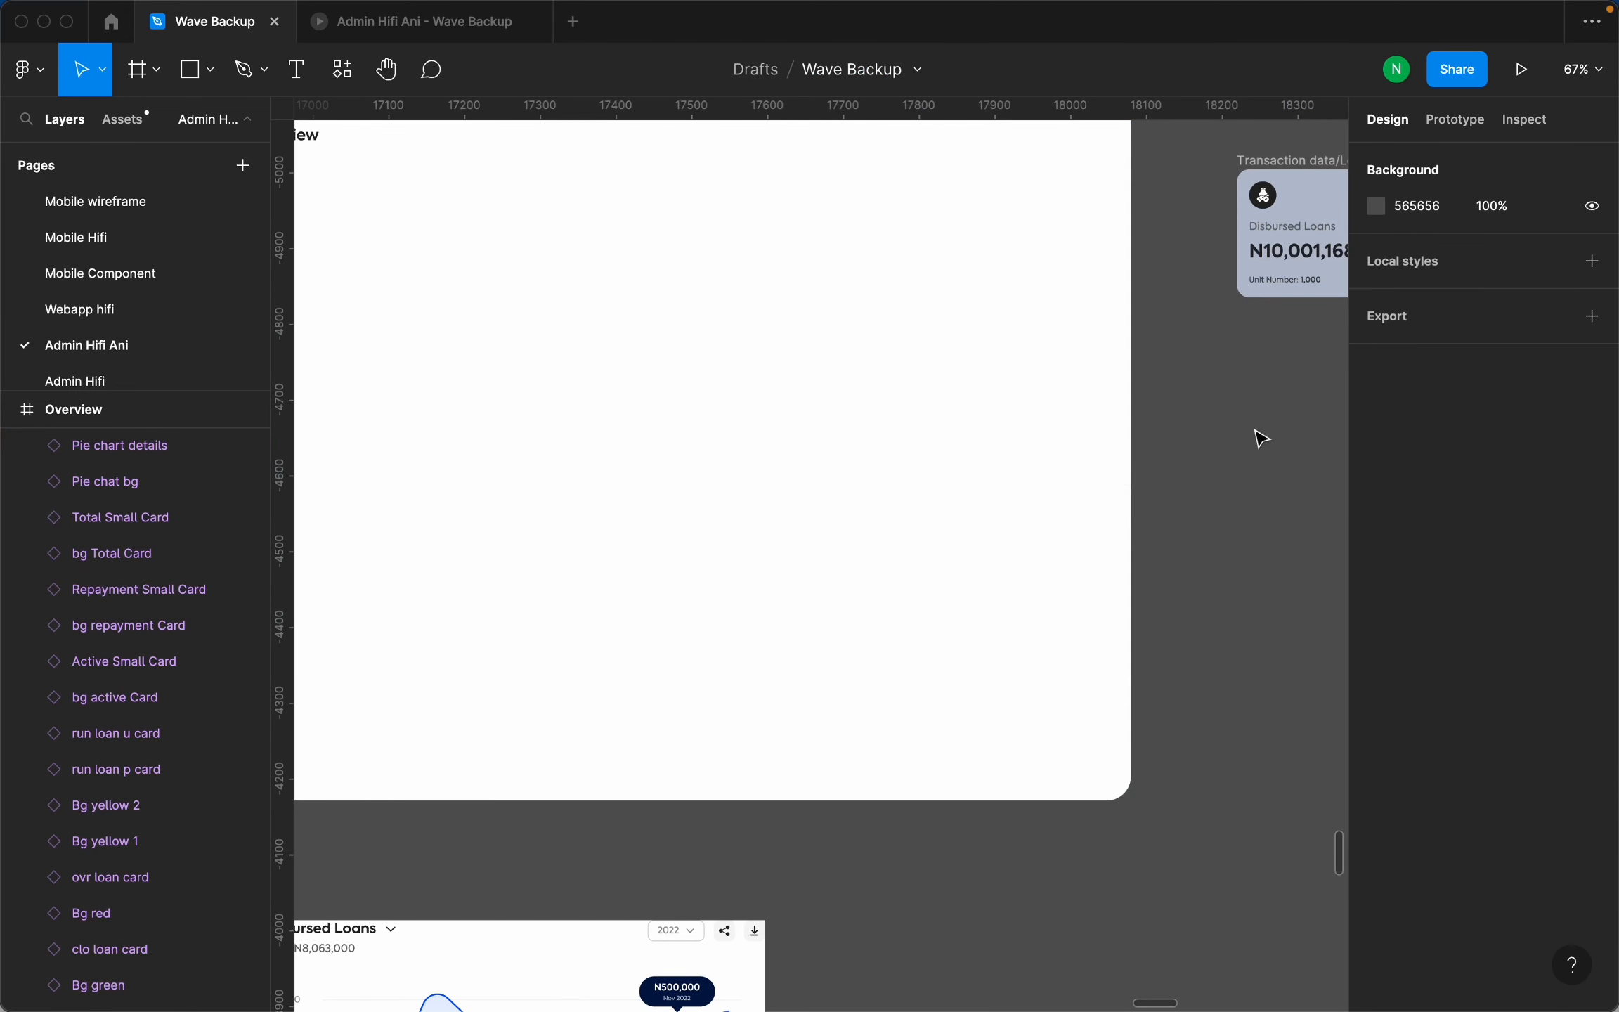
left_click(1055, 459)
Restart the Flow 10 prototype preview and enter the Loan dashboard to test the Active users Ratio card's animation.
left_click(433, 35)
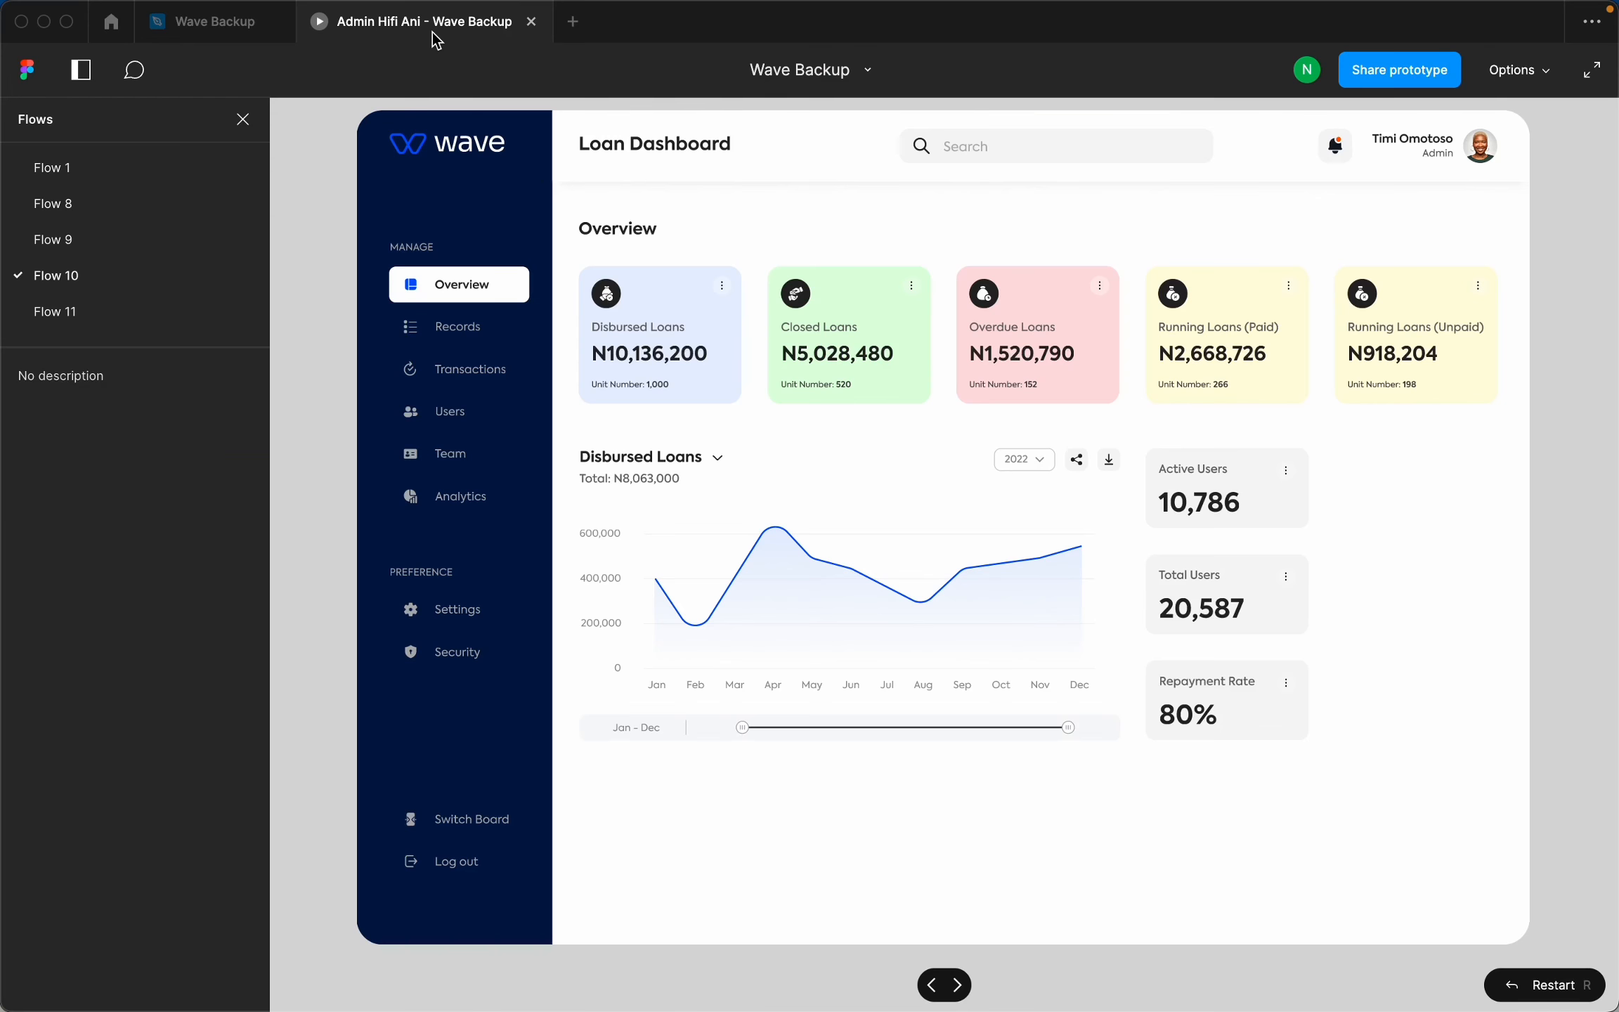
key("r")
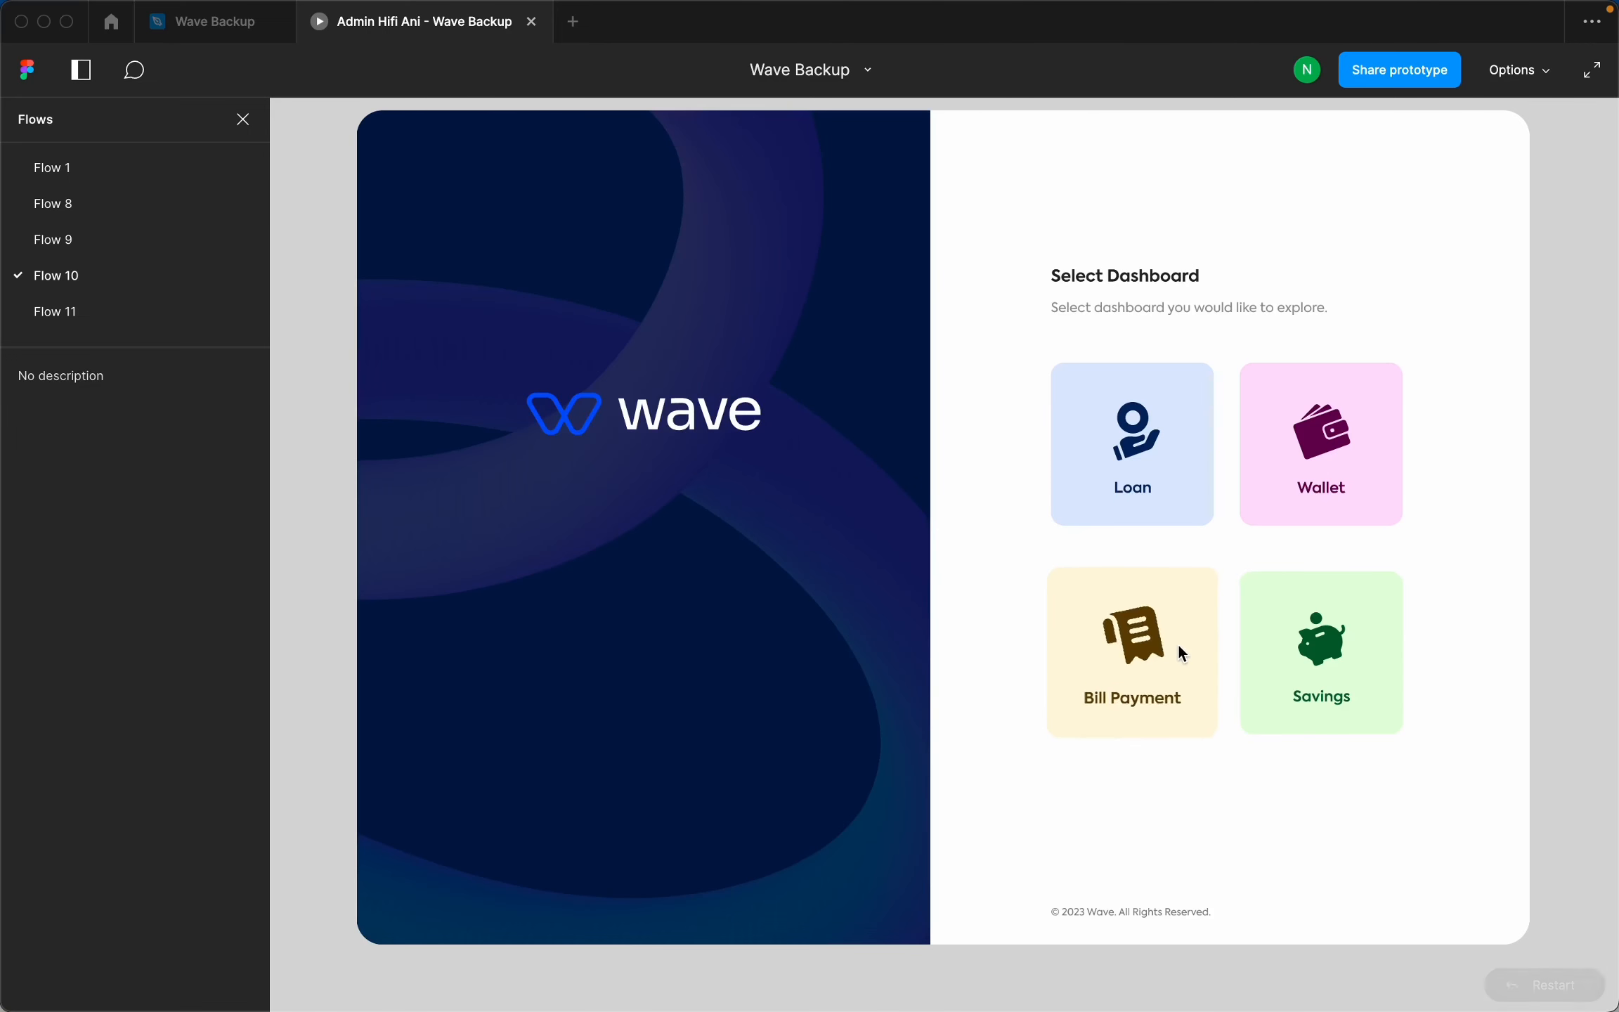
left_click(1128, 477)
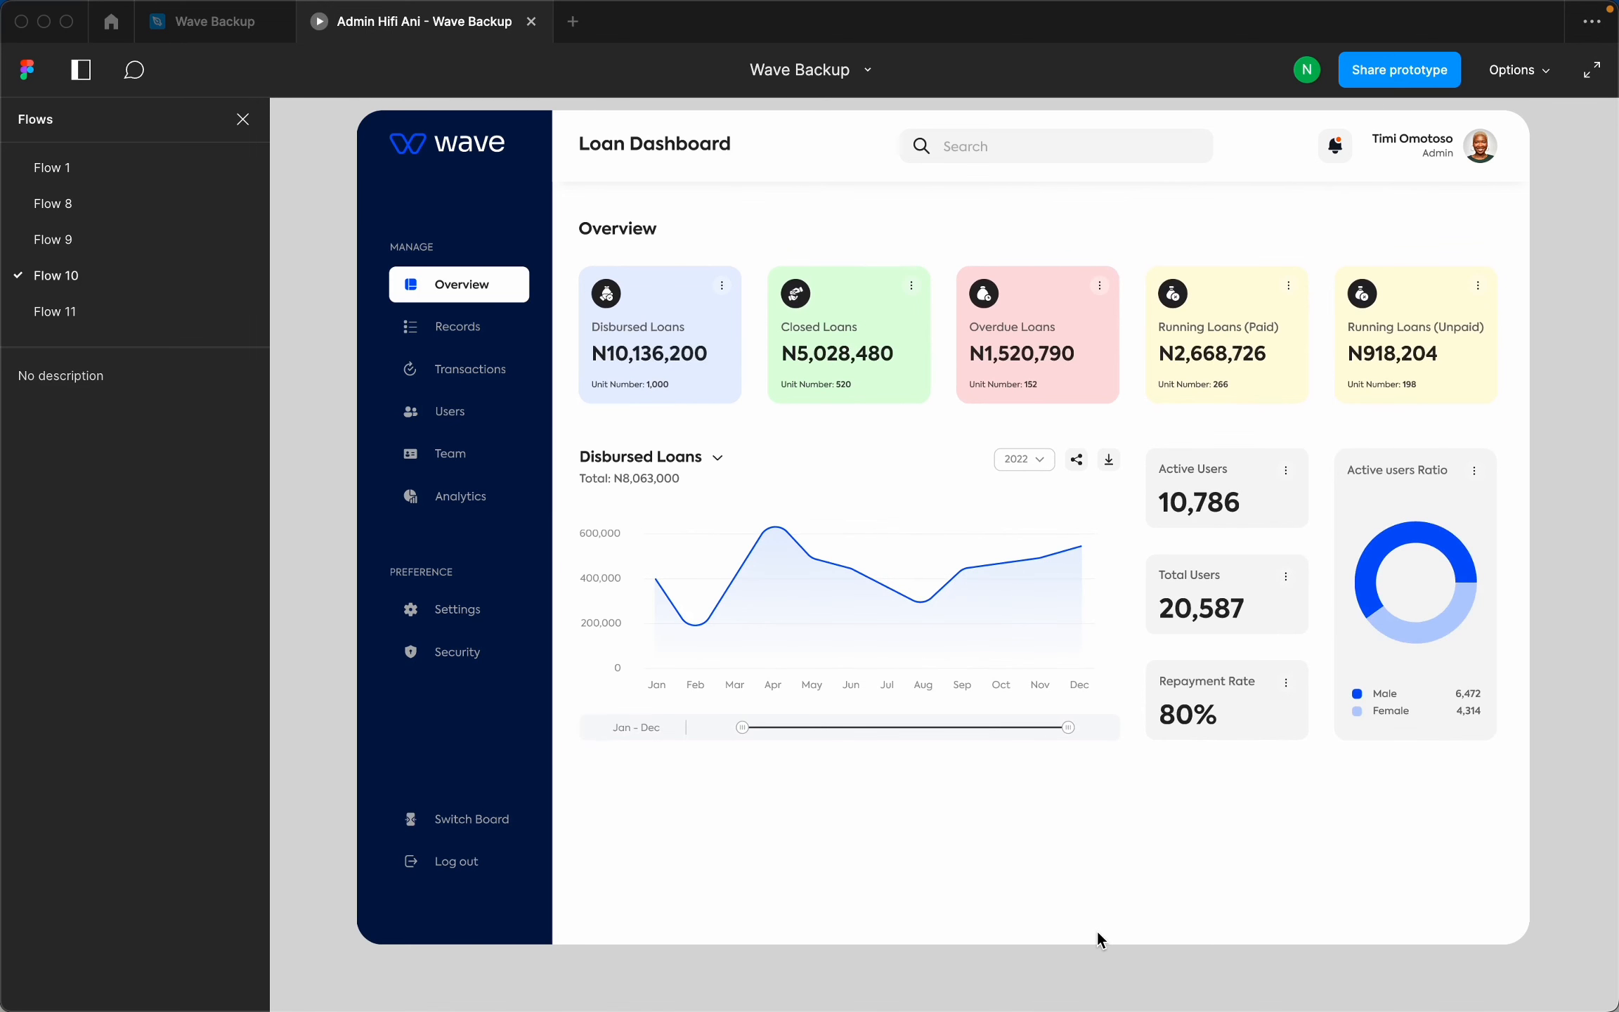
Replay Flow 10 from the start with the flows sidebar hidden, entering the Loan dashboard again.
key("r")
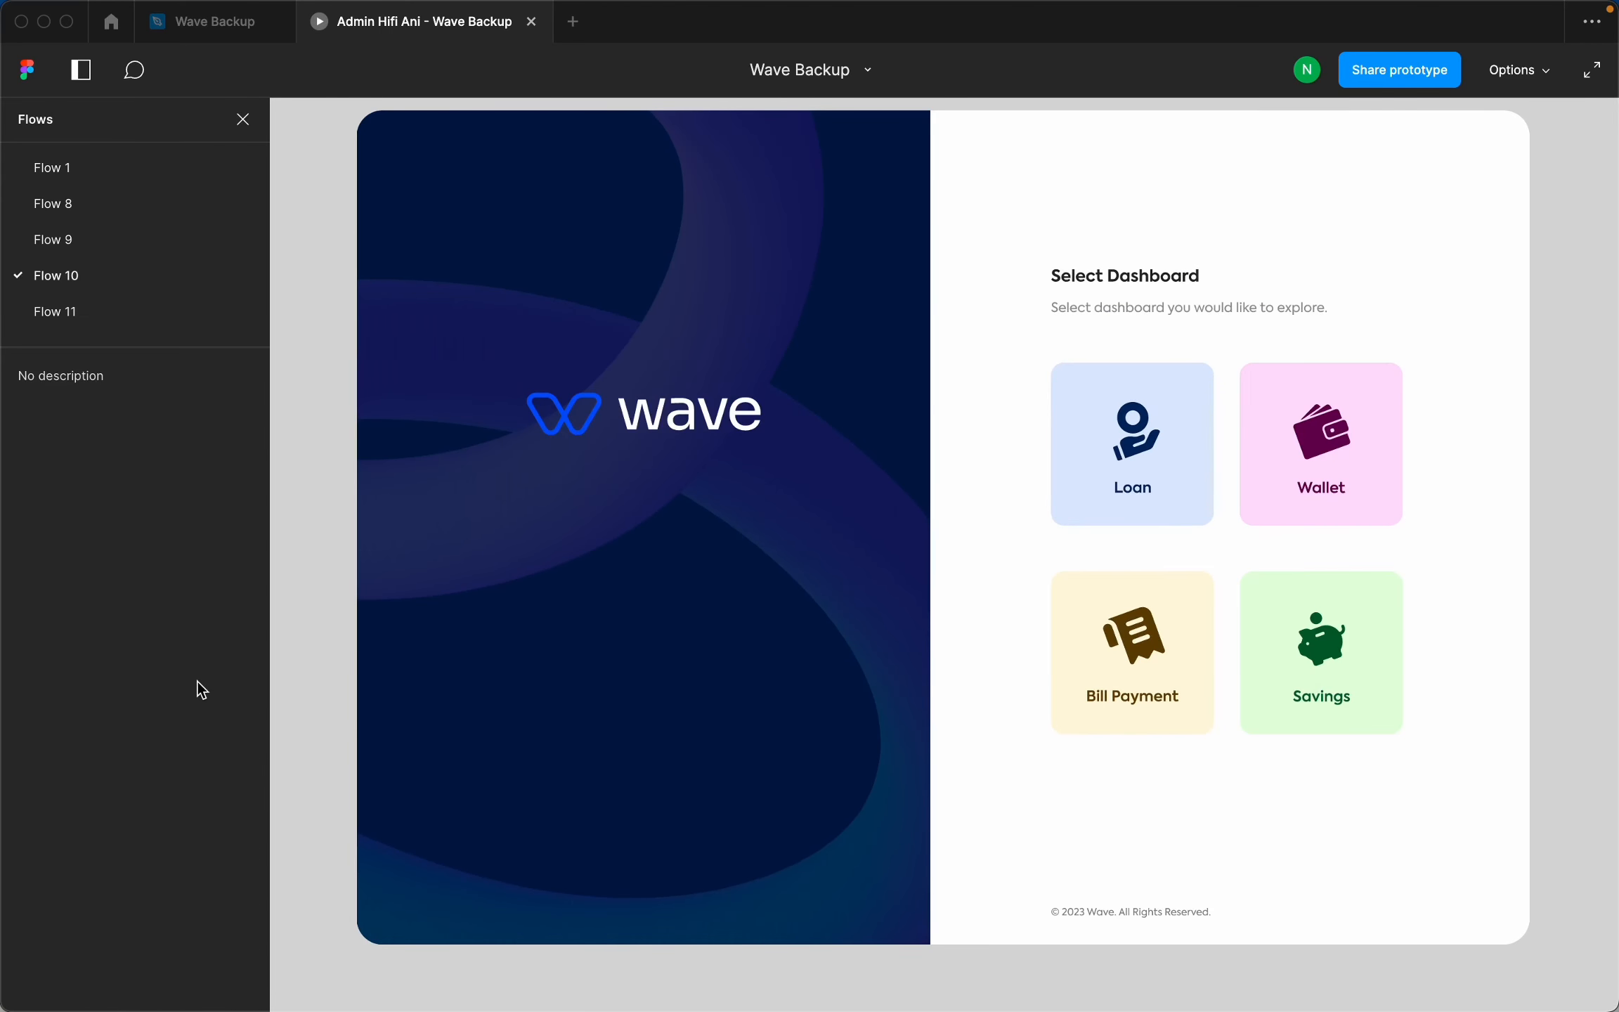
left_click(84, 86)
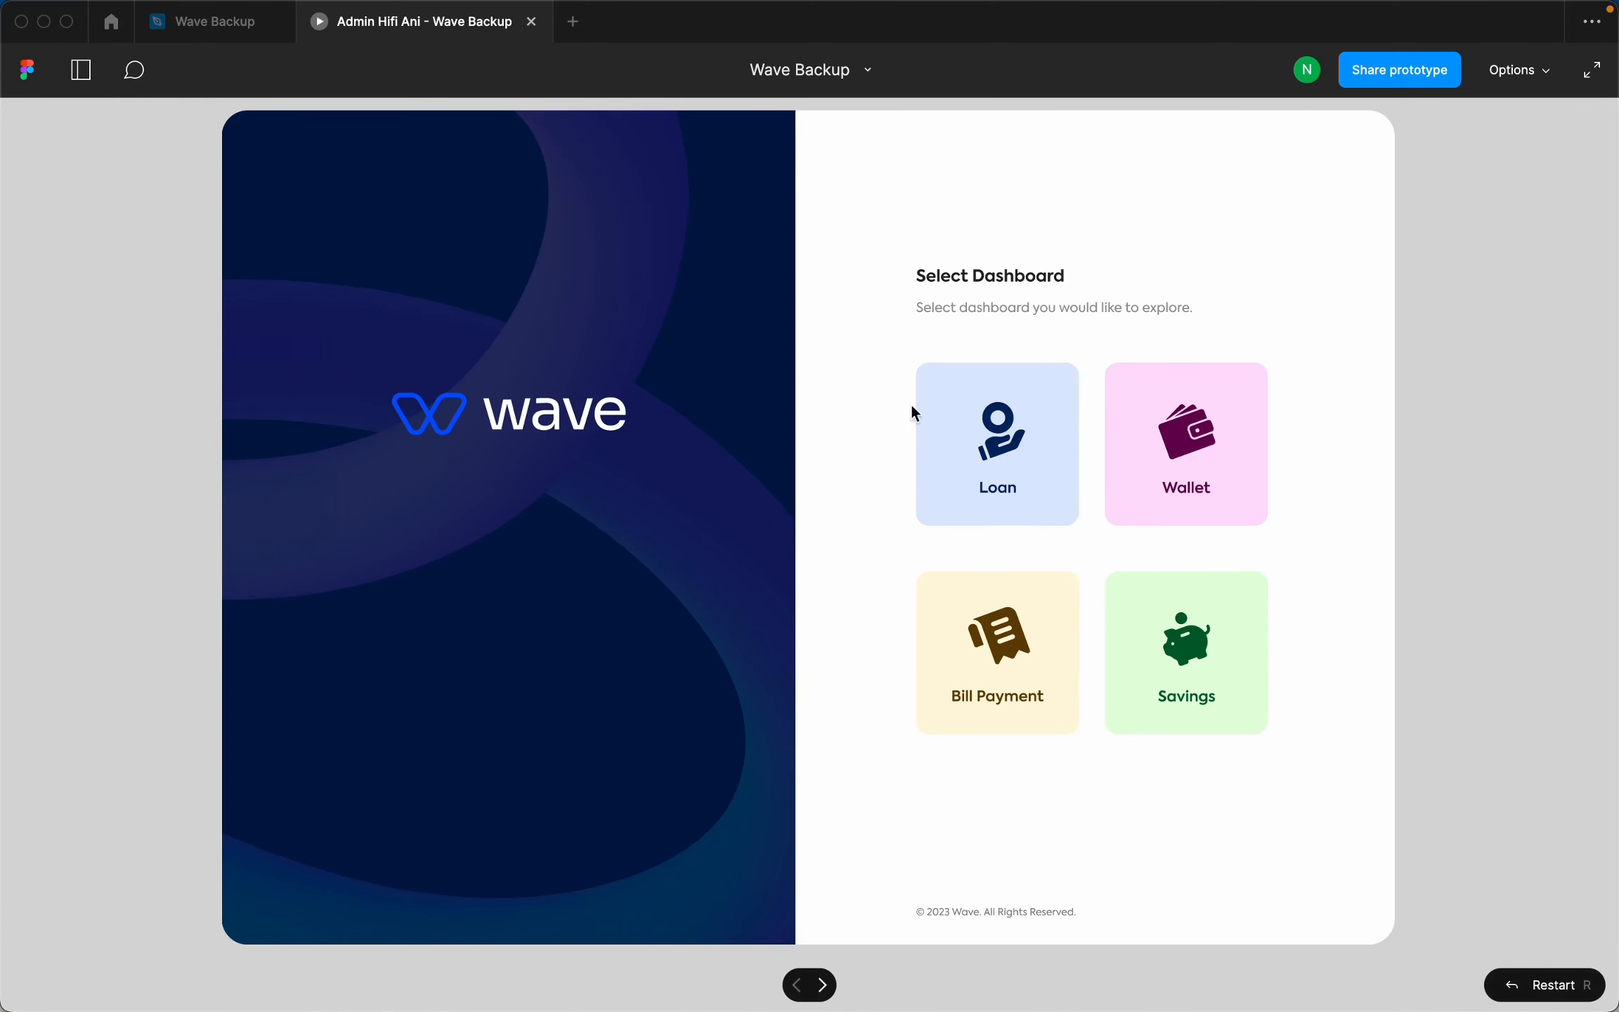
left_click(1111, 471)
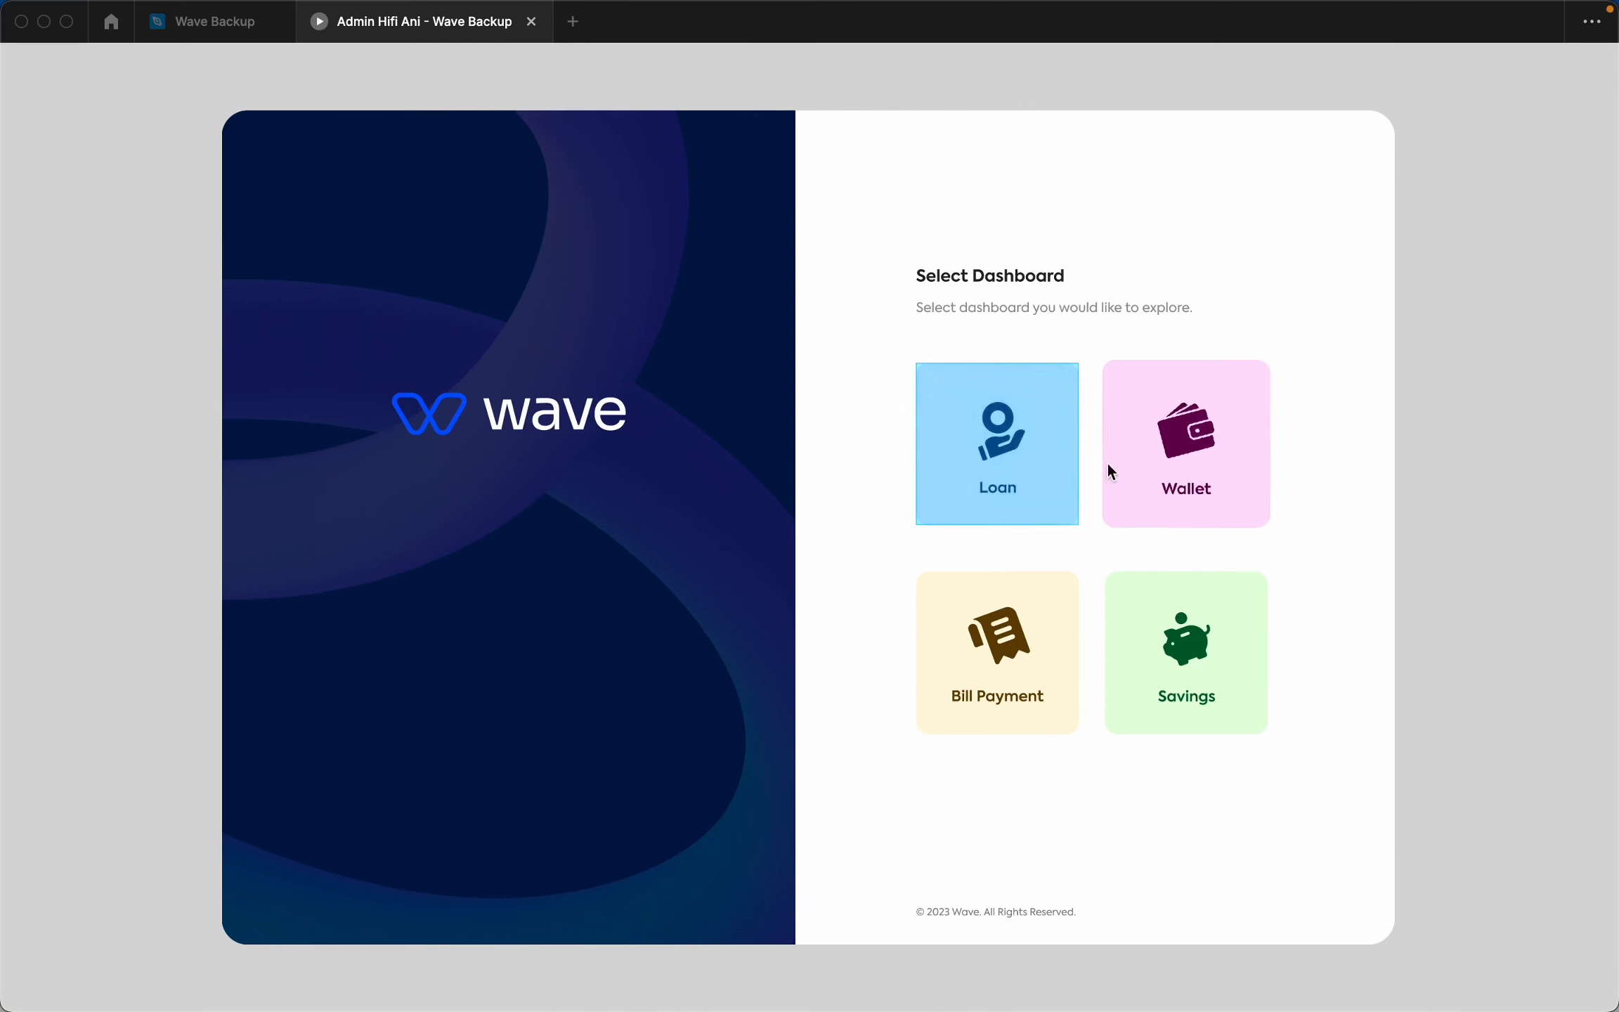
left_click(984, 440)
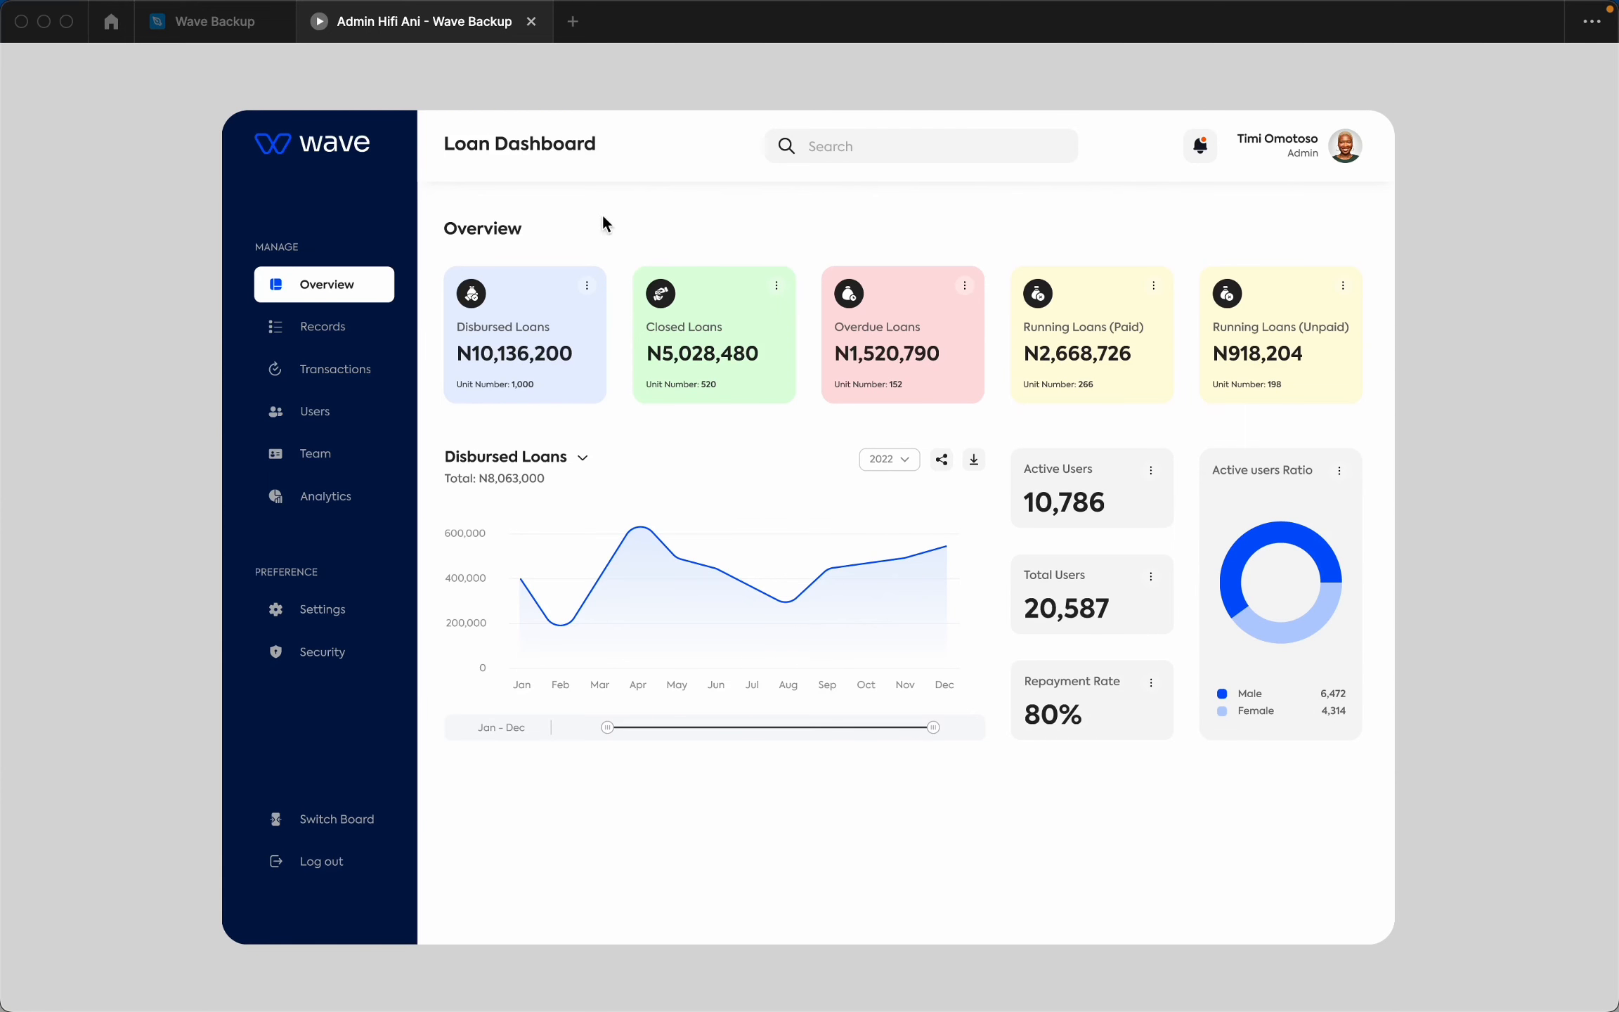
Return to the Wave Backup design file and examine the Recent Activities section of the Loan Overview frame.
left_click(211, 21)
left_click(1235, 653)
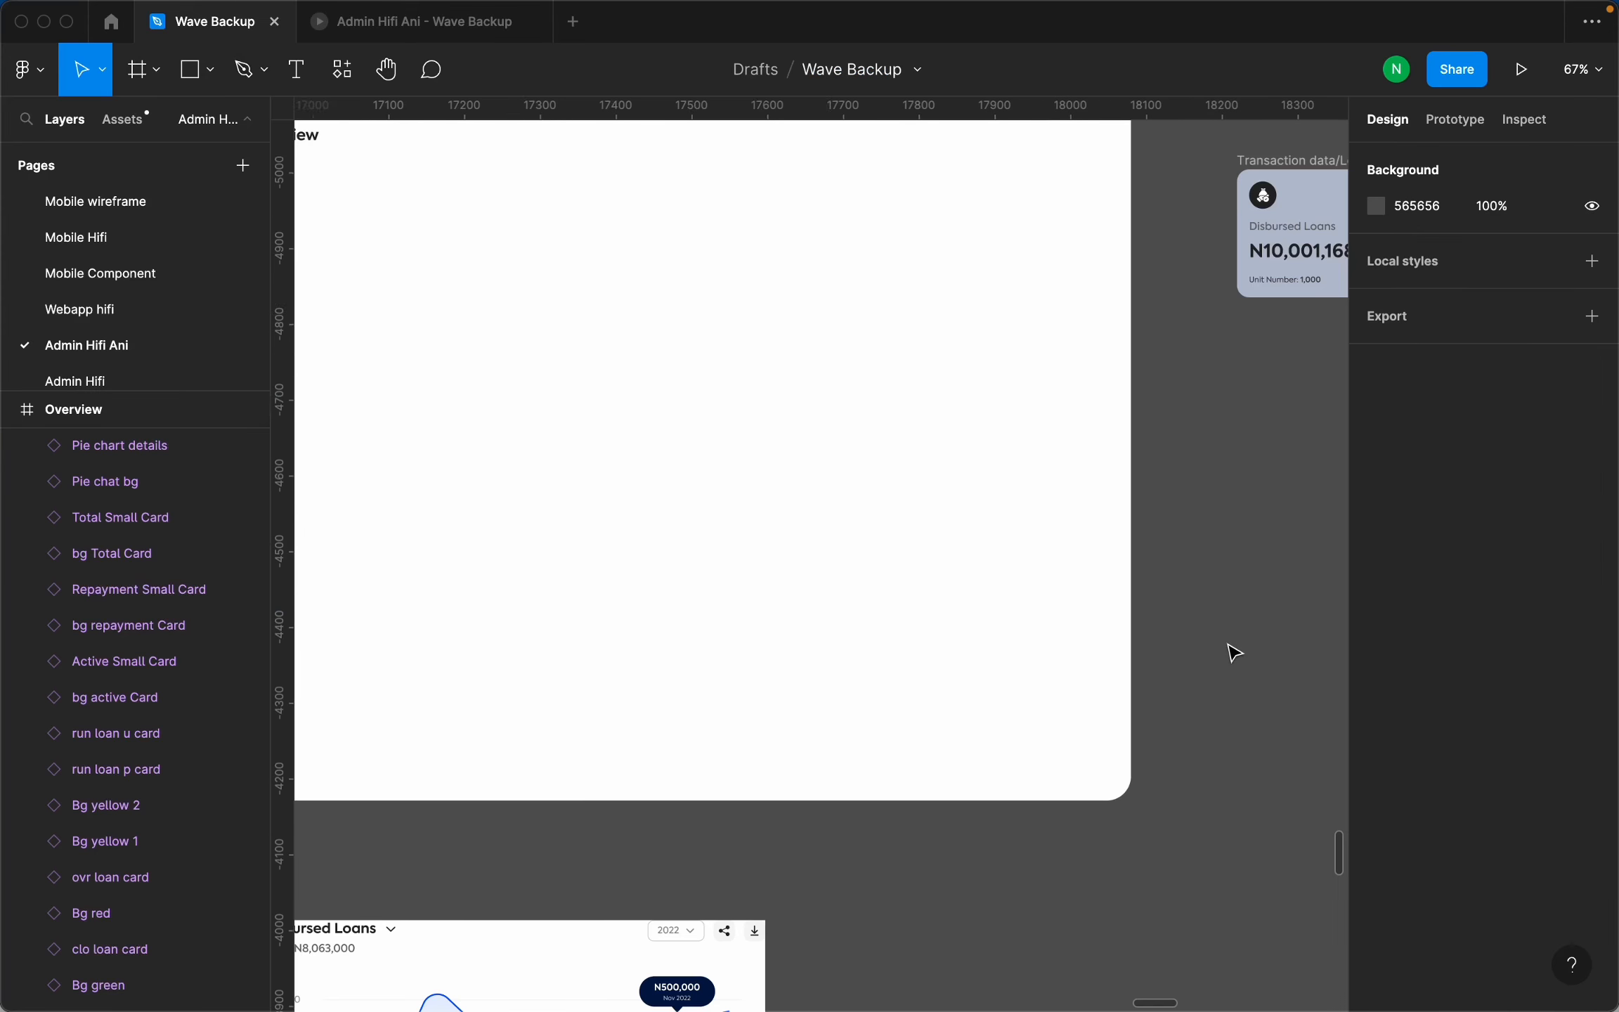
scroll(1205, 659, "down", 3)
scroll(1078, 625, "down", 10)
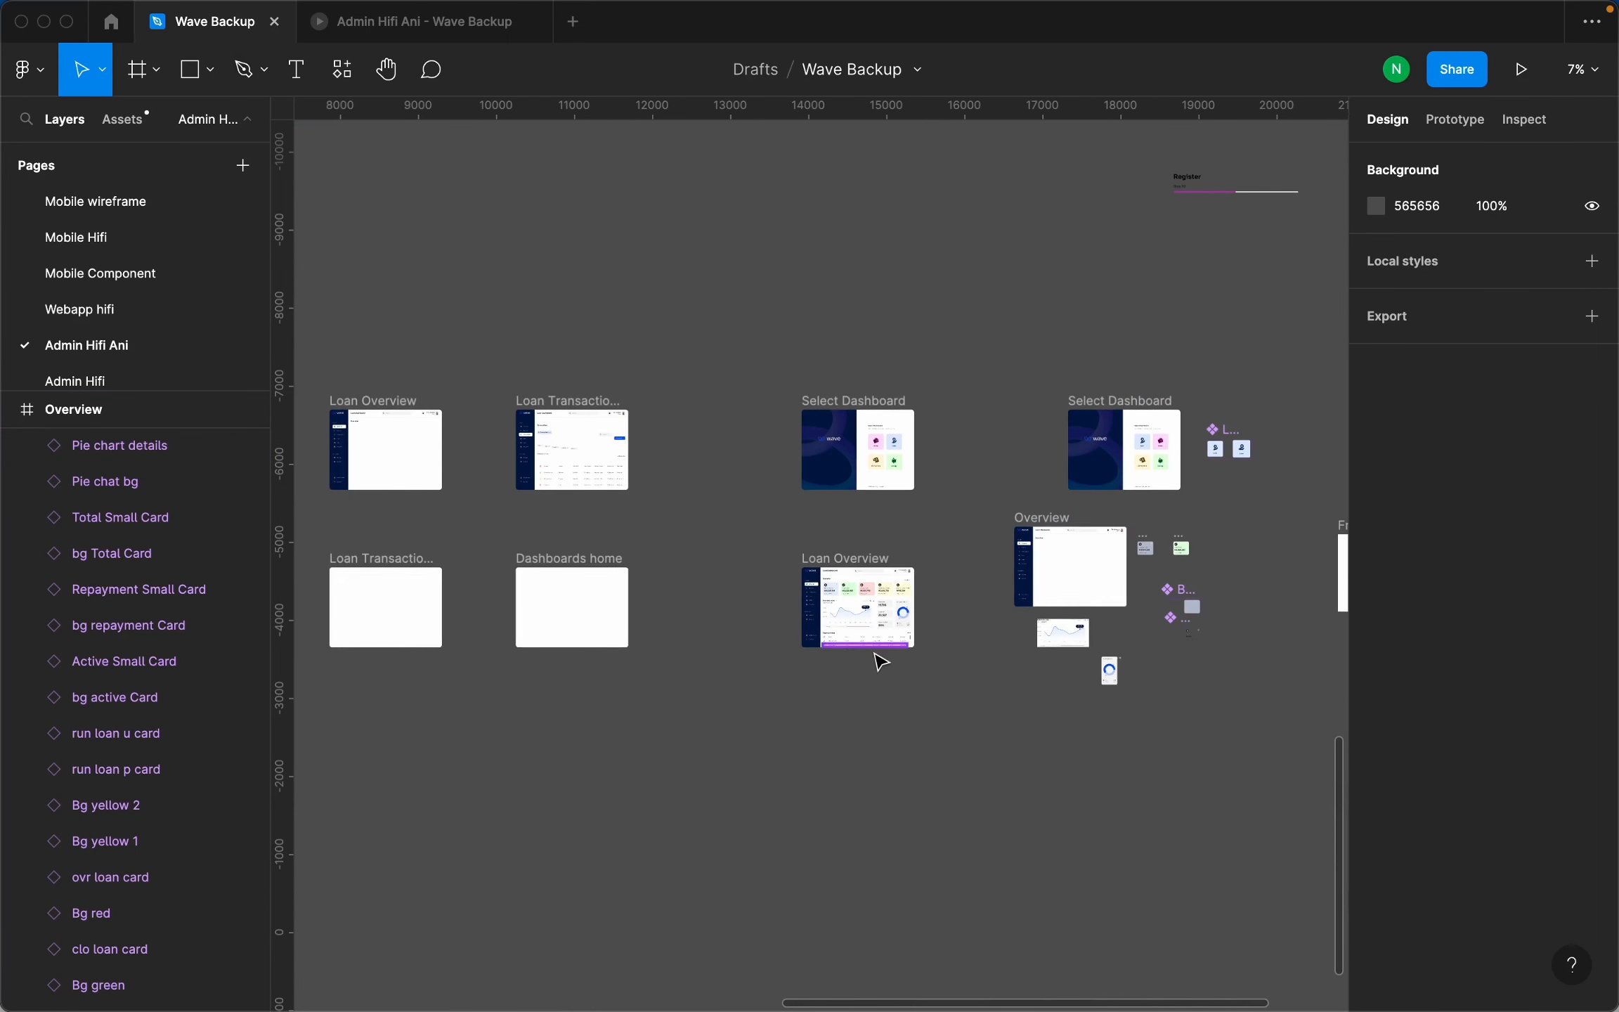
scroll(881, 662, "up", 10)
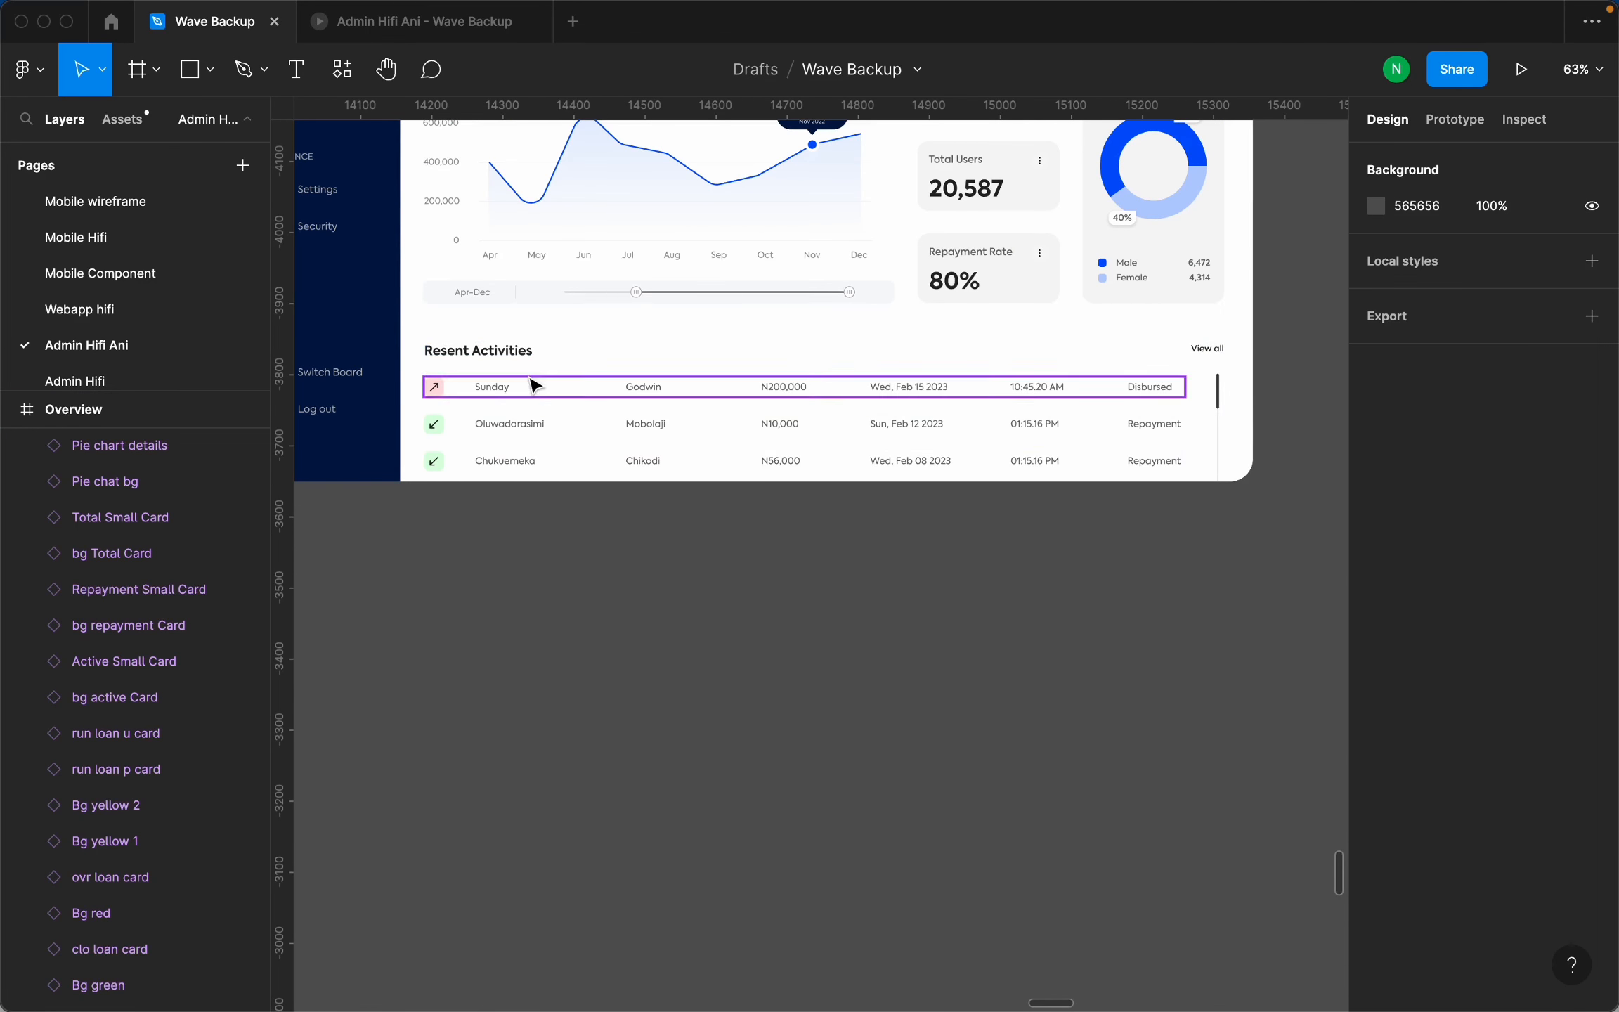
scroll(527, 426, "down", 10)
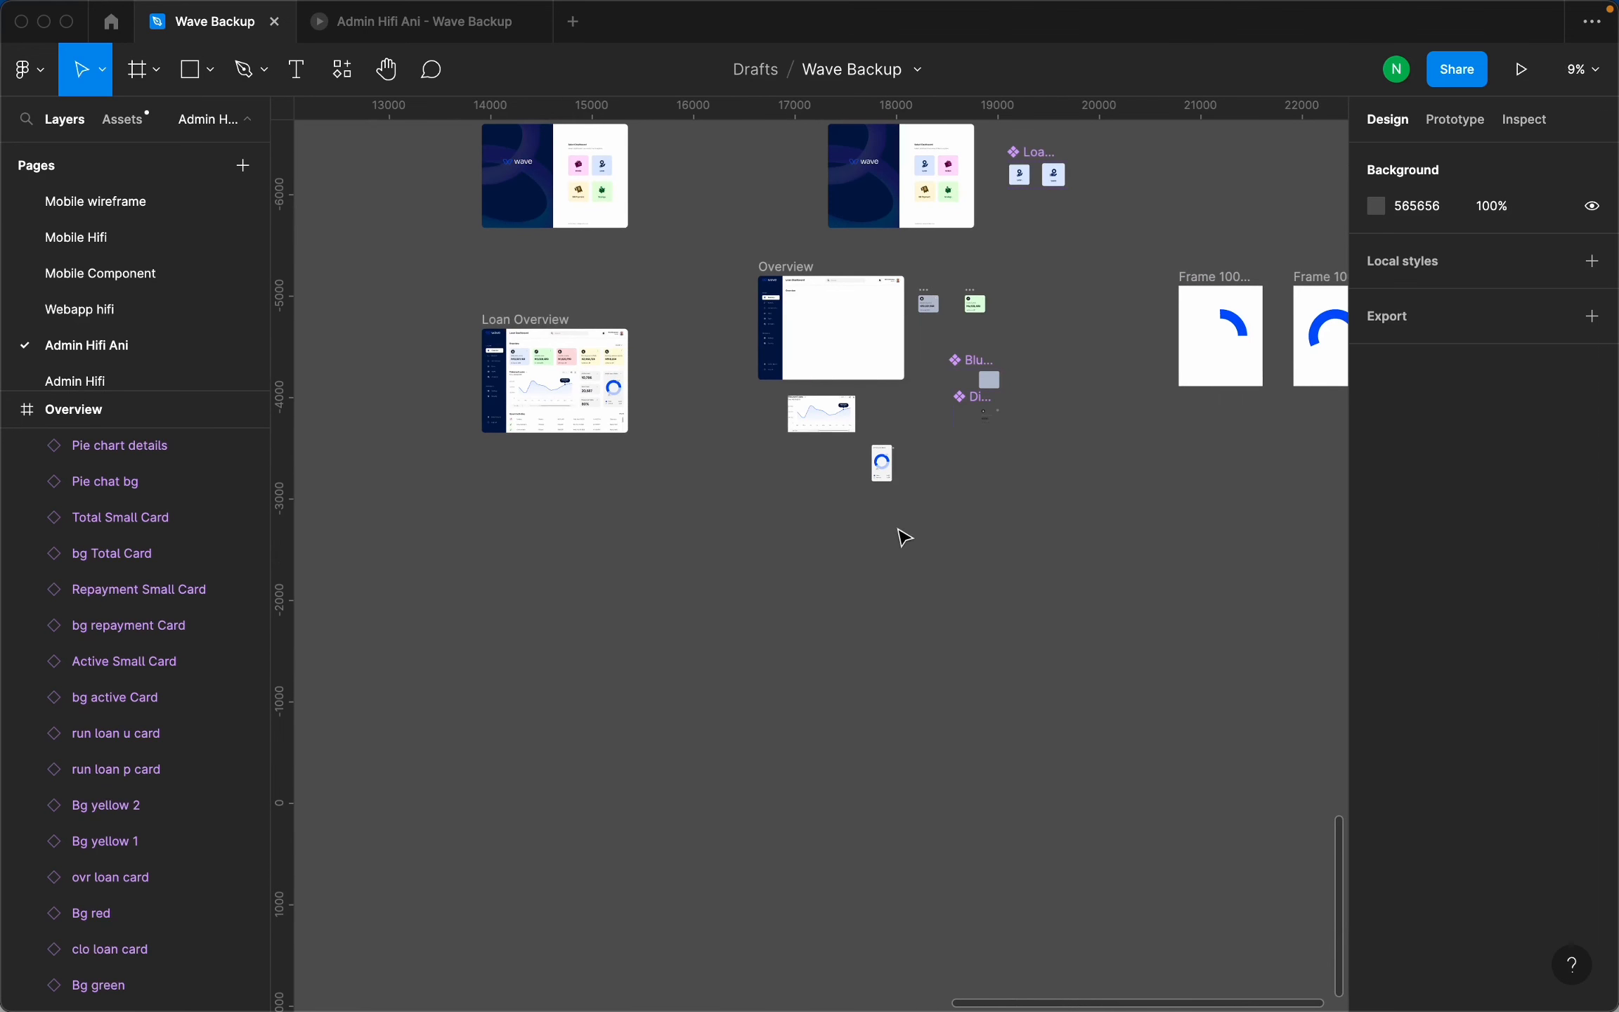
scroll(530, 425, "up", 6)
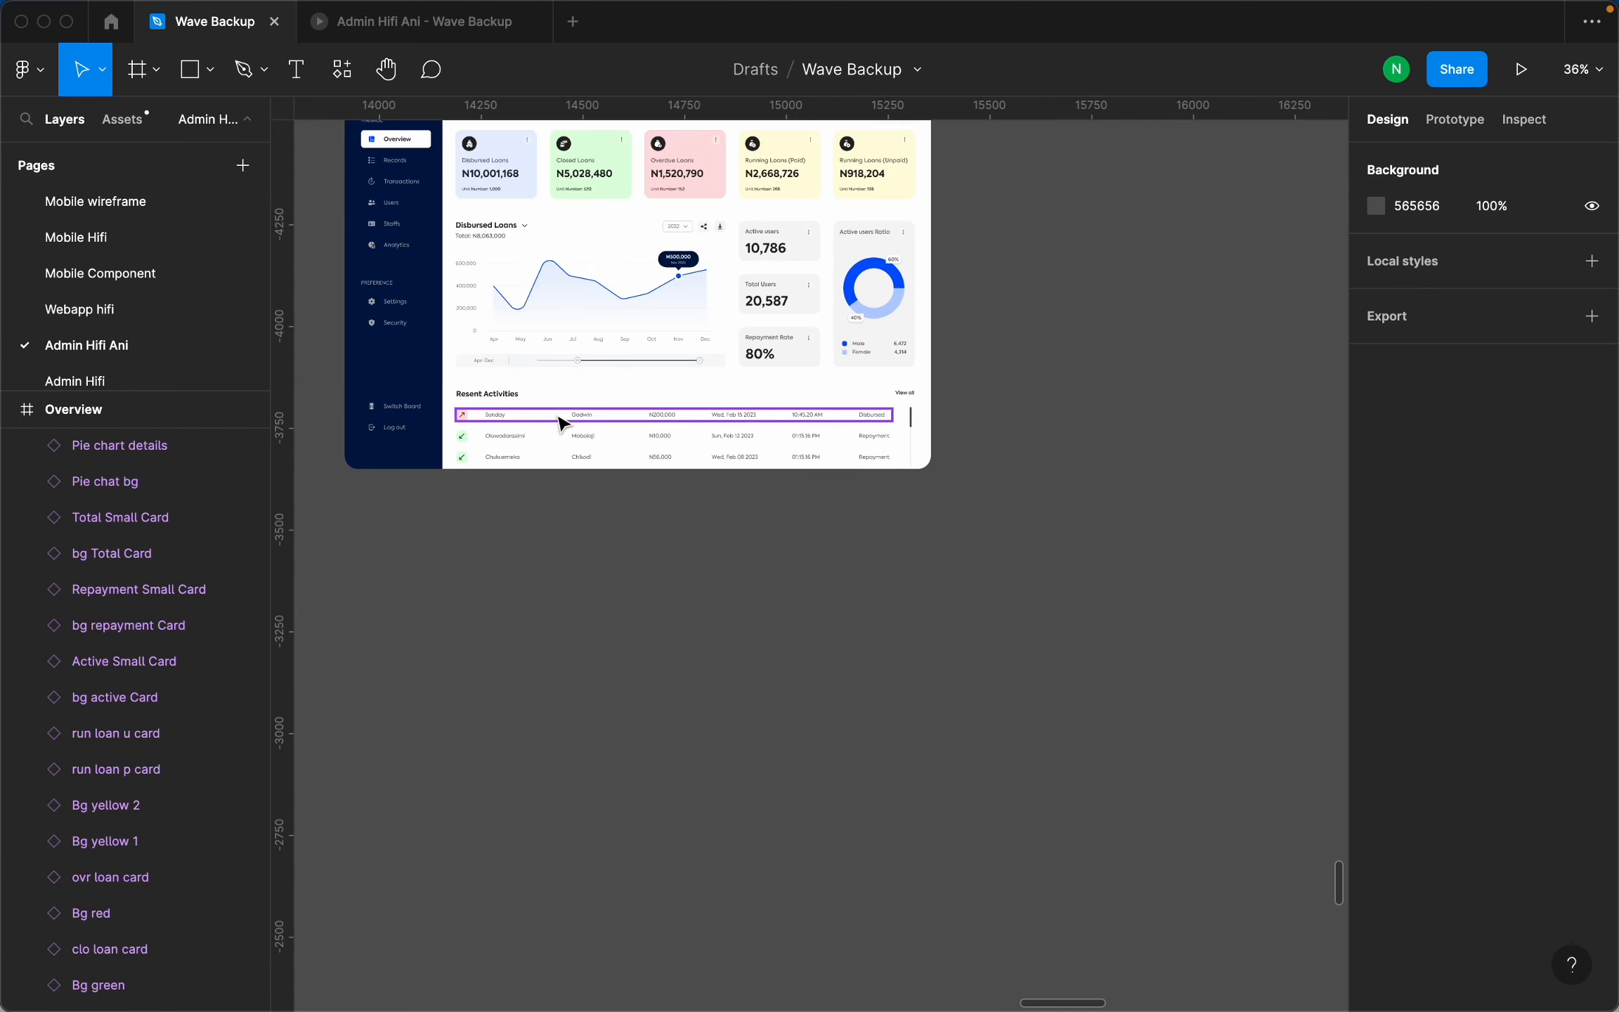
scroll(563, 421, "up", 2)
left_click(941, 605)
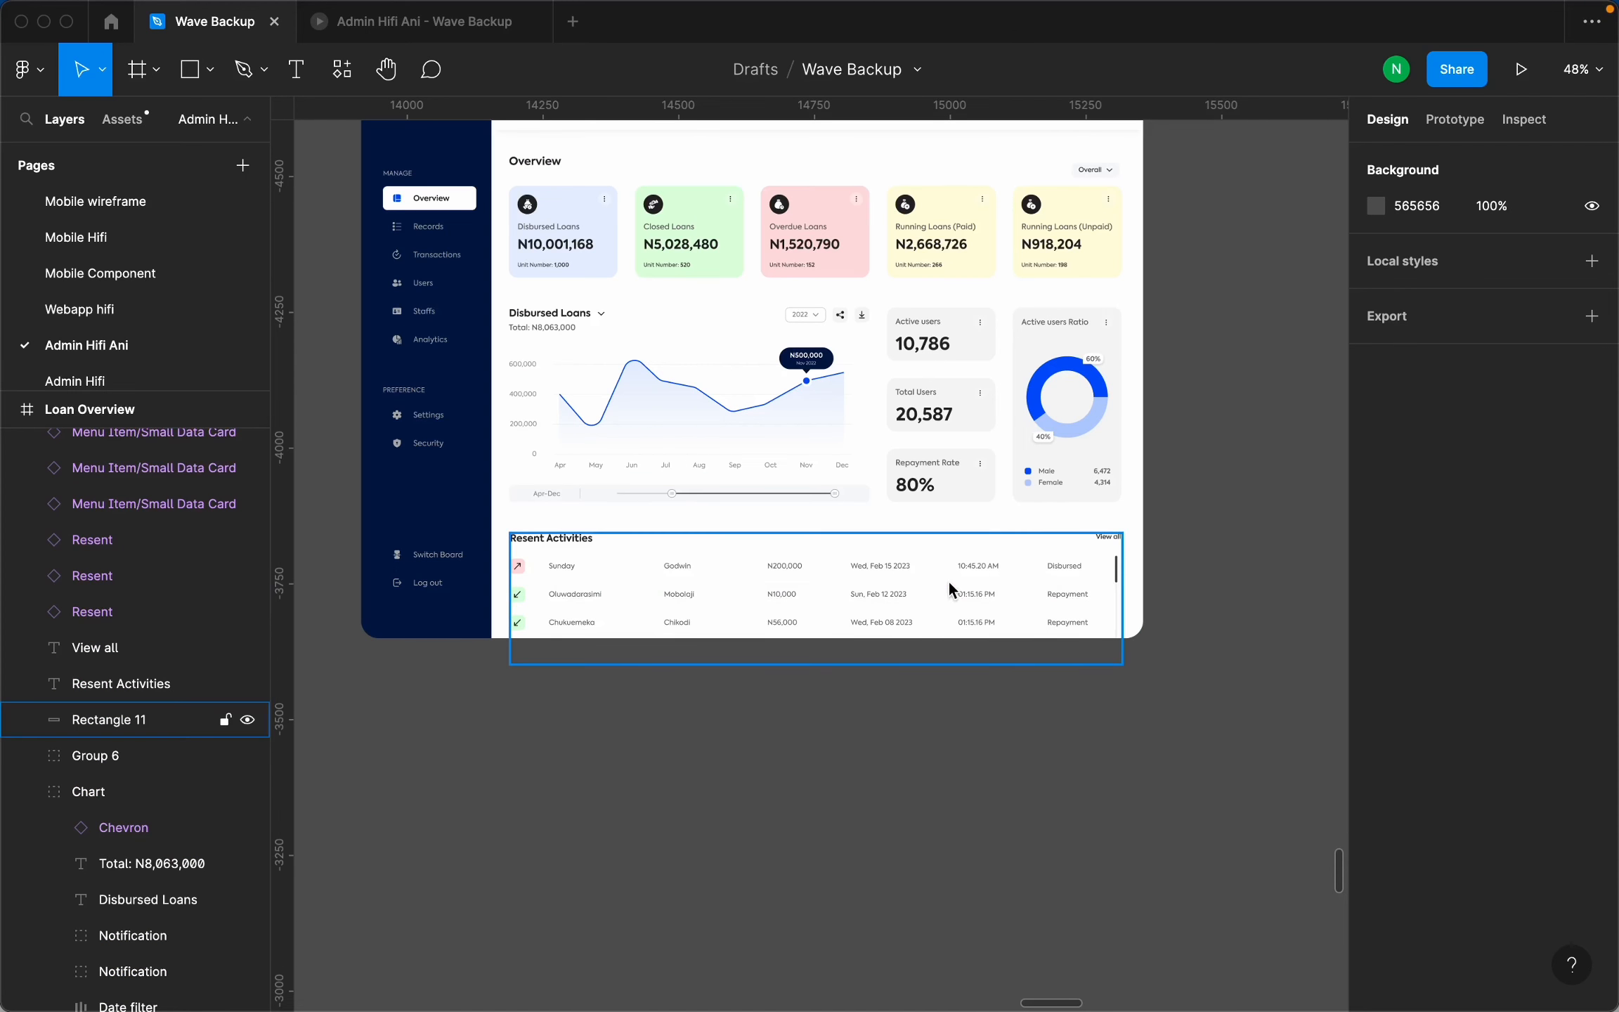
left_click(893, 673)
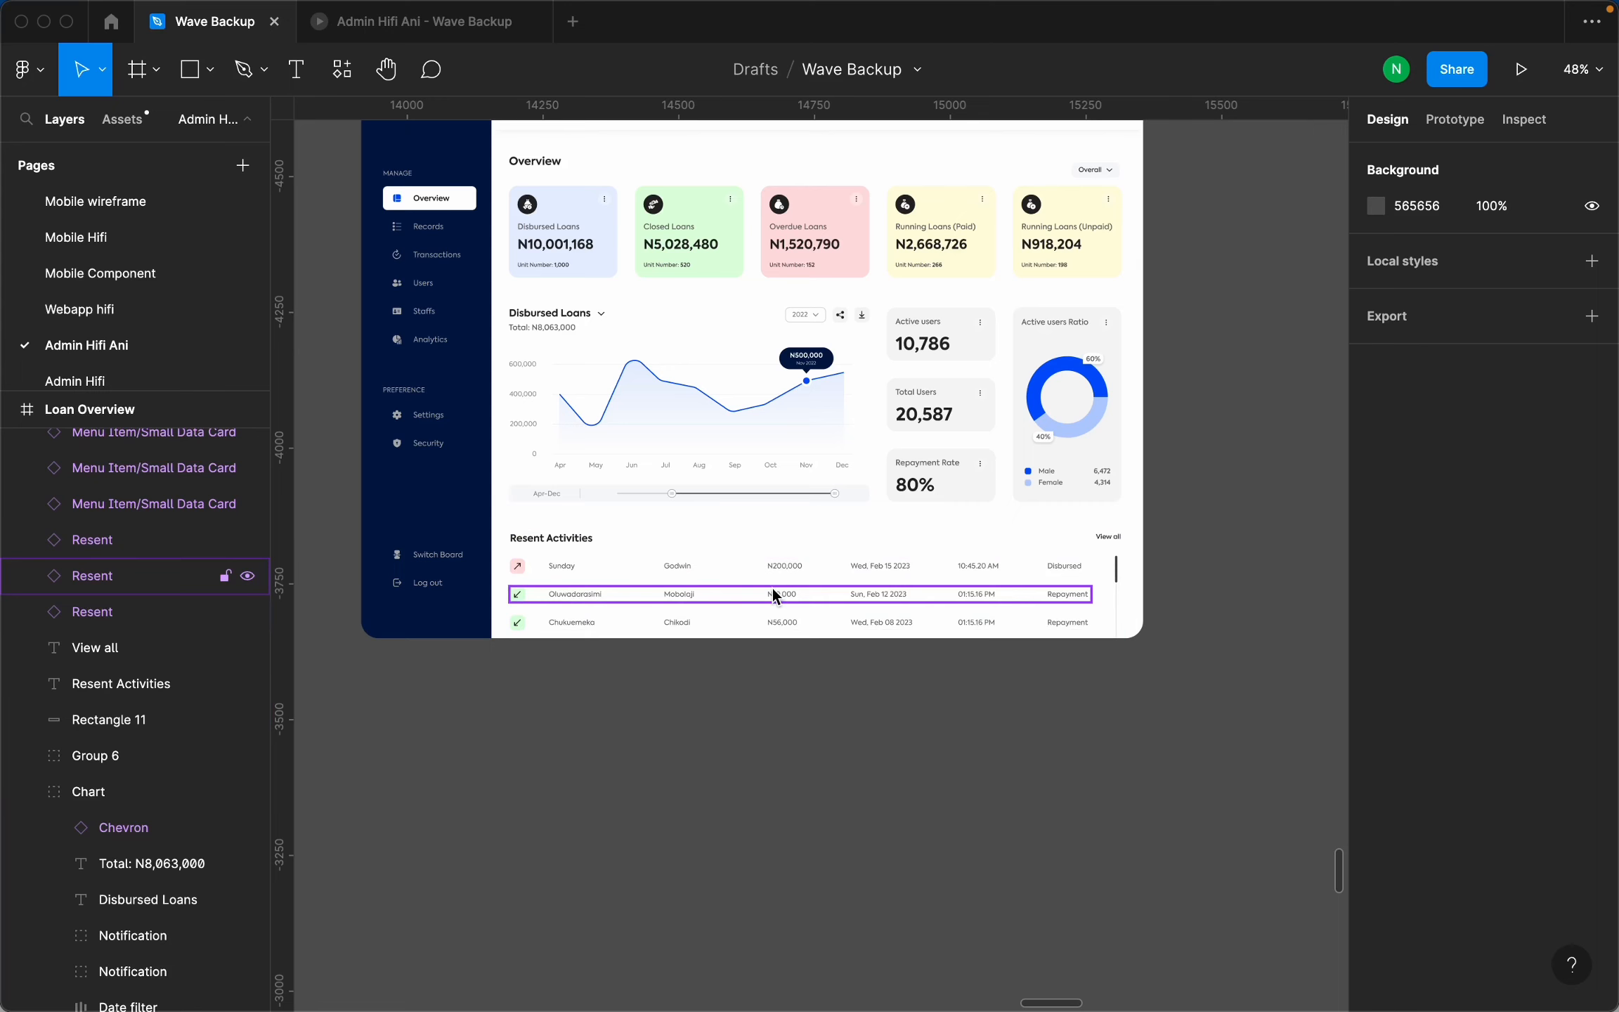
Locate the Recent Activities component set below the other components and examine its three variants.
scroll(1116, 655, "down", 5, "ctrl")
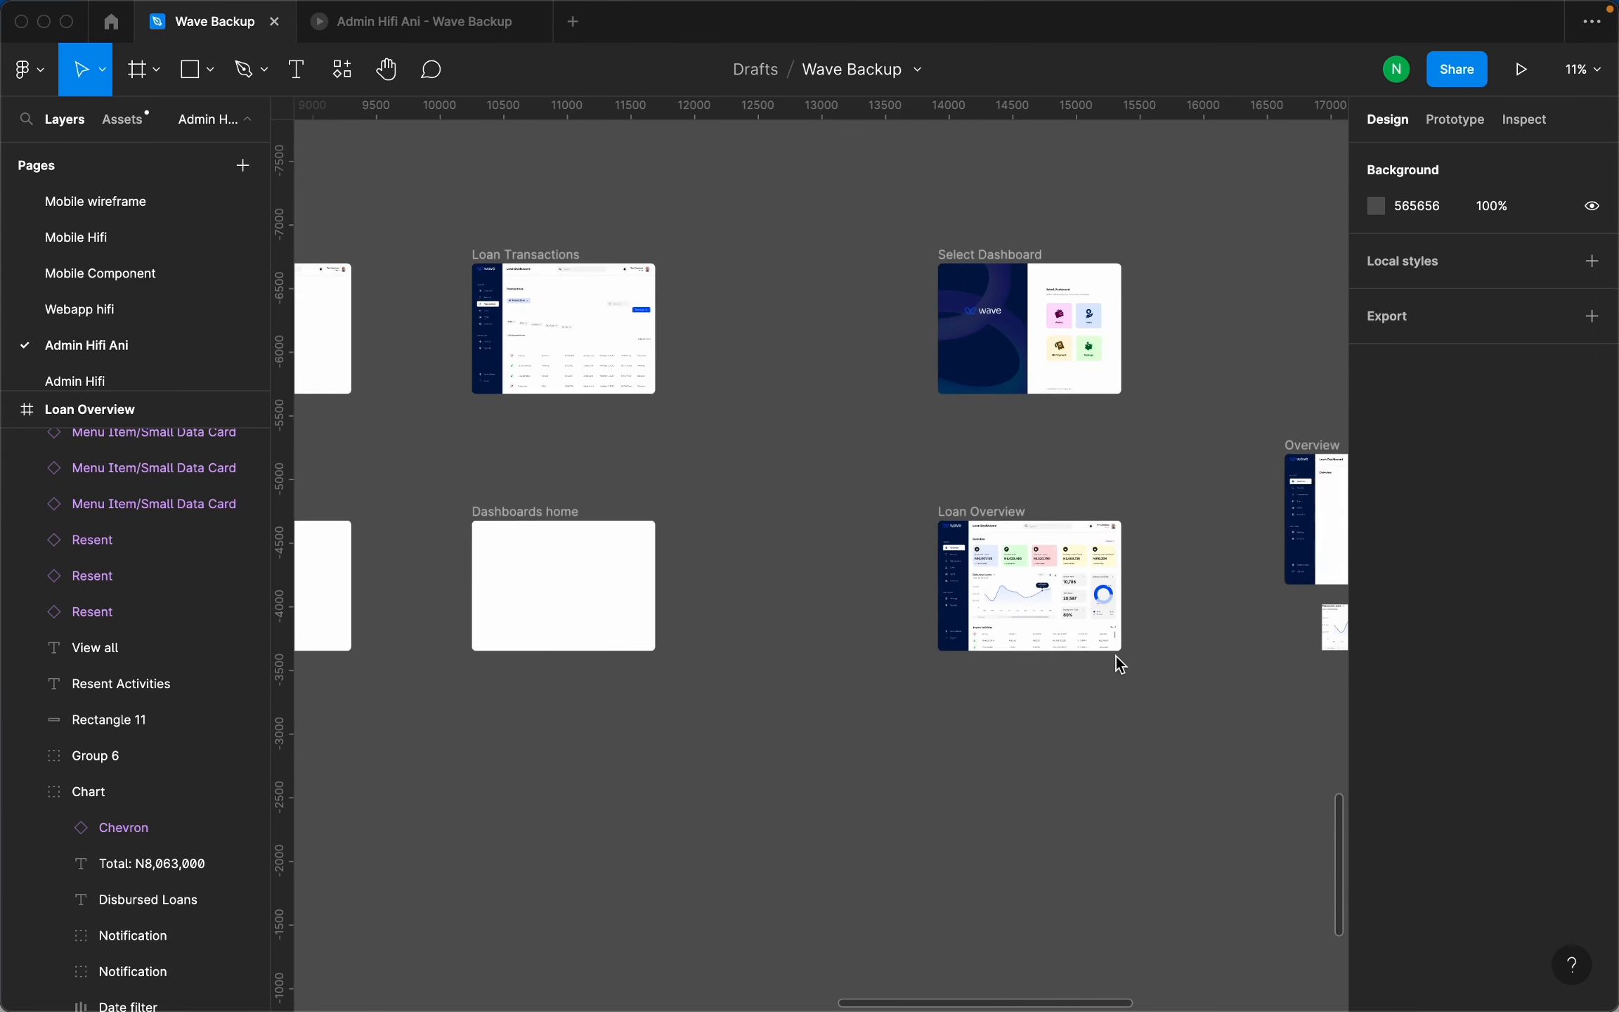
scroll(1116, 655, "down", 10)
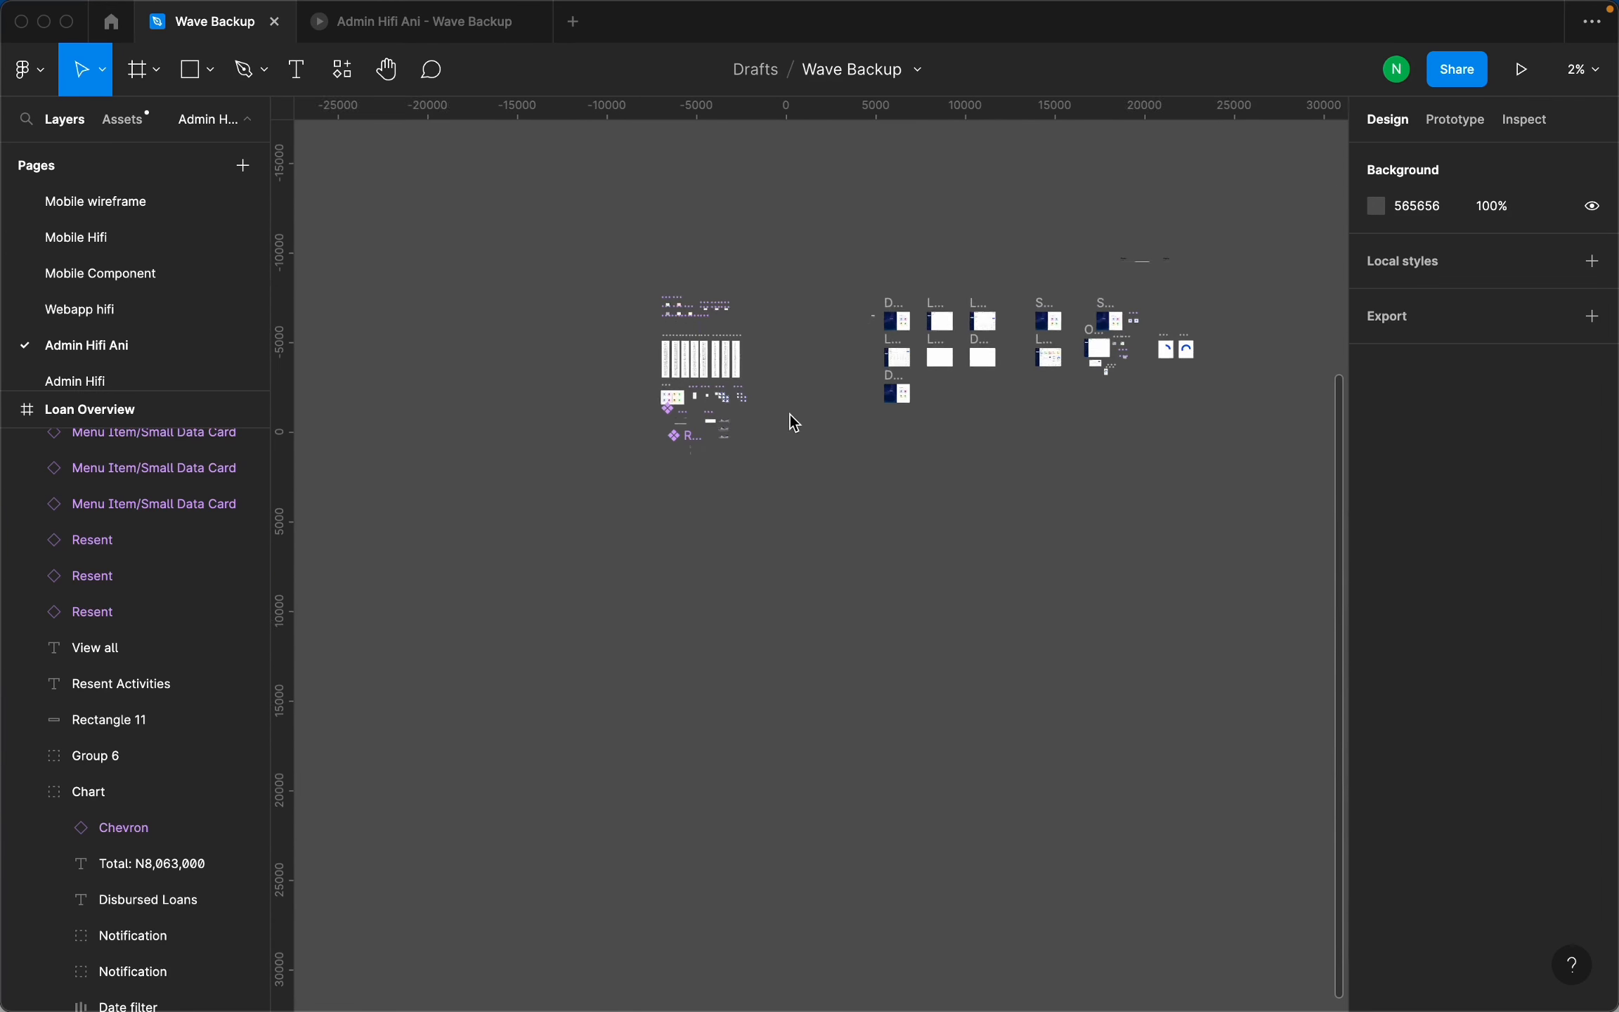
scroll(790, 415, "up", 10)
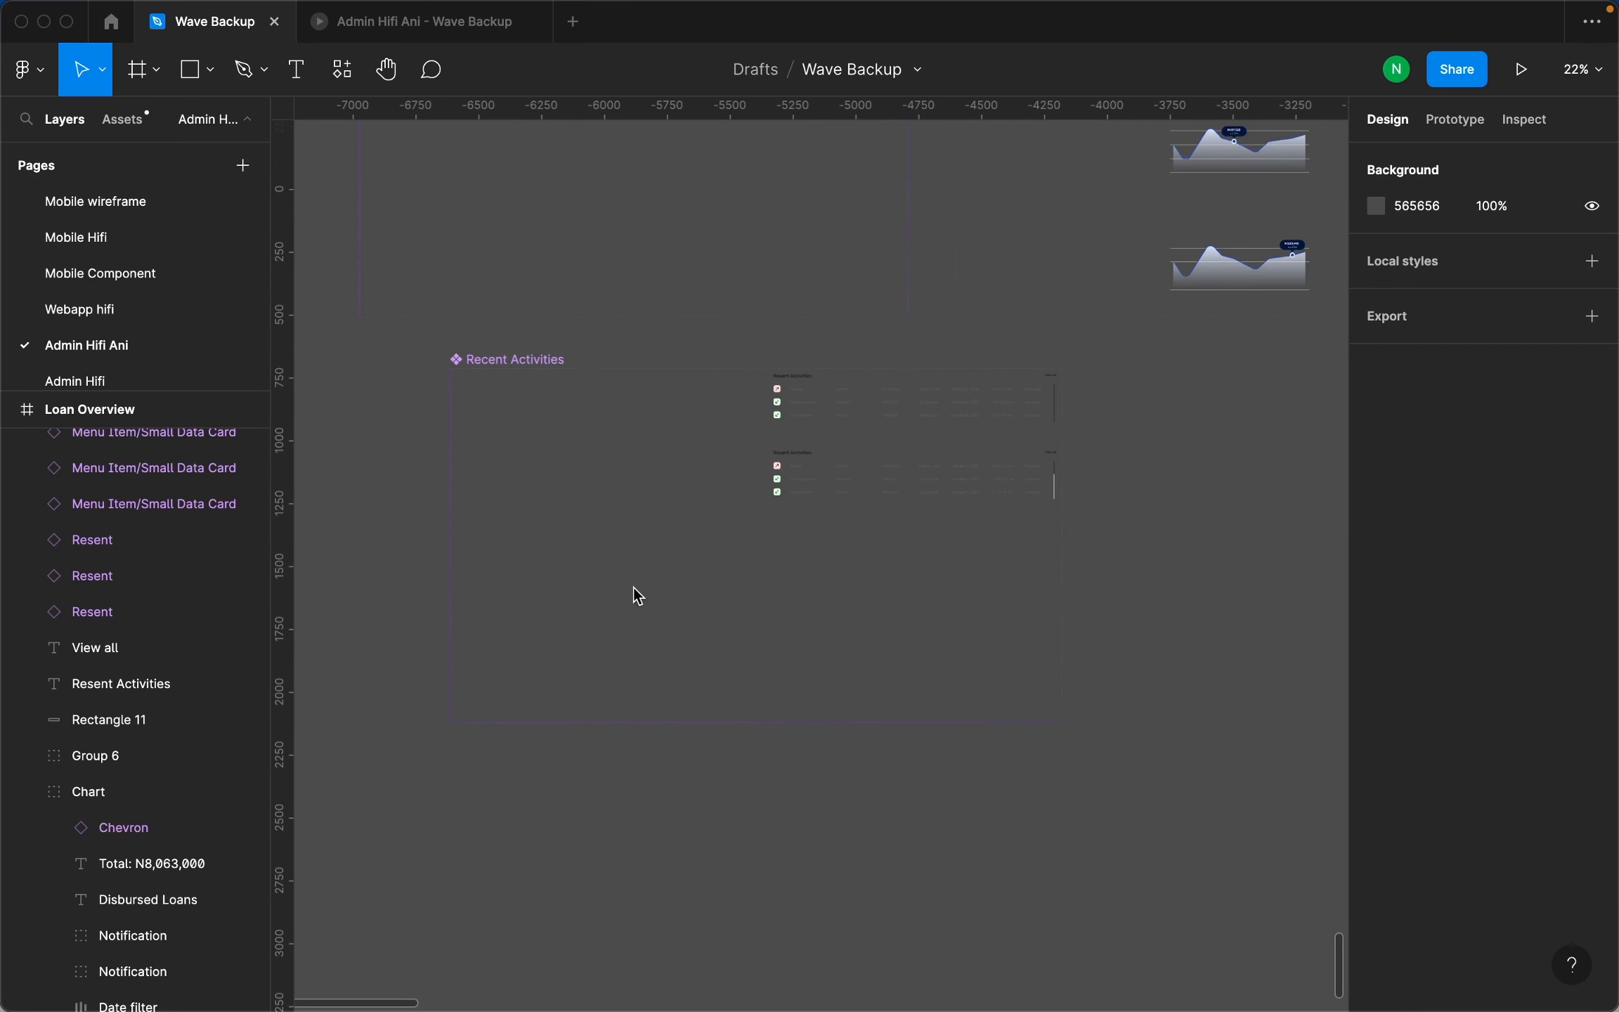
left_click(531, 371)
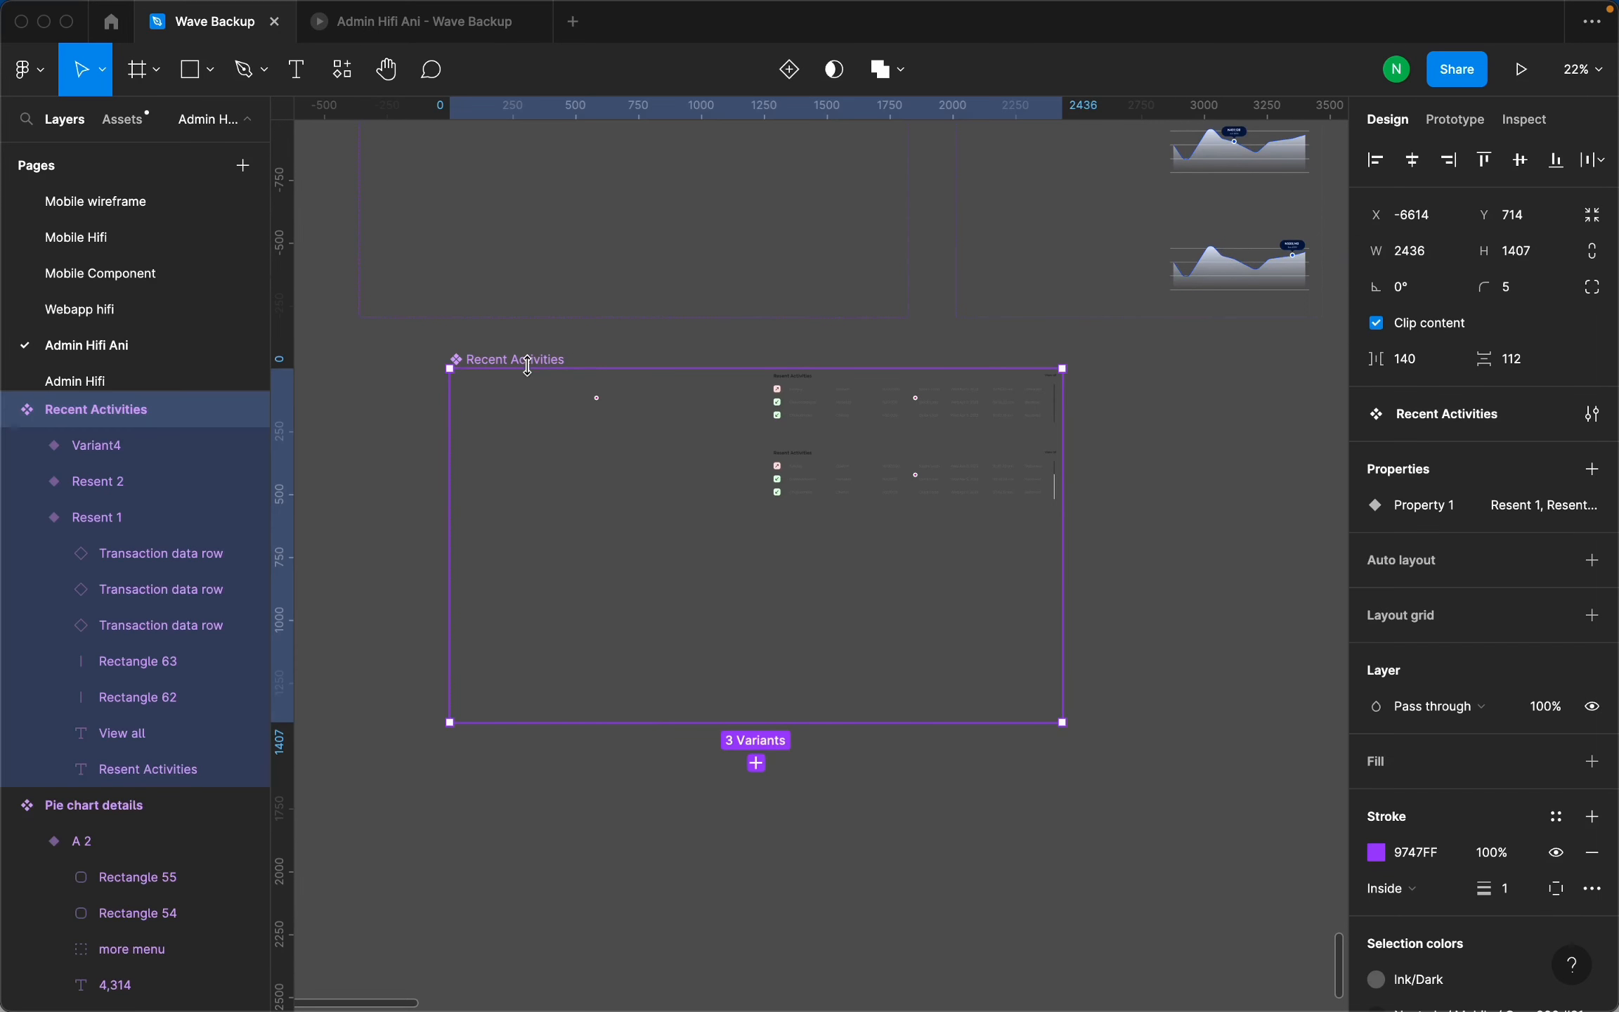
scroll(792, 450, "up", 1)
scroll(792, 449, "up", 3)
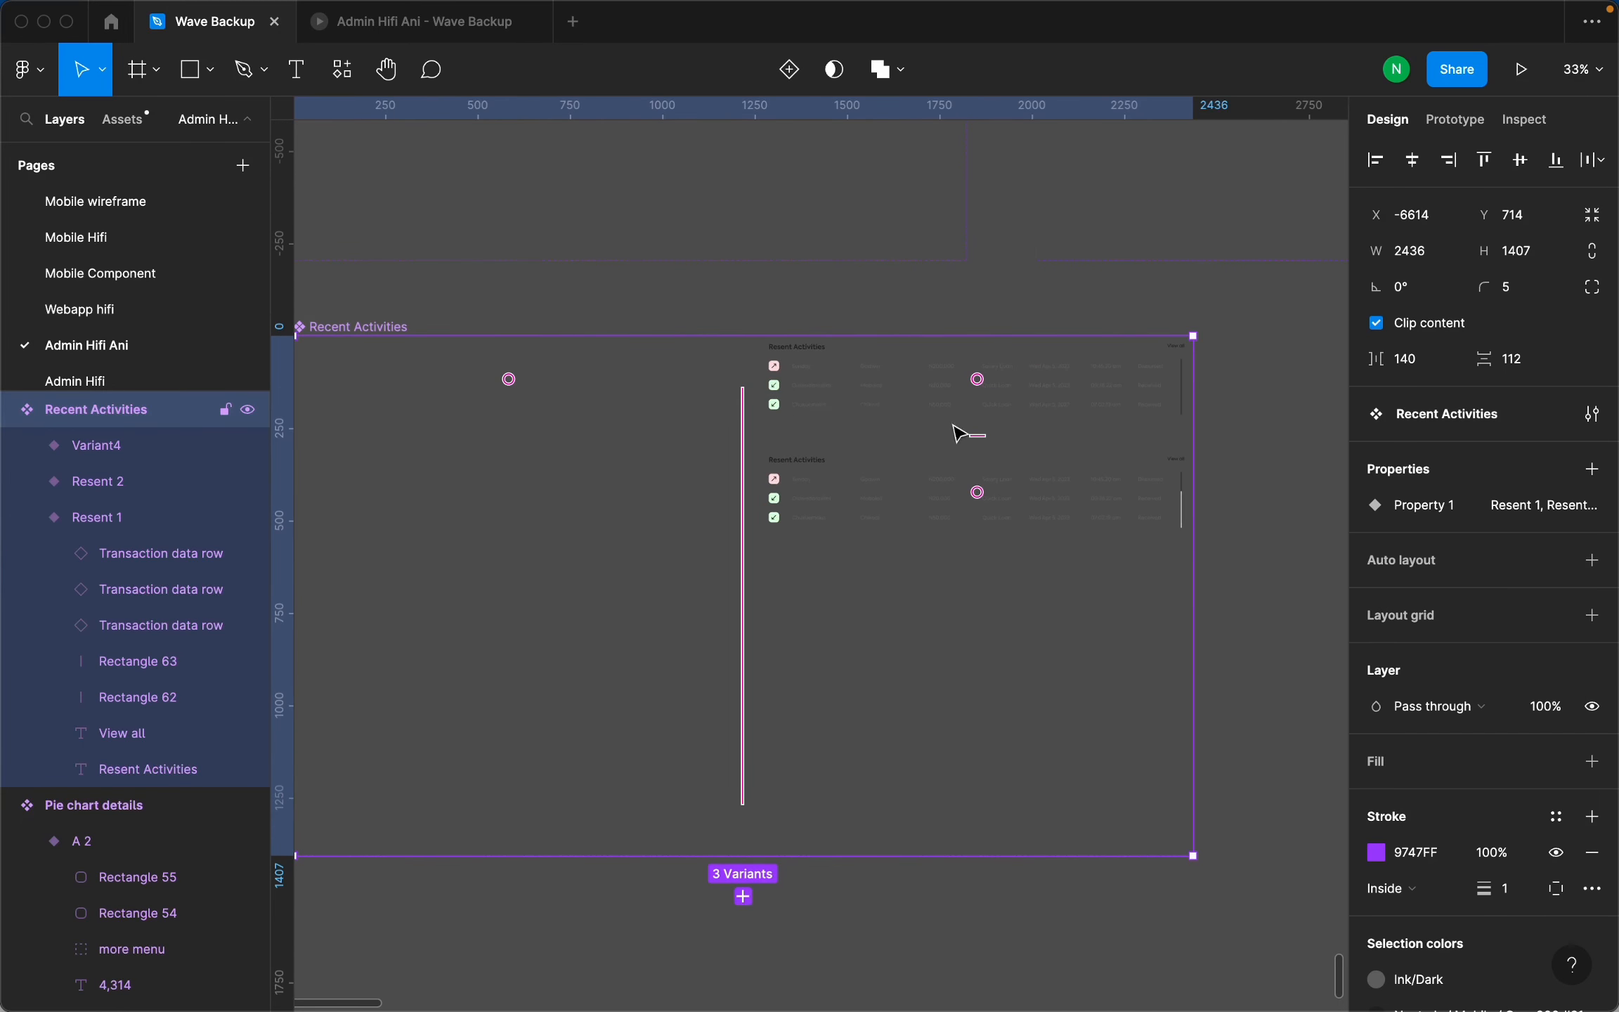
scroll(1019, 456, "down", 3)
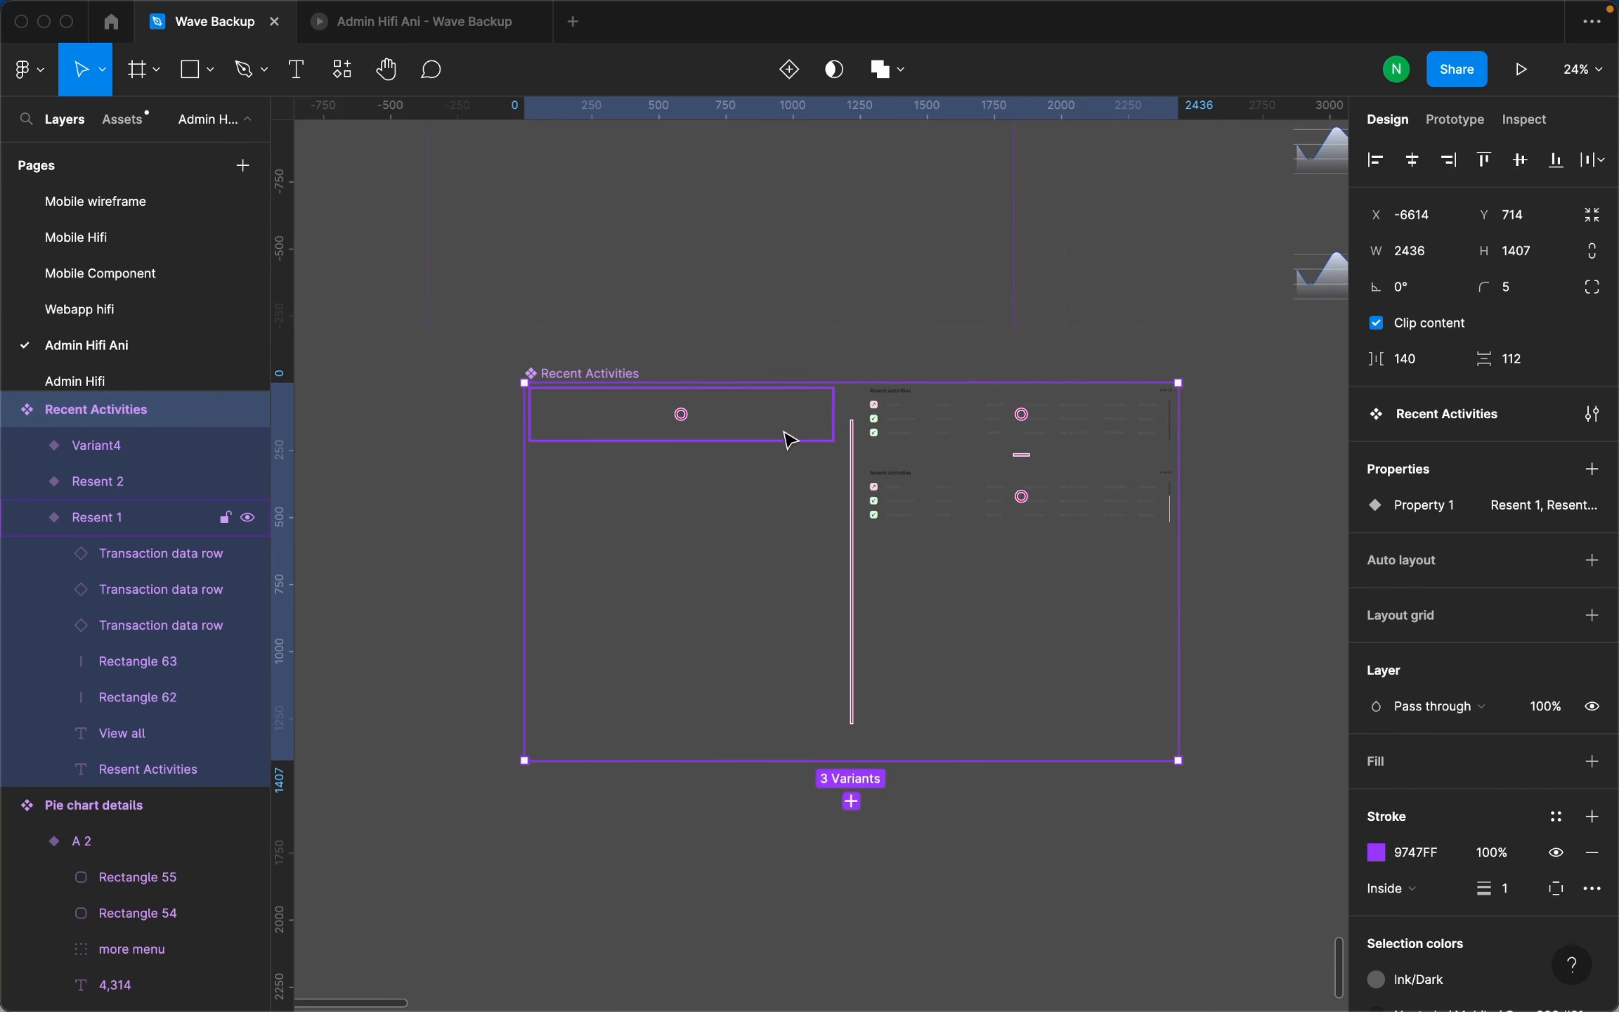
scroll(790, 440, "up", 5)
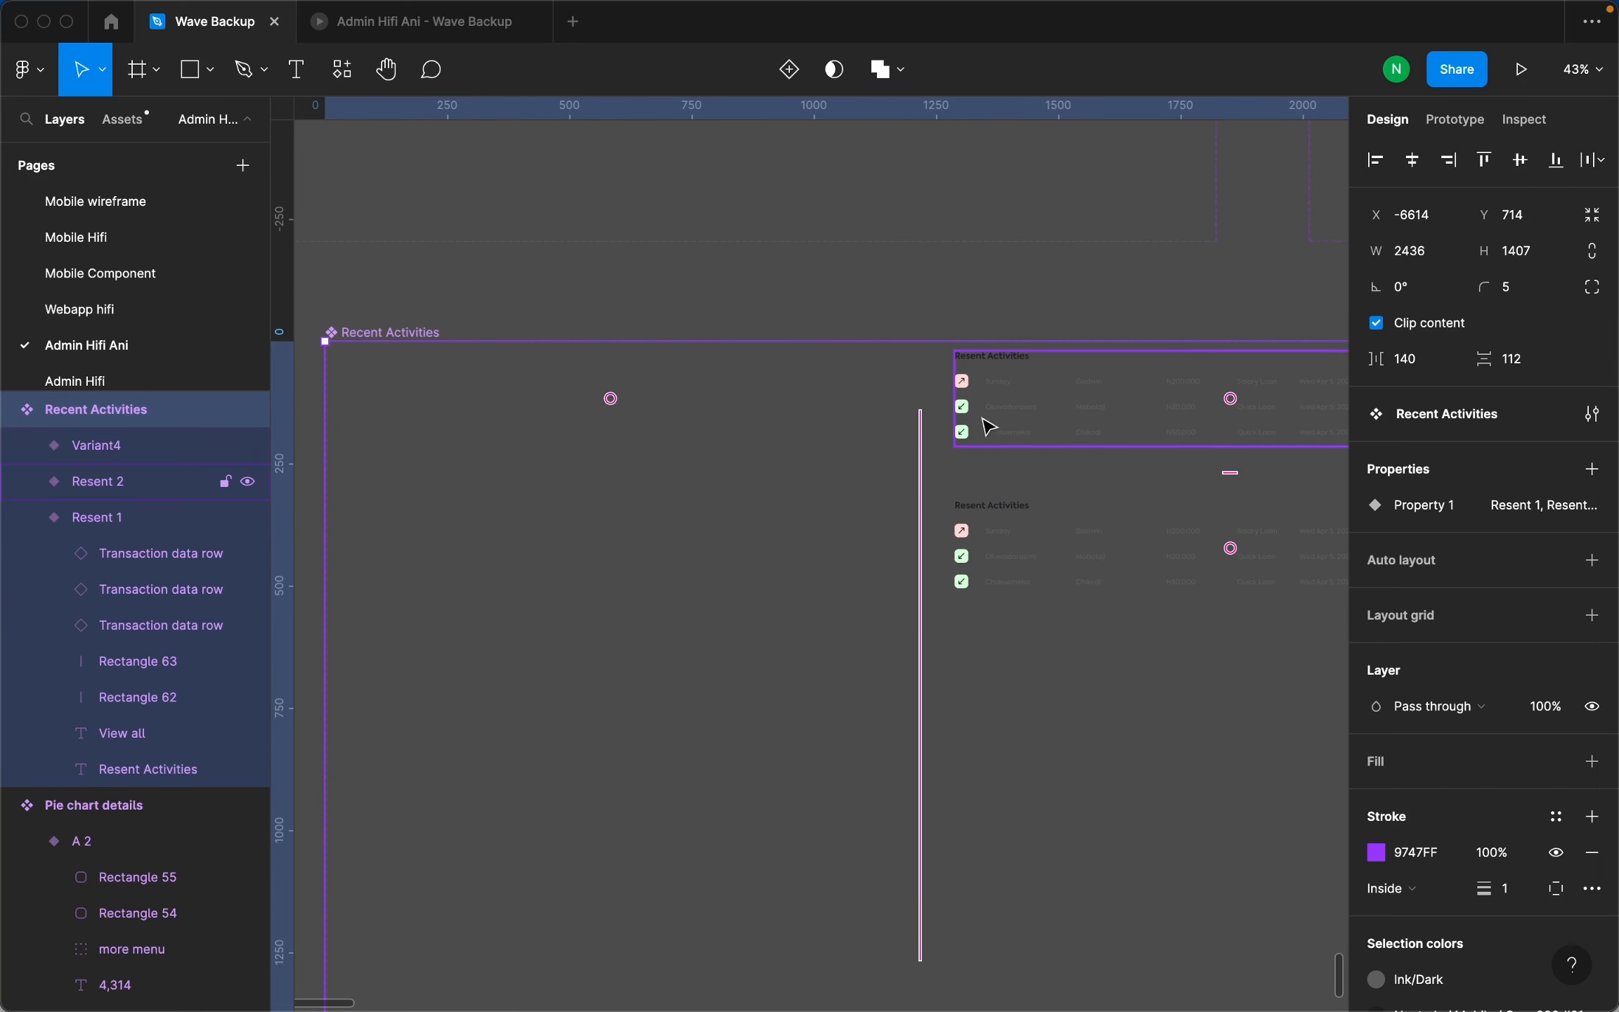
Turn off Clip content on the Resent 1 variant of Recent Activities to reveal its layers below the frame.
left_click(699, 421)
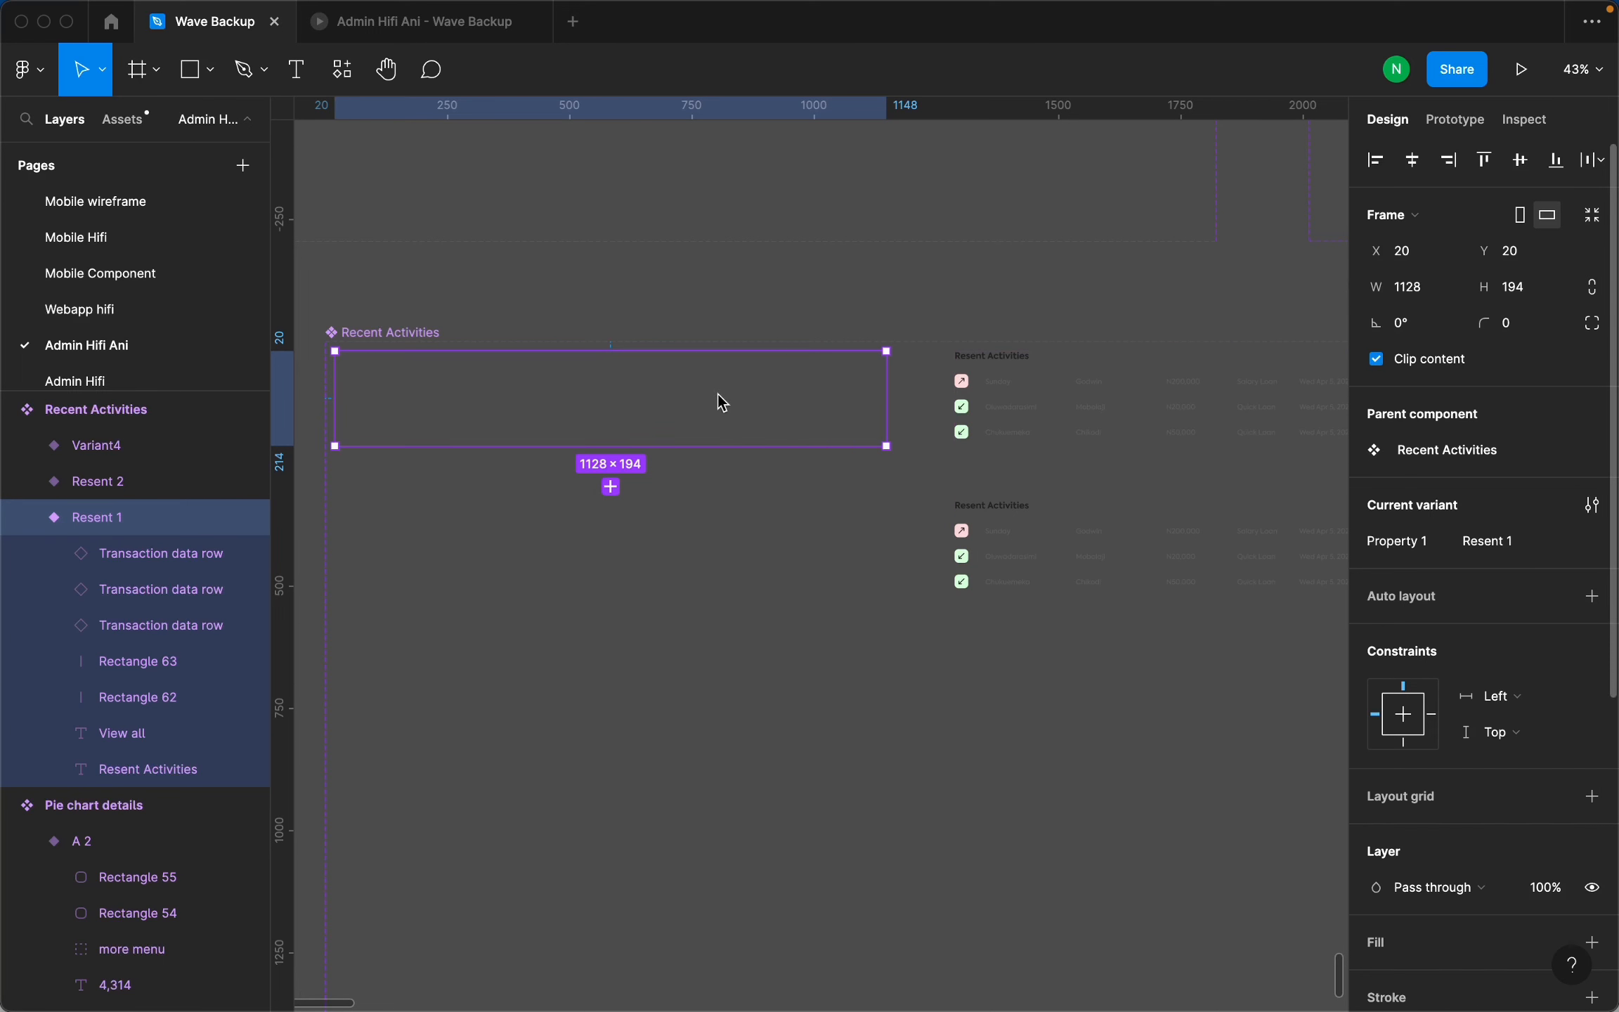
left_click(420, 335)
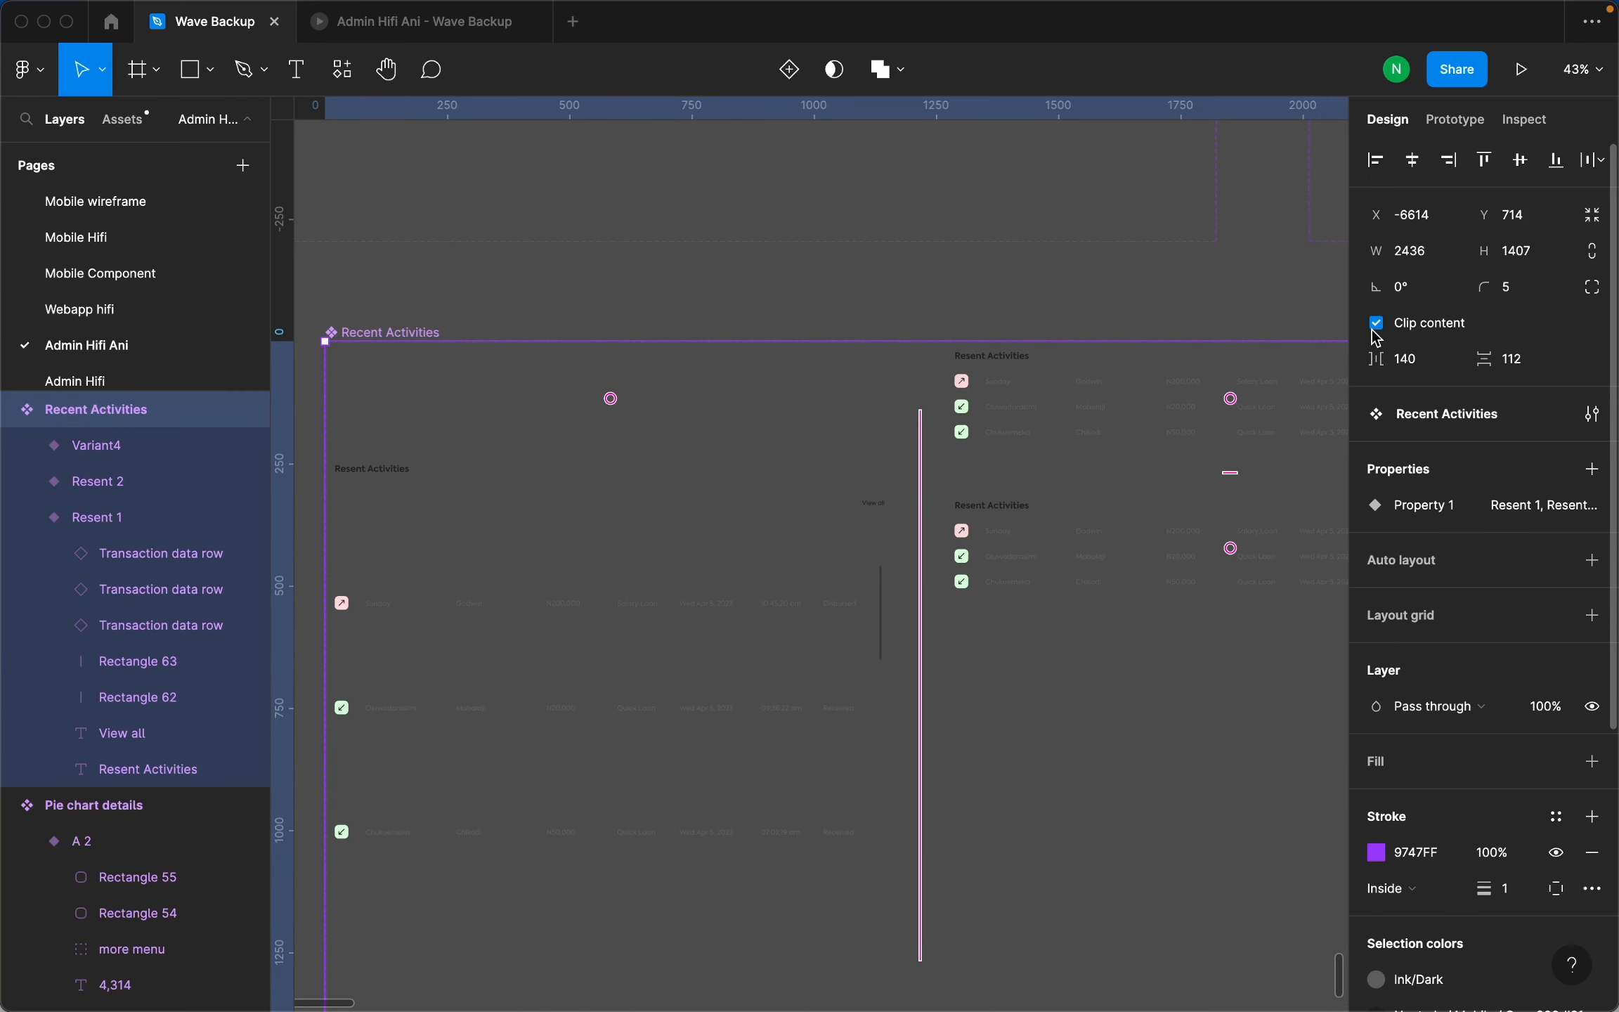
scroll(1019, 466, "down", 5)
scroll(794, 527, "up", 3)
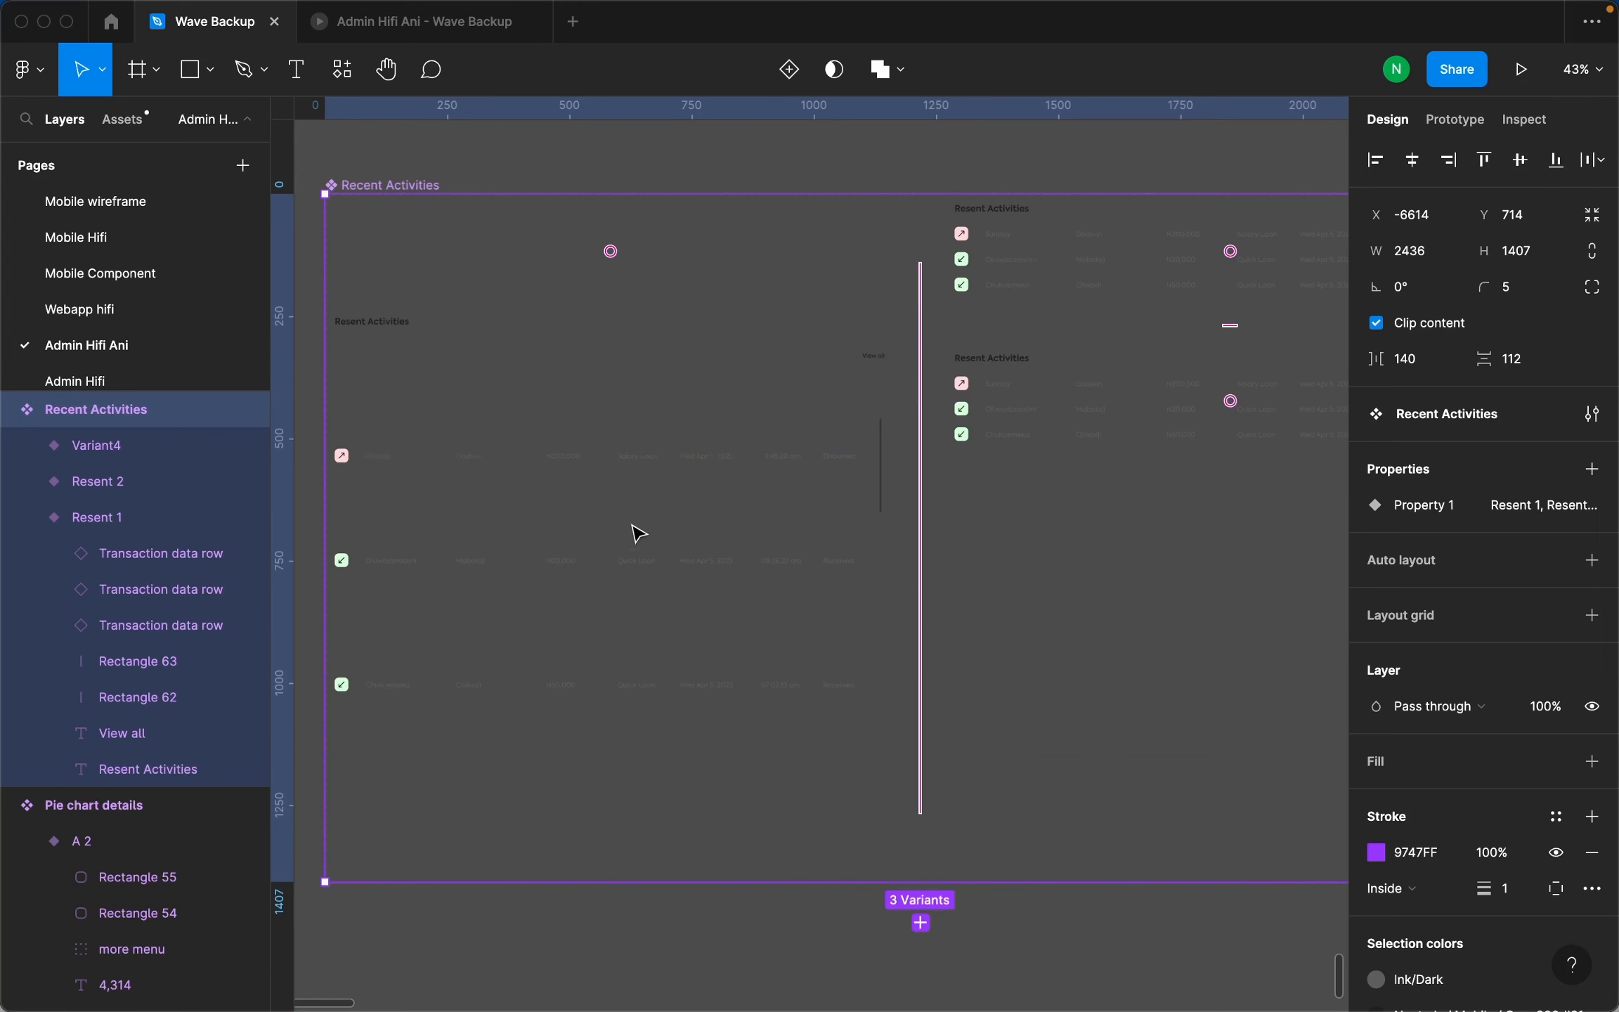
scroll(563, 358, "up", 2)
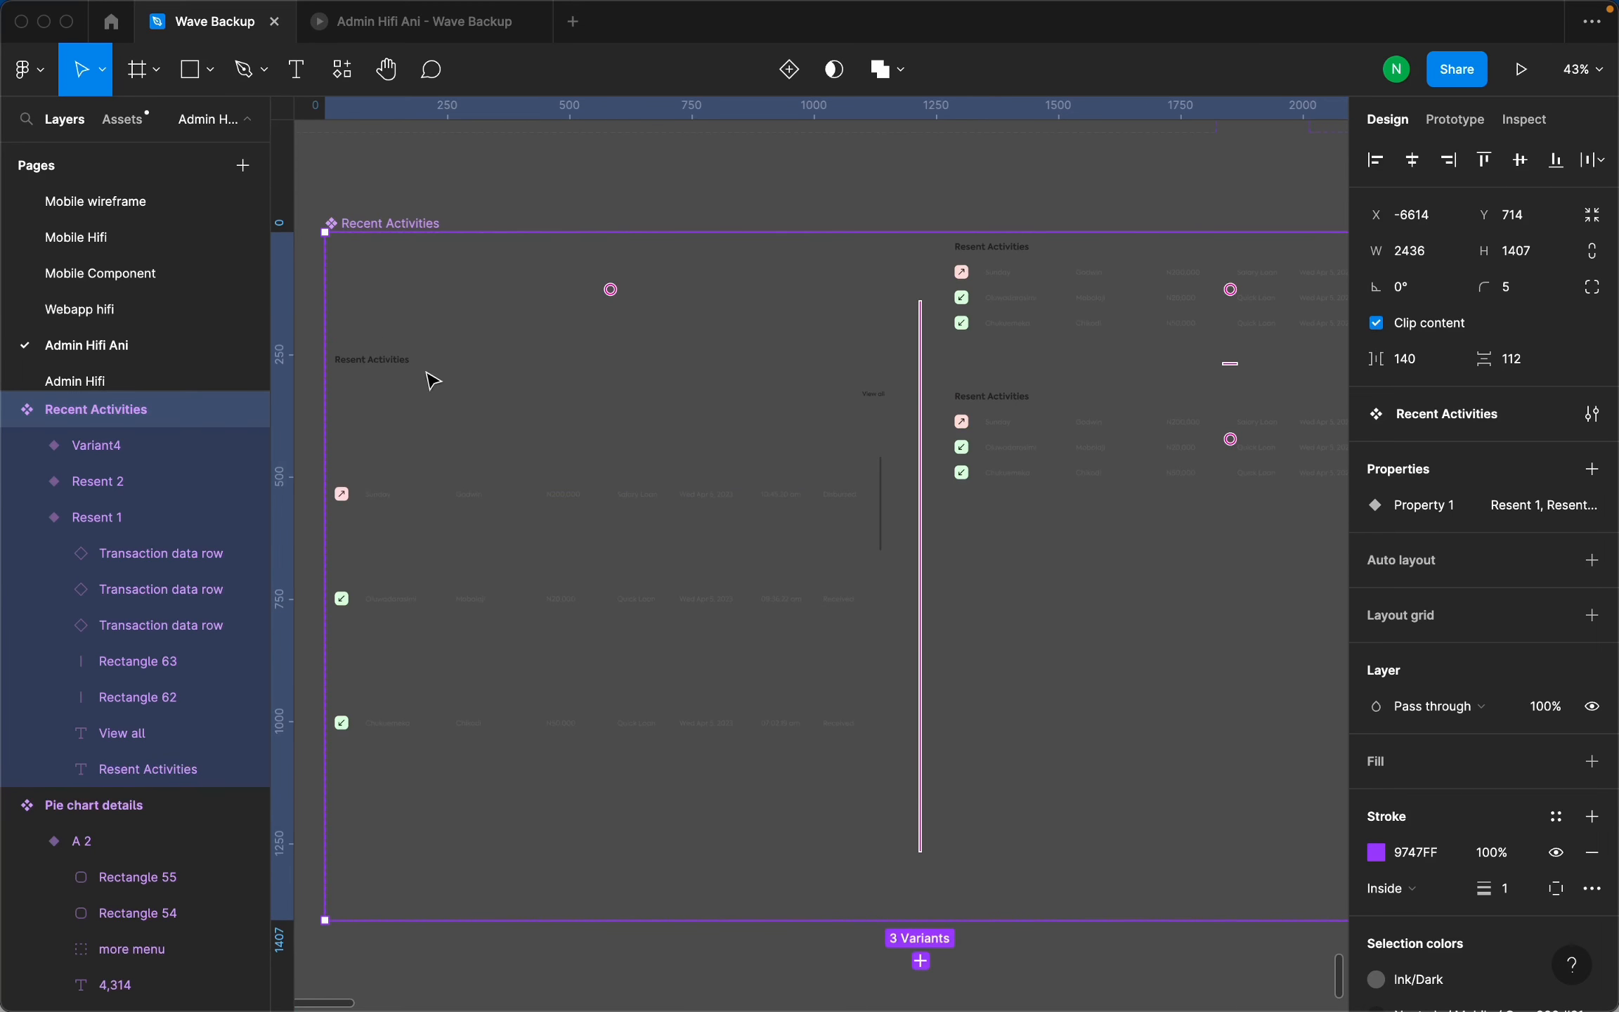
Inspect the heading, View all text and first transaction row placed below the Resent 1 variant's frame.
left_click(528, 311)
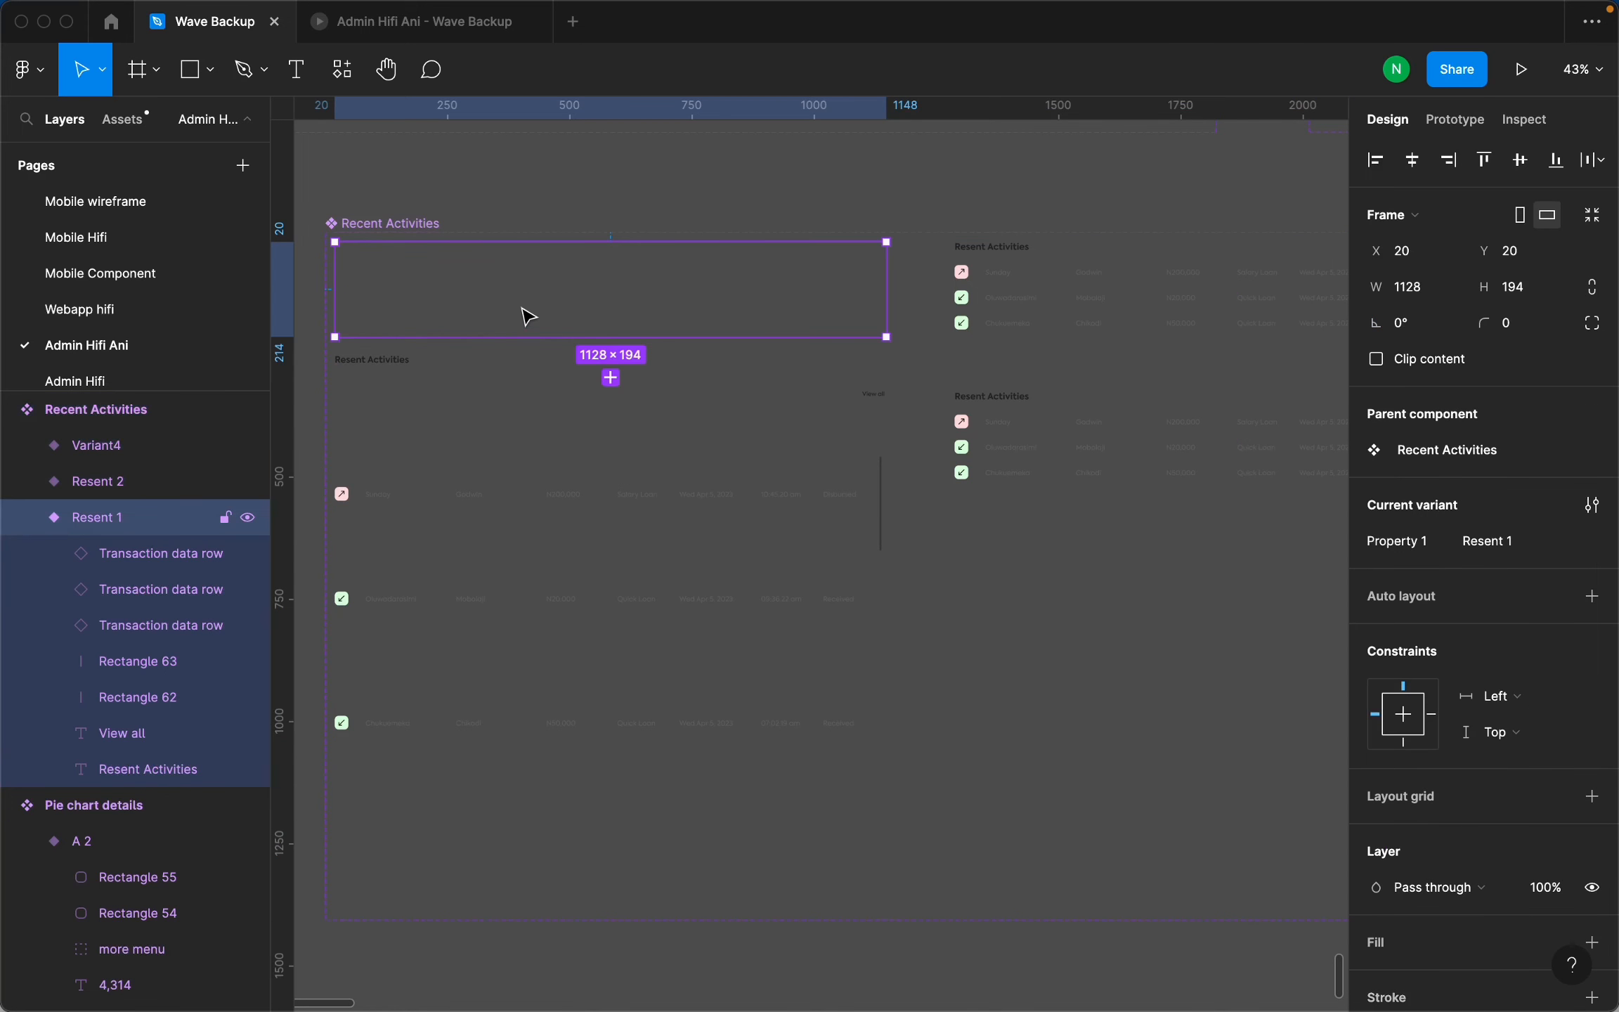
left_click(376, 365)
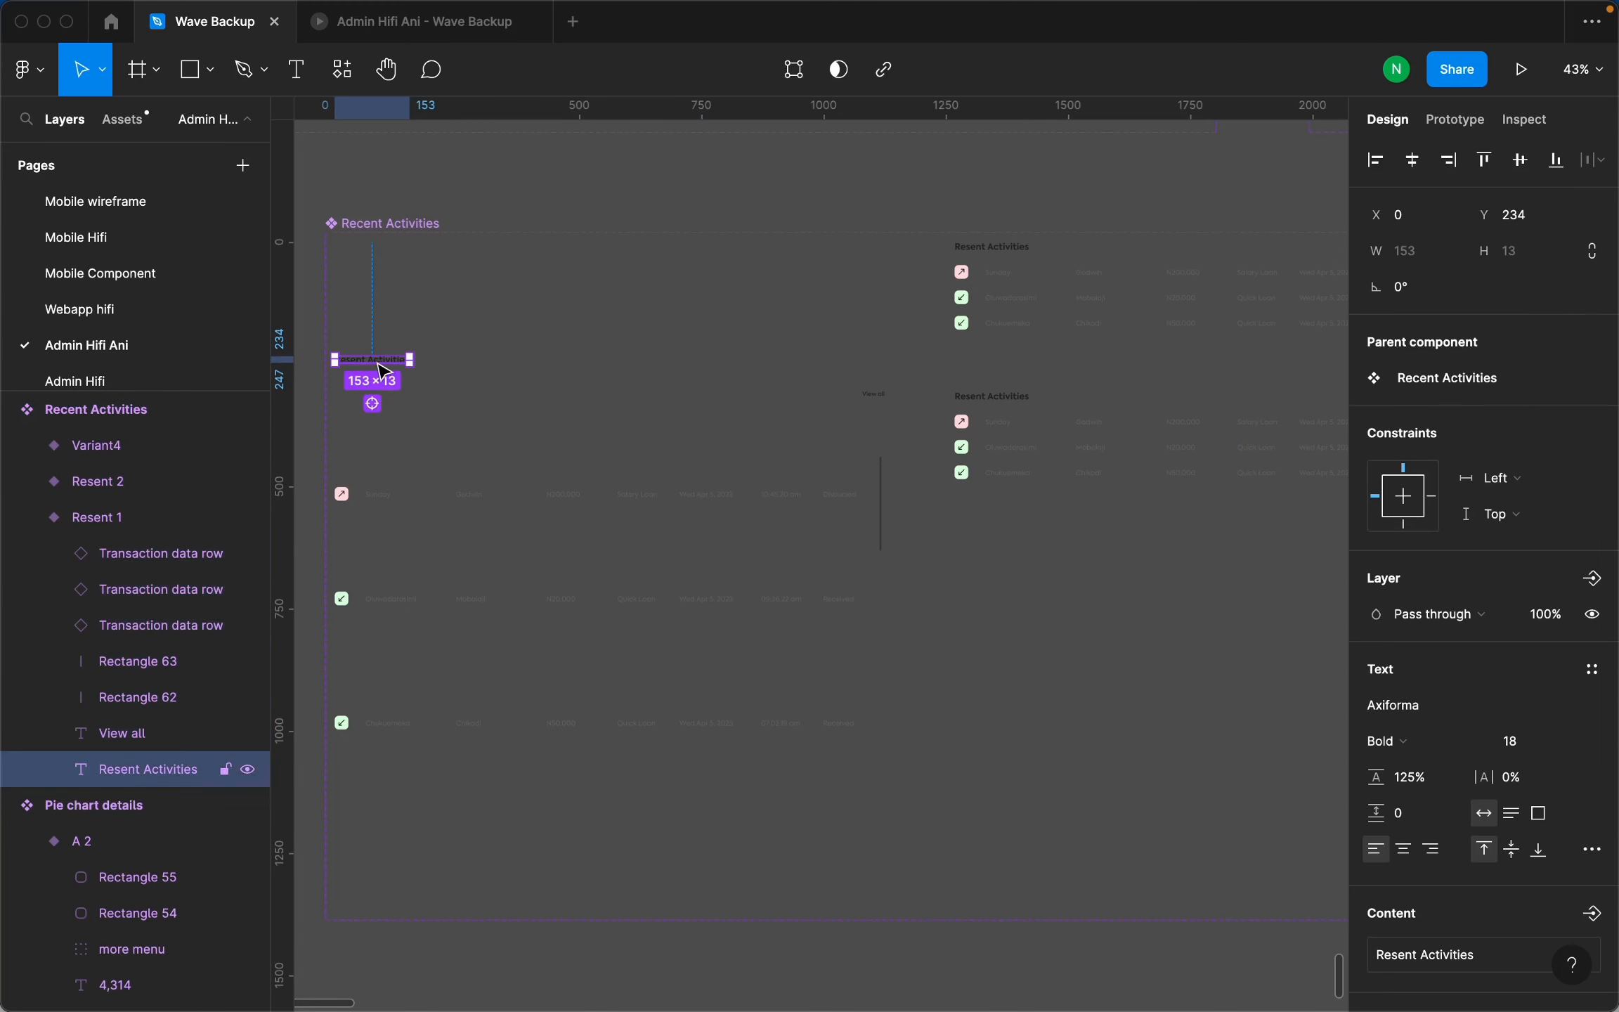
left_click(883, 406)
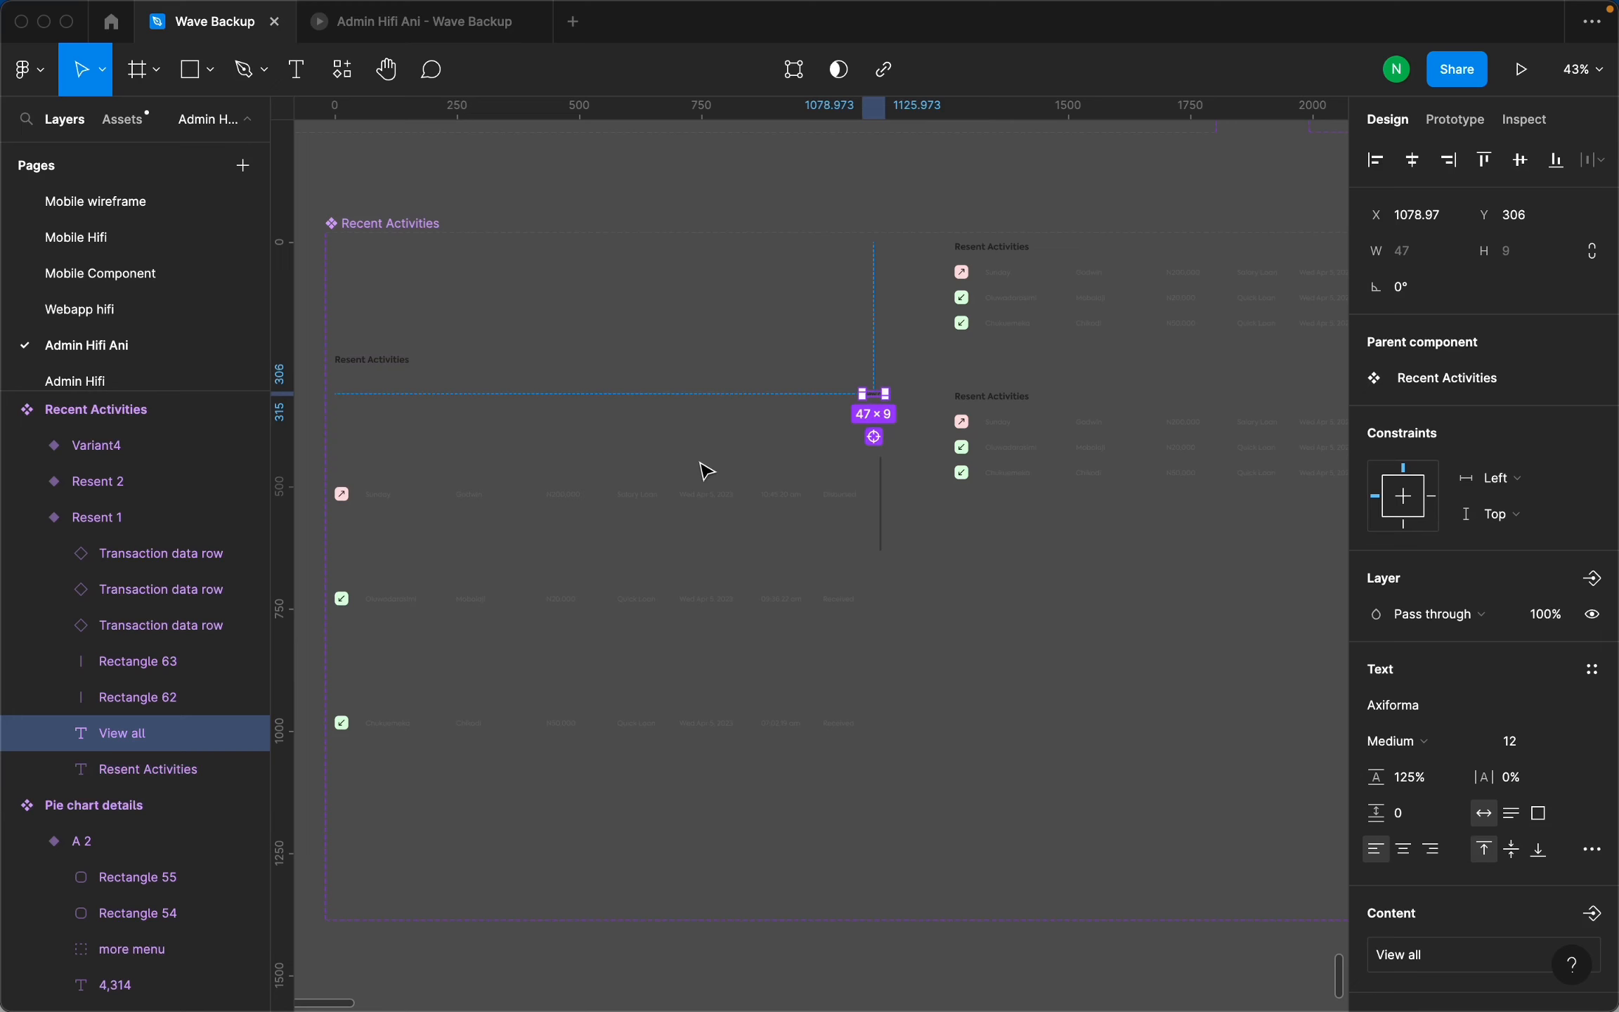
left_click(681, 497)
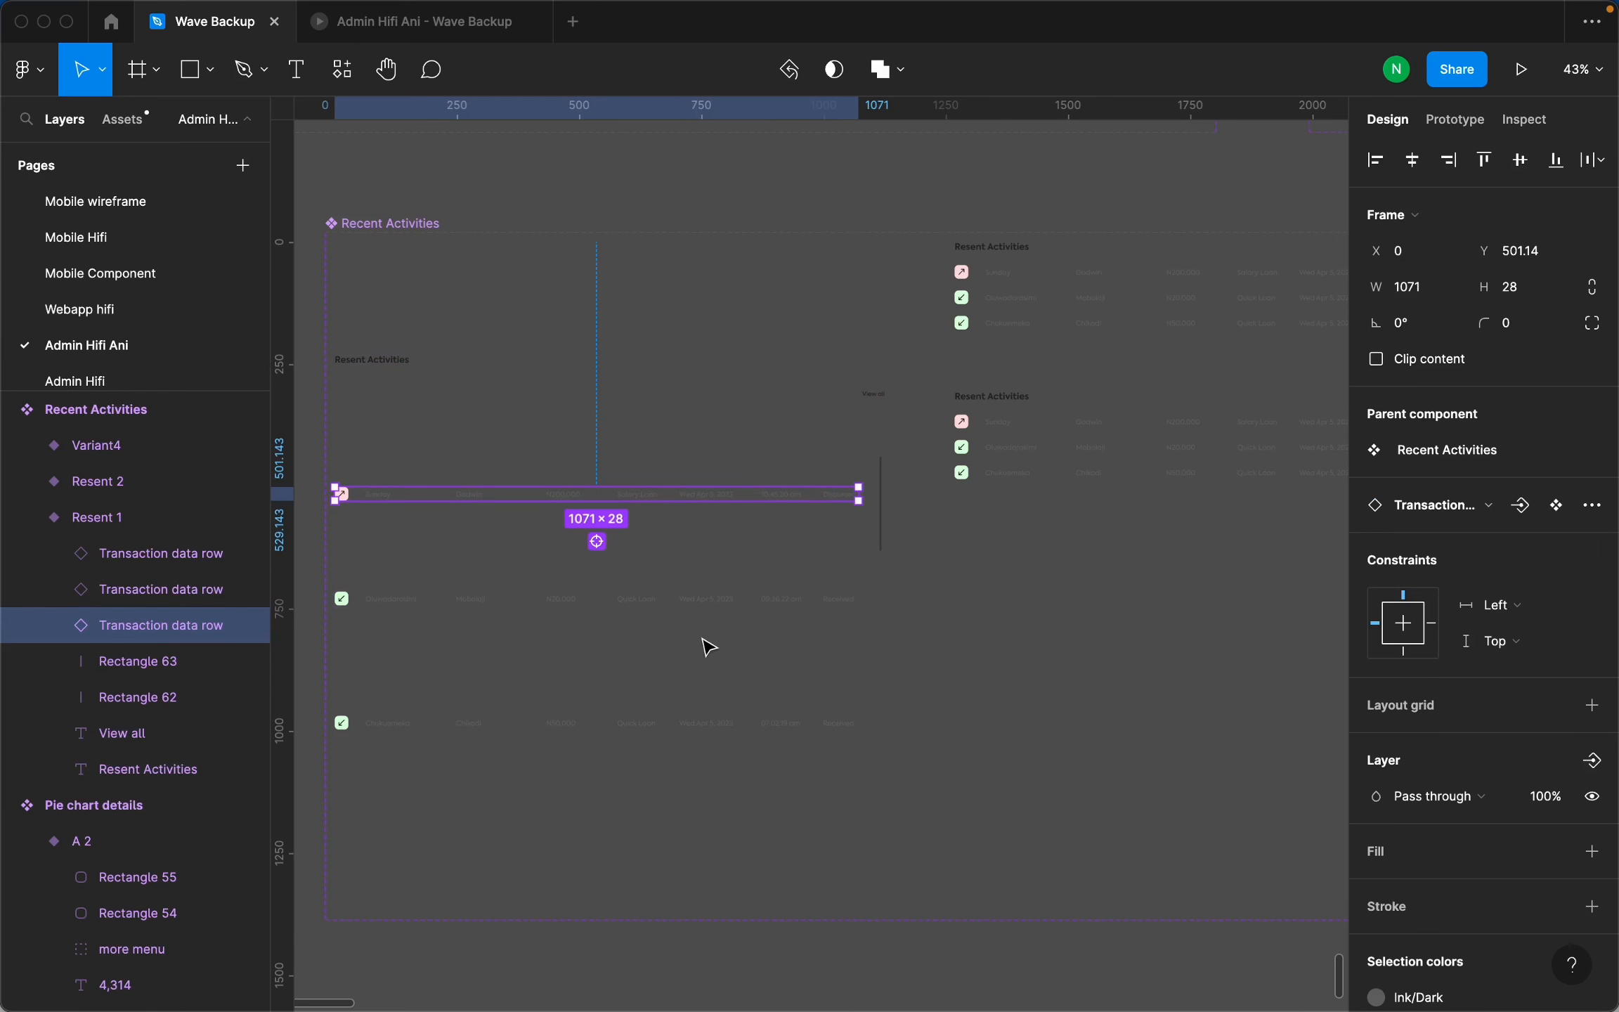
left_click(535, 333)
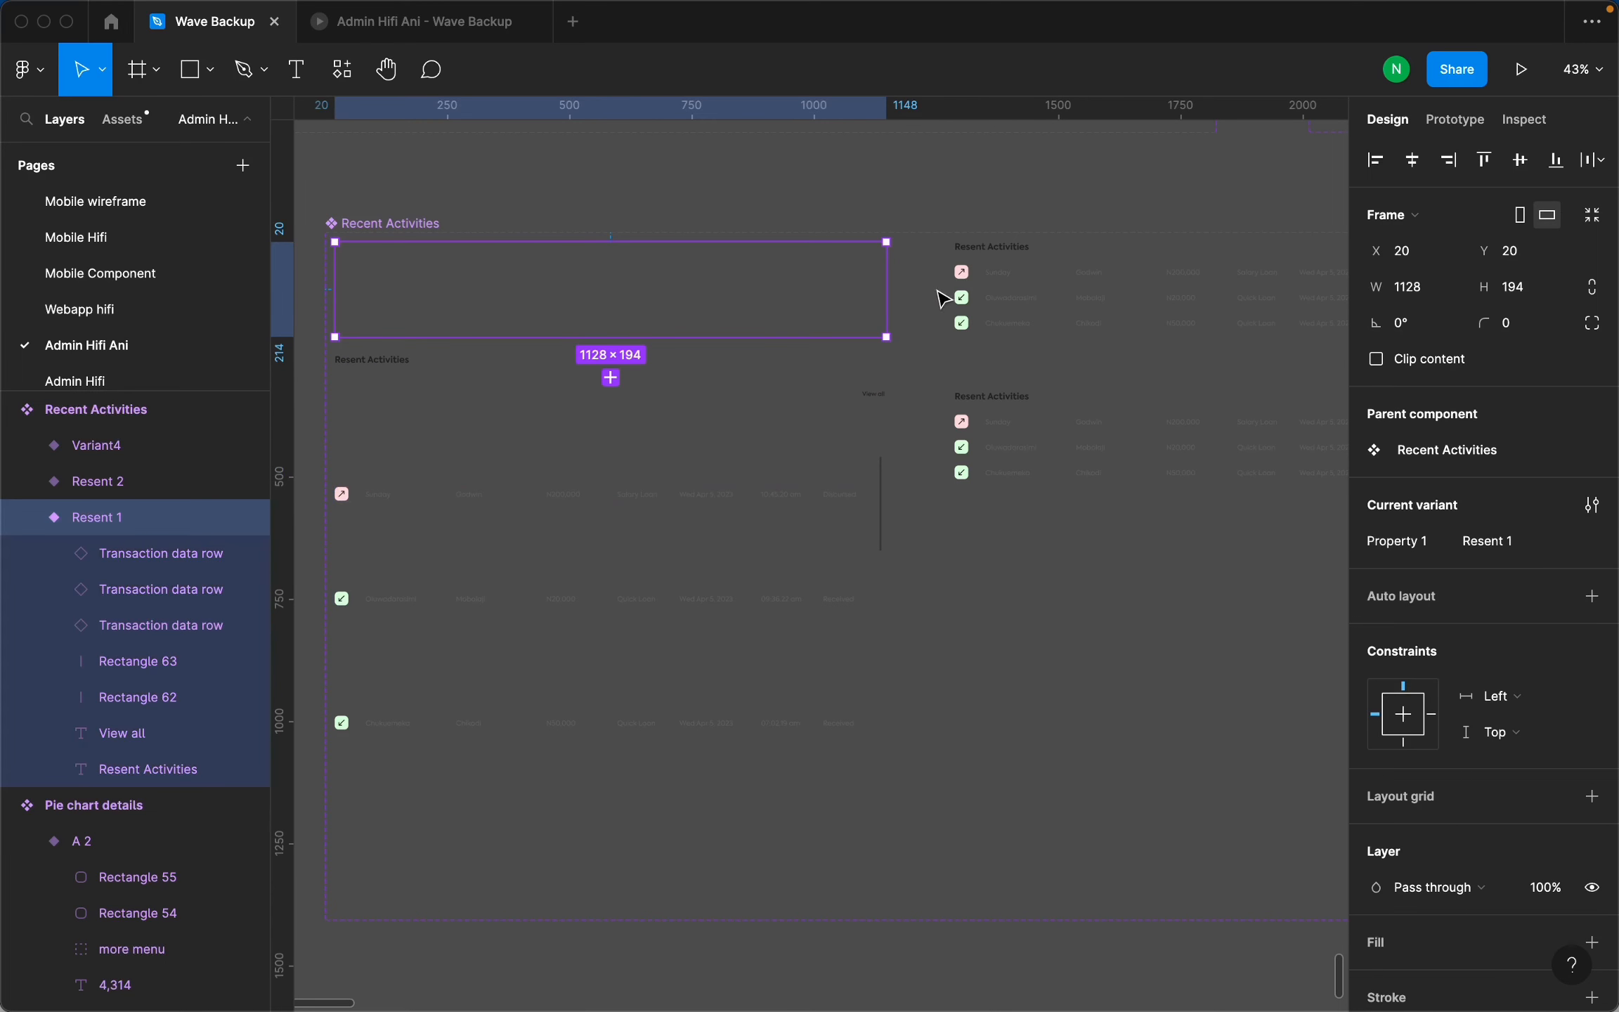
Inspect the after-delay interaction from Resent 1 to Resent 2, and examine the Resent 2 and Variant4 layouts.
left_click(1454, 119)
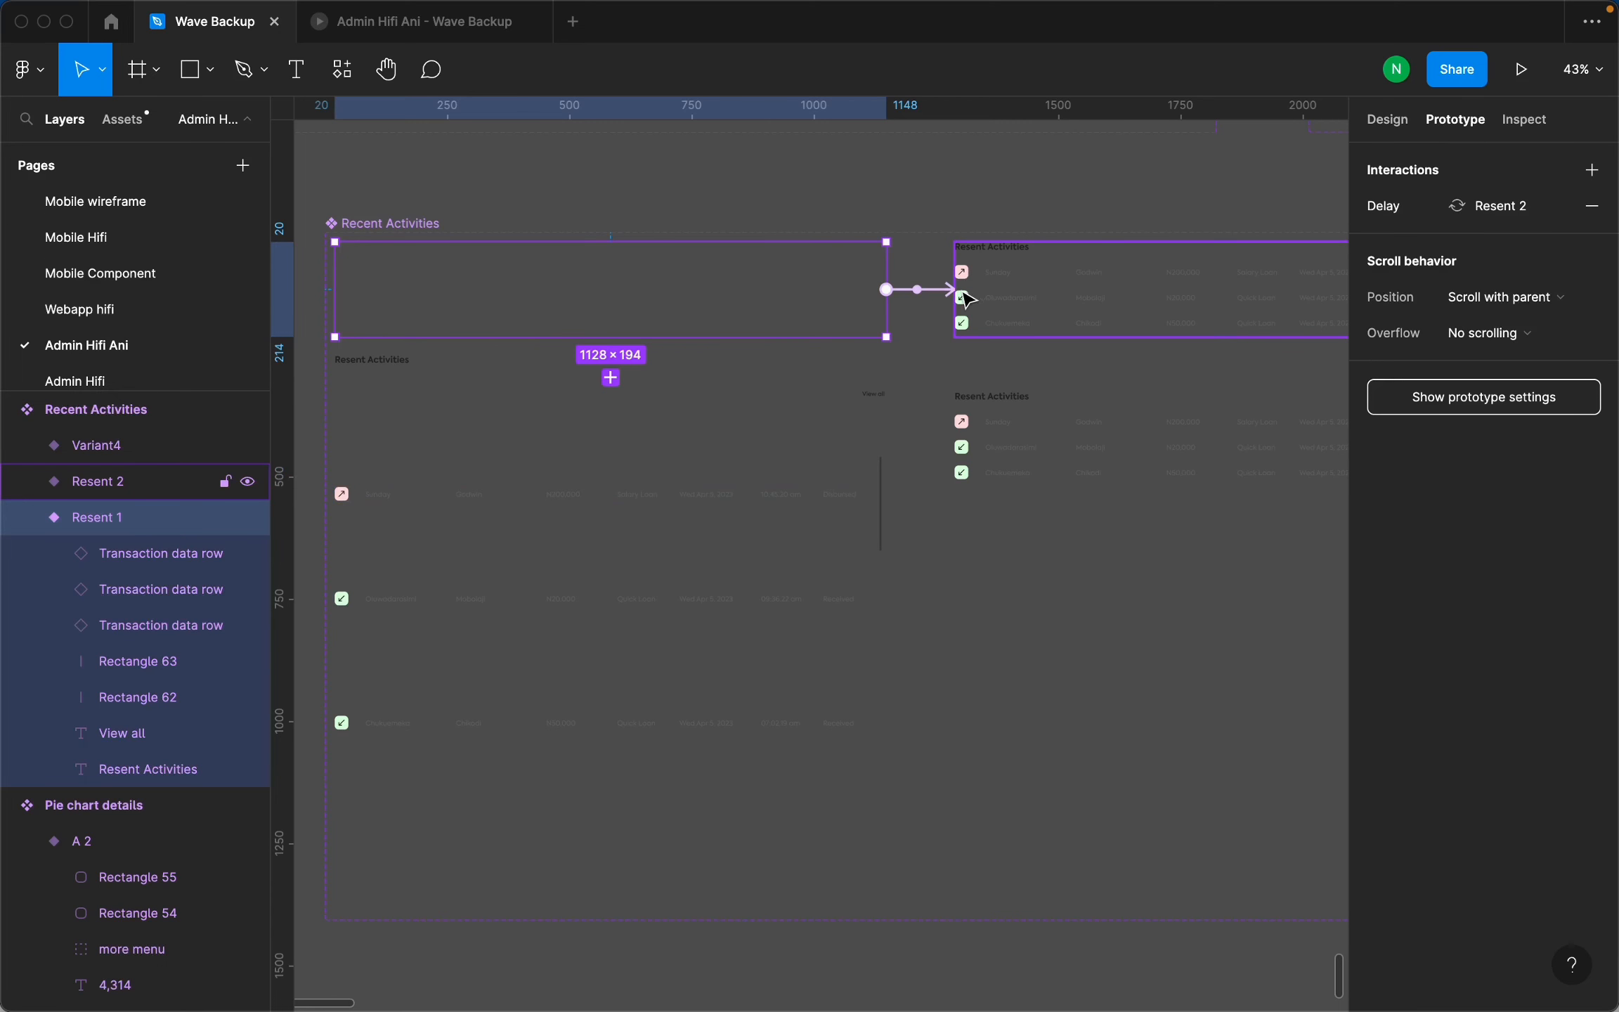
left_click(942, 296)
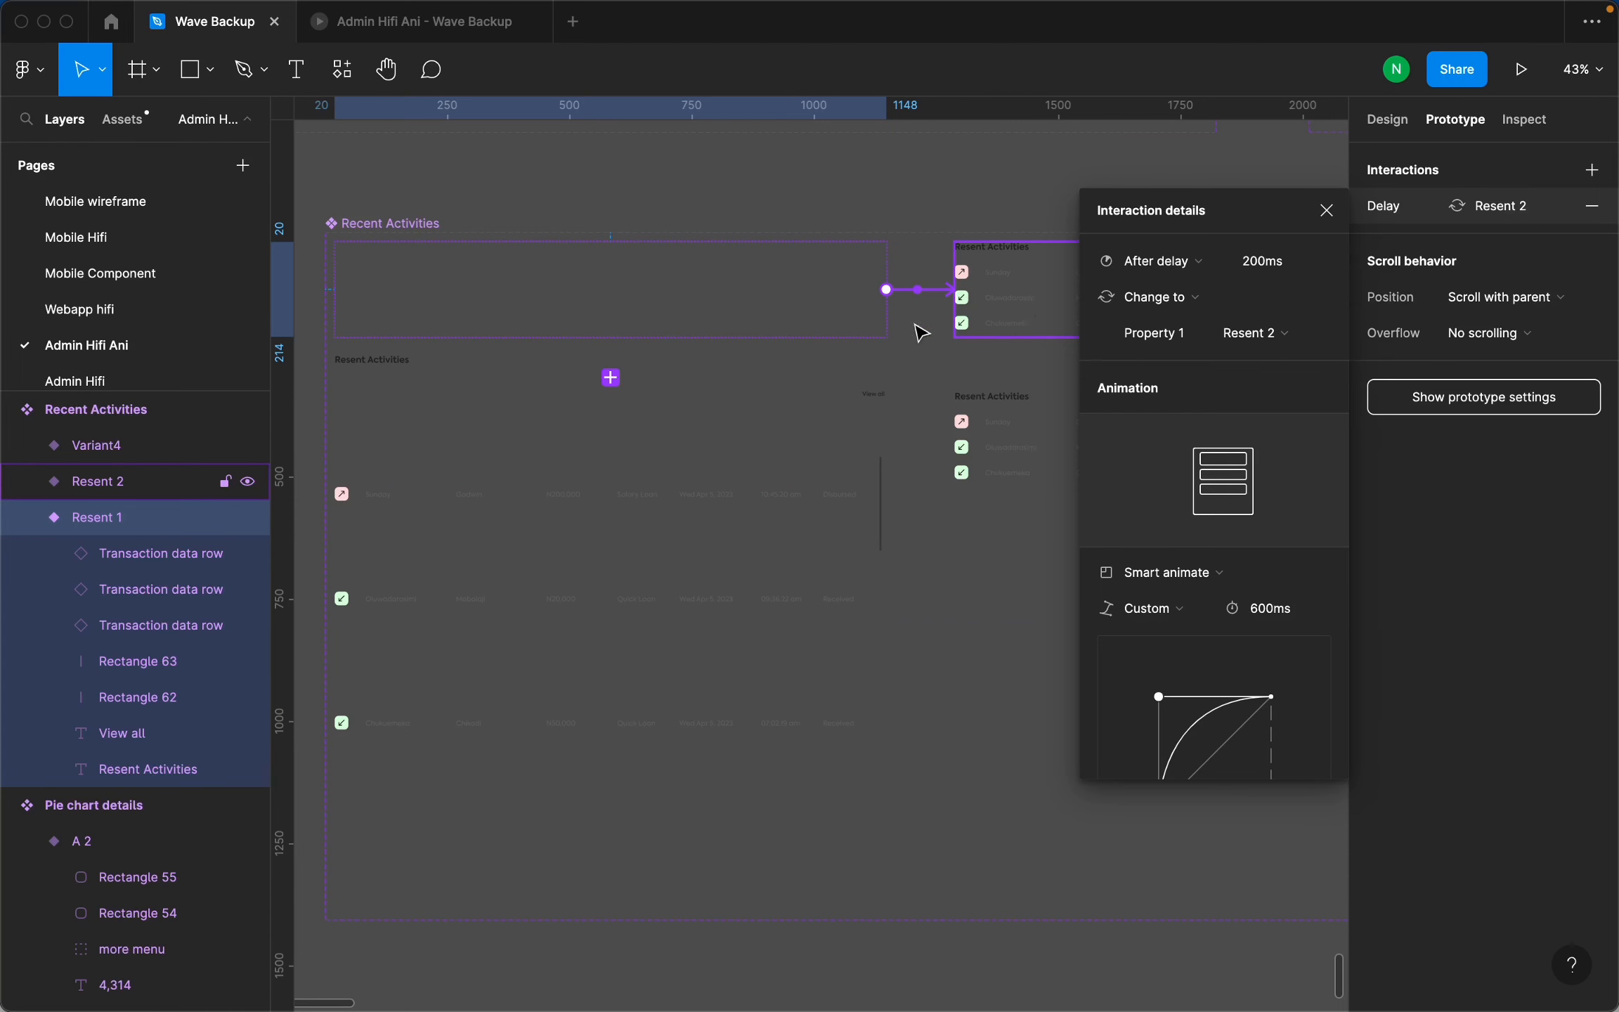
scroll(923, 333, "up", 3)
scroll(763, 365, "down", 4)
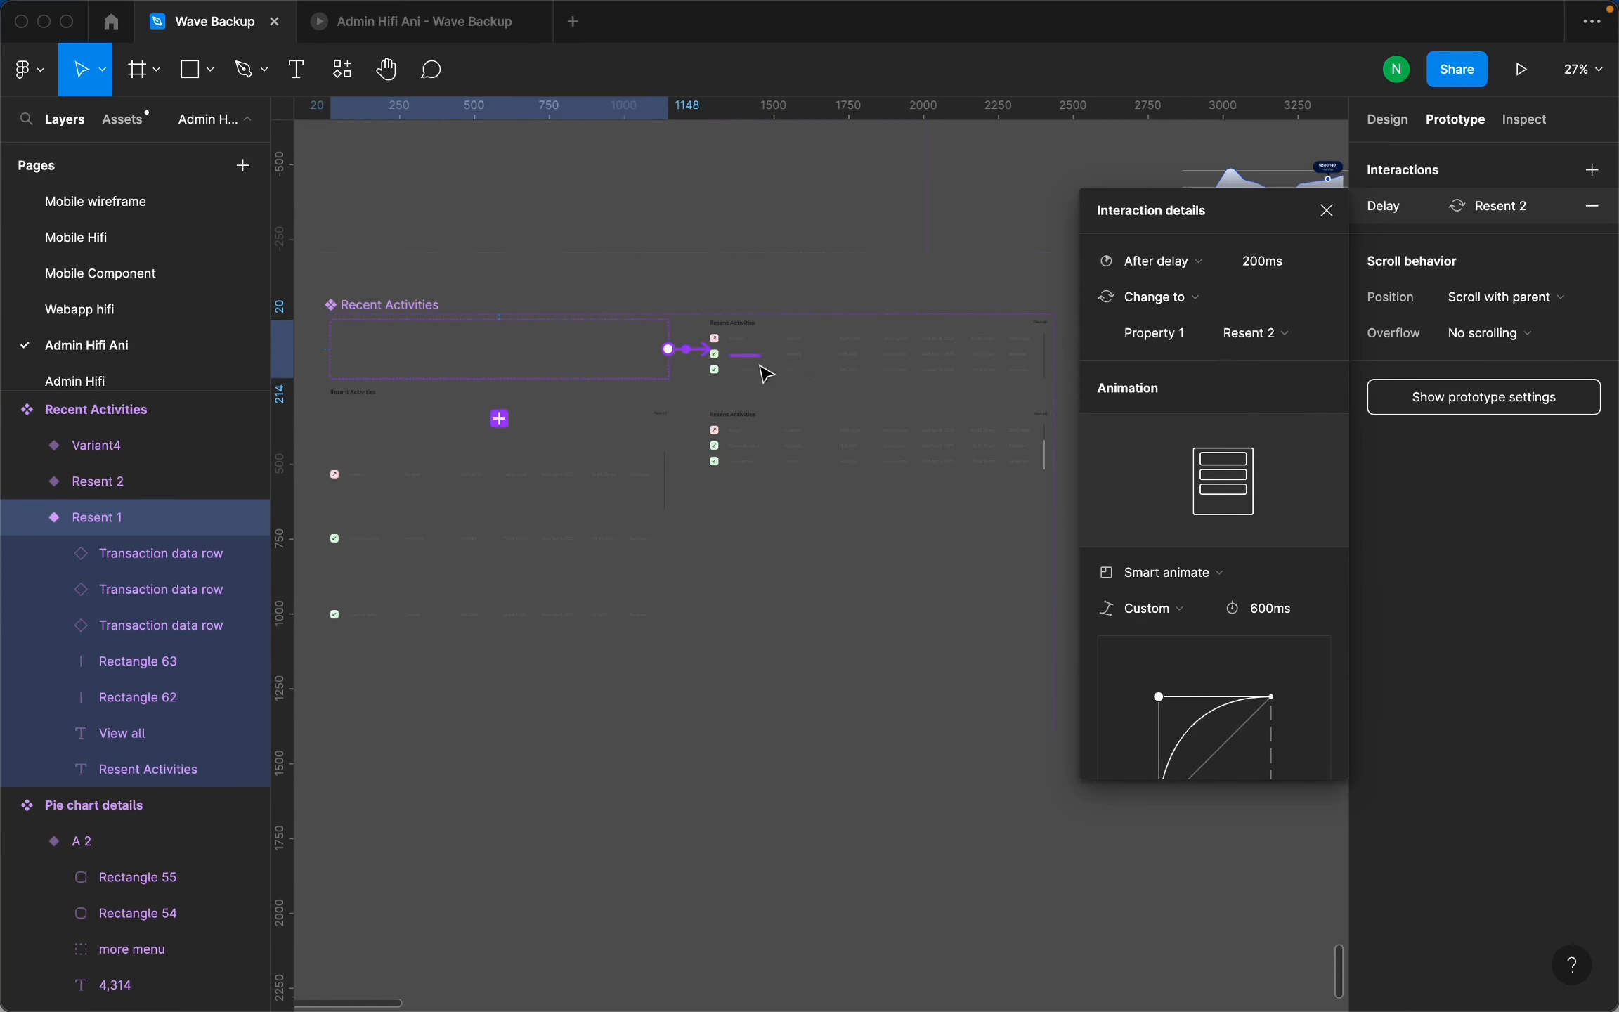
scroll(999, 361, "up", 4)
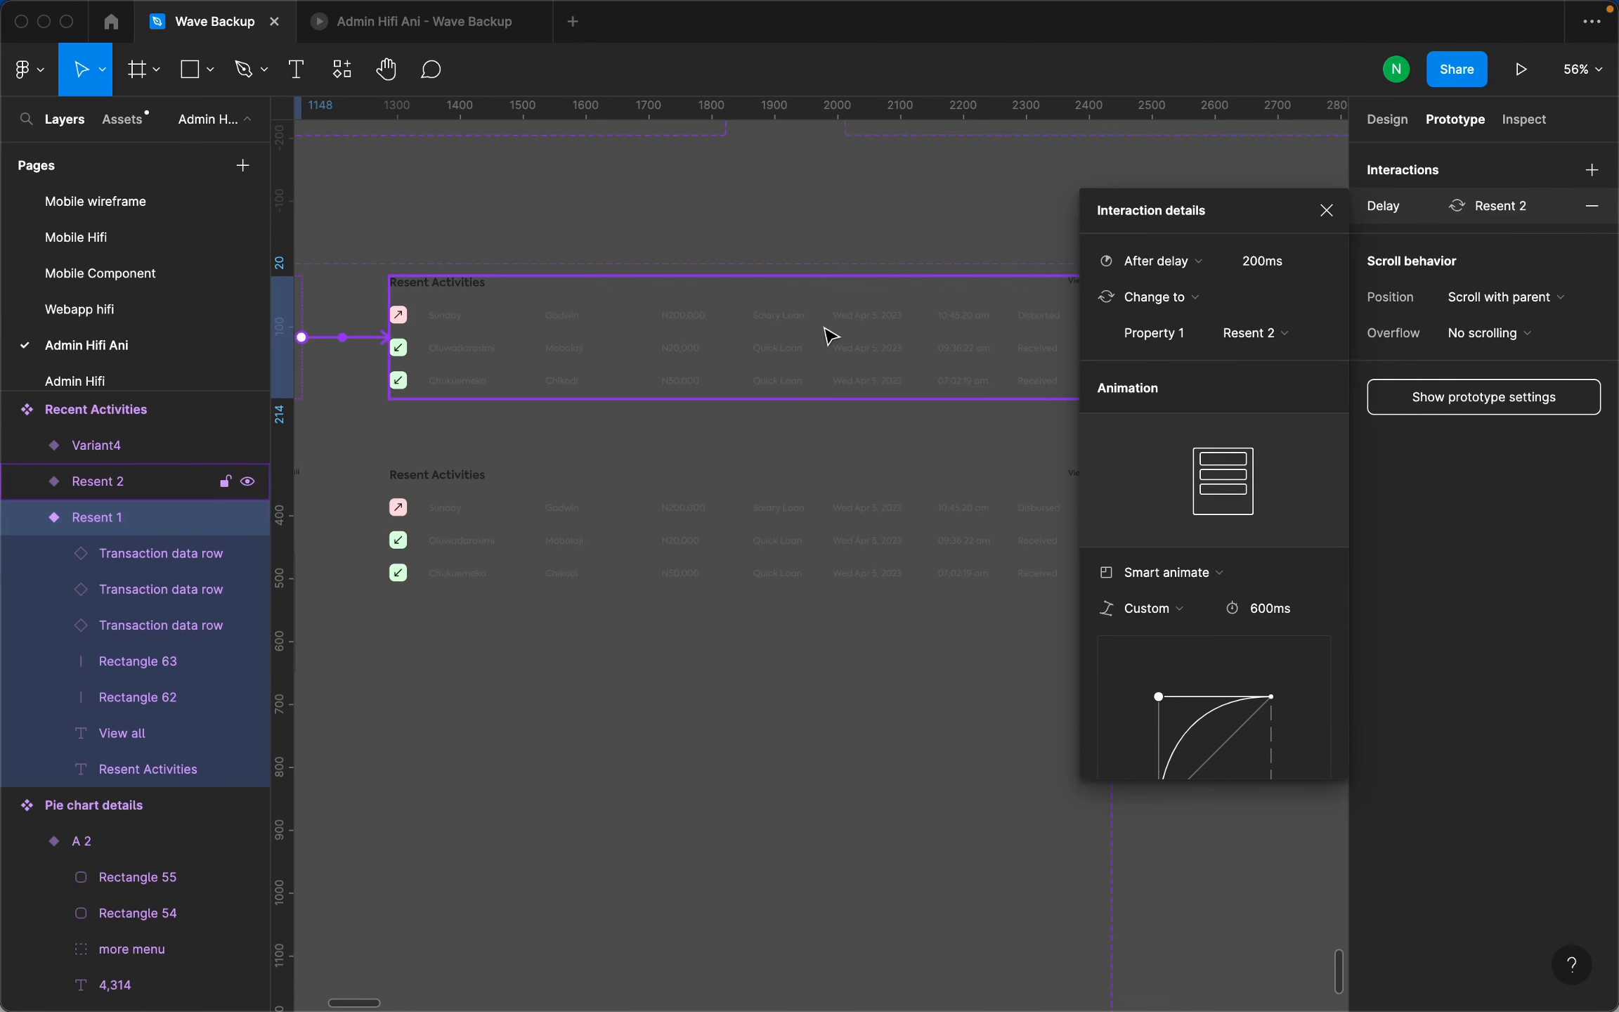
scroll(816, 436, "down", 1)
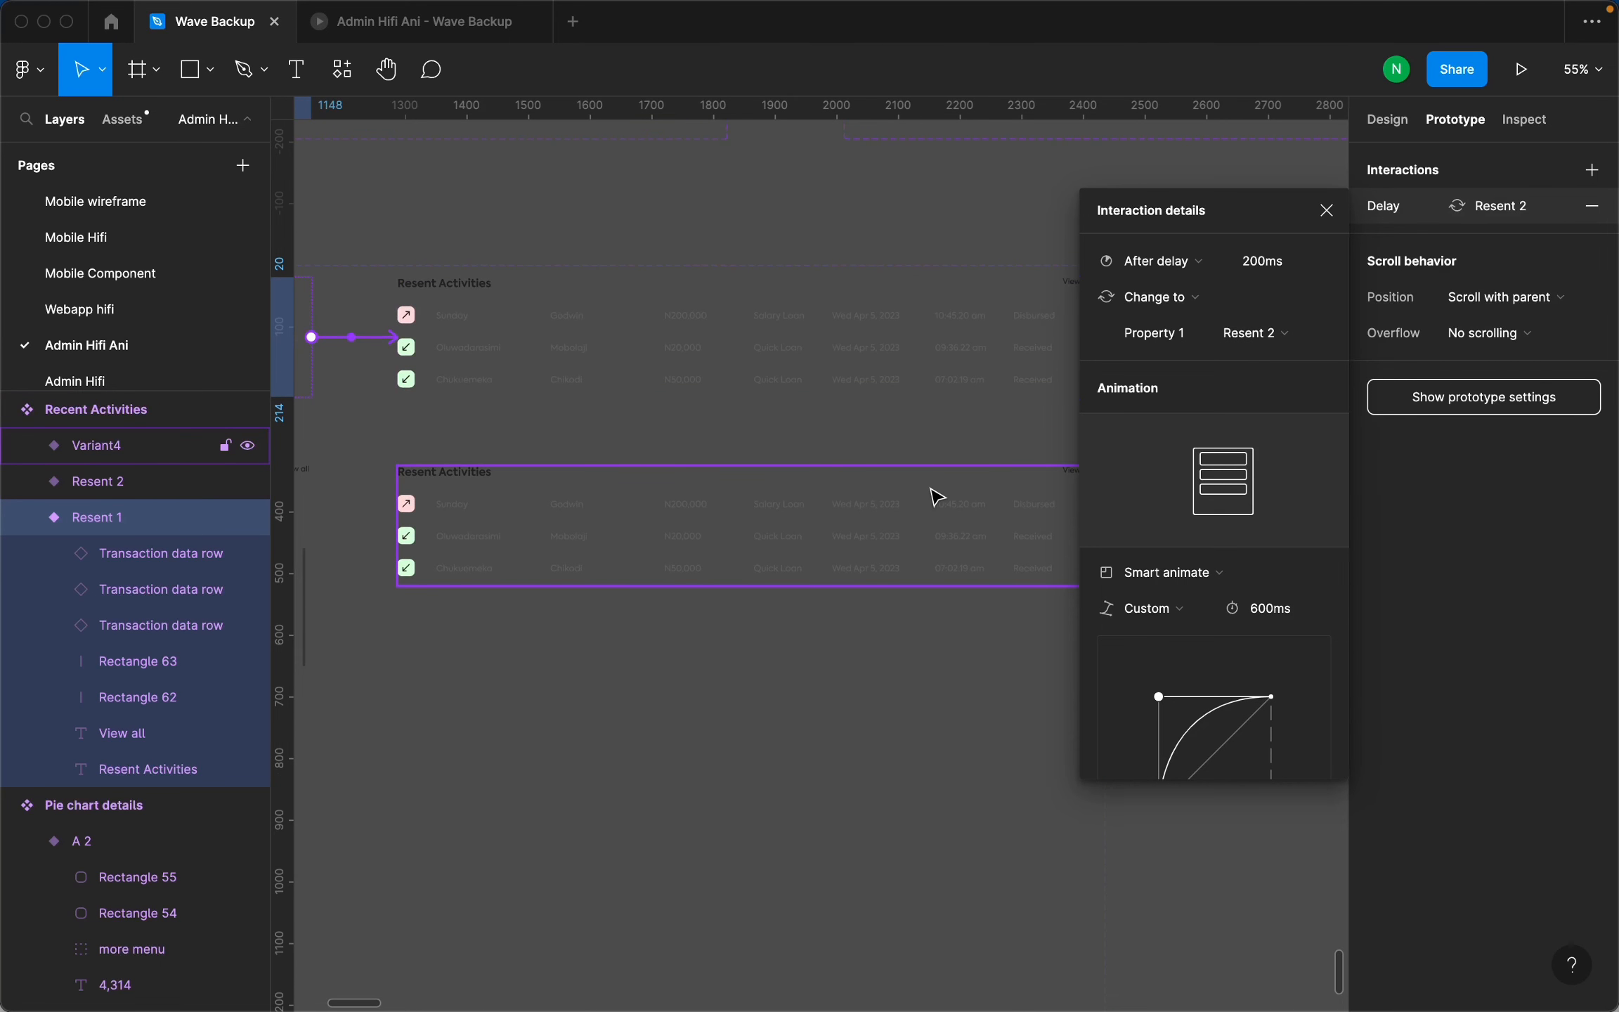
Move the dark scrollbar track out of the Resent 1 variant and inspect the thin light scrollbar thumb beneath it.
scroll(934, 496, "down", 3)
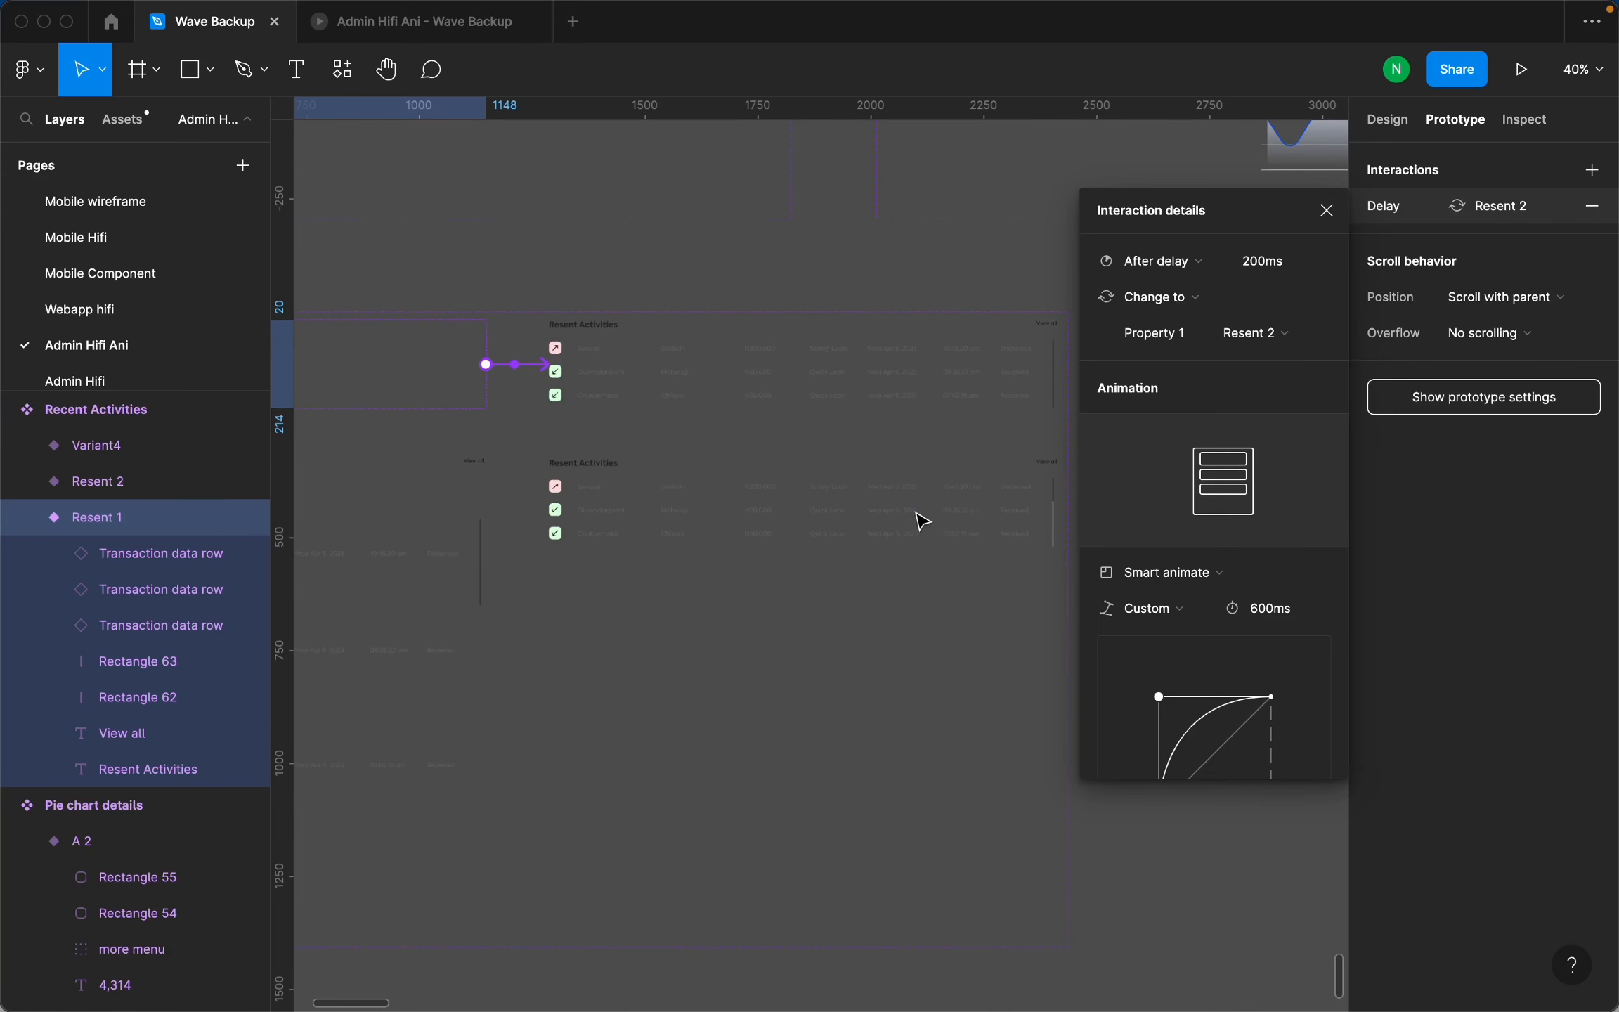
scroll(952, 508, "down", 4)
scroll(917, 482, "down", 3)
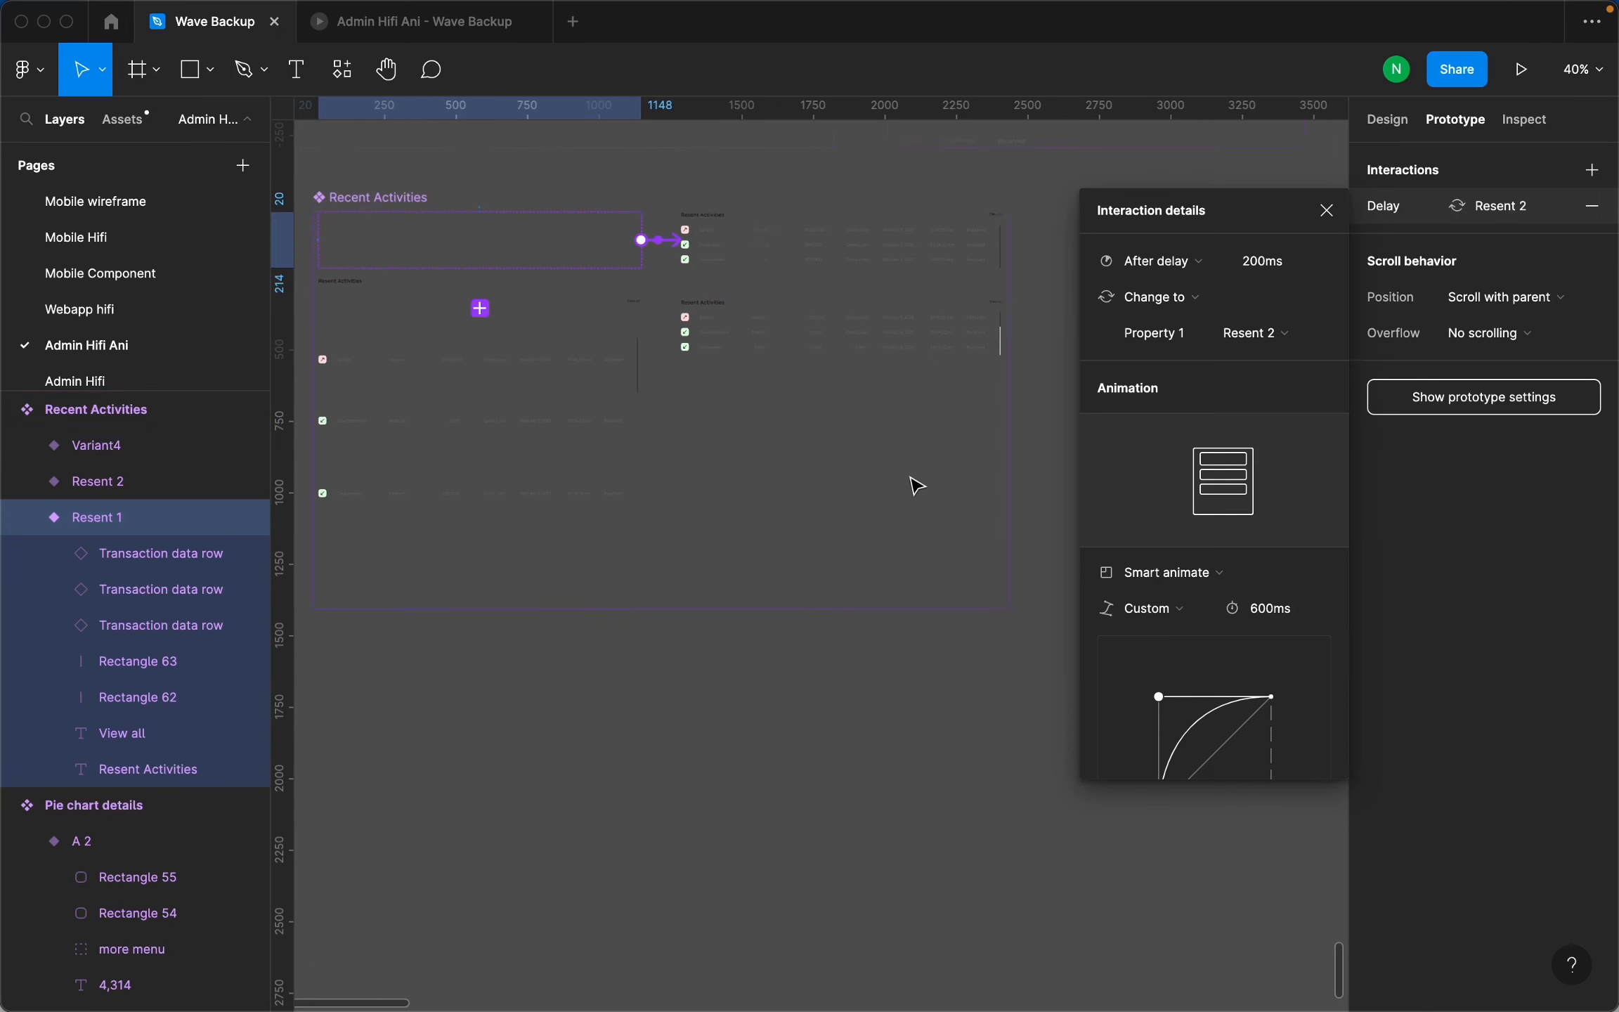
scroll(648, 326, "up", 6)
scroll(612, 401, "up", 5)
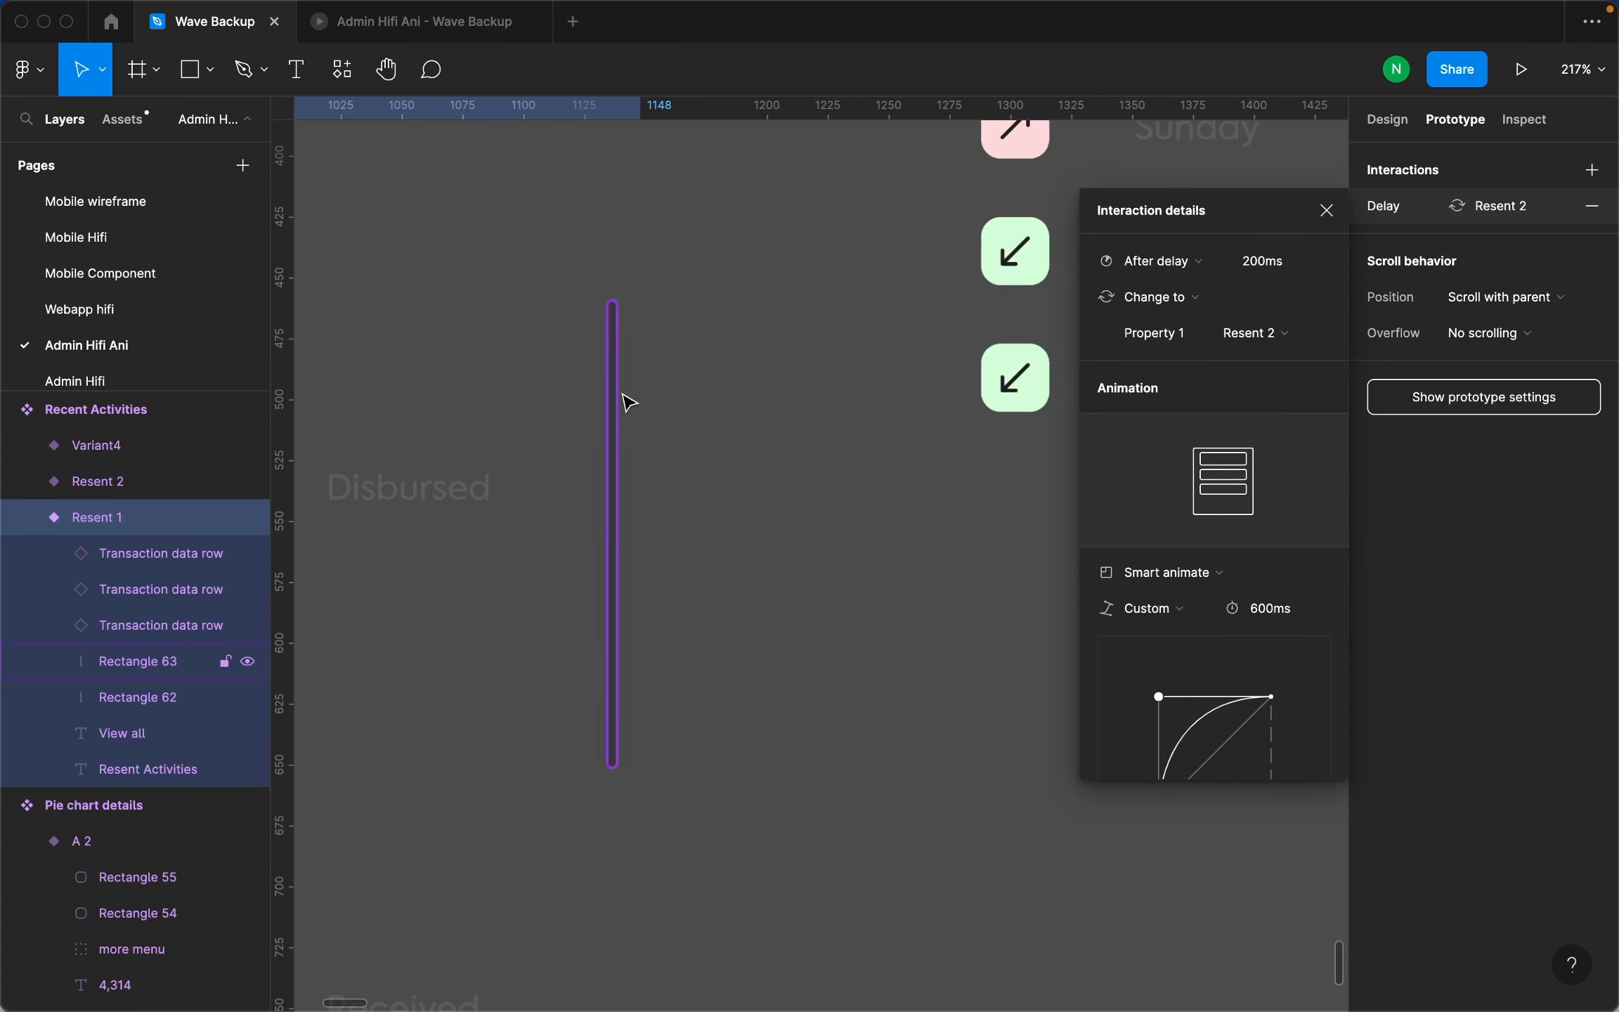
scroll(611, 435, "down", 2)
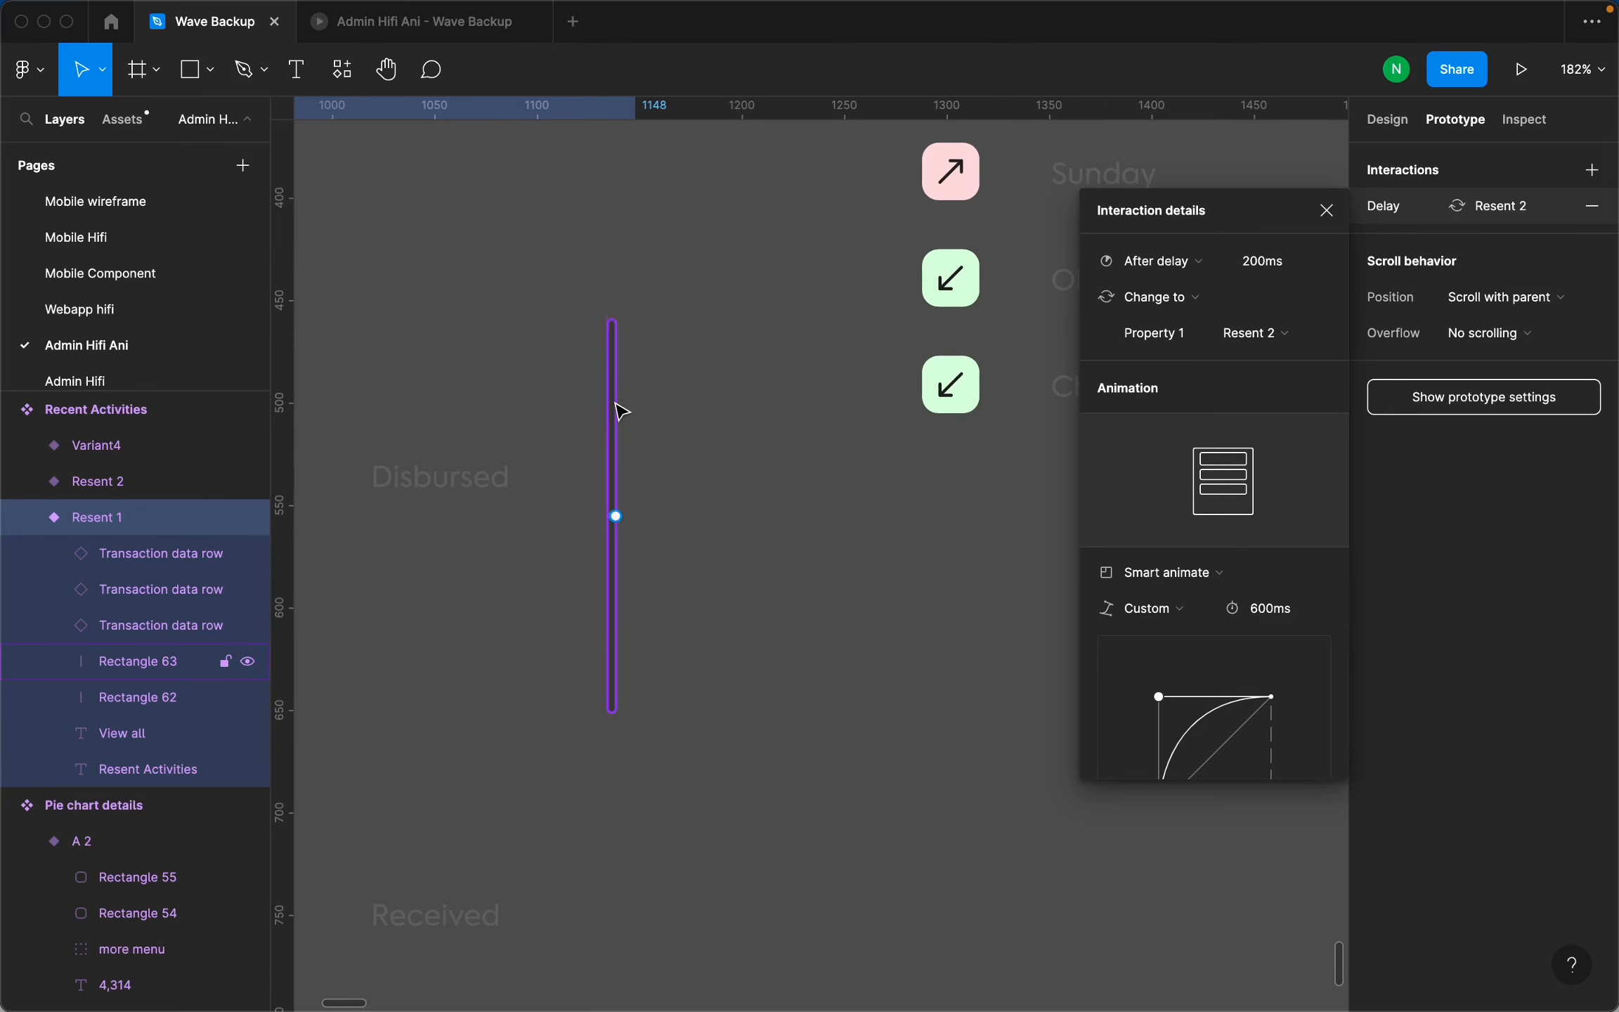
left_click(1388, 121)
left_click(616, 446)
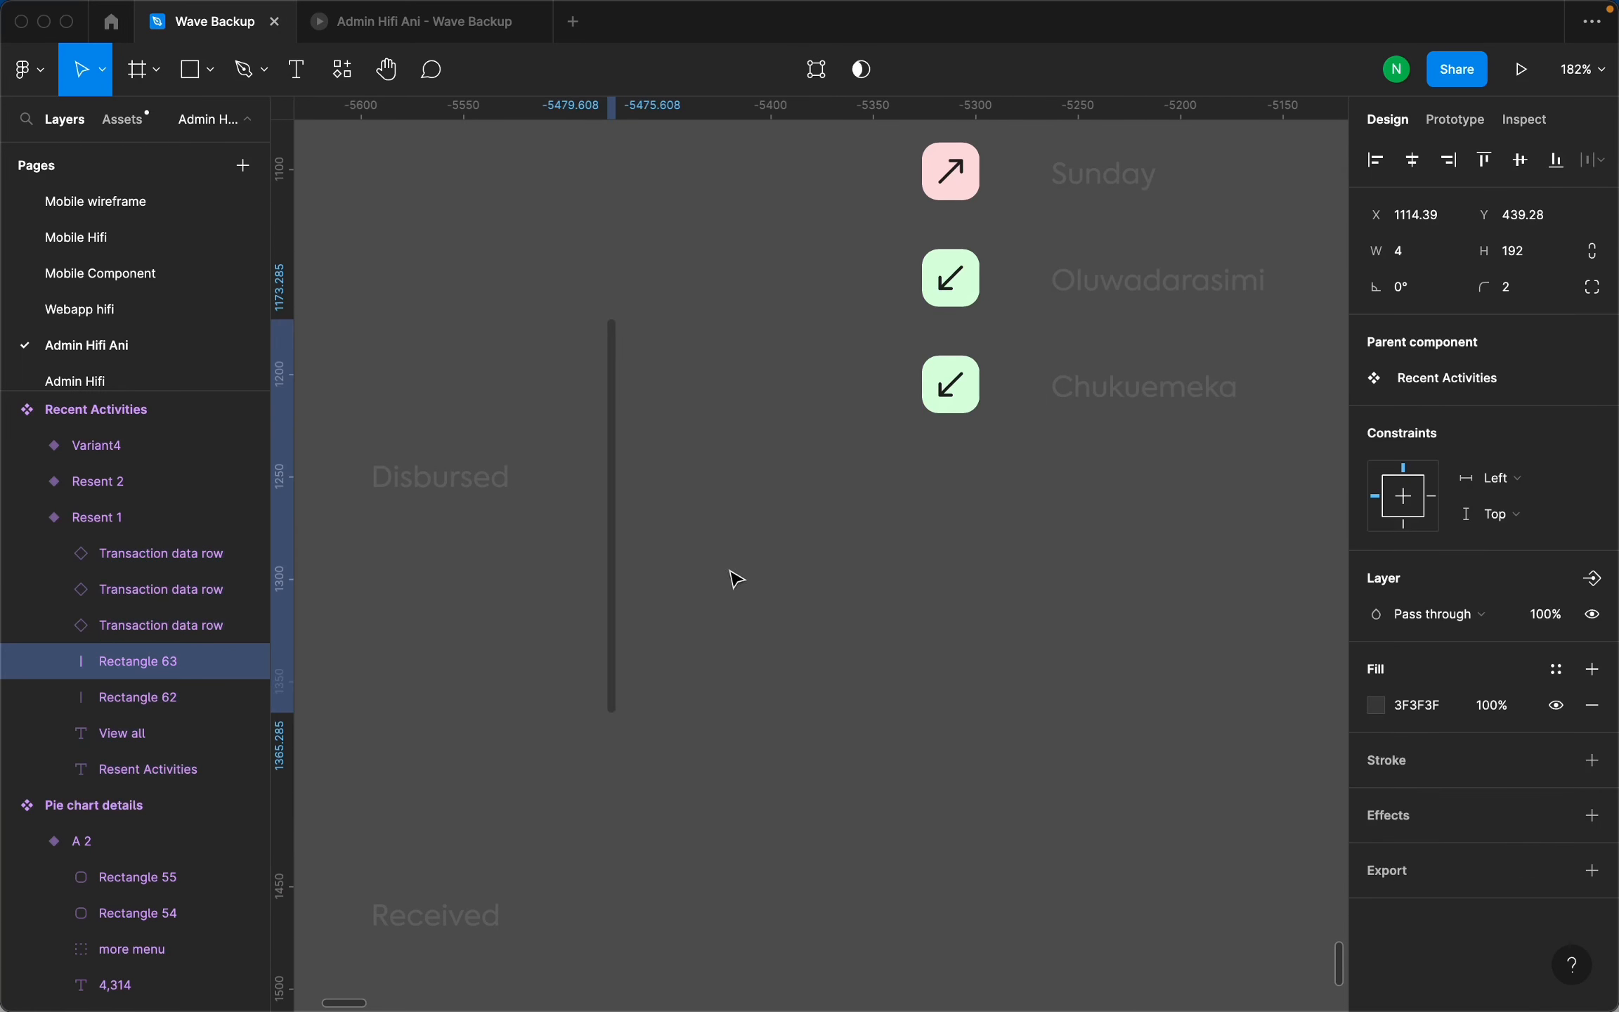
left_click_drag(762, 618, 757, 615)
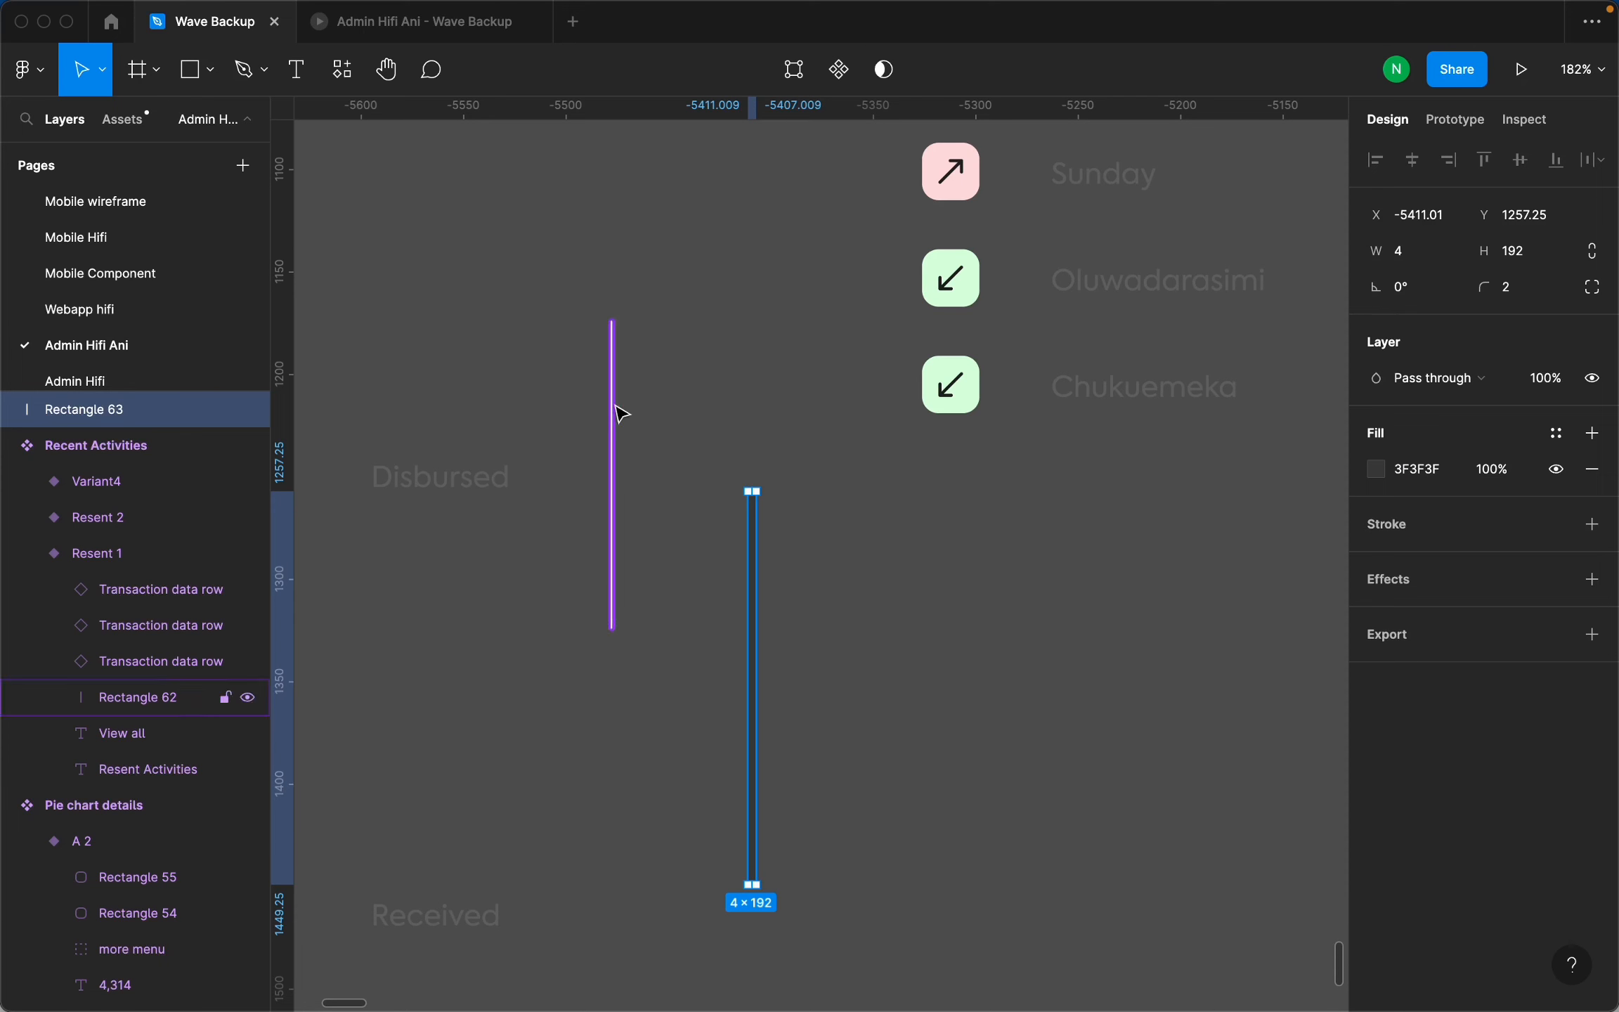
left_click(613, 461)
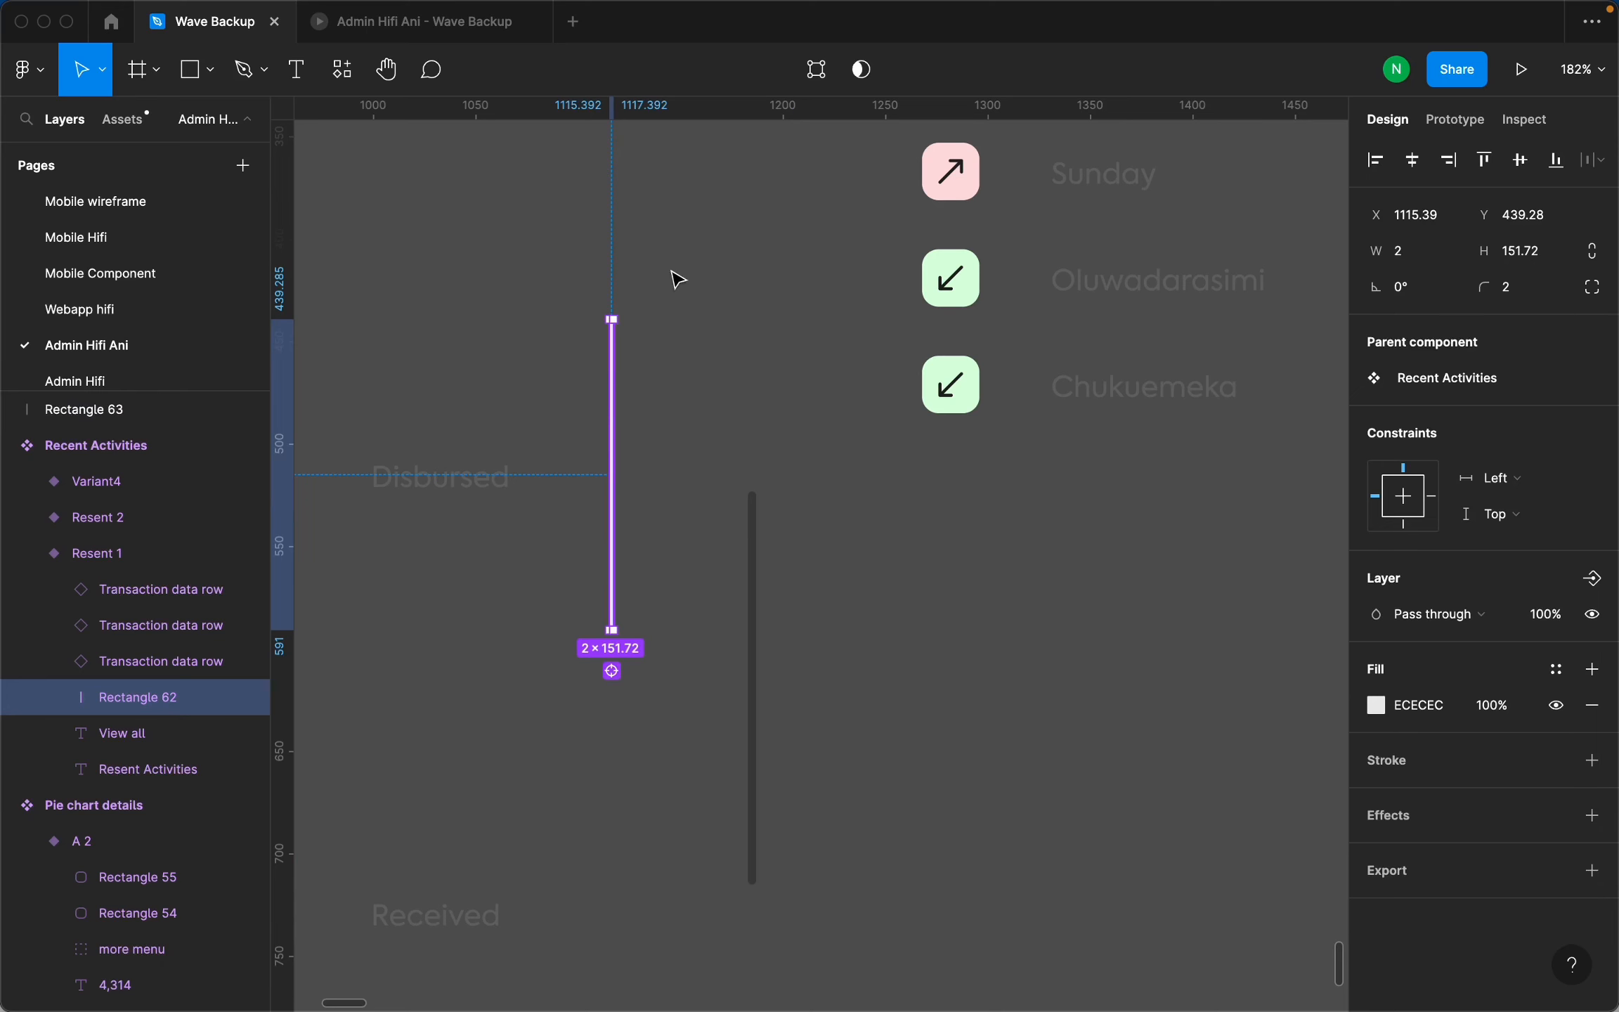
left_click(765, 572)
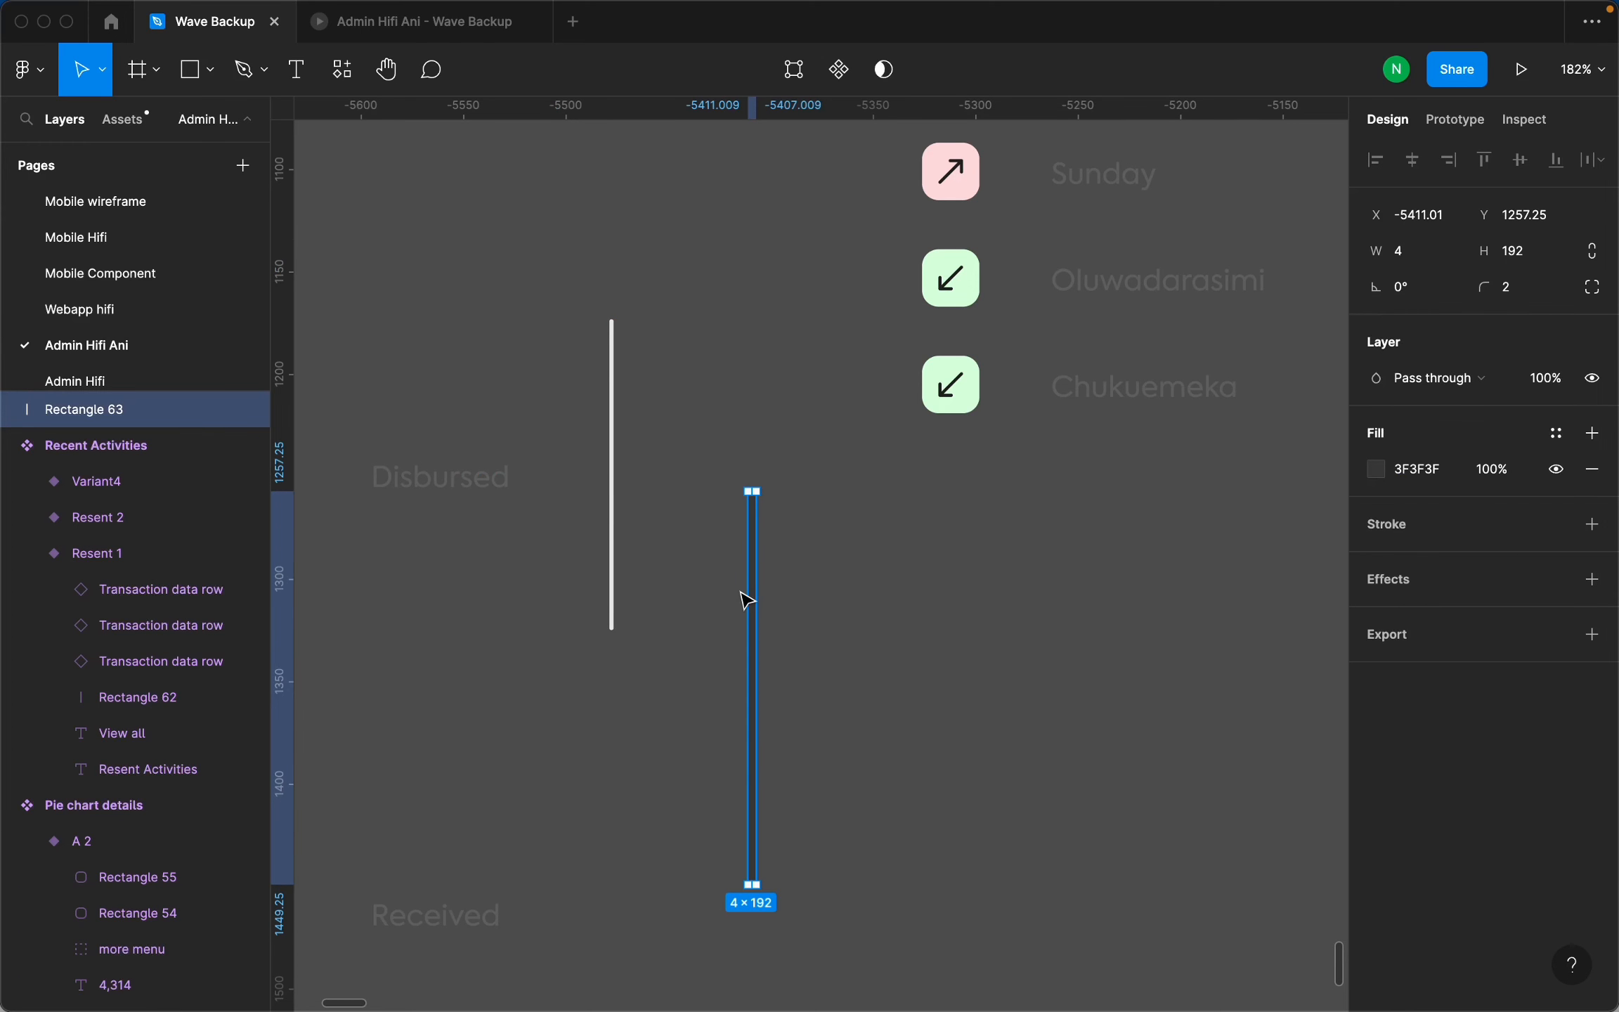
Undo moving the dark scrollbar track out of the Resent 1 variant.
key("super+z")
key("shift+super+z")
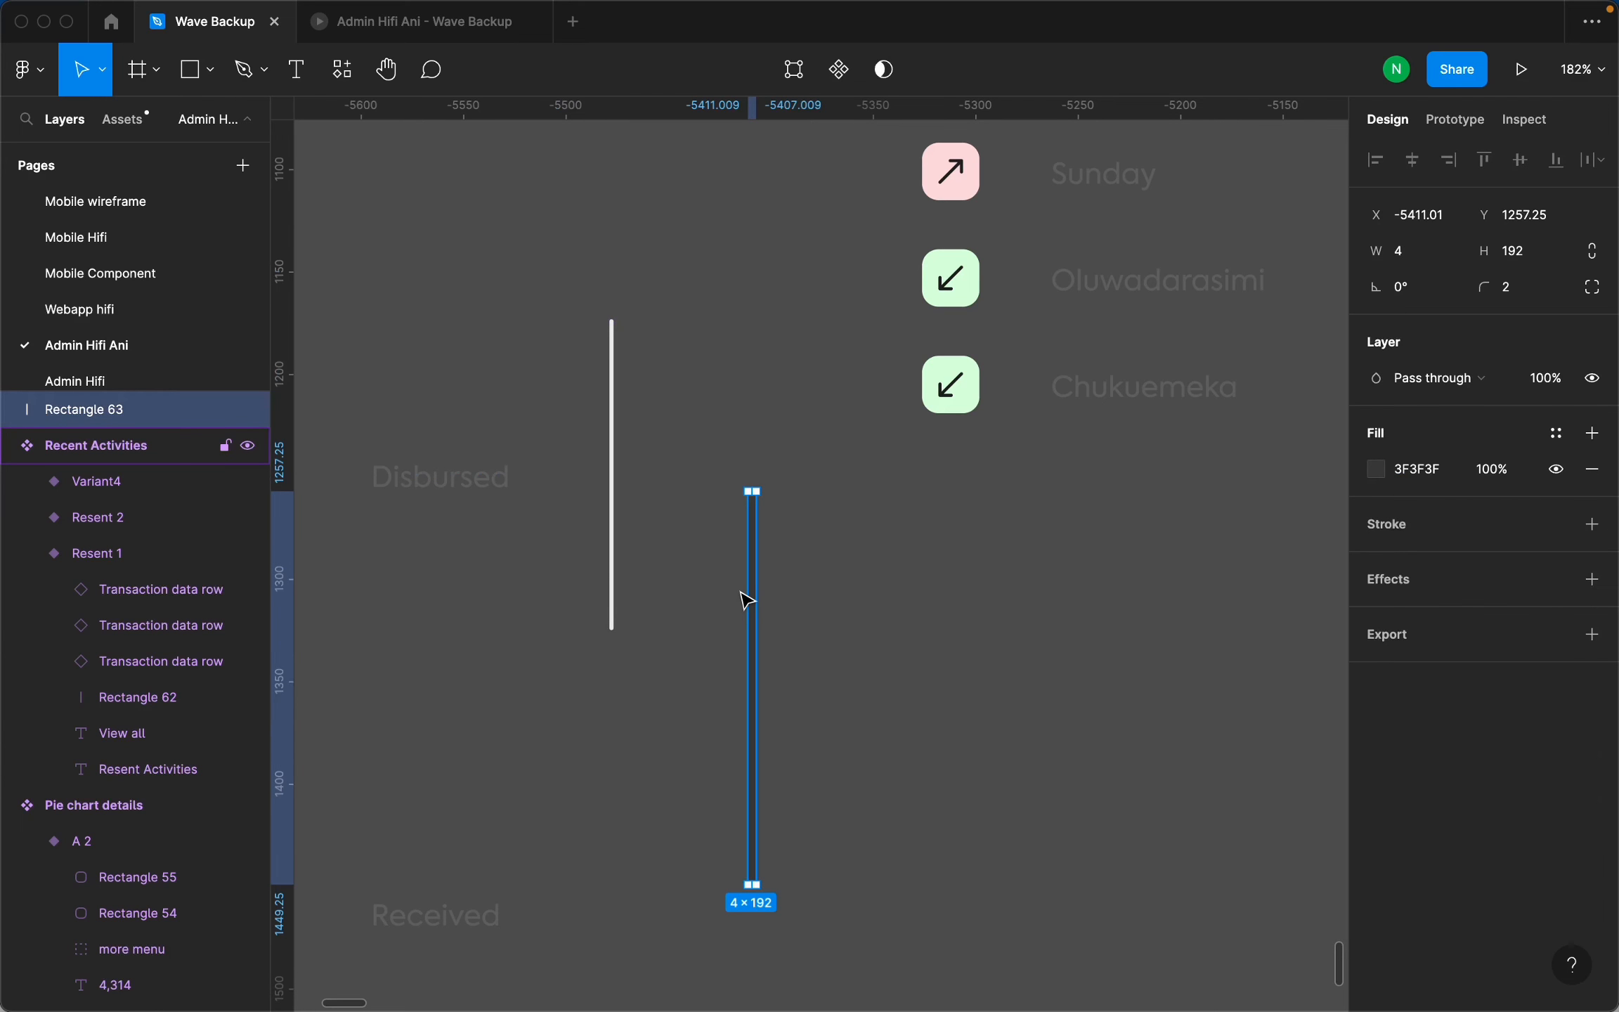
key("super+z")
key("super+z")
key("super+z")
scroll(810, 593, "down", 6)
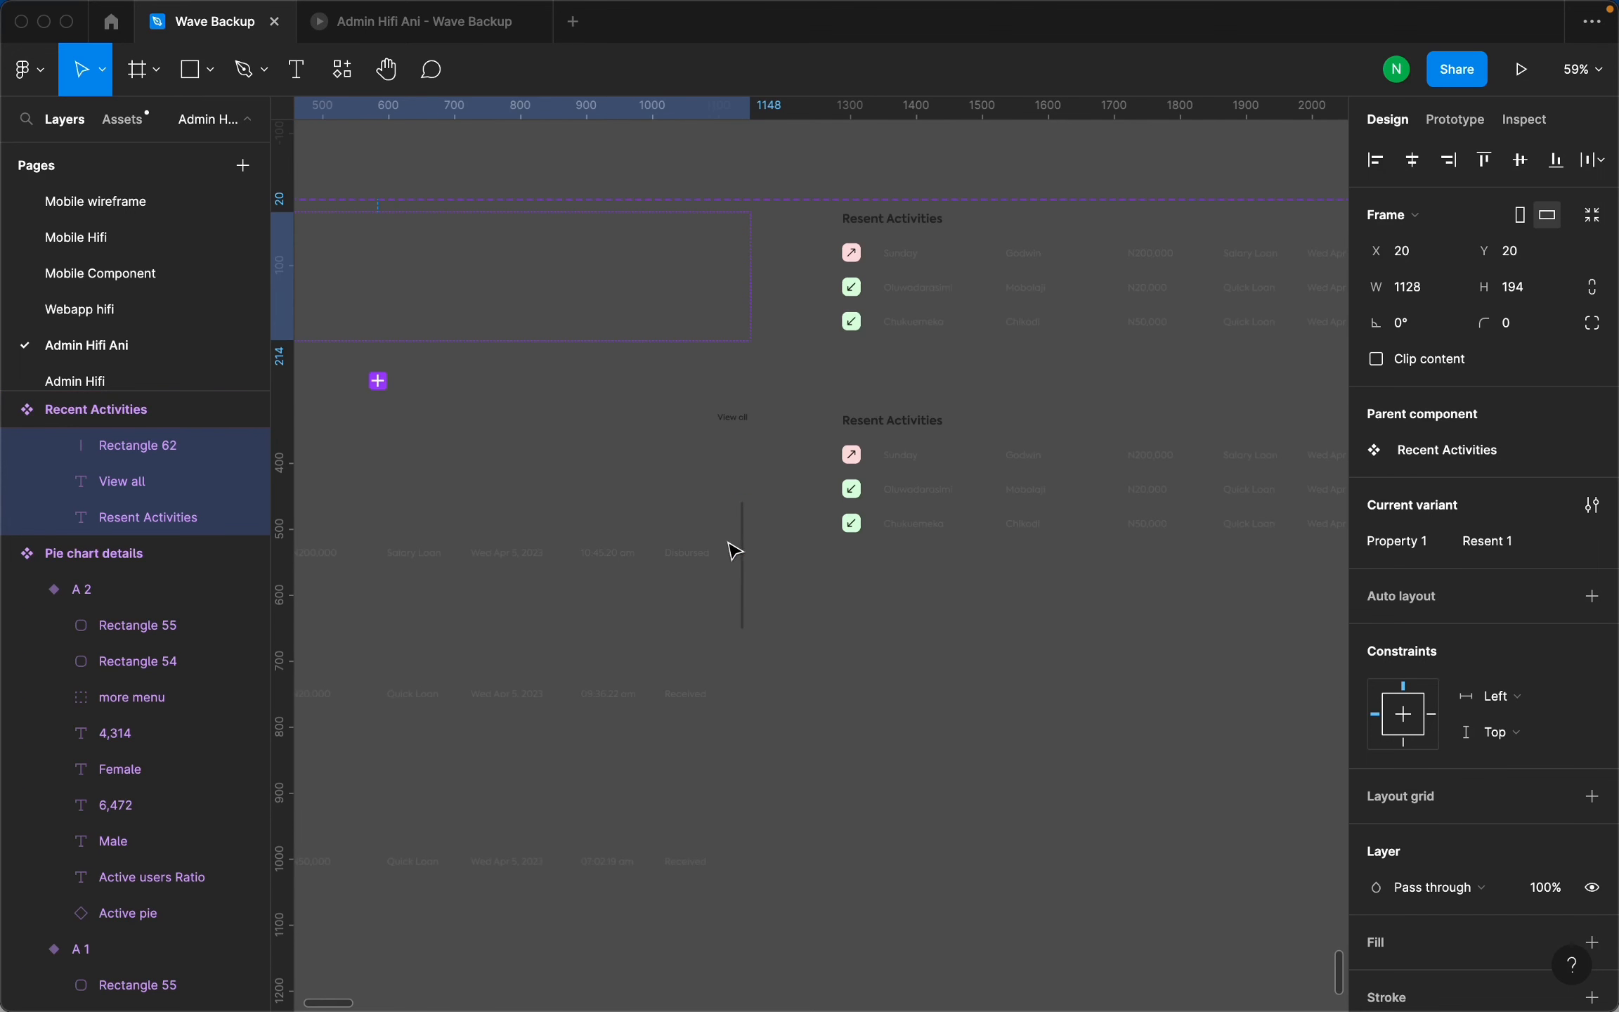
scroll(702, 496, "down", 5)
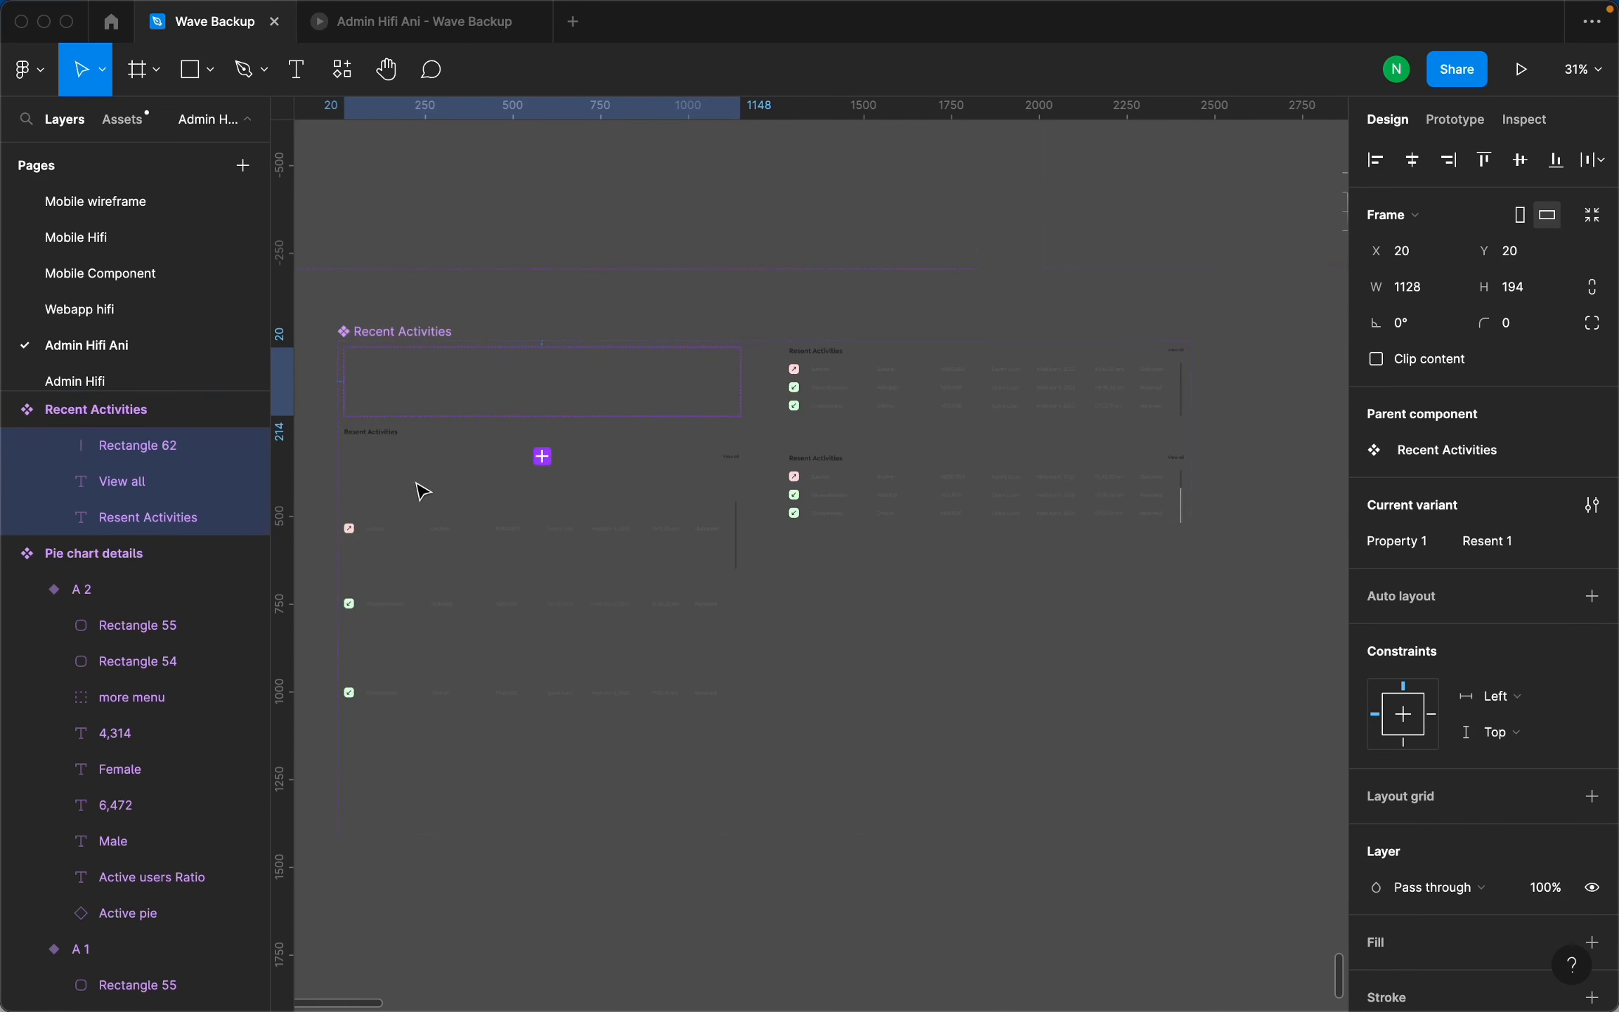
Compare the Resent 1 variant with Resent 2, examining the position of Resent 2's rows and scrollbar track.
left_click(474, 399)
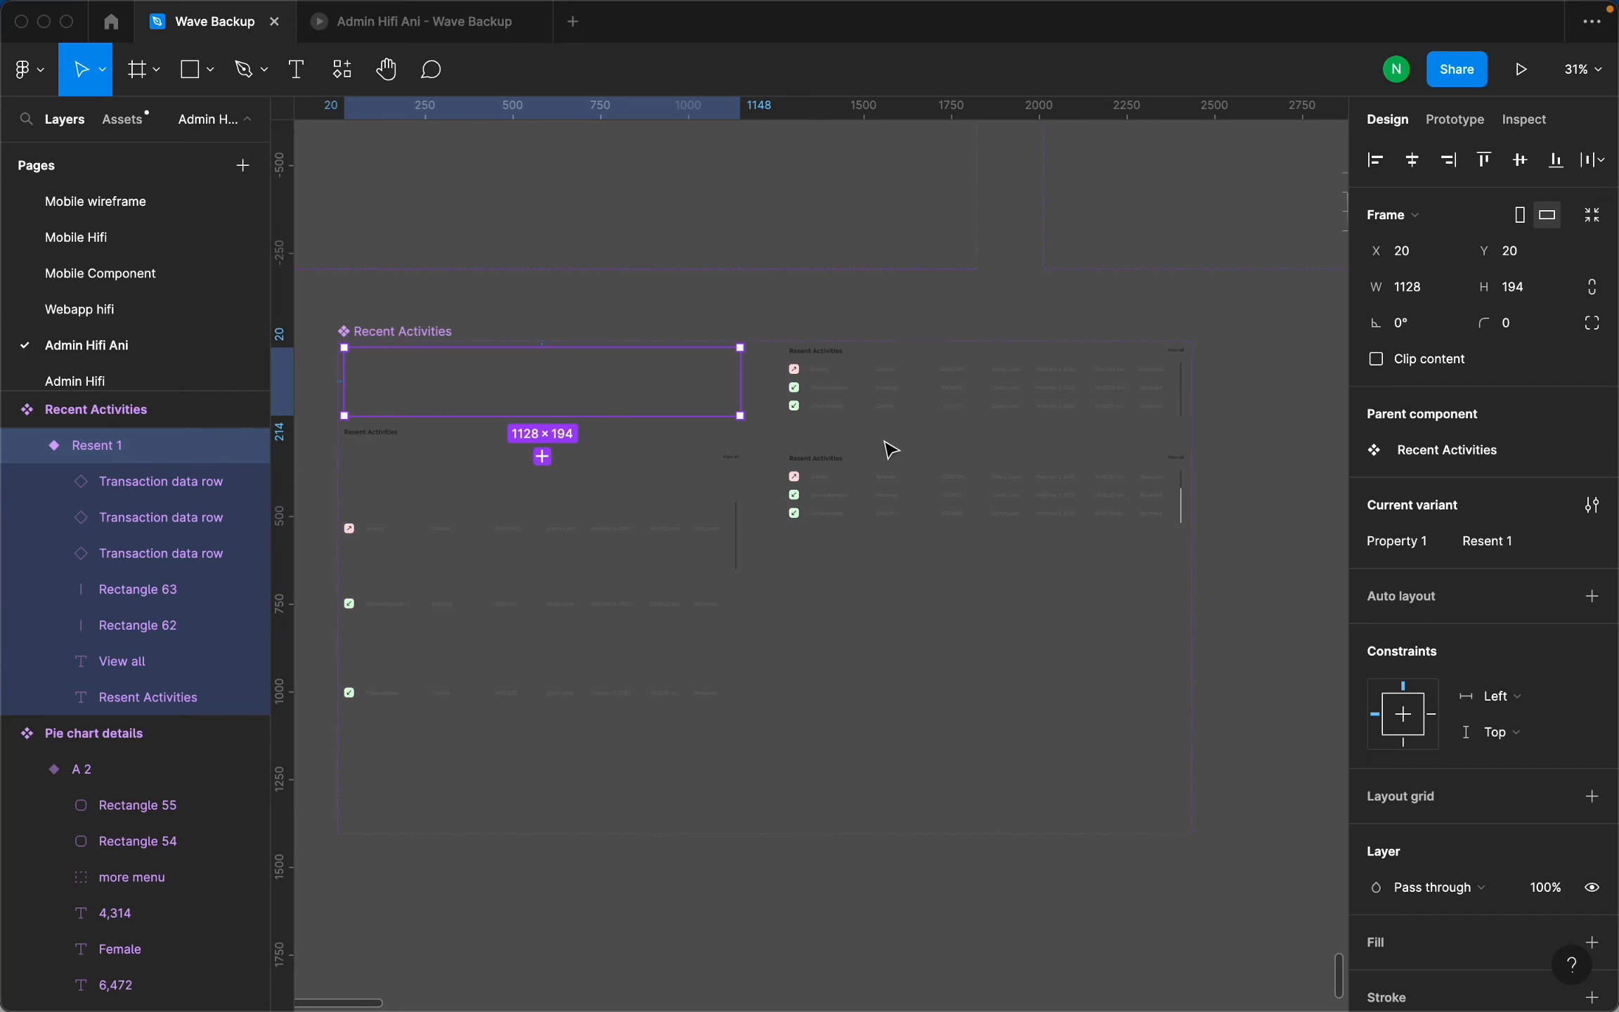
scroll(960, 415, "up", 5)
key("super+d")
scroll(480, 450, "down", 4)
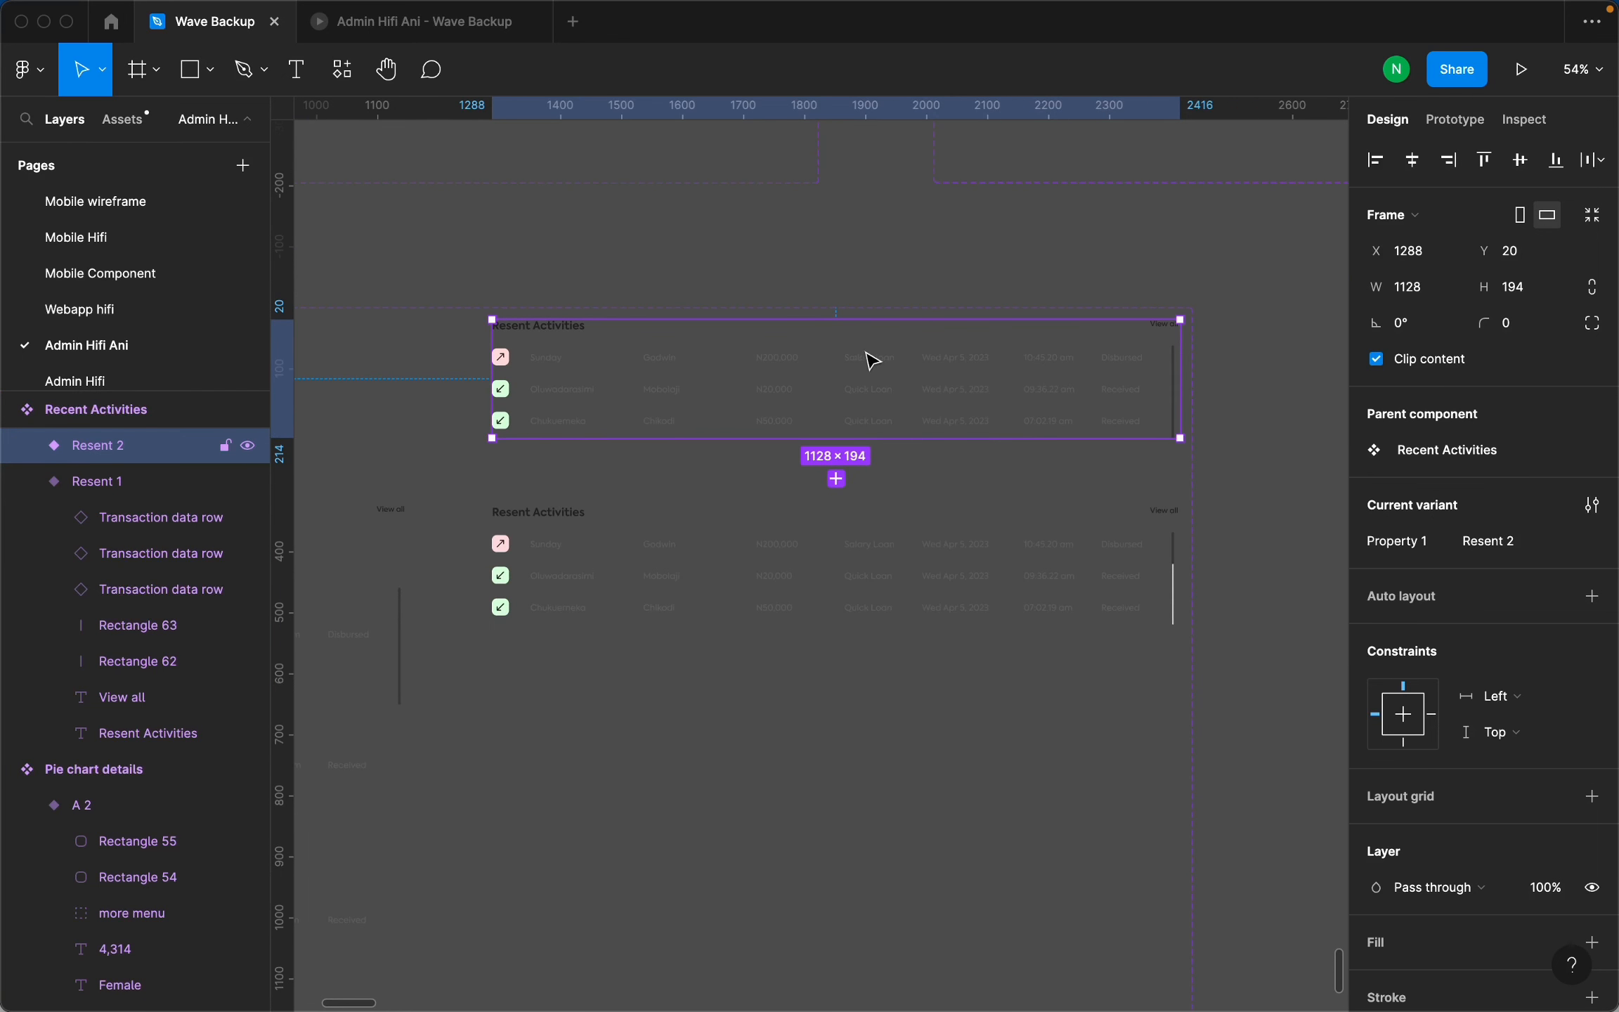
scroll(1168, 383, "up", 5)
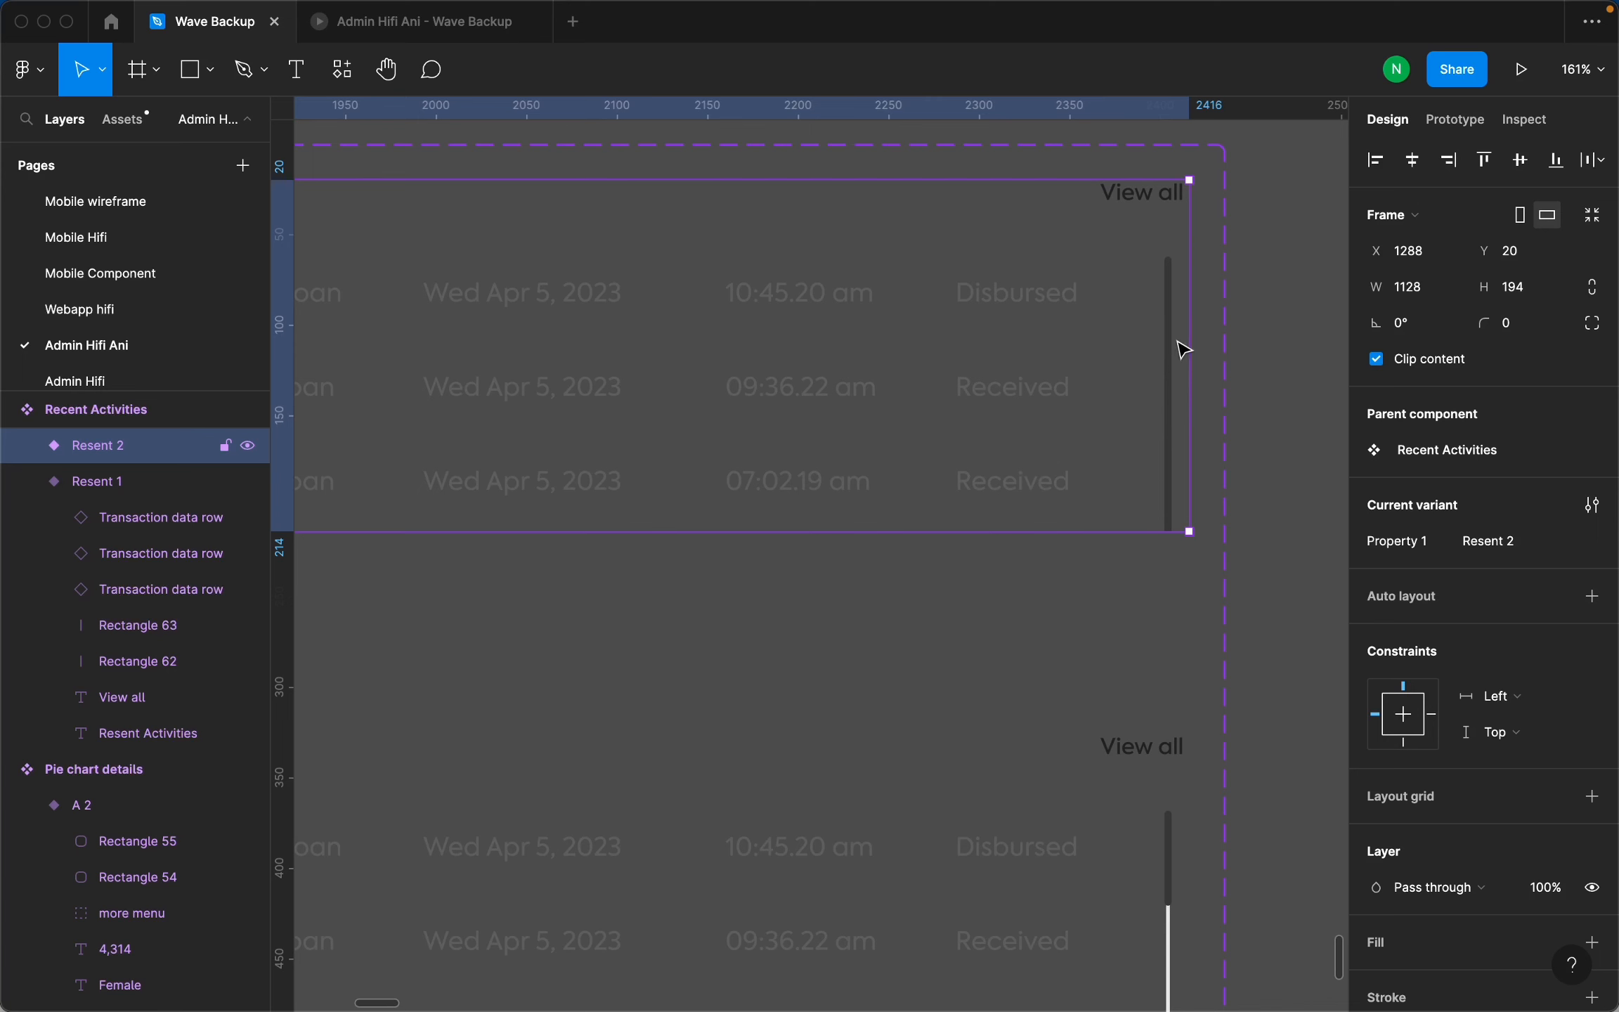
scroll(1159, 414, "down", 3)
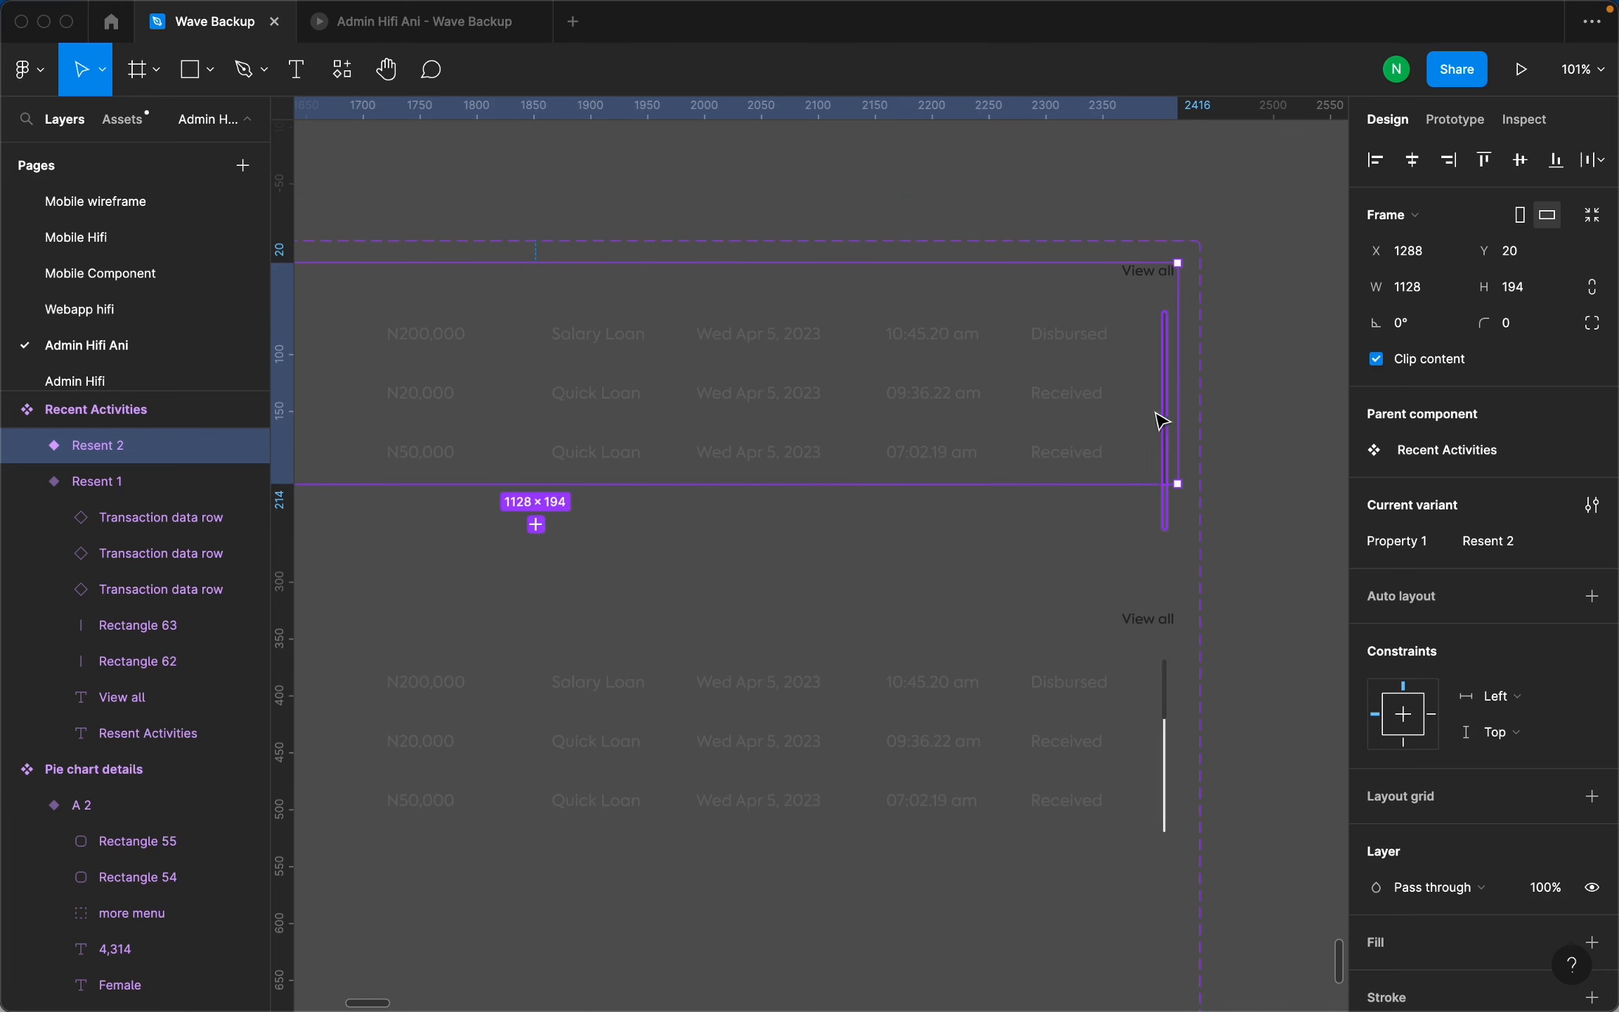
scroll(1054, 632, "down", 3)
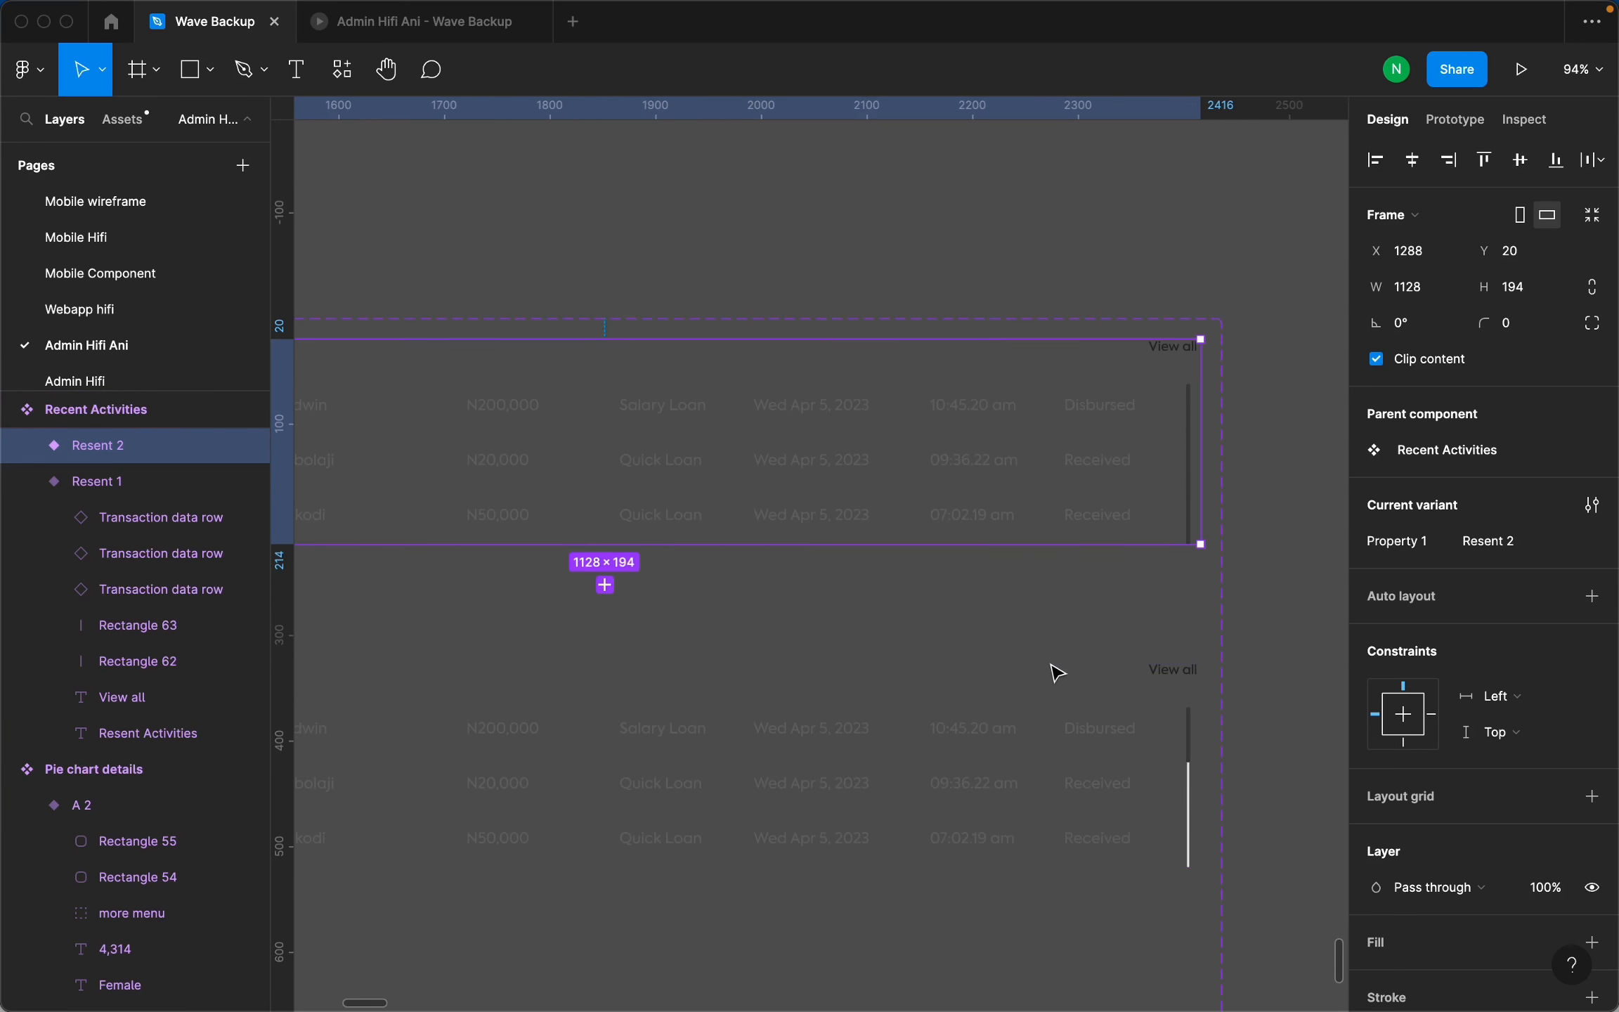
Examine the white scrollbar thumb beside the transaction rows in Variant4.
scroll(1193, 759, "up", 5)
scroll(1177, 747, "down", 1)
scroll(1177, 711, "down", 3)
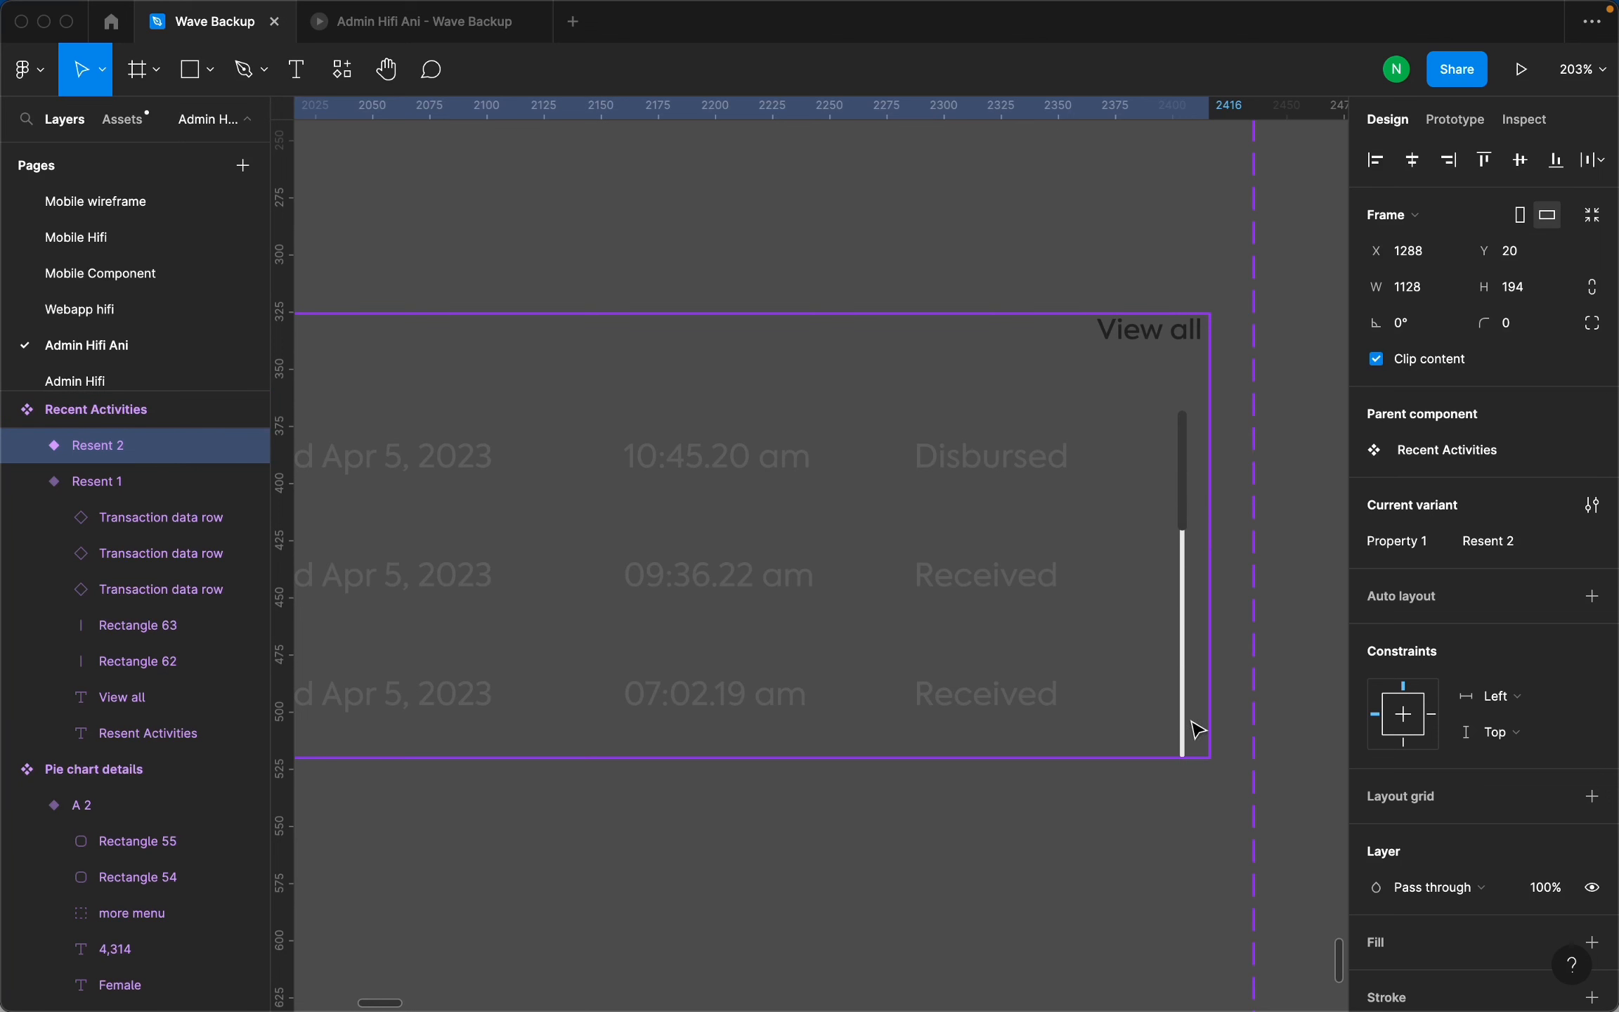
scroll(1144, 672, "down", 5)
scroll(1144, 672, "down", 12)
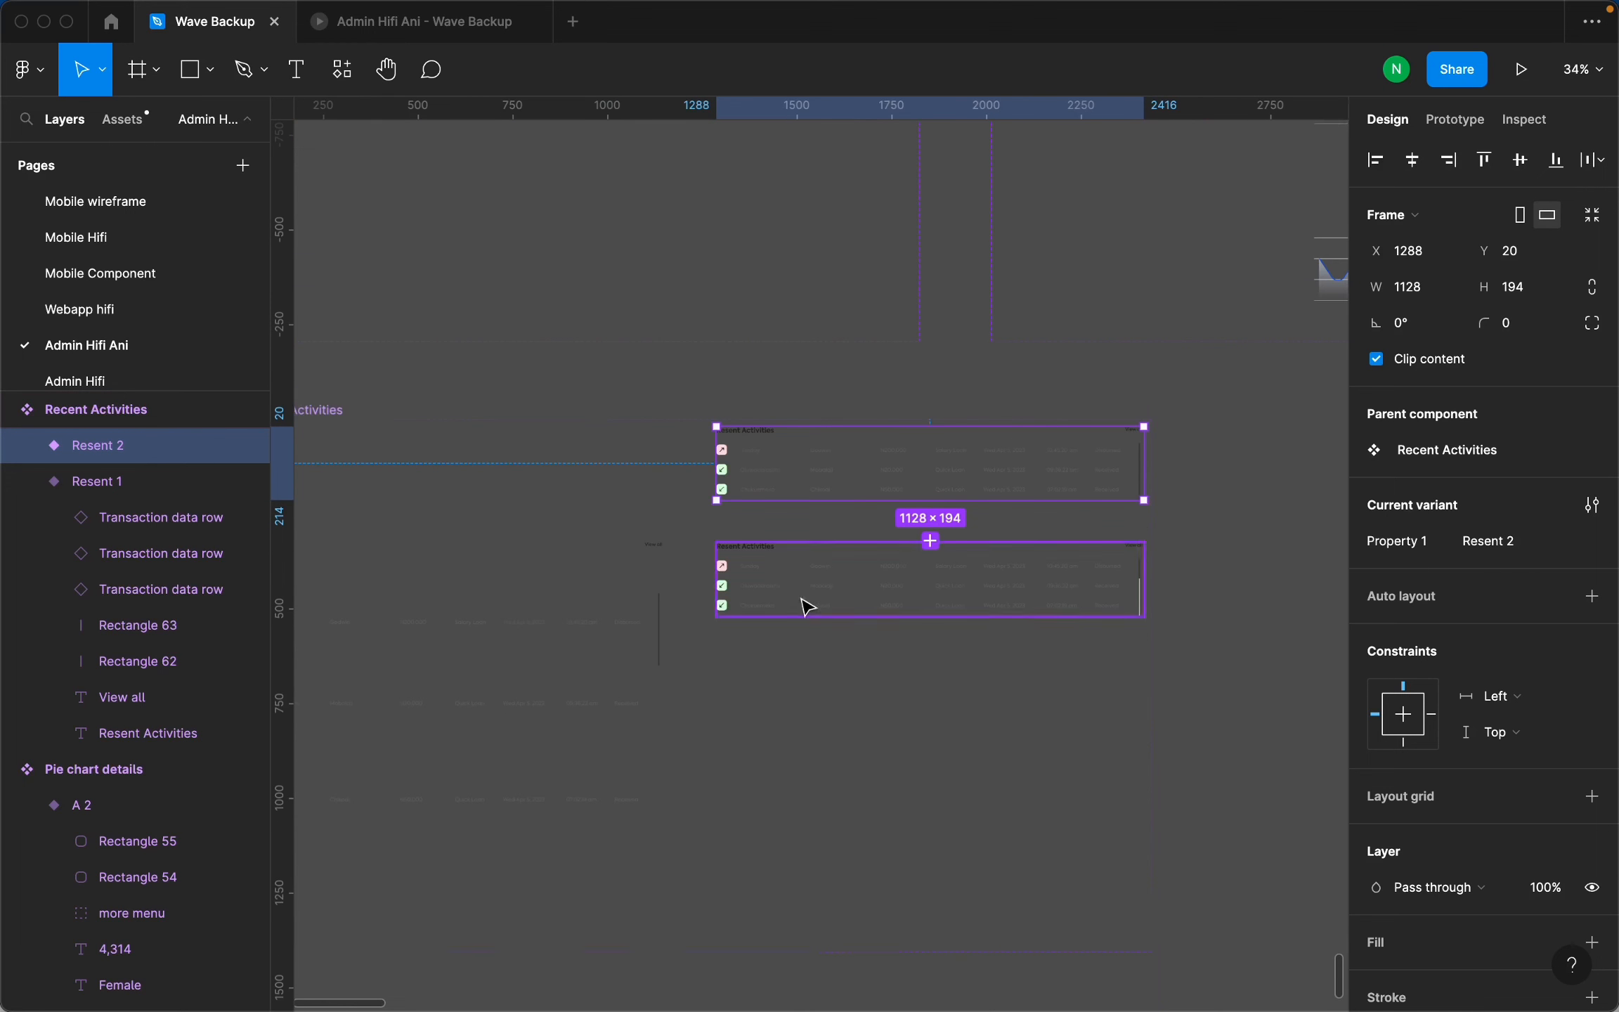
Review the Resent 1 to Resent 2 interaction's delay, Smart animate transition, custom easing curve and duration.
left_click(588, 501)
scroll(766, 552, "down", 2)
scroll(485, 499, "up", 2)
scroll(488, 503, "down", 2)
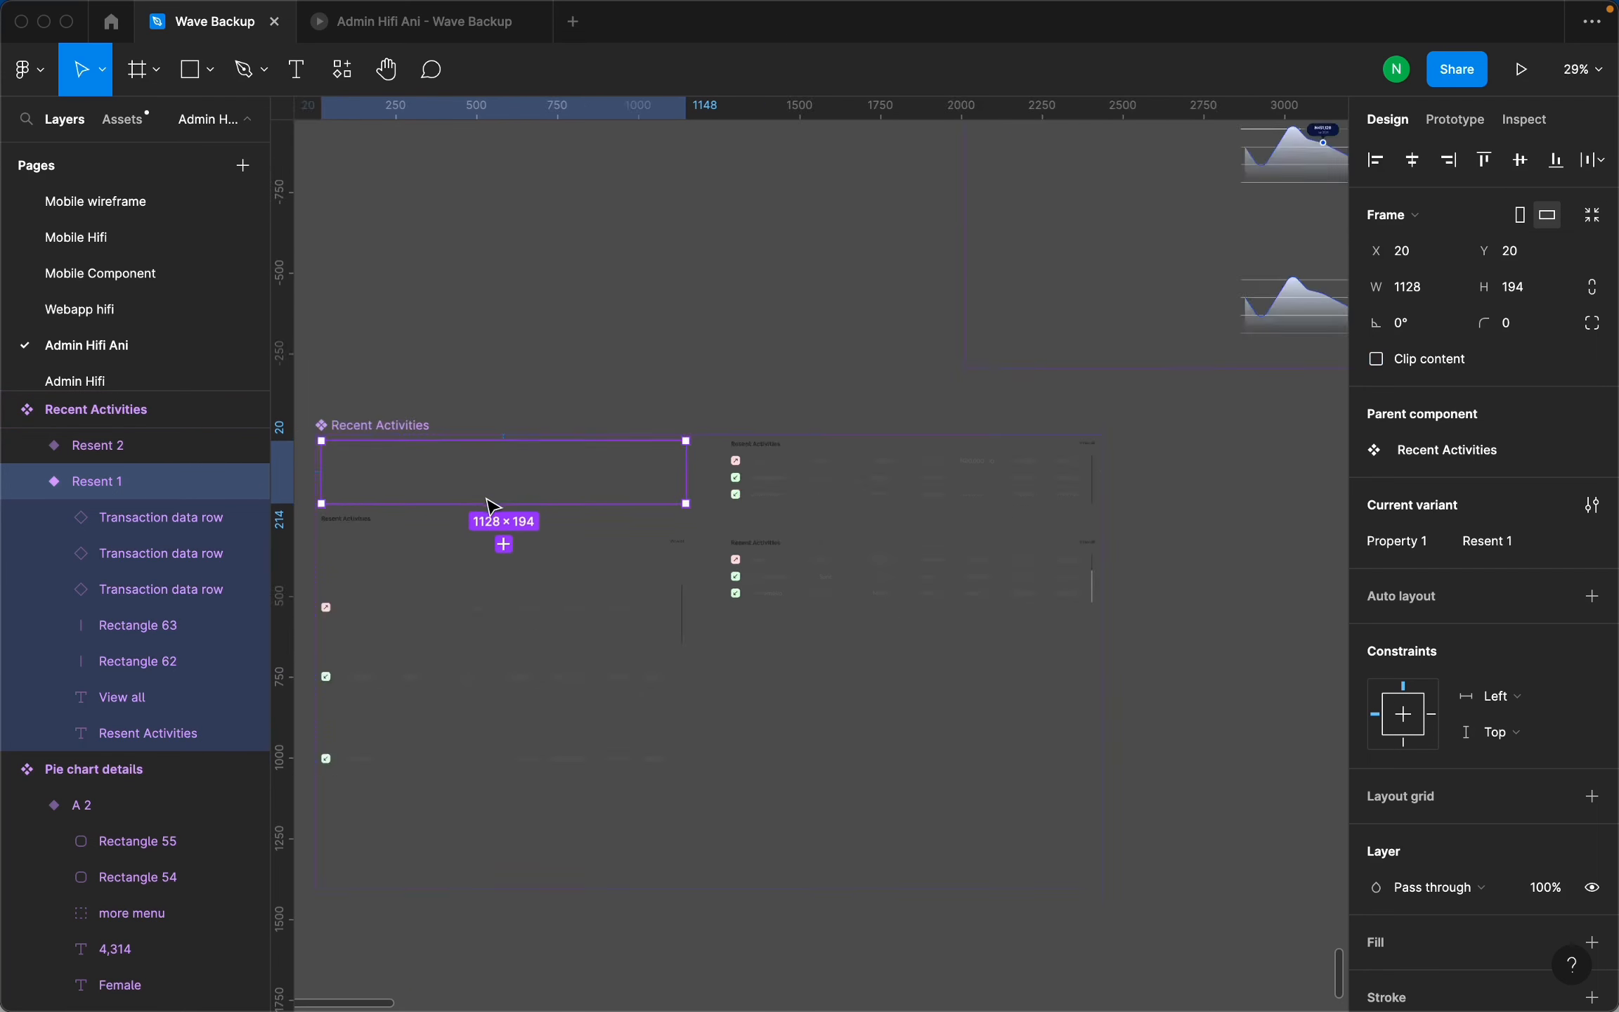
scroll(506, 488, "up", 2)
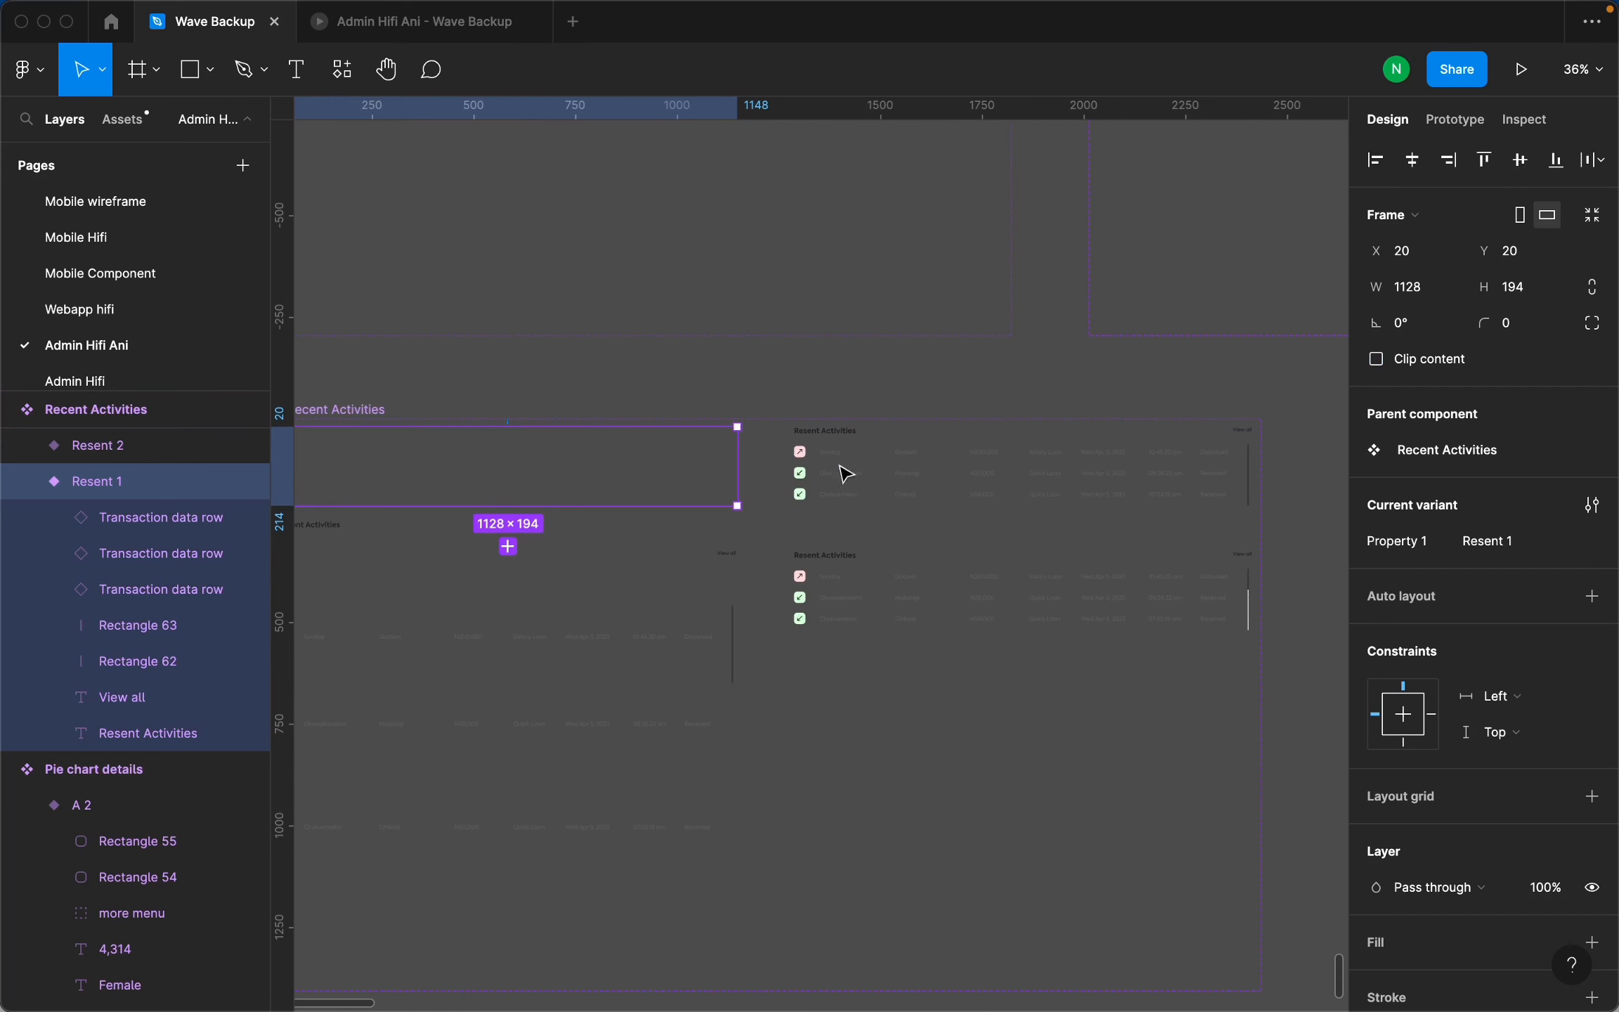
left_click(1449, 121)
scroll(857, 464, "up", 1)
scroll(858, 463, "up", 5)
left_click(709, 482)
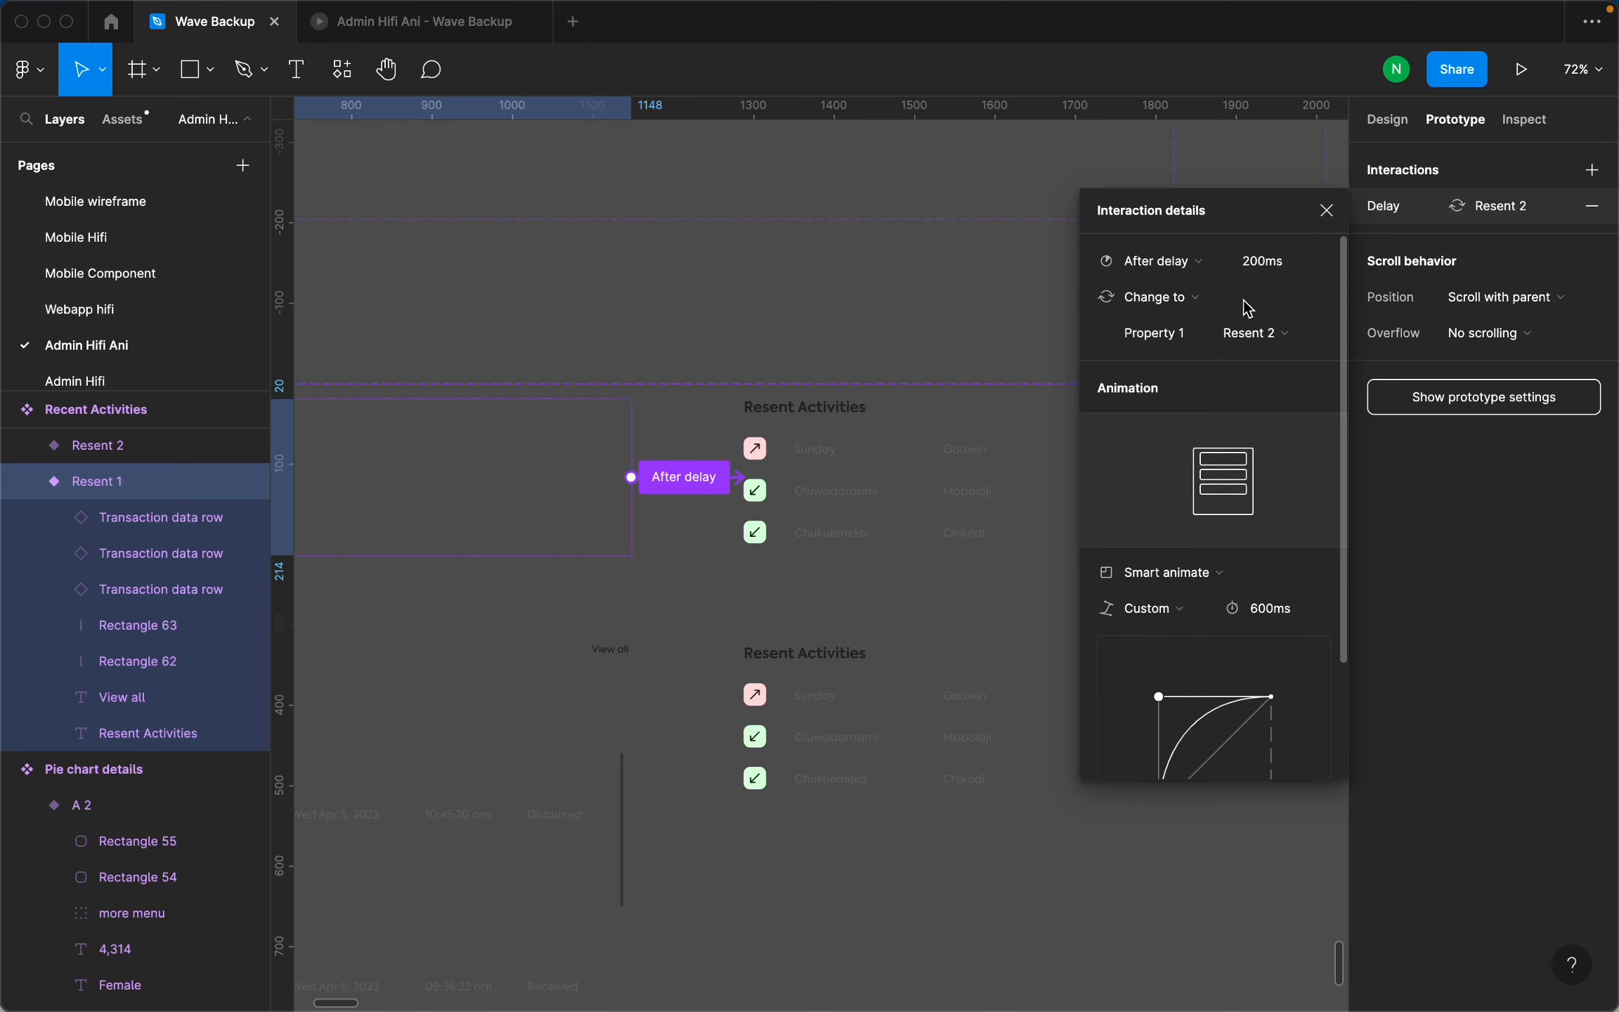
scroll(867, 487, "down", 5)
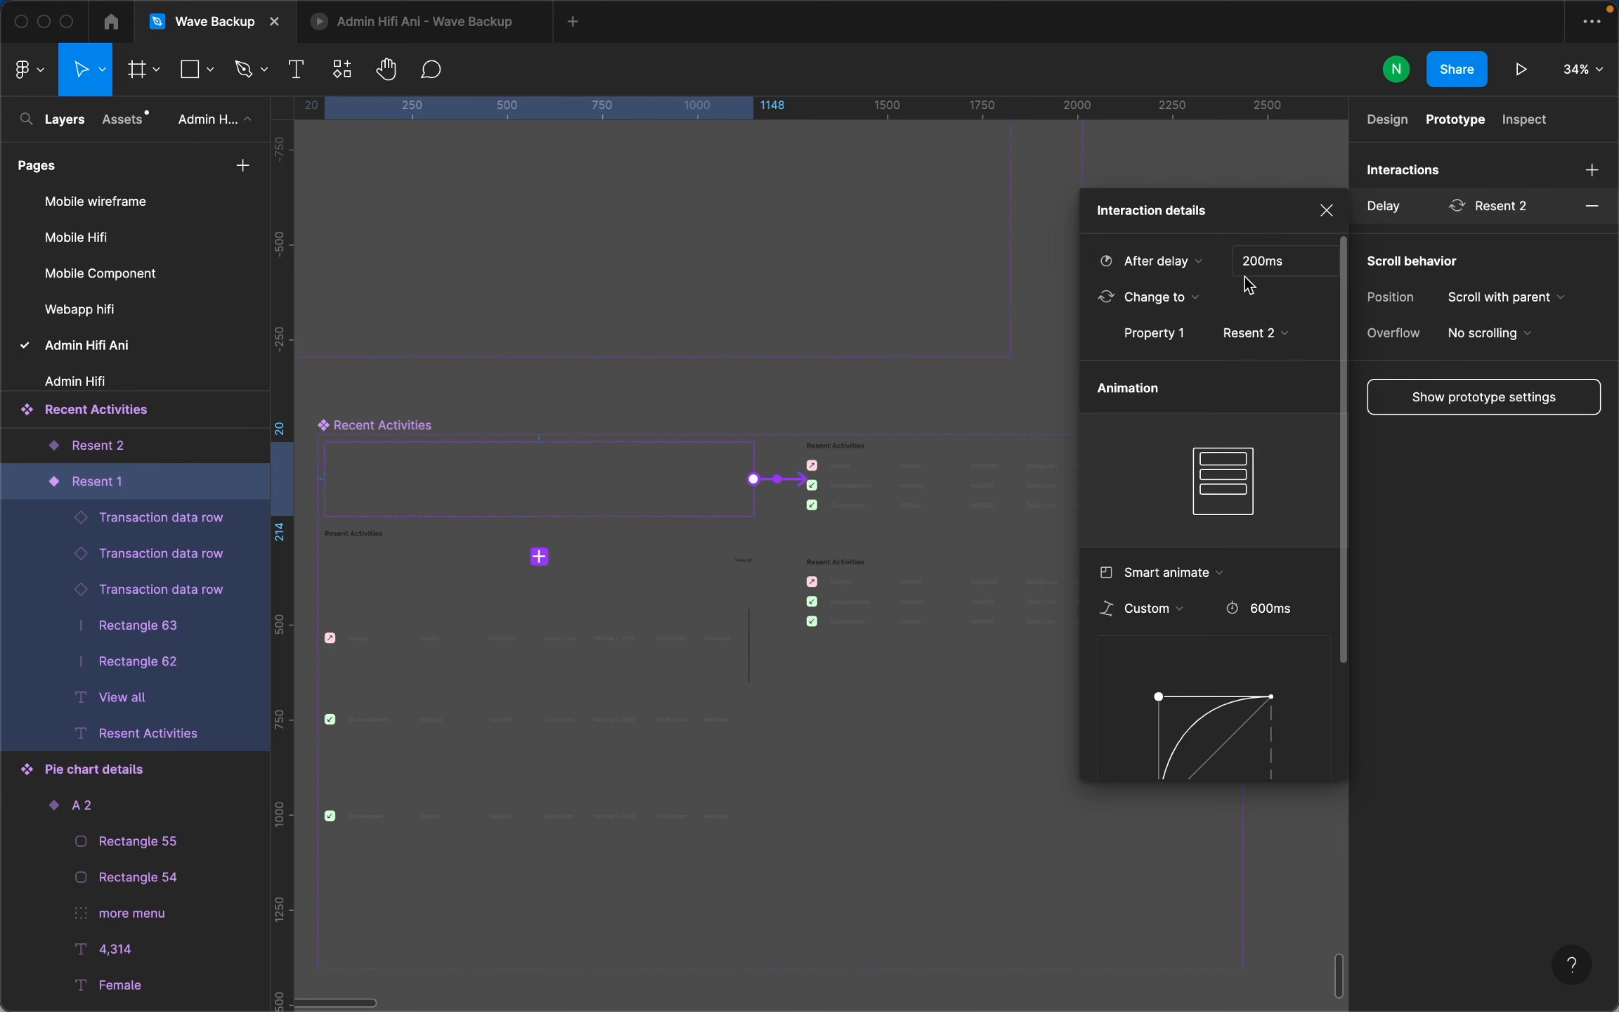
scroll(814, 470, "up", 1)
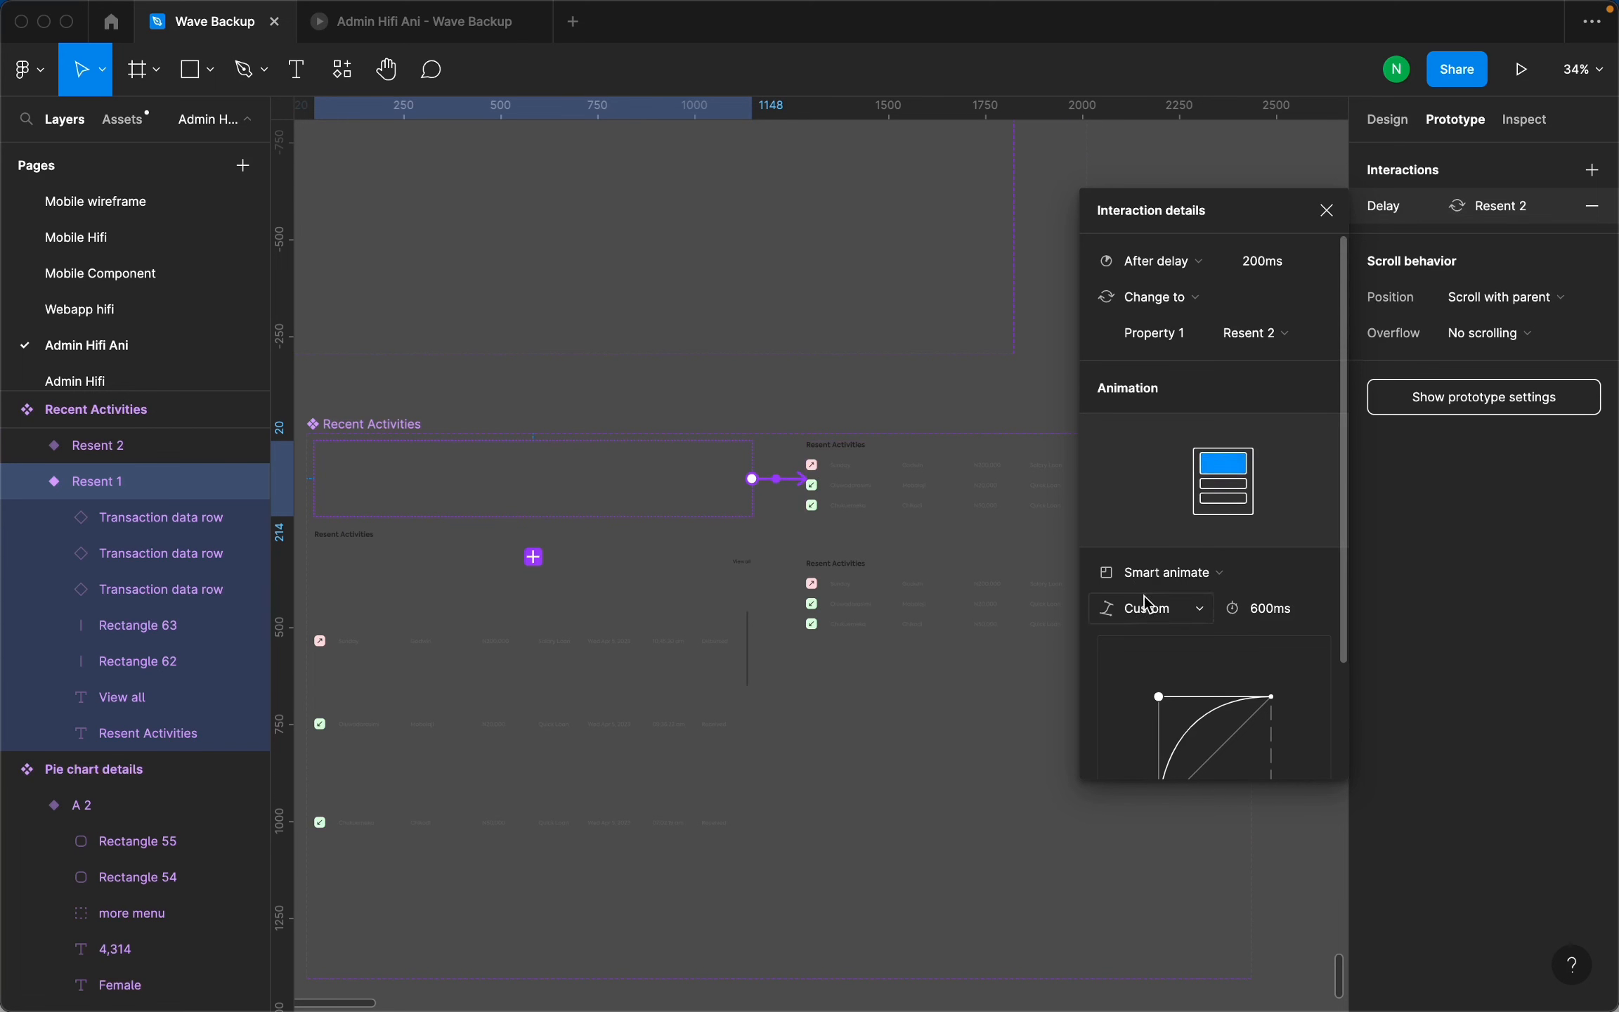
scroll(1153, 597, "down", 1)
scroll(1197, 549, "down", 1)
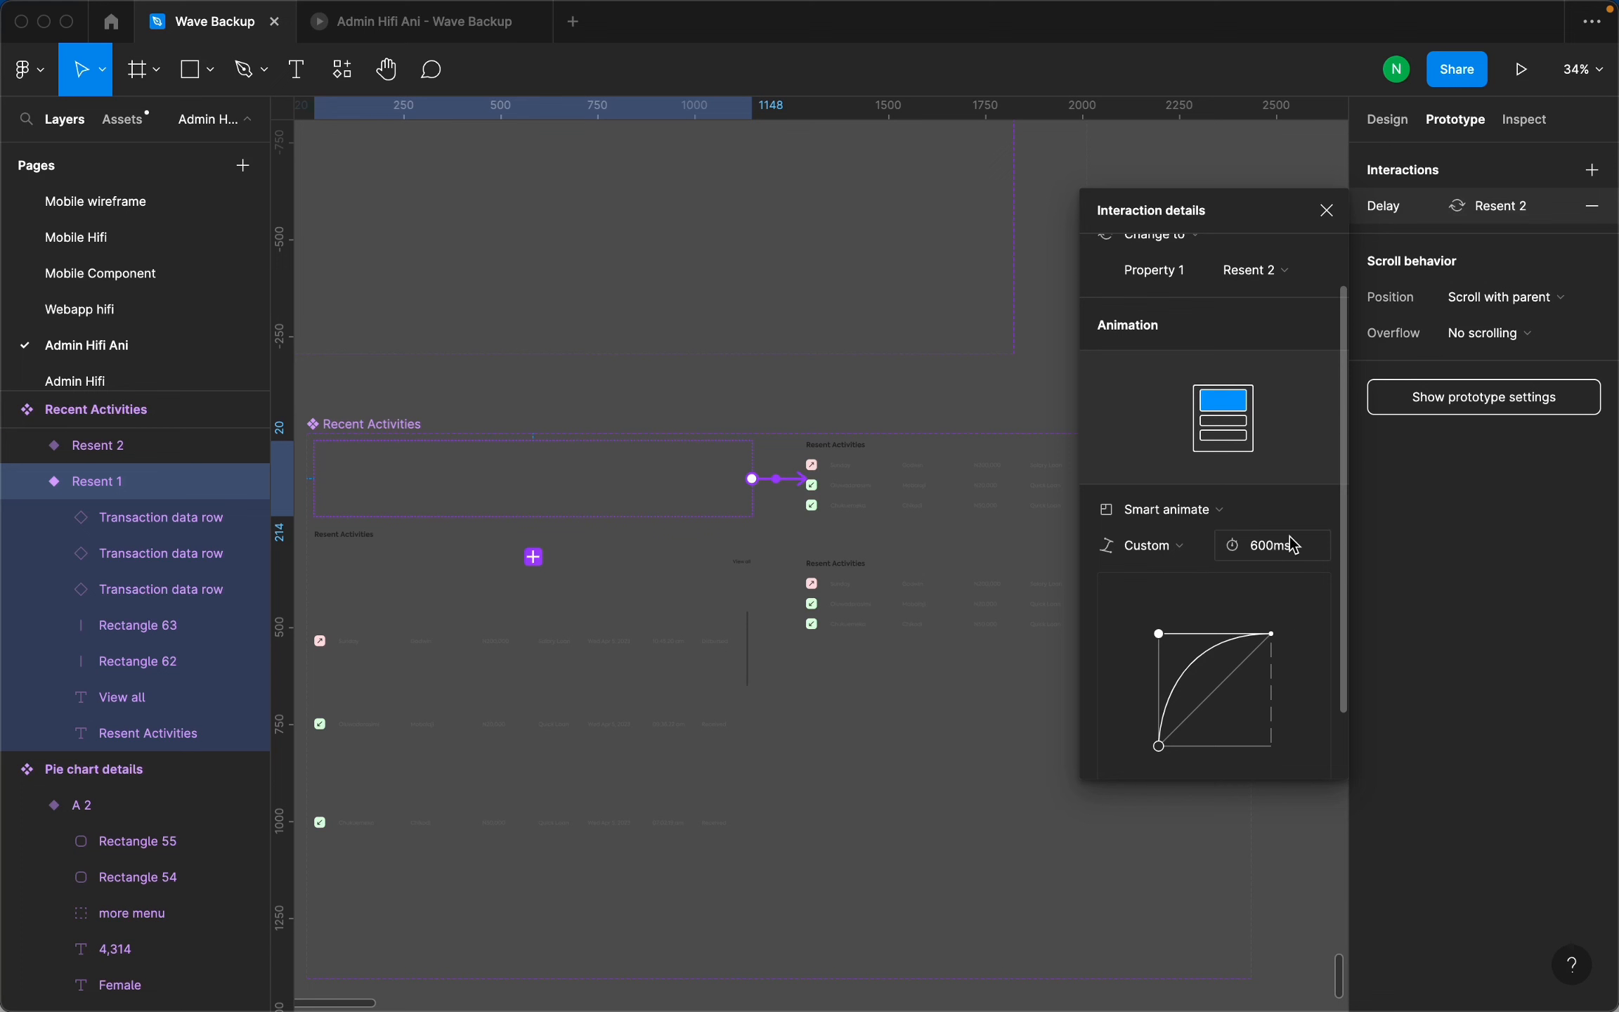
Inspect the after-delay interaction from Resent 2 to Variant4, including its delay, easing and duration.
scroll(906, 488, "down", 3)
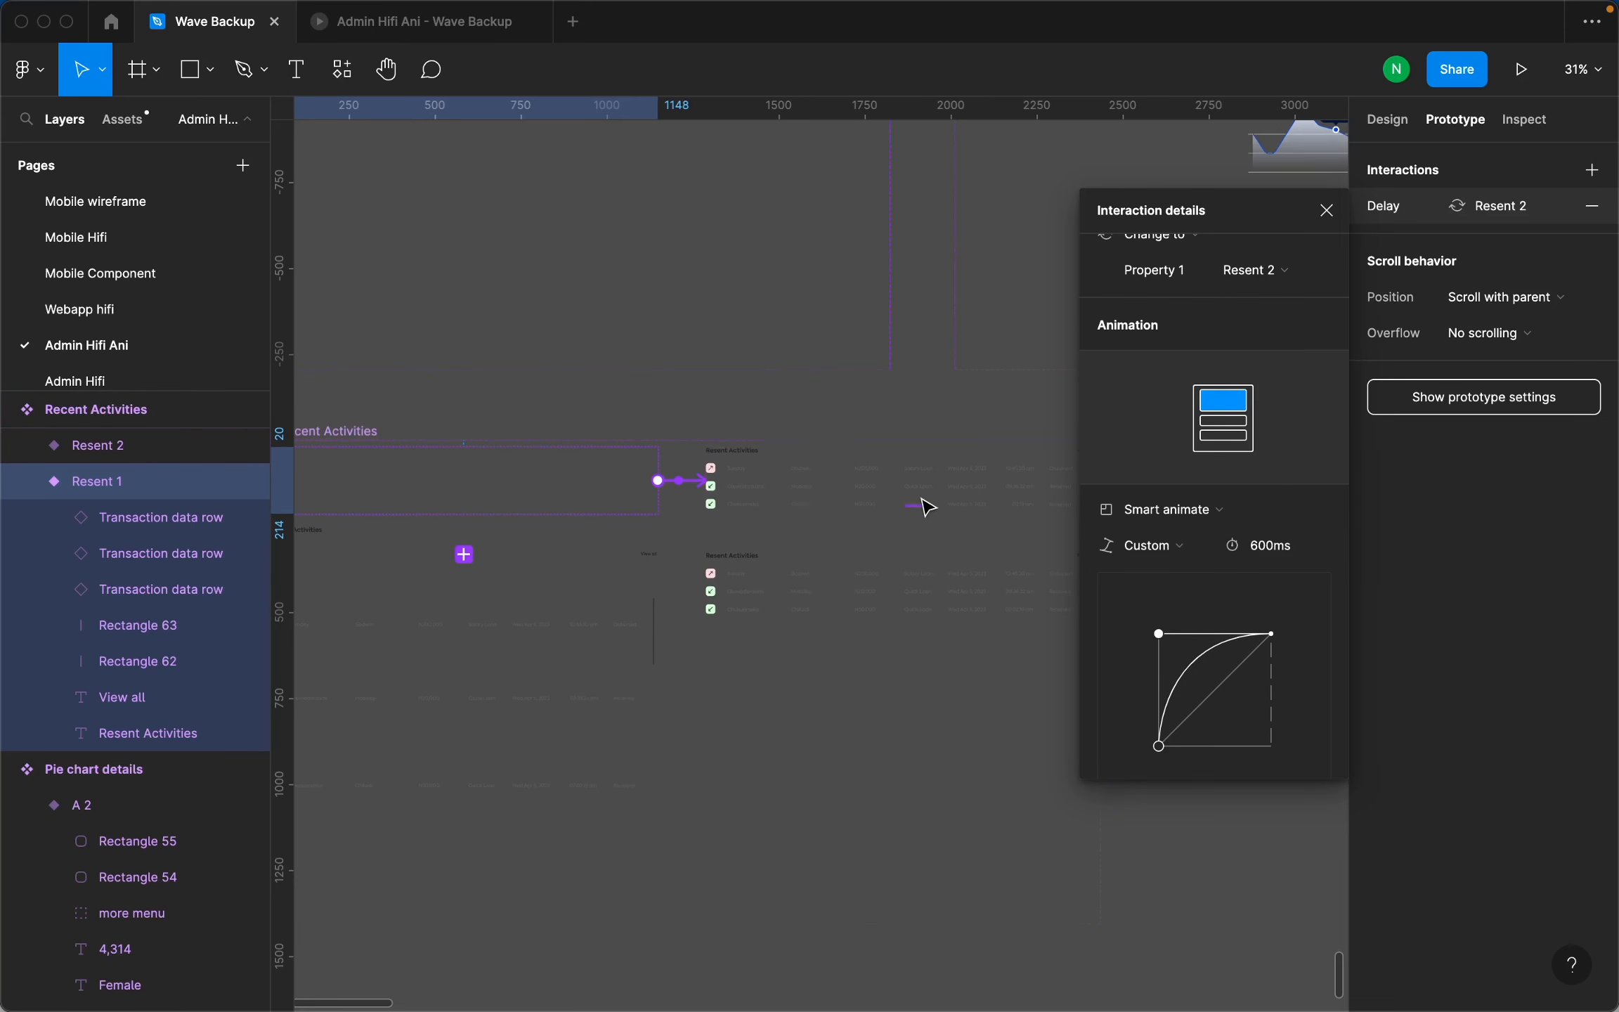
scroll(925, 506, "up", 5)
scroll(832, 485, "down", 3)
scroll(481, 473, "up", 3)
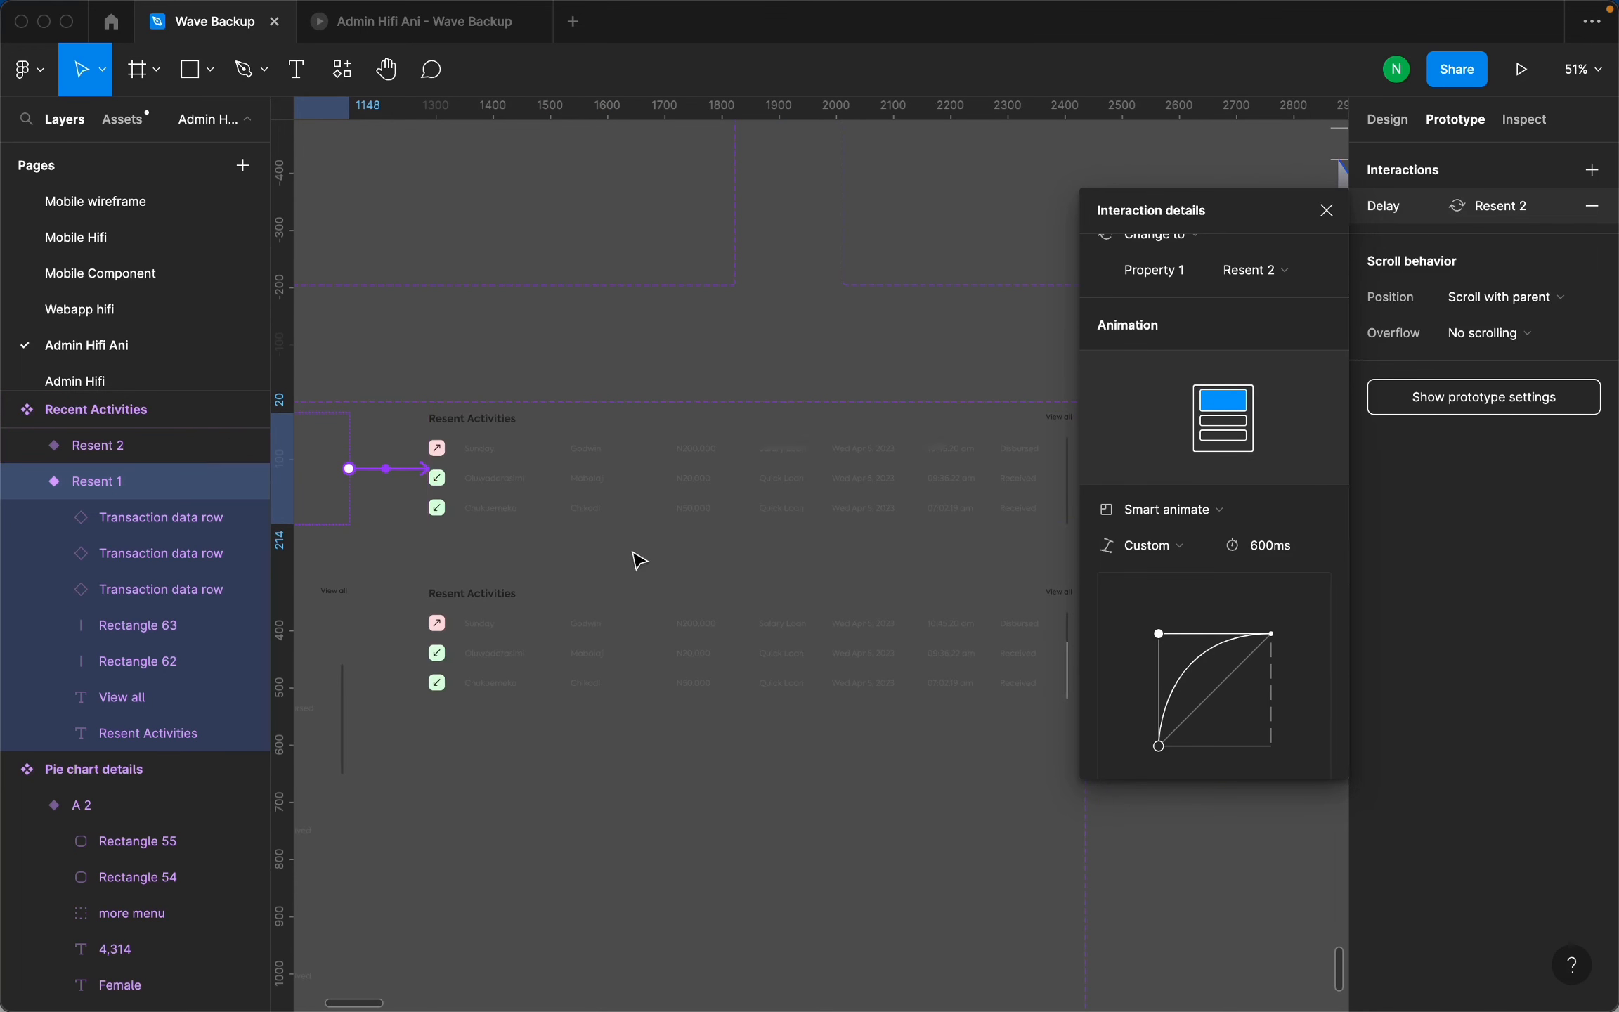
left_click(714, 517)
left_click(754, 559)
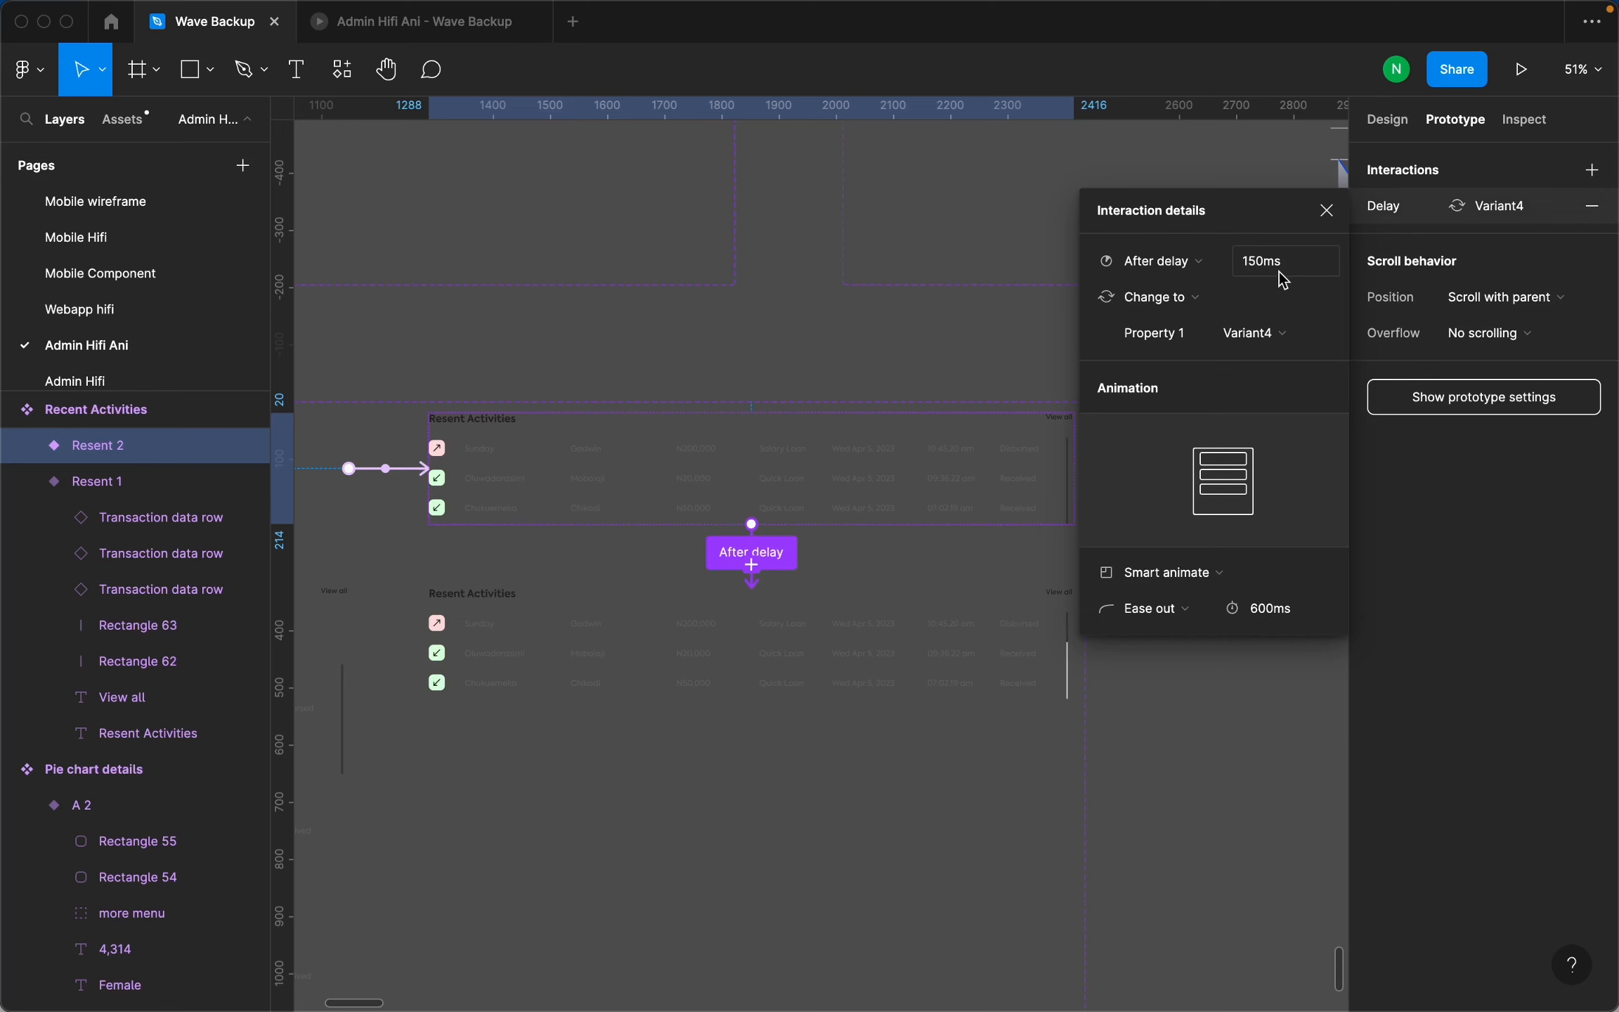
Check Variant4 for interactions and compare its scrollbar with the one in Resent 2.
left_click(756, 652)
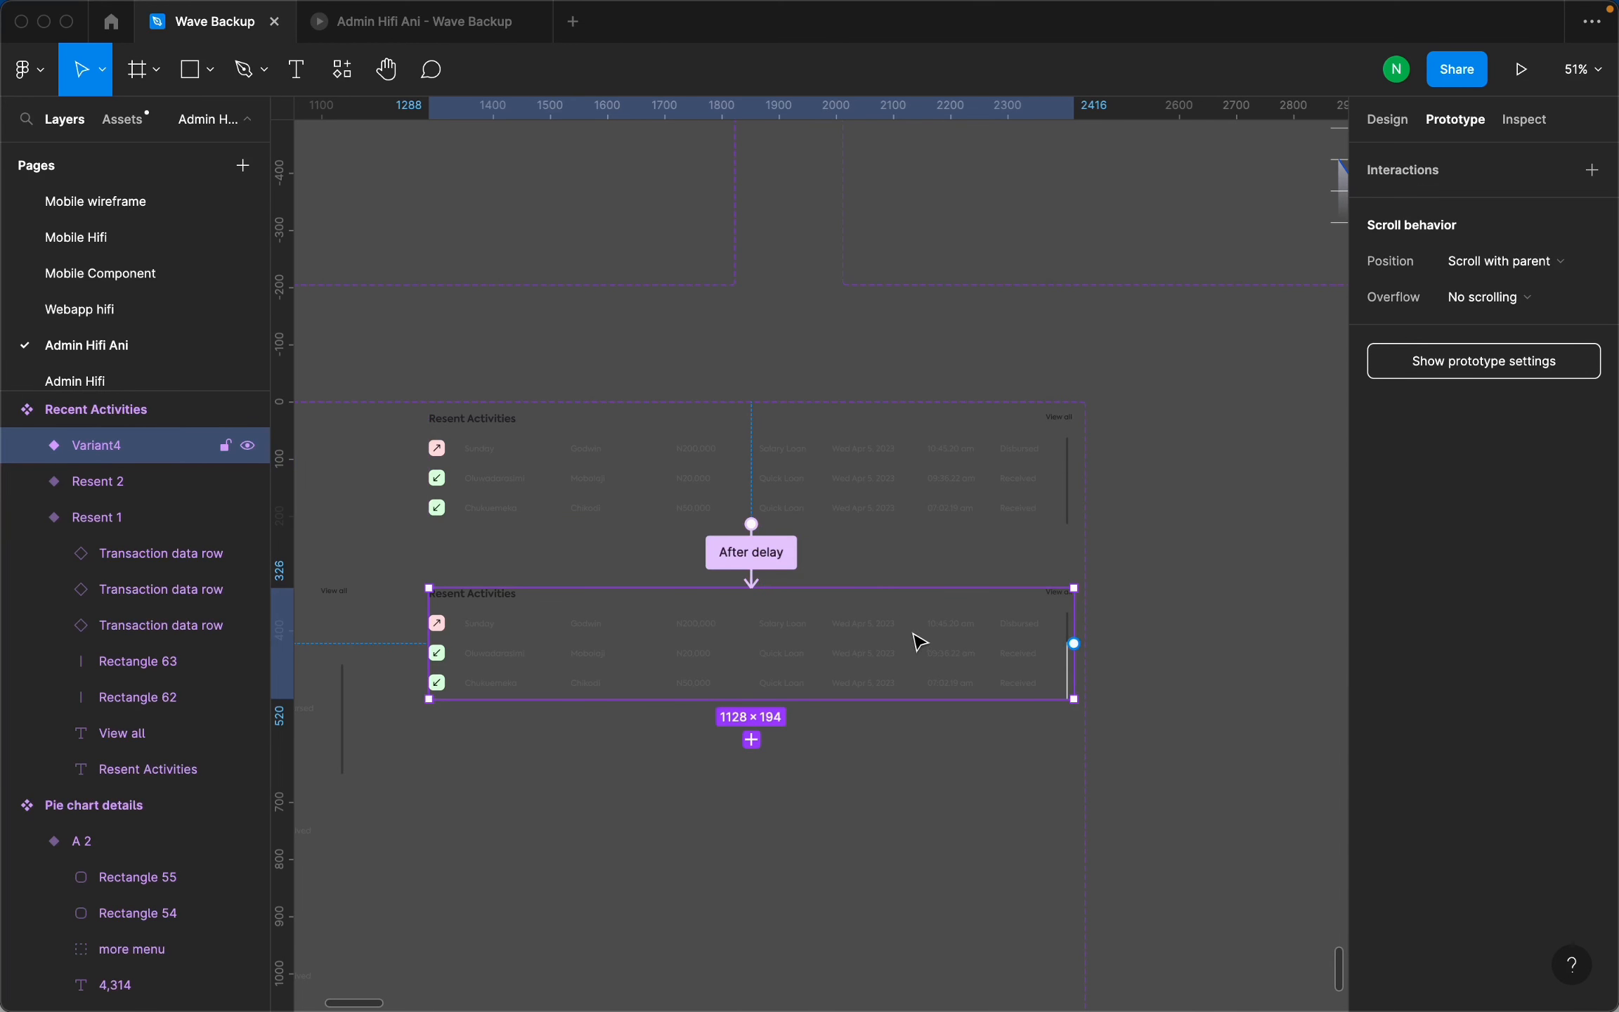
scroll(1055, 646, "up", 6)
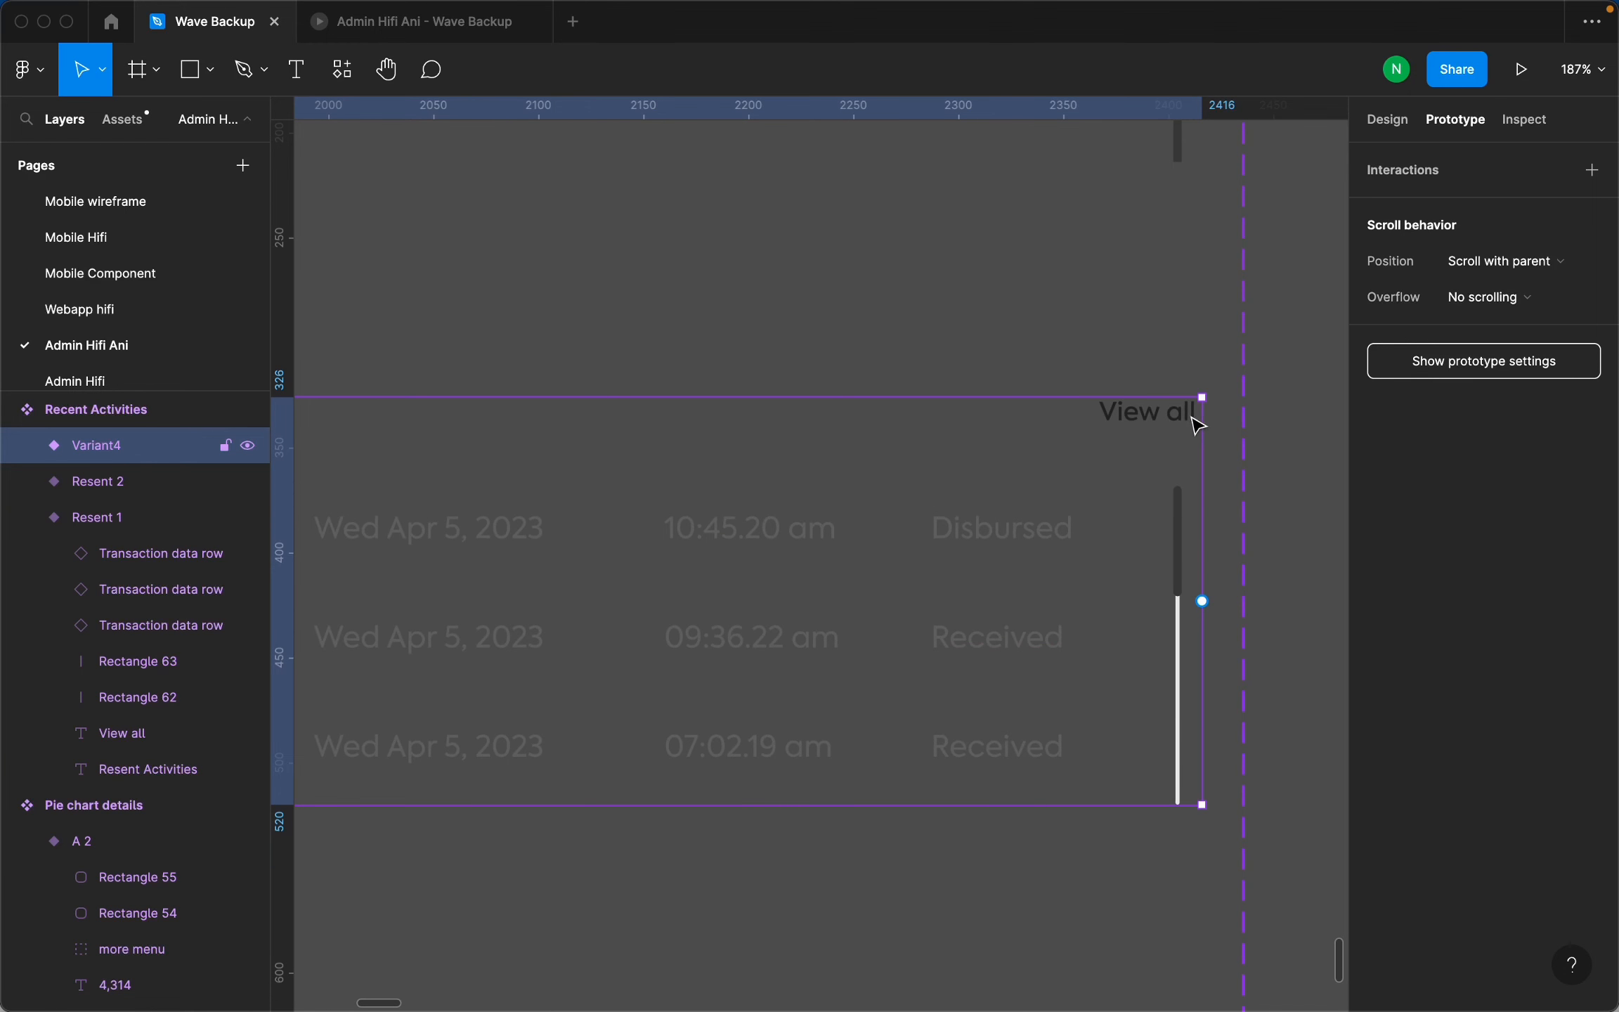
scroll(1197, 415, "up", 5)
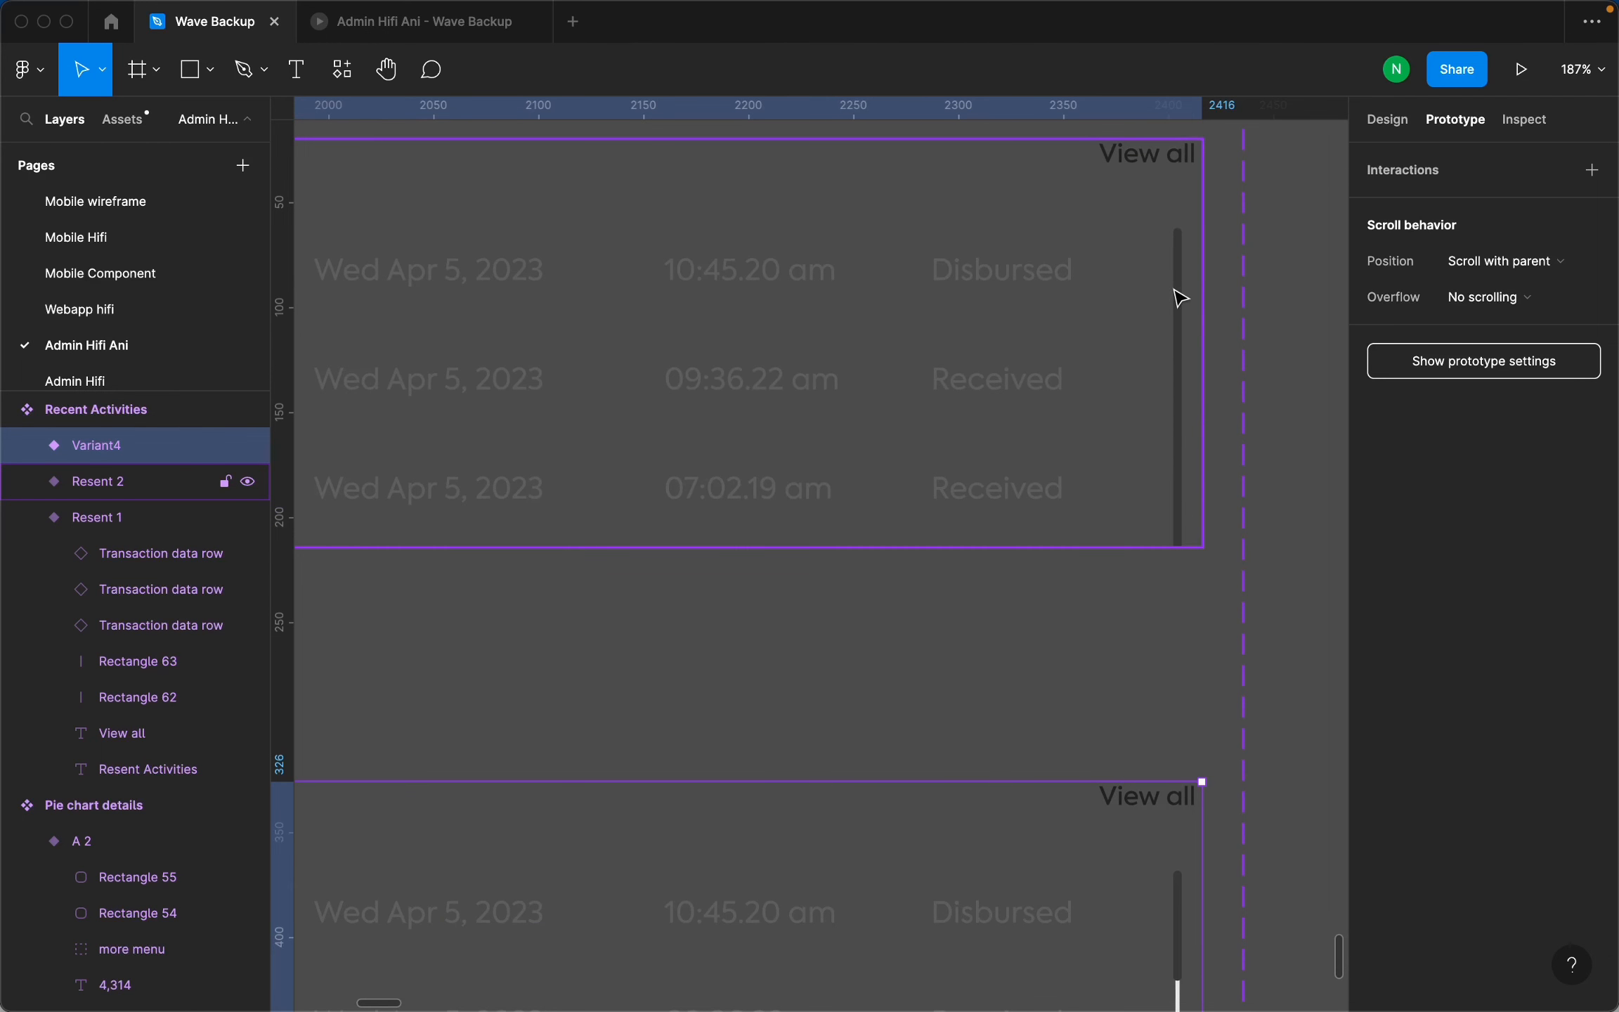
scroll(1180, 299, "down", 5)
scroll(1204, 492, "up", 5)
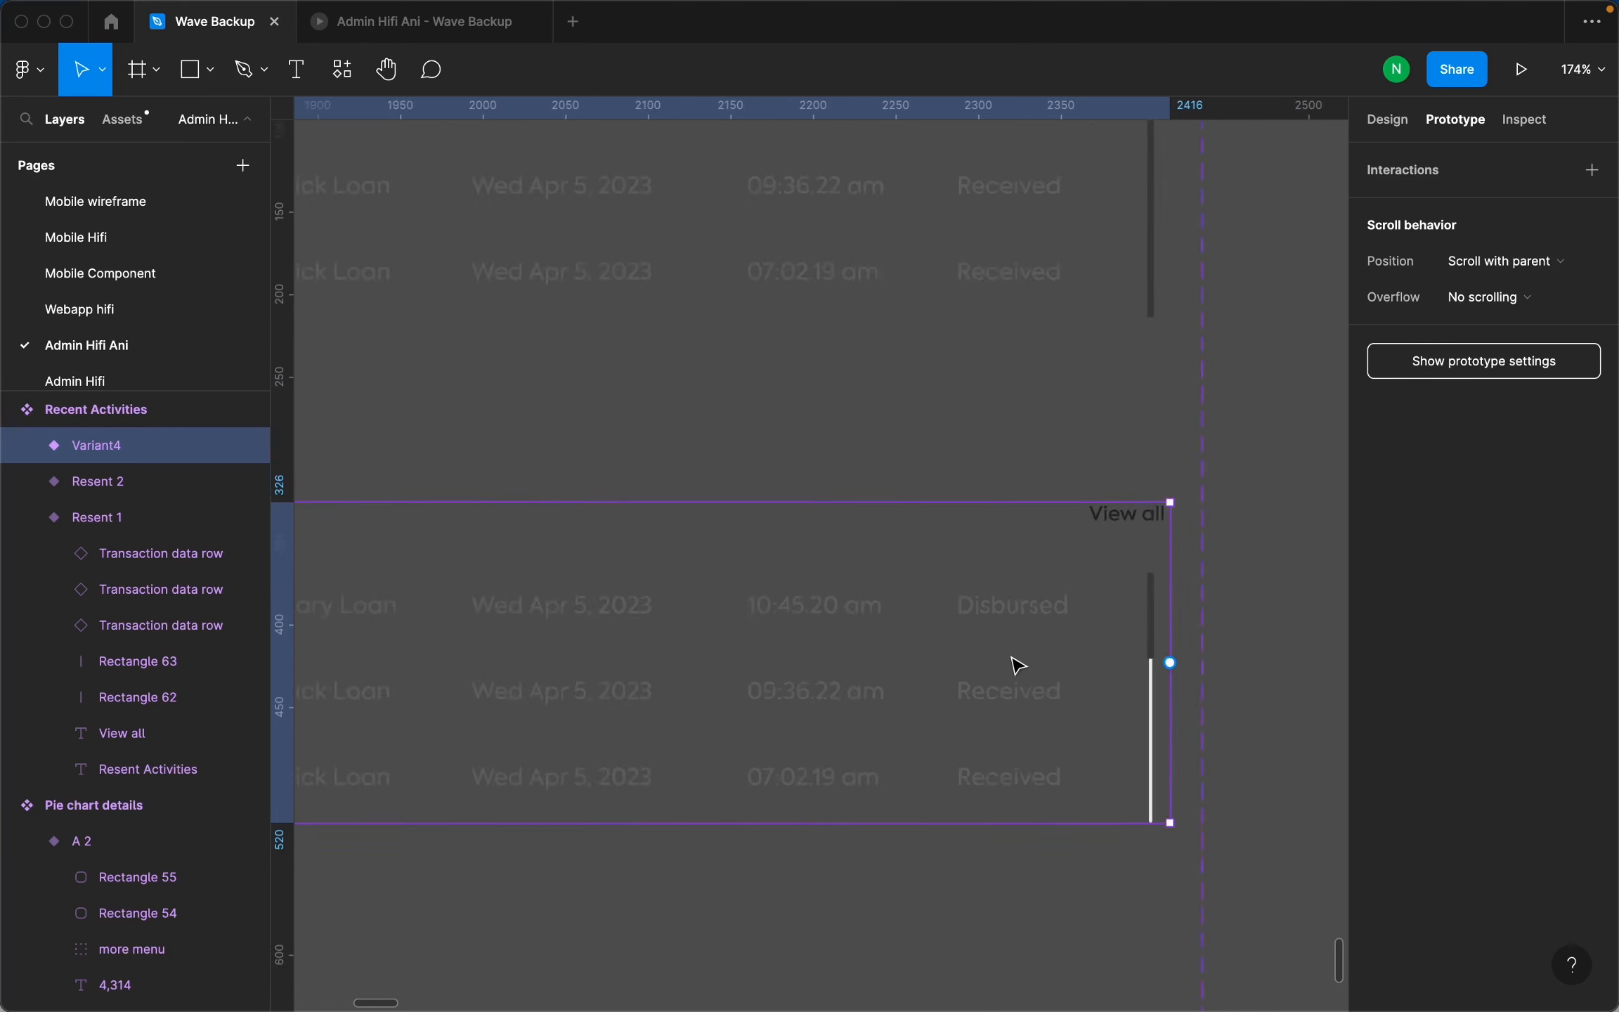
Enable Clip content on the Resent 1 variant of the Recent Activities component set.
scroll(1016, 661, "down", 10)
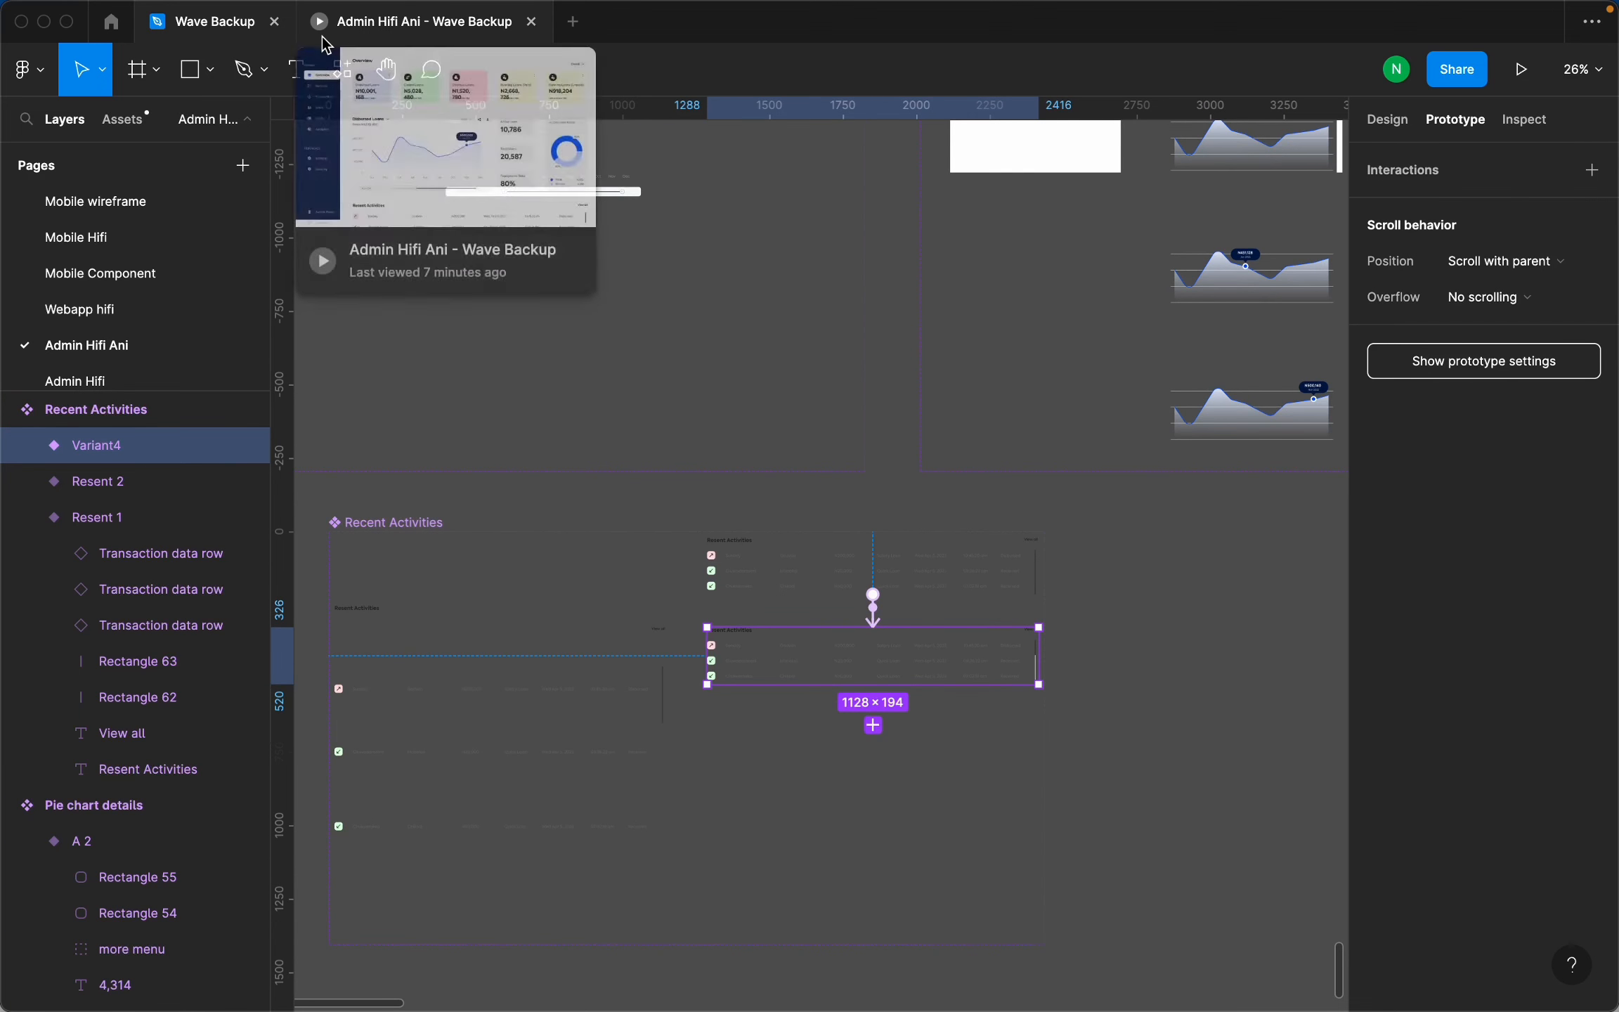
scroll(874, 462, "down", 4)
left_click(880, 460)
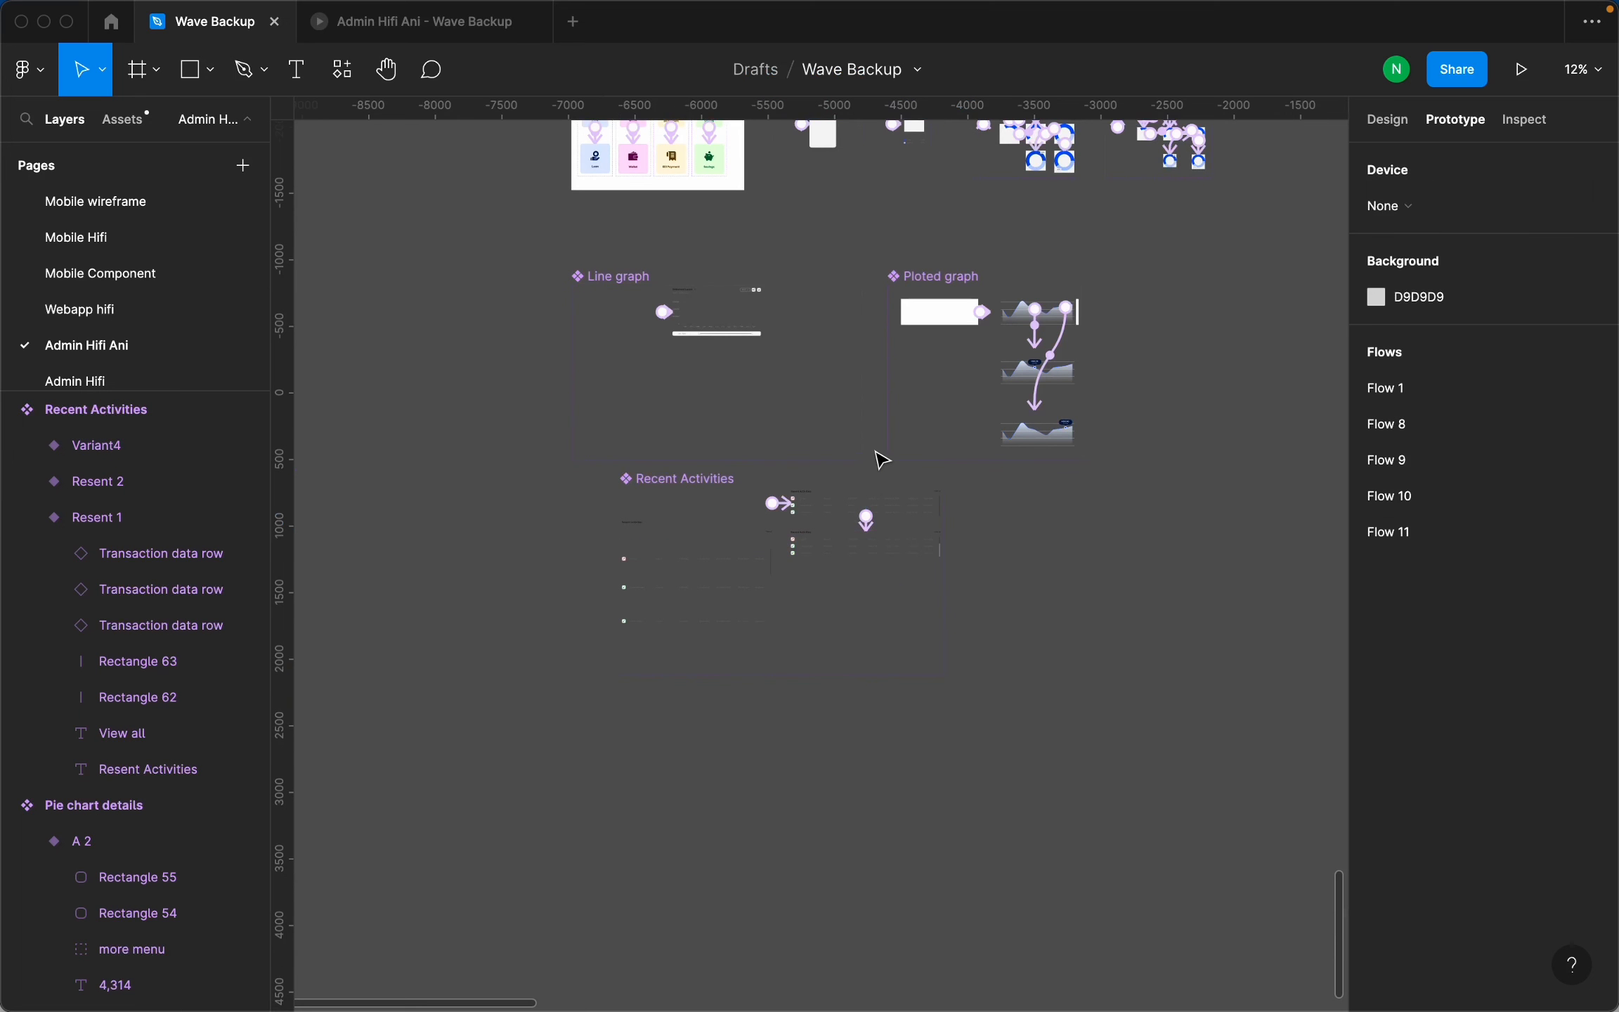
left_click(668, 509)
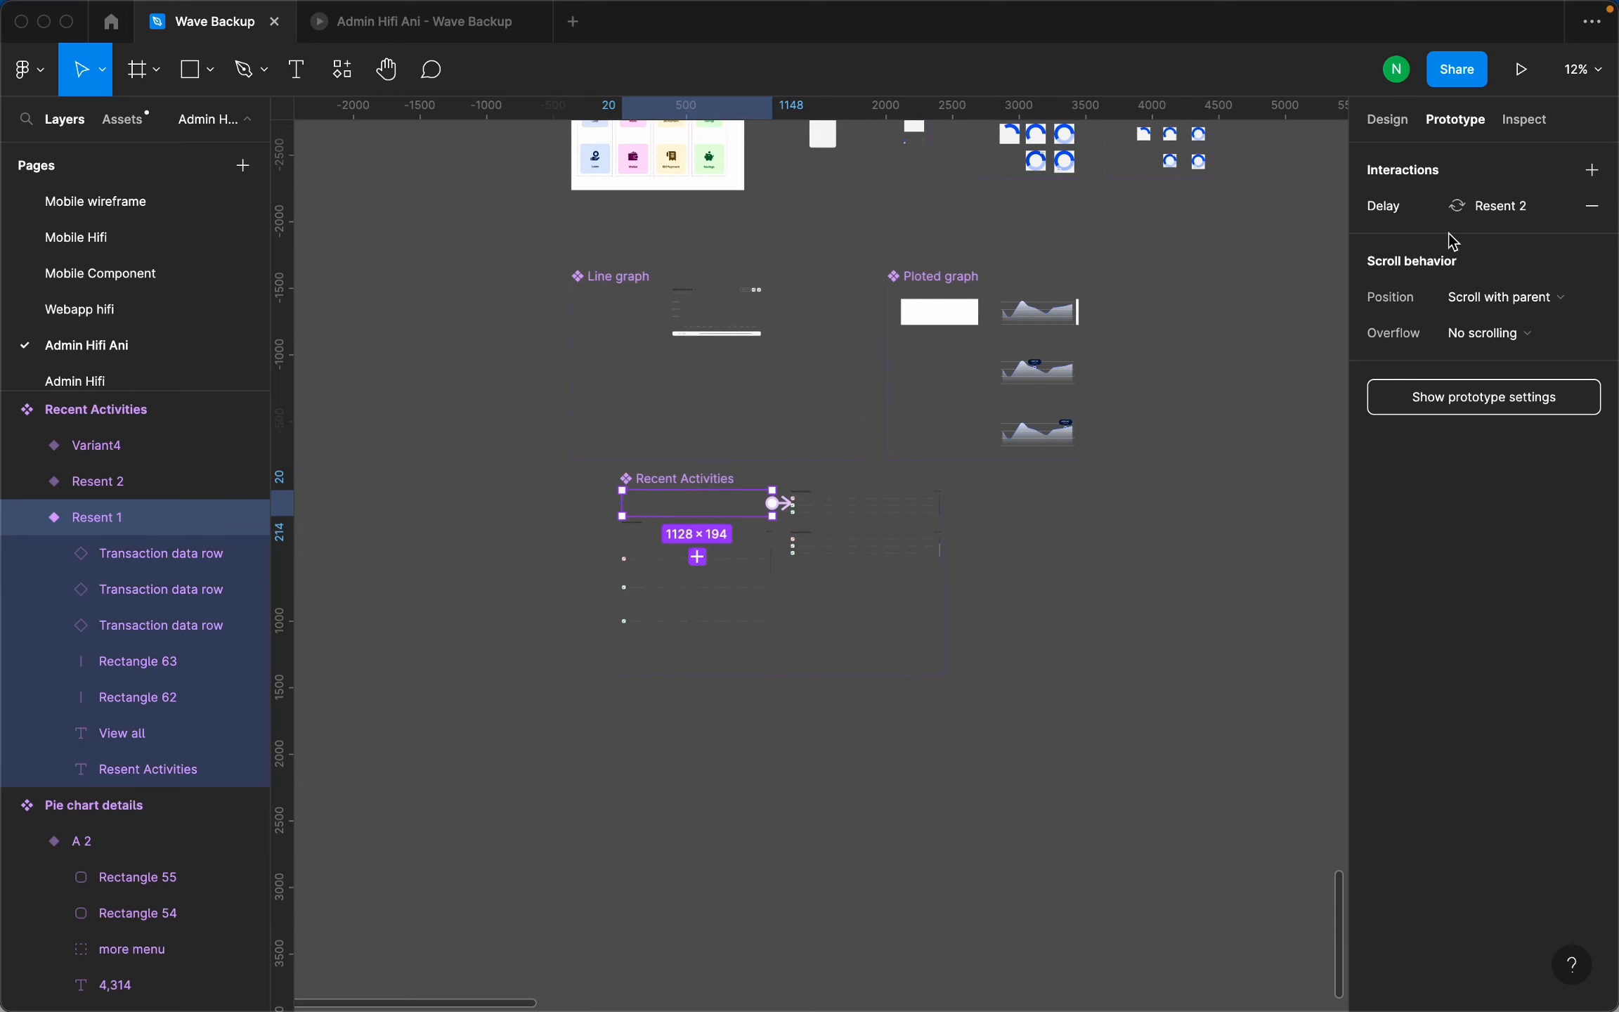
left_click(1390, 124)
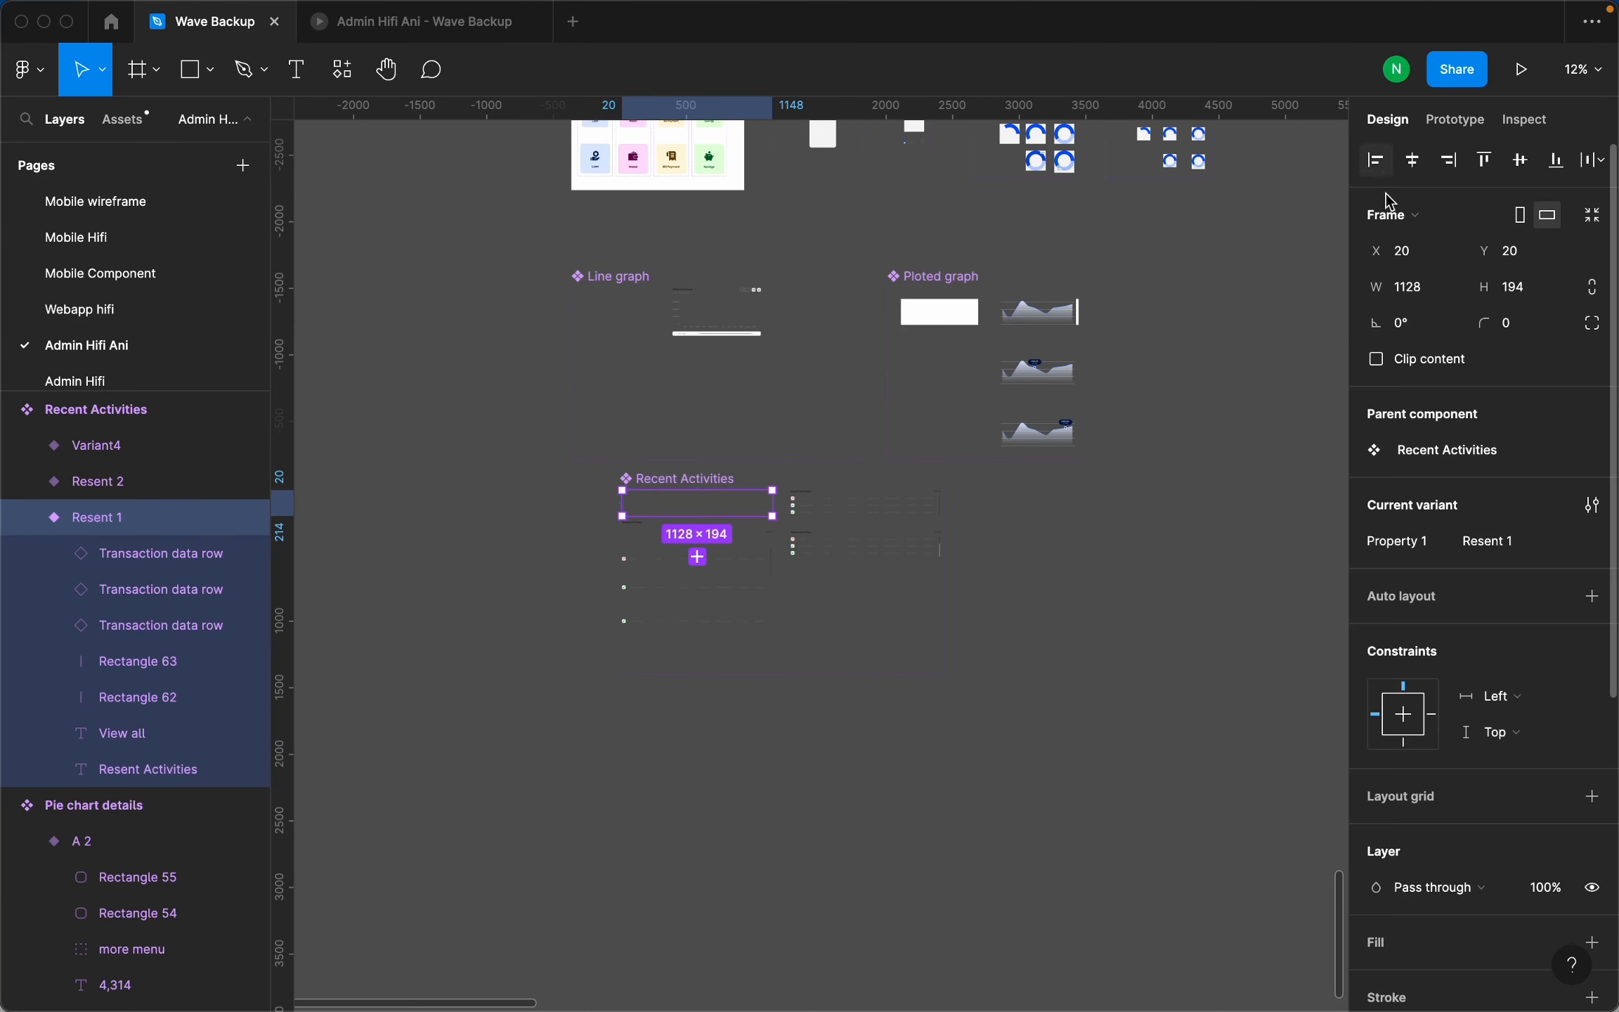
scroll(703, 484, "up", 5)
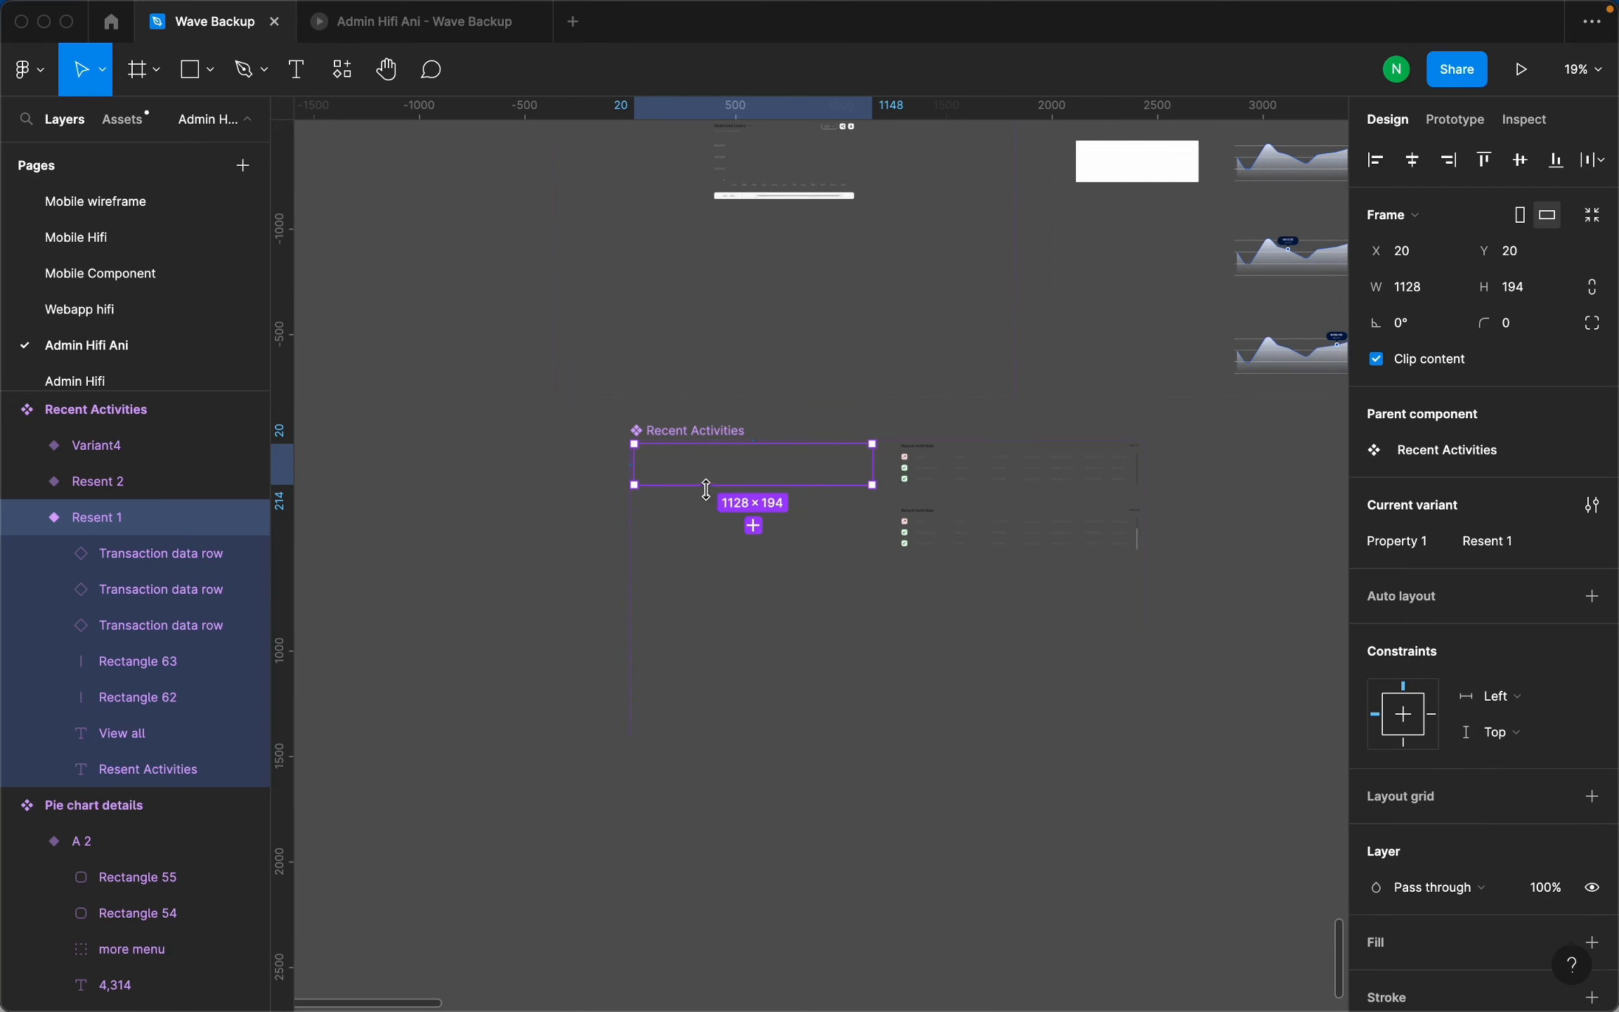
left_click(685, 422)
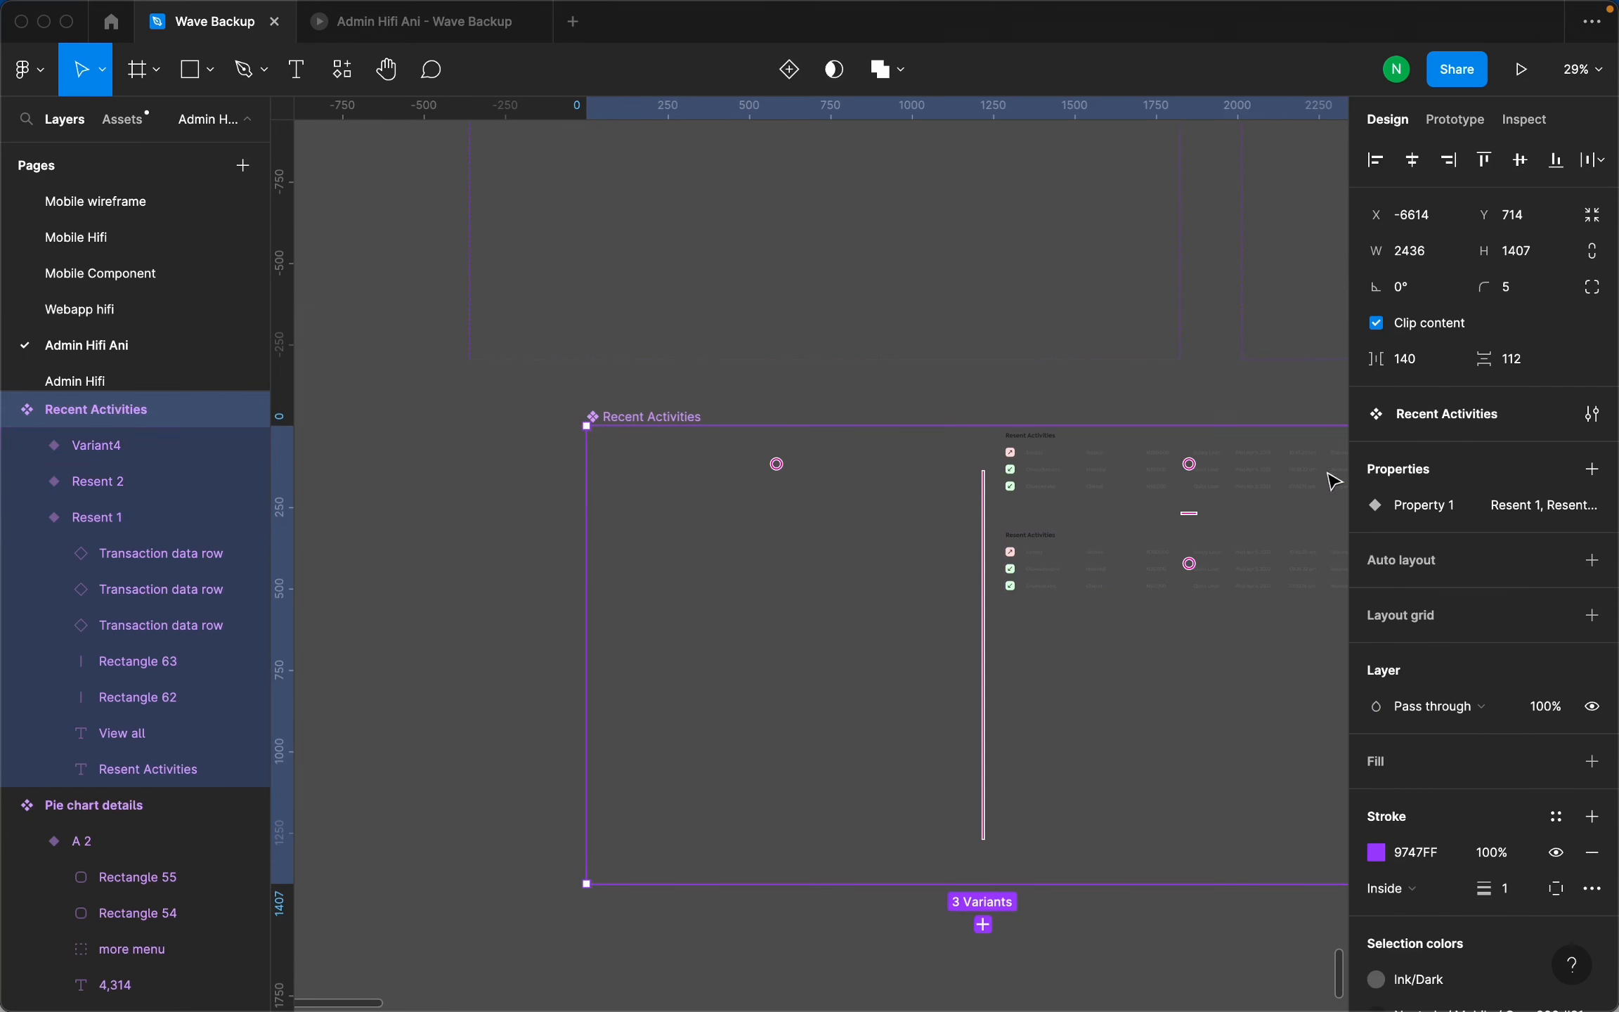
Copy the Recent Activities instance from the Loan Overview frame and paste it into the Overview frame at X 272, Y 830.
scroll(731, 696, "down", 3)
scroll(679, 626, "down", 3)
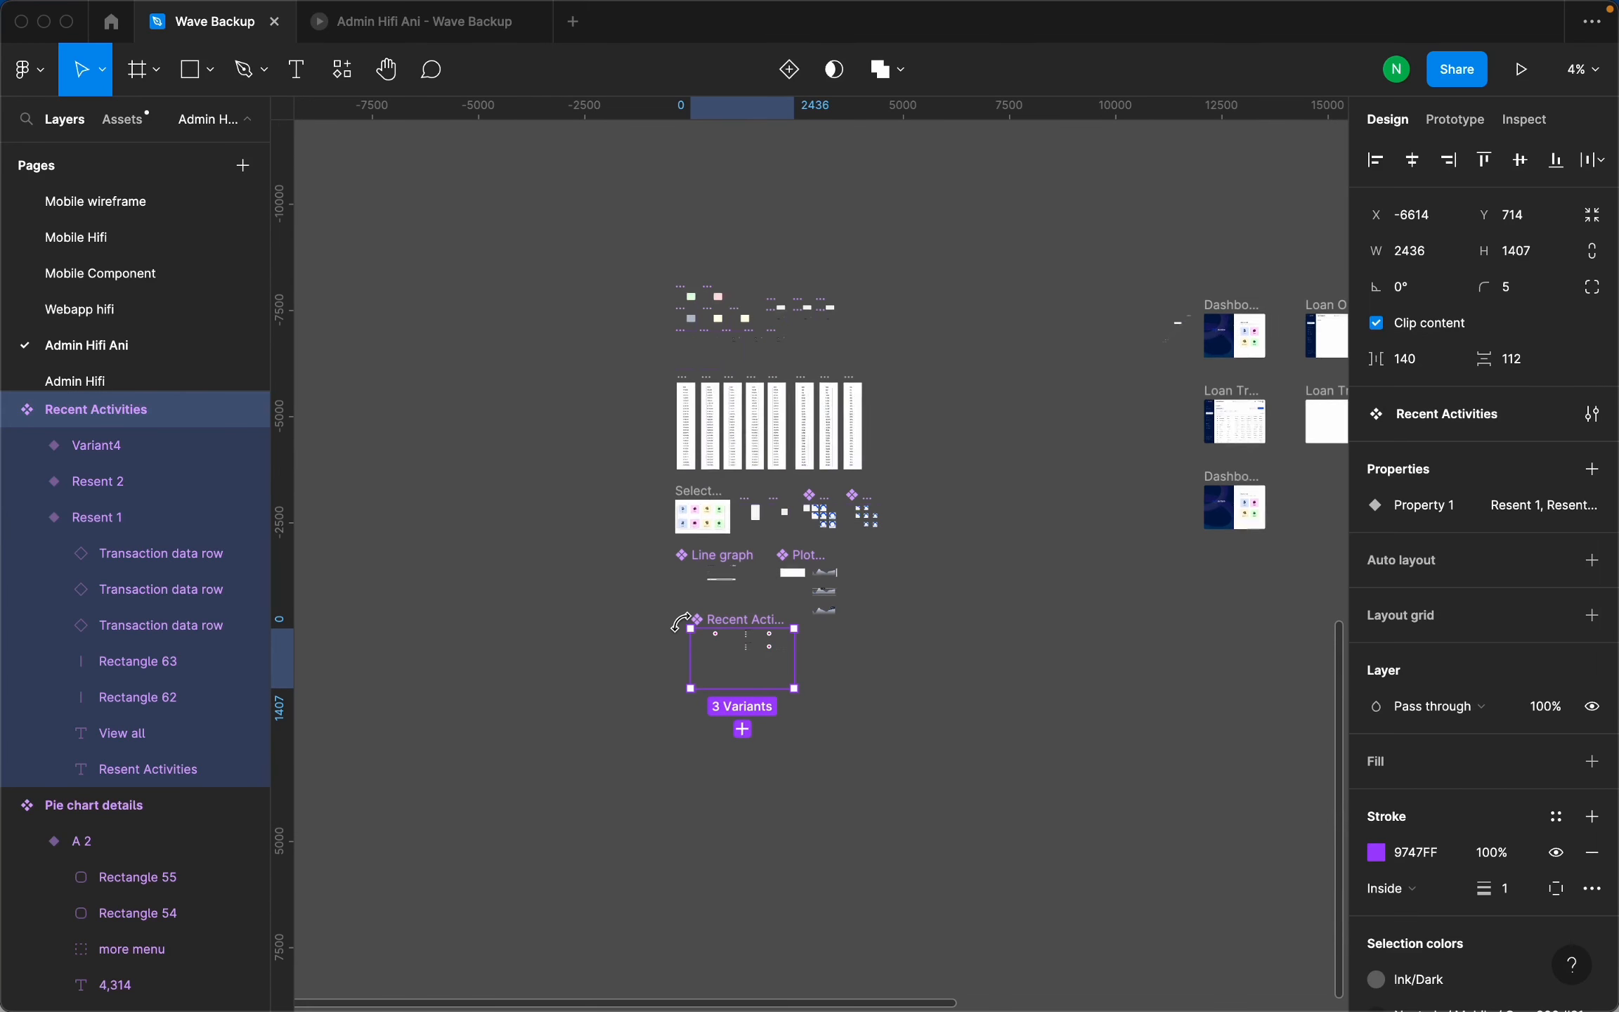
scroll(1309, 357, "up", 6)
scroll(951, 318, "down", 2)
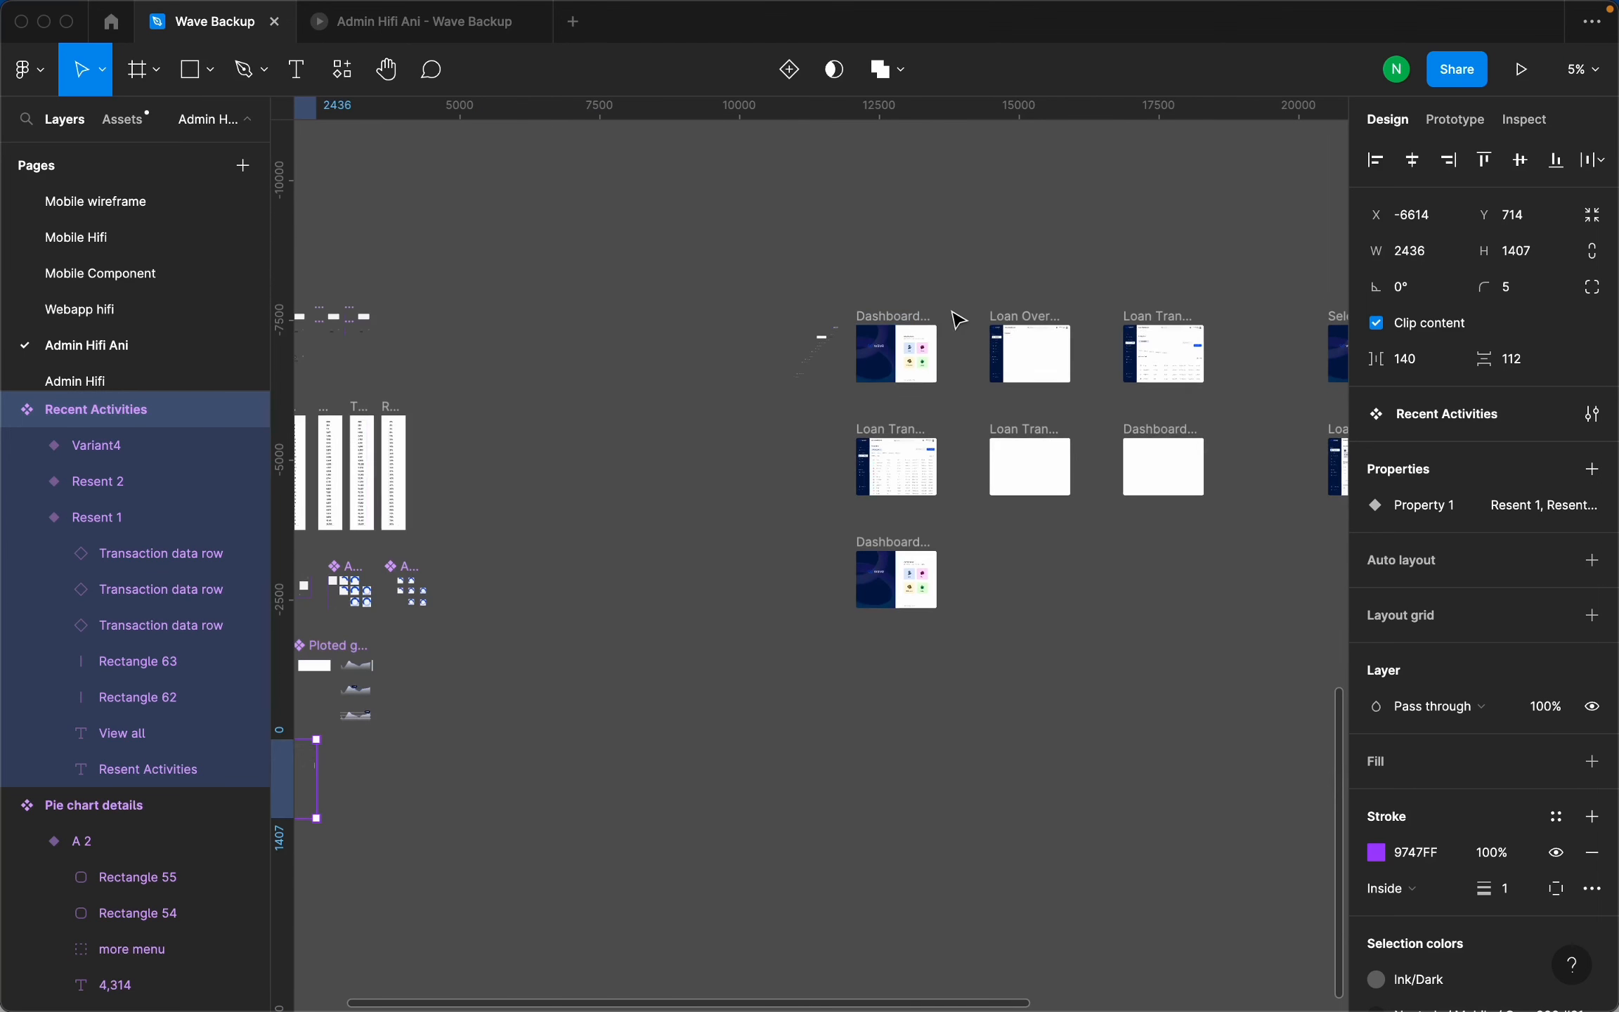
scroll(951, 318, "up", 5)
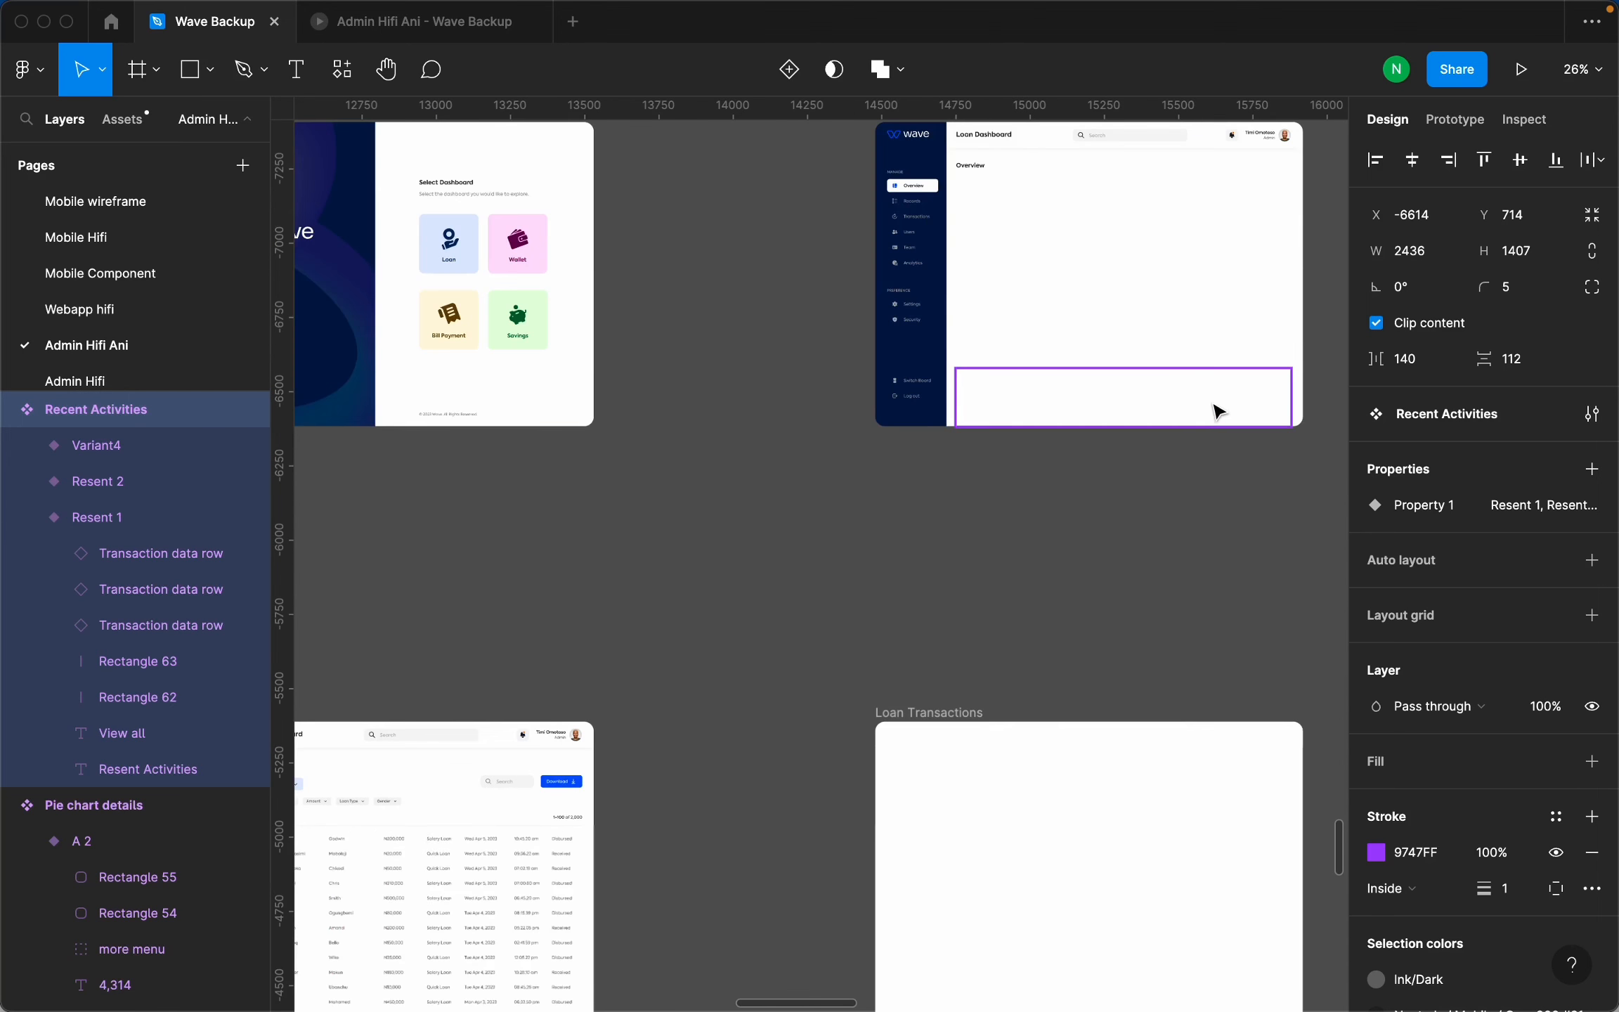
left_click(1219, 411)
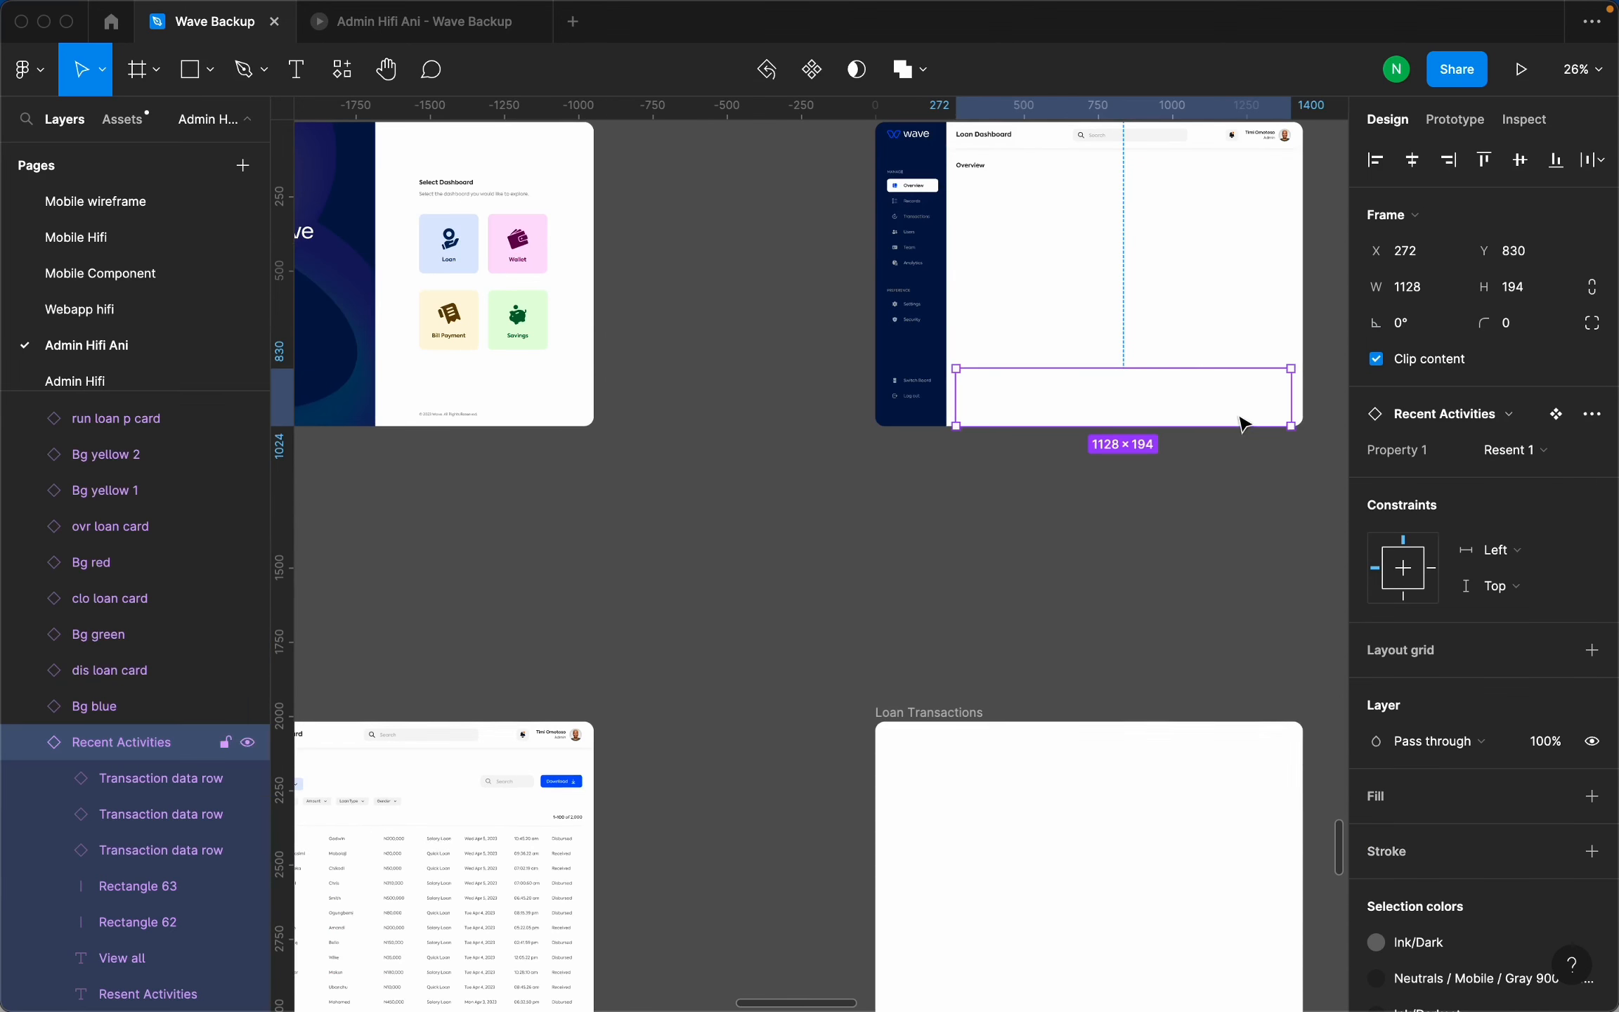
left_click_drag(1264, 443, 1195, 397)
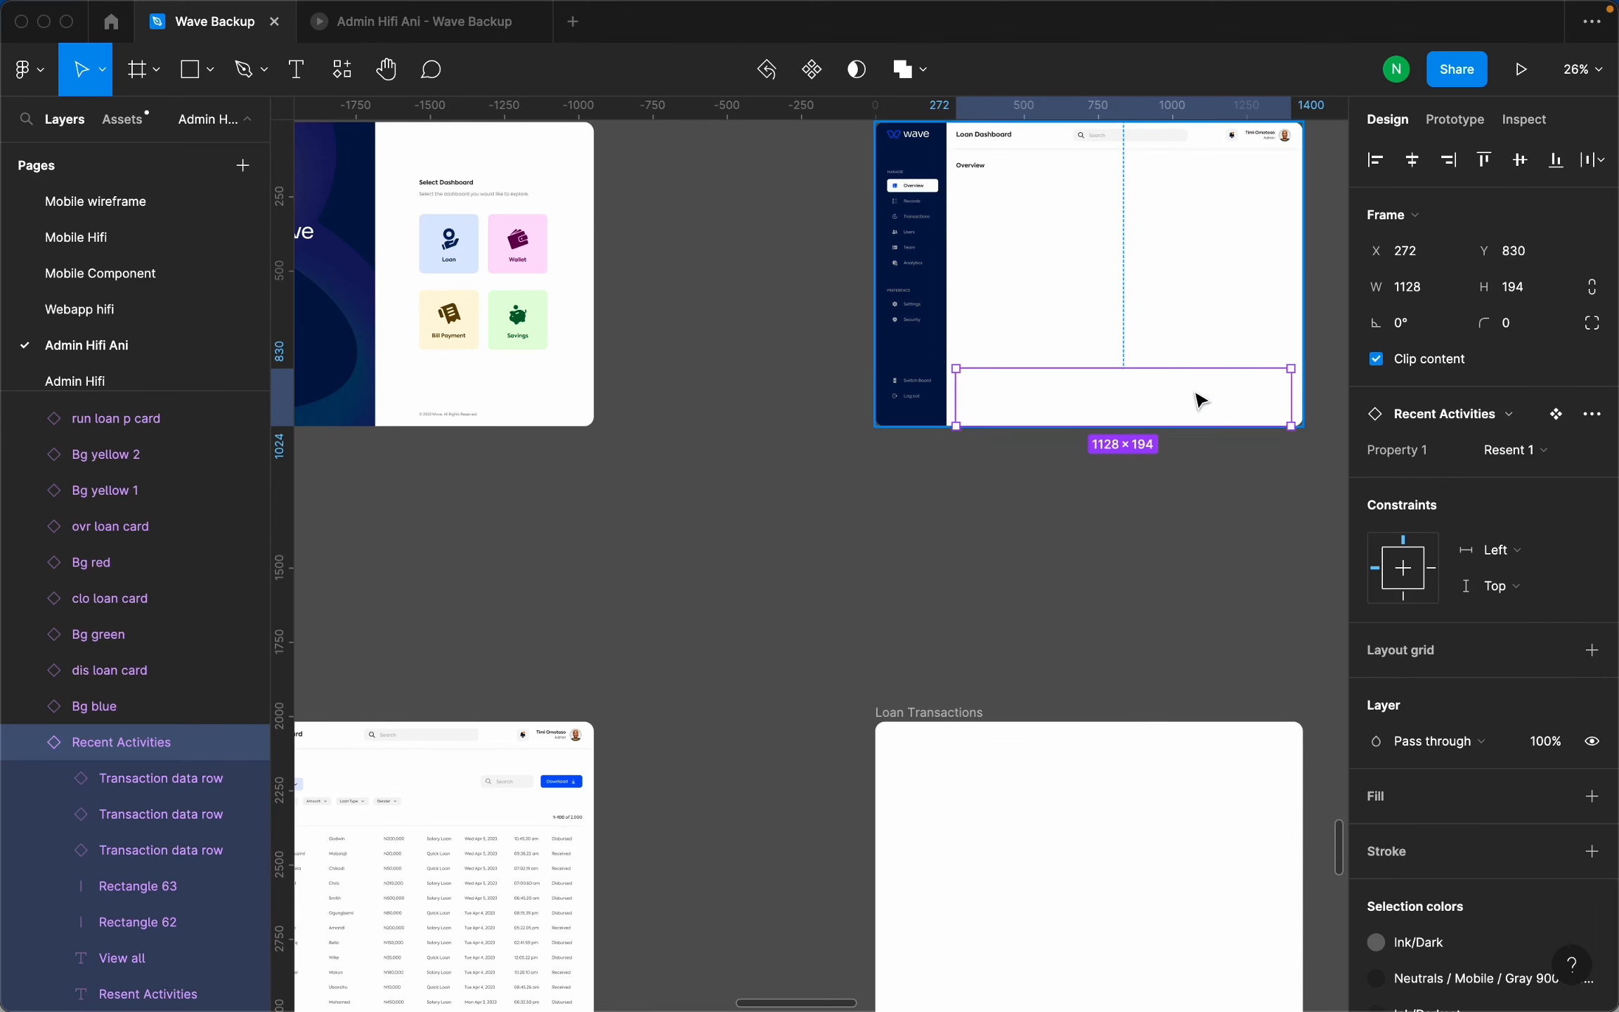
scroll(556, 563, "down", 5)
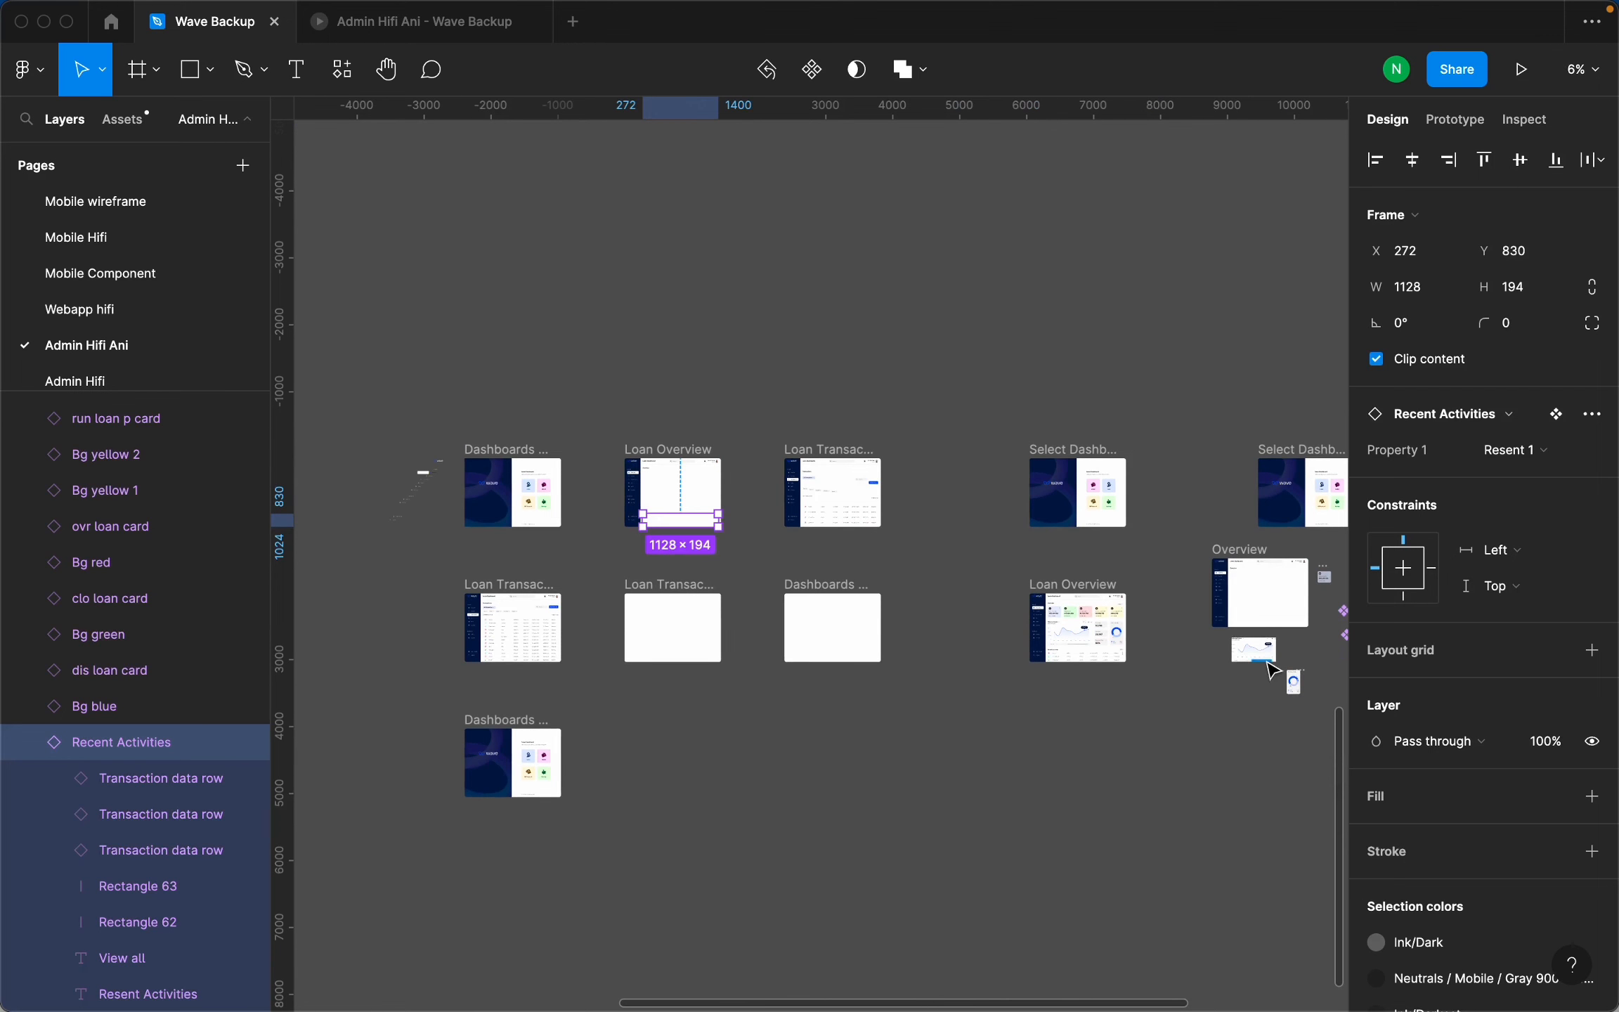
scroll(1304, 643, "up", 5)
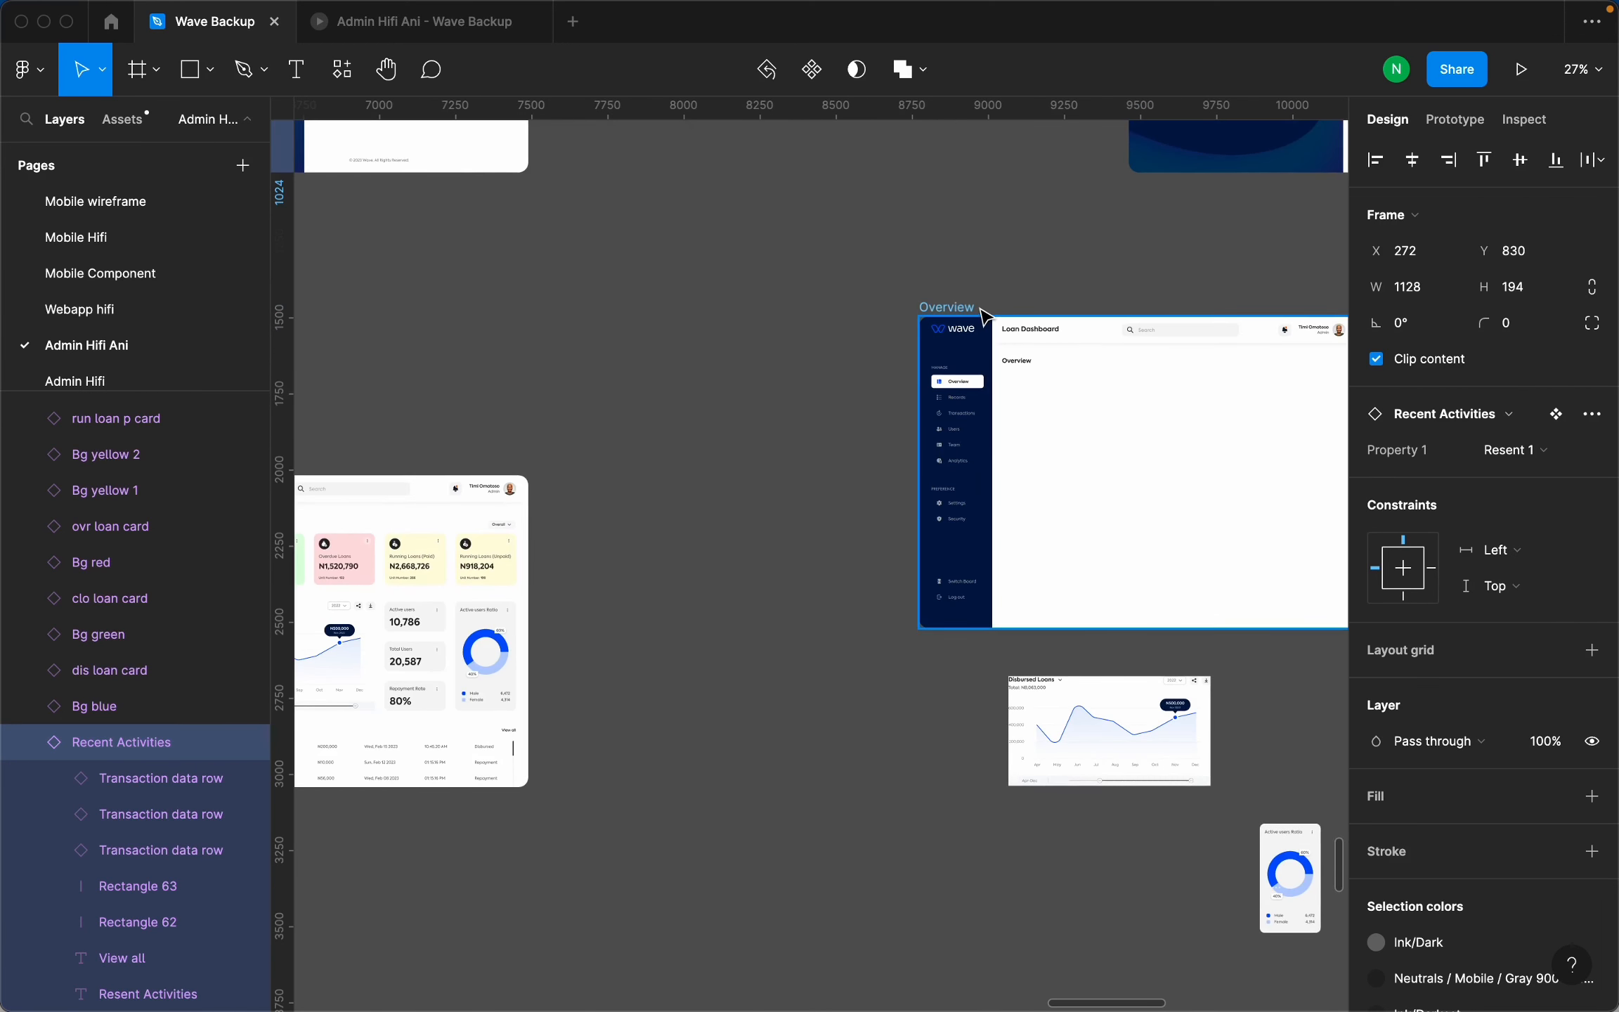
left_click(980, 310)
scroll(1086, 477, "down", 5)
scroll(1092, 556, "up", 5)
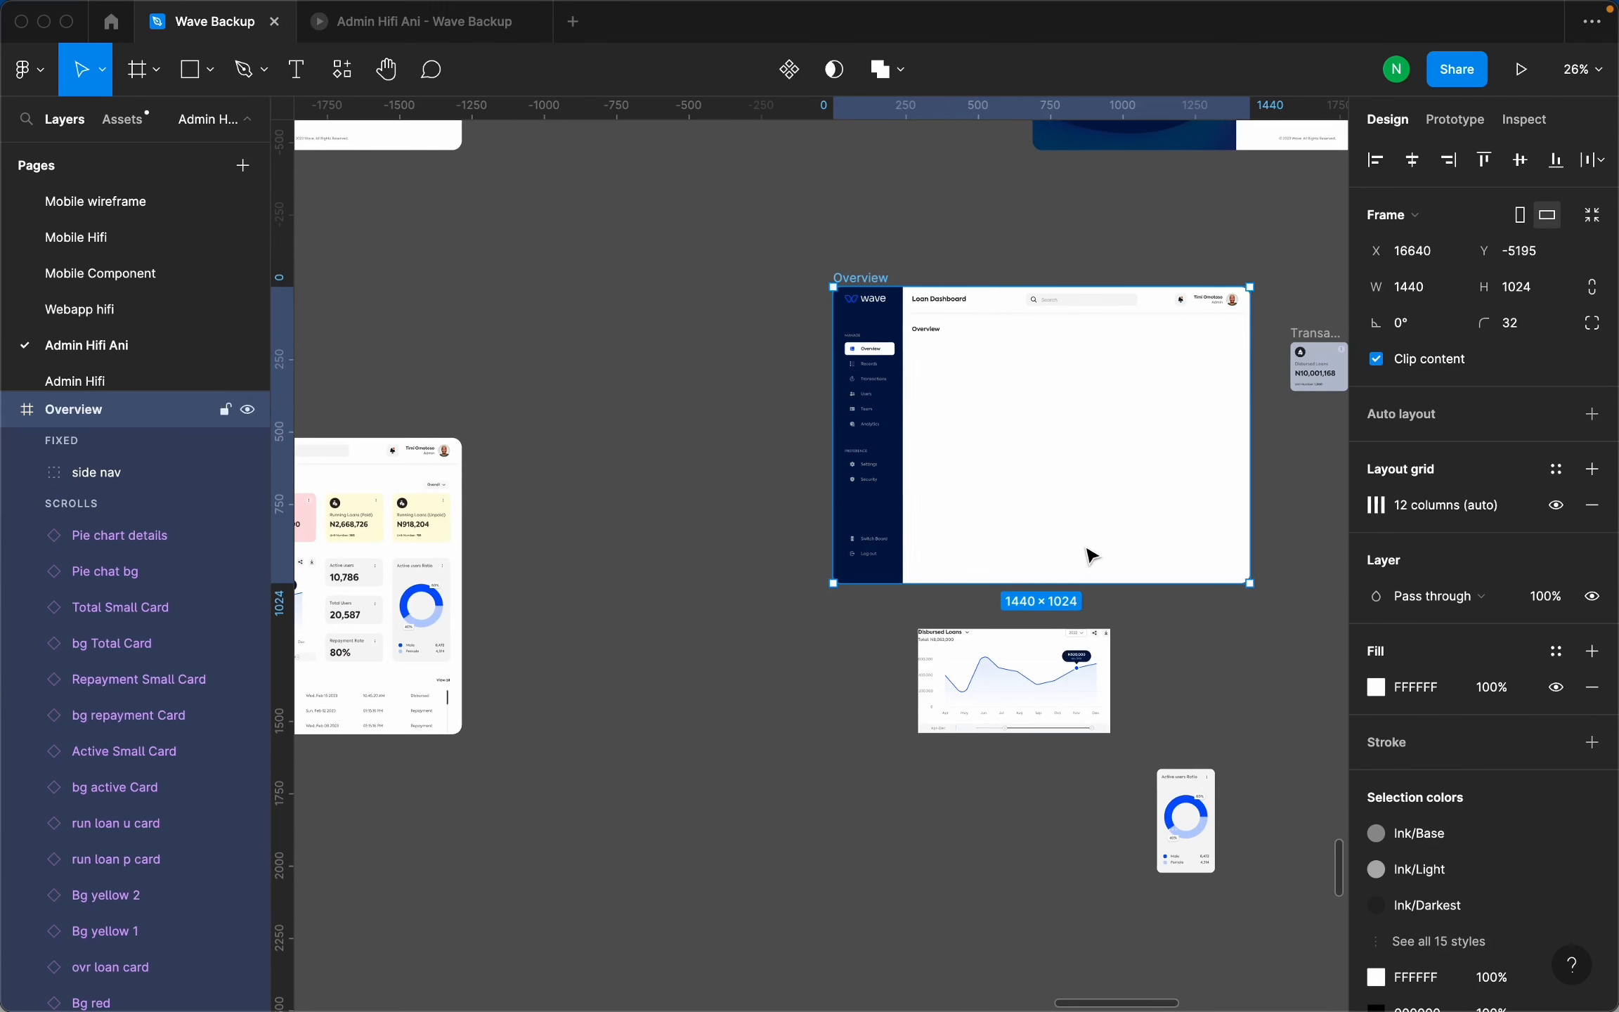
left_click(1091, 555)
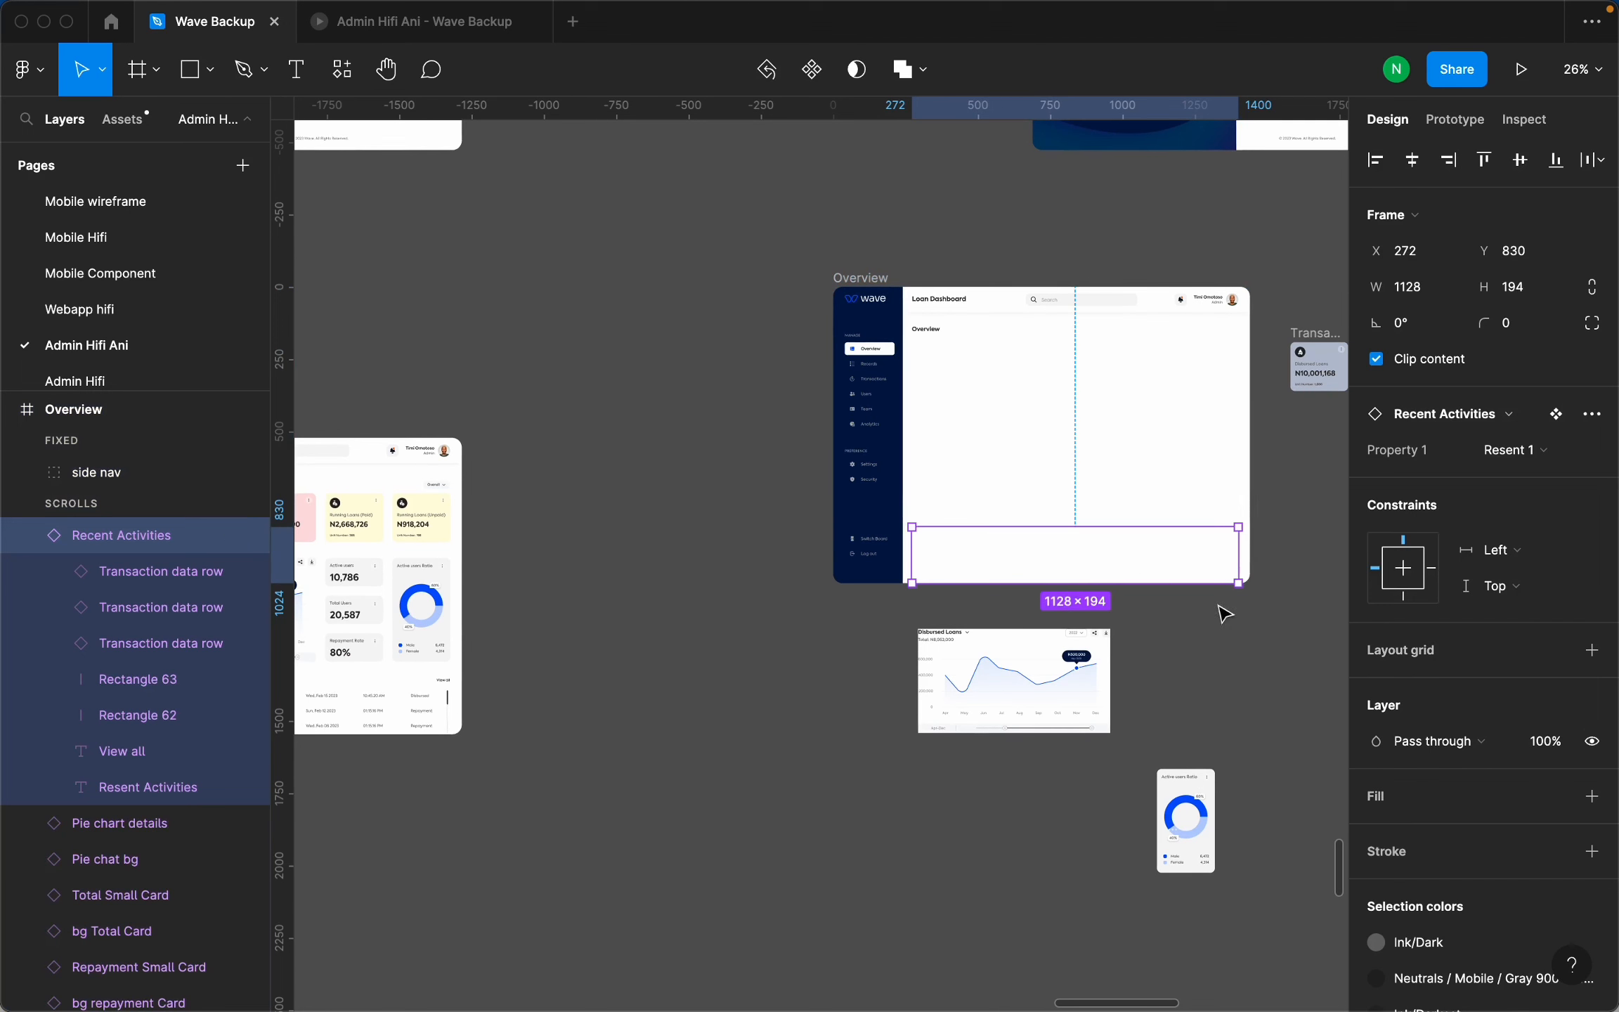
left_click(1261, 629)
Delete the loose Disbursed Loans graph and Active users Ratio chart below the Overview frame.
scroll(815, 660, "down", 3)
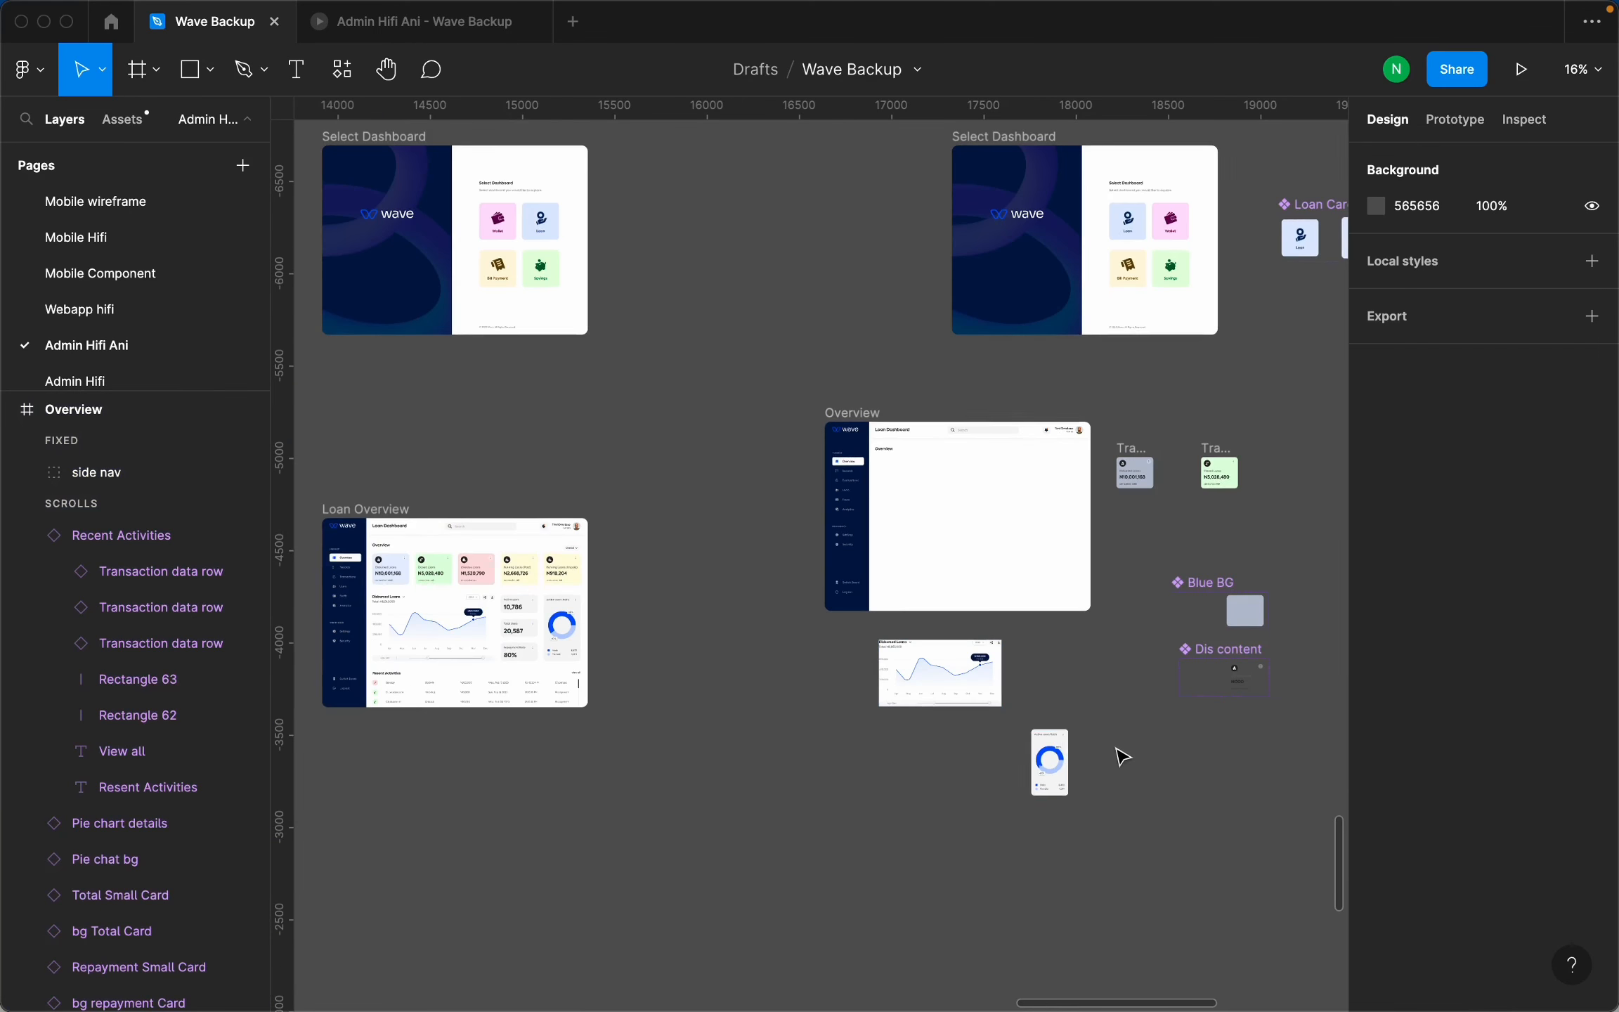
scroll(1123, 757, "up", 3)
left_click_drag(1095, 874, 689, 583)
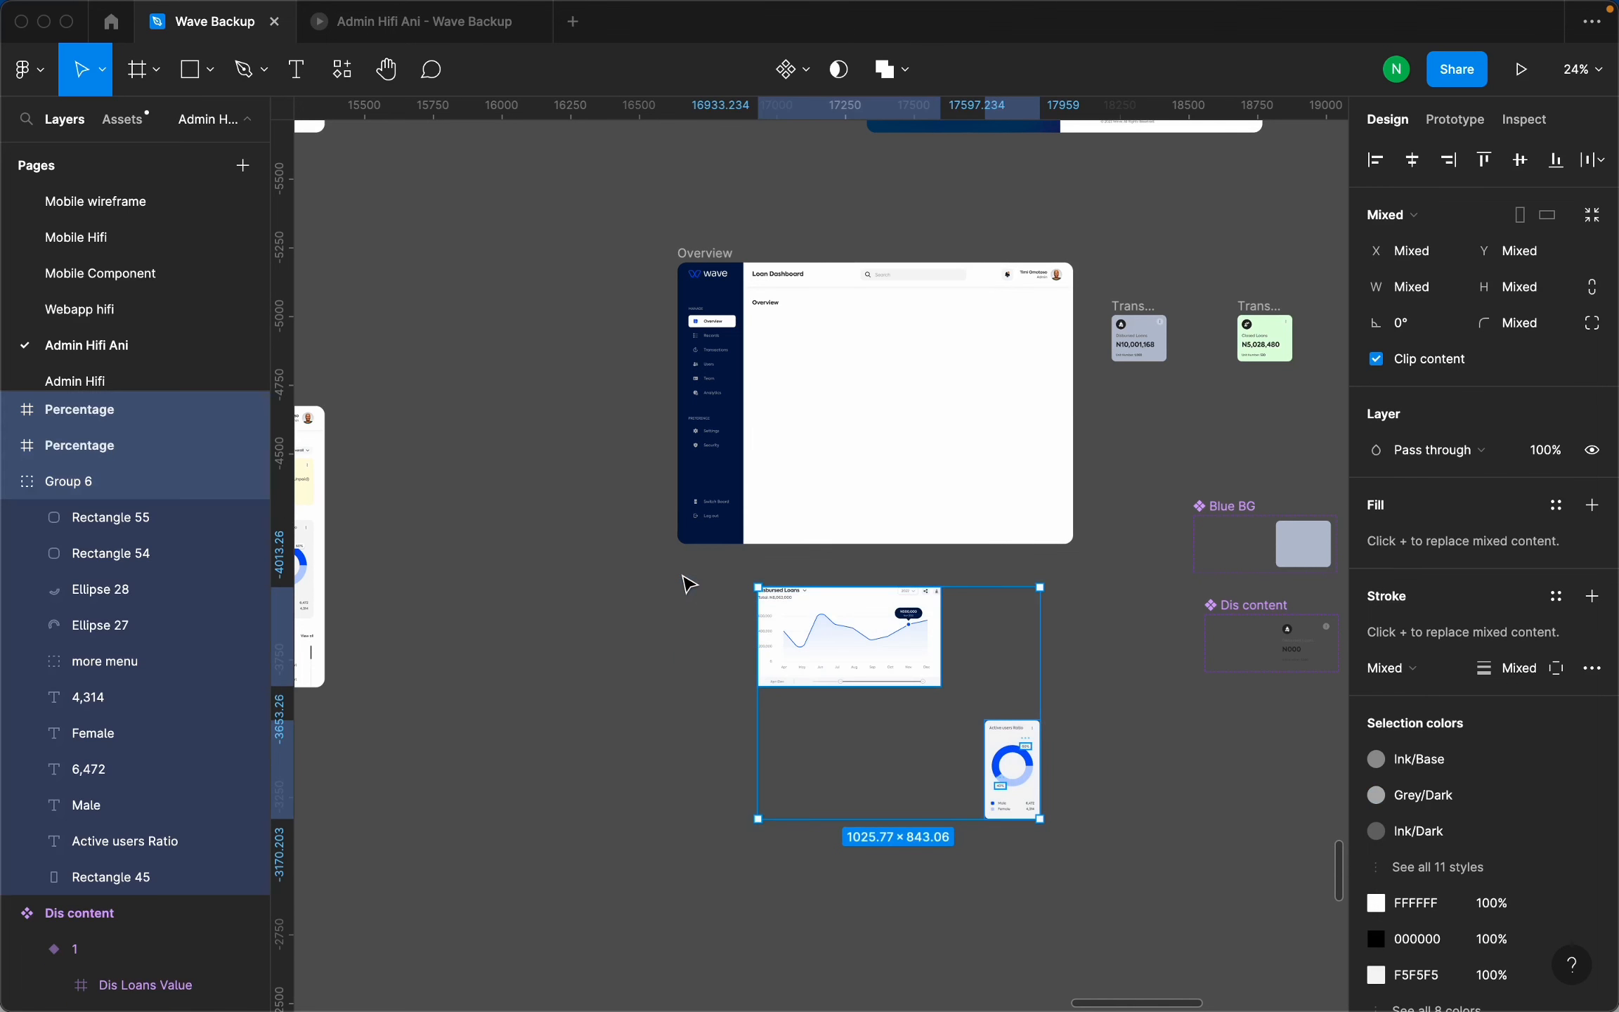
left_click(689, 583)
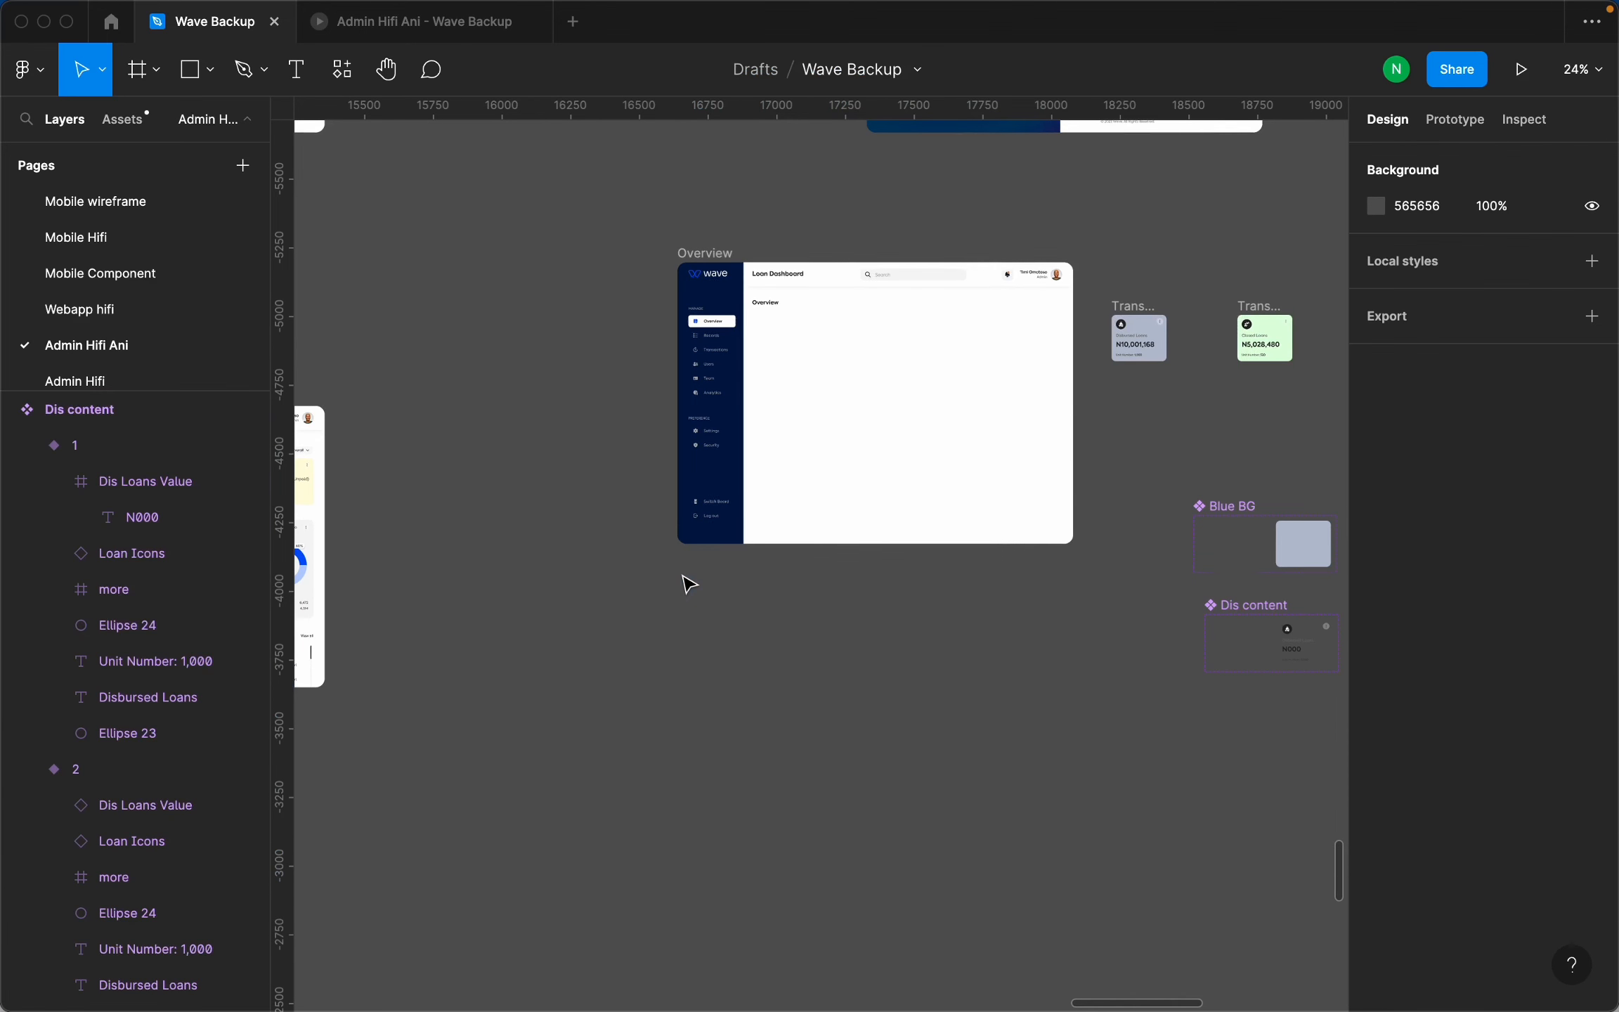
Select the Overview frame and view the animated Loan Dashboard in the Admin Hifi Ani prototype preview.
left_click(703, 254)
left_click(380, 31)
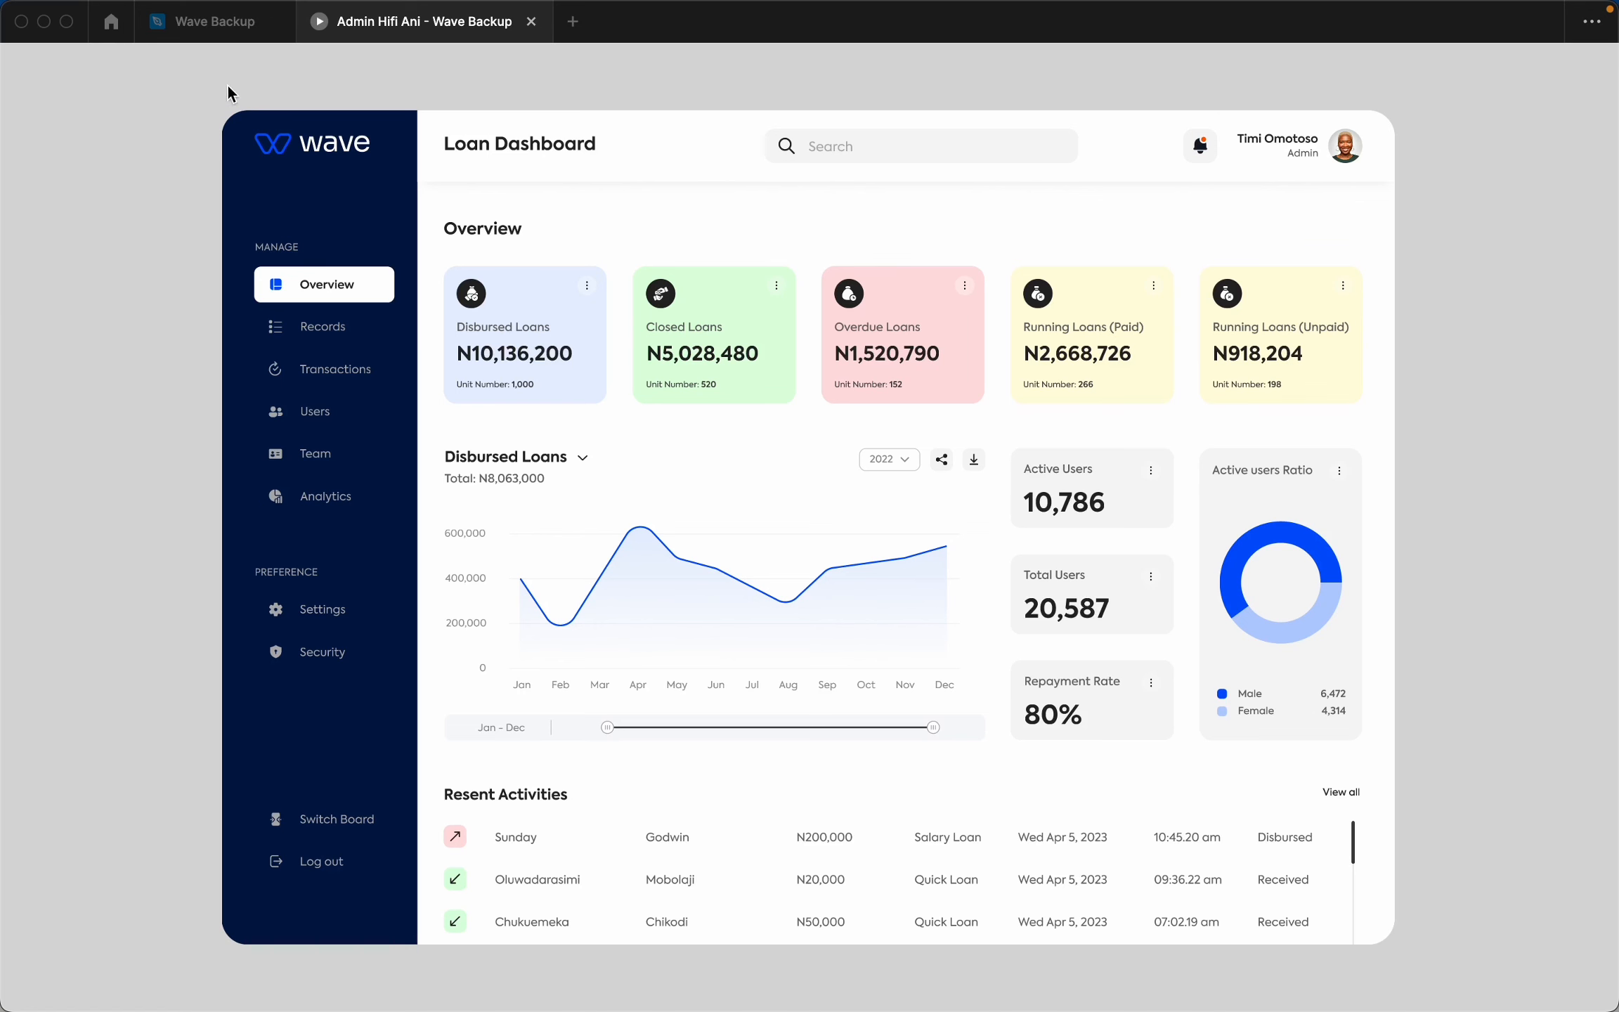
left_click(210, 21)
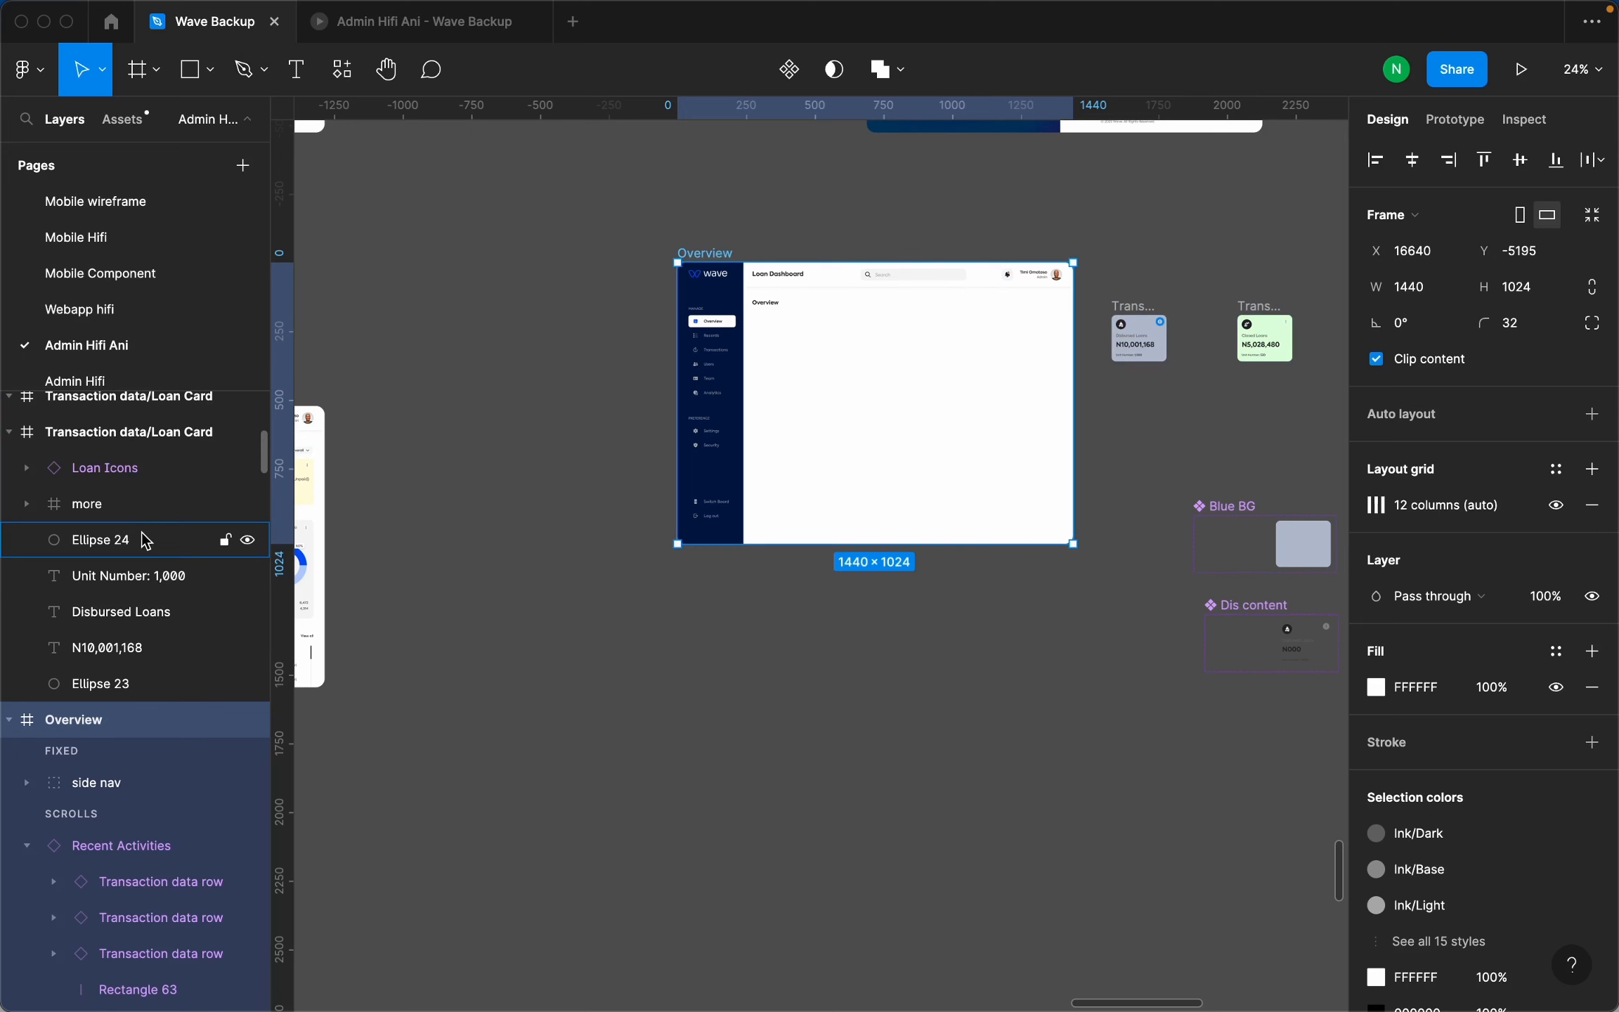
left_click(378, 28)
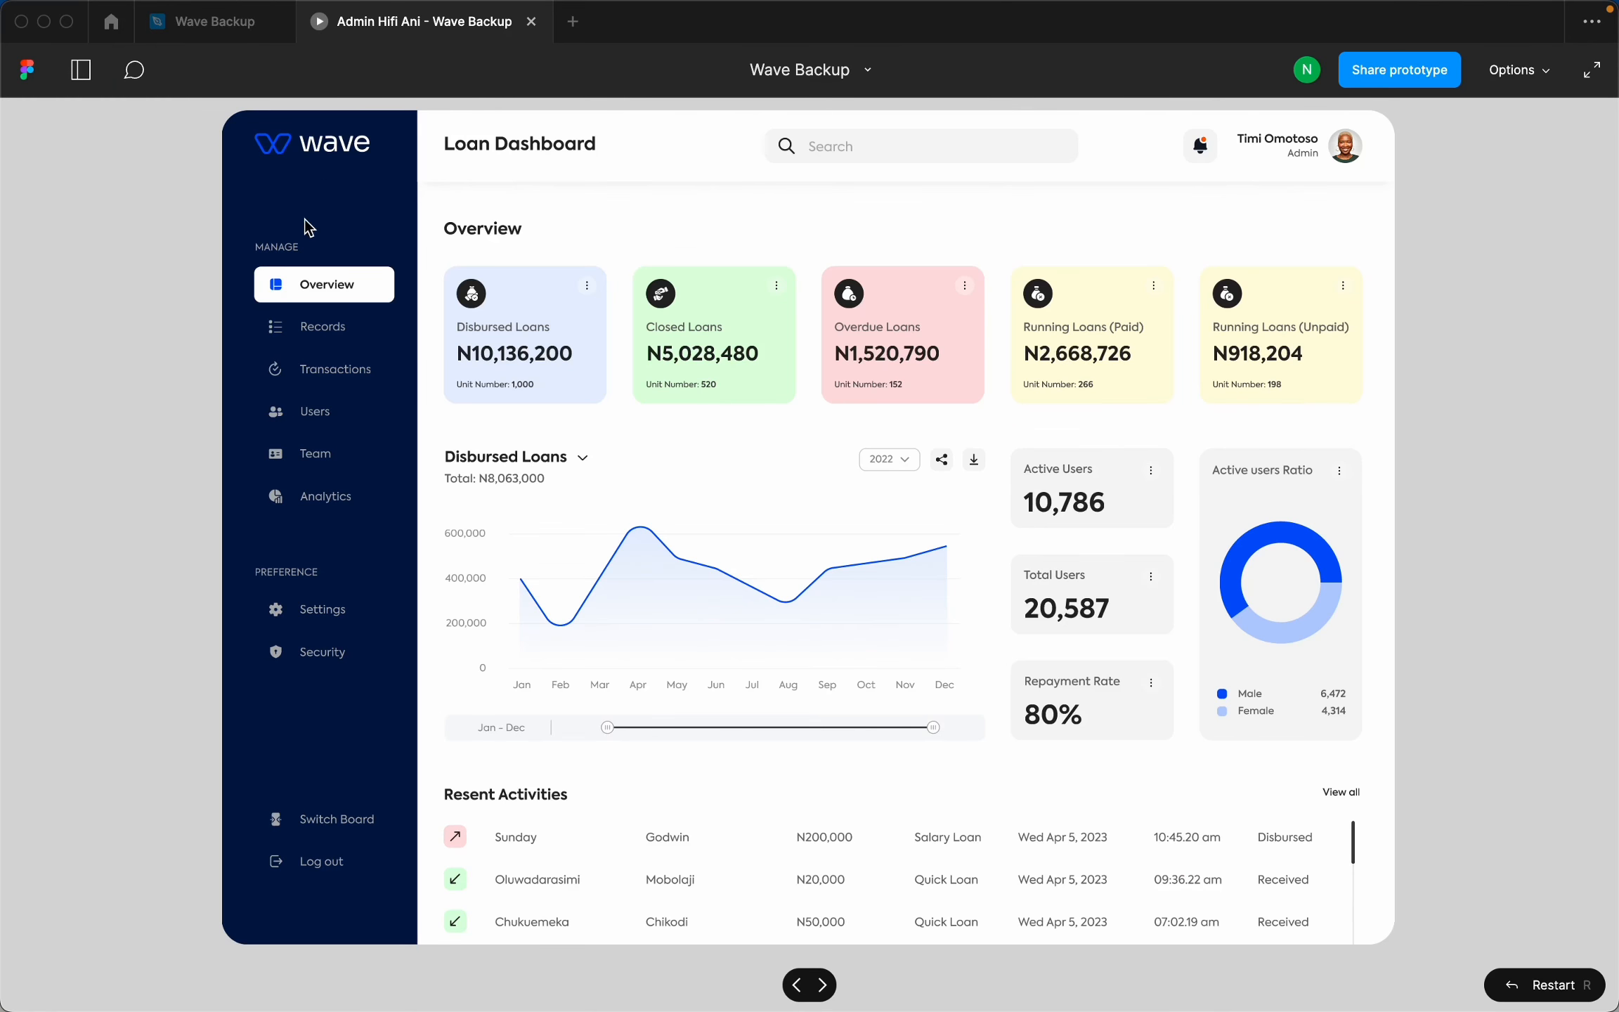
Browse Flows 1, 8 and 9 in the prototype preview, choose Flow 1 and hide the flow list.
left_click(81, 69)
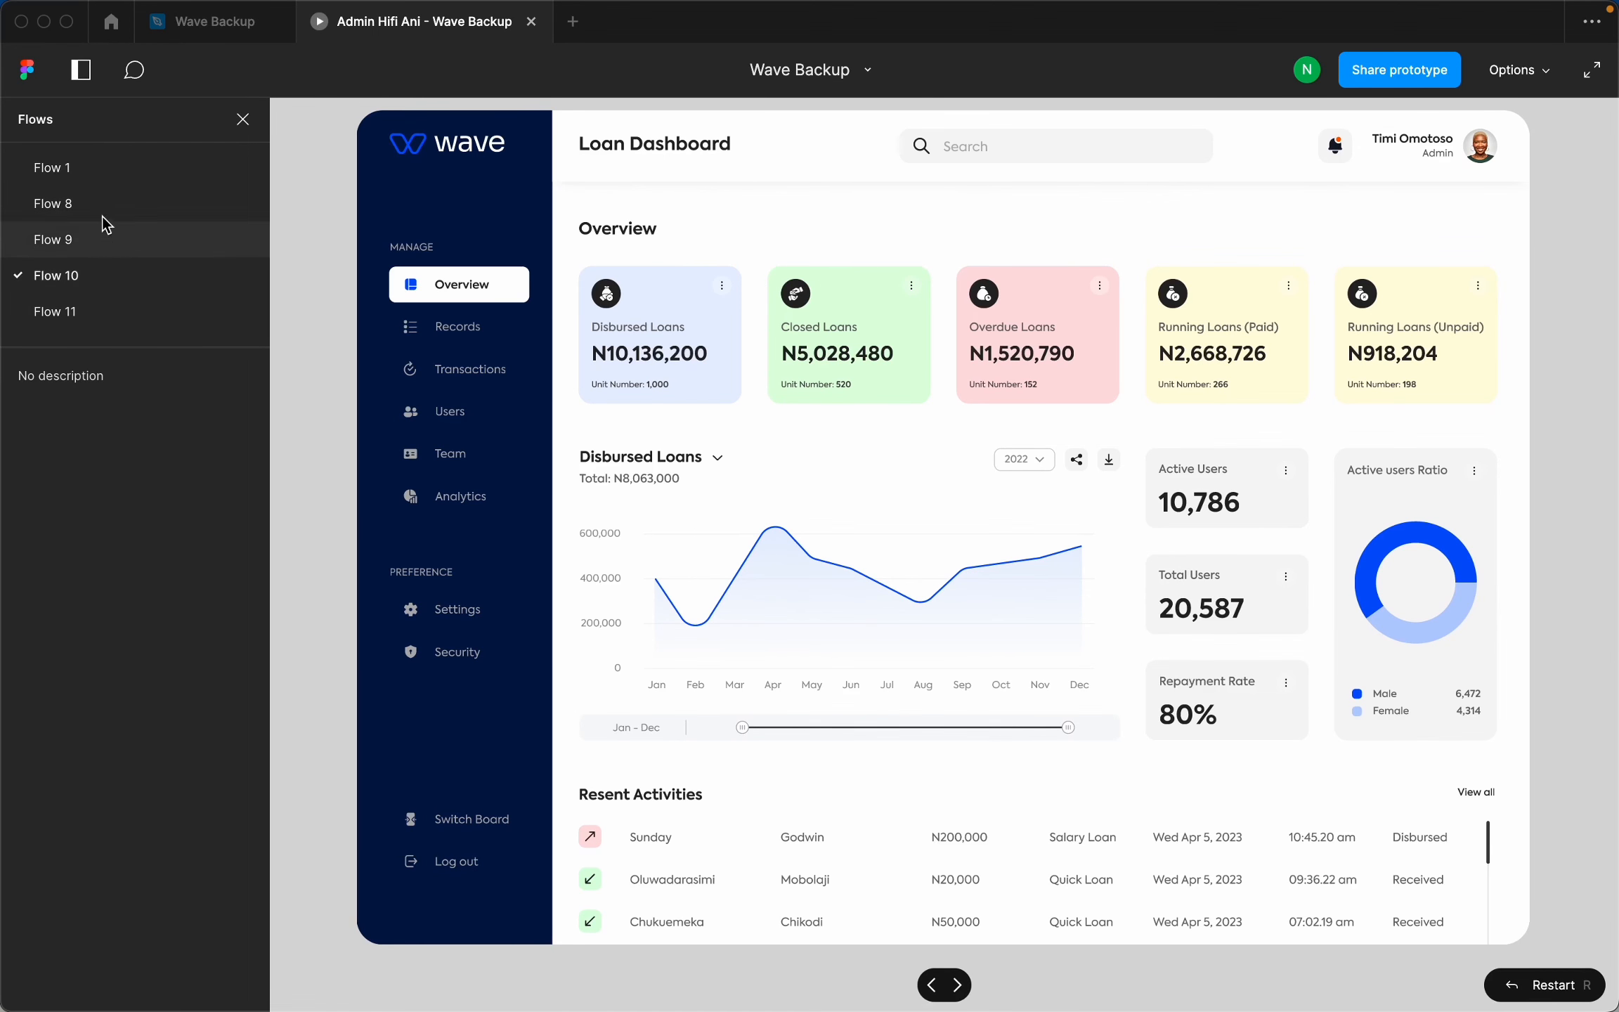
left_click(111, 166)
left_click(114, 210)
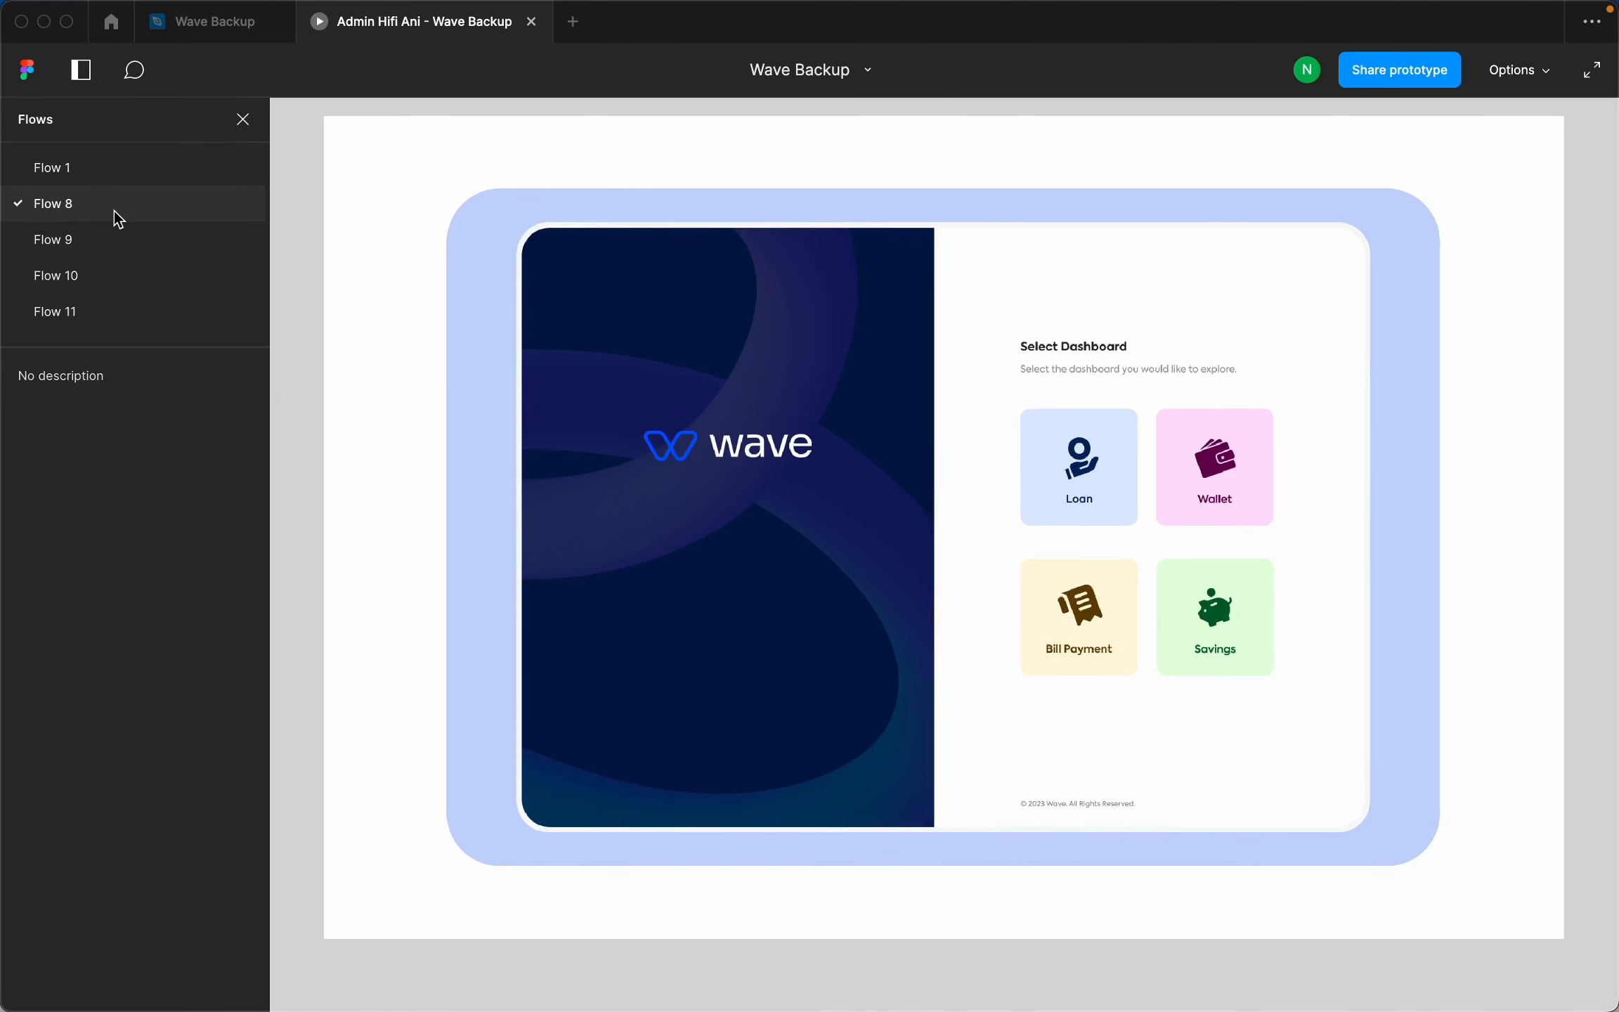
left_click(109, 251)
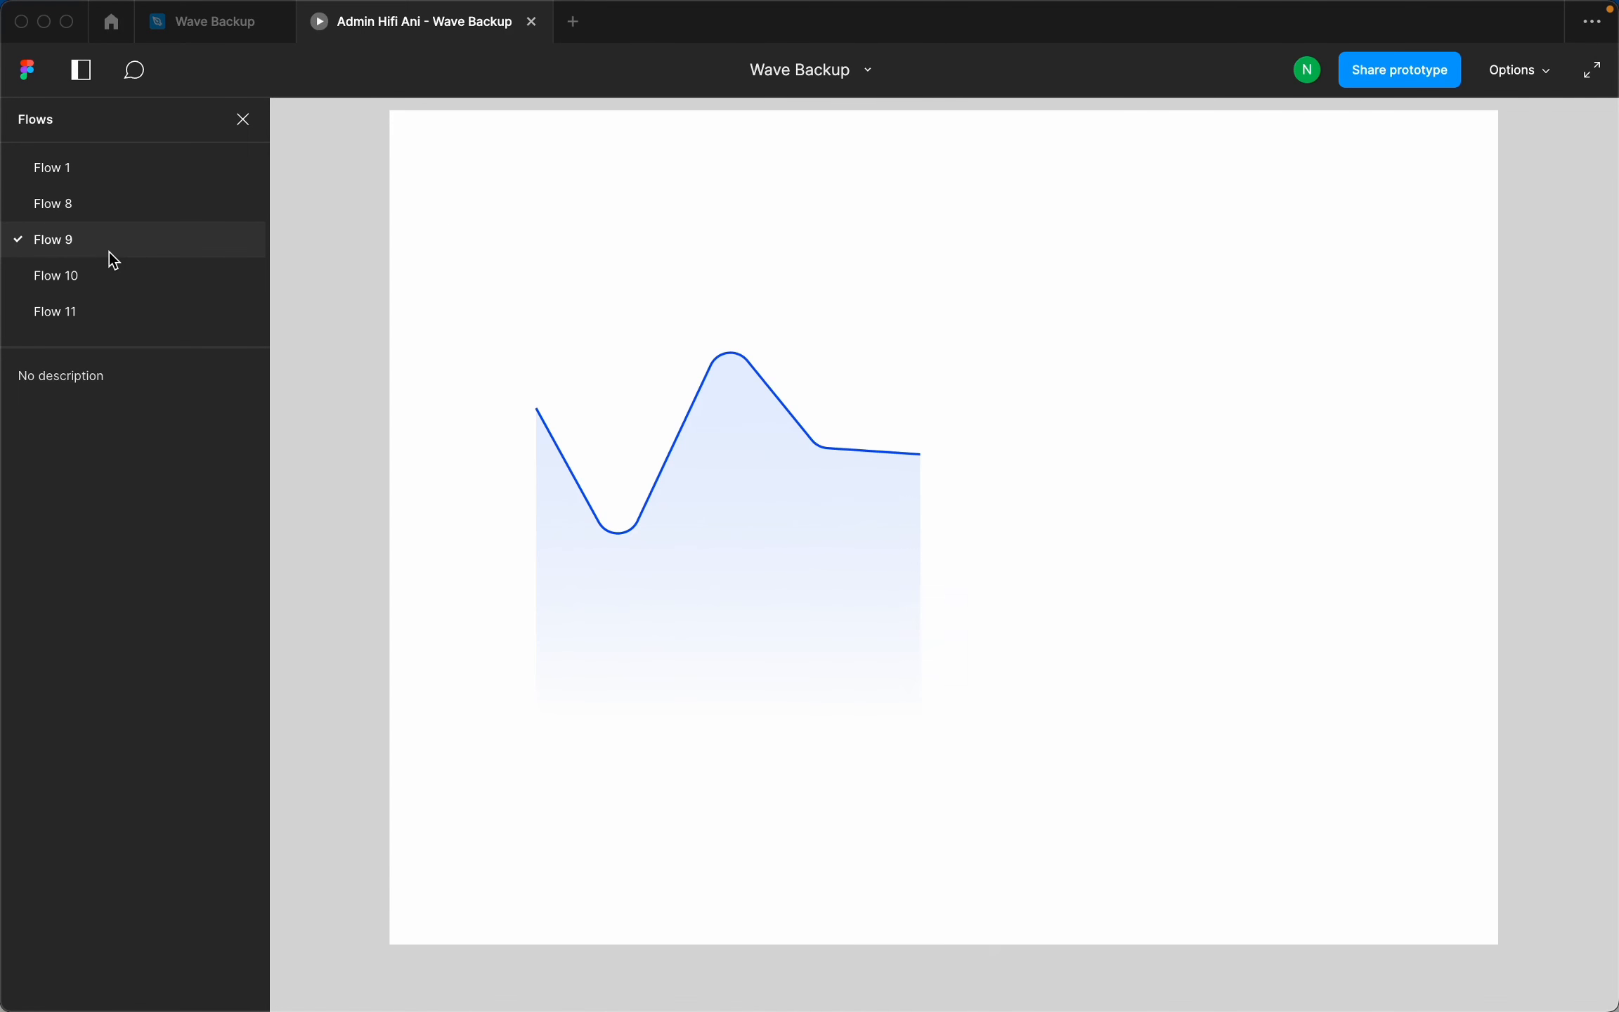
left_click(110, 177)
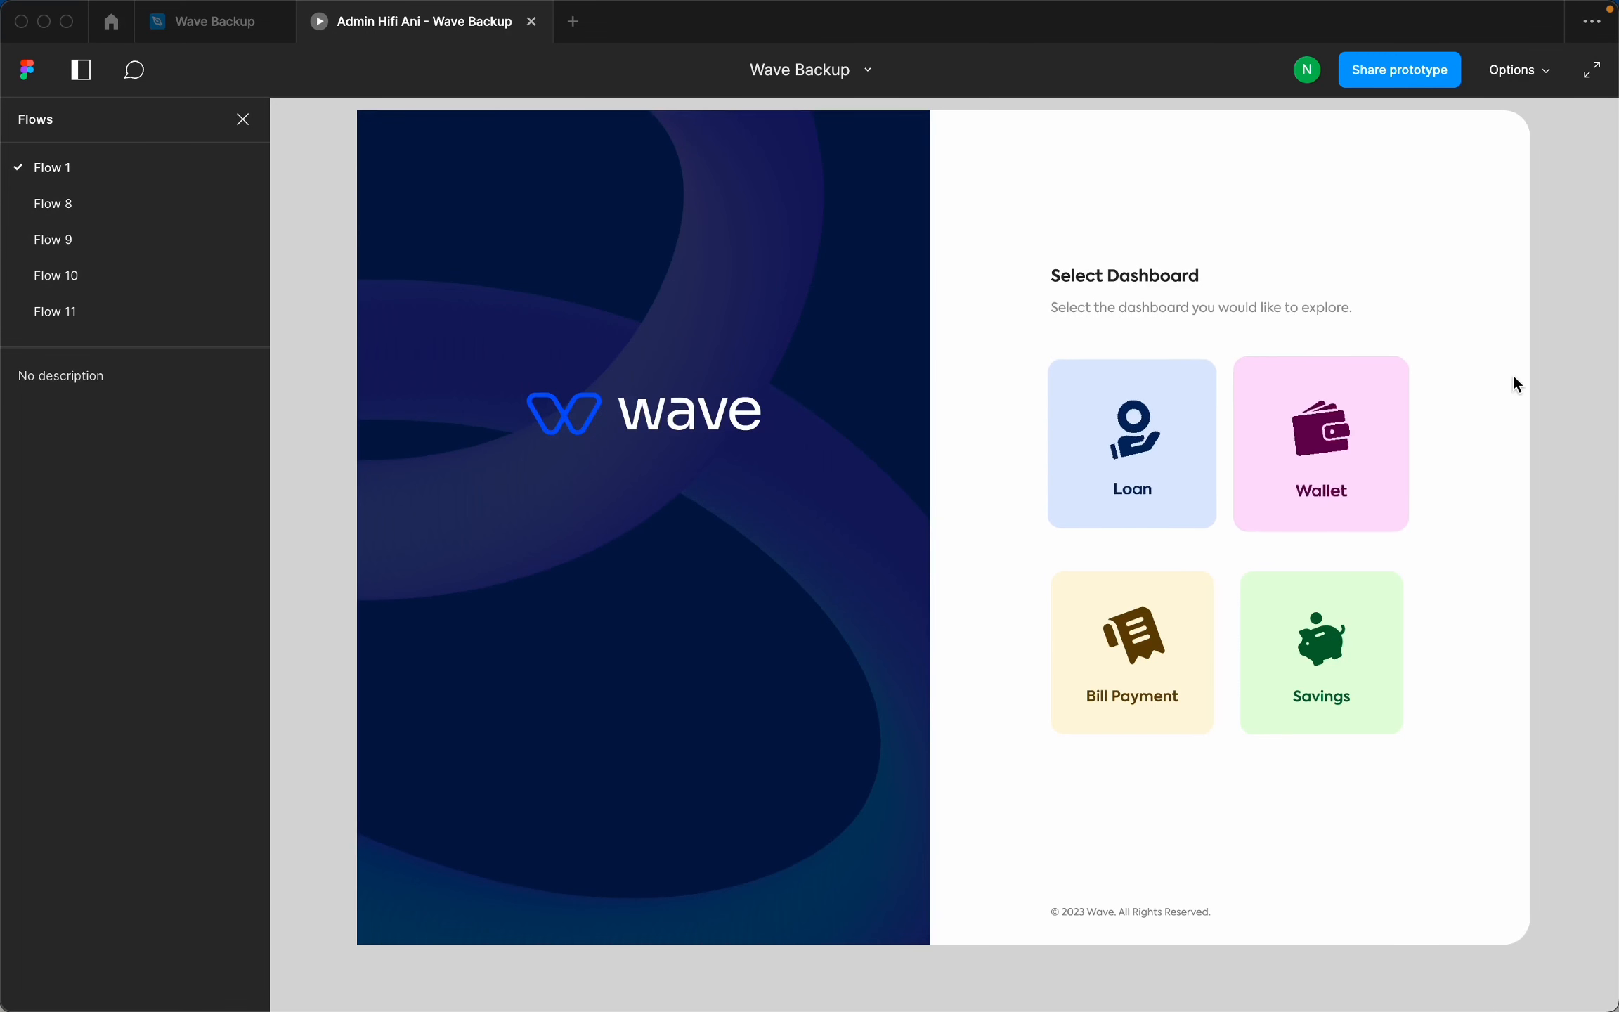
left_click(1538, 71)
left_click(1458, 206)
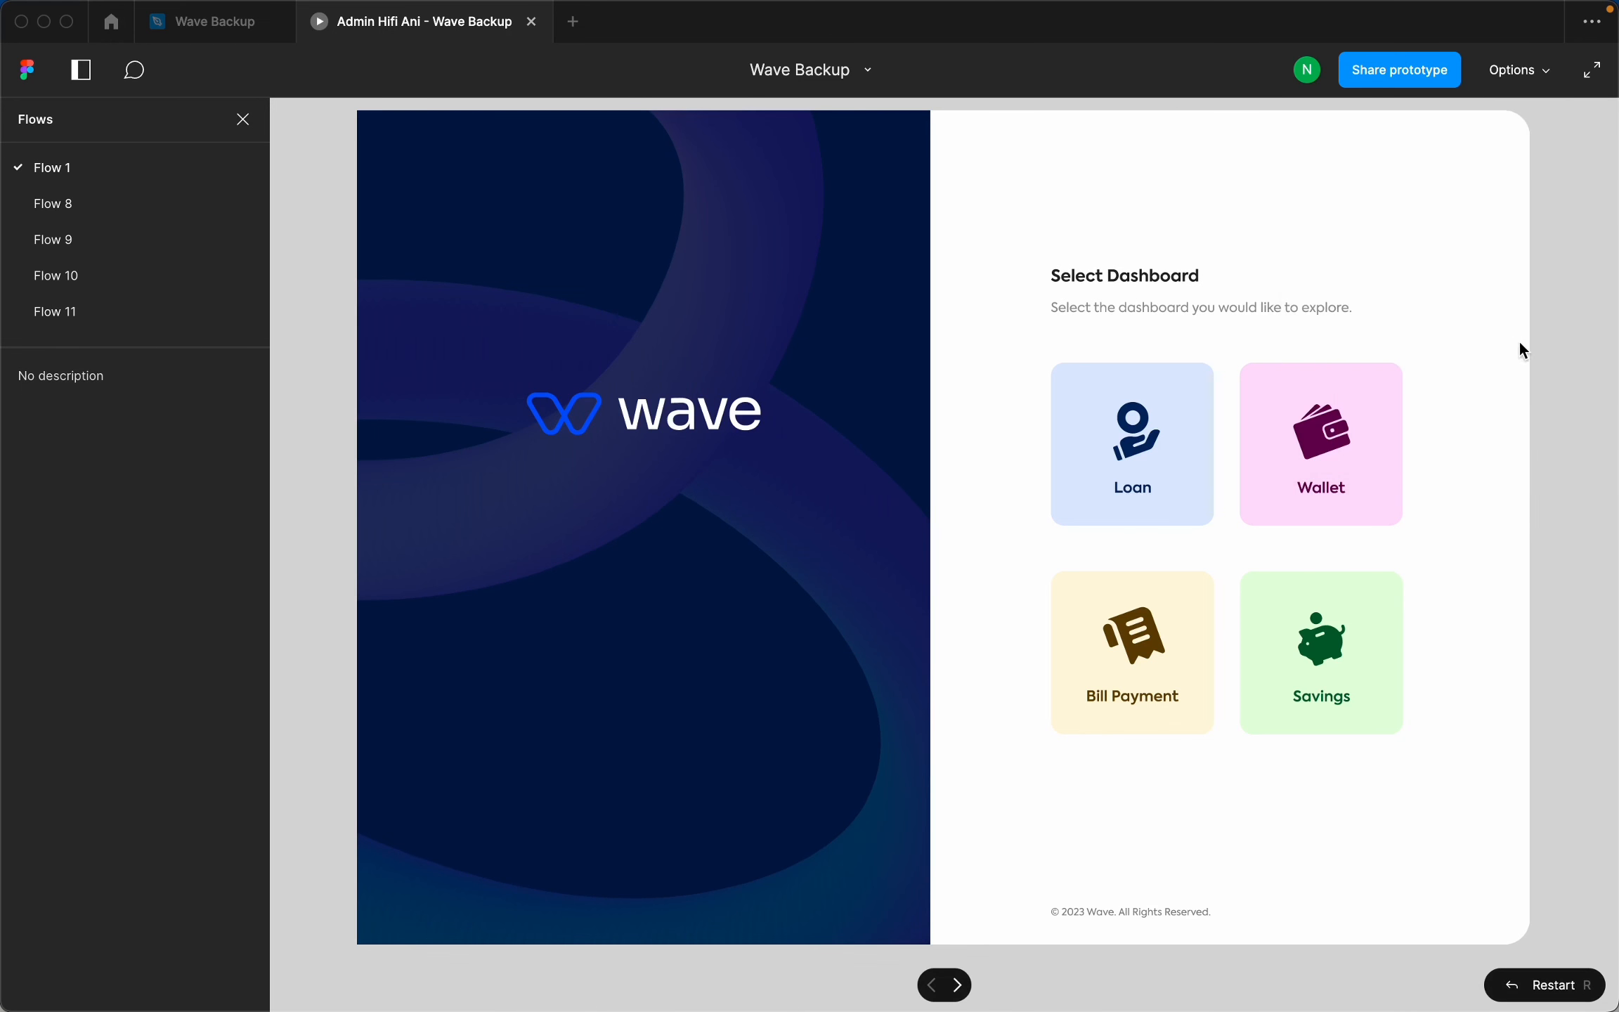
left_click(81, 70)
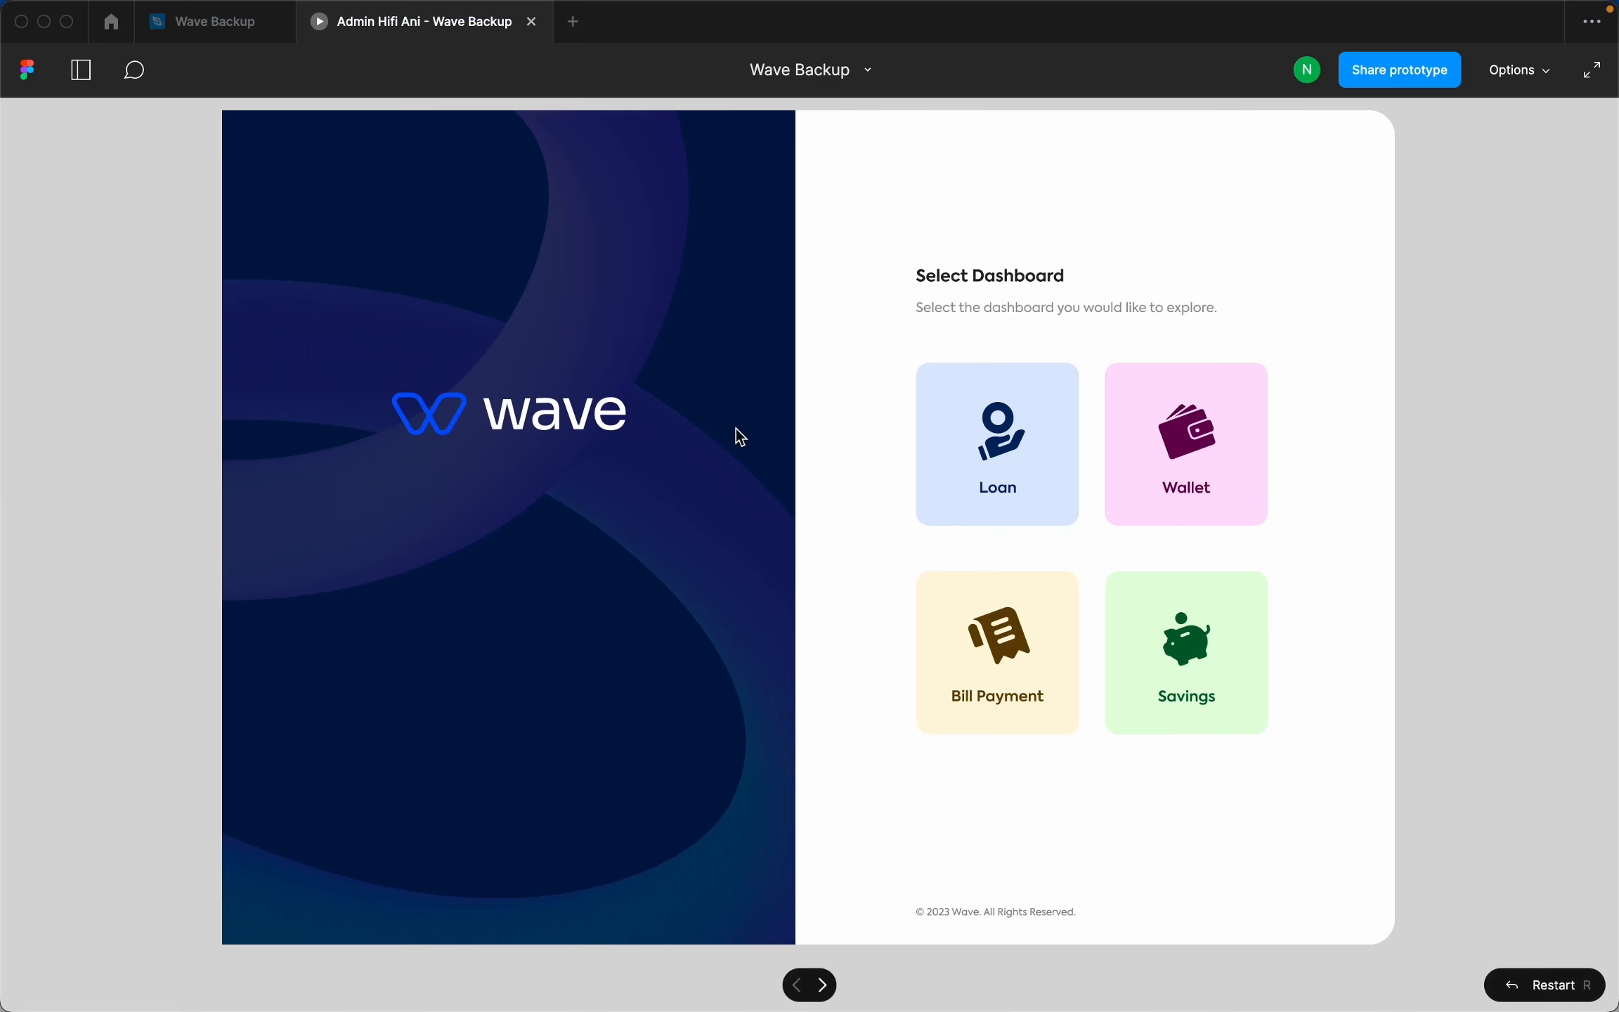
Test Flow 1 twice, going from the Loan card to the Overview dashboard and on to Transactions, restarting in between.
left_click(1014, 462)
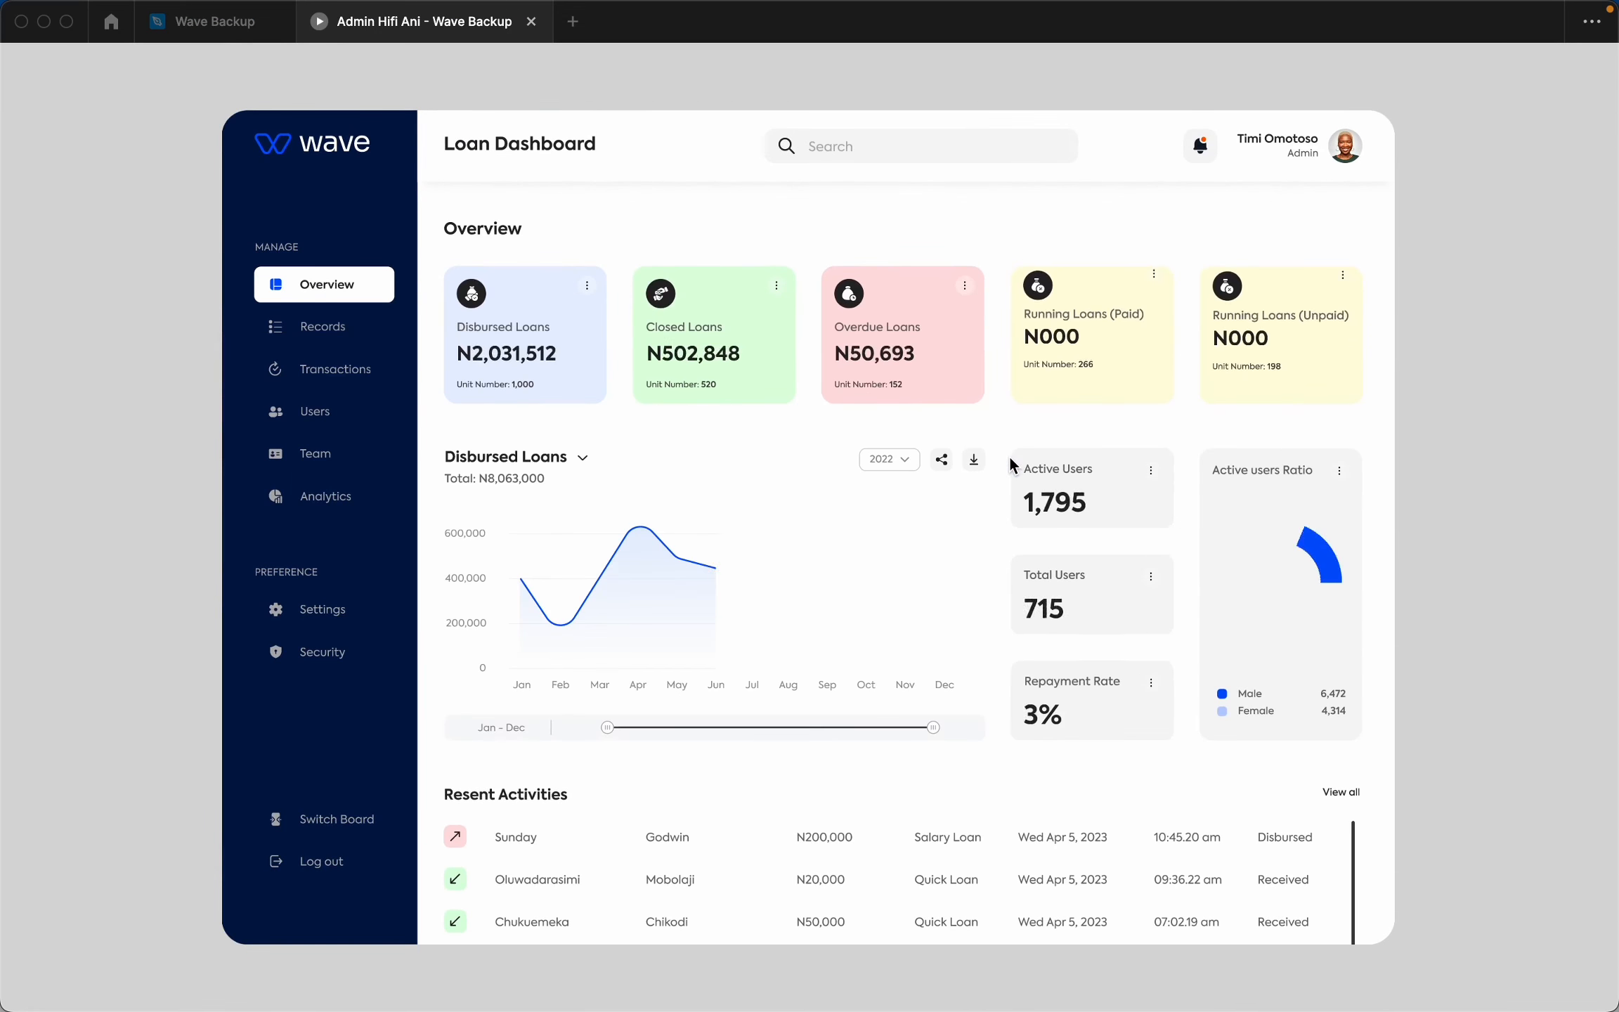
left_click(307, 370)
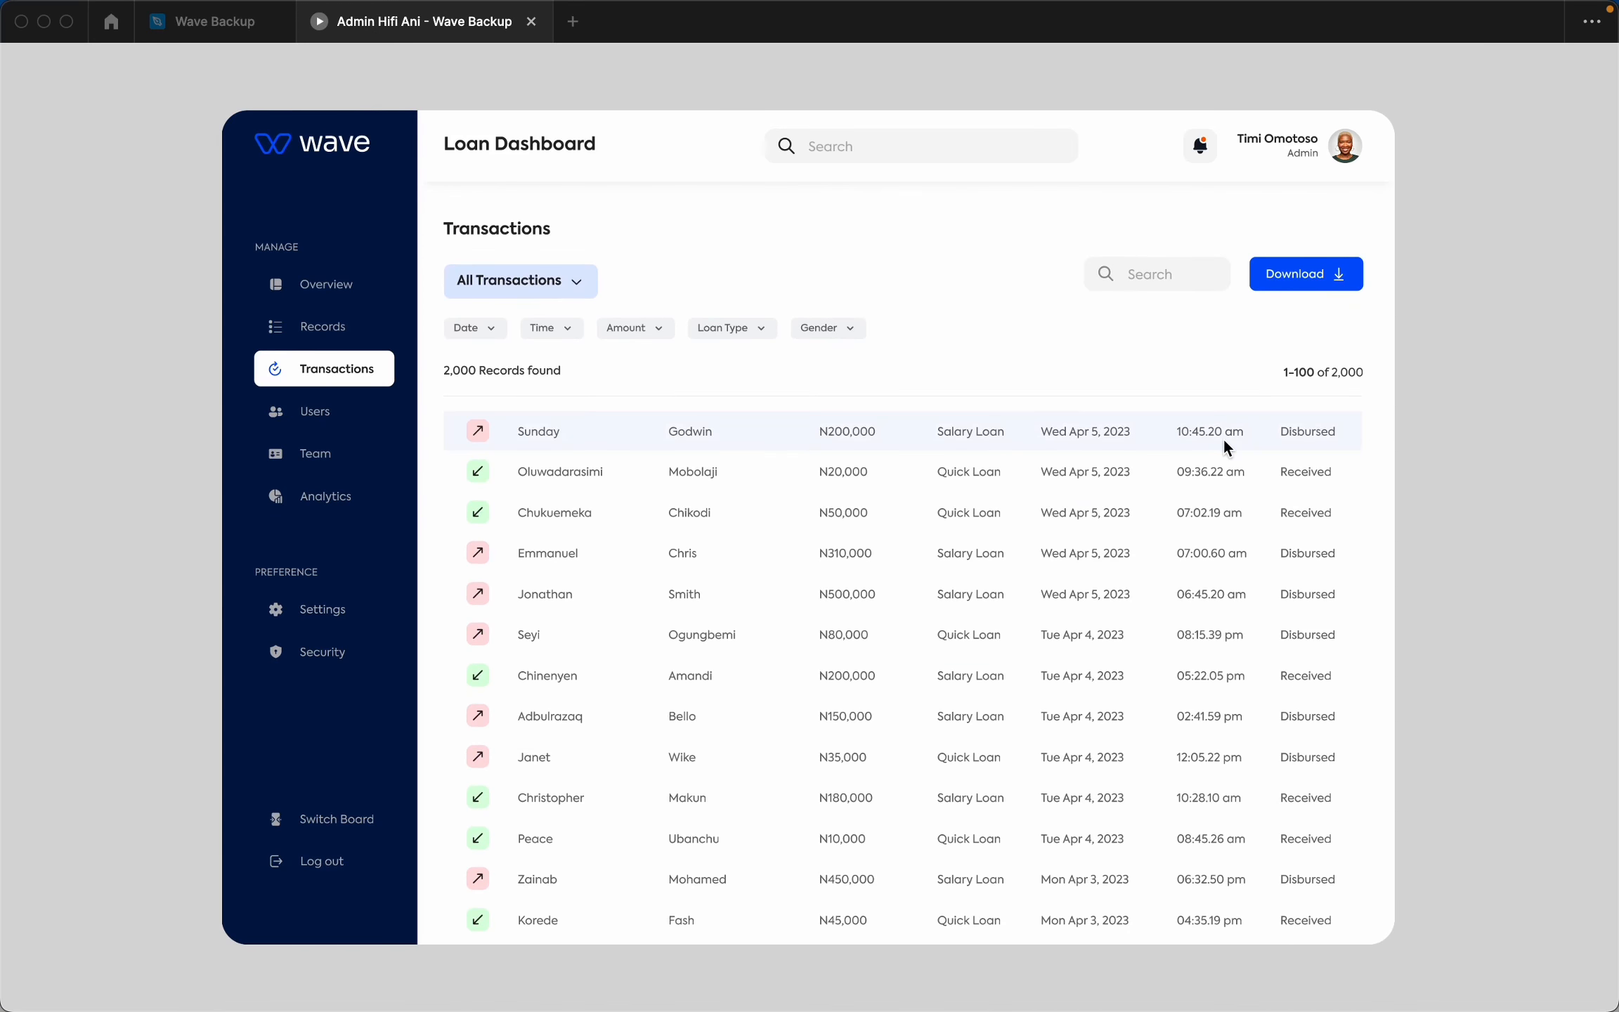
key("r")
left_click(1010, 442)
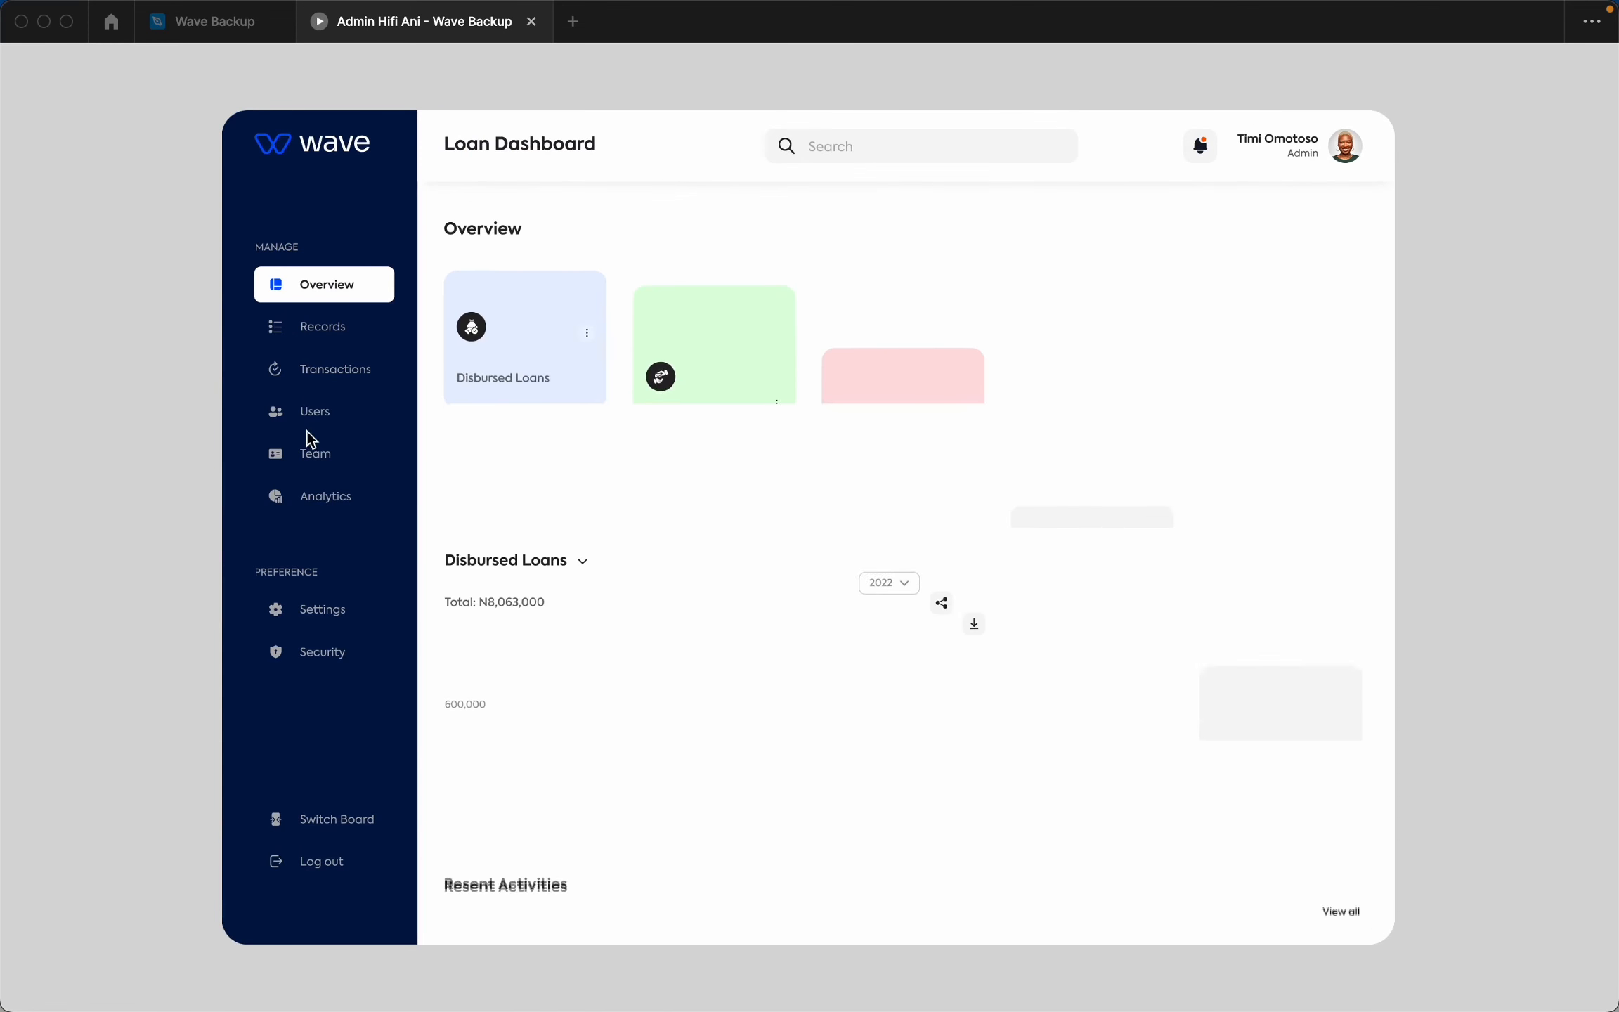
left_click(338, 371)
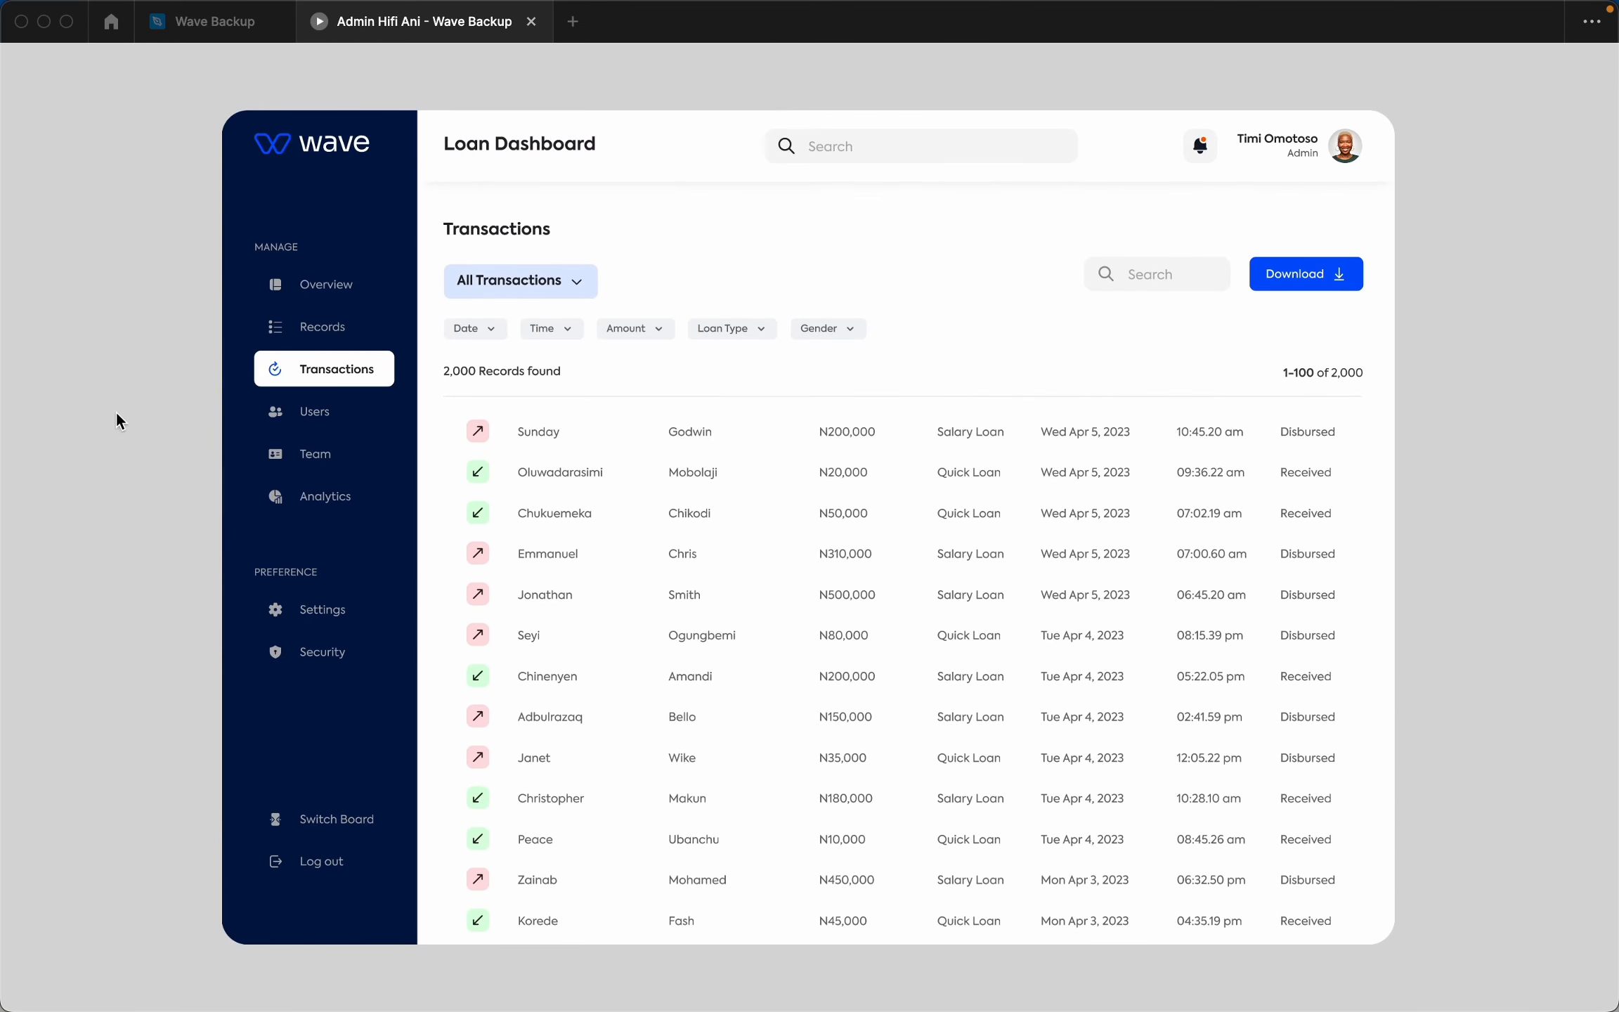
Return to the Wave Backup design file and show the prototype connections on the Loan Overview frame's side navigation.
left_click(208, 21)
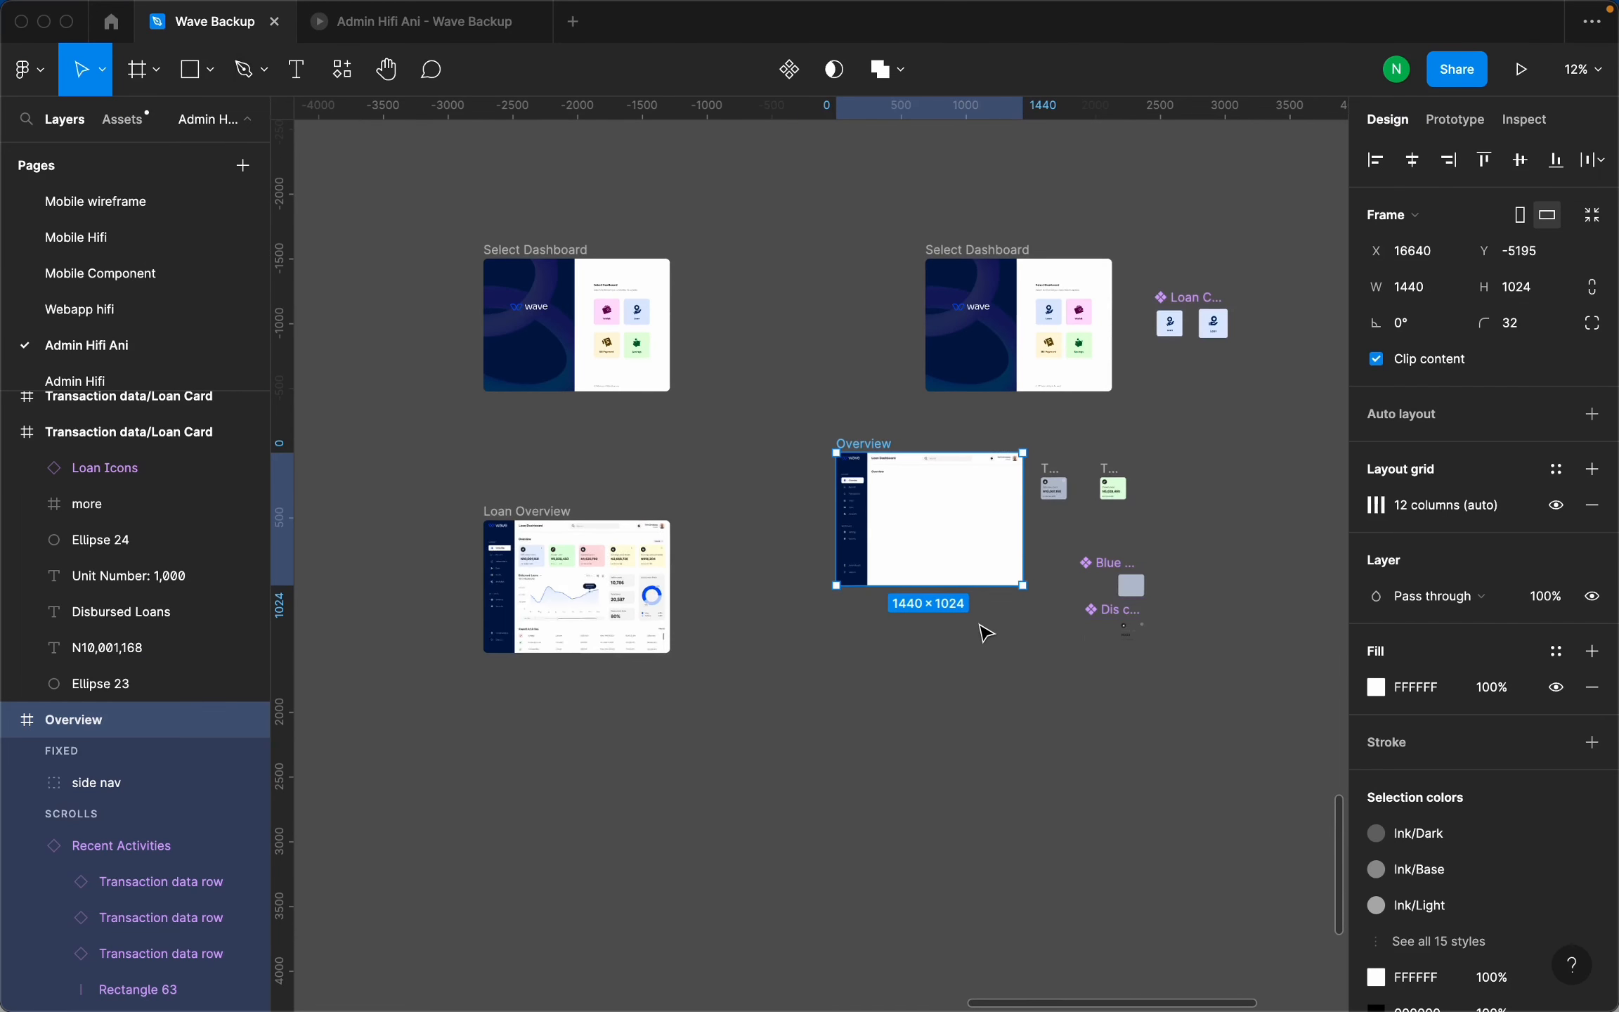
left_click(940, 522)
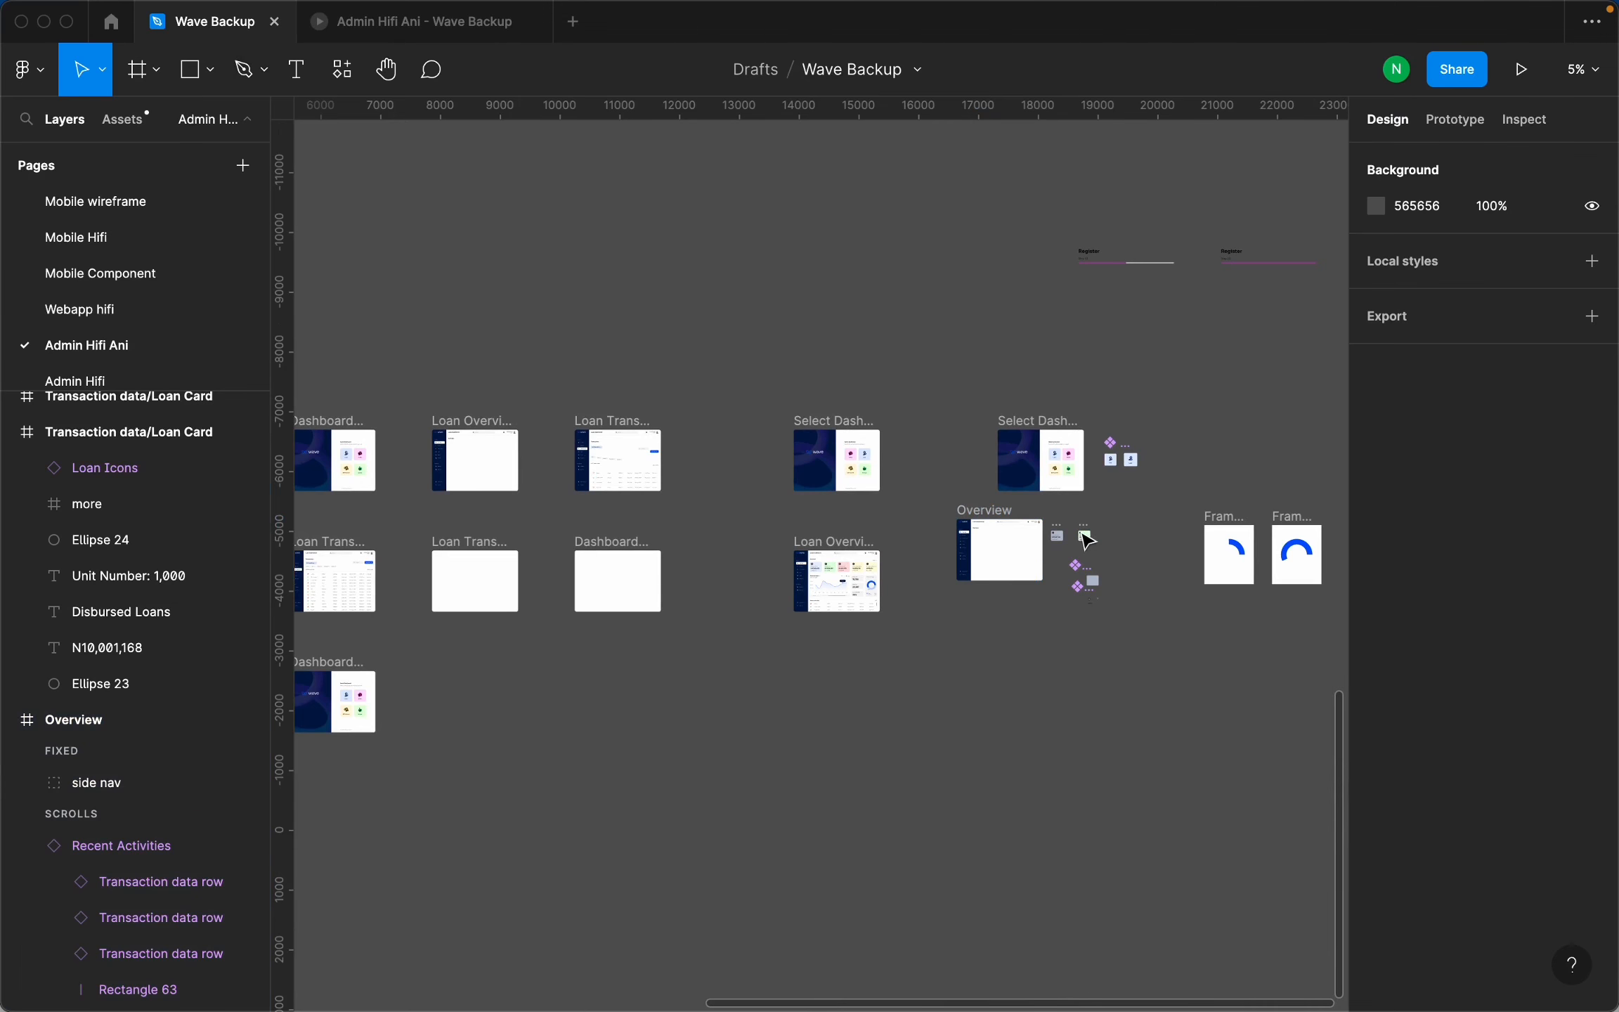
scroll(1083, 533, "down", 3)
scroll(762, 536, "up", 3)
scroll(1025, 383, "up", 5)
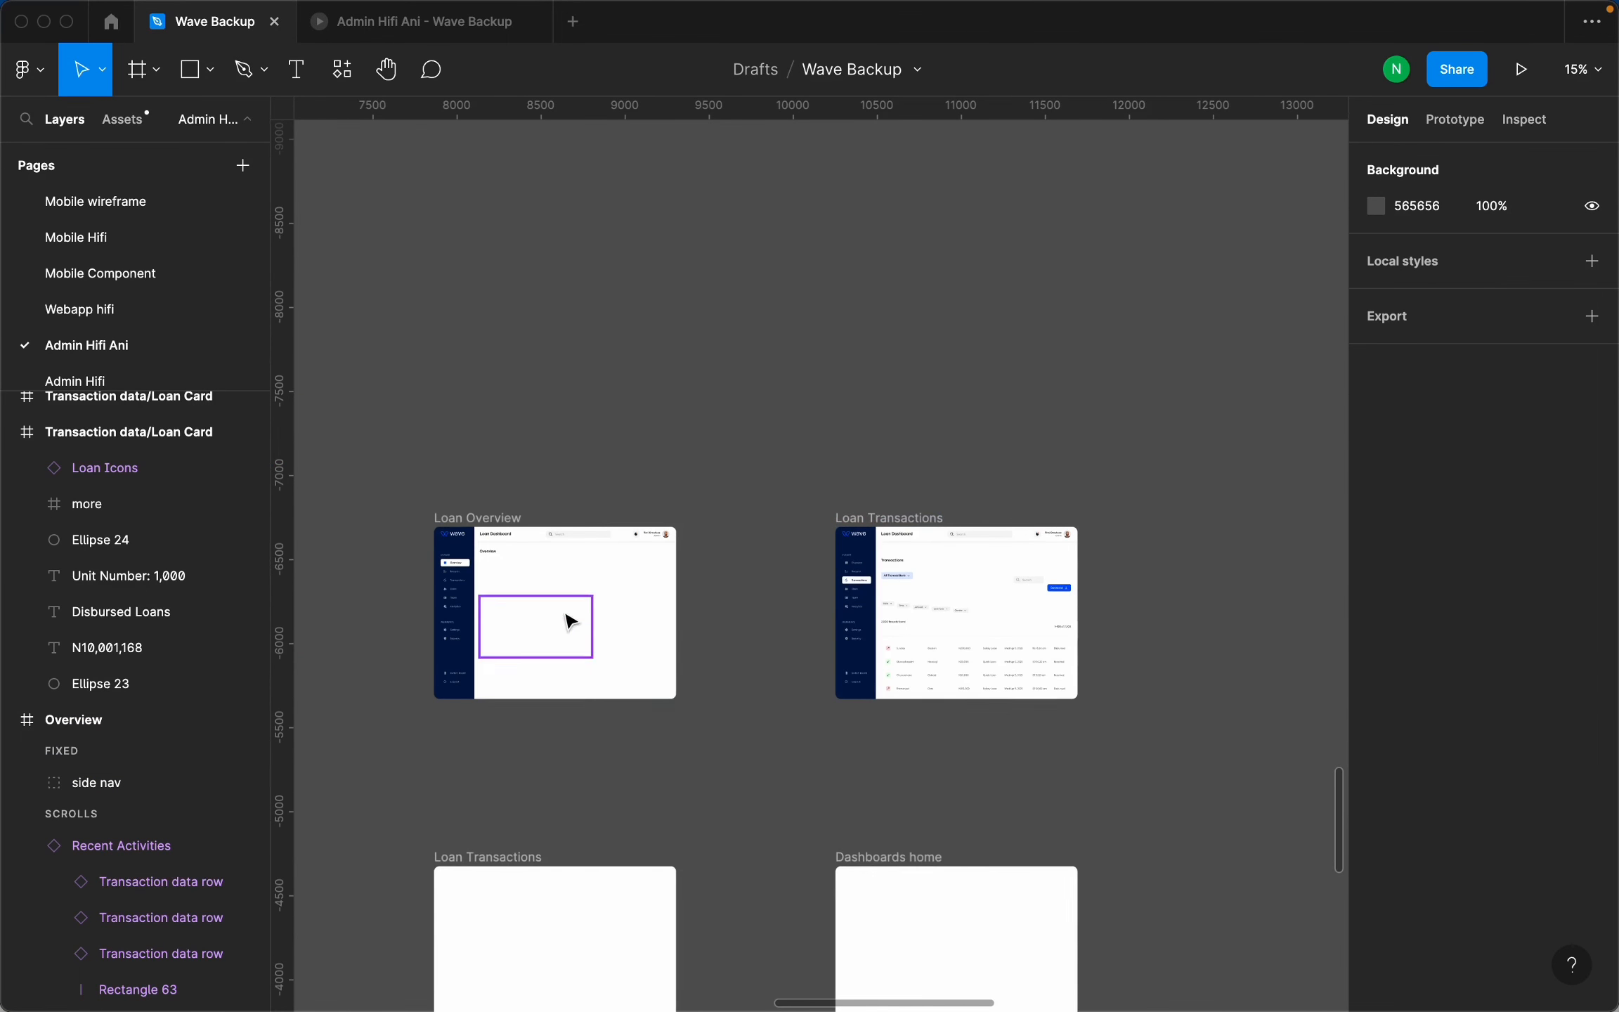
scroll(570, 621, "down", 2)
scroll(643, 621, "up", 5)
scroll(613, 477, "up", 5)
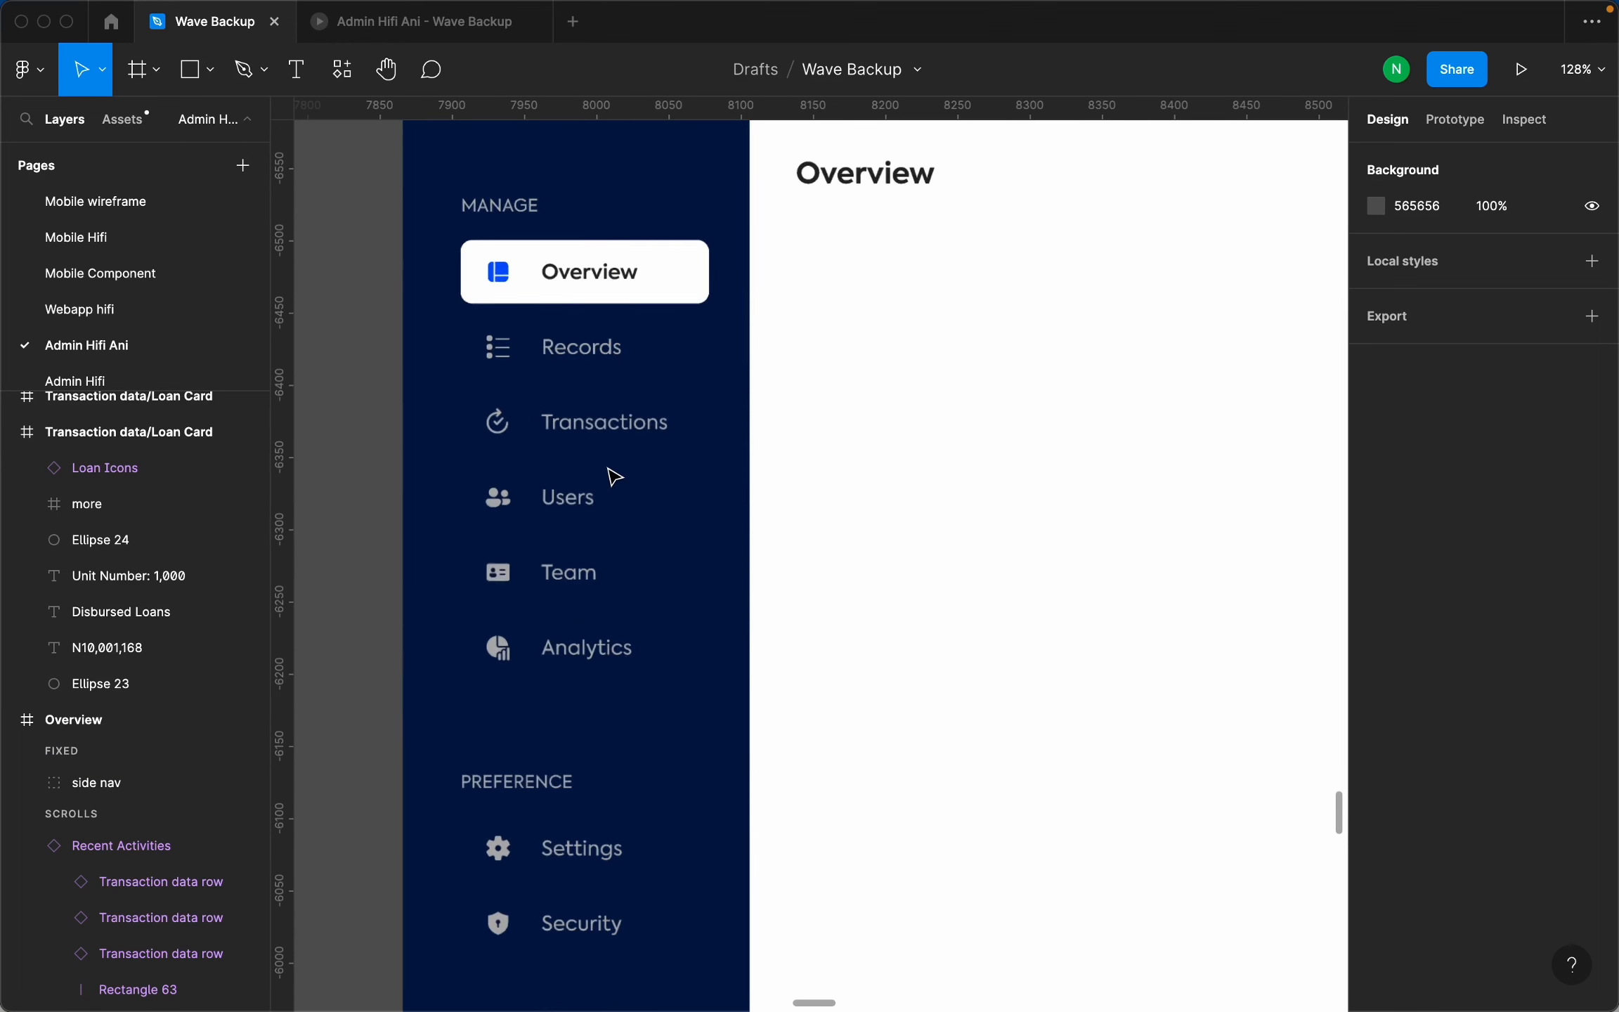
left_click(1449, 123)
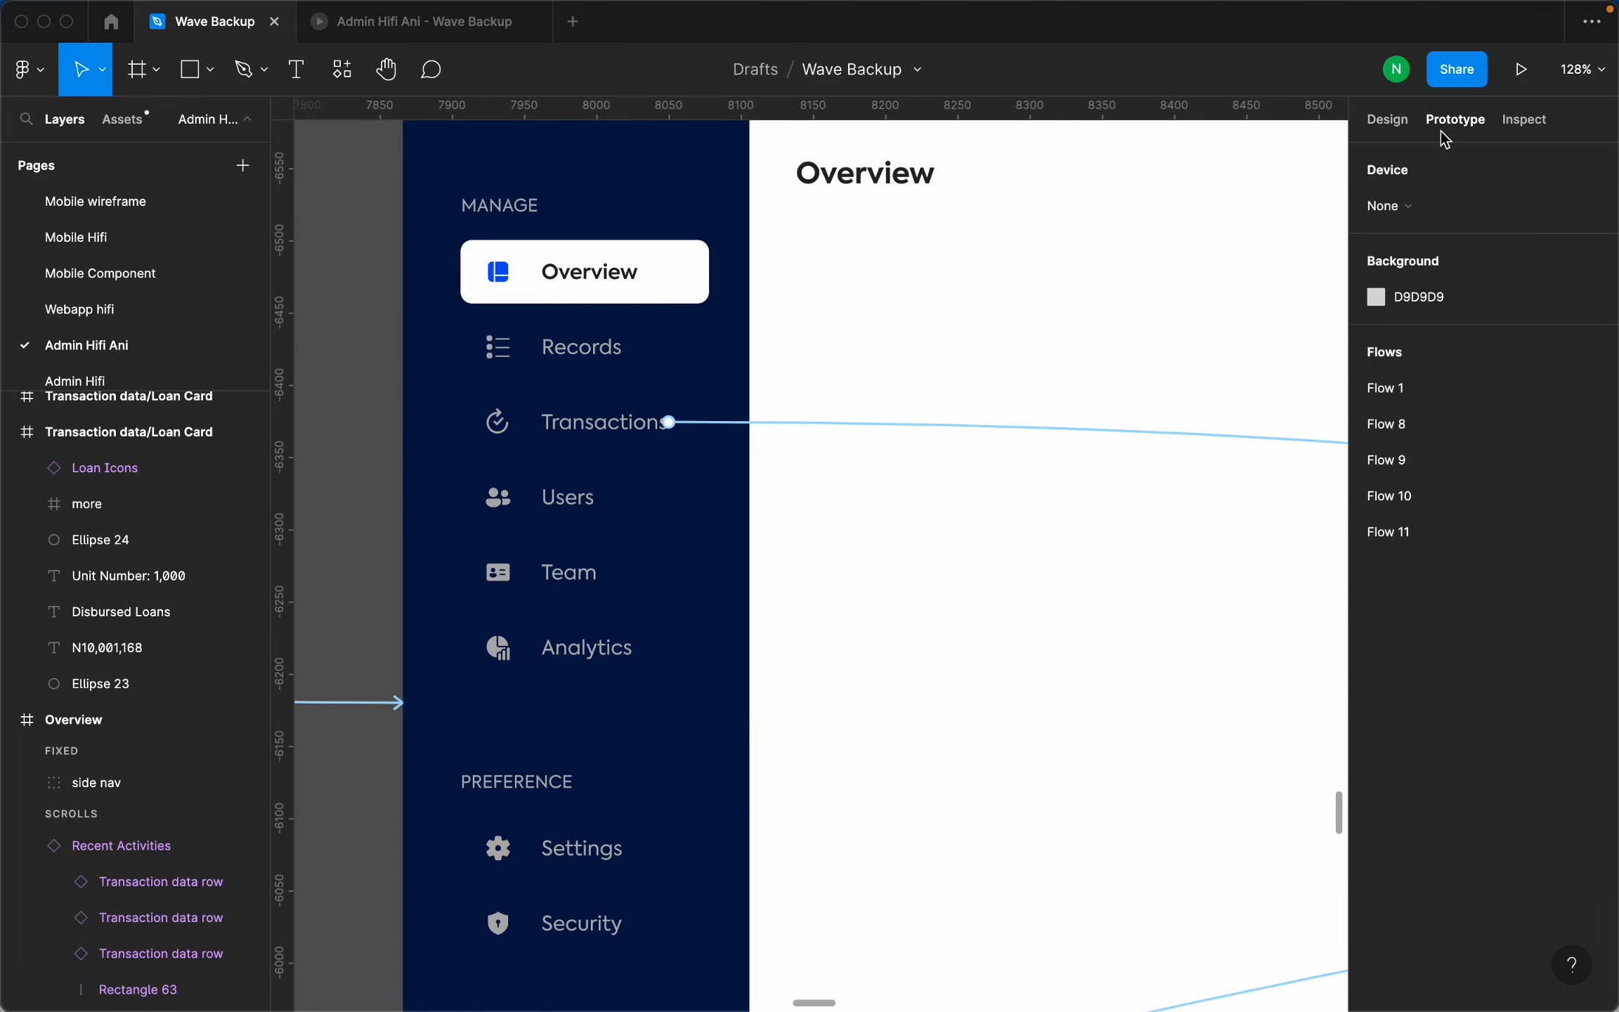
Examine the layout of the Loan Transactions starting frame and its incoming prototype connections from Loan Overview.
scroll(597, 436, "down", 6)
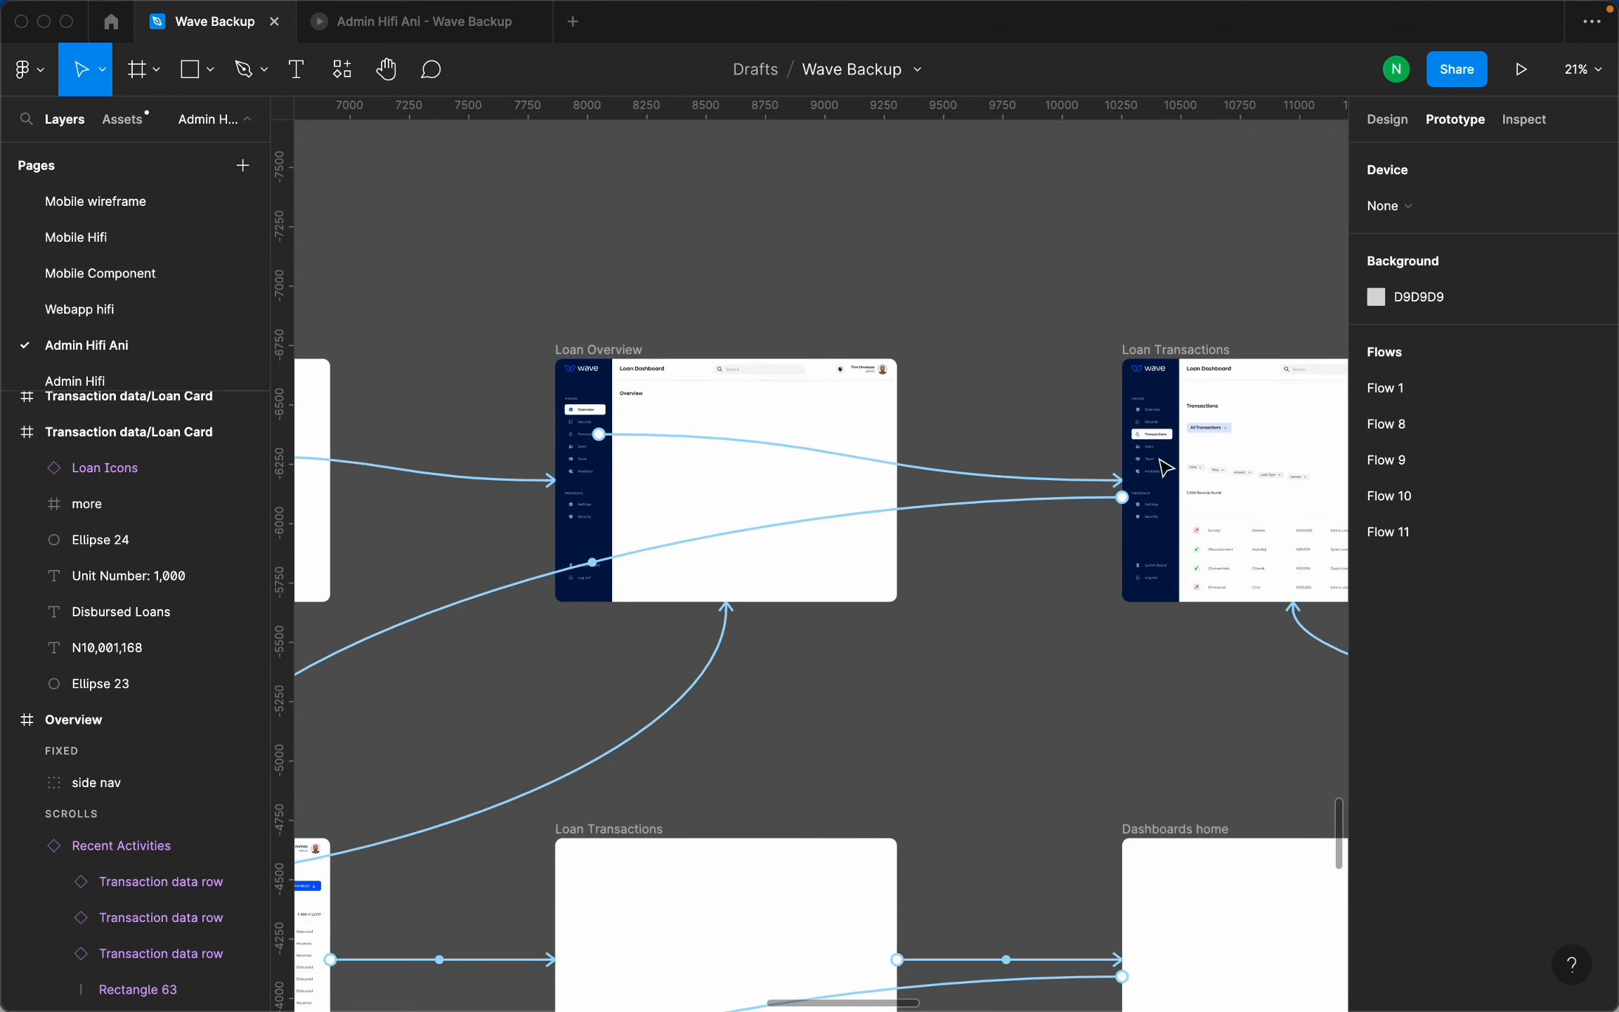
scroll(1165, 467, "up", 5)
scroll(882, 506, "down", 2)
scroll(1262, 524, "up", 5)
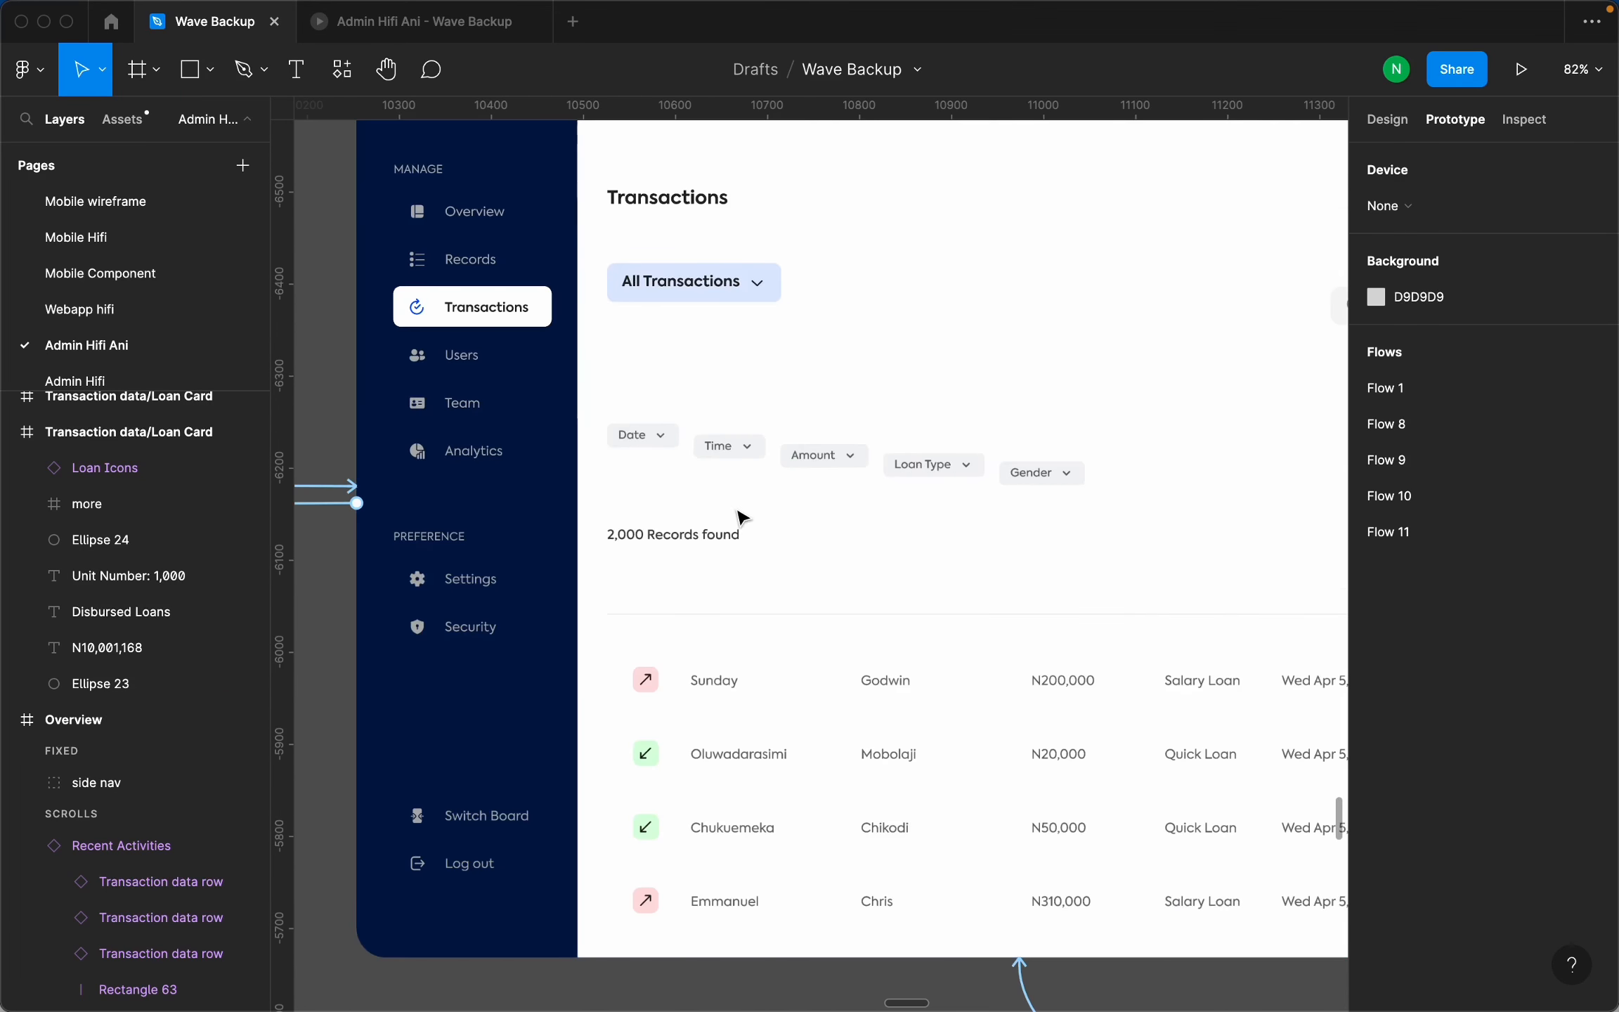
scroll(742, 519, "down", 3)
scroll(1125, 471, "up", 3)
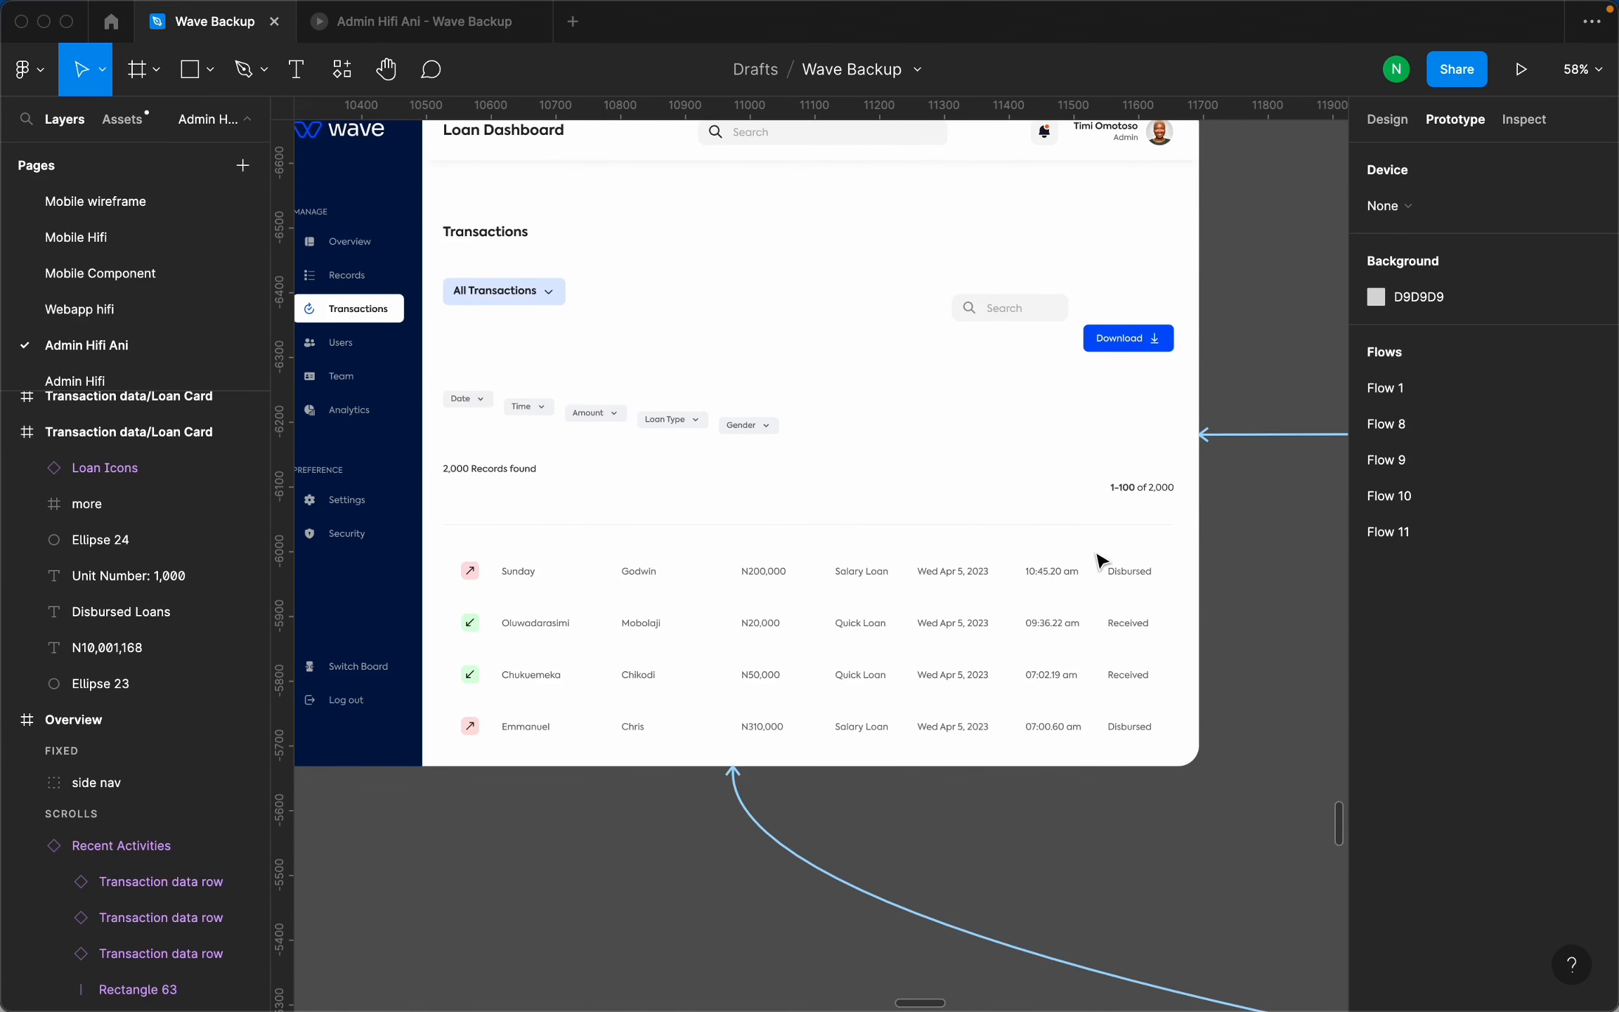
scroll(1102, 492, "down", 2)
scroll(1120, 615, "down", 5)
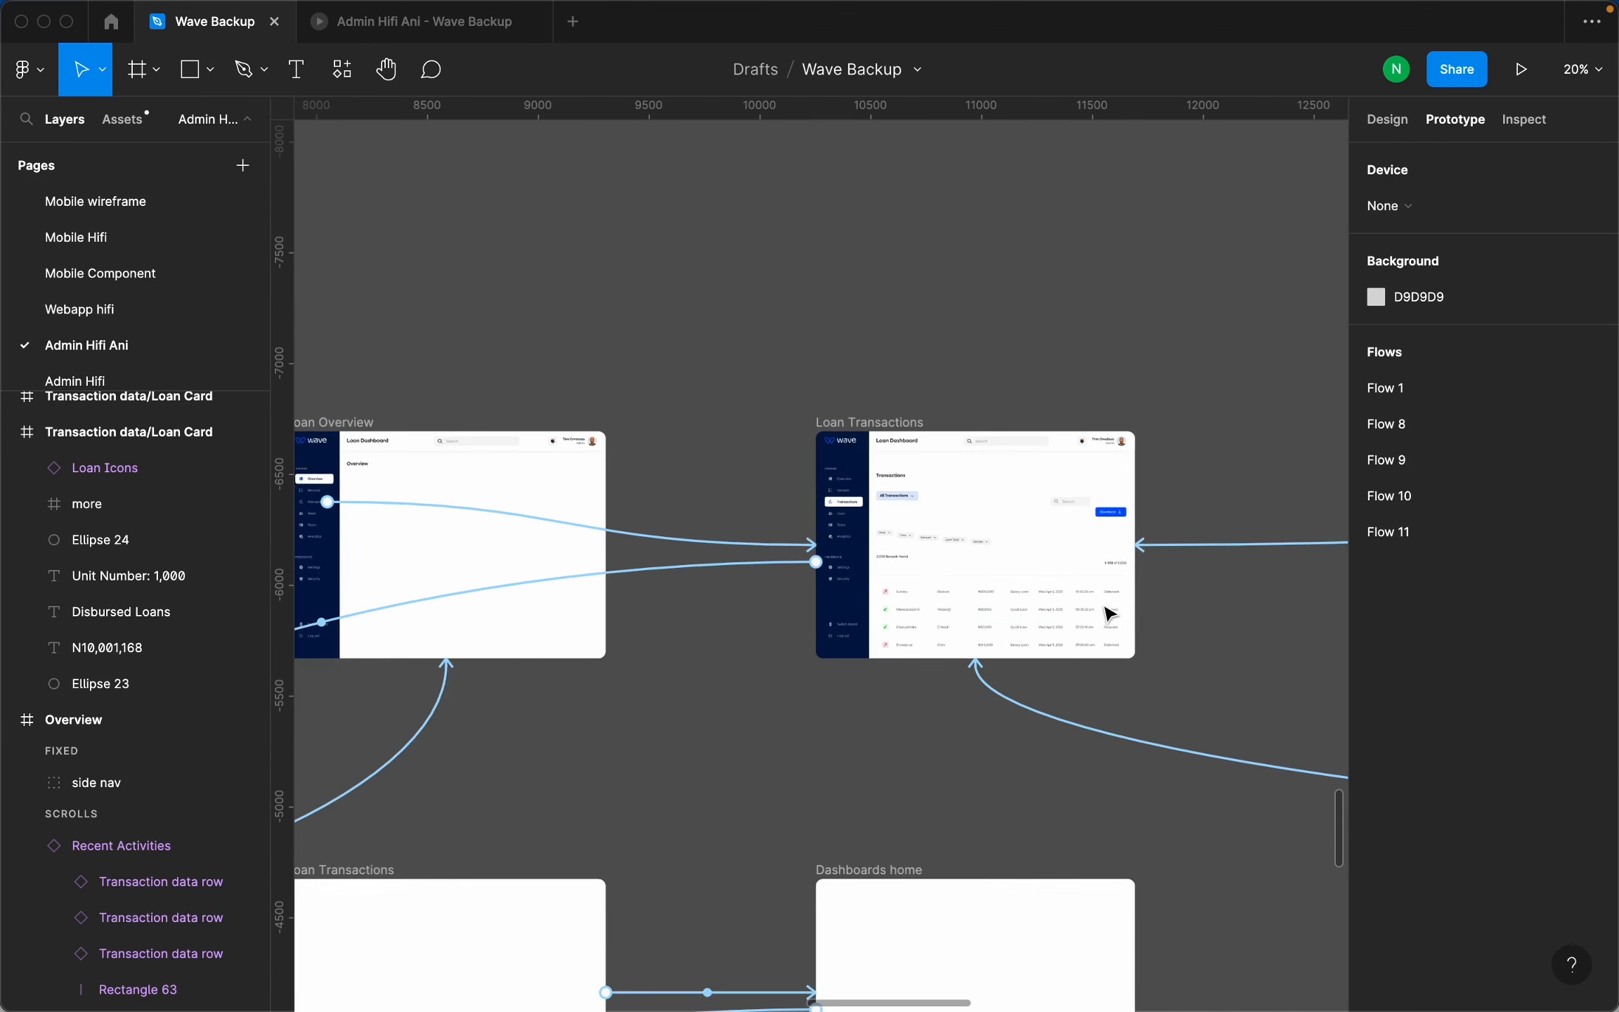
scroll(1124, 580, "down", 2)
scroll(815, 552, "up", 5)
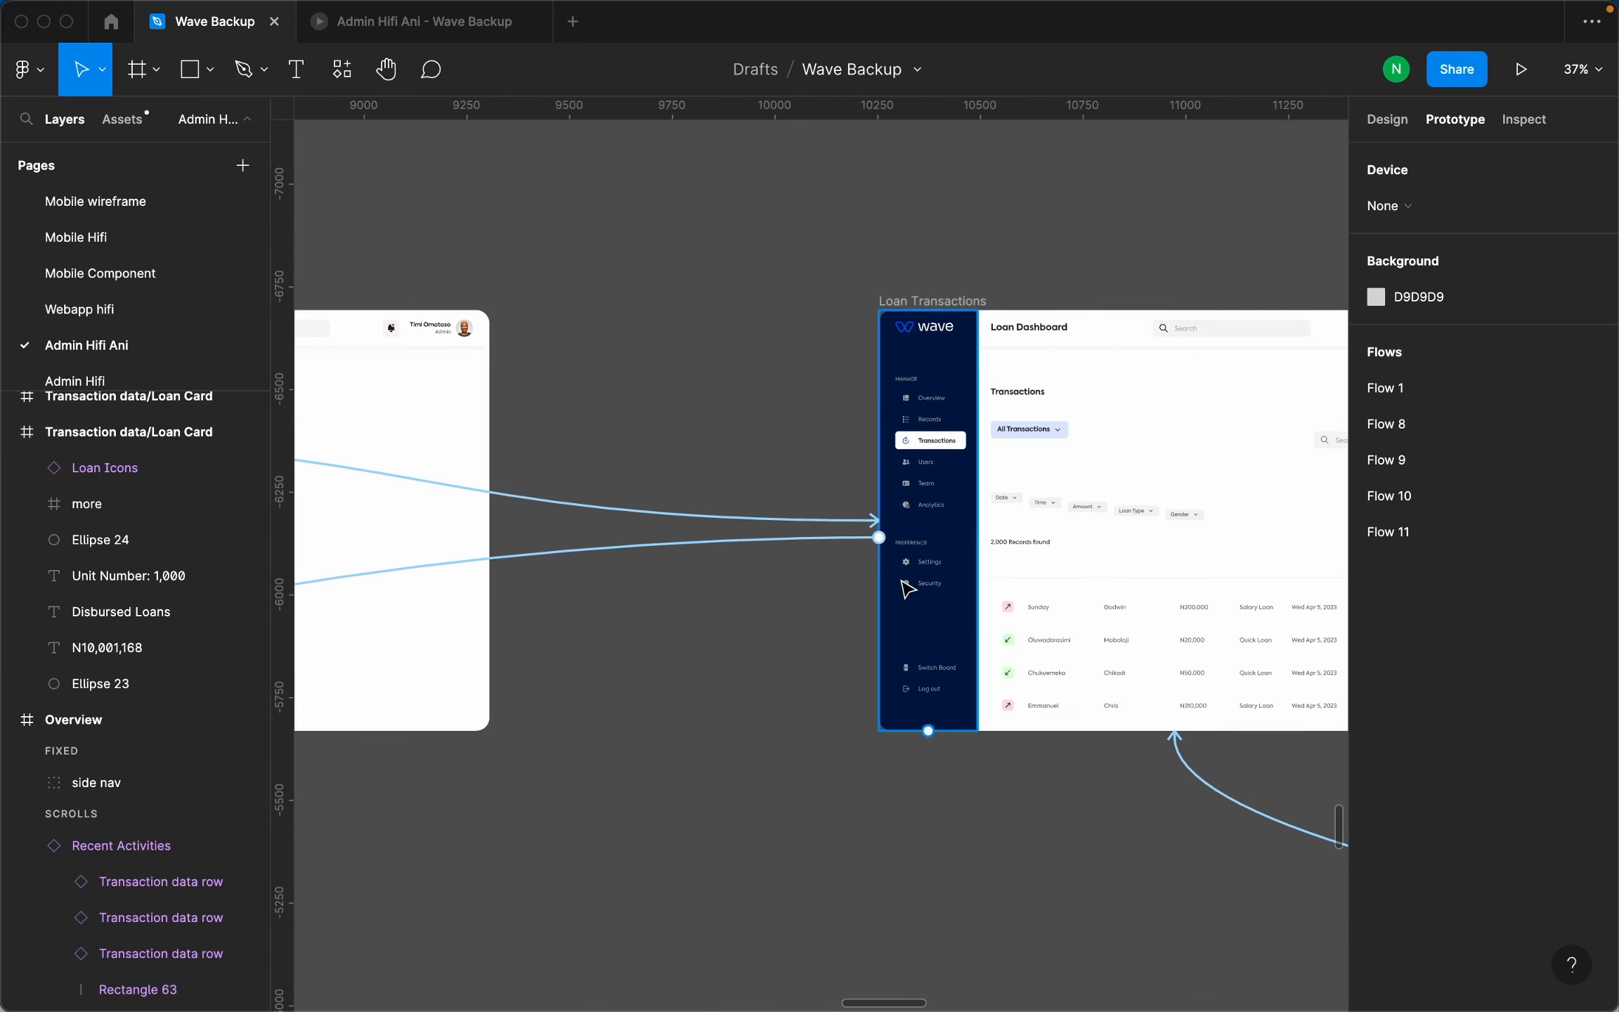
Open the interaction details of the Loan Transactions delay connection and check the Transactions link on Loan Overview.
left_click(814, 543)
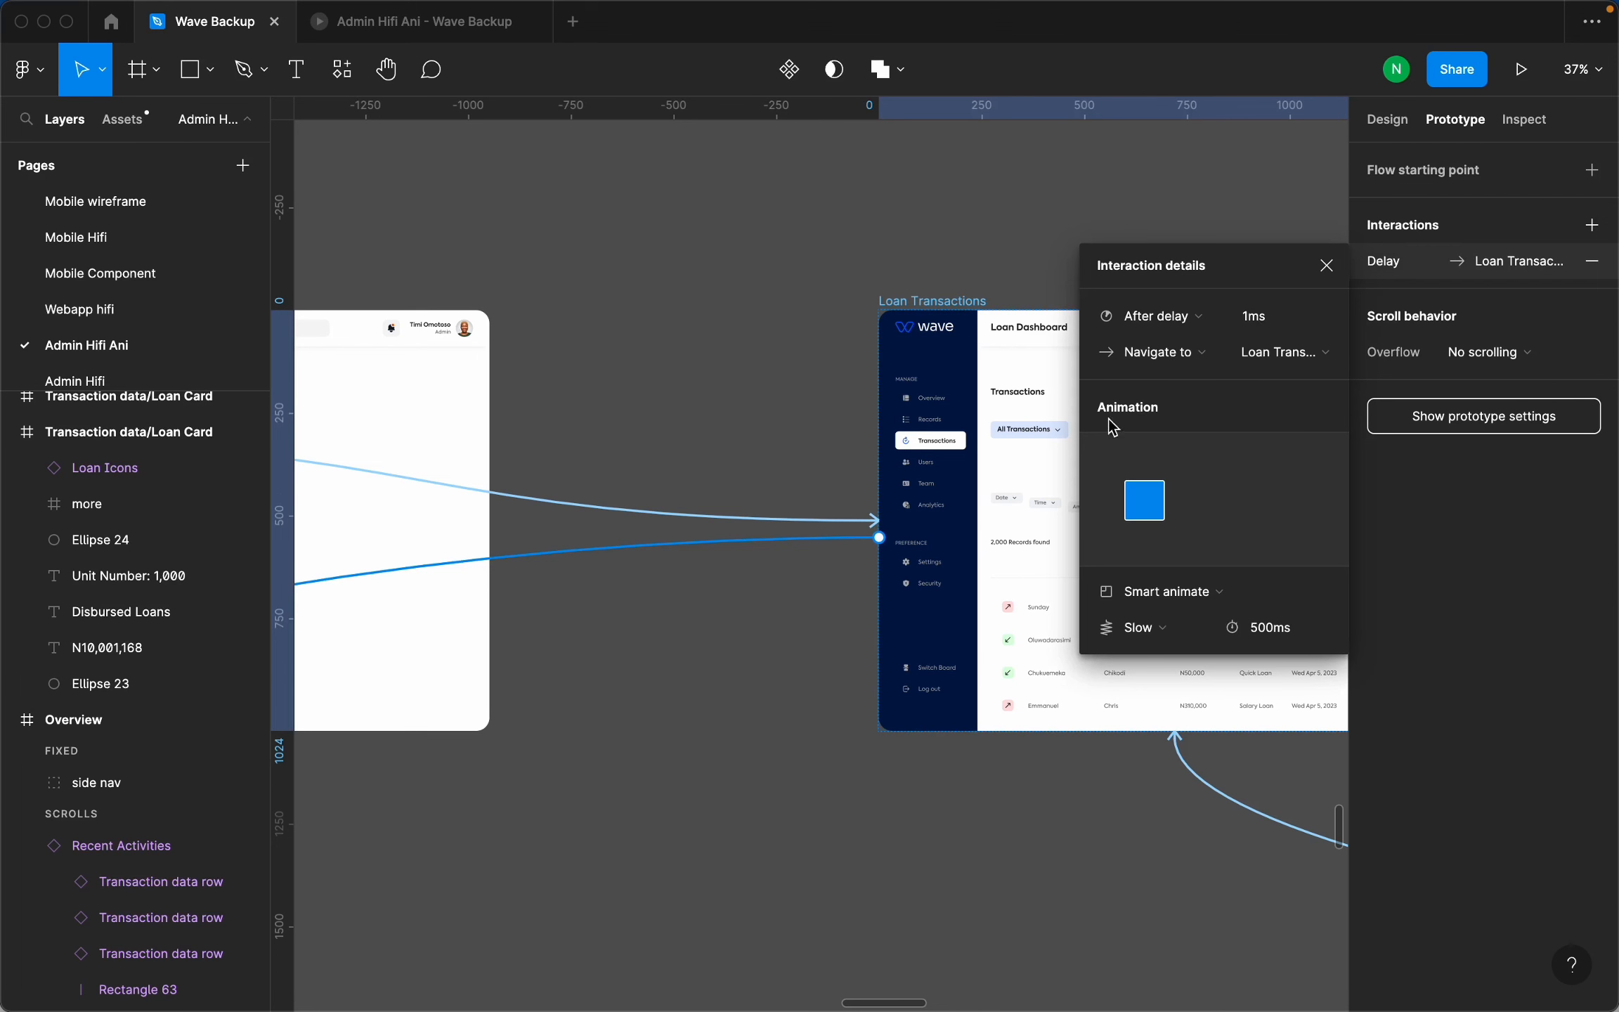
scroll(1108, 419, "down", 3)
scroll(686, 457, "up", 8)
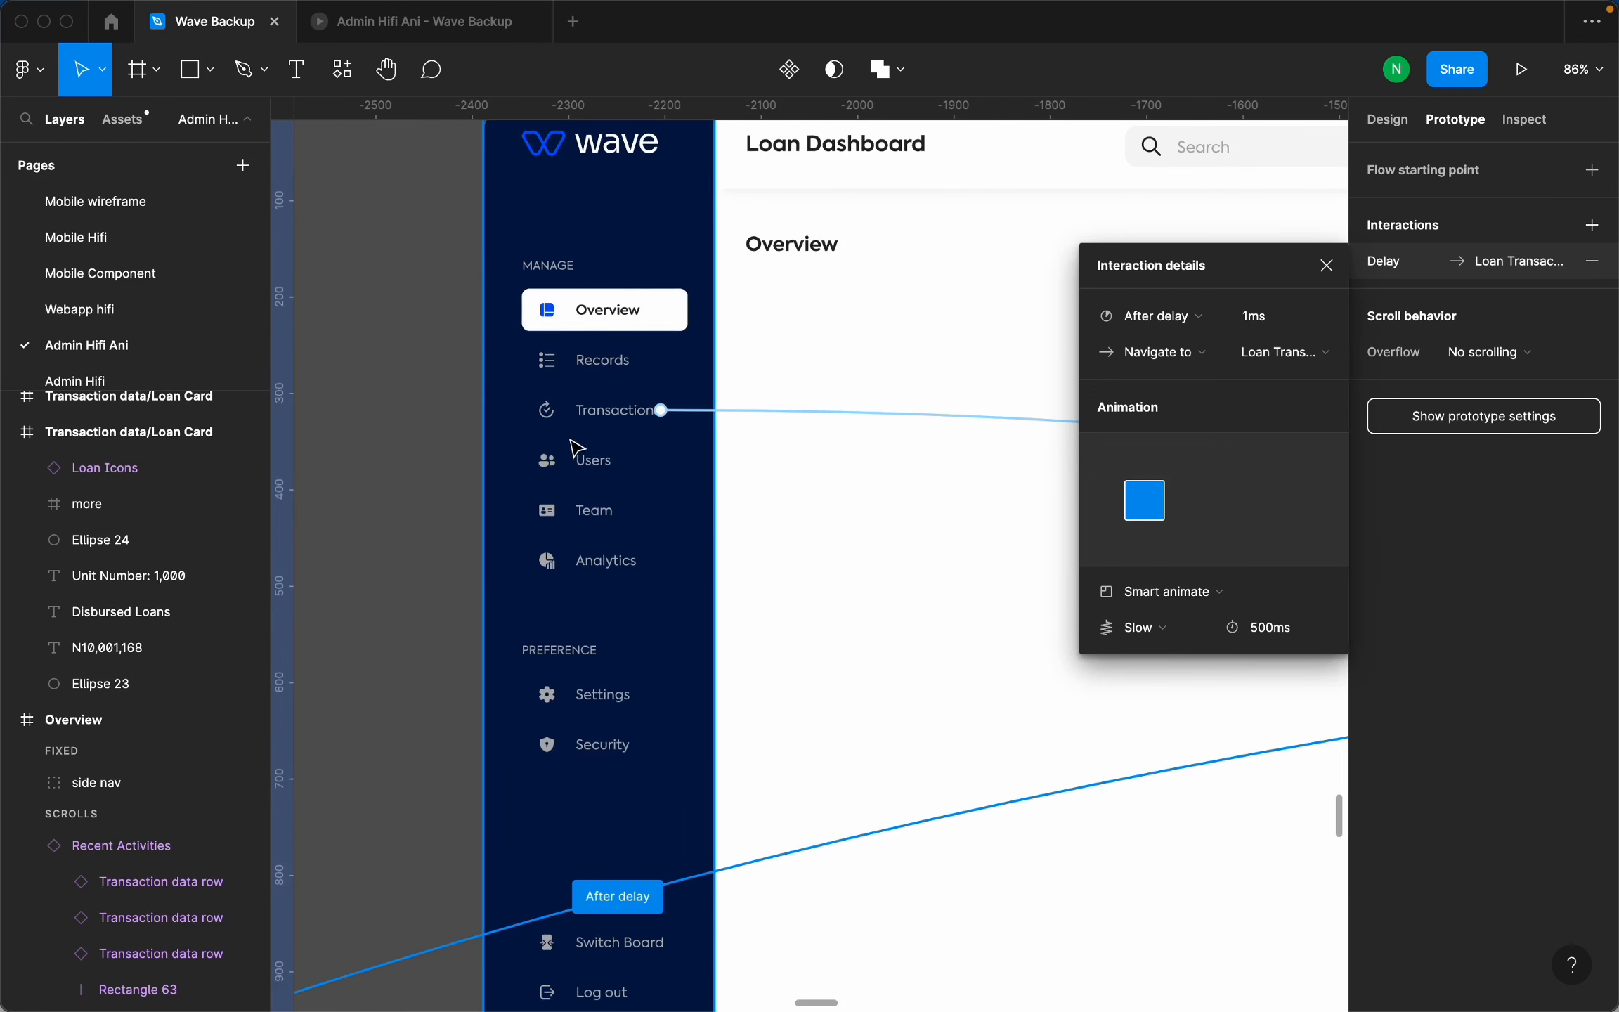
scroll(579, 449, "down", 4)
scroll(947, 469, "up", 3)
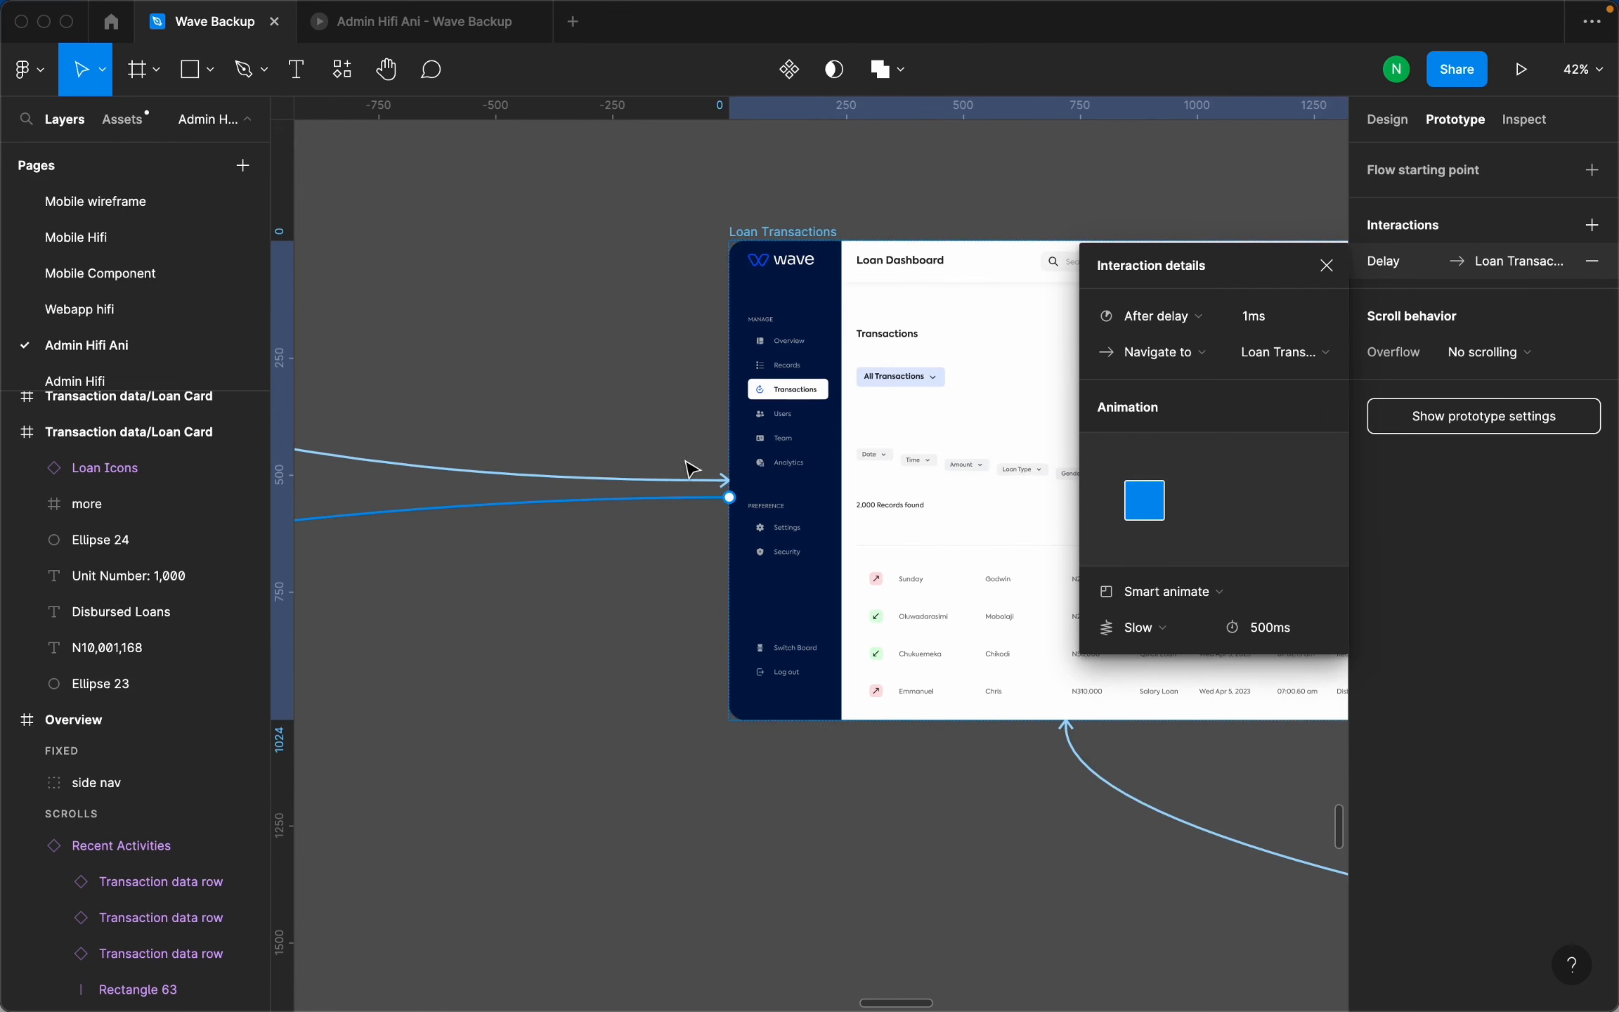
Compare the spread-out Loan Transactions starting frame with the final Loan Transactions frame its delay connection leads to.
scroll(921, 459, "down", 3)
scroll(860, 463, "up", 4)
scroll(843, 390, "down", 4)
scroll(843, 390, "up", 3)
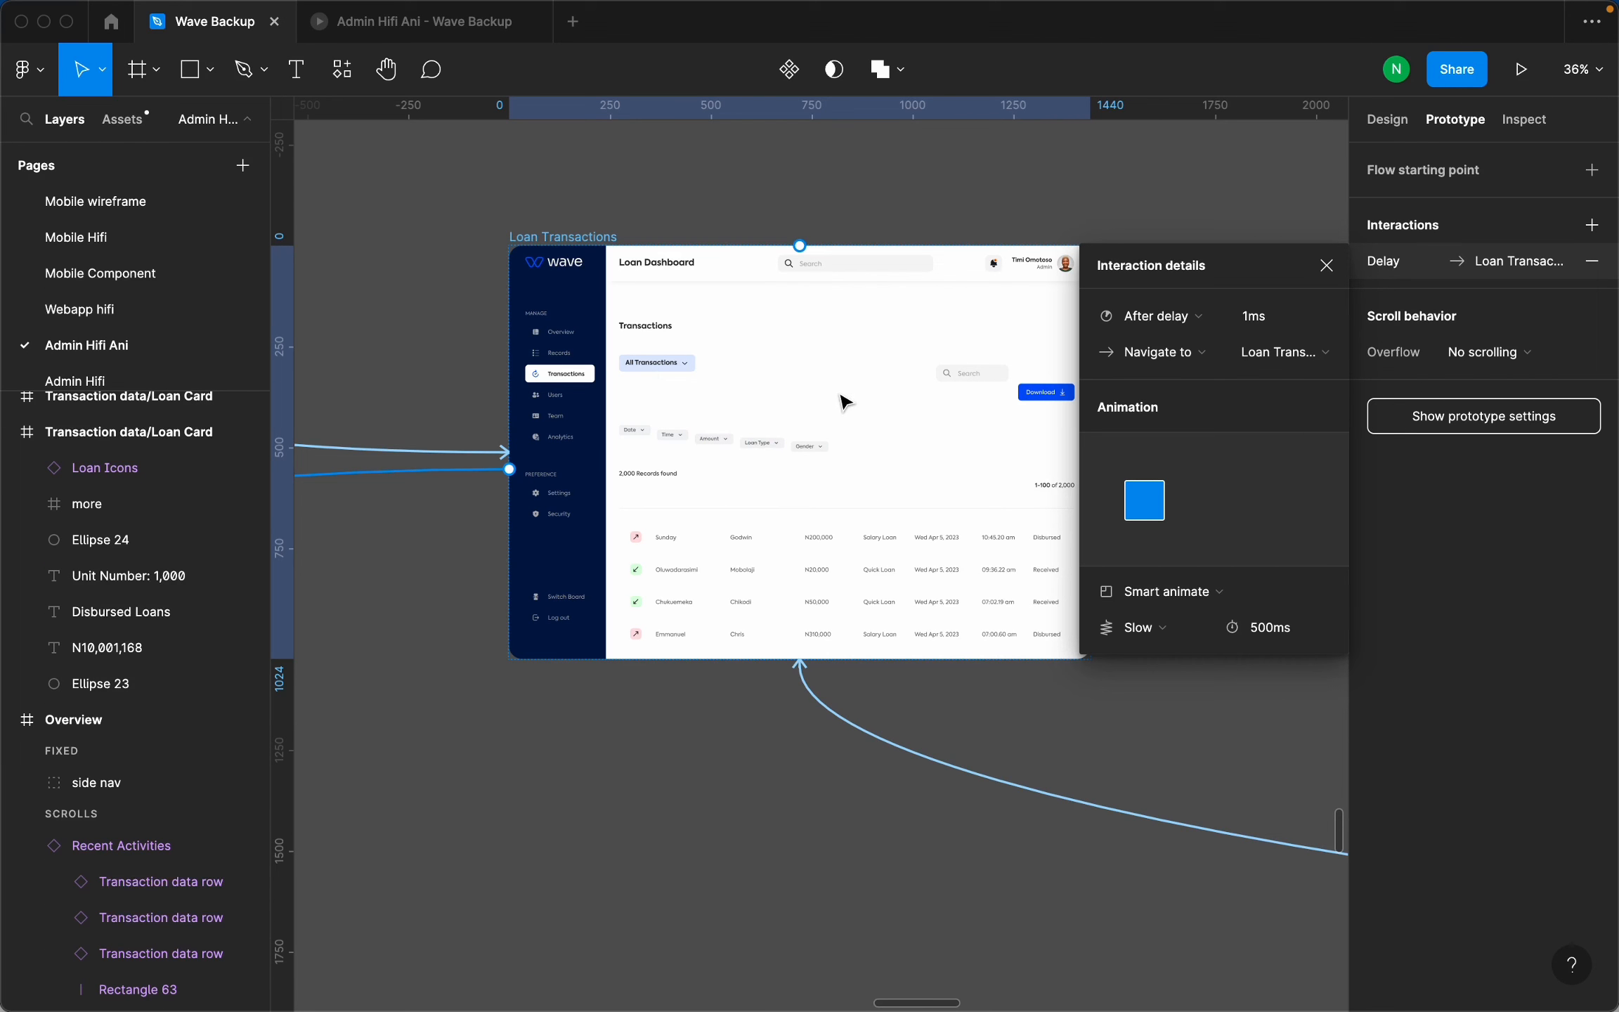
scroll(914, 373, "down", 5)
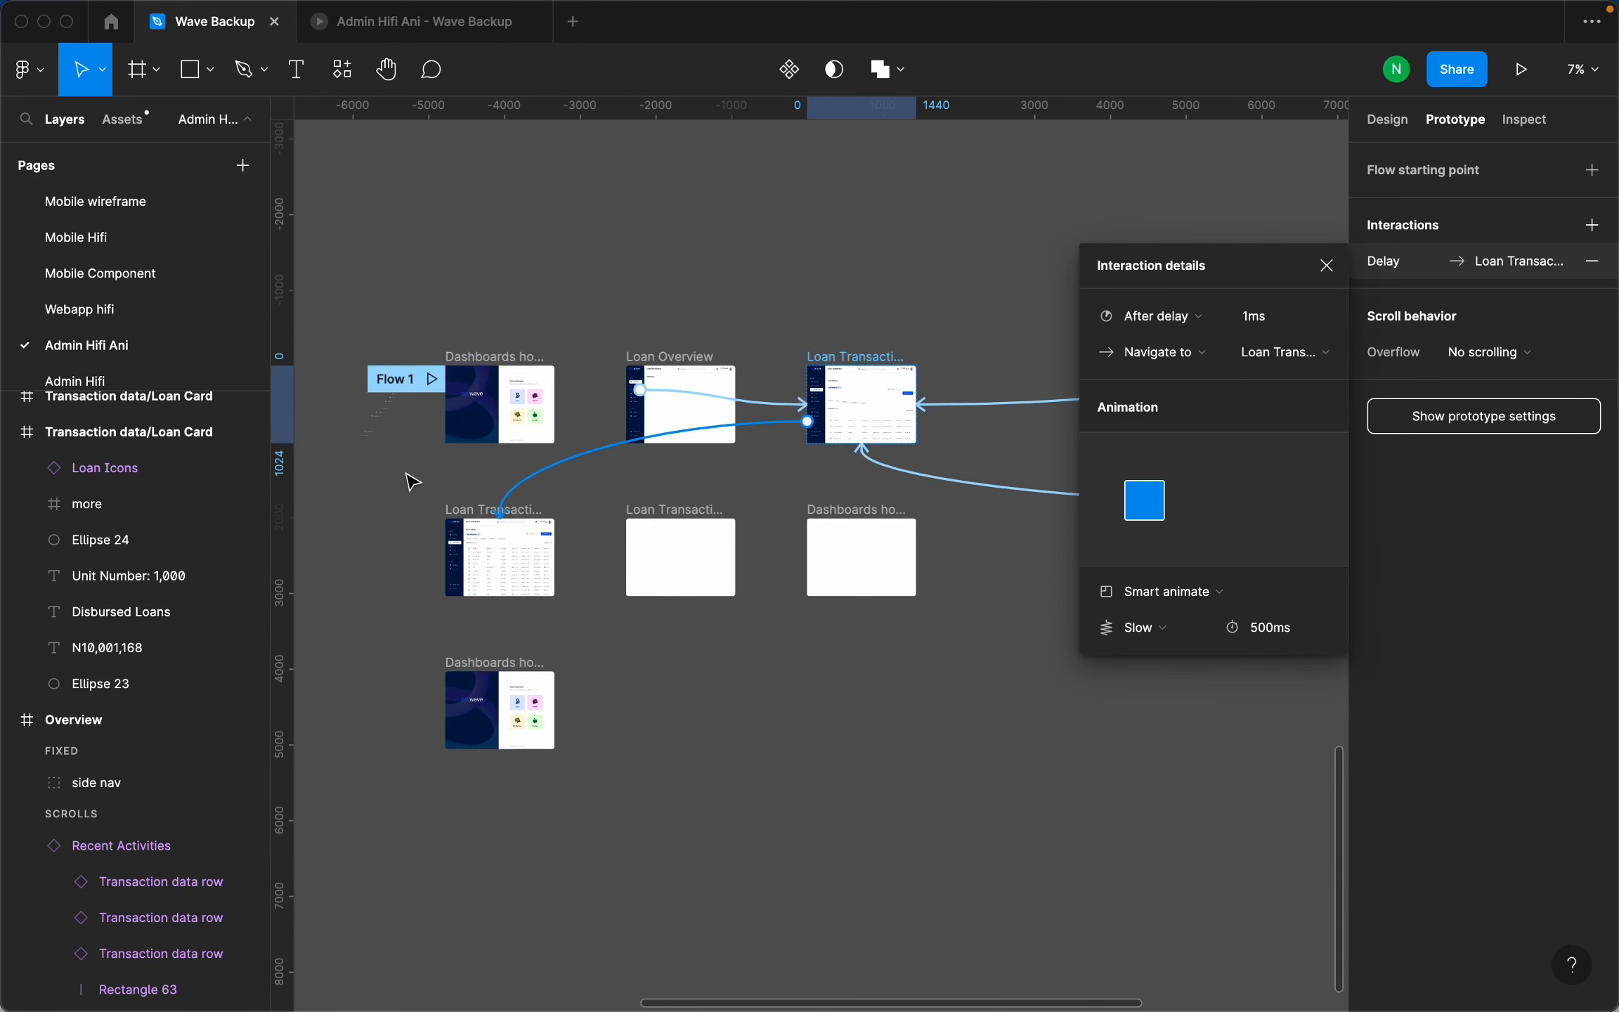
scroll(457, 499, "up", 2)
scroll(496, 527, "up", 5)
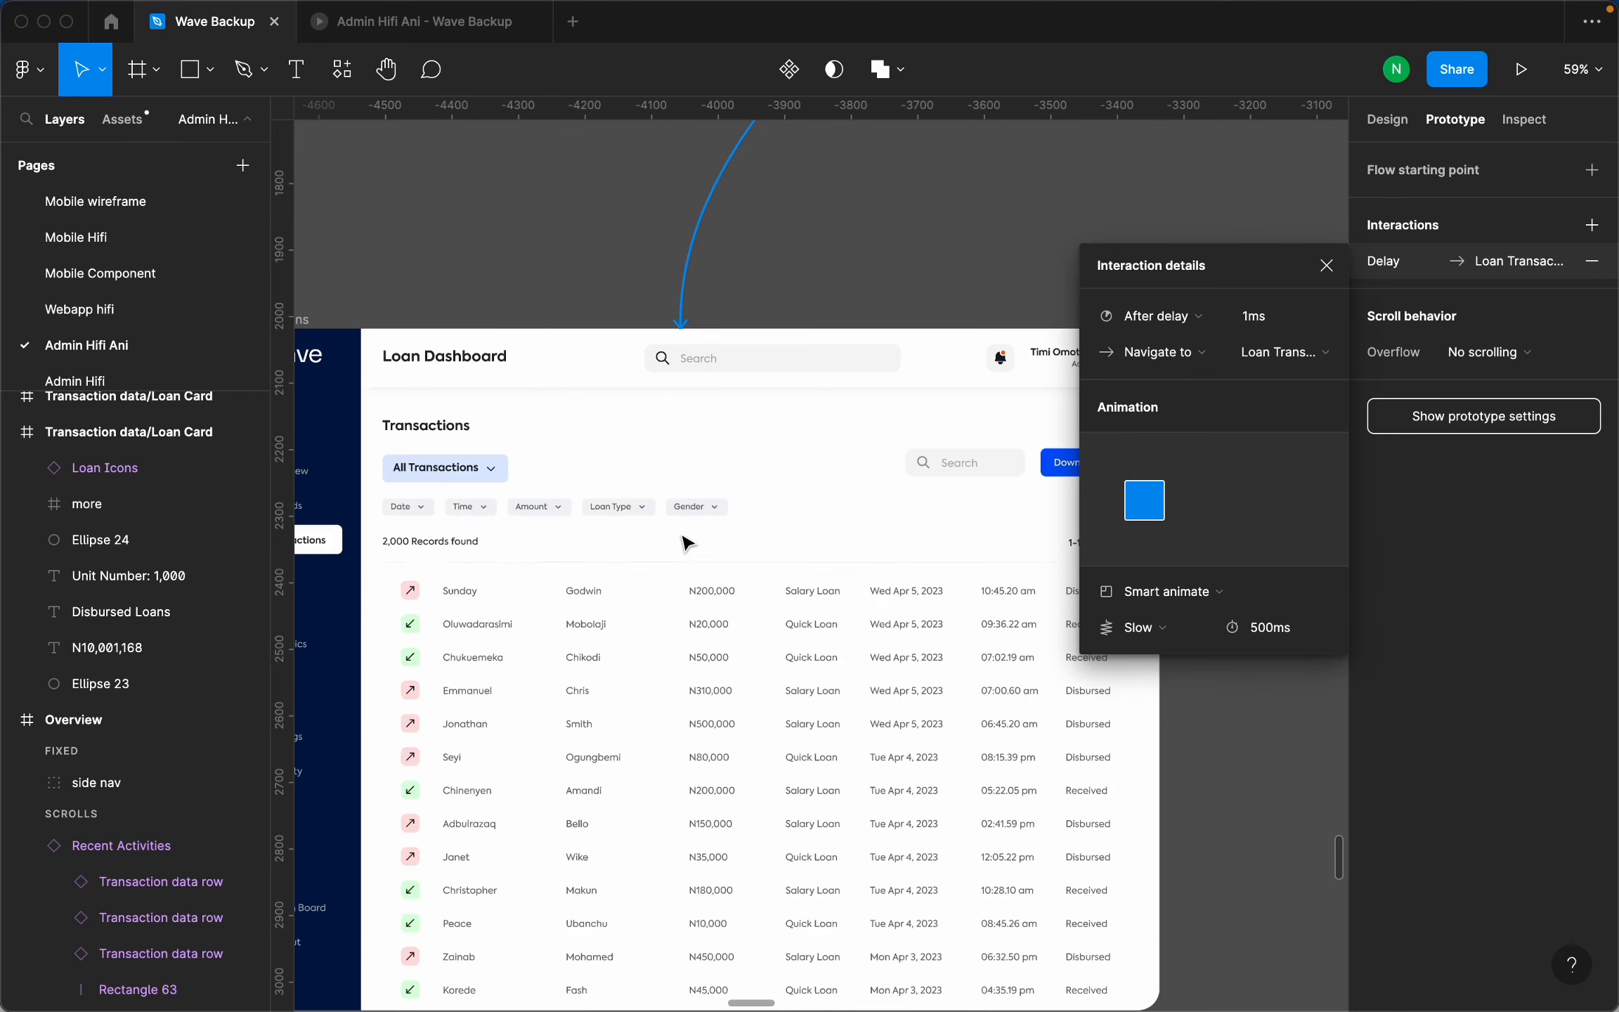
scroll(679, 437, "down", 2)
scroll(567, 639, "up", 3)
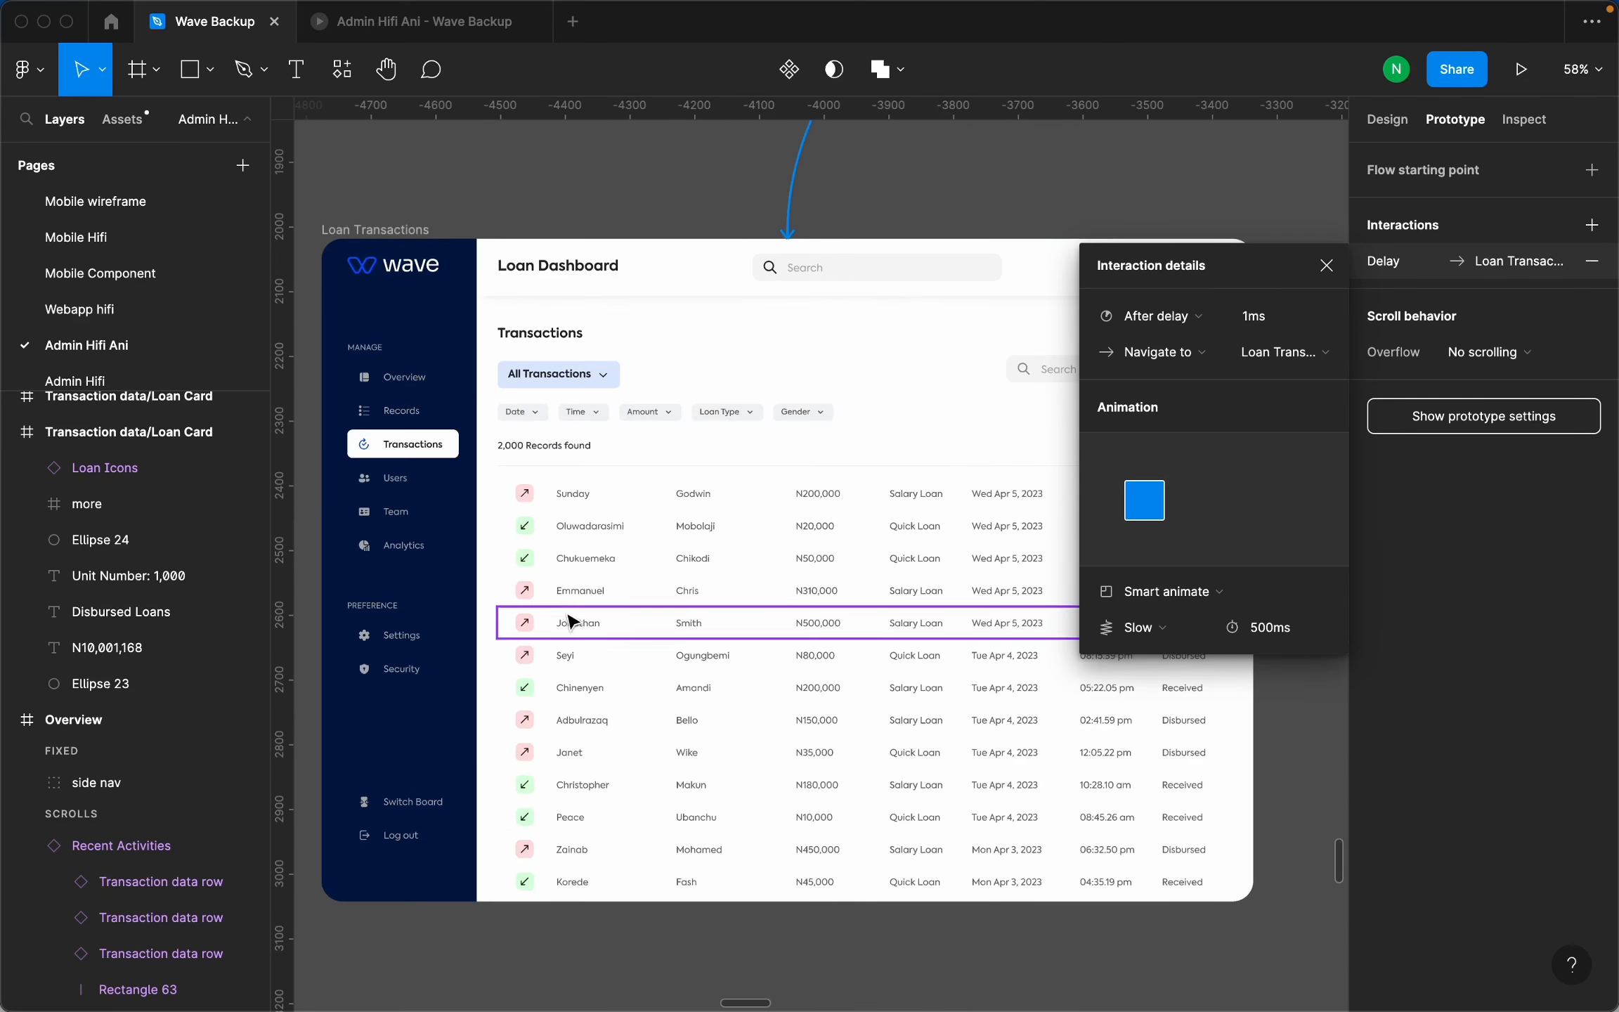
scroll(625, 563, "down", 2)
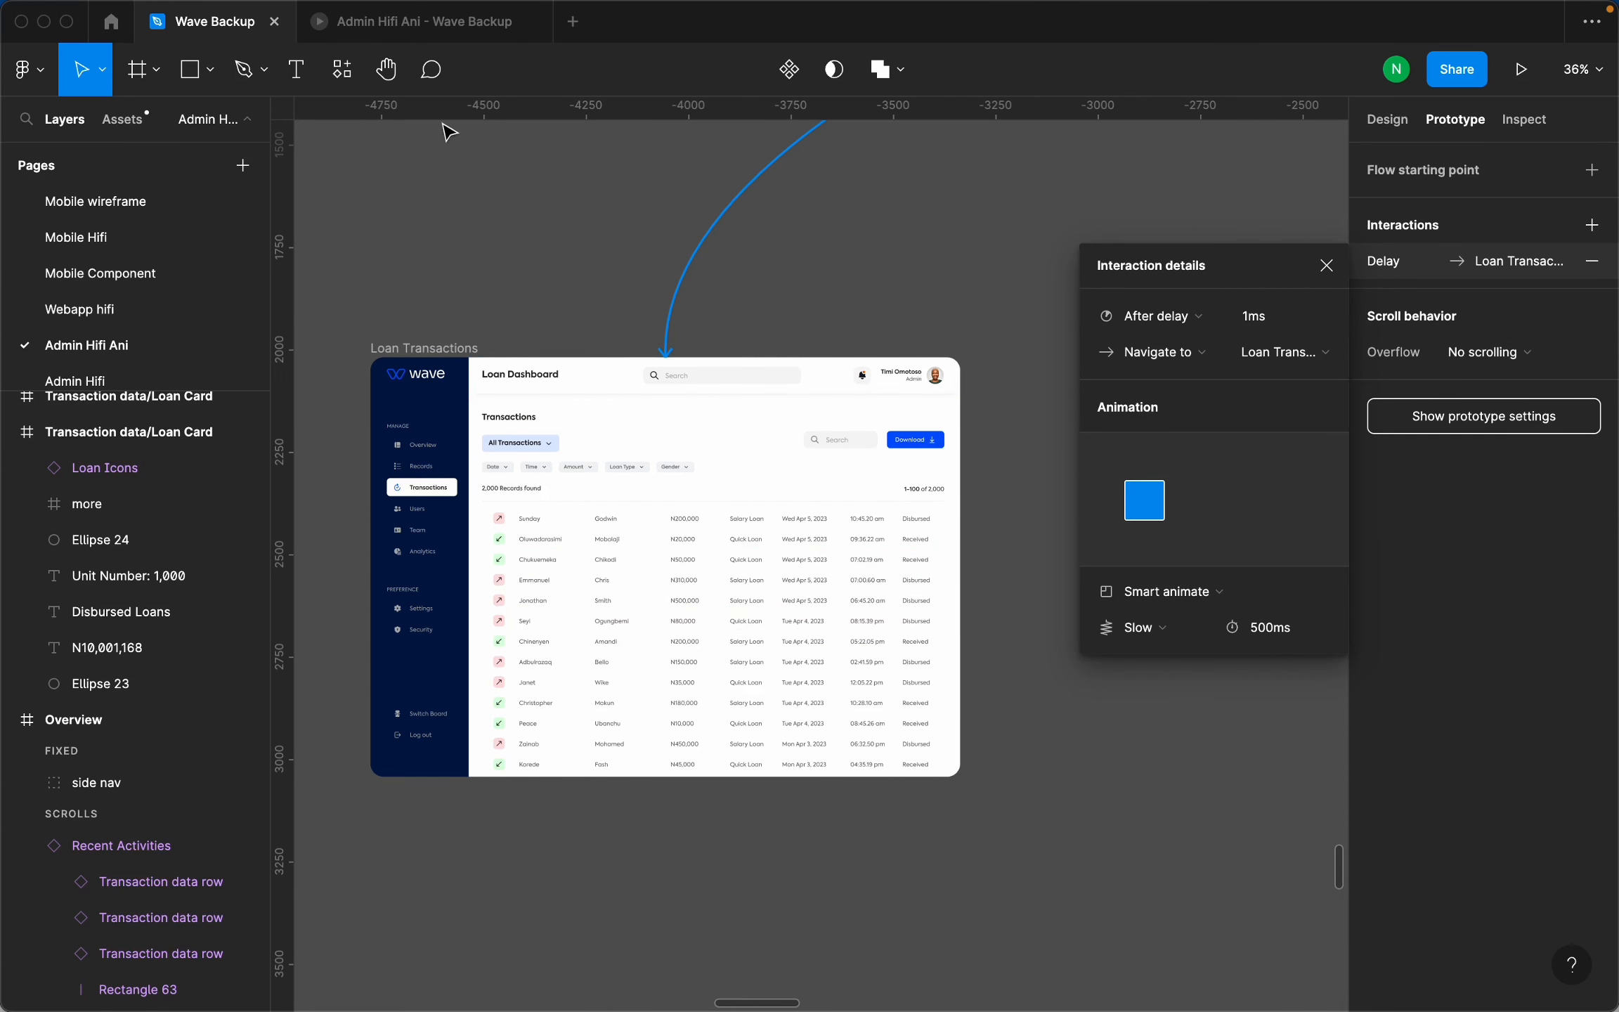
Check the Disbursed Loans graph's data points in the prototype preview and test the navigation from Overview to Transactions.
left_click(456, 22)
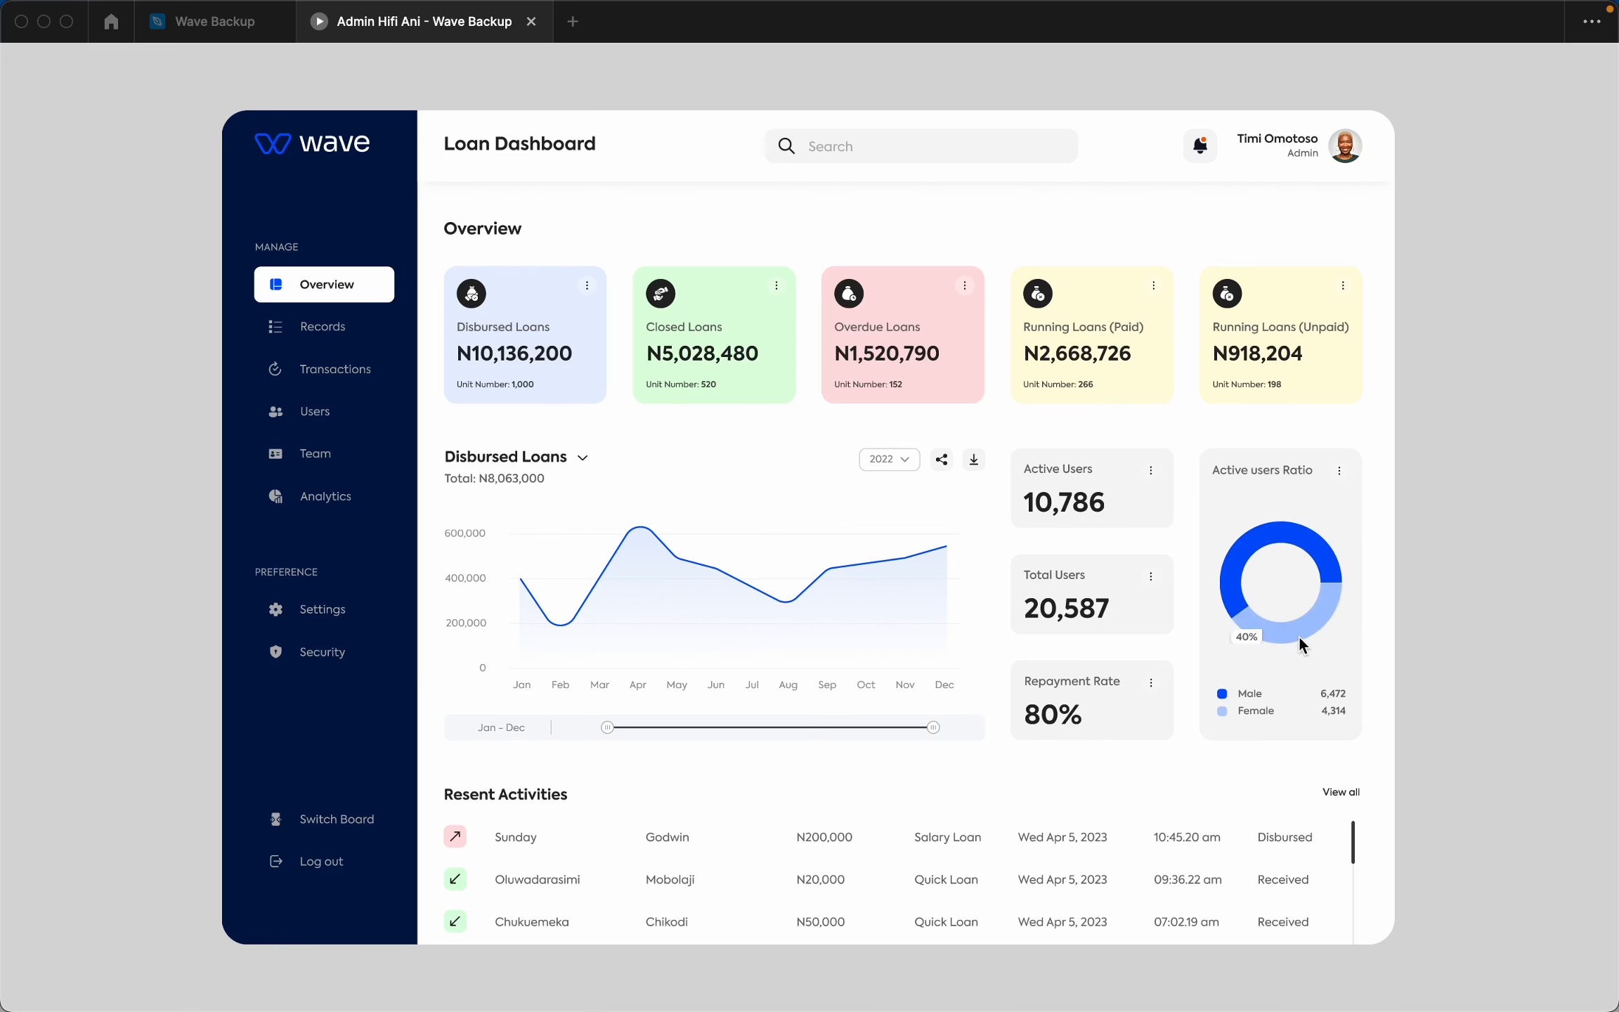
mouse_move(905, 559)
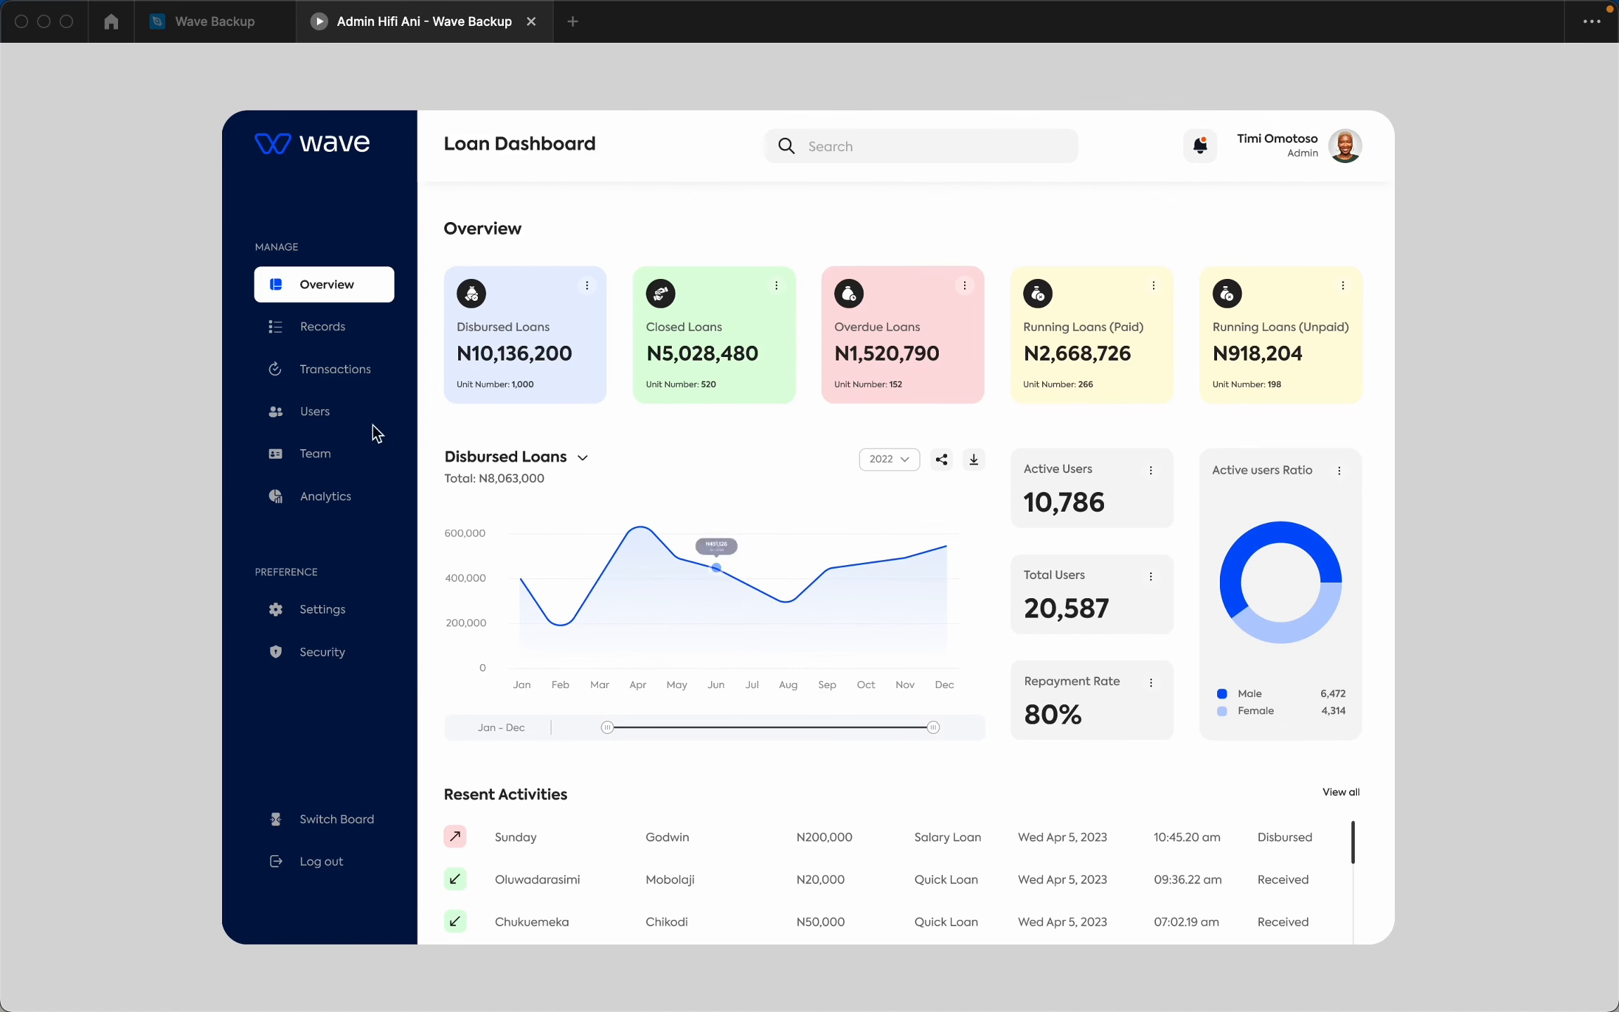
left_click(343, 380)
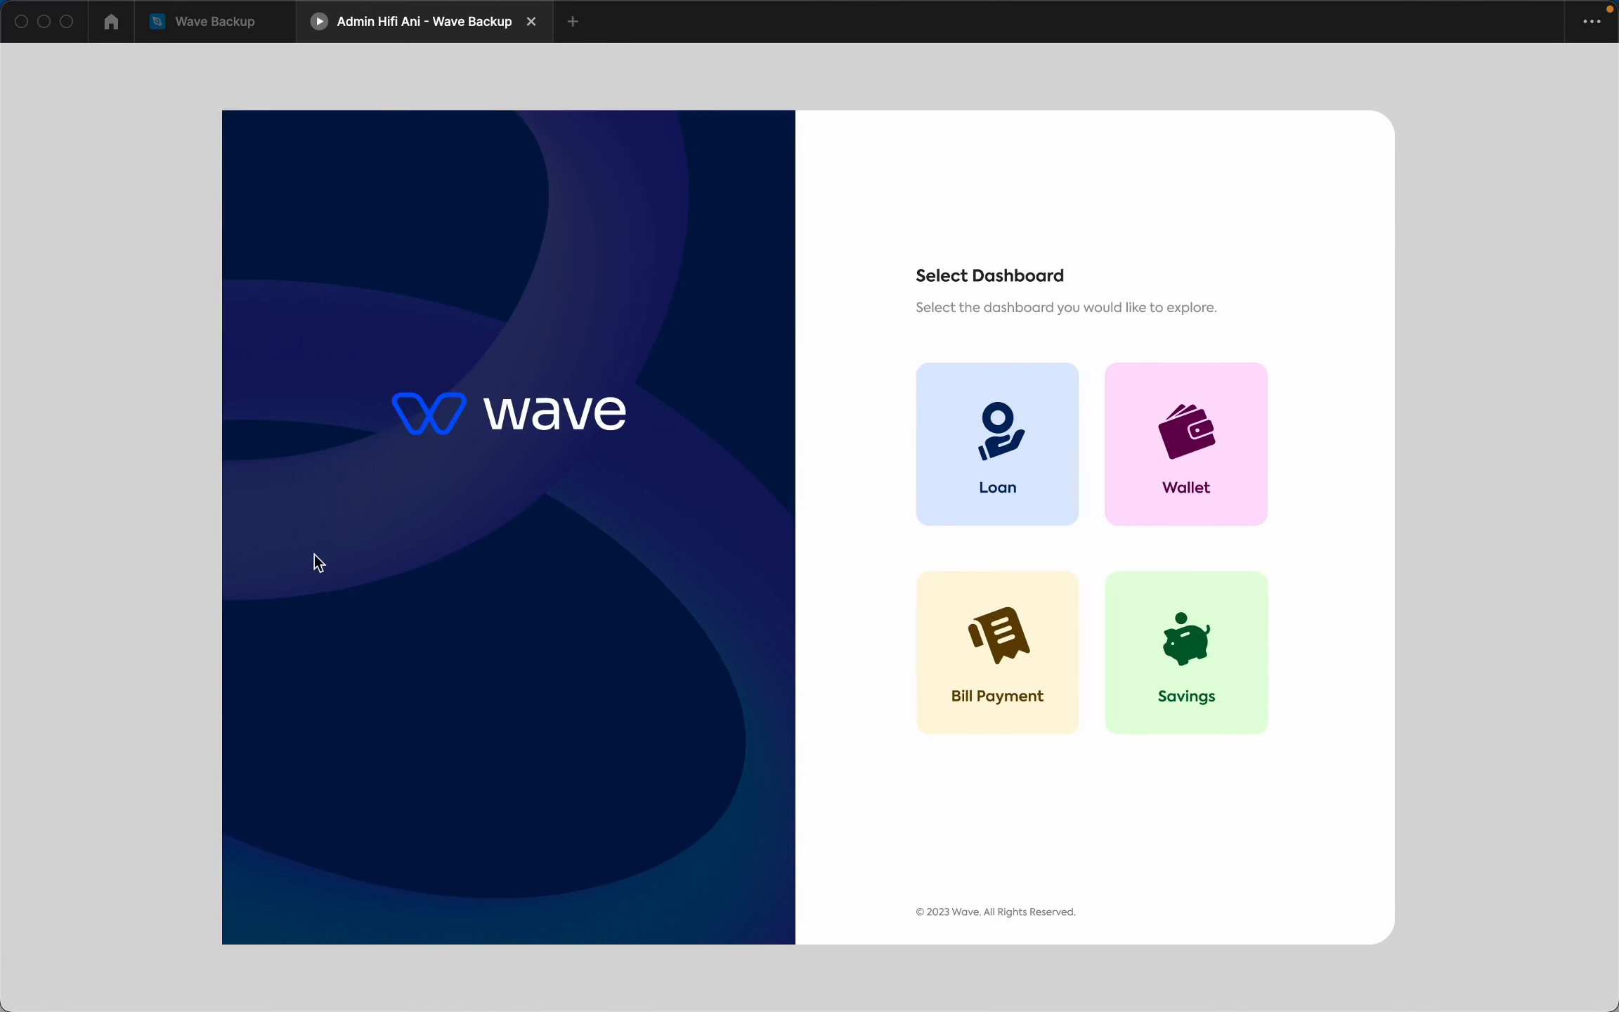
Return to the Wave Backup file, dismiss the interaction details and review the flow connections across the Admin Hifi Ani page.
left_click(205, 27)
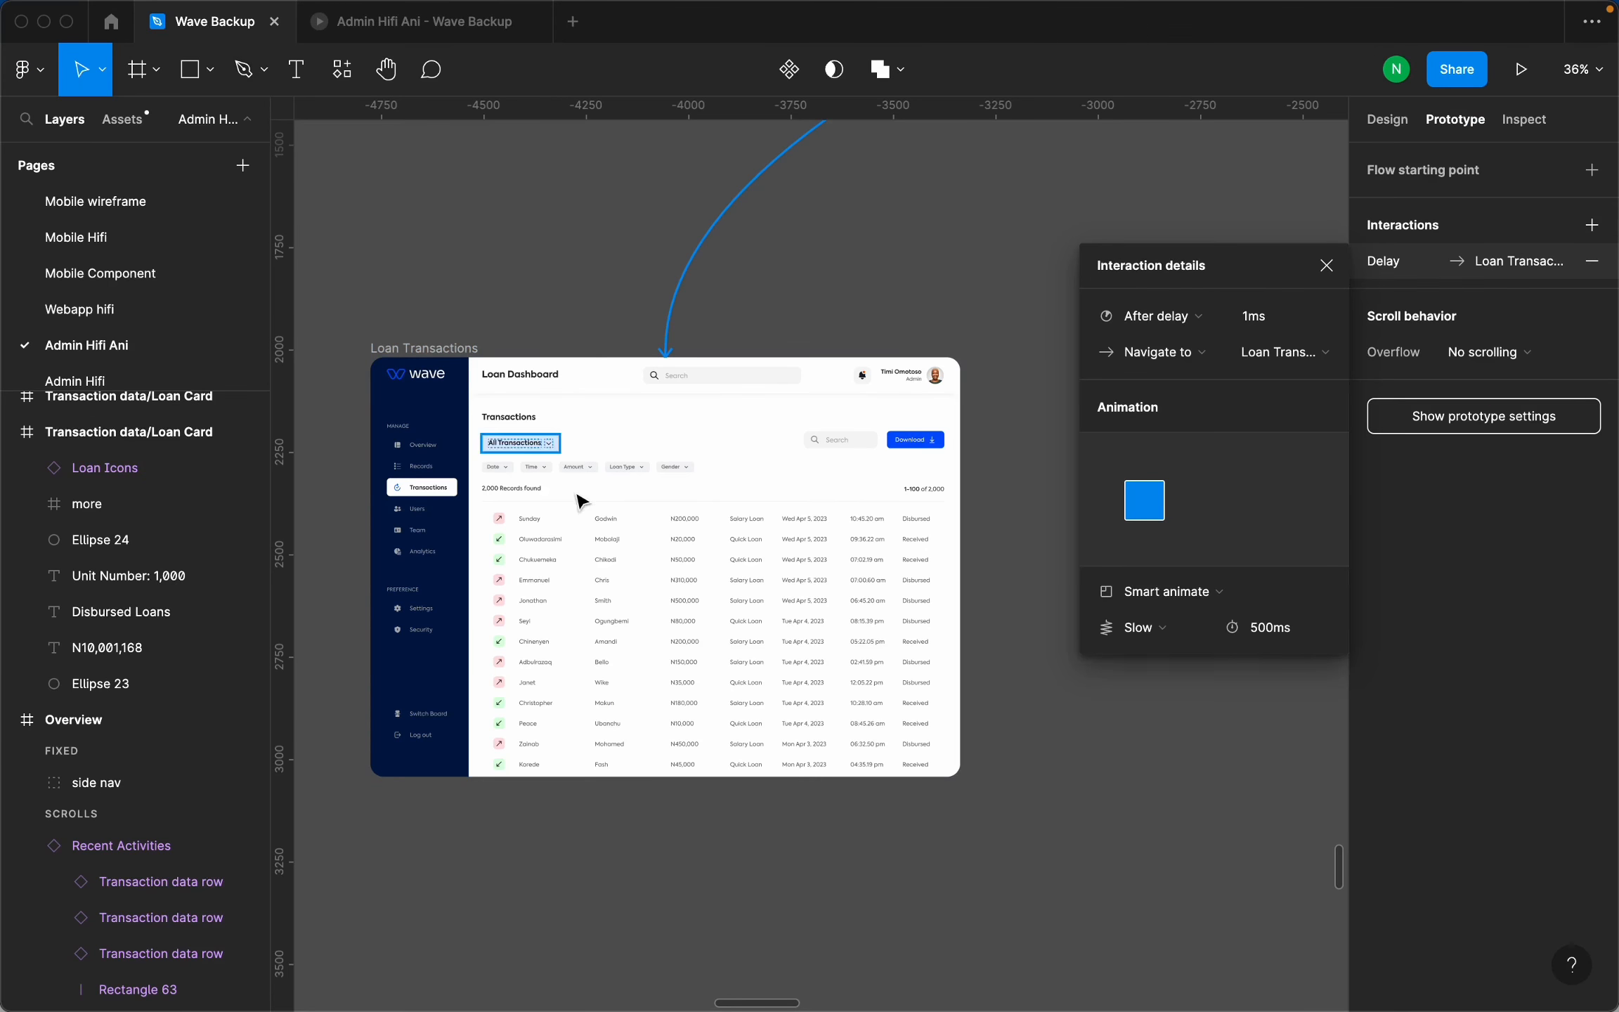
scroll(577, 500, "down", 10)
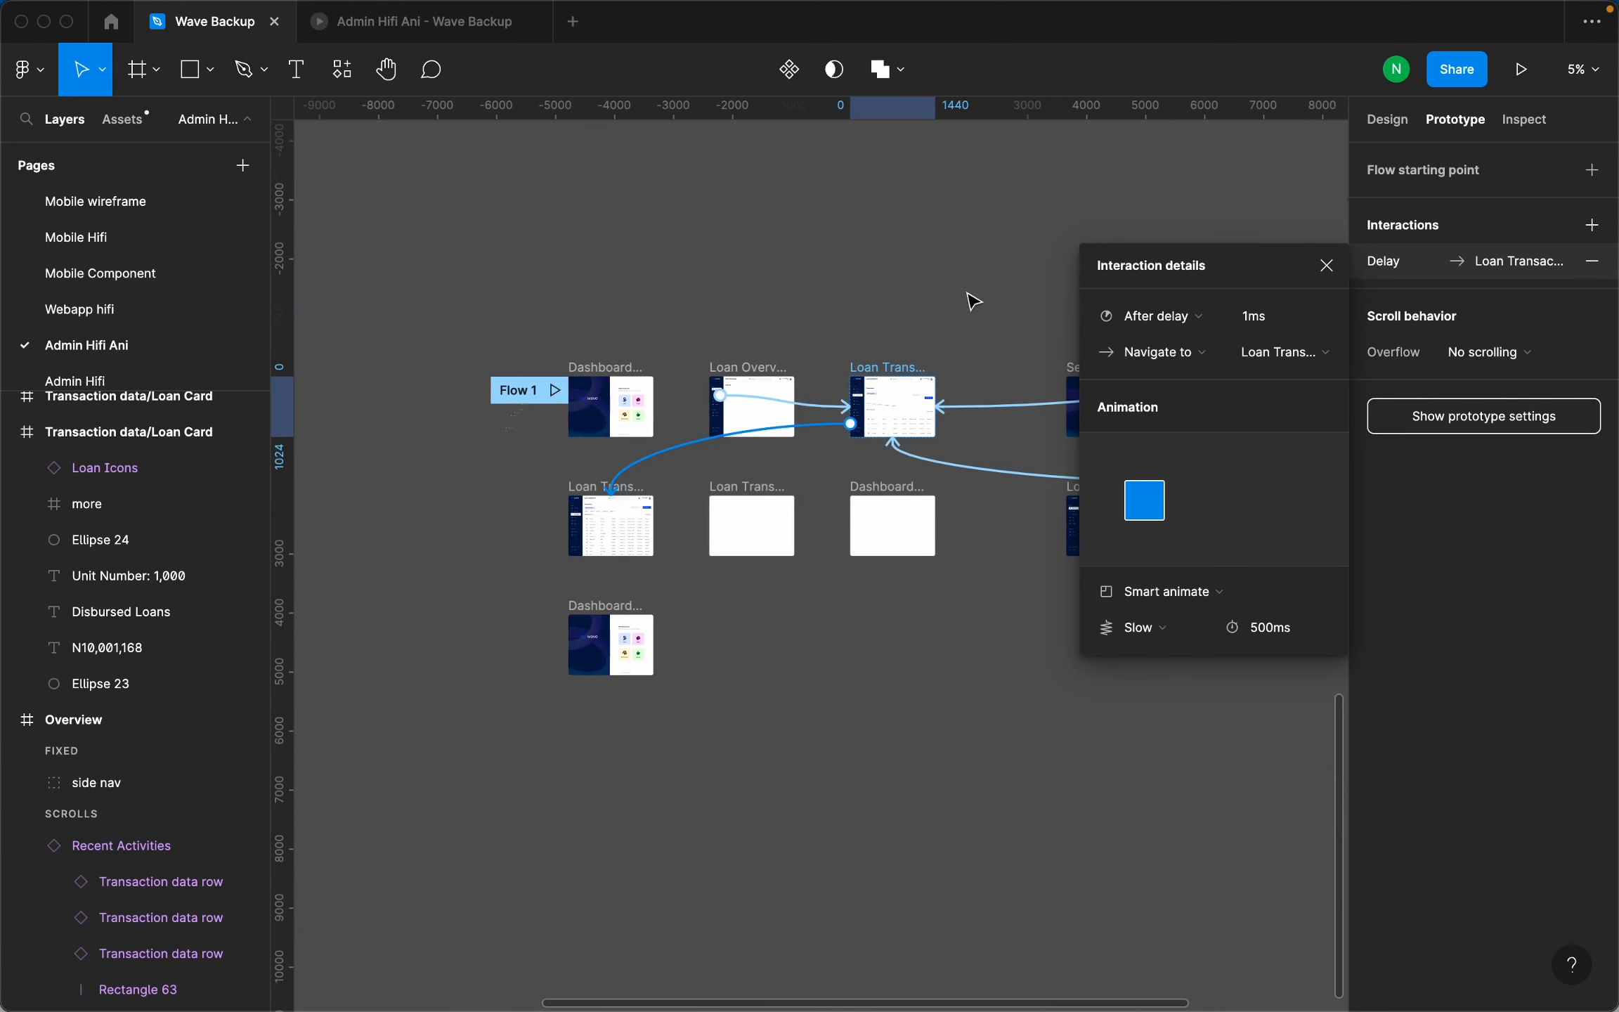
left_click(941, 305)
scroll(1166, 376, "down", 3)
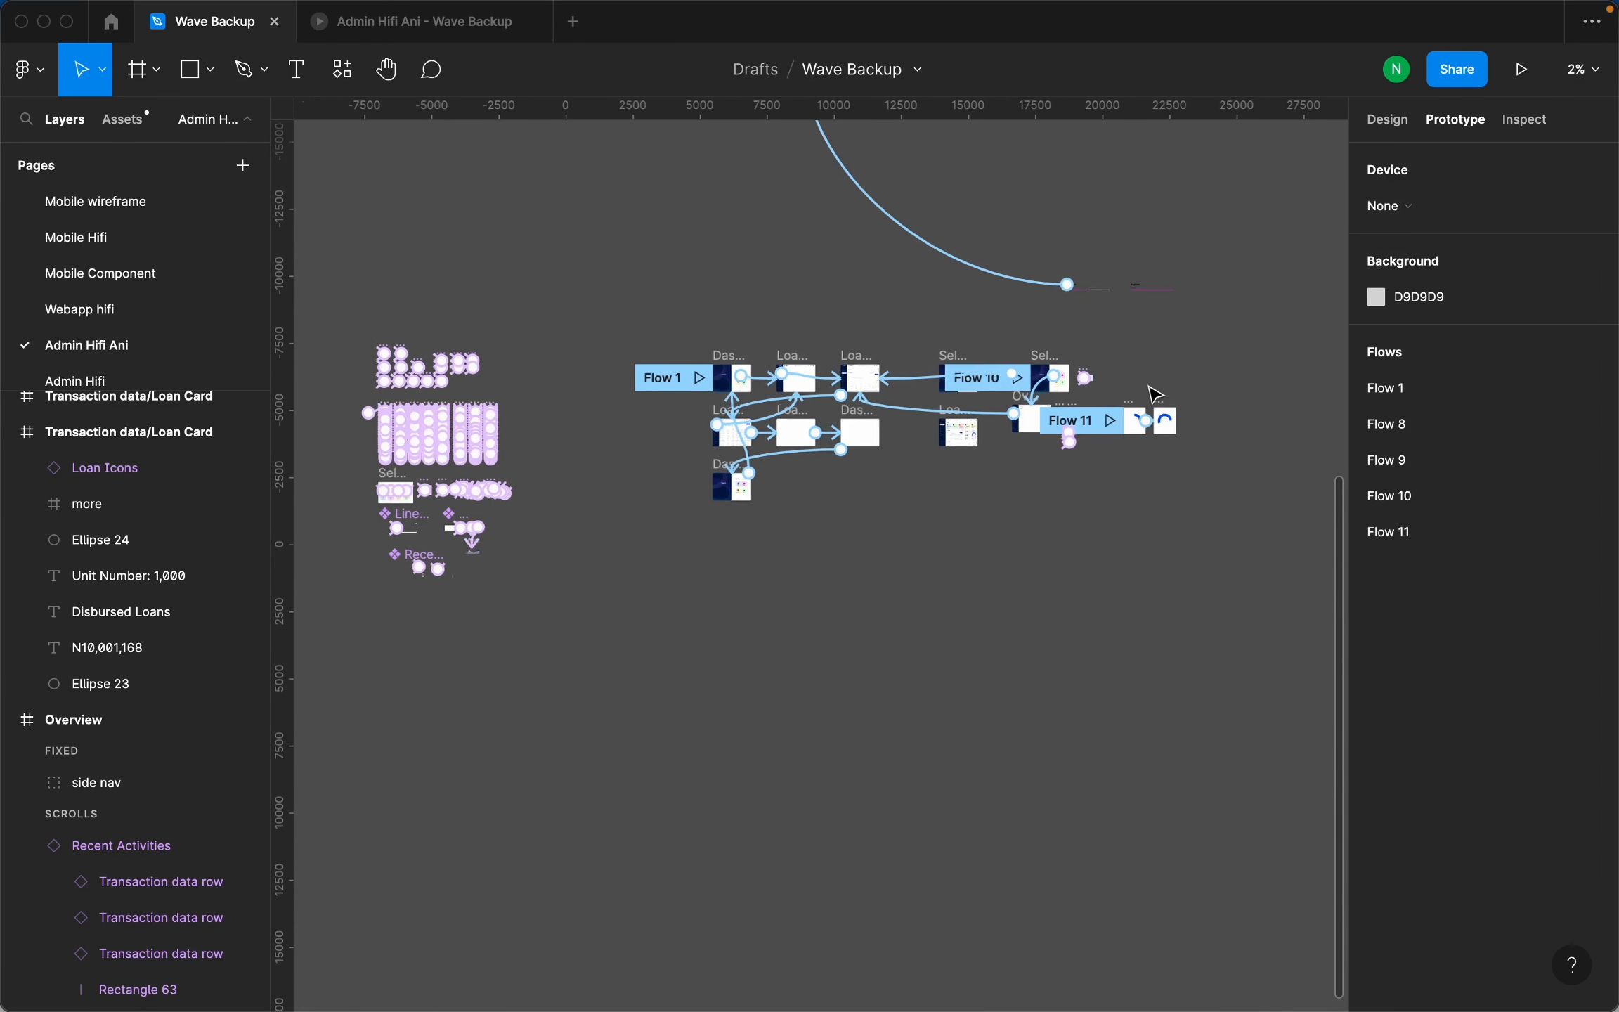
scroll(1157, 390, "up", 3)
scroll(1102, 420, "up", 3)
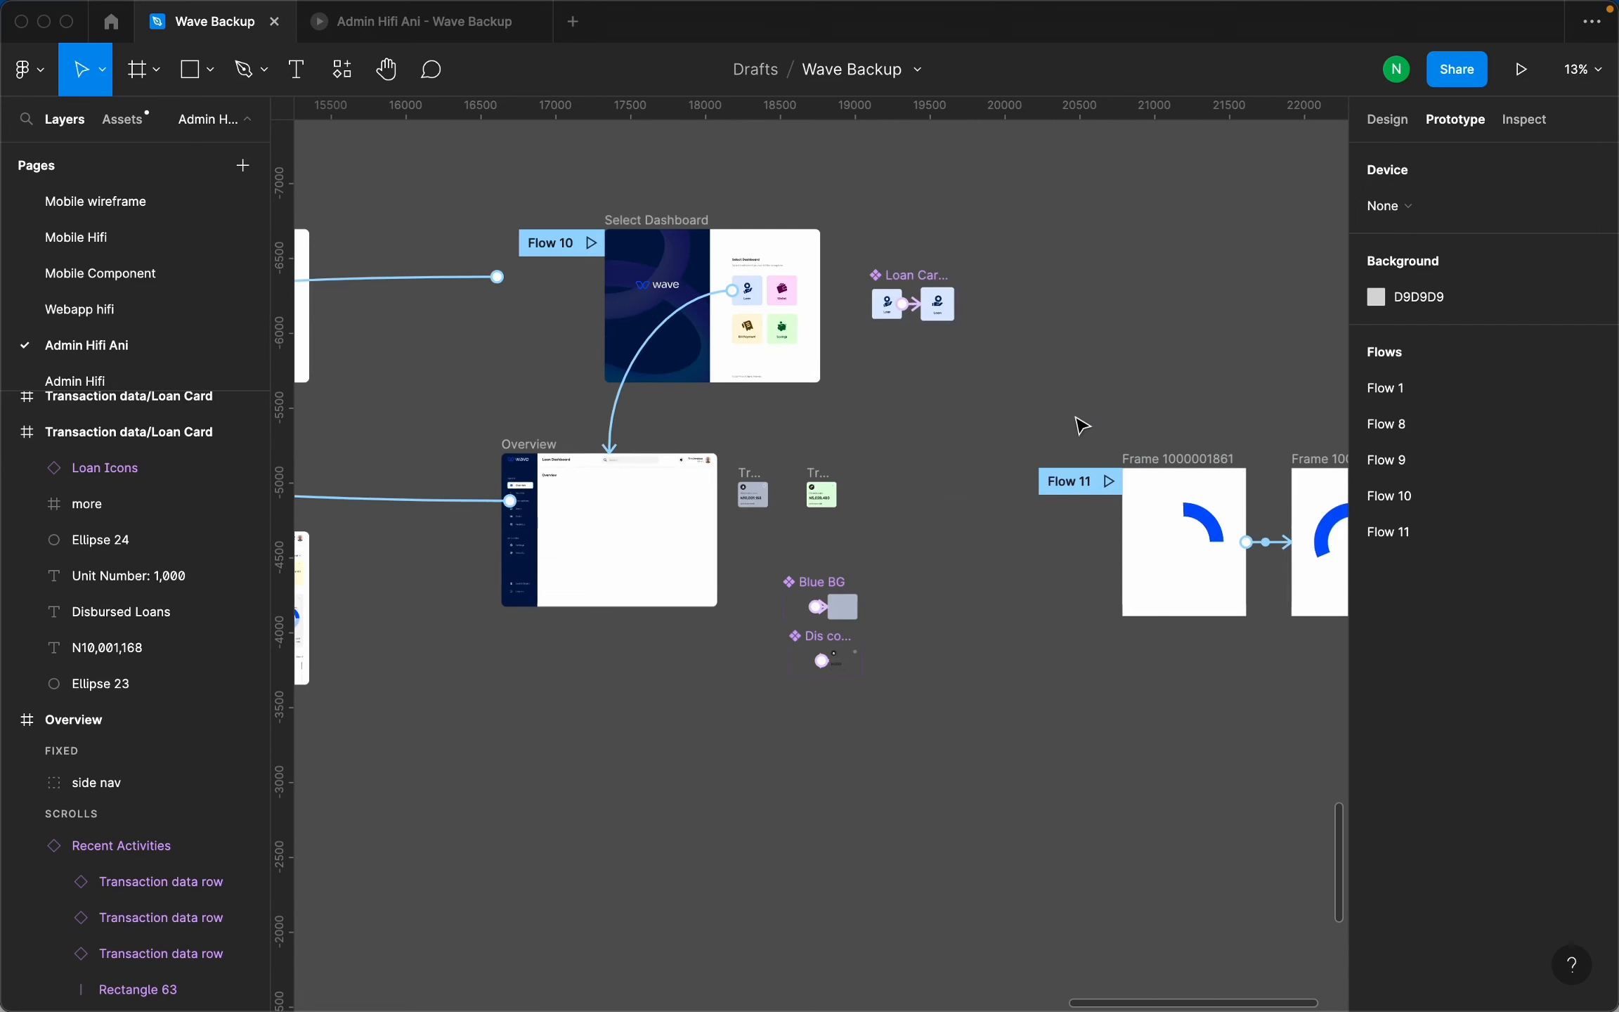
scroll(1111, 417, "down", 3)
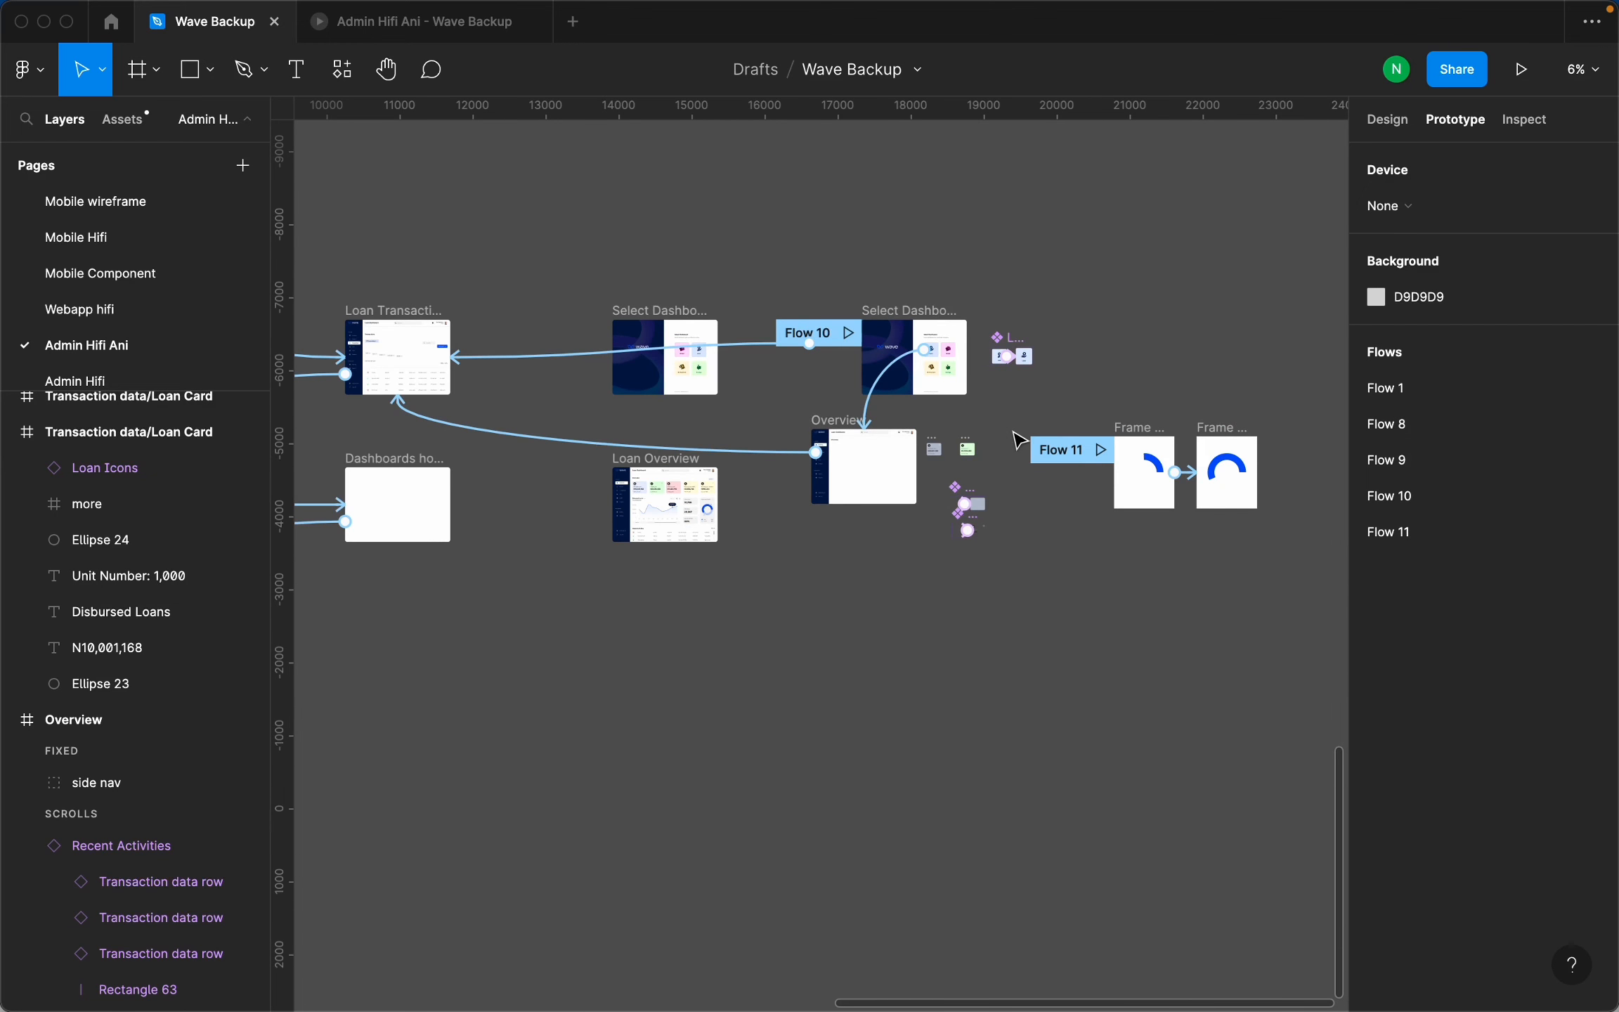
scroll(1093, 404, "up", 2)
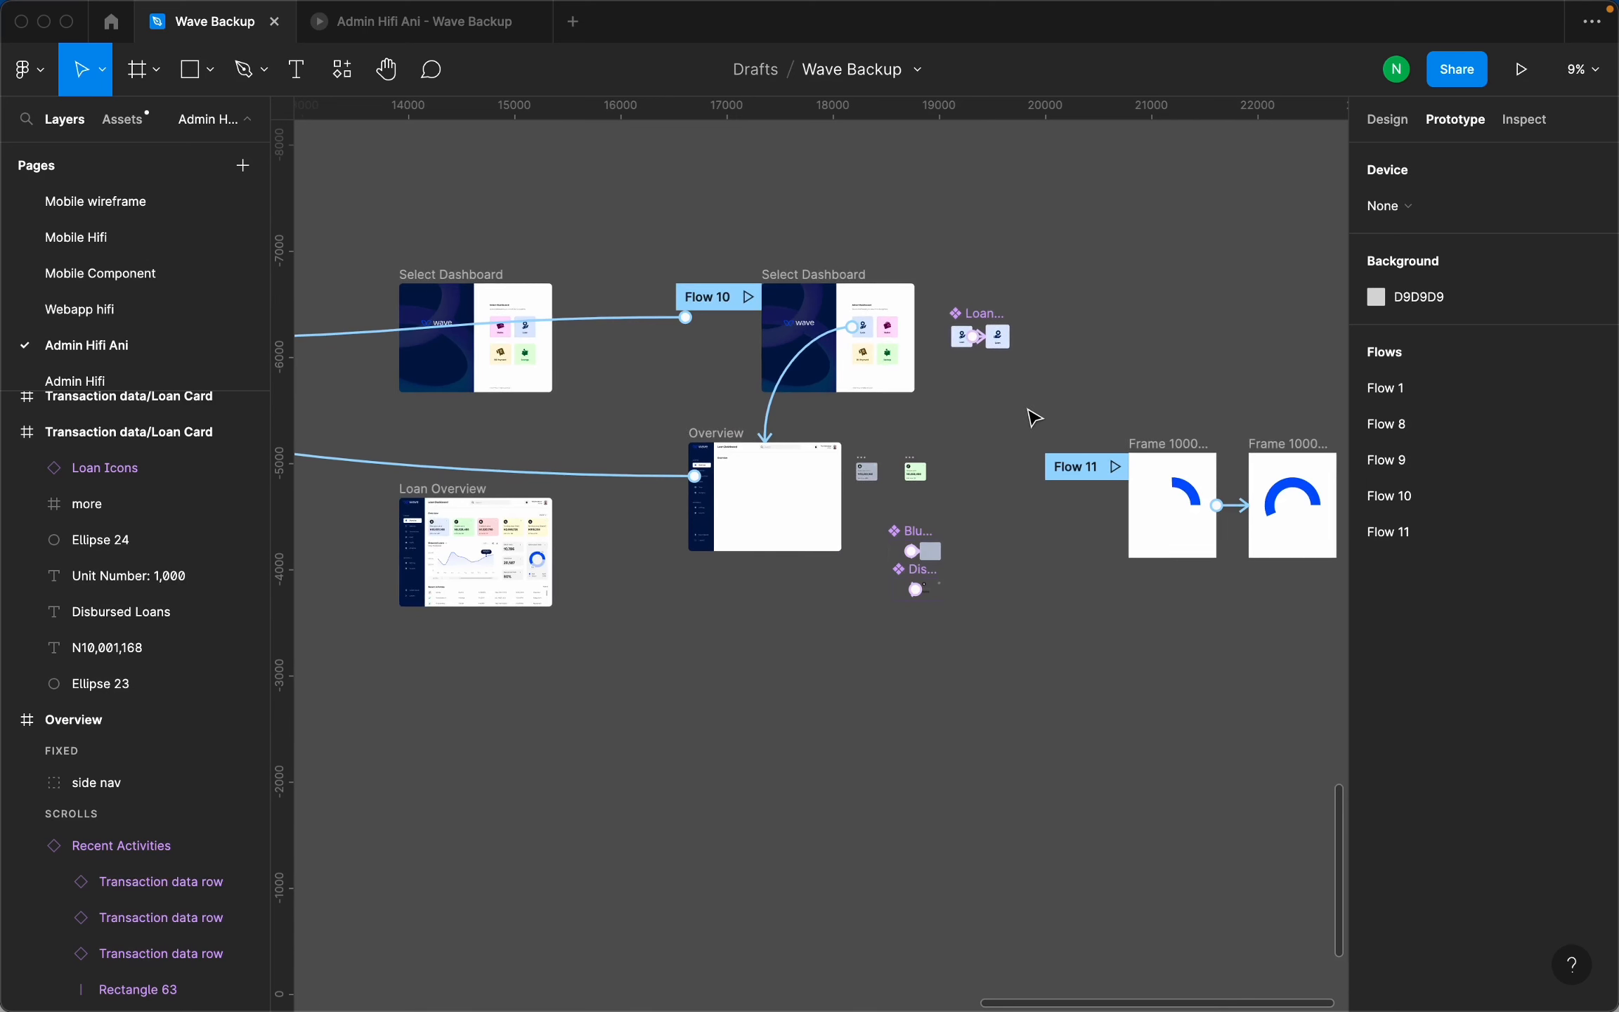
scroll(1112, 405, "down", 1)
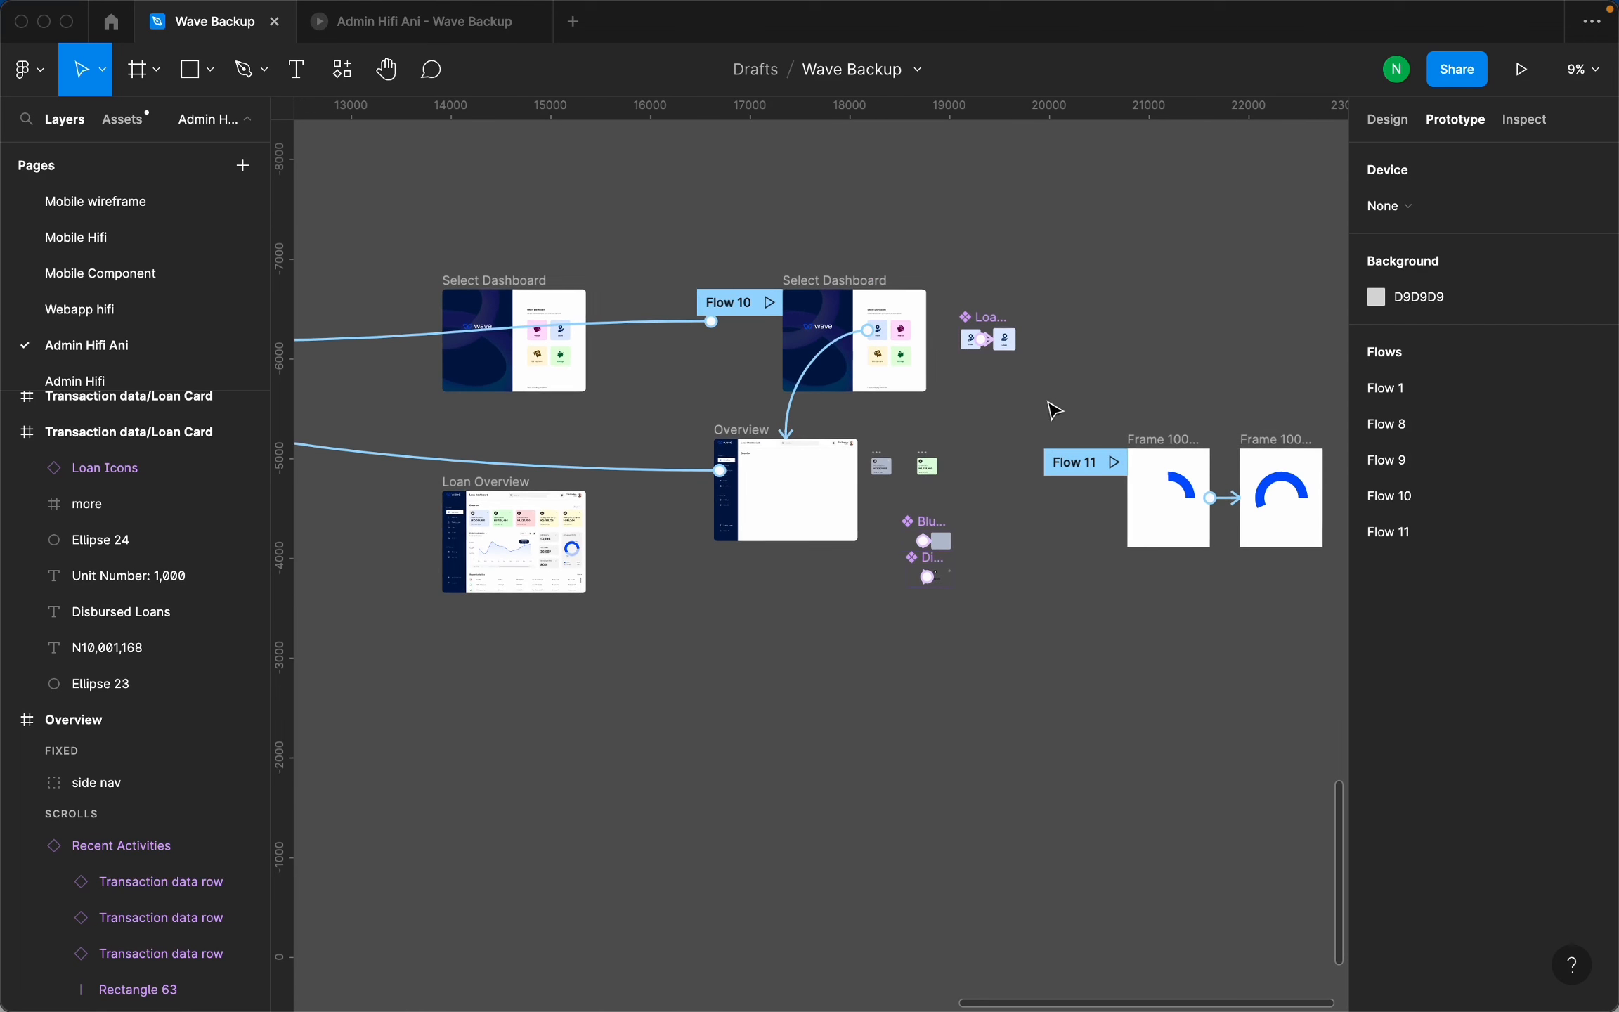
scroll(1019, 422, "up", 2)
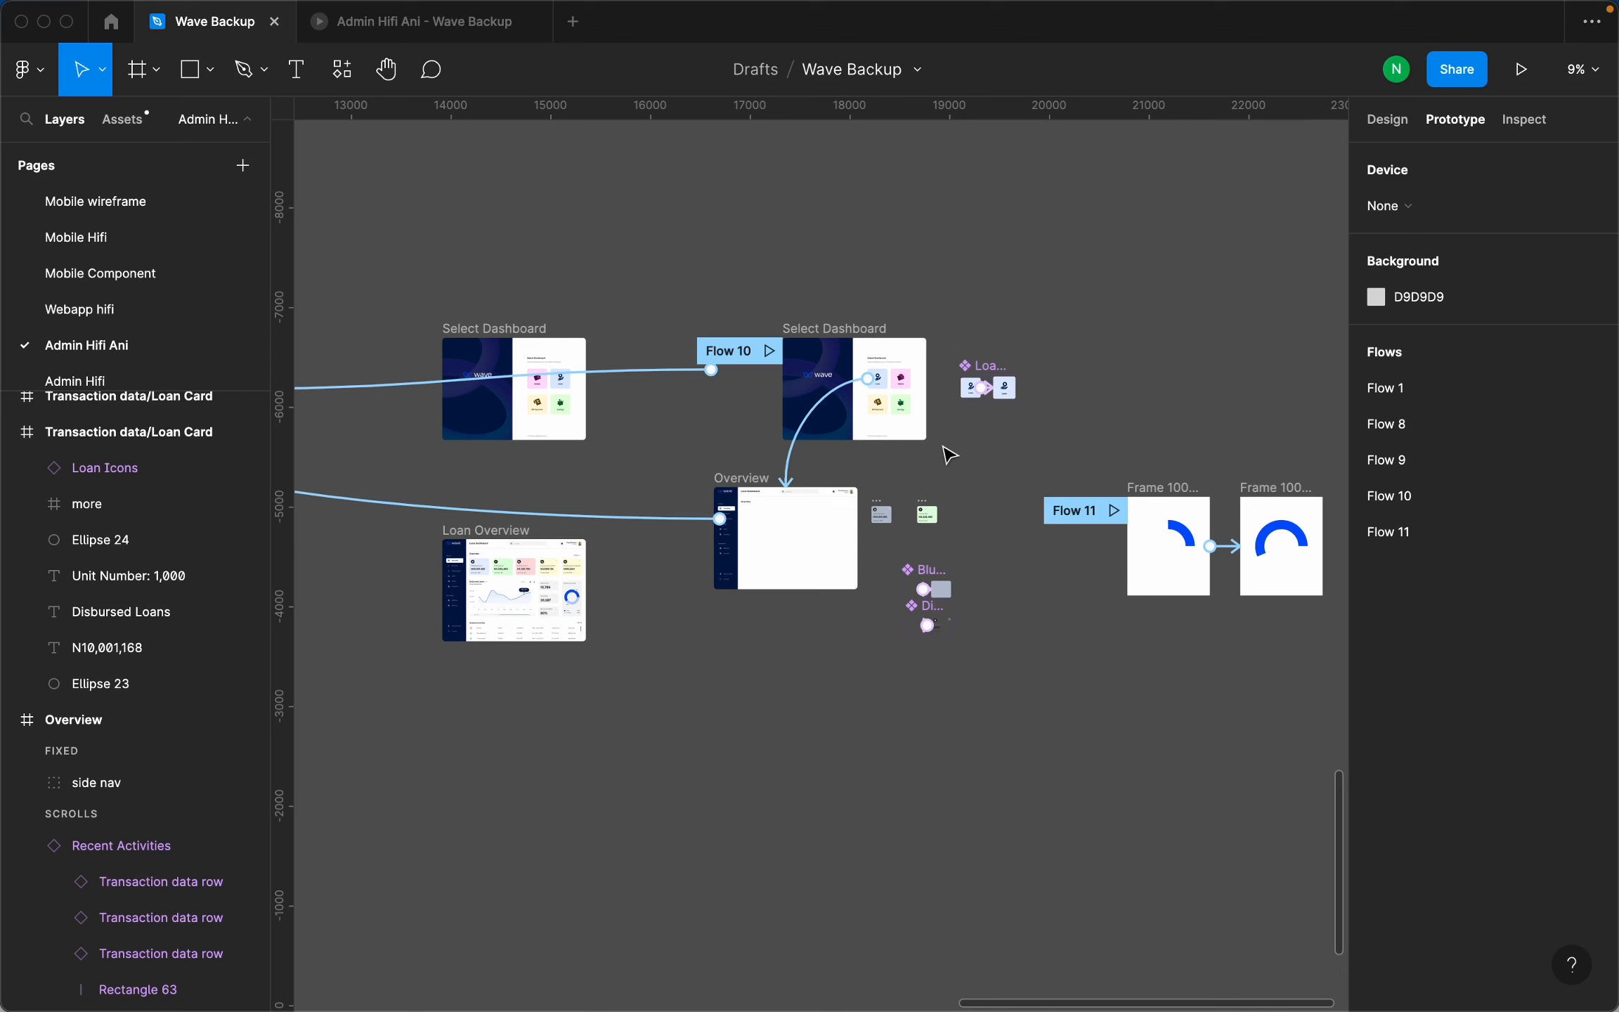
scroll(963, 444, "up", 3)
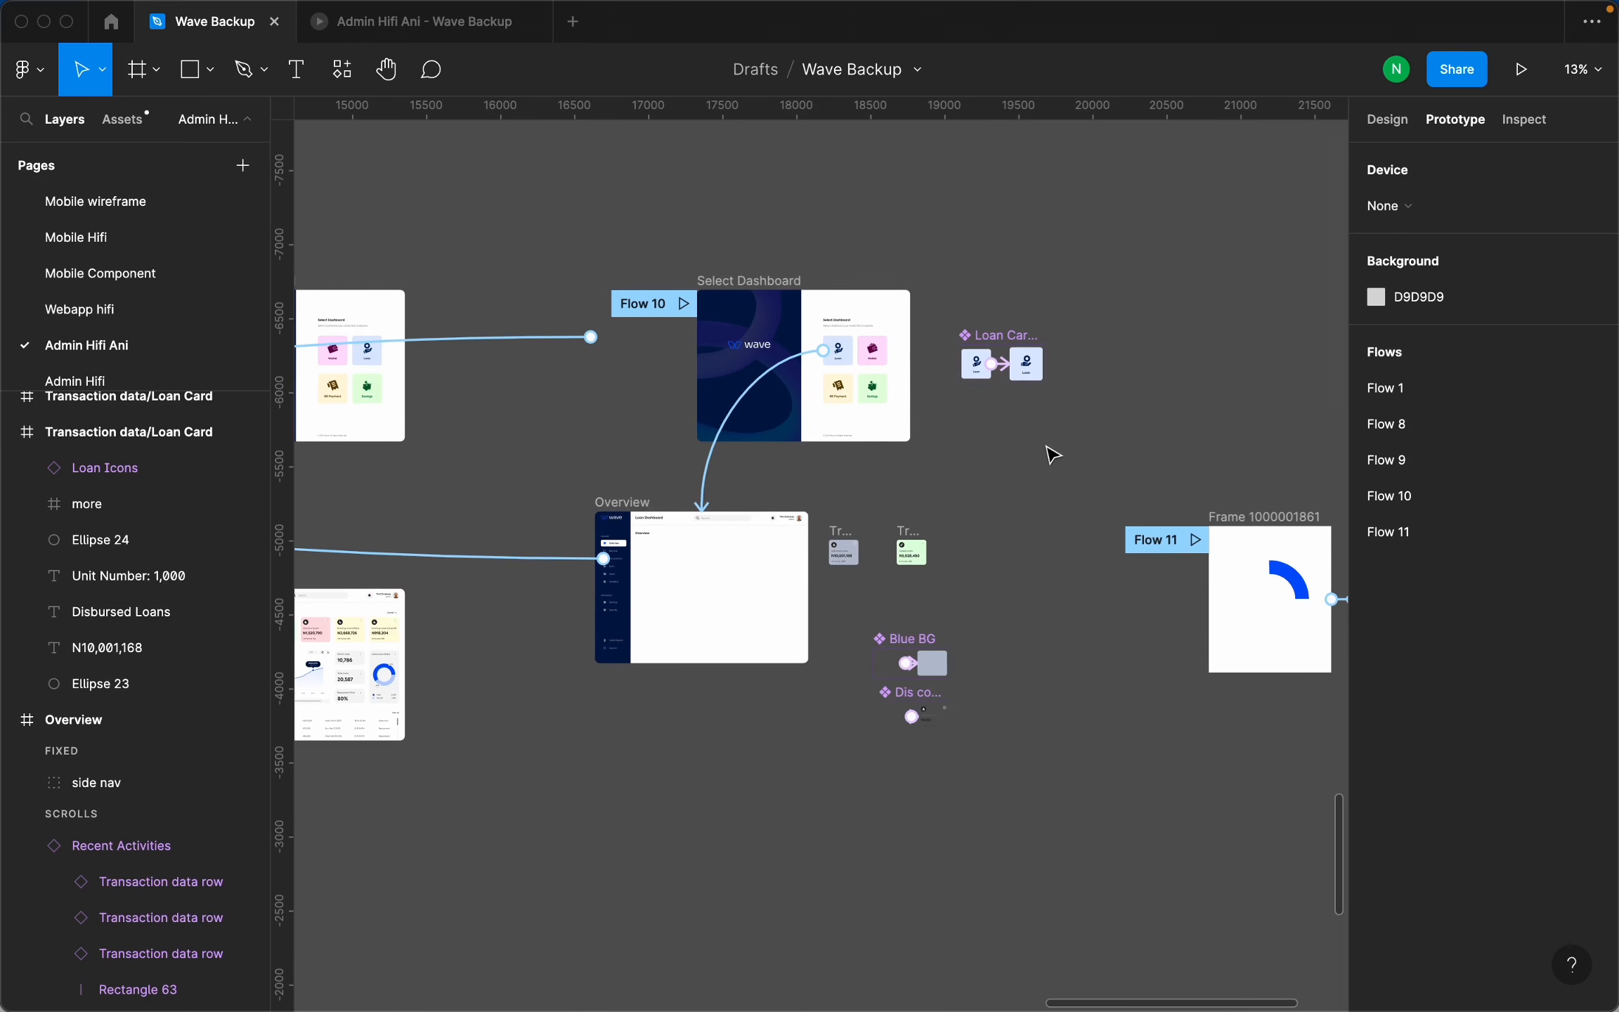
scroll(1054, 444, "down", 5)
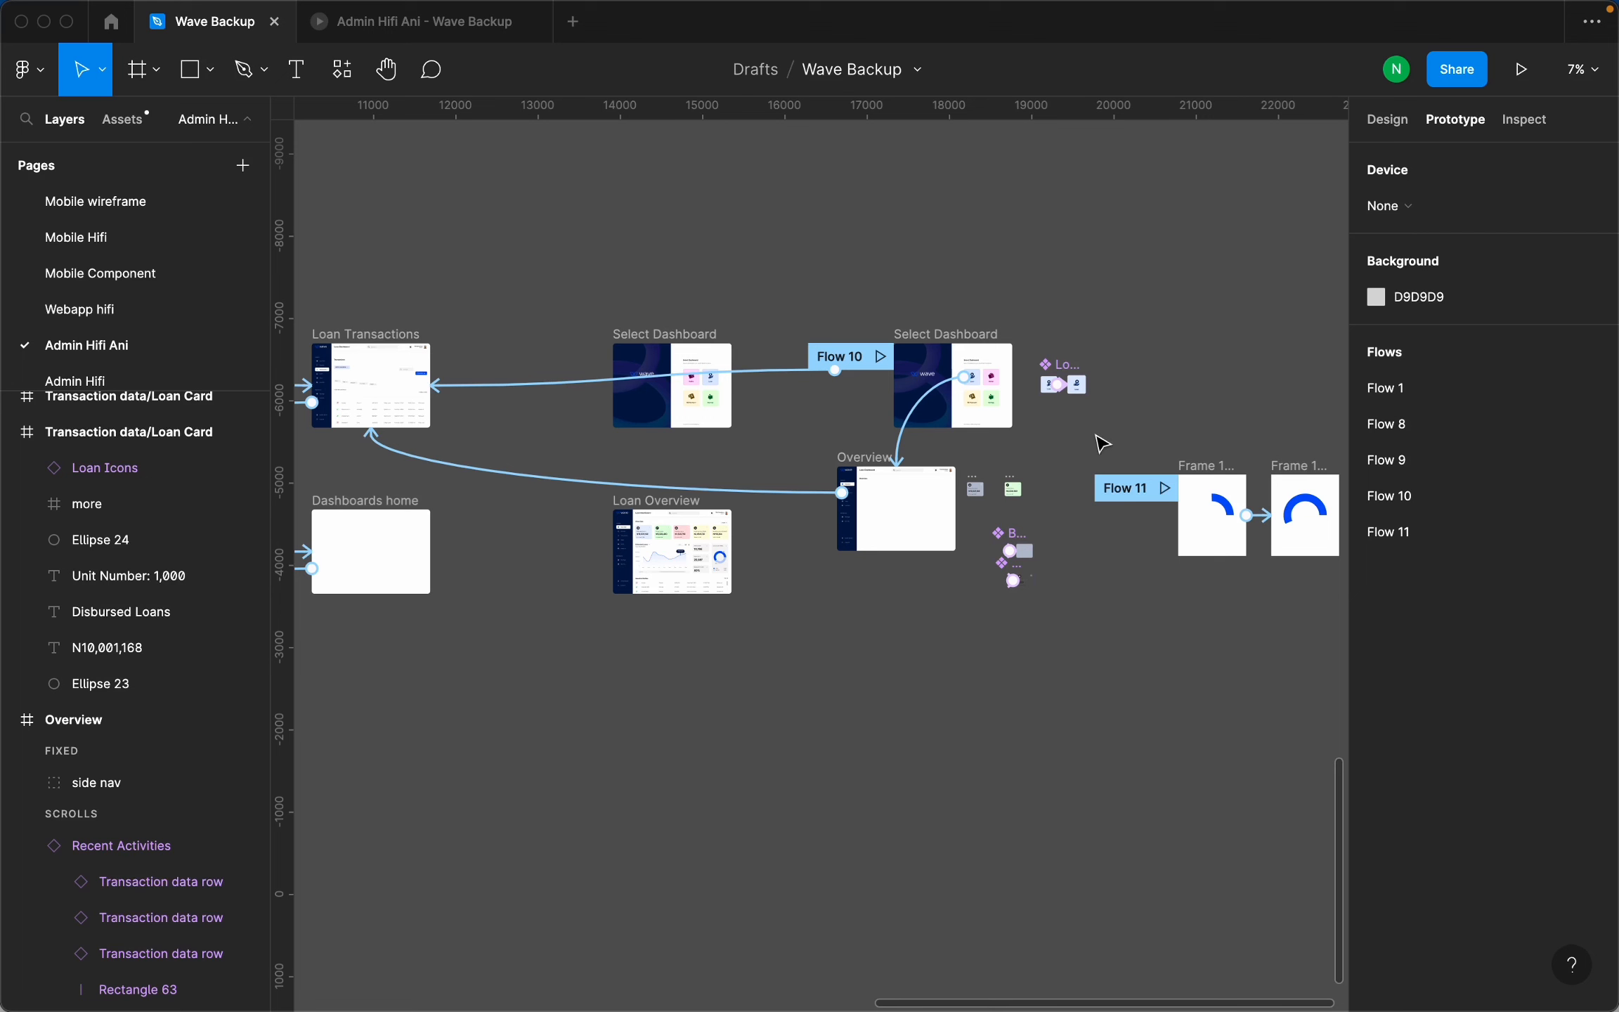
scroll(878, 519, "up", 3)
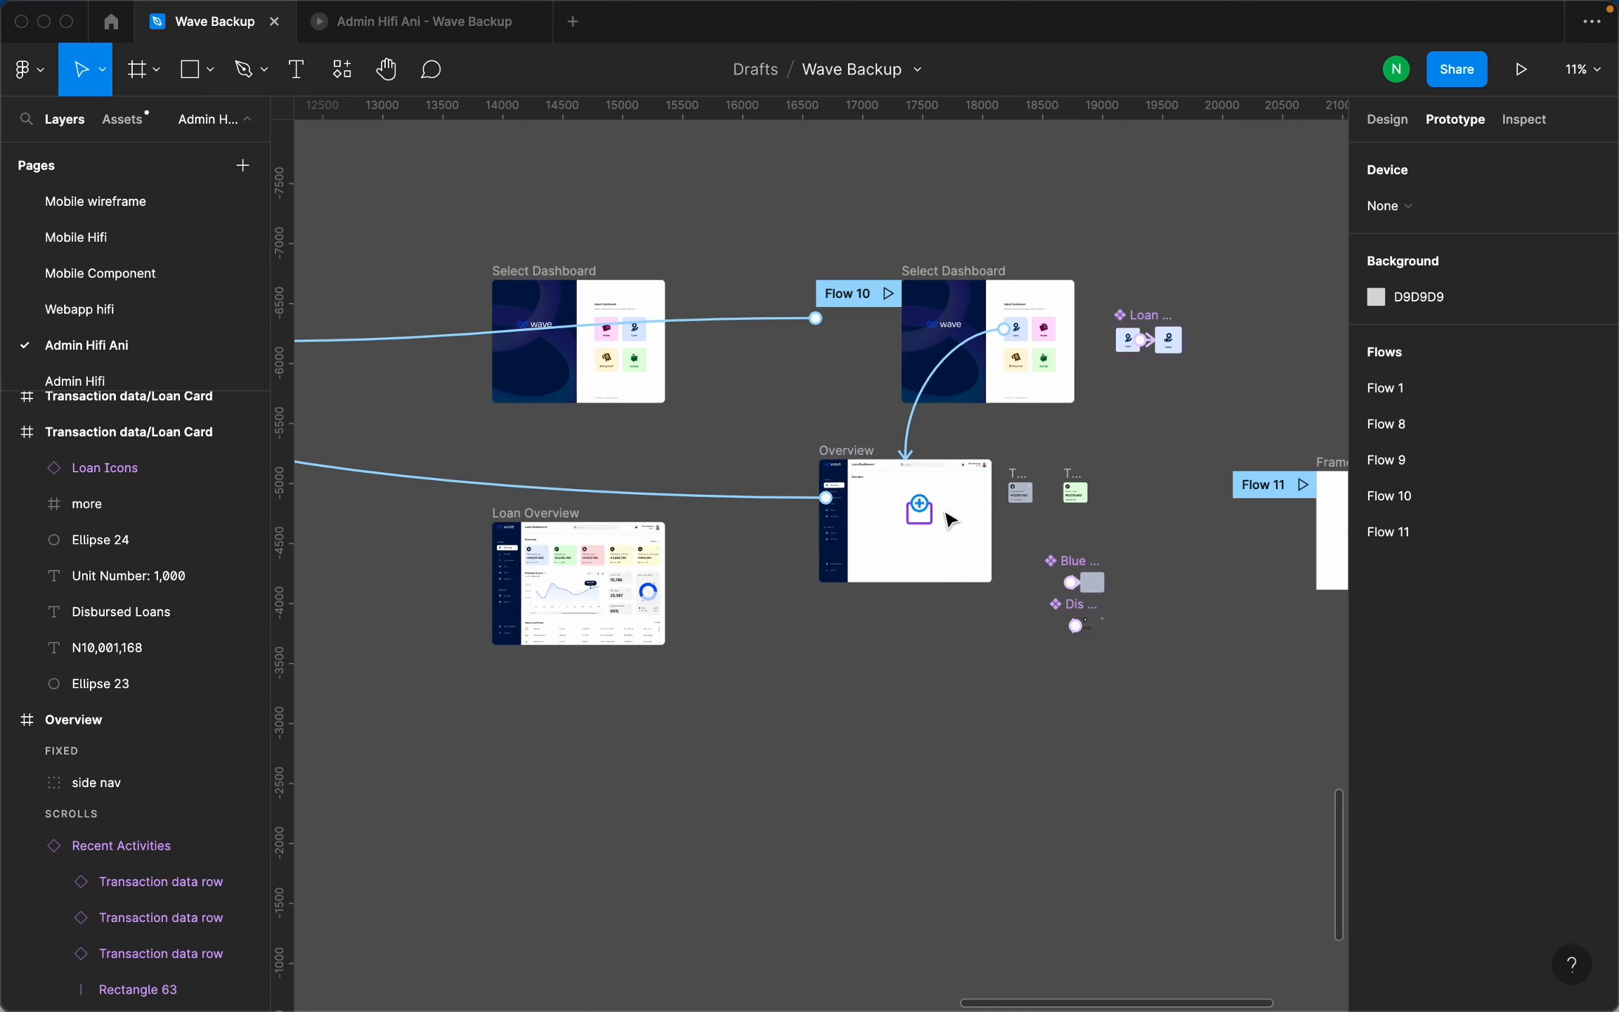
scroll(566, 594, "up", 5)
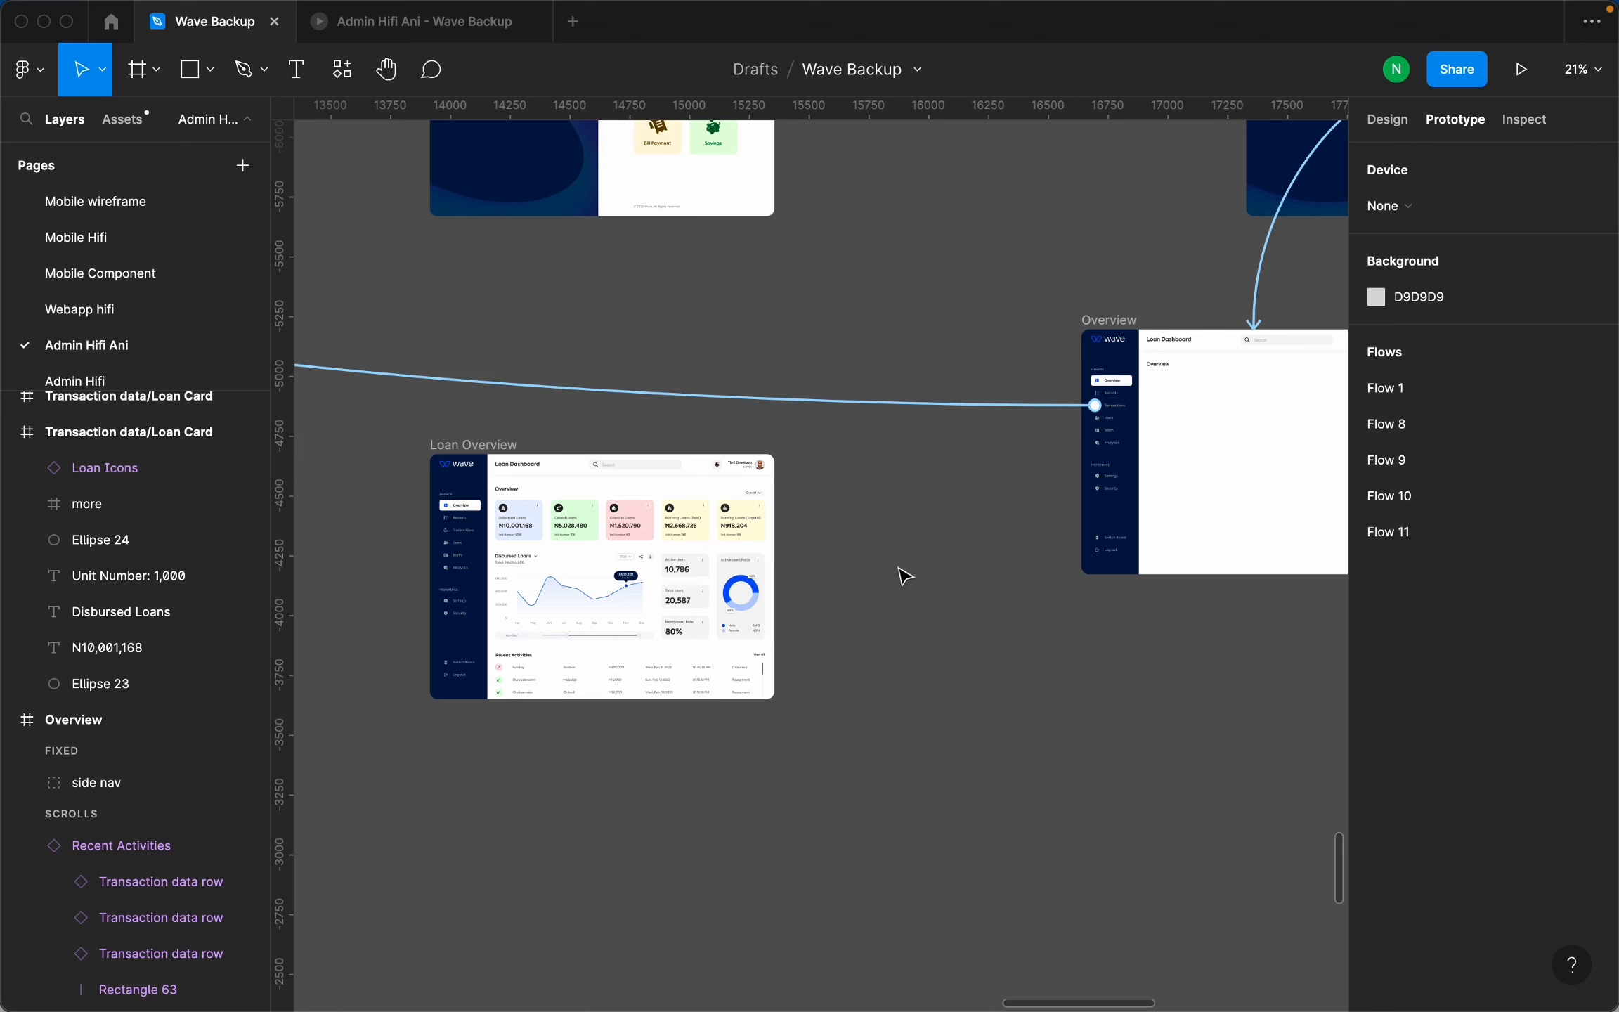
scroll(896, 574, "down", 4)
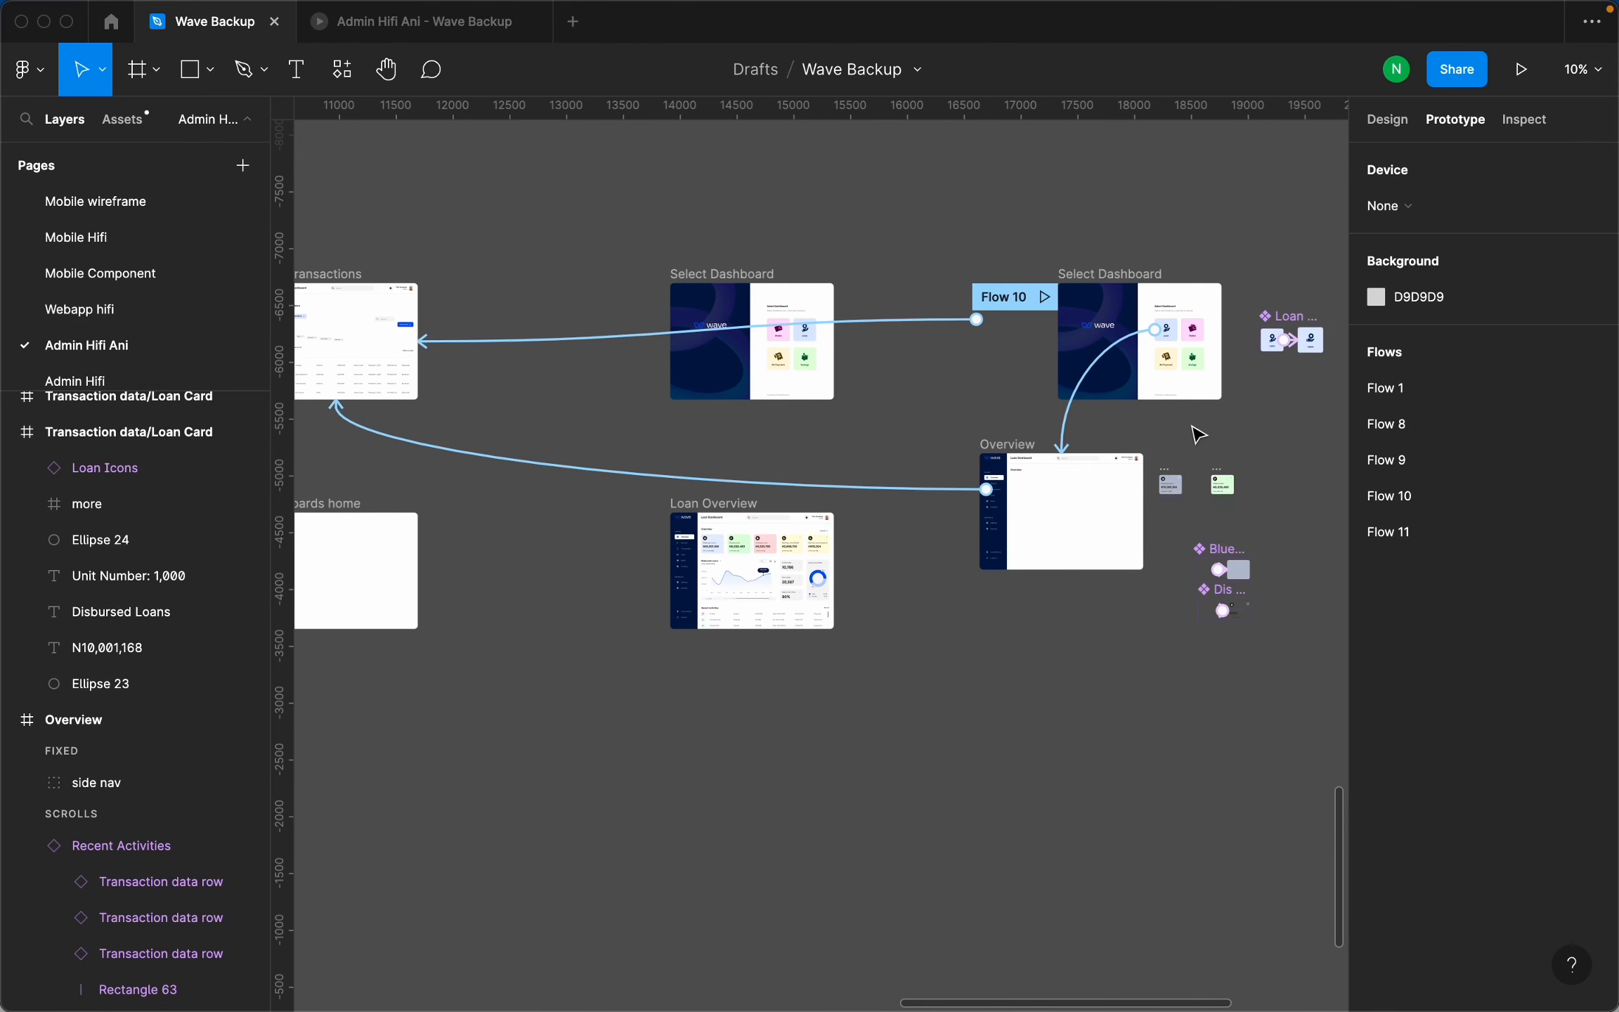
scroll(1199, 434, "up", 3)
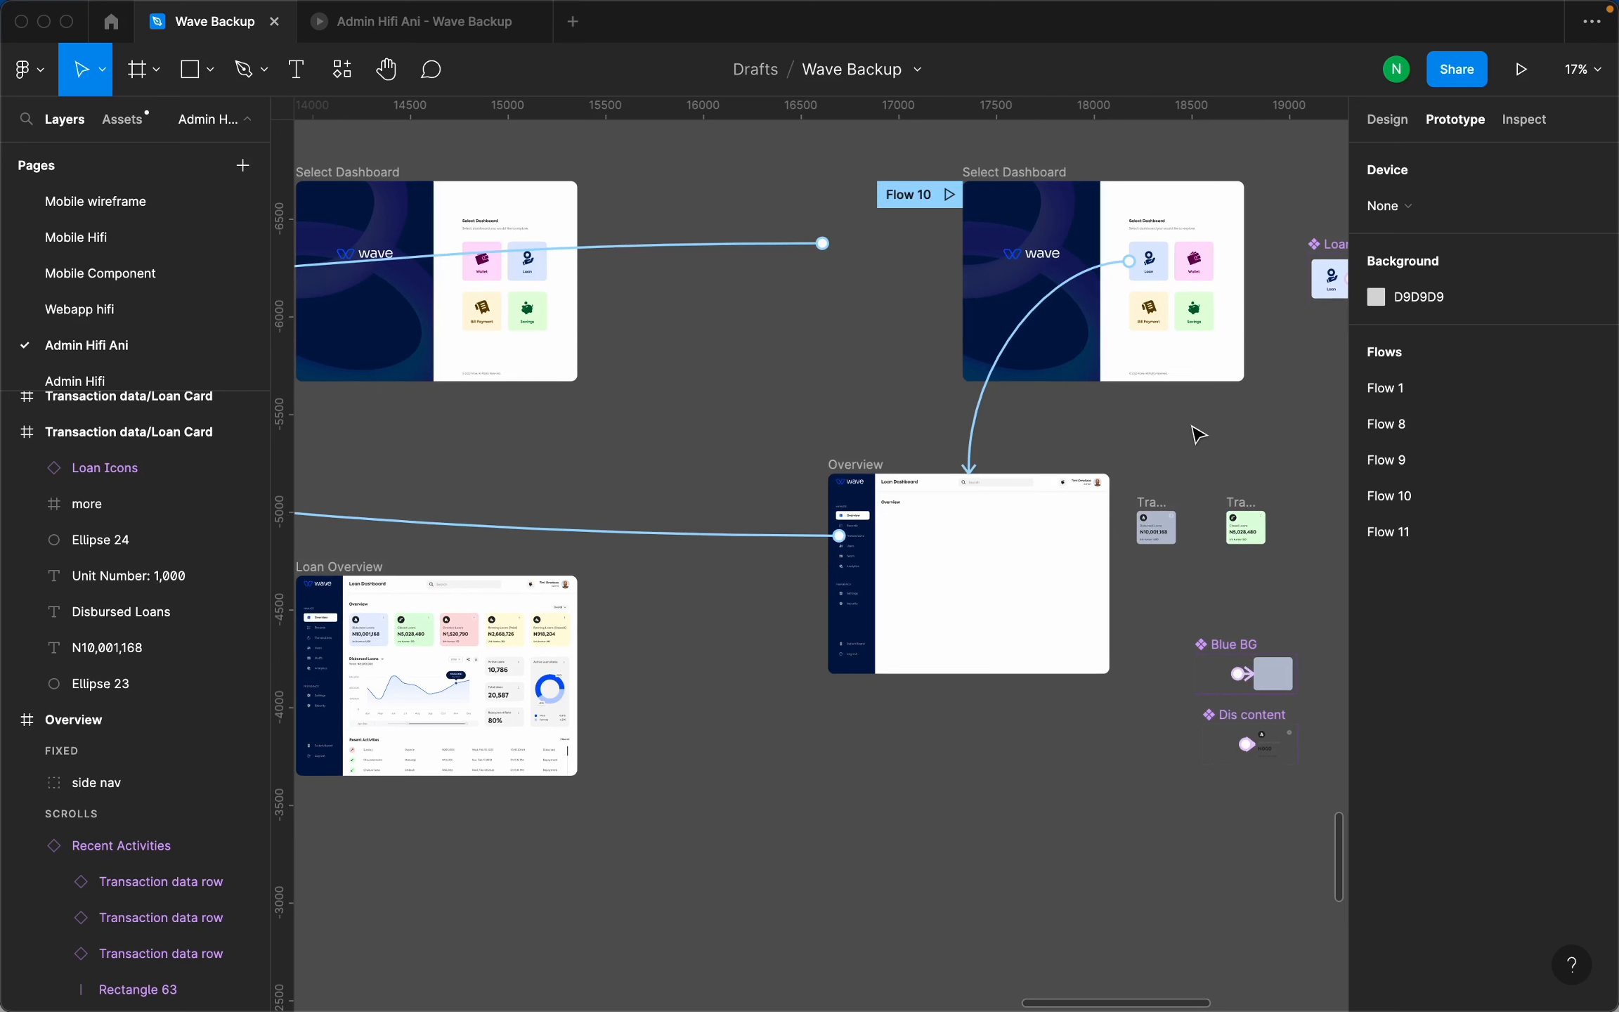